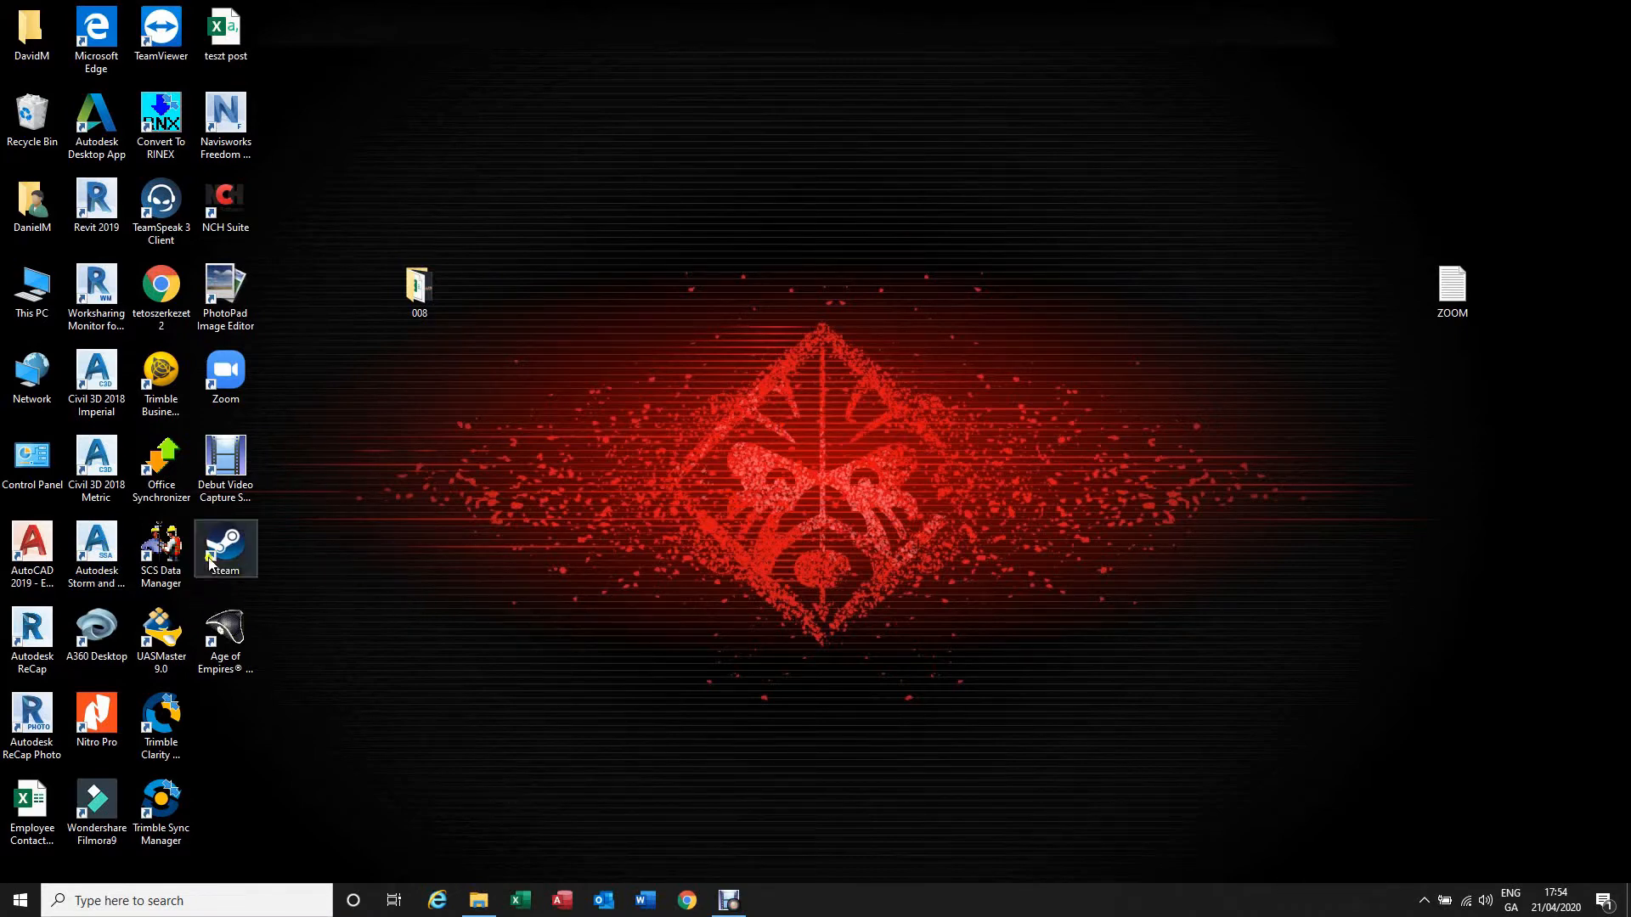
# Step: Launch Civil 3D 2018 Metric, close the default drawing and start a new one from the ECC ITM 1to500.dwt template
pyautogui.doubleClick(101, 457)
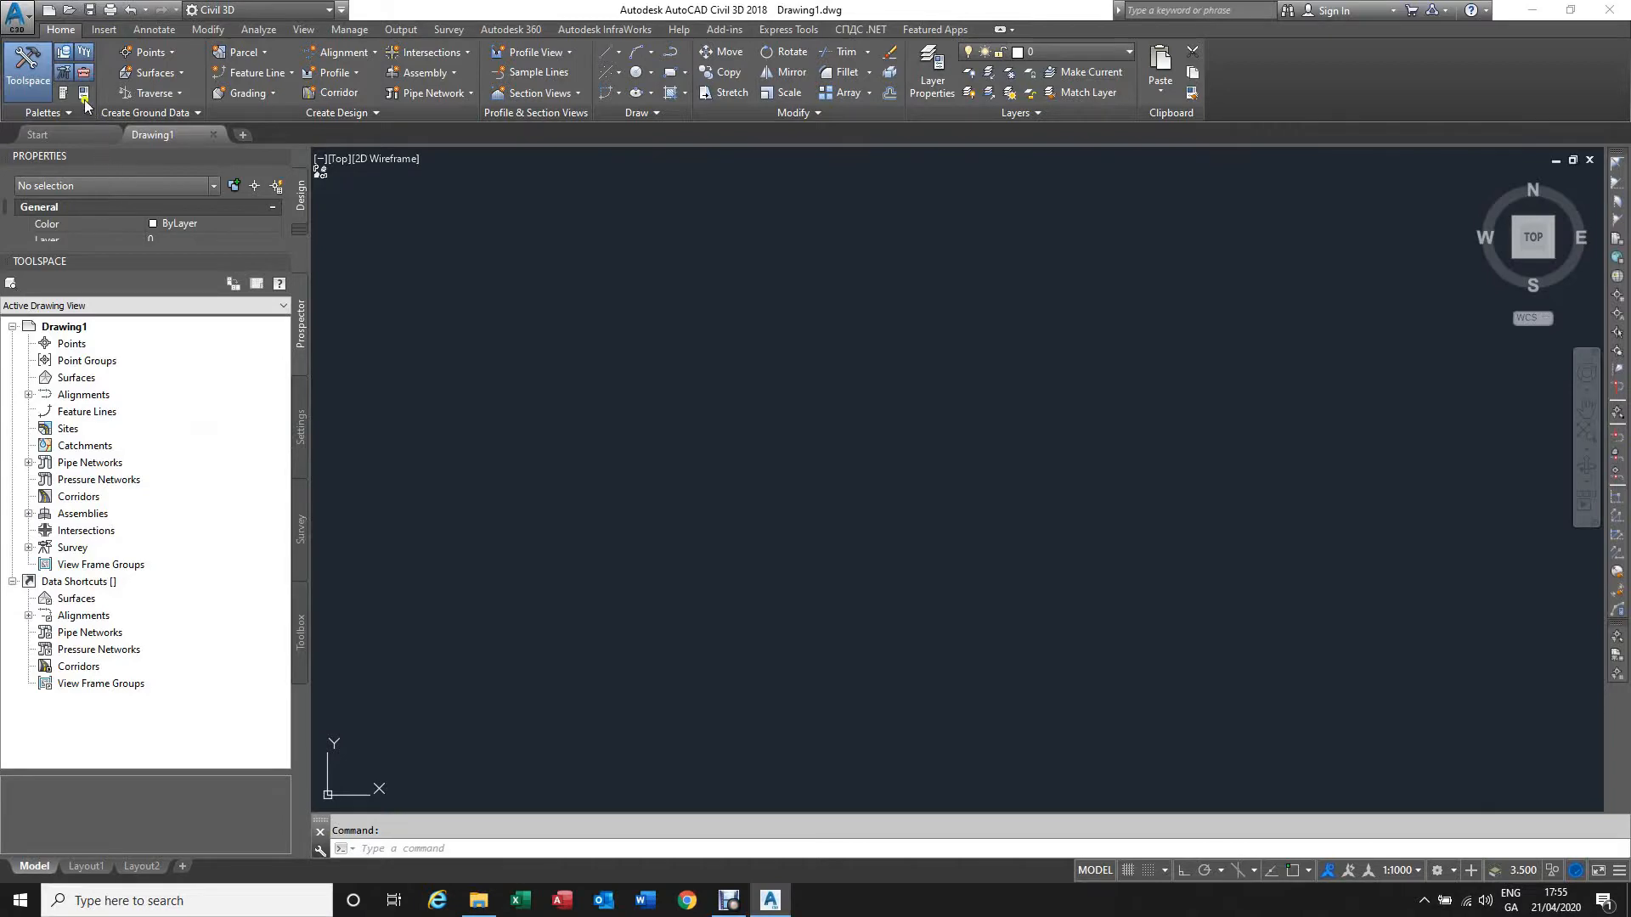
pyautogui.click(213, 135)
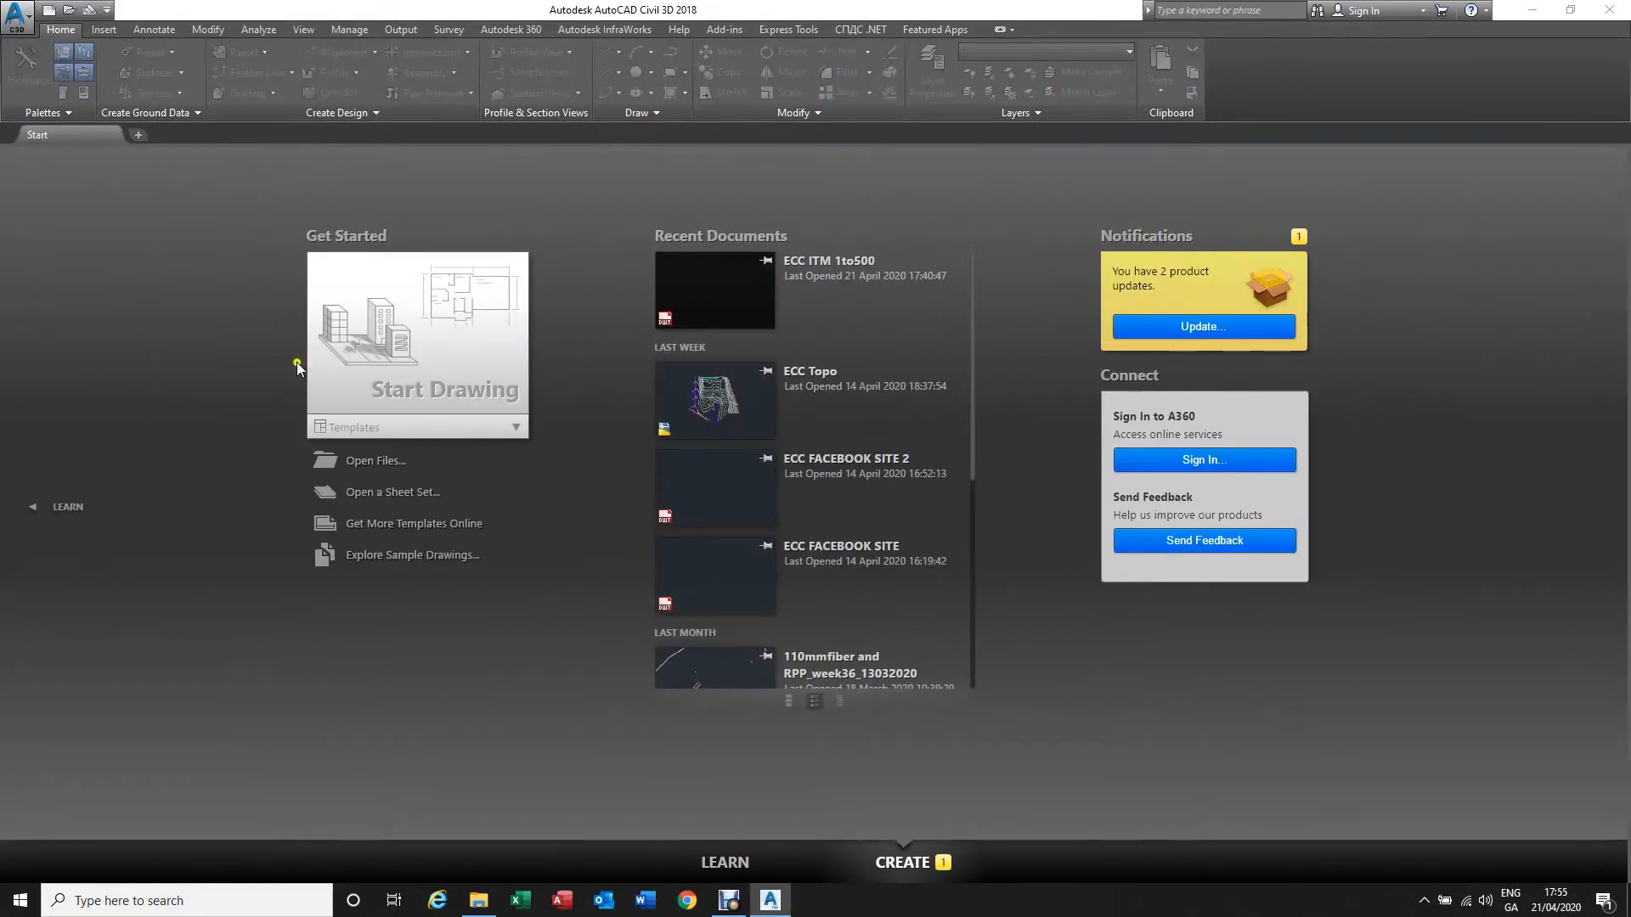
pyautogui.click(516, 428)
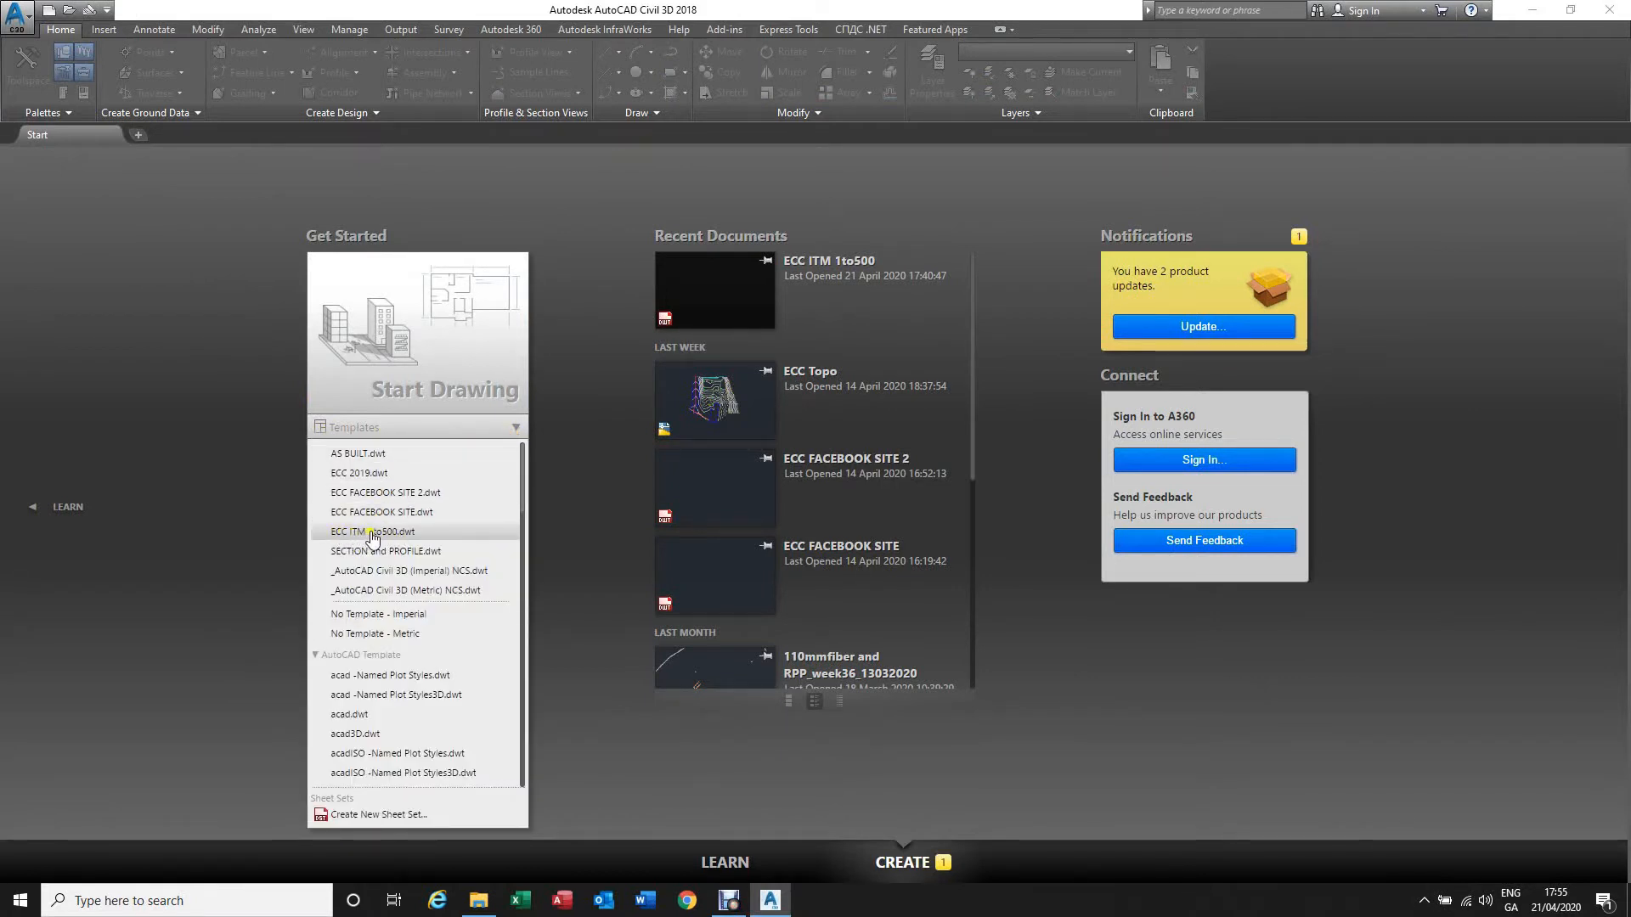
pyautogui.click(420, 533)
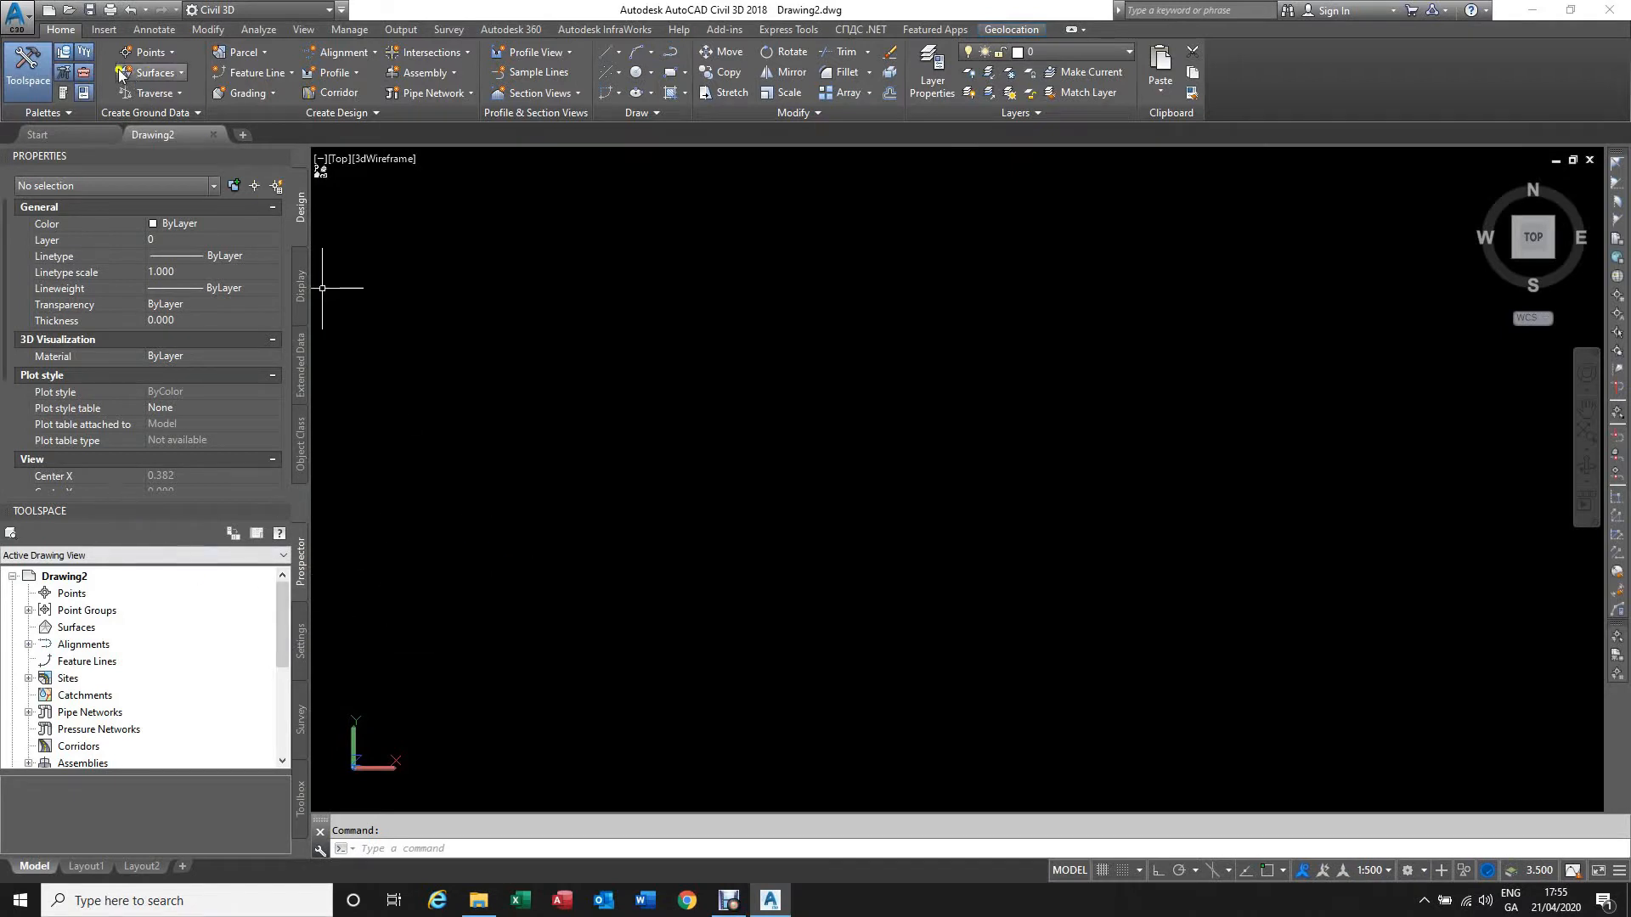
# Step: Check the units, scale and coordinate zone in the new drawing's Drawing Settings
pyautogui.click(31, 24)
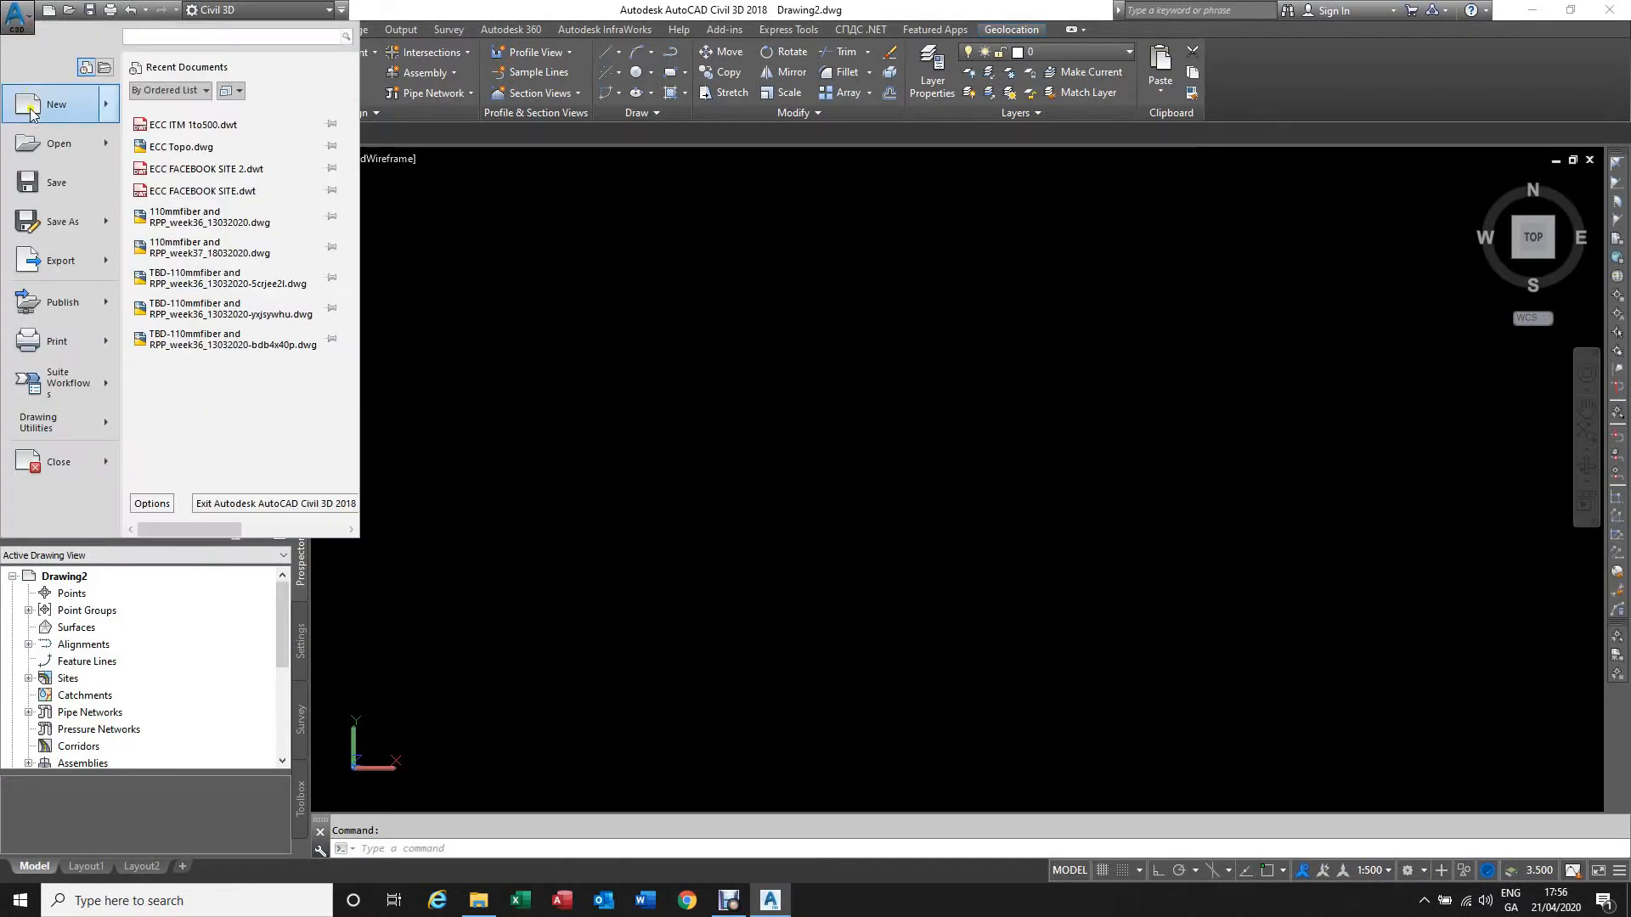
pyautogui.moveTo(64, 424)
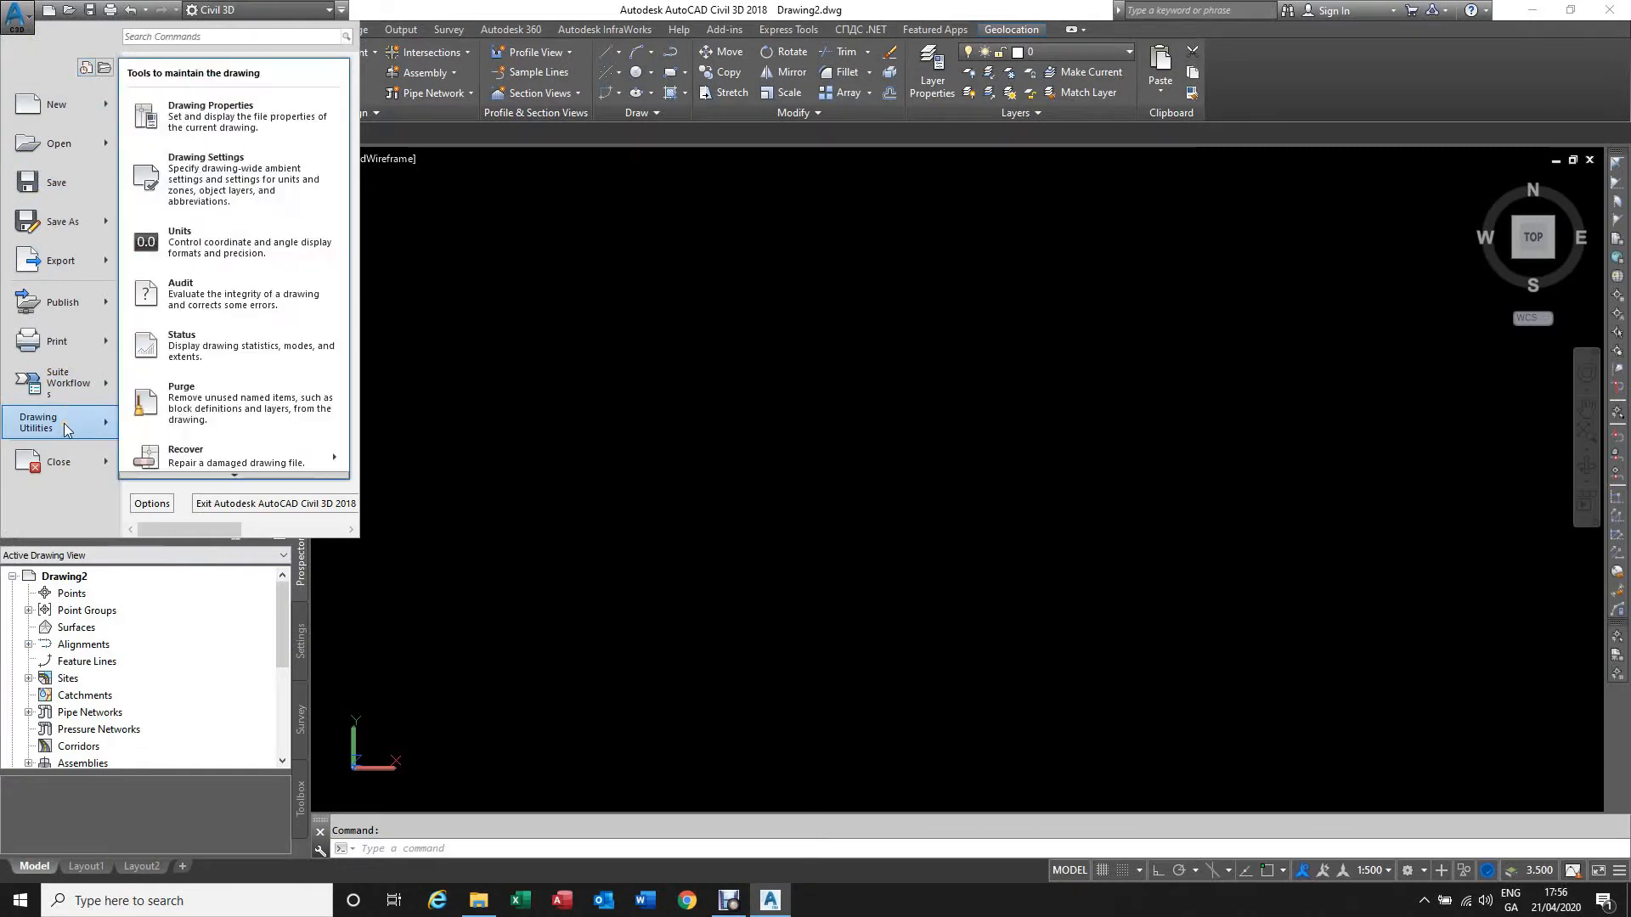
pyautogui.click(240, 191)
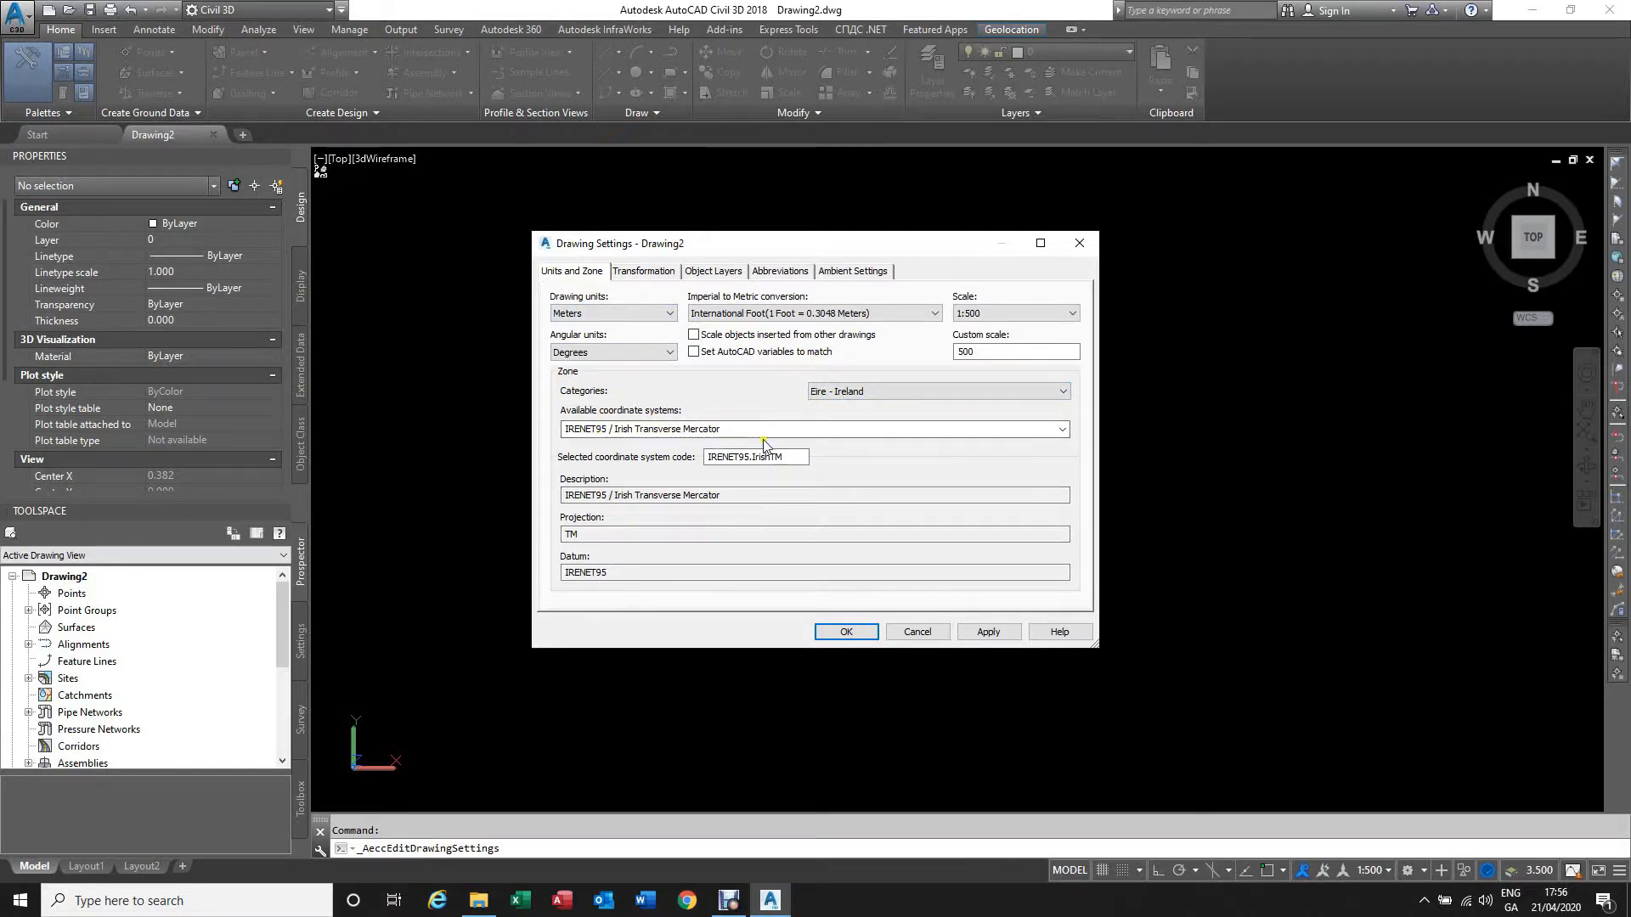
pyautogui.click(846, 632)
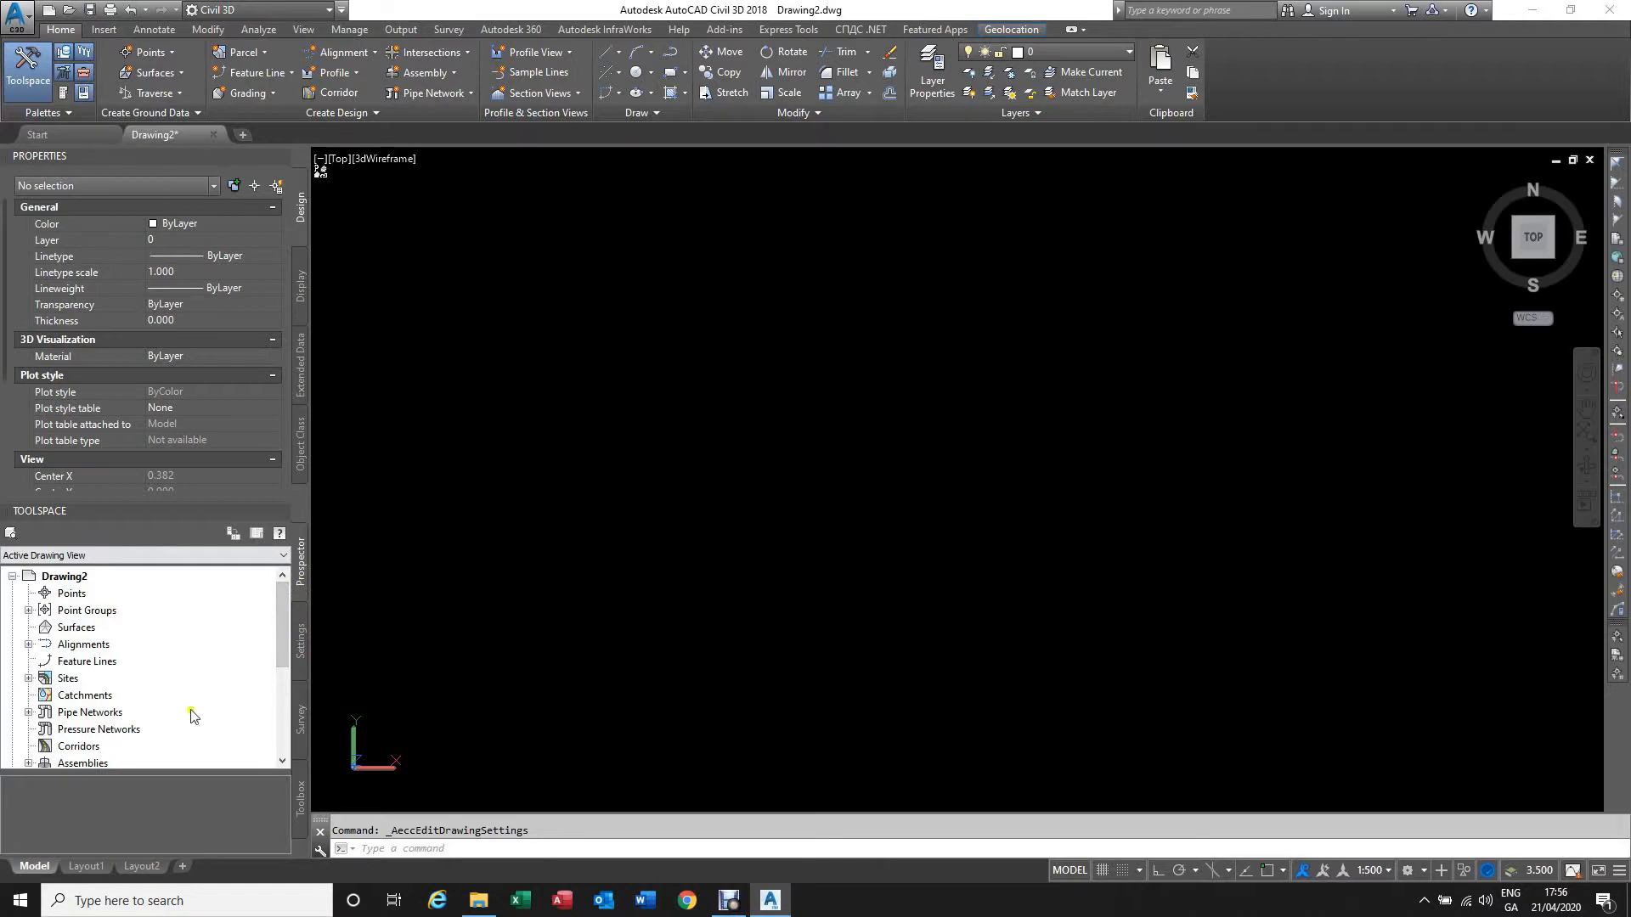
# Step: Attach the Point Cloud Scan (.rcs) file brdg from the Point cloud folder, with the path type set to No path
pyautogui.click(302, 720)
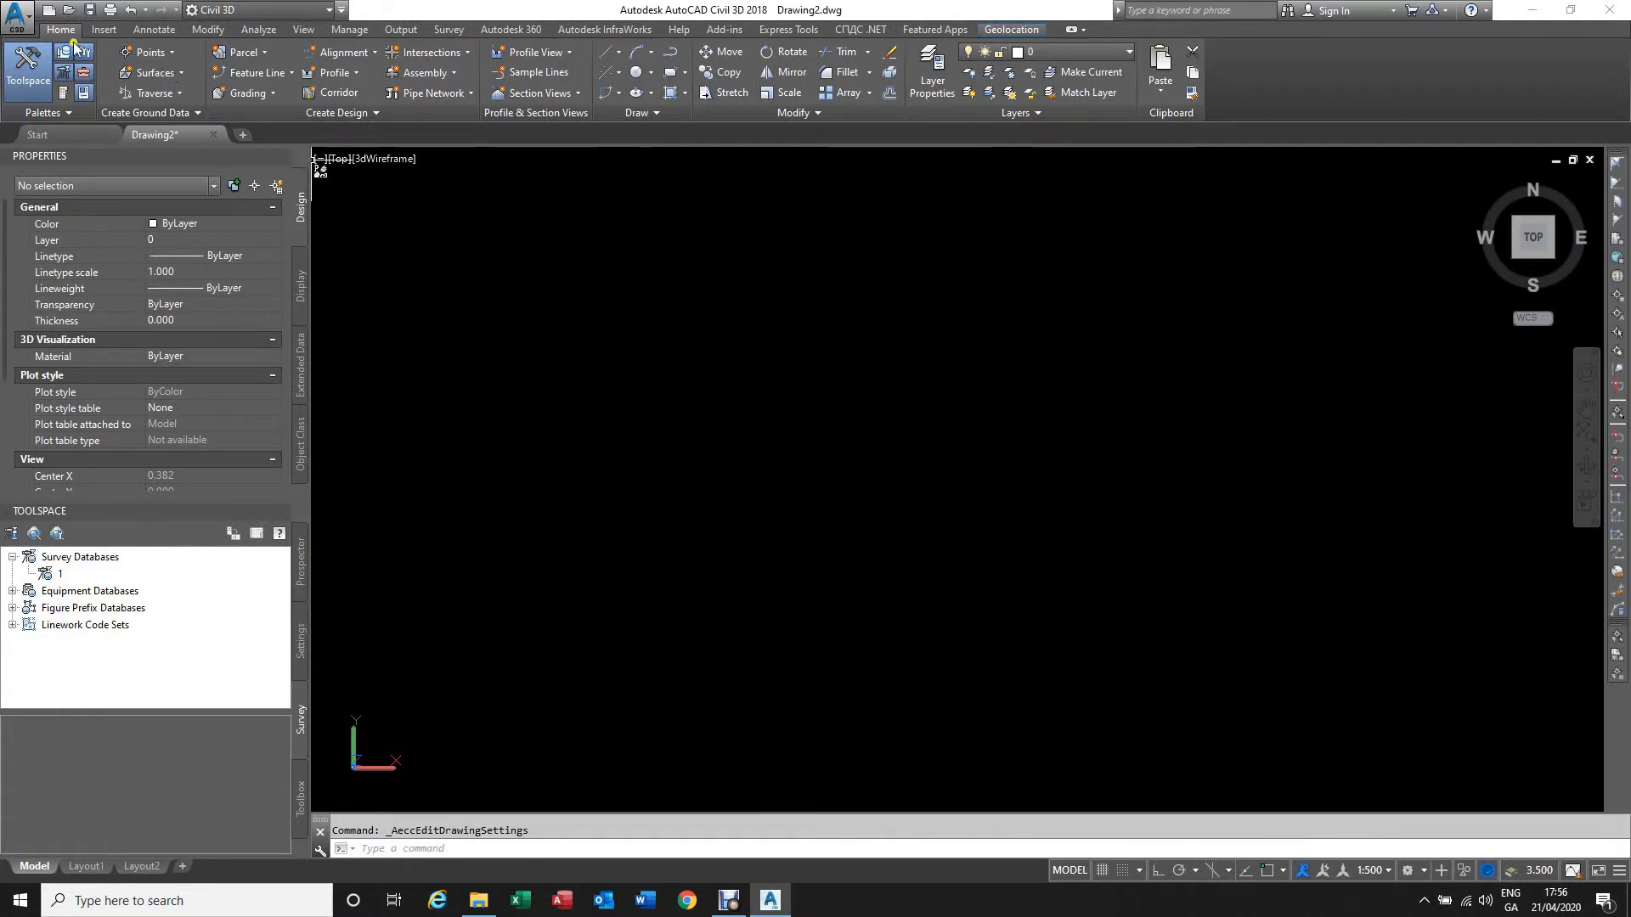
pyautogui.click(103, 29)
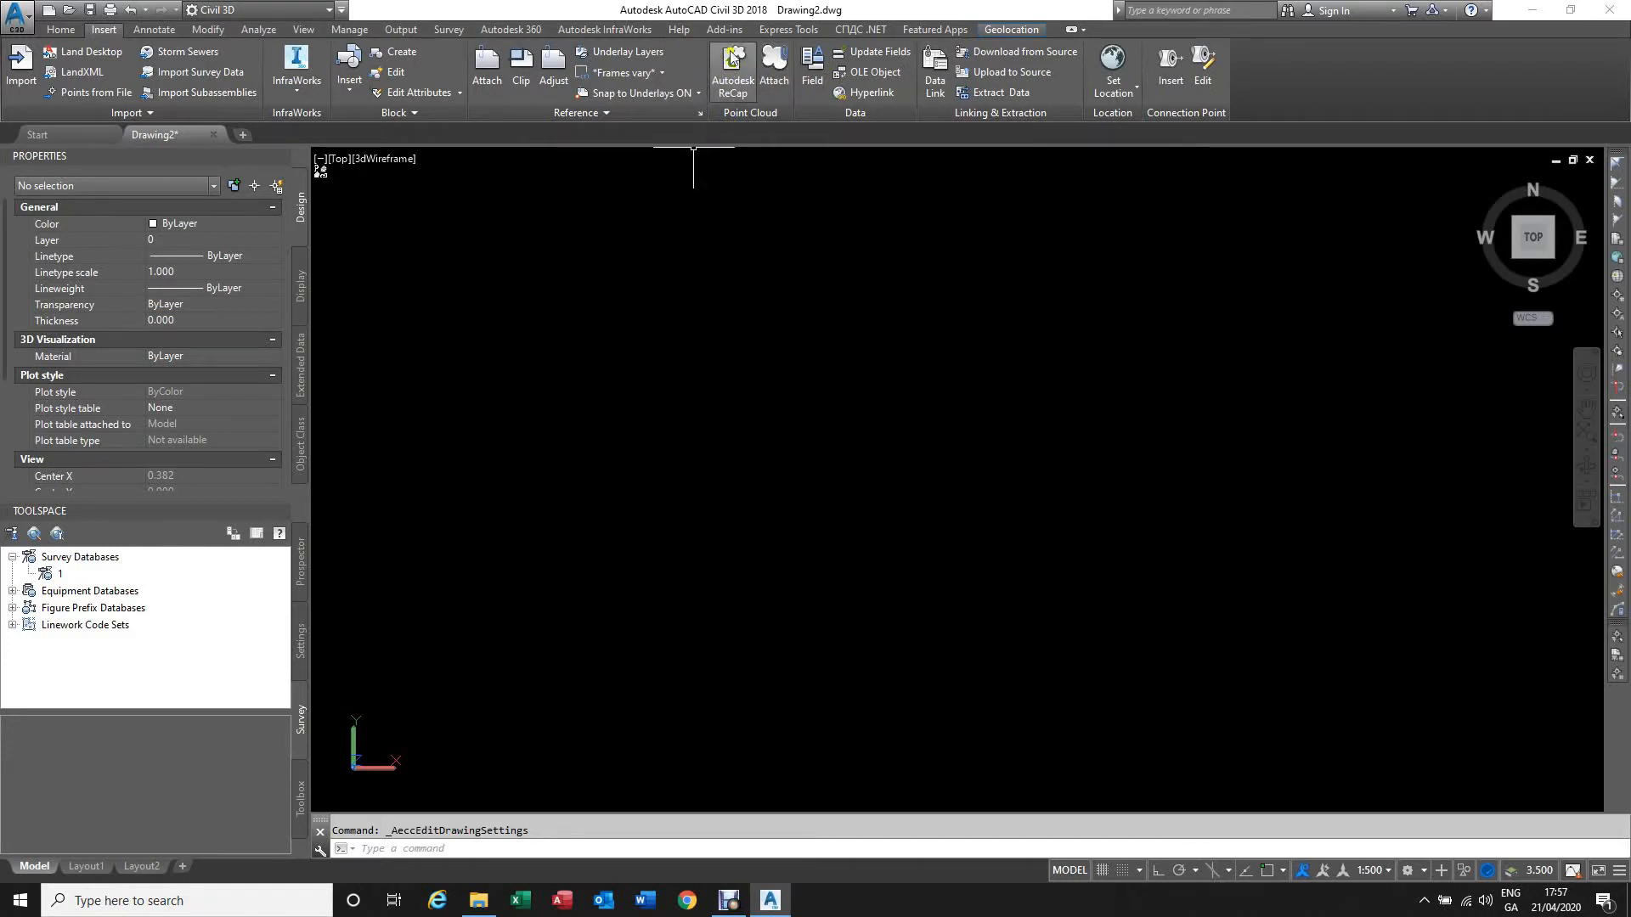
pyautogui.click(772, 73)
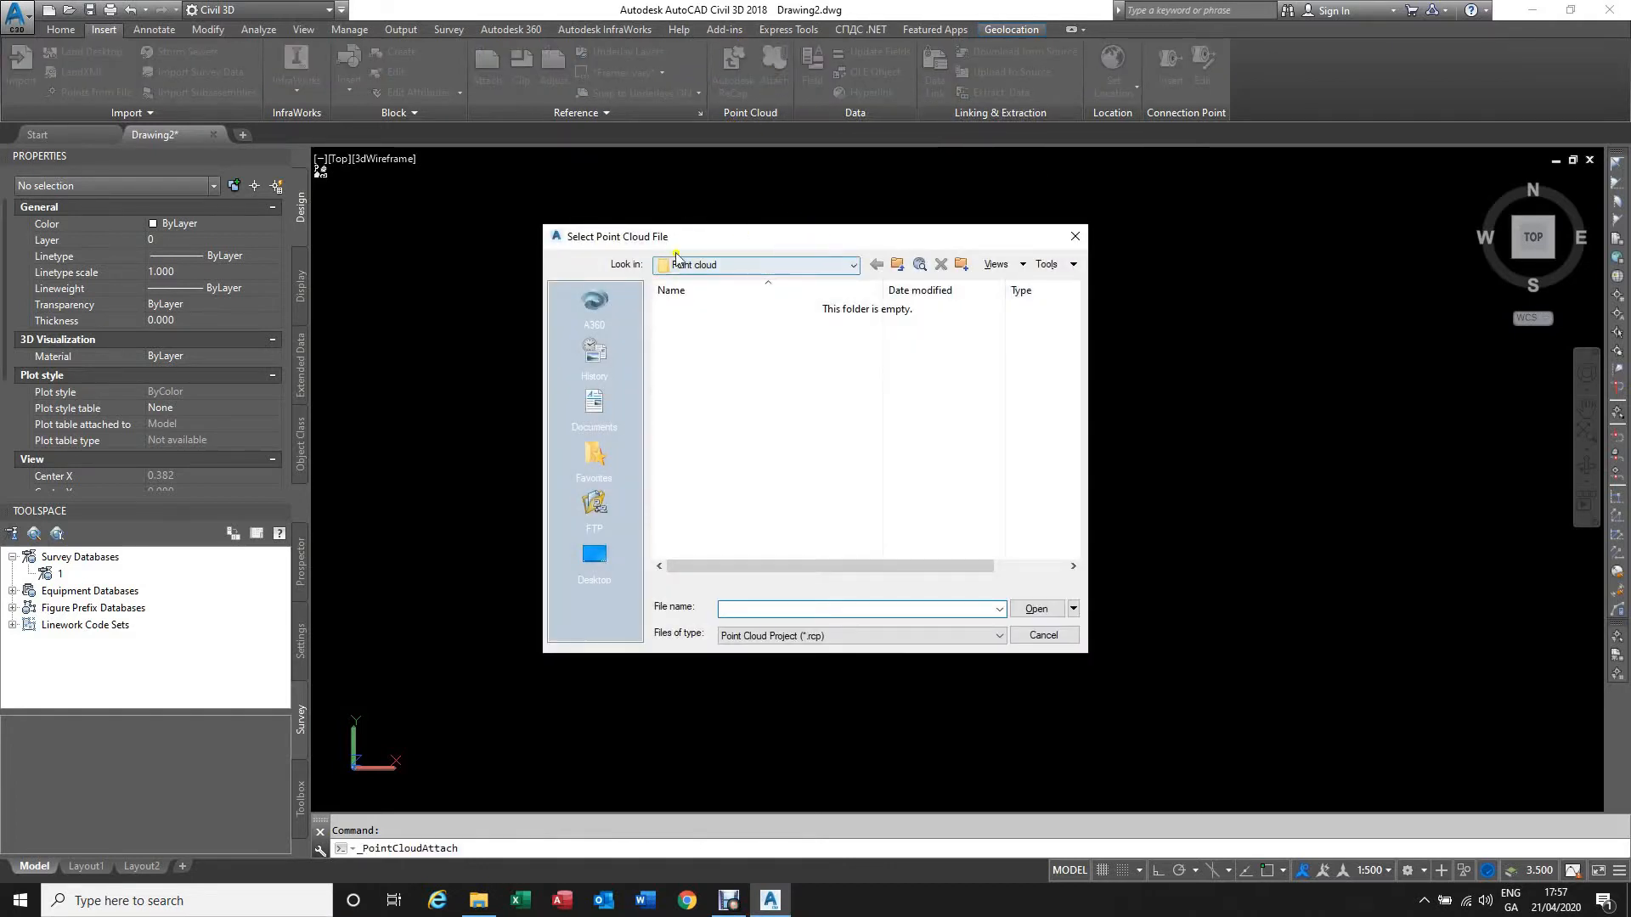
pyautogui.click(830, 637)
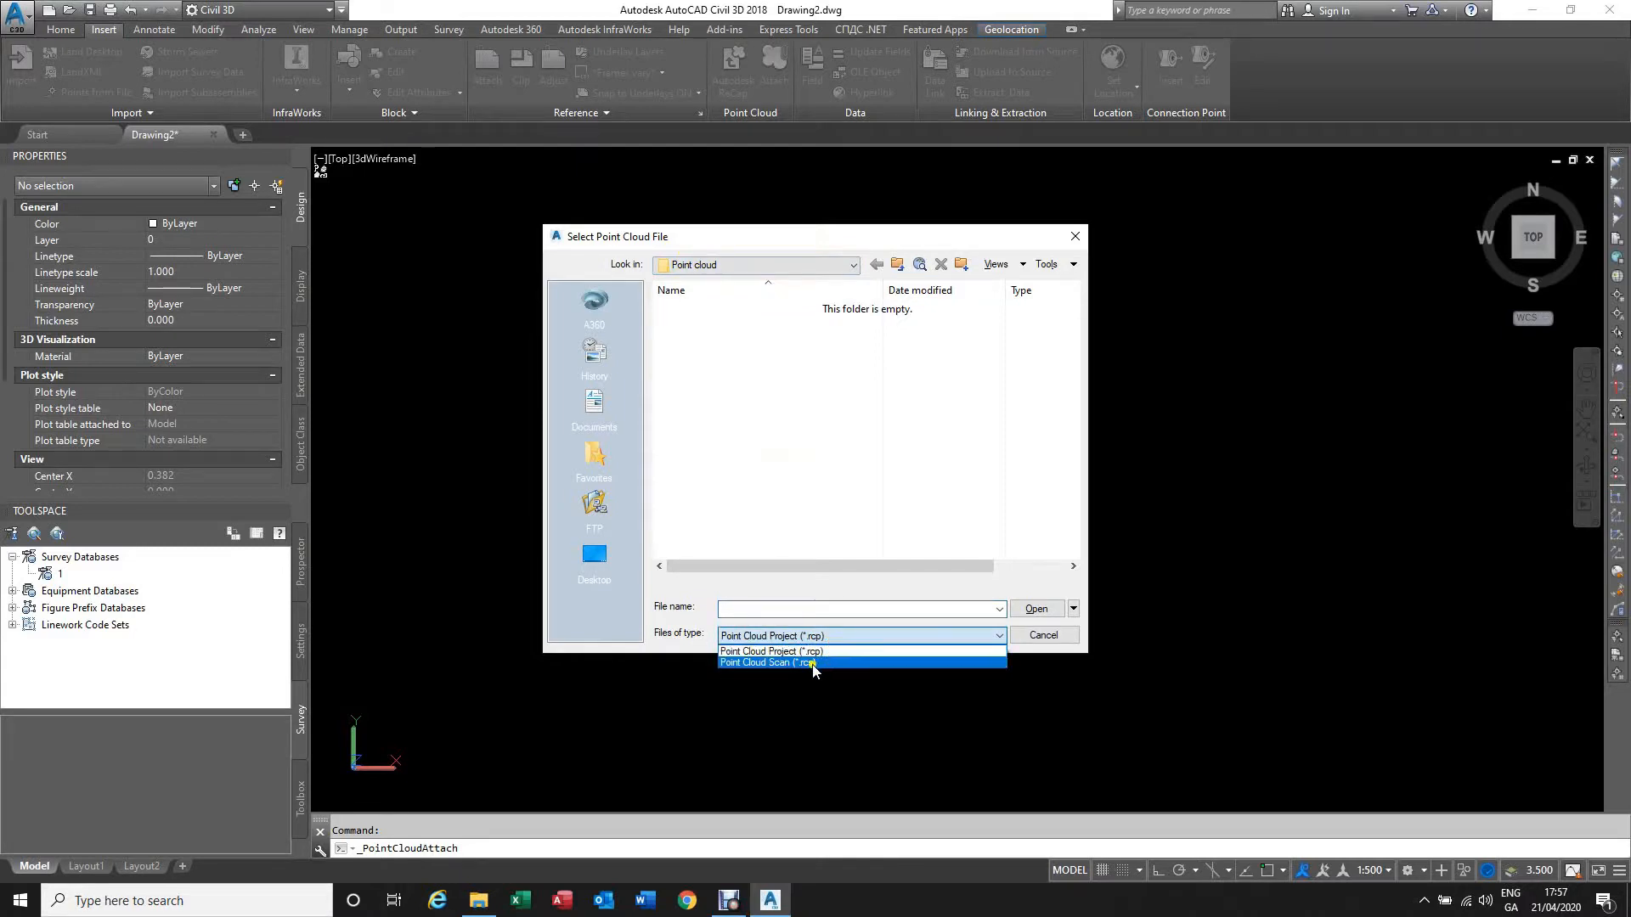
pyautogui.click(810, 663)
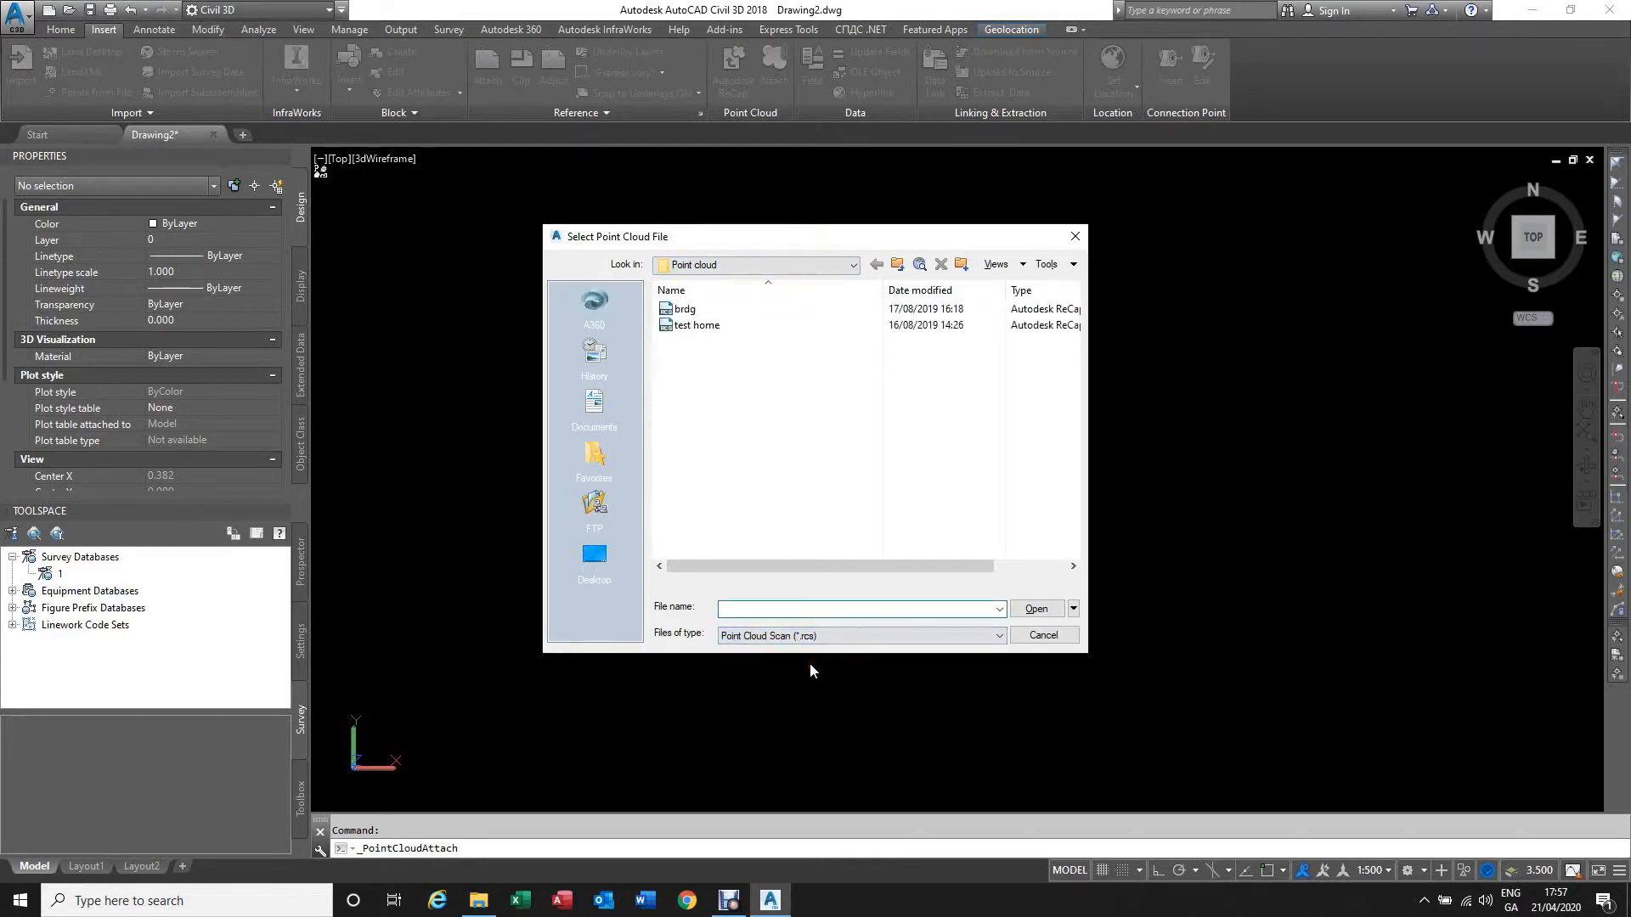
pyautogui.click(685, 310)
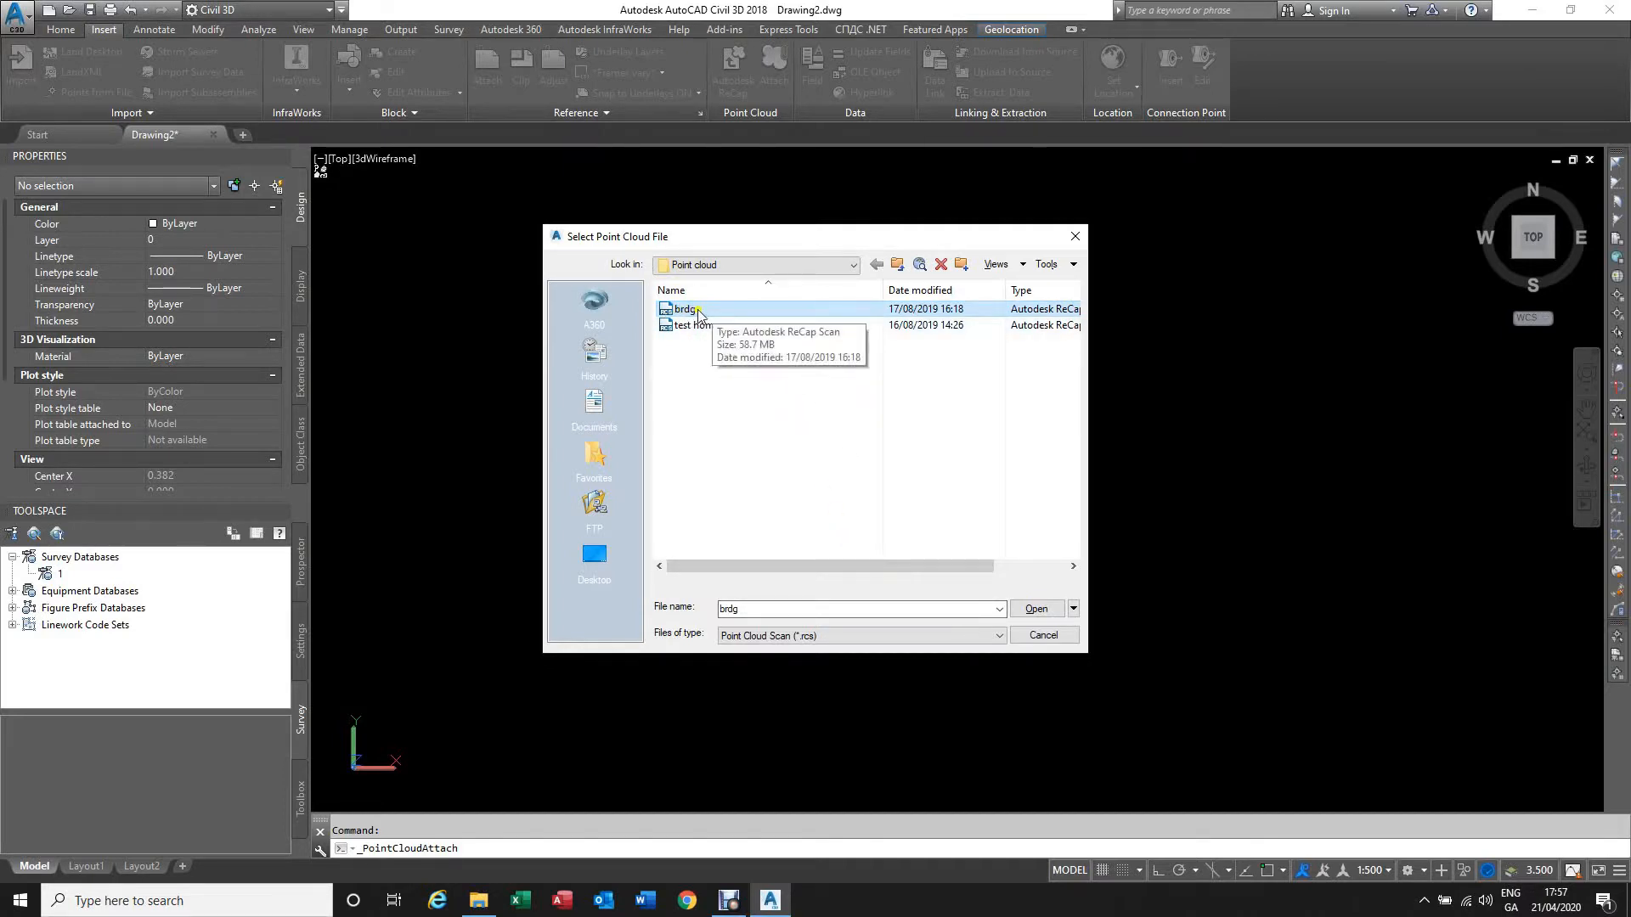
pyautogui.click(1038, 609)
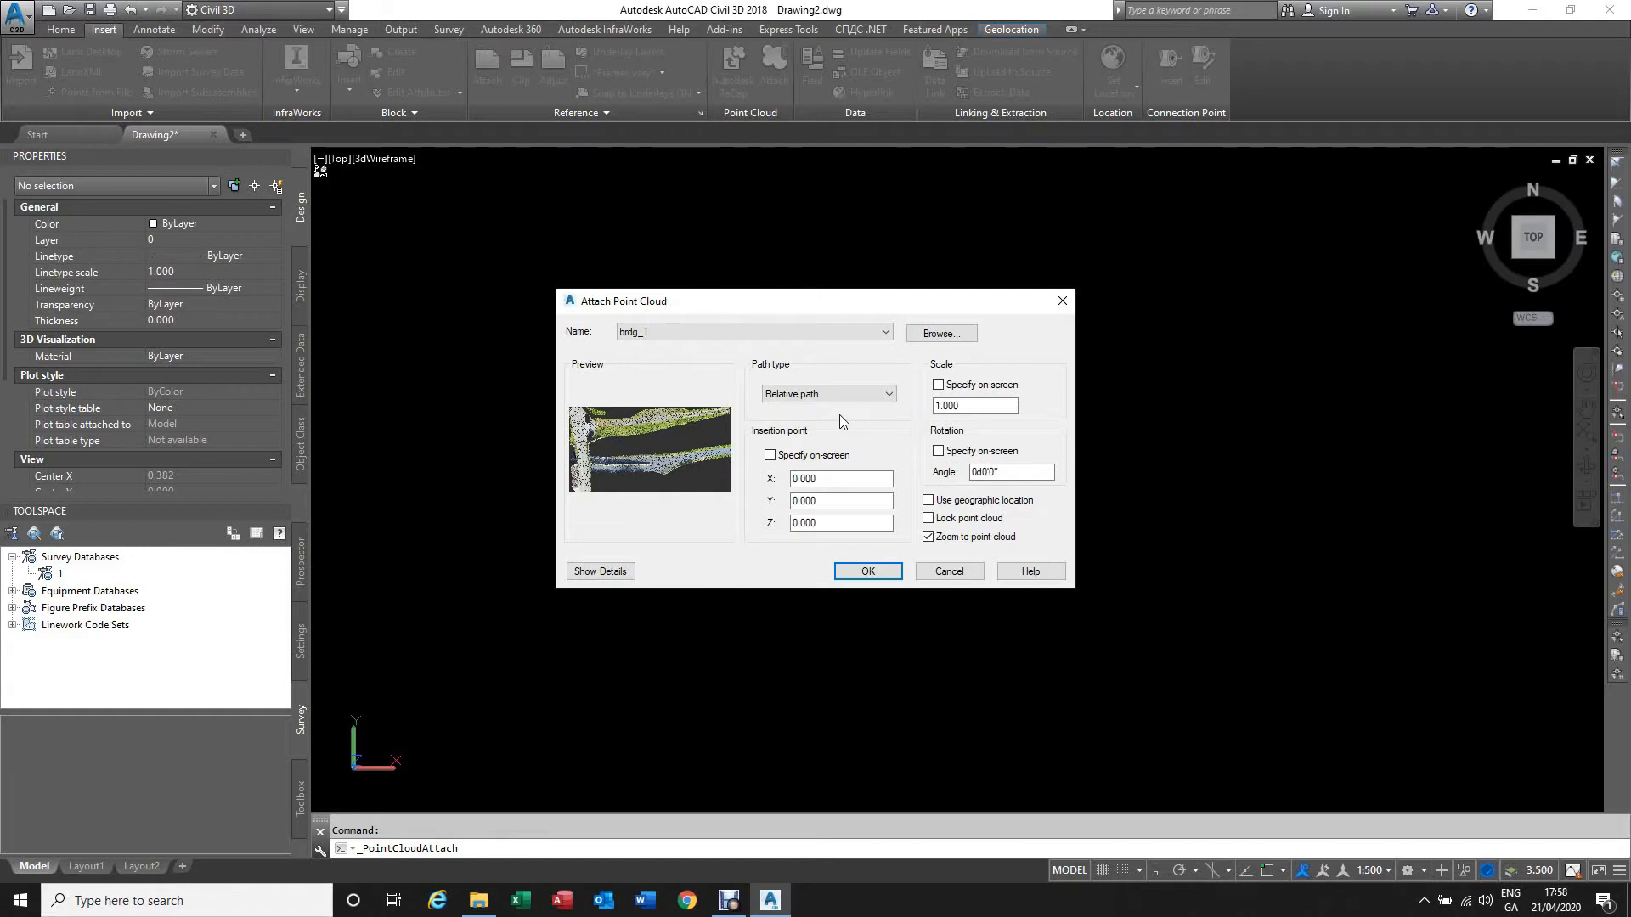
pyautogui.click(890, 395)
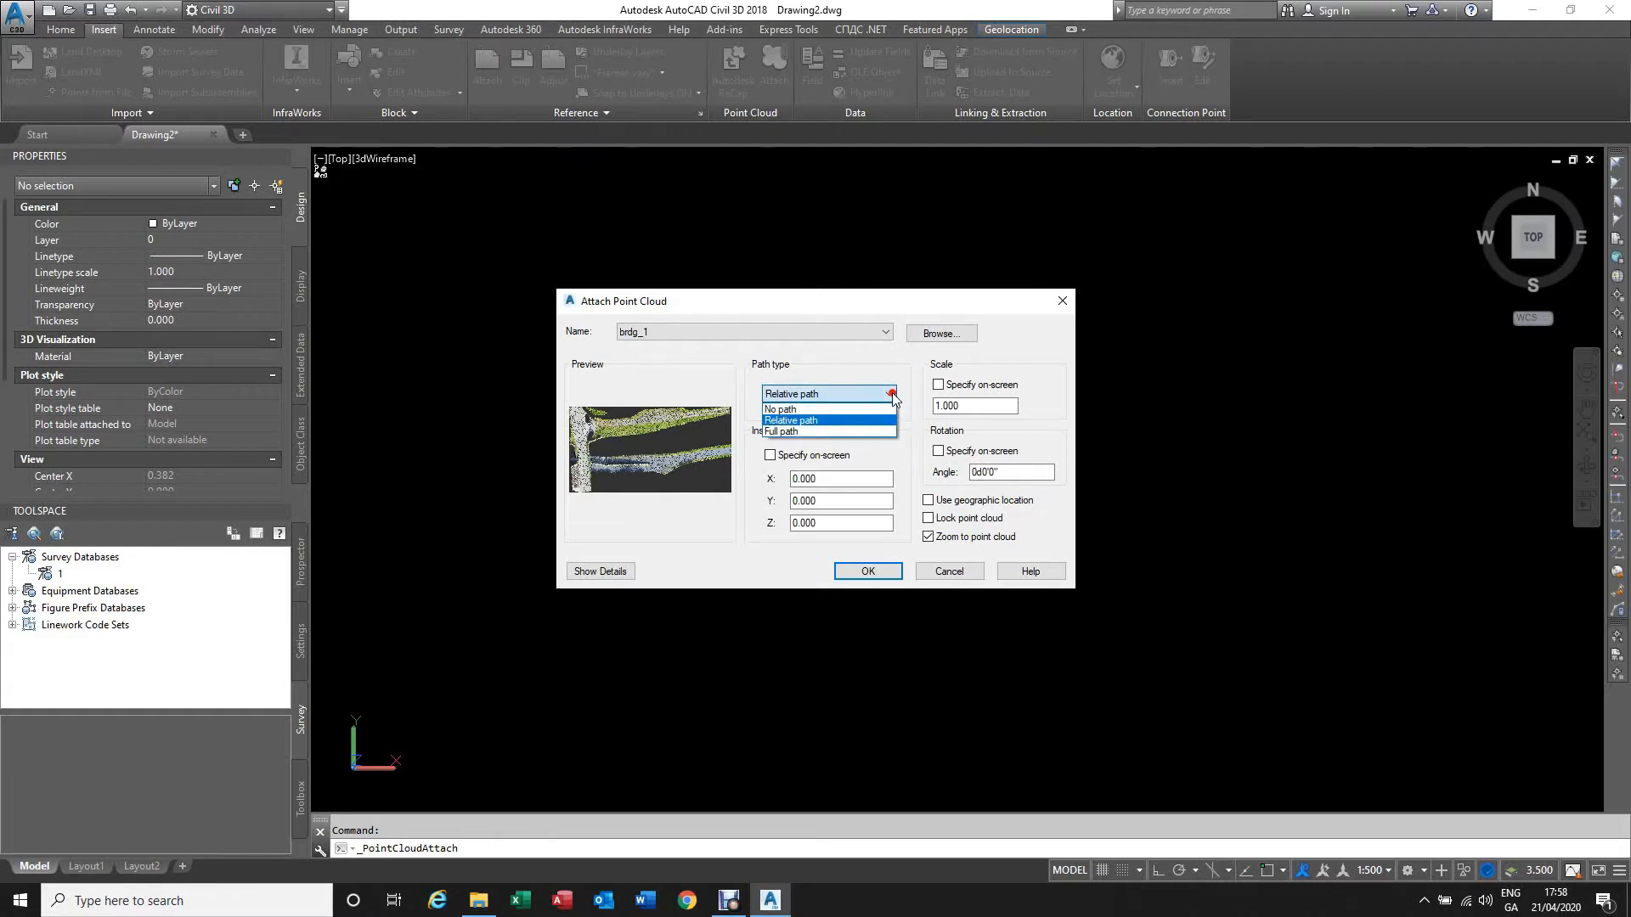
pyautogui.click(806, 410)
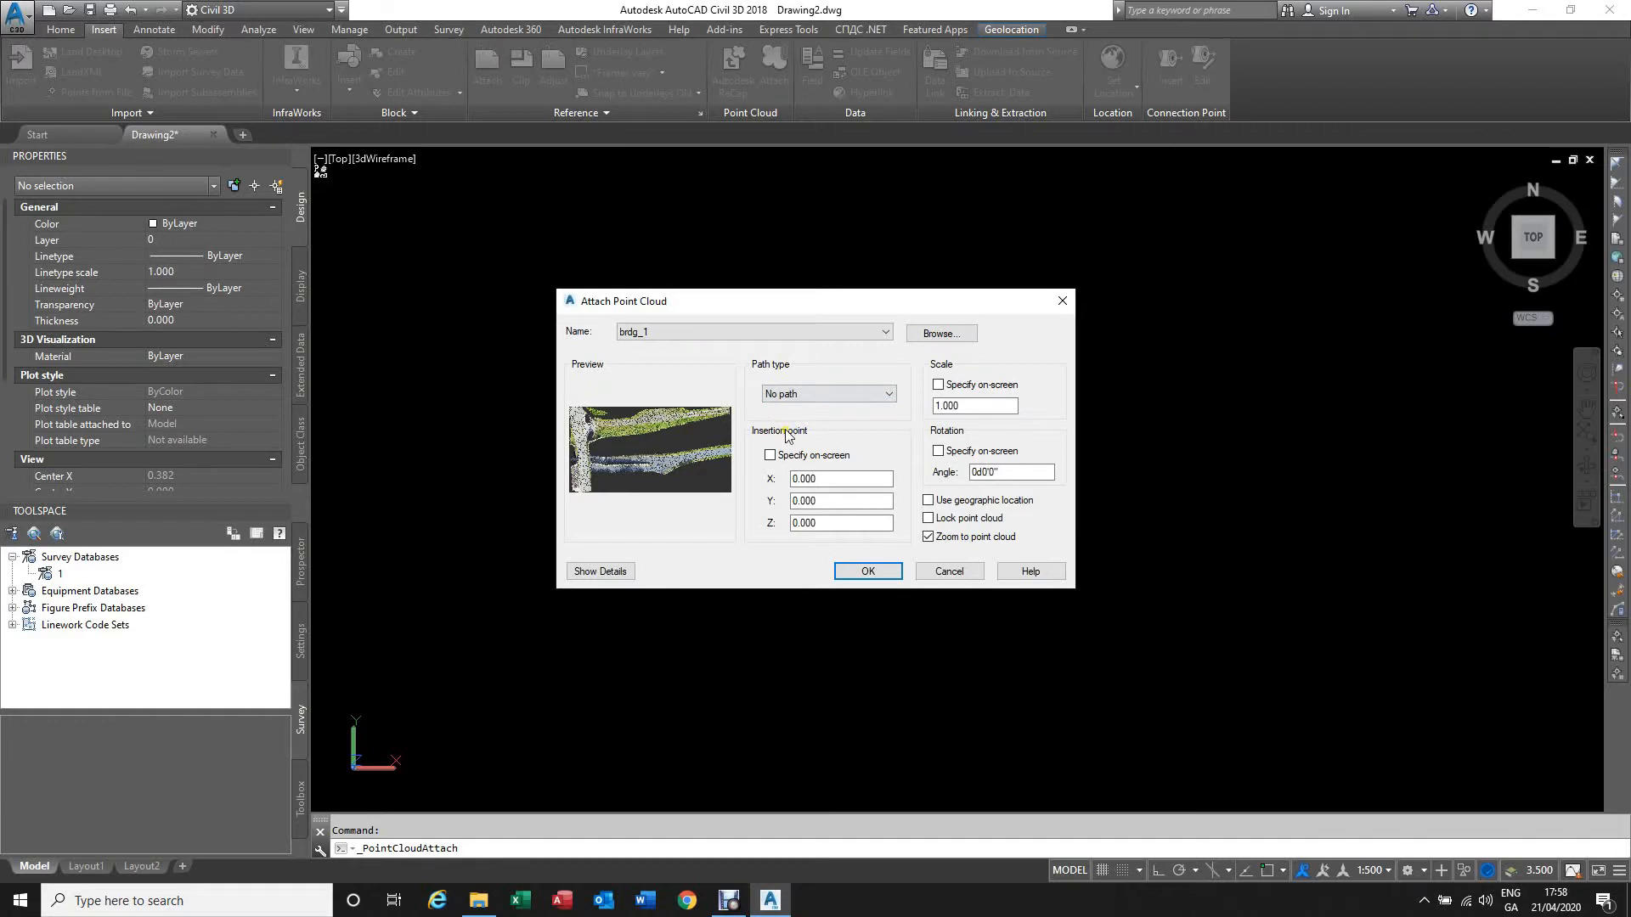
pyautogui.click(880, 569)
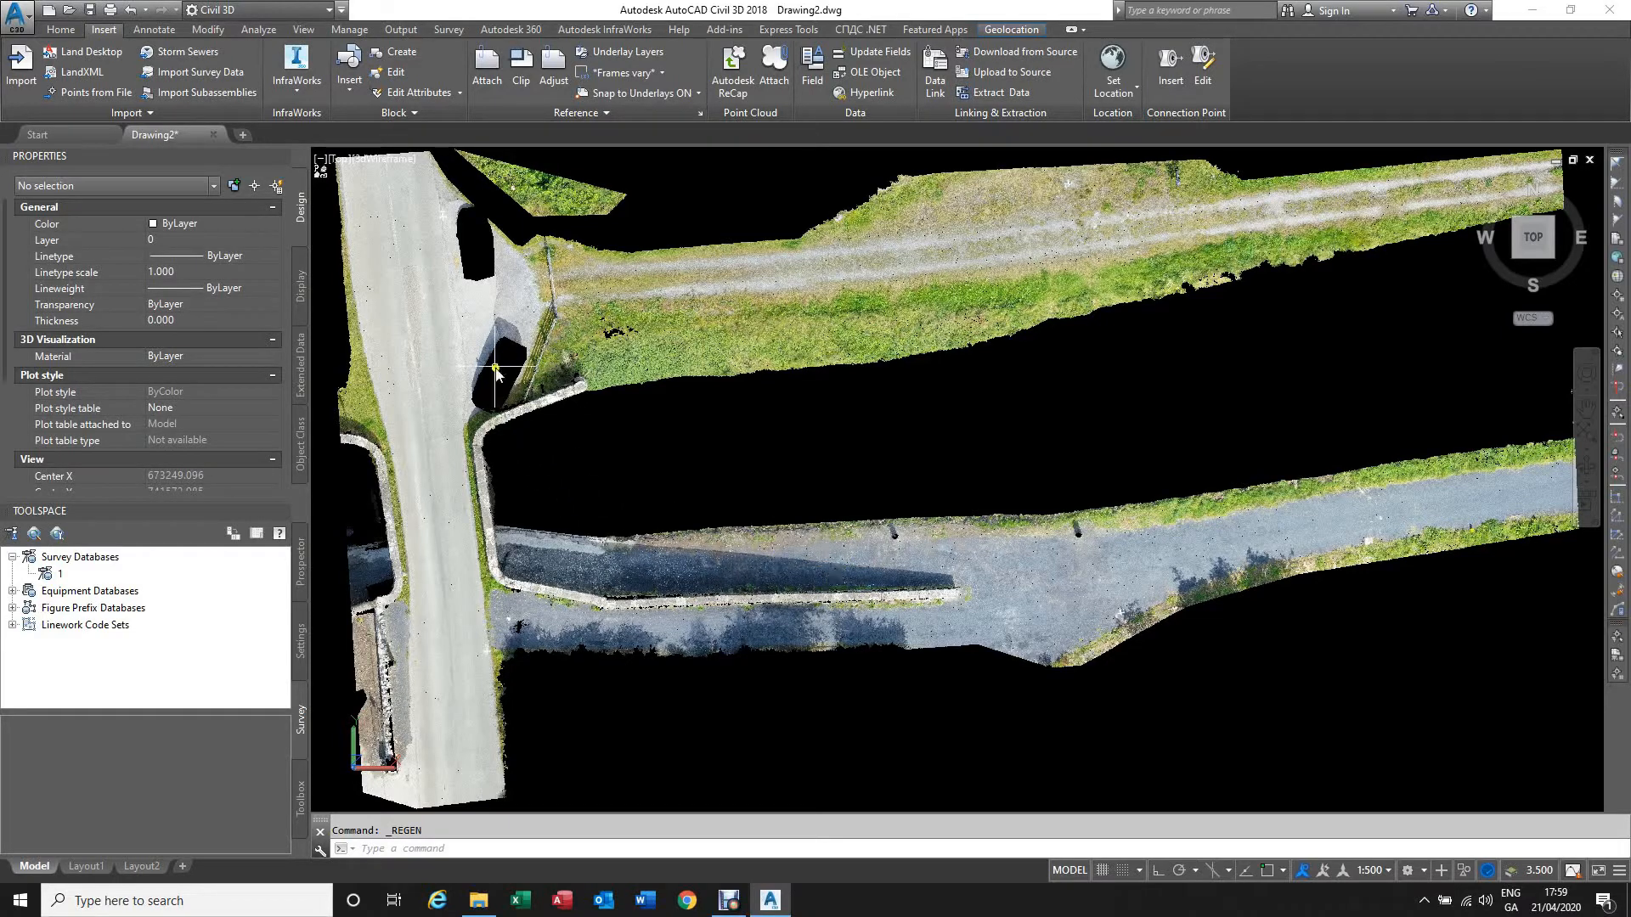
# Step: Examine the attached point cloud from above and in tilted 3D views, up close and as a whole
pyautogui.scroll(5, 488, 356)
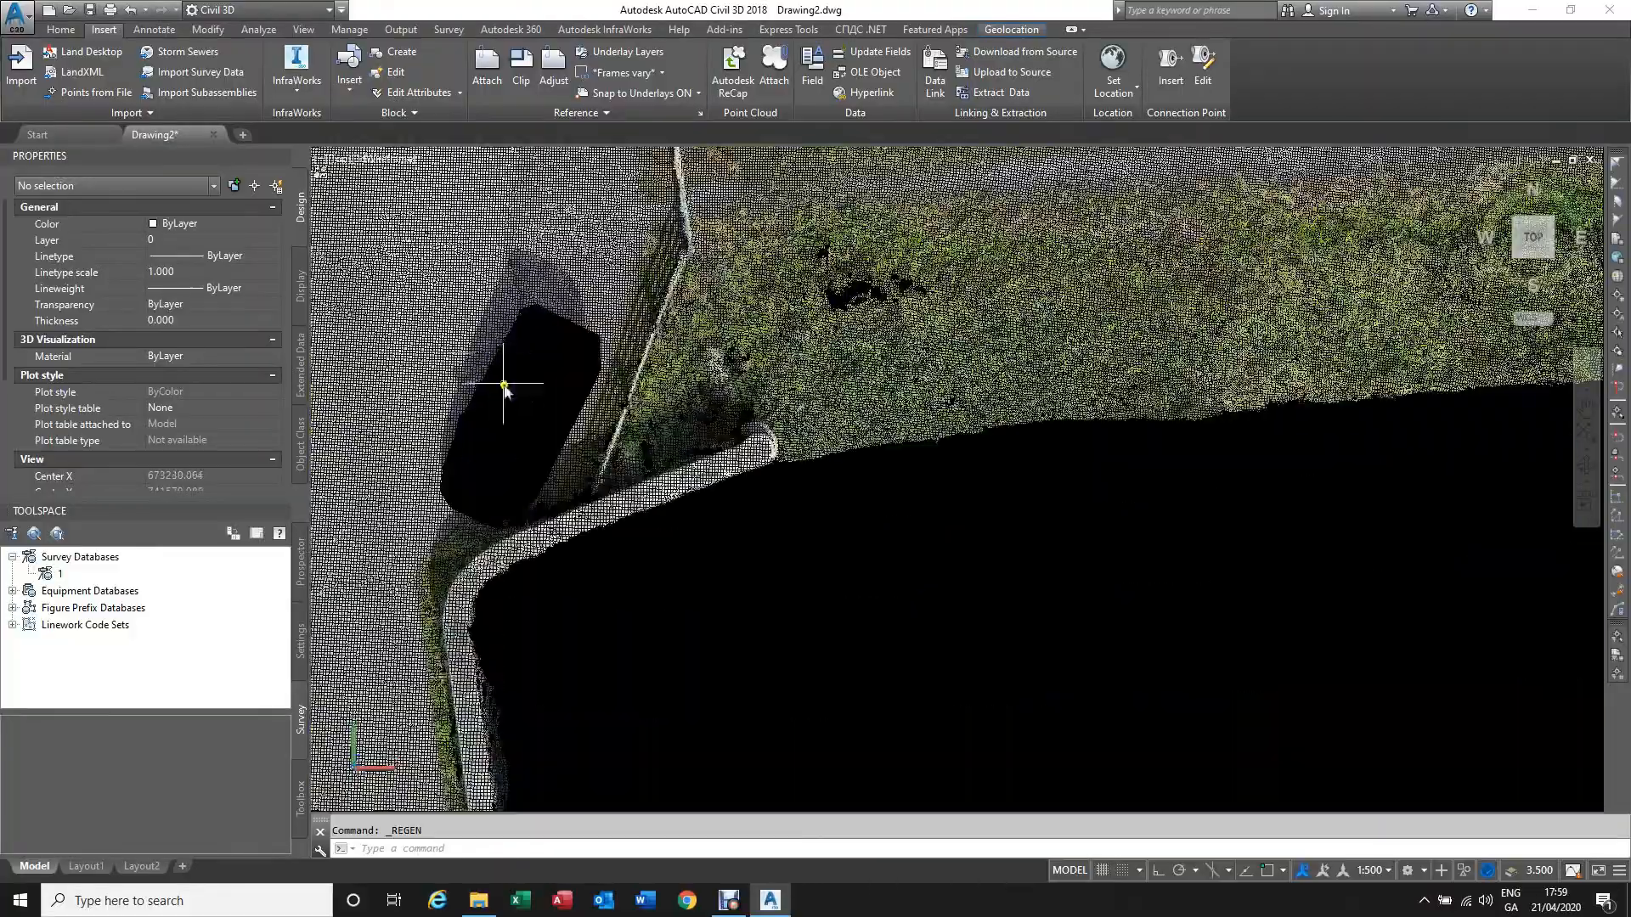
pyautogui.keyDown('shift'); pyautogui.moveTo(515, 408); pyautogui.dragTo(831, 466, button='middle'); pyautogui.keyUp('shift')
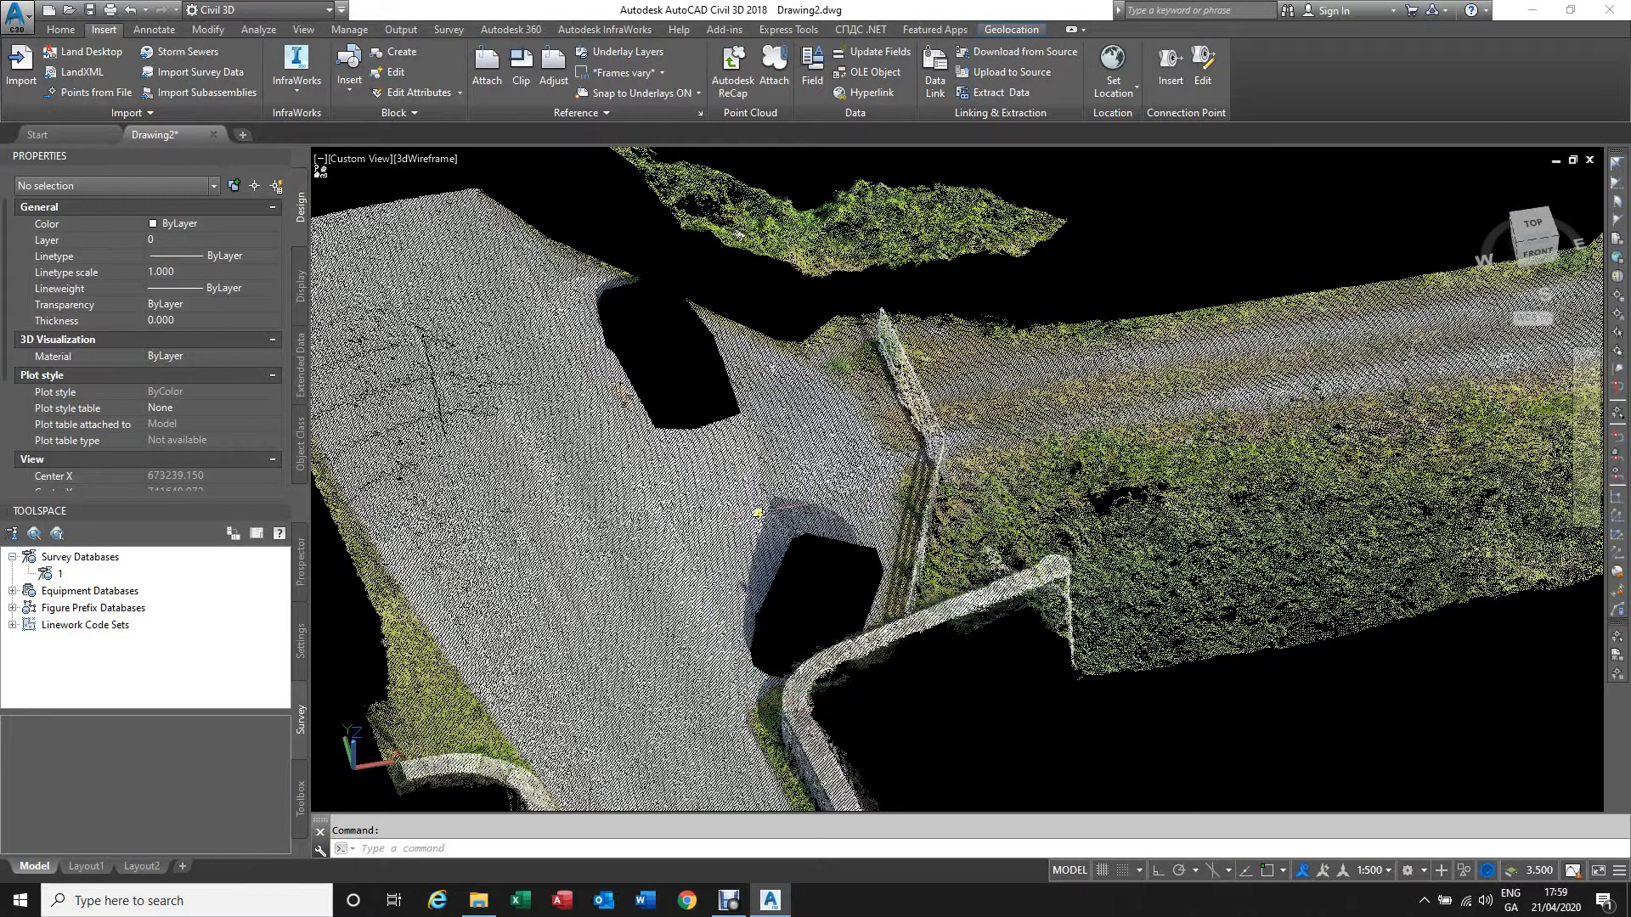
pyautogui.scroll(-2, 727, 490)
pyautogui.scroll(-1, 716, 490)
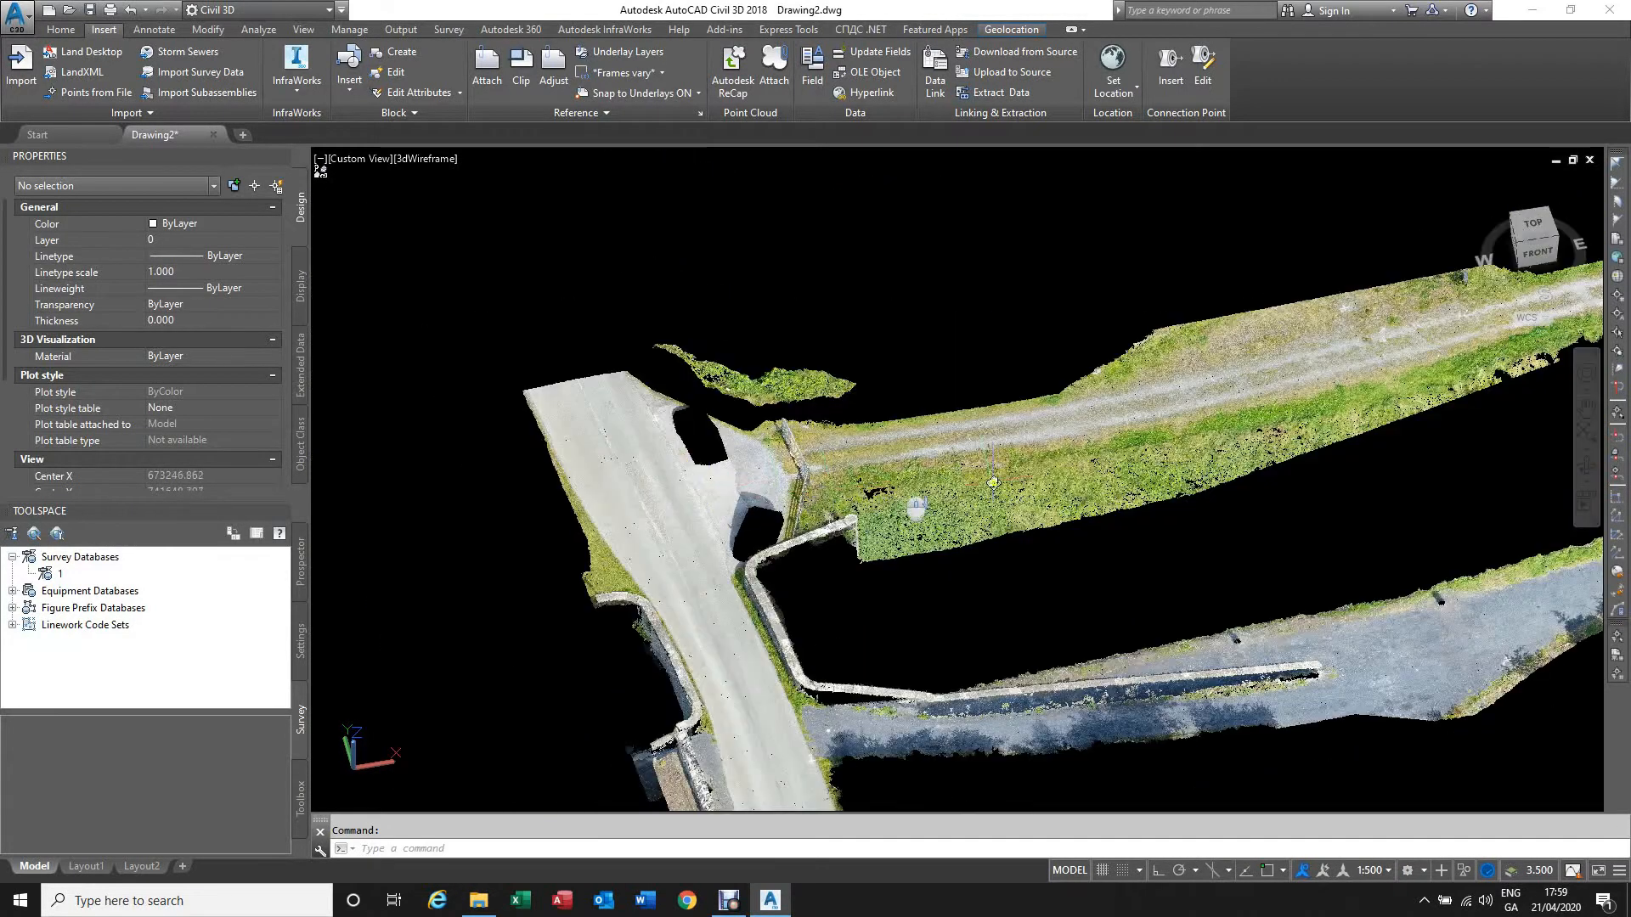
pyautogui.scroll(-1, 1049, 446)
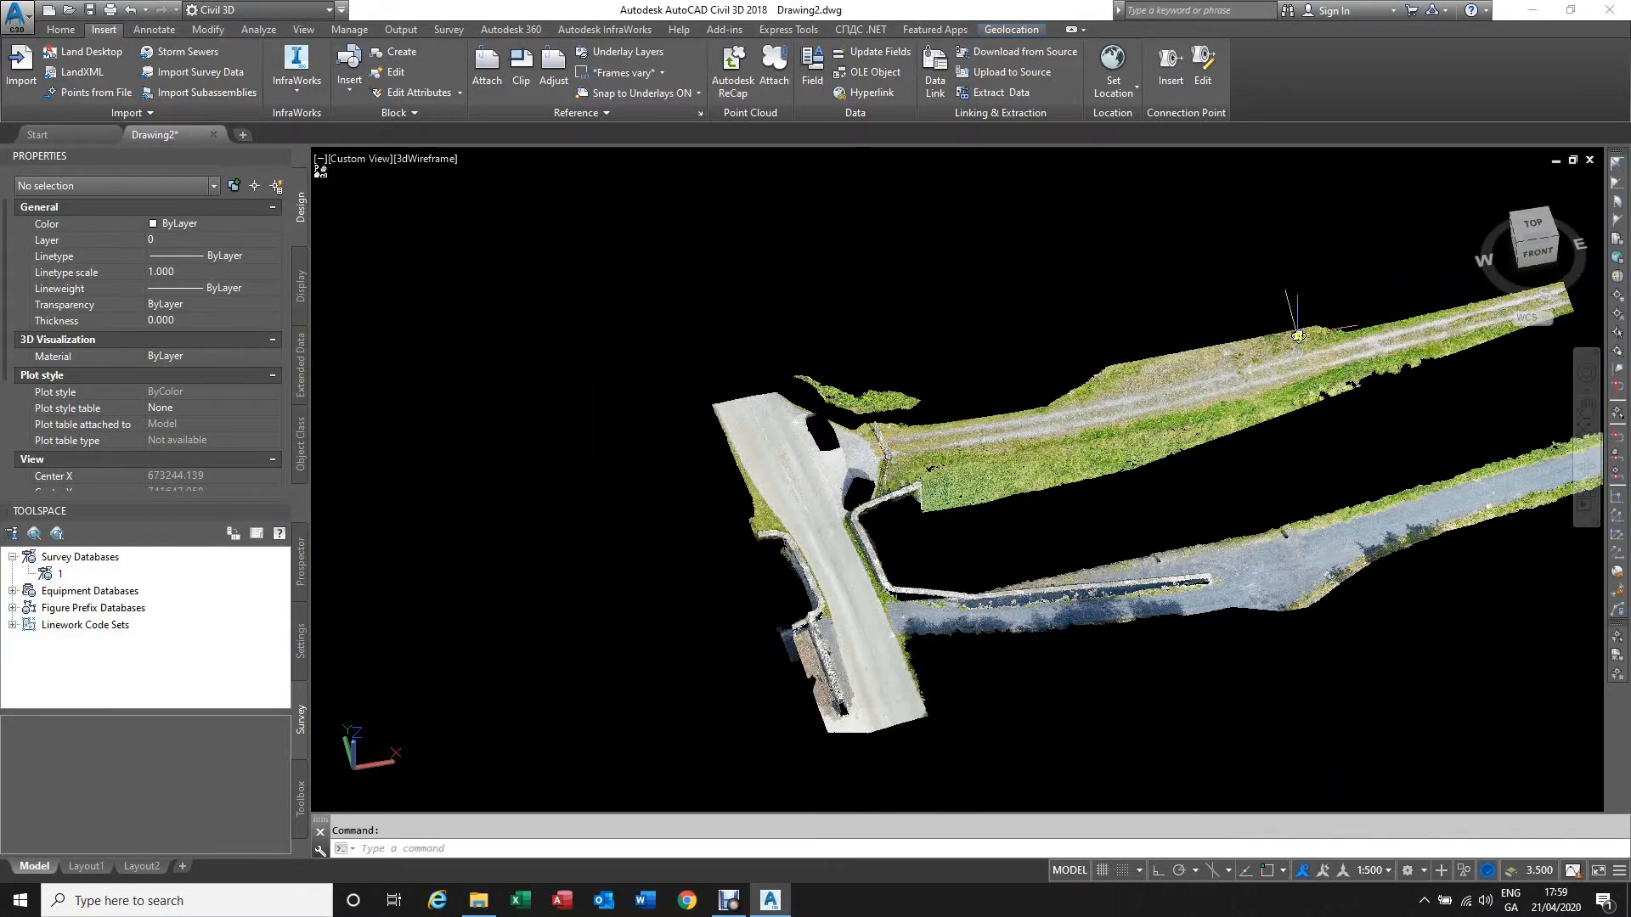
pyautogui.scroll(5, 1301, 328)
pyautogui.scroll(-5, 1215, 344)
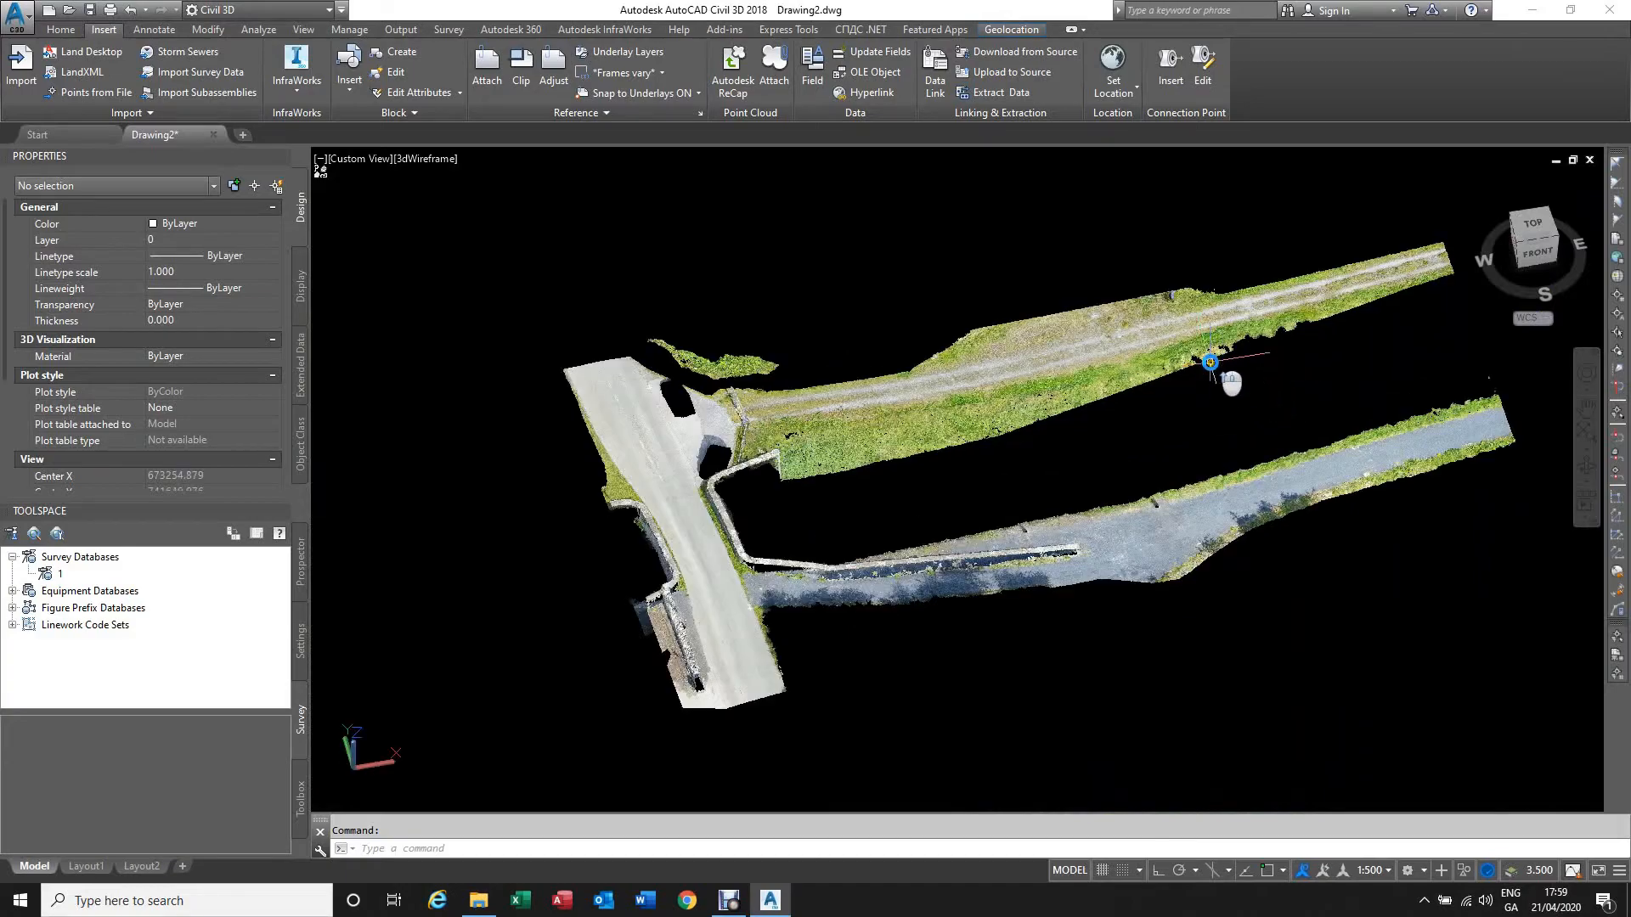
pyautogui.scroll(3, 1105, 407)
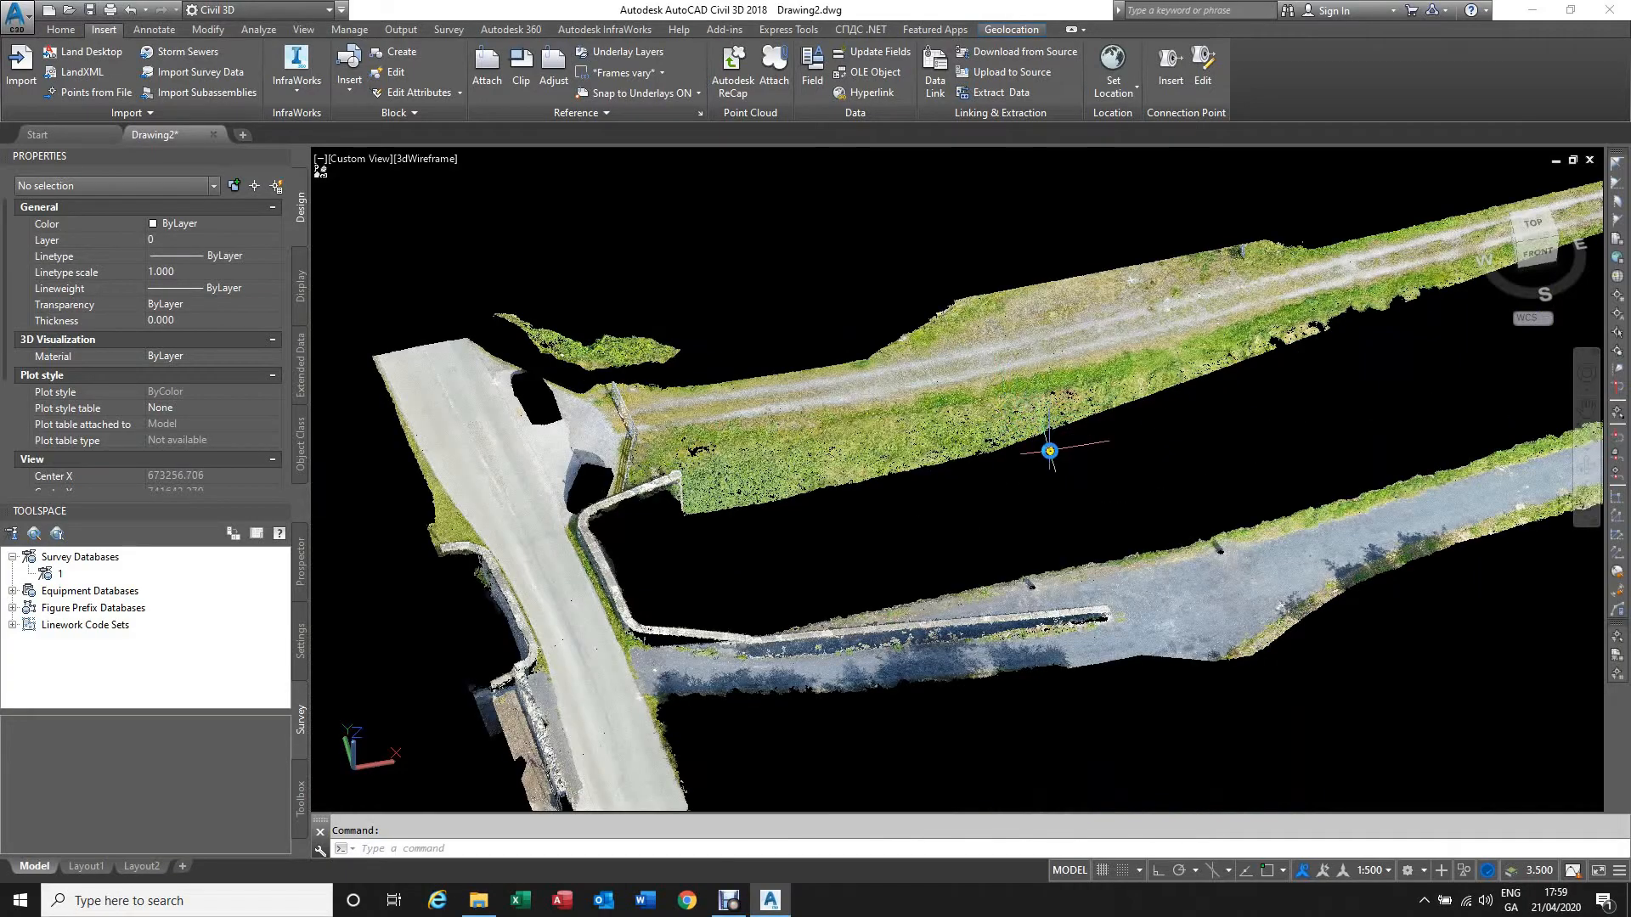
pyautogui.keyDown('shift'); pyautogui.moveTo(1069, 473); pyautogui.dragTo(1018, 587, button='middle'); pyautogui.keyUp('shift')
pyautogui.scroll(-2, 964, 309)
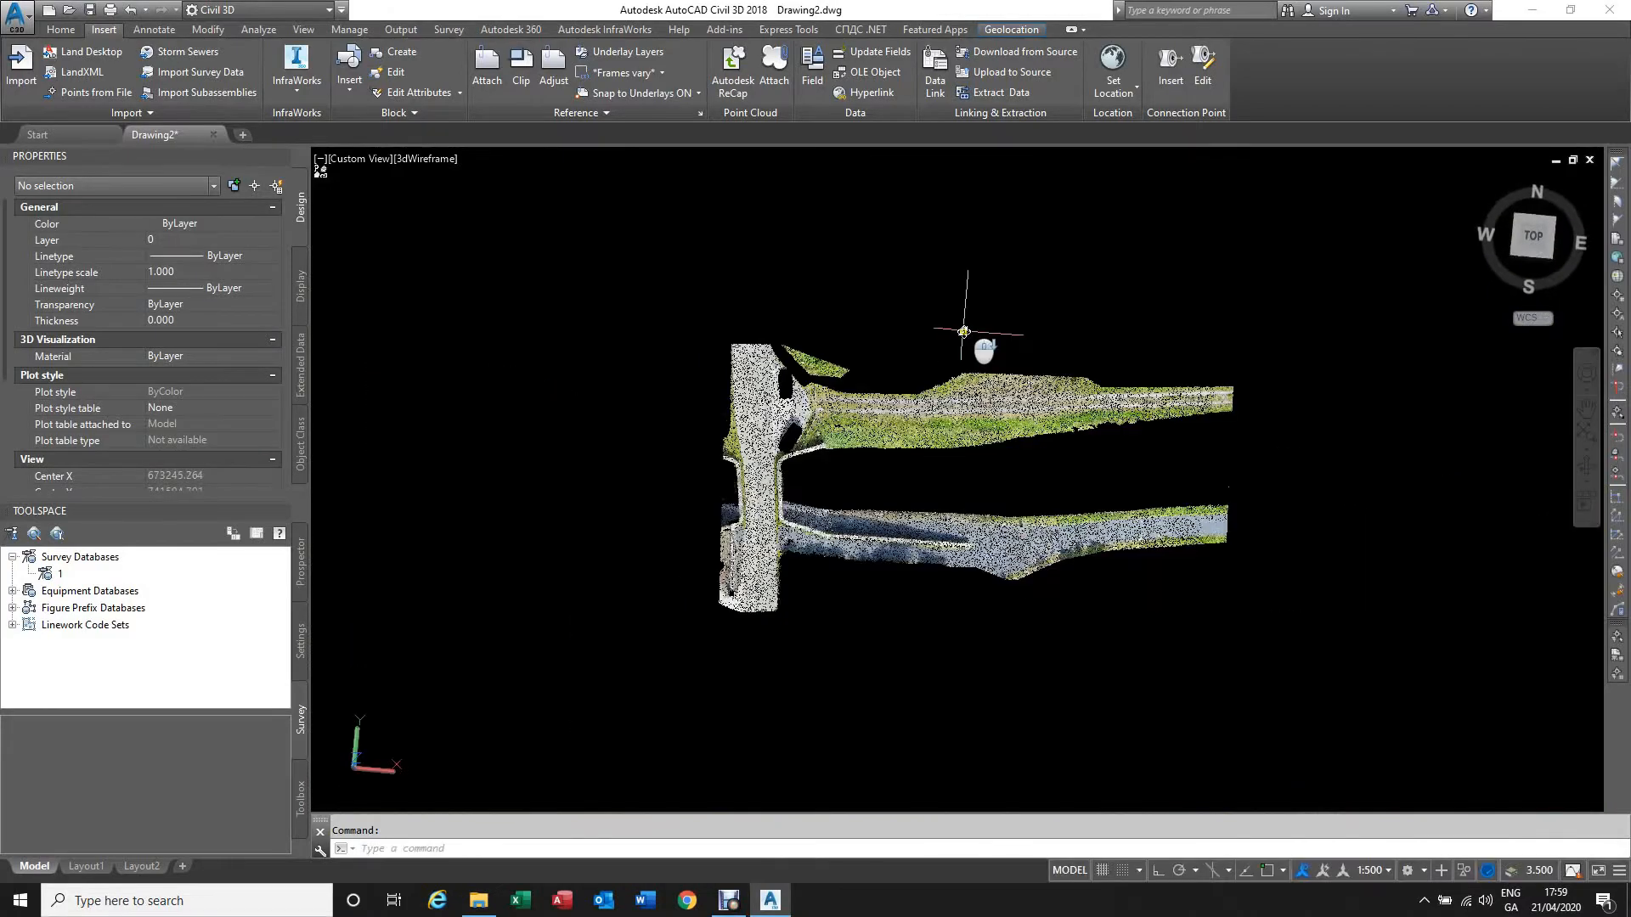
pyautogui.scroll(4, 952, 463)
pyautogui.click(935, 437)
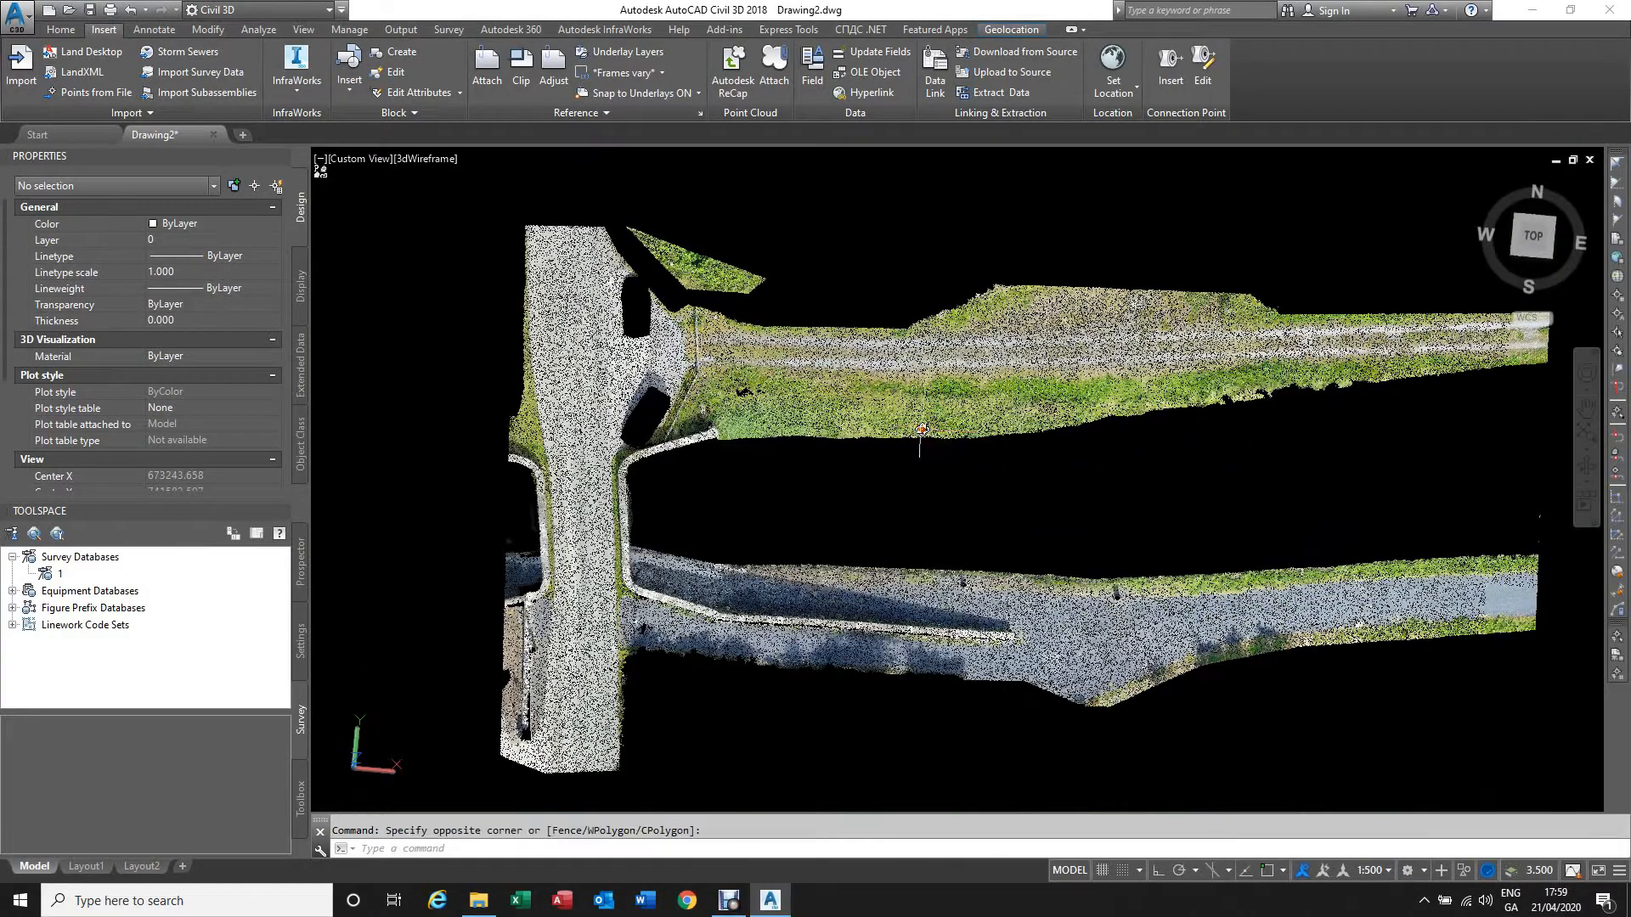
pyautogui.keyDown('shift'); pyautogui.moveTo(925, 462); pyautogui.dragTo(1007, 374, button='middle'); pyautogui.keyUp('shift')
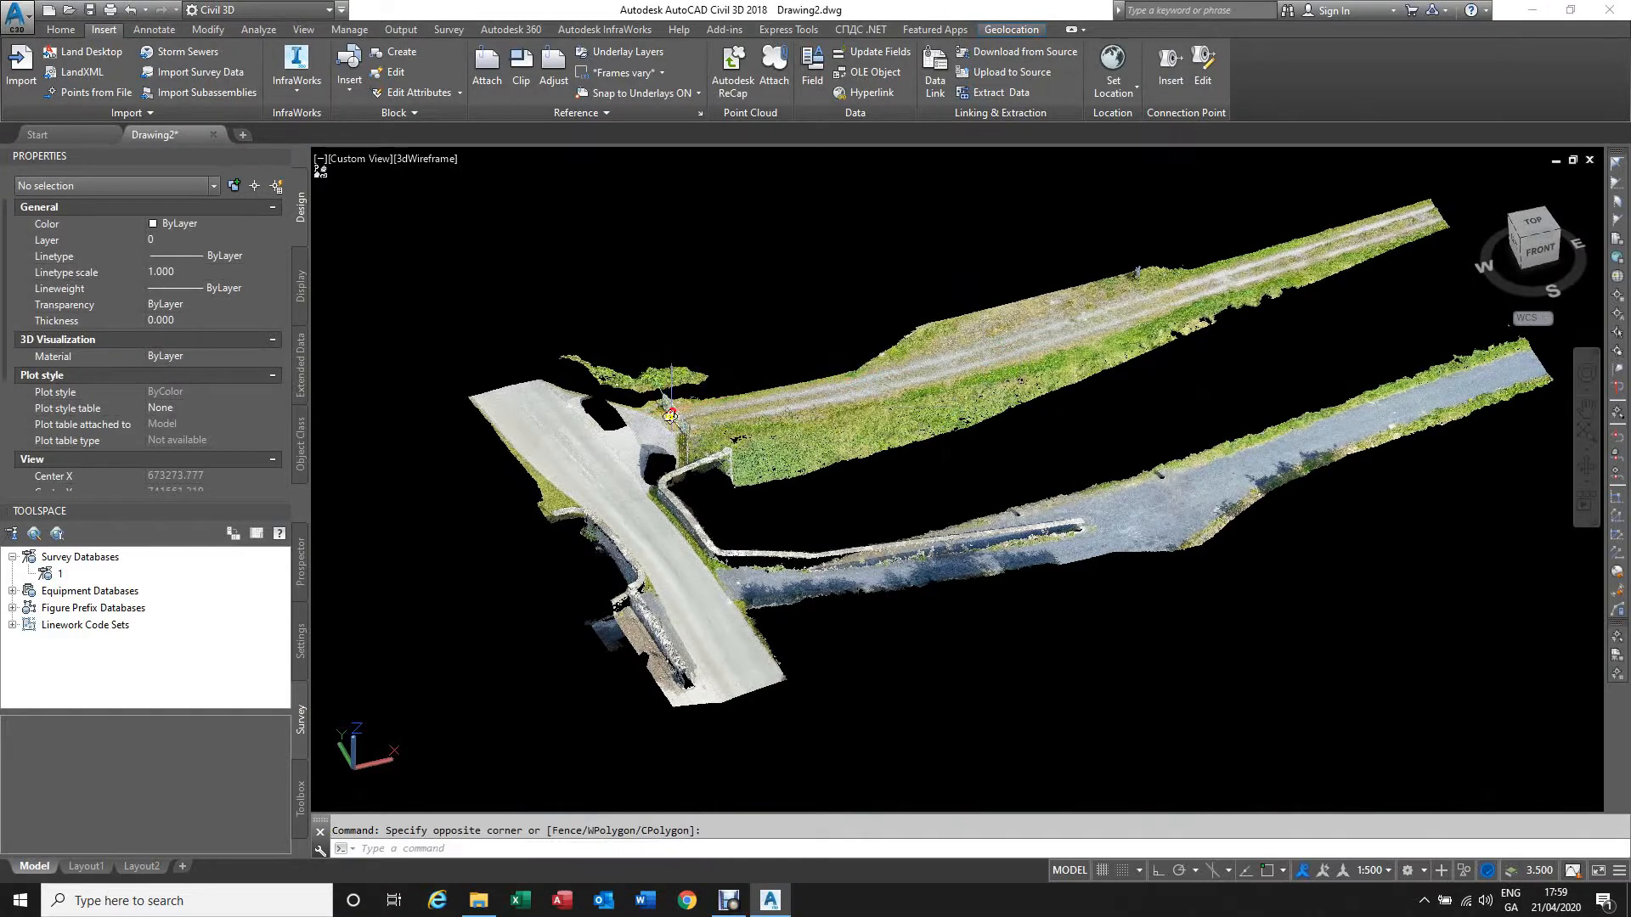
pyautogui.press('Escape')
pyautogui.scroll(-4, 1045, 475)
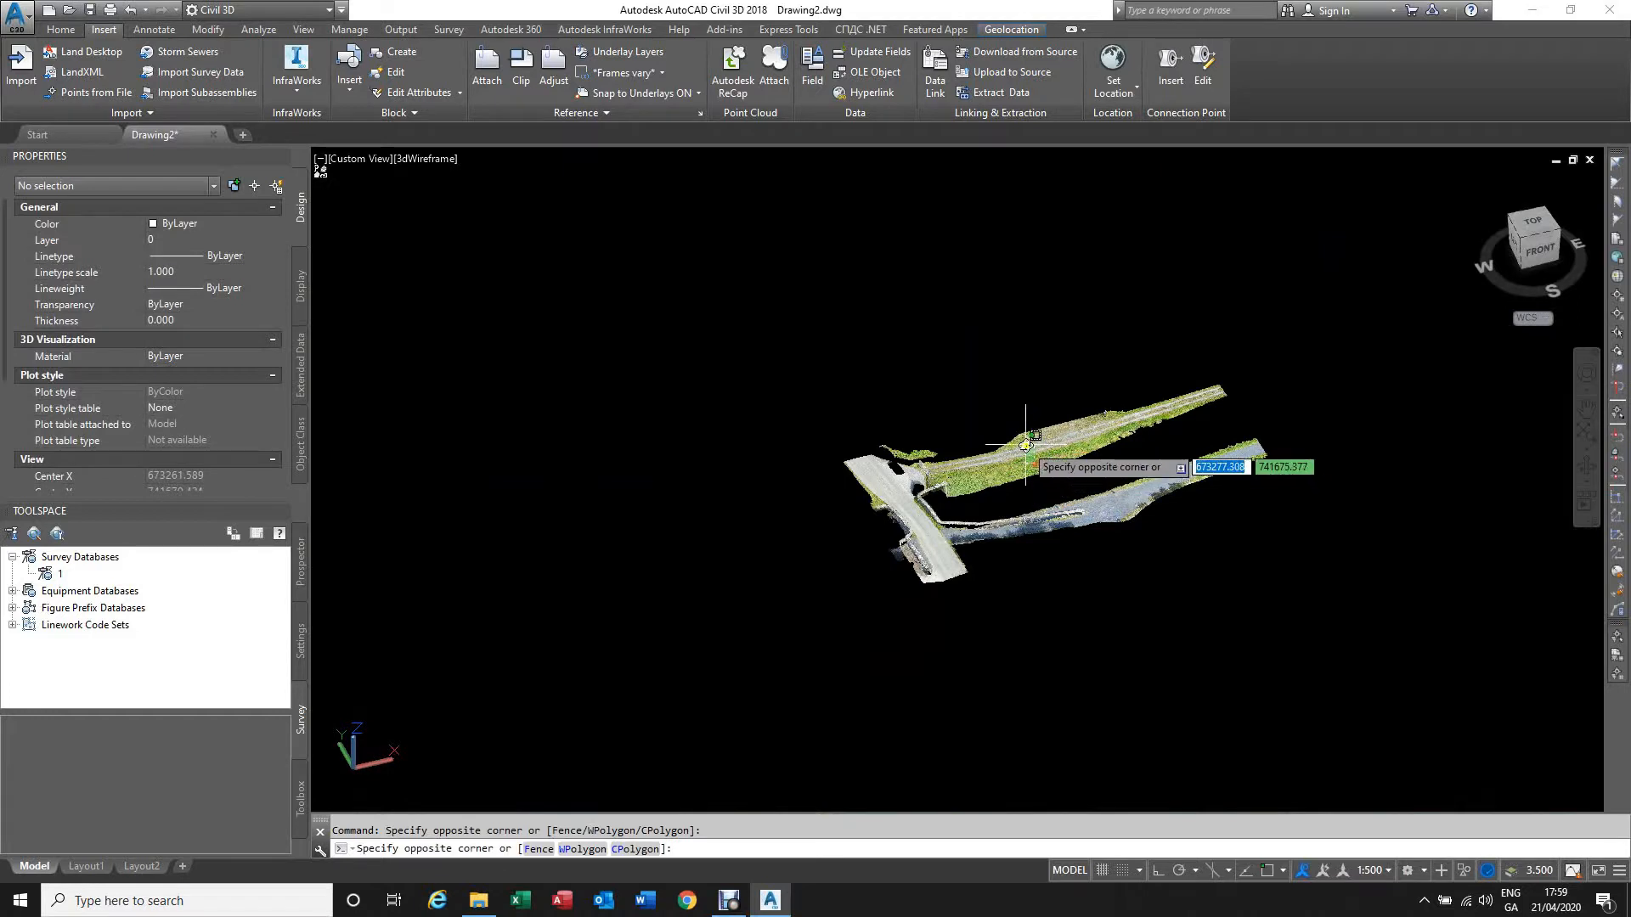
pyautogui.press('Escape')
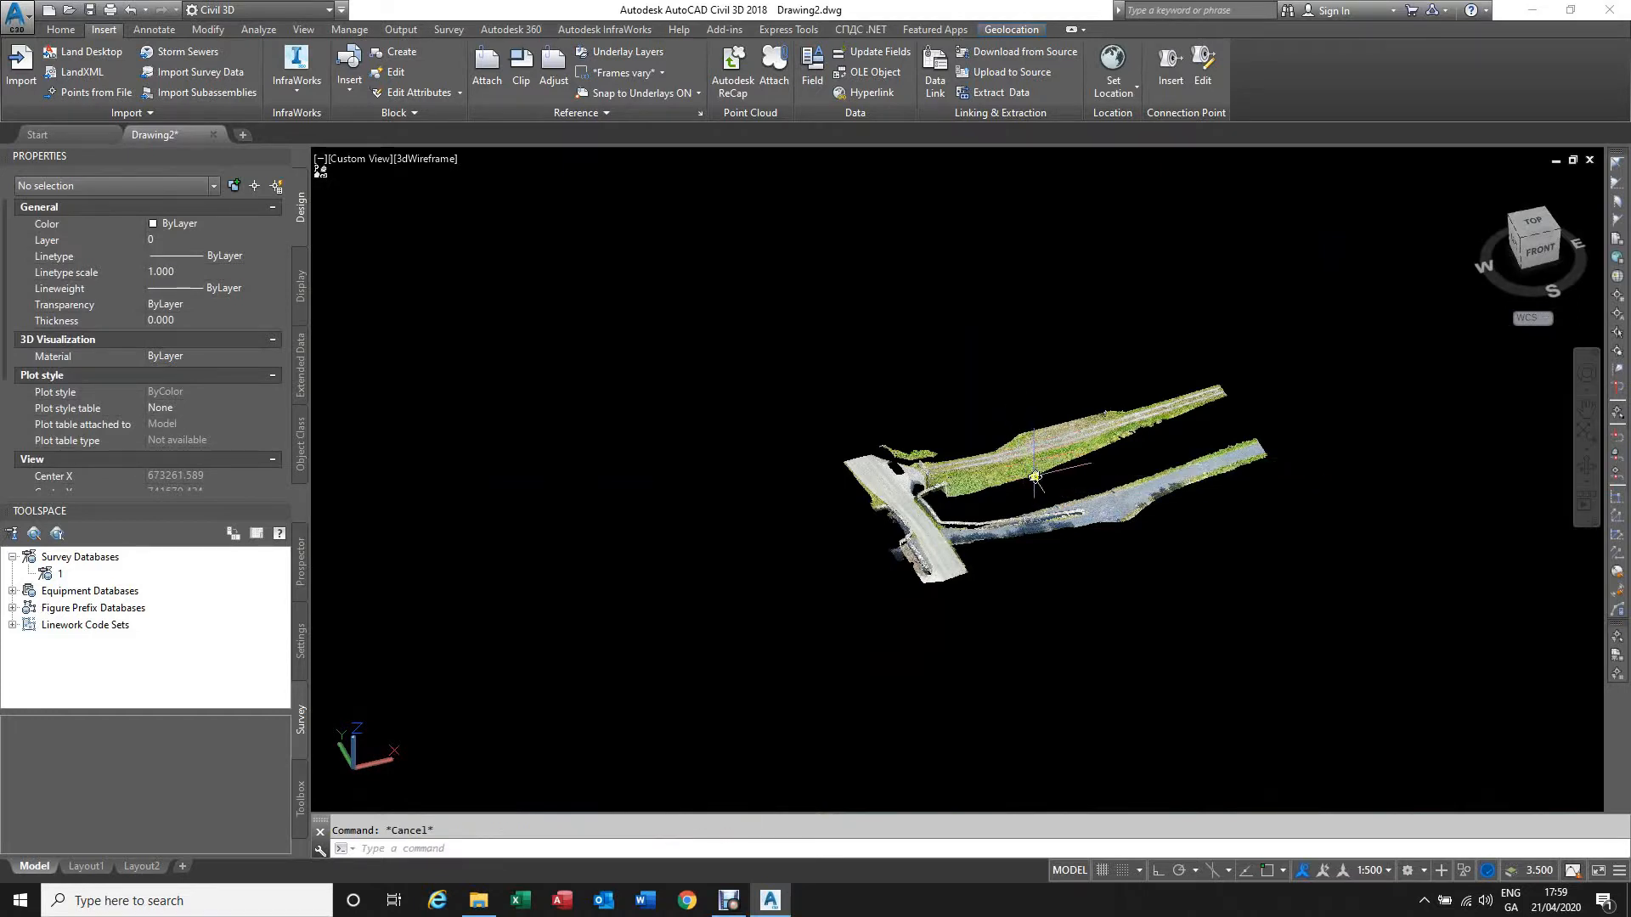
# Step: Select the attached point cloud and set its point size to 1 and level of detail to 10
pyautogui.click(1041, 467)
pyautogui.click(1038, 471)
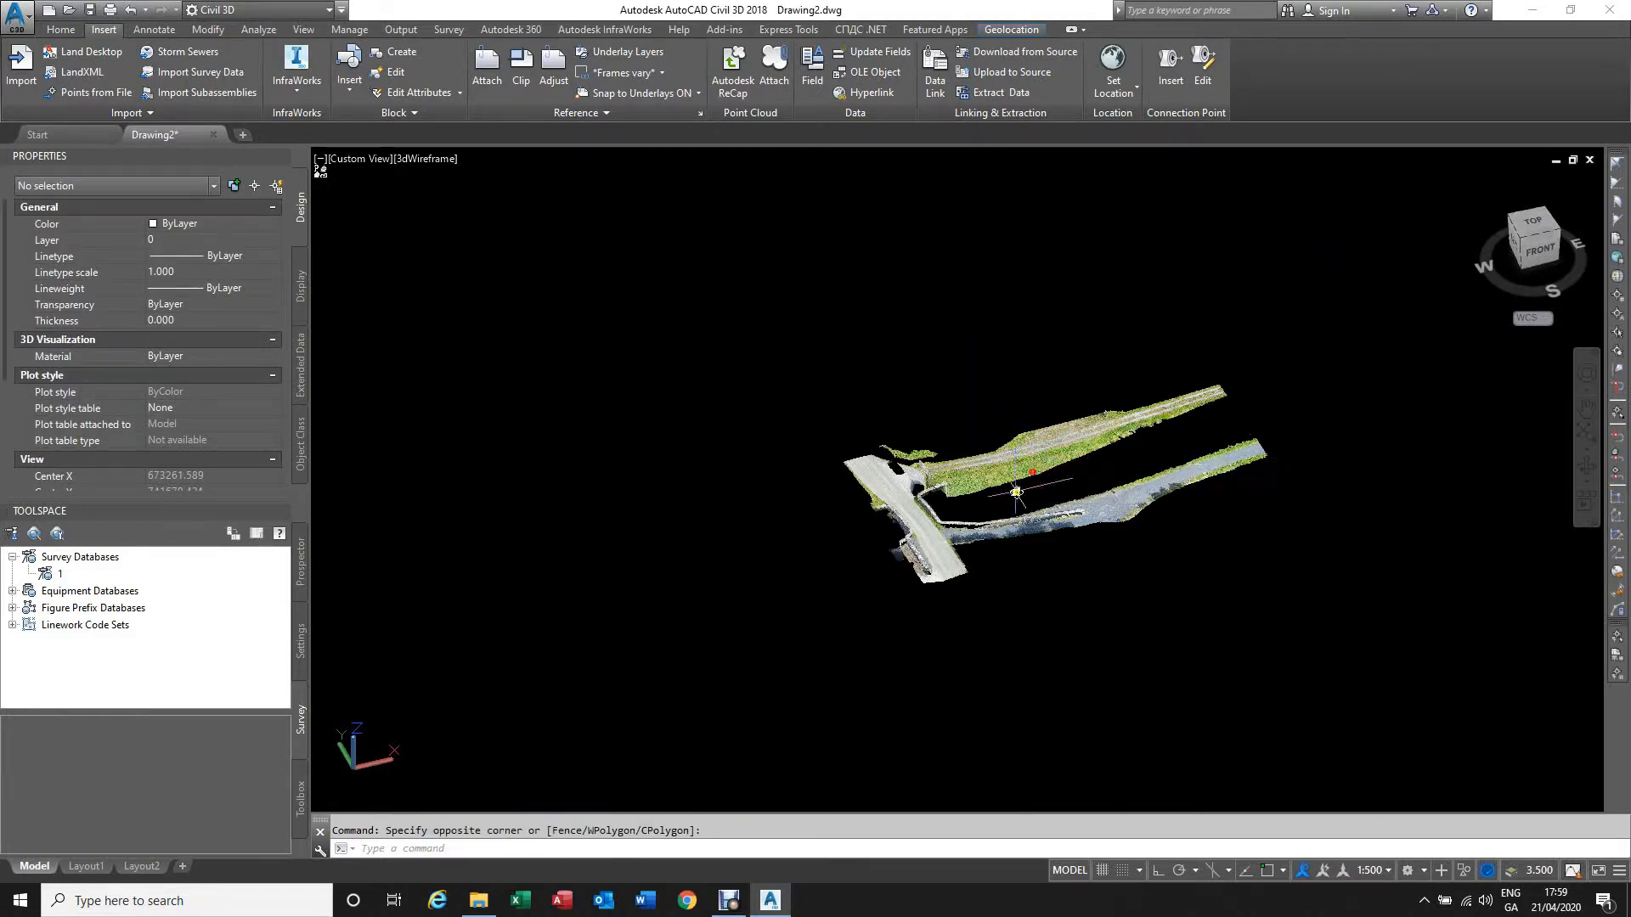
pyautogui.click(1016, 489)
pyautogui.click(956, 456)
pyautogui.click(1265, 577)
pyautogui.click(739, 257)
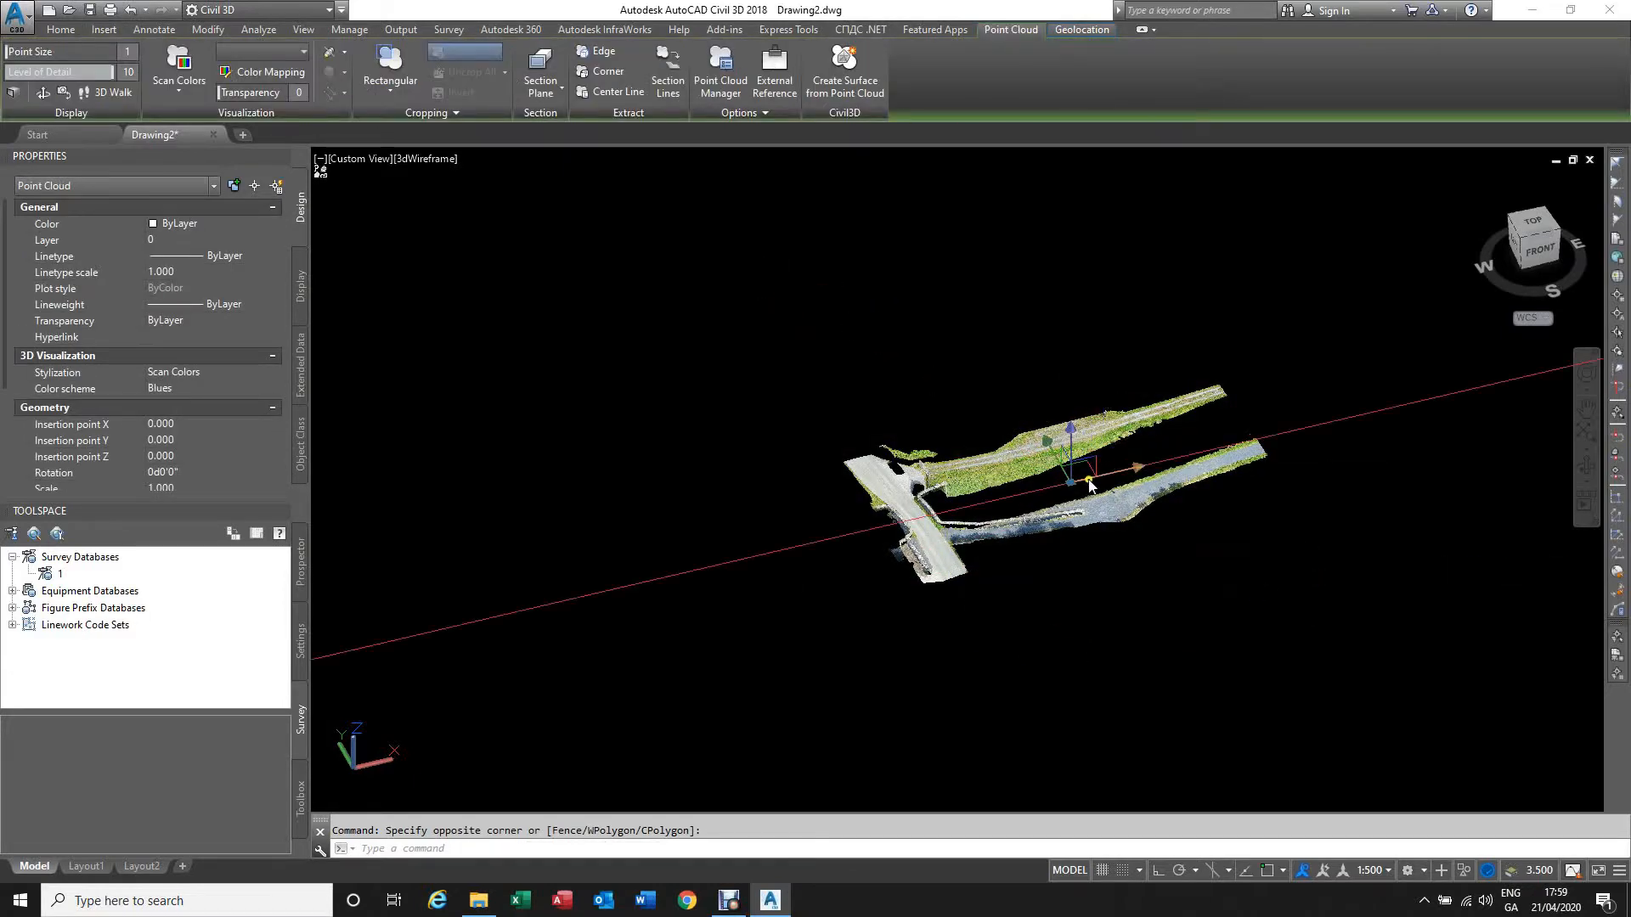
pyautogui.scroll(3, 1090, 520)
pyautogui.scroll(2, 1090, 520)
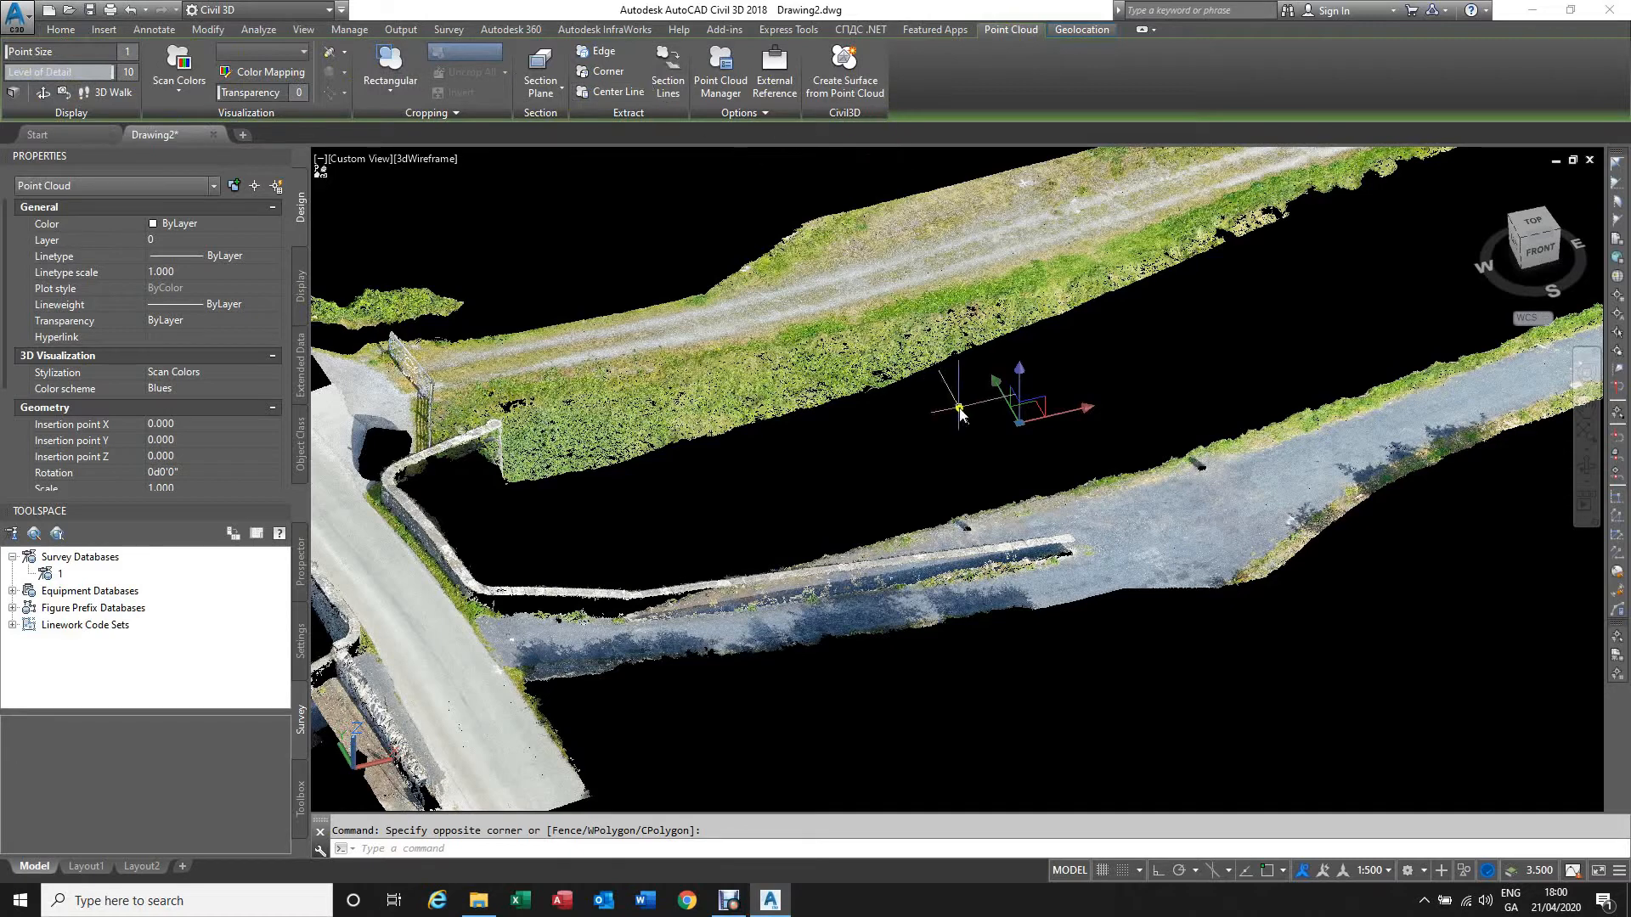
pyautogui.scroll(-2, 1223, 459)
pyautogui.scroll(2, 671, 475)
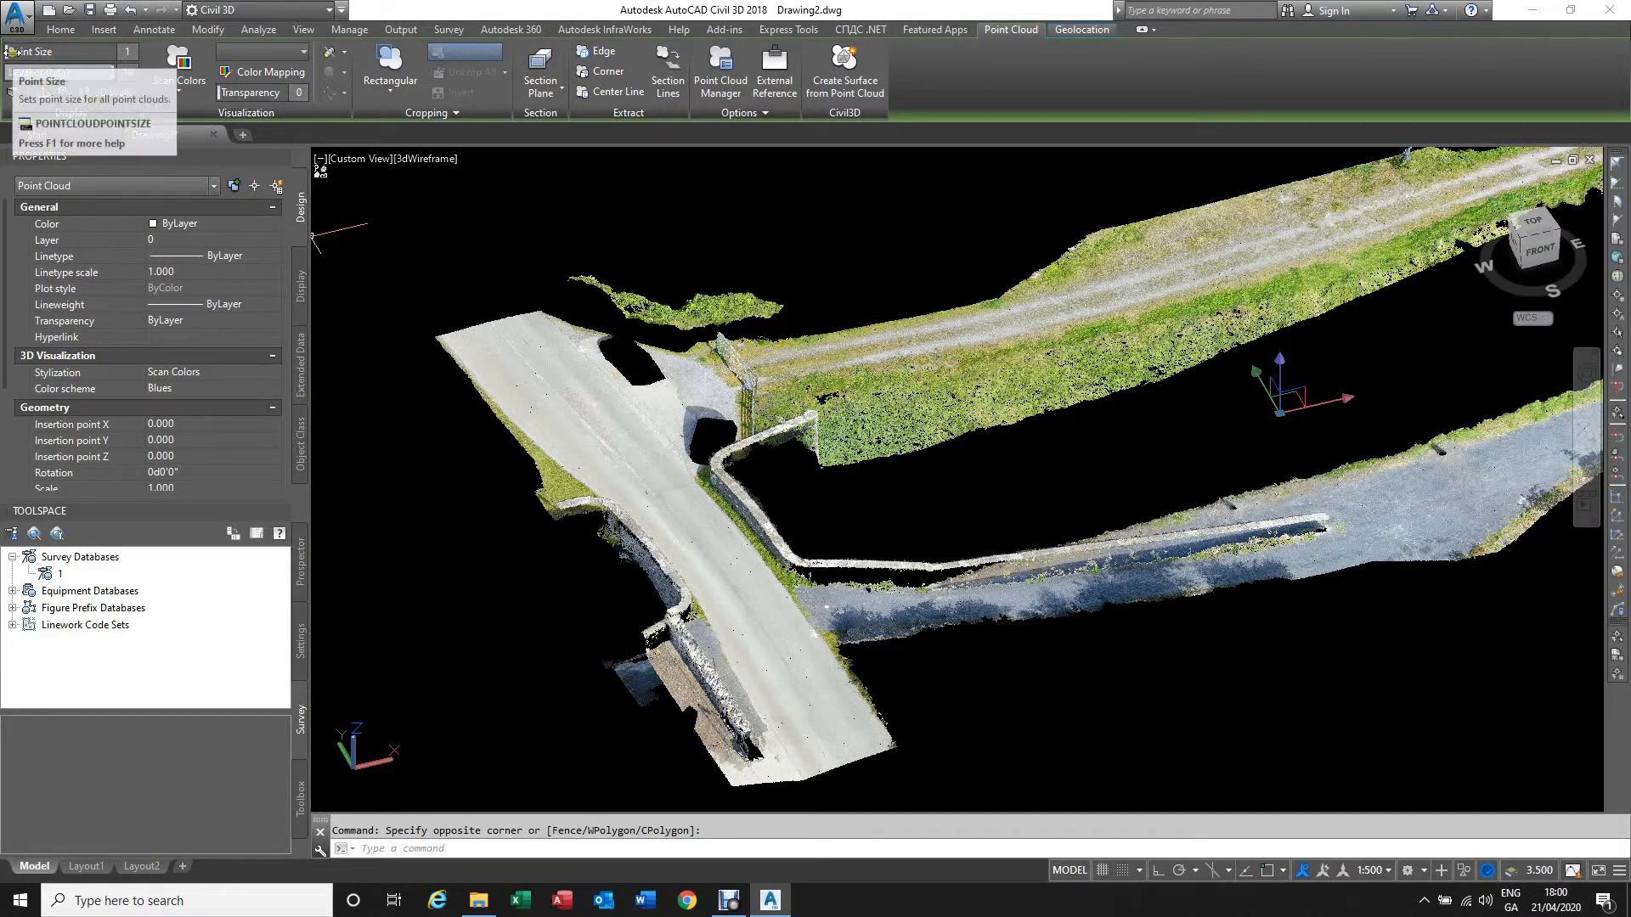
pyautogui.moveTo(12, 53)
pyautogui.mouseDown()
pyautogui.moveTo(77, 52)
pyautogui.moveTo(6, 53)
pyautogui.mouseUp()
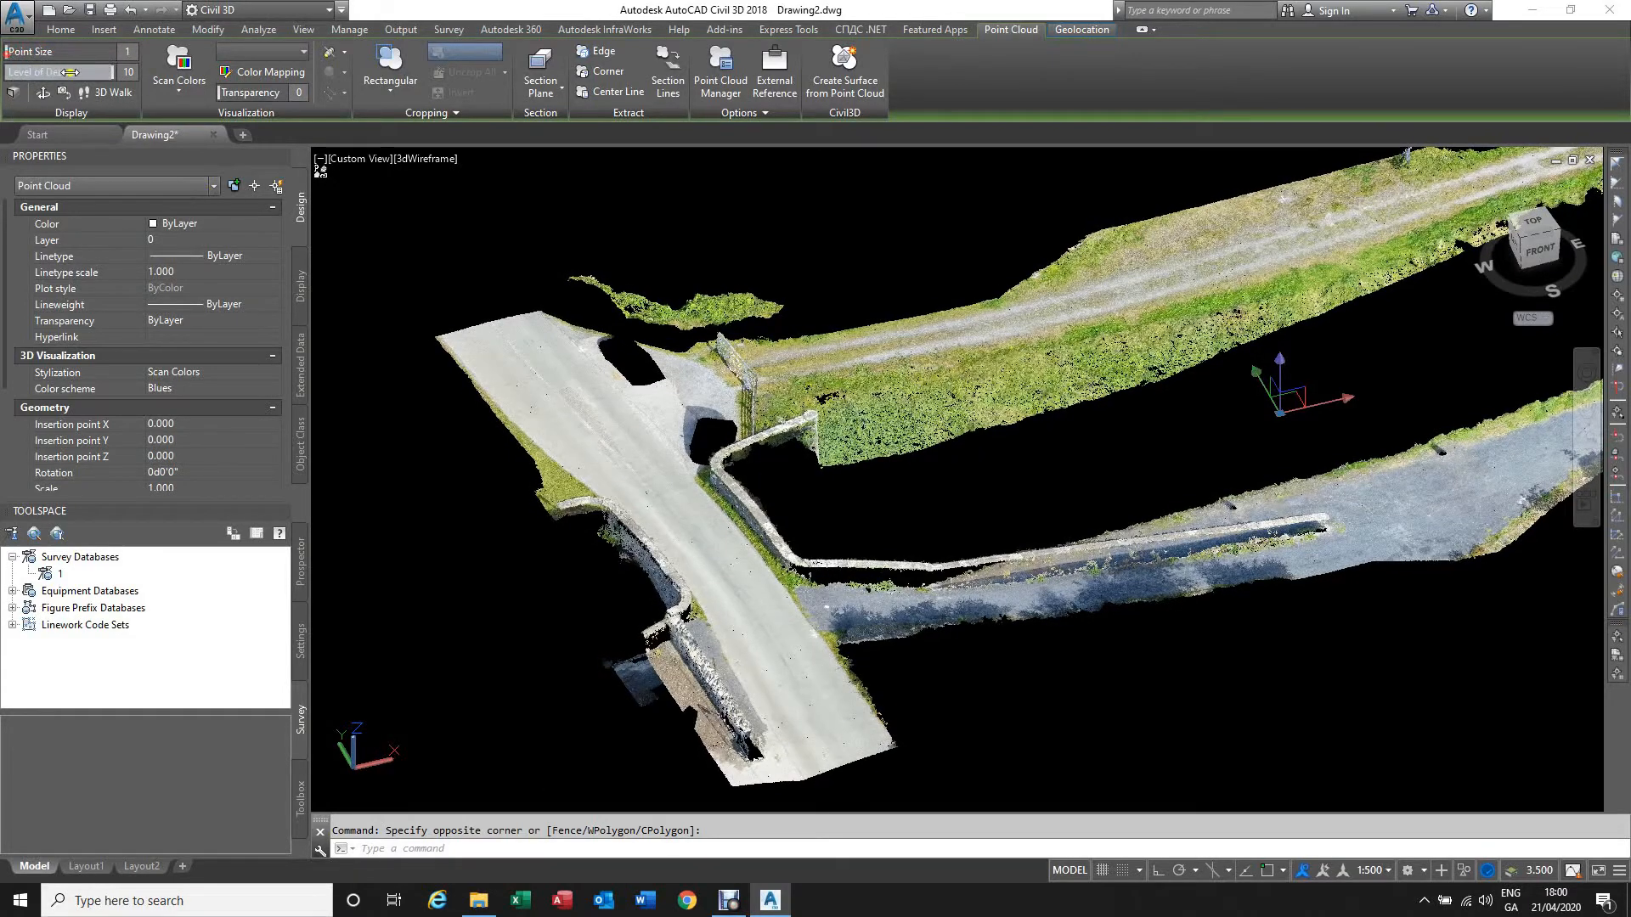
pyautogui.moveTo(104, 73)
pyautogui.mouseDown()
pyautogui.moveTo(58, 74)
pyautogui.moveTo(125, 76)
pyautogui.mouseUp()
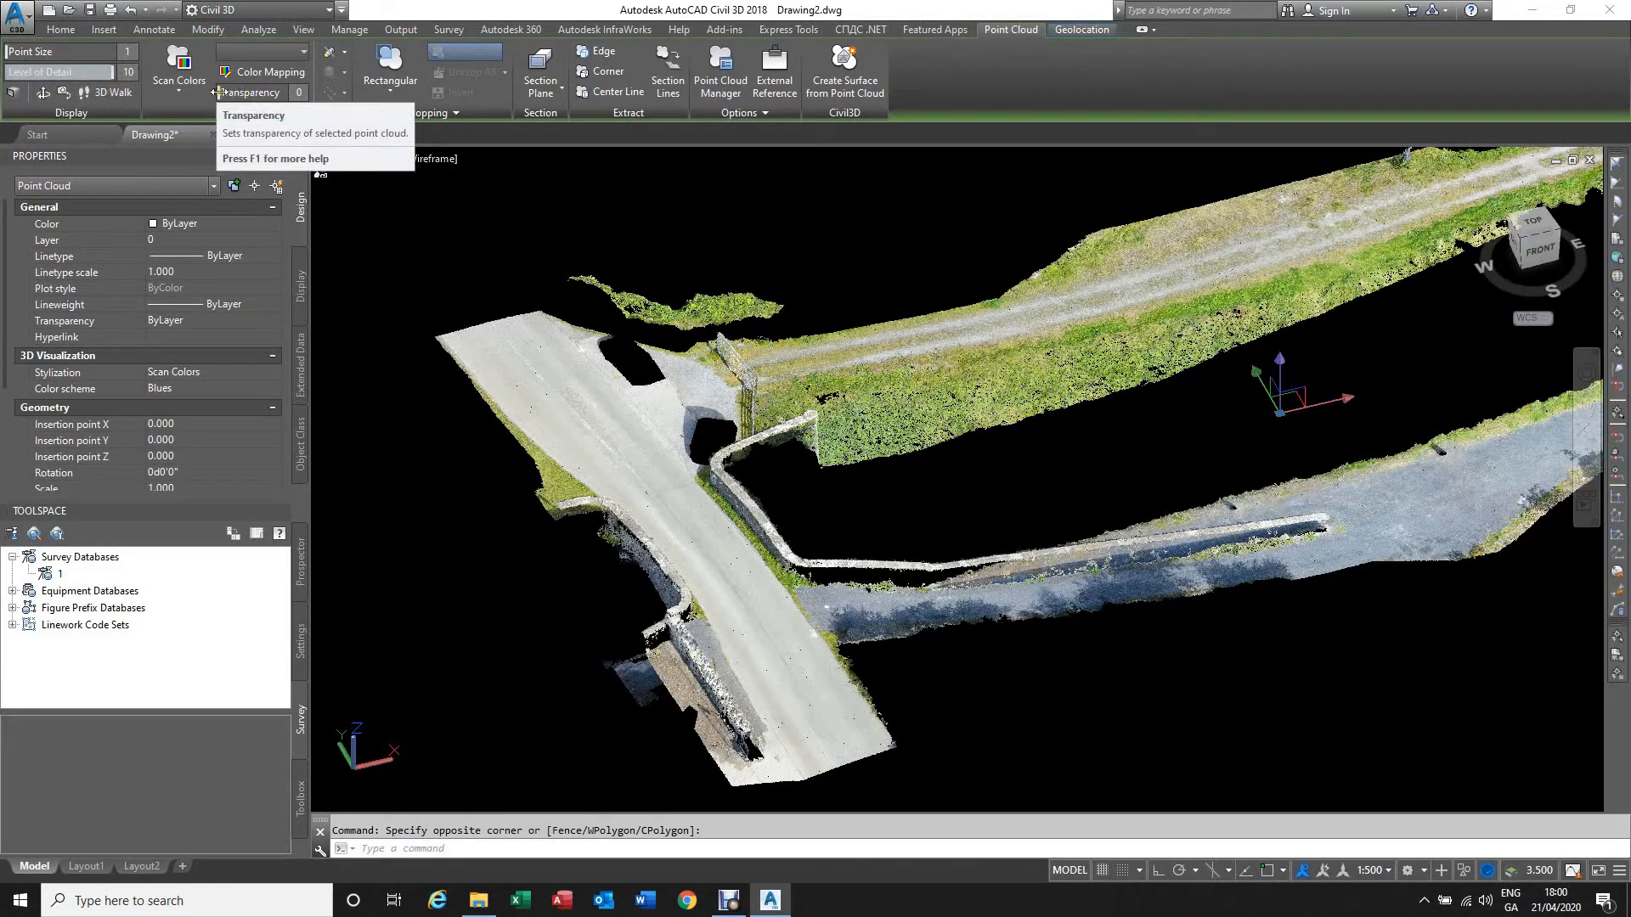
# Step: Set the point cloud's transparency to 11 and inspect it in a tilted view from the right side
pyautogui.moveTo(219, 92); pyautogui.dragTo(256, 106)
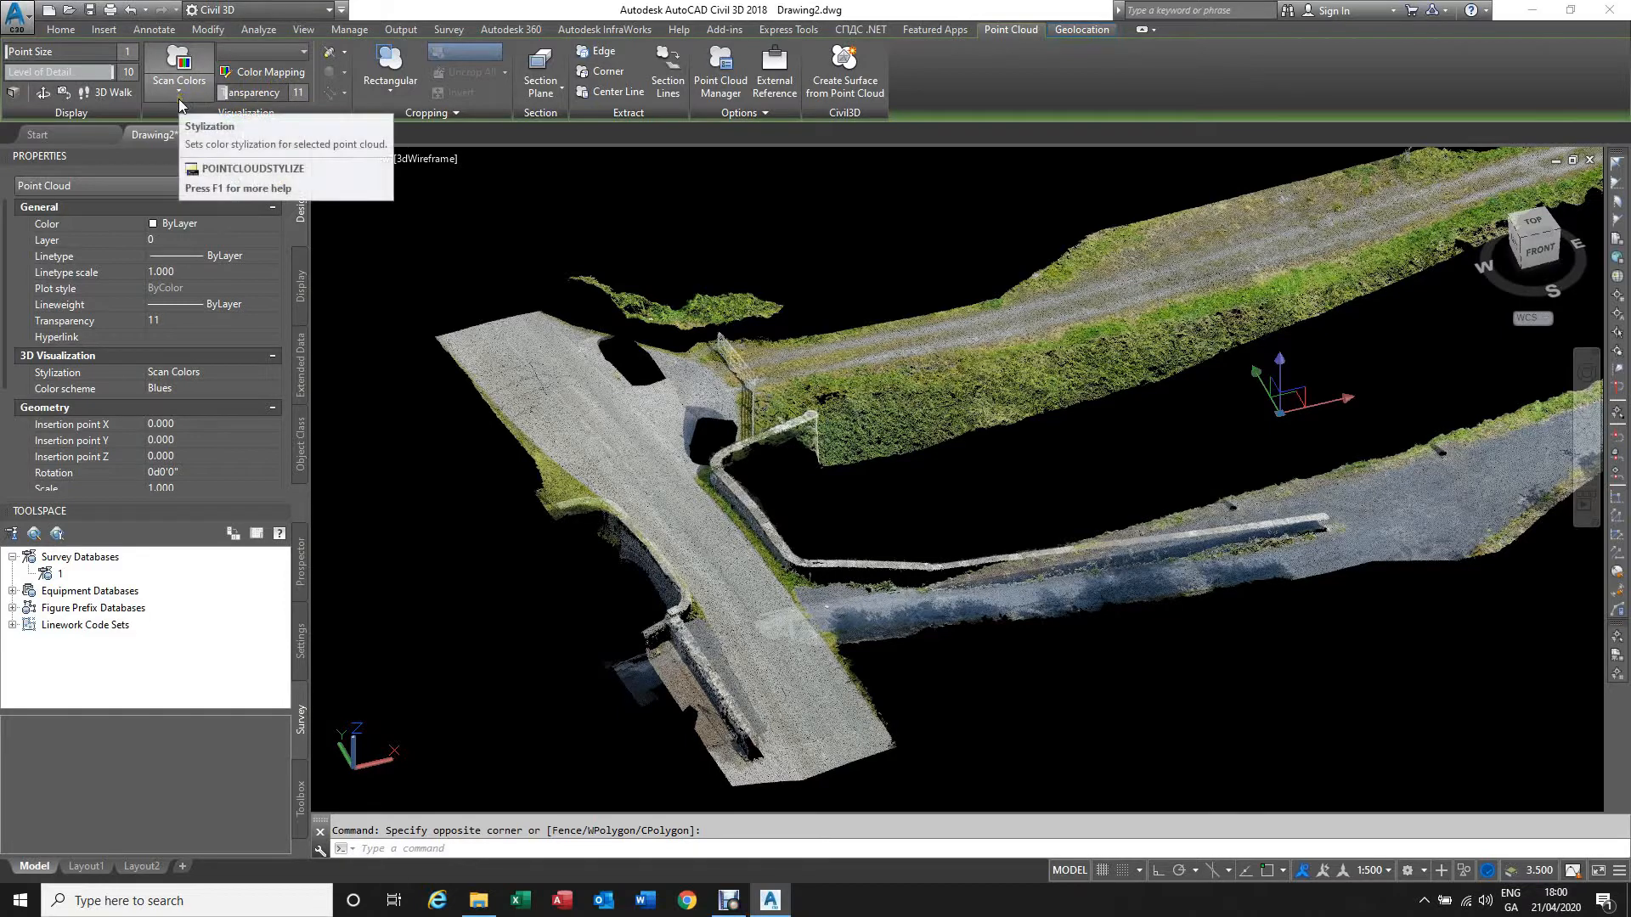
pyautogui.scroll(-2, 526, 333)
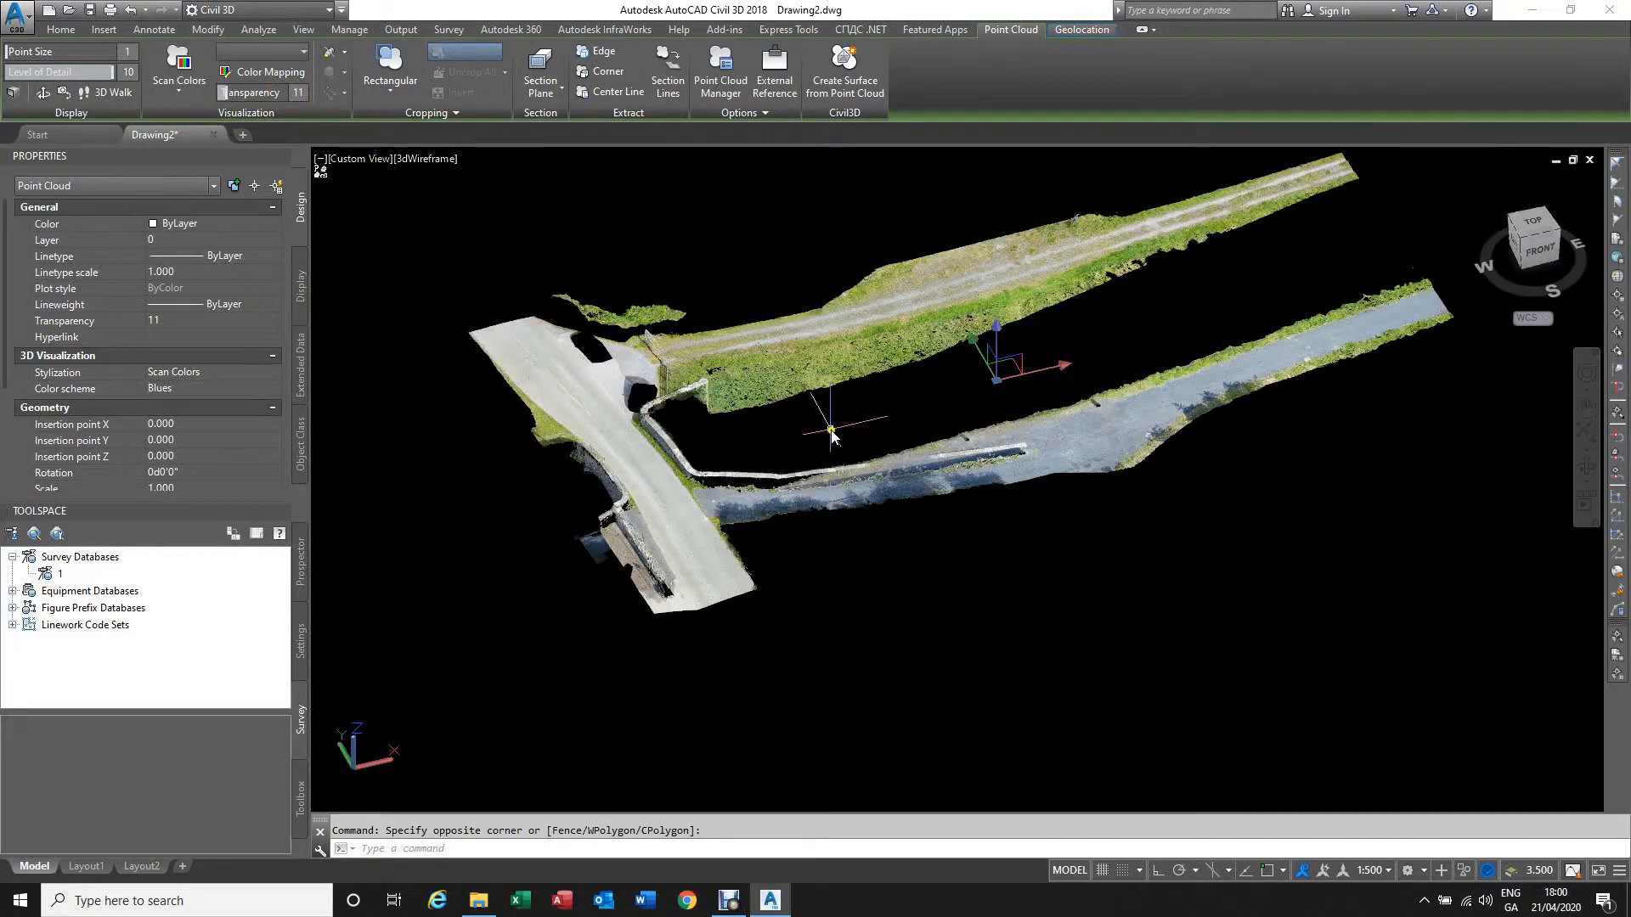
pyautogui.keyDown('shift'); pyautogui.moveTo(837, 425); pyautogui.dragTo(590, 375, button='middle'); pyautogui.keyUp('shift')
pyautogui.moveTo(909, 348); pyautogui.dragTo(702, 401, button='middle')
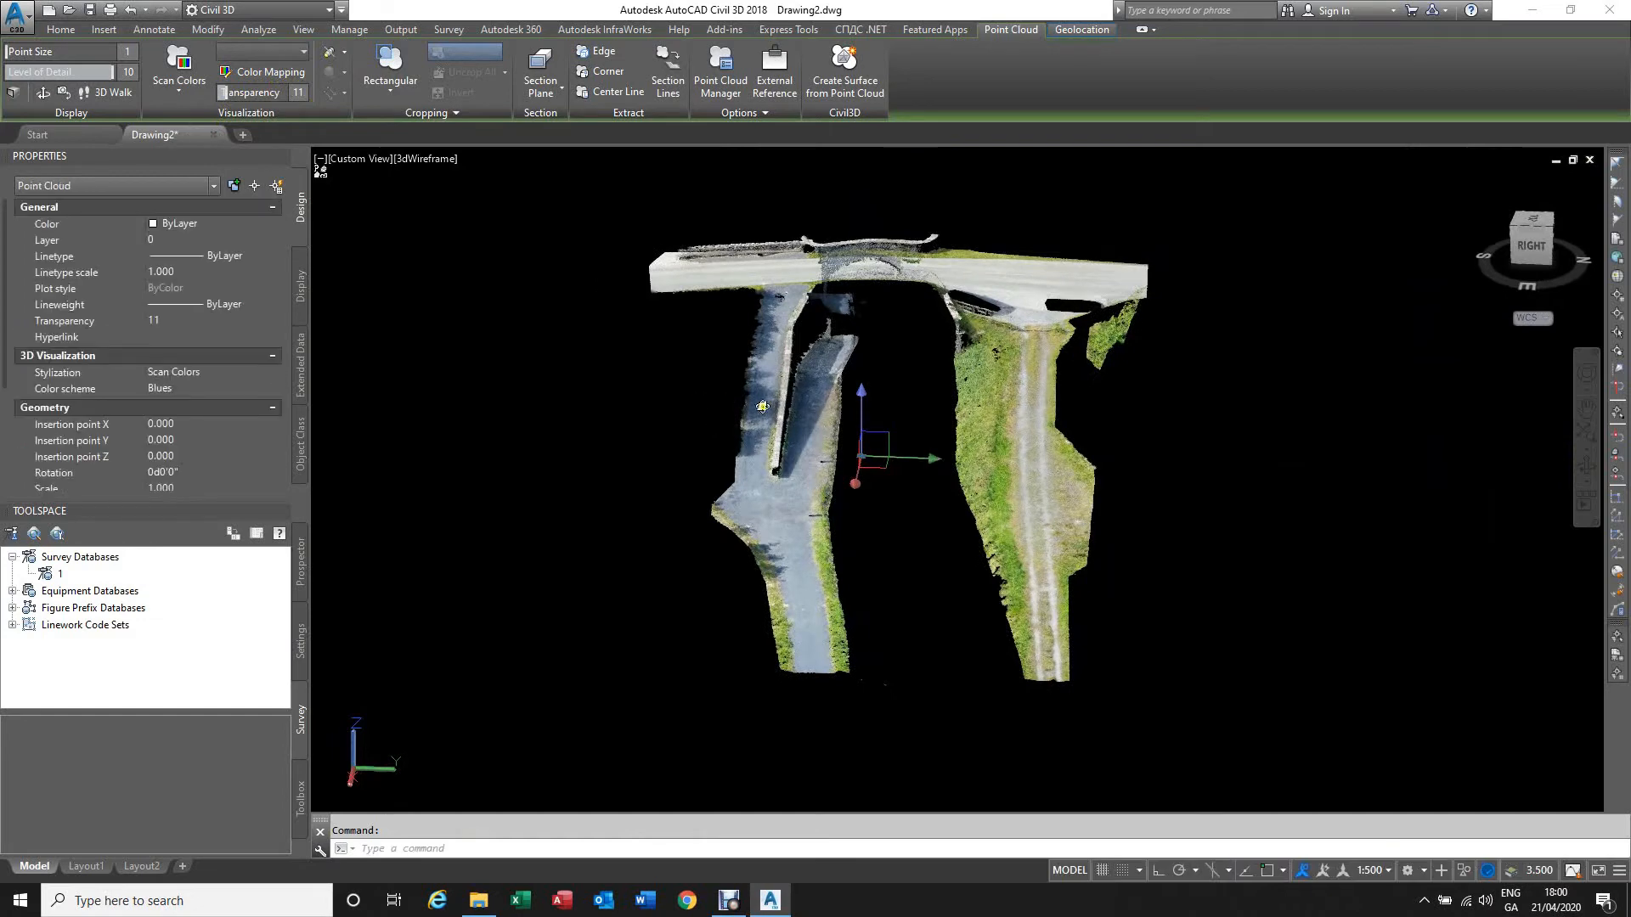
pyautogui.scroll(2, 861, 451)
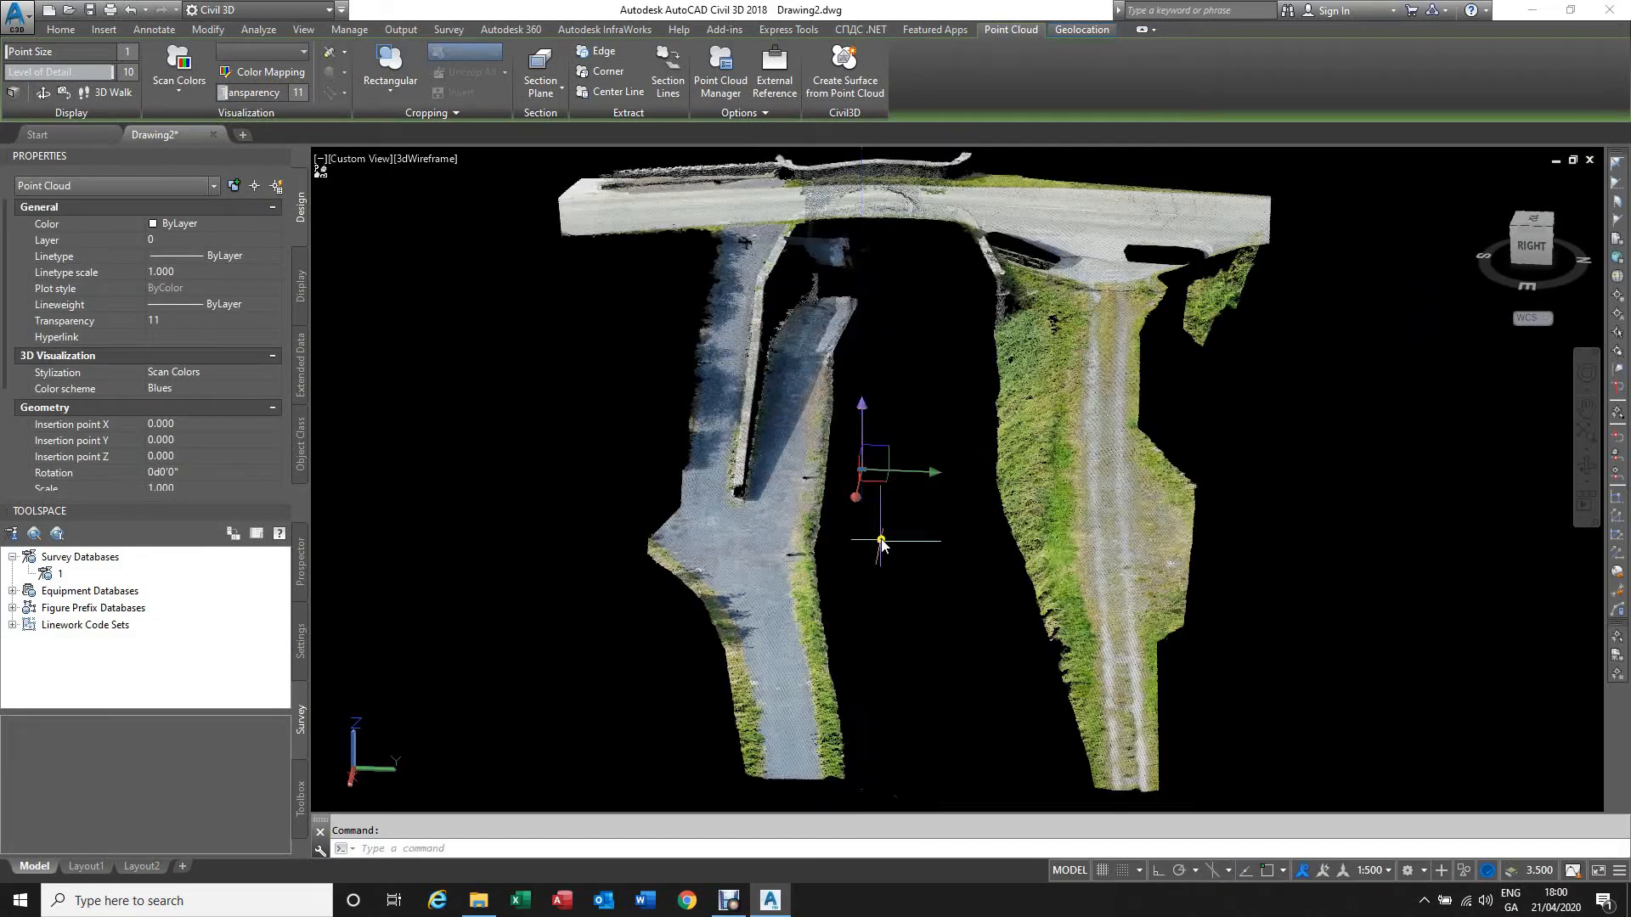
pyautogui.scroll(-2, 879, 531)
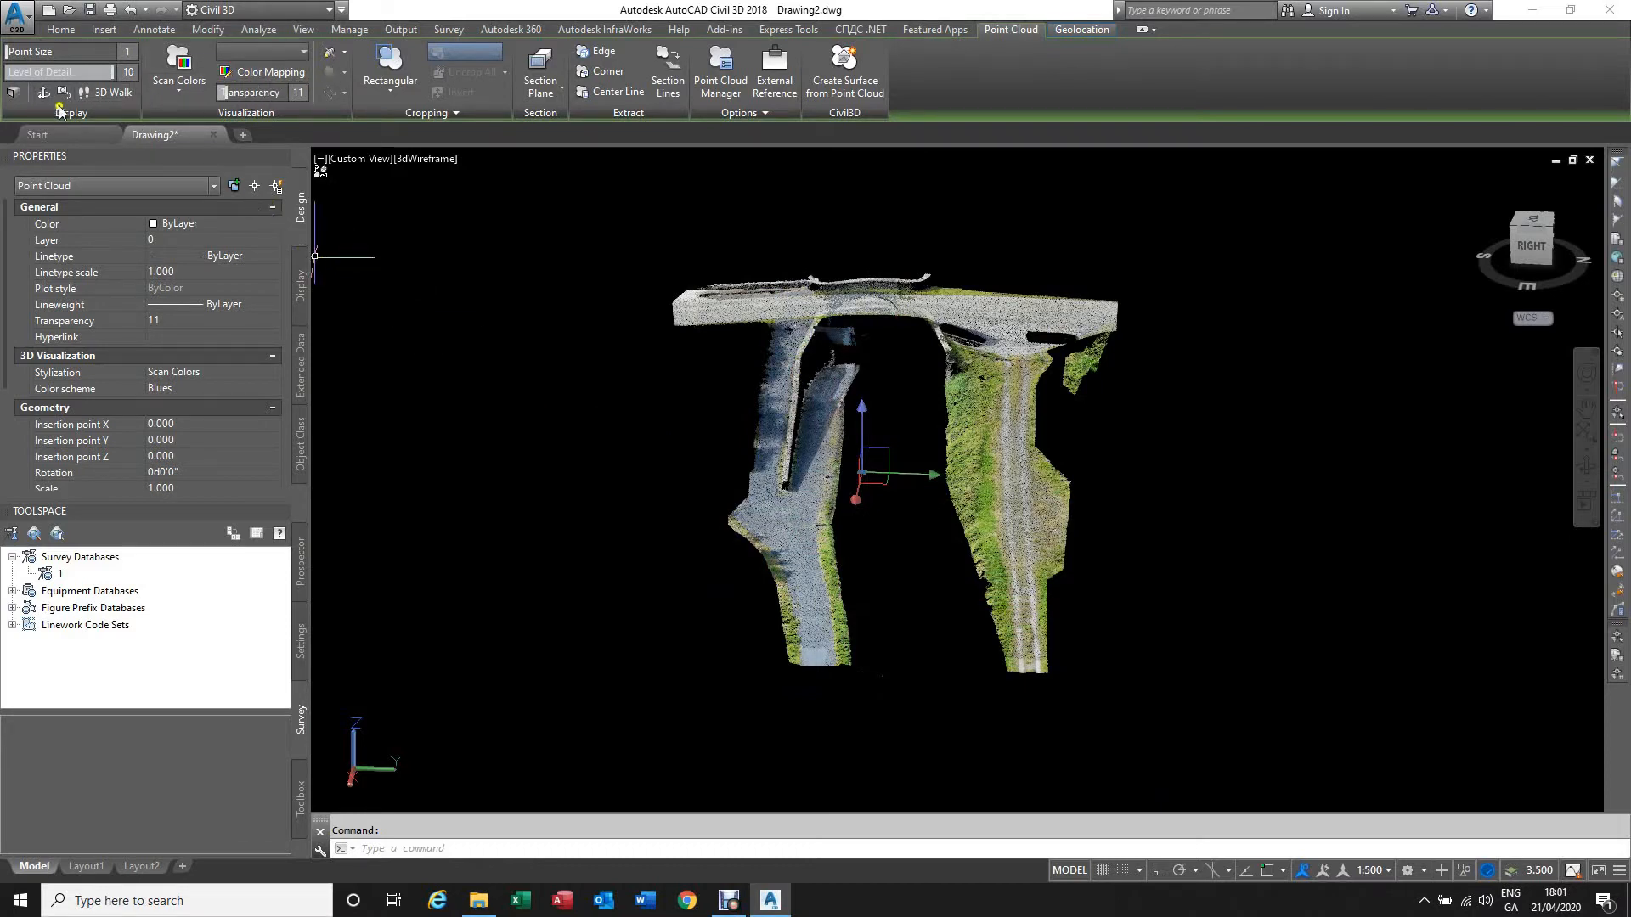
# Step: Compare the point cloud in perspective and parallel projection, ending in parallel projection
pyautogui.click(13, 93)
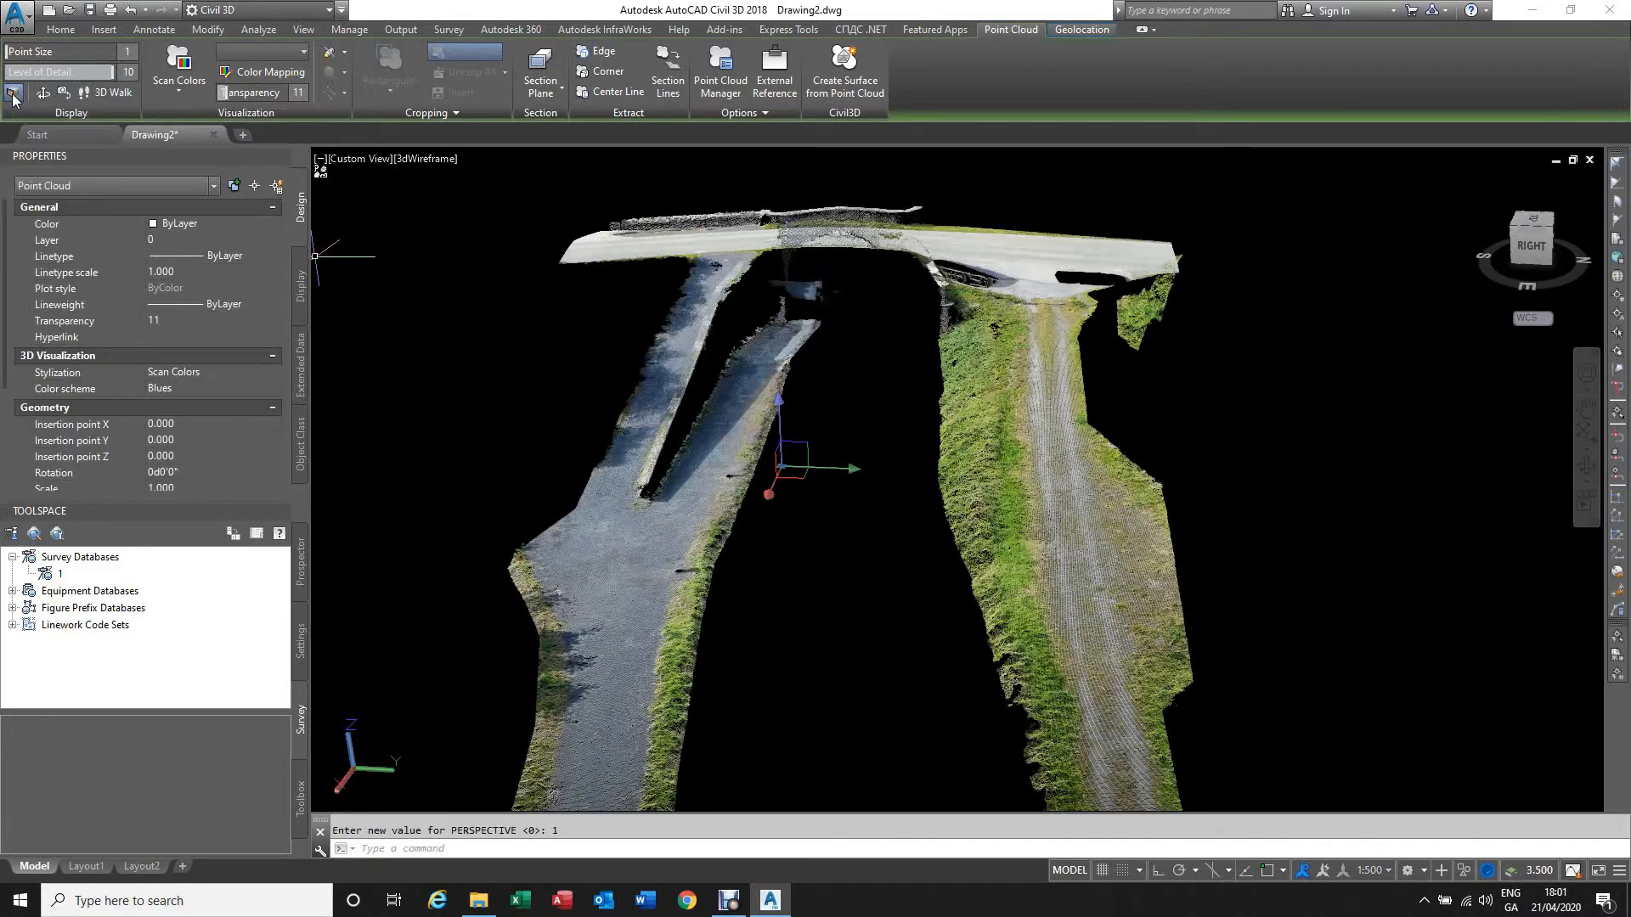
pyautogui.click(12, 93)
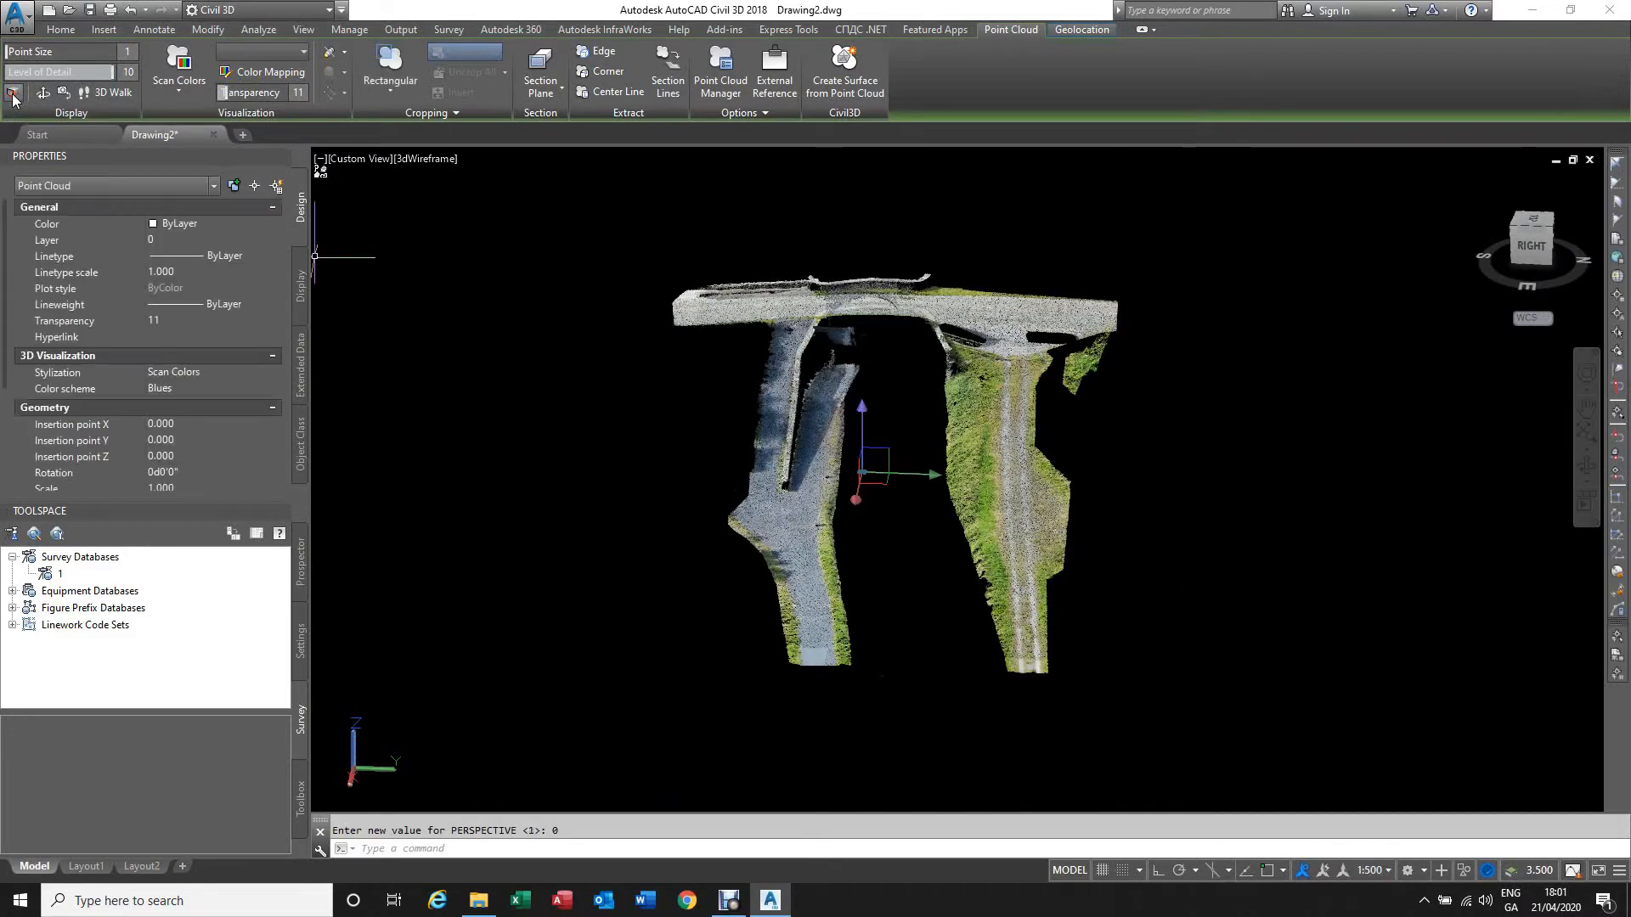
pyautogui.click(13, 93)
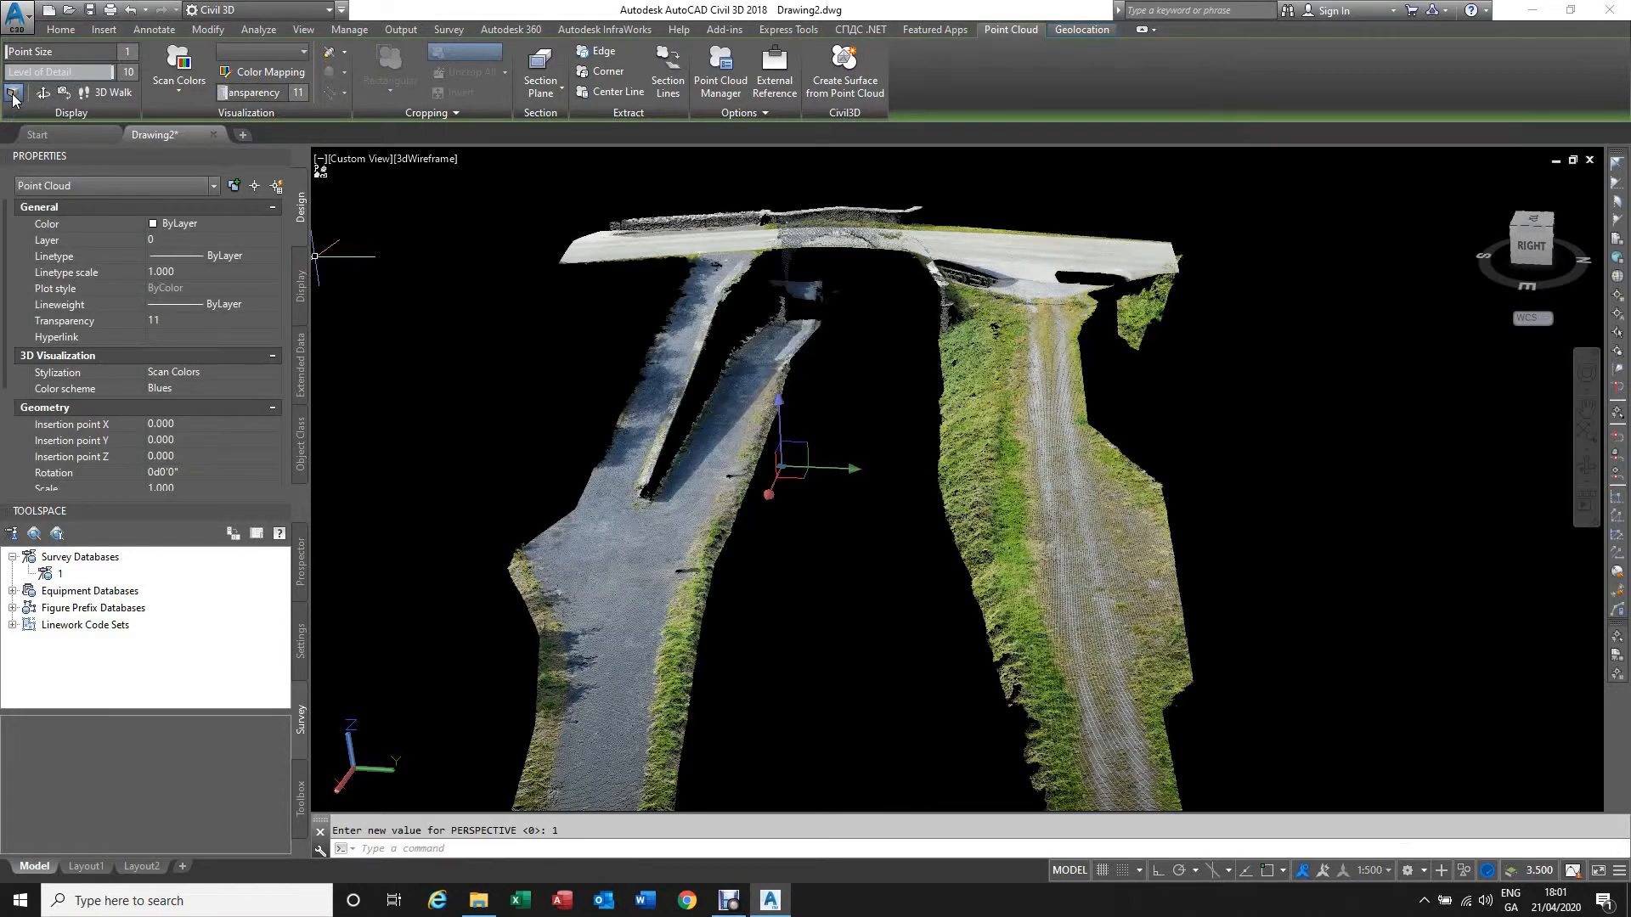
pyautogui.click(12, 95)
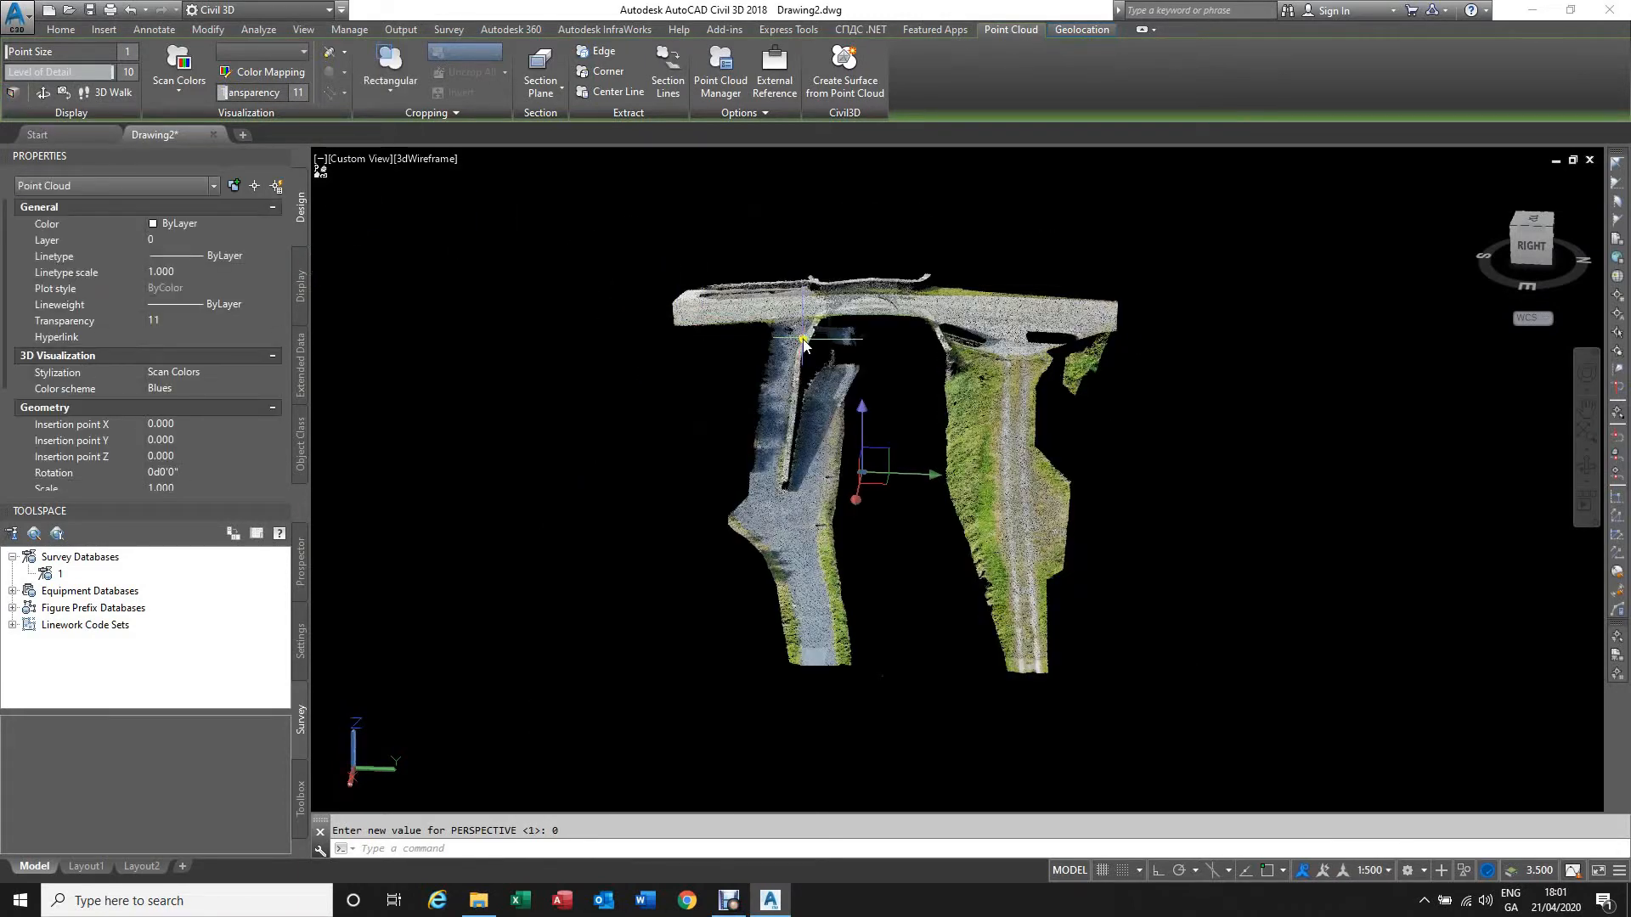
pyautogui.scroll(2, 803, 343)
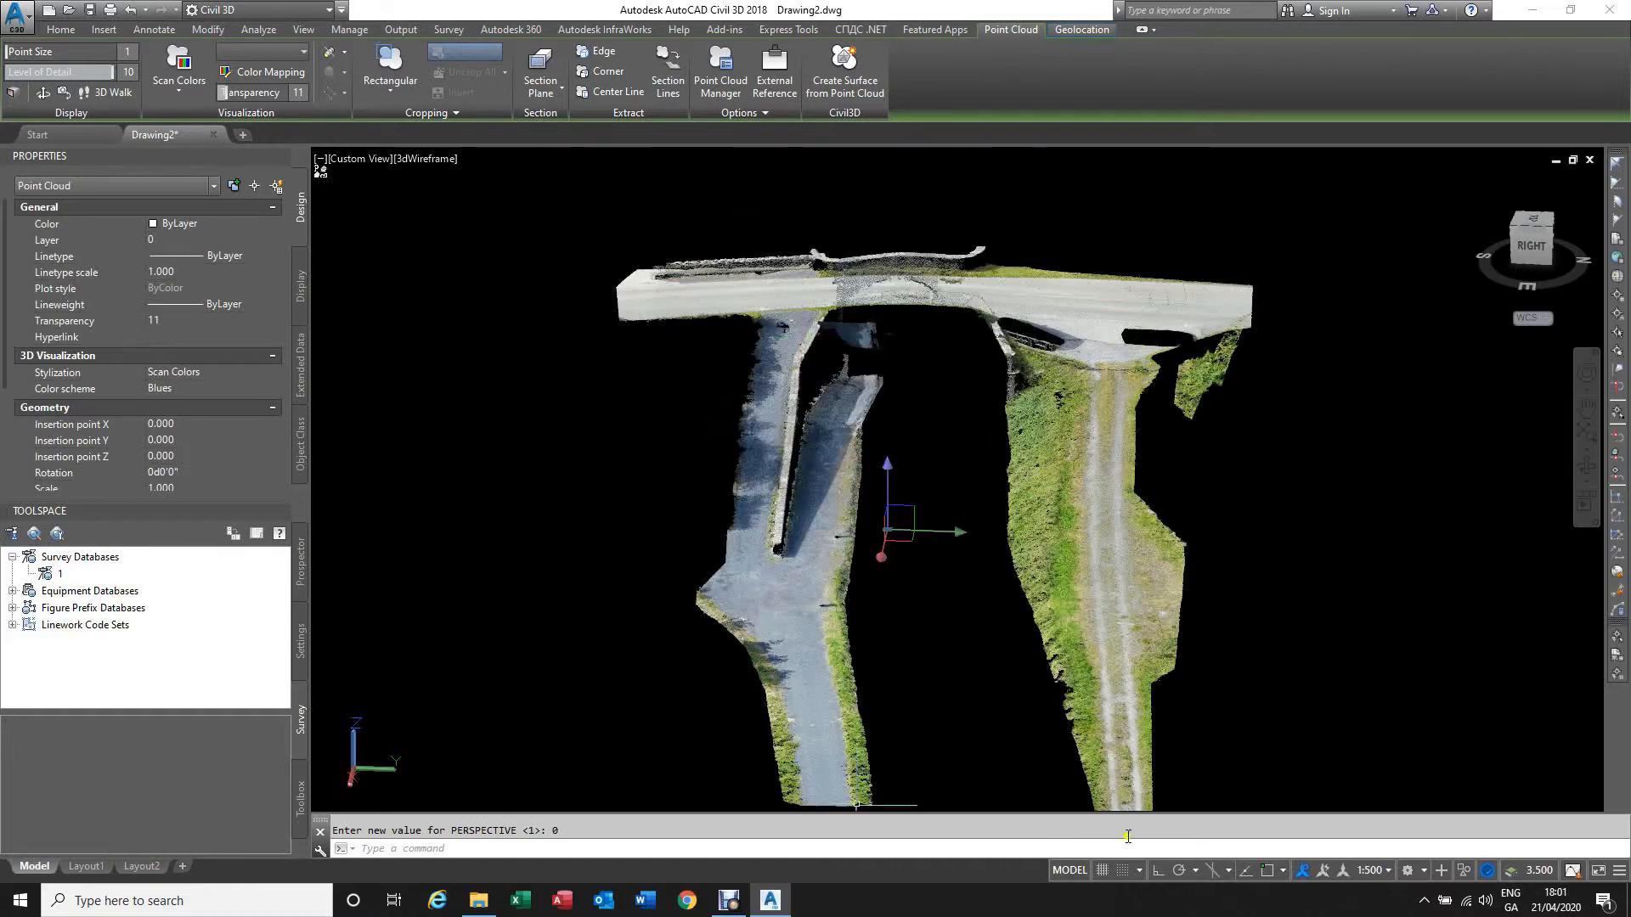
# Step: Try the Object Color stylization on the point cloud, followed by Classification
pyautogui.click(180, 95)
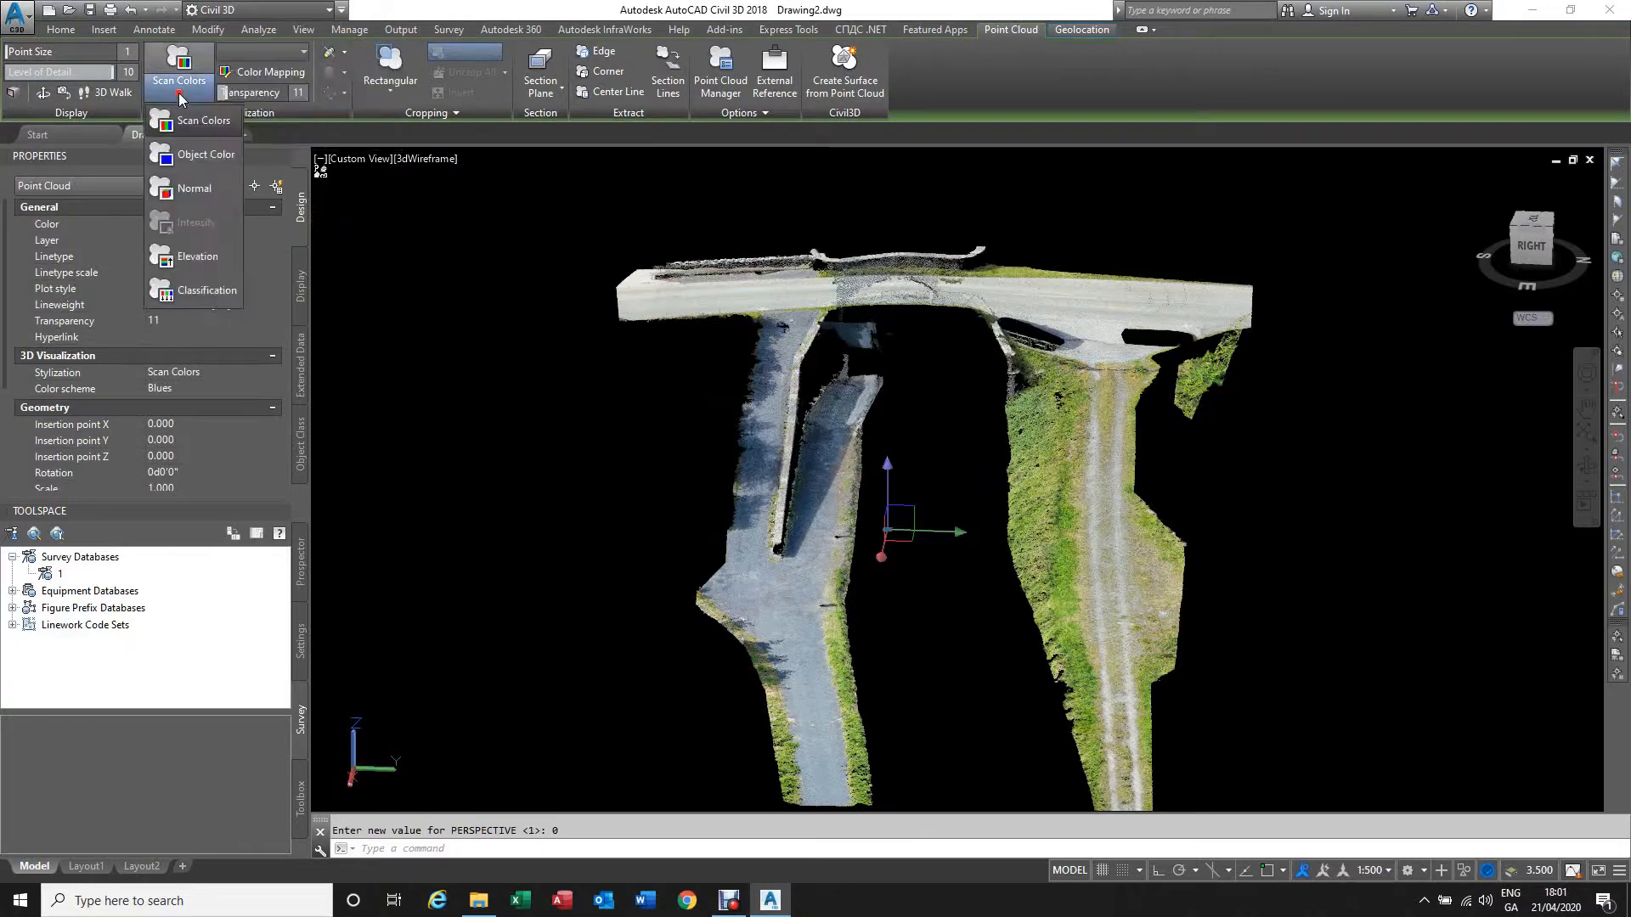
pyautogui.click(201, 158)
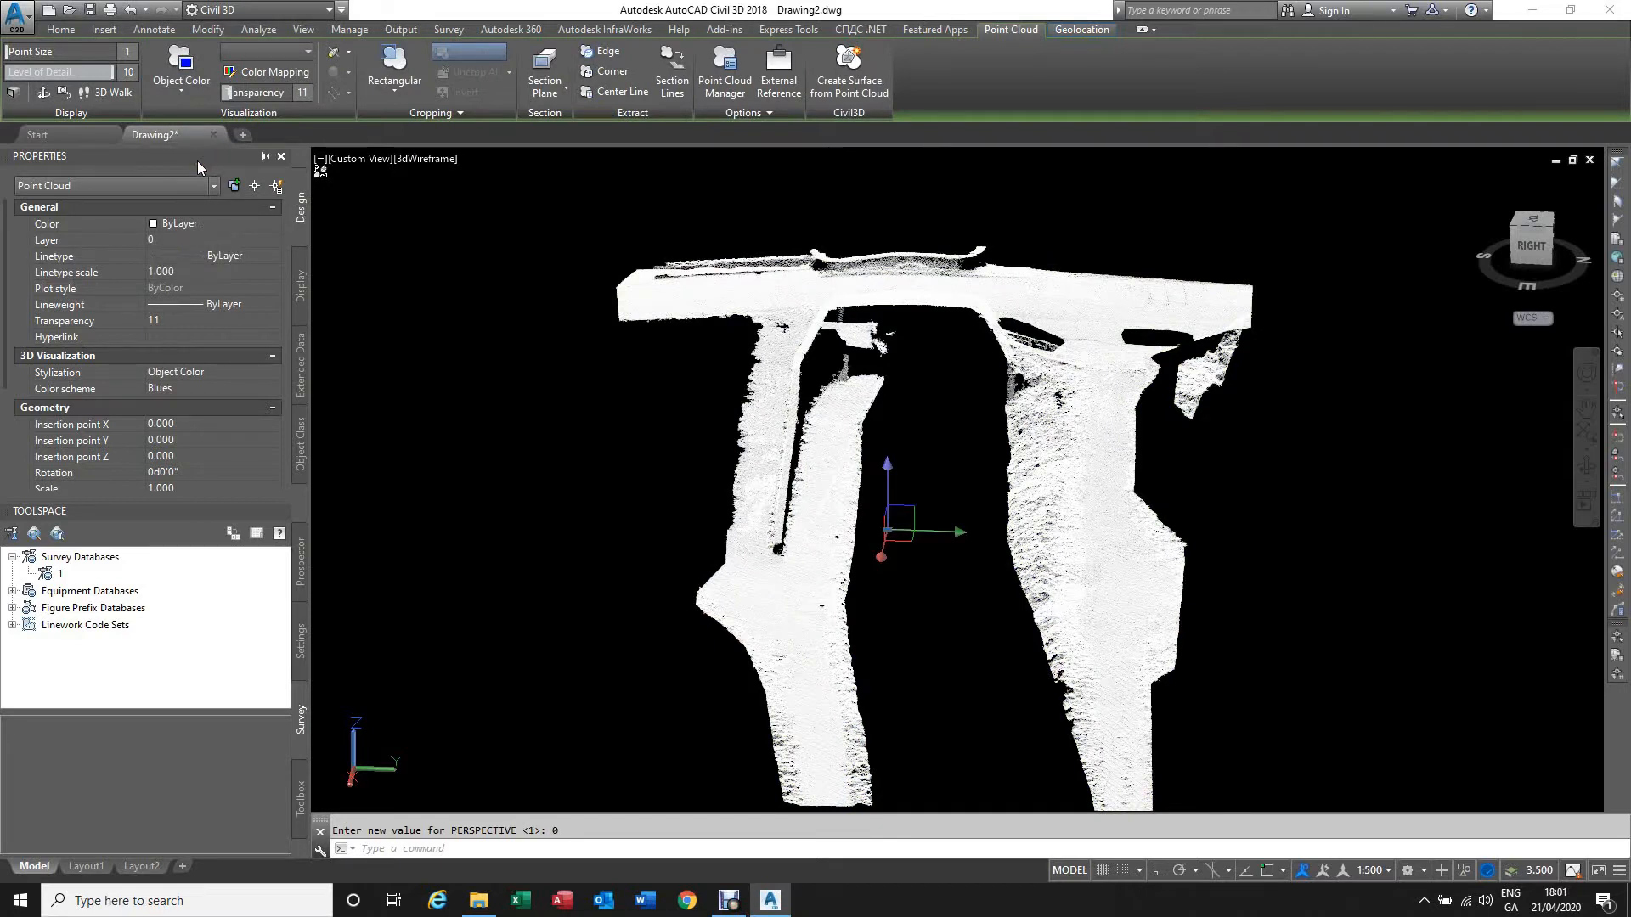
pyautogui.click(176, 94)
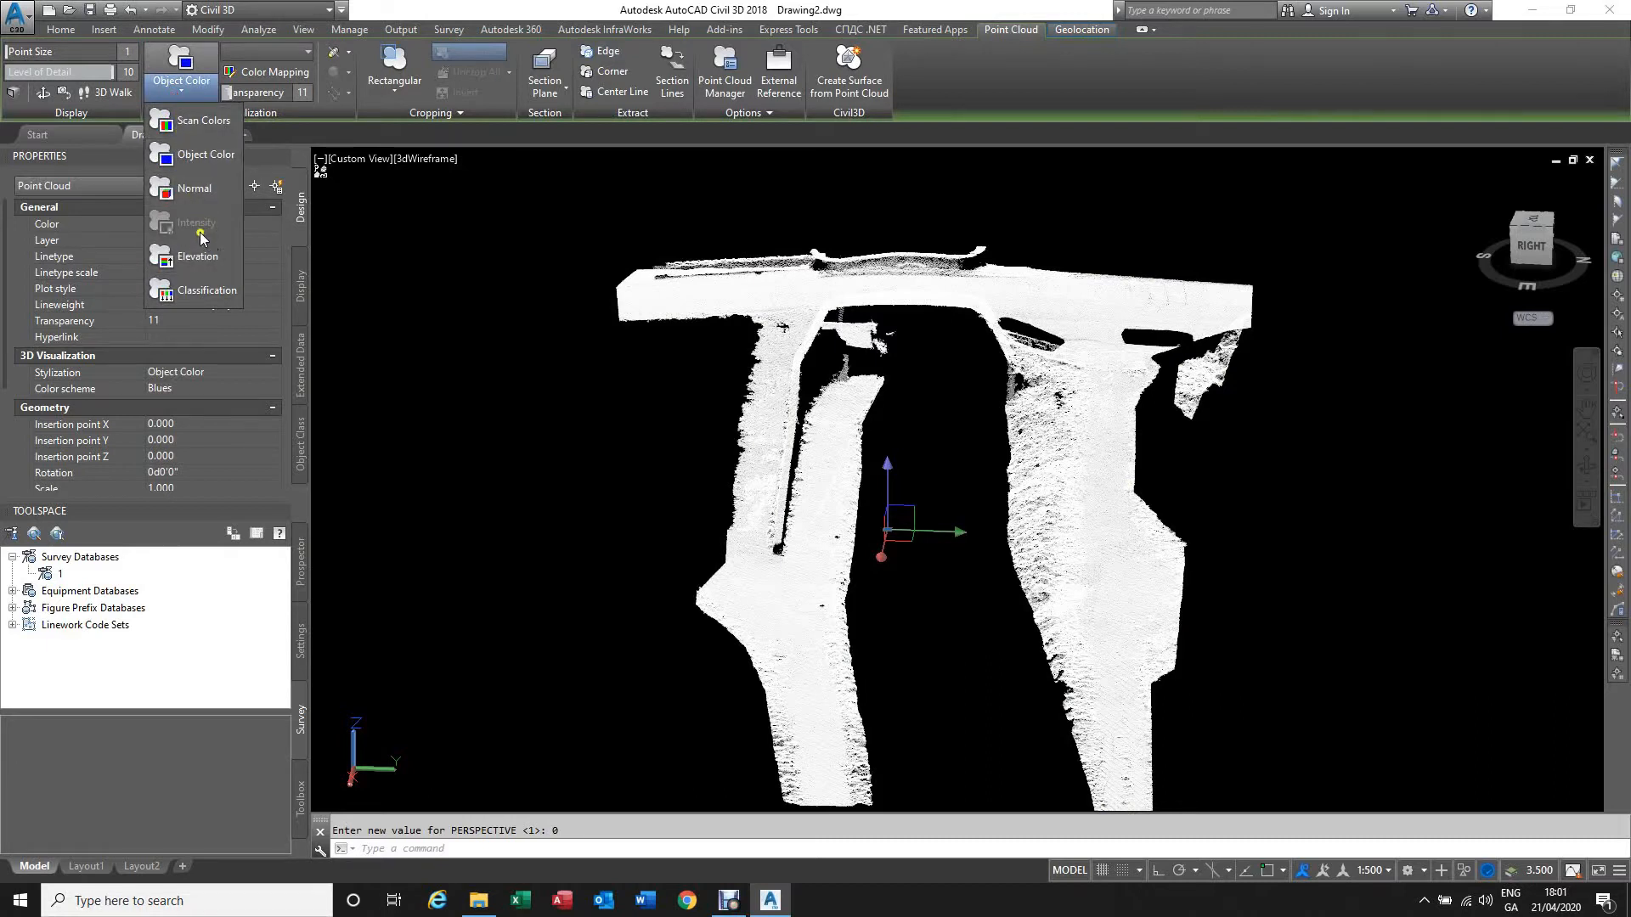
pyautogui.click(204, 293)
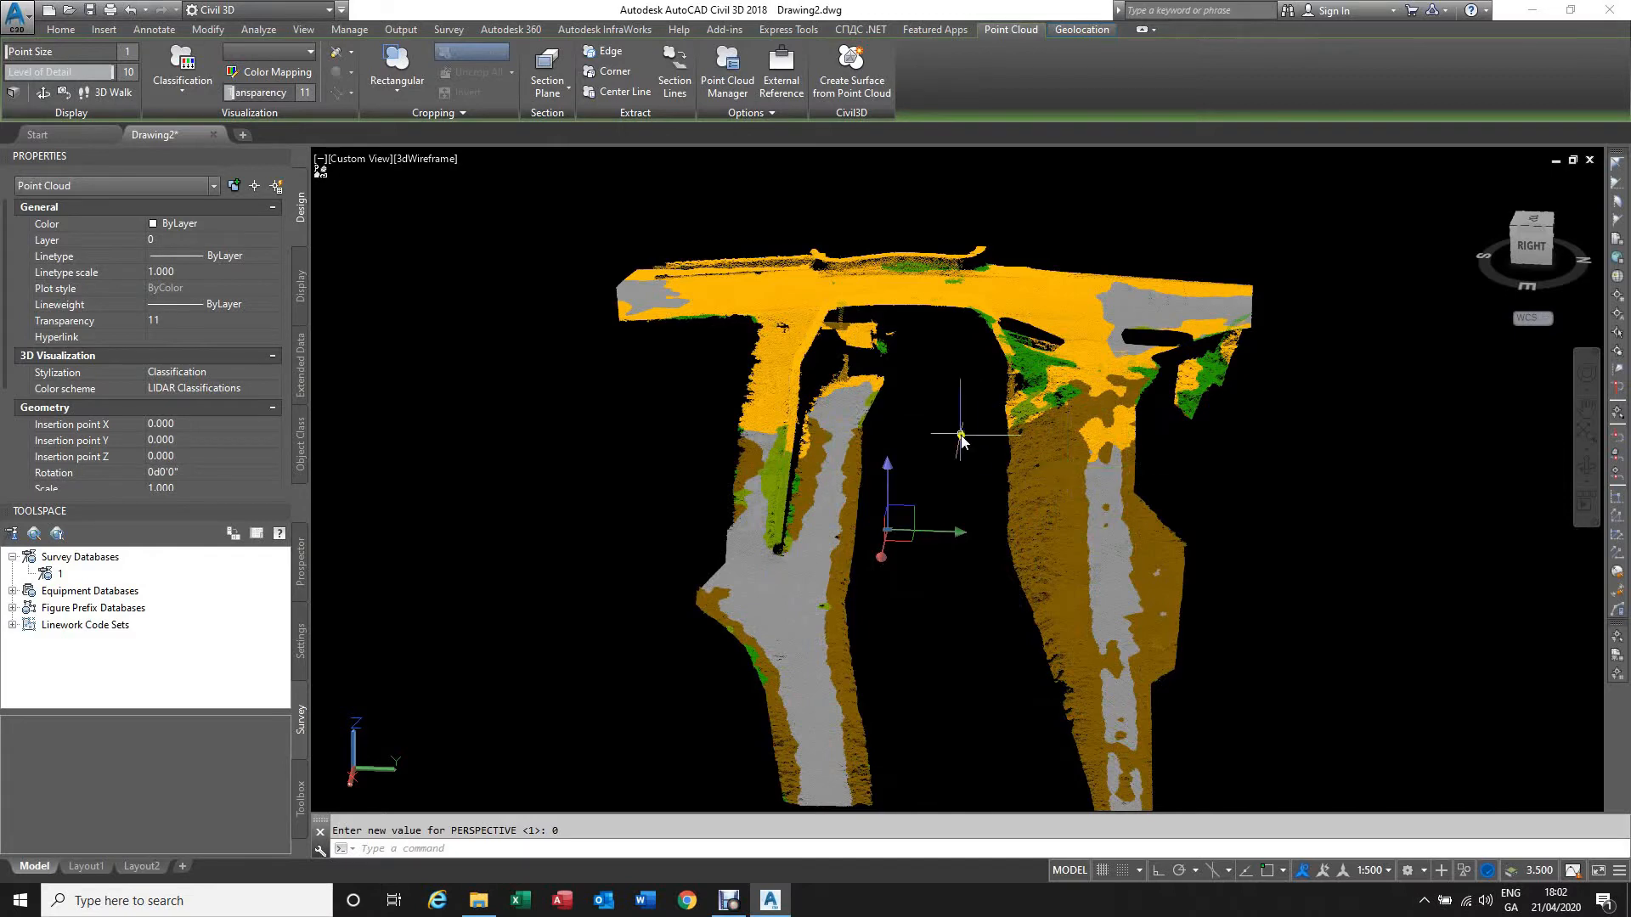
# Step: Color the point cloud by Elevation and examine the bridge area in top view with north up
pyautogui.click(182, 94)
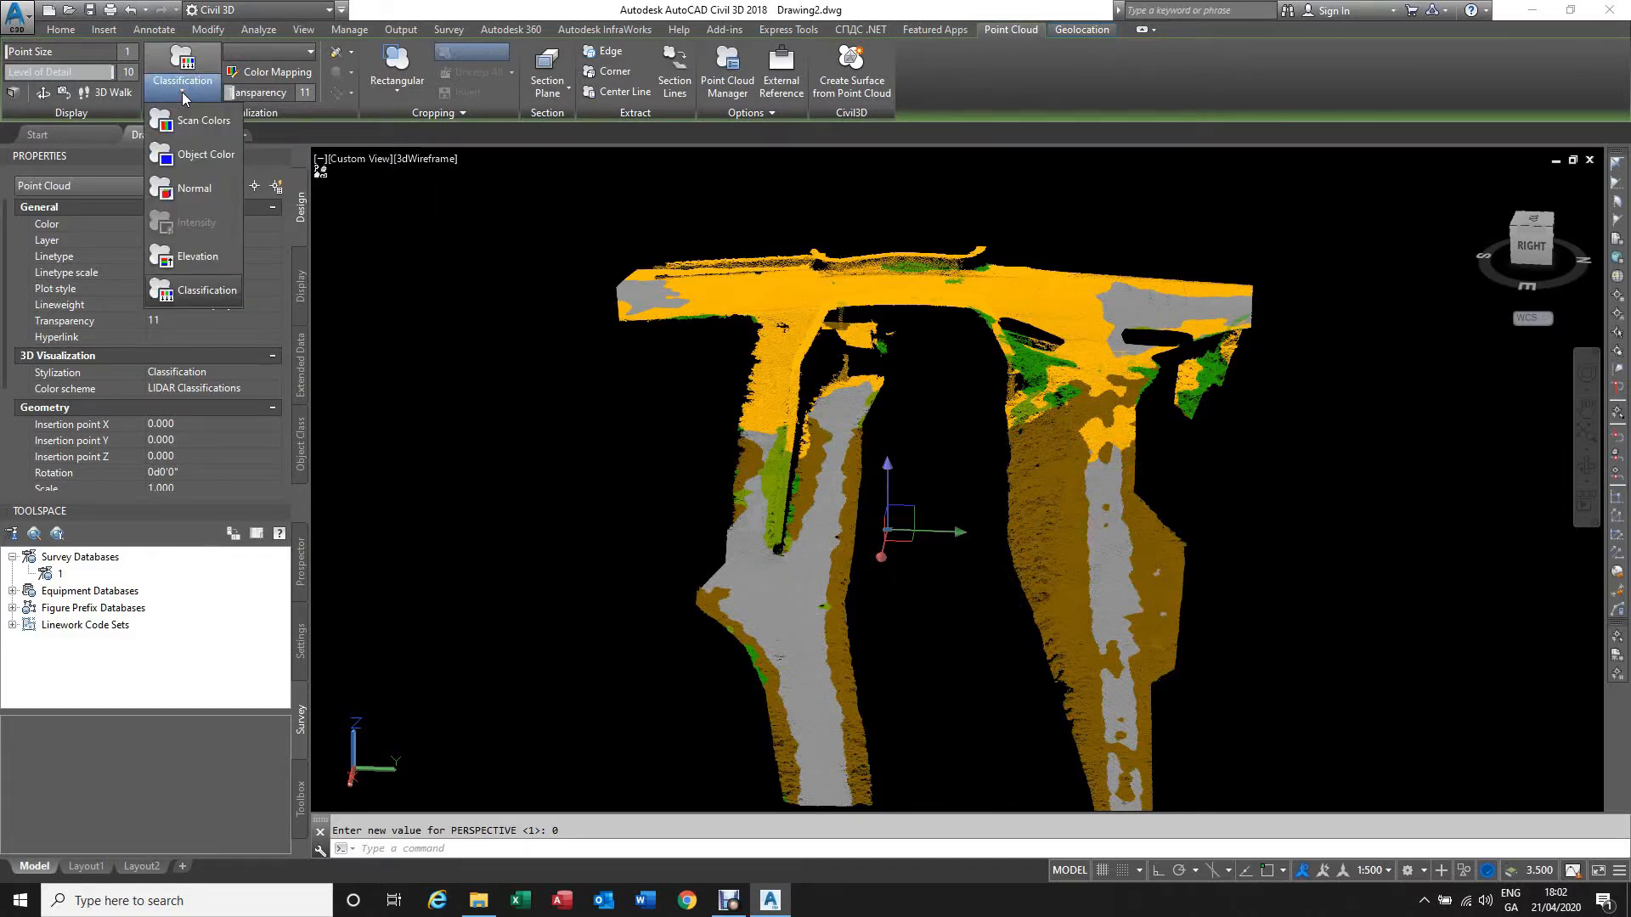
pyautogui.click(197, 257)
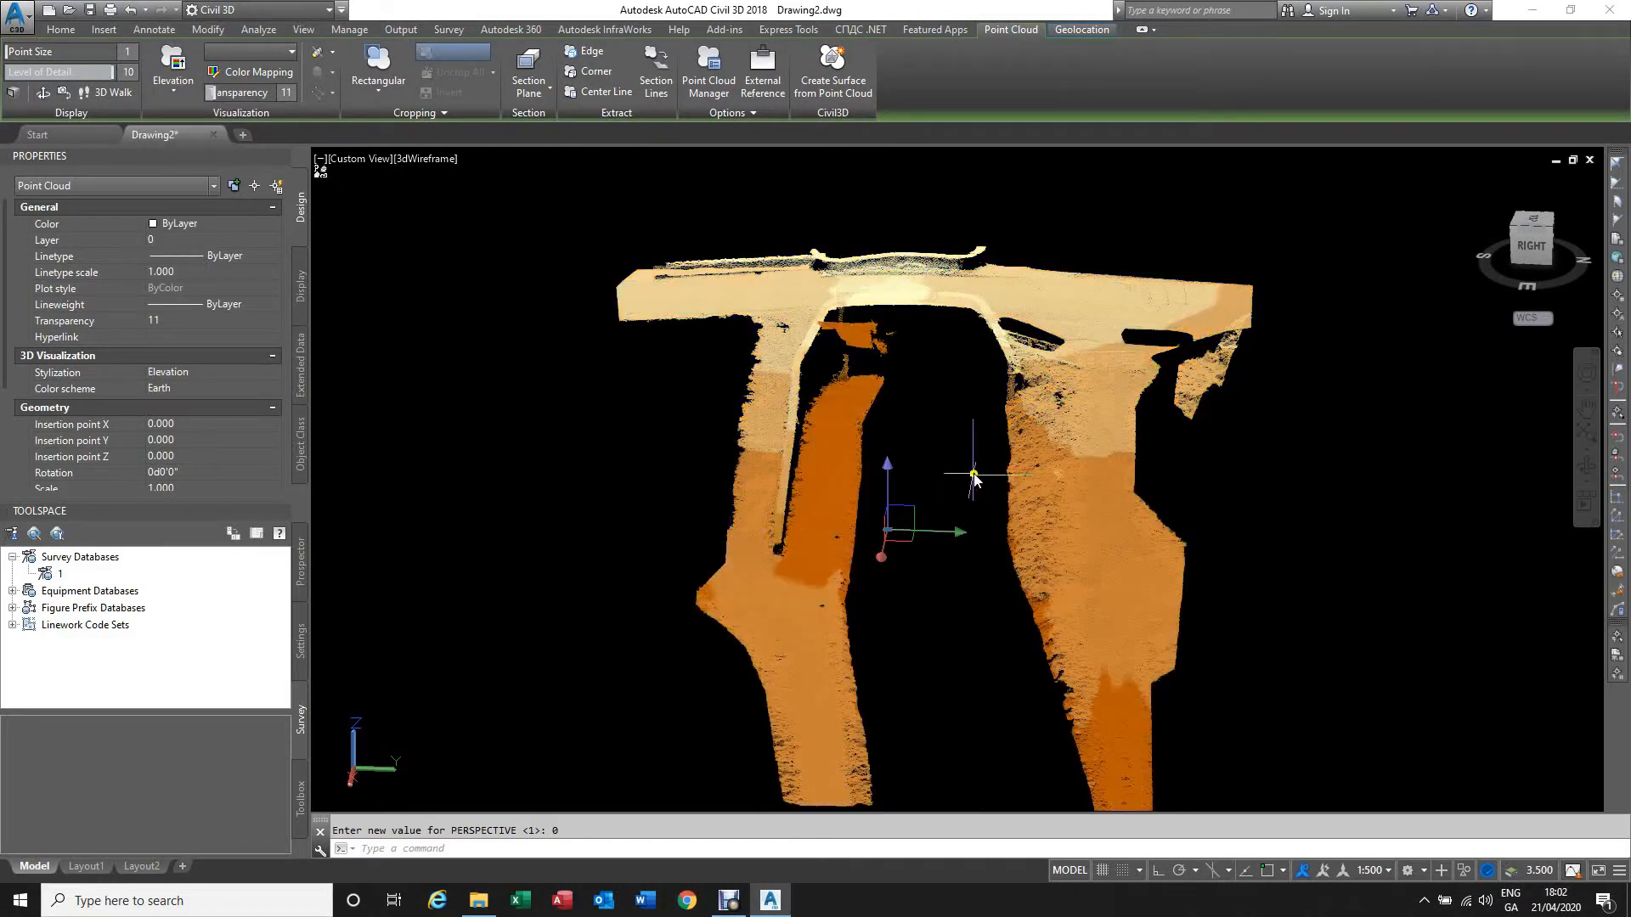
pyautogui.click(1537, 221)
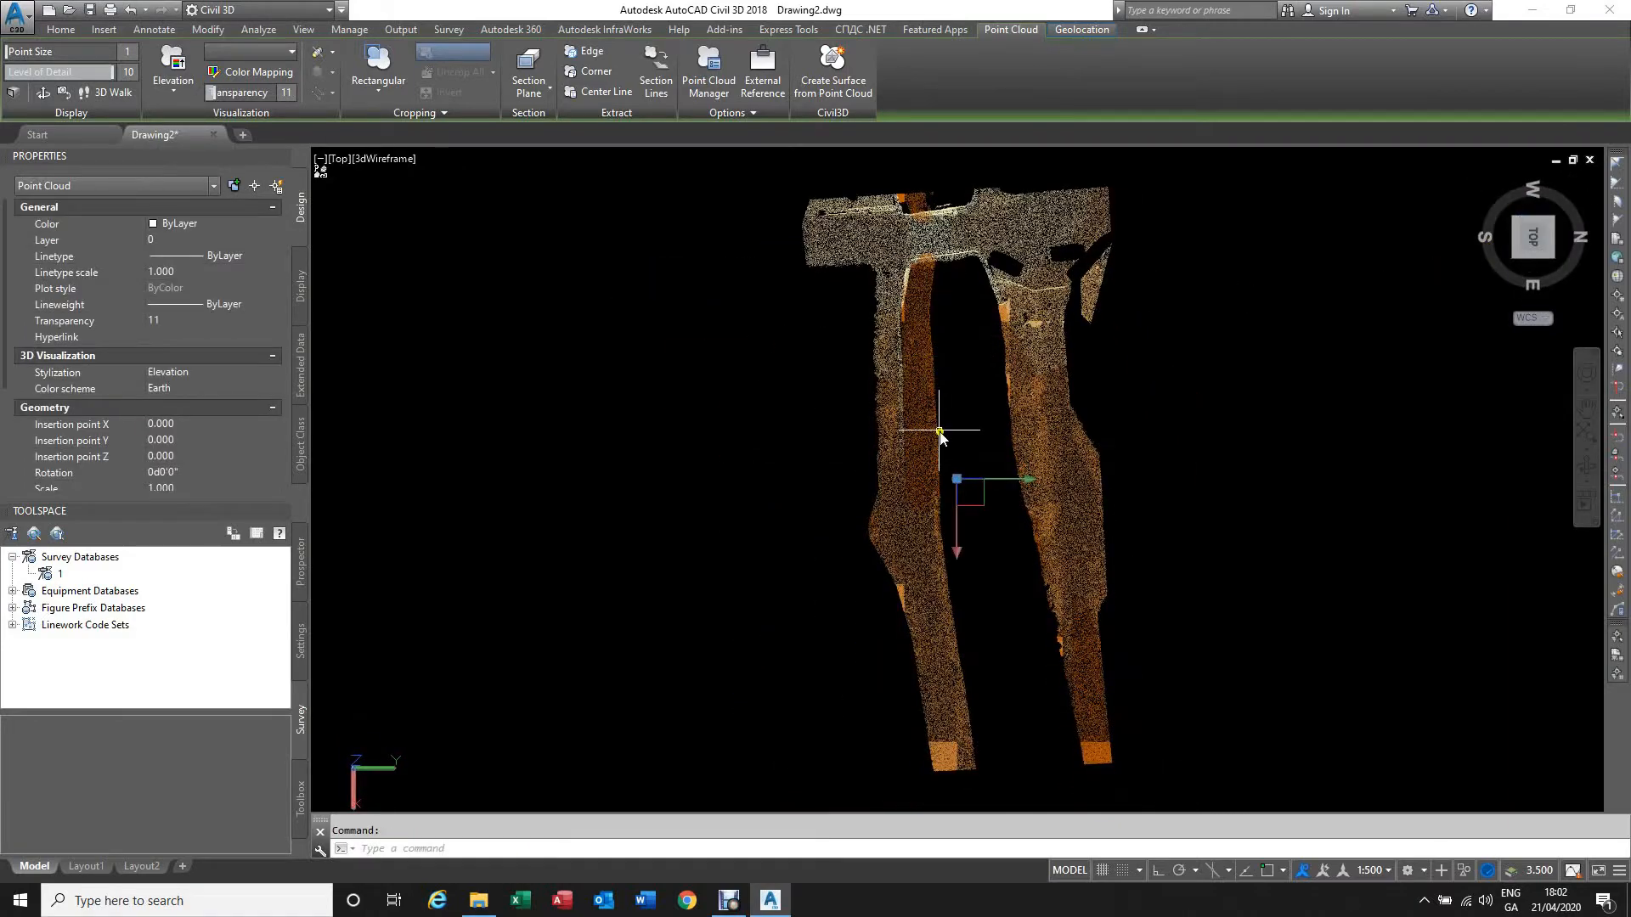
pyautogui.keyDown('shift'); pyautogui.moveTo(867, 462); pyautogui.dragTo(1125, 513, button='middle'); pyautogui.keyUp('shift')
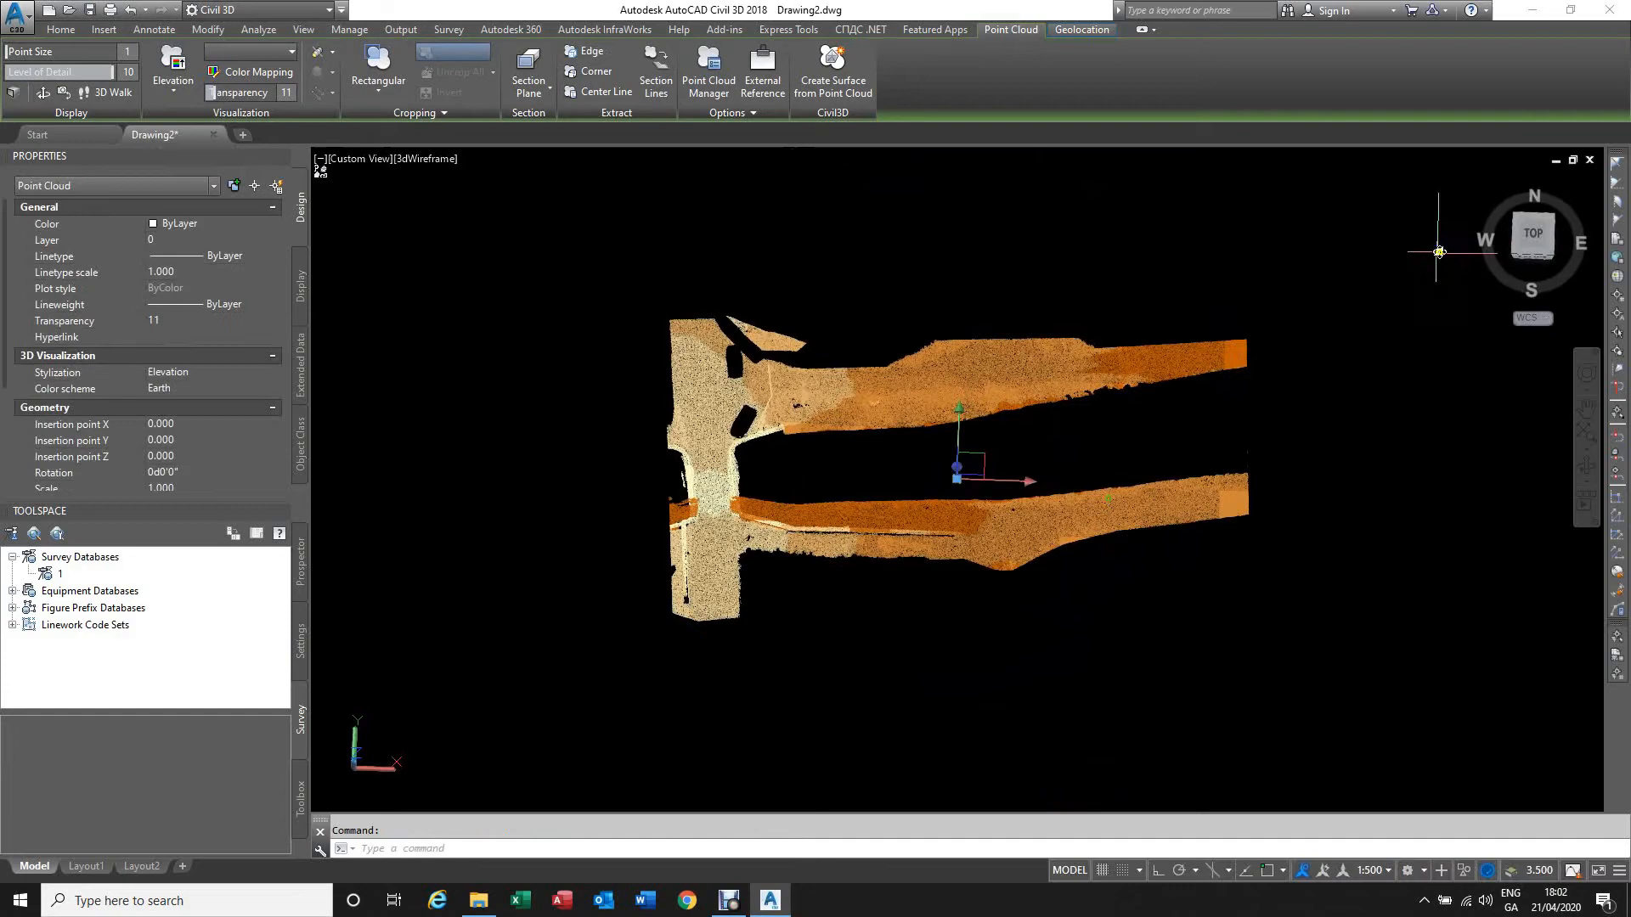
pyautogui.click(1525, 238)
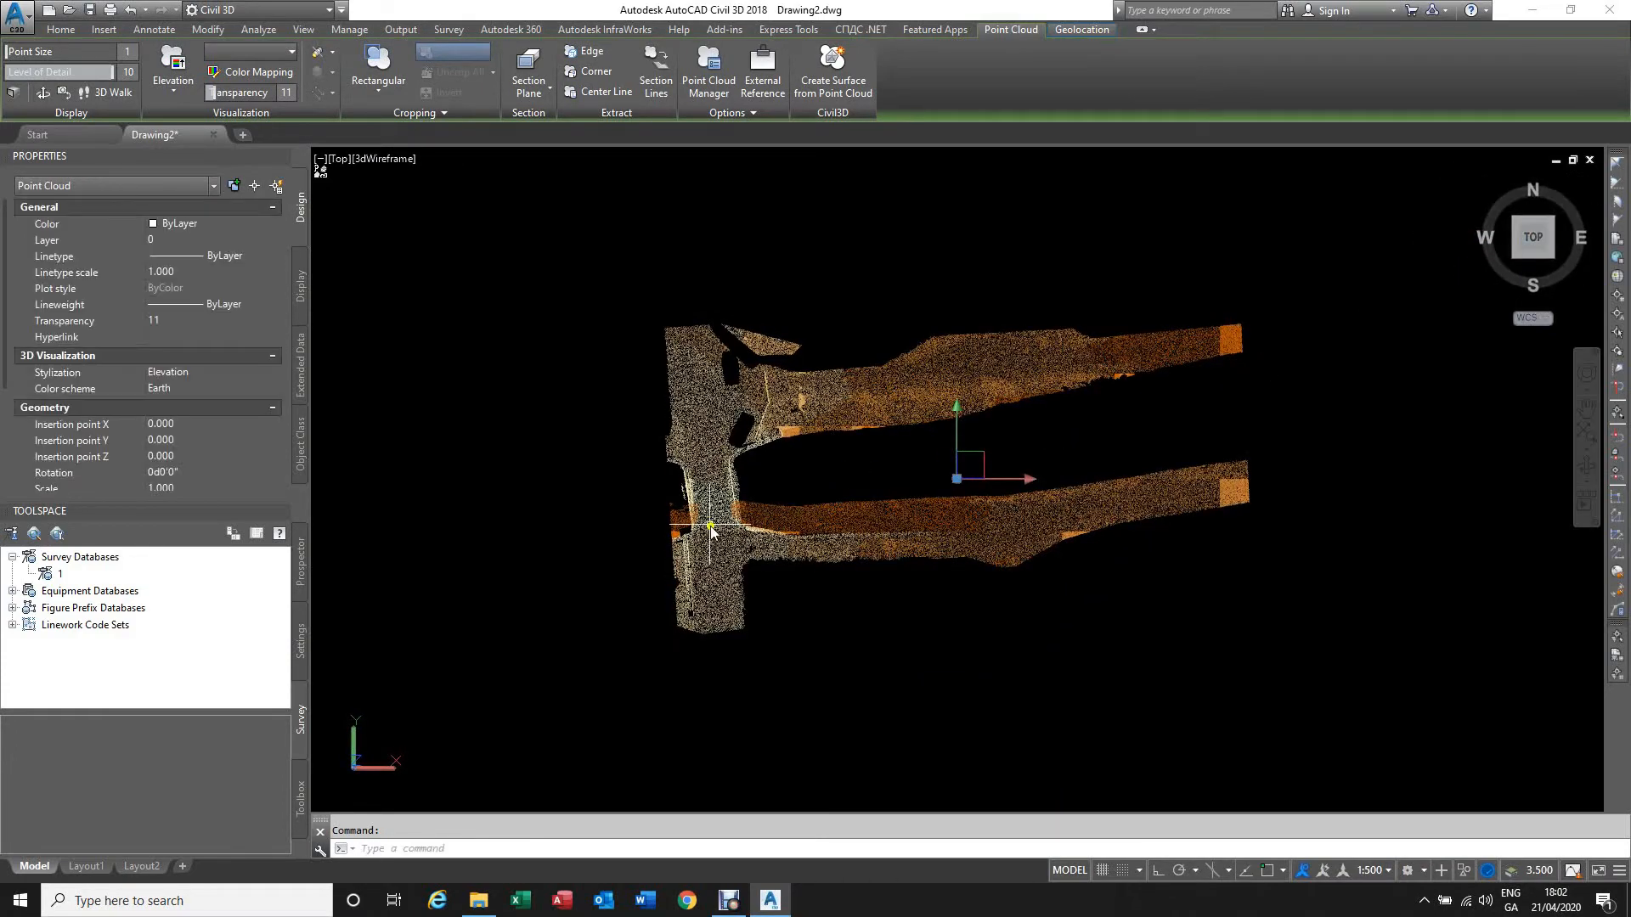
pyautogui.scroll(6, 710, 530)
pyautogui.scroll(-2, 680, 447)
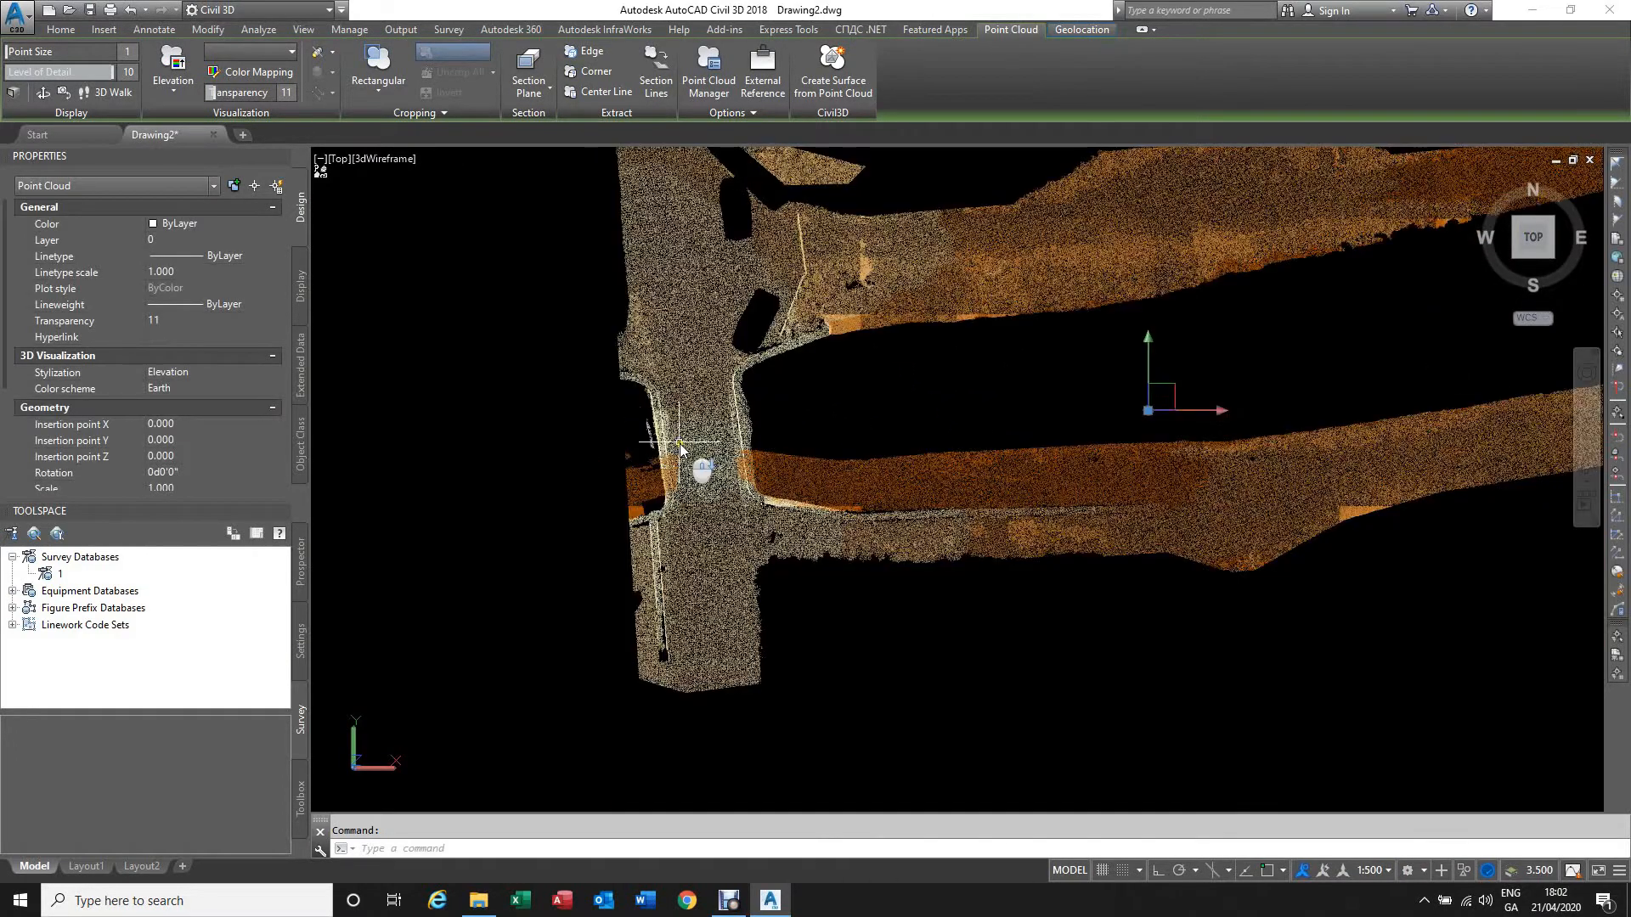
pyautogui.scroll(-2, 679, 447)
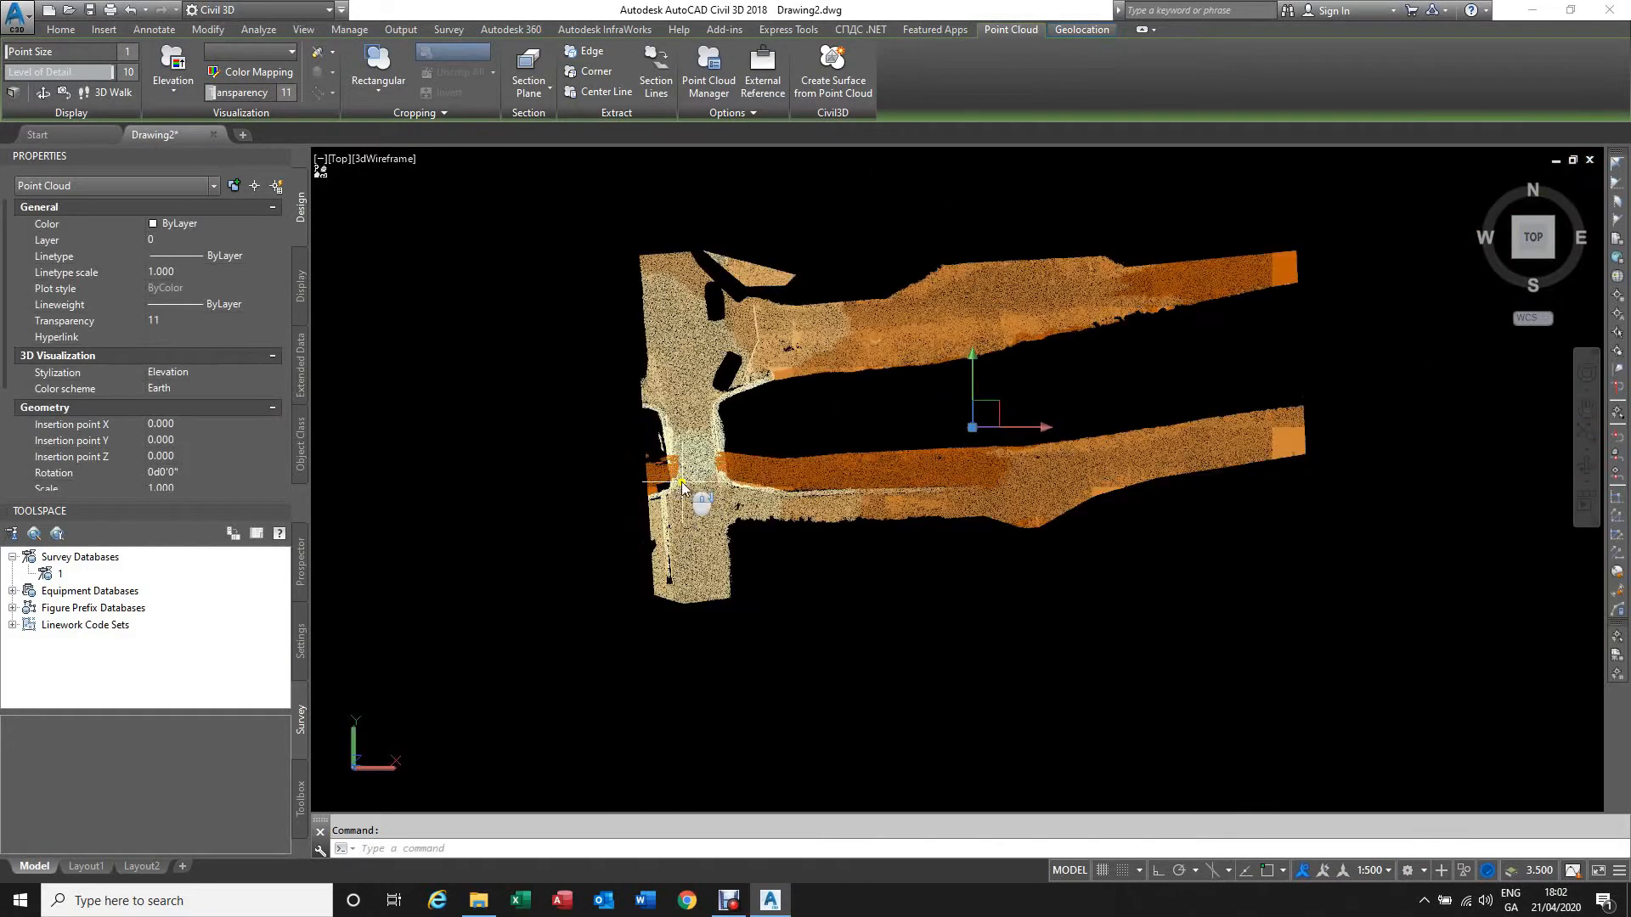
# Step: Apply the Normal stylization to the point cloud and examine the walls and slopes around the bridge
pyautogui.click(174, 85)
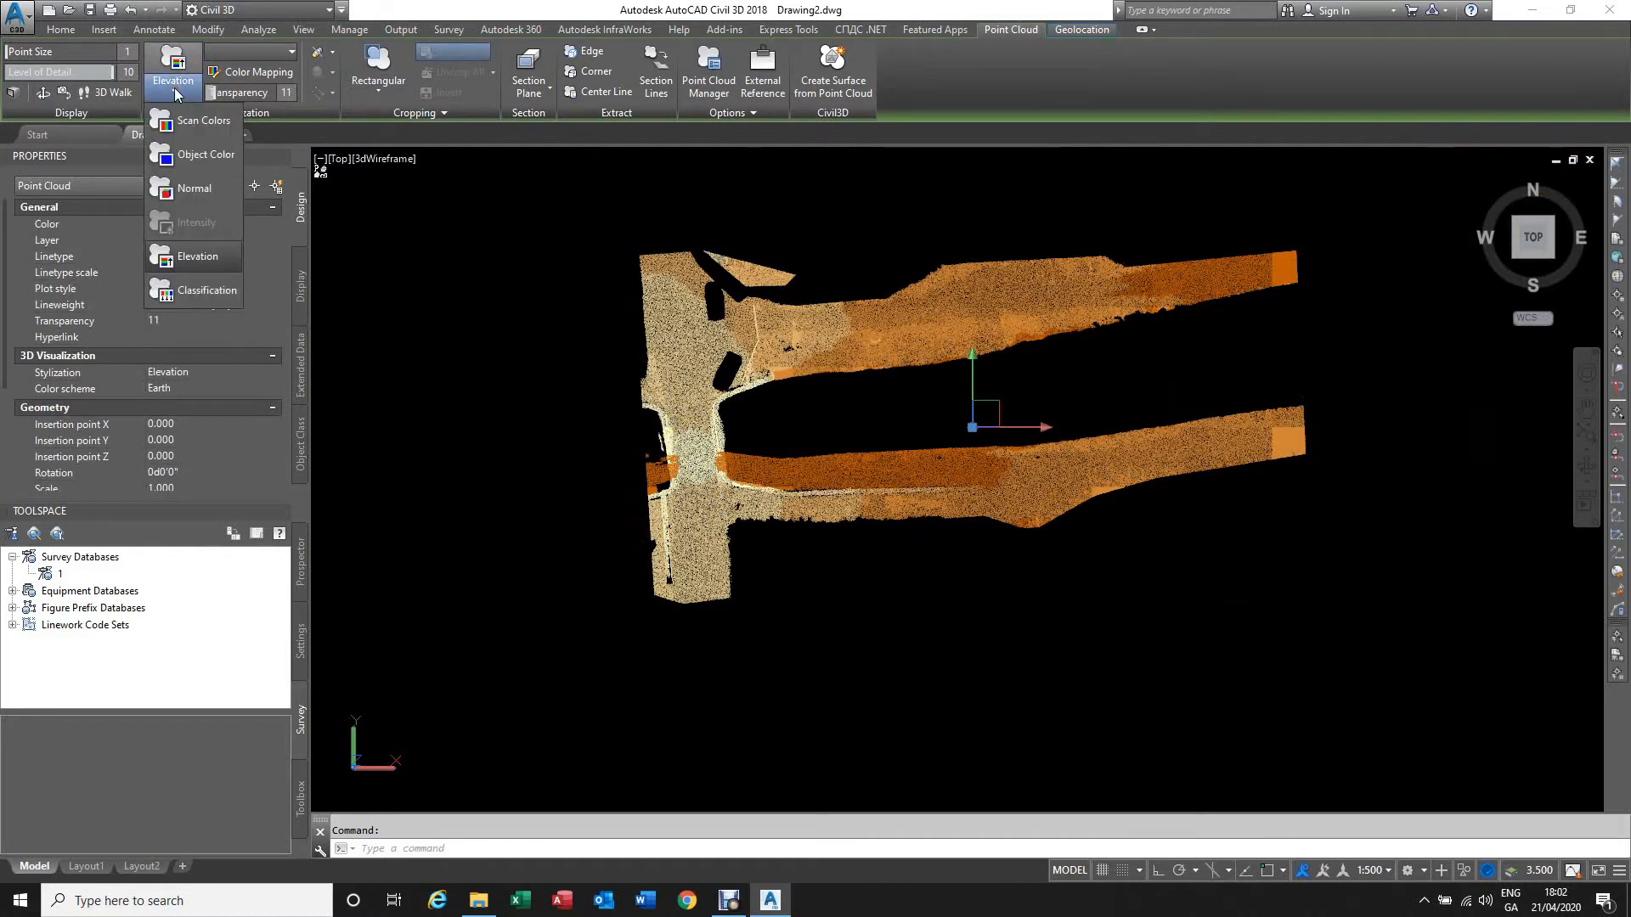
pyautogui.click(197, 188)
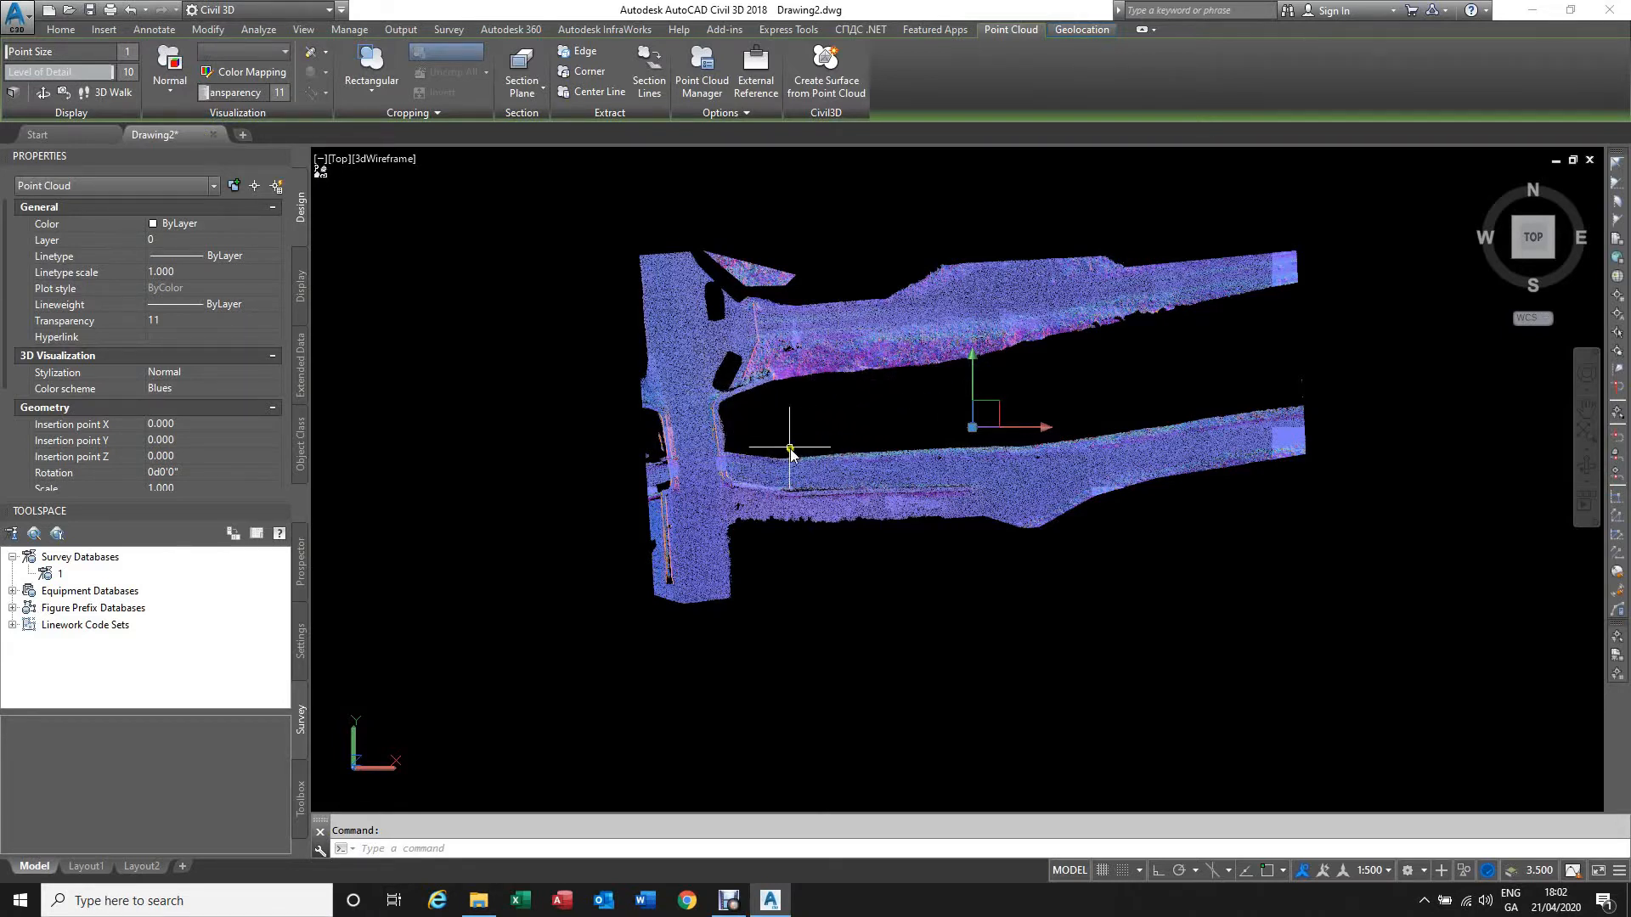
pyautogui.scroll(2, 790, 456)
pyautogui.scroll(2, 790, 457)
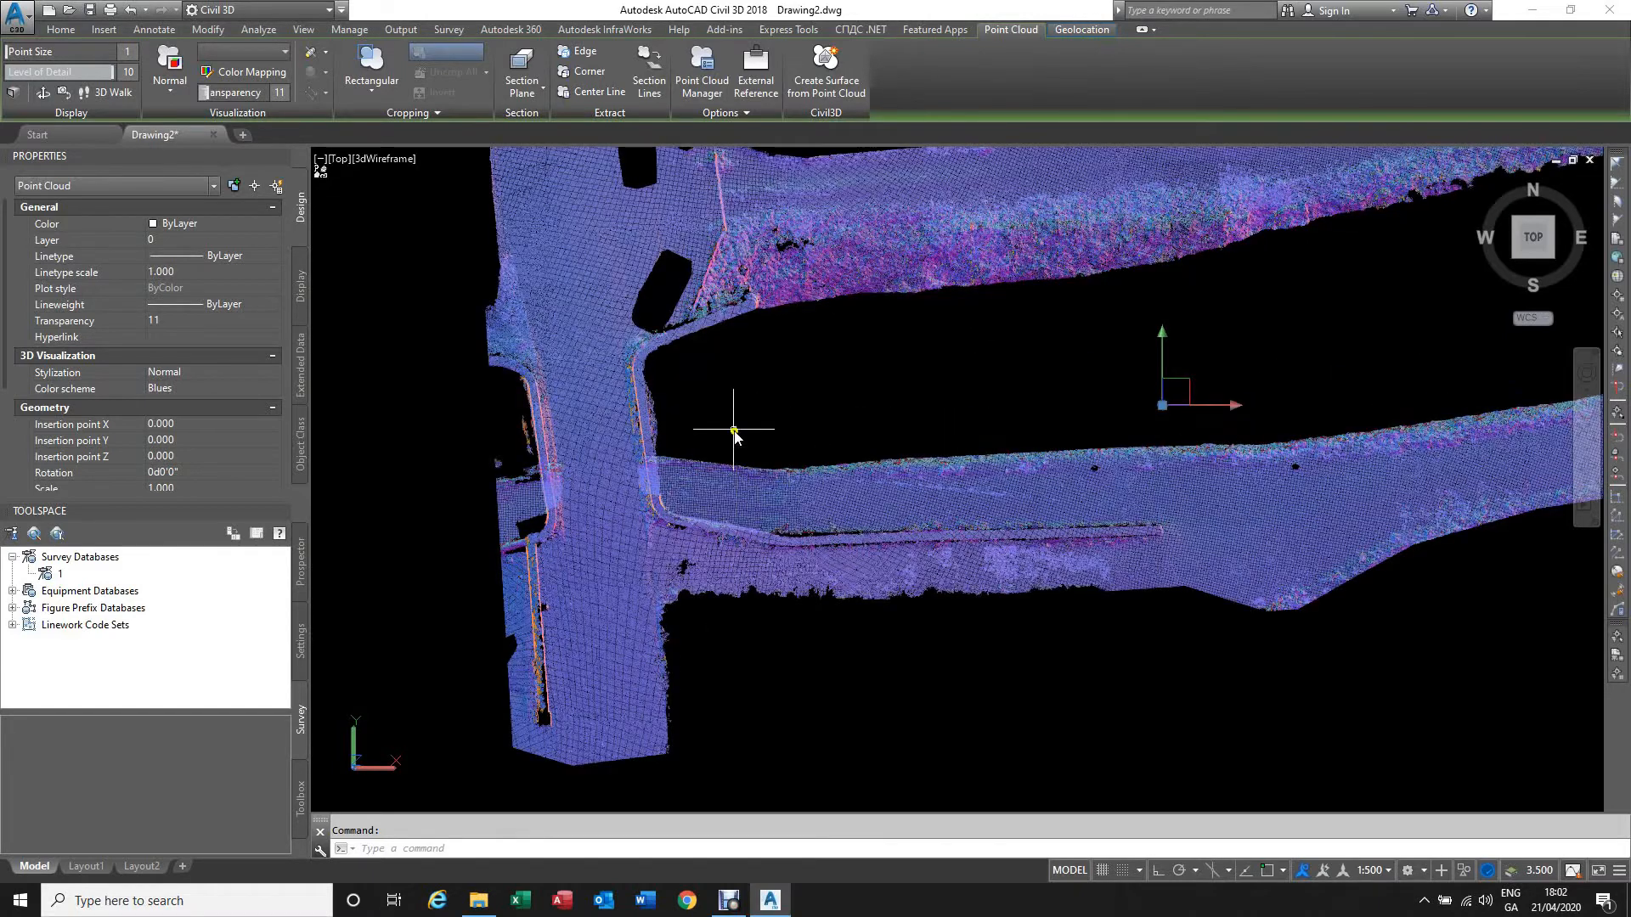
pyautogui.scroll(2, 736, 432)
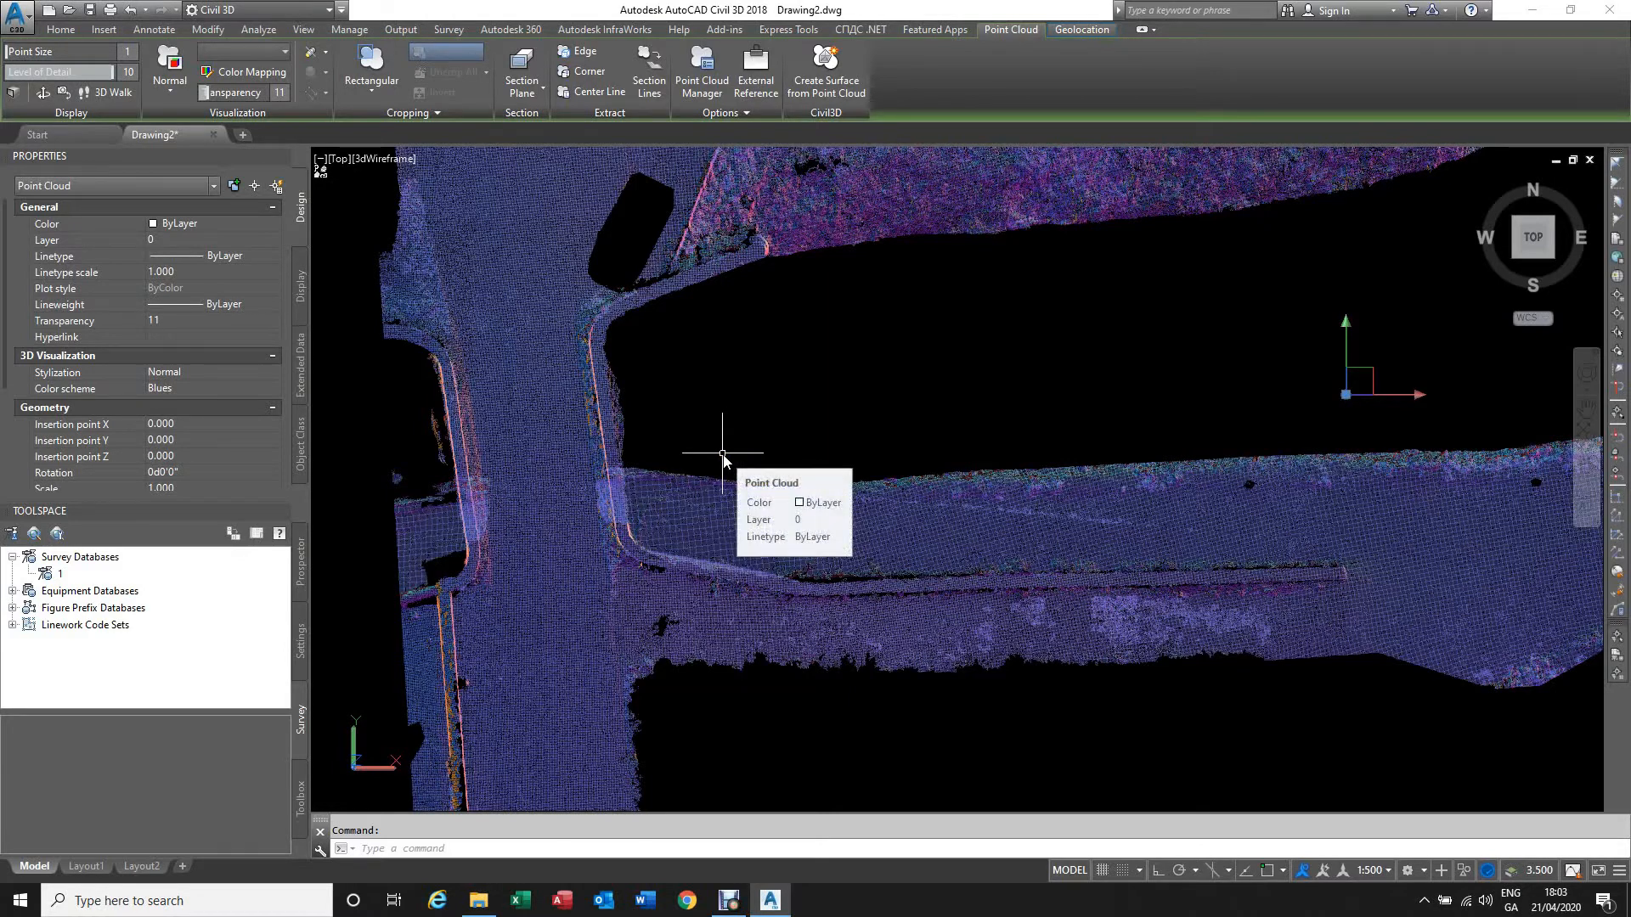
pyautogui.scroll(-2, 747, 450)
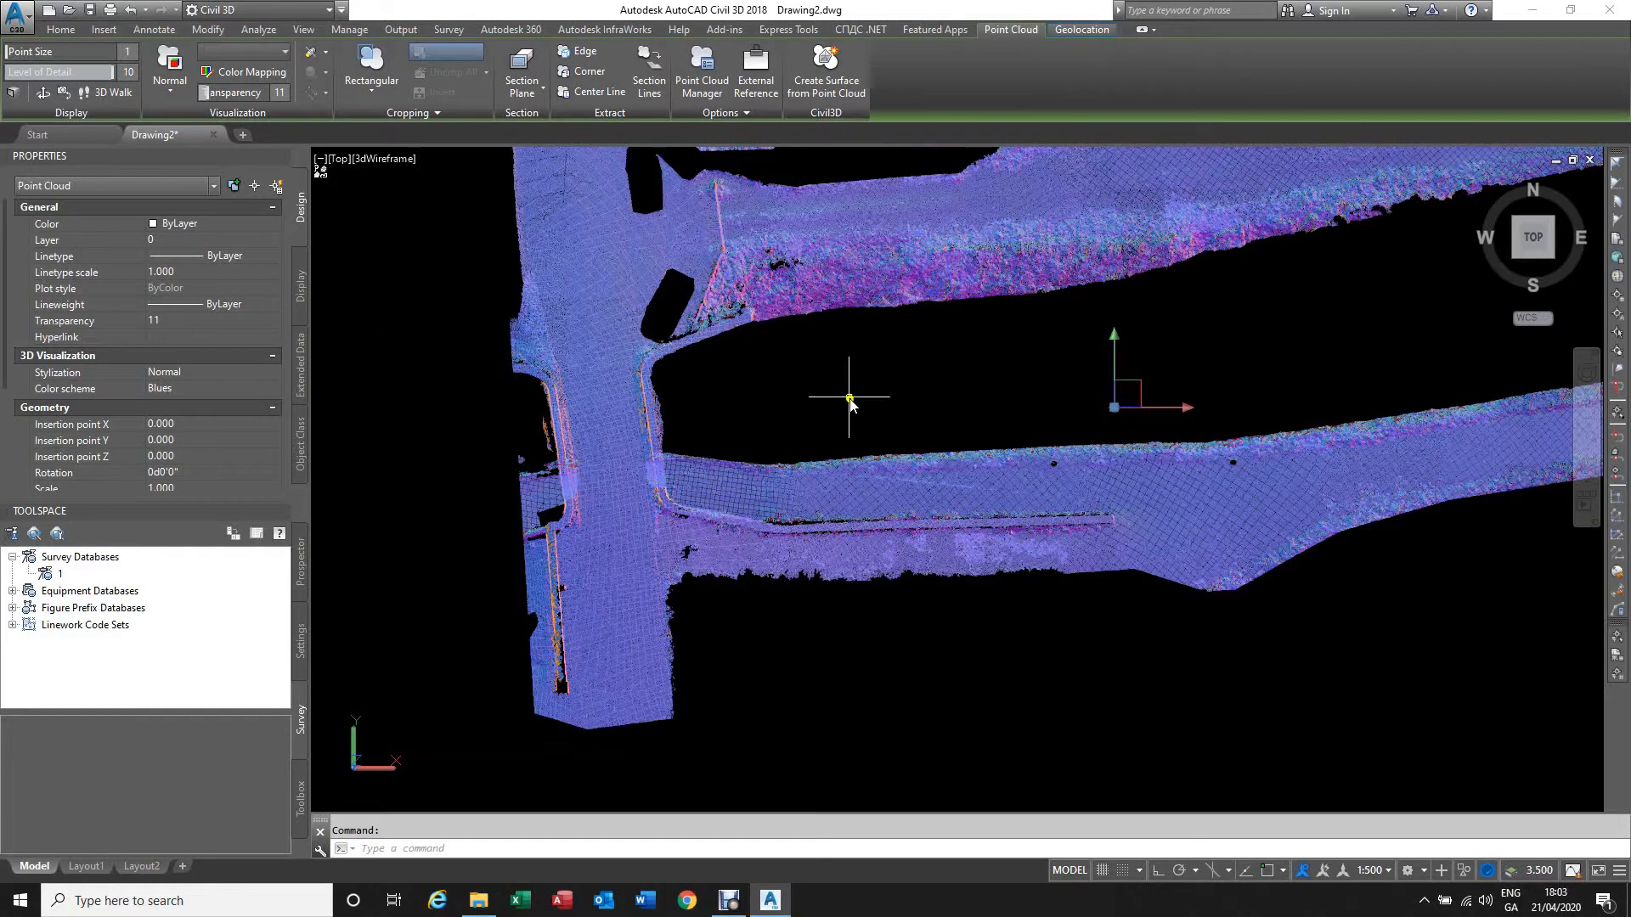
pyautogui.scroll(-2, 828, 486)
pyautogui.scroll(1, 865, 421)
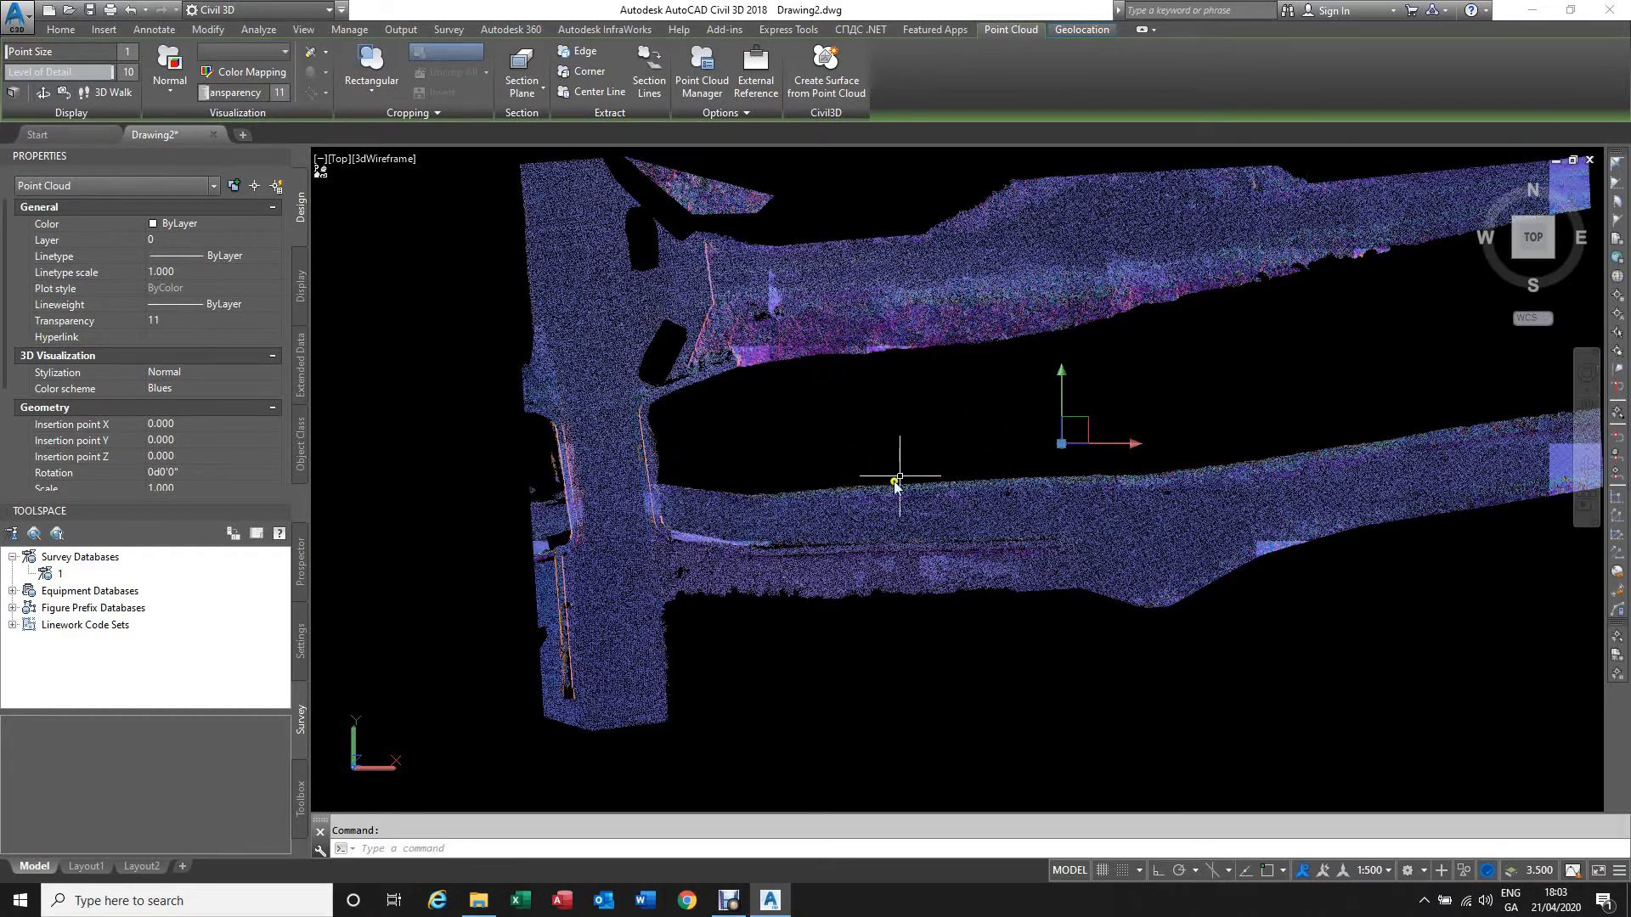
pyautogui.moveTo(914, 467)
# Step: Restore the Scan Colors stylization on the point cloud and view it in a tilted 3D view
pyautogui.click(167, 91)
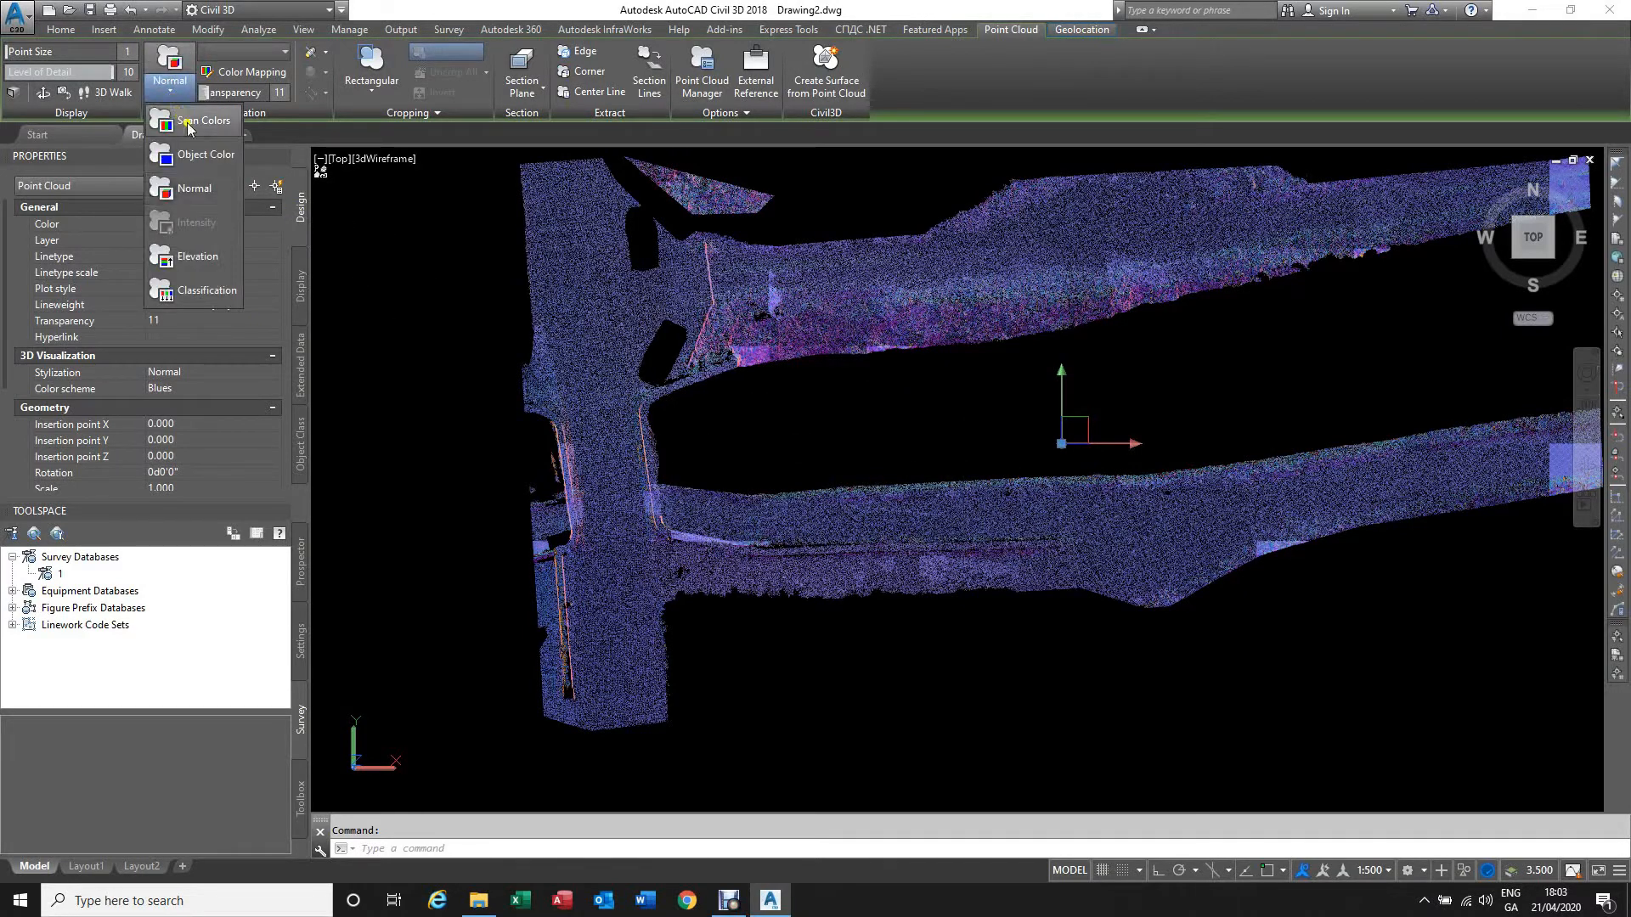
pyautogui.click(217, 124)
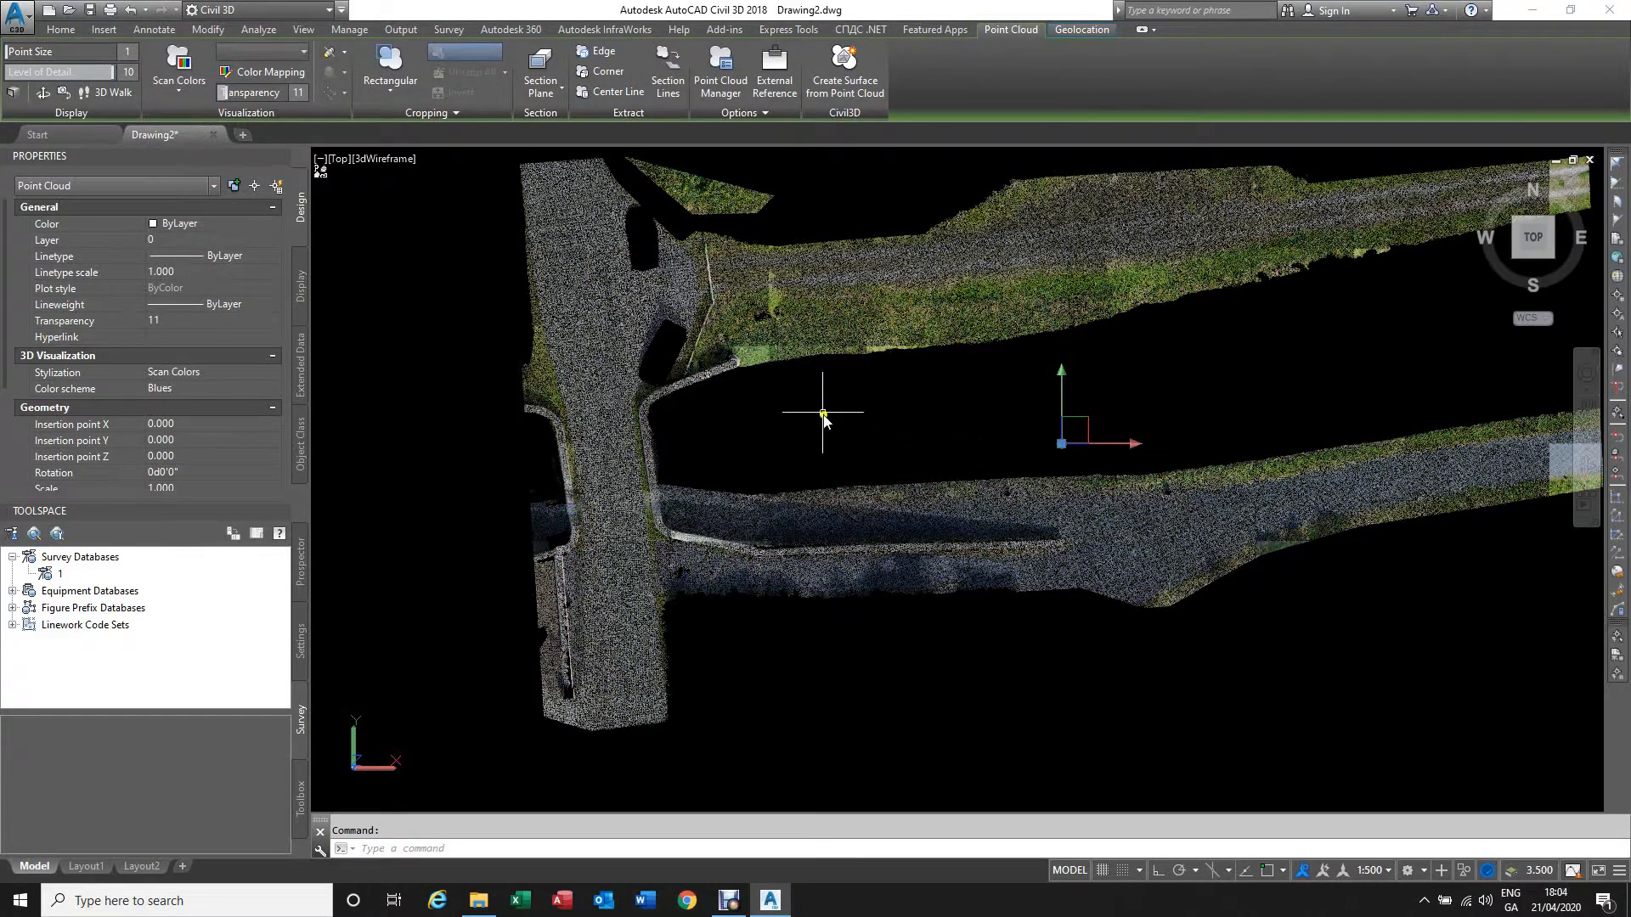
pyautogui.keyDown('shift'); pyautogui.moveTo(901, 450); pyautogui.dragTo(733, 280, button='middle'); pyautogui.keyUp('shift')
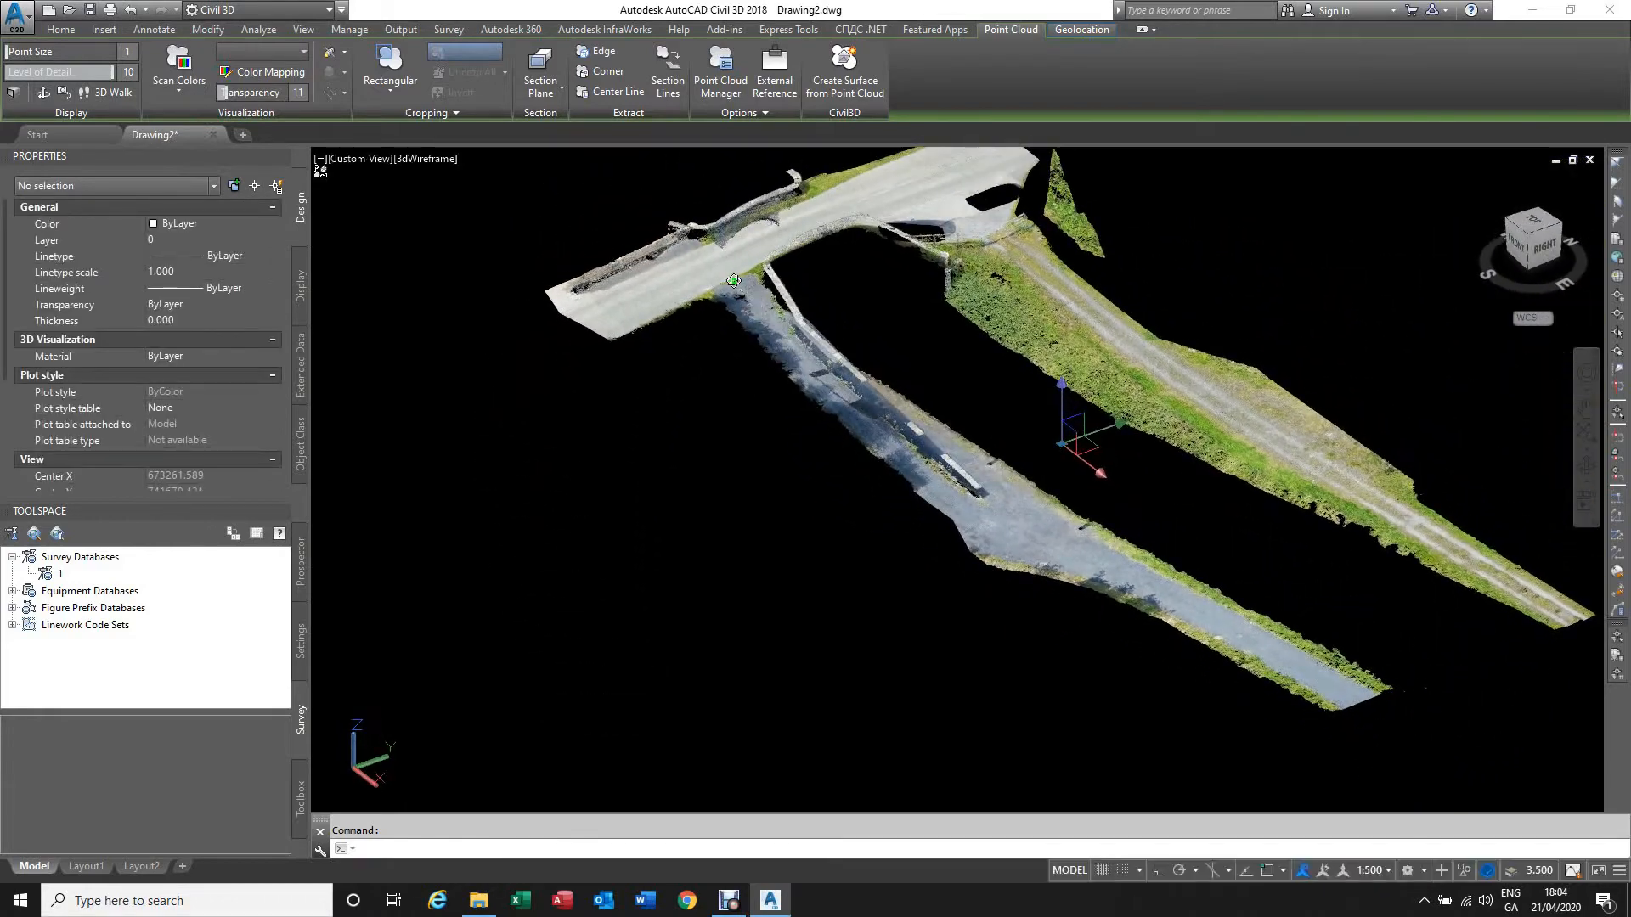
pyautogui.scroll(-2, 696, 393)
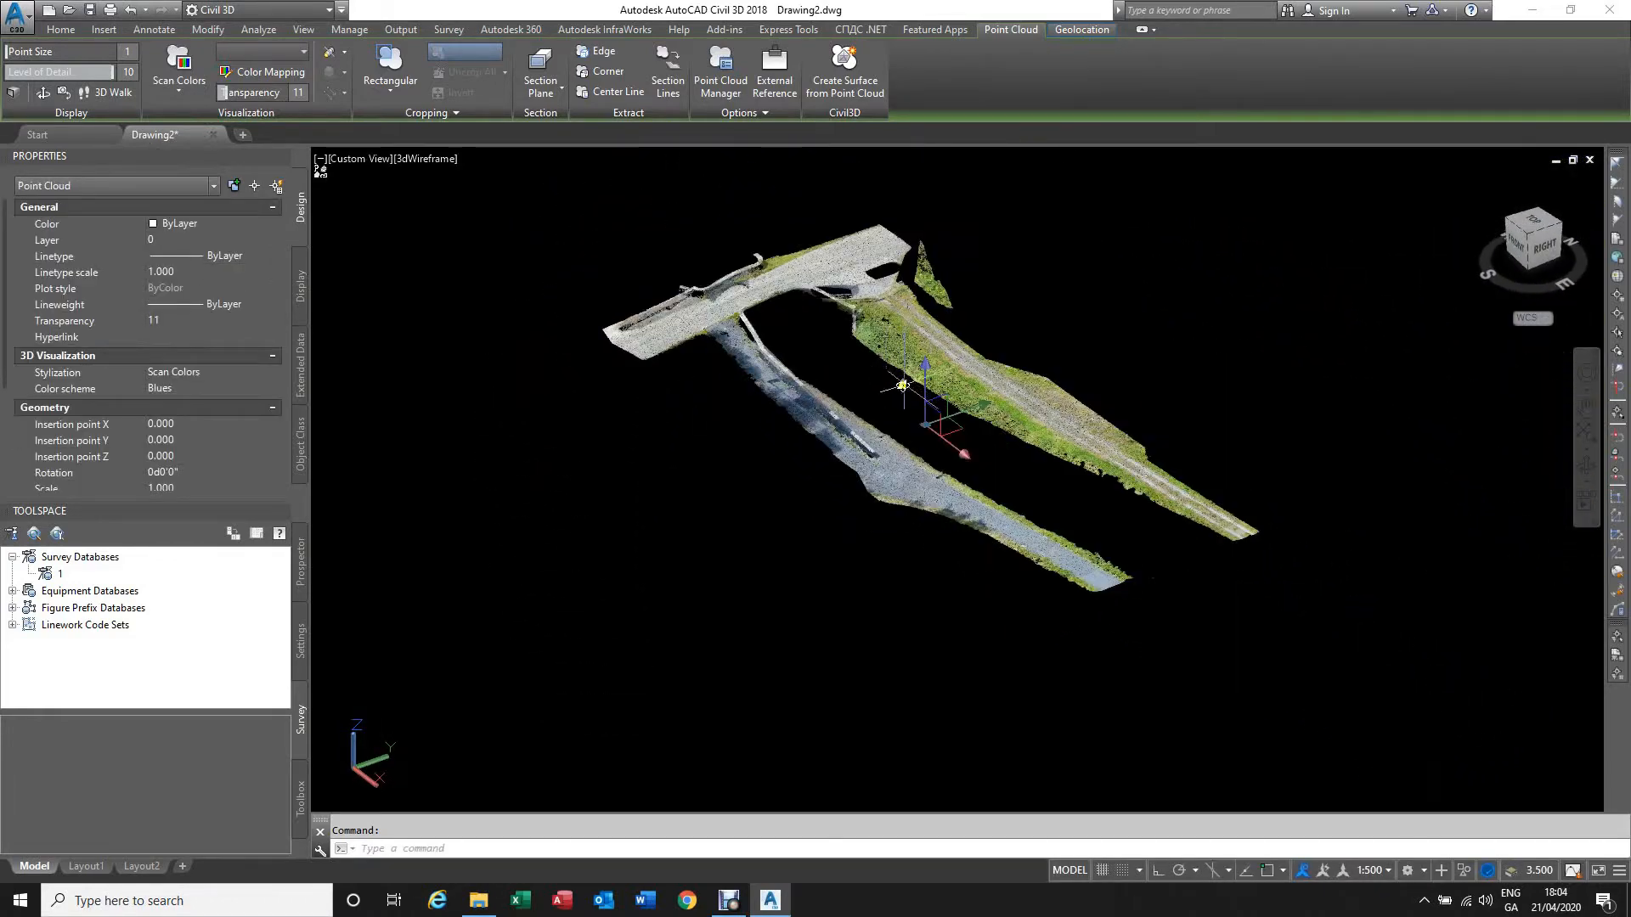
pyautogui.scroll(3, 802, 261)
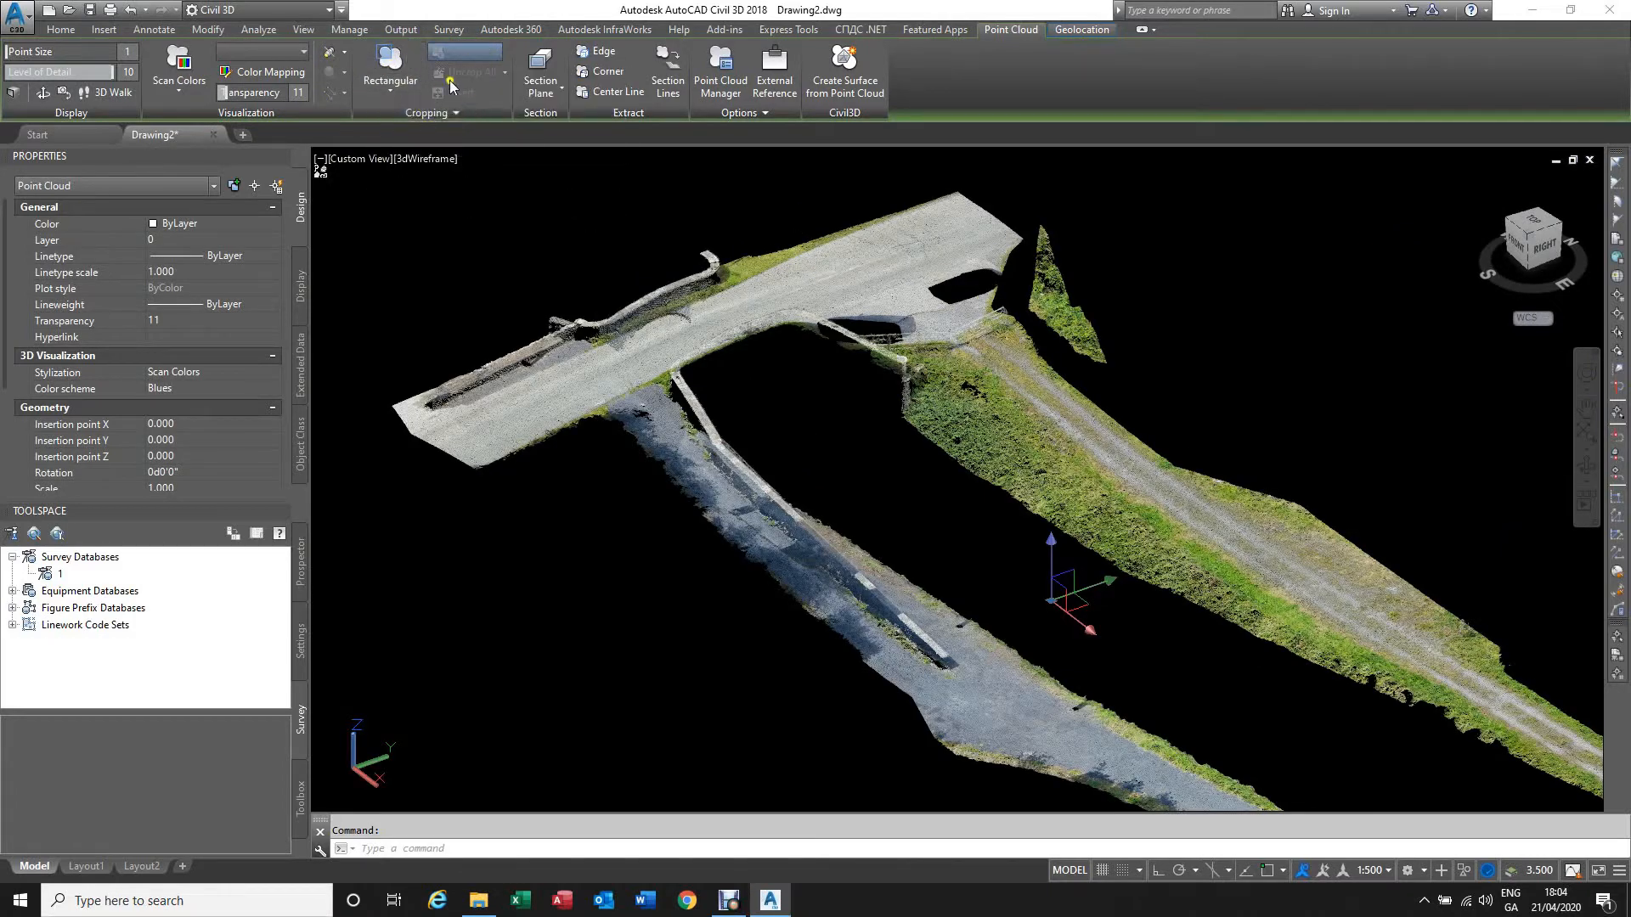
# Step: Show the point cloud in top view with north up, close in on the bridge and its southern road end
pyautogui.click(1534, 226)
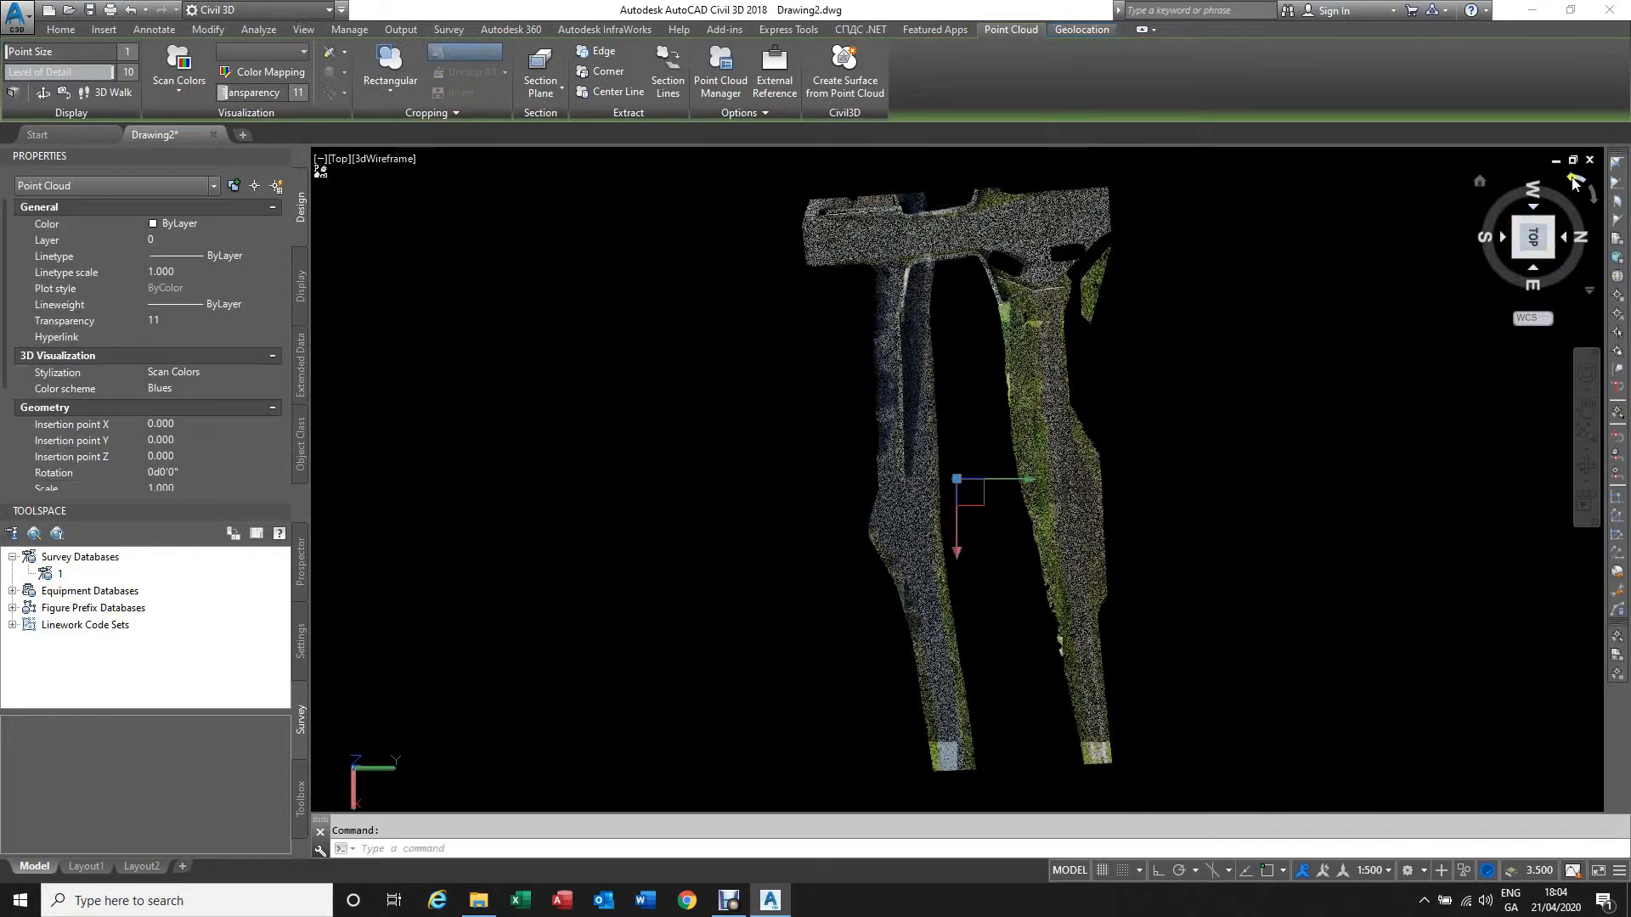
pyautogui.click(1575, 183)
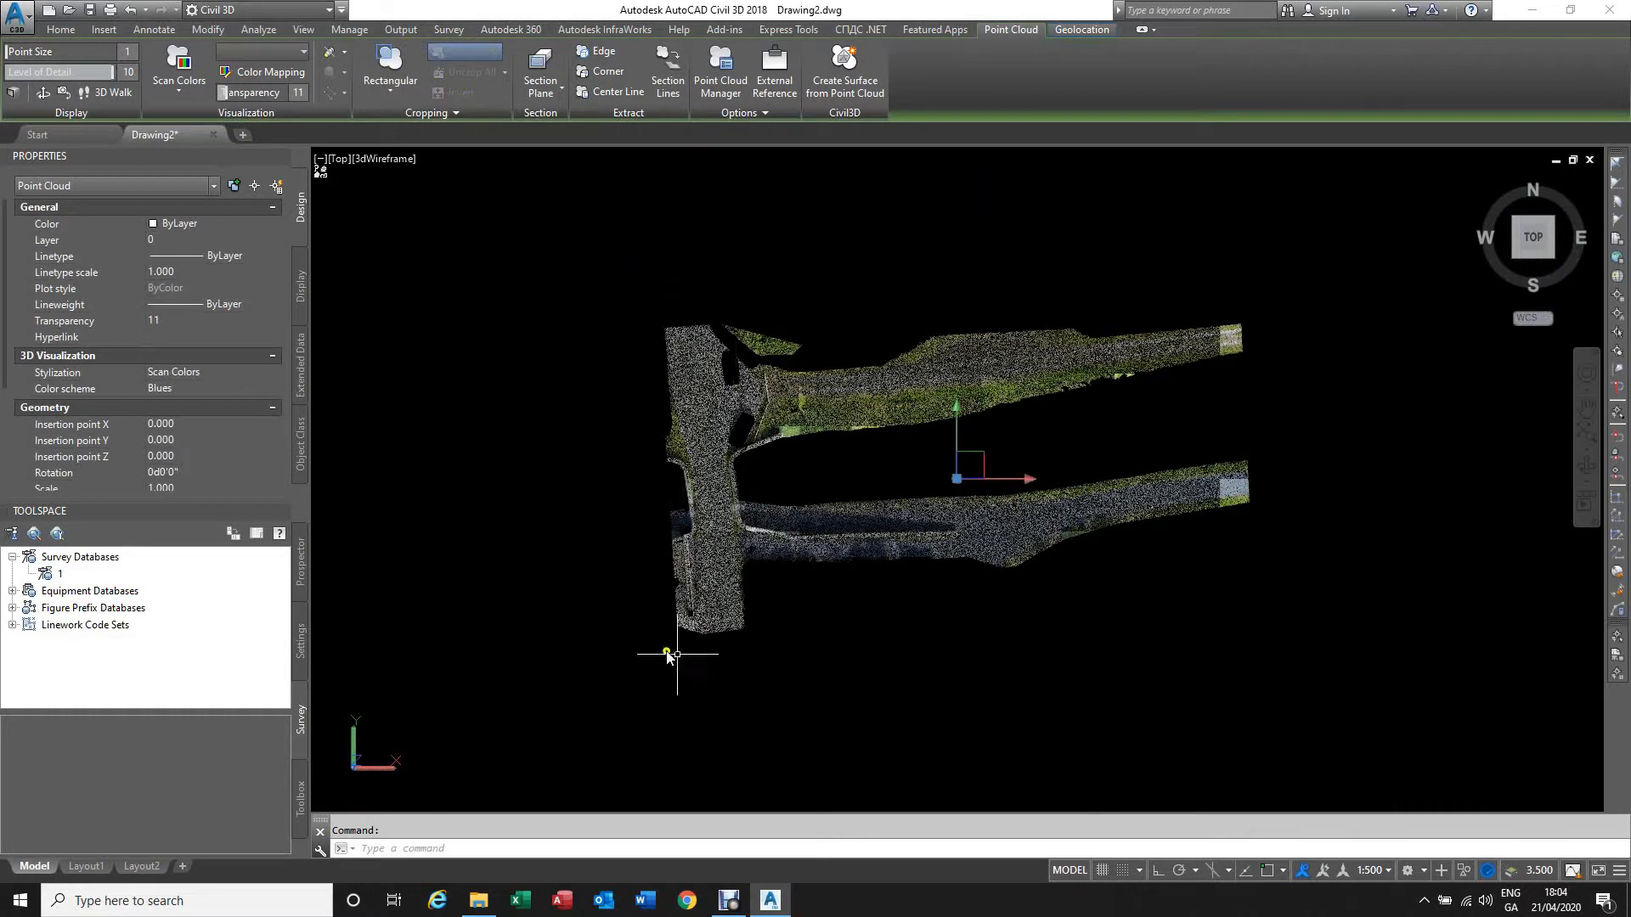
pyautogui.scroll(4, 654, 577)
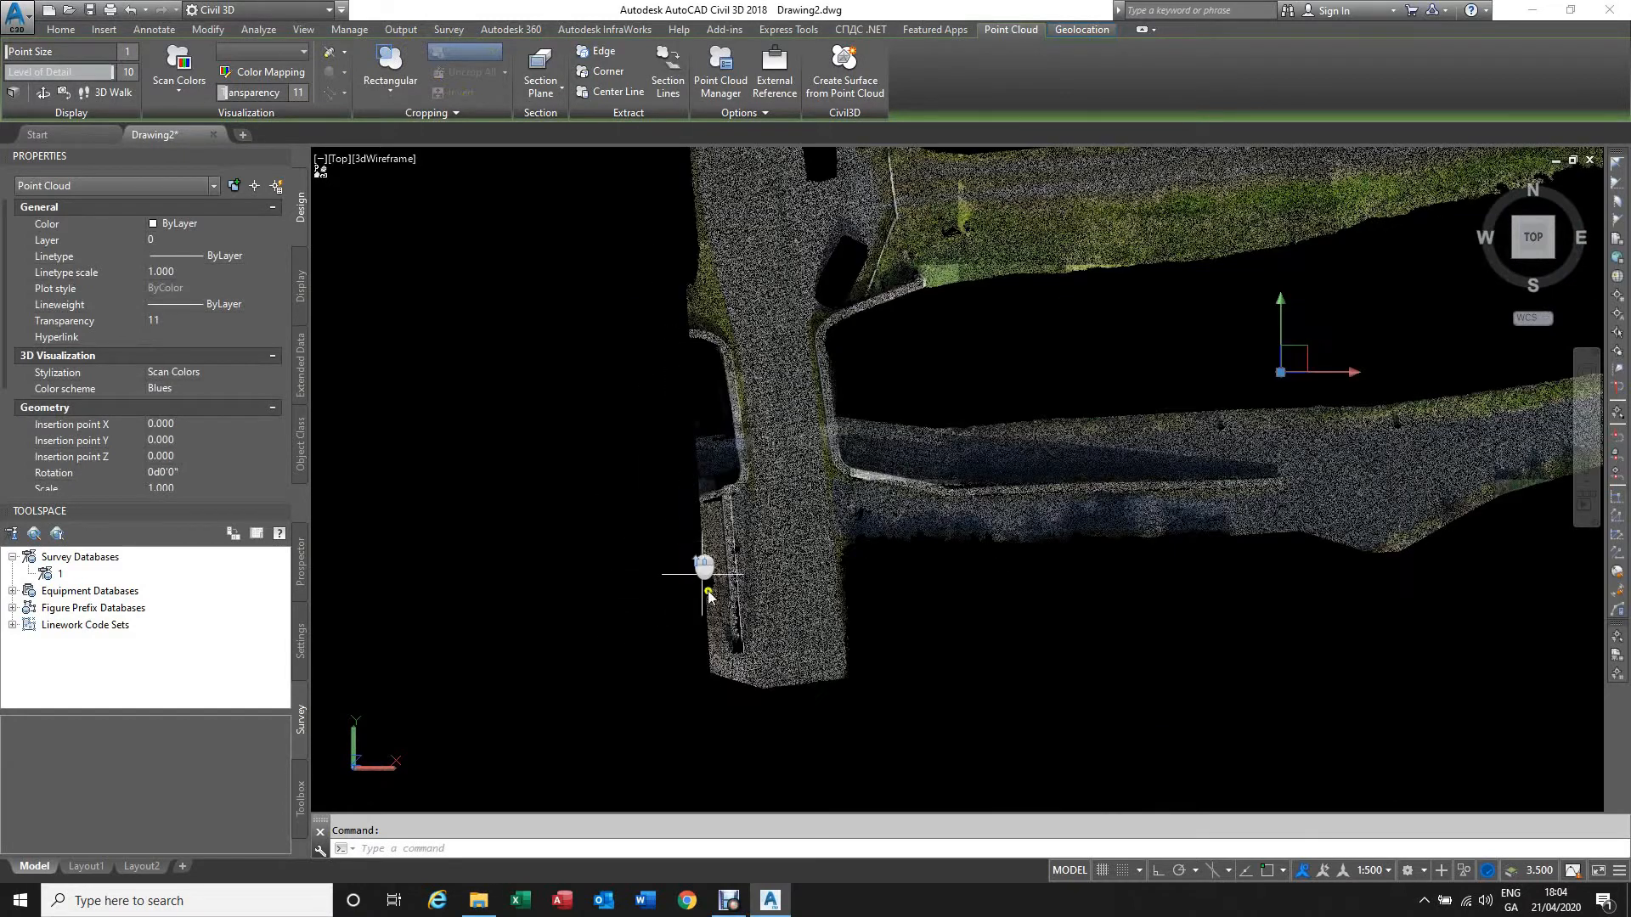
# Step: Crop the point cloud with a four-corner polygon around the north-south bridge road, keeping the points inside
pyautogui.scroll(-3, 703, 574)
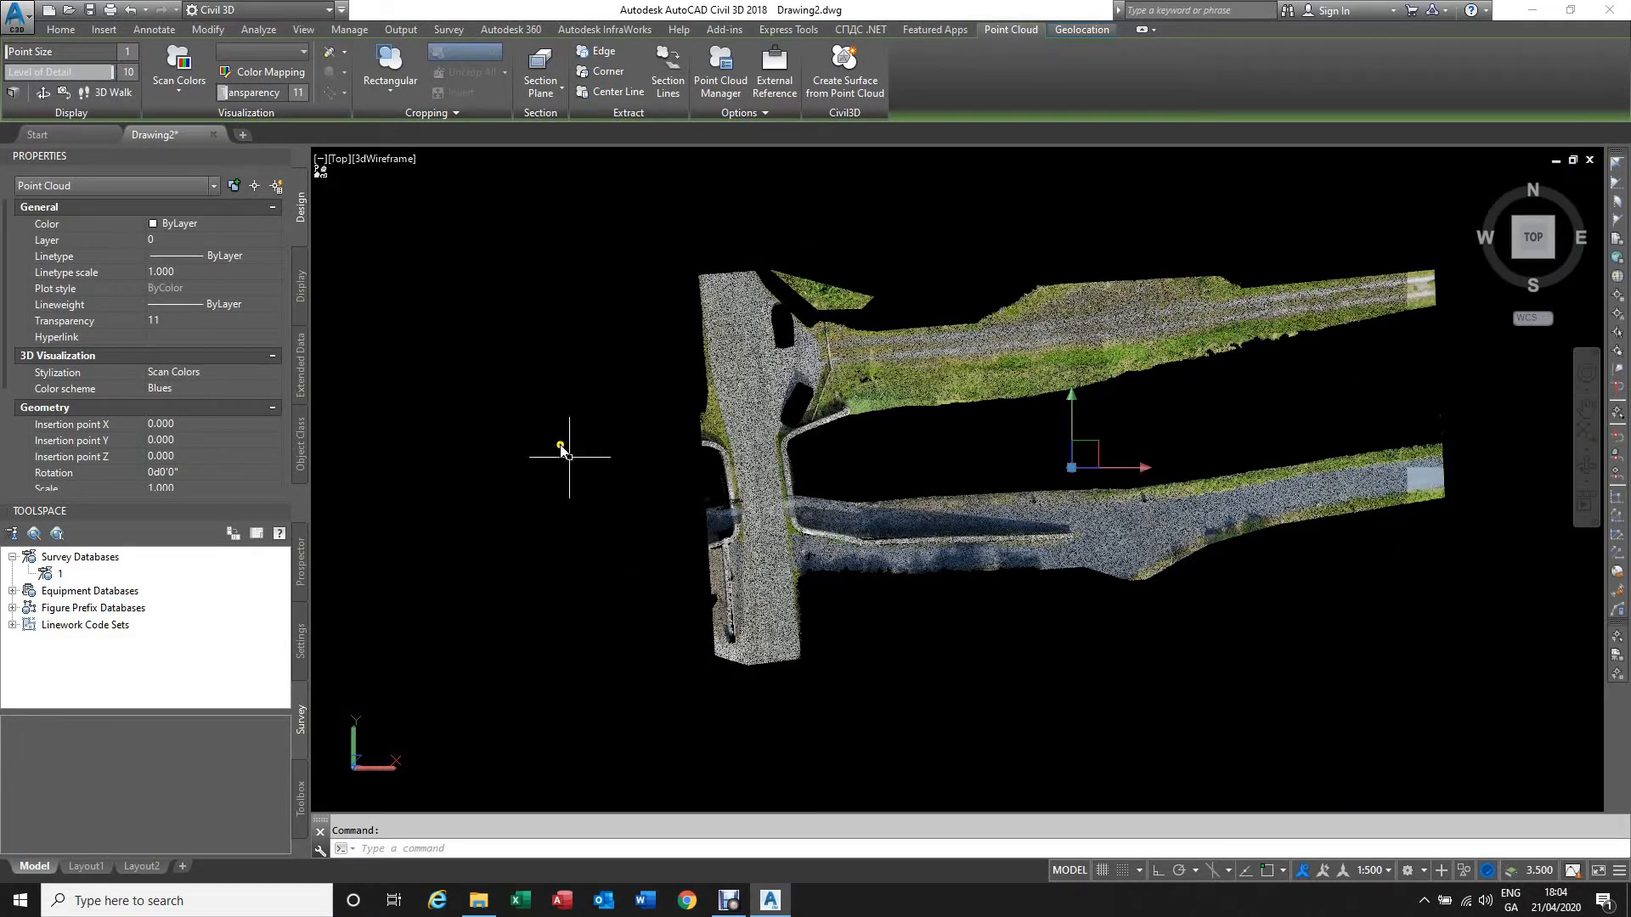
pyautogui.click(389, 97)
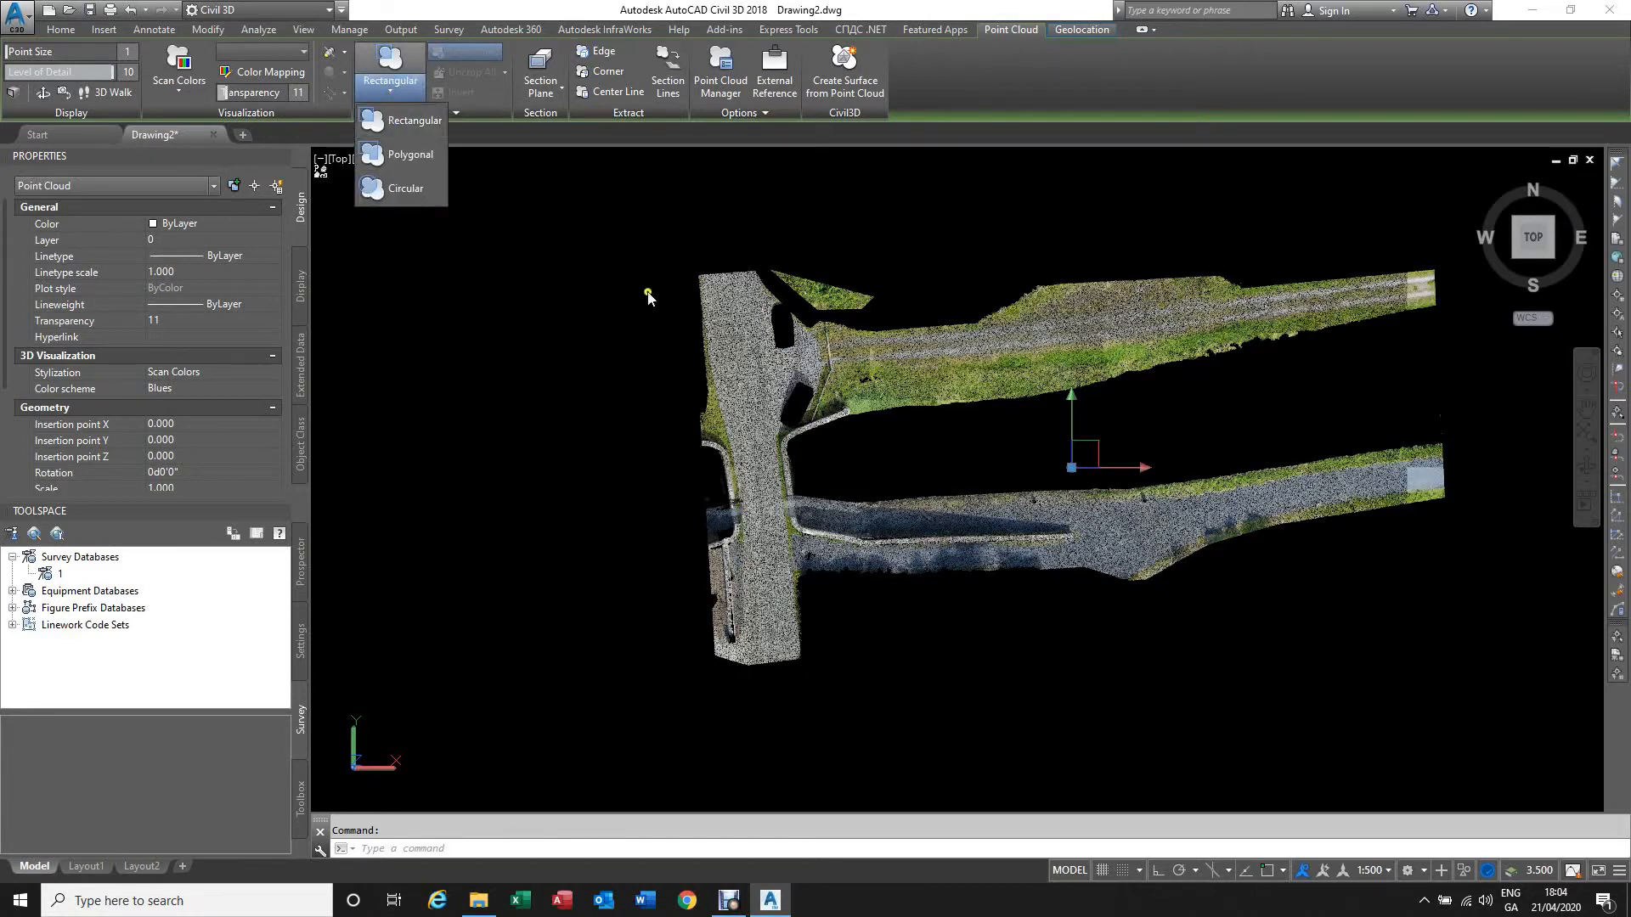
pyautogui.click(412, 157)
pyautogui.click(689, 266)
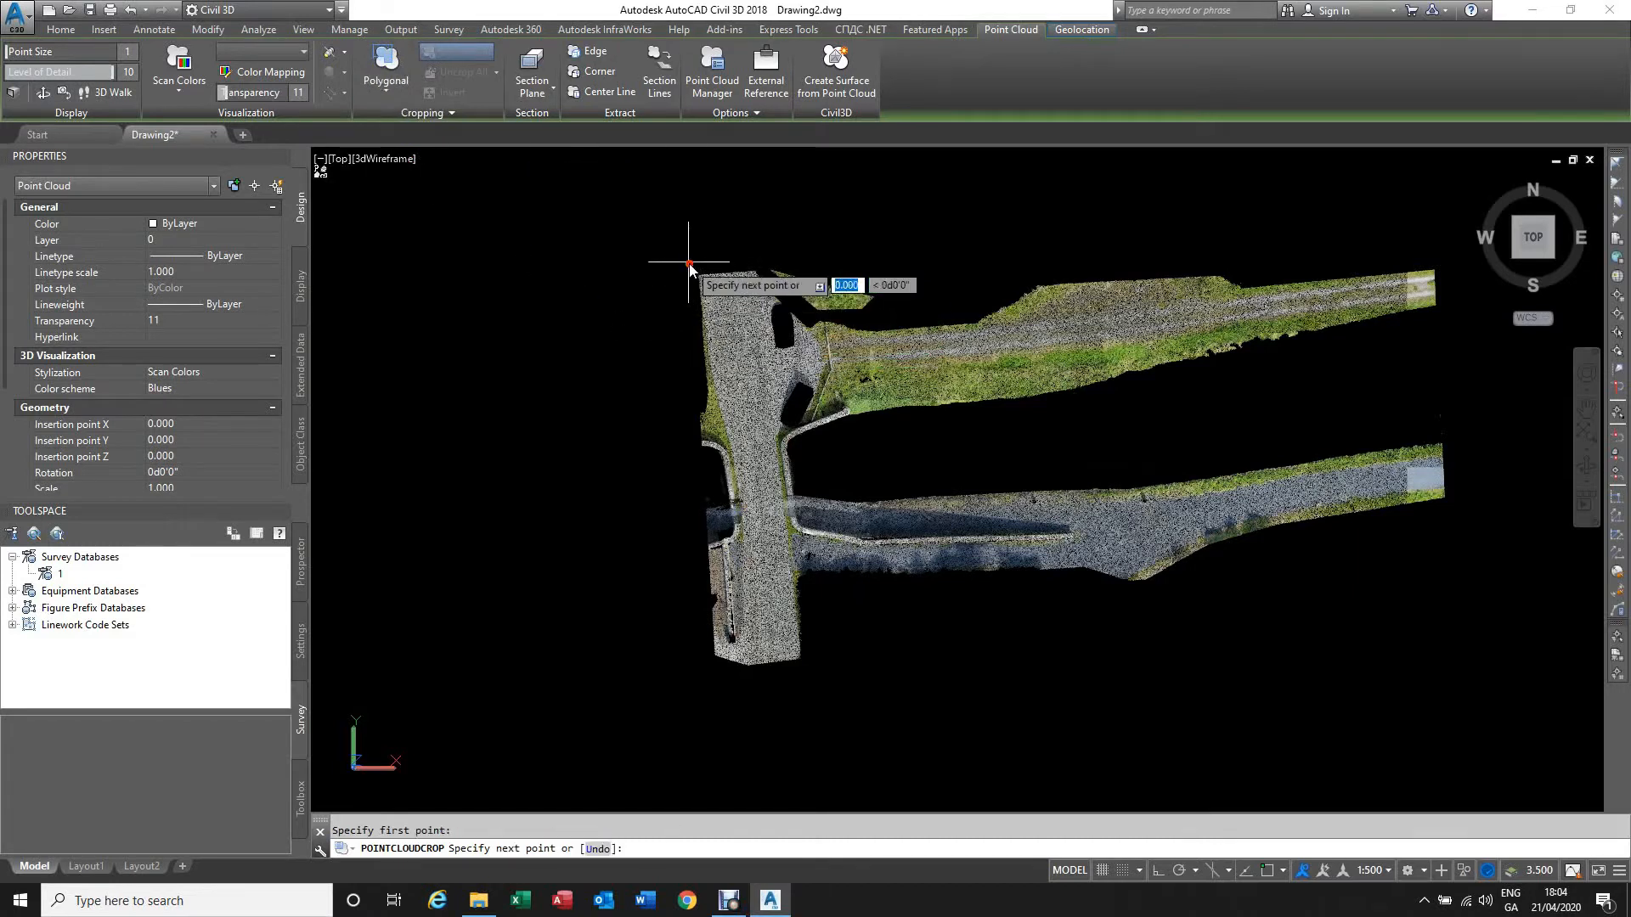
pyautogui.click(706, 673)
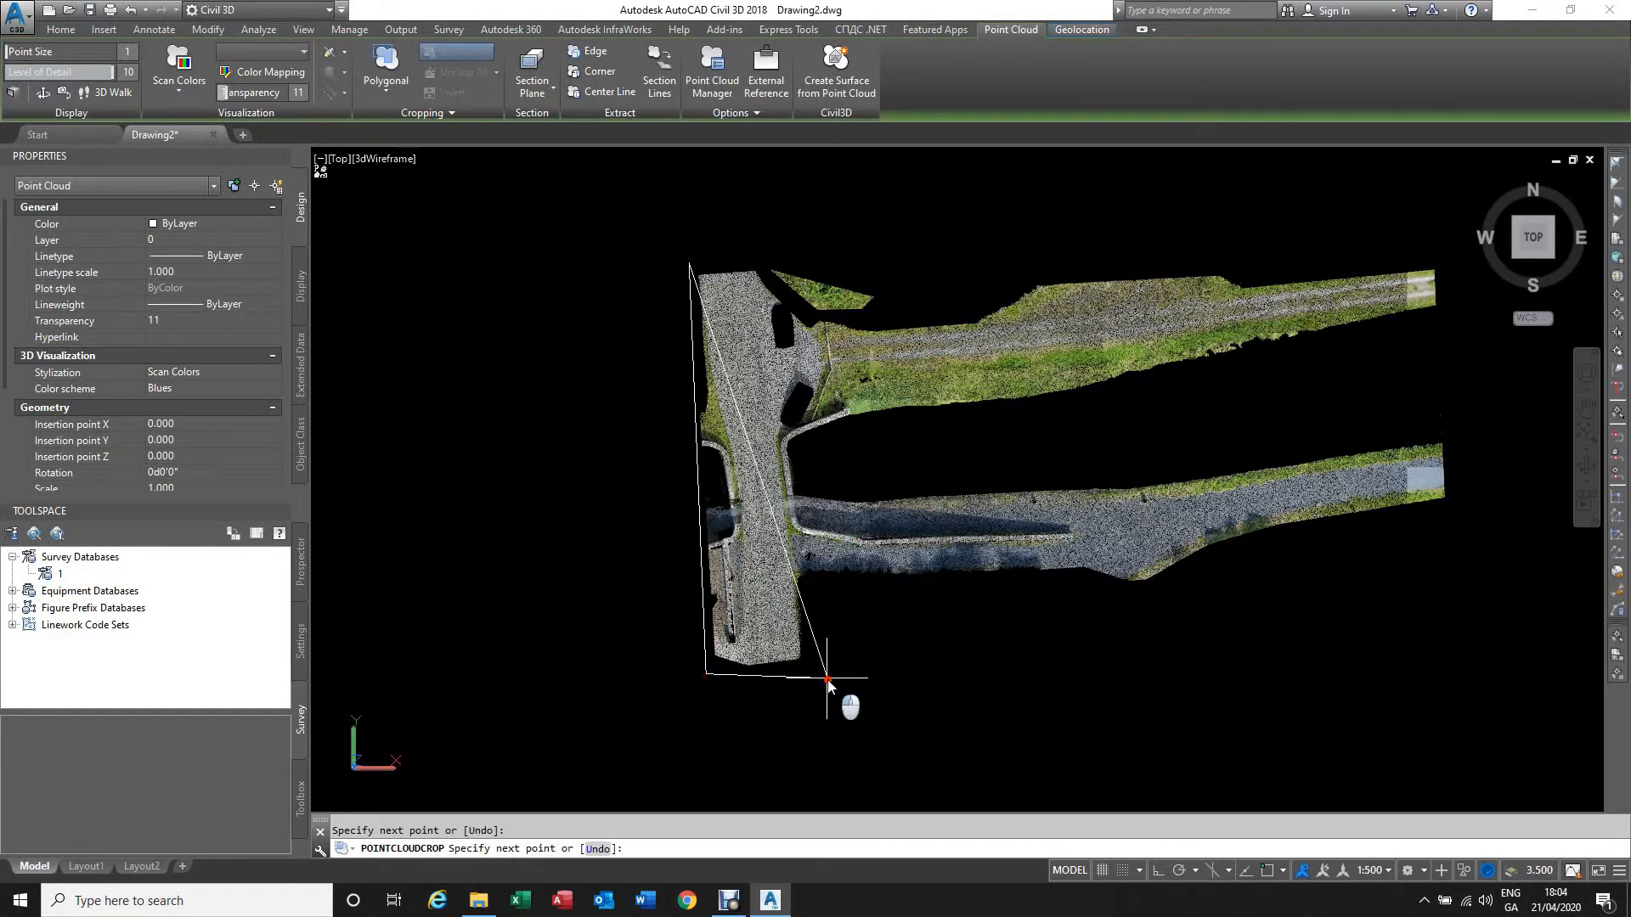
pyautogui.click(828, 679)
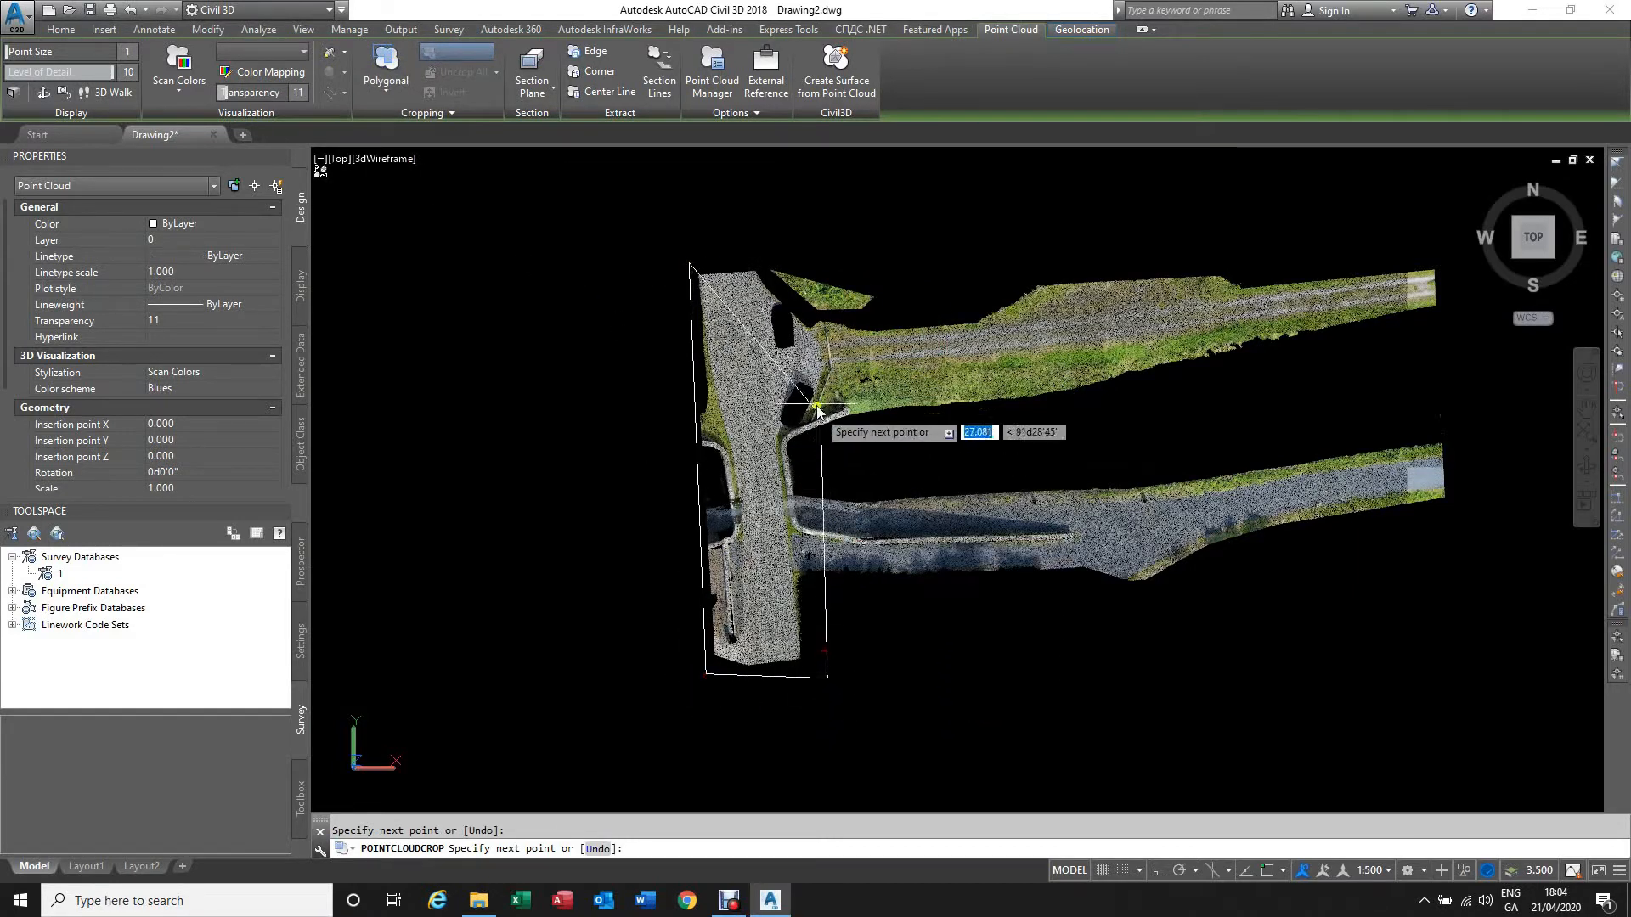
pyautogui.click(807, 255)
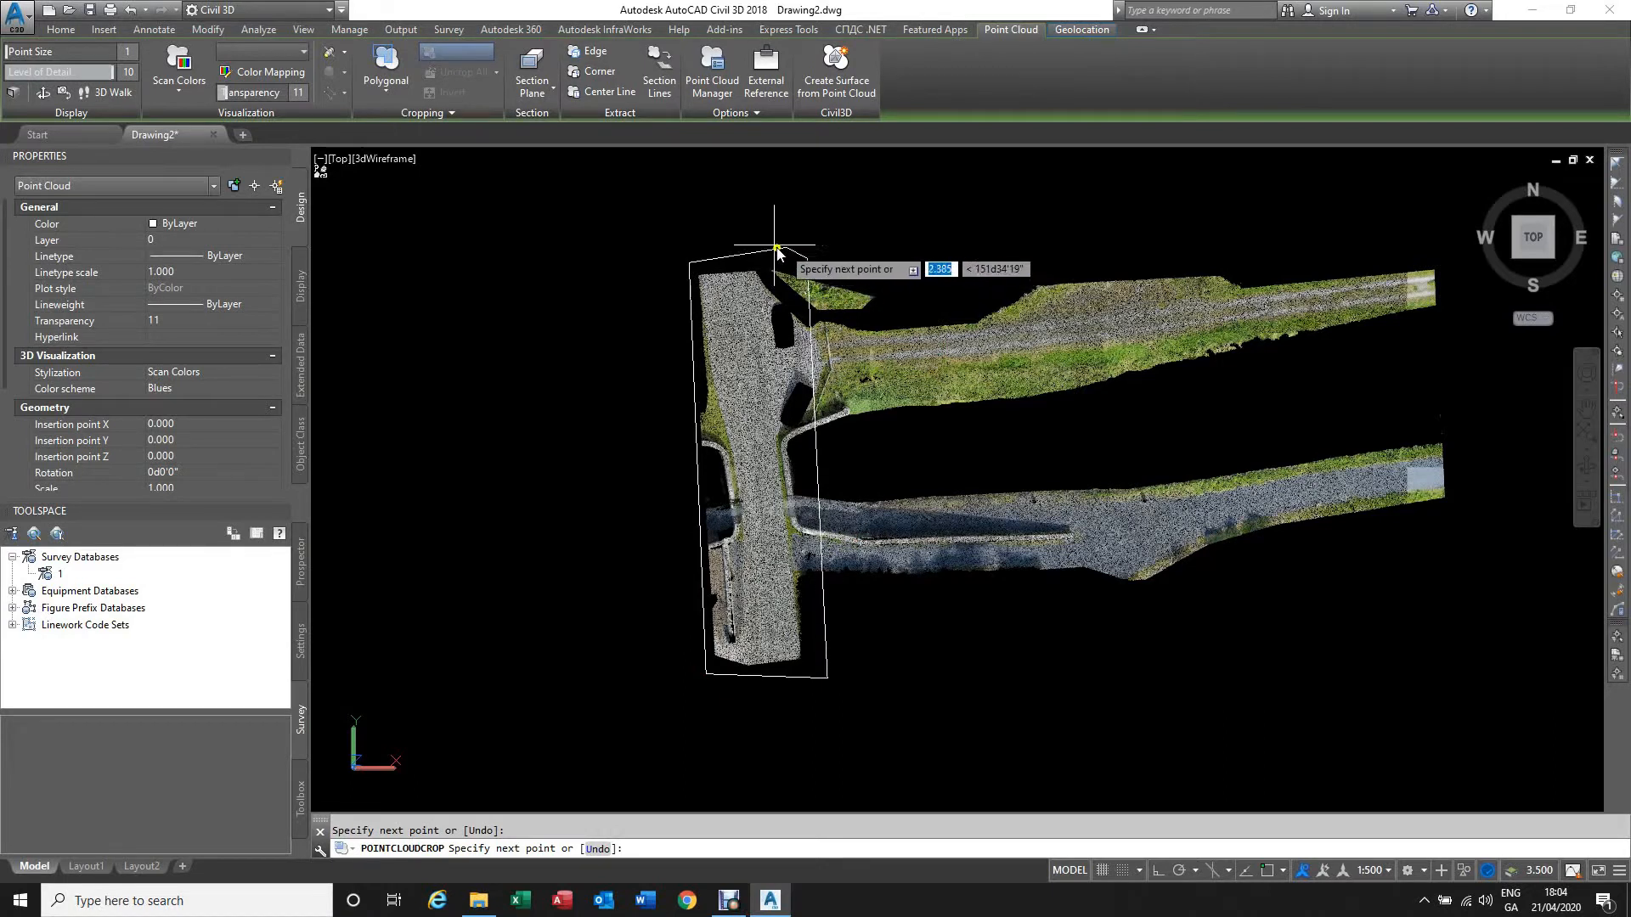
pyautogui.press('Return')
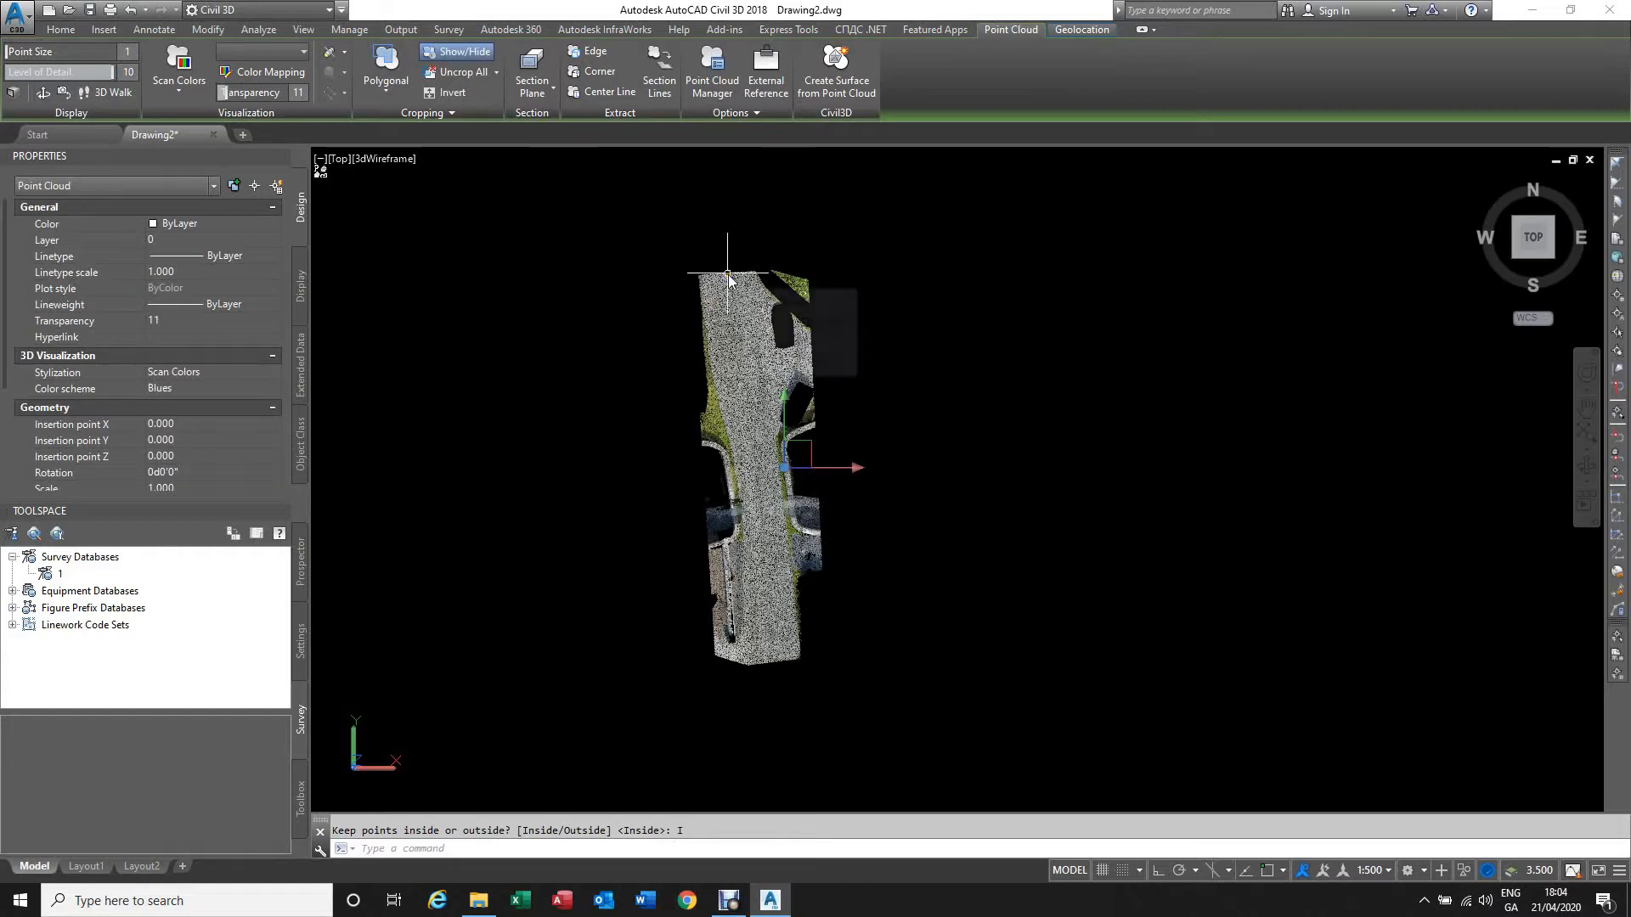
# Step: Hide the brdg region with the Point Cloud Manager, show it again and close the manager
pyautogui.scroll(2, 717, 357)
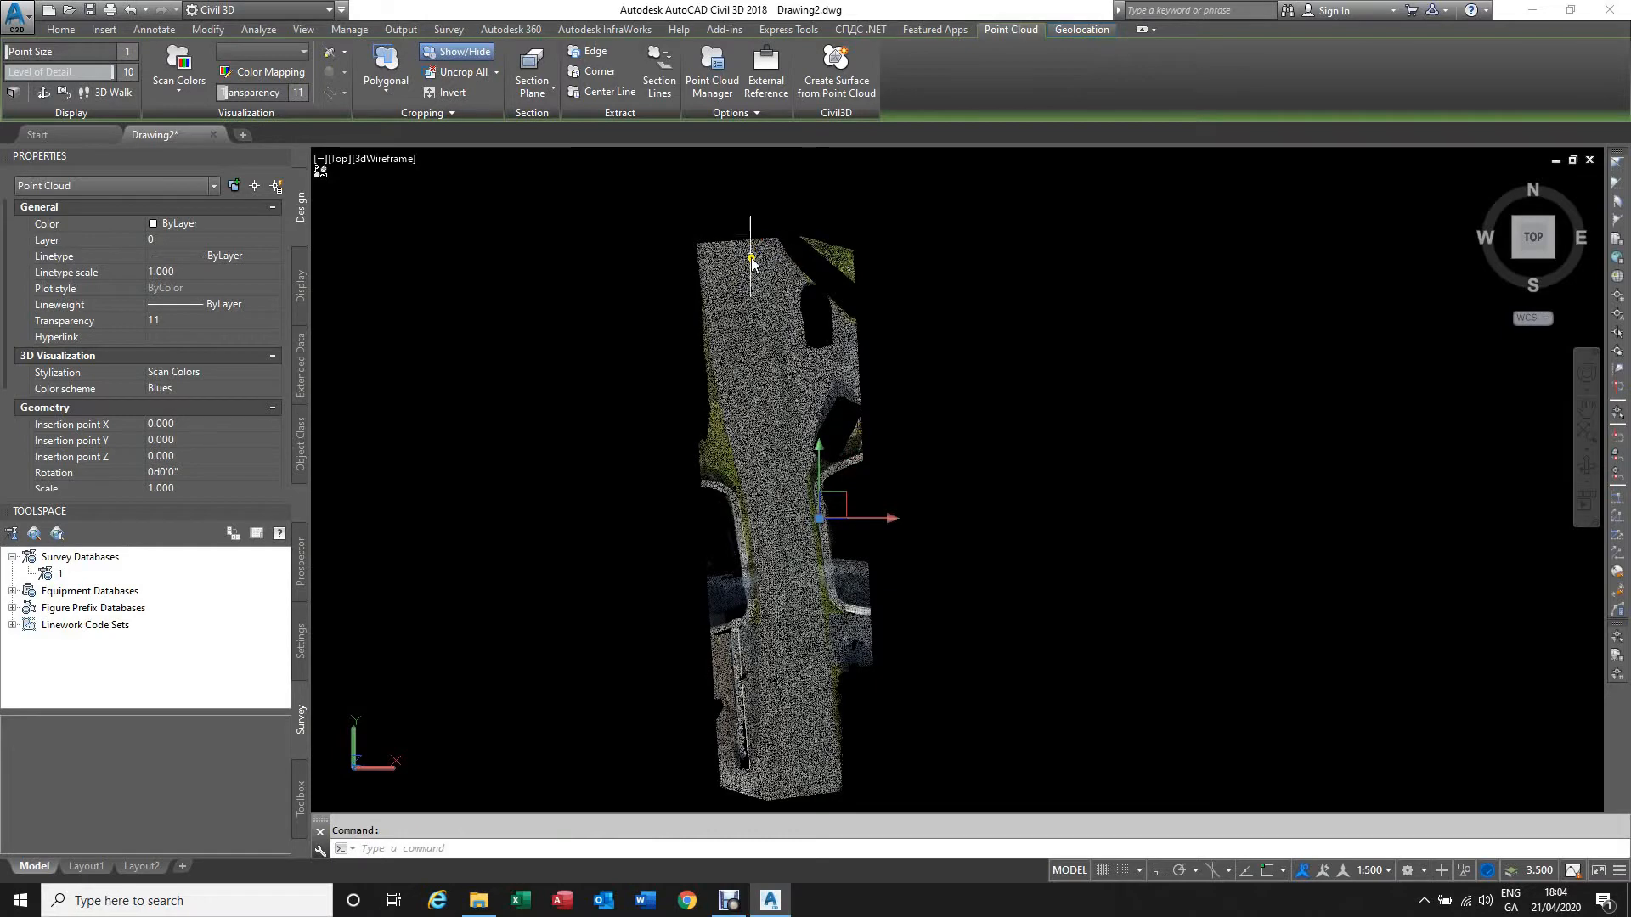
pyautogui.scroll(-2, 751, 259)
pyautogui.scroll(1, 845, 262)
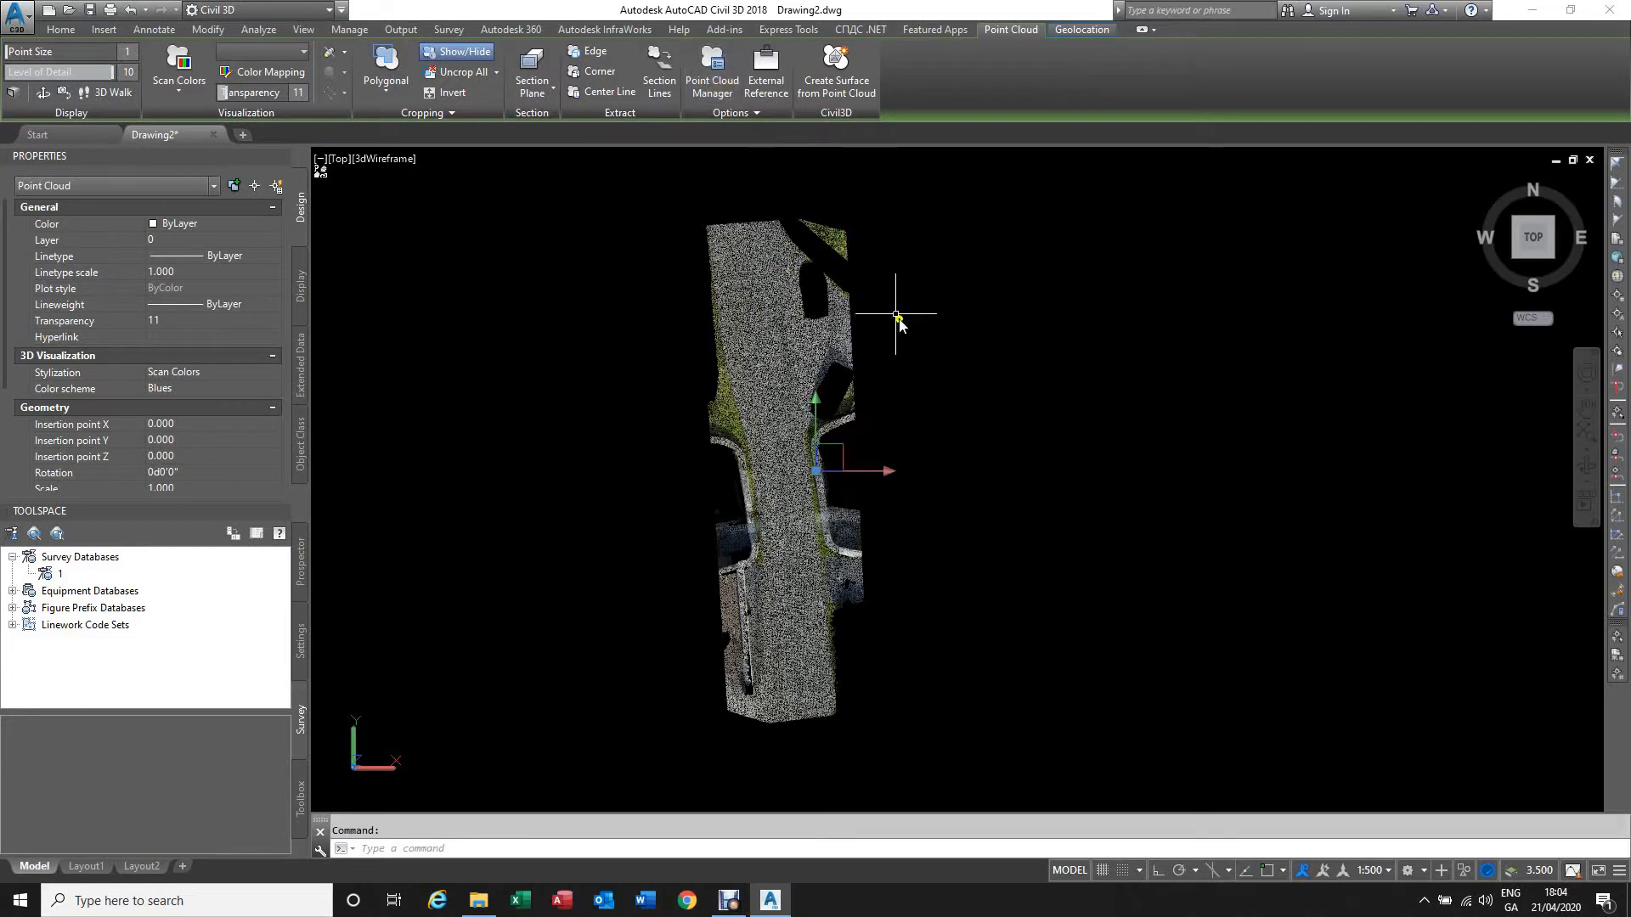
pyautogui.click(718, 79)
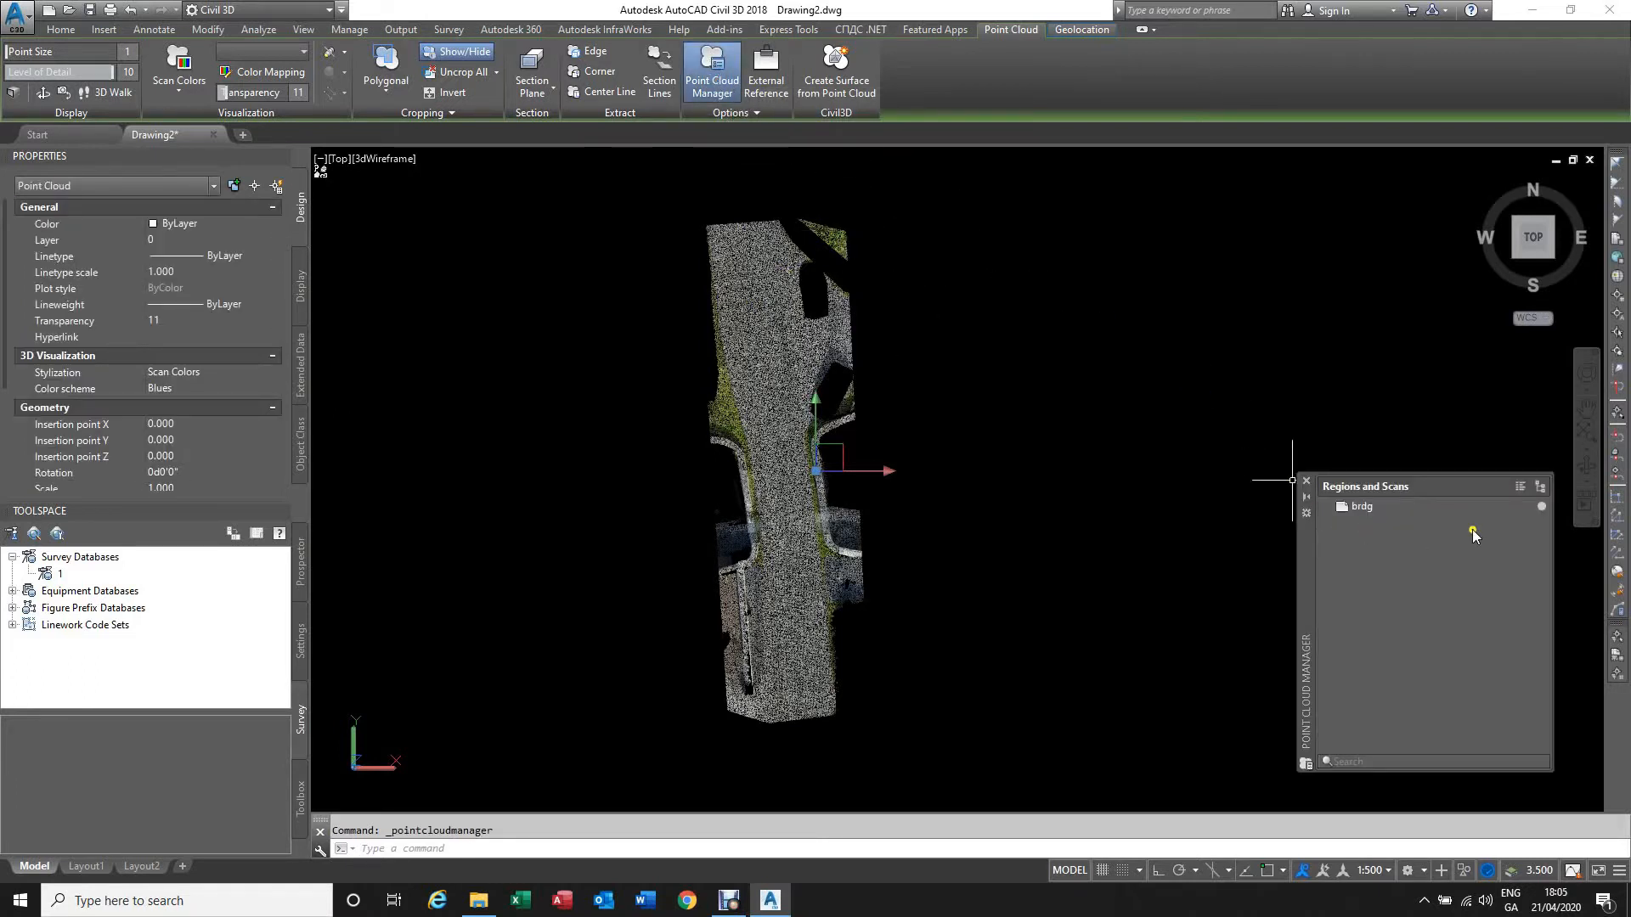
pyautogui.click(1543, 508)
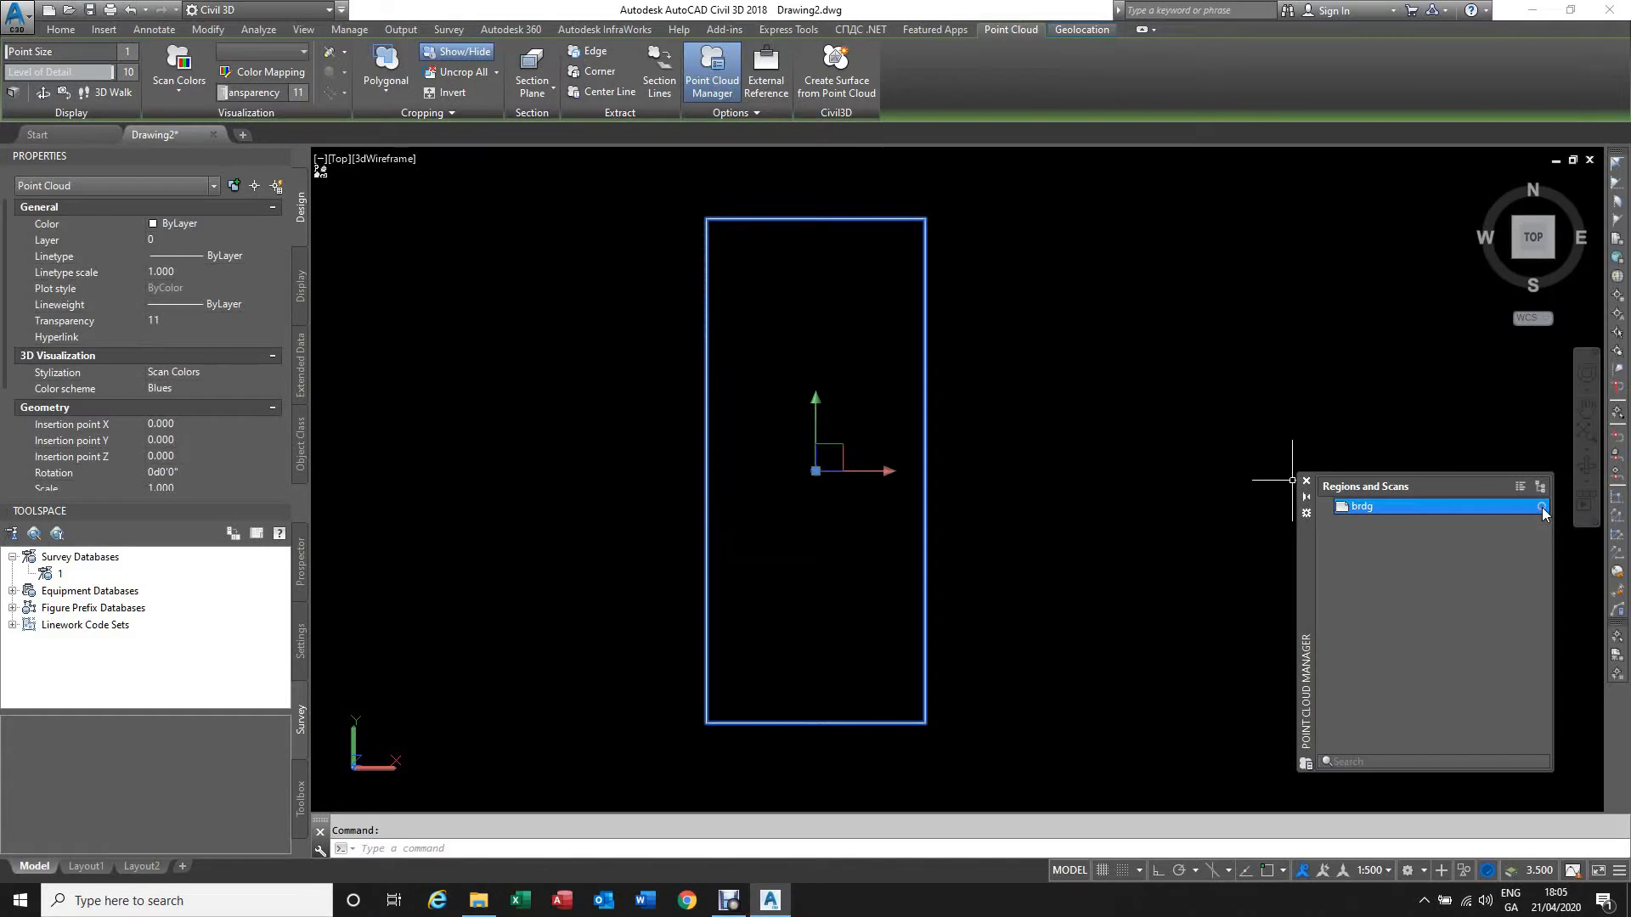
pyautogui.click(1543, 508)
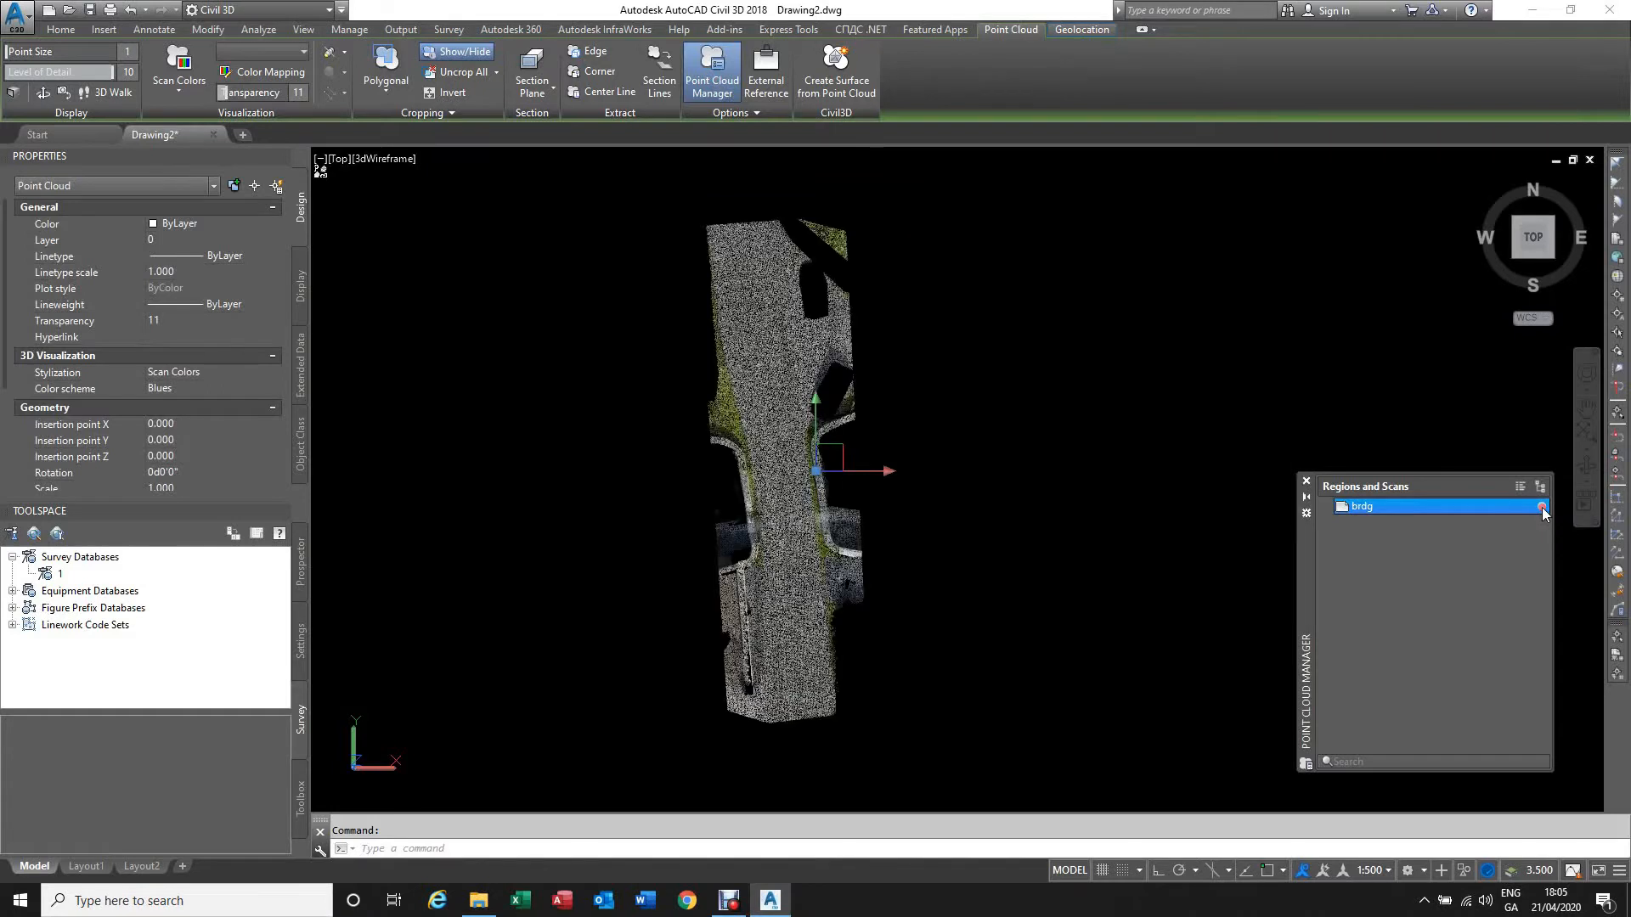
pyautogui.click(1308, 481)
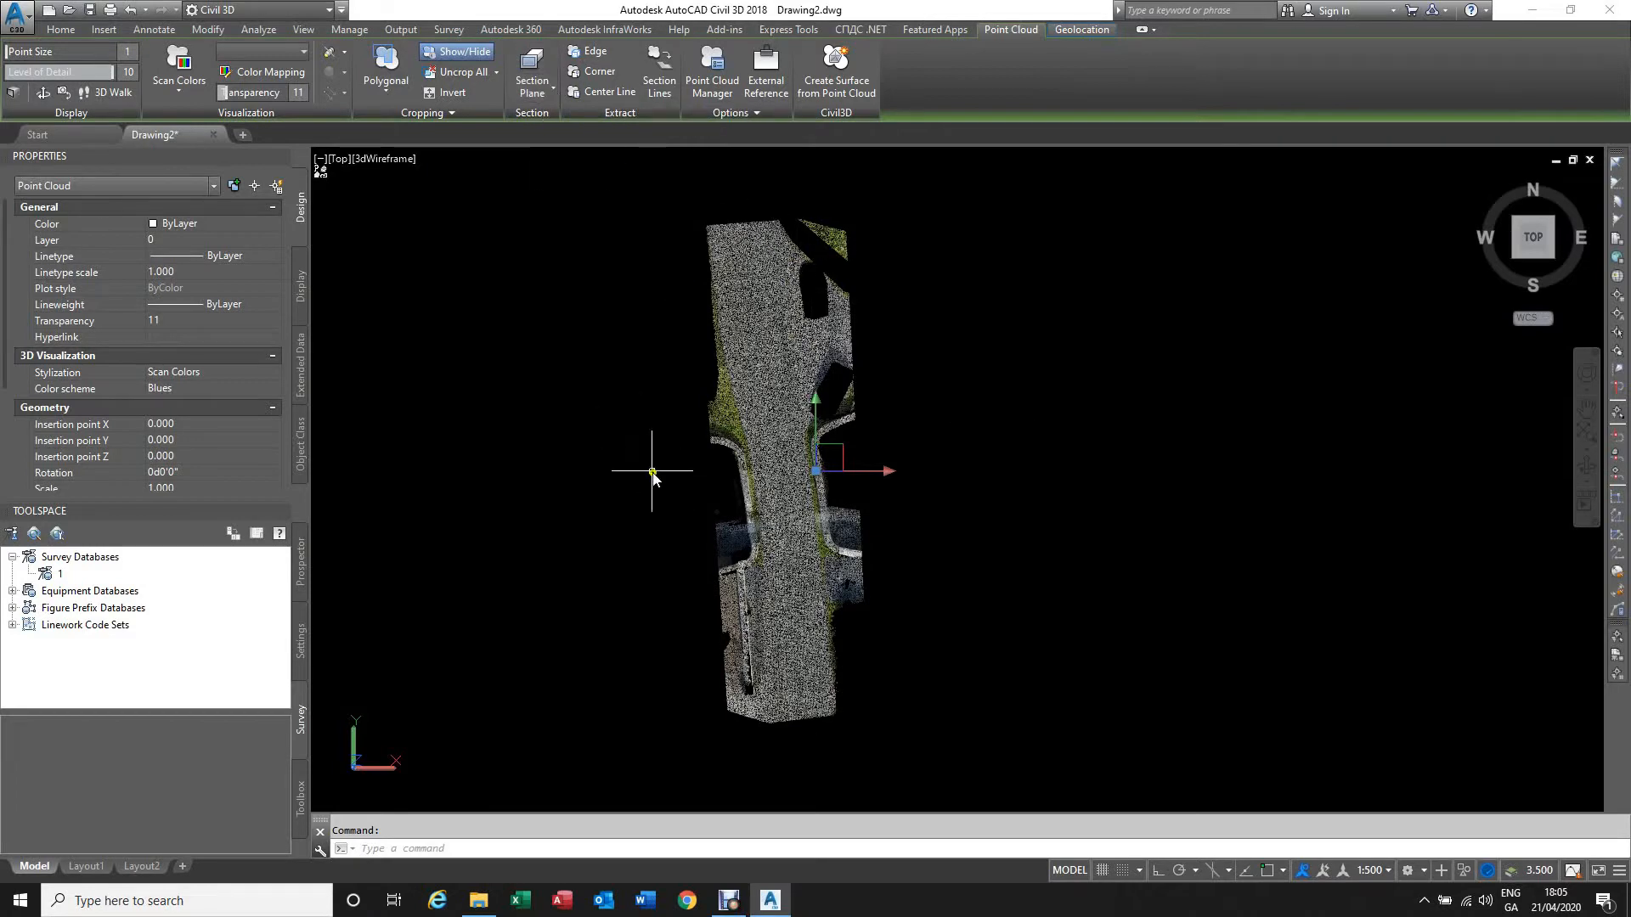
# Step: Examine the cropped bridge road and its walls in top view and in a tilted 3D view
pyautogui.scroll(2, 814, 707)
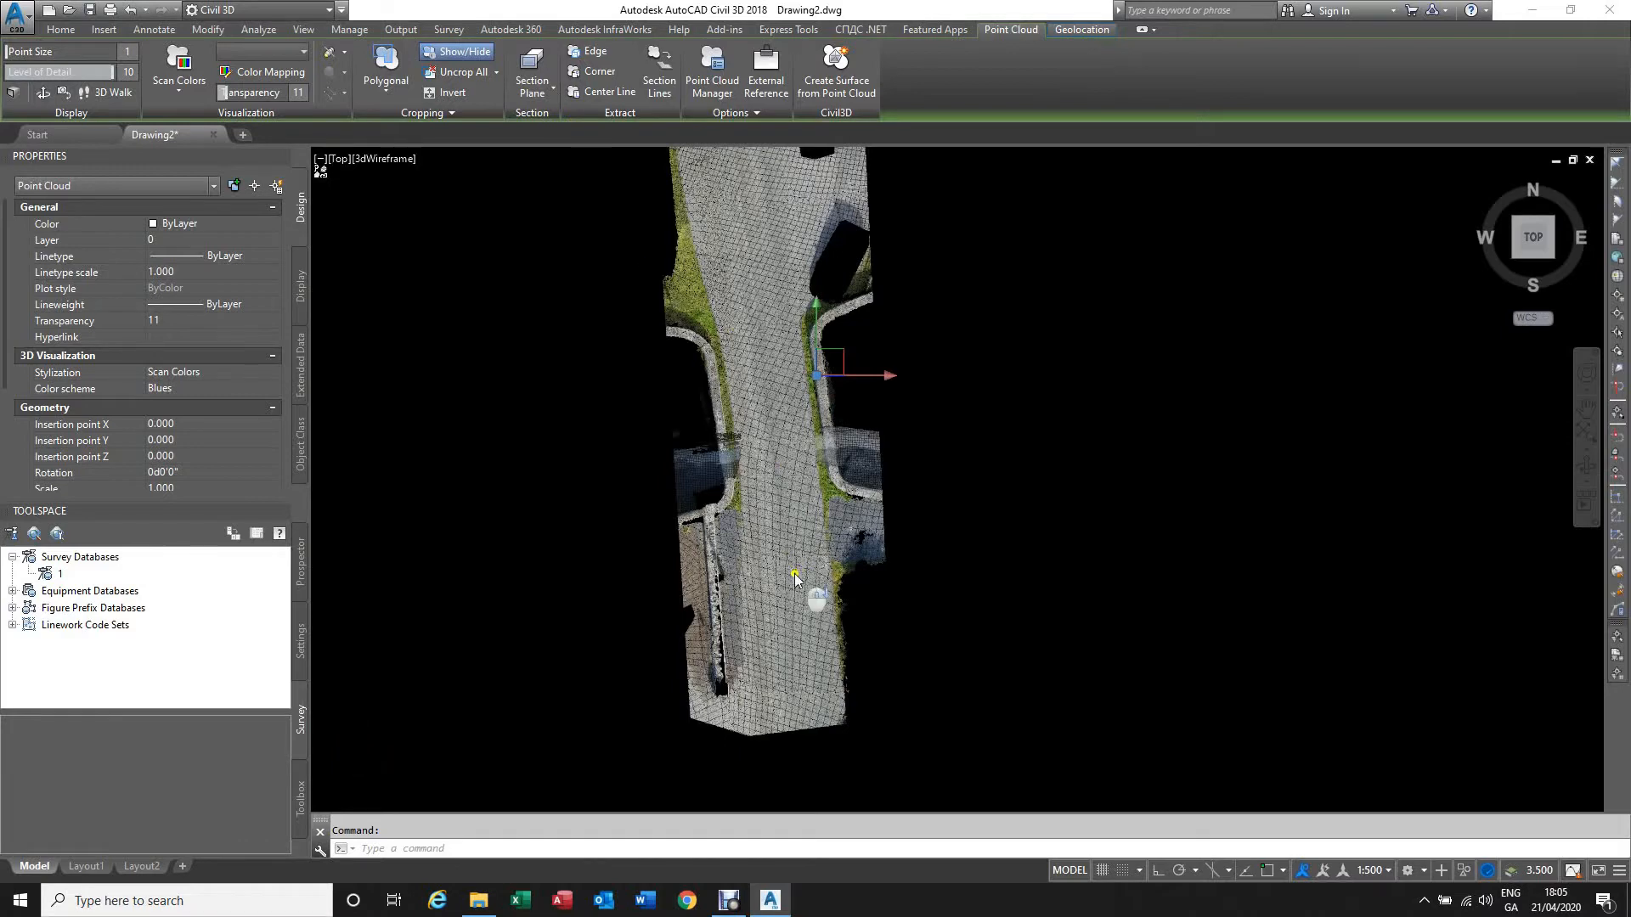
pyautogui.scroll(-4, 795, 575)
pyautogui.scroll(3, 745, 416)
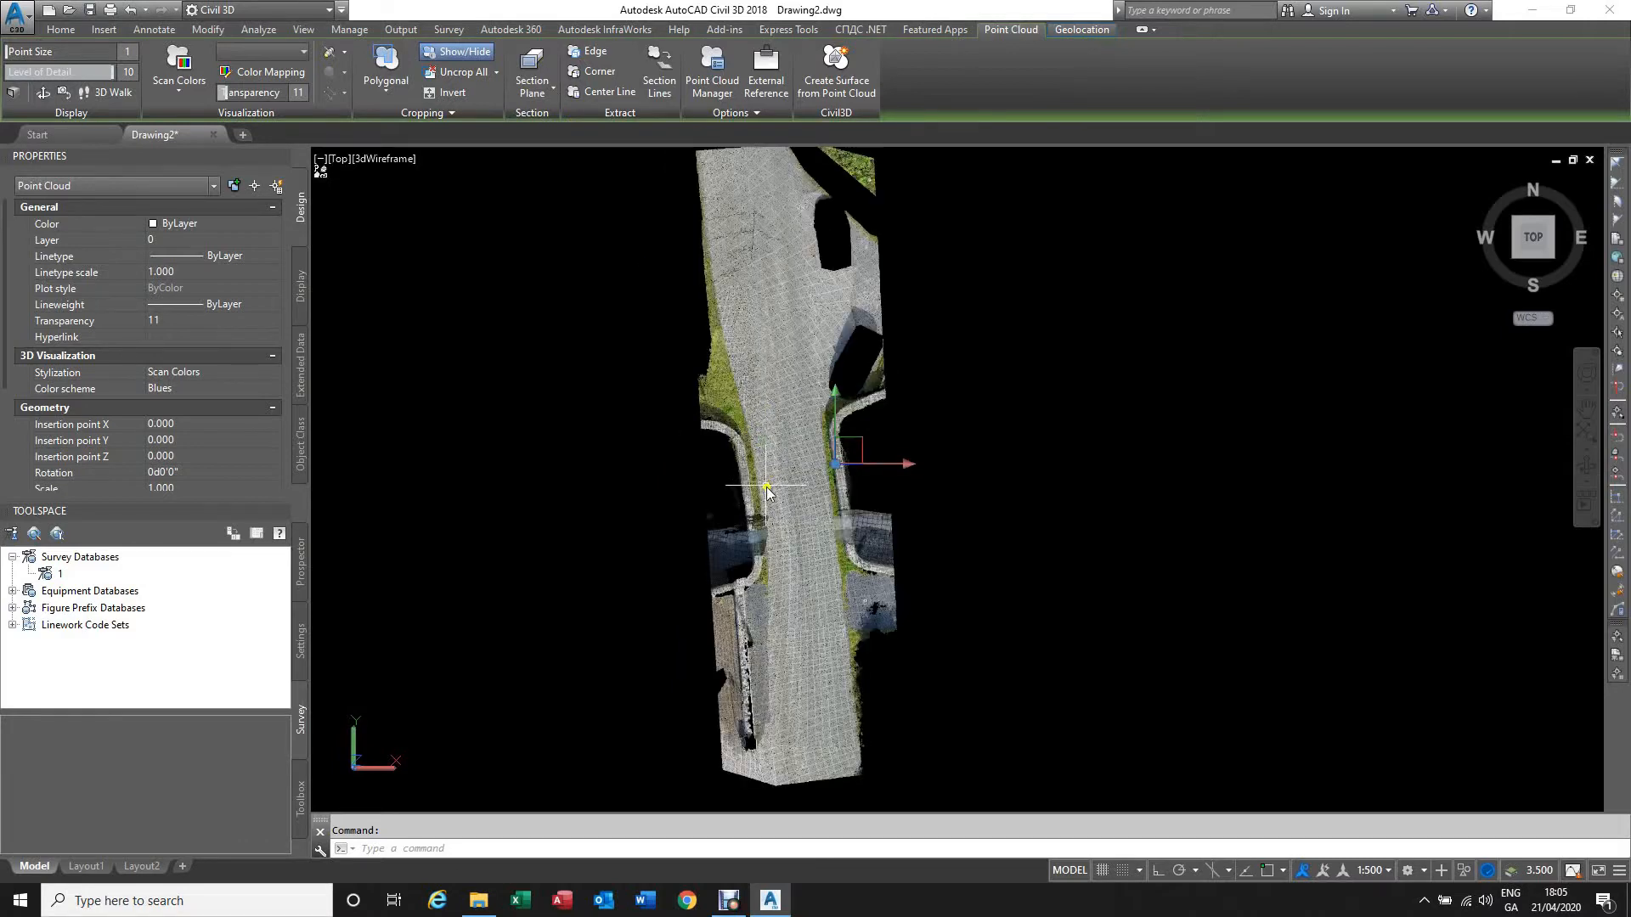
pyautogui.keyDown('shift'); pyautogui.moveTo(807, 531); pyautogui.dragTo(813, 499, button='middle'); pyautogui.keyUp('shift')
pyautogui.scroll(2, 818, 516)
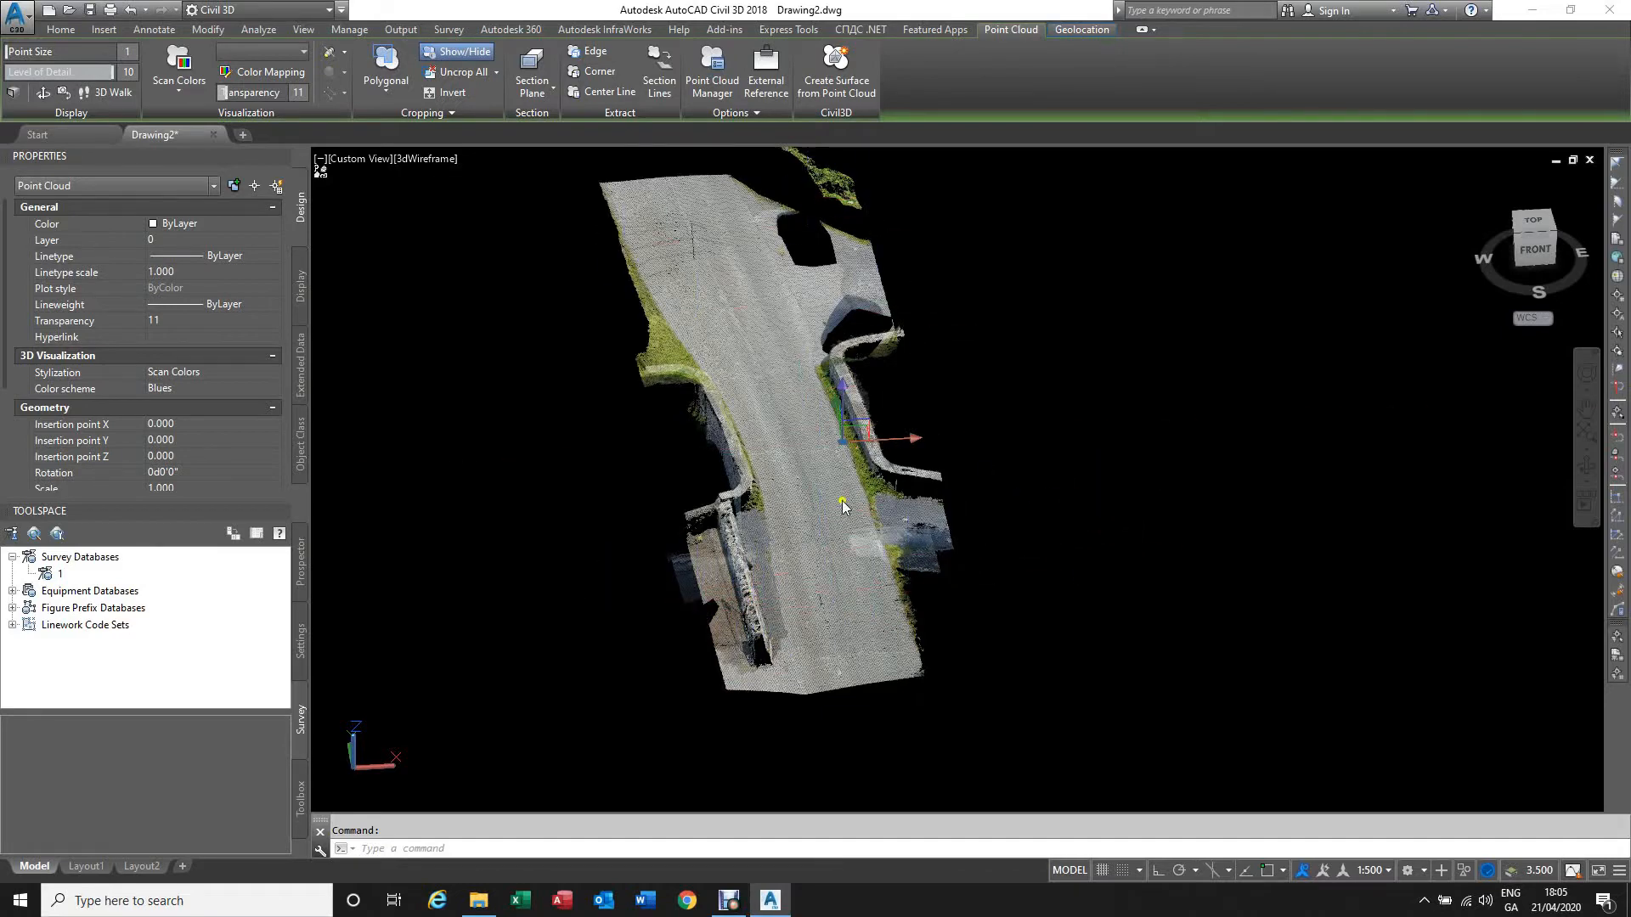
pyautogui.scroll(2, 857, 514)
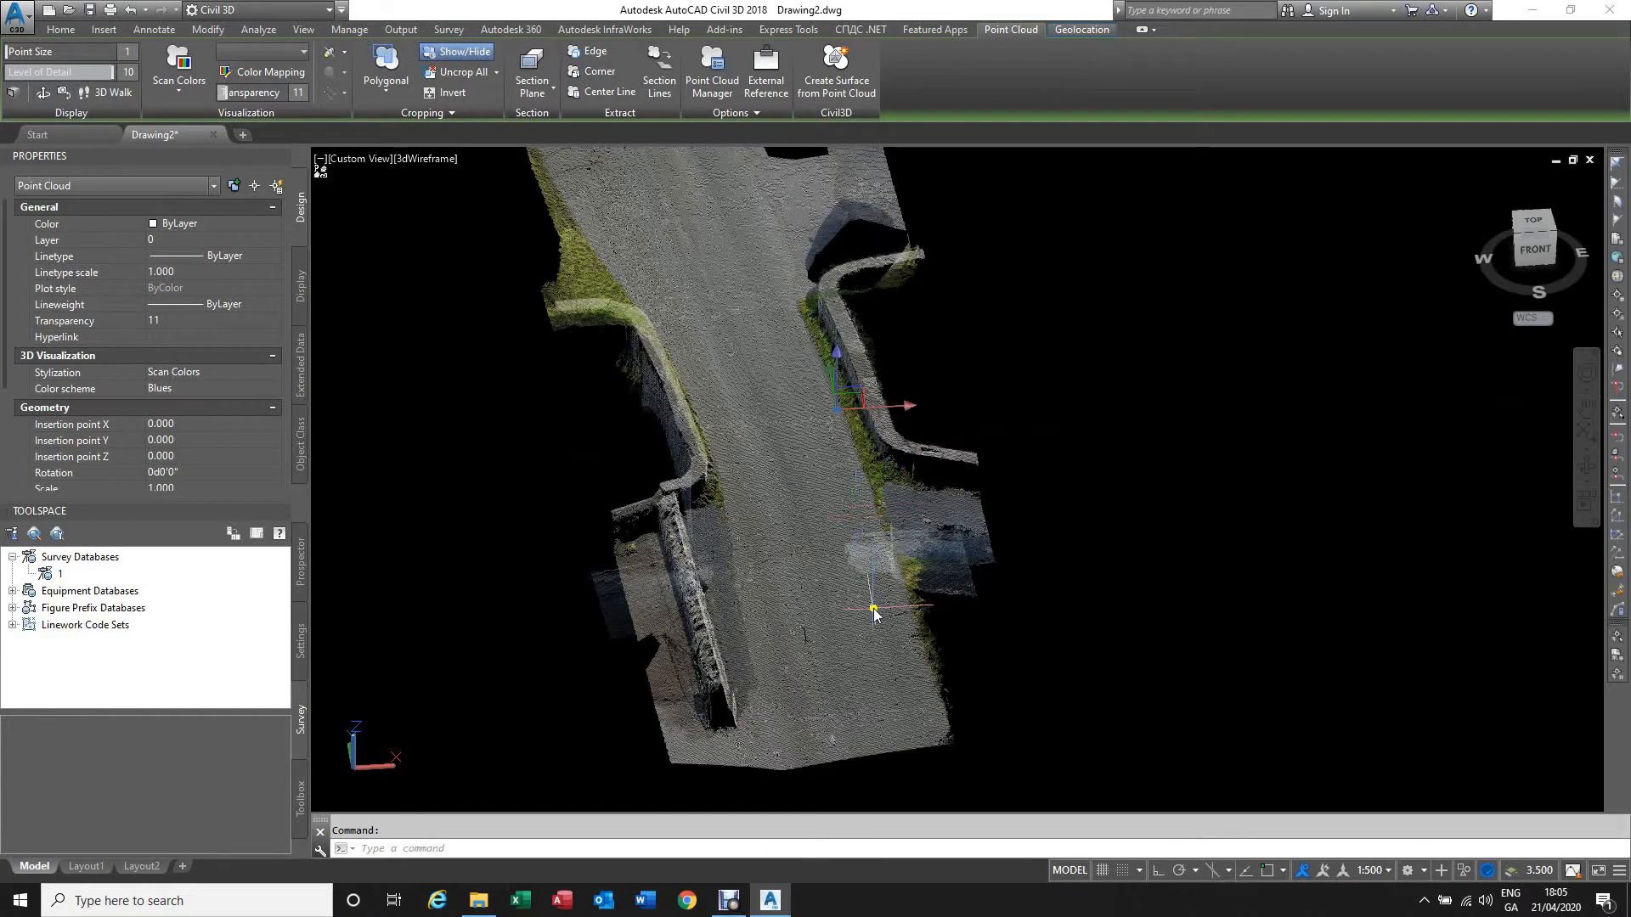
pyautogui.scroll(-3, 879, 595)
pyautogui.scroll(2, 922, 550)
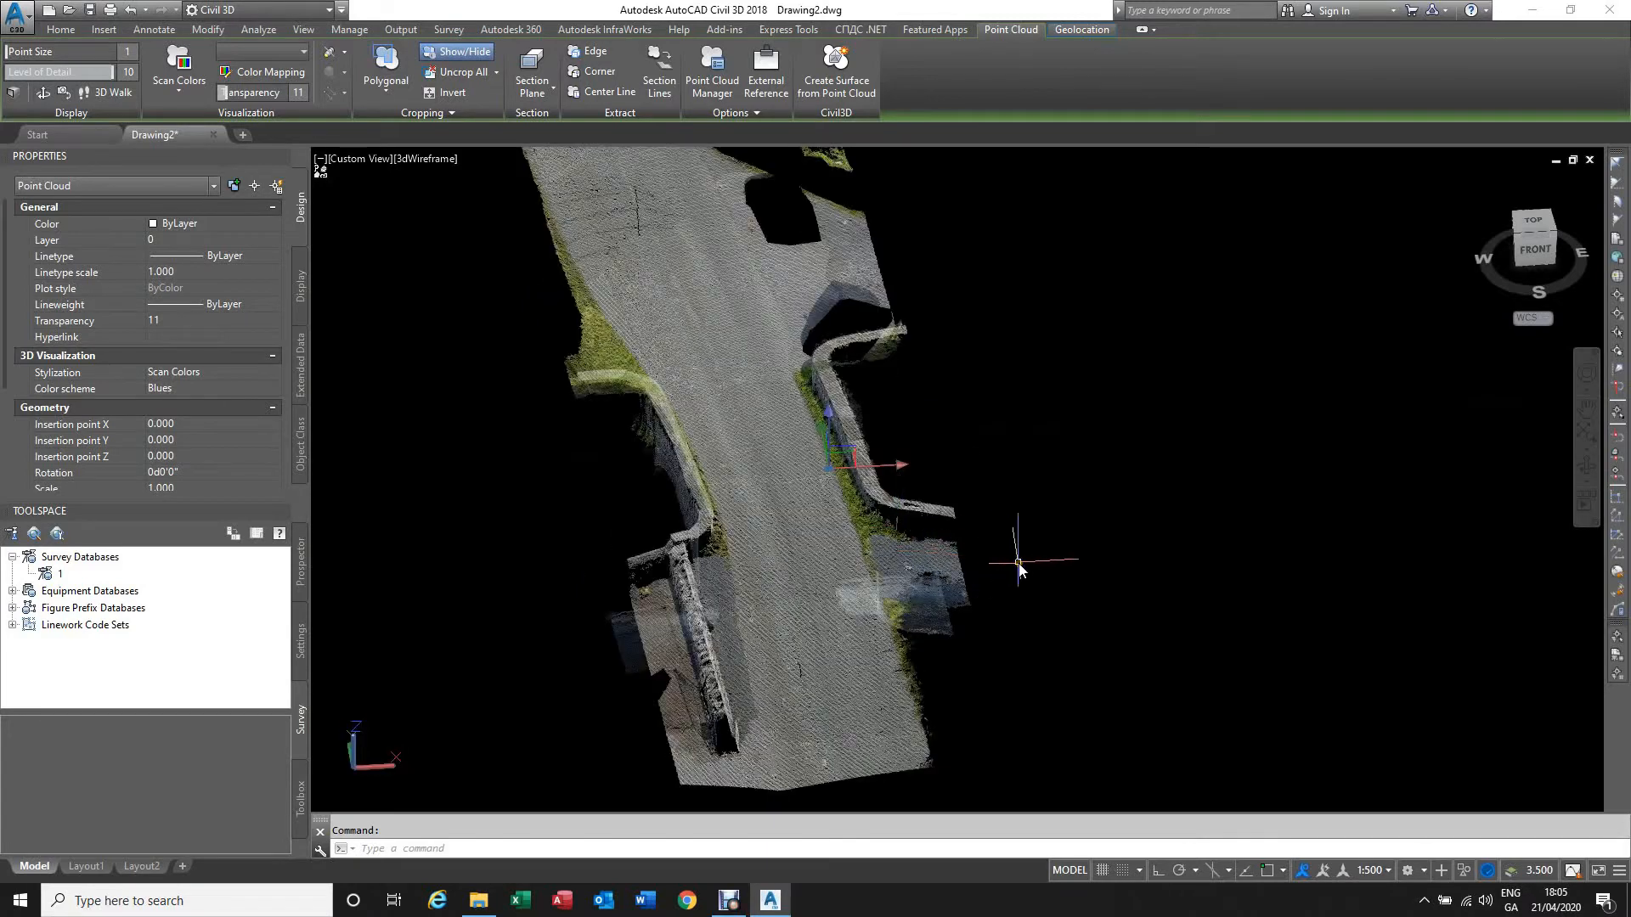
# Step: With 3D object snap on, define a three-point UCS at the southern road end: origin at the middle corner, X-axis towards the eastern corner
pyautogui.write('ucs')
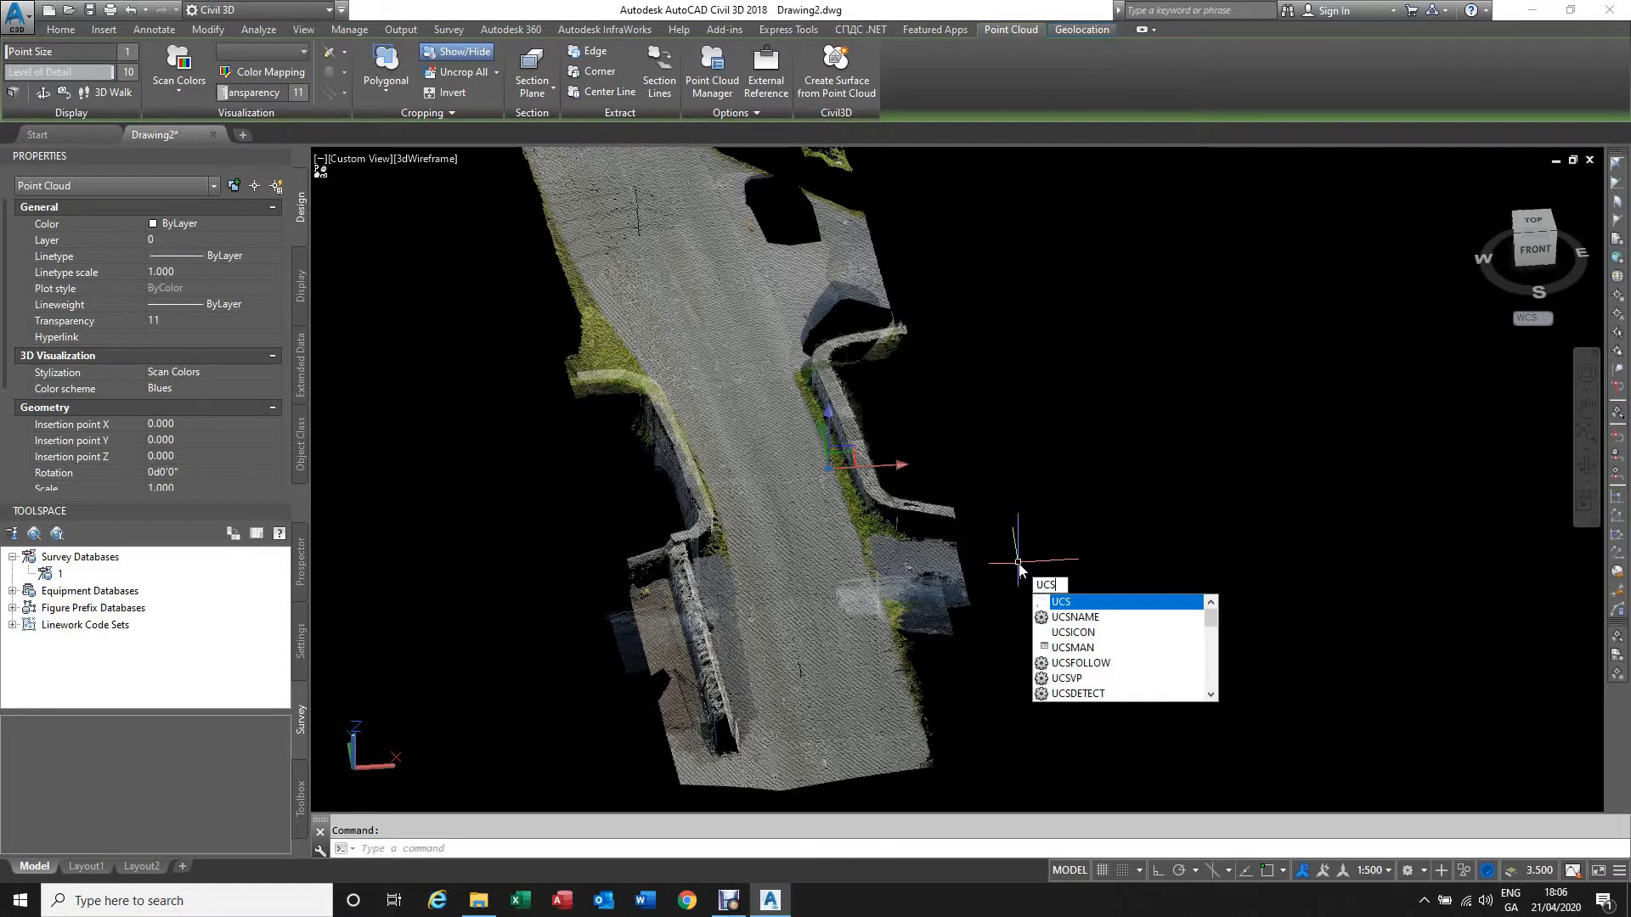
pyautogui.press('Return')
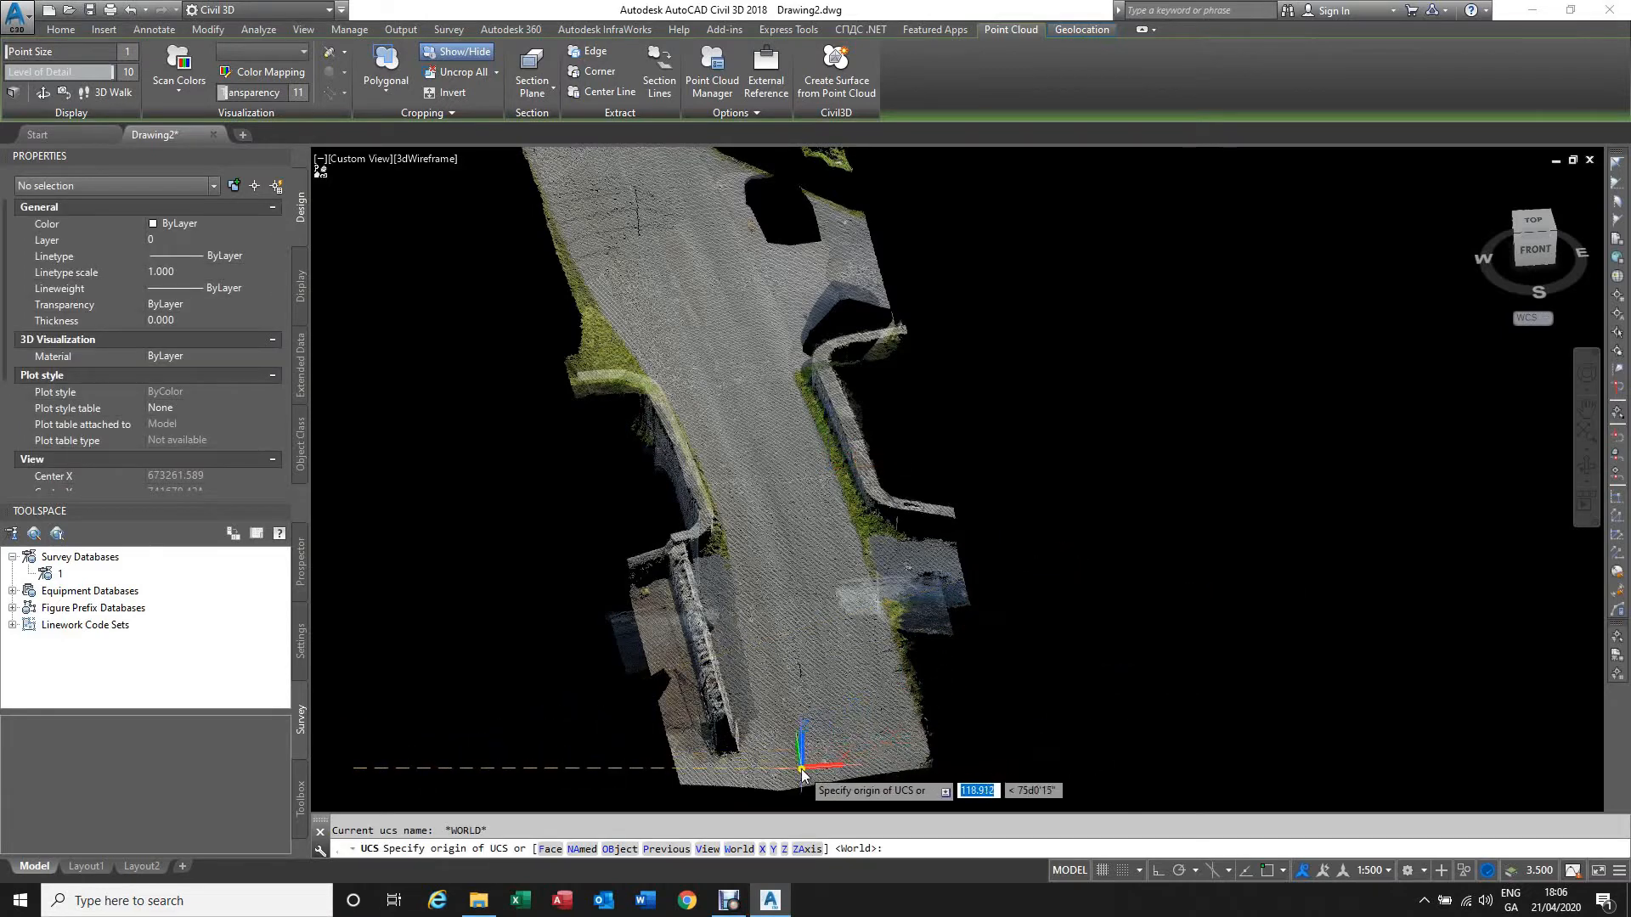
pyautogui.press('F4')
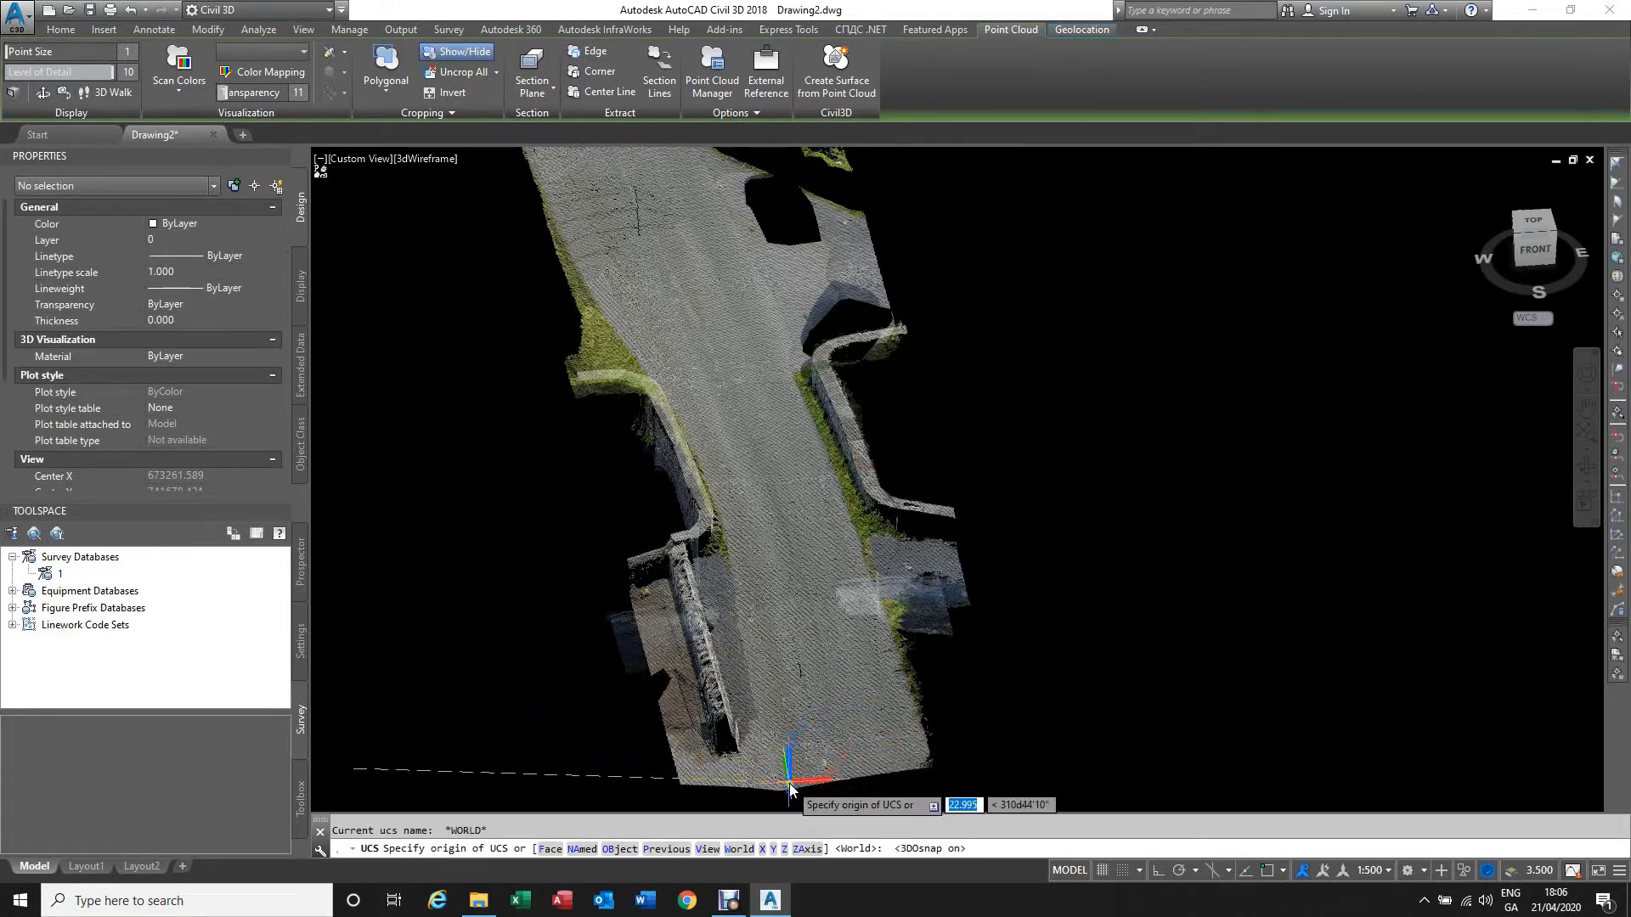
pyautogui.click(791, 788)
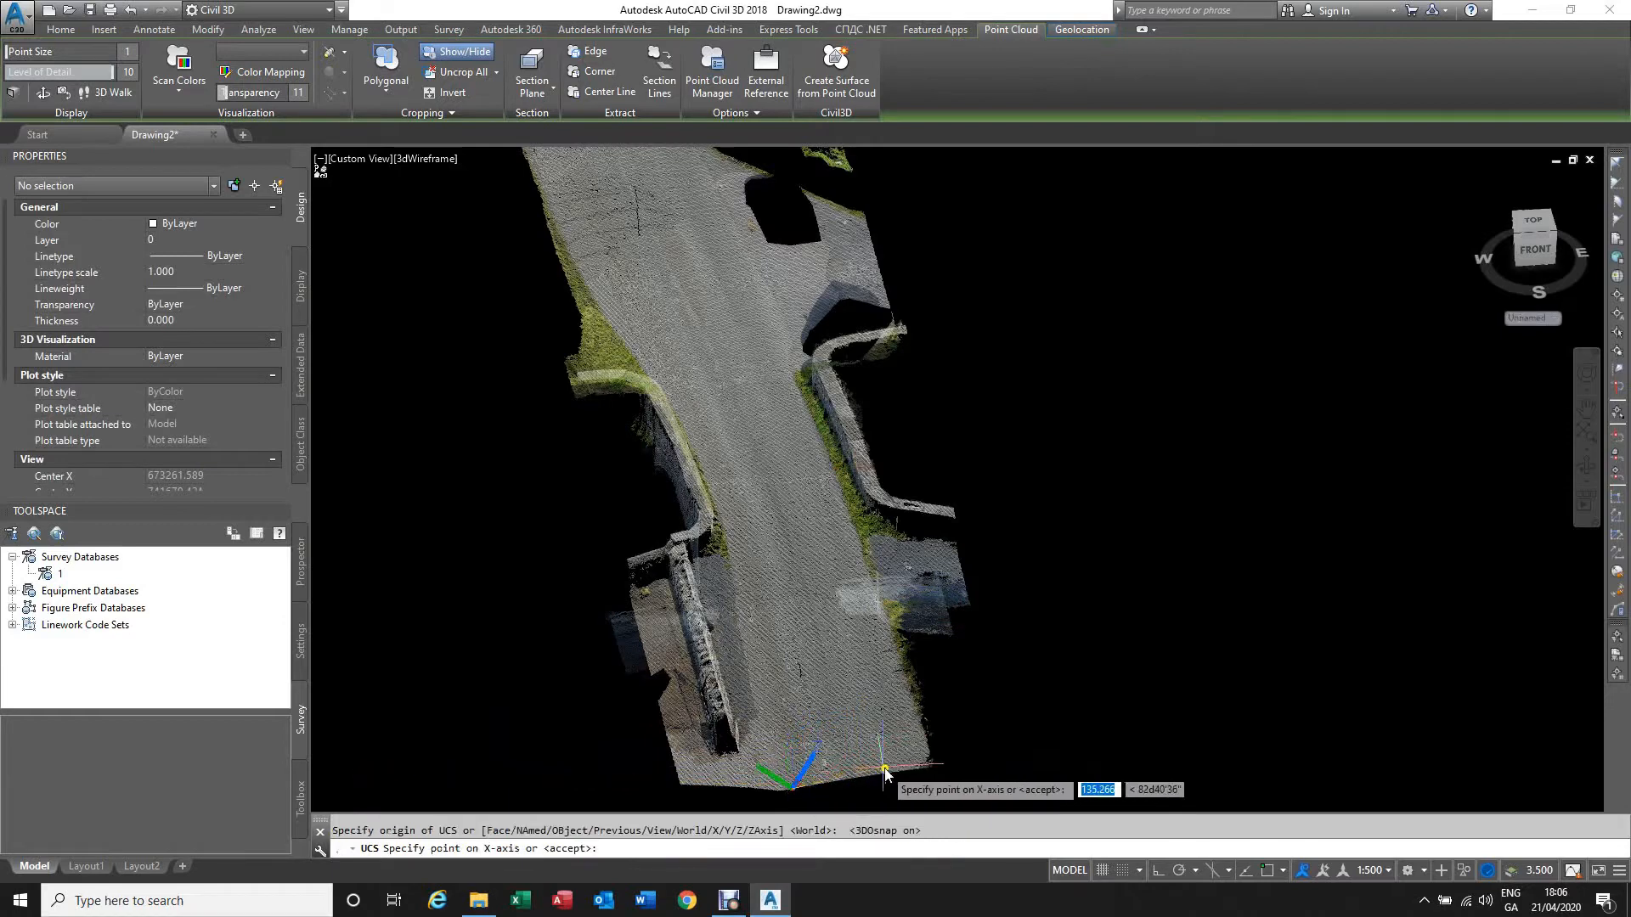
pyautogui.click(927, 767)
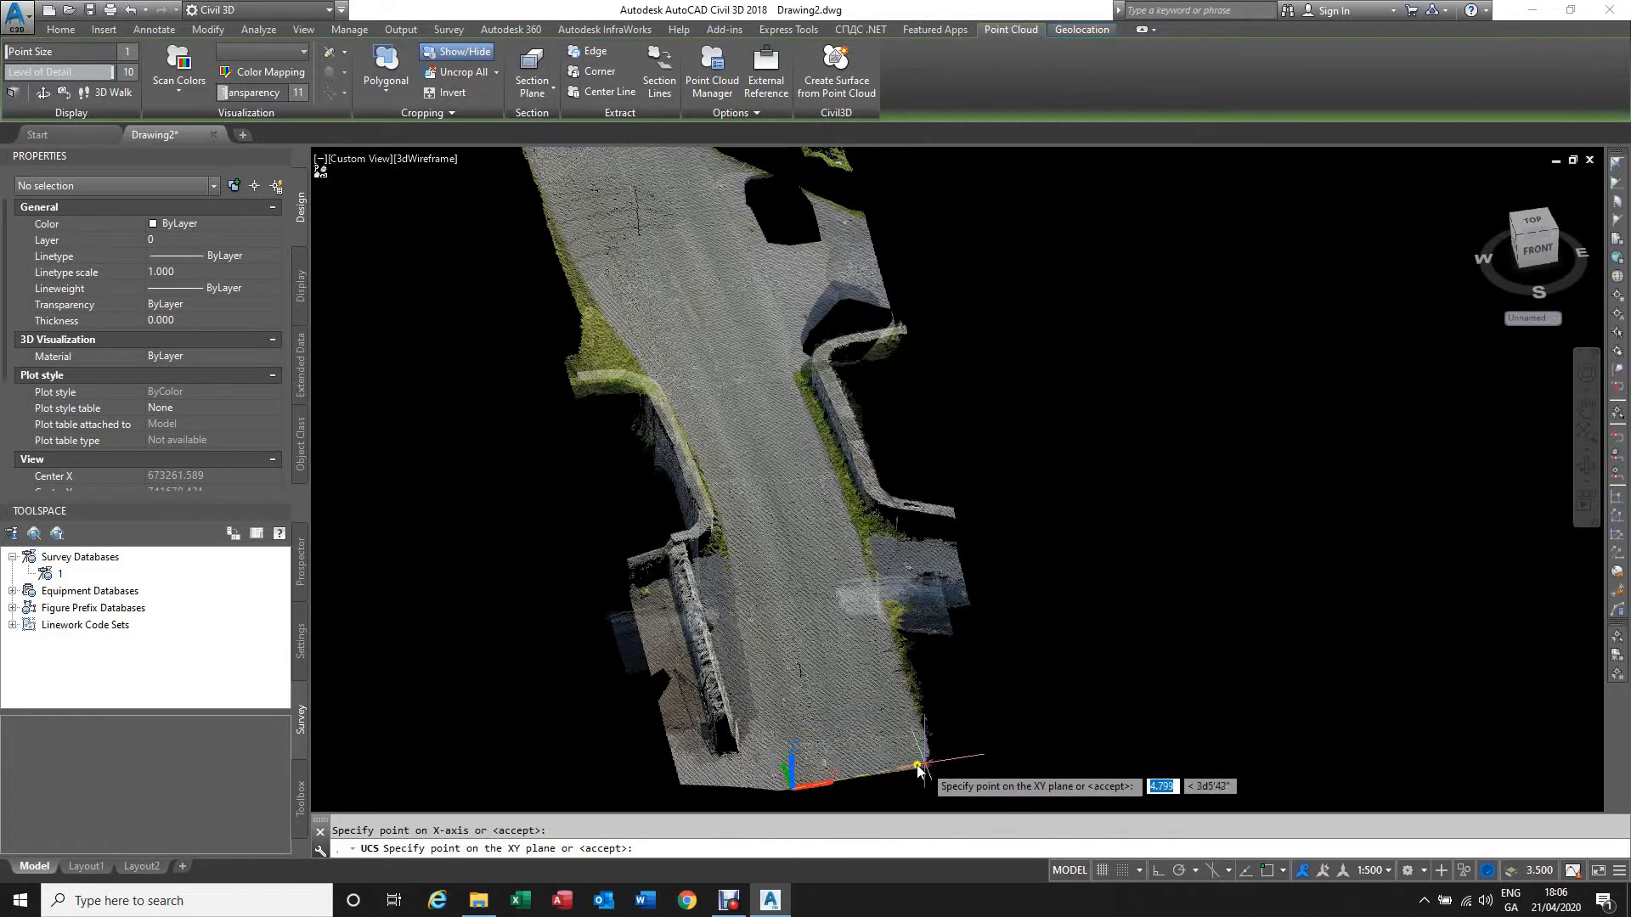
pyautogui.click(798, 767)
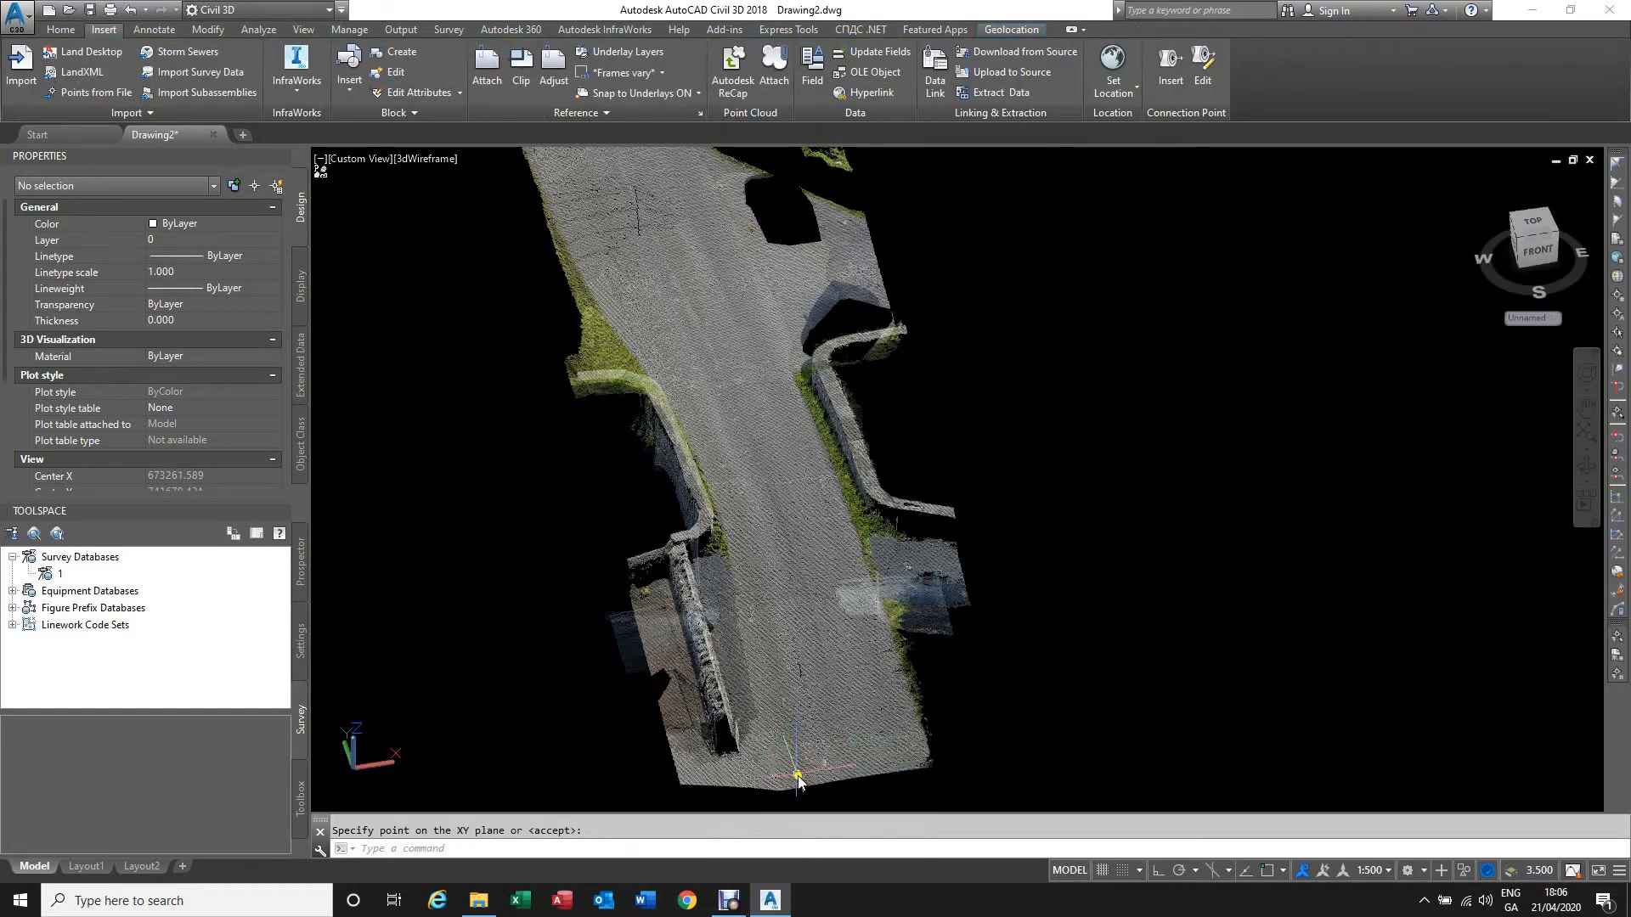
# Step: With 3D object snap off, draw a line along the southern road end from the eastern corner to the middle corner
pyautogui.scroll(2, 798, 778)
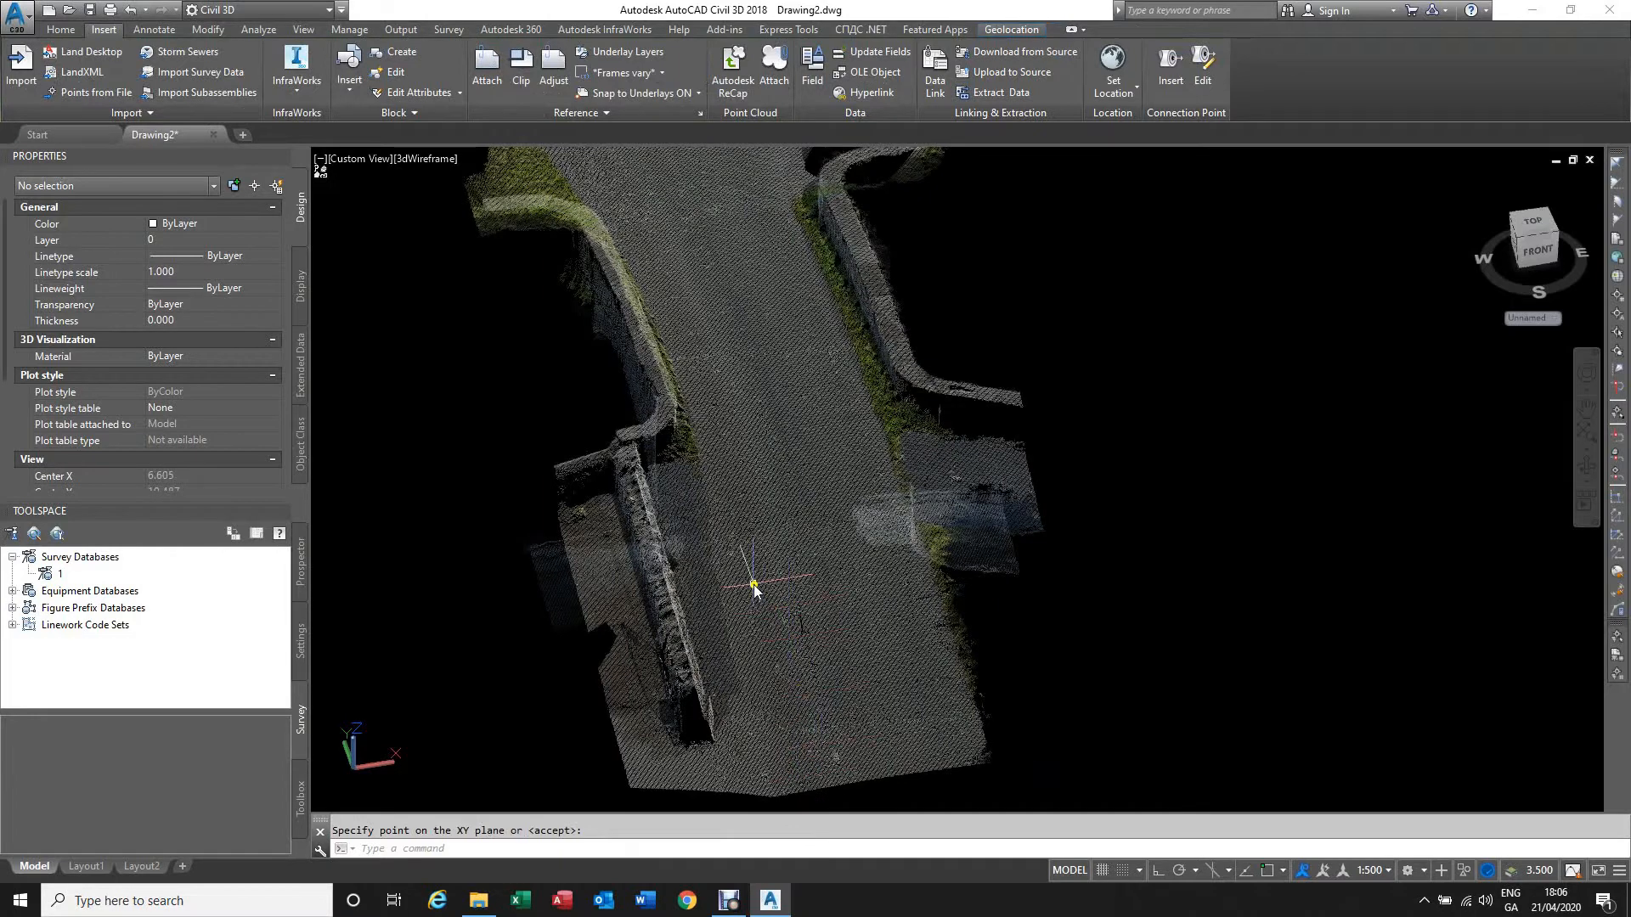
pyautogui.scroll(-2, 753, 586)
pyautogui.scroll(3, 791, 707)
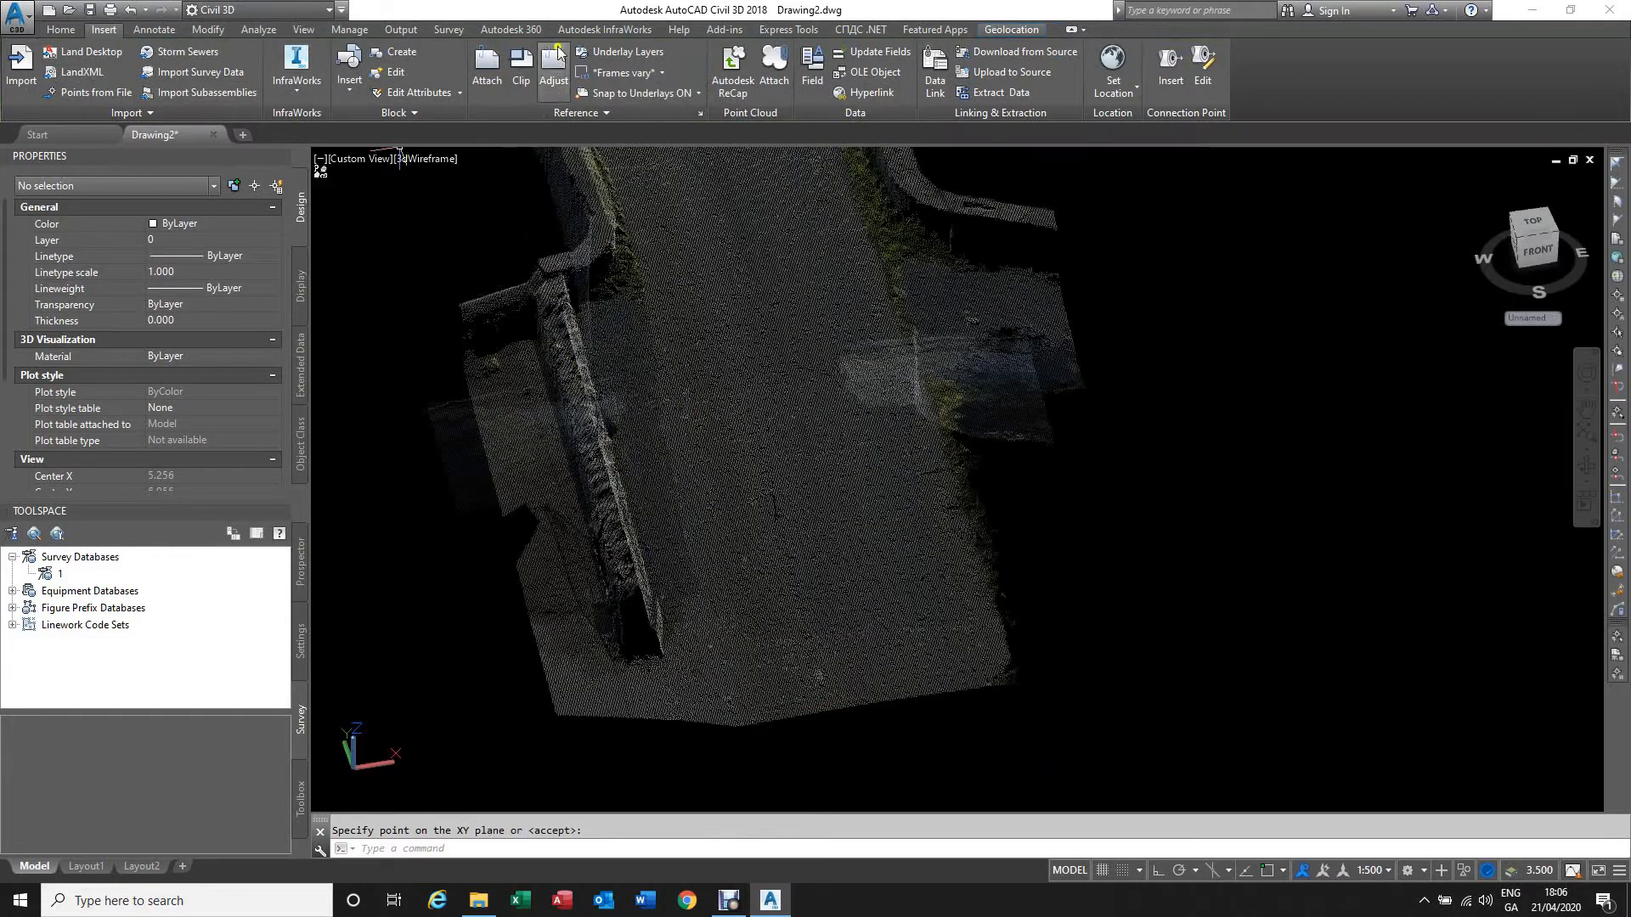
pyautogui.click(61, 33)
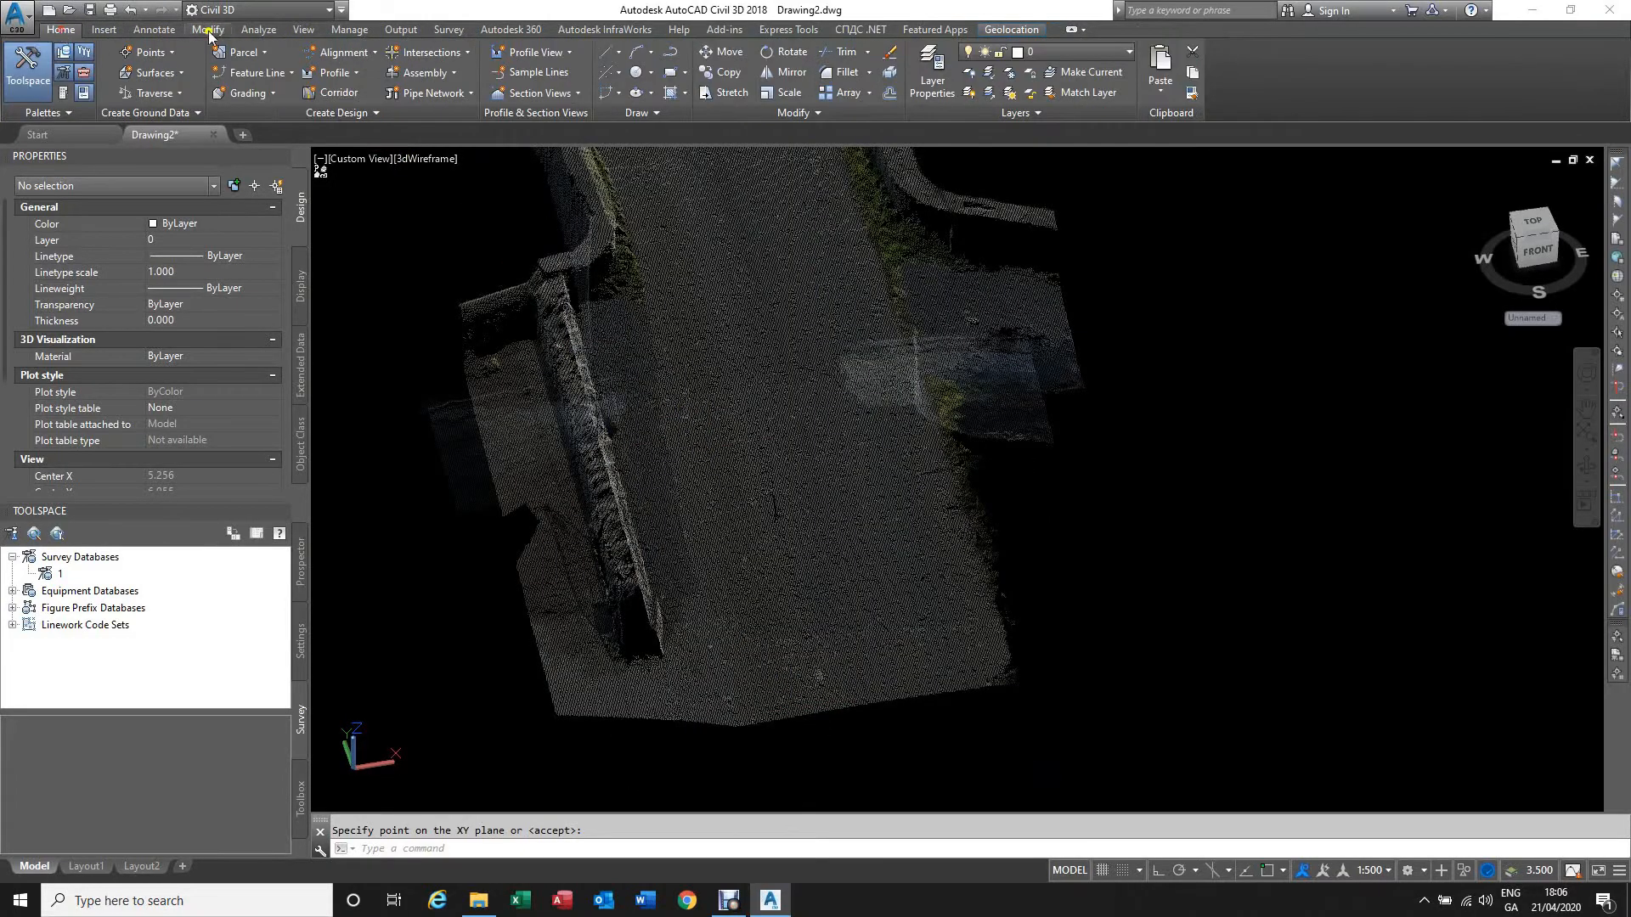
pyautogui.click(602, 55)
pyautogui.click(630, 110)
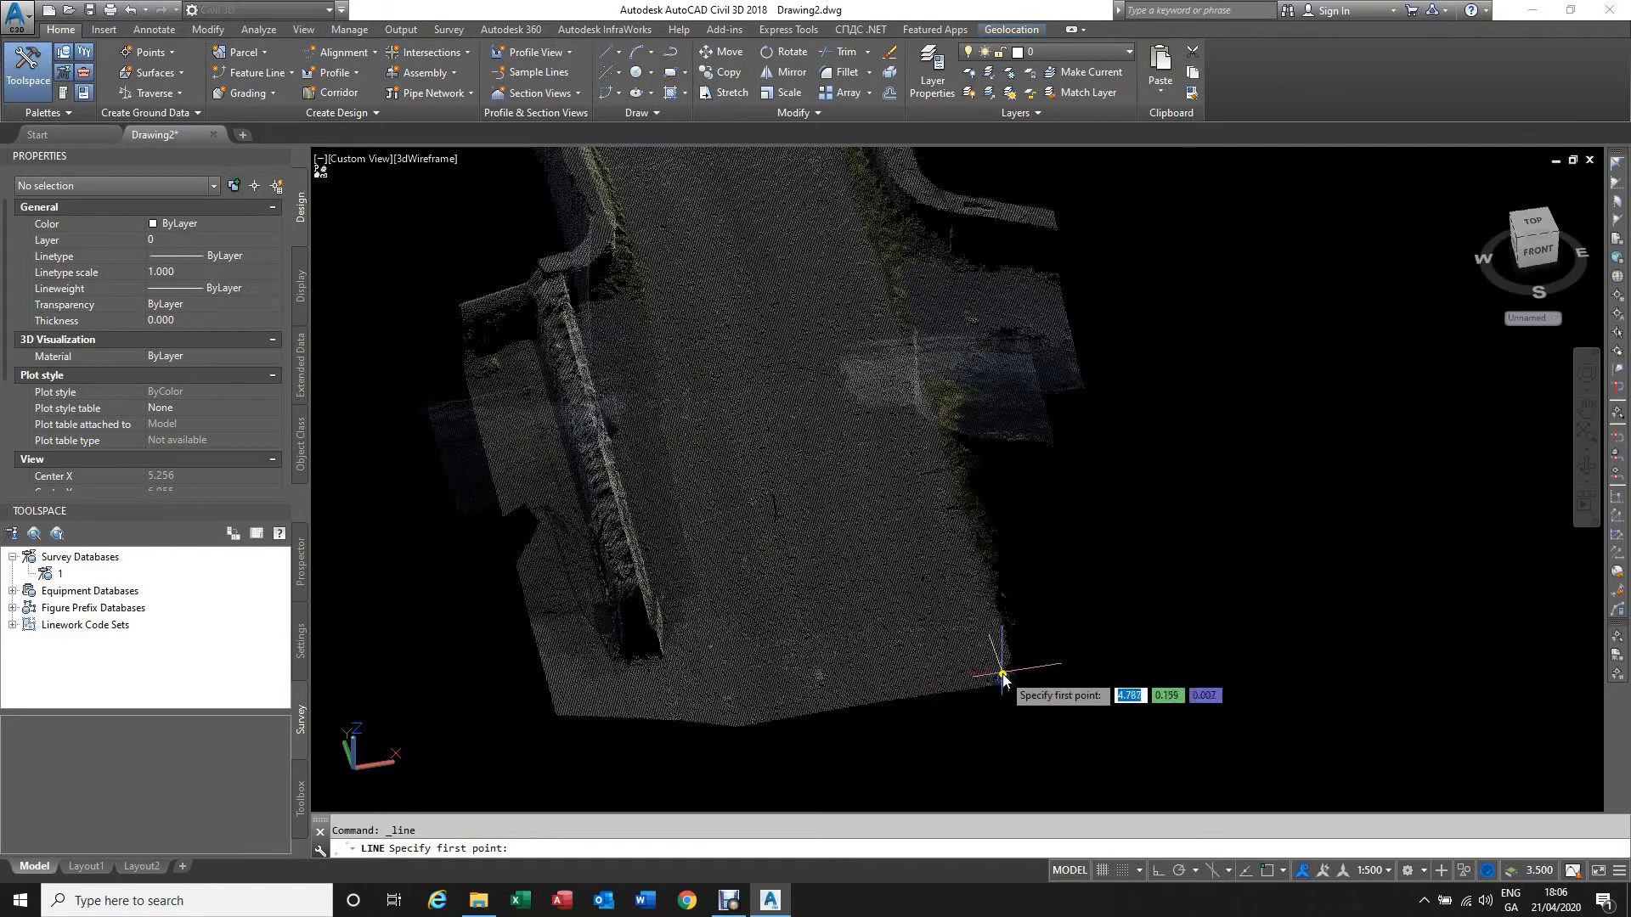
pyautogui.press('F4')
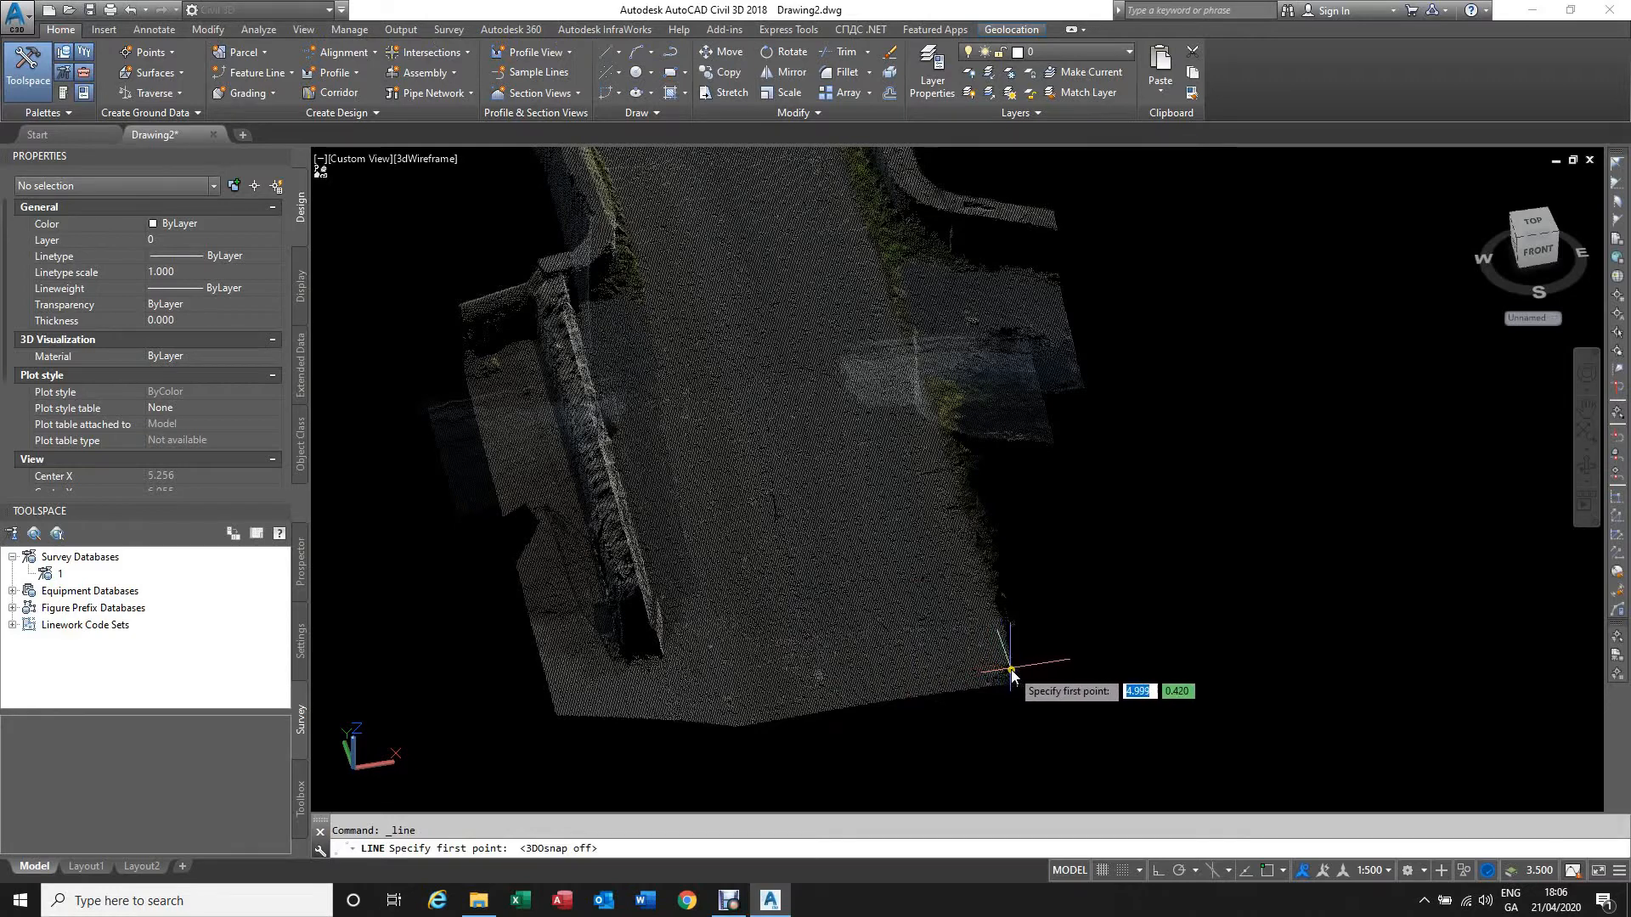
pyautogui.click(1011, 673)
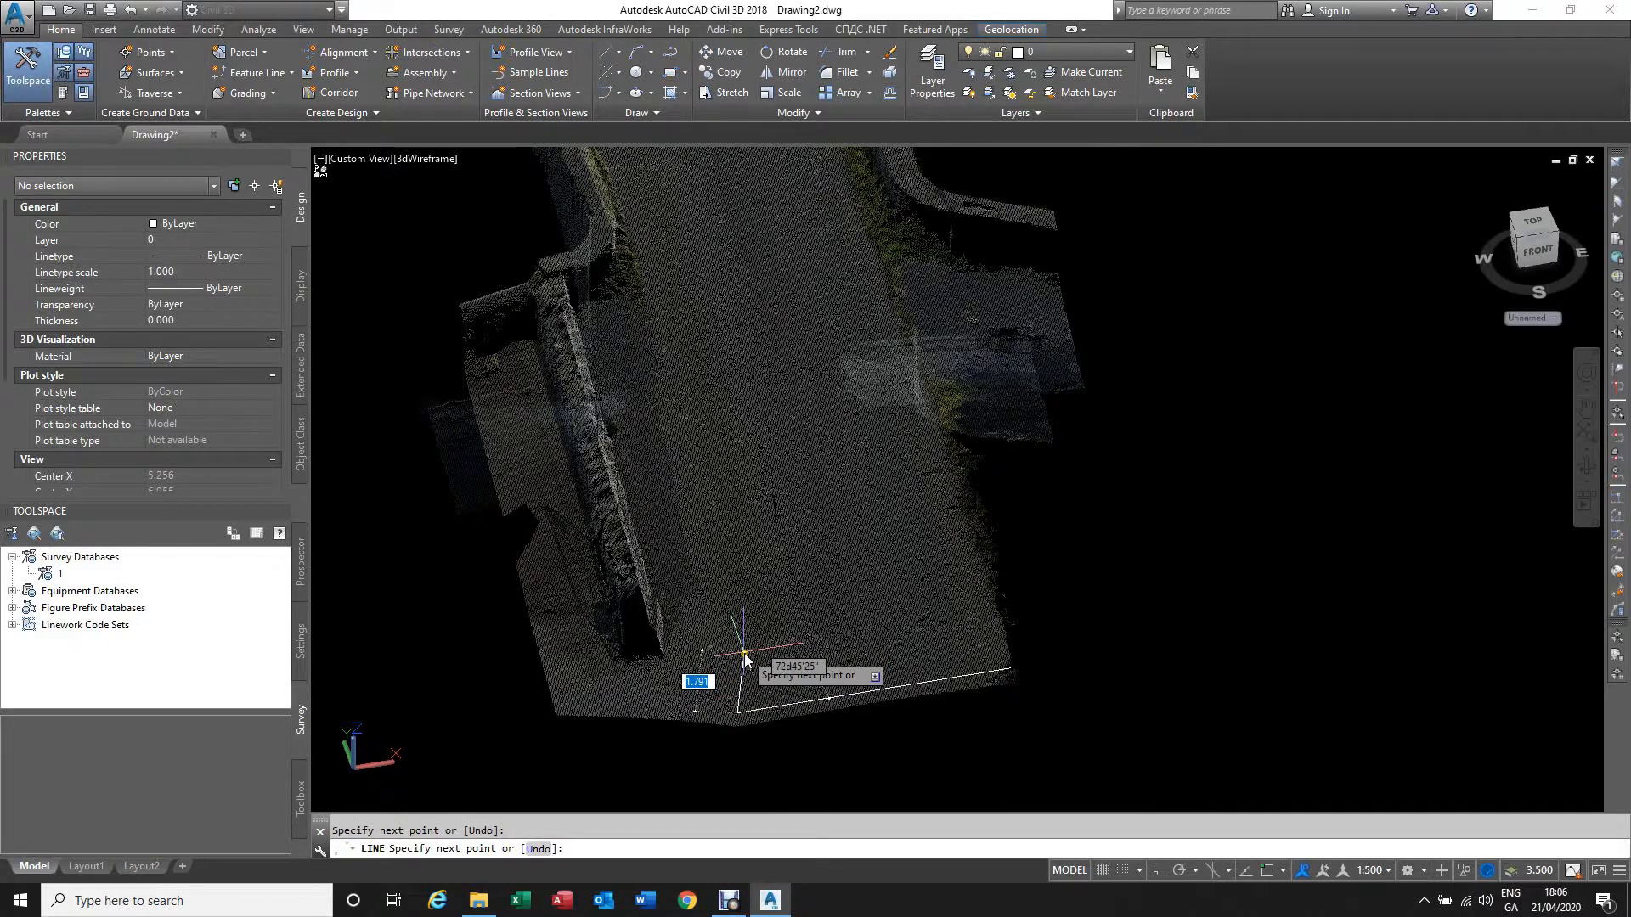
pyautogui.click(738, 716)
# Step: With Ortho on, add a vertical line segment upward along Z from the middle corner and end the line
pyautogui.click(1156, 870)
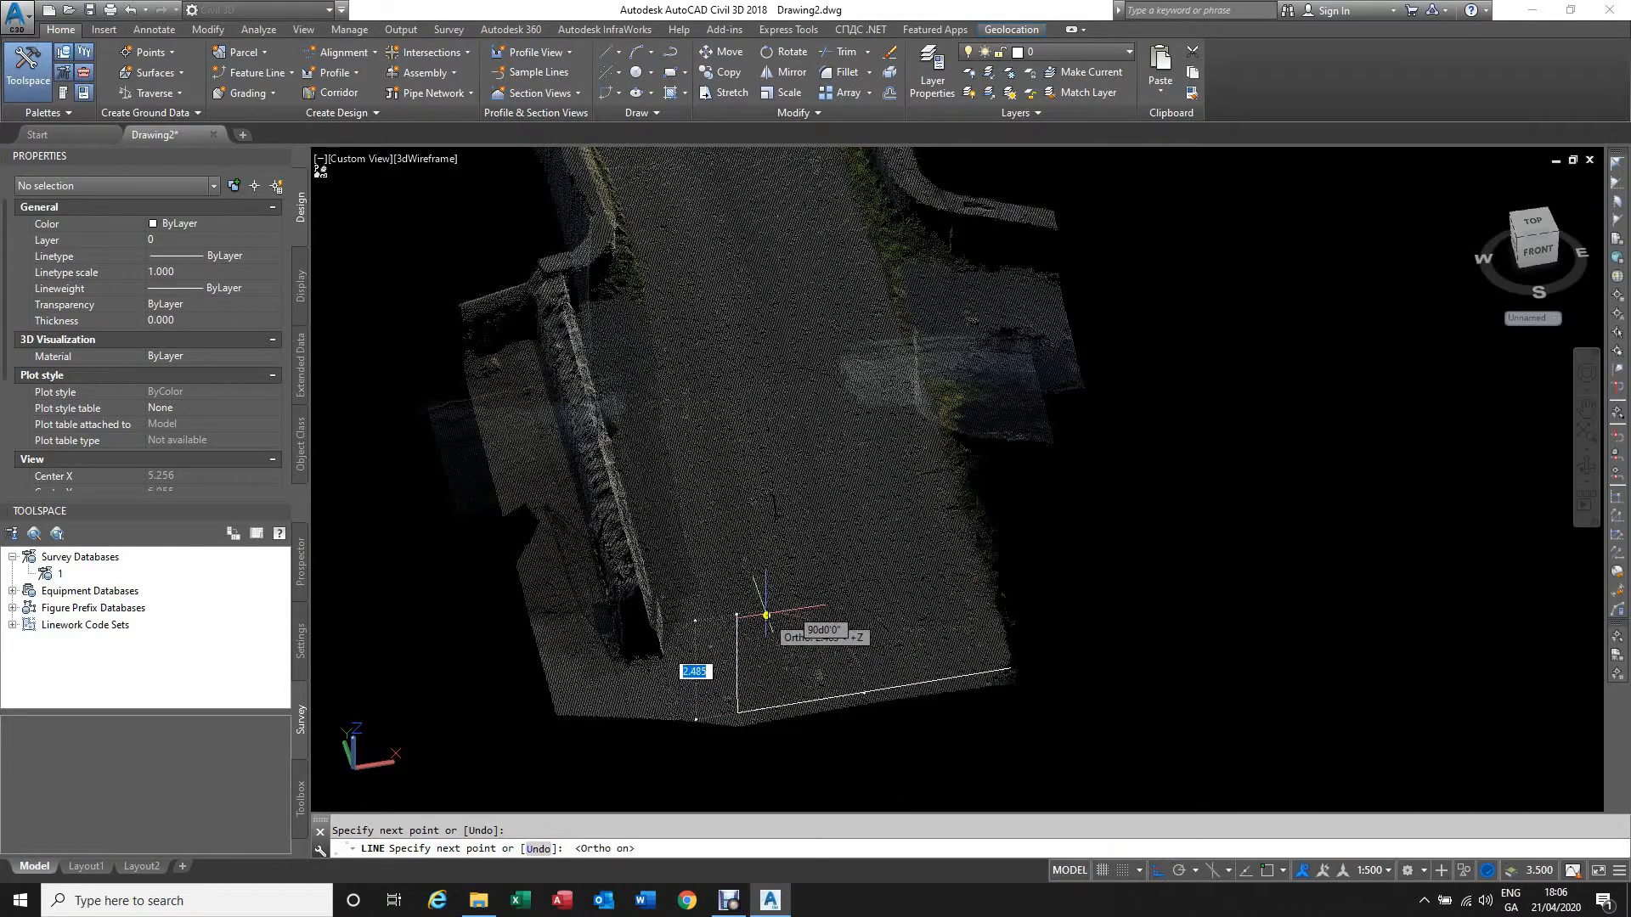
pyautogui.click(761, 587)
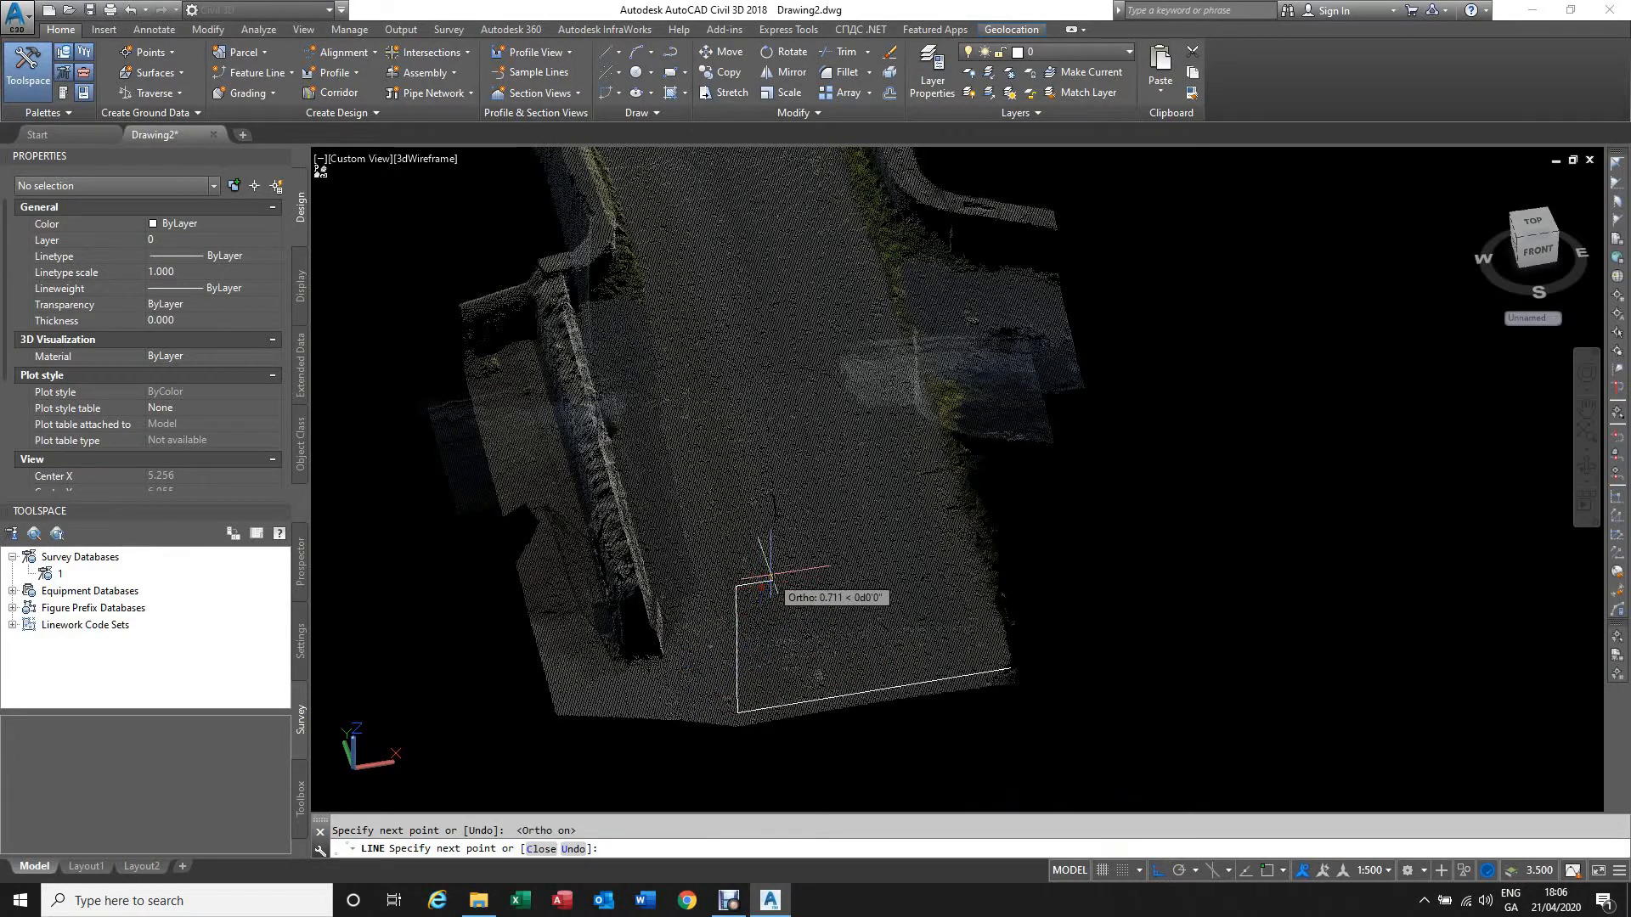
pyautogui.press('Escape')
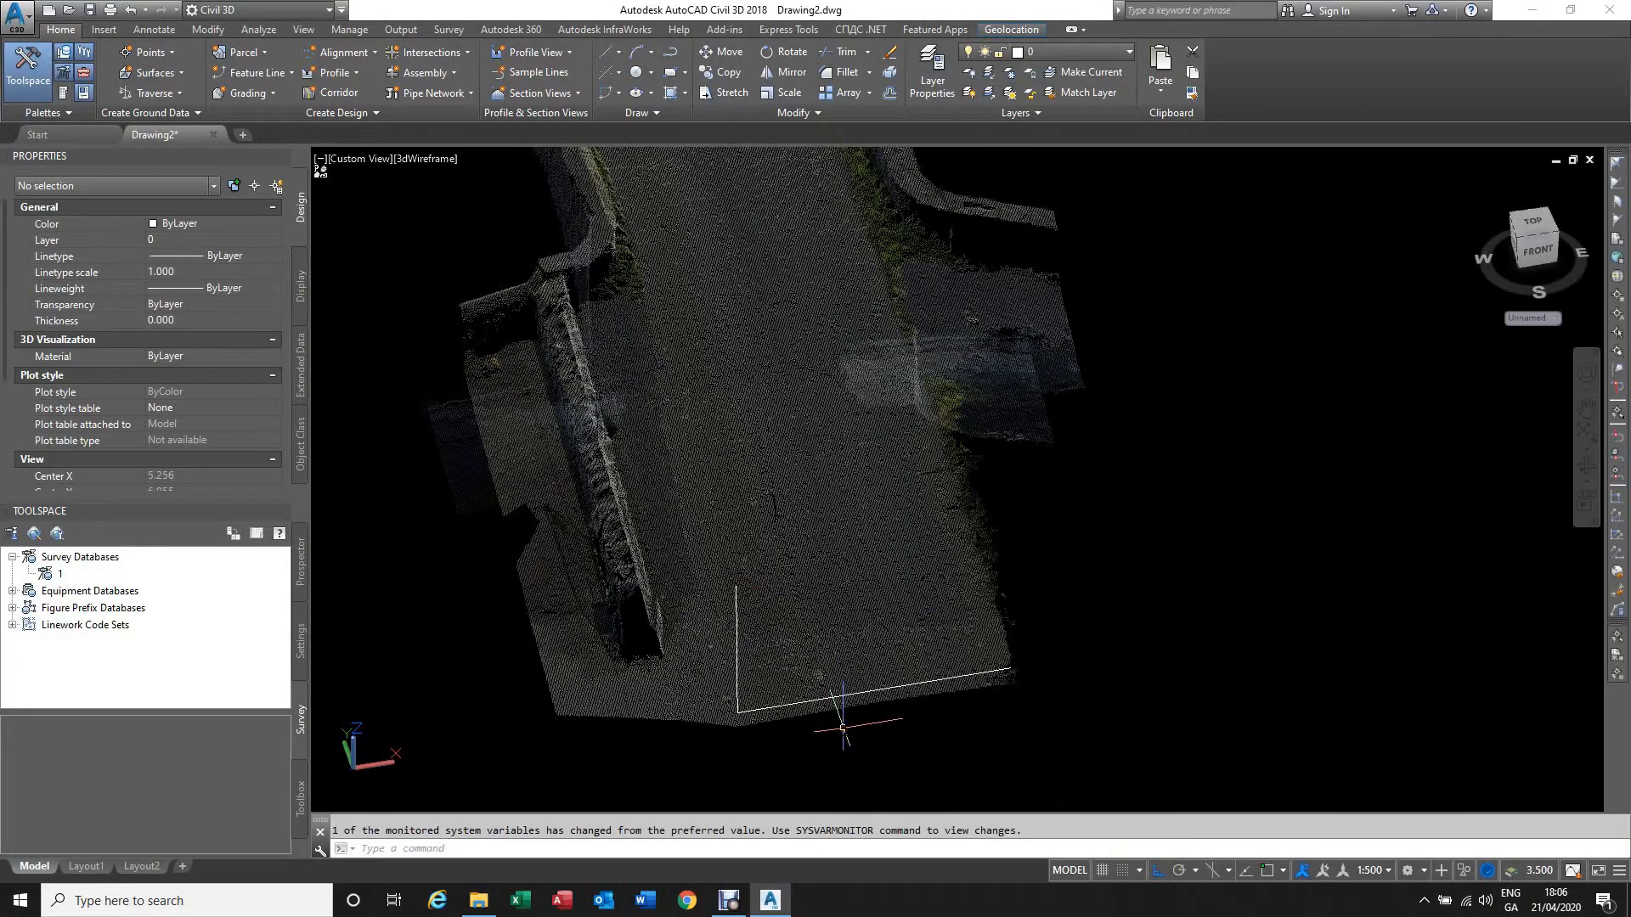
# Step: With Ortho off and object snap on, define a three-point UCS: origin at the lines' shared corner, X-axis to the eastern endpoint, XY plane through the vertical line's upper end
pyautogui.moveTo(842, 728)
pyautogui.keyDown('shift'); pyautogui.mouseDown(button='middle')
pyautogui.moveTo(848, 747)
pyautogui.moveTo(830, 666)
pyautogui.moveTo(848, 695)
pyautogui.moveTo(837, 754)
pyautogui.moveTo(821, 745)
pyautogui.mouseUp(button='middle'); pyautogui.keyUp('shift')
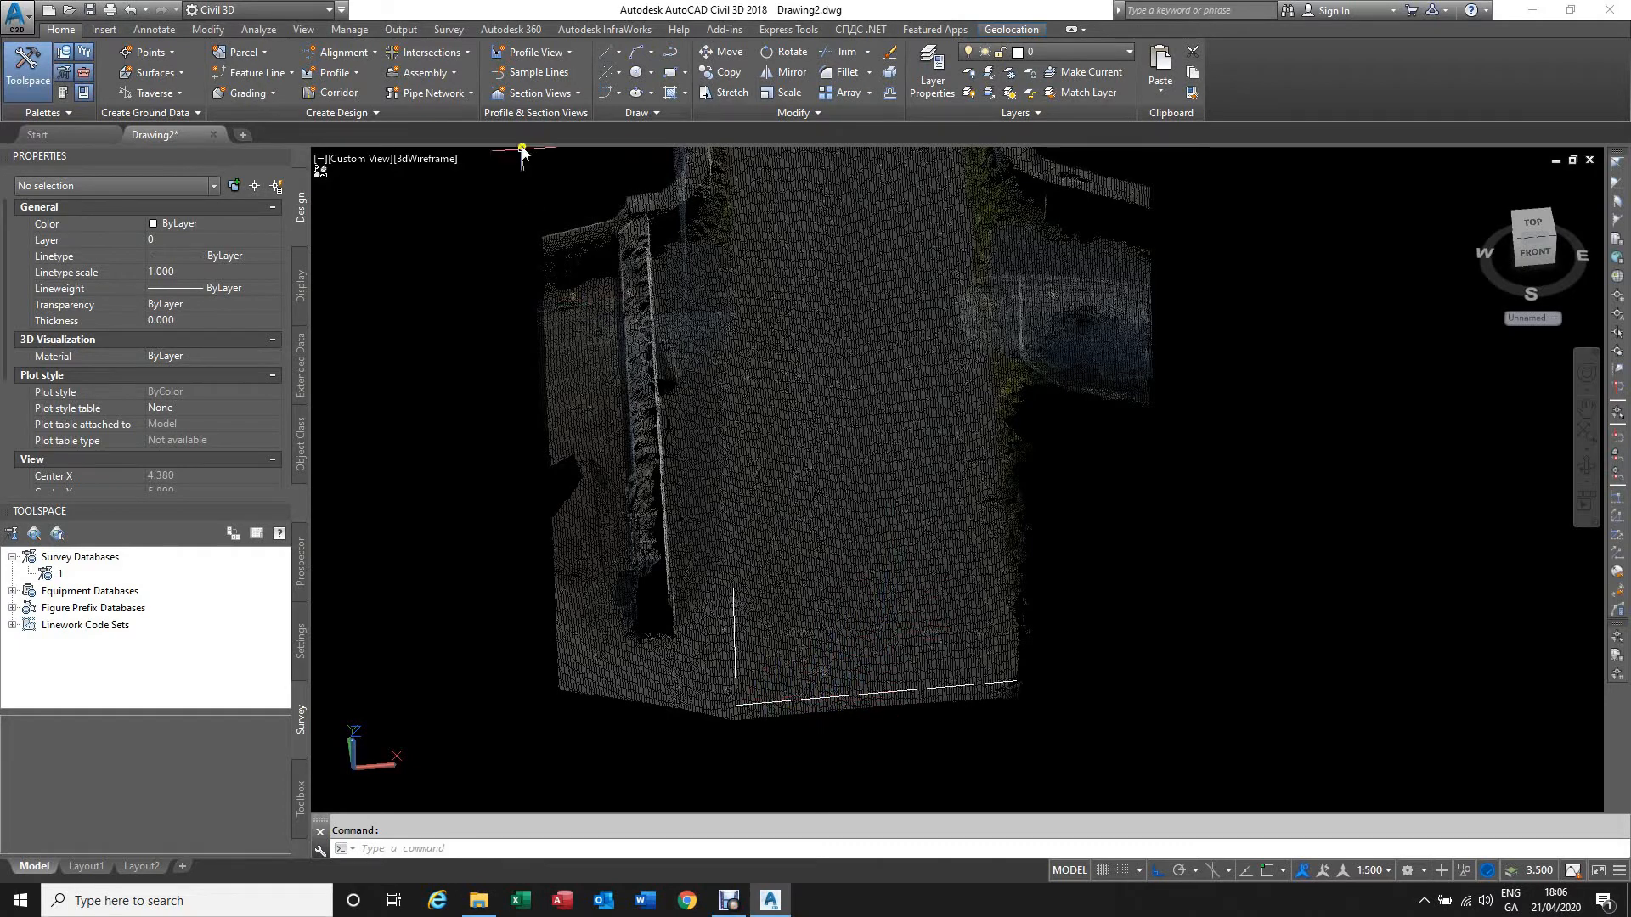
pyautogui.write('UCS')
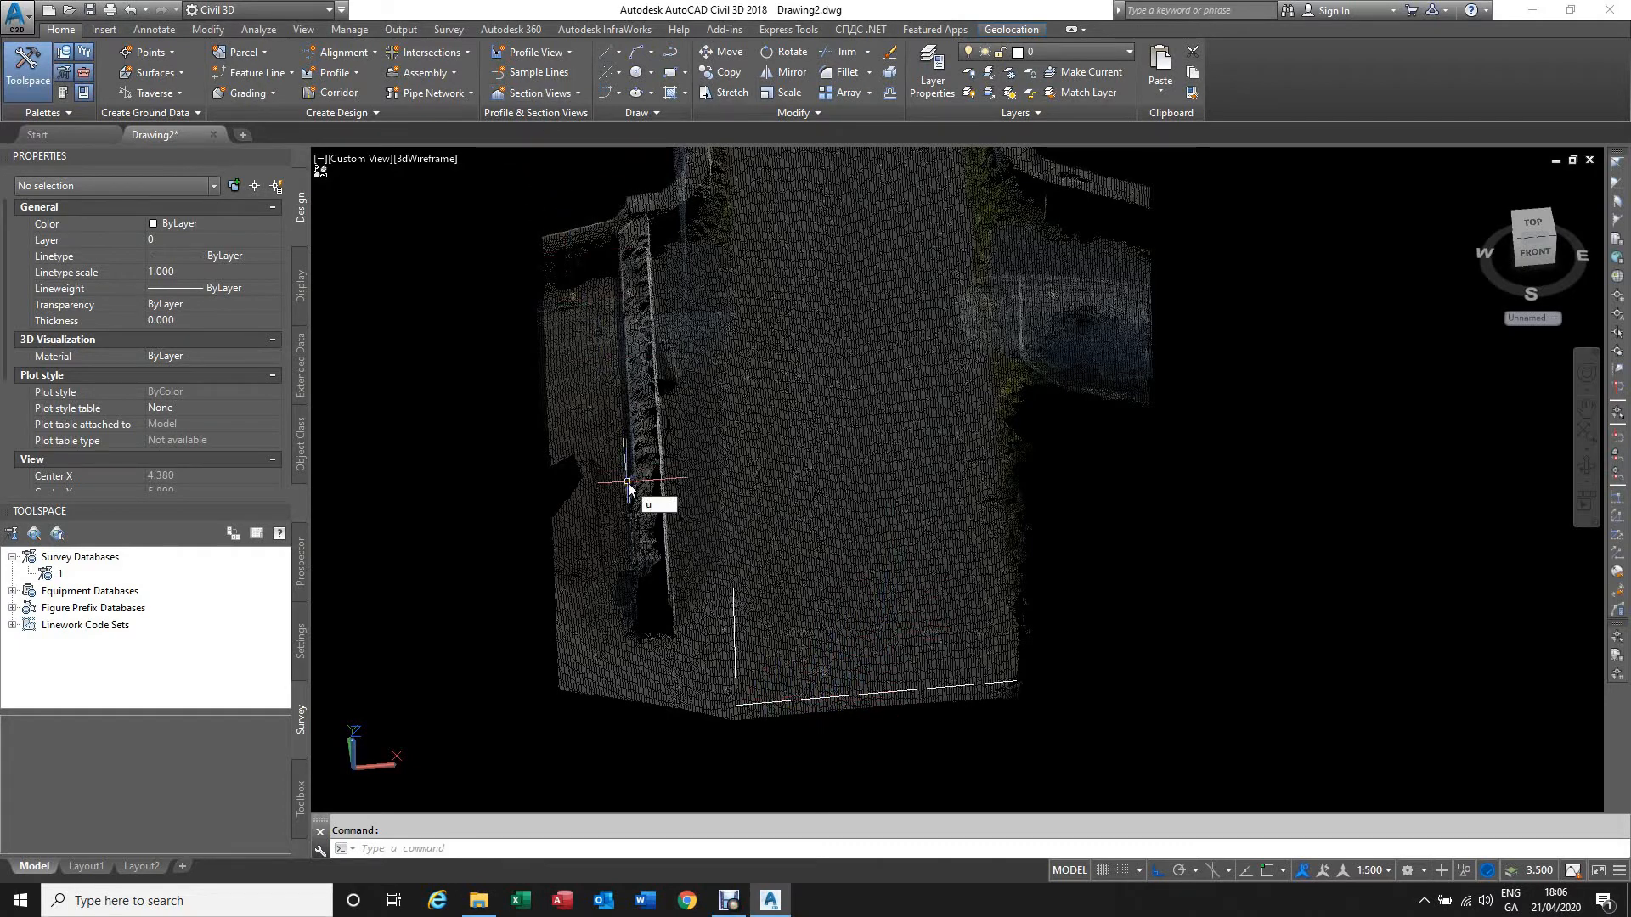
pyautogui.press('Return')
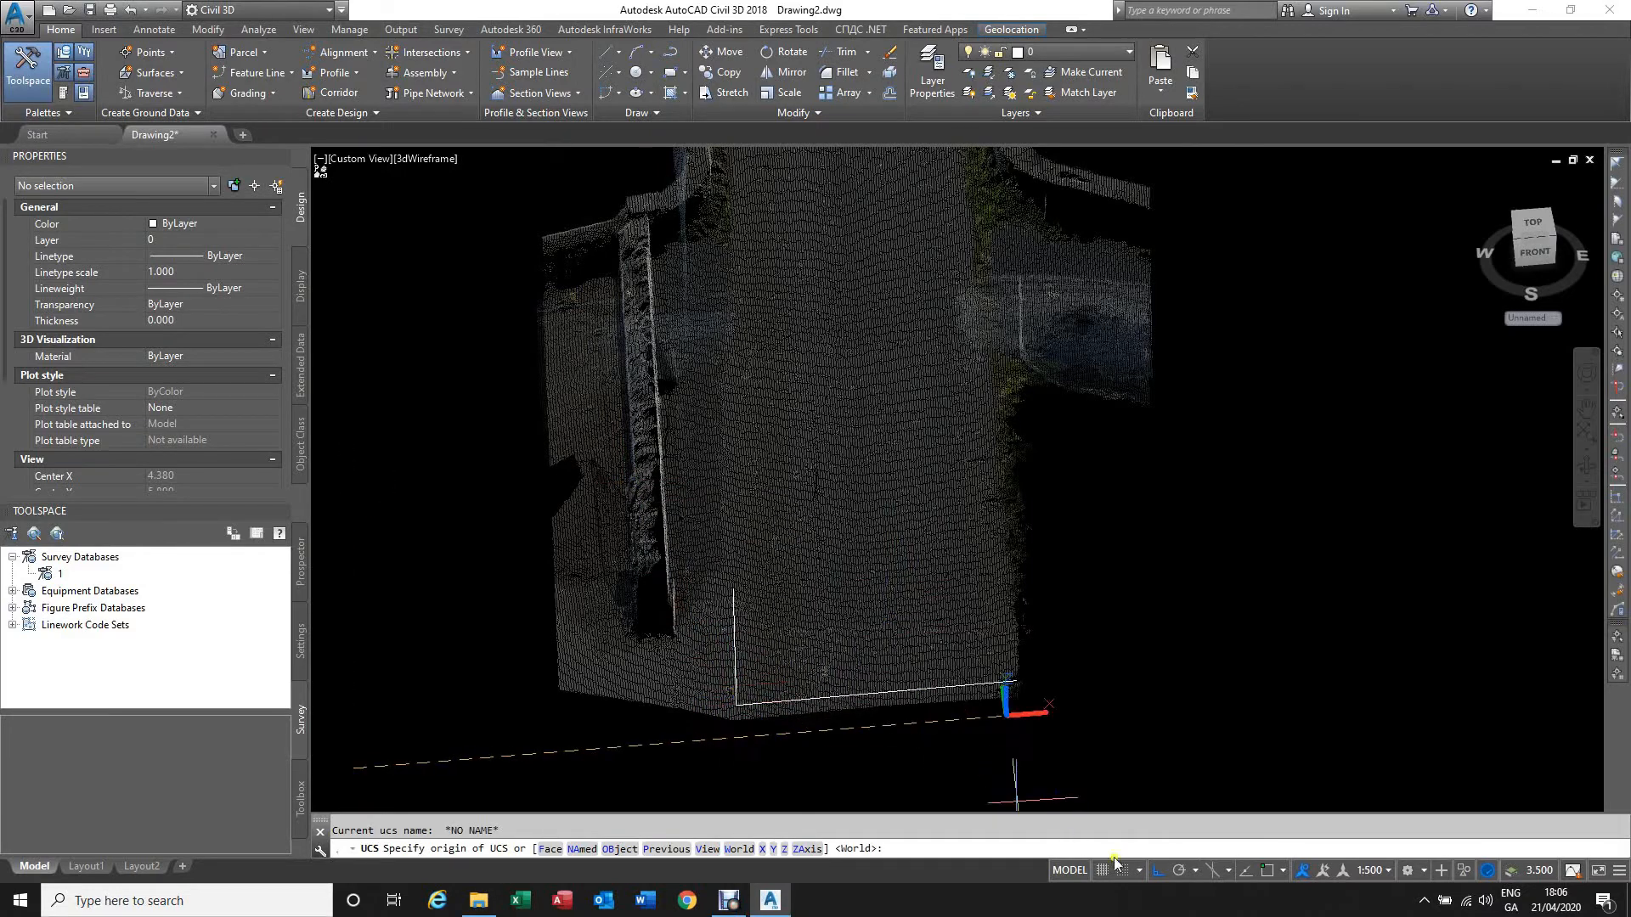
pyautogui.click(1155, 872)
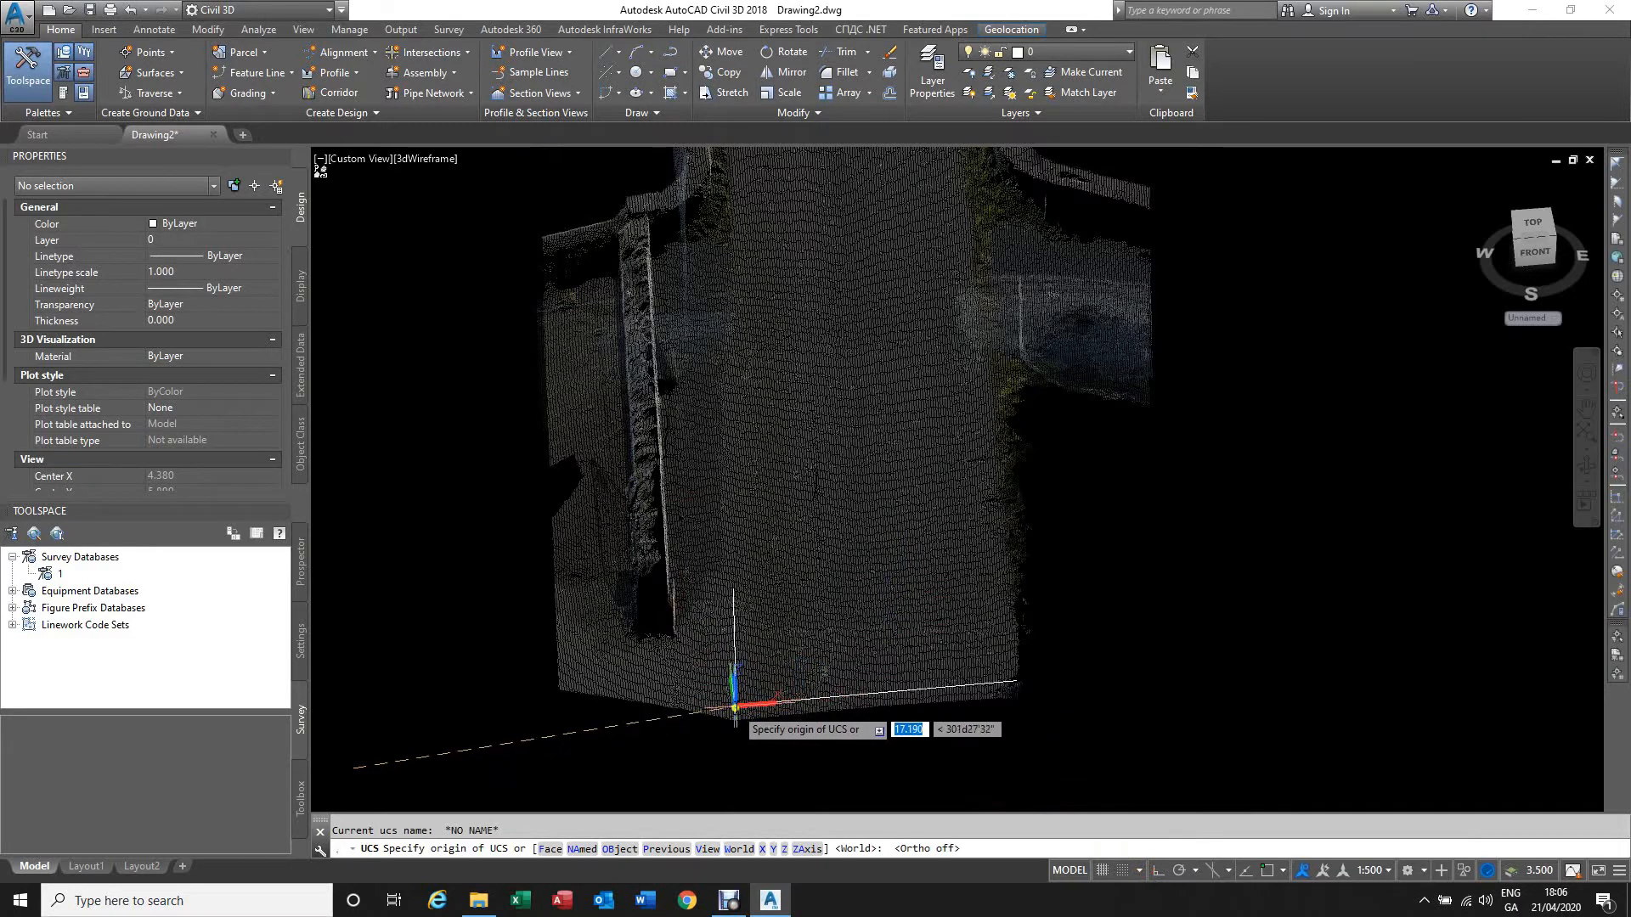
pyautogui.press('F3')
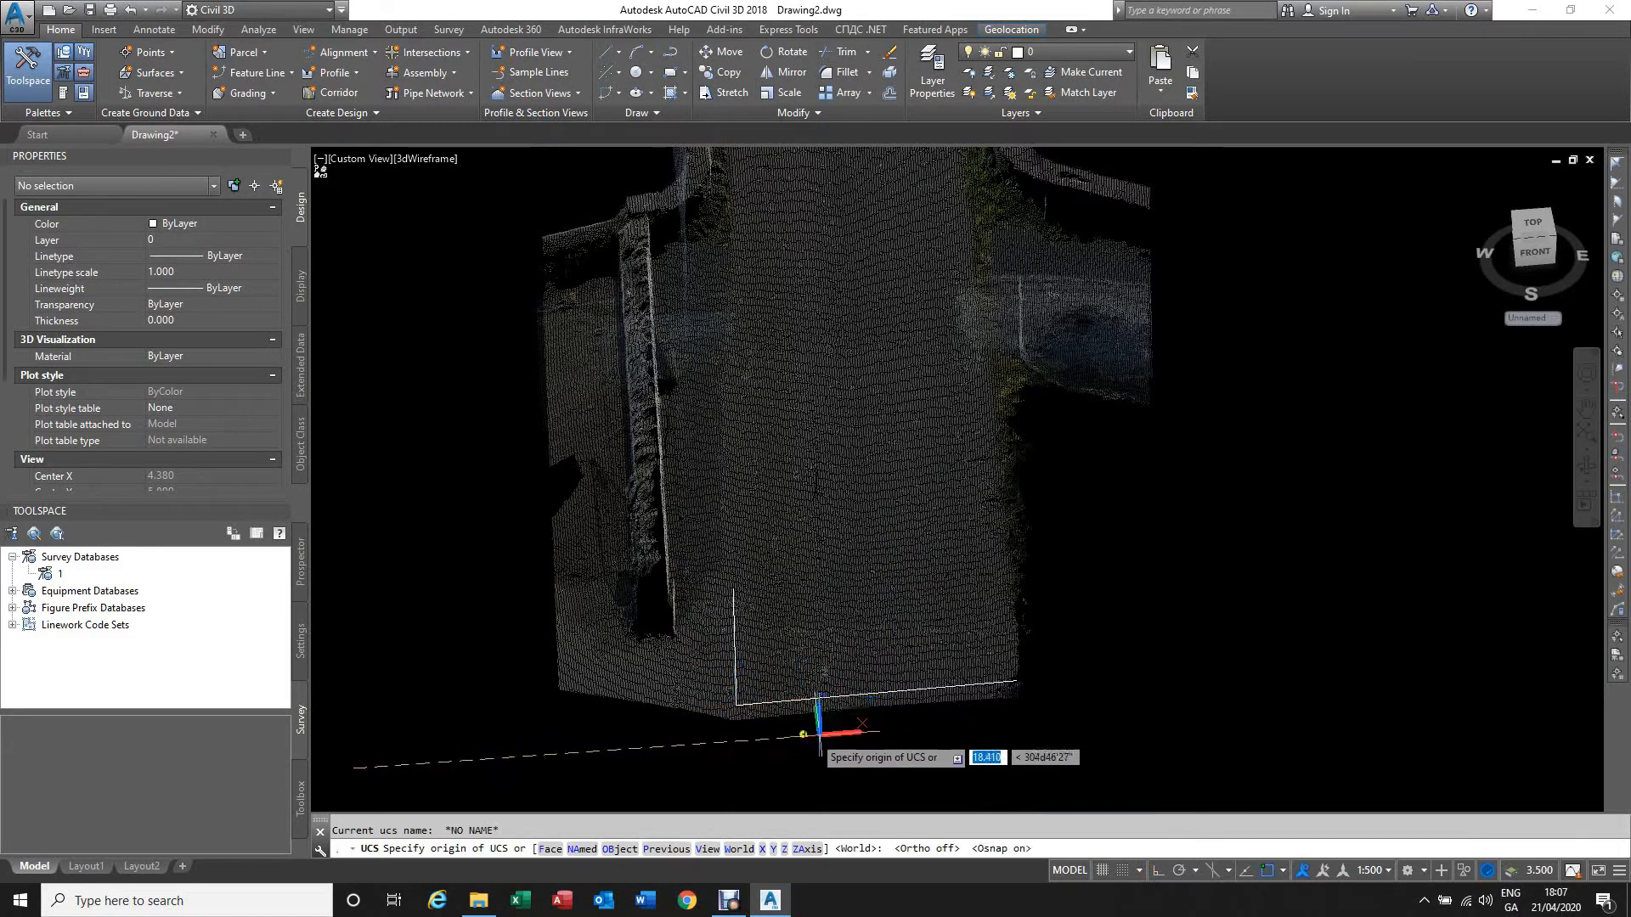
pyautogui.click(740, 706)
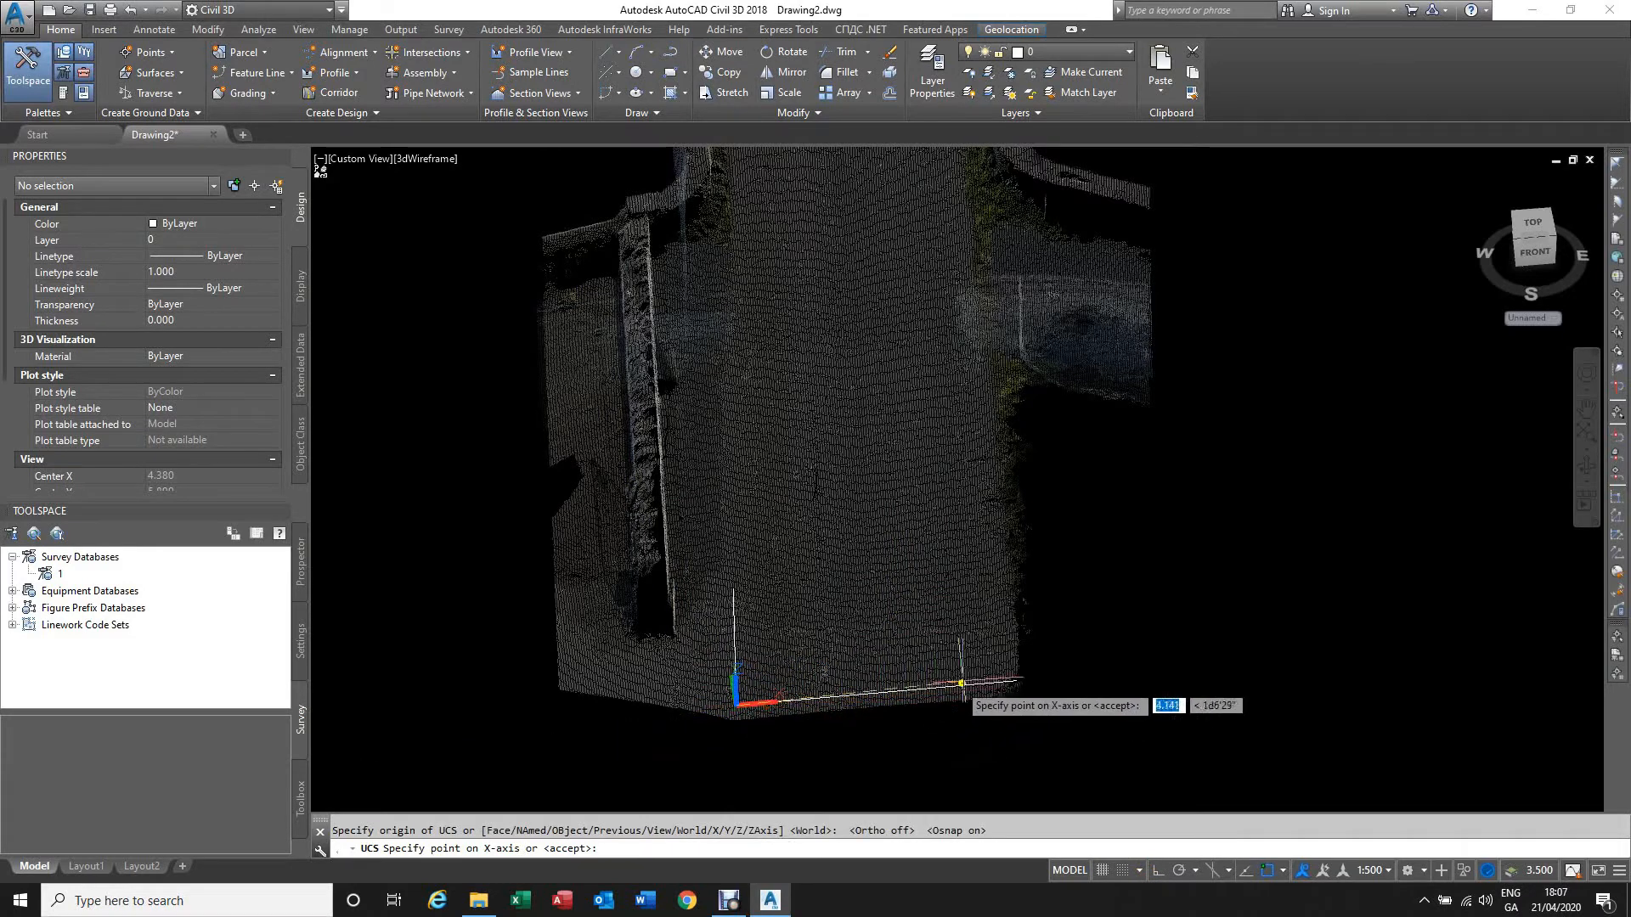
pyautogui.click(1012, 684)
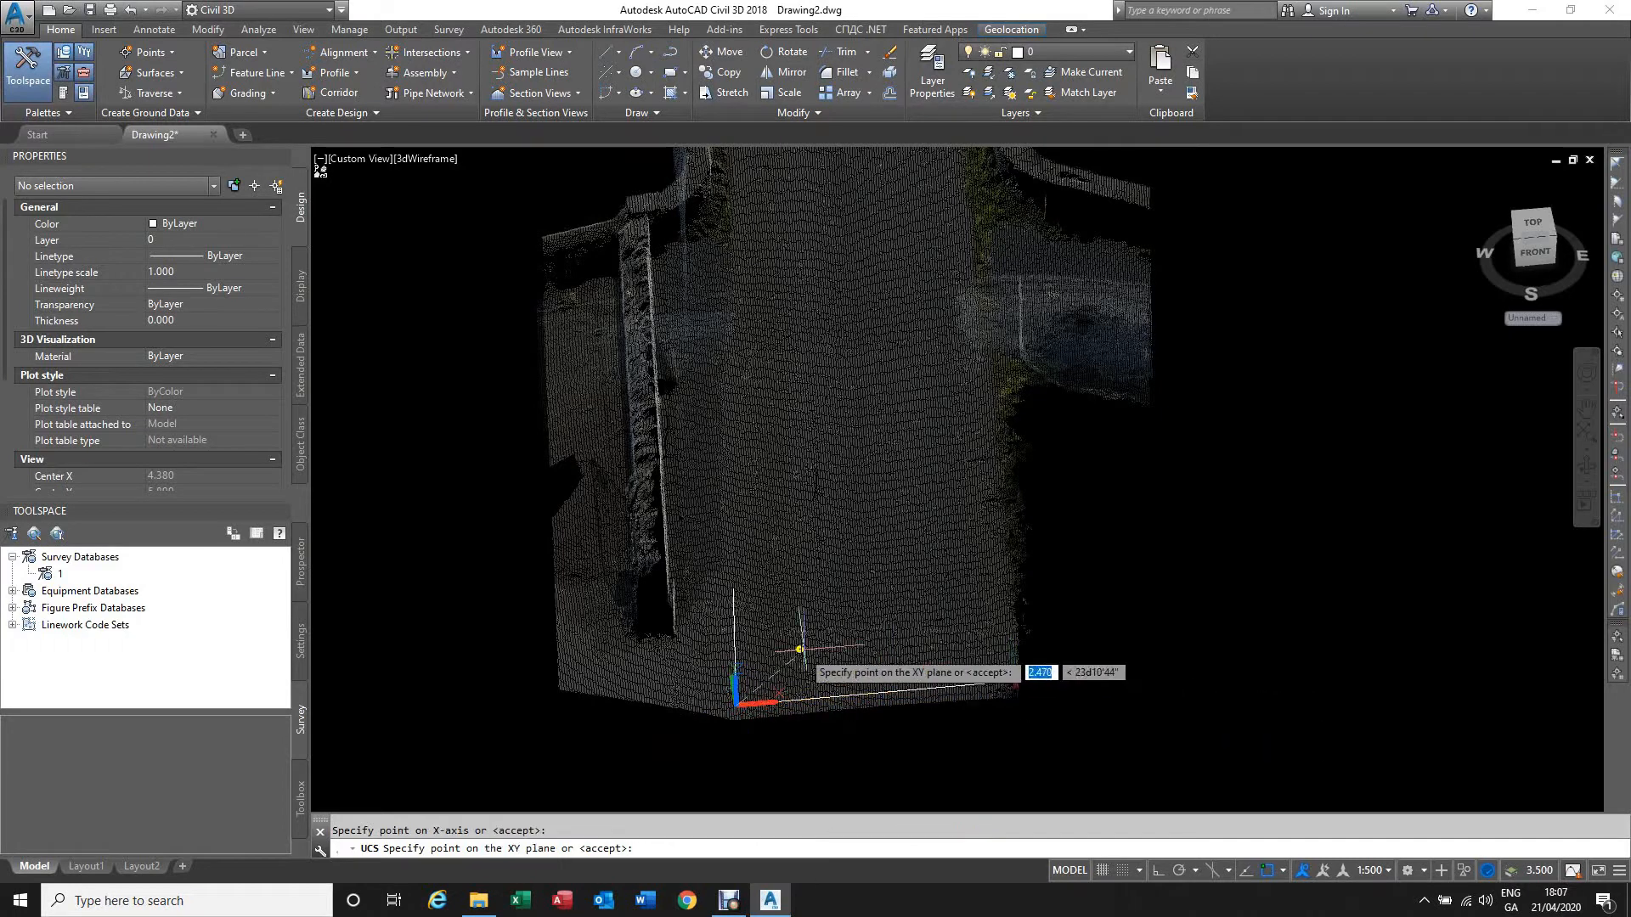
pyautogui.click(734, 589)
pyautogui.click(734, 589)
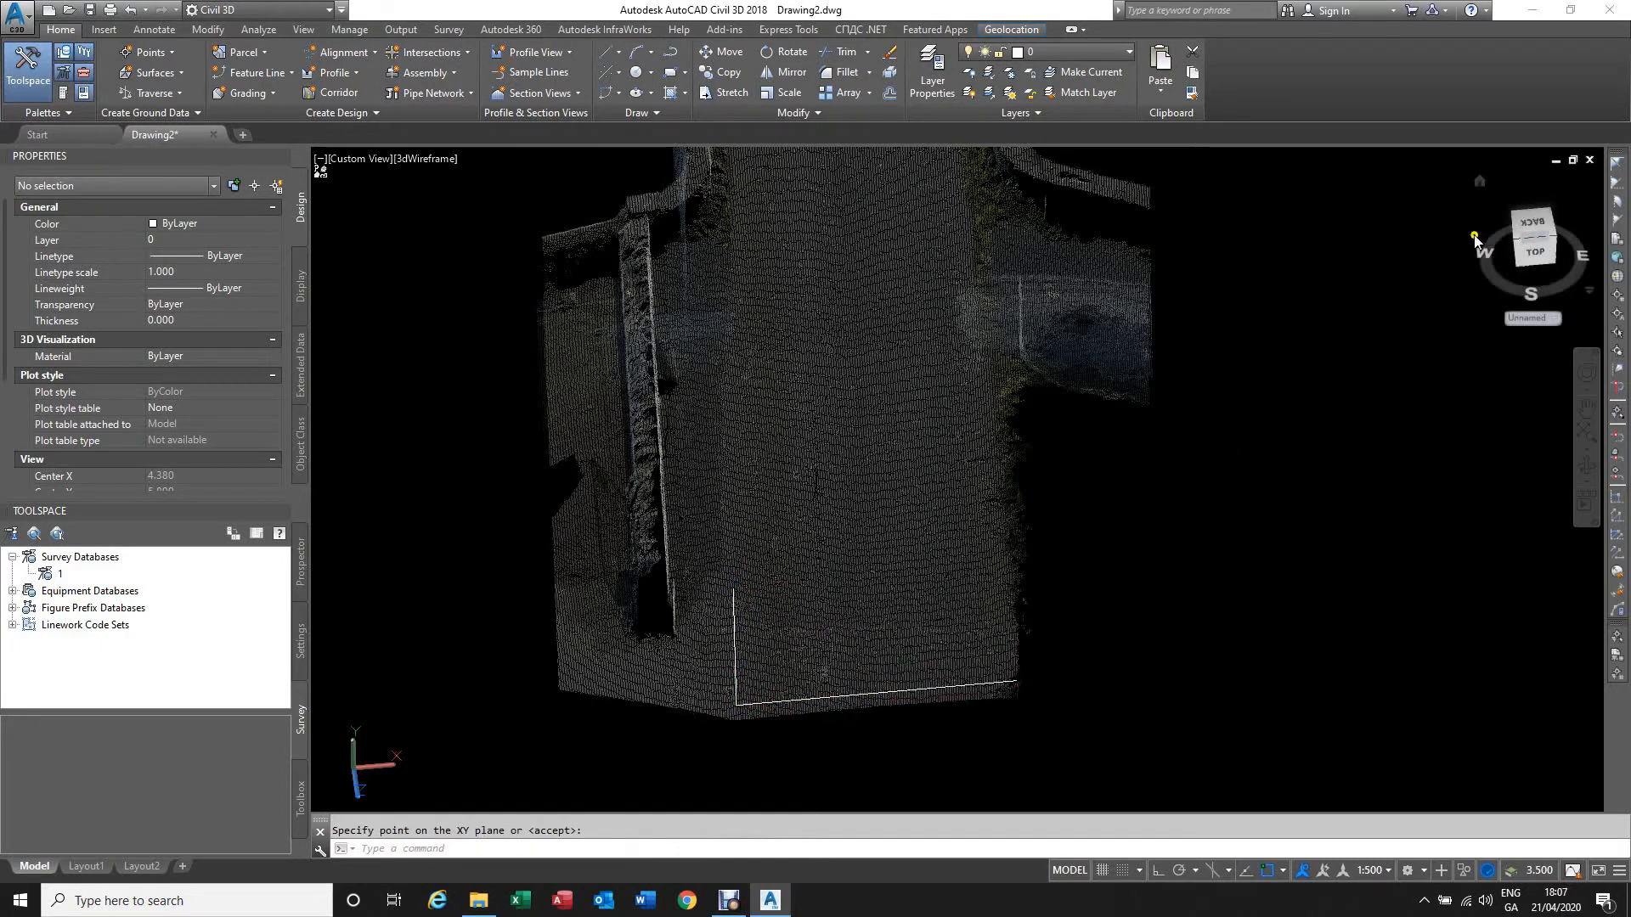
# Step: Switch to the top view of the new UCS and rotate it clockwise until the X-axis is horizontal, looking along the bridge road
pyautogui.click(1536, 253)
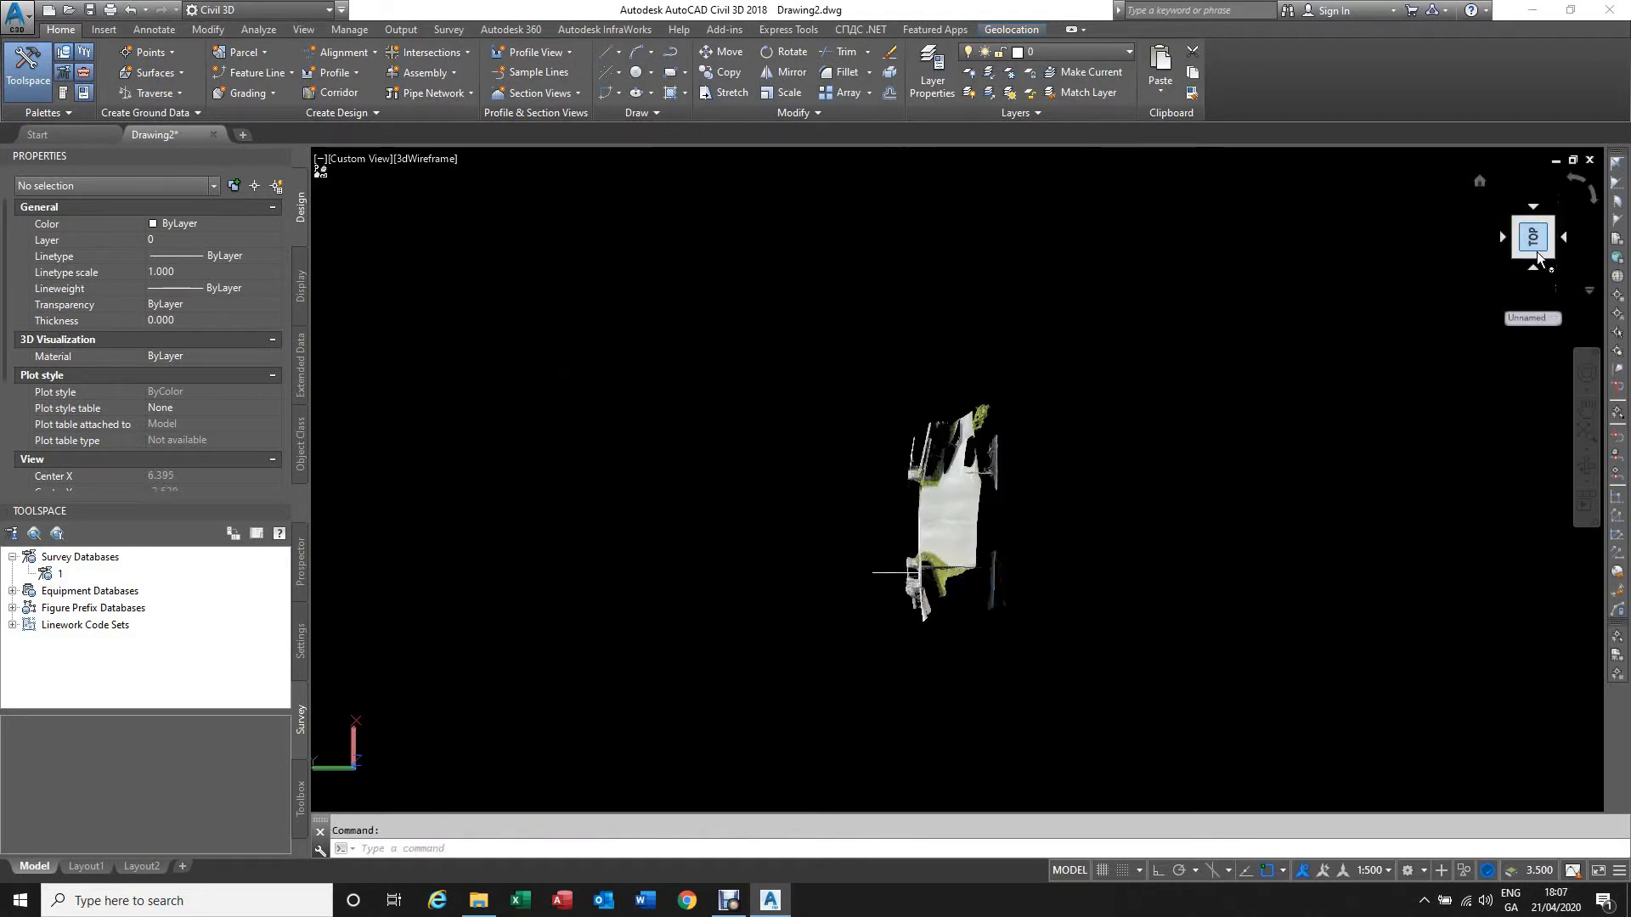
pyautogui.click(1591, 198)
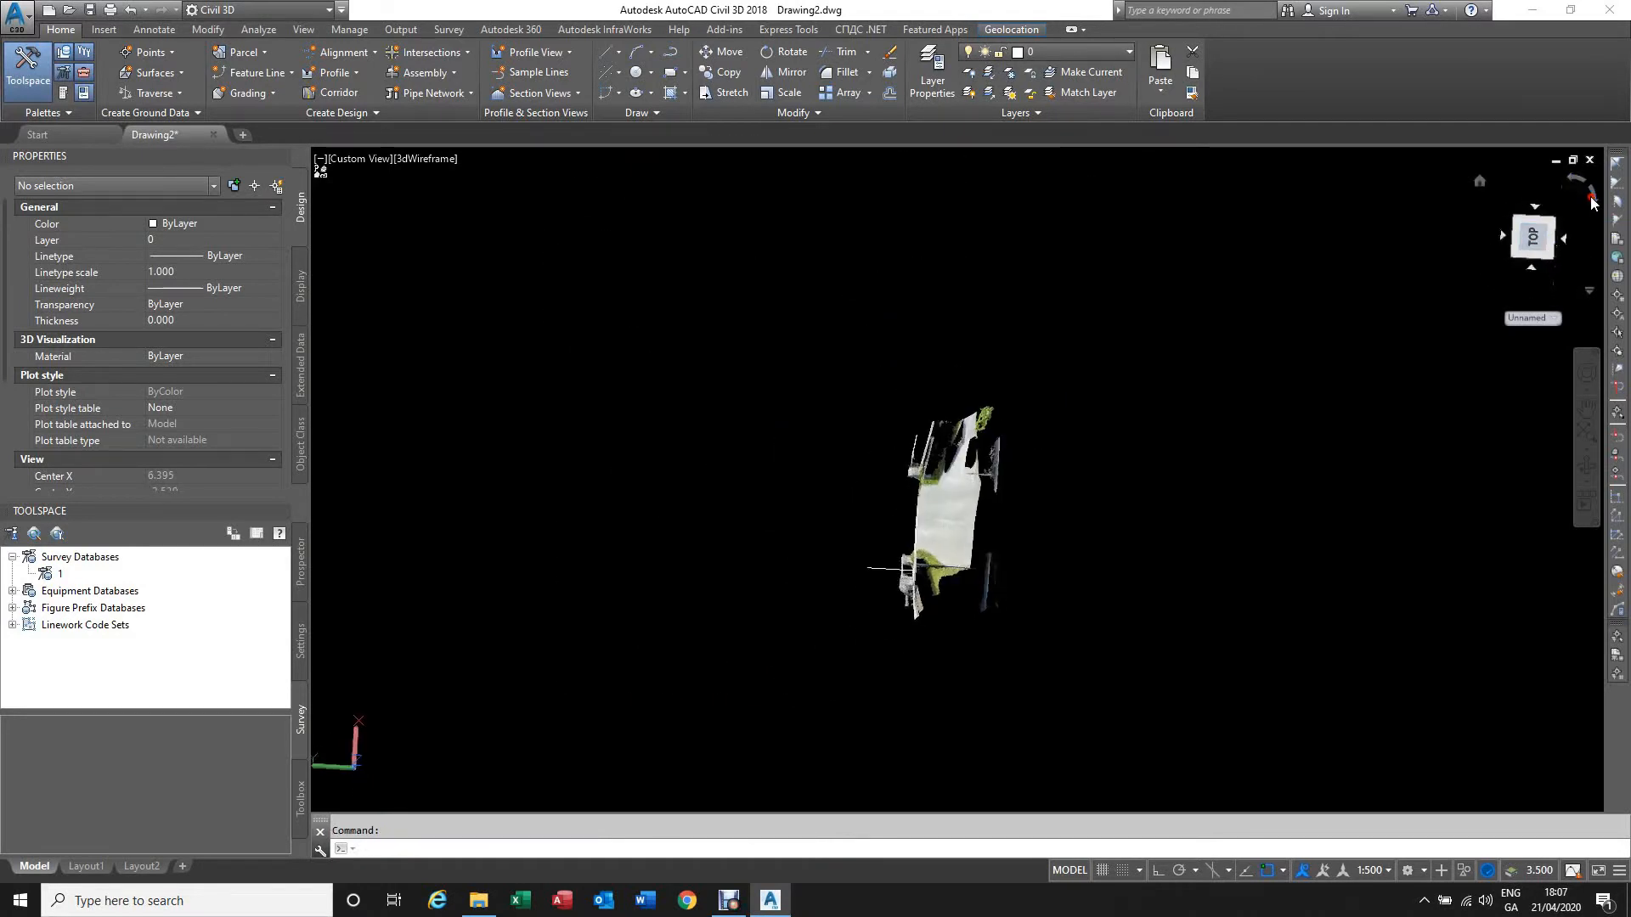
pyautogui.scroll(5, 911, 510)
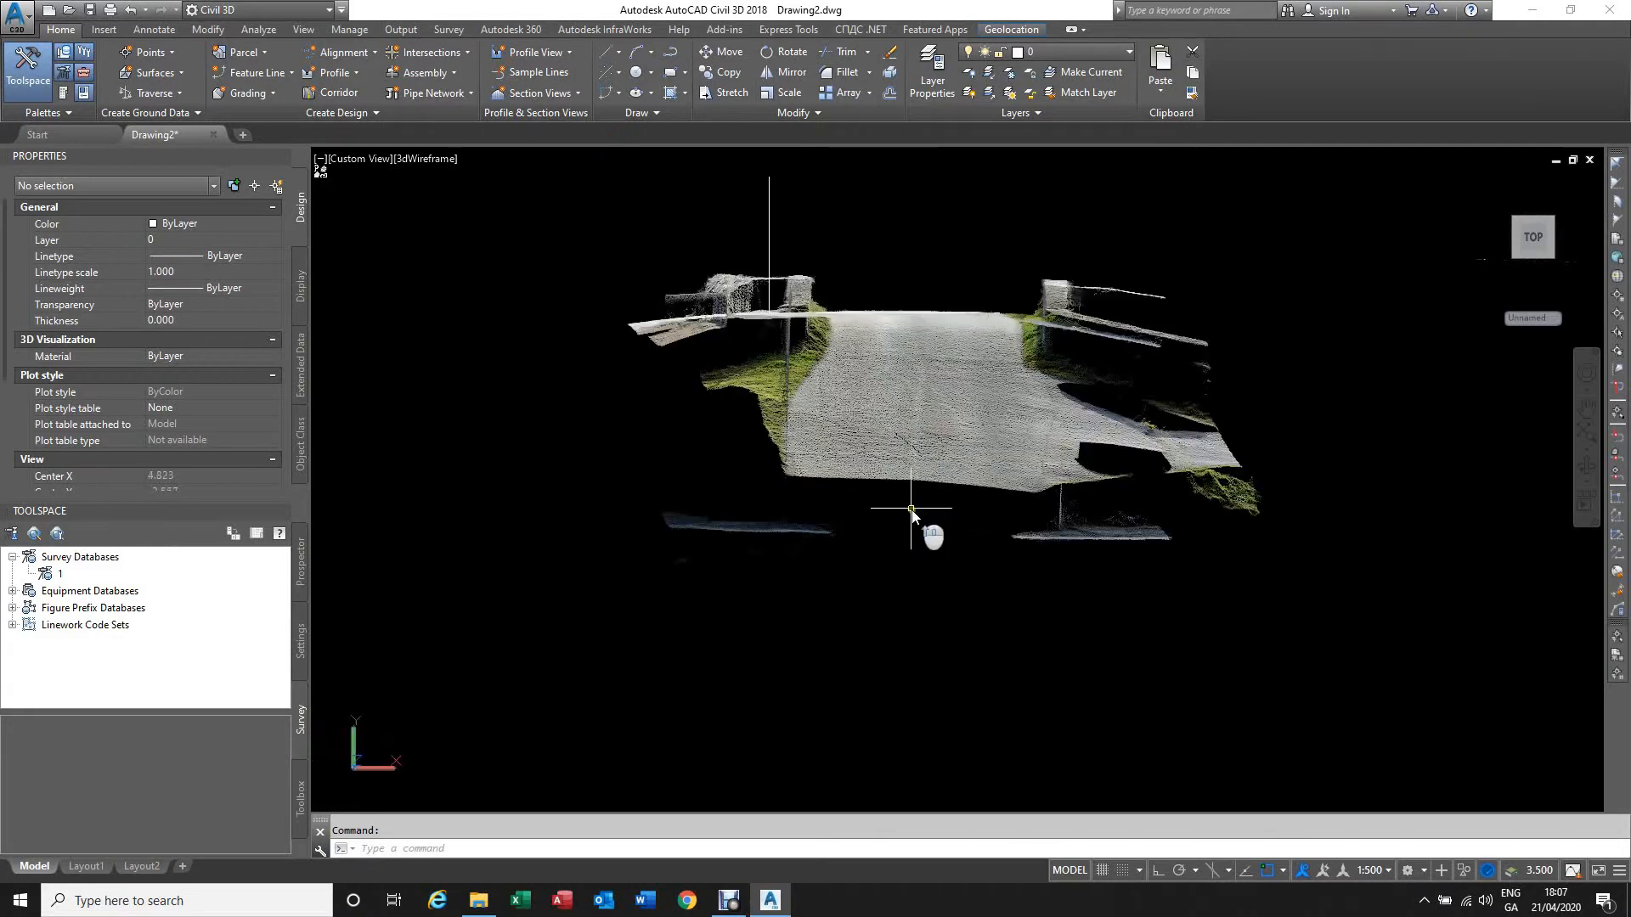
pyautogui.scroll(2, 910, 462)
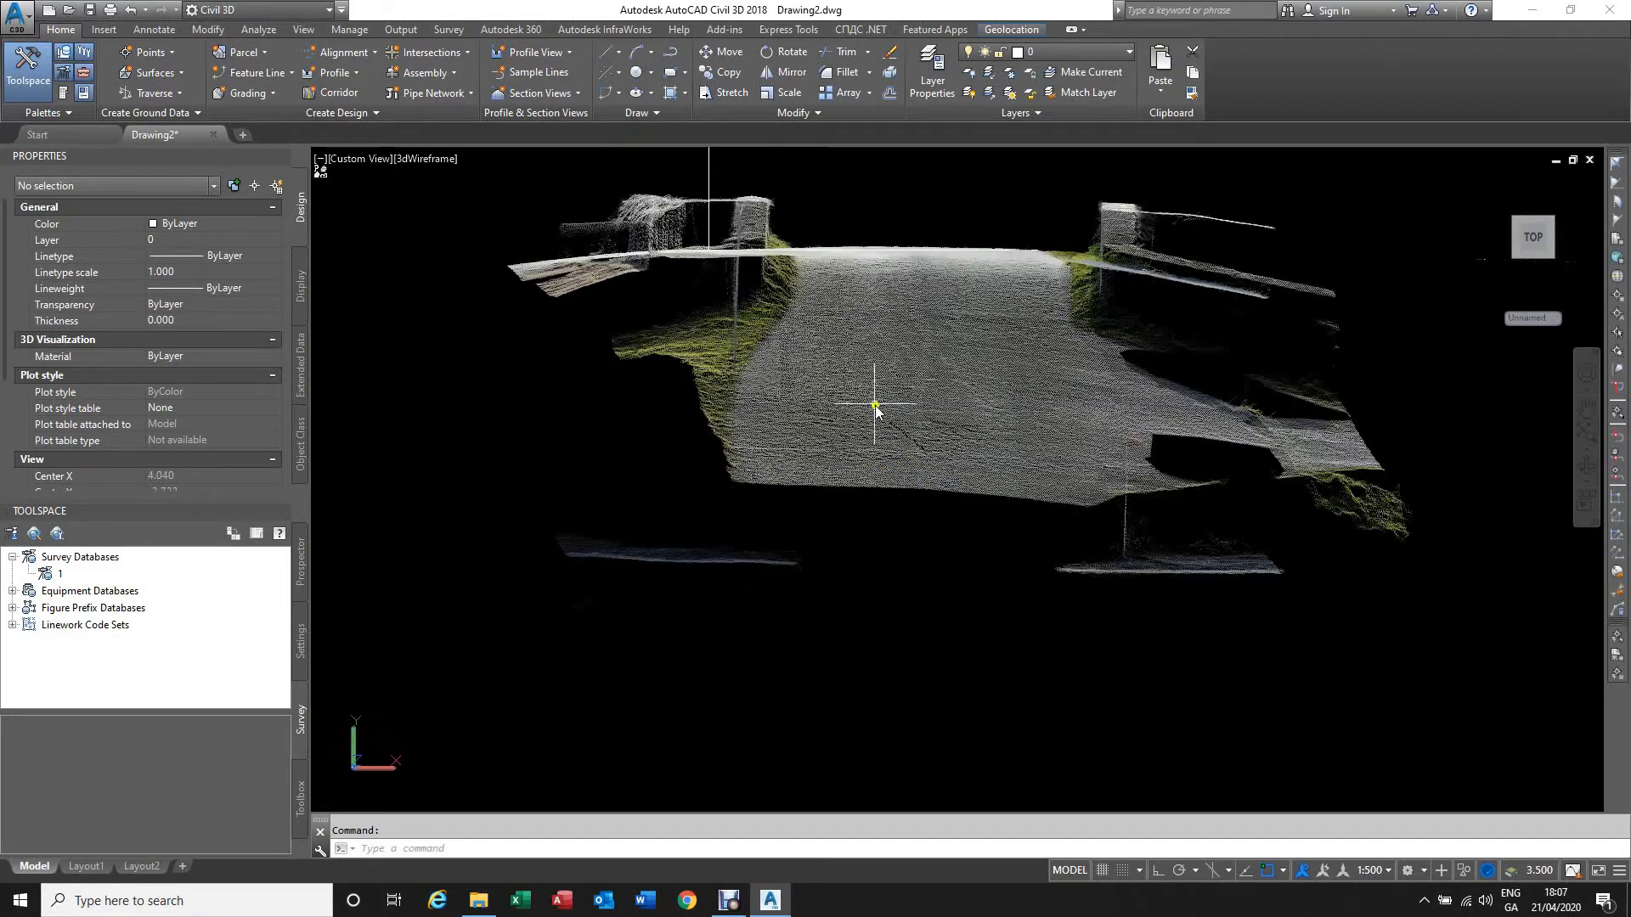
pyautogui.scroll(-4, 892, 623)
pyautogui.scroll(3, 909, 479)
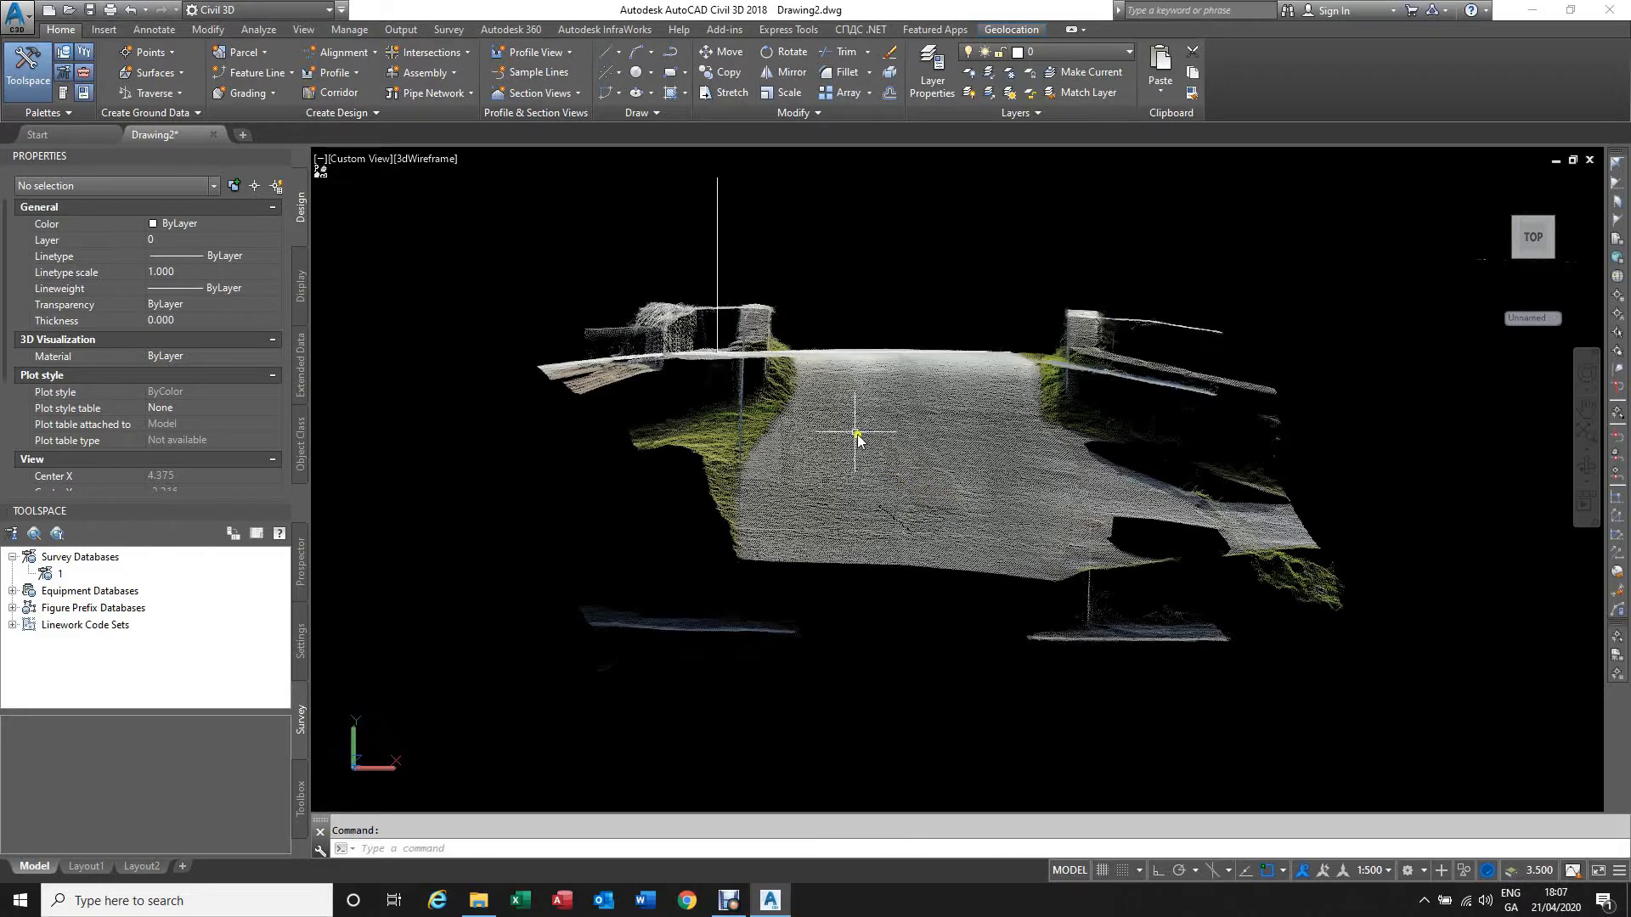
pyautogui.scroll(-2, 870, 508)
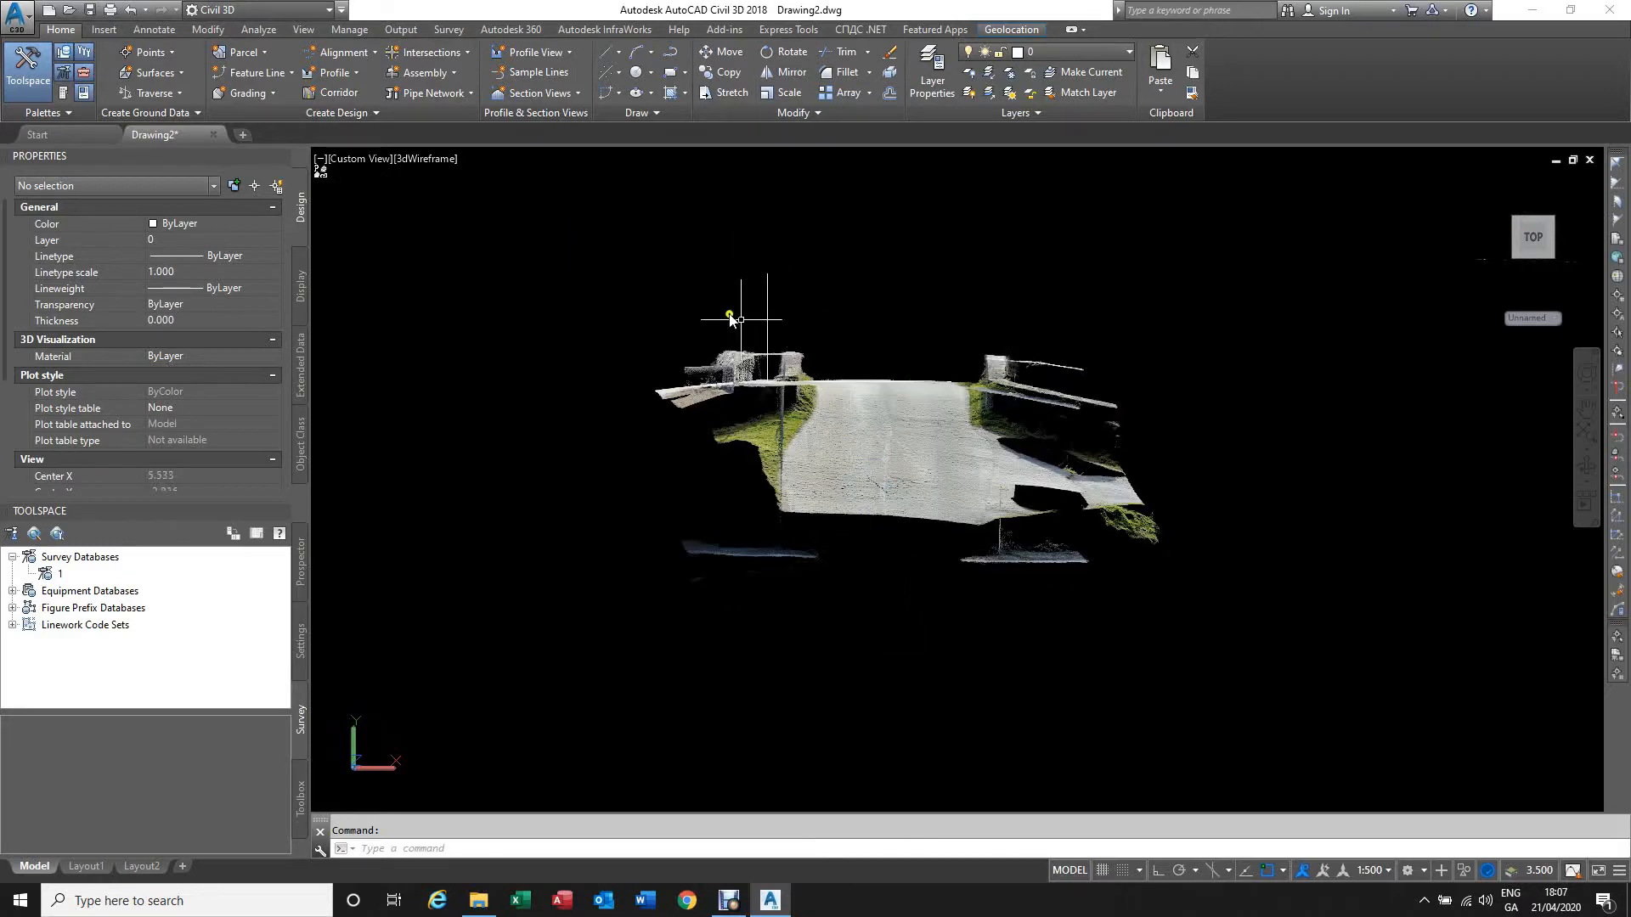
# Step: Split model space into two vertical viewports and orbit one of them to a tilted 3D view of the whole bridge
pyautogui.click(304, 29)
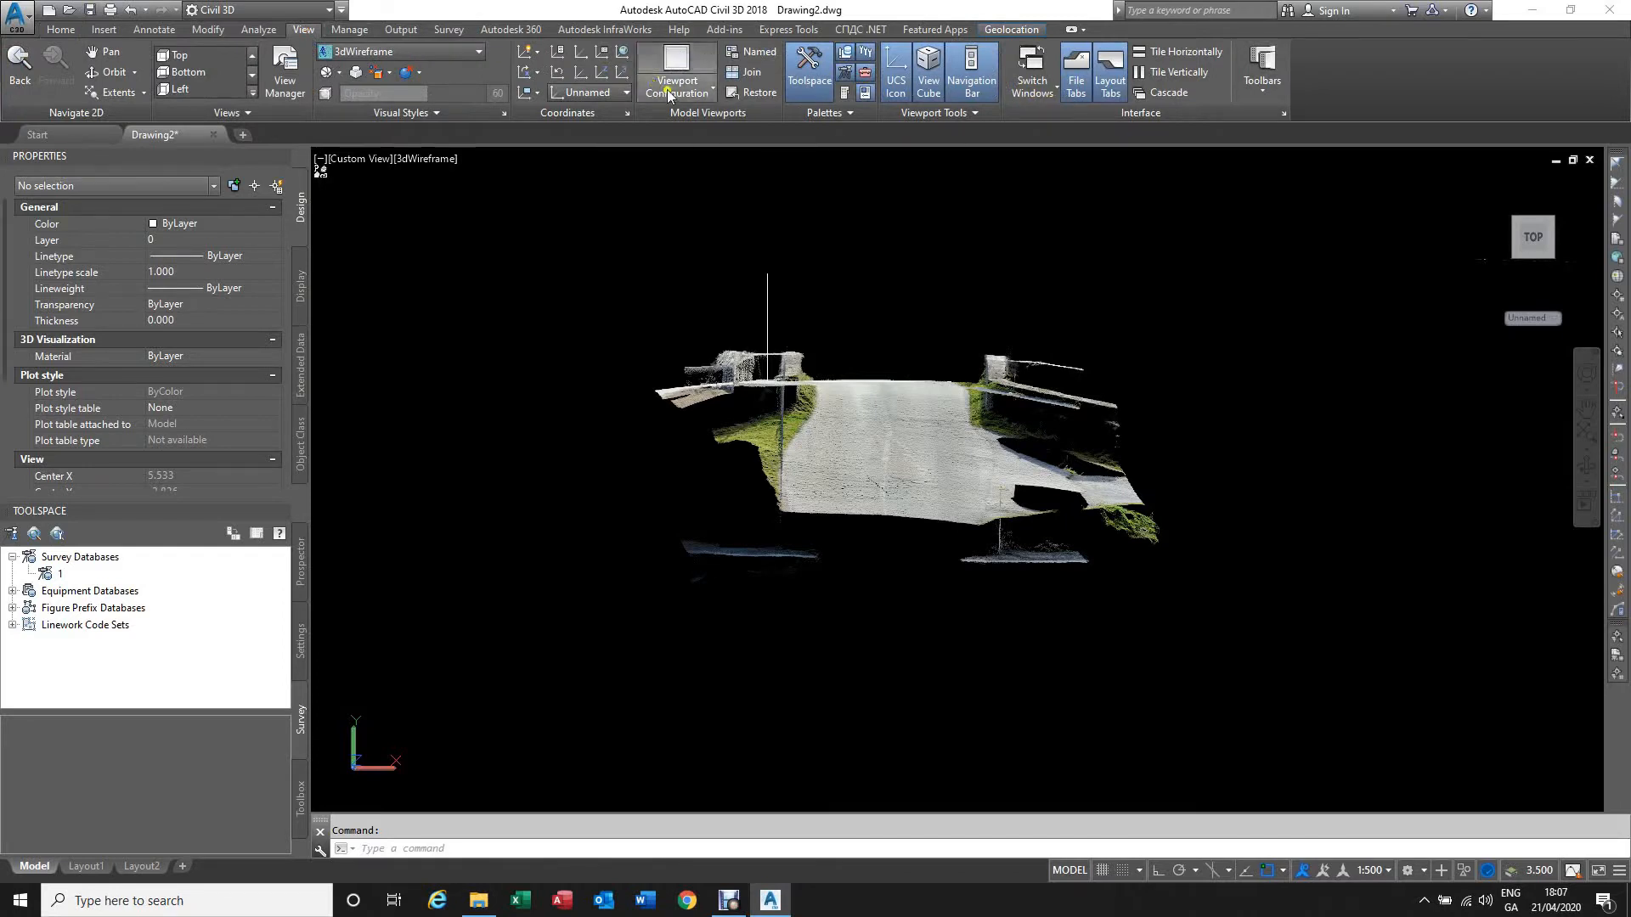
pyautogui.click(711, 89)
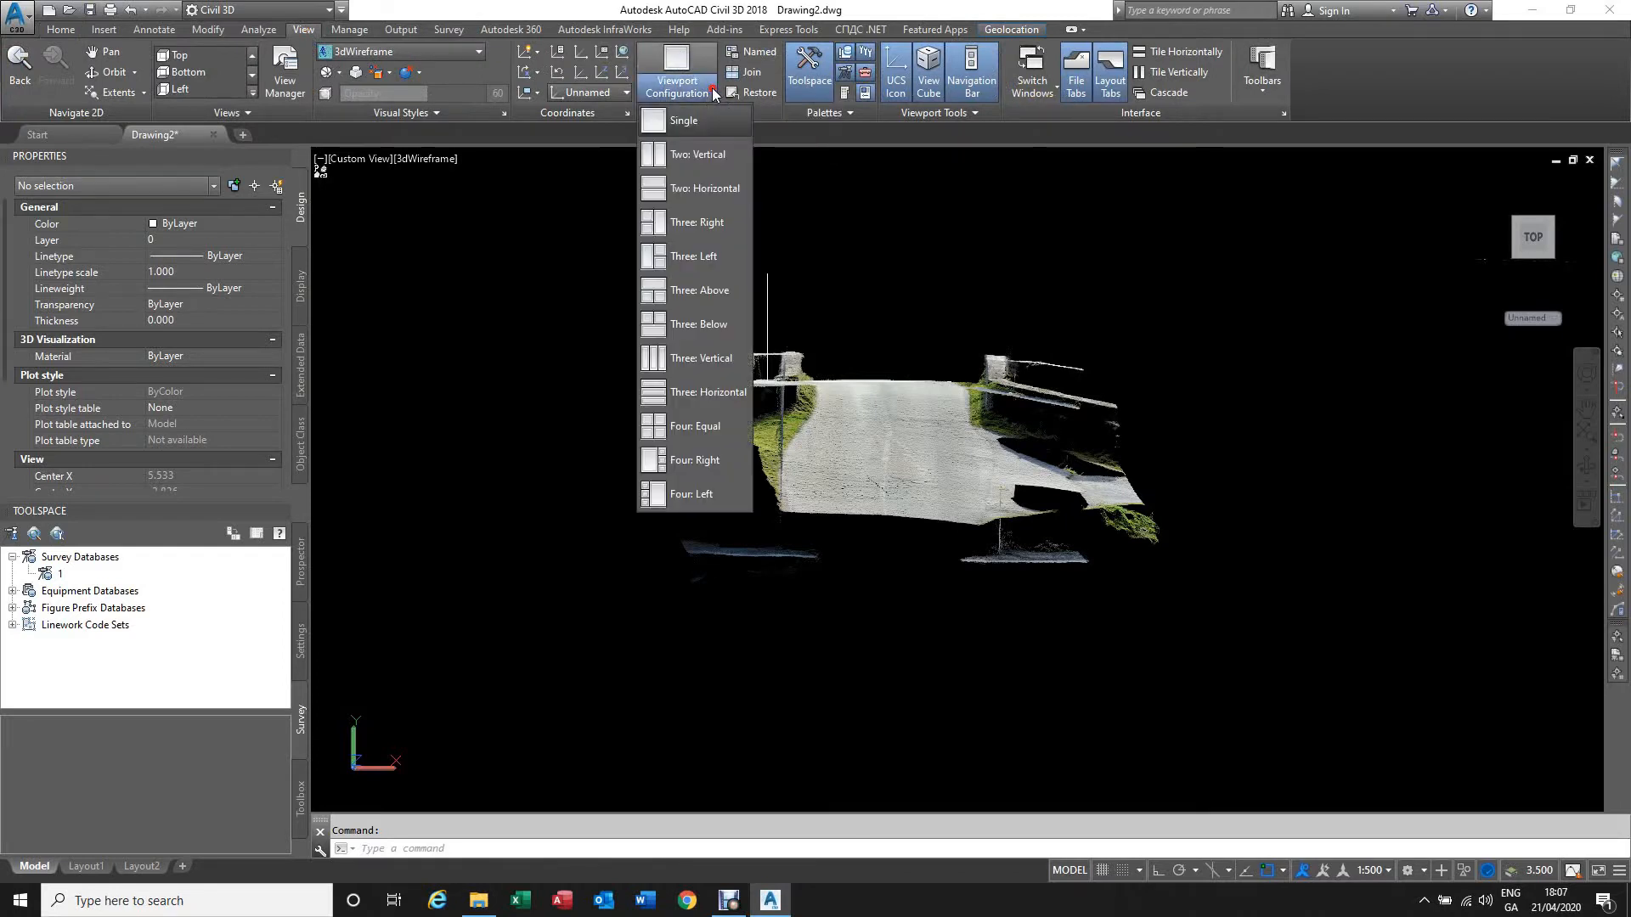
pyautogui.click(704, 156)
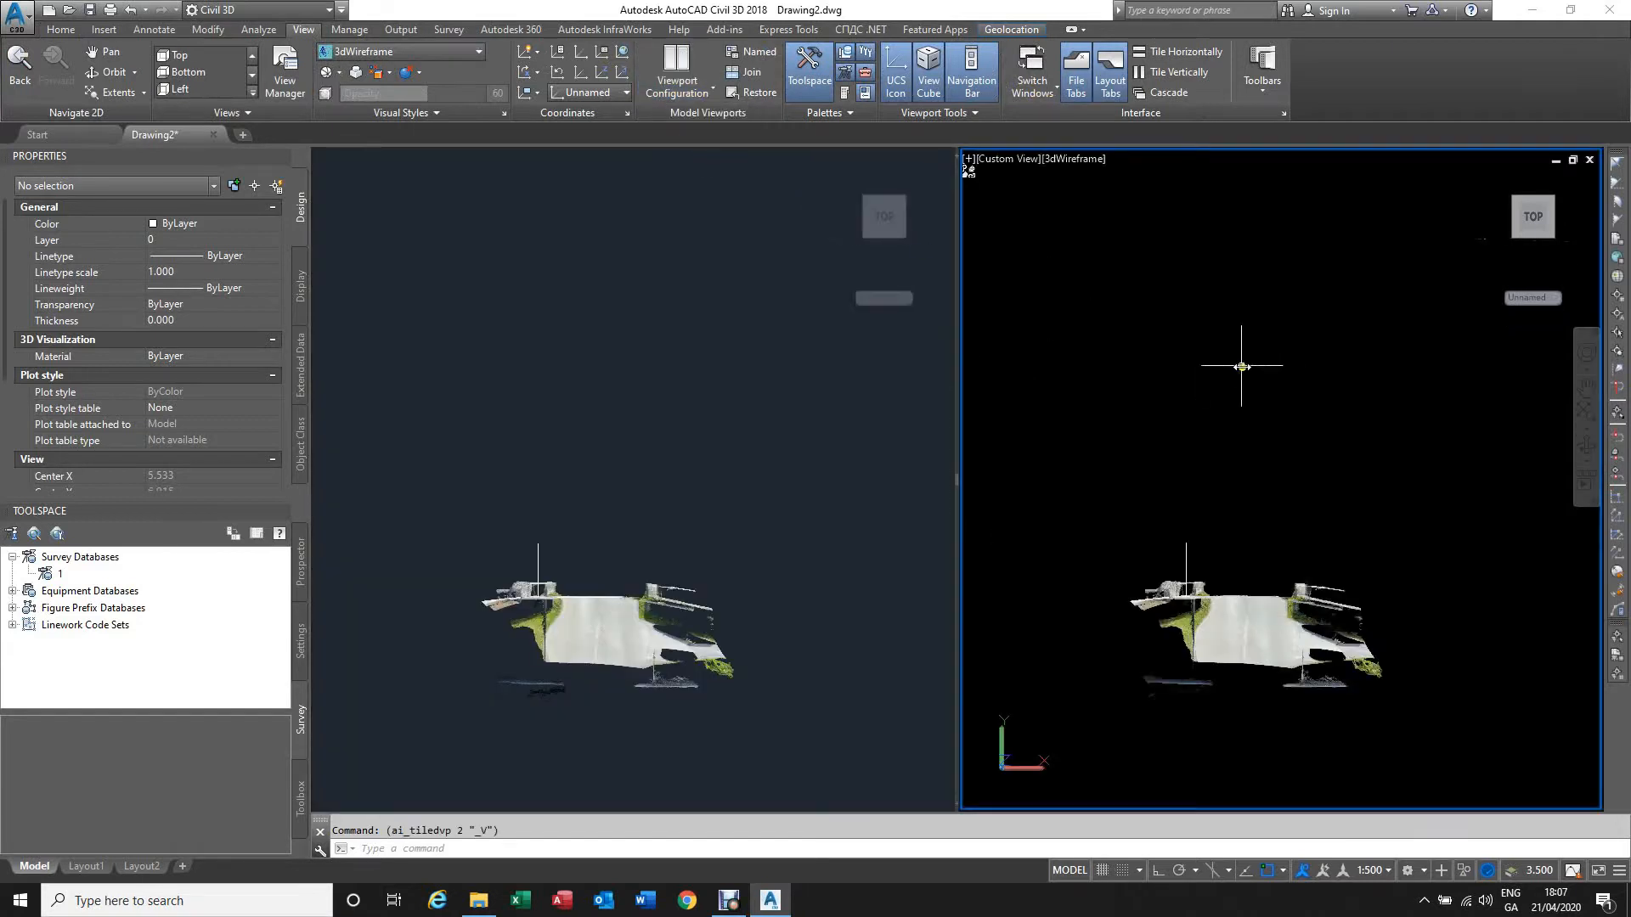
pyautogui.click(812, 522)
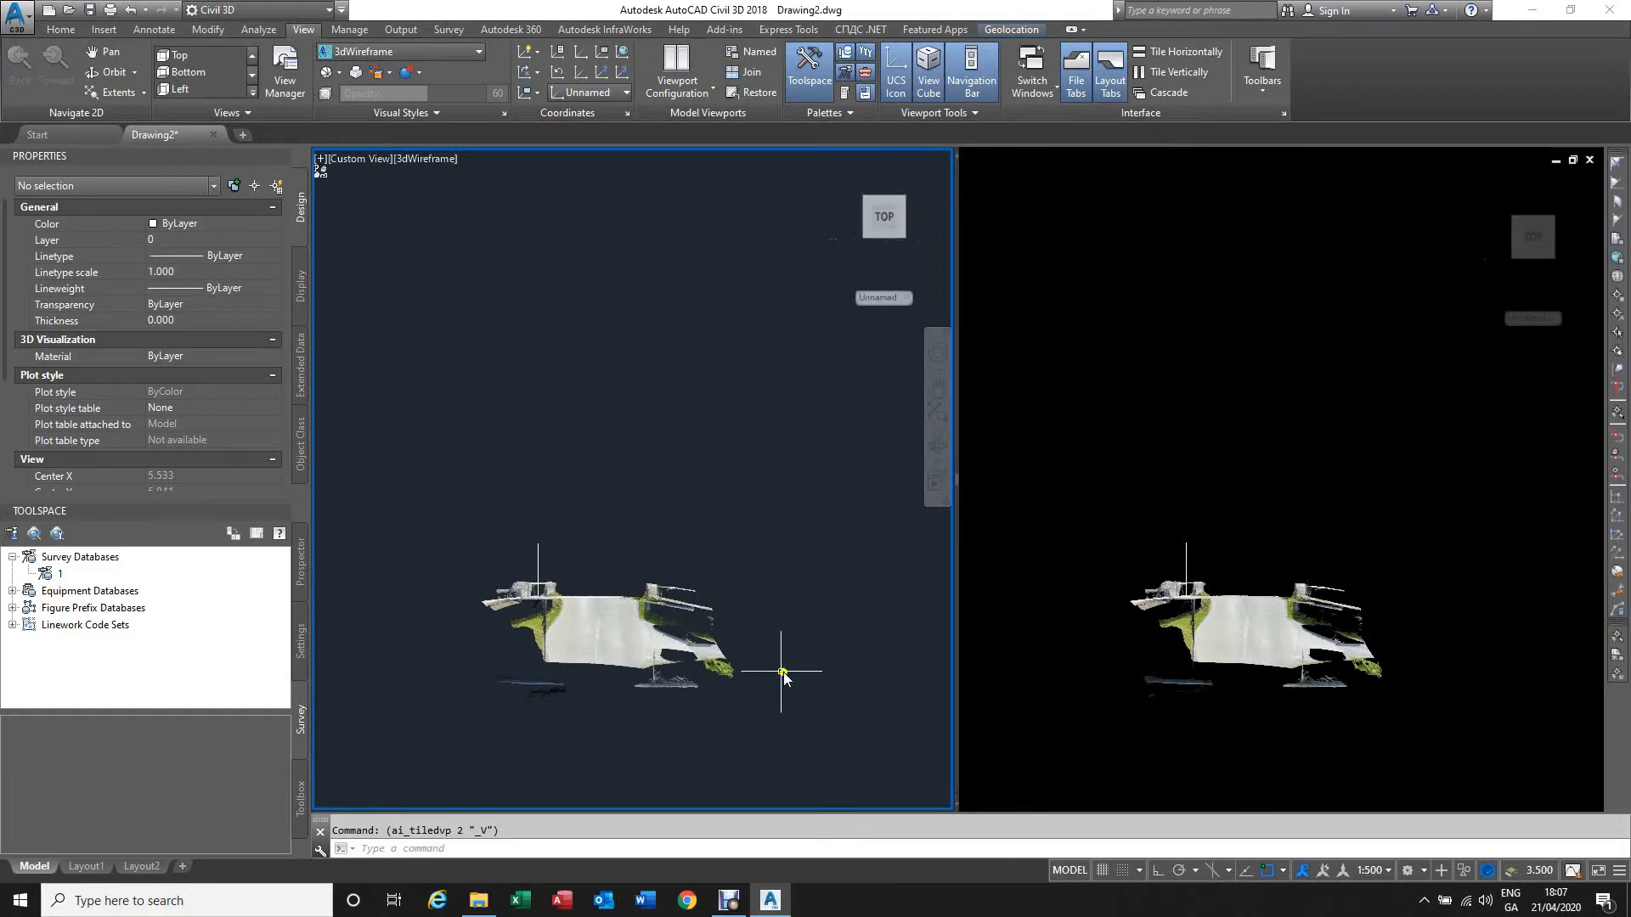
pyautogui.keyDown('shift'); pyautogui.moveTo(621, 649); pyautogui.dragTo(565, 750, button='middle'); pyautogui.keyUp('shift')
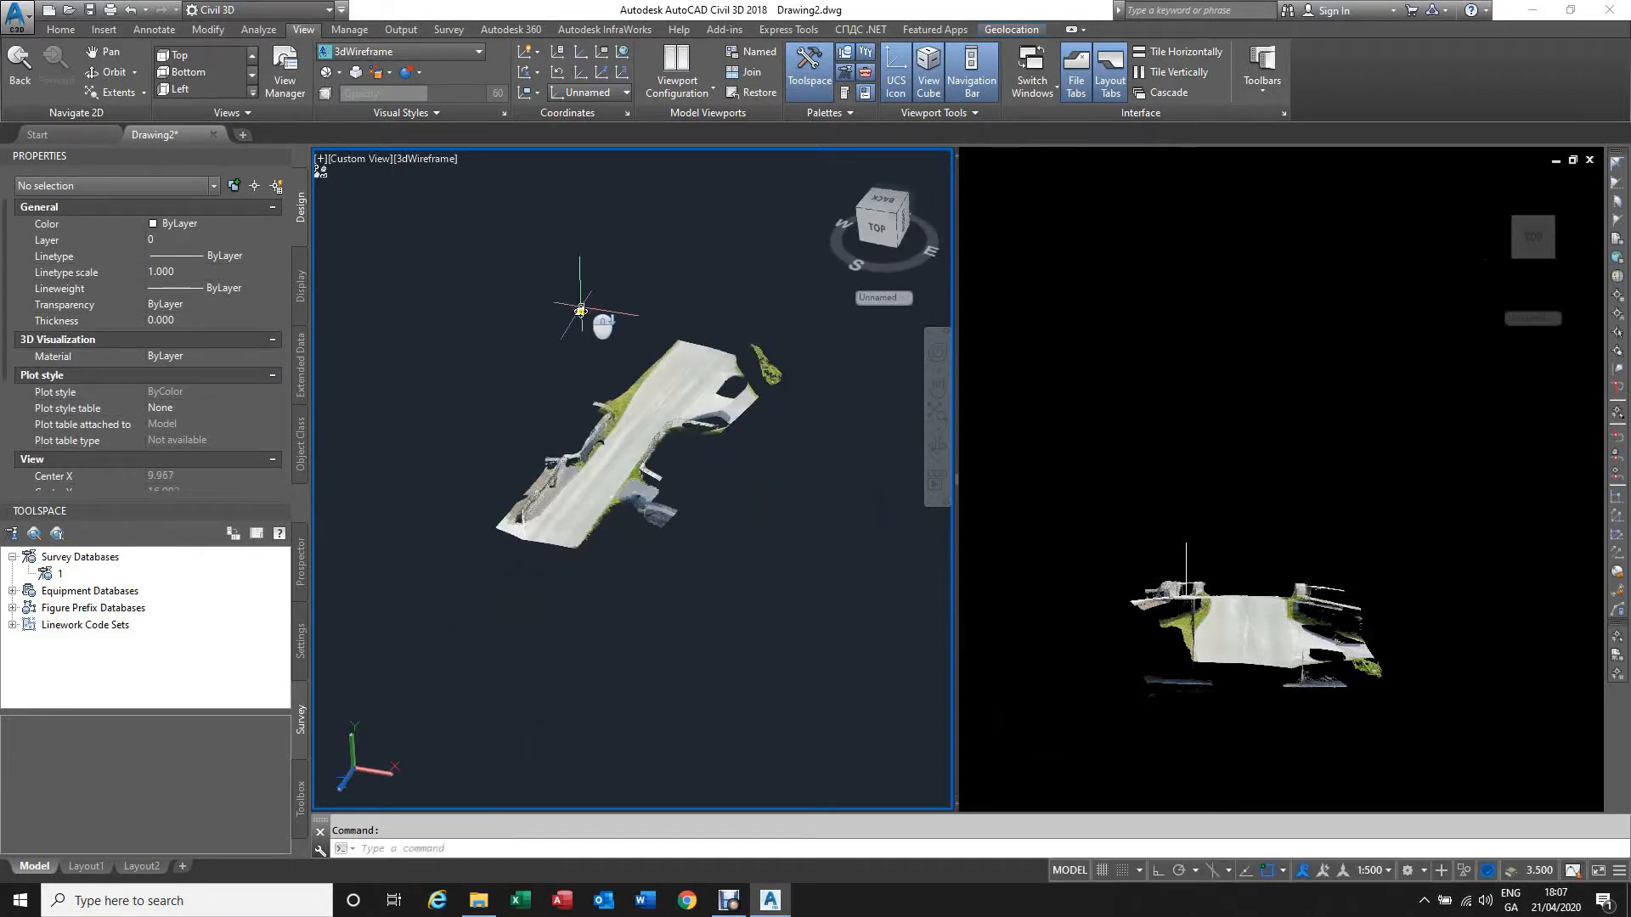
pyautogui.scroll(5, 628, 477)
# Step: Create a section plane through the point cloud with the Bottom orientation, working in the UCS top-view viewport
pyautogui.click(1253, 525)
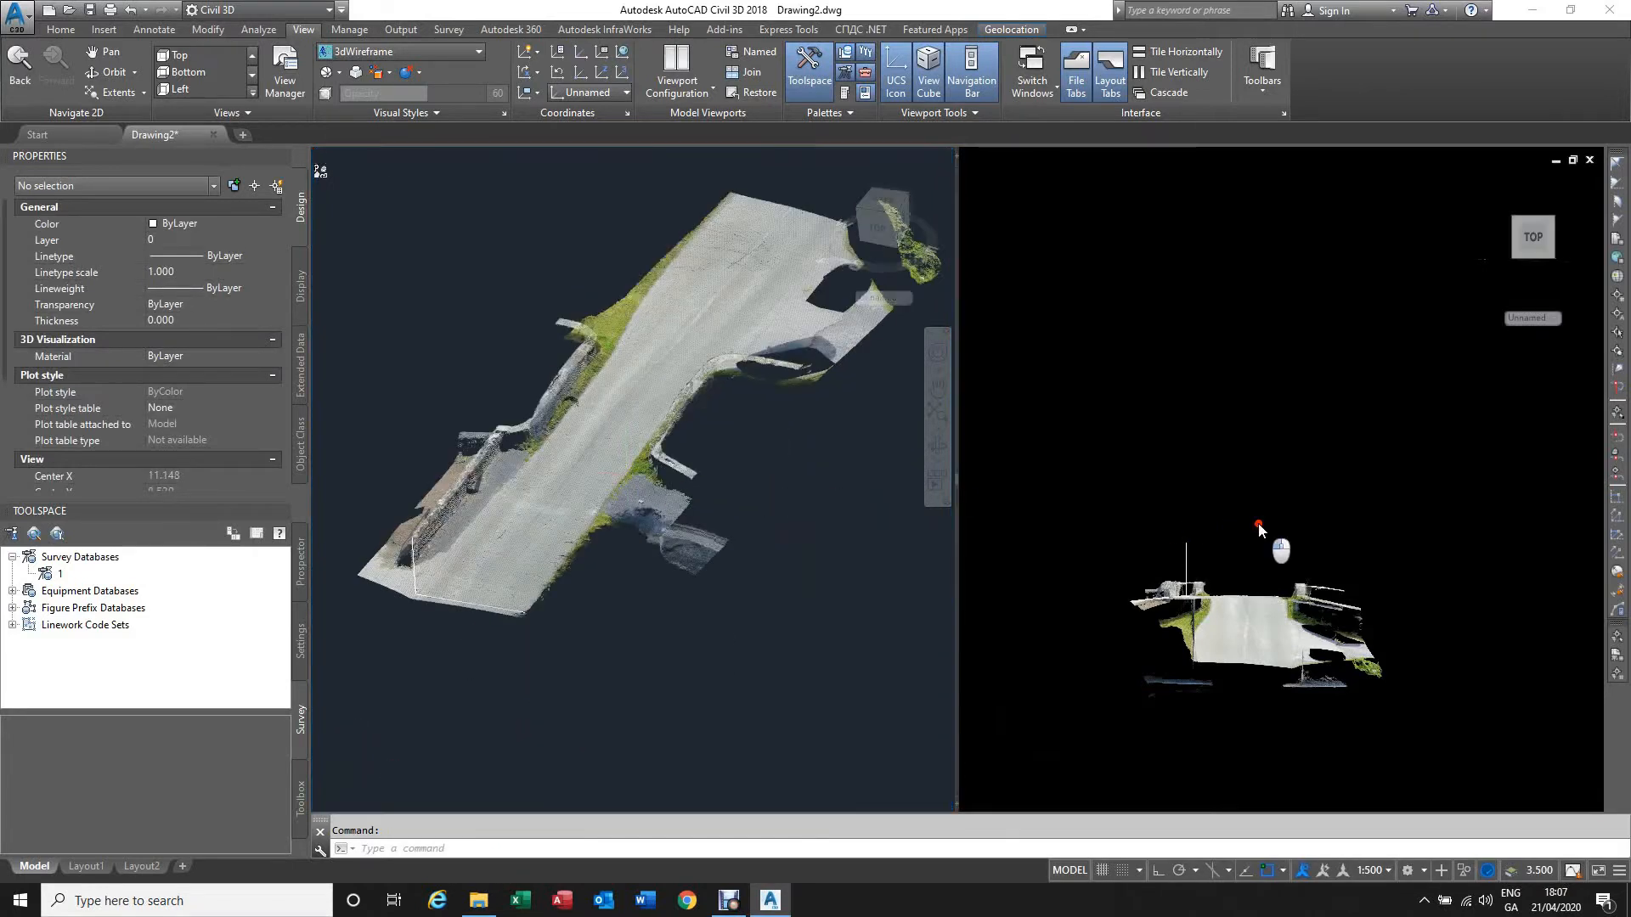
pyautogui.click(1264, 605)
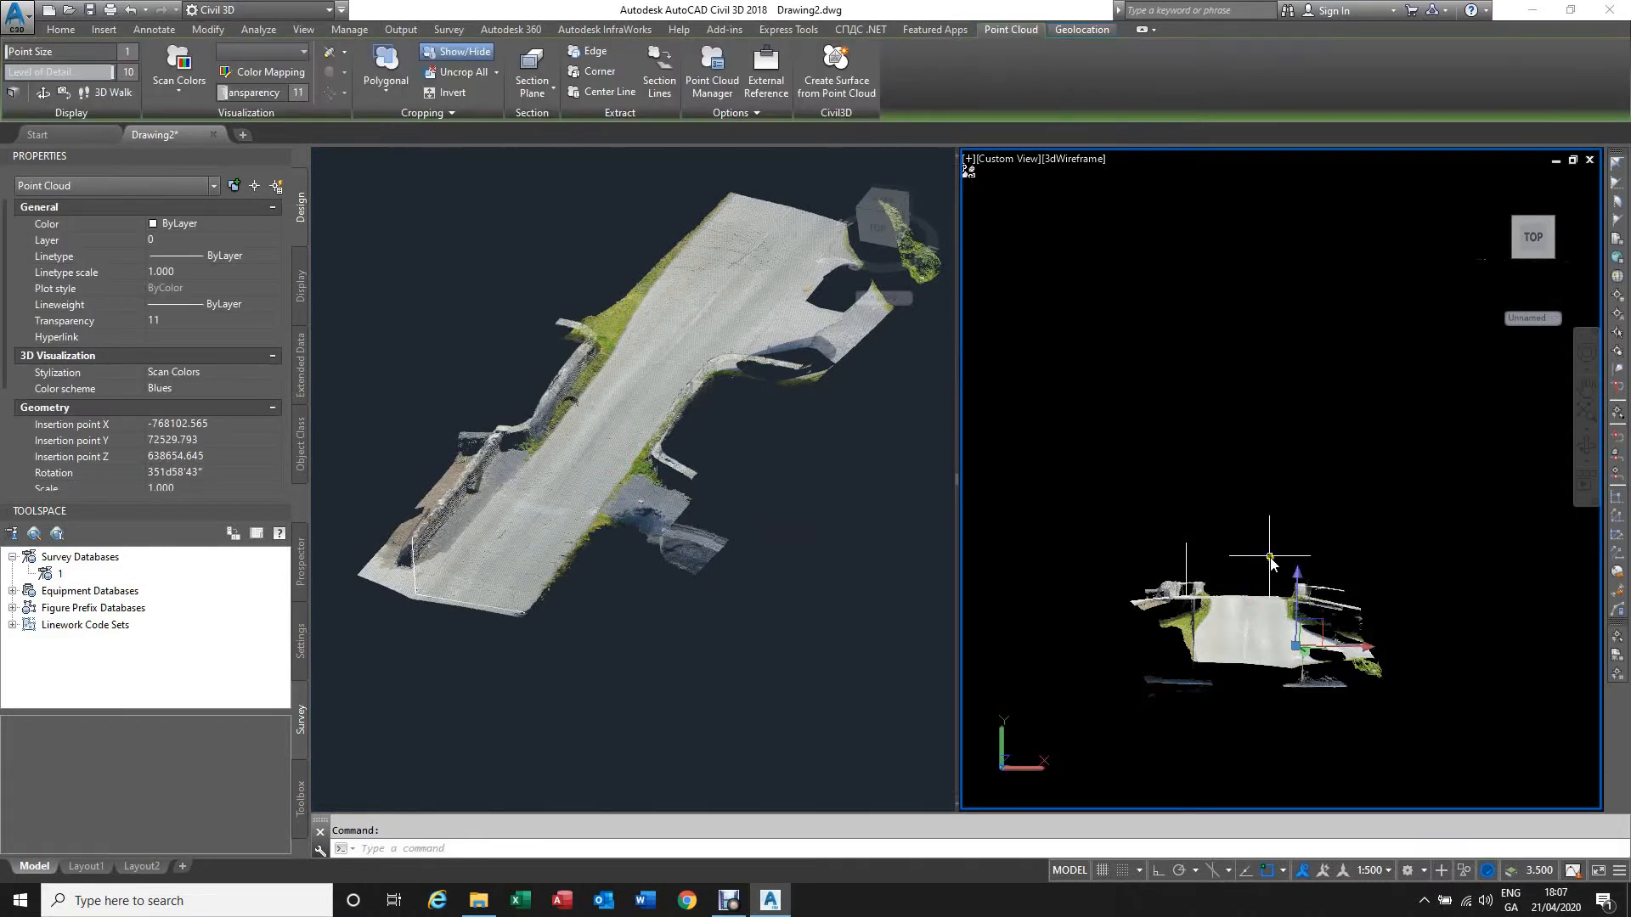
pyautogui.click(550, 90)
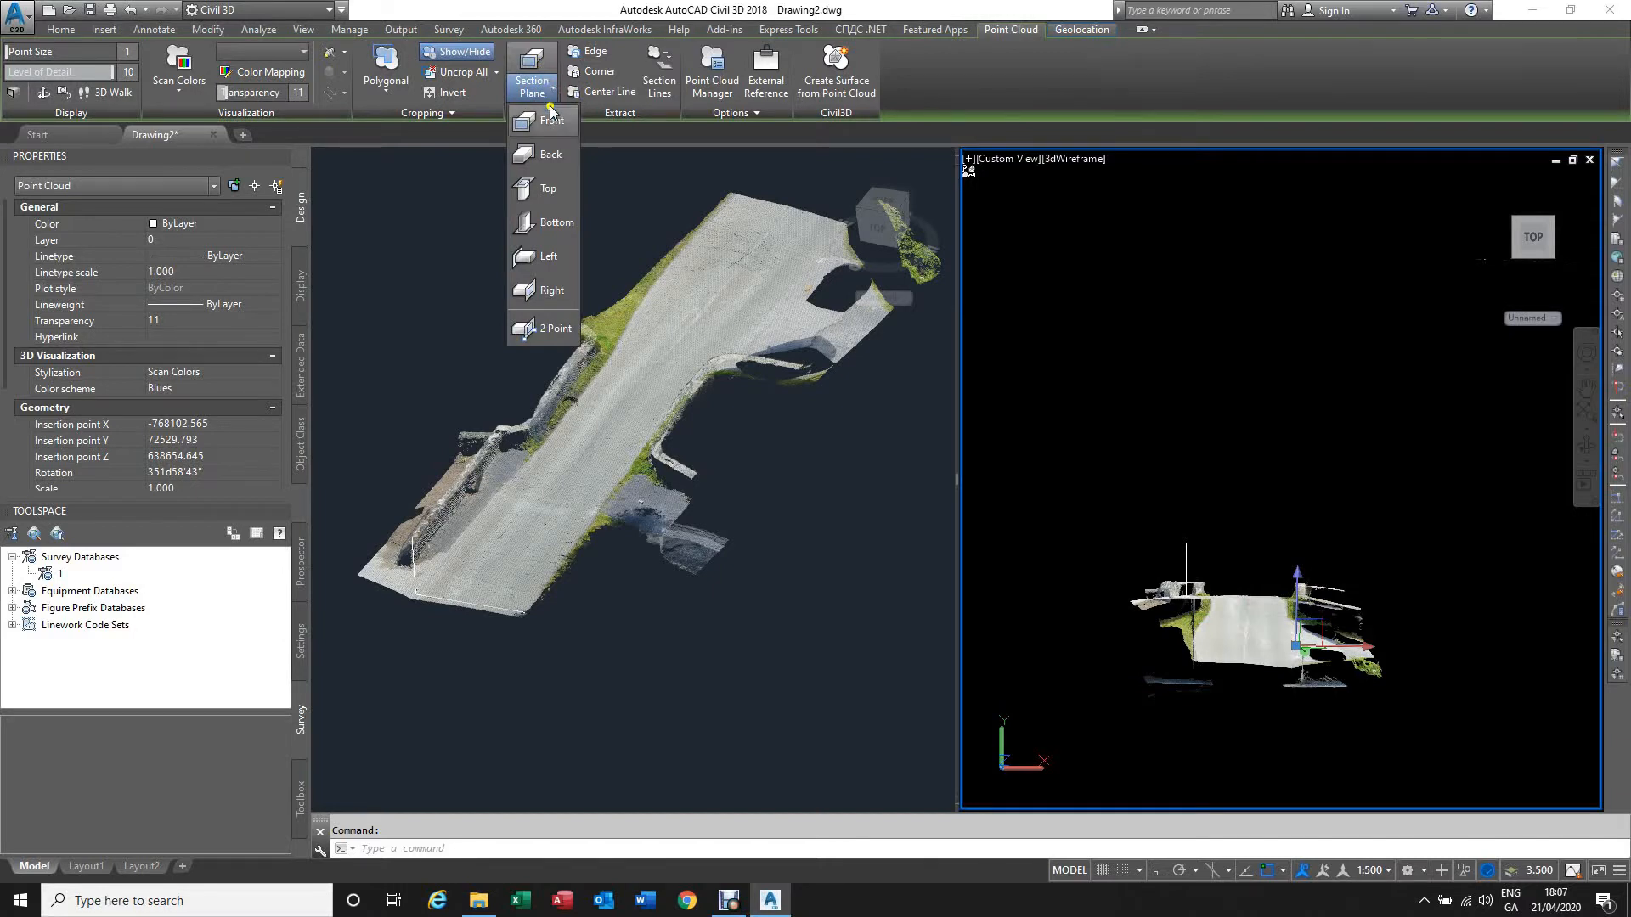
pyautogui.click(548, 221)
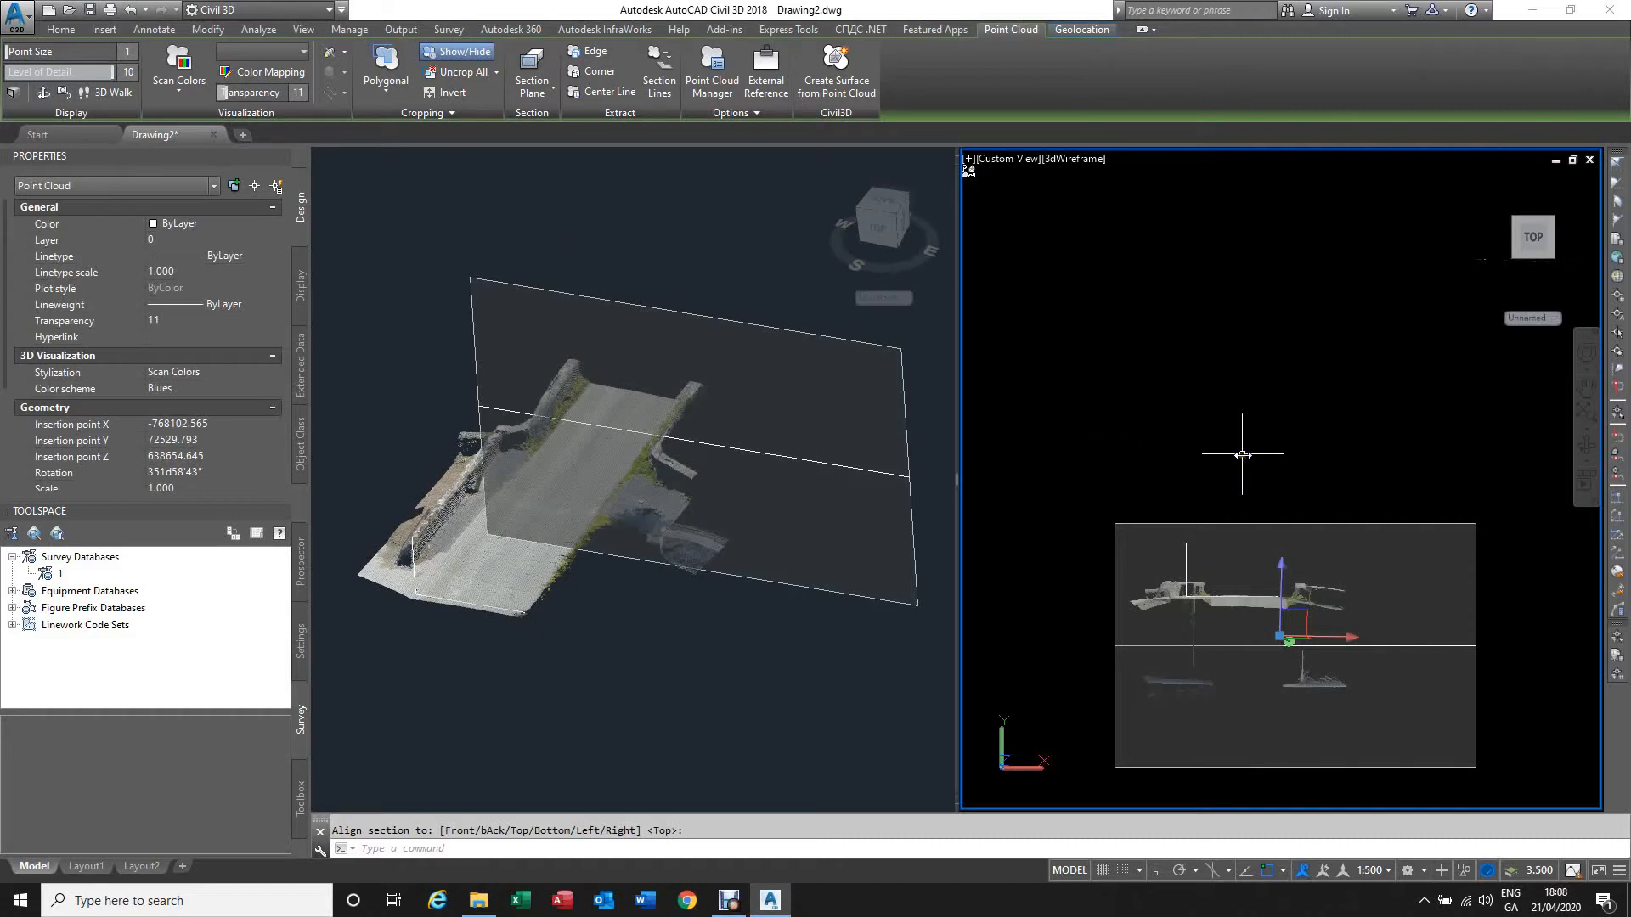
pyautogui.press('Escape')
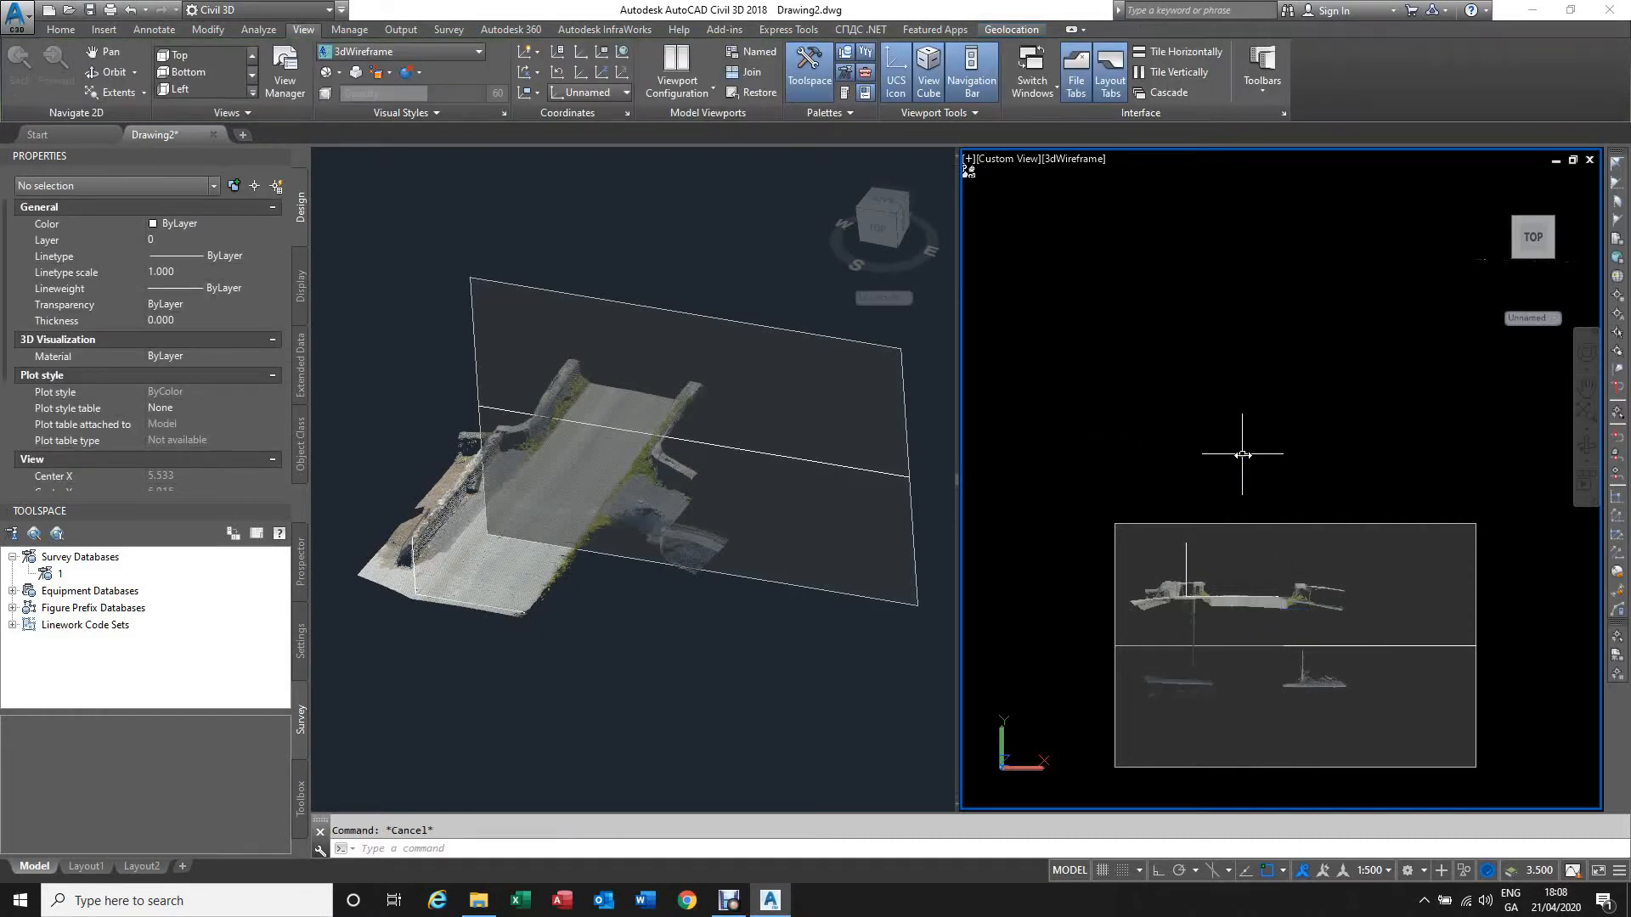
# Step: Change the section plane's type to Slice so that only a thin cross-section of the bridge is displayed
pyautogui.click(1279, 523)
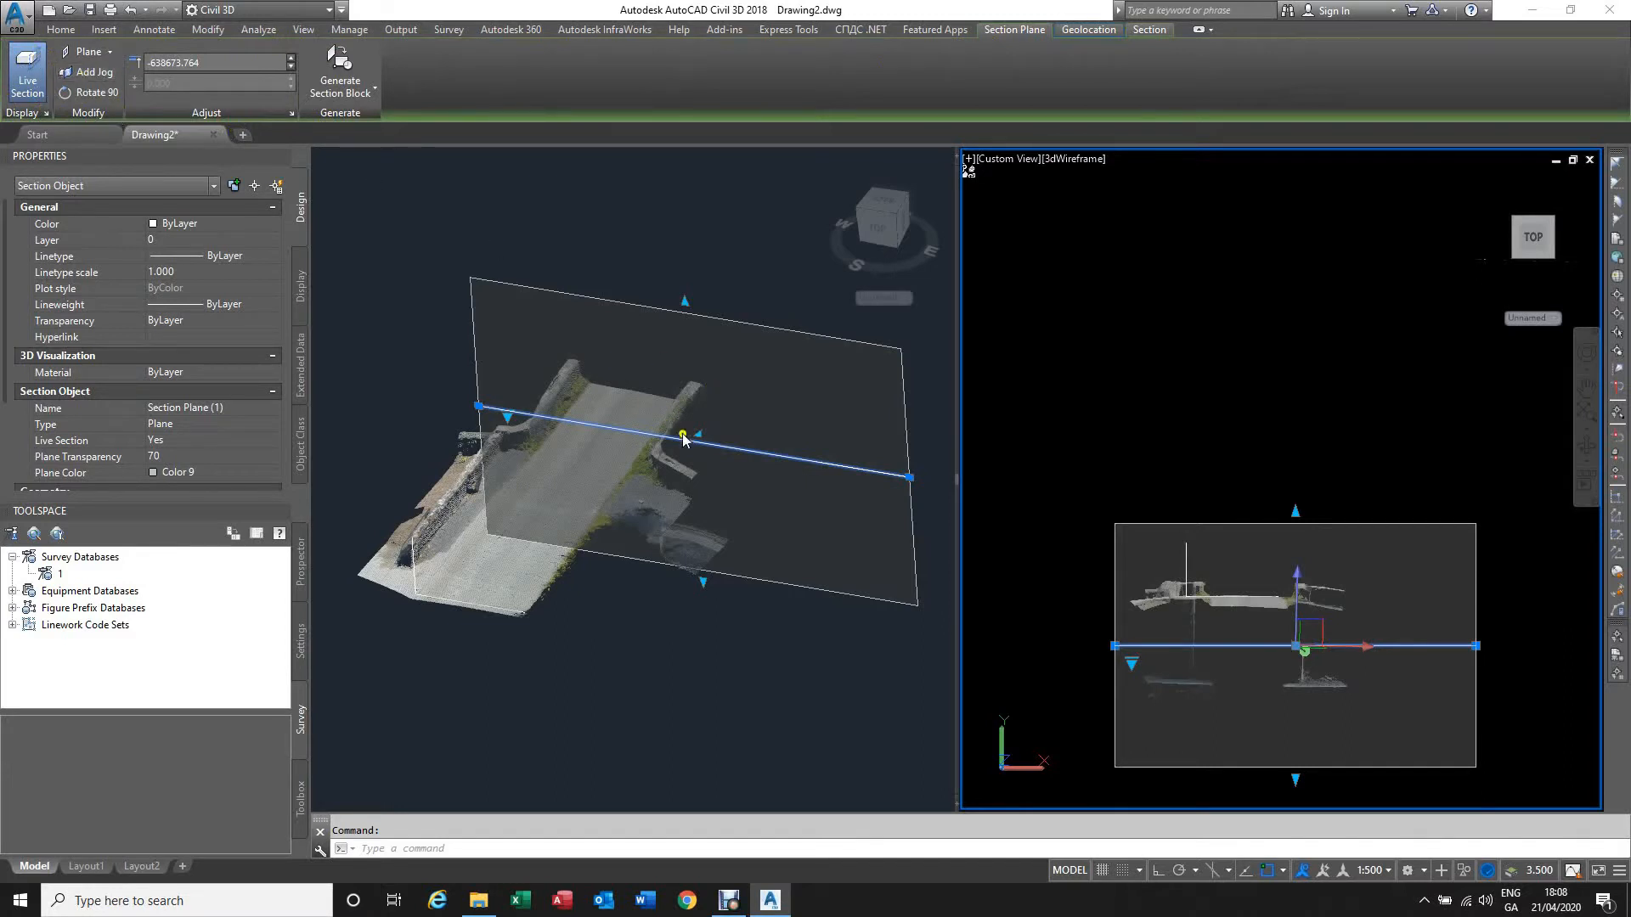
pyautogui.click(110, 52)
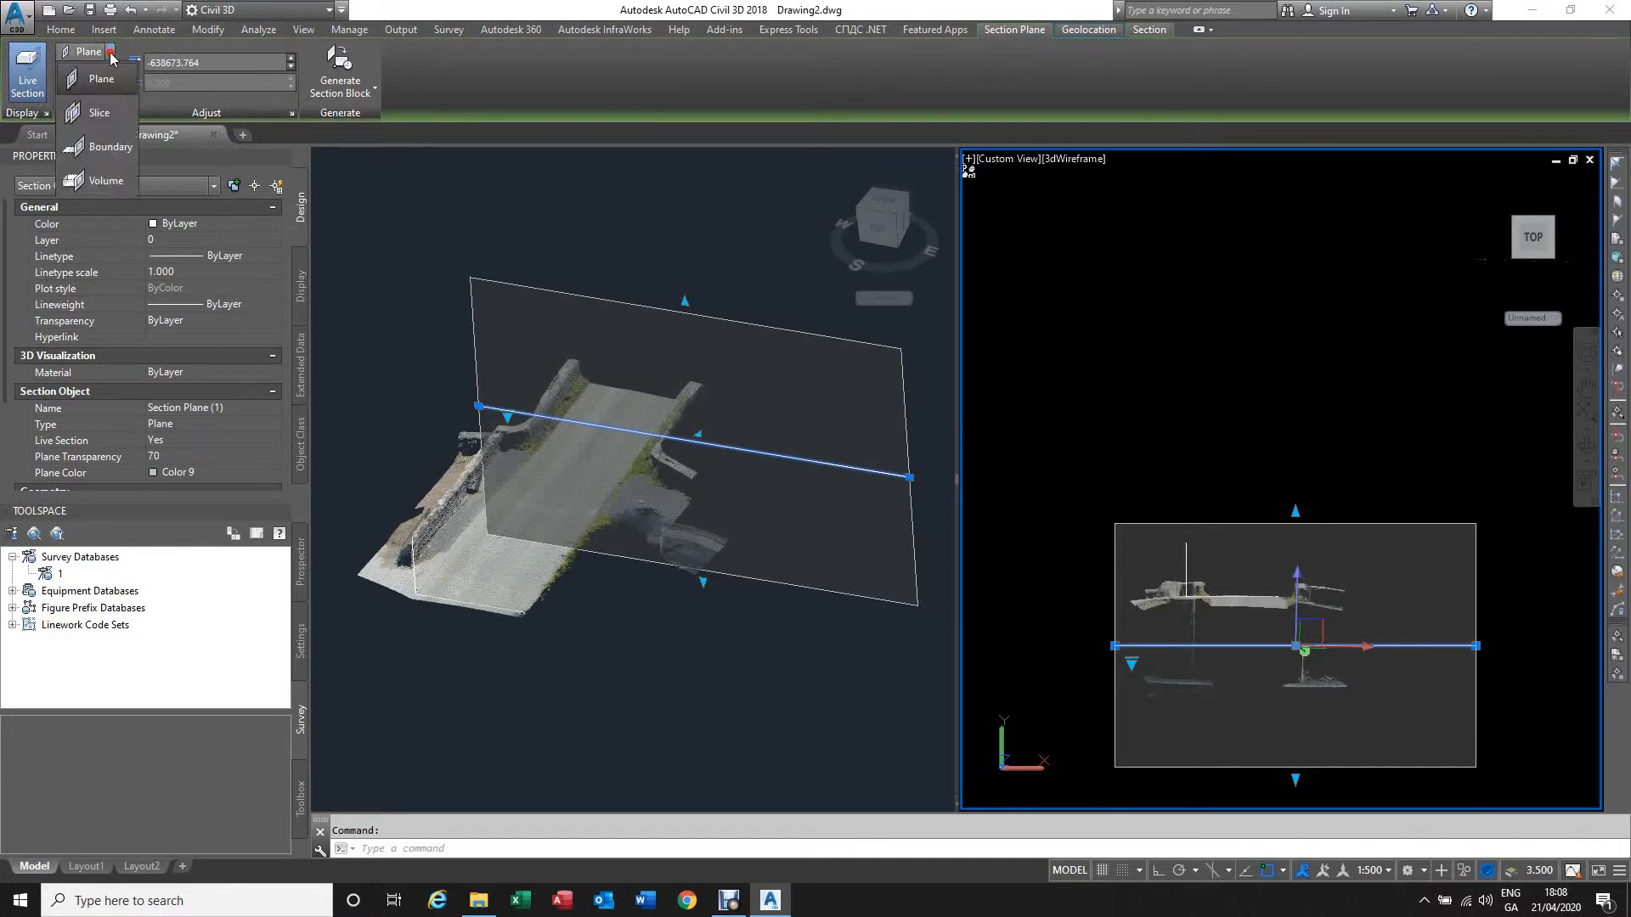
pyautogui.click(96, 113)
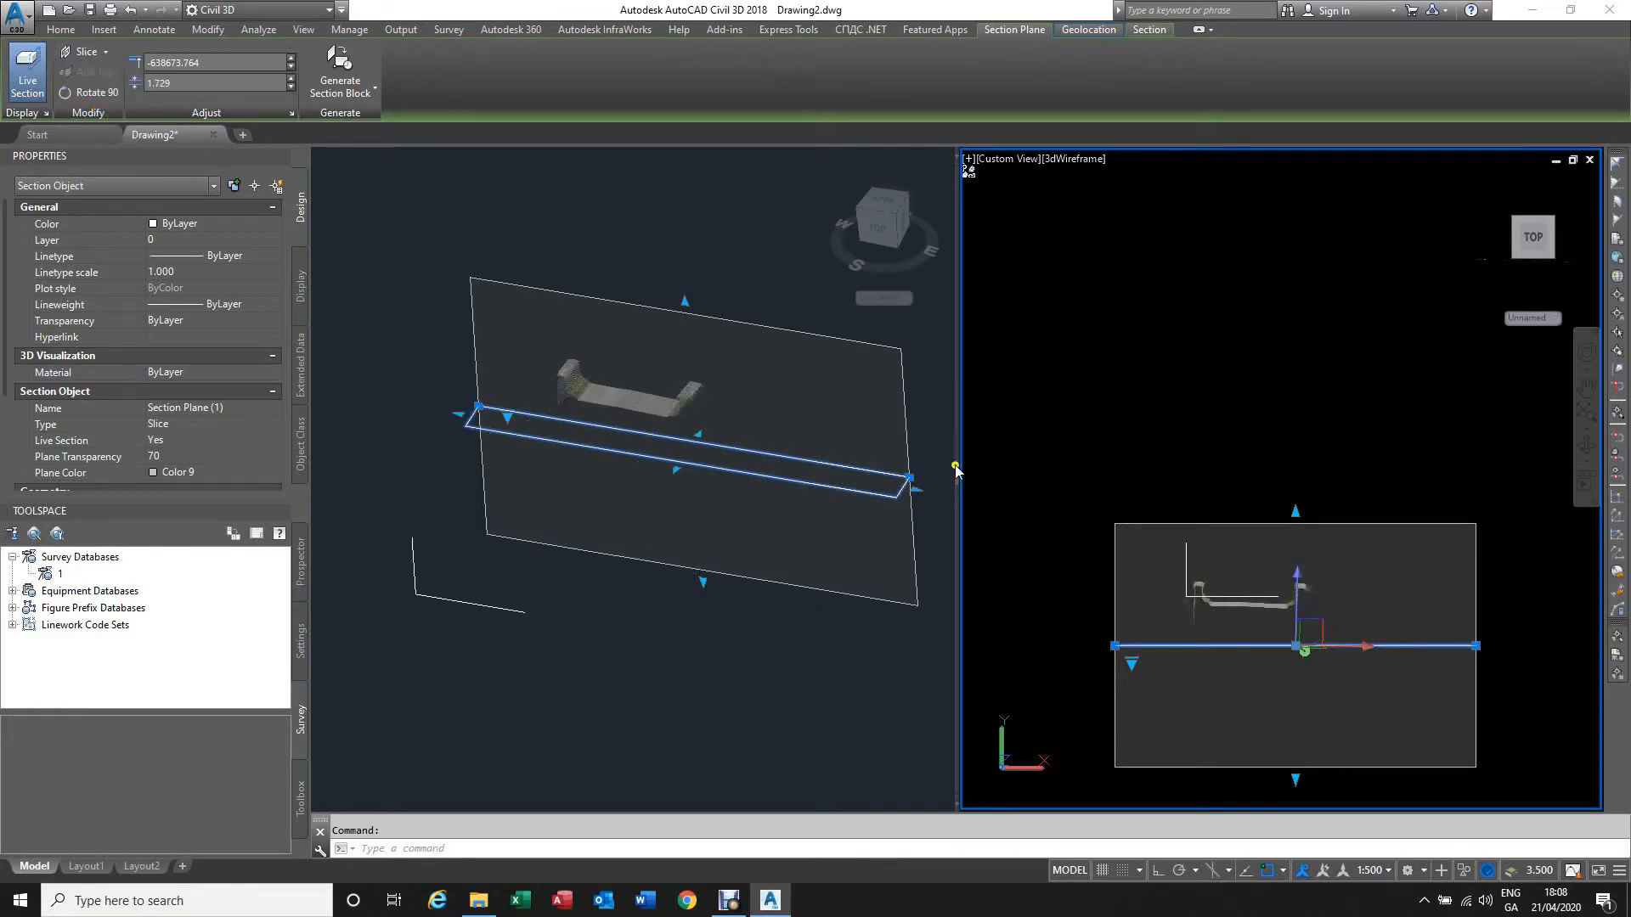
pyautogui.scroll(6, 1272, 619)
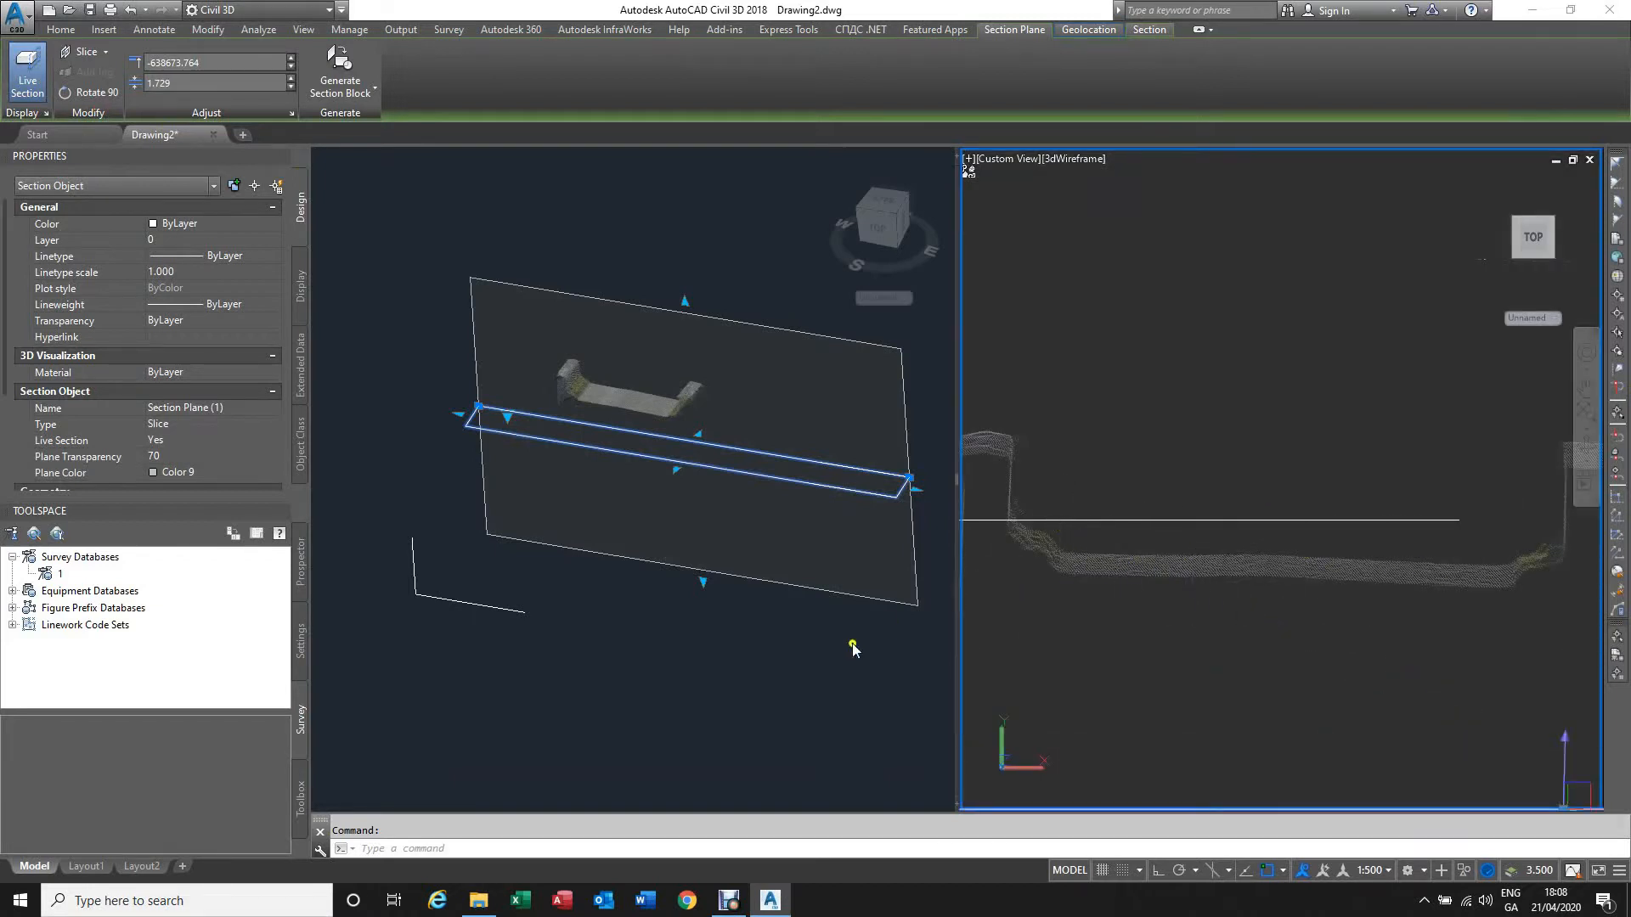
pyautogui.press('Escape')
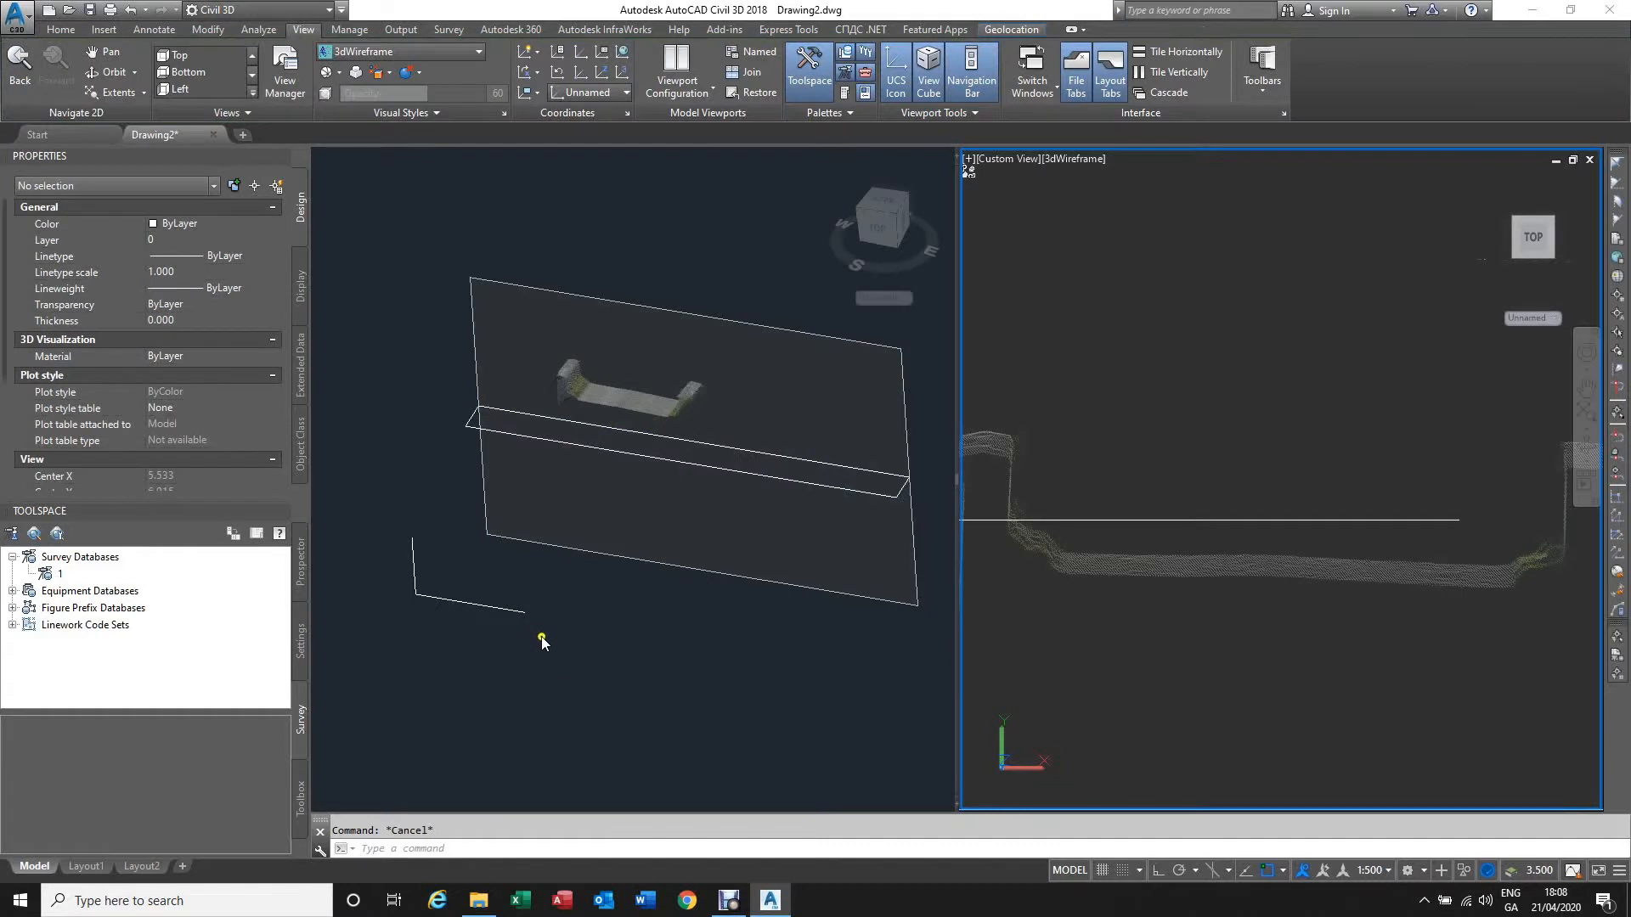
# Step: Erase the horizontal and vertical reference lines at the southern road end
pyautogui.click(539, 633)
pyautogui.click(542, 630)
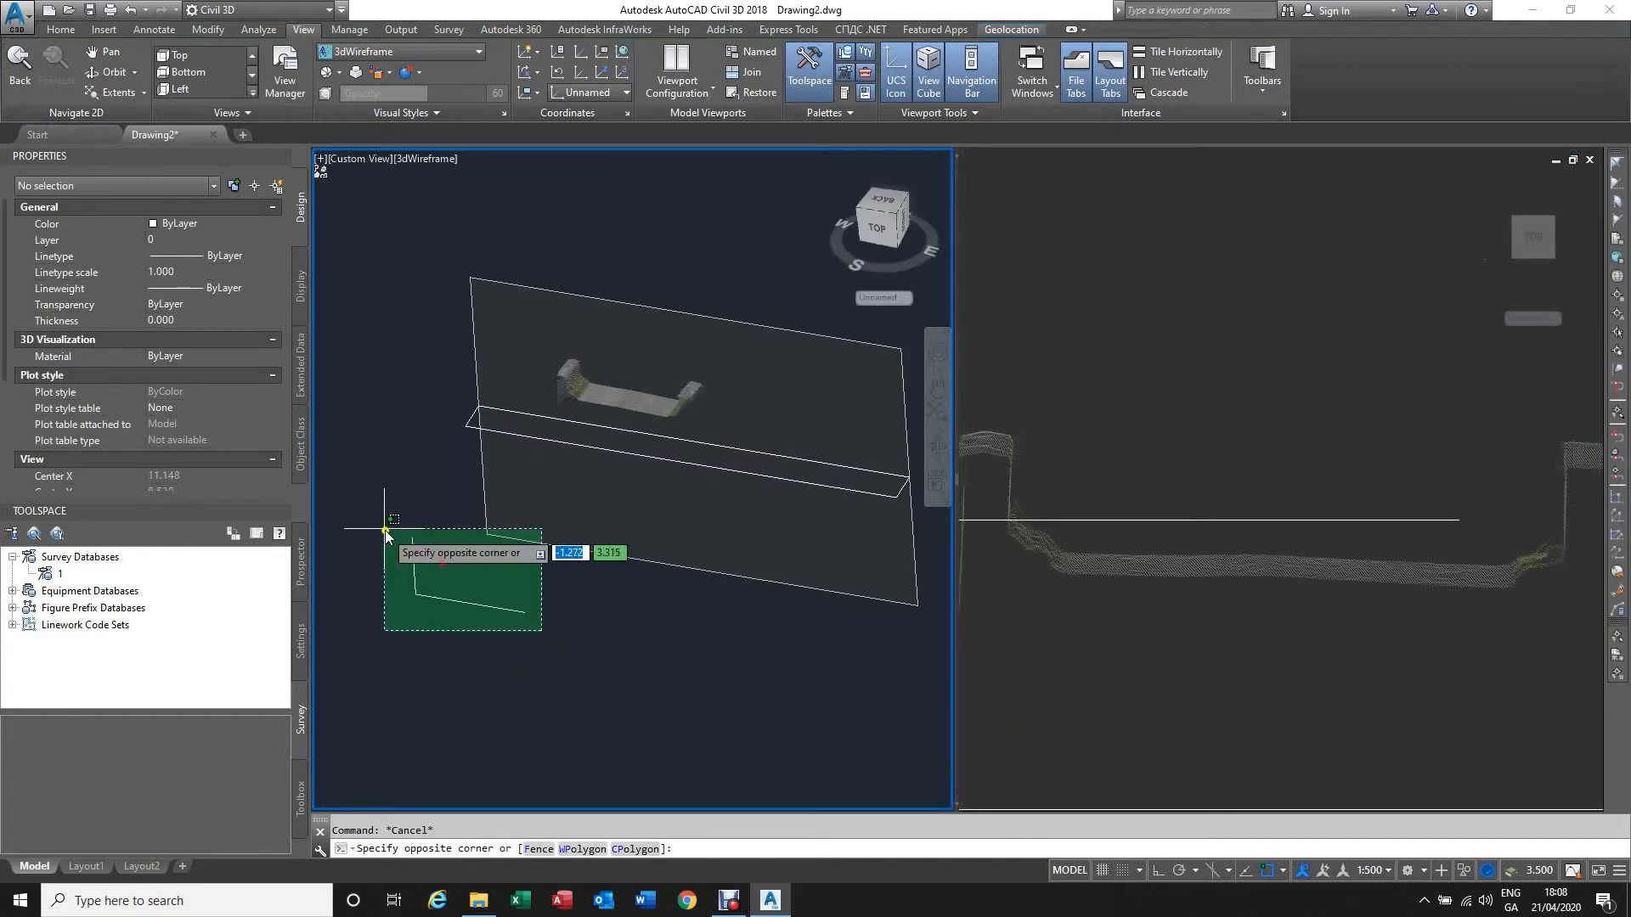
pyautogui.click(406, 567)
pyautogui.press('Delete')
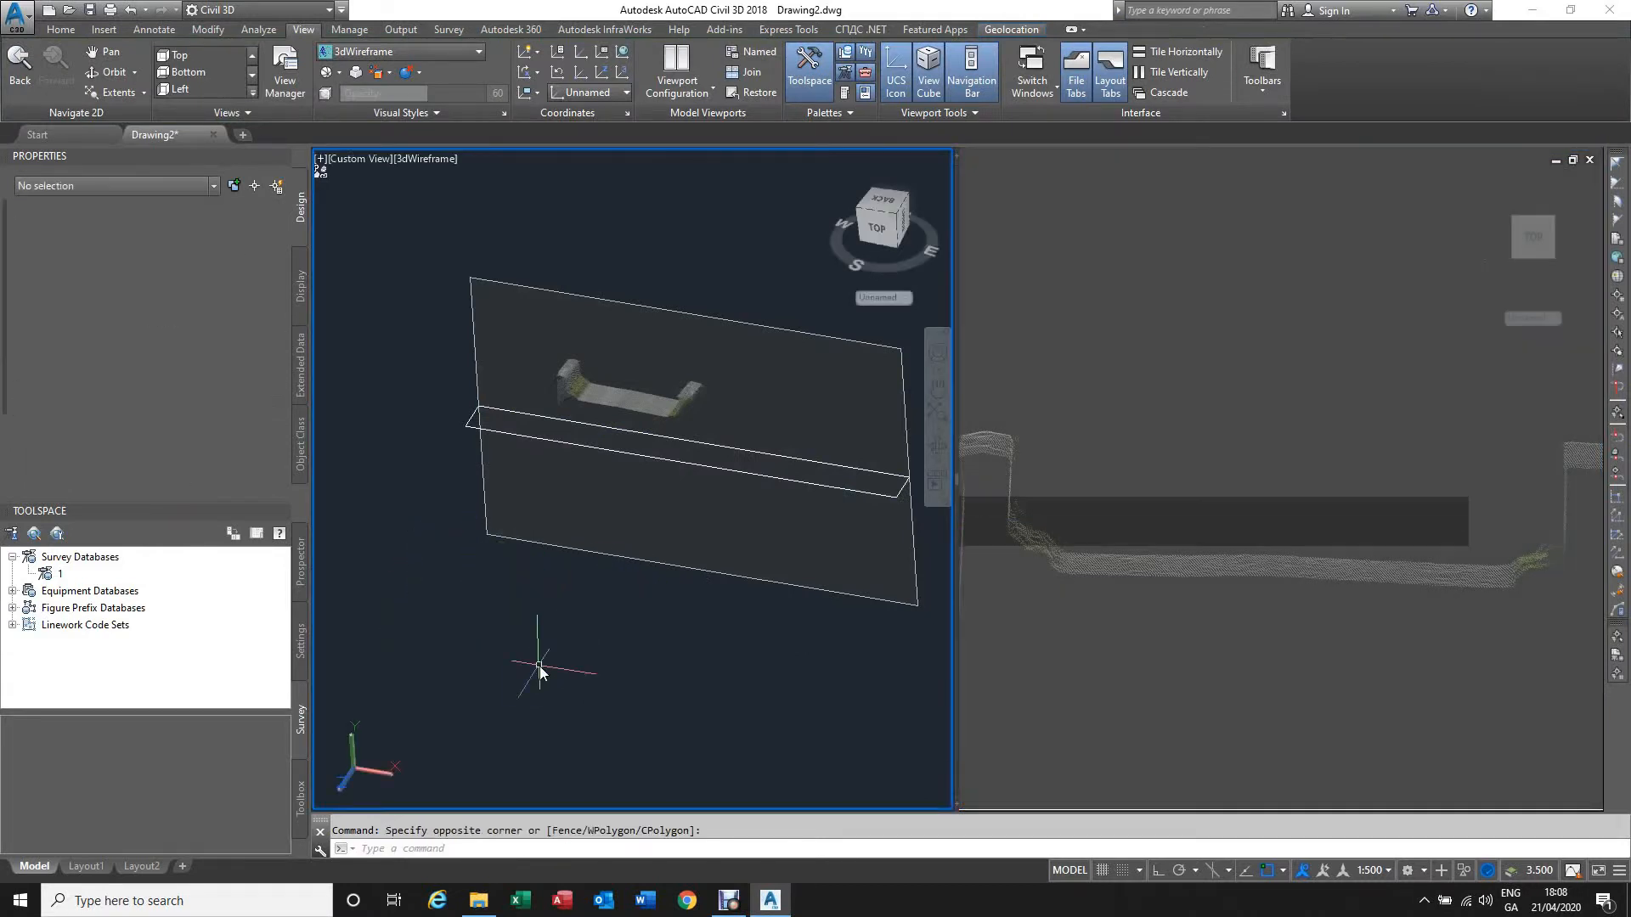
# Step: Set the slice thickness of the bridge's section plane to 0.1
pyautogui.click(1187, 612)
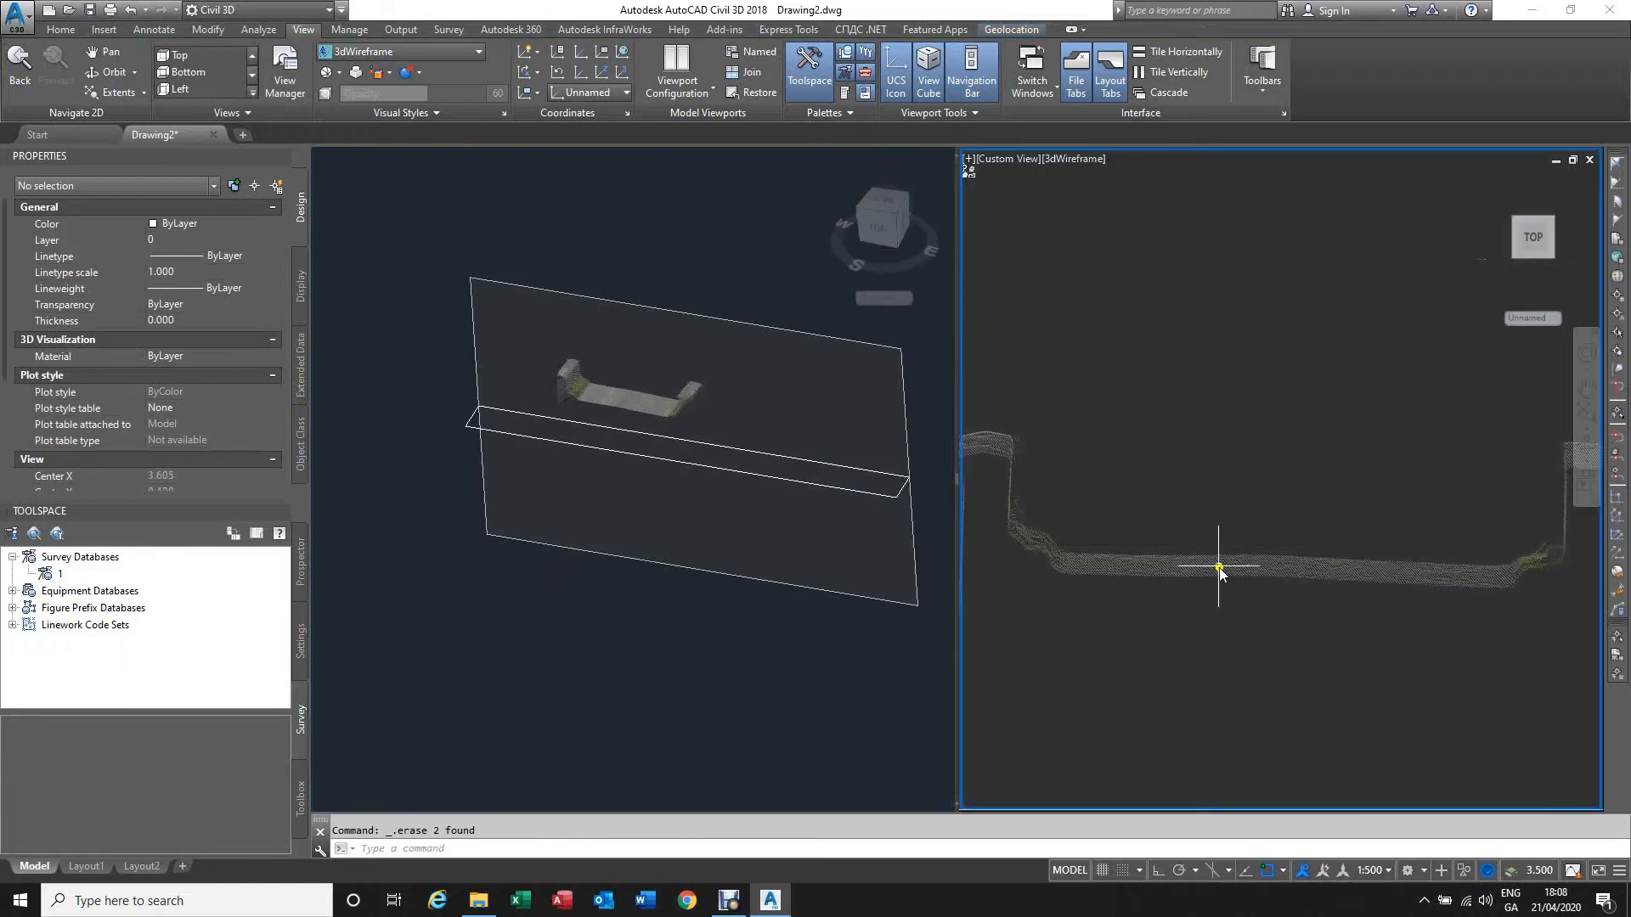
pyautogui.scroll(3, 1220, 569)
pyautogui.scroll(-4, 1096, 594)
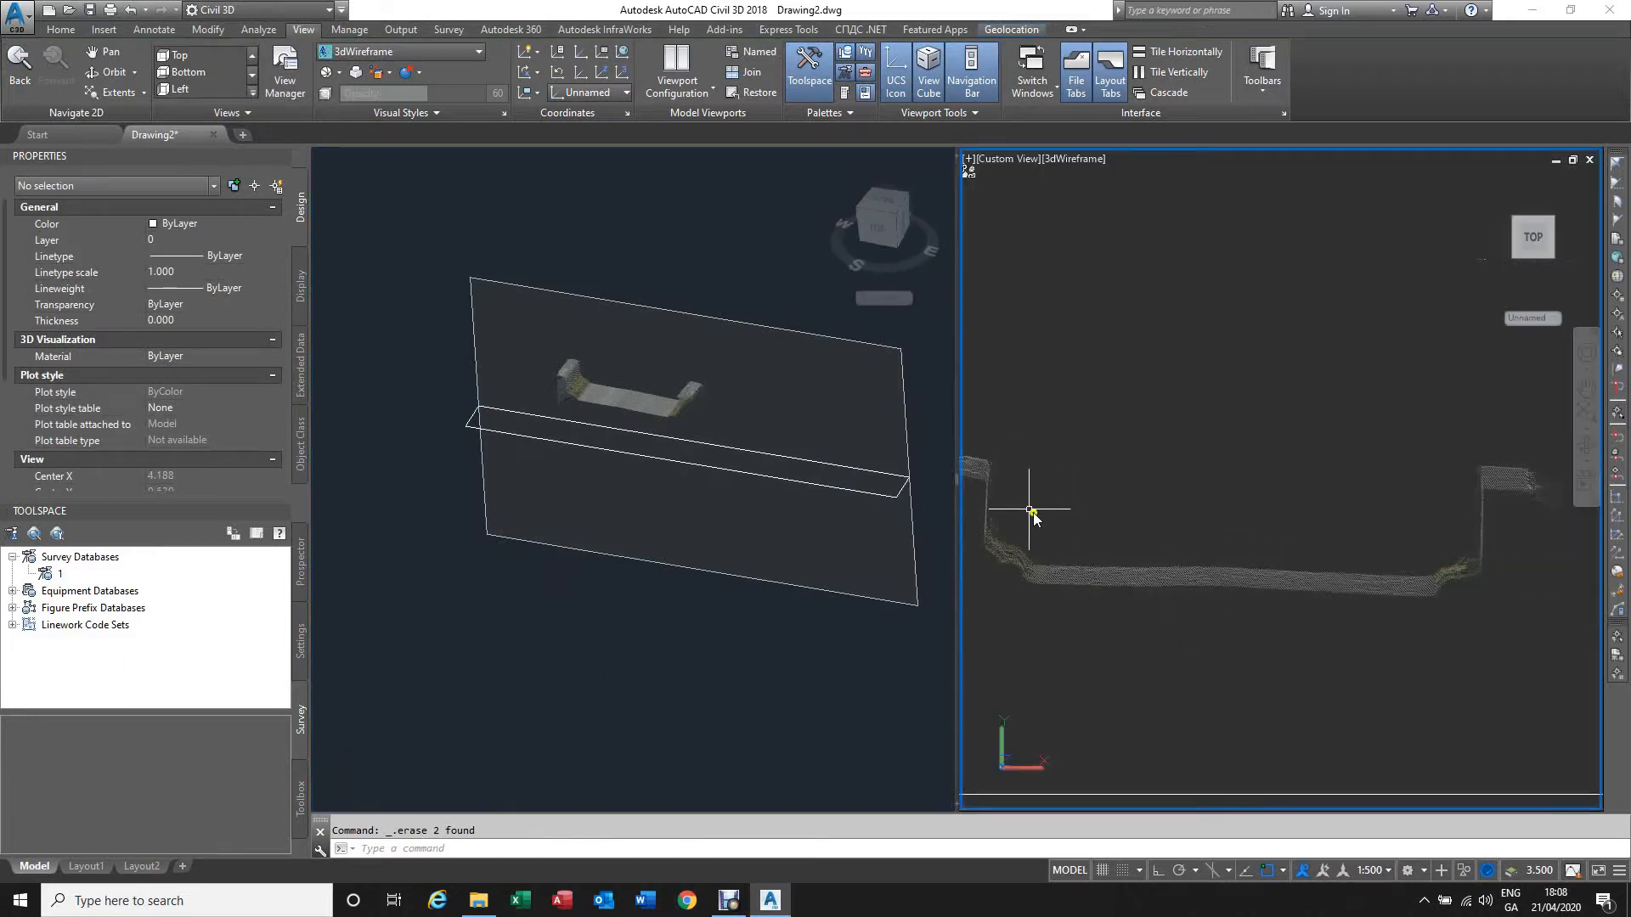
pyautogui.click(1184, 783)
pyautogui.click(1184, 798)
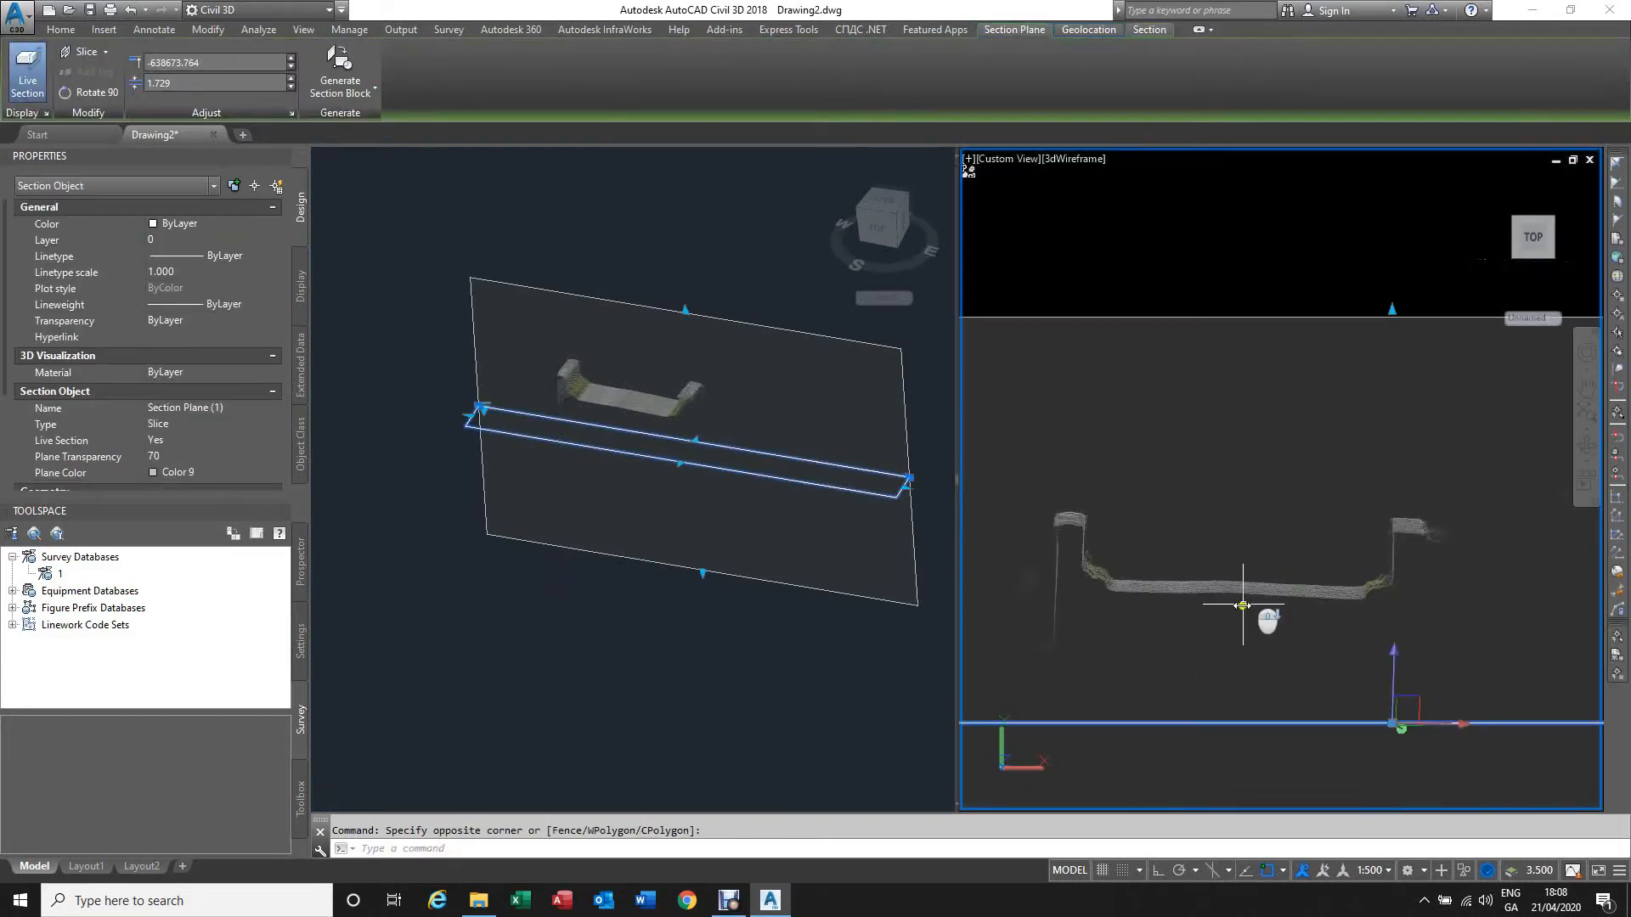
pyautogui.scroll(3, 1154, 611)
pyautogui.scroll(-3, 1220, 594)
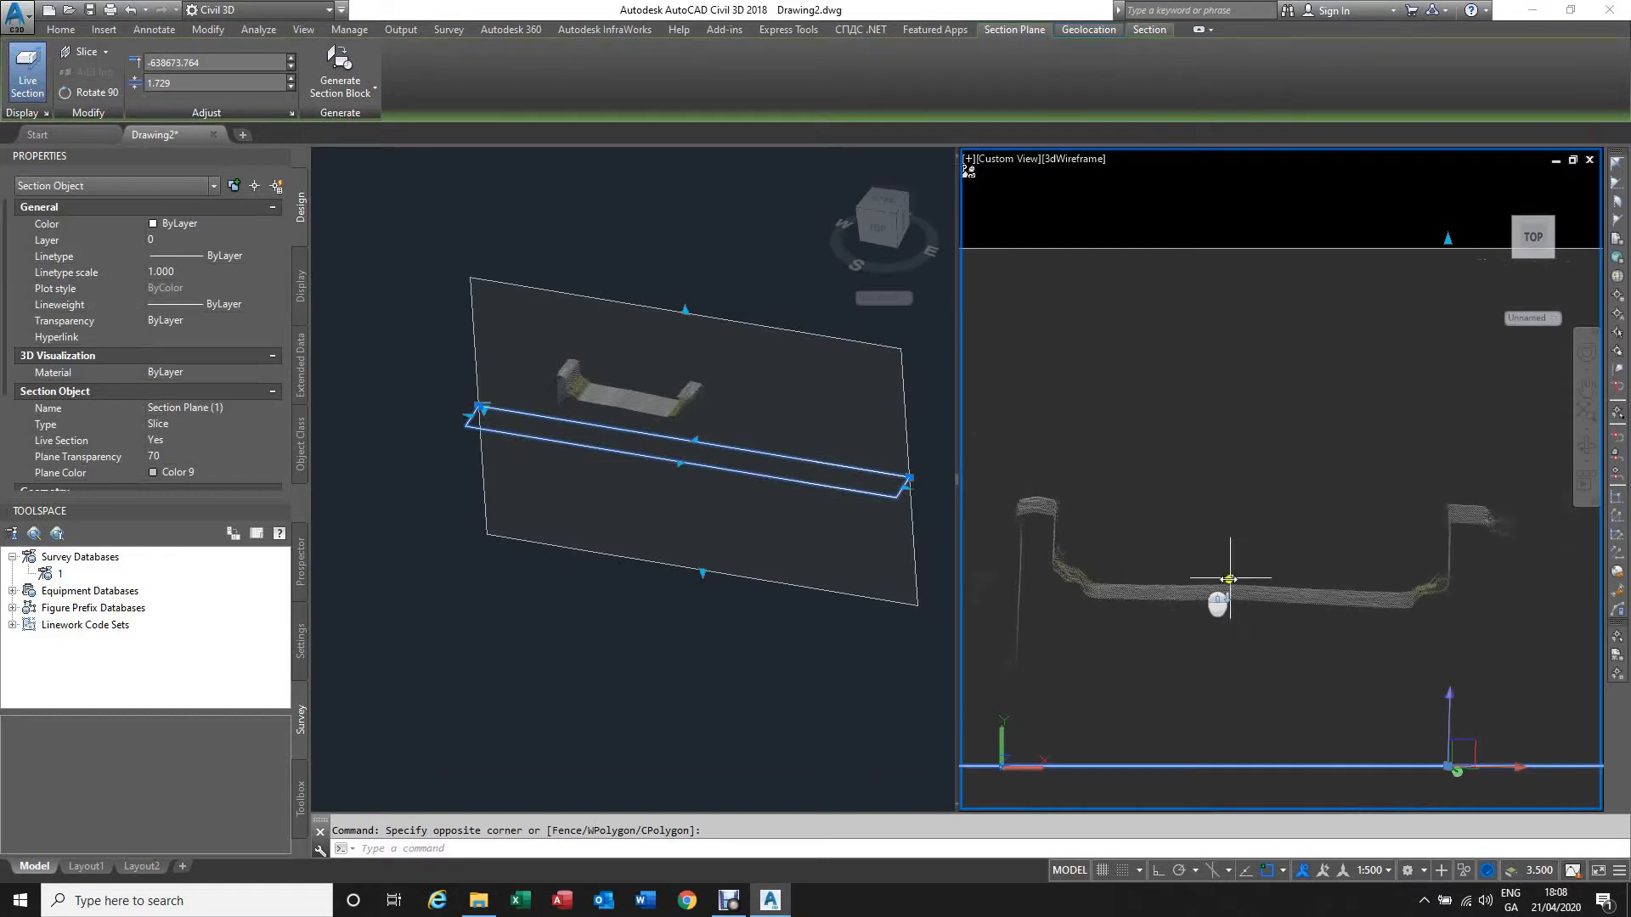
pyautogui.scroll(3, 1096, 598)
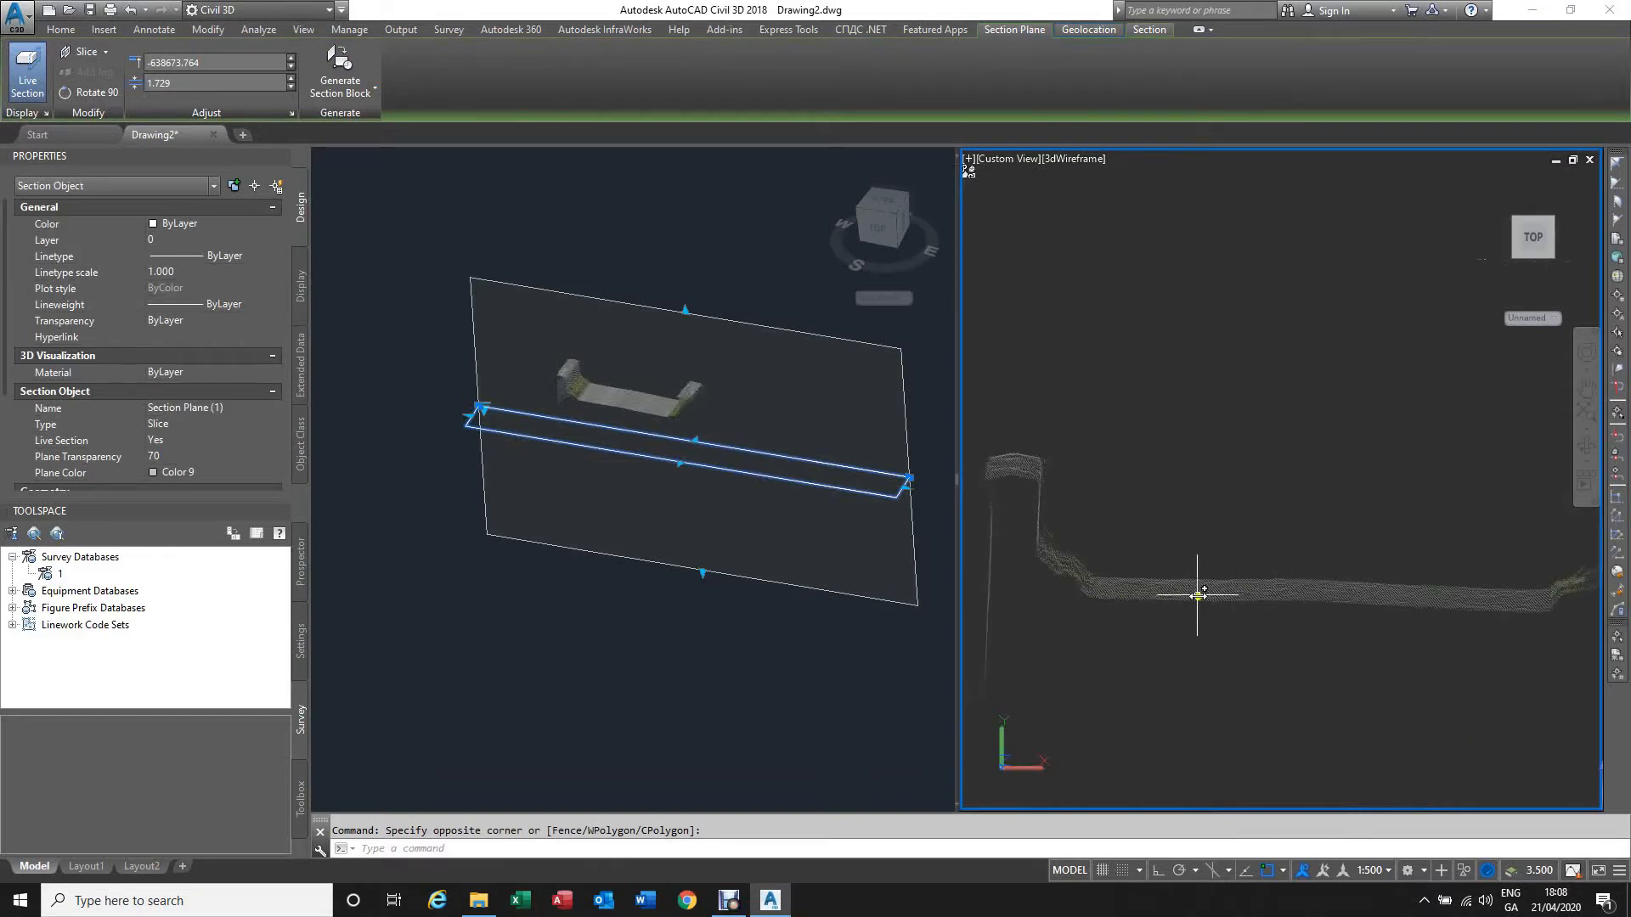
pyautogui.click(292, 114)
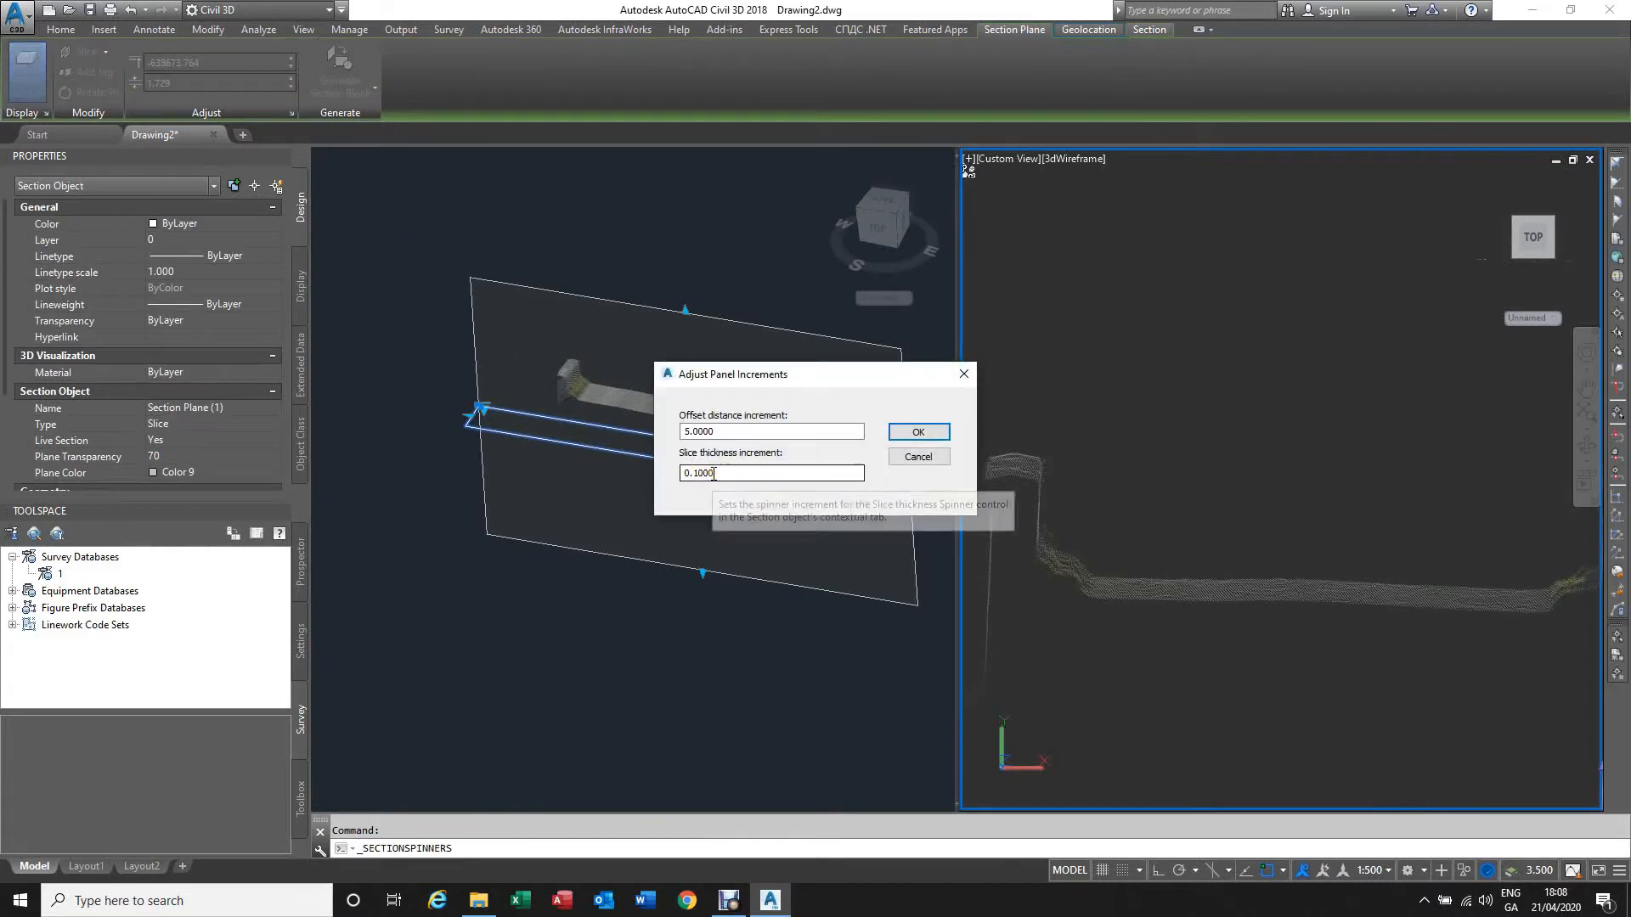
pyautogui.click(920, 458)
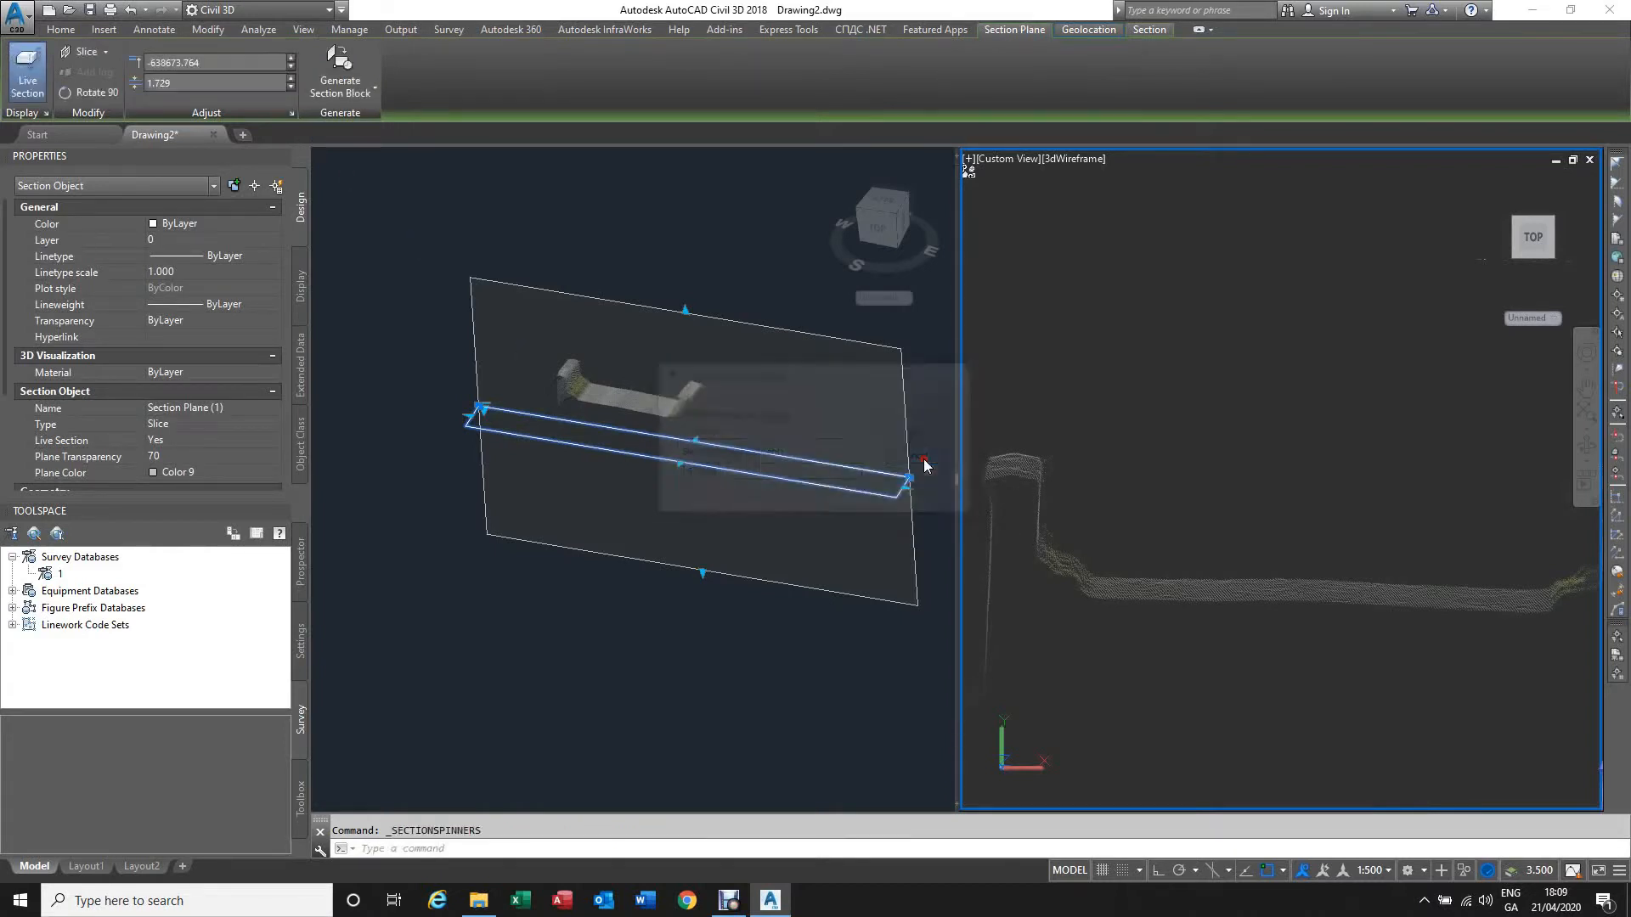
pyautogui.click(165, 90)
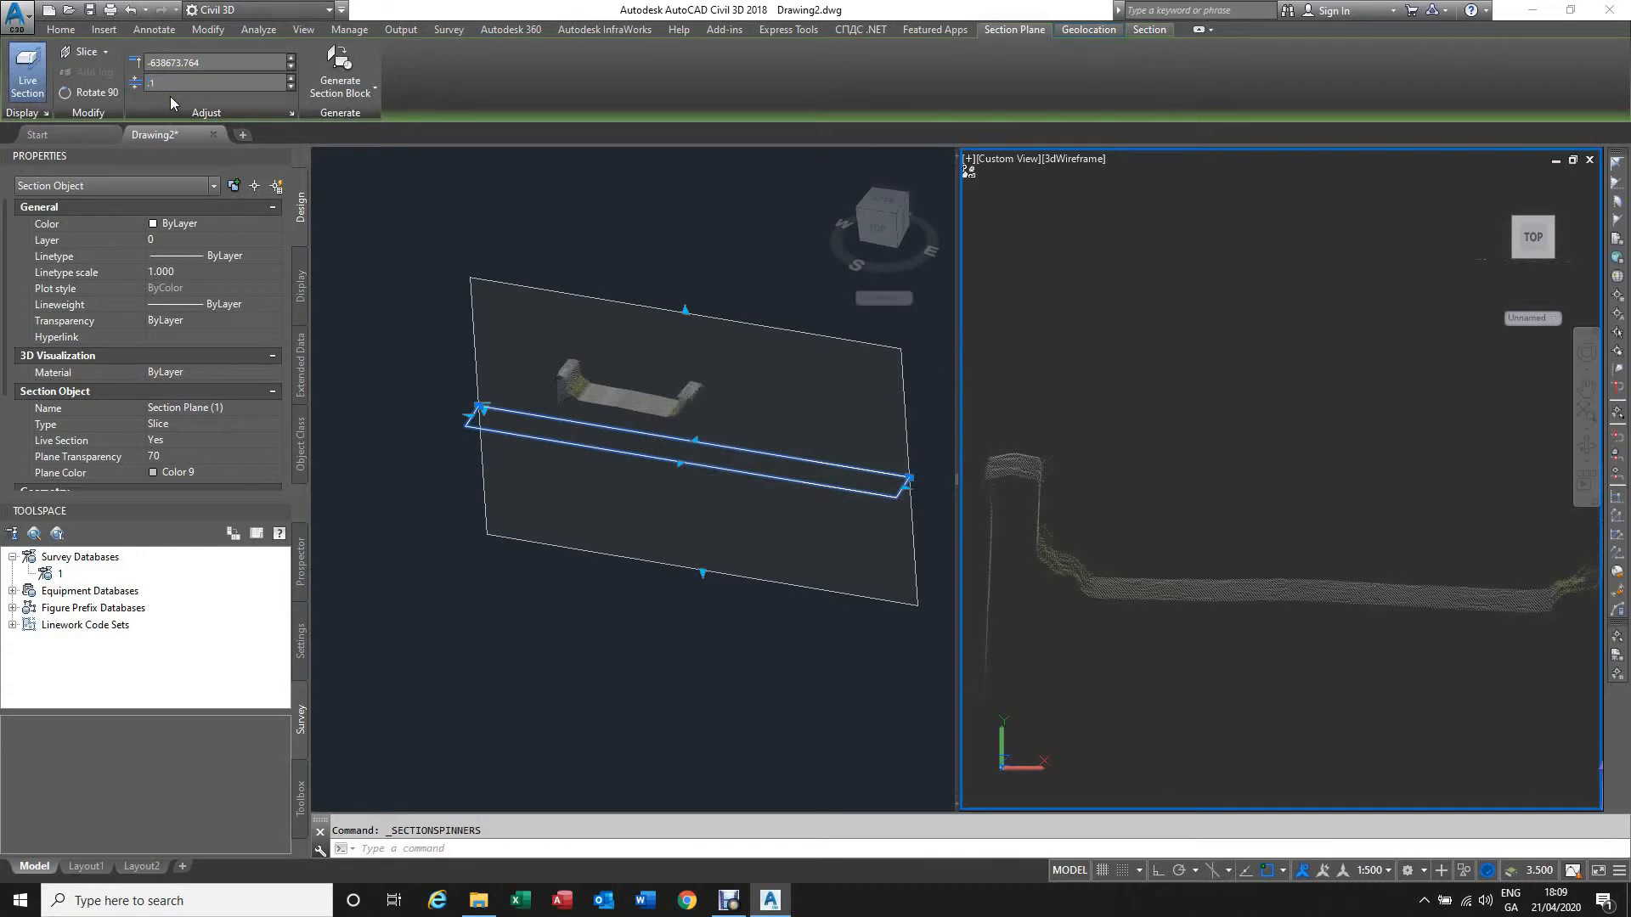
pyautogui.press('Return')
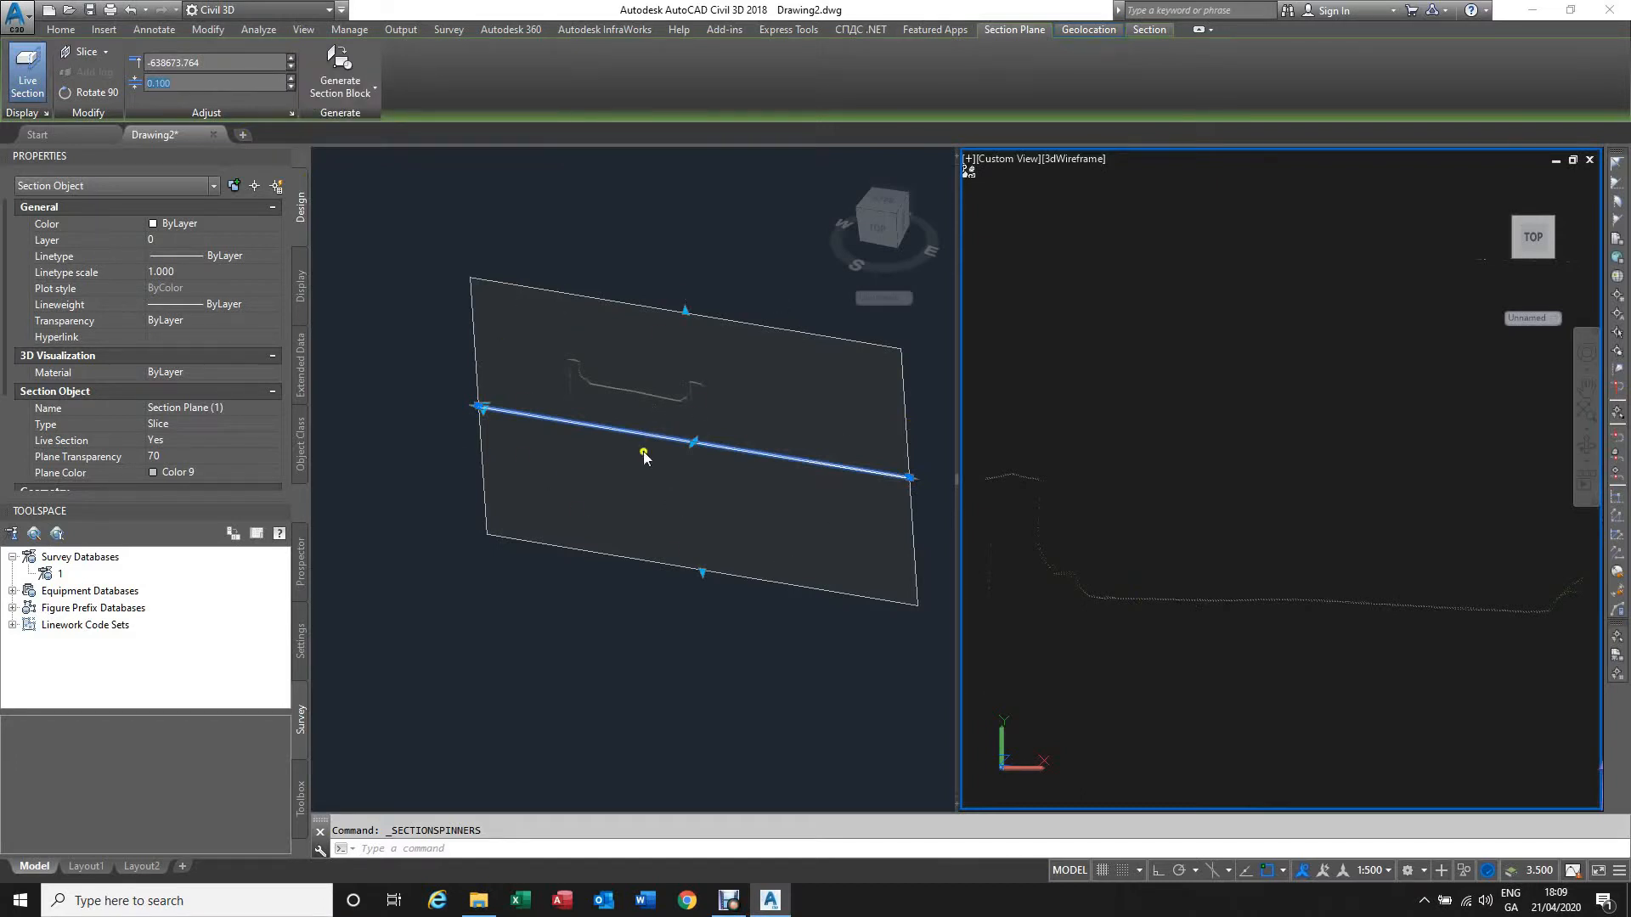
# Step: Move the live slice along the bridge in 5-unit increments to a section offset of -638683.764
pyautogui.click(290, 60)
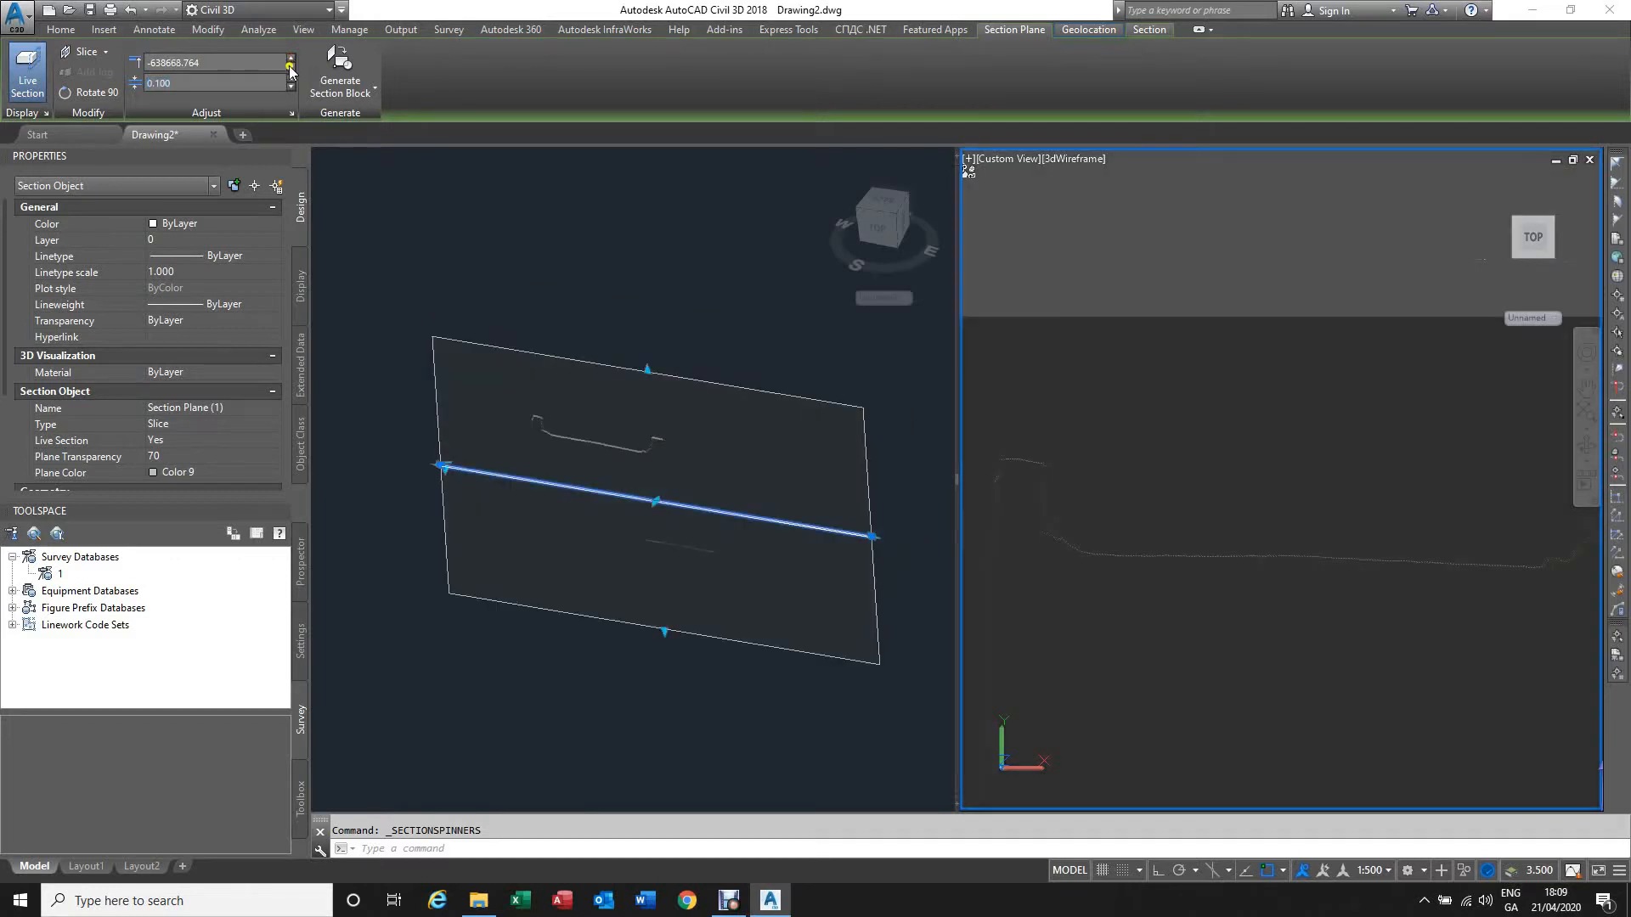
pyautogui.click(290, 67)
pyautogui.click(291, 68)
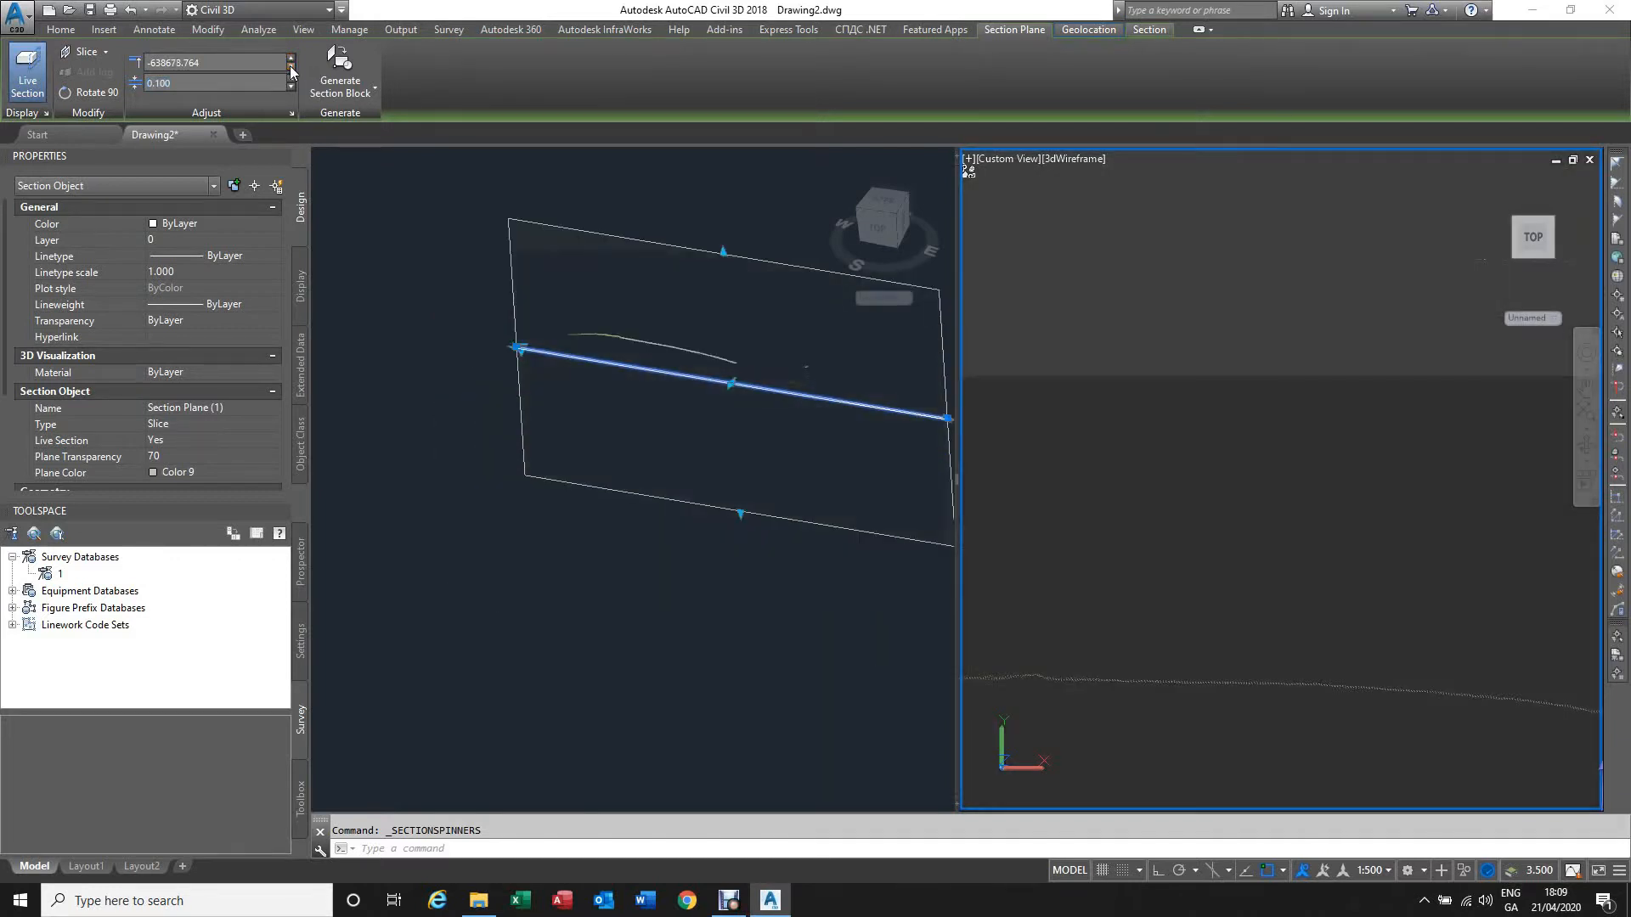
pyautogui.click(291, 68)
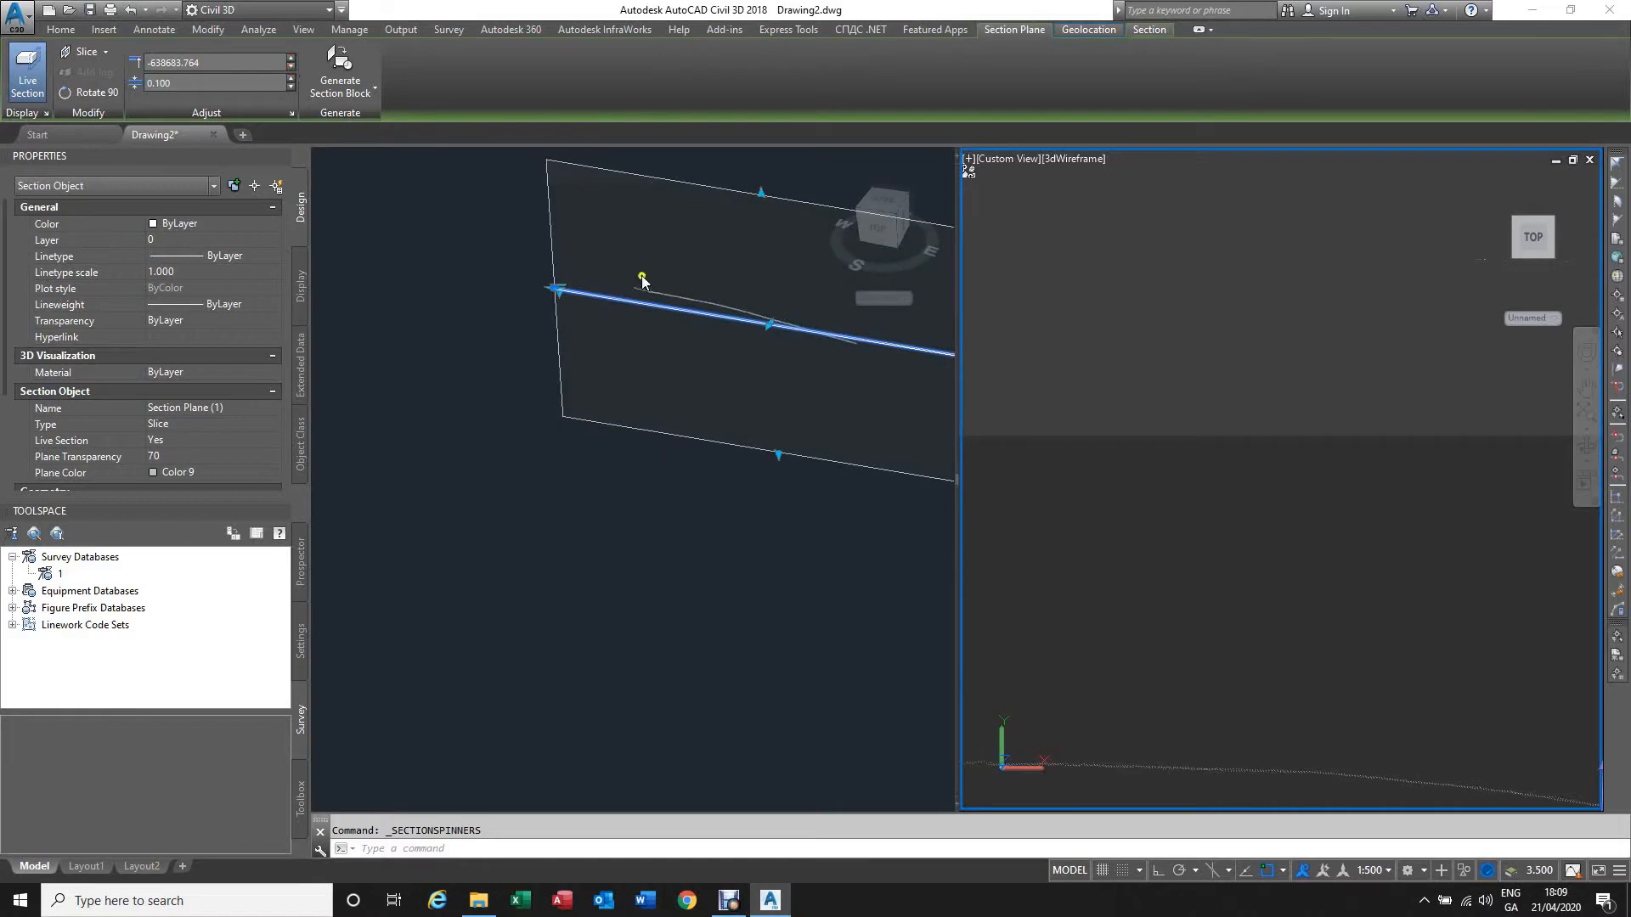
# Step: Turn off live sectioning, move the section plane to offset -638663.764, and turn live sectioning back on
pyautogui.click(17, 71)
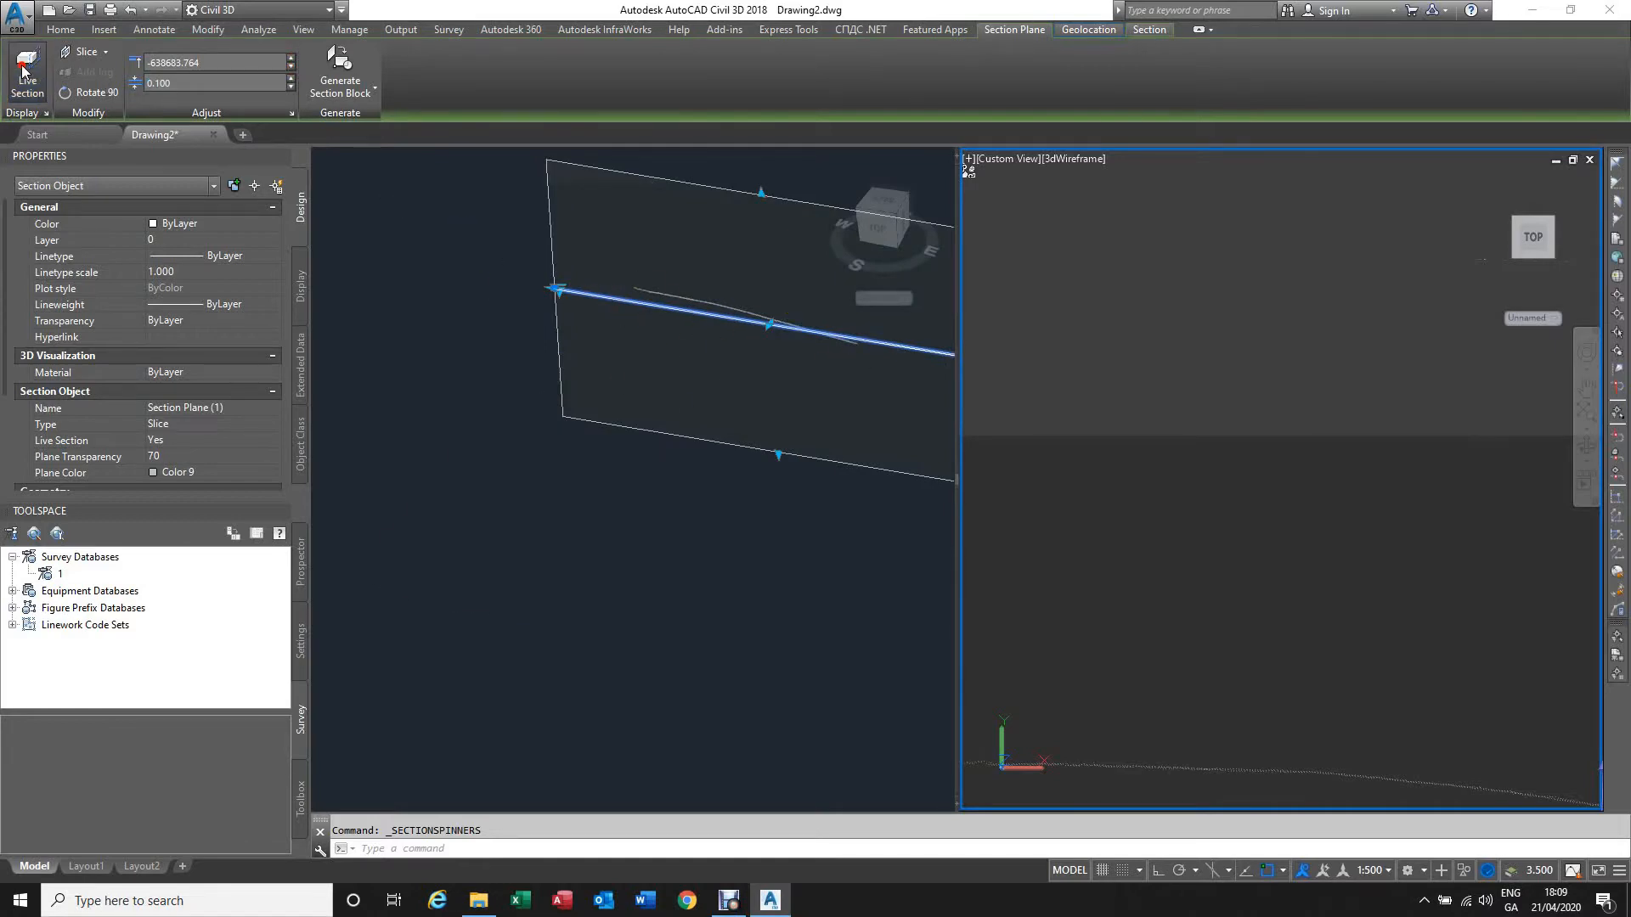
pyautogui.click(291, 60)
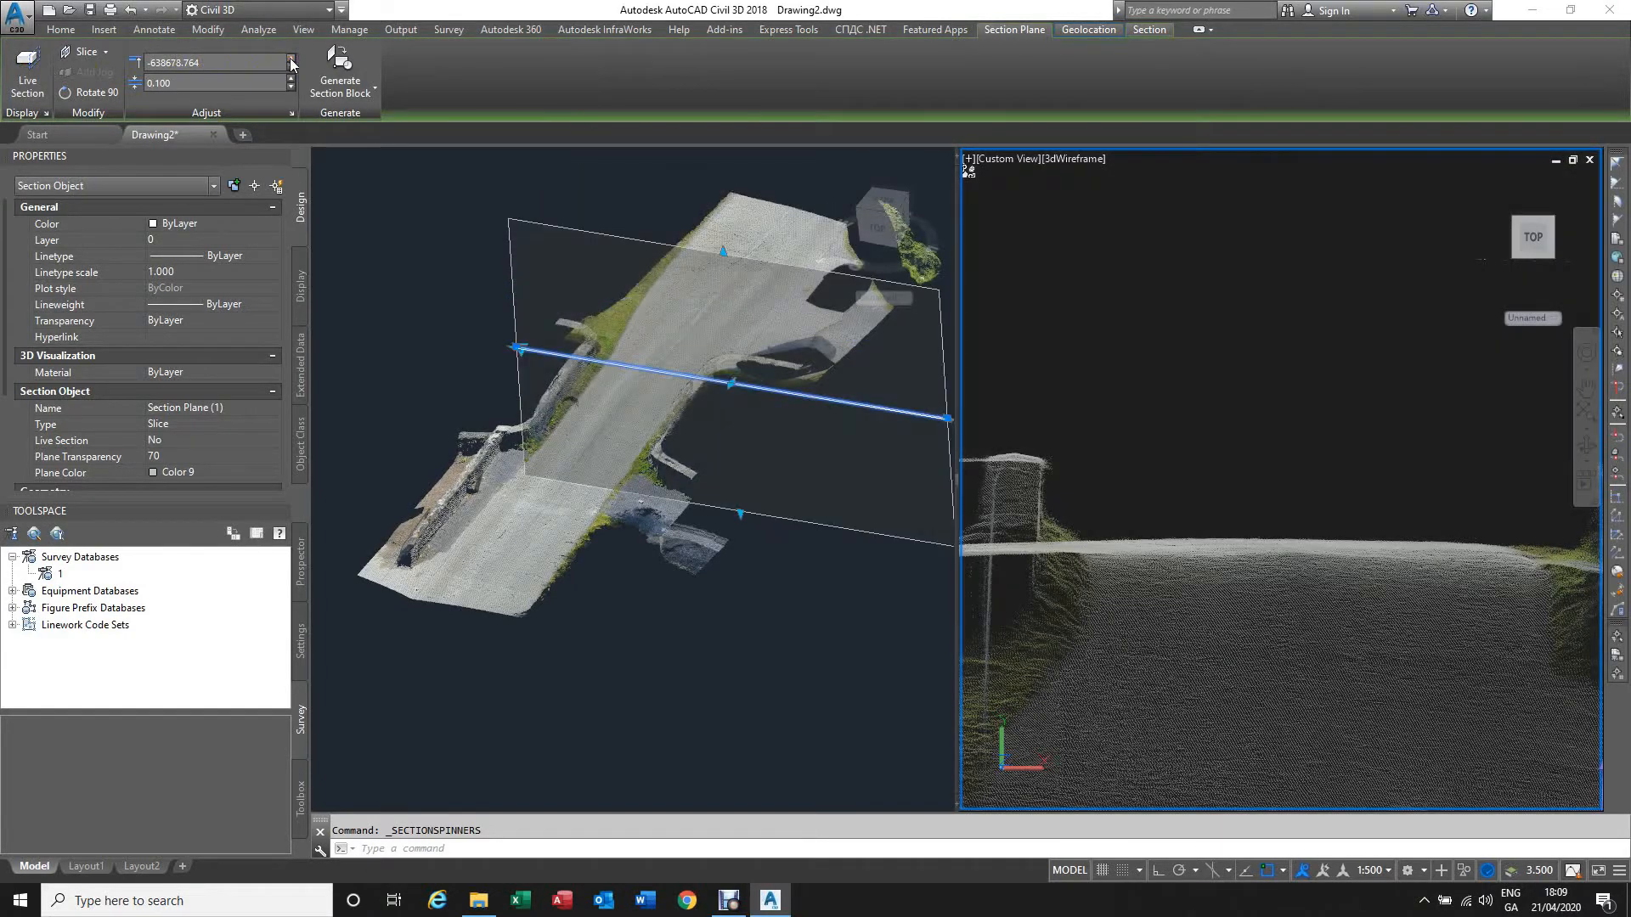
pyautogui.click(292, 60)
pyautogui.click(291, 61)
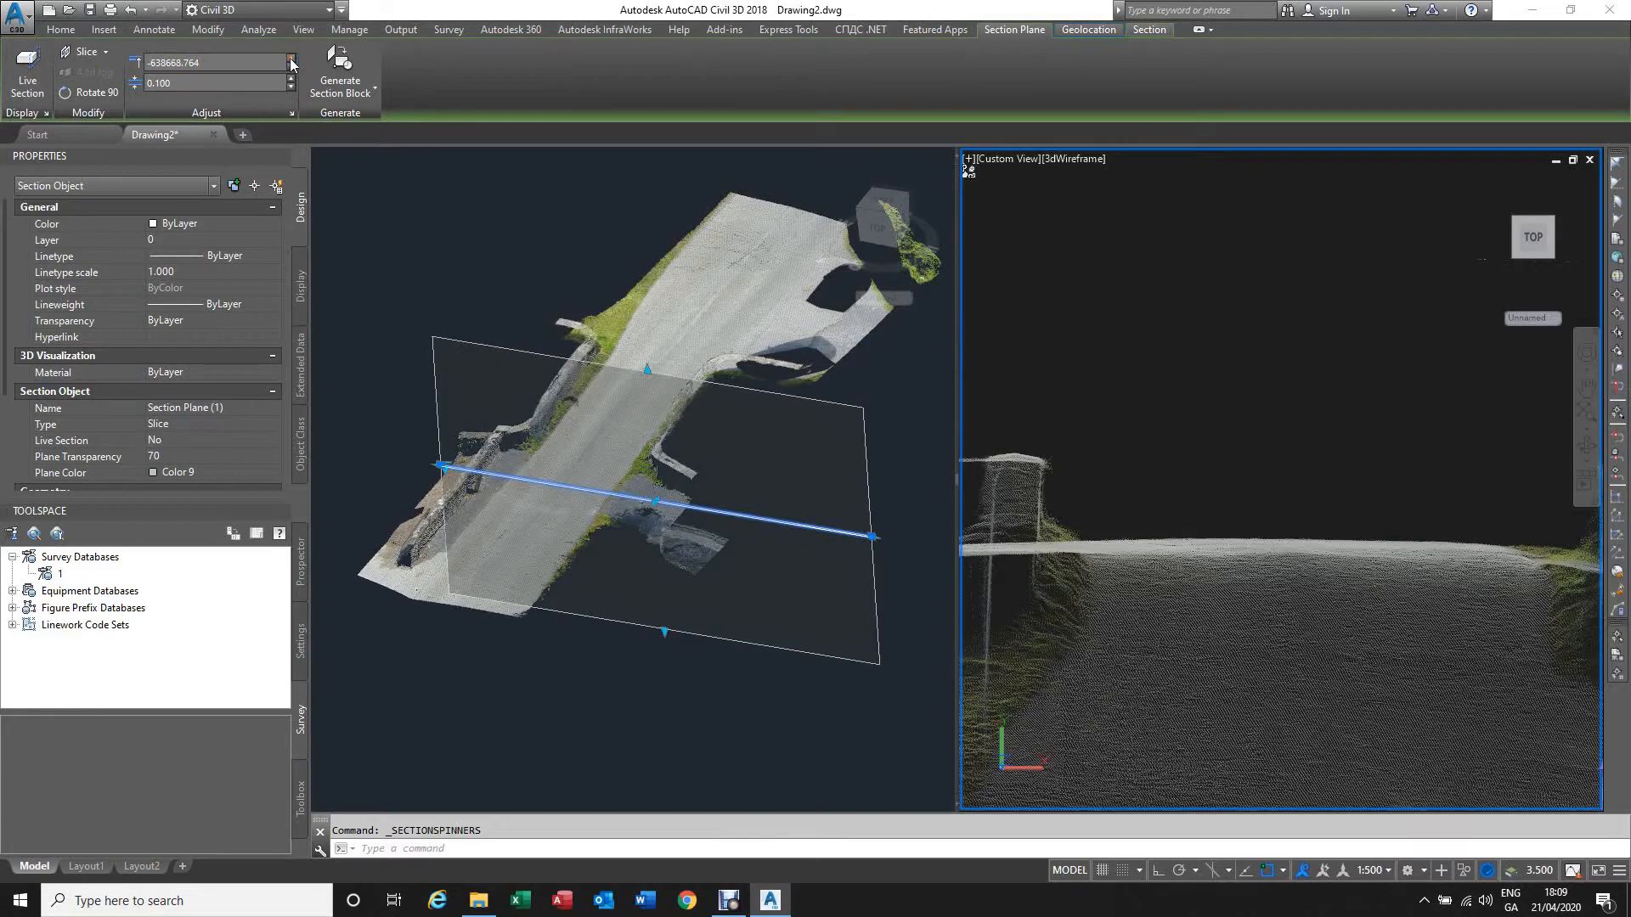
pyautogui.click(291, 61)
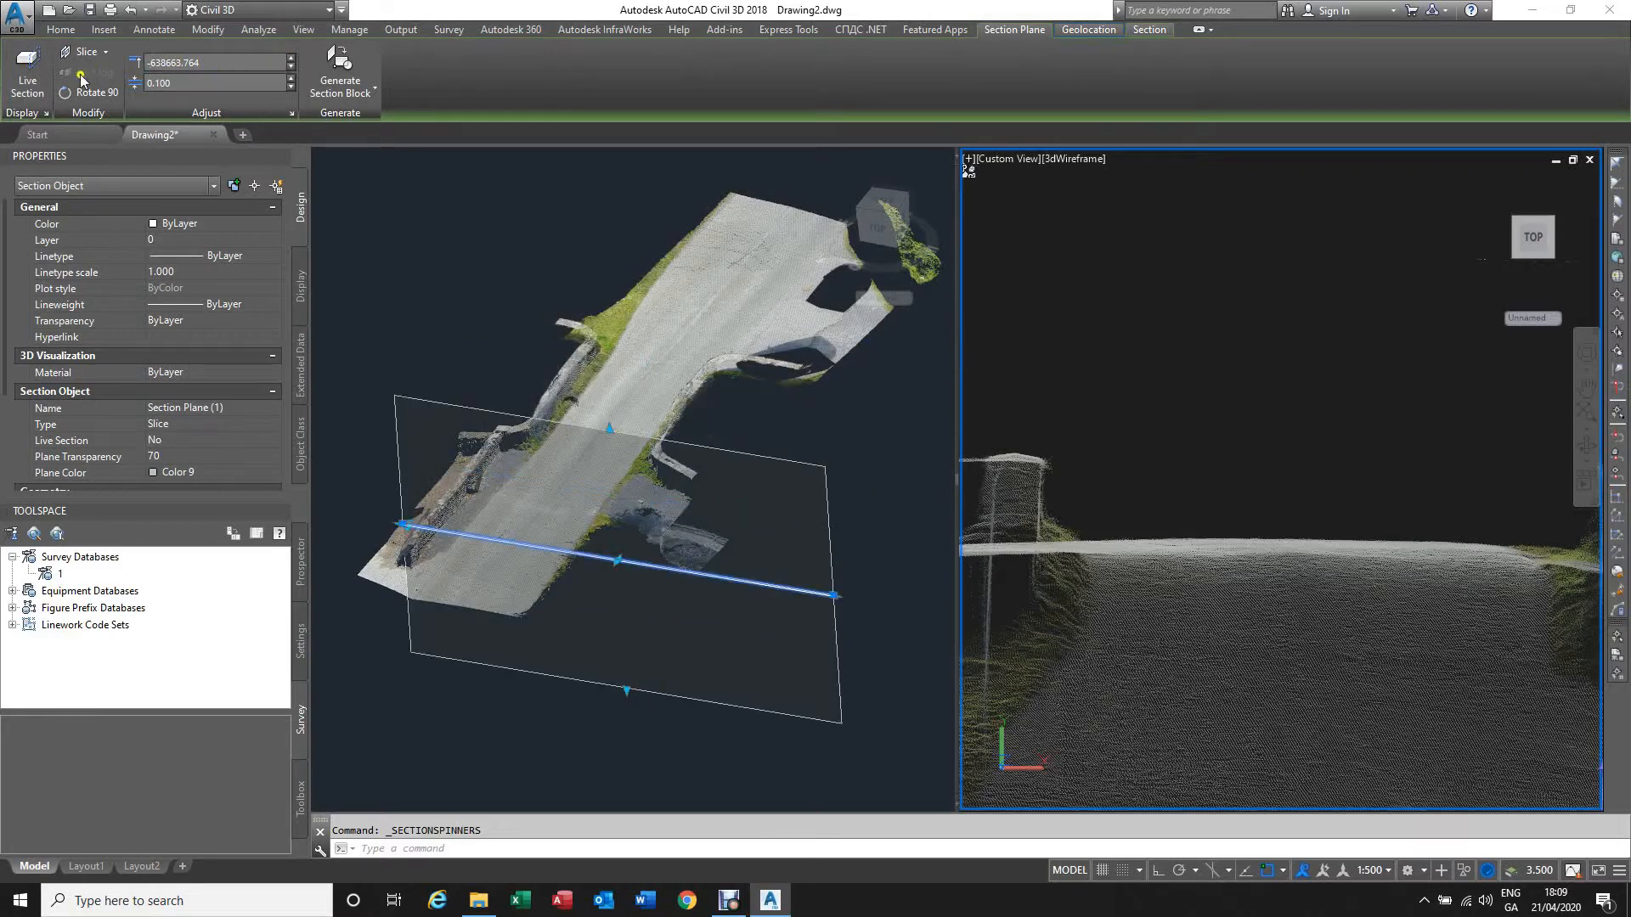
pyautogui.click(24, 67)
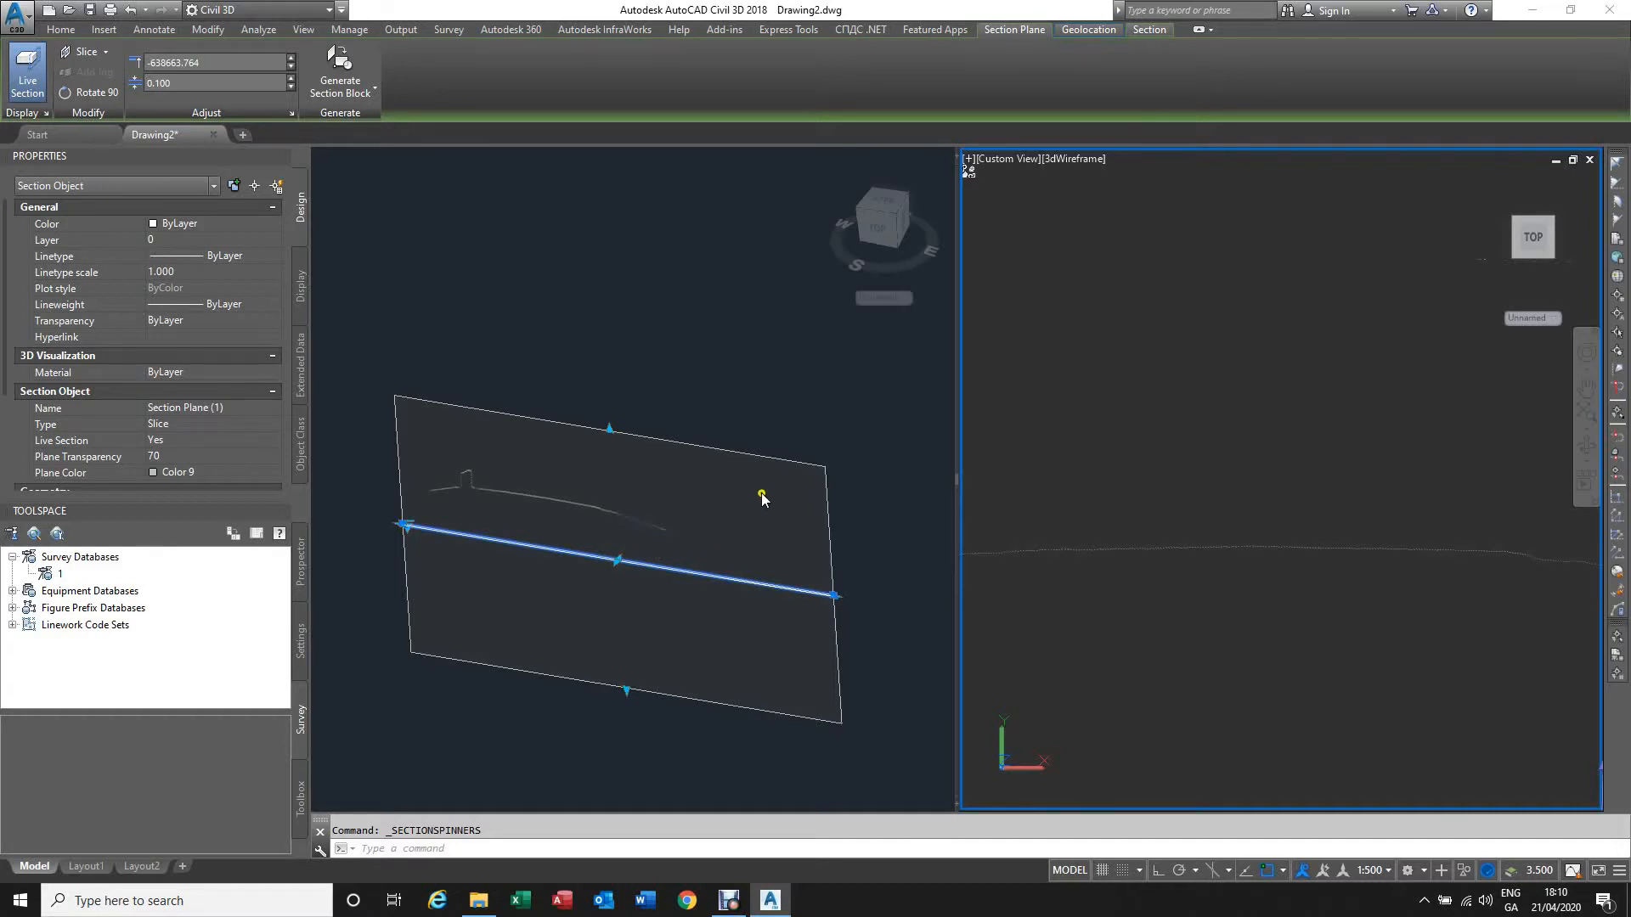
# Step: Erase the section plane to bring back the full bridge point cloud
pyautogui.press('Escape')
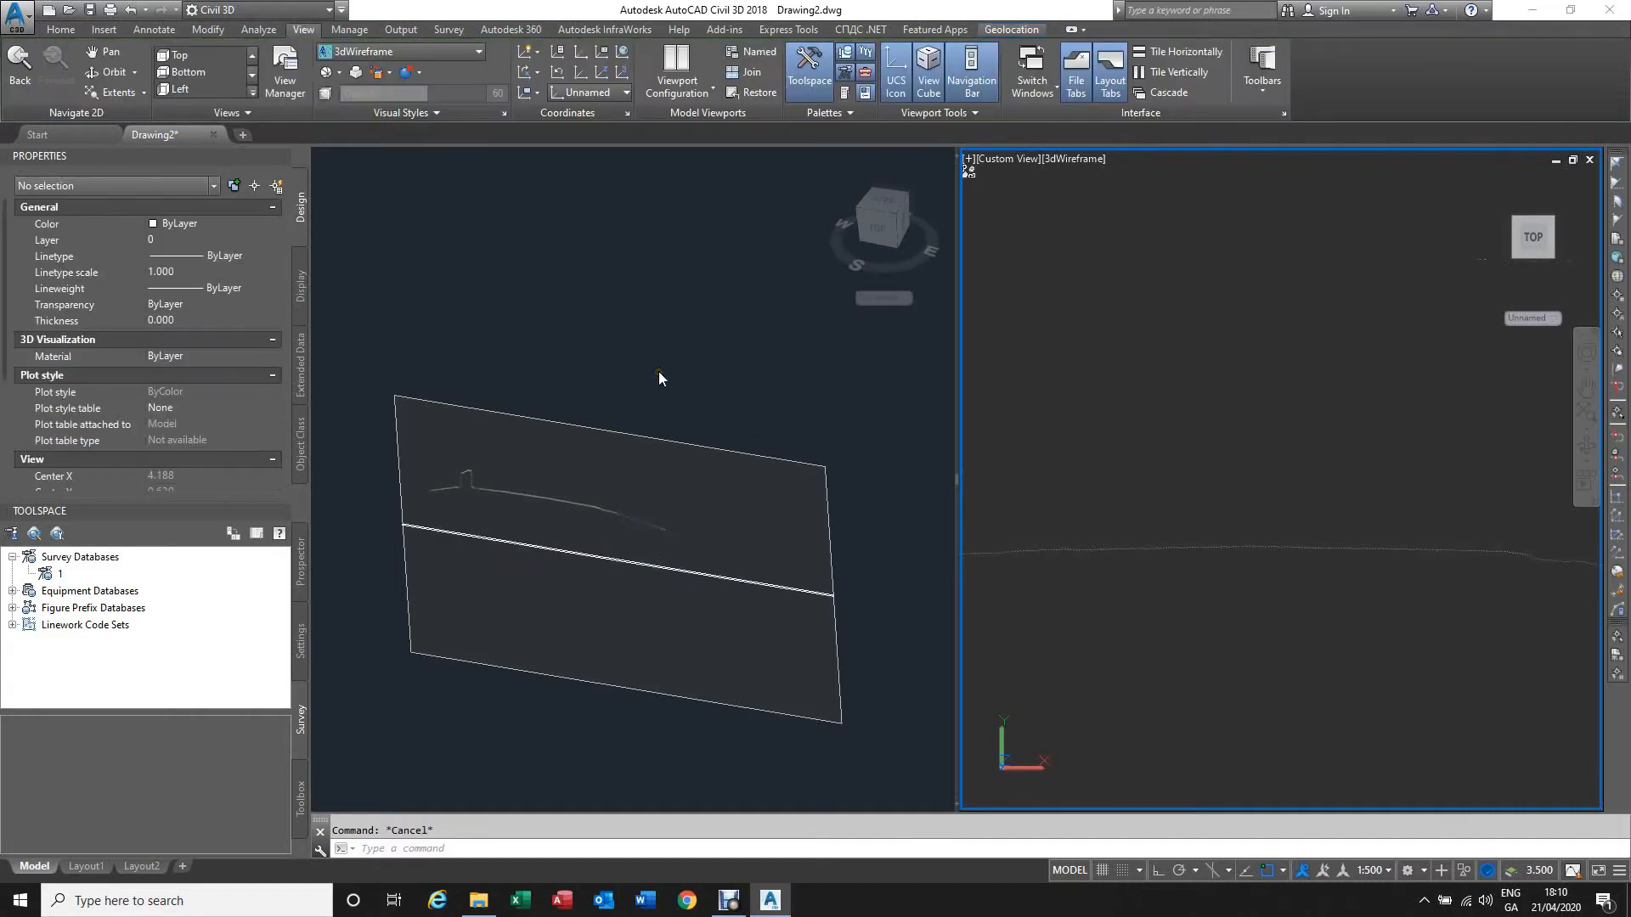
pyautogui.click(675, 378)
pyautogui.click(721, 466)
pyautogui.click(684, 400)
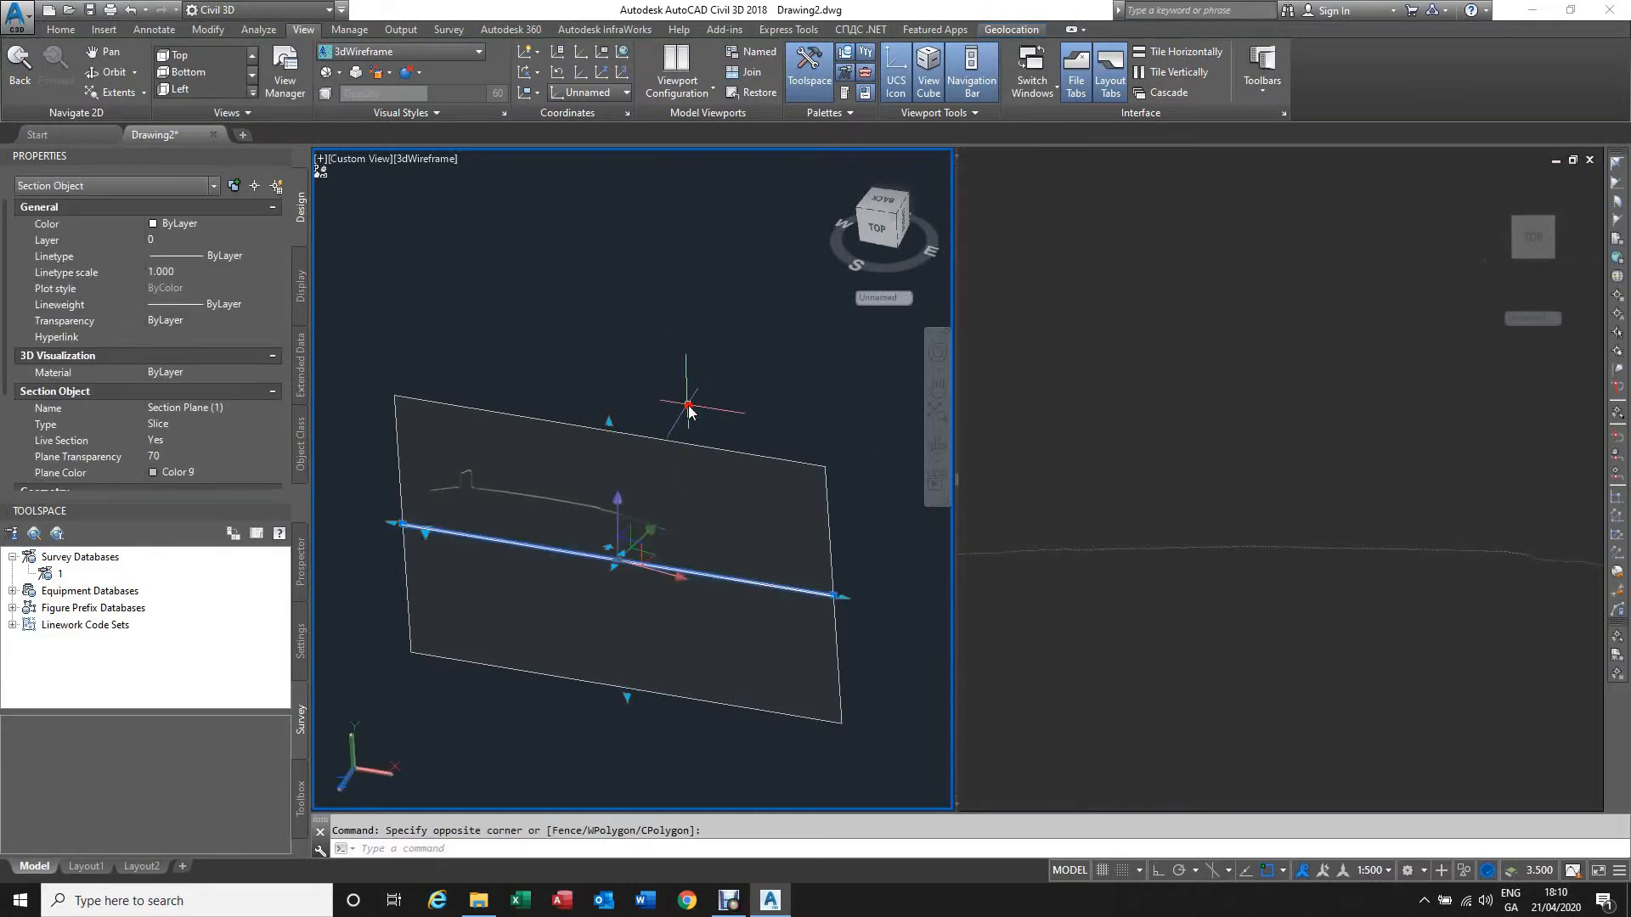
pyautogui.press('Delete')
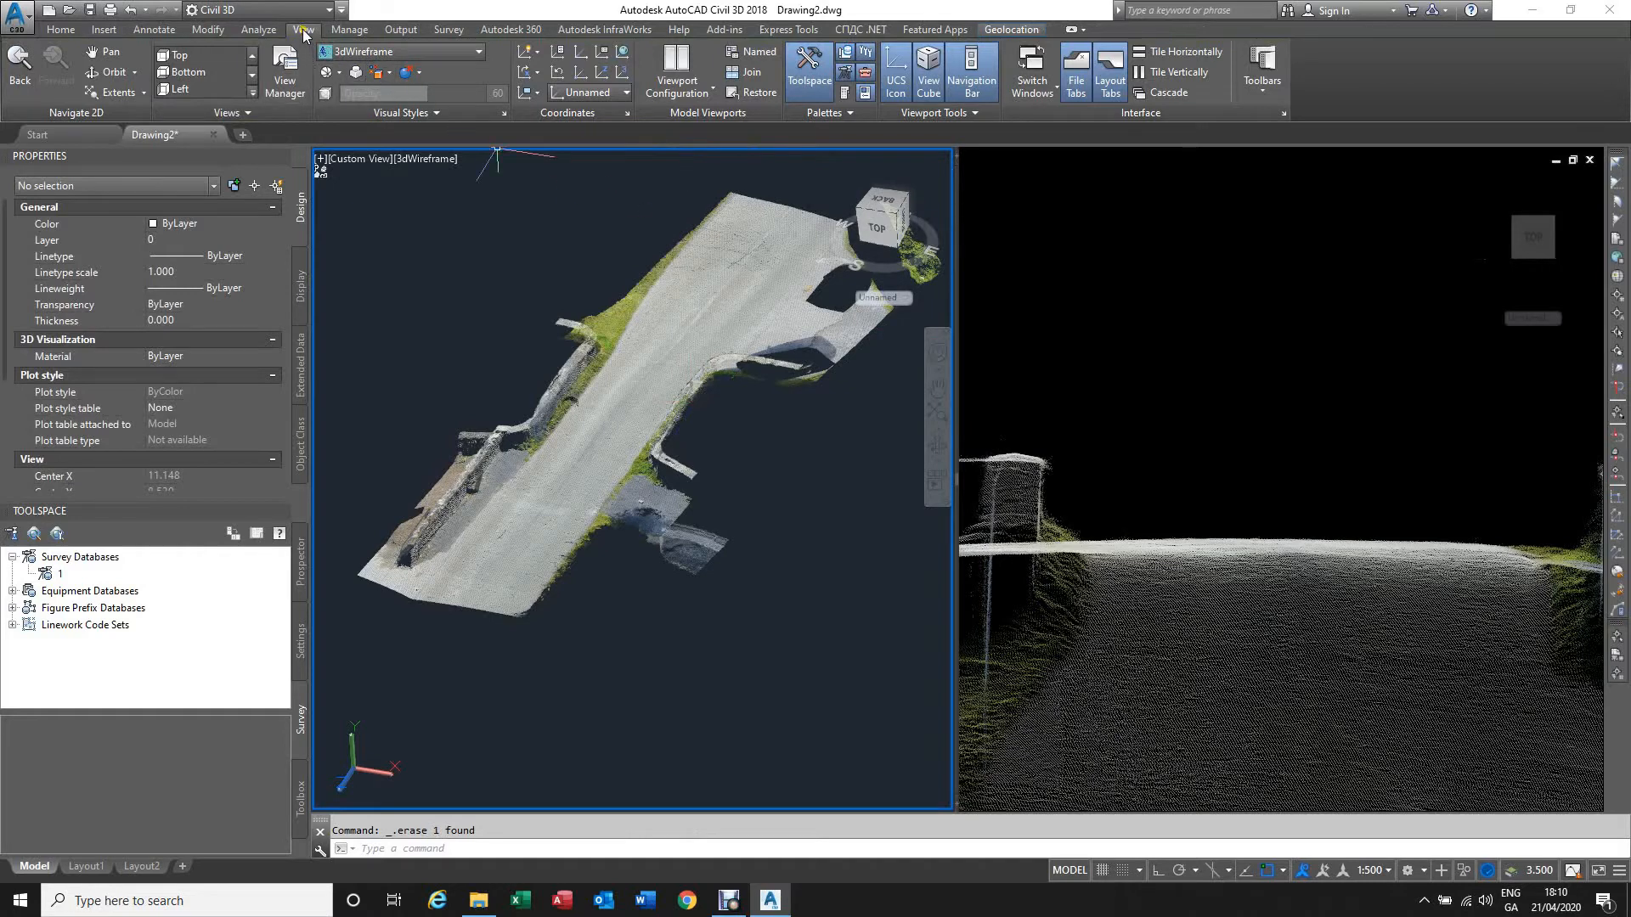
# Step: Restore model space to a single viewport showing the whole bridge in the tilted 3D view
pyautogui.click(711, 92)
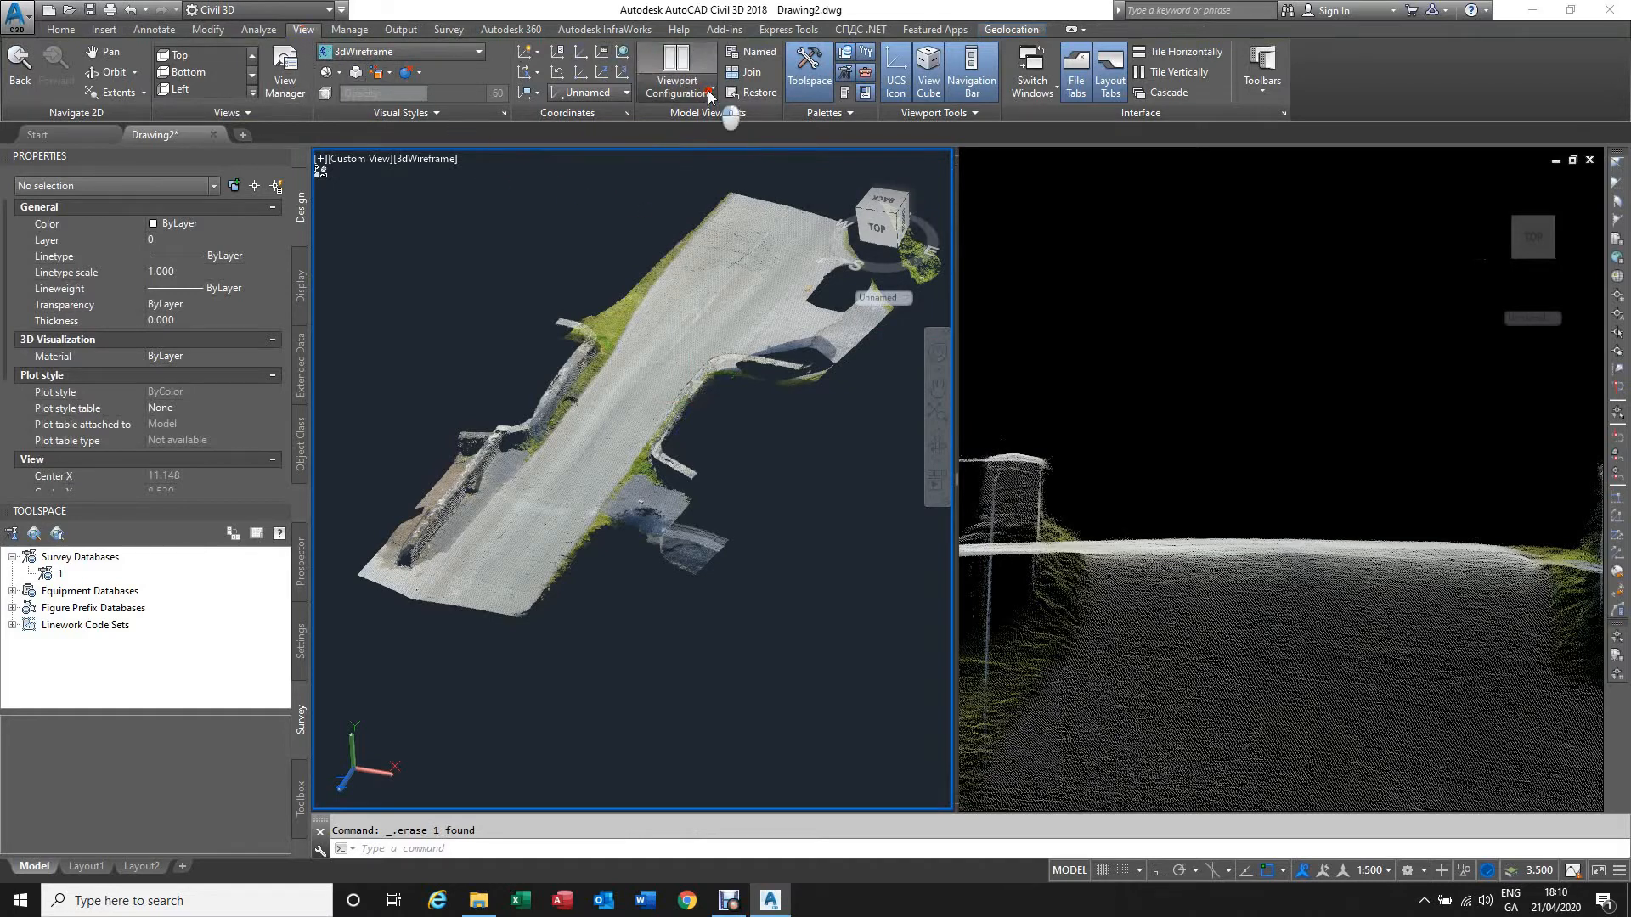
pyautogui.click(679, 152)
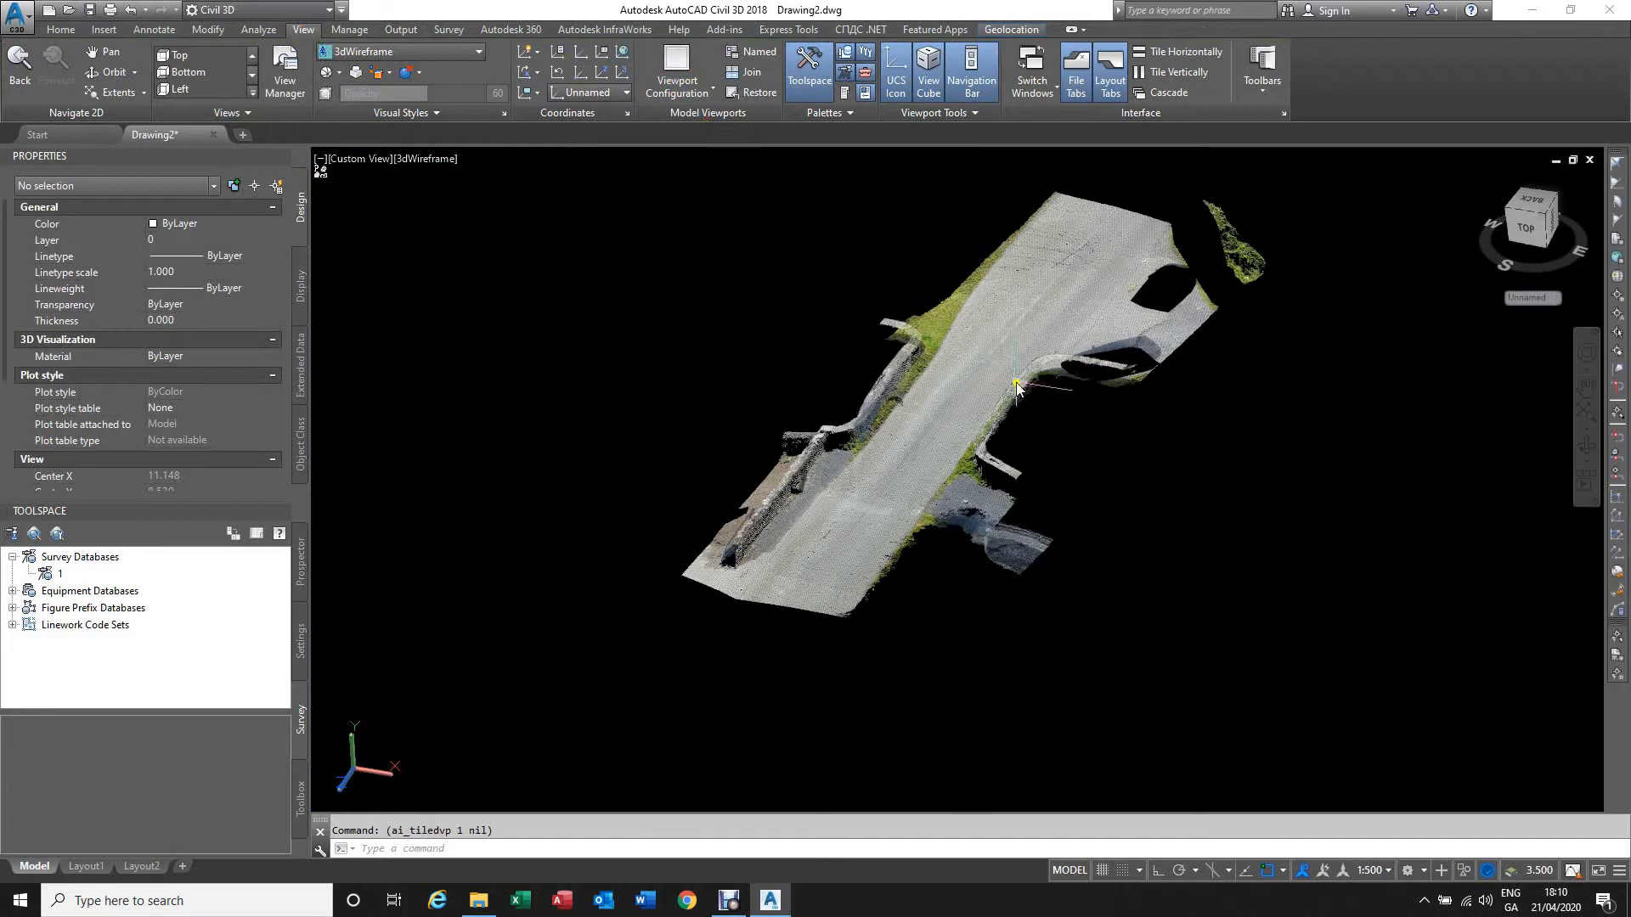
pyautogui.scroll(-3, 796, 552)
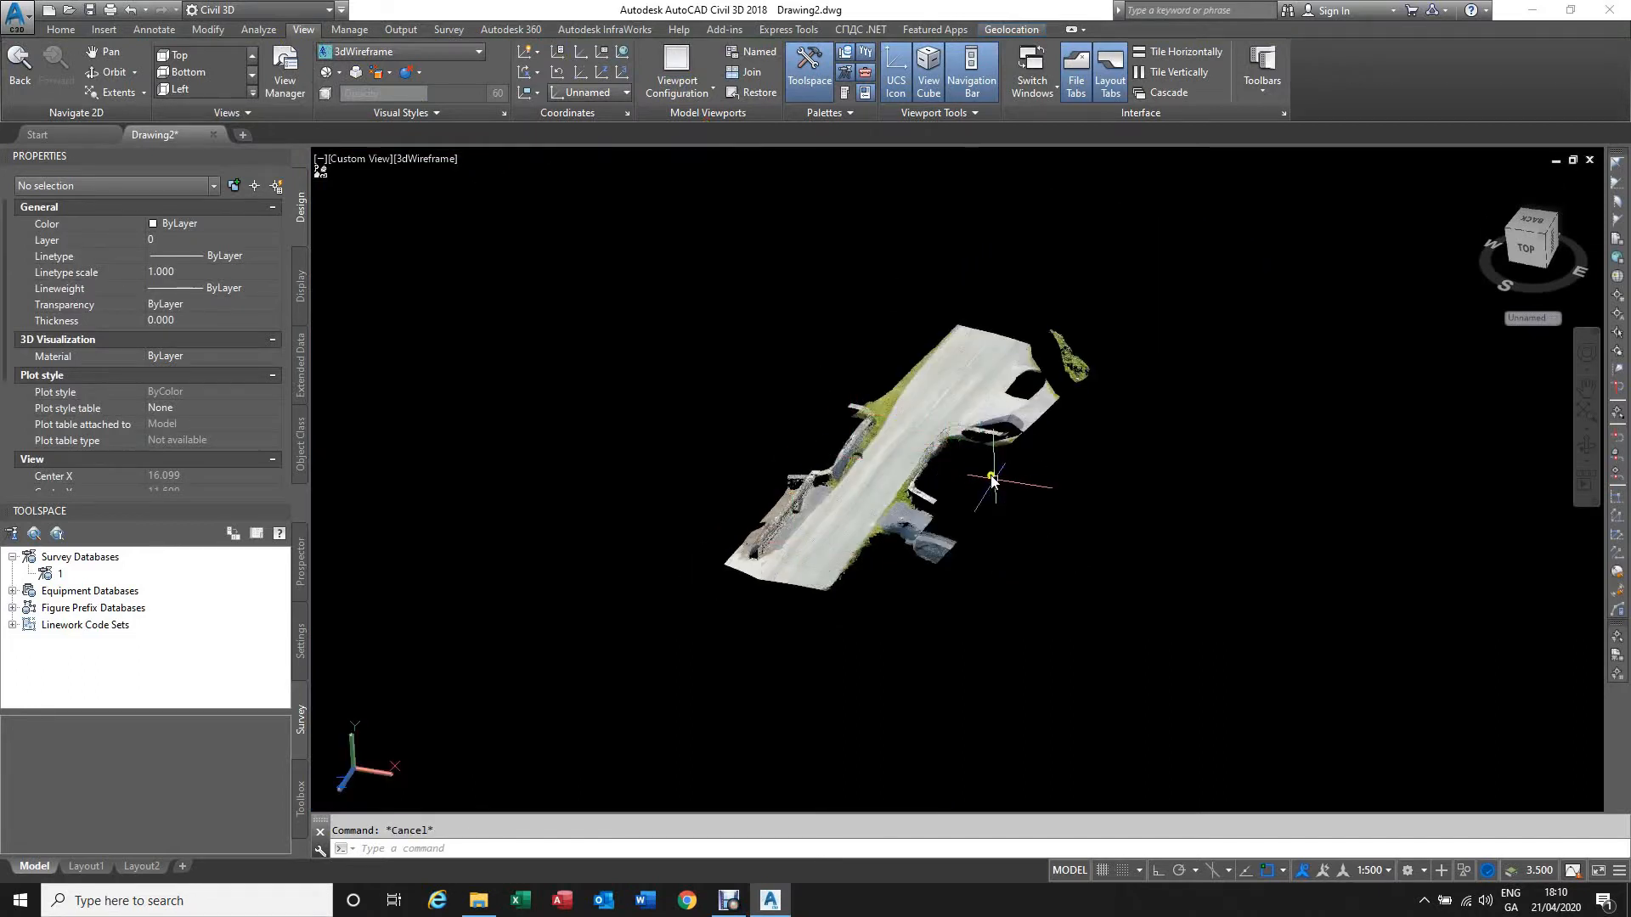
# Step: Select the point cloud and examine the road surface and parapet walls up close
pyautogui.click(956, 463)
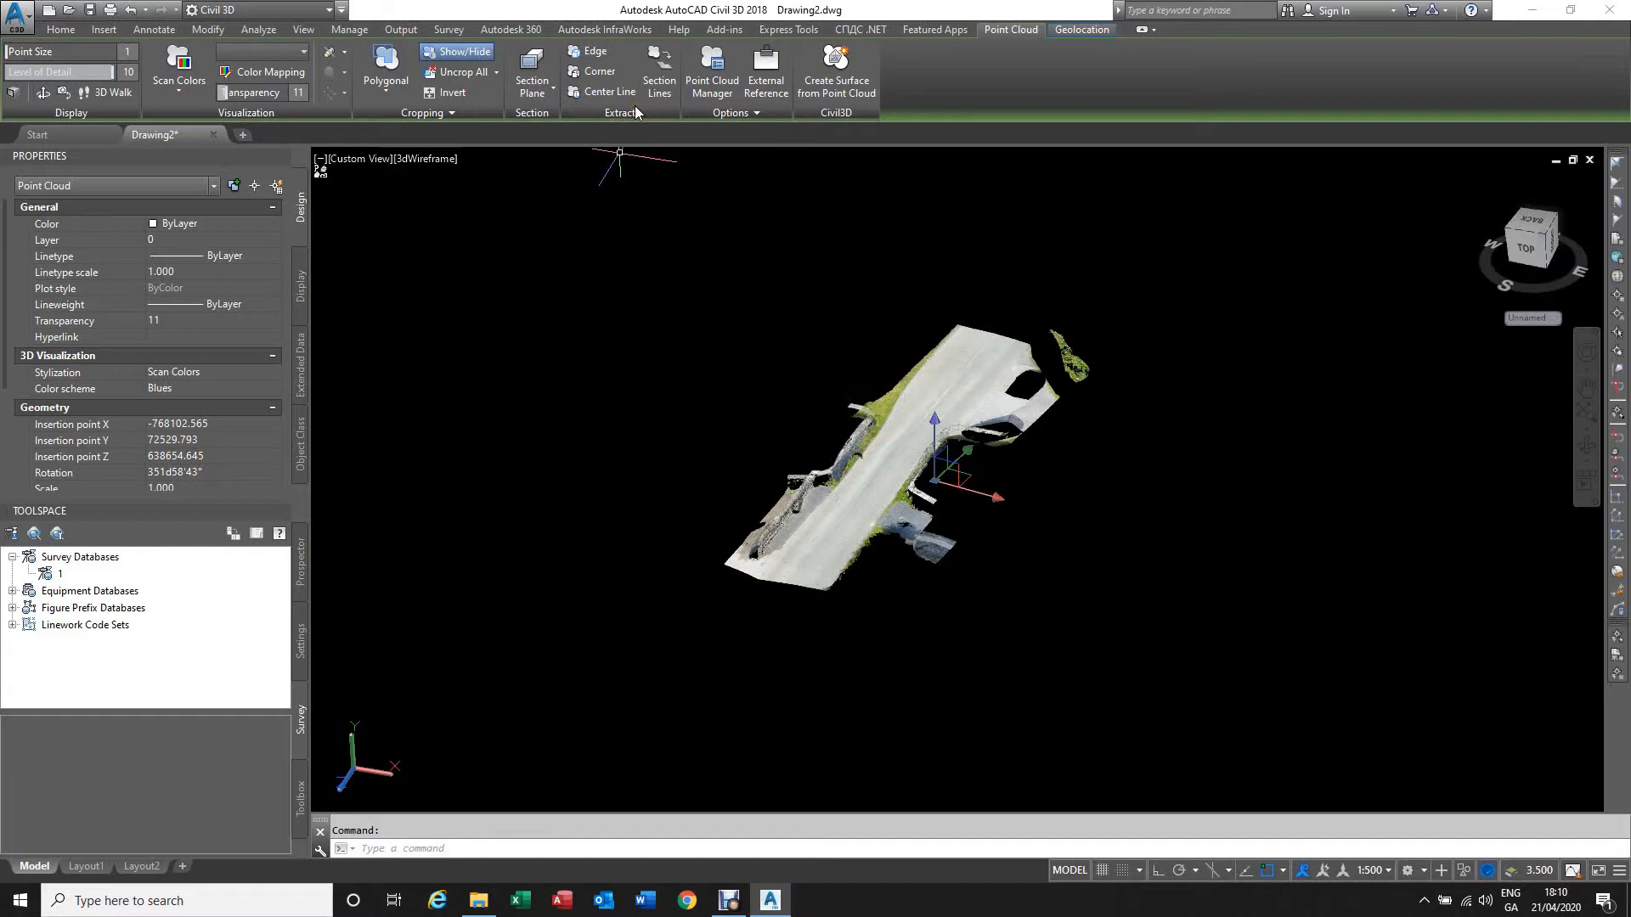
pyautogui.click(613, 88)
pyautogui.scroll(3, 943, 399)
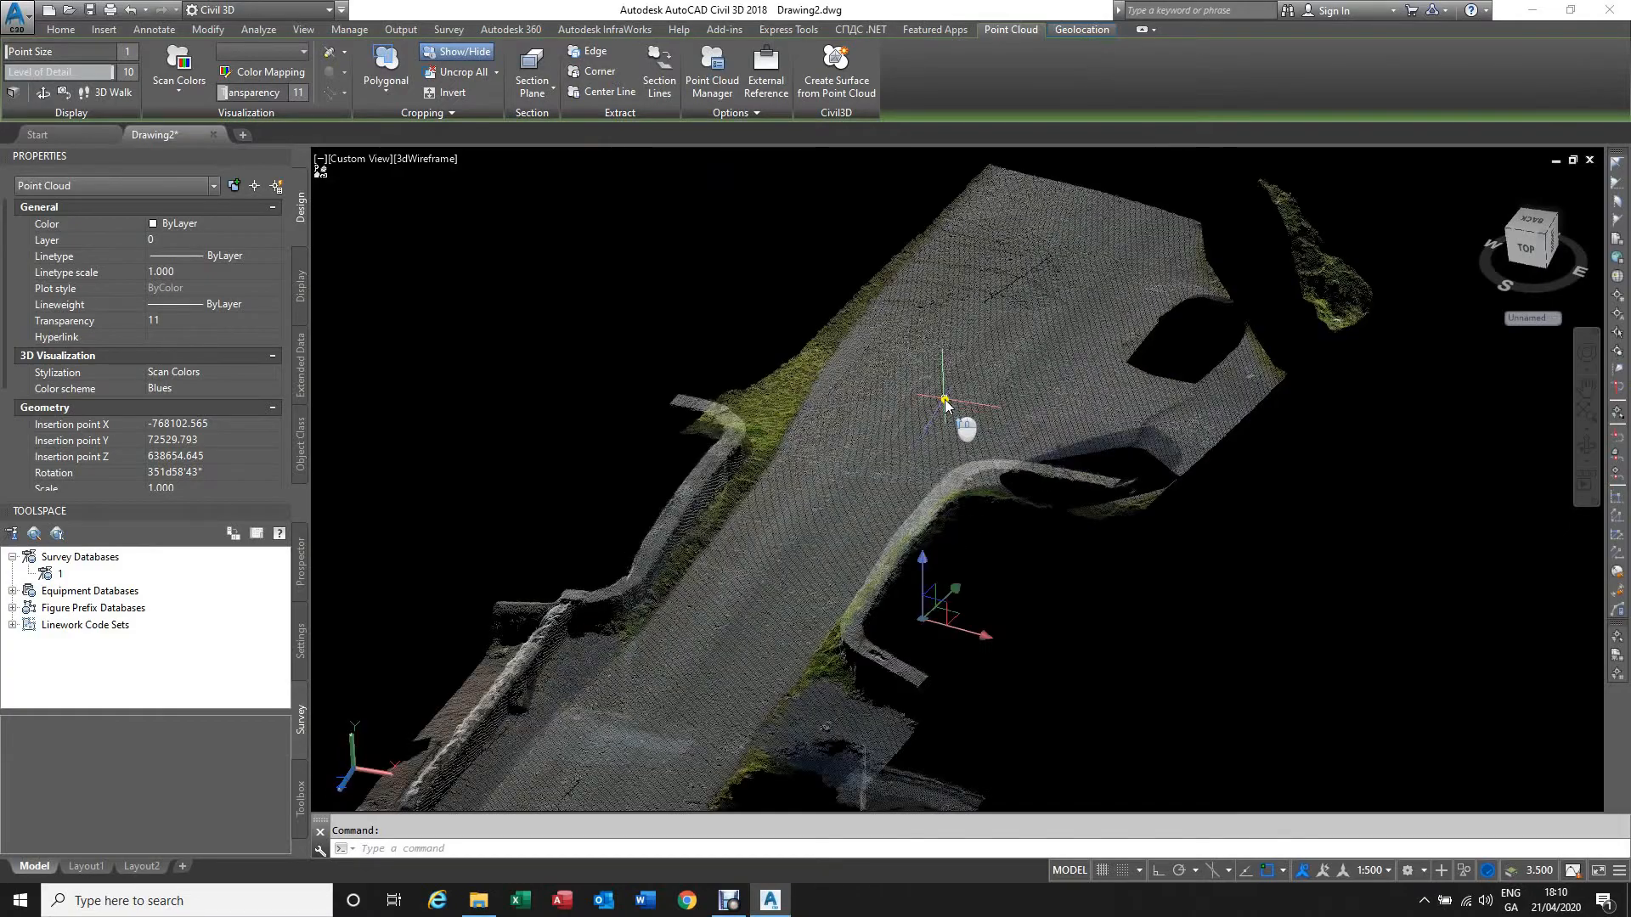
pyautogui.scroll(3, 944, 402)
pyautogui.scroll(-5, 850, 429)
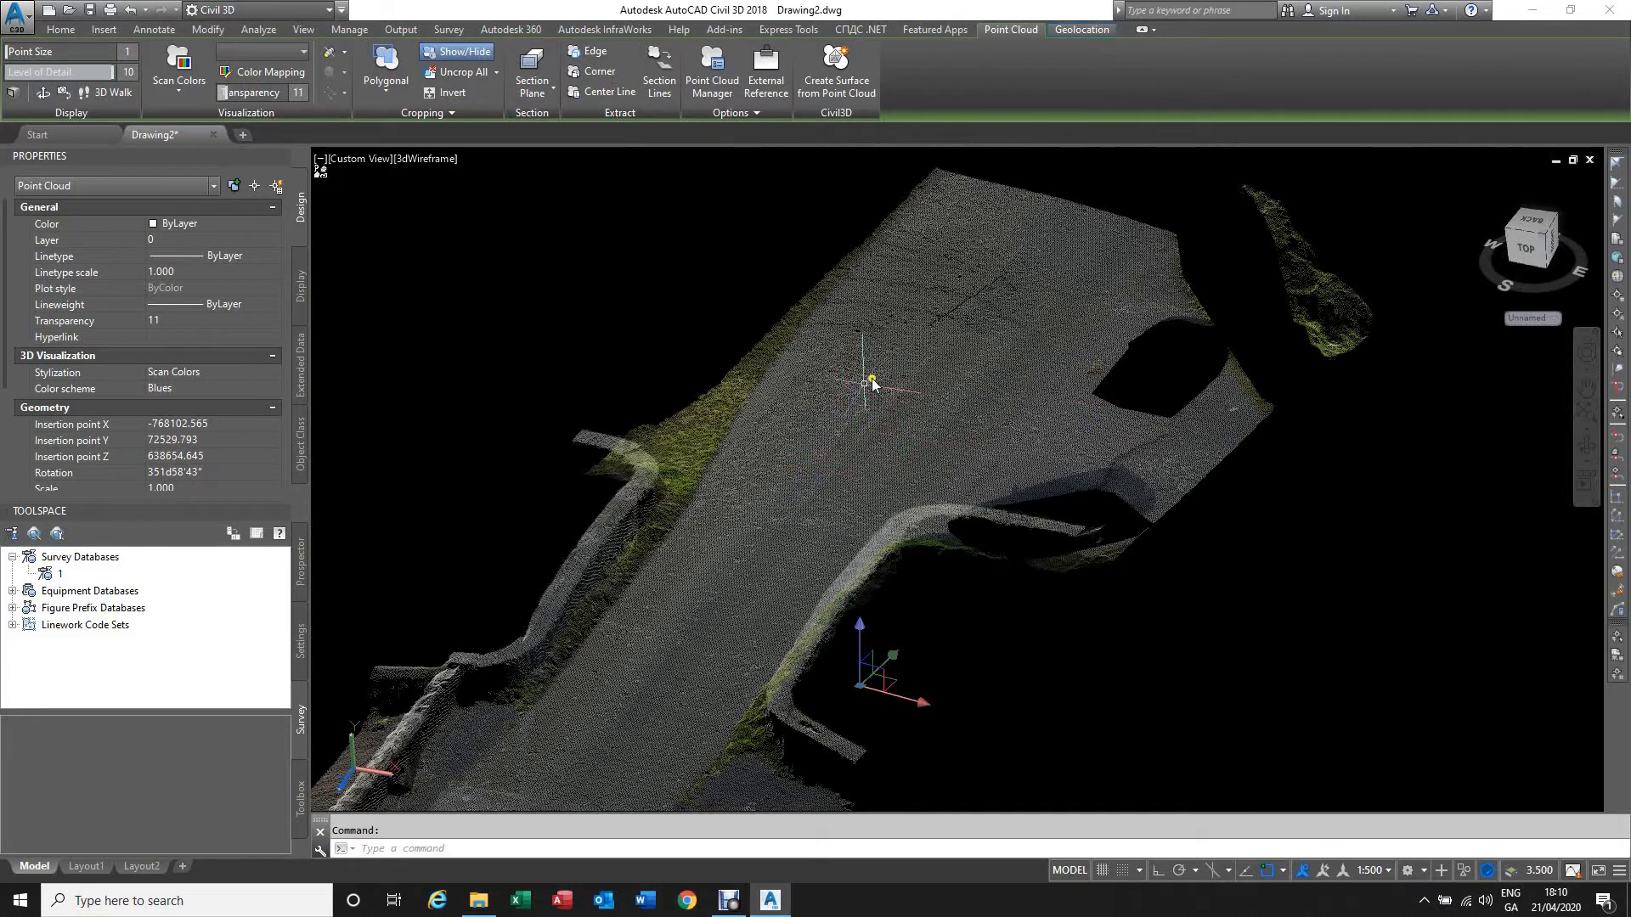
pyautogui.scroll(-5, 872, 383)
pyautogui.scroll(5, 904, 374)
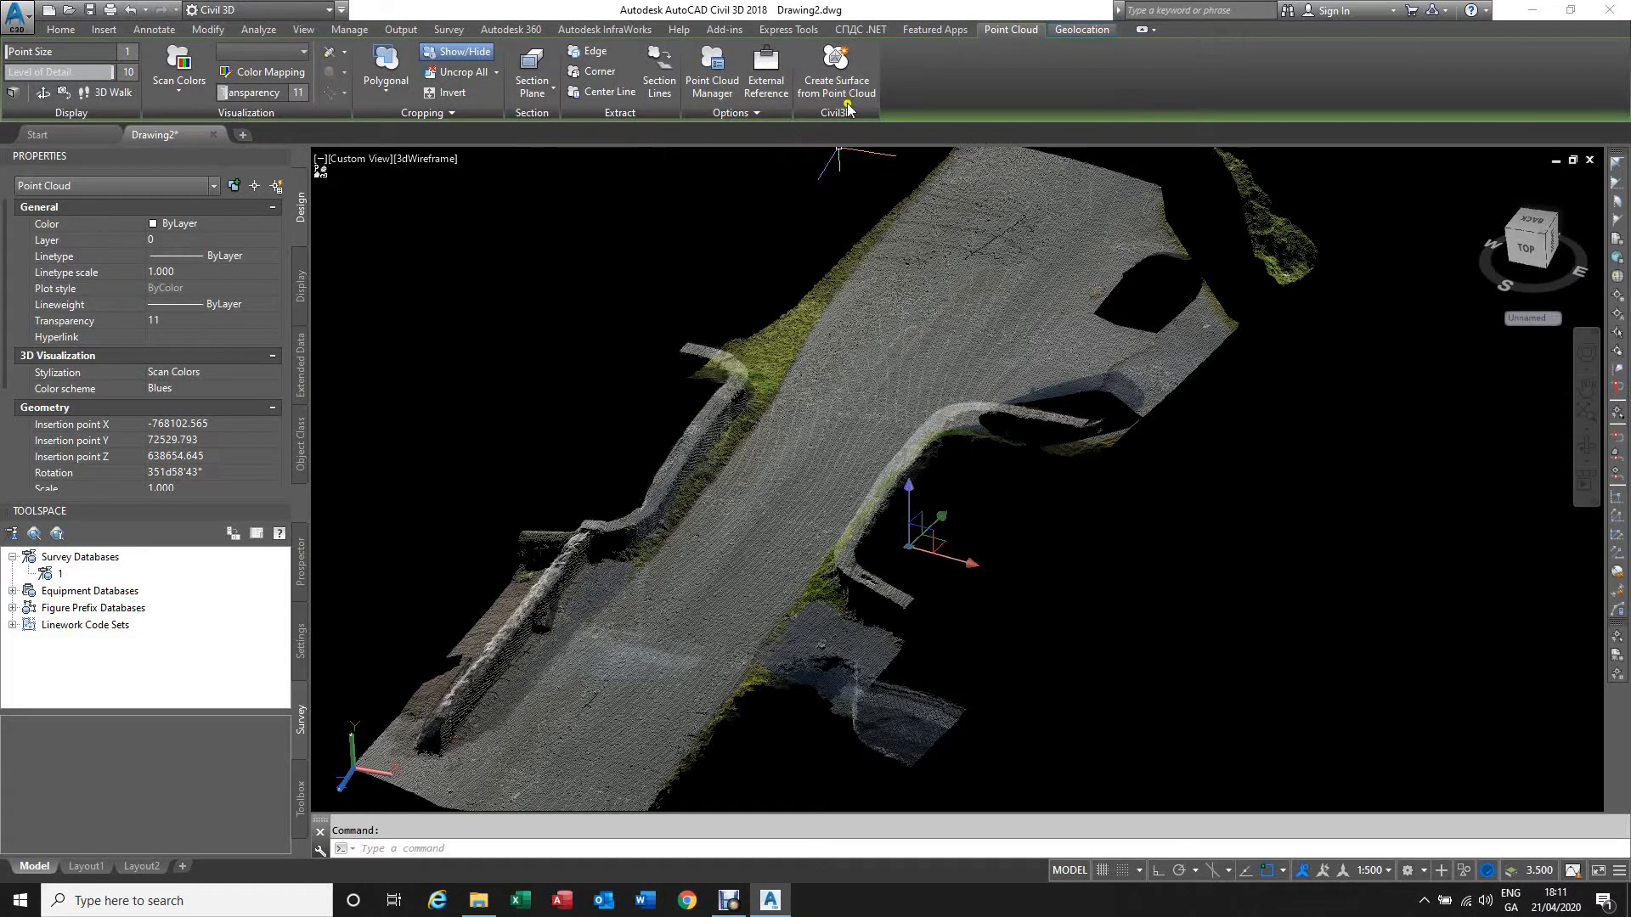
pyautogui.scroll(-2, 961, 258)
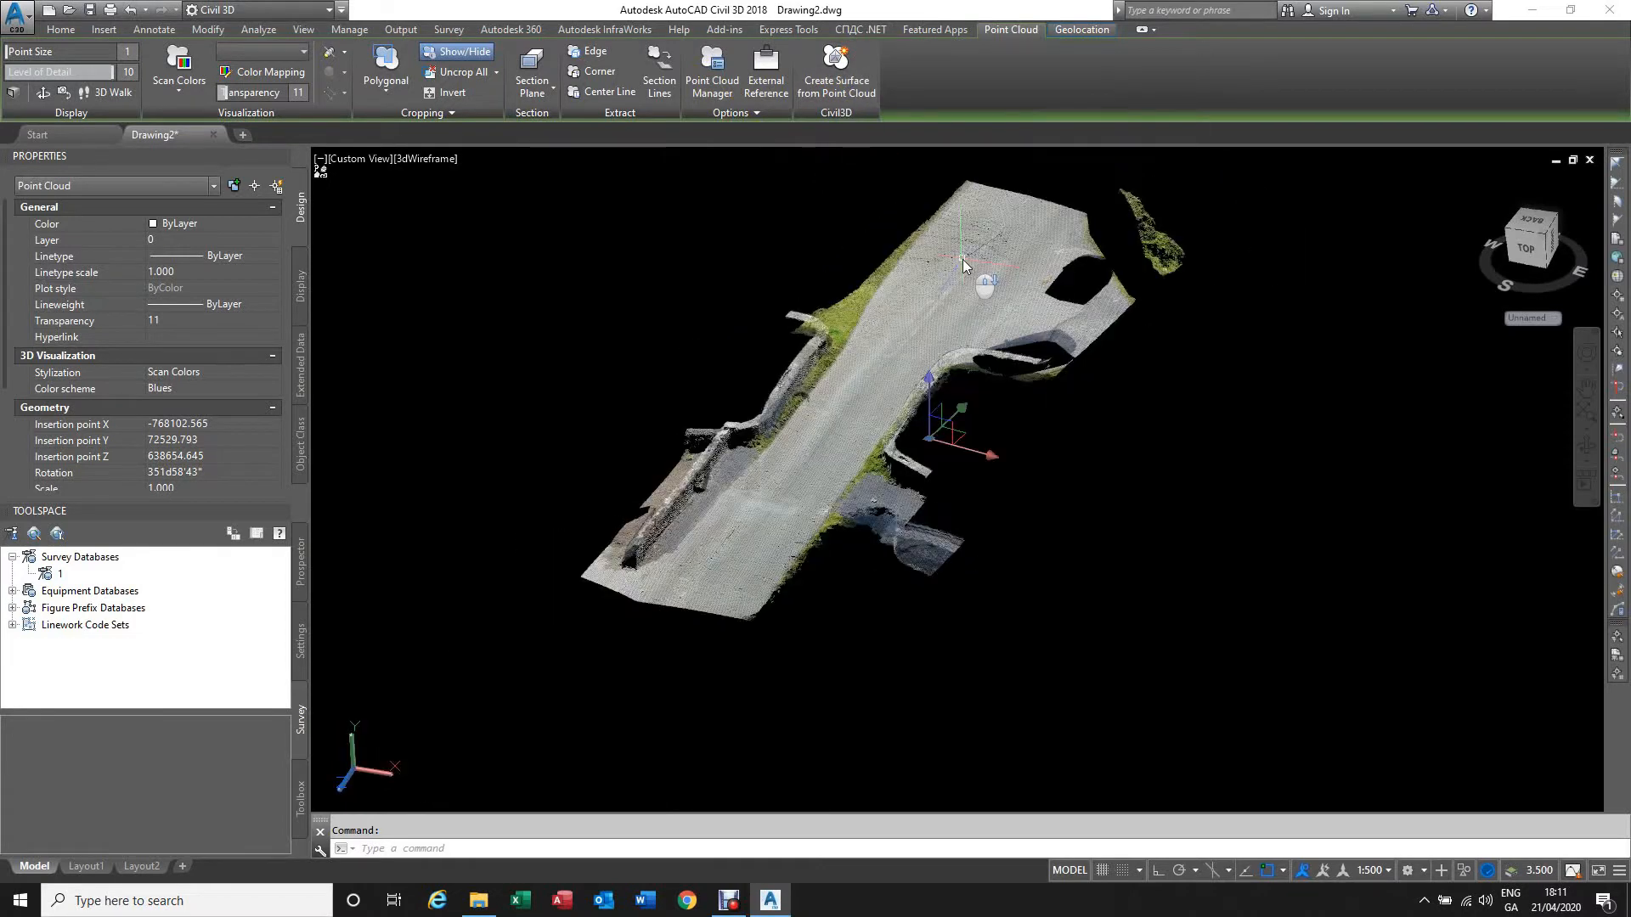
# Step: Orient the view upright to the top of the custom UCS and make WCS the current coordinate system
pyautogui.click(1528, 251)
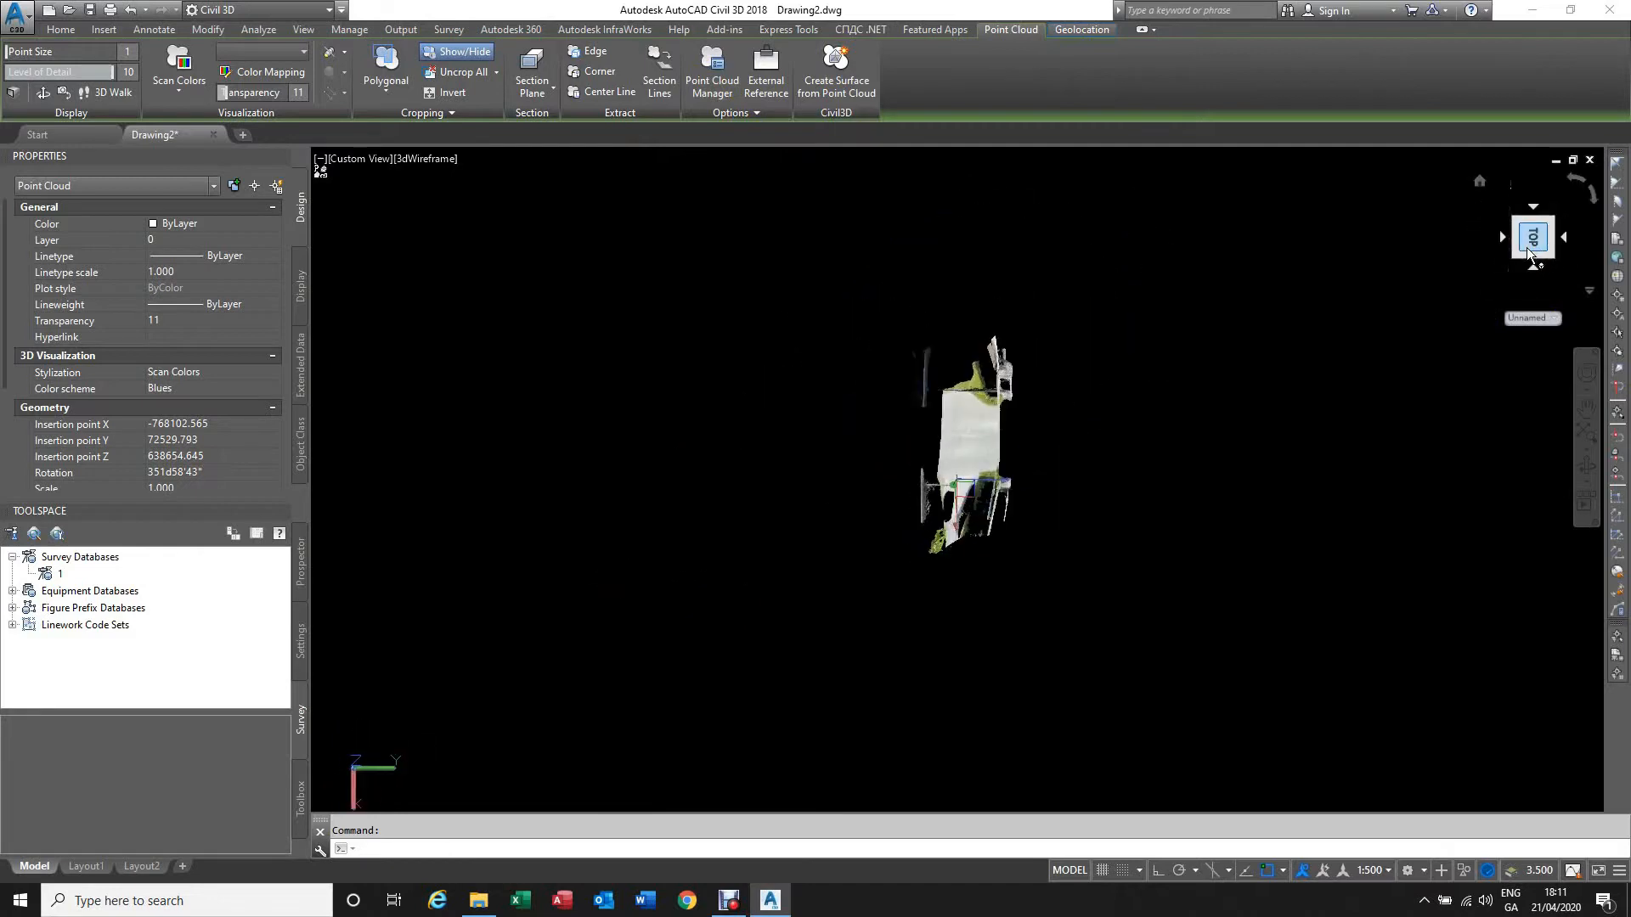
pyautogui.click(1576, 177)
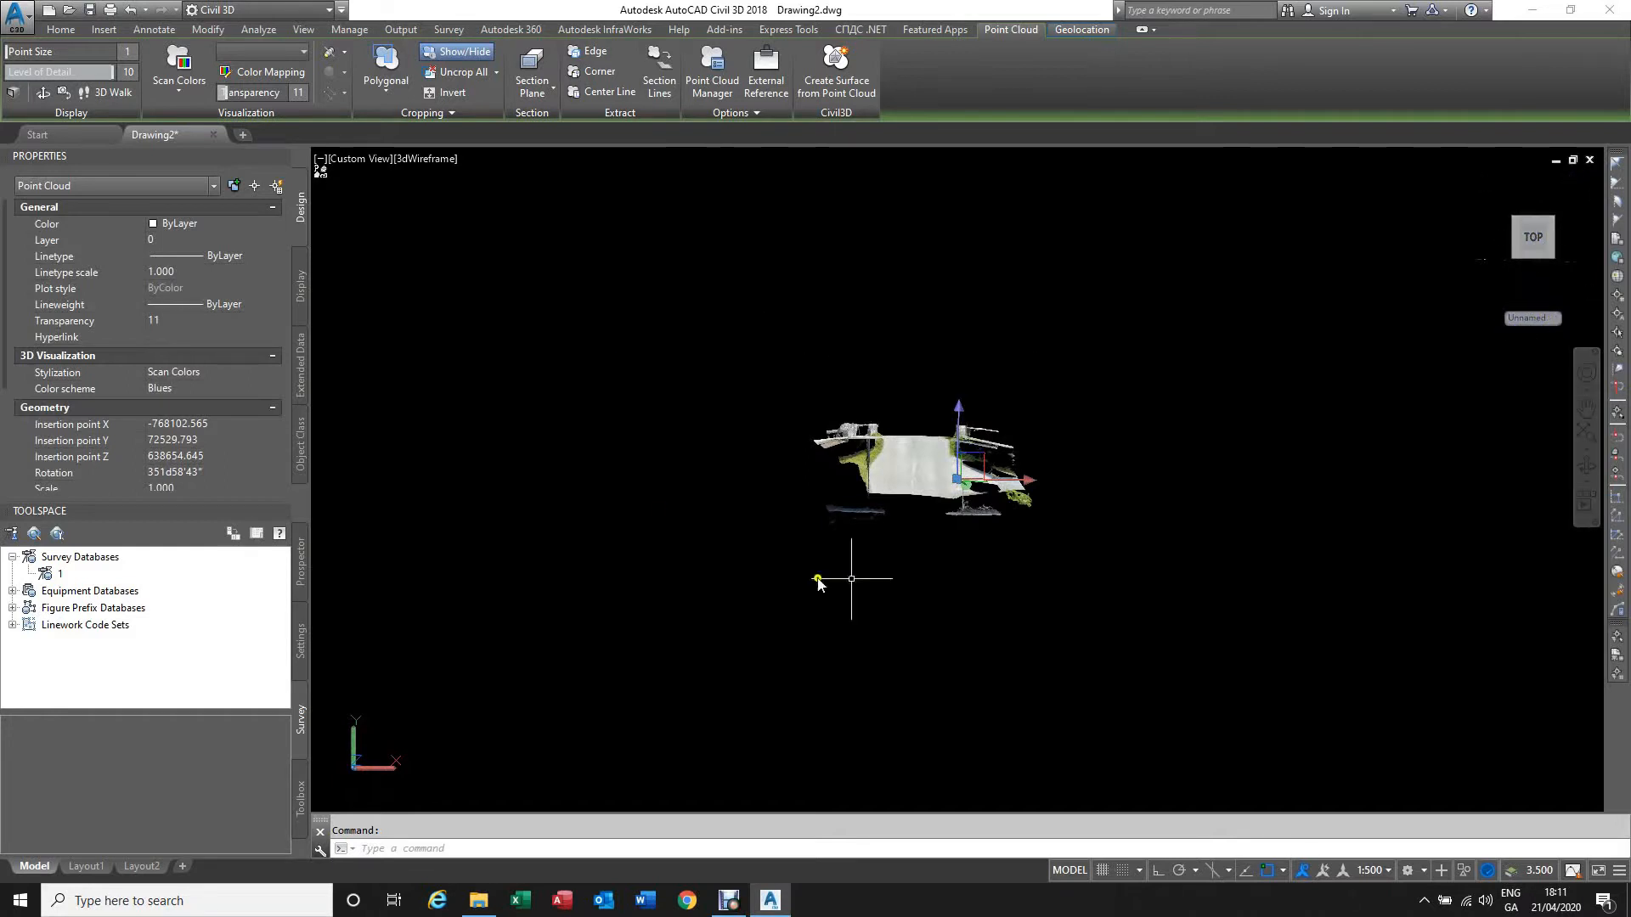
pyautogui.click(1555, 321)
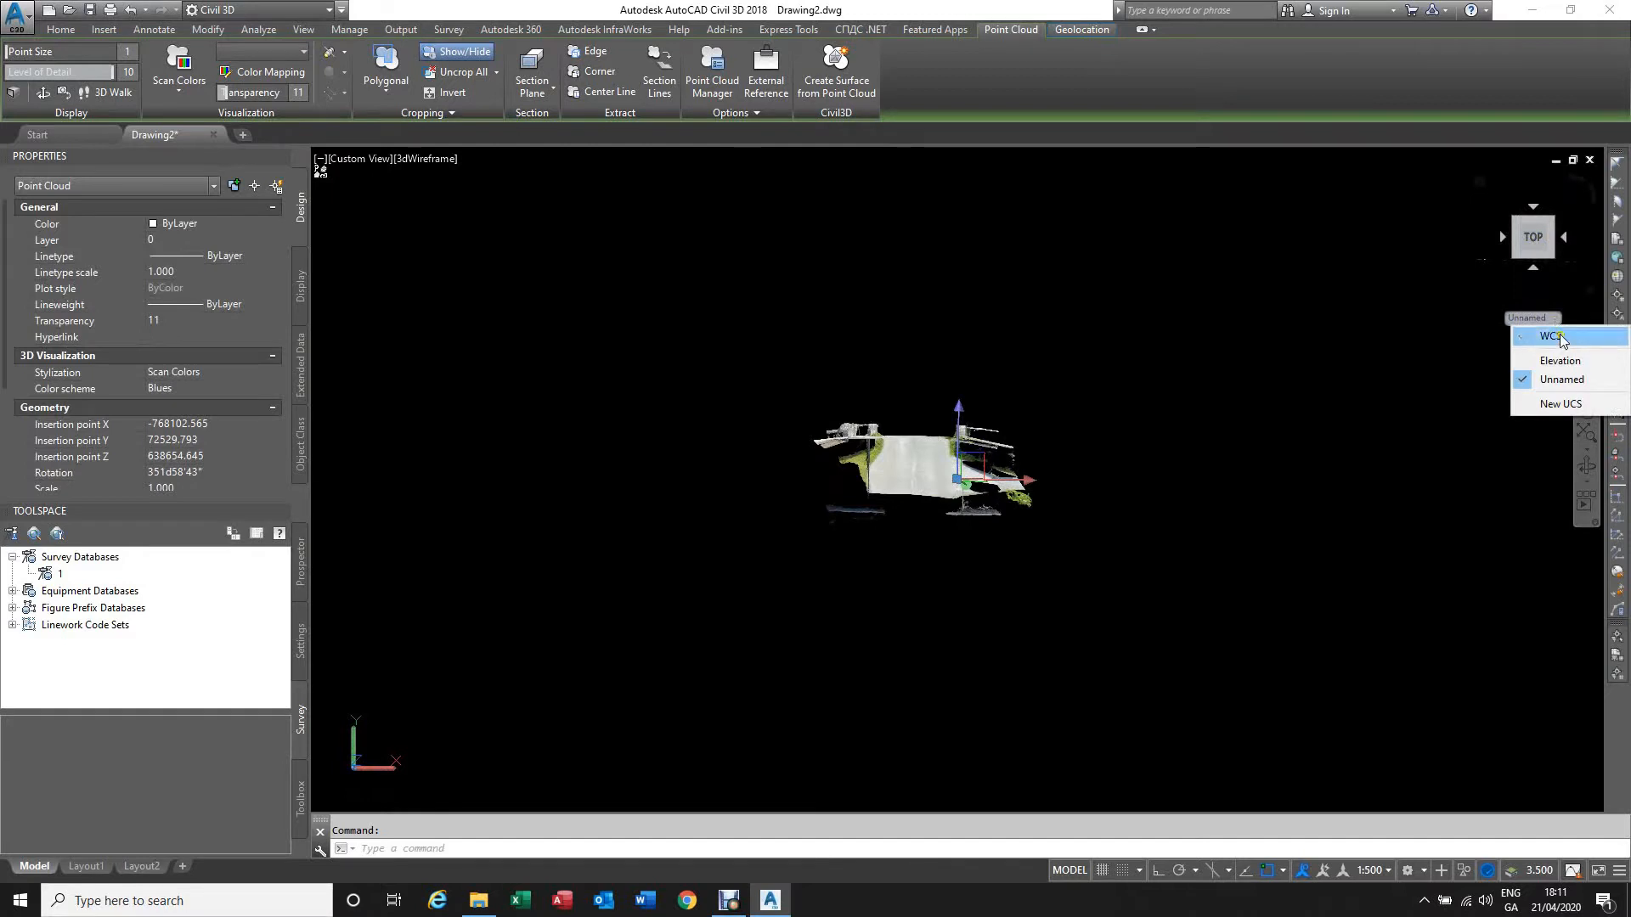
pyautogui.click(1551, 336)
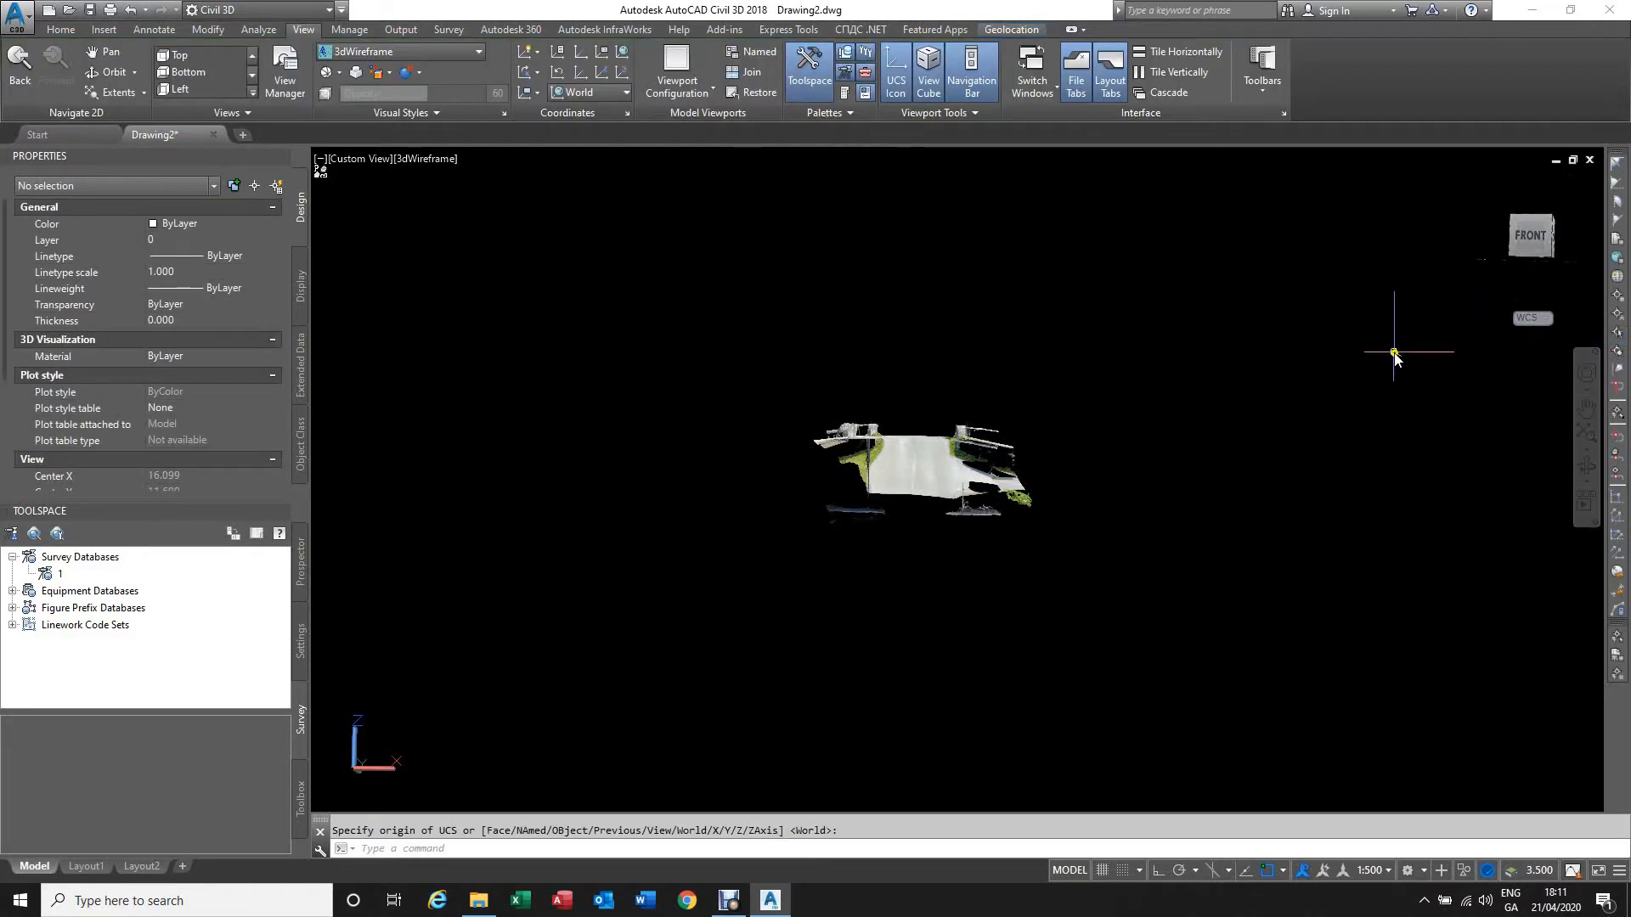
# Step: Deselect the point cloud and switch the view to the WCS Top orientation
pyautogui.keyDown('shift'); pyautogui.moveTo(1394, 355); pyautogui.dragTo(1378, 519, button='middle'); pyautogui.keyUp('shift')
pyautogui.press('Escape')
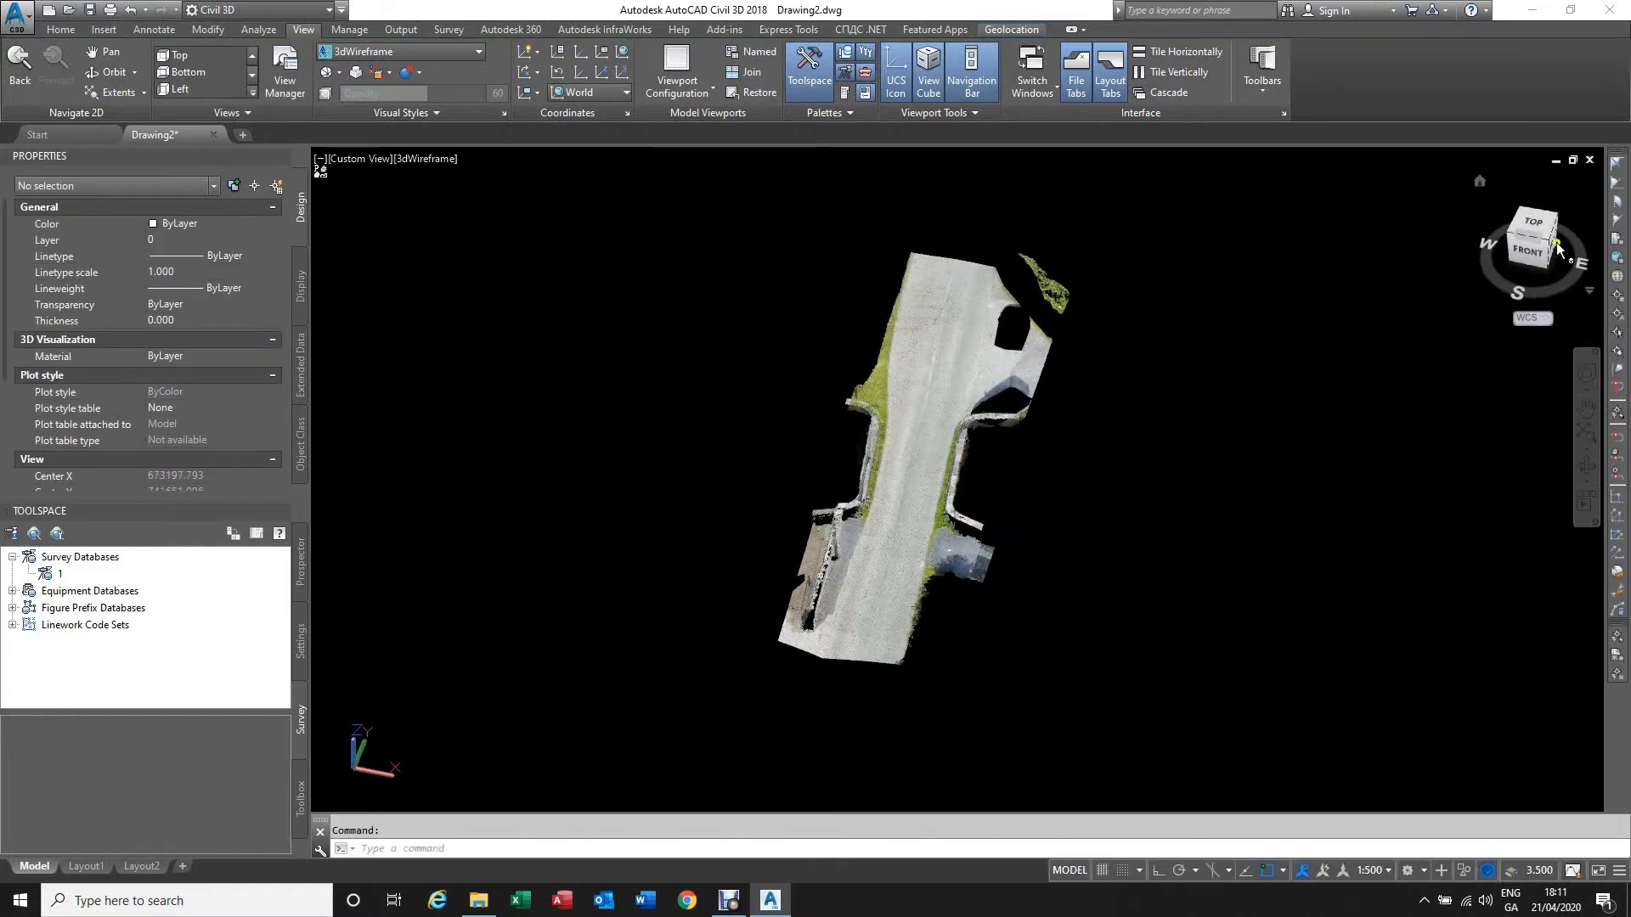
pyautogui.click(1541, 234)
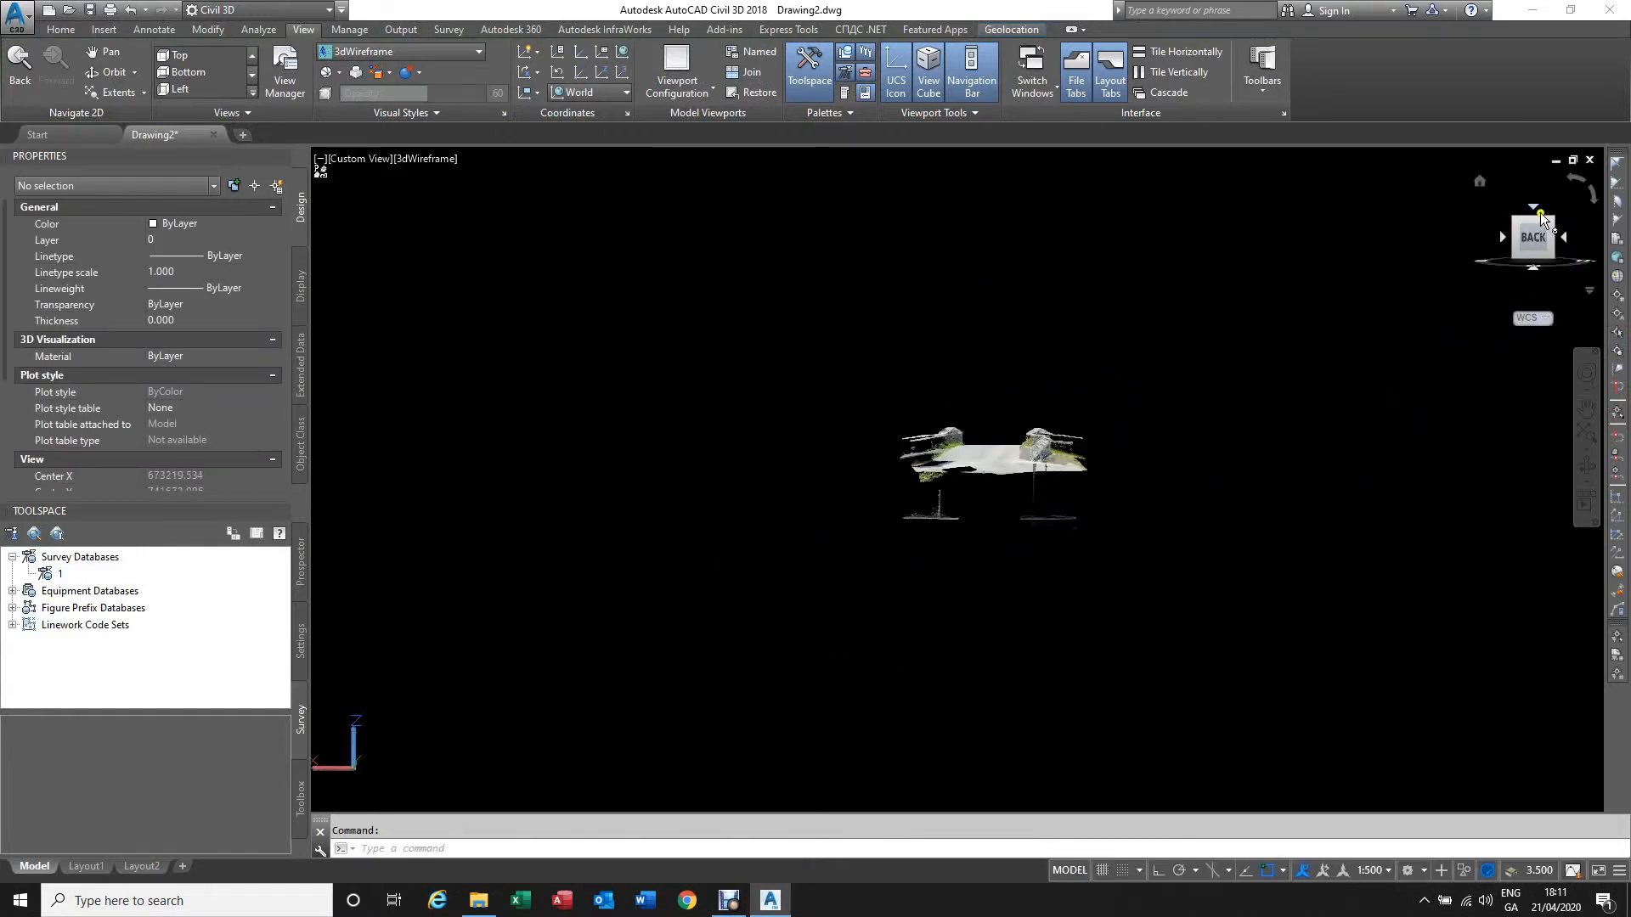
pyautogui.click(1532, 204)
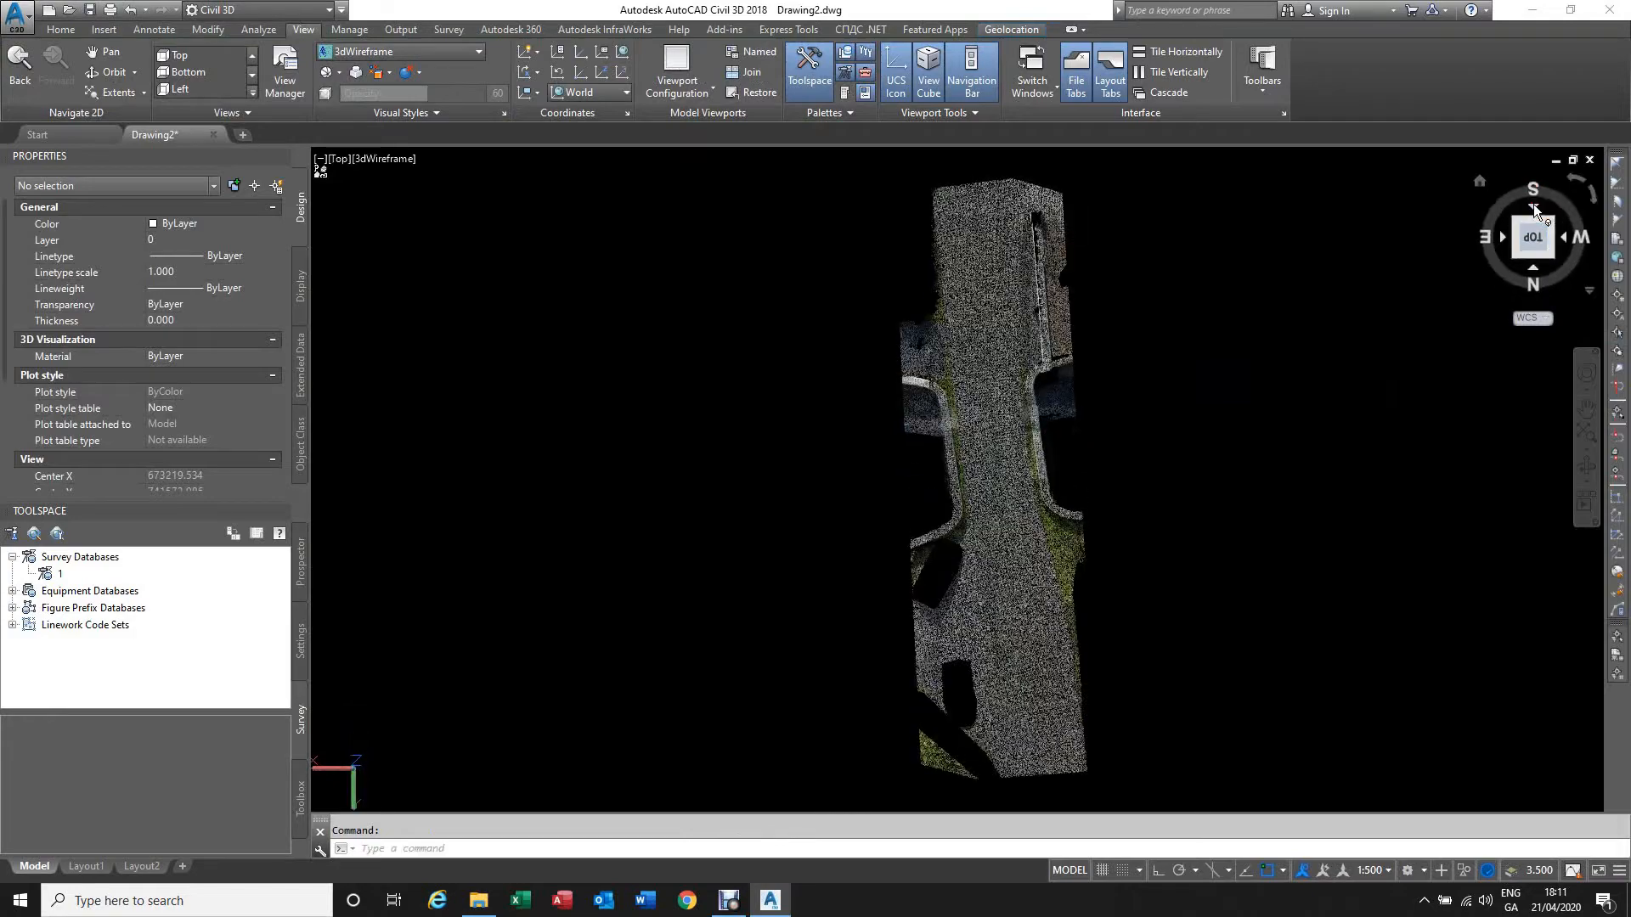
# Step: Rotate the Top view by 180 degrees so that north points up and leave nothing selected
pyautogui.click(1575, 183)
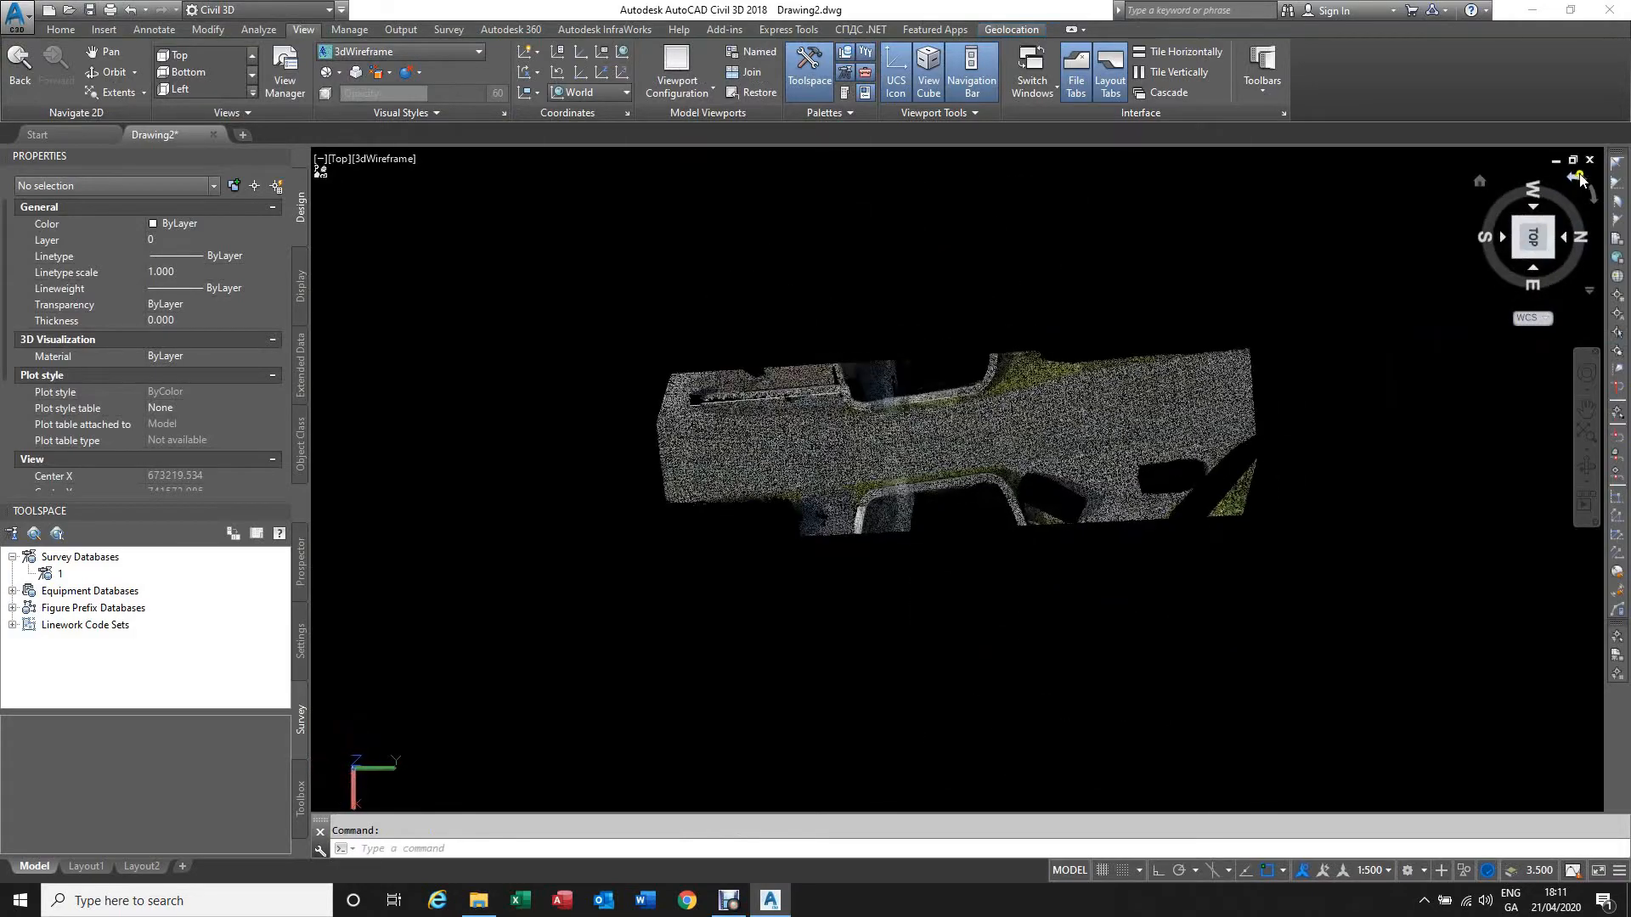
pyautogui.click(1578, 180)
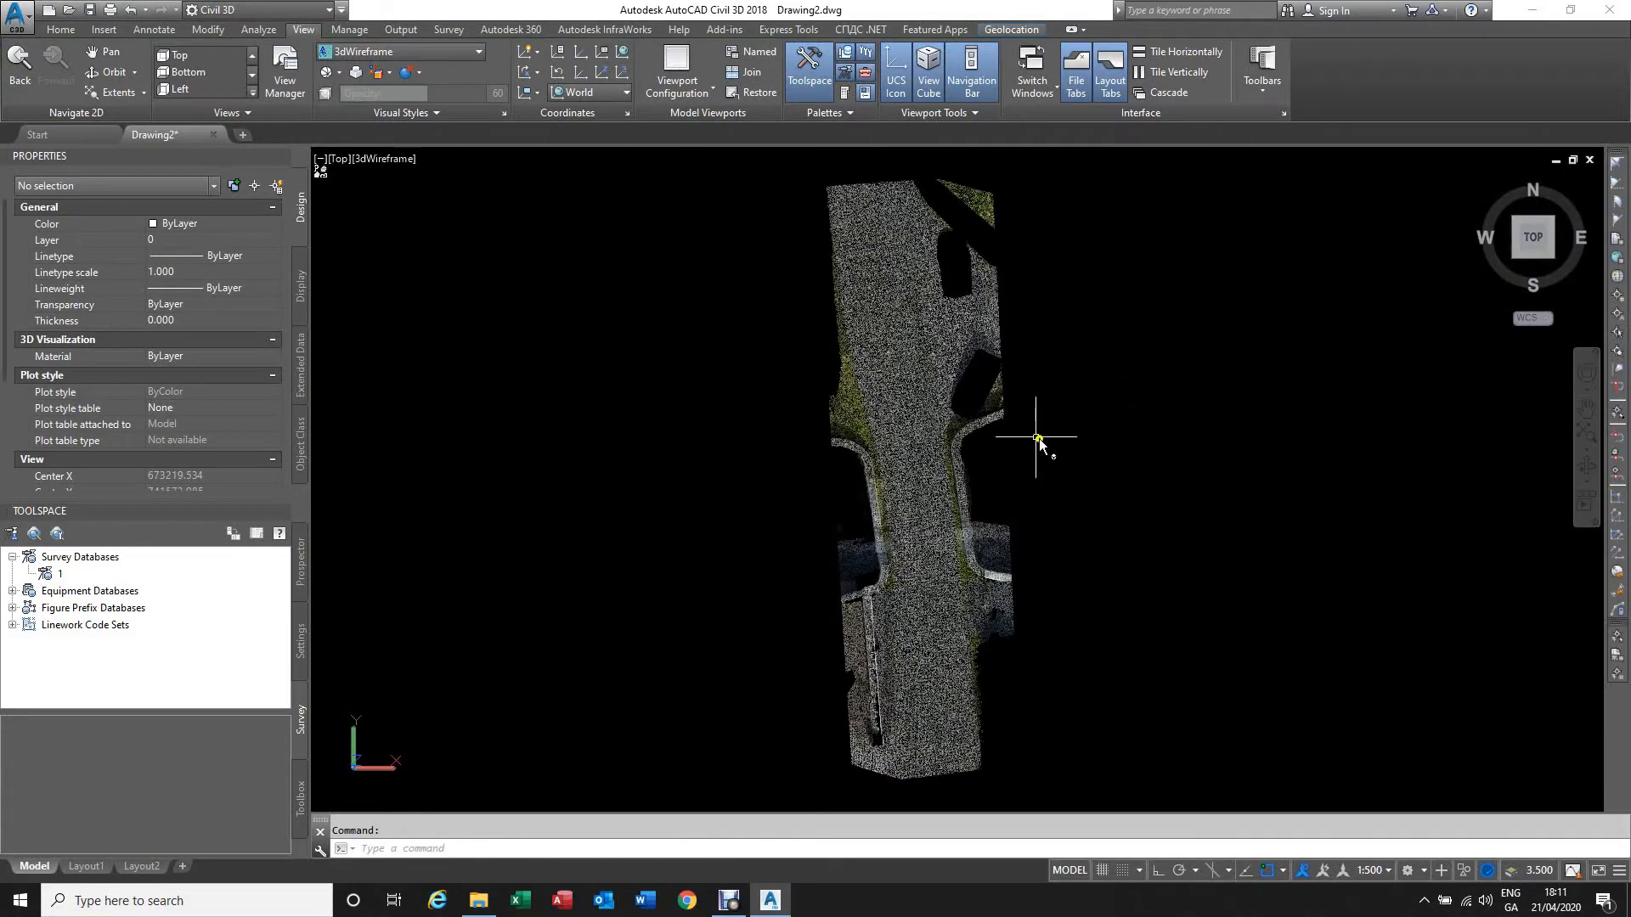
pyautogui.click(1078, 426)
pyautogui.scroll(3, 1104, 400)
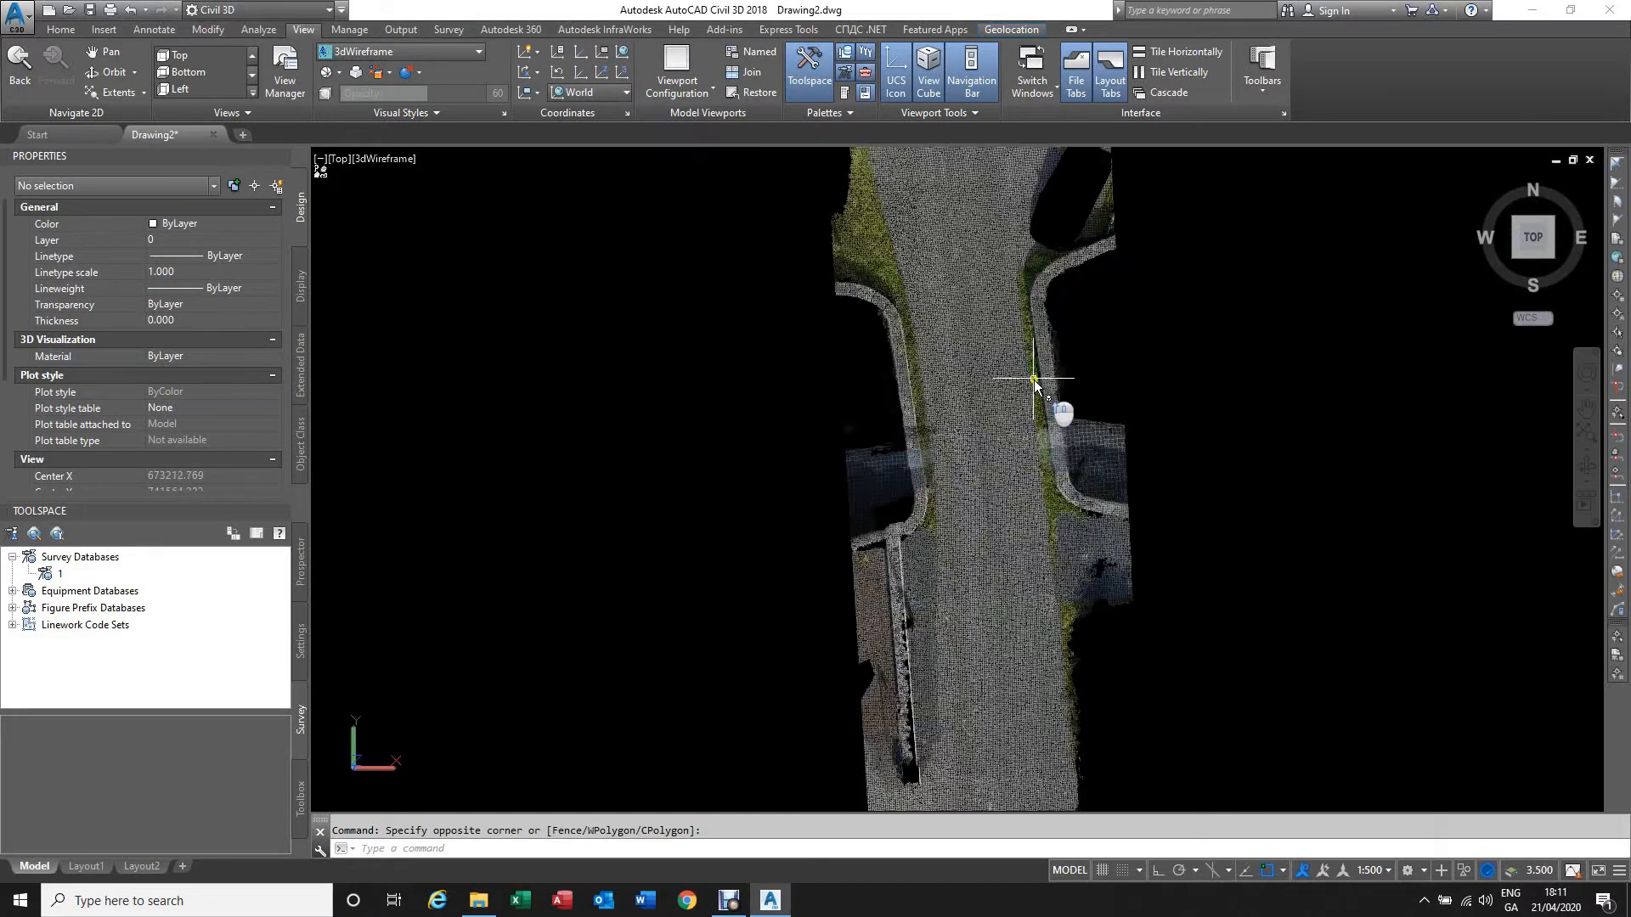
pyautogui.scroll(-2, 954, 447)
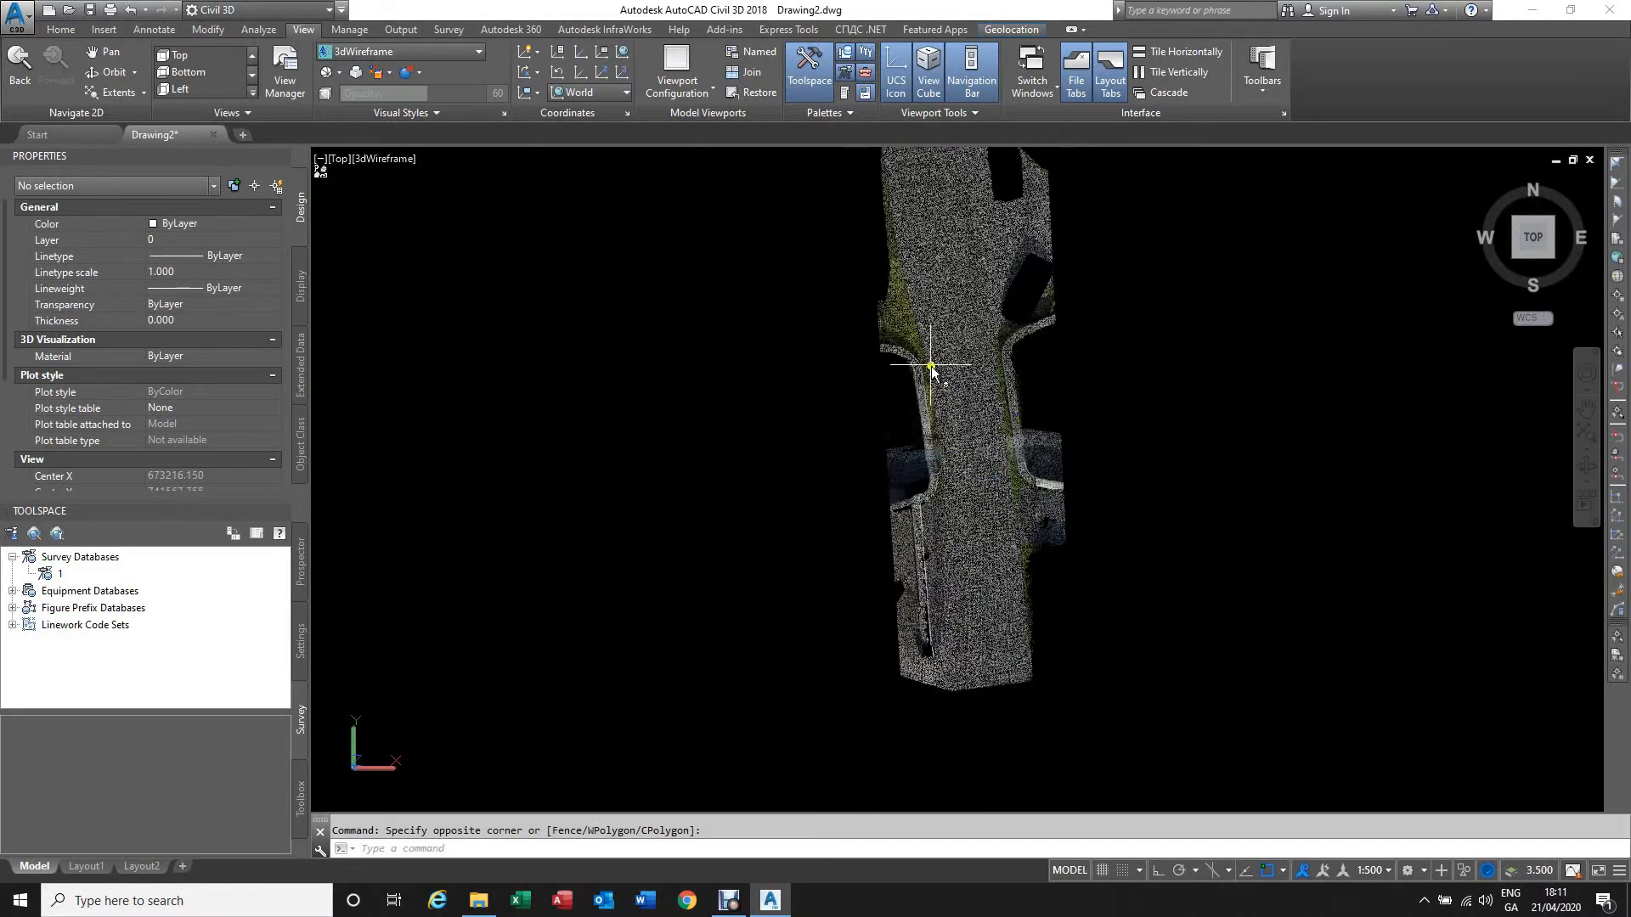
pyautogui.scroll(-2, 954, 503)
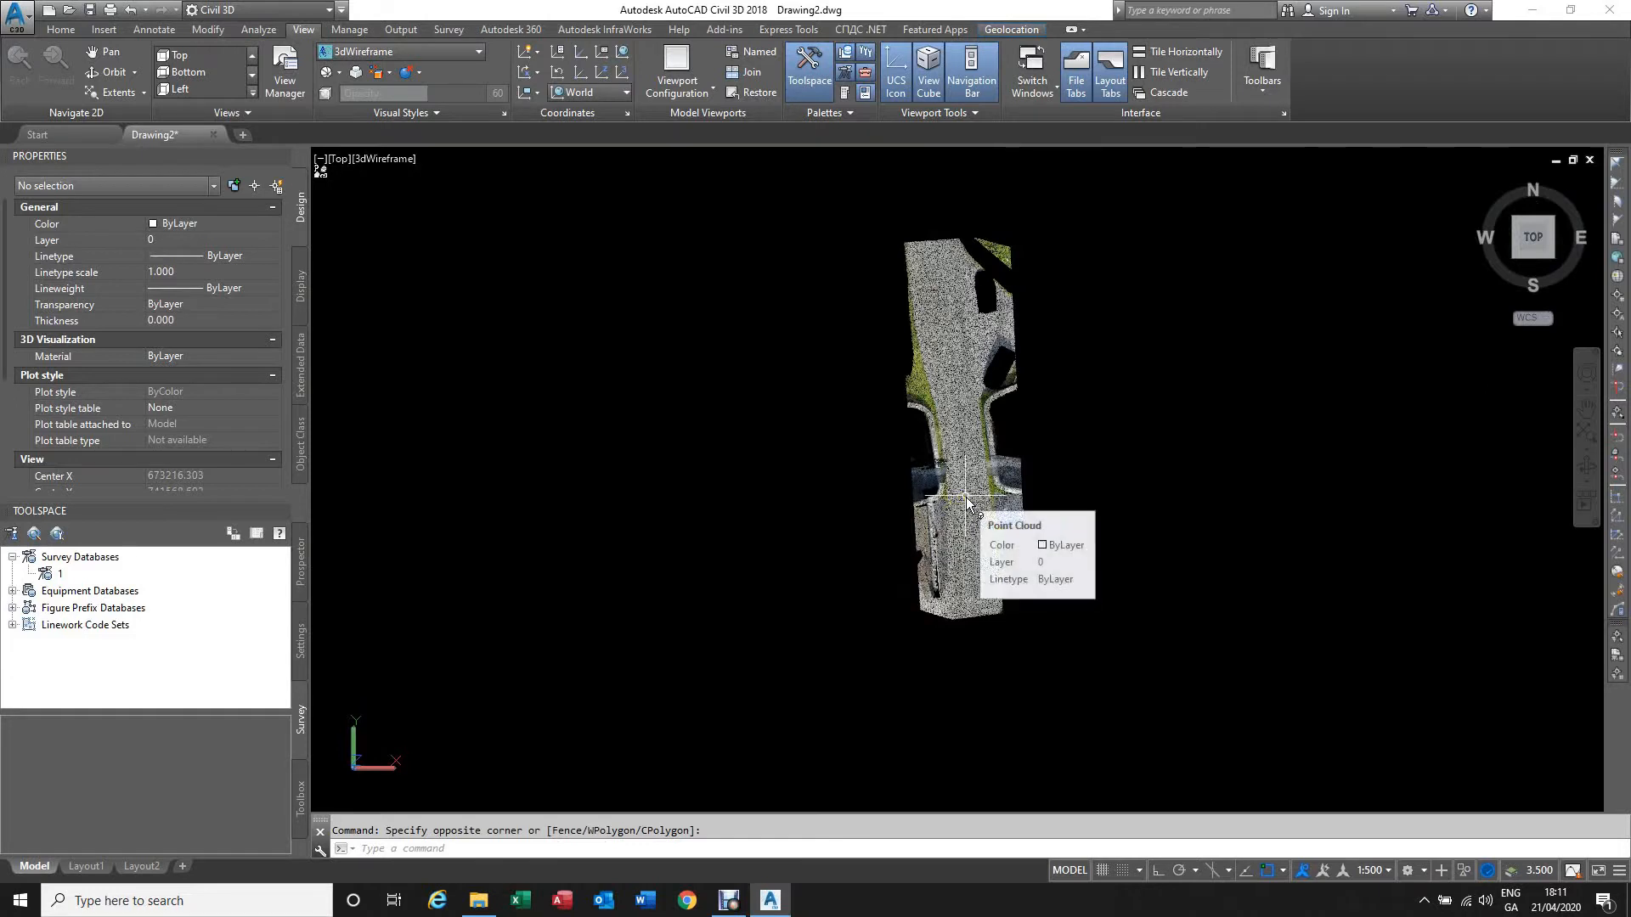
pyautogui.press('Escape')
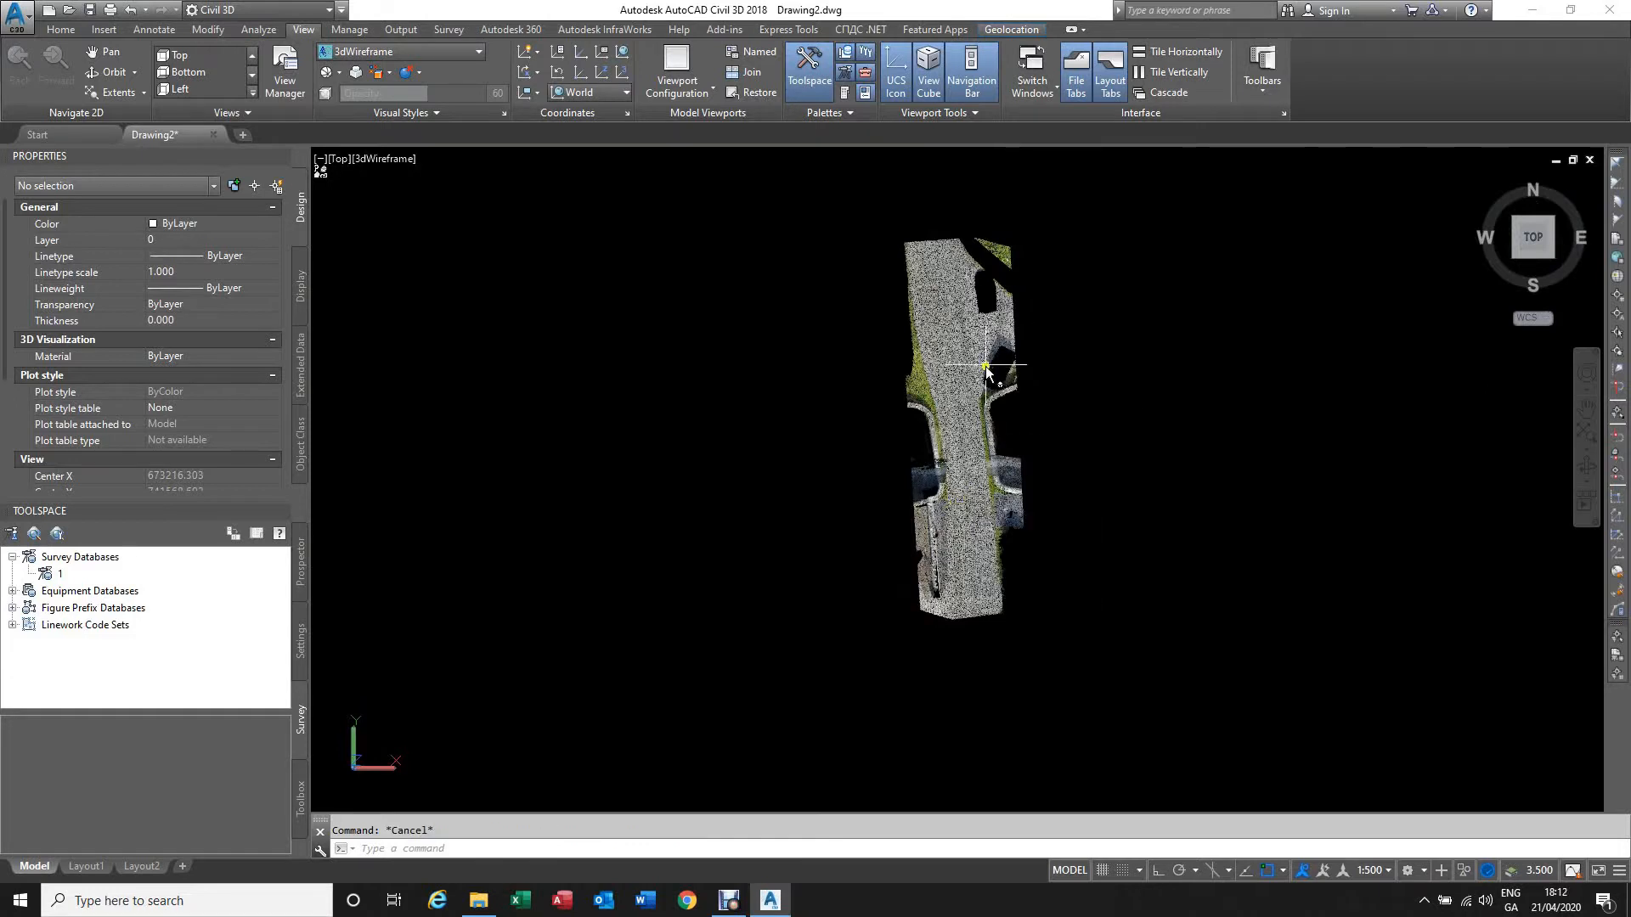
# Step: Select the bridge point cloud and examine the road surface between the parapet walls in plan
pyautogui.click(986, 367)
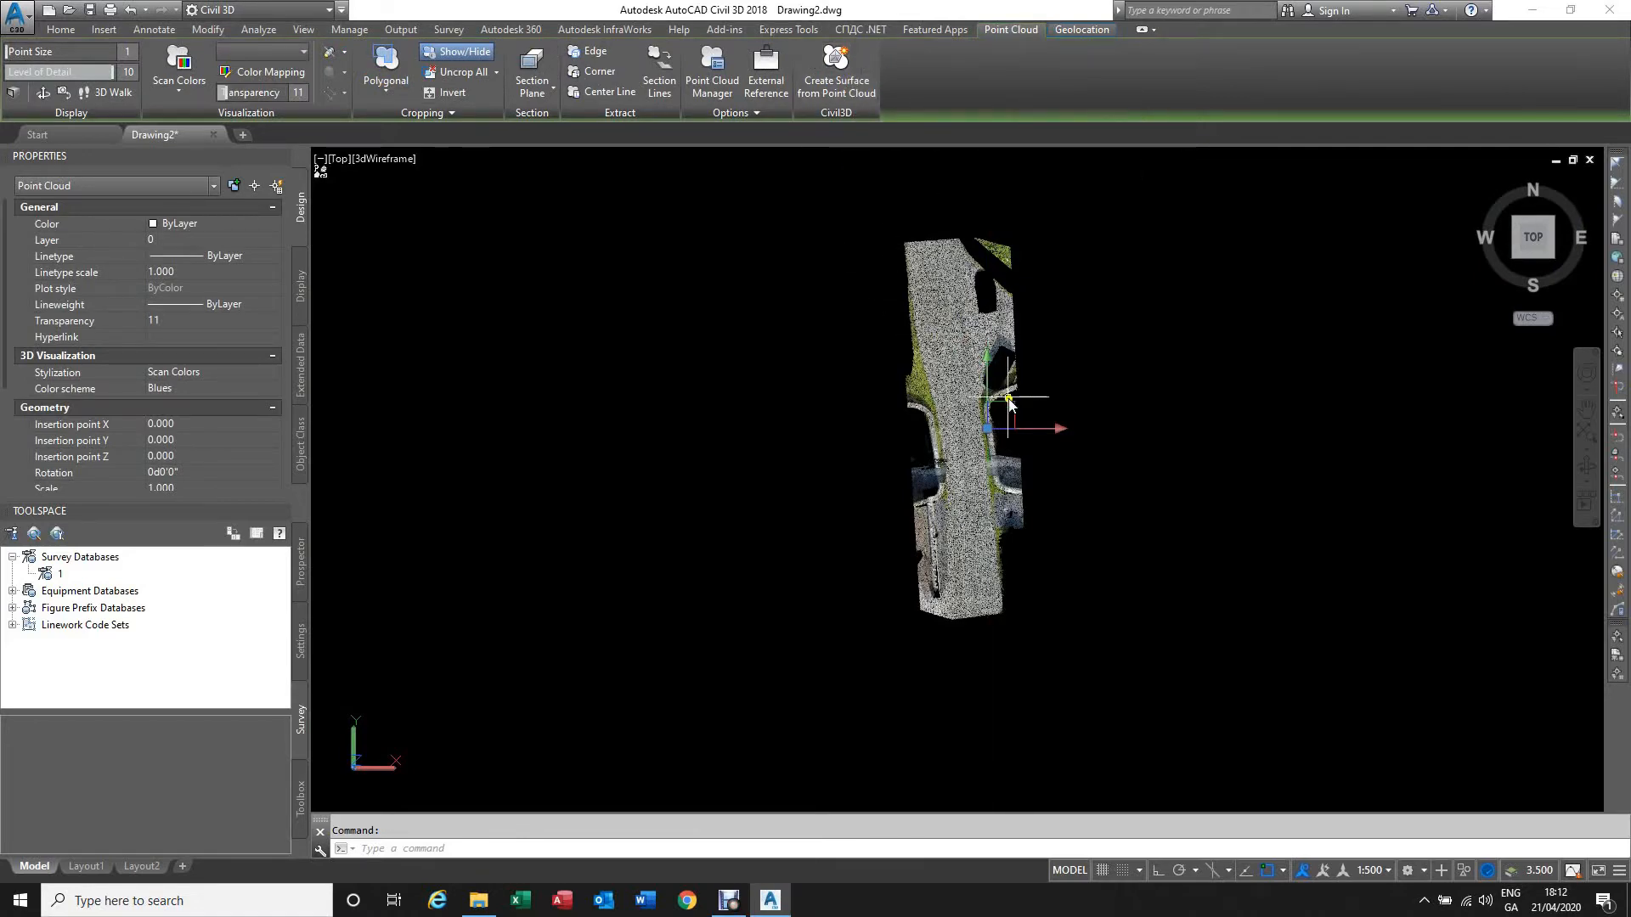
pyautogui.scroll(2, 1038, 419)
pyautogui.scroll(2, 1038, 418)
pyautogui.moveTo(1092, 419); pyautogui.dragTo(1051, 496, button='middle')
pyautogui.scroll(-2, 1052, 496)
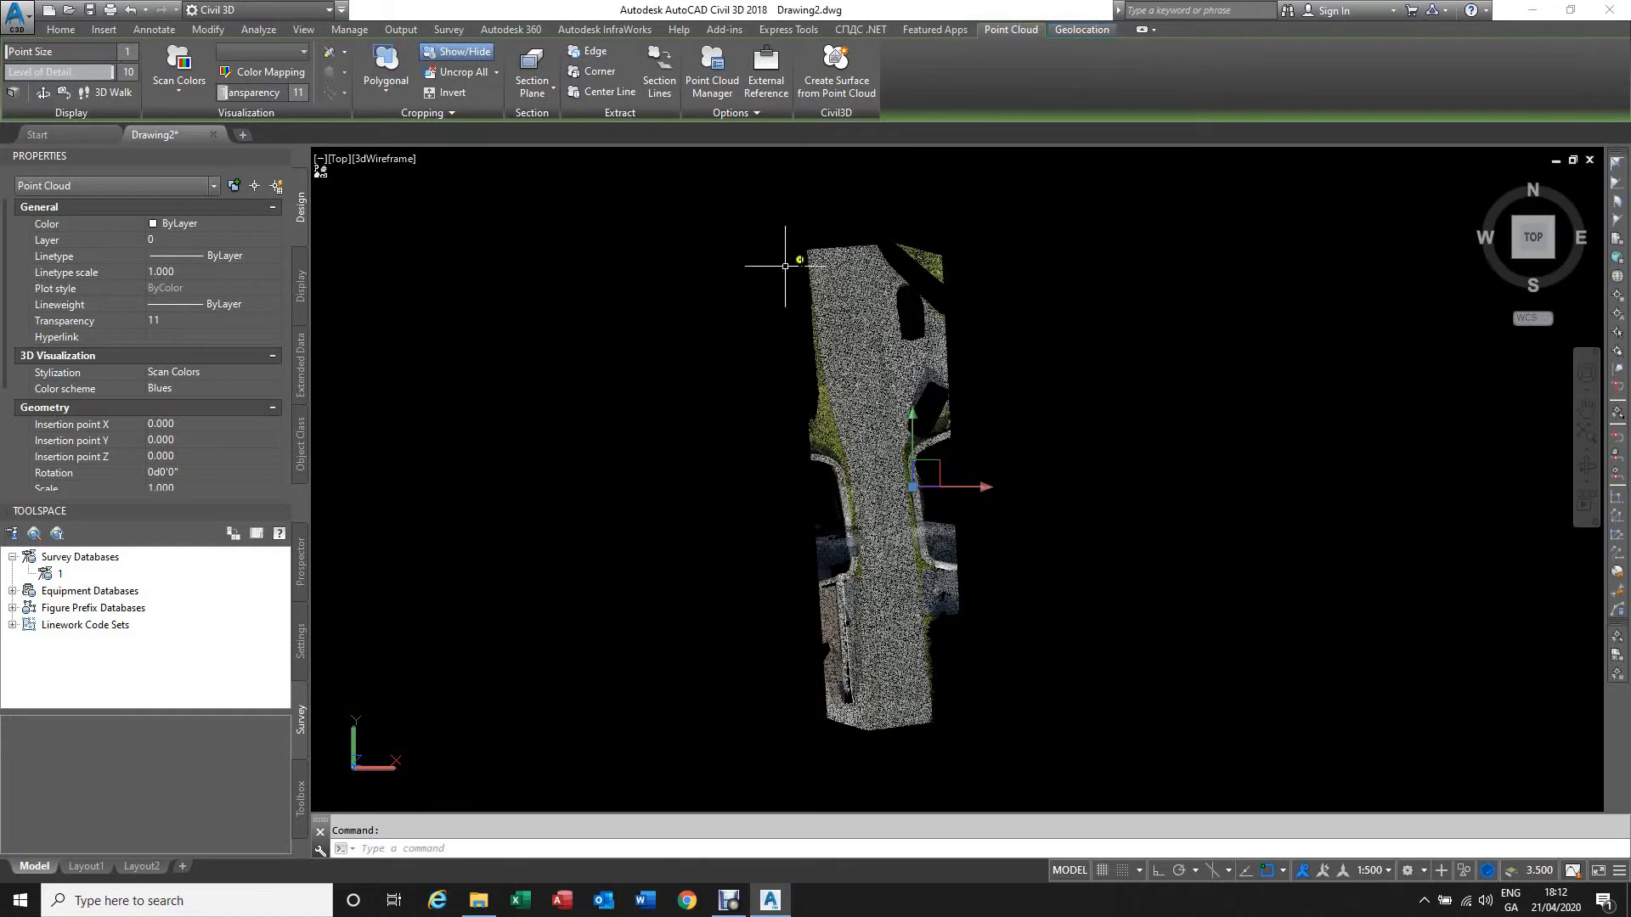
pyautogui.scroll(8, 871, 528)
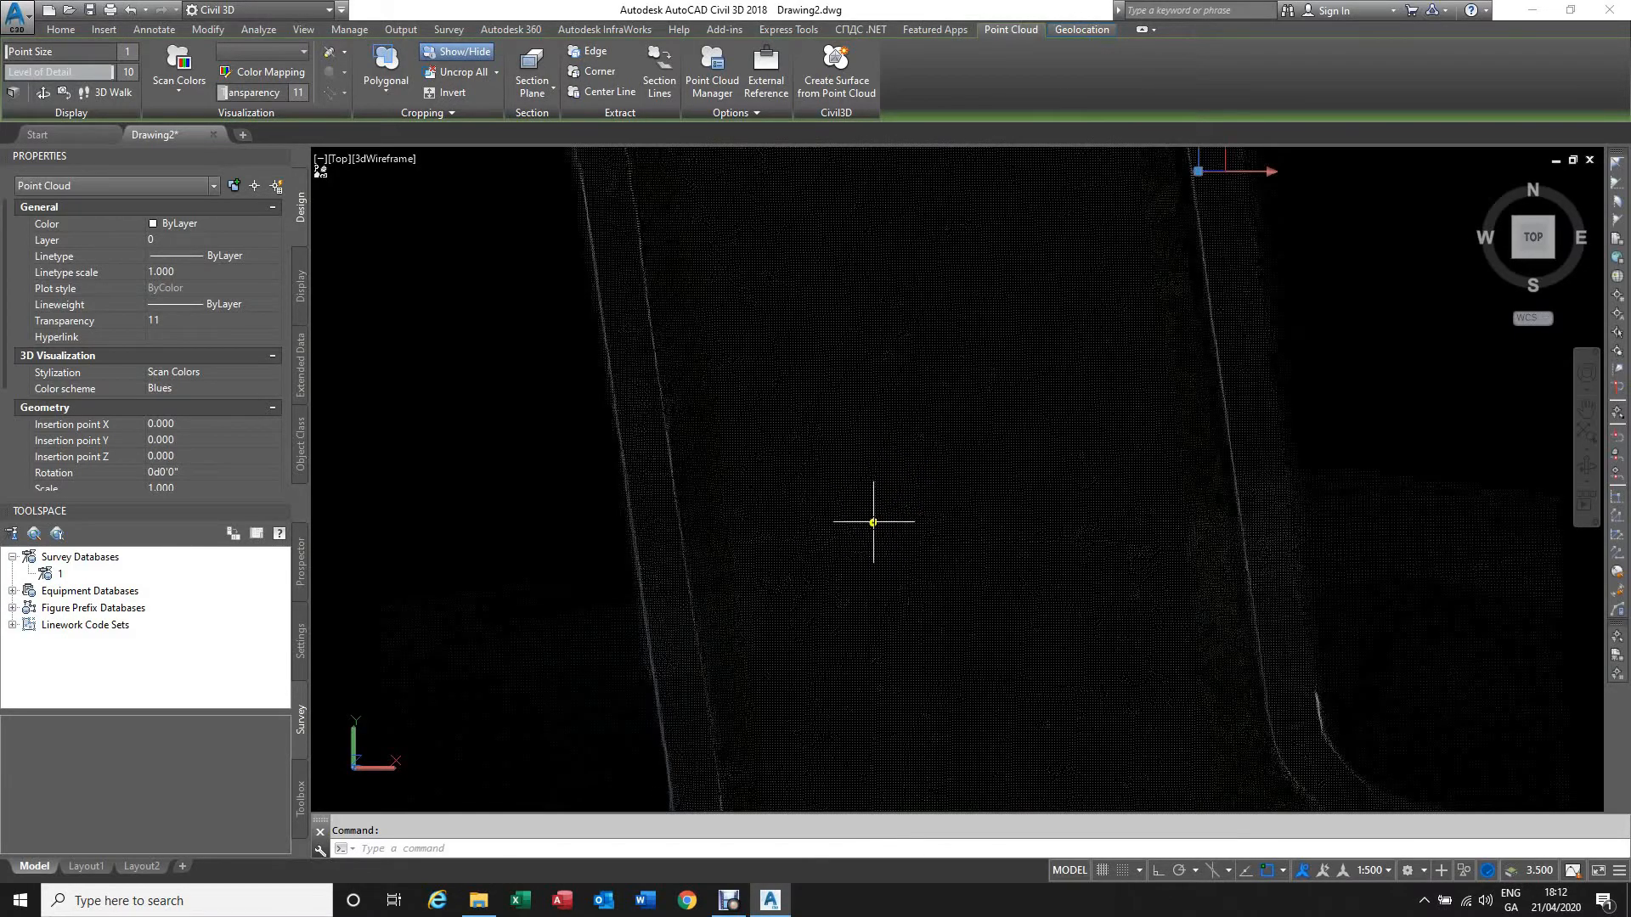
pyautogui.scroll(-8, 875, 523)
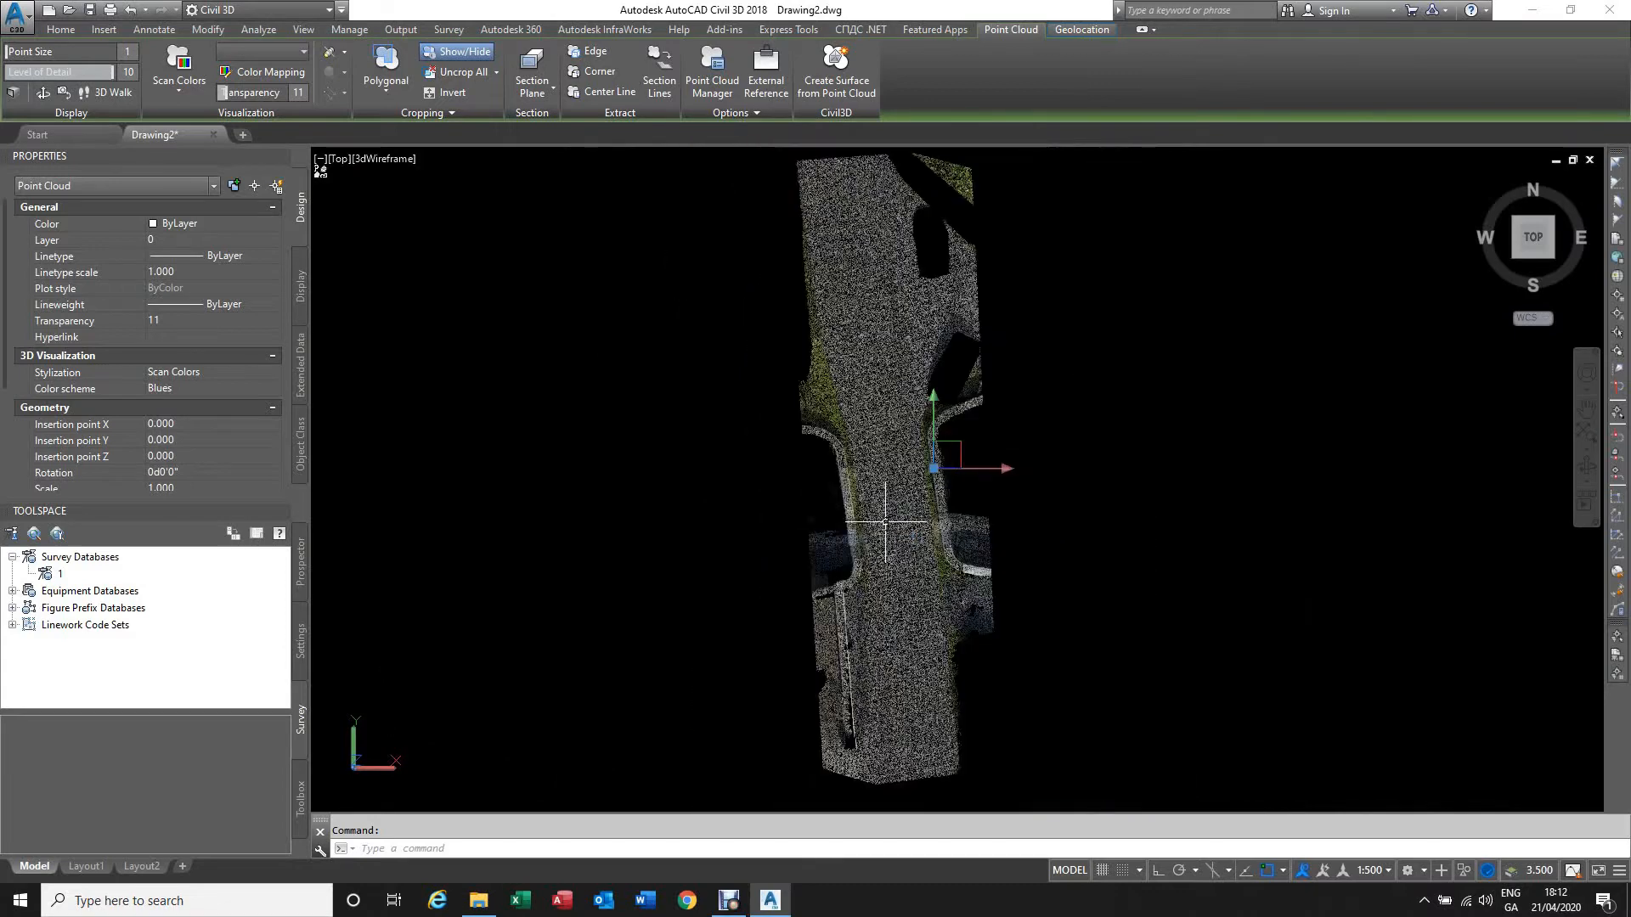
pyautogui.scroll(2, 886, 523)
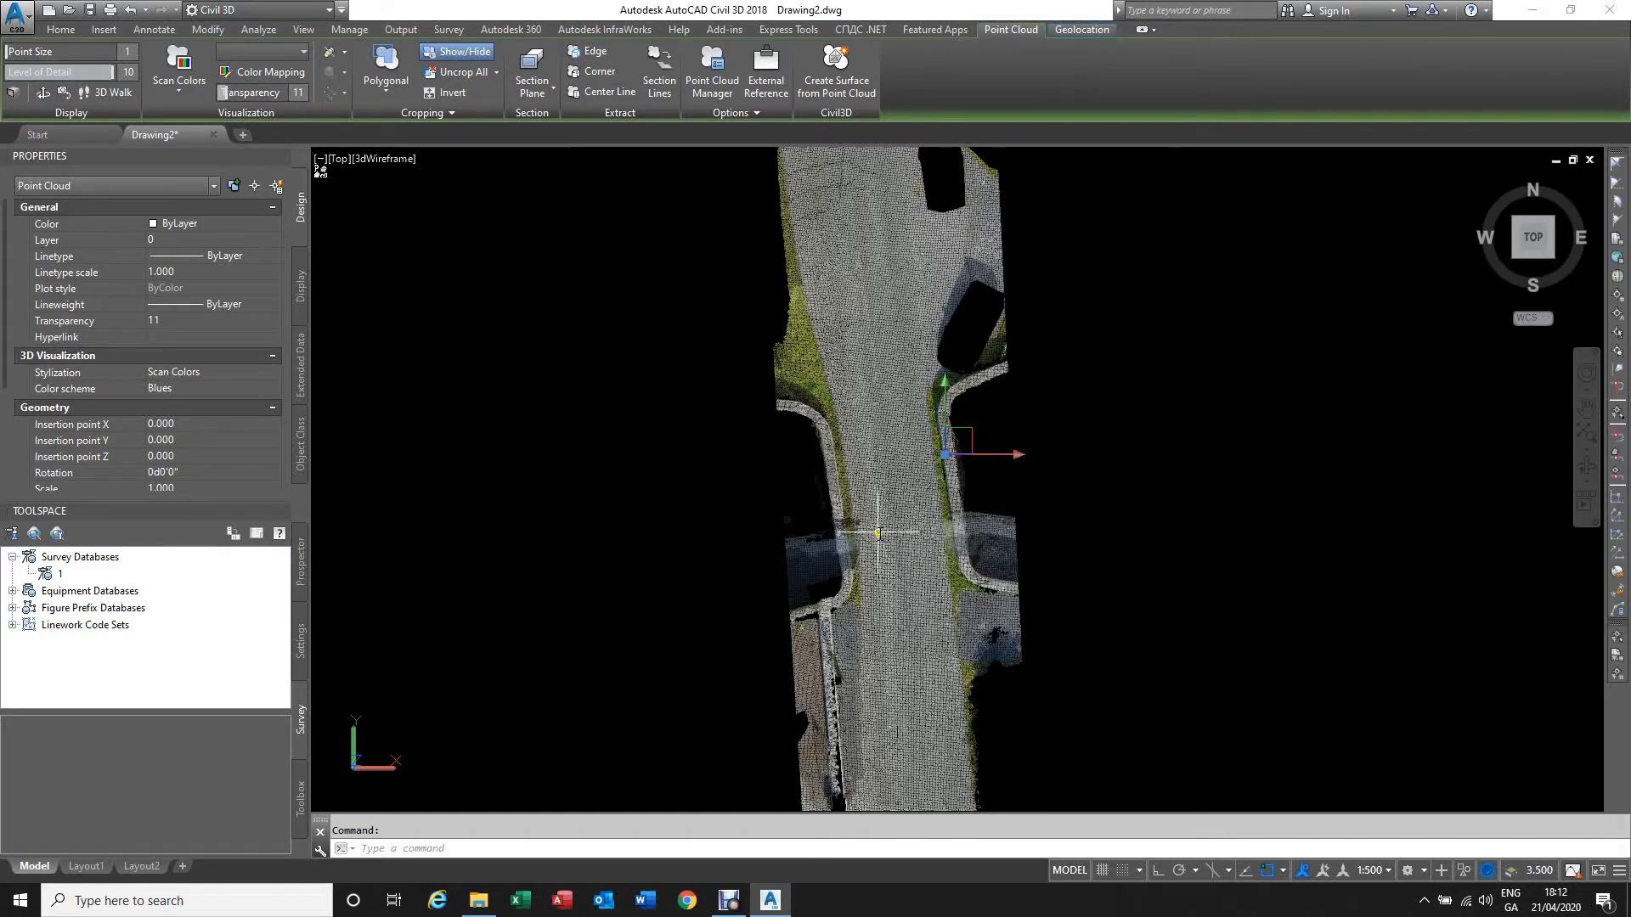
pyautogui.scroll(-2, 870, 531)
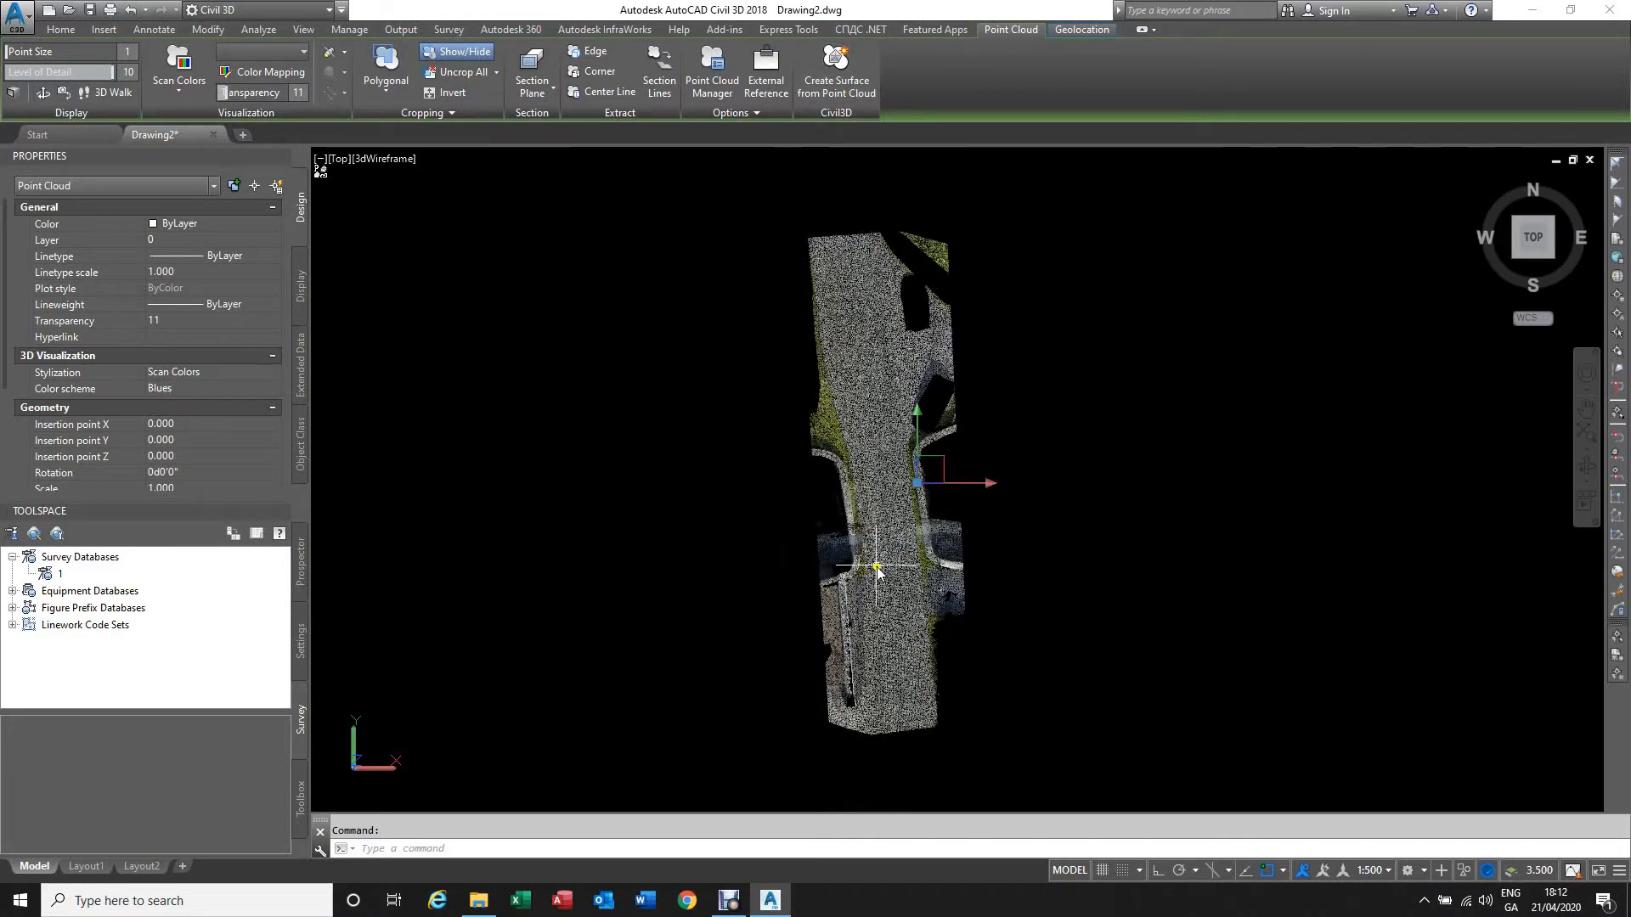
pyautogui.scroll(2, 879, 593)
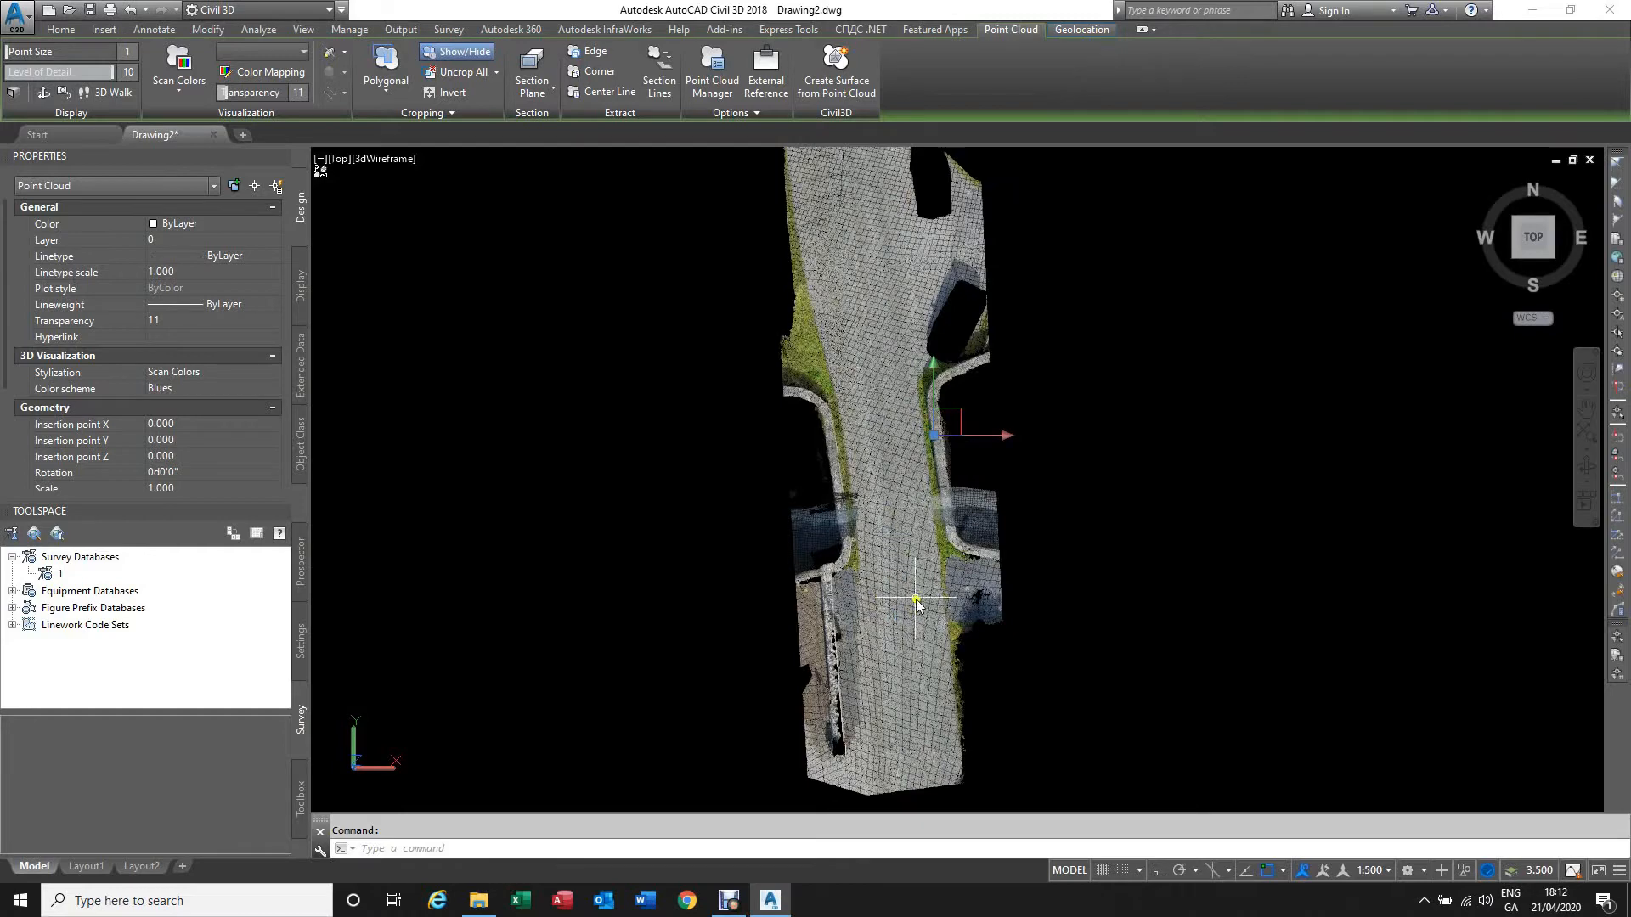
pyautogui.moveTo(916, 603)
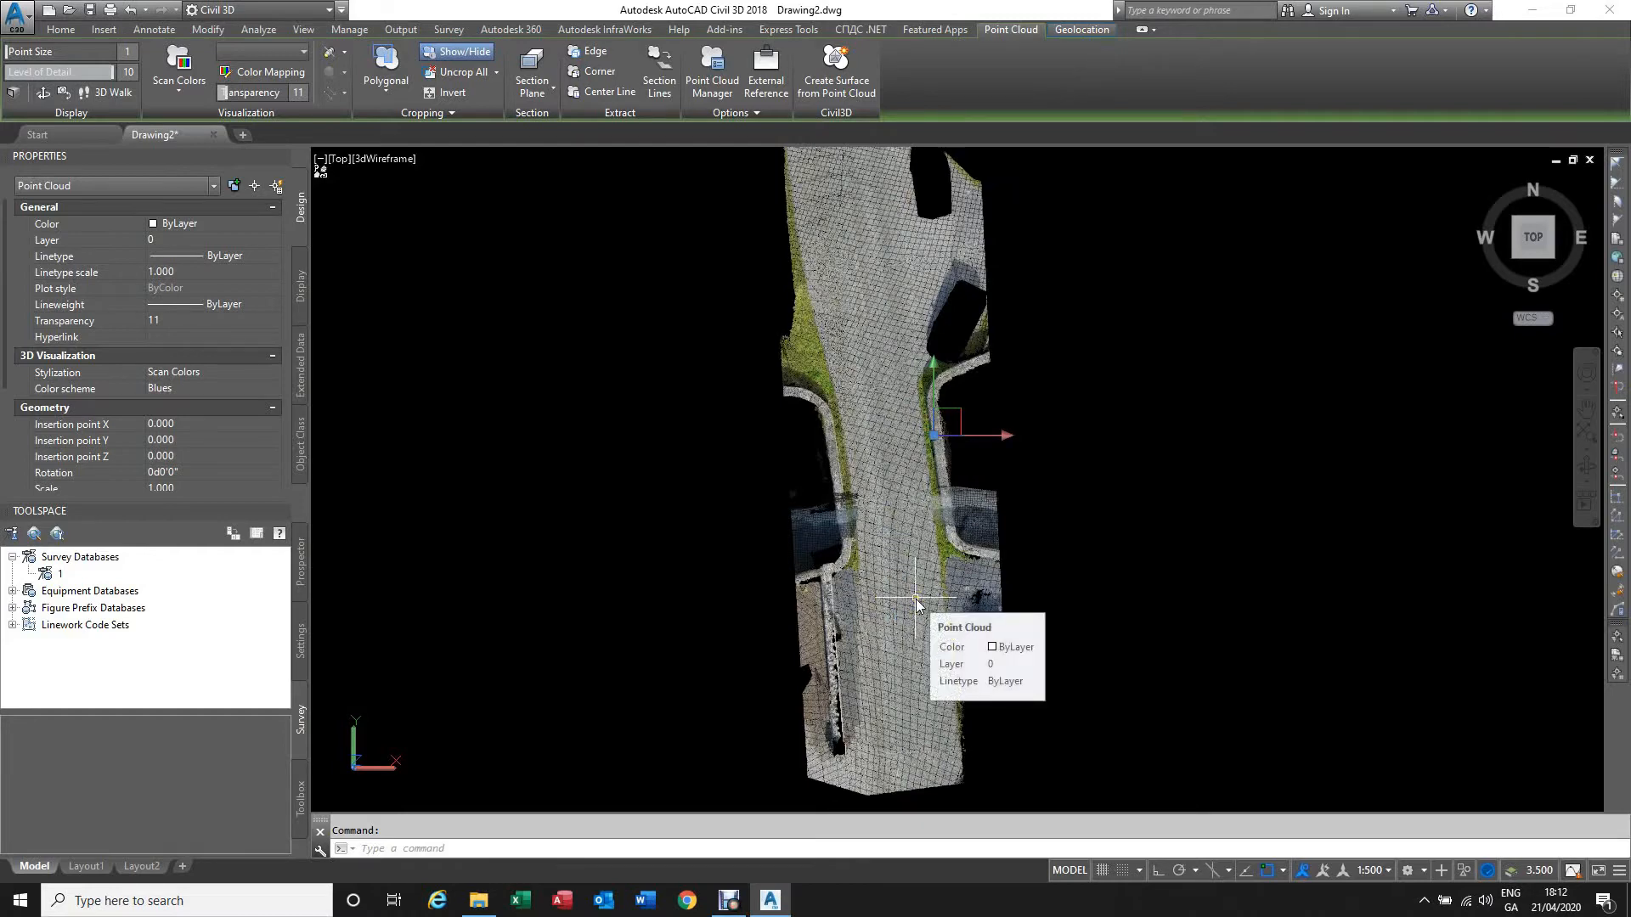
pyautogui.scroll(3, 916, 603)
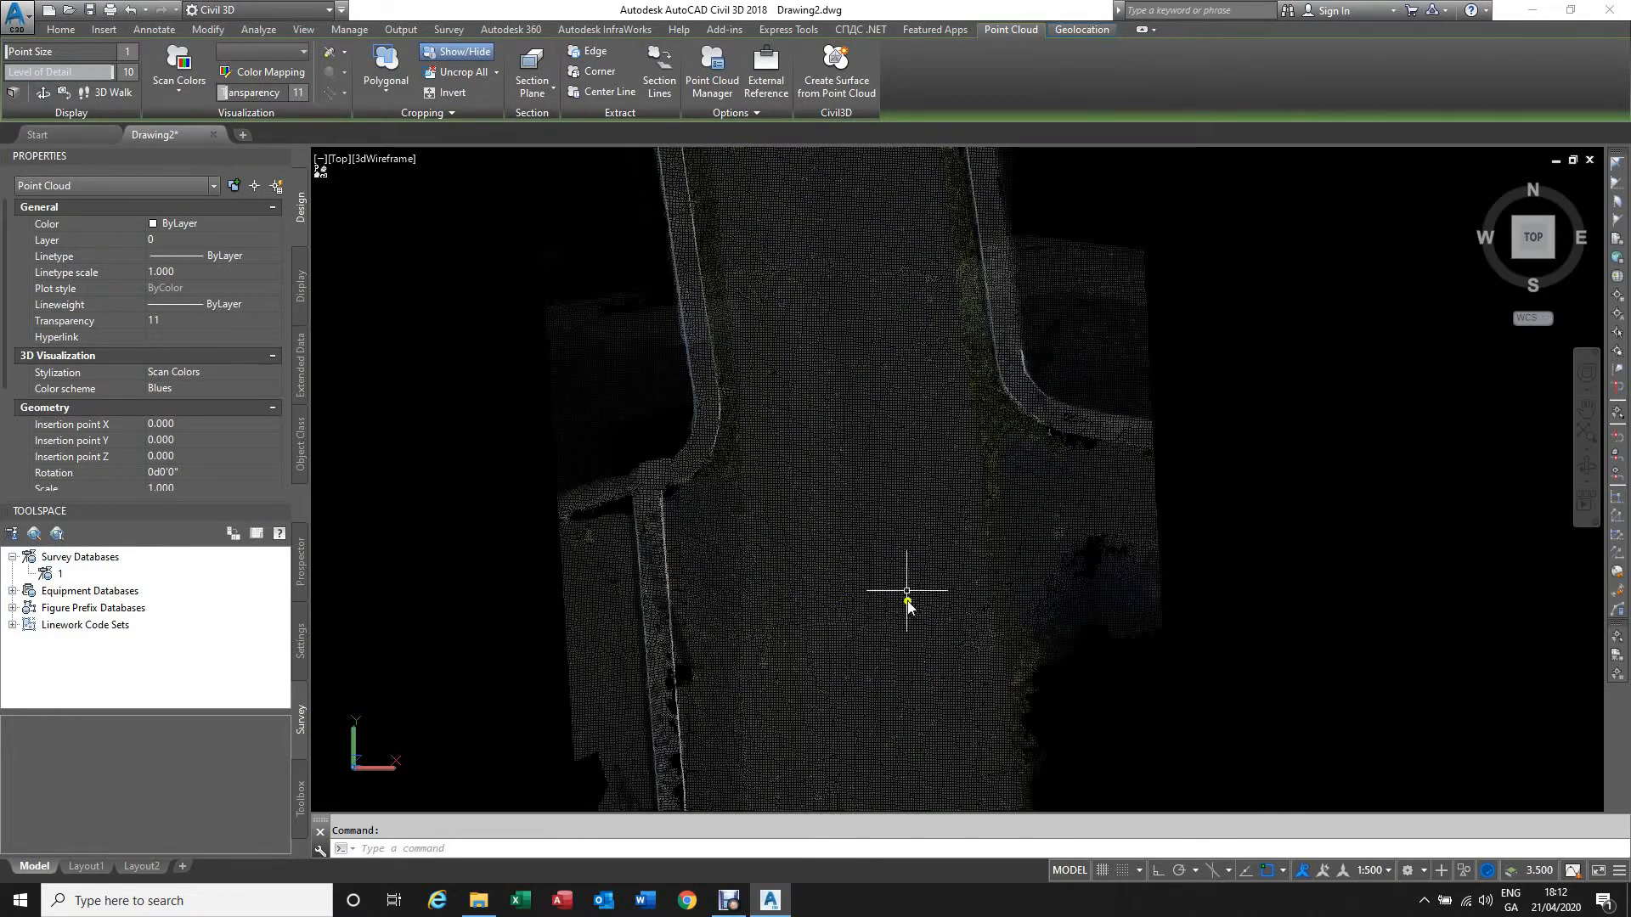
pyautogui.scroll(-3, 910, 595)
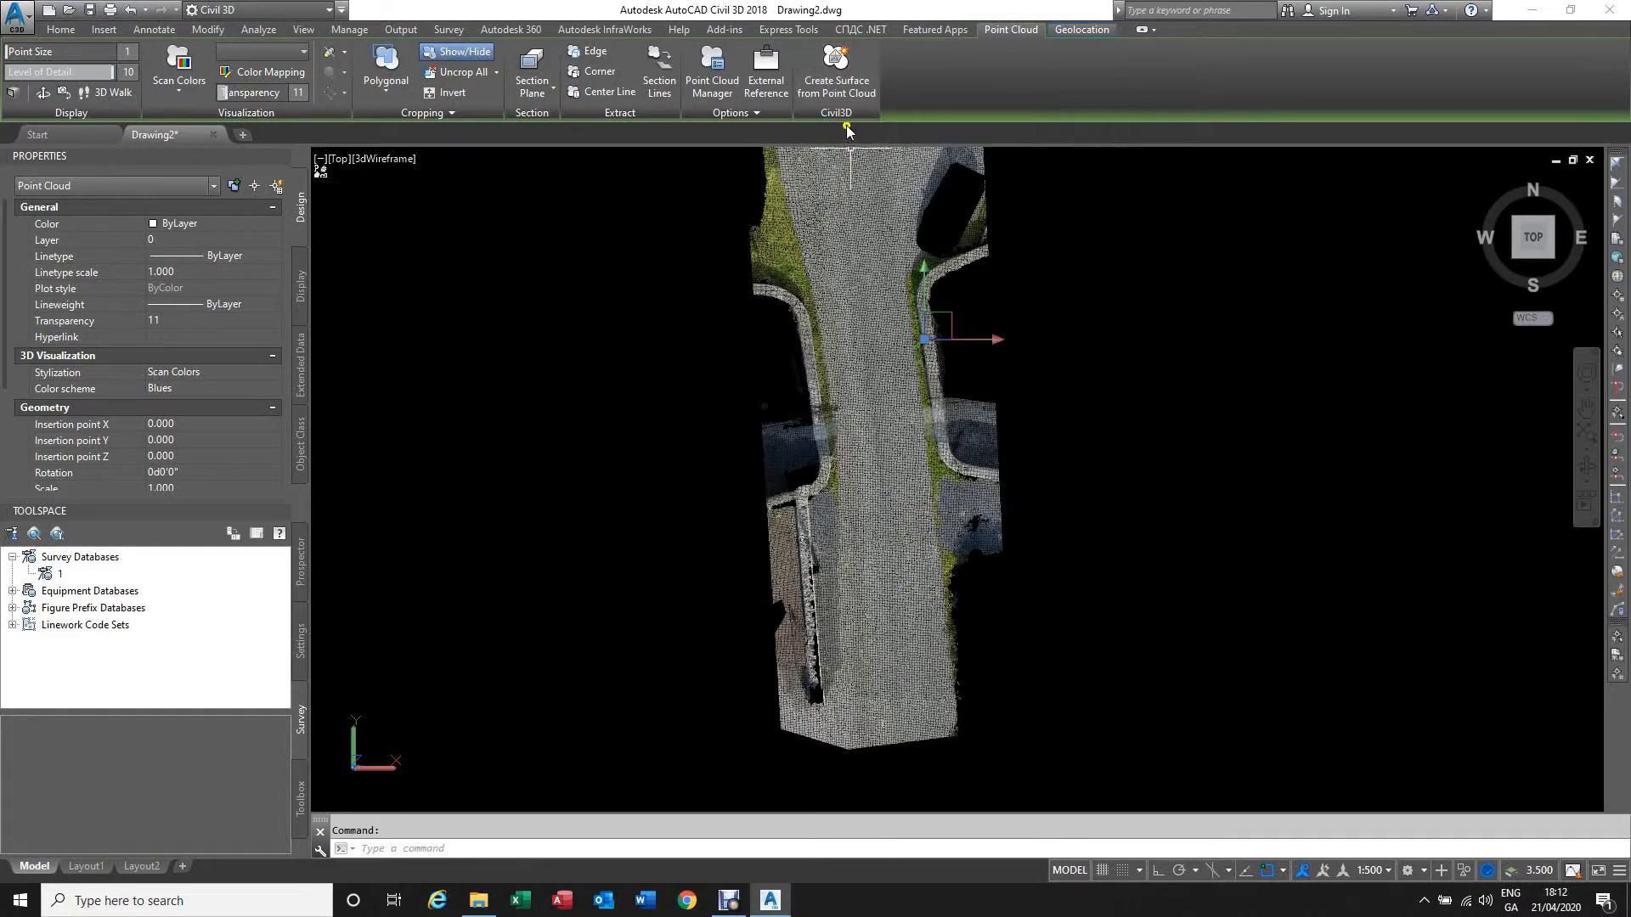
# Step: Start creating a TIN surface from the point cloud, name it 1test and proceed to the point cloud selection
pyautogui.click(840, 83)
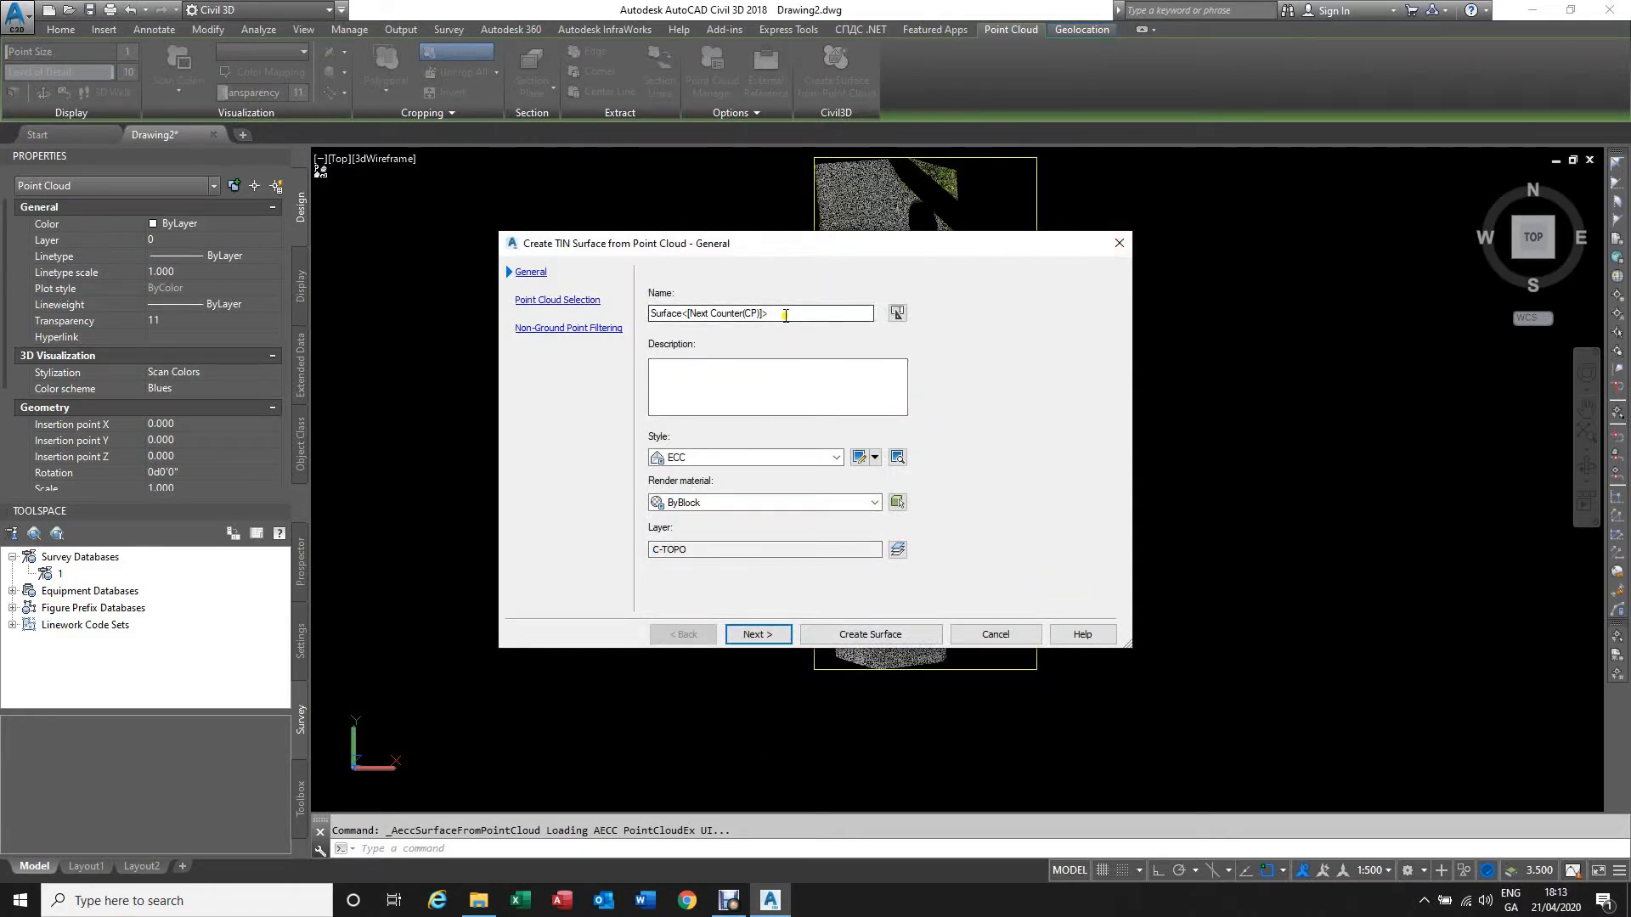
pyautogui.moveTo(791, 309); pyautogui.dragTo(635, 317)
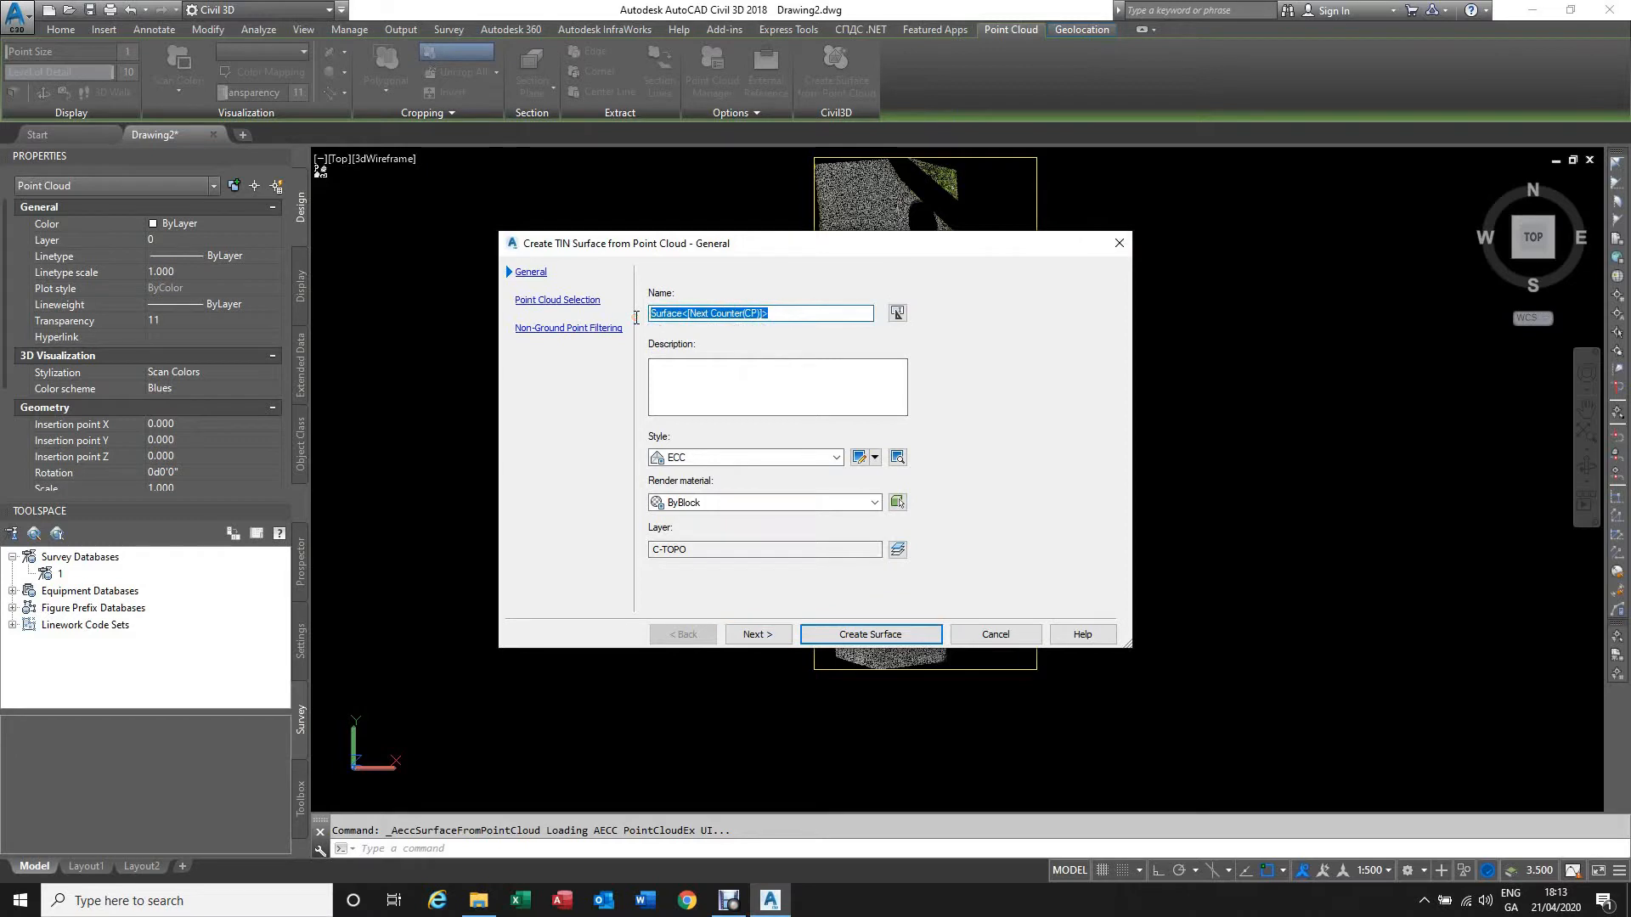
pyautogui.write('test')
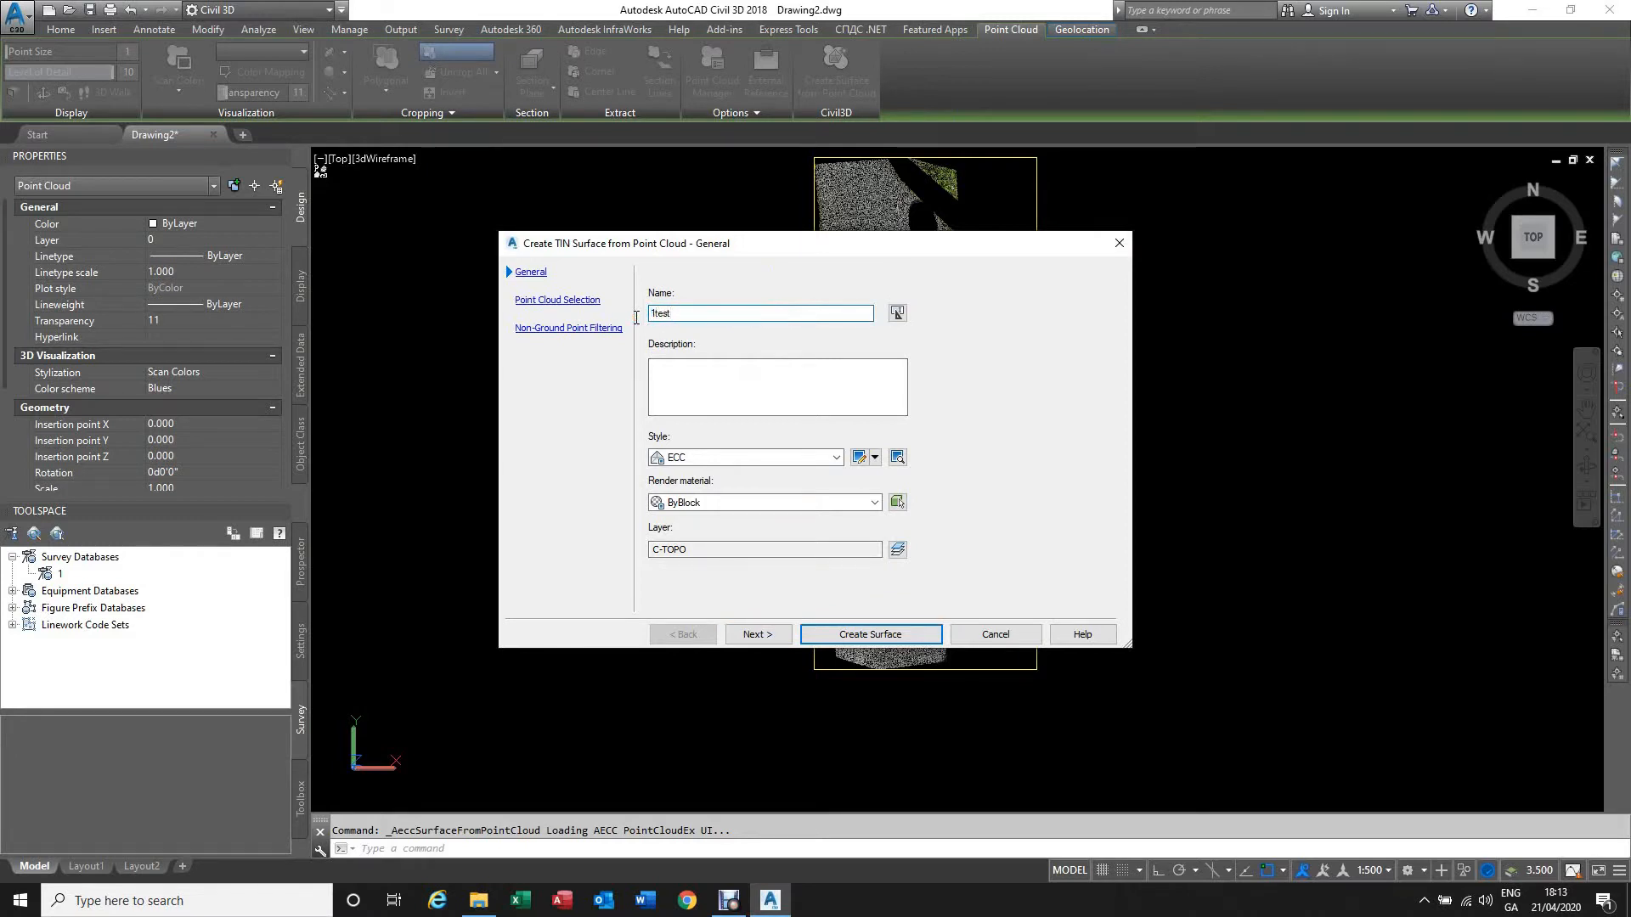
pyautogui.moveTo(680, 315); pyautogui.dragTo(638, 319)
pyautogui.click(758, 635)
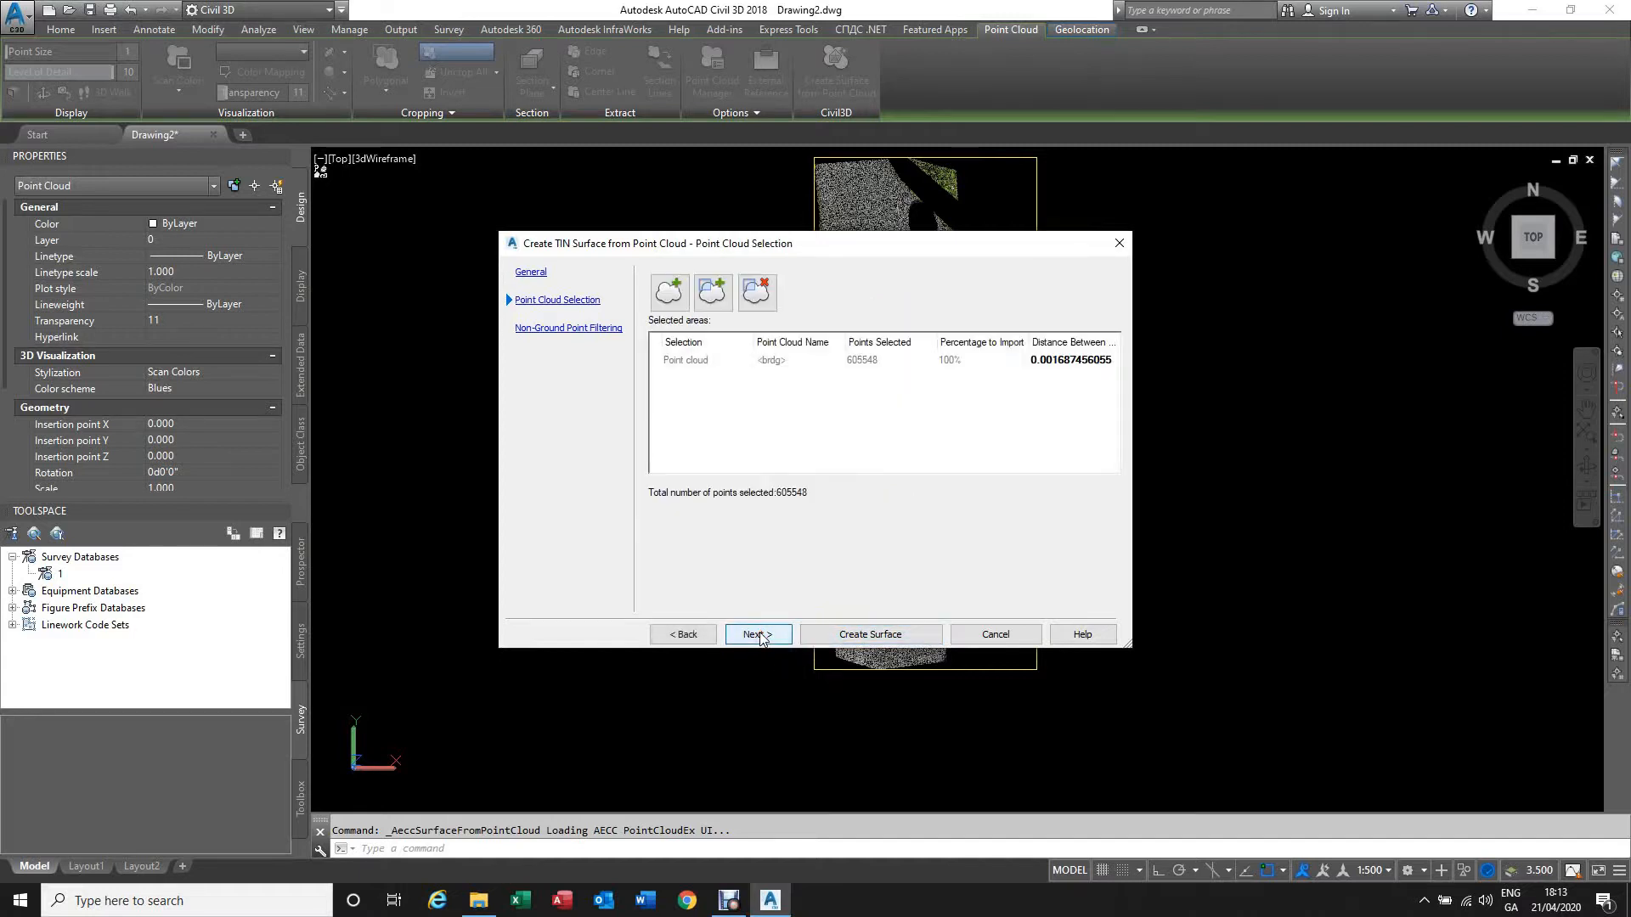
# Step: Start adding a polygon selection area for the surface and turn object snap off
pyautogui.click(680, 365)
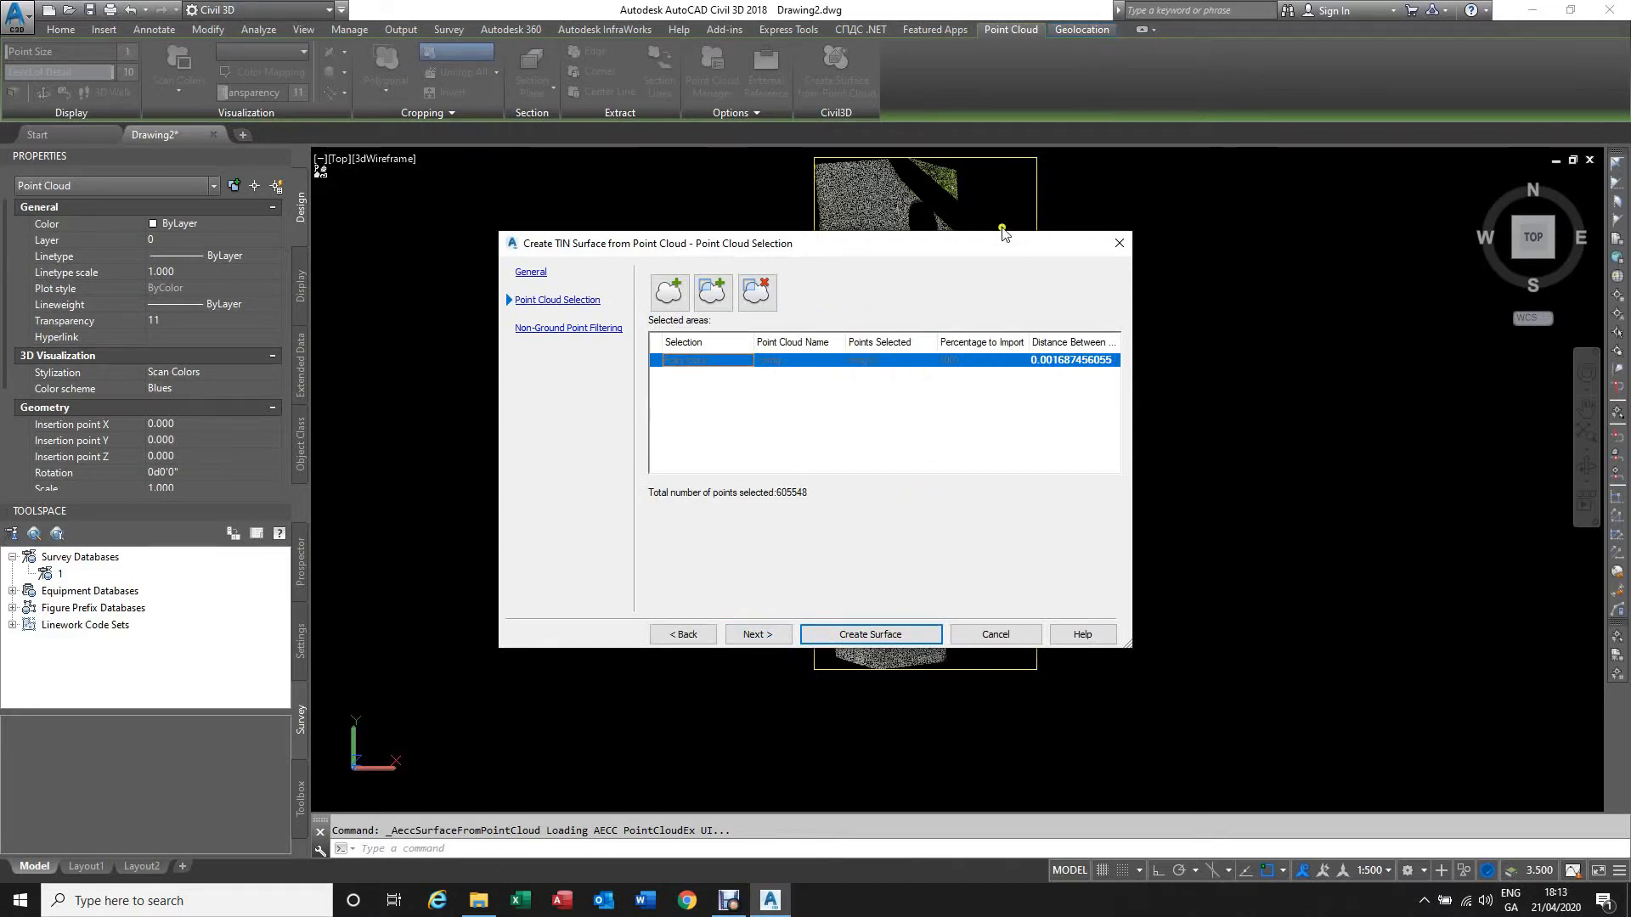
pyautogui.click(716, 302)
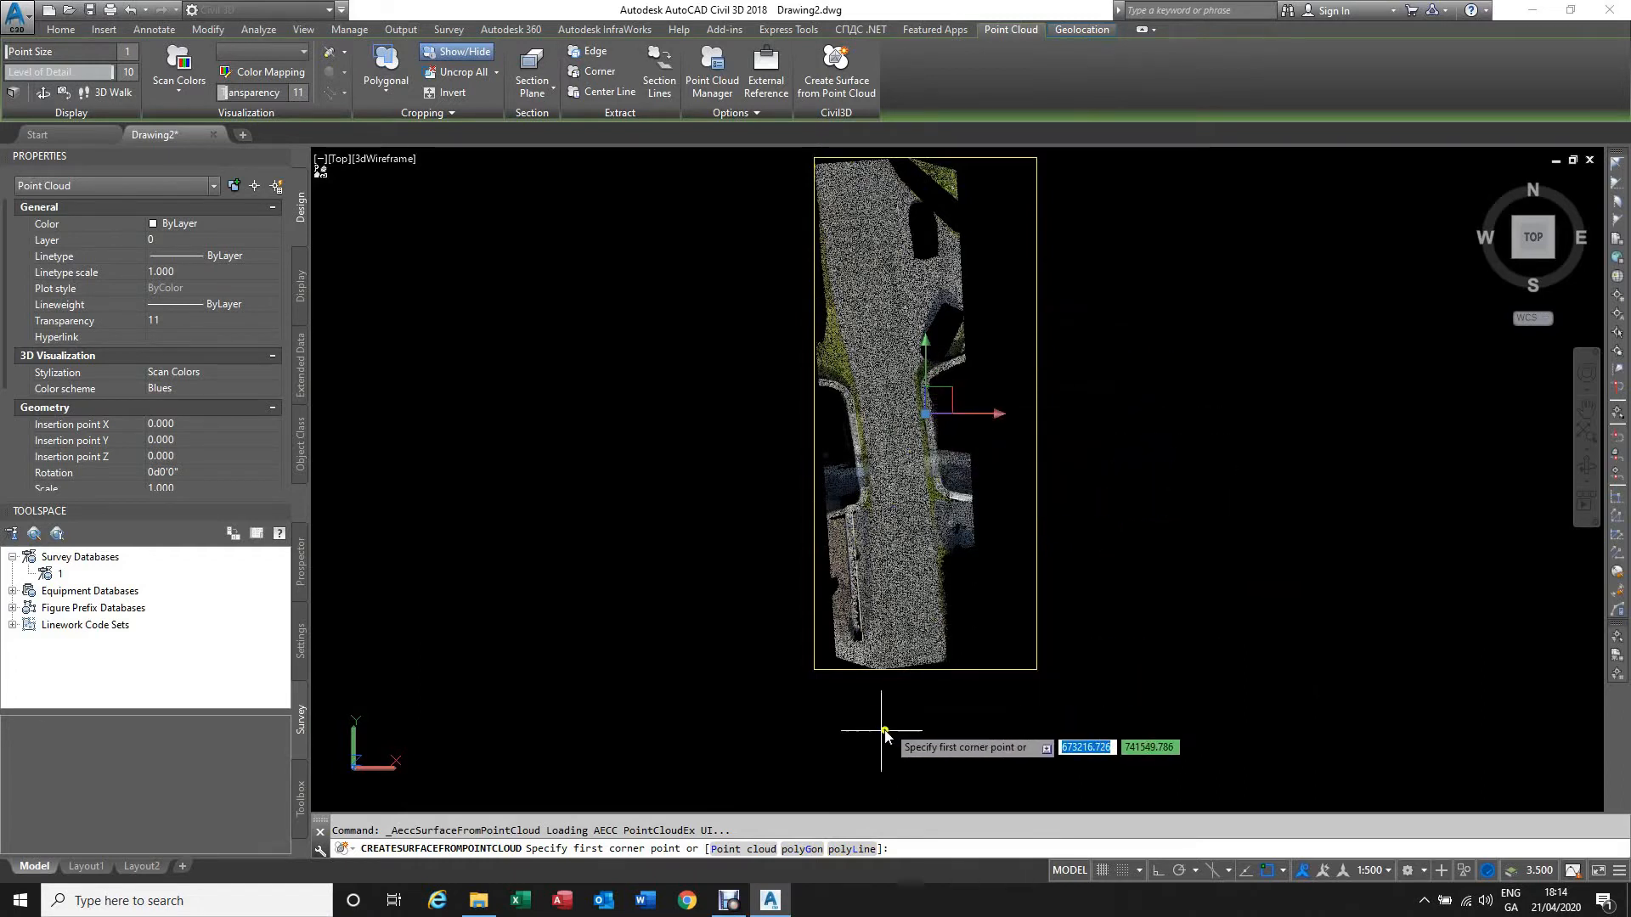
pyautogui.click(803, 850)
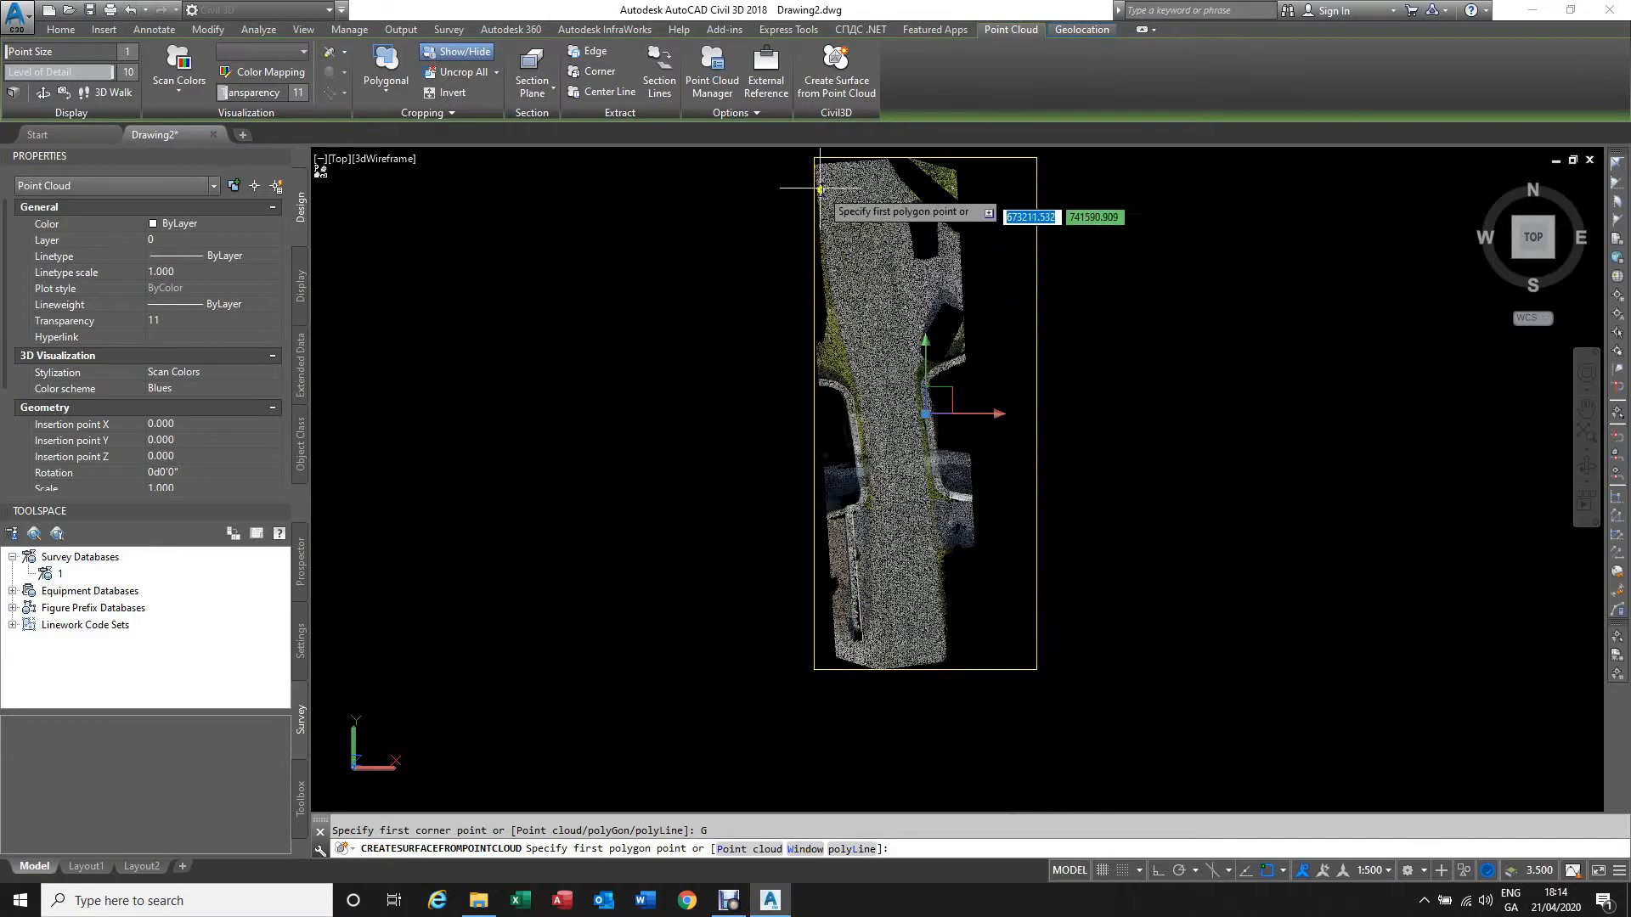
pyautogui.scroll(3, 817, 189)
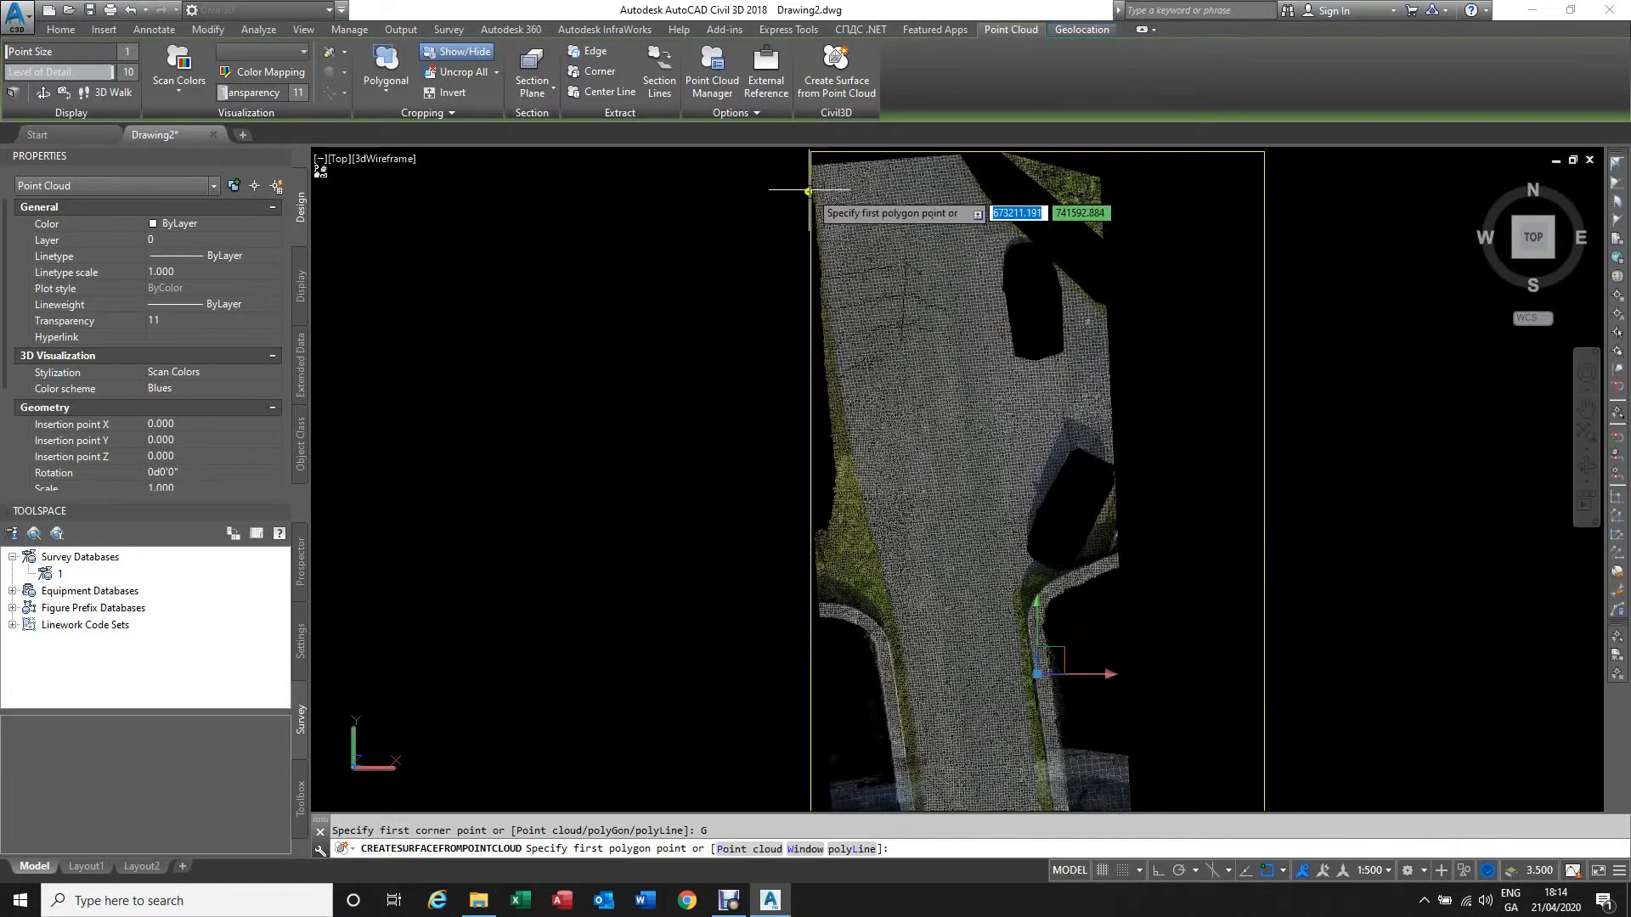
pyautogui.scroll(-2, 809, 192)
pyautogui.scroll(1, 814, 194)
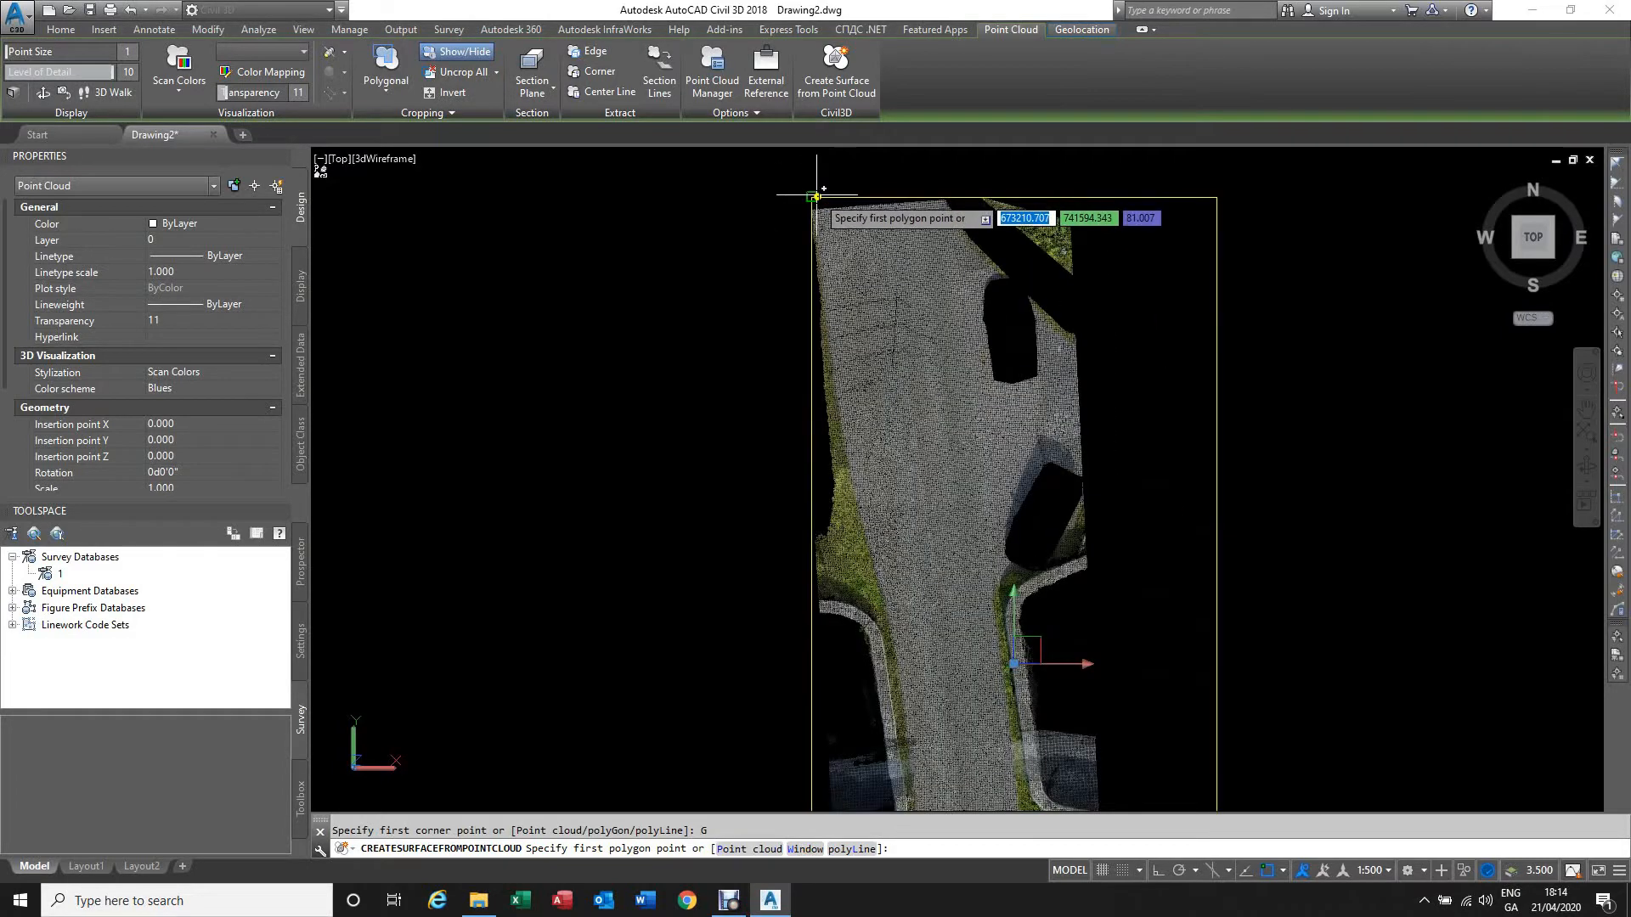
pyautogui.press('F3')
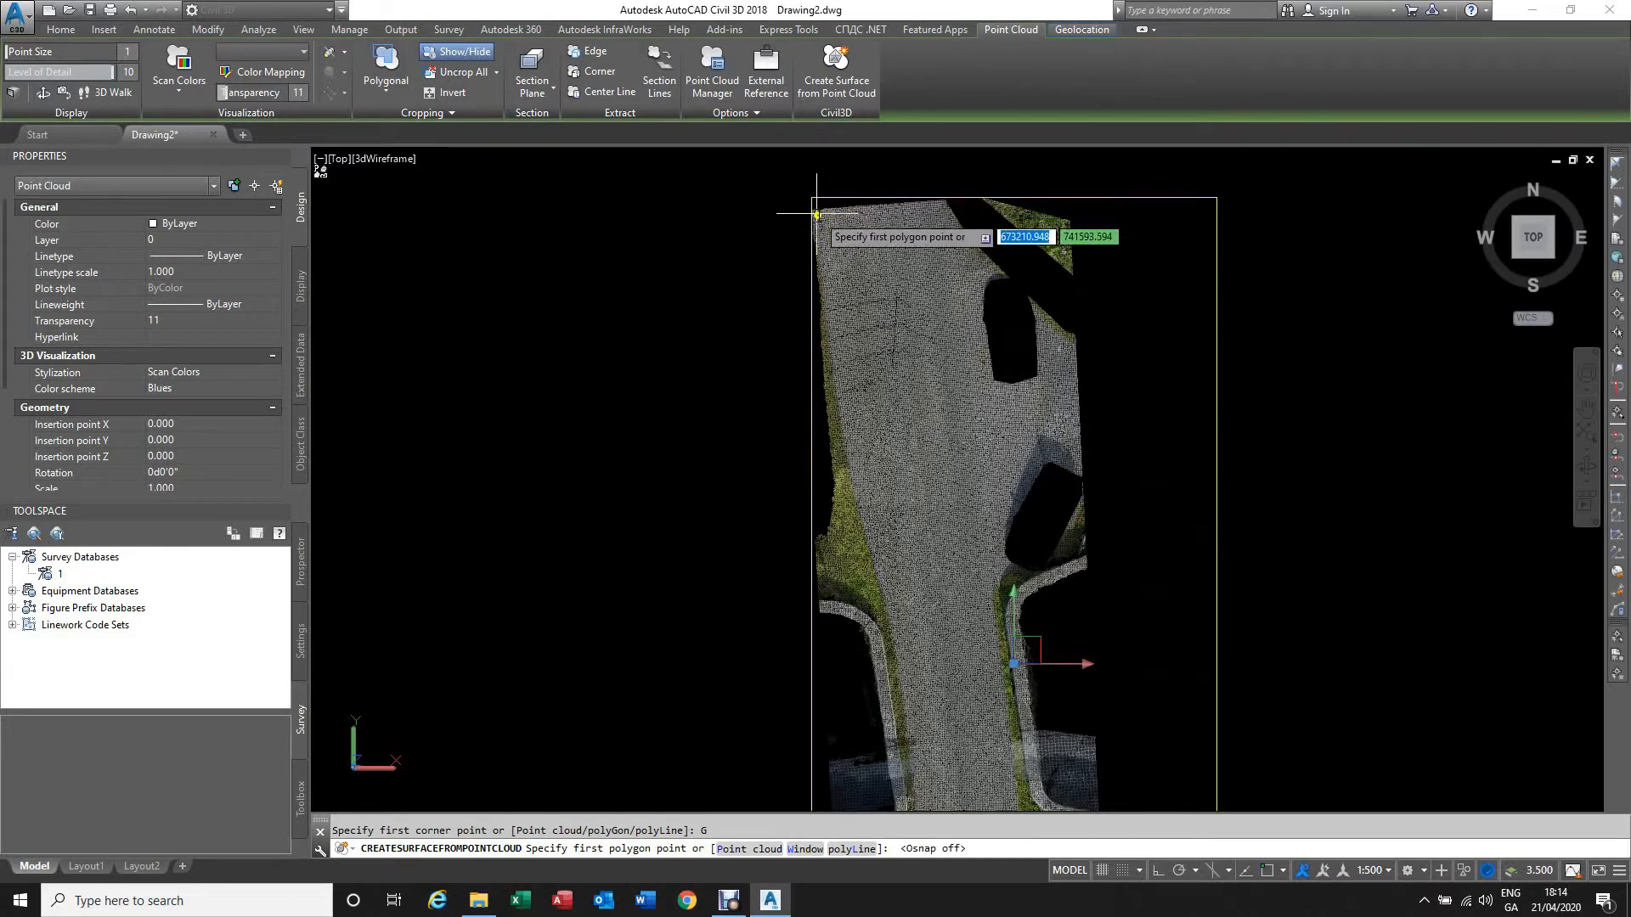
# Step: Outline the road with polygon points from its northwest corner across the north end and down the east edge towards the parapet
pyautogui.scroll(5, 816, 214)
pyautogui.scroll(-4, 791, 228)
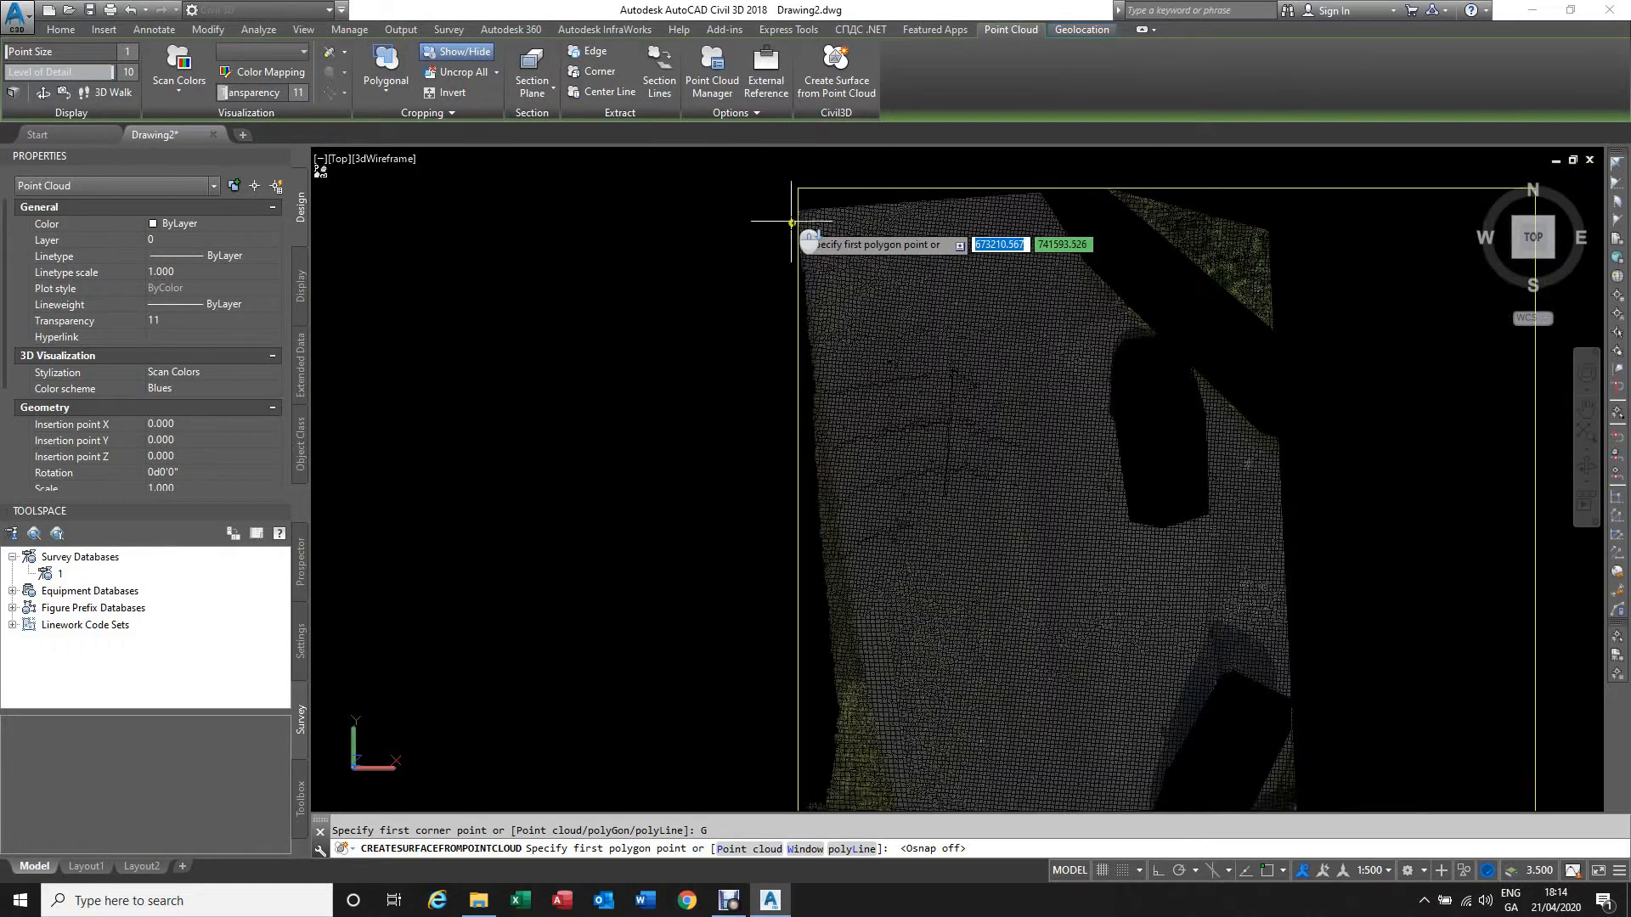
pyautogui.scroll(3, 791, 216)
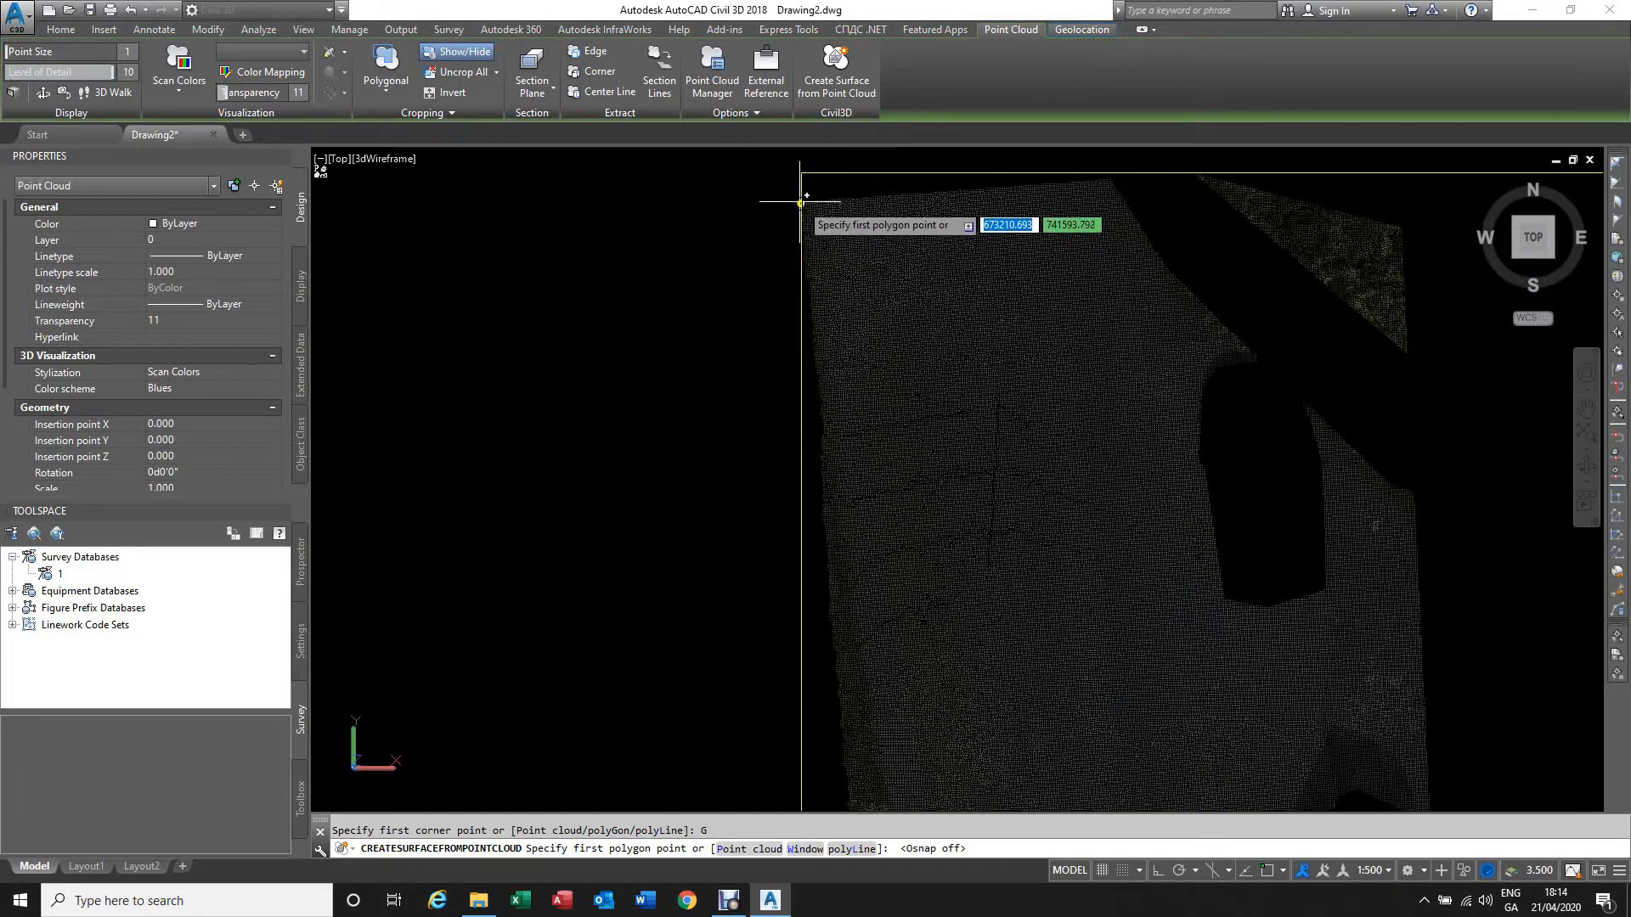
pyautogui.click(799, 201)
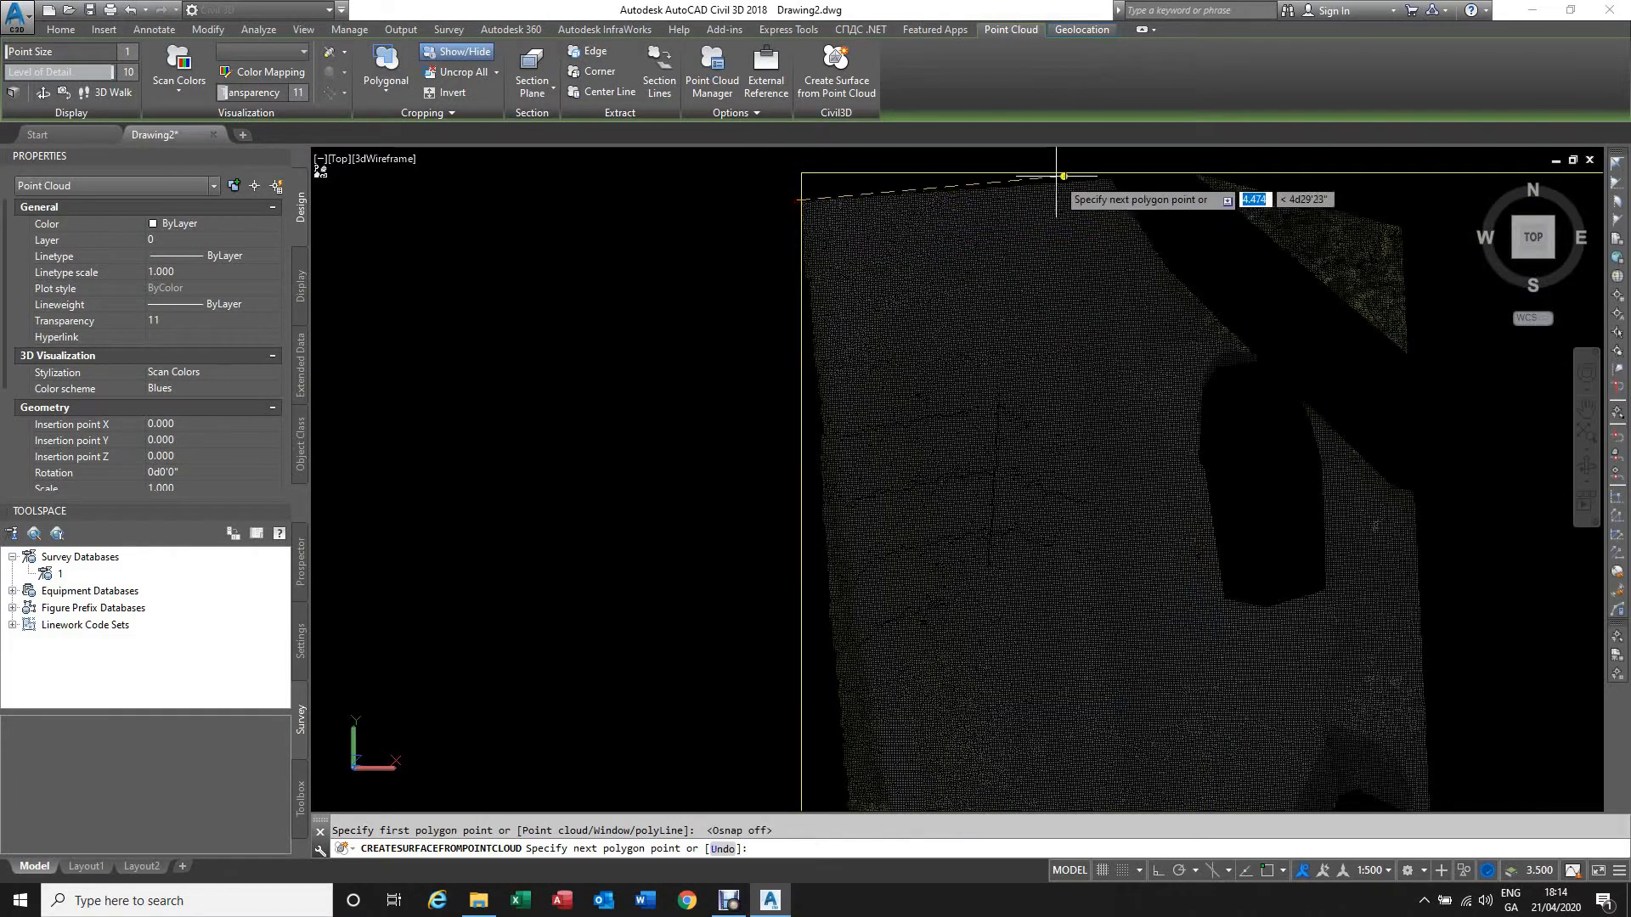
pyautogui.click(1115, 181)
pyautogui.scroll(-2, 1115, 181)
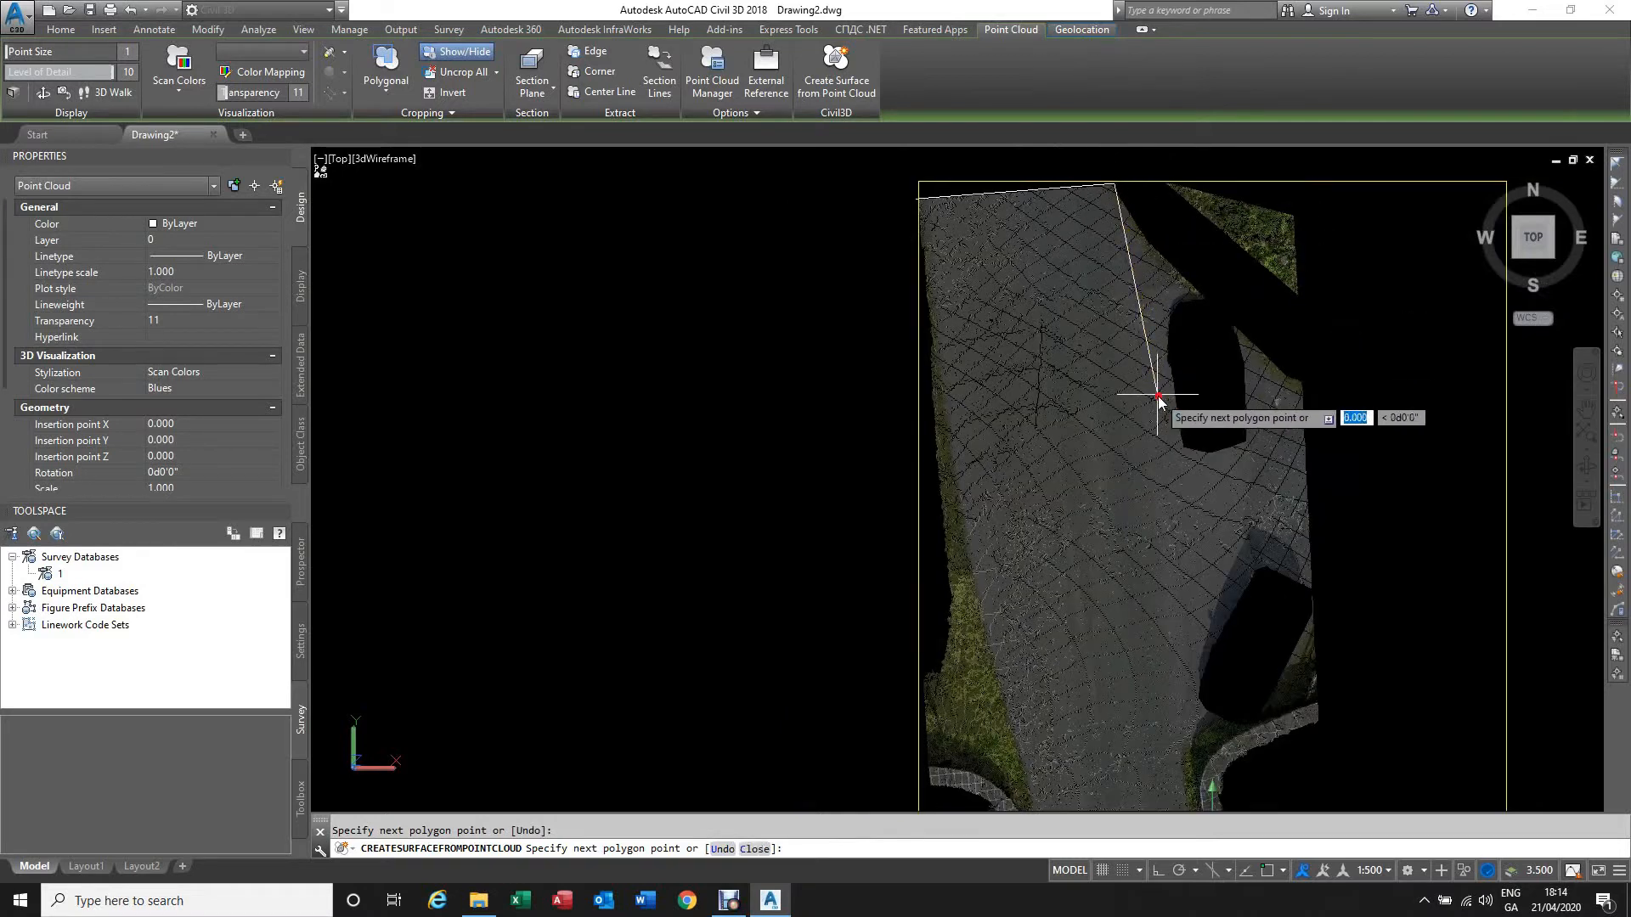
pyautogui.scroll(-5, 1113, 255)
pyautogui.scroll(4, 1118, 357)
pyautogui.click(1118, 355)
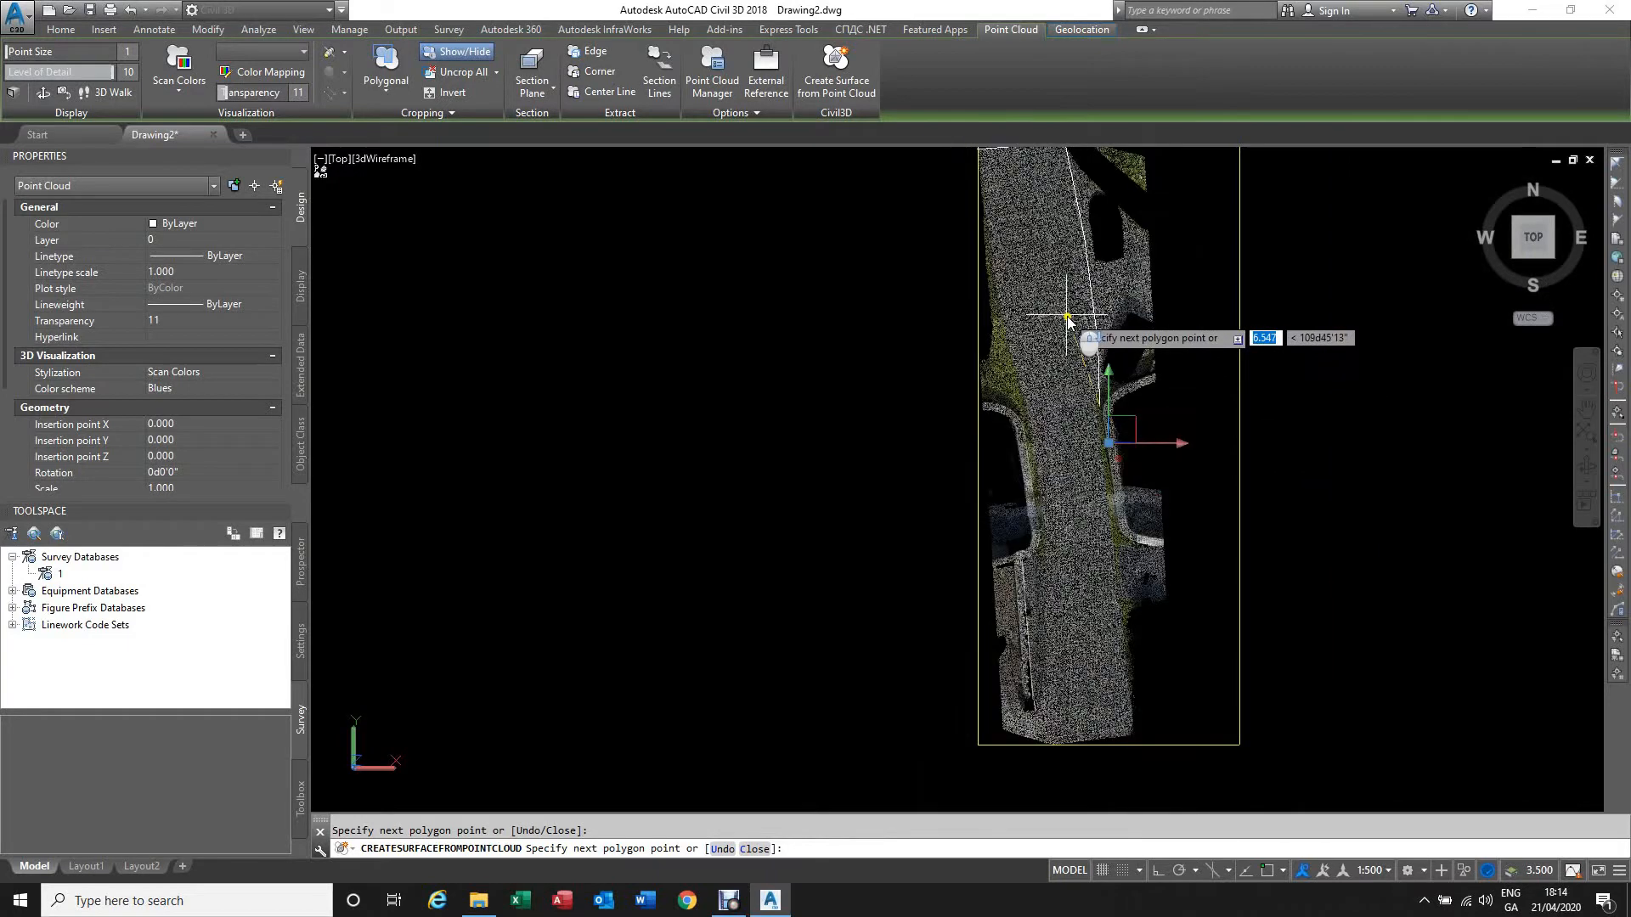
# Step: Continue the polygon down the road's east edge past the parapet and around the south end to the southwest wall
pyautogui.scroll(-3, 1088, 327)
pyautogui.scroll(2, 1110, 491)
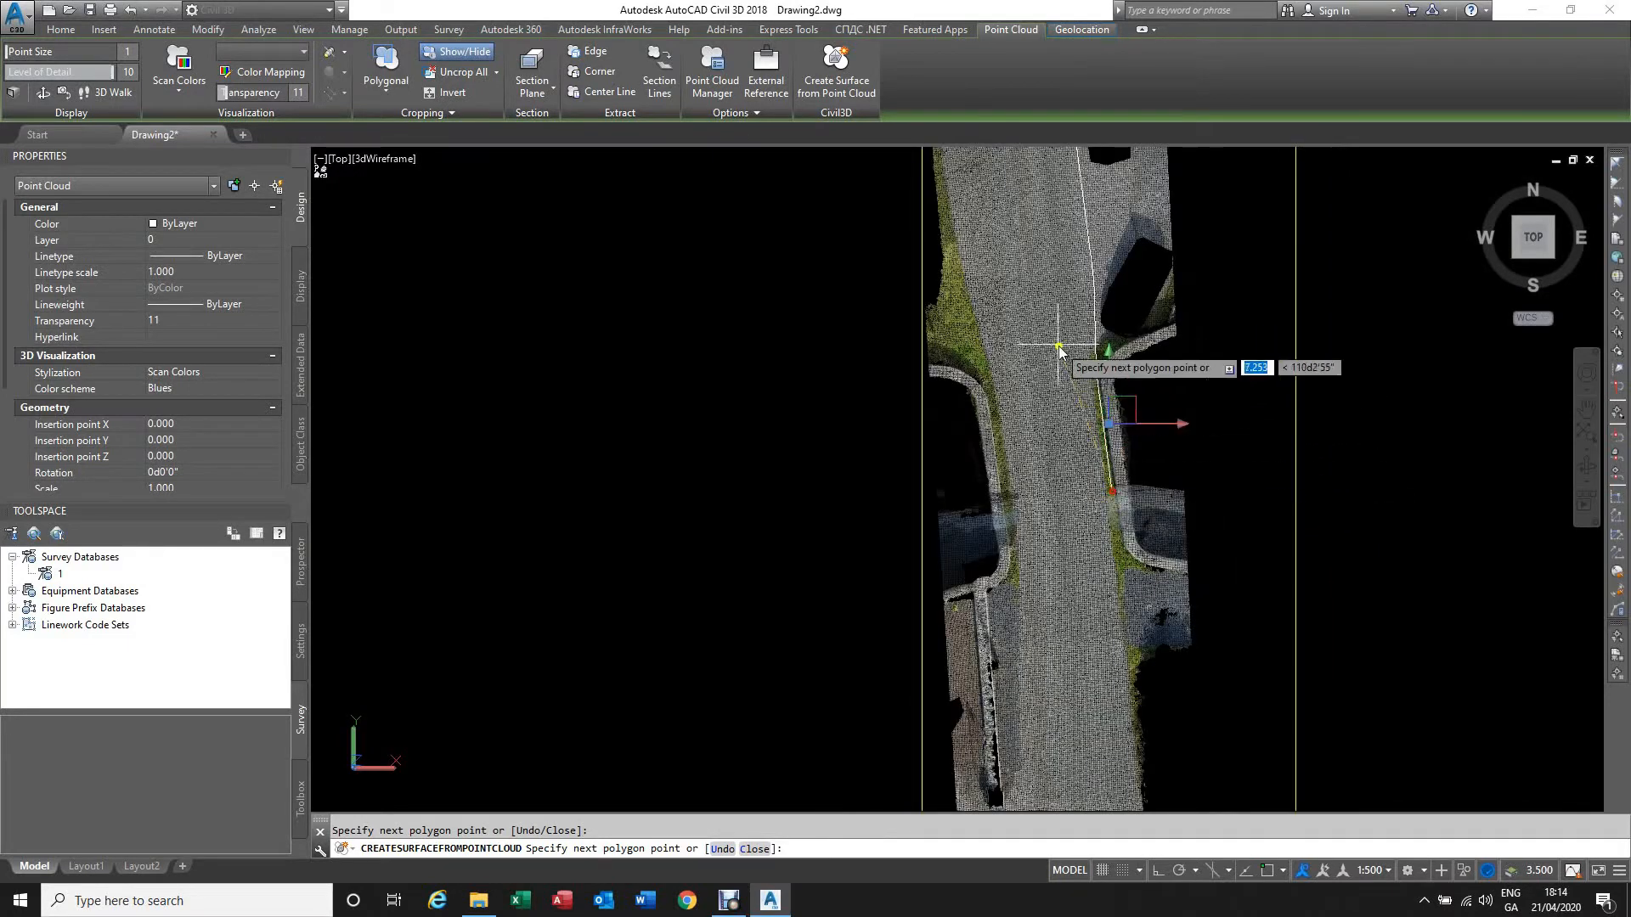
pyautogui.scroll(-1, 1129, 473)
pyautogui.scroll(2, 1114, 510)
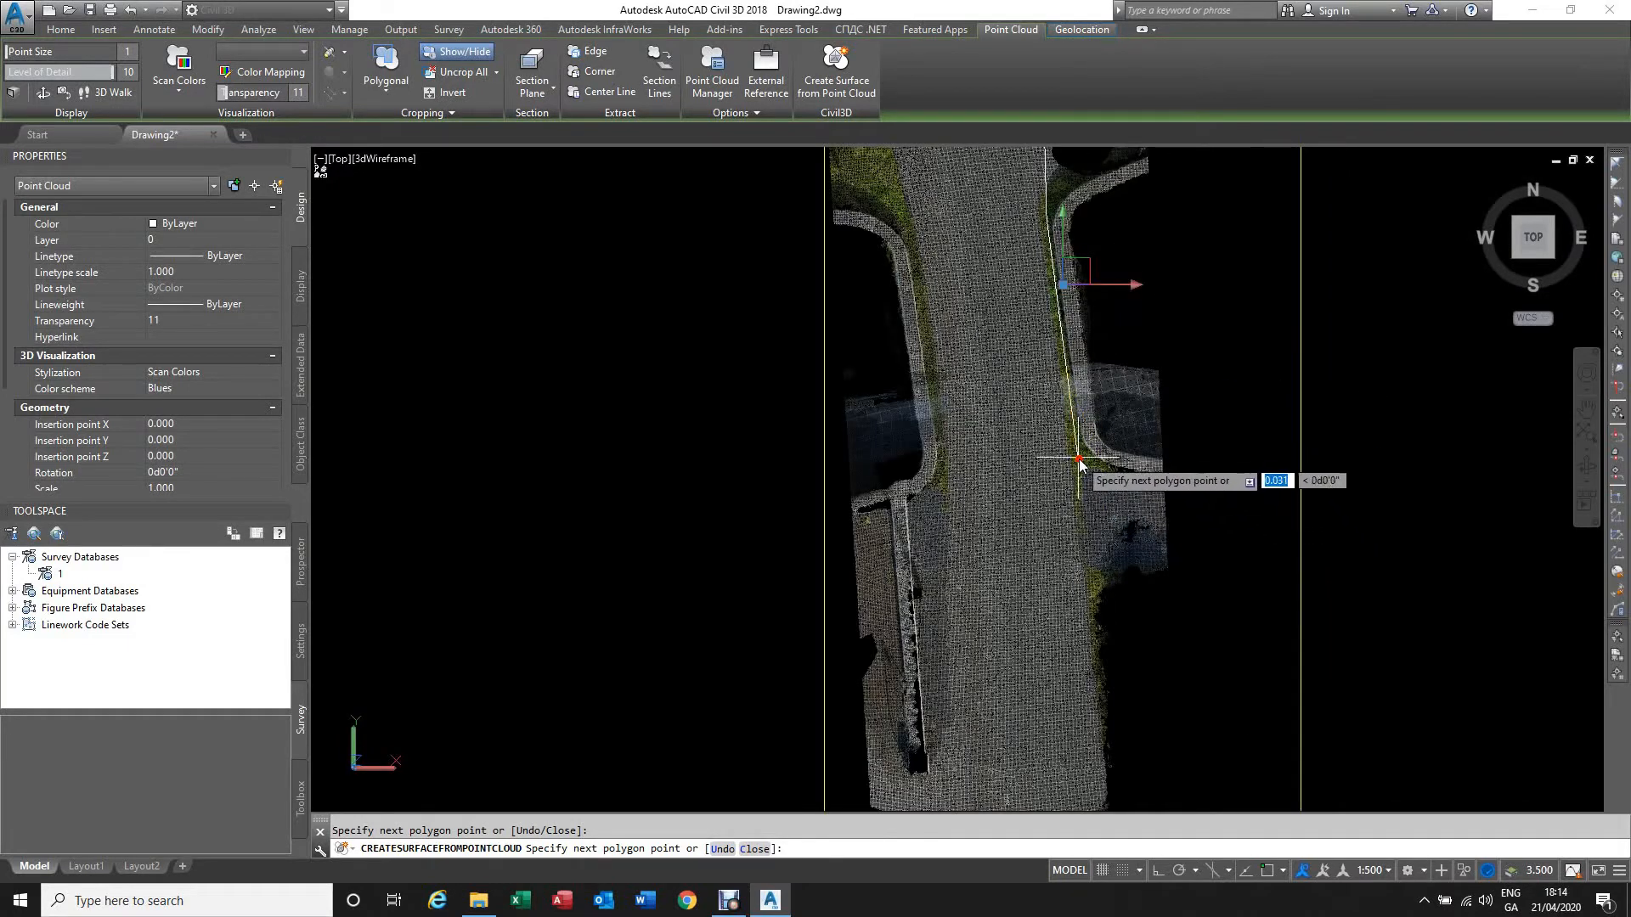
pyautogui.click(1091, 599)
pyautogui.scroll(-2, 1079, 331)
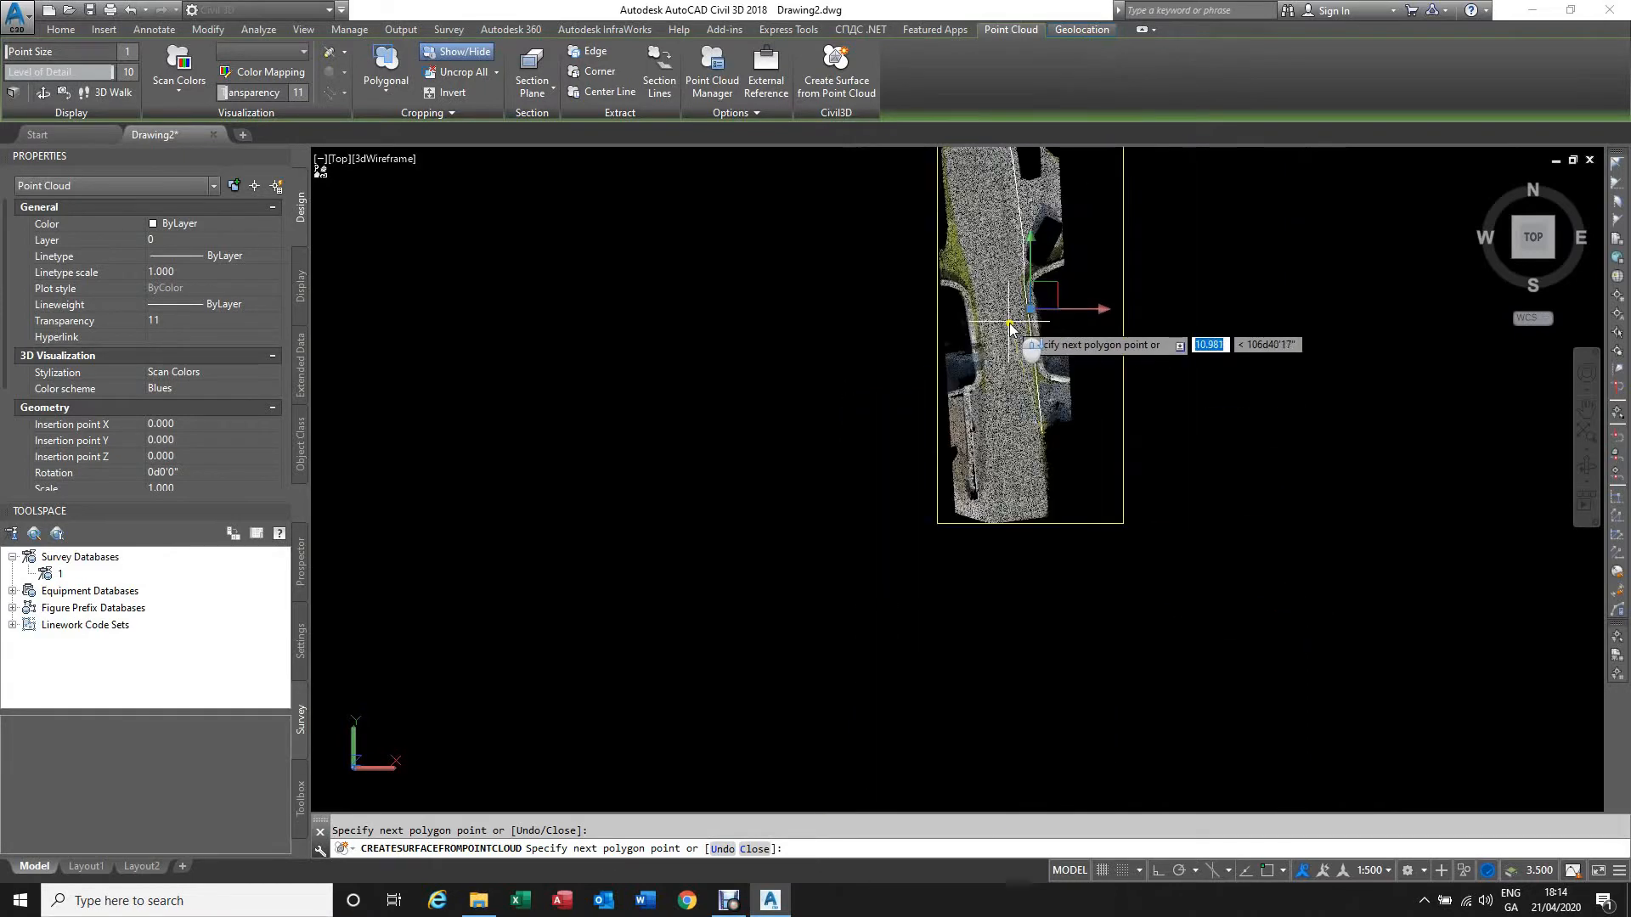
pyautogui.scroll(3, 1052, 533)
pyautogui.click(1053, 483)
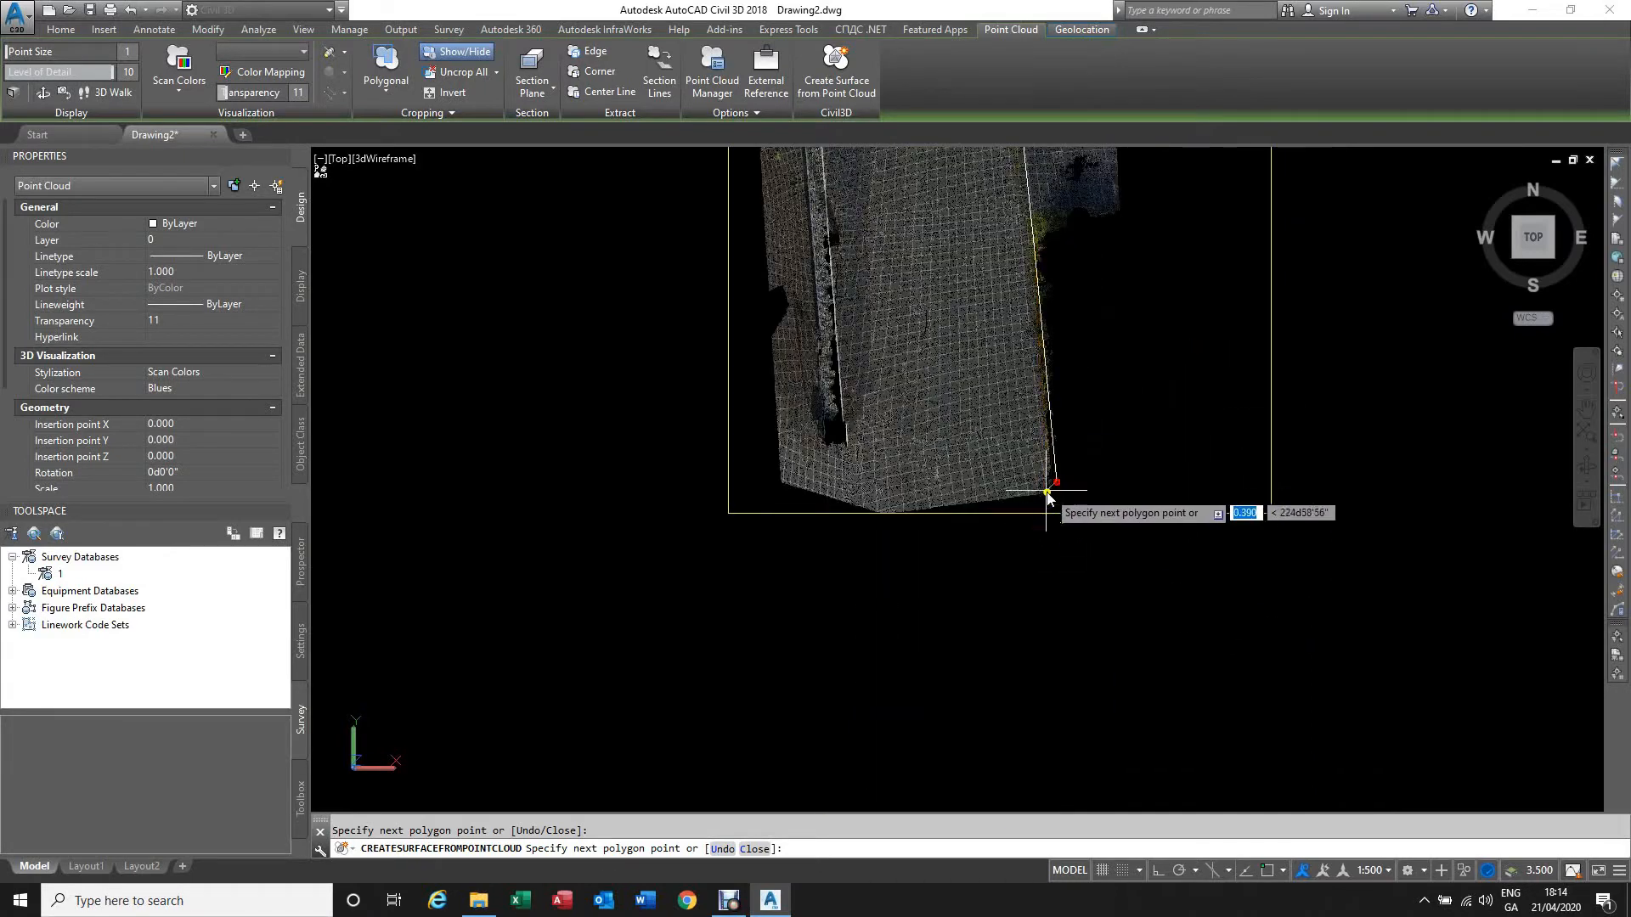
pyautogui.click(1041, 503)
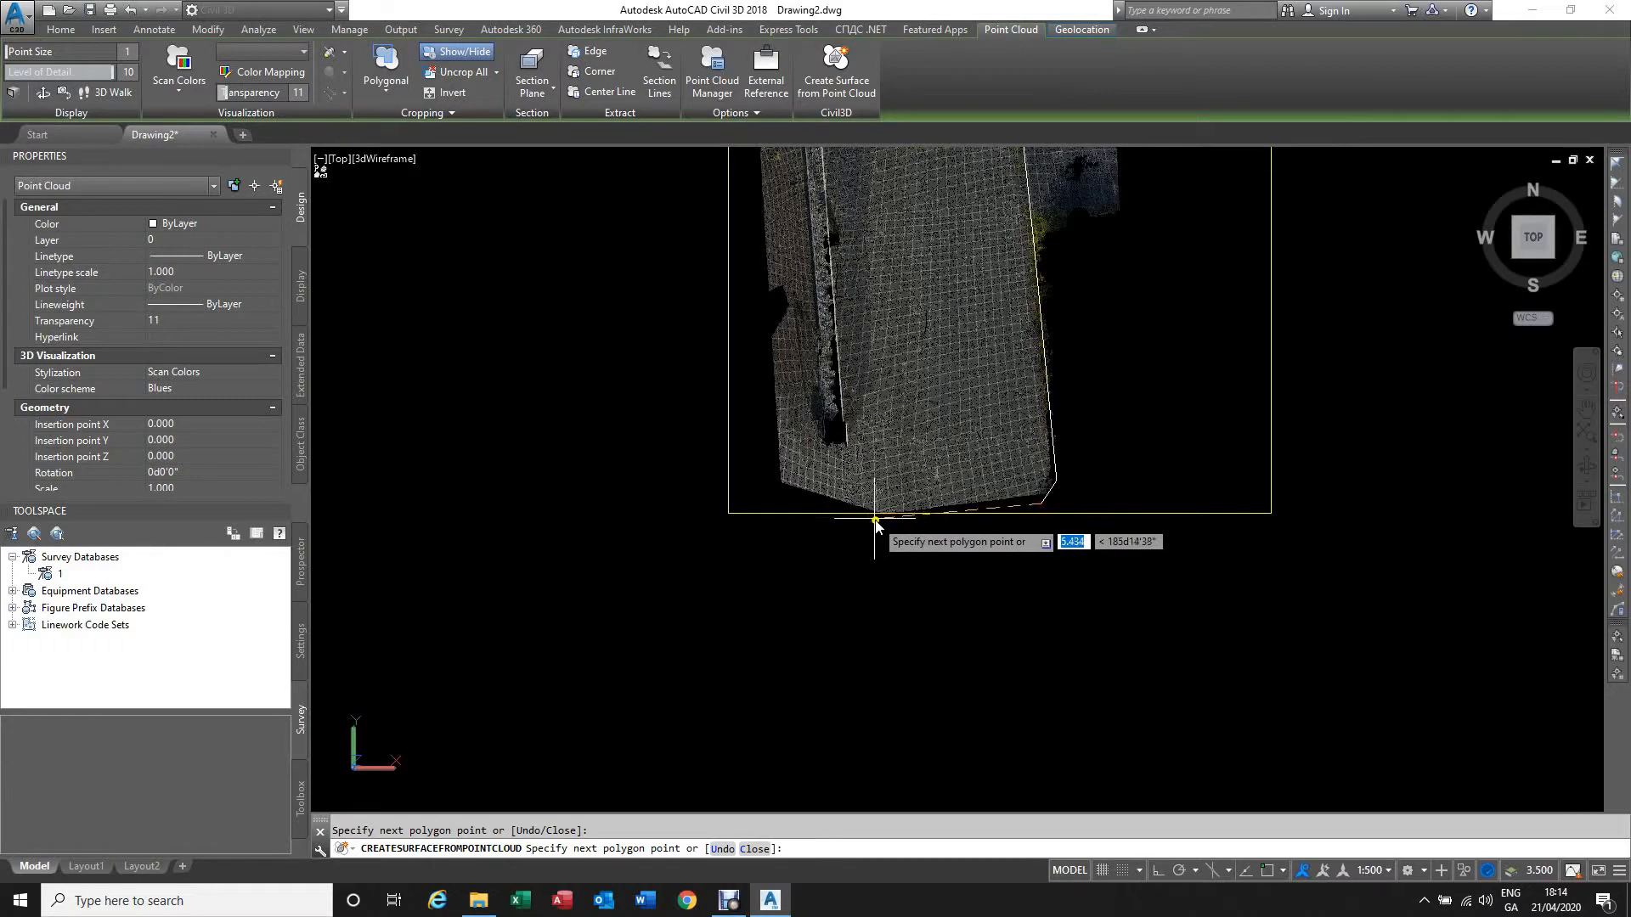
pyautogui.click(853, 510)
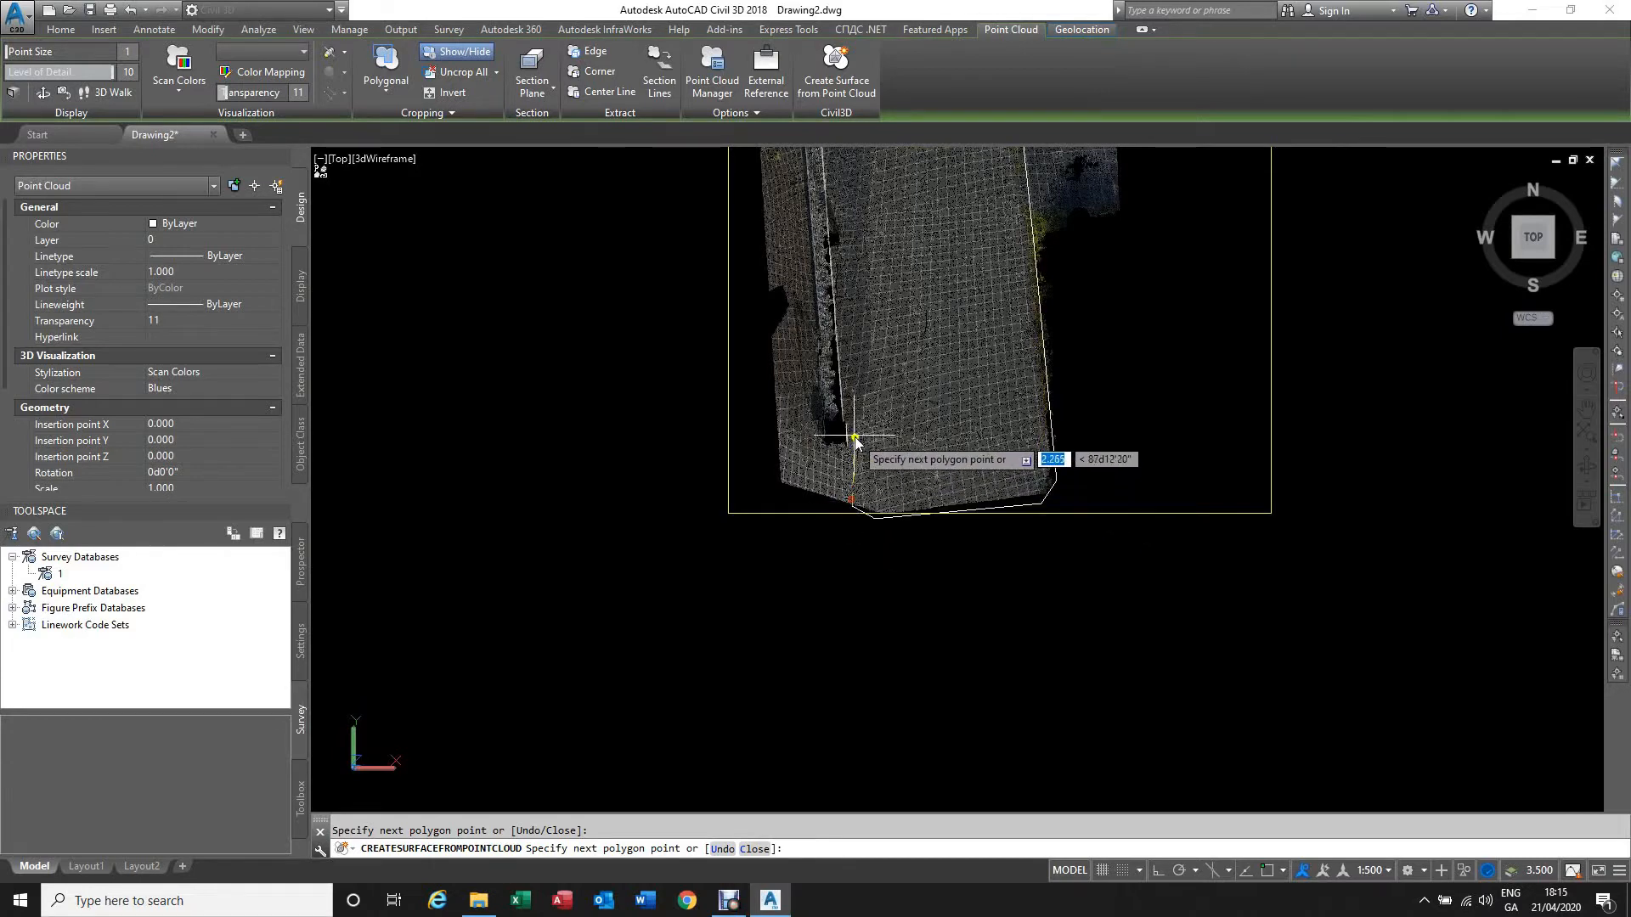
# Step: Continue the polygon up the road's west edge, following the parapet, back to the northwest corner and finish the area selection
pyautogui.scroll(-4, 859, 466)
pyautogui.scroll(6, 862, 444)
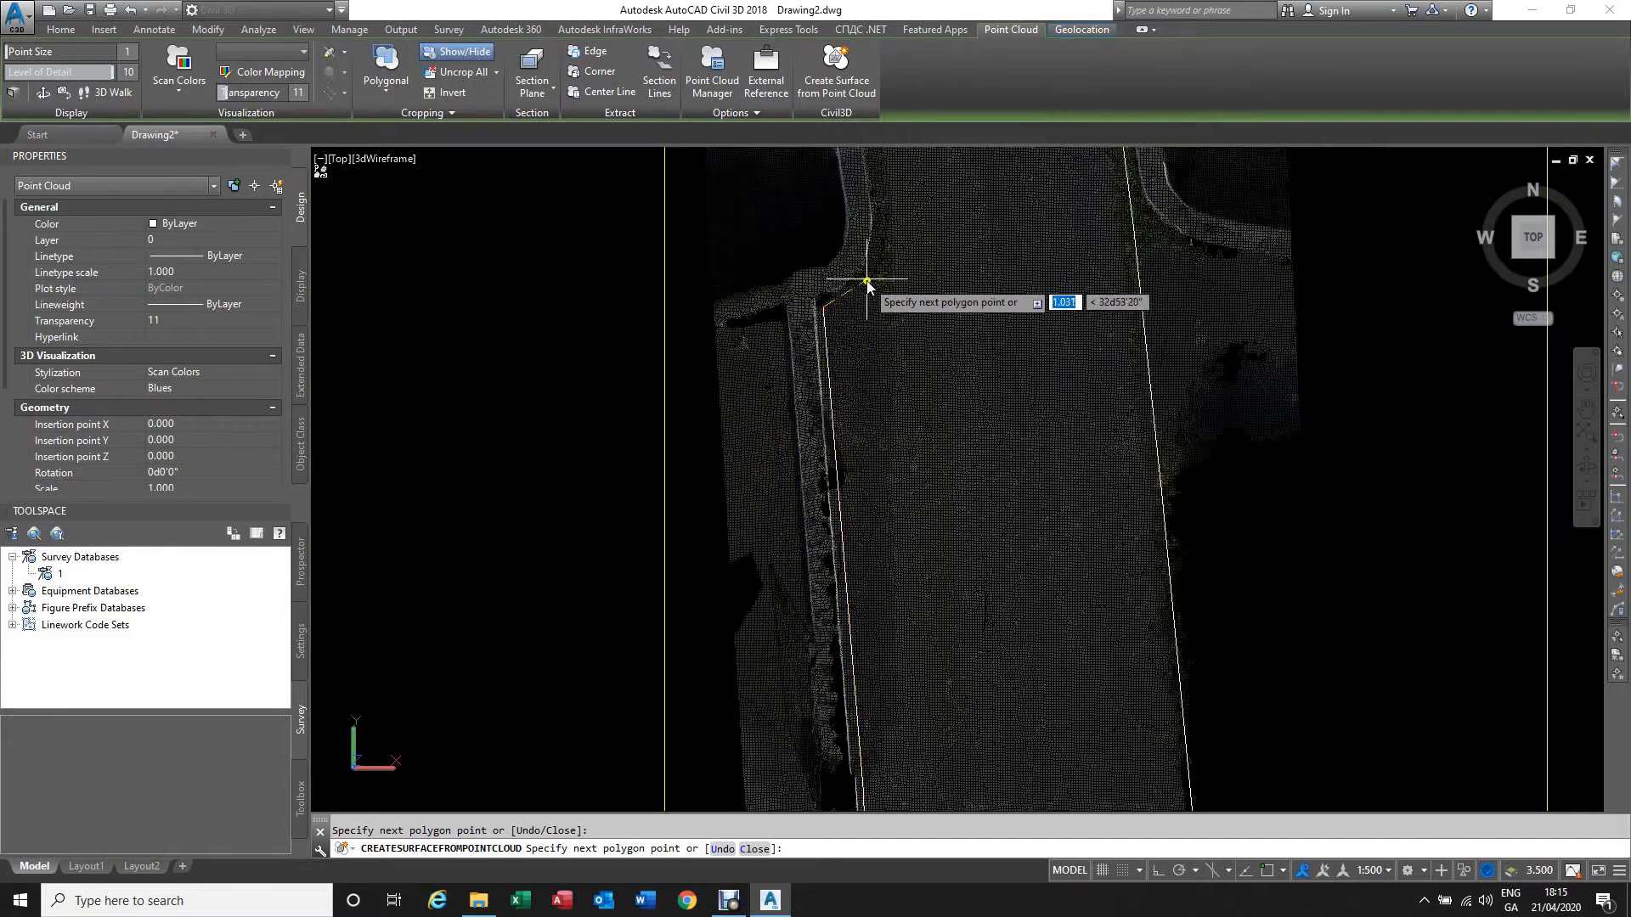
pyautogui.scroll(-3, 856, 446)
pyautogui.scroll(3, 871, 327)
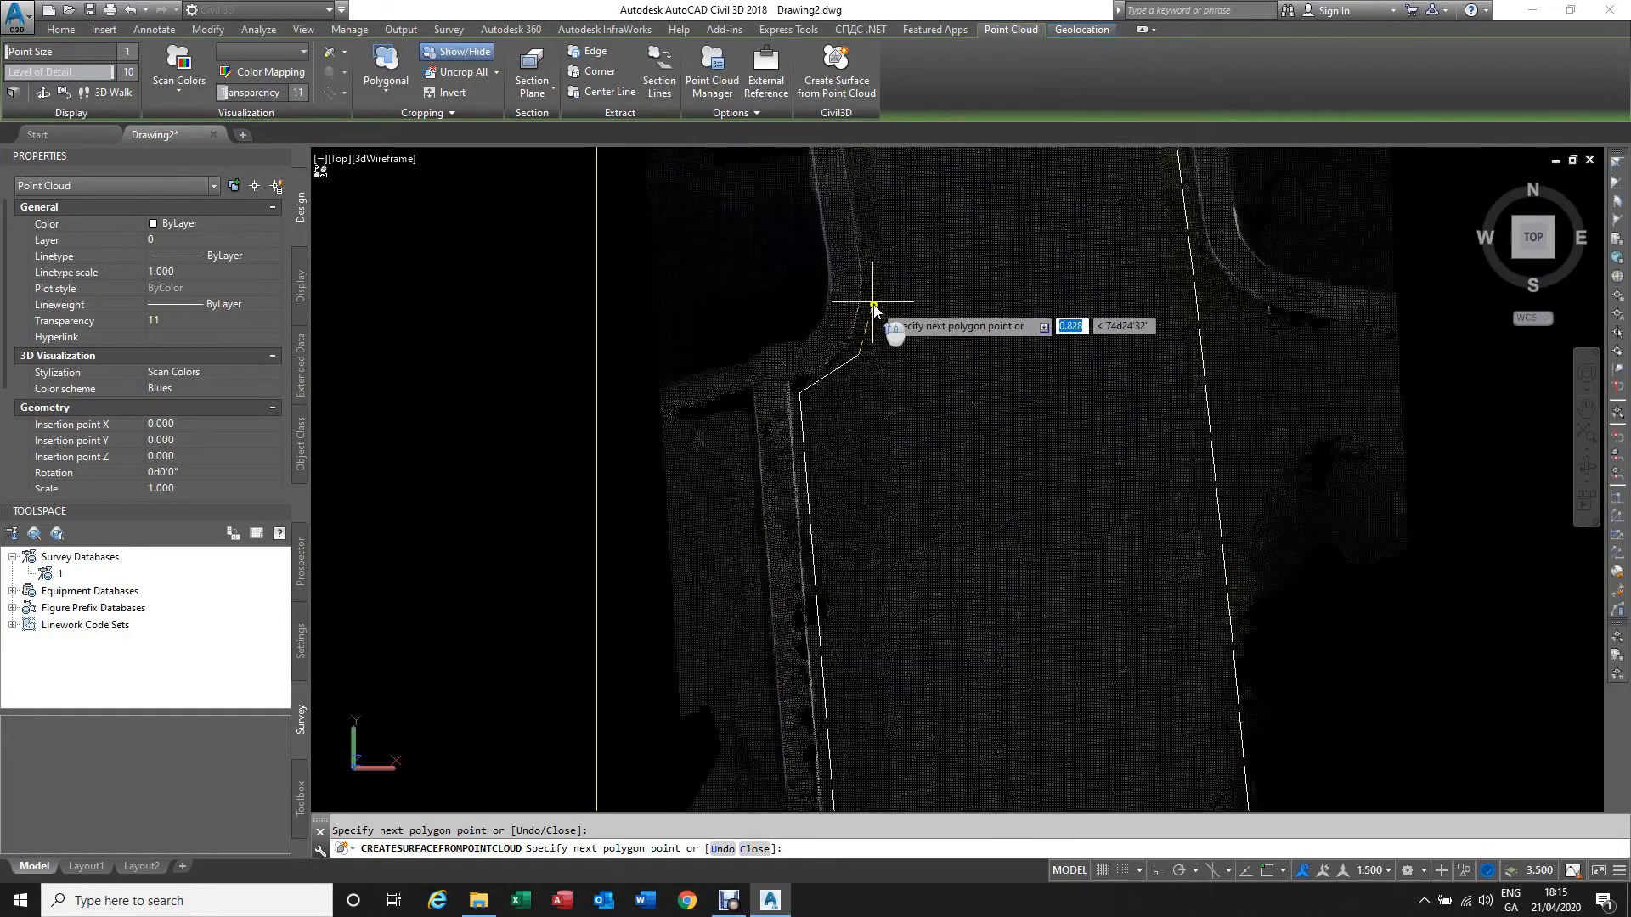
pyautogui.scroll(-5, 892, 444)
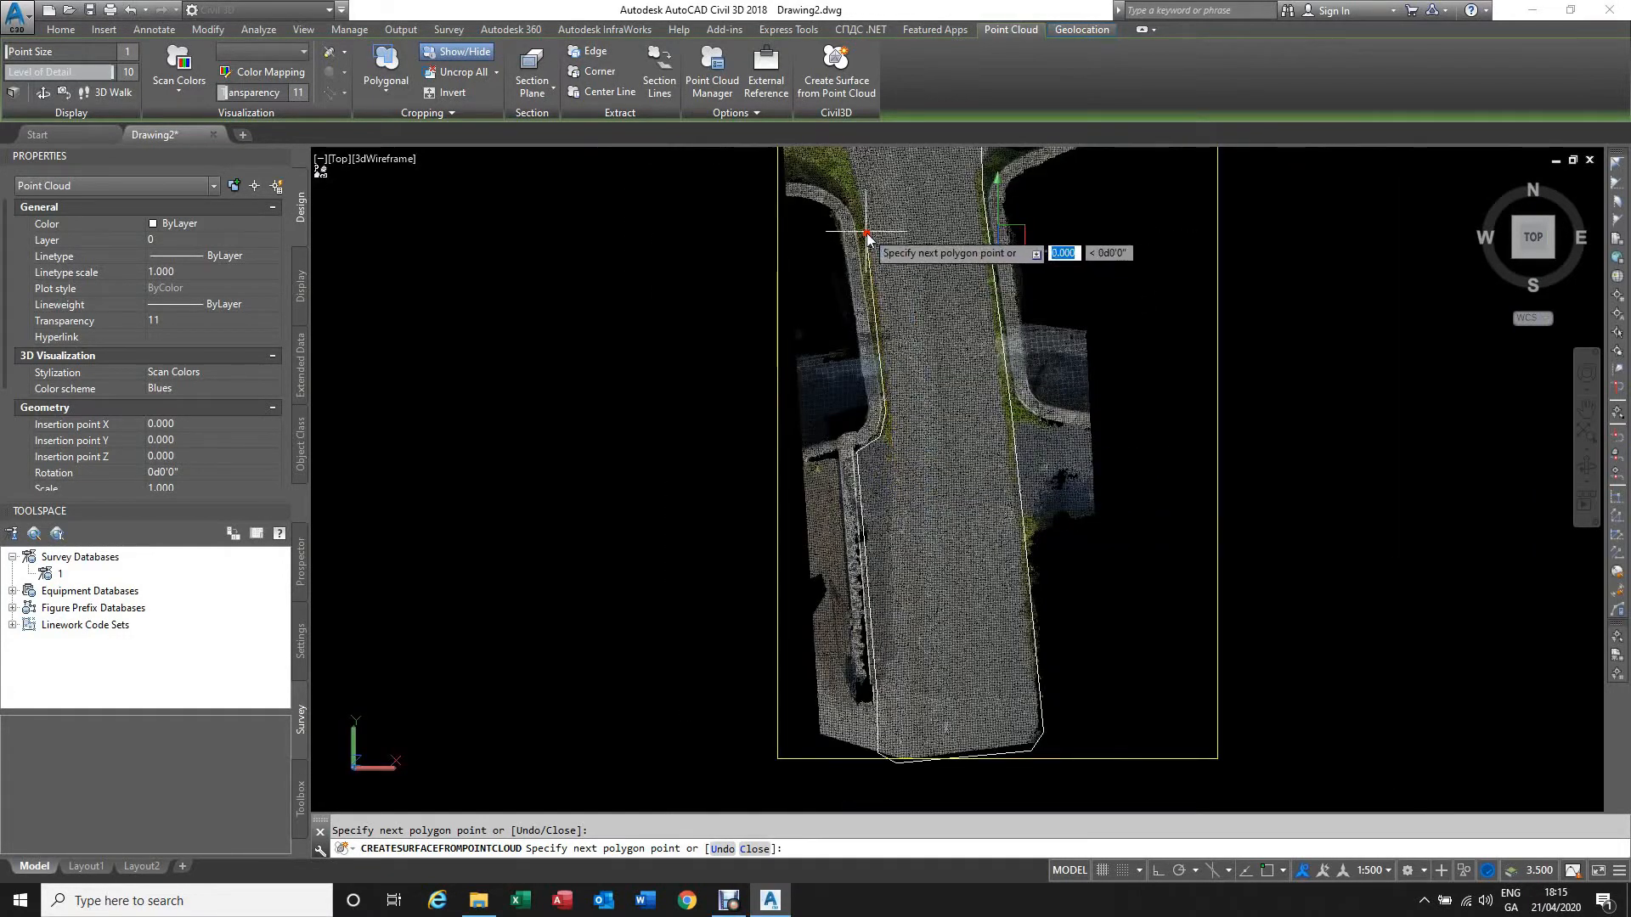
pyautogui.scroll(-4, 940, 544)
pyautogui.scroll(5, 892, 353)
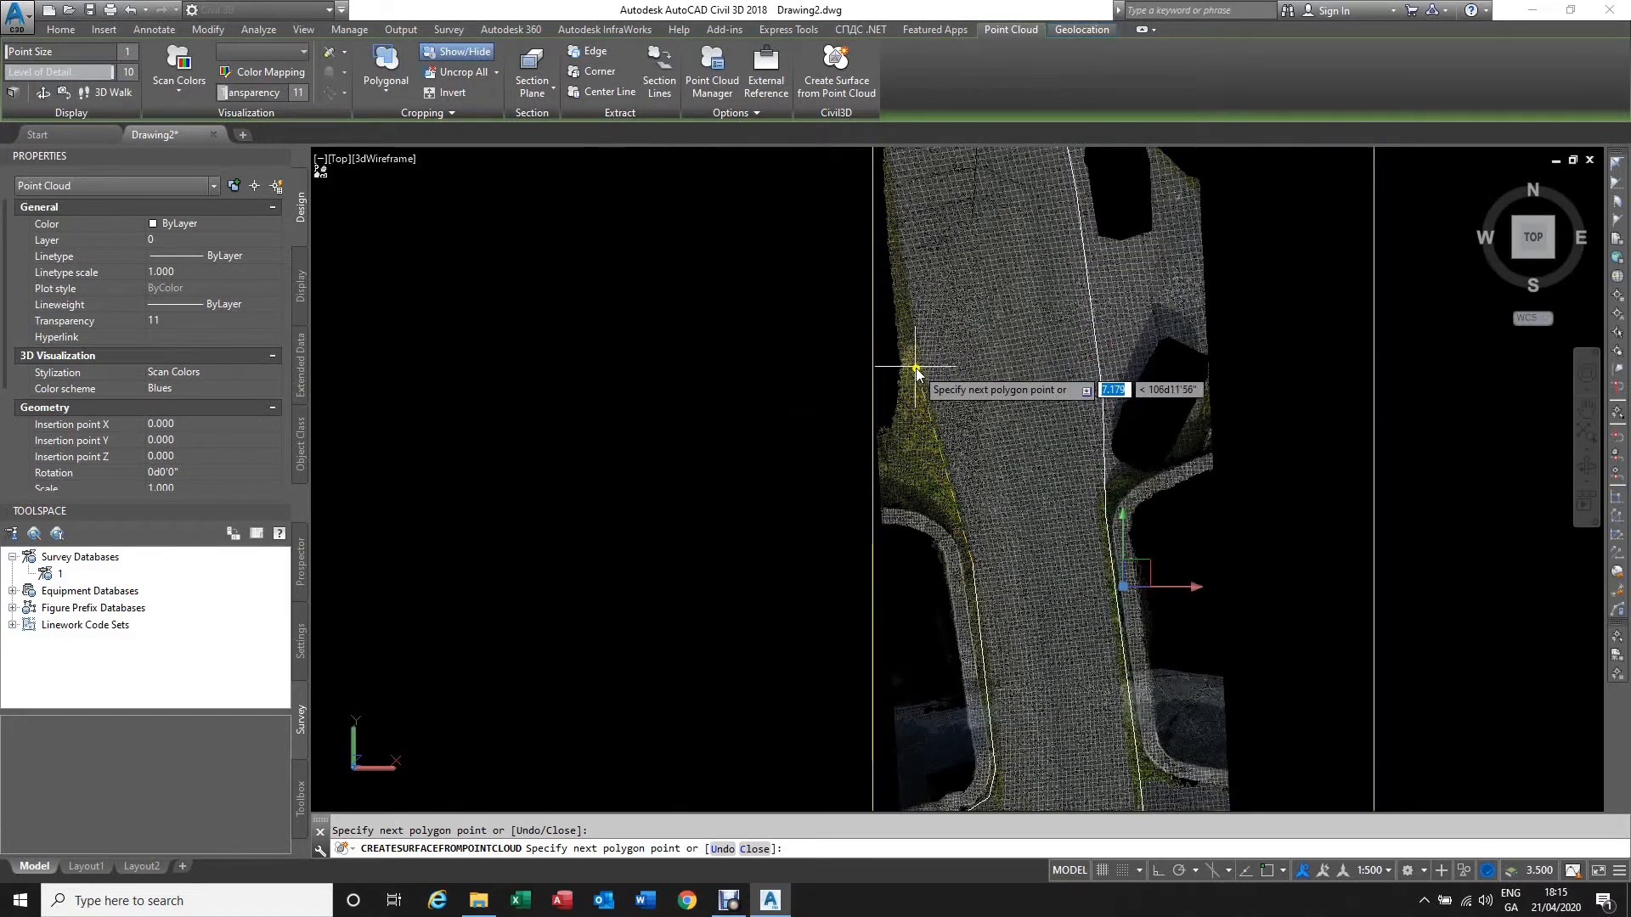
pyautogui.scroll(-5, 939, 442)
pyautogui.scroll(6, 911, 337)
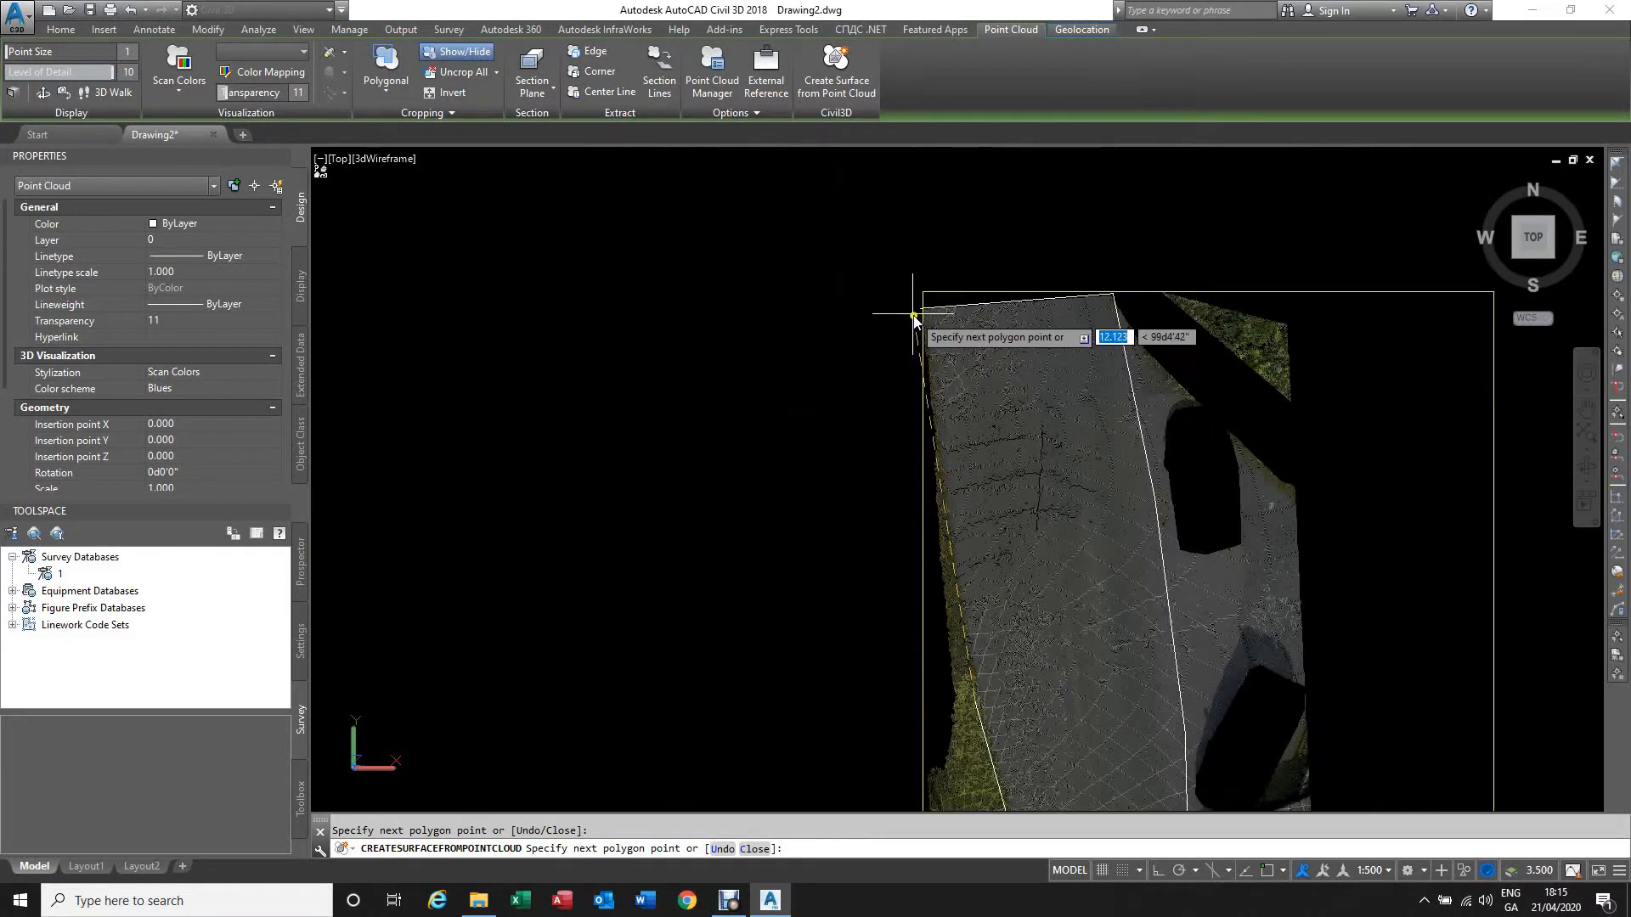
pyautogui.click(914, 340)
pyautogui.rightClick(880, 295)
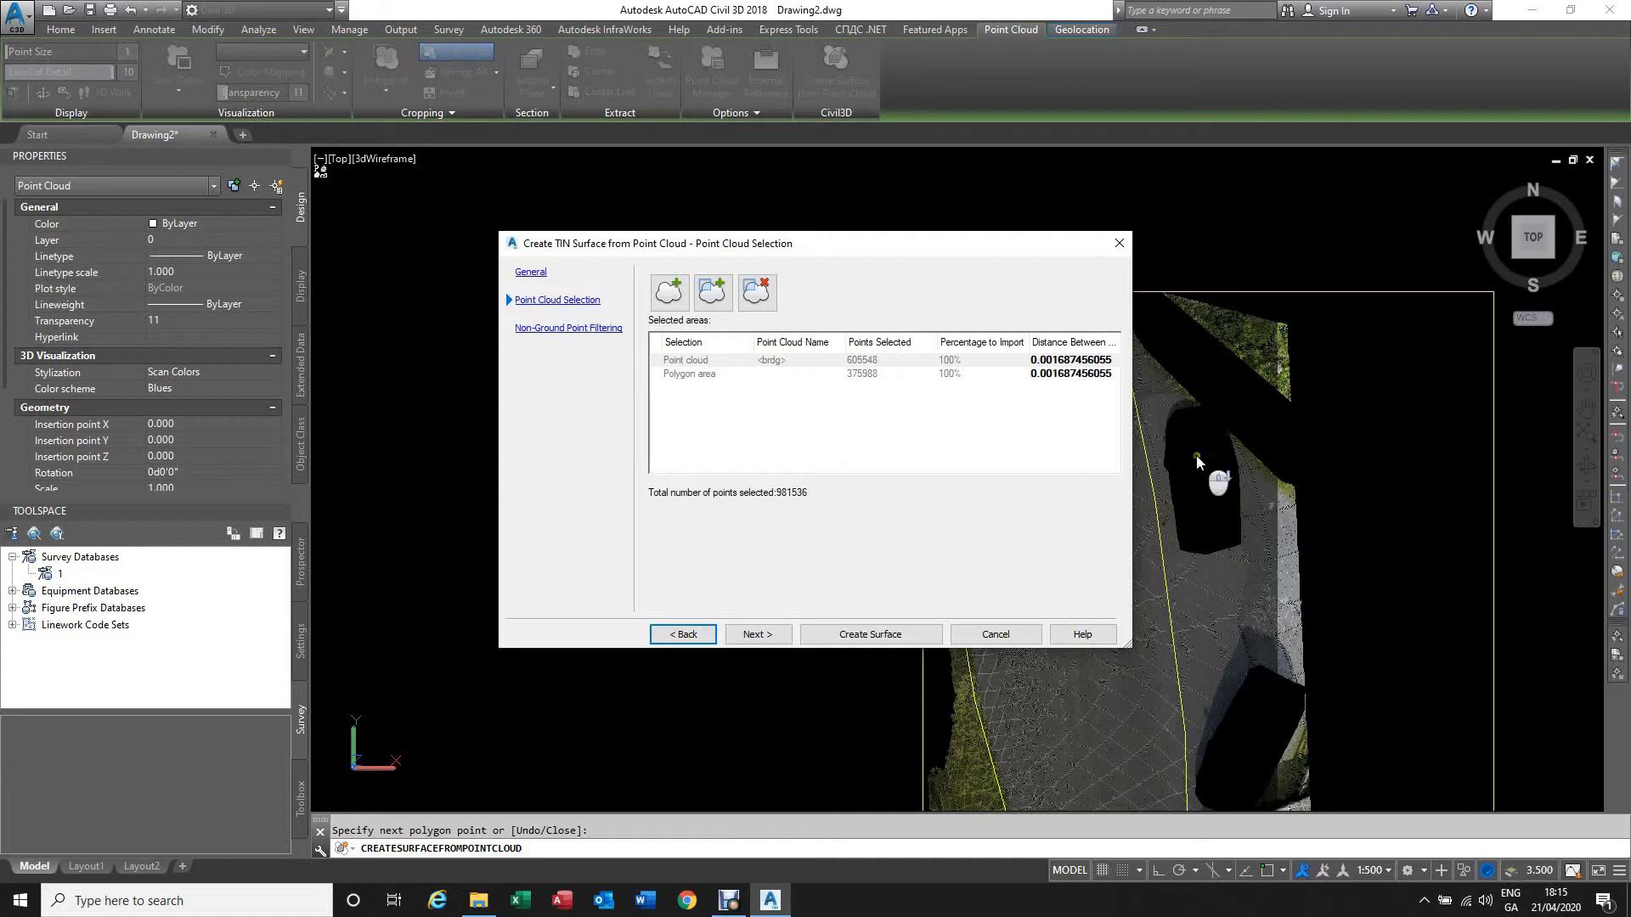
# Step: Remove the whole brdg point cloud from the selected areas, keeping only the polygon area
pyautogui.click(775, 378)
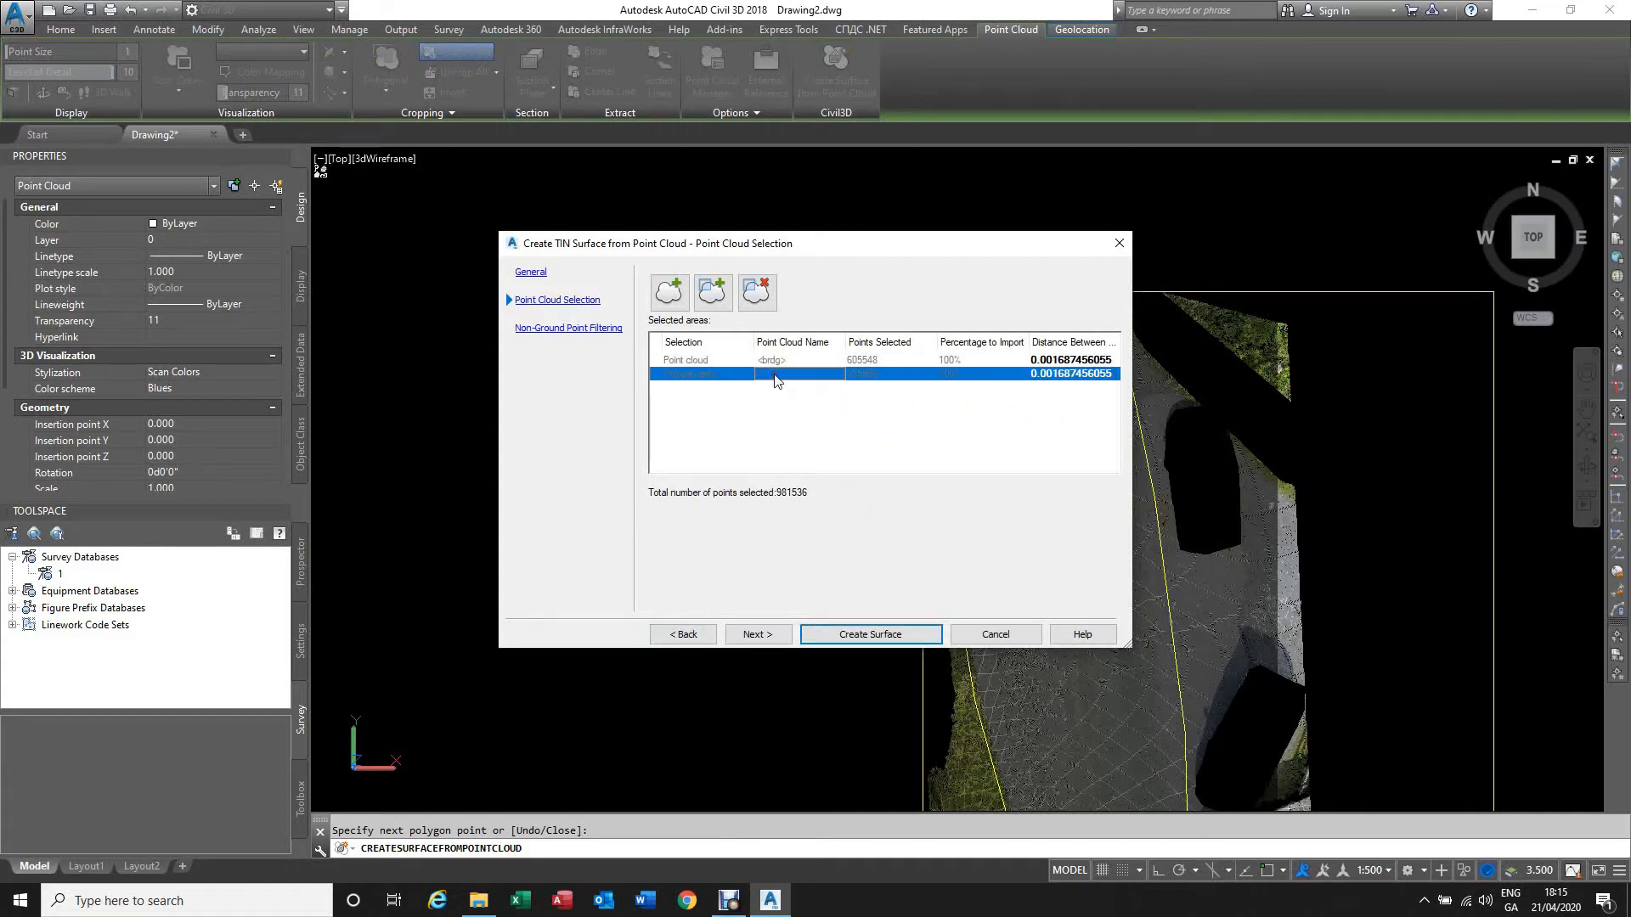
pyautogui.click(787, 361)
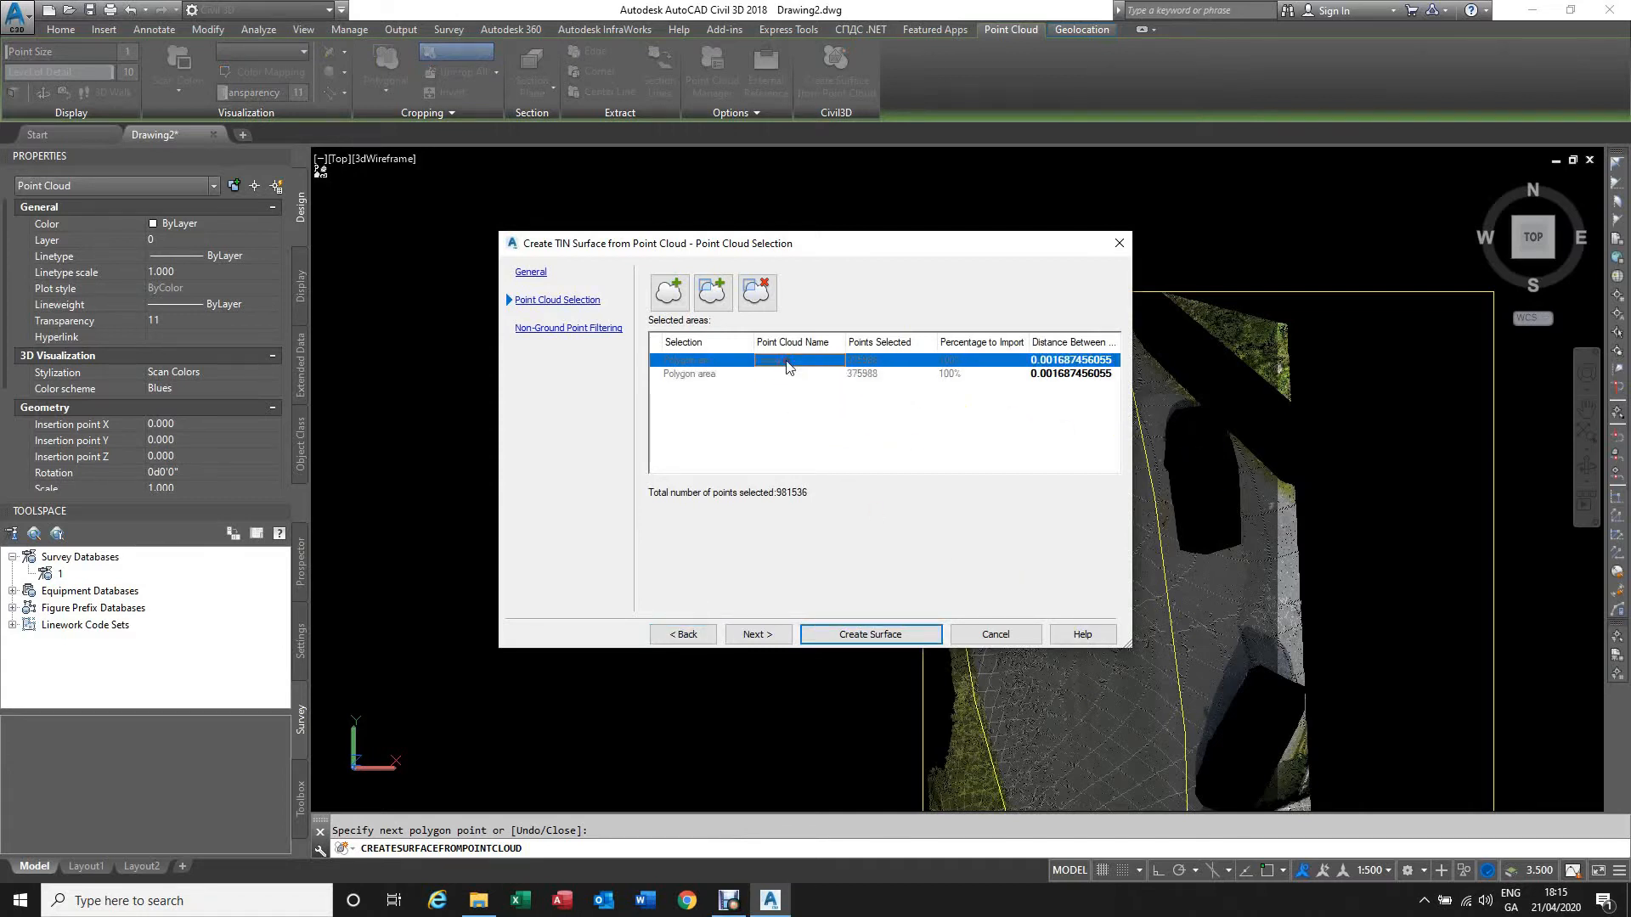
pyautogui.click(877, 375)
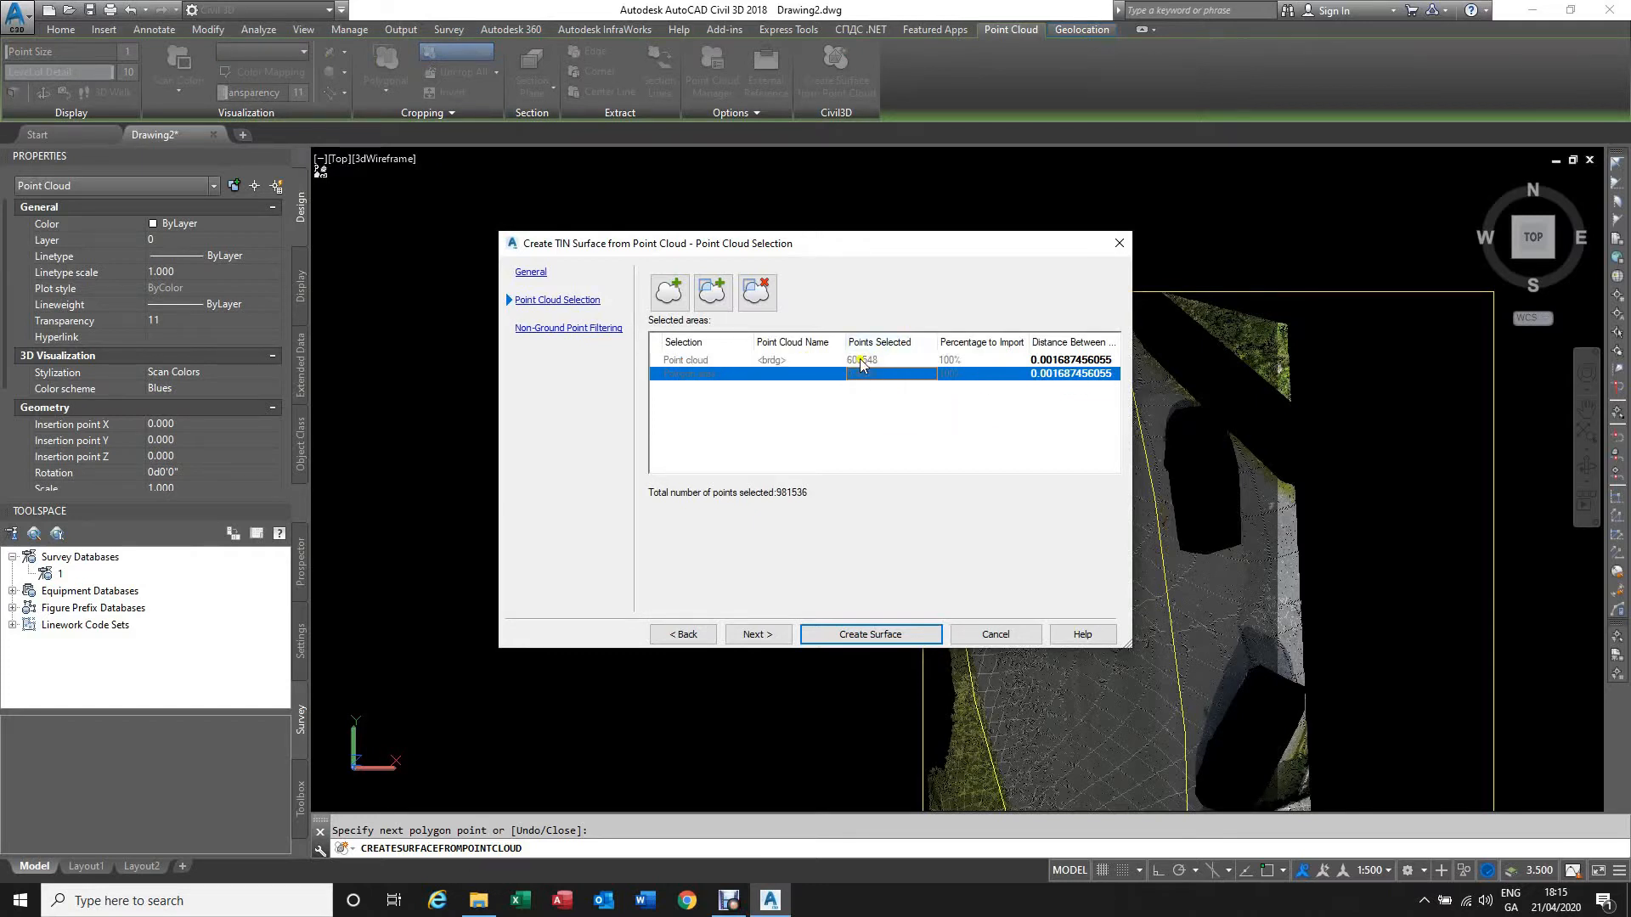
pyautogui.click(861, 362)
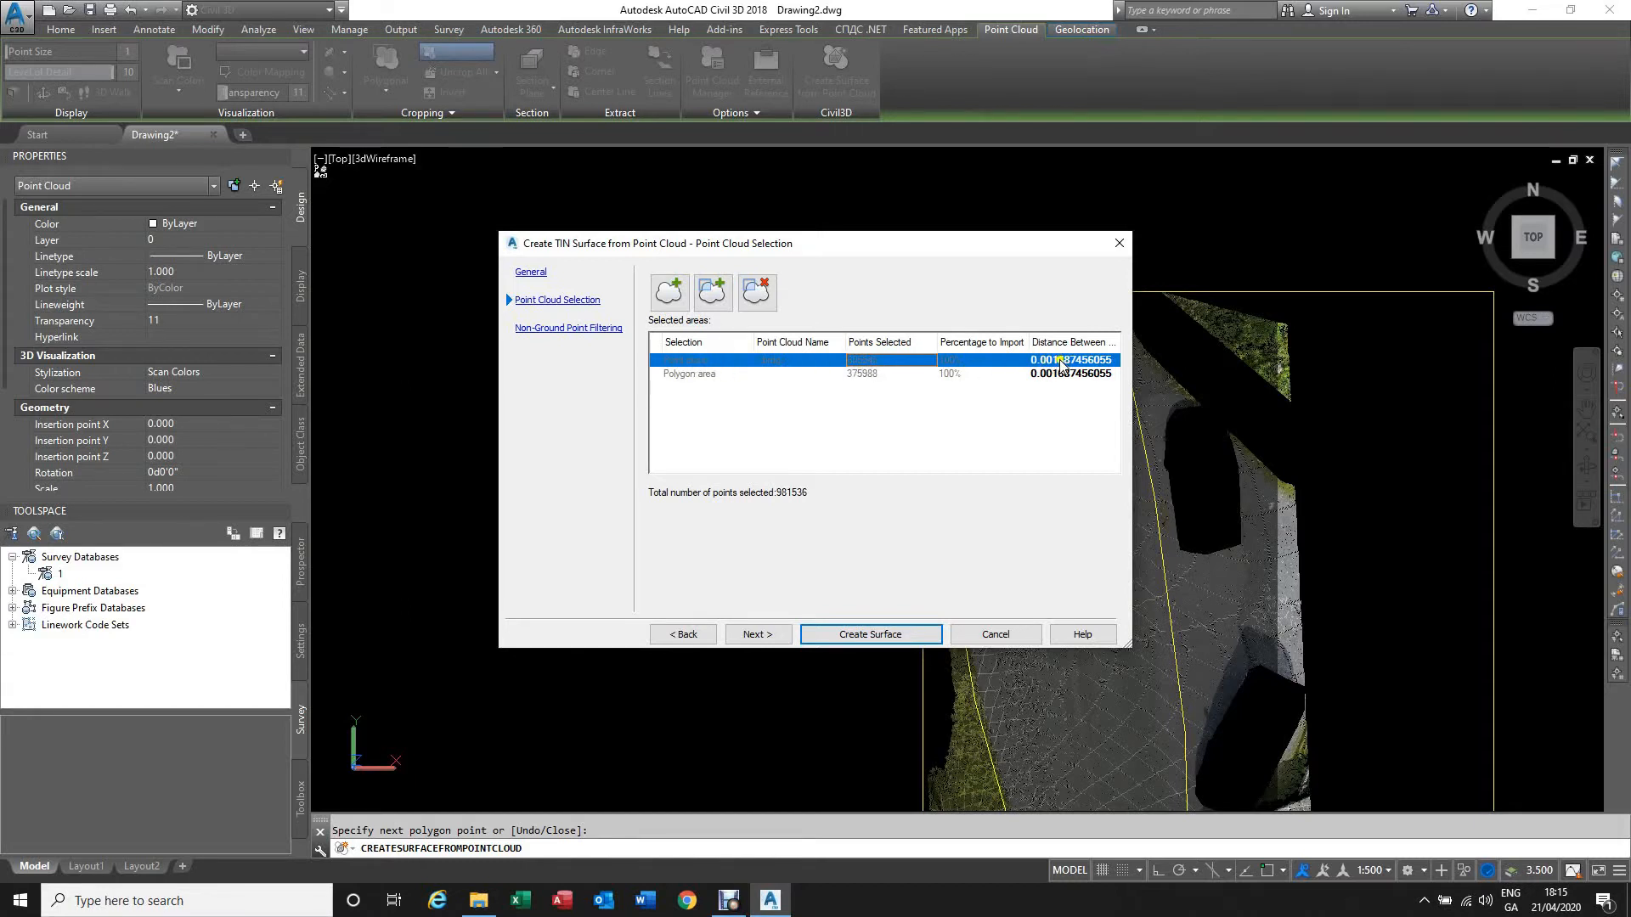
pyautogui.click(761, 297)
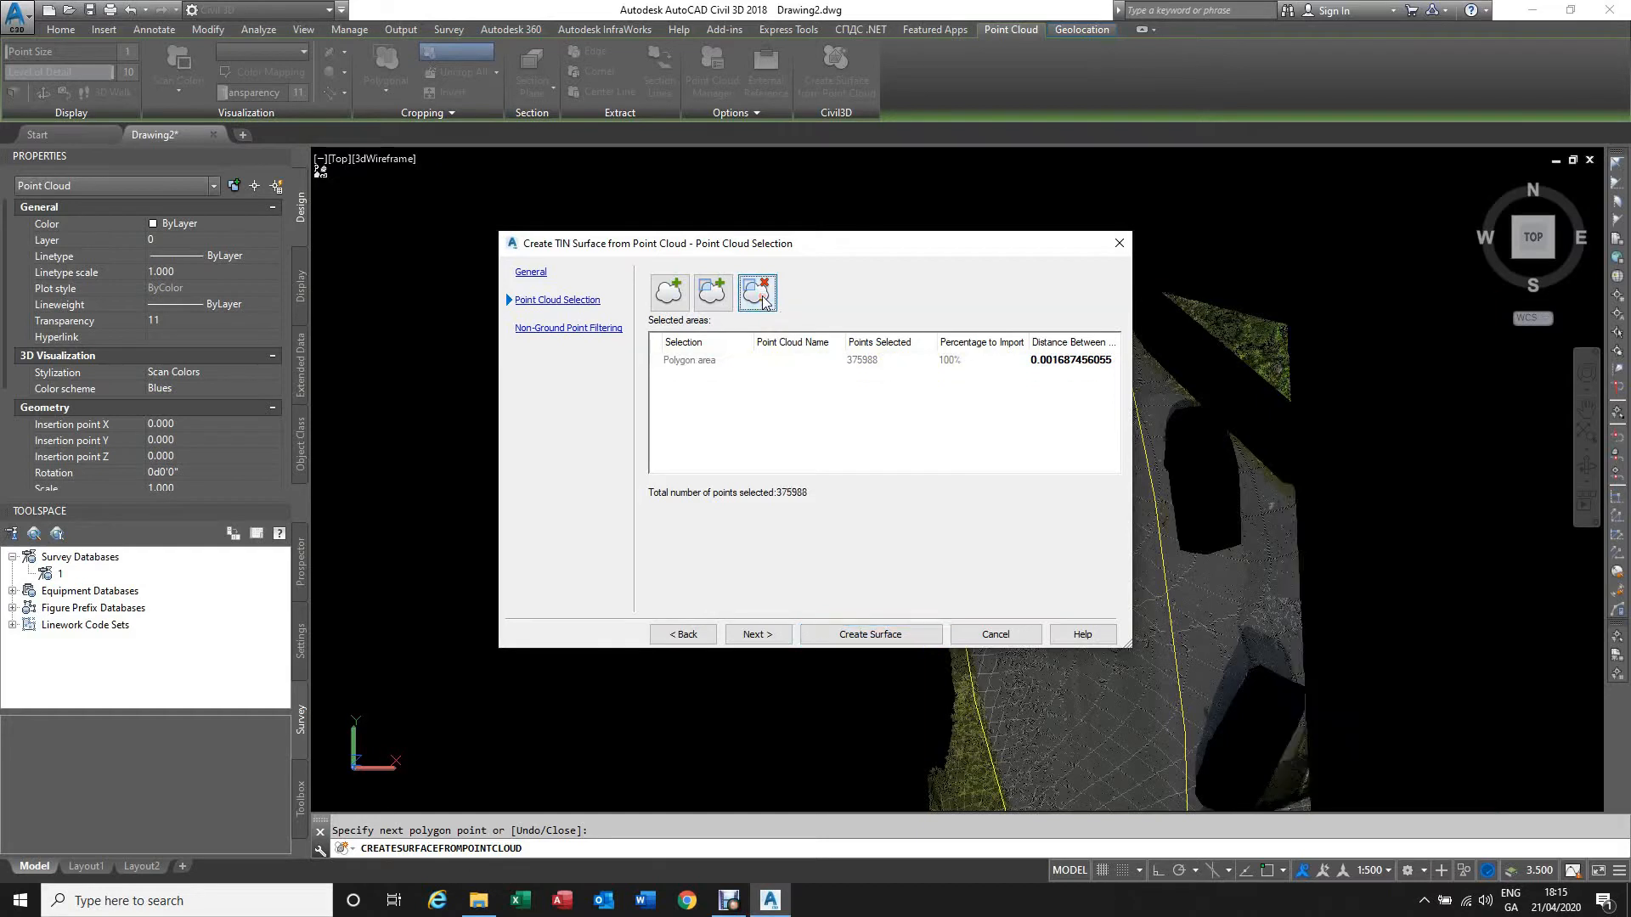
# Step: Try a distance between points of 0.2 for the polygon area
pyautogui.click(715, 362)
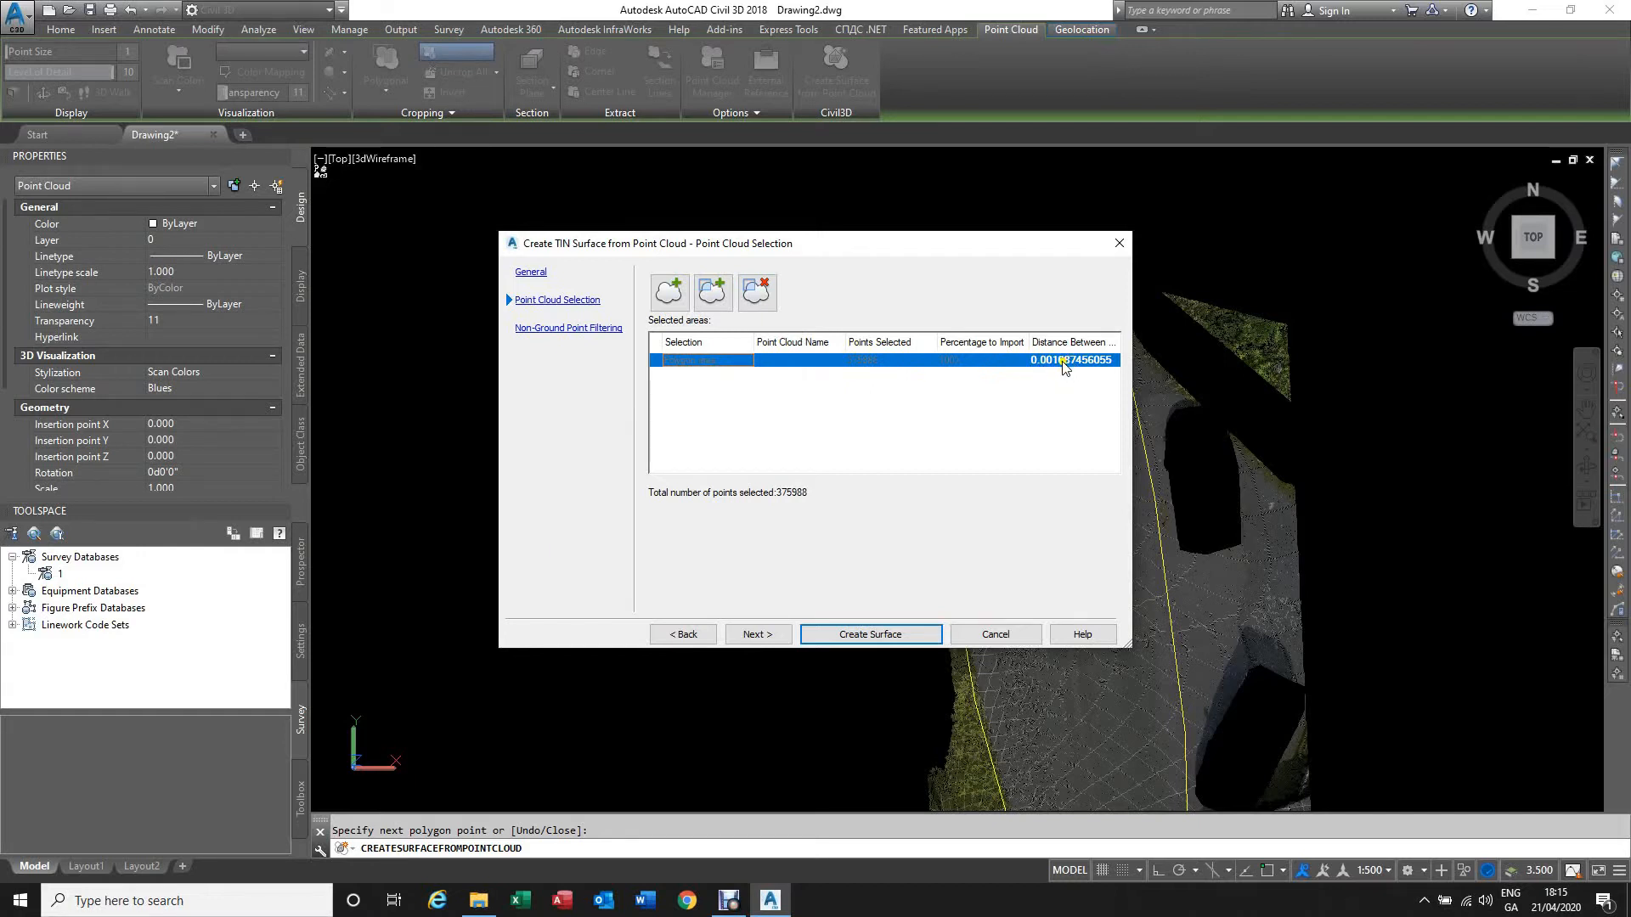
pyautogui.click(1066, 362)
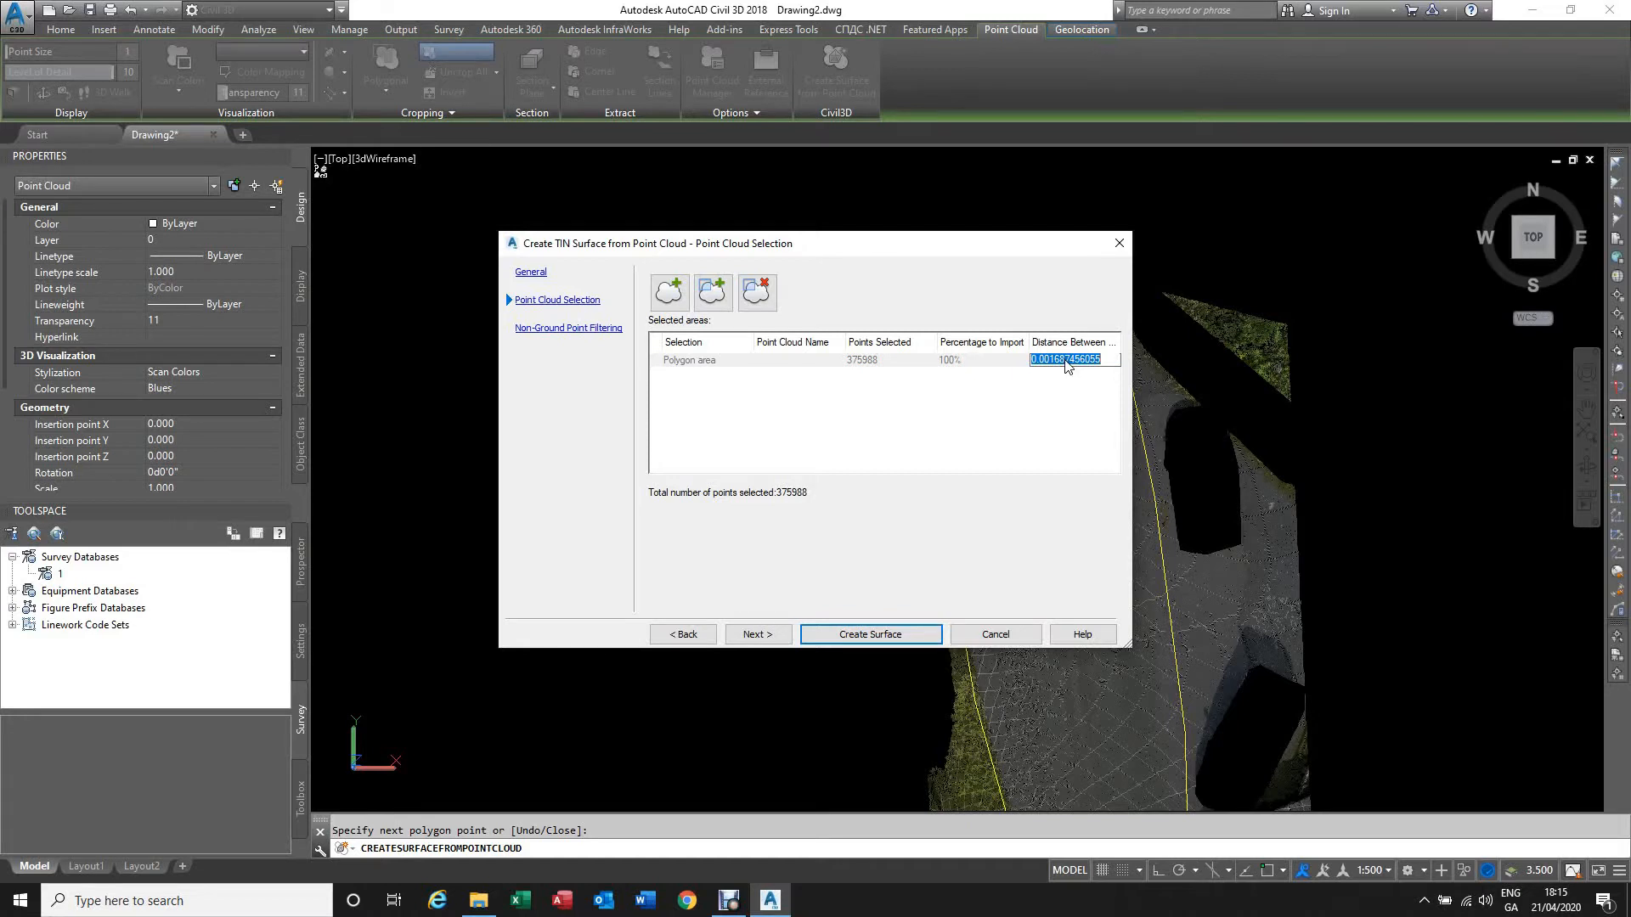
pyautogui.write('.2')
pyautogui.press('Return')
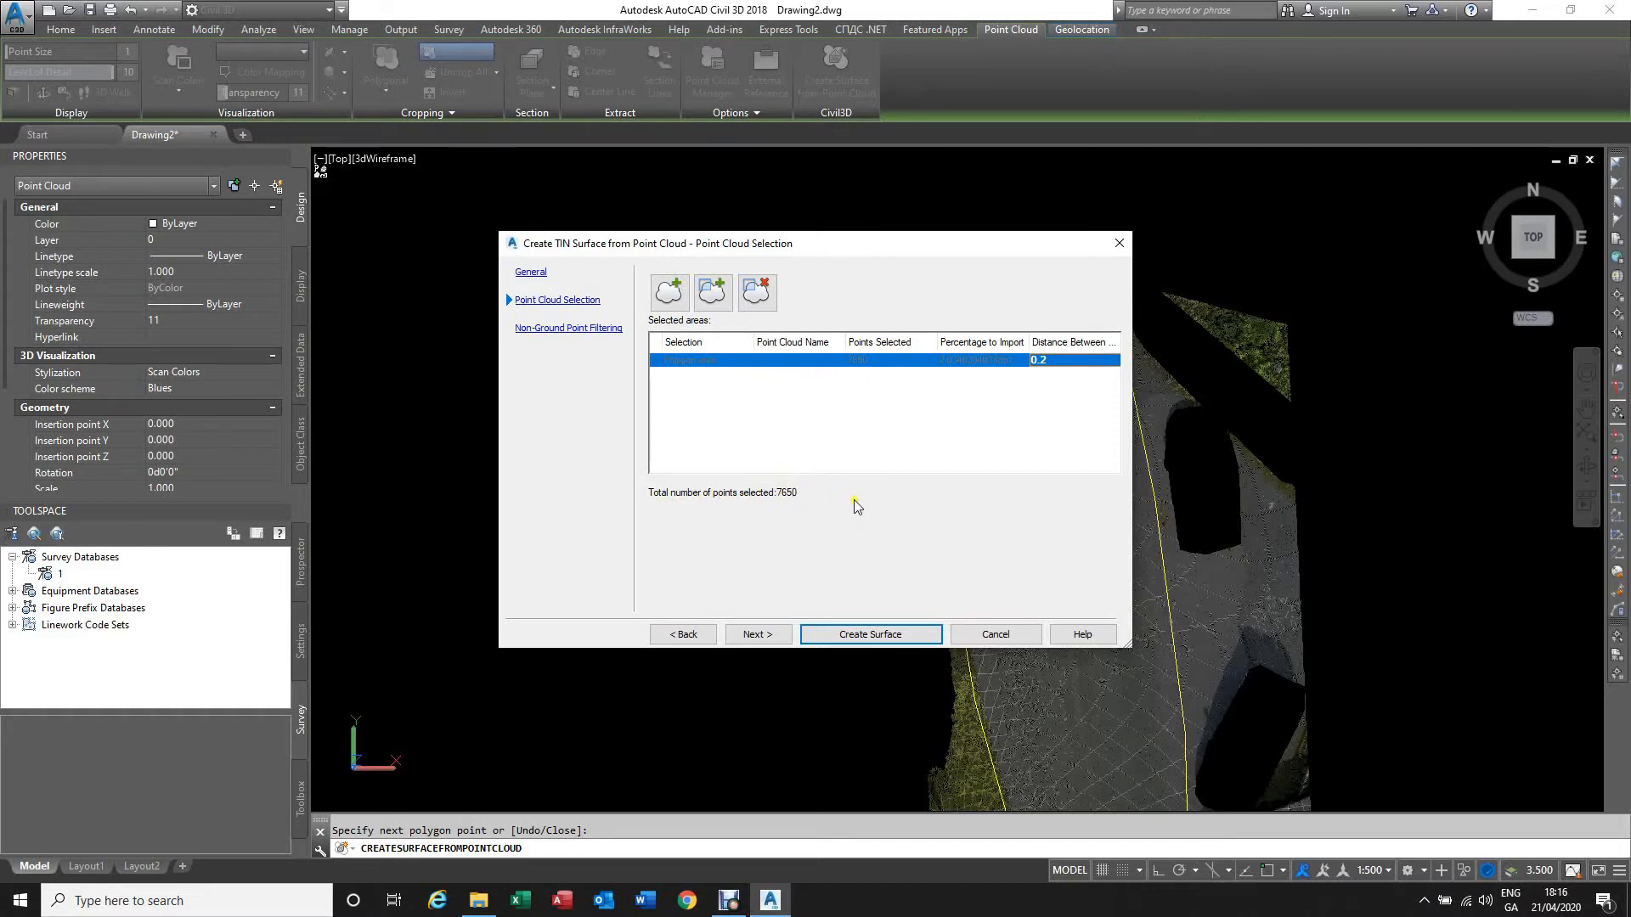
# Step: Set the distance between points for the polygon area to 0.3
pyautogui.click(1052, 362)
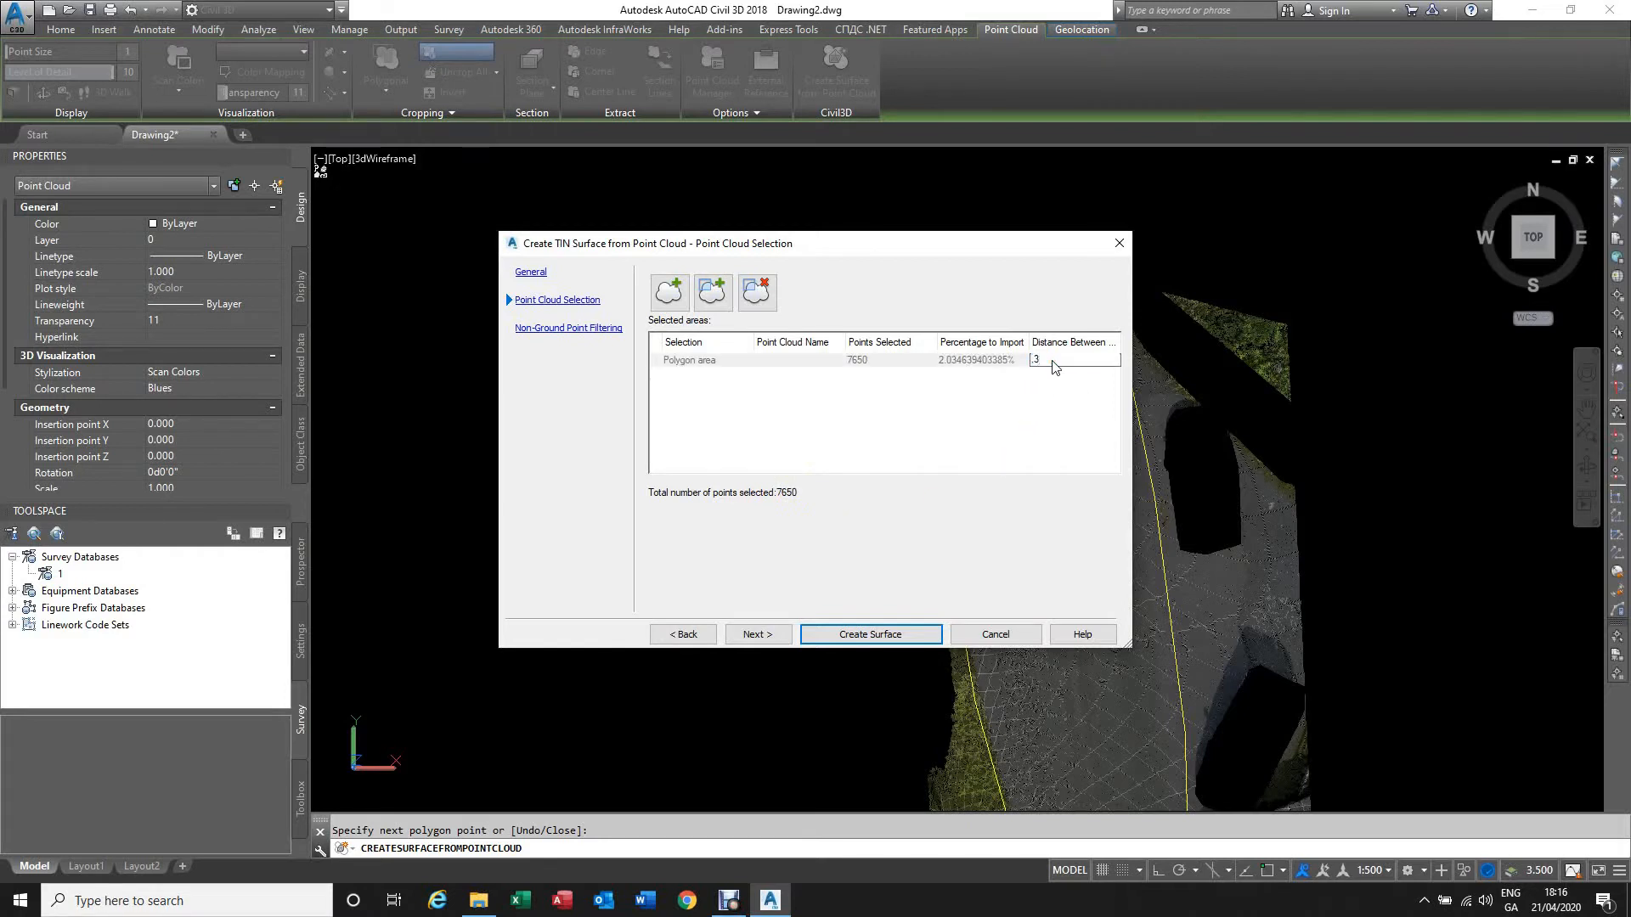
pyautogui.write('.3')
pyautogui.press('Return')
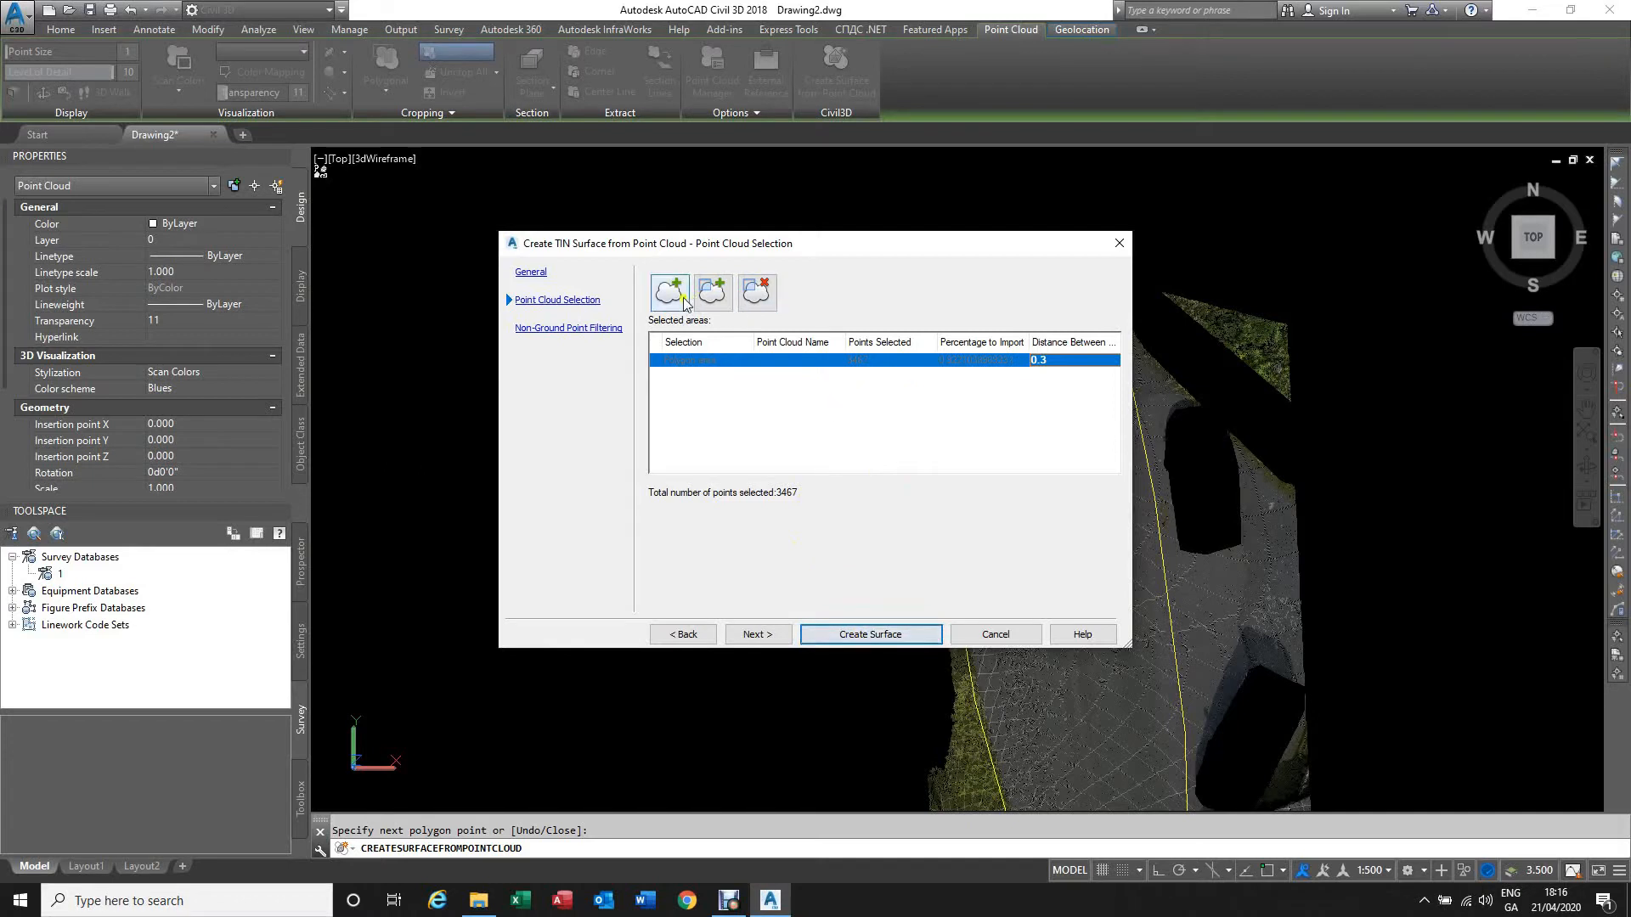
pyautogui.click(844, 653)
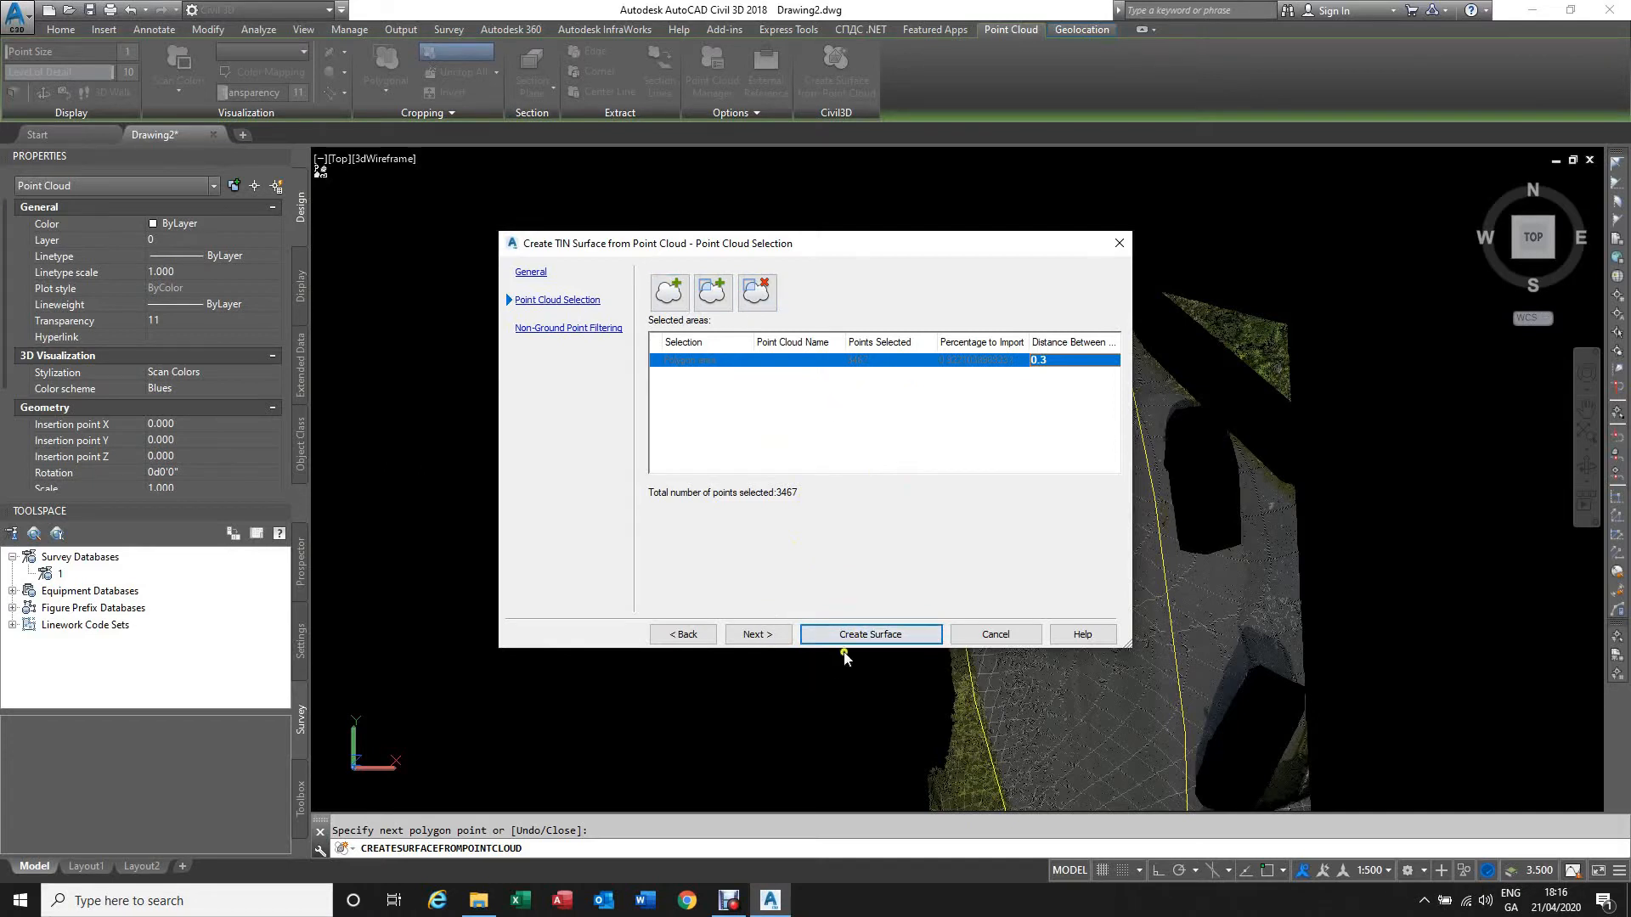
# Step: Filter non-ground points with Kriging interpolation and create the surface
pyautogui.click(759, 635)
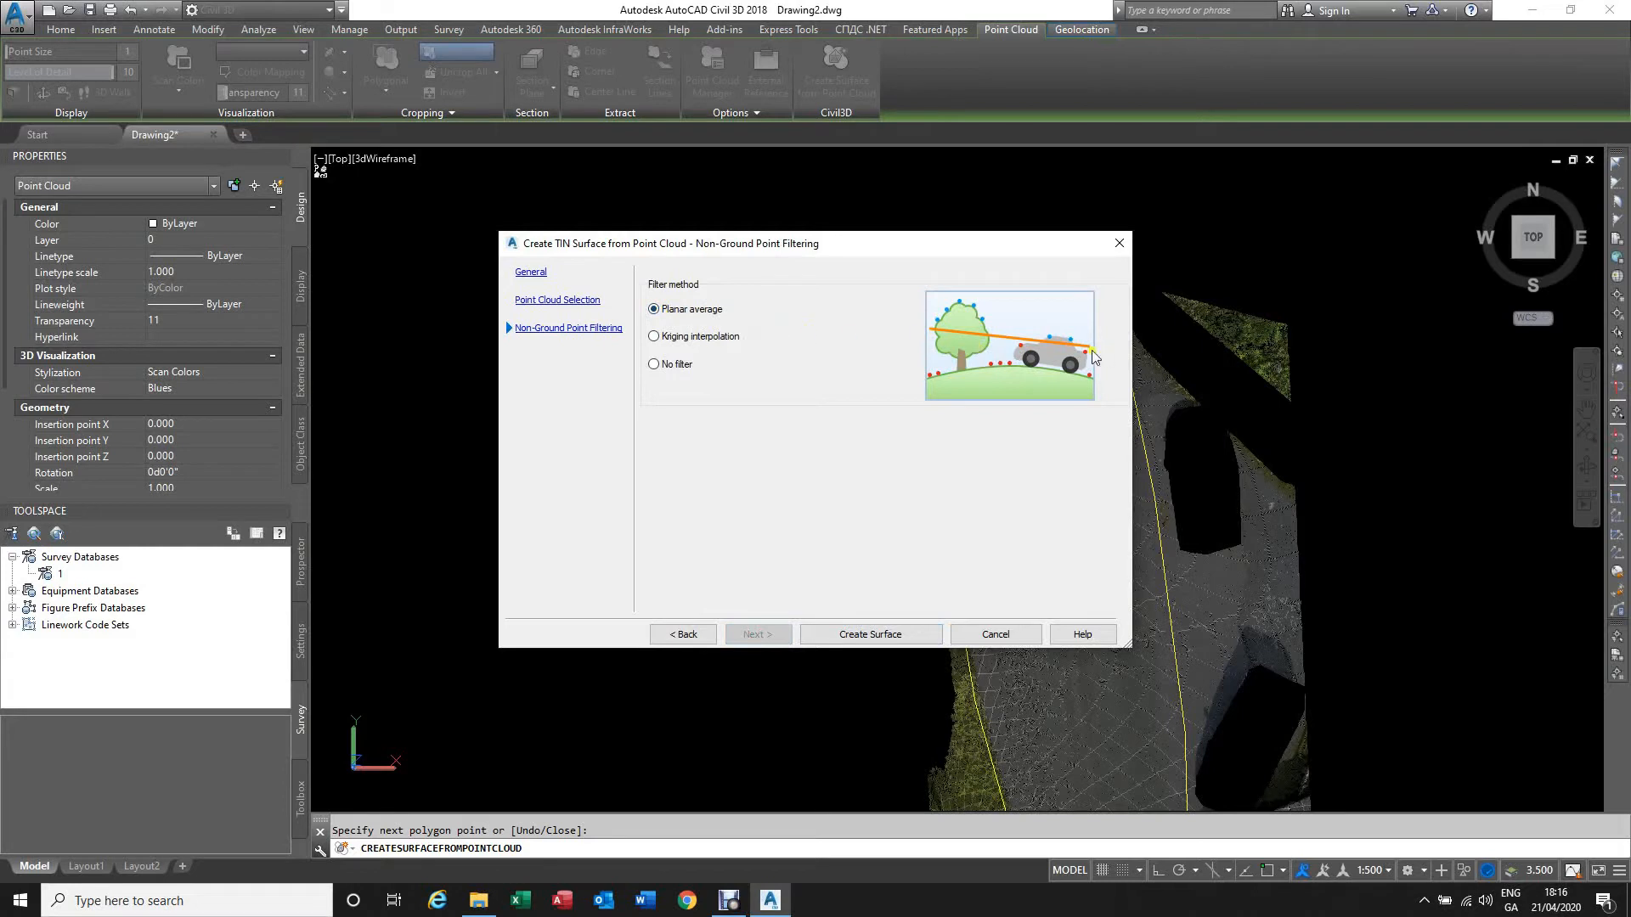
pyautogui.click(653, 337)
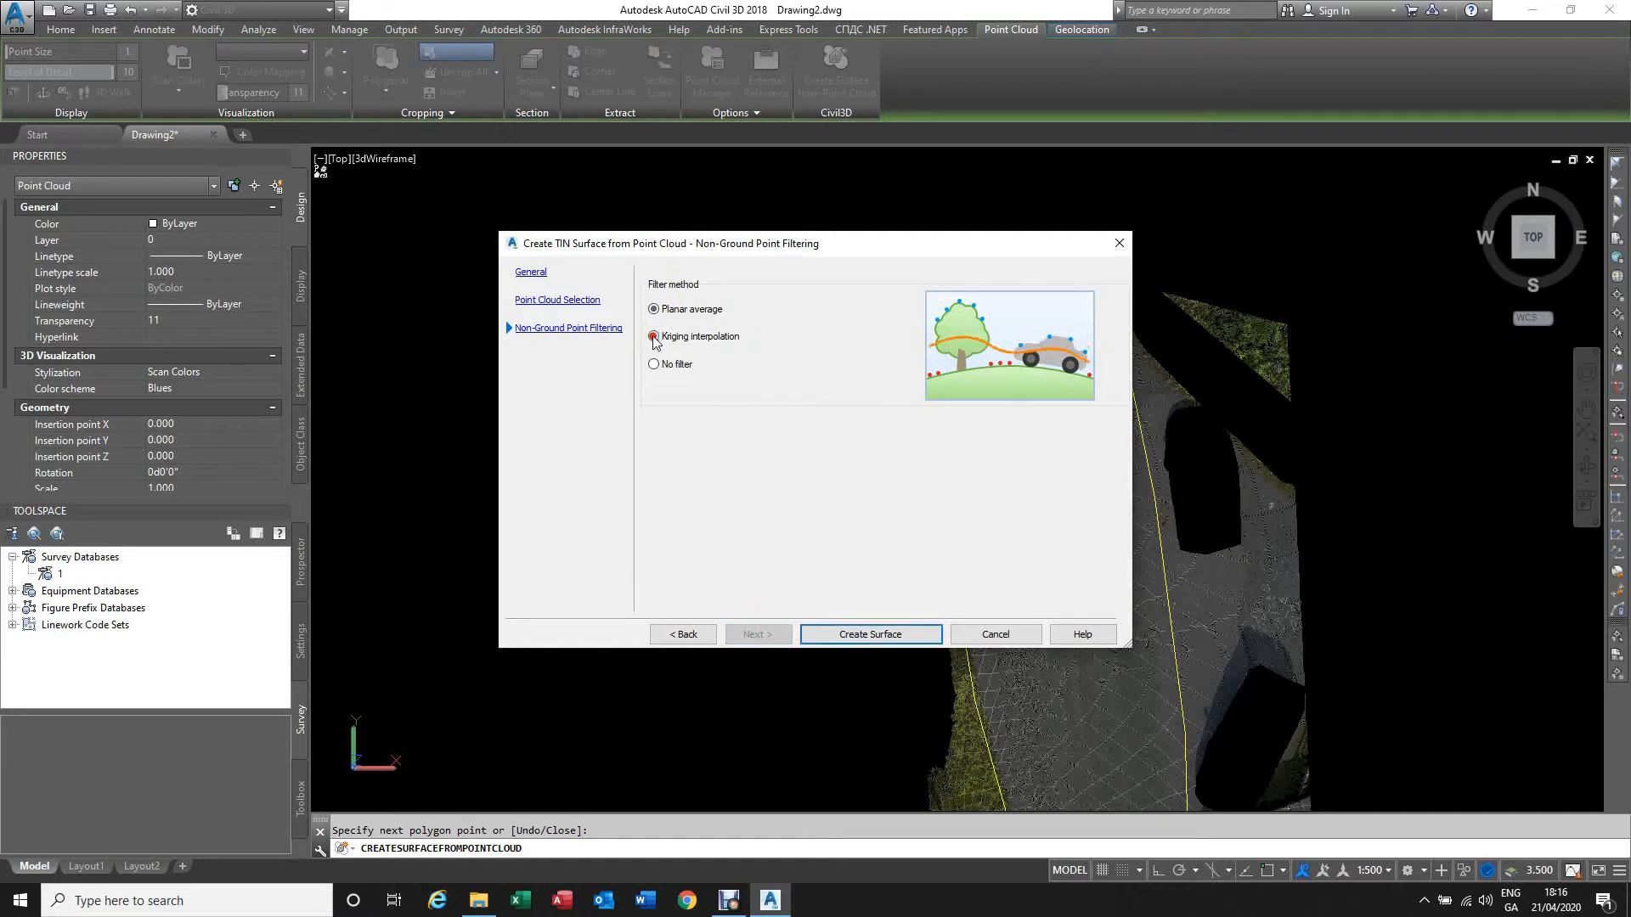
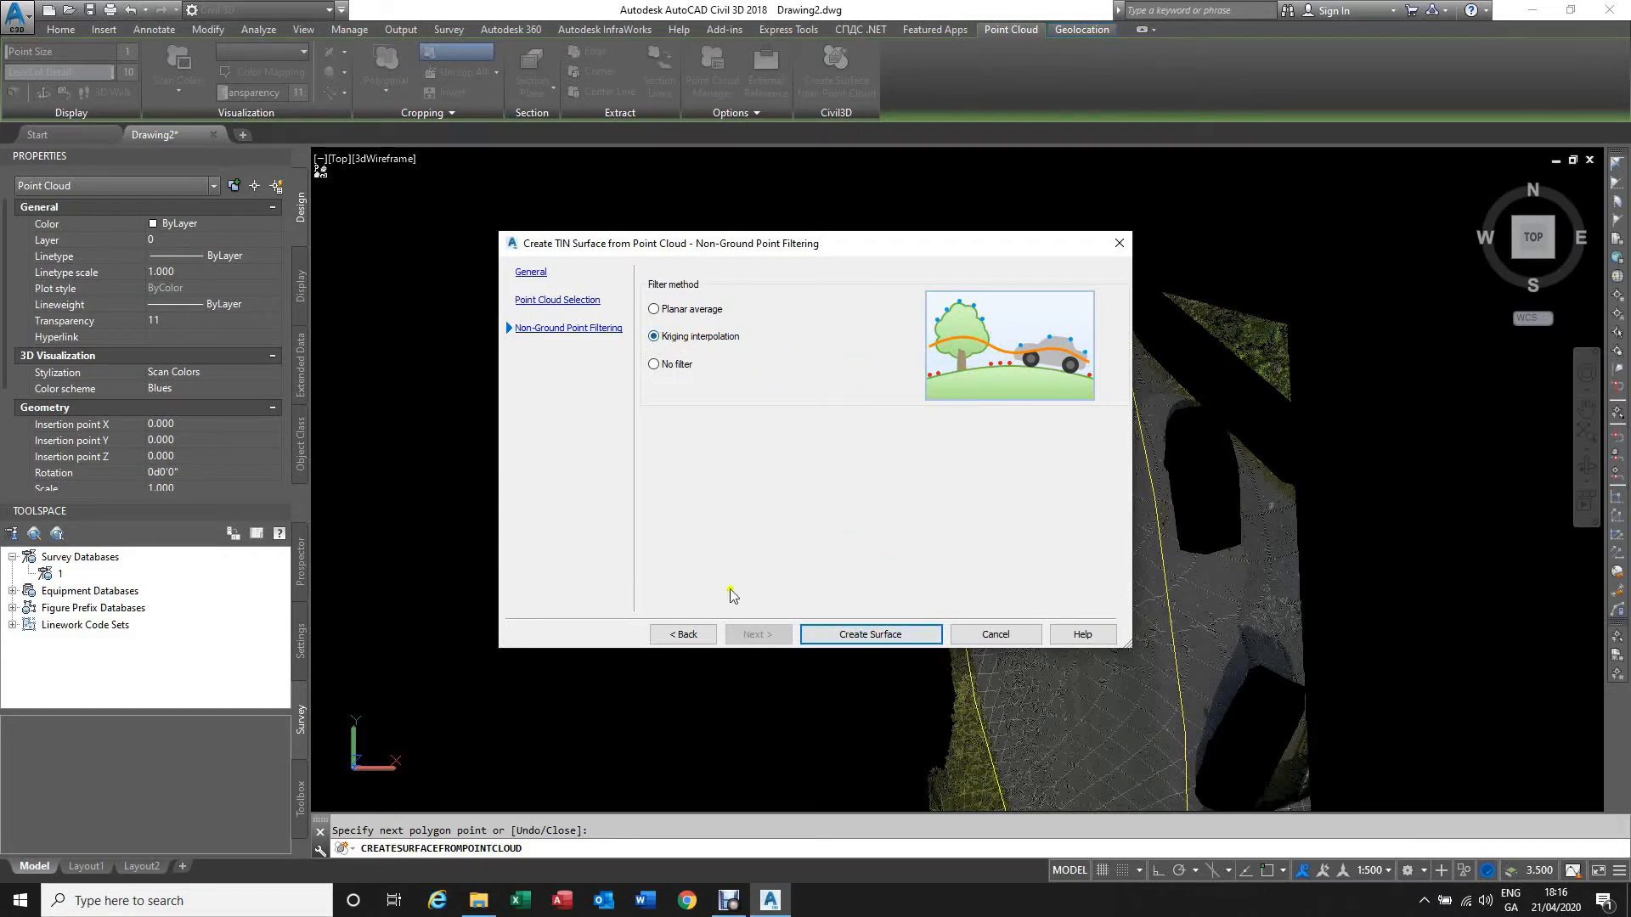
pyautogui.click(871, 635)
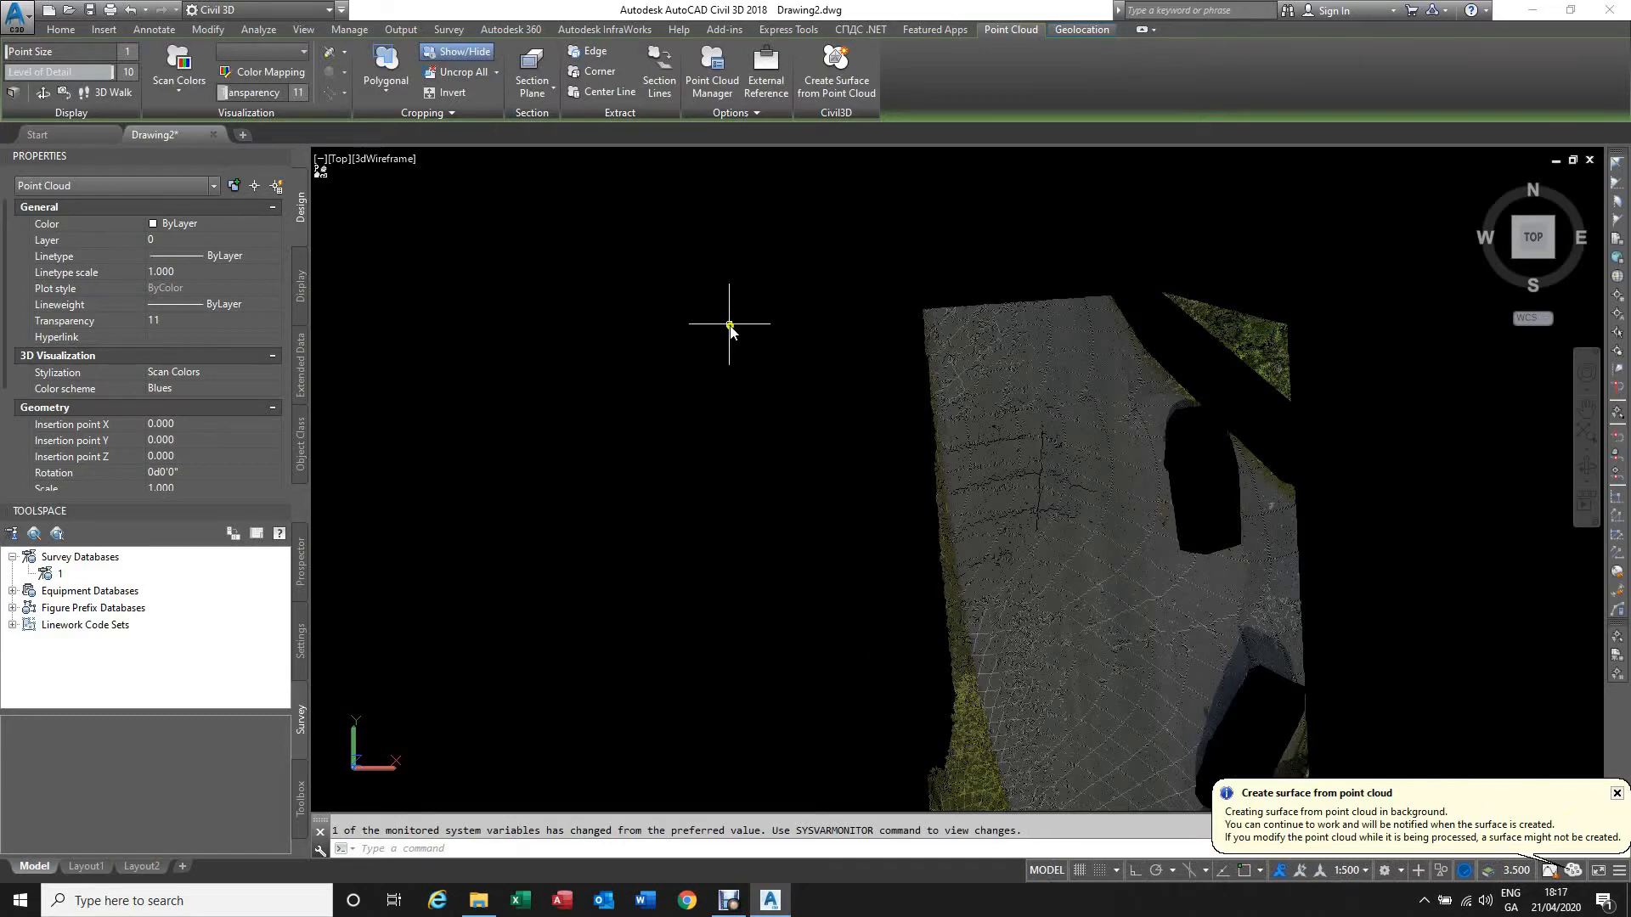
# Step: Examine the new surface's contours along the road and parapets in plan and from the side in 3D
pyautogui.scroll(-5, 731, 335)
pyautogui.scroll(3, 764, 493)
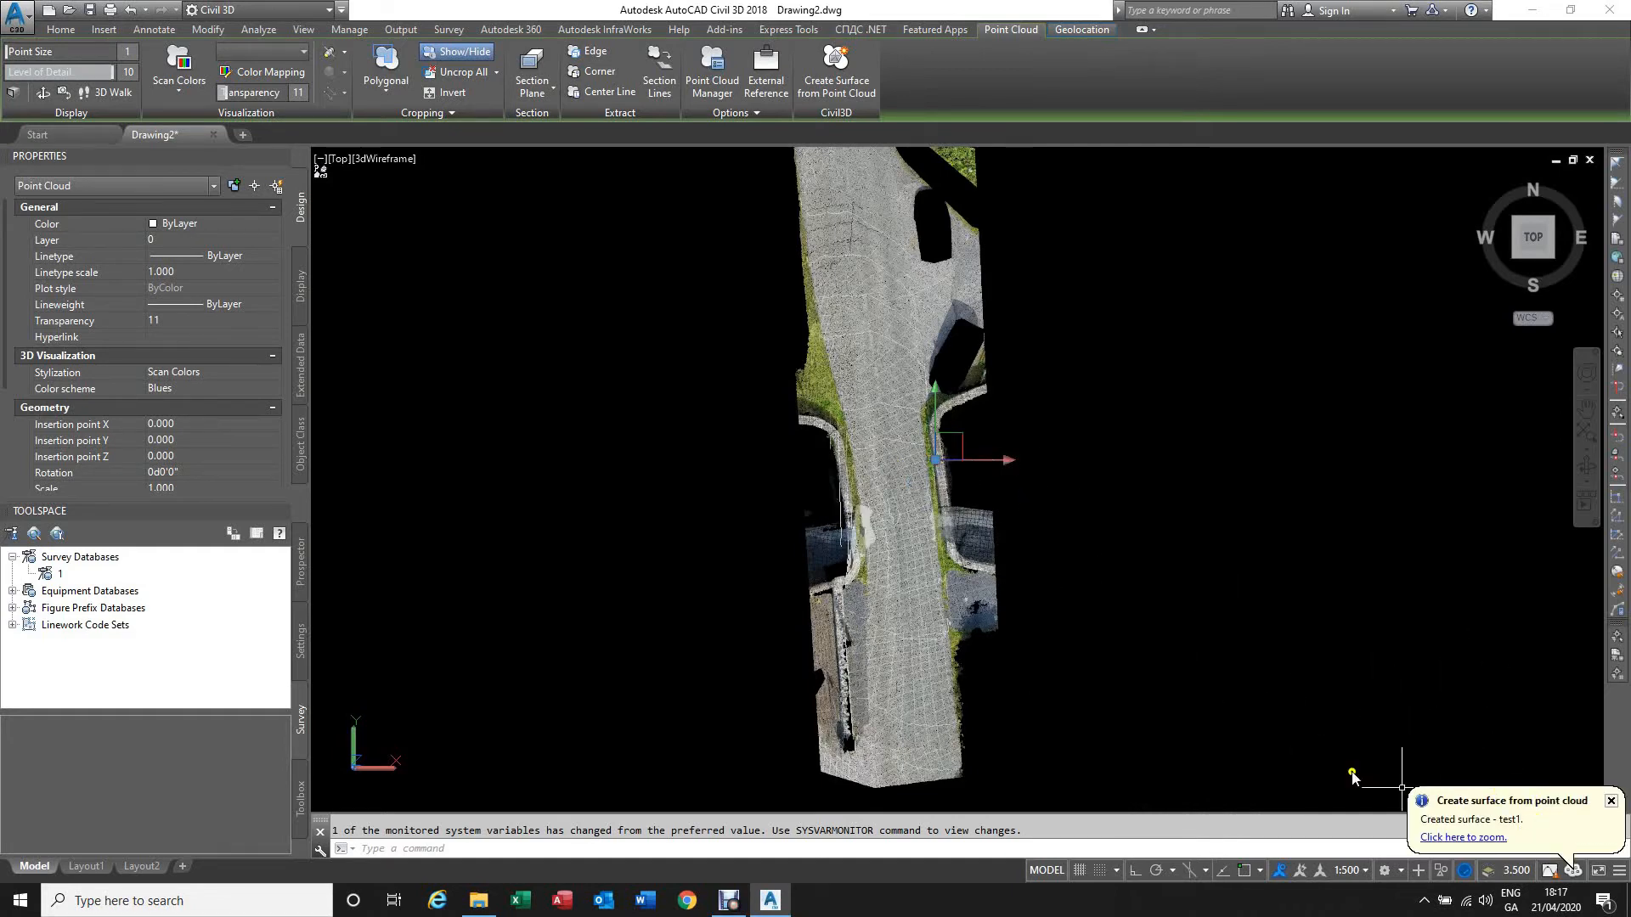
pyautogui.scroll(2, 845, 512)
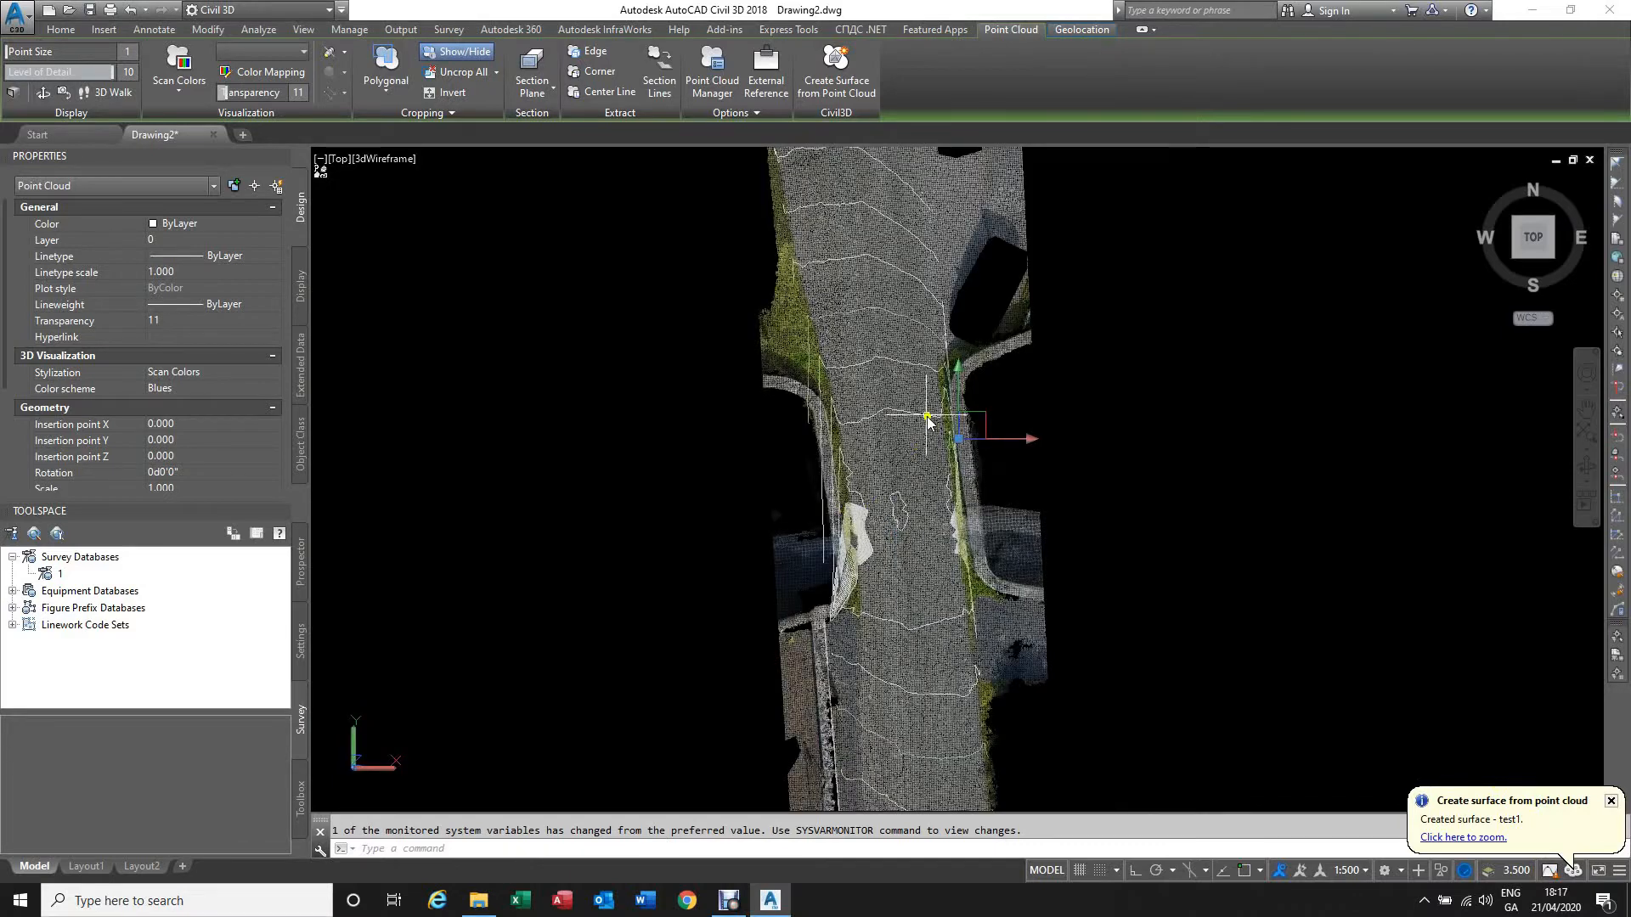
pyautogui.scroll(2, 886, 400)
pyautogui.scroll(-3, 886, 400)
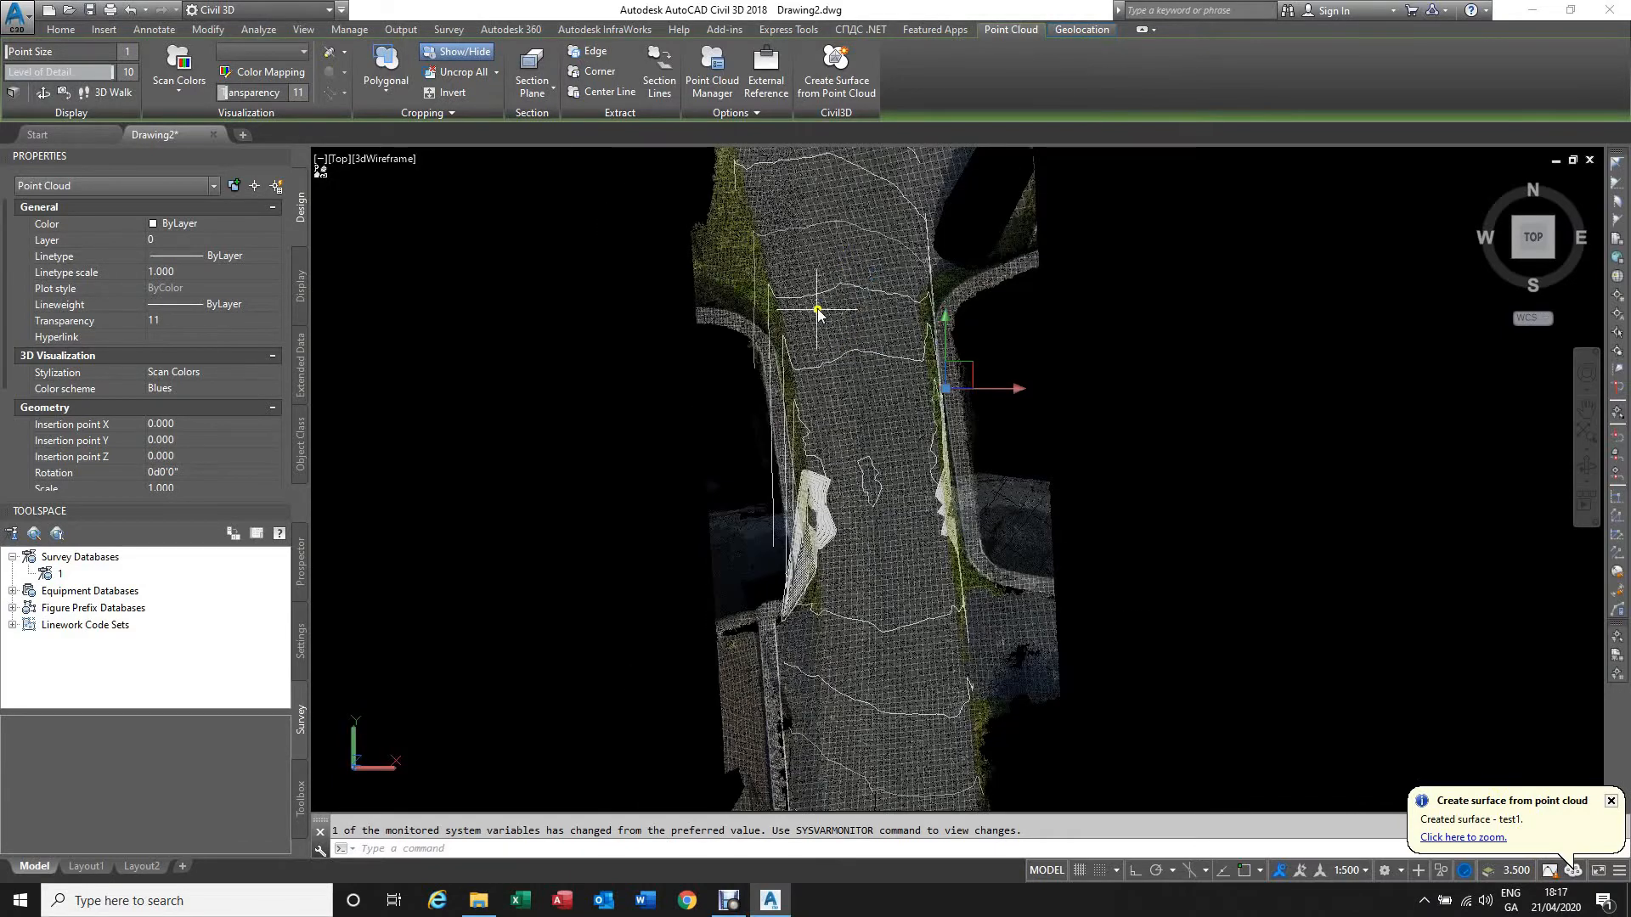
pyautogui.scroll(2, 897, 450)
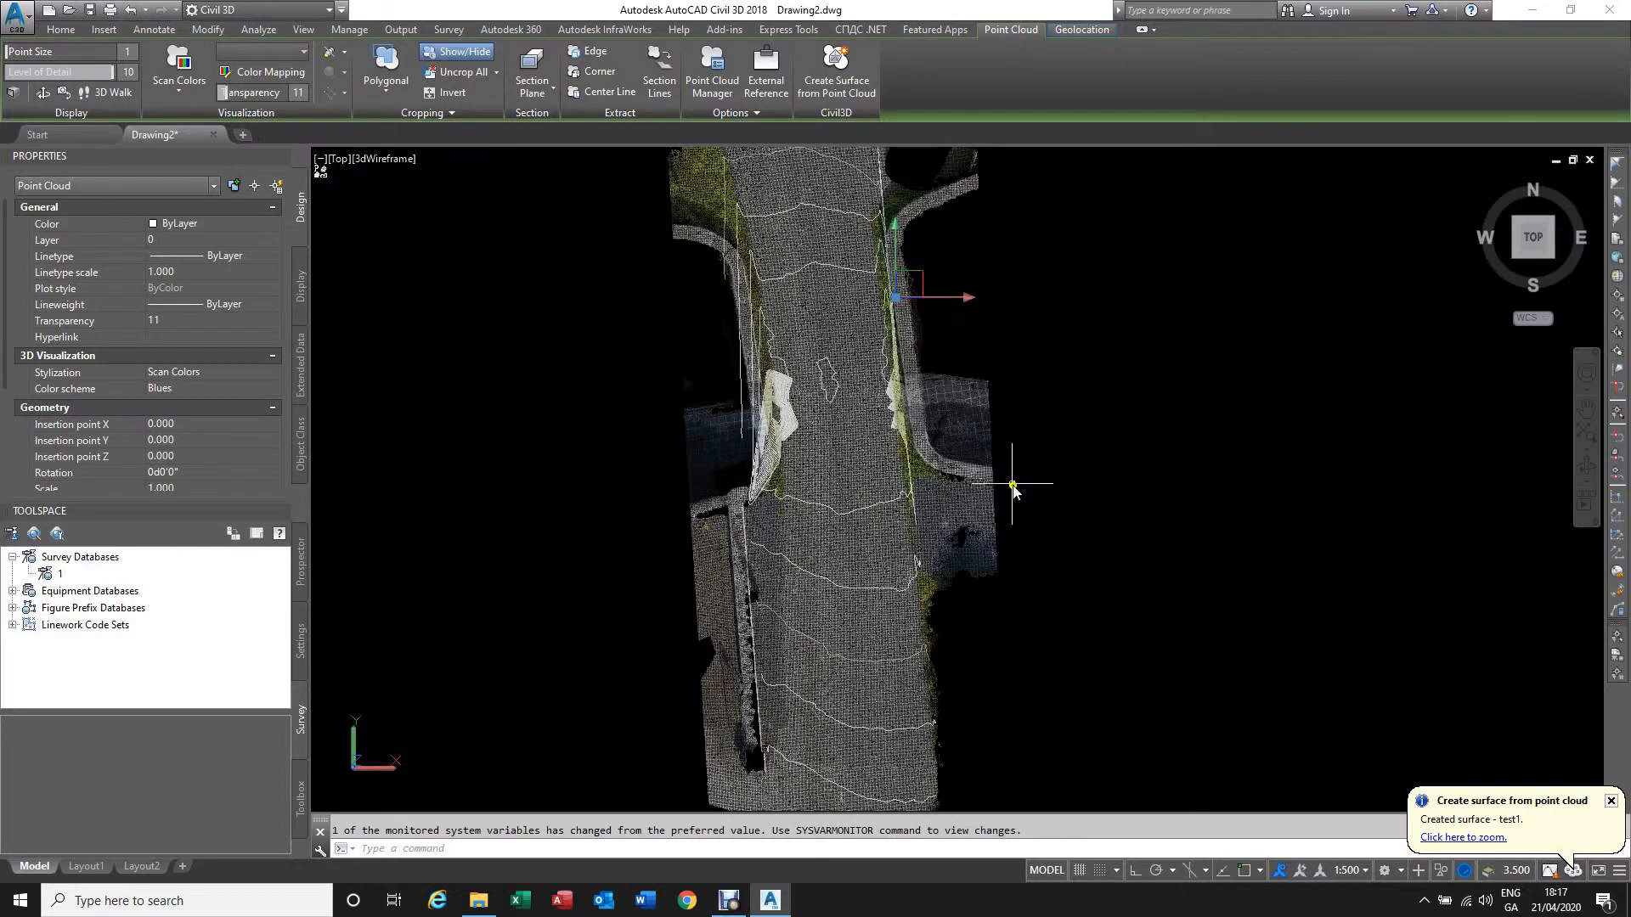
pyautogui.keyDown('shift'); pyautogui.moveTo(1029, 504); pyautogui.dragTo(1087, 350, button='middle'); pyautogui.keyUp('shift')
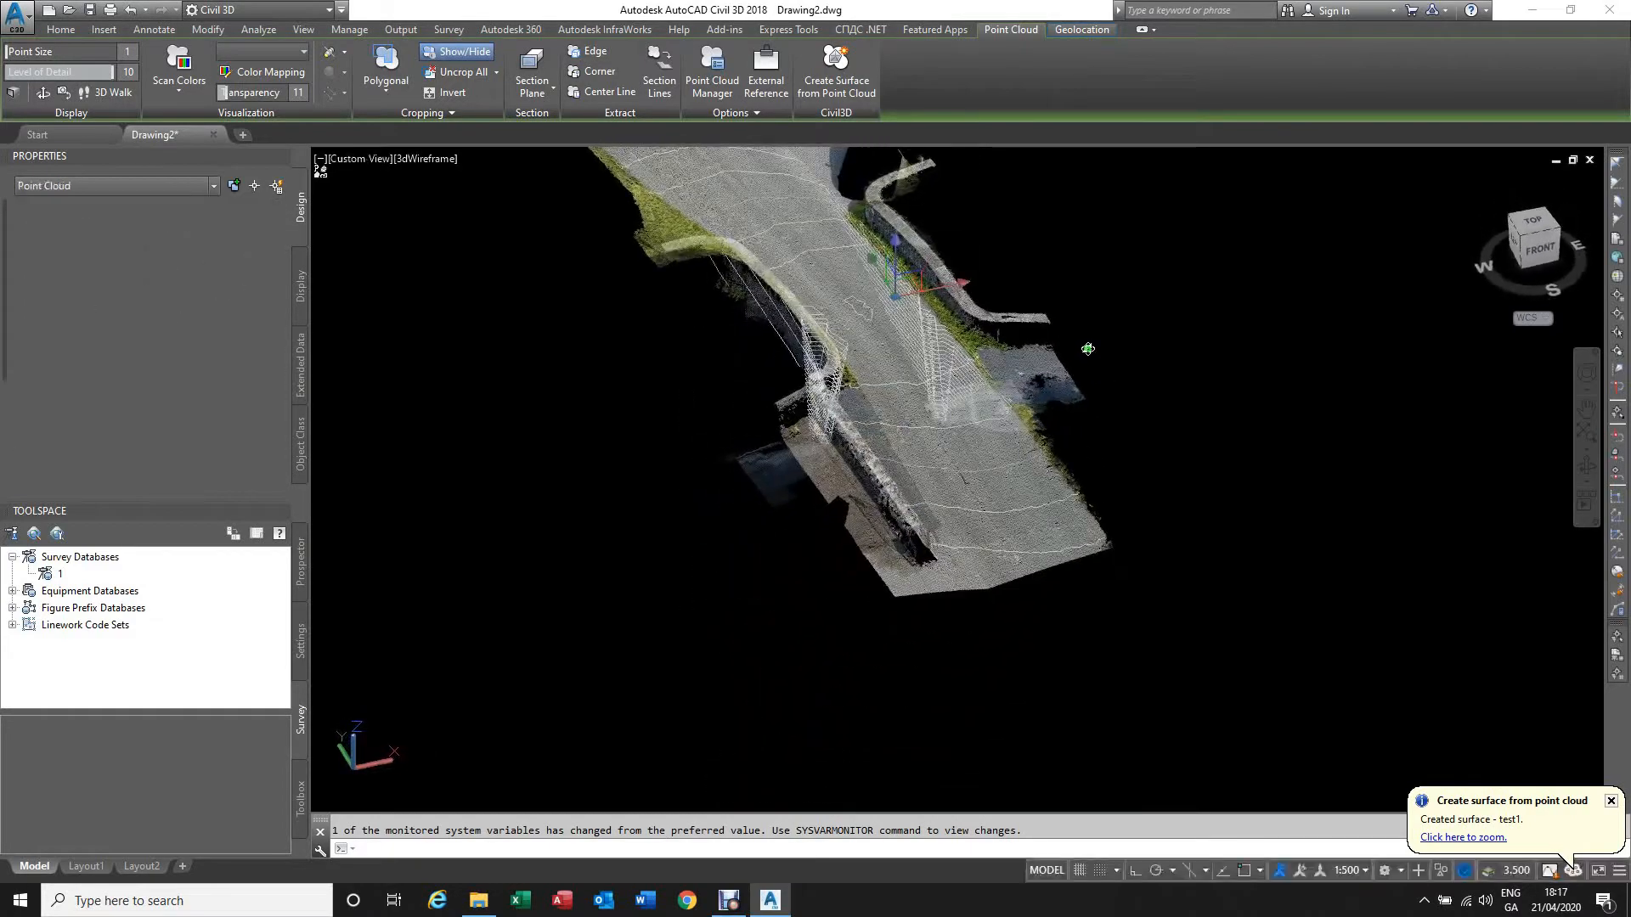
pyautogui.keyDown('shift'); pyautogui.moveTo(740, 516); pyautogui.dragTo(884, 477, button='middle'); pyautogui.keyUp('shift')
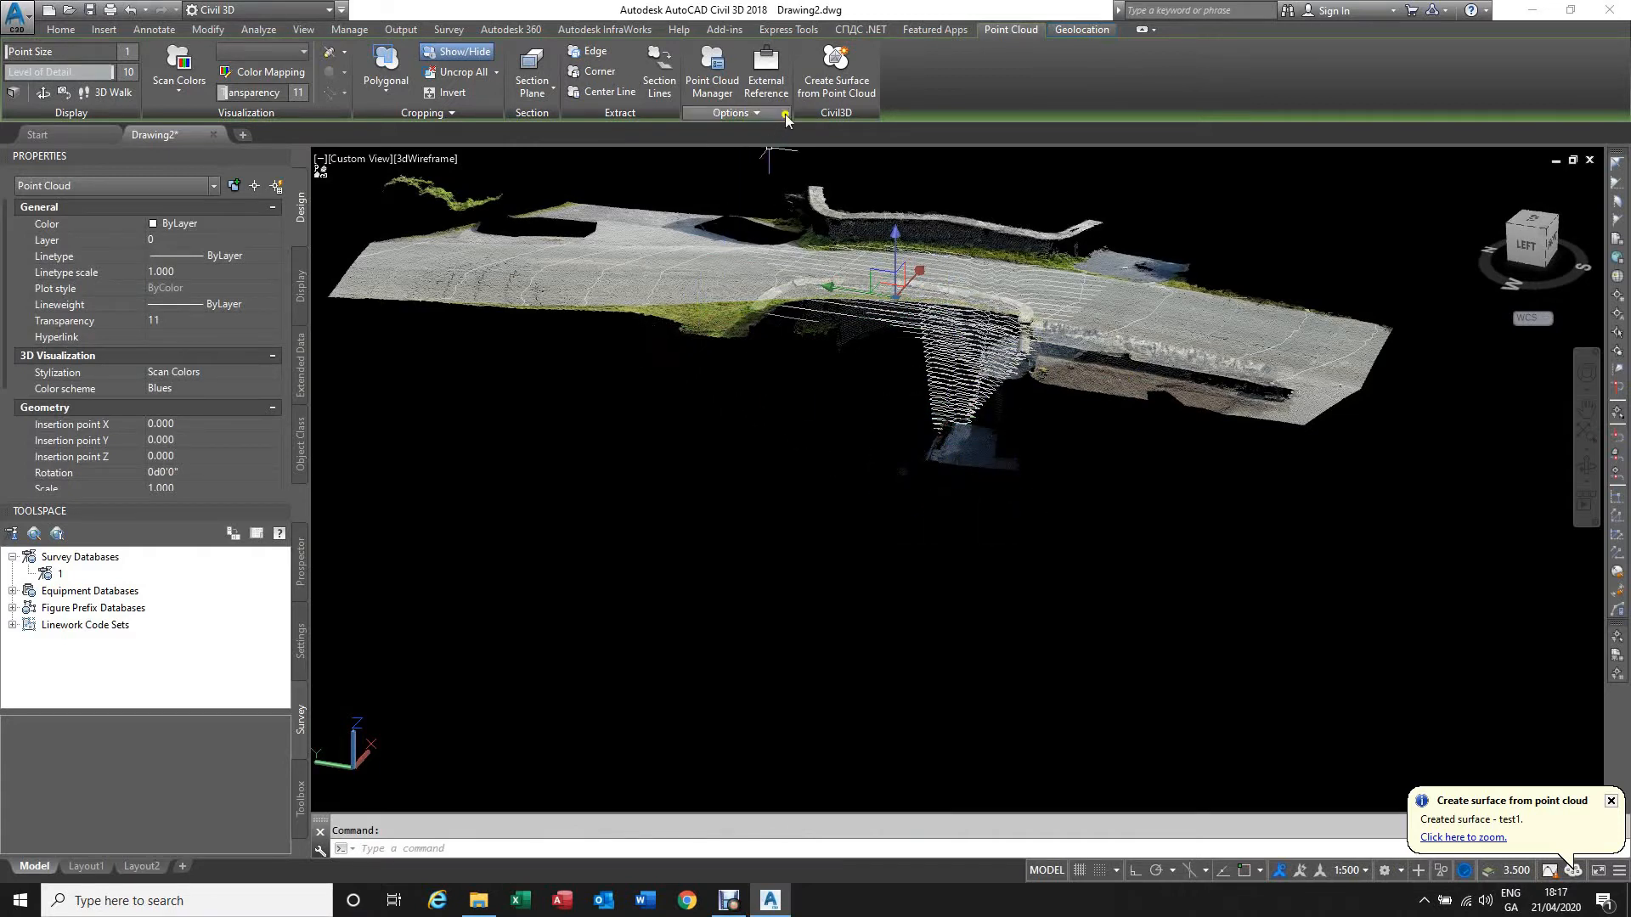
# Step: Hide the brdg scan with the Point Cloud Manager so only the surface contours are displayed
pyautogui.click(712, 95)
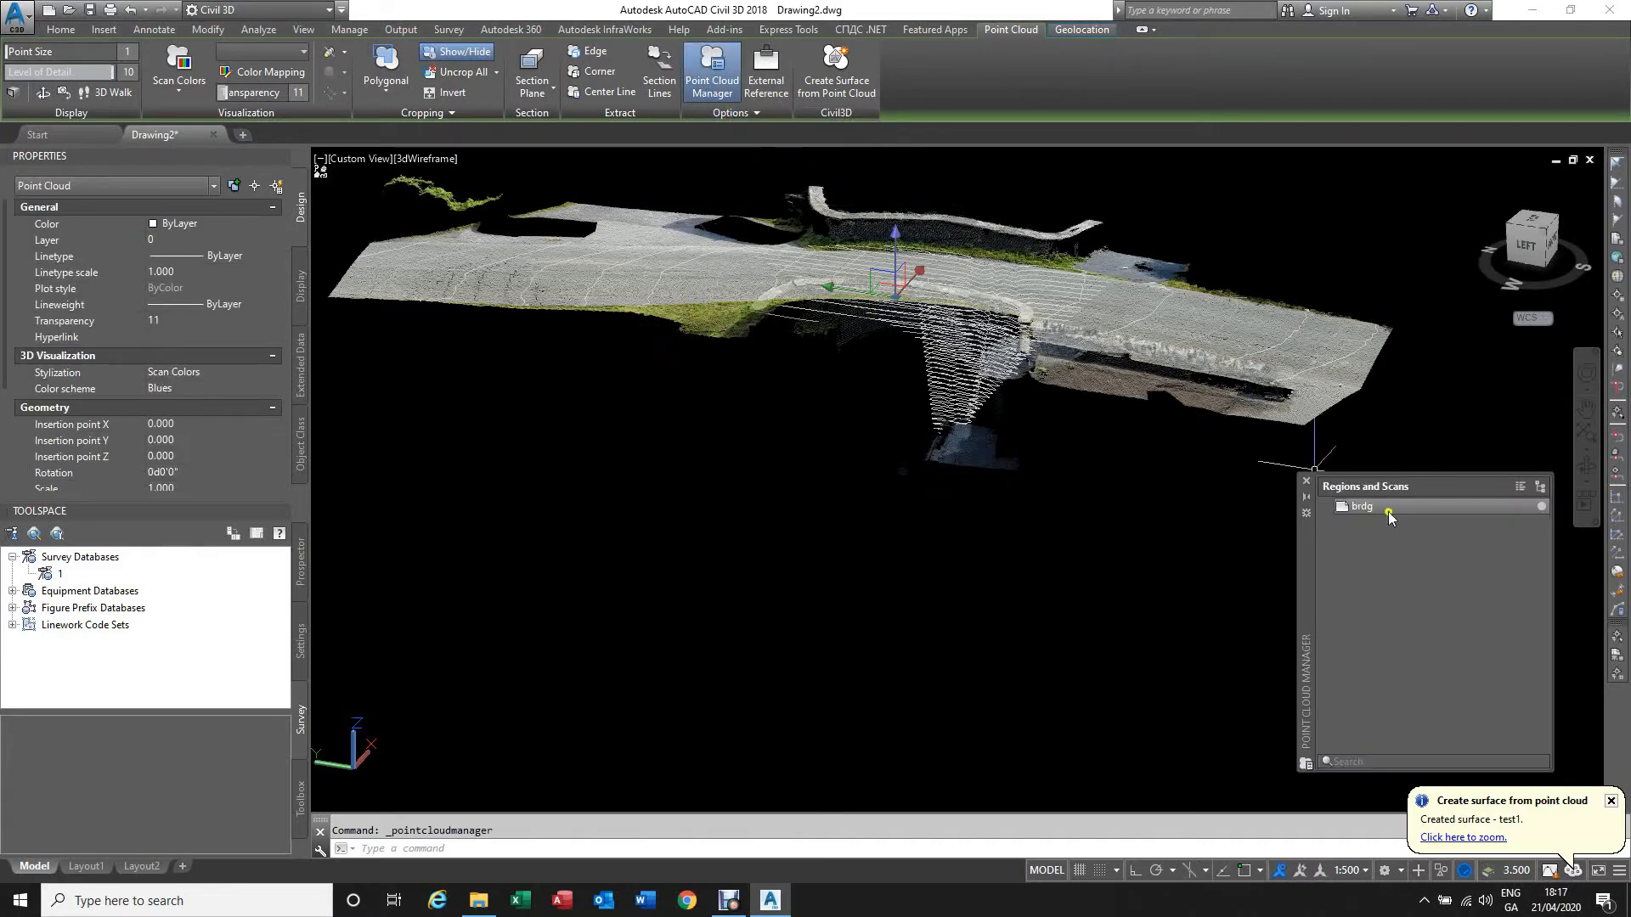
pyautogui.click(1543, 507)
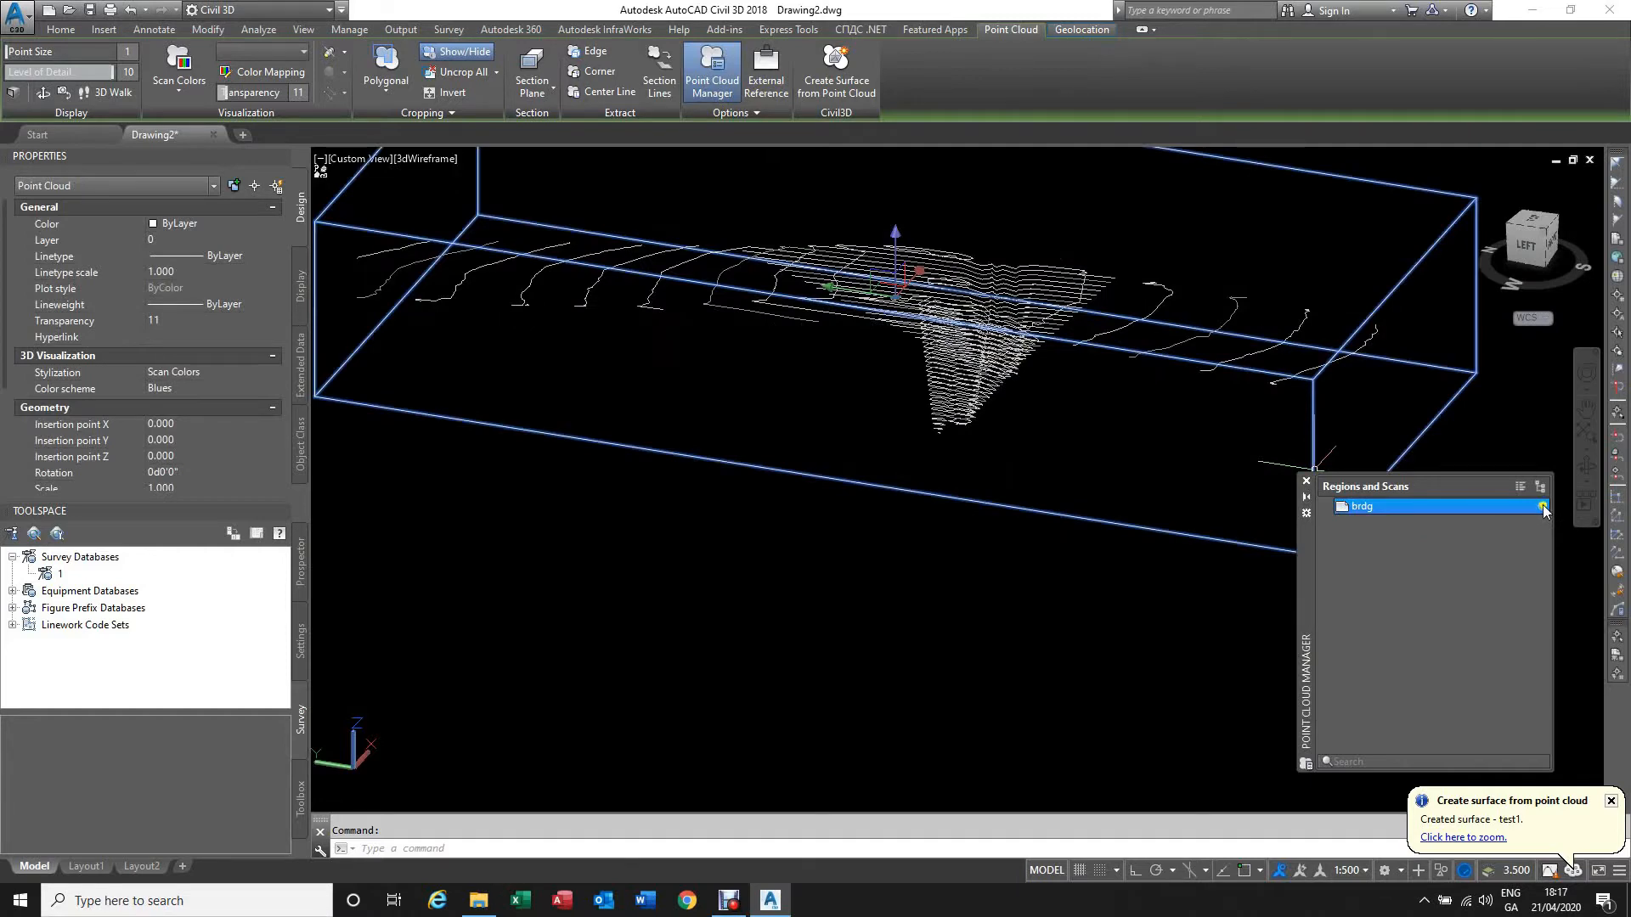
# Step: Close the Point Cloud Manager and leave the point cloud deselected
pyautogui.click(1307, 481)
pyautogui.scroll(-2, 934, 616)
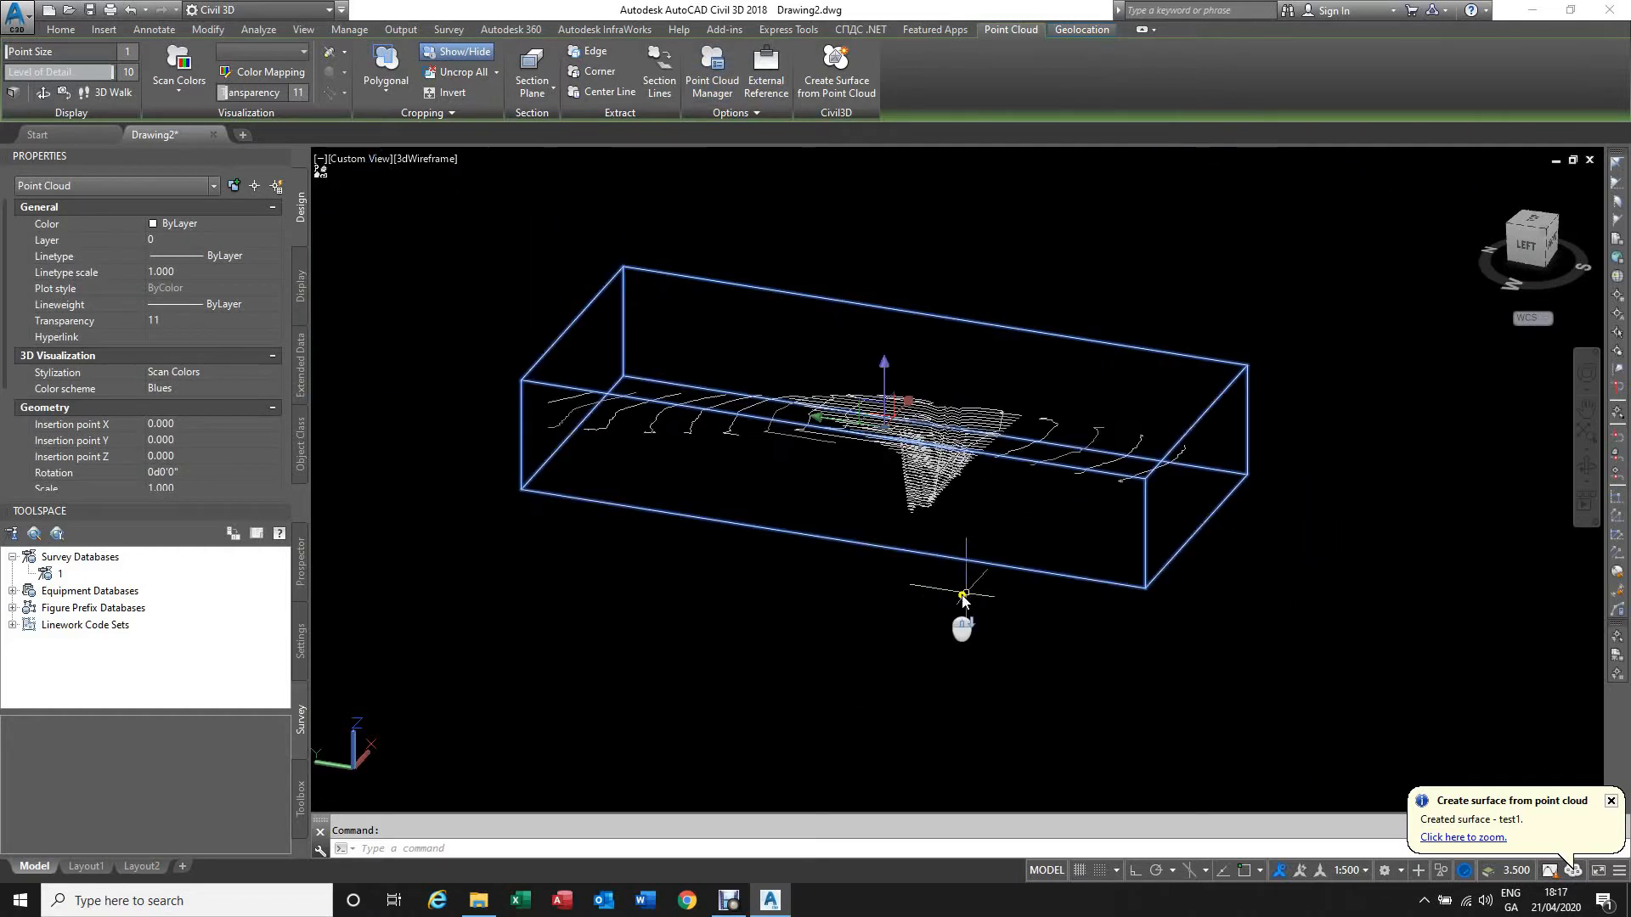
pyautogui.scroll(2, 1006, 602)
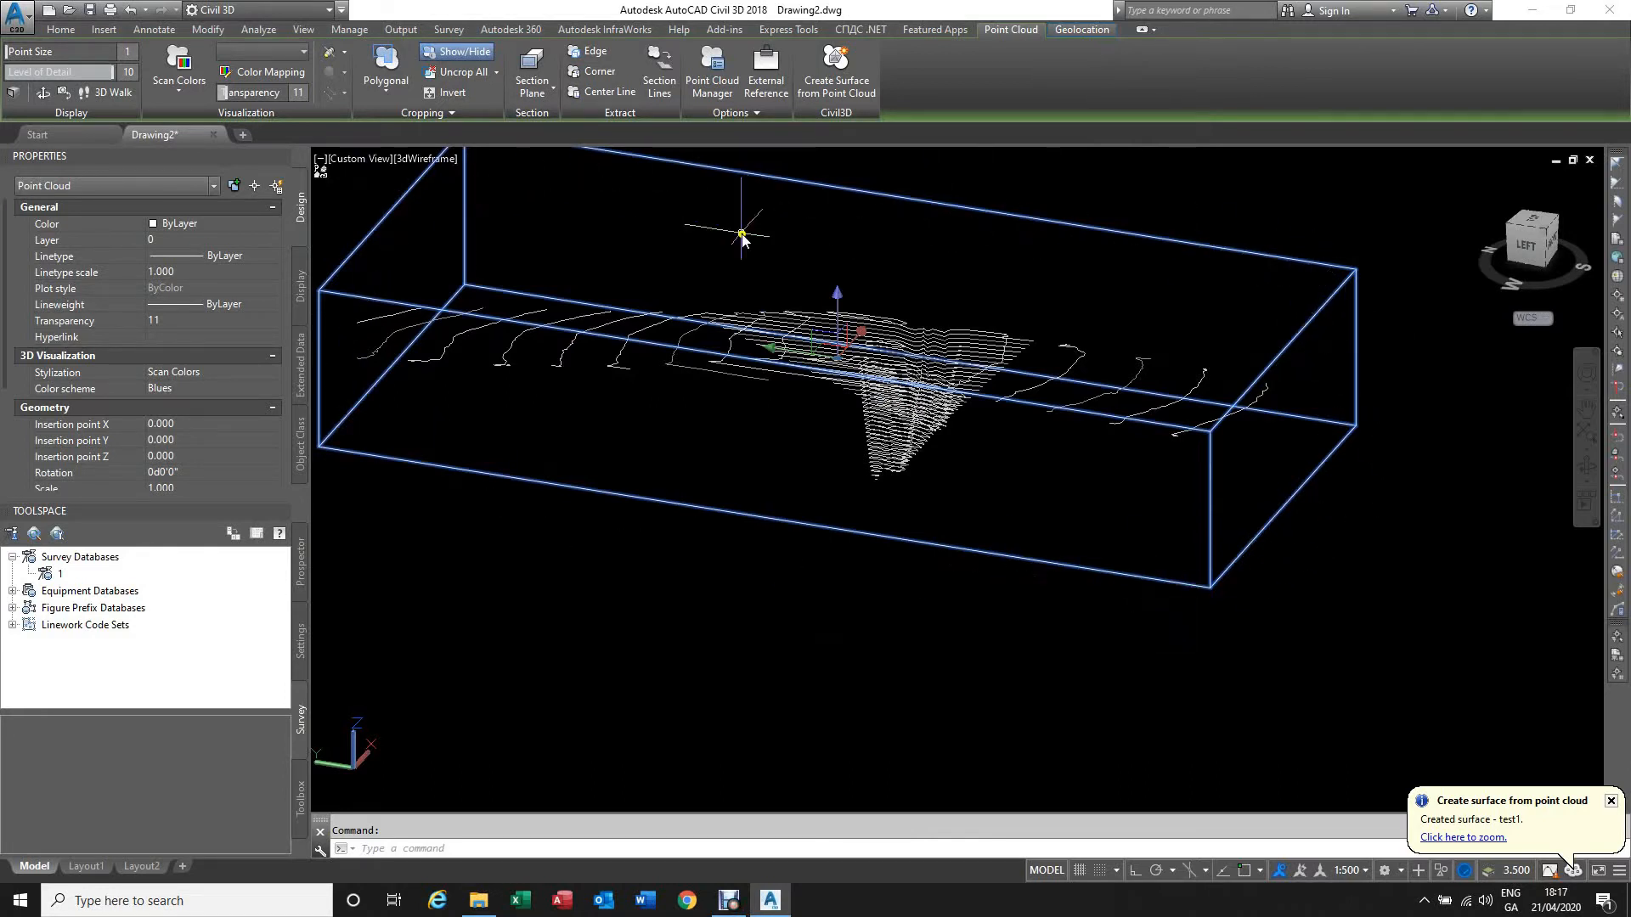
pyautogui.press('Escape')
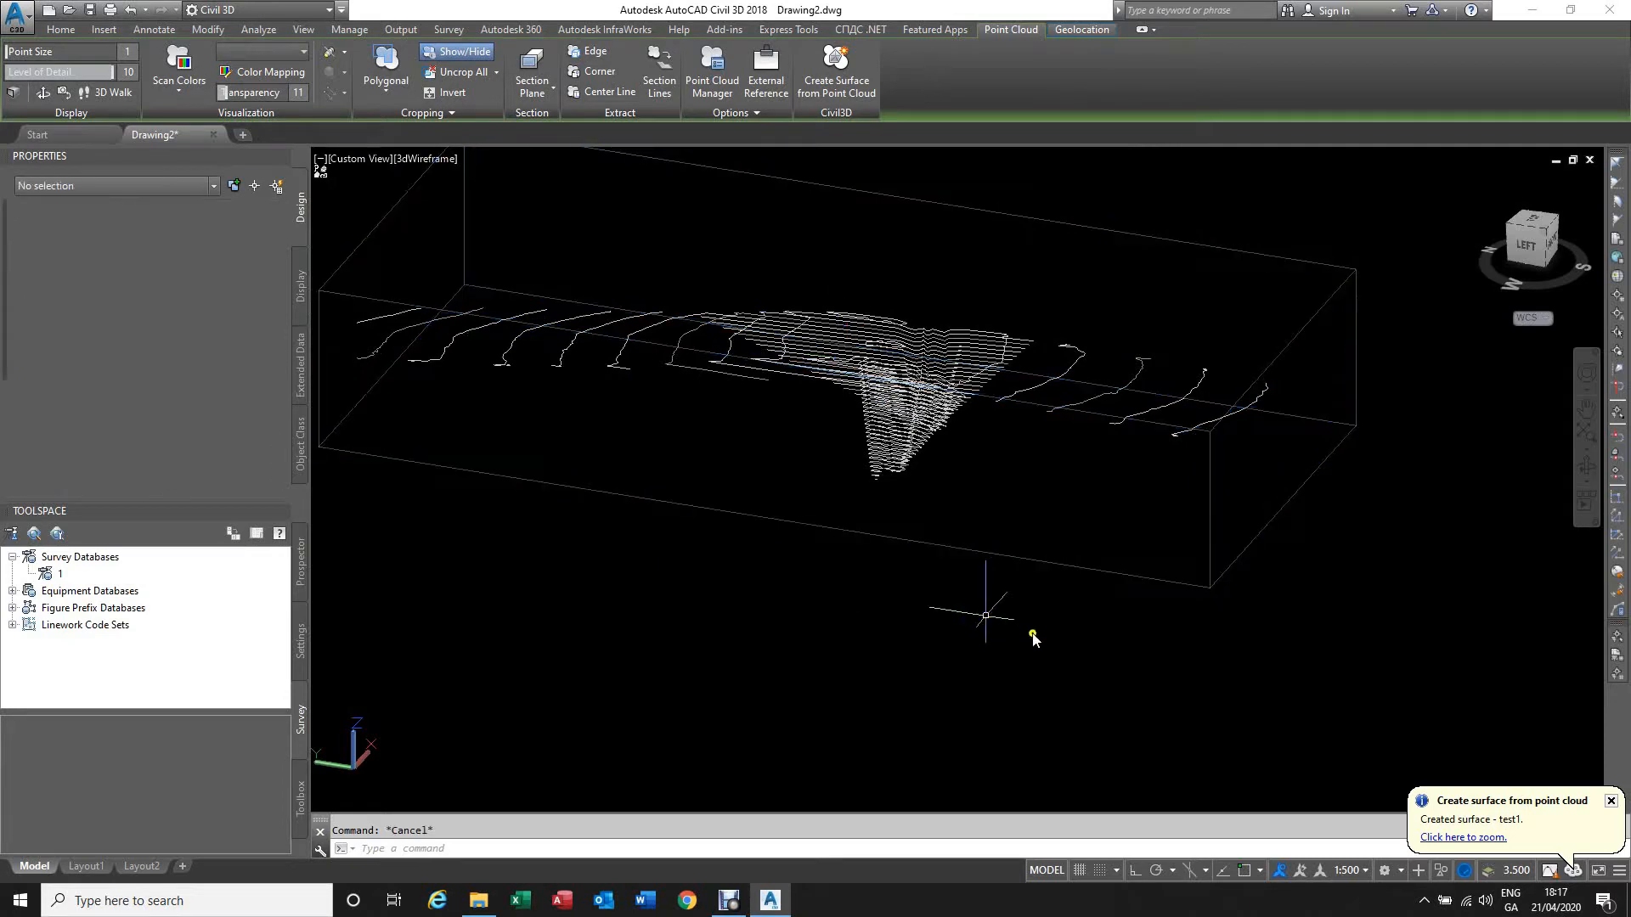
pyautogui.click(1138, 582)
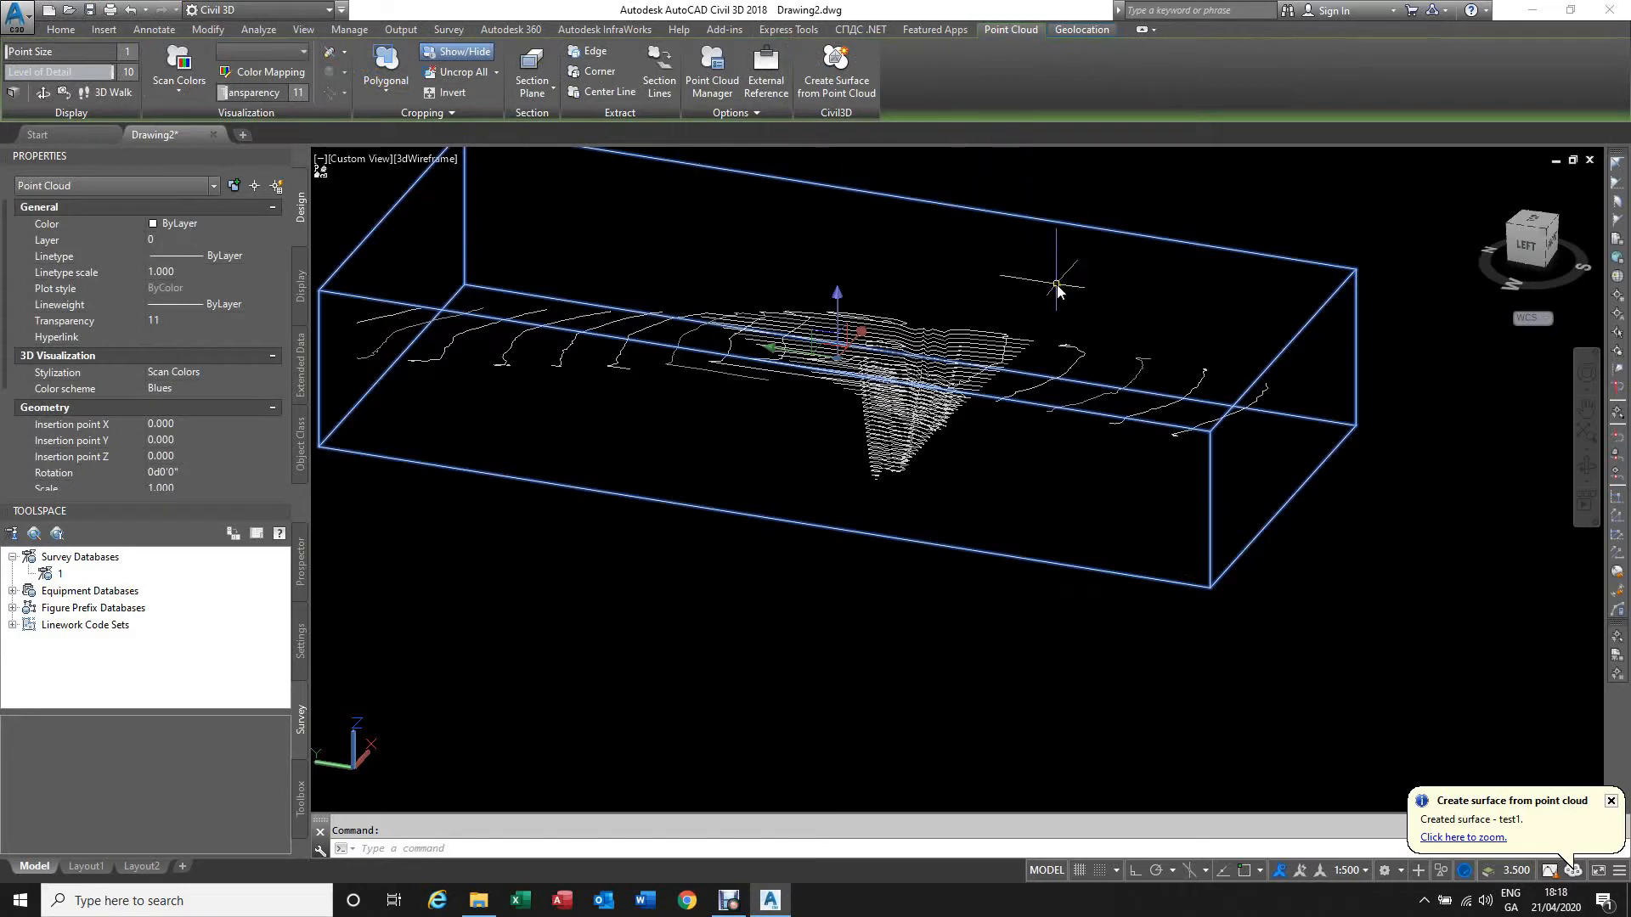
pyautogui.press('Escape')
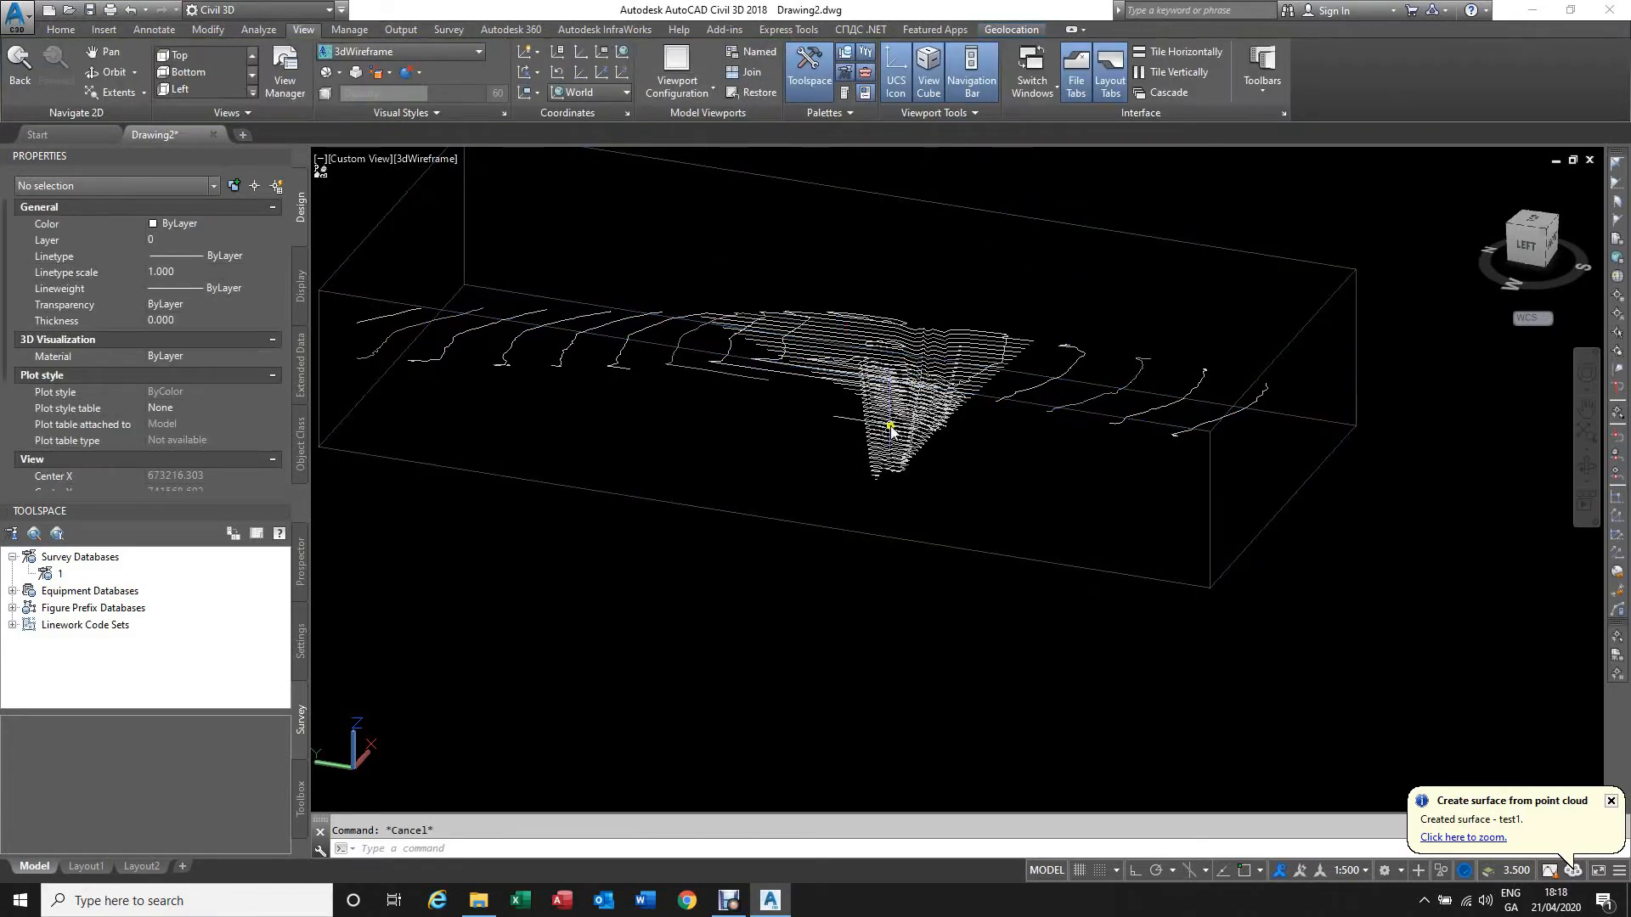
# Step: Edit the test1 surface's ECC style to show Triangles in the Model view direction and apply it
pyautogui.click(900, 470)
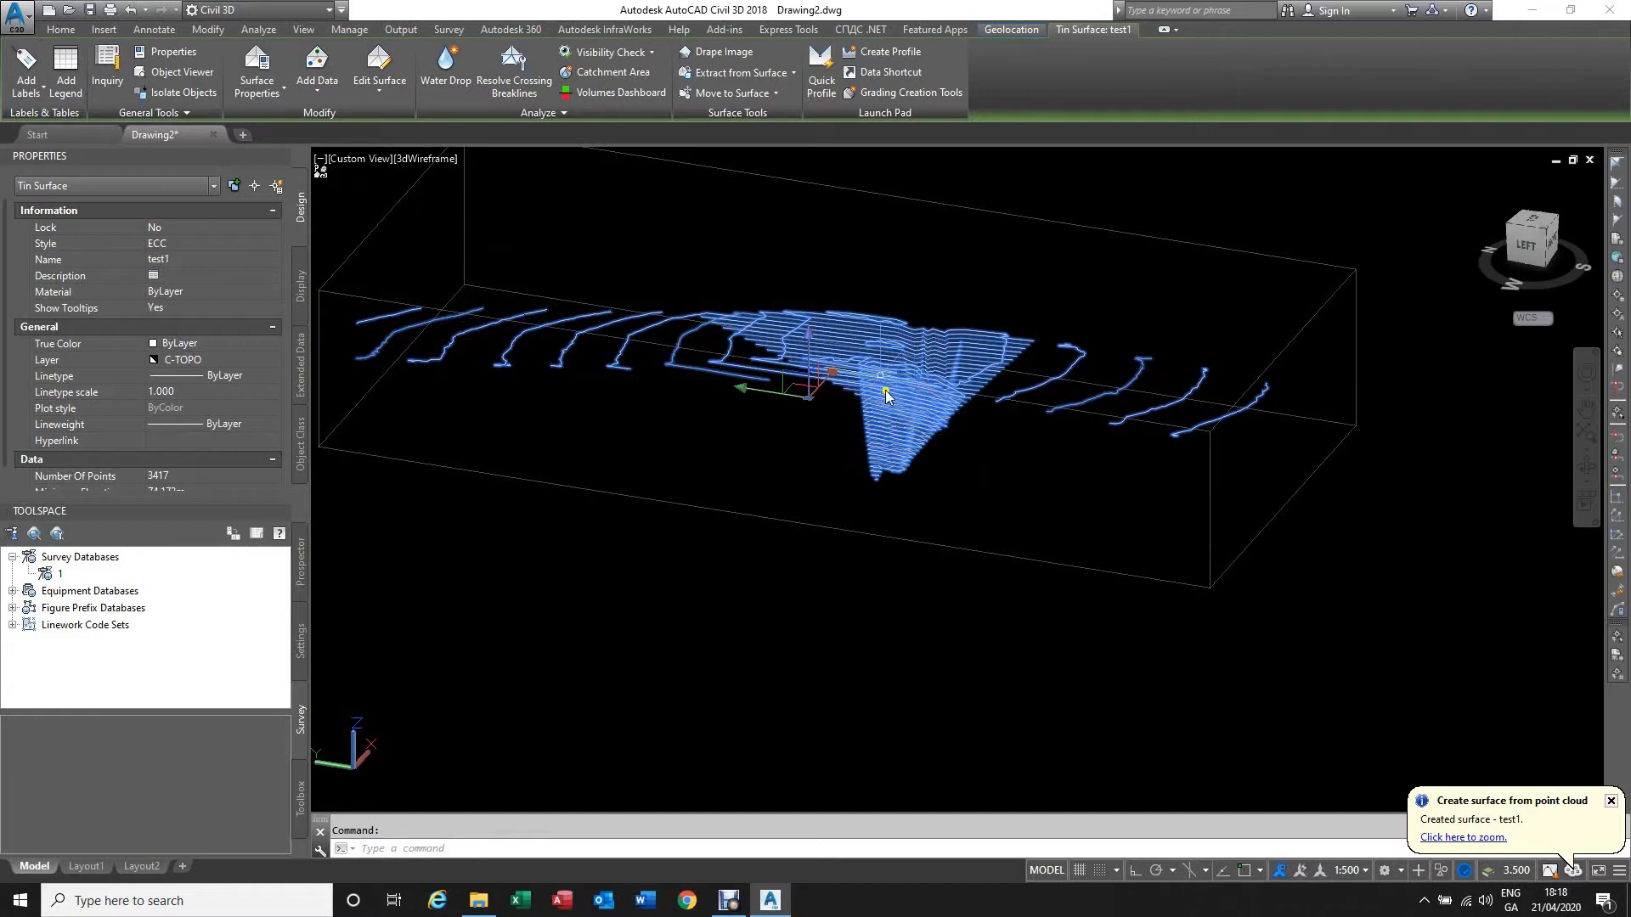
pyautogui.click(283, 94)
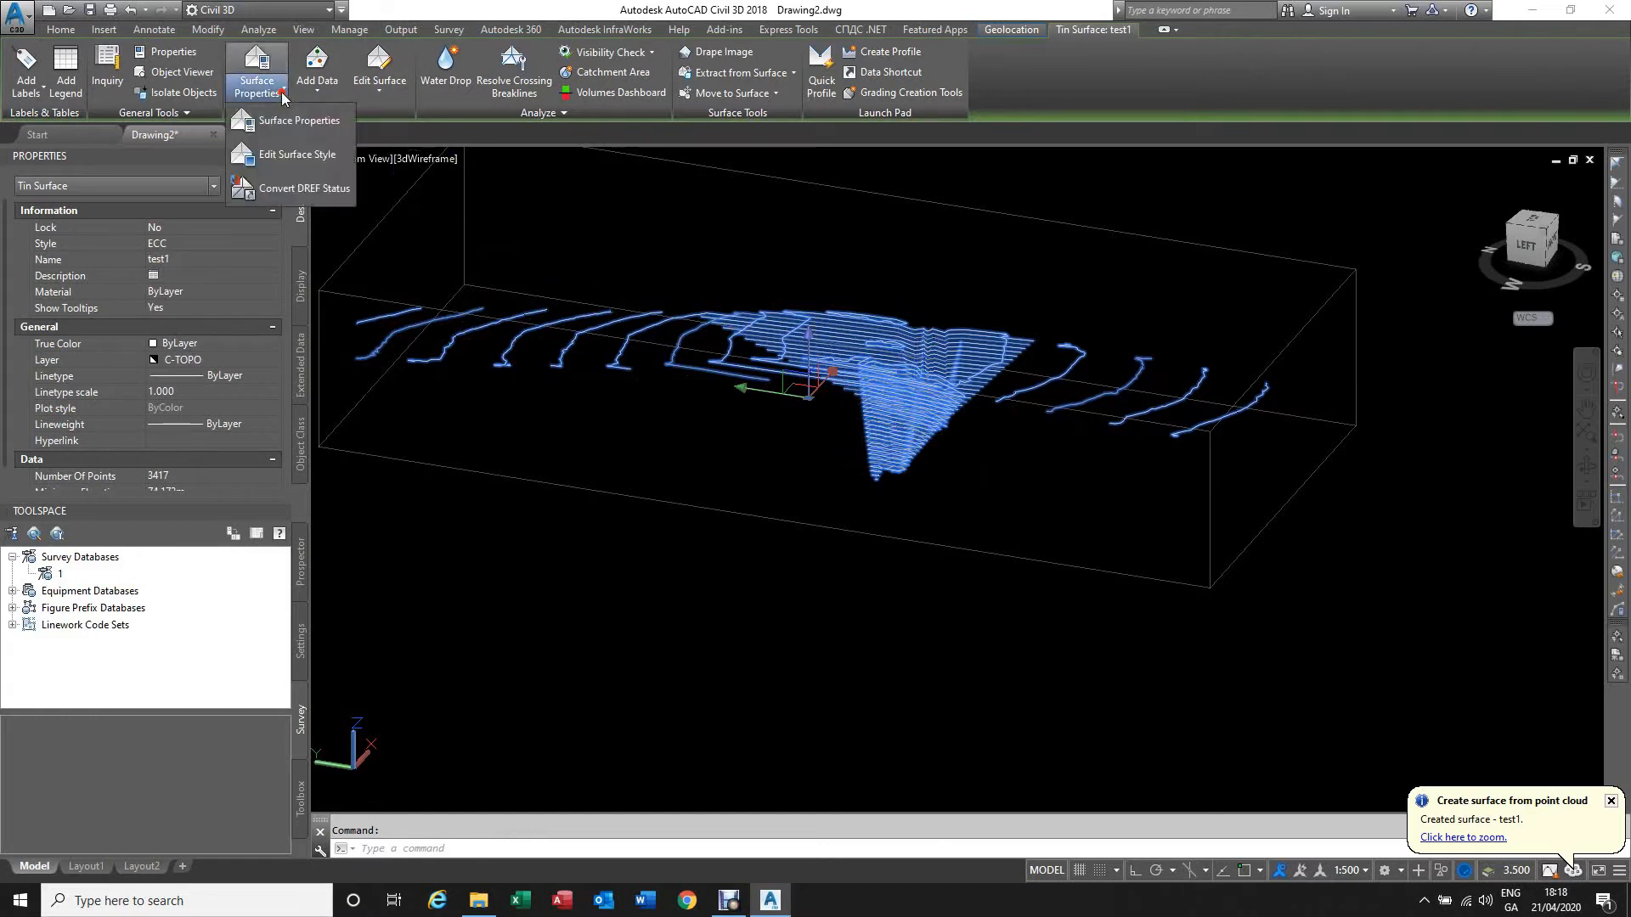
pyautogui.click(314, 162)
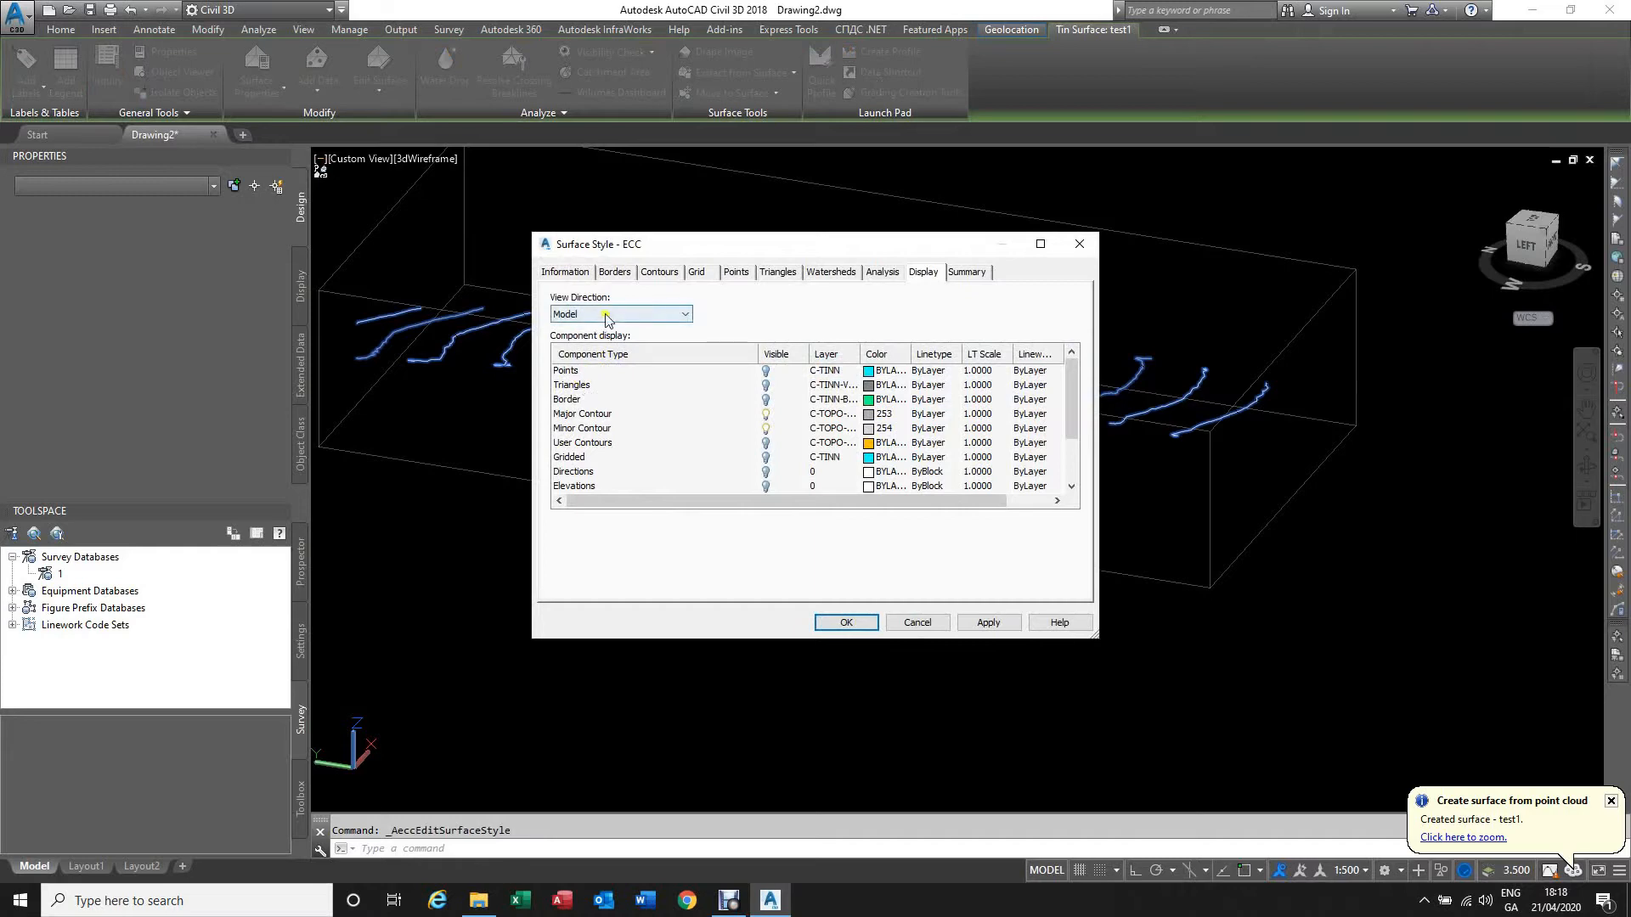
pyautogui.click(766, 386)
pyautogui.click(683, 316)
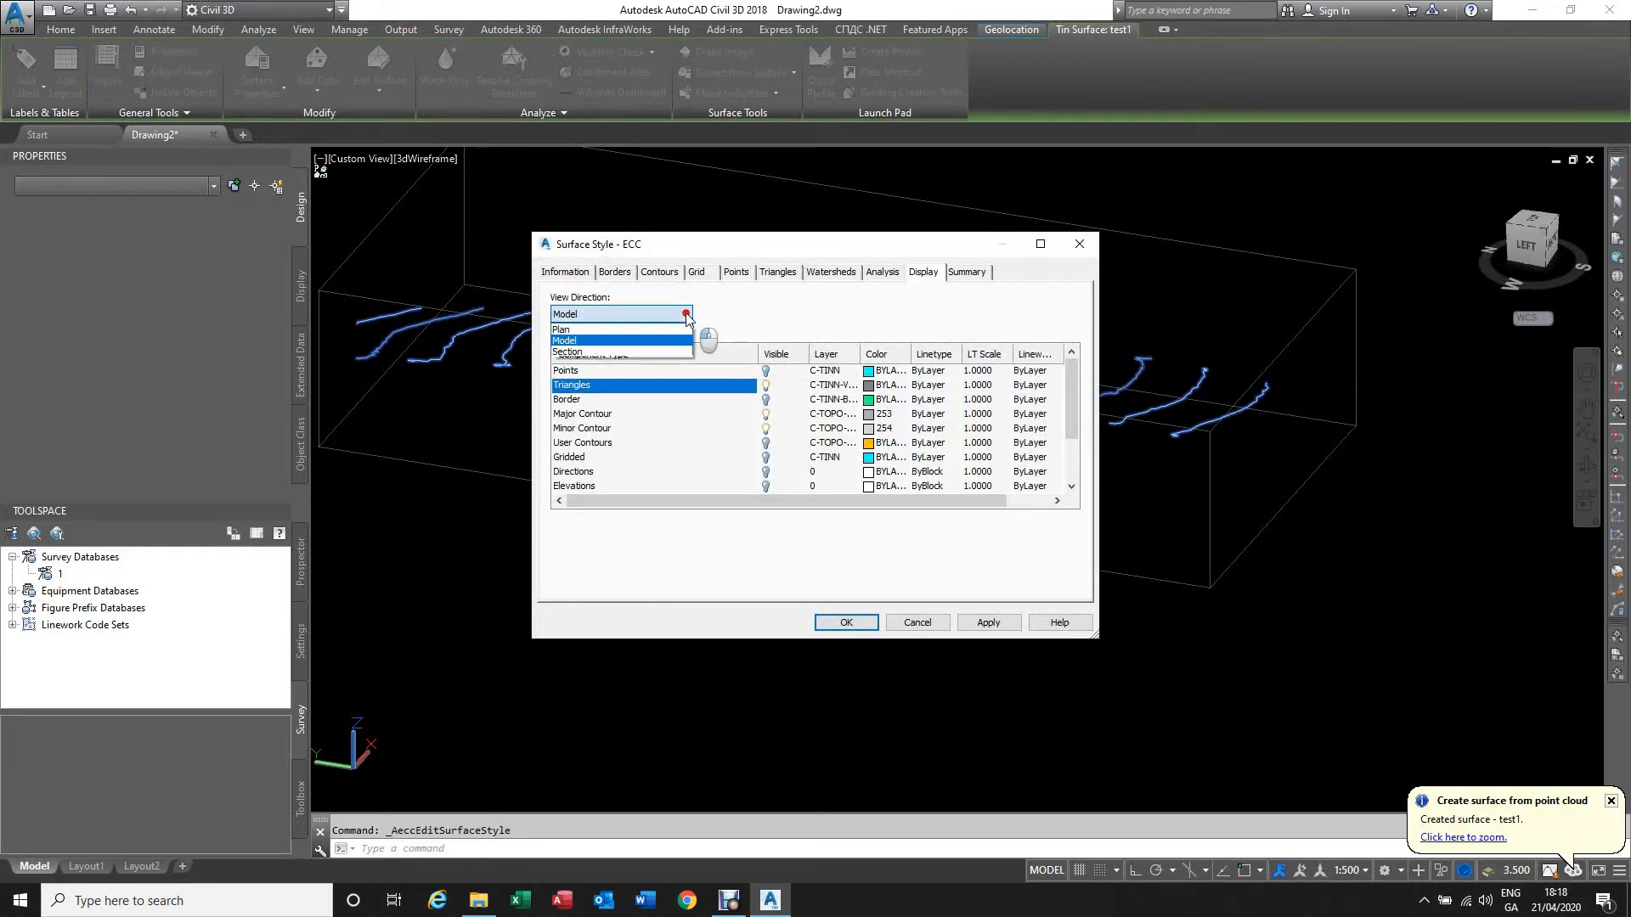
pyautogui.click(672, 335)
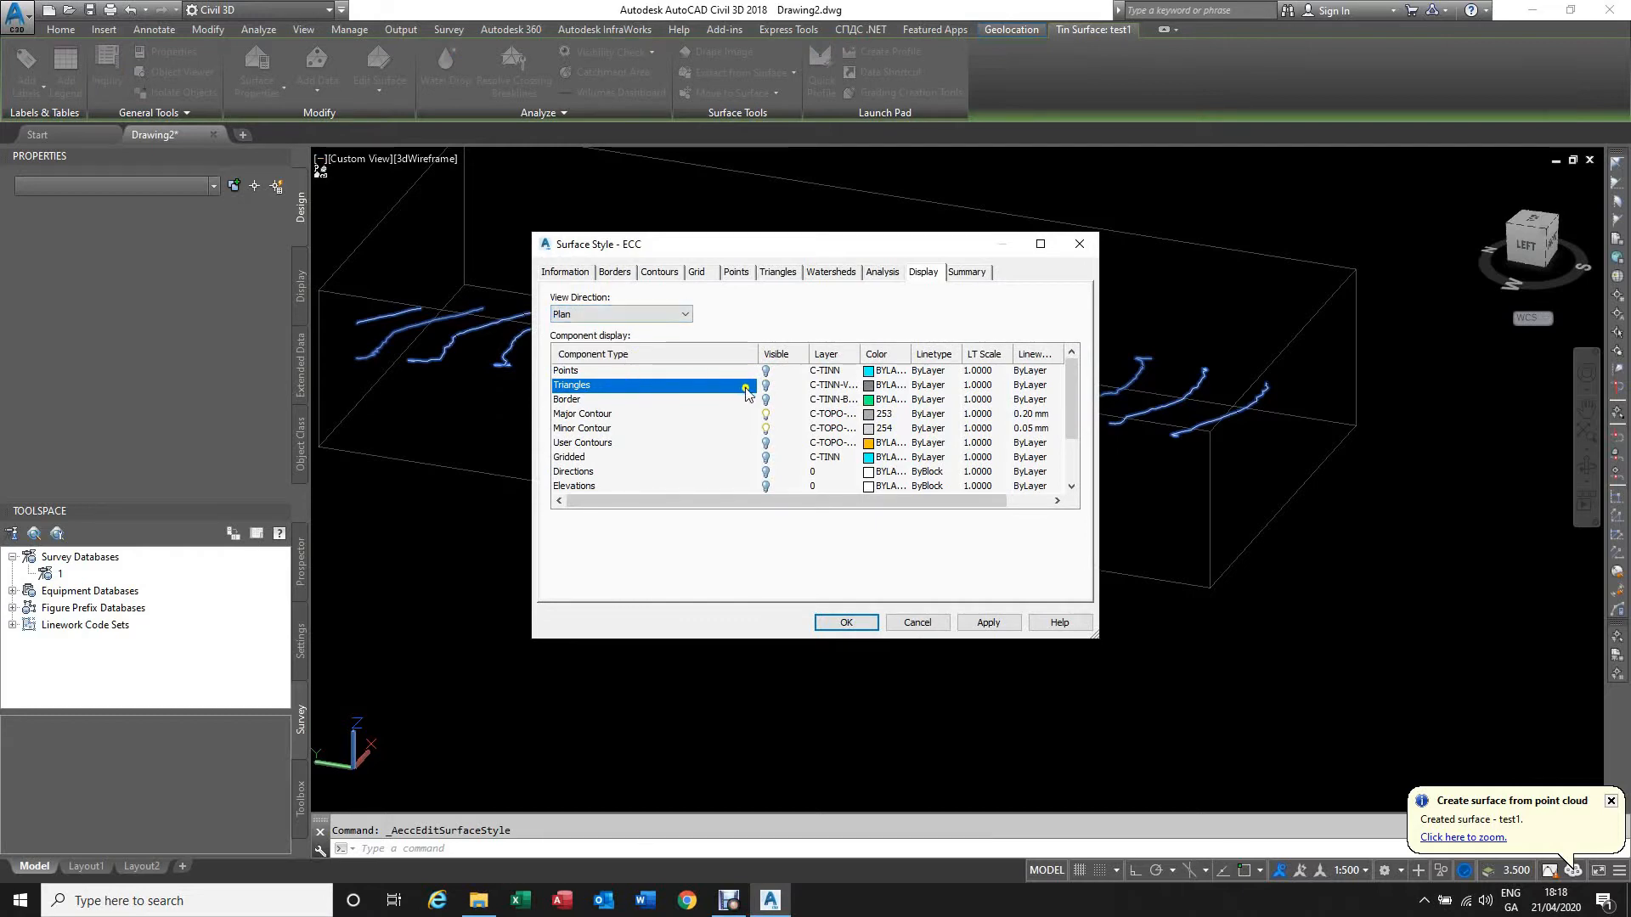
pyautogui.click(988, 623)
pyautogui.click(858, 624)
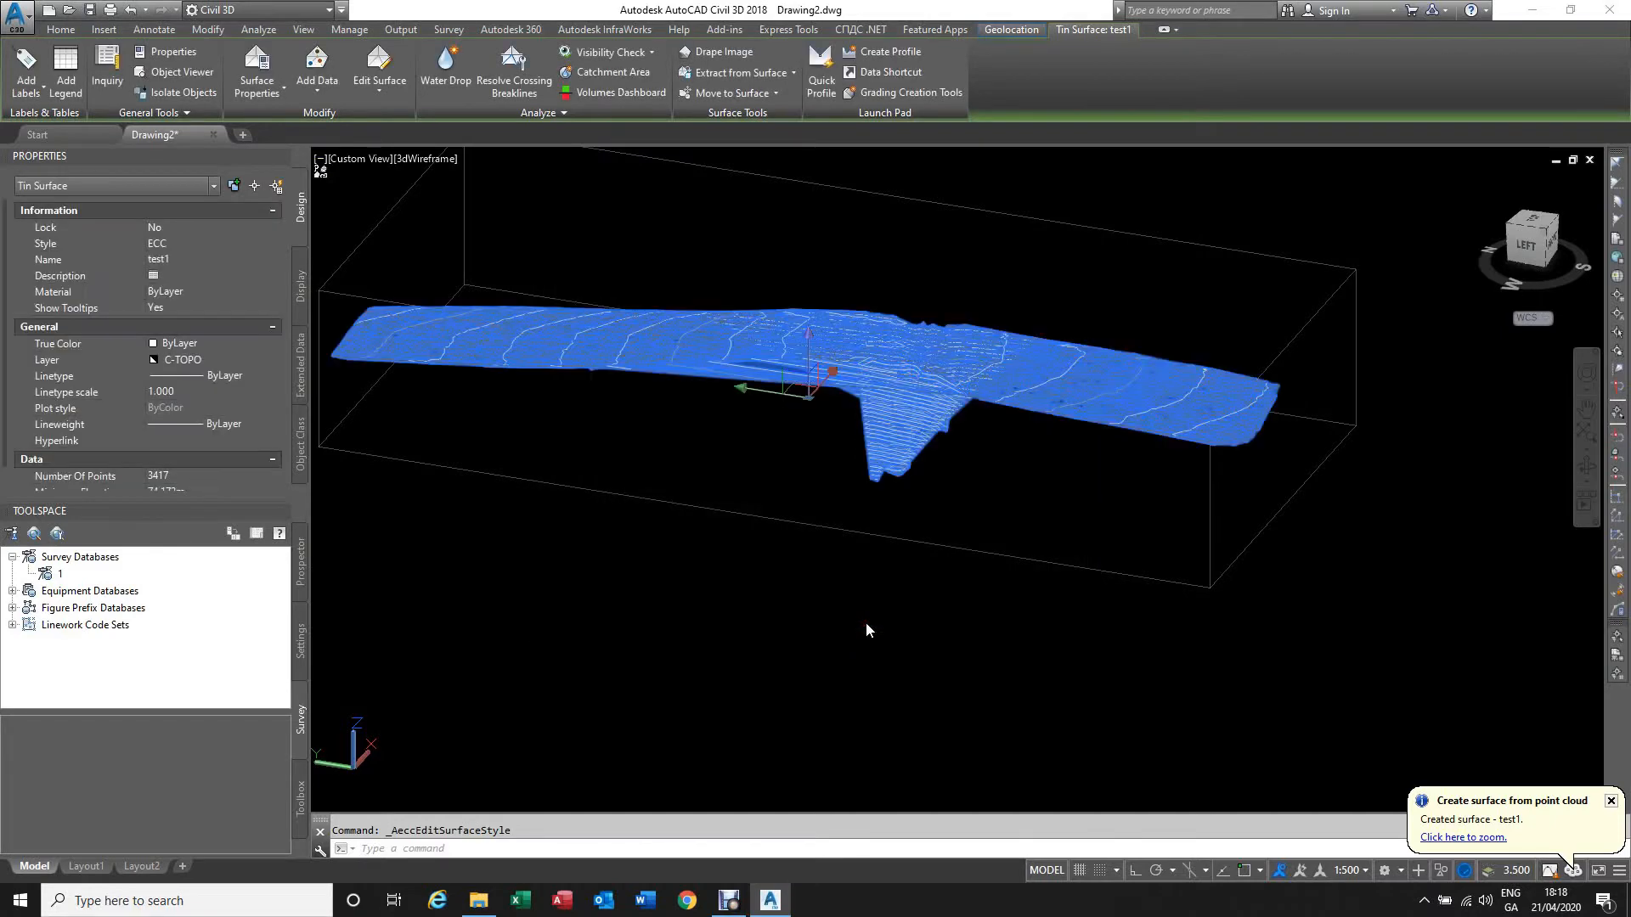
# Step: Examine the surface triangulation in 3D and plan, focusing on the spikes and long edges beside the bridge
pyautogui.scroll(2, 897, 484)
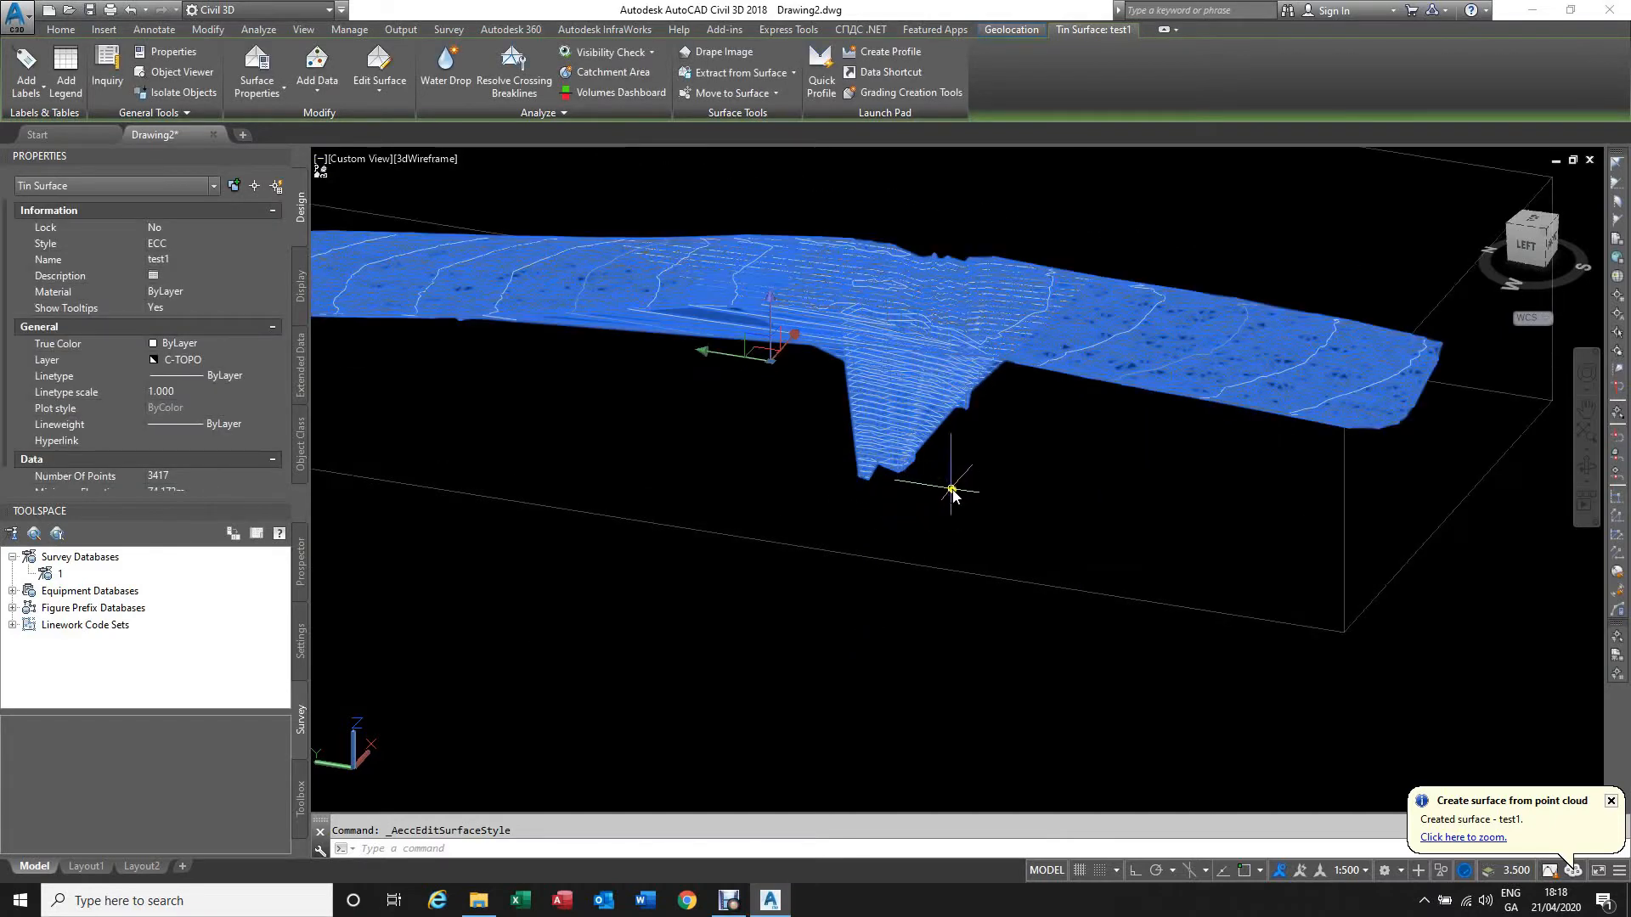
pyautogui.keyDown('shift'); pyautogui.moveTo(1070, 504); pyautogui.dragTo(865, 665, button='middle'); pyautogui.keyUp('shift')
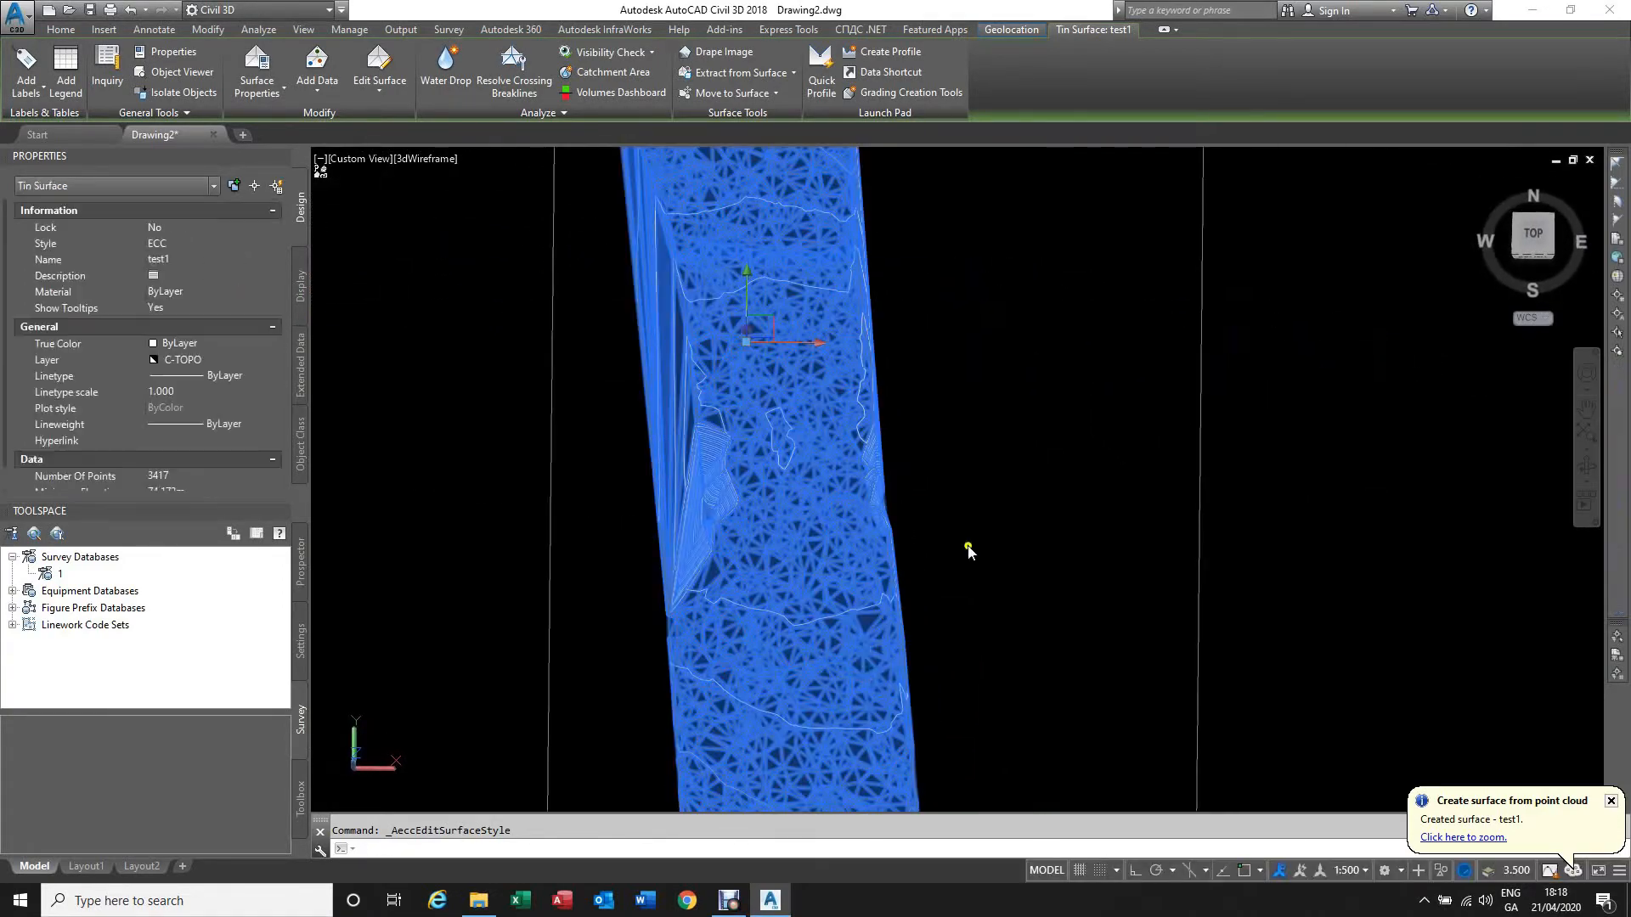
pyautogui.click(1533, 233)
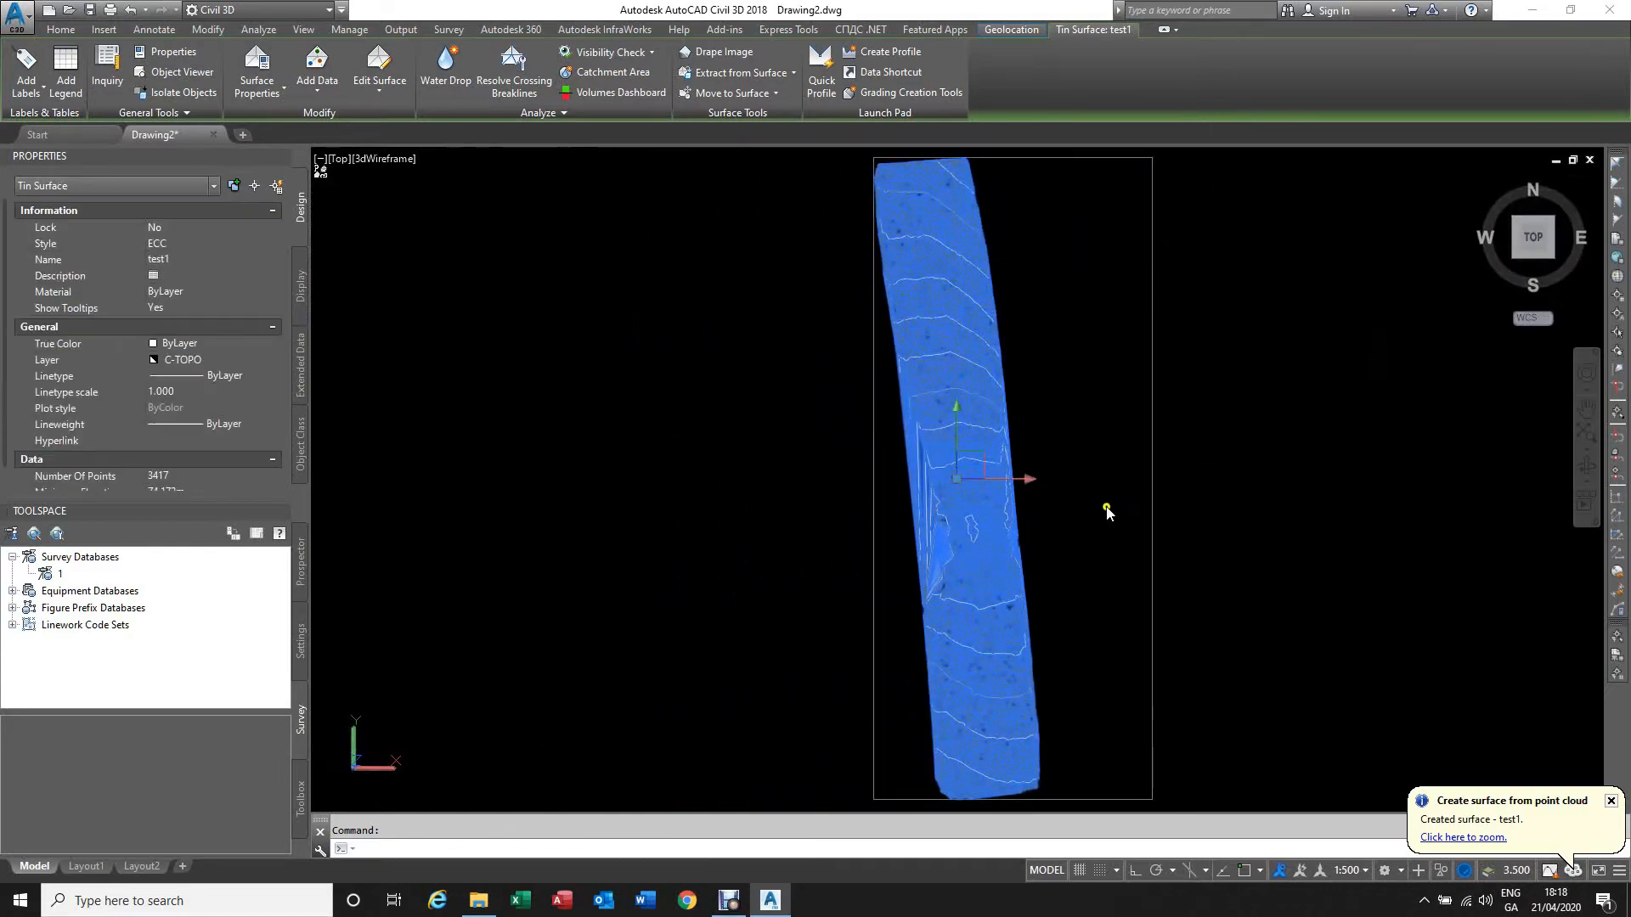
pyautogui.press('Escape')
pyautogui.scroll(5, 1041, 535)
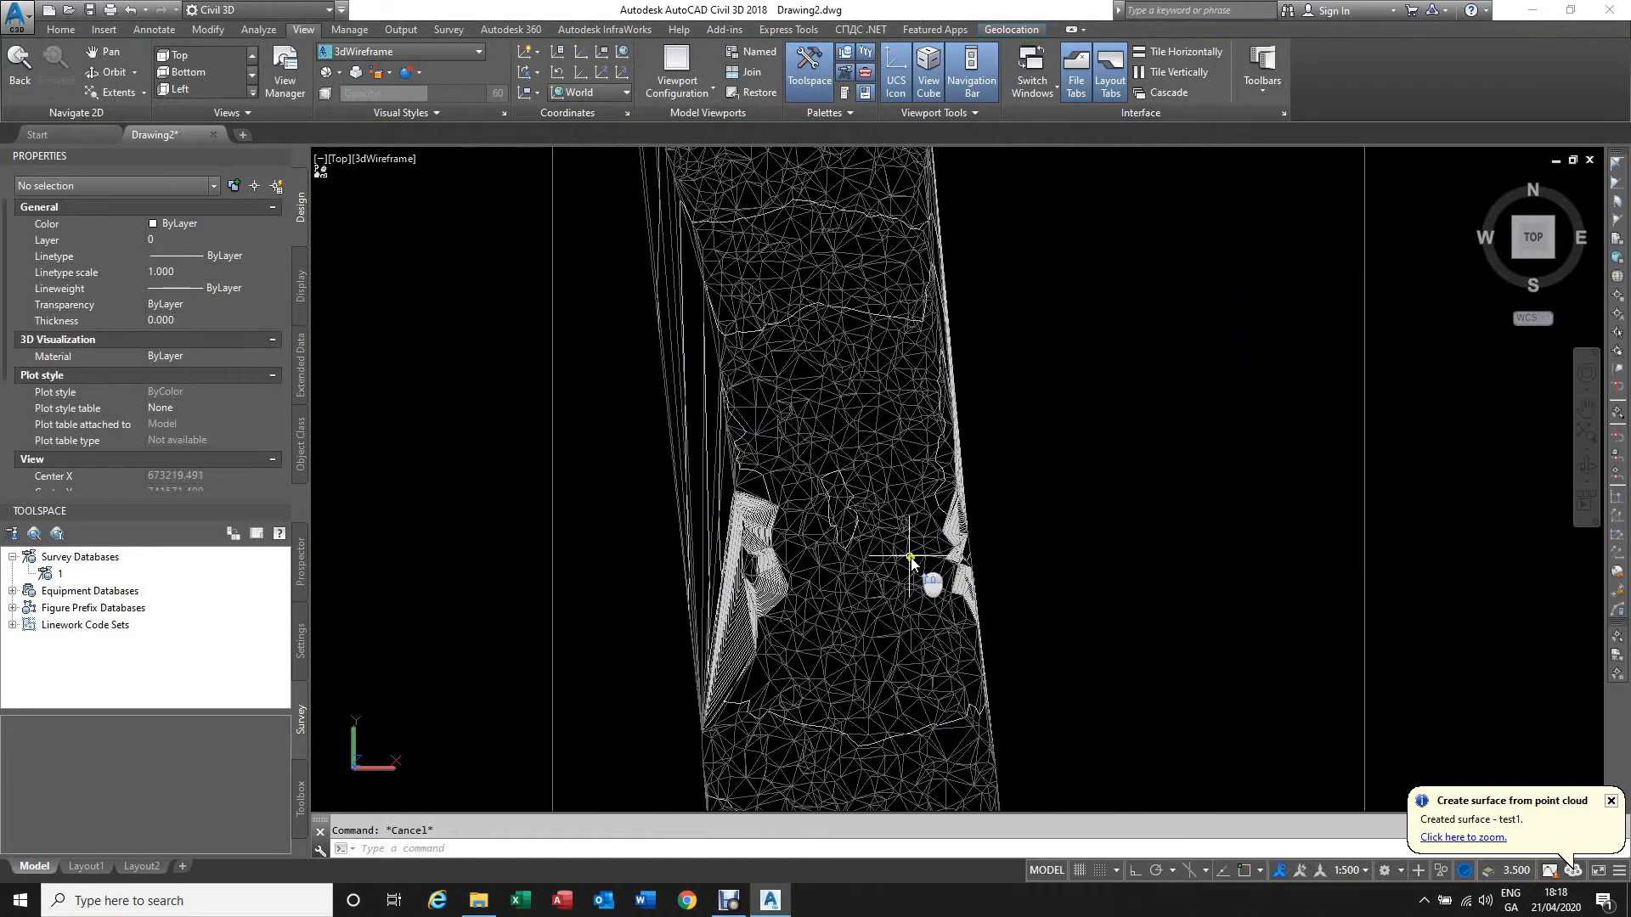
pyautogui.scroll(2, 1121, 433)
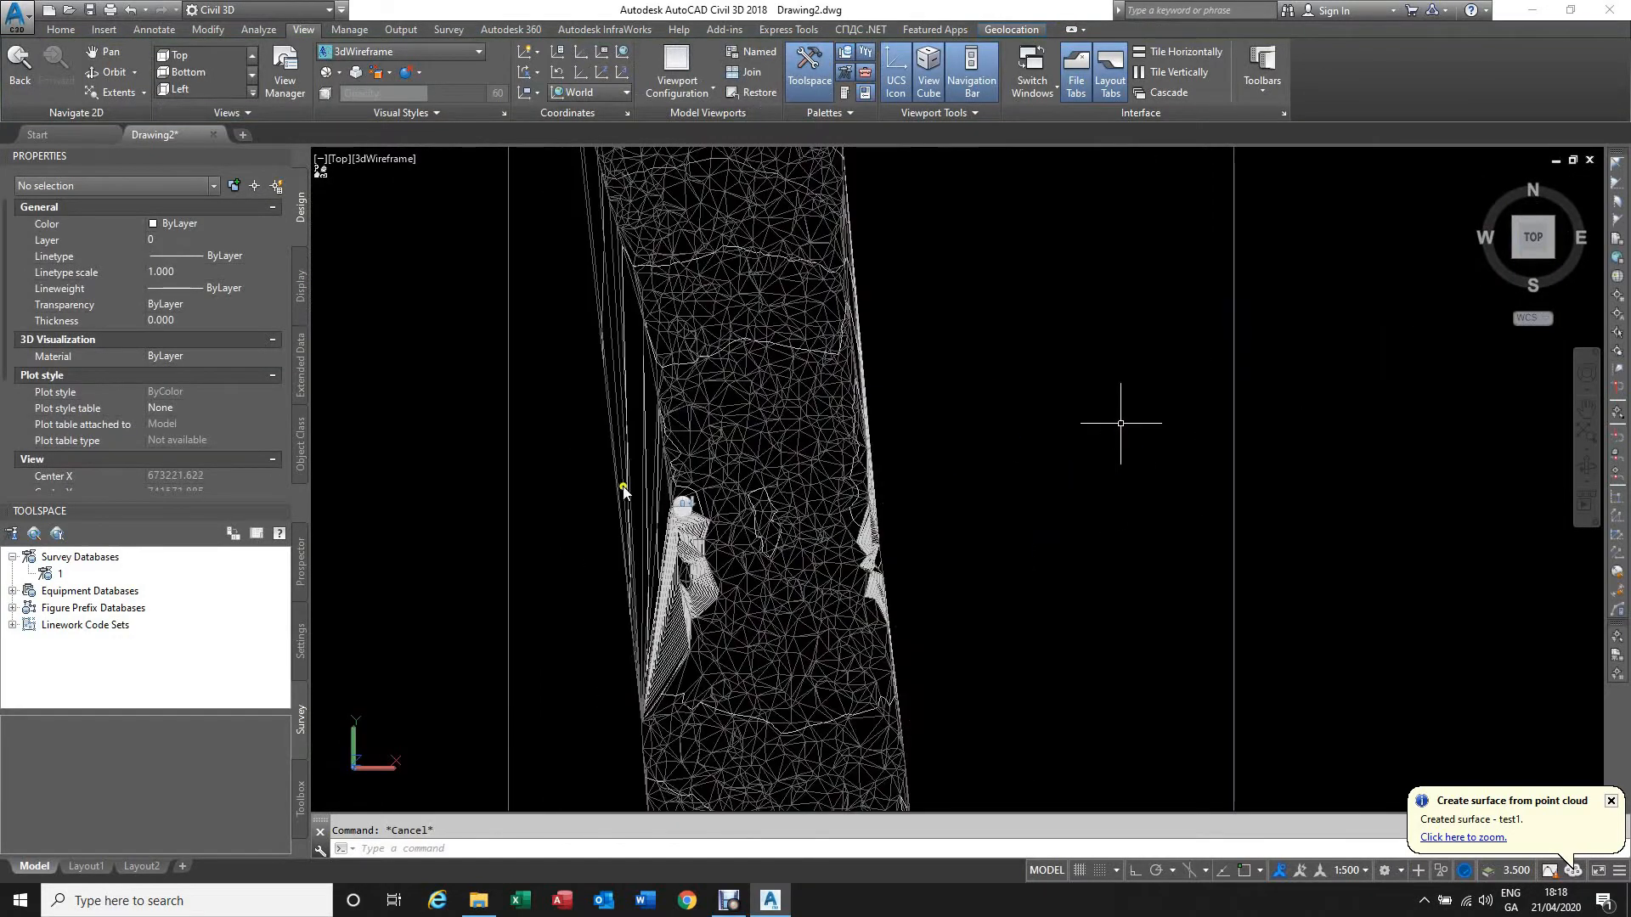
pyautogui.scroll(-1, 507, 502)
pyautogui.scroll(-1, 951, 493)
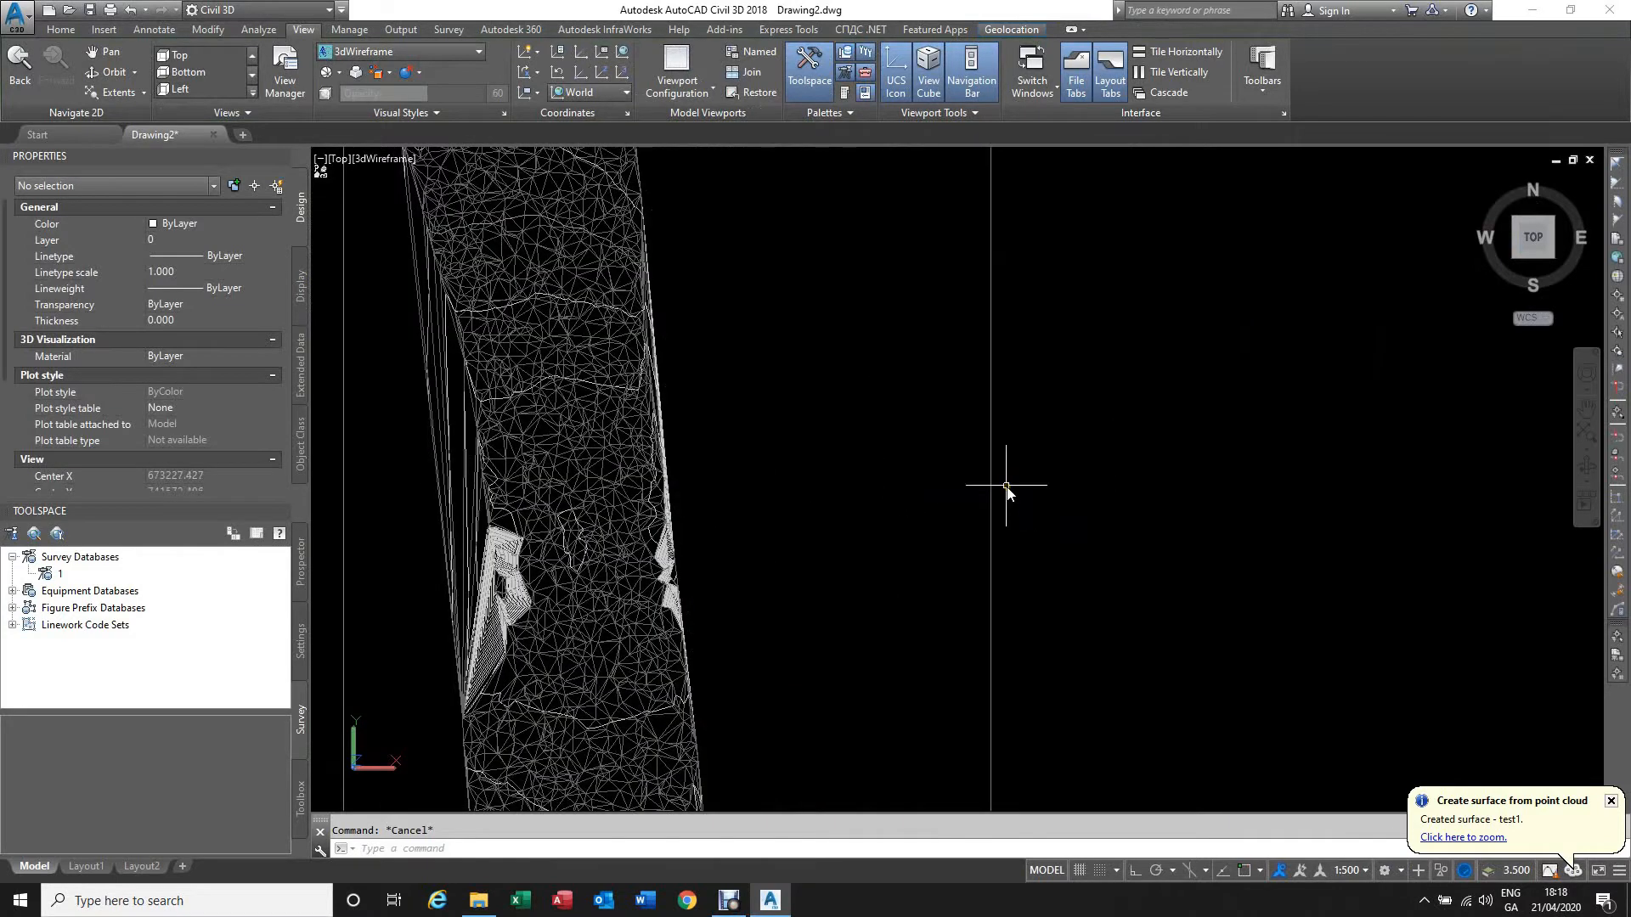
pyautogui.moveTo(1037, 501); pyautogui.dragTo(1215, 441, button='middle')
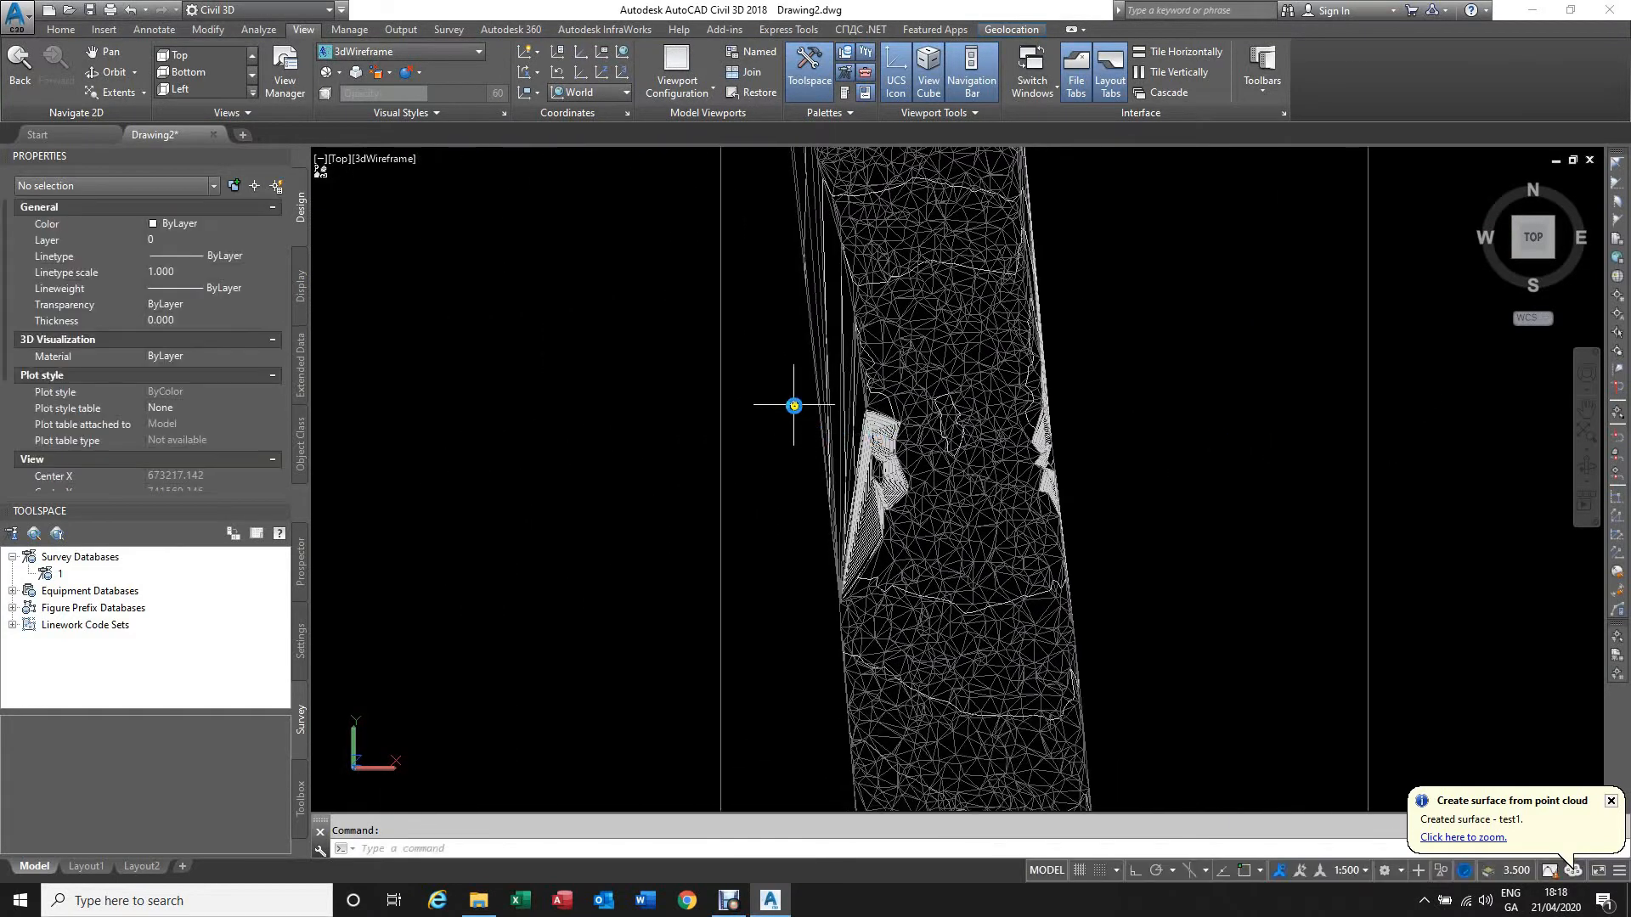
# Step: Expand the test1 surface's definition in Prospector and select its Edits
pyautogui.click(300, 565)
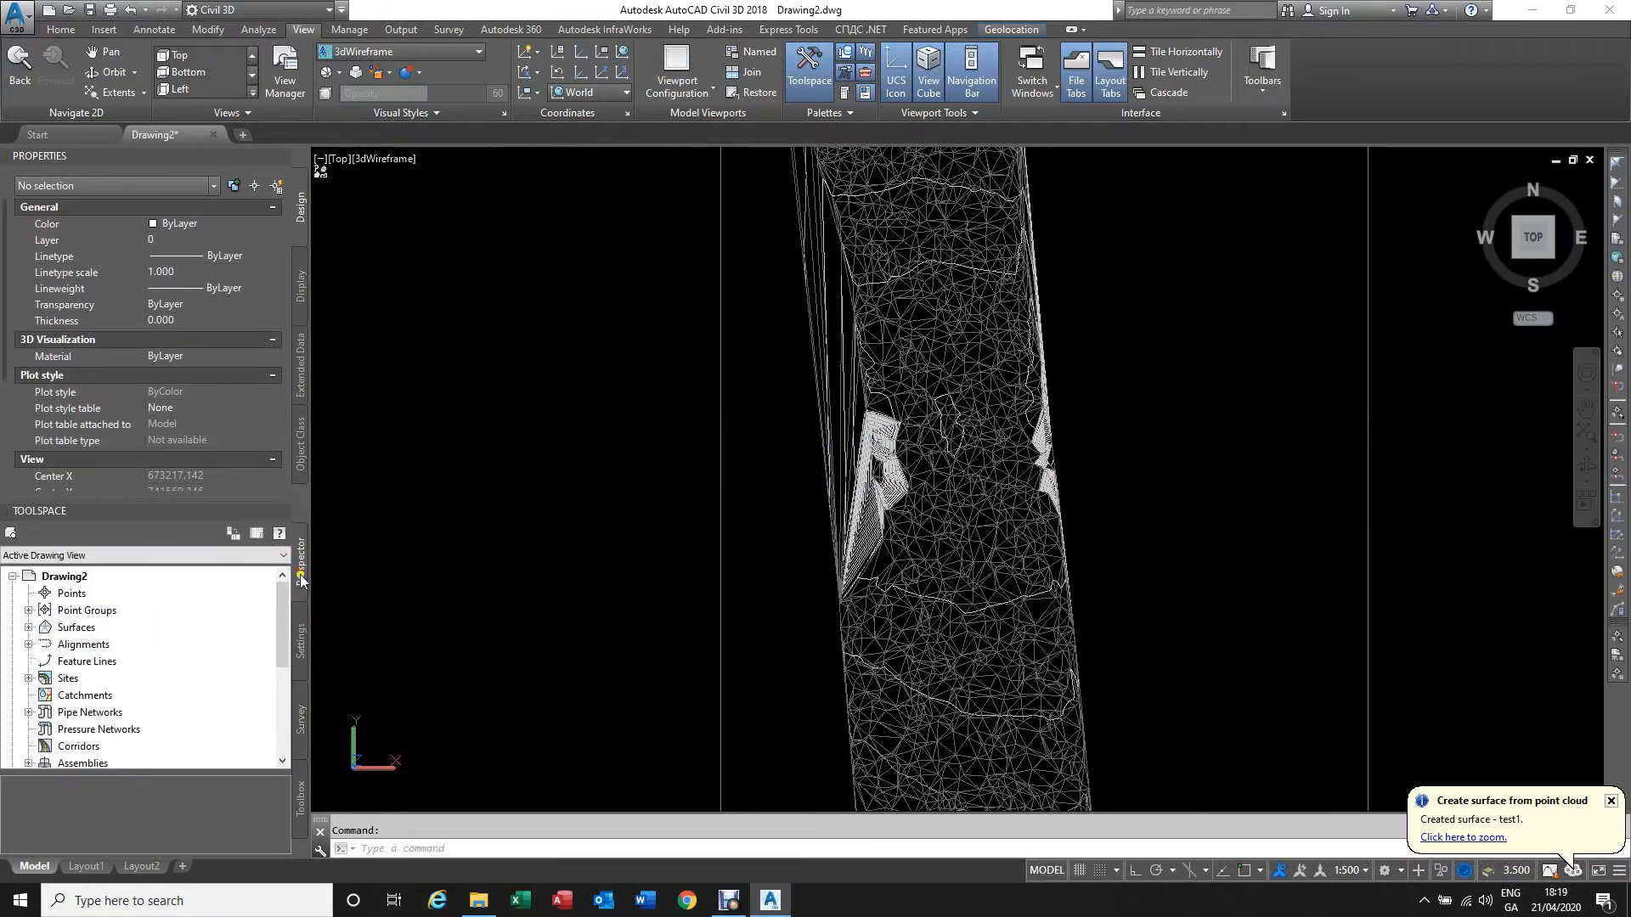
pyautogui.click(28, 628)
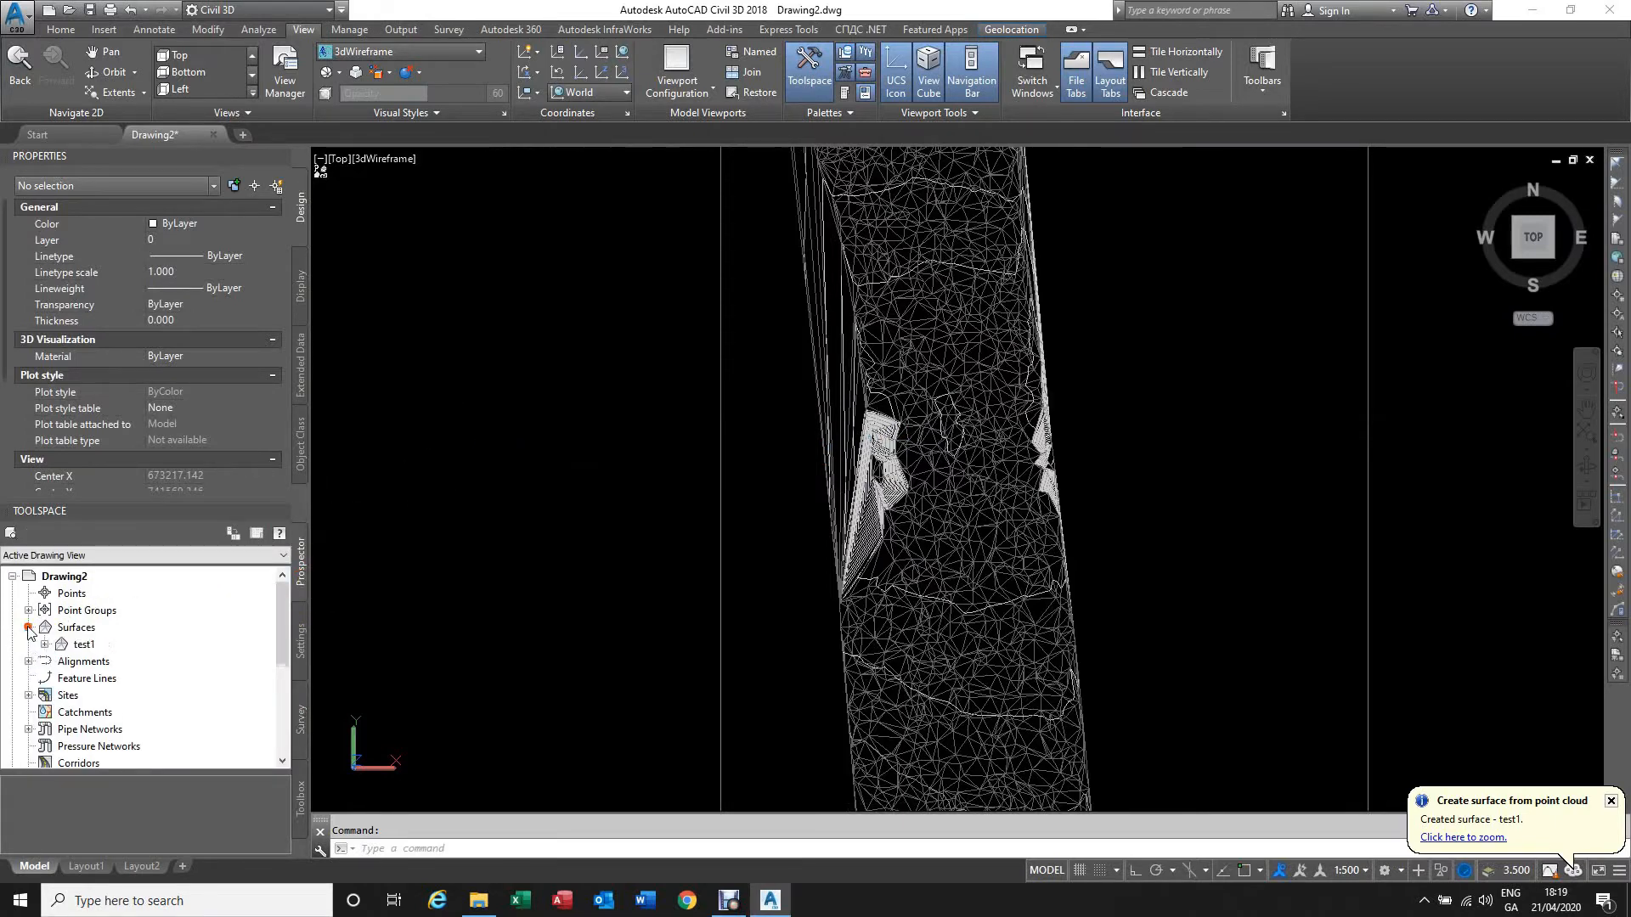
pyautogui.click(88, 646)
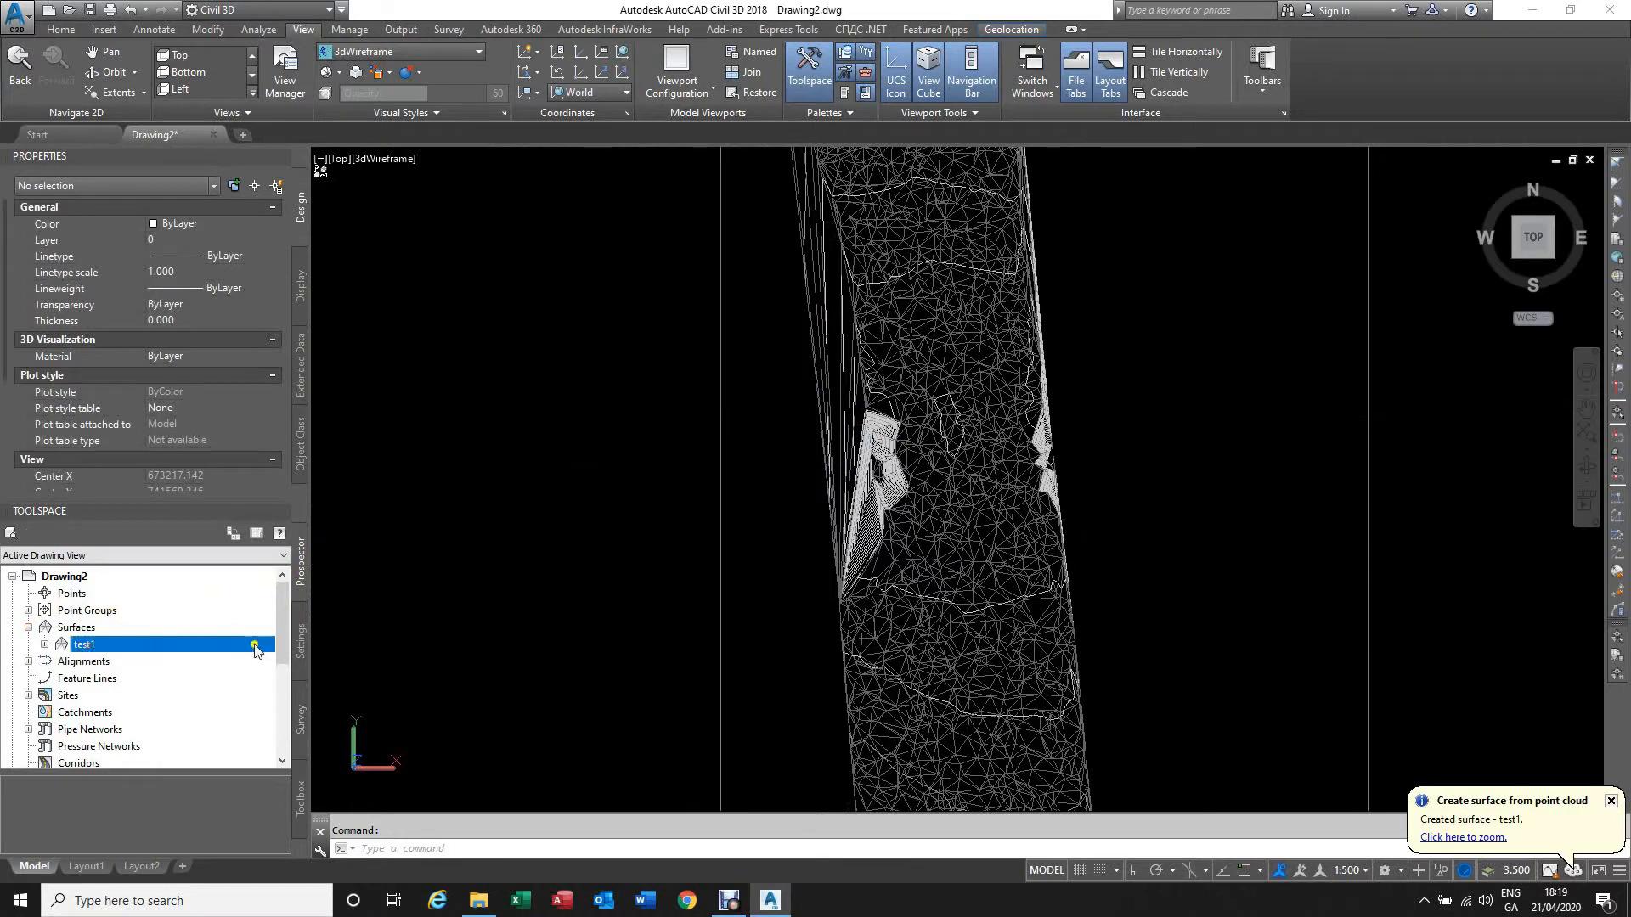
pyautogui.click(45, 645)
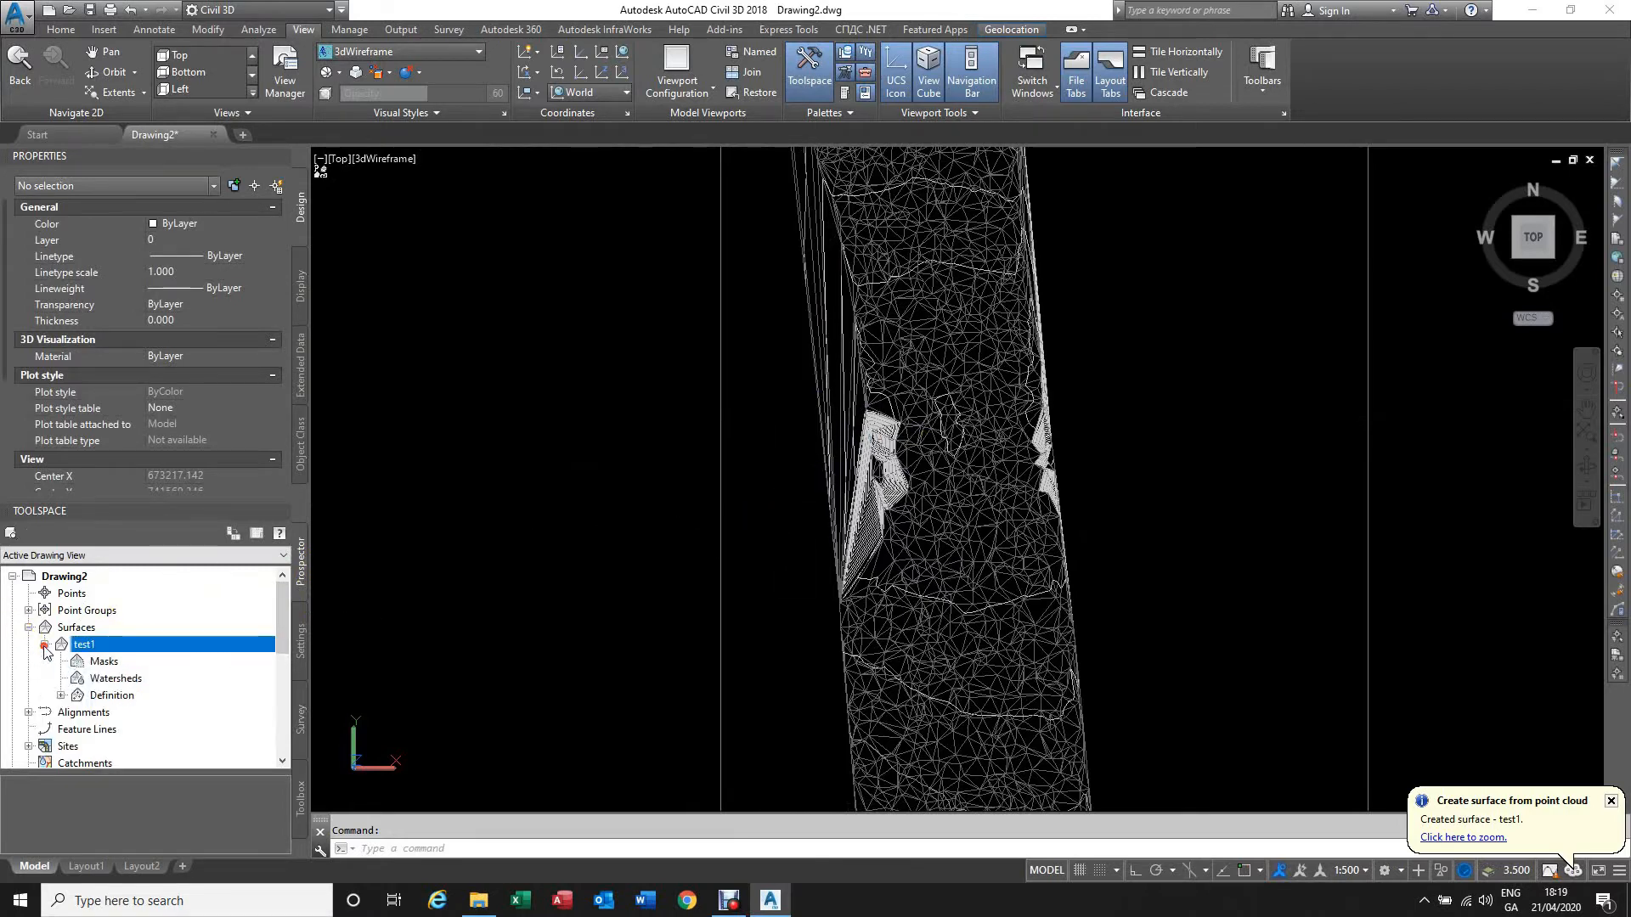
pyautogui.click(61, 695)
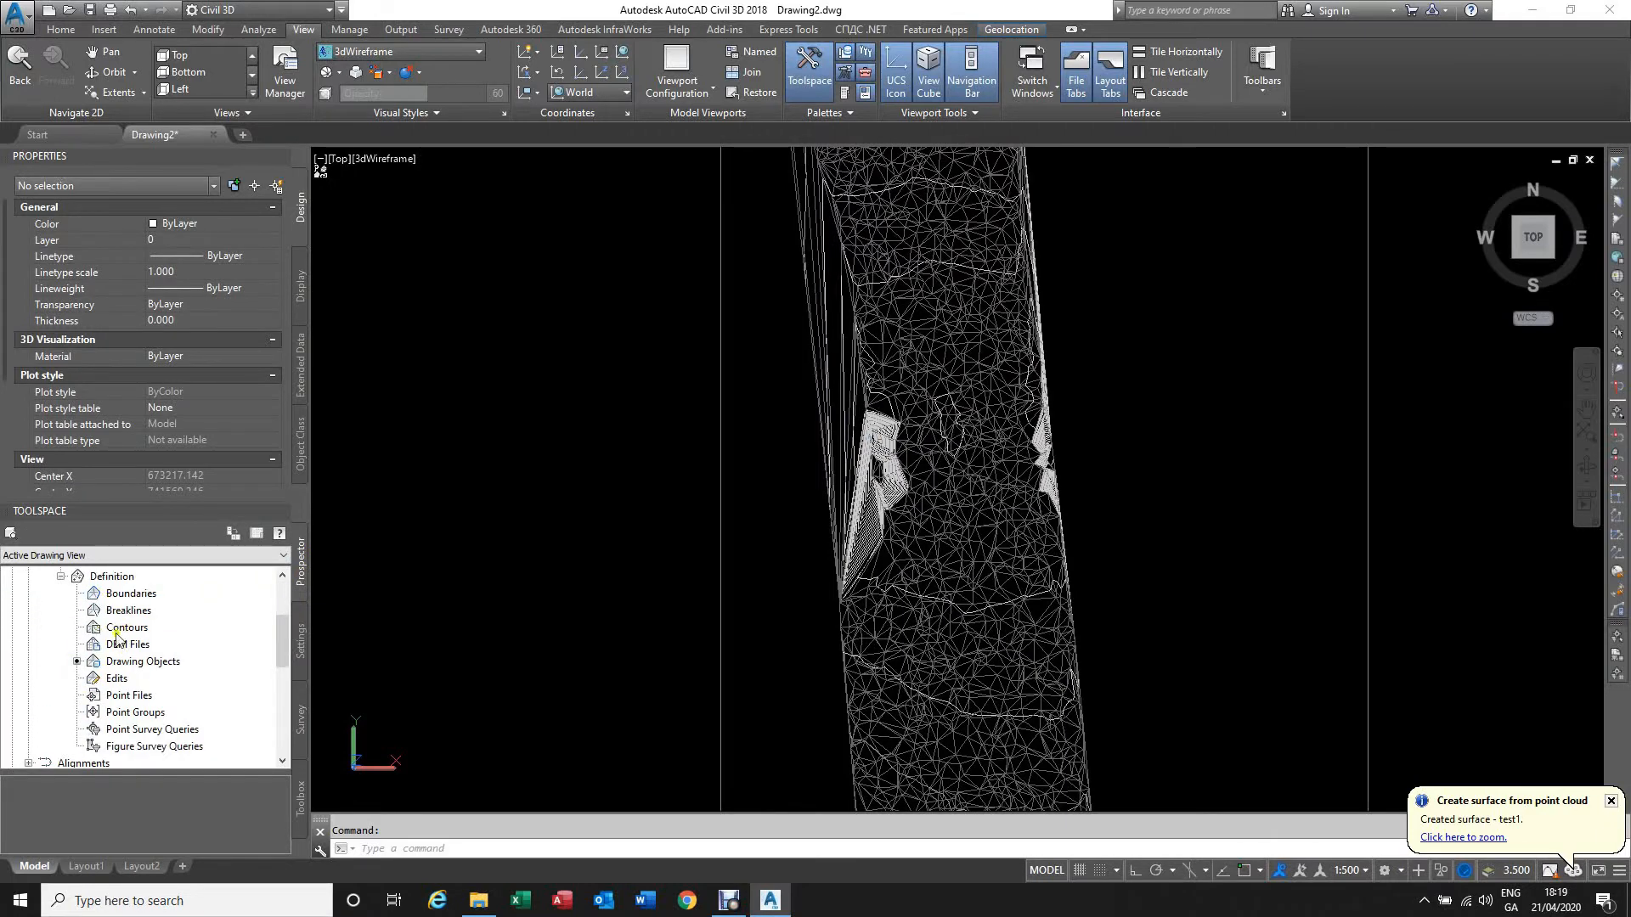
pyautogui.click(115, 679)
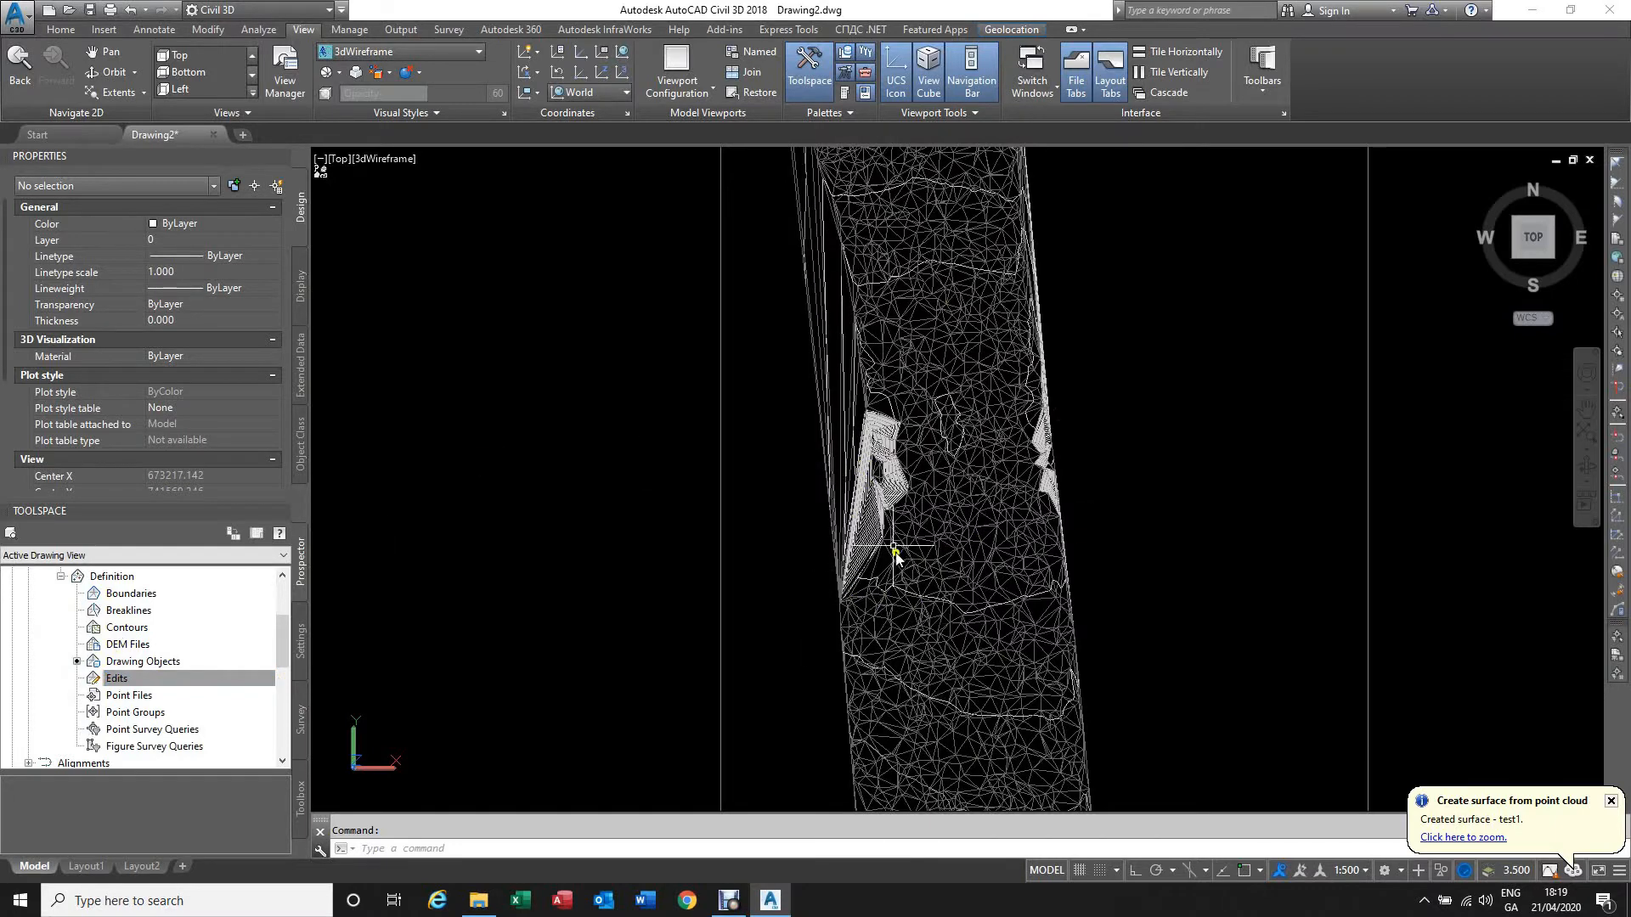
# Step: Use Delete Line to remove long stray triangle edges along the west side of the road surface
pyautogui.rightClick(117, 680)
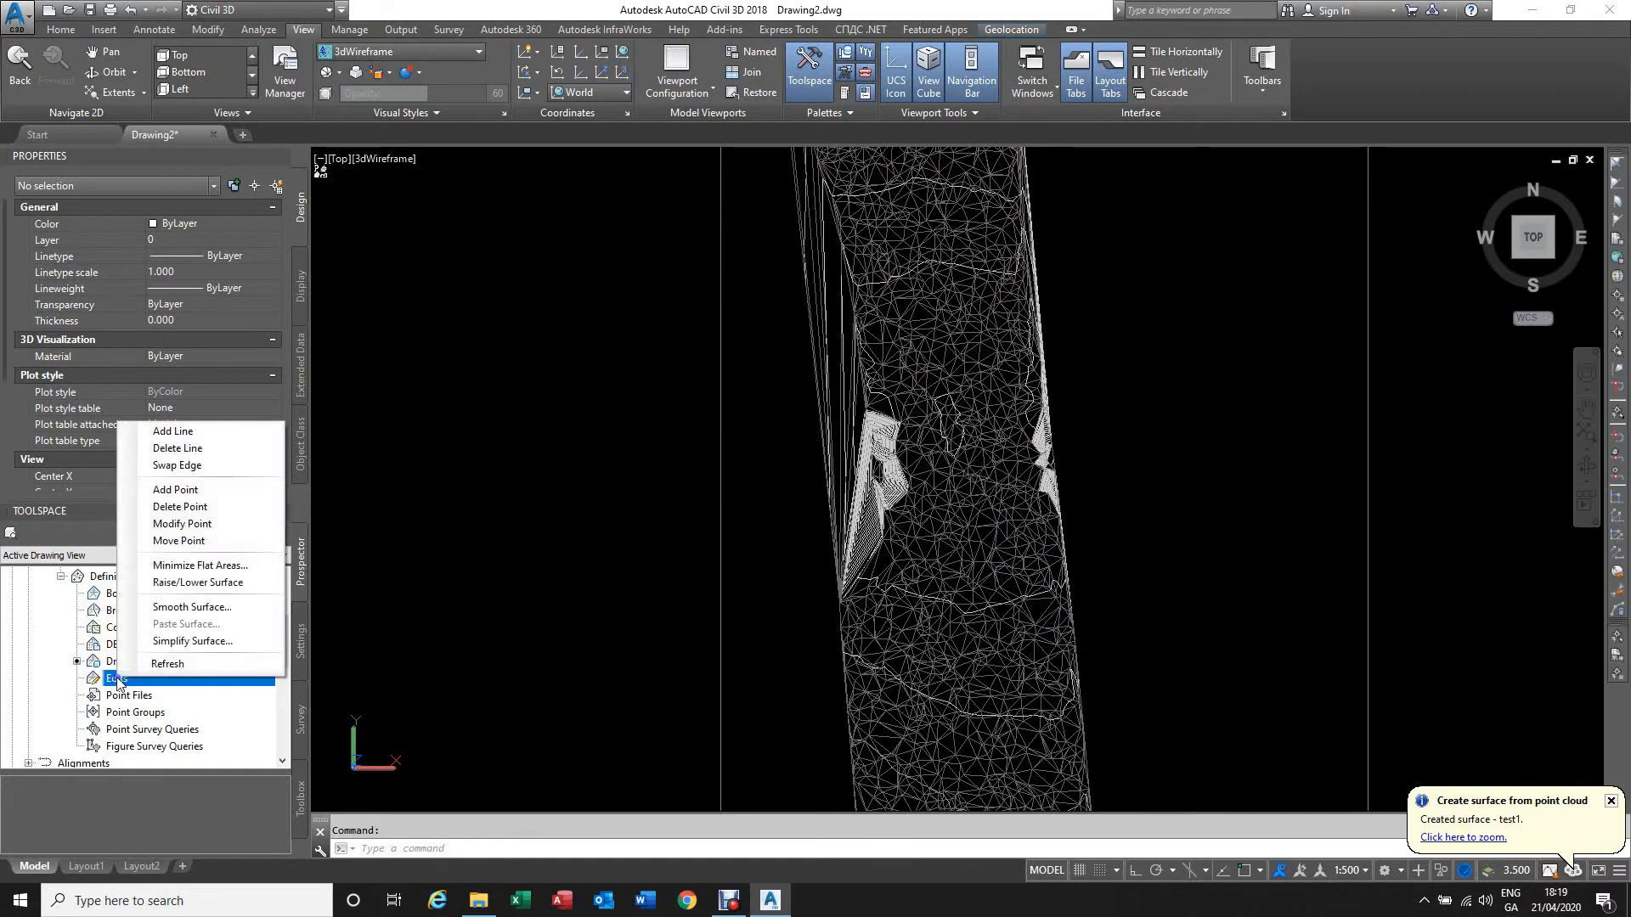
pyautogui.click(213, 448)
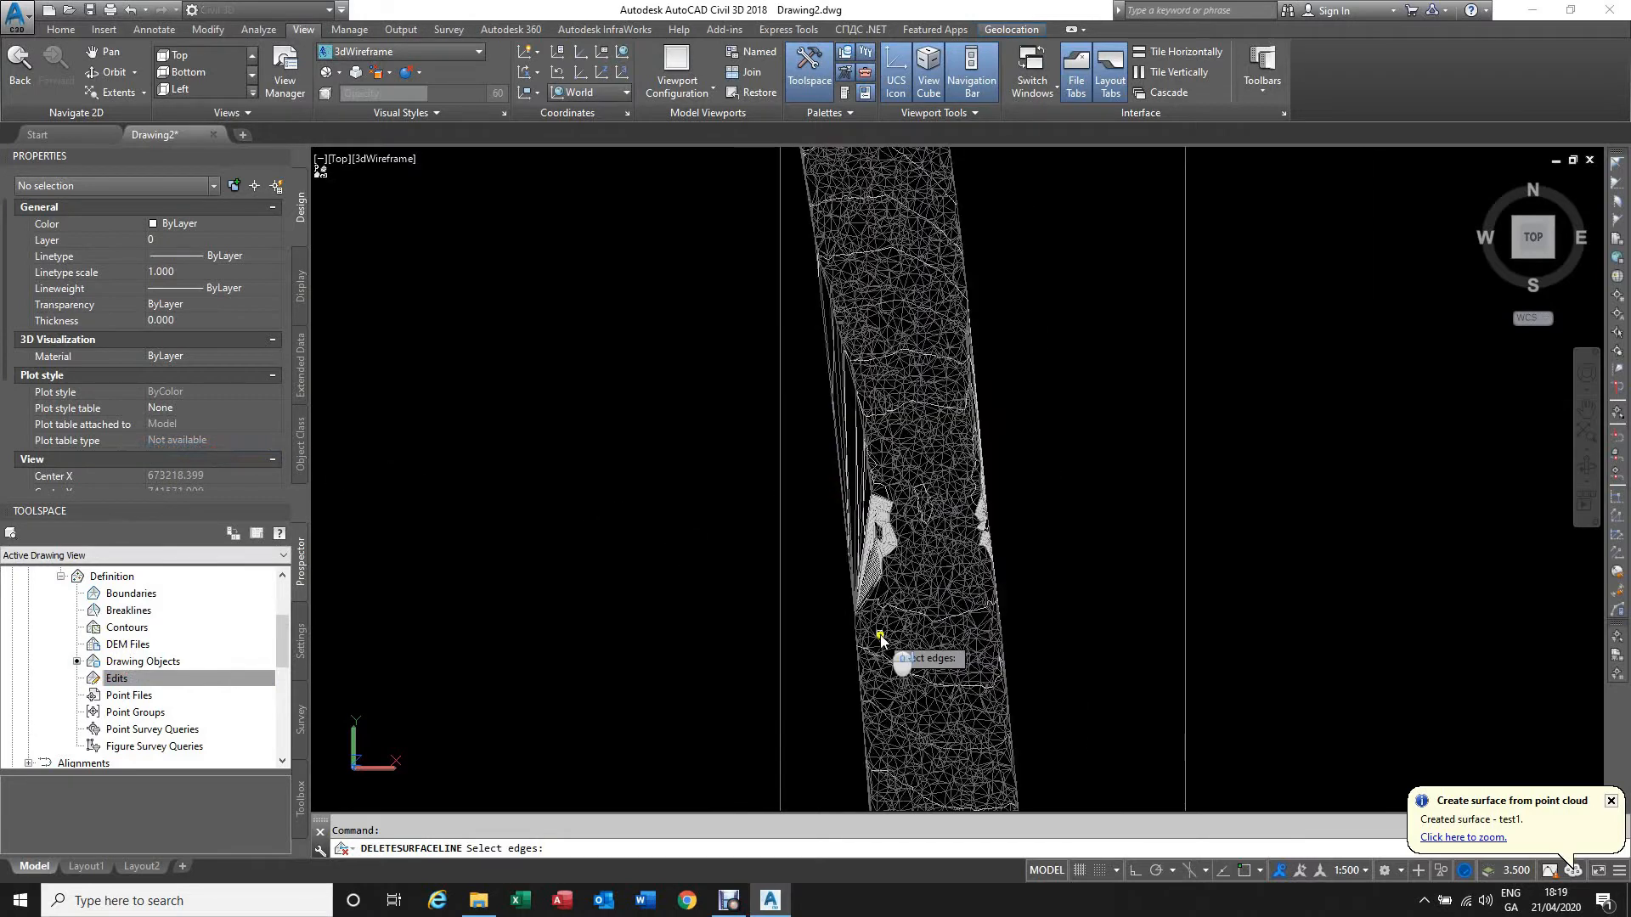
pyautogui.scroll(-2, 880, 647)
pyautogui.scroll(3, 842, 454)
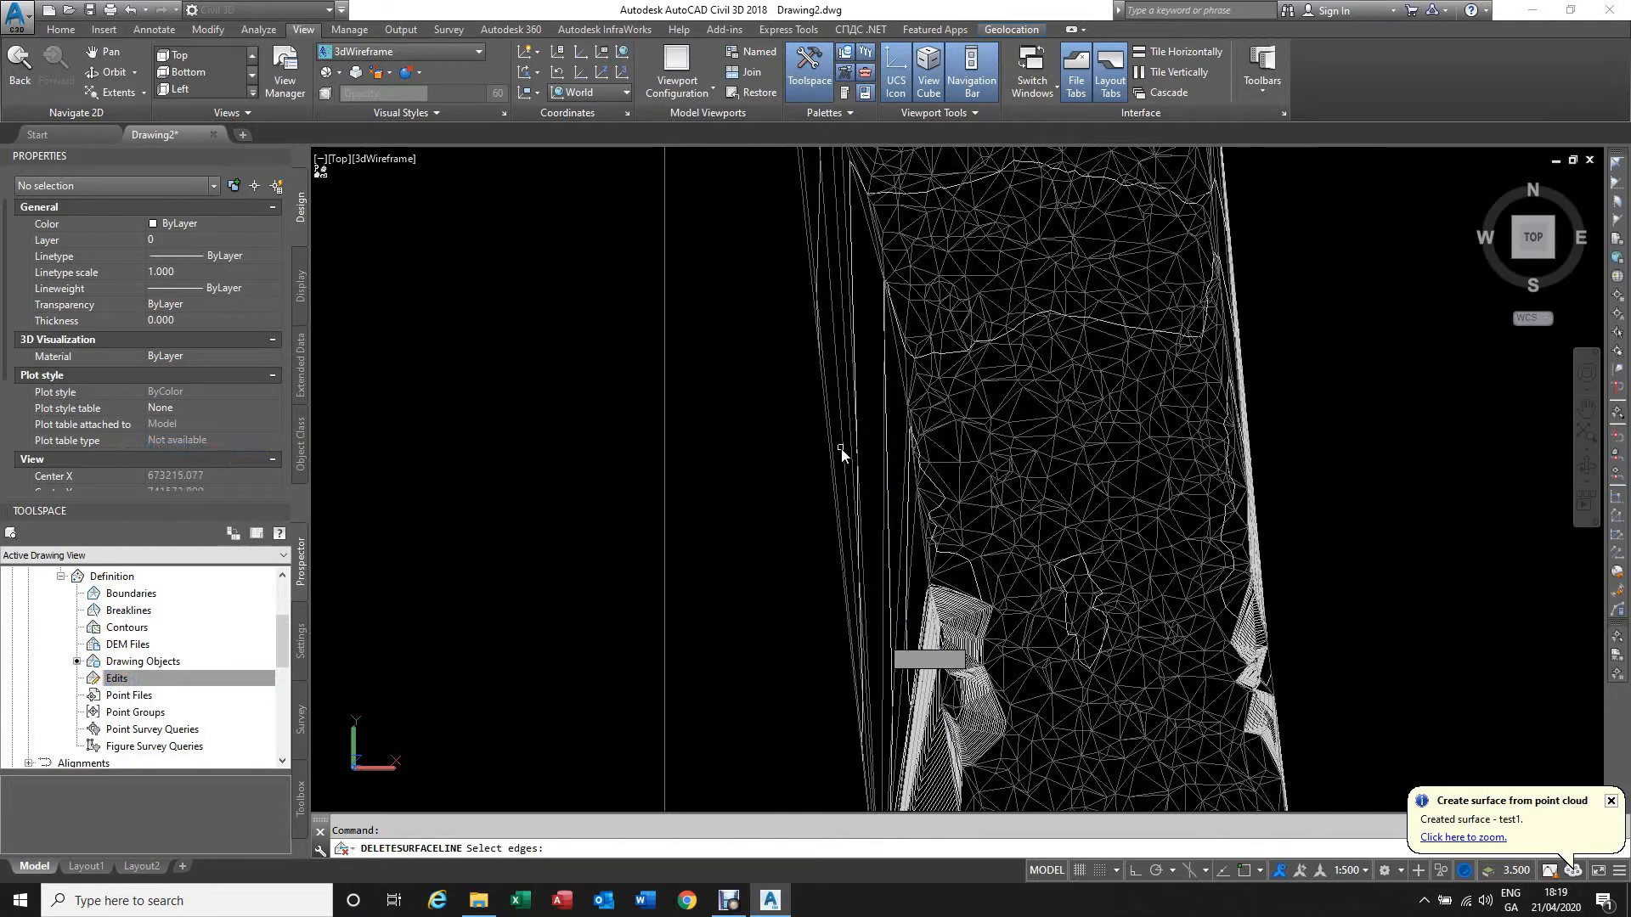
pyautogui.scroll(2, 843, 459)
pyautogui.scroll(-3, 909, 578)
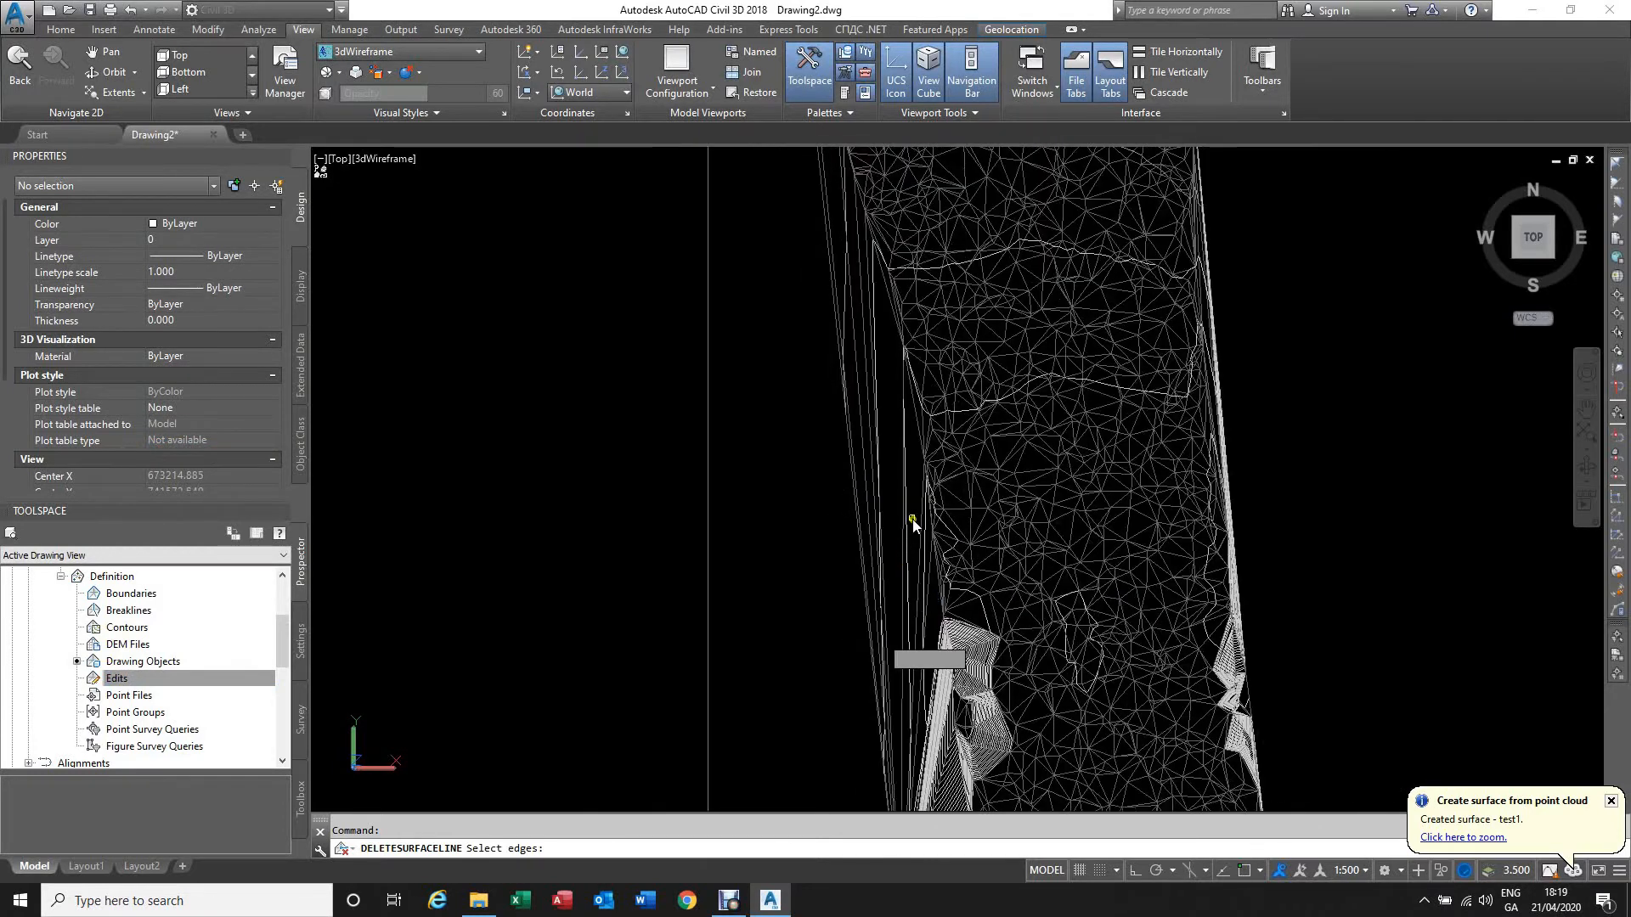
pyautogui.click(909, 520)
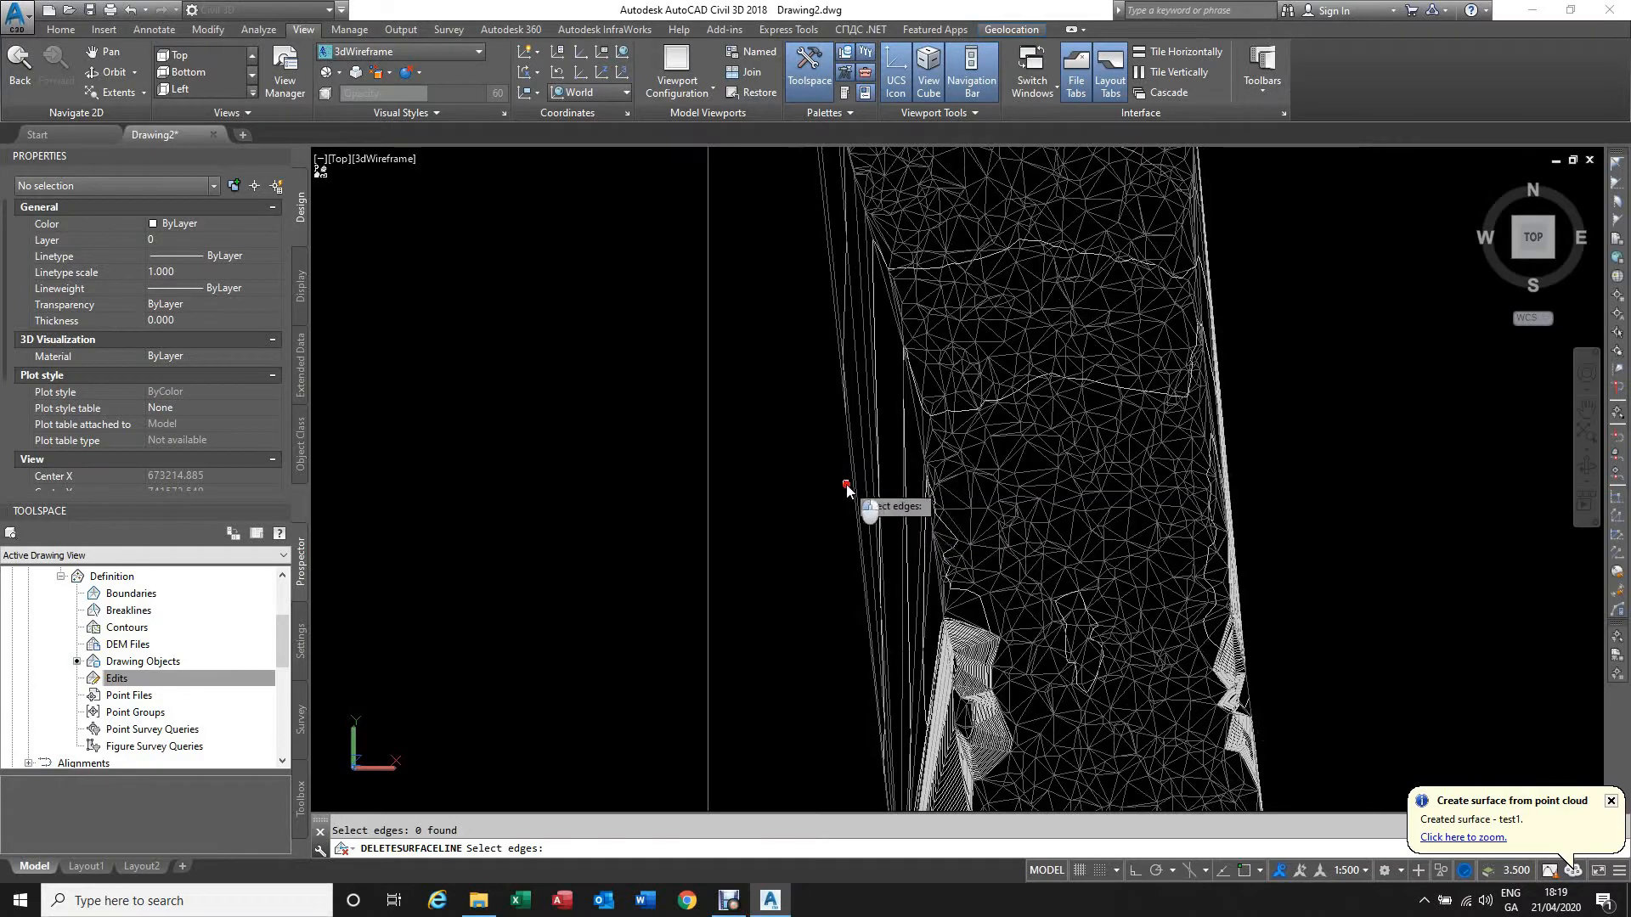
# Step: Delete the triangle edges forming the downward spike on the bridge's west side using a crossing selection in 3D
pyautogui.keyDown('shift'); pyautogui.moveTo(830, 568); pyautogui.dragTo(1005, 575, button='middle'); pyautogui.keyUp('shift')
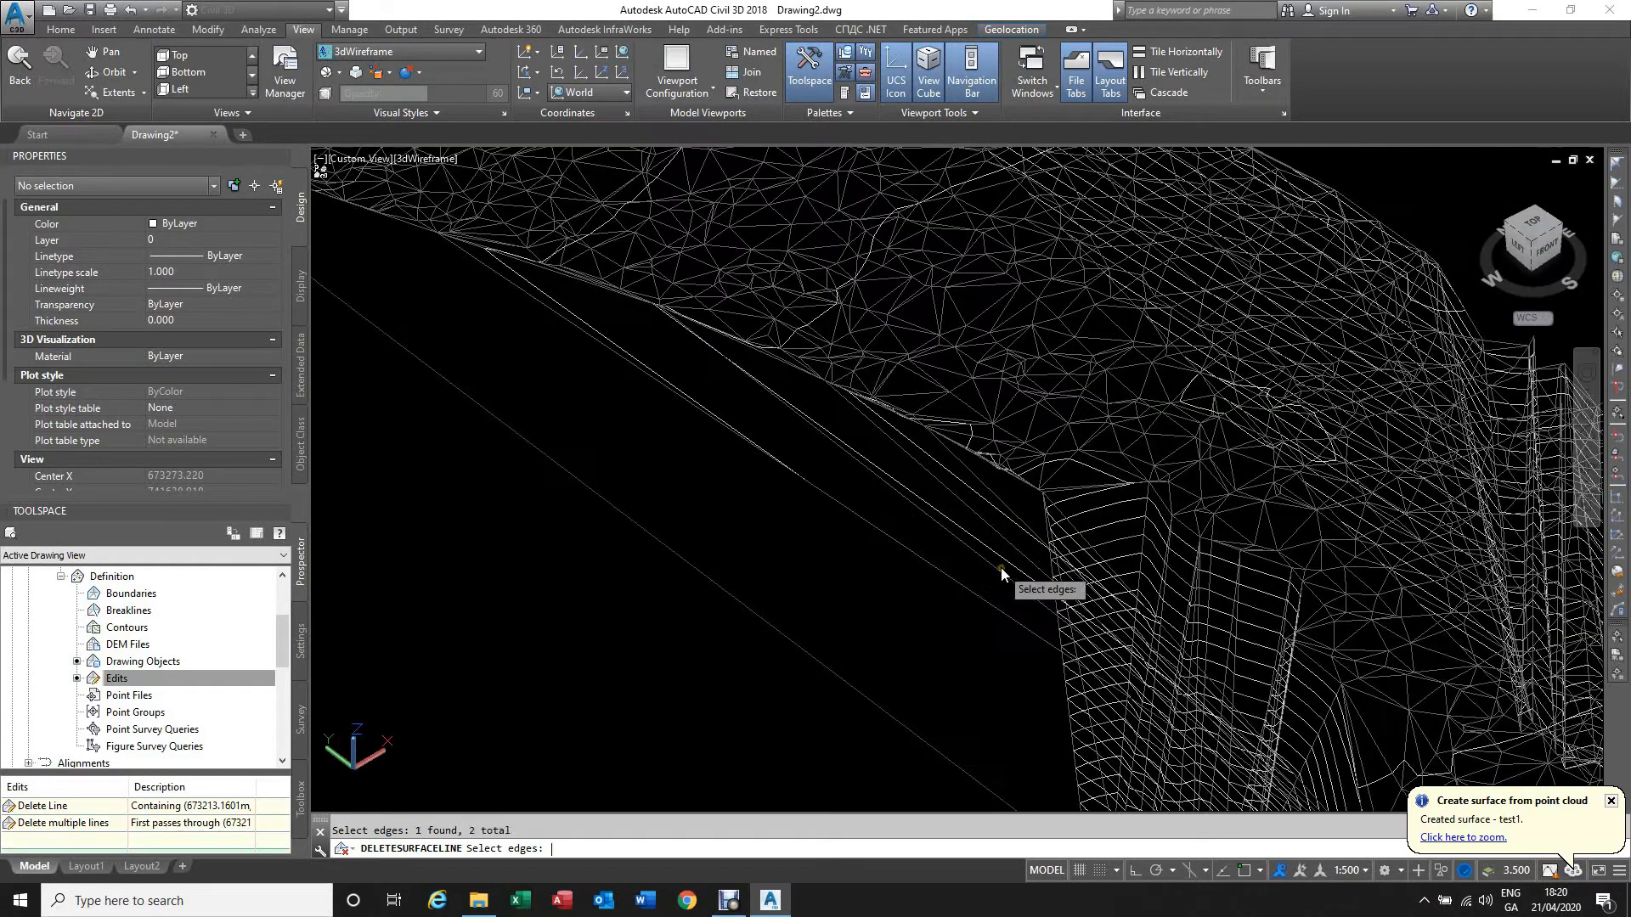
pyautogui.scroll(-3, 943, 603)
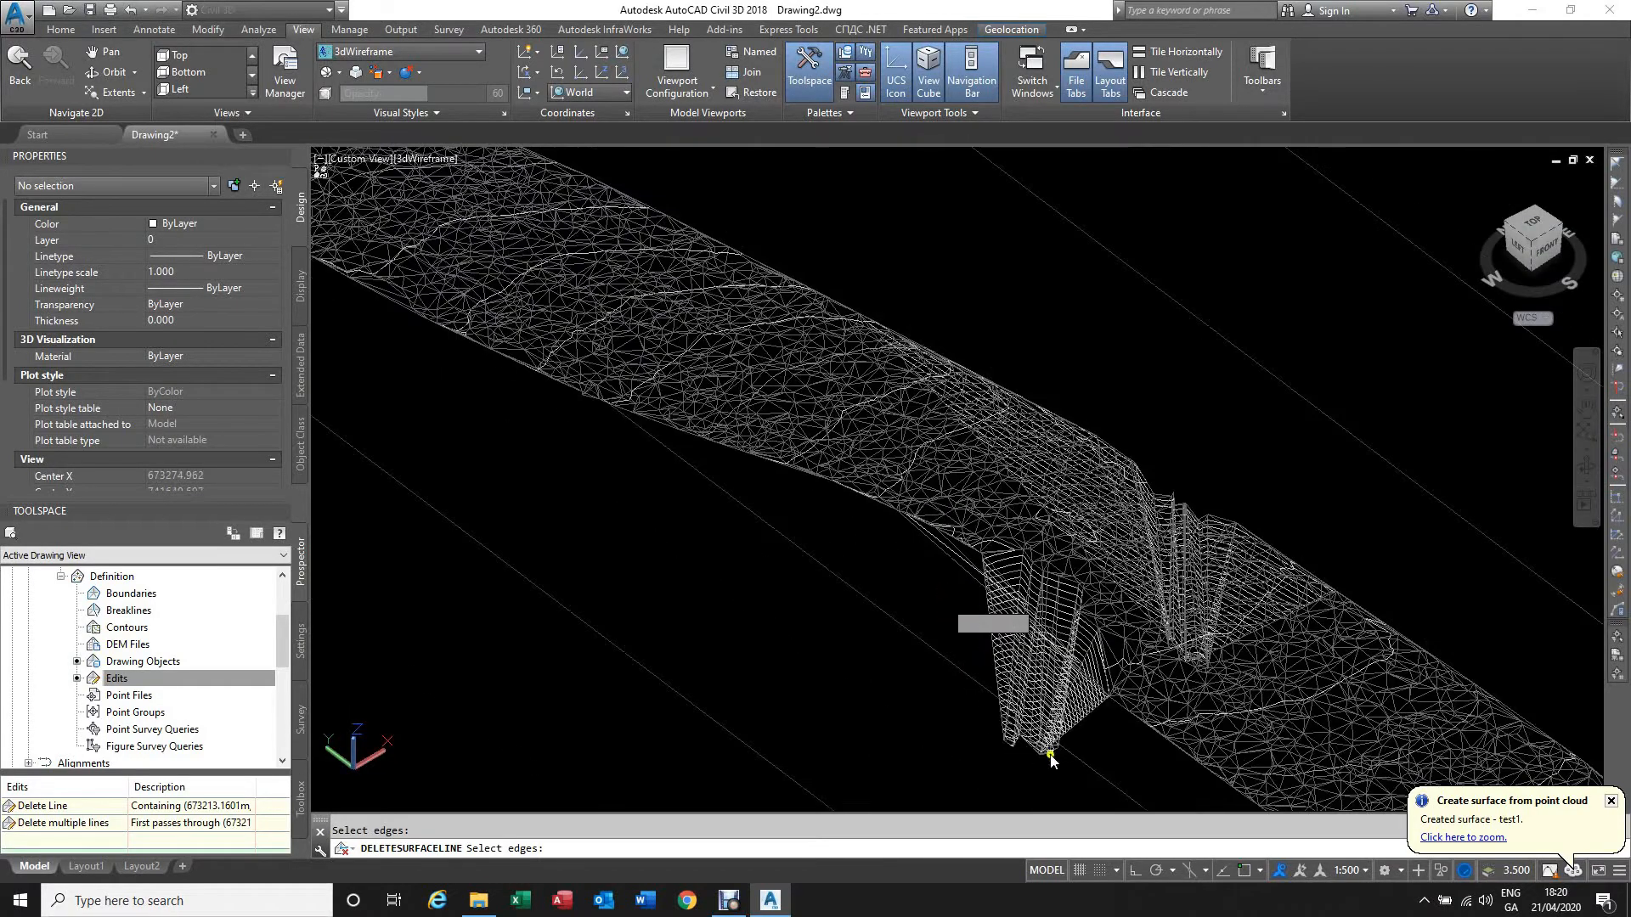
pyautogui.scroll(-2, 1053, 759)
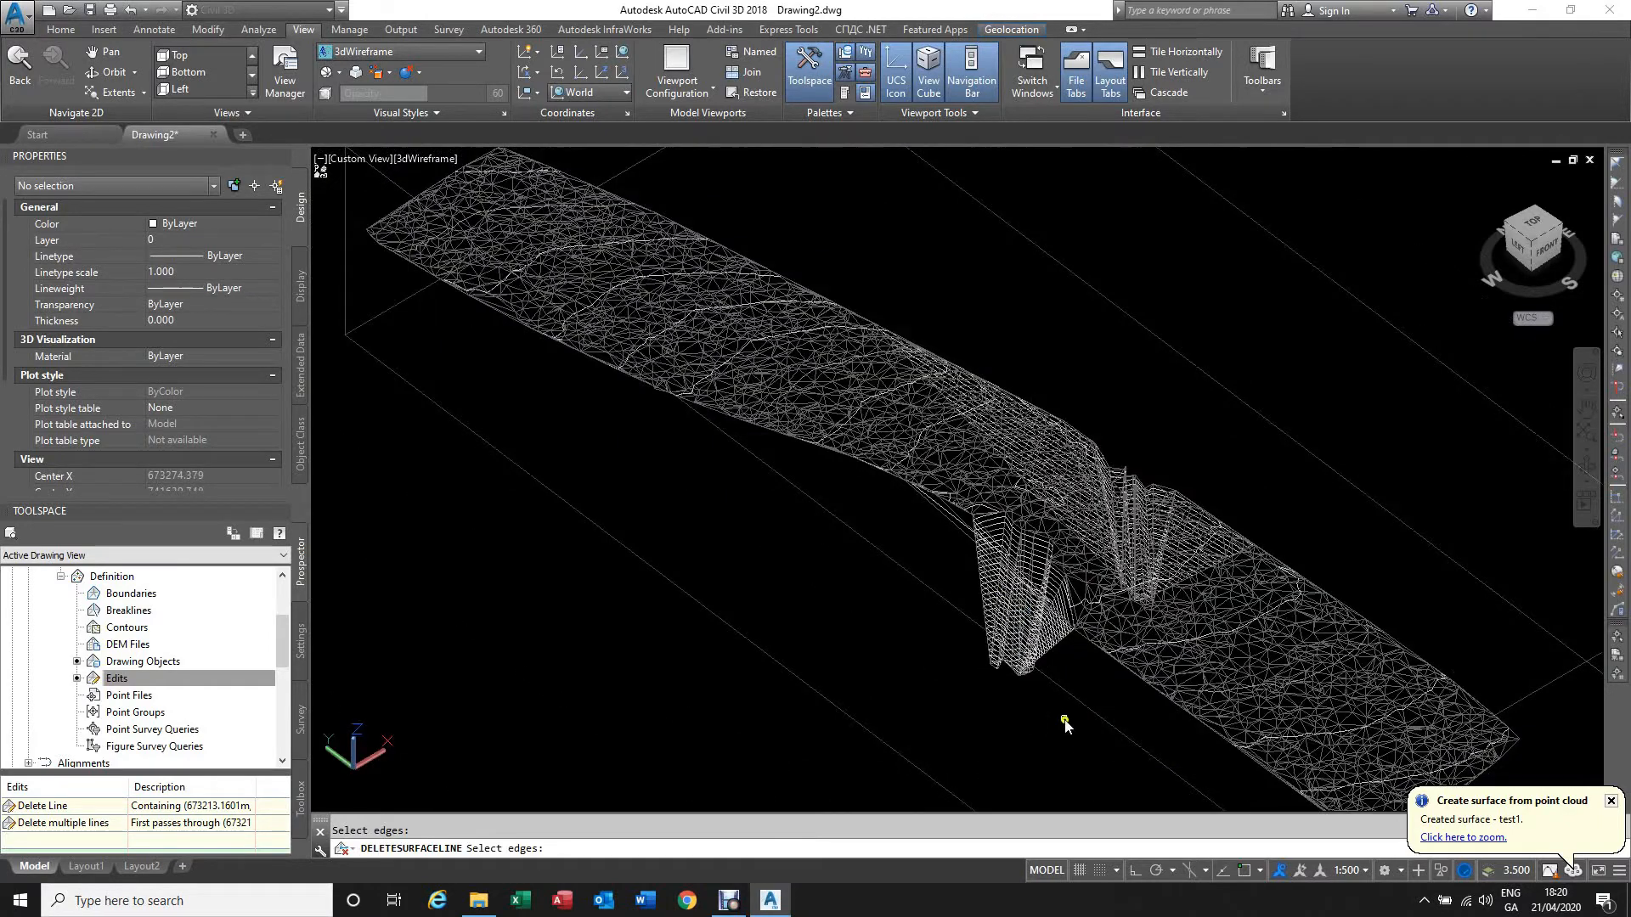
pyautogui.click(1065, 721)
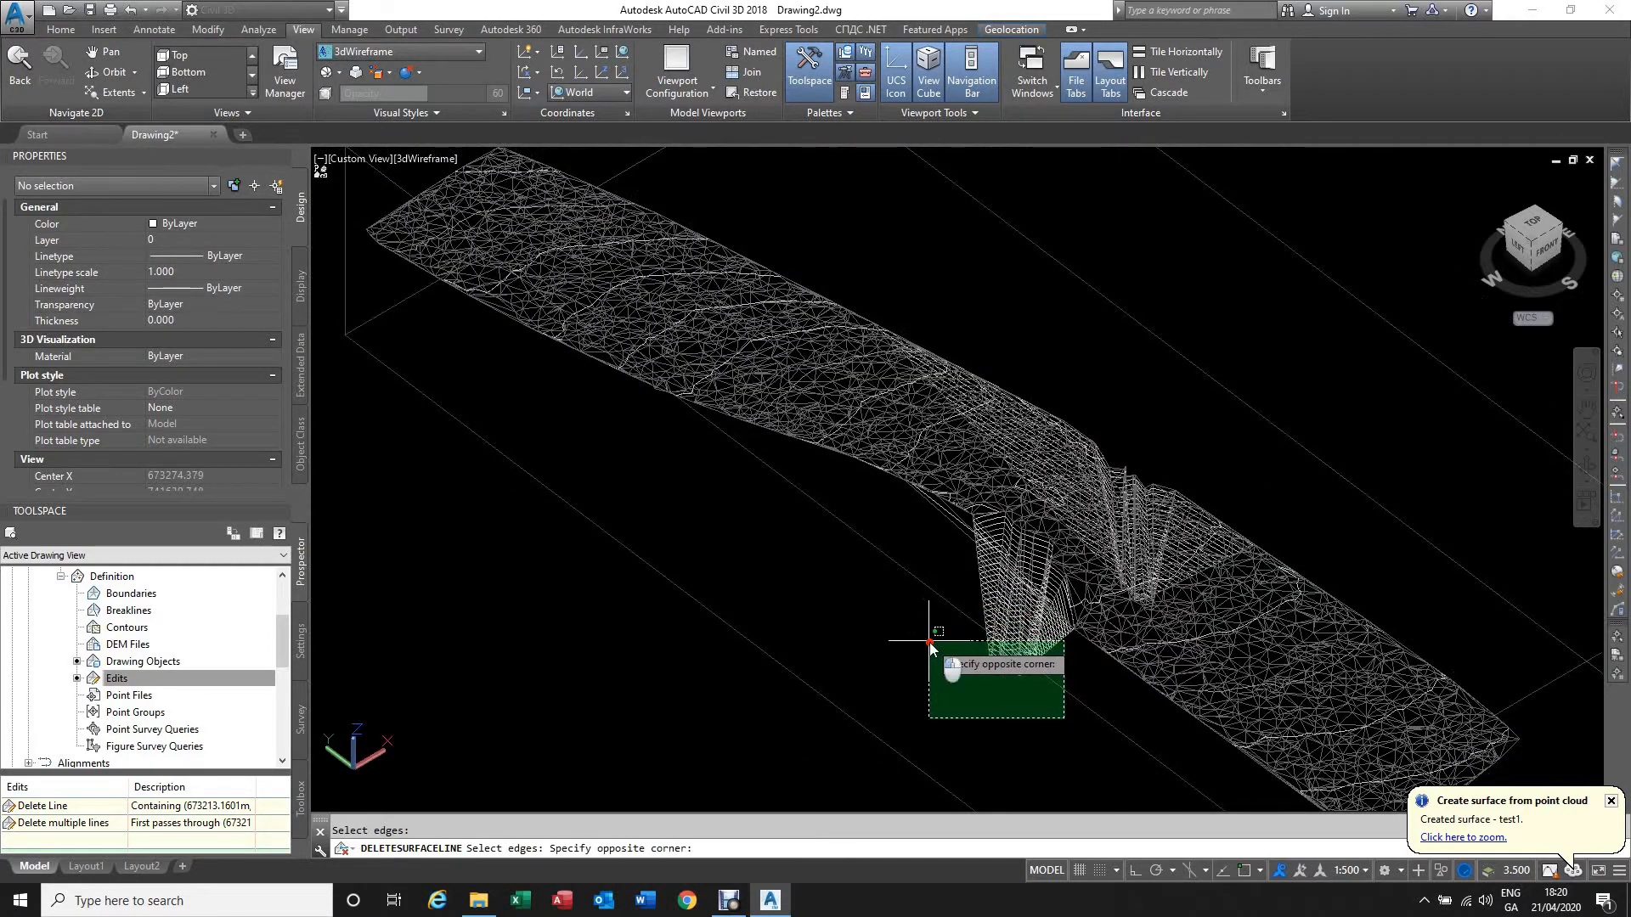
pyautogui.click(929, 643)
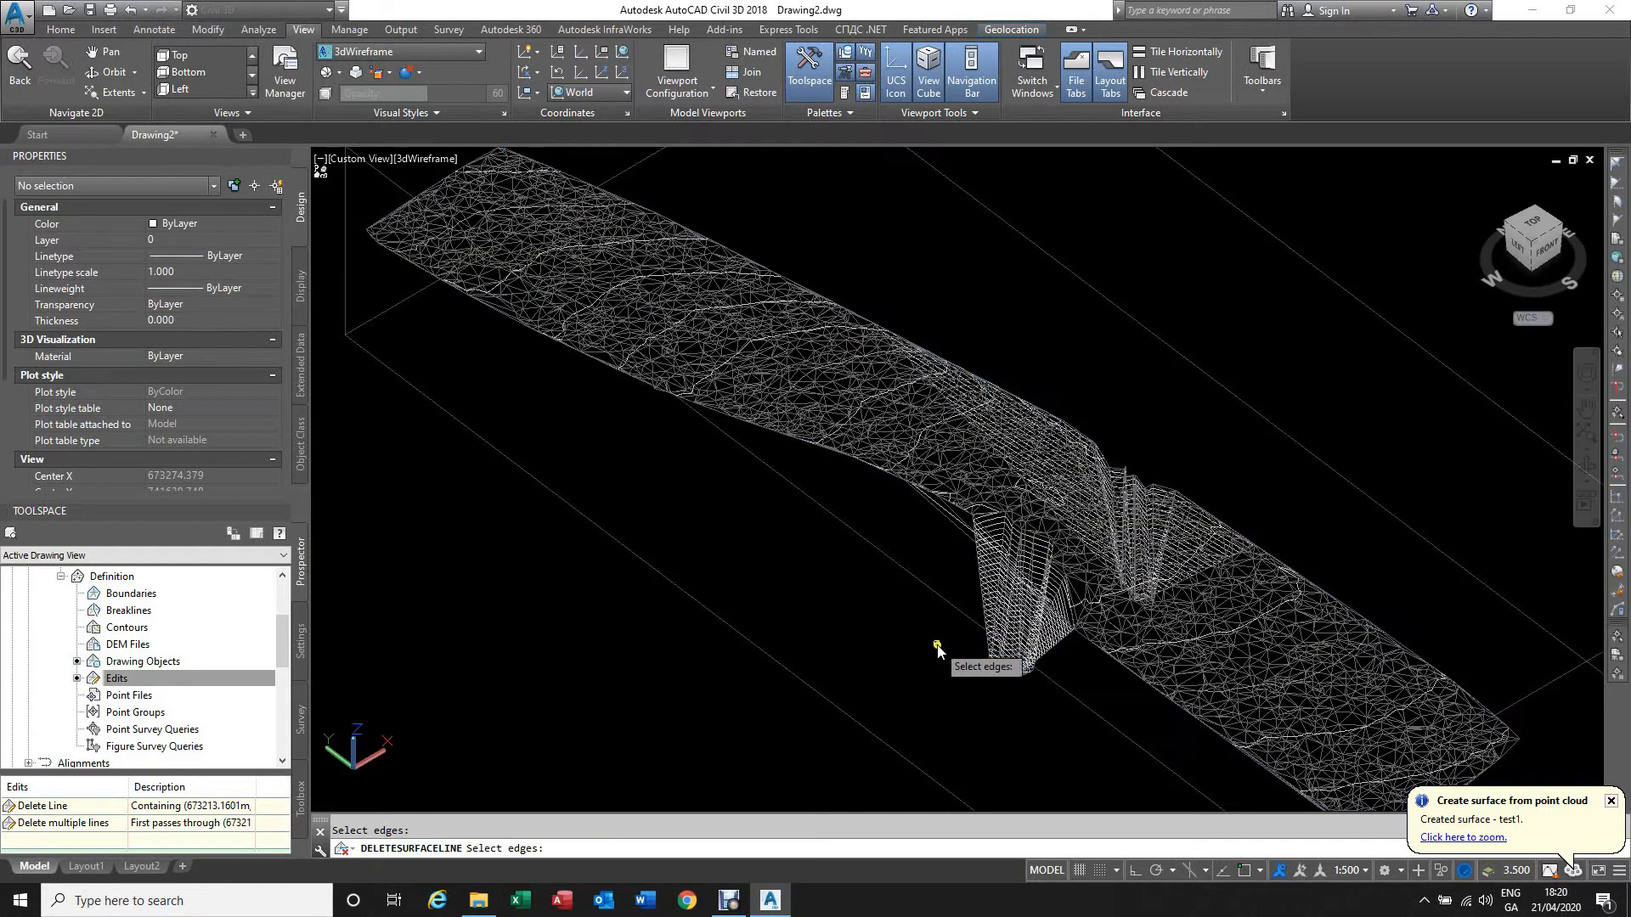
pyautogui.scroll(-1, 958, 645)
pyautogui.scroll(4, 987, 624)
pyautogui.scroll(1, 994, 624)
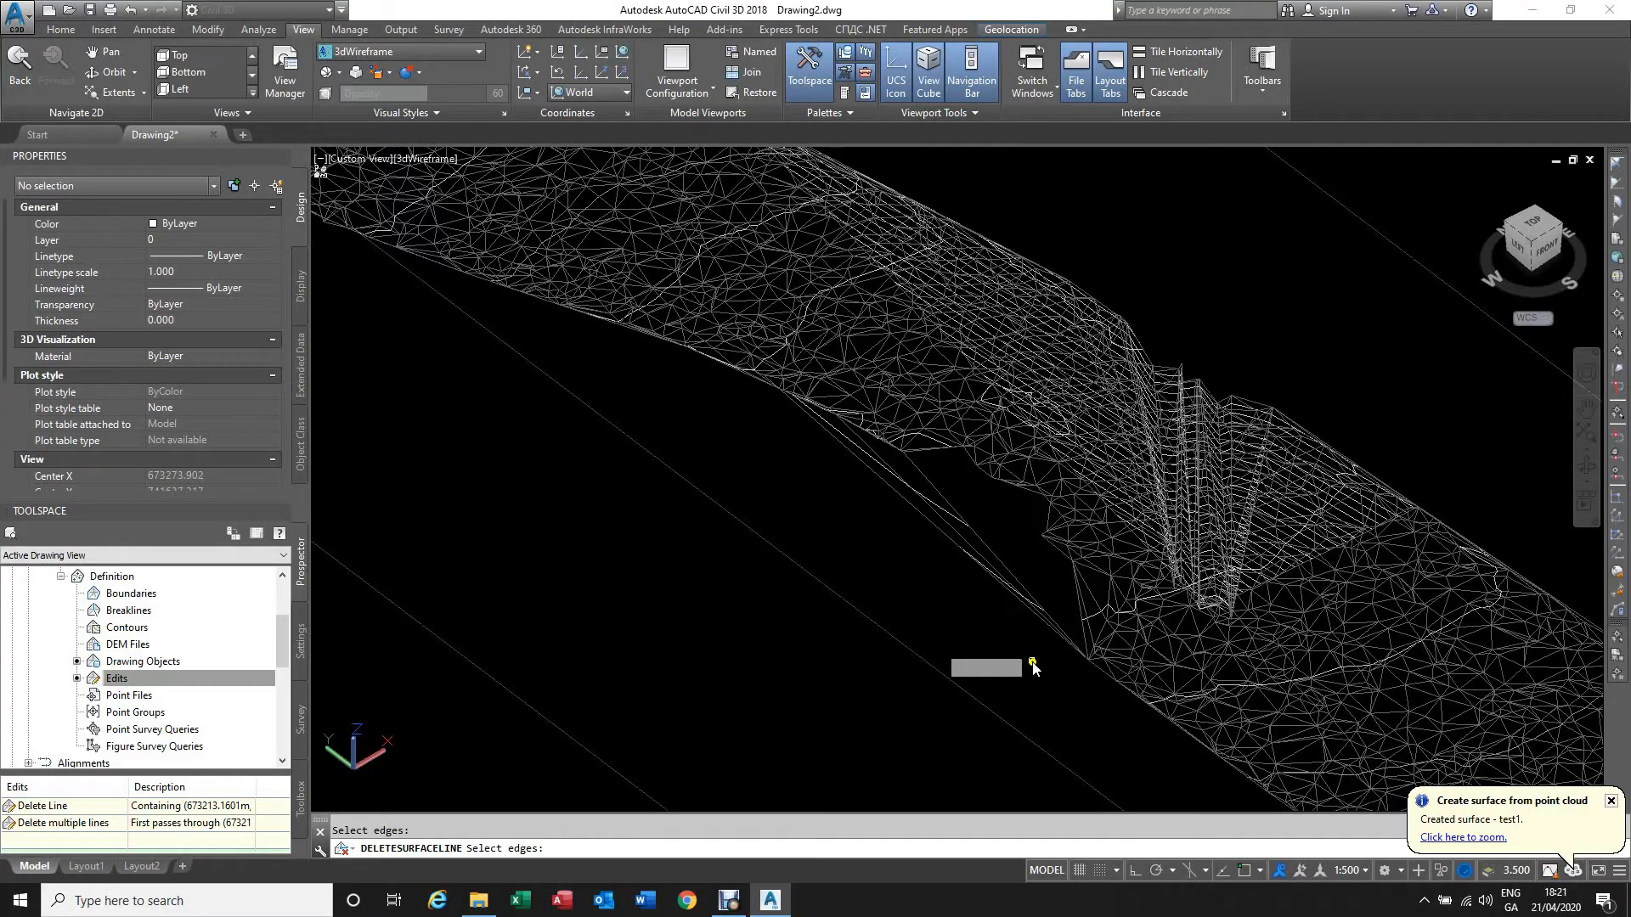
# Step: Delete the remaining long sliver edges bridging the notch on the west side of the road surface with a crossing selection
pyautogui.keyDown('shift'); pyautogui.moveTo(1033, 668); pyautogui.dragTo(922, 630, button='middle'); pyautogui.keyUp('shift')
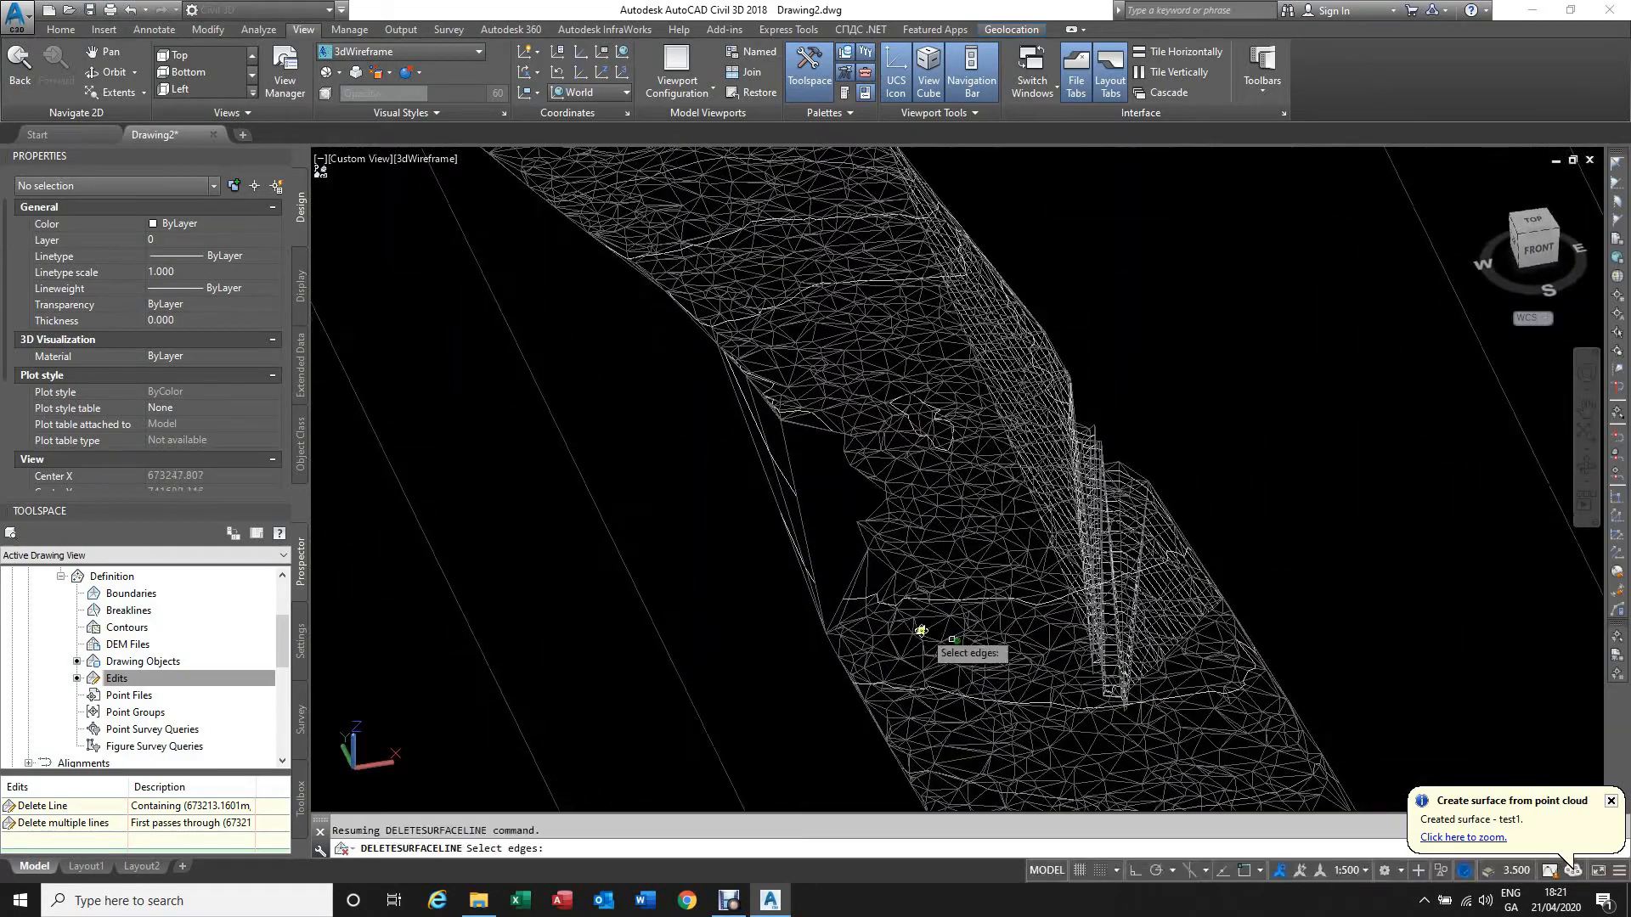
pyautogui.click(820, 540)
pyautogui.click(738, 459)
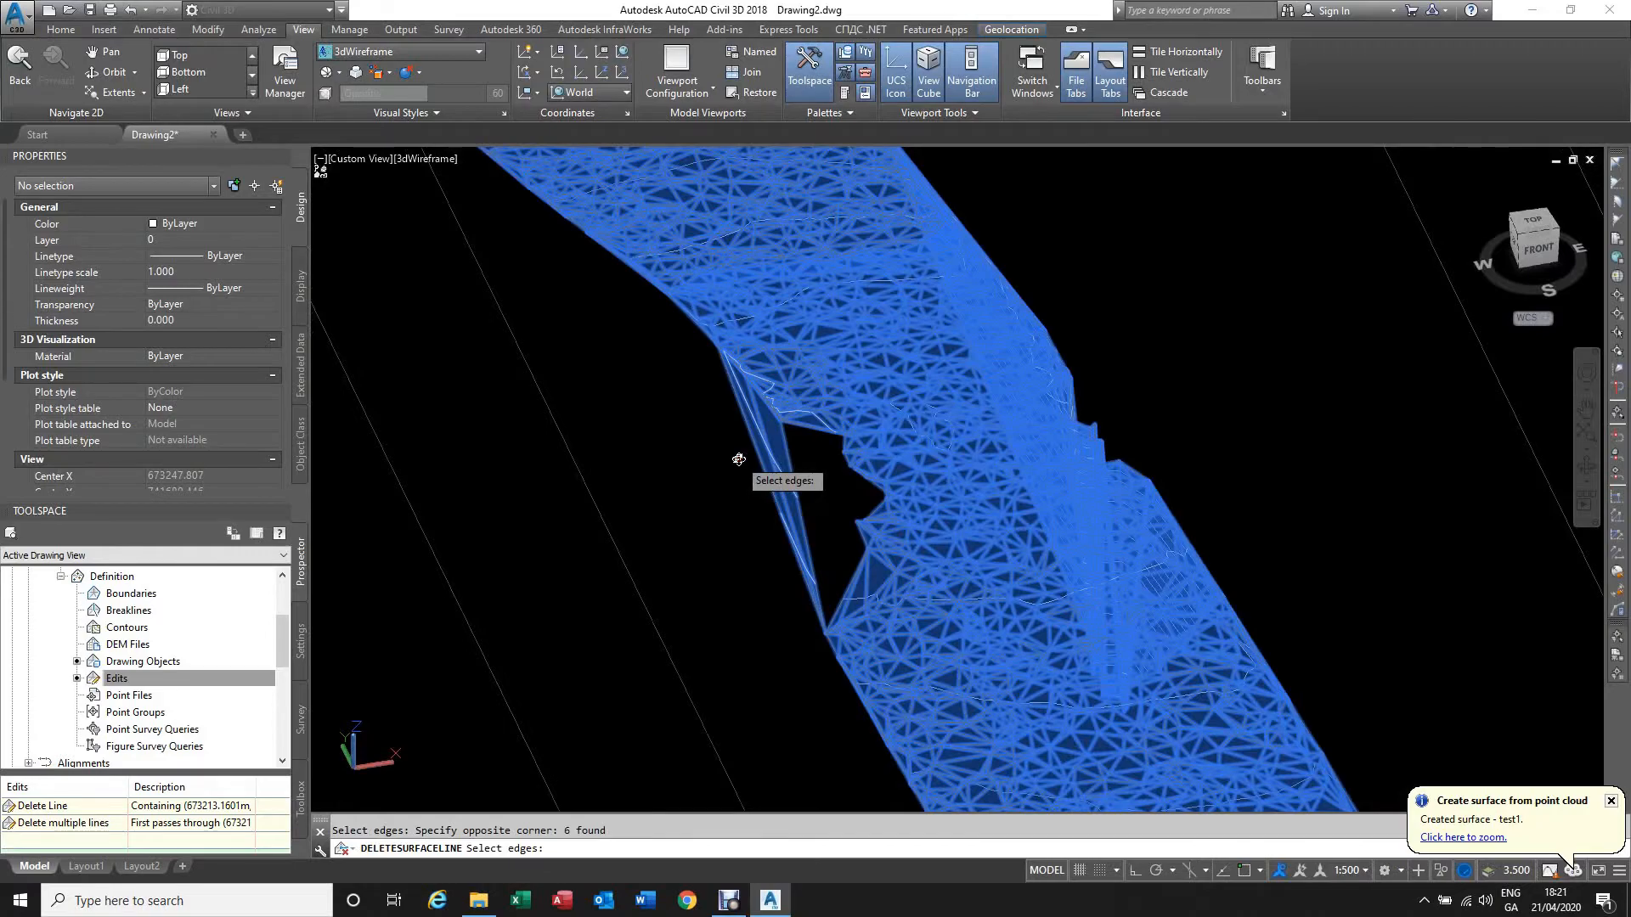
# Step: Delete the triangle edges forming the deep downward spike on the surface's east side using a crossing selection in front view
pyautogui.keyDown('shift'); pyautogui.moveTo(738, 459); pyautogui.dragTo(760, 510, button='middle'); pyautogui.keyUp('shift')
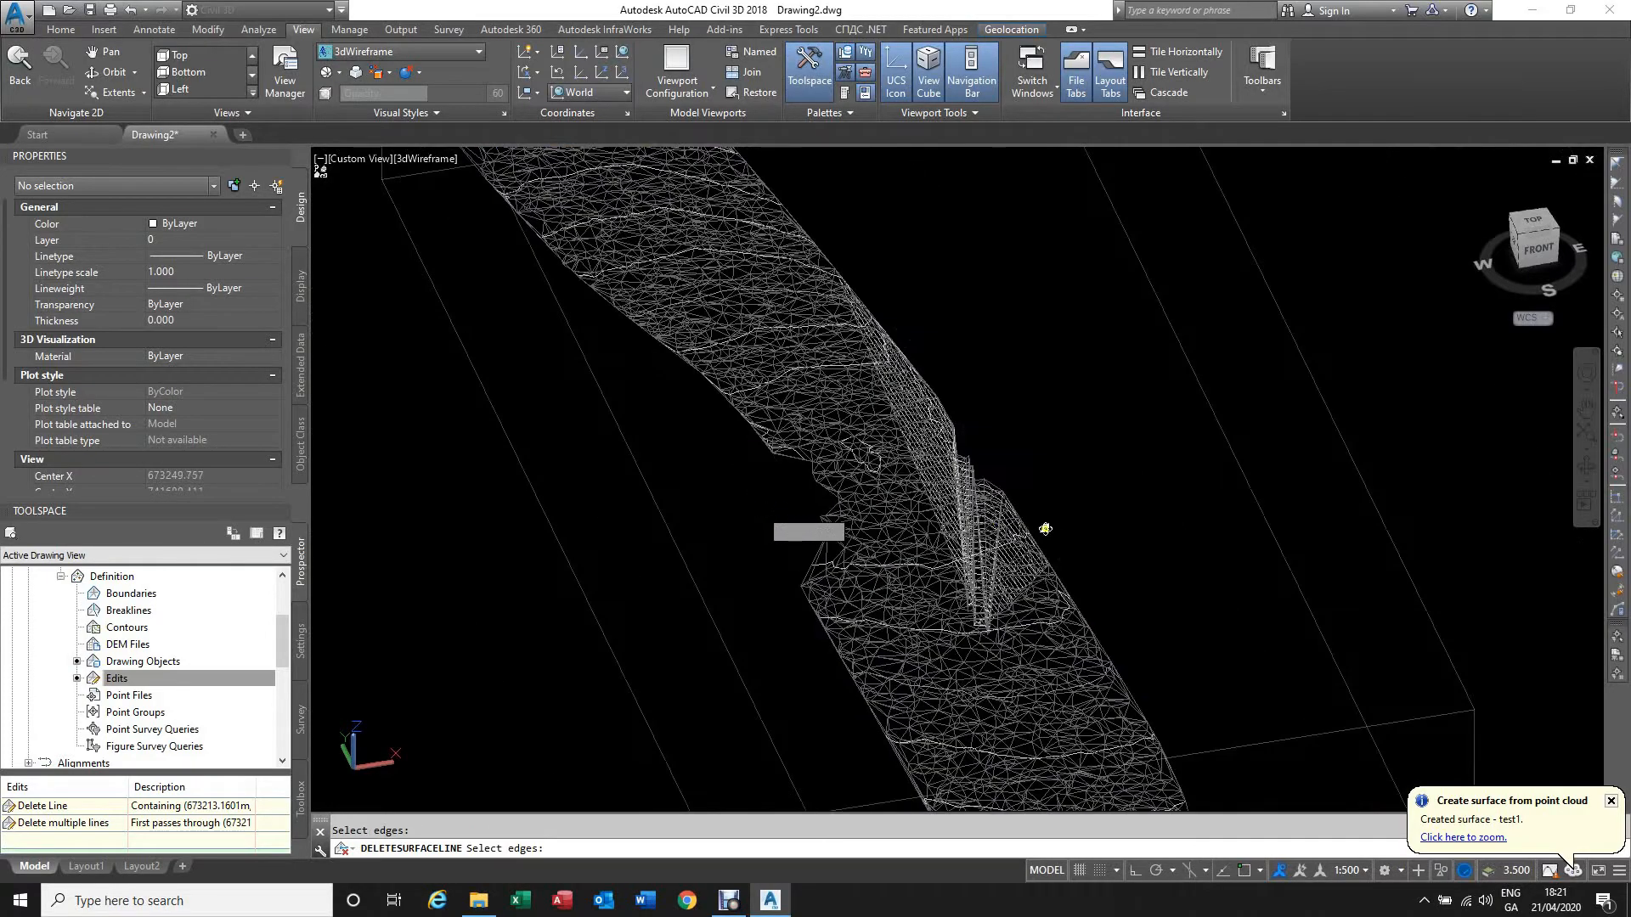
pyautogui.keyDown('shift'); pyautogui.moveTo(1045, 528); pyautogui.dragTo(1015, 467, button='middle'); pyautogui.keyUp('shift')
pyautogui.click(956, 585)
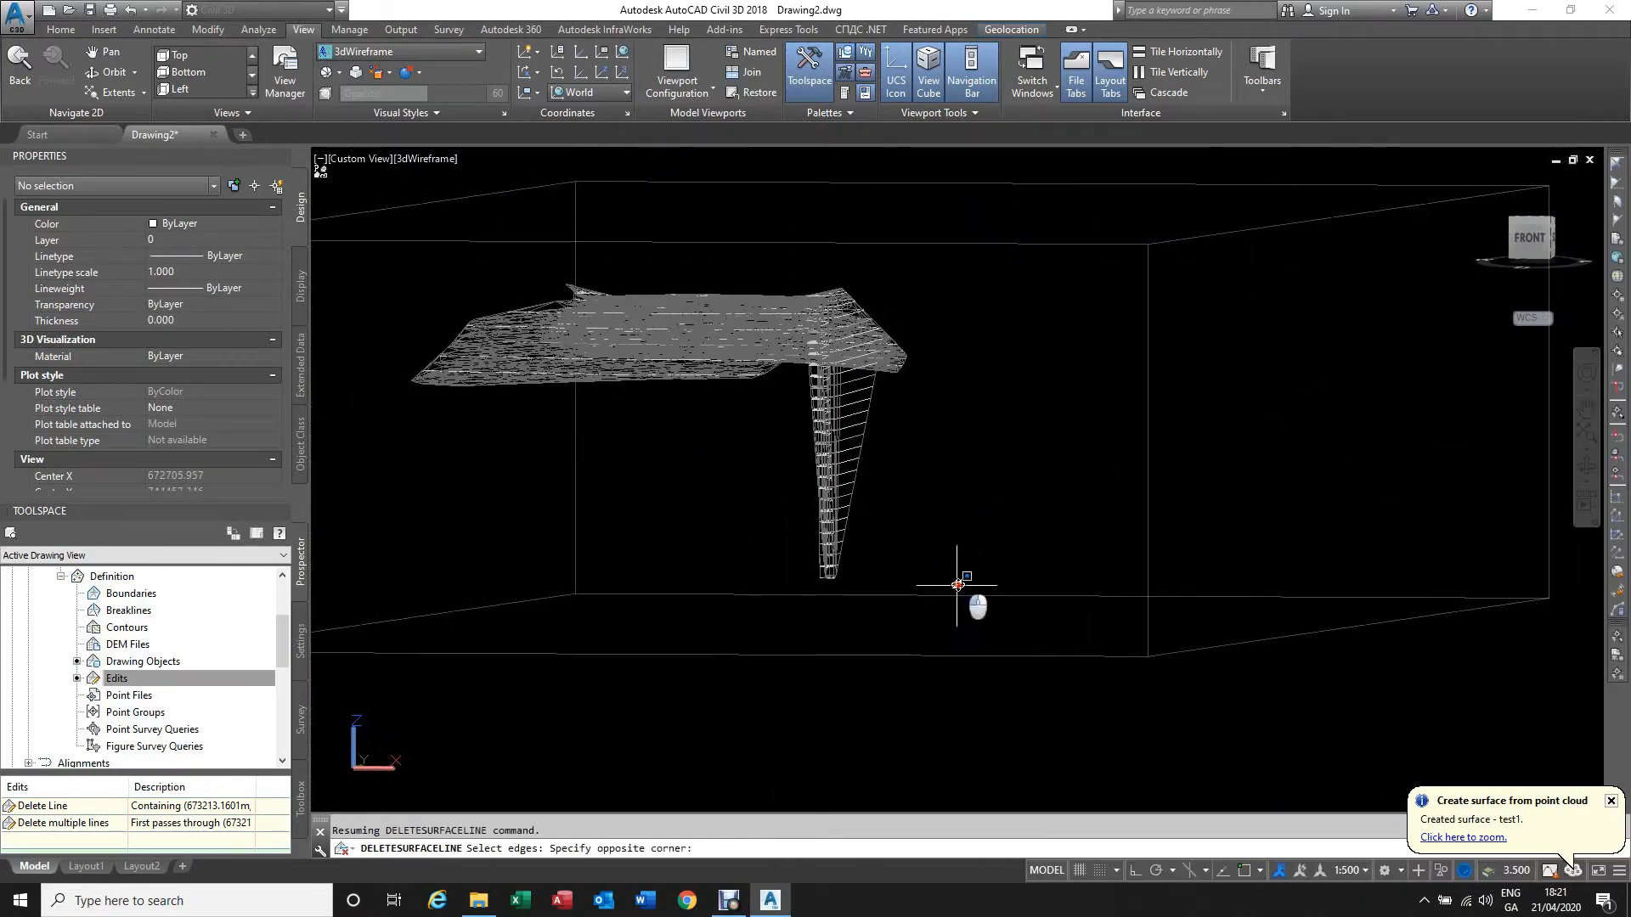
pyautogui.click(761, 435)
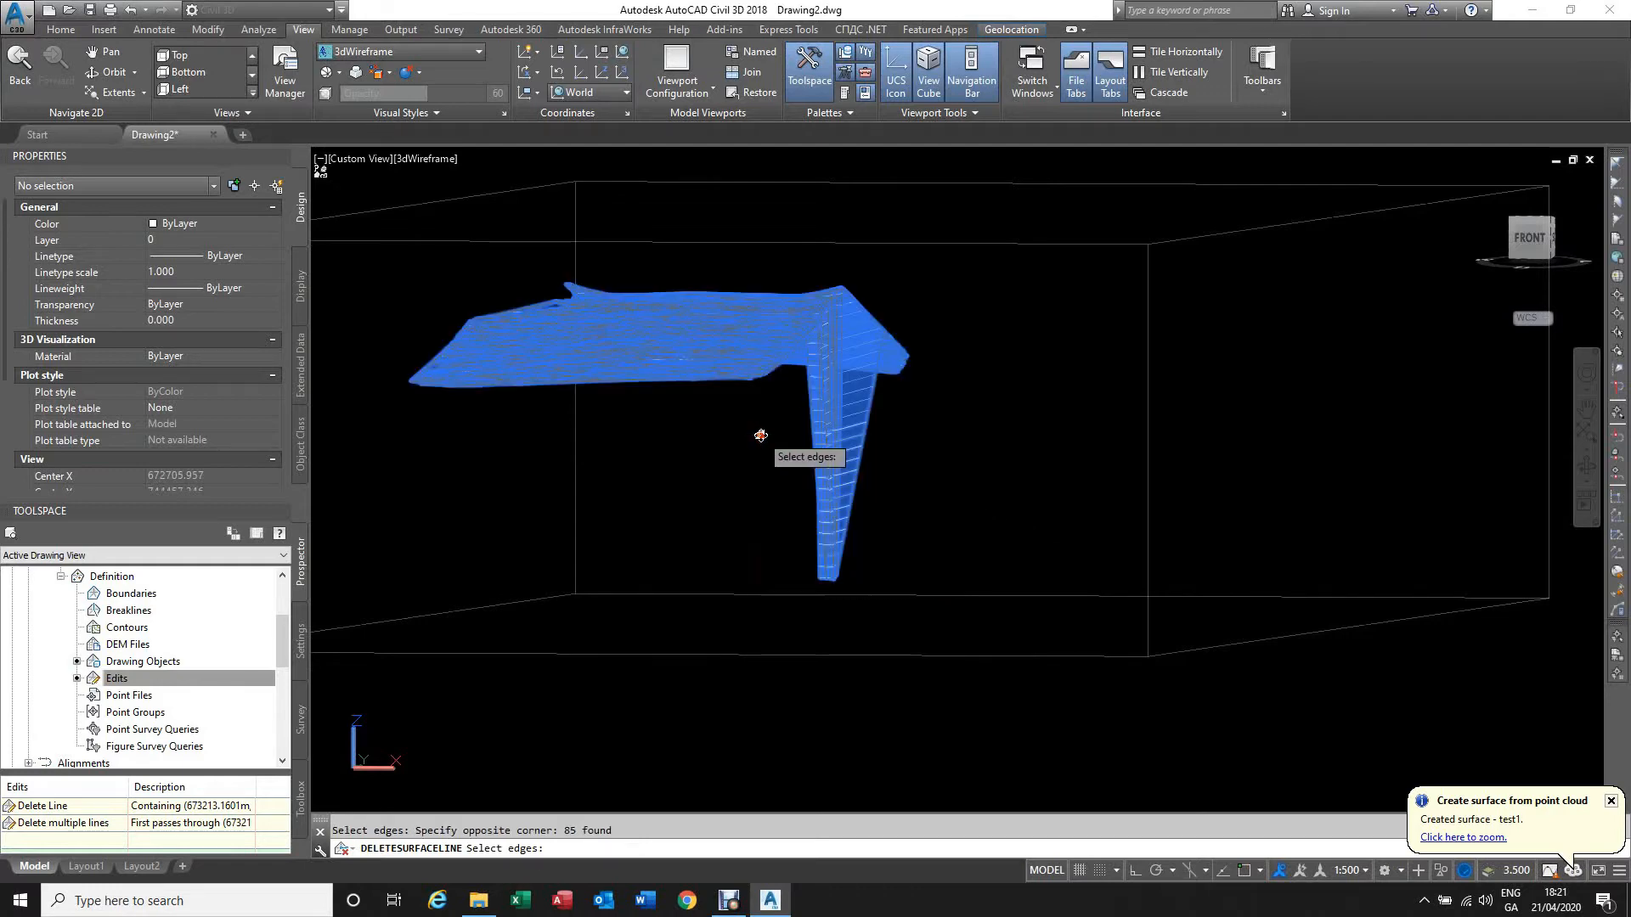
# Step: Delete the thin stray triangle edges along the outer east boundary of the road surface where the spike was
pyautogui.keyDown('shift'); pyautogui.moveTo(760, 435); pyautogui.dragTo(831, 583, button='middle'); pyautogui.keyUp('shift')
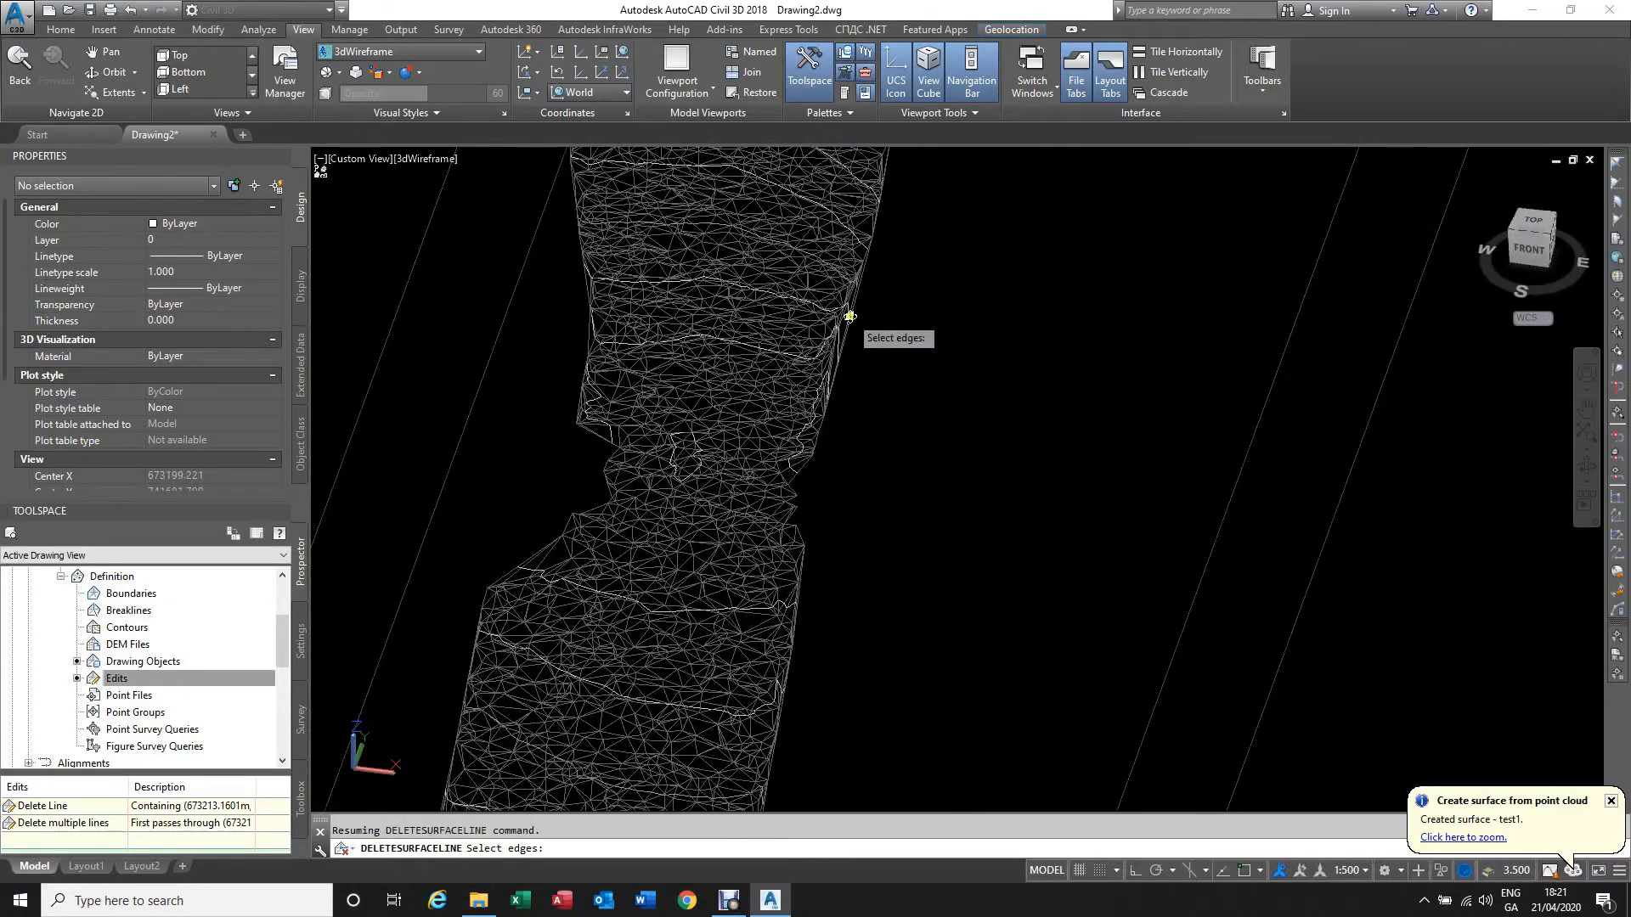
pyautogui.scroll(3, 848, 346)
pyautogui.scroll(-3, 854, 483)
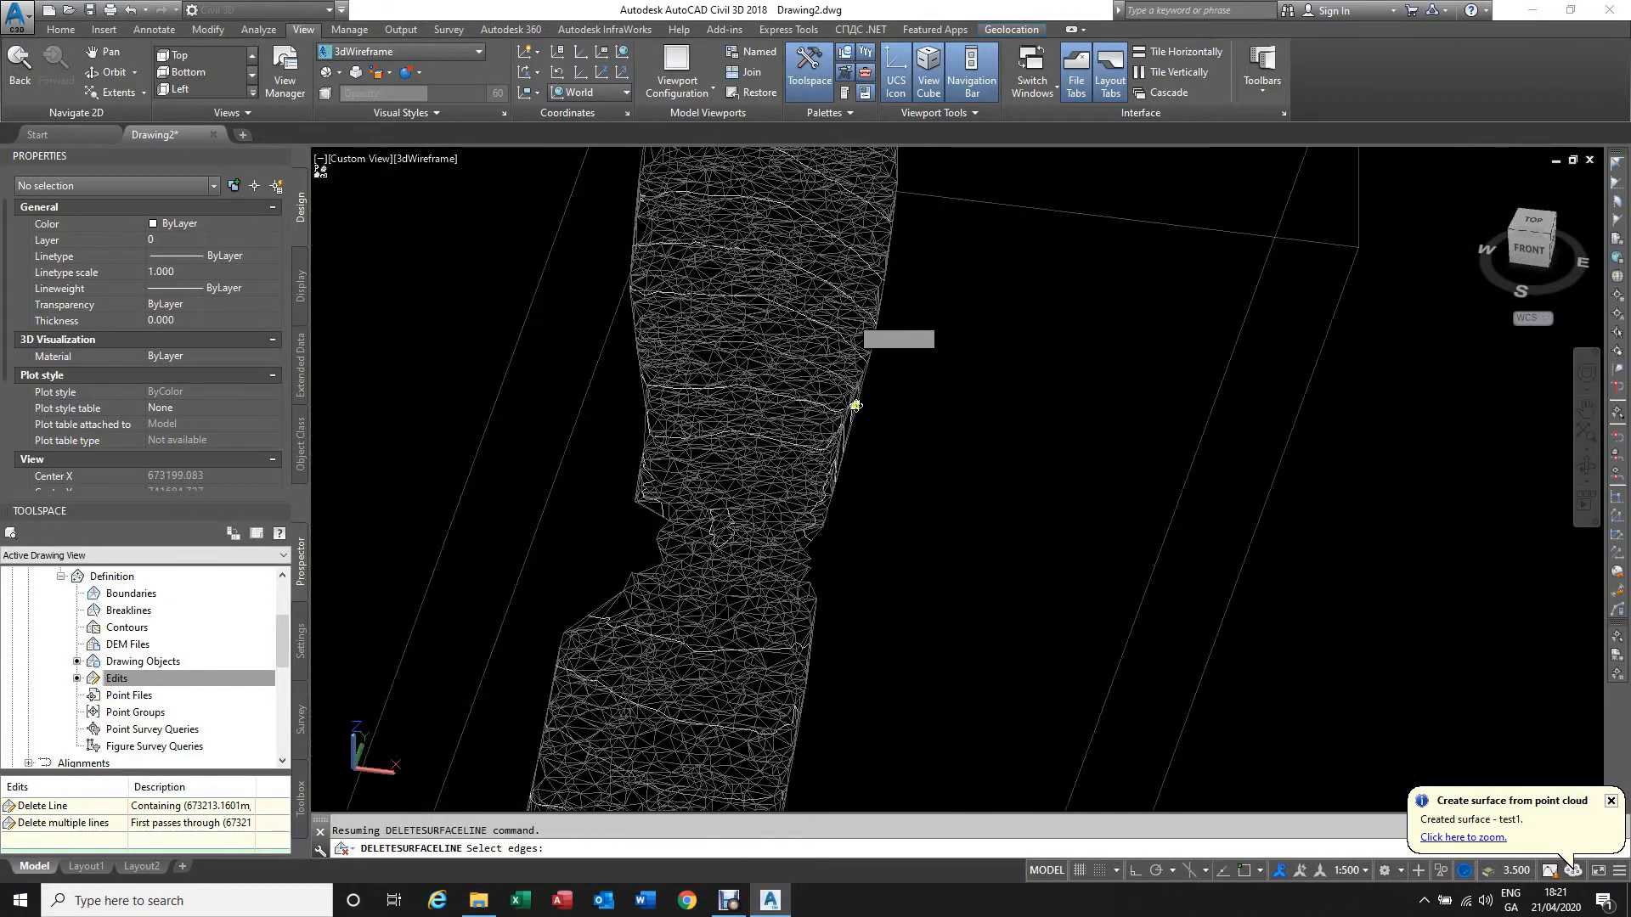
pyautogui.scroll(4, 855, 405)
pyautogui.scroll(2, 853, 465)
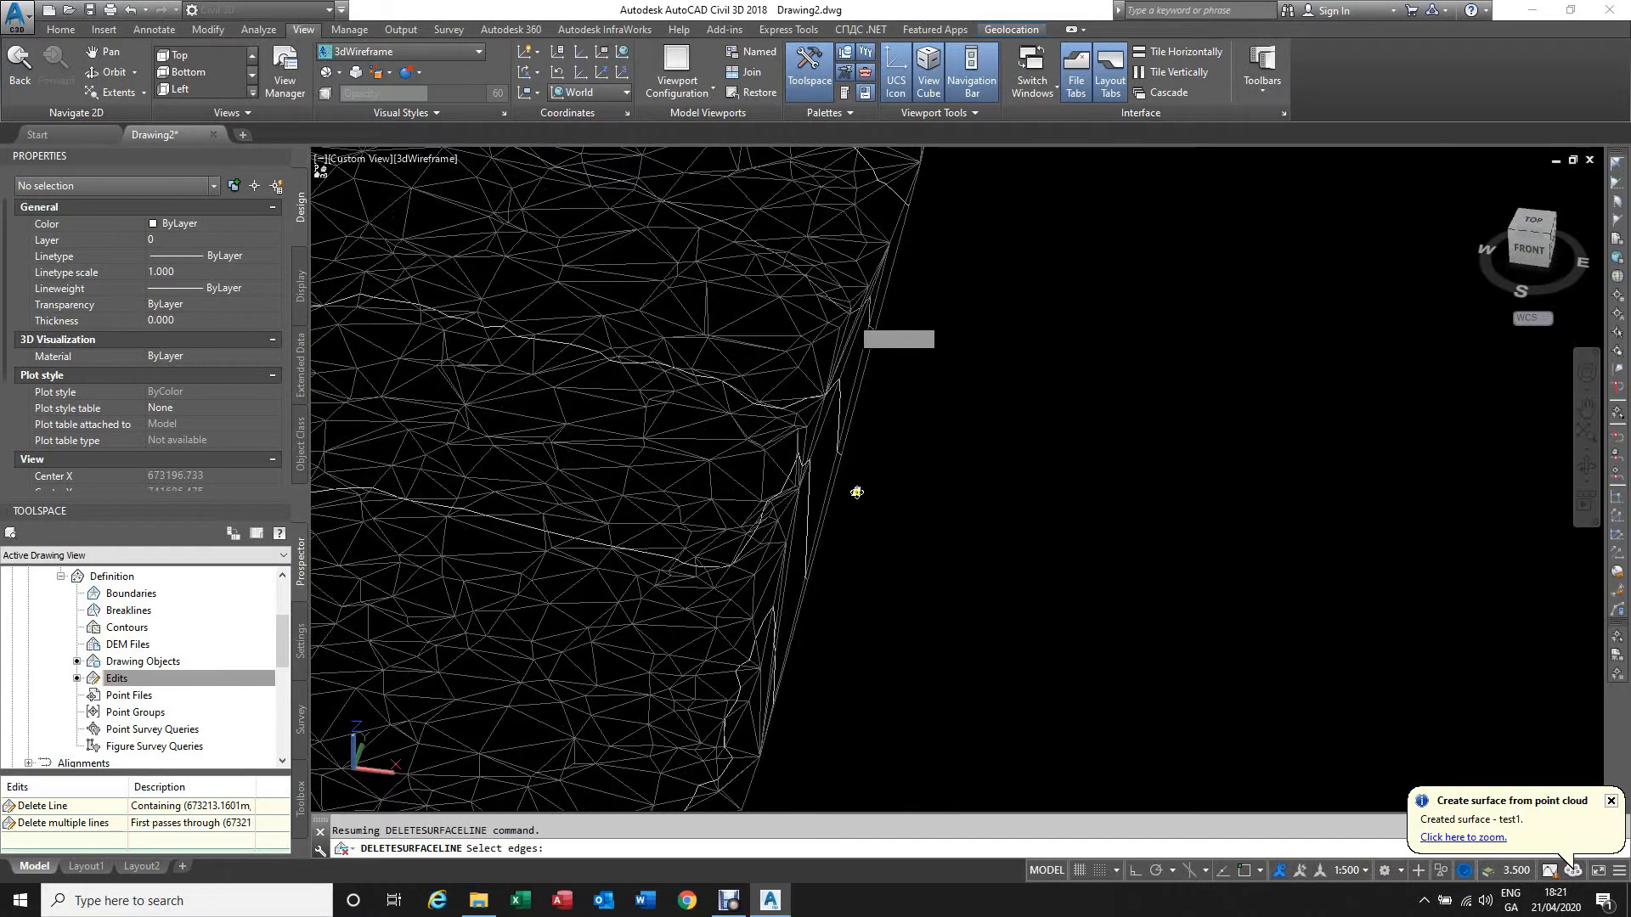
pyautogui.click(857, 491)
pyautogui.click(827, 446)
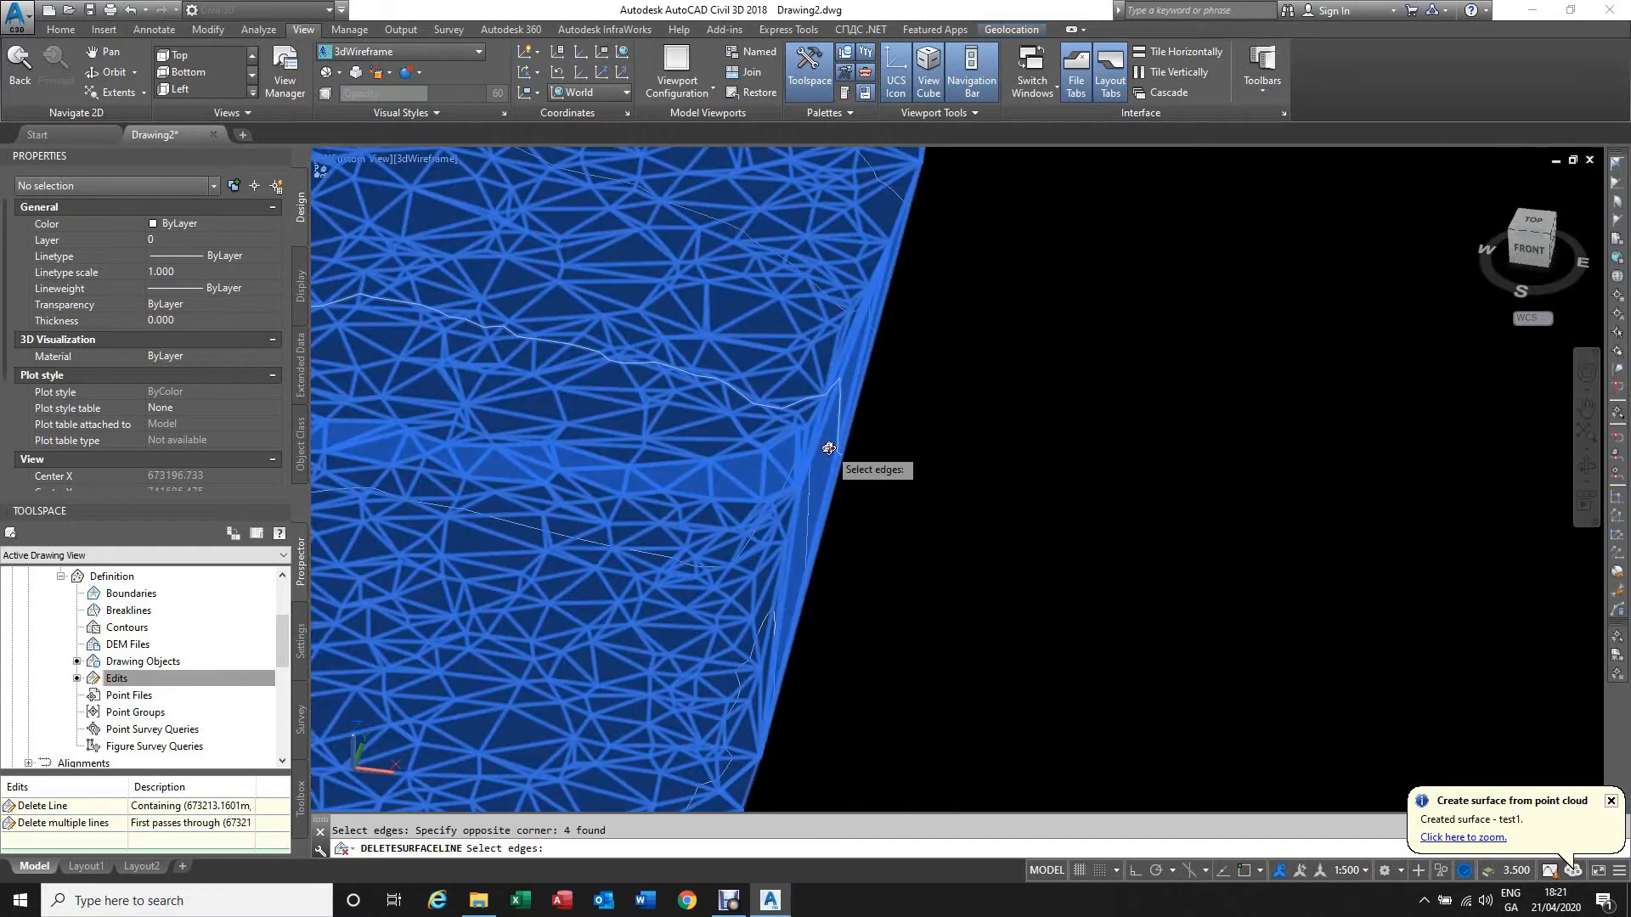
pyautogui.press('Return')
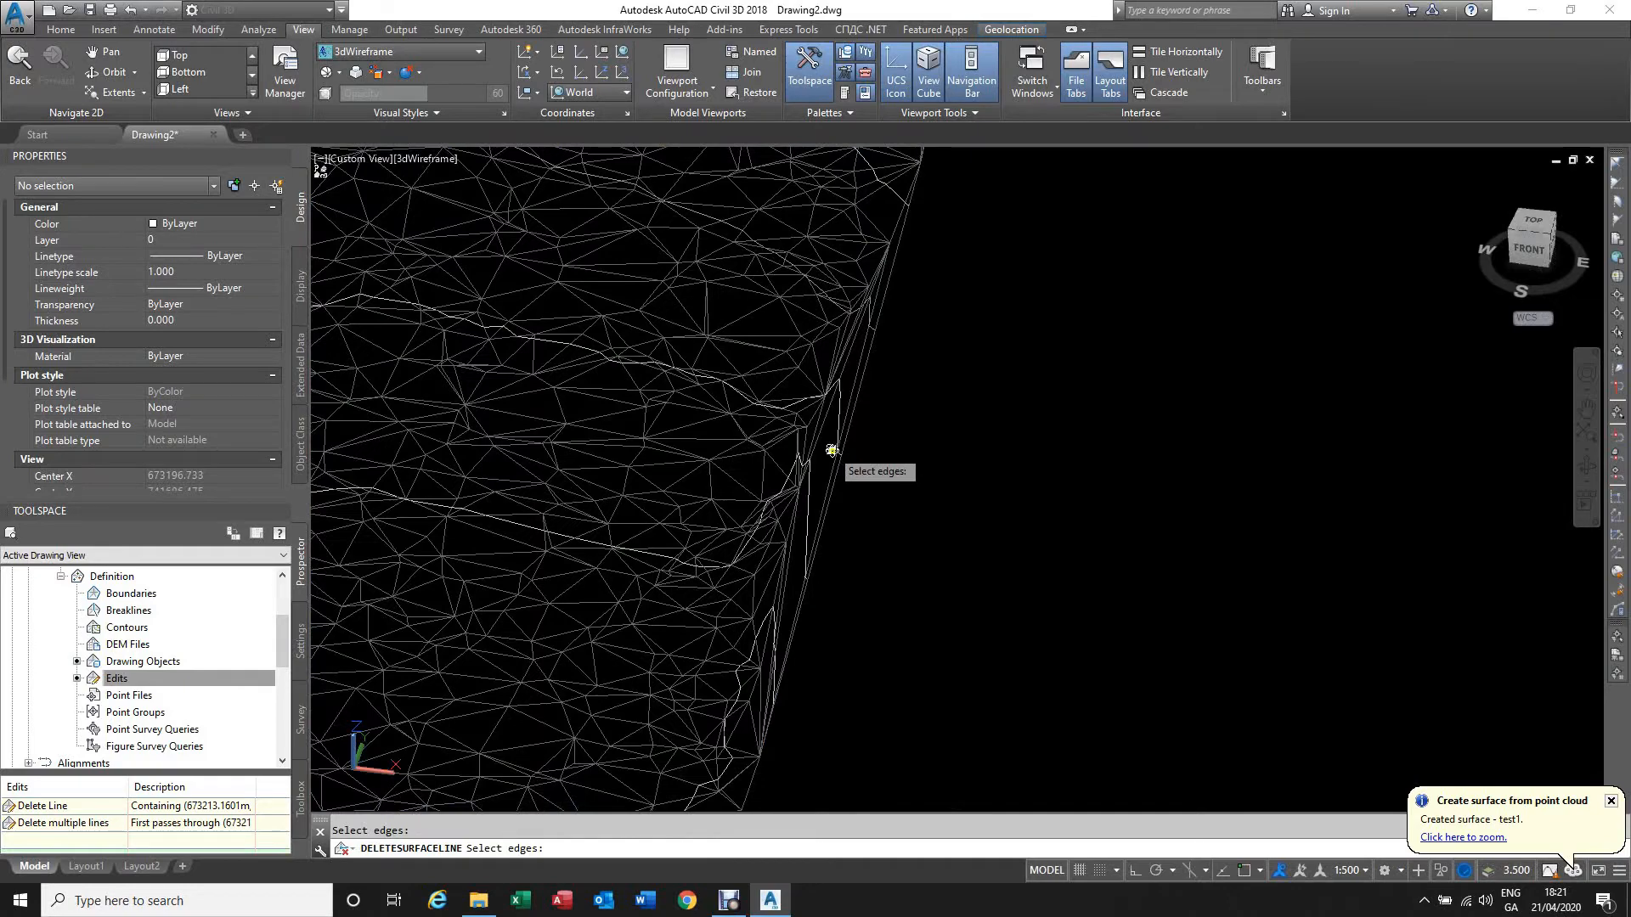
# Step: Delete the steep overhanging triangle edges on the east boundary using a crossing selection from a low 3D view
pyautogui.scroll(-2, 853, 487)
pyautogui.scroll(2, 853, 487)
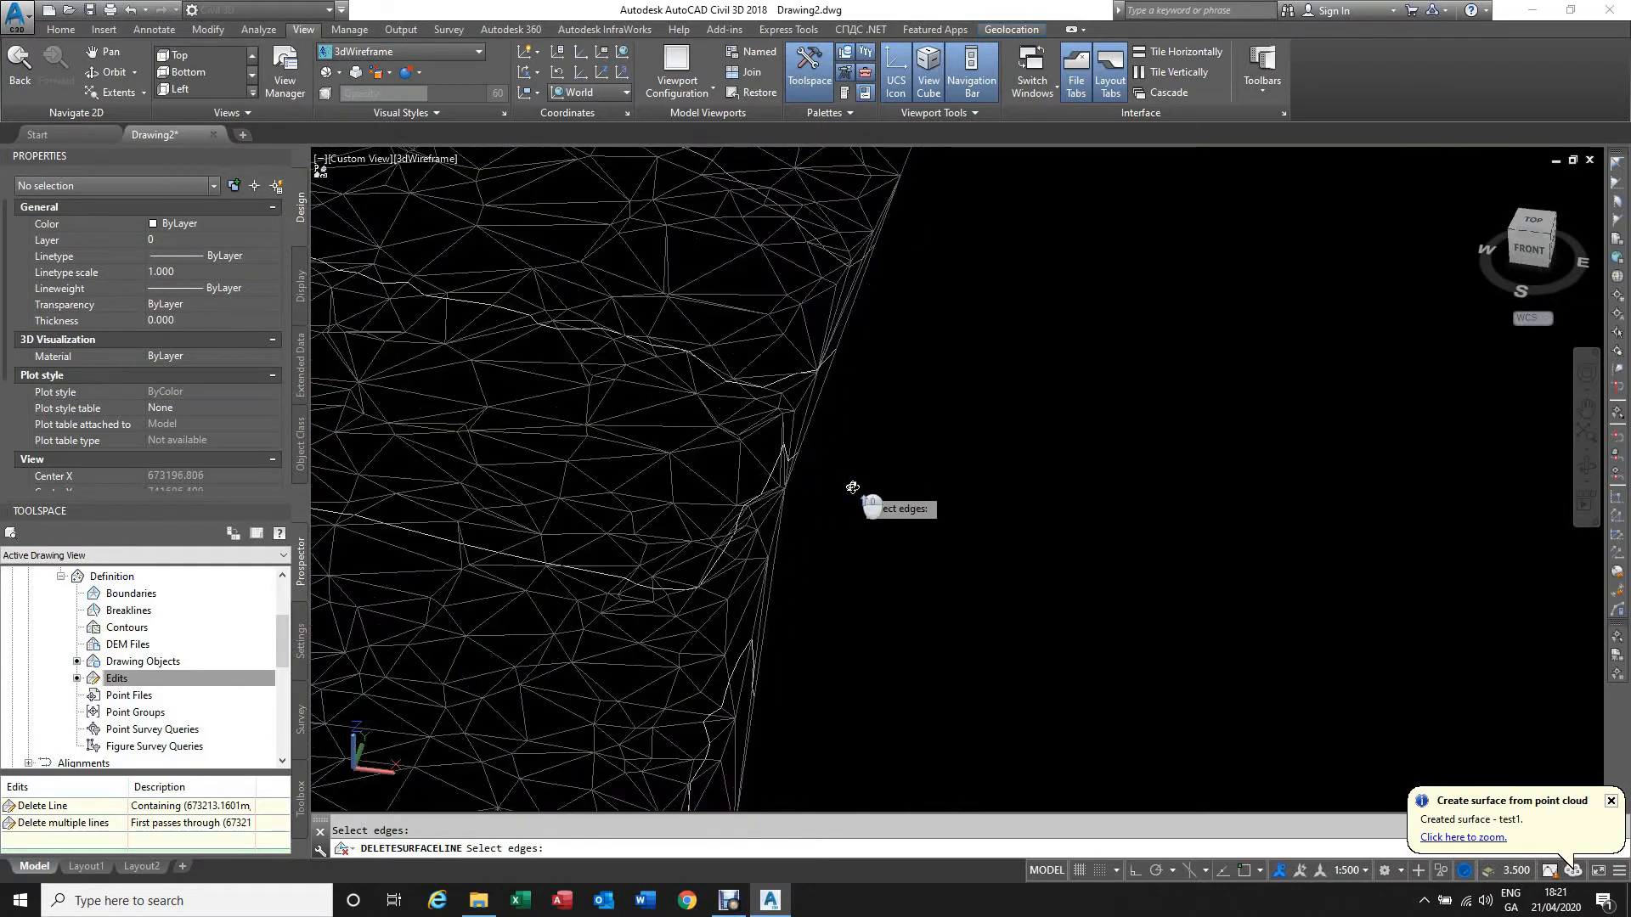
pyautogui.scroll(-2, 850, 473)
pyautogui.scroll(2, 835, 400)
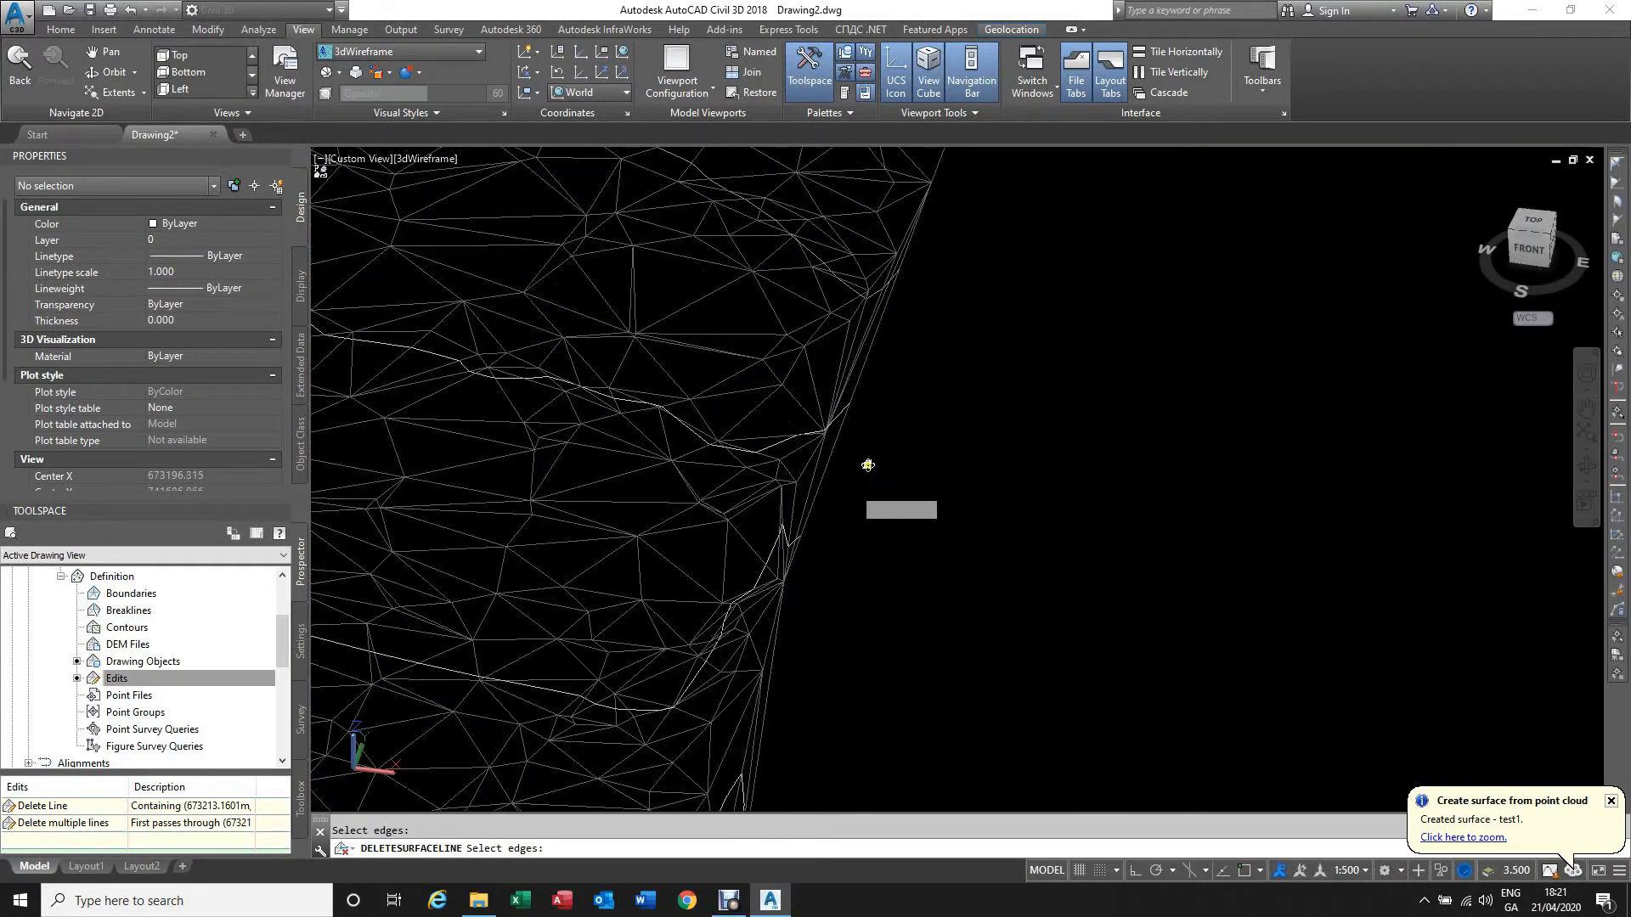
pyautogui.keyDown('shift'); pyautogui.moveTo(855, 523); pyautogui.dragTo(899, 443, button='middle'); pyautogui.keyUp('shift')
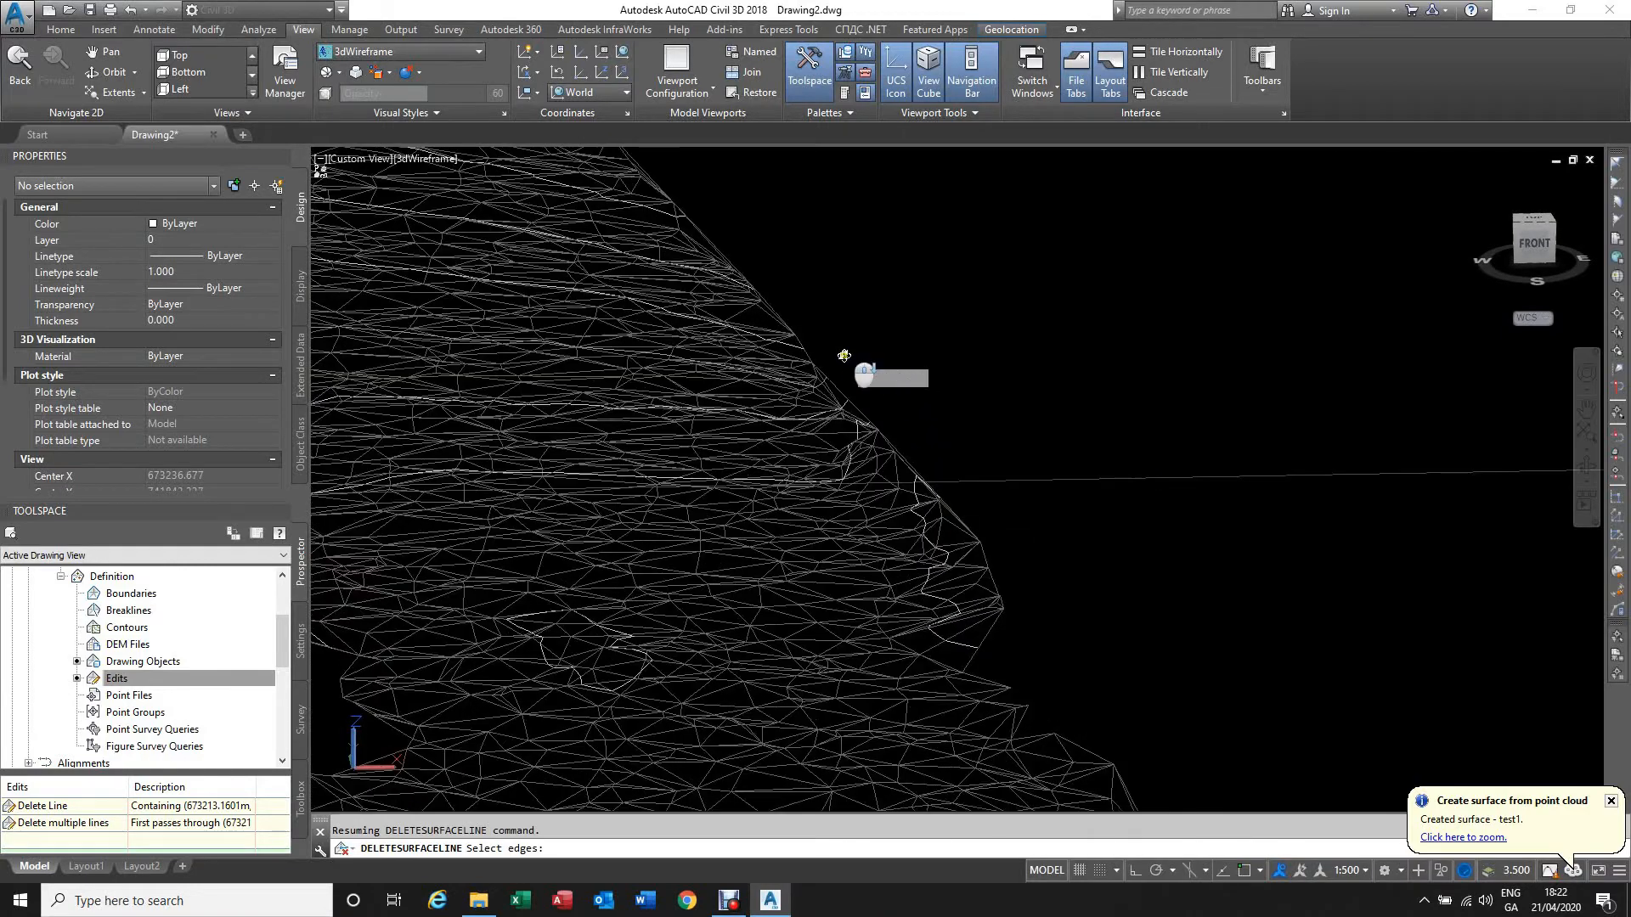
pyautogui.click(917, 458)
pyautogui.click(863, 395)
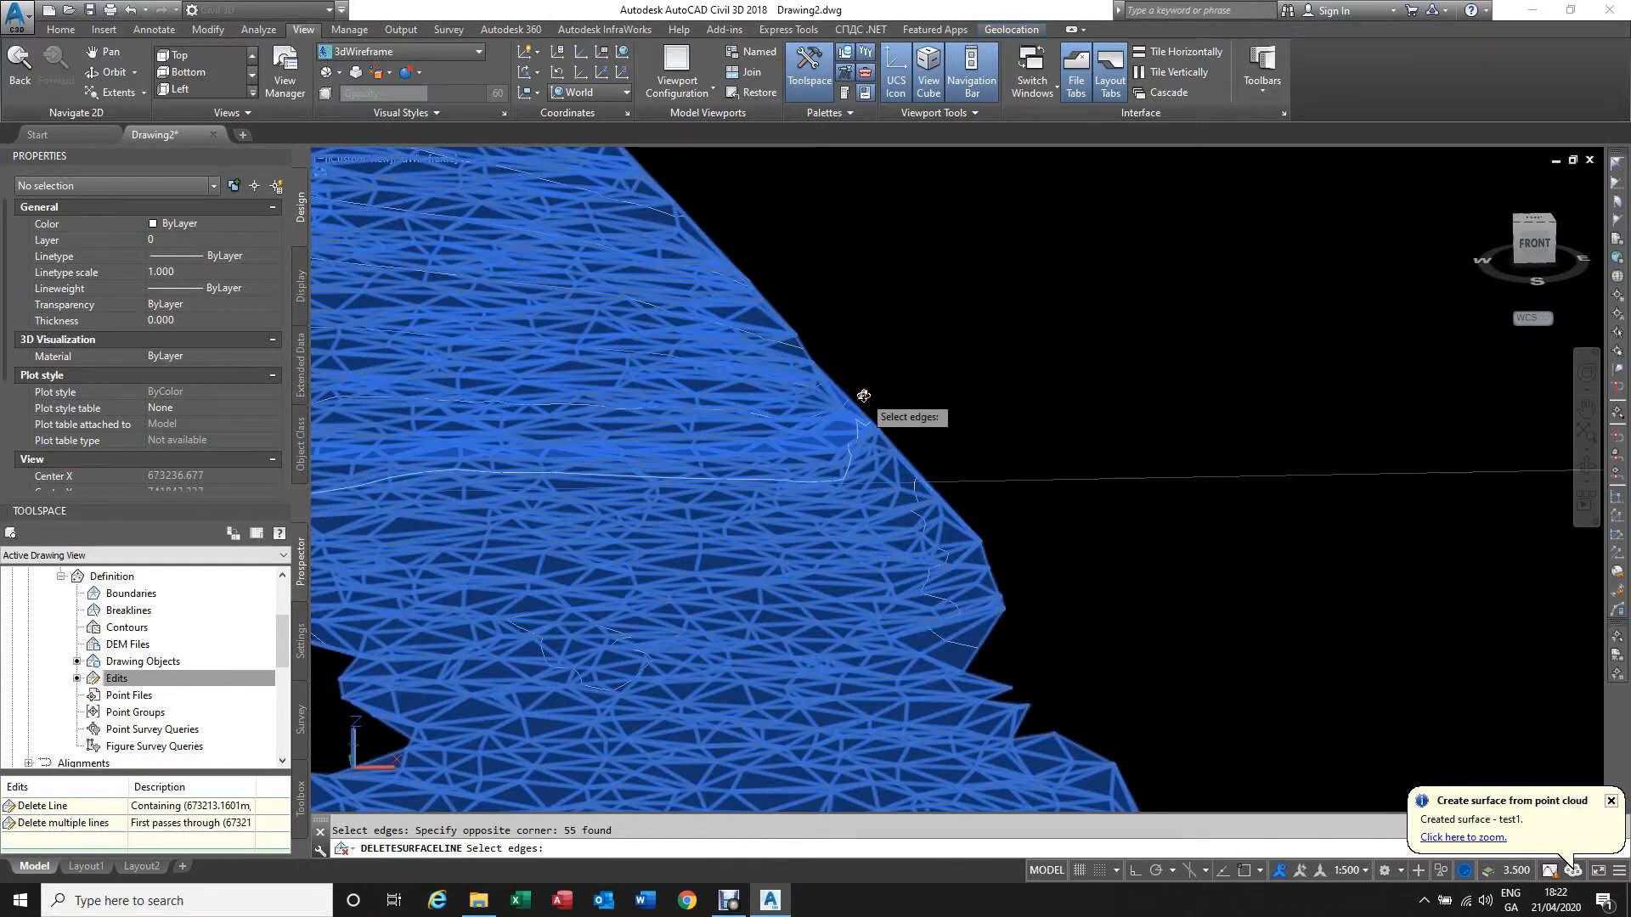
# Step: Select the small leftover protruding edges in the gap on the east boundary for deletion
pyautogui.keyDown('shift'); pyautogui.moveTo(863, 395); pyautogui.dragTo(875, 443, button='middle'); pyautogui.keyUp('shift')
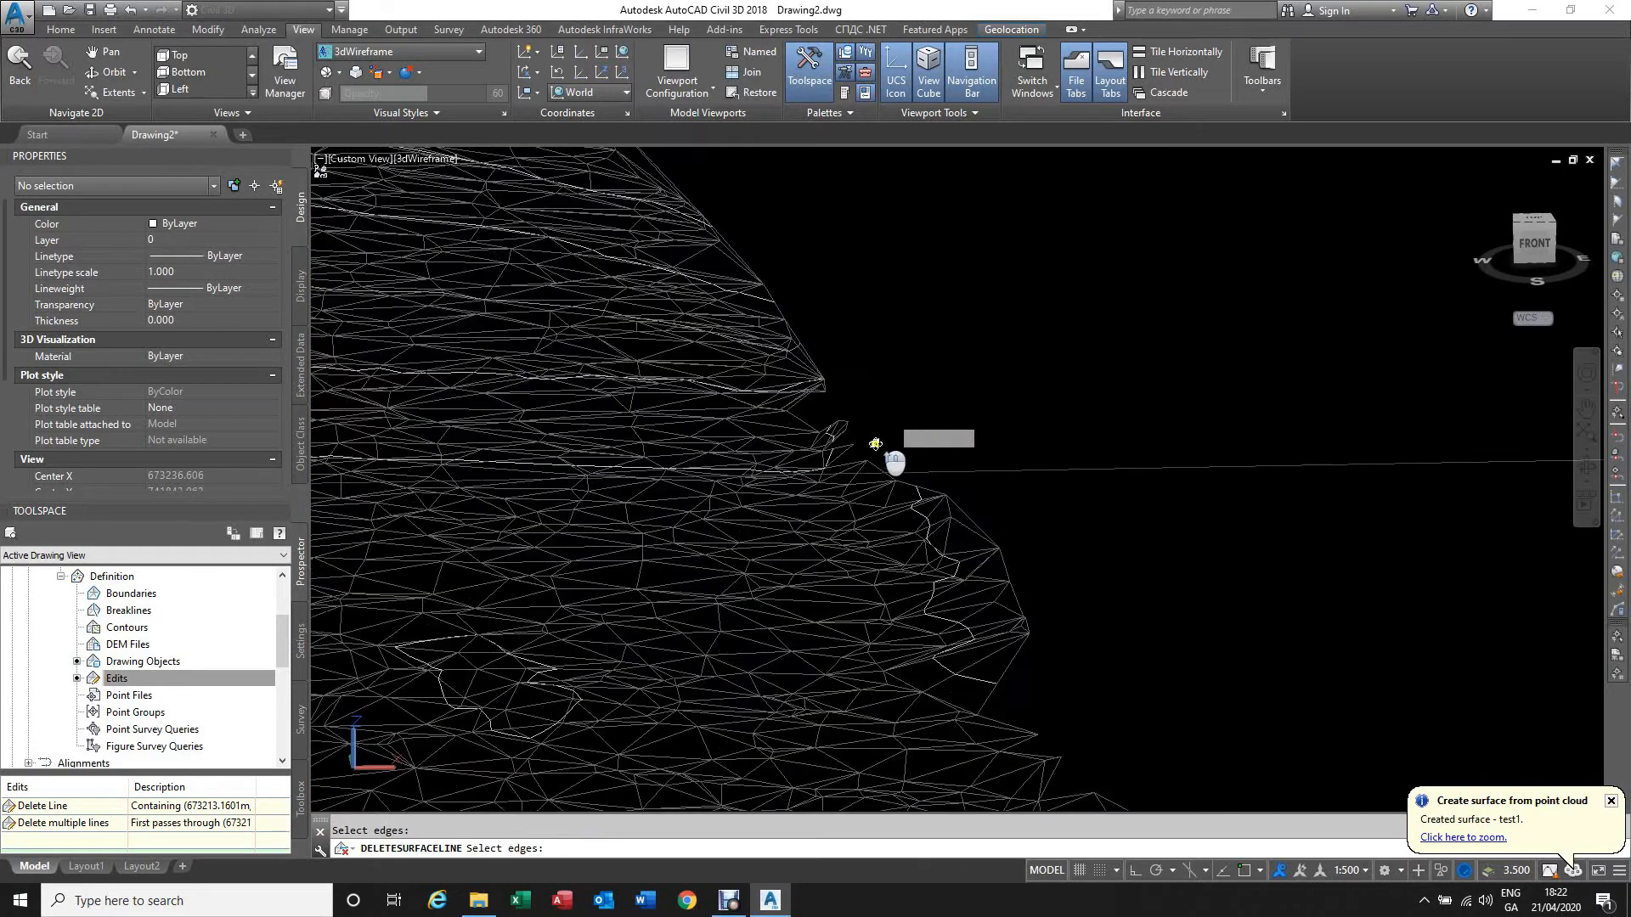
pyautogui.click(842, 413)
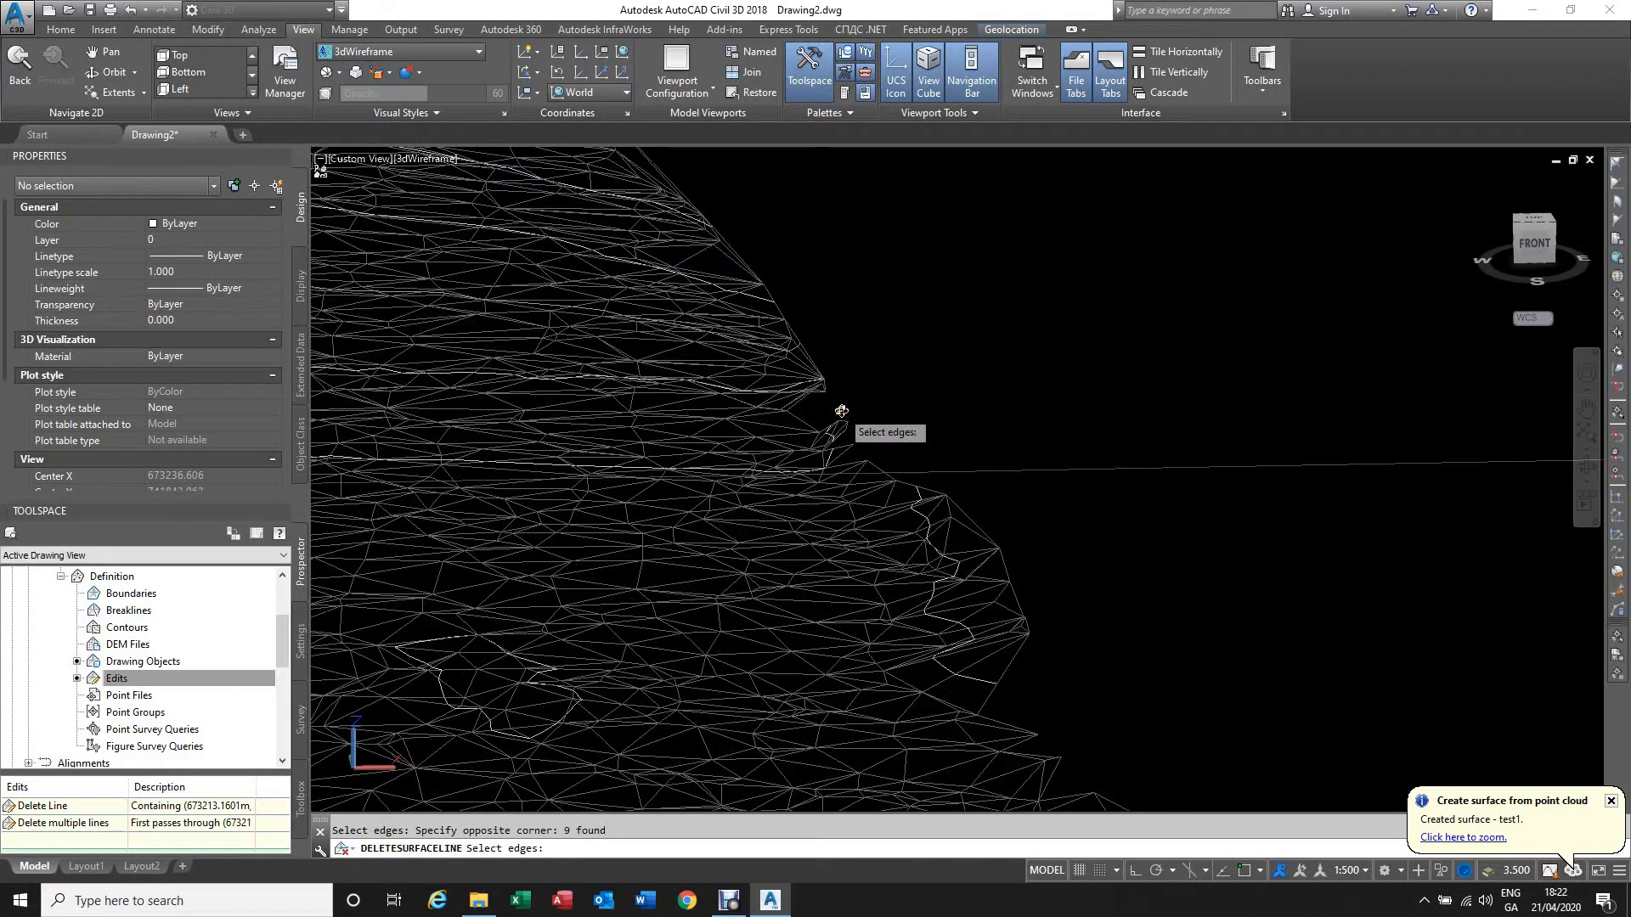
pyautogui.click(829, 416)
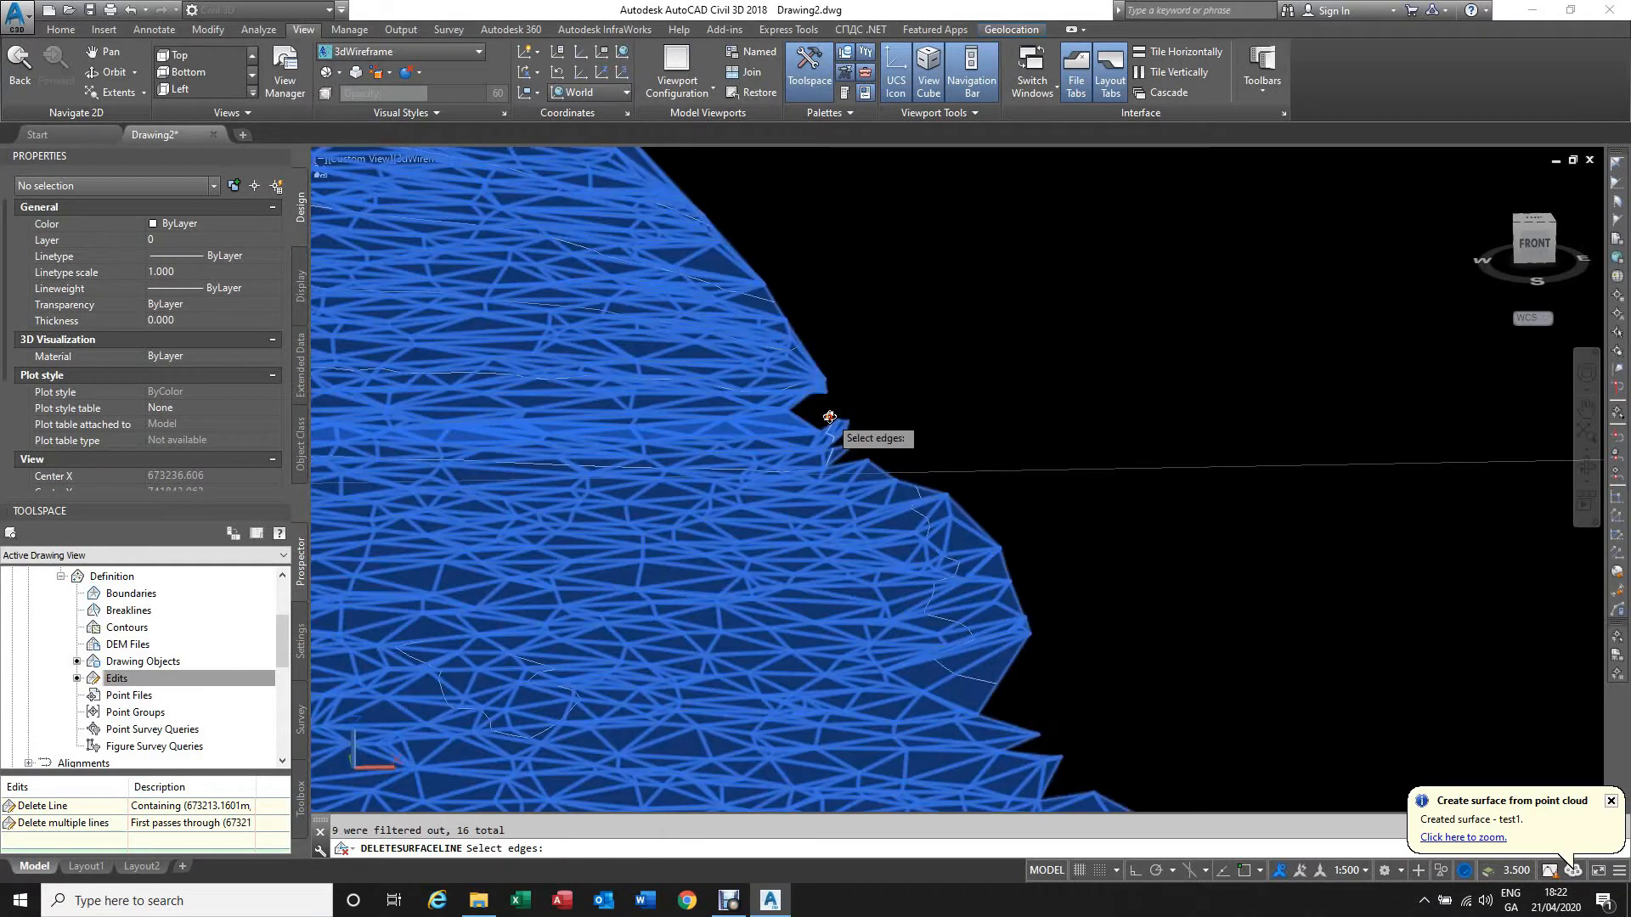
# Step: Try to select the jagged triangle edges protruding from the side of the surface for deletion
pyautogui.keyDown('shift'); pyautogui.moveTo(829, 416); pyautogui.dragTo(855, 420, button='middle'); pyautogui.keyUp('shift')
pyautogui.keyDown('shift'); pyautogui.moveTo(909, 466); pyautogui.dragTo(956, 514, button='middle'); pyautogui.keyUp('shift')
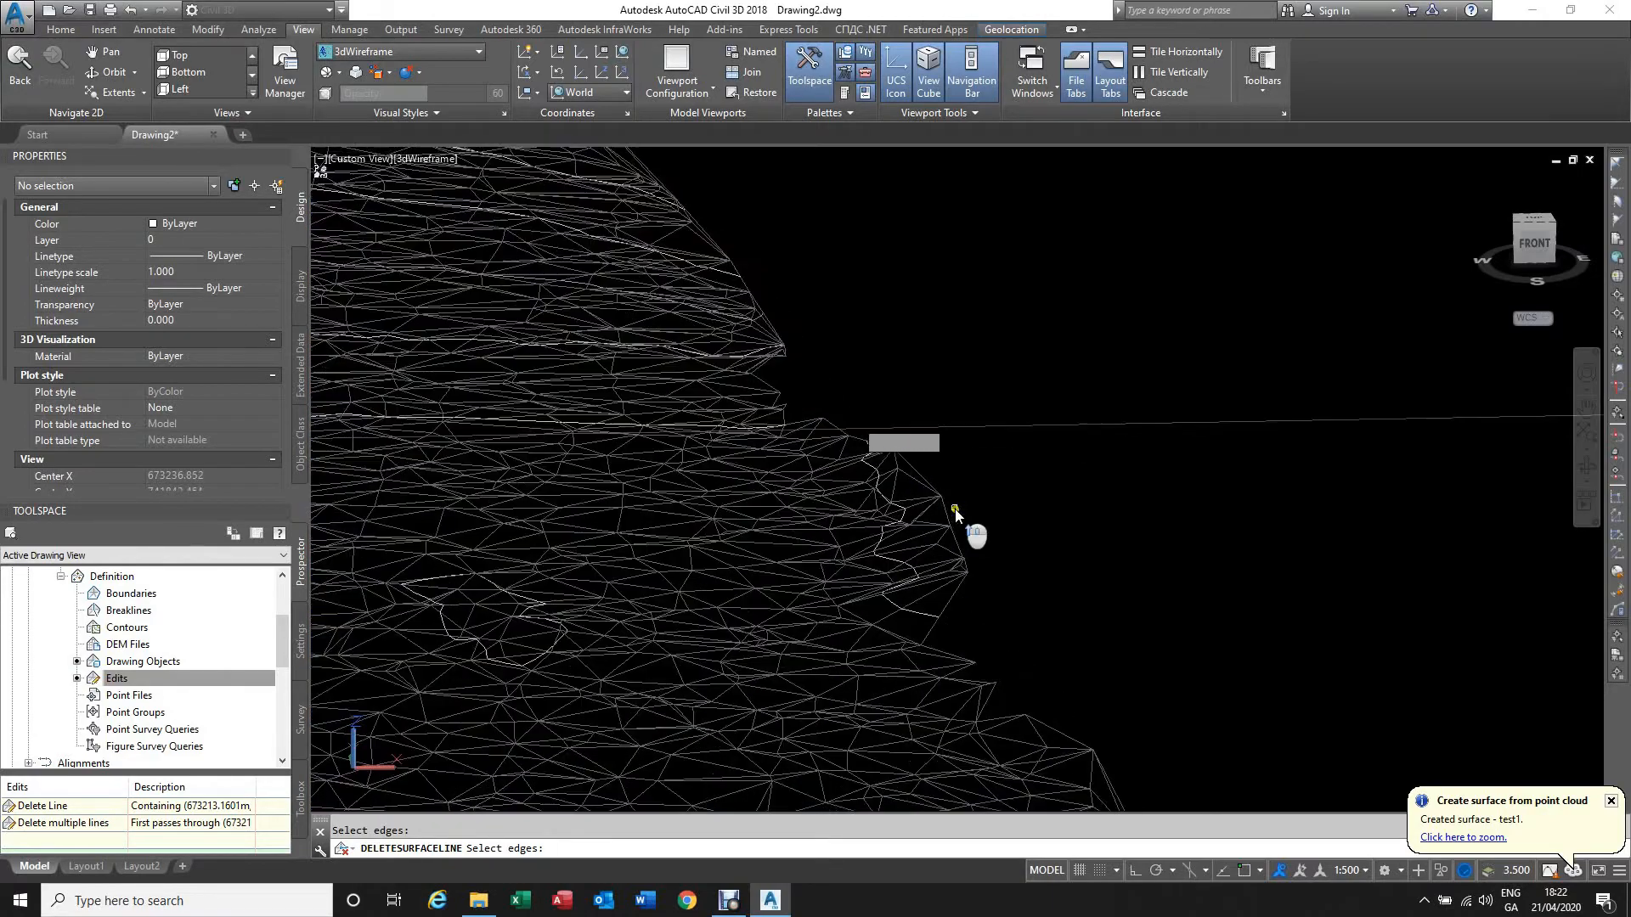
pyautogui.keyDown('shift'); pyautogui.moveTo(913, 442); pyautogui.dragTo(947, 490, button='middle'); pyautogui.keyUp('shift')
pyautogui.keyDown('shift'); pyautogui.moveTo(1010, 543); pyautogui.dragTo(1005, 512, button='middle'); pyautogui.keyUp('shift')
pyautogui.click(922, 442)
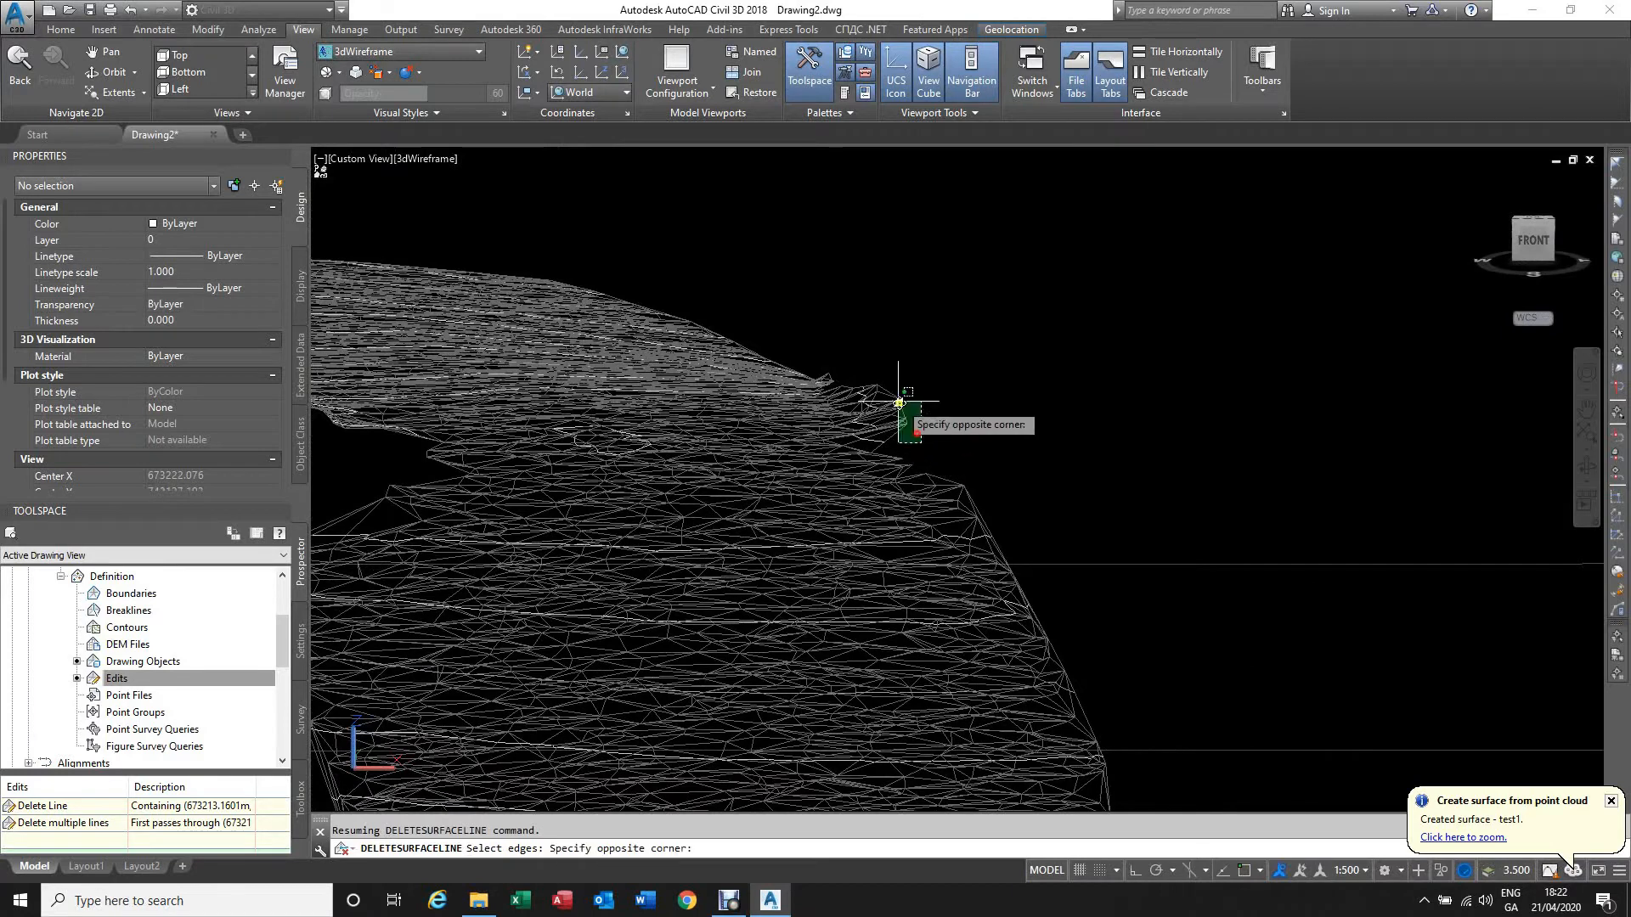
pyautogui.click(919, 382)
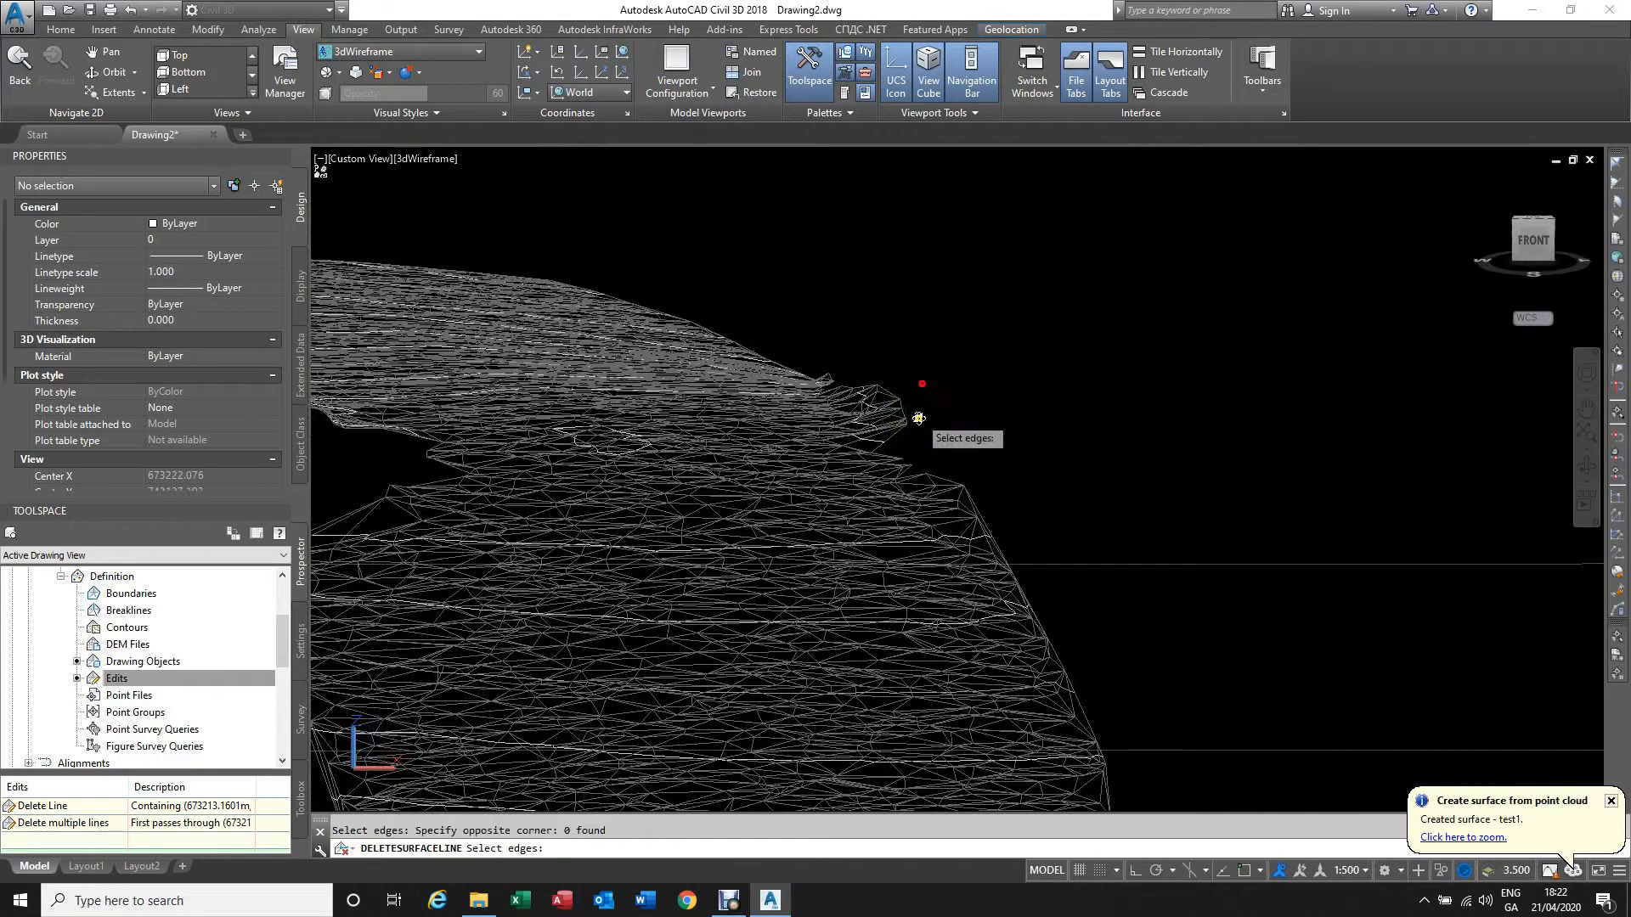
pyautogui.moveTo(923, 447)
pyautogui.mouseDown()
pyautogui.moveTo(898, 438)
pyautogui.moveTo(874, 350)
pyautogui.moveTo(928, 387)
pyautogui.moveTo(924, 401)
pyautogui.mouseUp()
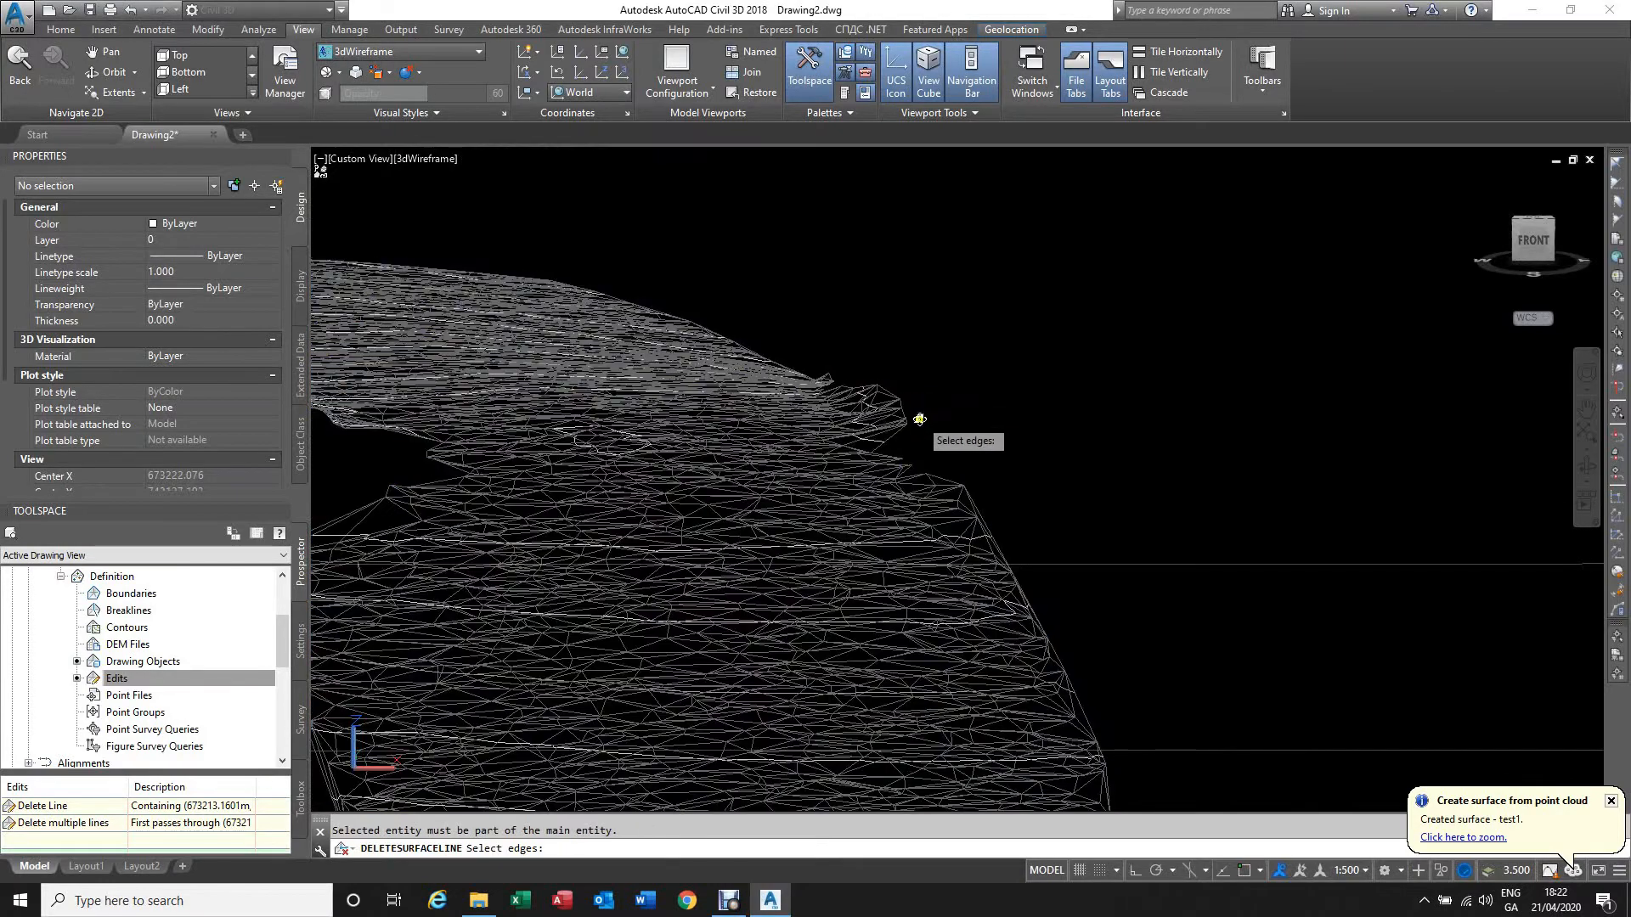
pyautogui.scroll(2, 906, 412)
pyautogui.moveTo(945, 461); pyautogui.dragTo(930, 472)
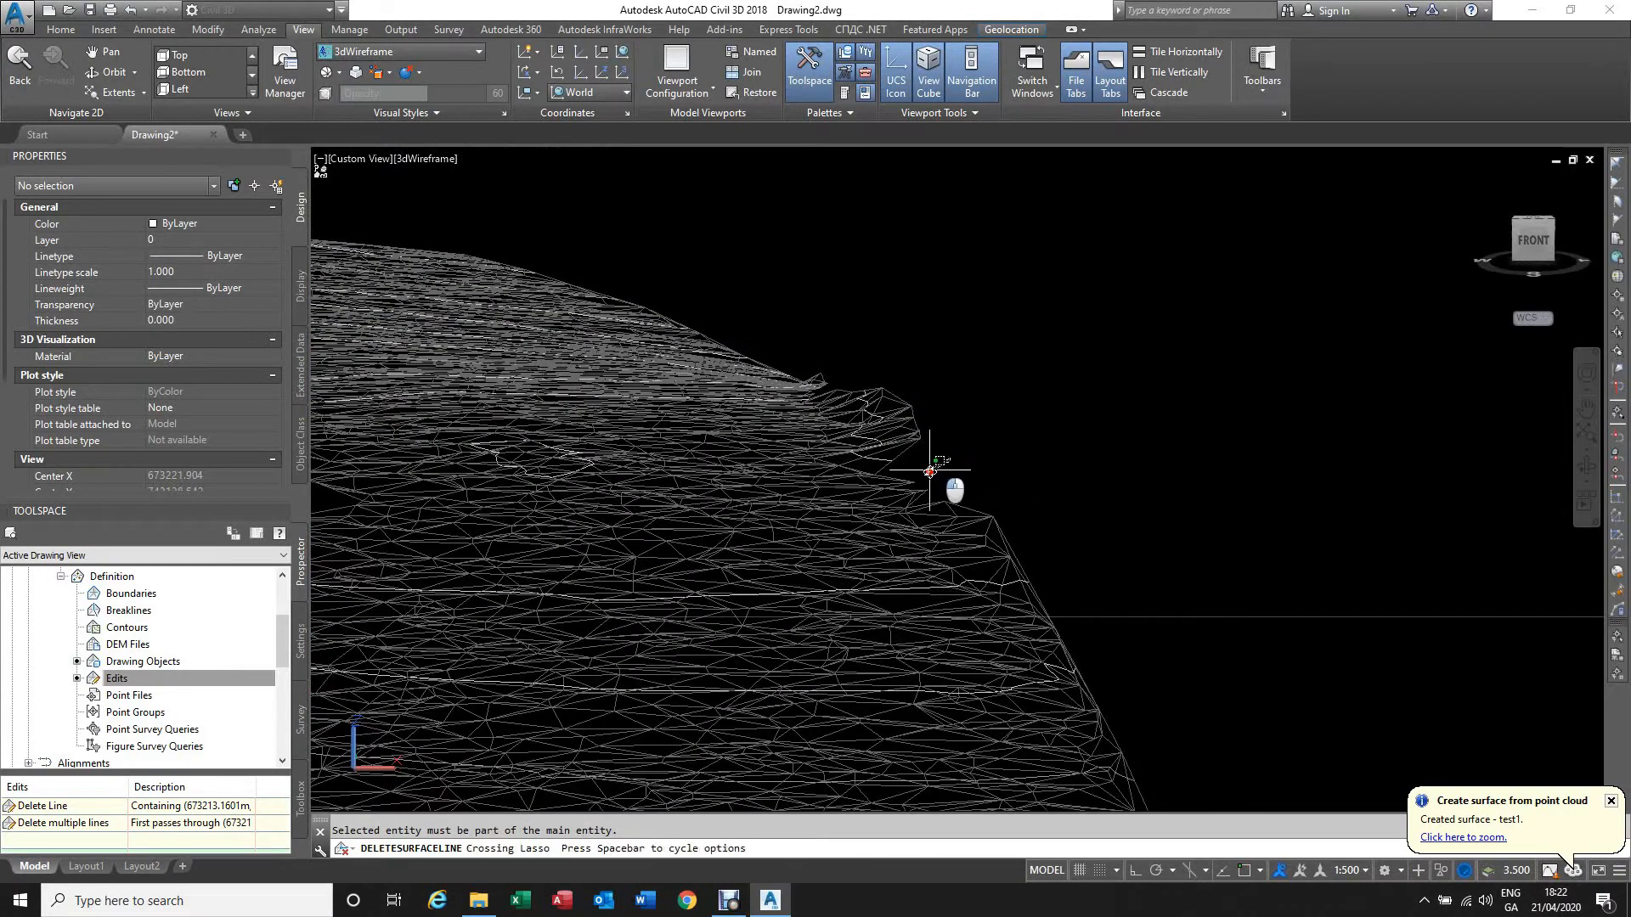
pyautogui.moveTo(856, 422)
pyautogui.mouseDown()
pyautogui.moveTo(863, 374)
pyautogui.moveTo(941, 370)
pyautogui.moveTo(936, 393)
pyautogui.mouseUp()
pyautogui.scroll(-1, 929, 428)
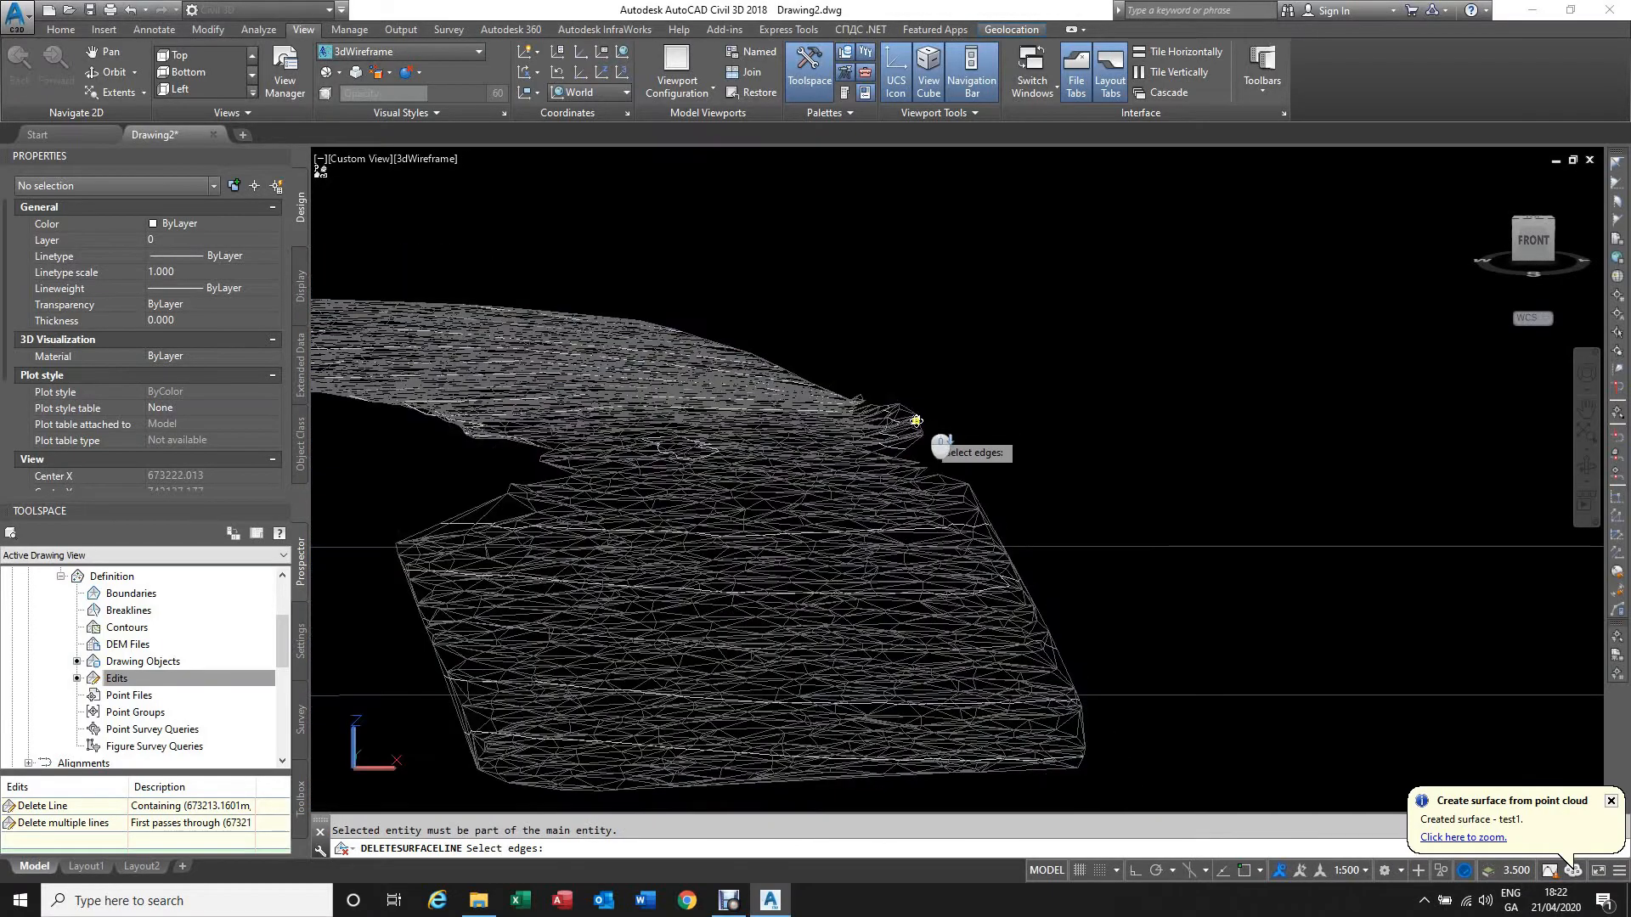
# Step: End the surface line deletion and return the drawing to the Top view
pyautogui.scroll(1, 919, 425)
pyautogui.keyDown('shift'); pyautogui.moveTo(936, 459); pyautogui.dragTo(872, 529, button='middle'); pyautogui.keyUp('shift')
pyautogui.scroll(-6, 843, 564)
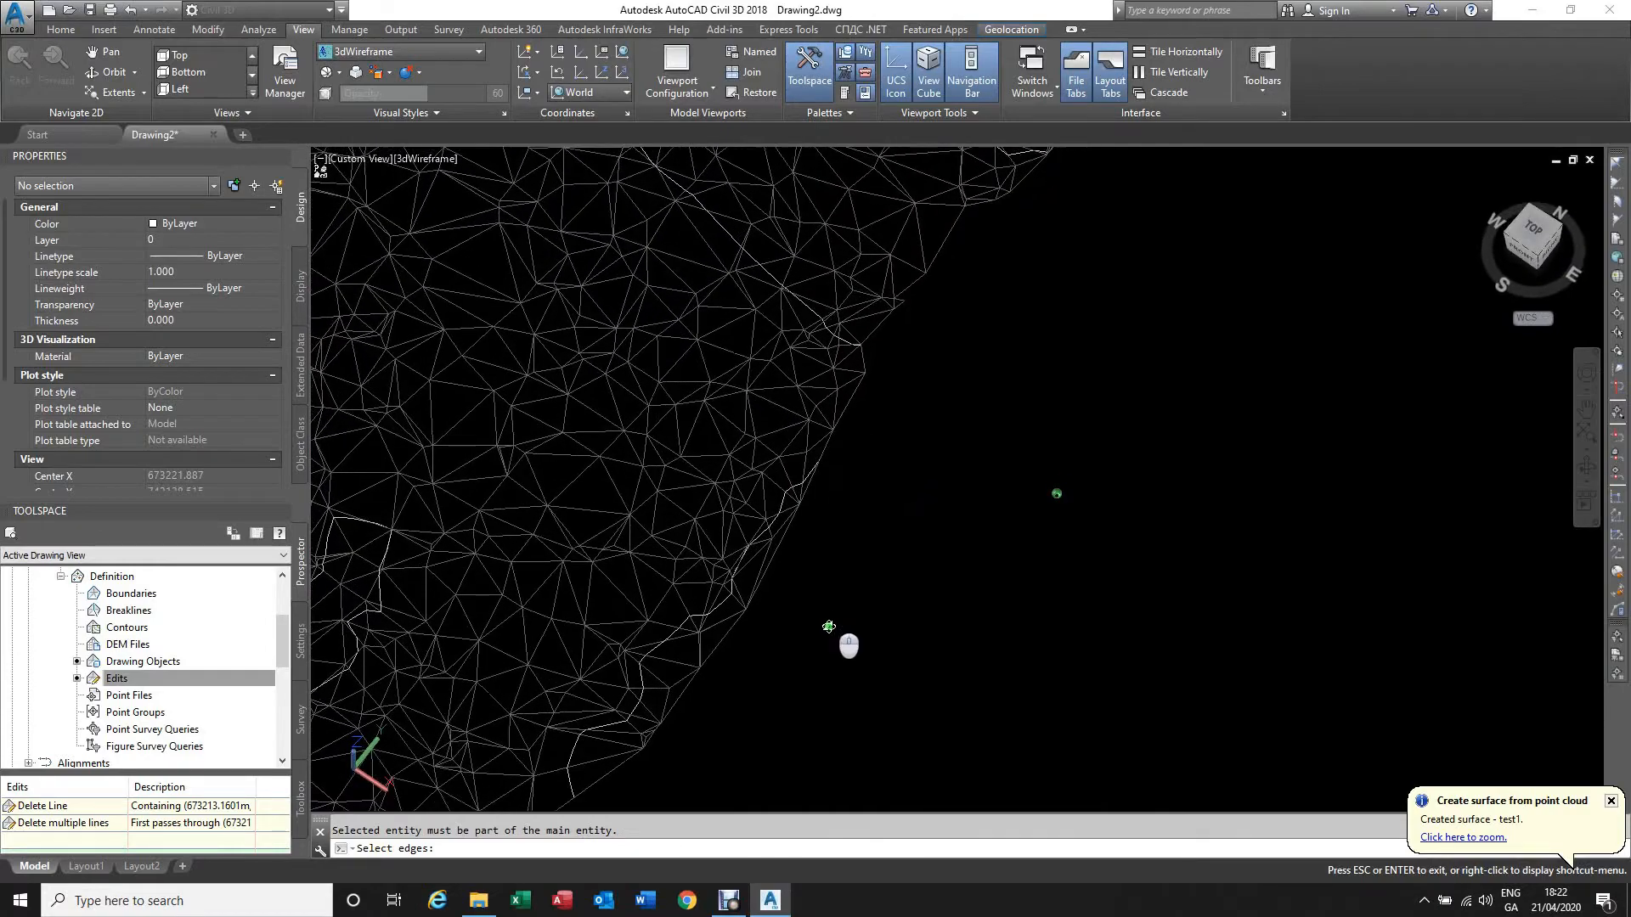
pyautogui.keyDown('shift'); pyautogui.moveTo(885, 379); pyautogui.dragTo(990, 575, button='middle'); pyautogui.keyUp('shift')
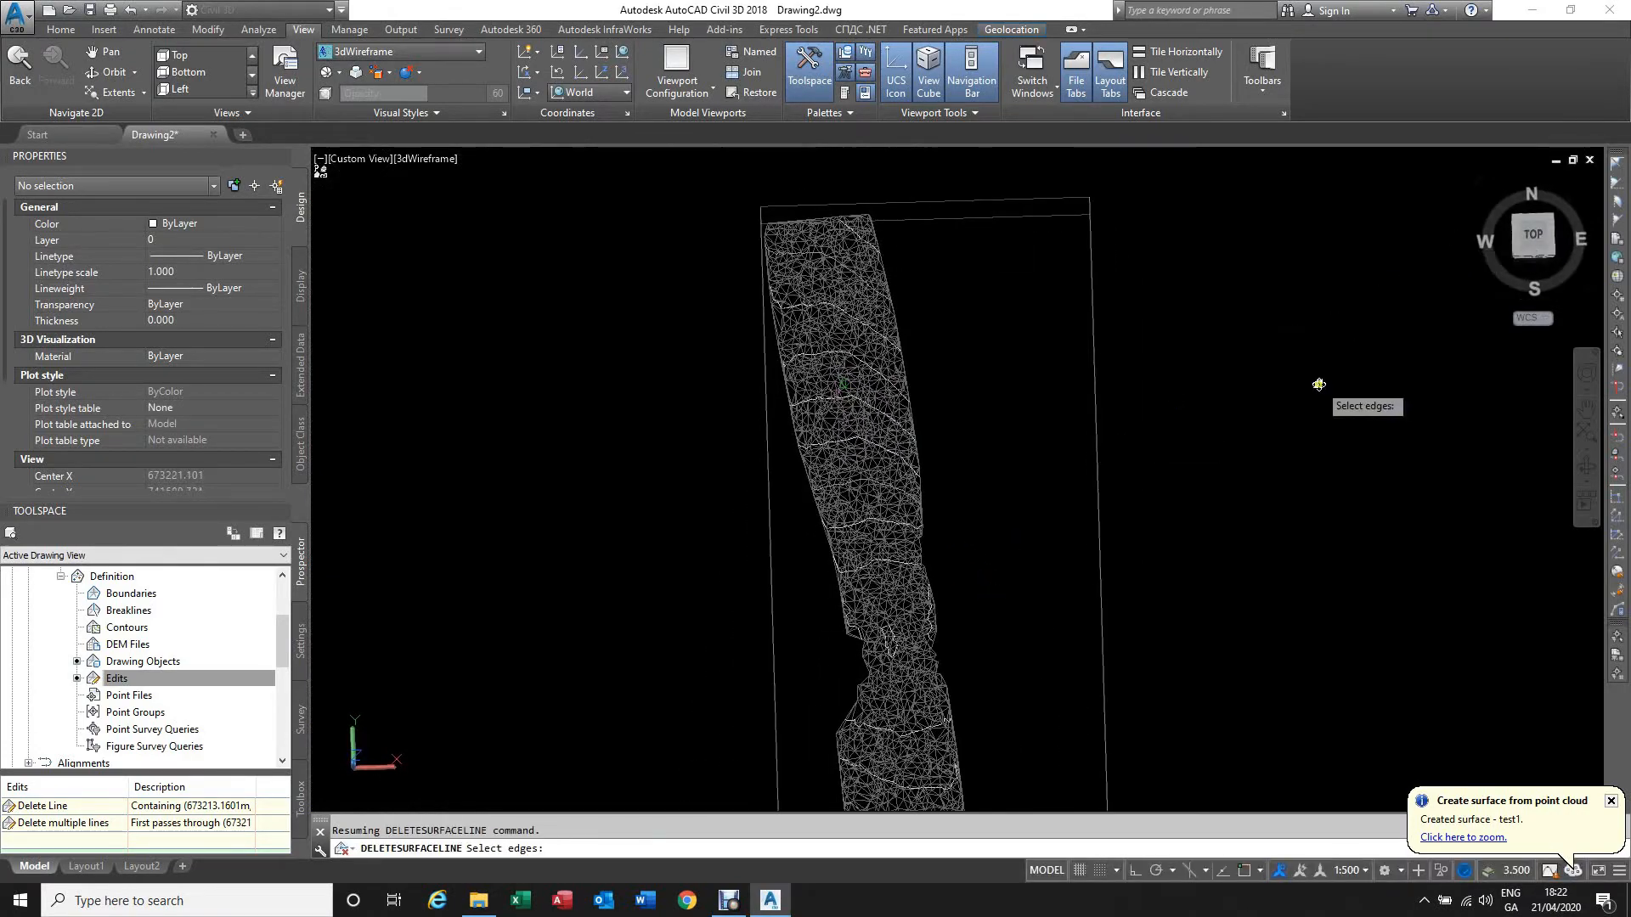
pyautogui.press('Escape')
pyautogui.click(1531, 246)
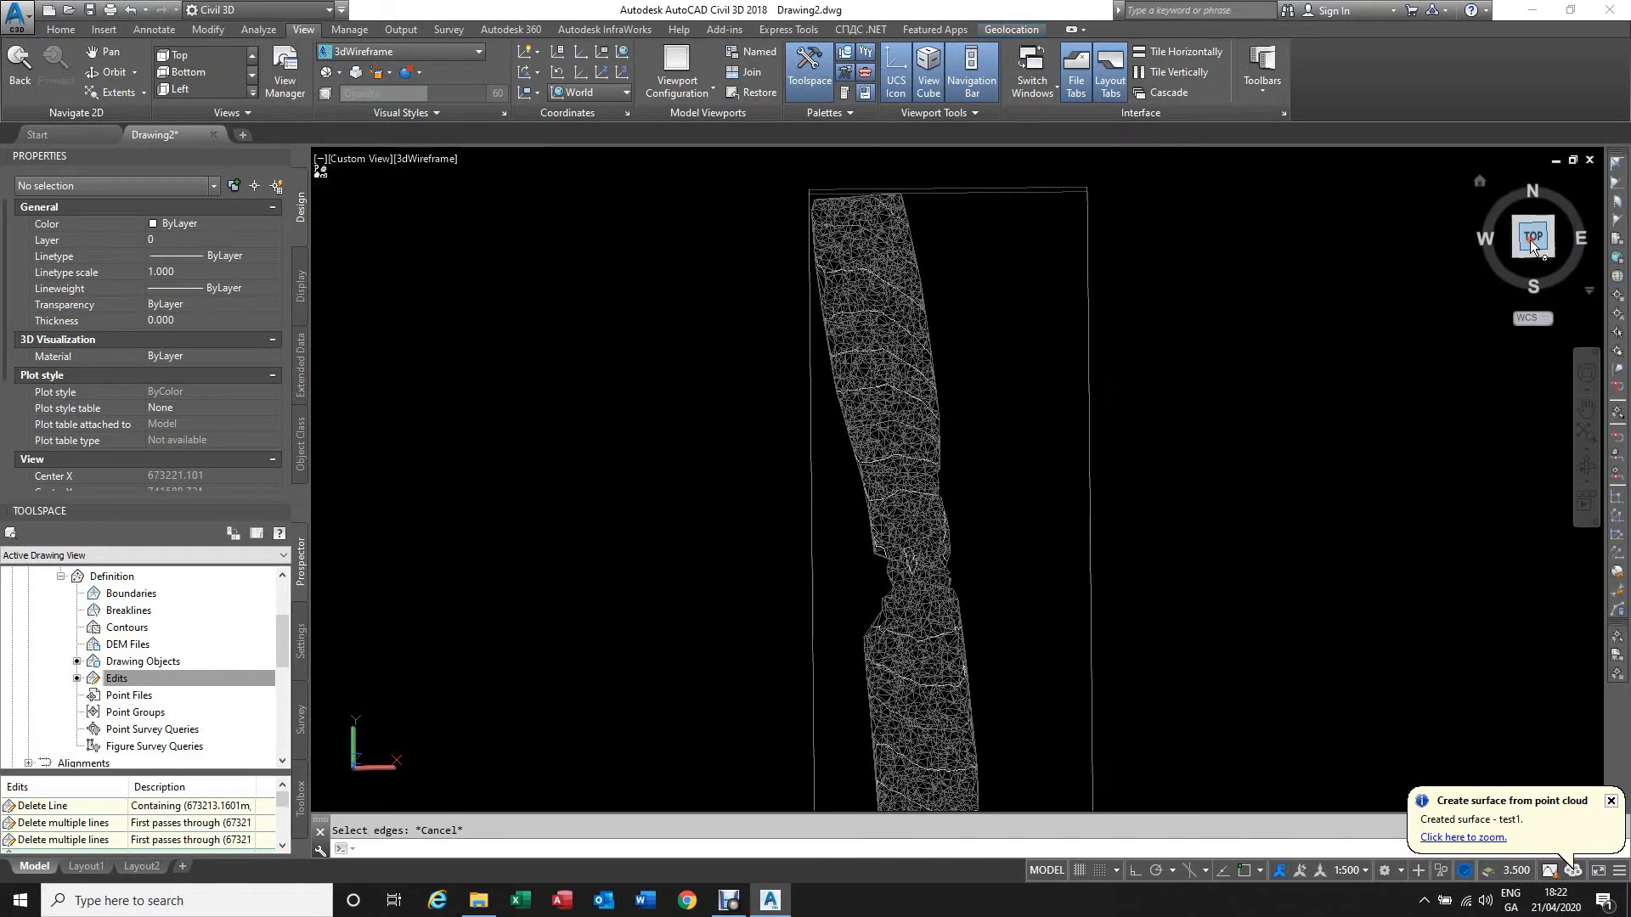
# Step: Turn the brdg scan of the point cloud back on in the Point Cloud Manager and close the manager
pyautogui.click(1087, 322)
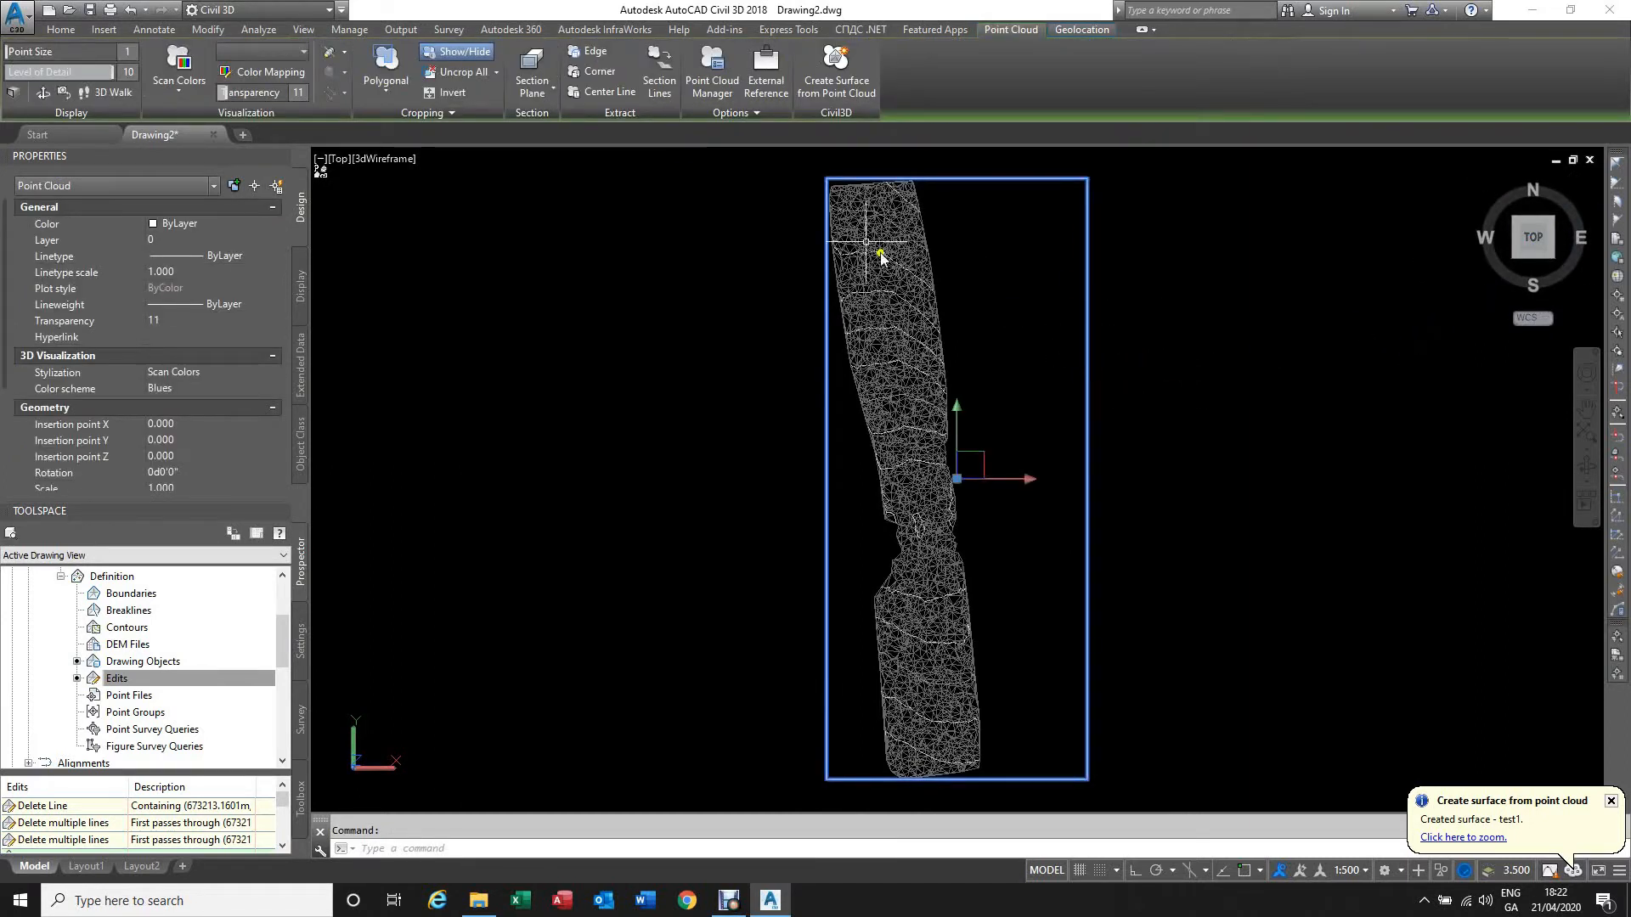
pyautogui.click(716, 89)
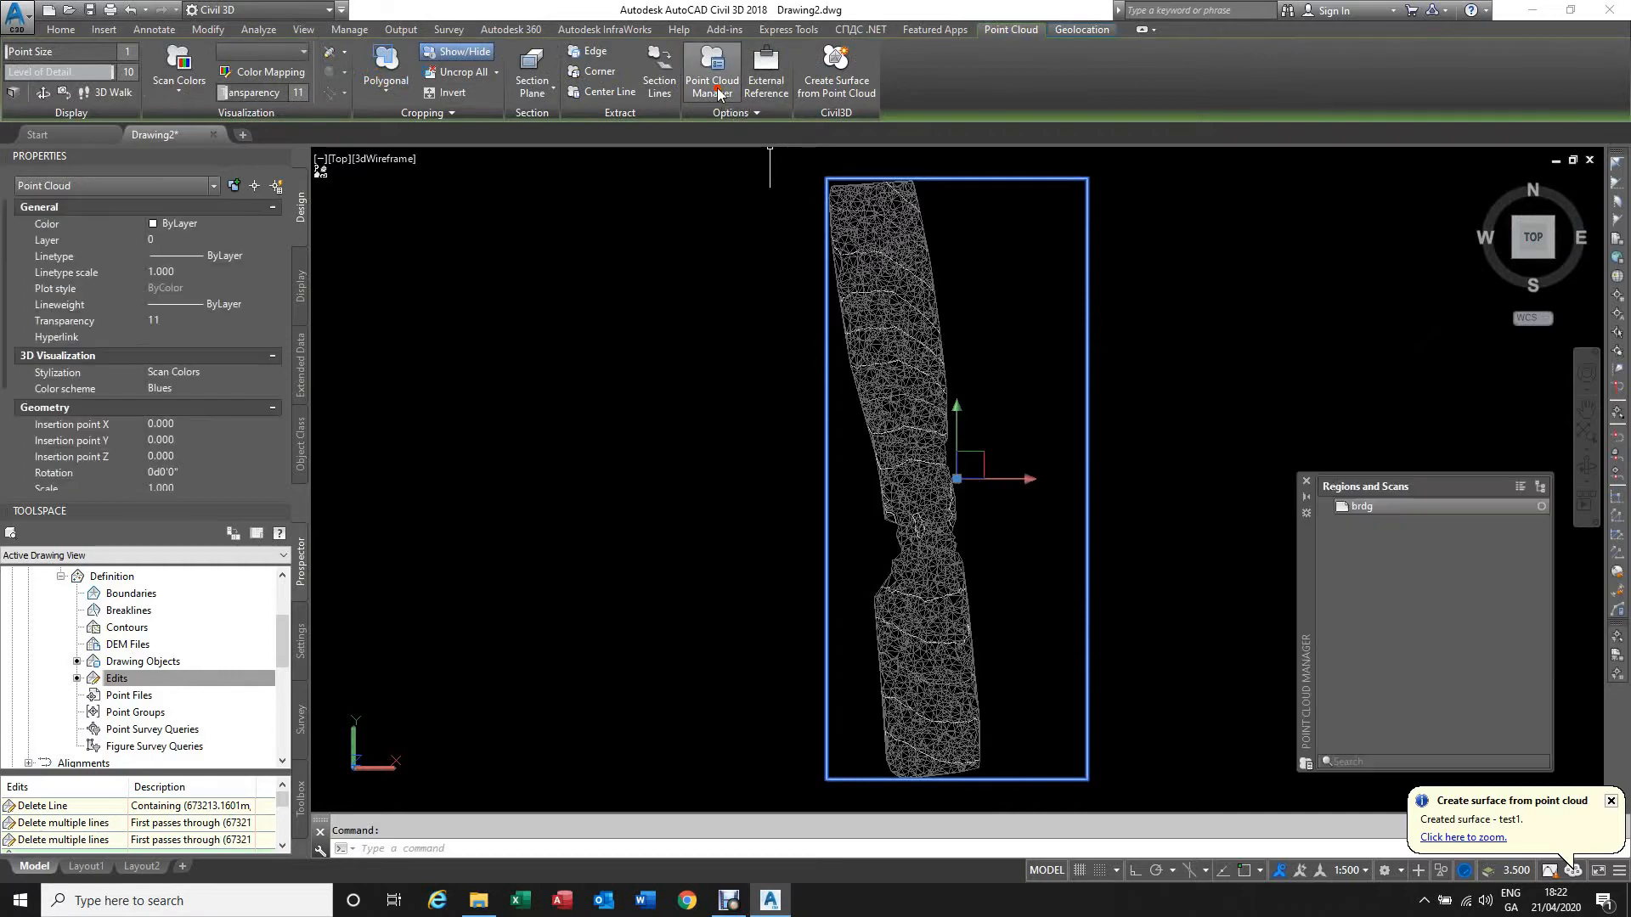
pyautogui.click(1542, 508)
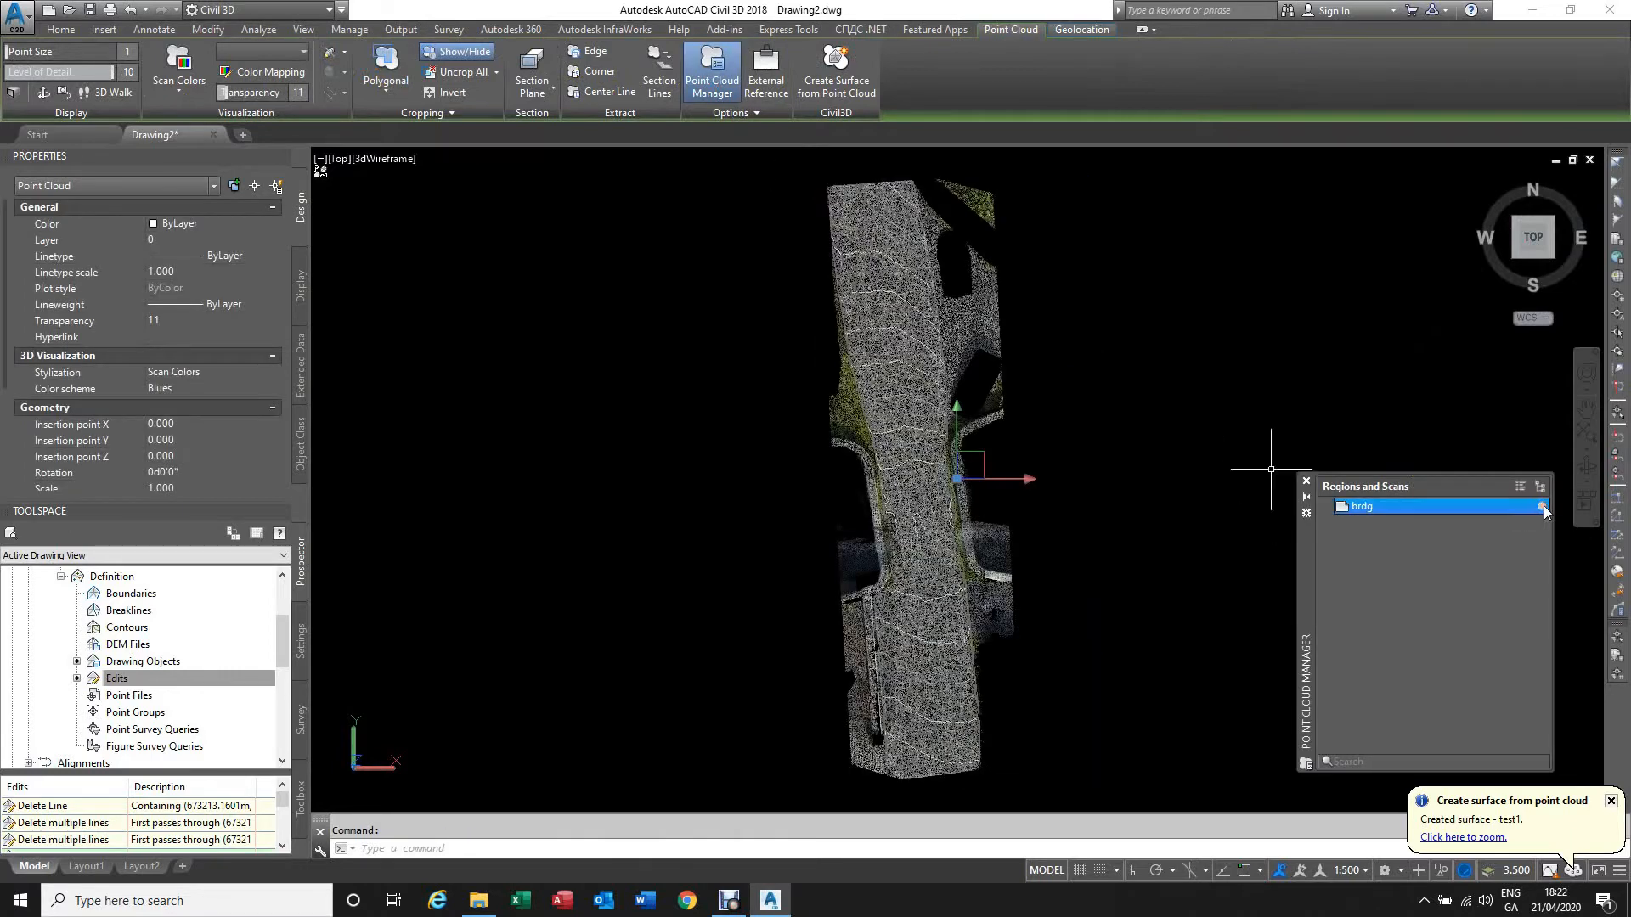
pyautogui.click(1307, 482)
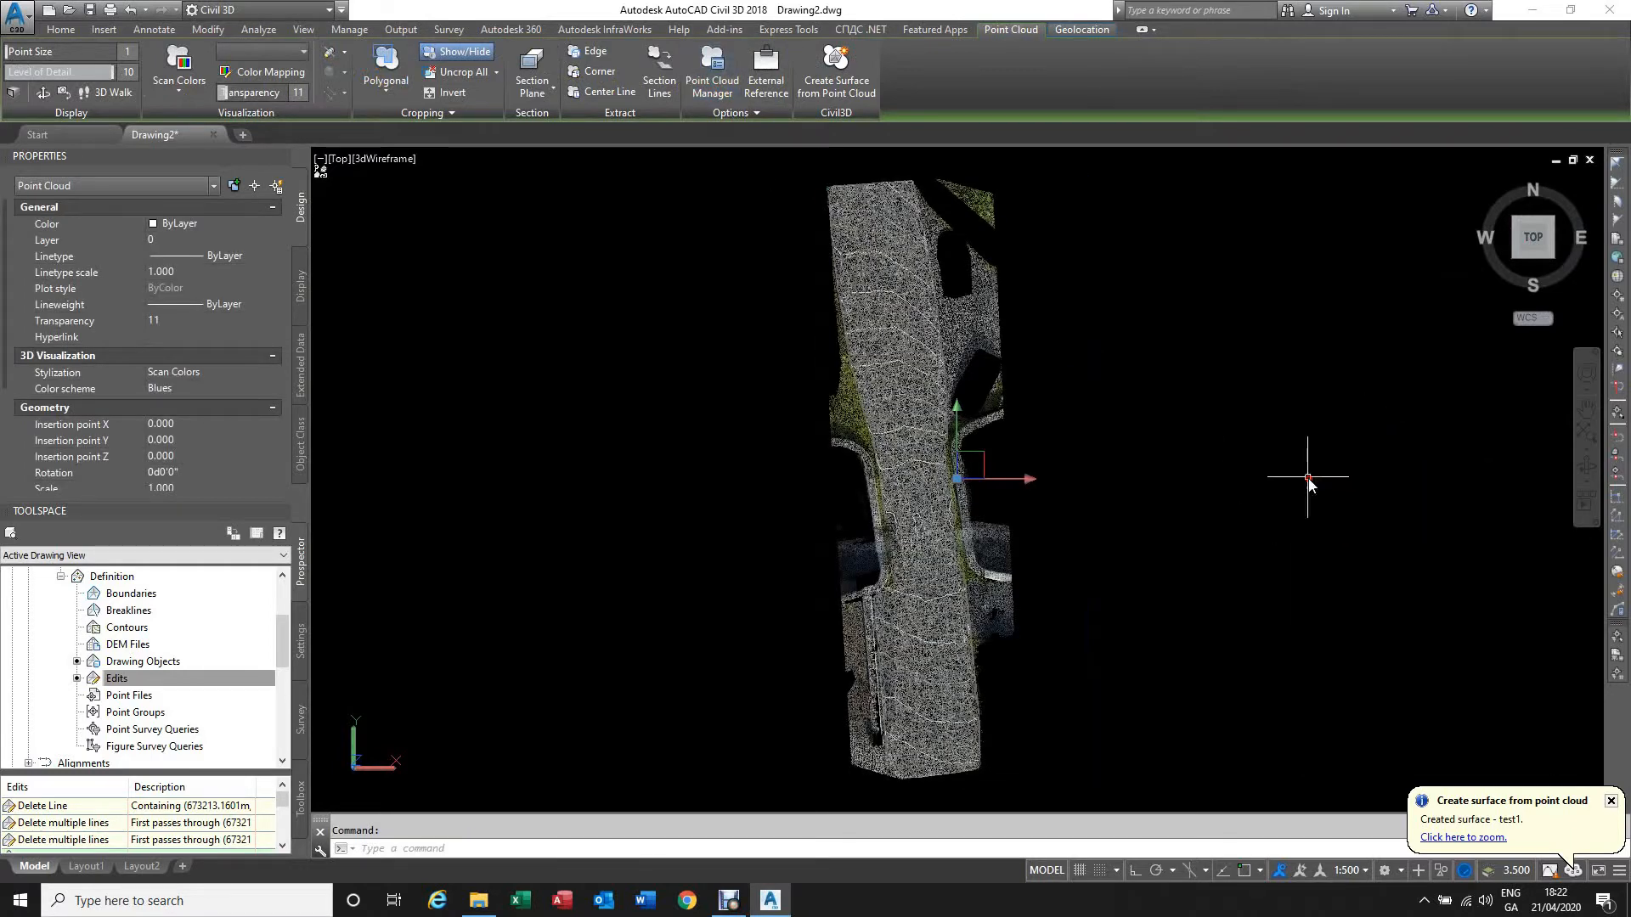
pyautogui.scroll(3, 963, 520)
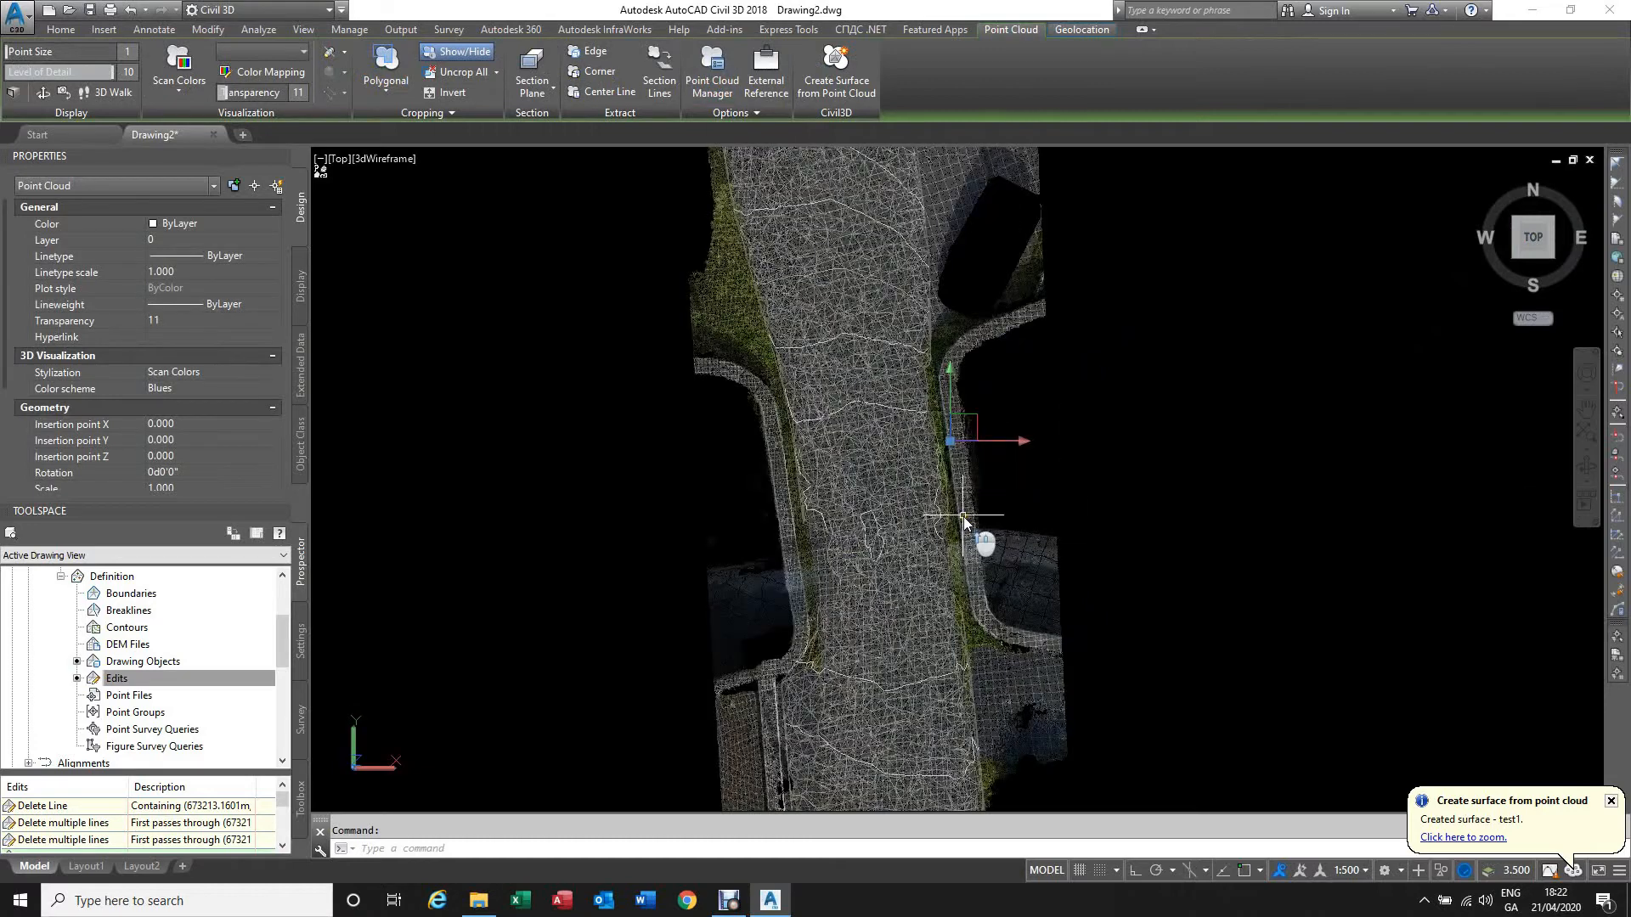
pyautogui.scroll(2, 949, 456)
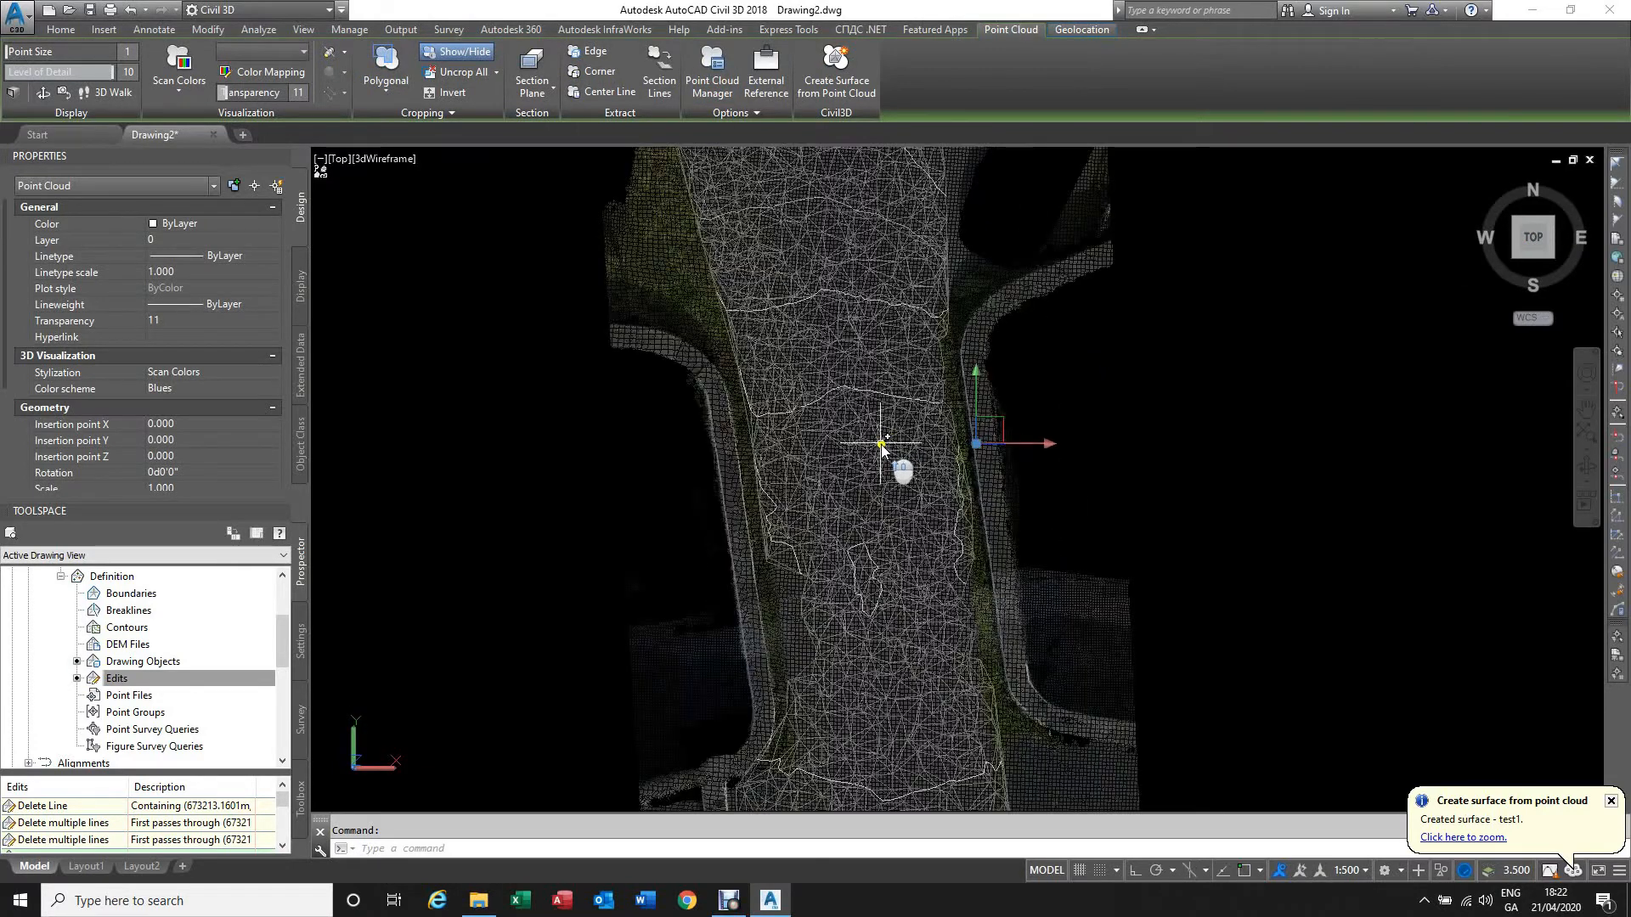
pyautogui.scroll(2, 884, 454)
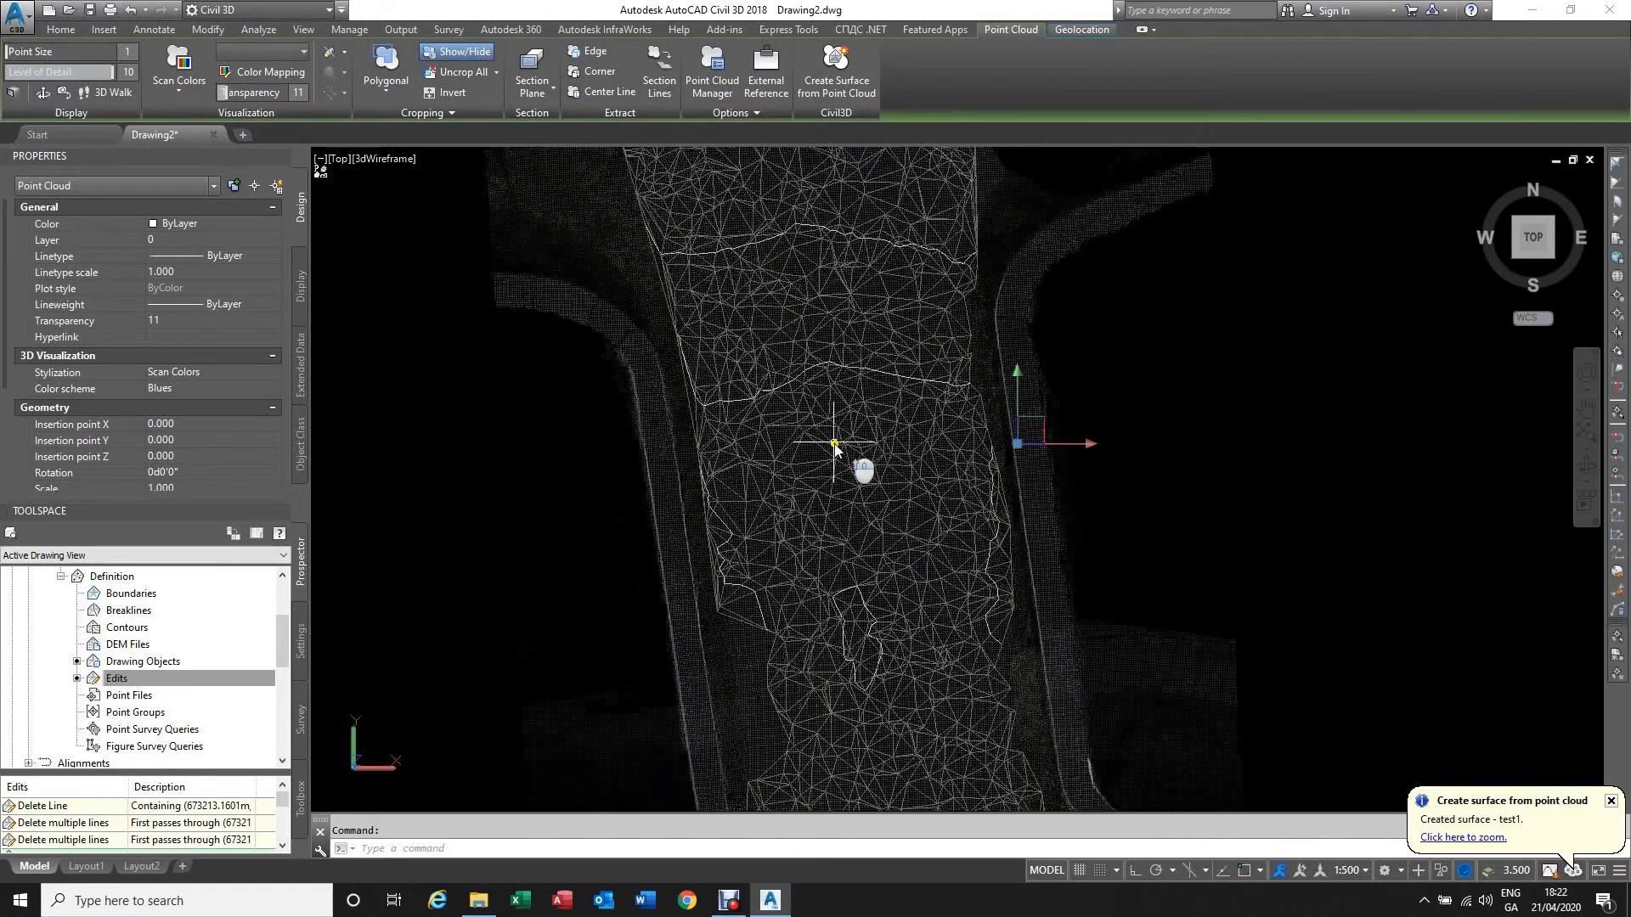
pyautogui.click(719, 386)
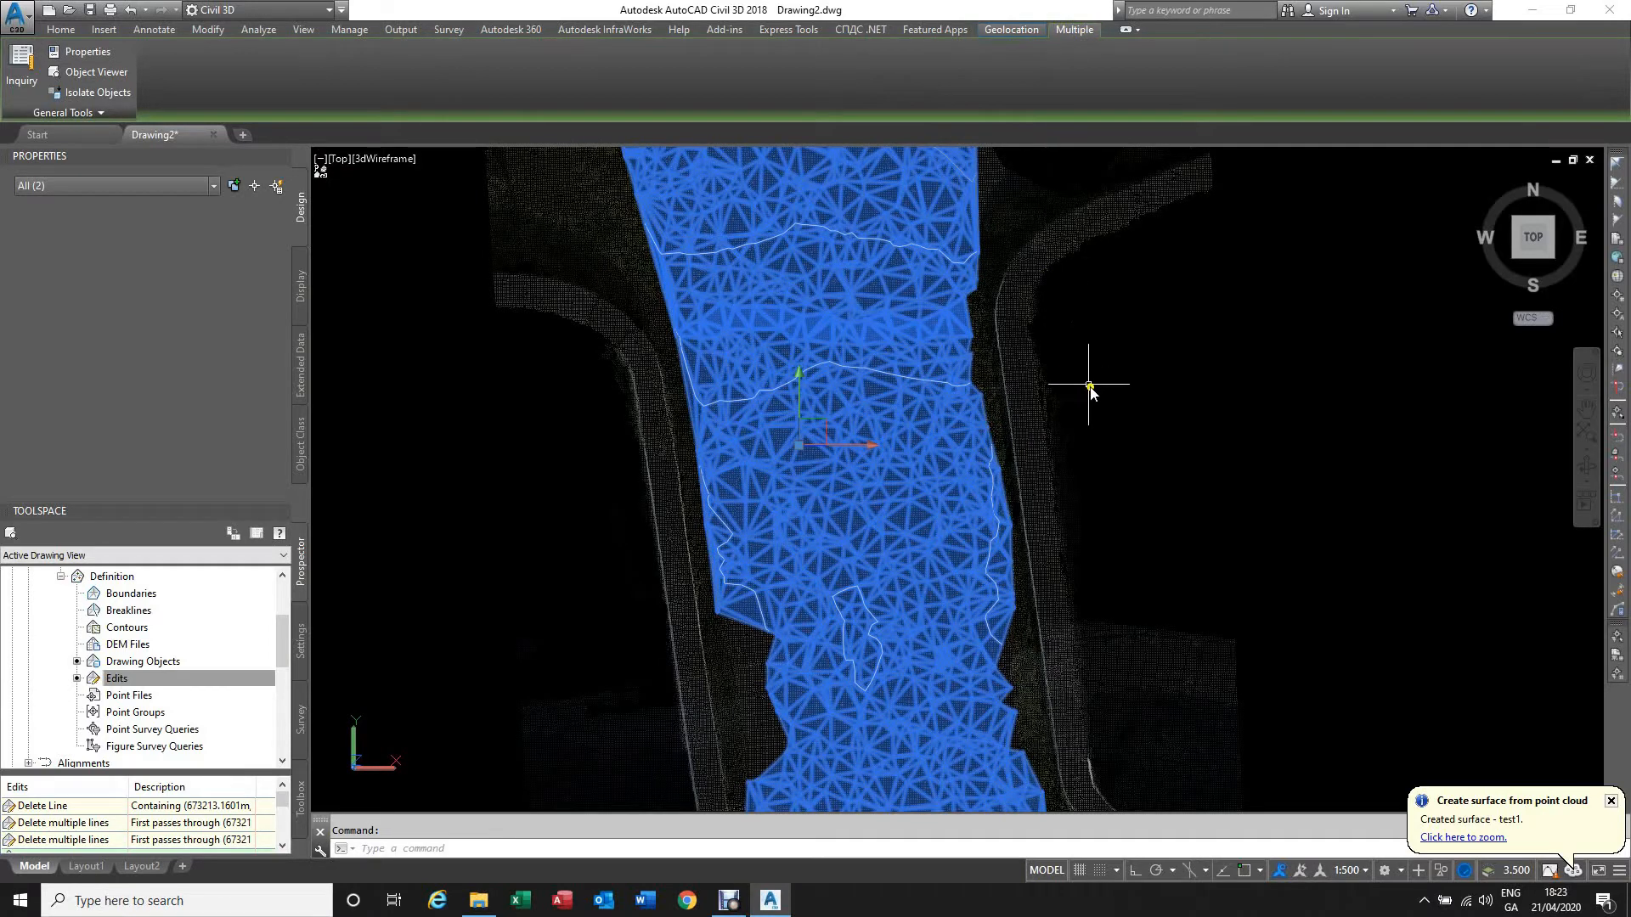
pyautogui.press('Escape')
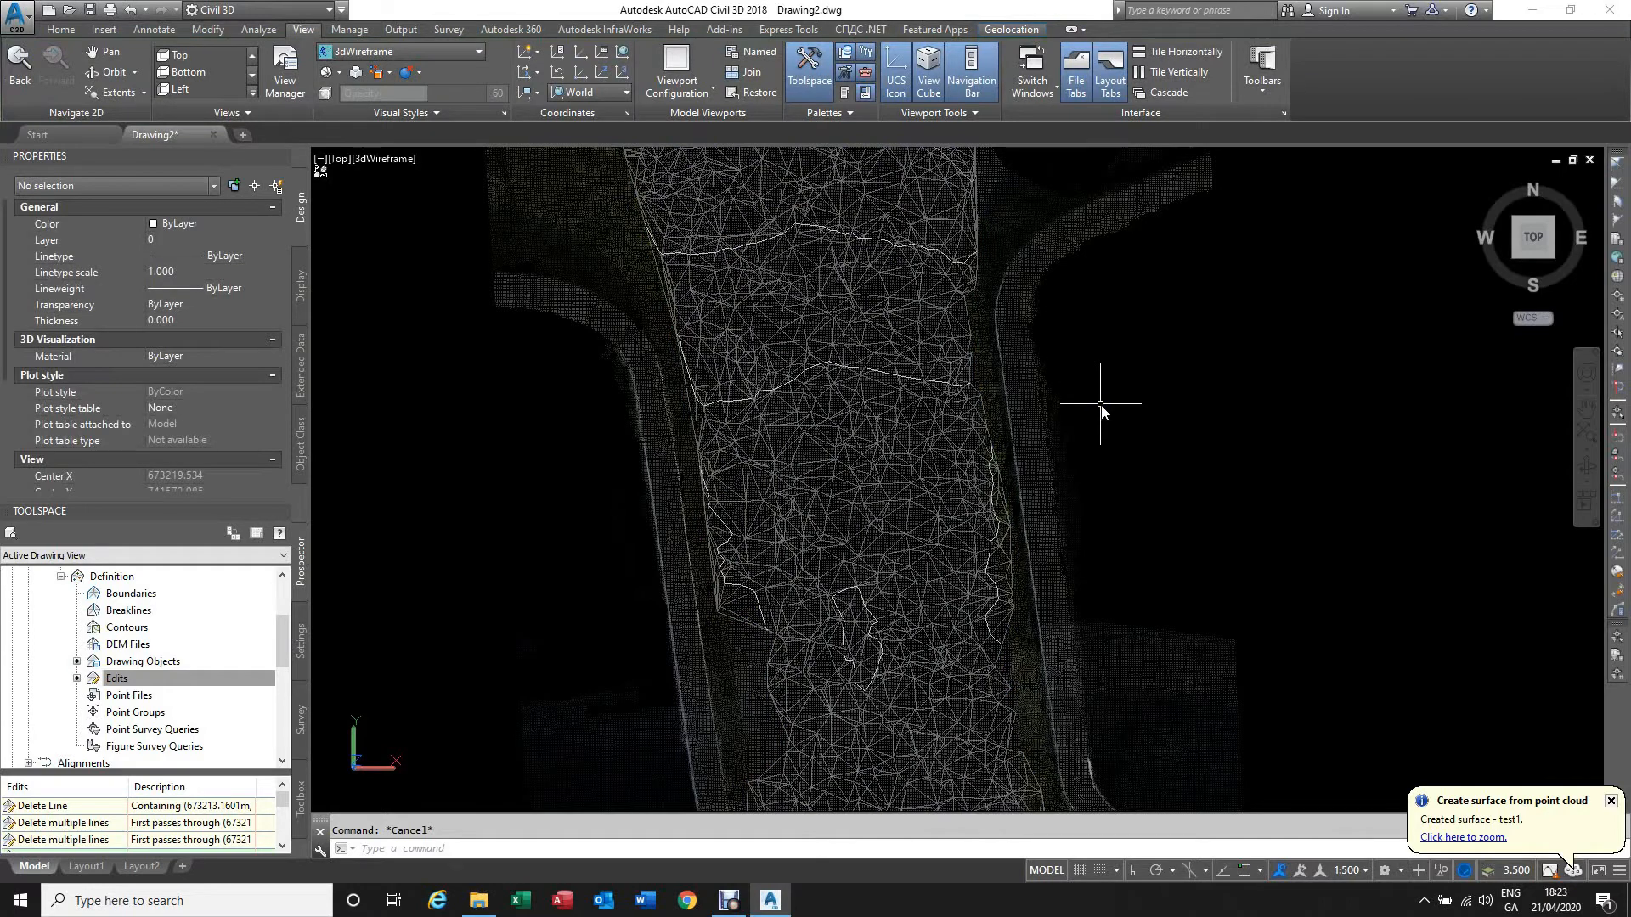
# Step: Edit the test1 surface's ECC style to hide the Triangles component in both the Plan and Model view directions
pyautogui.click(921, 347)
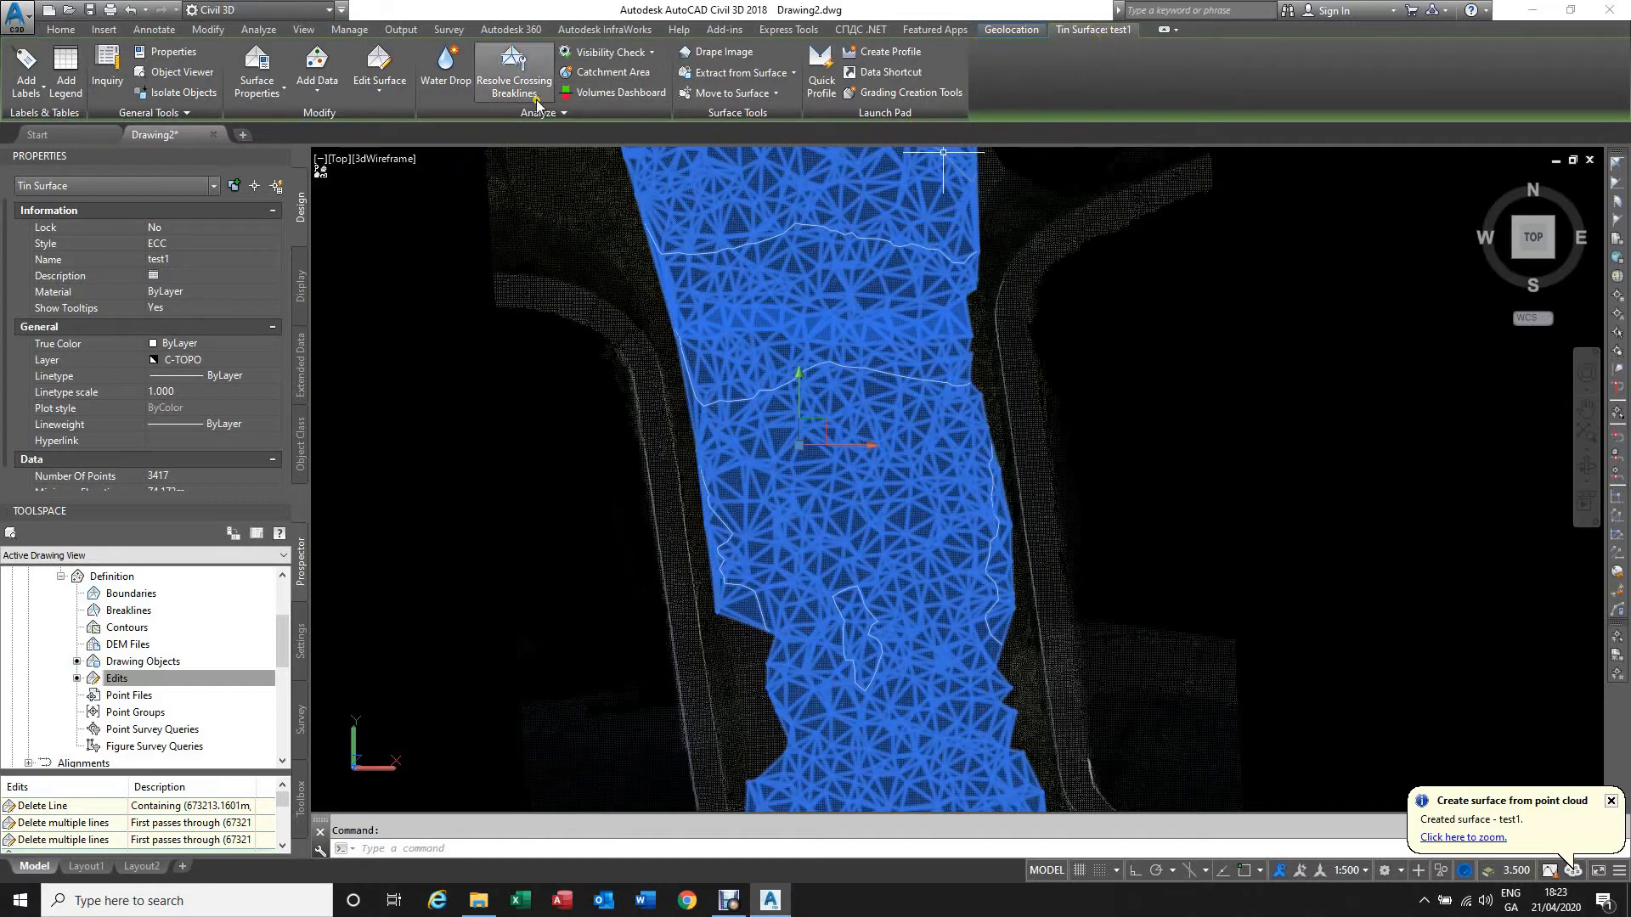
pyautogui.click(274, 91)
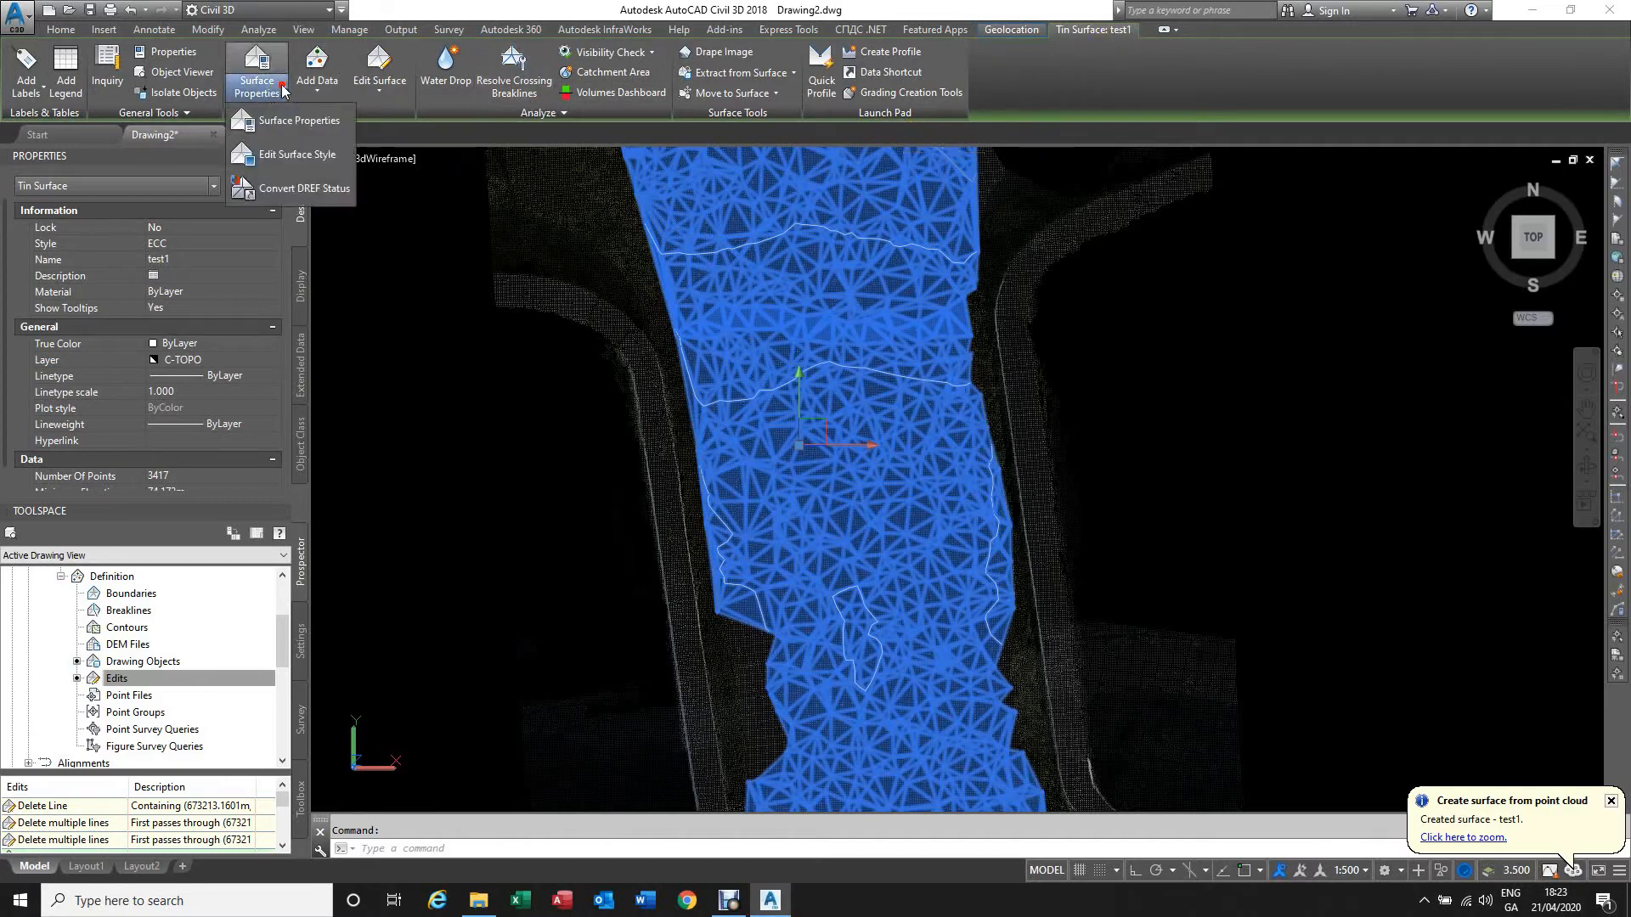
pyautogui.click(299, 162)
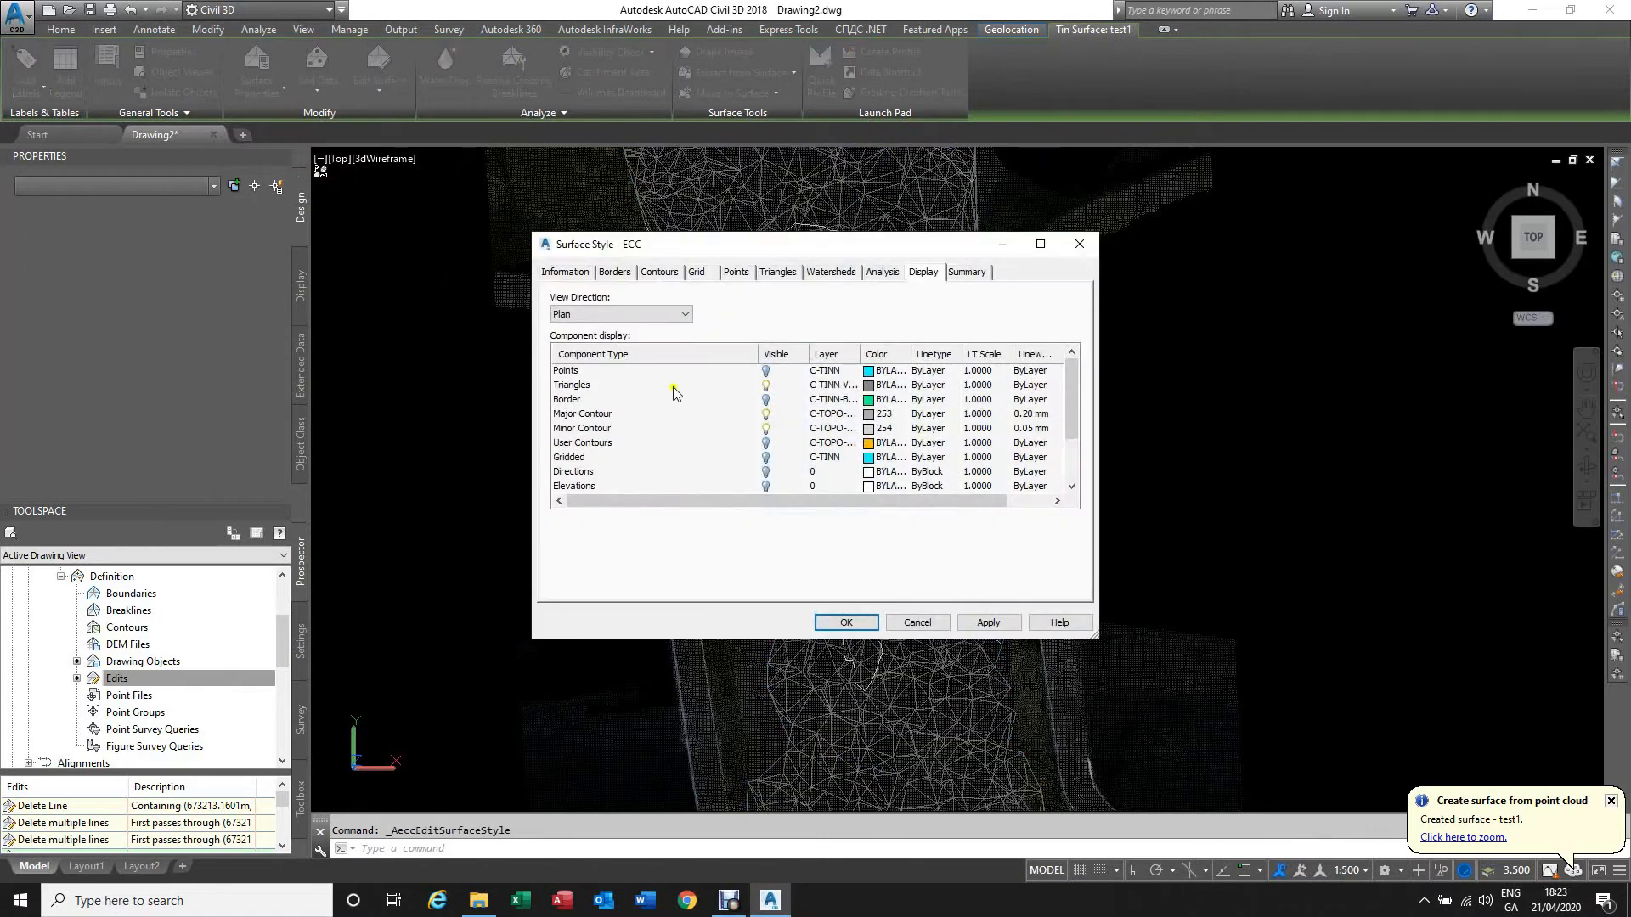
pyautogui.click(765, 386)
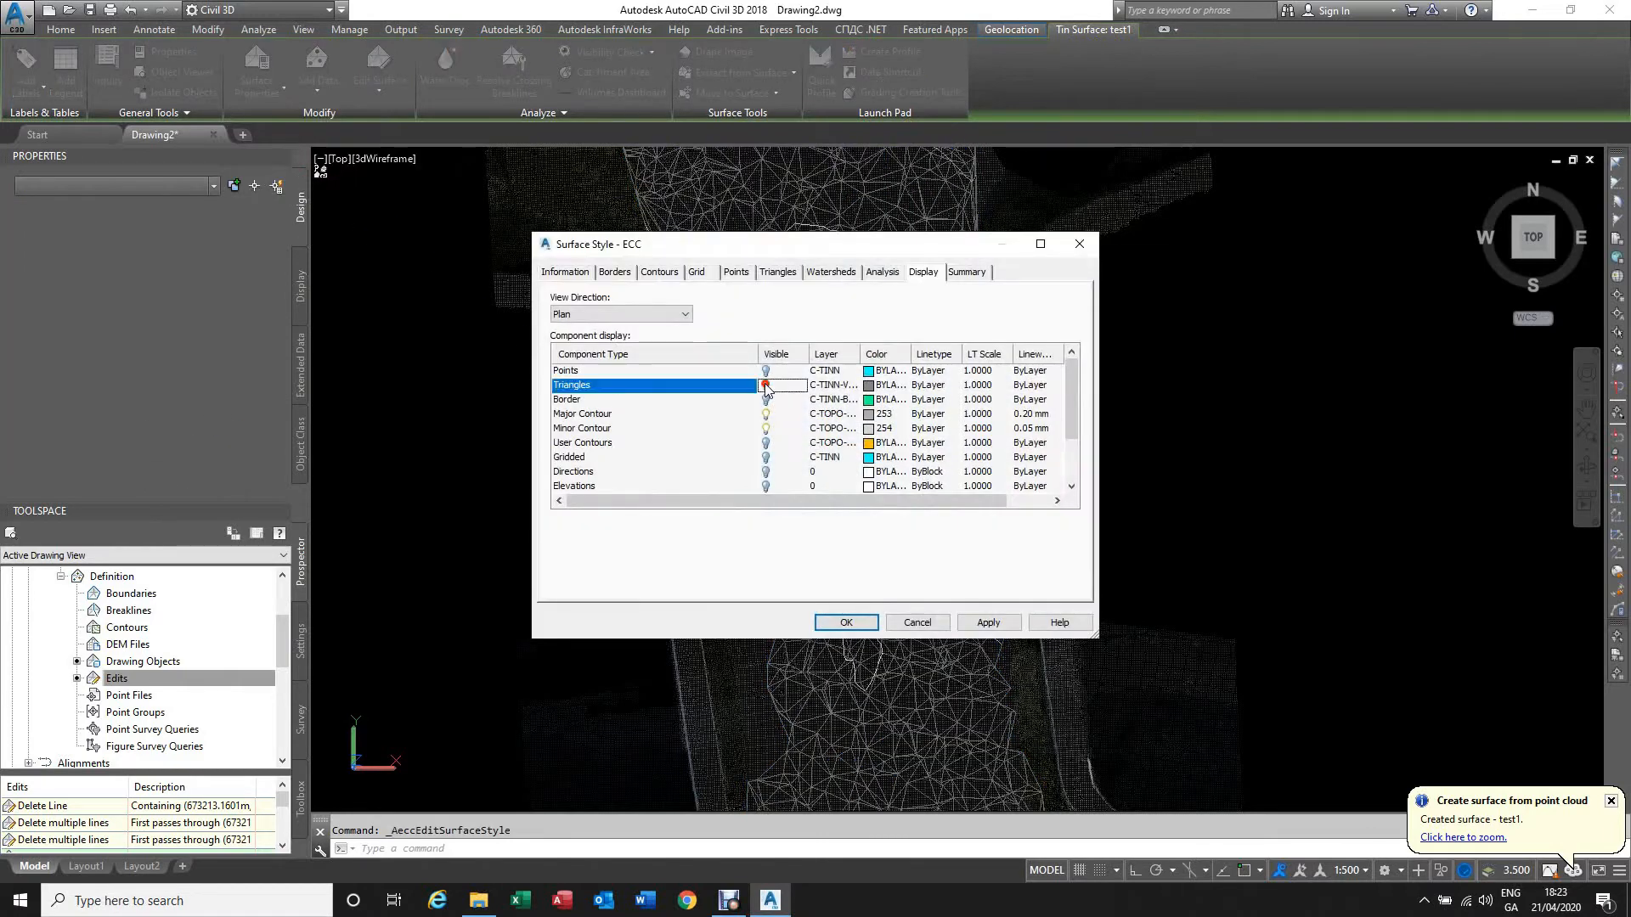
pyautogui.click(684, 316)
pyautogui.click(640, 343)
pyautogui.click(985, 623)
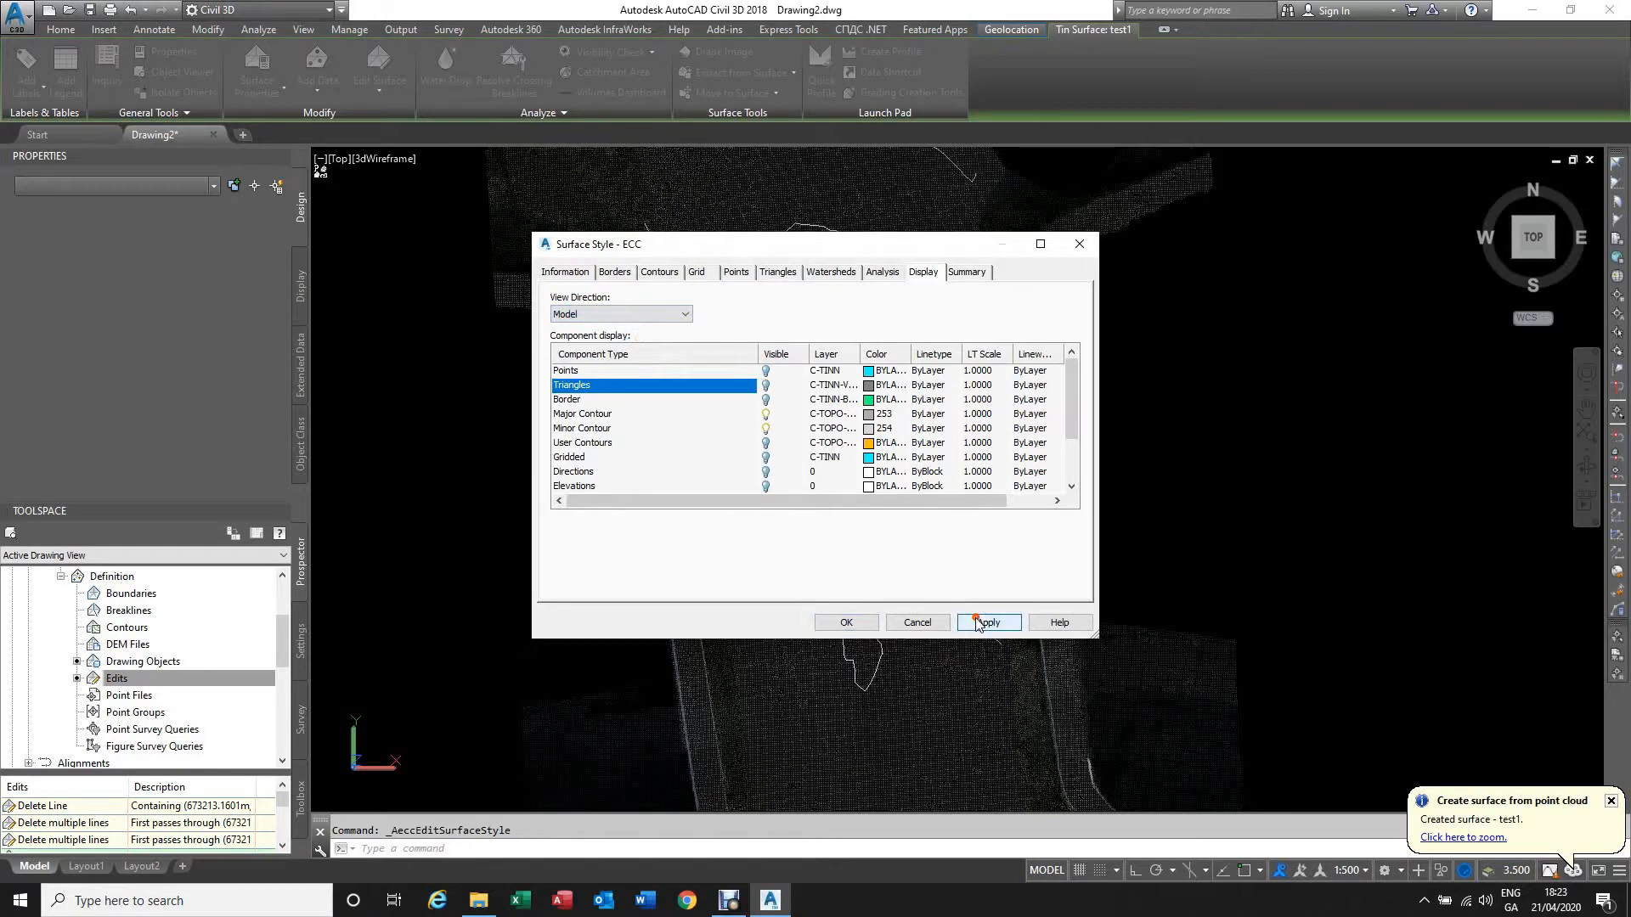
pyautogui.click(861, 626)
# Step: Examine the surface contours over the whole point cloud and clear the surface selection
pyautogui.scroll(-4, 832, 391)
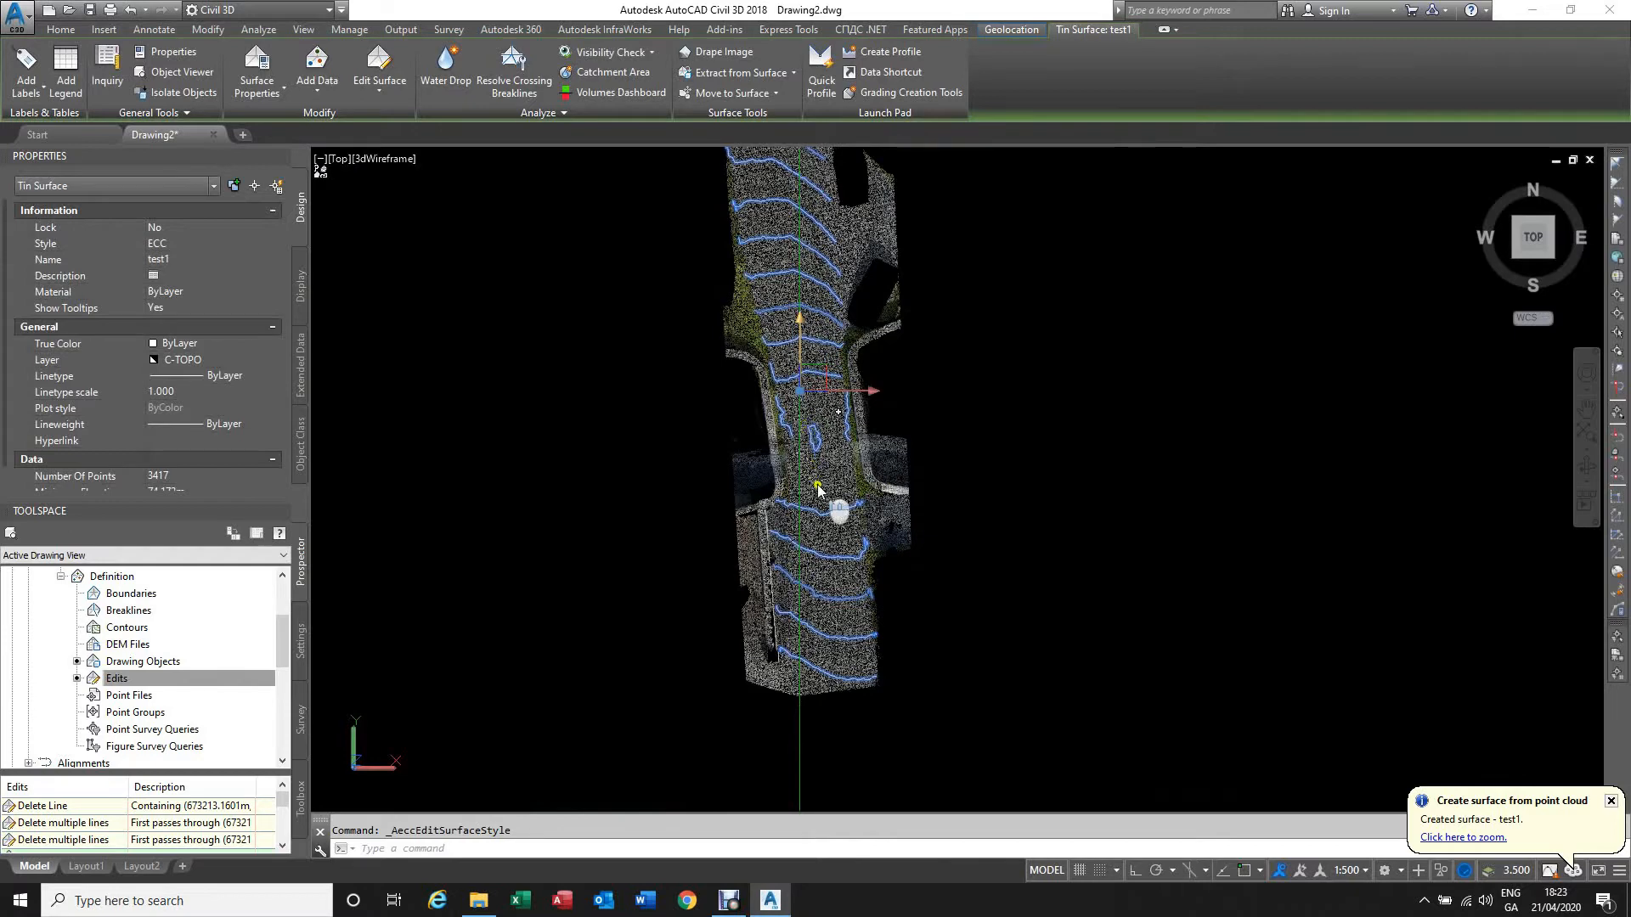
pyautogui.scroll(2, 819, 467)
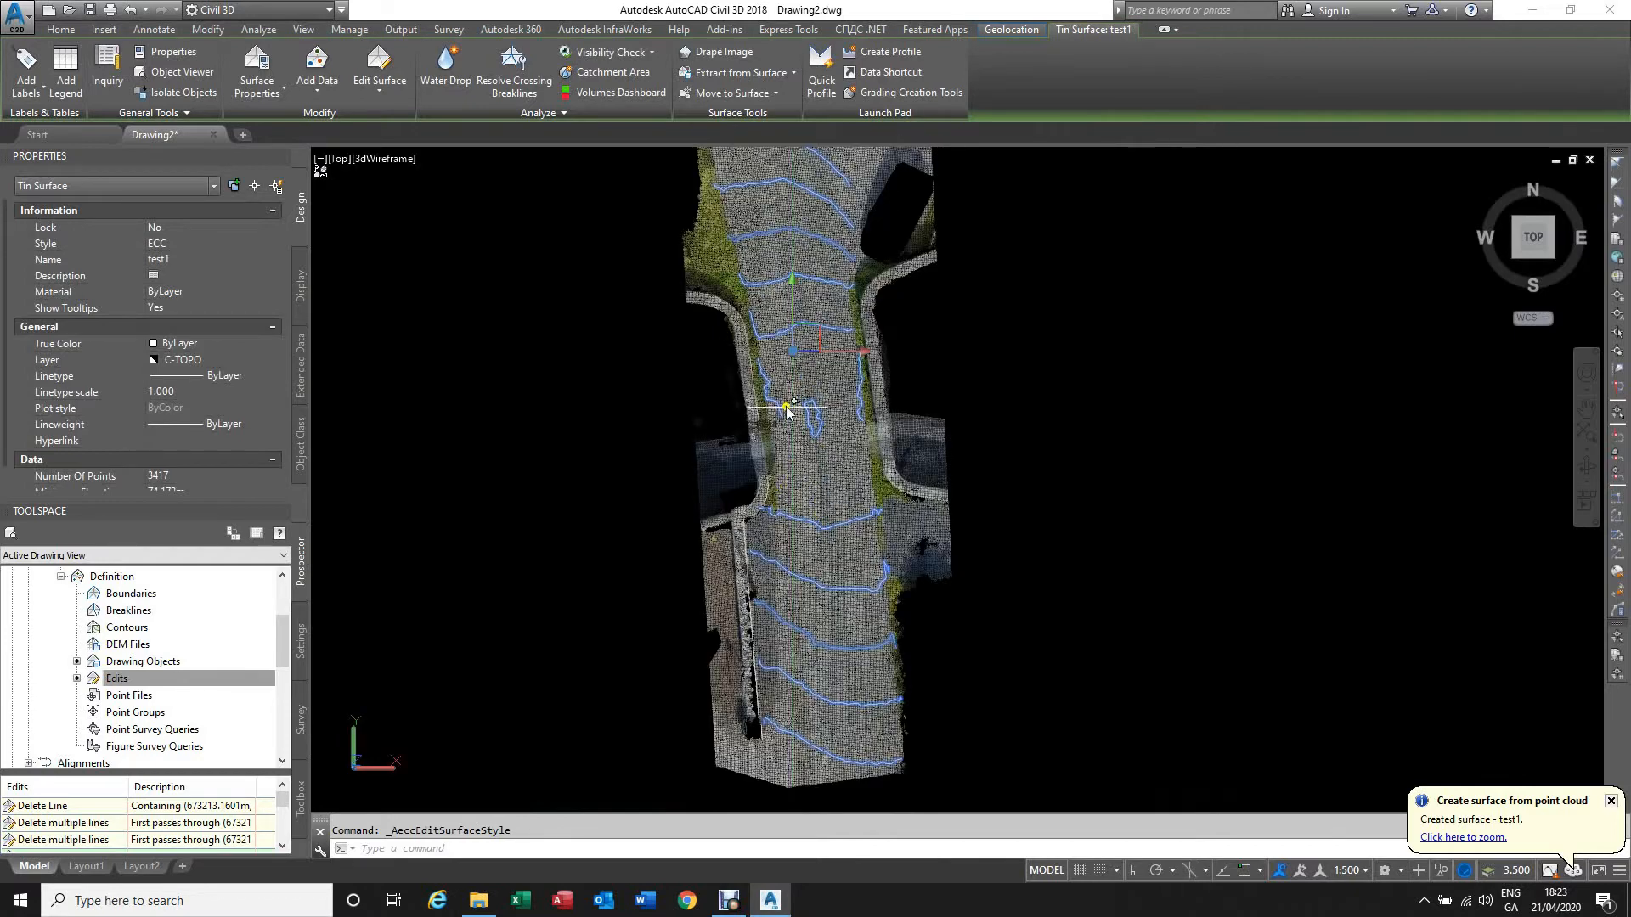
pyautogui.scroll(-2, 858, 539)
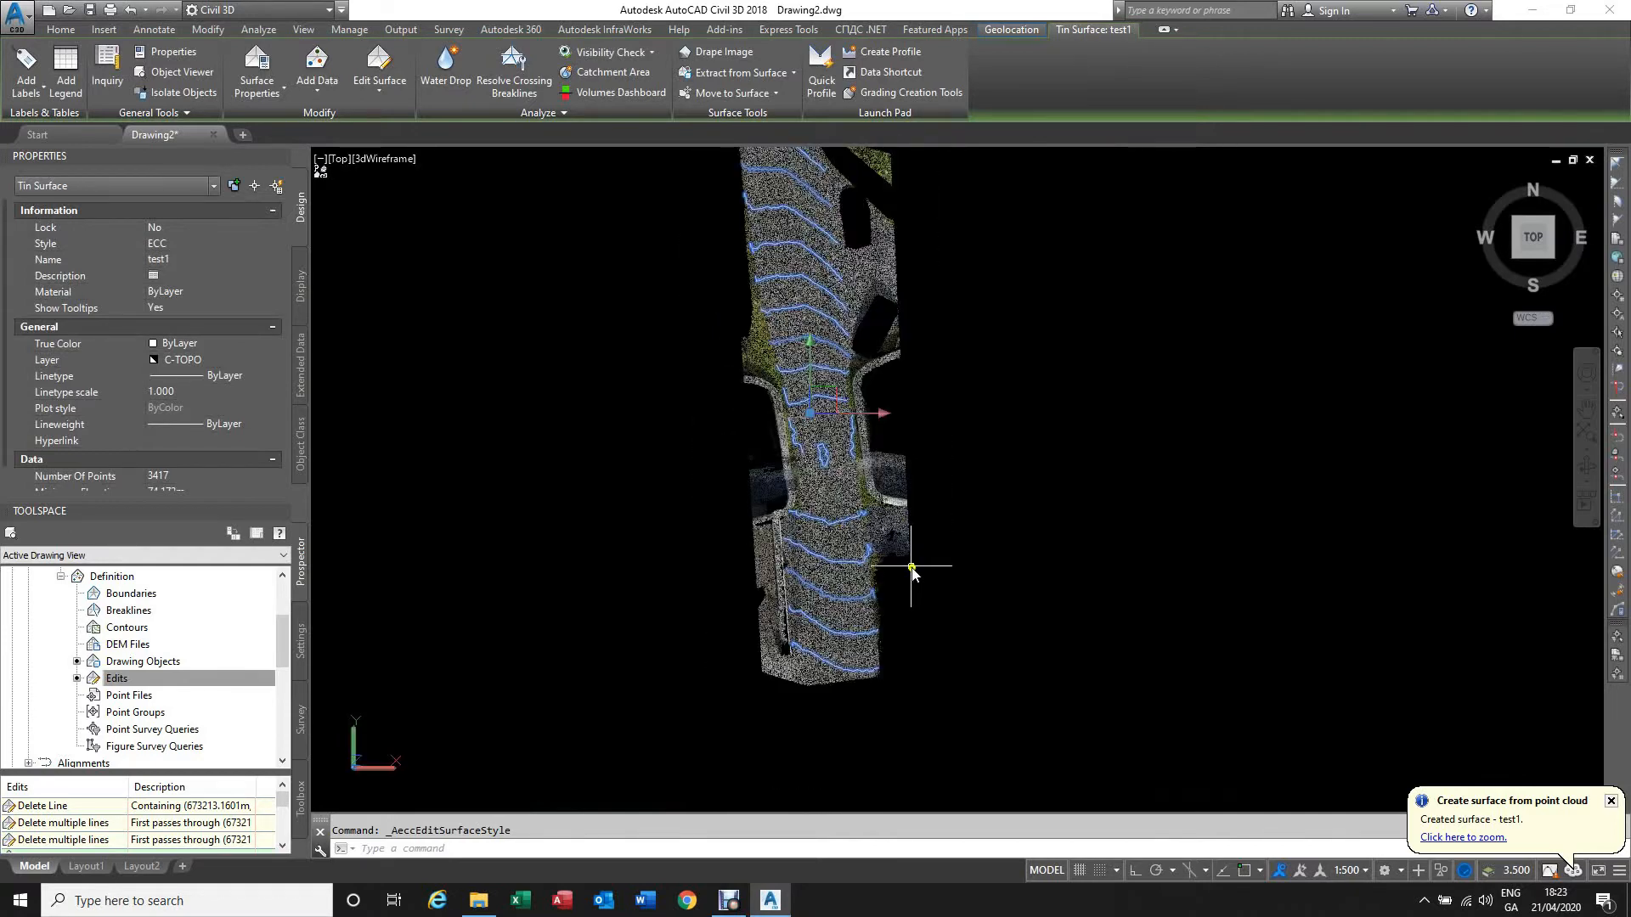
pyautogui.scroll(-2, 972, 572)
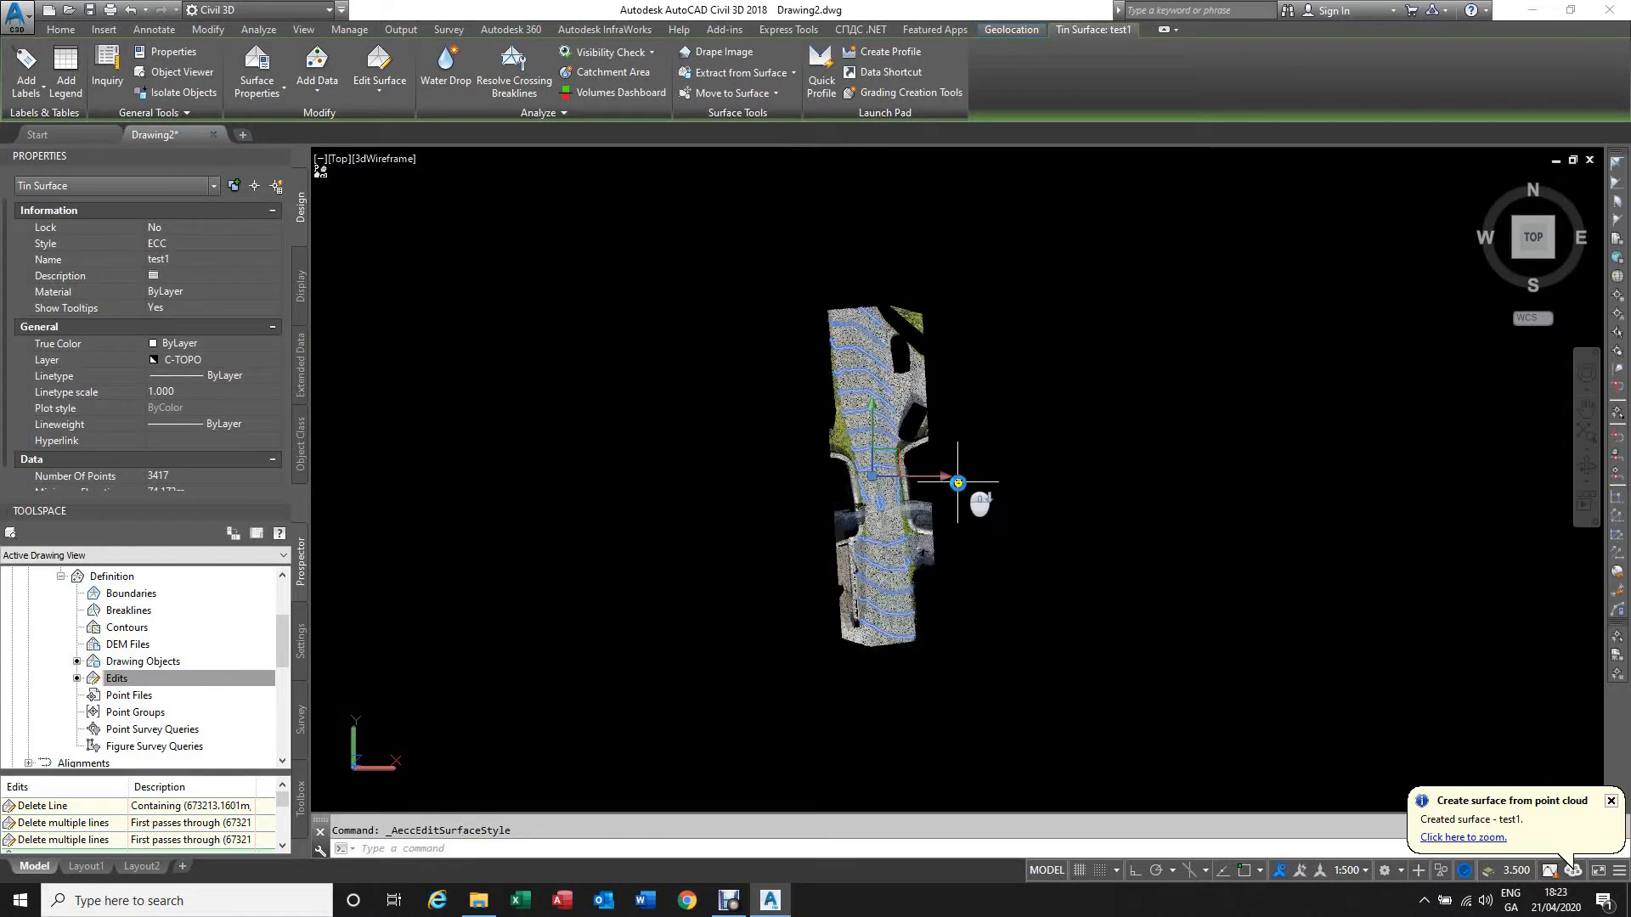
pyautogui.scroll(2, 958, 482)
pyautogui.press('Escape')
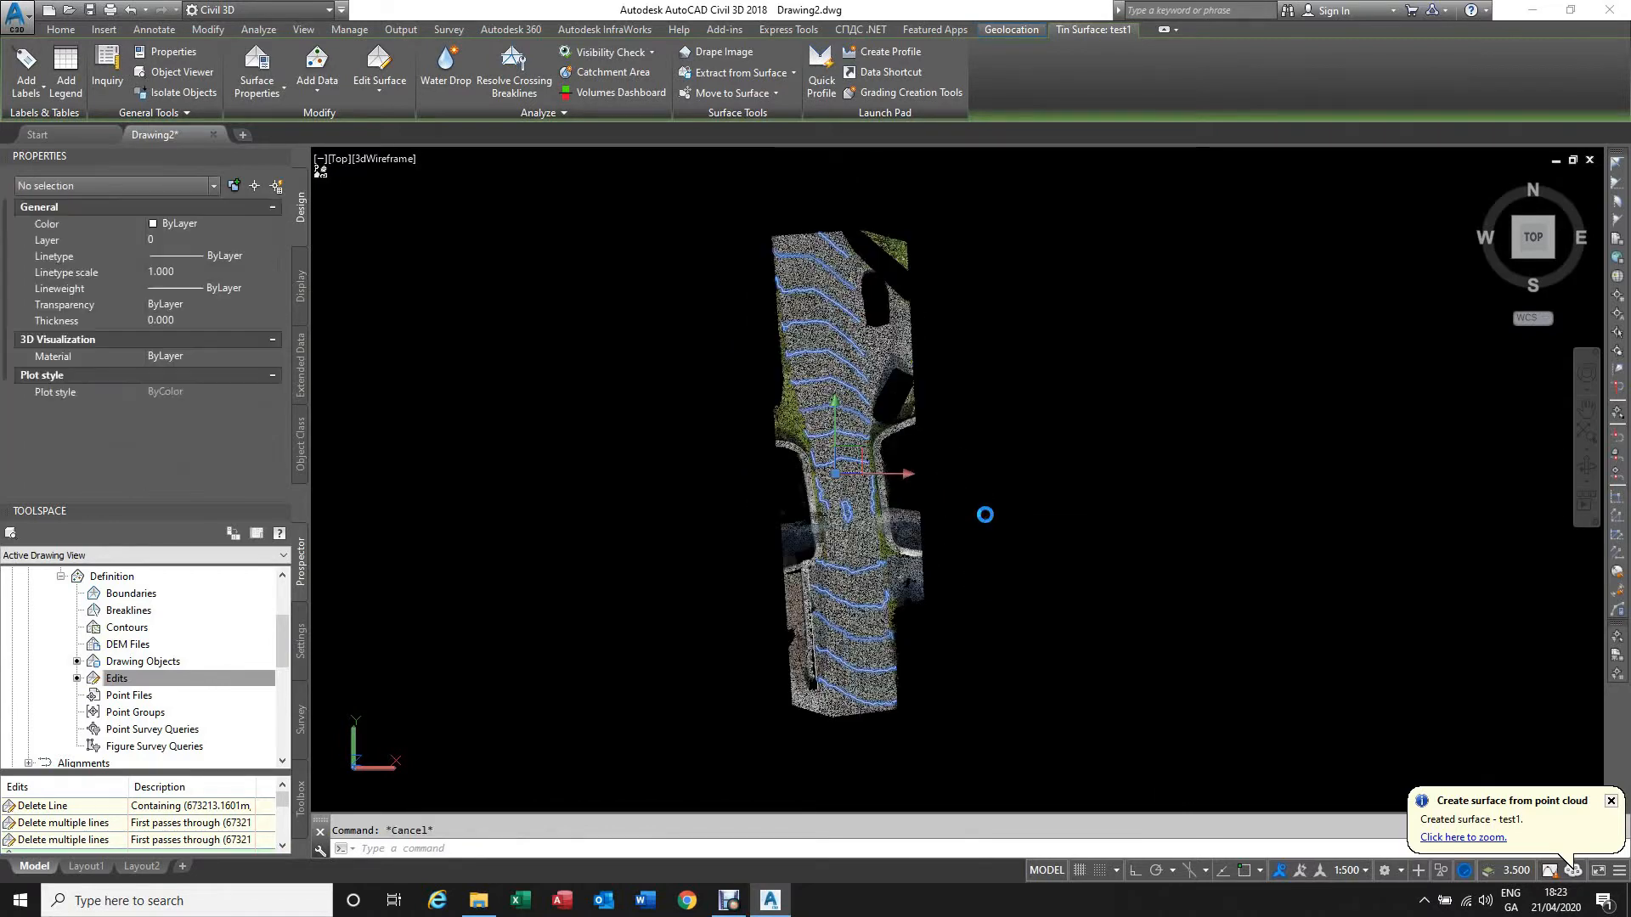
# Step: Start manual point creation from the Point Creation Tools and turn on 3D object snap
pyautogui.click(66, 30)
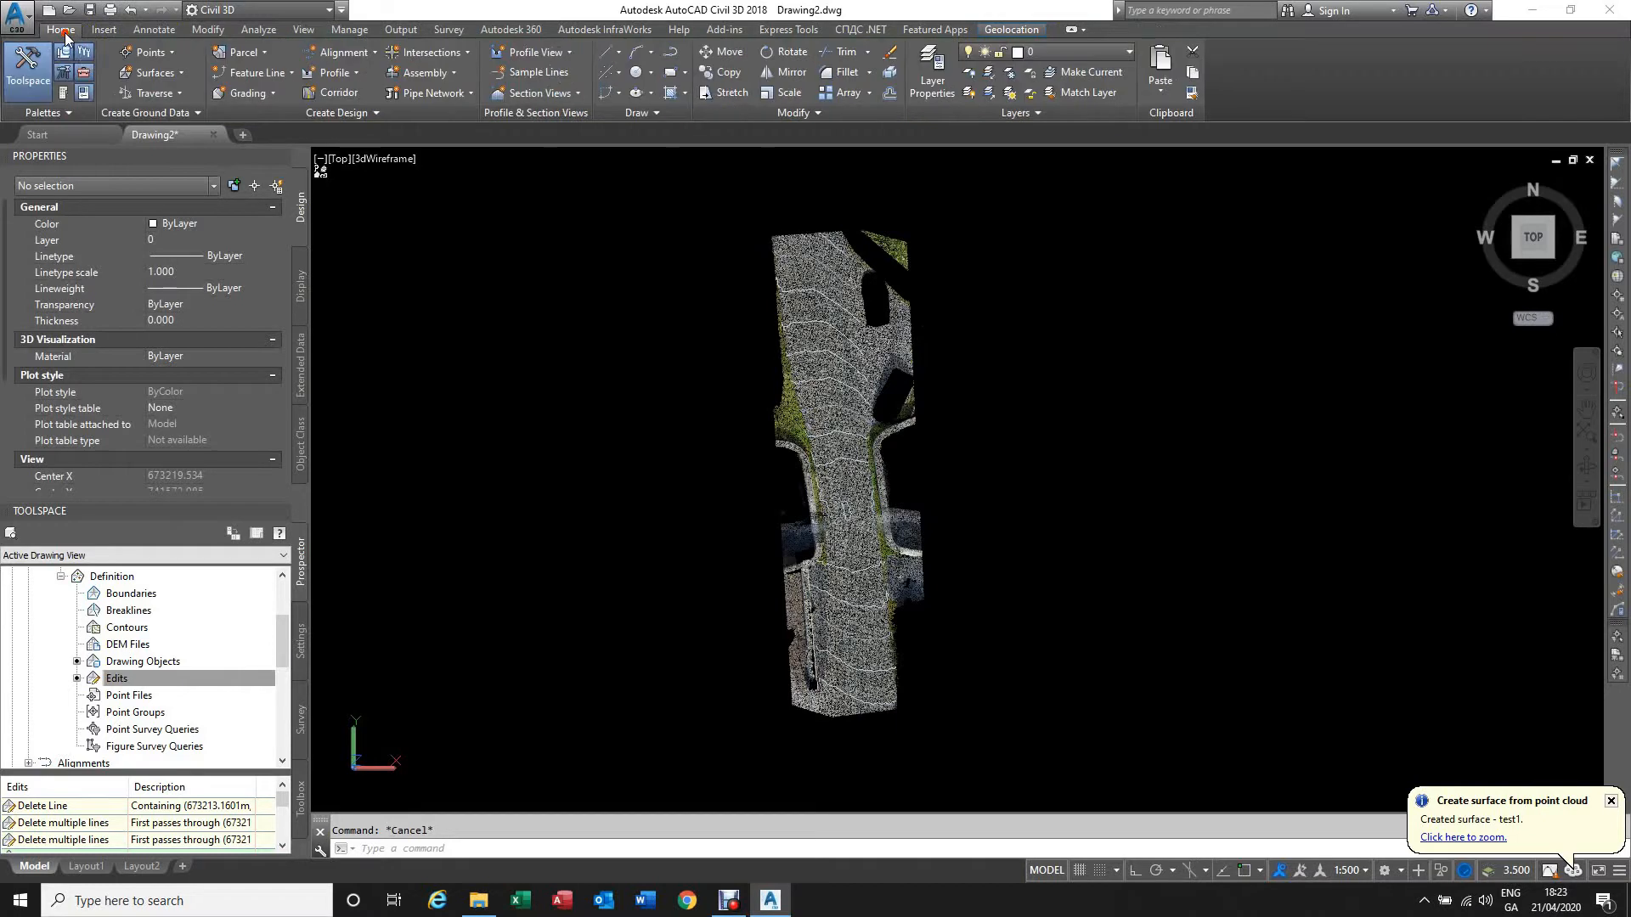
pyautogui.click(171, 53)
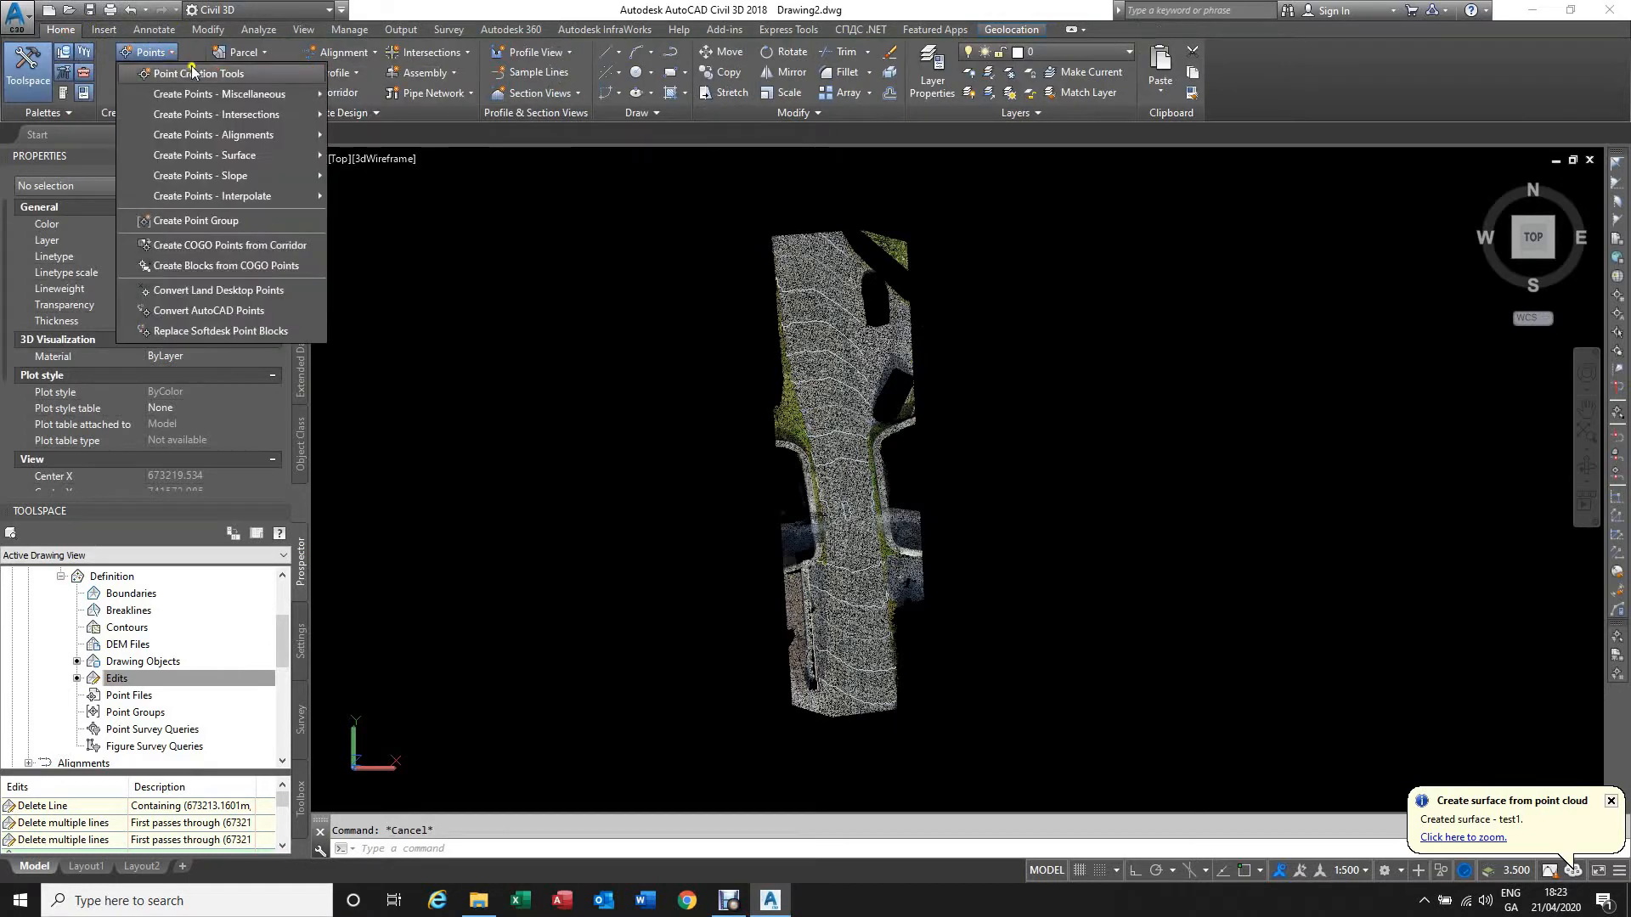
pyautogui.click(201, 78)
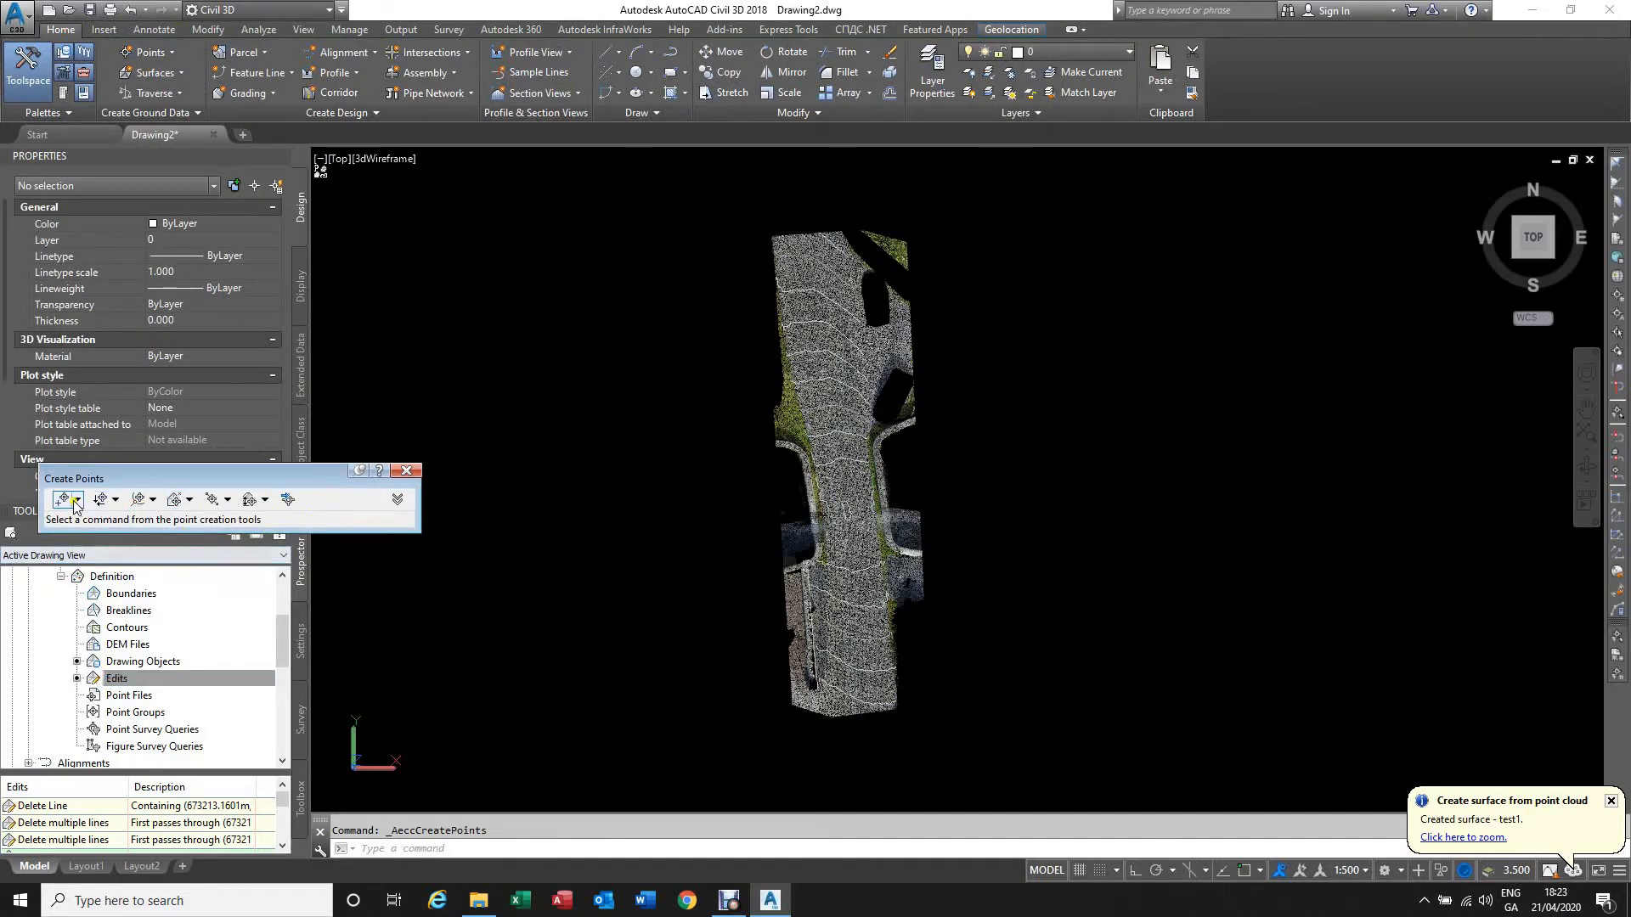
pyautogui.click(68, 503)
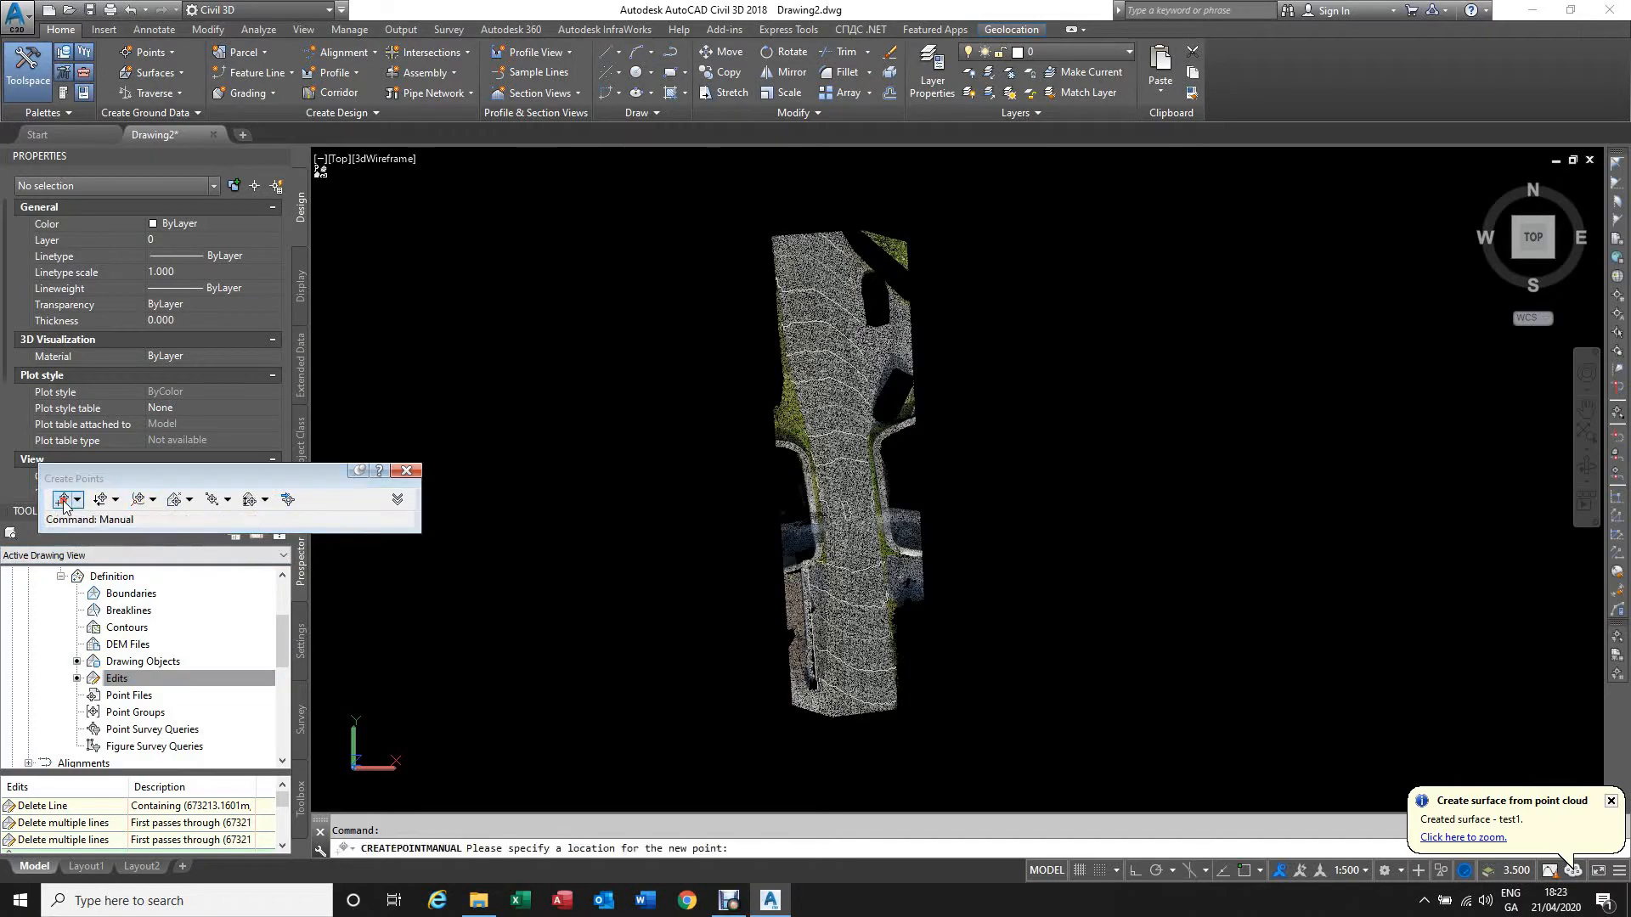
pyautogui.scroll(7, 846, 707)
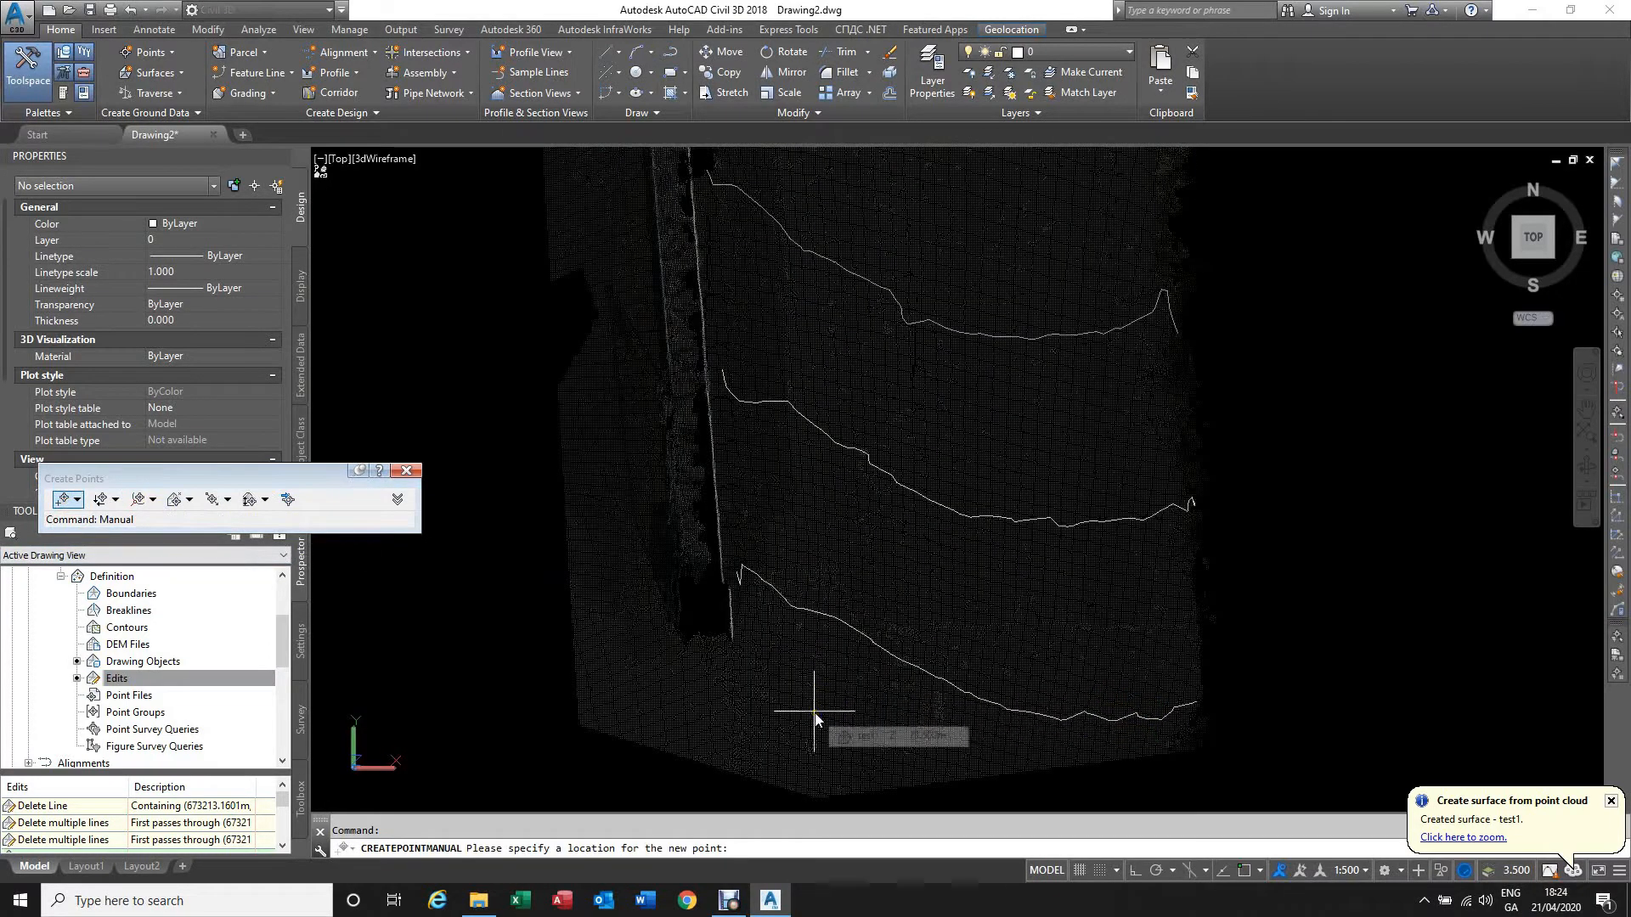
pyautogui.press('F4')
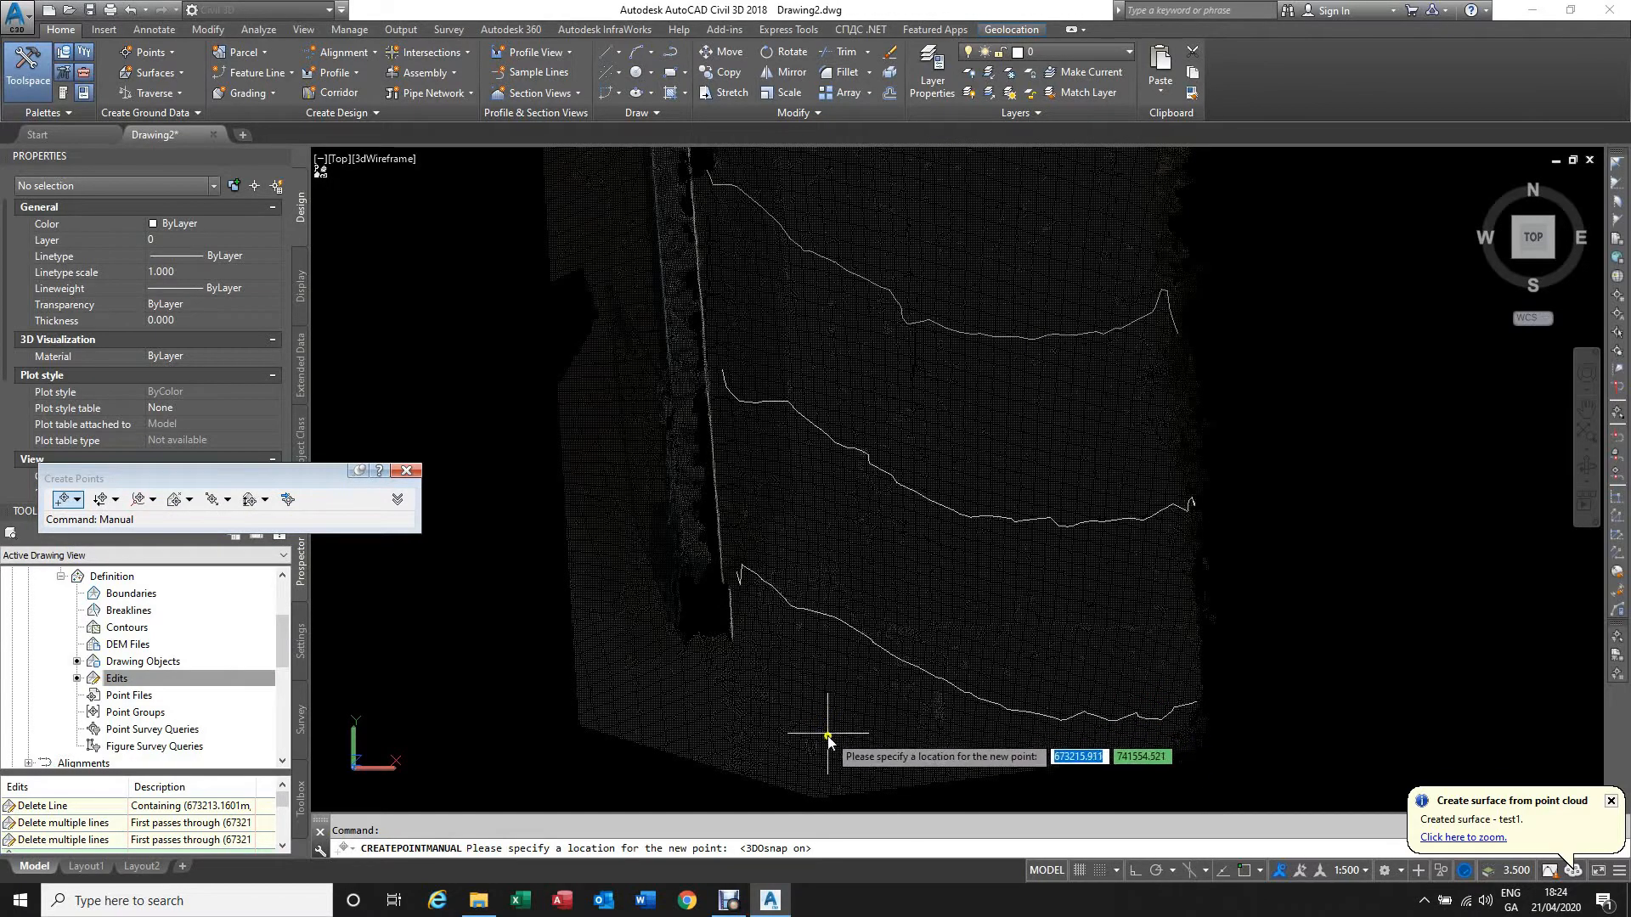
# Step: Create a point snapped to the cloud node at the wall line's lower end, with description WL and the snapped elevation
pyautogui.scroll(3, 824, 739)
pyautogui.scroll(3, 828, 701)
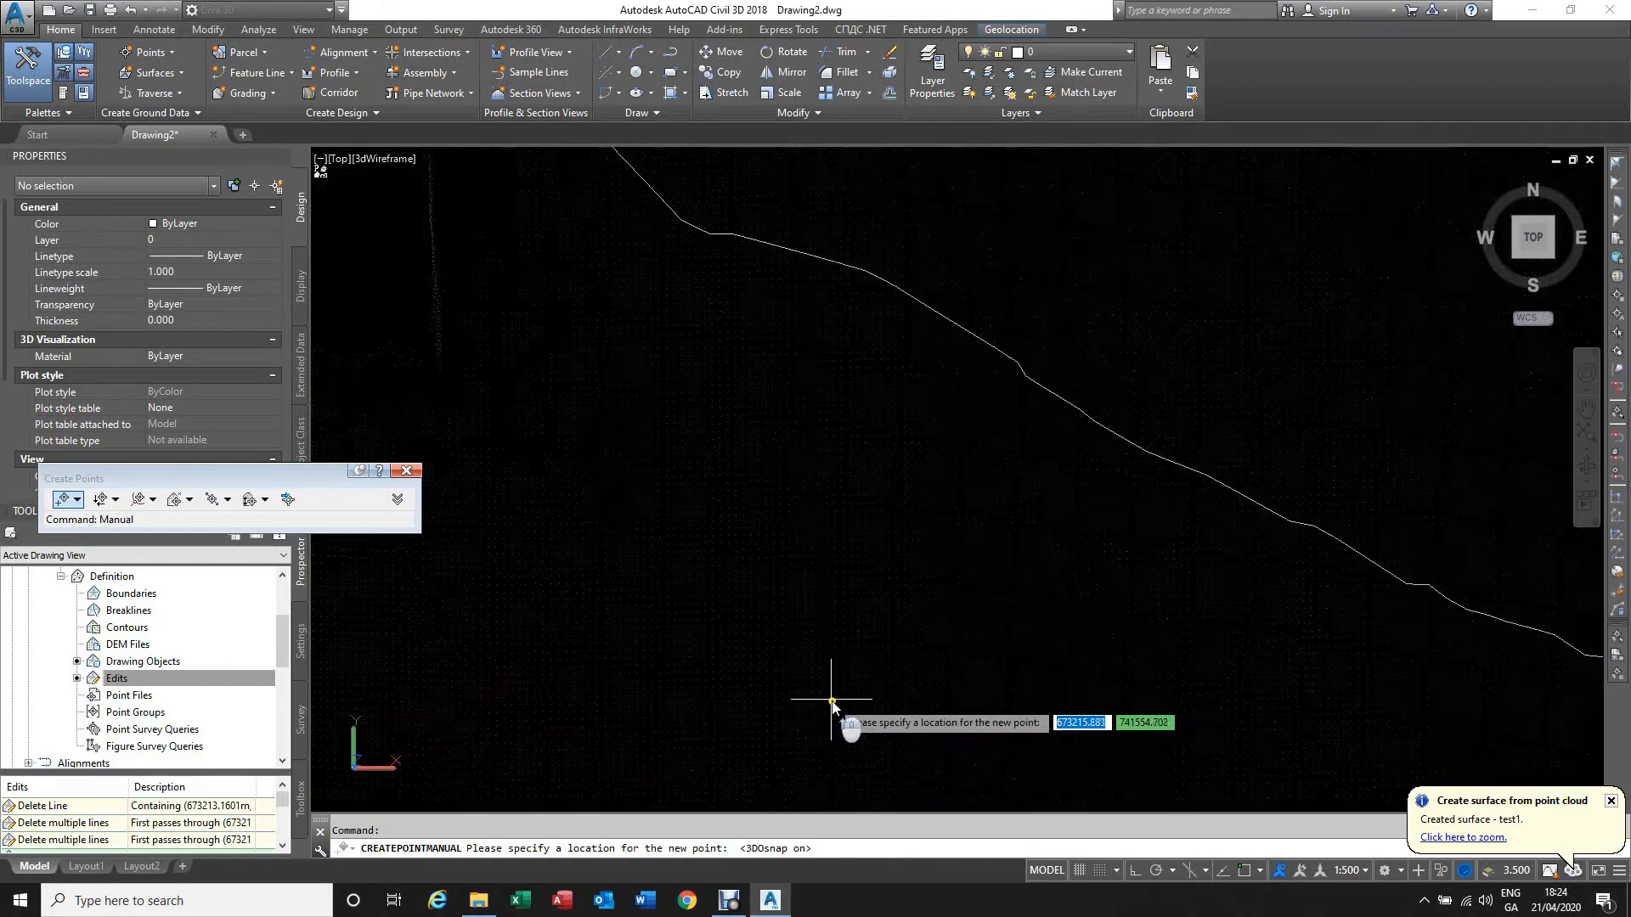
pyautogui.scroll(-4, 833, 637)
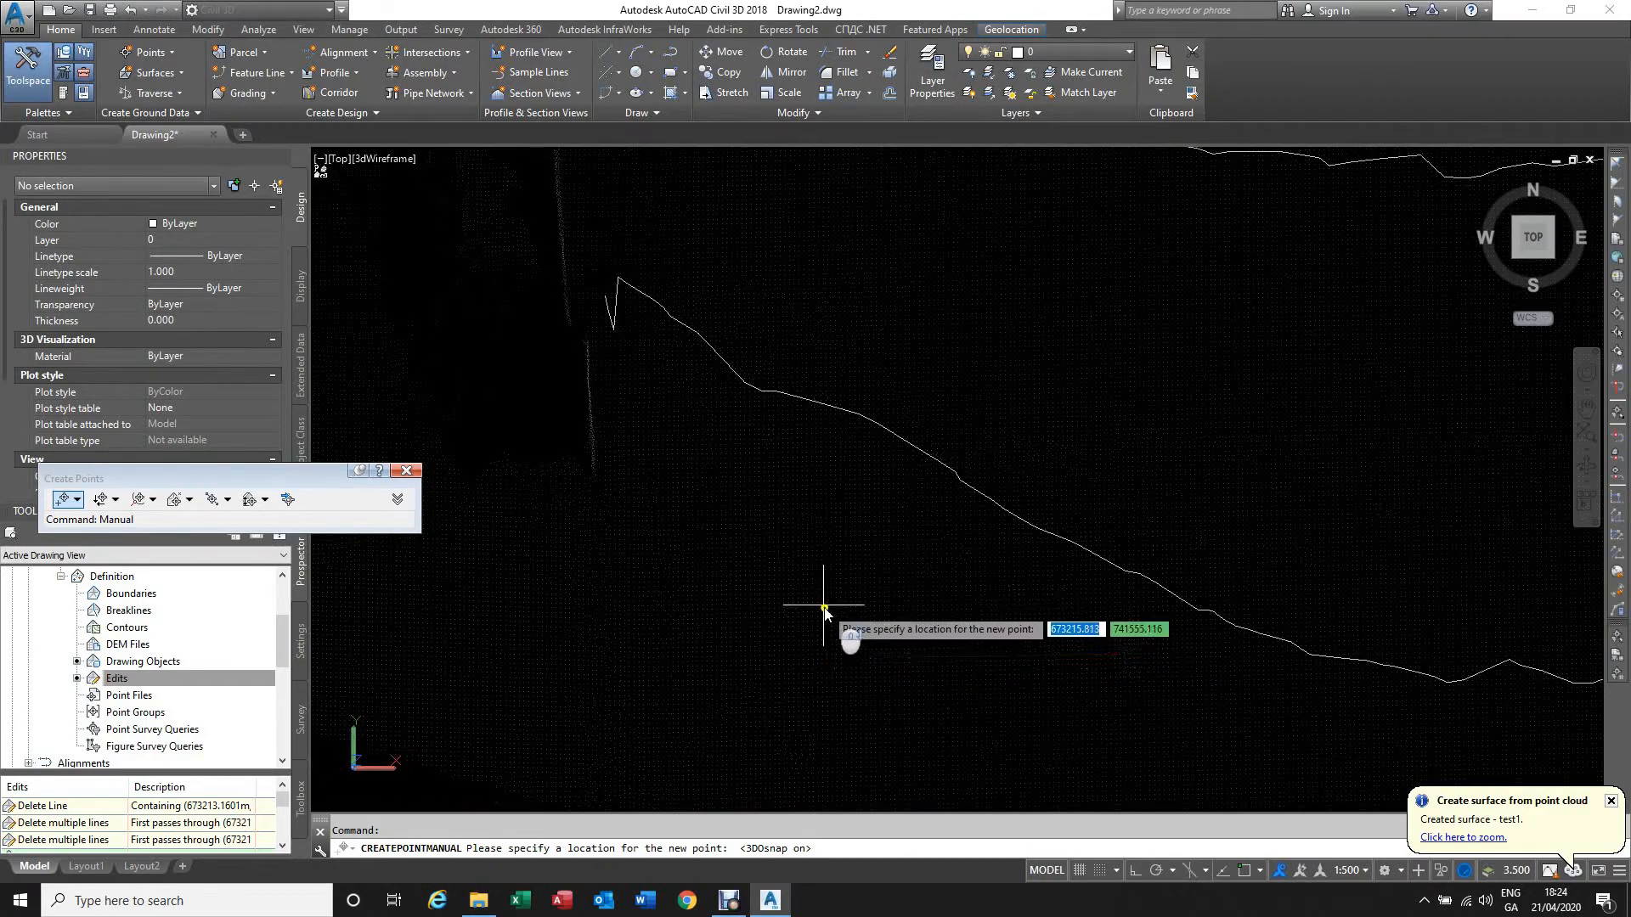
pyautogui.scroll(5, 794, 594)
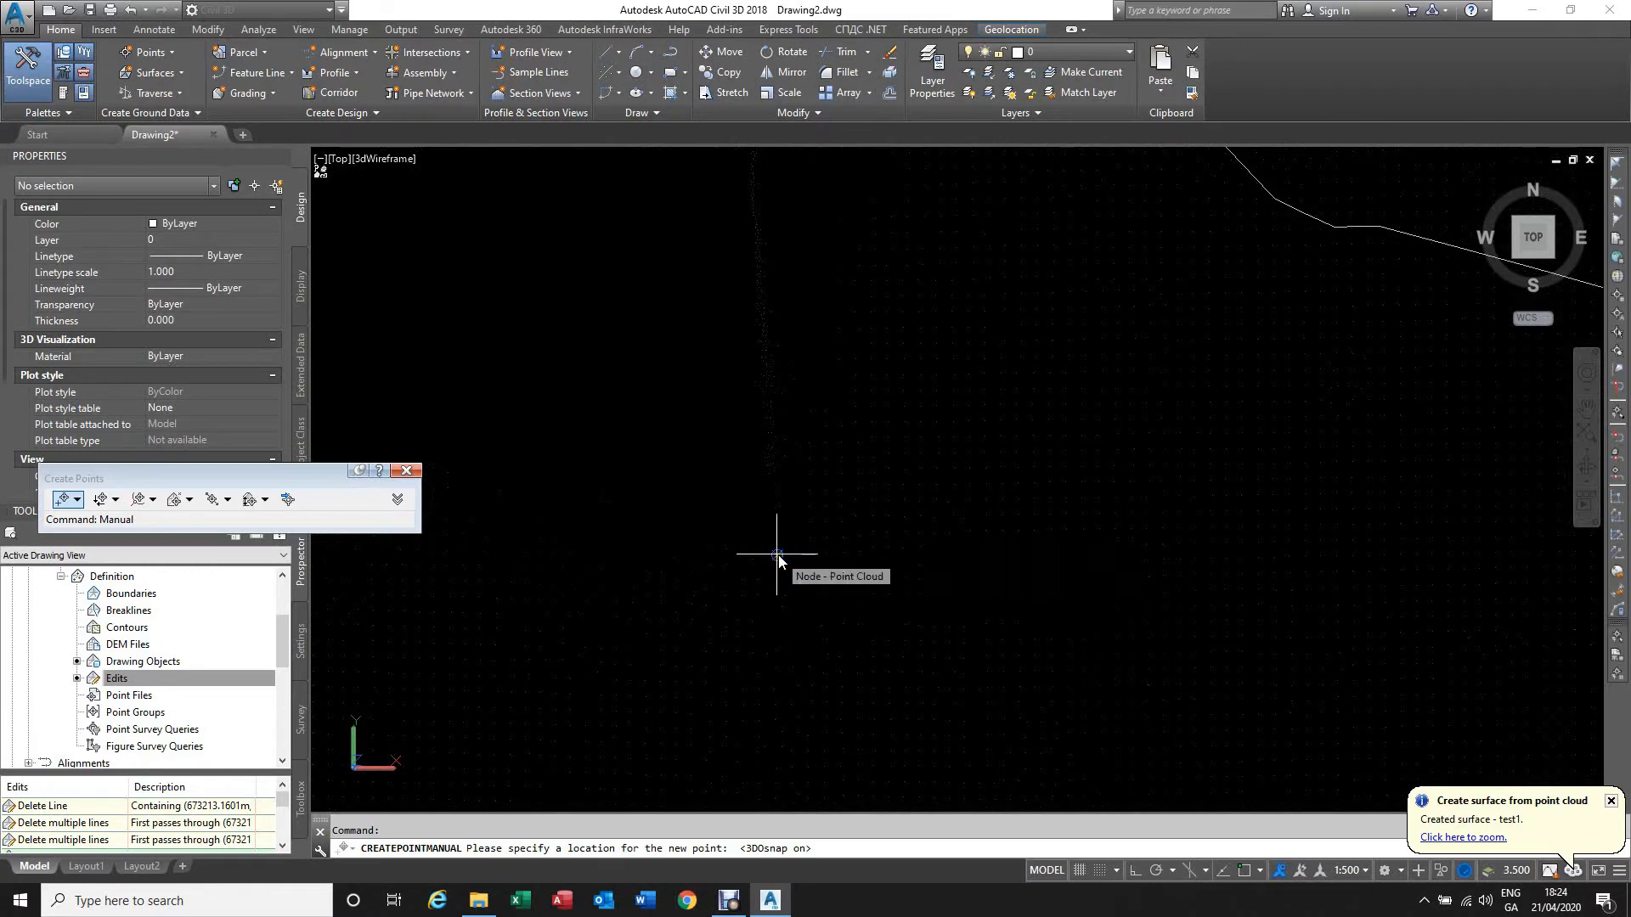
pyautogui.scroll(-2, 779, 562)
pyautogui.scroll(4, 777, 552)
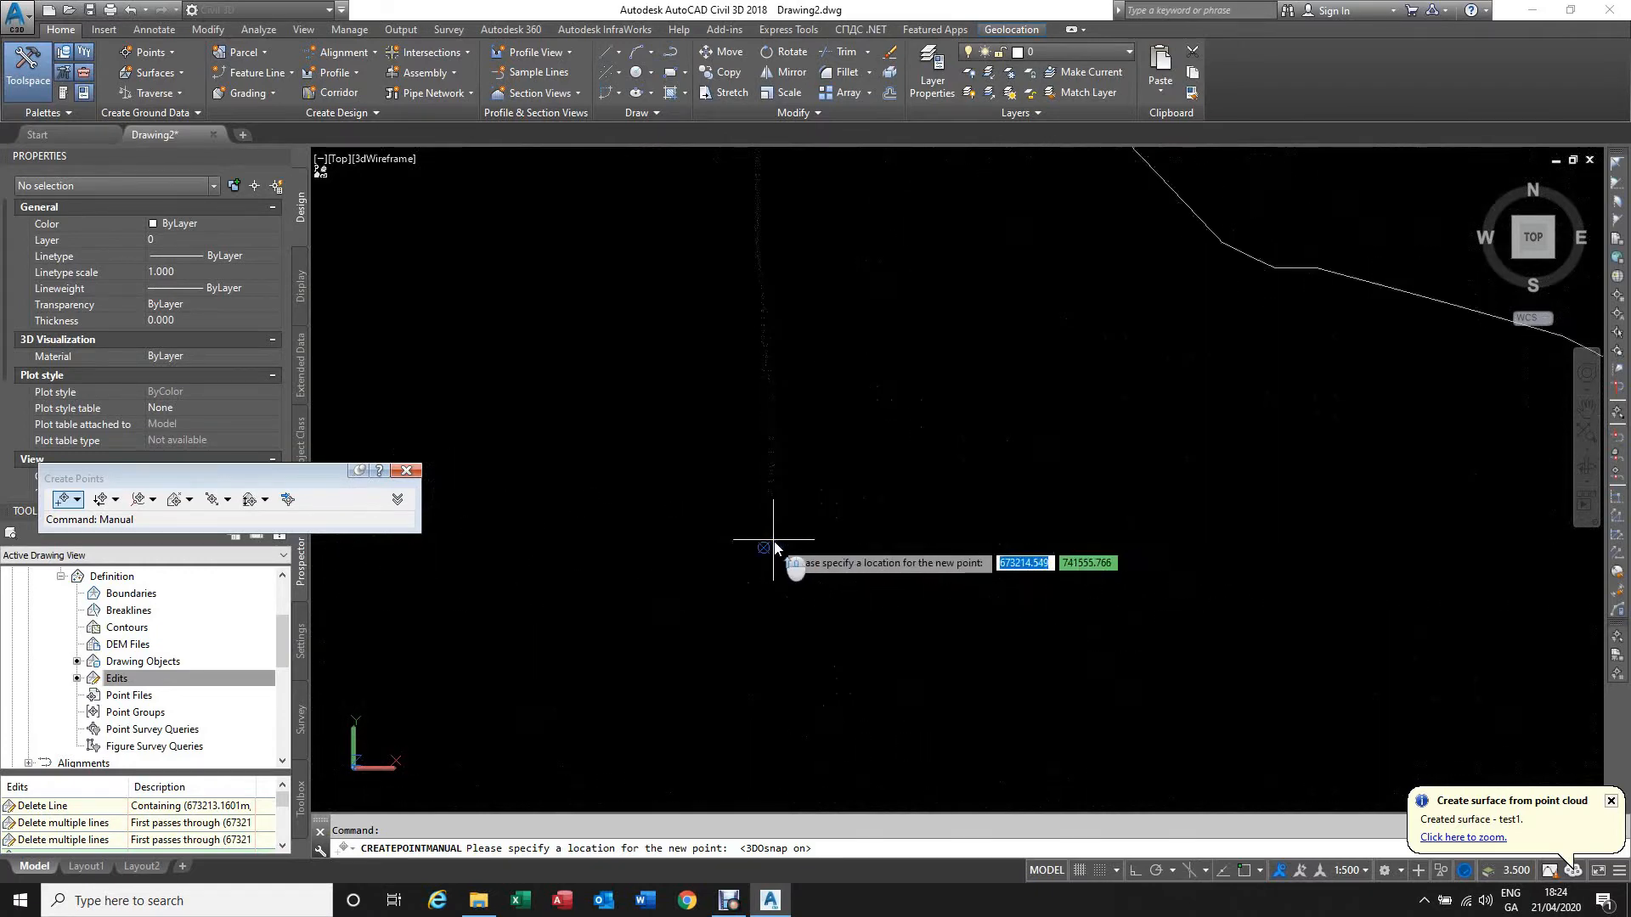
pyautogui.scroll(-1, 780, 552)
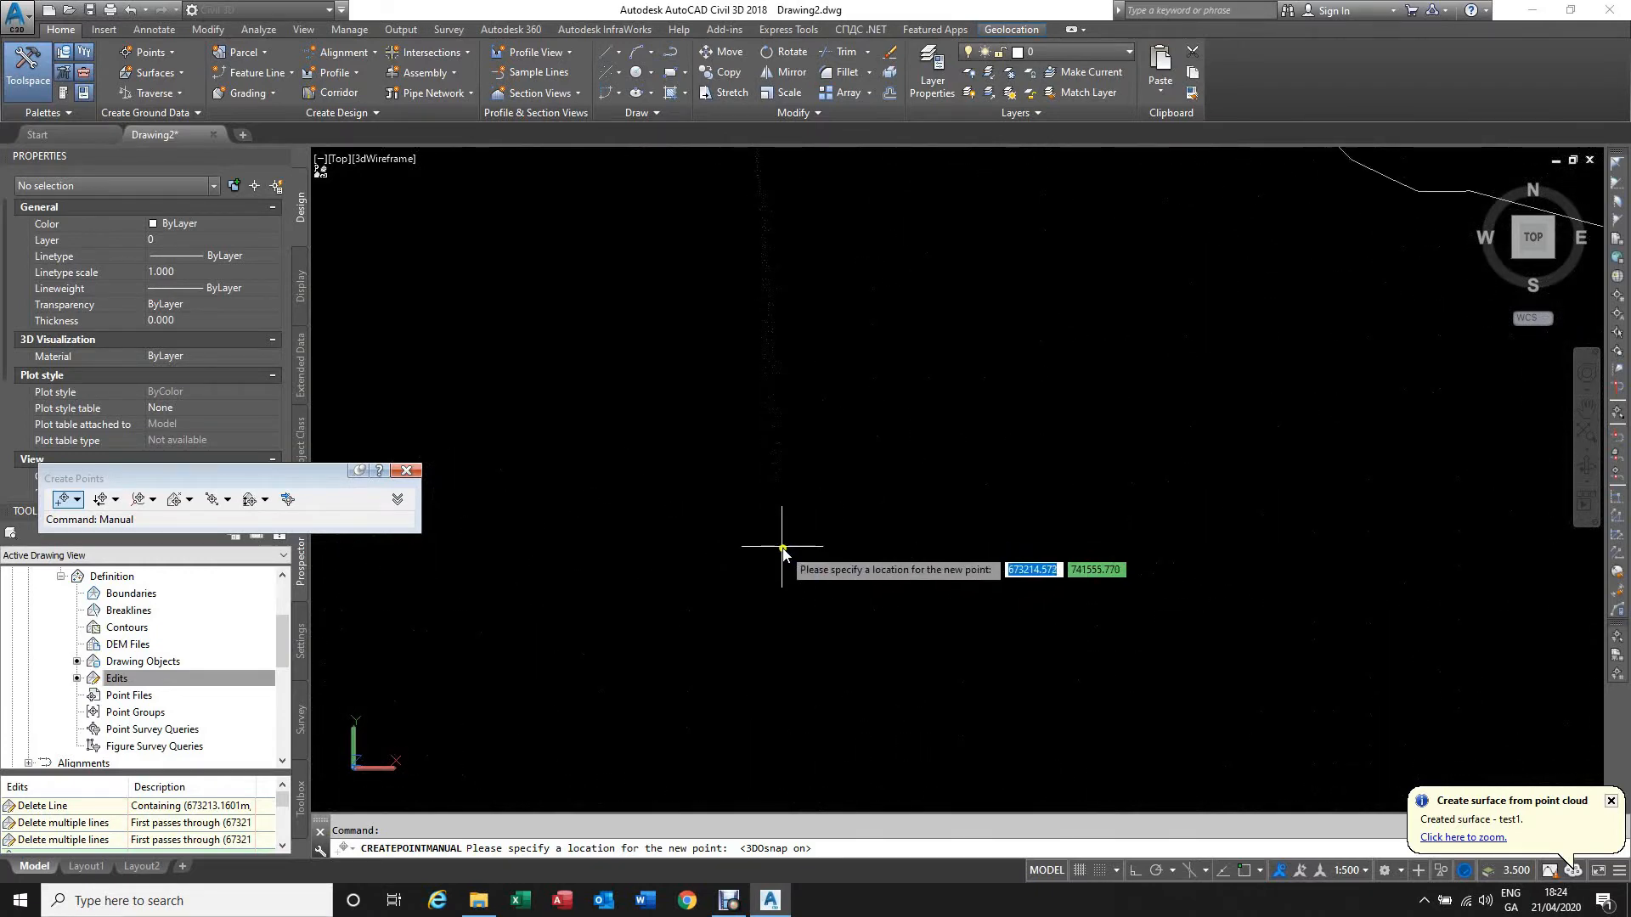
pyautogui.scroll(1, 784, 565)
pyautogui.scroll(-3, 786, 562)
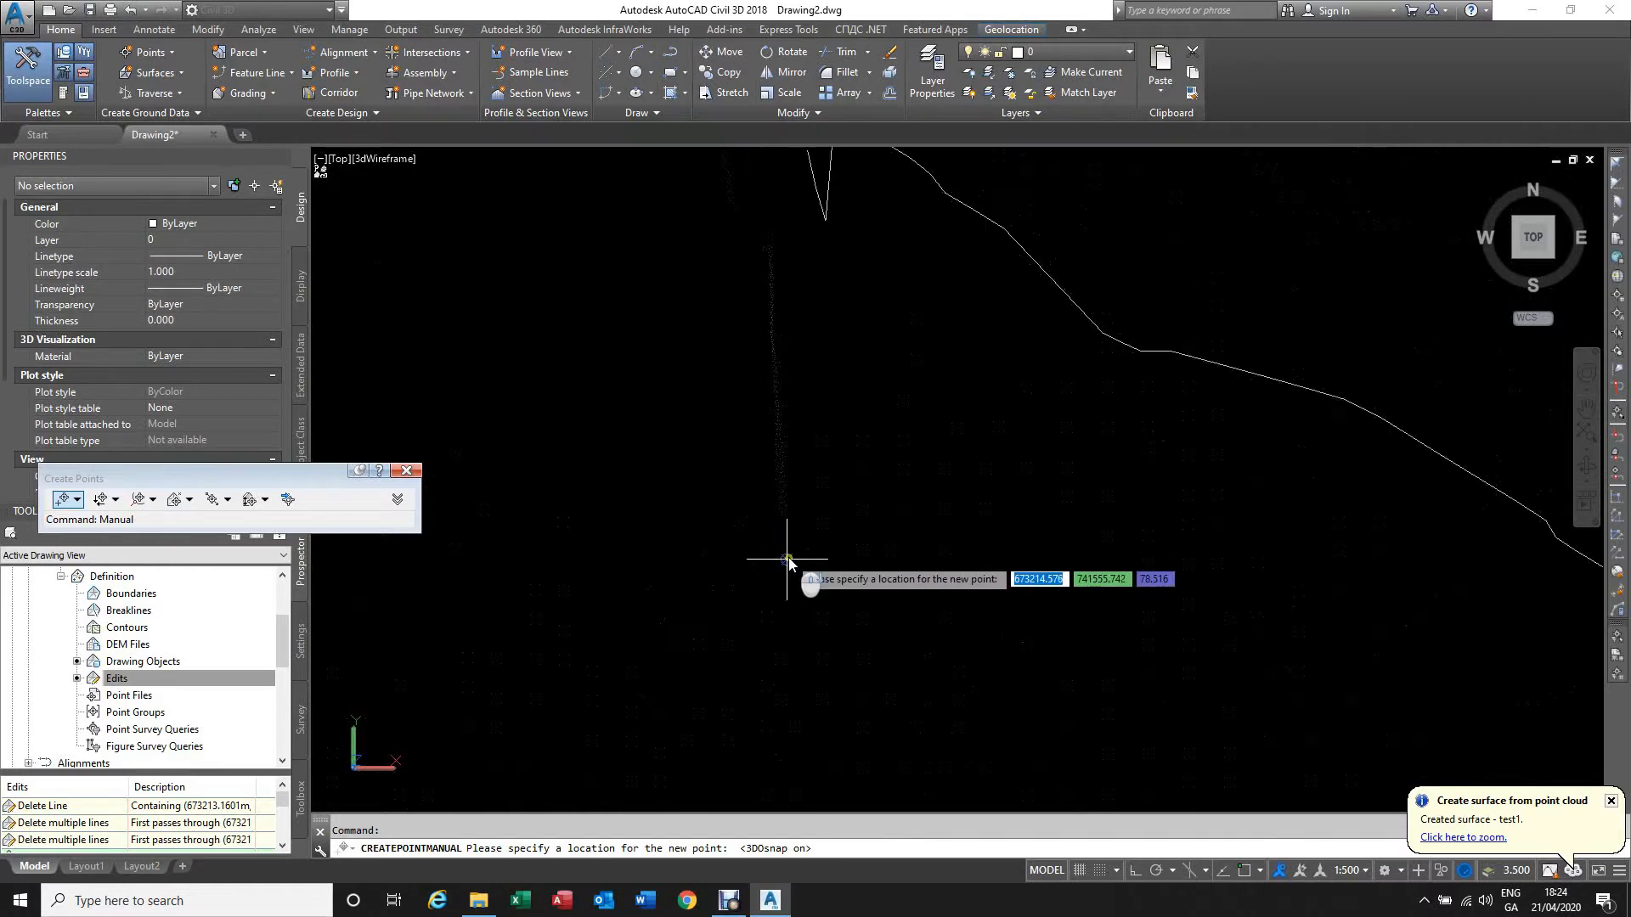
pyautogui.scroll(3, 788, 558)
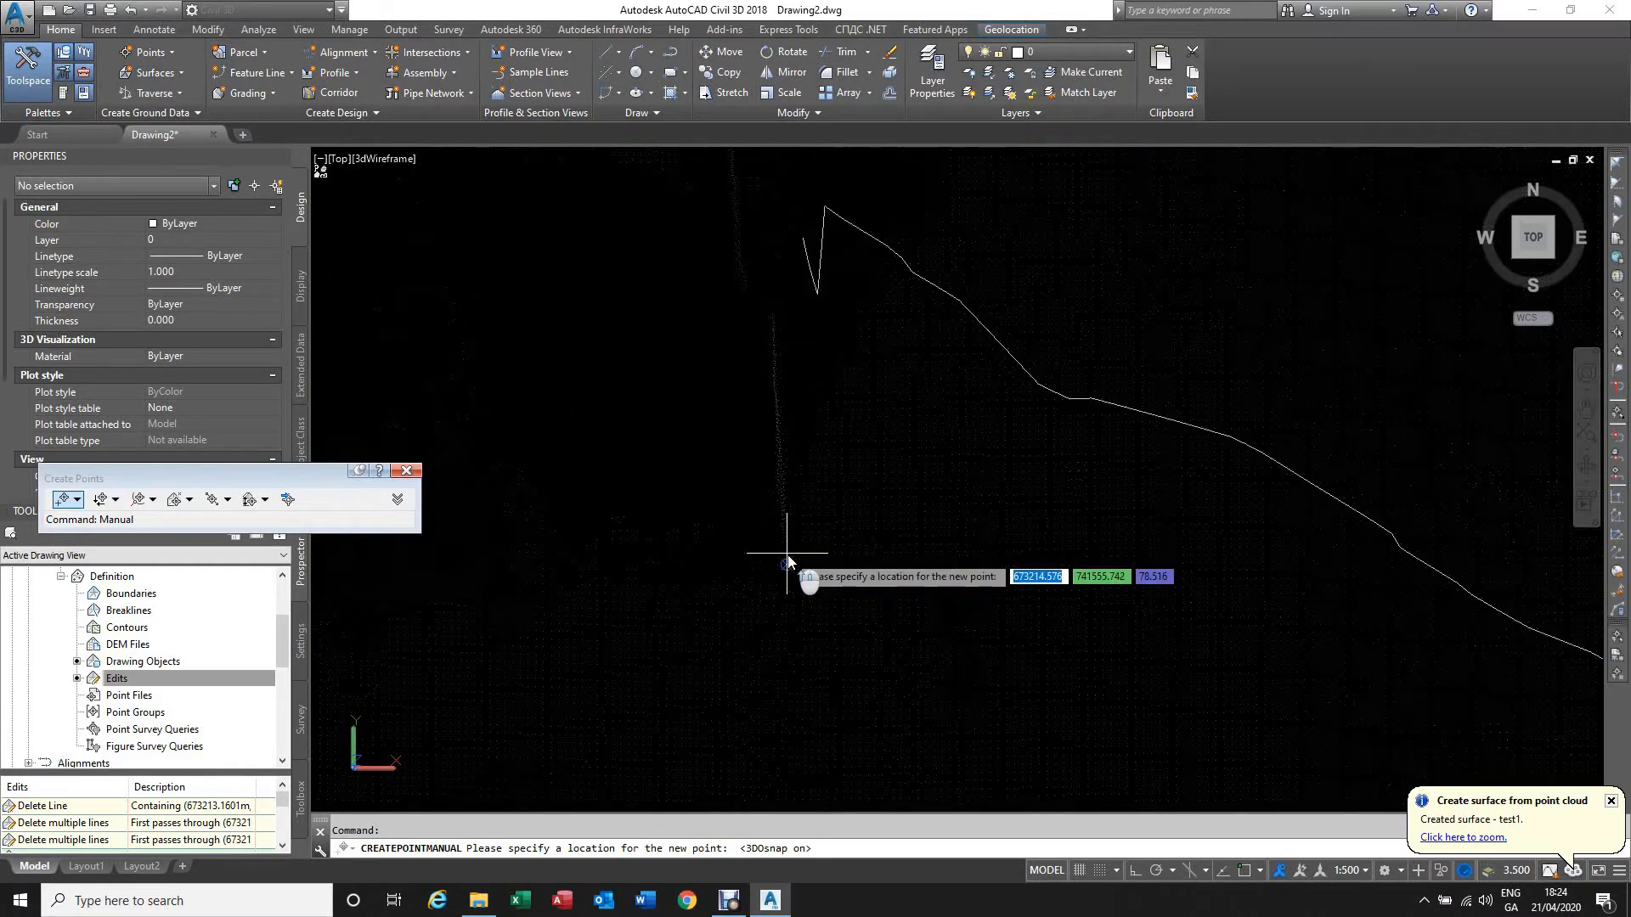
pyautogui.click(788, 558)
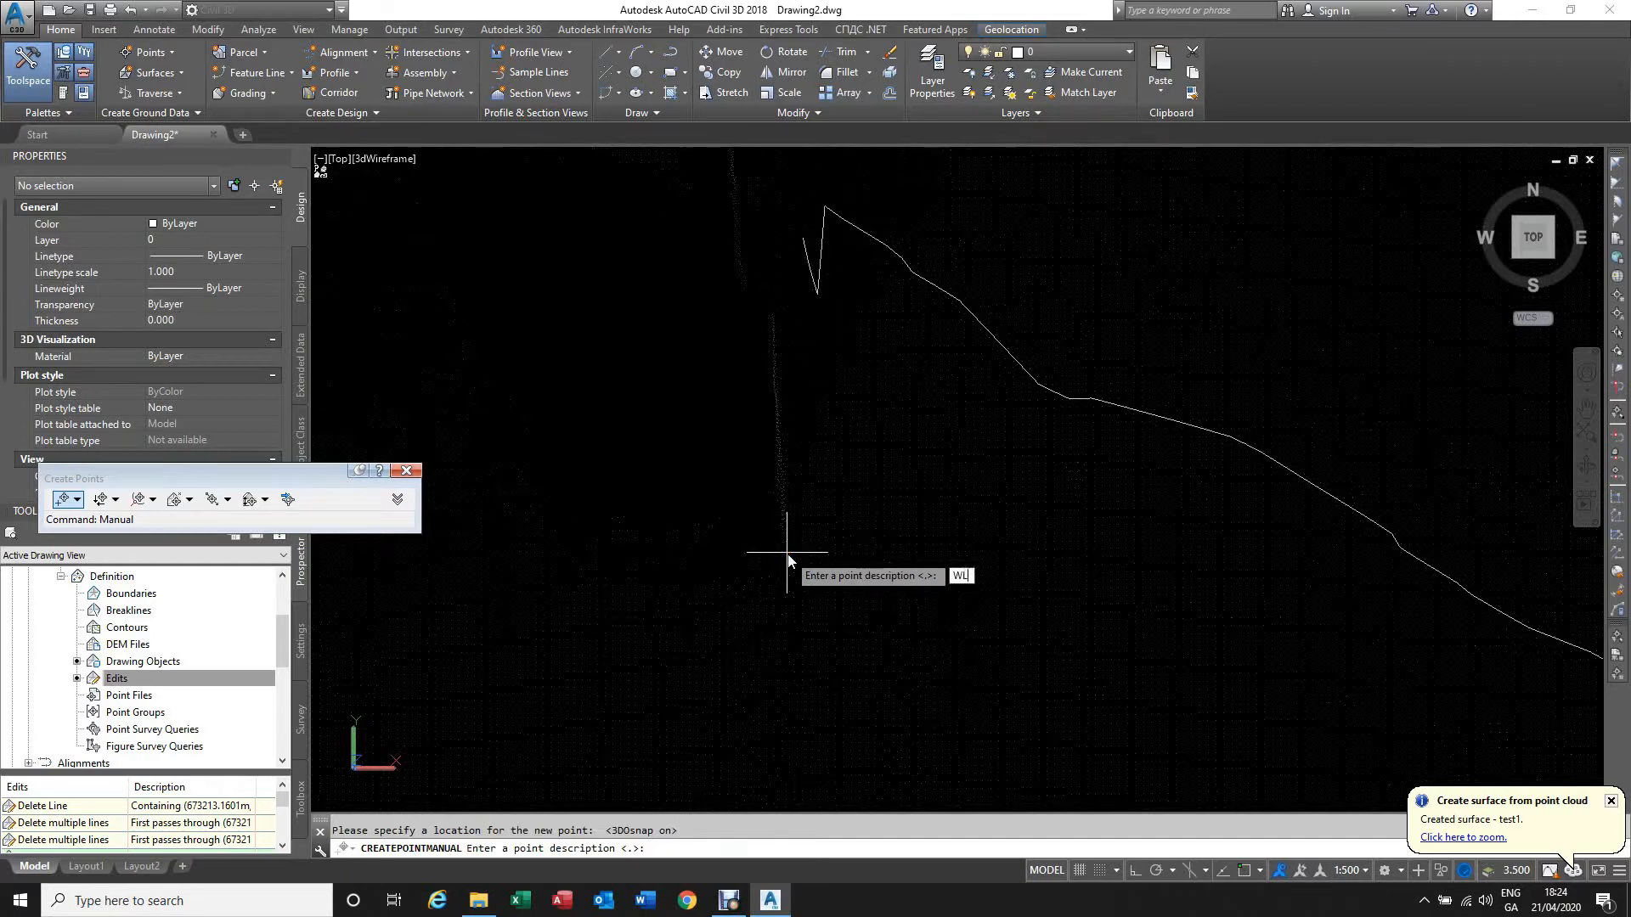
pyautogui.press('Return')
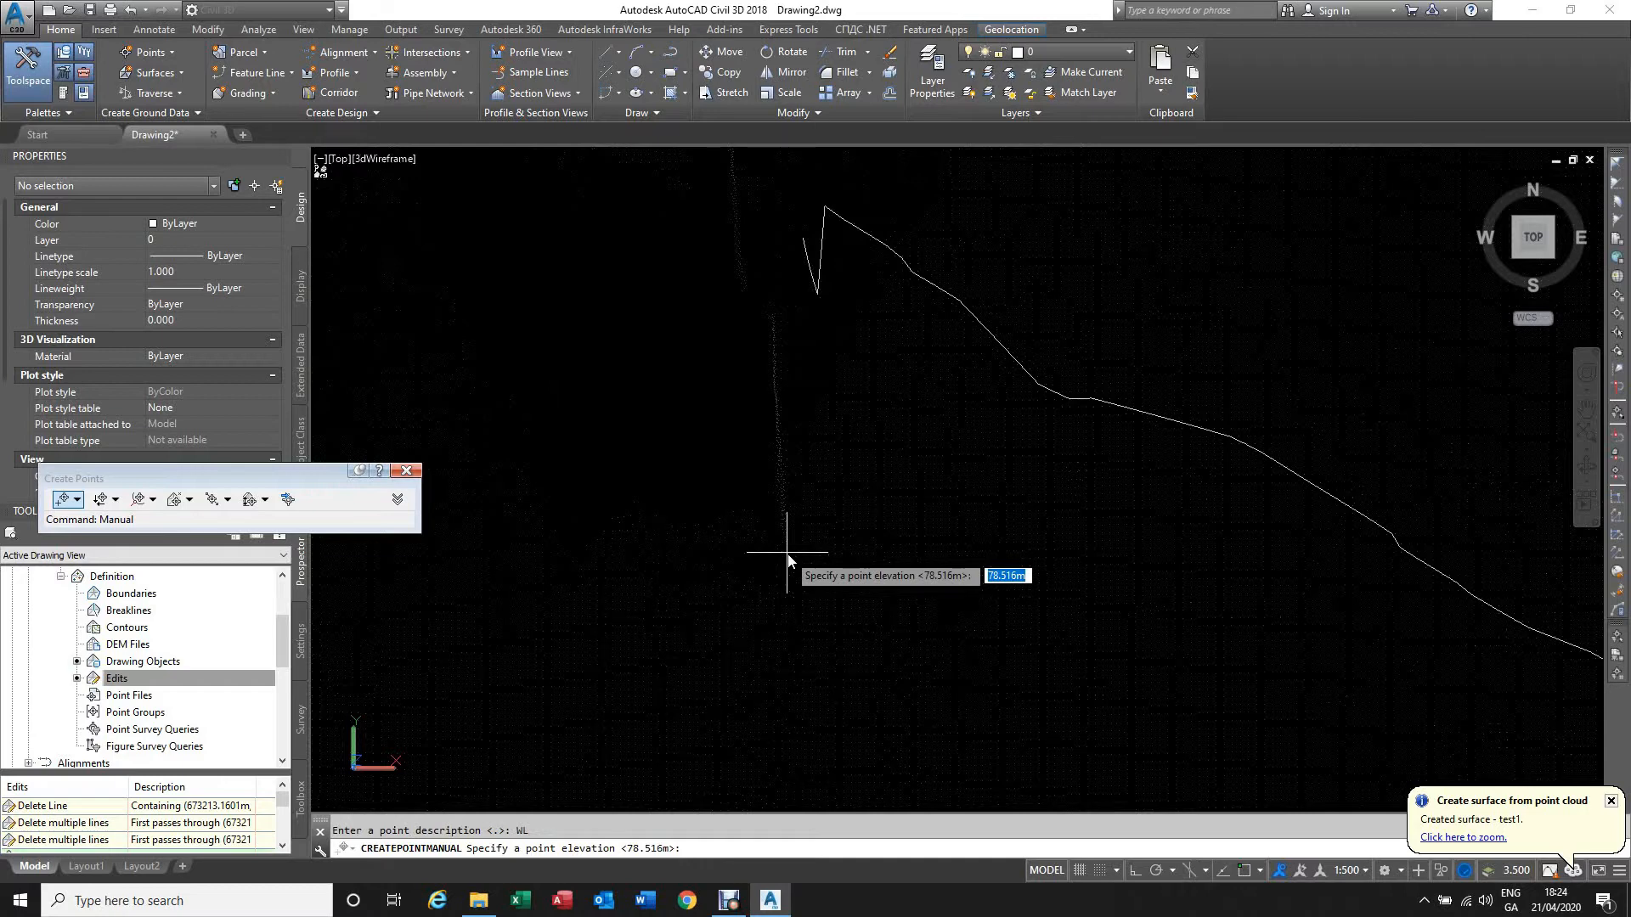
pyautogui.press('Return')
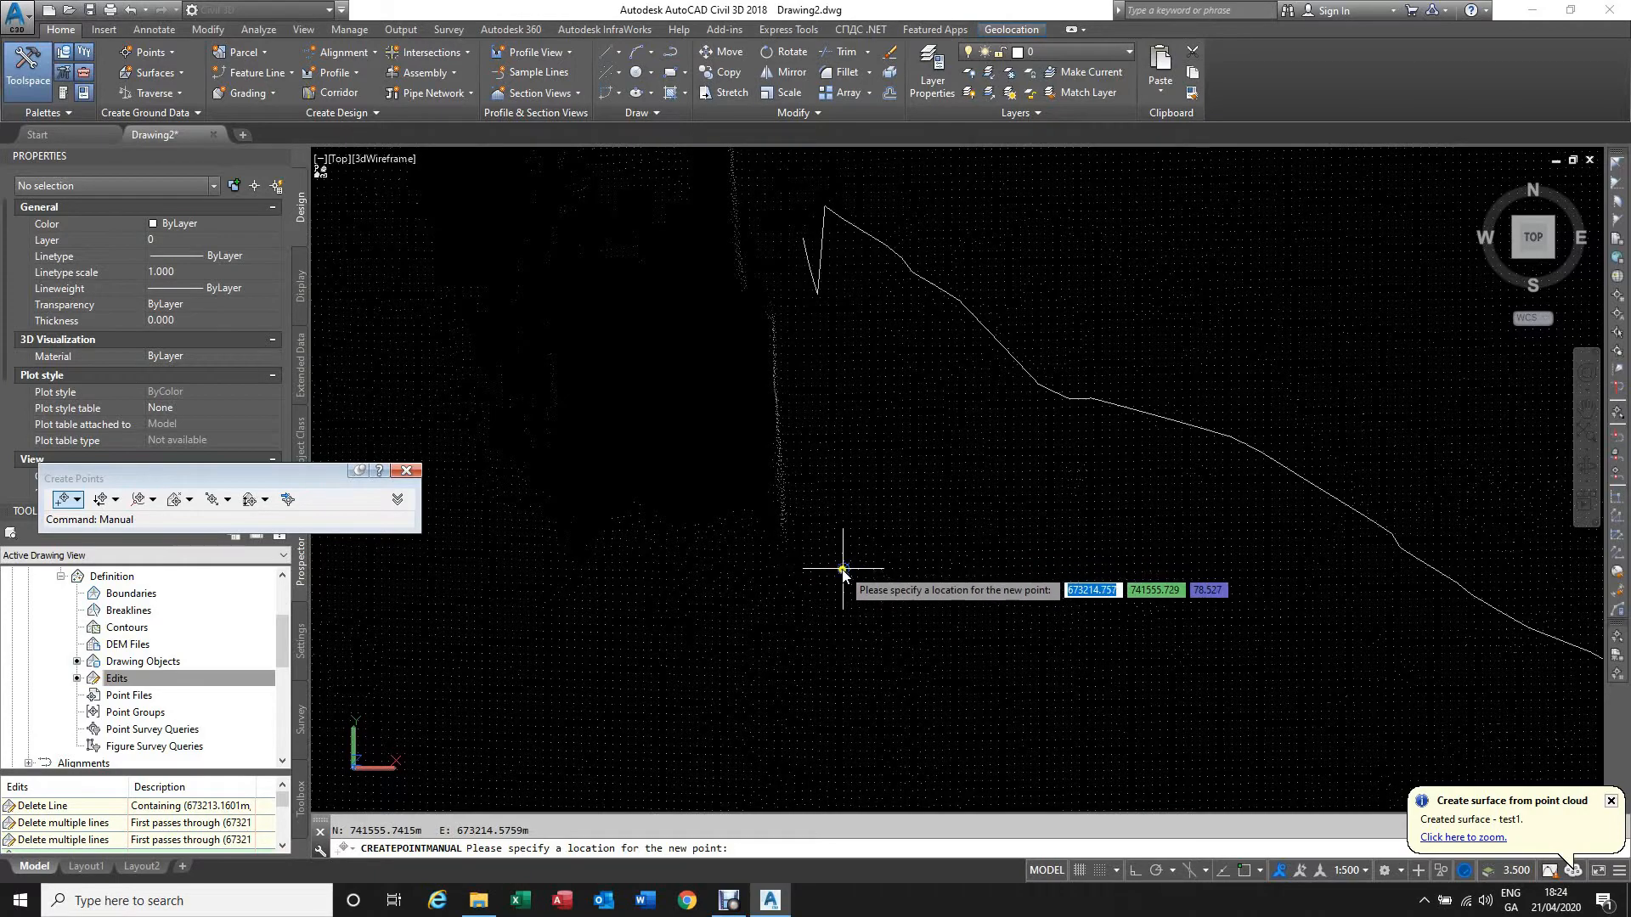
# Step: Create a second cloud-snapped point further up the wall line with description W and its snapped elevation, and end point creation
pyautogui.scroll(-3, 845, 573)
pyautogui.scroll(-2, 841, 580)
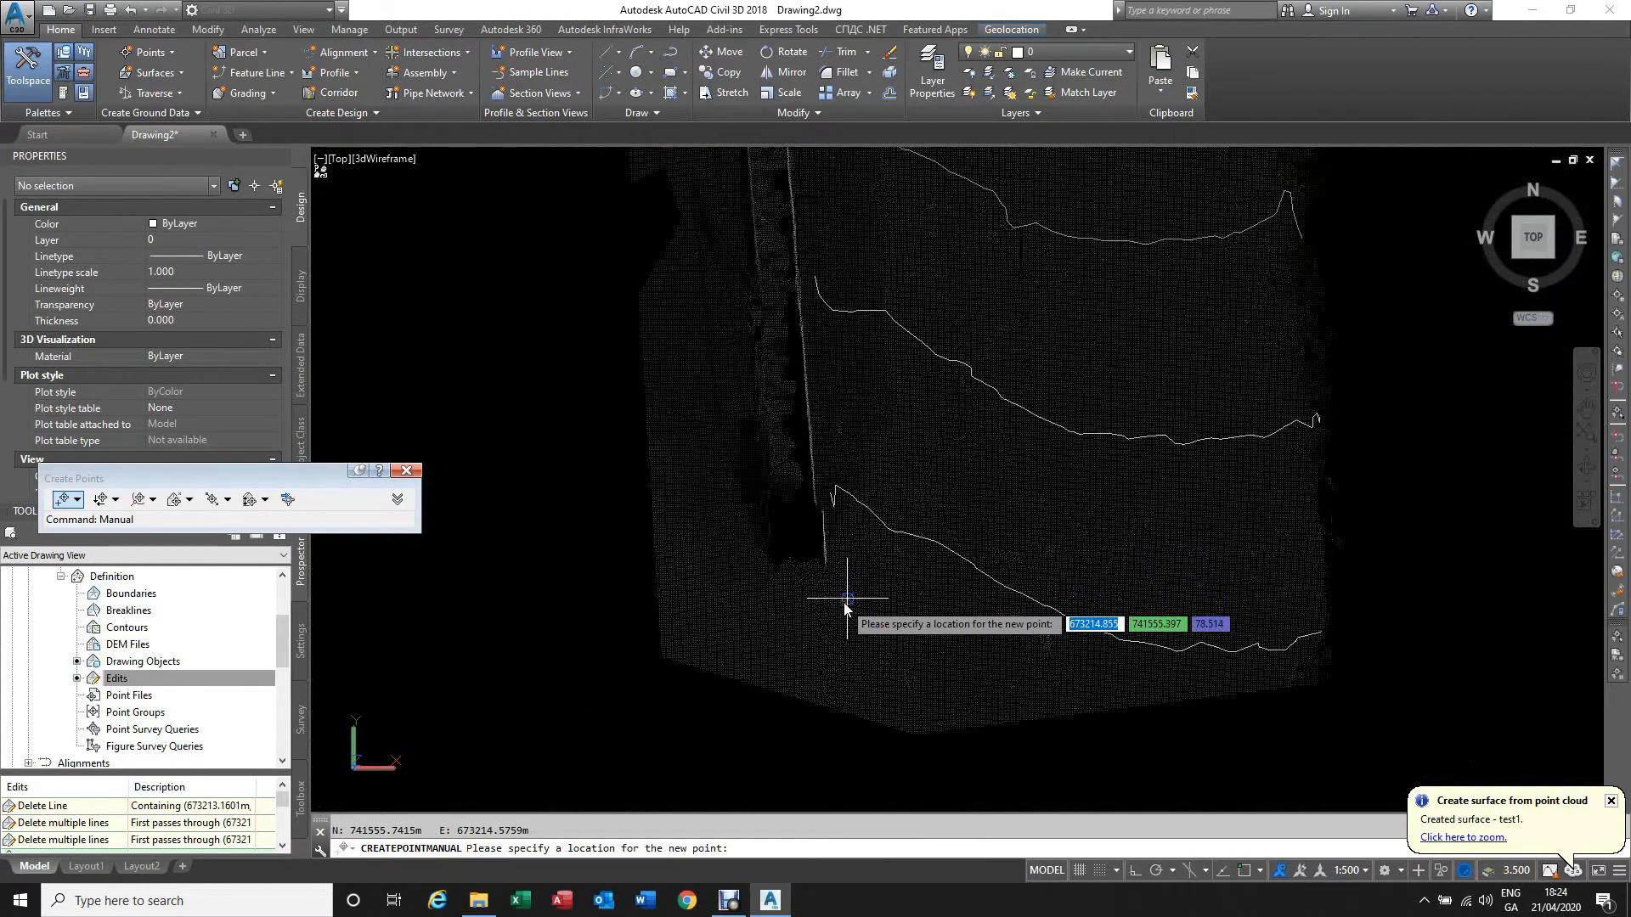
pyautogui.scroll(3, 849, 599)
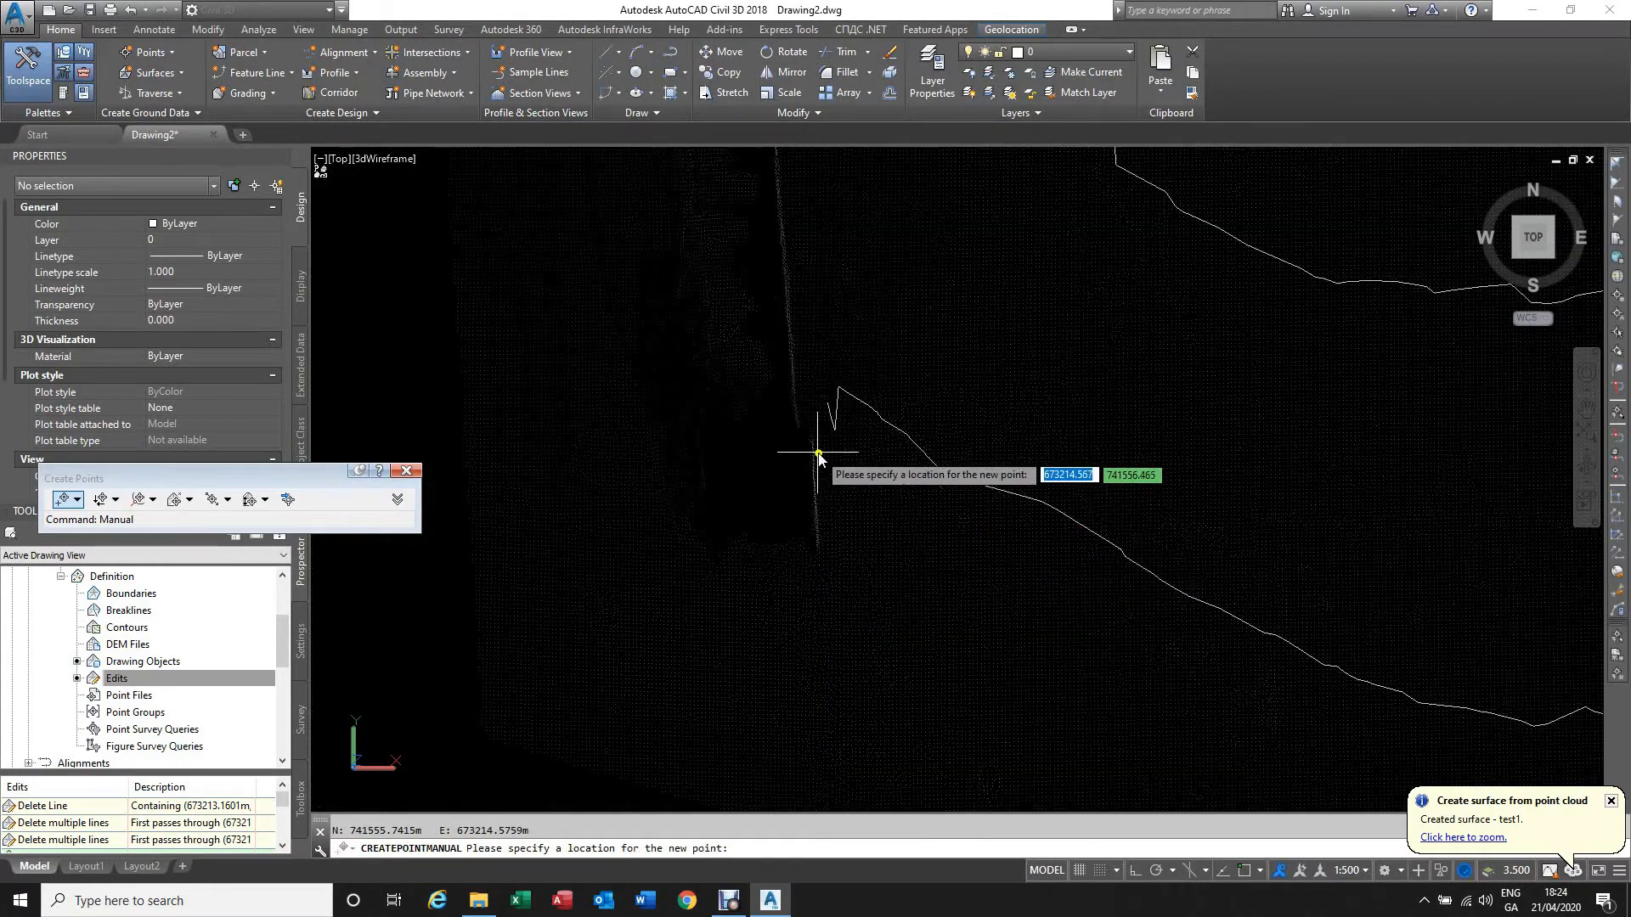
pyautogui.scroll(2, 815, 451)
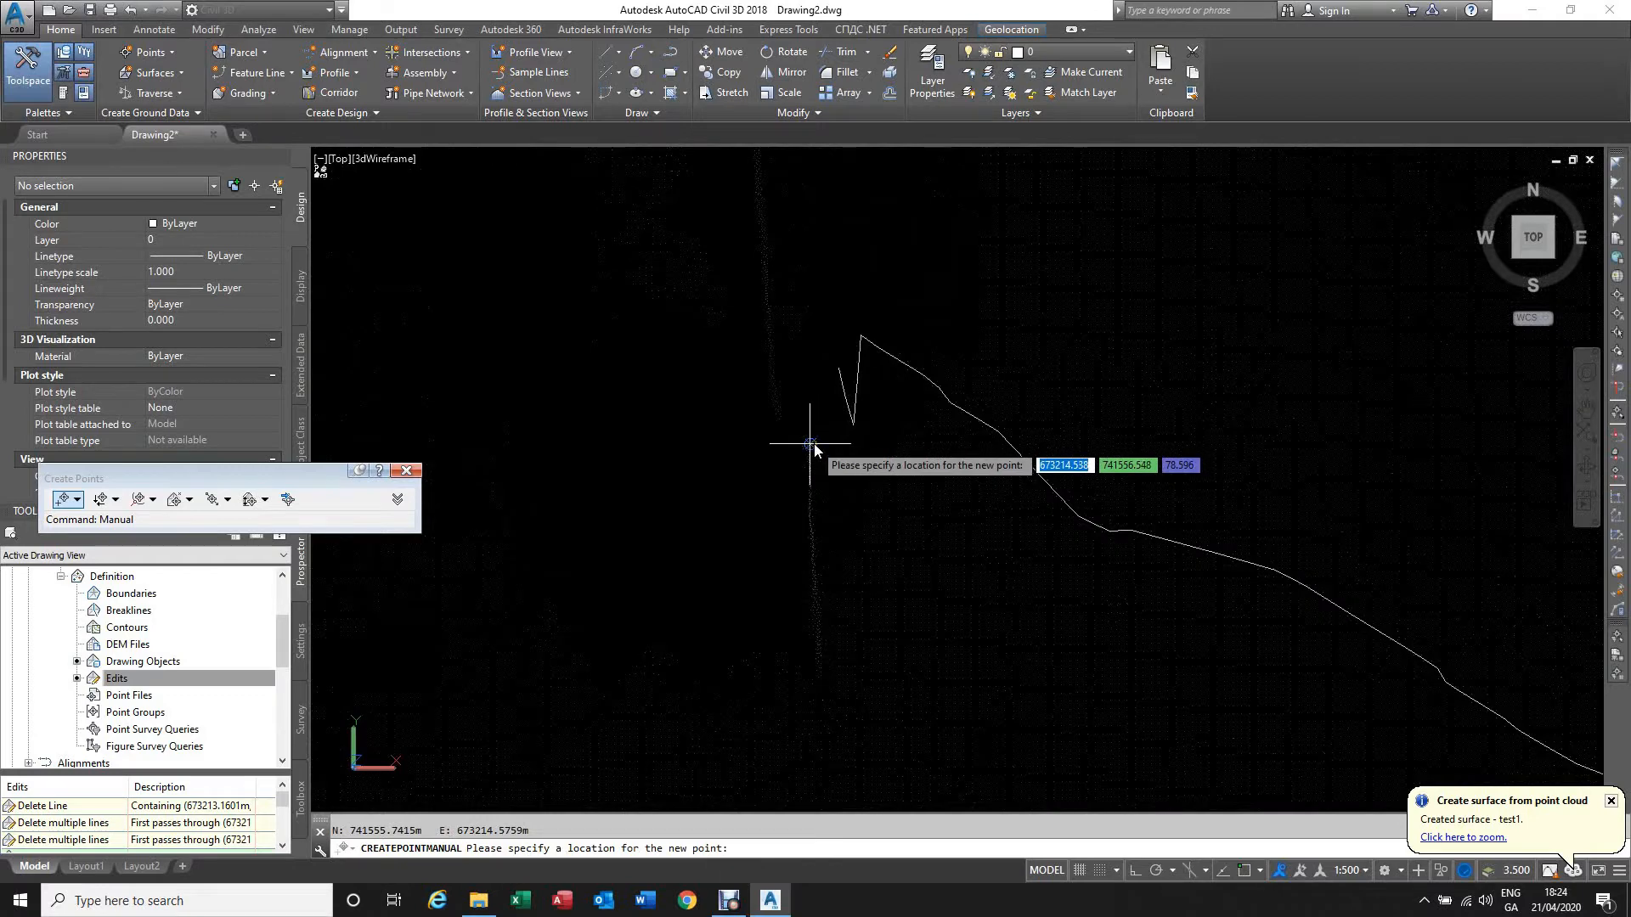
pyautogui.click(813, 443)
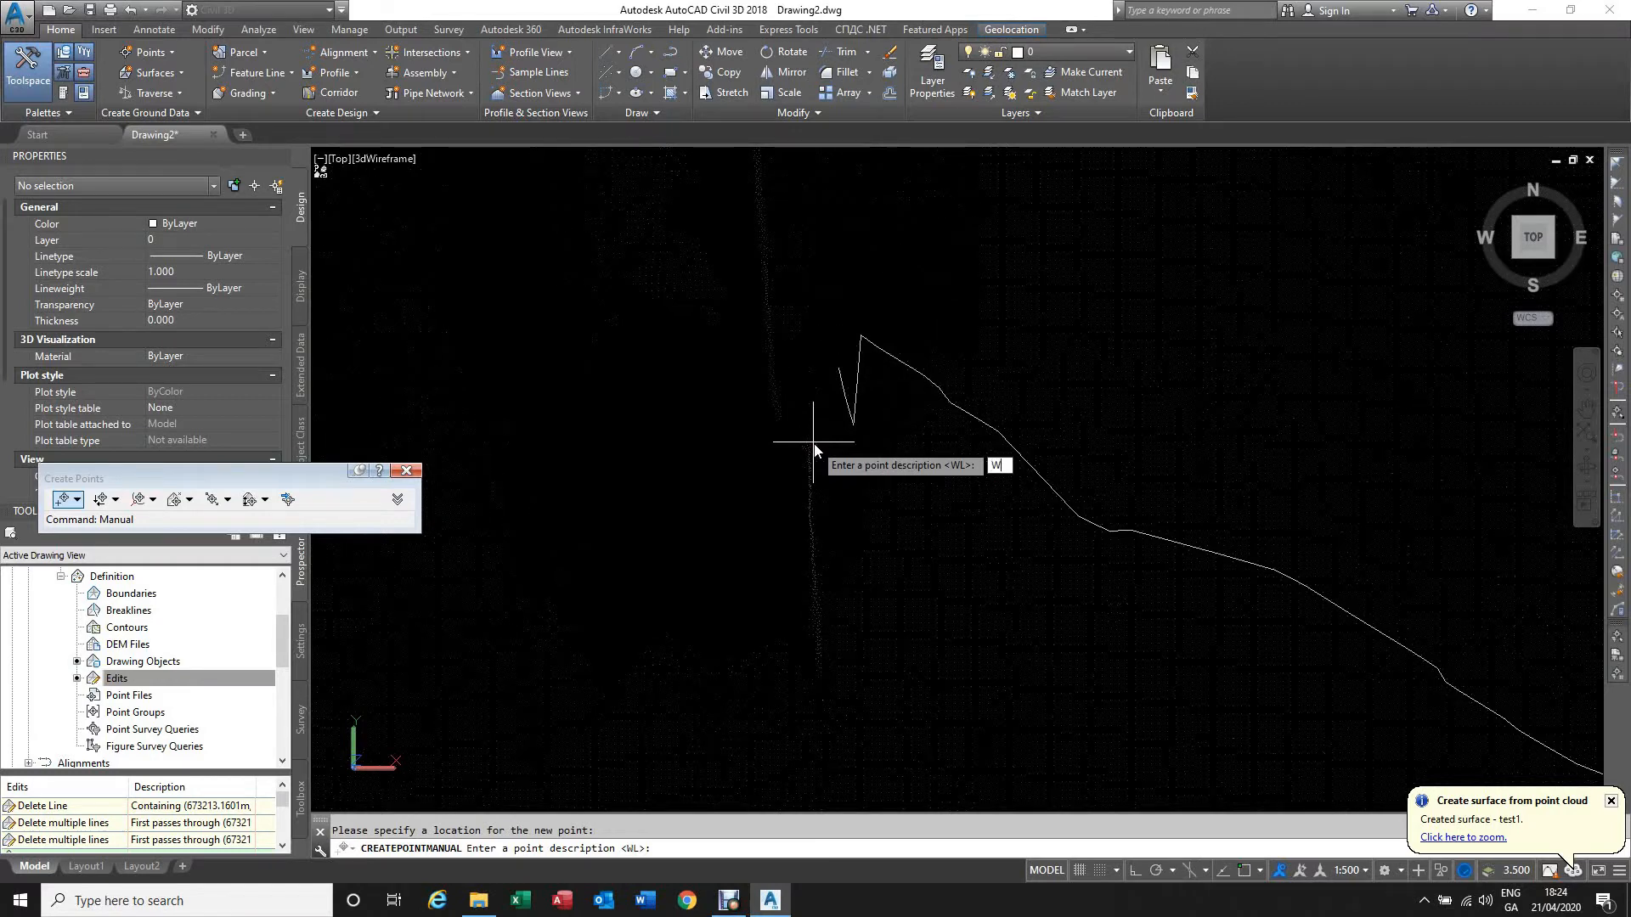
pyautogui.write('W')
pyautogui.press('Return')
pyautogui.press('Return')
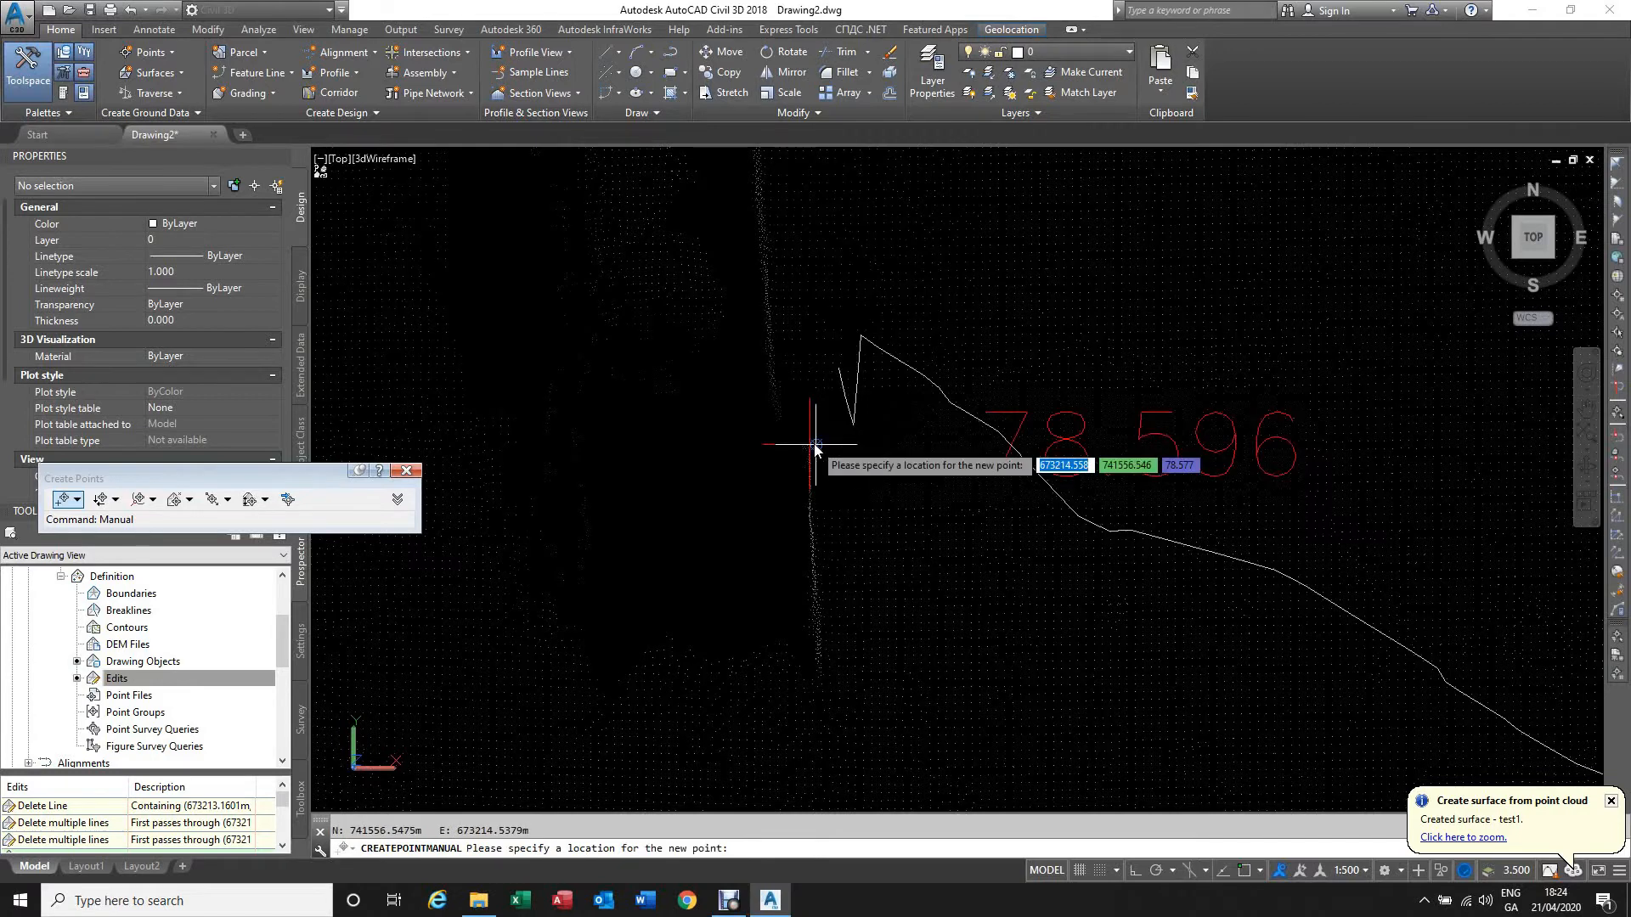
pyautogui.press('Escape')
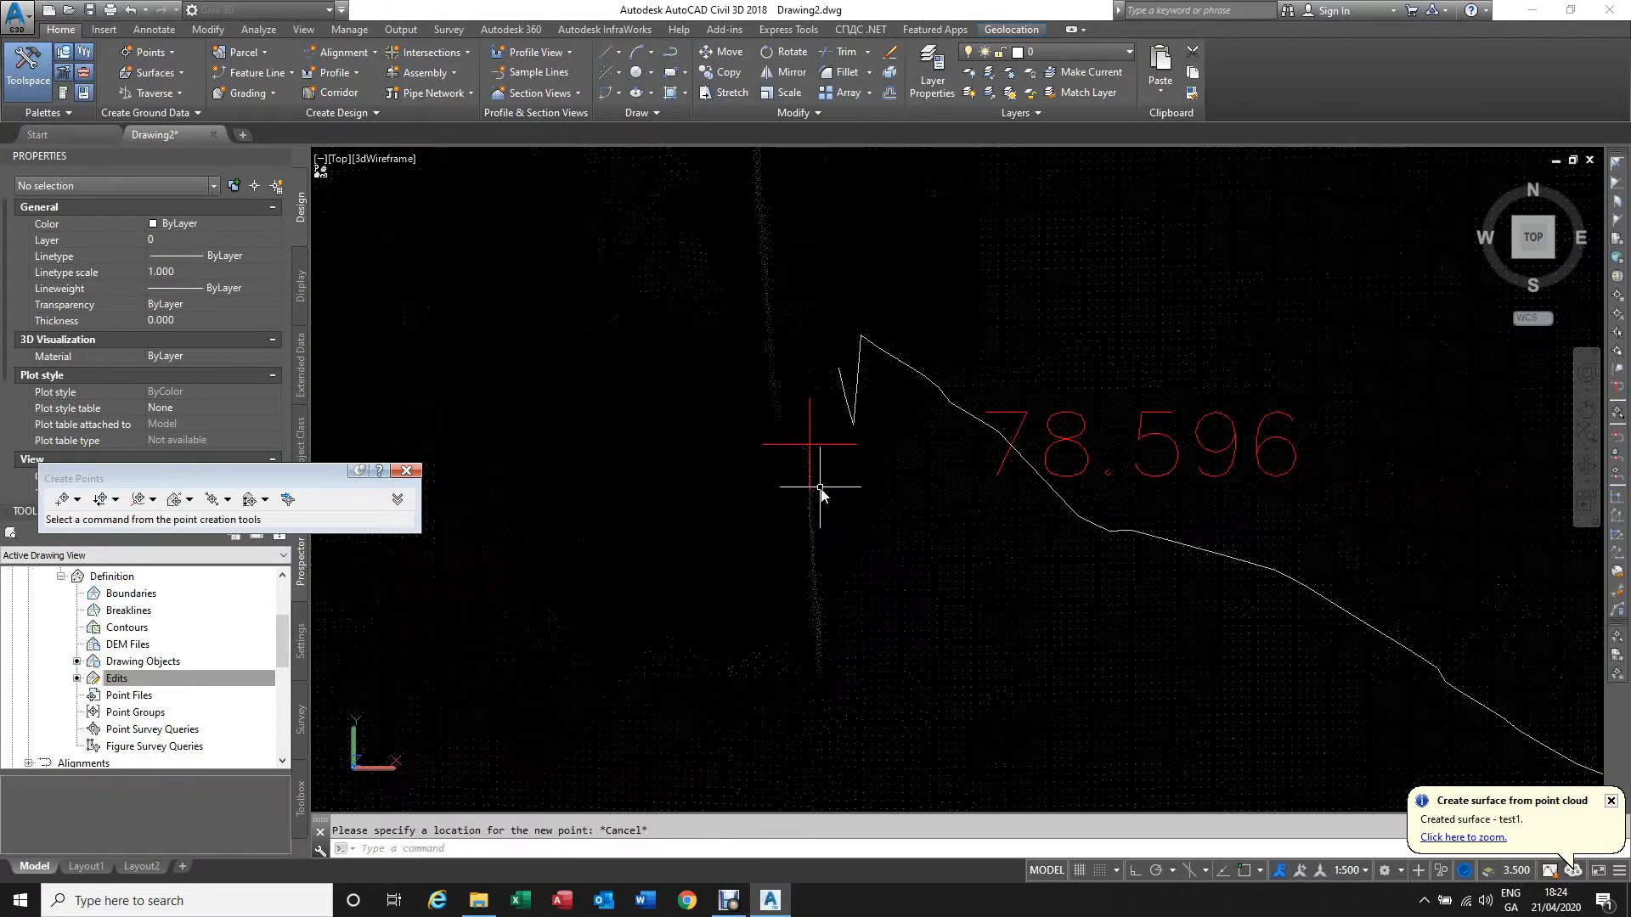
# Step: Change the first wall point's raw description to W in the Point Editor and close the editor
pyautogui.scroll(5, 833, 703)
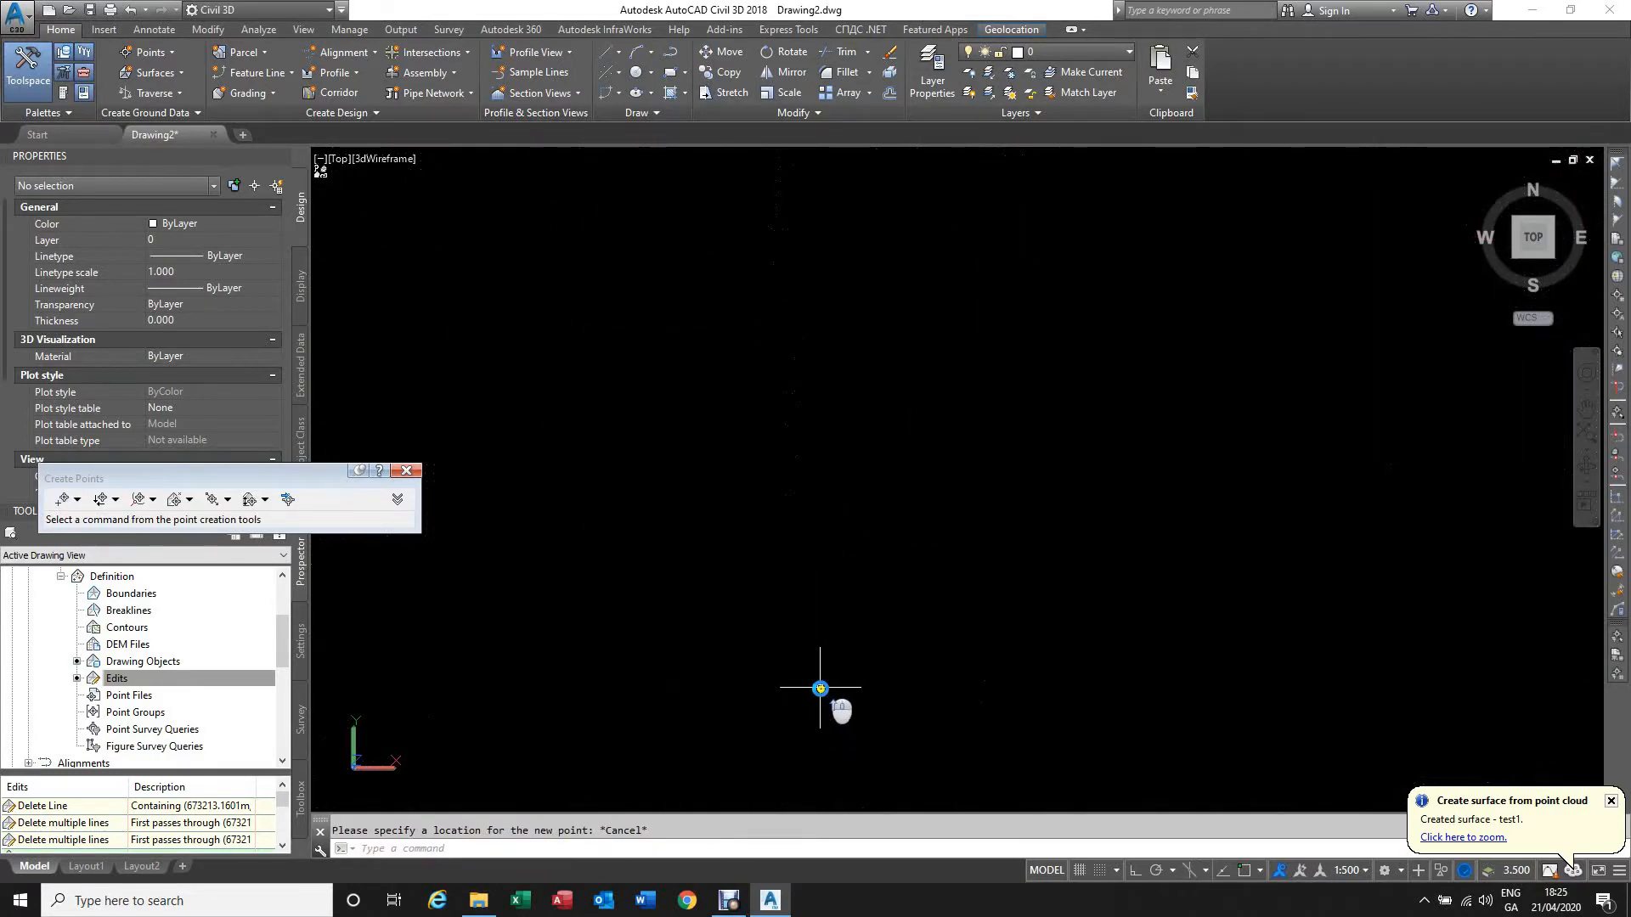
pyautogui.click(818, 662)
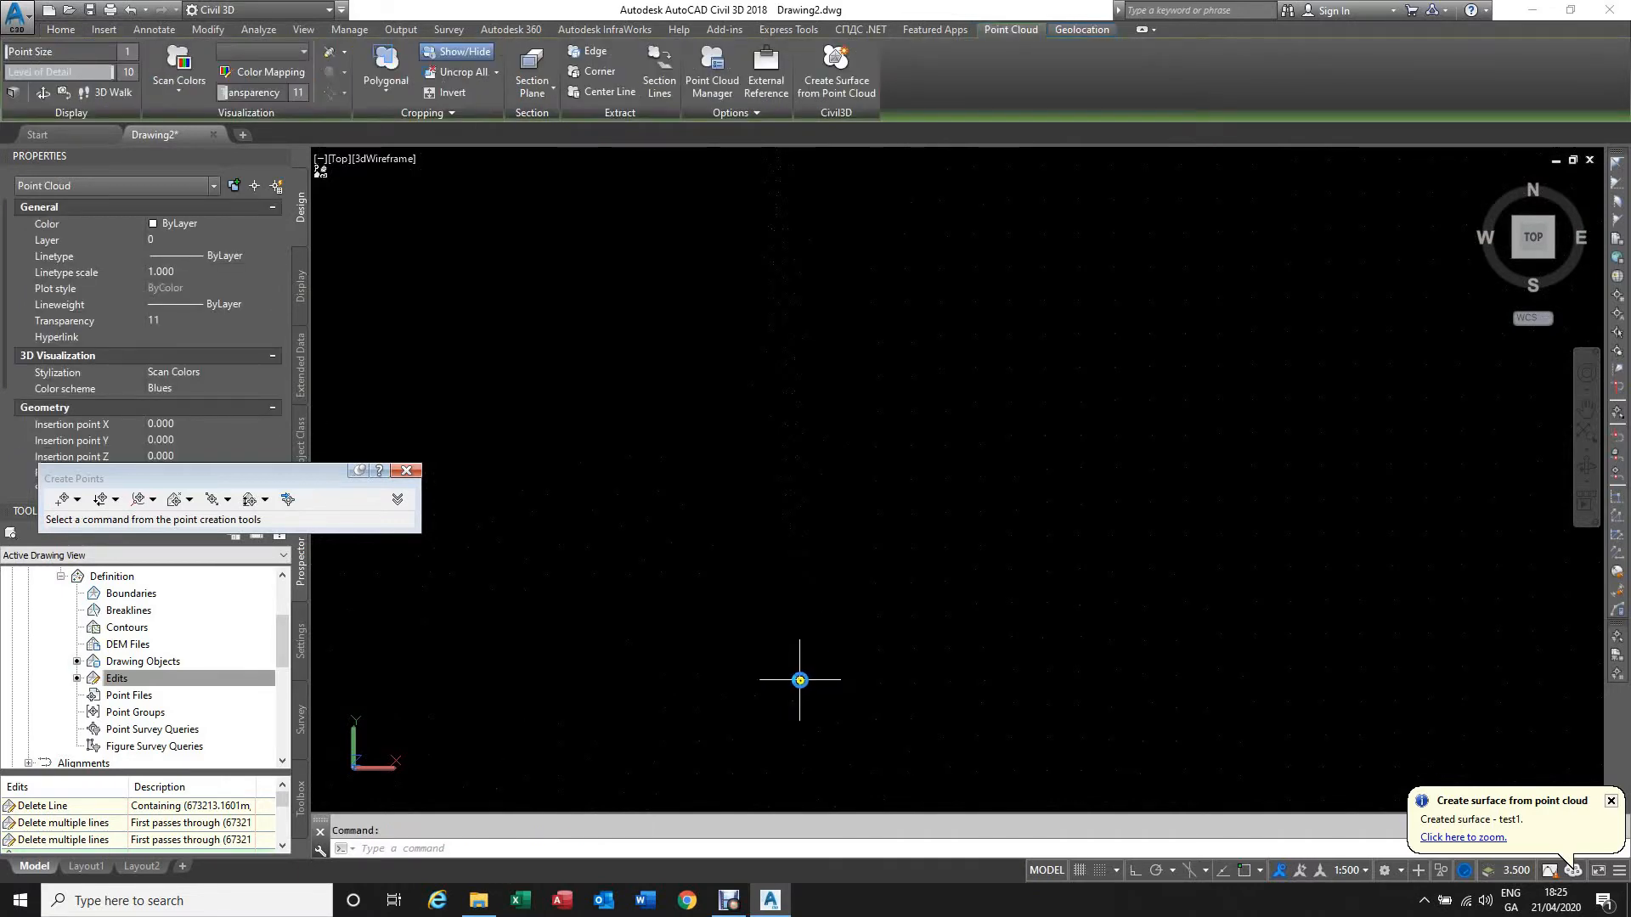
pyautogui.press('Escape')
pyautogui.click(799, 678)
pyautogui.click(818, 695)
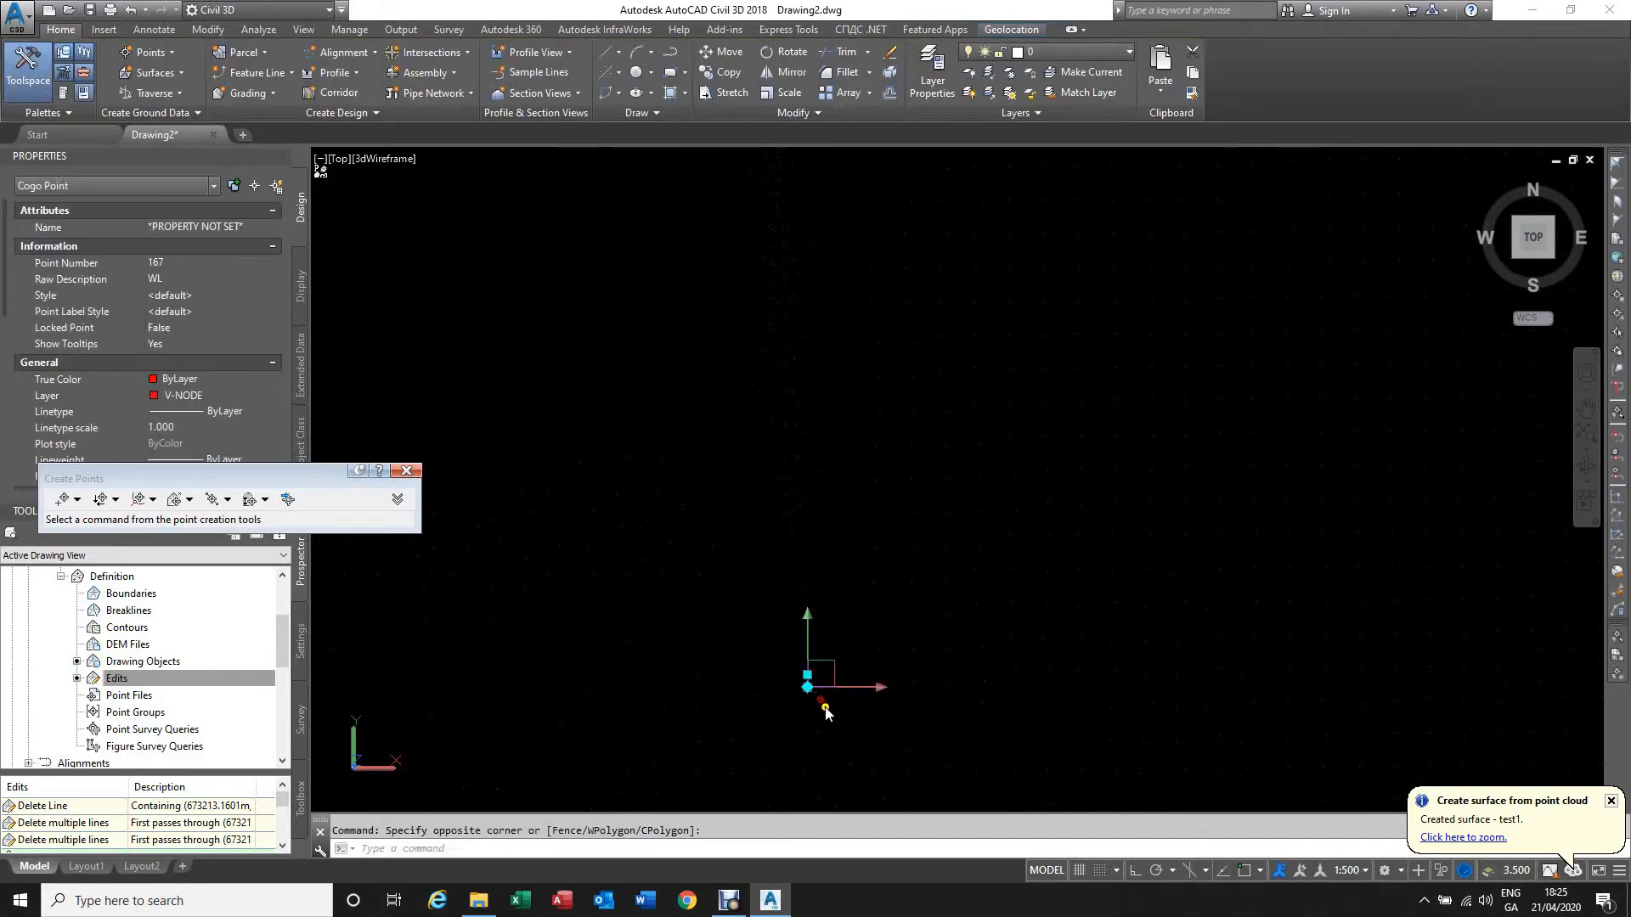
pyautogui.rightClick(825, 711)
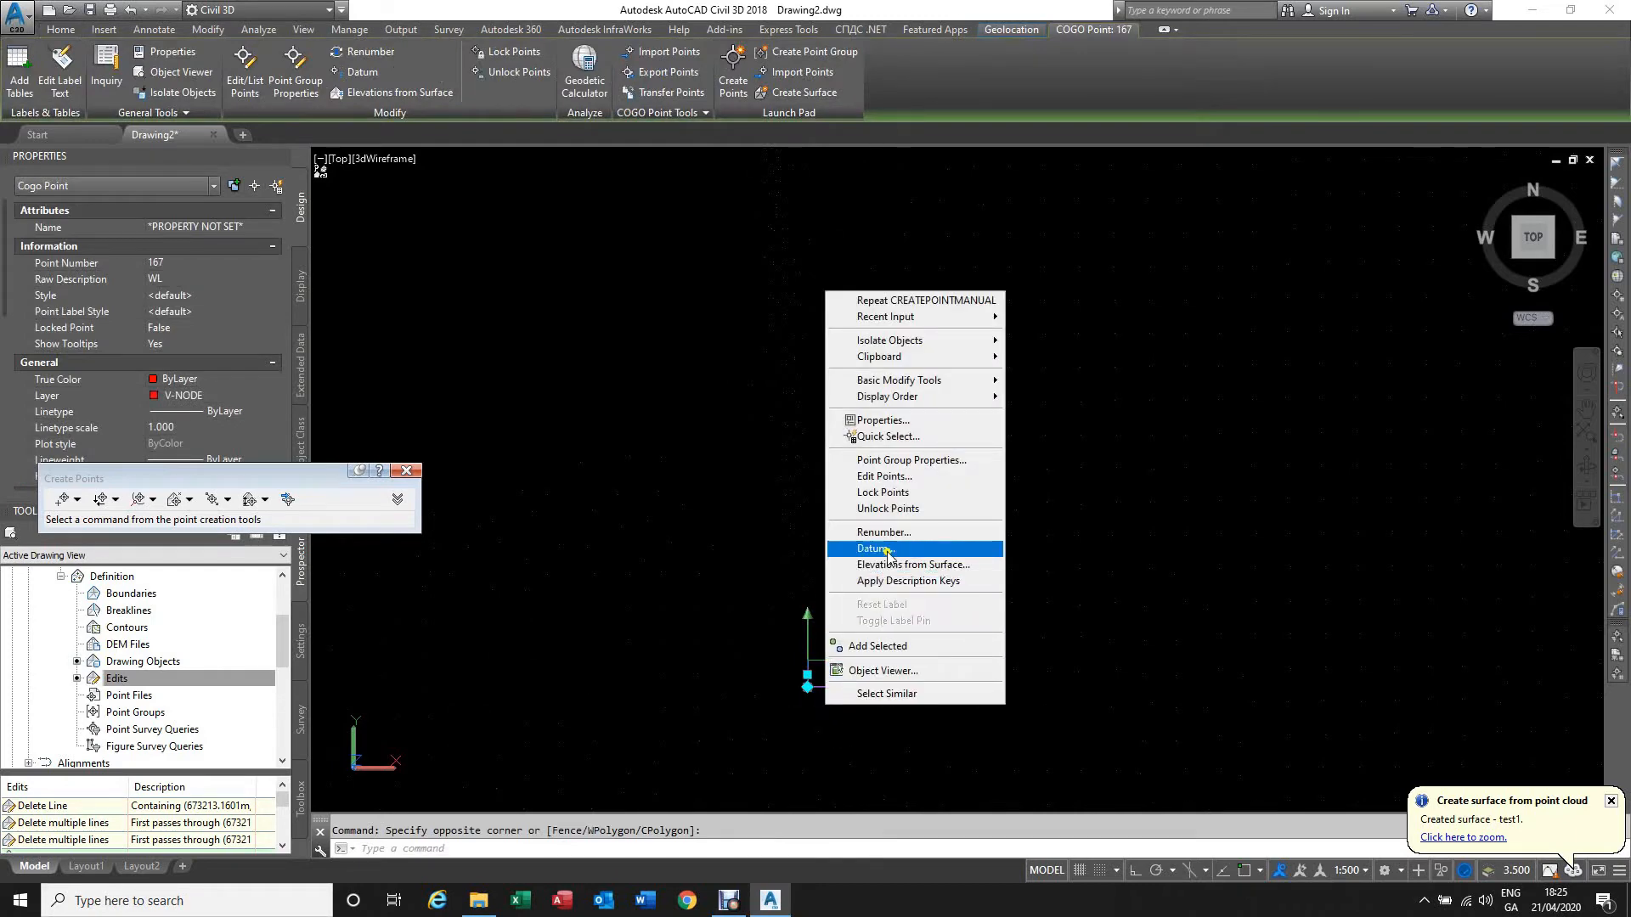
pyautogui.click(897, 481)
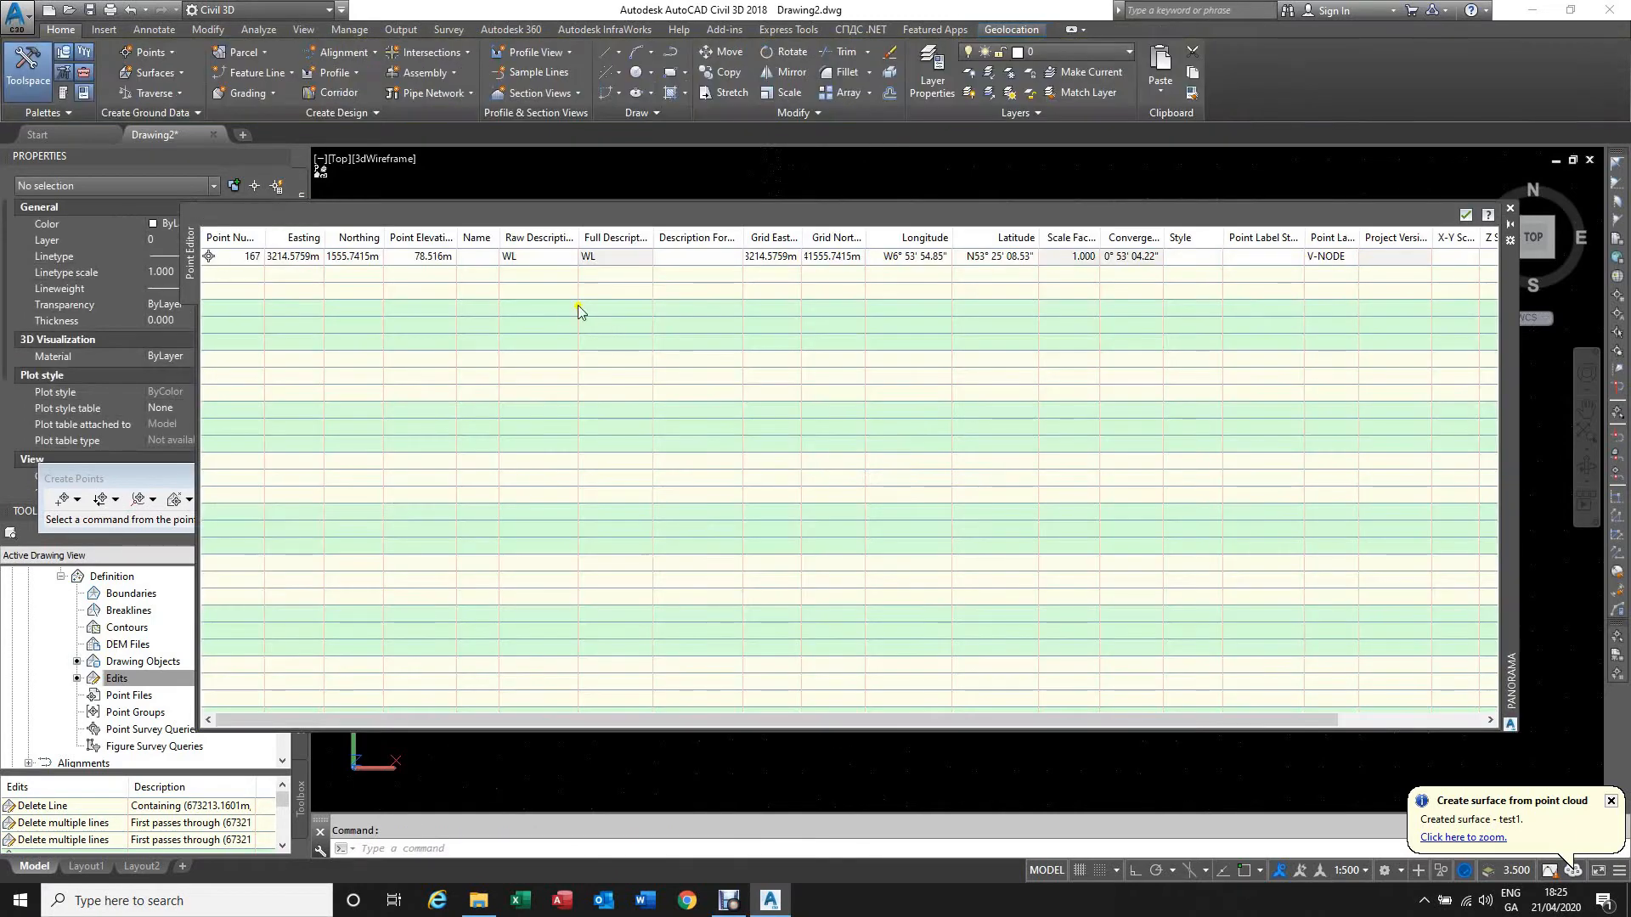
pyautogui.click(521, 258)
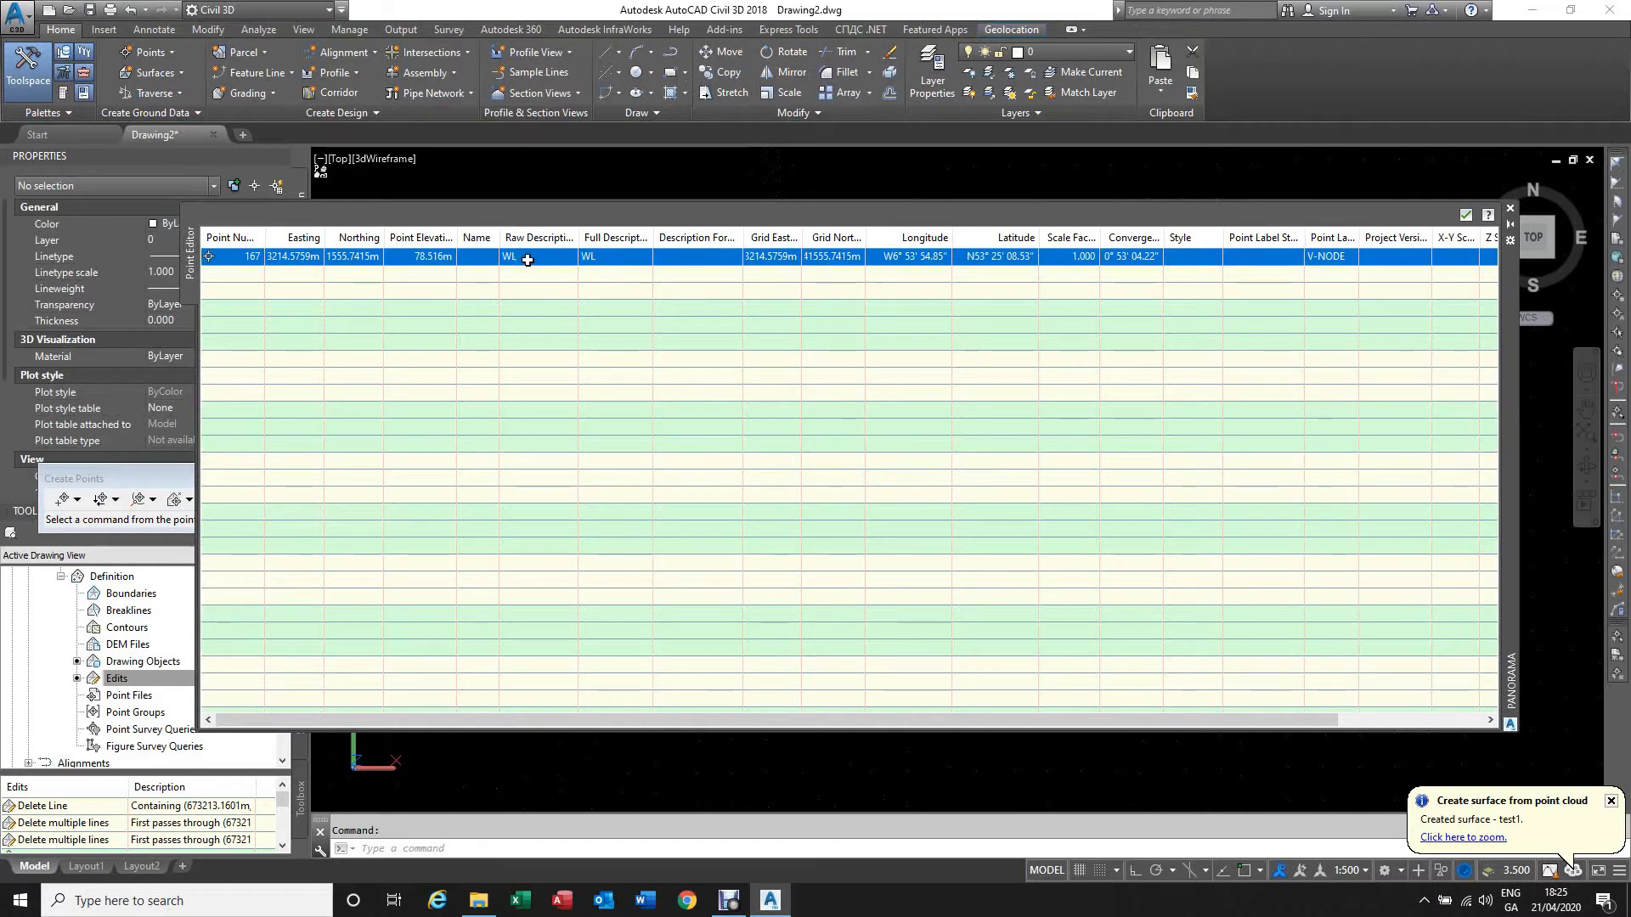
pyautogui.click(528, 258)
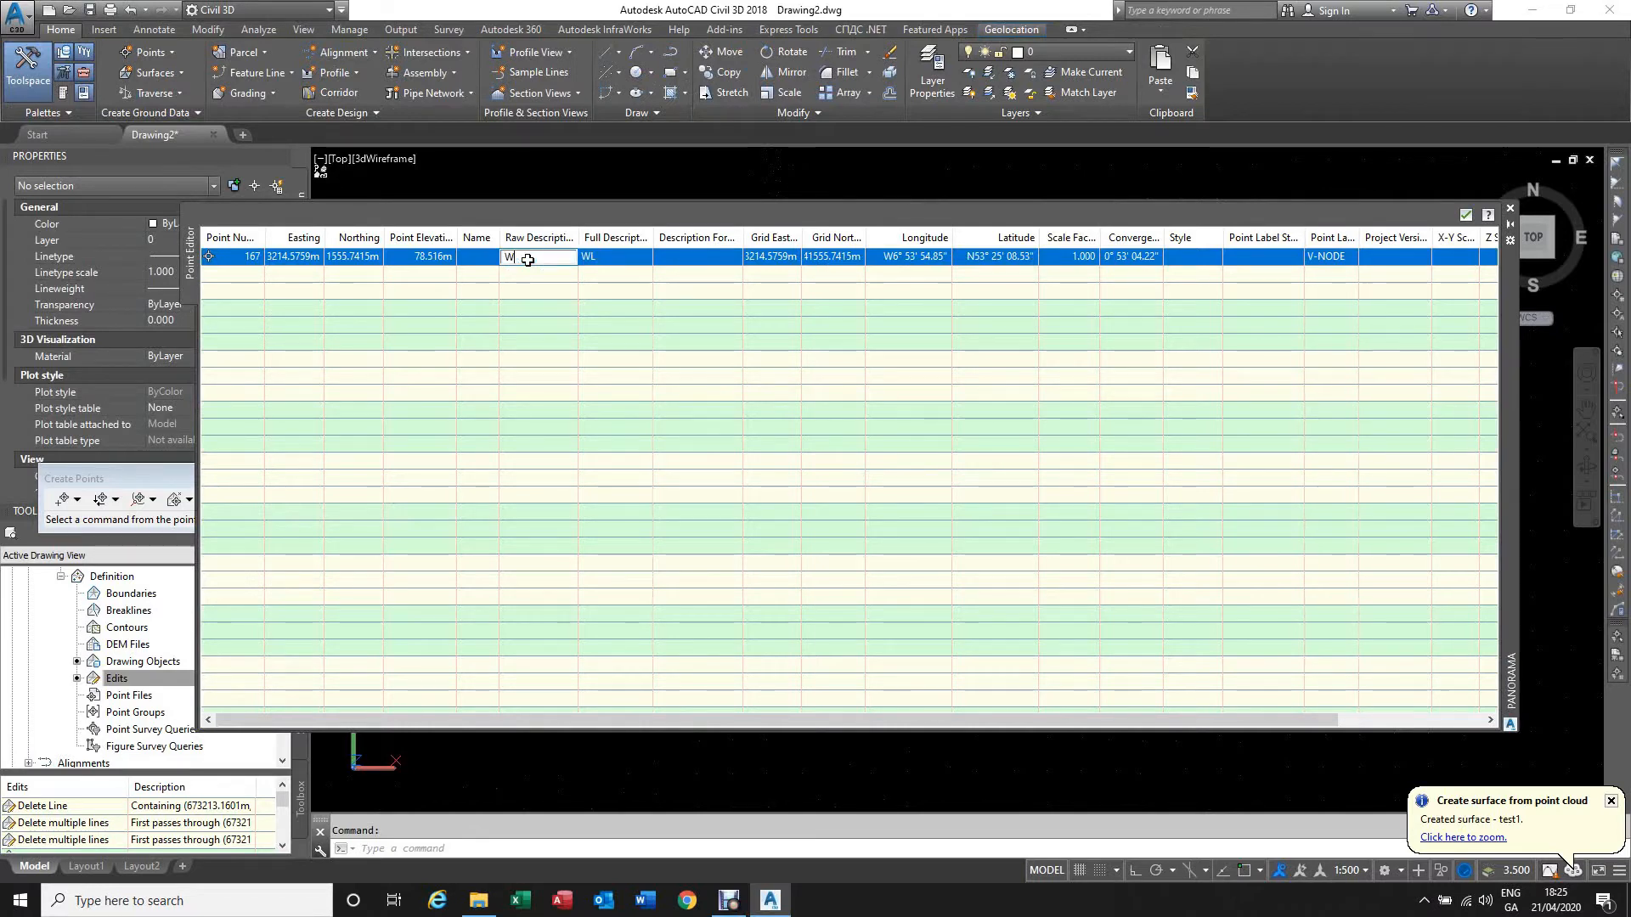
pyautogui.press('Return')
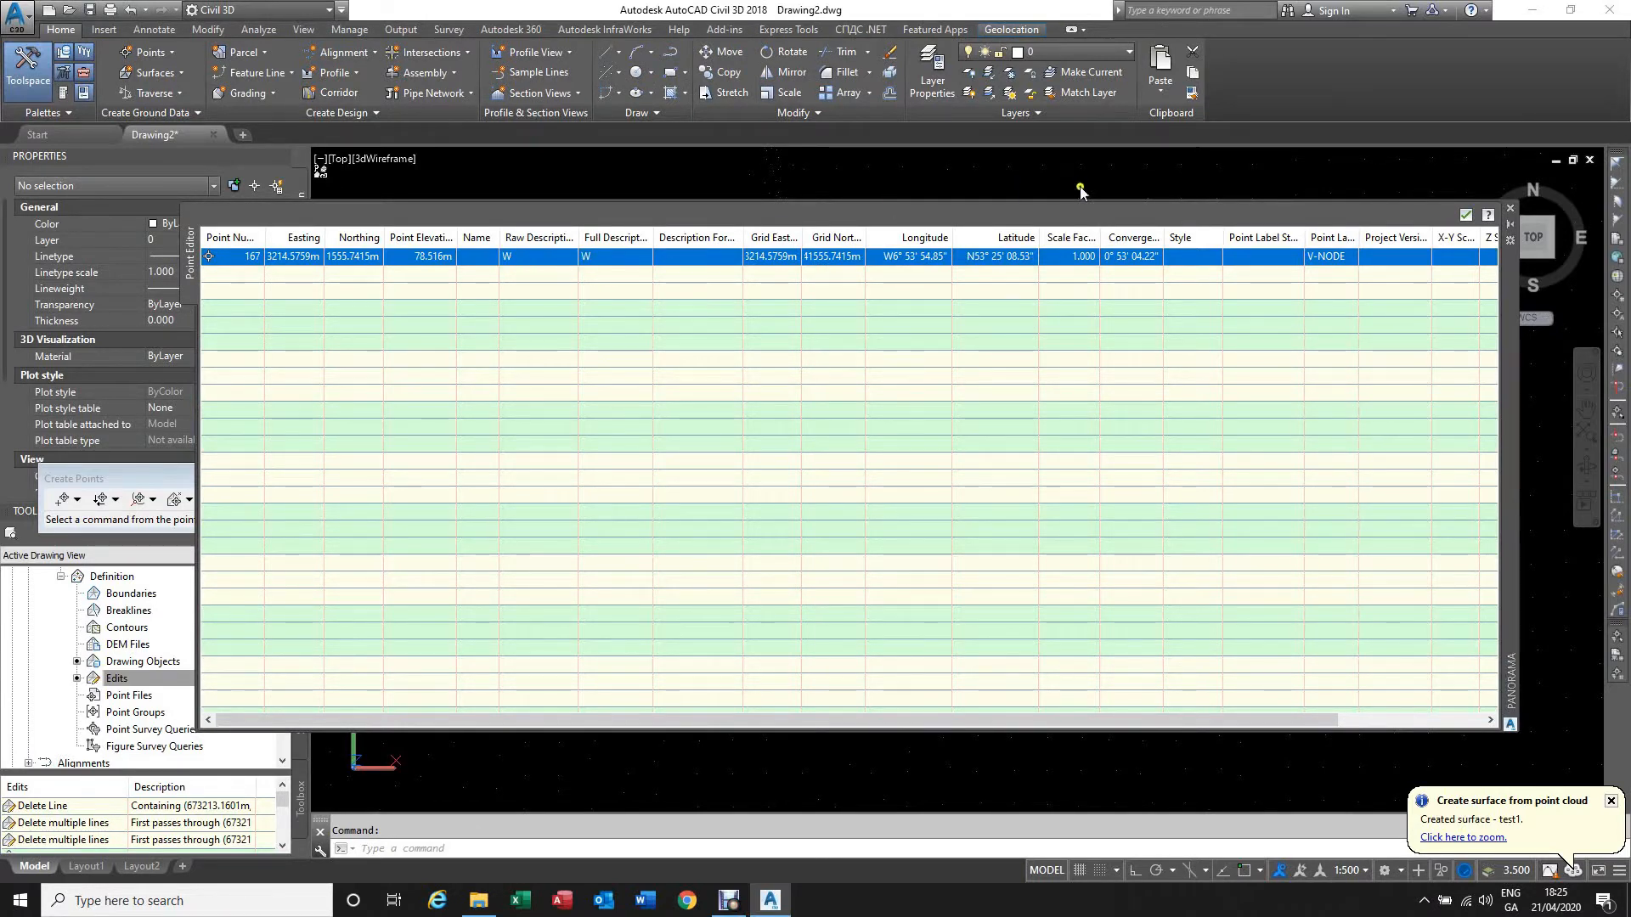
pyautogui.click(1509, 208)
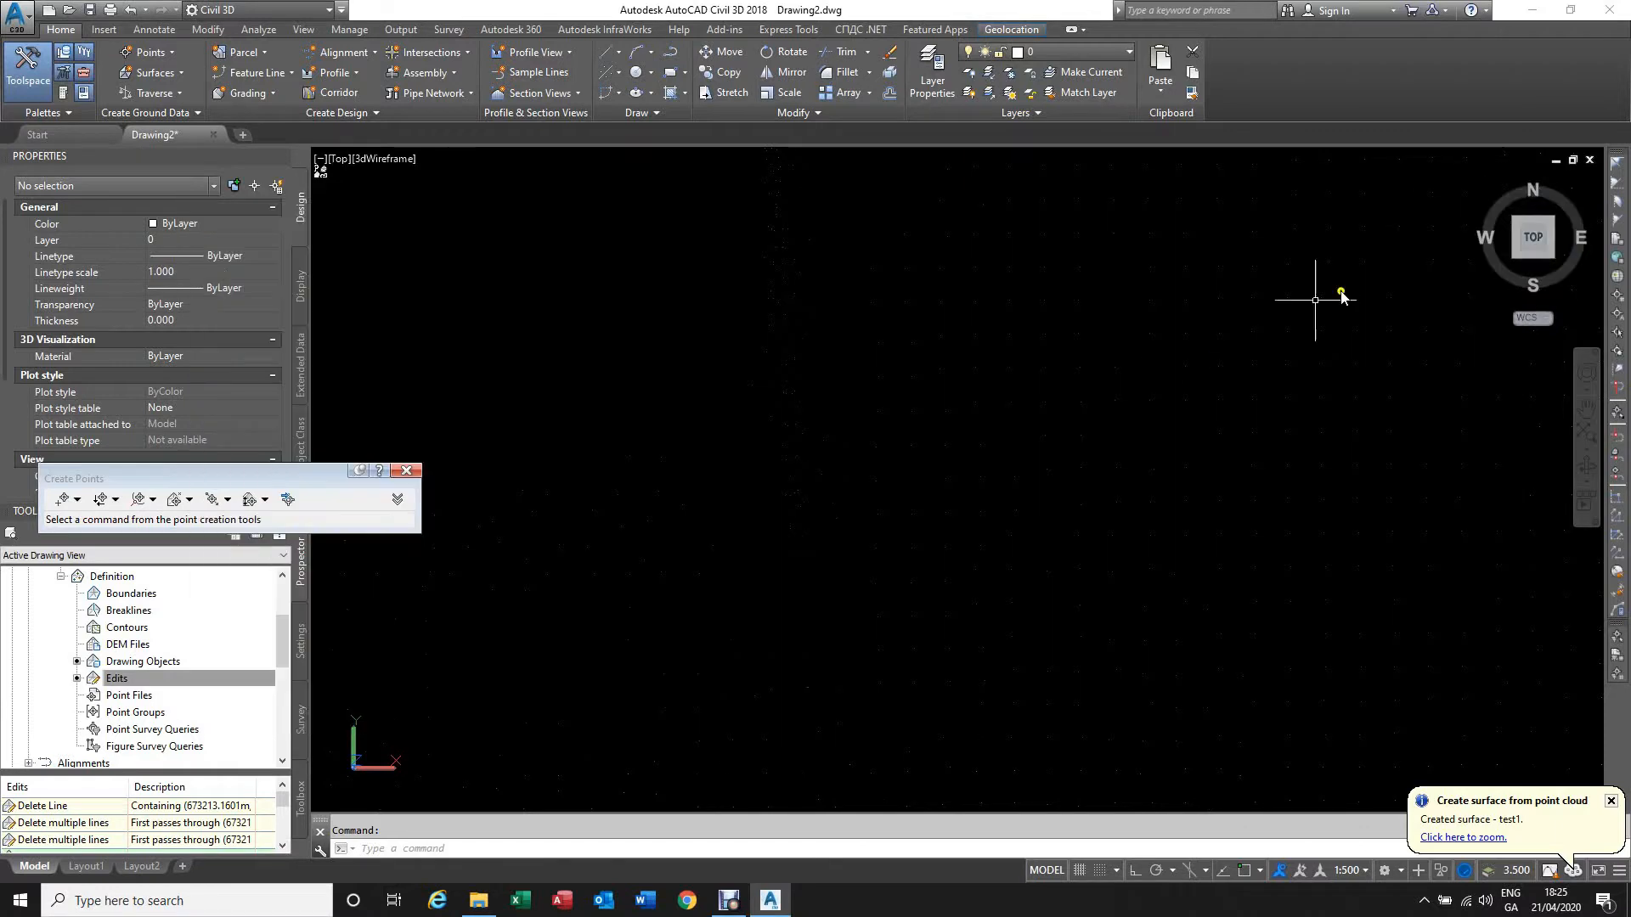
# Step: Set both the point style and the point label style of the first wall point to W, leaving the Point Editor closed
pyautogui.click(837, 491)
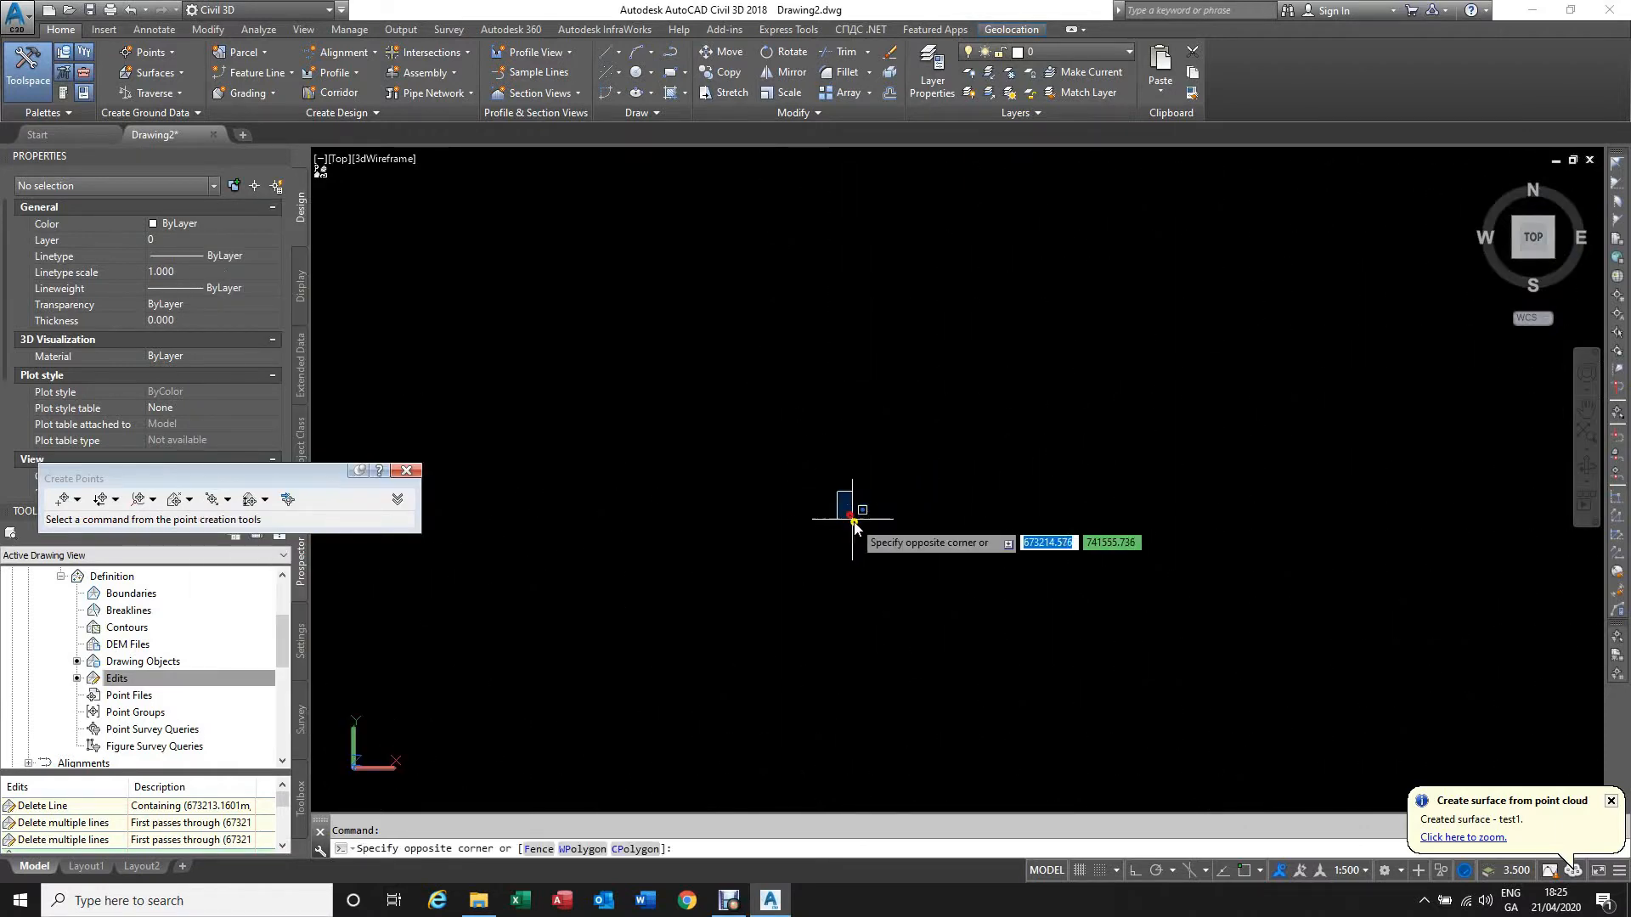
pyautogui.click(855, 529)
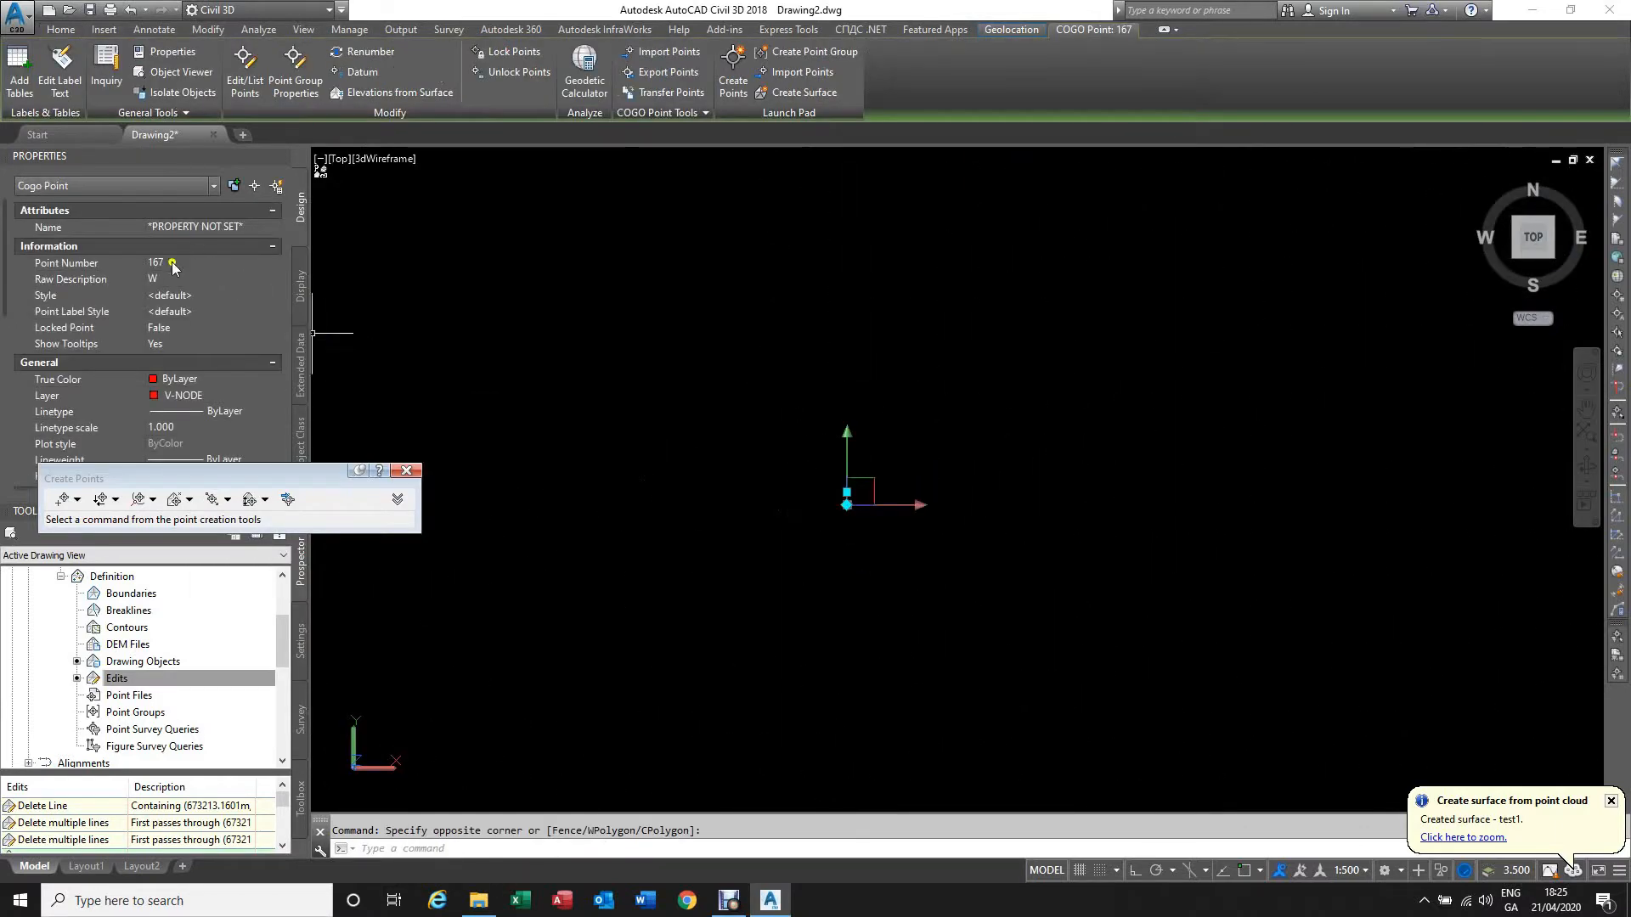
pyautogui.click(180, 295)
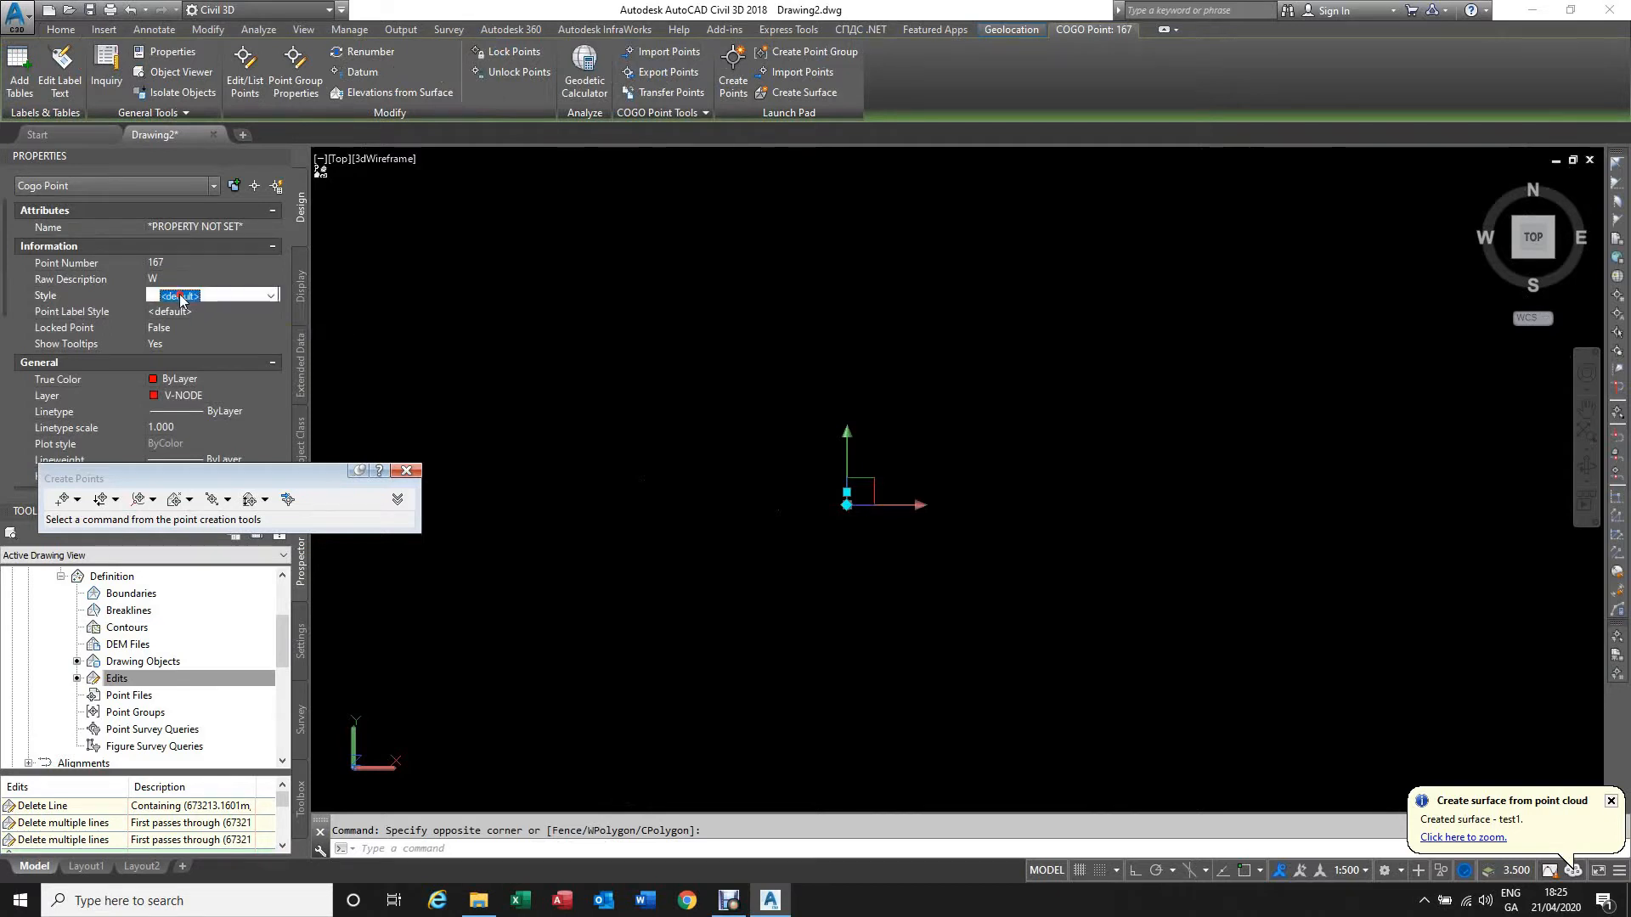
pyautogui.click(270, 296)
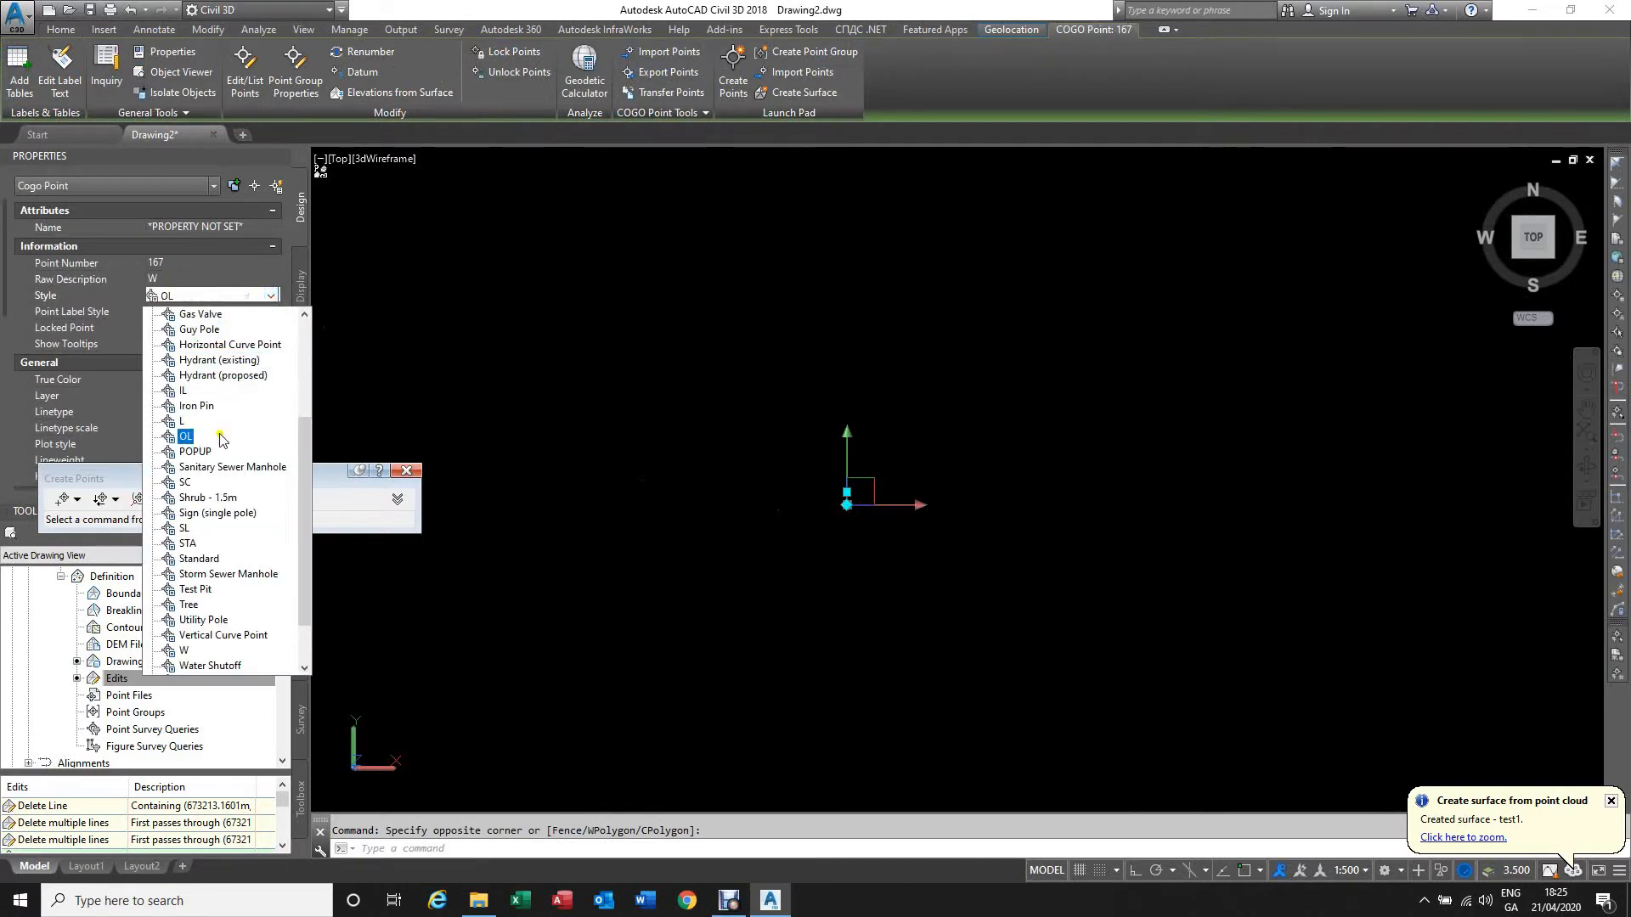
pyautogui.scroll(-1, 213, 476)
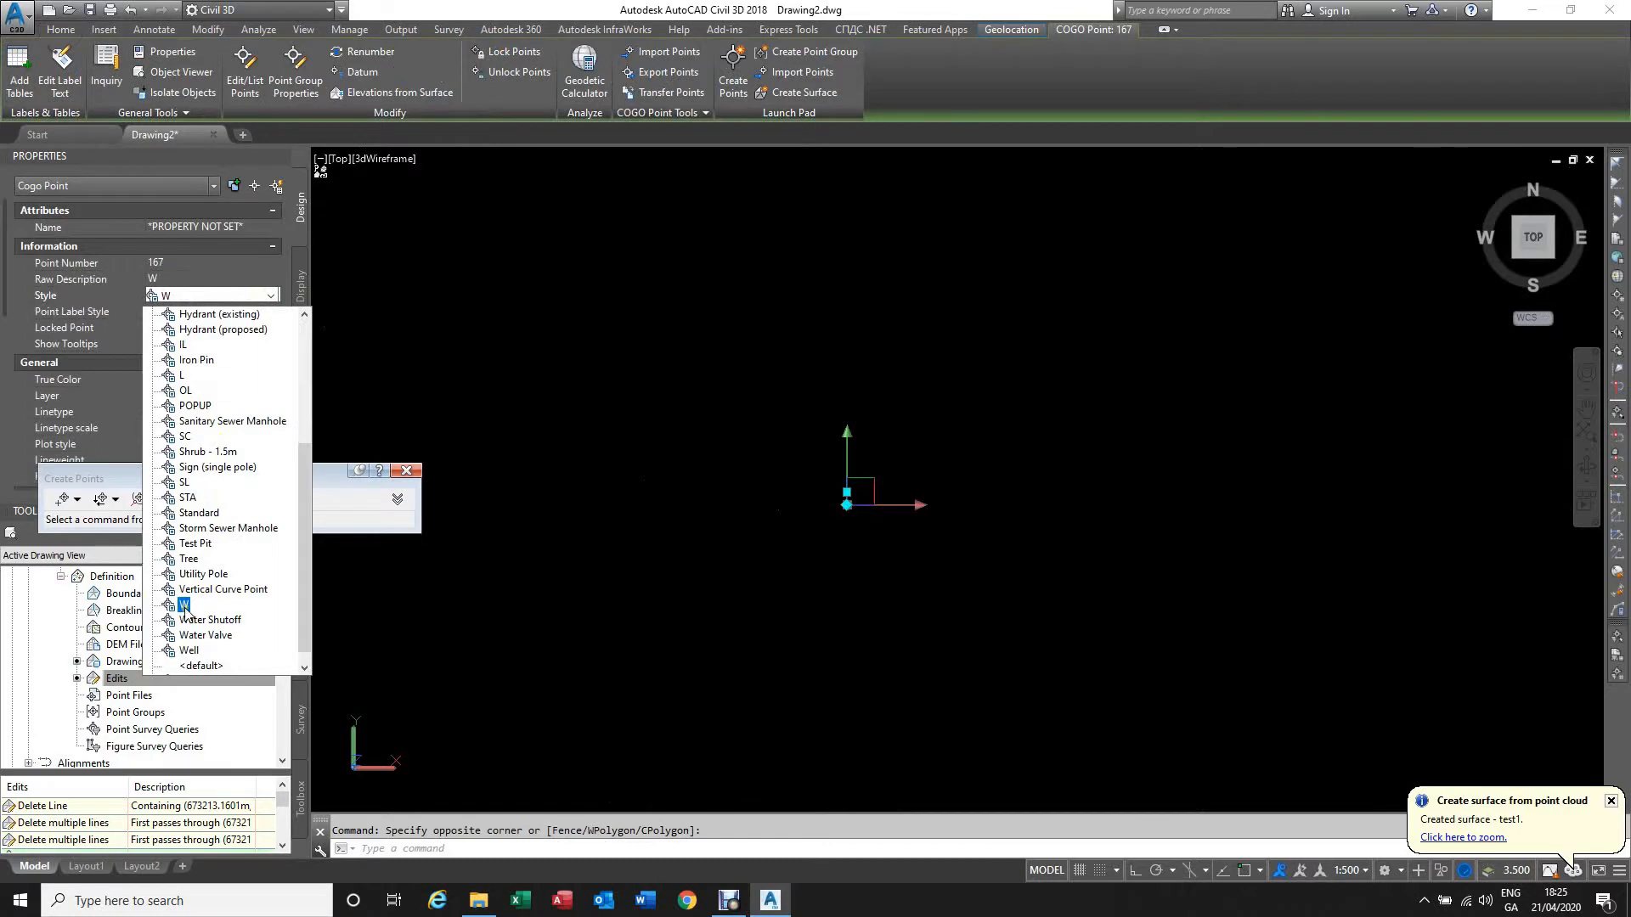
pyautogui.click(184, 607)
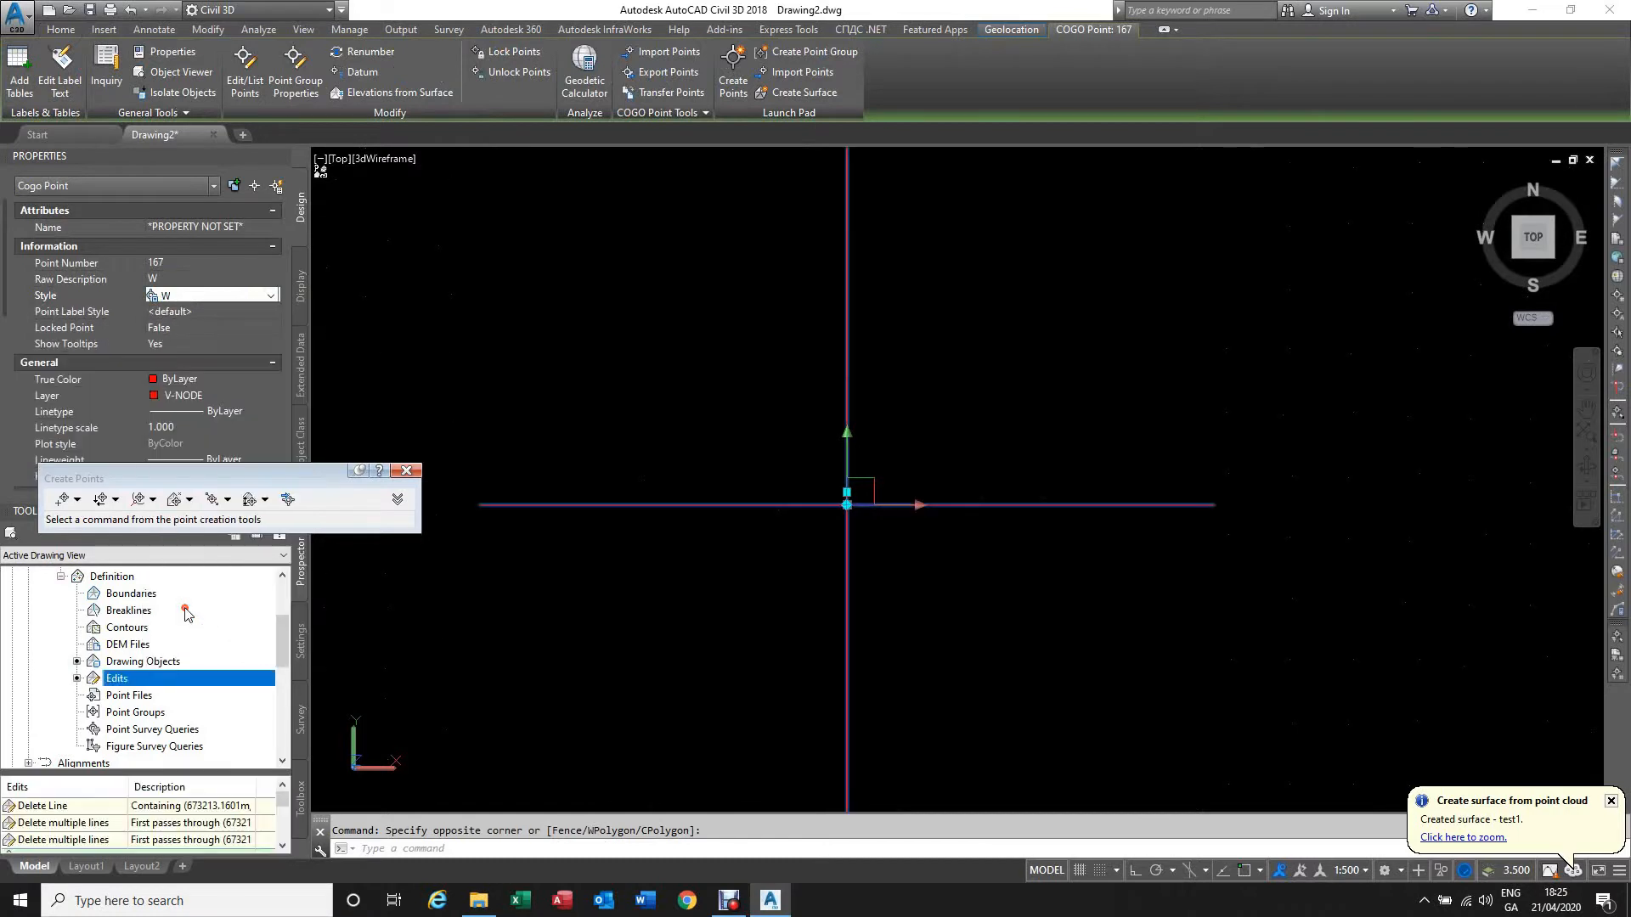
pyautogui.click(201, 313)
pyautogui.click(270, 312)
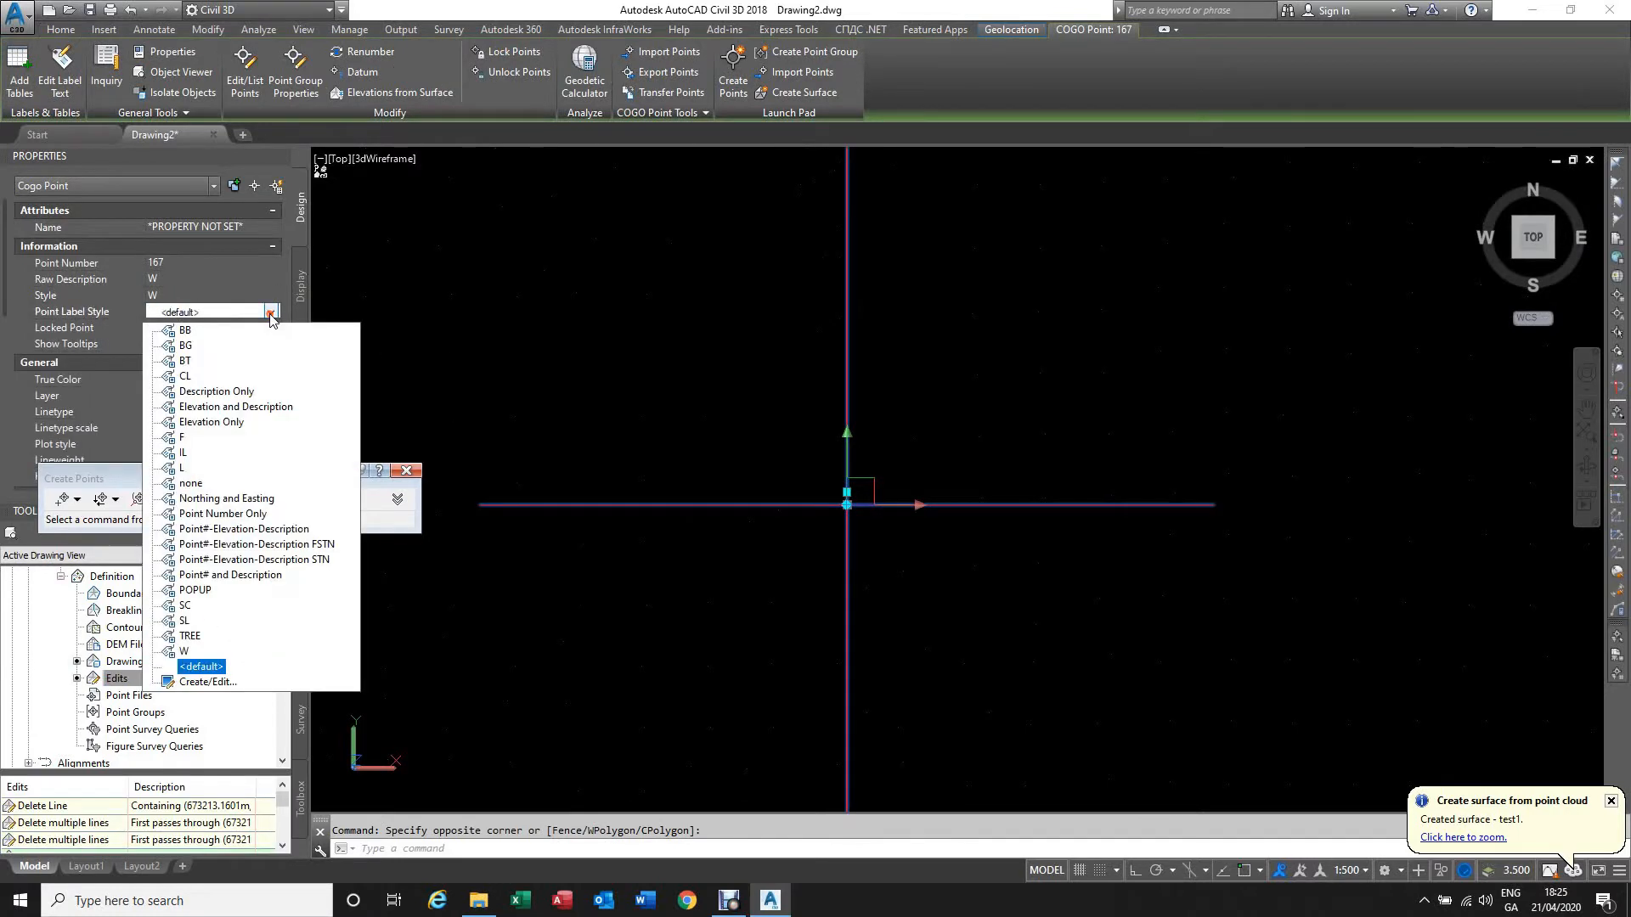
pyautogui.click(192, 653)
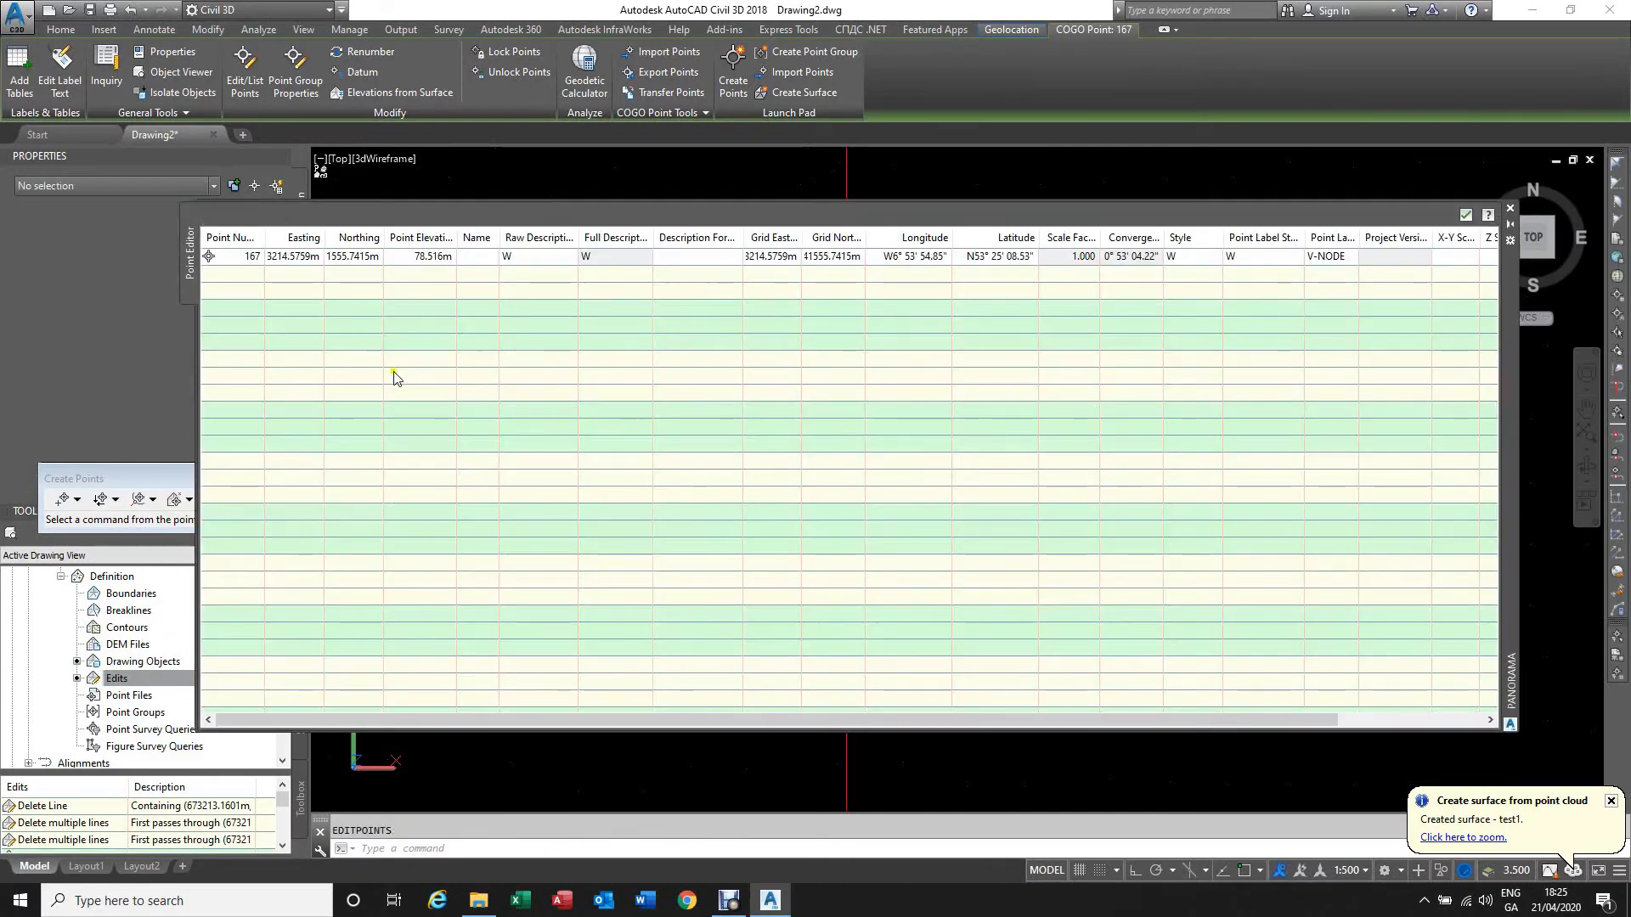
pyautogui.click(1510, 208)
# Step: Examine the two wall points and their elevation labels against the point cloud and the surface contours
pyautogui.scroll(6, 911, 509)
pyautogui.scroll(-5, 882, 500)
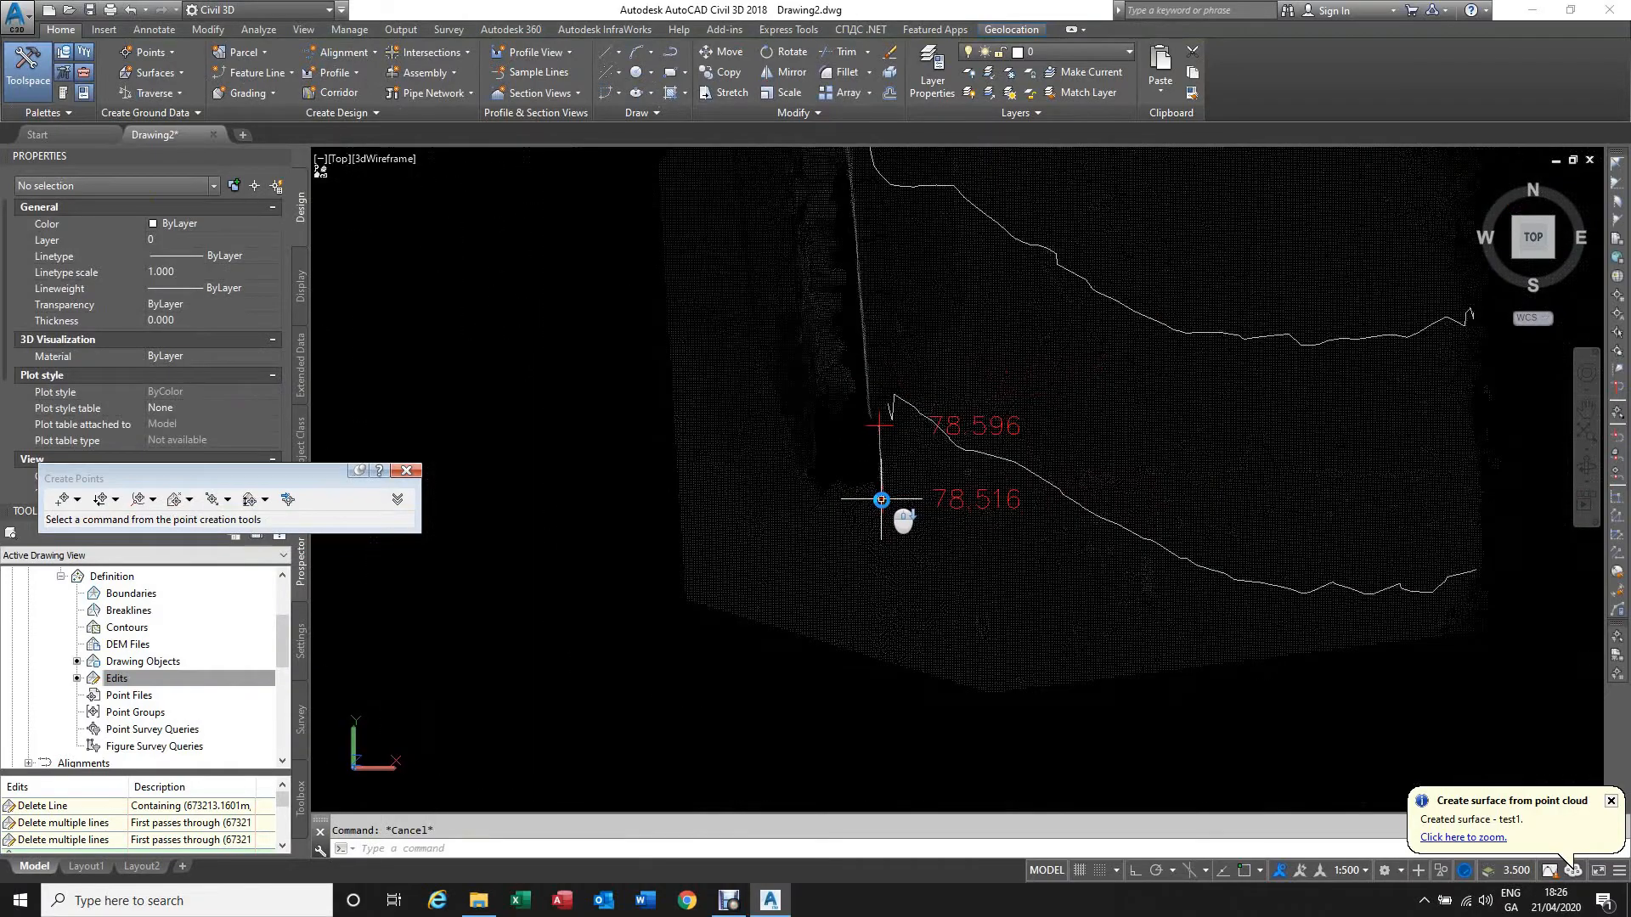
pyautogui.scroll(-1, 909, 467)
pyautogui.scroll(5, 905, 450)
pyautogui.scroll(-5, 713, 550)
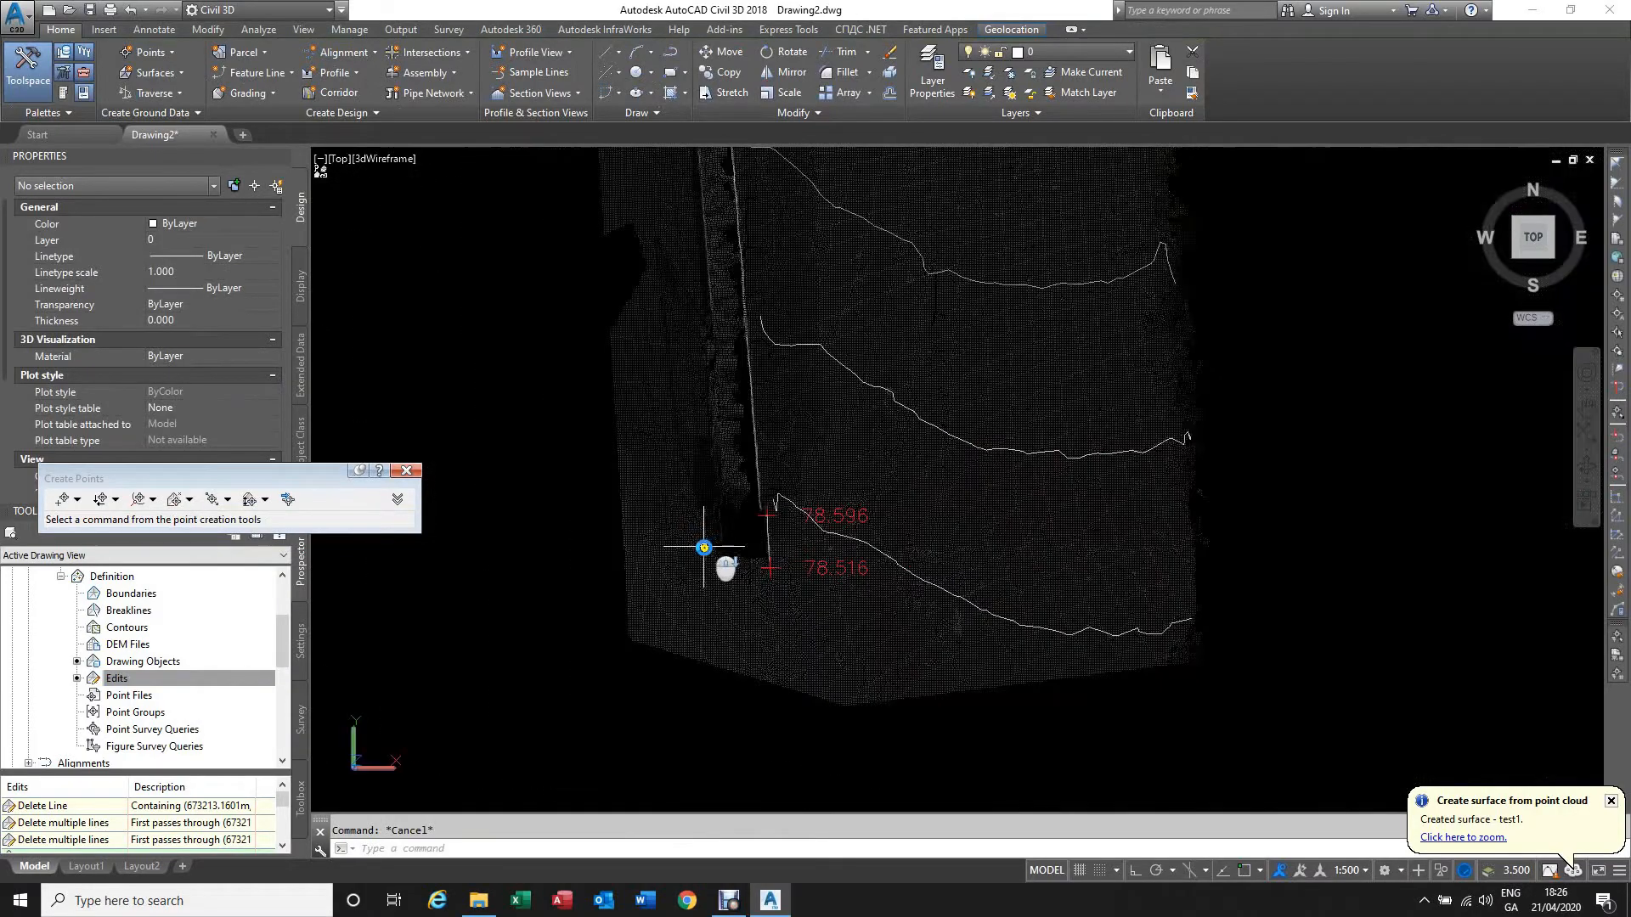
pyautogui.scroll(-7, 672, 514)
pyautogui.scroll(5, 765, 513)
pyautogui.scroll(5, 688, 578)
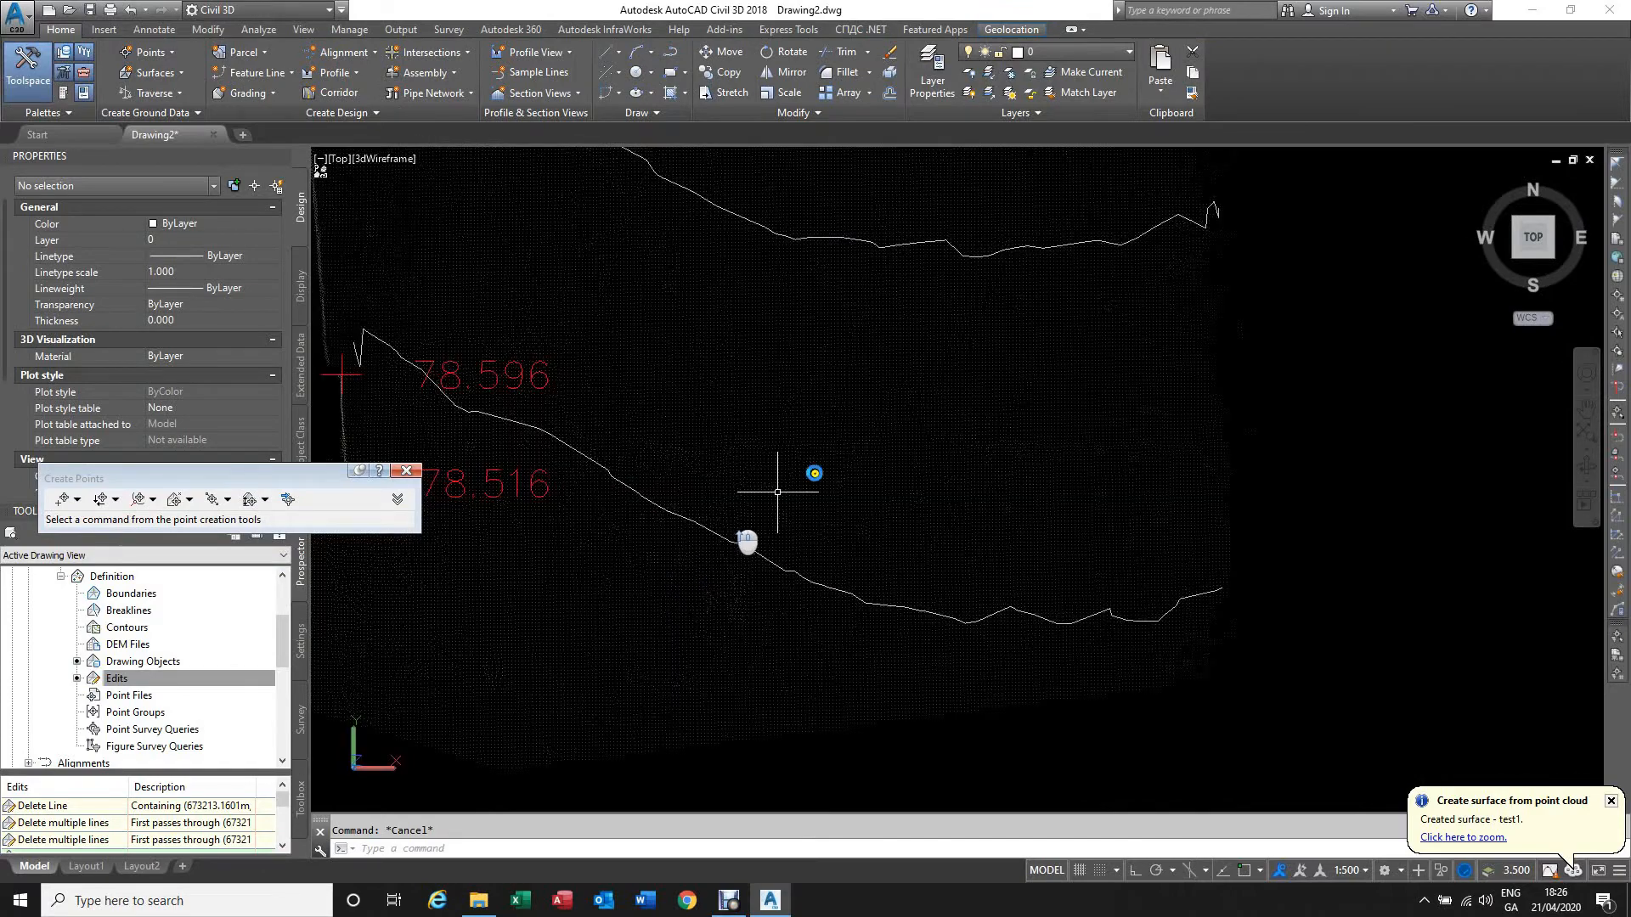
pyautogui.scroll(-5, 926, 408)
pyautogui.scroll(-2, 825, 561)
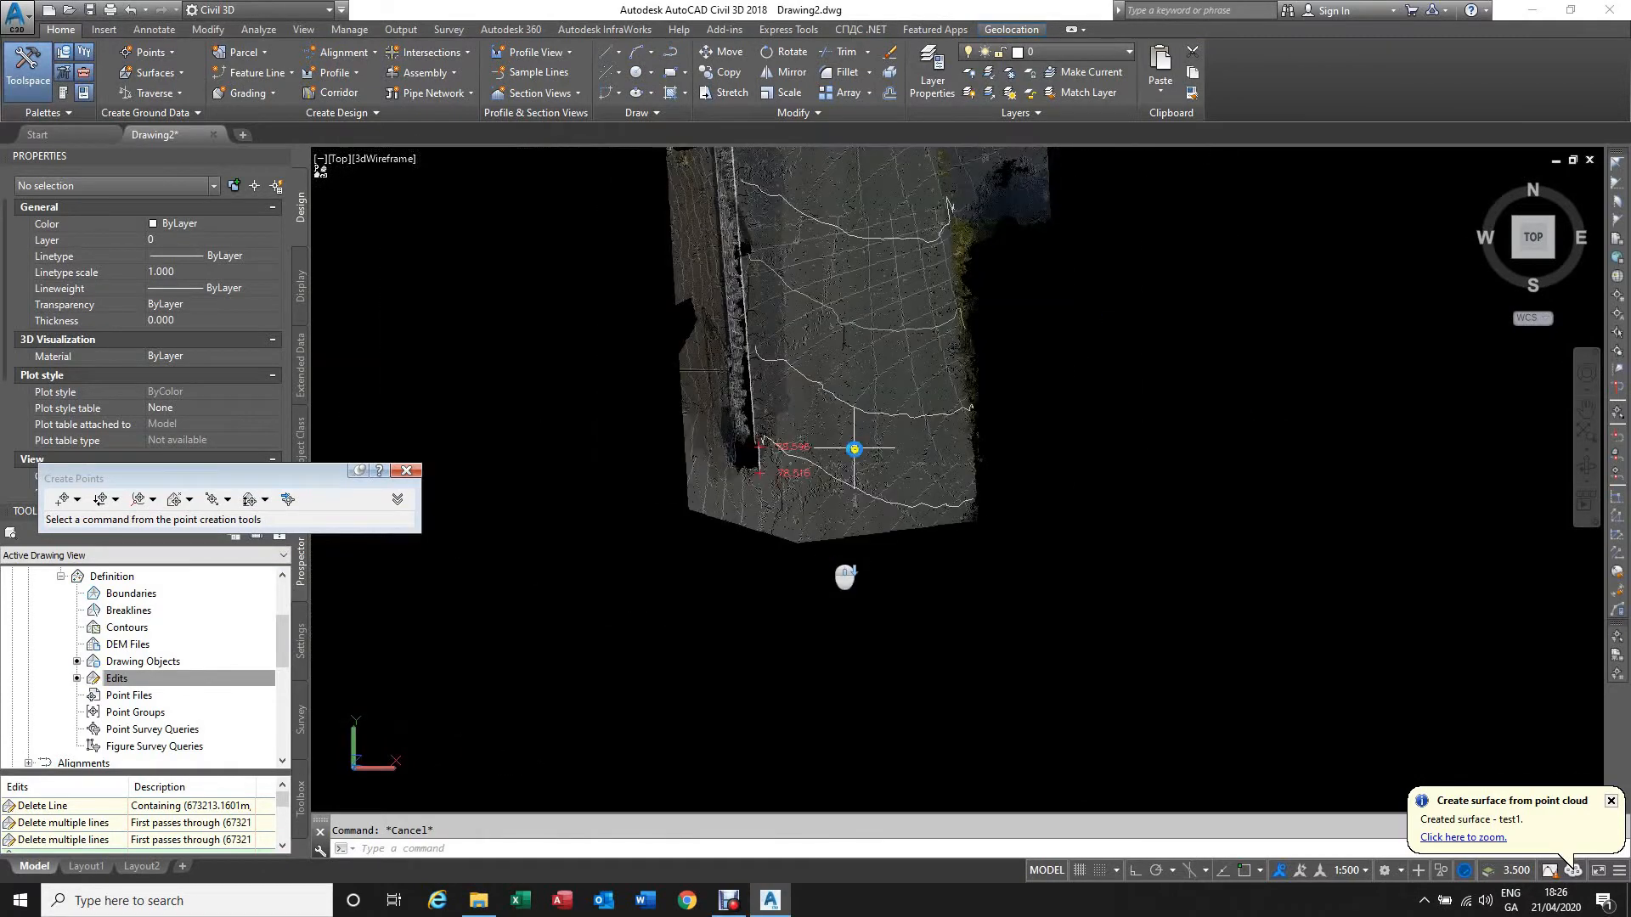
pyautogui.scroll(3, 855, 450)
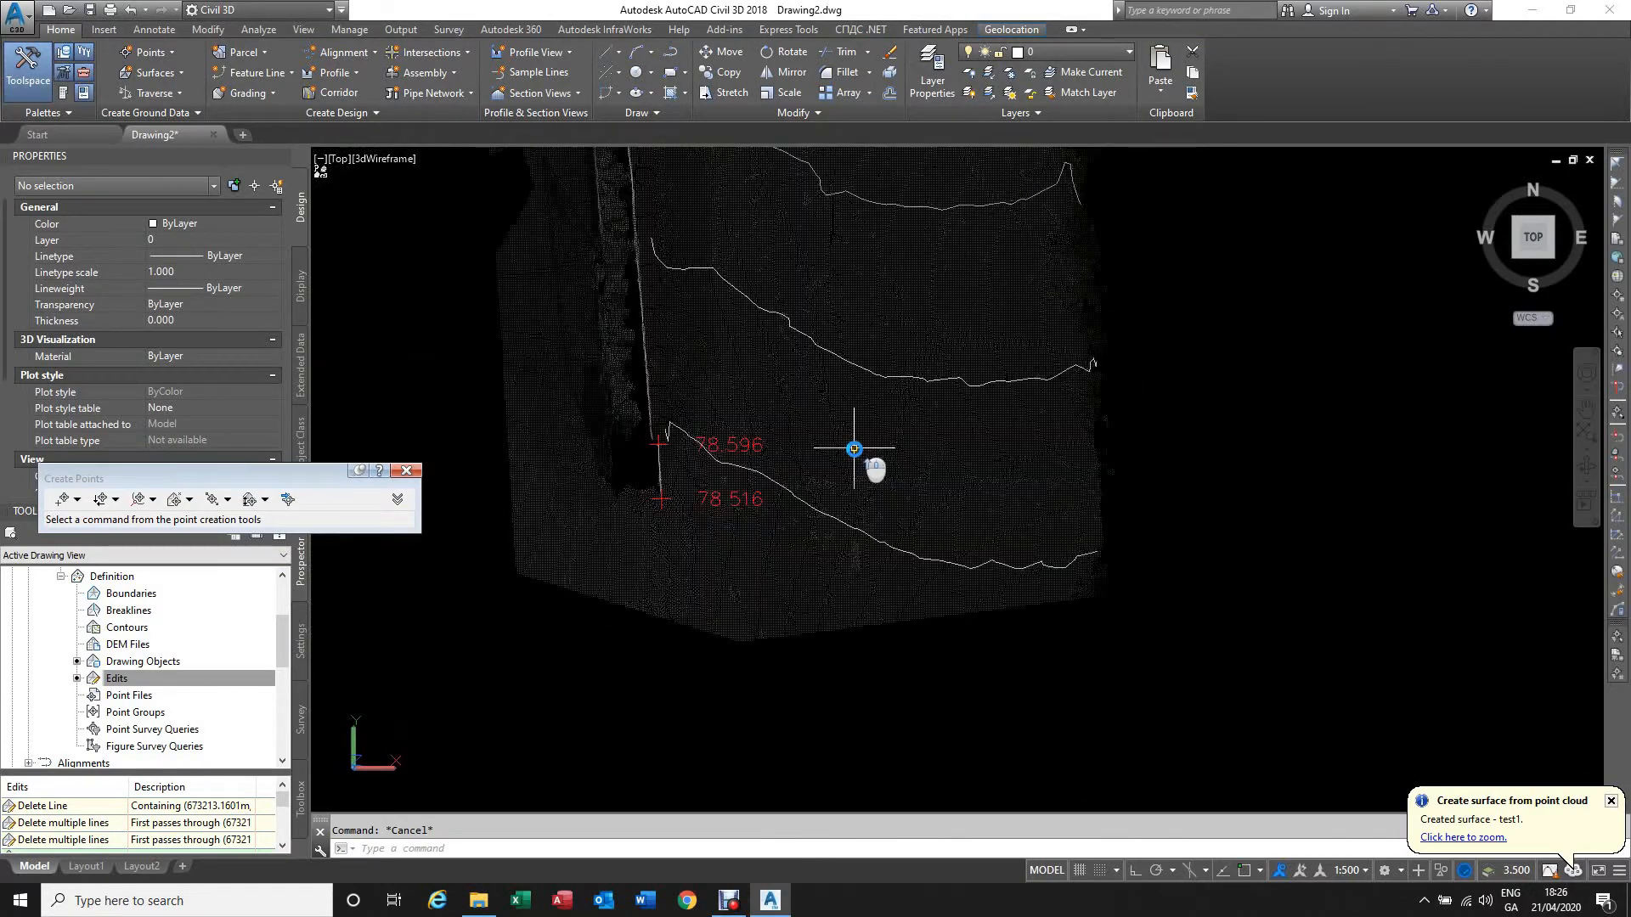
# Step: Create a manual point snapped to the cloud on the road near its lower edge, with description SL and the snapped elevation
pyautogui.click(78, 499)
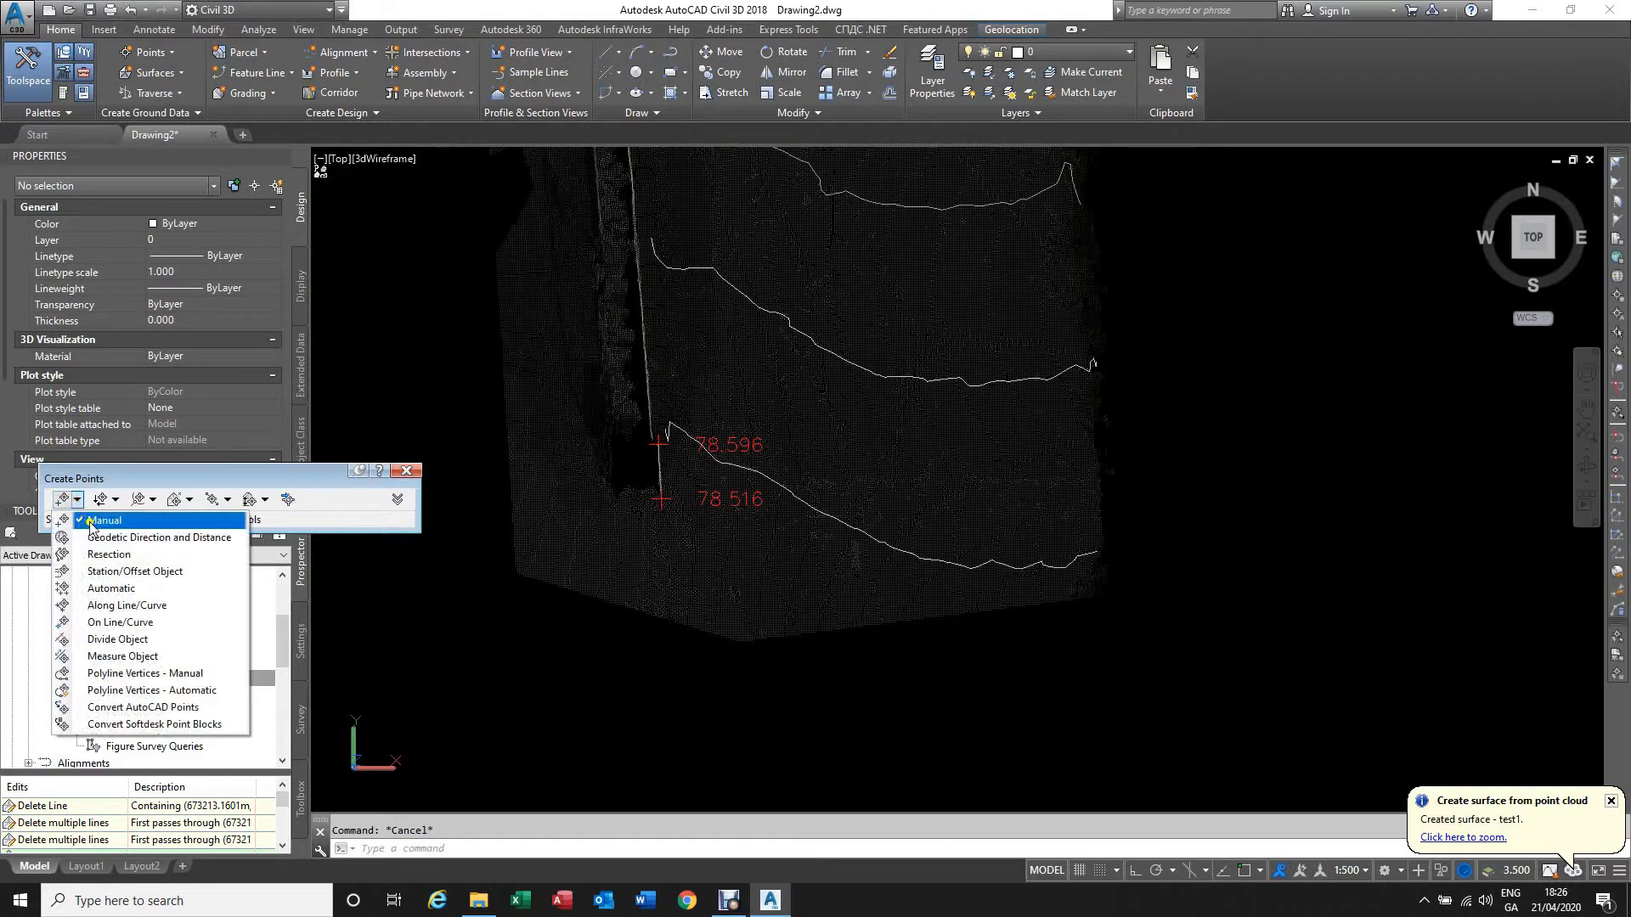
pyautogui.click(103, 522)
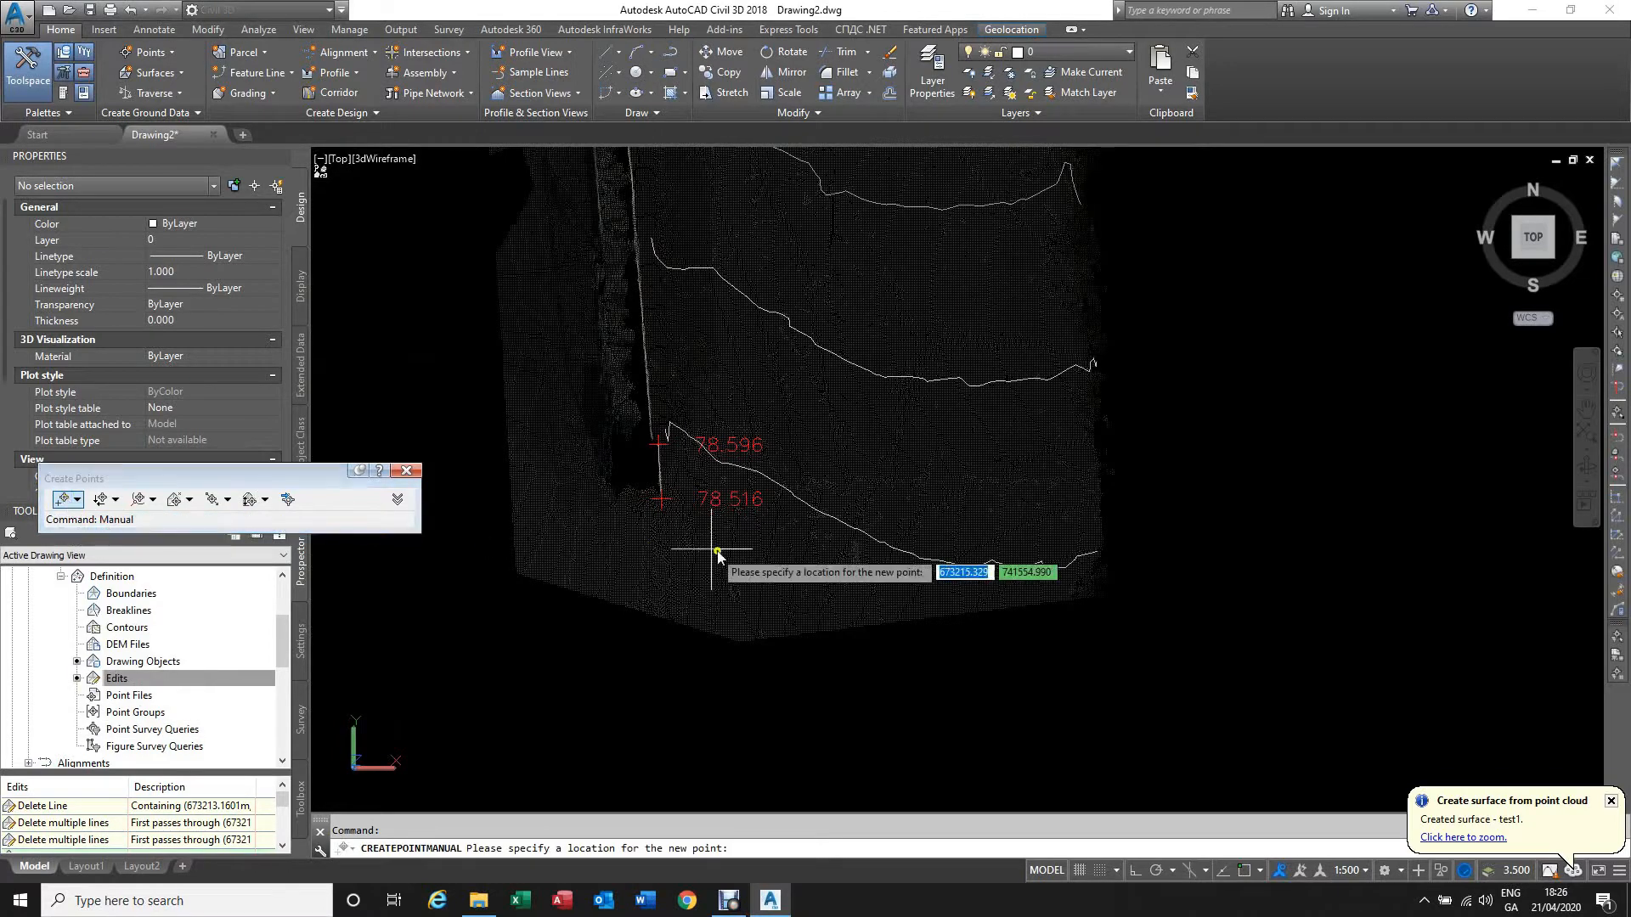
pyautogui.click(829, 578)
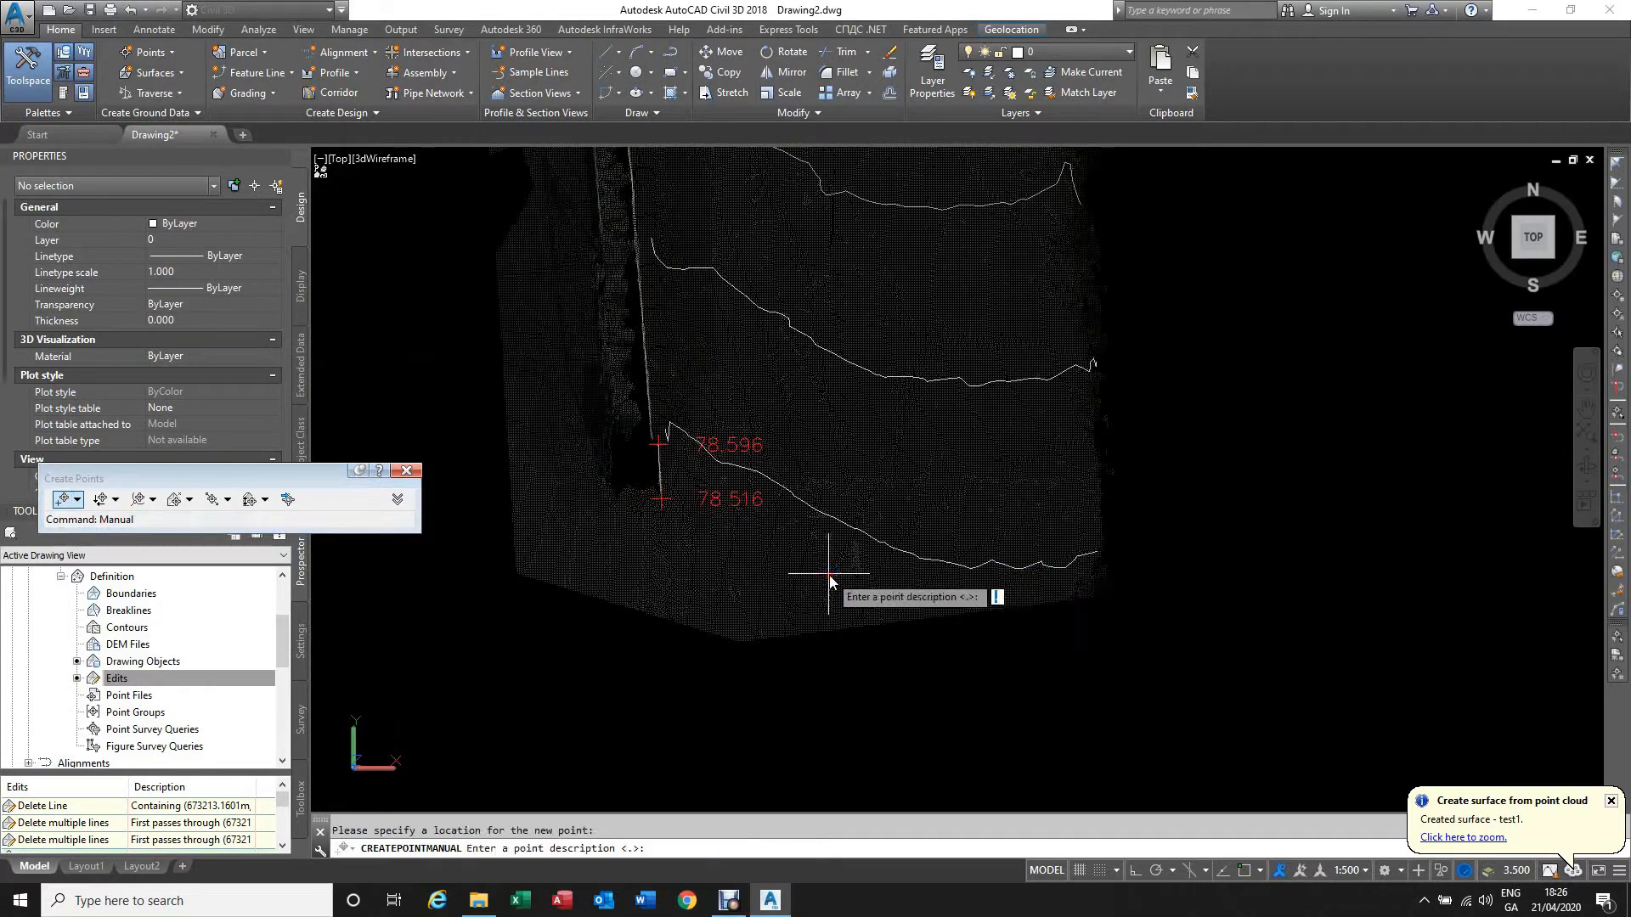
pyautogui.write('SL')
pyautogui.press('Return')
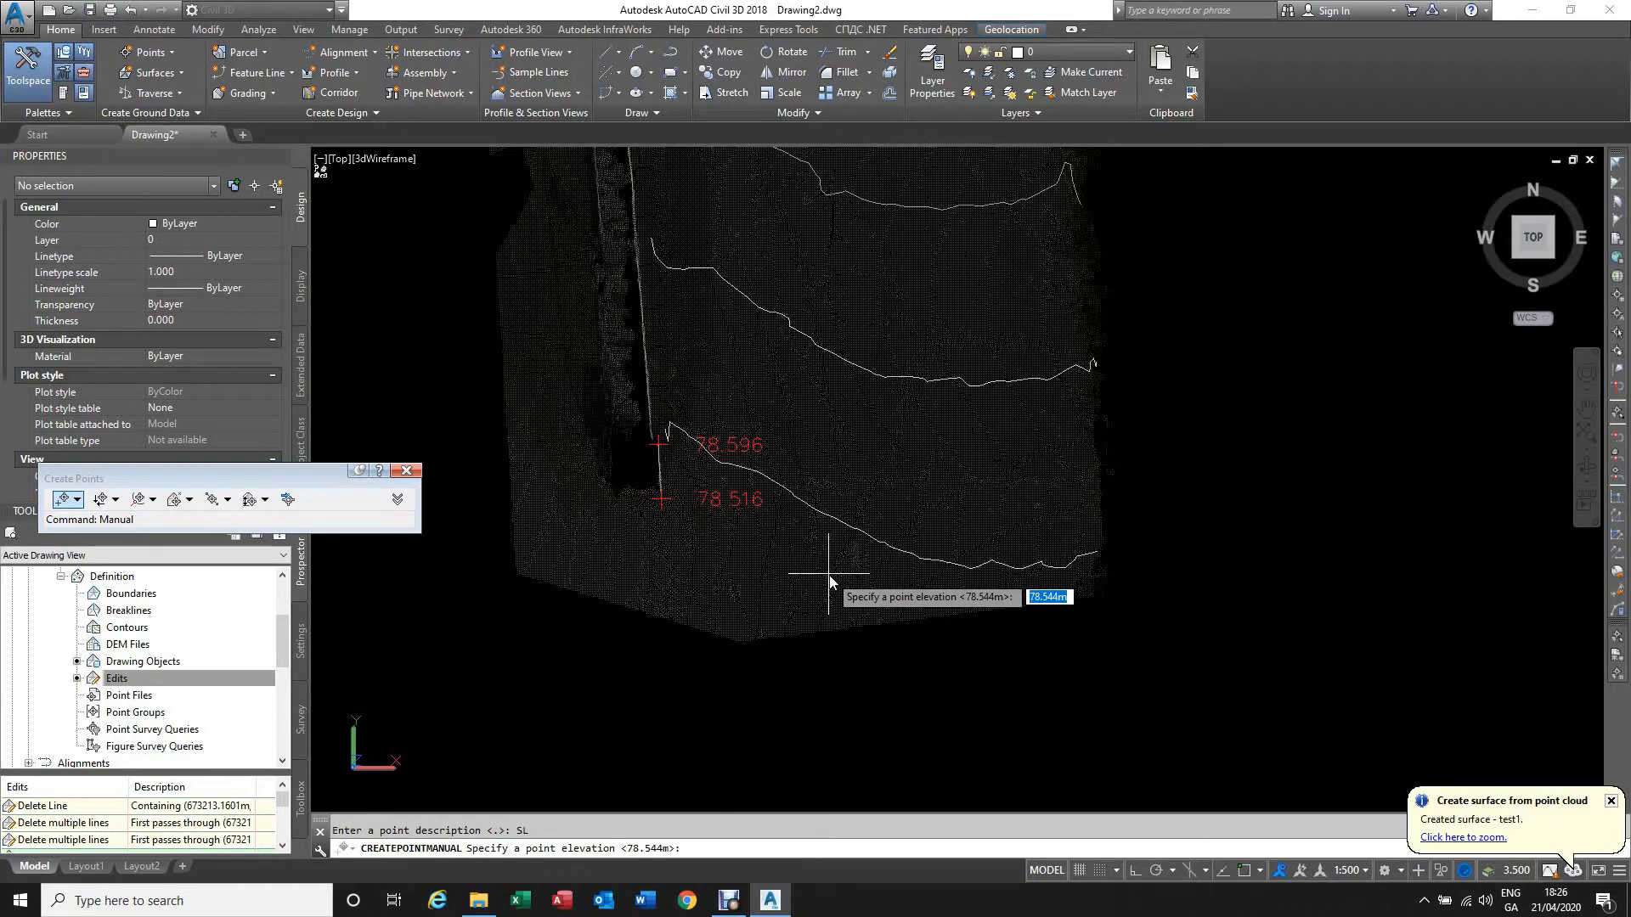
pyautogui.press('Return')
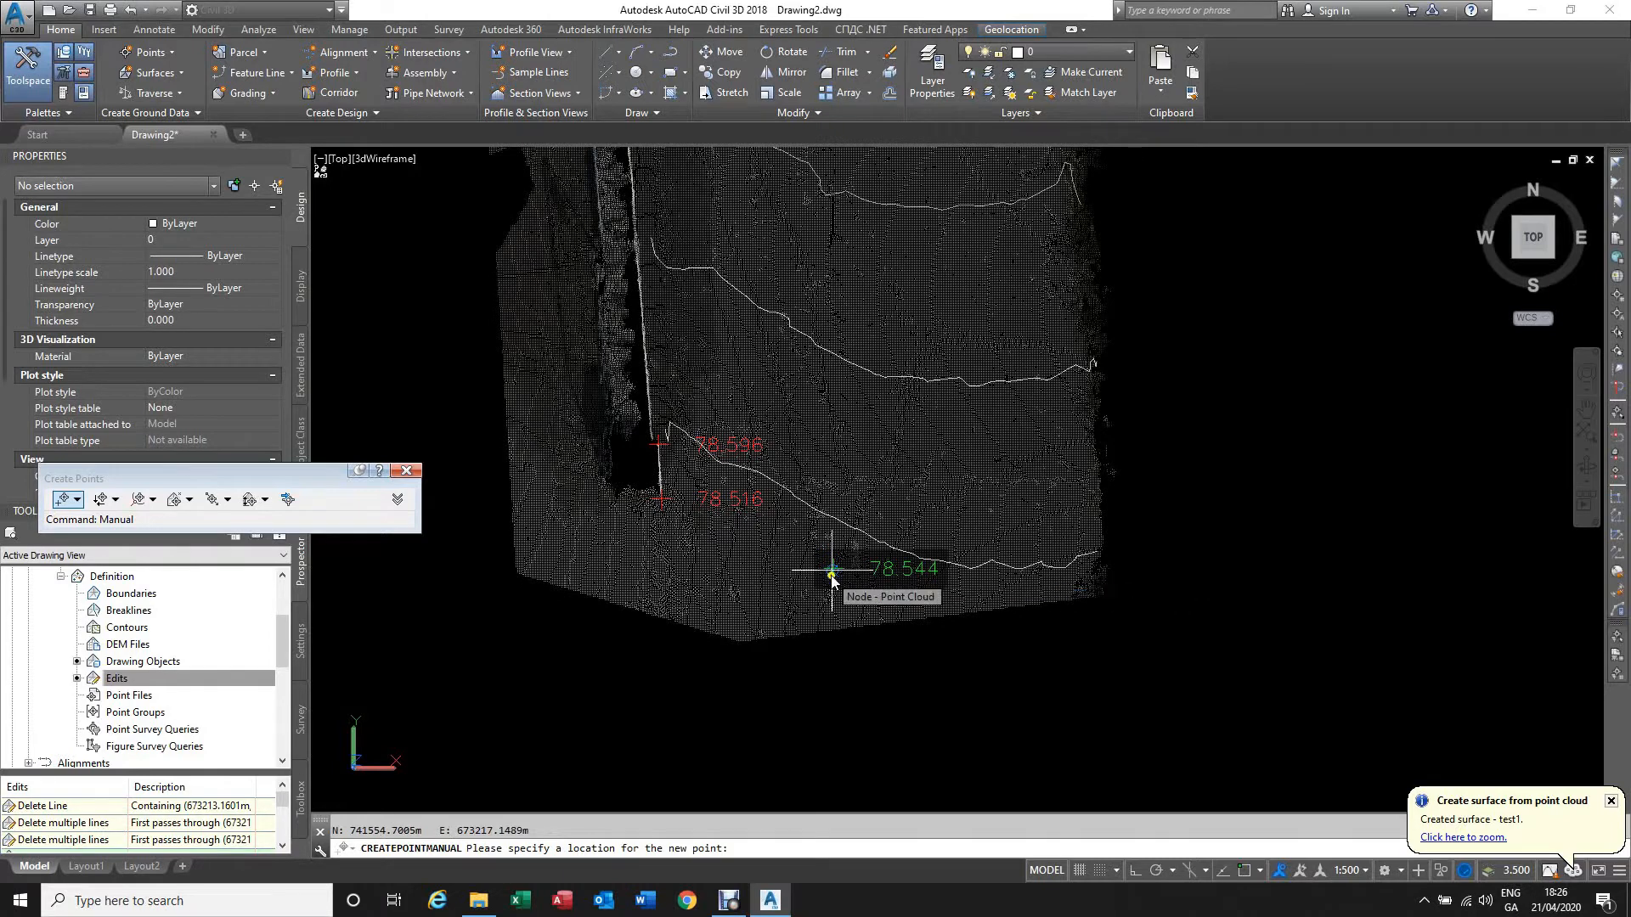
# Step: Create a second cloud-snapped SL point near the road's lower right edge, accepting the snapped elevation
pyautogui.click(1070, 553)
pyautogui.press('Return')
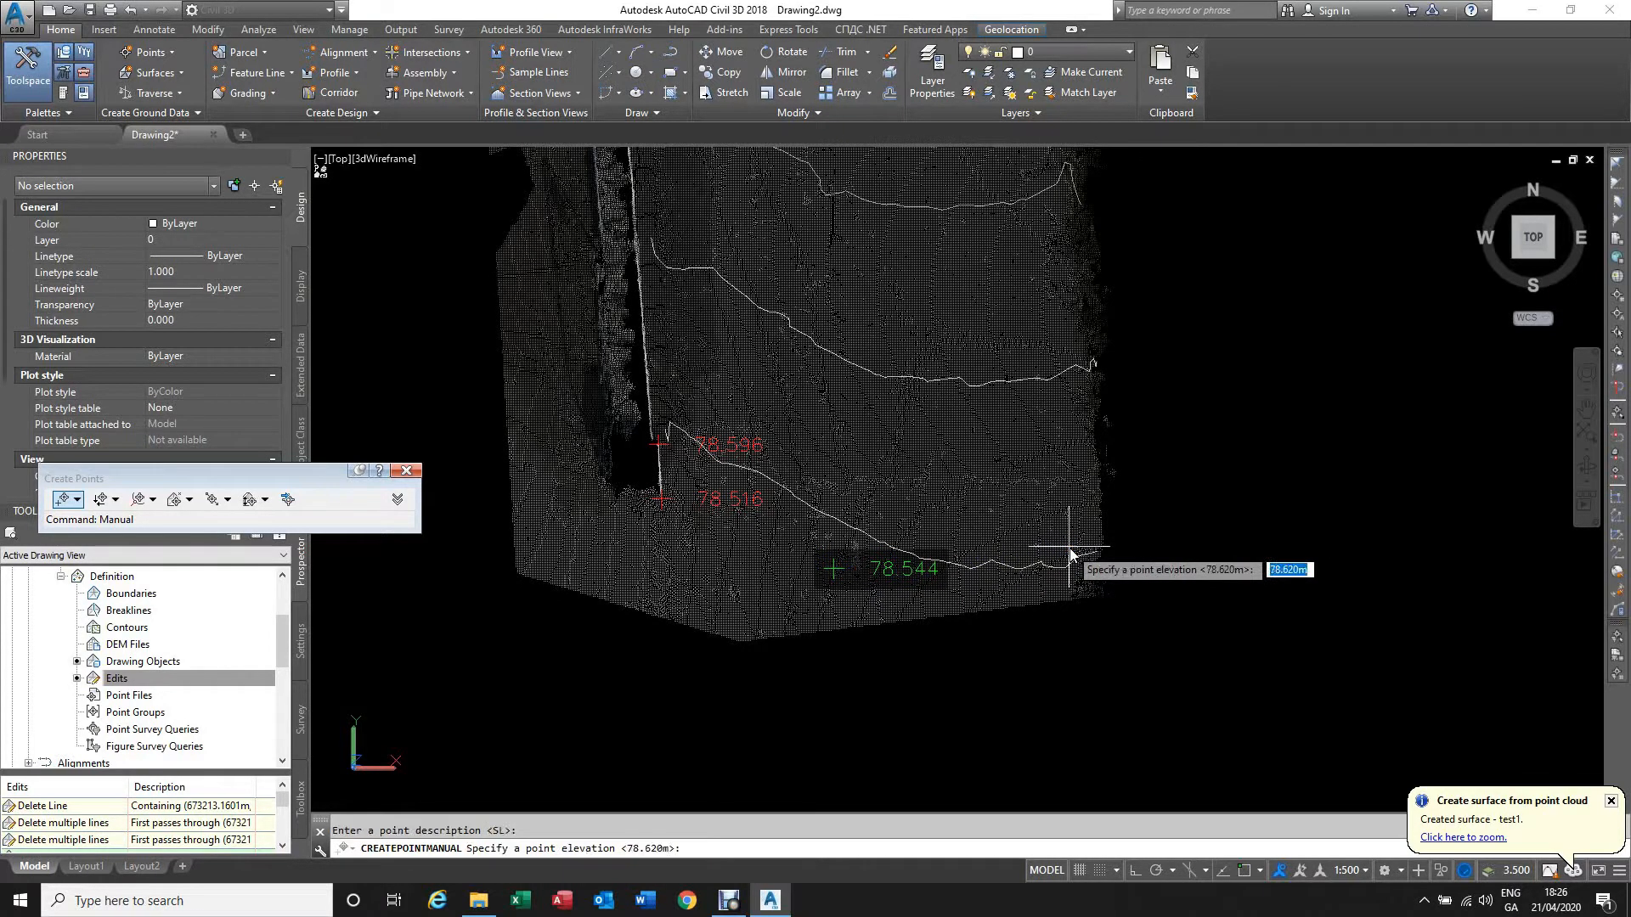
pyautogui.press('Return')
# Step: Review the placed points on the road and the available miscellaneous, intersection and alignment point creation methods
pyautogui.scroll(-2, 1070, 586)
pyautogui.scroll(3, 1065, 584)
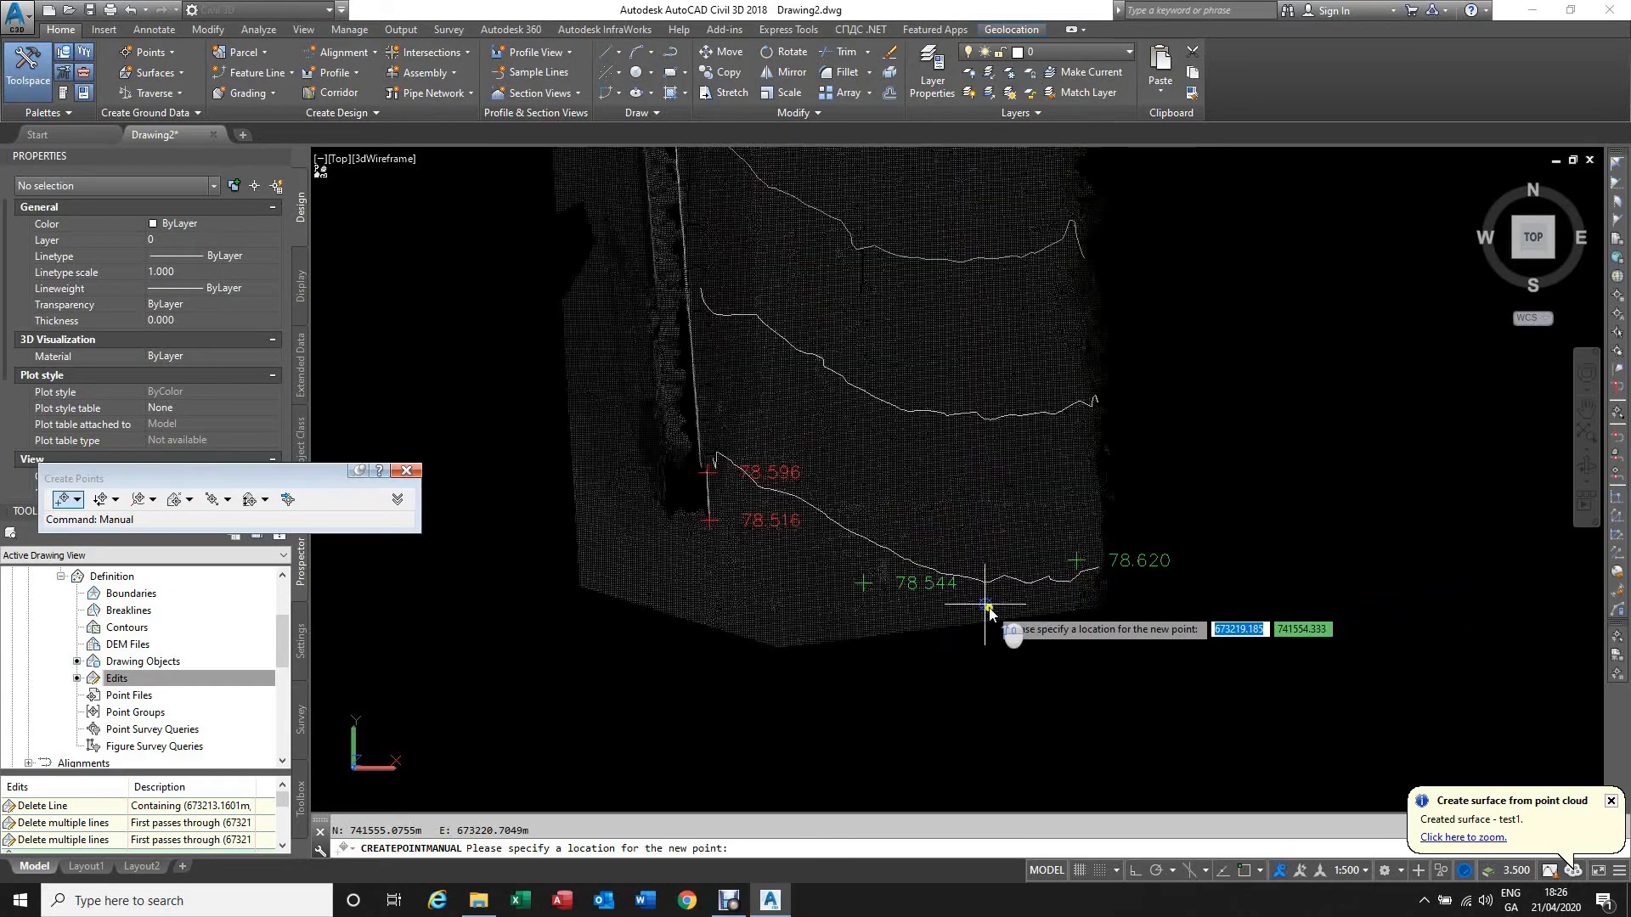
pyautogui.scroll(-4, 987, 603)
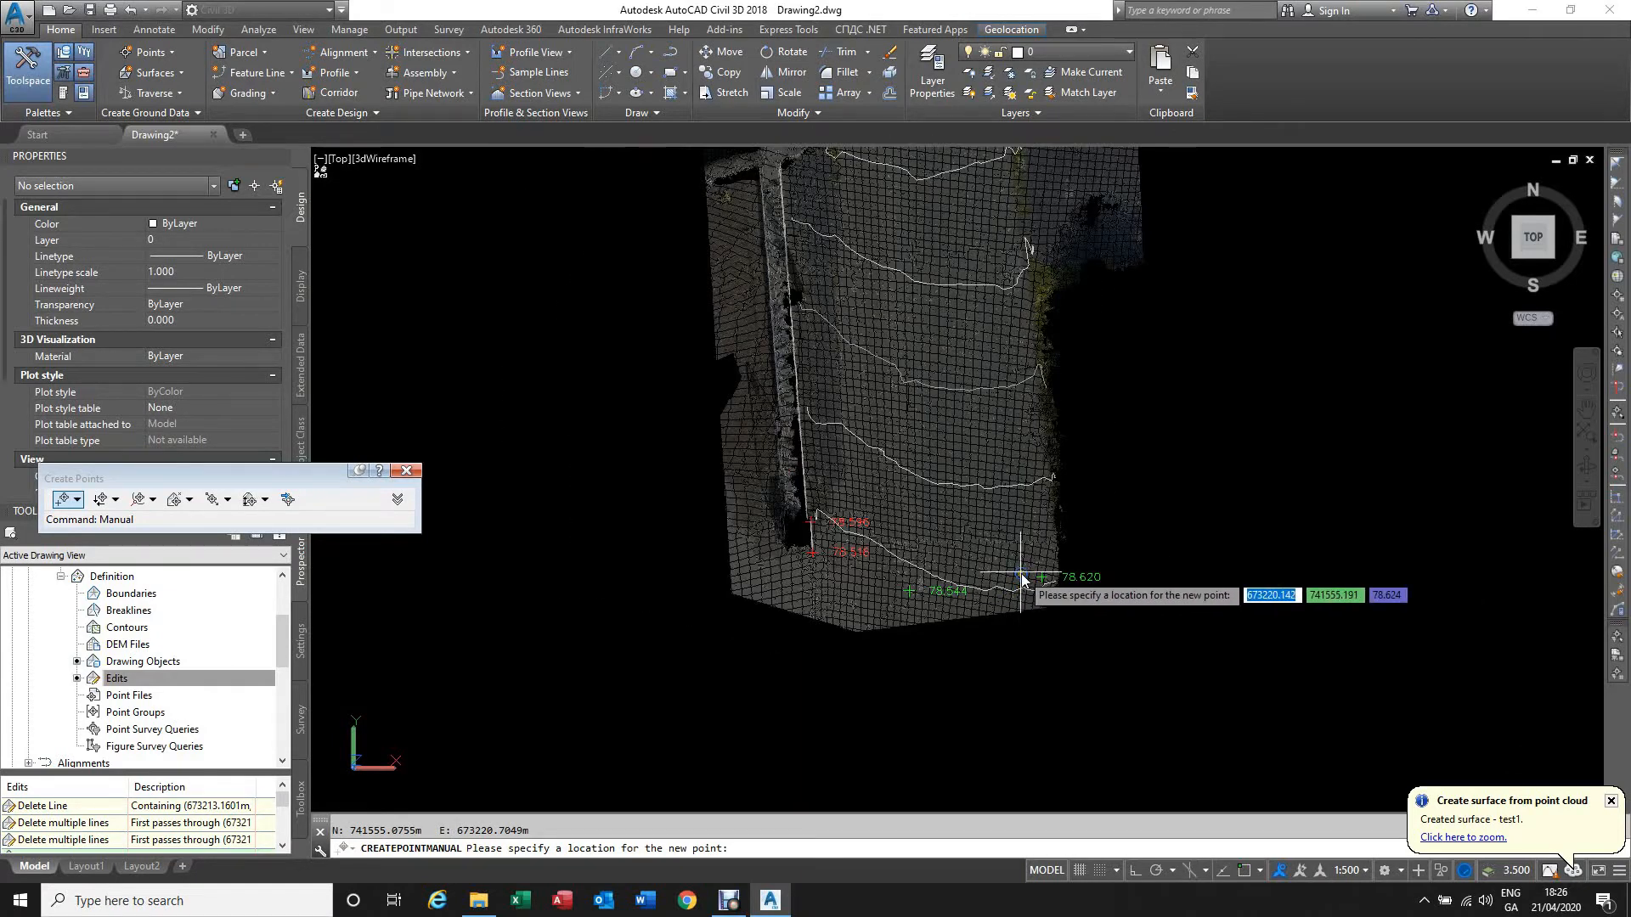
pyautogui.scroll(-4, 1022, 573)
pyautogui.scroll(3, 991, 542)
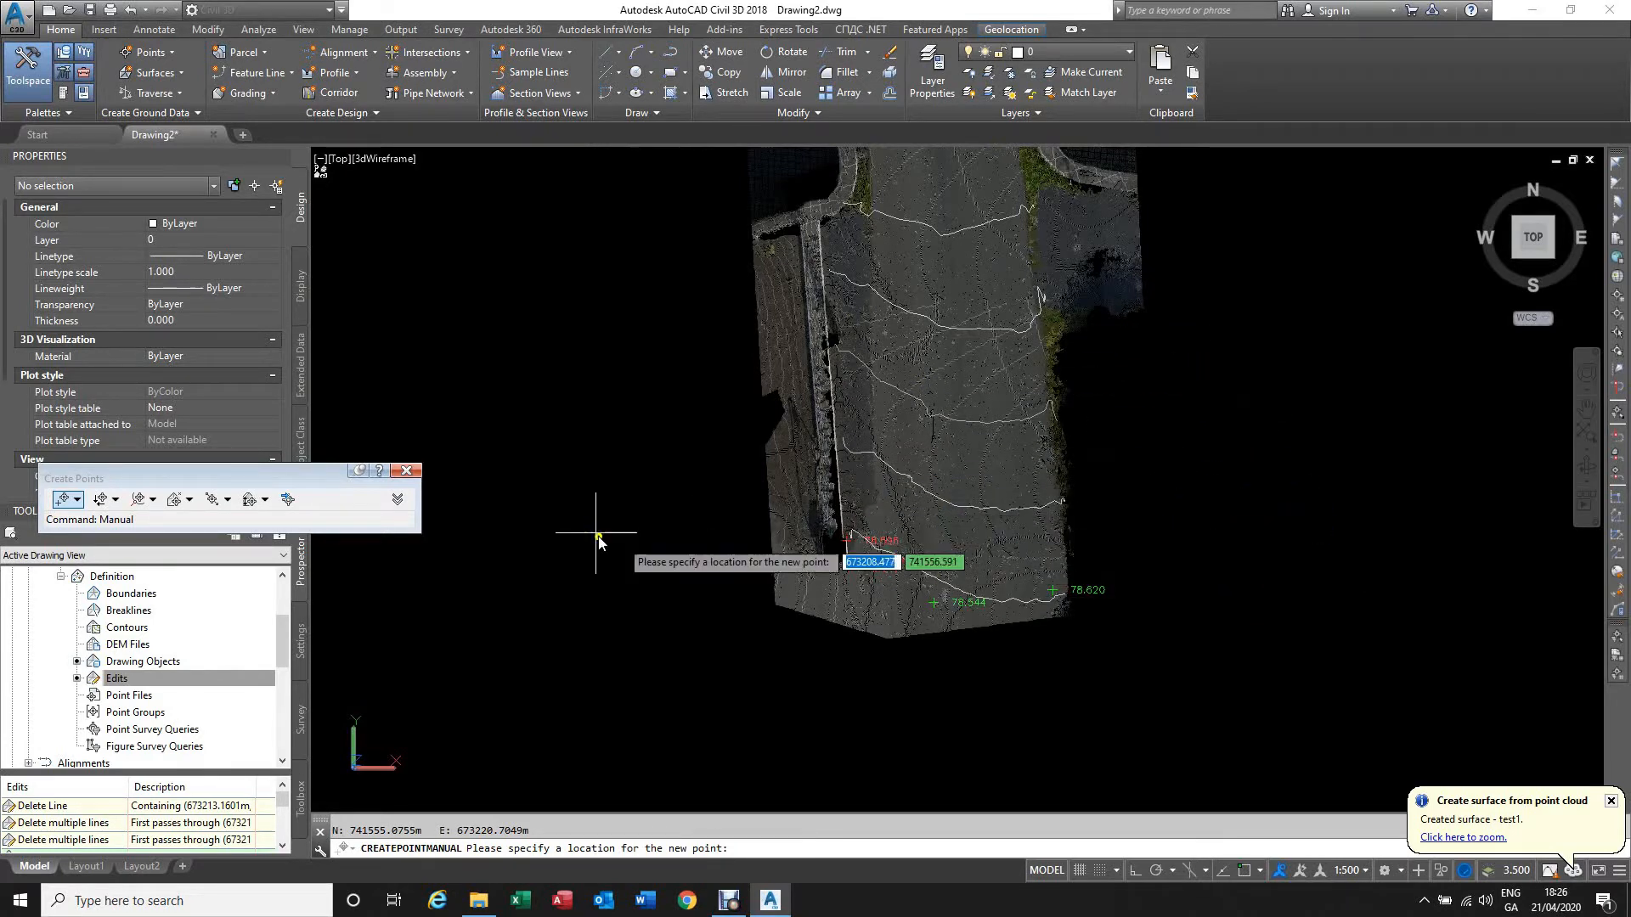
pyautogui.click(847, 567)
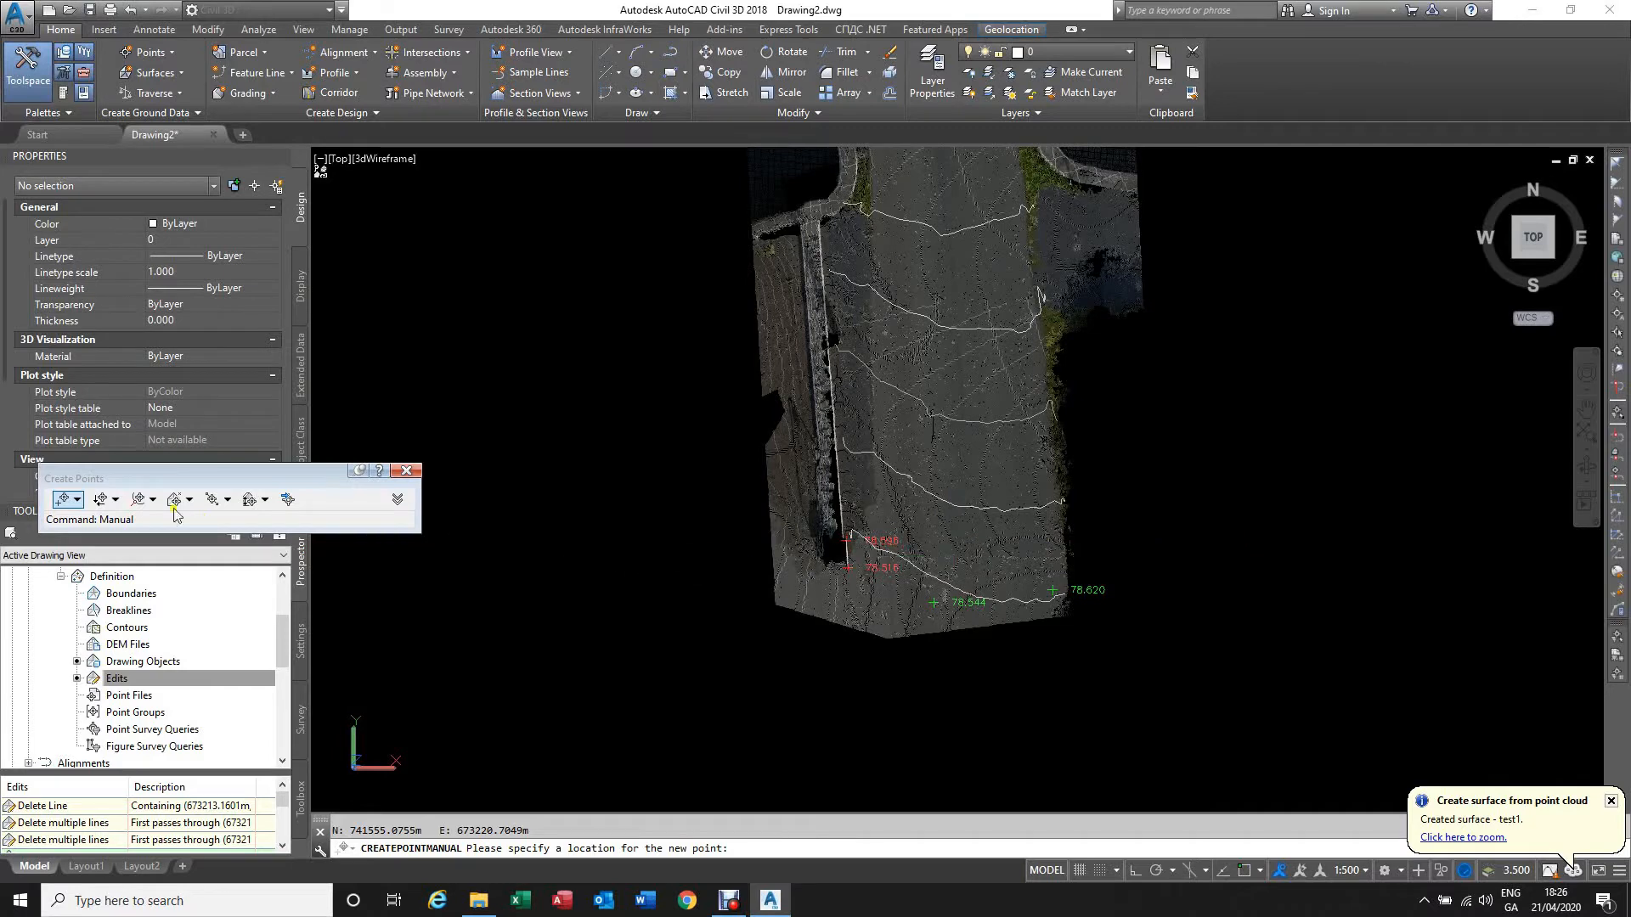
pyautogui.click(77, 501)
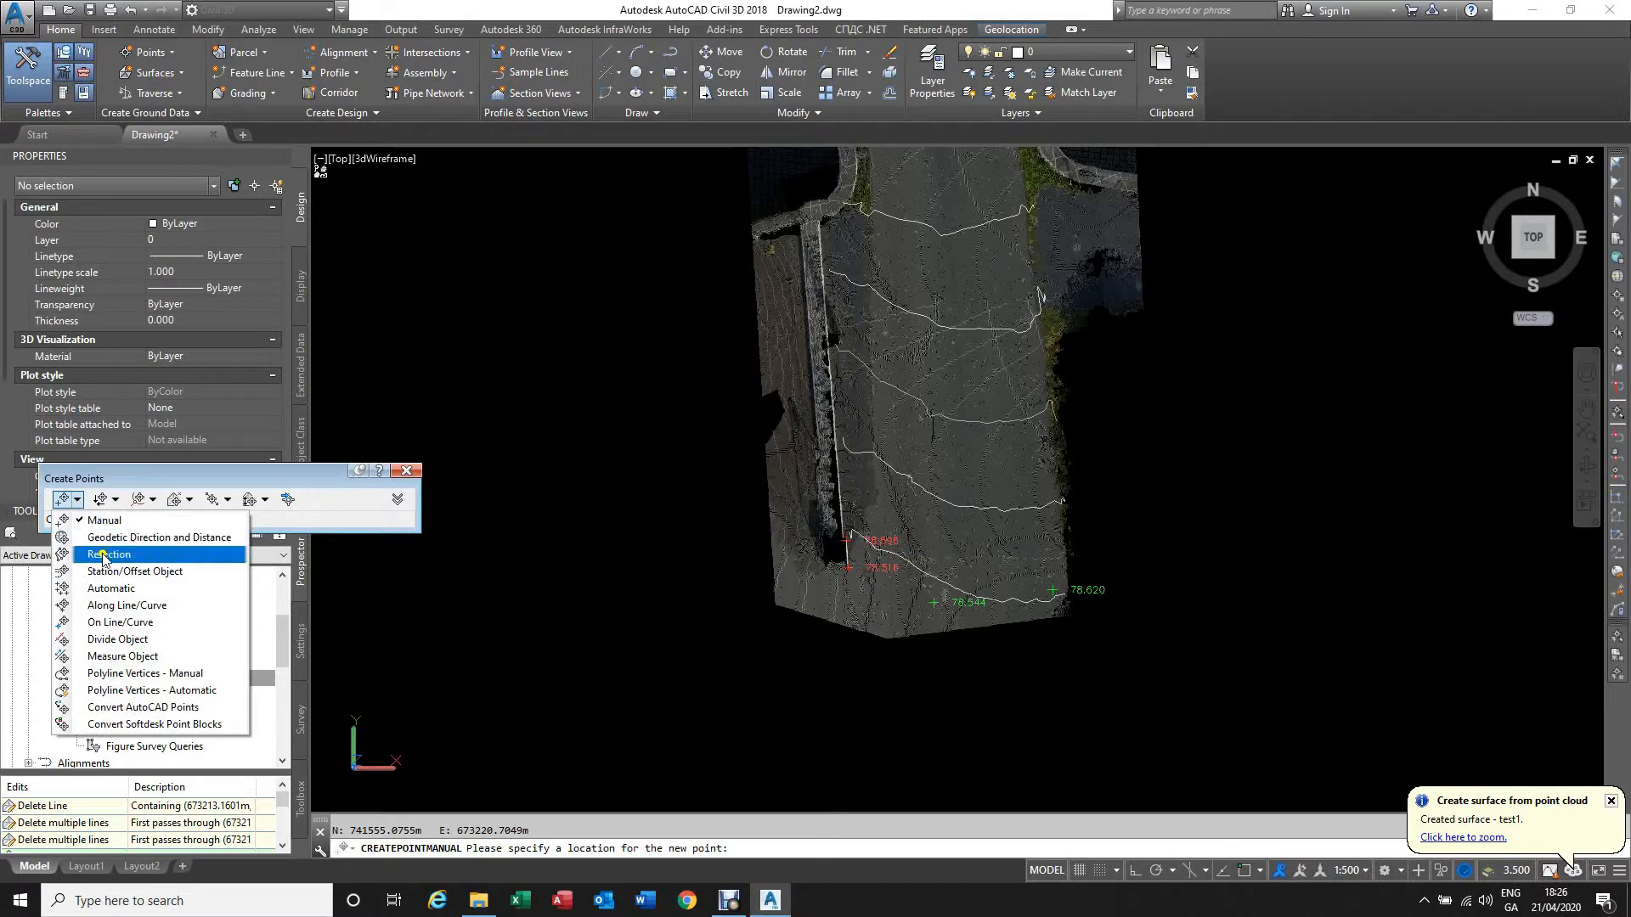
pyautogui.click(115, 499)
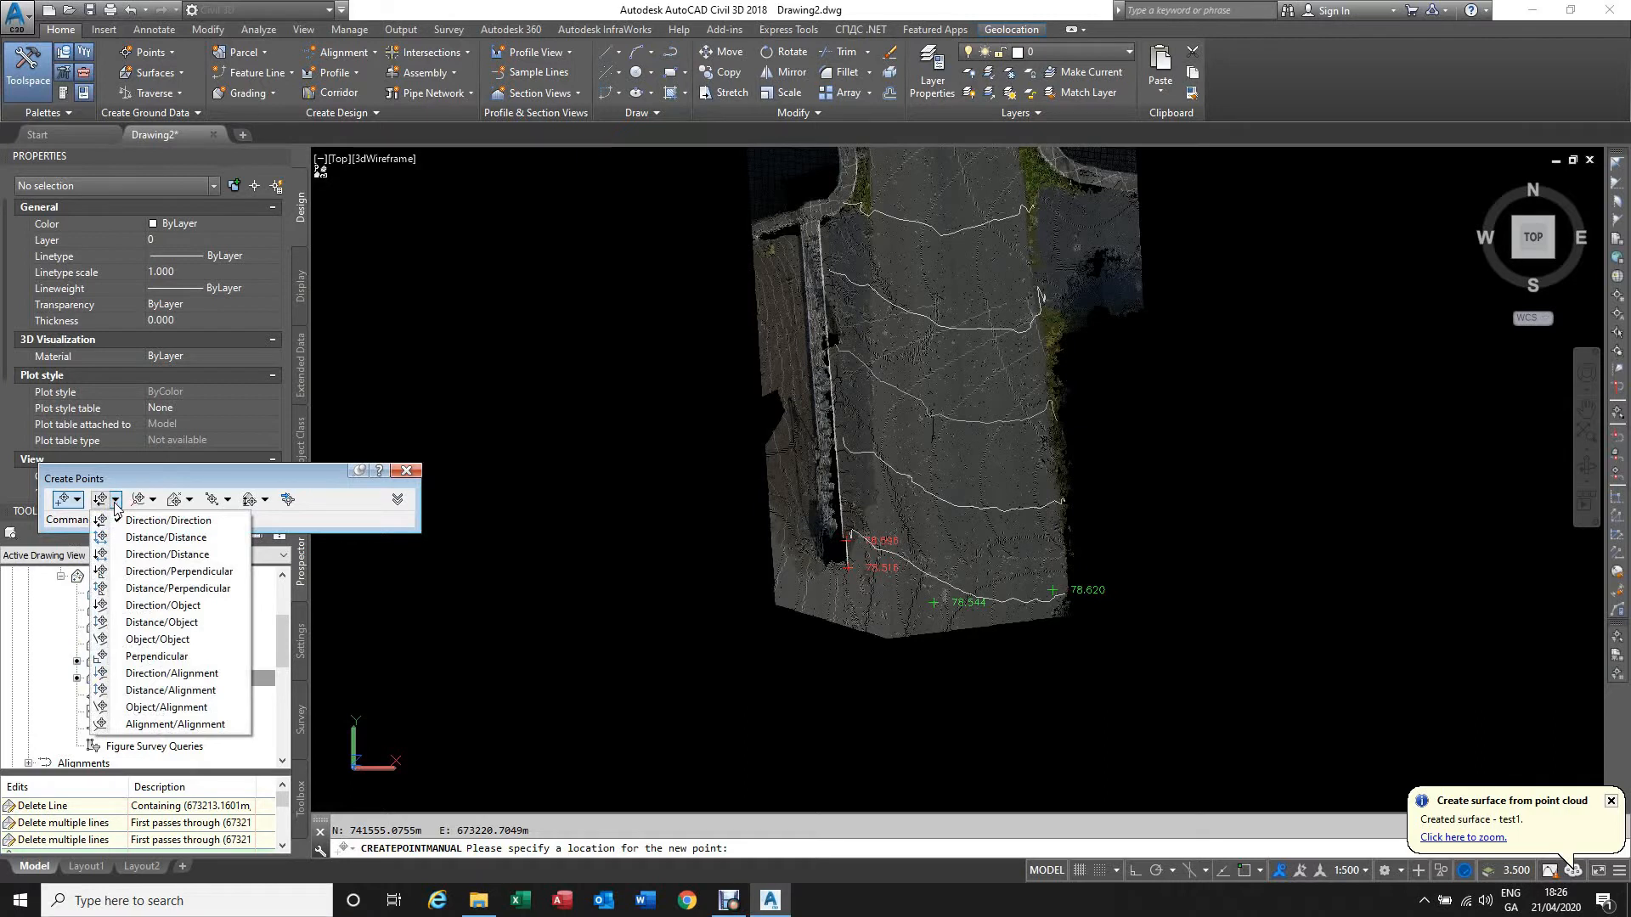
pyautogui.click(153, 500)
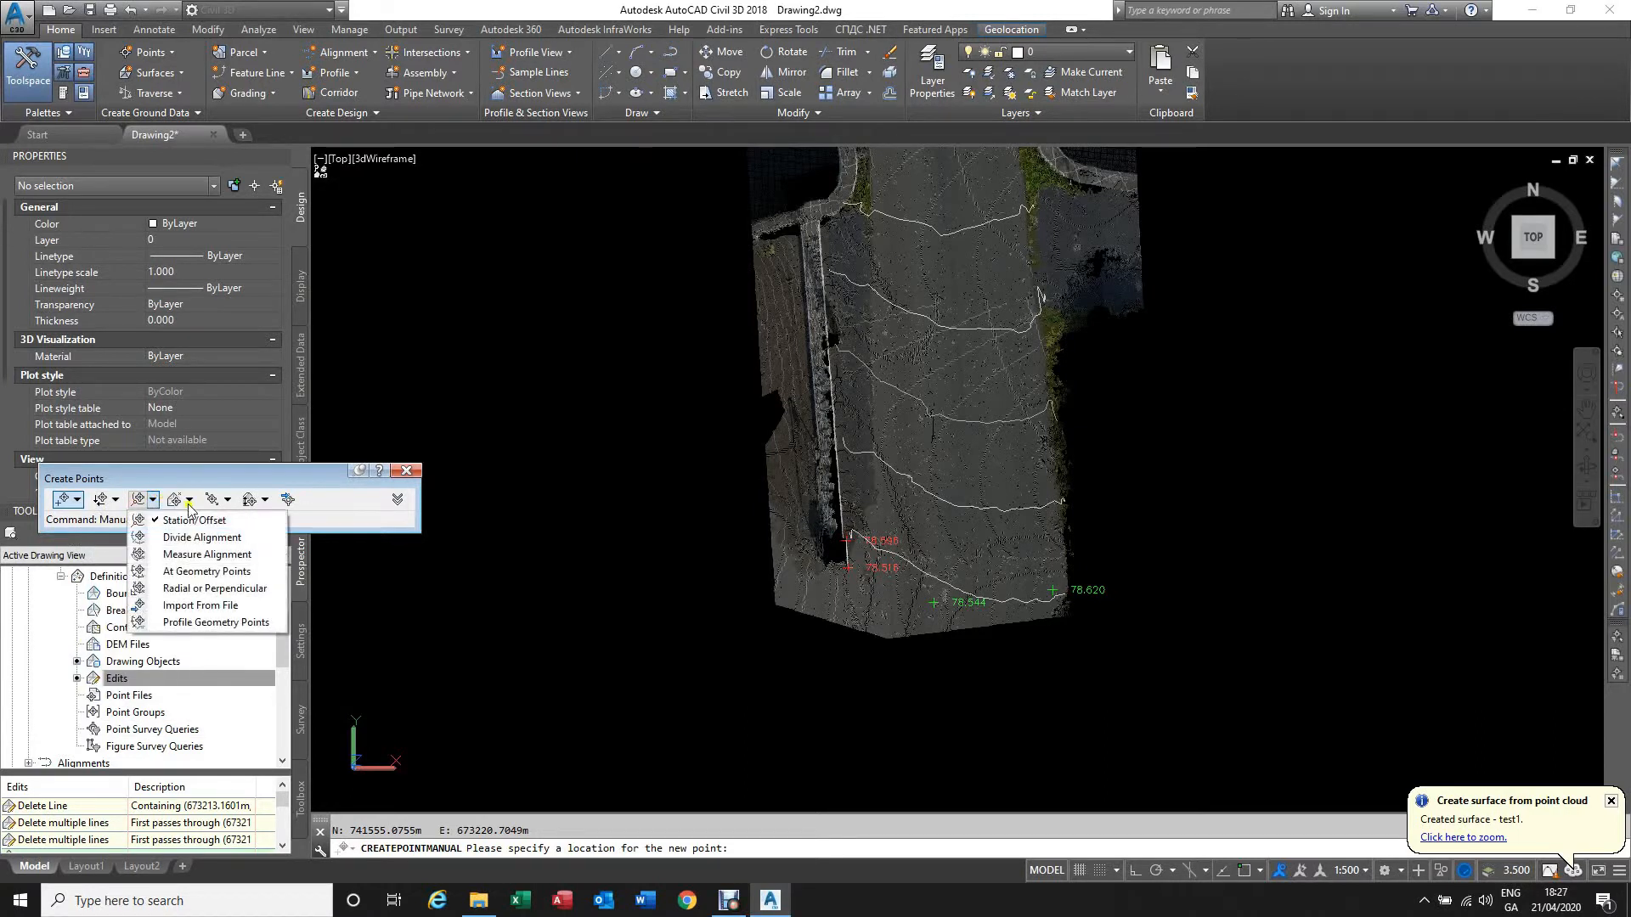
# Step: Start surface points On Grid for test1, with the basepoint outside the cloud's lower-left corner, rotation 0 and X and Y spacing 5
pyautogui.click(191, 501)
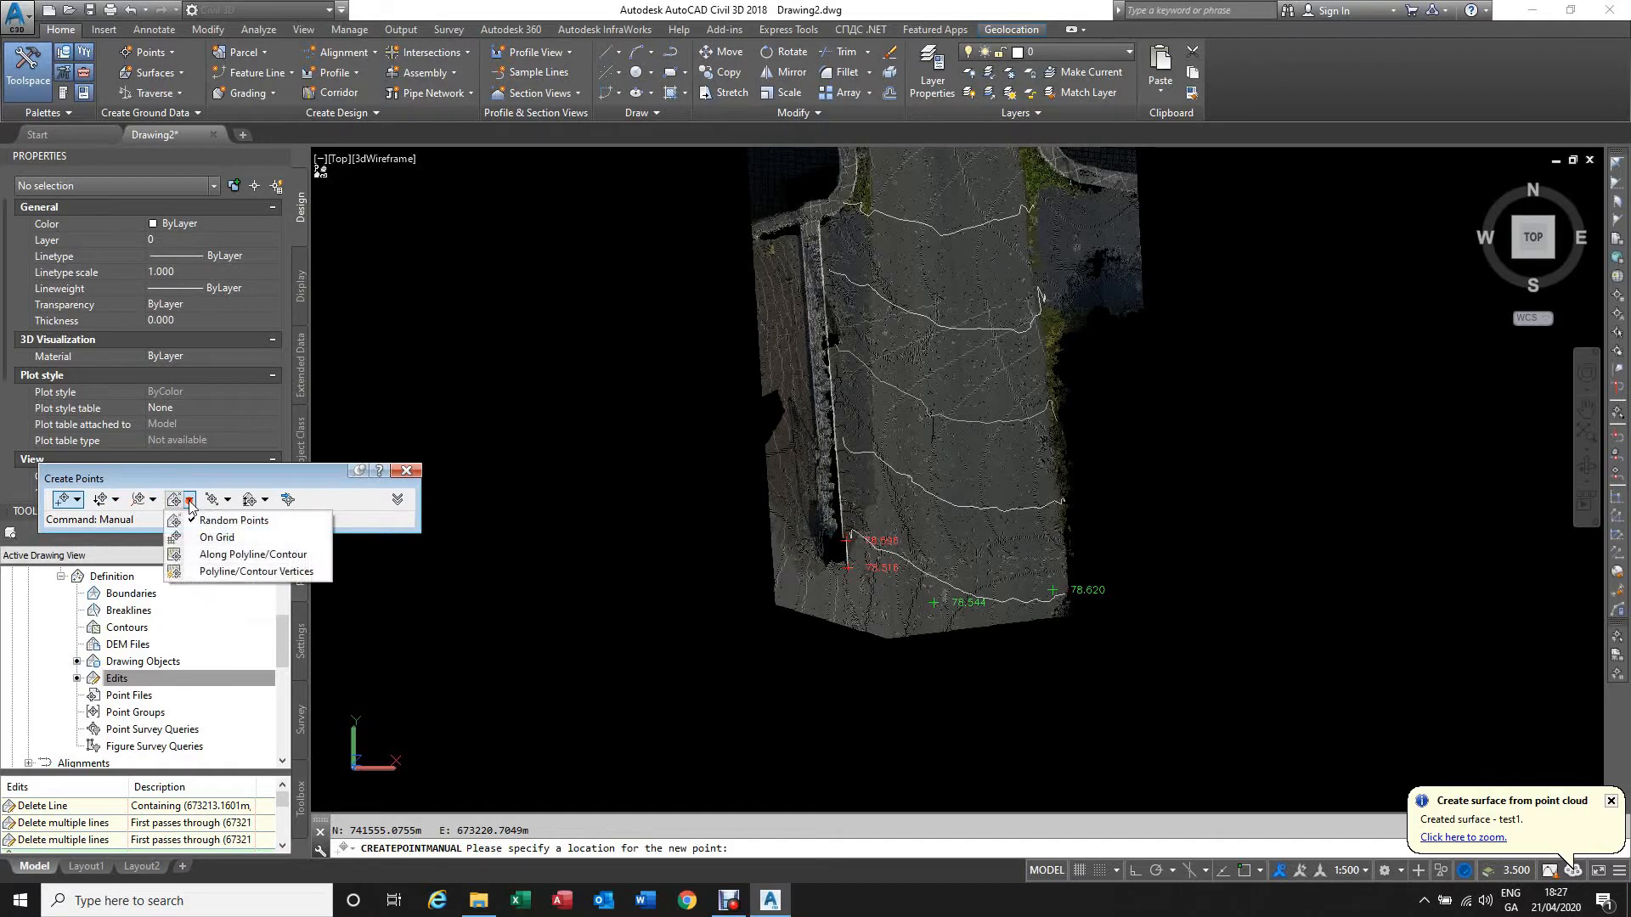
pyautogui.click(219, 537)
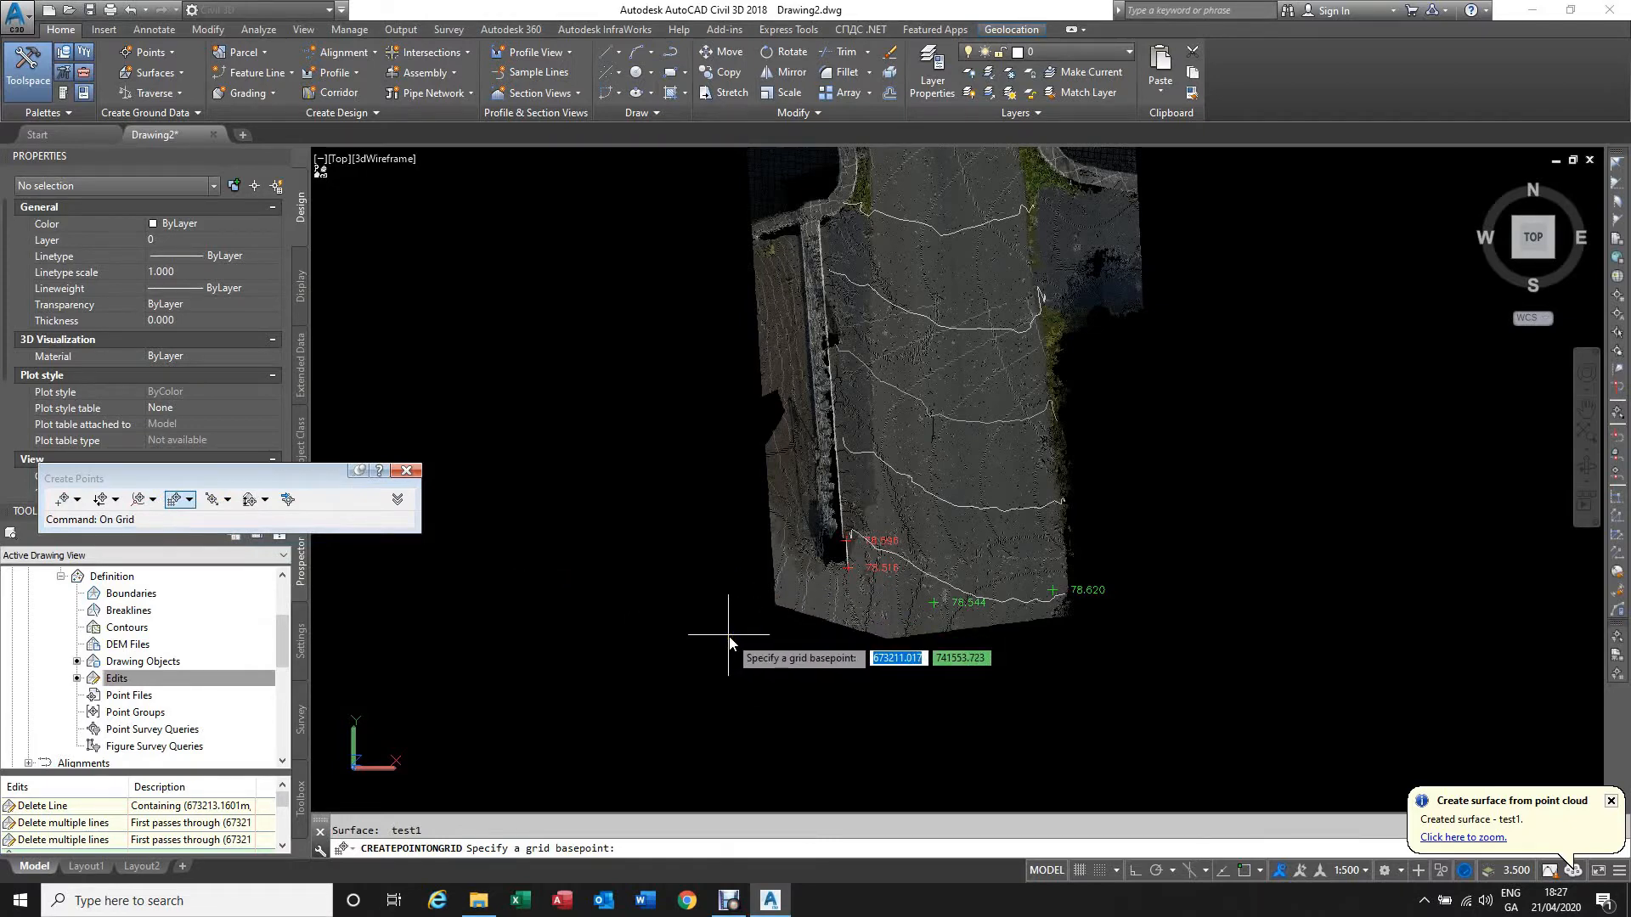
pyautogui.scroll(-4, 729, 635)
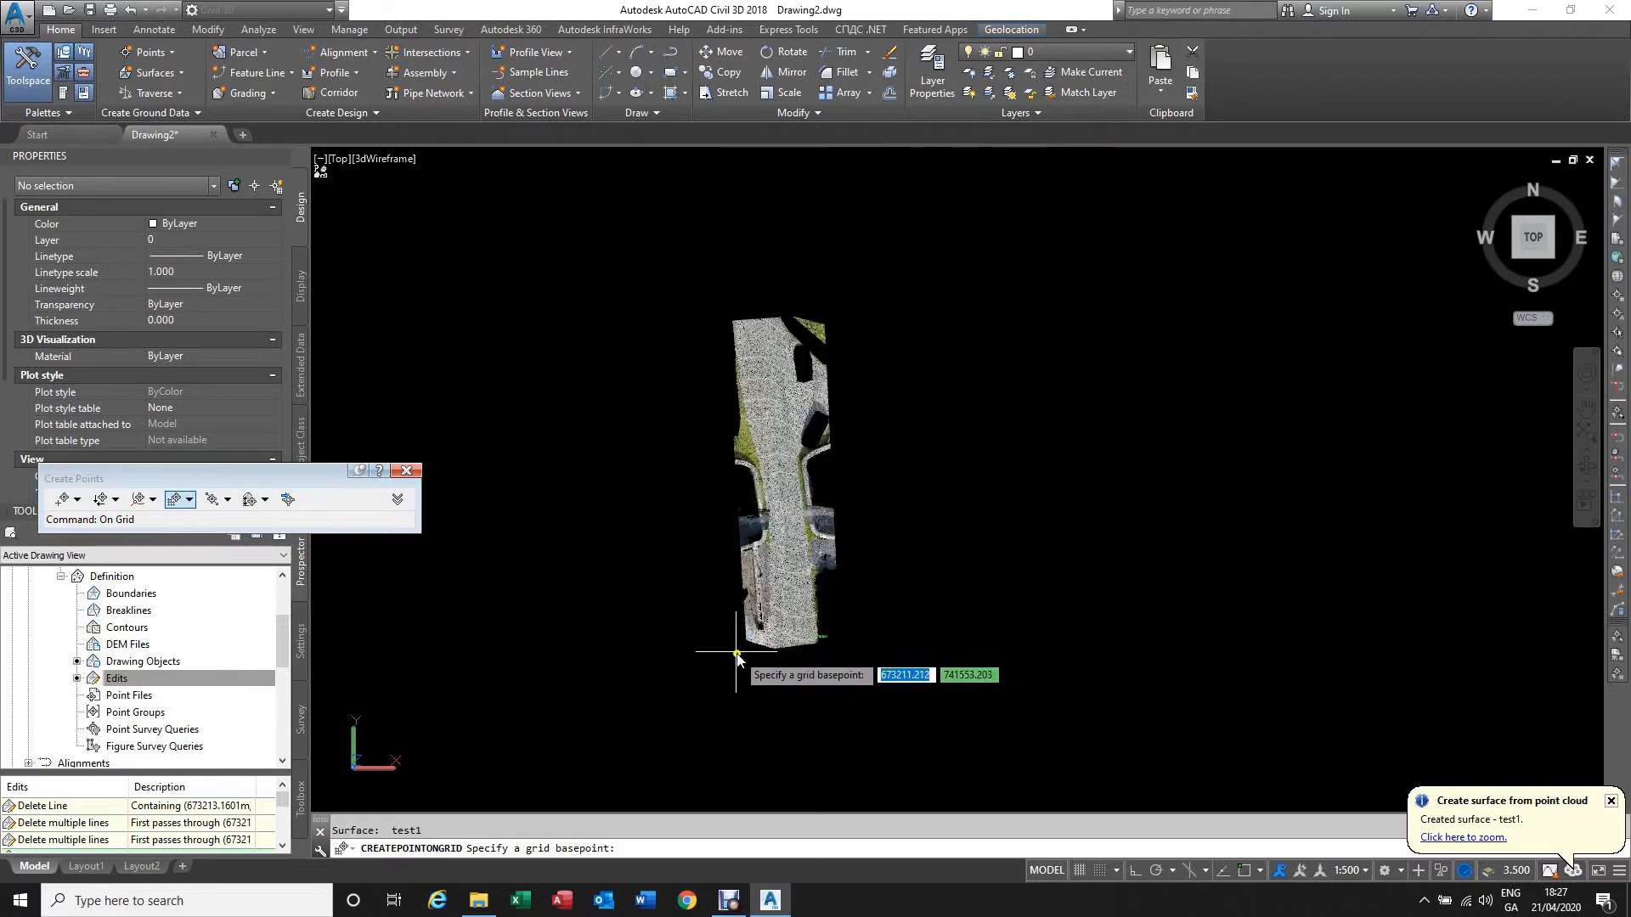
pyautogui.click(734, 660)
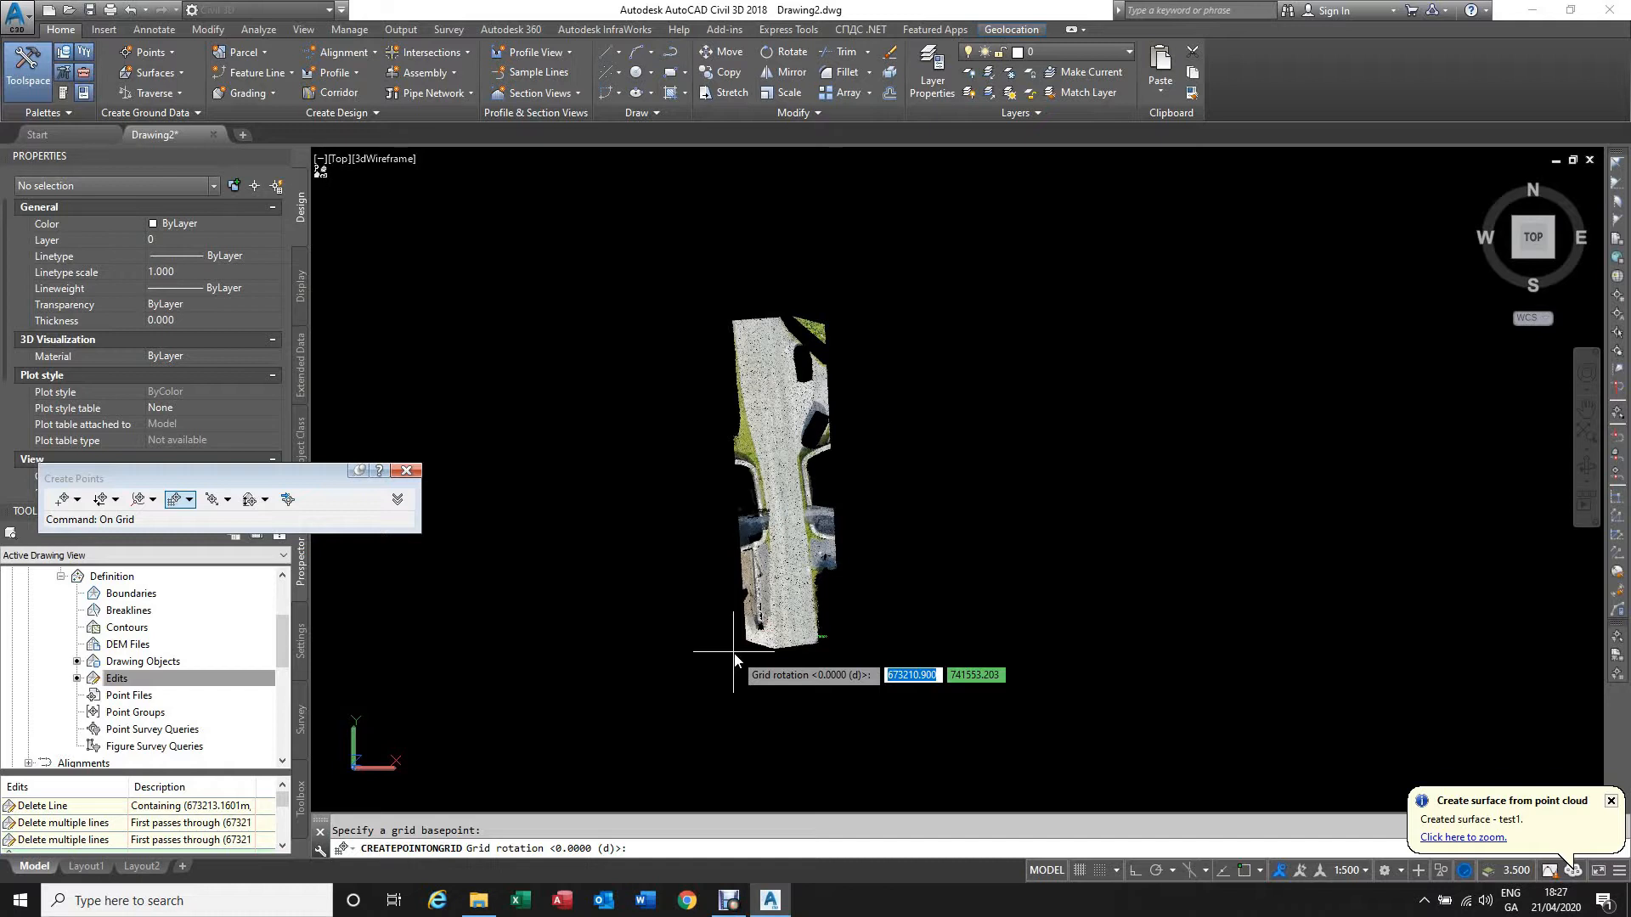
pyautogui.write('00')
pyautogui.press('Return')
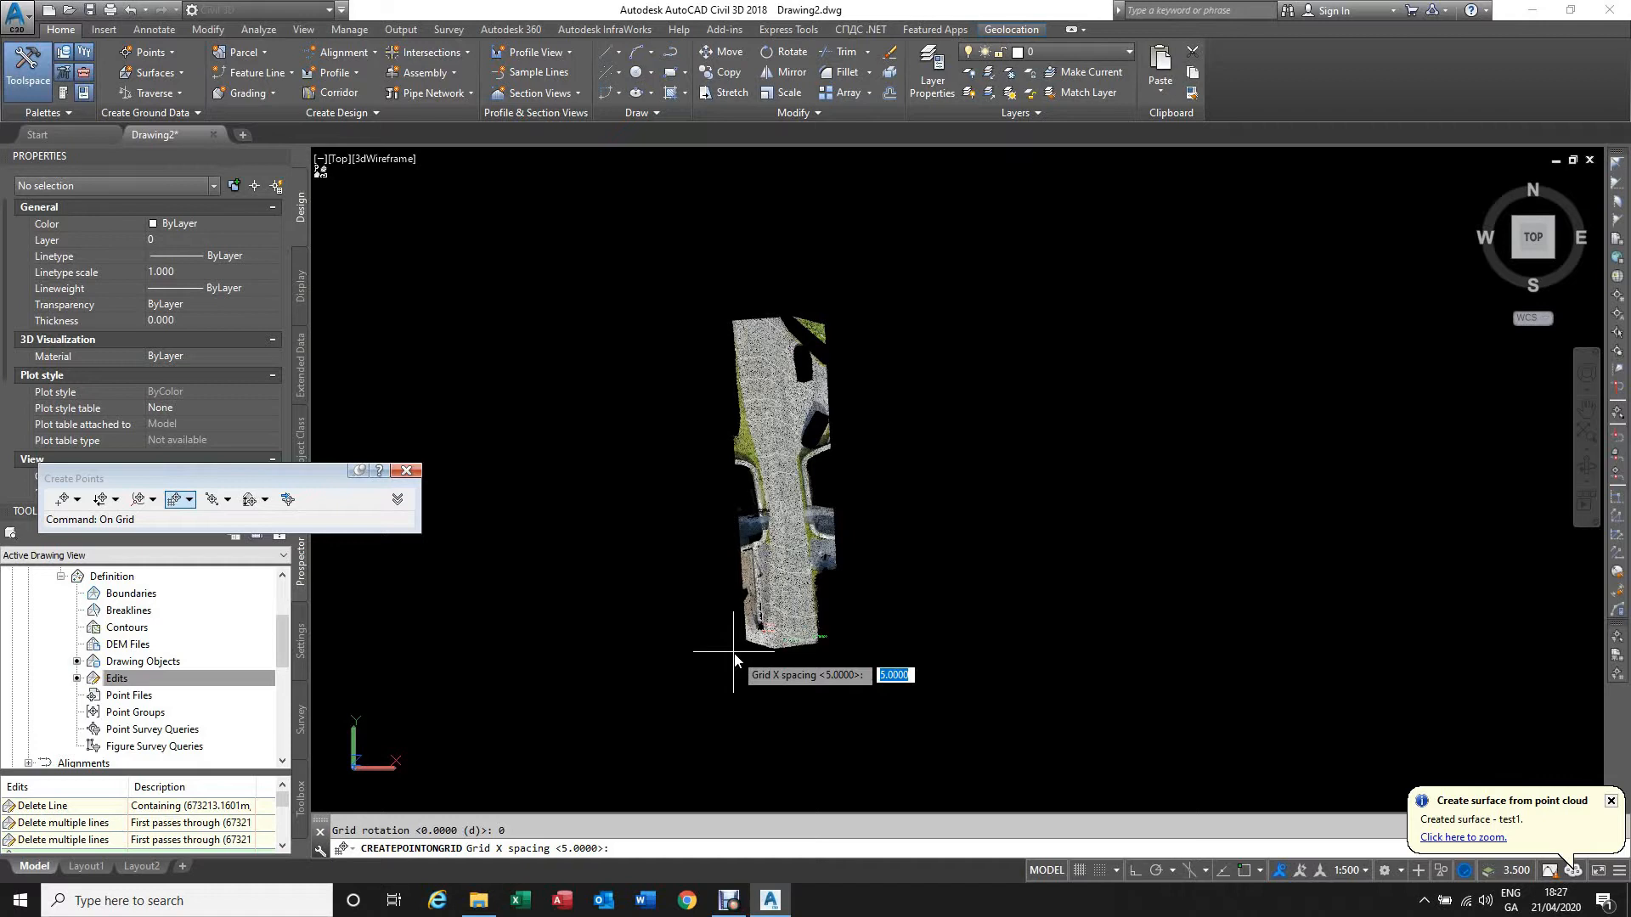
pyautogui.press('Return')
pyautogui.press('Return')
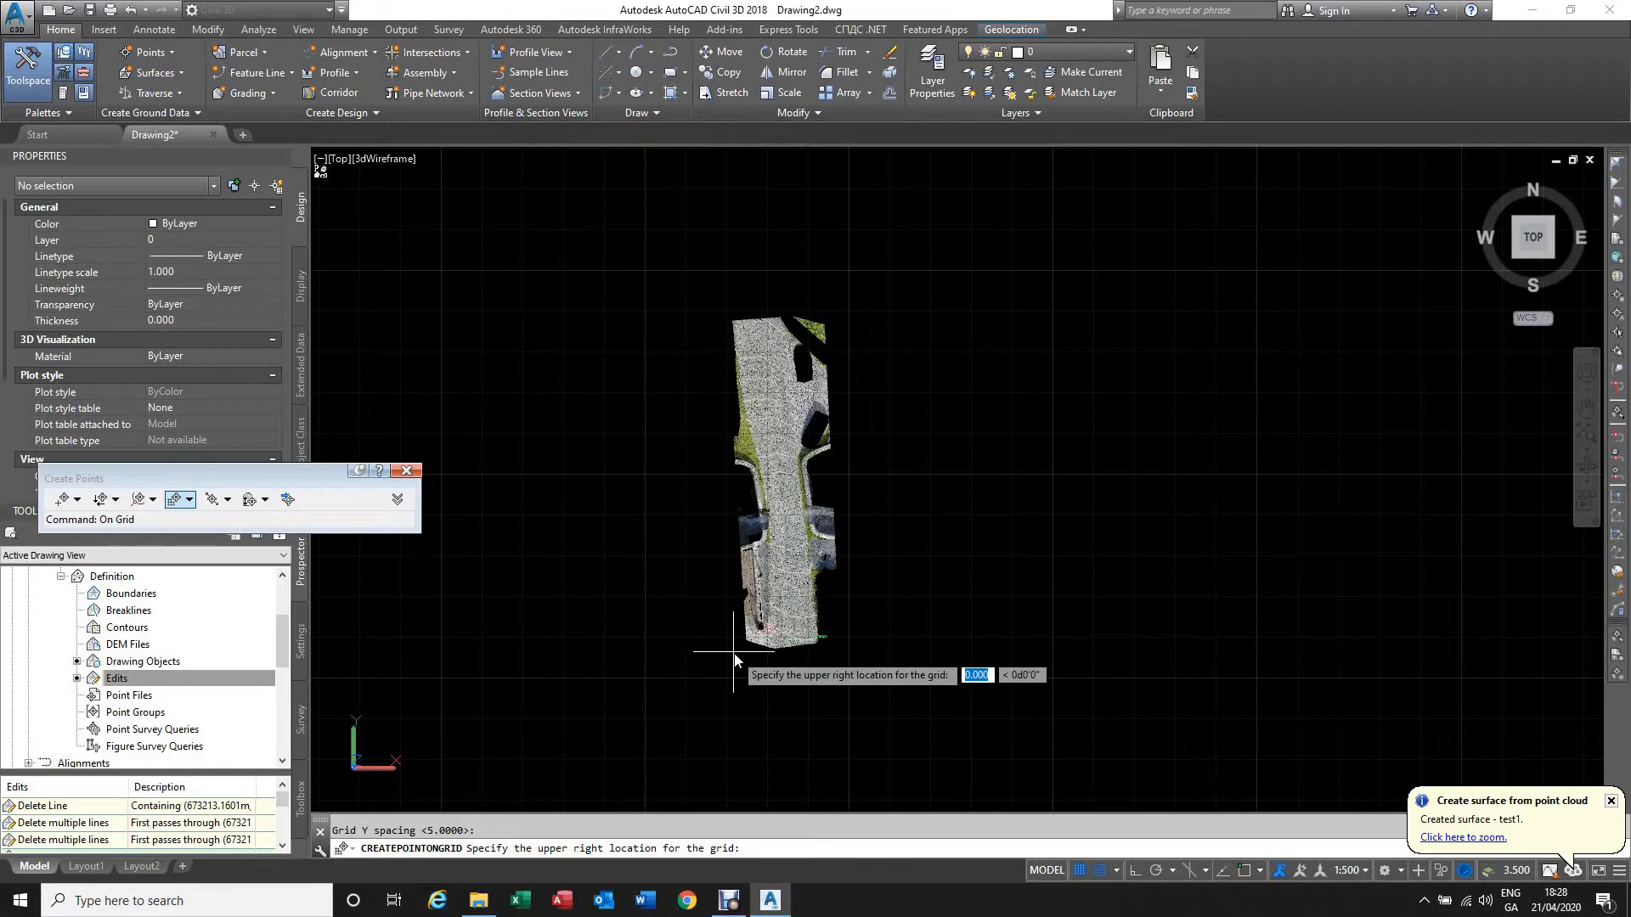
# Step: Place the grid's upper right location beyond the cloud's upper-right corner, keep its size and rotation, and describe the first point as SL
pyautogui.click(850, 306)
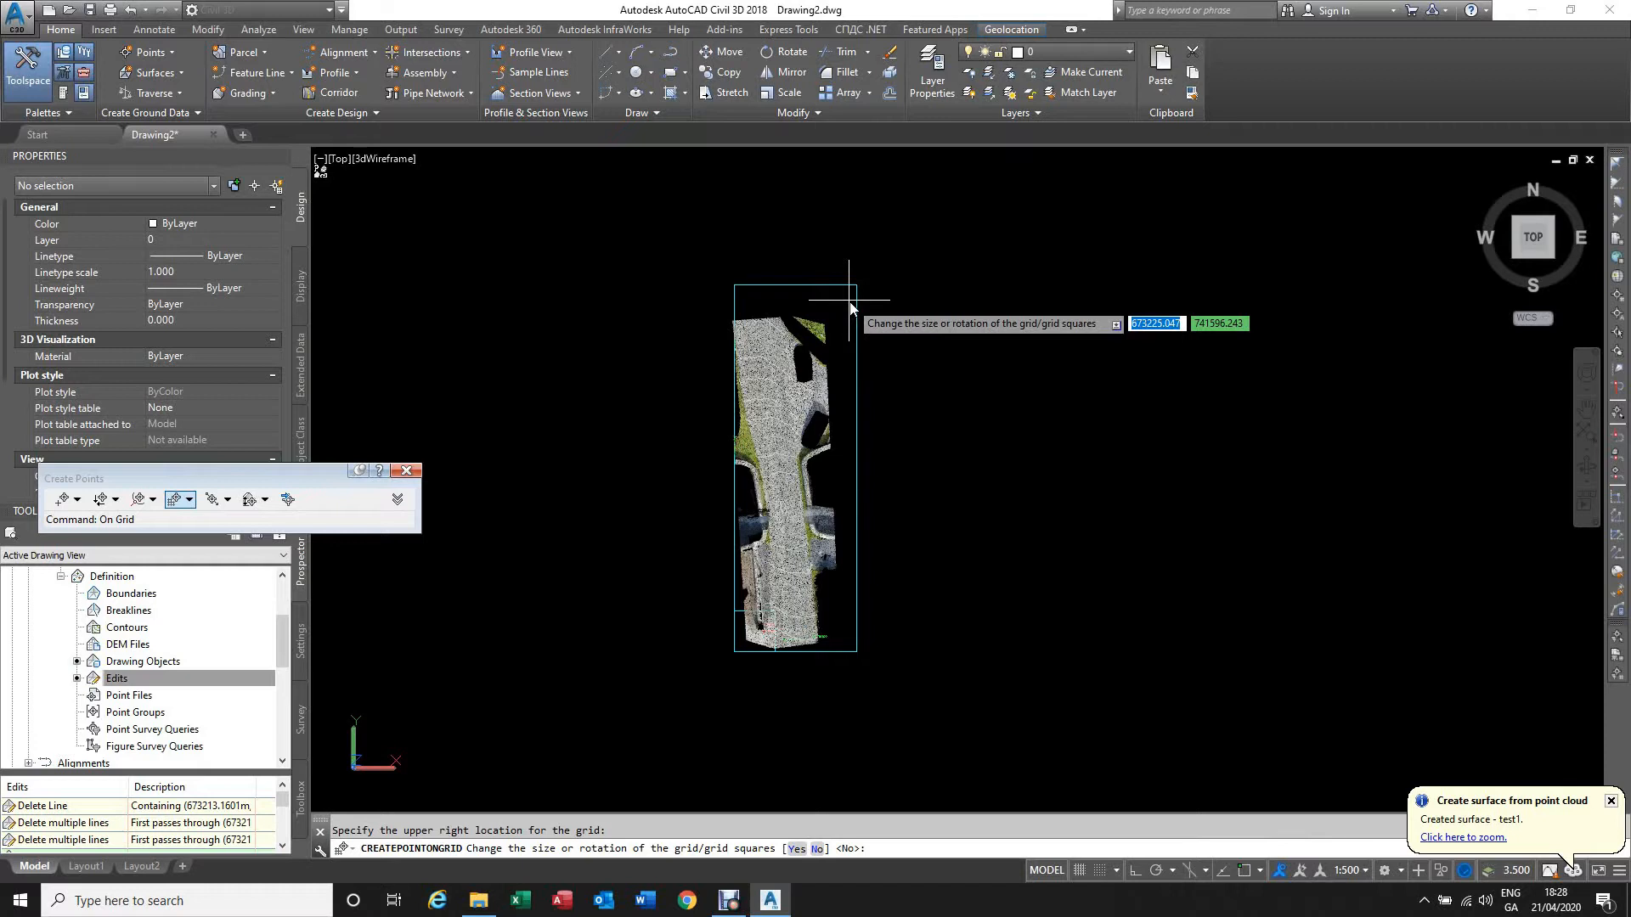
pyautogui.click(816, 850)
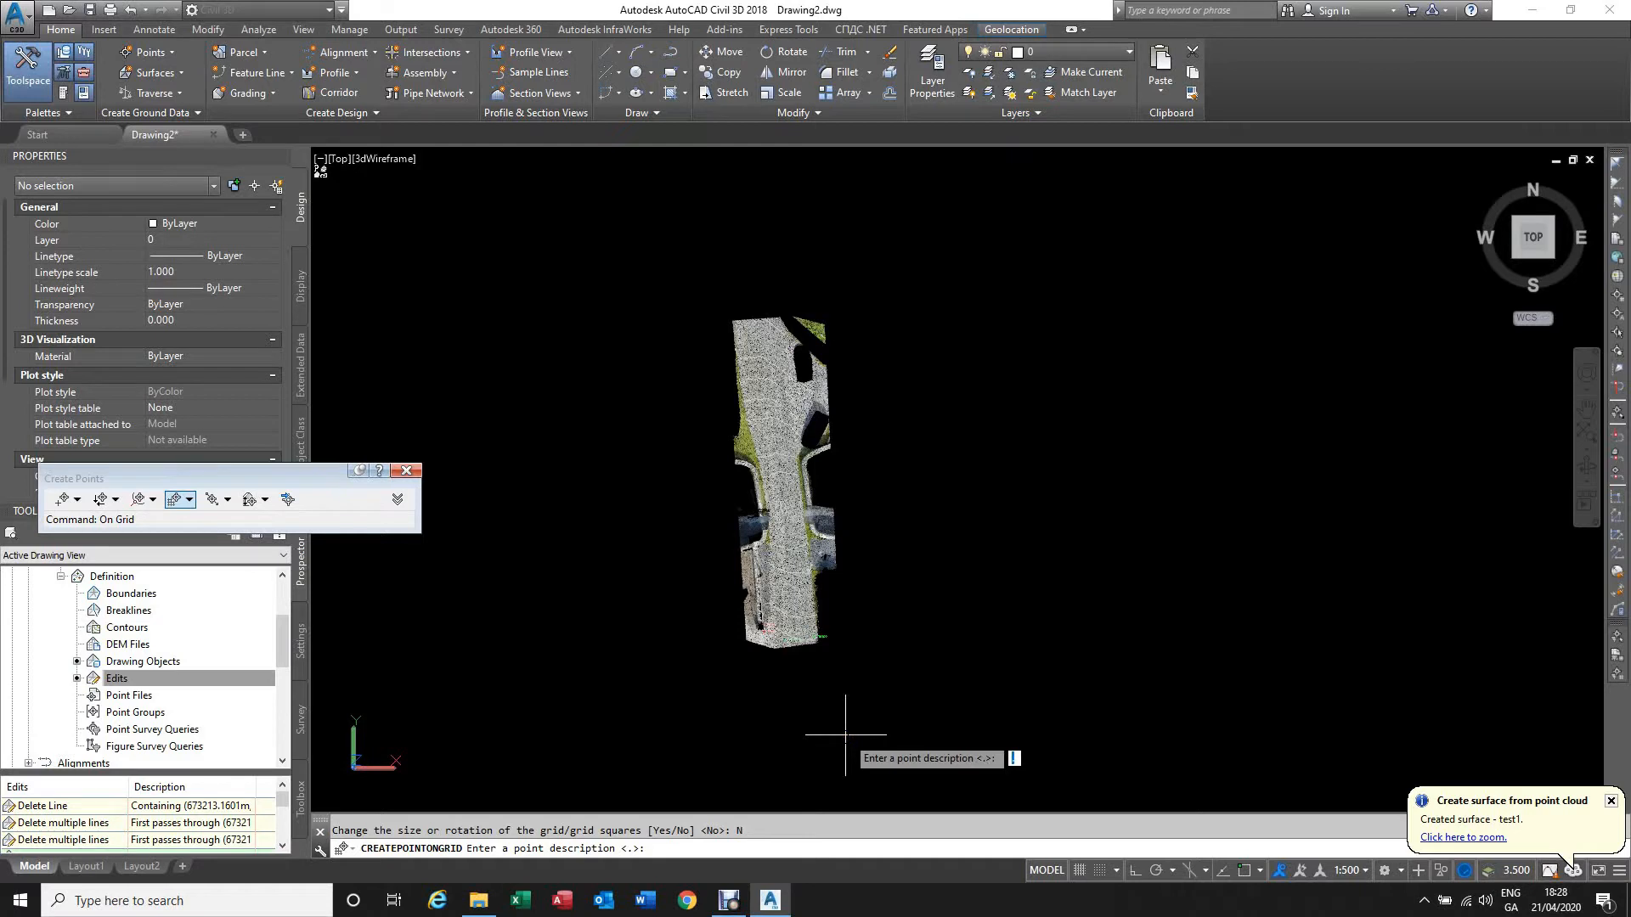
pyautogui.write('SL')
pyautogui.press('Return')
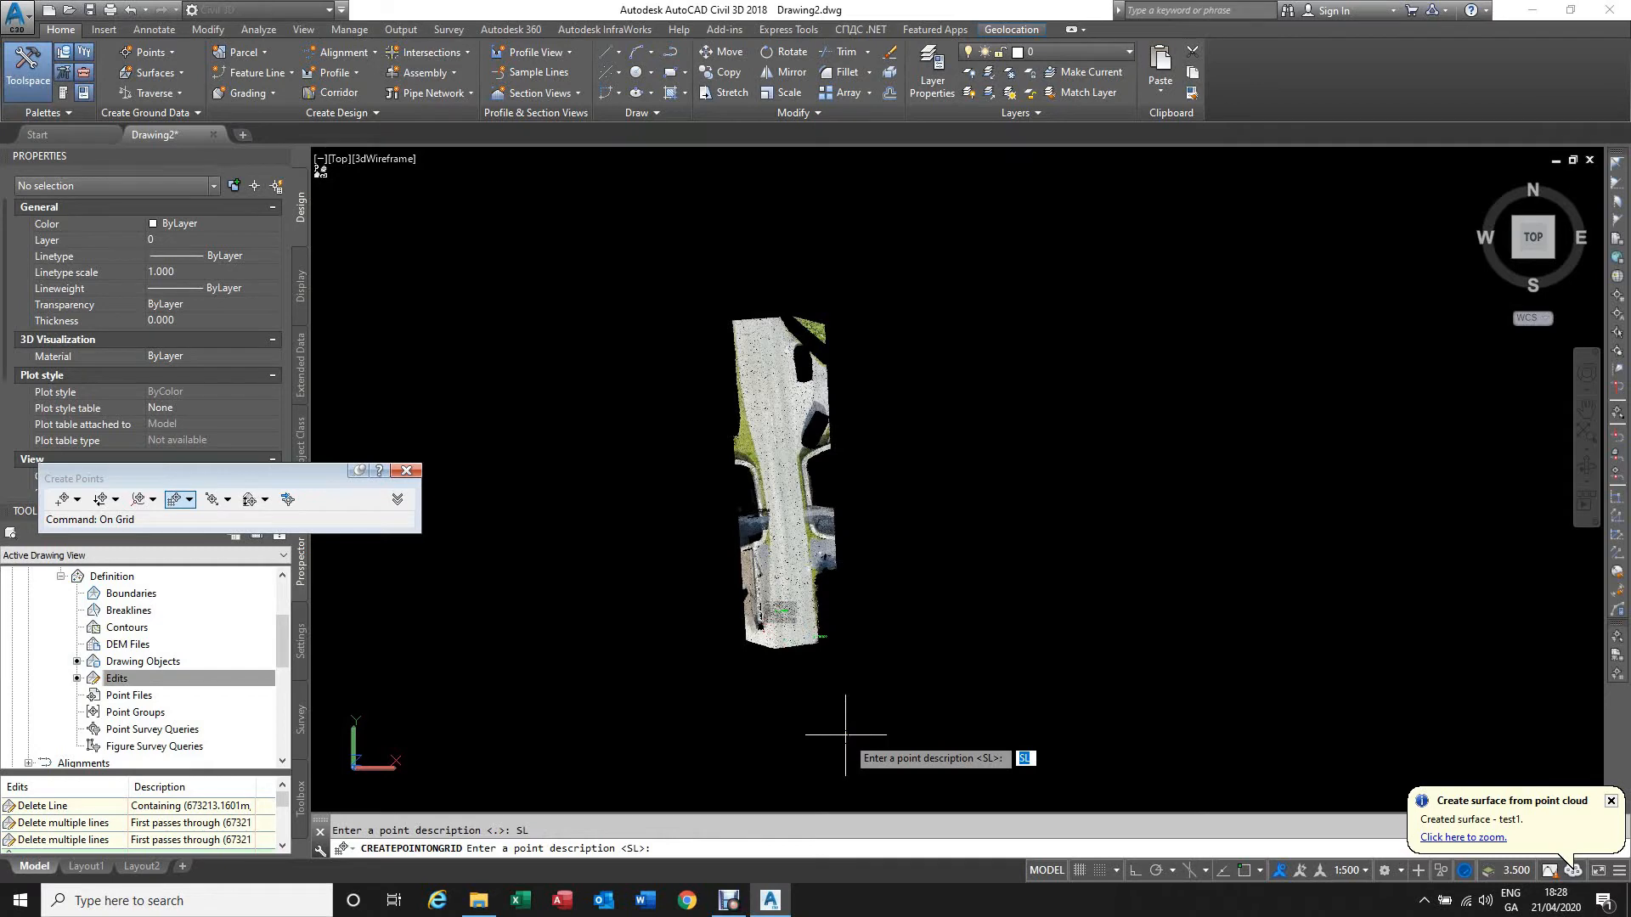
# Step: Accept the description SL for all the remaining grid points on surface test1
pyautogui.press('Return')
pyautogui.press('Return')
pyautogui.press('Return')
pyautogui.press('Return')
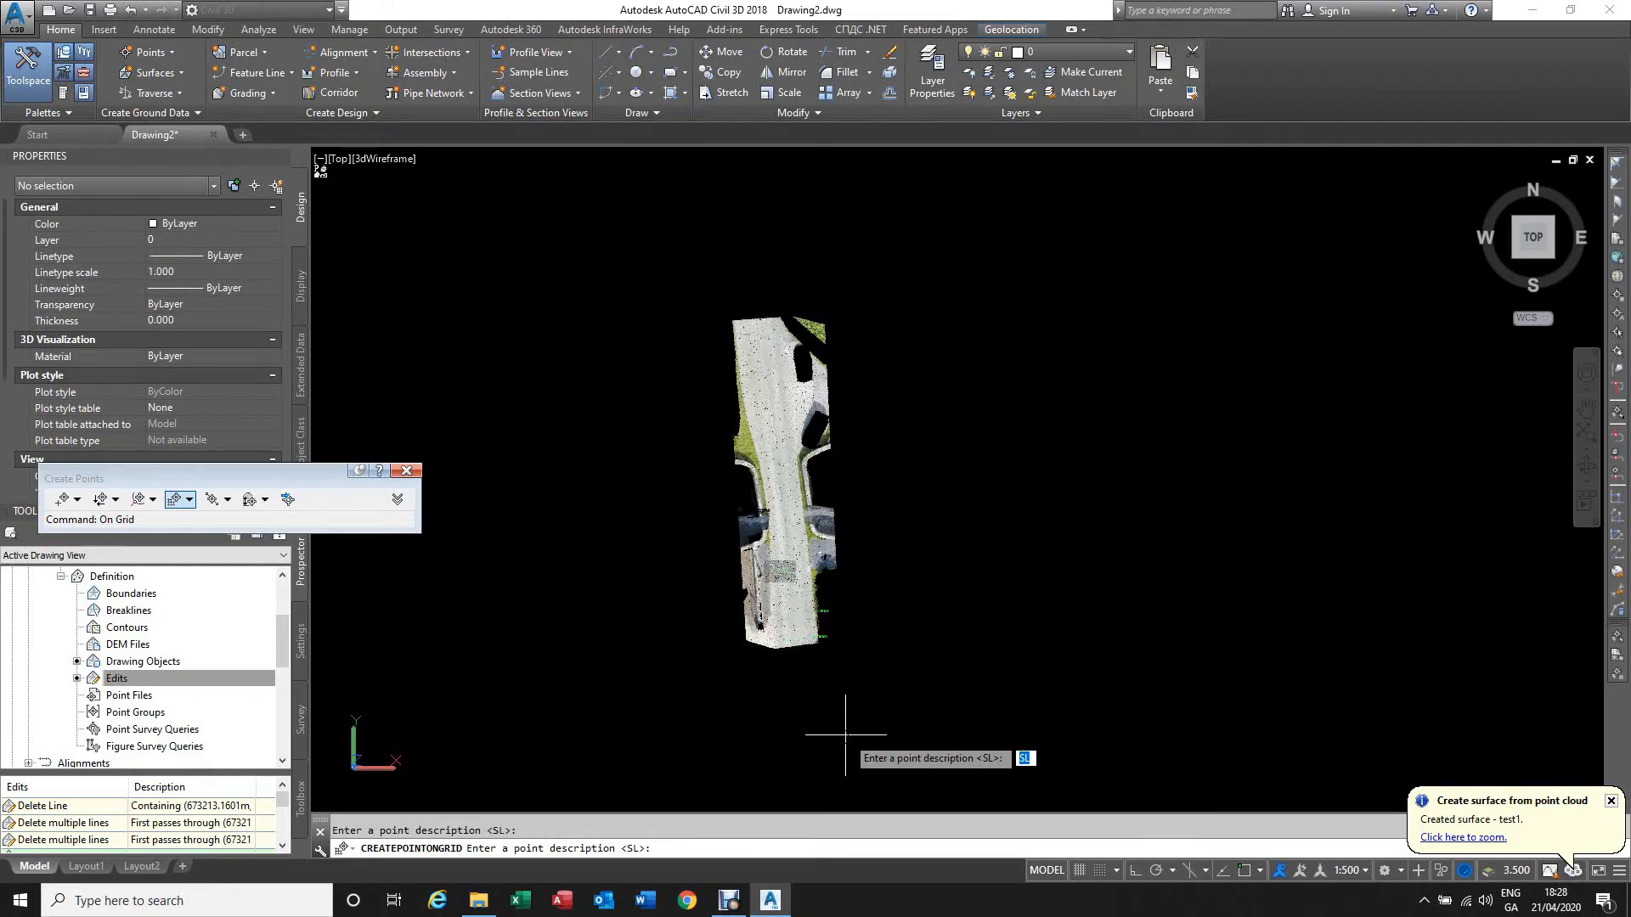
pyautogui.press('Return')
pyautogui.press('Return')
pyautogui.press('Return')
pyautogui.press('Return')
pyautogui.press('Return')
pyautogui.press('Return')
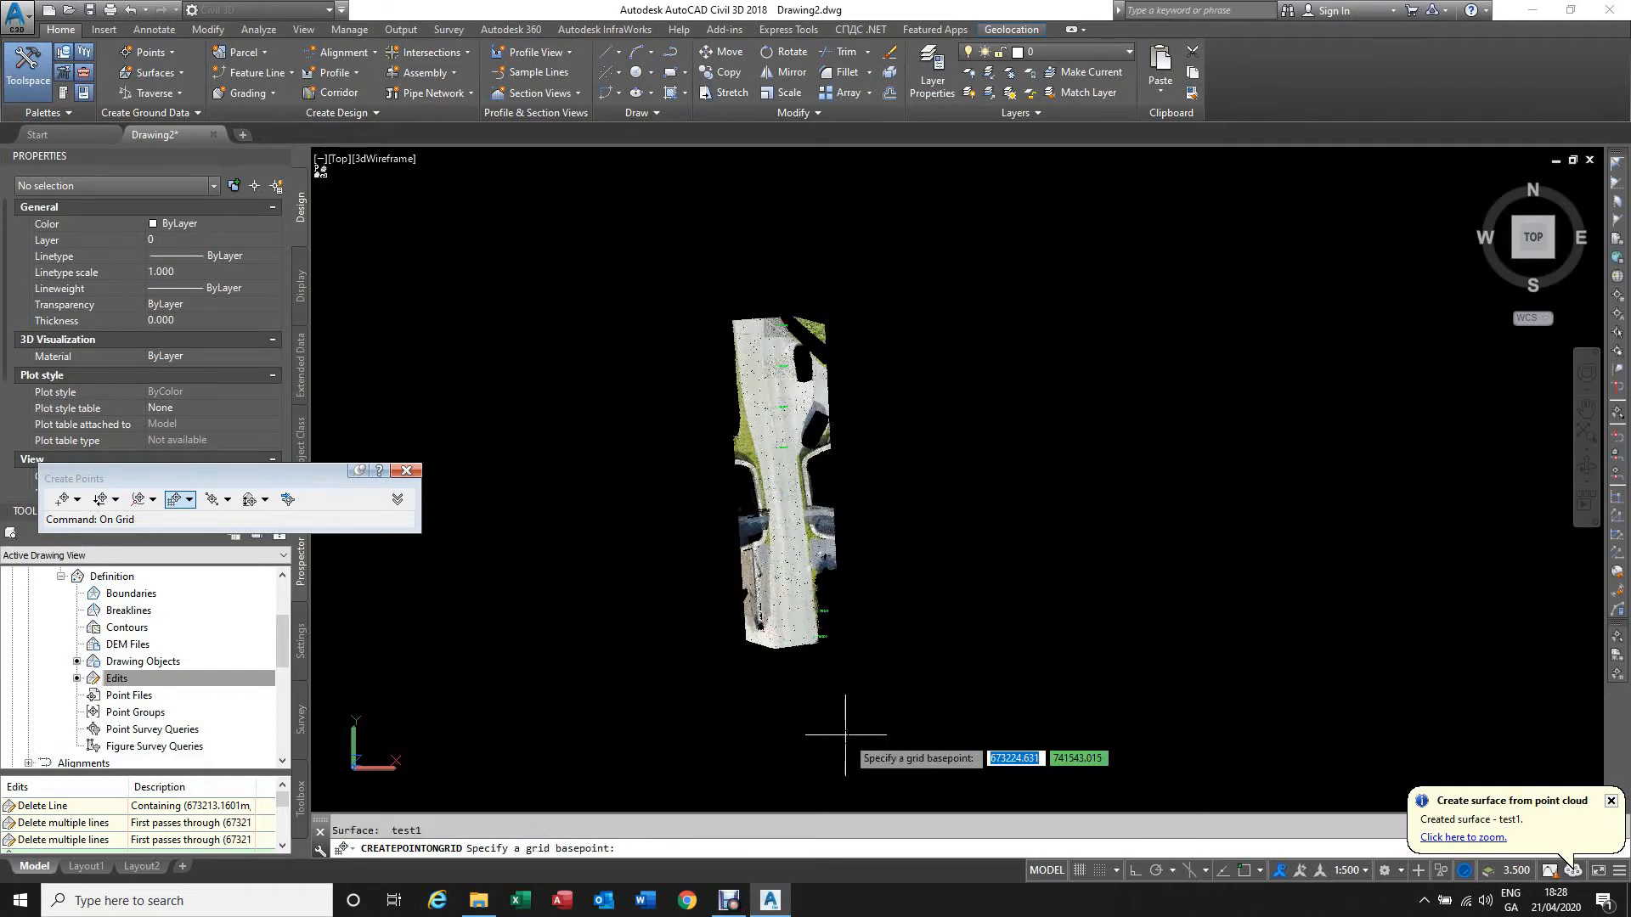
pyautogui.press('Return')
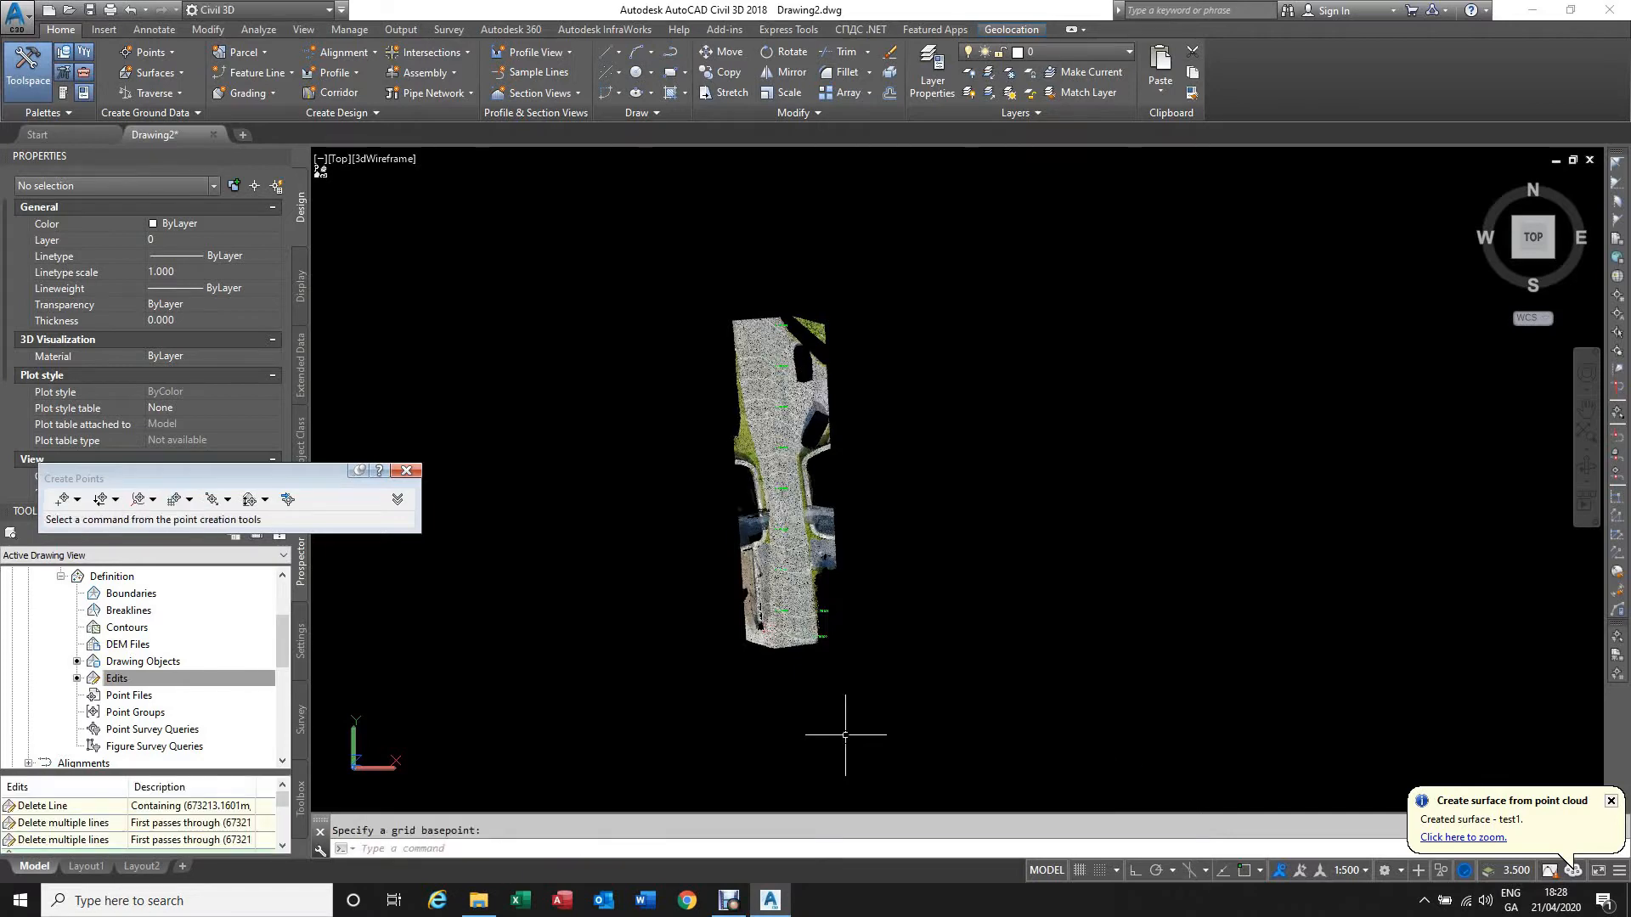
# Step: Examine the spacing and elevation labels of the grid points along the whole road surface
pyautogui.scroll(5, 790, 501)
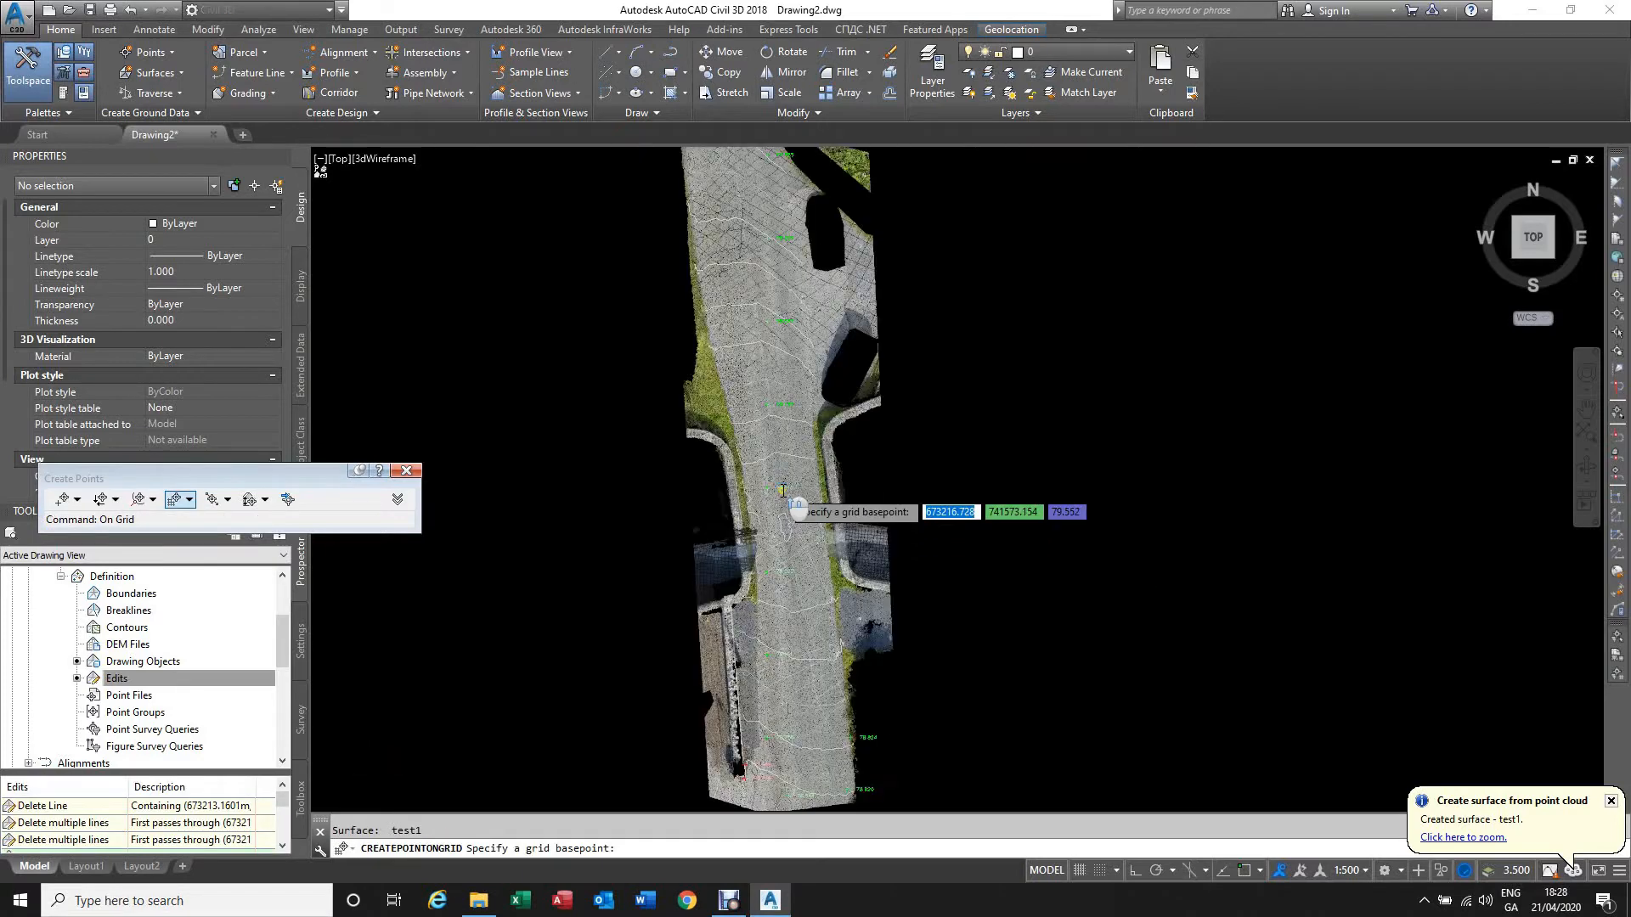
pyautogui.scroll(-5, 816, 444)
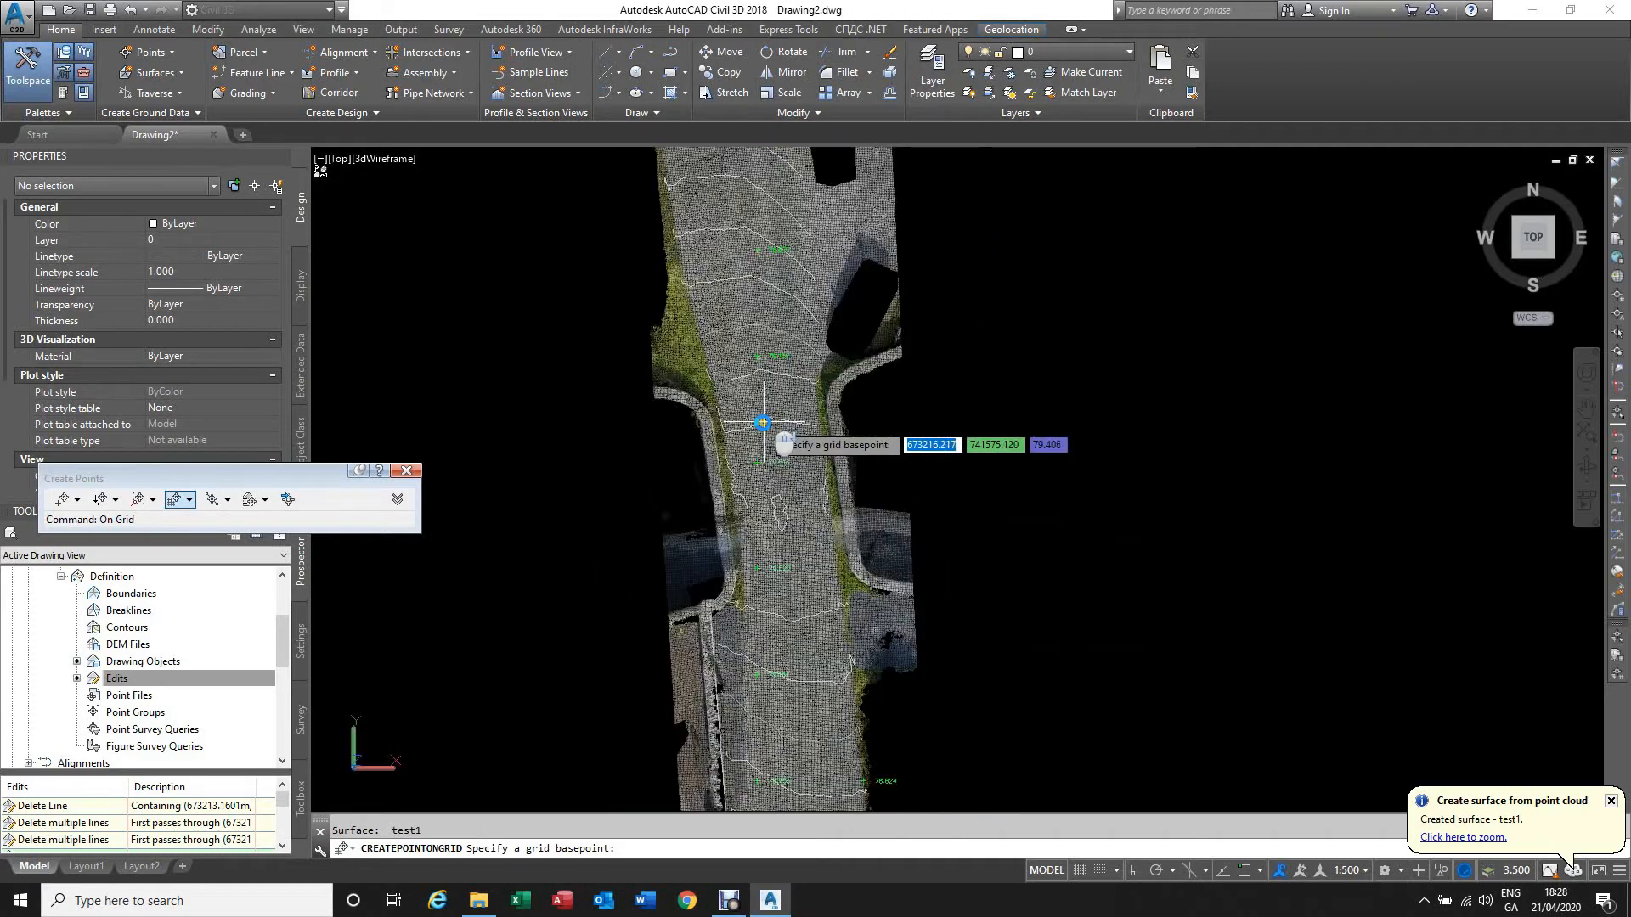
pyautogui.scroll(2, 849, 348)
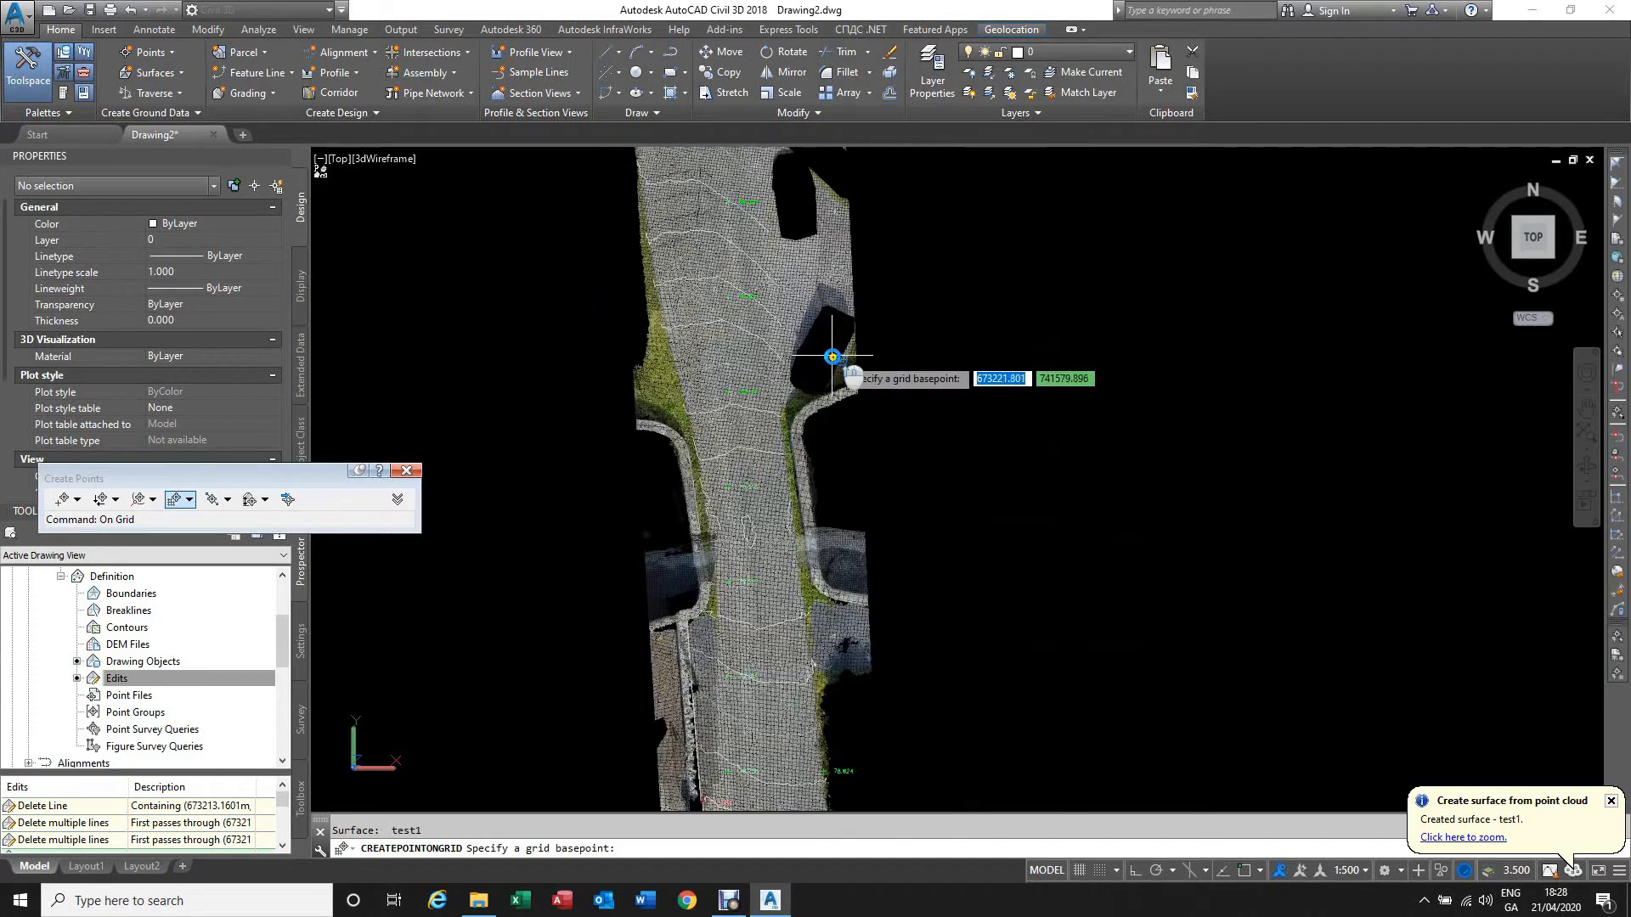
pyautogui.scroll(-2, 768, 306)
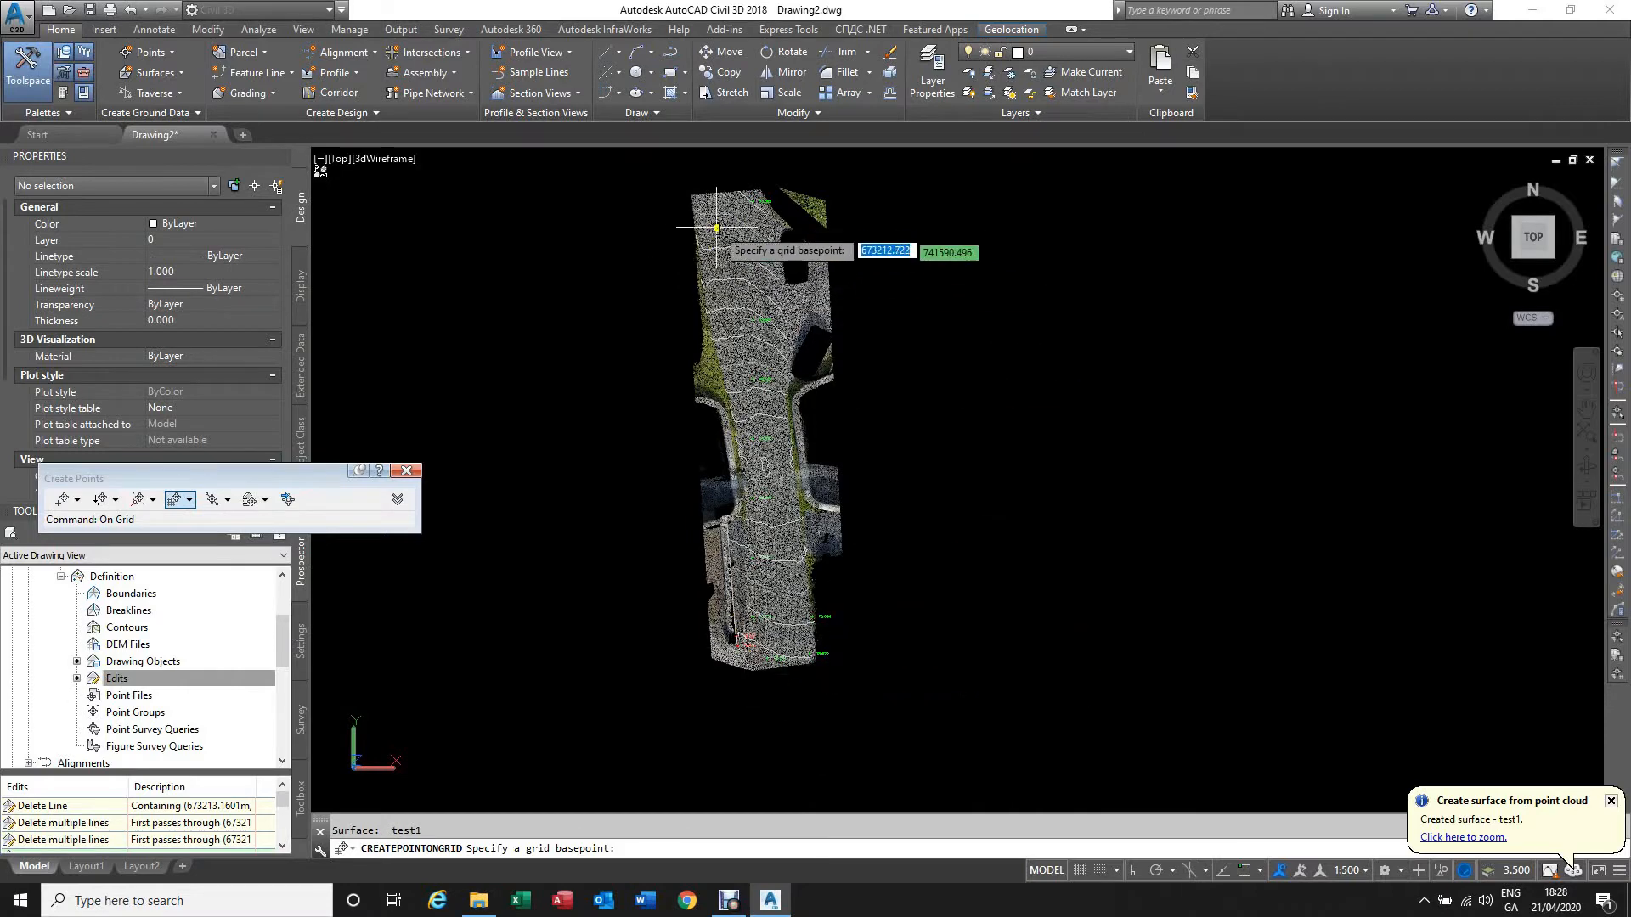
pyautogui.scroll(2, 720, 204)
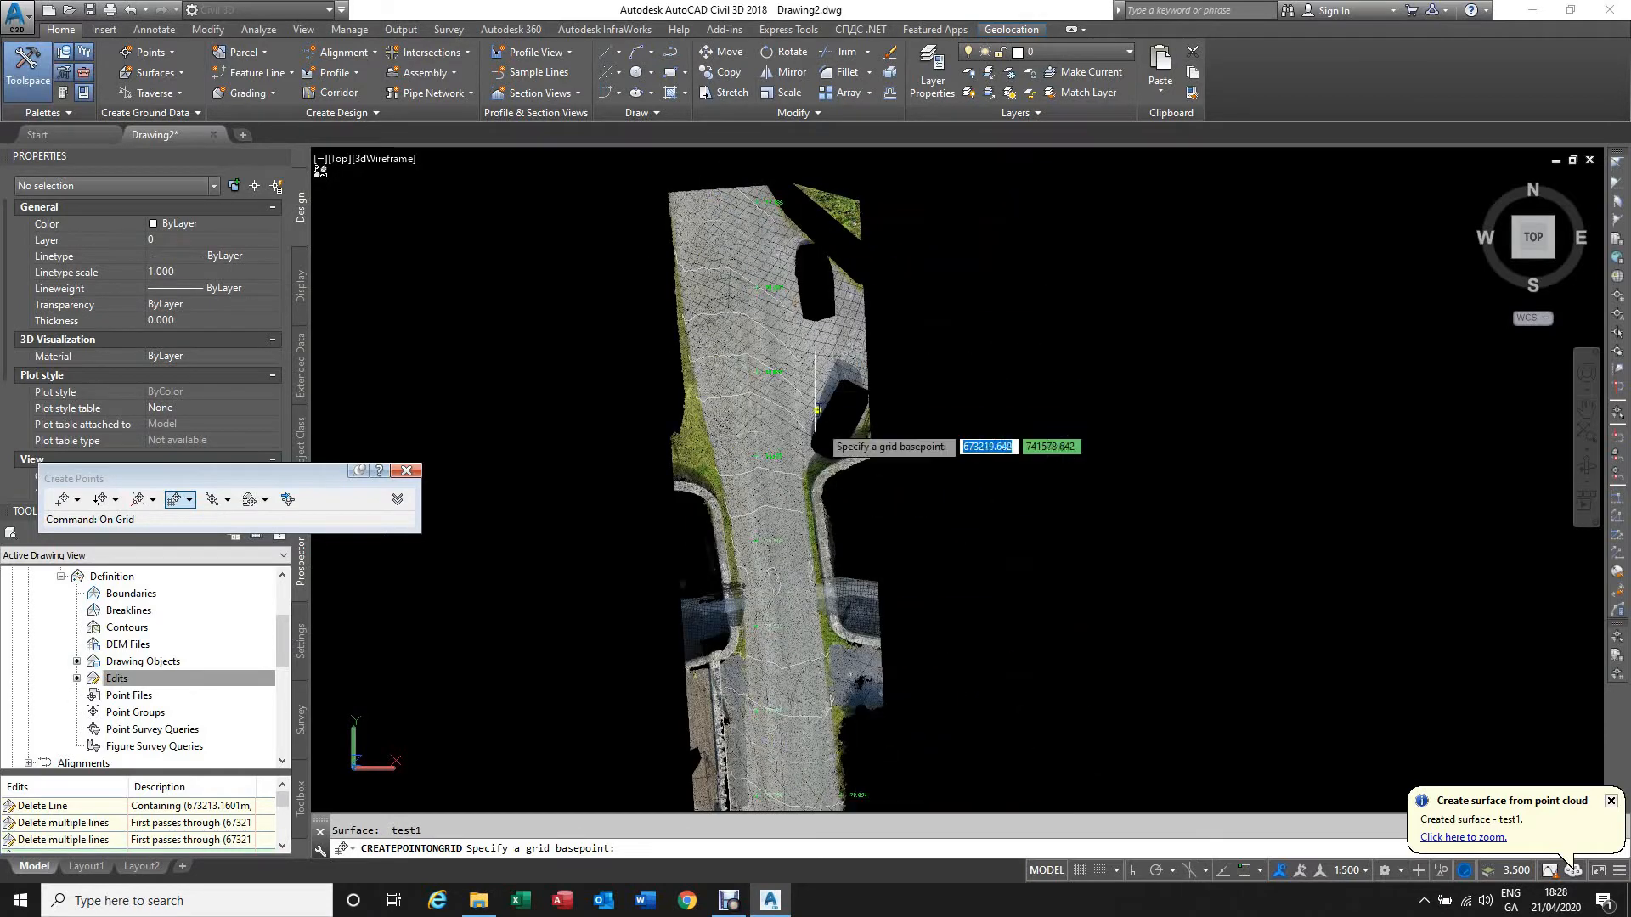
pyautogui.scroll(4, 749, 539)
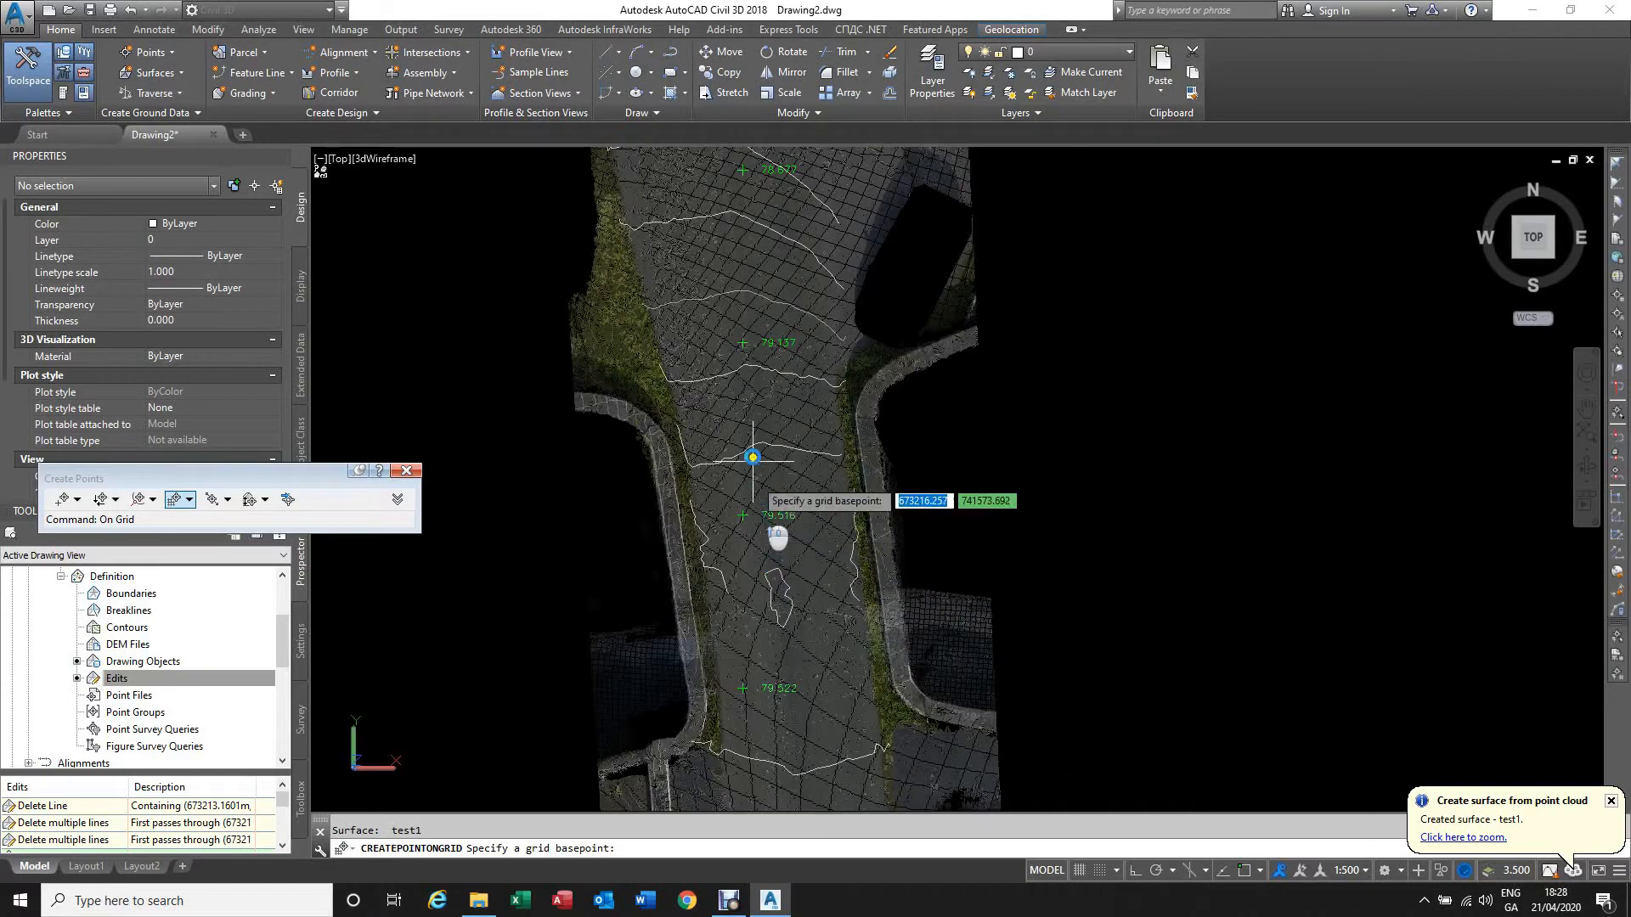
pyautogui.scroll(-2, 747, 373)
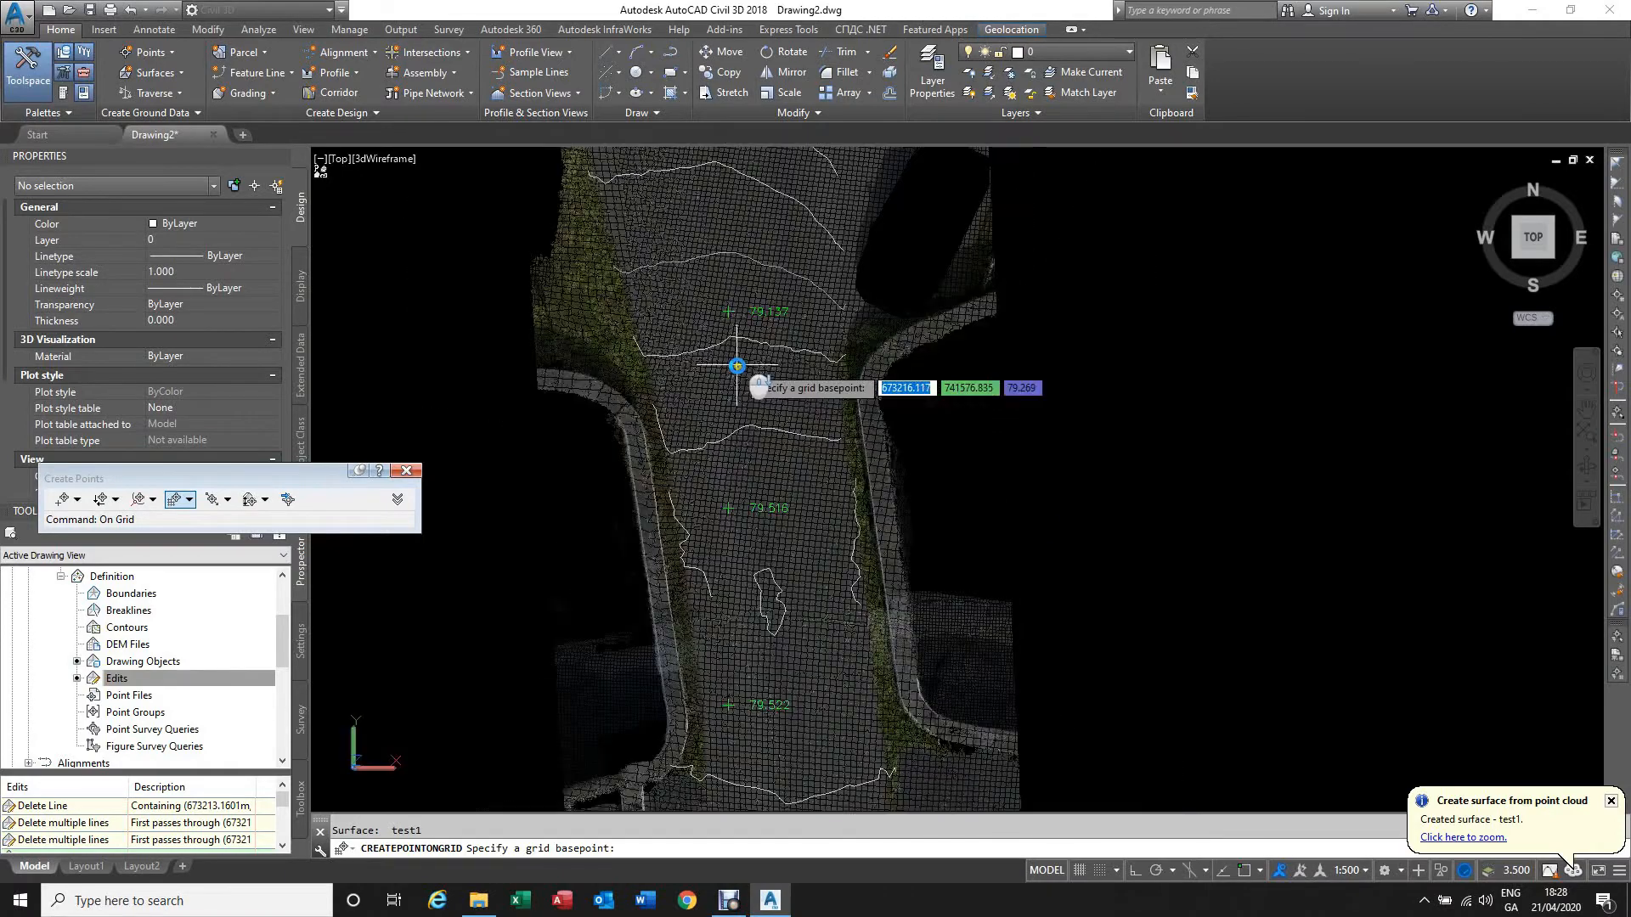
pyautogui.scroll(-2, 745, 267)
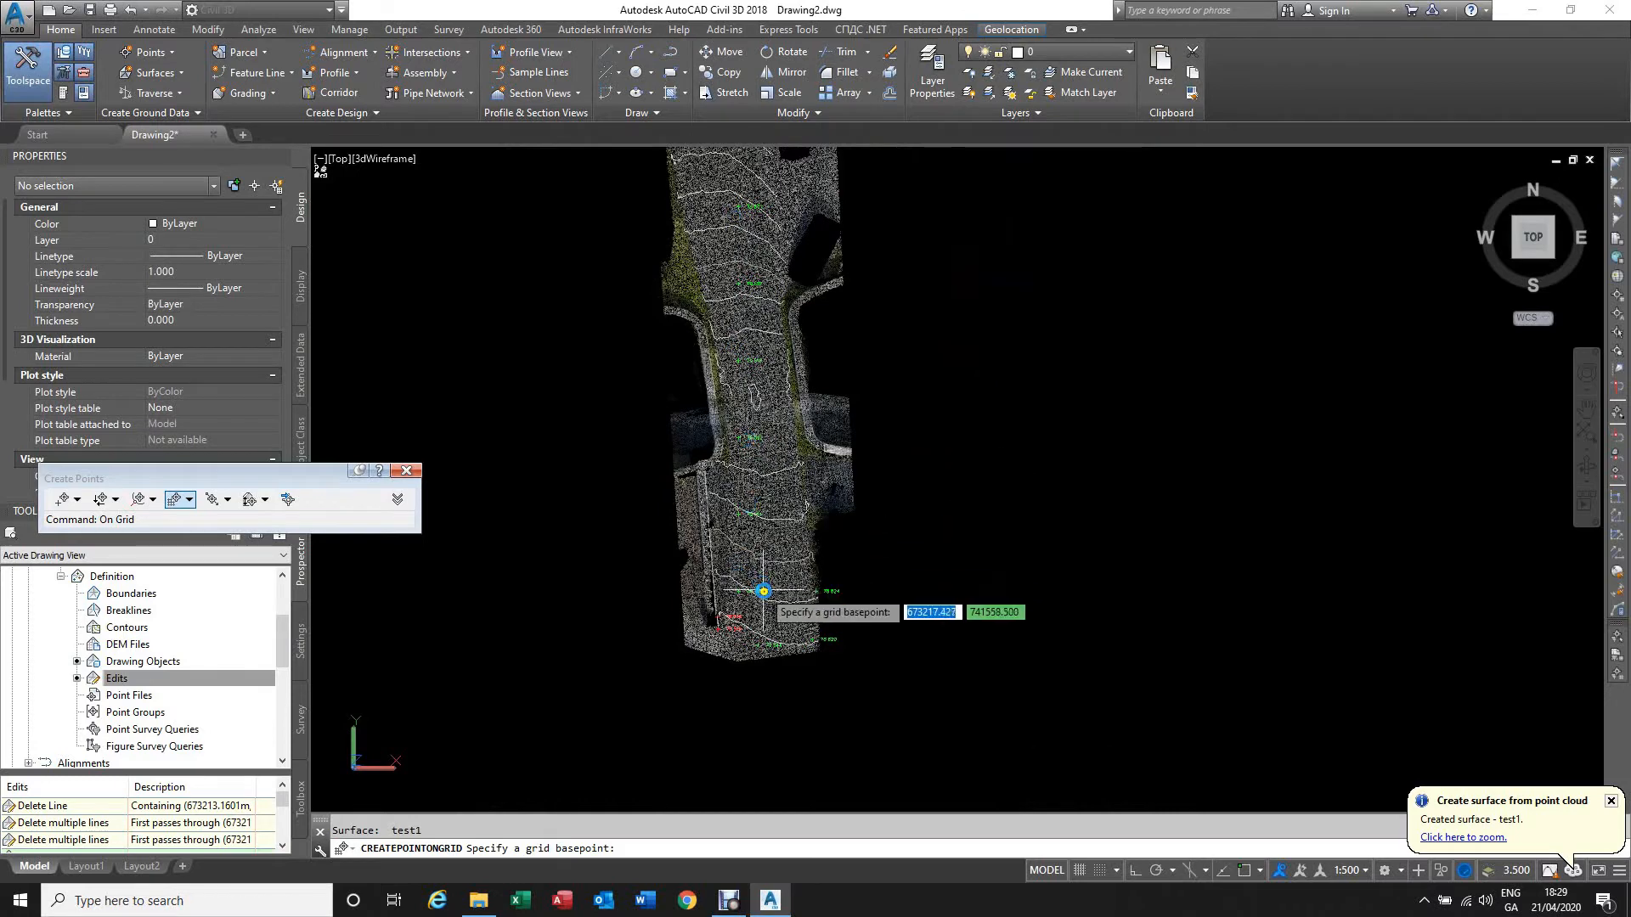
pyautogui.scroll(-2, 752, 589)
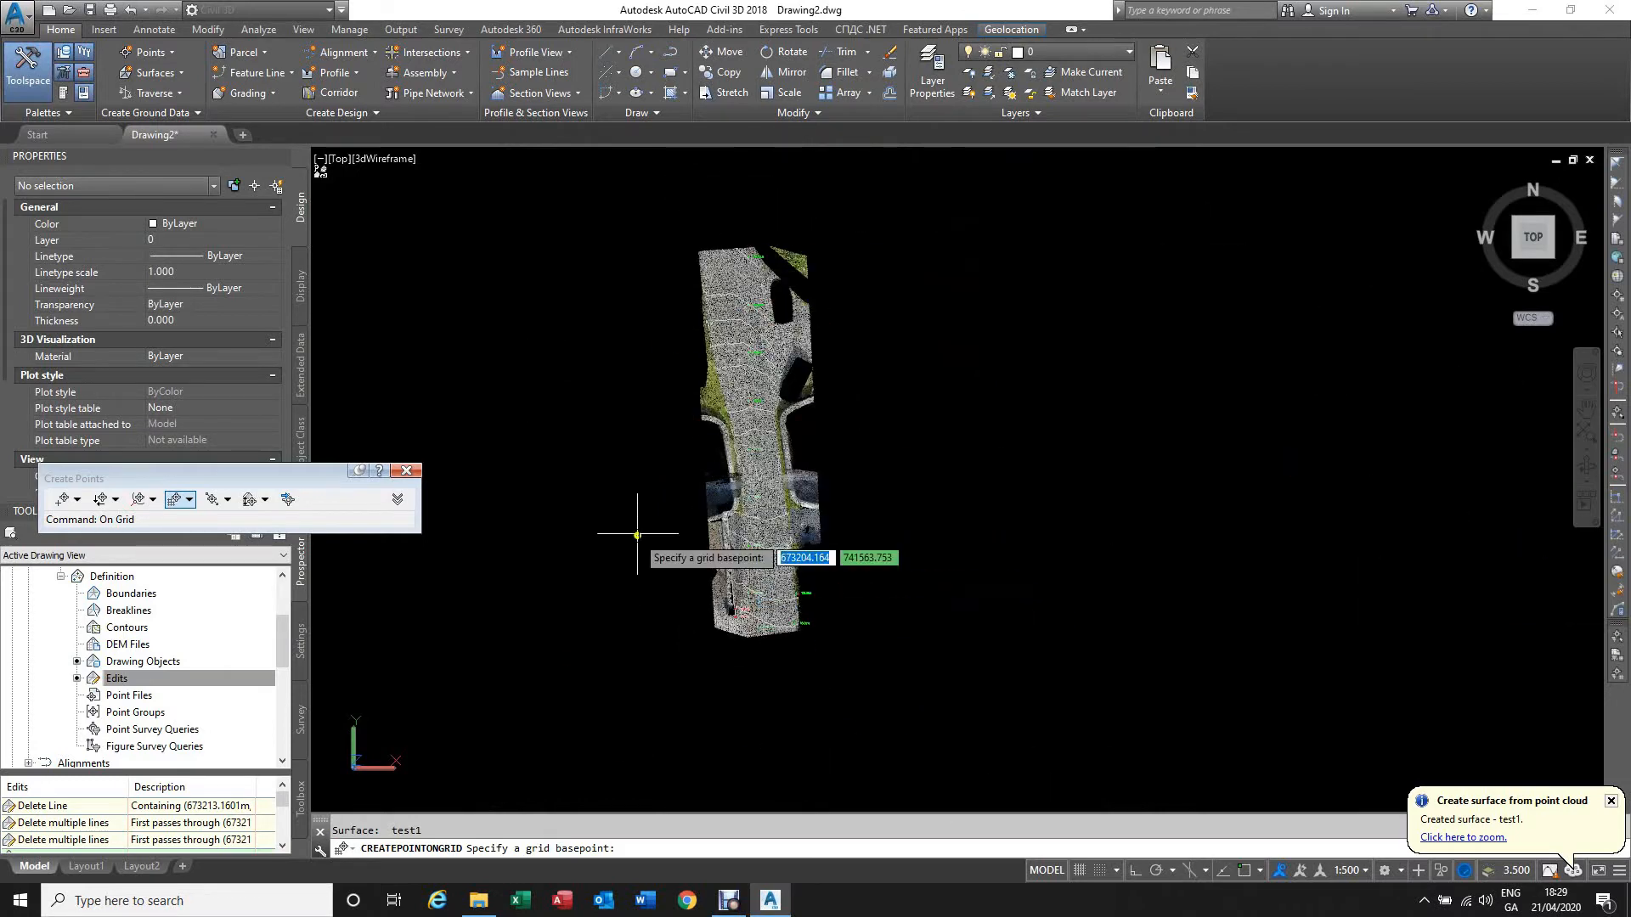
pyautogui.scroll(5, 769, 629)
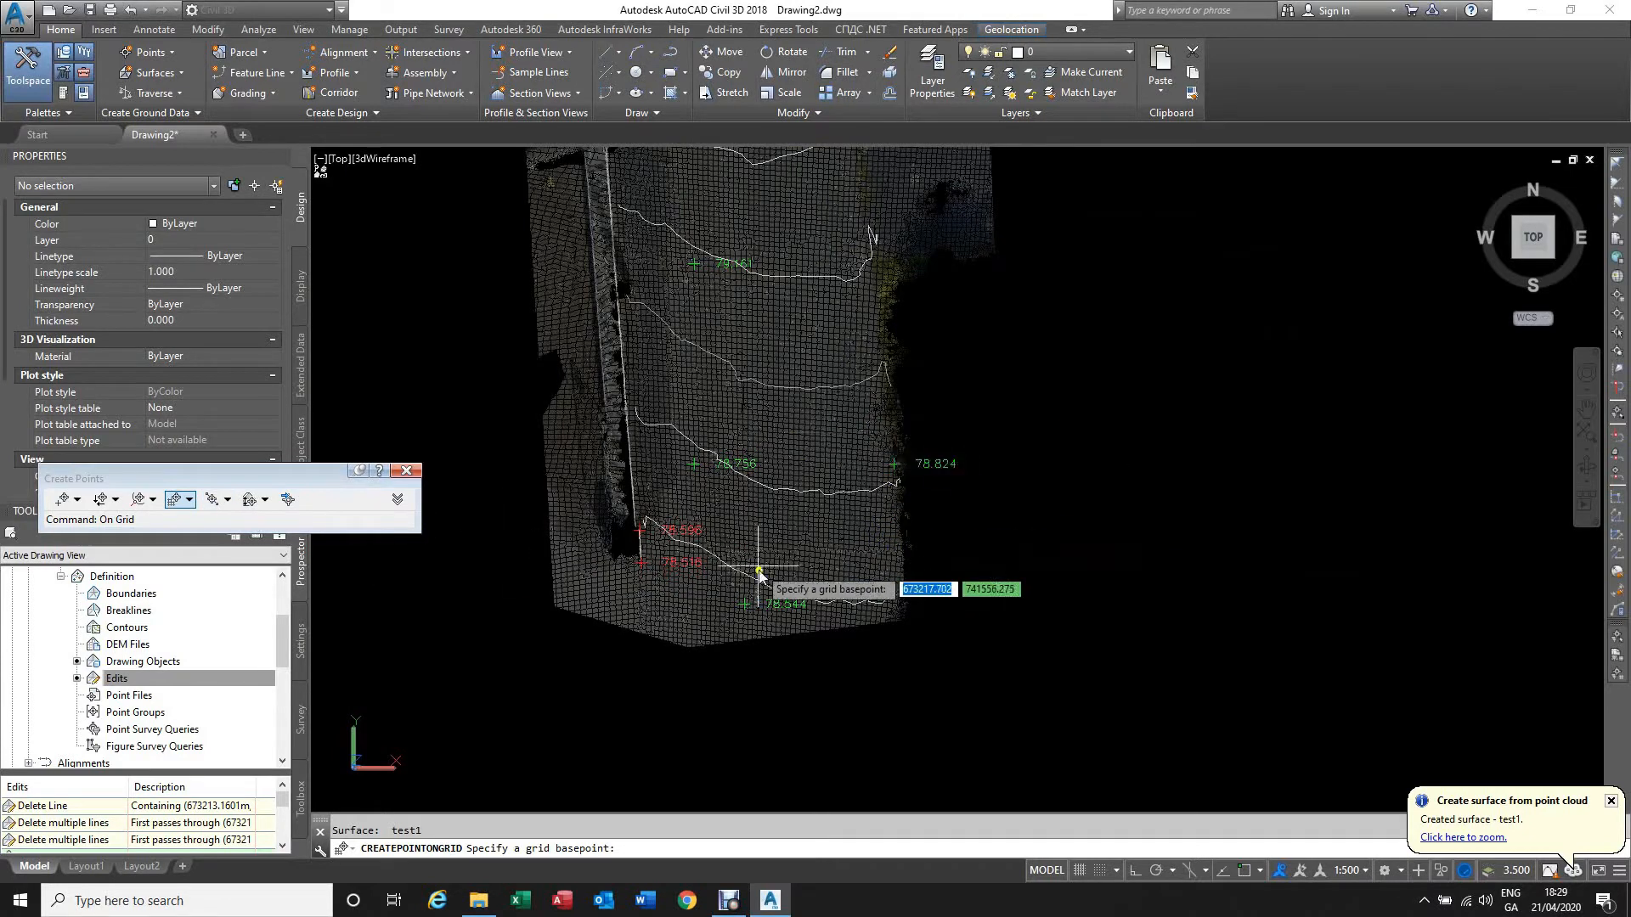
pyautogui.scroll(-2, 757, 599)
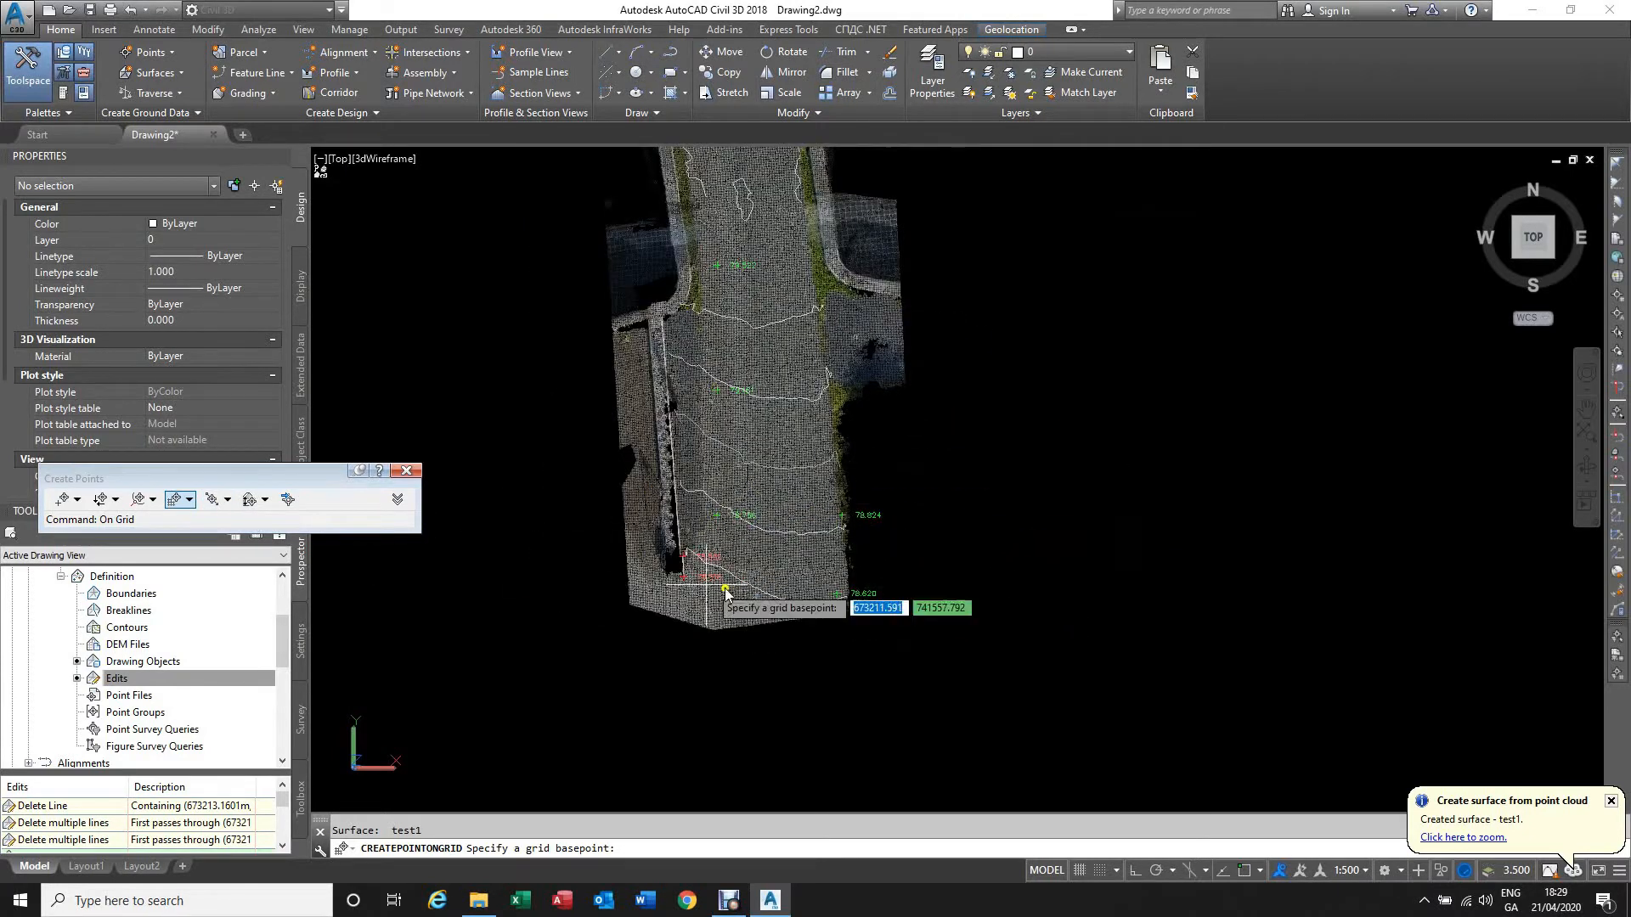
pyautogui.scroll(2, 751, 569)
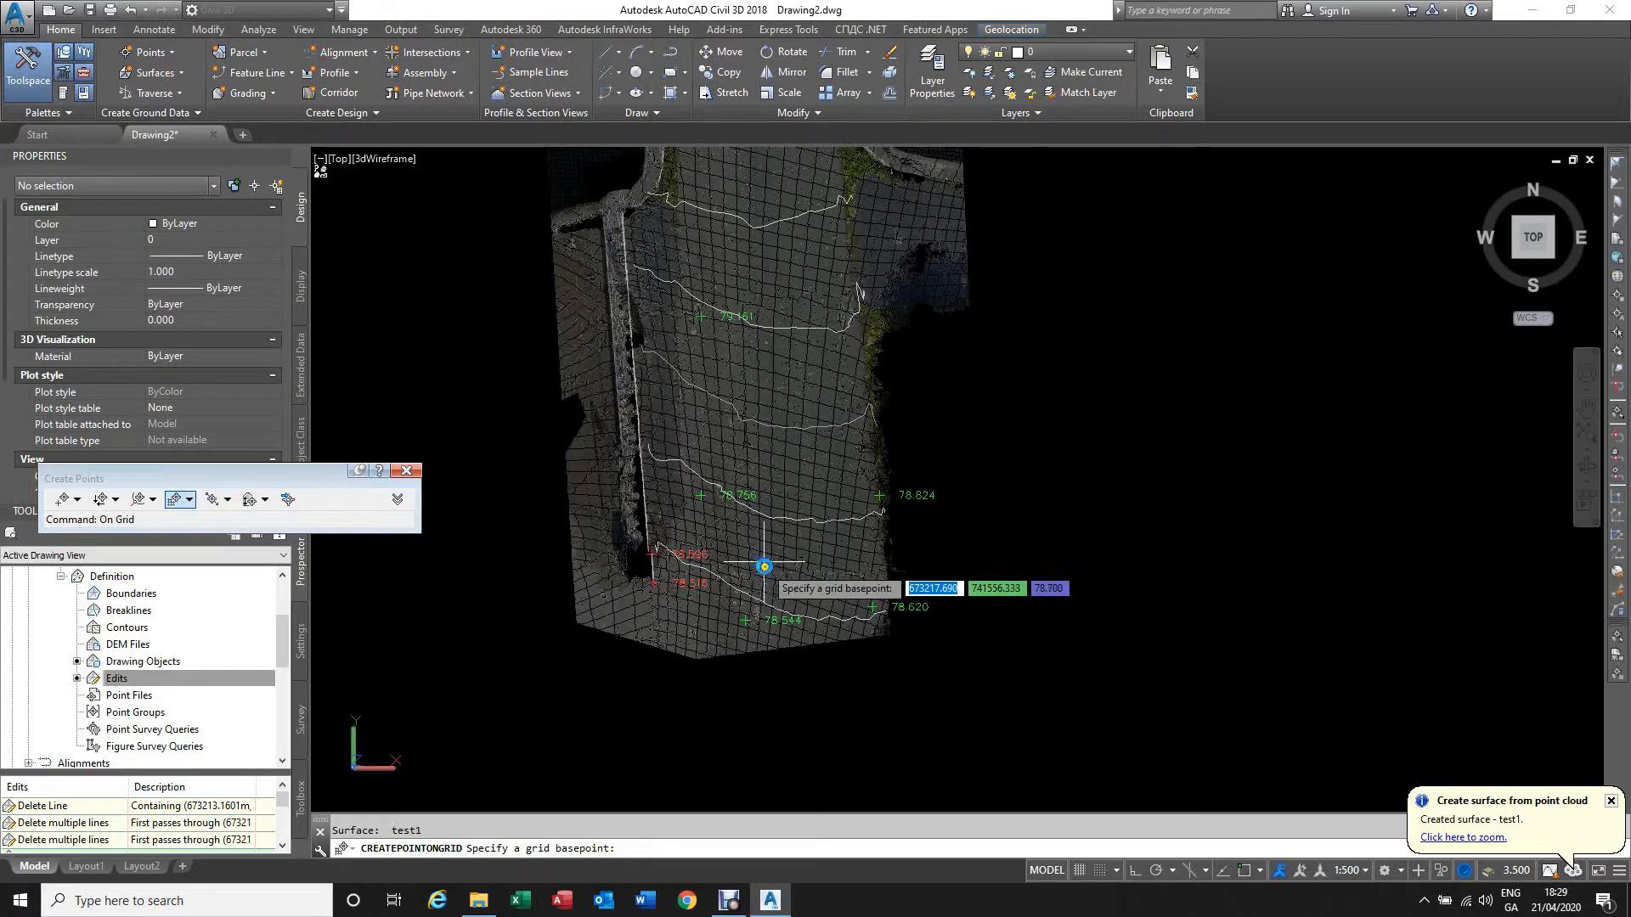
# Step: End grid point creation and close the Create Points tools
pyautogui.press('Escape')
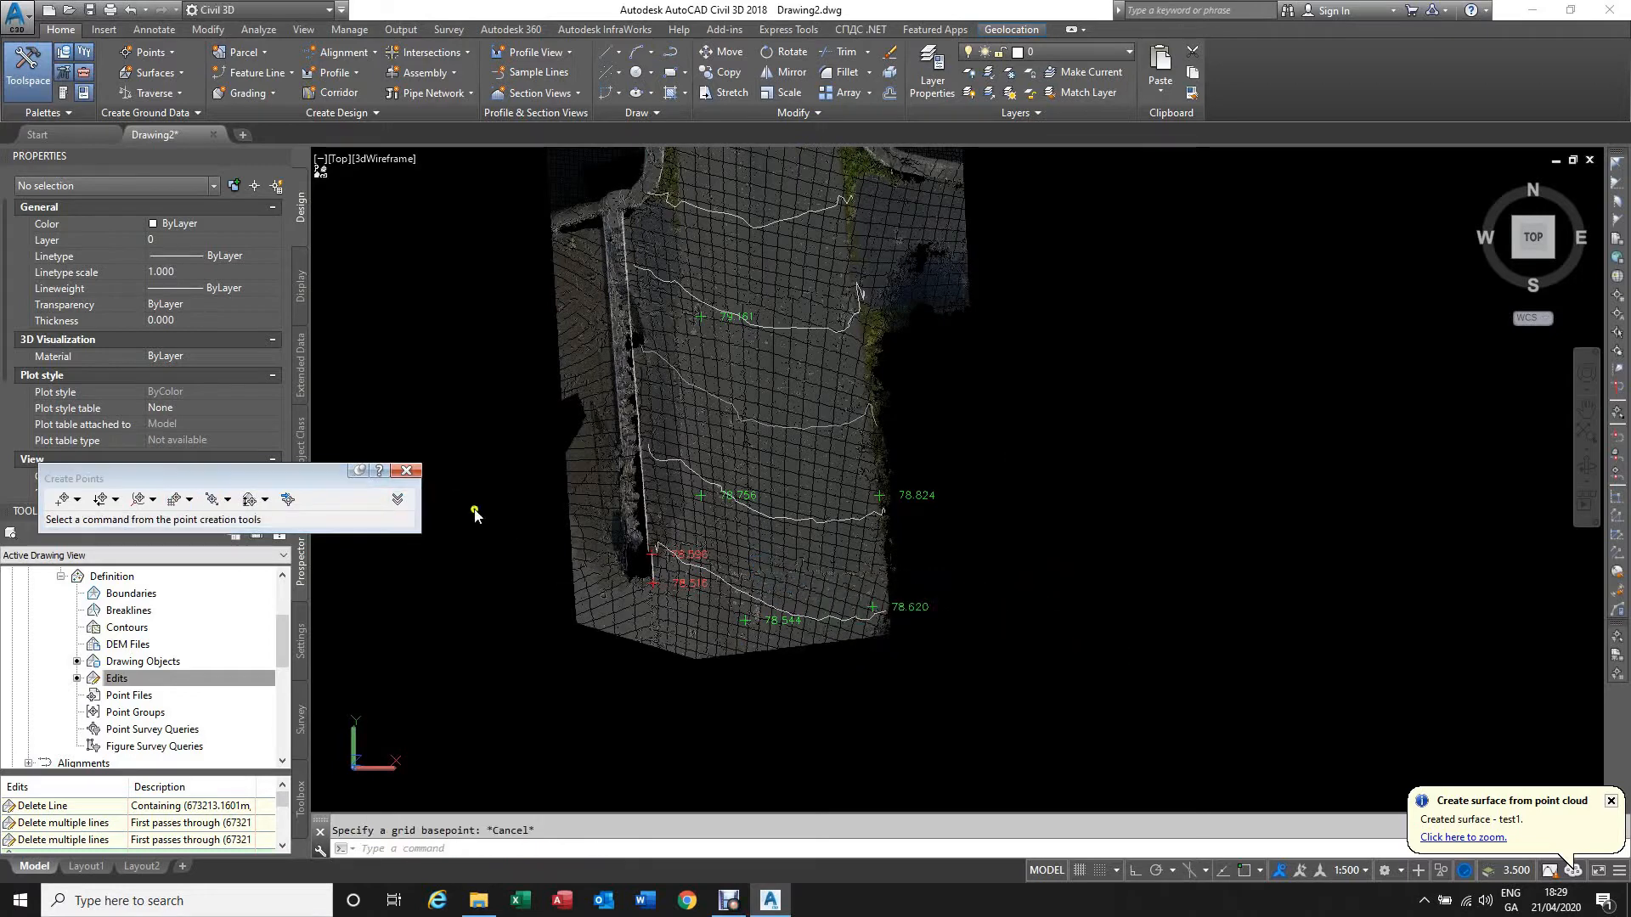
pyautogui.scroll(-4, 688, 680)
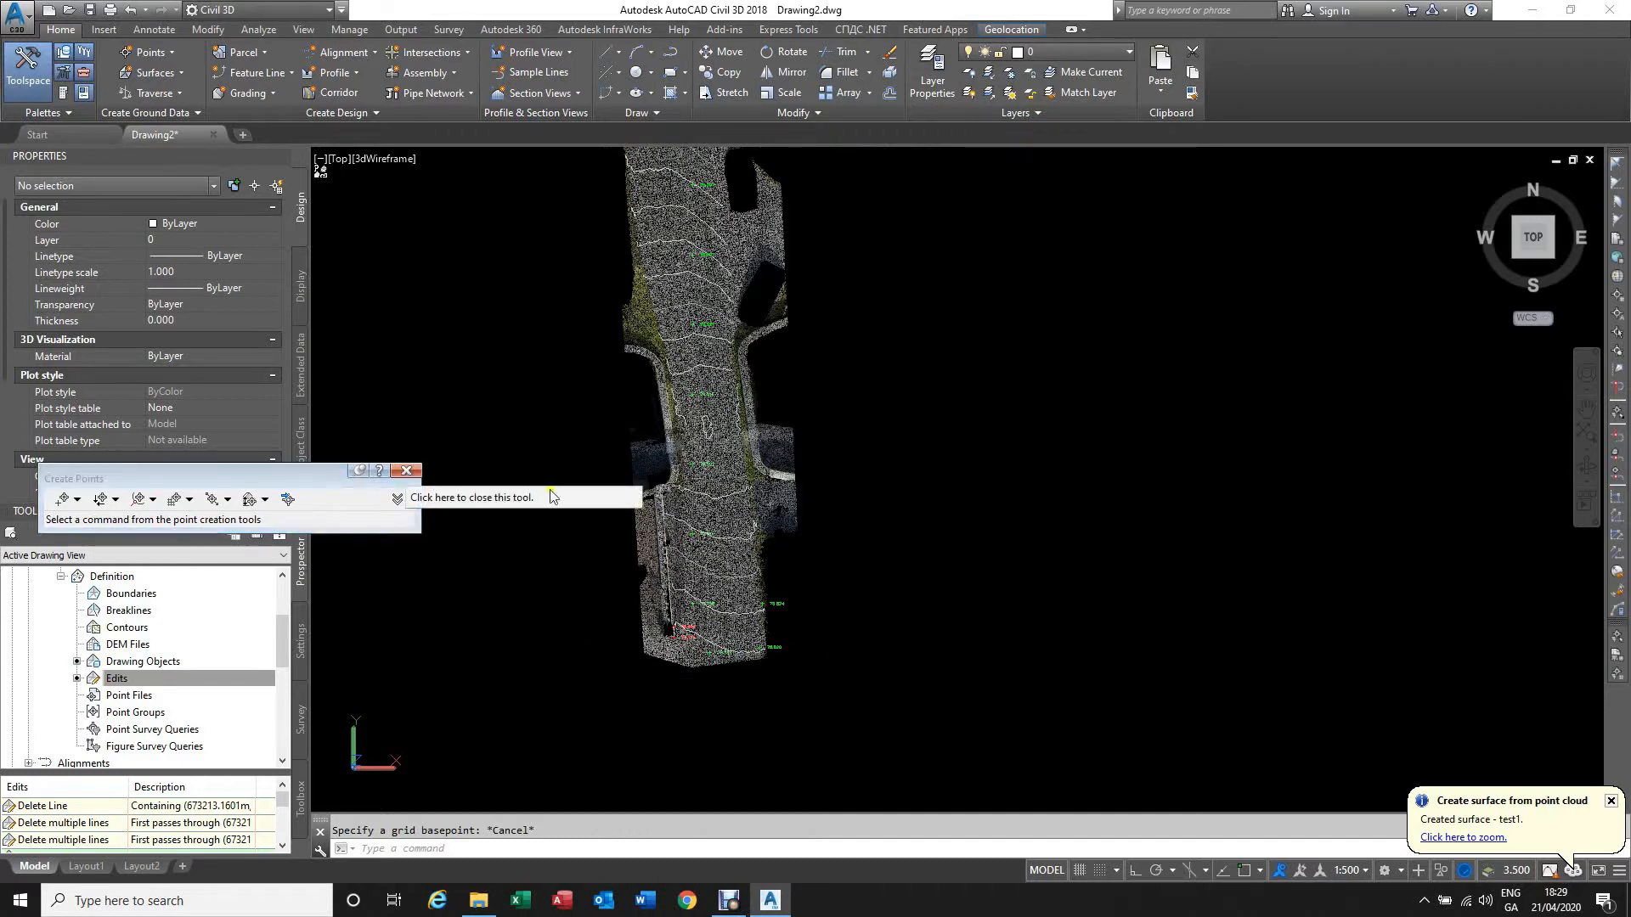
pyautogui.click(406, 470)
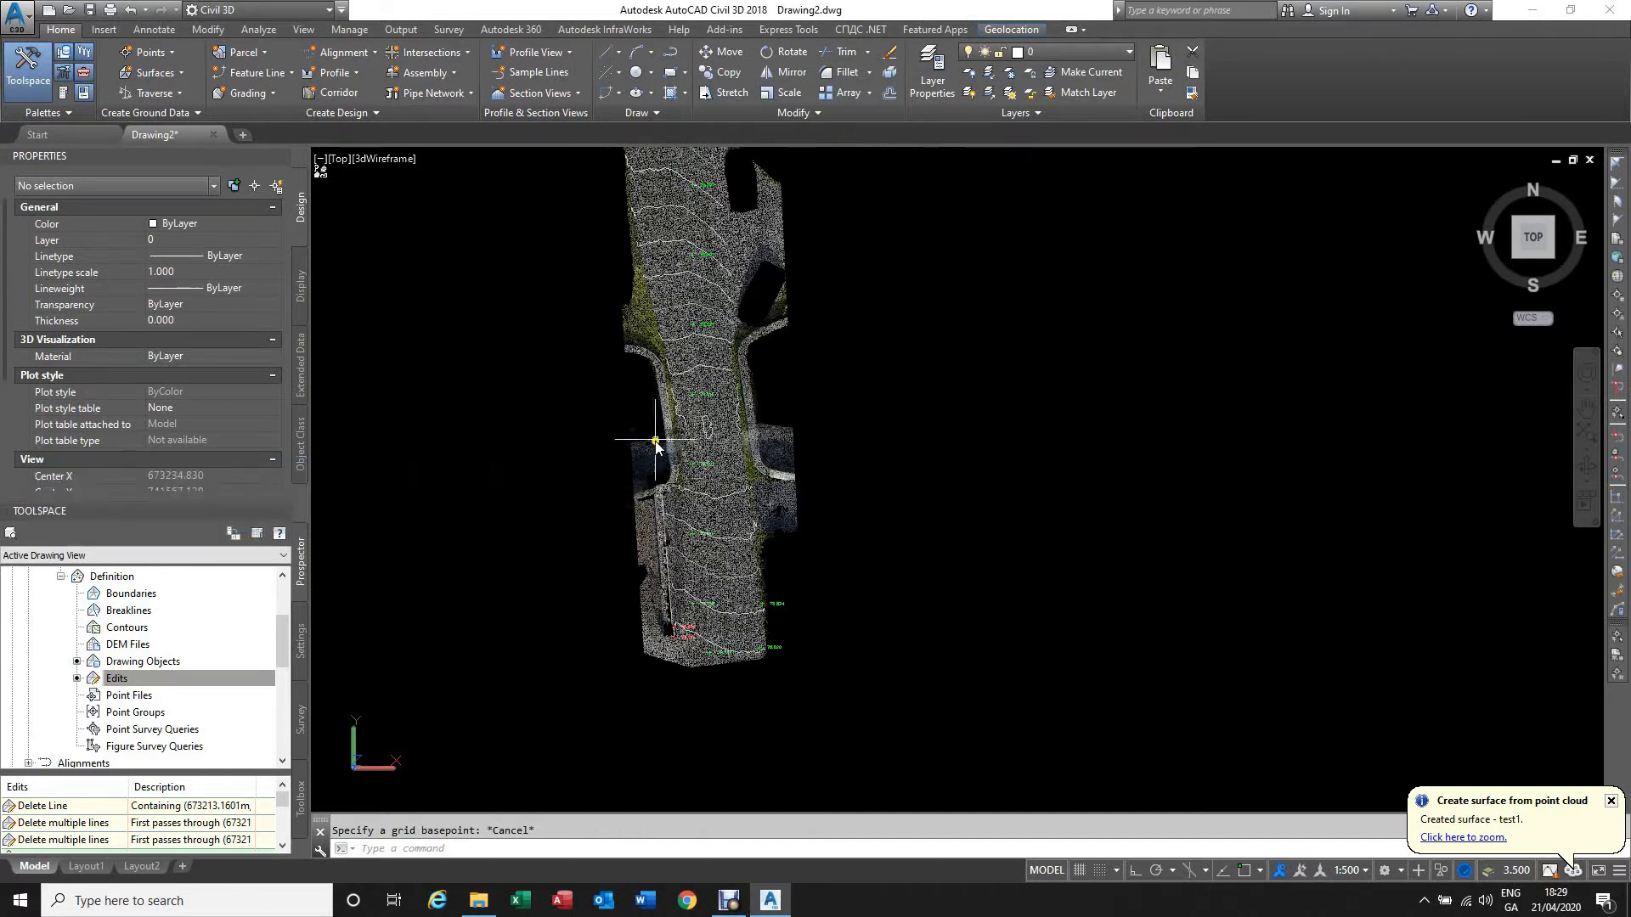
# Step: Make WL the current layer for drawing the wall line
pyautogui.scroll(2, 712, 515)
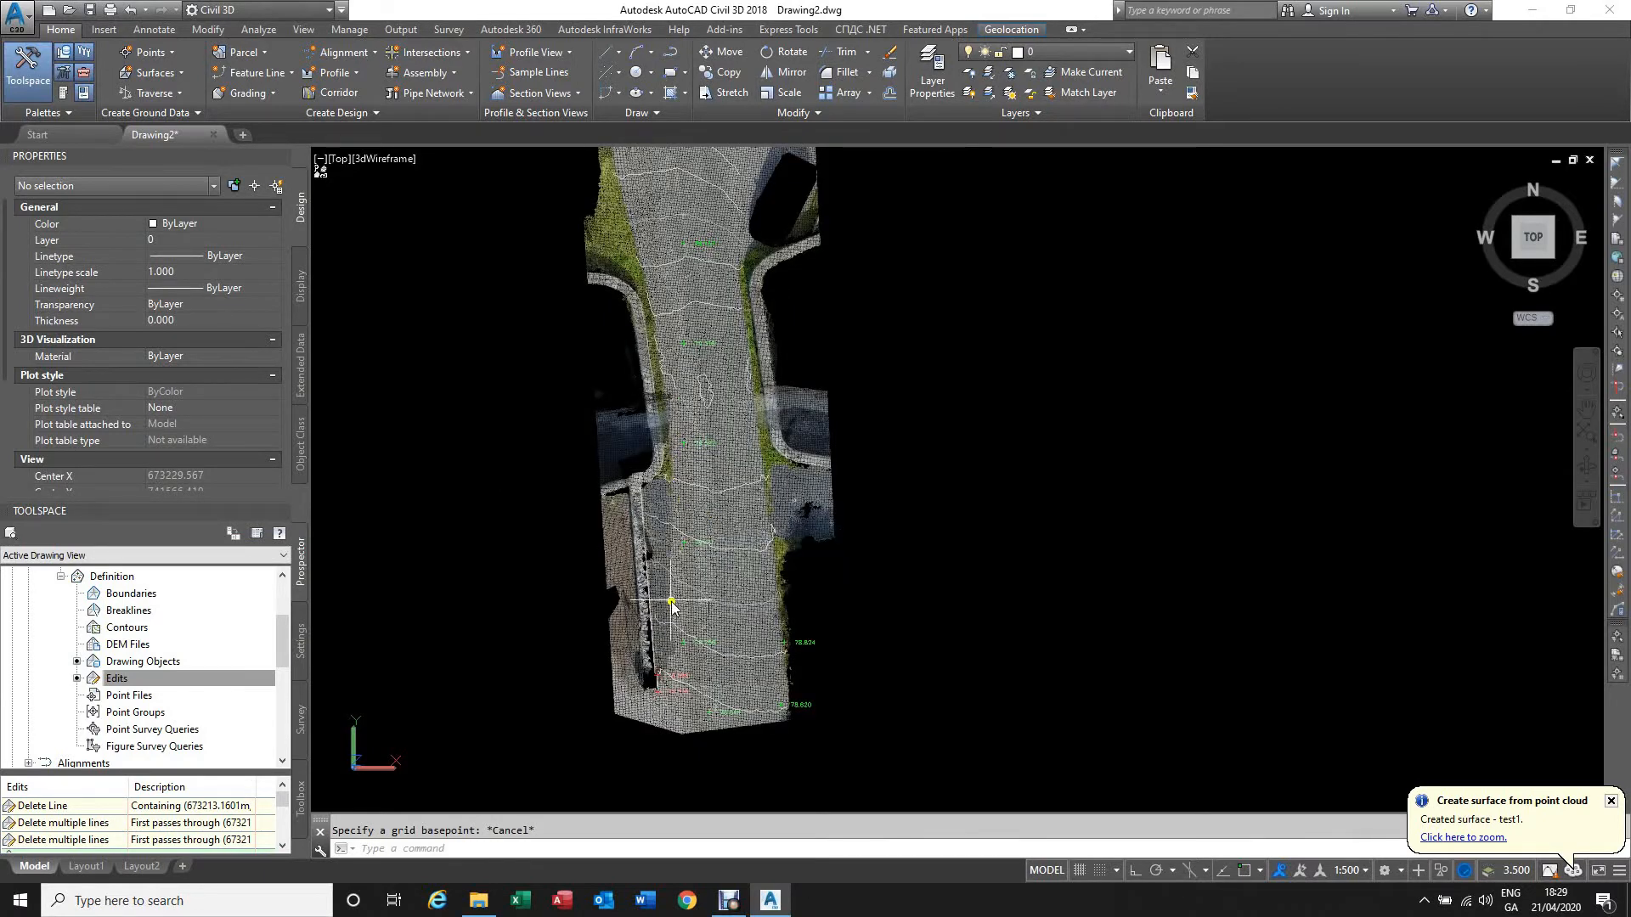
pyautogui.scroll(3, 599, 565)
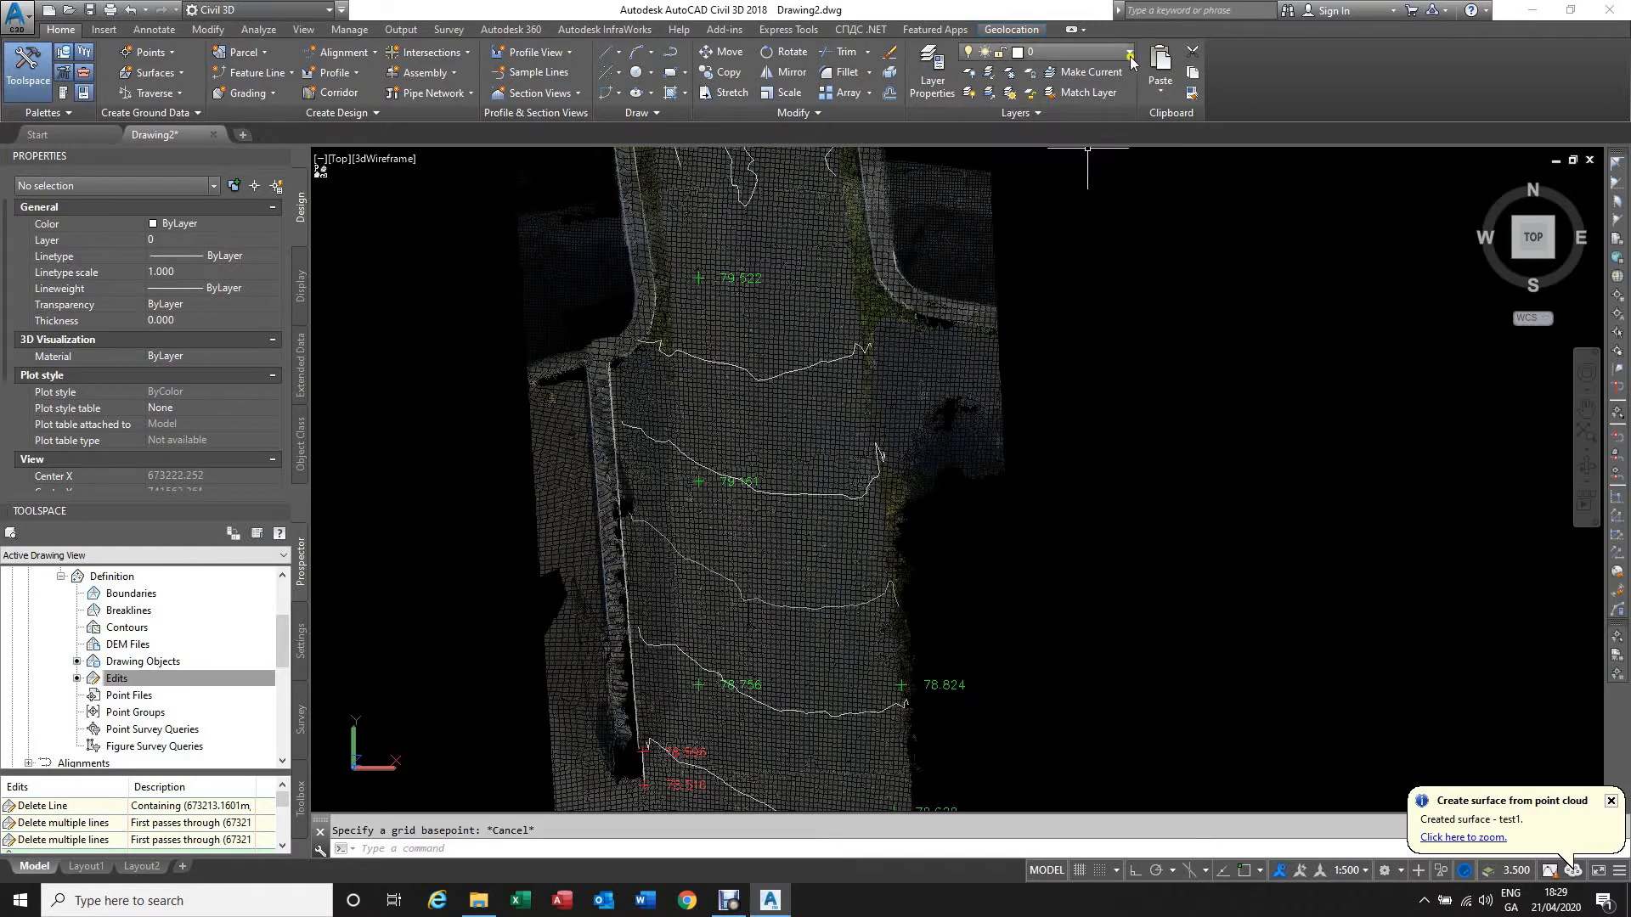
pyautogui.click(1075, 52)
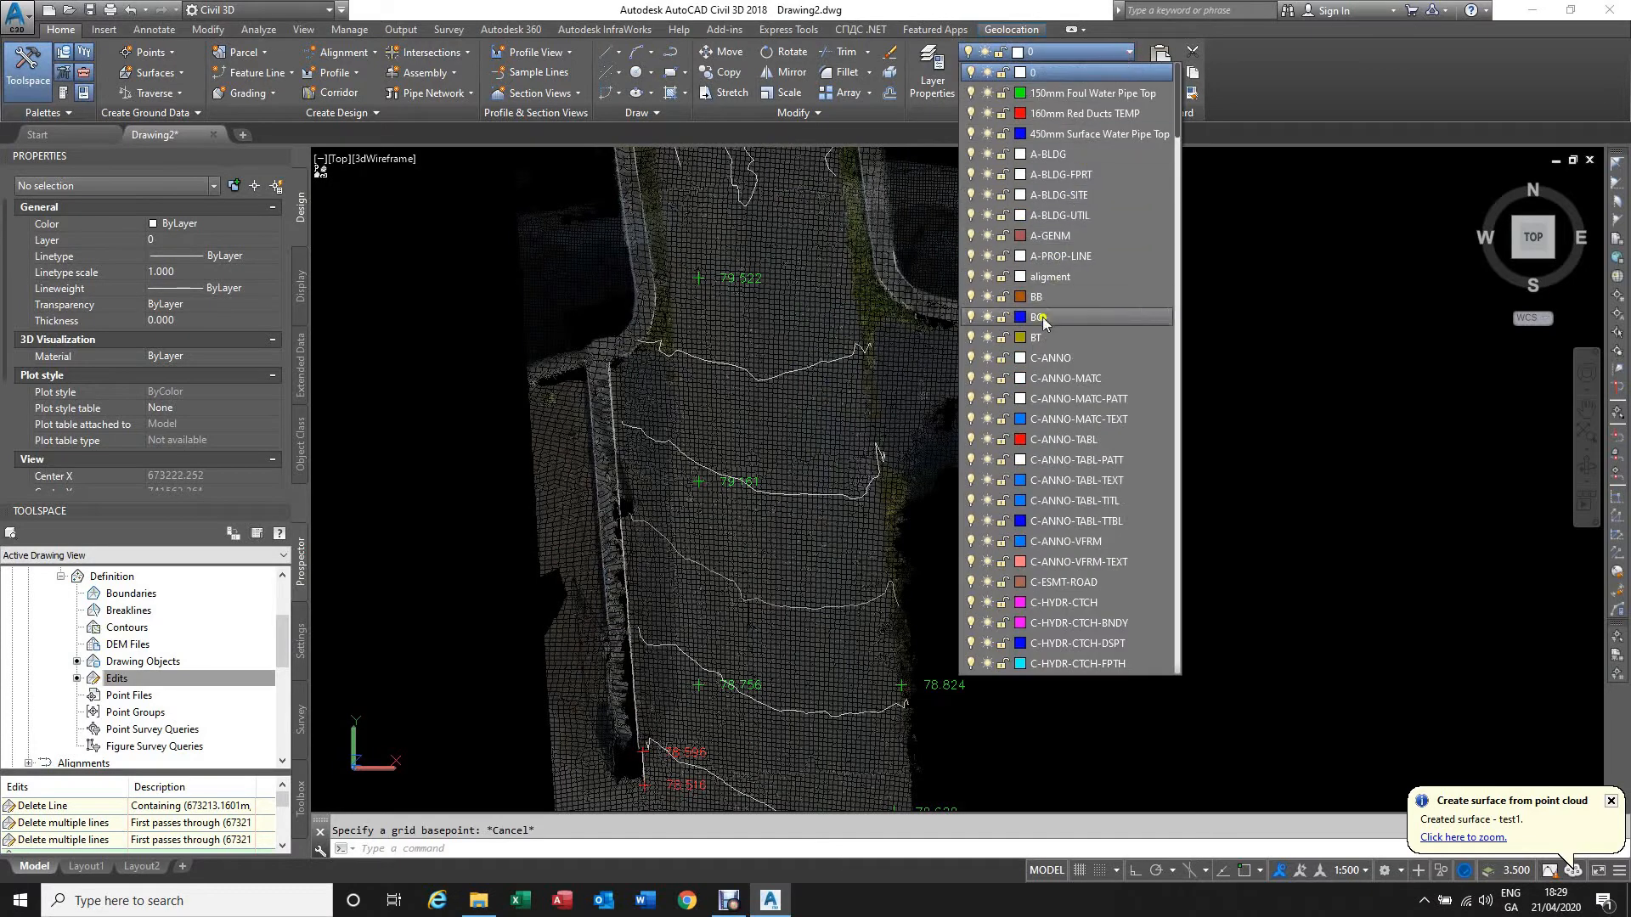
pyautogui.scroll(-8, 1104, 391)
pyautogui.scroll(-20, 1147, 340)
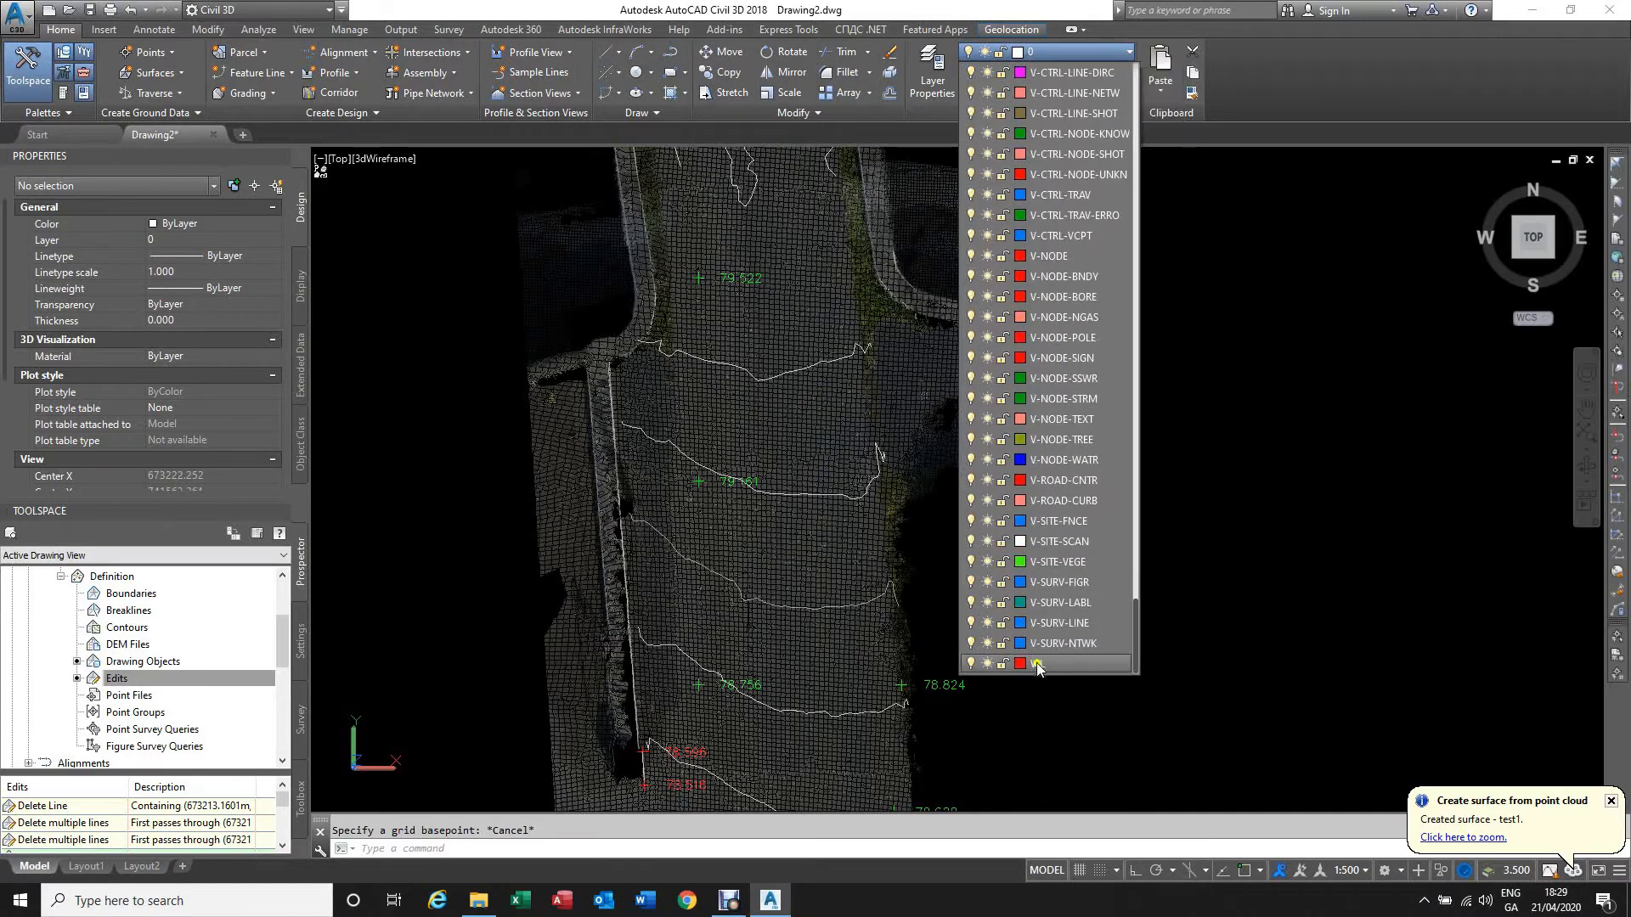
pyautogui.click(1038, 664)
pyautogui.write('3')
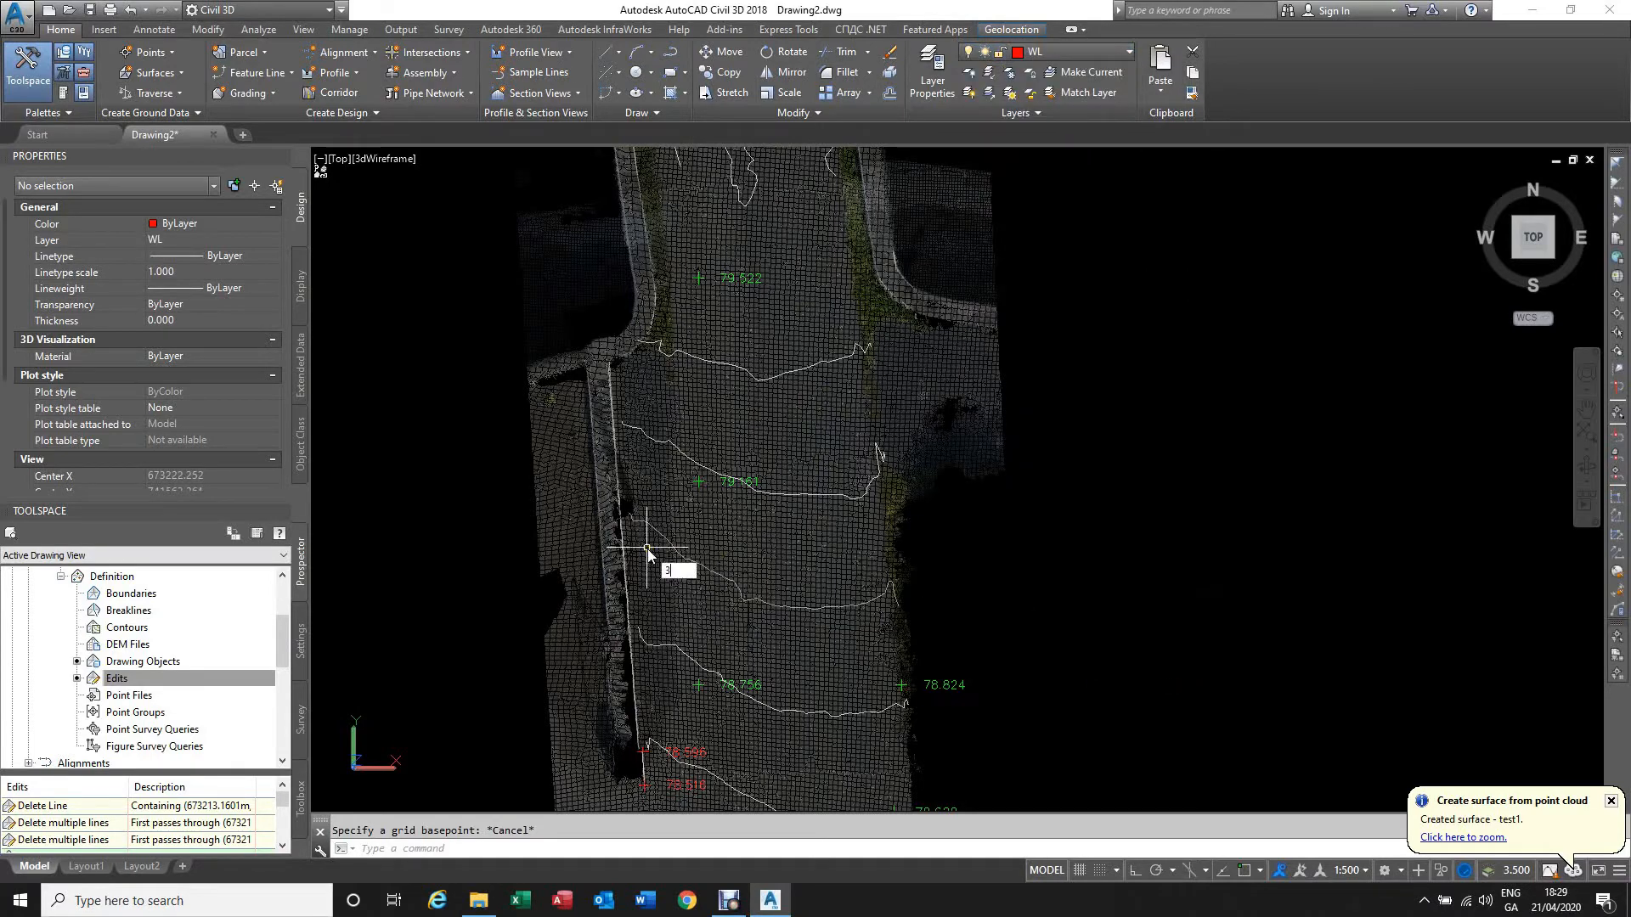
pyautogui.write('Dpol')
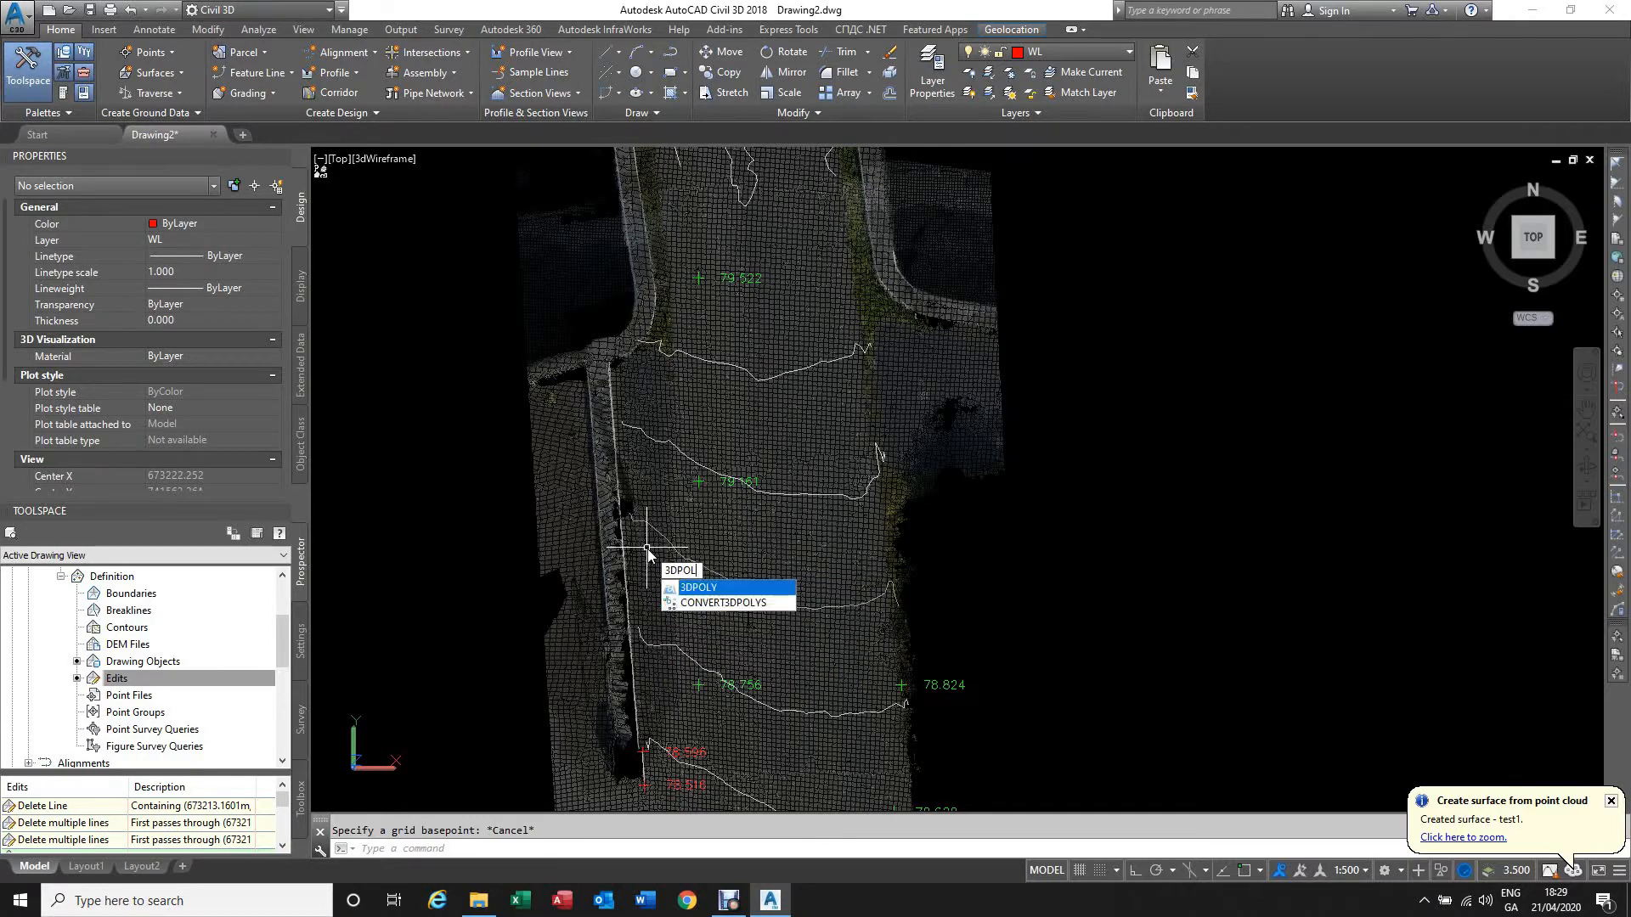
pyautogui.press('Return')
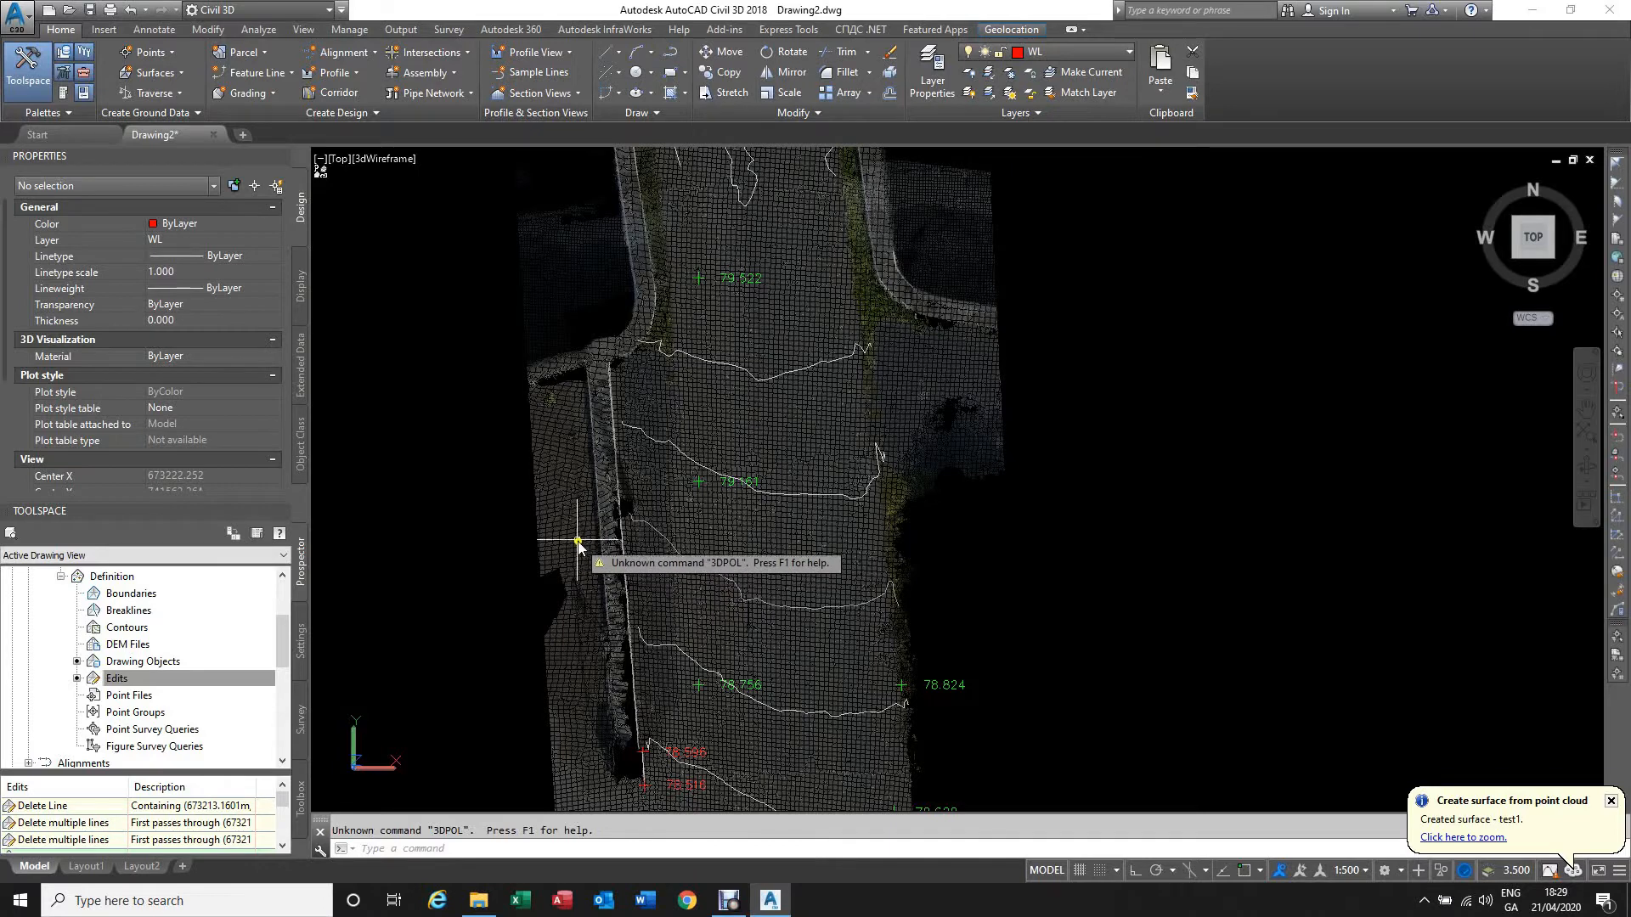
pyautogui.press('Escape')
# Step: Start a 3D polyline (3DPOLY) in a tilted view, snapping its first vertex to the cloud at the far end of the wall's outer base
pyautogui.write('3')
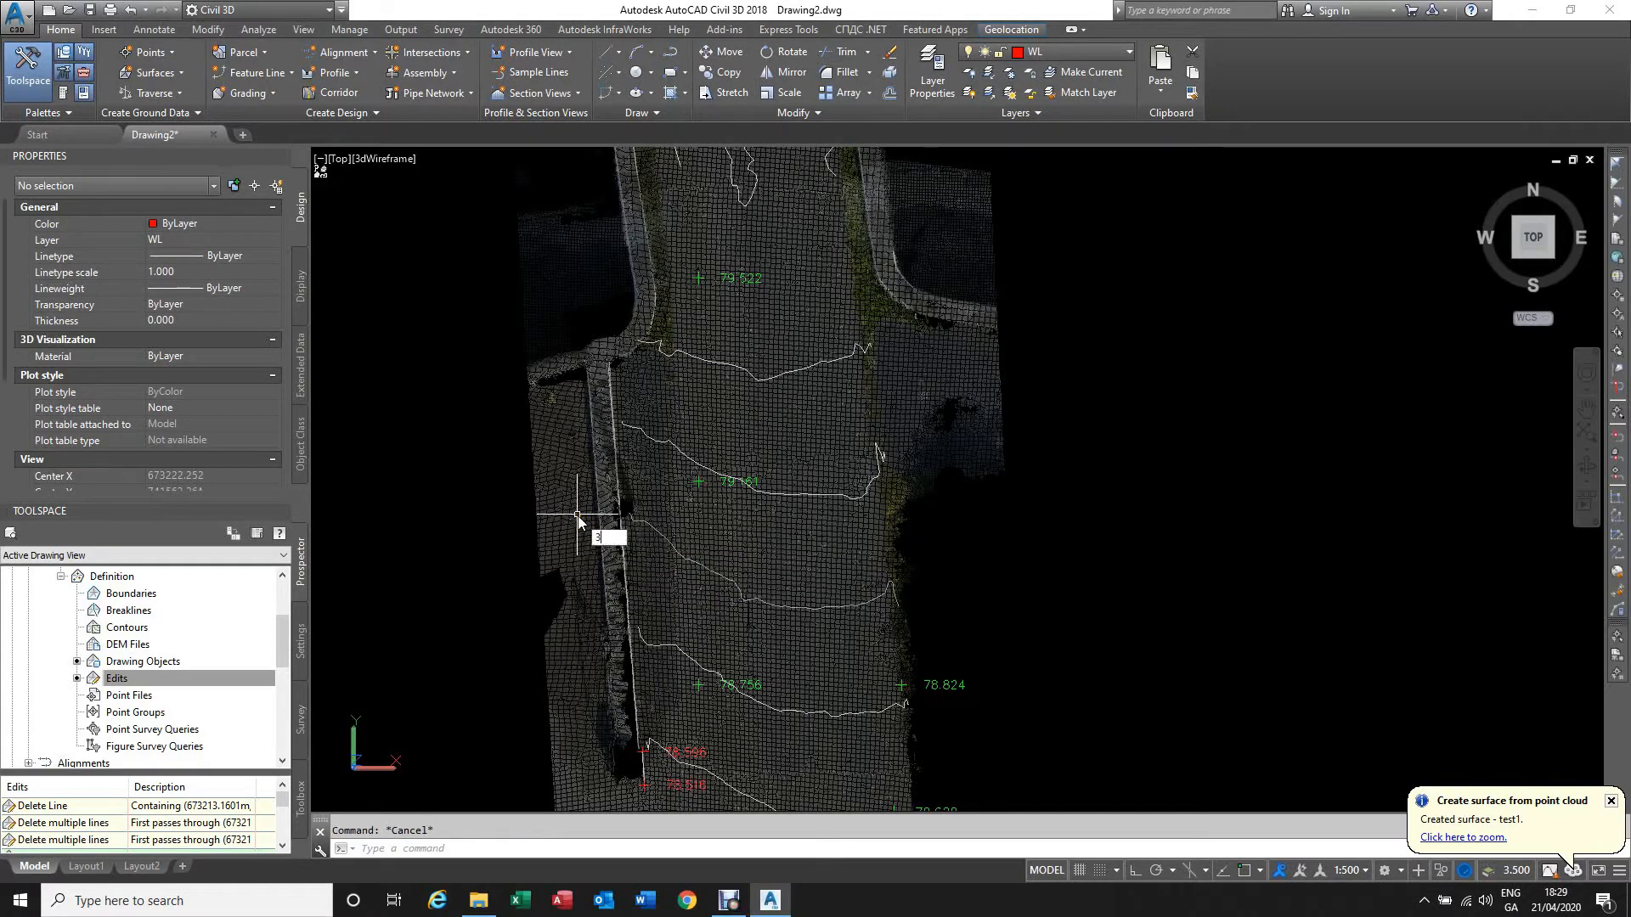
pyautogui.write('Dpol')
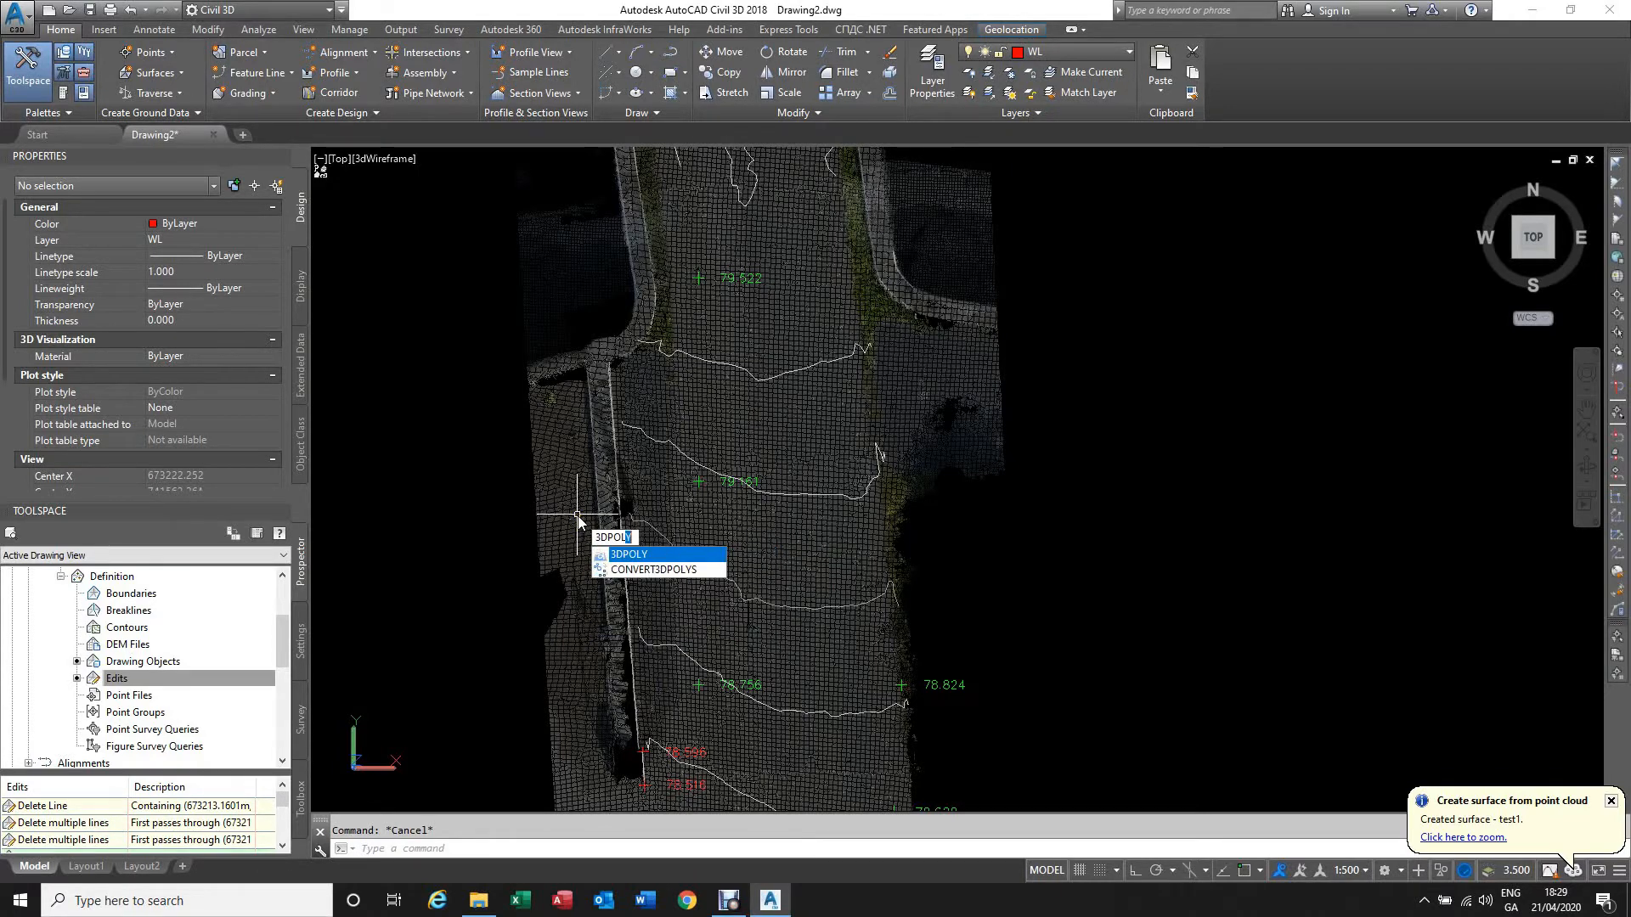
pyautogui.press('Return')
pyautogui.scroll(3, 578, 484)
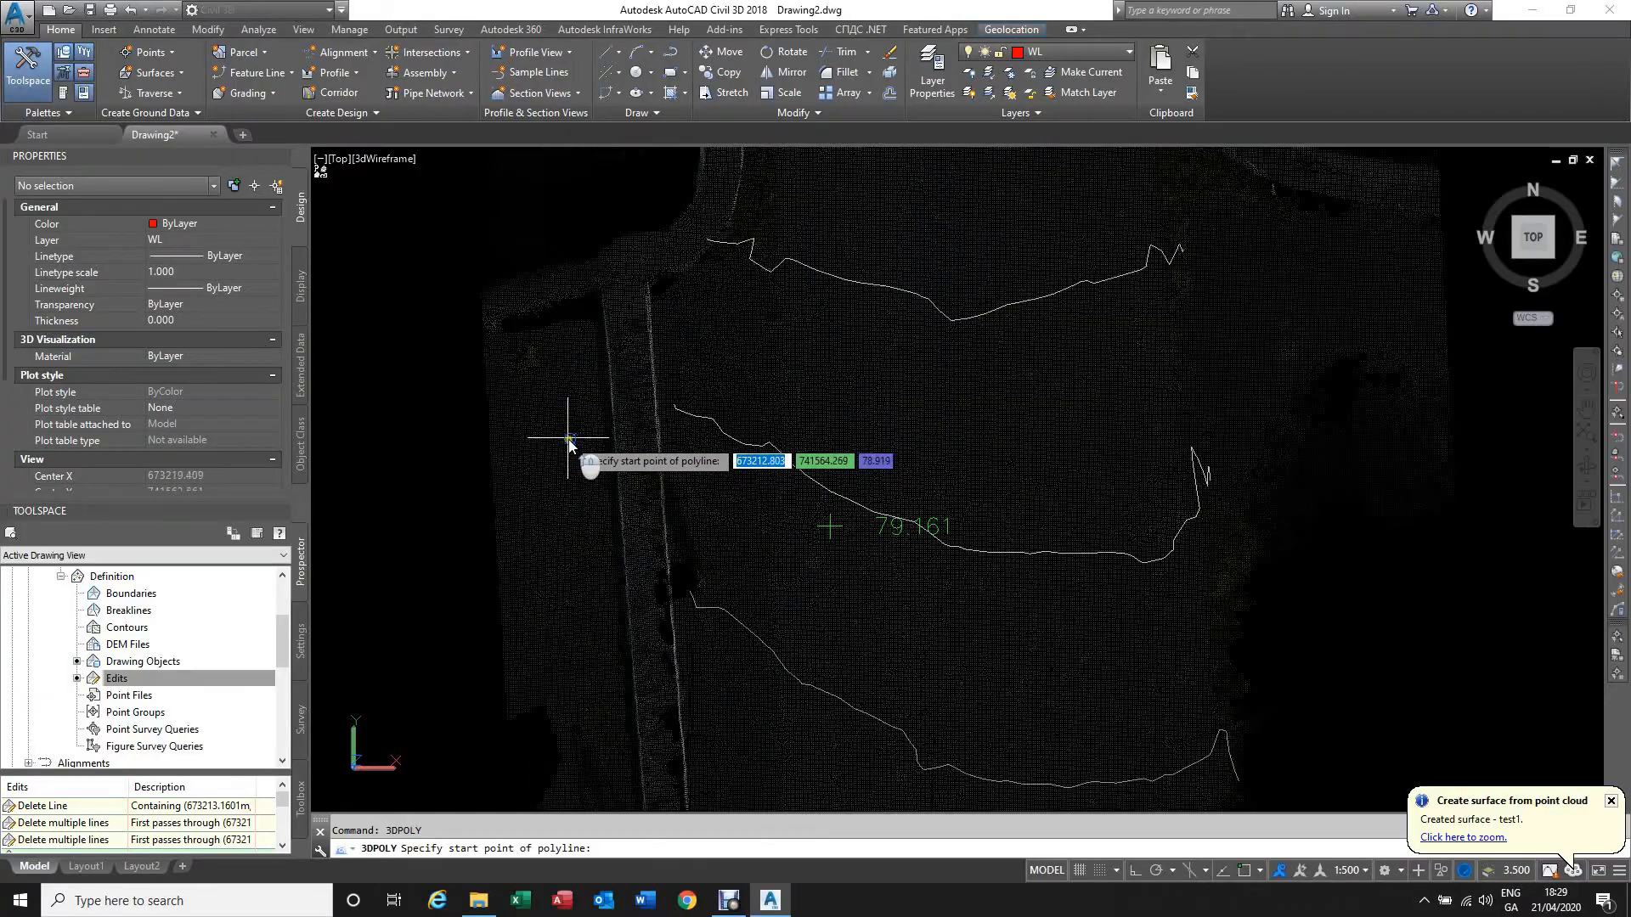
pyautogui.moveTo(572, 462)
pyautogui.keyDown('shift'); pyautogui.mouseDown(button='middle')
pyautogui.moveTo(626, 306)
pyautogui.moveTo(578, 421)
pyautogui.mouseUp(button='middle'); pyautogui.keyUp('shift')
pyautogui.scroll(4, 528, 526)
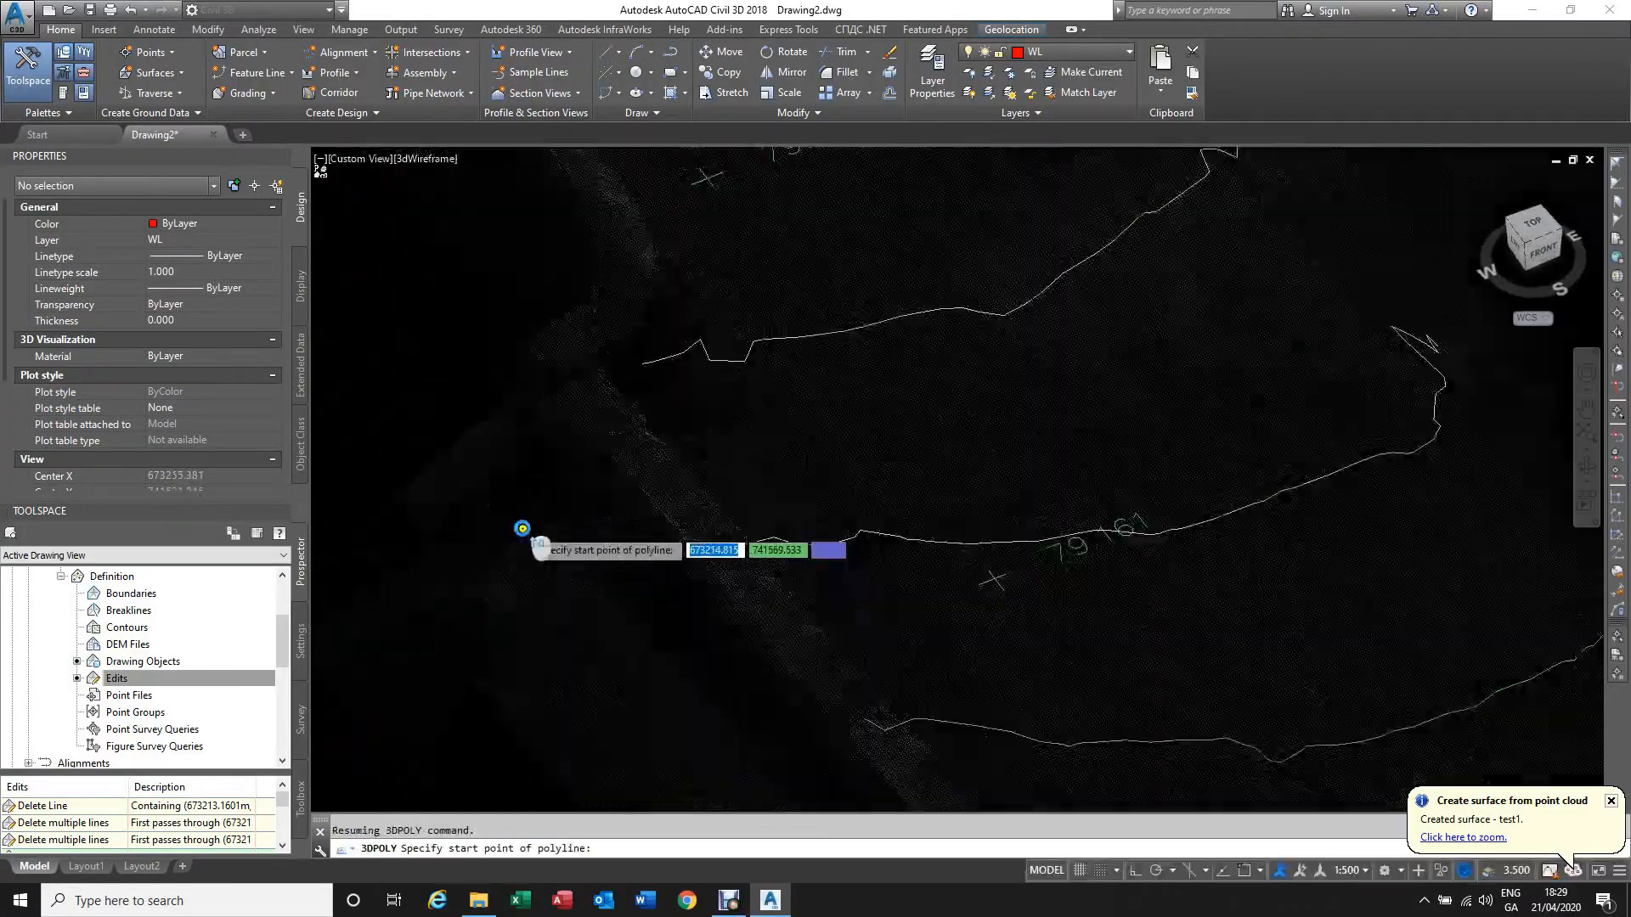
pyautogui.click(556, 476)
# Step: Continue the 3D polyline along the wall's outer base on the point cloud, placing vertices up to the corner at its near end
pyautogui.scroll(-5, 535, 407)
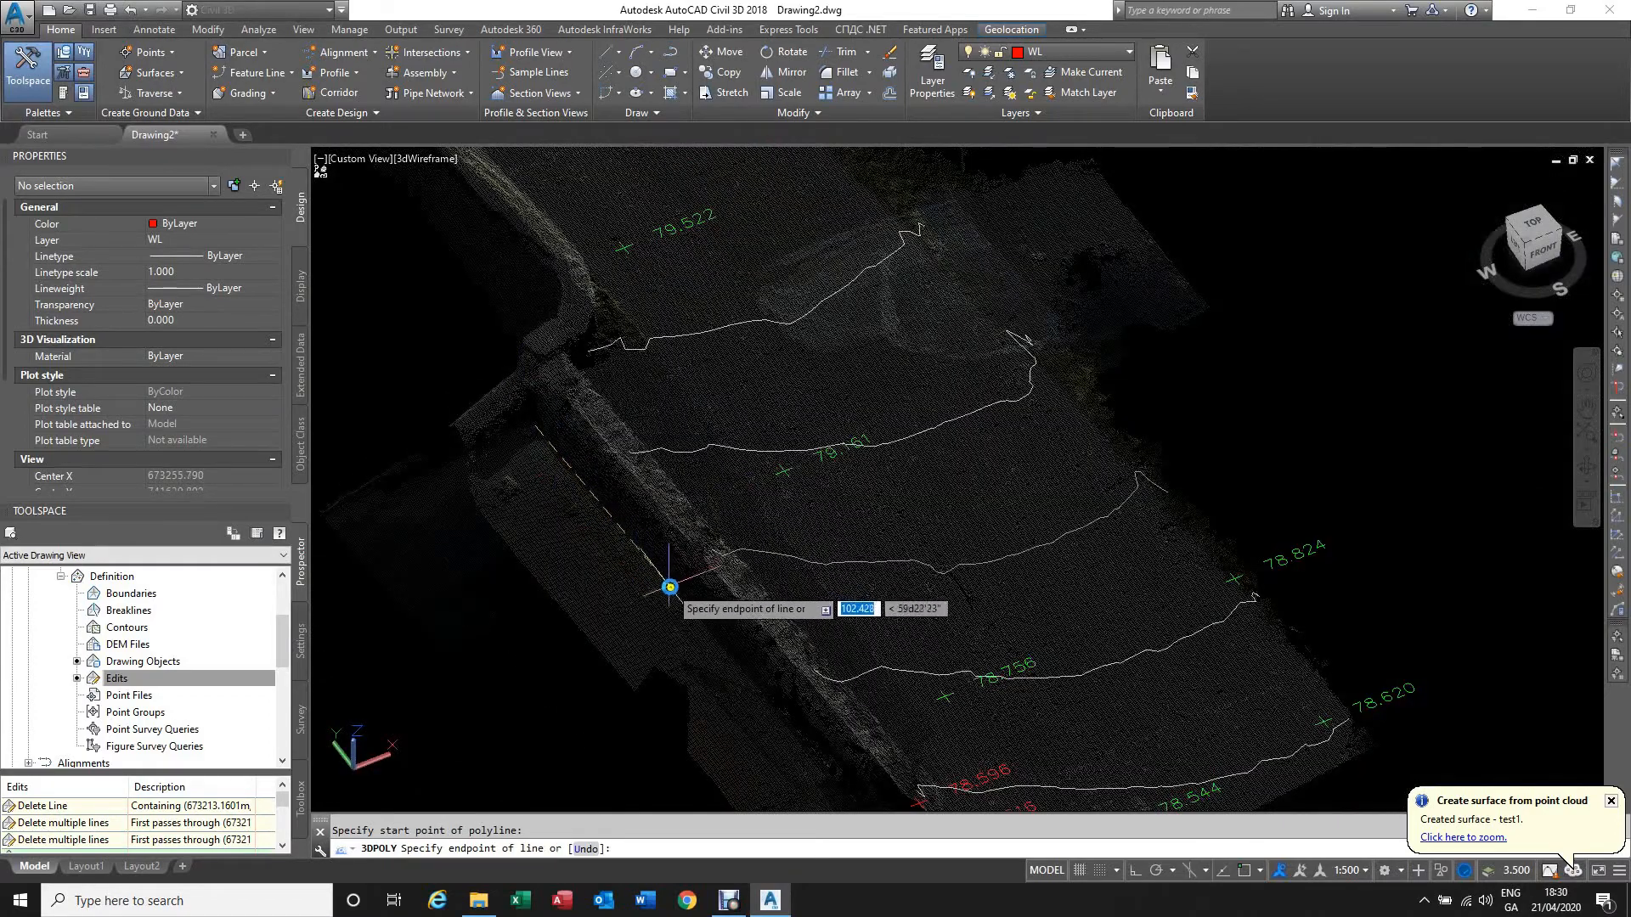
pyautogui.scroll(-2, 565, 382)
pyautogui.scroll(3, 668, 628)
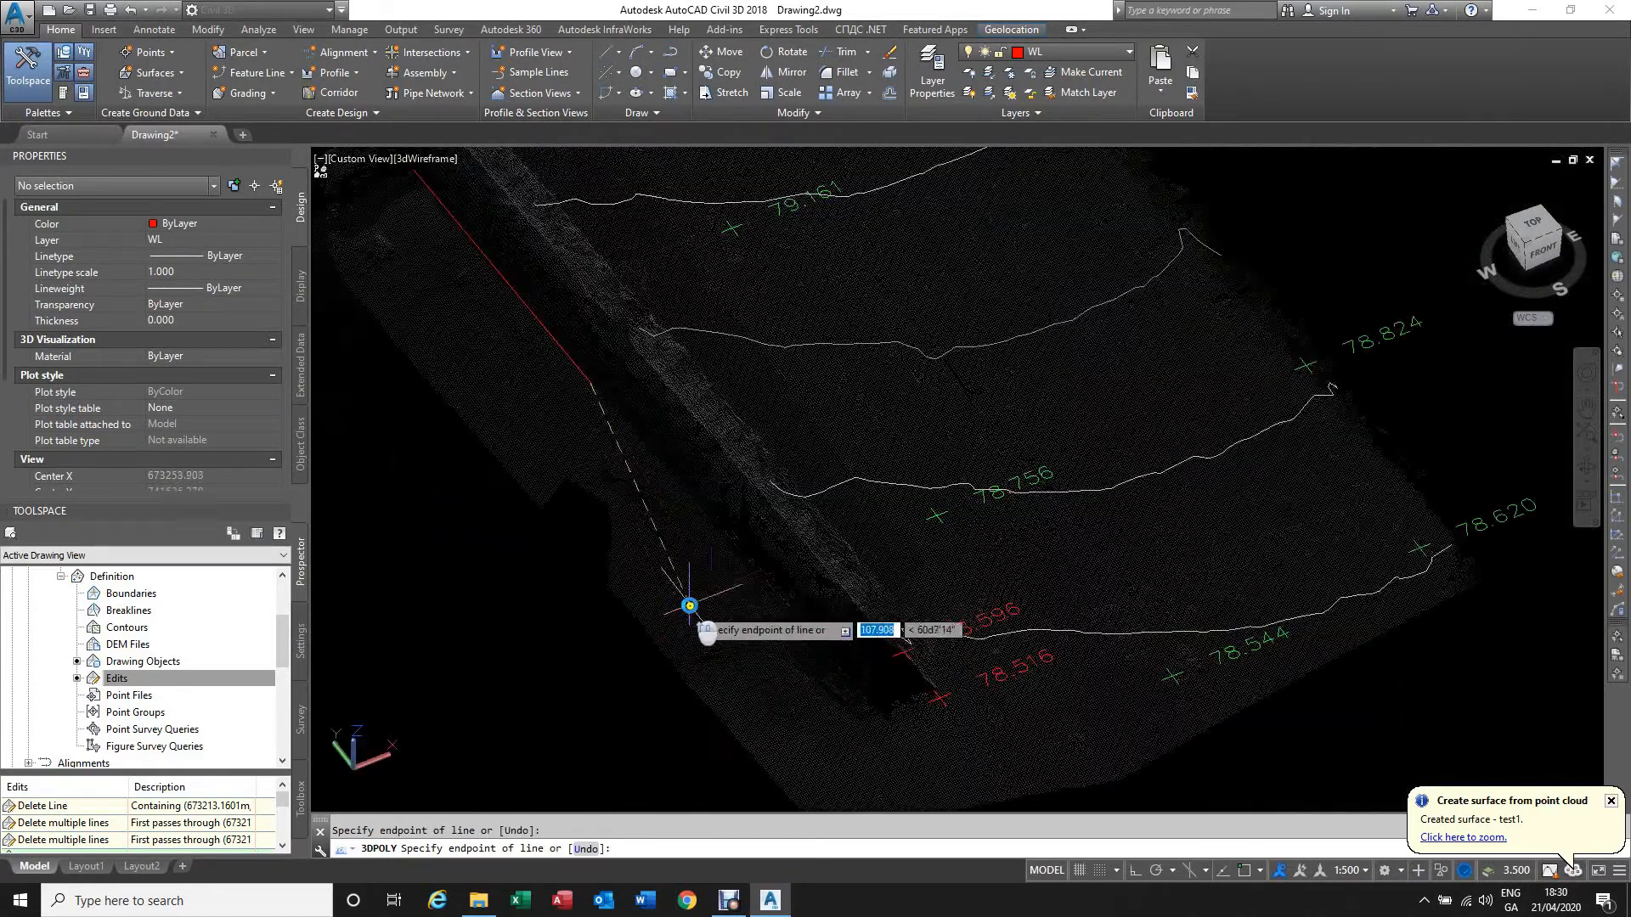
pyautogui.click(756, 581)
pyautogui.scroll(-2, 639, 427)
pyautogui.scroll(3, 765, 595)
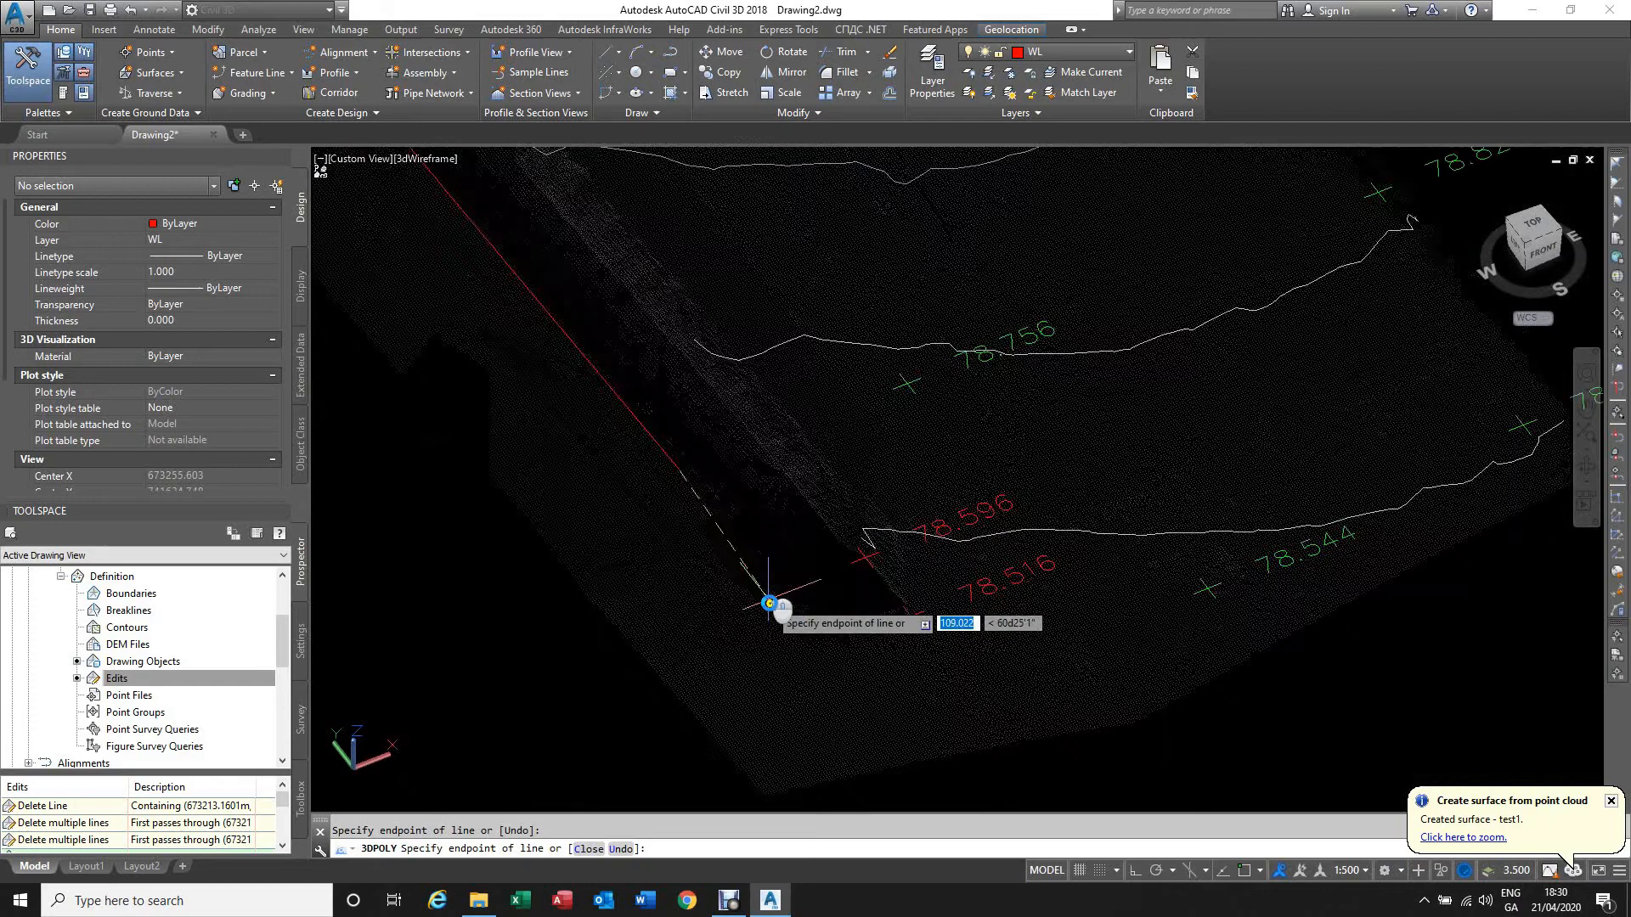
pyautogui.click(833, 640)
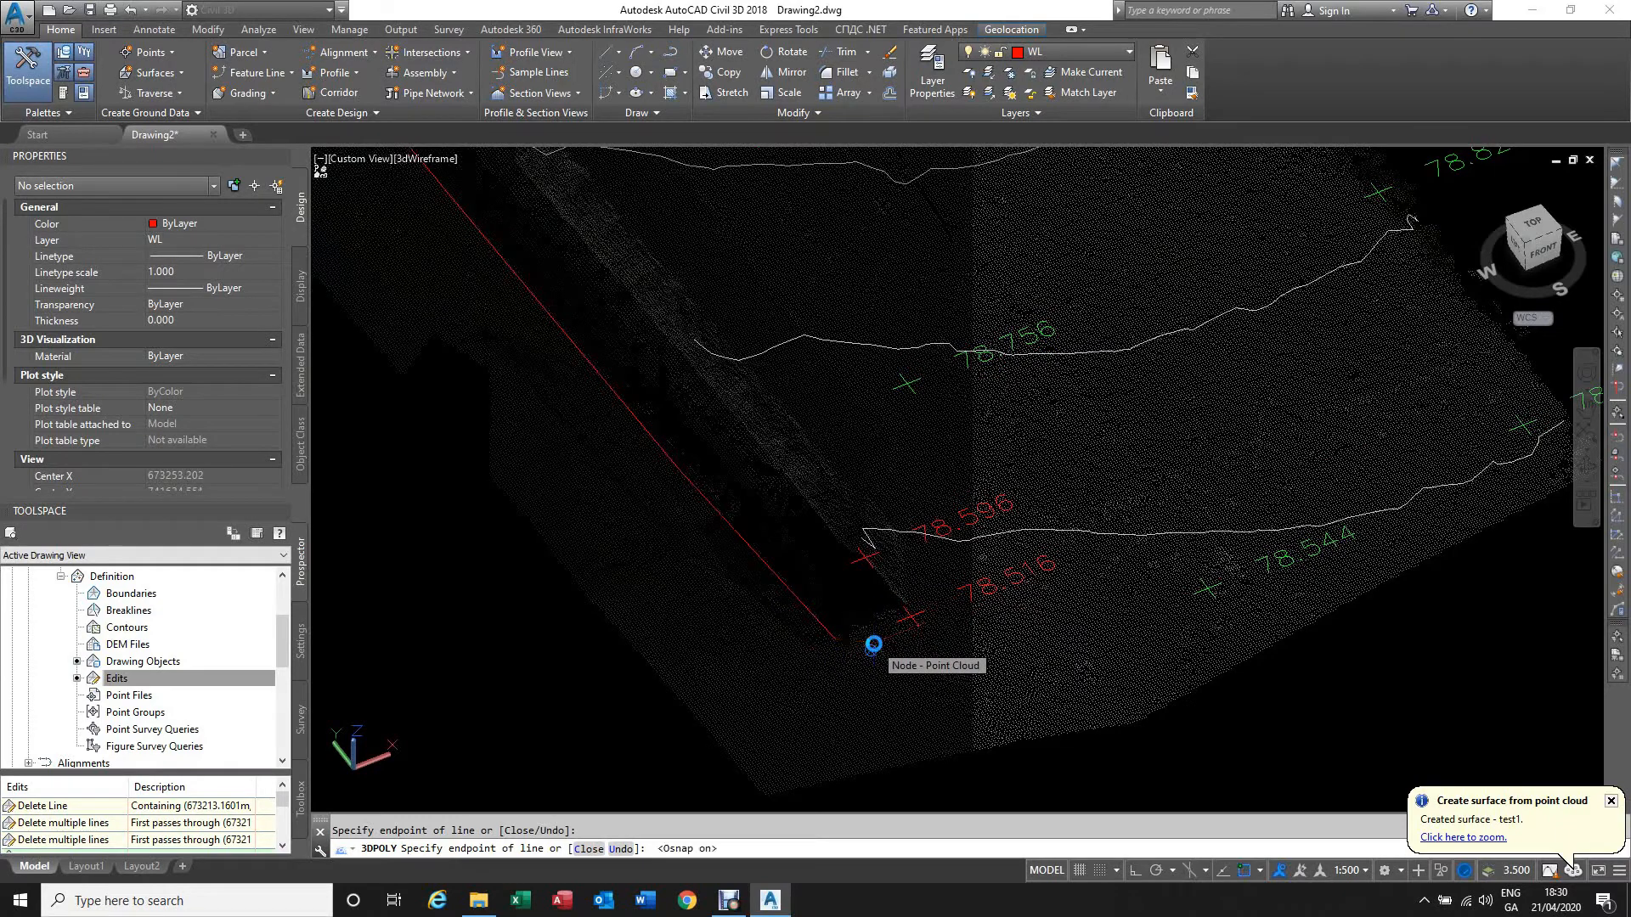
# Step: With 3D object snap off, snap the wall polyline to the survey points labelled 78.516 and 78.596, and end it
pyautogui.scroll(2, 913, 618)
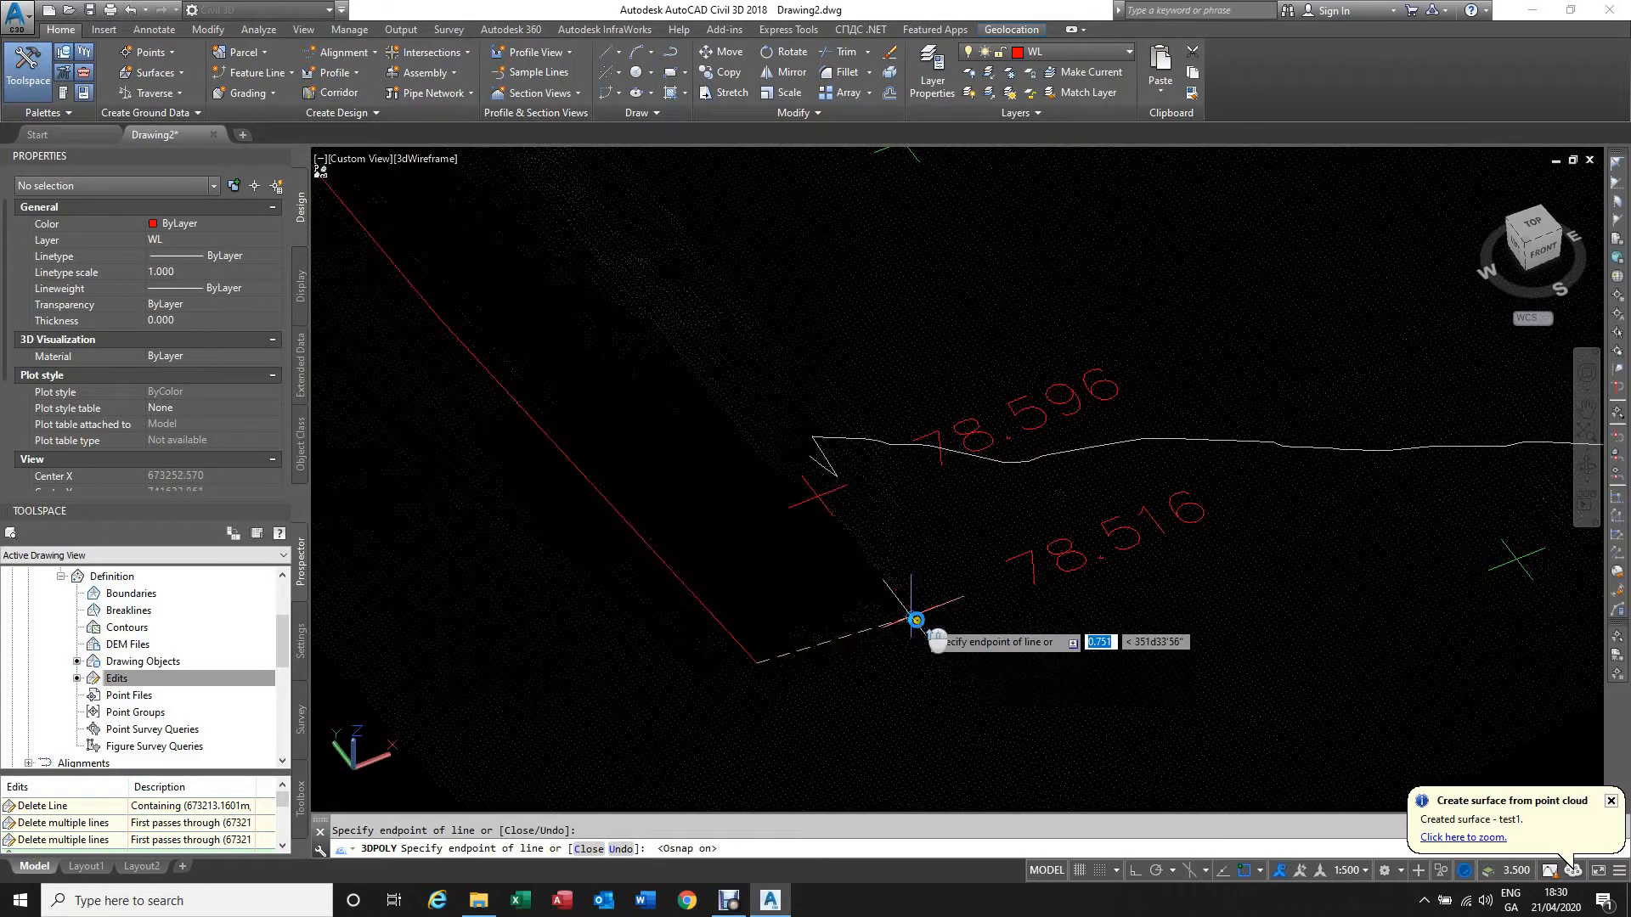
pyautogui.press('F4')
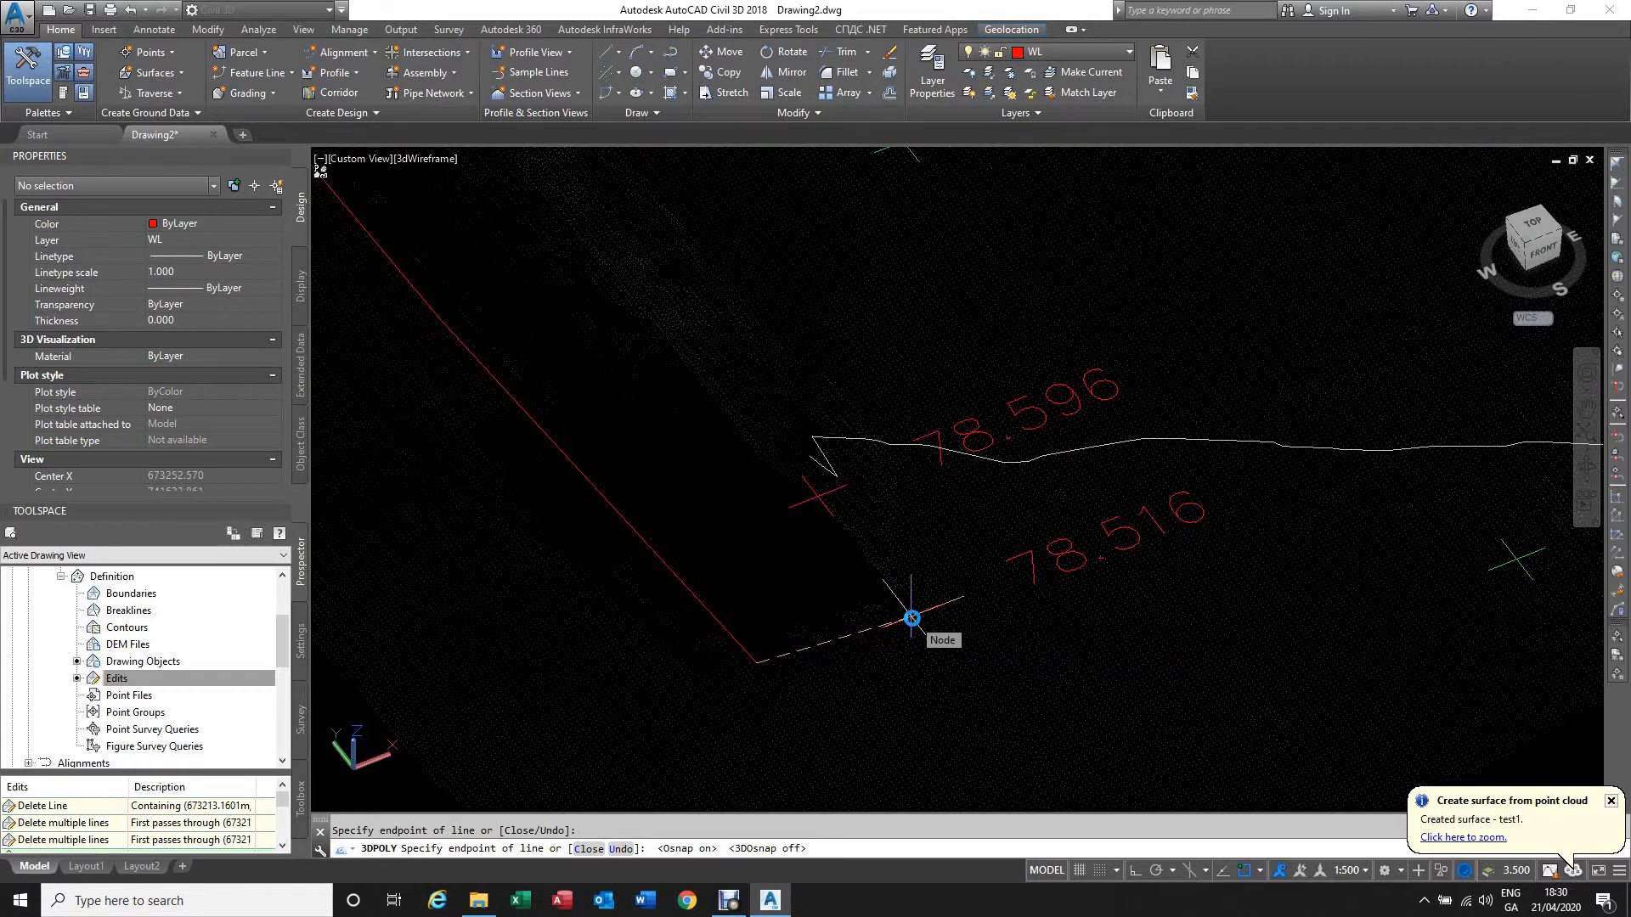
pyautogui.click(912, 618)
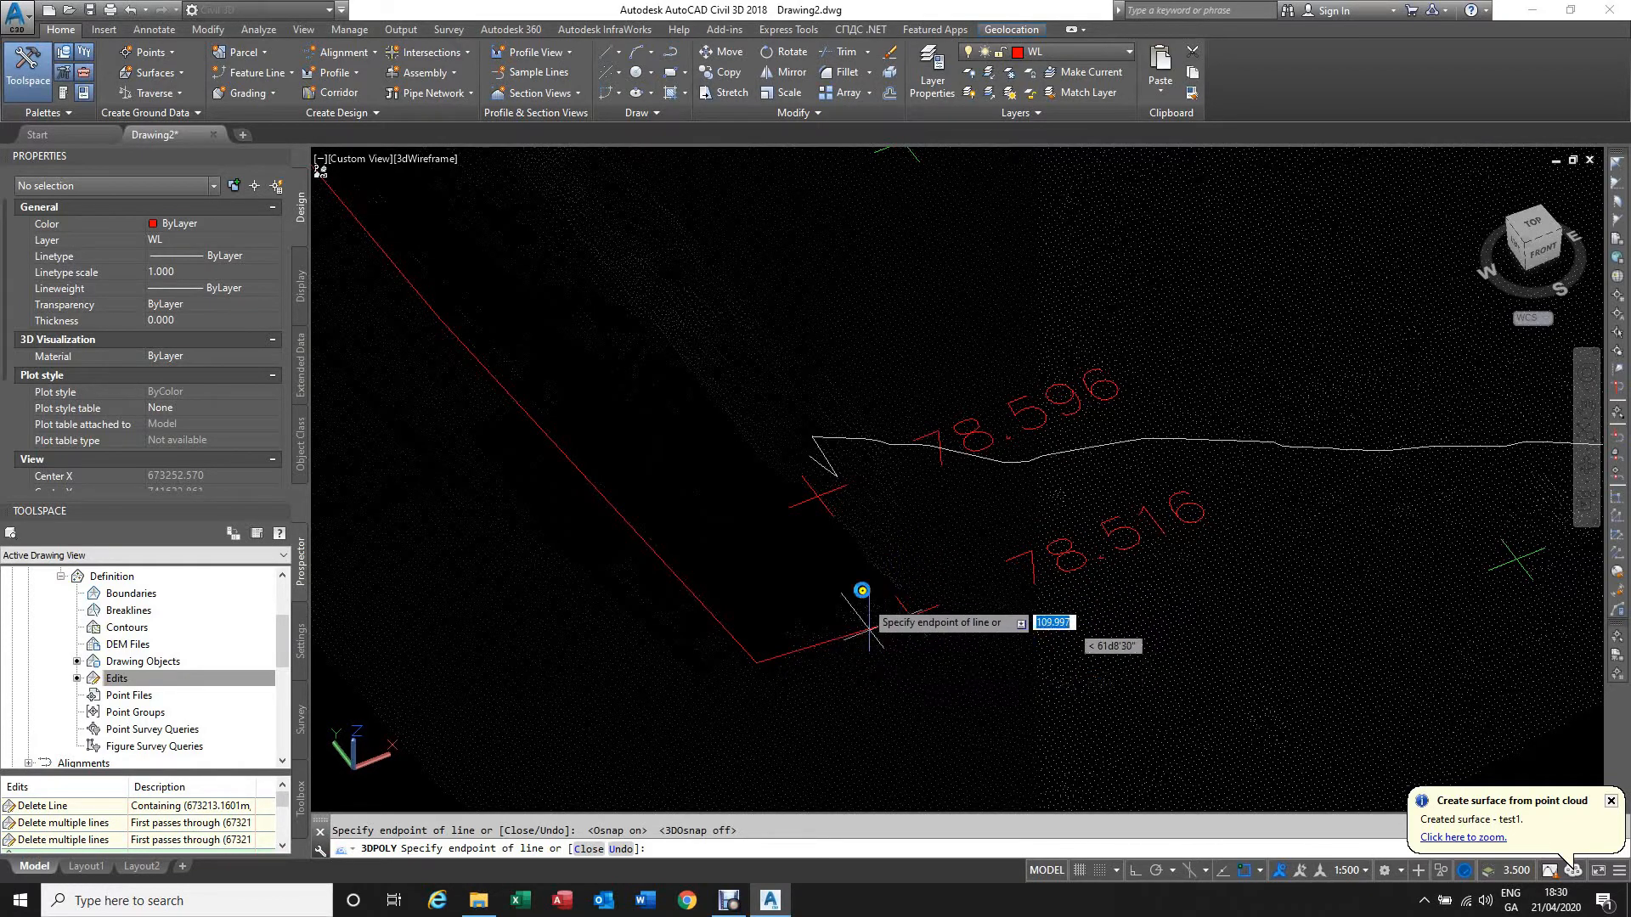
pyautogui.click(820, 498)
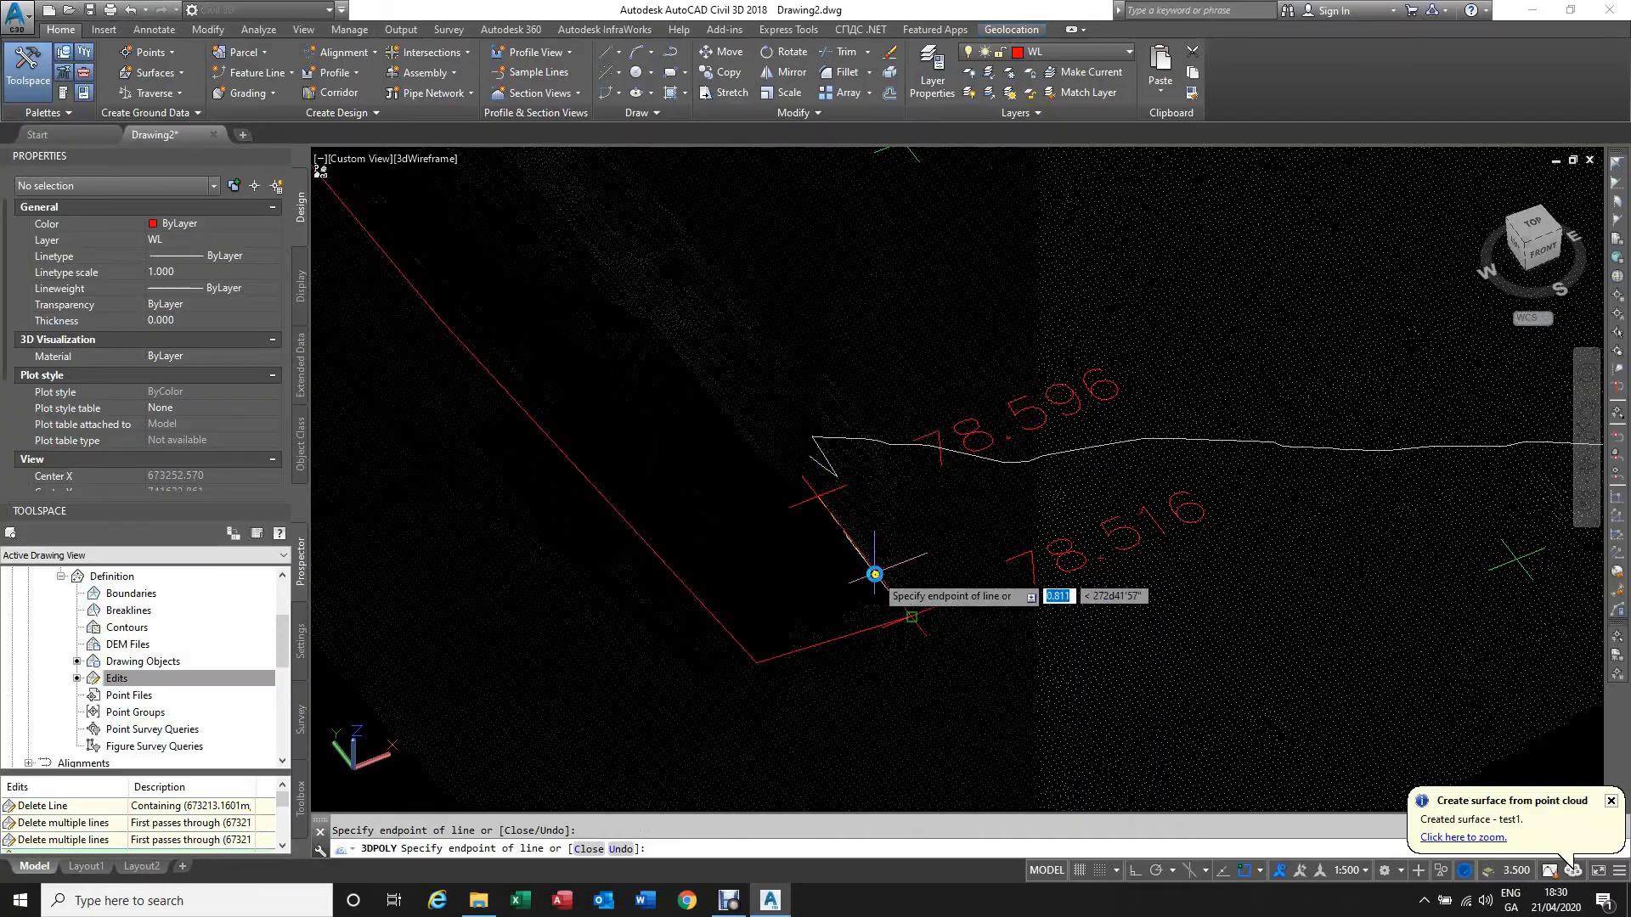
pyautogui.press('Escape')
# Step: With 3D object snap on, stretch the wall polyline's misplaced first vertex onto the cloud at the far end of the wall's outer base
pyautogui.scroll(-5, 850, 576)
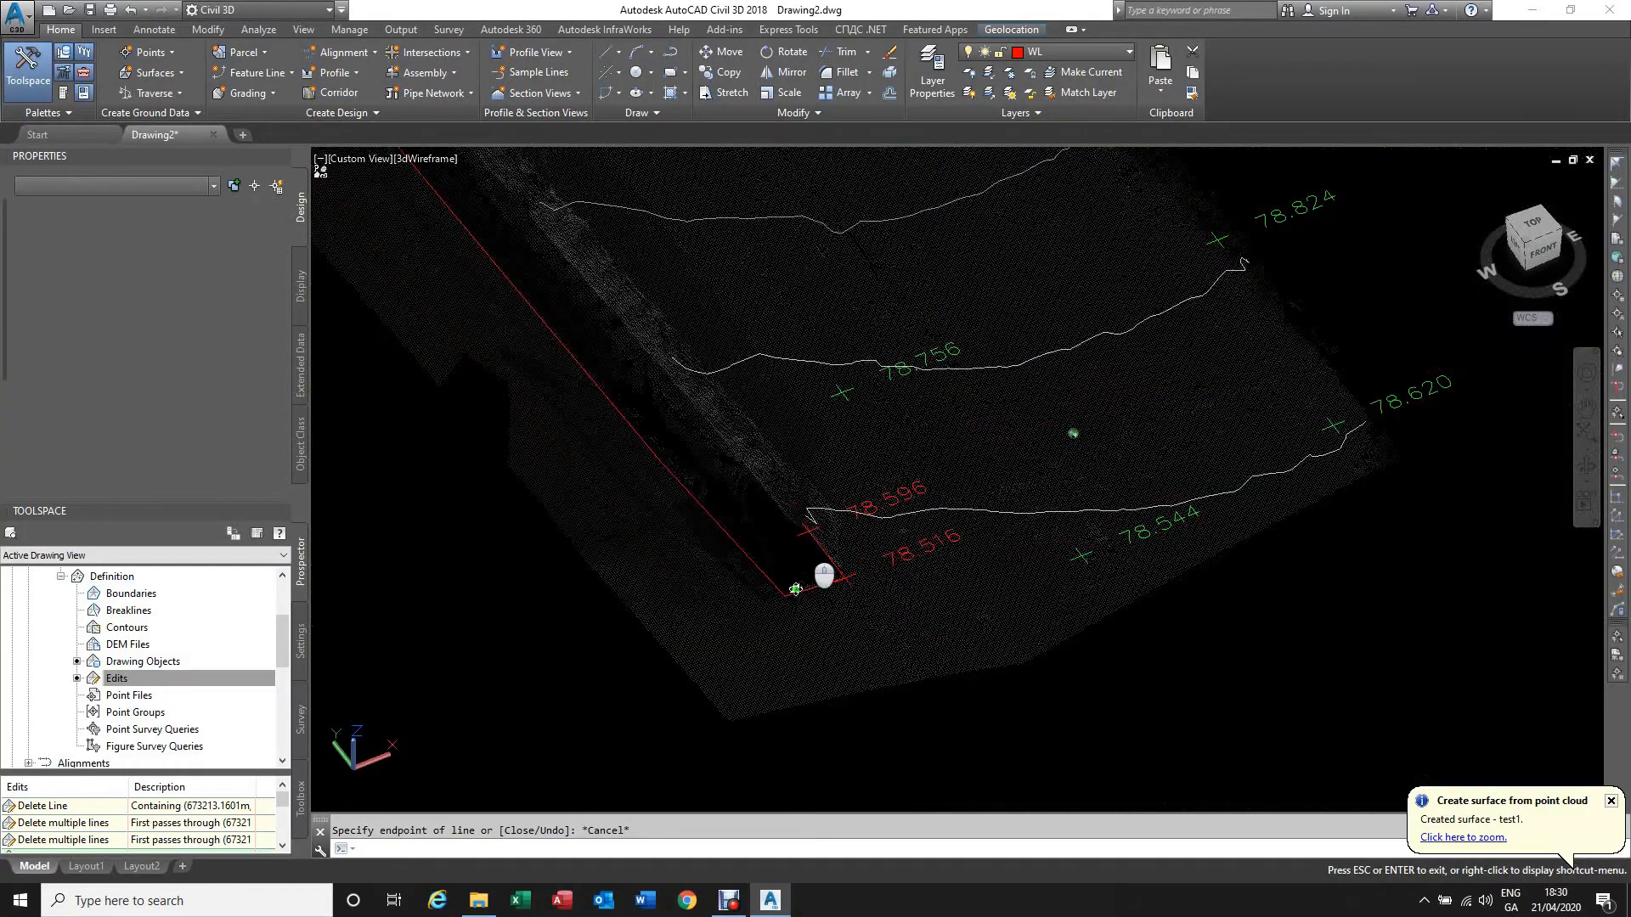
pyautogui.keyDown('shift'); pyautogui.moveTo(796, 589); pyautogui.dragTo(765, 477, button='middle'); pyautogui.keyUp('shift')
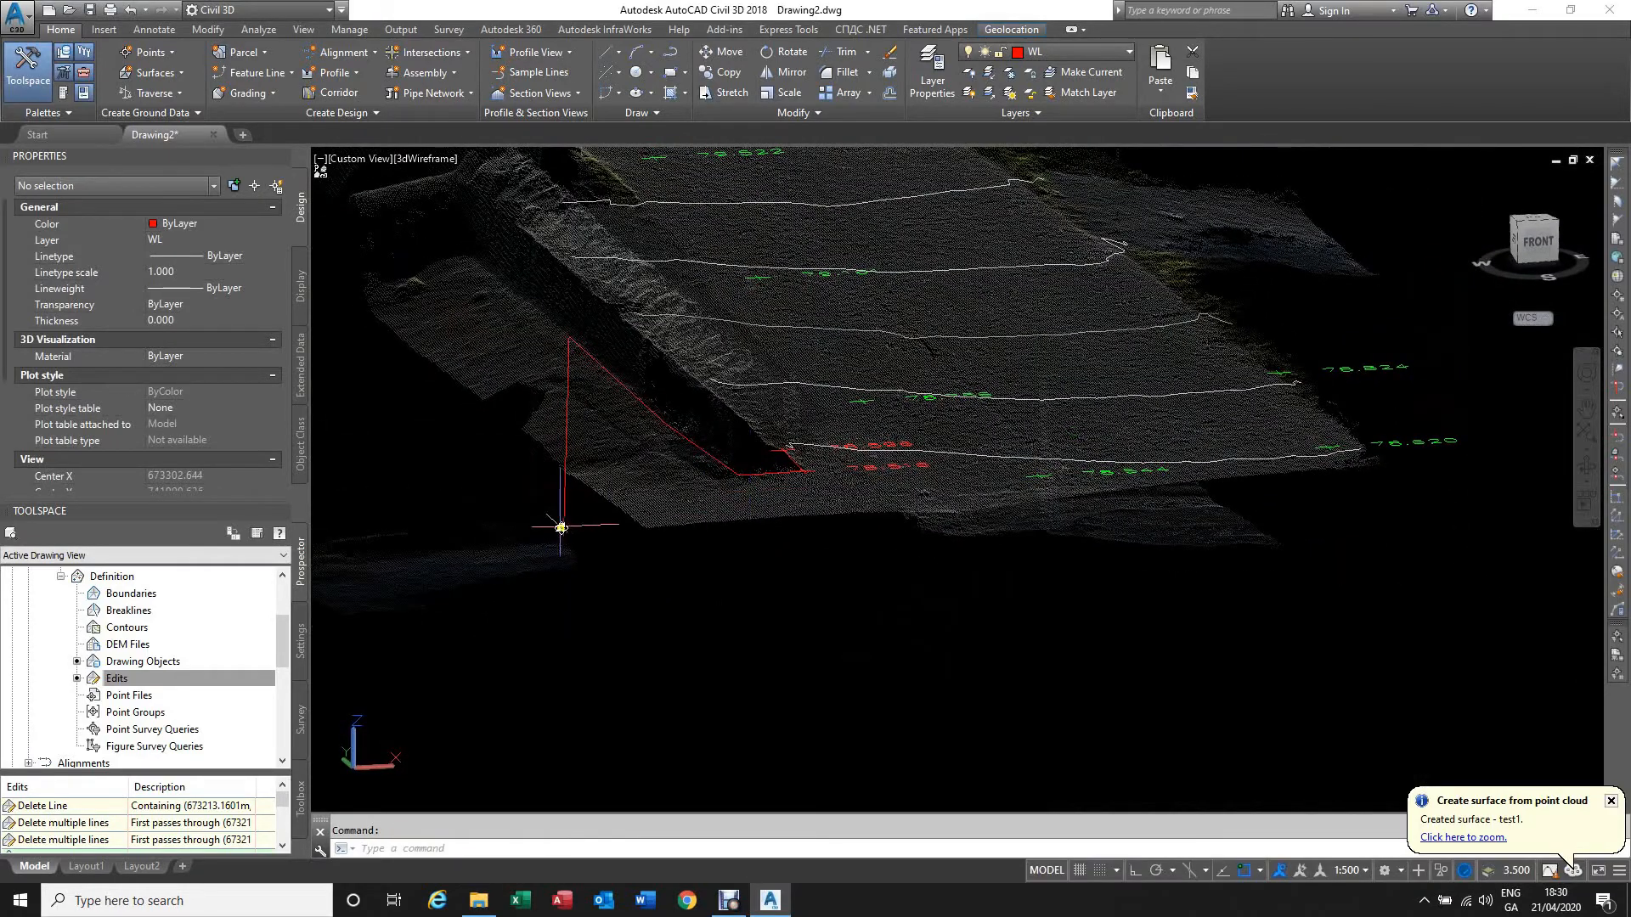
pyautogui.click(564, 506)
pyautogui.click(565, 536)
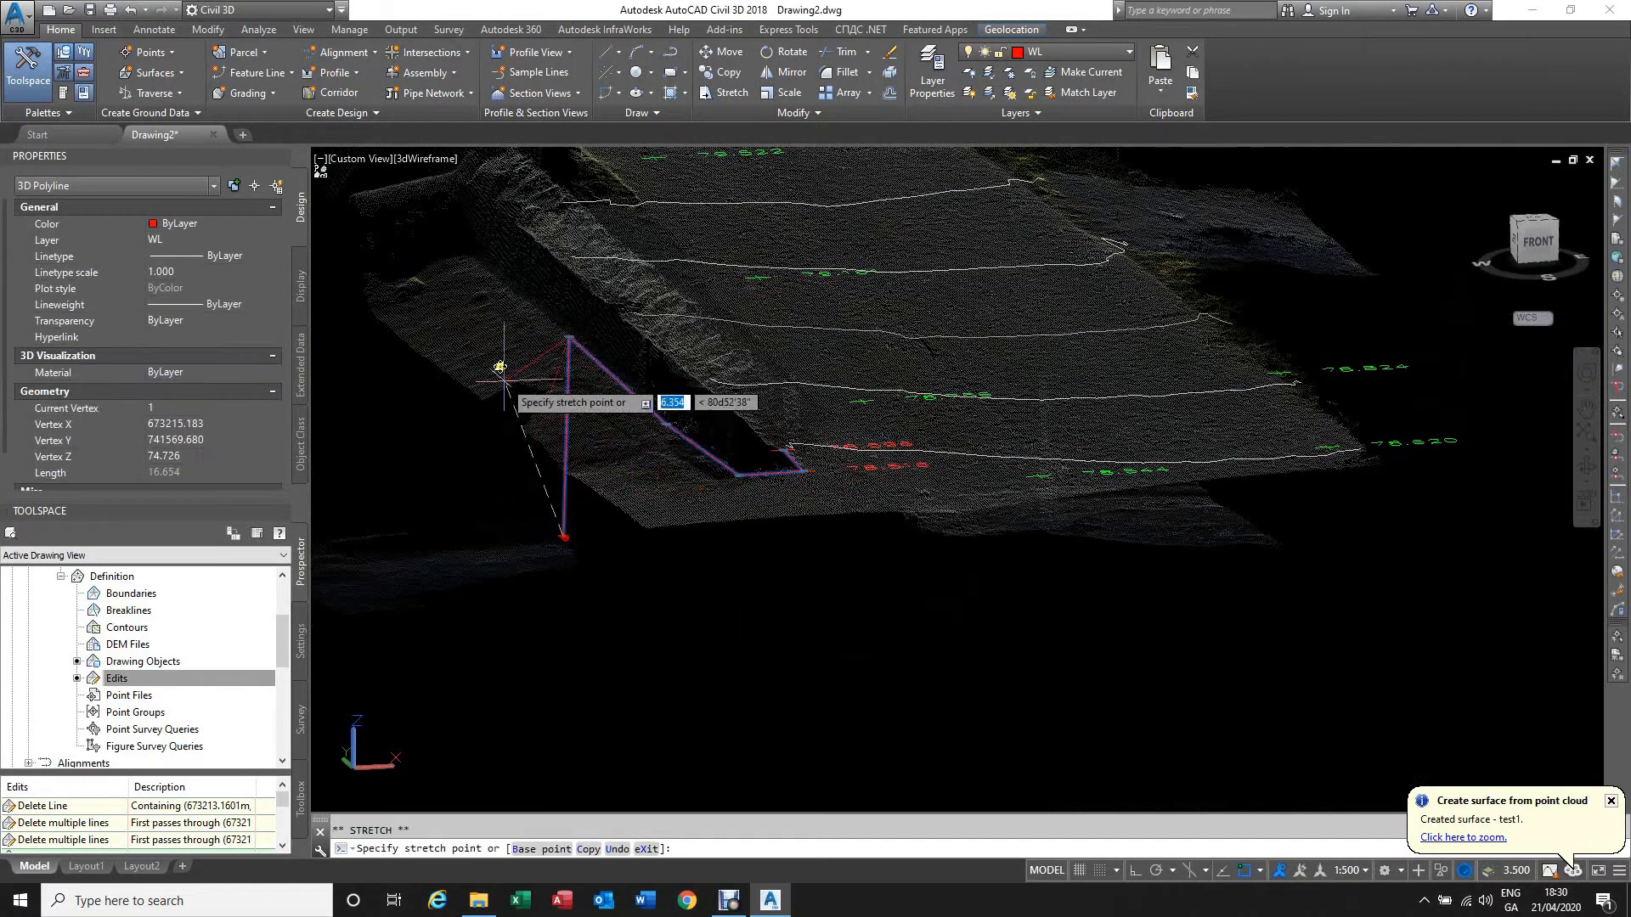
pyautogui.press('F4')
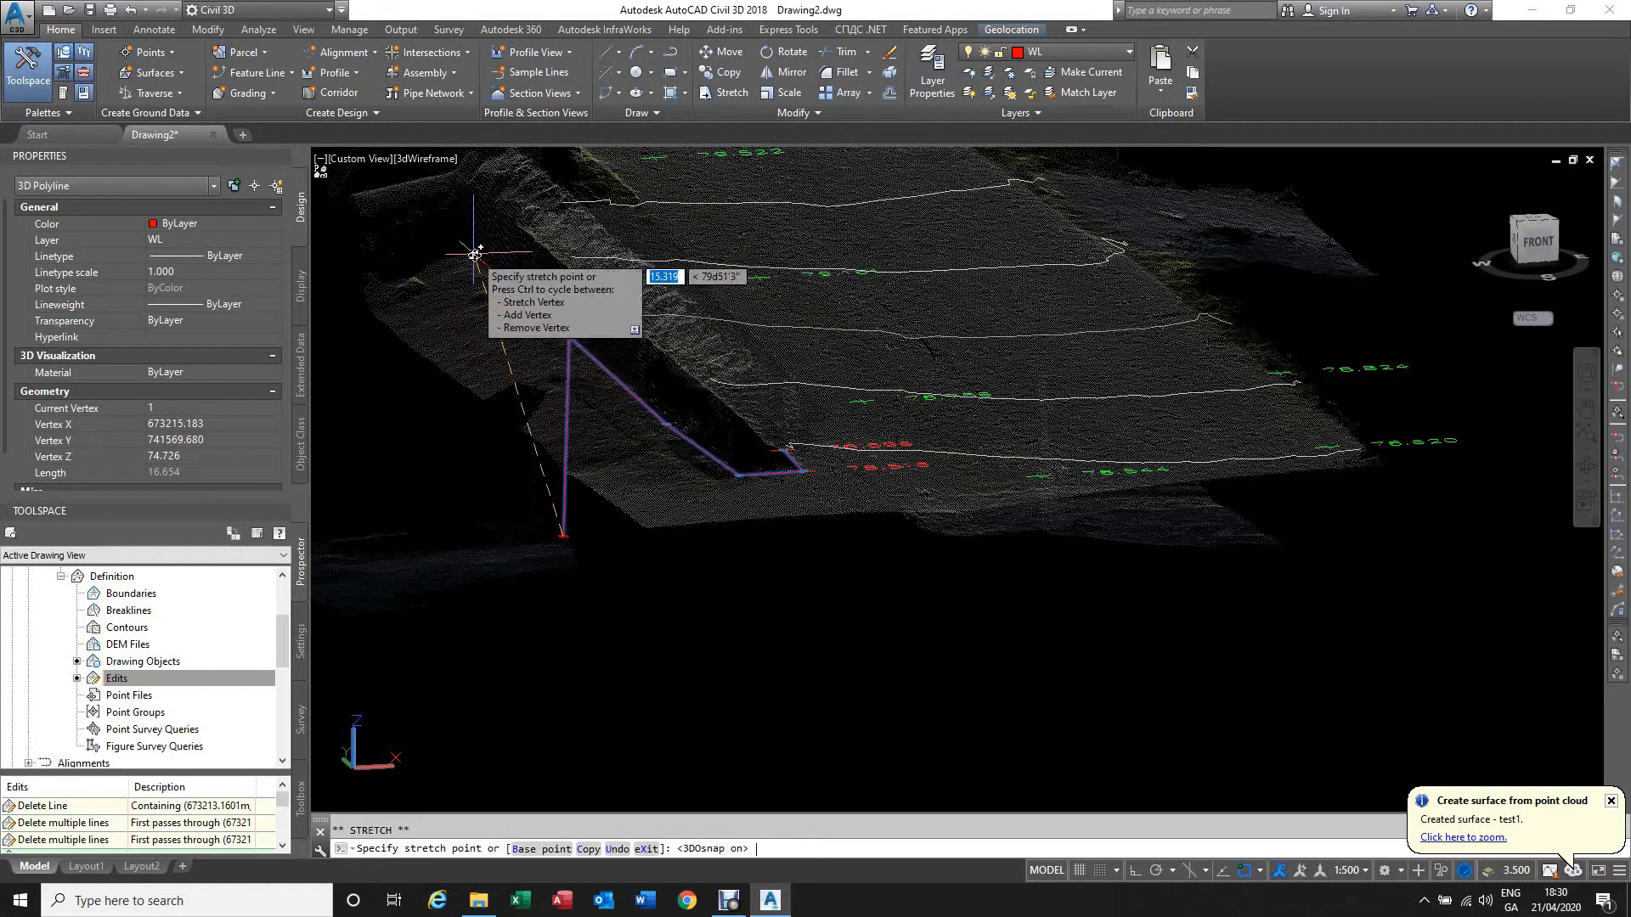
pyautogui.click(475, 254)
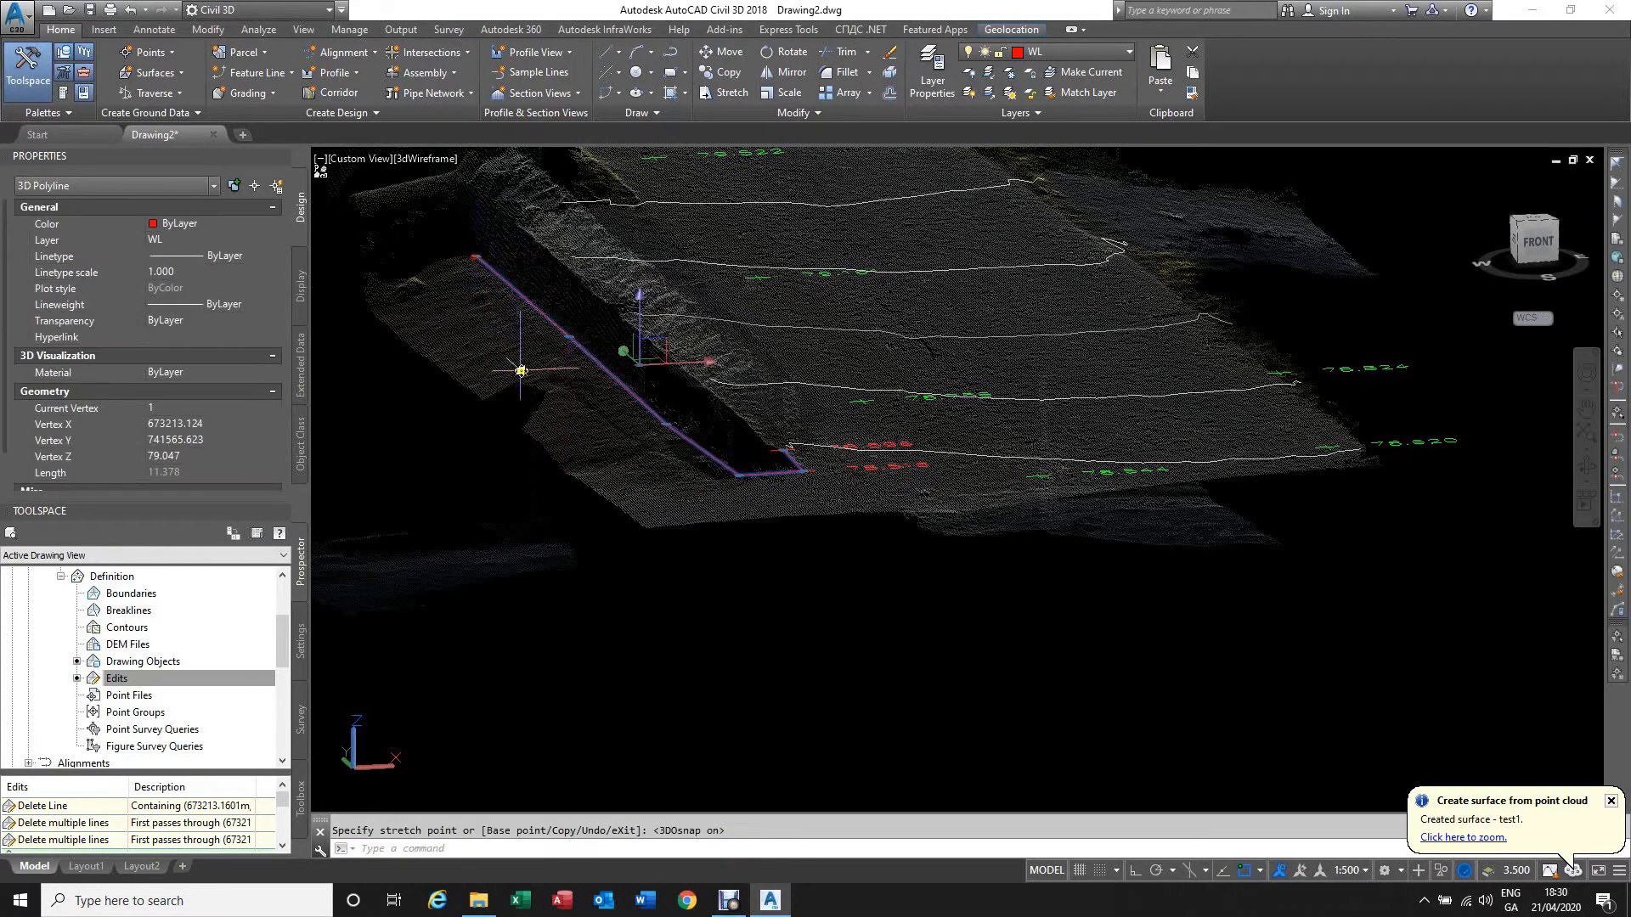
pyautogui.press('Escape')
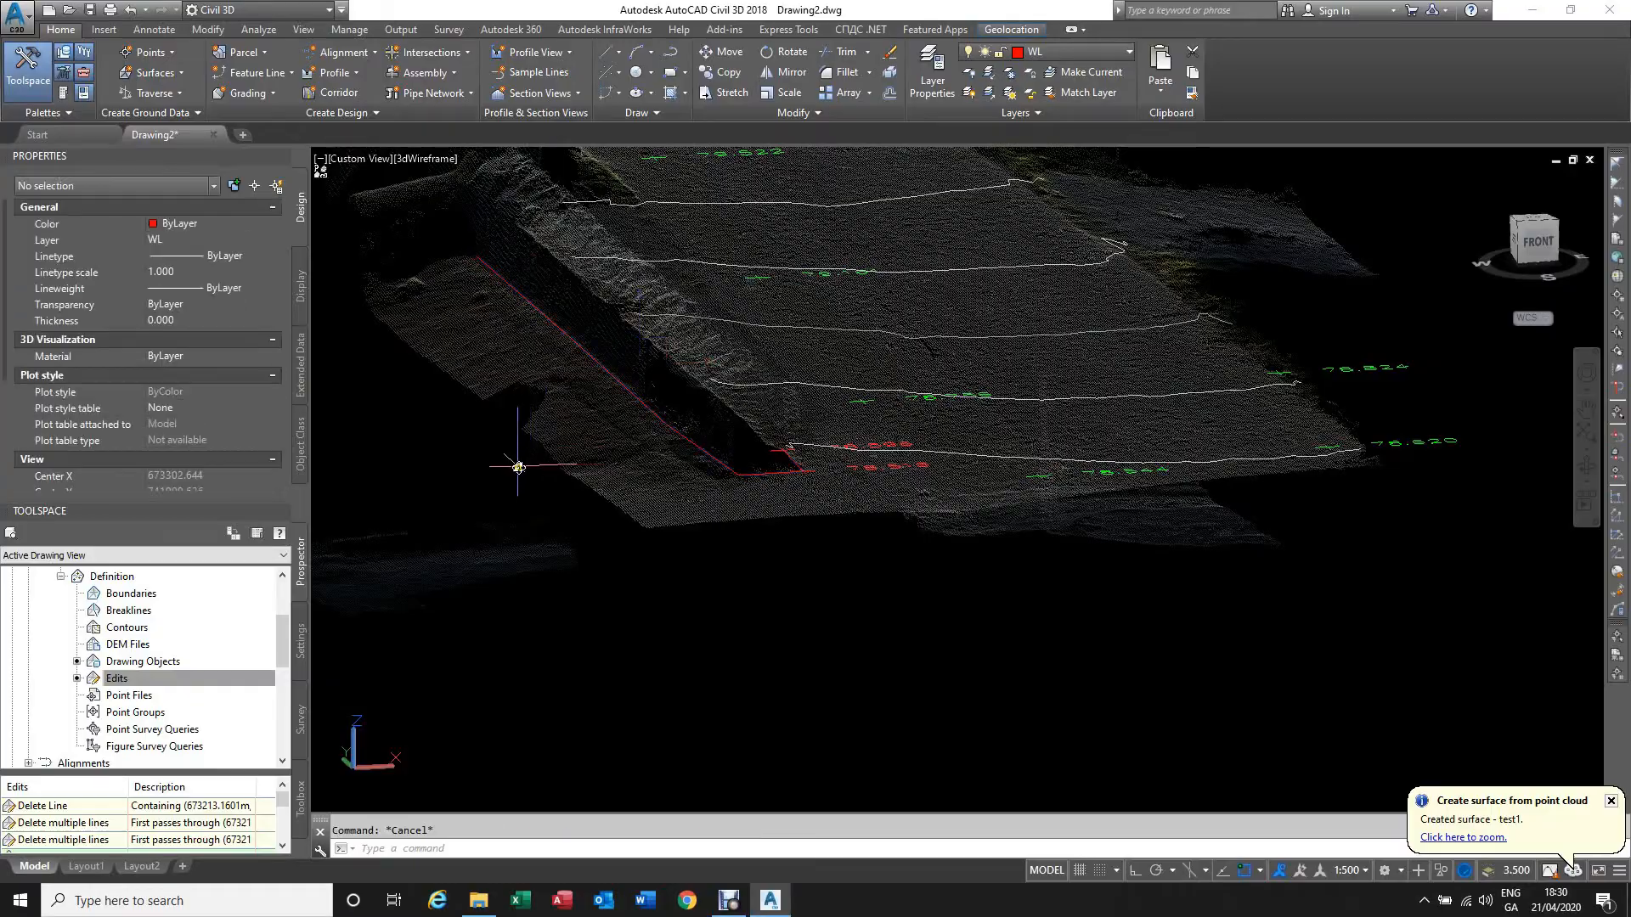
# Step: Examine the wall line, contours and survey points against the point cloud in plan view
pyautogui.keyDown('shift'); pyautogui.moveTo(539, 459); pyautogui.dragTo(535, 737, button='middle'); pyautogui.keyUp('shift')
pyautogui.scroll(-3, 535, 637)
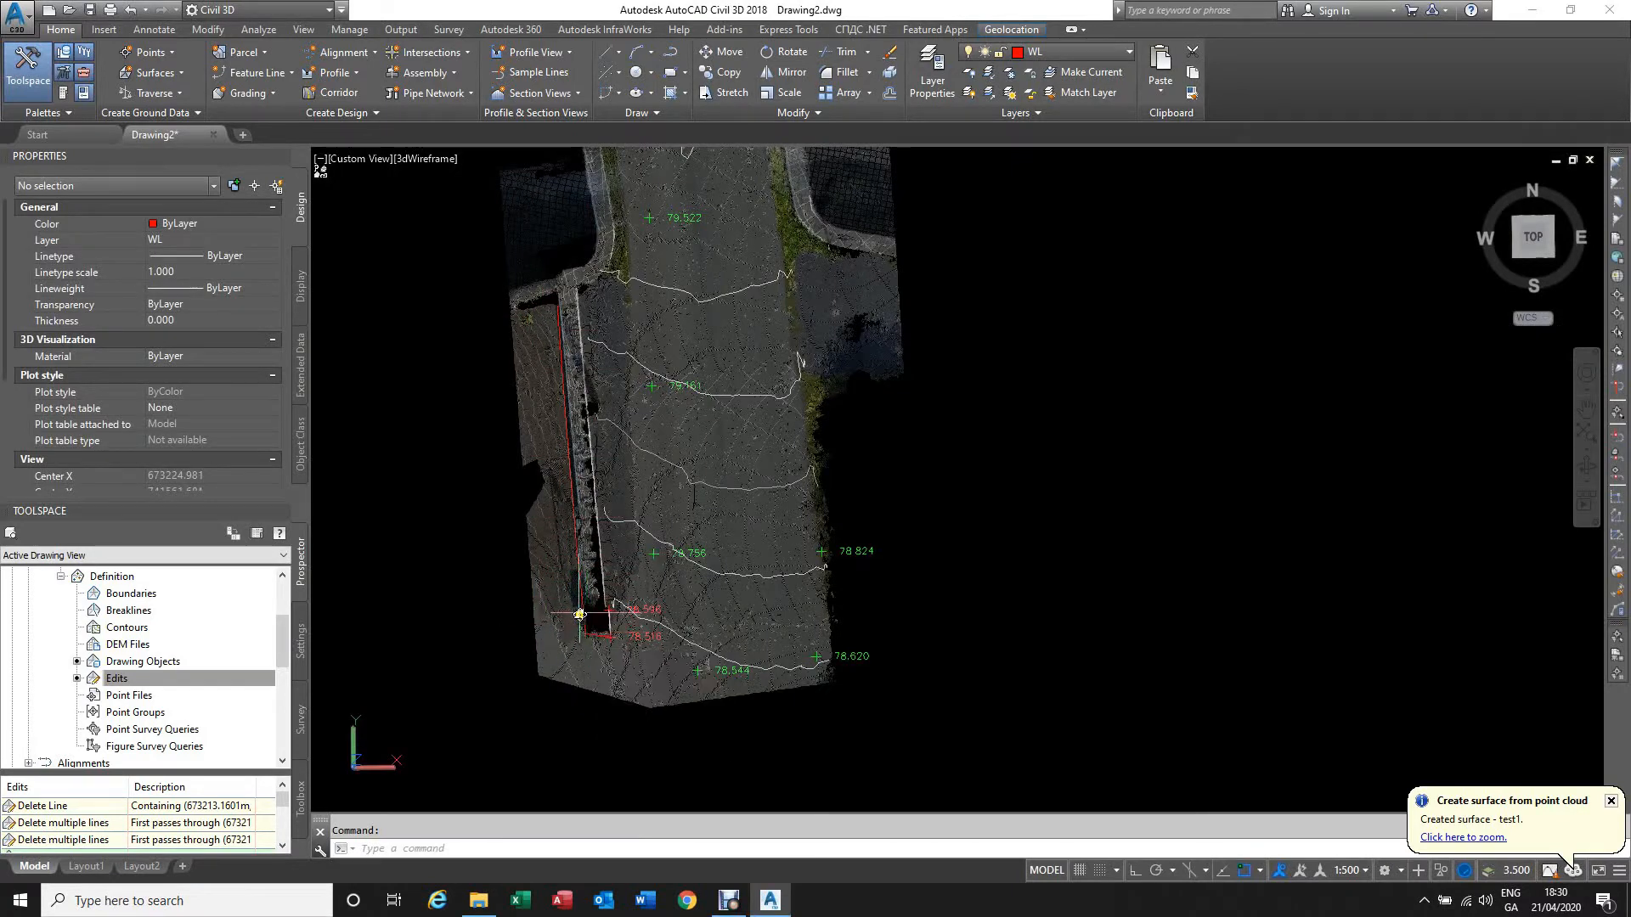
pyautogui.scroll(3, 580, 613)
pyautogui.scroll(2, 575, 647)
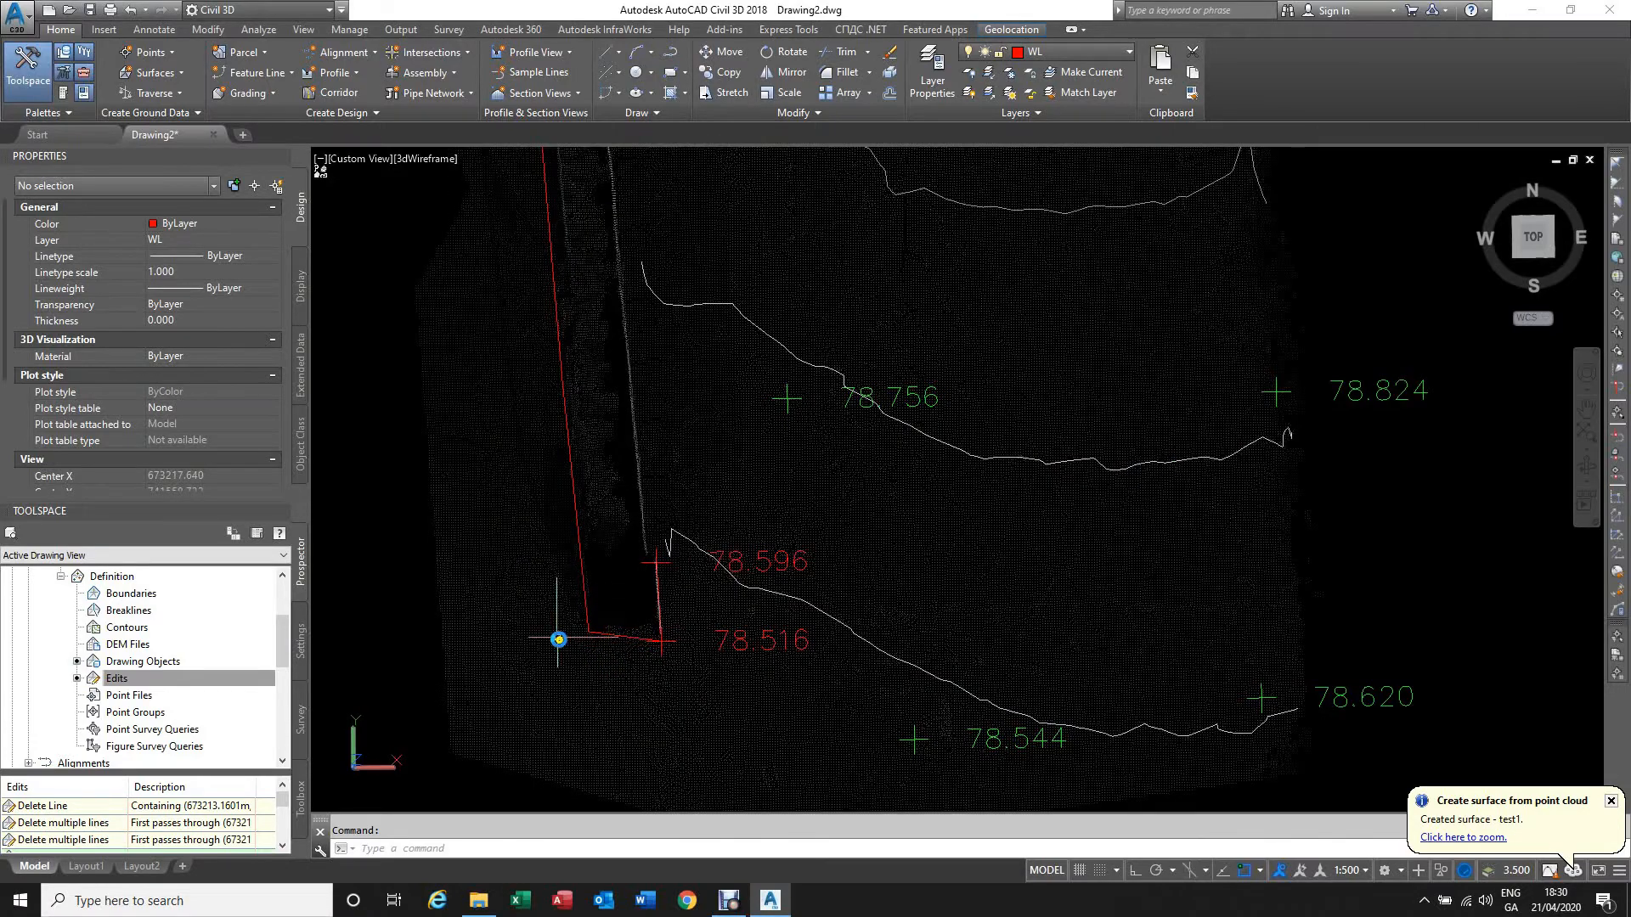
pyautogui.scroll(-2, 558, 643)
pyautogui.scroll(-3, 571, 595)
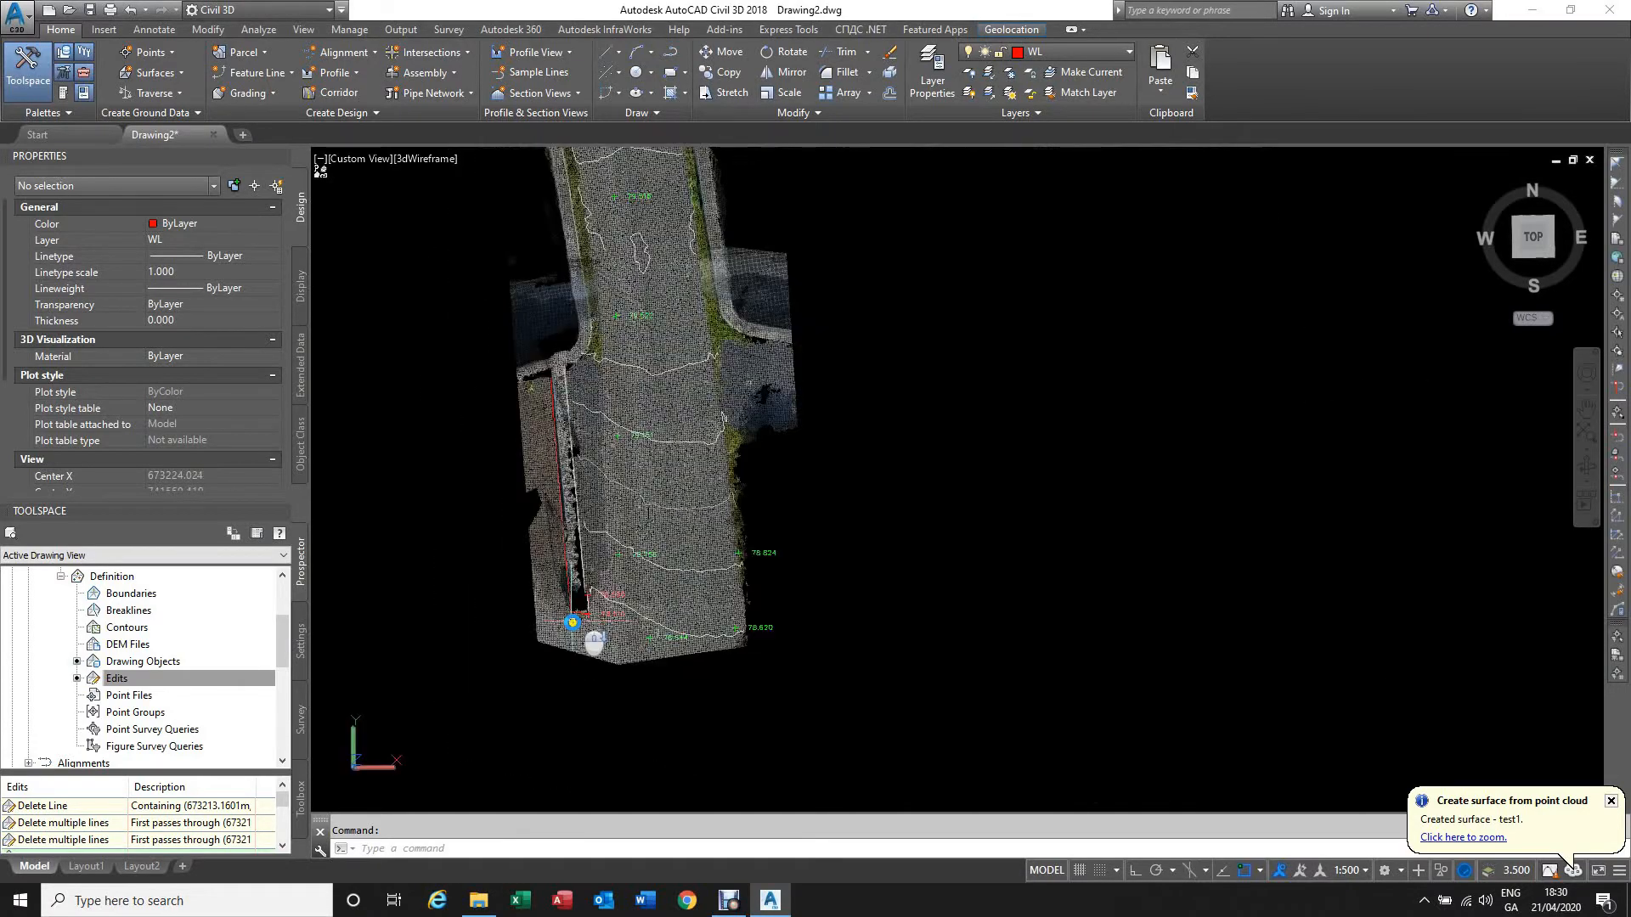
pyautogui.scroll(-2, 571, 622)
pyautogui.scroll(3, 594, 628)
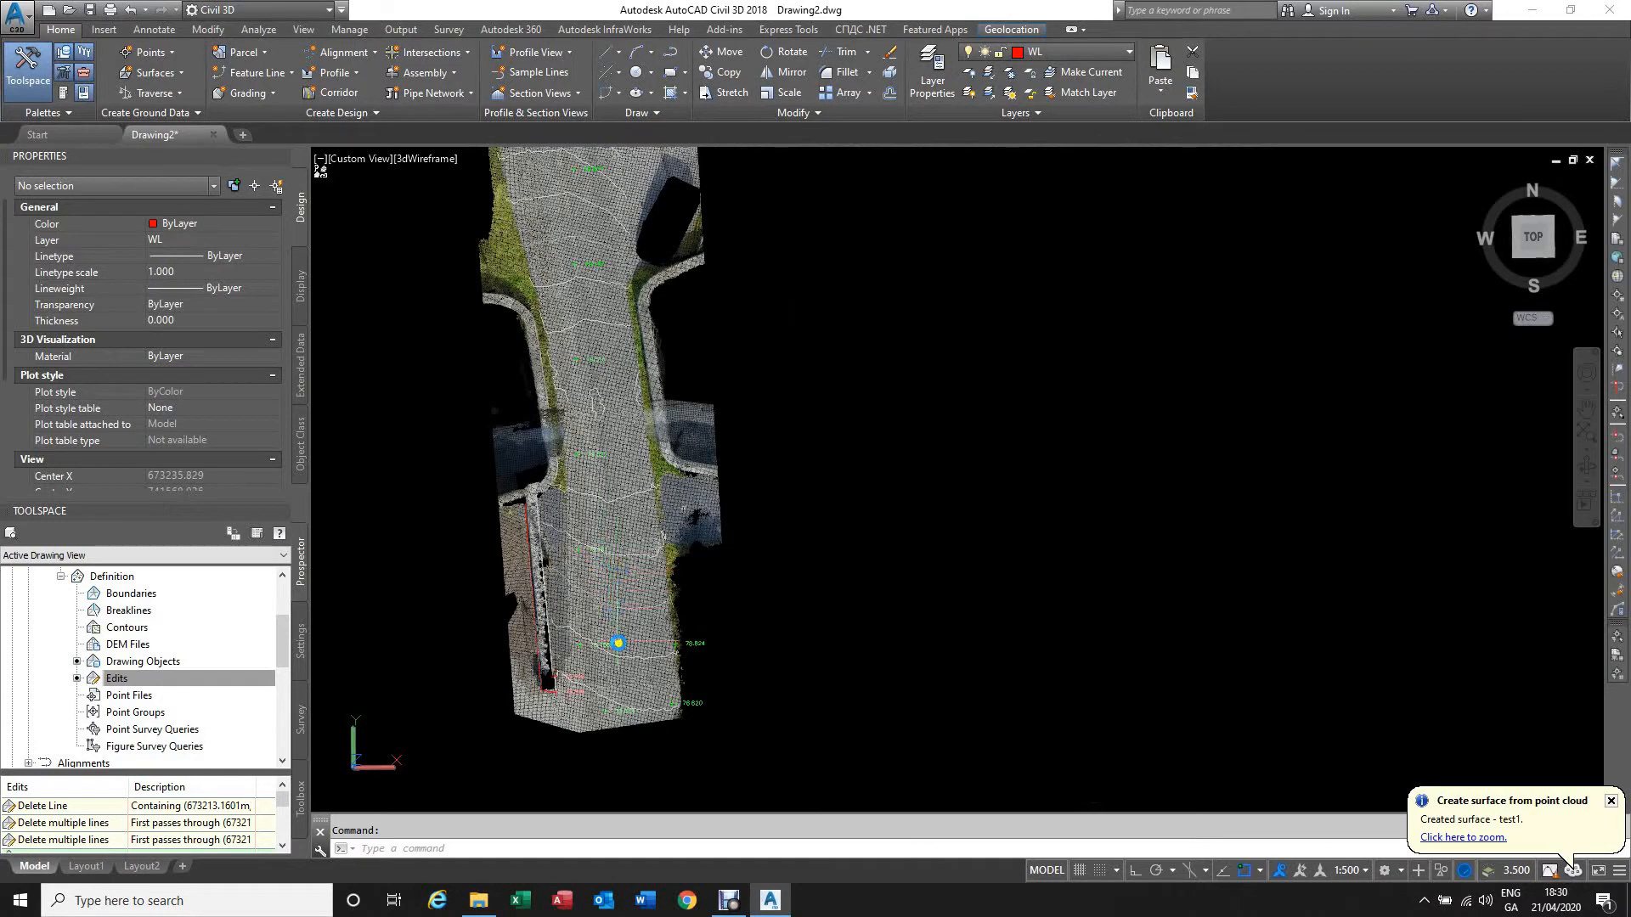
pyautogui.scroll(3, 618, 643)
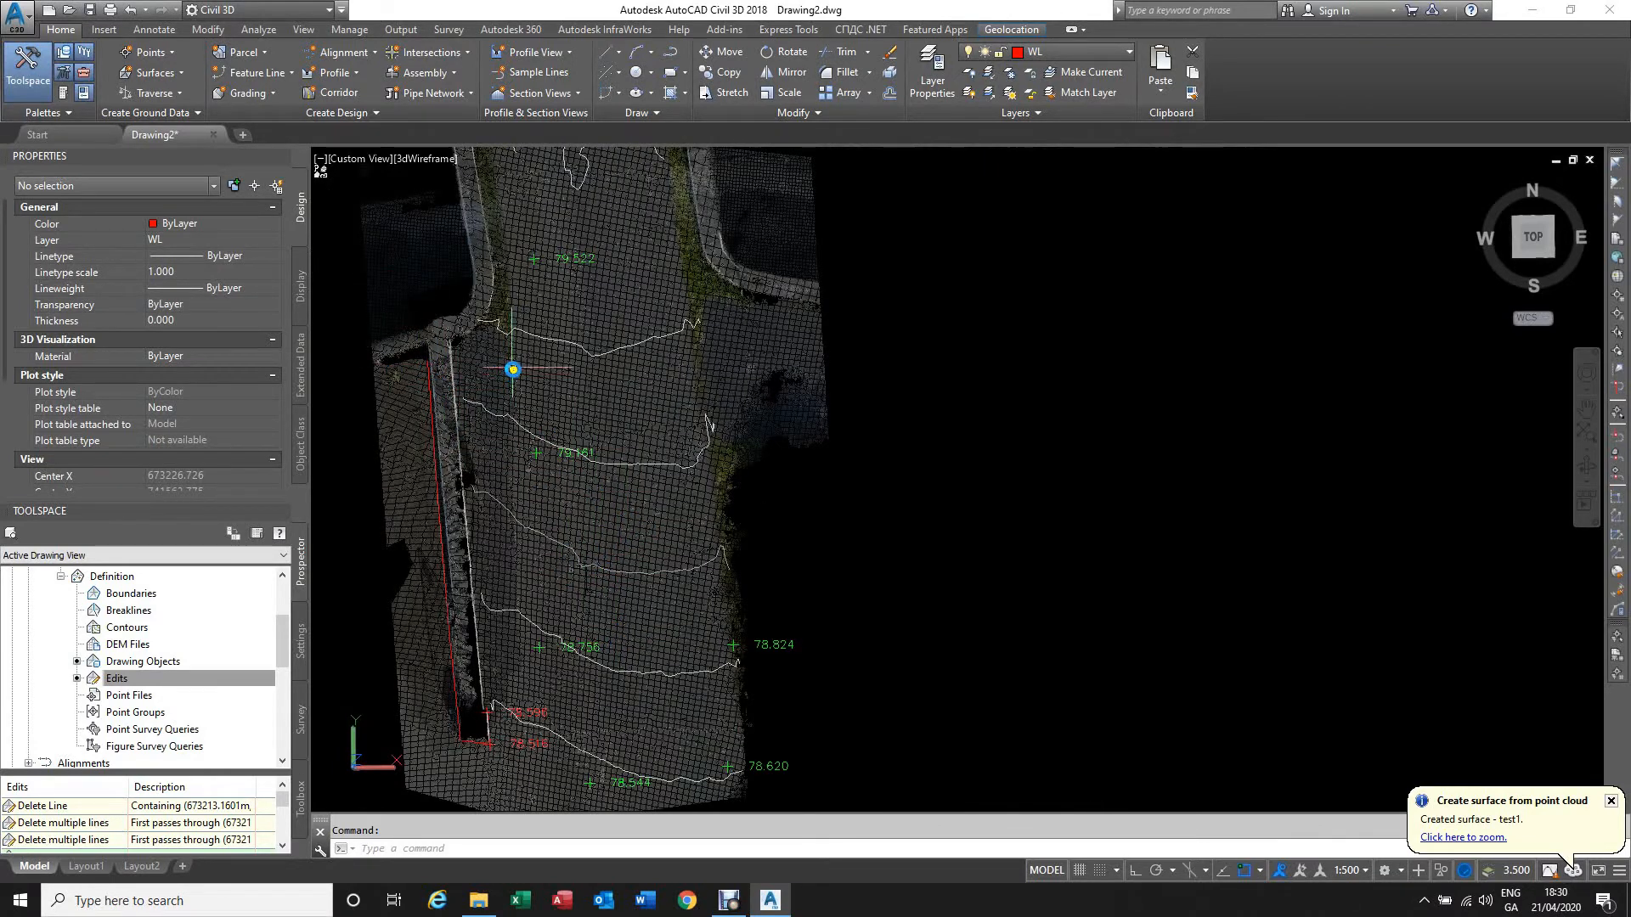
pyautogui.scroll(-2, 469, 331)
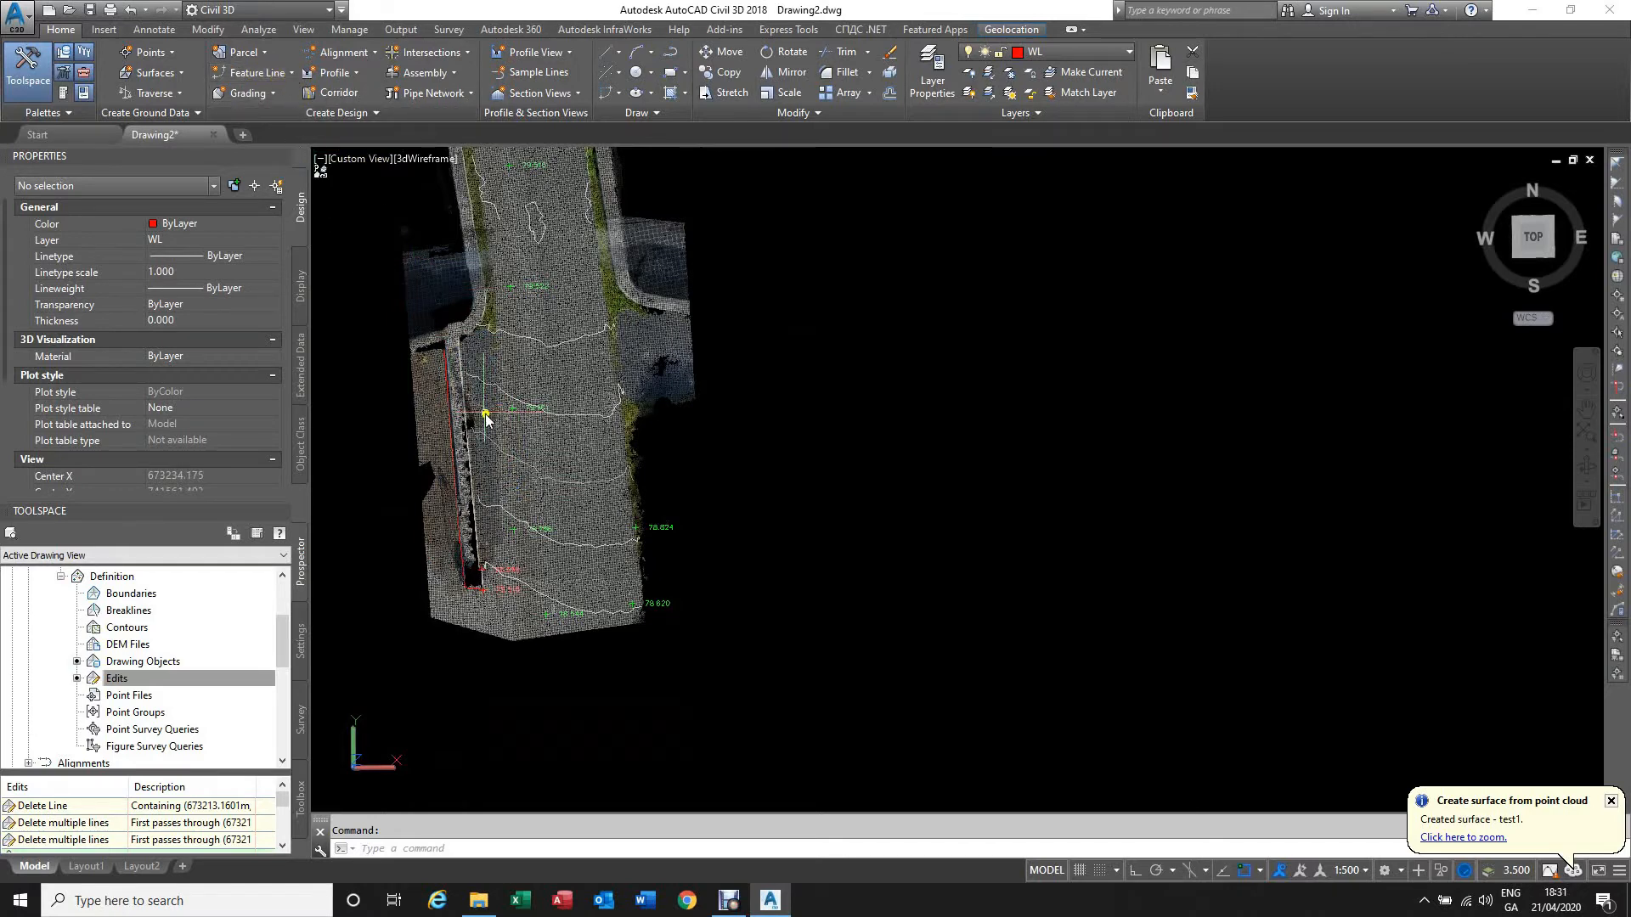
pyautogui.scroll(2, 521, 448)
pyautogui.moveTo(564, 502)
pyautogui.mouseDown(button='middle')
pyautogui.moveTo(593, 539)
pyautogui.moveTo(567, 610)
pyautogui.mouseUp(button='middle')
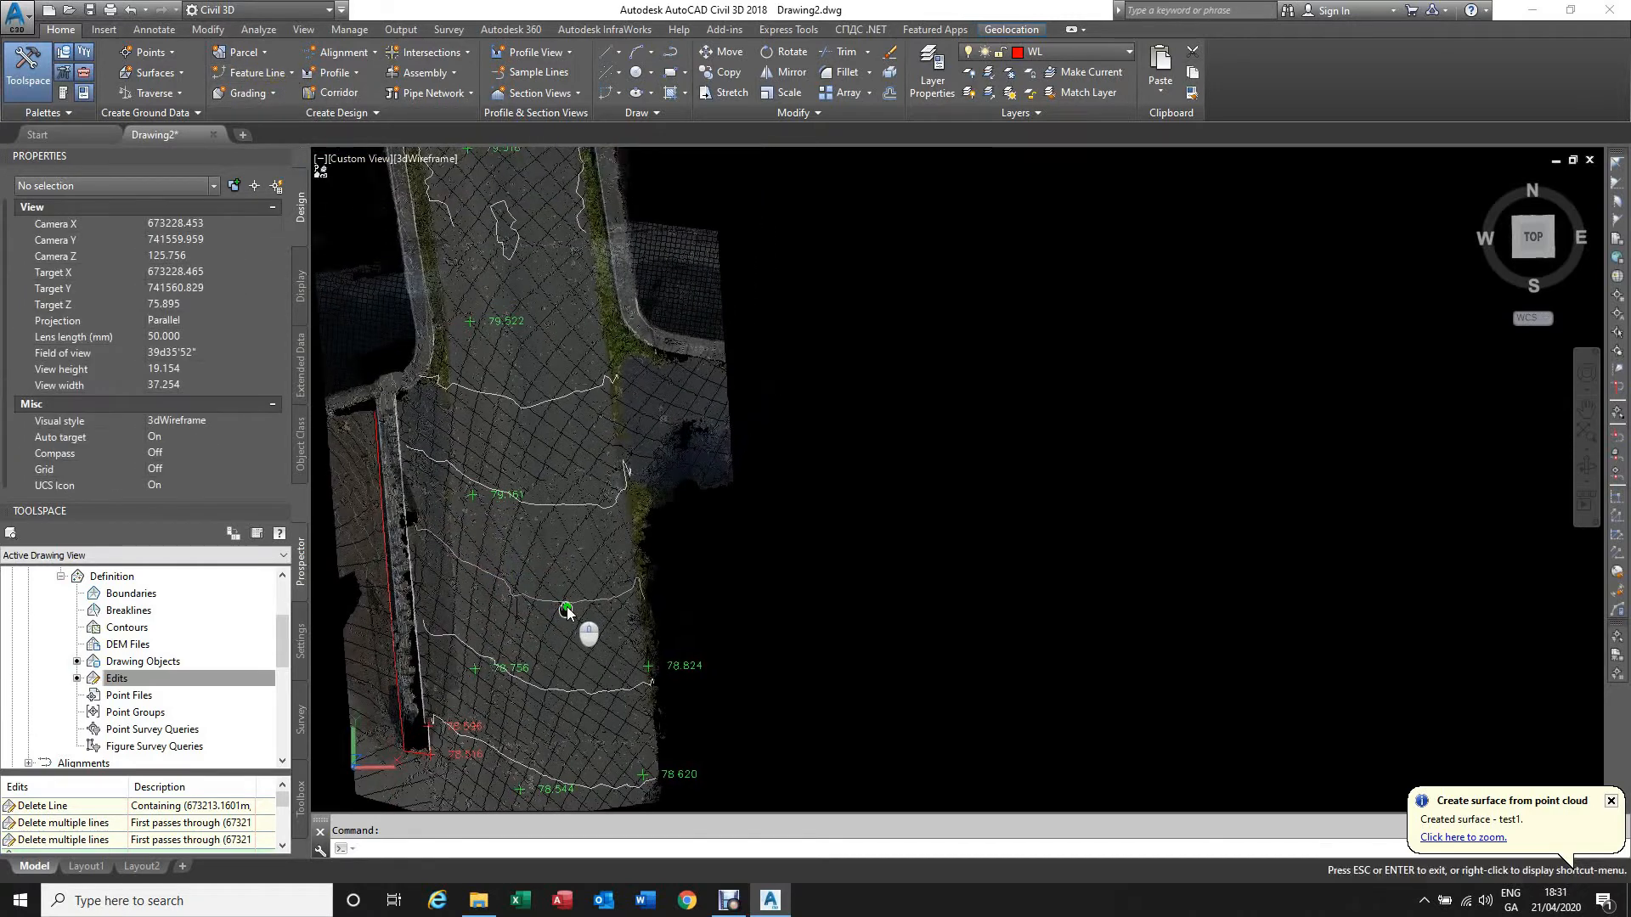
pyautogui.scroll(-2, 549, 487)
pyautogui.scroll(3, 533, 667)
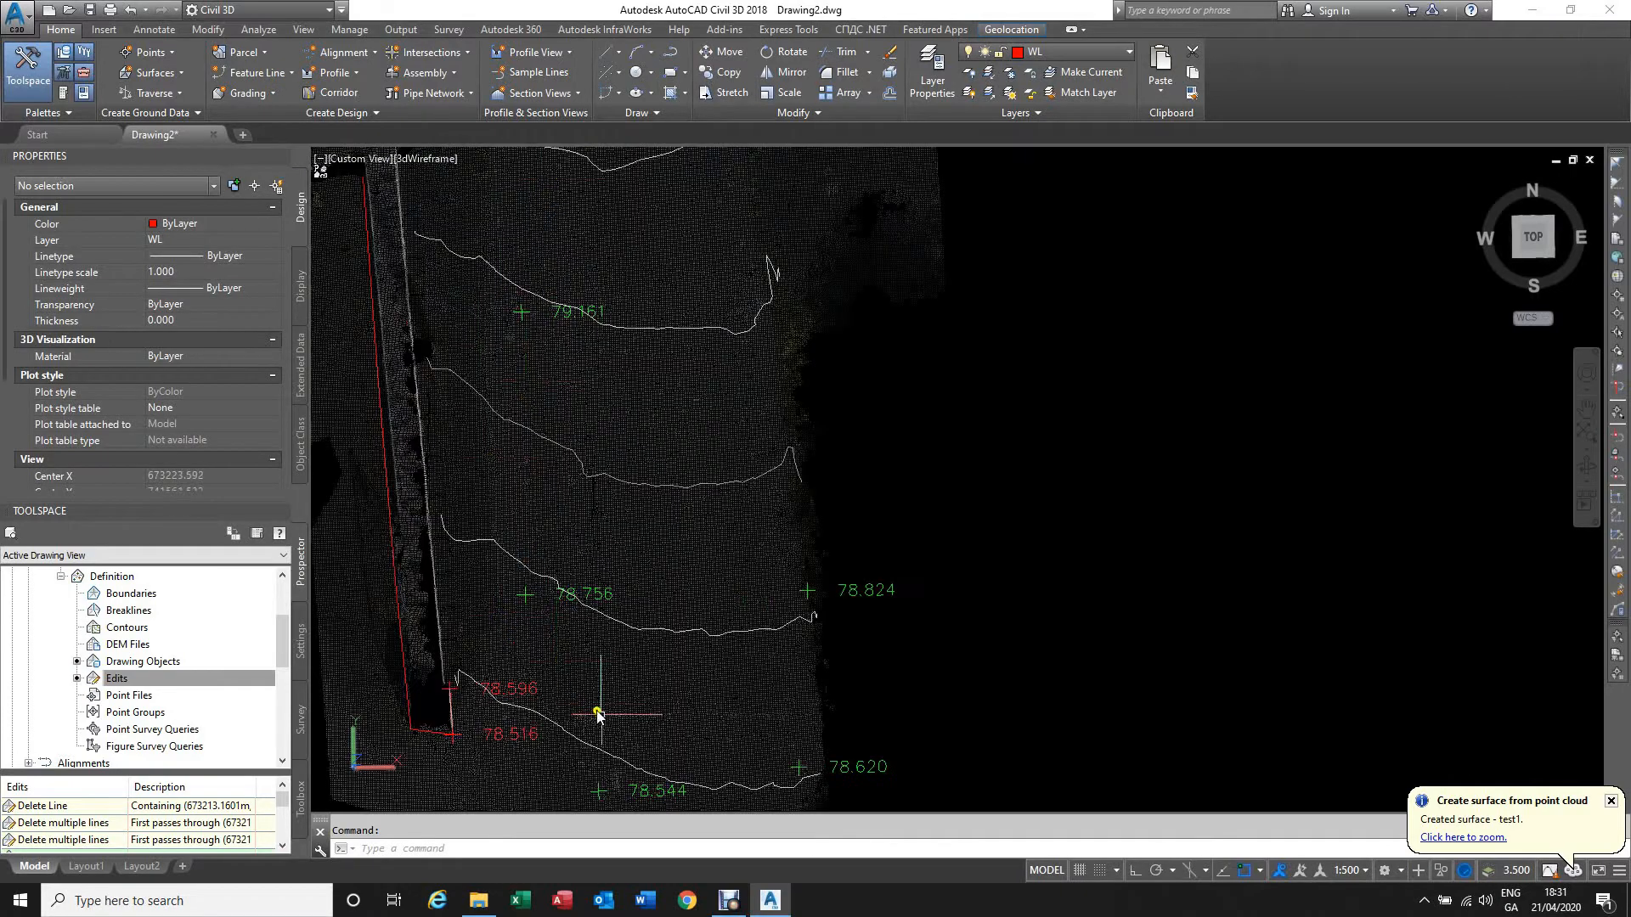
pyautogui.scroll(-2, 533, 450)
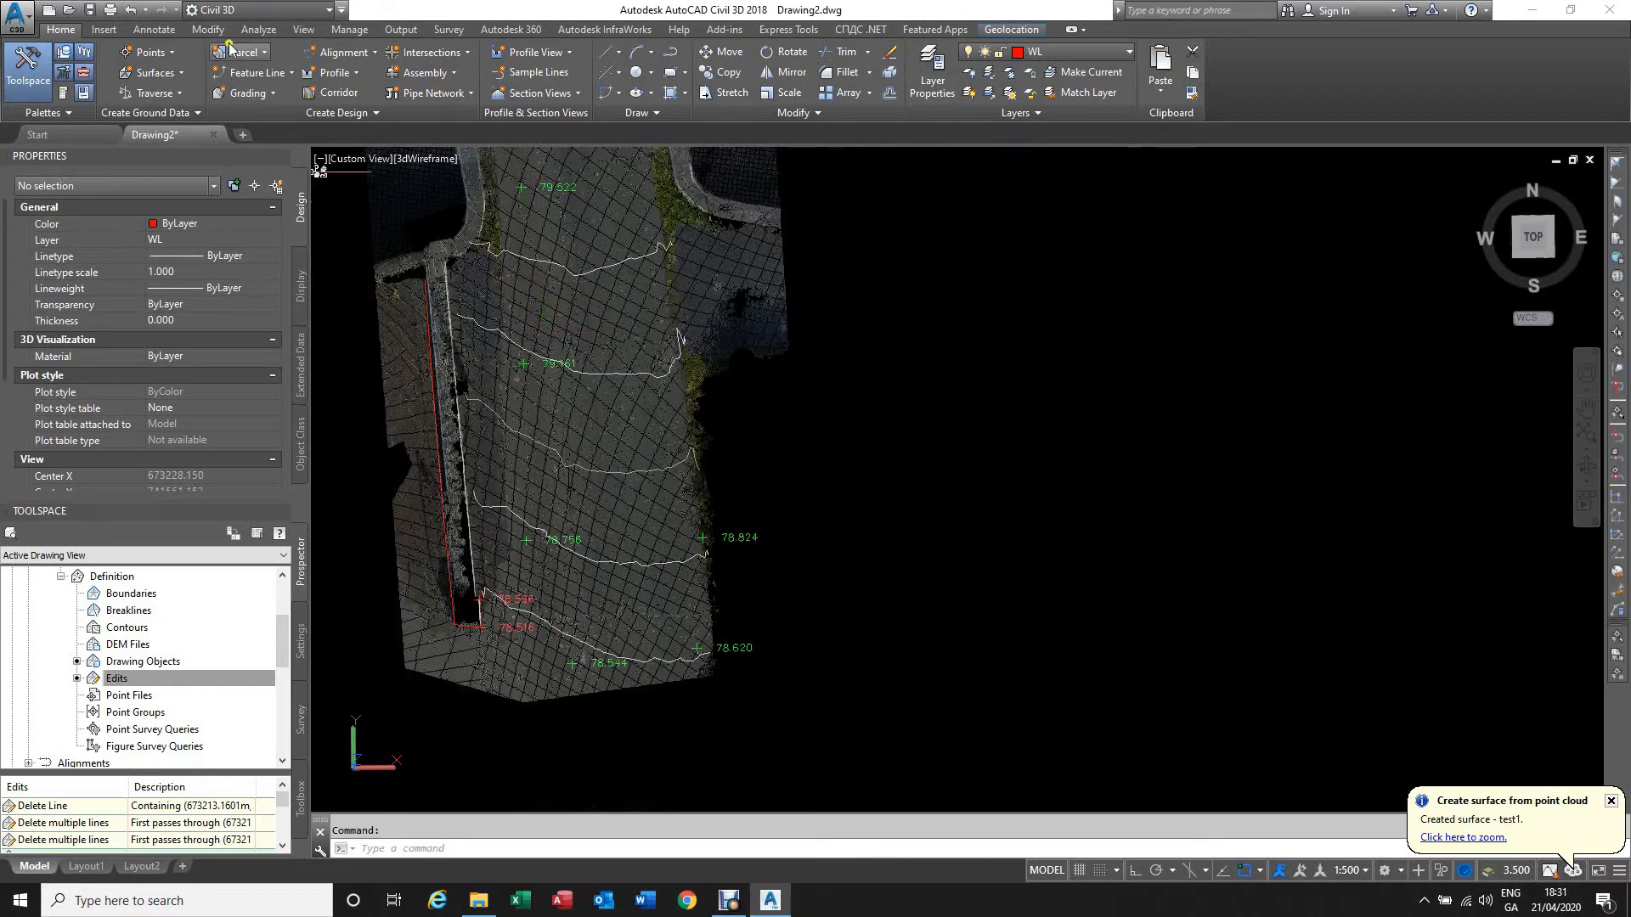
# Step: Start the Create Feature Line command and open the settings for a new feature line style
pyautogui.click(289, 73)
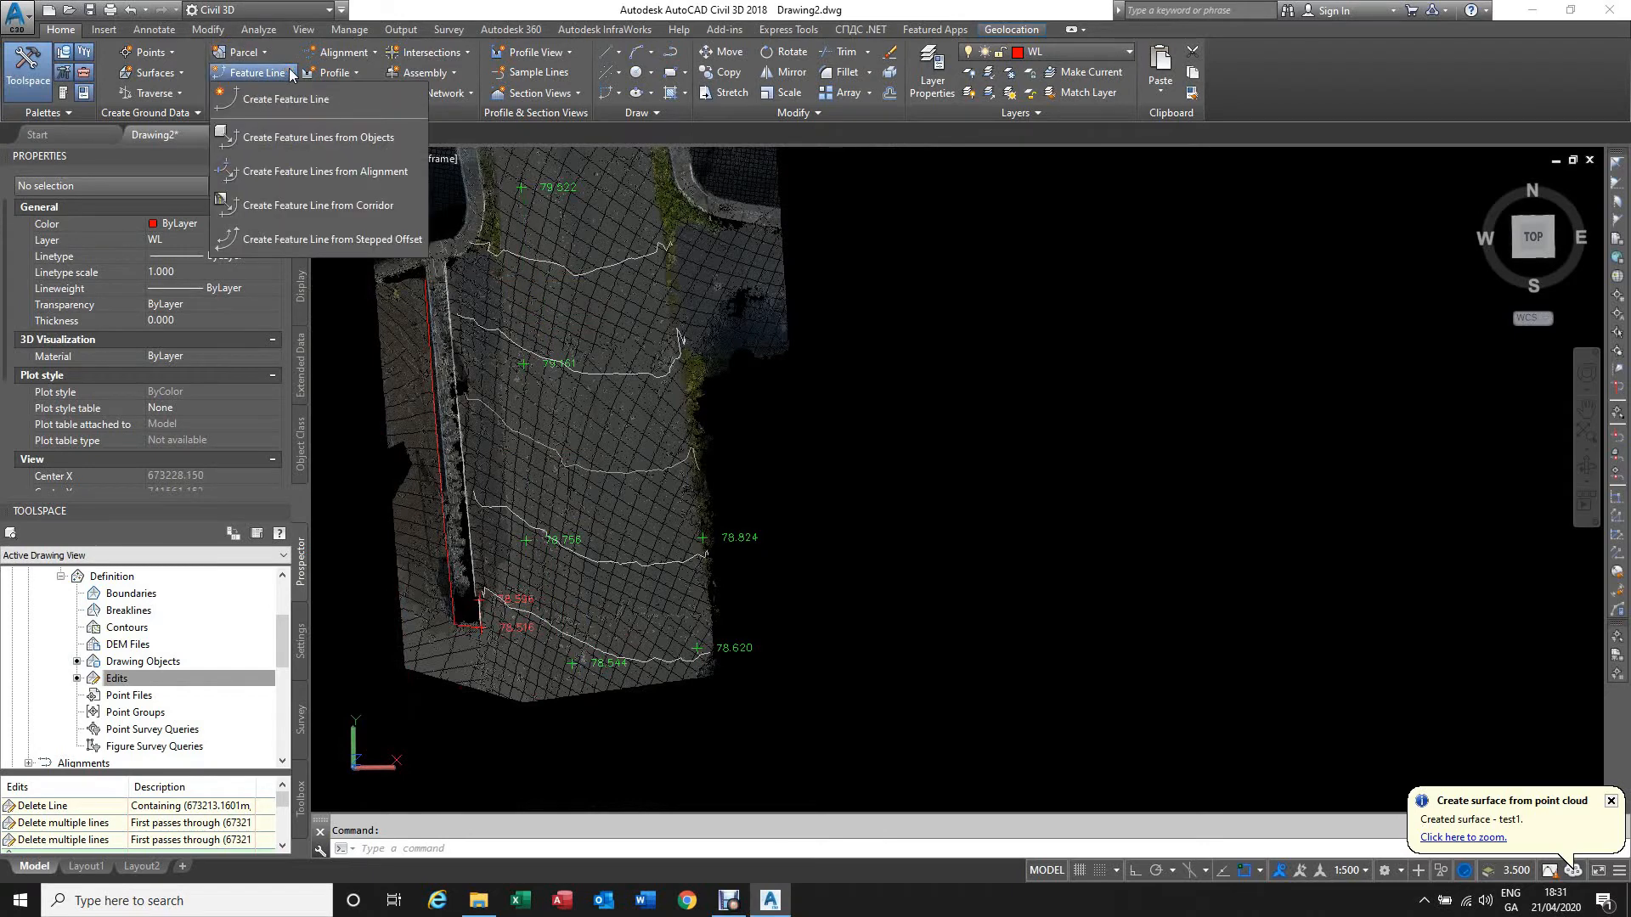
pyautogui.click(279, 99)
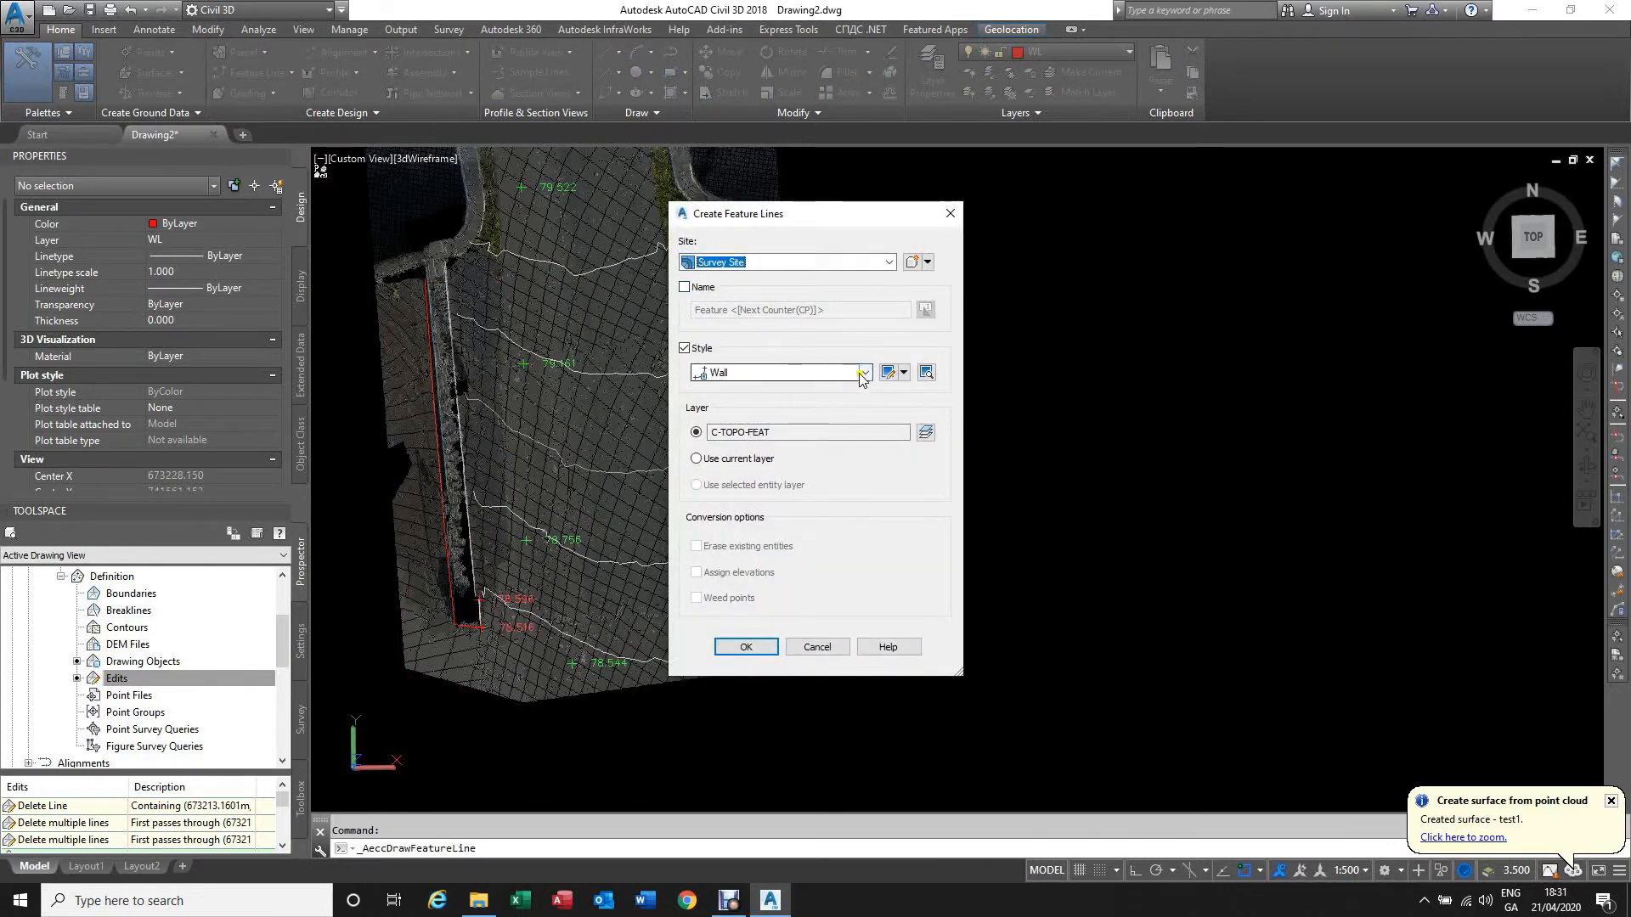
pyautogui.click(903, 375)
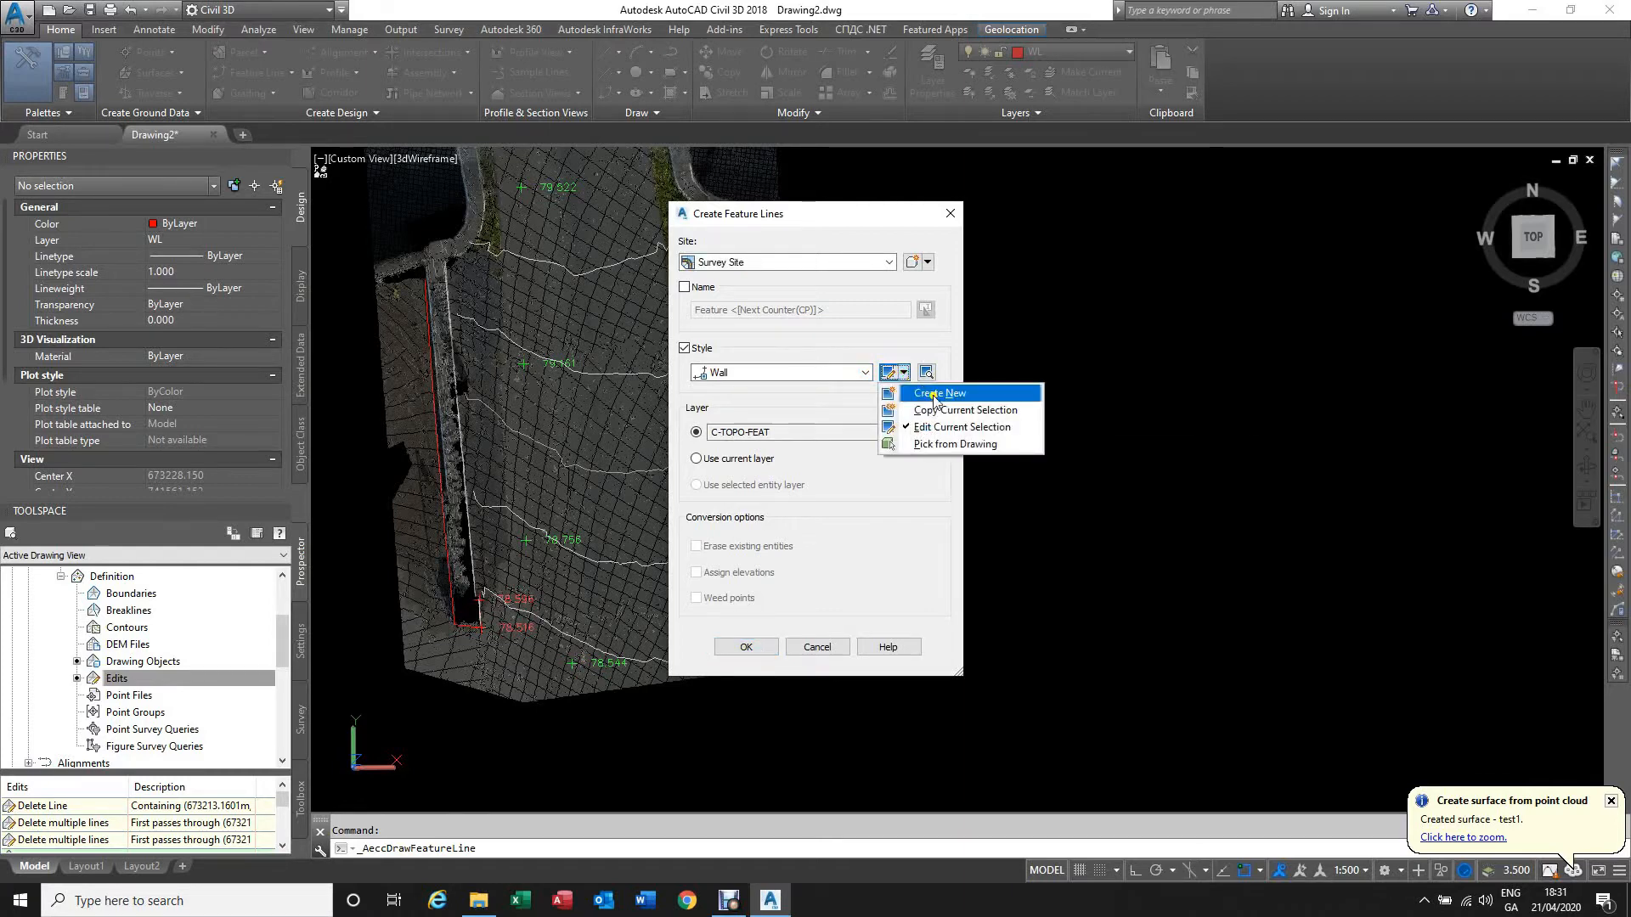
pyautogui.click(934, 394)
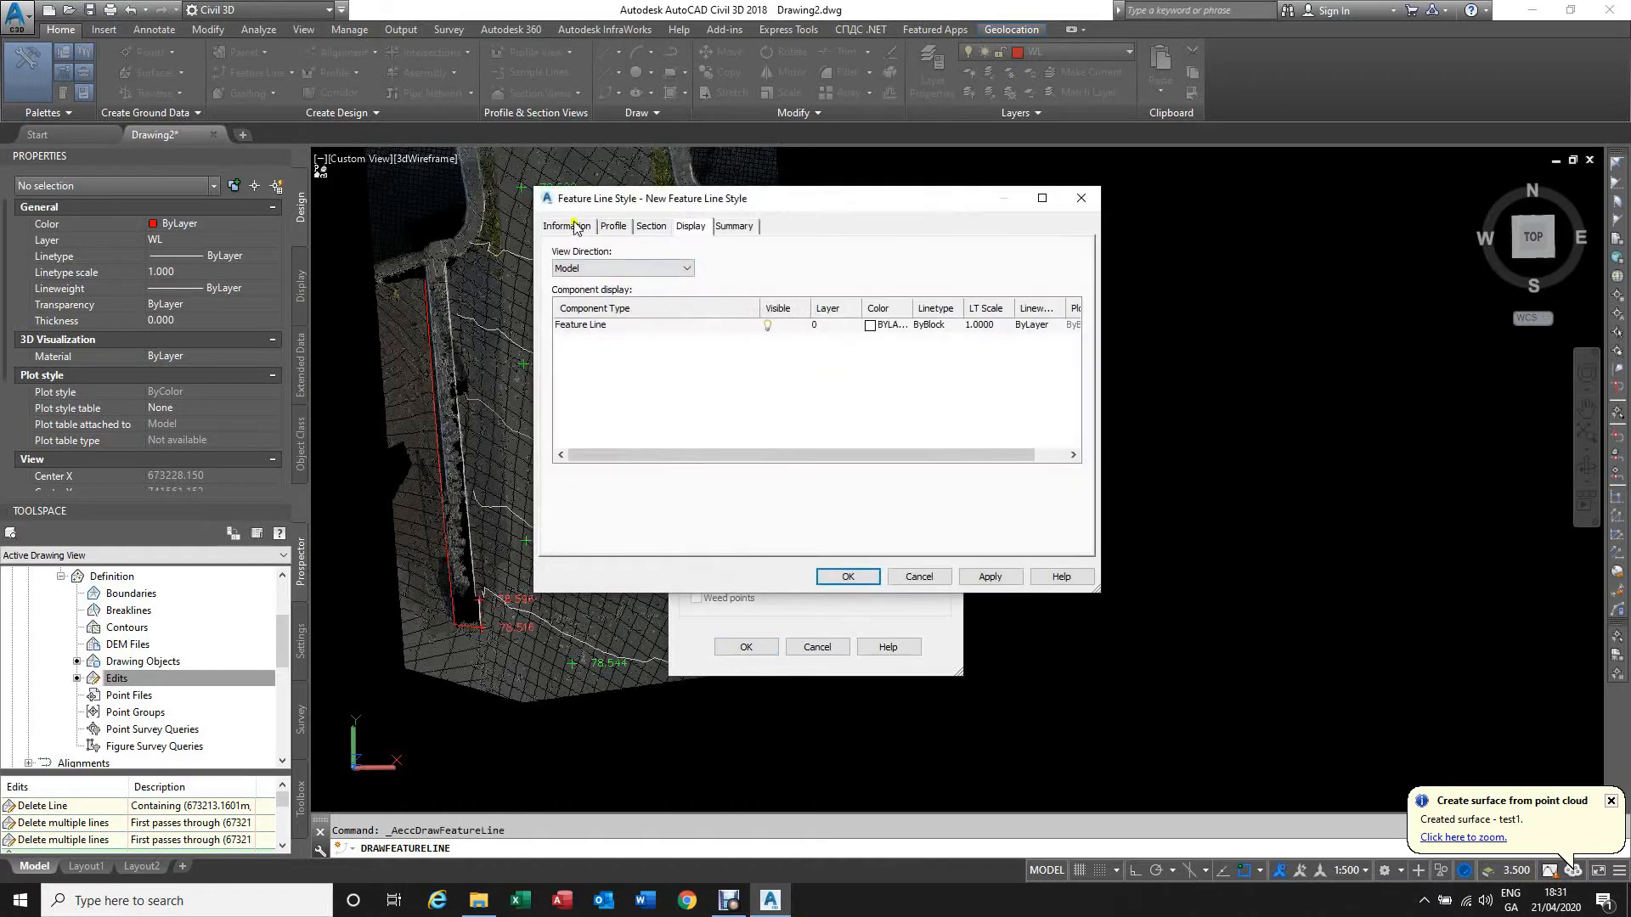
# Step: Examine the new feature line style's information, profile marker, section marker and display settings, and discard the style
pyautogui.click(578, 227)
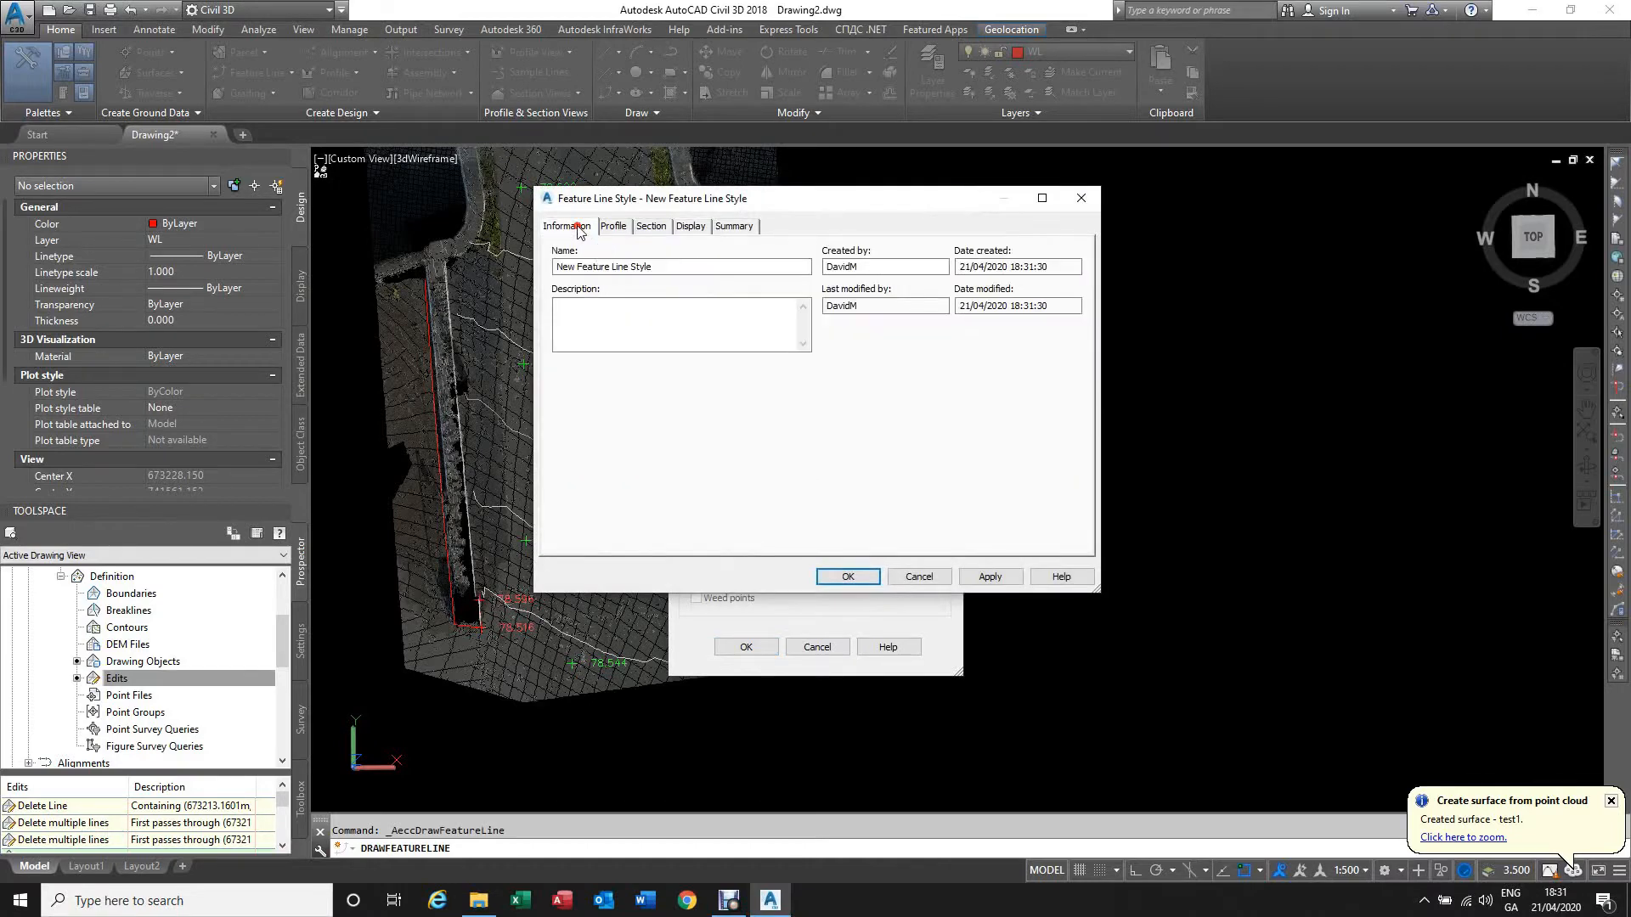
pyautogui.click(623, 230)
pyautogui.click(651, 227)
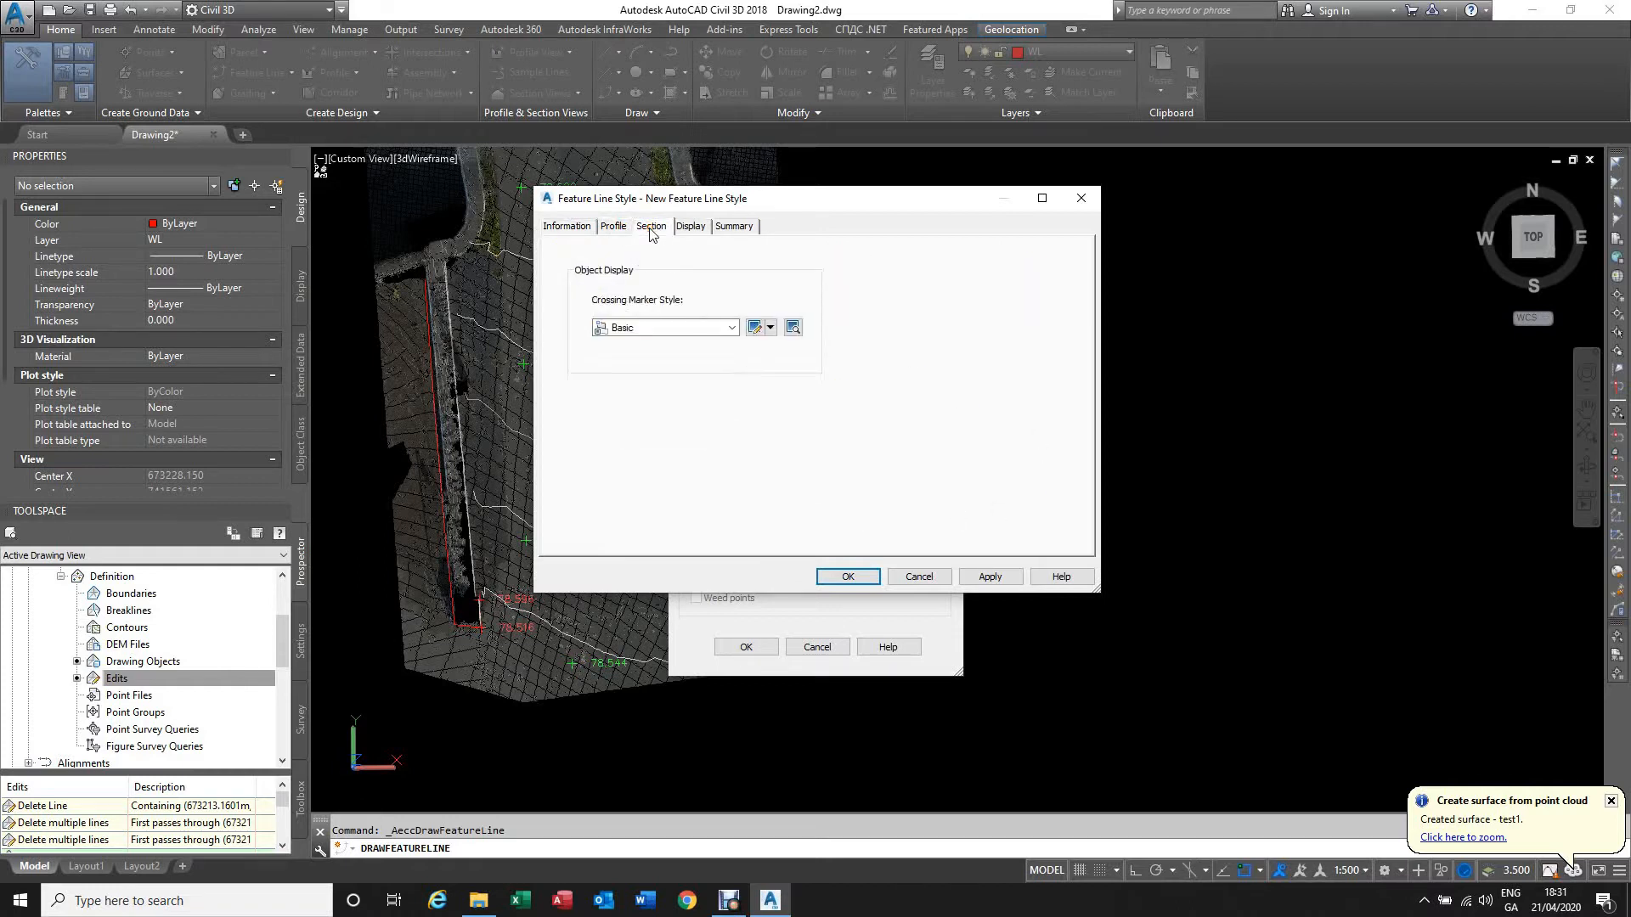
pyautogui.click(687, 228)
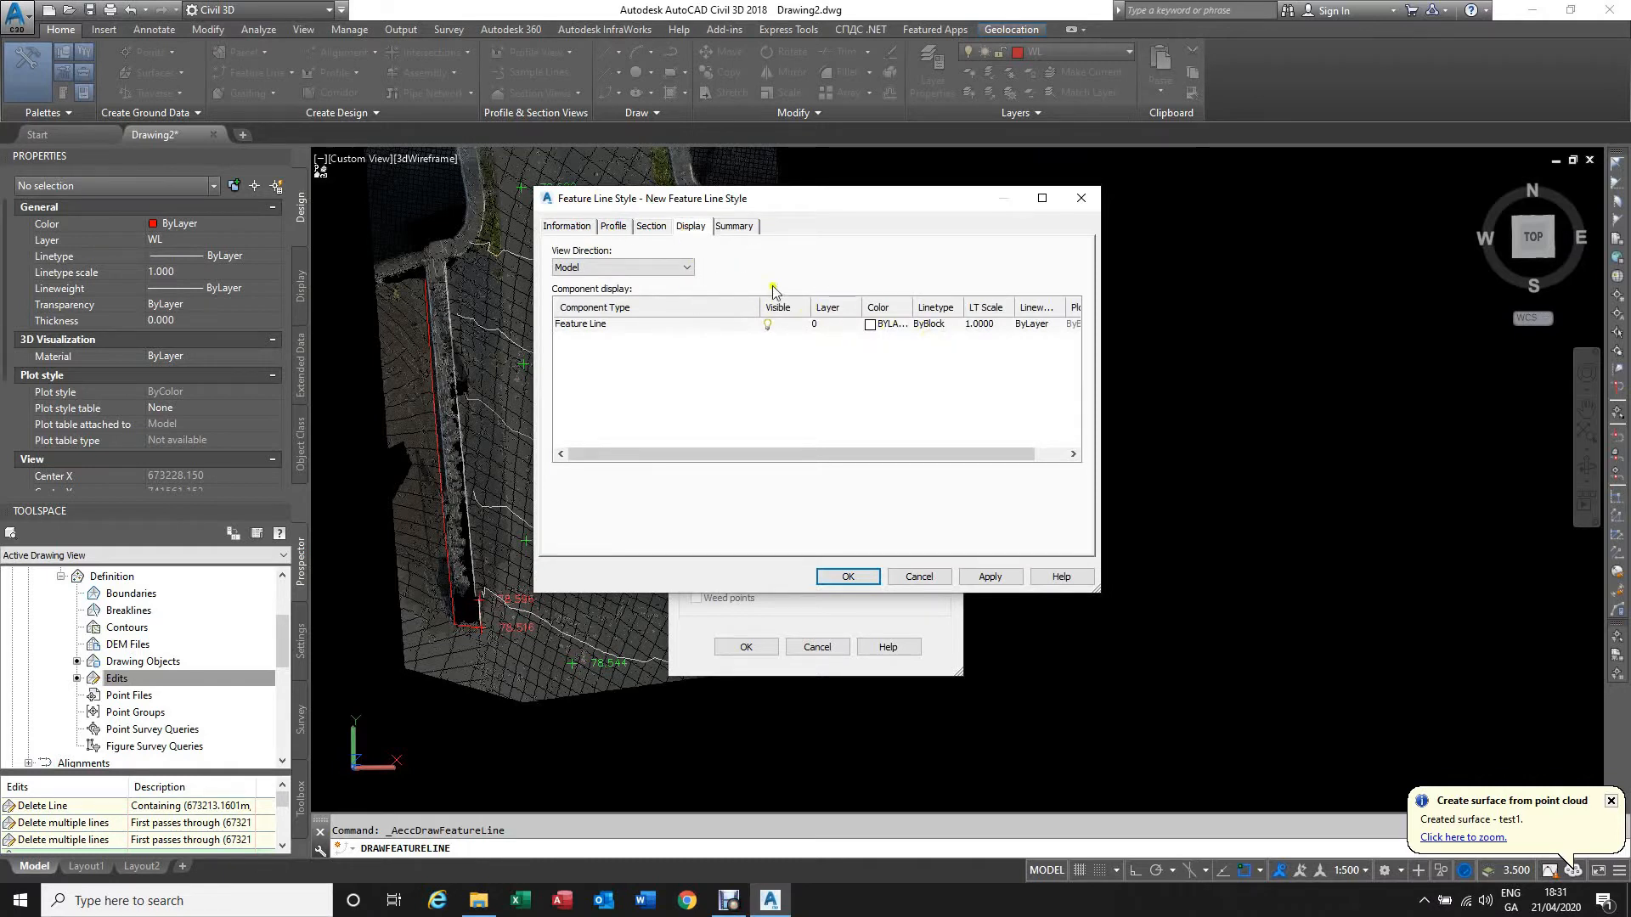
pyautogui.click(620, 228)
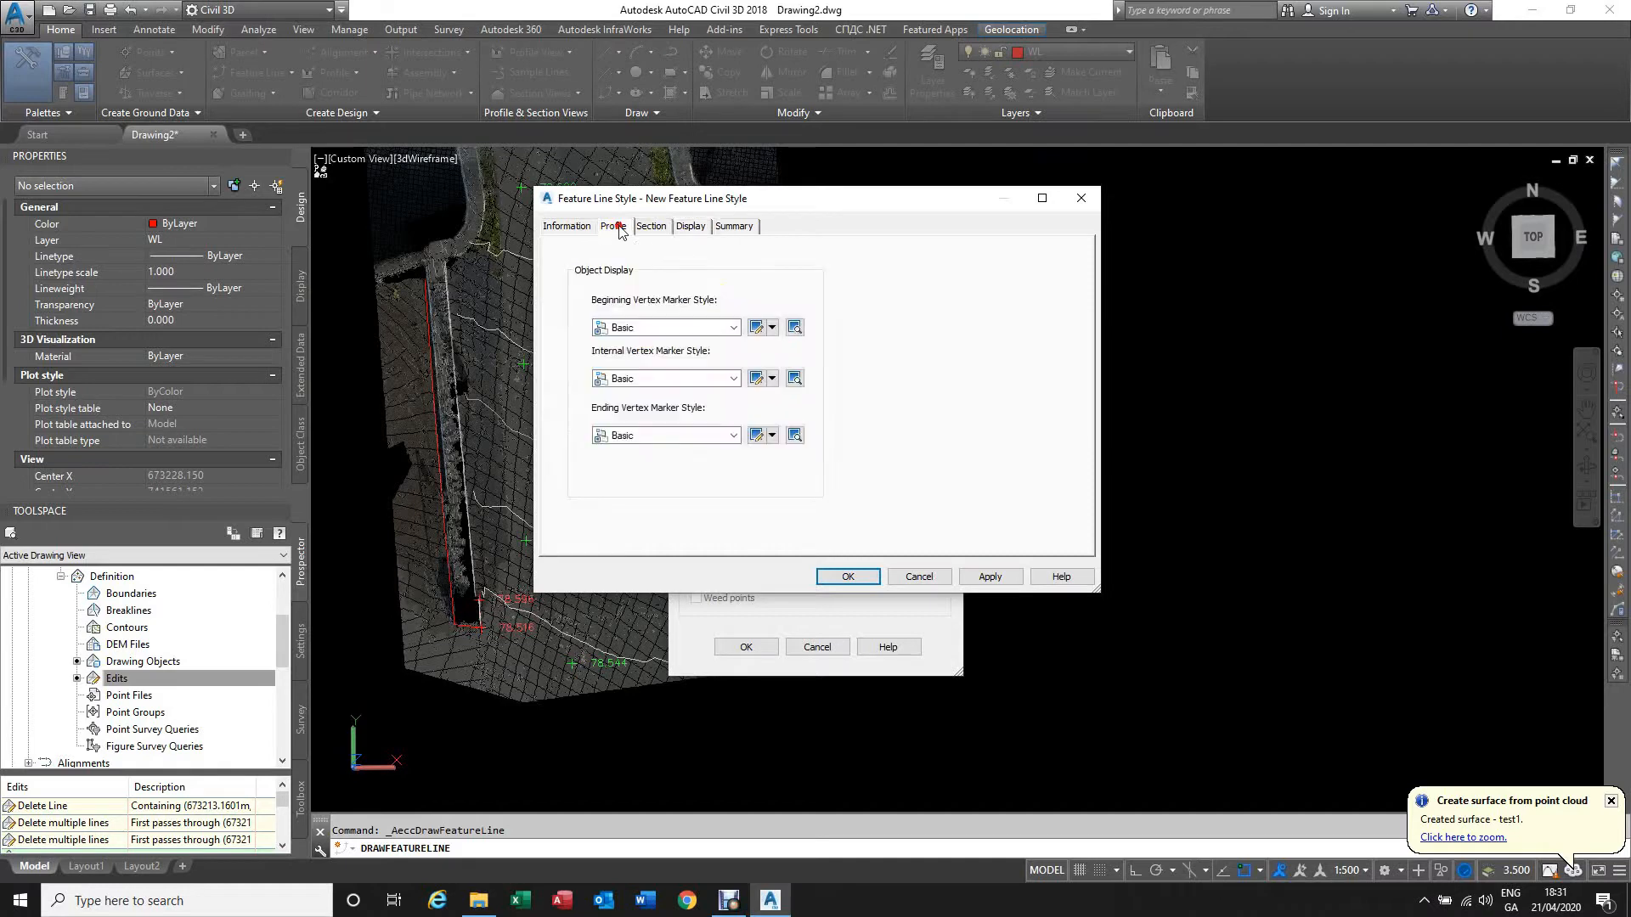
pyautogui.click(647, 228)
pyautogui.click(567, 228)
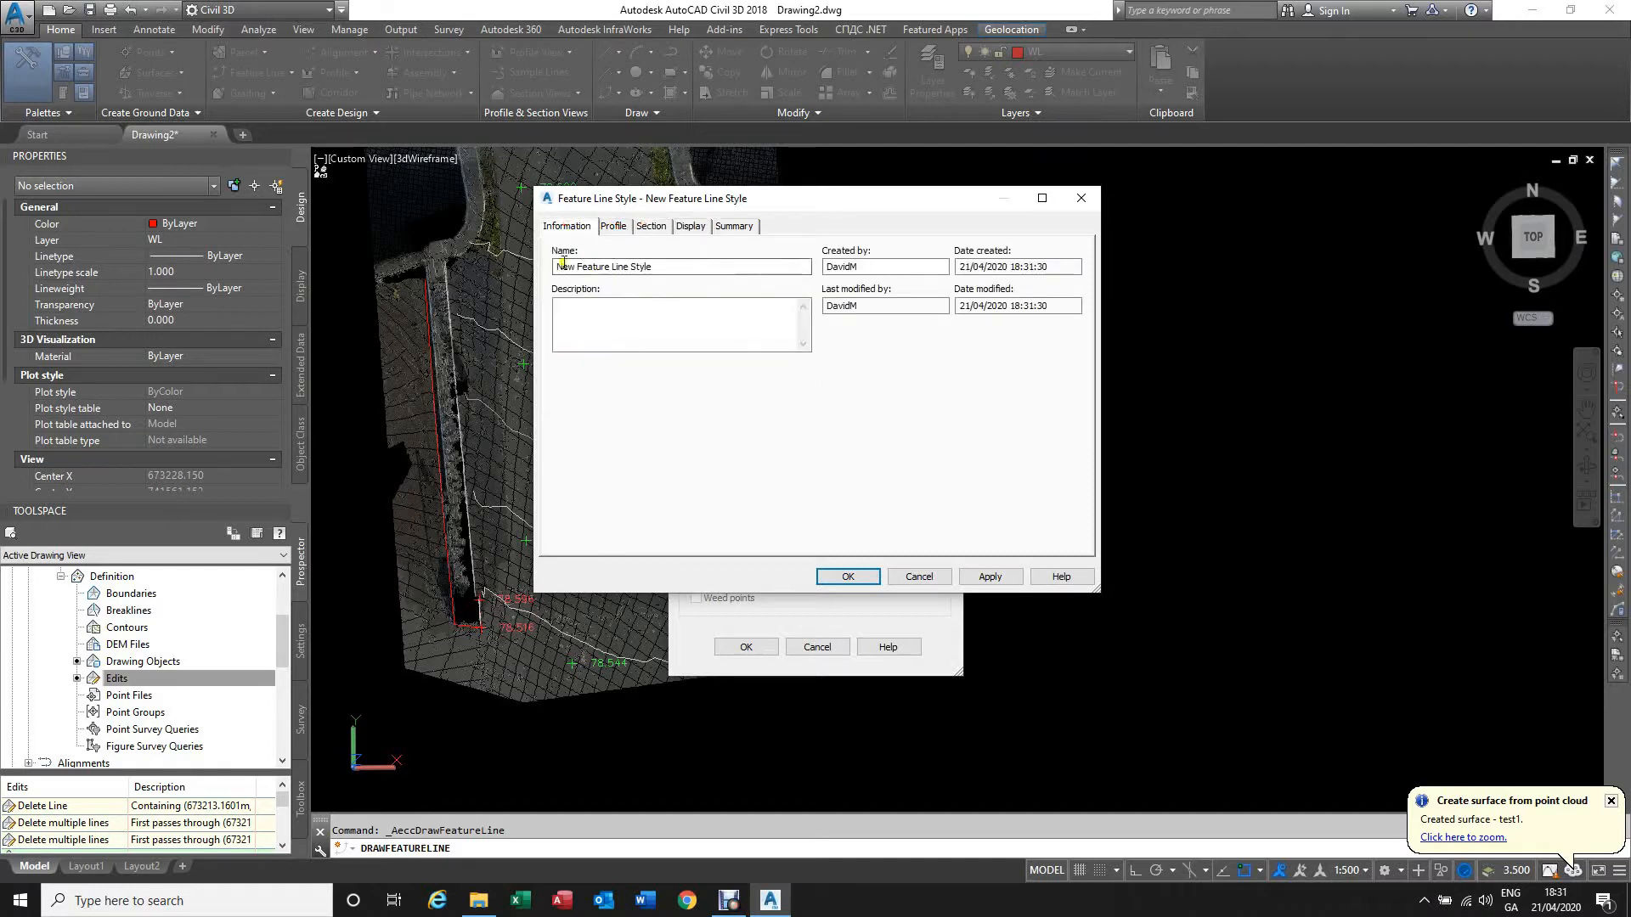
pyautogui.click(922, 577)
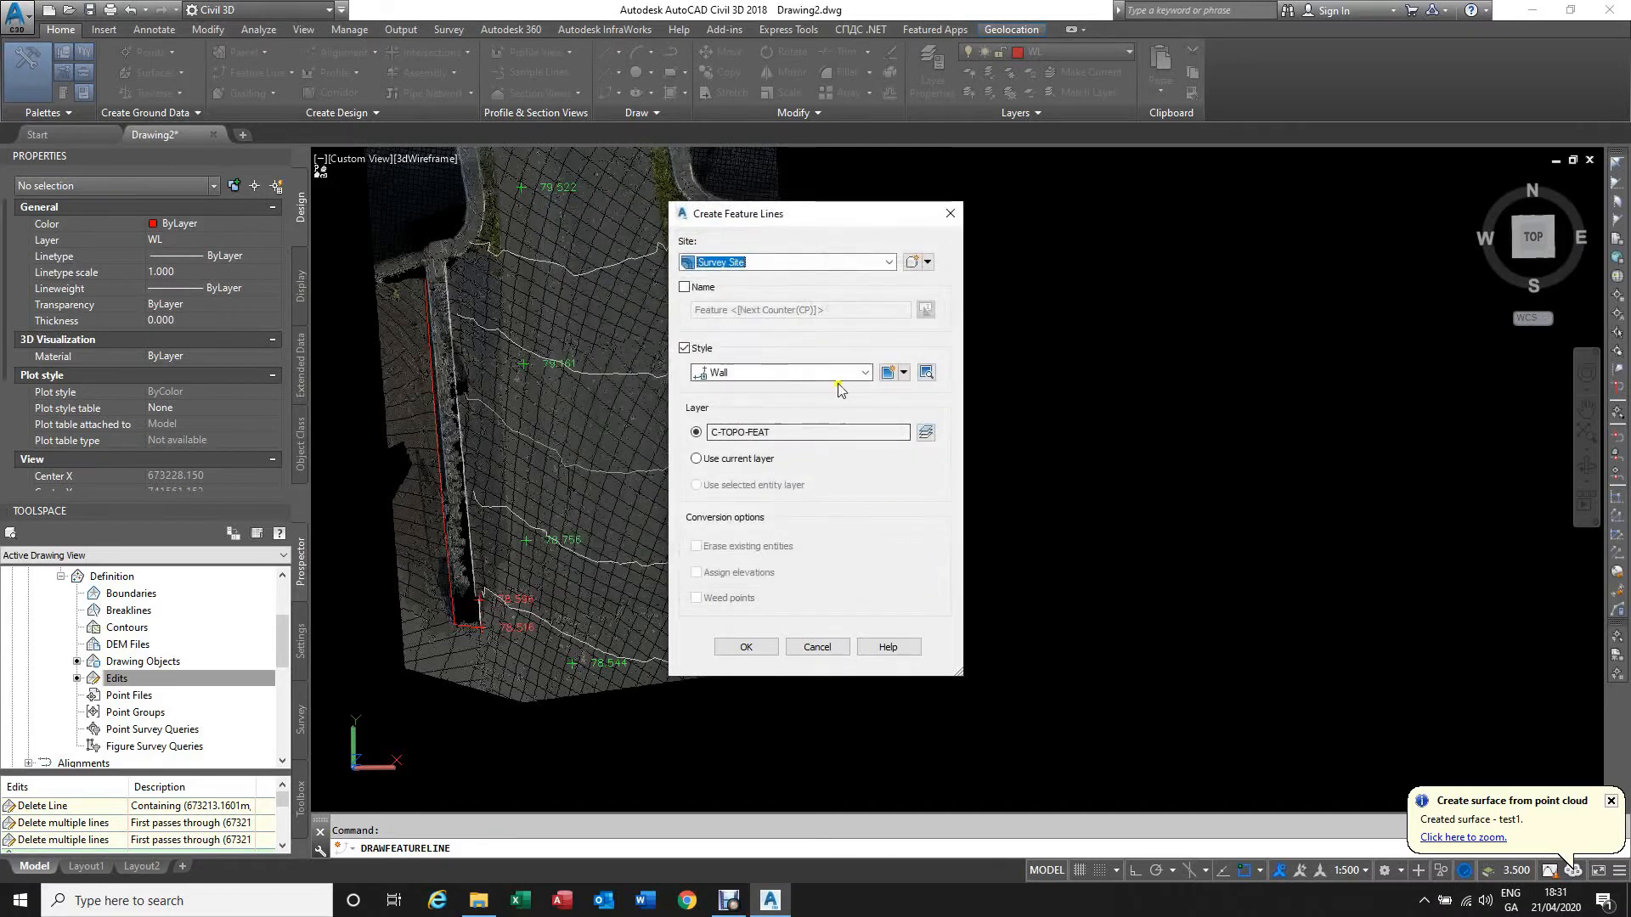
# Step: Choose the Level line style for the new feature line in Survey Site and accept the settings
pyautogui.click(864, 374)
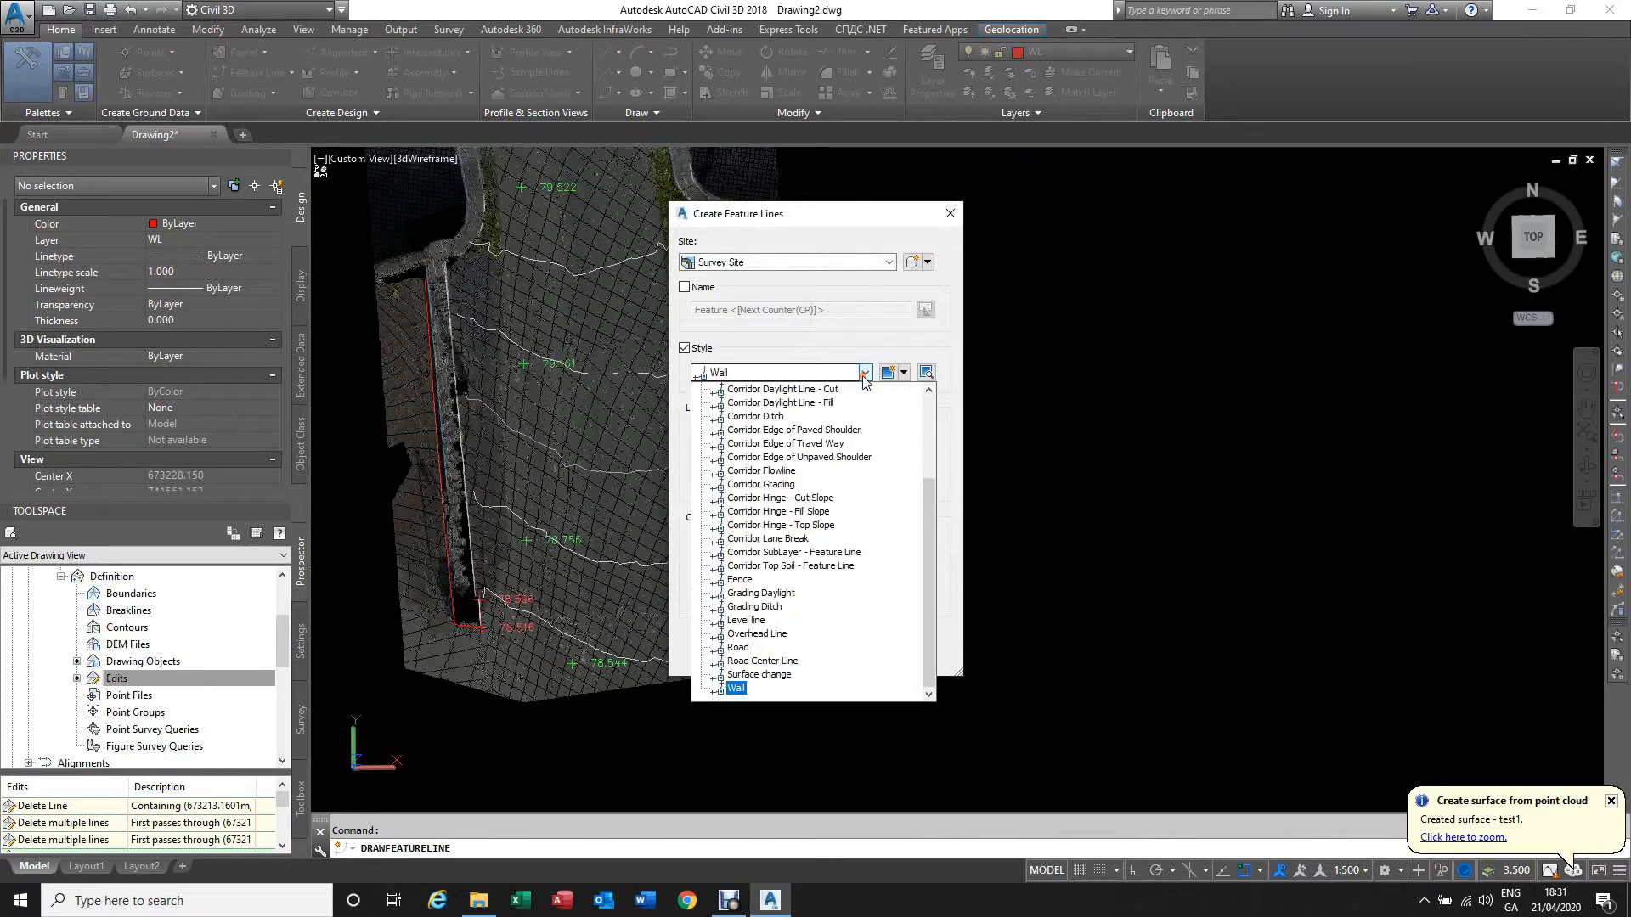
pyautogui.scroll(-3, 803, 516)
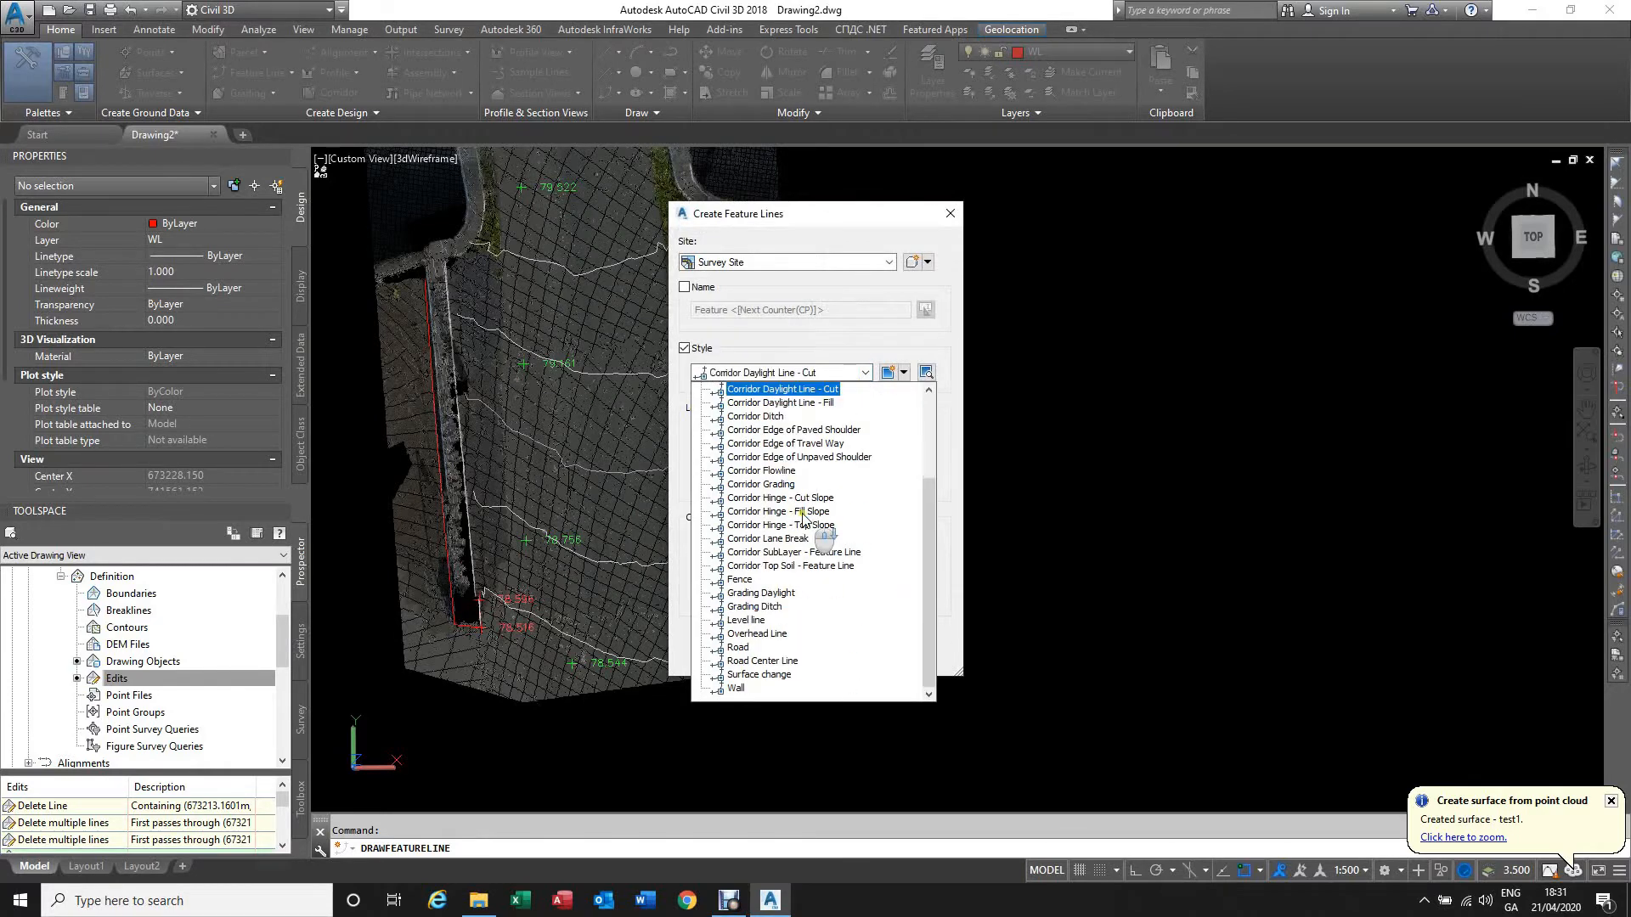
pyautogui.click(755, 621)
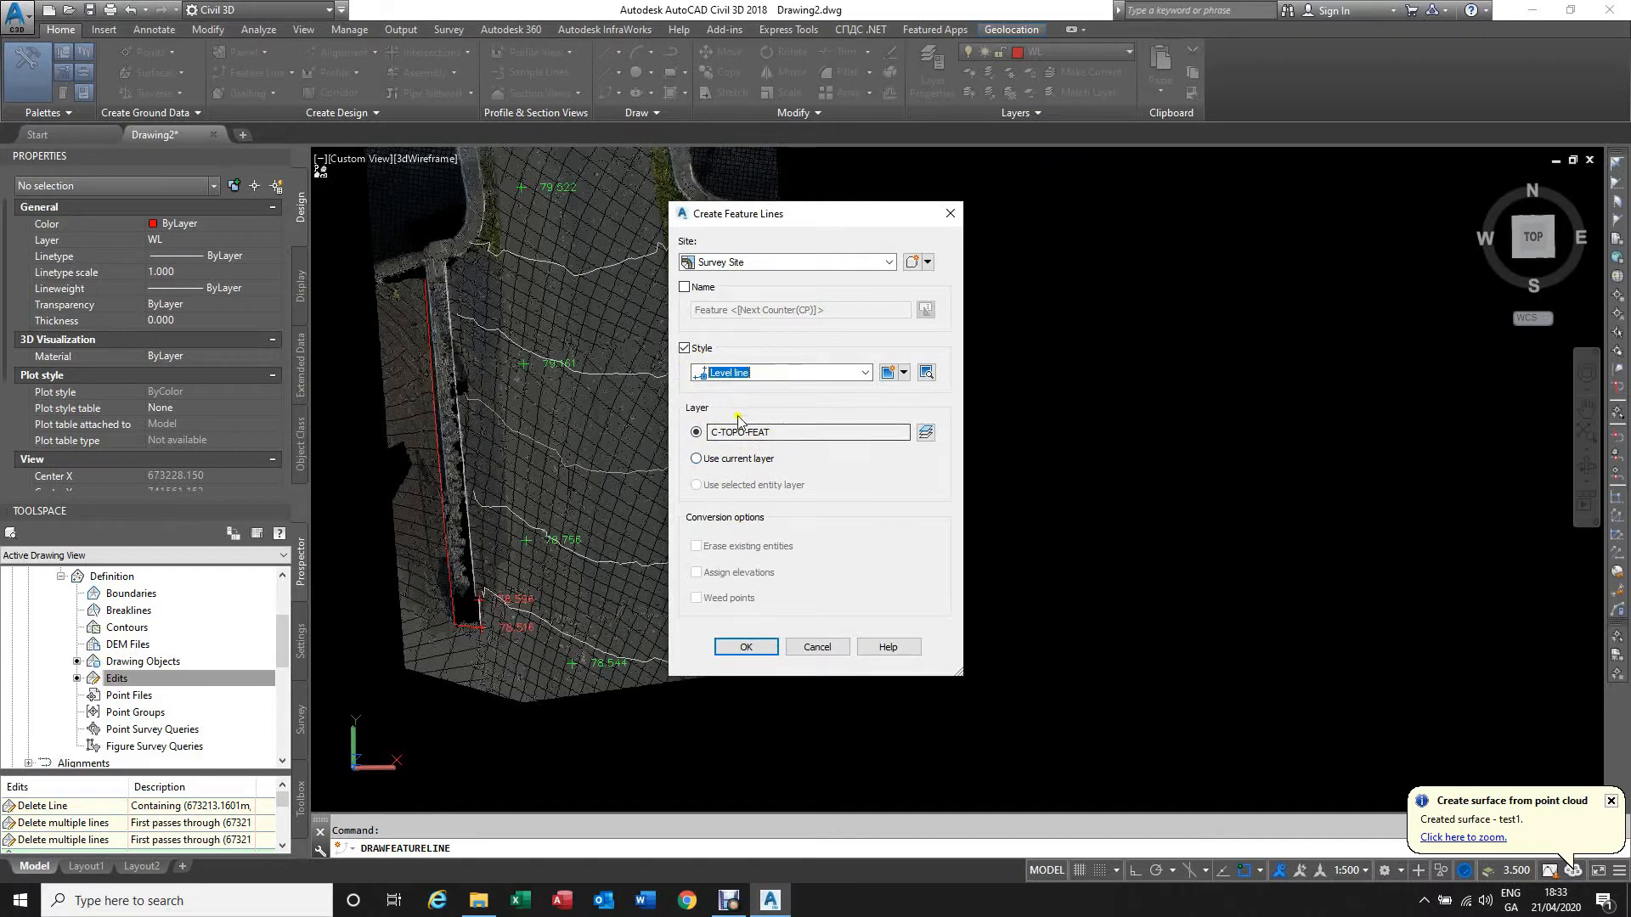
pyautogui.click(752, 649)
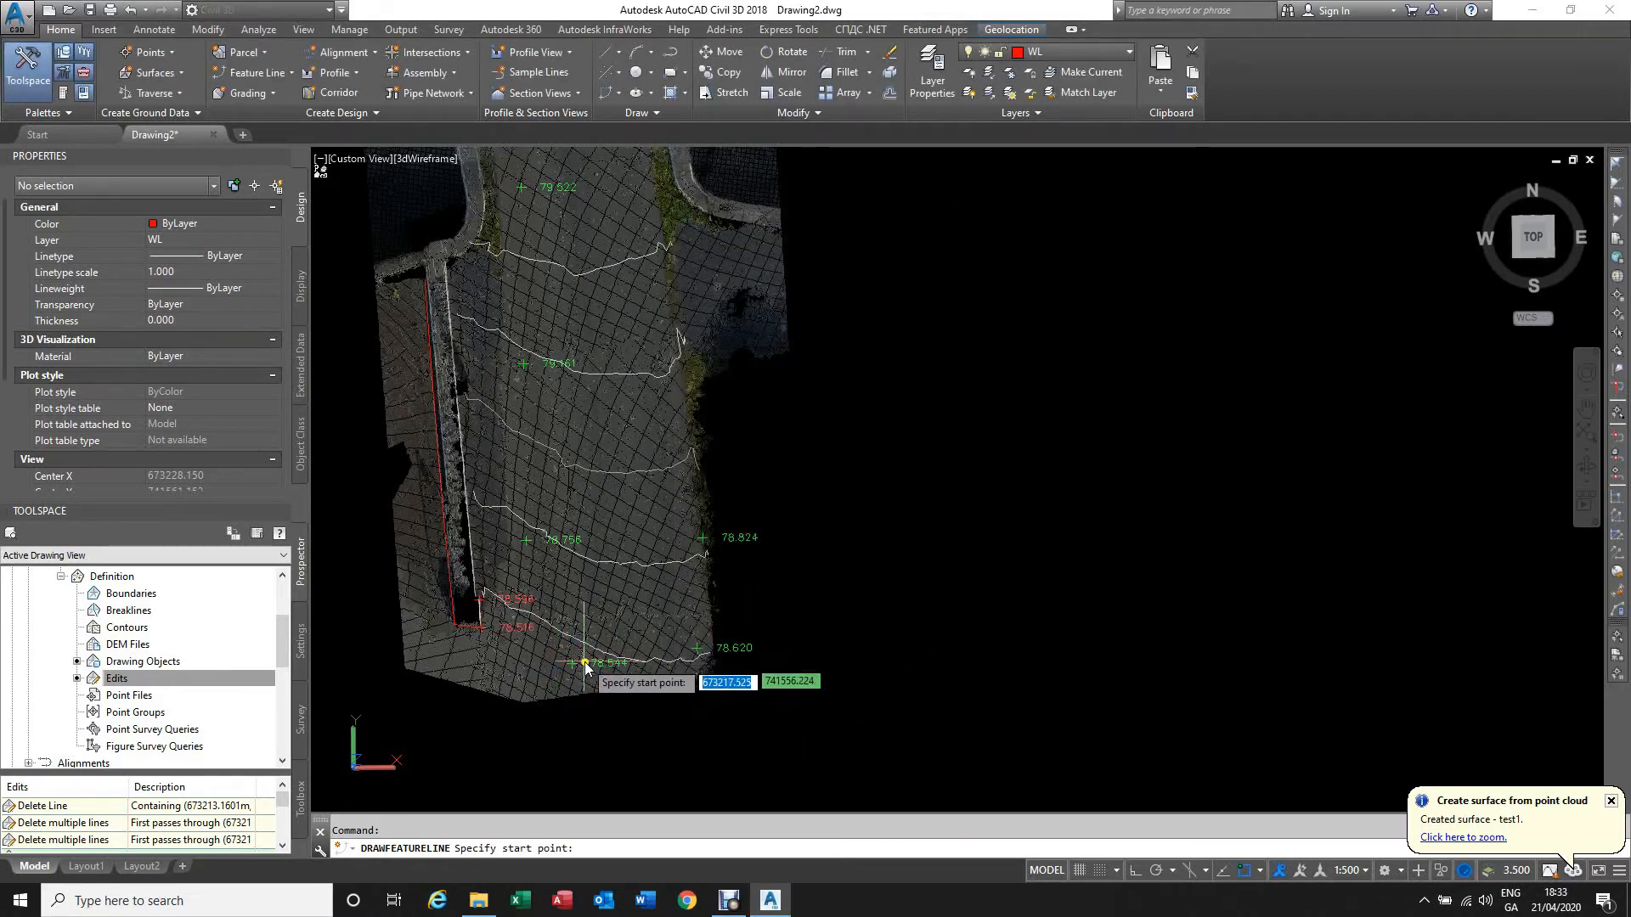
# Step: With 3D object snap off, draw the feature line through survey points 78.756, 78.544, 78.620 and 78.824, accepting their elevations and grades
pyautogui.scroll(3, 557, 671)
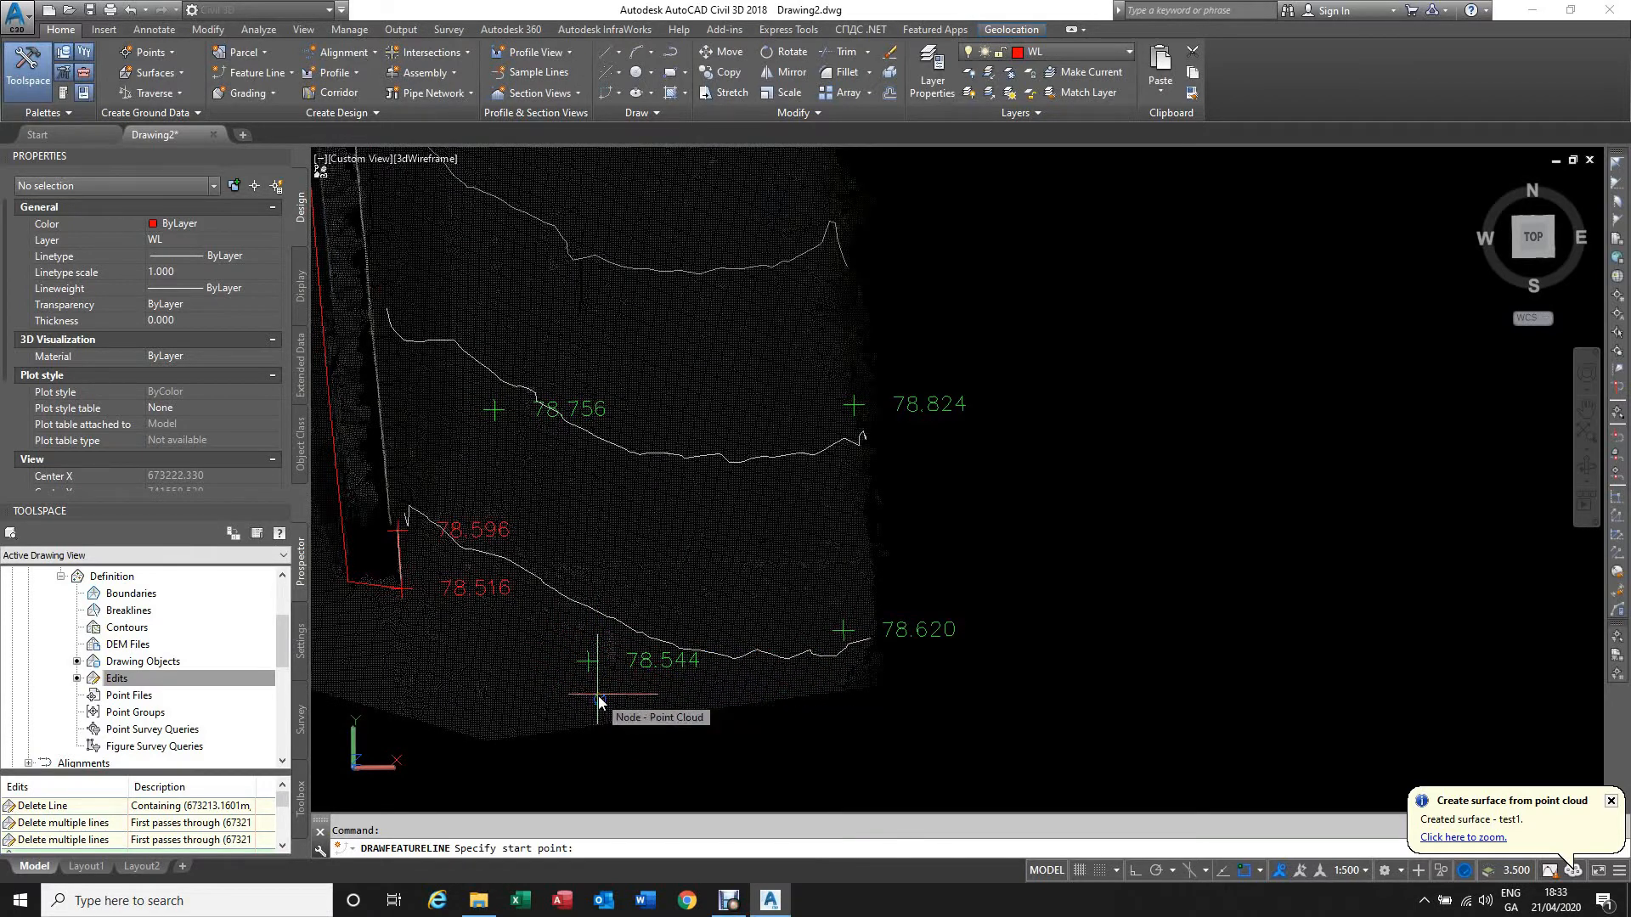
pyautogui.press('F4')
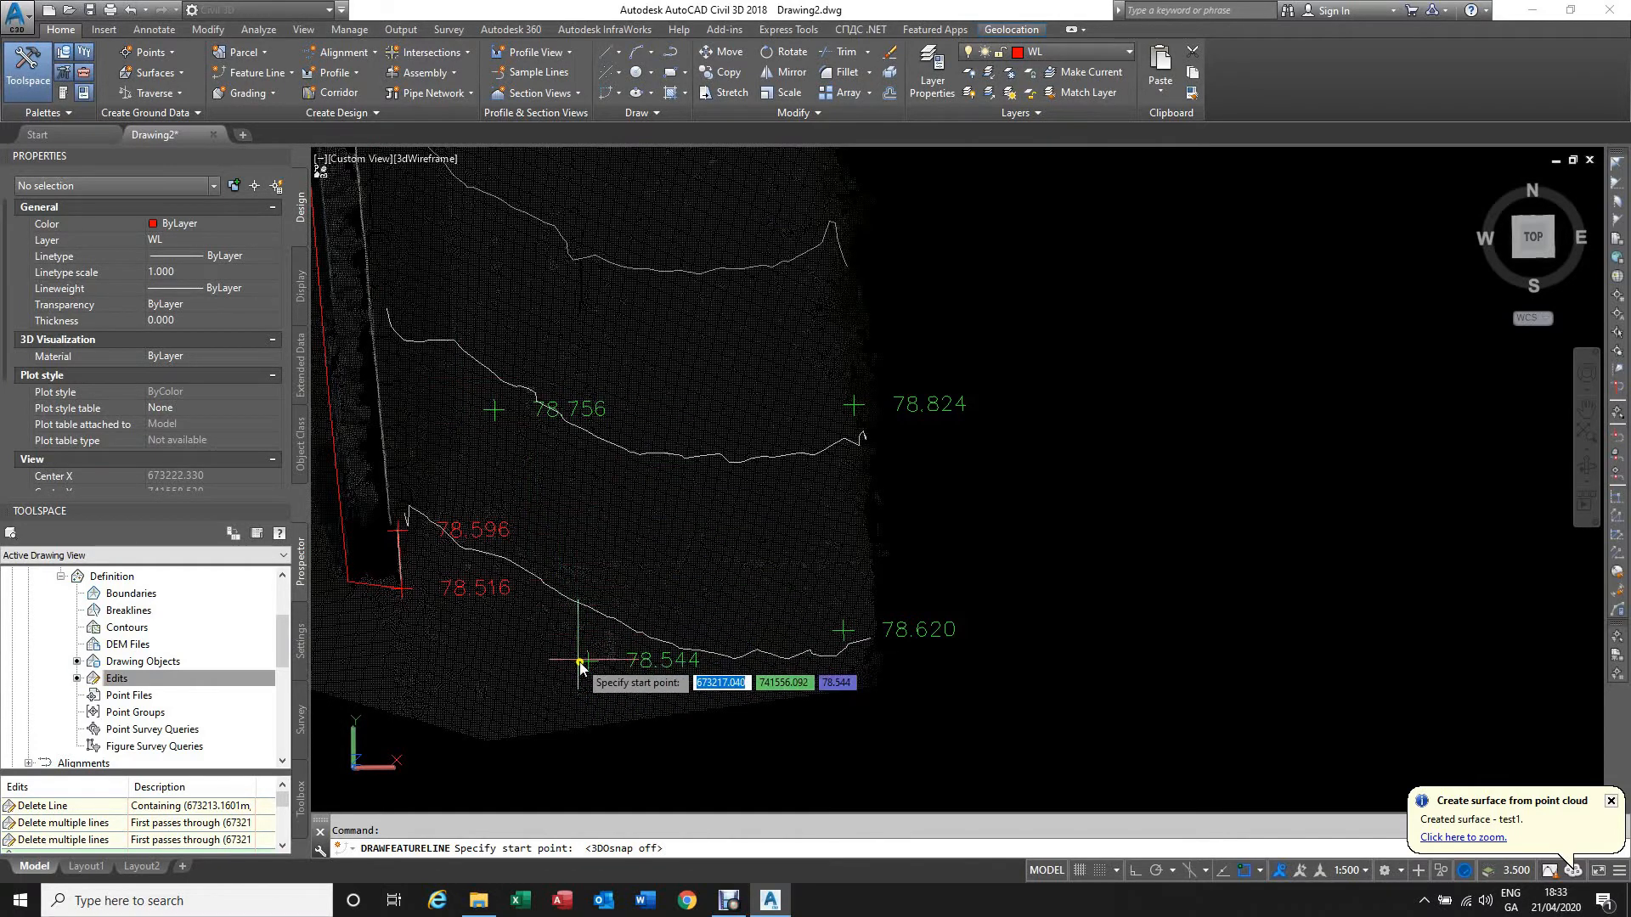
pyautogui.click(498, 413)
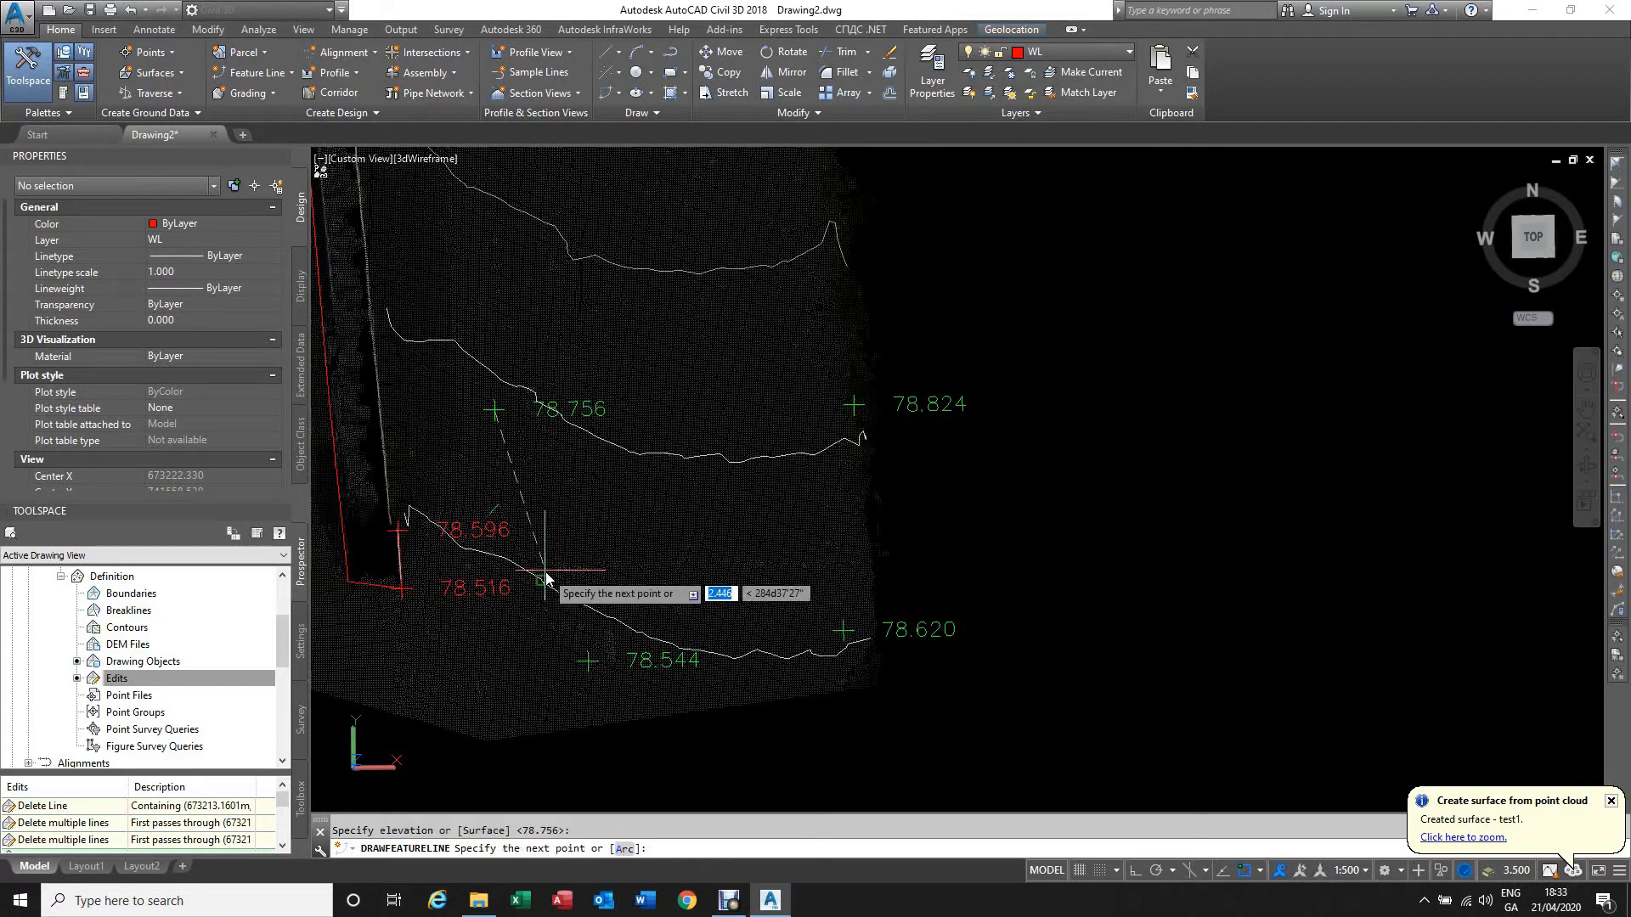
pyautogui.press('Return')
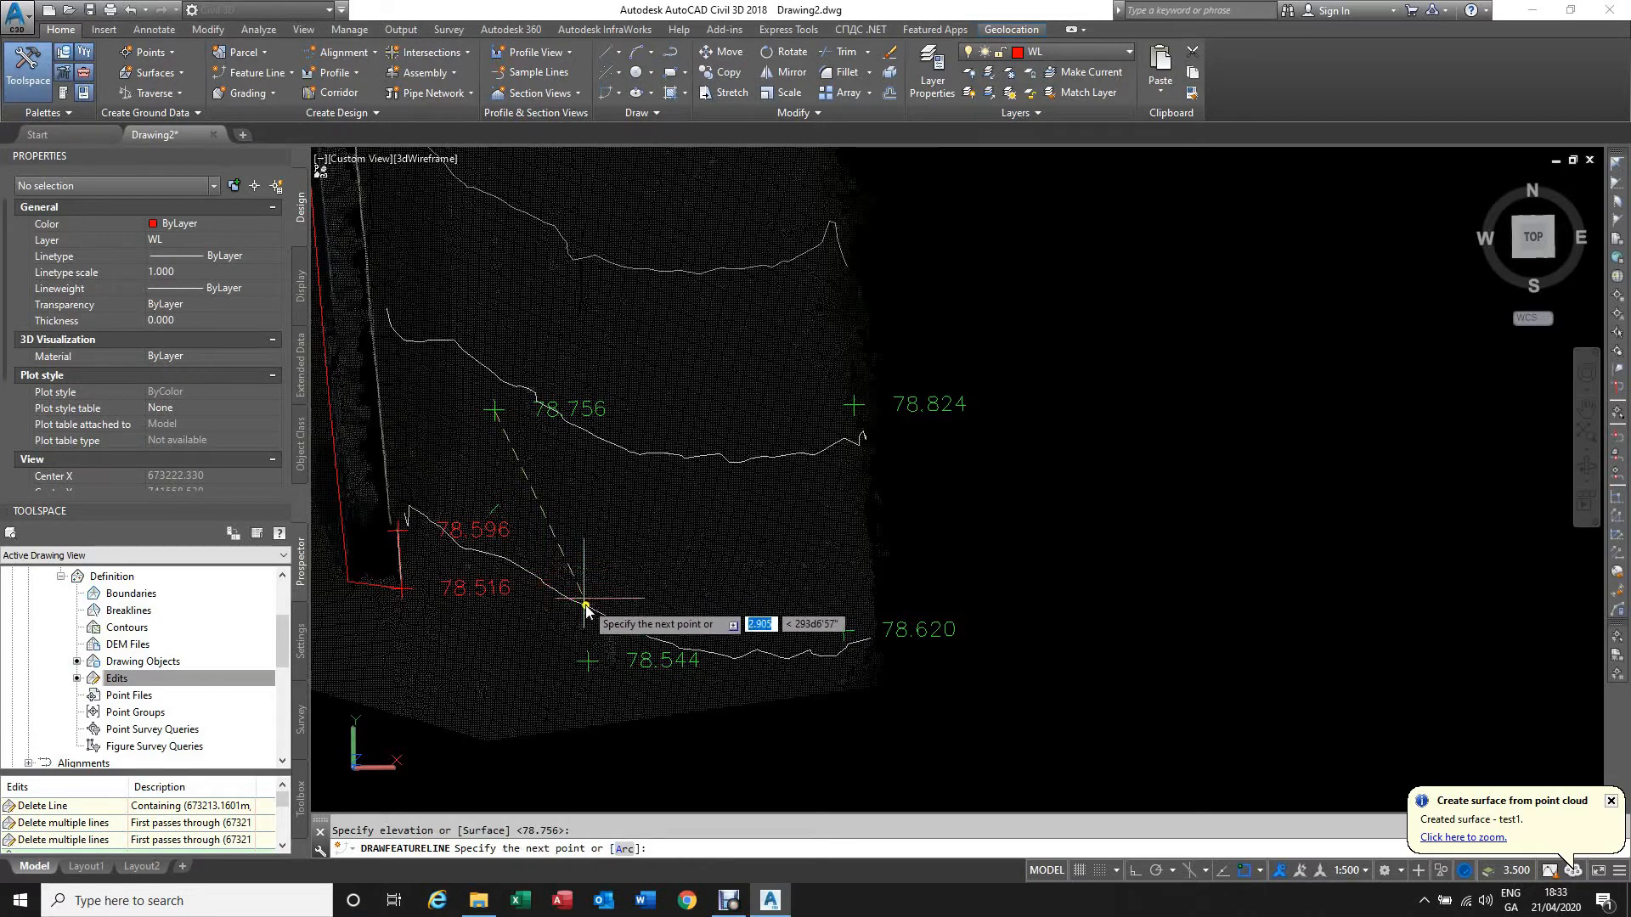
pyautogui.click(588, 661)
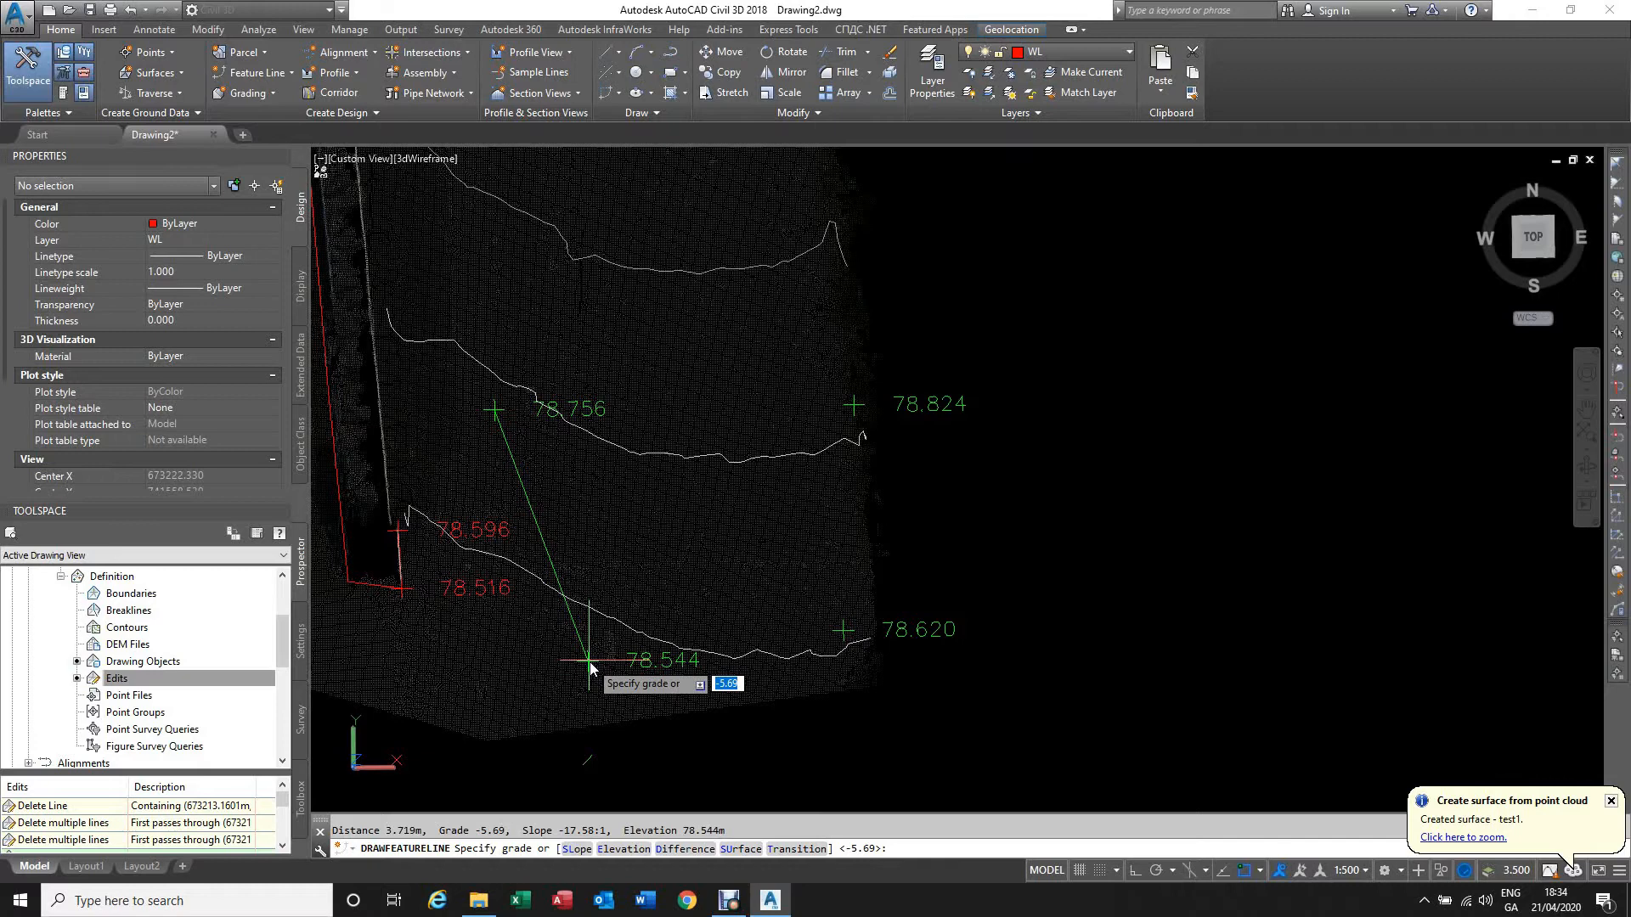
pyautogui.press('Return')
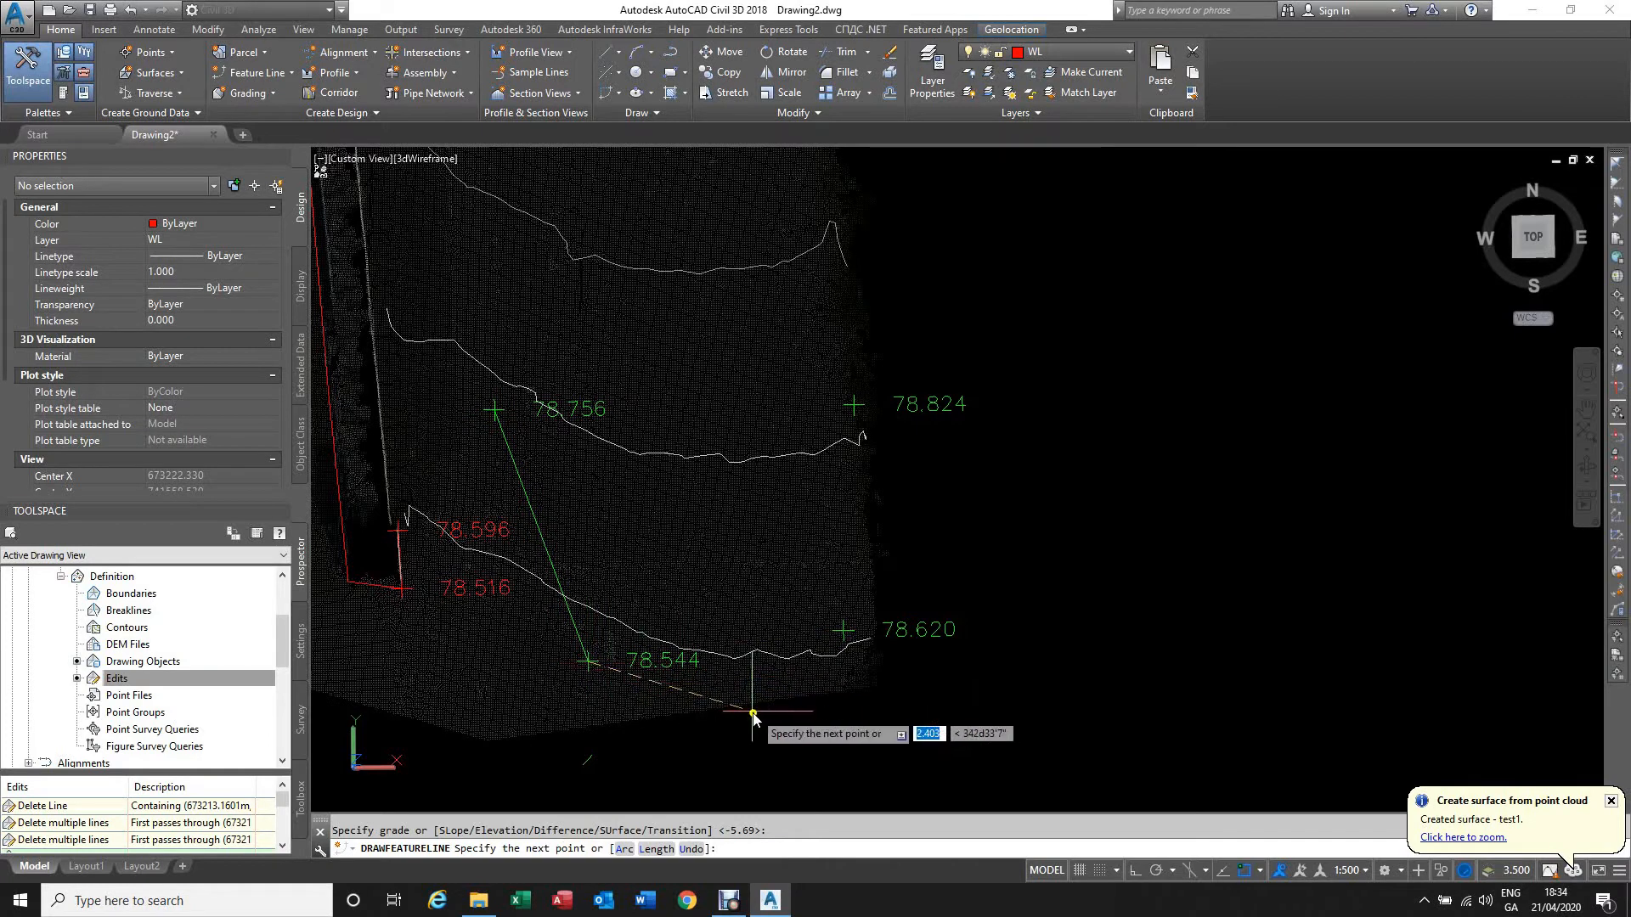
pyautogui.click(844, 634)
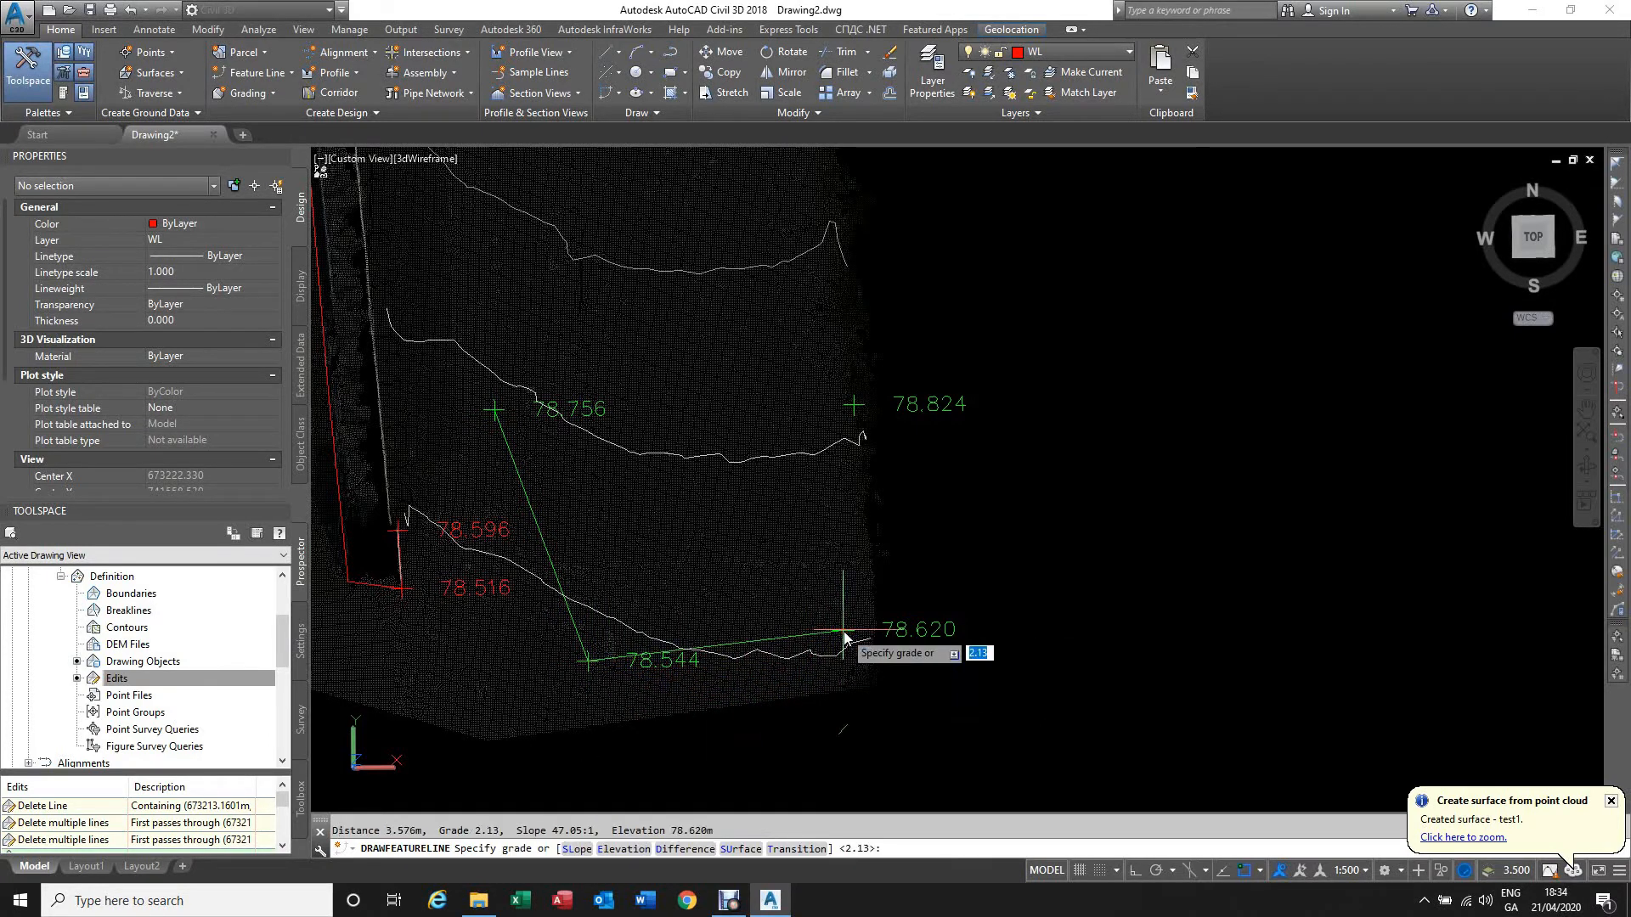
pyautogui.press('Return')
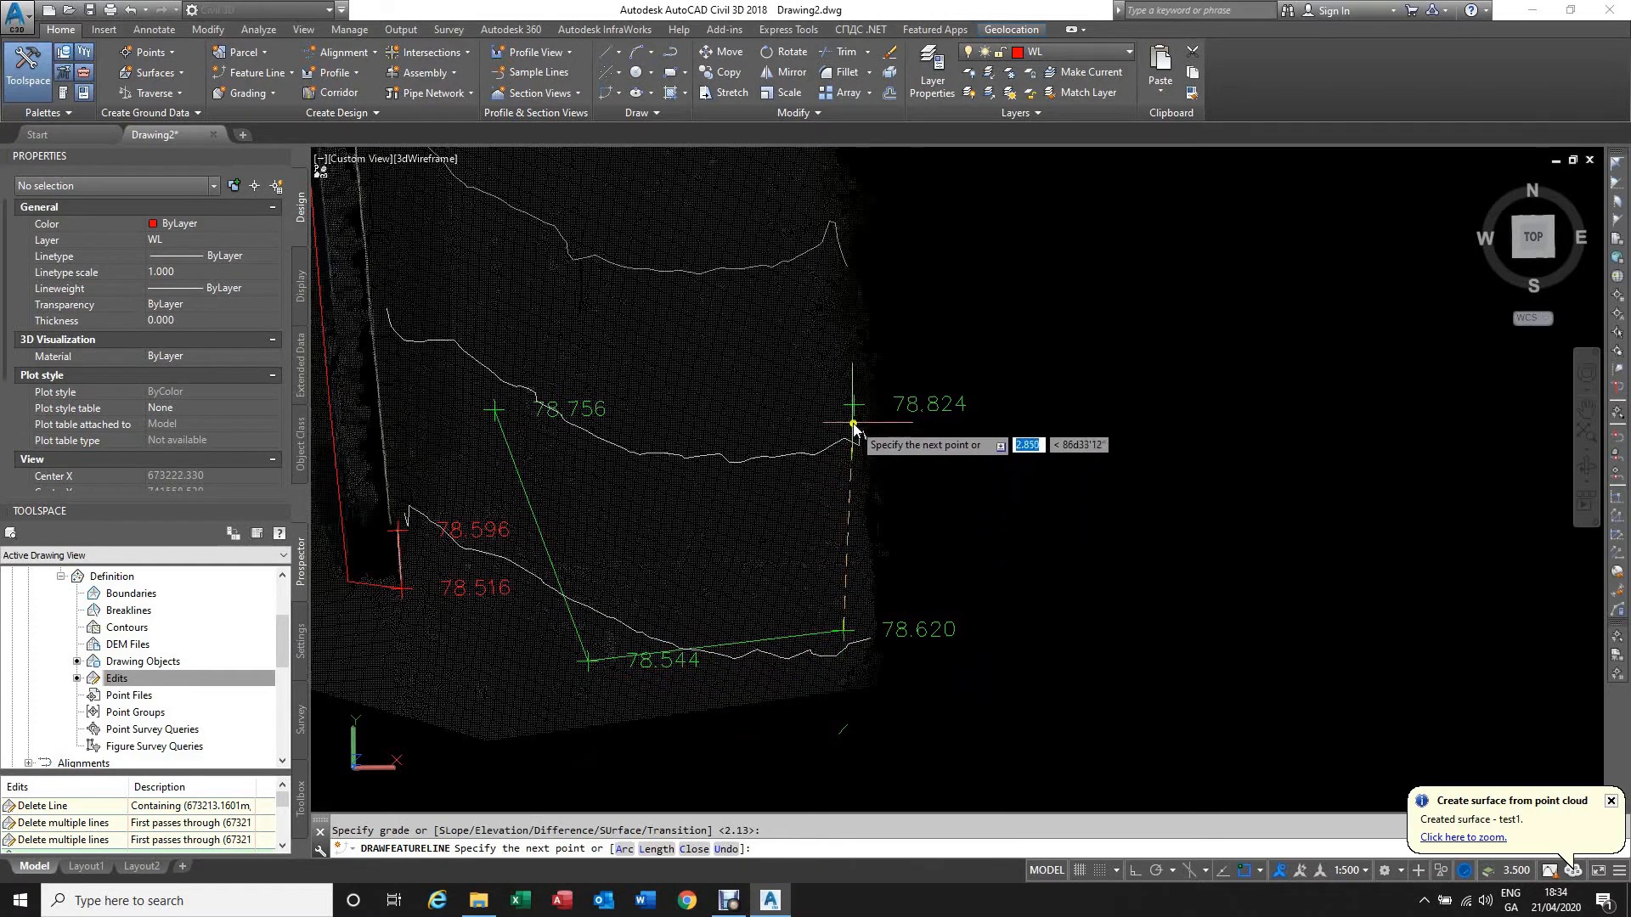
pyautogui.click(855, 413)
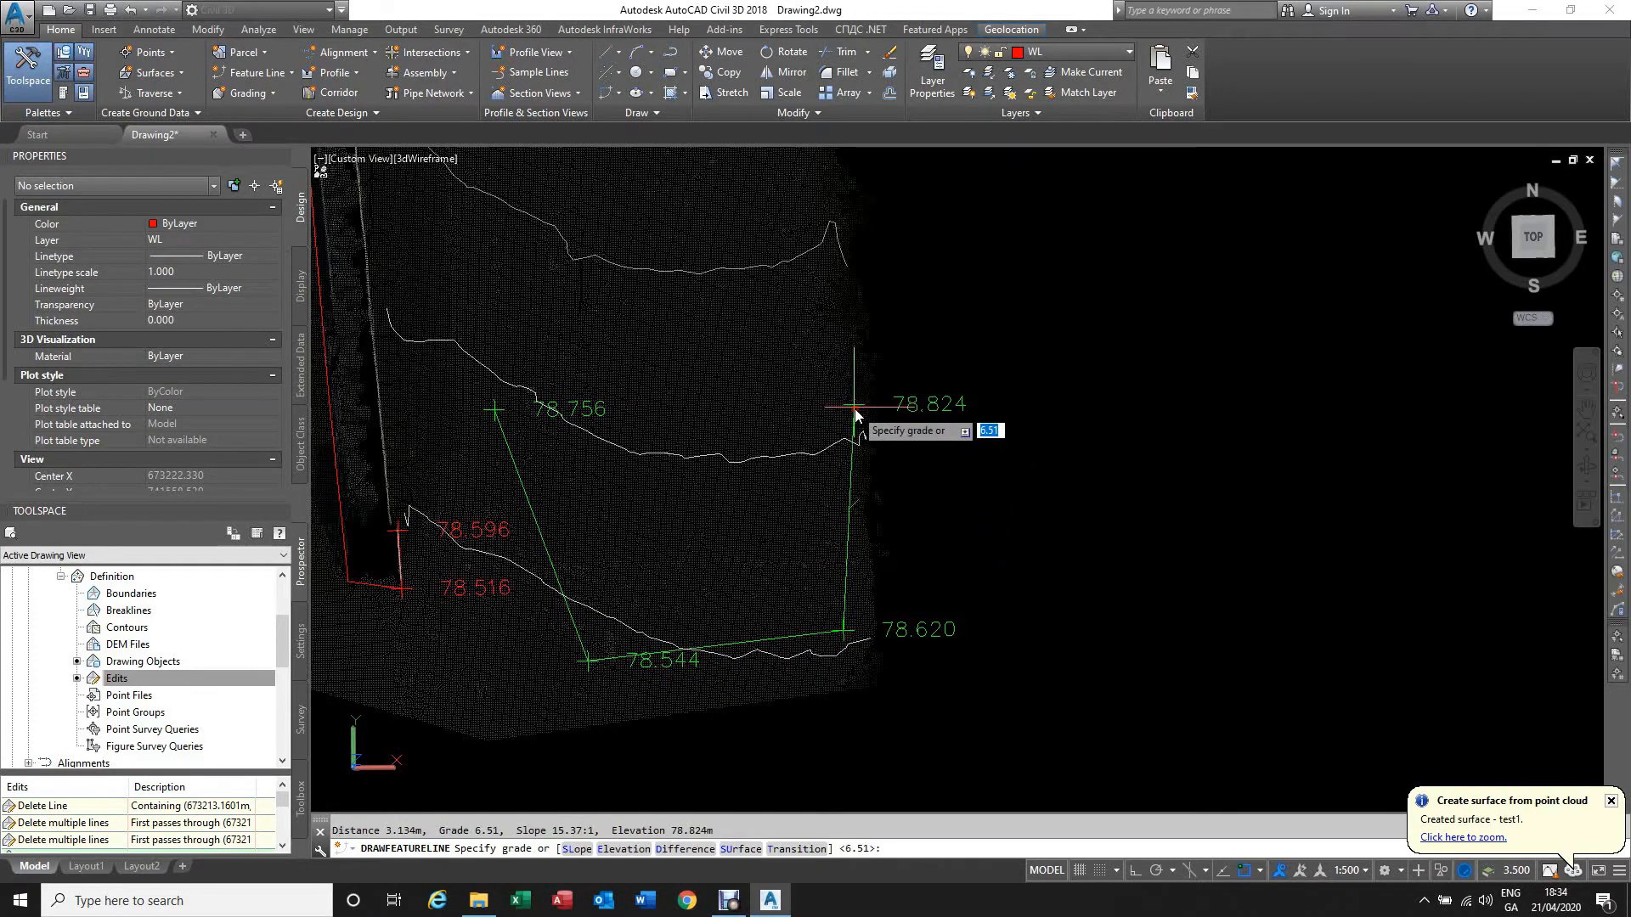
pyautogui.press('Return')
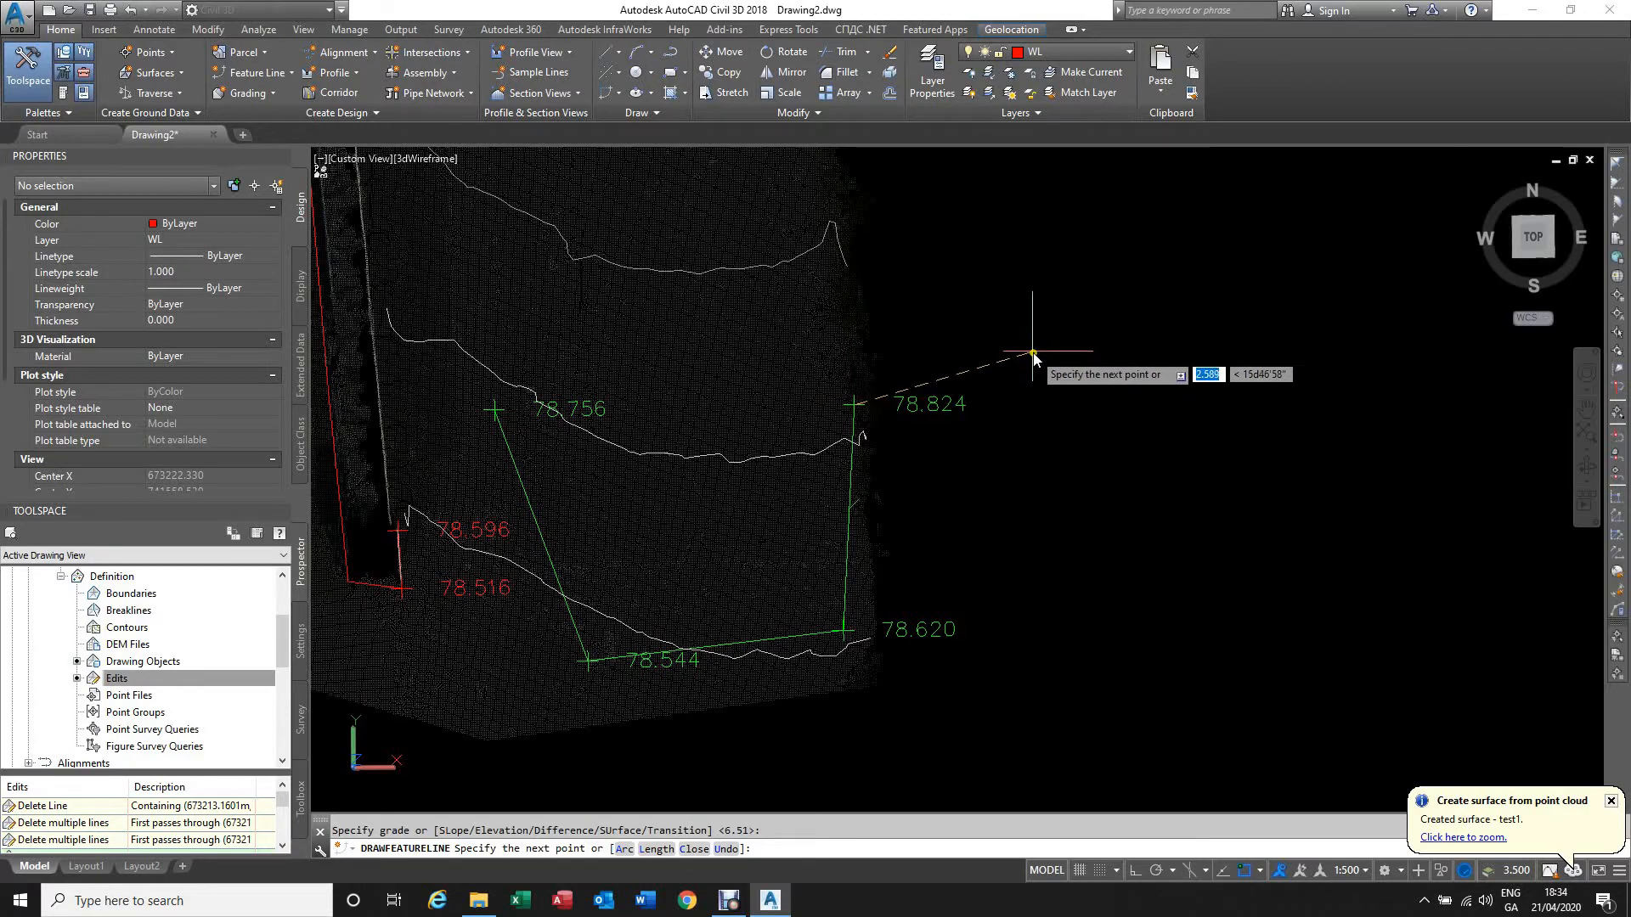
# Step: Finish the level line, examine it against the point cloud in a tilted view, and return to the top view
pyautogui.scroll(-4, 928, 378)
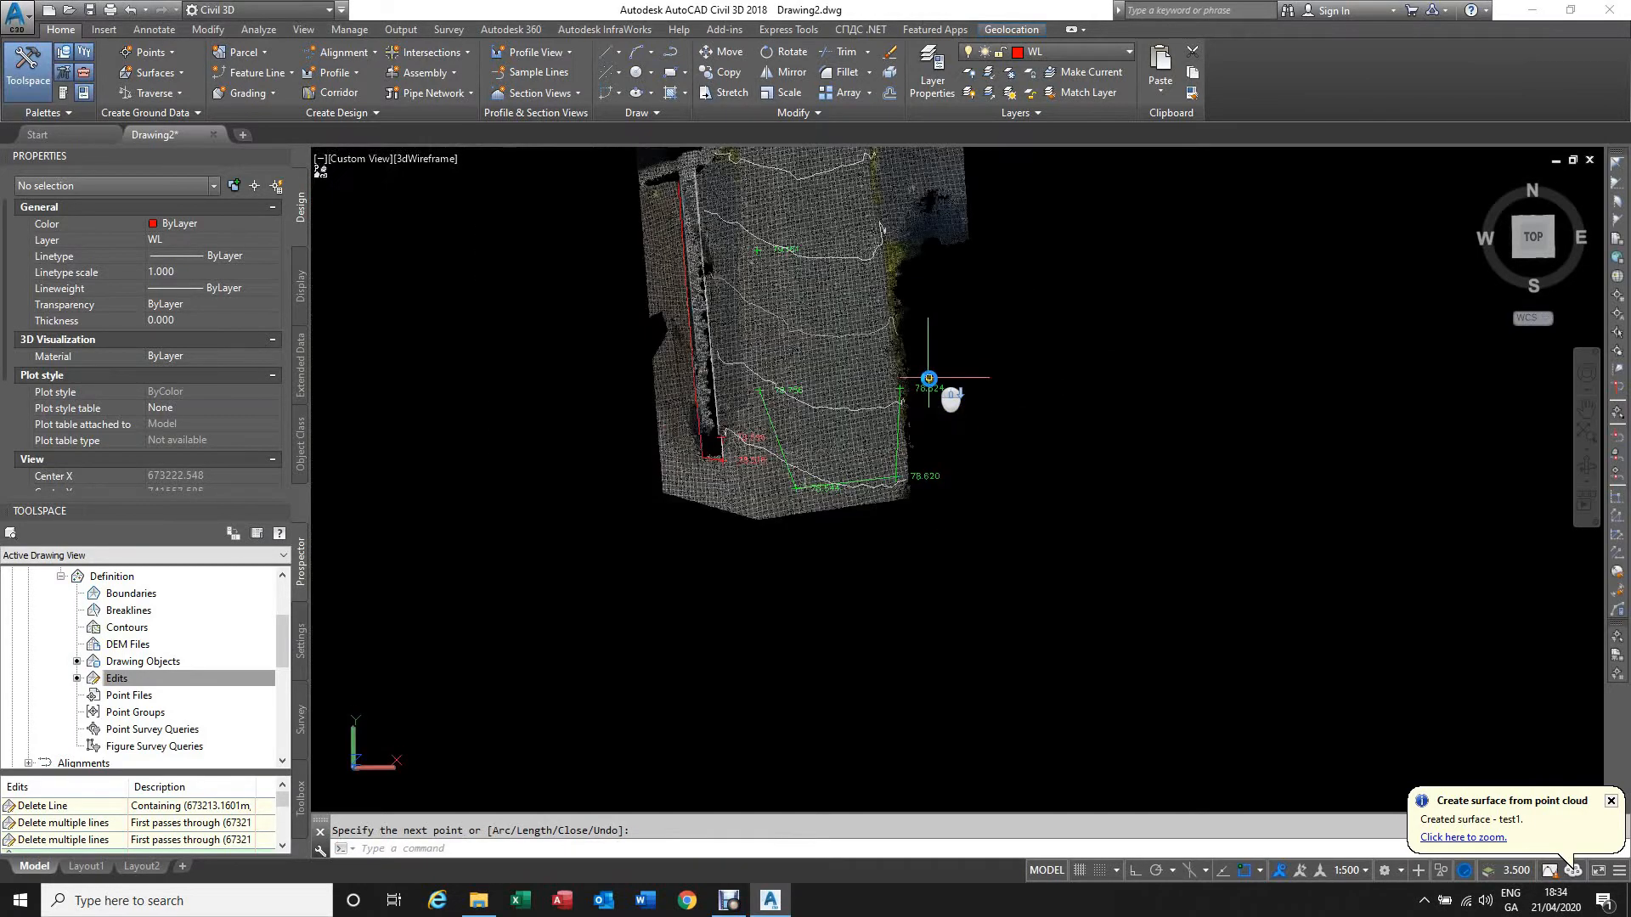
pyautogui.scroll(3, 890, 467)
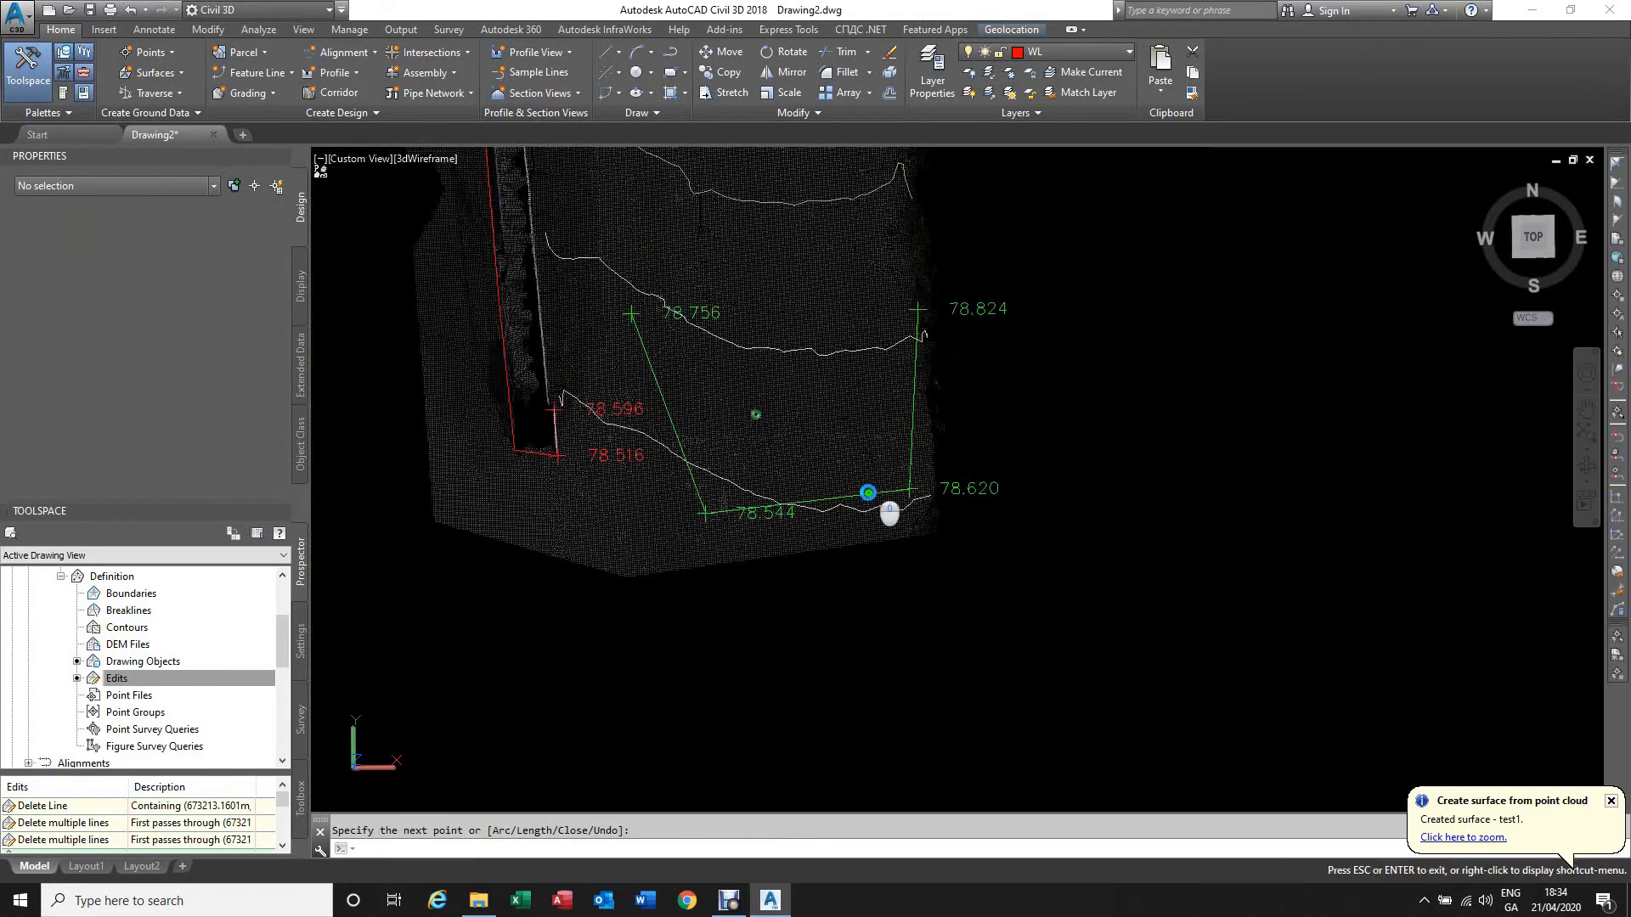
pyautogui.keyDown('shift'); pyautogui.moveTo(867, 492); pyautogui.dragTo(847, 362, button='middle'); pyautogui.keyUp('shift')
pyautogui.press('Escape')
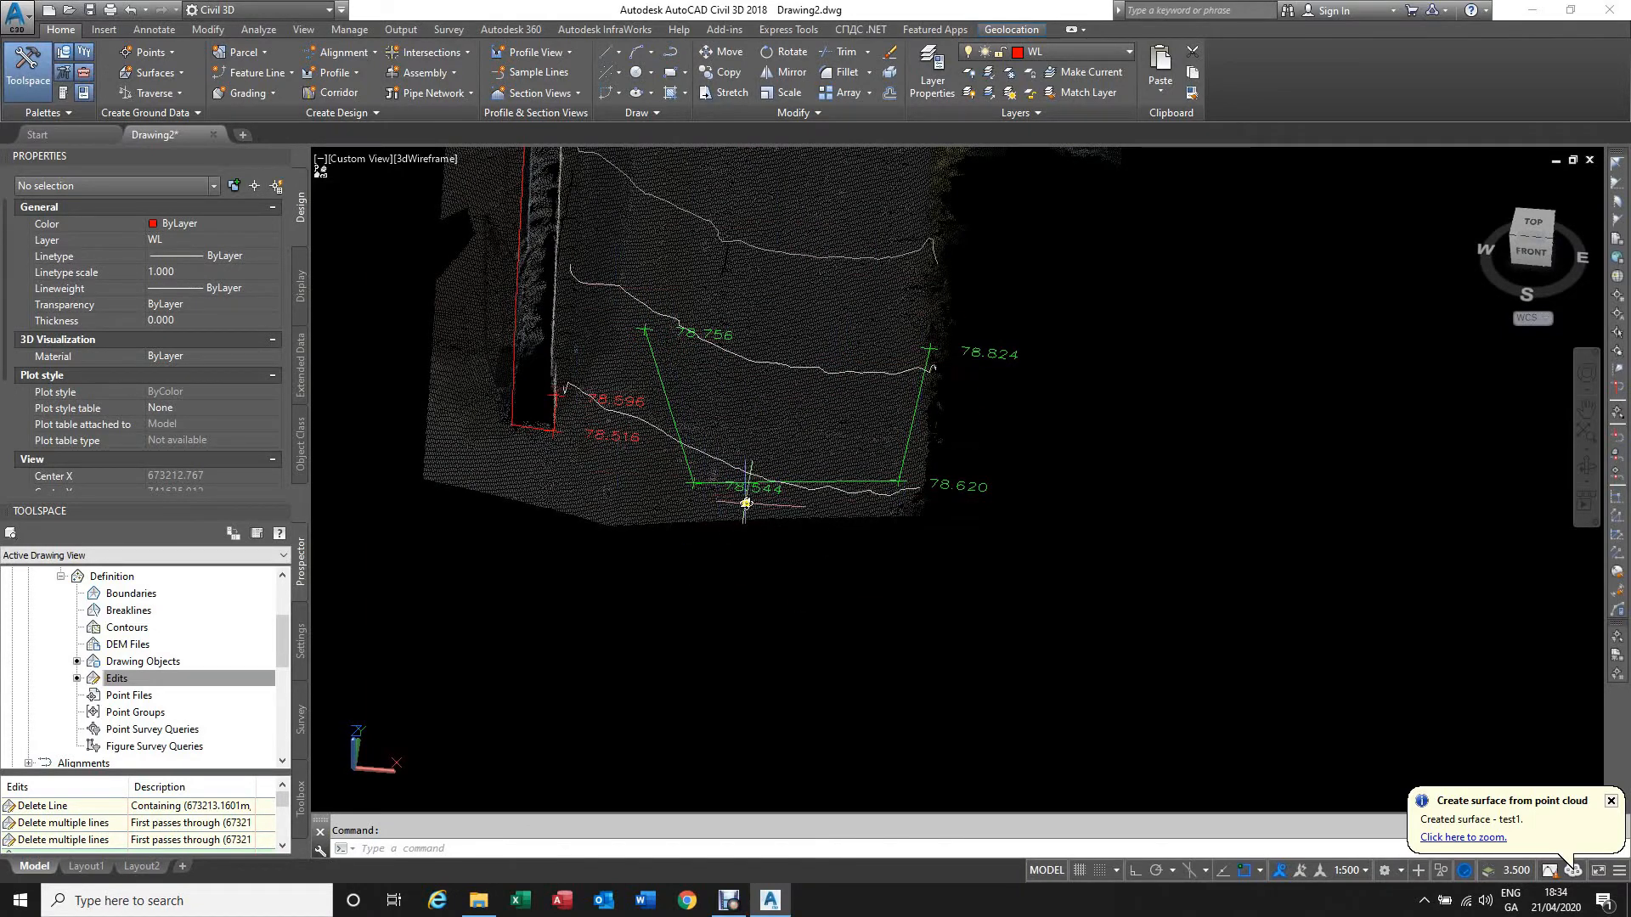
pyautogui.scroll(-5, 745, 555)
pyautogui.scroll(-3, 746, 555)
pyautogui.scroll(4, 741, 456)
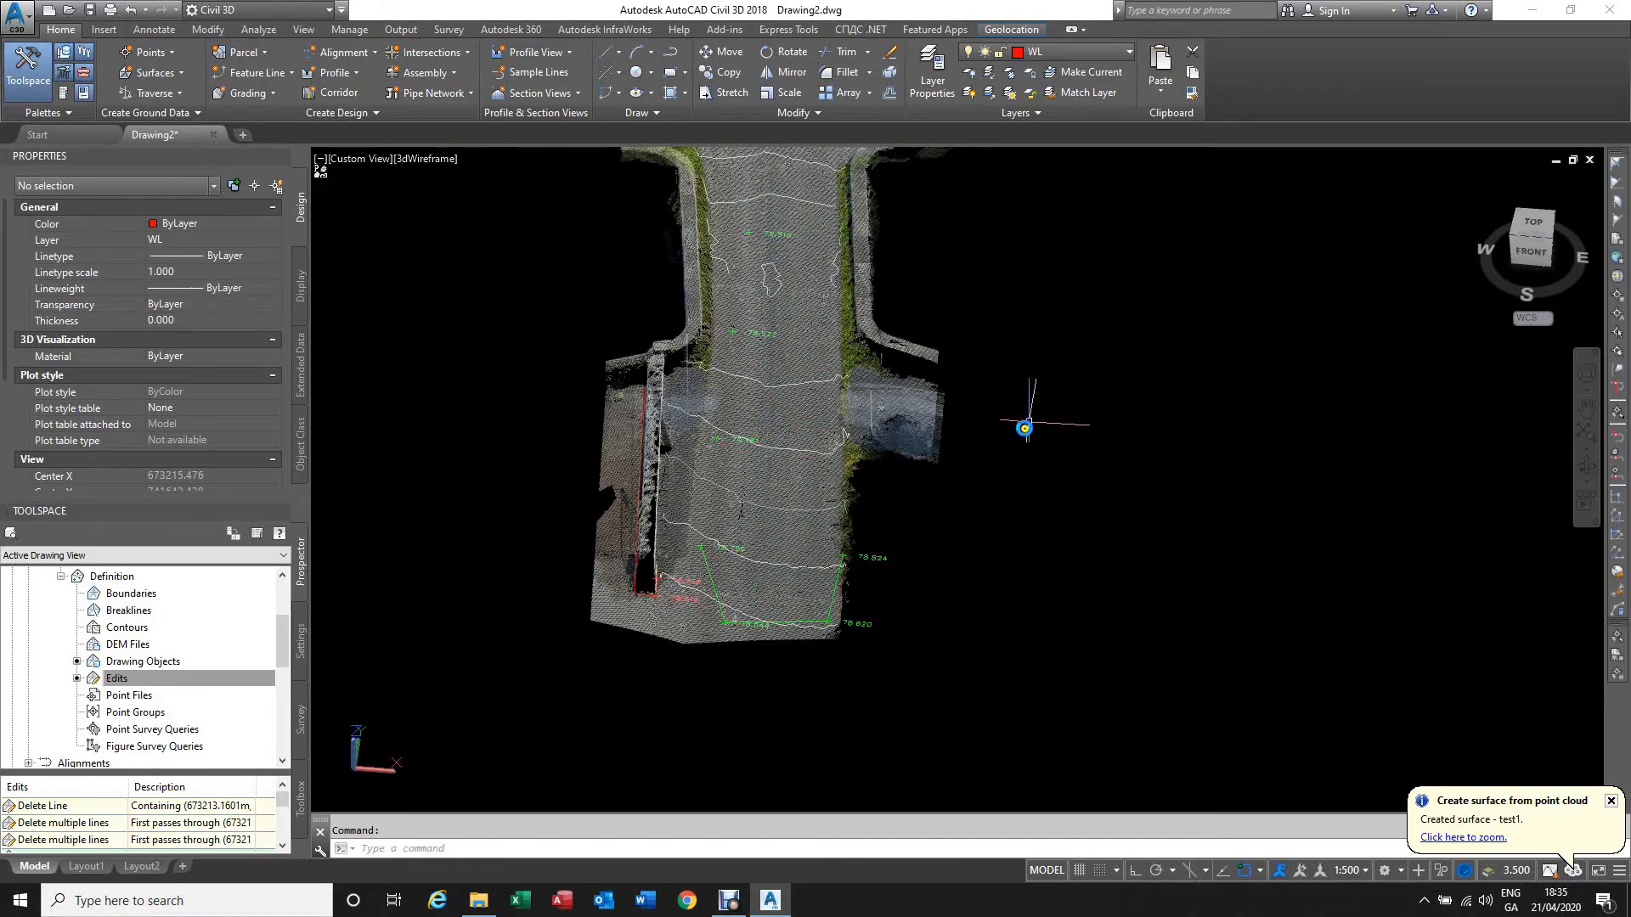
pyautogui.click(1532, 226)
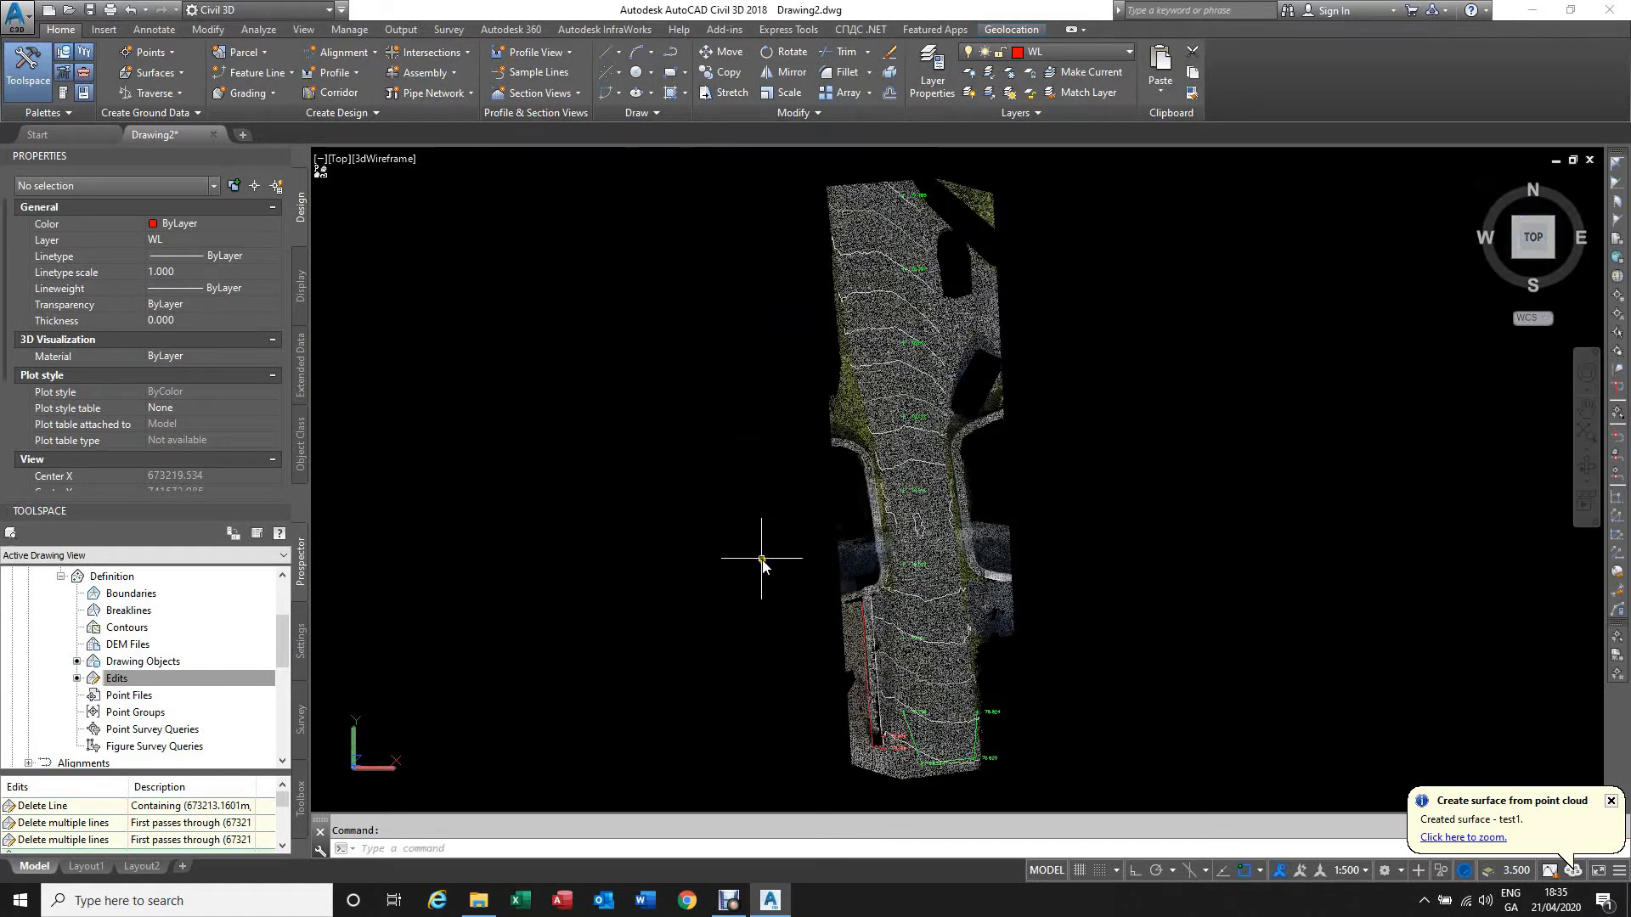
# Step: Turn object snap off and start a new feature line in Survey Site with the Road Center Line style
pyautogui.press('F3')
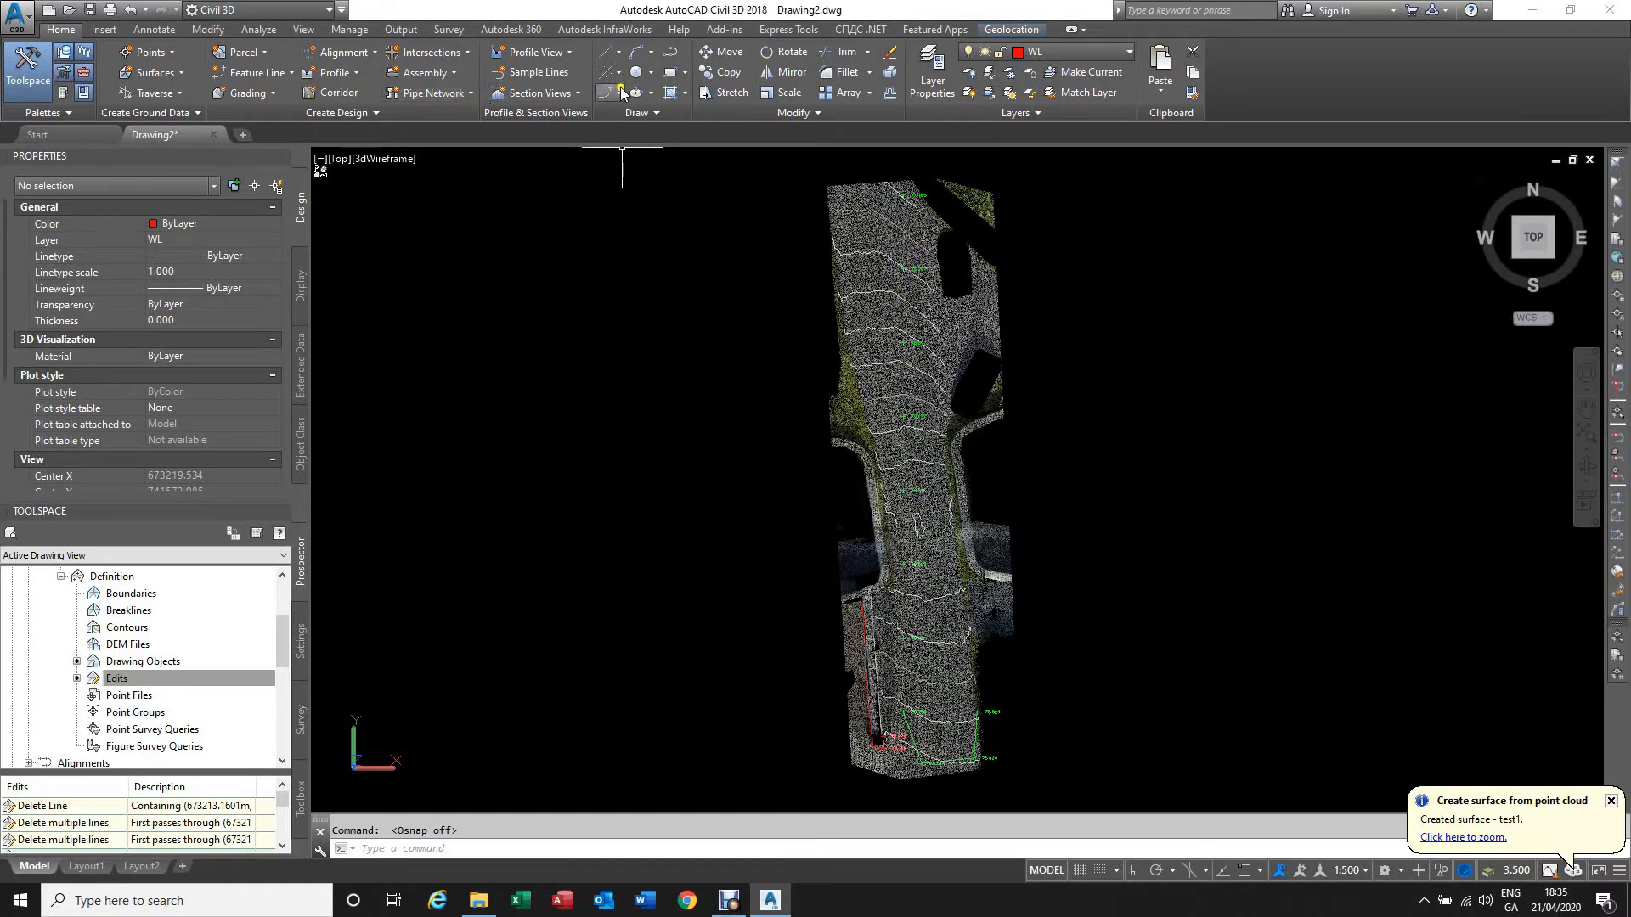
pyautogui.scroll(2, 915, 216)
pyautogui.scroll(2, 834, 346)
pyautogui.scroll(-3, 794, 411)
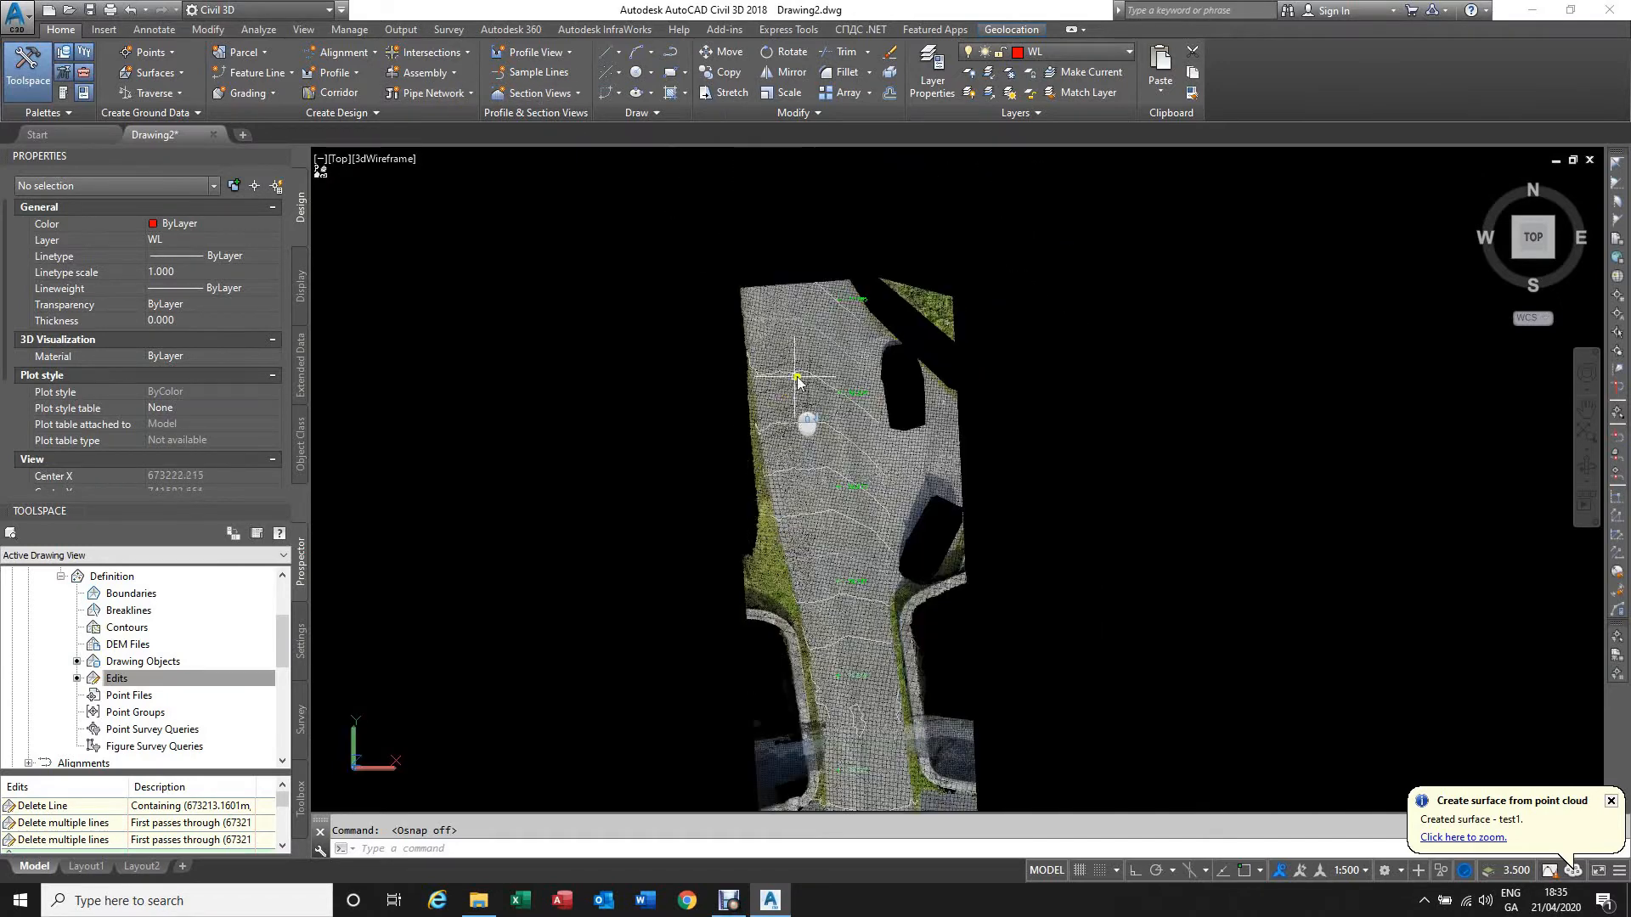
pyautogui.scroll(3, 834, 365)
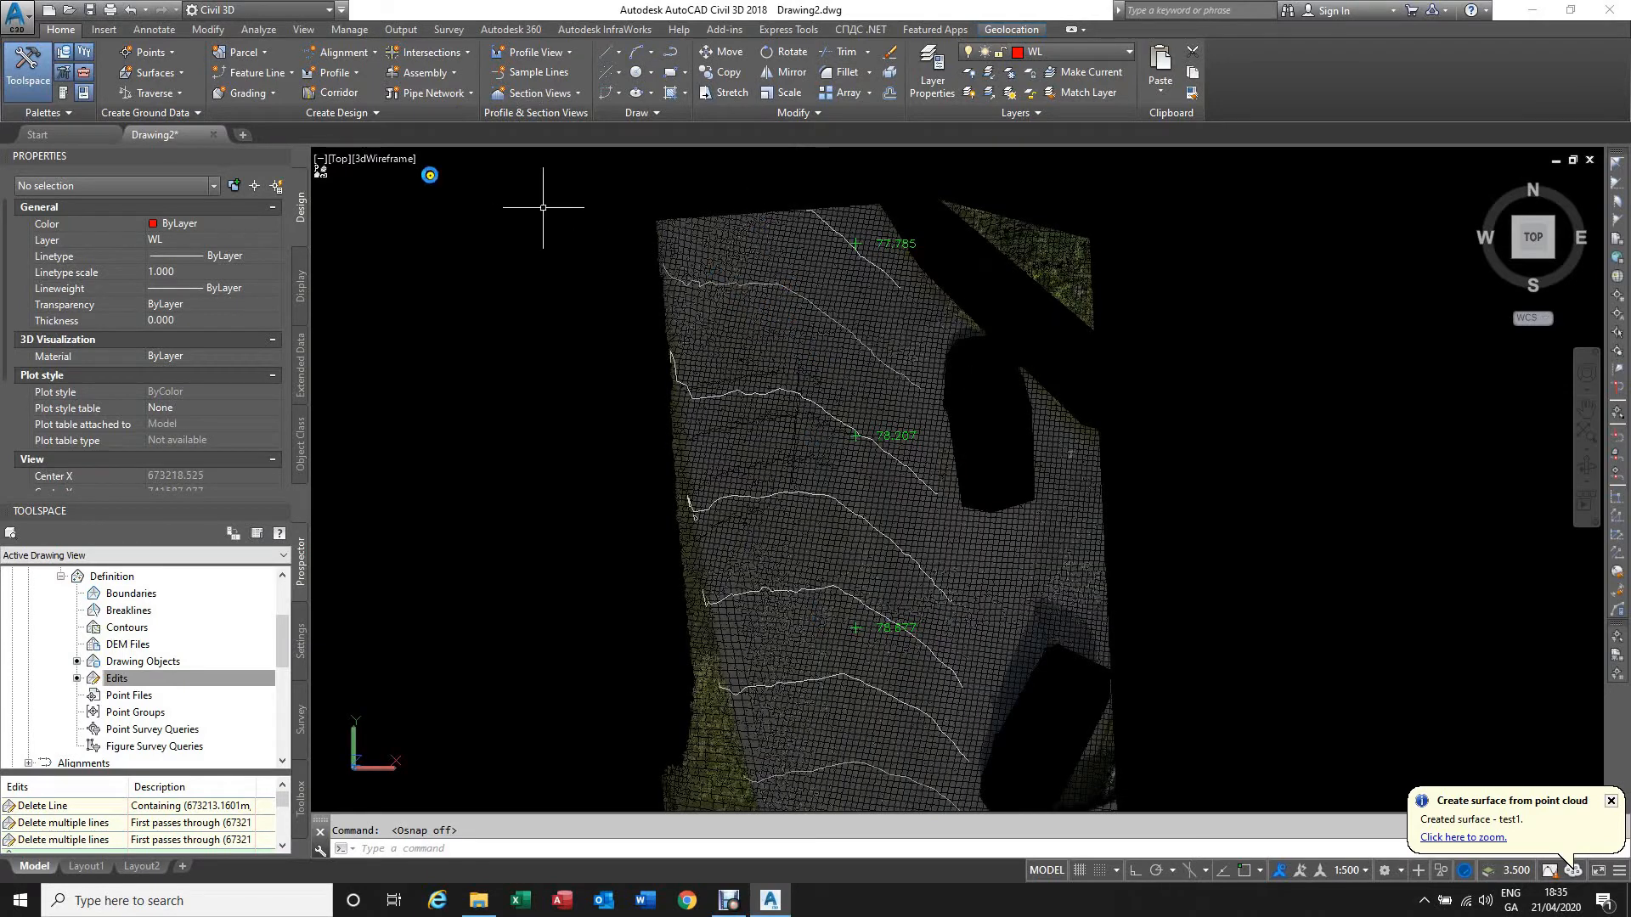
pyautogui.click(287, 73)
pyautogui.click(299, 101)
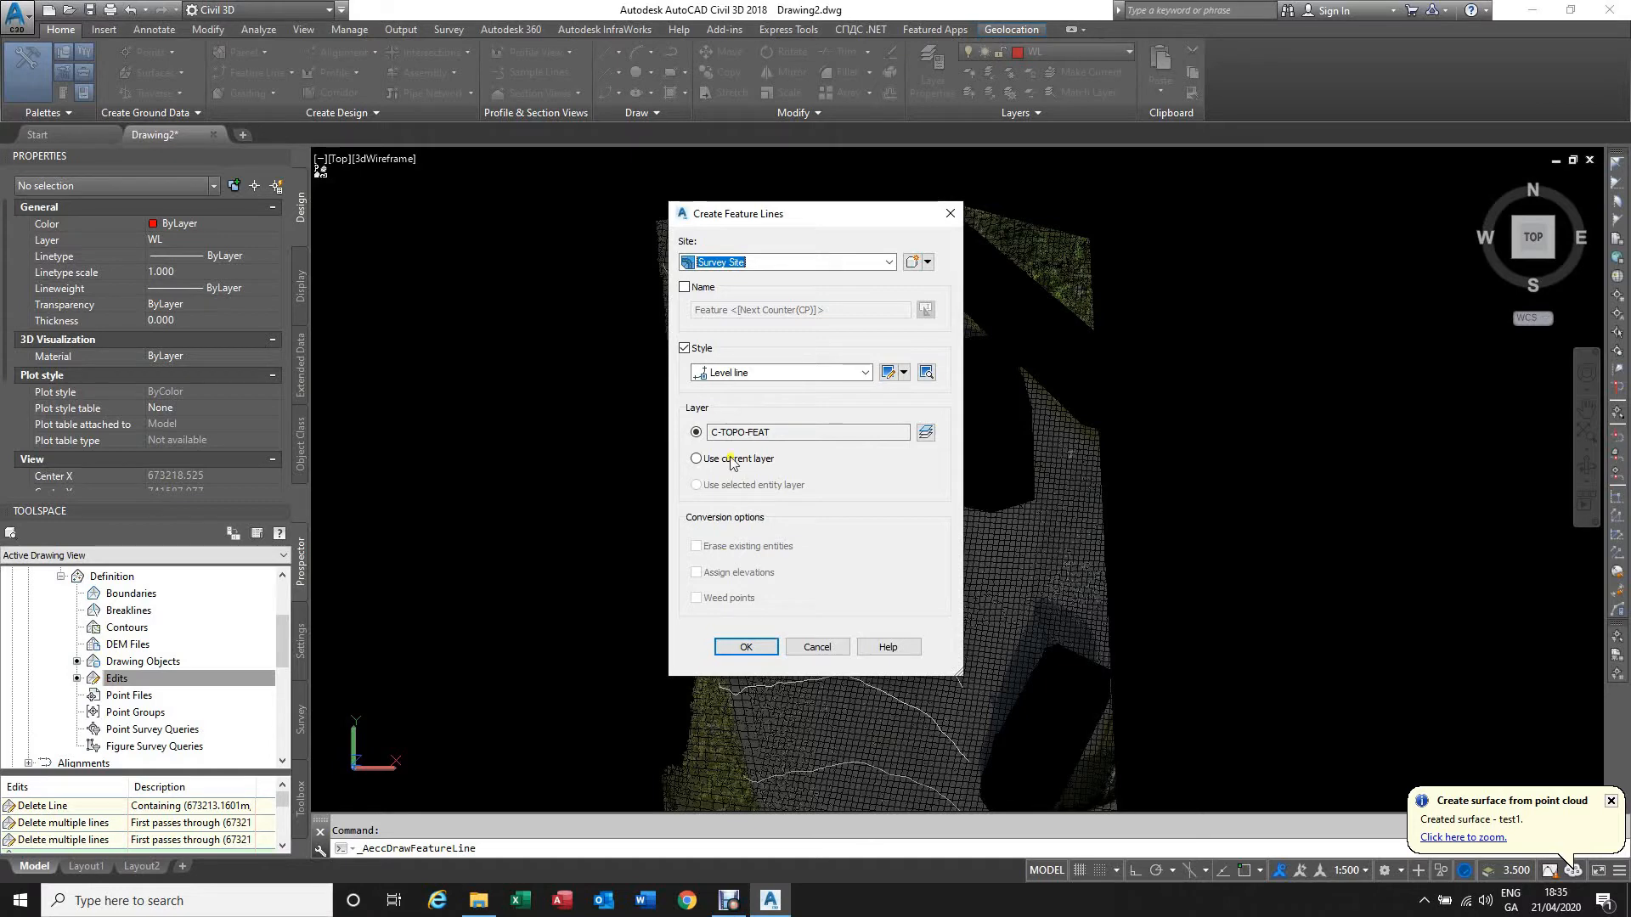
pyautogui.click(864, 375)
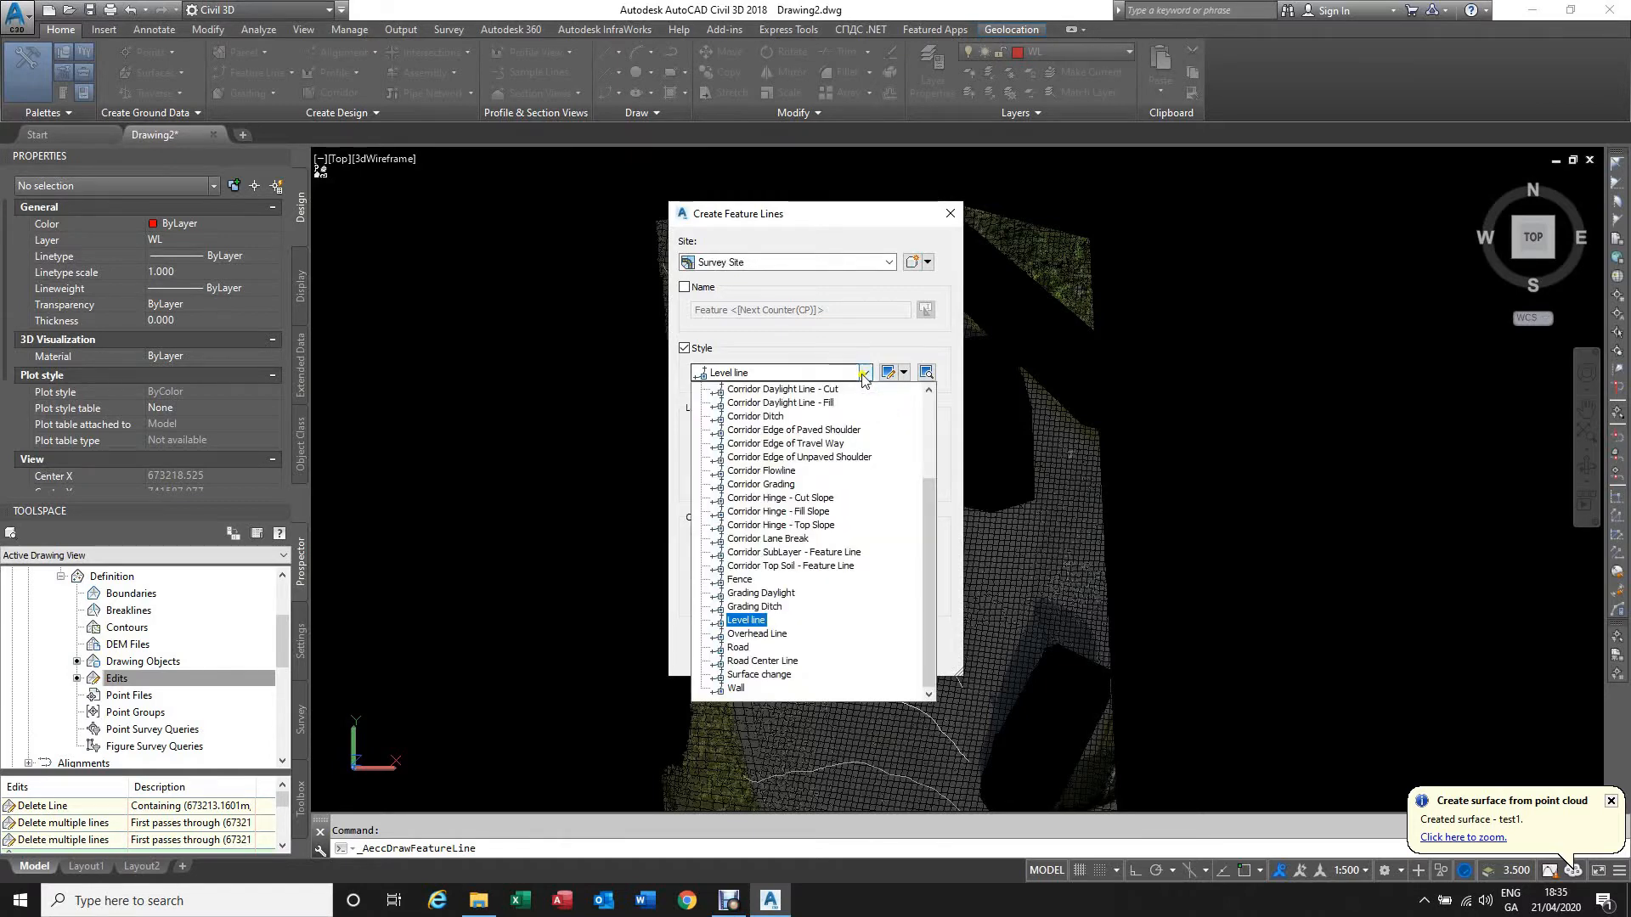
pyautogui.click(769, 662)
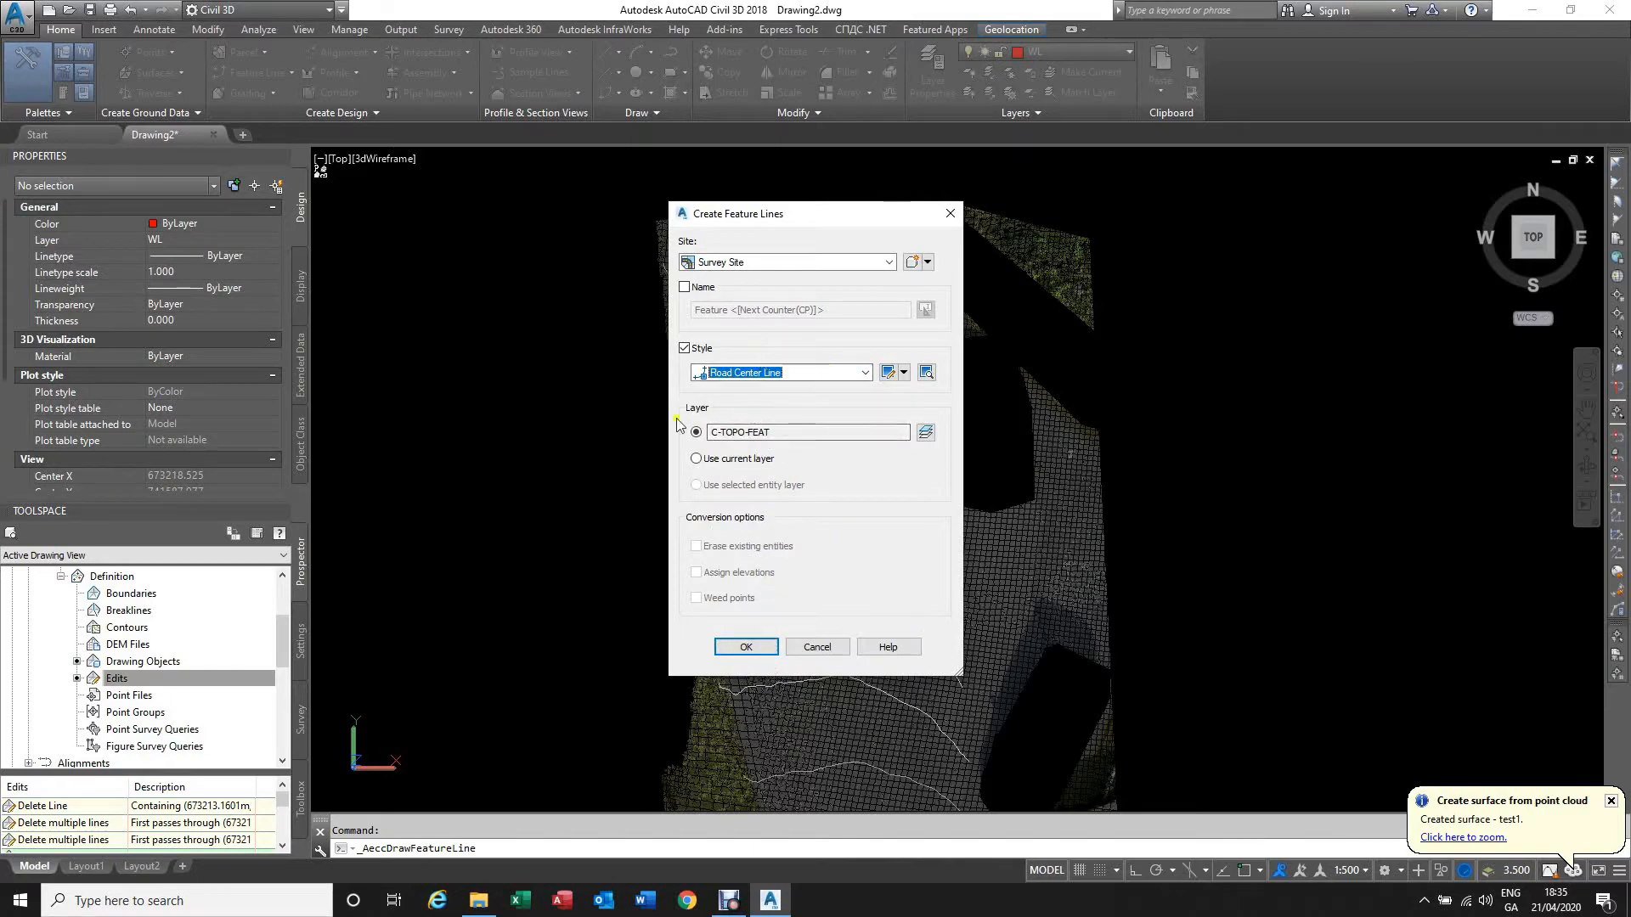
pyautogui.click(746, 647)
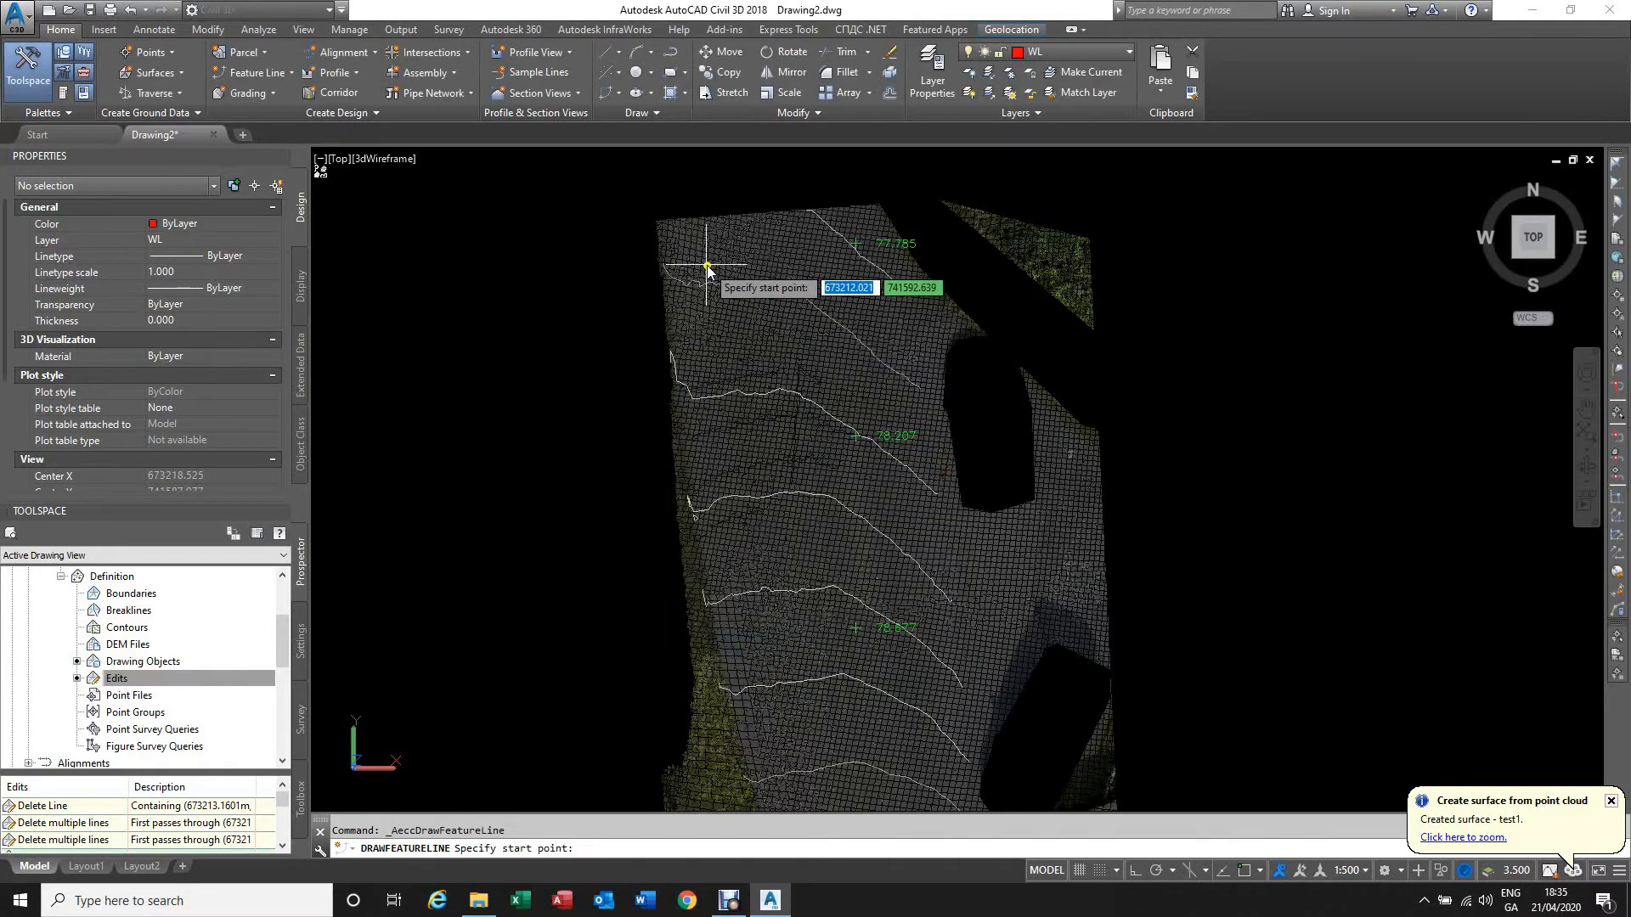
# Step: Start the road centre feature line at the road's north end at elevation 0.000, adding segments of about 4.14, 3.48 and 3.91 m at 0.00 grade
pyautogui.scroll(3, 718, 226)
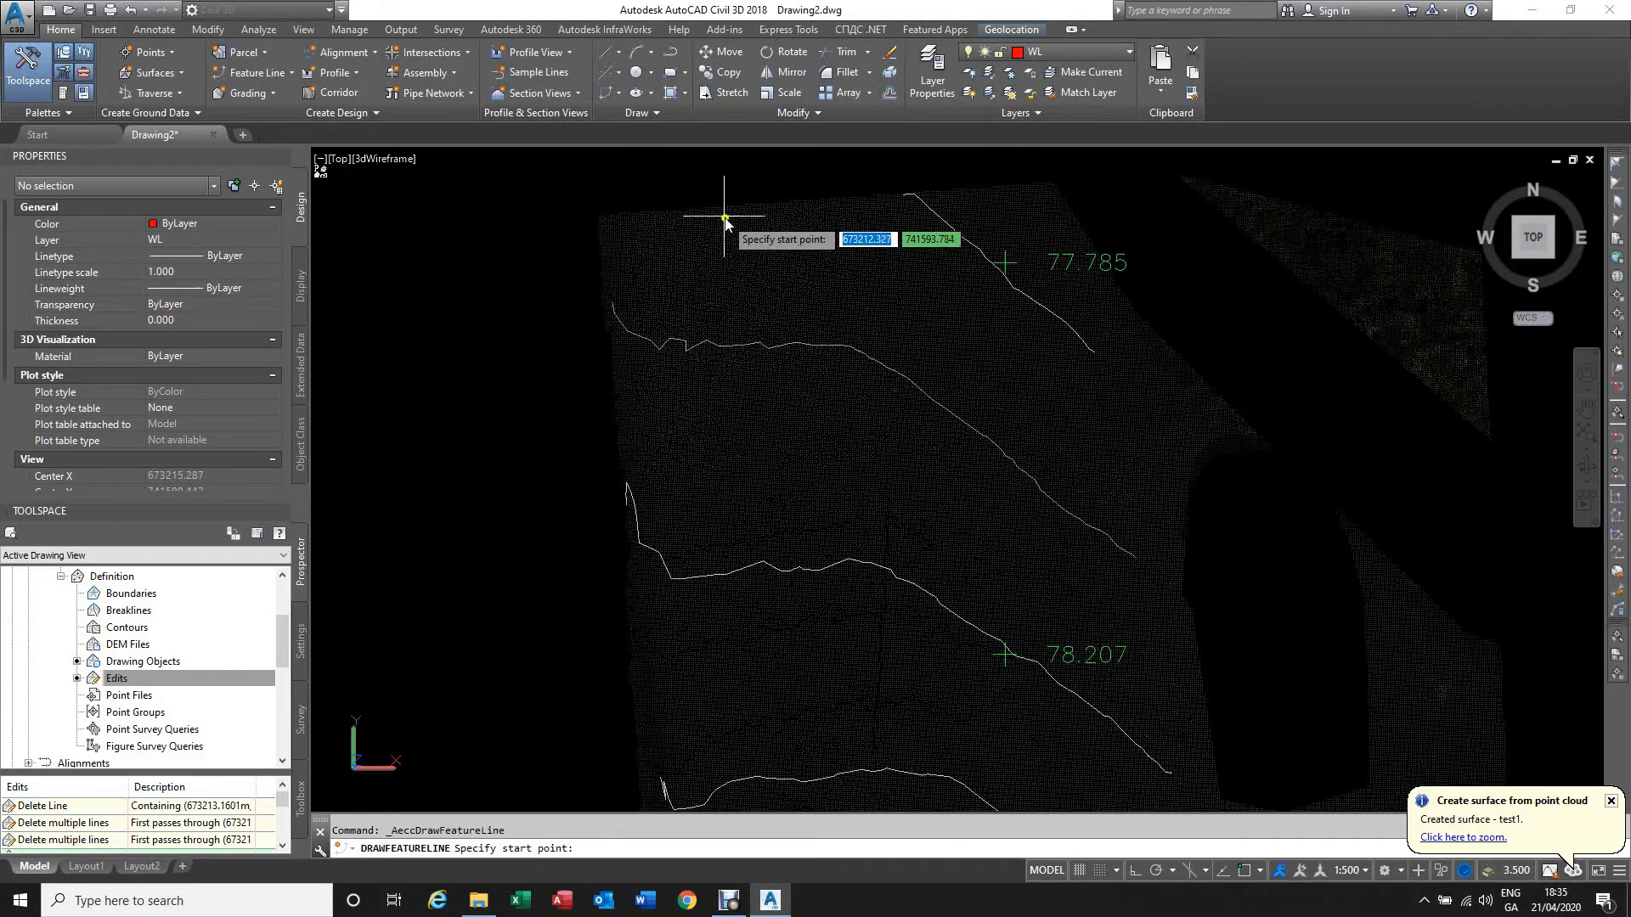
pyautogui.scroll(-5, 725, 220)
pyautogui.scroll(2, 758, 246)
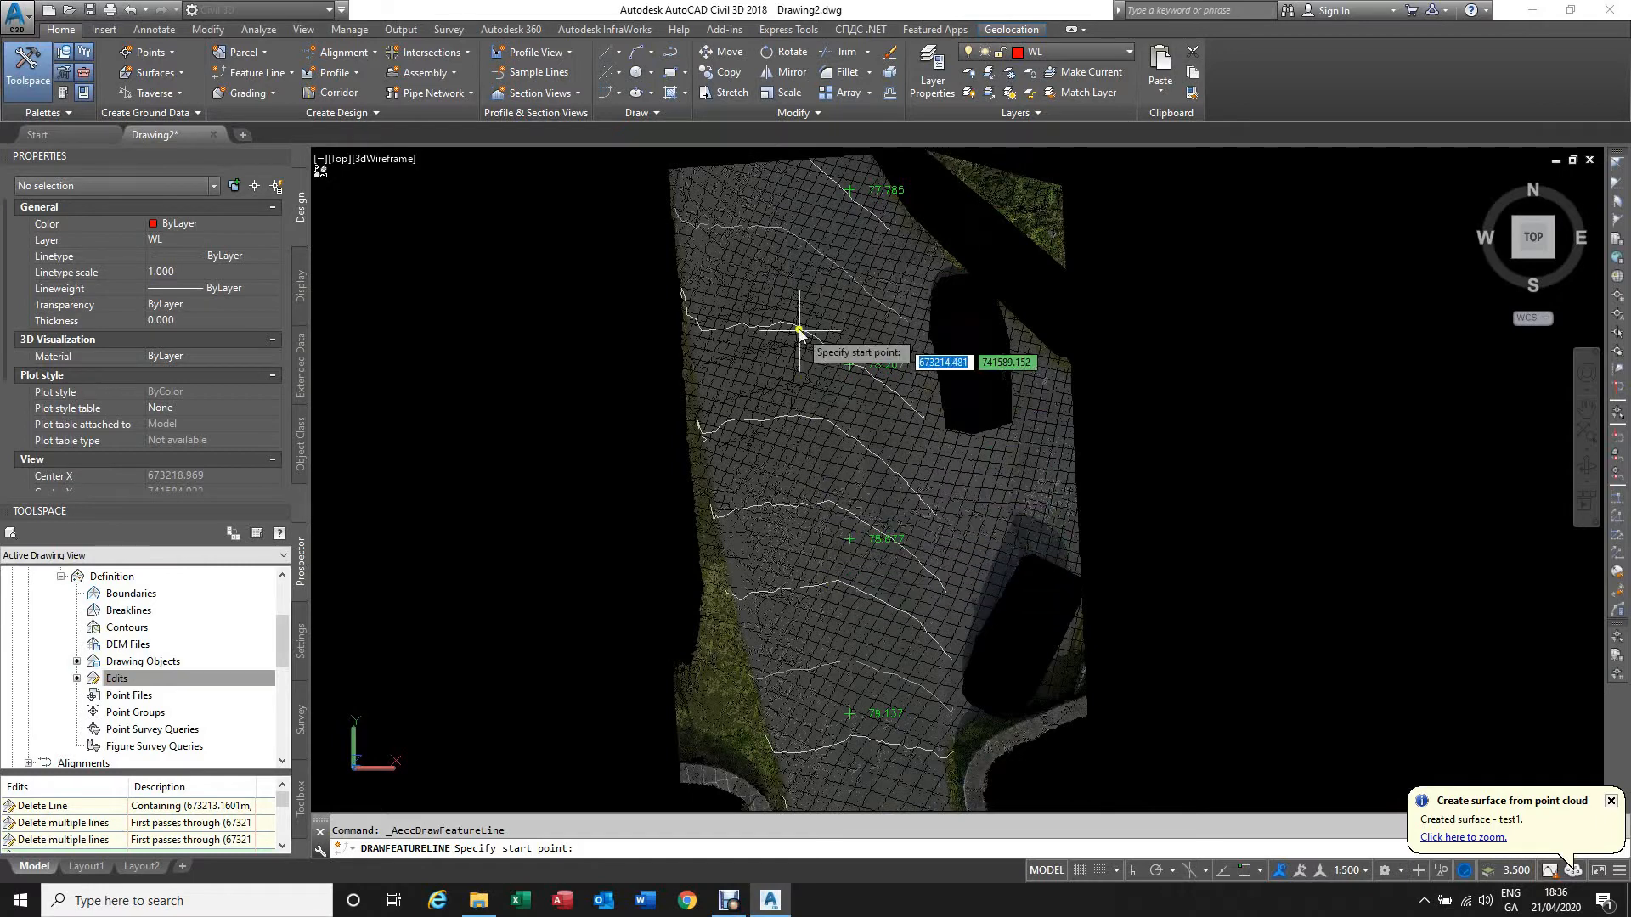
pyautogui.click(768, 165)
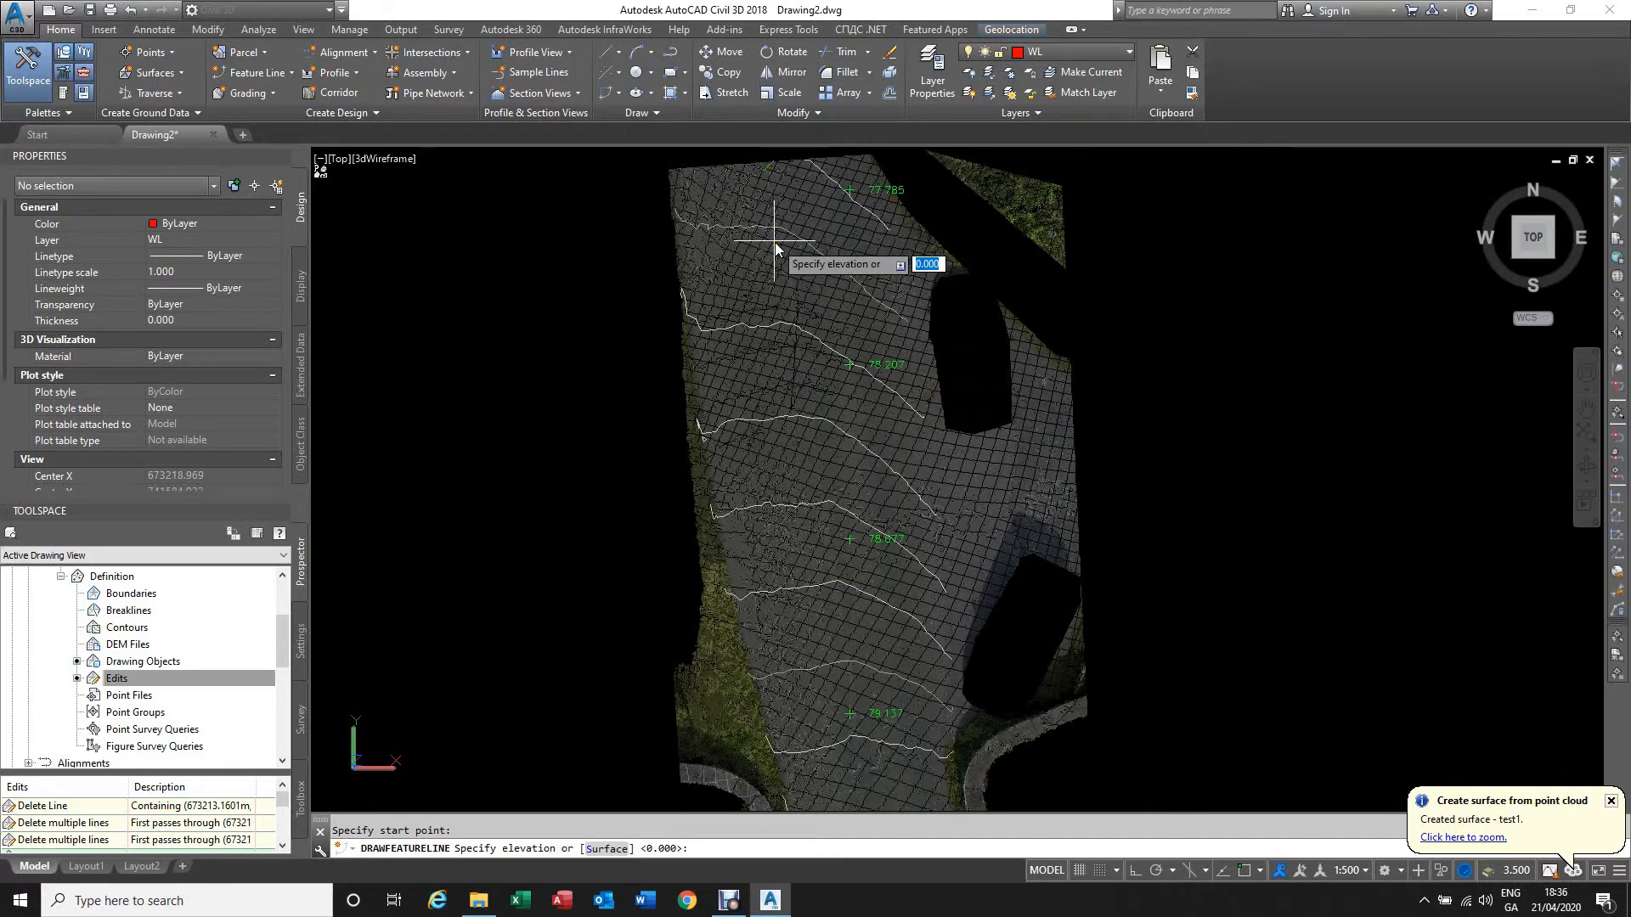
pyautogui.press('Return')
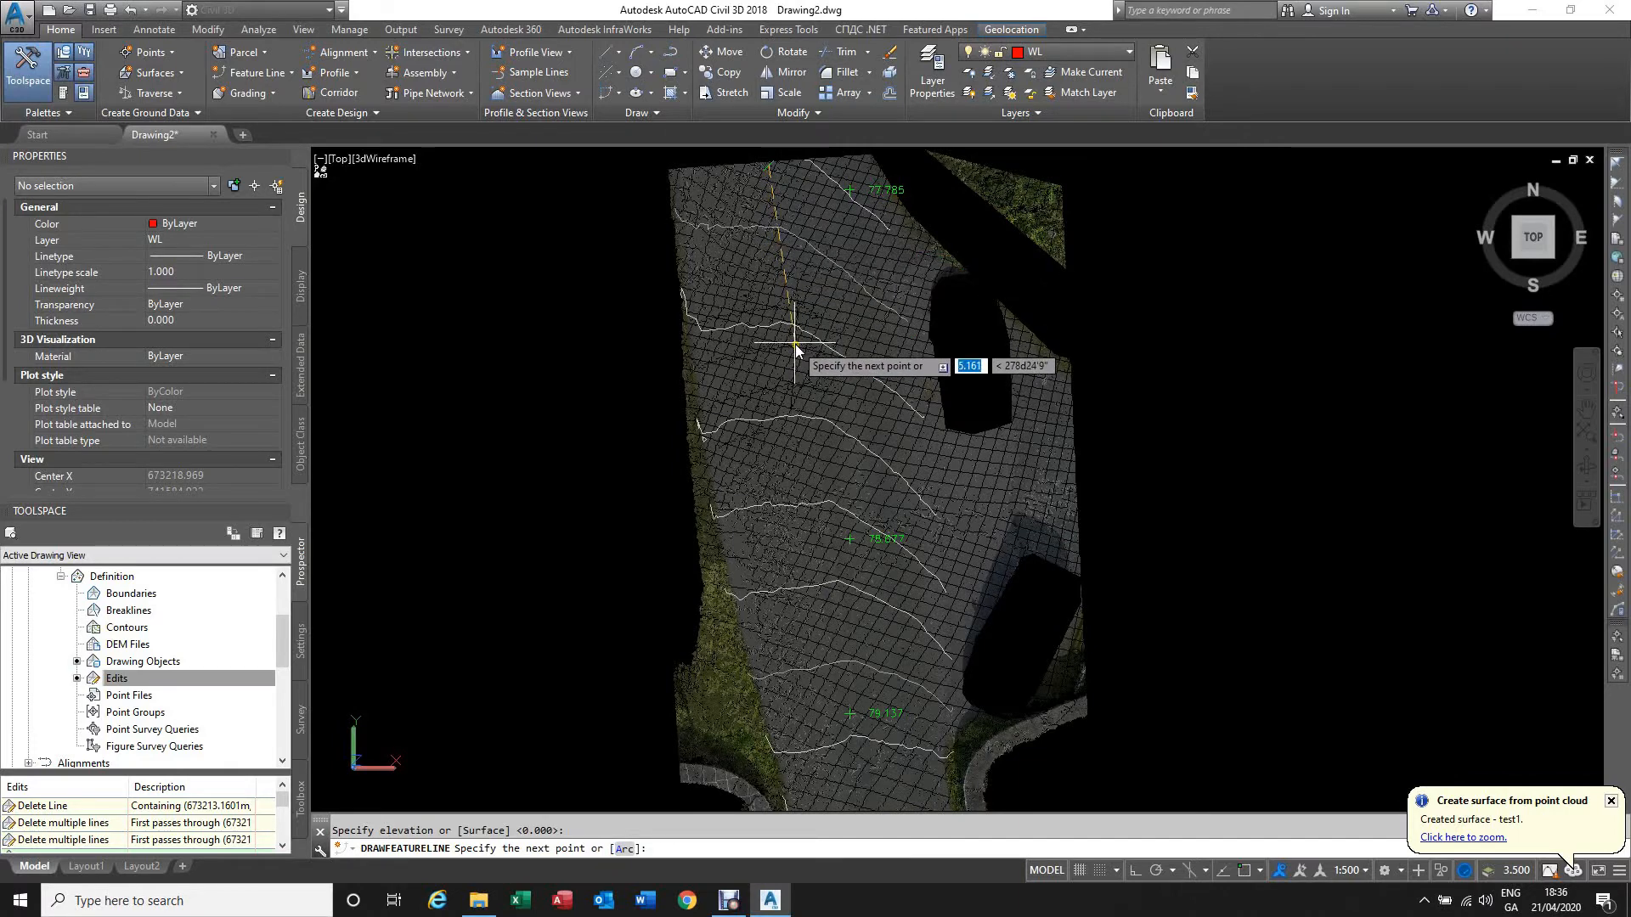
pyautogui.click(793, 311)
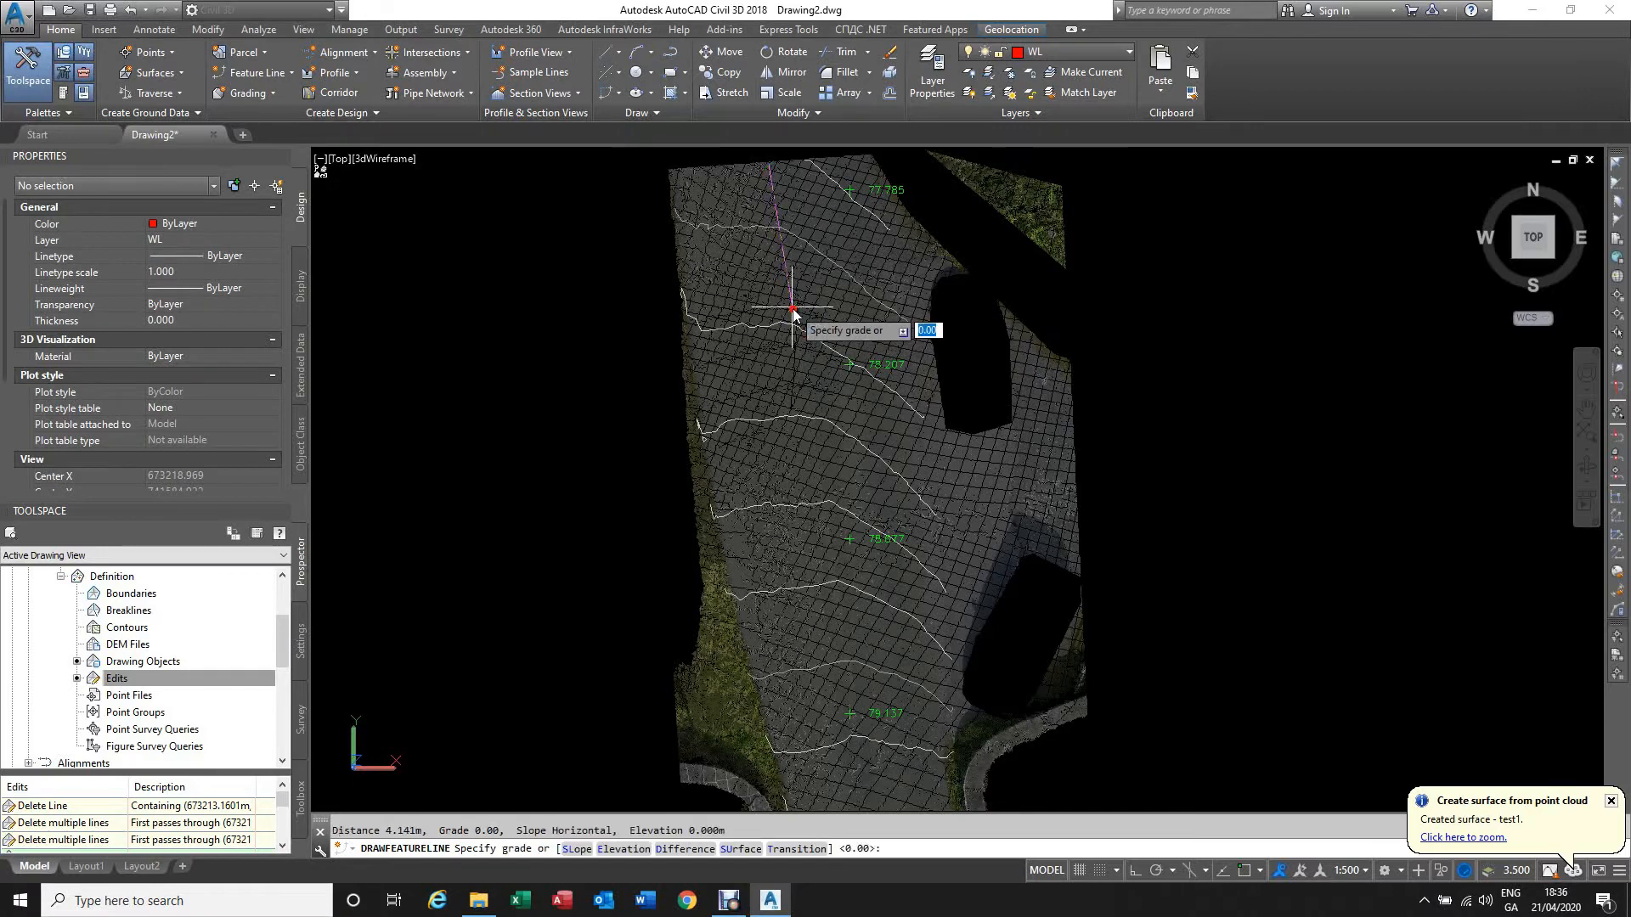
pyautogui.press('Return')
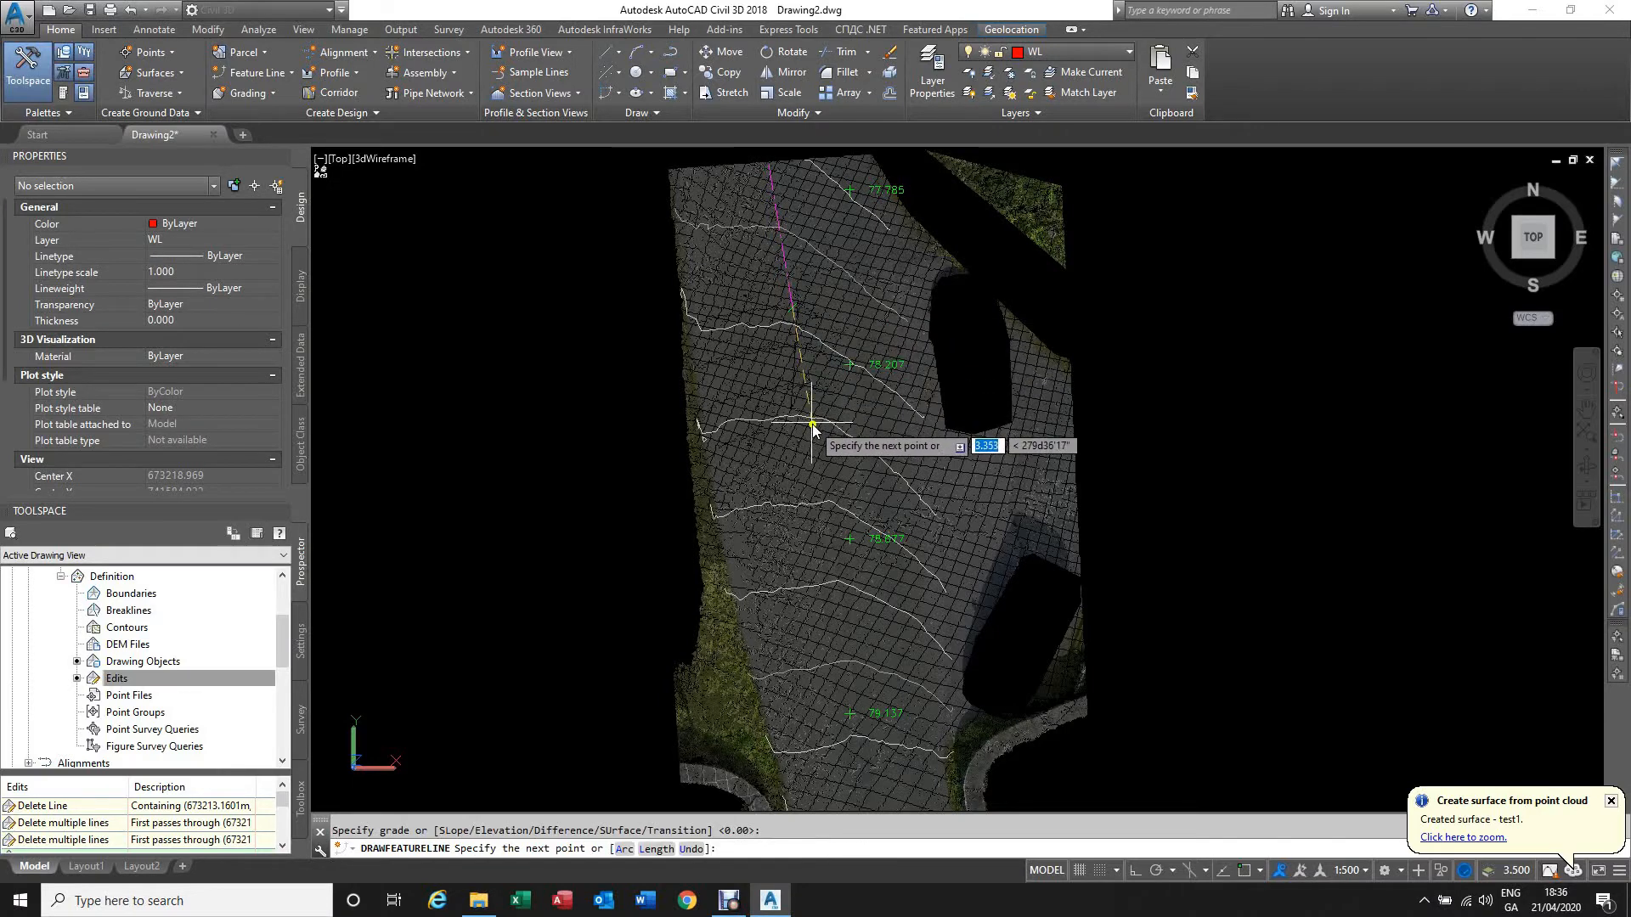
pyautogui.click(813, 427)
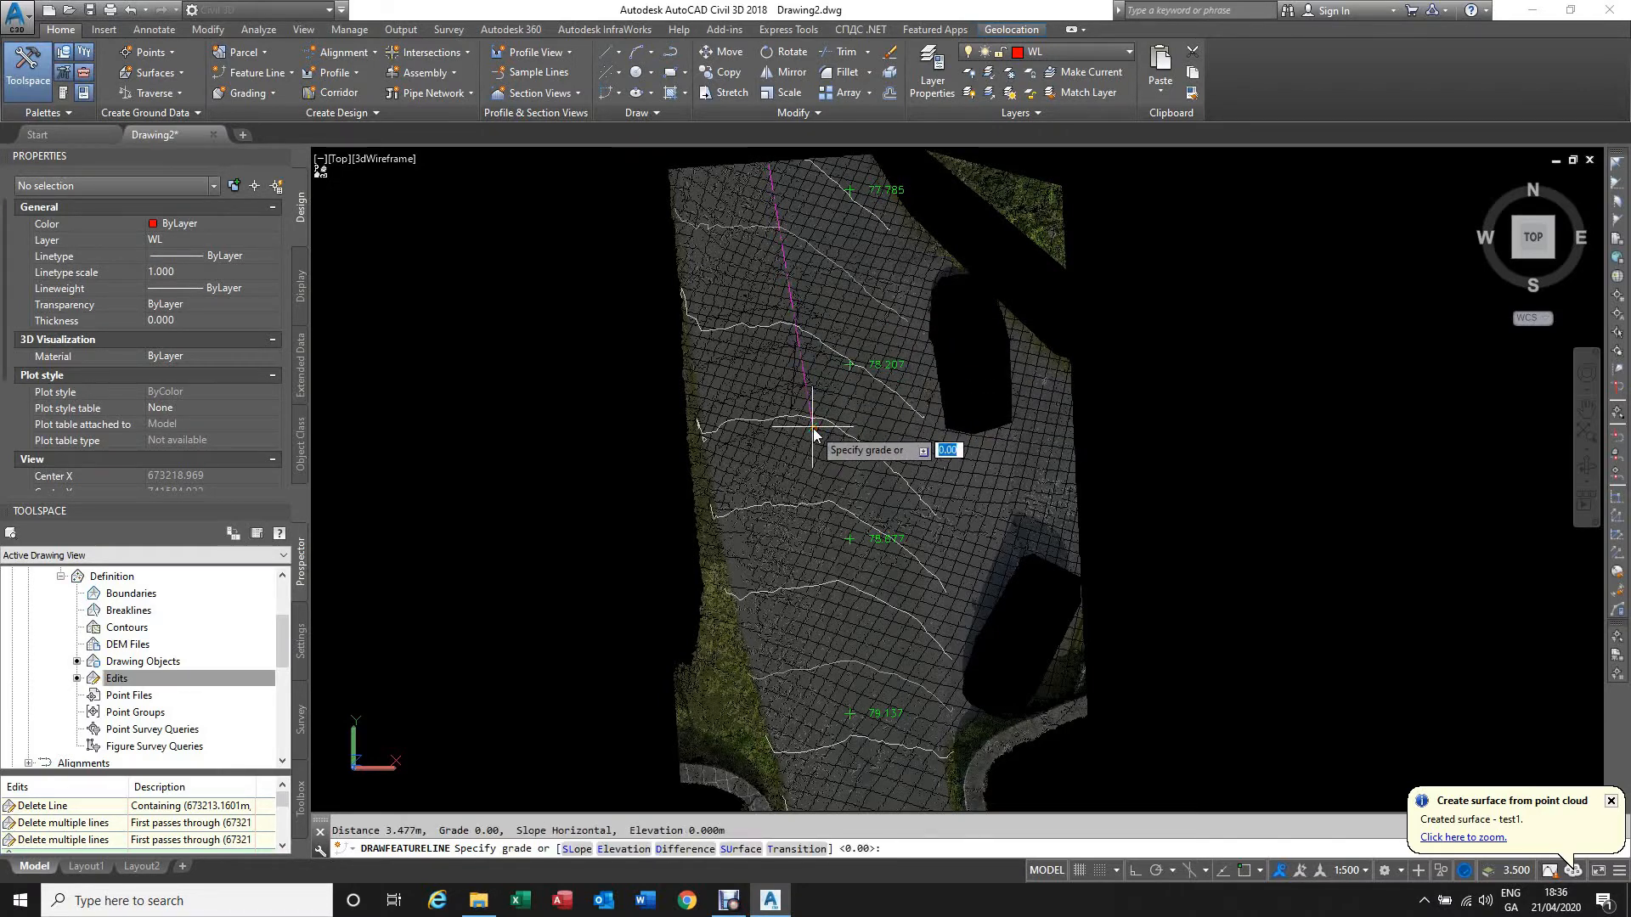
pyautogui.press('Return')
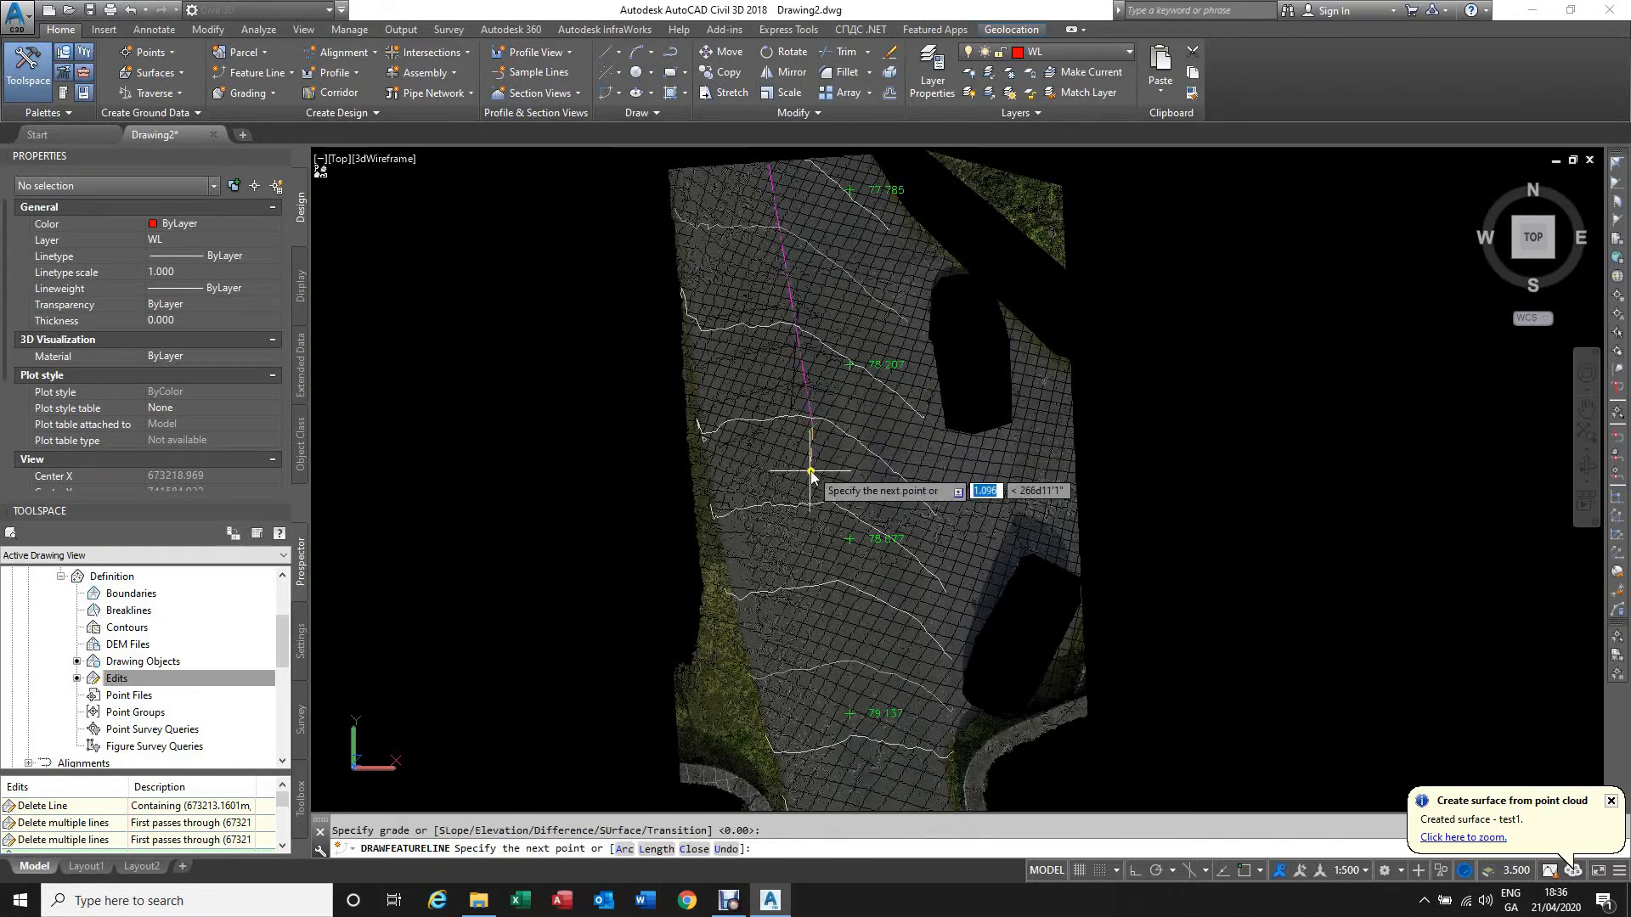
pyautogui.click(833, 564)
pyautogui.press('Return')
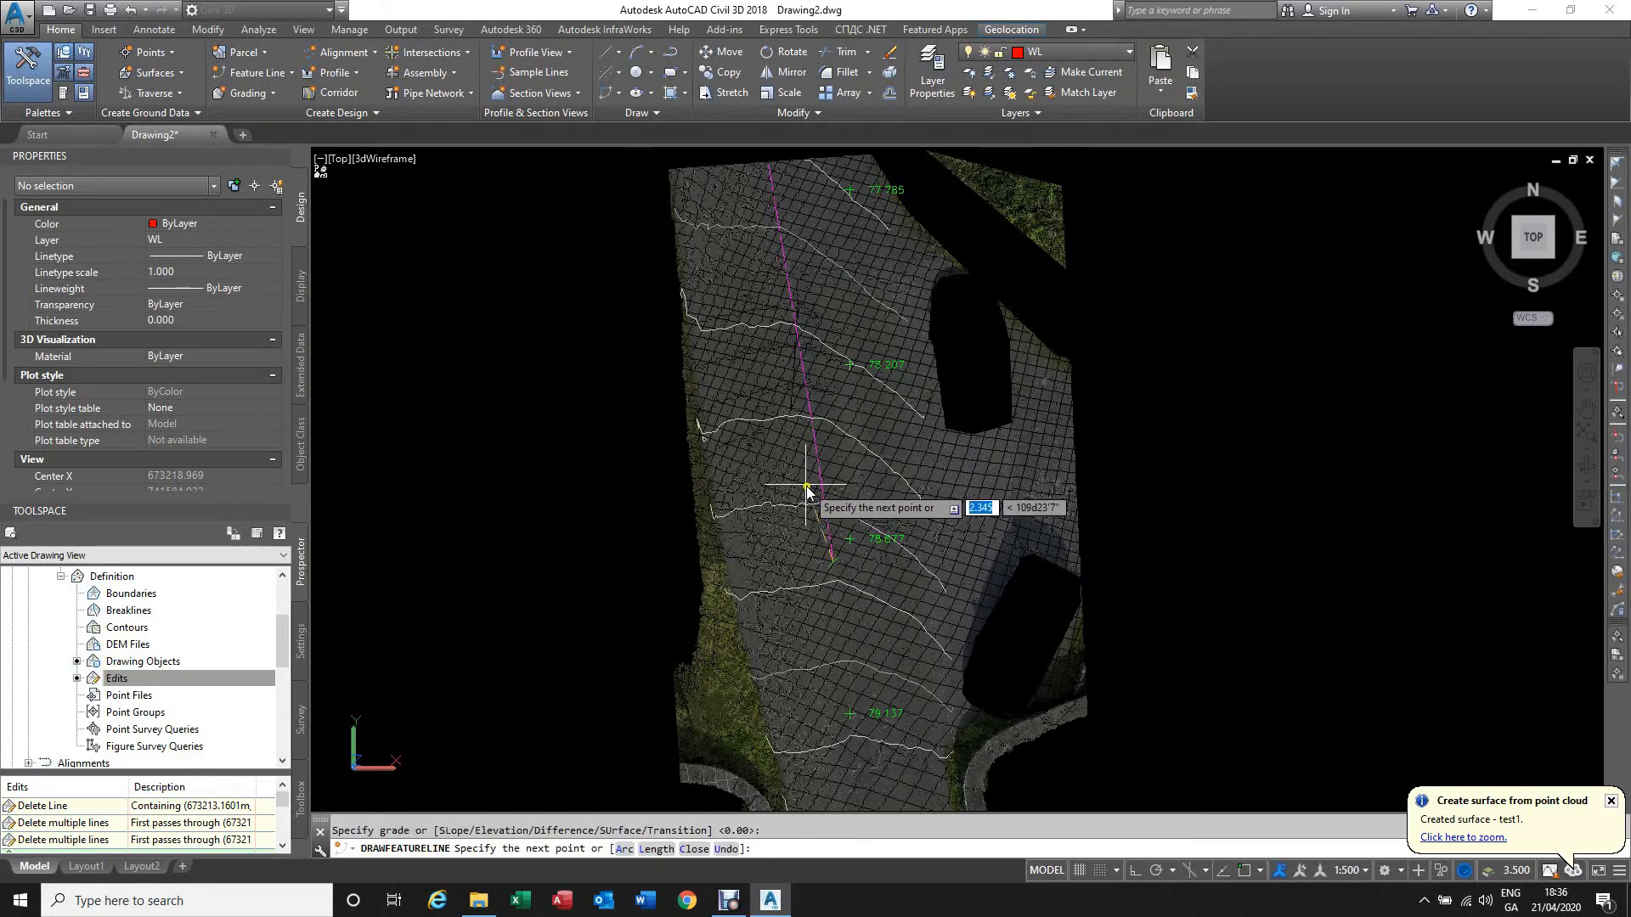
# Step: Extend the road centre feature line south along the crown with segments of about 3.92, 3.79 and 3.64 m, accepting the 0.00 grade
pyautogui.scroll(-5, 828, 565)
pyautogui.scroll(4, 821, 573)
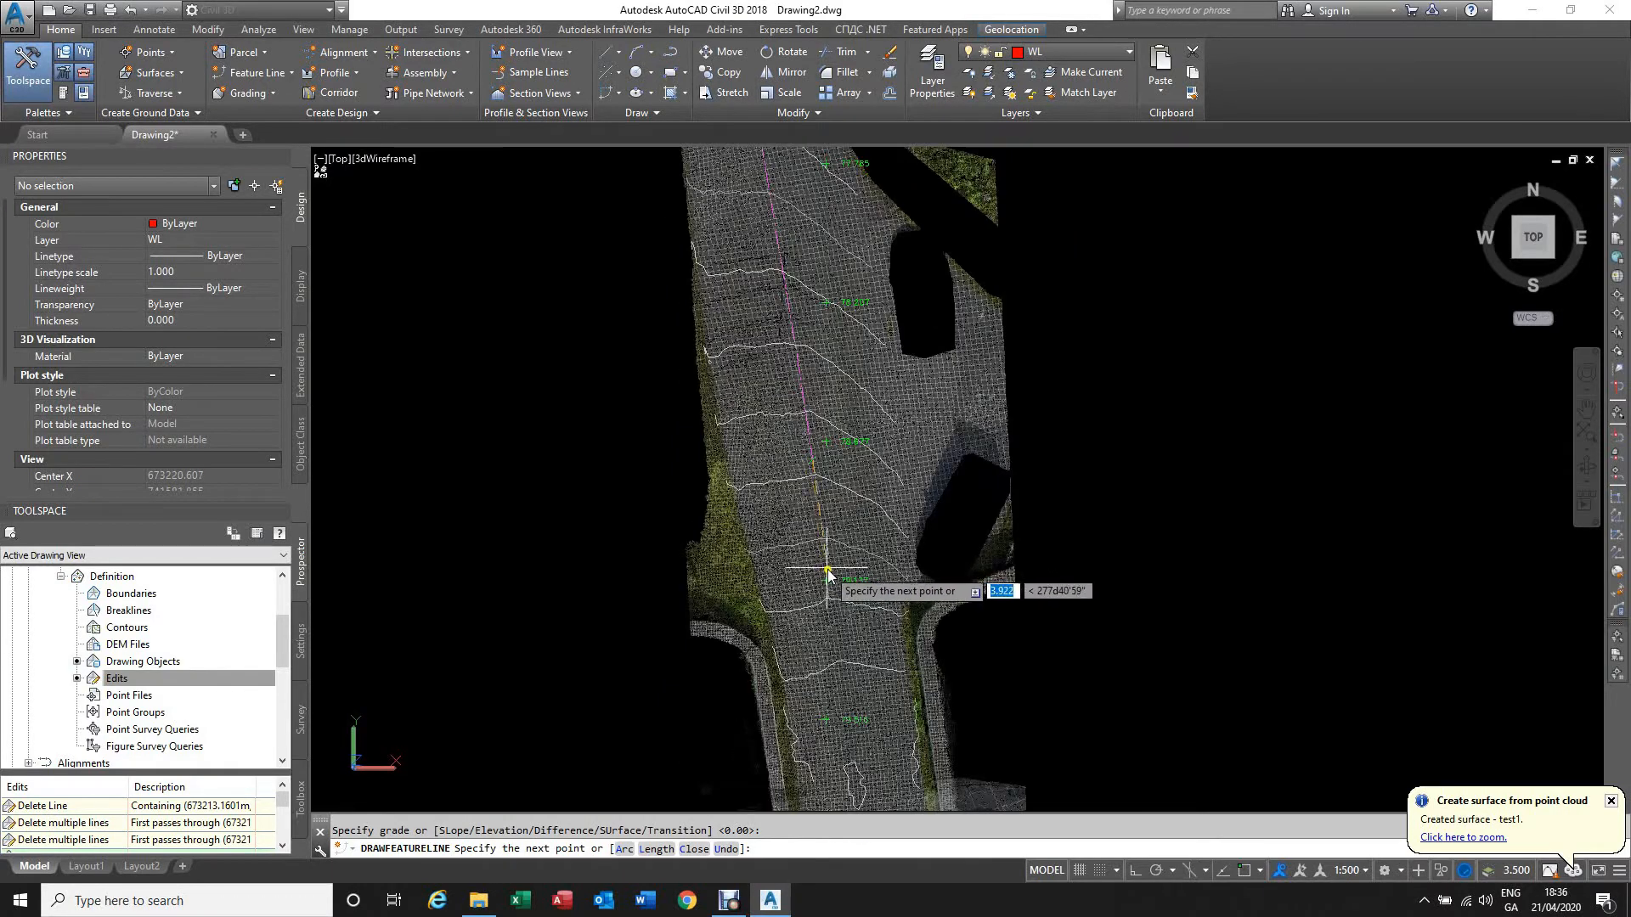
pyautogui.click(828, 570)
pyautogui.scroll(-3, 810, 444)
pyautogui.press('Return')
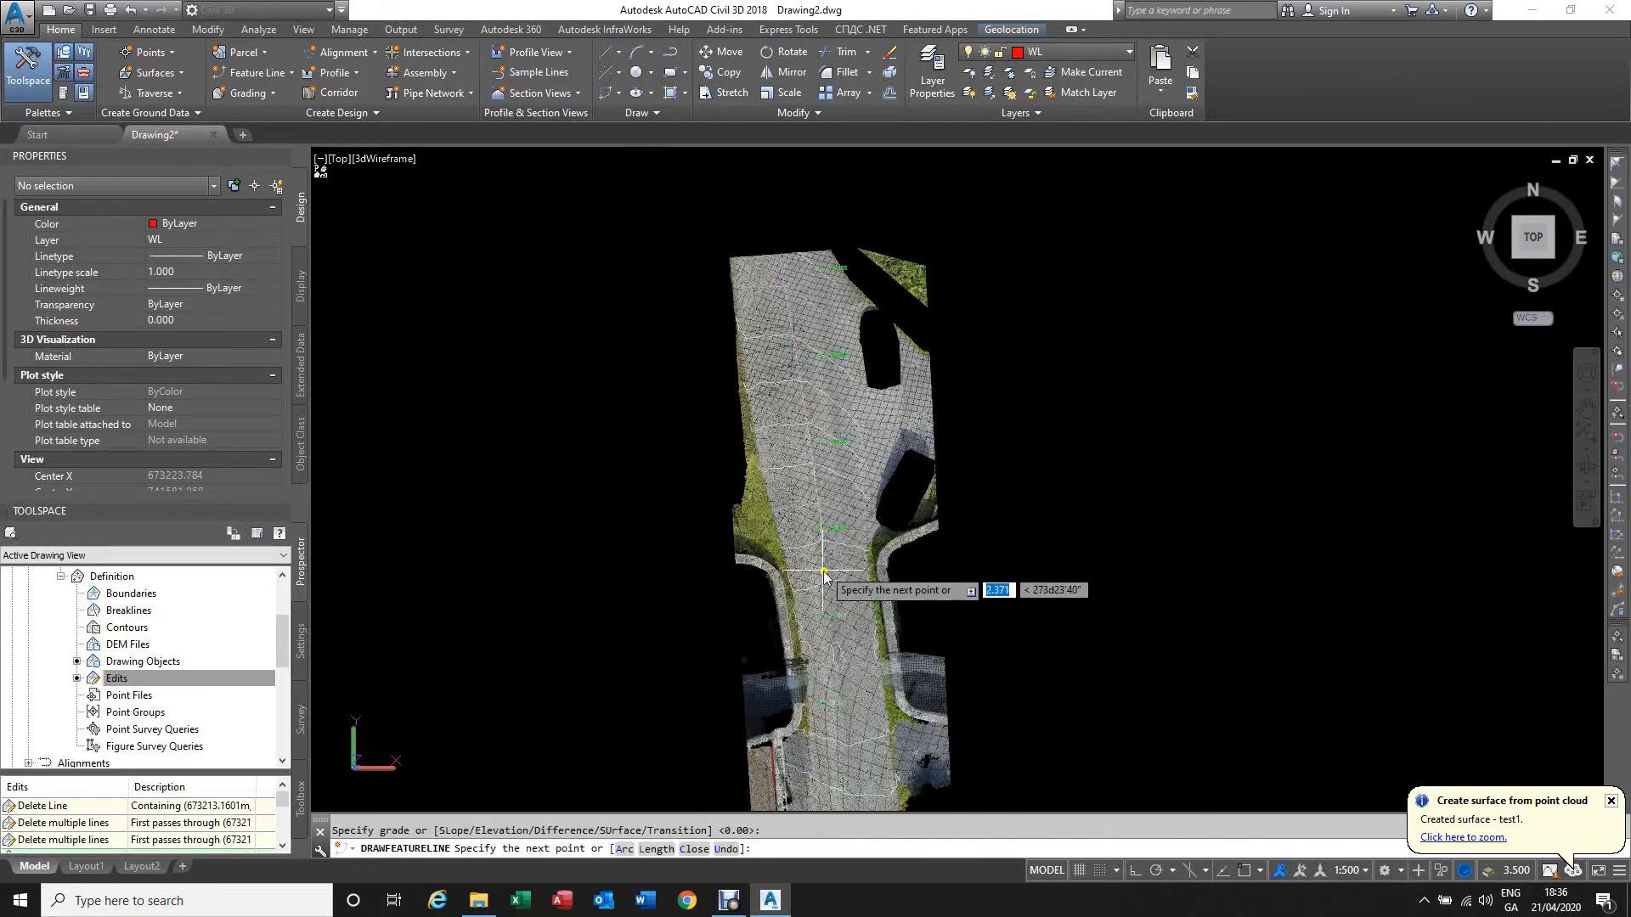
pyautogui.scroll(5, 828, 586)
pyautogui.click(829, 585)
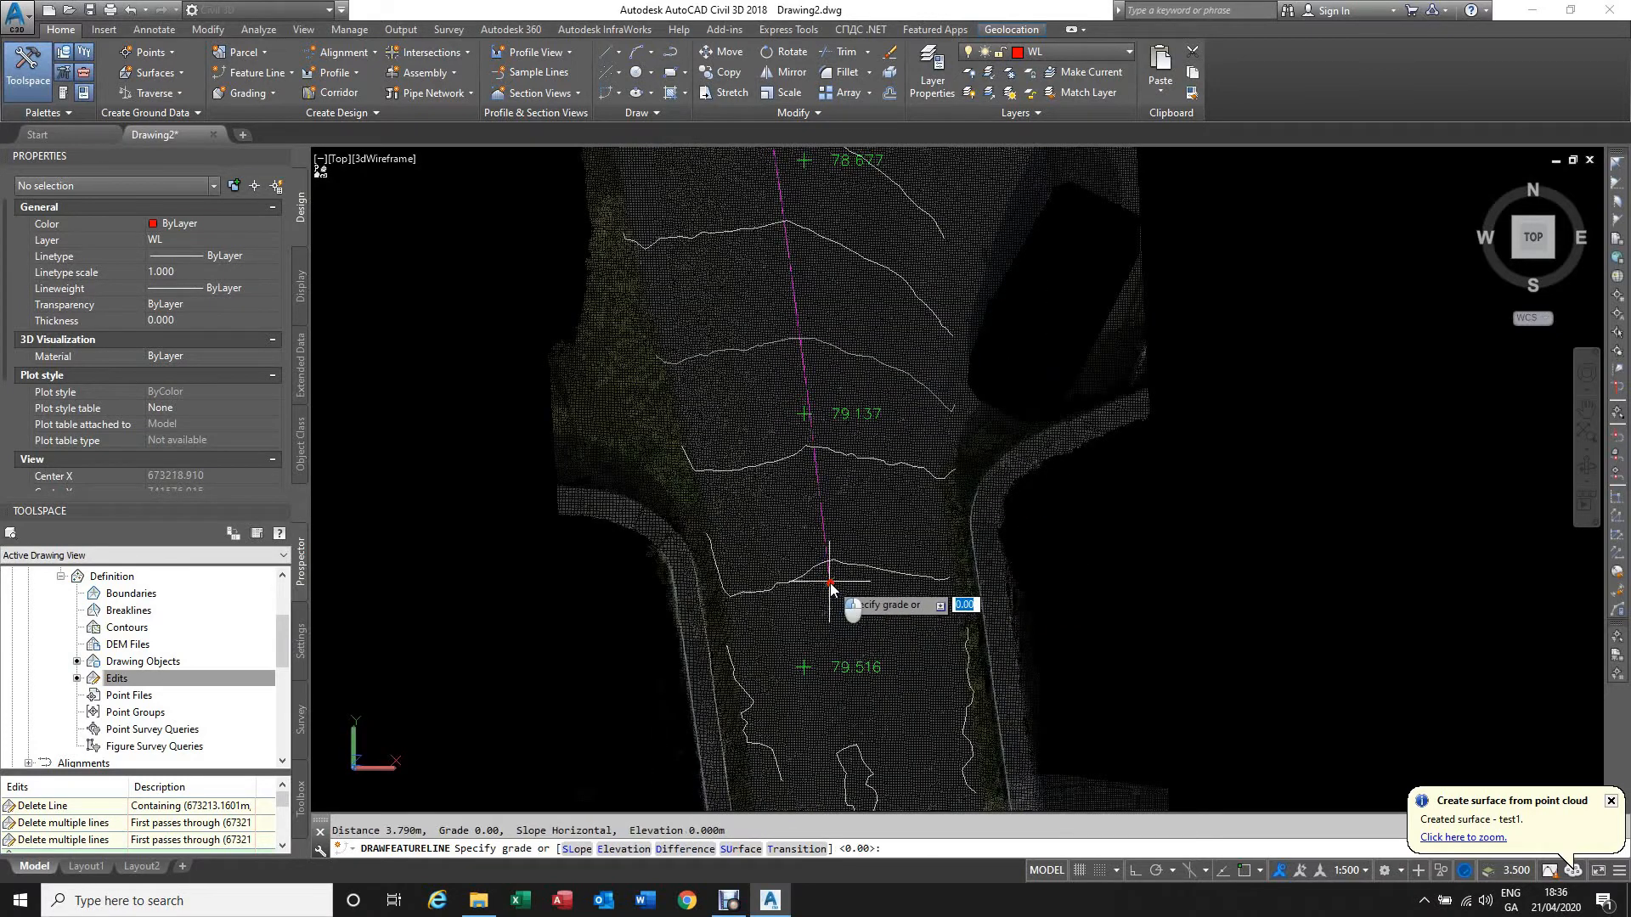
pyautogui.press('Return')
pyautogui.moveTo(851, 651)
pyautogui.mouseDown(button='middle')
pyautogui.moveTo(865, 653)
pyautogui.moveTo(848, 335)
pyautogui.moveTo(830, 306)
pyautogui.mouseUp(button='middle')
pyautogui.click(831, 413)
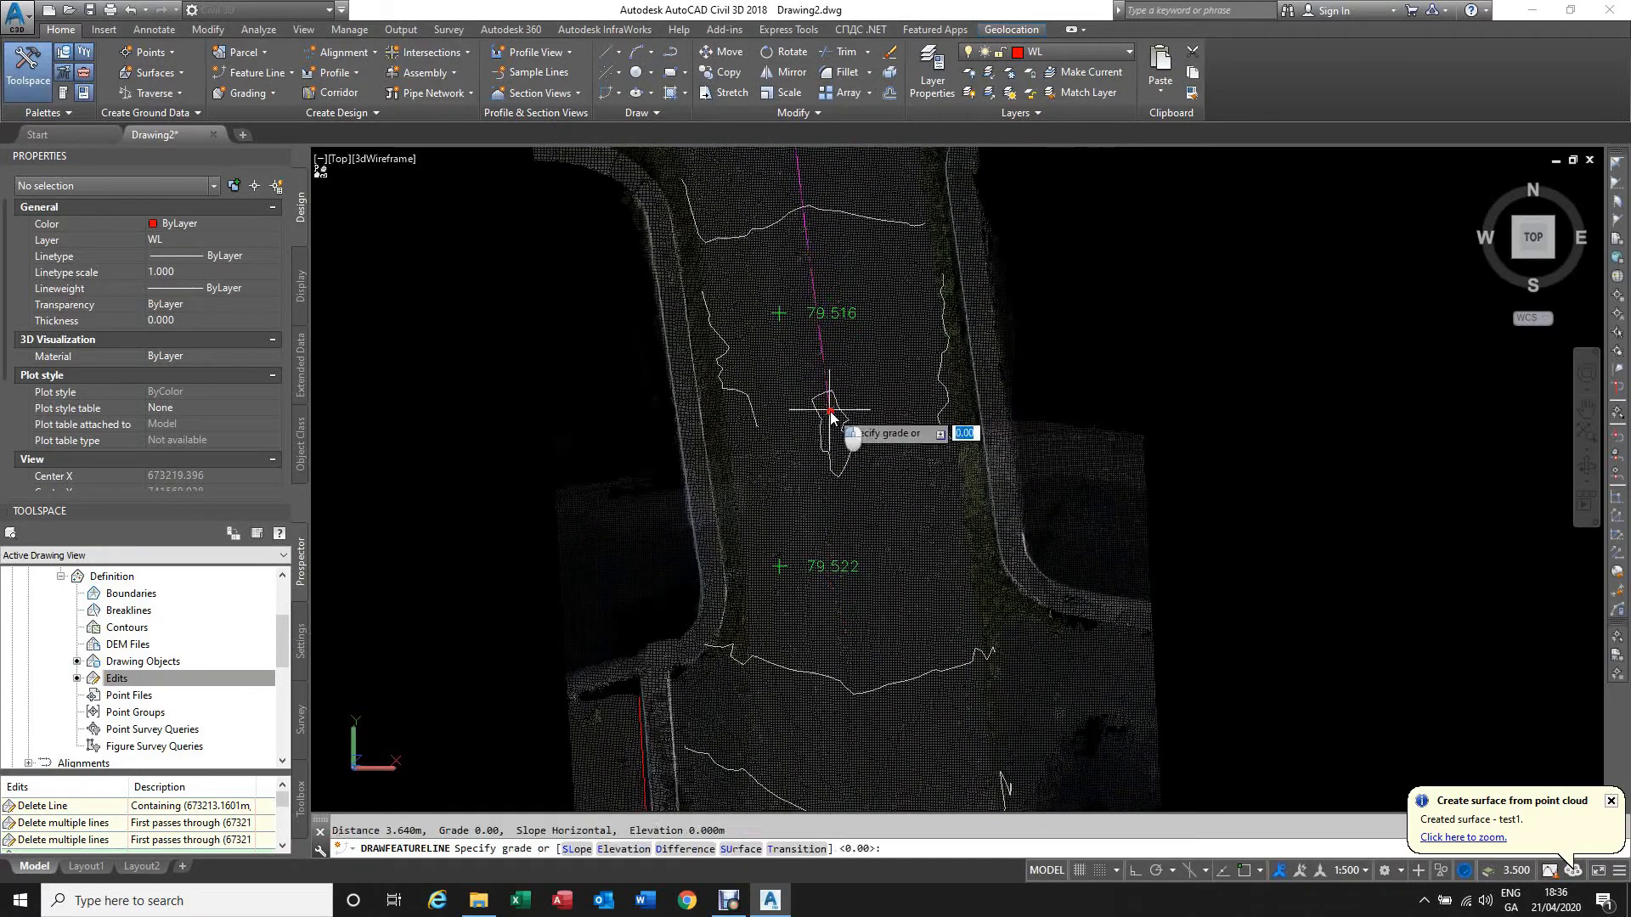
pyautogui.press('Return')
# Step: Add two more centre line segments of about 3.47 and 3.16 m past survey point 79.522, keeping the 0.00 grade
pyautogui.moveTo(830, 565); pyautogui.dragTo(836, 316, button='middle')
pyautogui.click(820, 339)
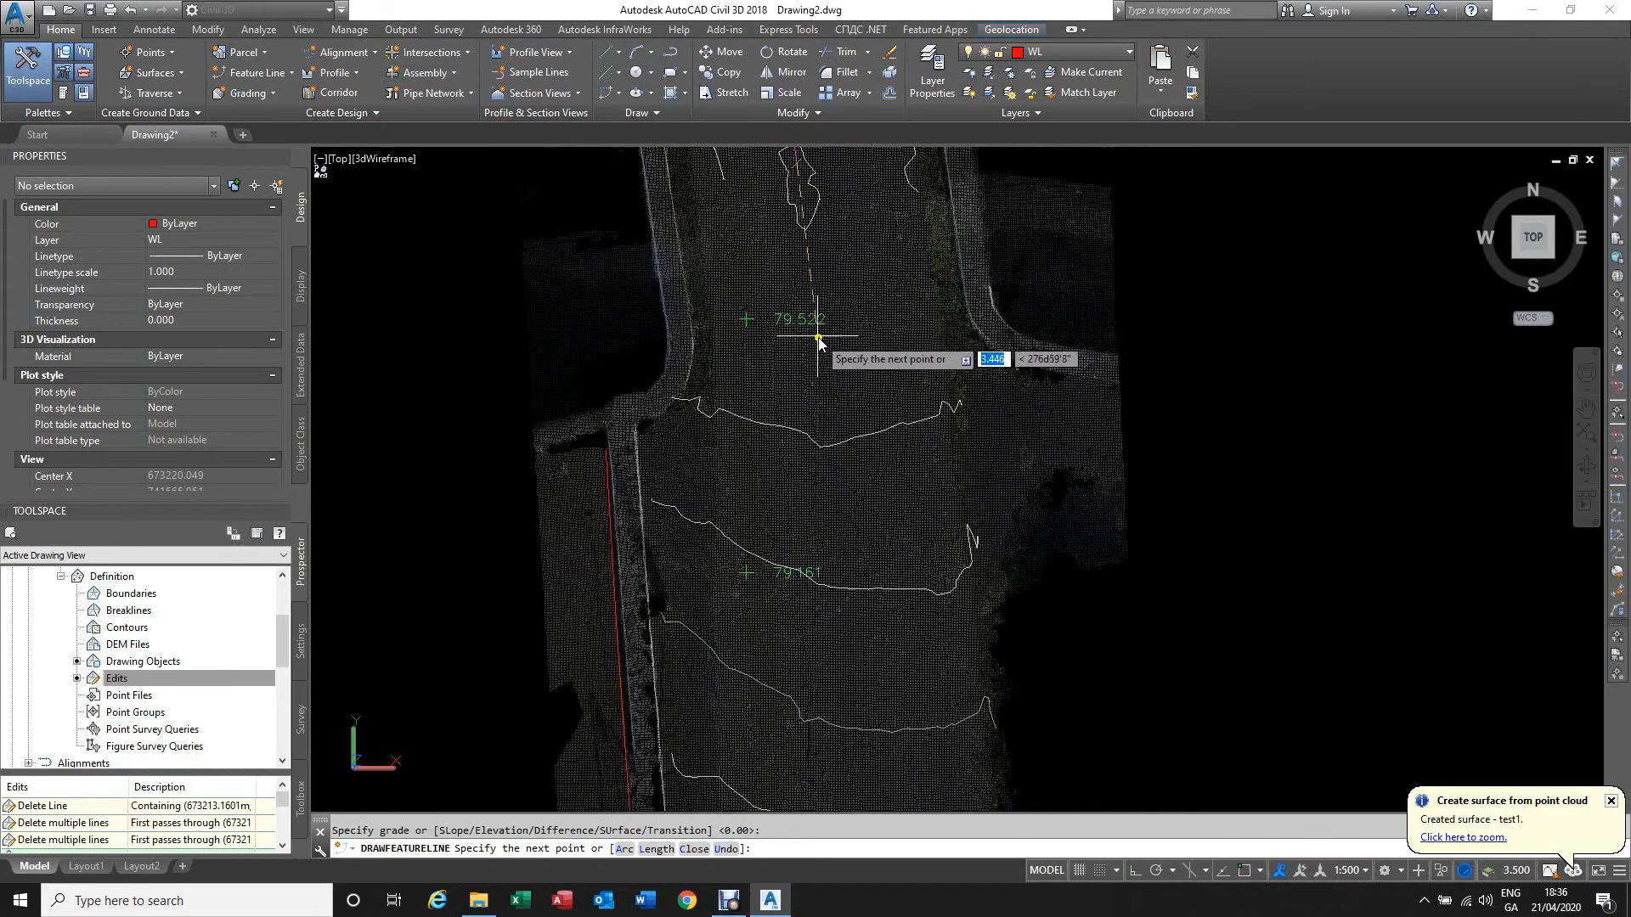
pyautogui.press('Return')
pyautogui.scroll(-2, 820, 327)
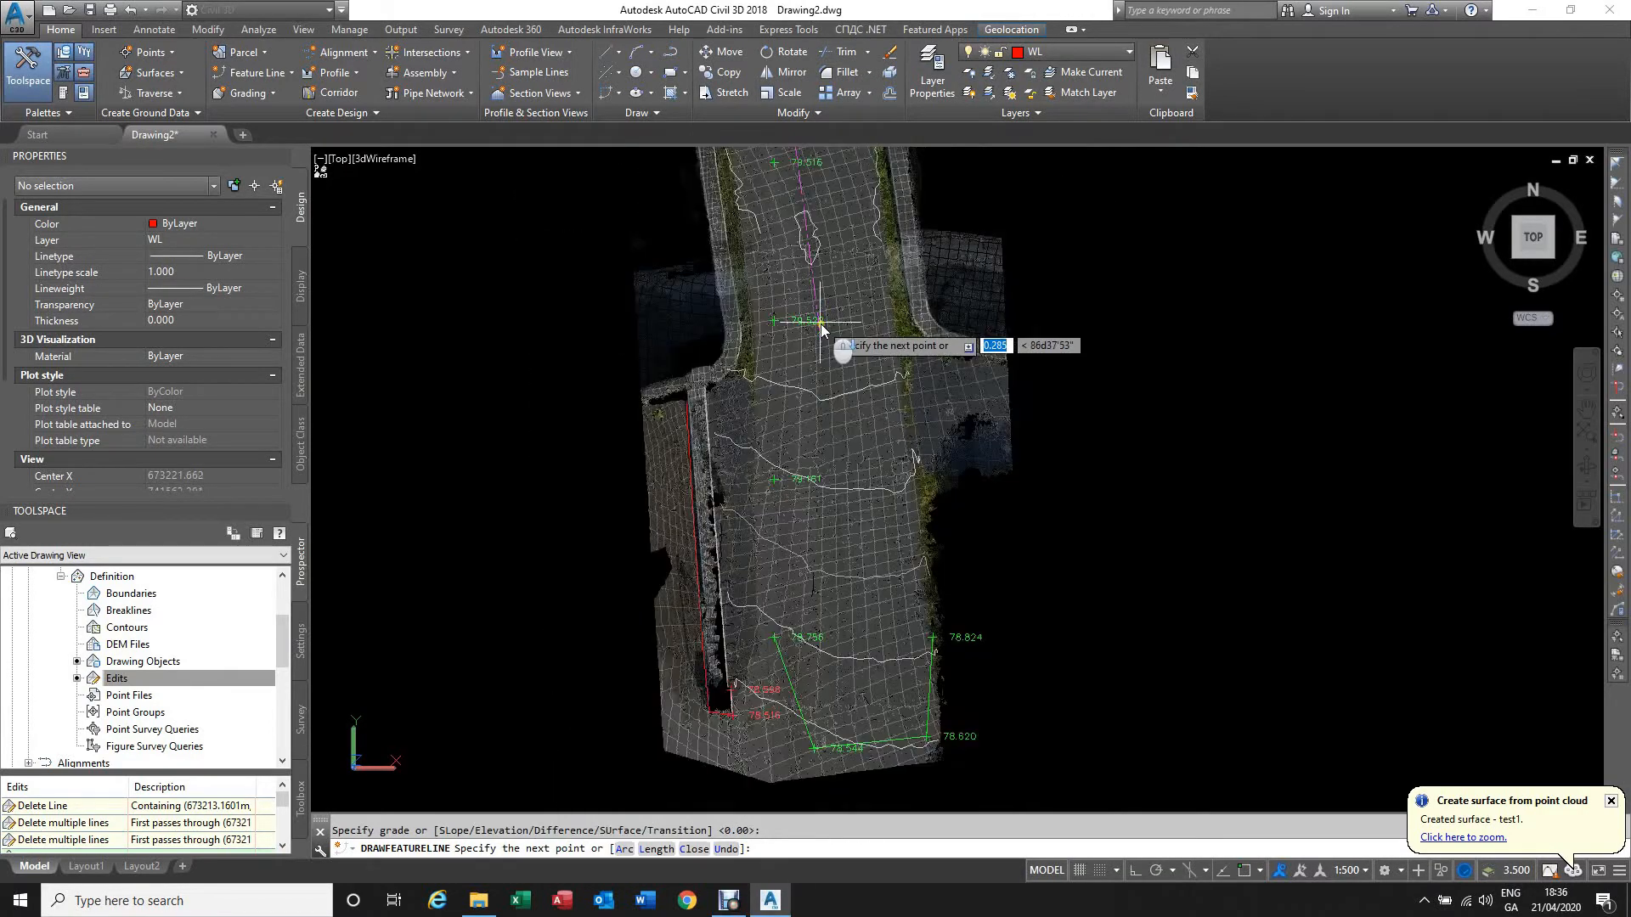
pyautogui.scroll(2, 825, 431)
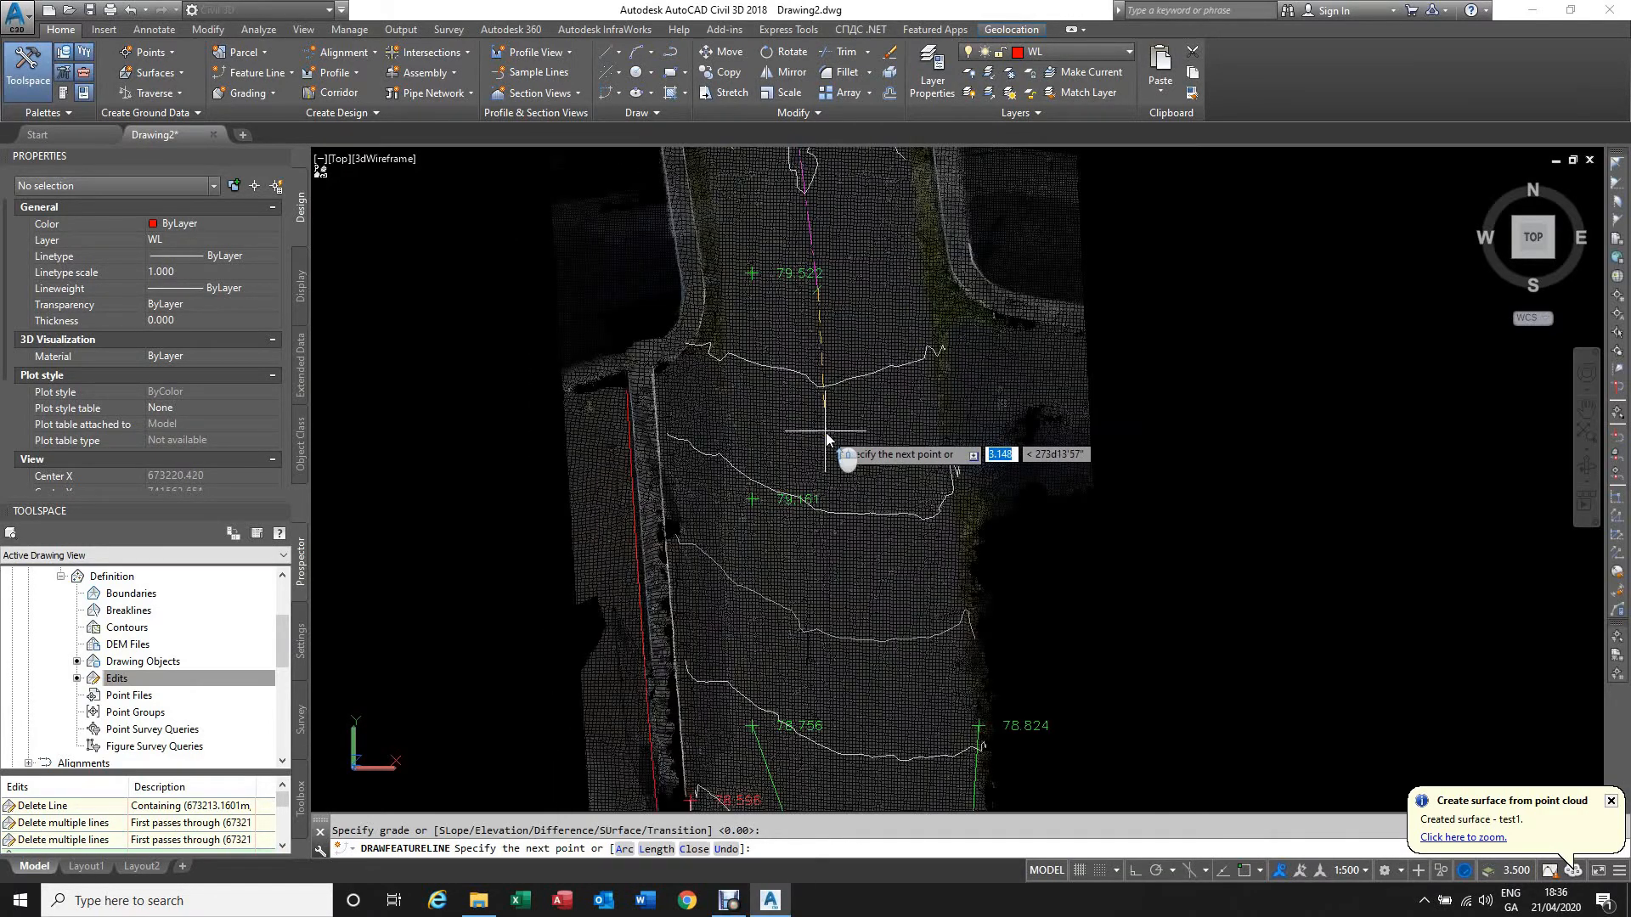
pyautogui.scroll(2, 825, 438)
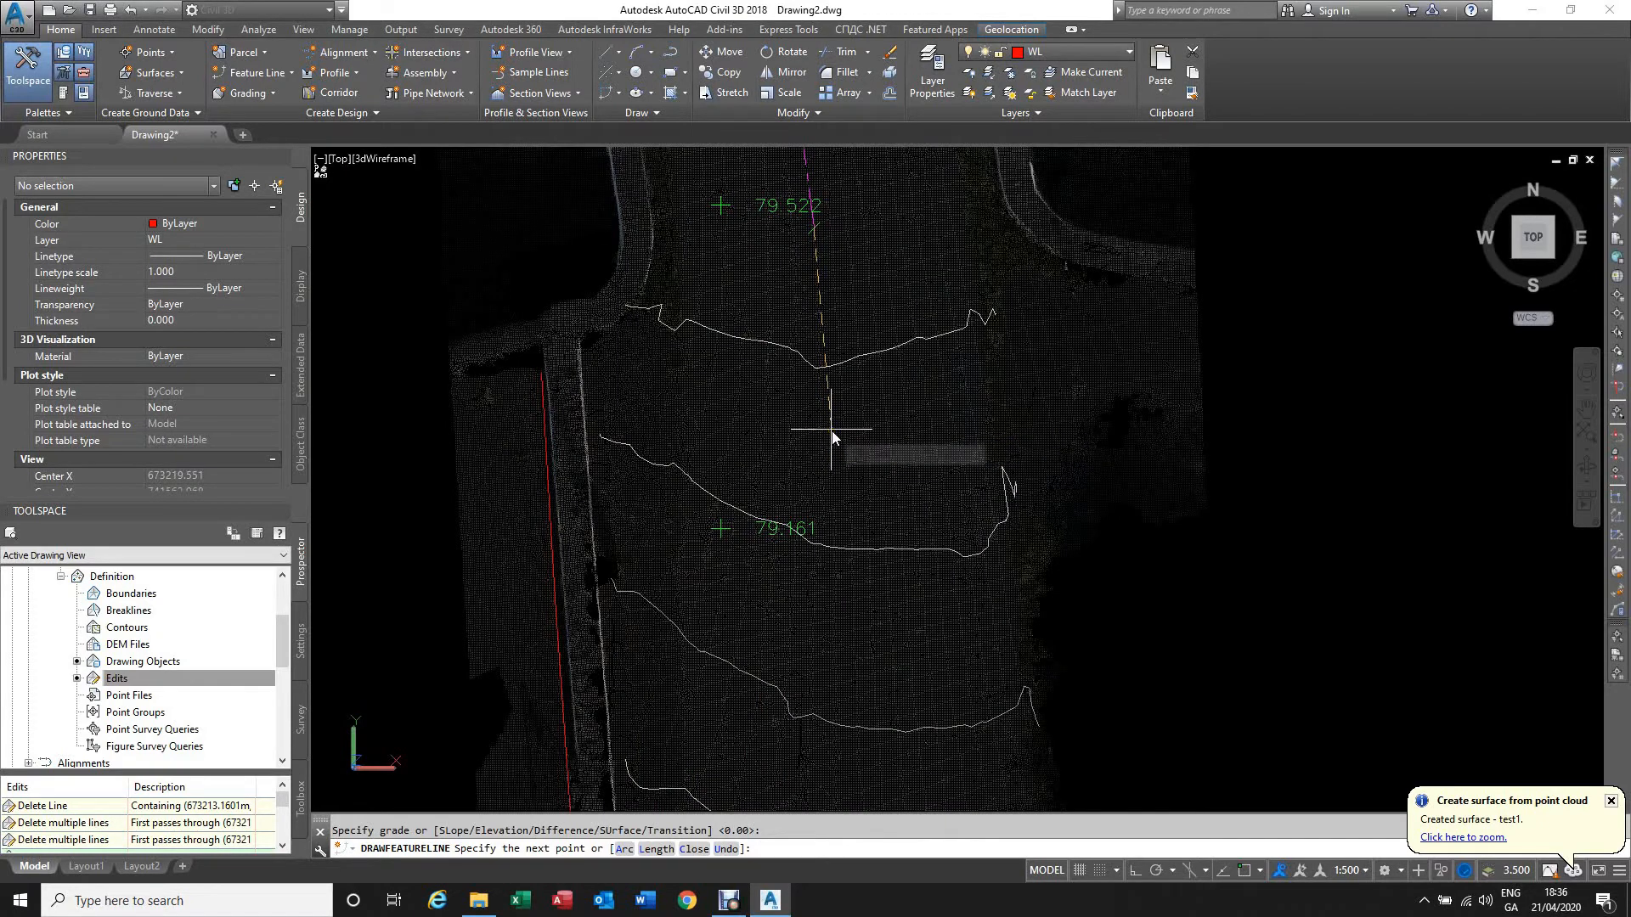
pyautogui.click(833, 437)
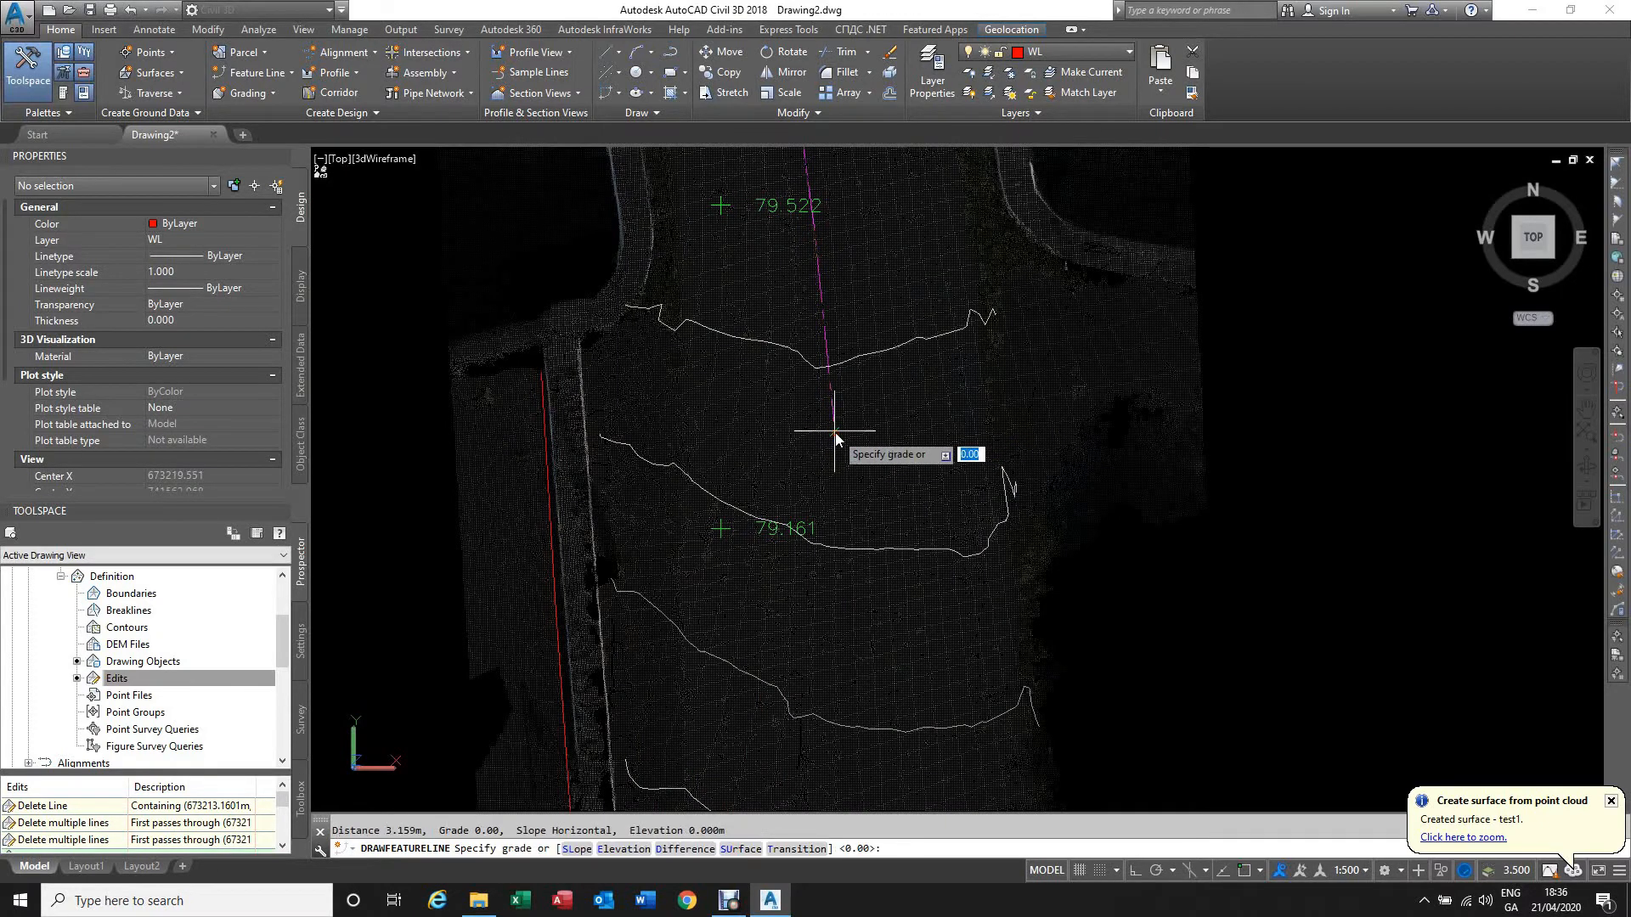
pyautogui.press('Return')
# Step: Add the last two centre line segments, about 4.01 and 3.68 m long at 0.00 grade, ending between points 78.756 and 78.824, and finish the feature line
pyautogui.scroll(-2, 834, 408)
pyautogui.scroll(1, 837, 488)
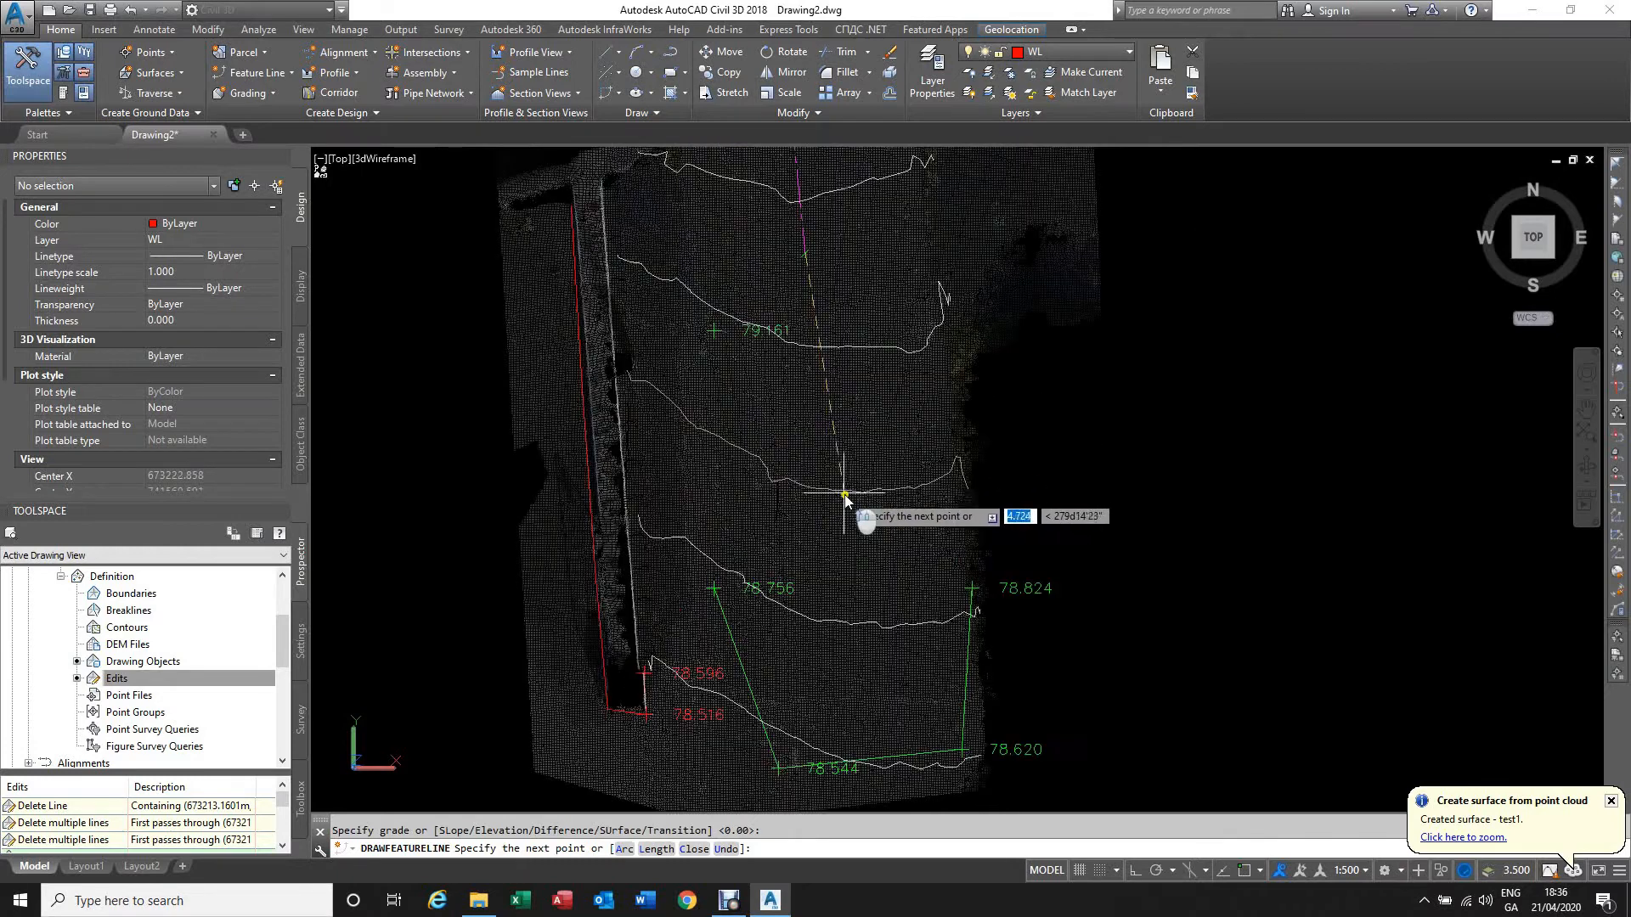
pyautogui.click(817, 463)
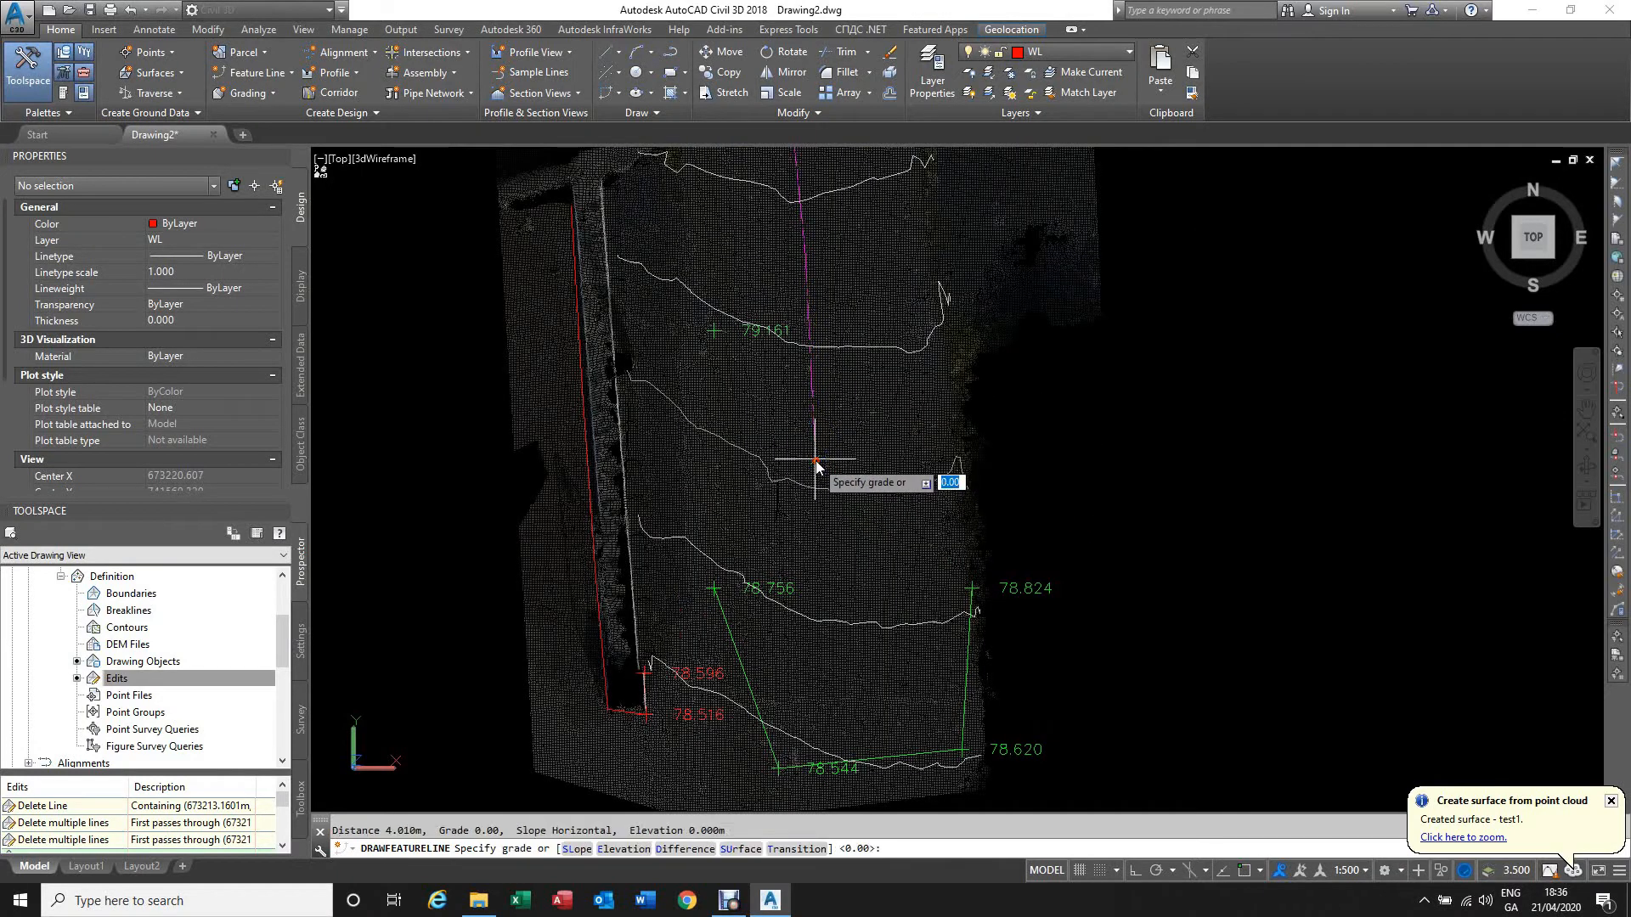
pyautogui.press('Return')
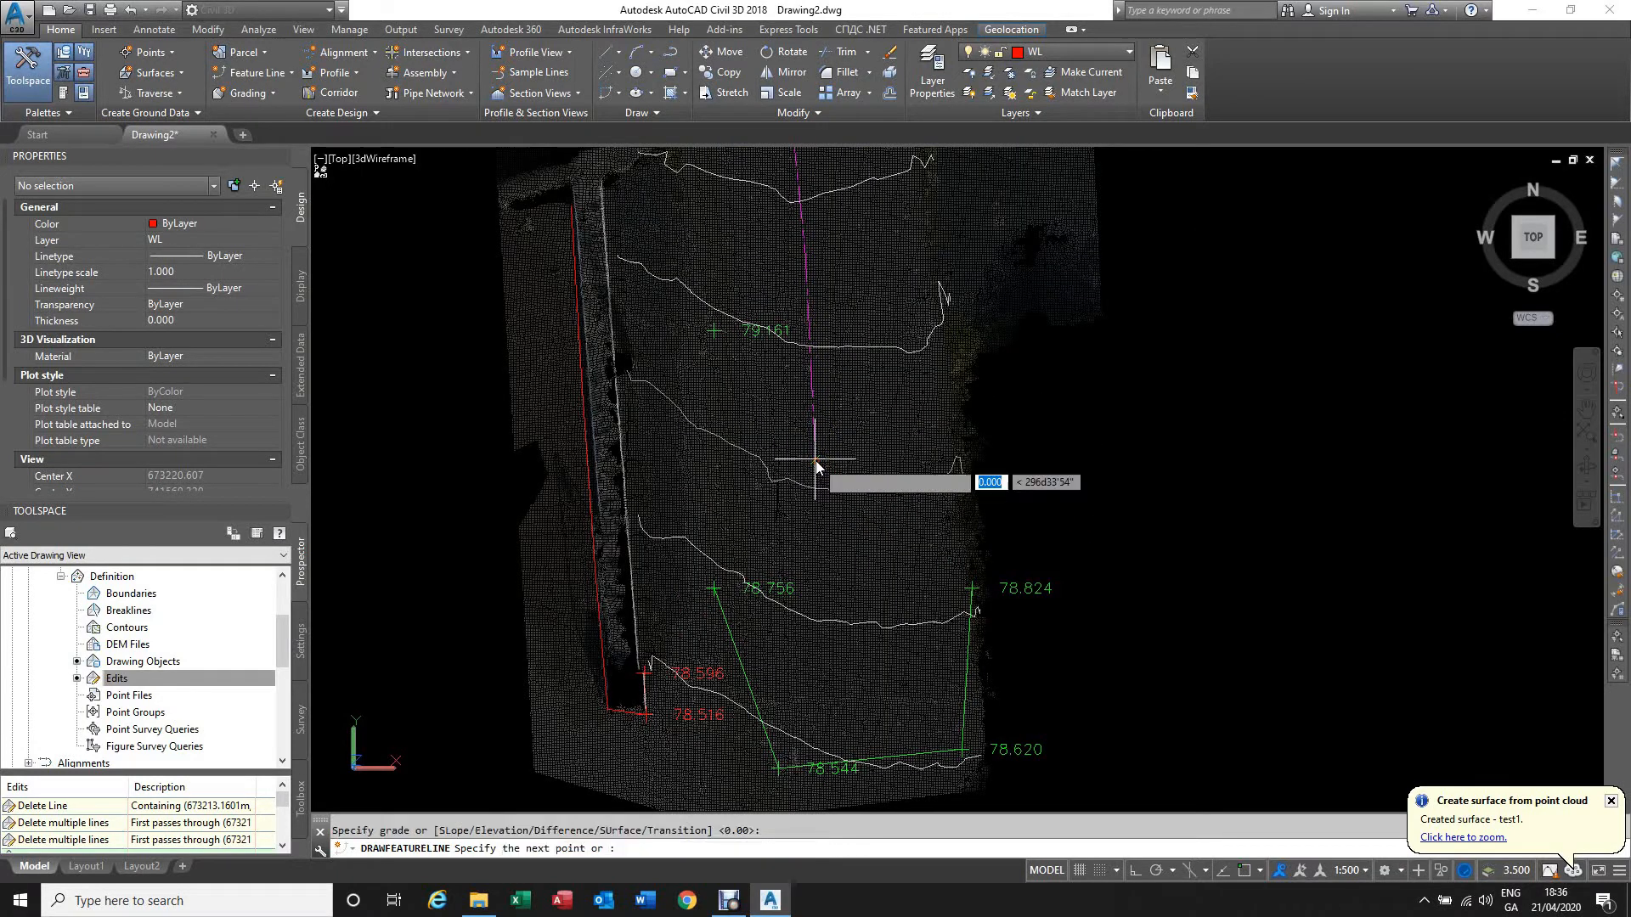
pyautogui.click(830, 652)
pyautogui.press('Return')
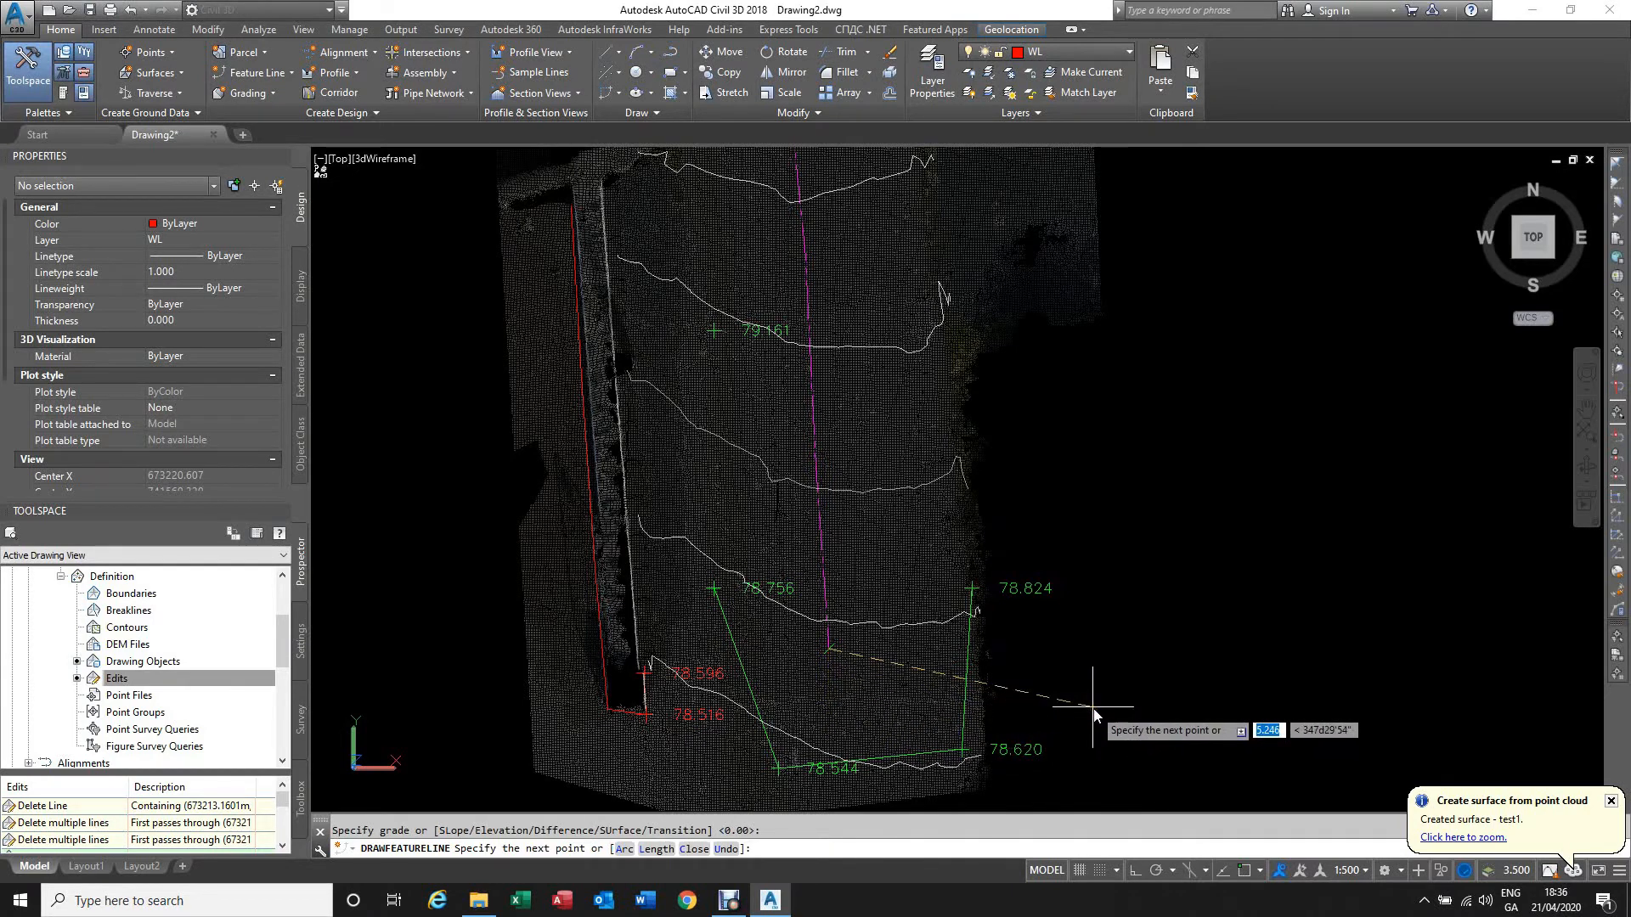
pyautogui.press('Return')
# Step: Examine the finished road centre line against the point cloud from above and in a tilted 3D view
pyautogui.scroll(-4, 998, 684)
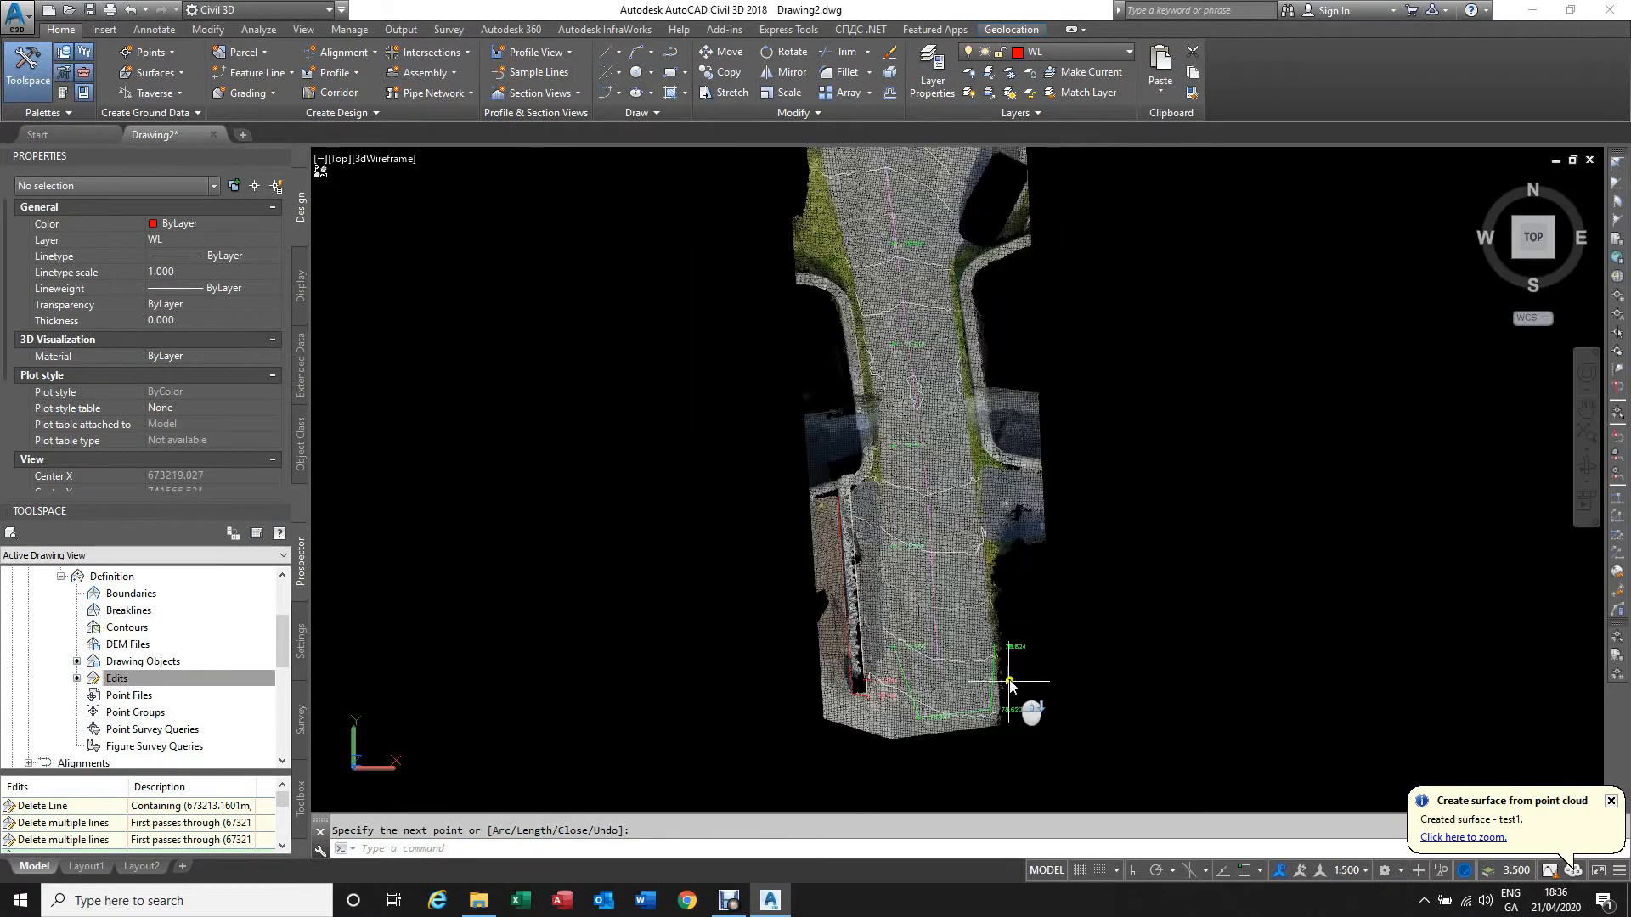
pyautogui.scroll(-2, 948, 612)
pyautogui.scroll(3, 910, 327)
pyautogui.scroll(-2, 929, 405)
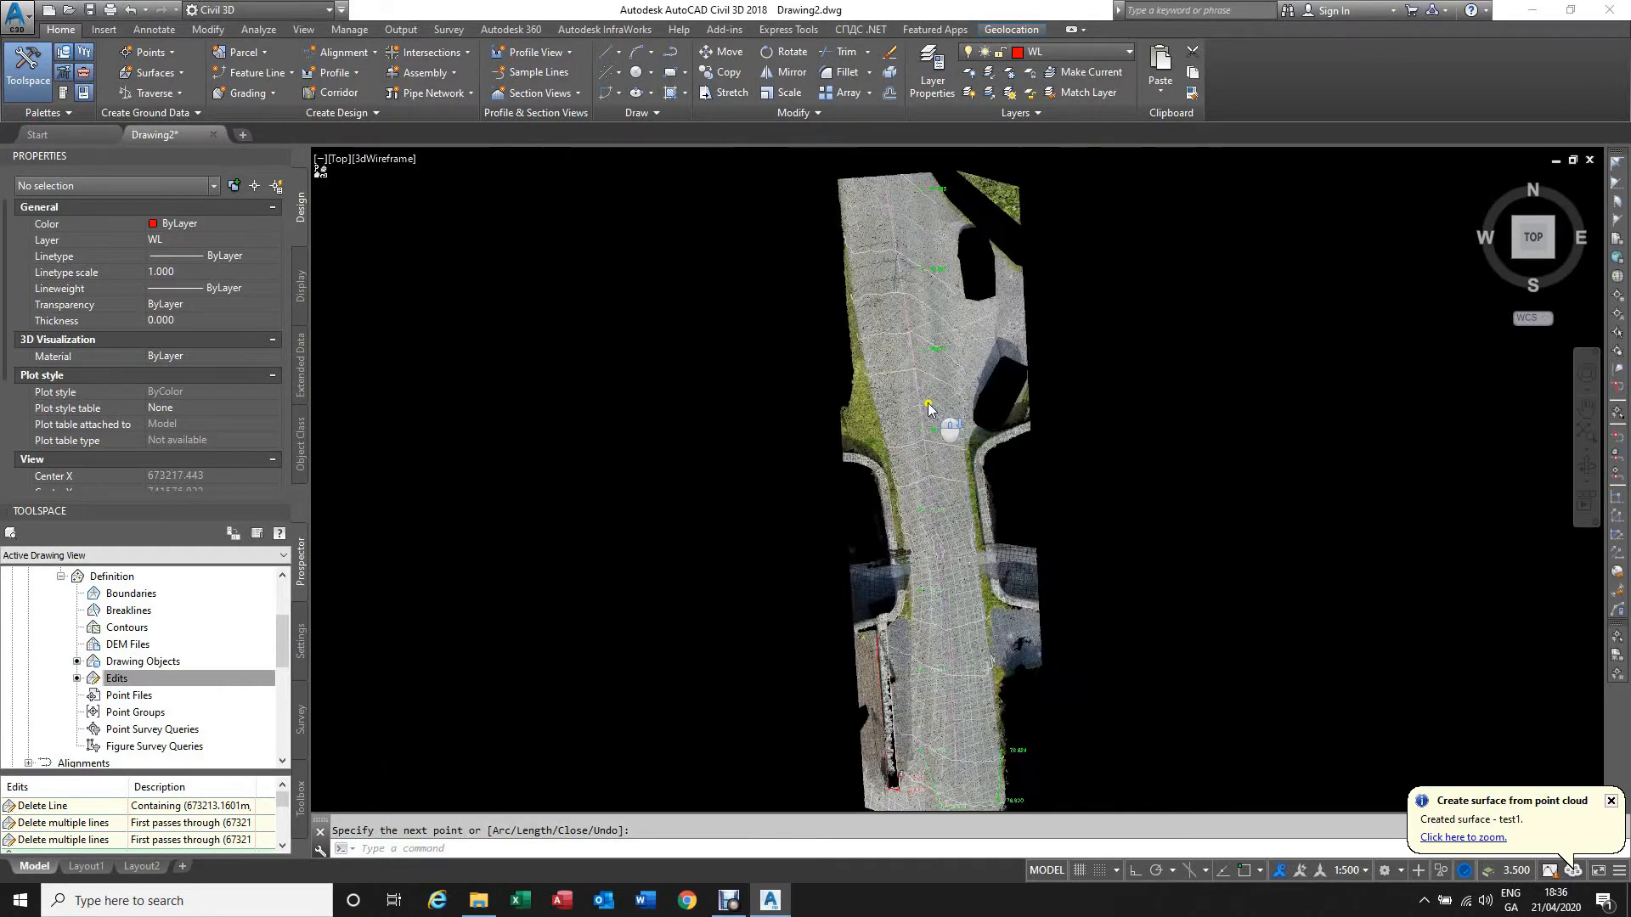
pyautogui.scroll(-2, 929, 407)
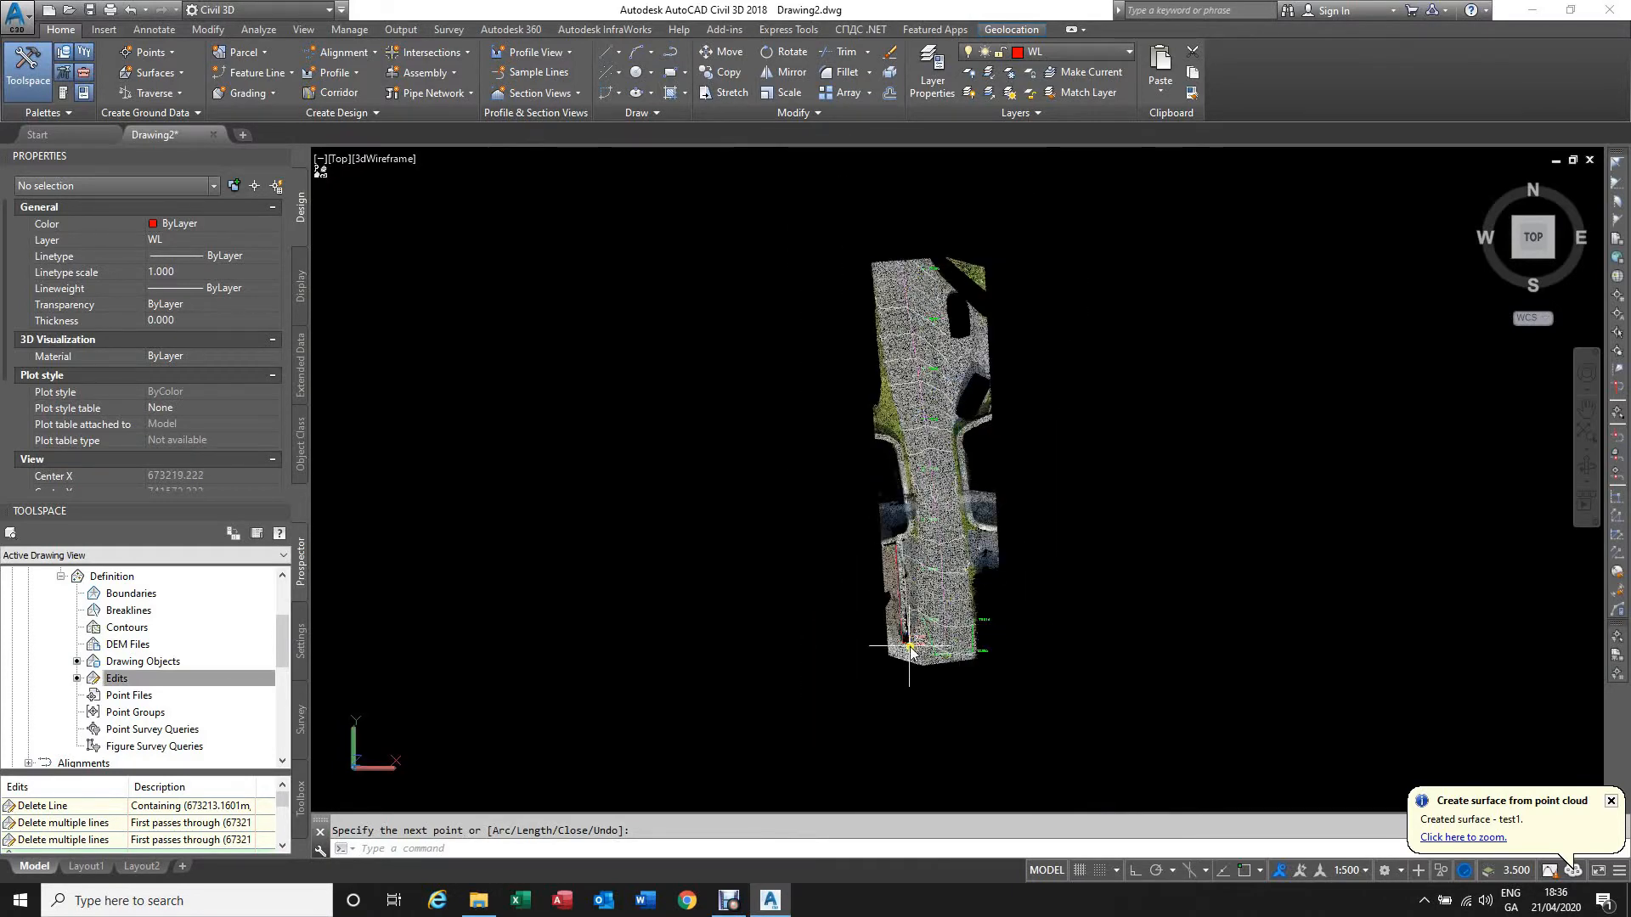
pyautogui.scroll(2, 956, 629)
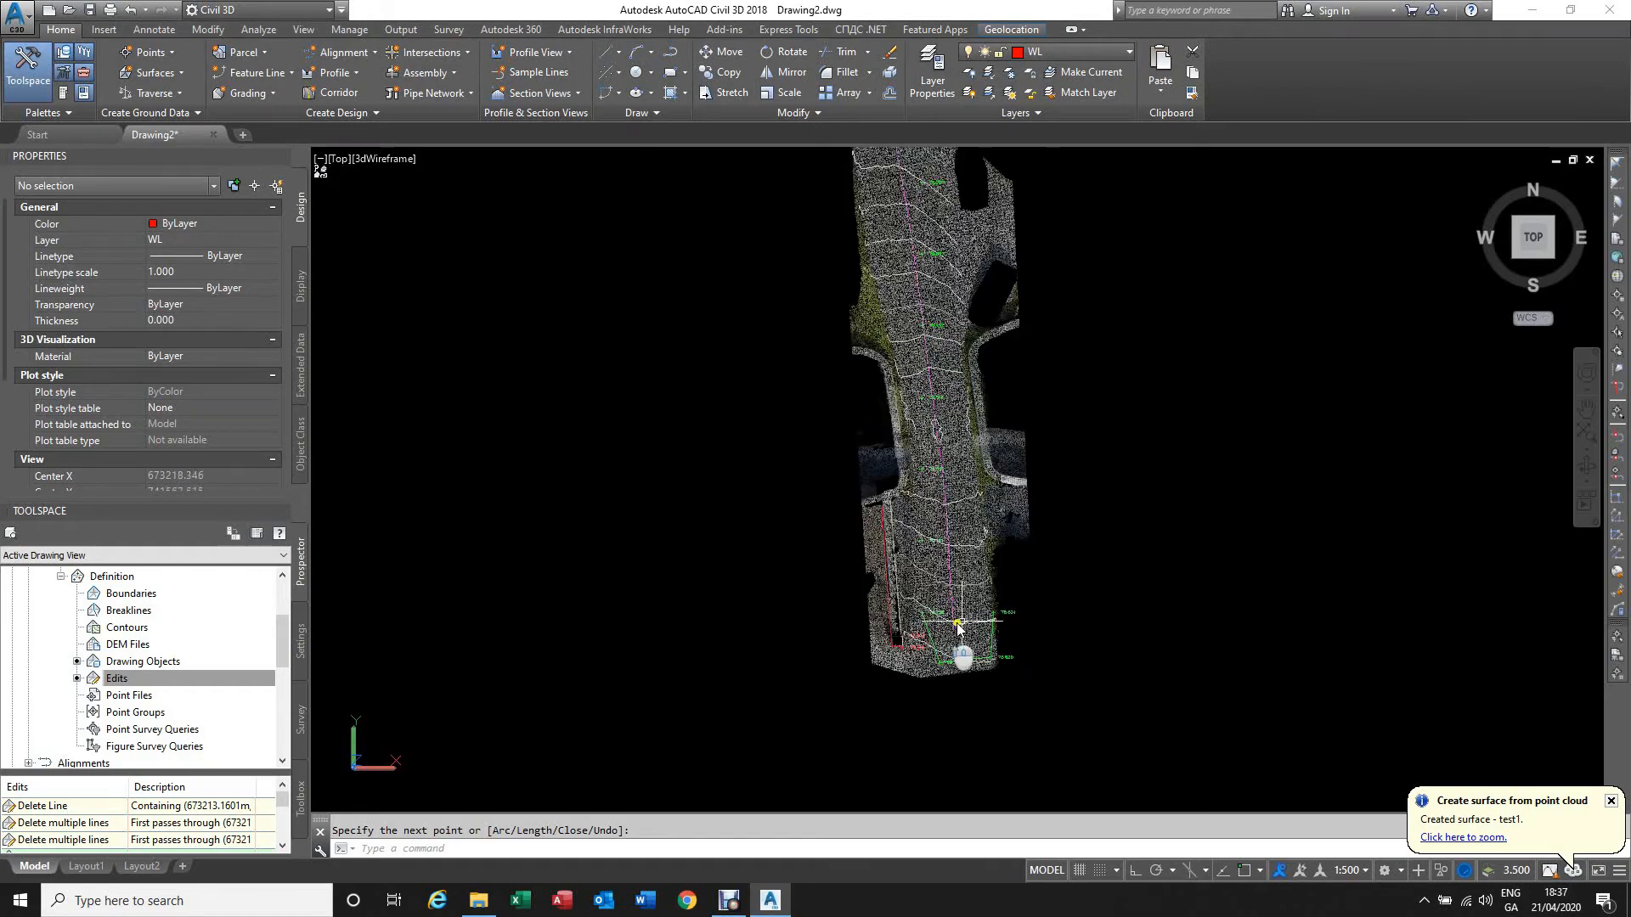
pyautogui.keyDown('shift'); pyautogui.moveTo(1056, 583); pyautogui.dragTo(1110, 502, button='middle'); pyautogui.keyUp('shift')
pyautogui.scroll(-3, 954, 507)
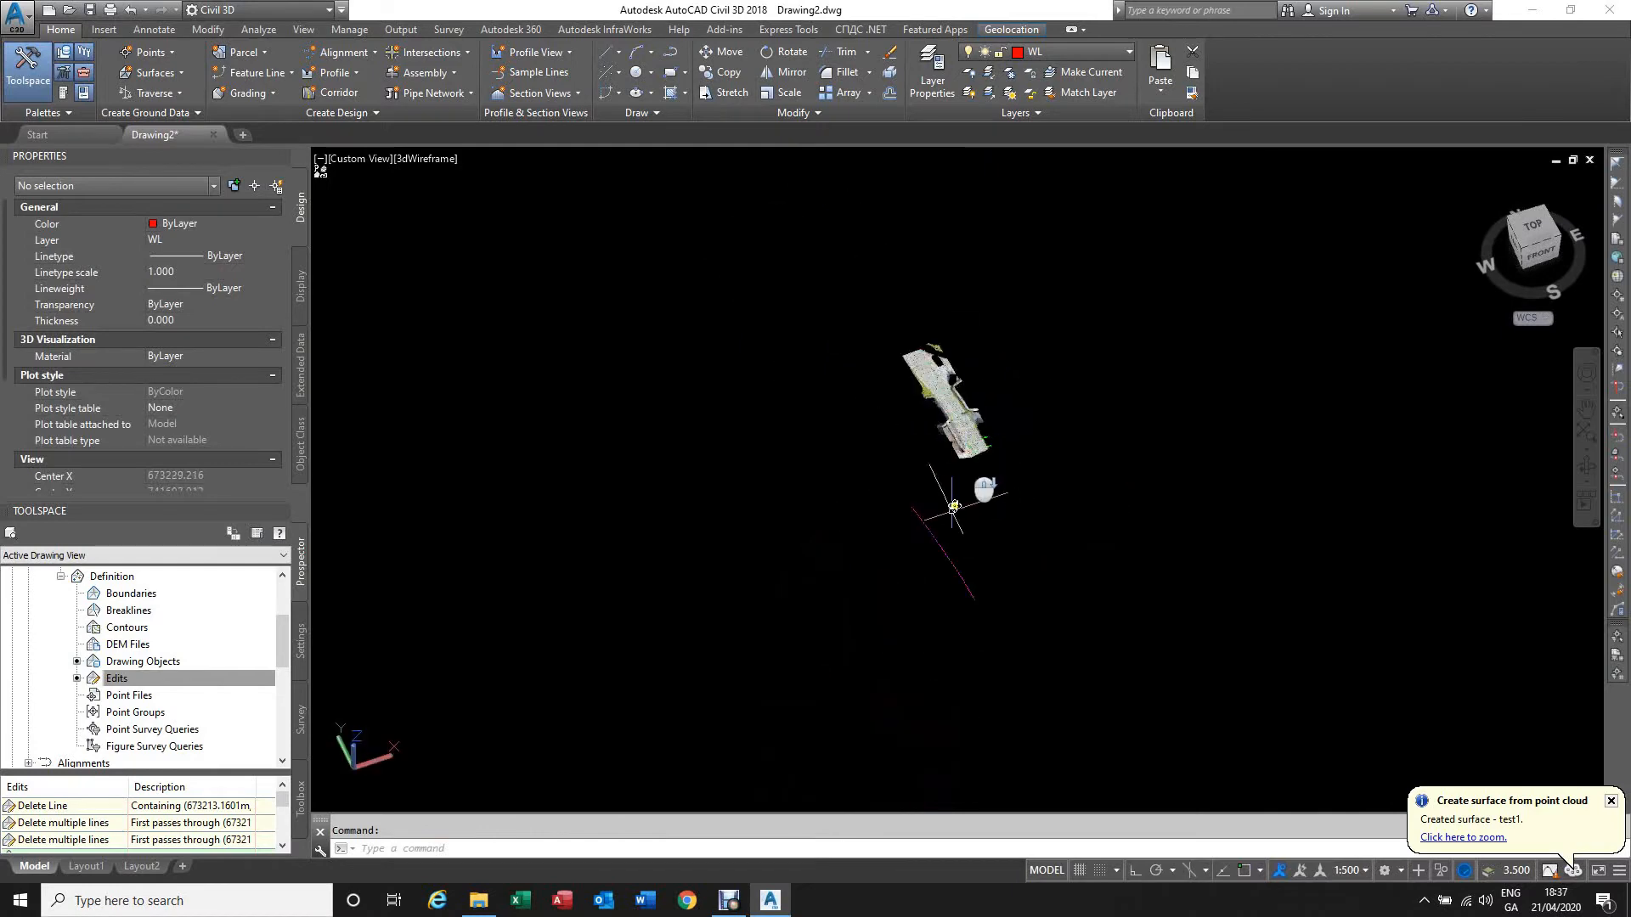
pyautogui.scroll(4, 954, 507)
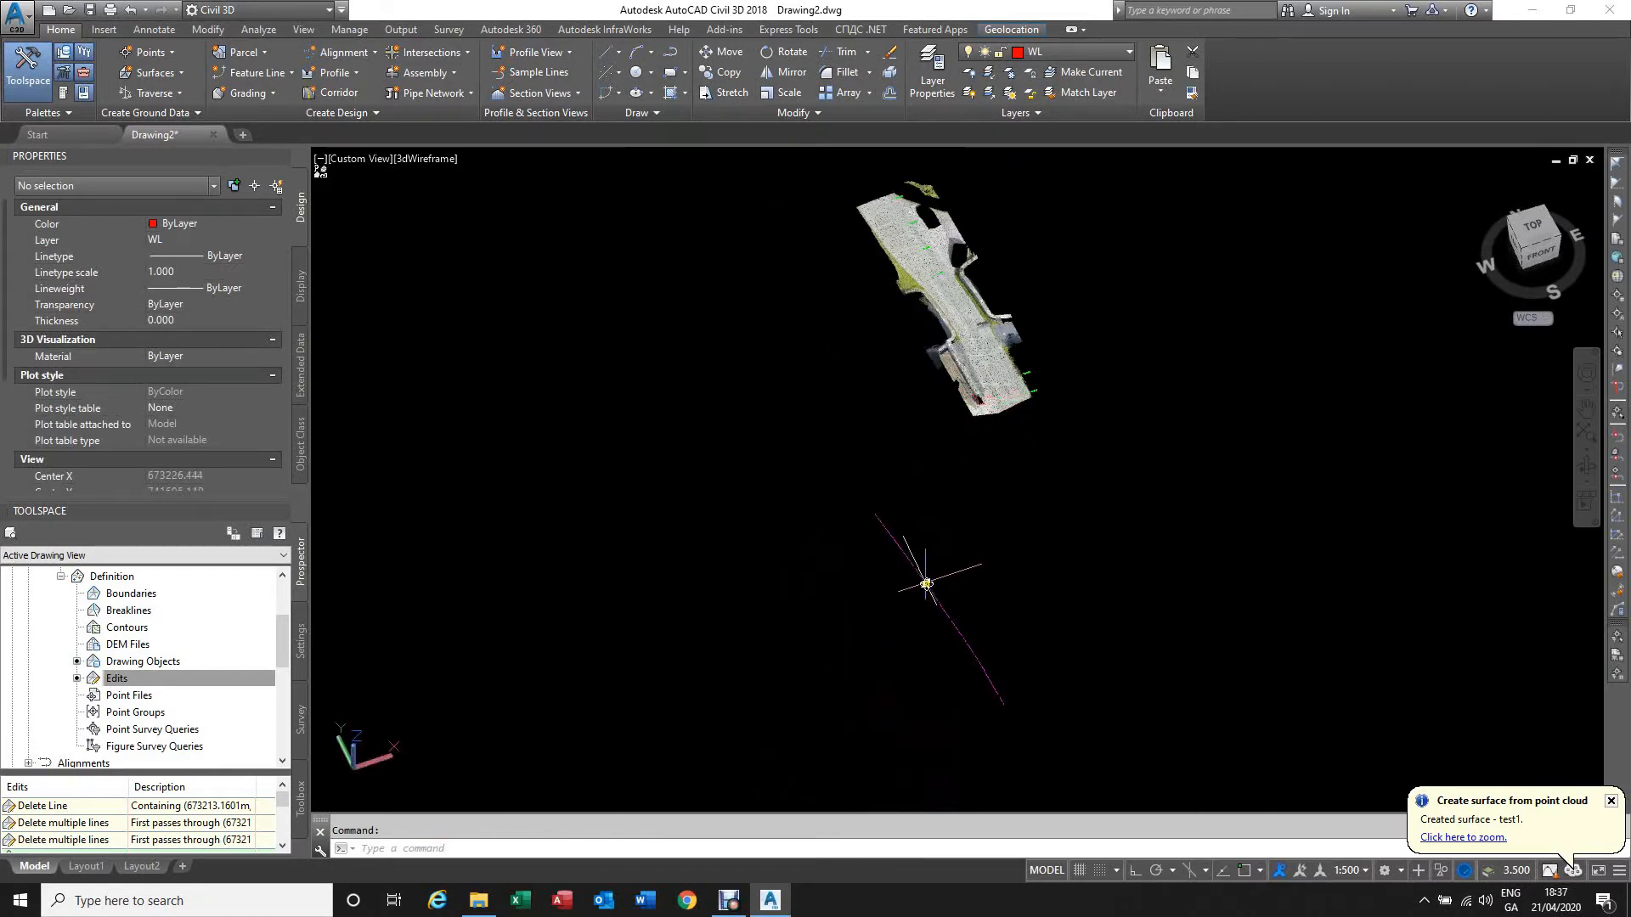
# Step: Select the road centre feature line, review its point elevations in the Elevation Editor, and close the editor
pyautogui.click(926, 584)
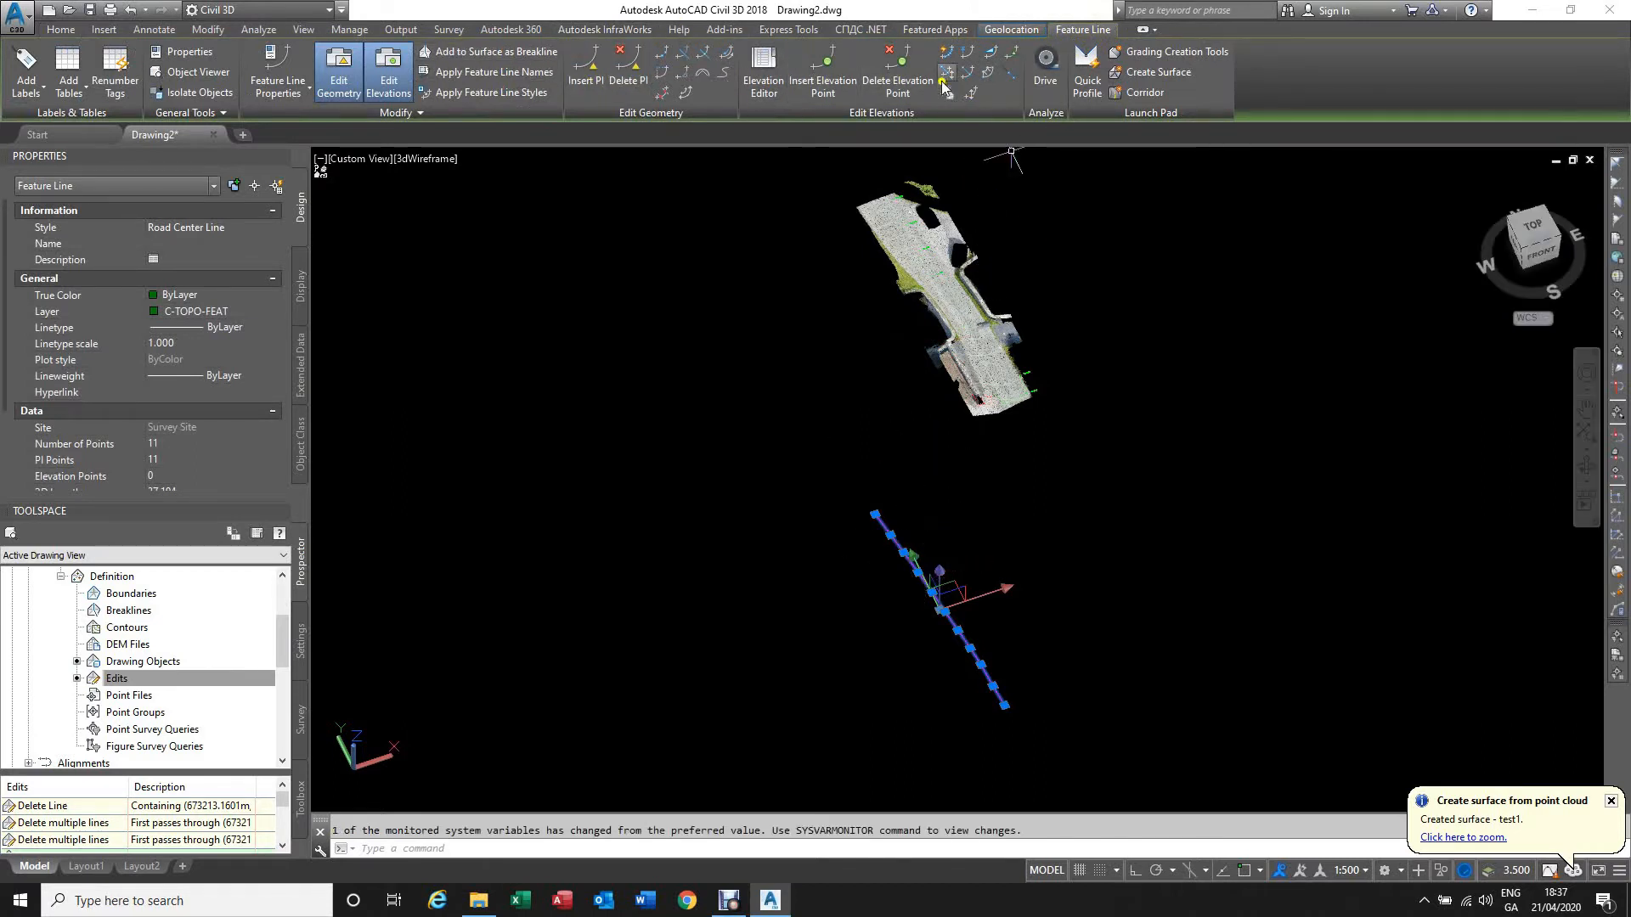
pyautogui.click(768, 95)
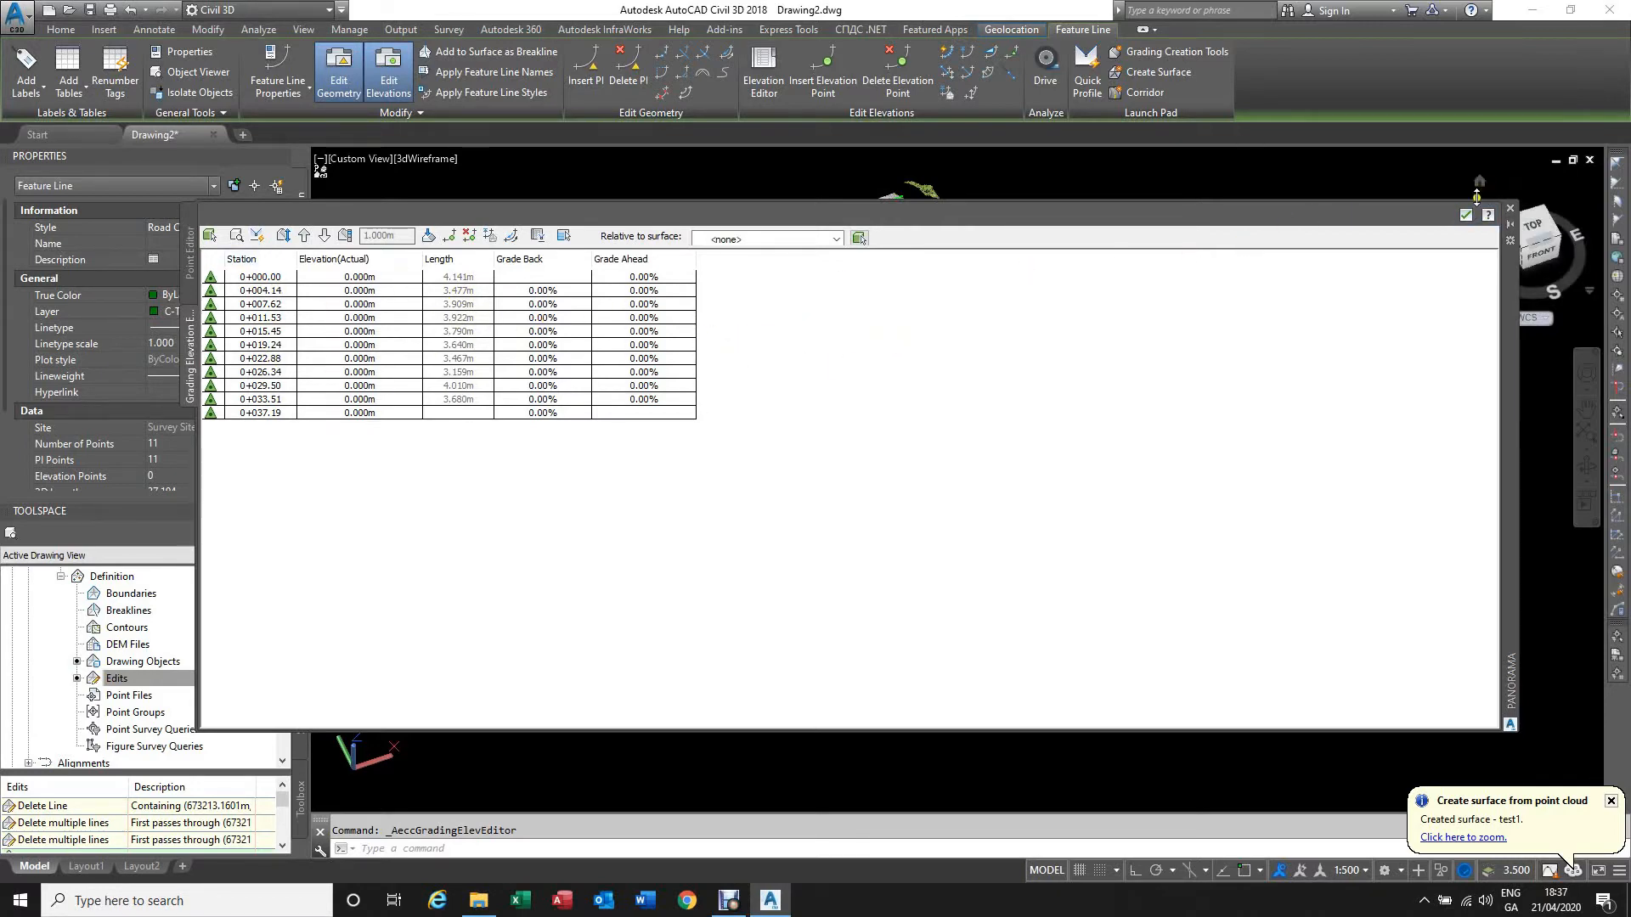
pyautogui.click(1509, 208)
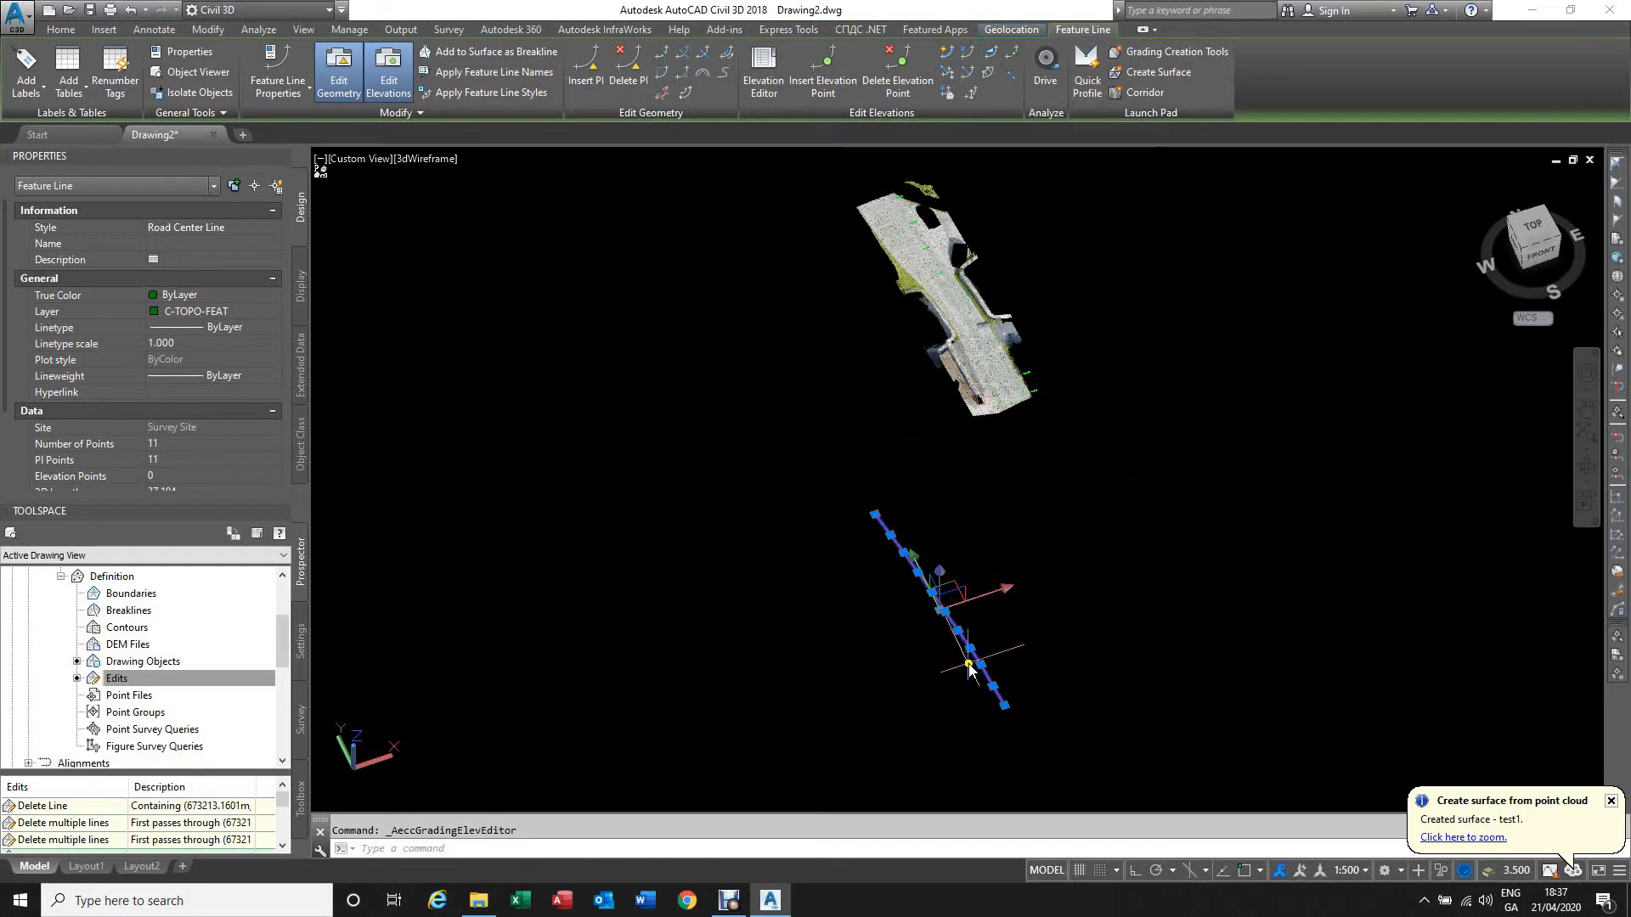
# Step: Set the road centre feature line's elevations from surface test1, with intermediate grade break points turned off
pyautogui.scroll(2, 968, 666)
pyautogui.scroll(-2, 909, 575)
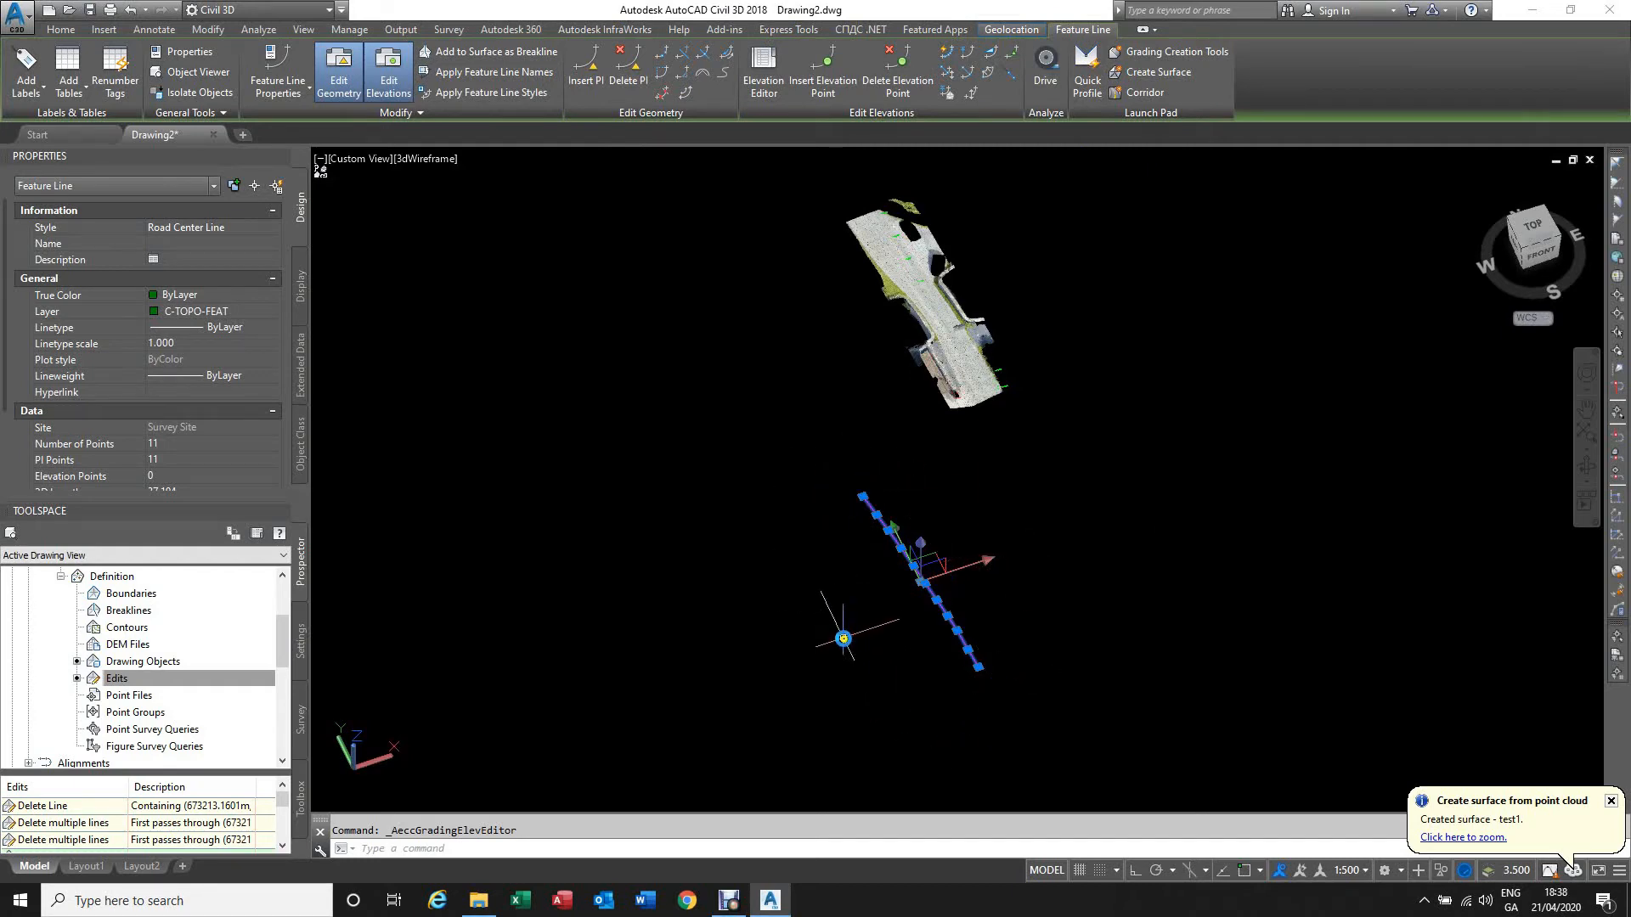
pyautogui.click(948, 96)
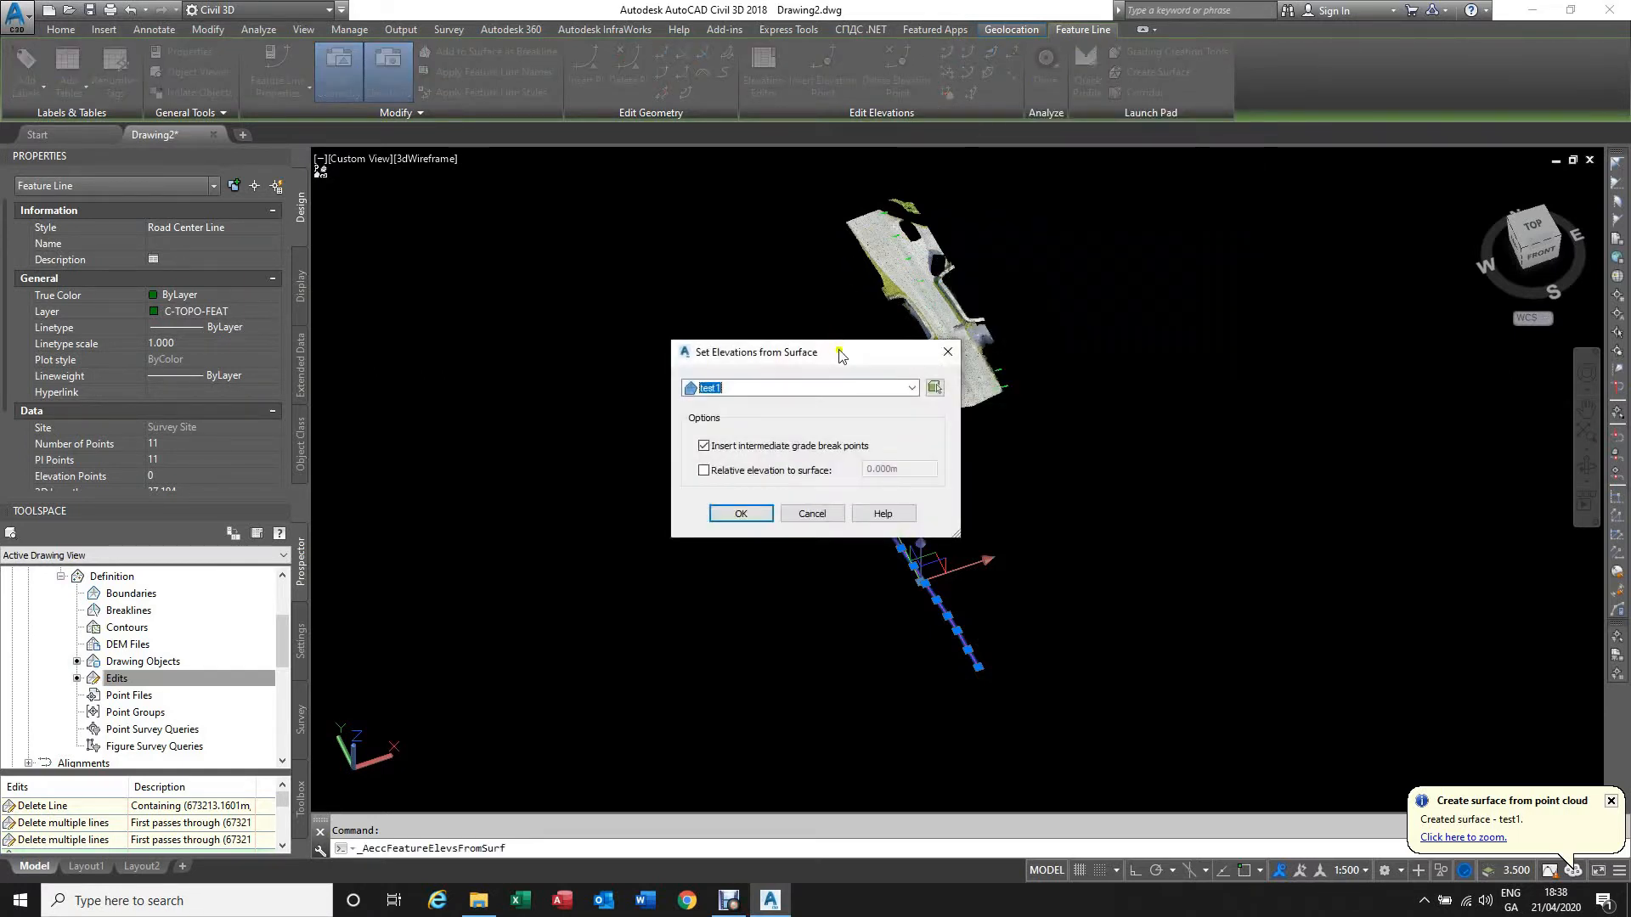
pyautogui.moveTo(839, 354); pyautogui.dragTo(671, 353)
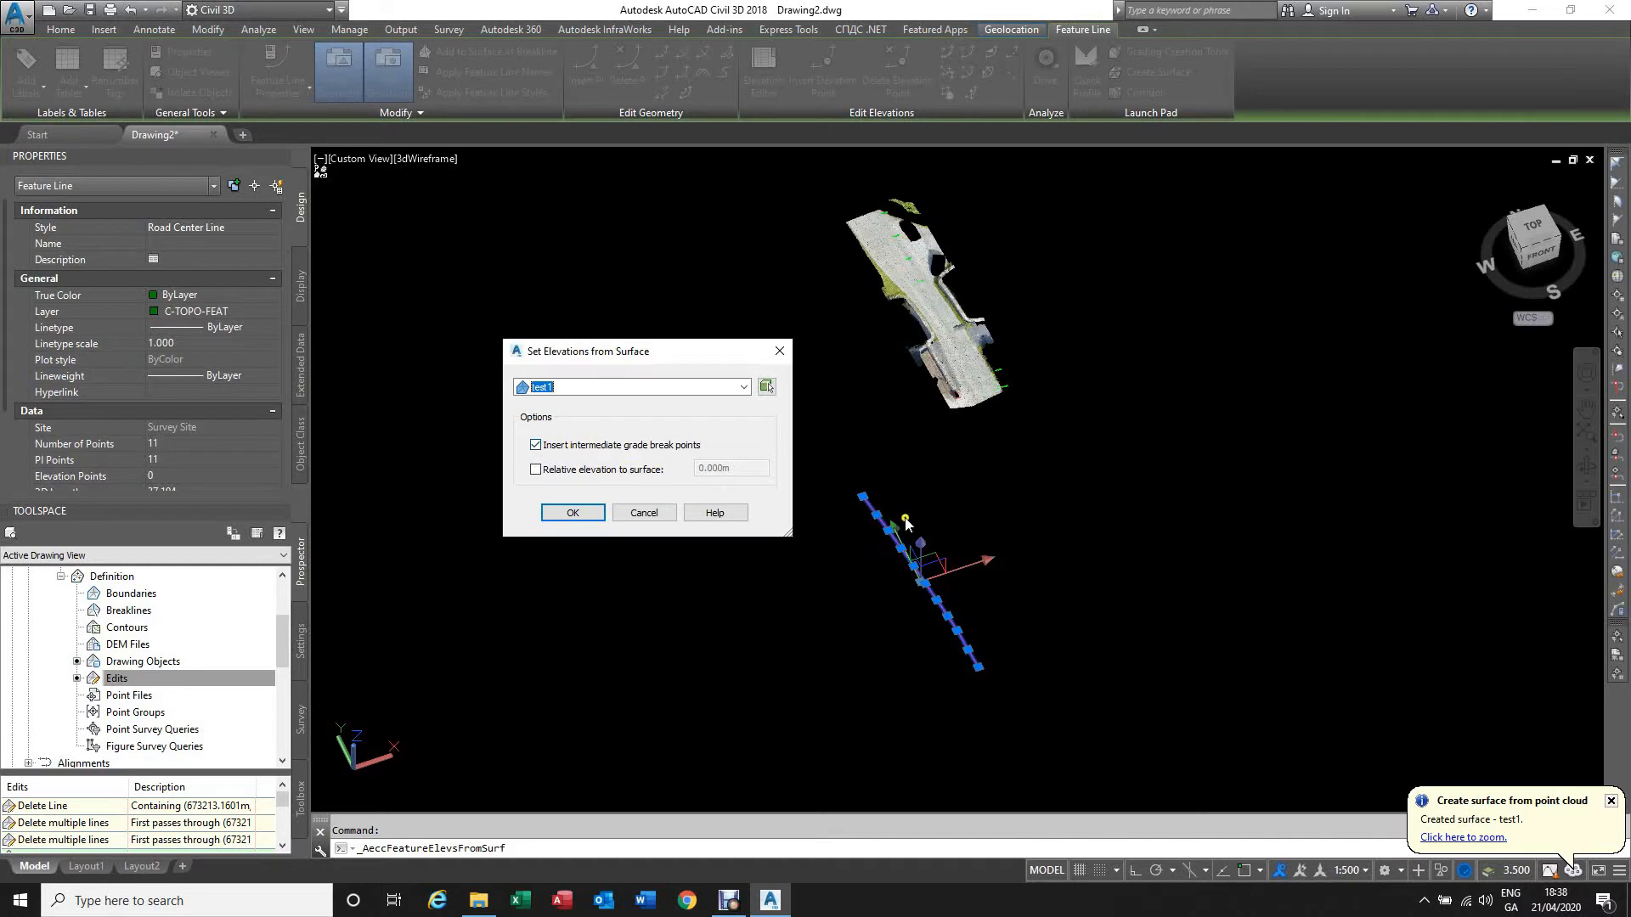
pyautogui.click(536, 445)
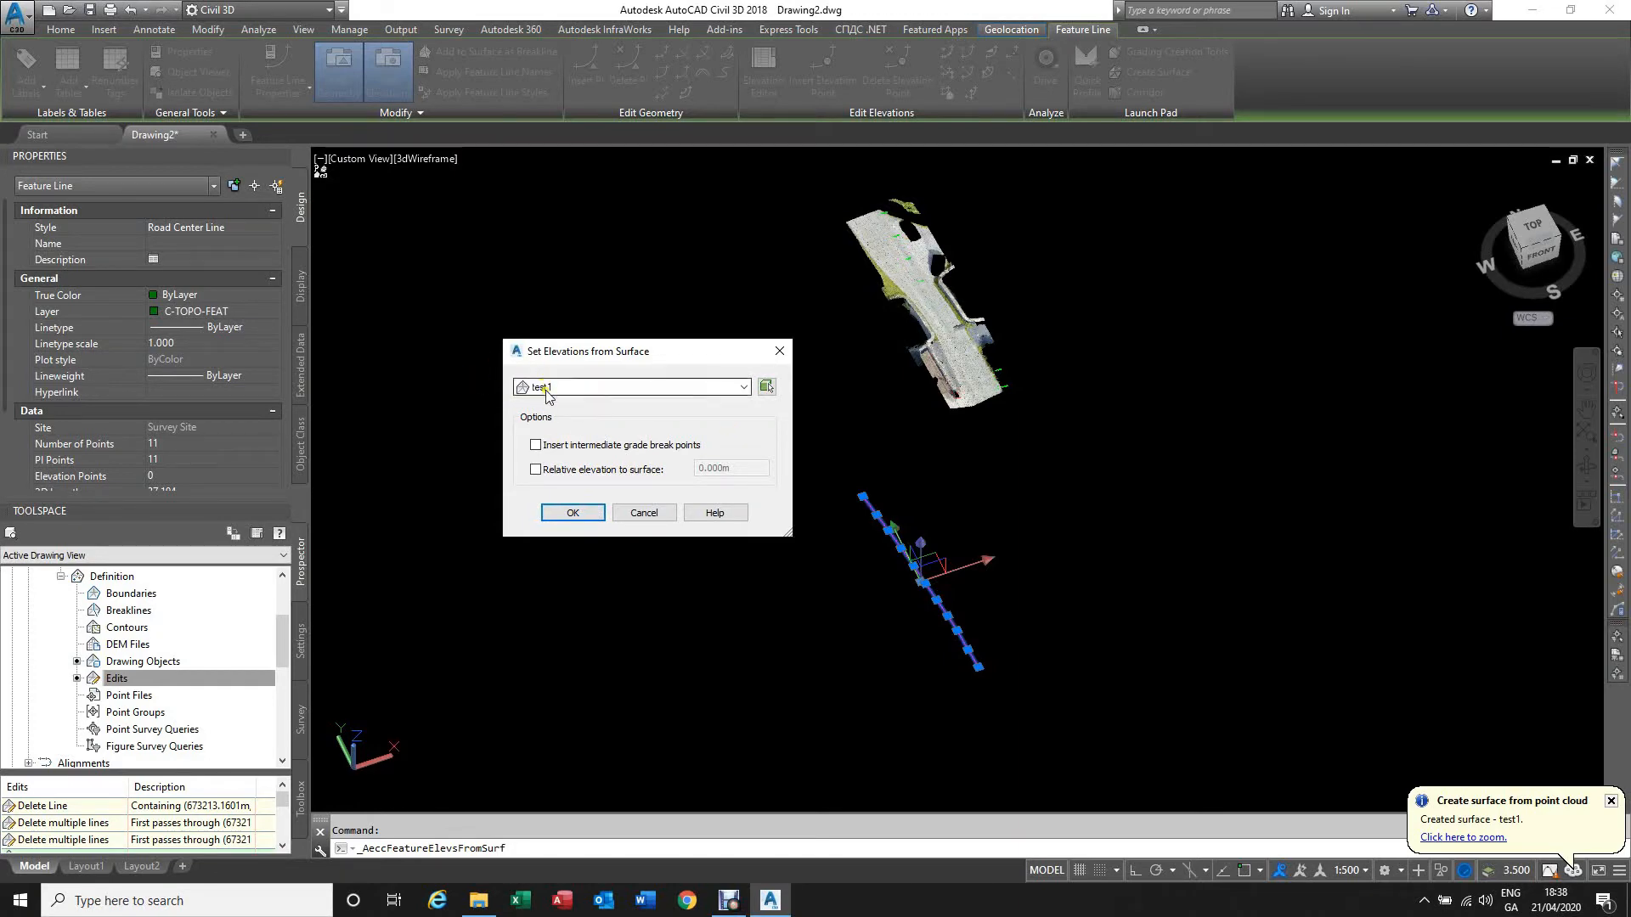
pyautogui.click(573, 514)
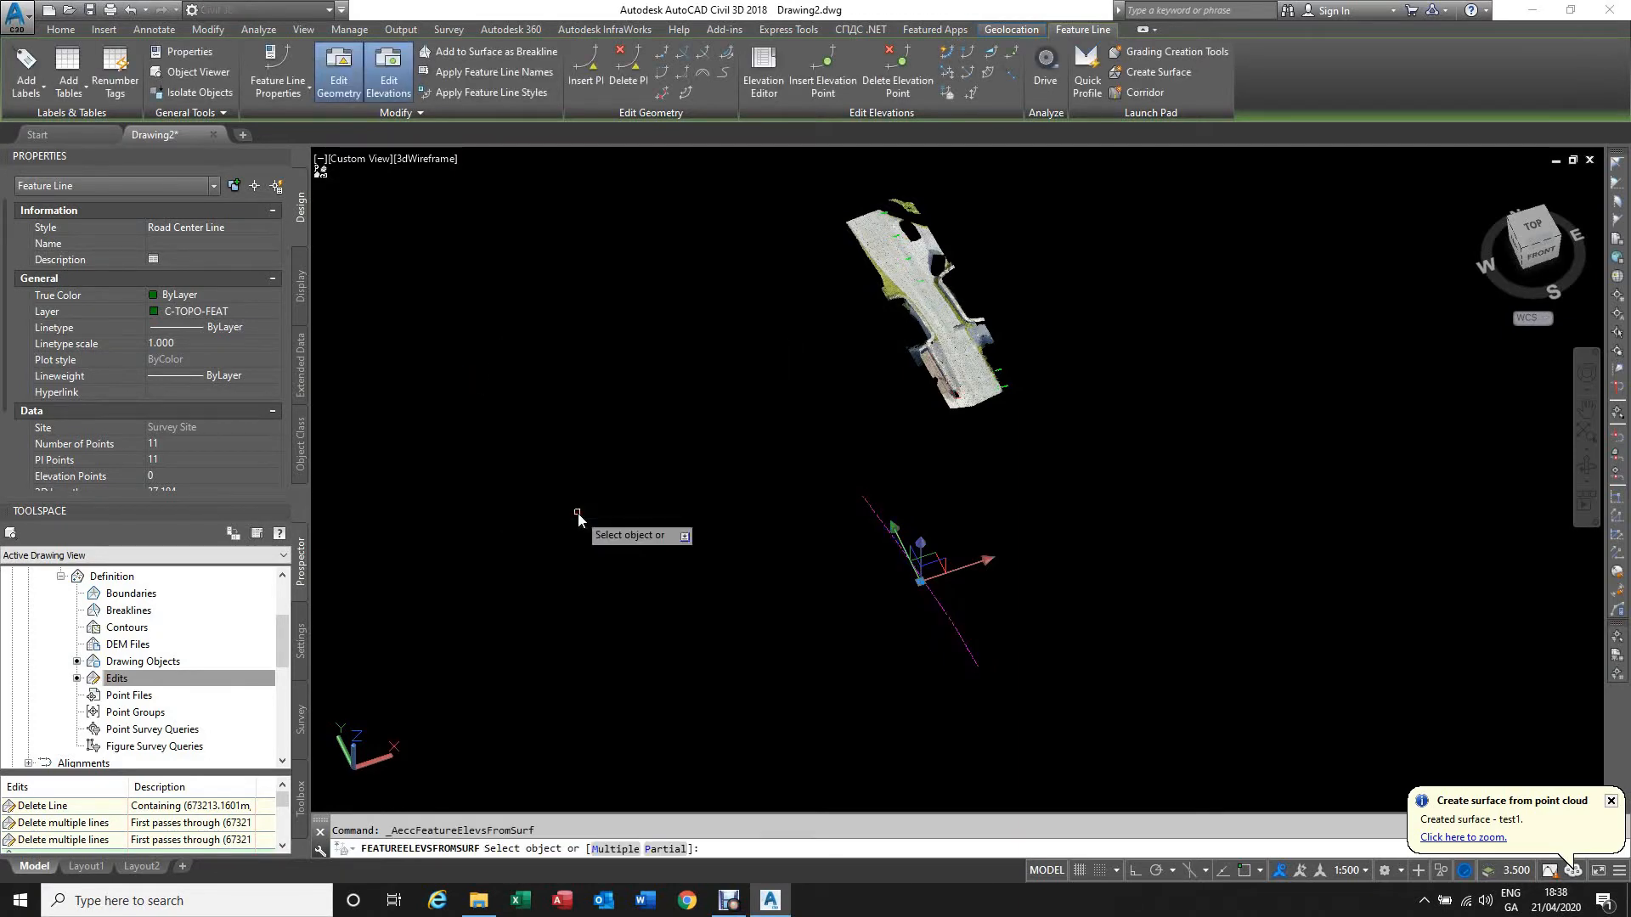
pyautogui.click(871, 511)
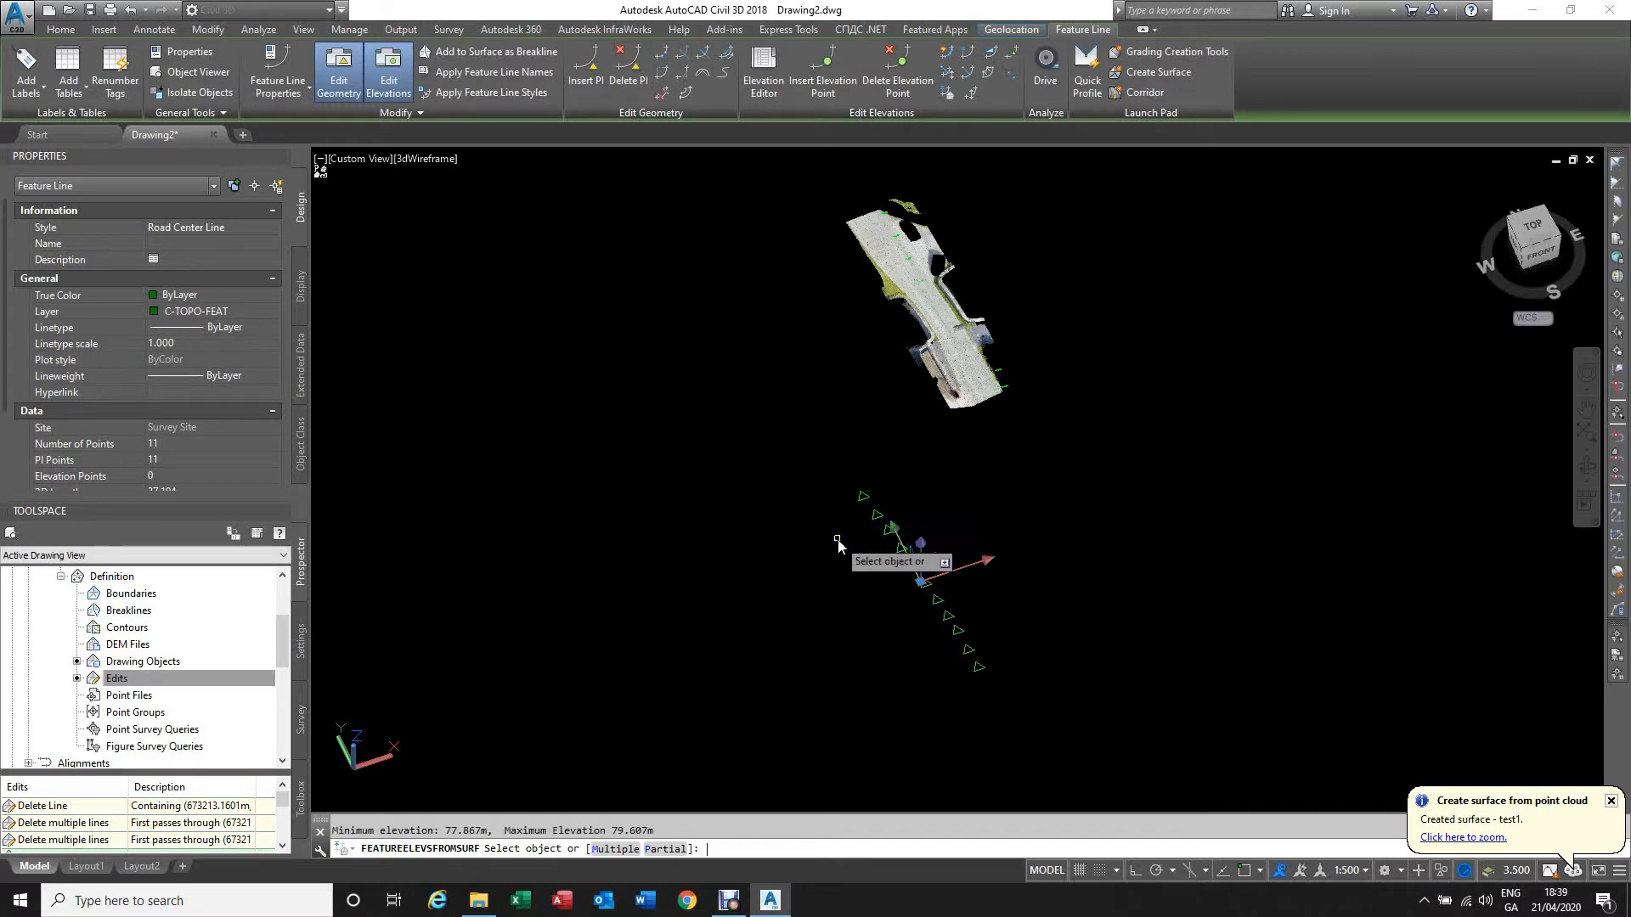
pyautogui.press('Return')
# Step: Examine the draped road centre line against the point cloud and contours in a tilted 3D view, checking its vertices at the northern end
pyautogui.scroll(2, 839, 540)
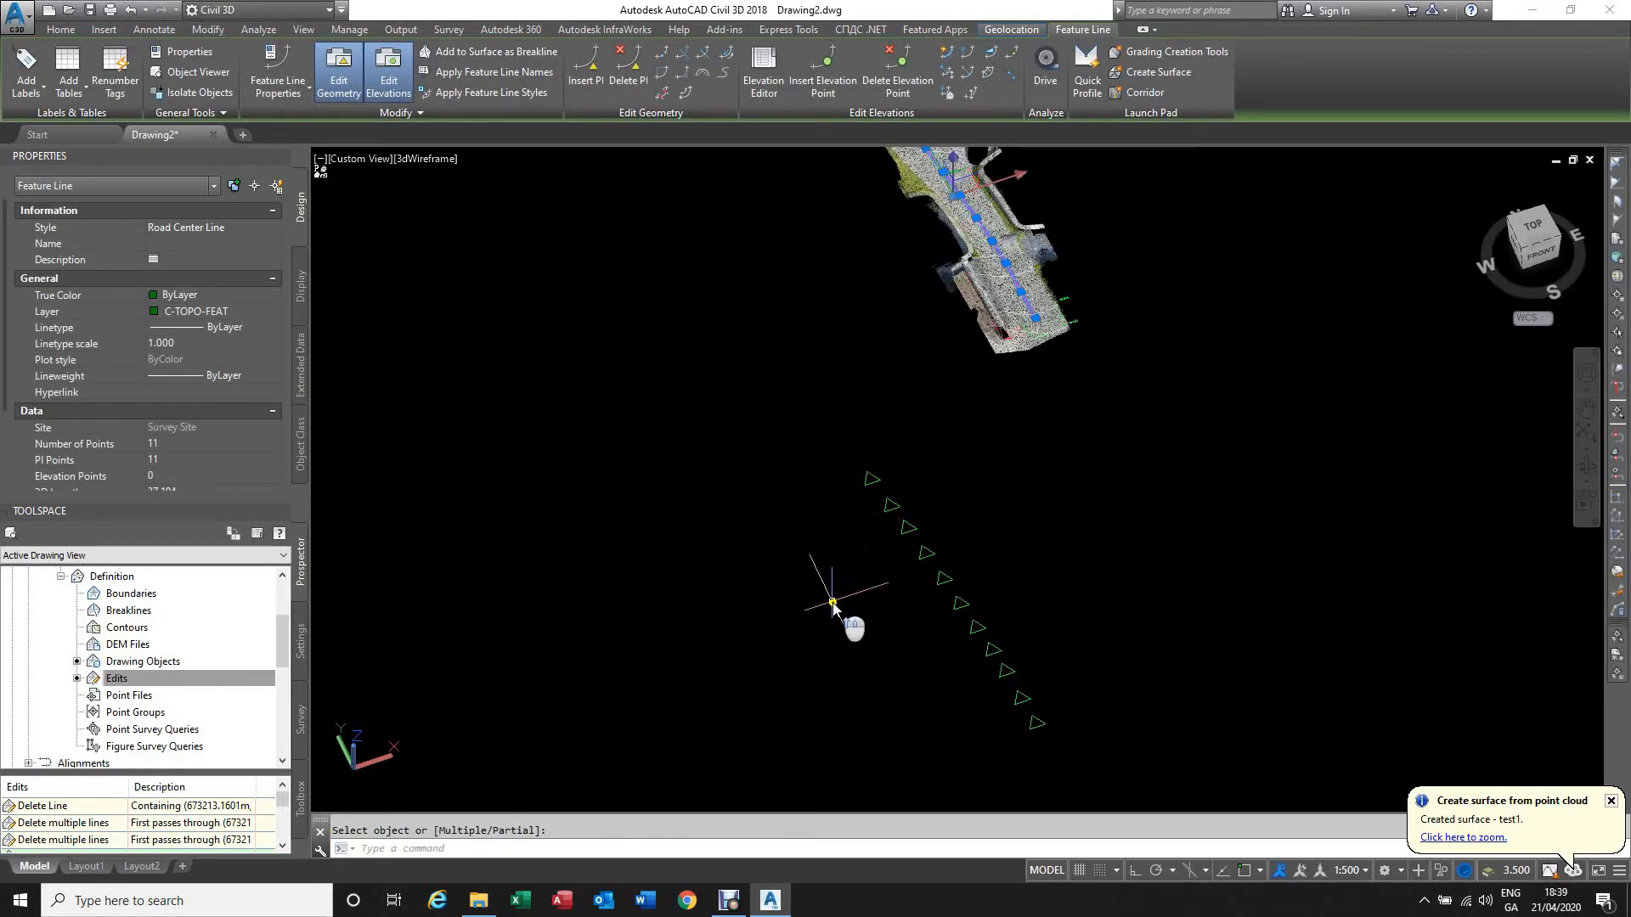
pyautogui.scroll(-3, 834, 600)
pyautogui.scroll(4, 870, 306)
pyautogui.scroll(2, 858, 276)
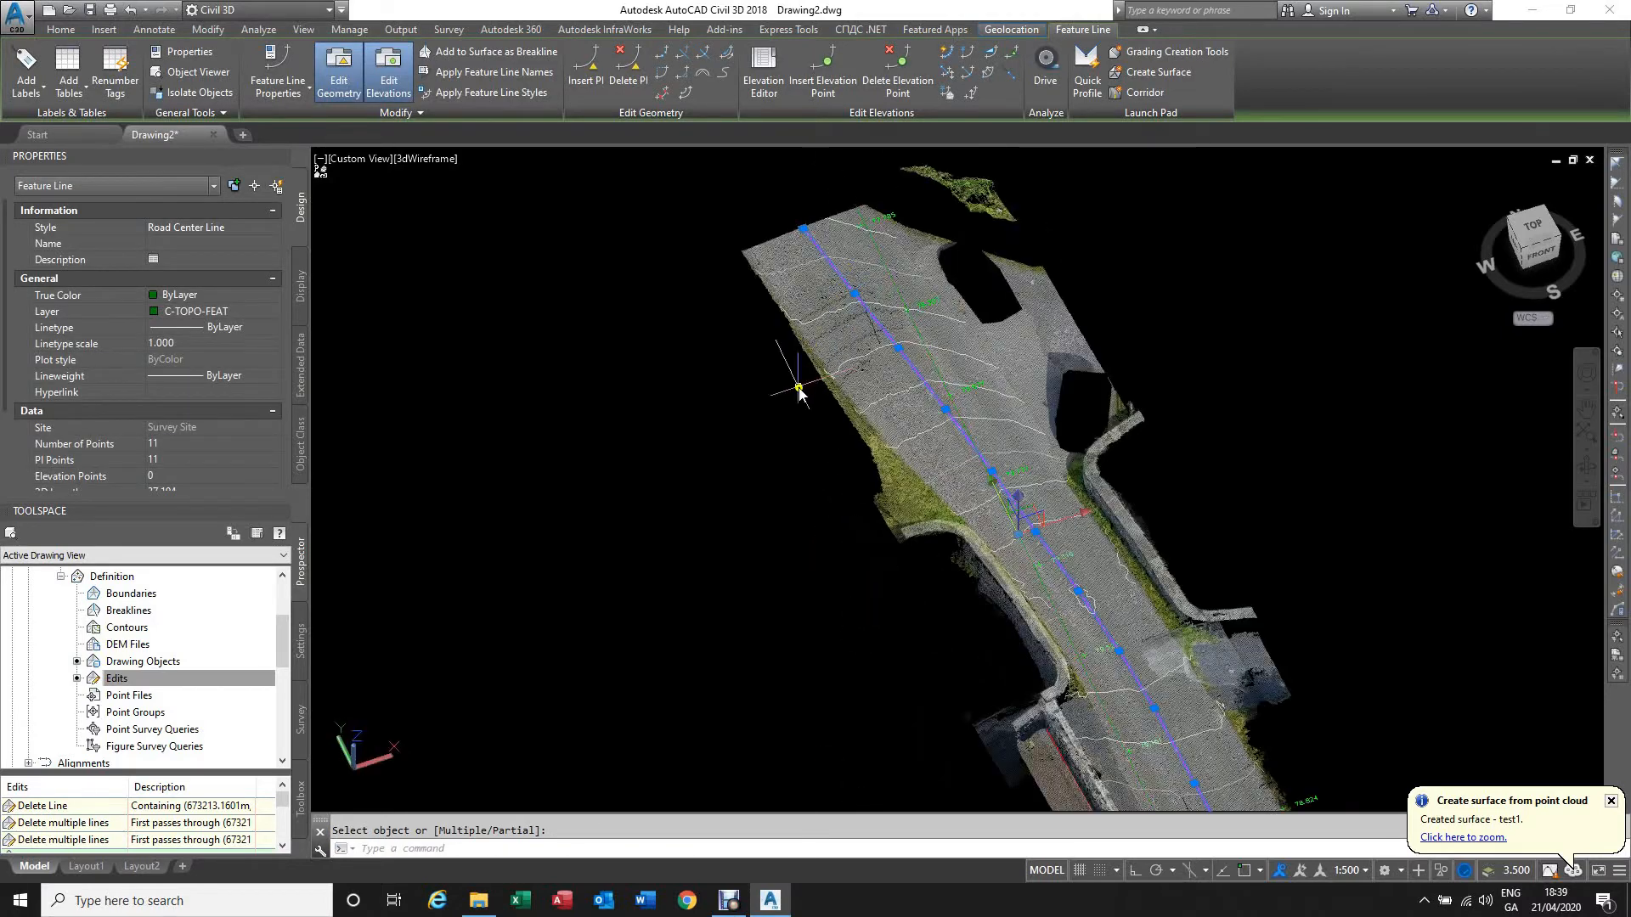
pyautogui.press('Escape')
pyautogui.scroll(-3, 777, 420)
pyautogui.scroll(3, 807, 373)
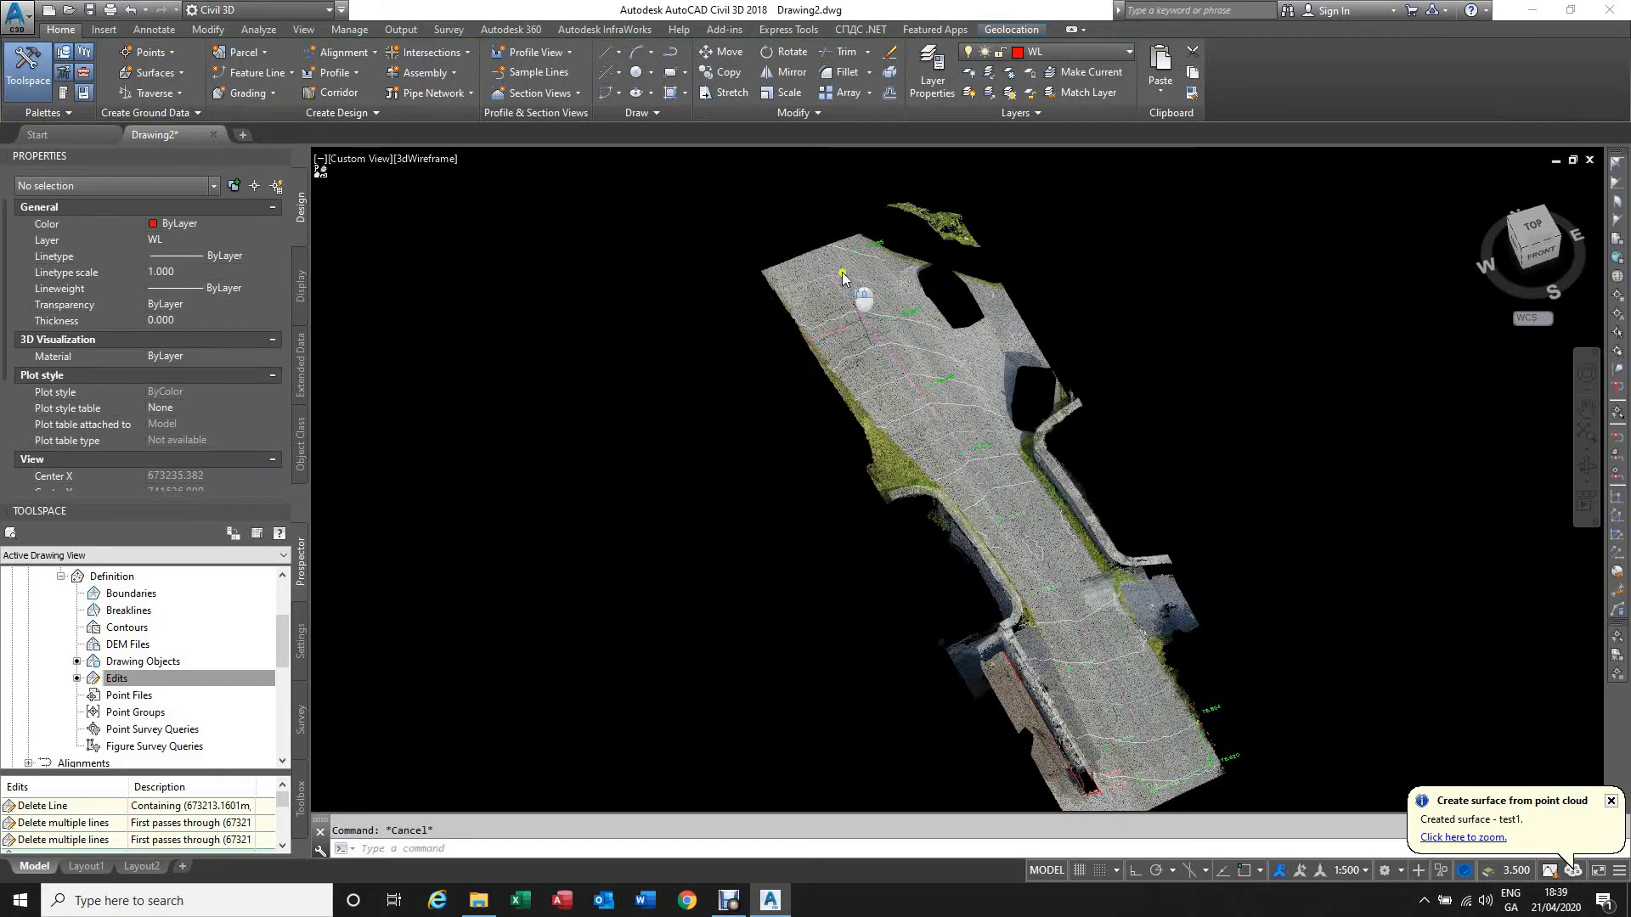
pyautogui.scroll(3, 843, 272)
pyautogui.keyDown('shift'); pyautogui.moveTo(808, 498); pyautogui.dragTo(770, 542, button='middle'); pyautogui.keyUp('shift')
pyautogui.scroll(-2, 749, 522)
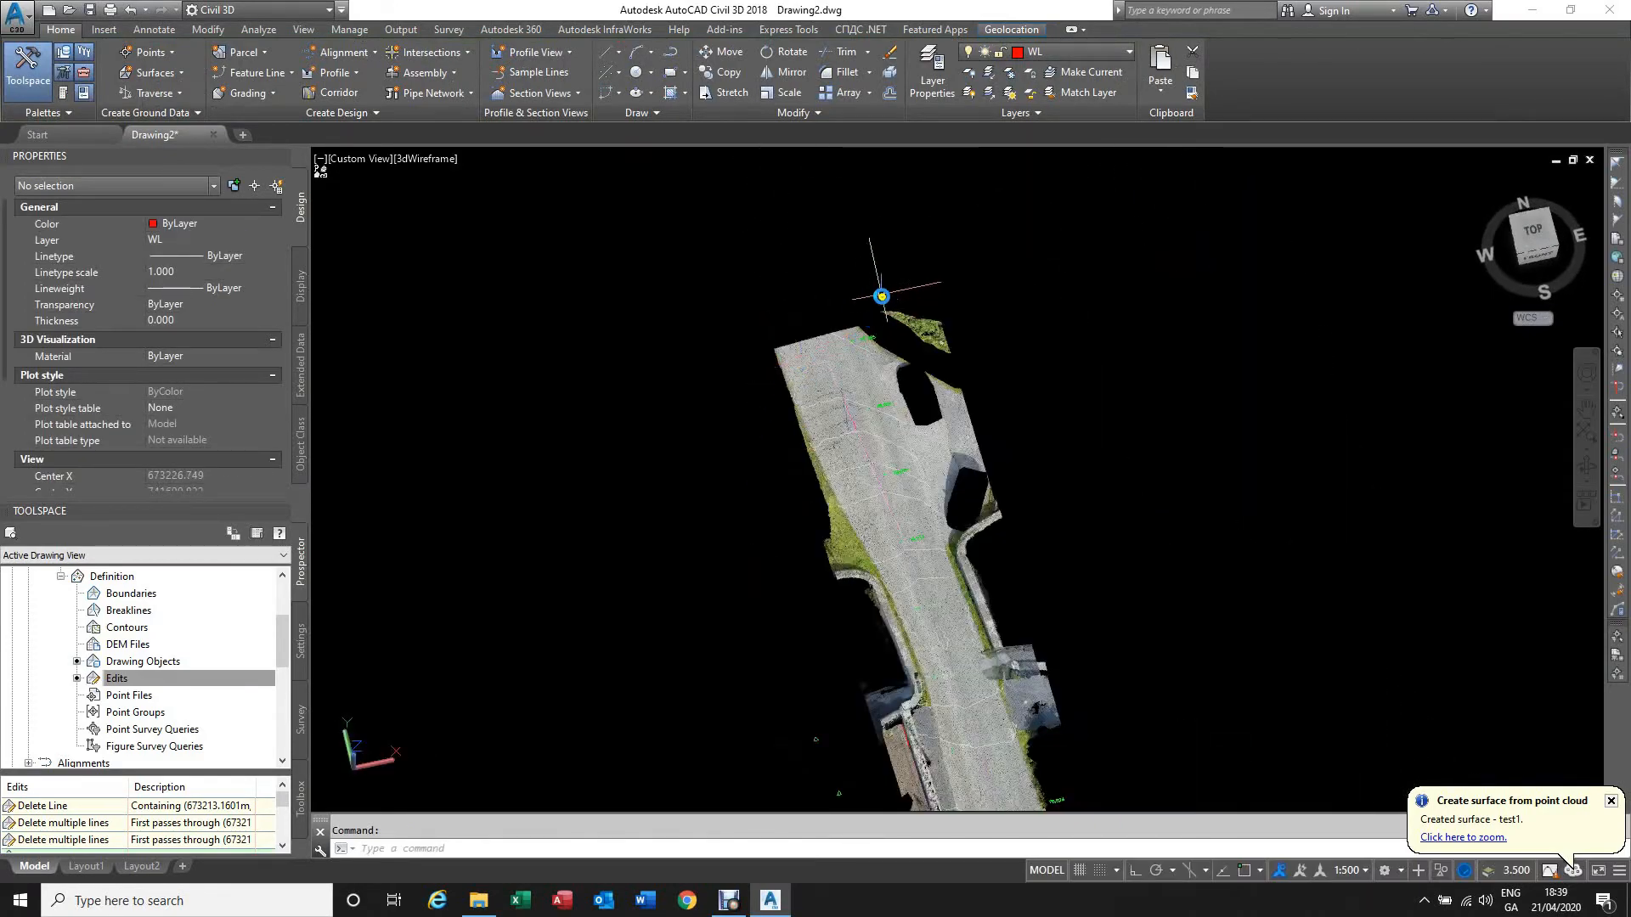
pyautogui.moveTo(877, 300); pyautogui.dragTo(863, 346, button='middle')
pyautogui.scroll(4, 797, 418)
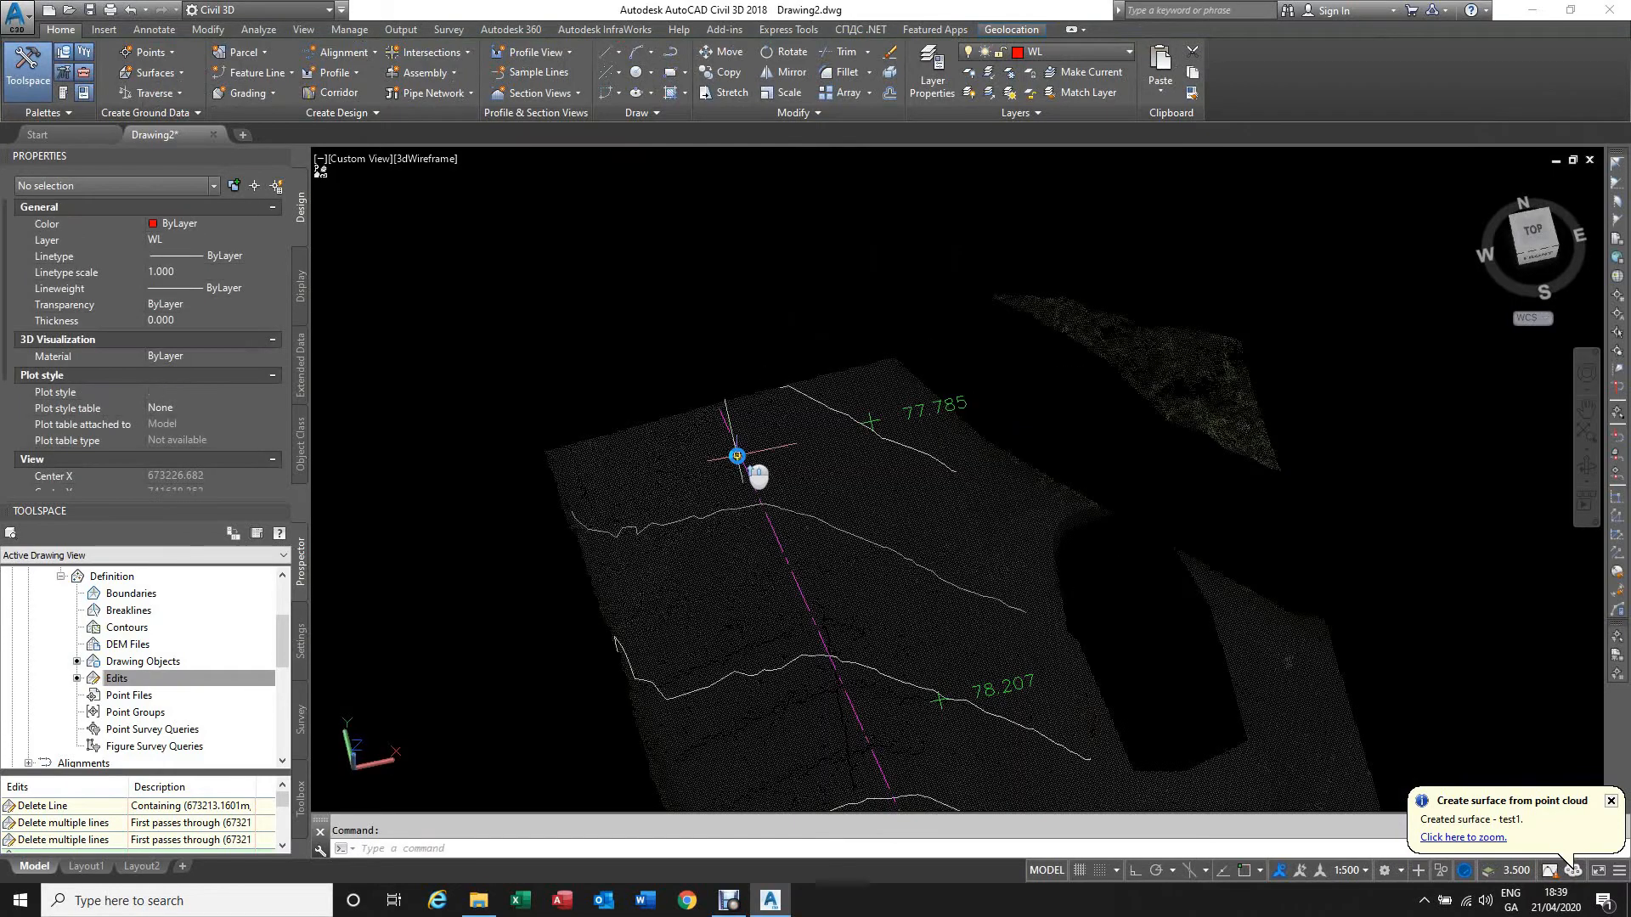
pyautogui.scroll(3, 737, 456)
pyautogui.click(743, 458)
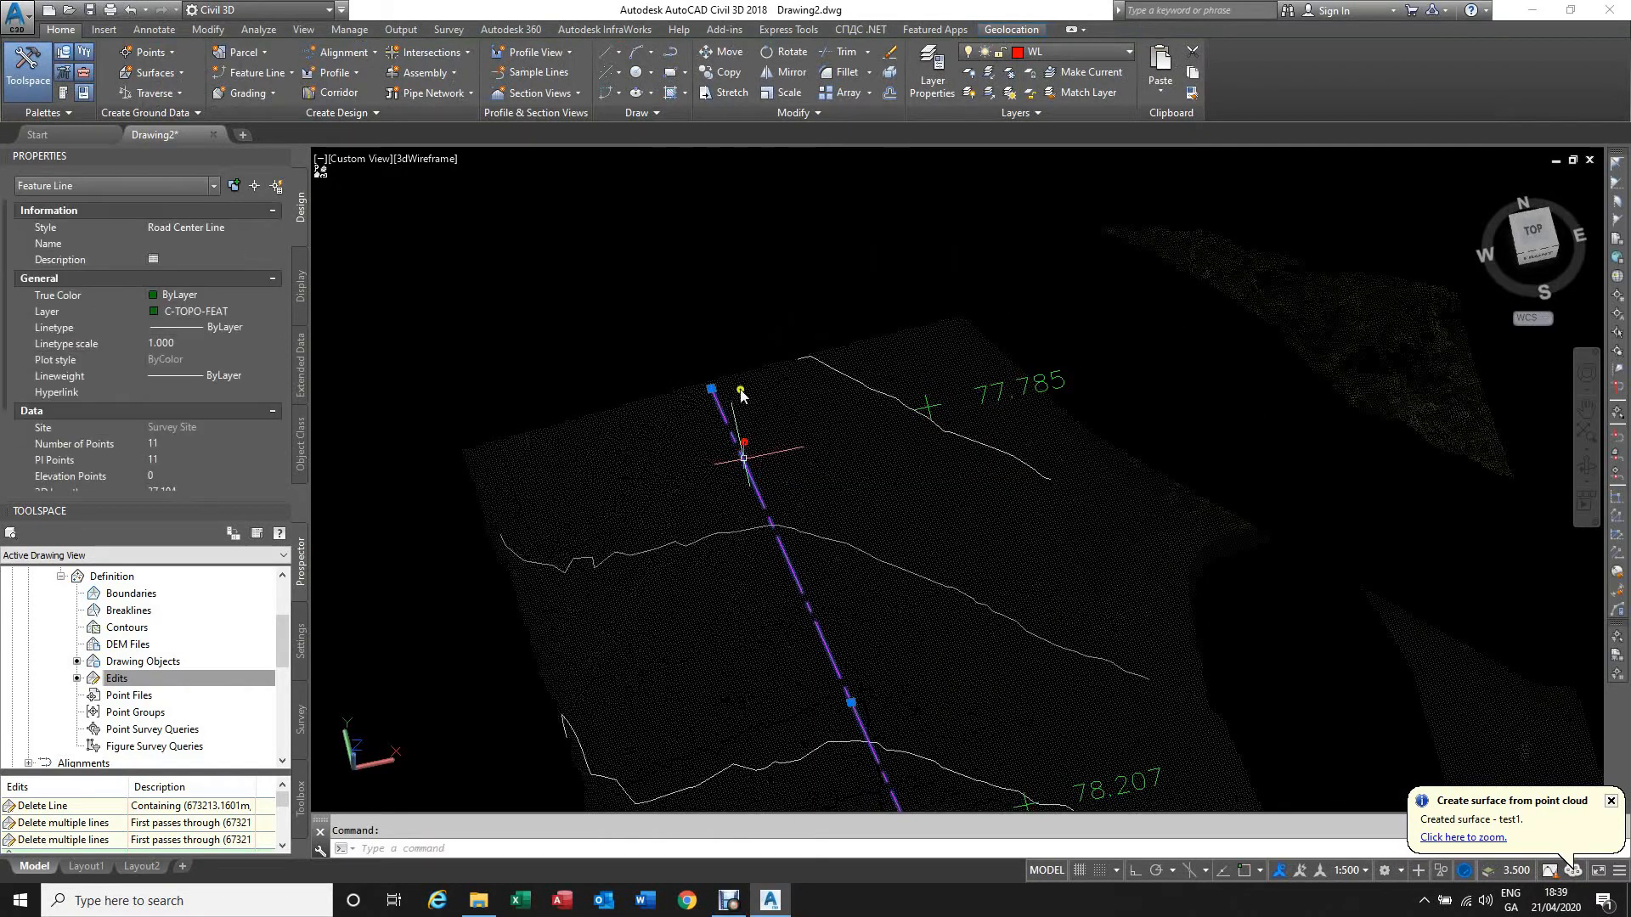
pyautogui.scroll(-4, 725, 298)
pyautogui.scroll(-2, 747, 332)
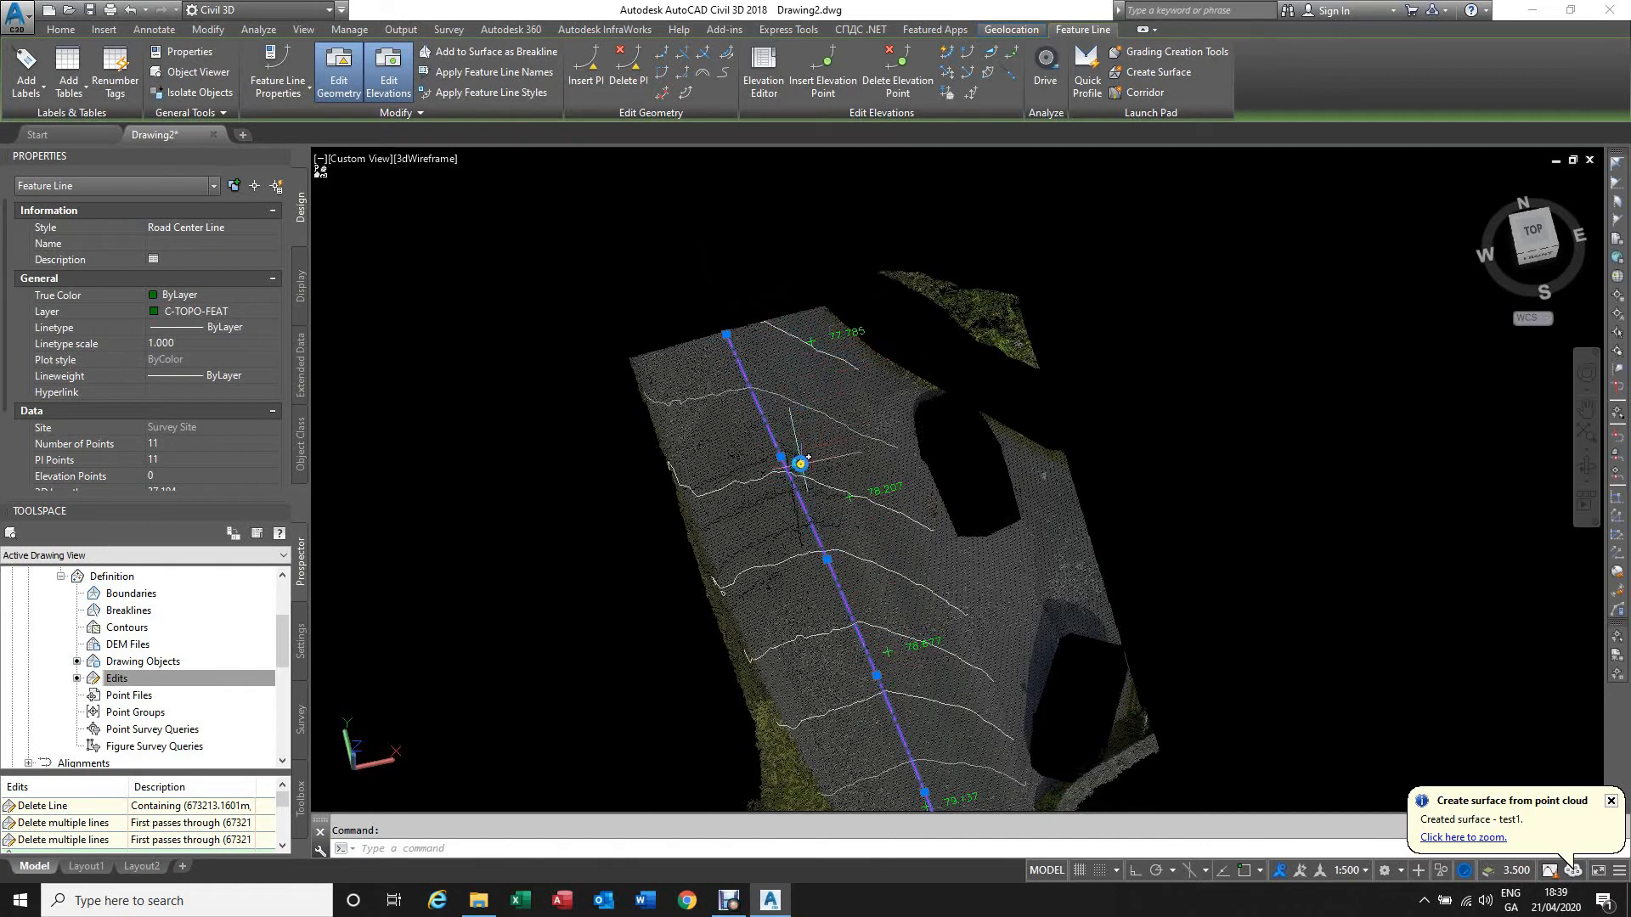
# Step: In top view, create points on the road centre feature line with the On Line/Curve option, using CL as the description
pyautogui.click(1533, 233)
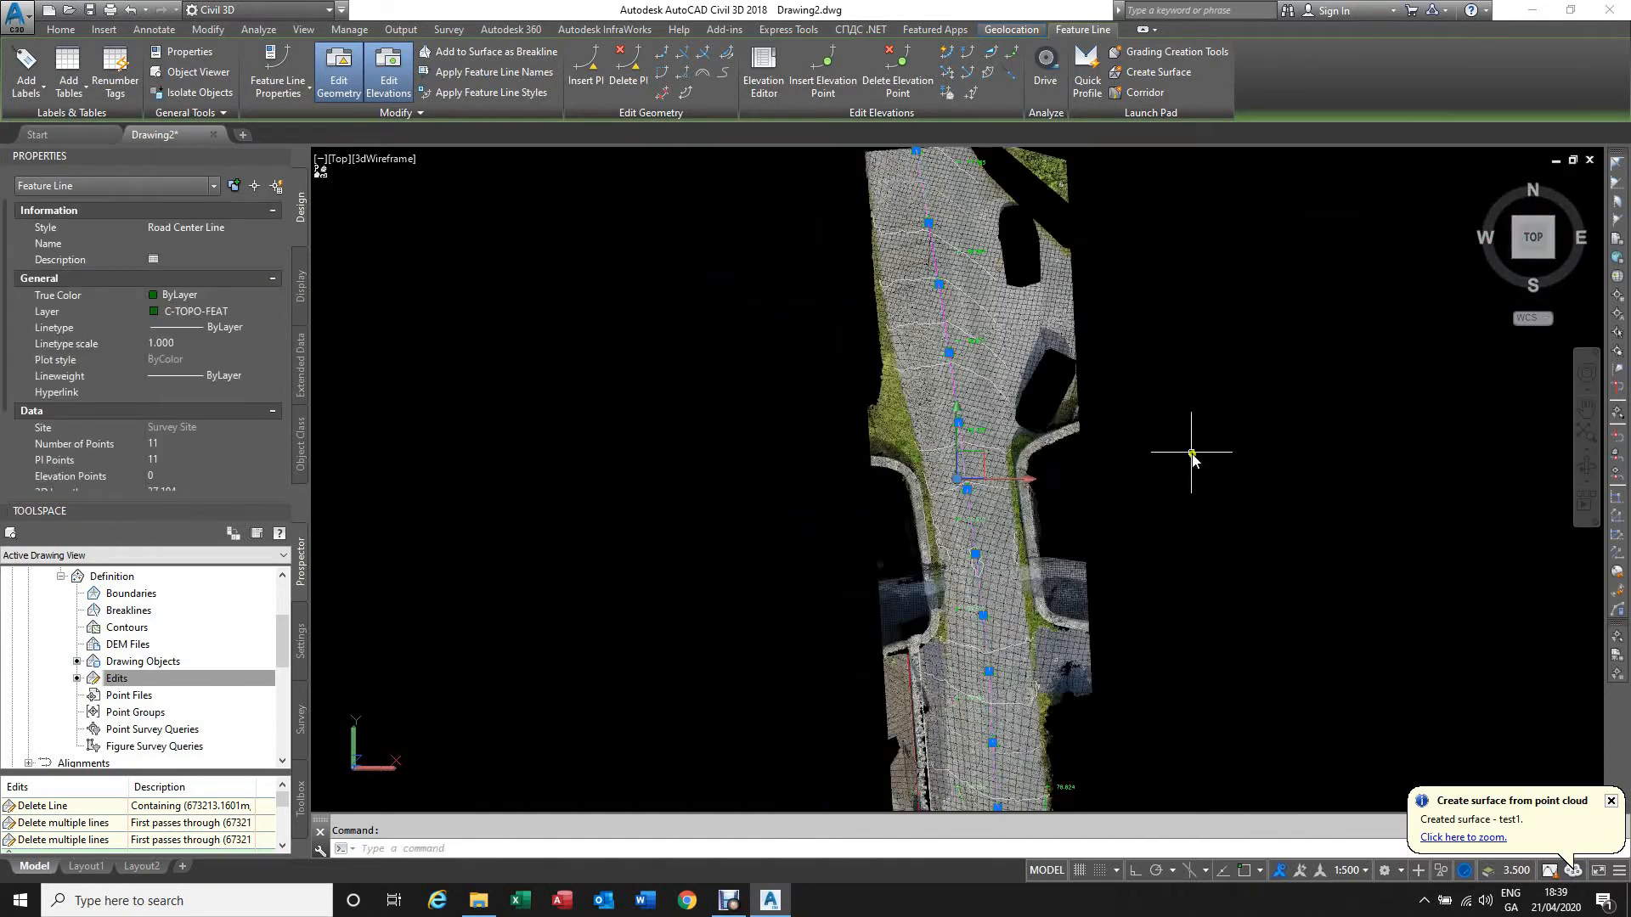
pyautogui.scroll(-3, 1168, 565)
pyautogui.scroll(5, 1012, 328)
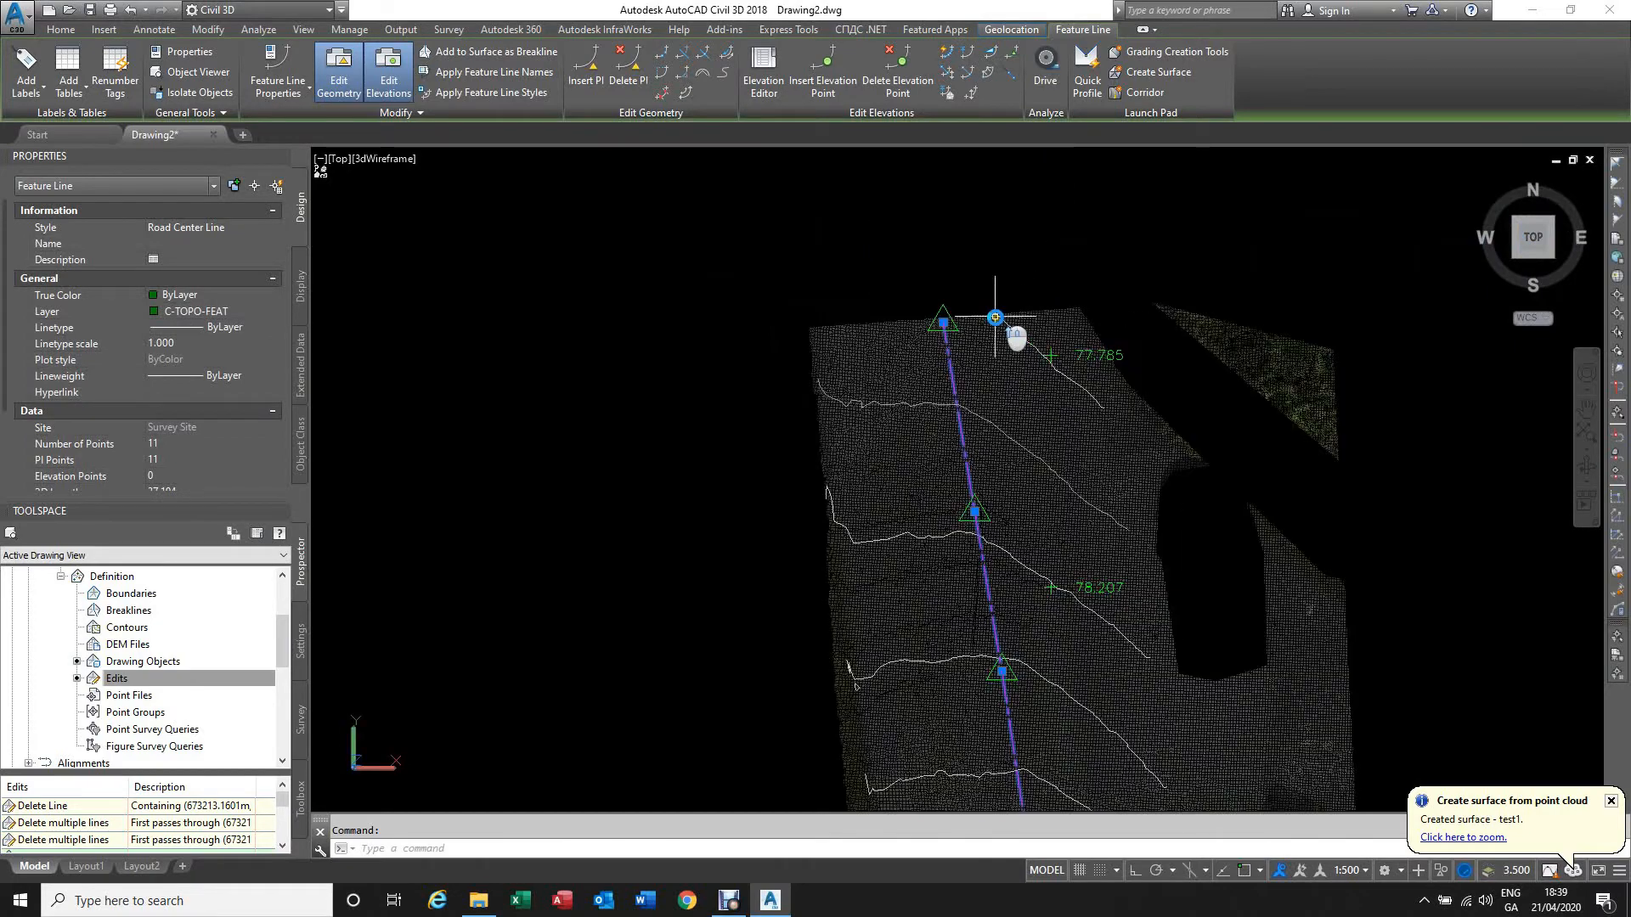
pyautogui.scroll(3, 994, 317)
pyautogui.press('Escape')
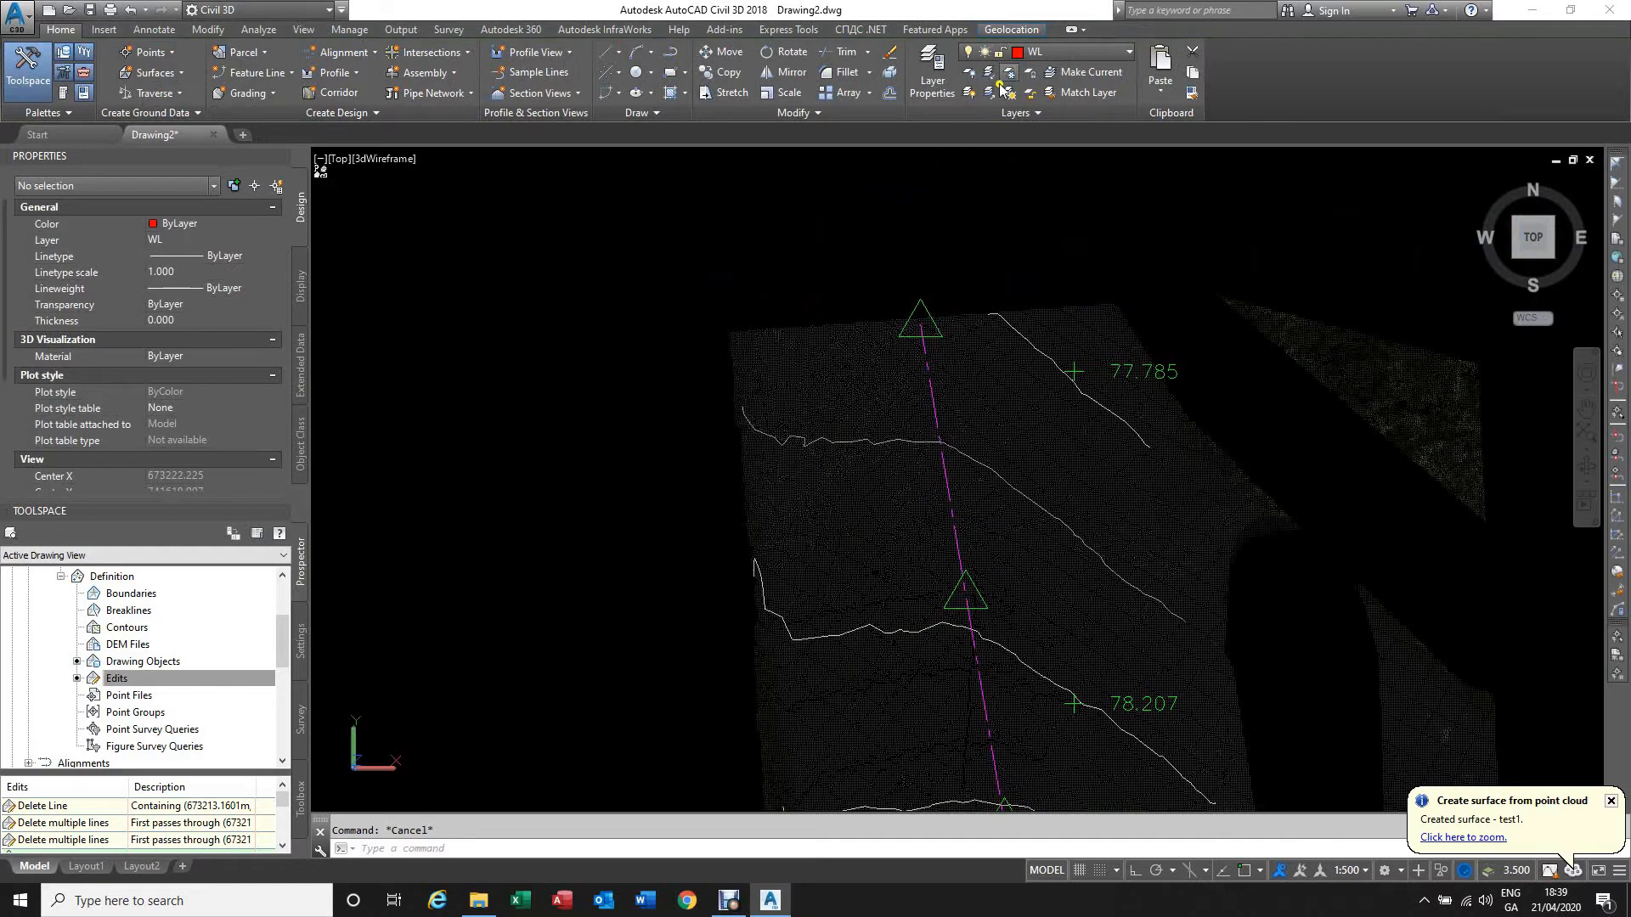
pyautogui.click(172, 53)
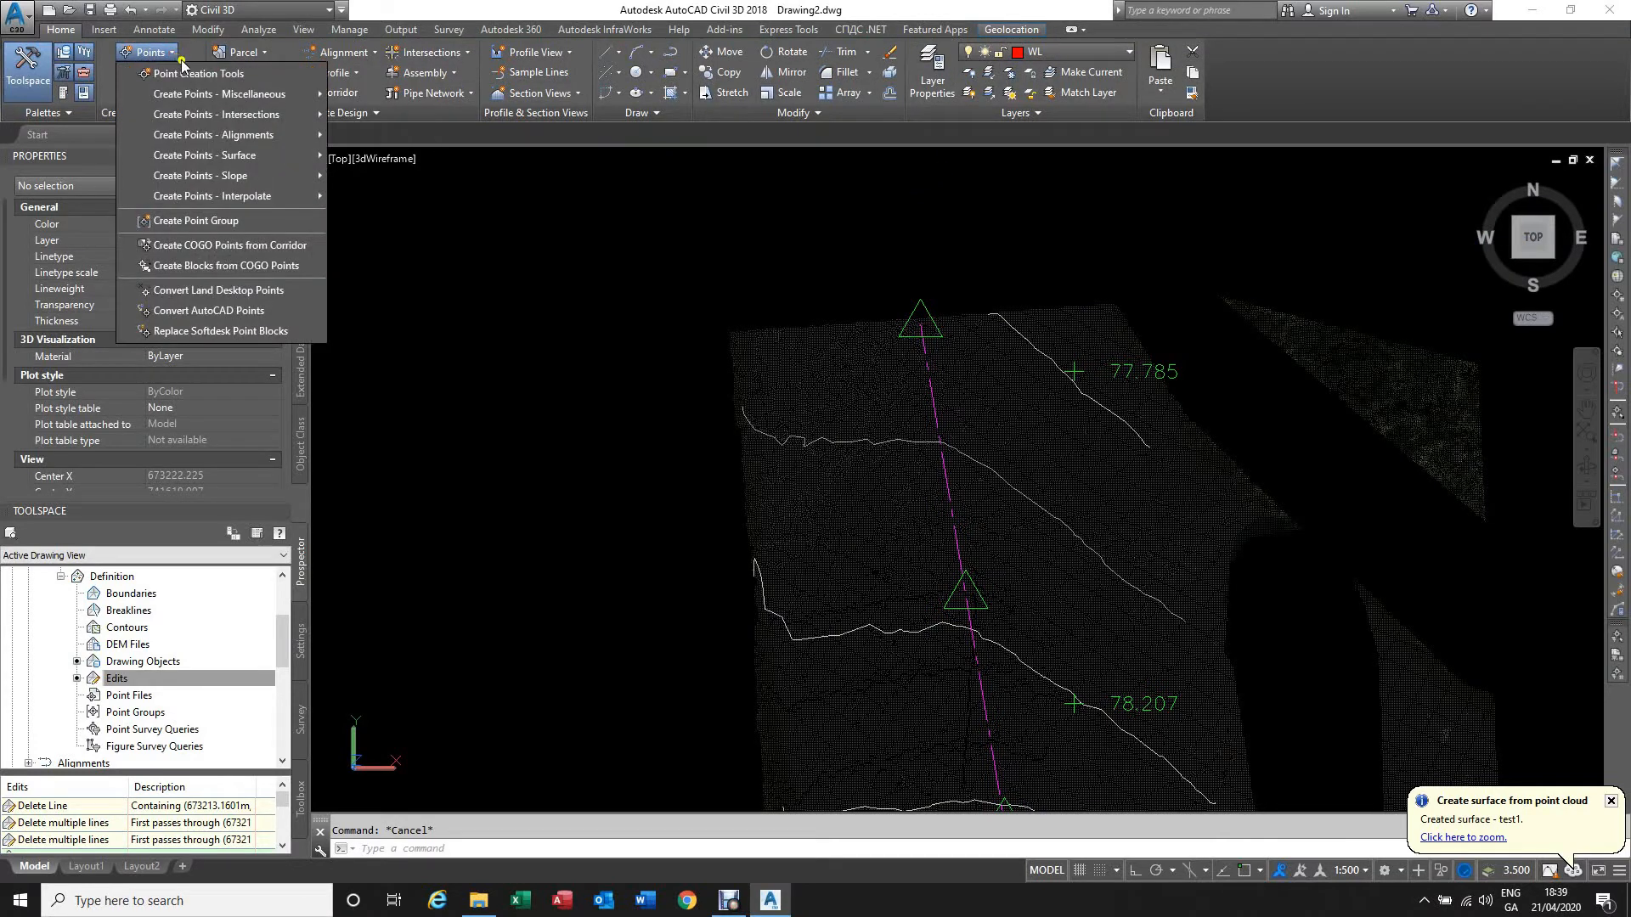
pyautogui.click(187, 73)
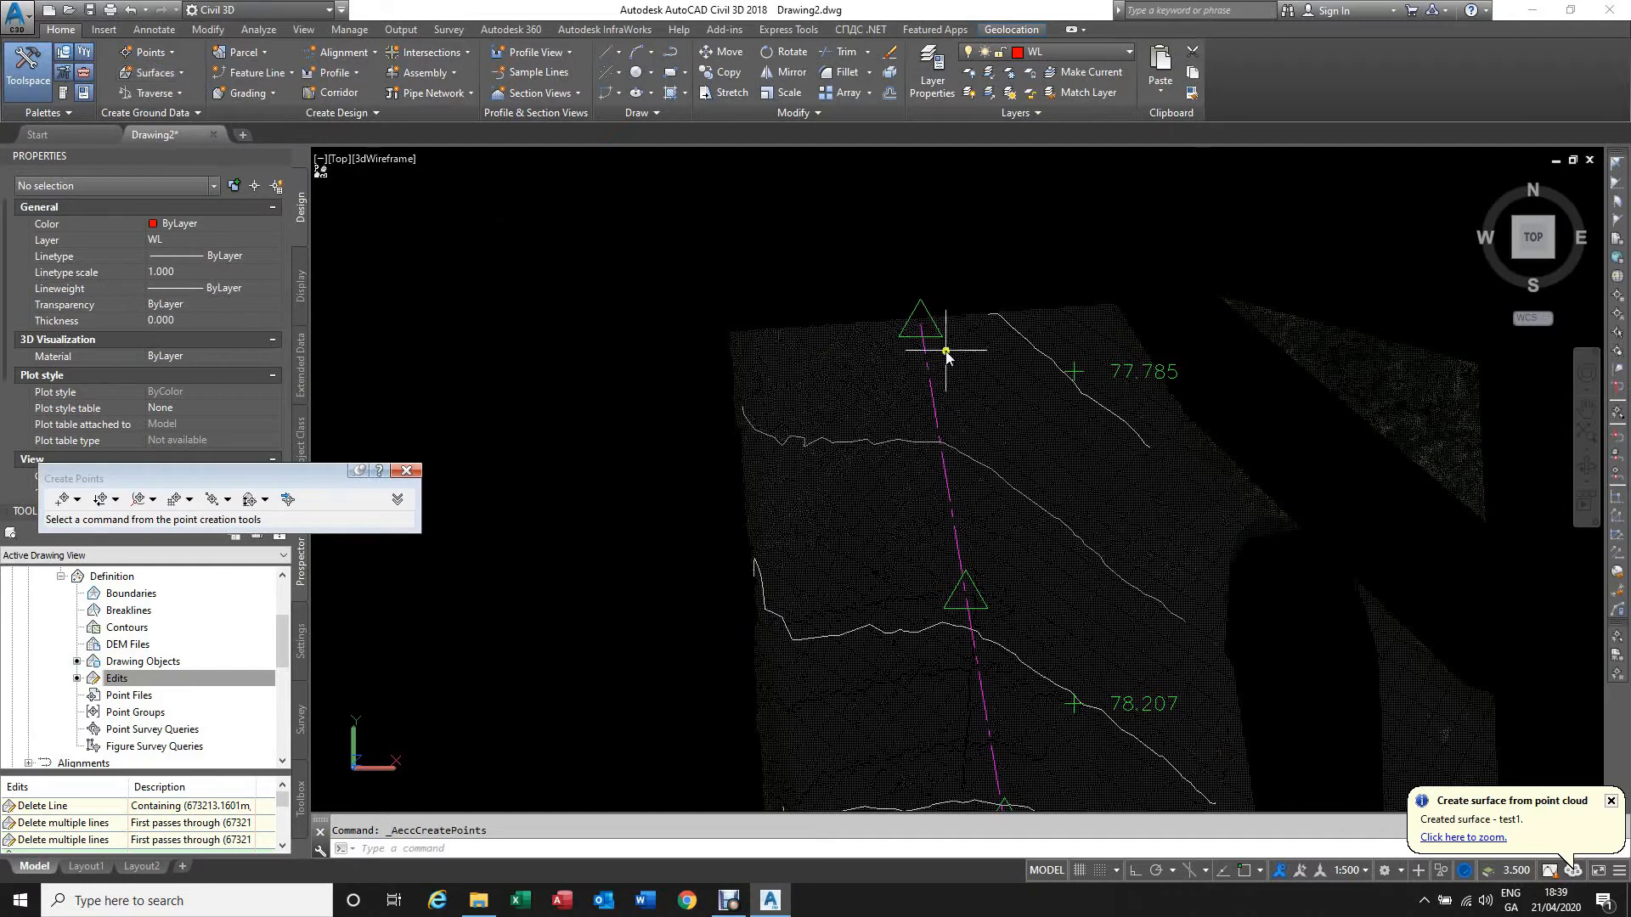
pyautogui.moveTo(161, 476); pyautogui.dragTo(490, 223)
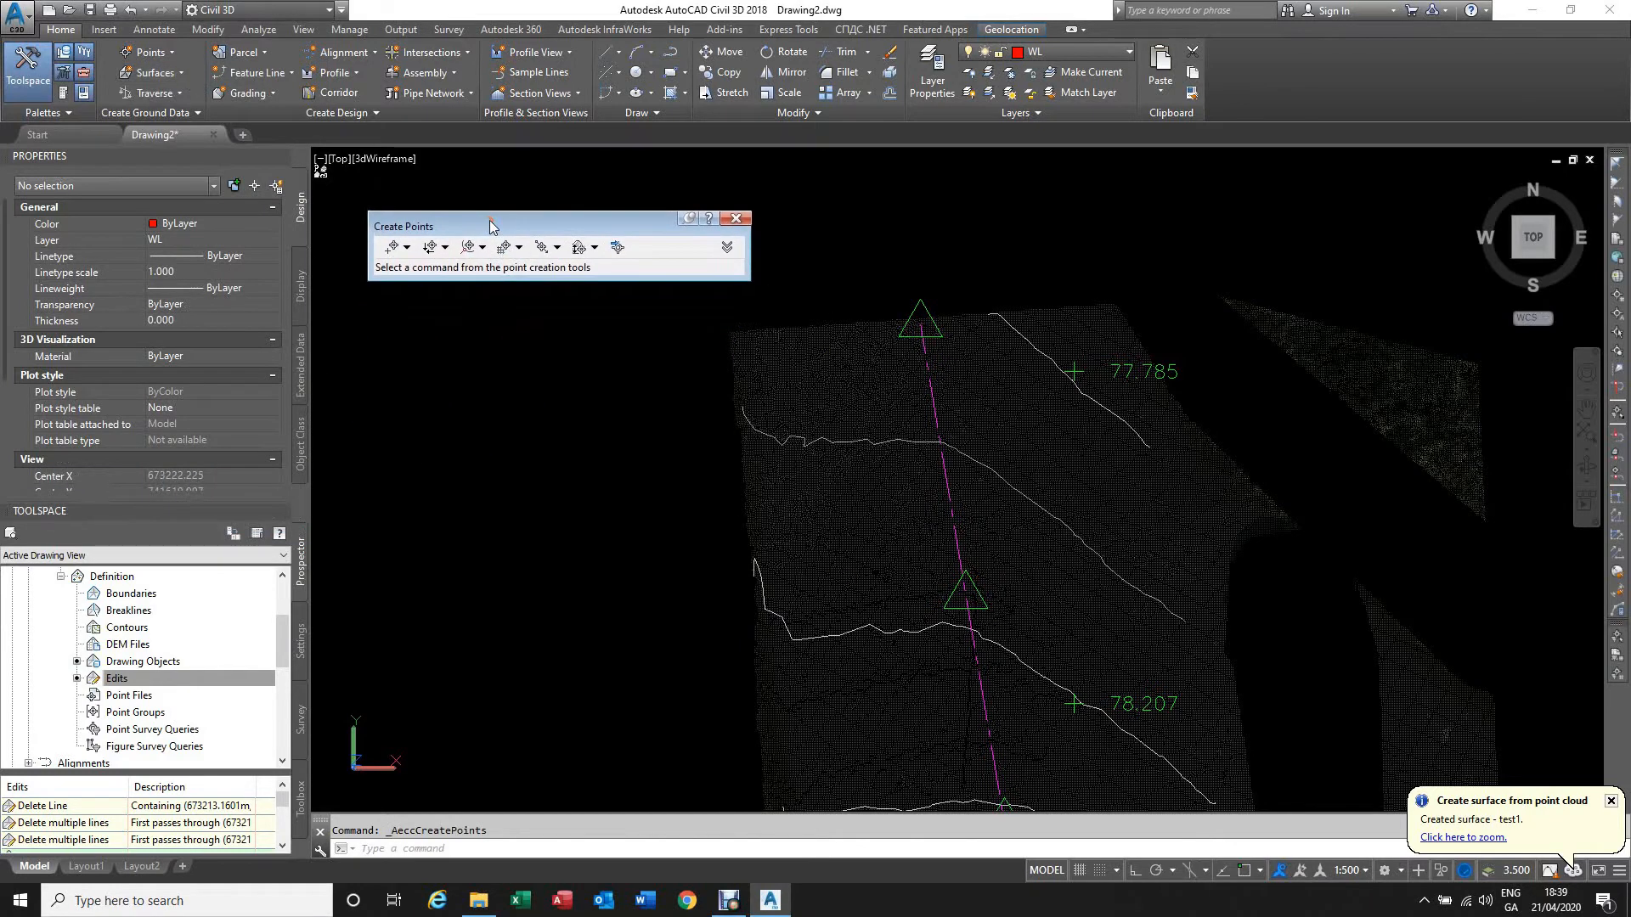
pyautogui.click(409, 246)
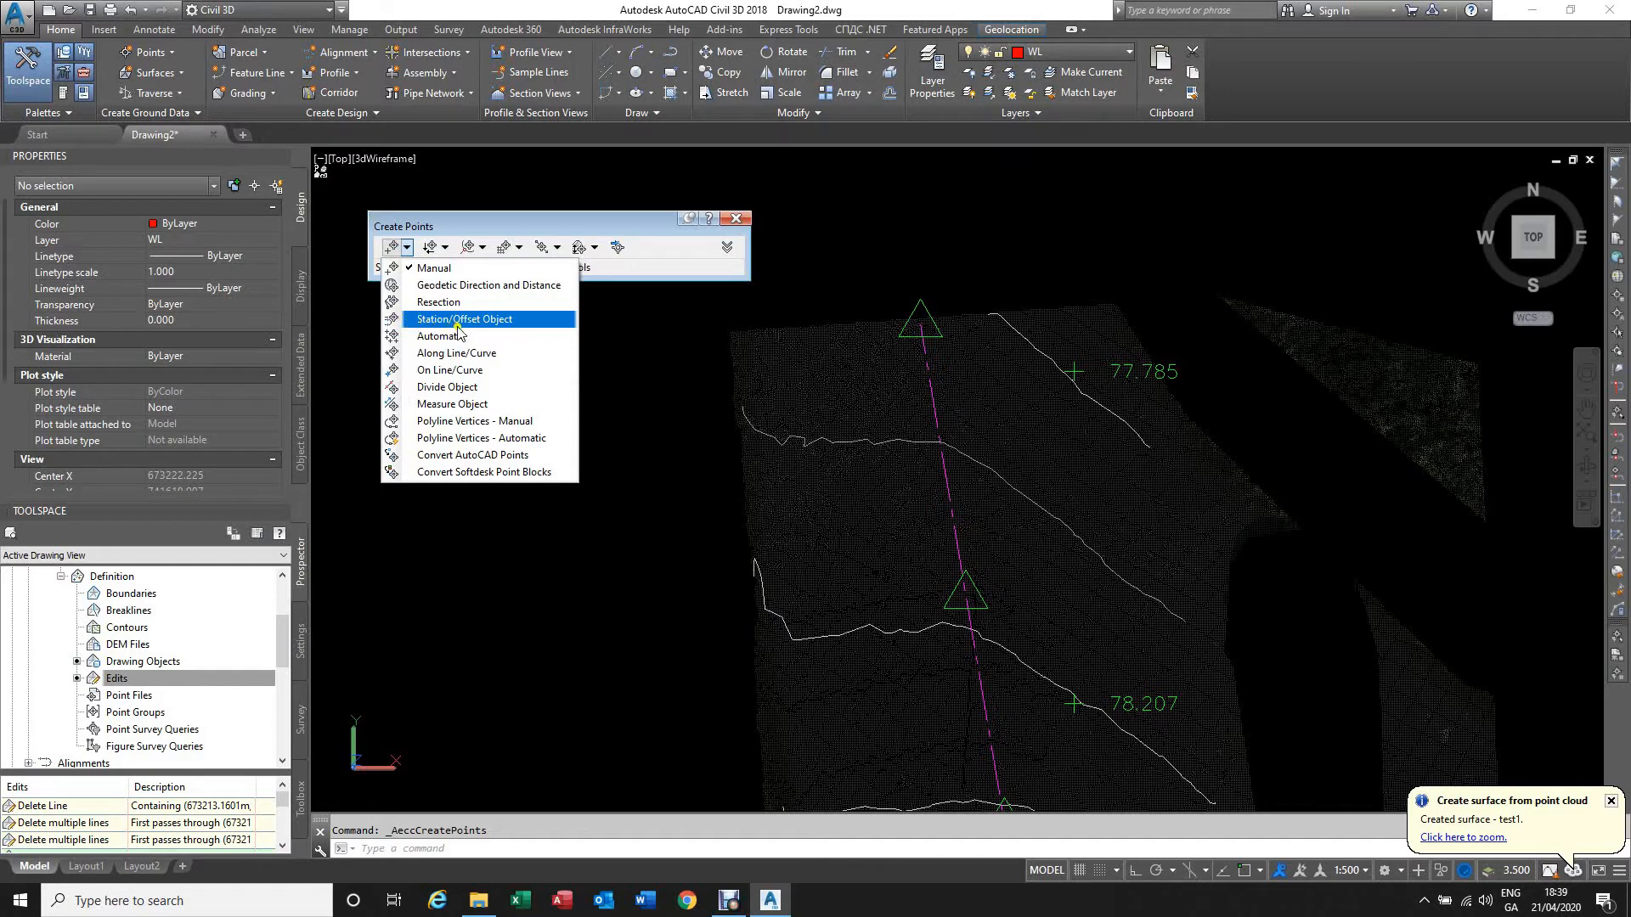
pyautogui.click(442, 371)
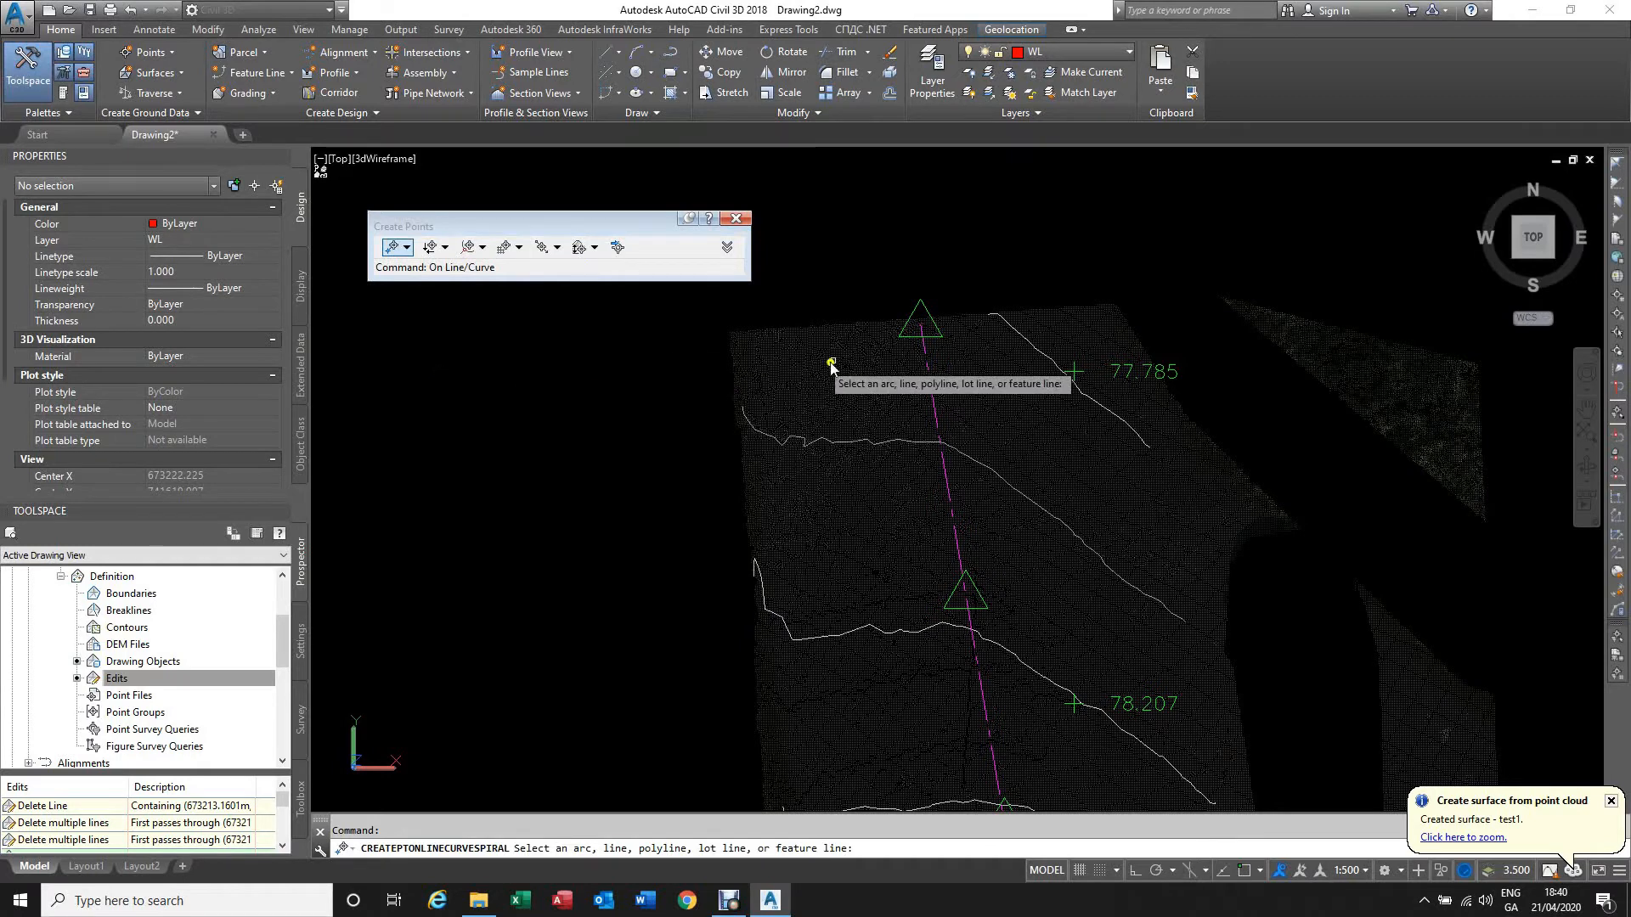
pyautogui.click(932, 390)
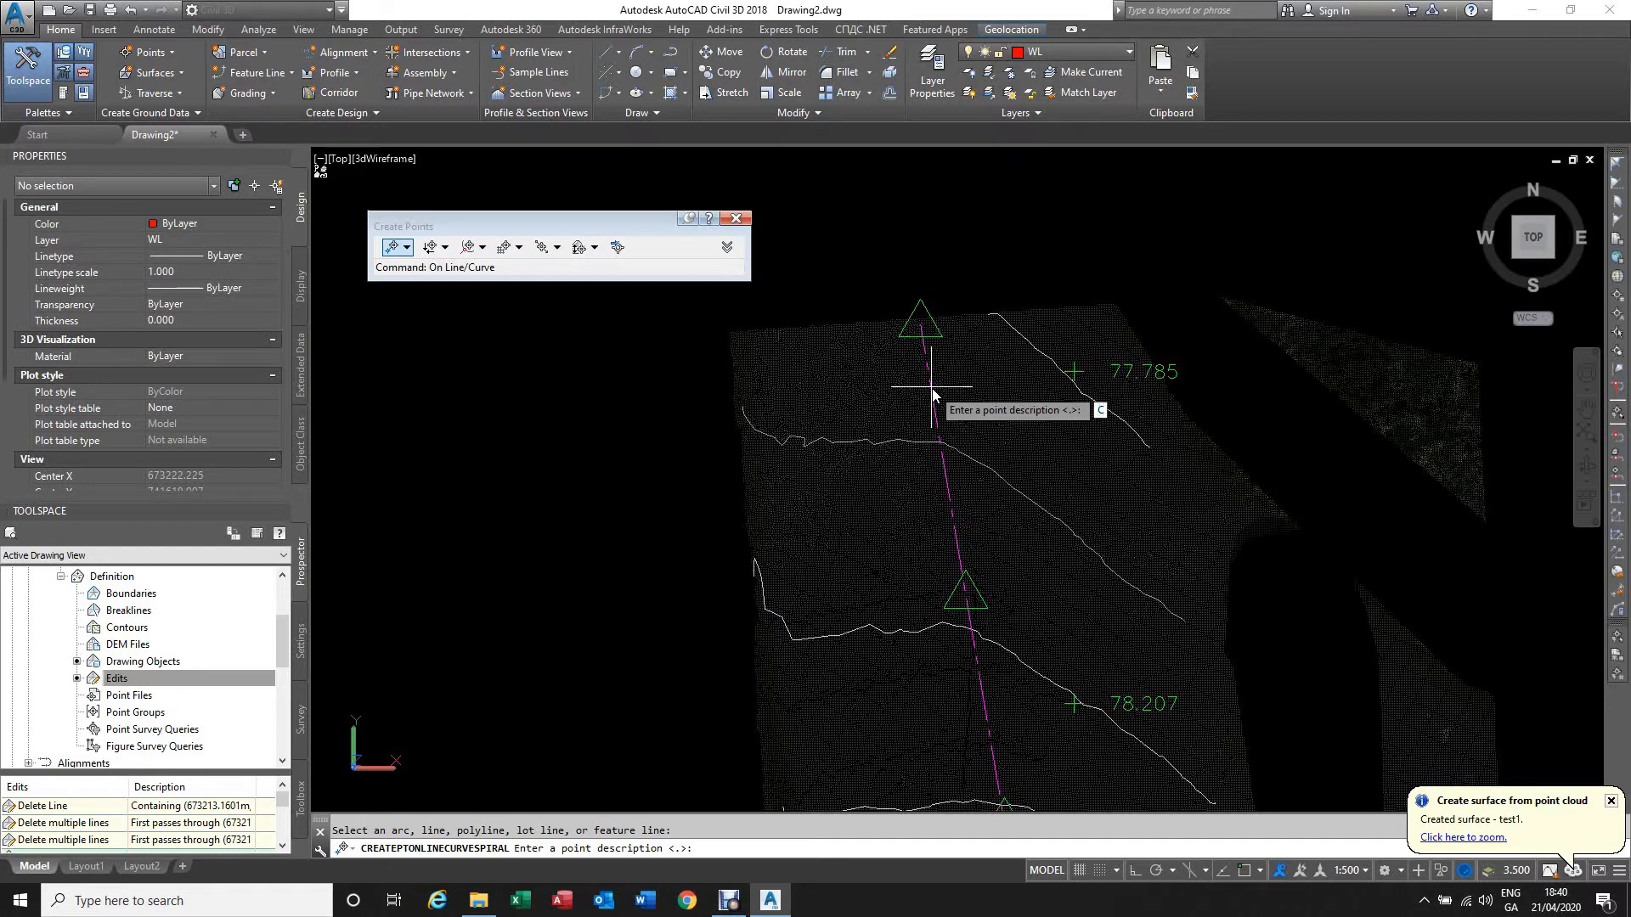
pyautogui.press('Return')
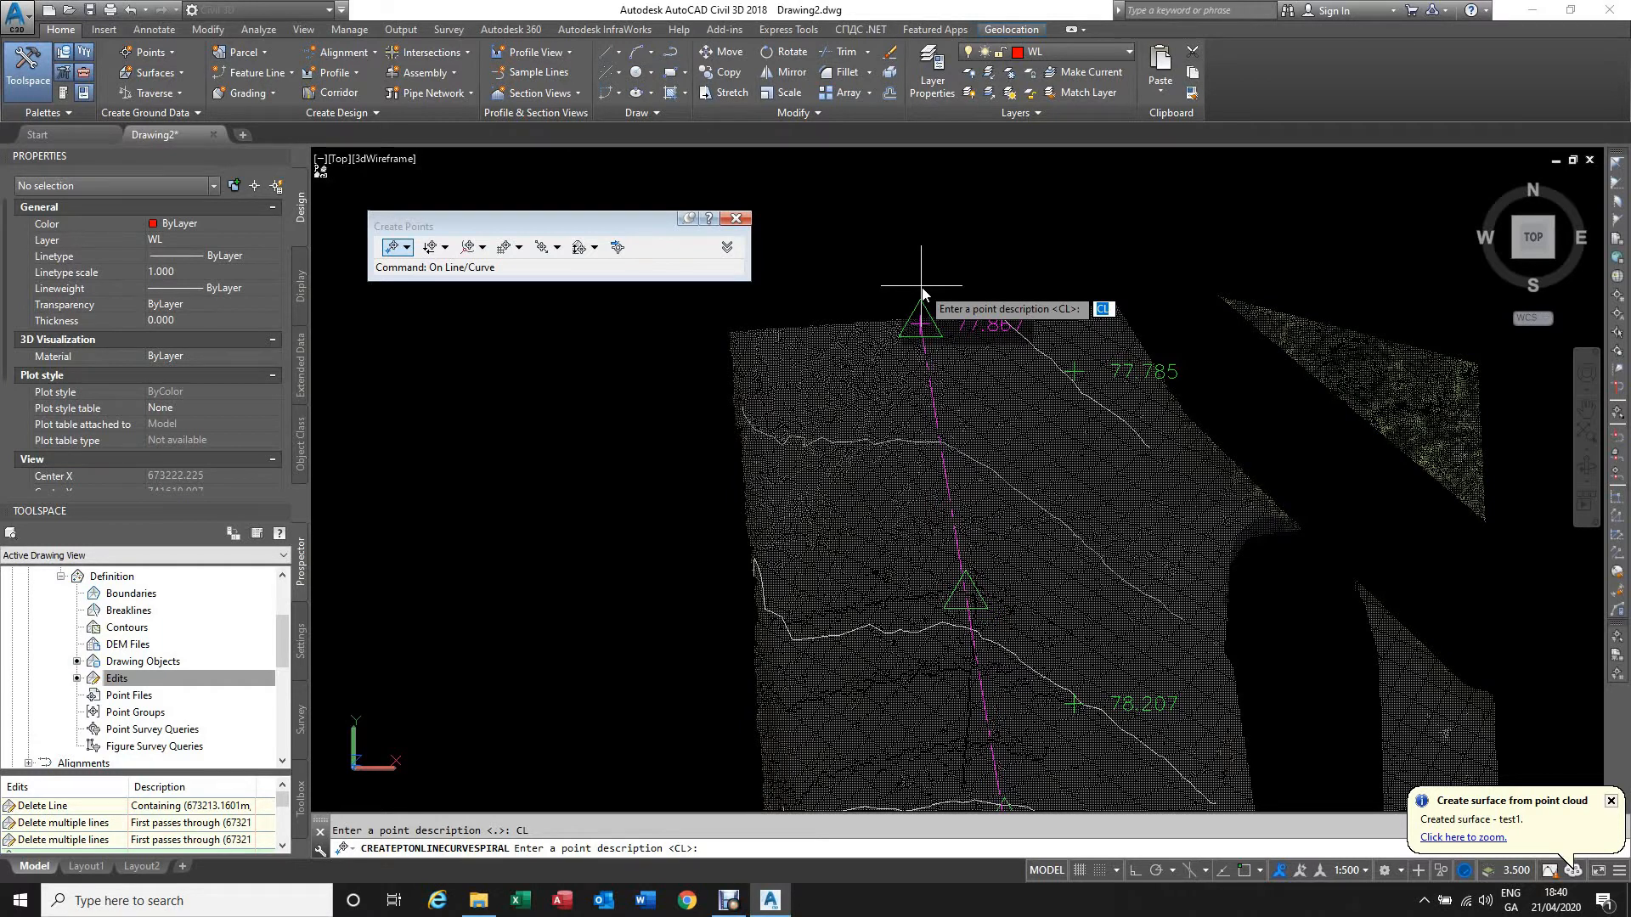
pyautogui.press('Return')
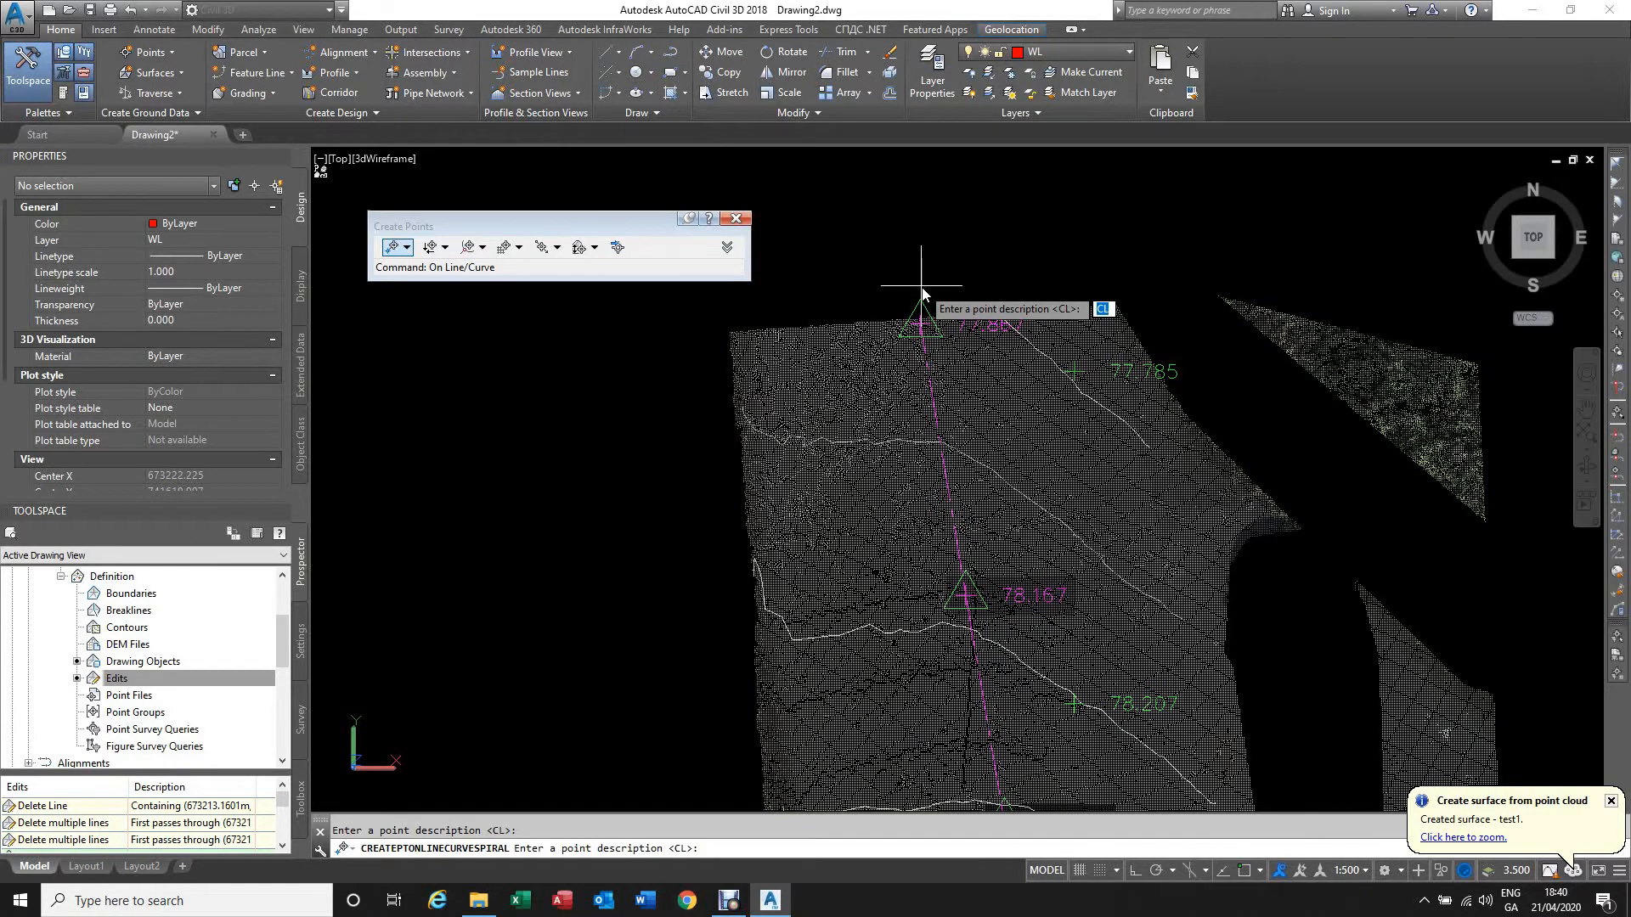
pyautogui.press('Return')
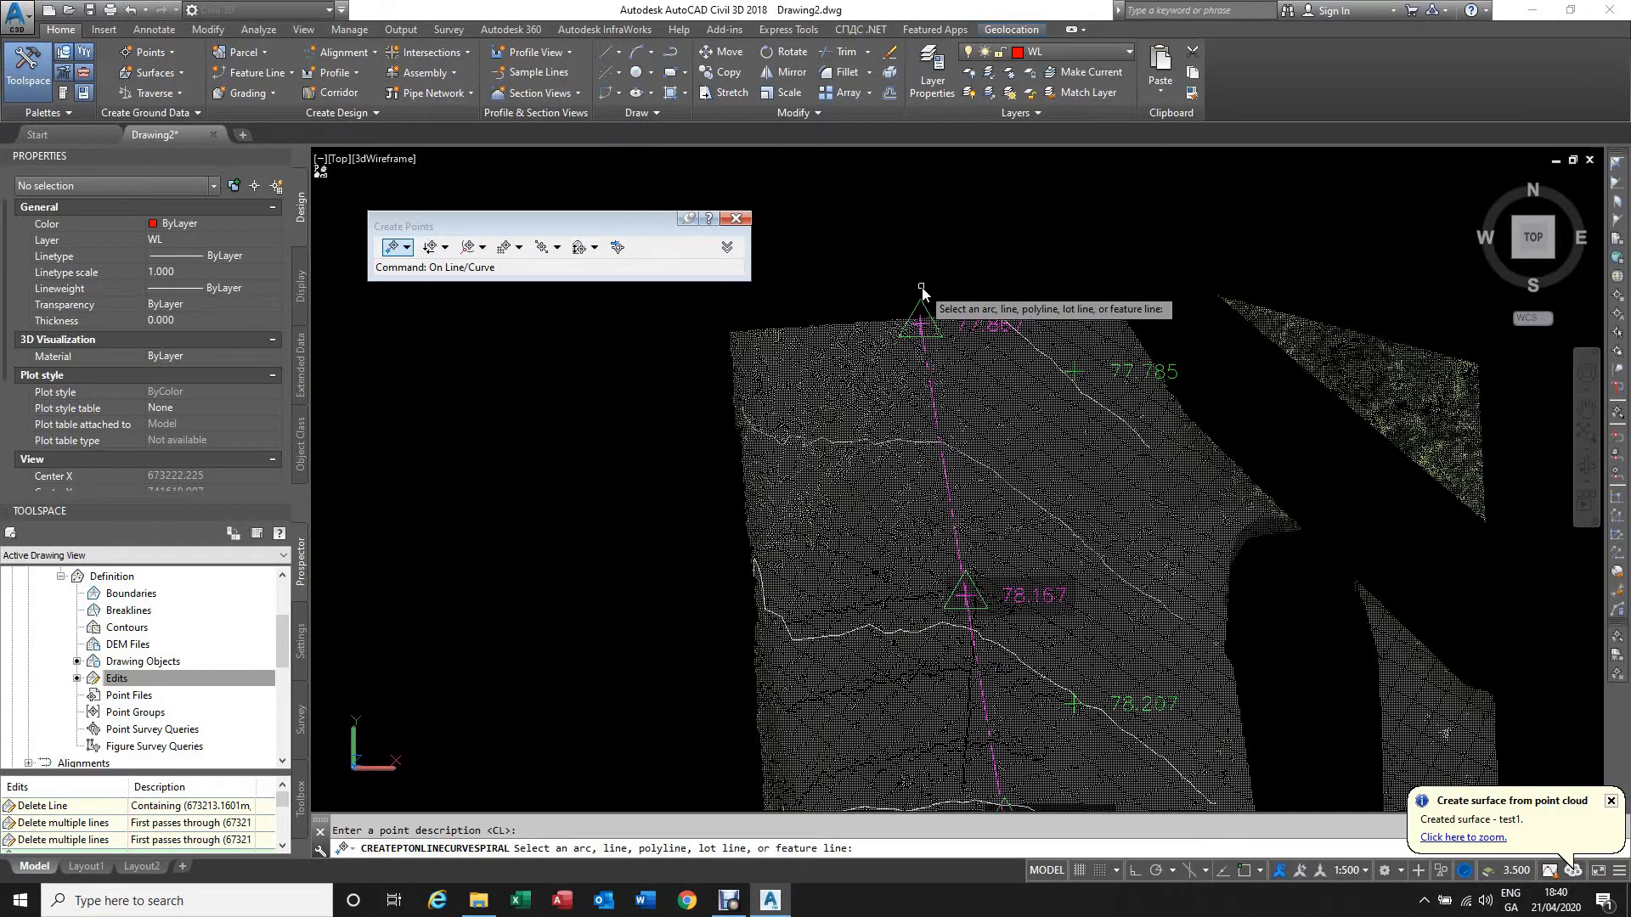
pyautogui.press('Escape')
# Step: Check the new CL points along the centre line down to its southern end and close the point creation tools
pyautogui.scroll(-4, 837, 279)
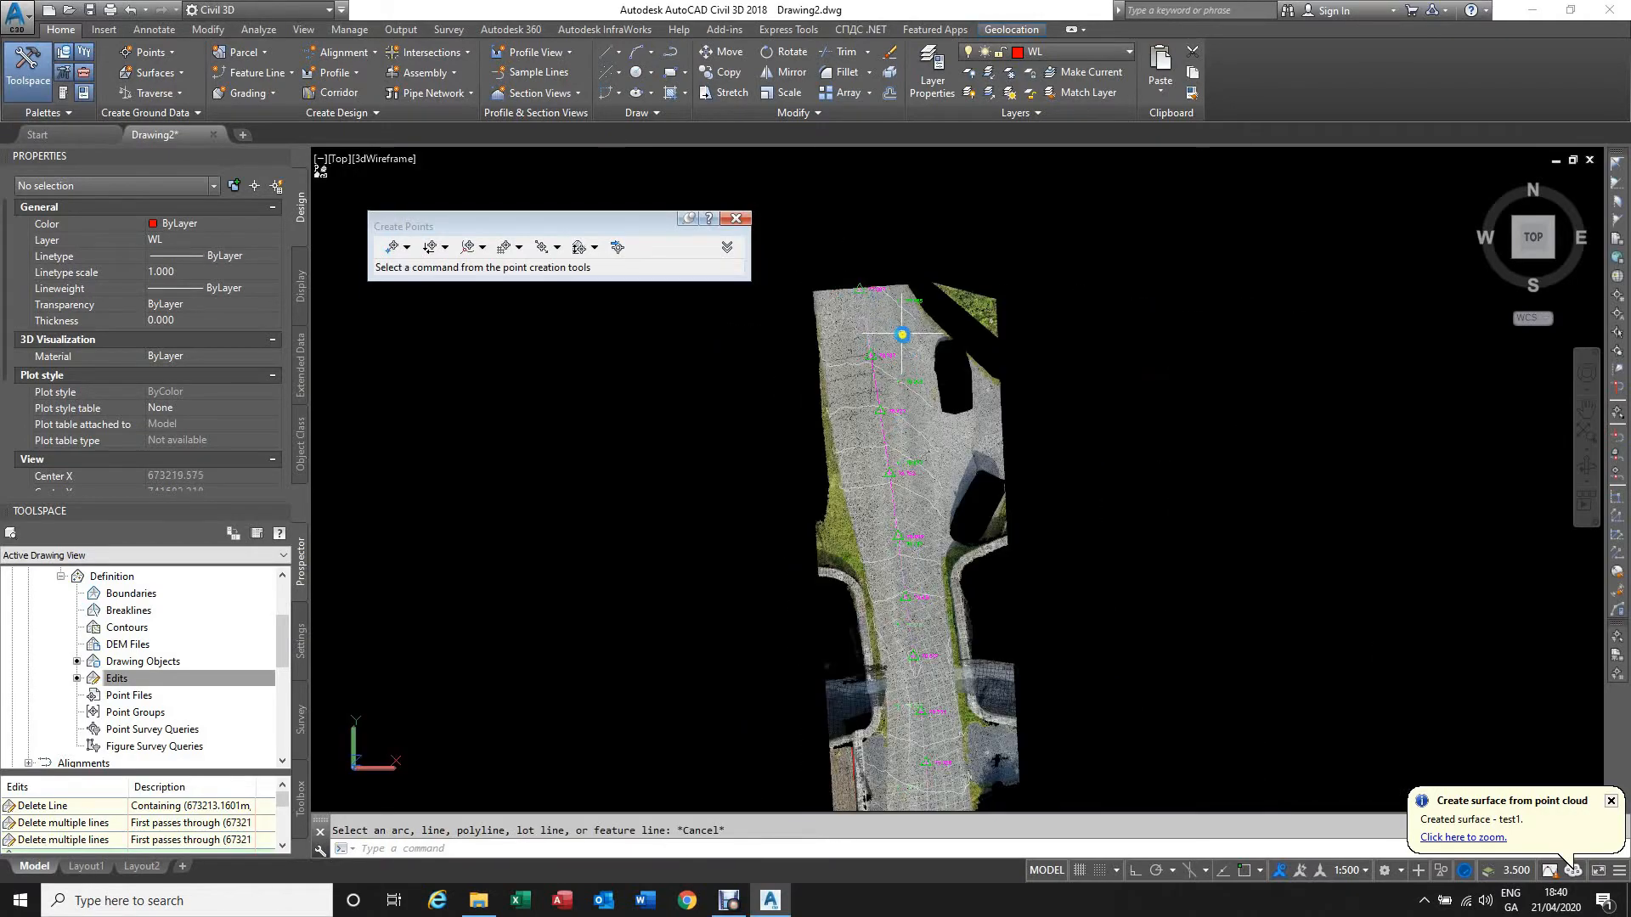
pyautogui.scroll(8, 940, 666)
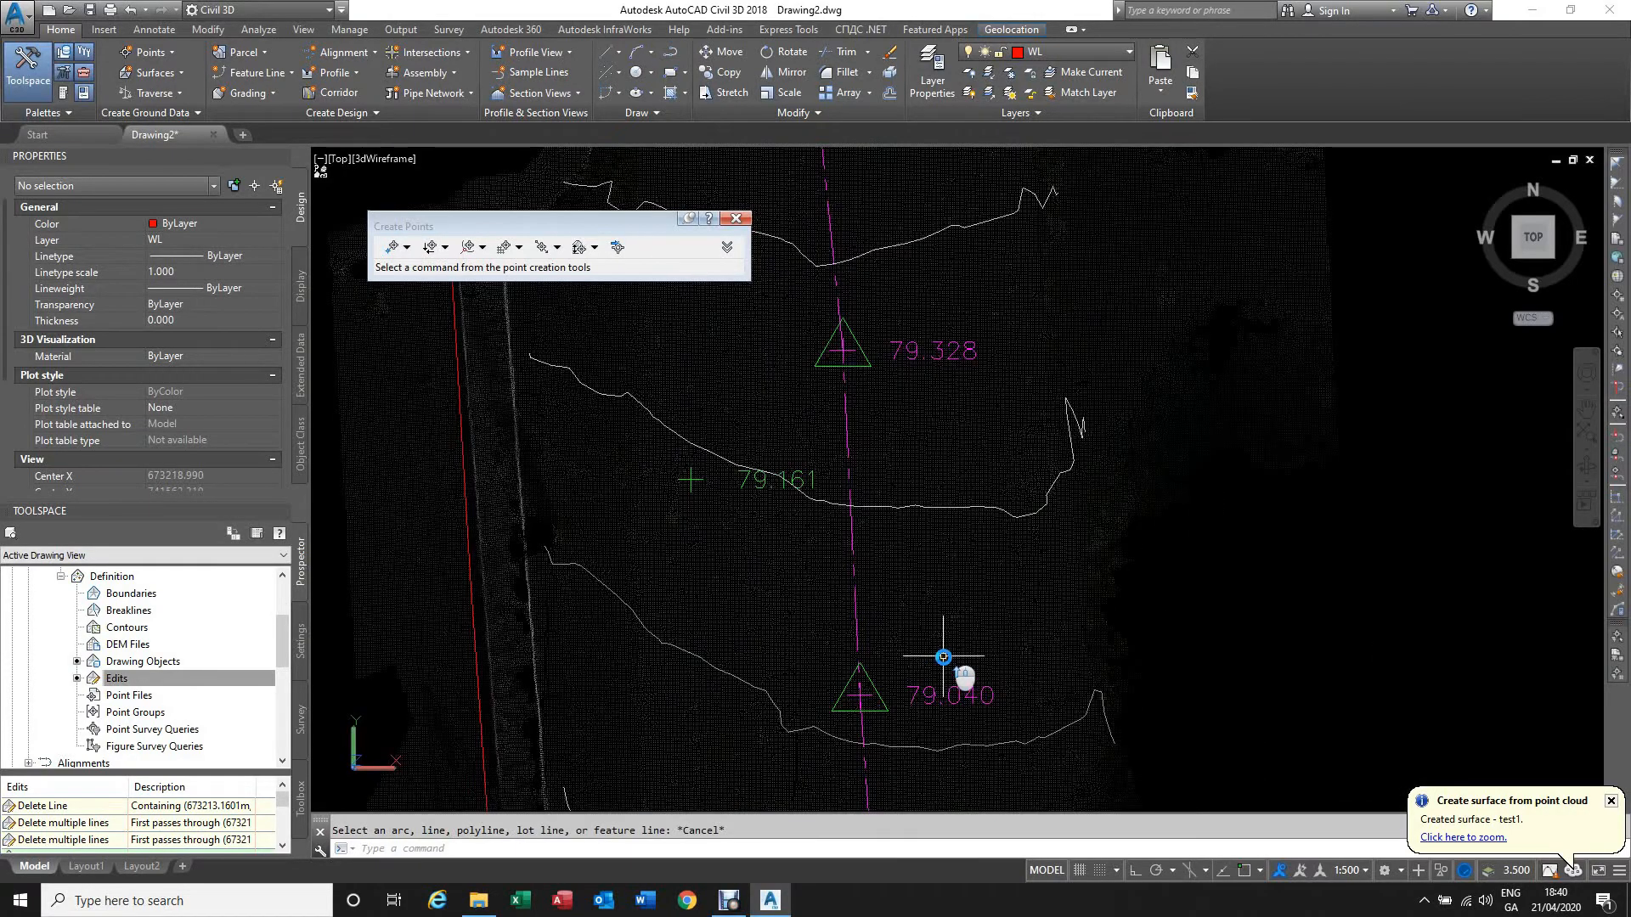
pyautogui.click(736, 218)
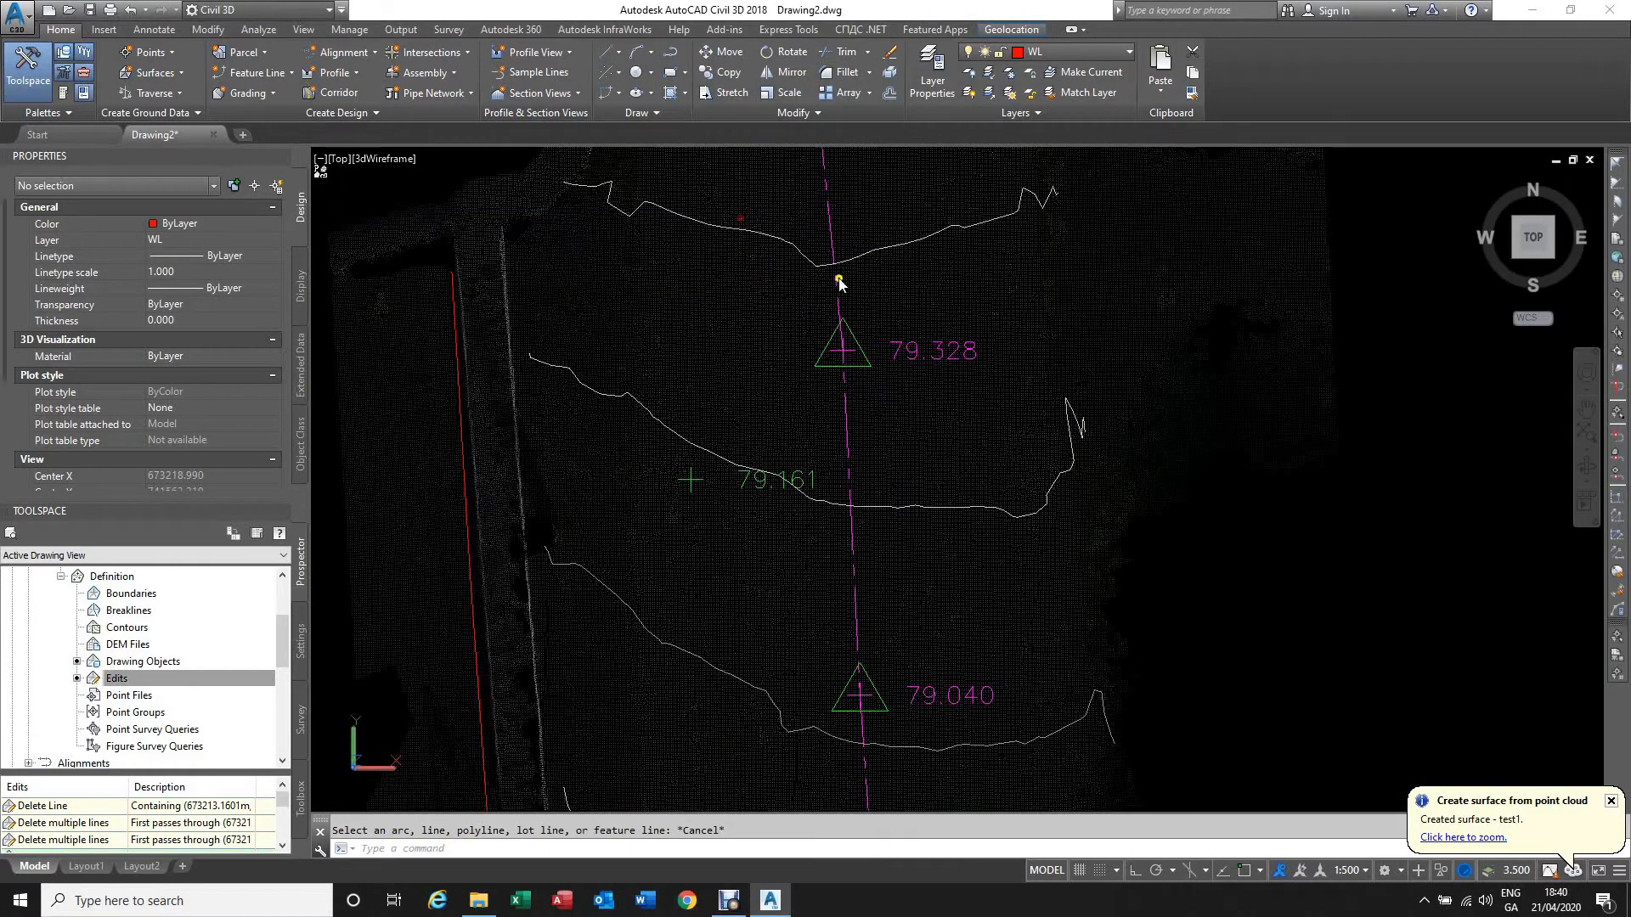
pyautogui.scroll(-4, 839, 280)
pyautogui.scroll(4, 896, 587)
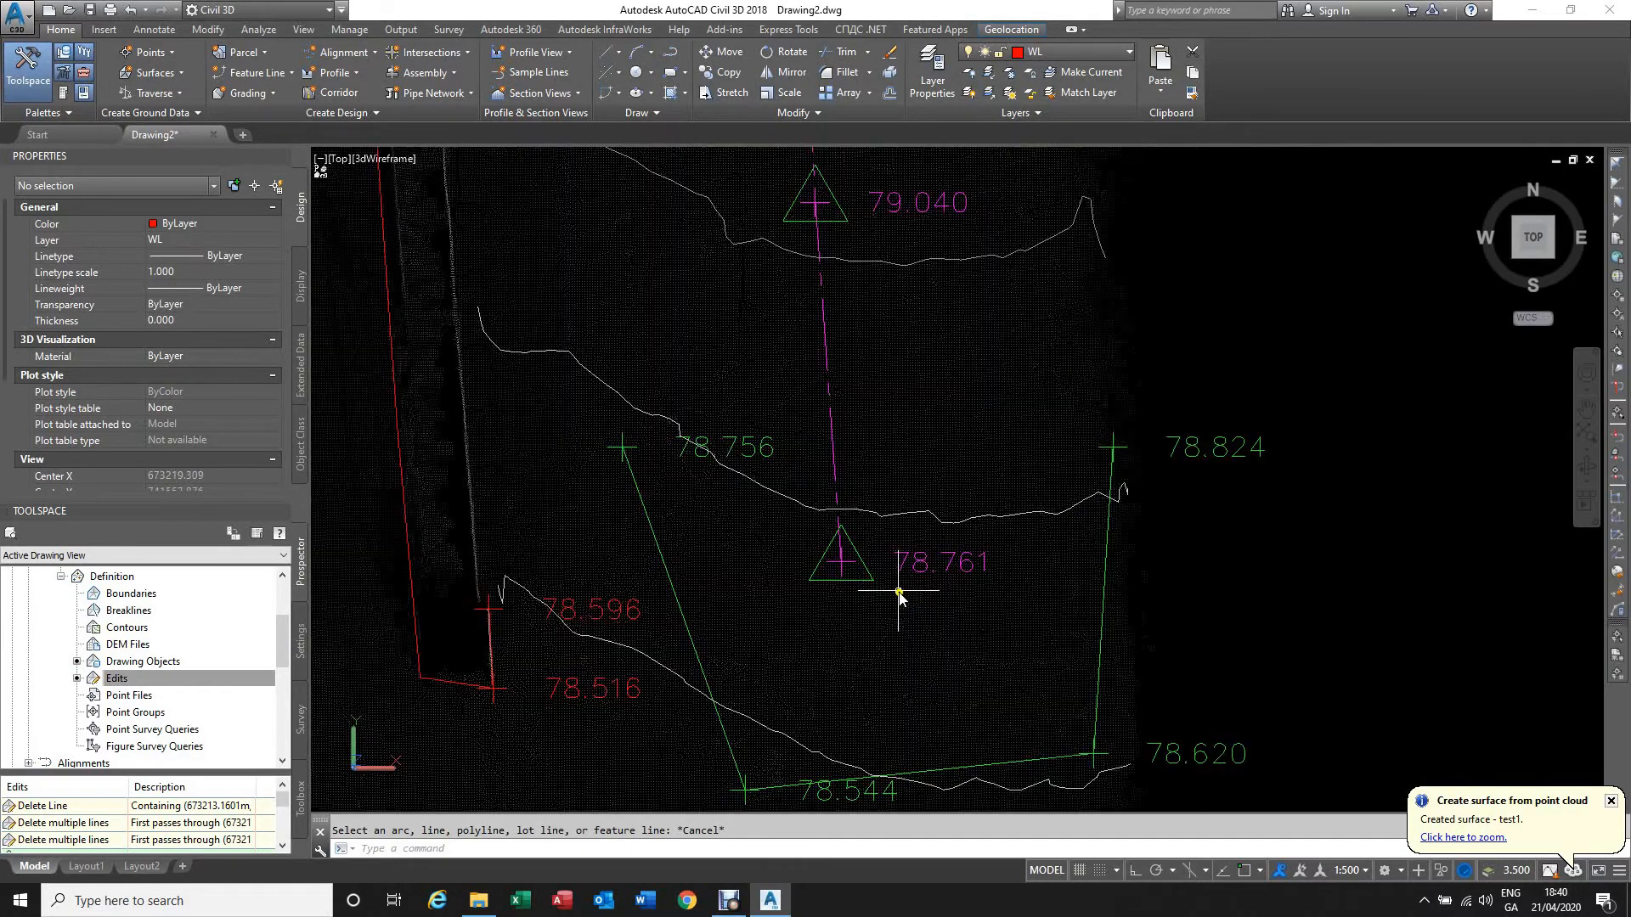
# Step: Reapply surface test1 elevations to the road centre feature line with intermediate grade break points inserted, and clear the selection
pyautogui.moveTo(874, 627)
pyautogui.keyDown('shift'); pyautogui.mouseDown(button='middle')
pyautogui.moveTo(910, 655)
pyautogui.moveTo(906, 581)
pyautogui.moveTo(945, 438)
pyautogui.moveTo(846, 439)
pyautogui.moveTo(841, 399)
pyautogui.moveTo(775, 390)
pyautogui.moveTo(780, 405)
pyautogui.moveTo(730, 384)
pyautogui.moveTo(733, 497)
pyautogui.moveTo(767, 571)
pyautogui.mouseUp(button='middle'); pyautogui.keyUp('shift')
pyautogui.scroll(5, 822, 325)
pyautogui.scroll(-3, 783, 390)
pyautogui.scroll(3, 727, 374)
pyautogui.keyDown('shift'); pyautogui.moveTo(758, 454); pyautogui.dragTo(796, 409, button='middle'); pyautogui.keyUp('shift')
pyautogui.click(796, 409)
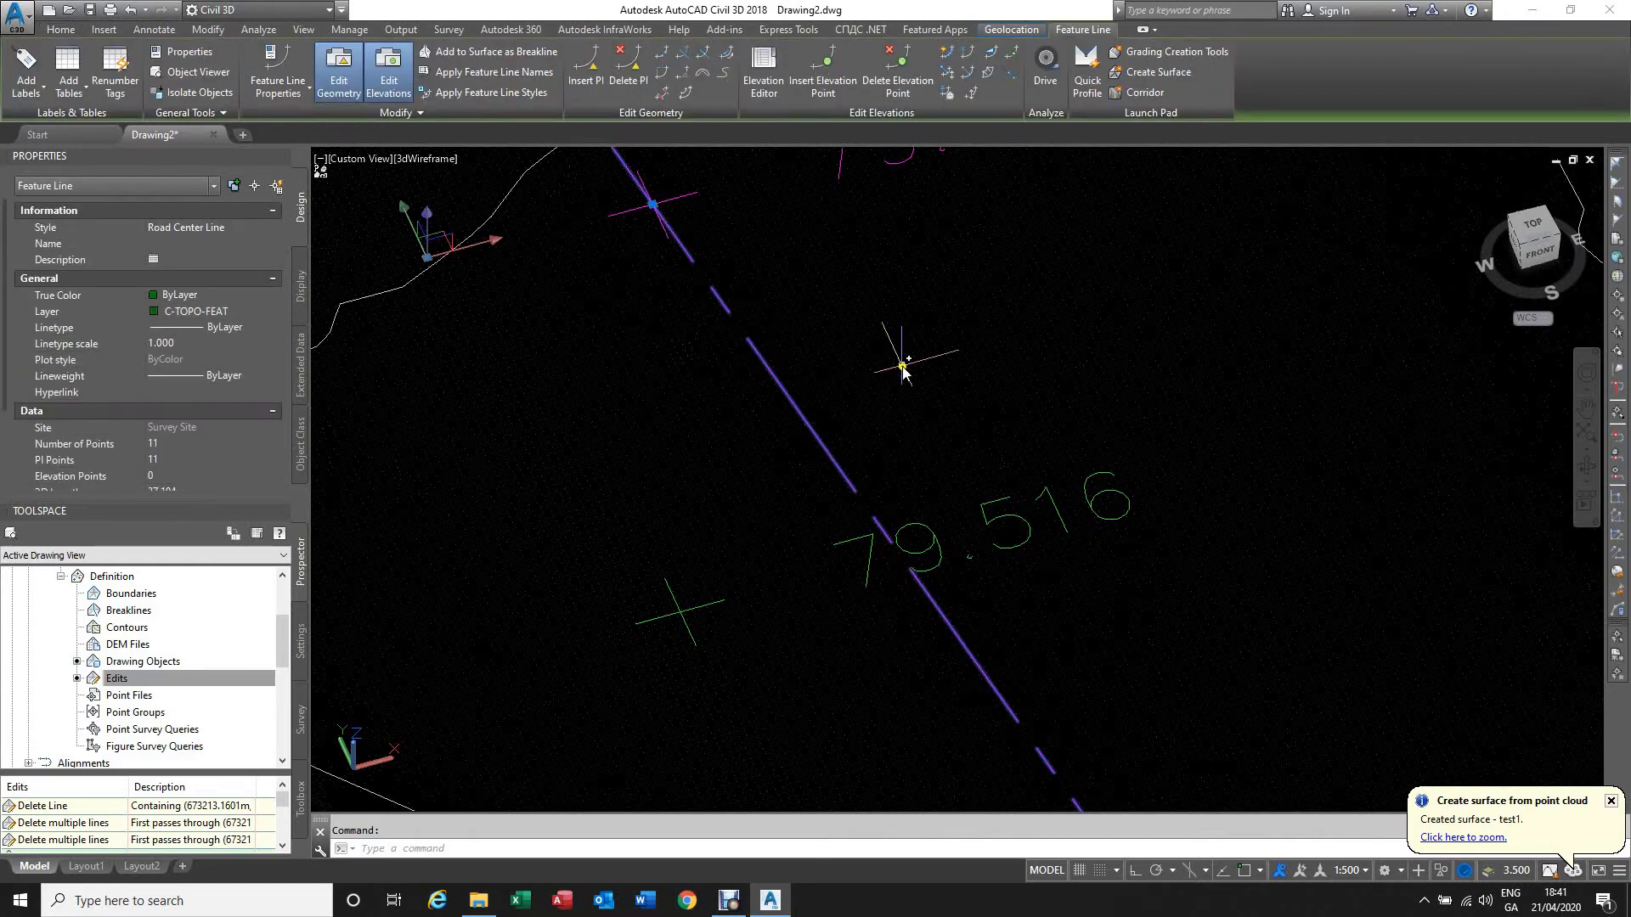
pyautogui.click(948, 94)
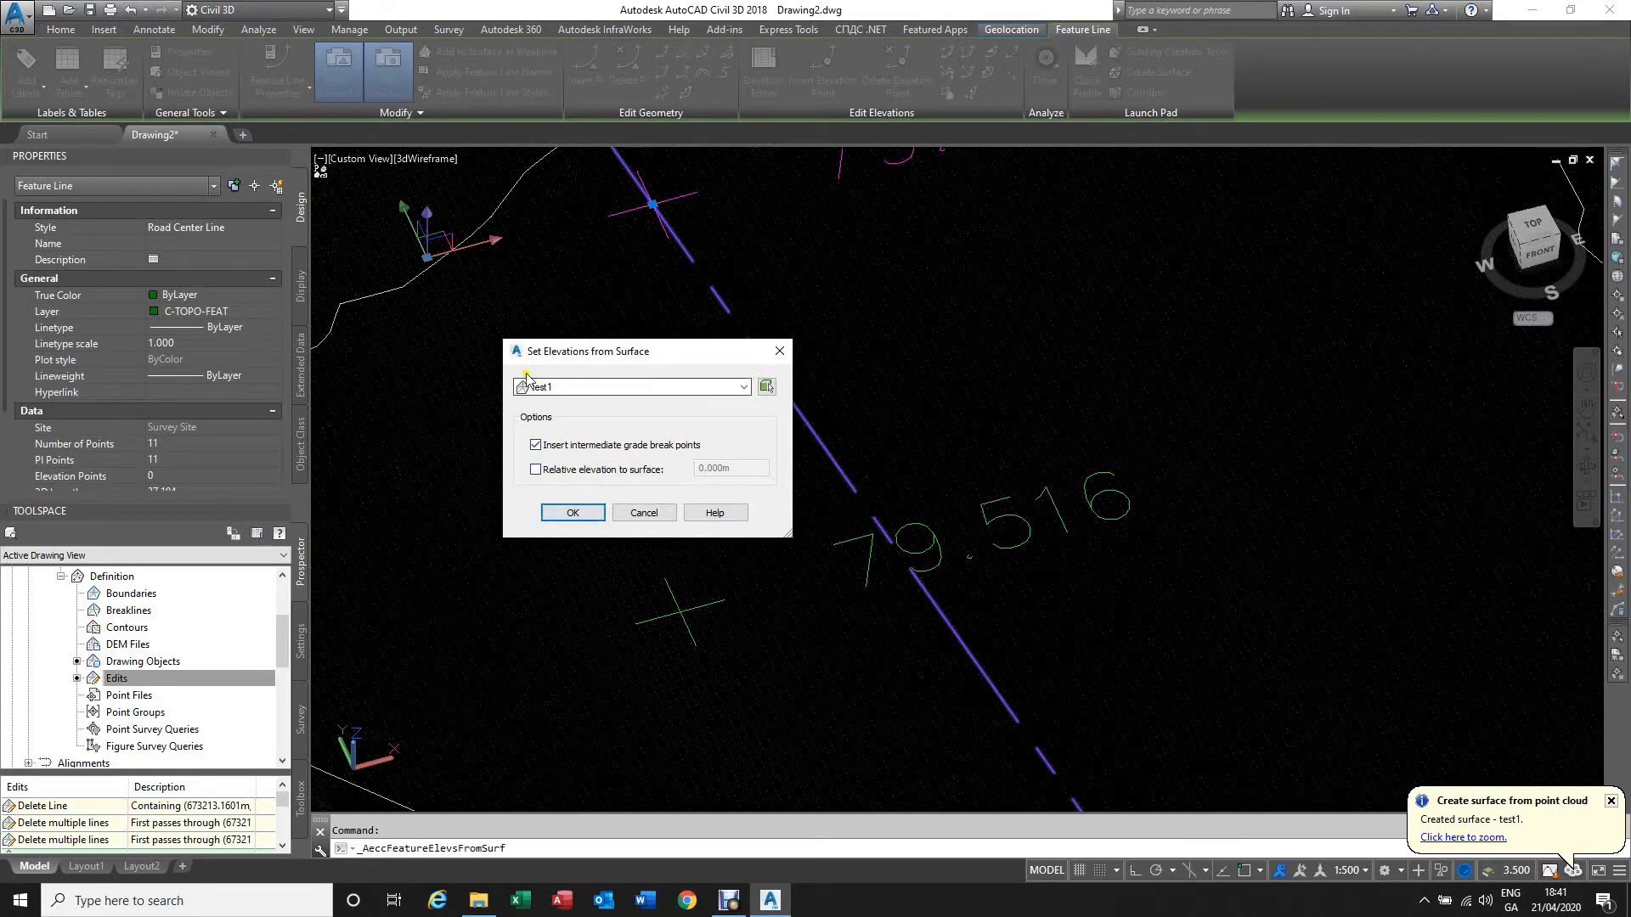
pyautogui.click(572, 513)
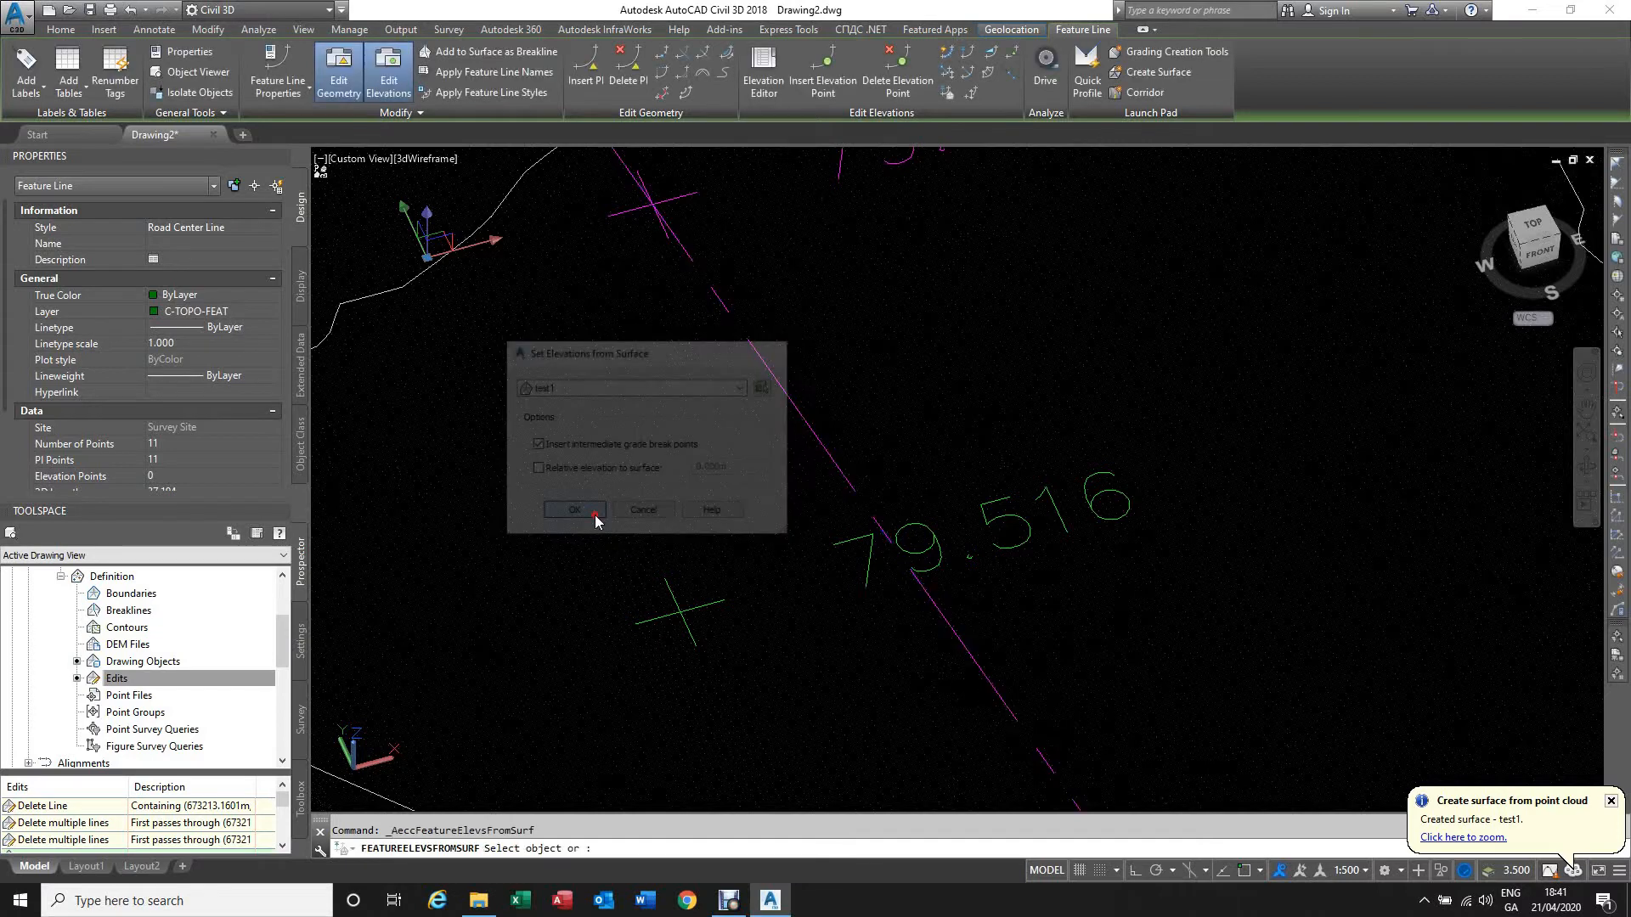
pyautogui.click(811, 435)
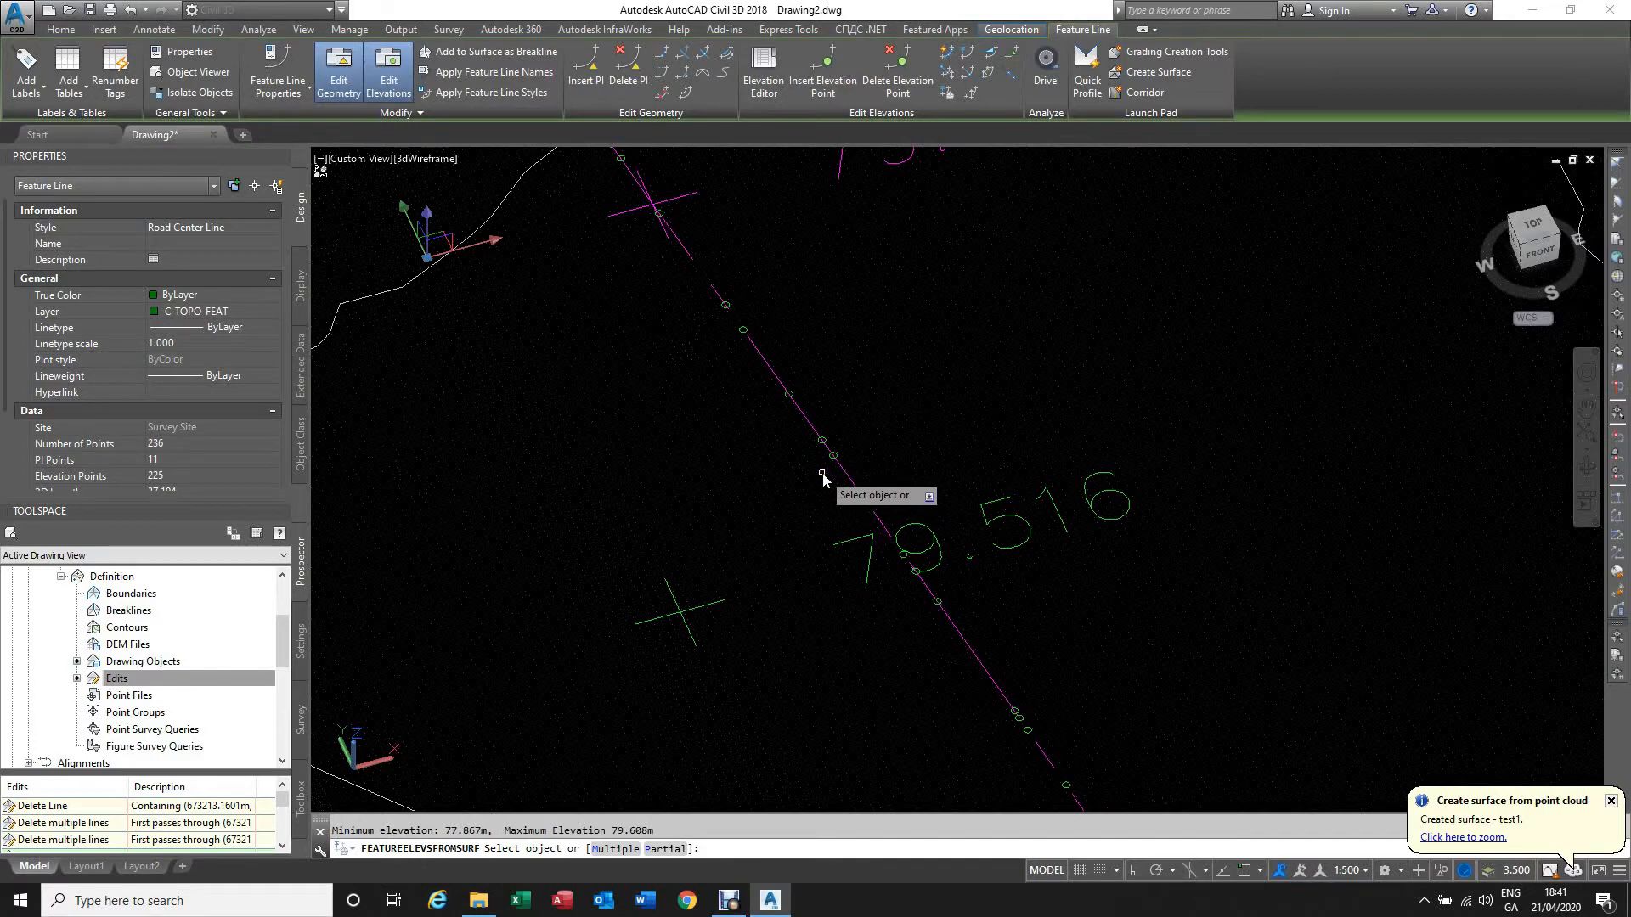
pyautogui.press('Escape')
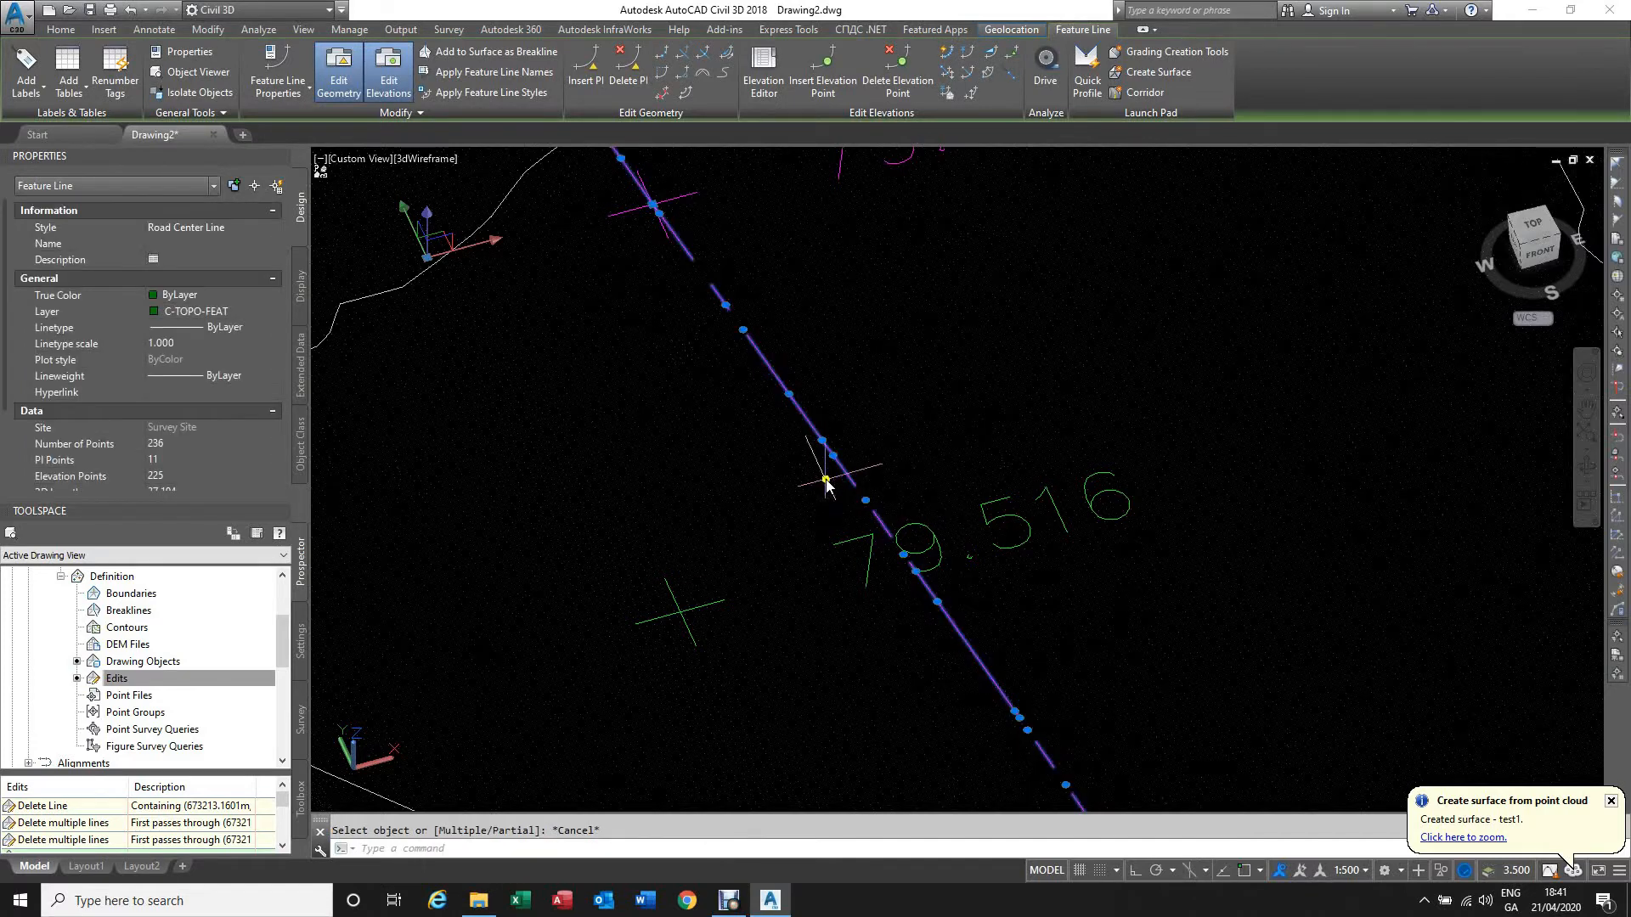
pyautogui.press('Escape')
pyautogui.scroll(3, 837, 486)
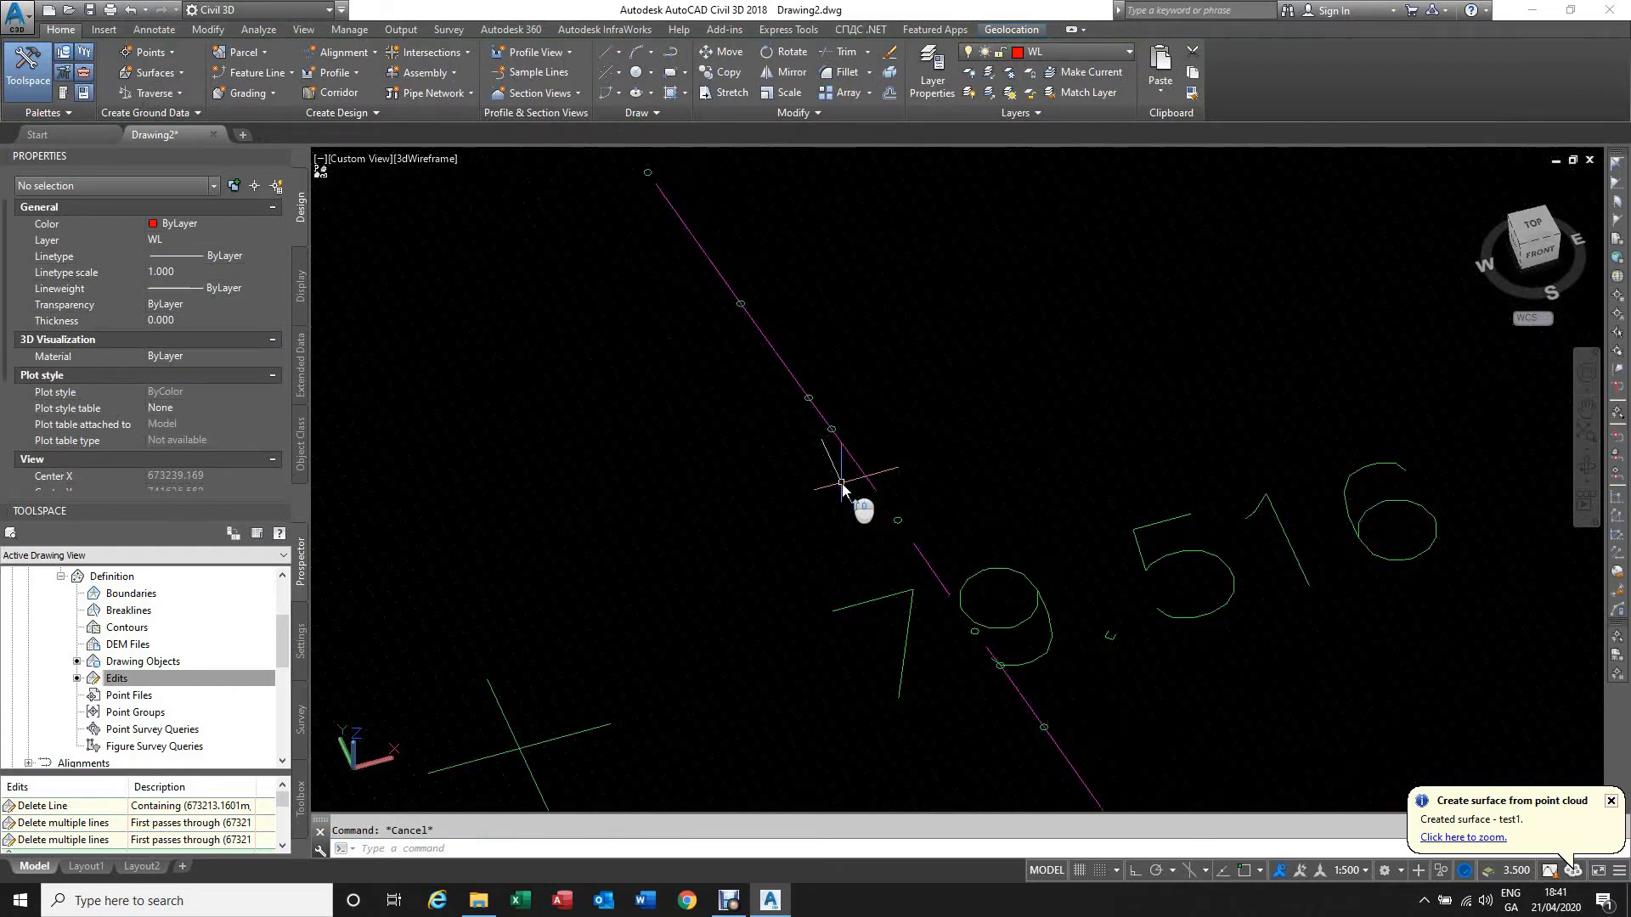
# Step: Select the road centre feature line in top view and examine the spacing of its inserted elevation points between the CL points
pyautogui.scroll(2, 842, 490)
pyautogui.click(851, 442)
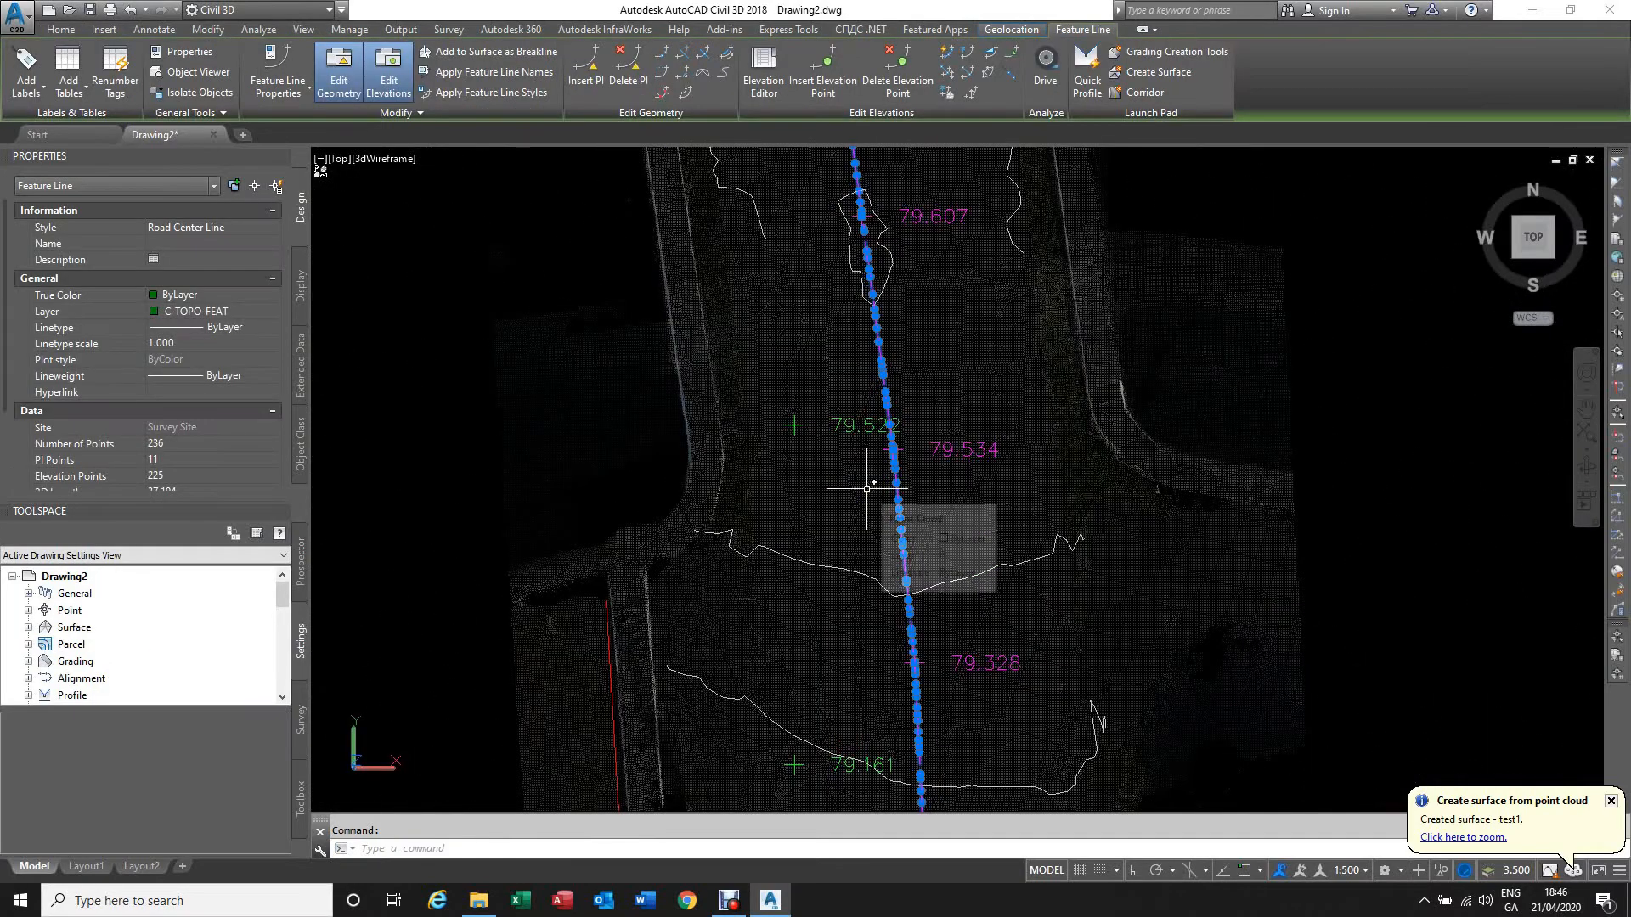
pyautogui.scroll(4, 873, 486)
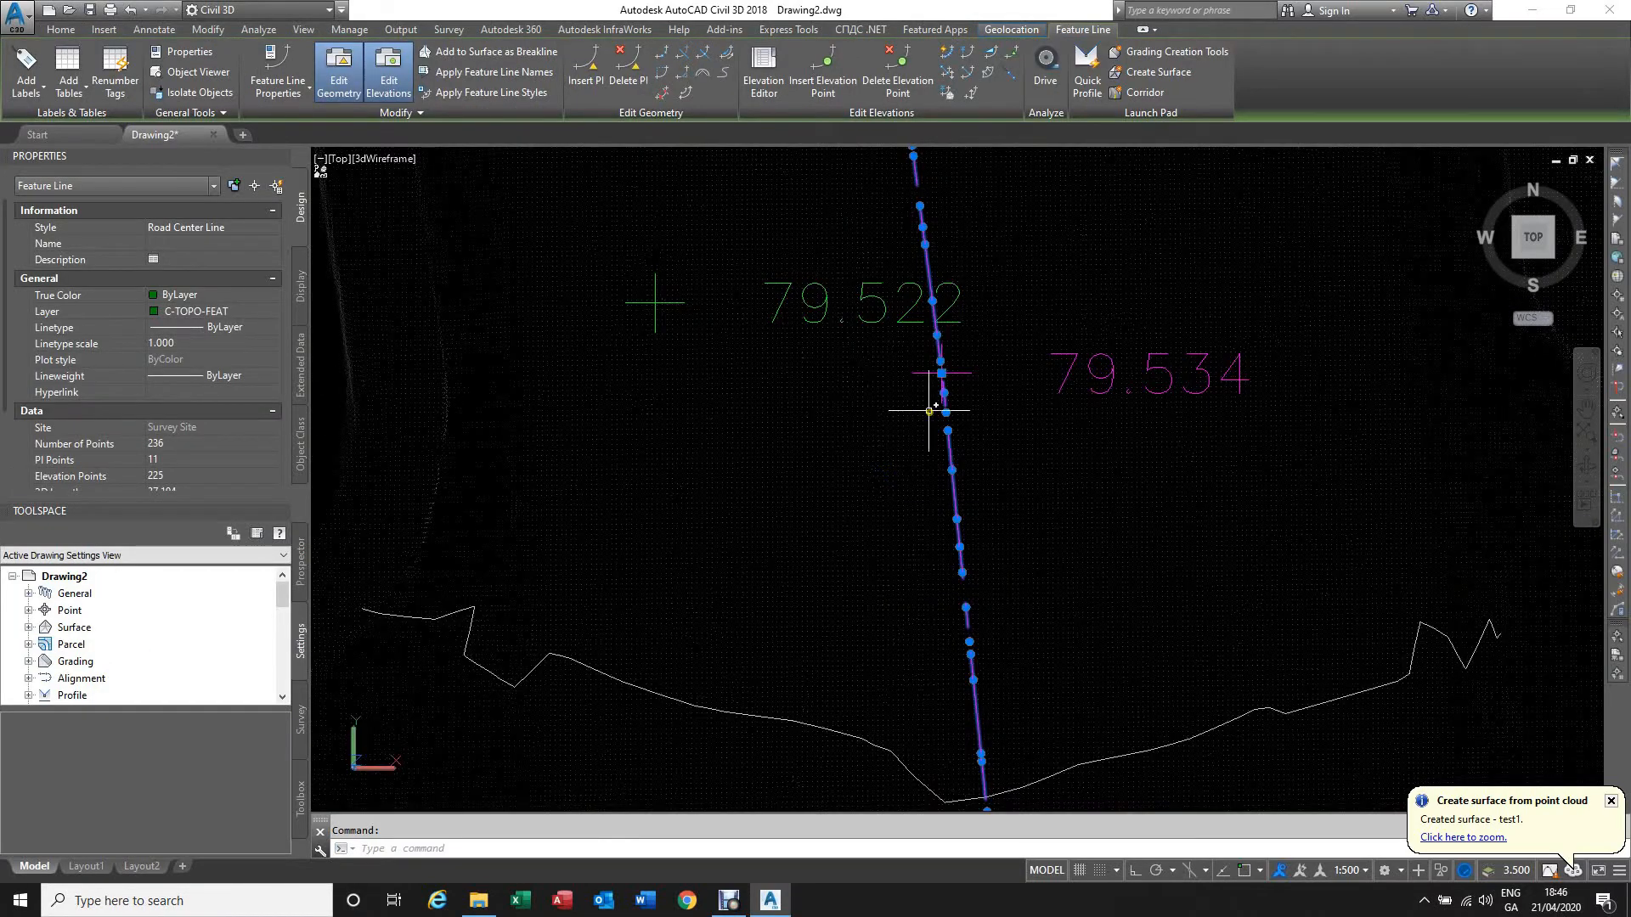
pyautogui.scroll(4, 960, 552)
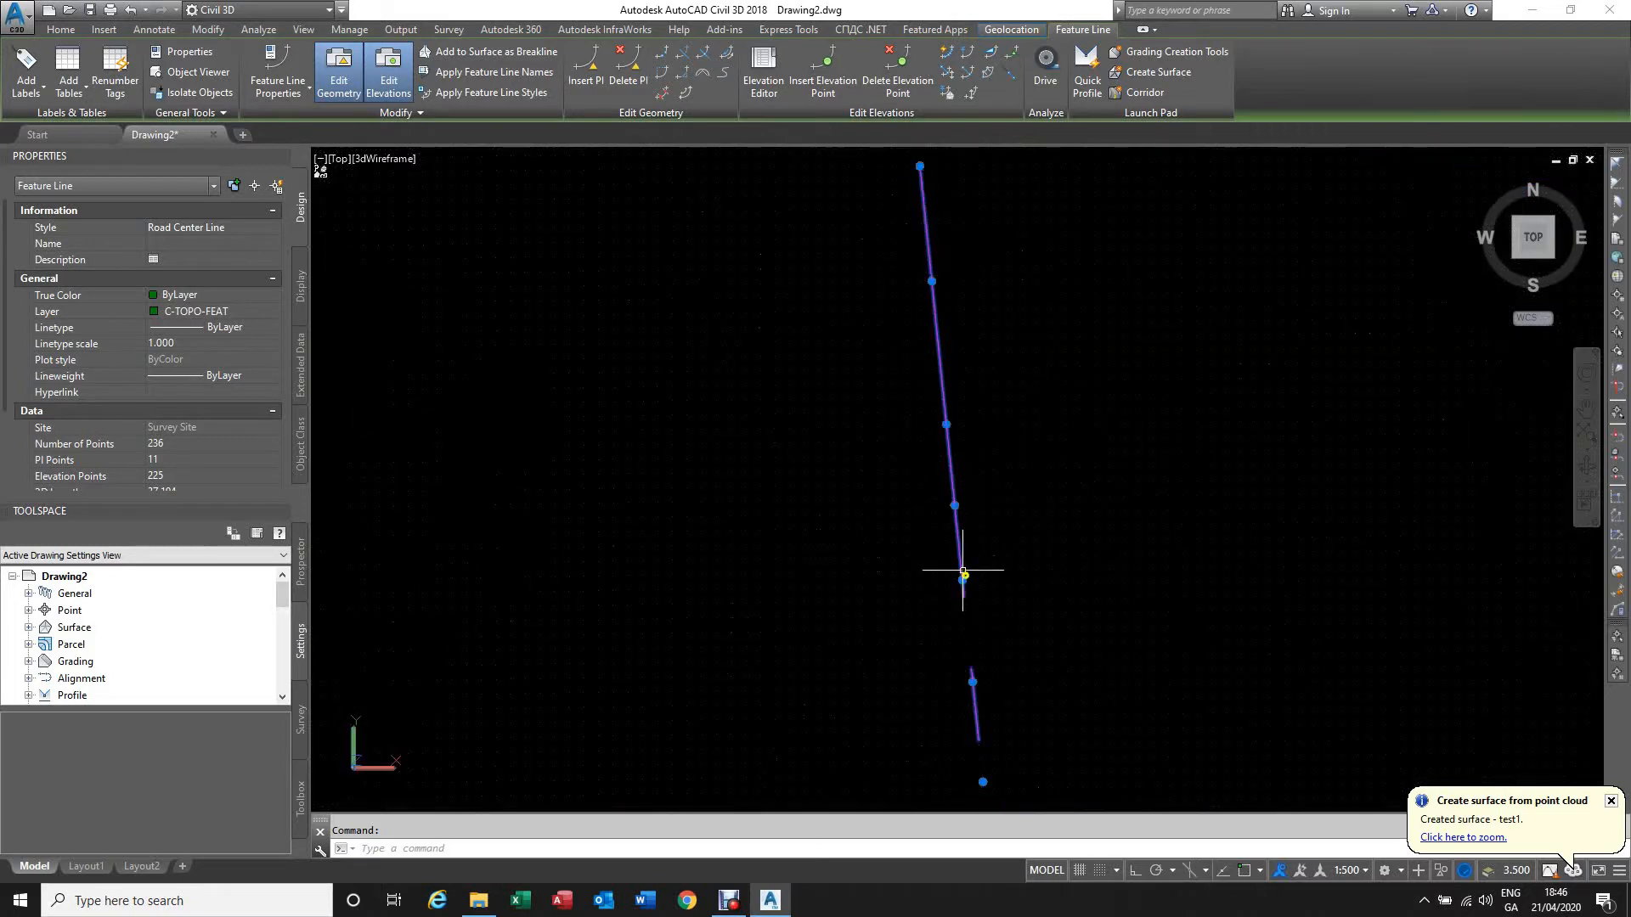
pyautogui.scroll(-3, 964, 575)
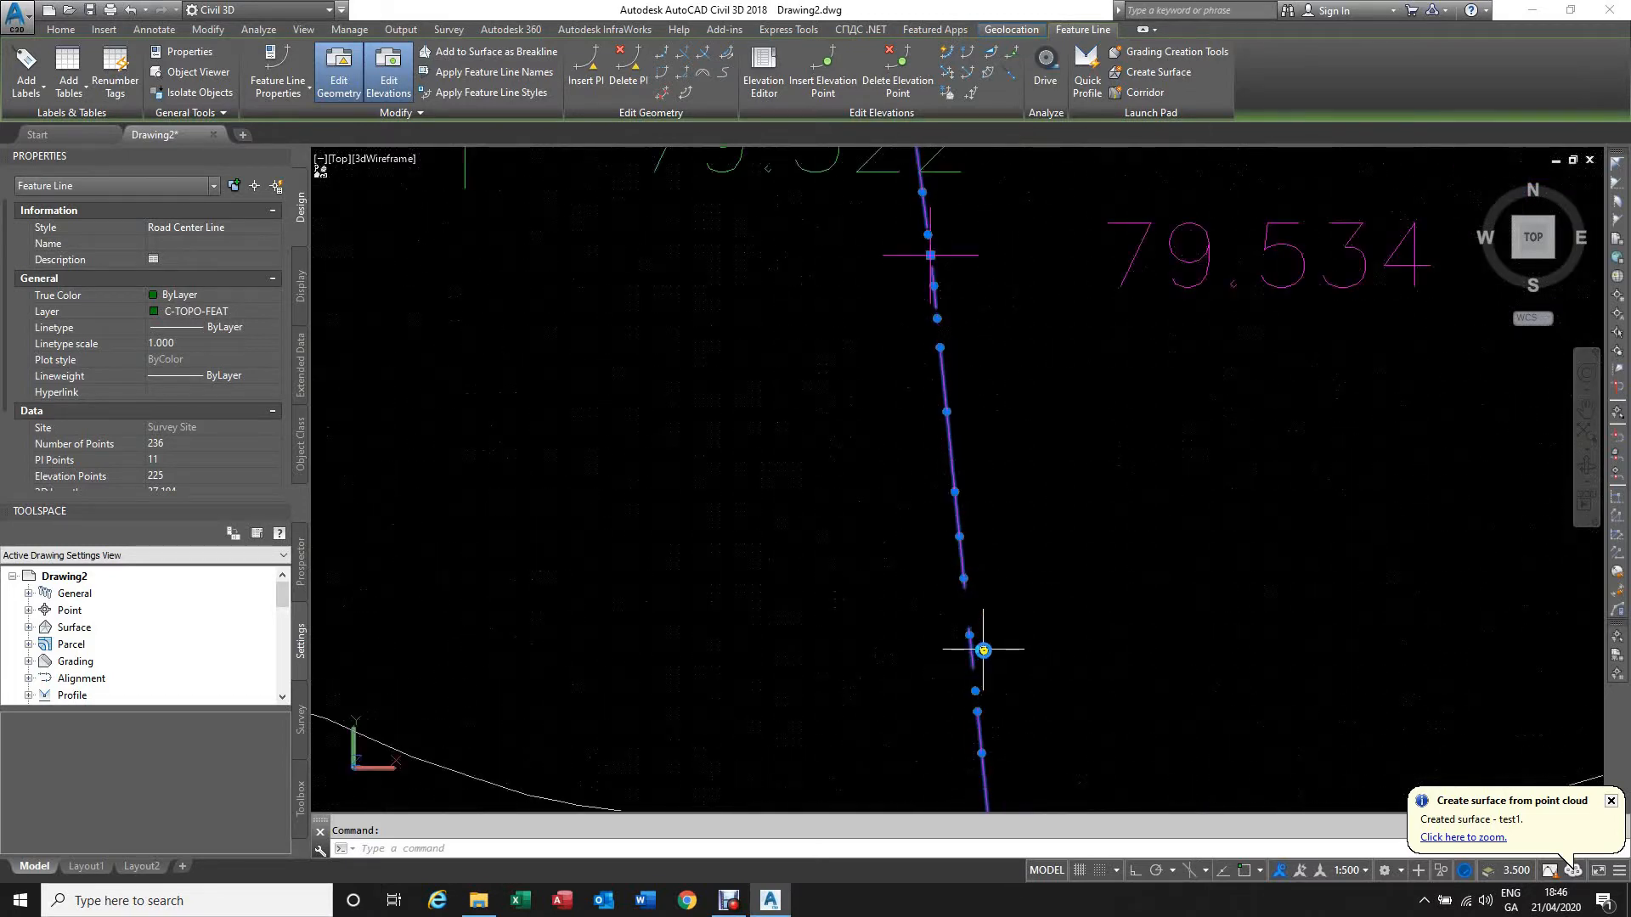
pyautogui.scroll(2, 934, 254)
pyautogui.scroll(-4, 943, 293)
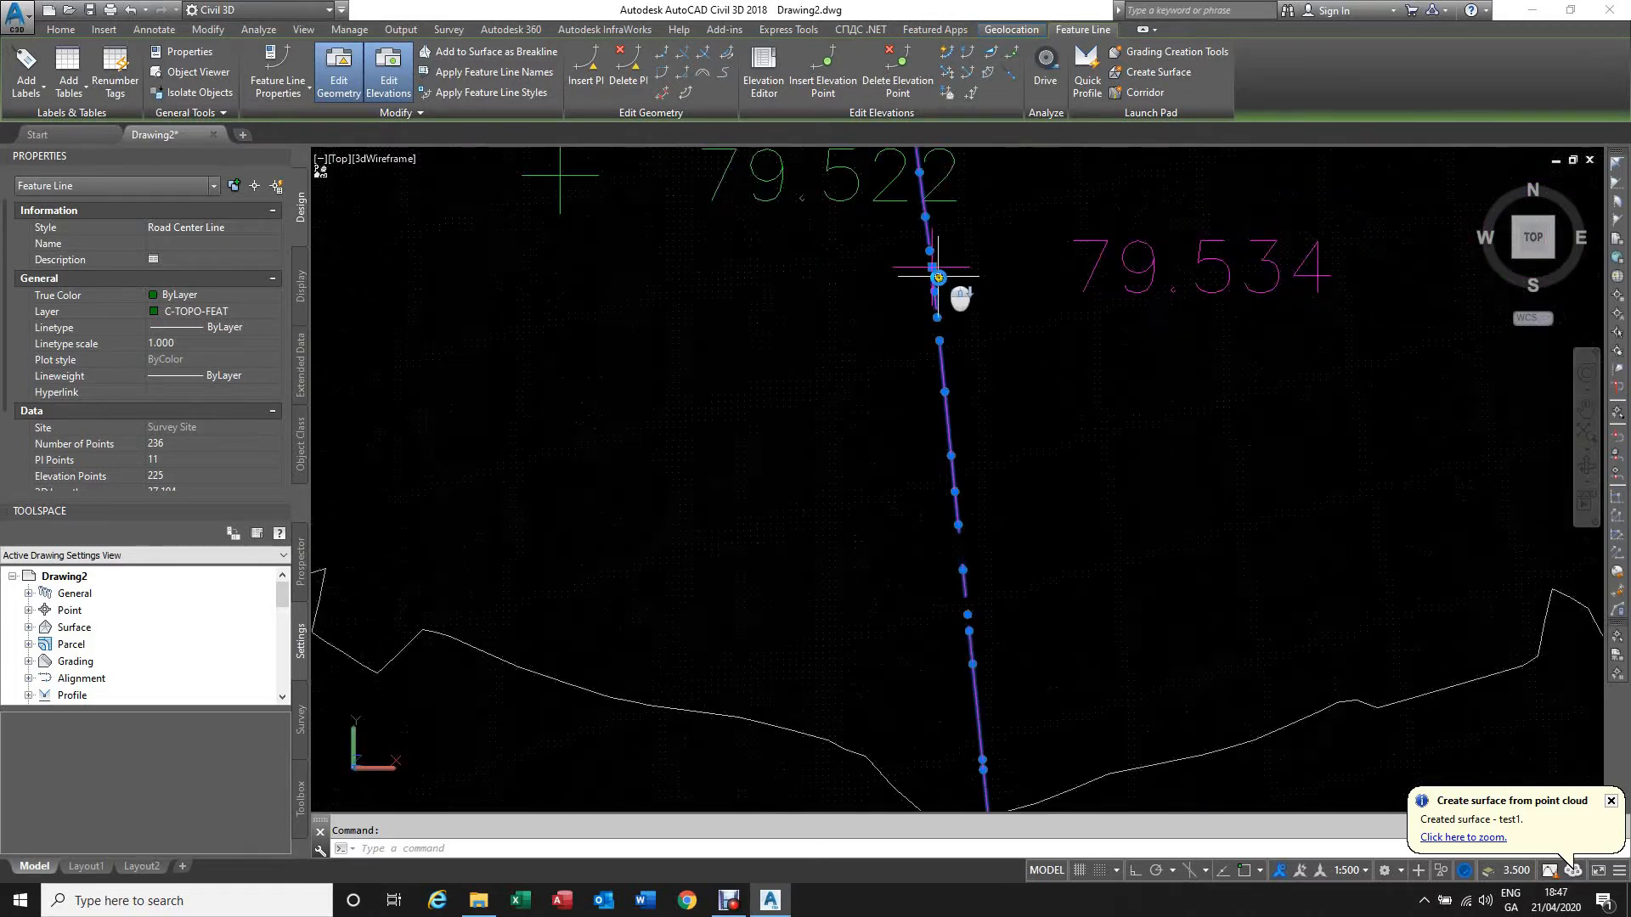
pyautogui.scroll(2, 951, 335)
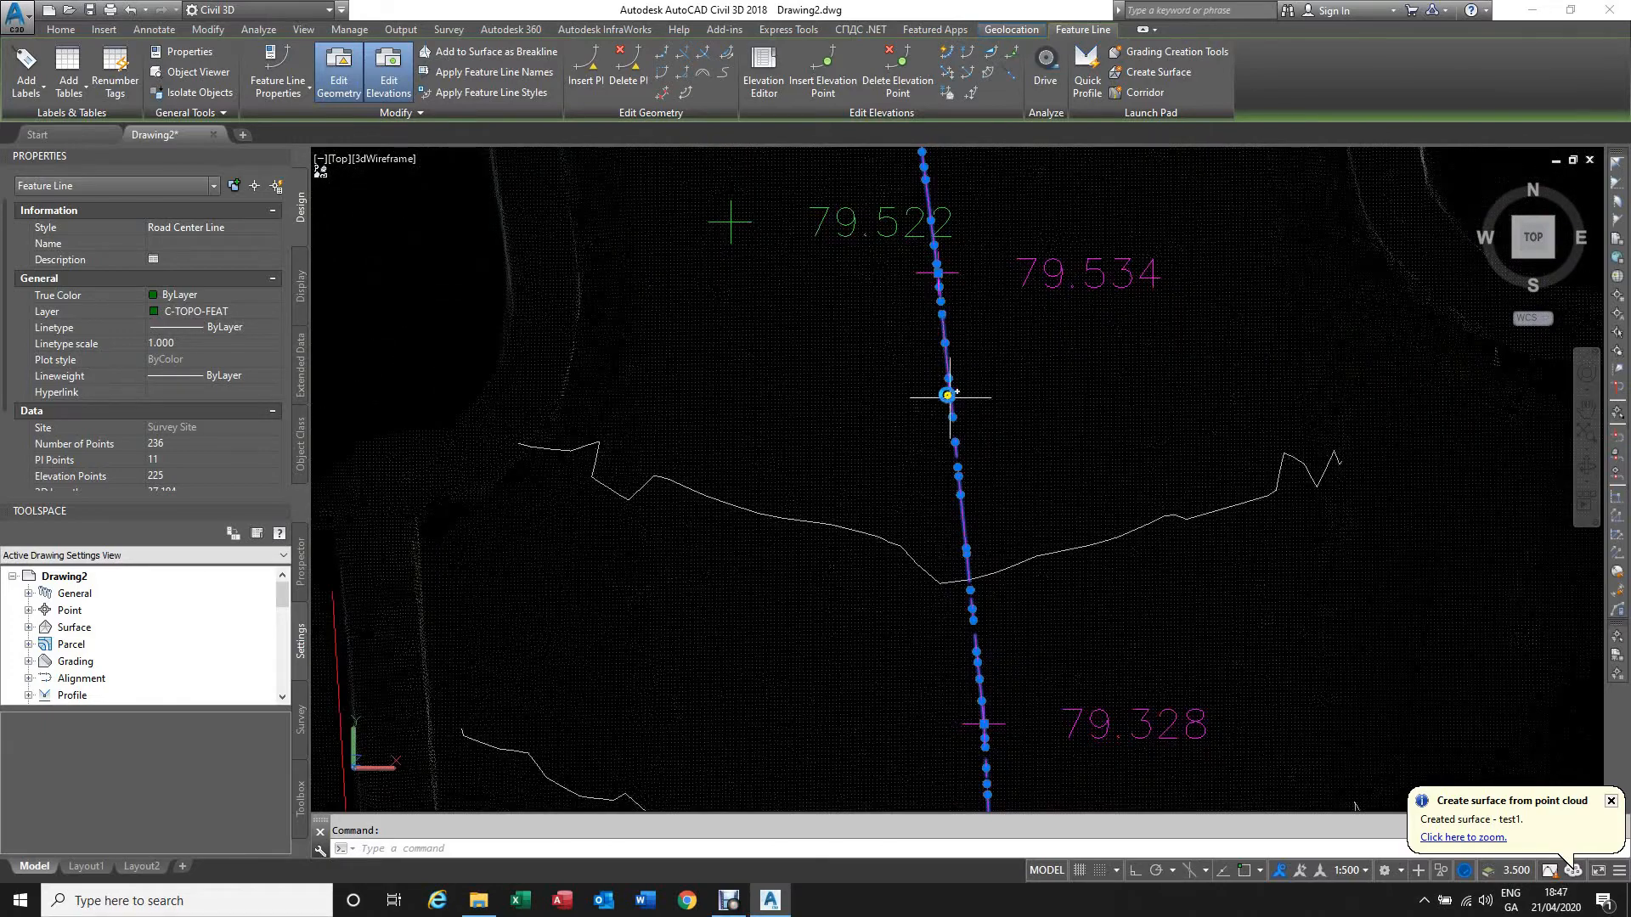
pyautogui.scroll(-1, 946, 390)
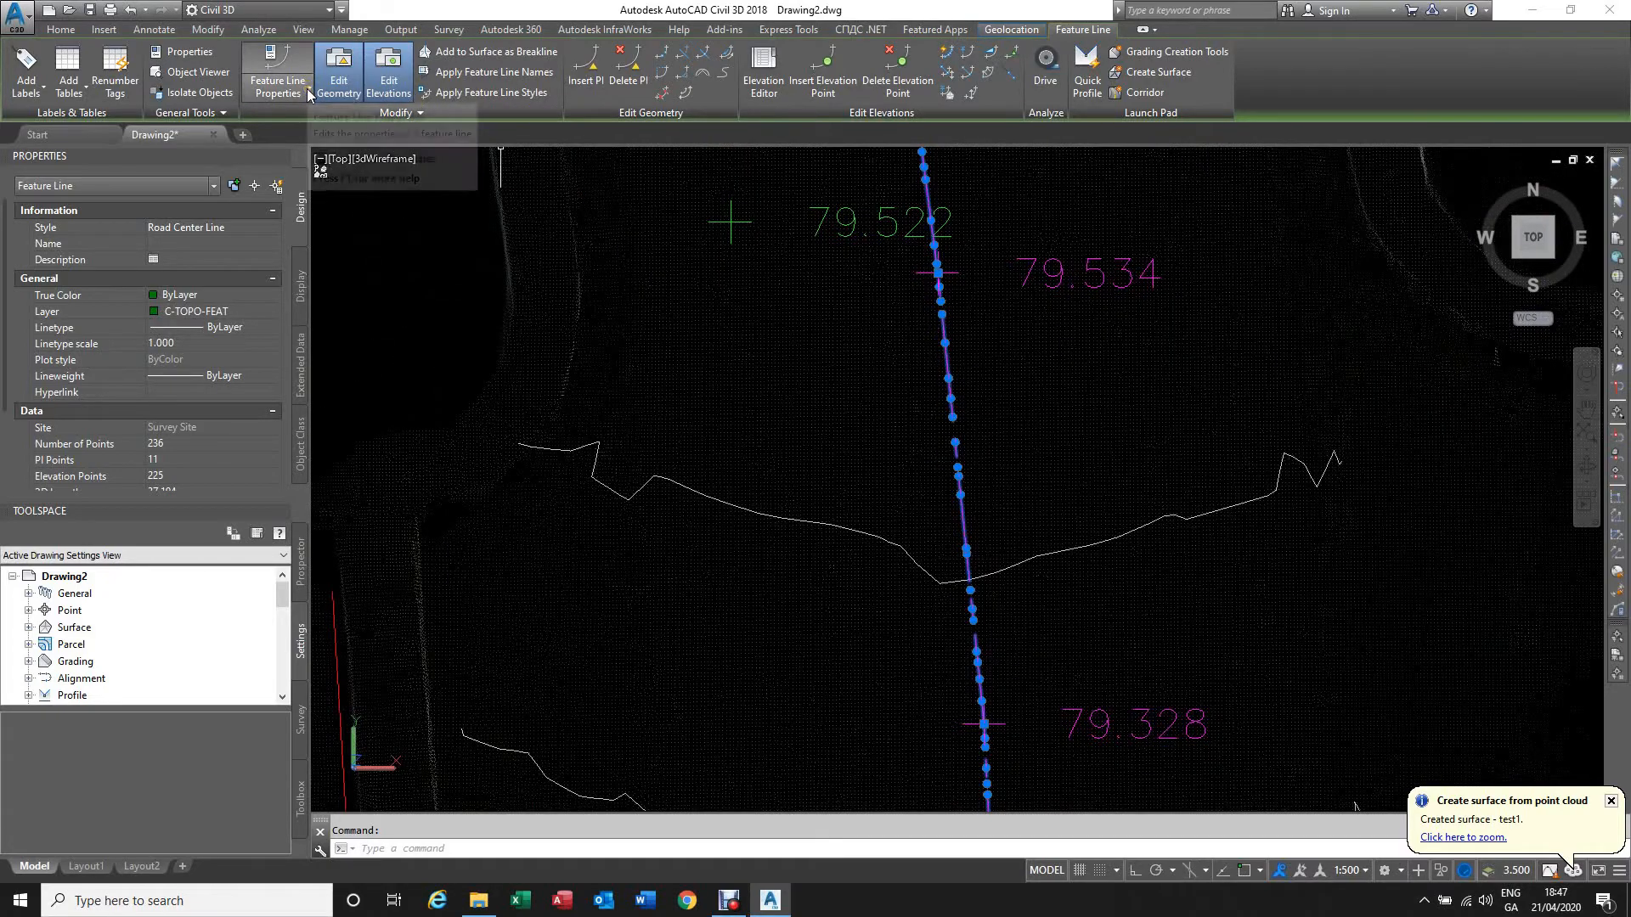
# Step: Edit the Road Center Line feature line style to hide the feature line and its beginning, internal and ending vertex markers in Profile view
pyautogui.click(323, 159)
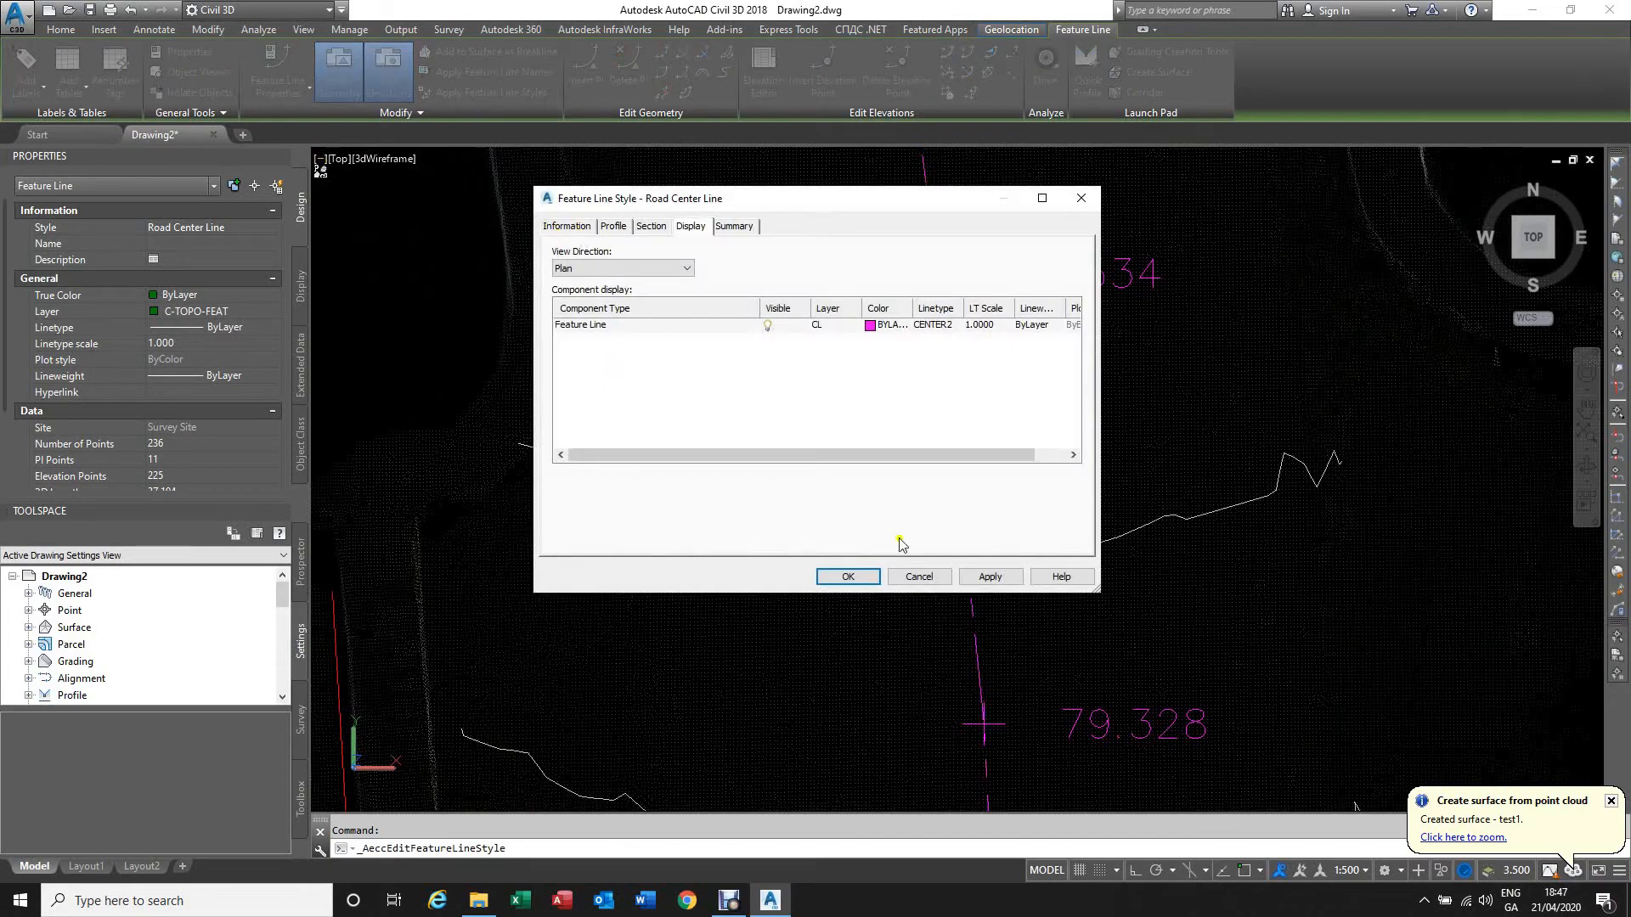
pyautogui.click(629, 269)
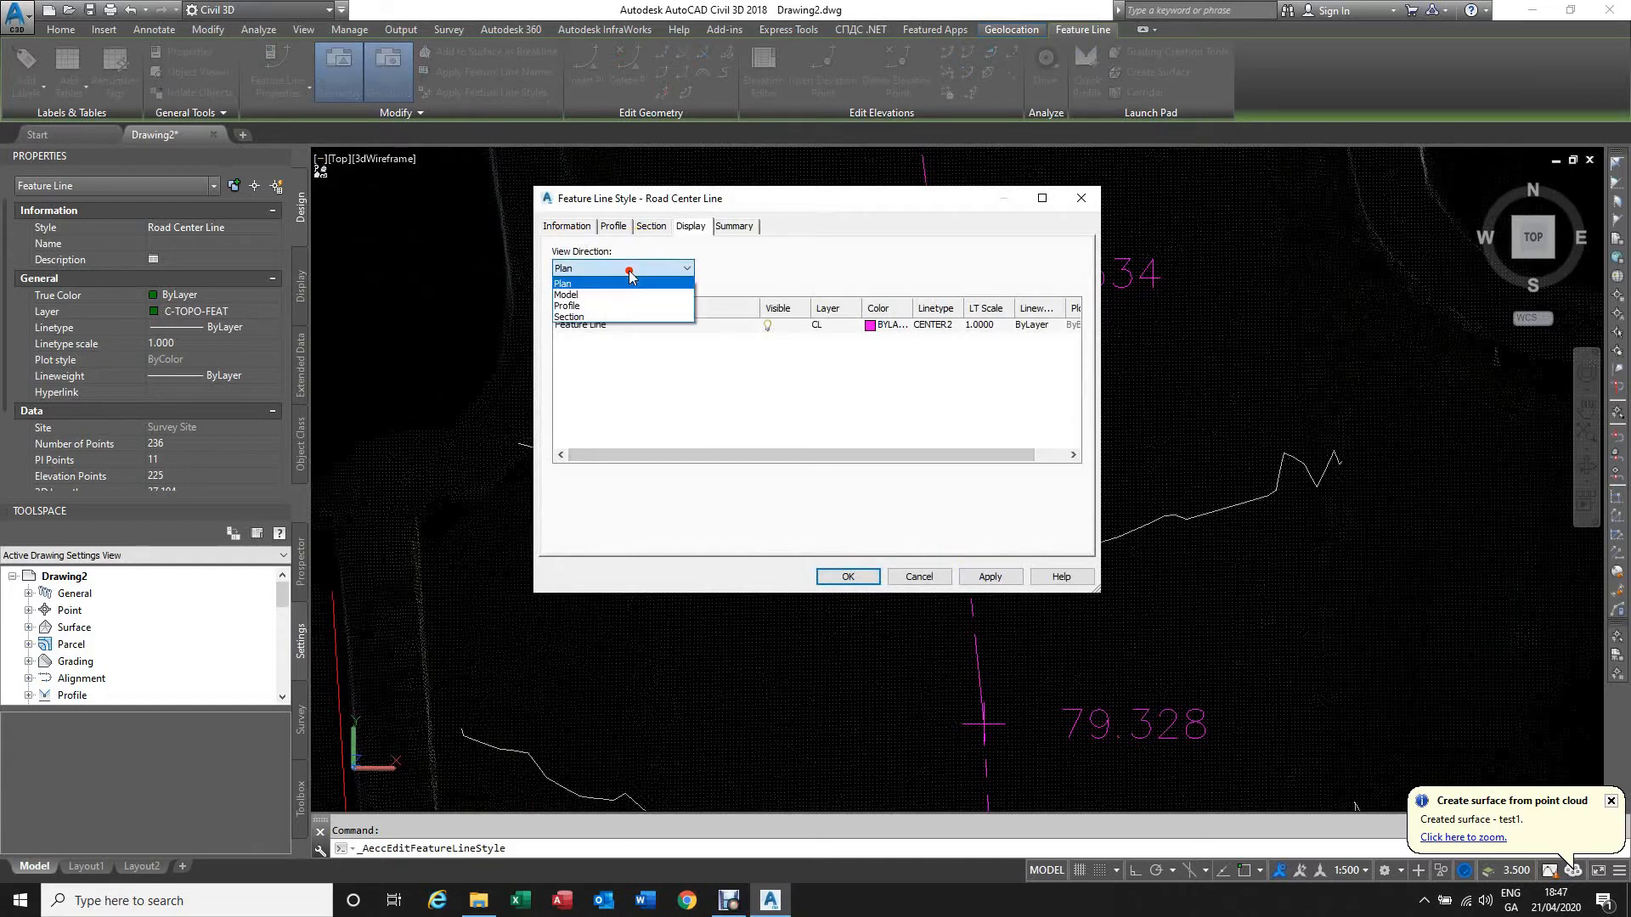
pyautogui.click(624, 304)
pyautogui.click(767, 324)
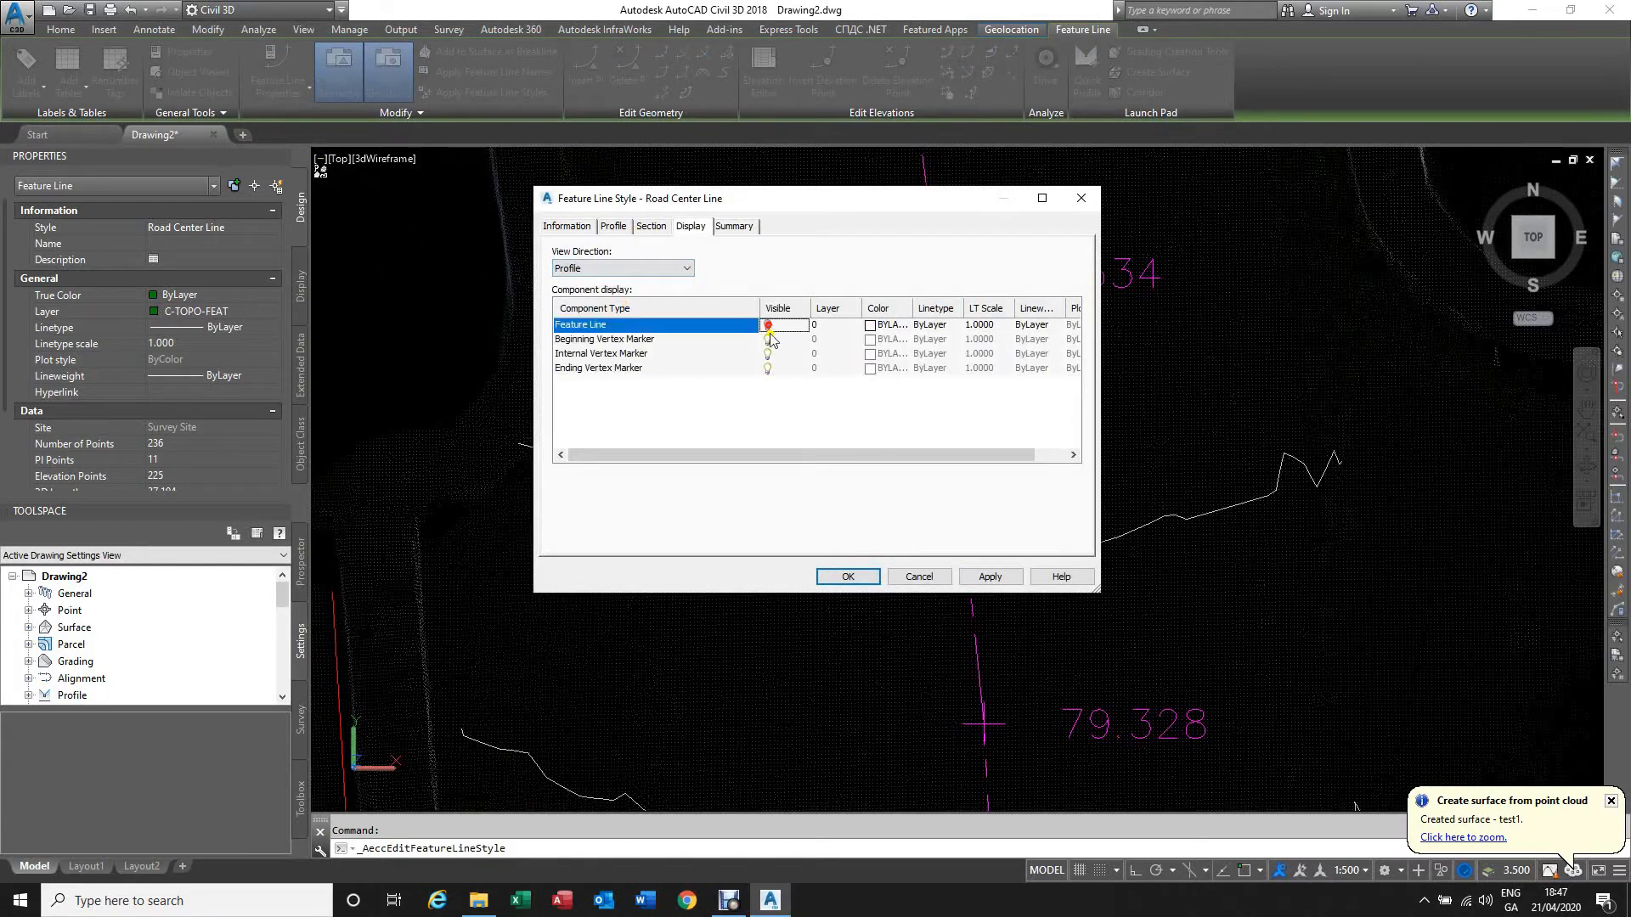
pyautogui.click(767, 338)
pyautogui.click(767, 354)
pyautogui.click(767, 368)
pyautogui.click(979, 578)
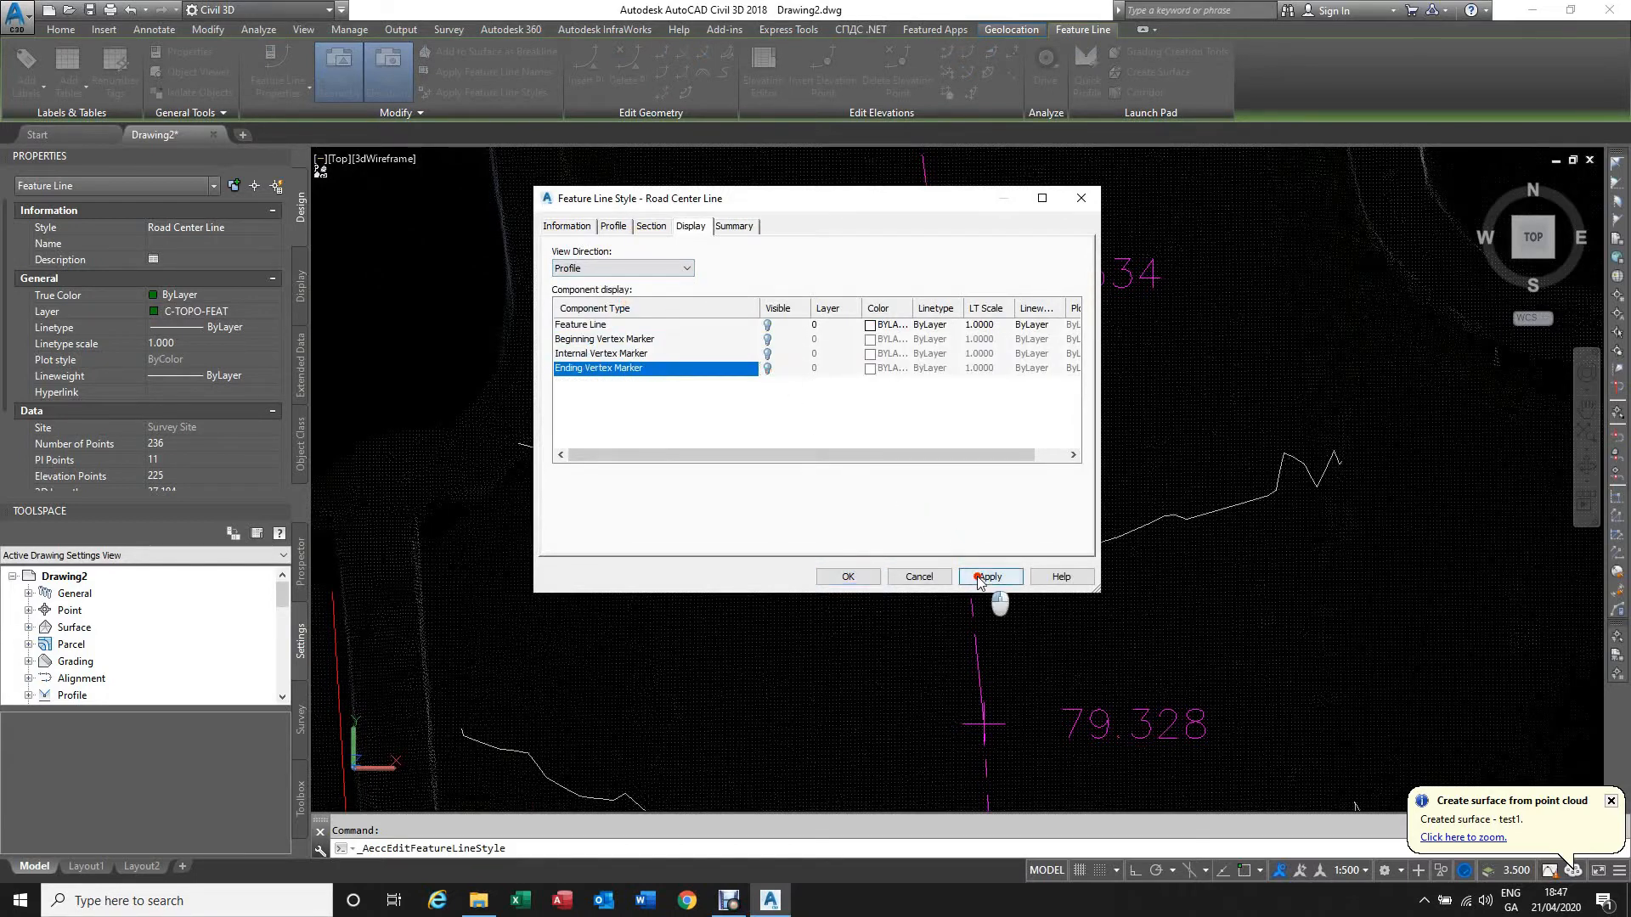
# Step: Hide the crossing marker for the Section view direction in the Road Center Line style, accept the style and clear the selection
pyautogui.click(633, 269)
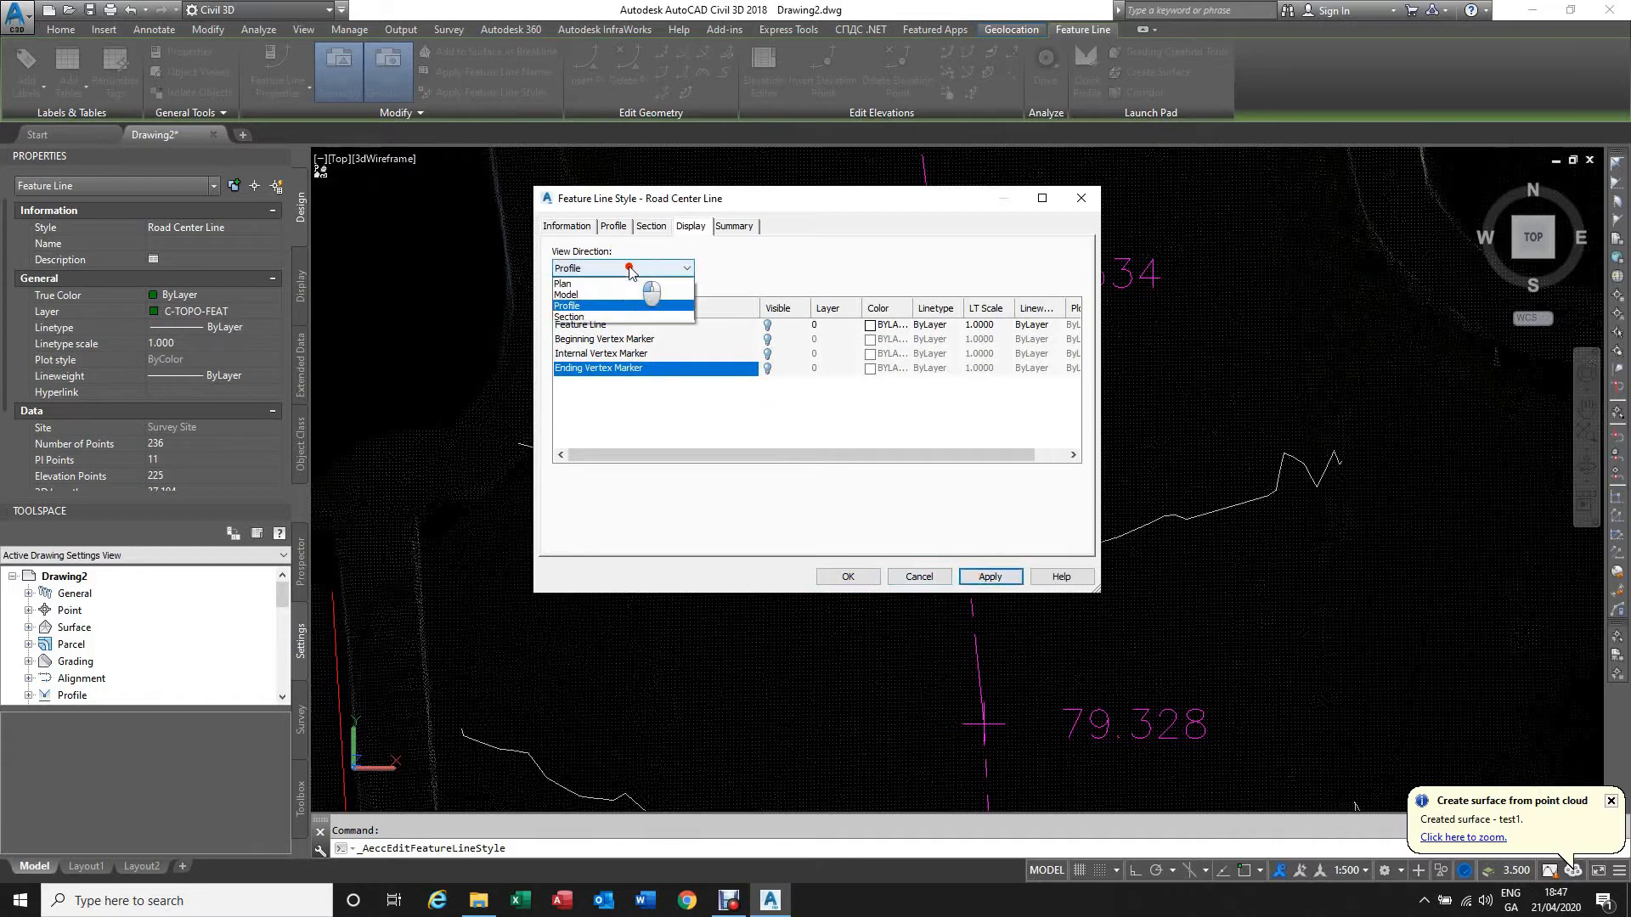
pyautogui.click(624, 316)
pyautogui.click(768, 326)
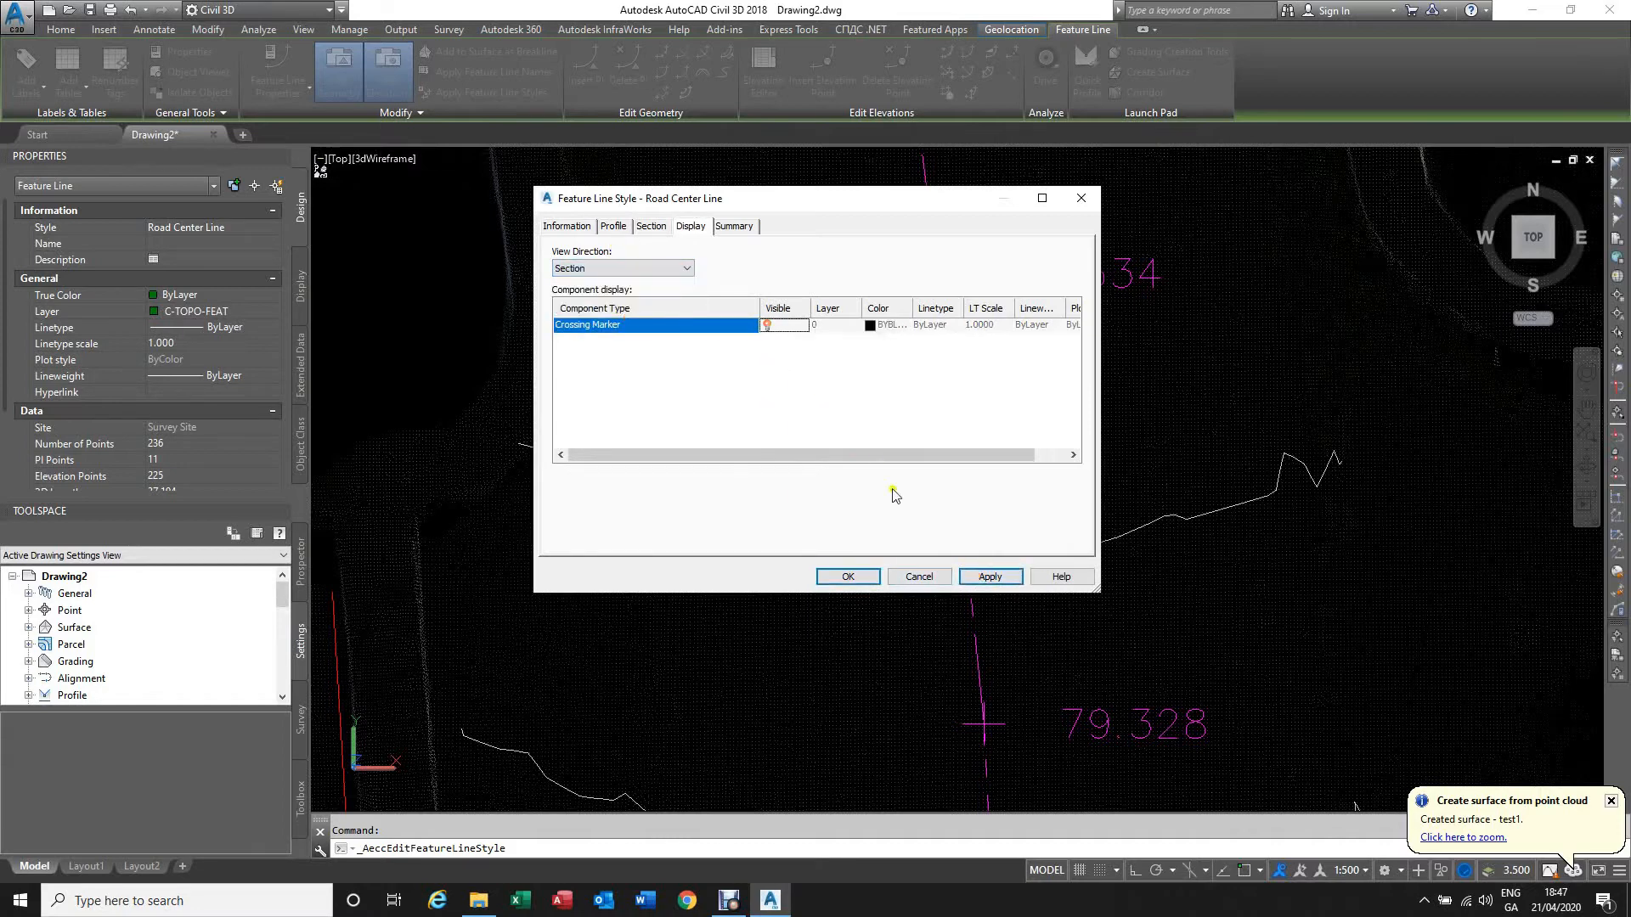
pyautogui.click(984, 576)
pyautogui.click(985, 576)
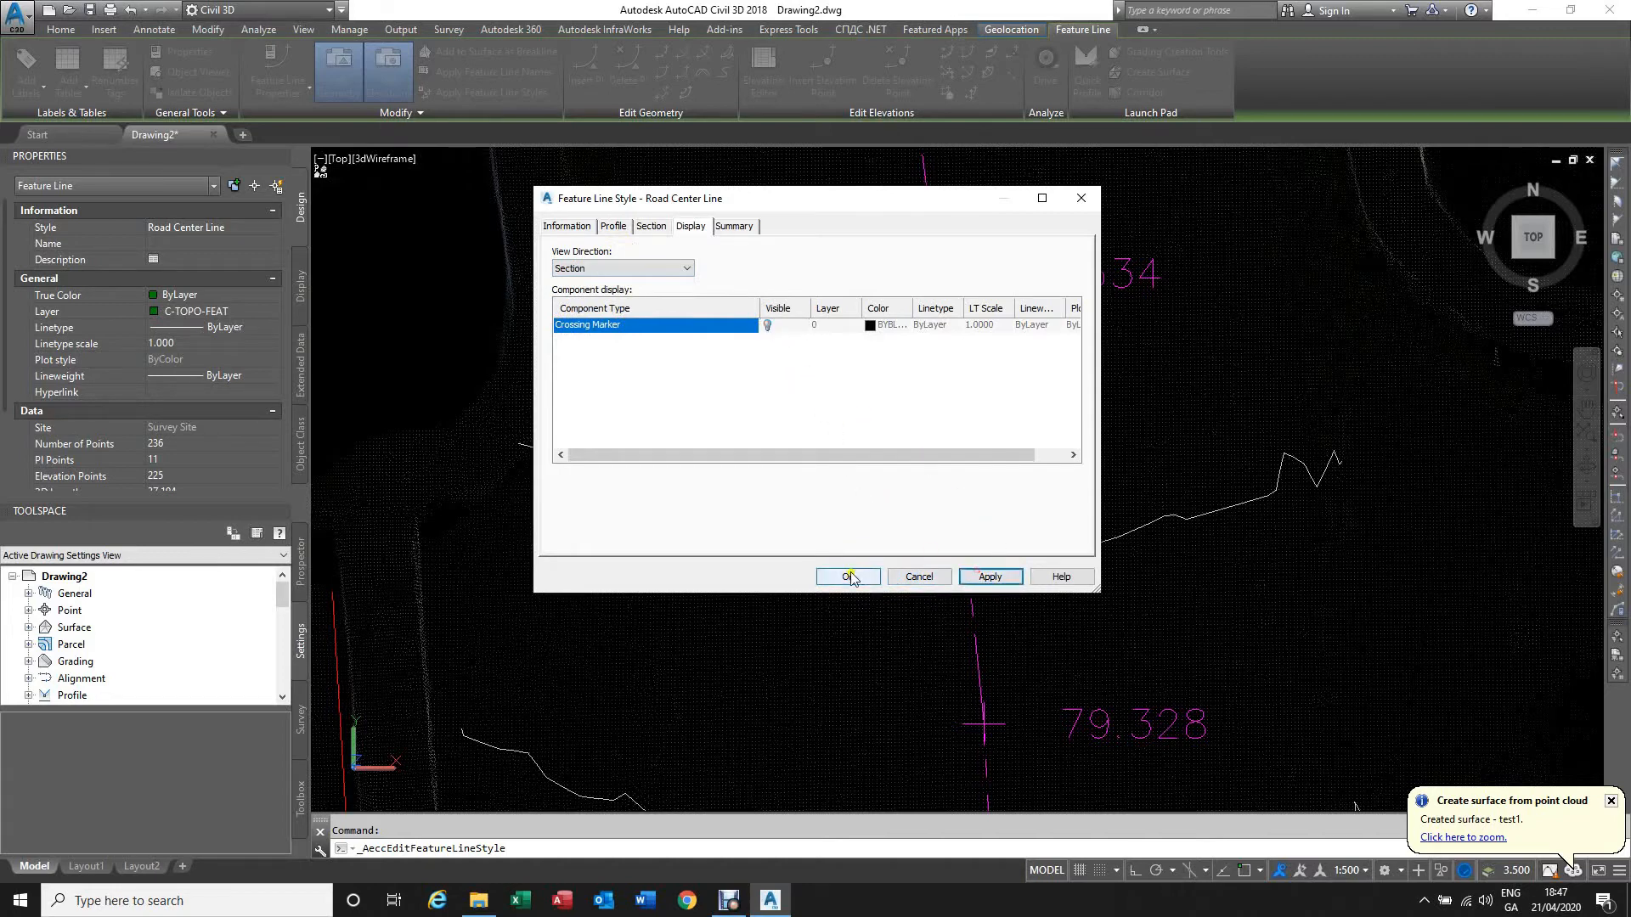
pyautogui.click(850, 578)
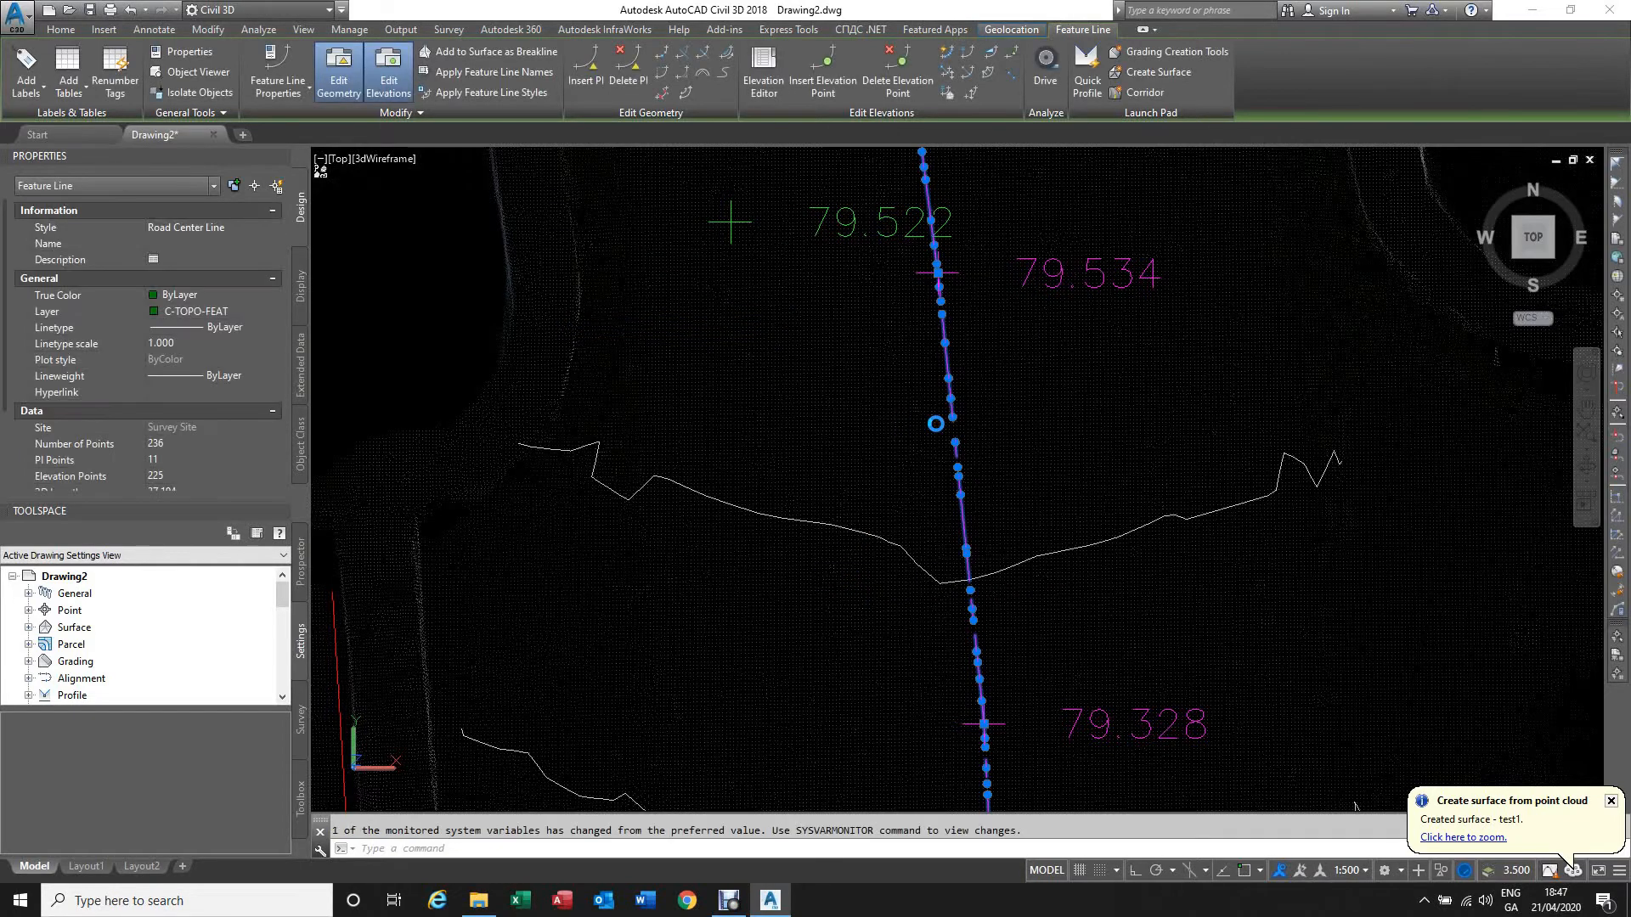
pyautogui.press('Escape')
# Step: Examine the road centre line against the contours and point cloud in top and tilted 3D views, down to its southern end
pyautogui.scroll(4, 939, 421)
pyautogui.scroll(-8, 934, 412)
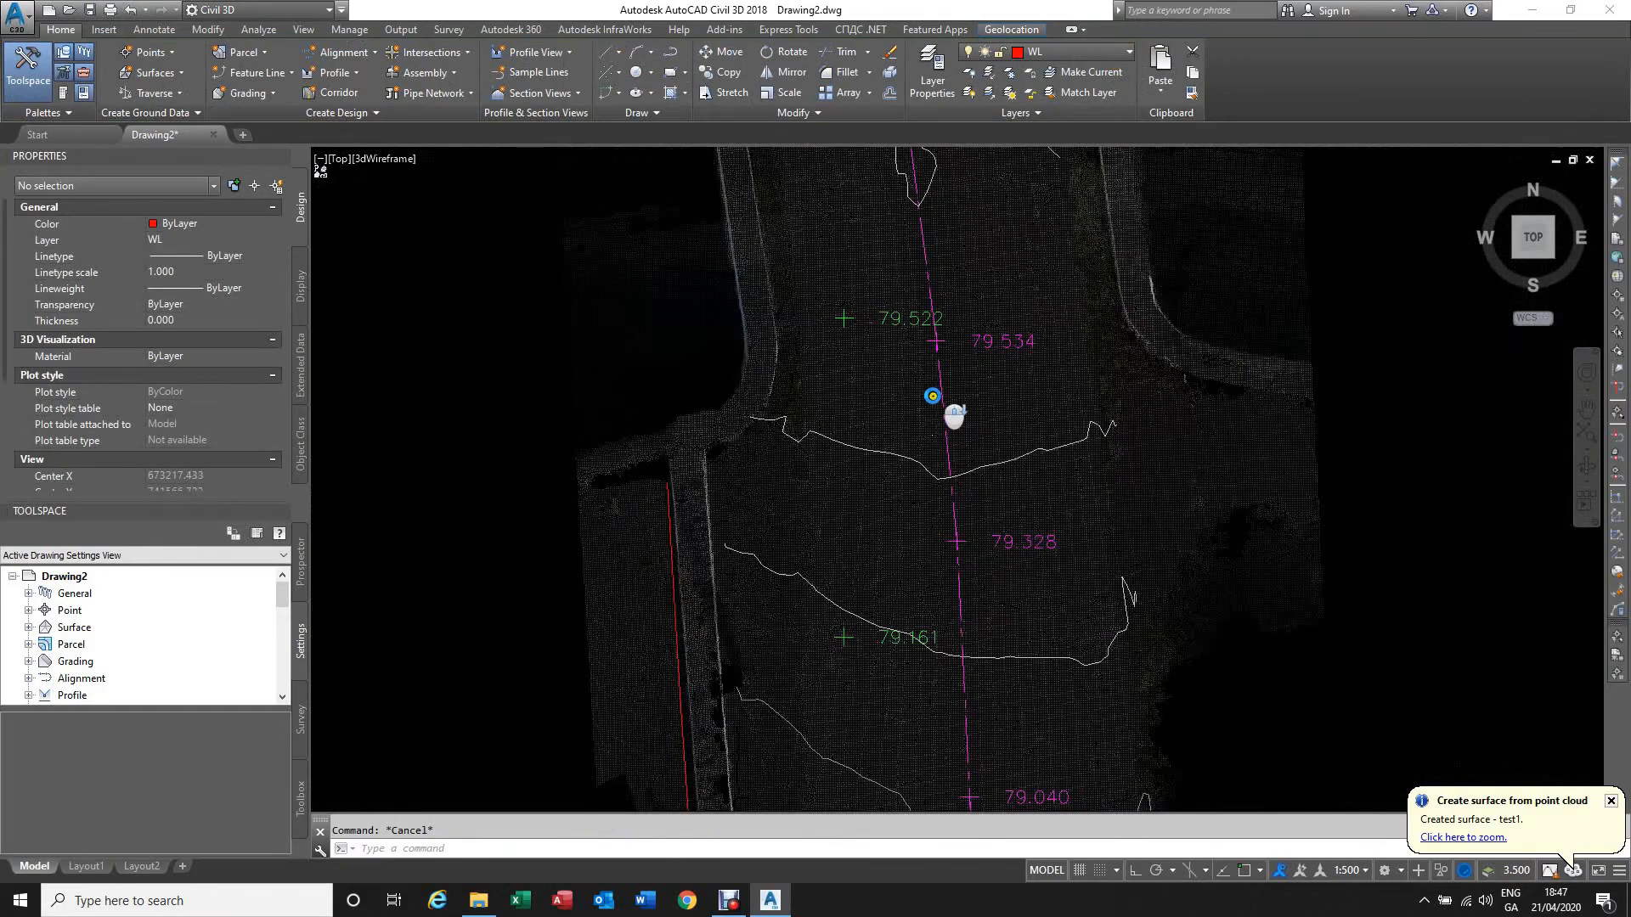
pyautogui.scroll(-5, 954, 414)
pyautogui.scroll(5, 941, 544)
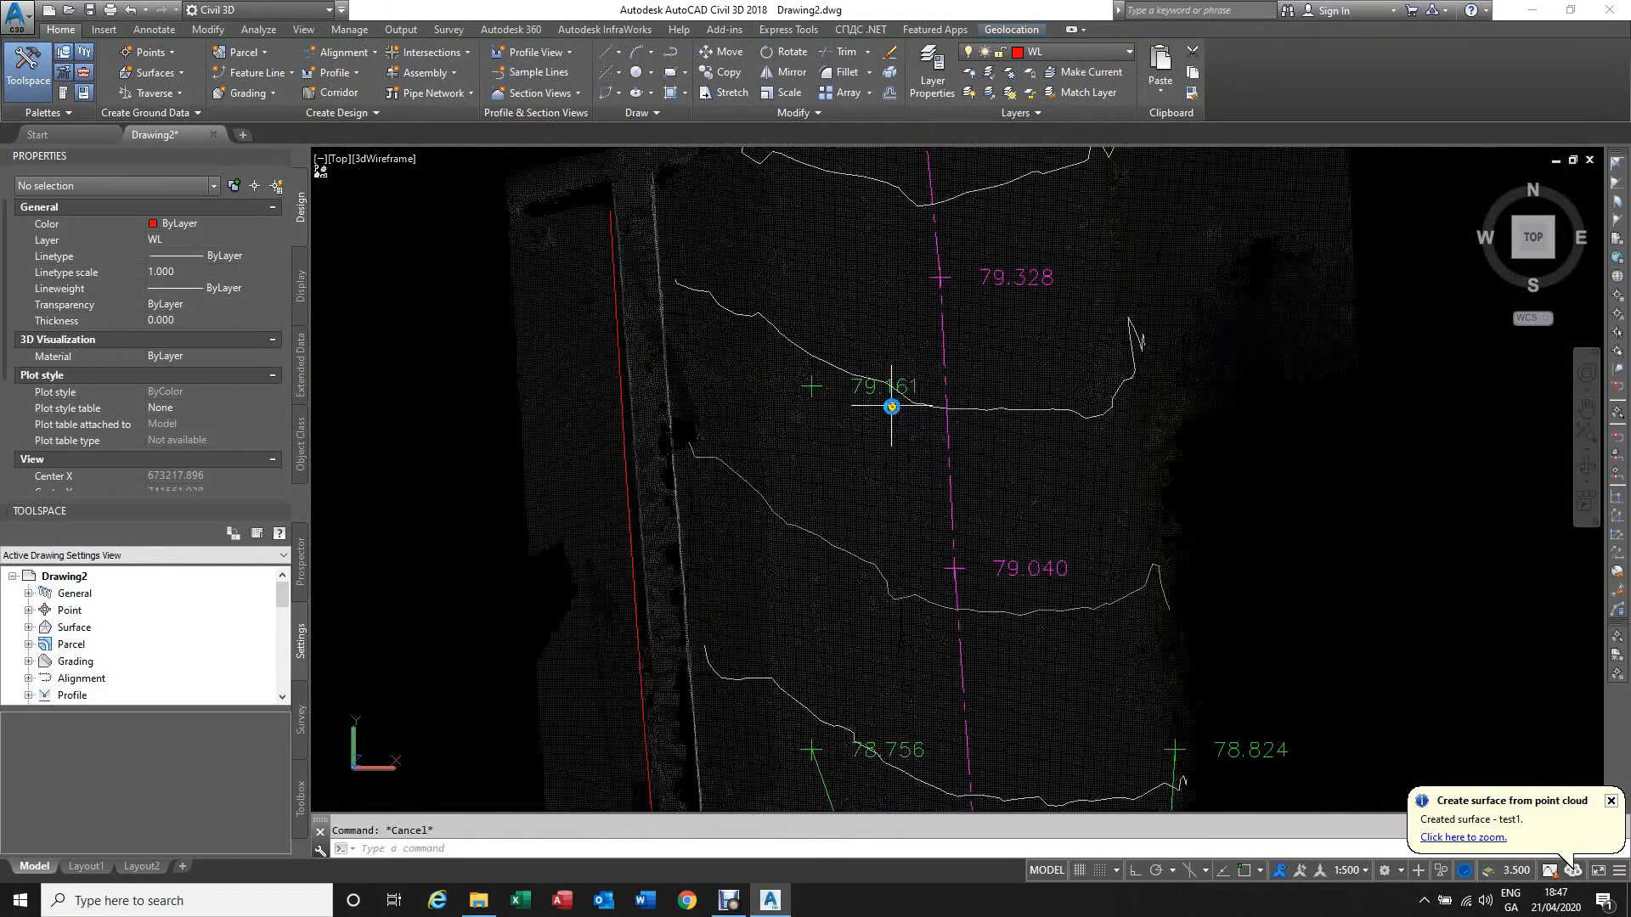
pyautogui.moveTo(927, 425)
pyautogui.keyDown('shift'); pyautogui.mouseDown(button='middle')
pyautogui.moveTo(948, 316)
pyautogui.moveTo(948, 227)
pyautogui.moveTo(930, 209)
pyautogui.moveTo(928, 276)
pyautogui.mouseUp(button='middle'); pyautogui.keyUp('shift')
pyautogui.scroll(6, 957, 600)
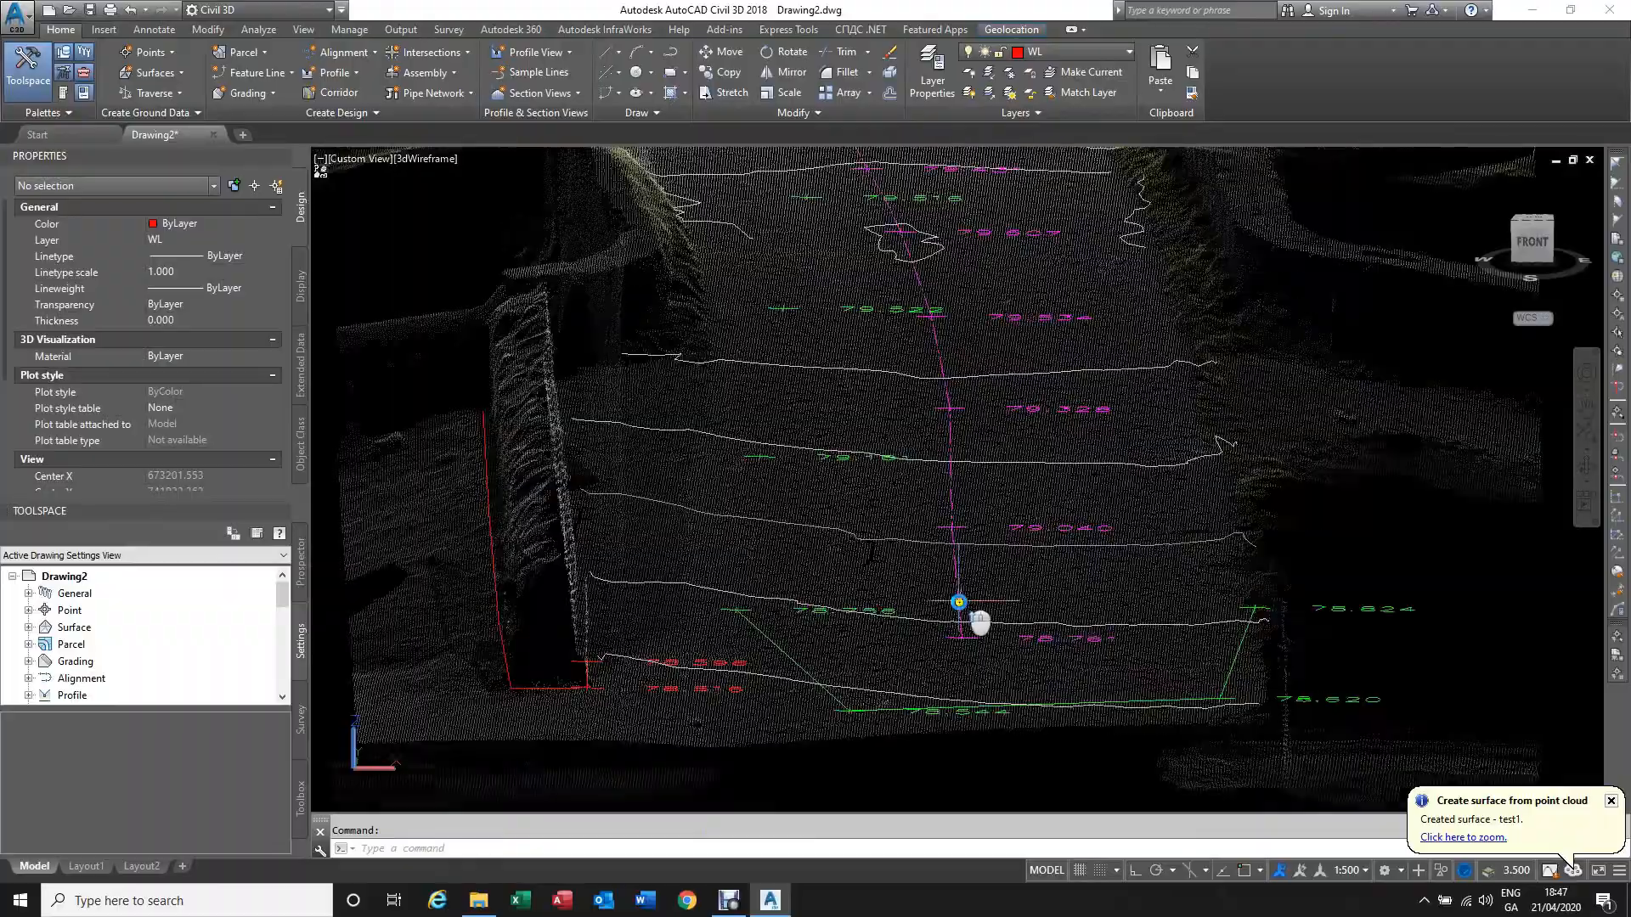
pyautogui.moveTo(975, 518)
pyautogui.keyDown('shift'); pyautogui.mouseDown(button='middle')
pyautogui.moveTo(974, 458)
pyautogui.moveTo(976, 517)
pyautogui.mouseUp(button='middle'); pyautogui.keyUp('shift')
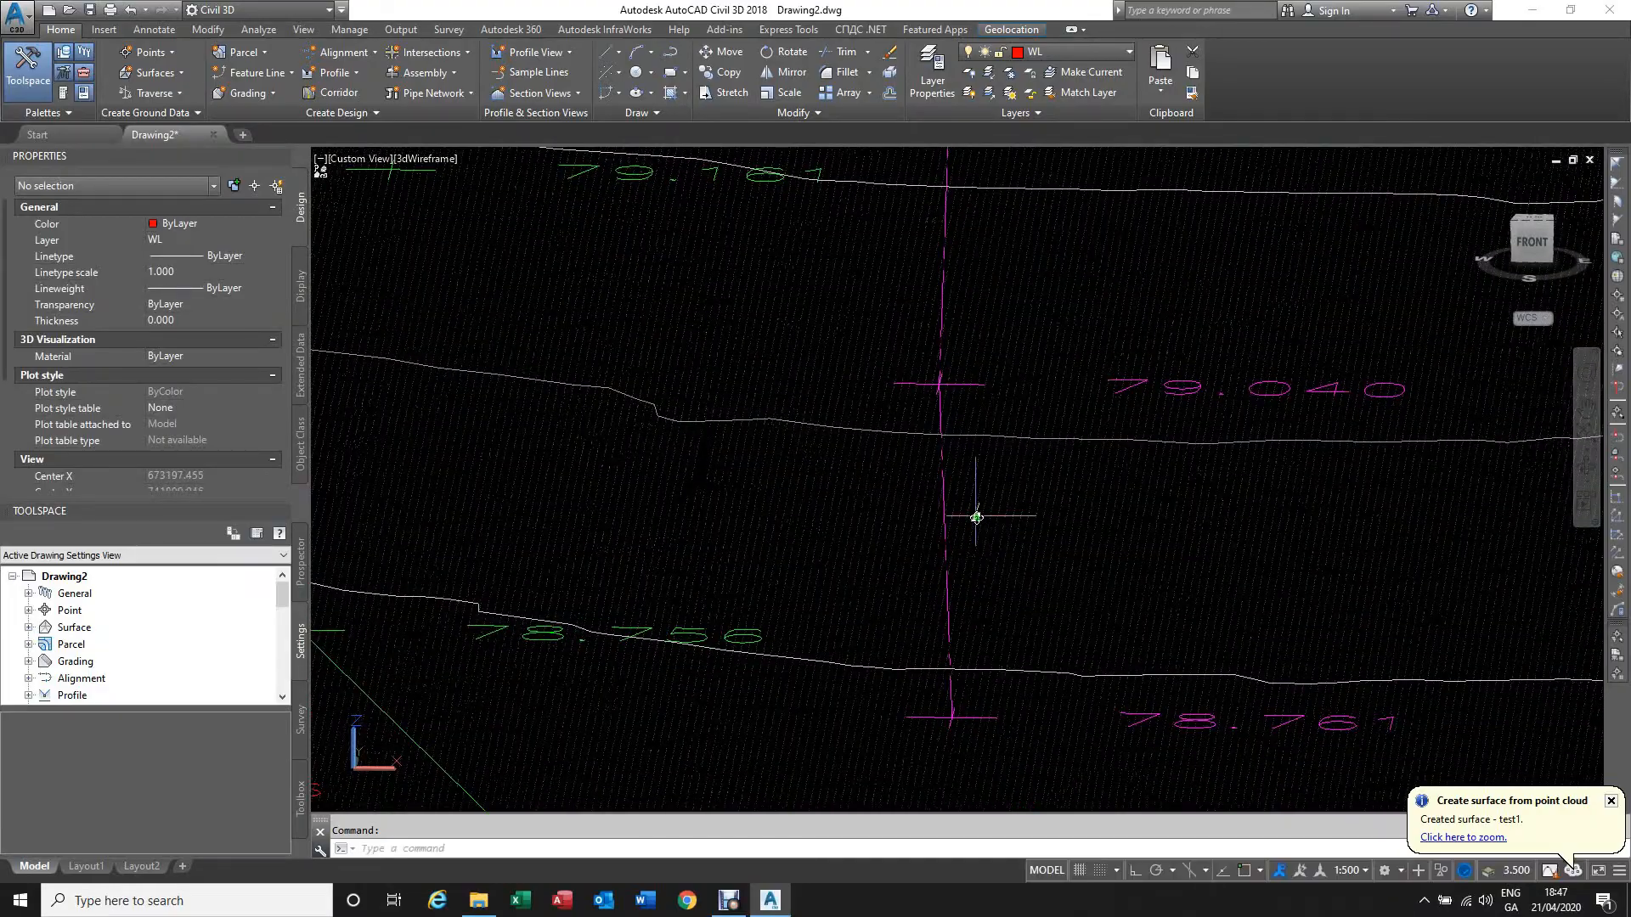
pyautogui.scroll(-5, 941, 500)
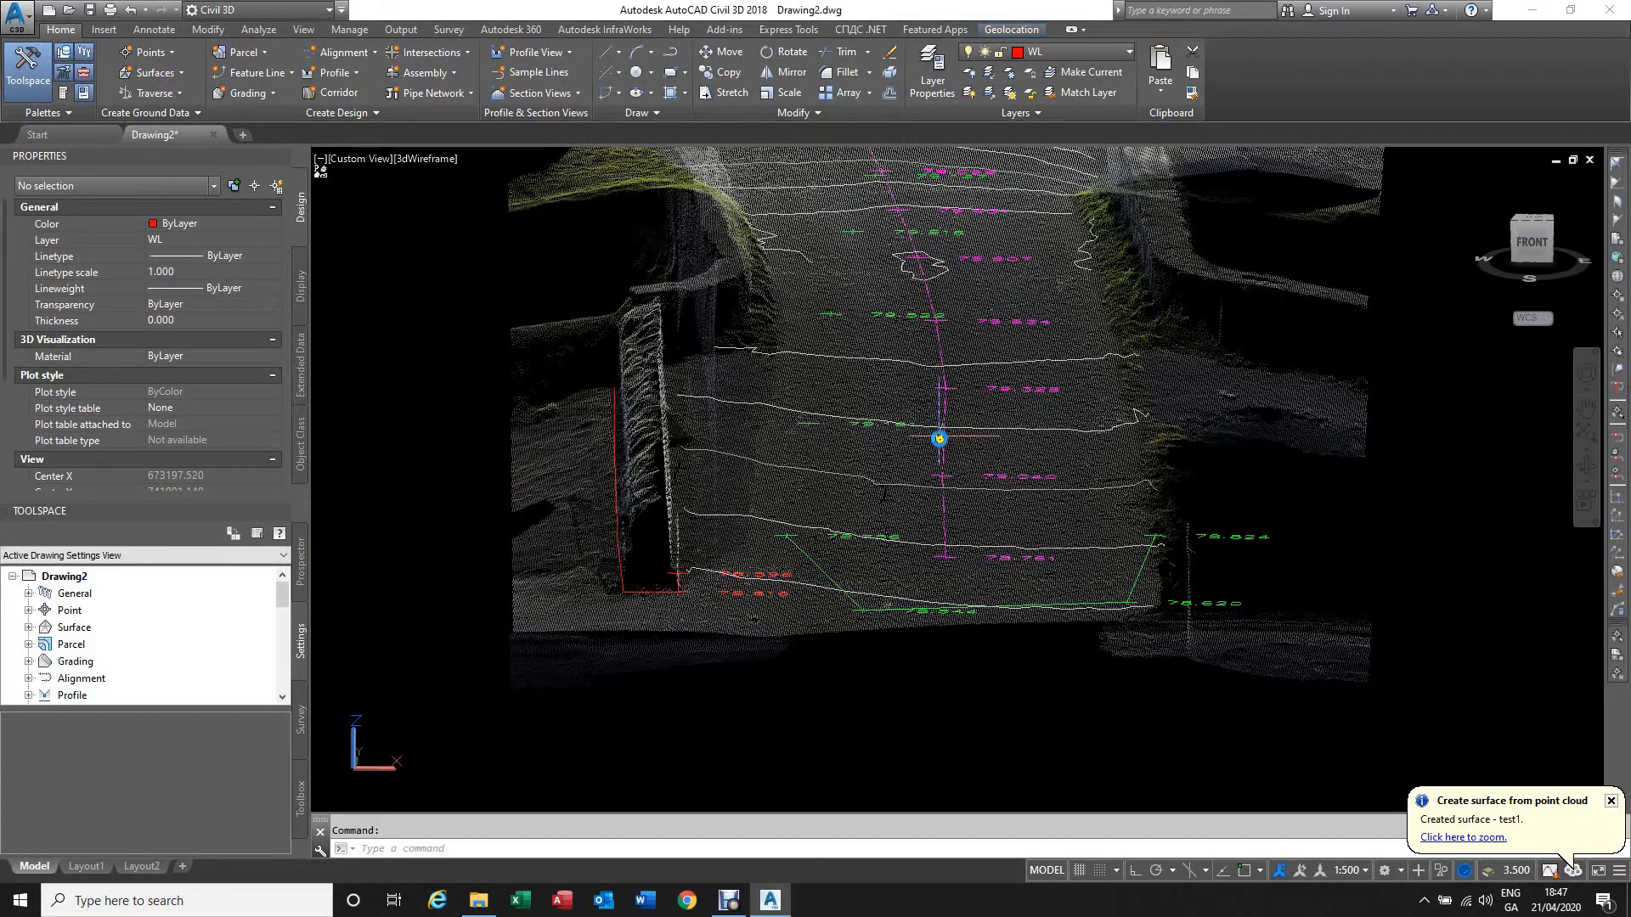
pyautogui.moveTo(911, 437)
pyautogui.scroll(4, 926, 383)
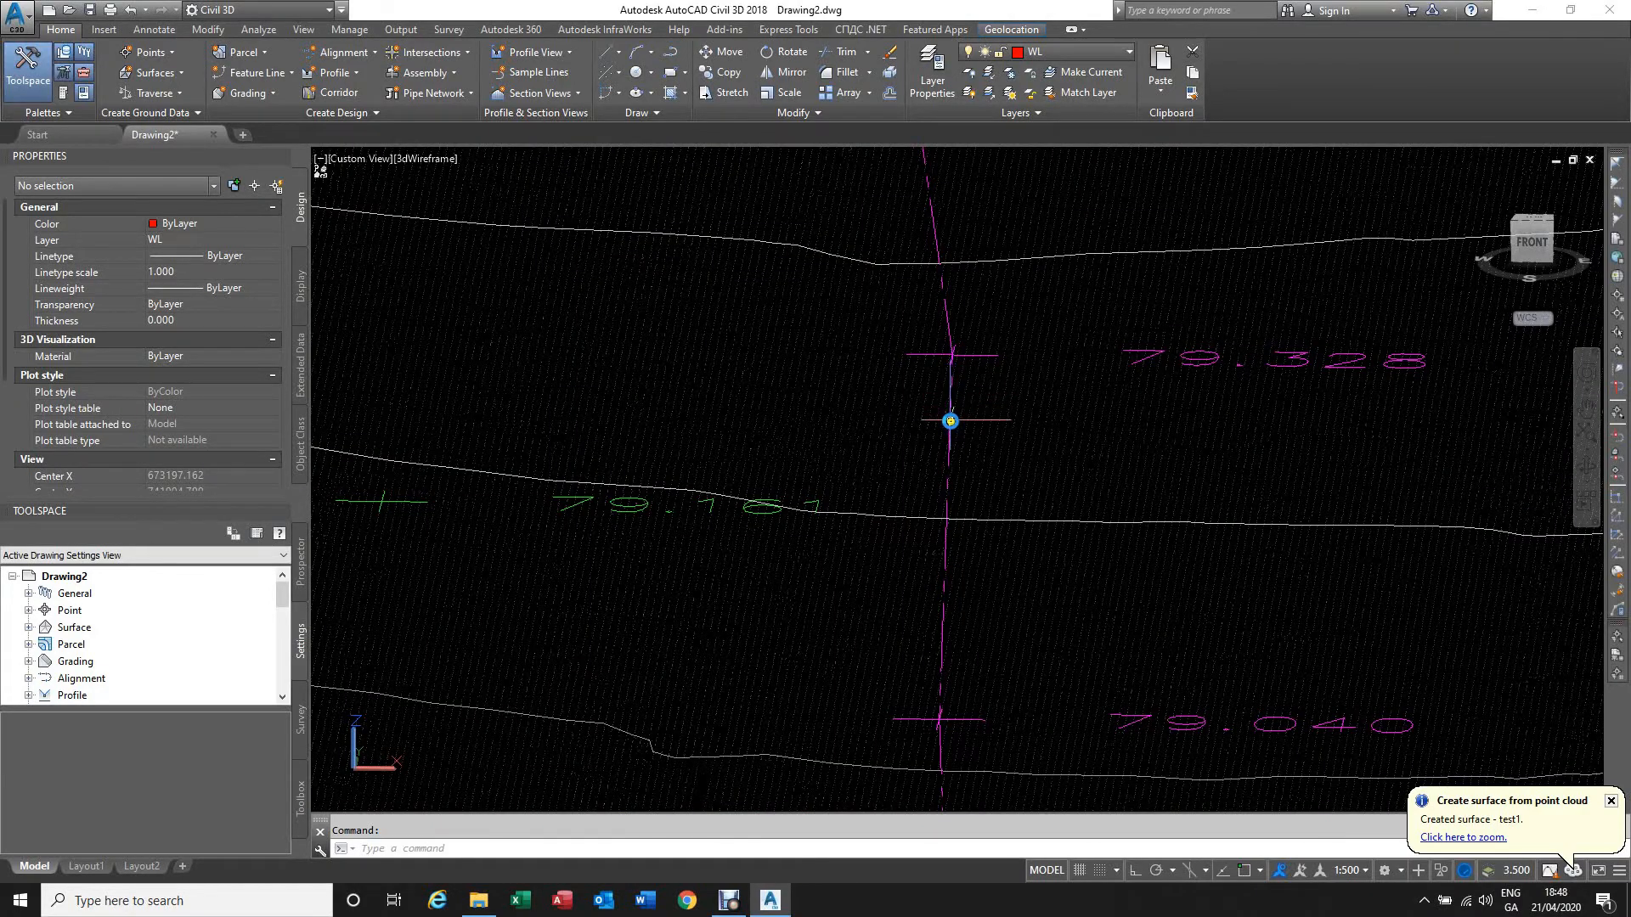
# Step: Add the road centre feature line to surface test1 as a Standard breakline with the description 1
pyautogui.click(950, 421)
pyautogui.scroll(-4, 960, 440)
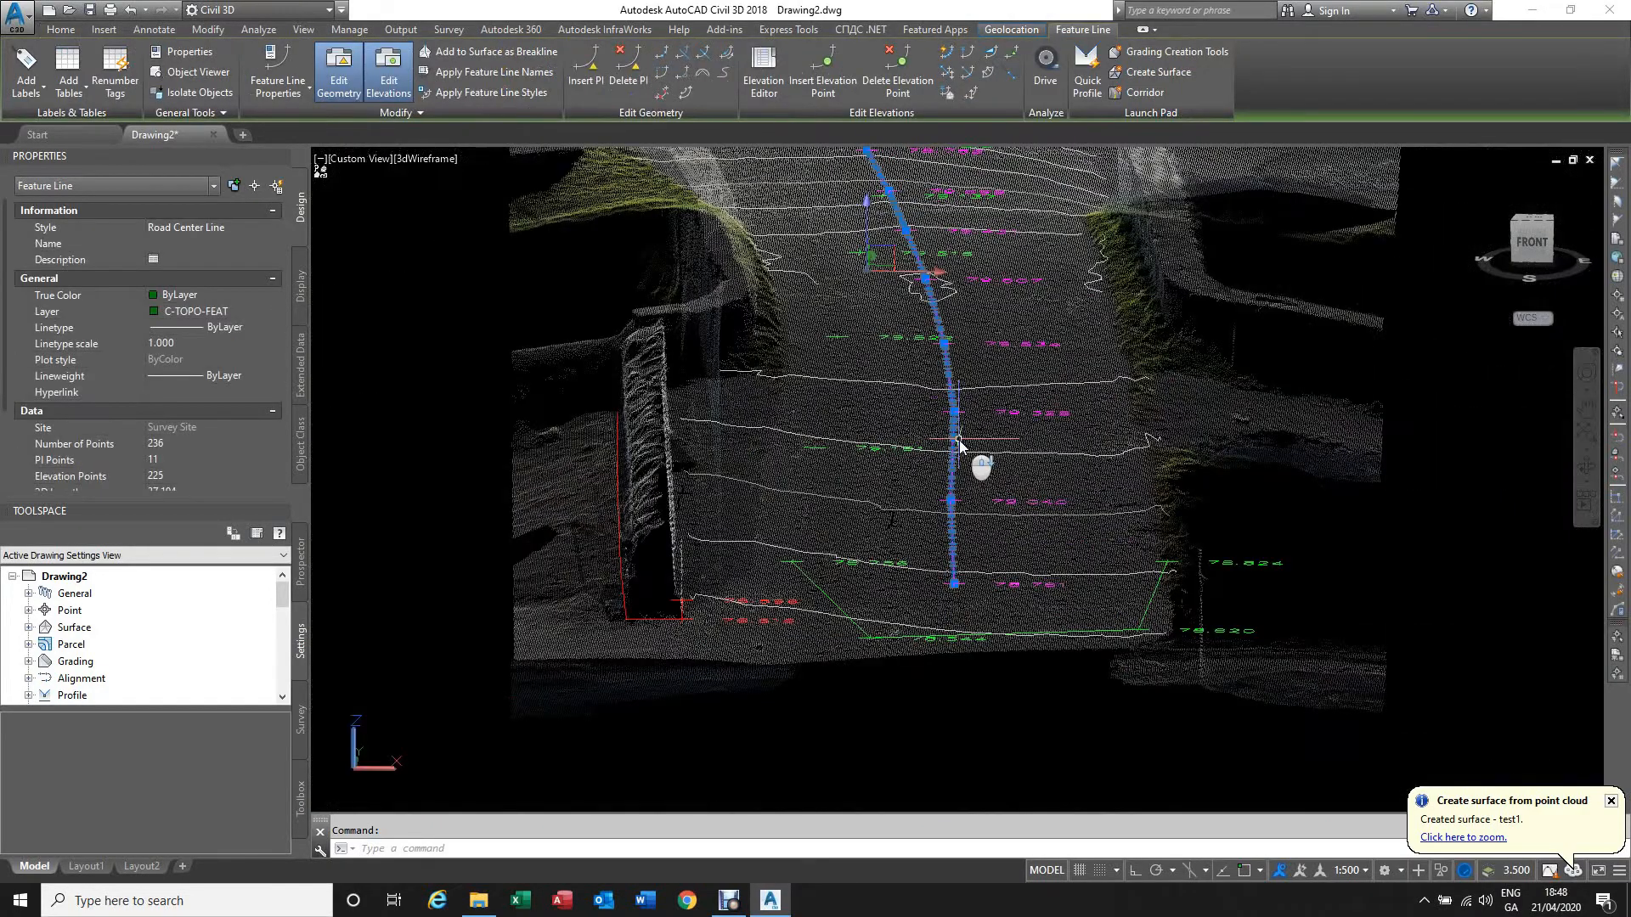
pyautogui.scroll(-4, 960, 440)
pyautogui.scroll(3, 842, 335)
pyautogui.click(350, 78)
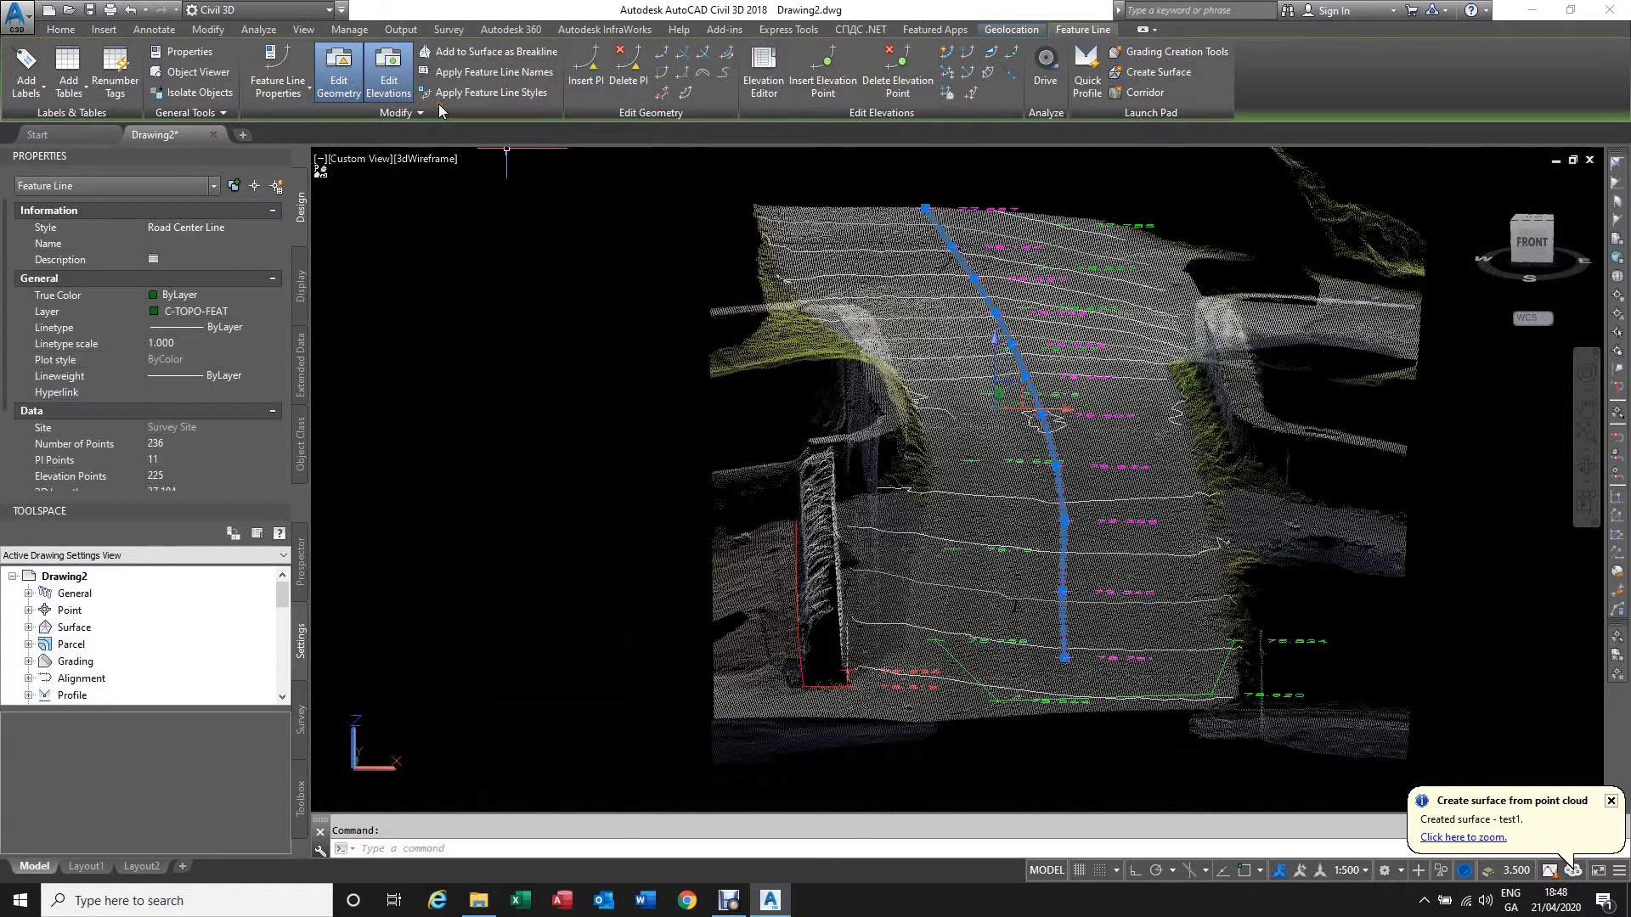
pyautogui.click(507, 60)
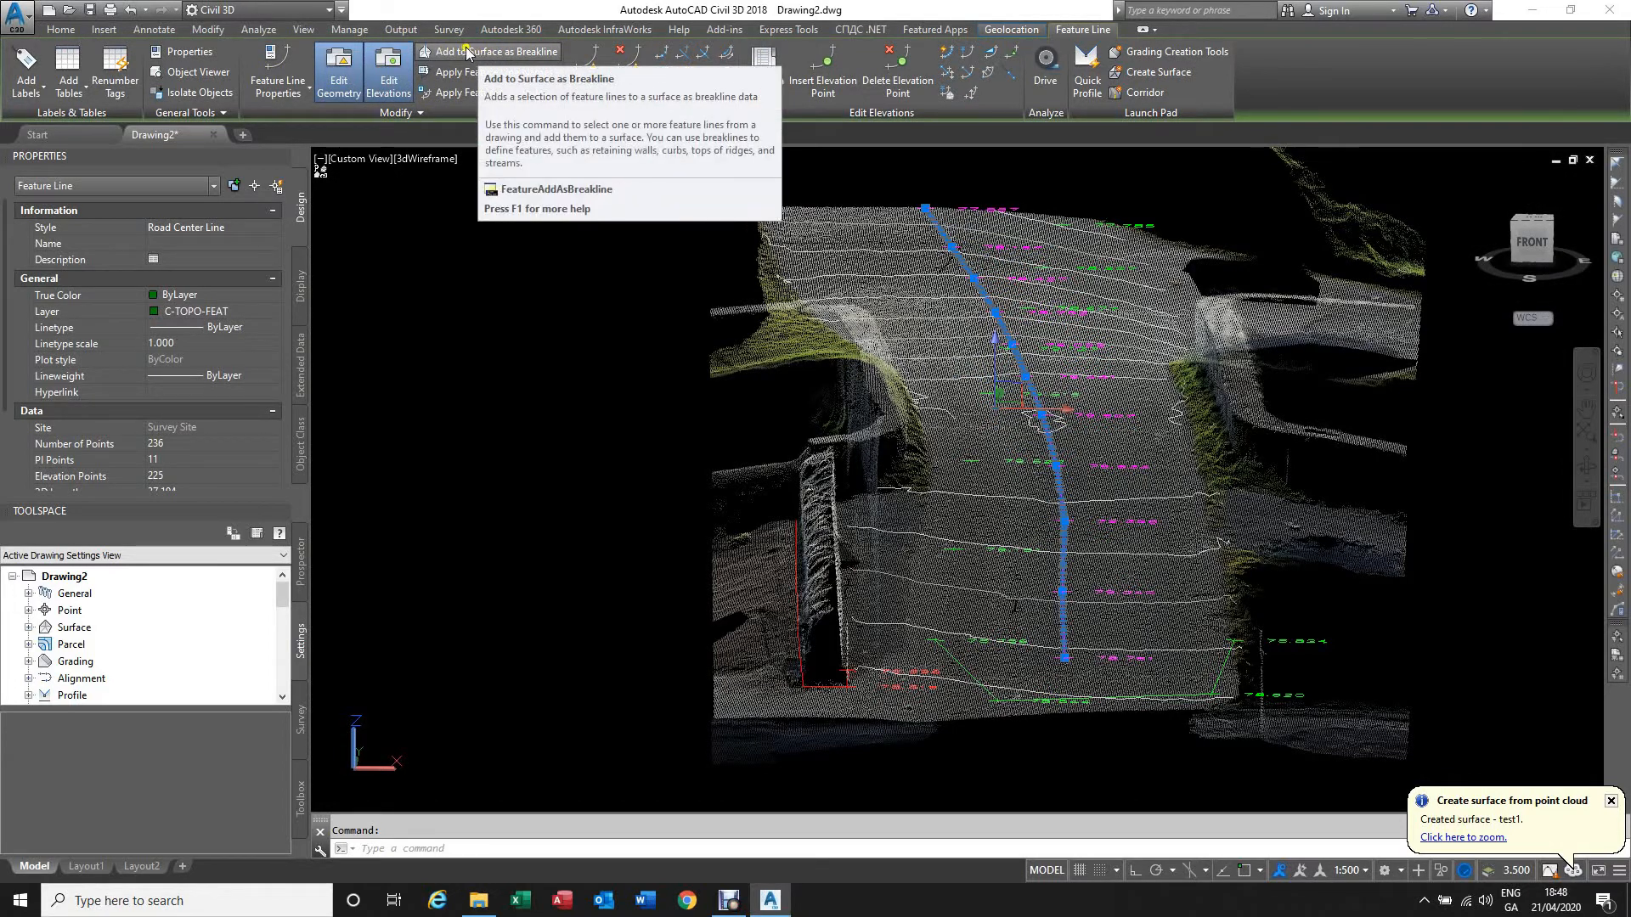
pyautogui.click(470, 53)
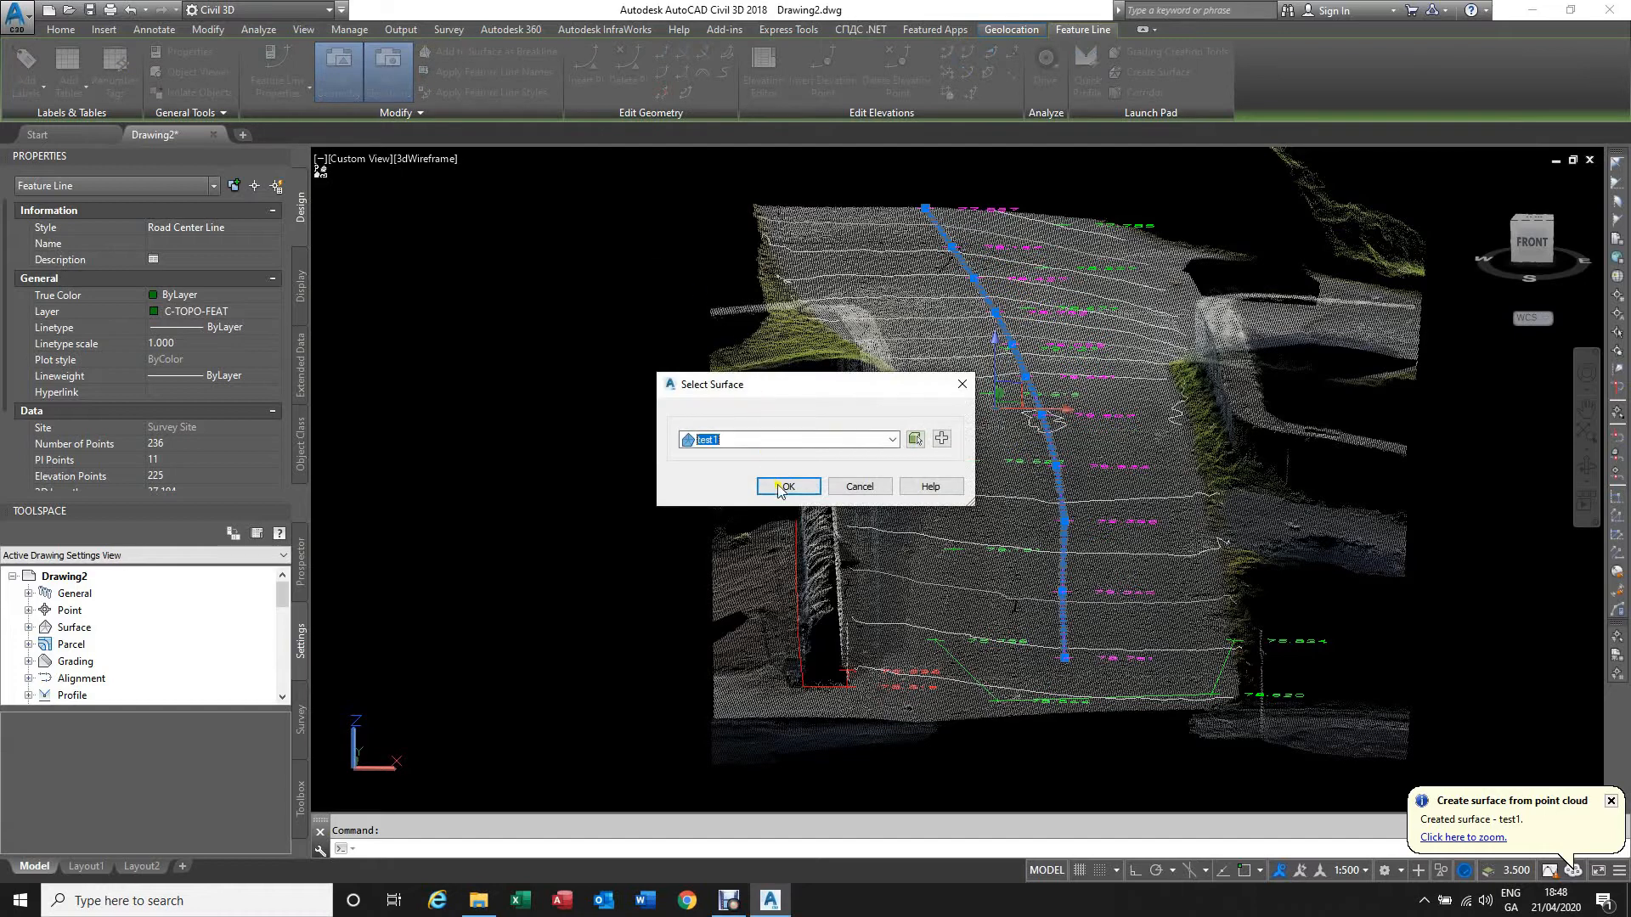
pyautogui.click(781, 488)
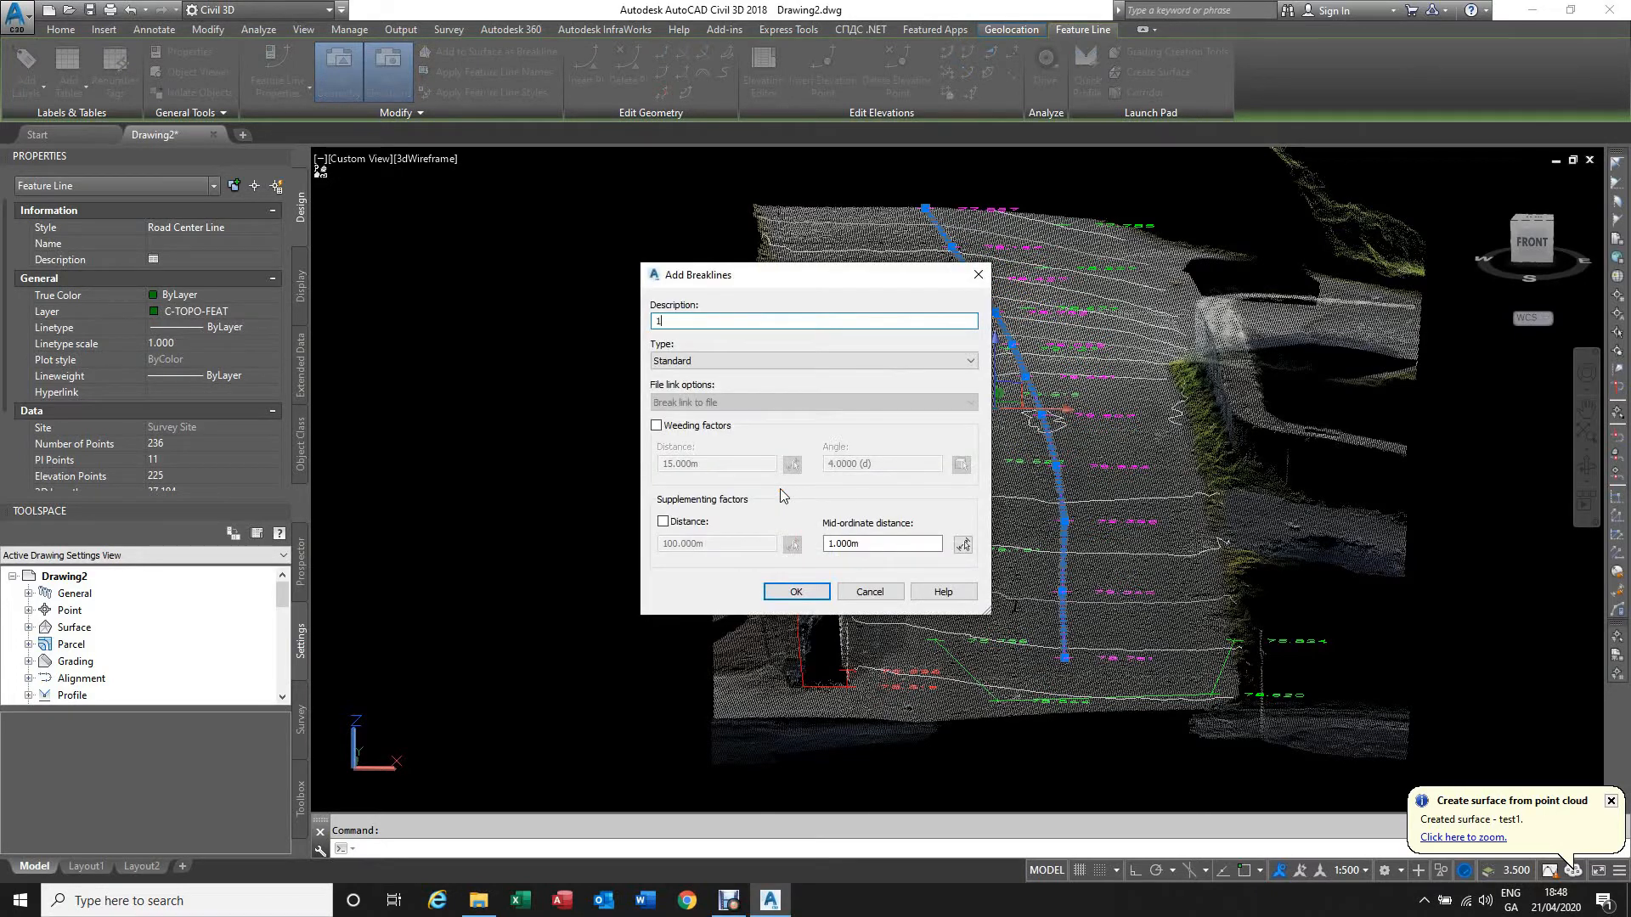
pyautogui.click(797, 592)
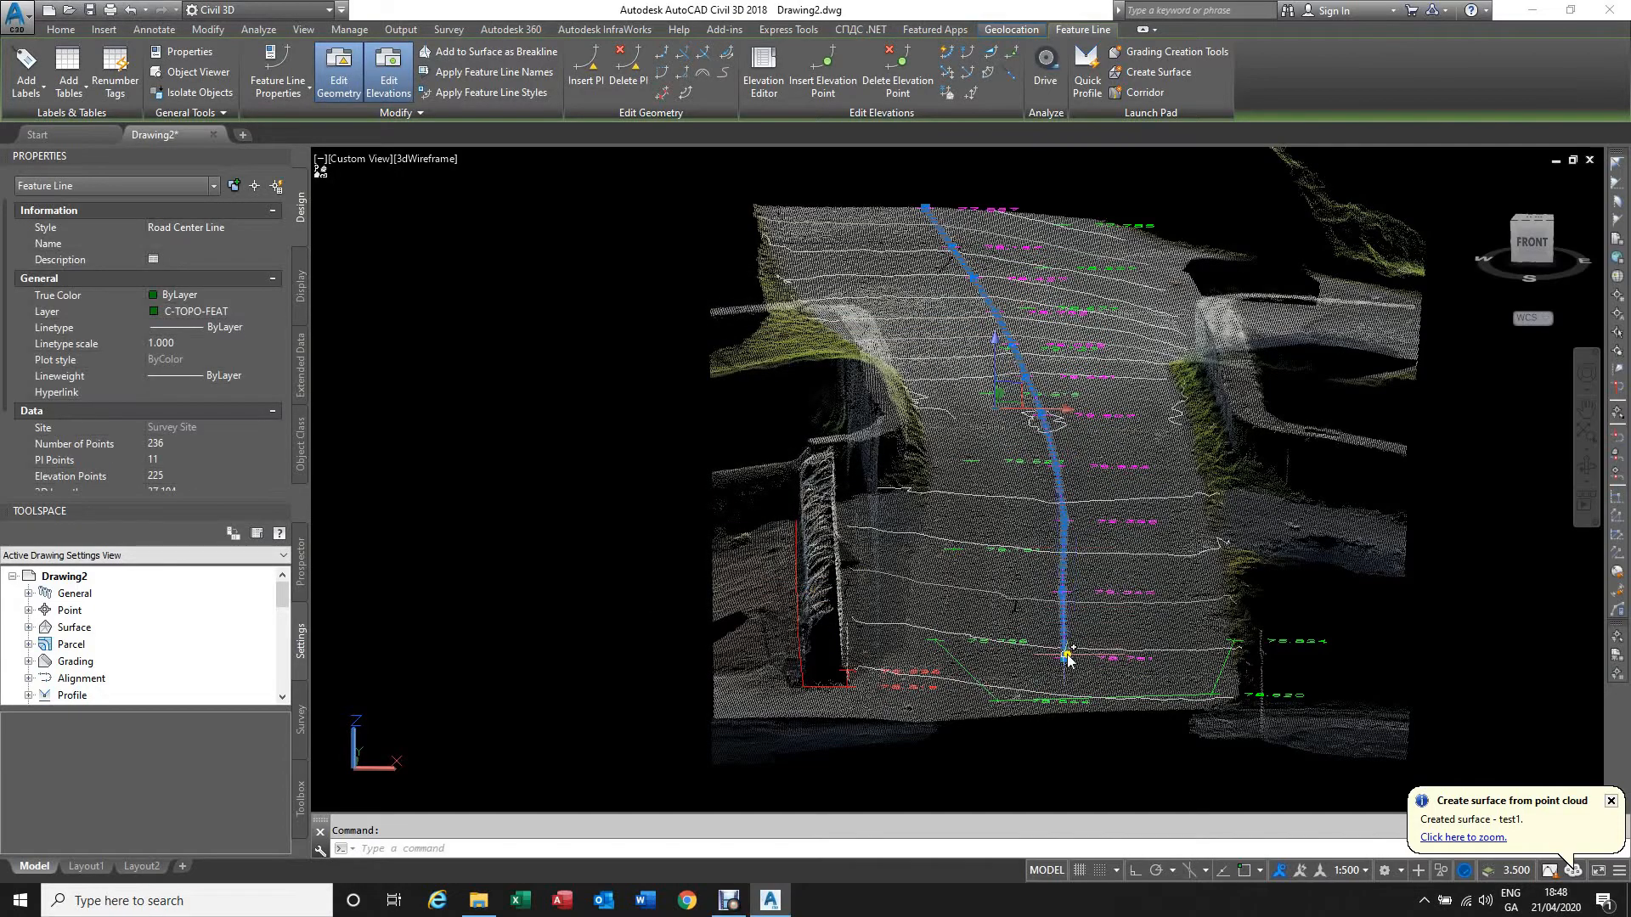
# Step: Edit surface test1's ECC style to show triangles in the Model view direction
pyautogui.scroll(6, 1067, 655)
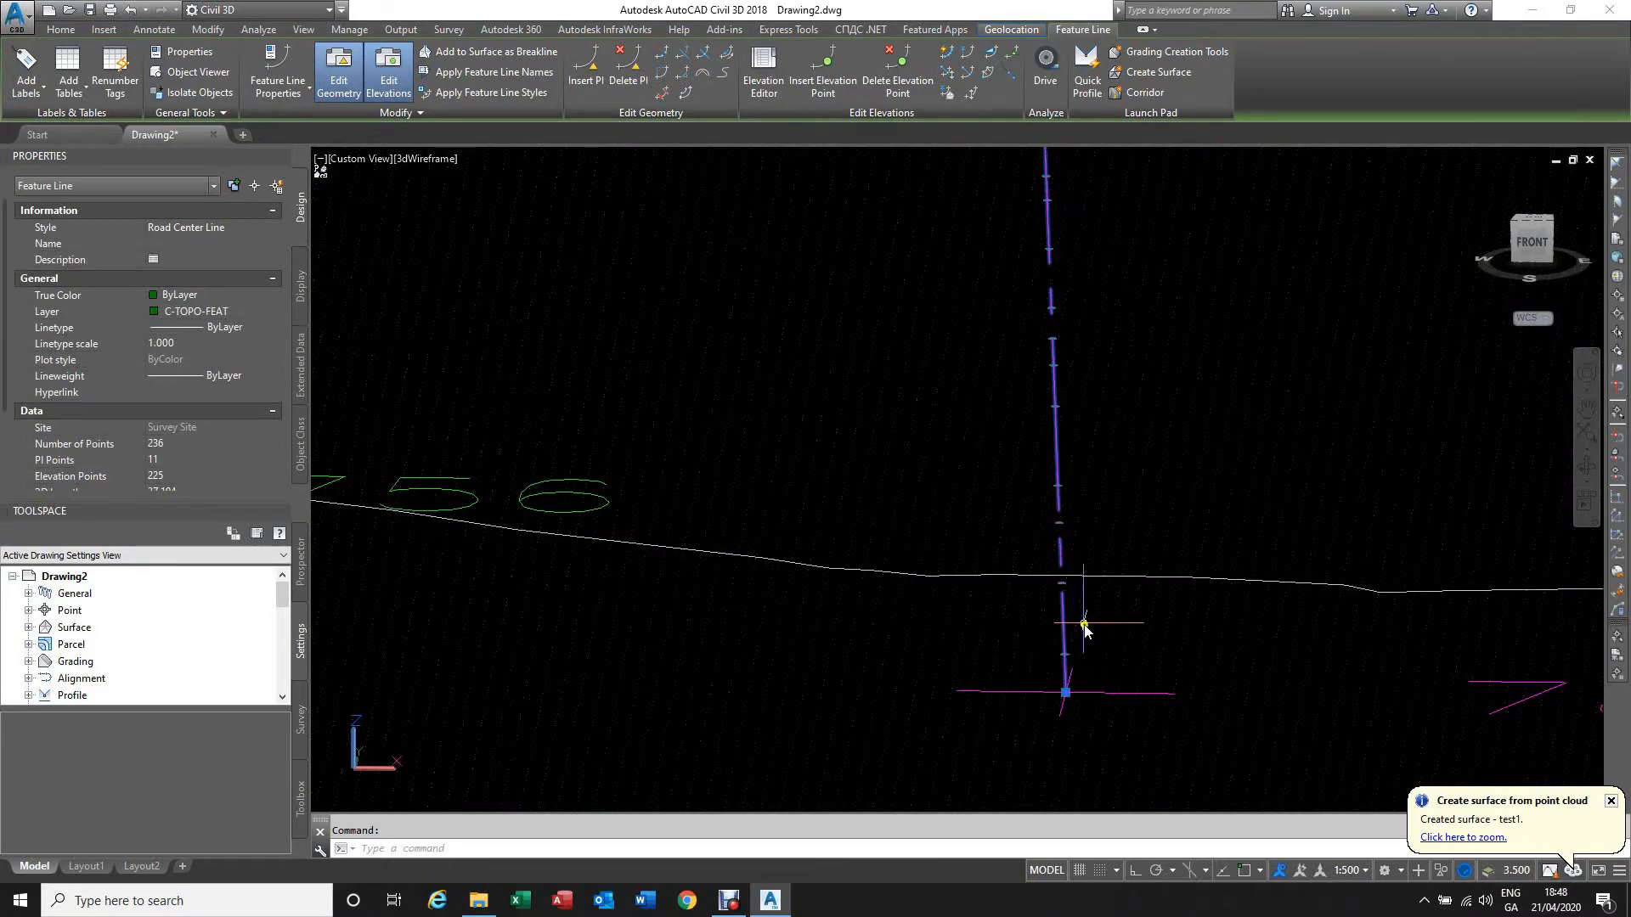
pyautogui.press('Escape')
pyautogui.click(1191, 578)
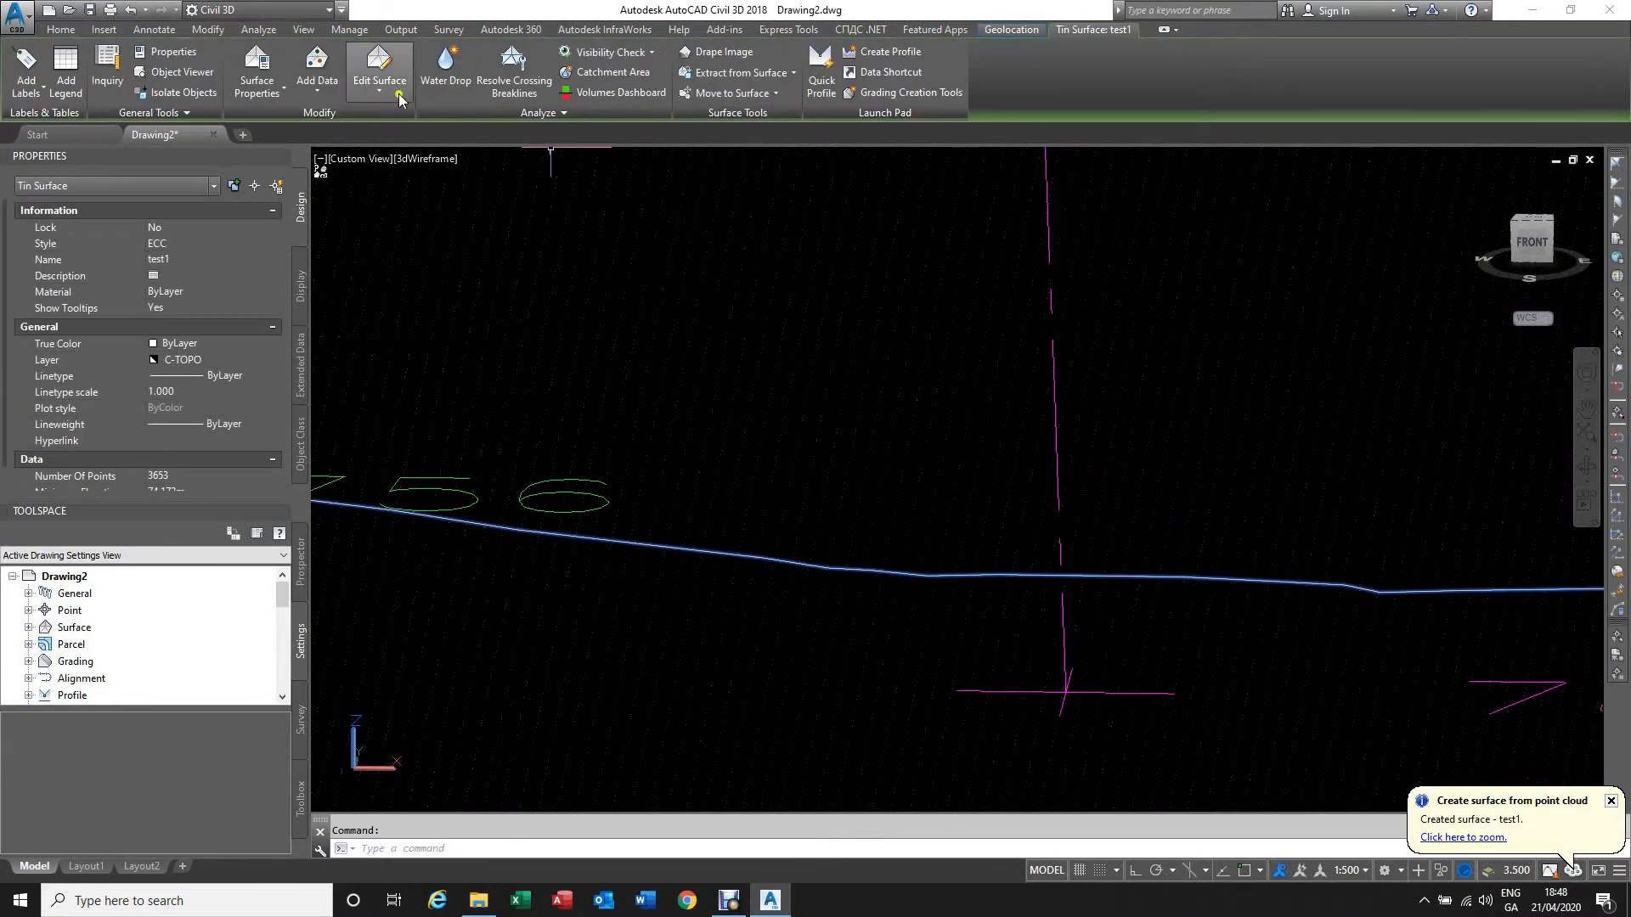
pyautogui.click(283, 90)
pyautogui.click(302, 122)
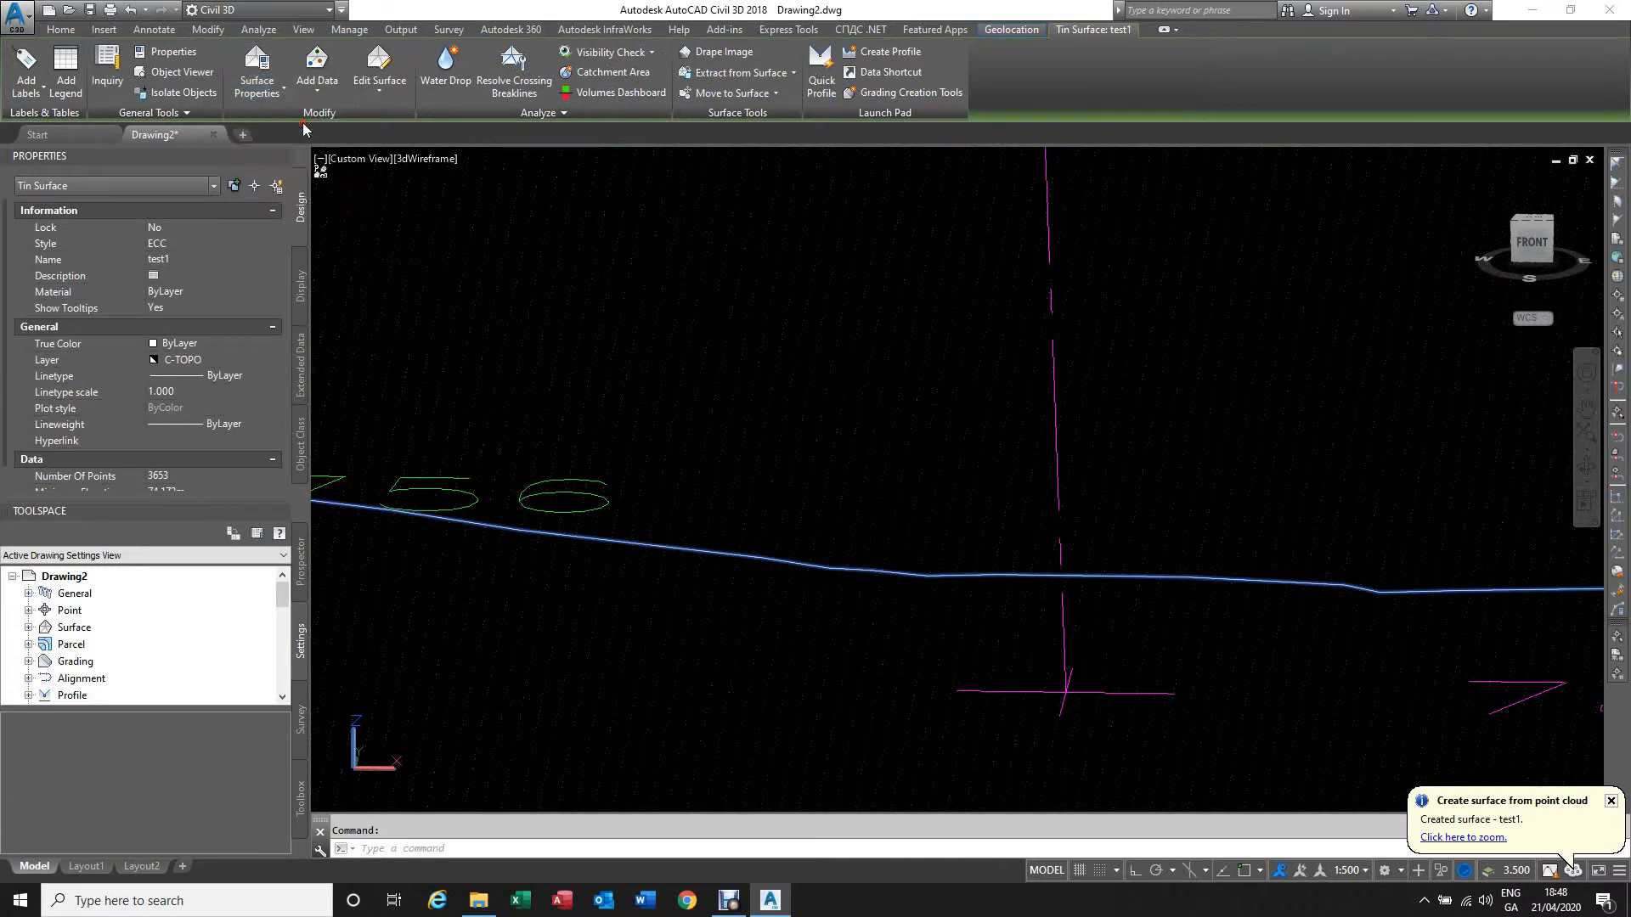
pyautogui.click(941, 625)
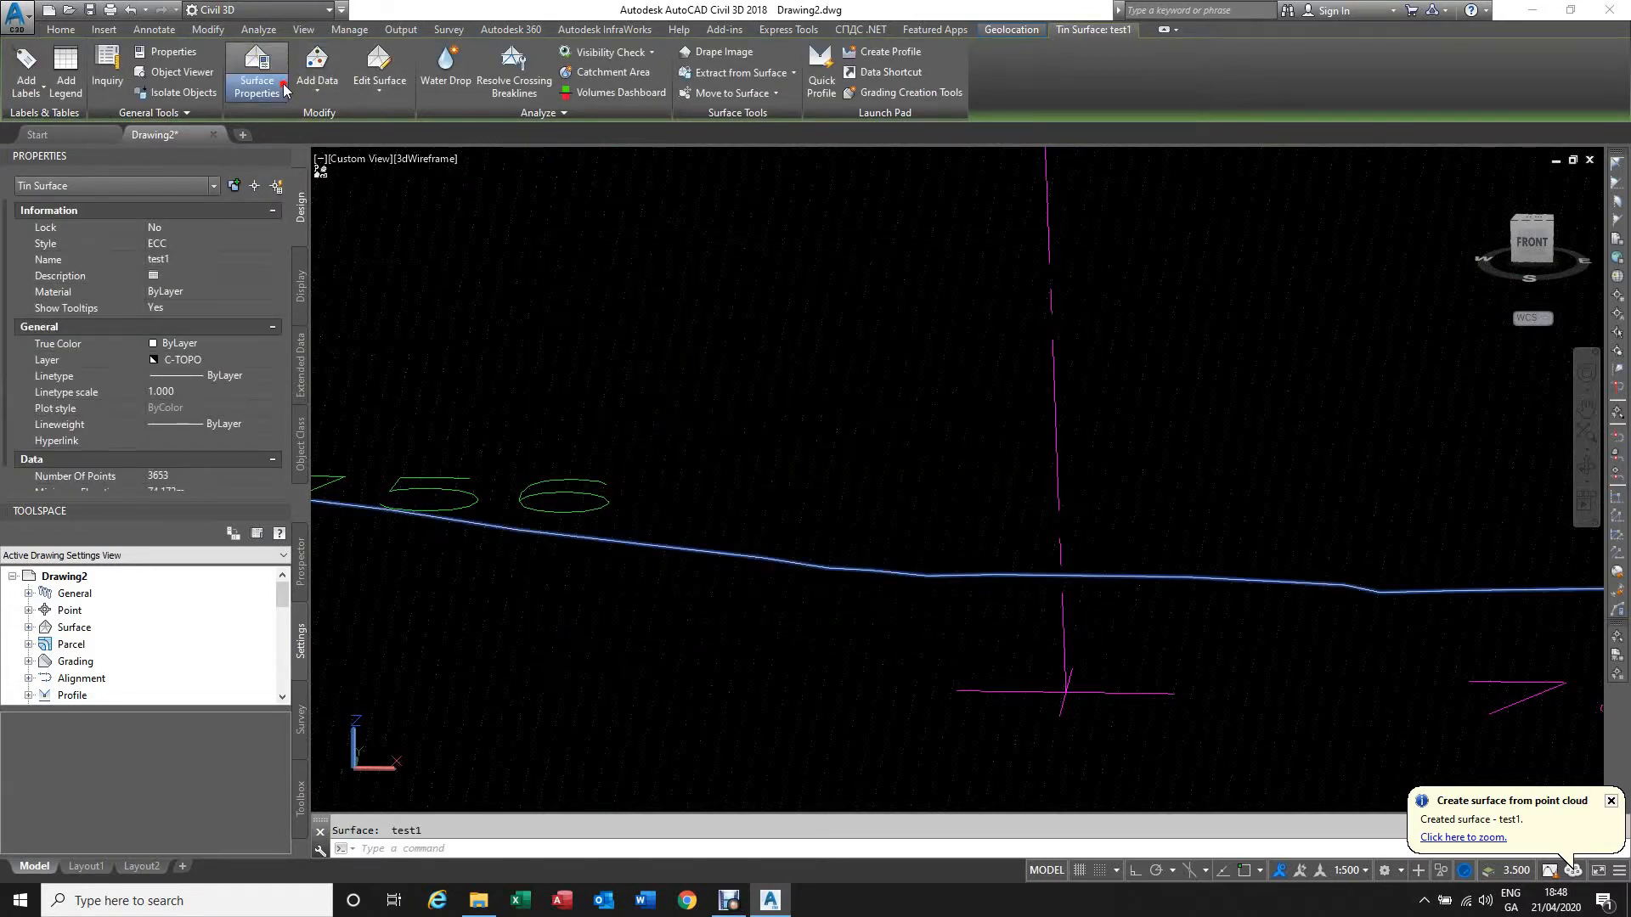
pyautogui.click(284, 90)
pyautogui.click(288, 156)
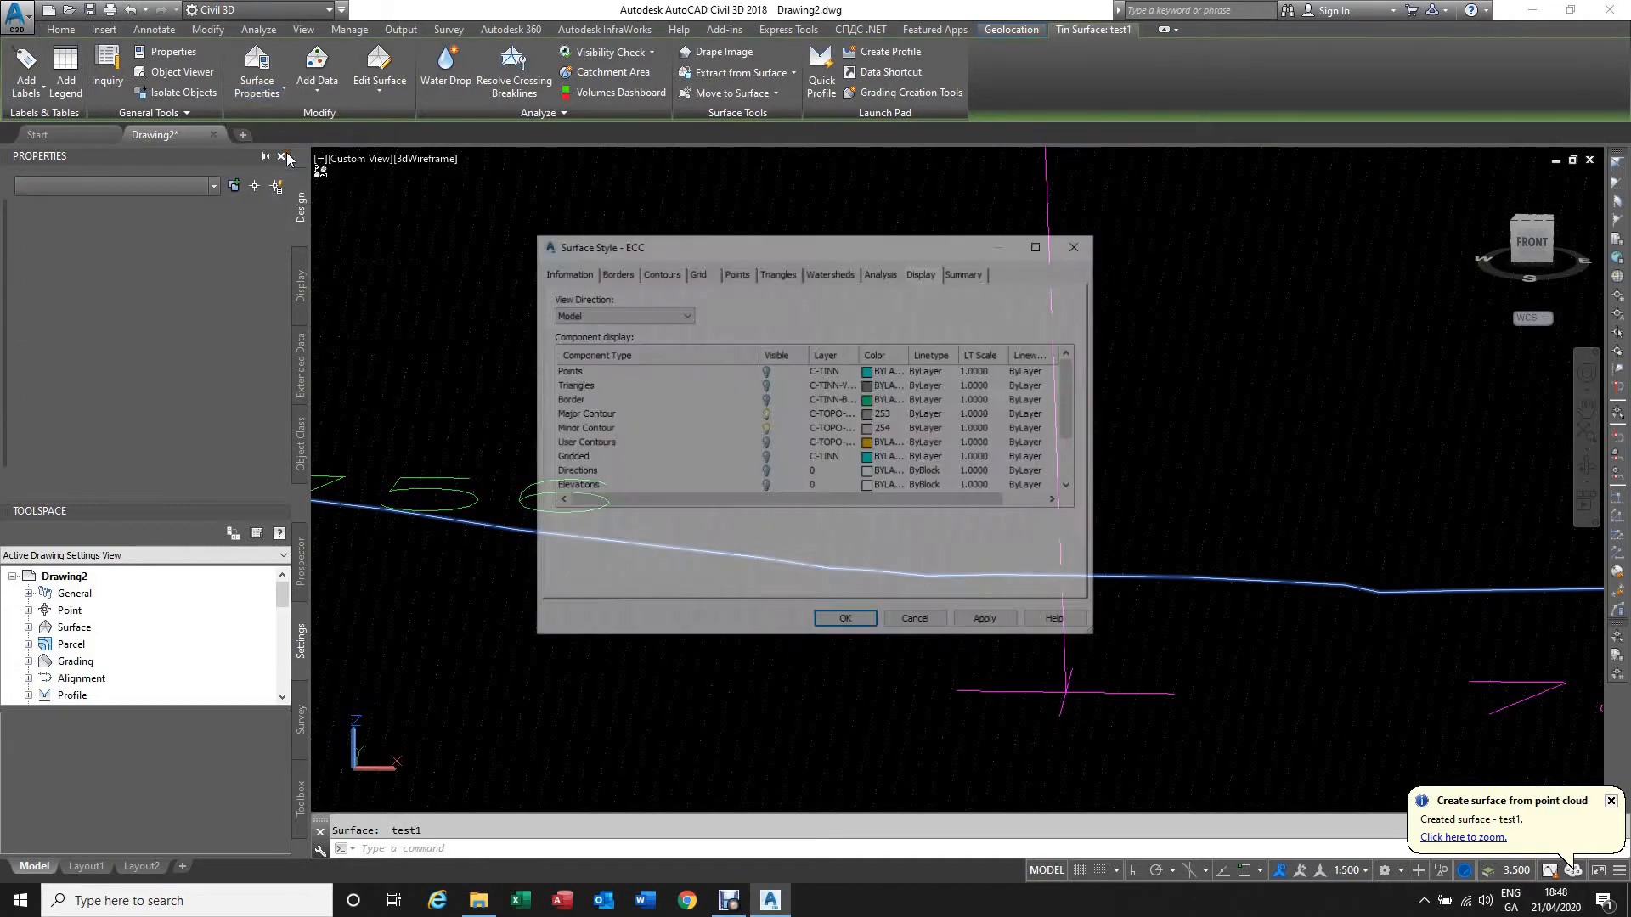
pyautogui.click(767, 387)
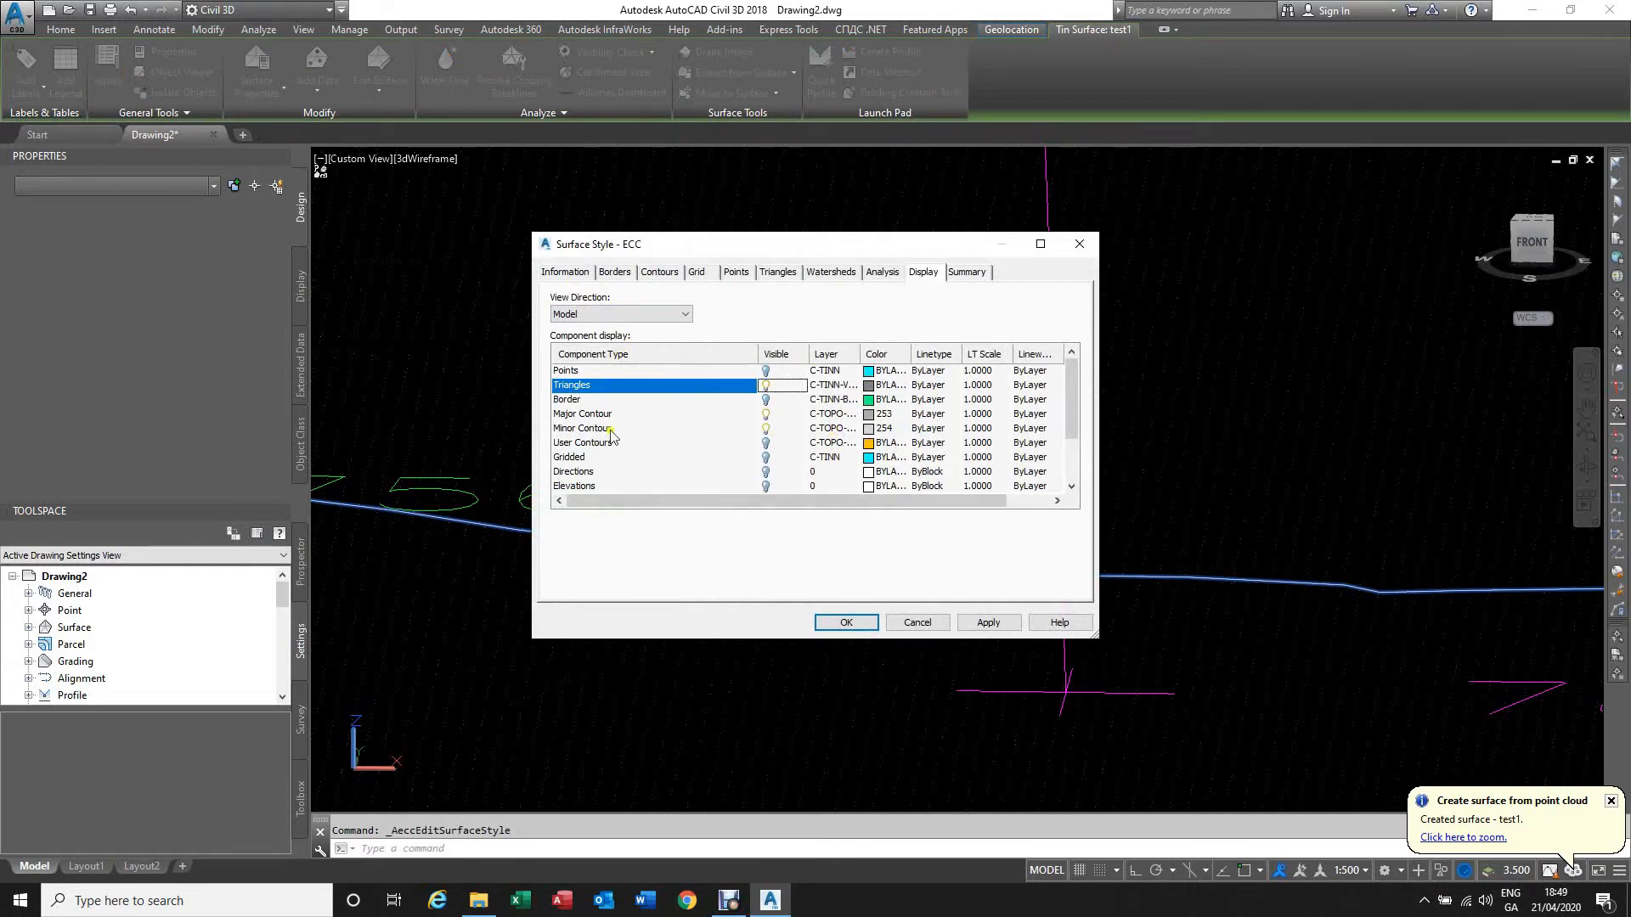
pyautogui.click(986, 622)
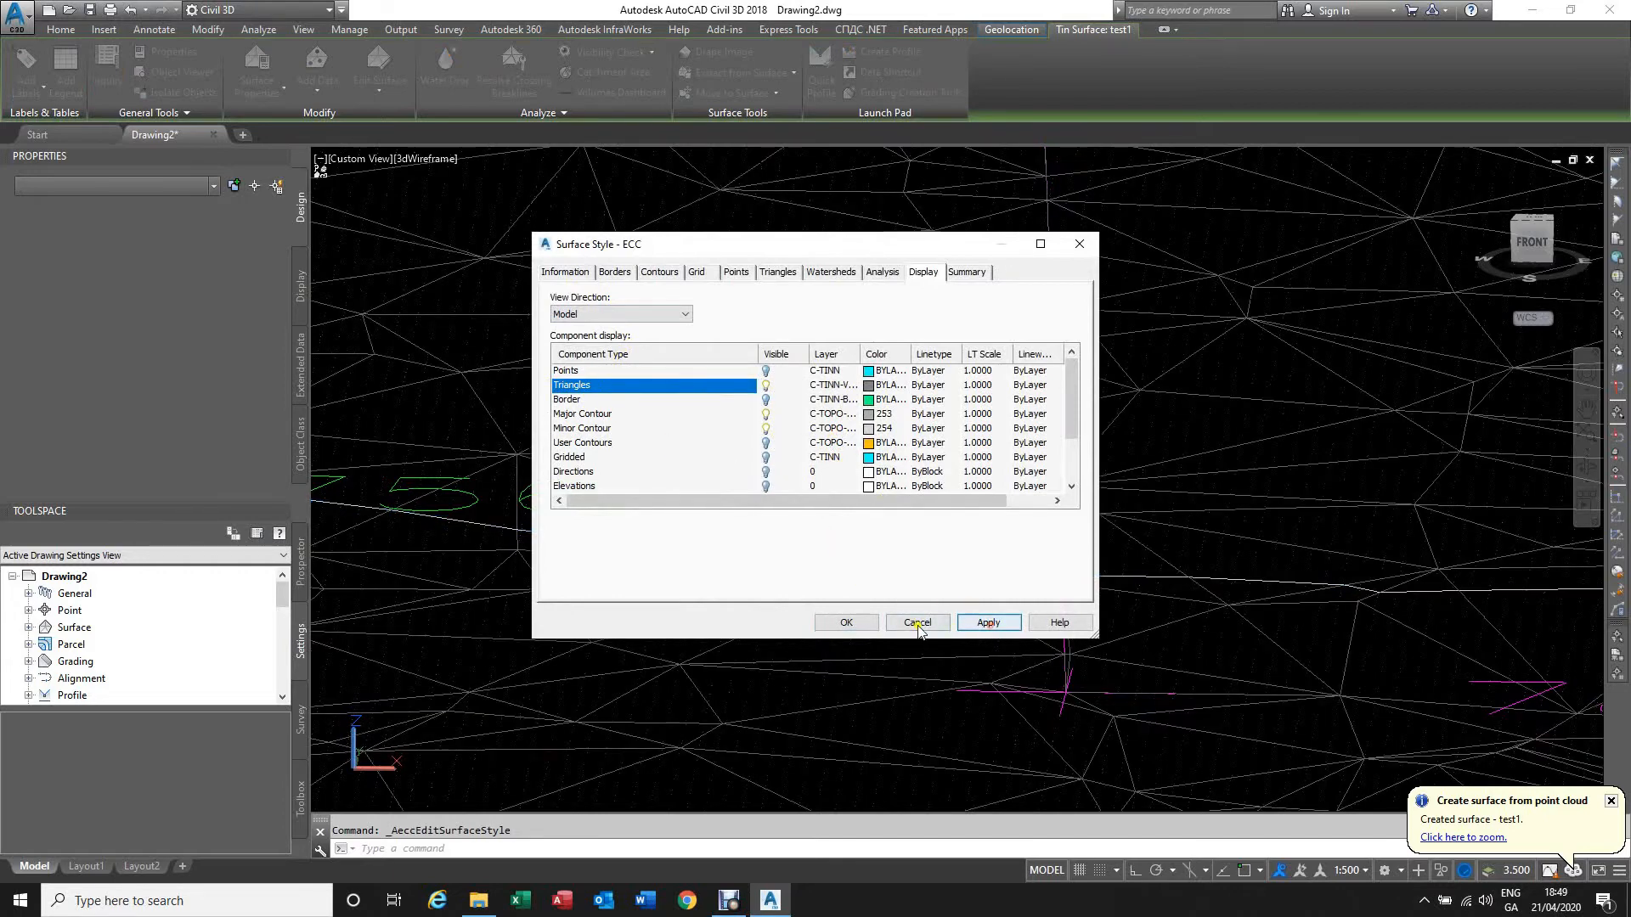
pyautogui.click(865, 625)
# Step: Inspect in 3D how the test1 triangles follow the new breakline along the road centre
pyautogui.scroll(3, 1077, 553)
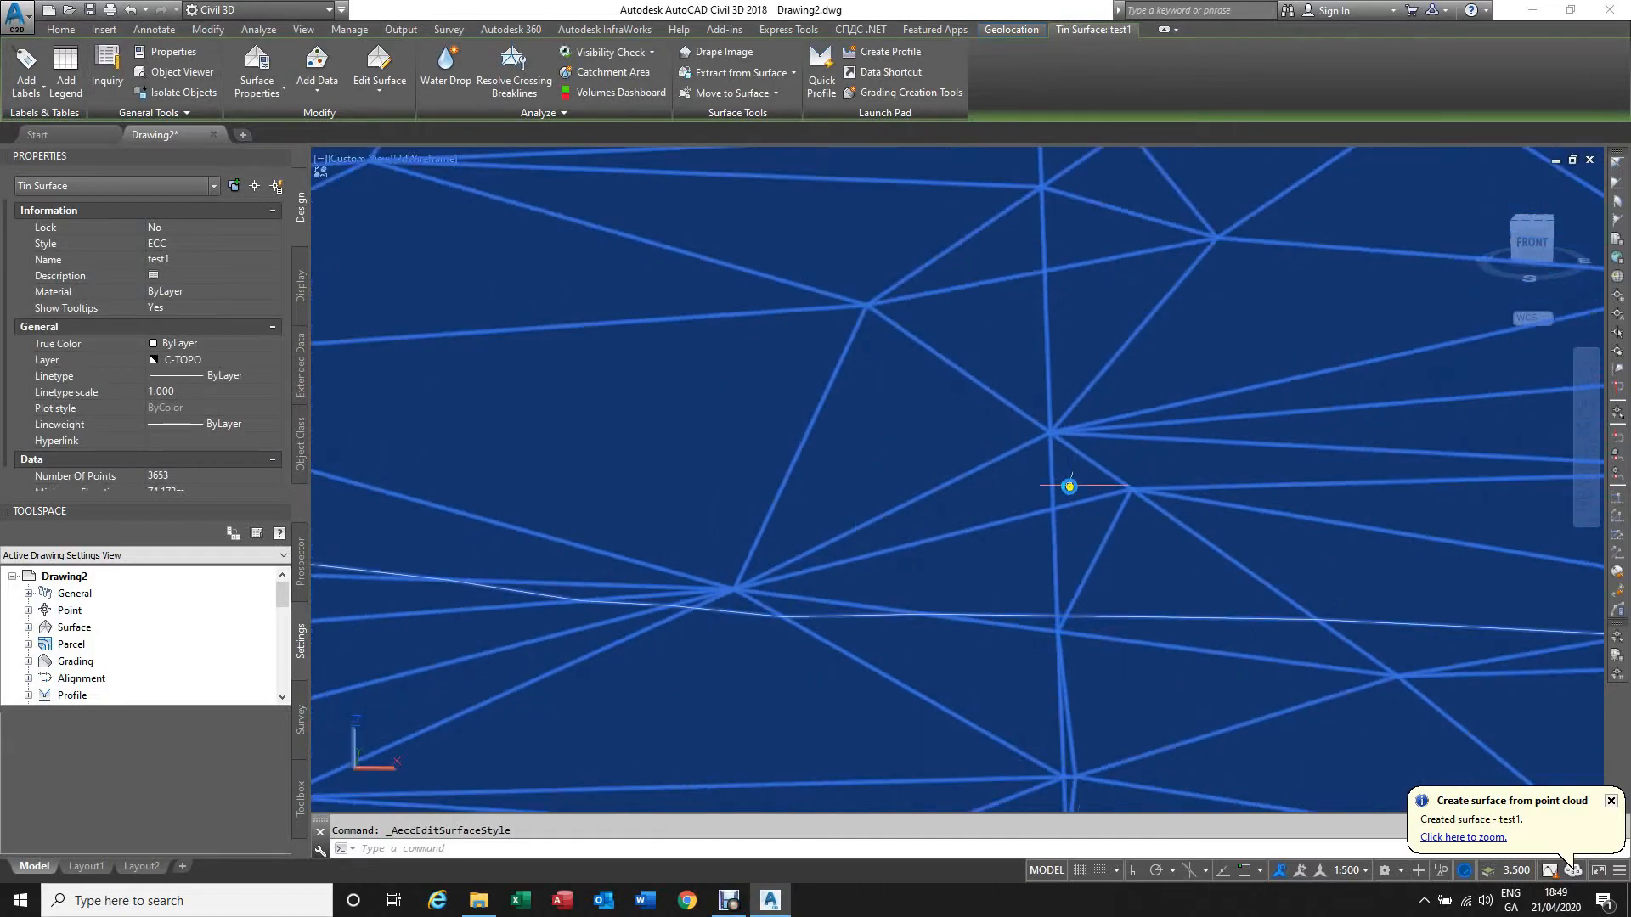
pyautogui.keyDown('shift'); pyautogui.moveTo(1062, 566); pyautogui.dragTo(1063, 565, button='middle'); pyautogui.keyUp('shift')
pyautogui.scroll(-8, 1065, 571)
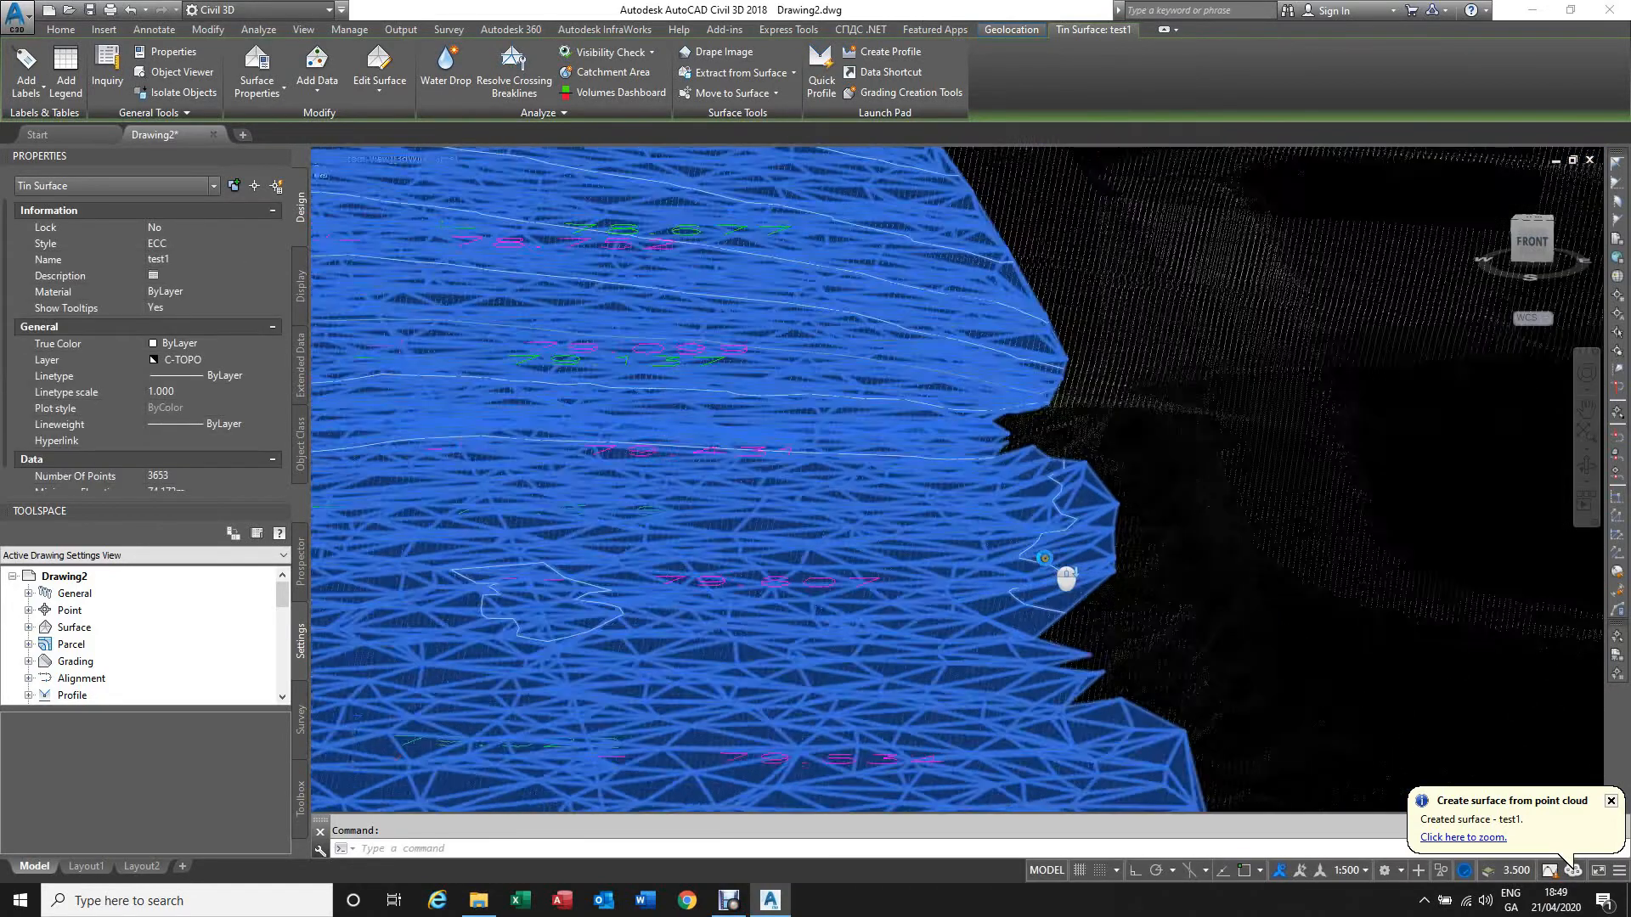
pyautogui.scroll(10, 944, 680)
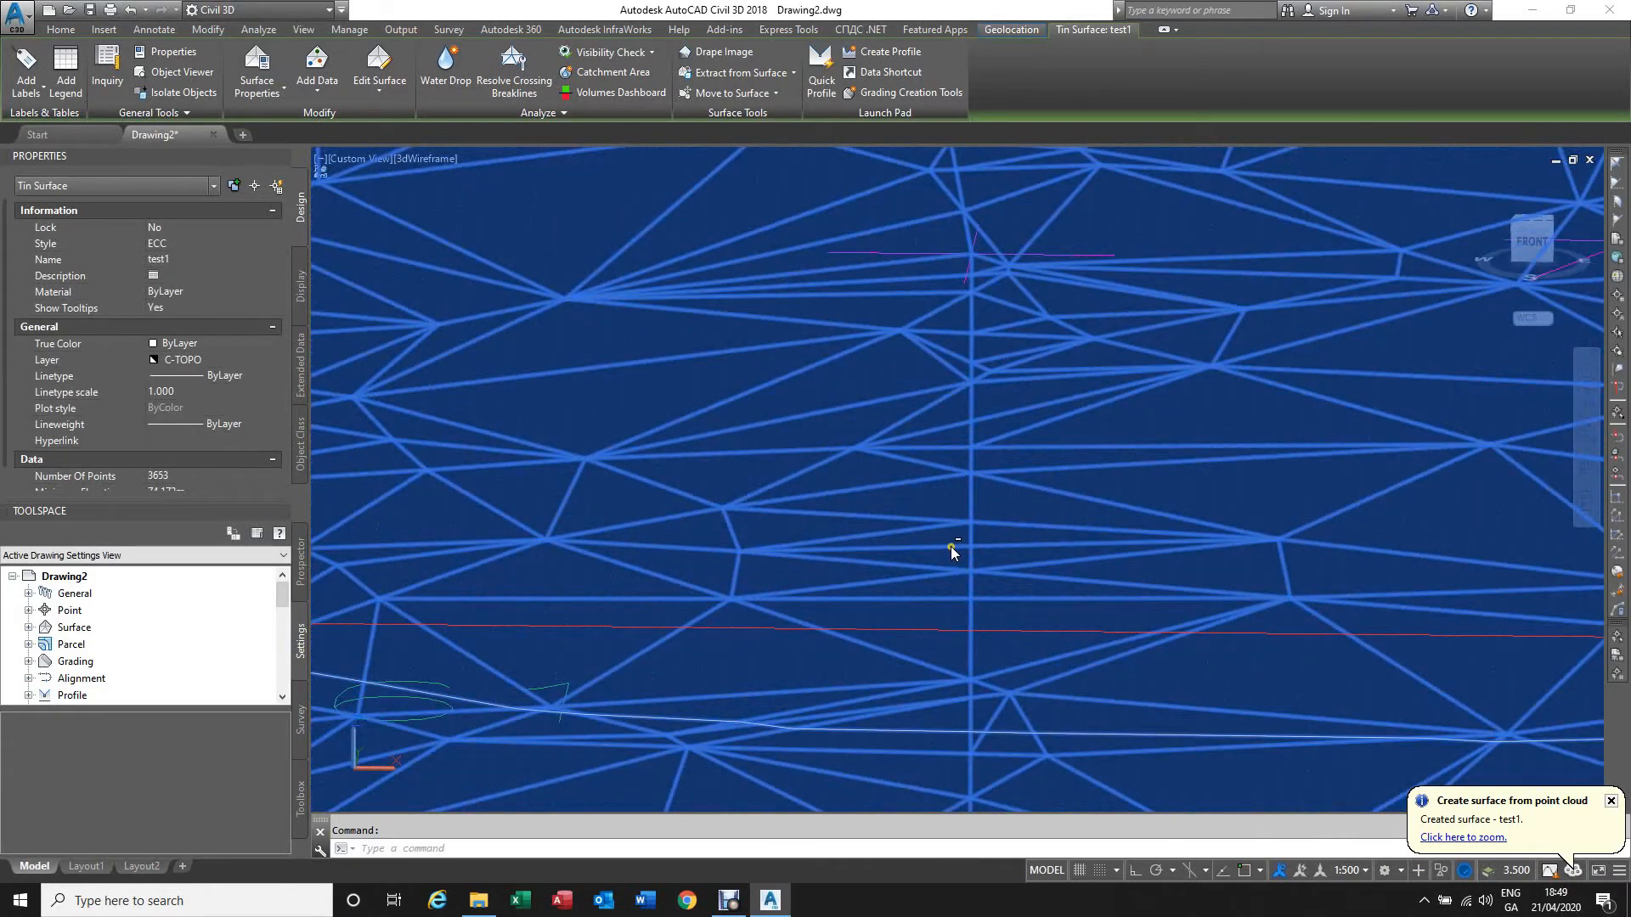
pyautogui.keyDown('shift'); pyautogui.moveTo(951, 551); pyautogui.dragTo(953, 548, button='middle'); pyautogui.keyUp('shift')
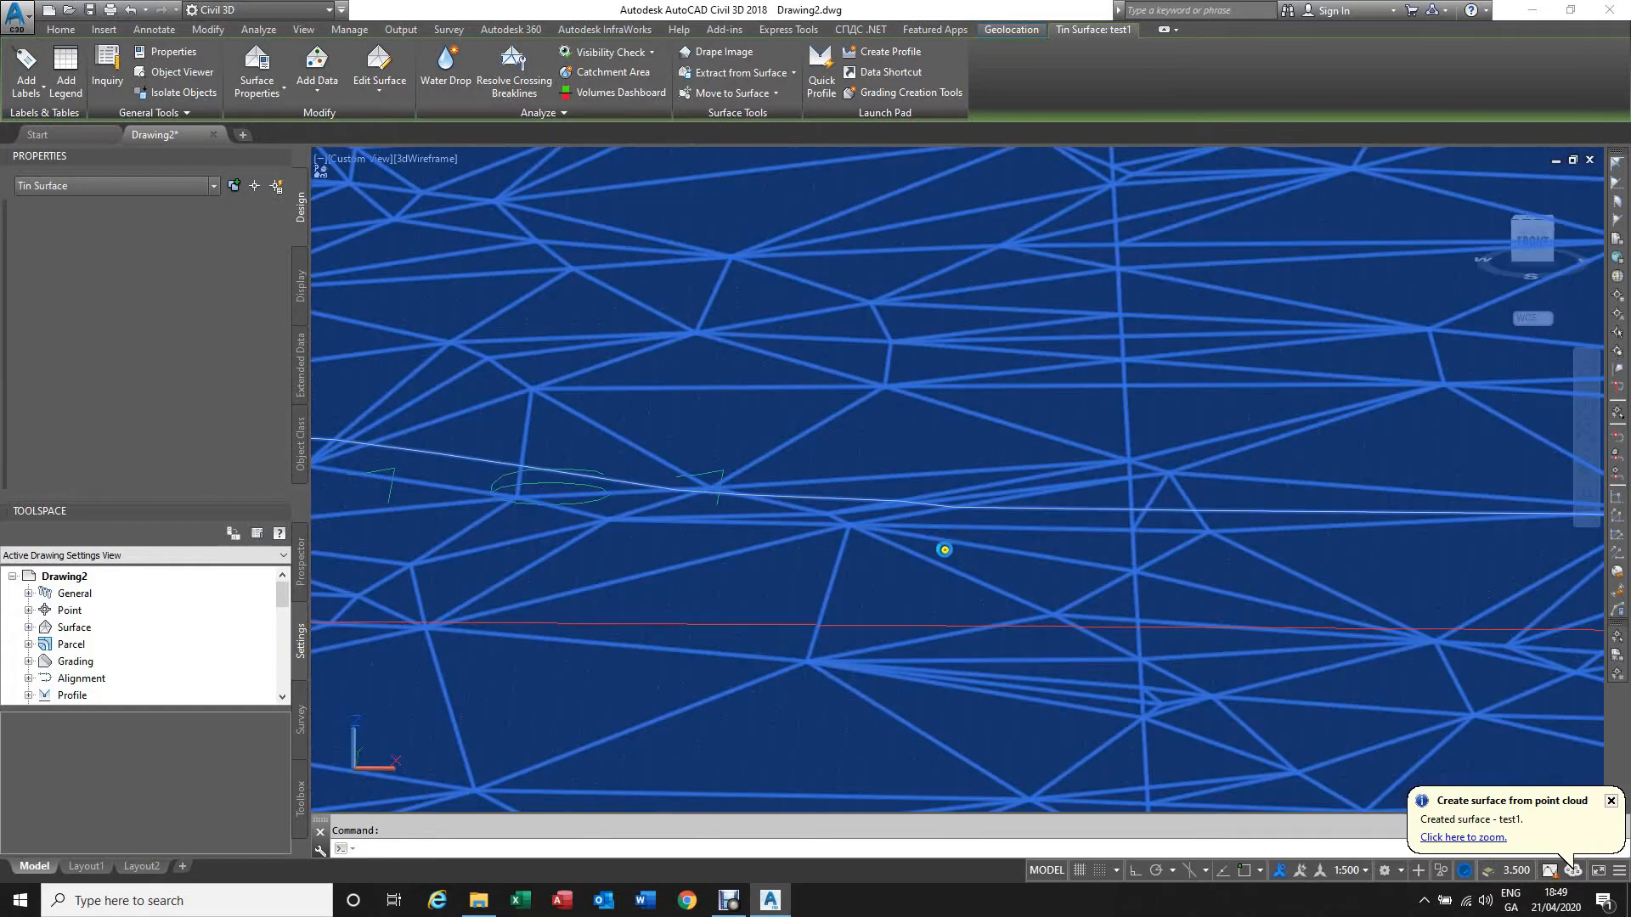
pyautogui.scroll(-2, 944, 550)
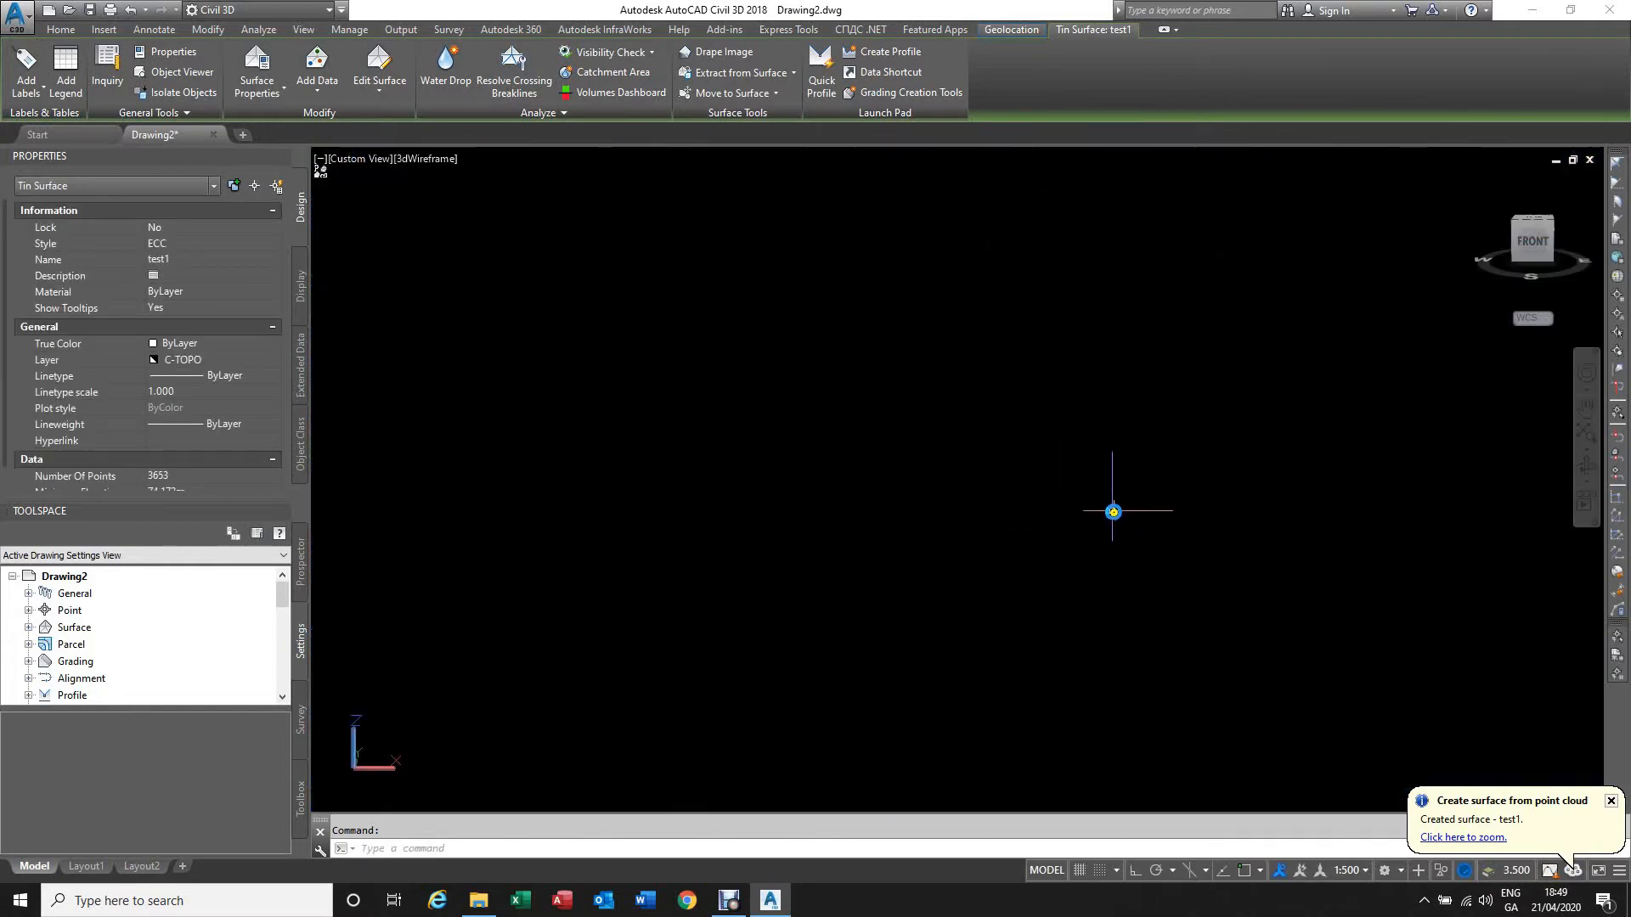
# Step: Examine the test1 TIN surface's triangulation against the spot levels along the road centreline from low and high viewing angles
pyautogui.scroll(-5, 954, 520)
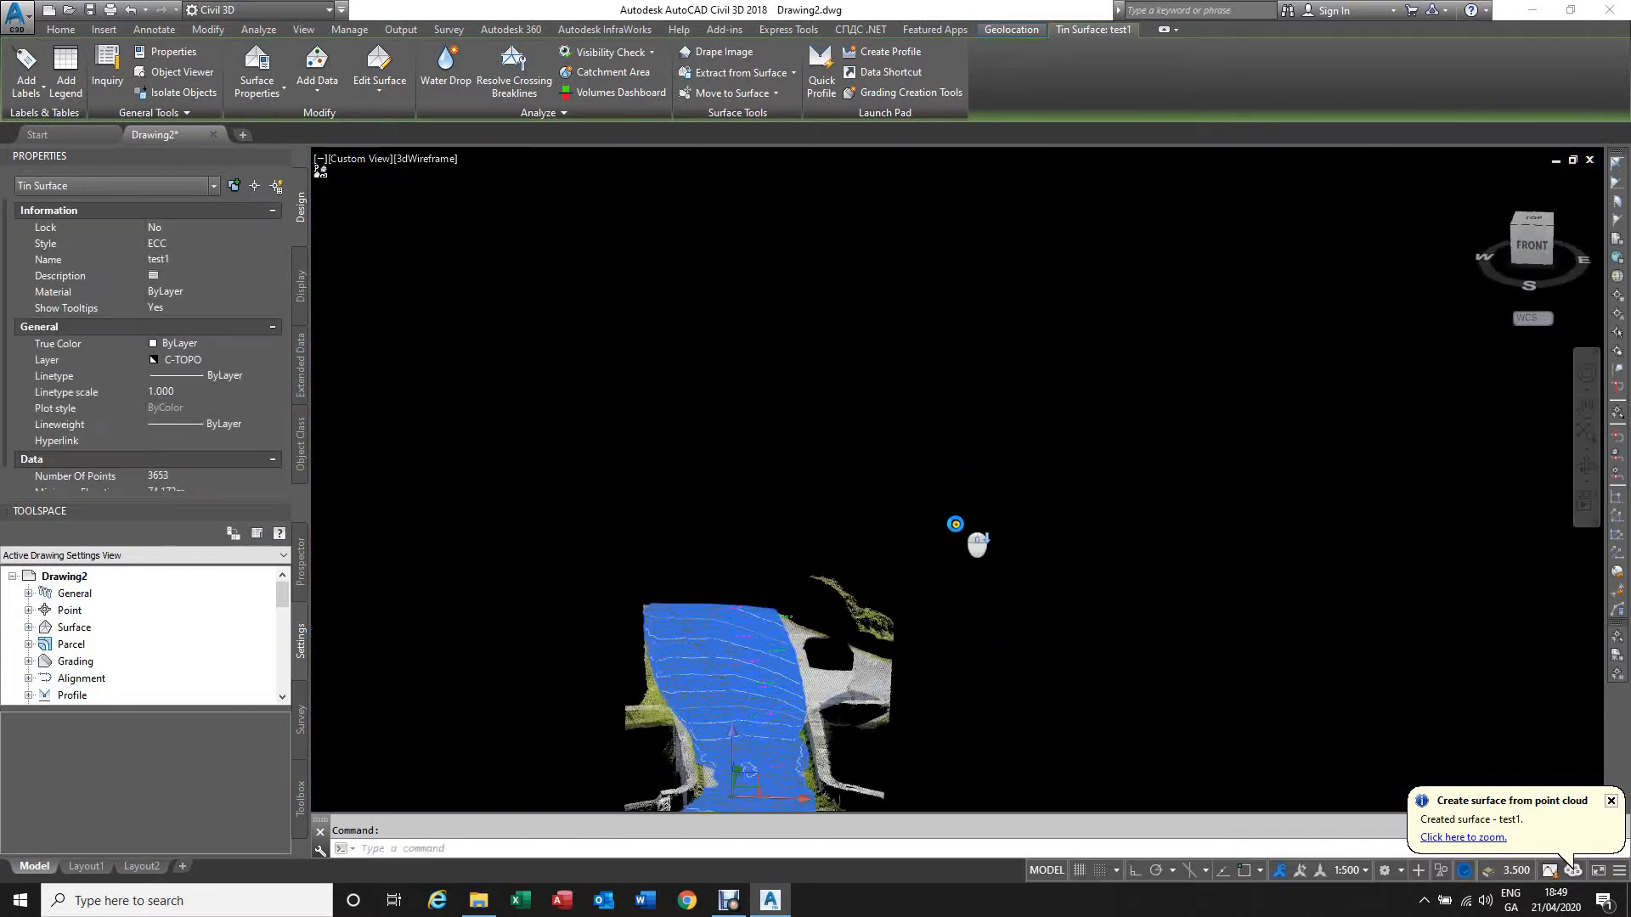
pyautogui.scroll(4, 819, 709)
pyautogui.scroll(5, 818, 707)
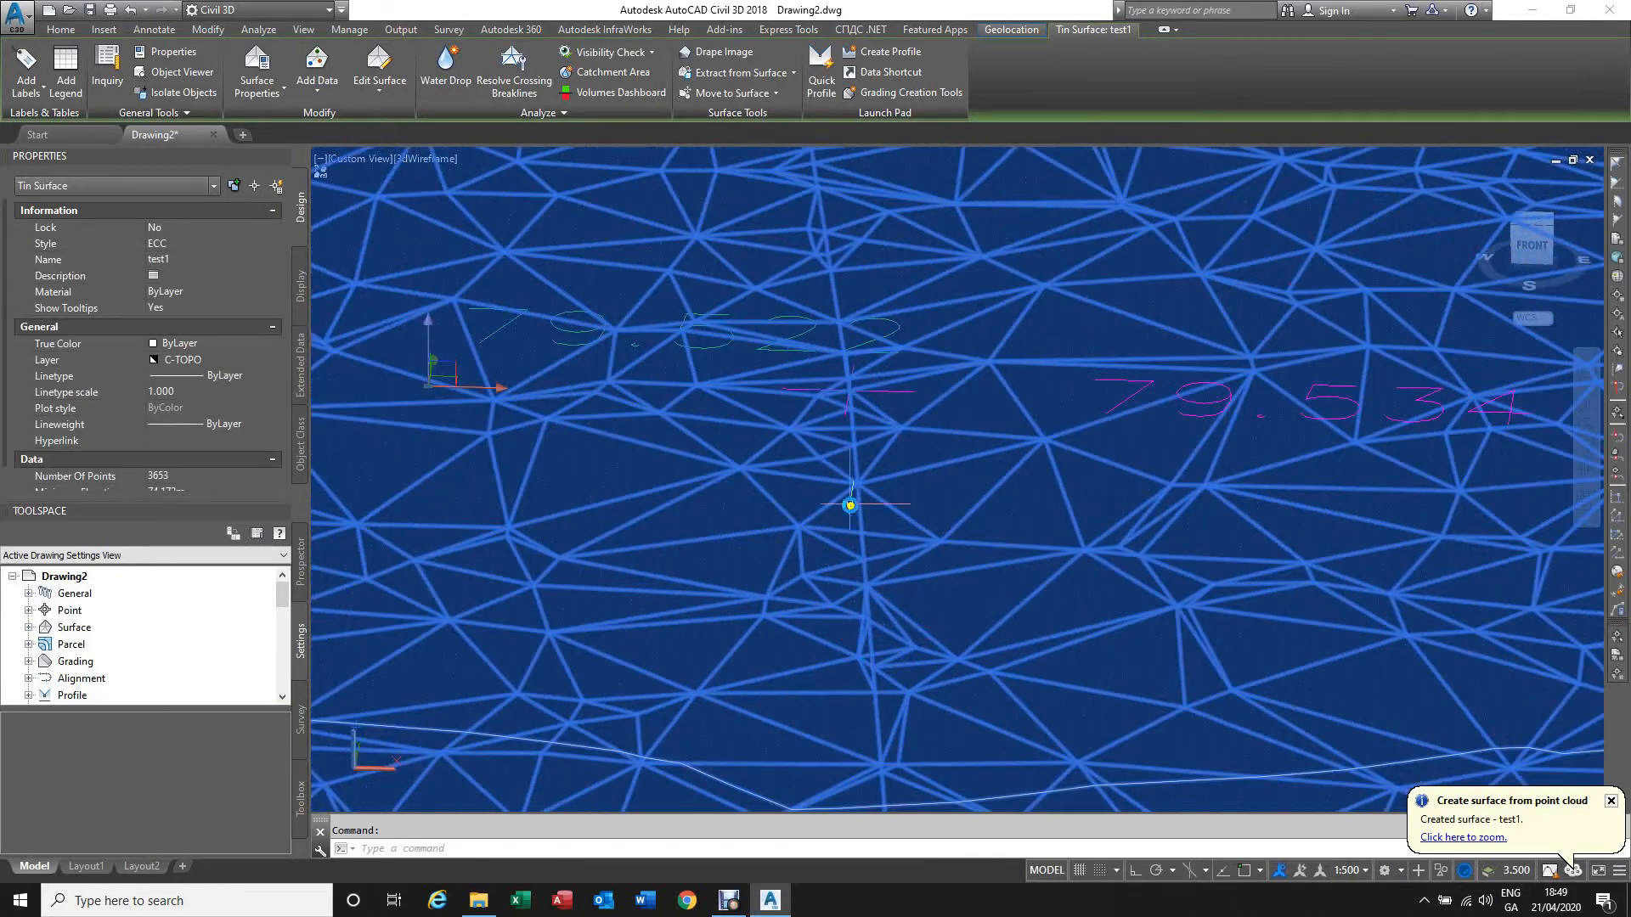
pyautogui.press('Escape')
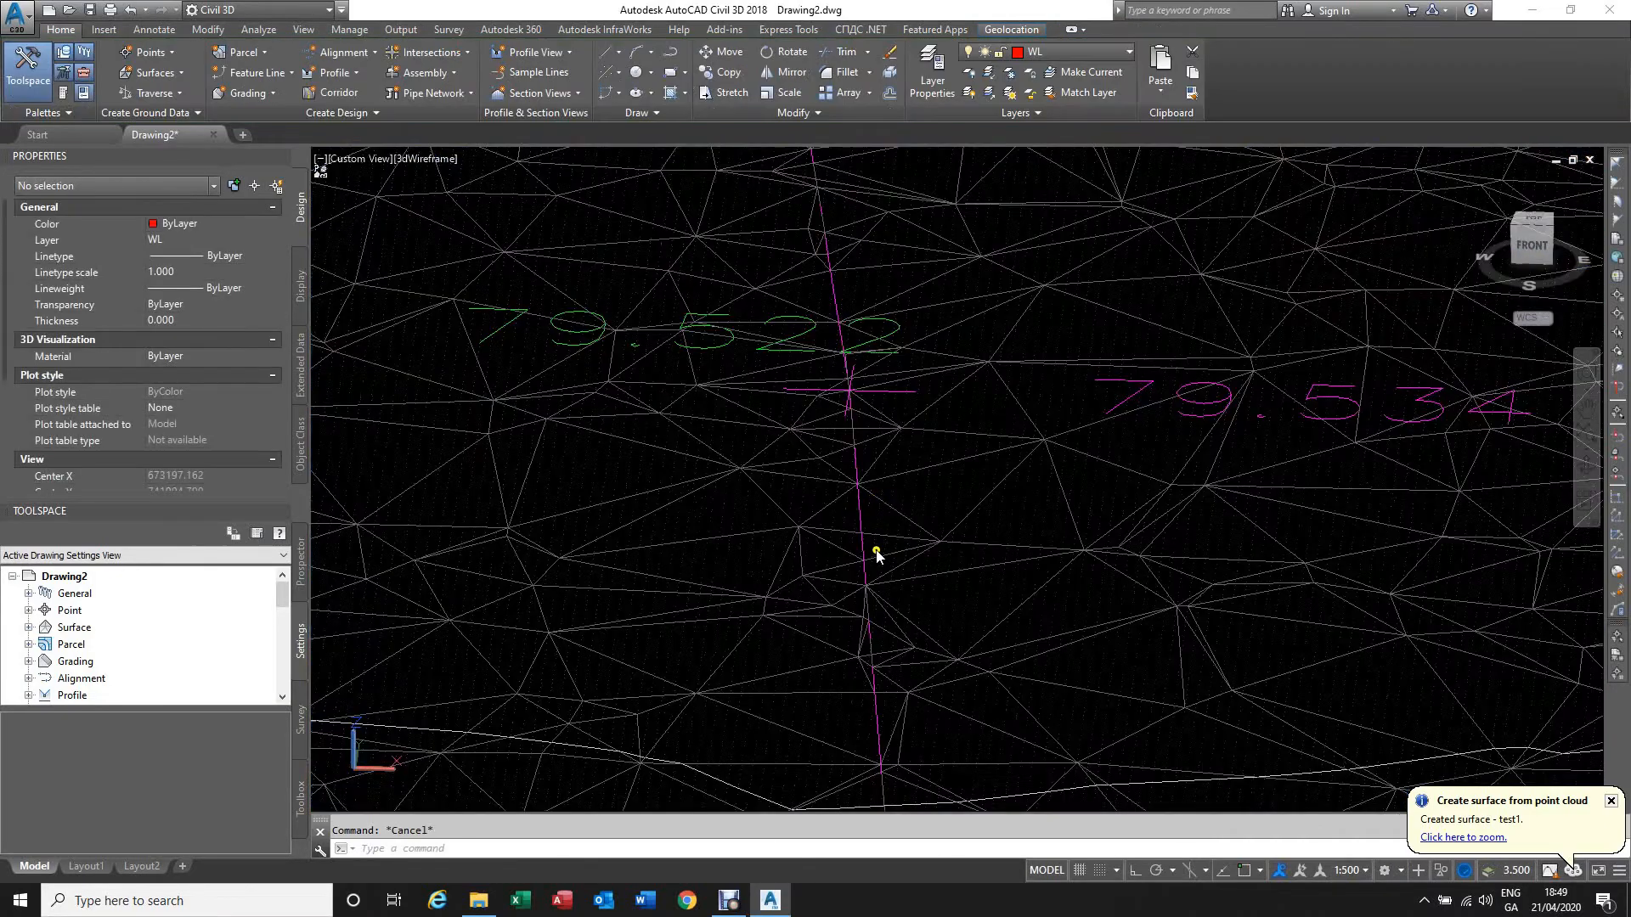
pyautogui.keyDown('shift'); pyautogui.moveTo(877, 553); pyautogui.dragTo(858, 499, button='middle'); pyautogui.keyUp('shift')
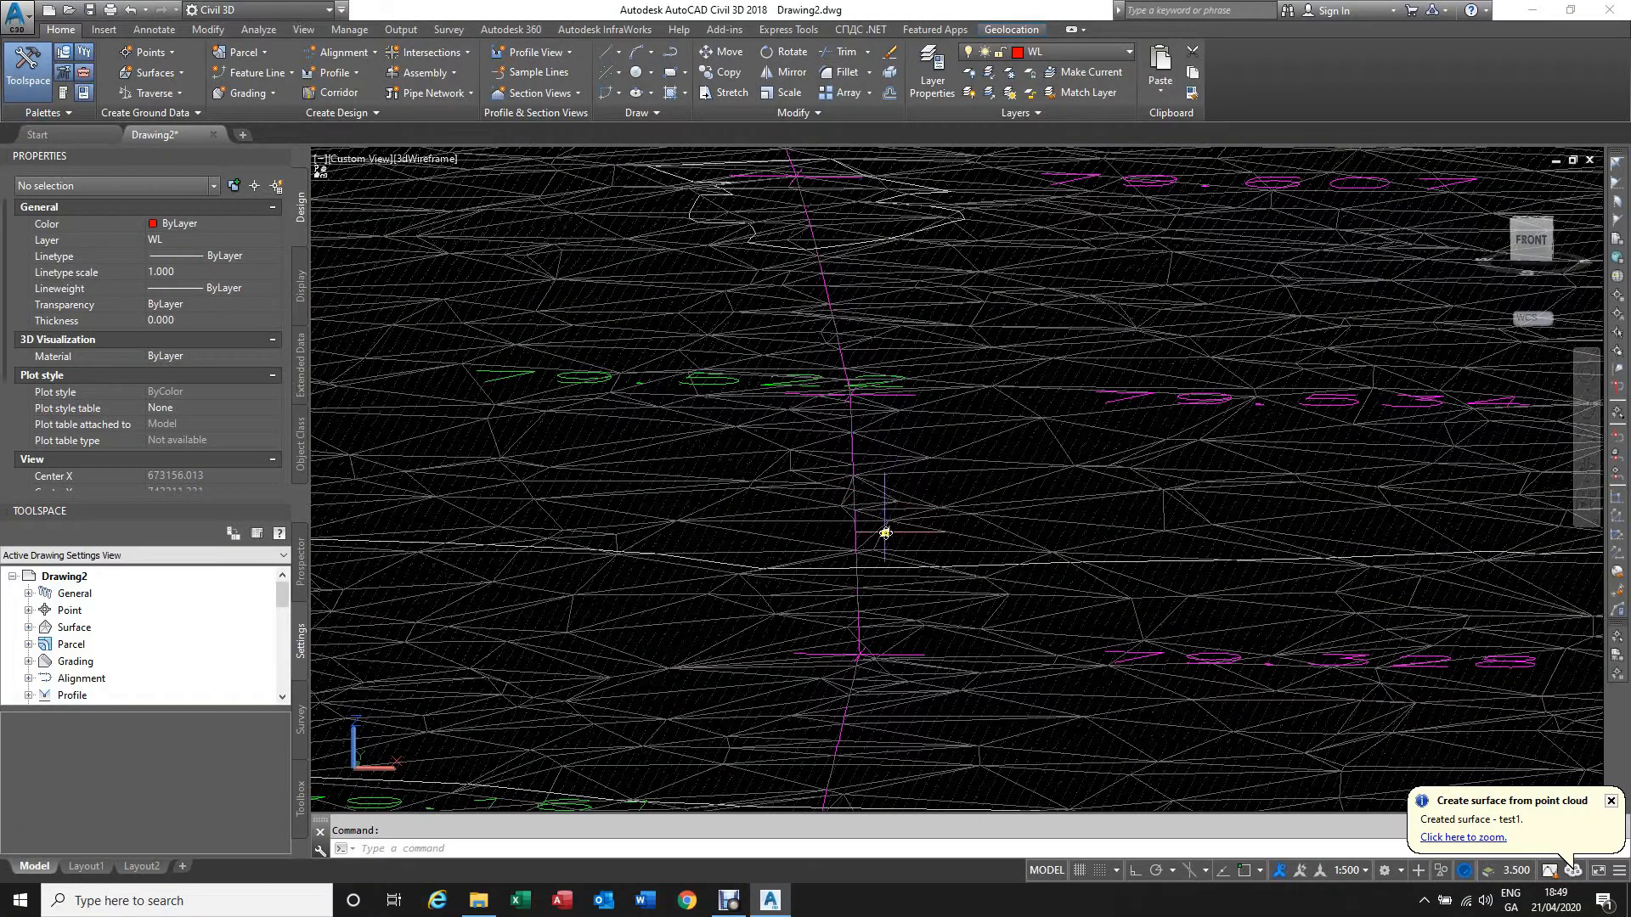
pyautogui.keyDown('shift'); pyautogui.moveTo(885, 533); pyautogui.dragTo(886, 601, button='middle'); pyautogui.keyUp('shift')
pyautogui.scroll(-6, 892, 583)
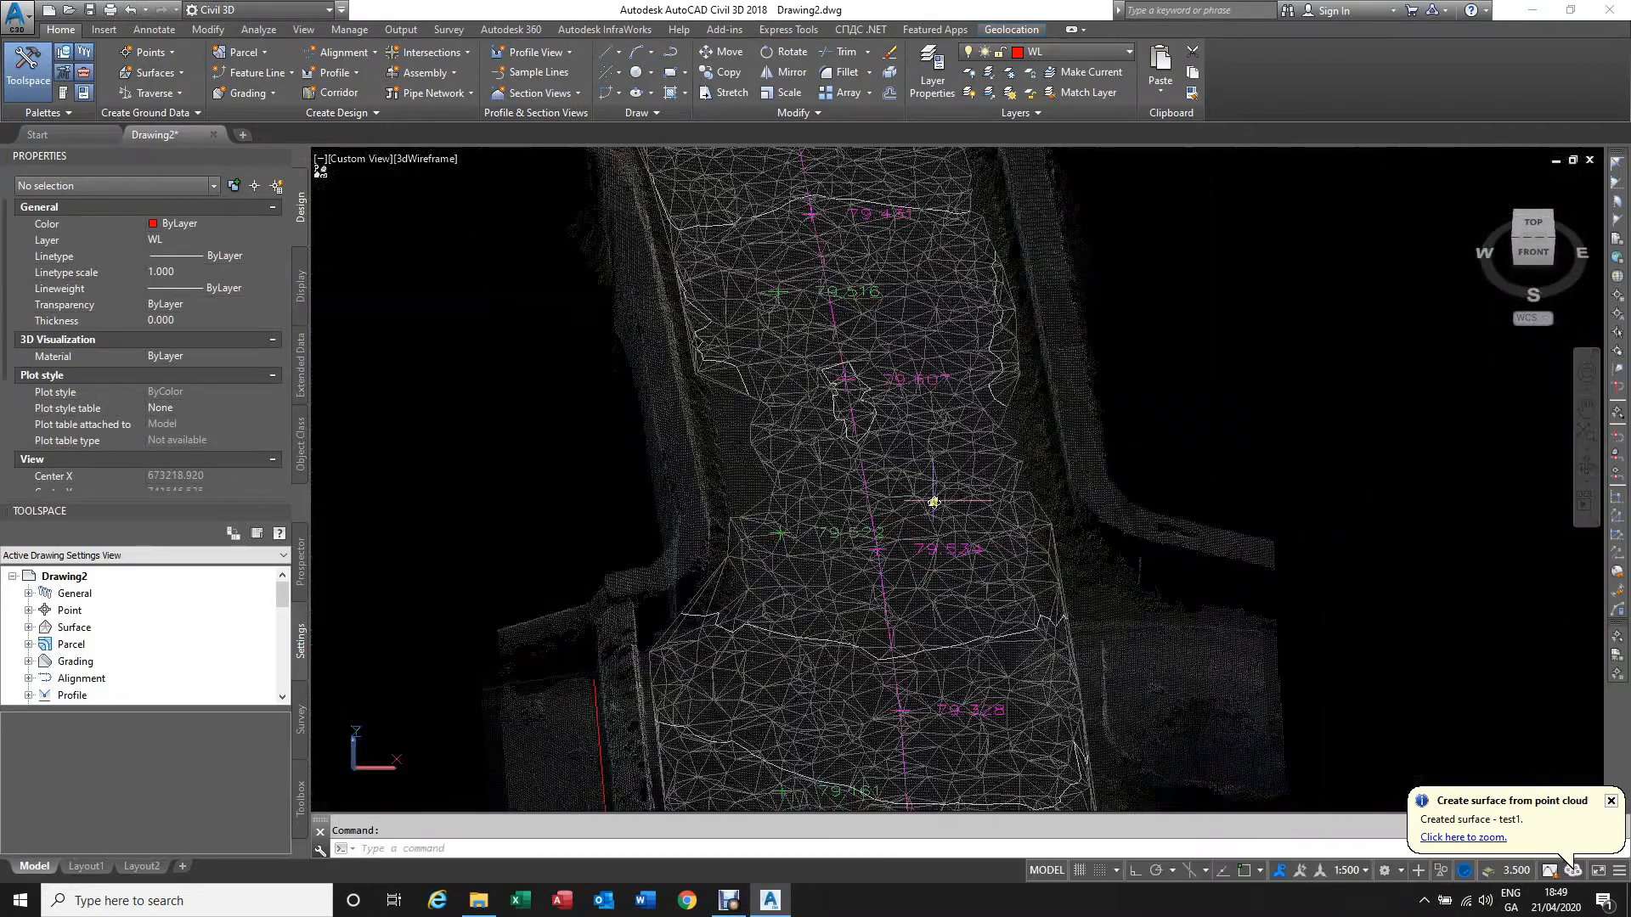
# Step: Edit the test1 surface's ECC style to turn off the display of triangles in the Model view direction
pyautogui.click(934, 486)
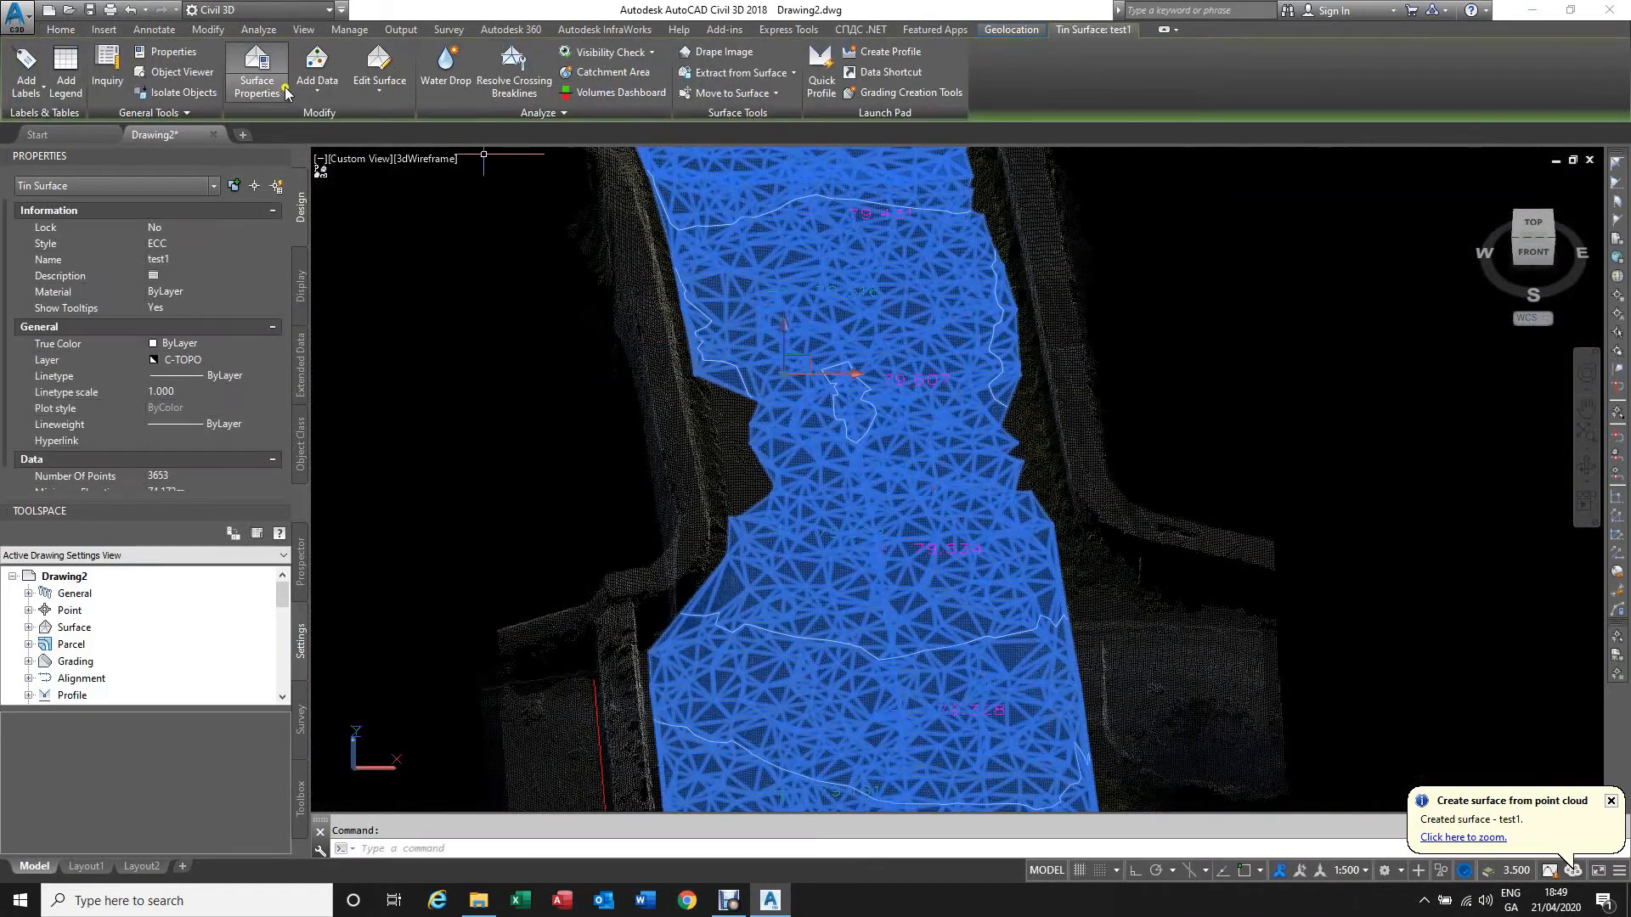
pyautogui.click(287, 92)
pyautogui.click(306, 154)
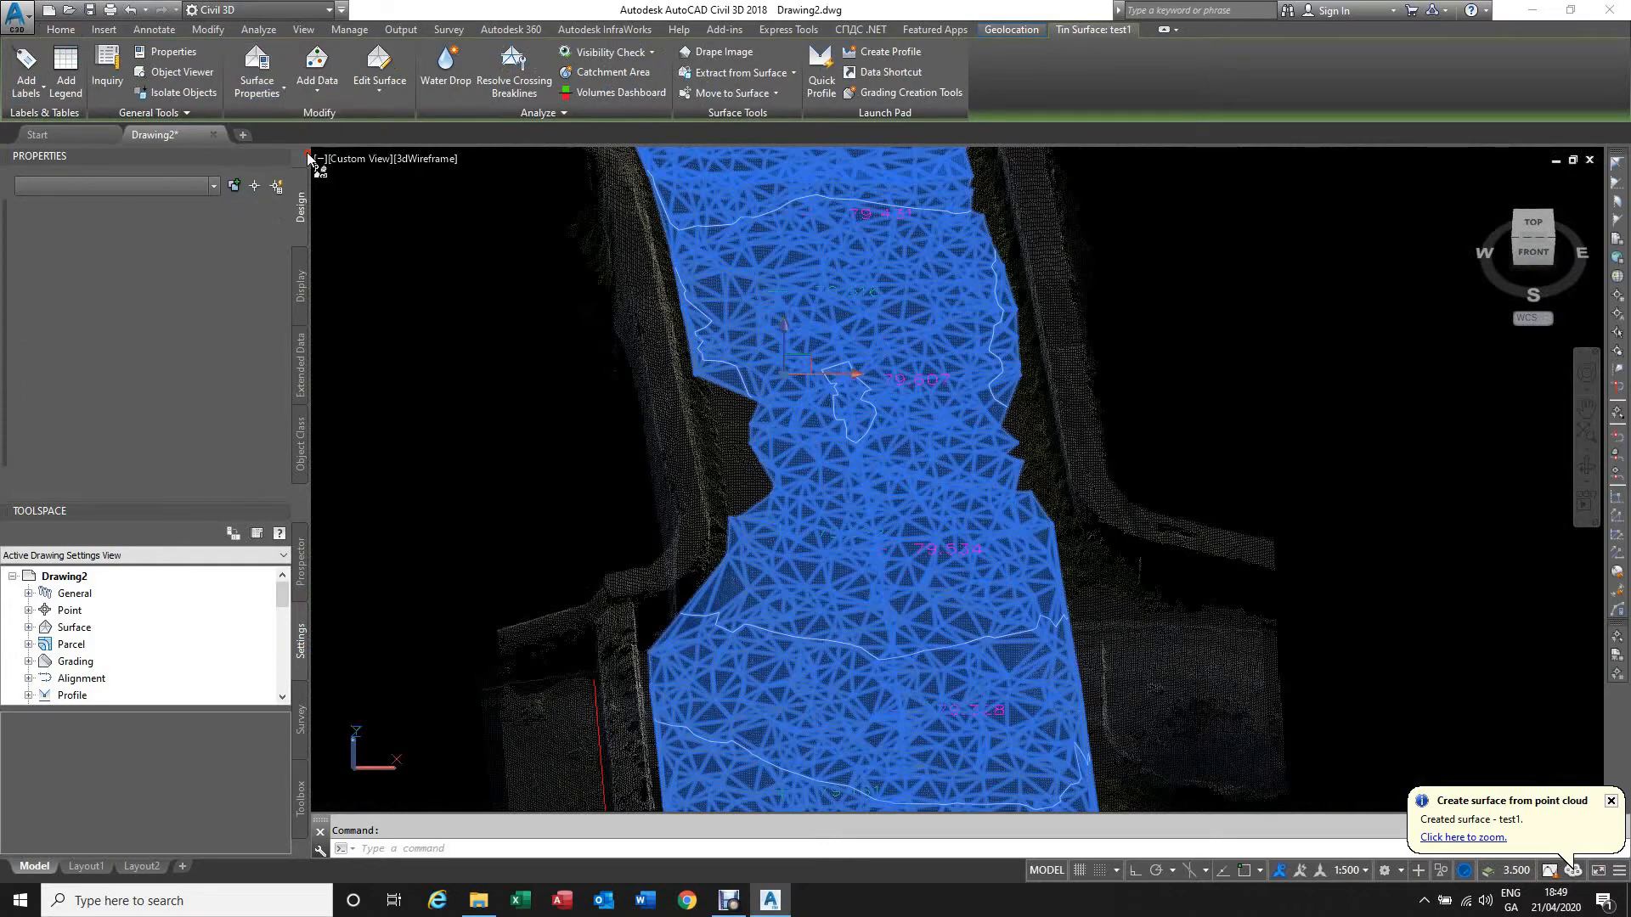
pyautogui.click(767, 386)
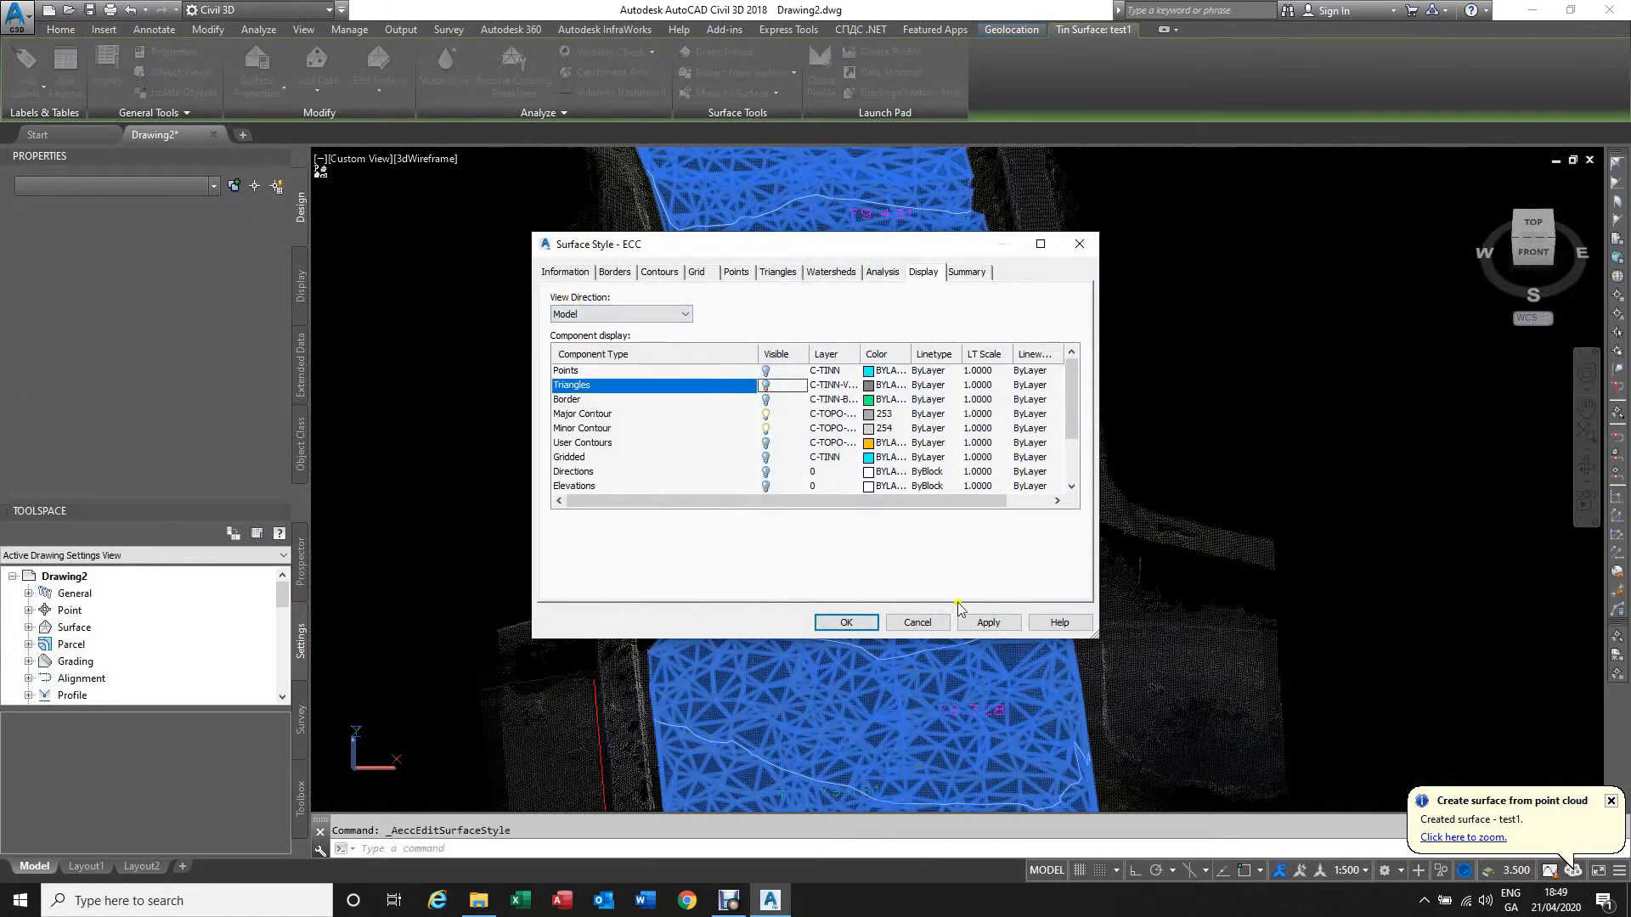
pyautogui.click(986, 623)
pyautogui.click(844, 622)
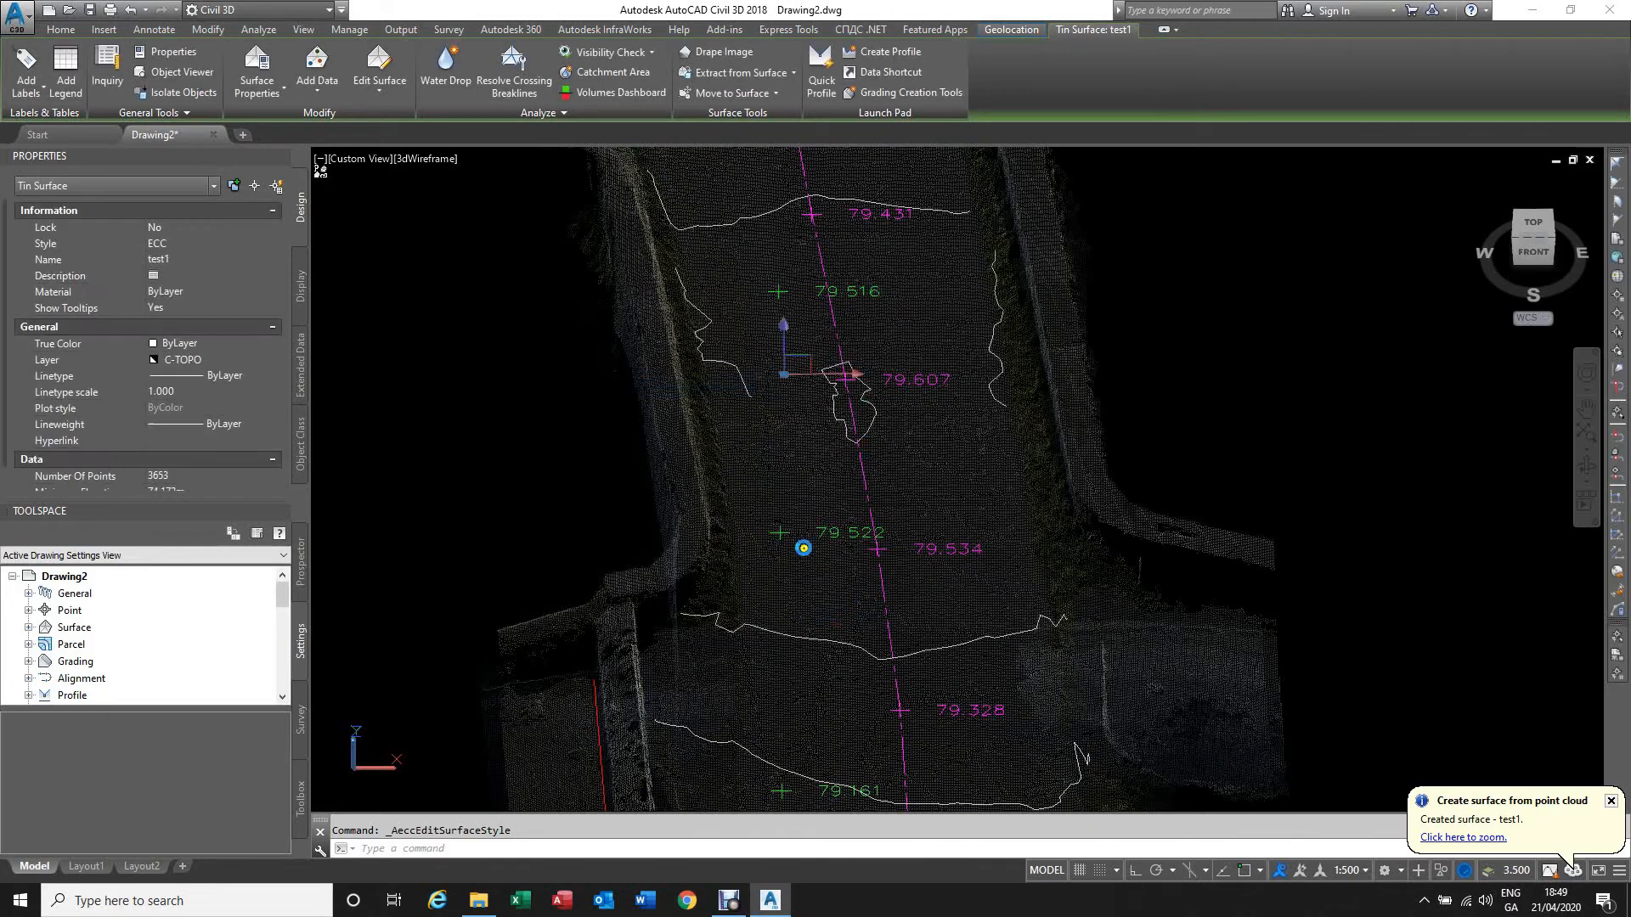
# Step: Inspect the surface contours over the road from above, including those beside the kerbs, and clear the surface selection
pyautogui.keyDown('shift'); pyautogui.moveTo(1066, 508); pyautogui.dragTo(1110, 533, button='middle'); pyautogui.keyUp('shift')
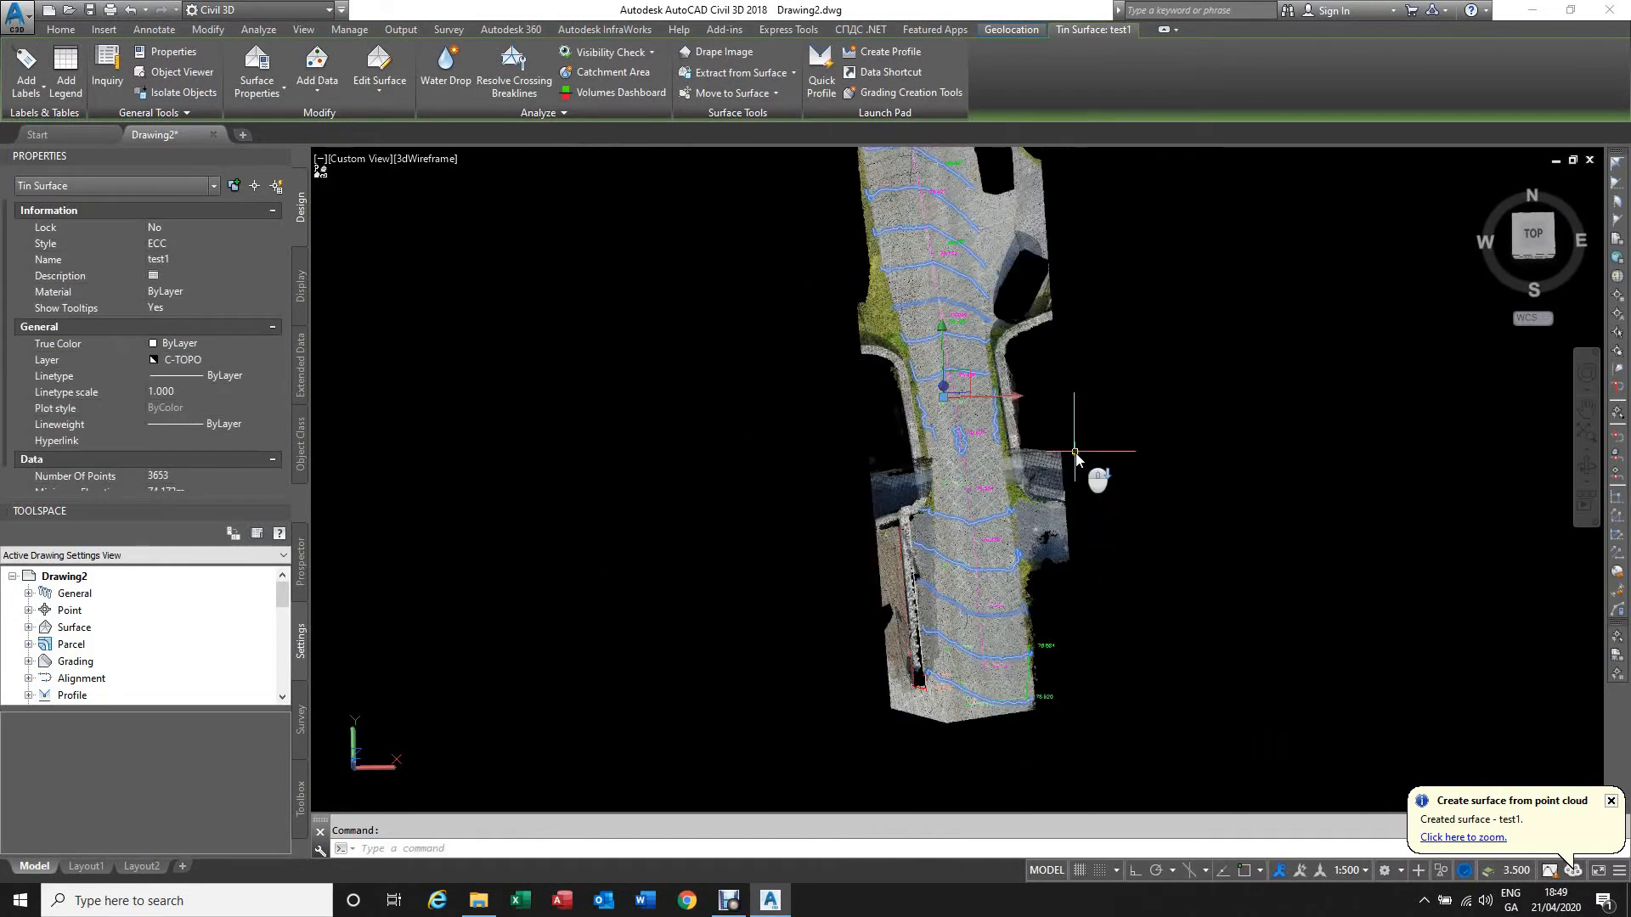
pyautogui.scroll(4, 1076, 452)
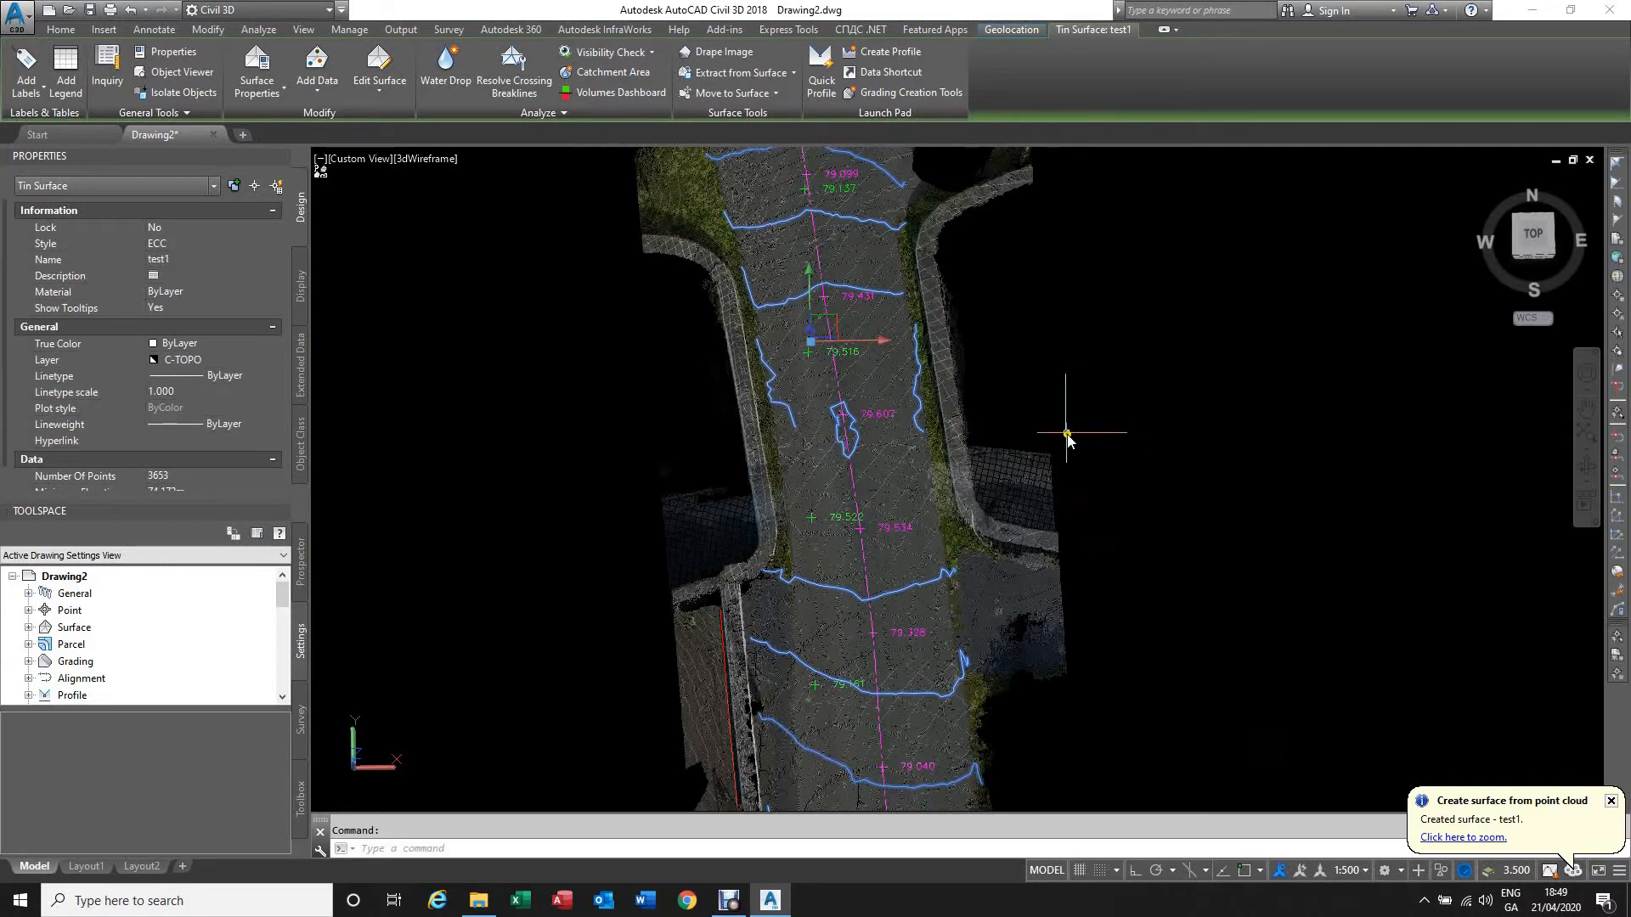
pyautogui.scroll(-2, 973, 480)
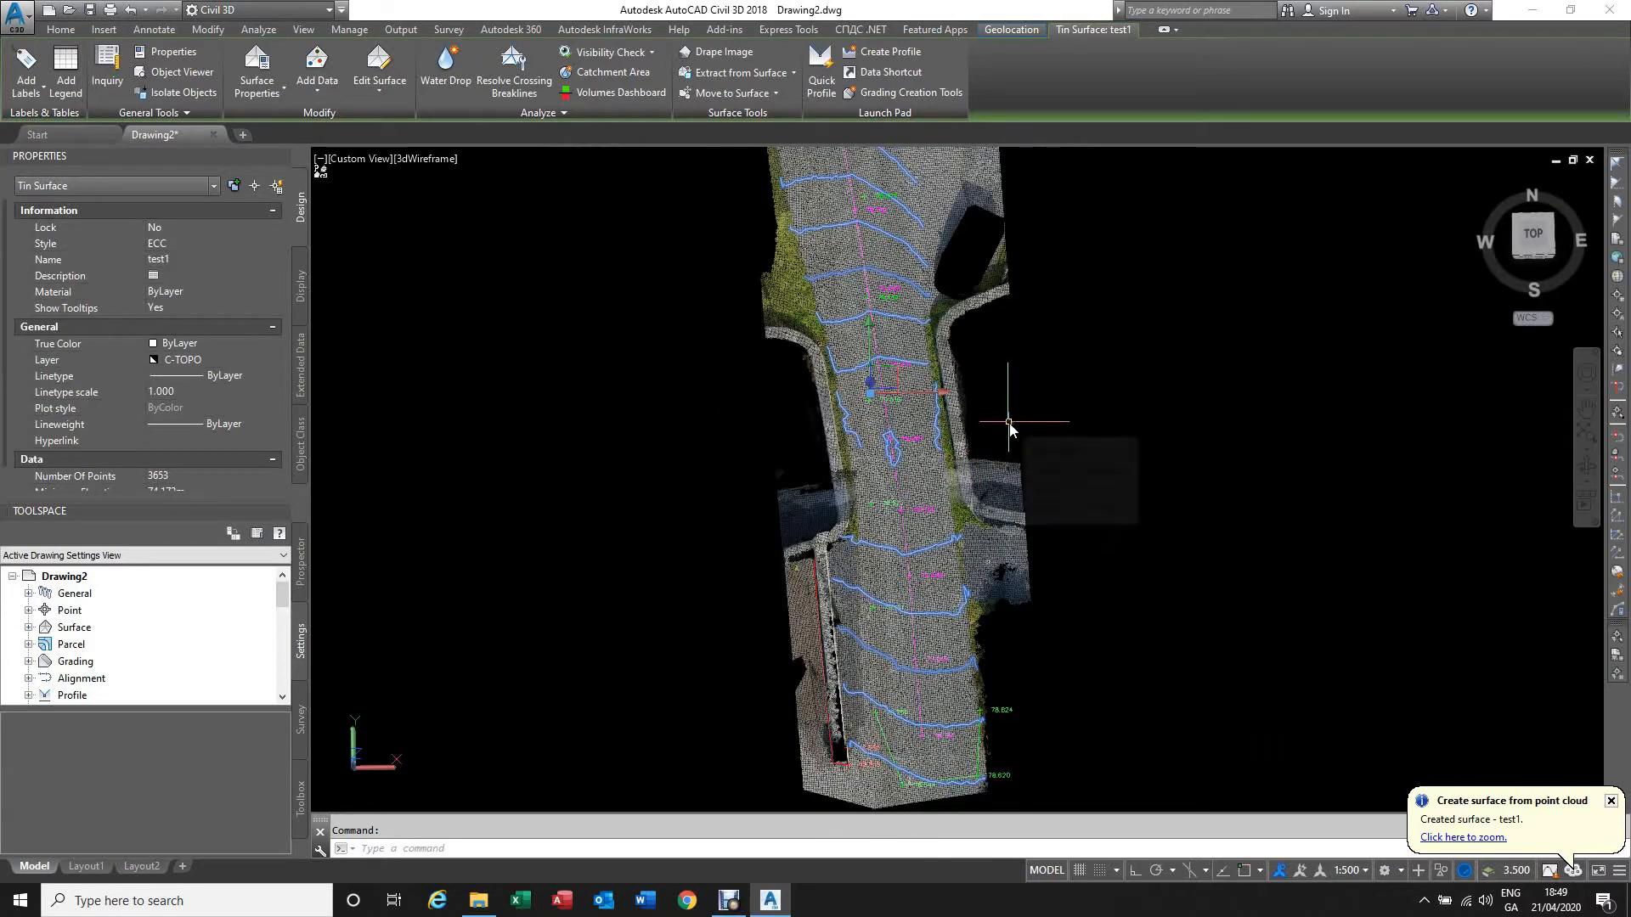
pyautogui.scroll(4, 867, 365)
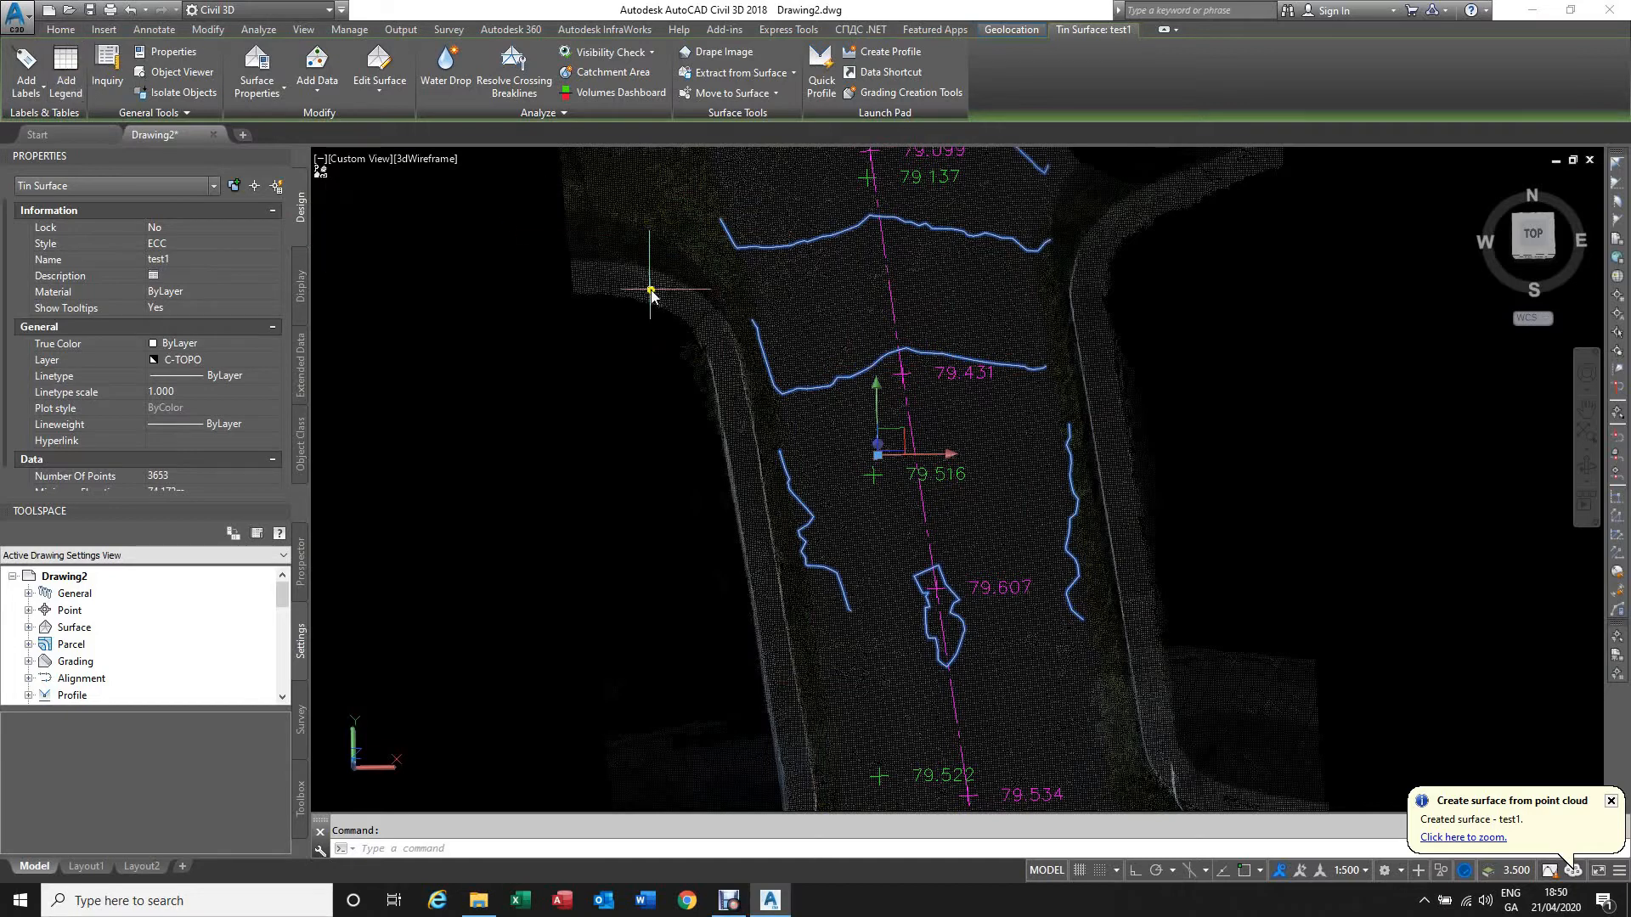
pyautogui.moveTo(772, 326)
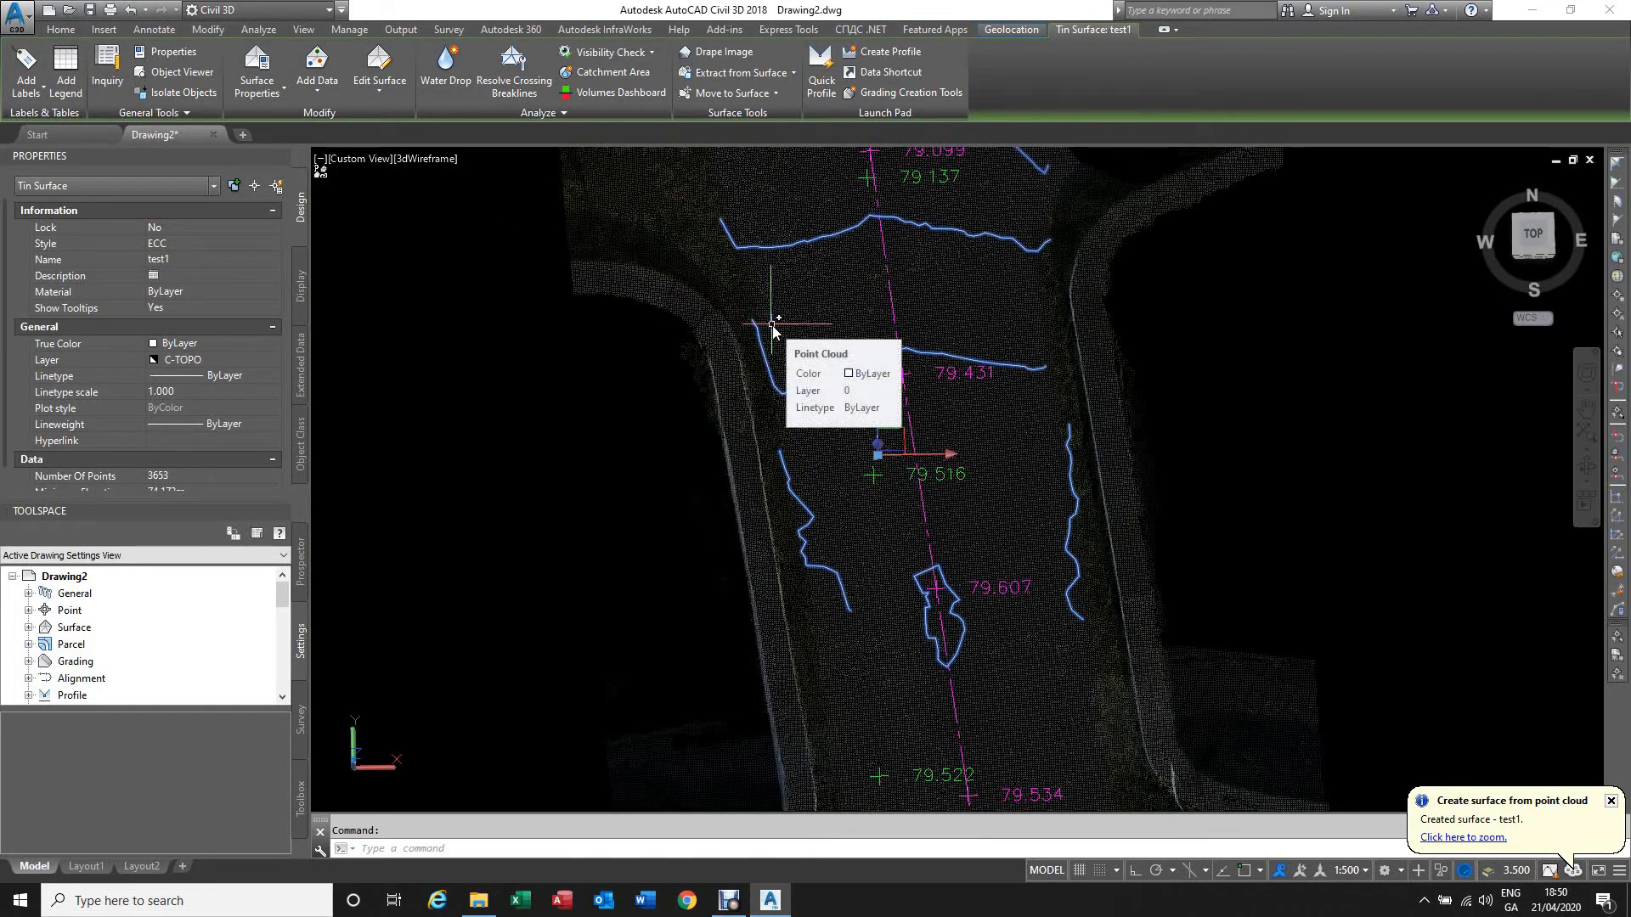
pyautogui.press('Escape')
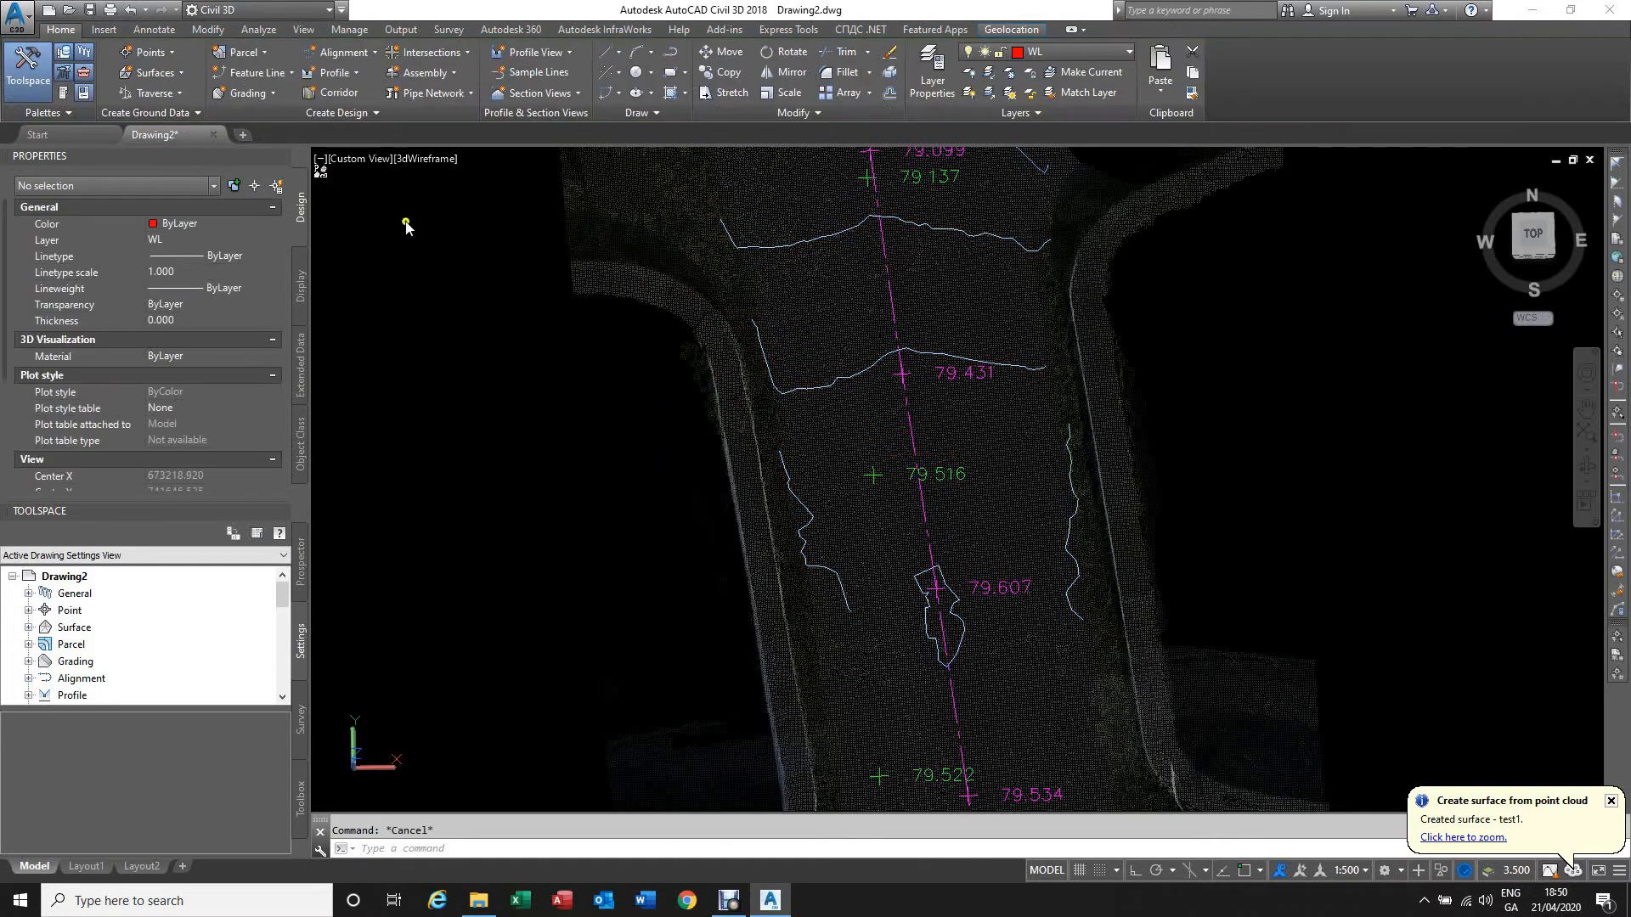
# Step: Open the point creation tools and start manual point creation
pyautogui.click(151, 52)
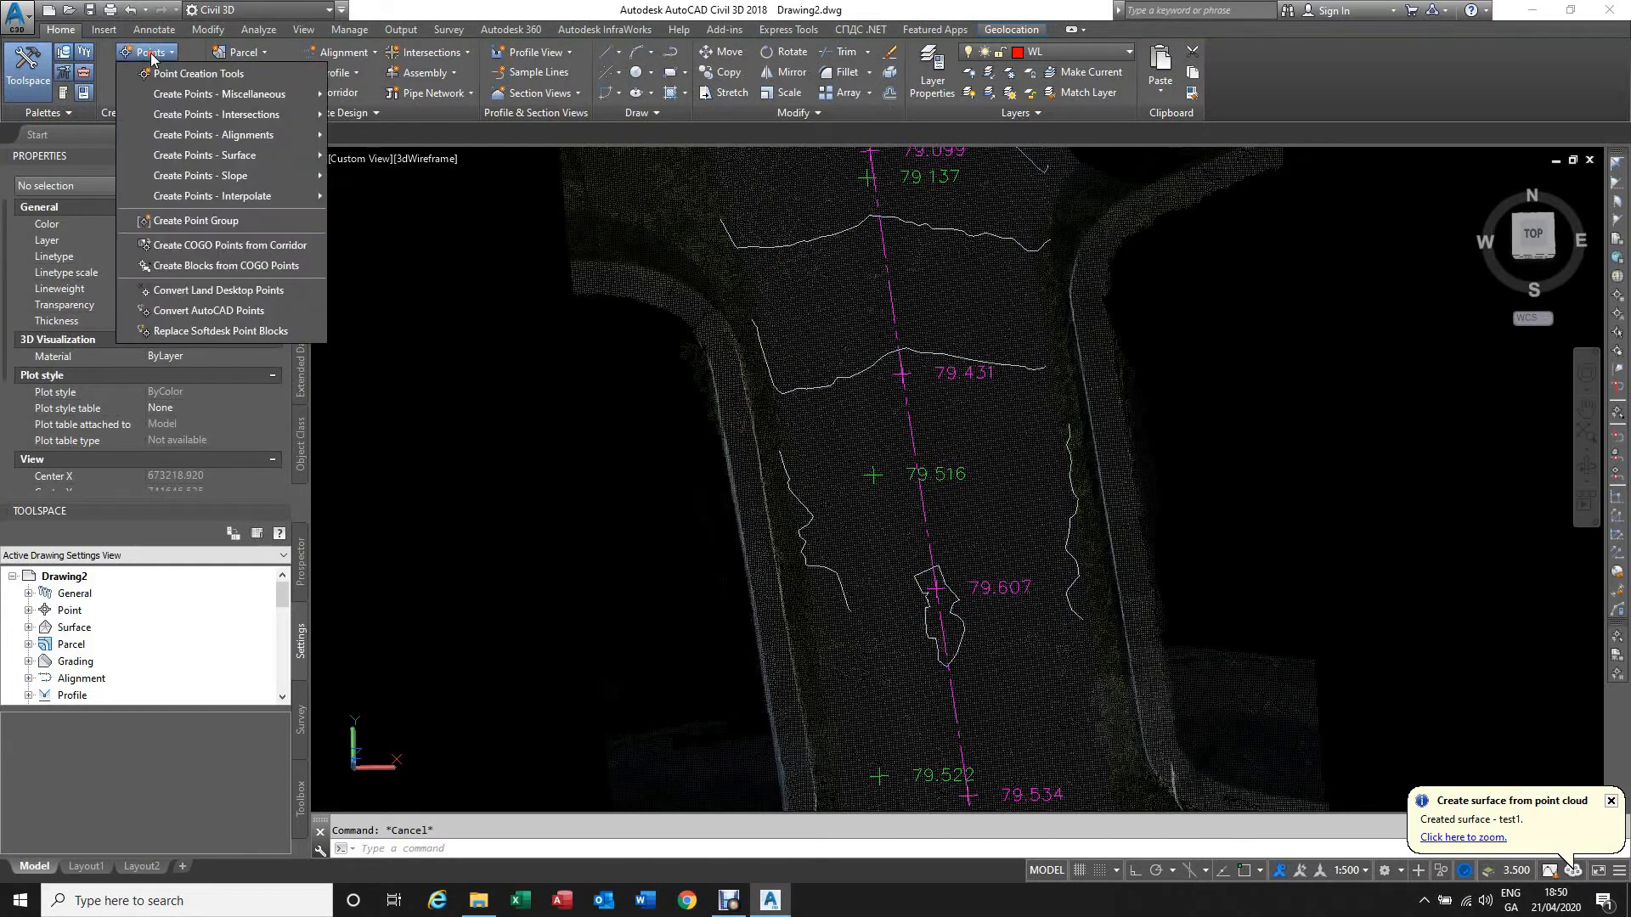
pyautogui.click(198, 74)
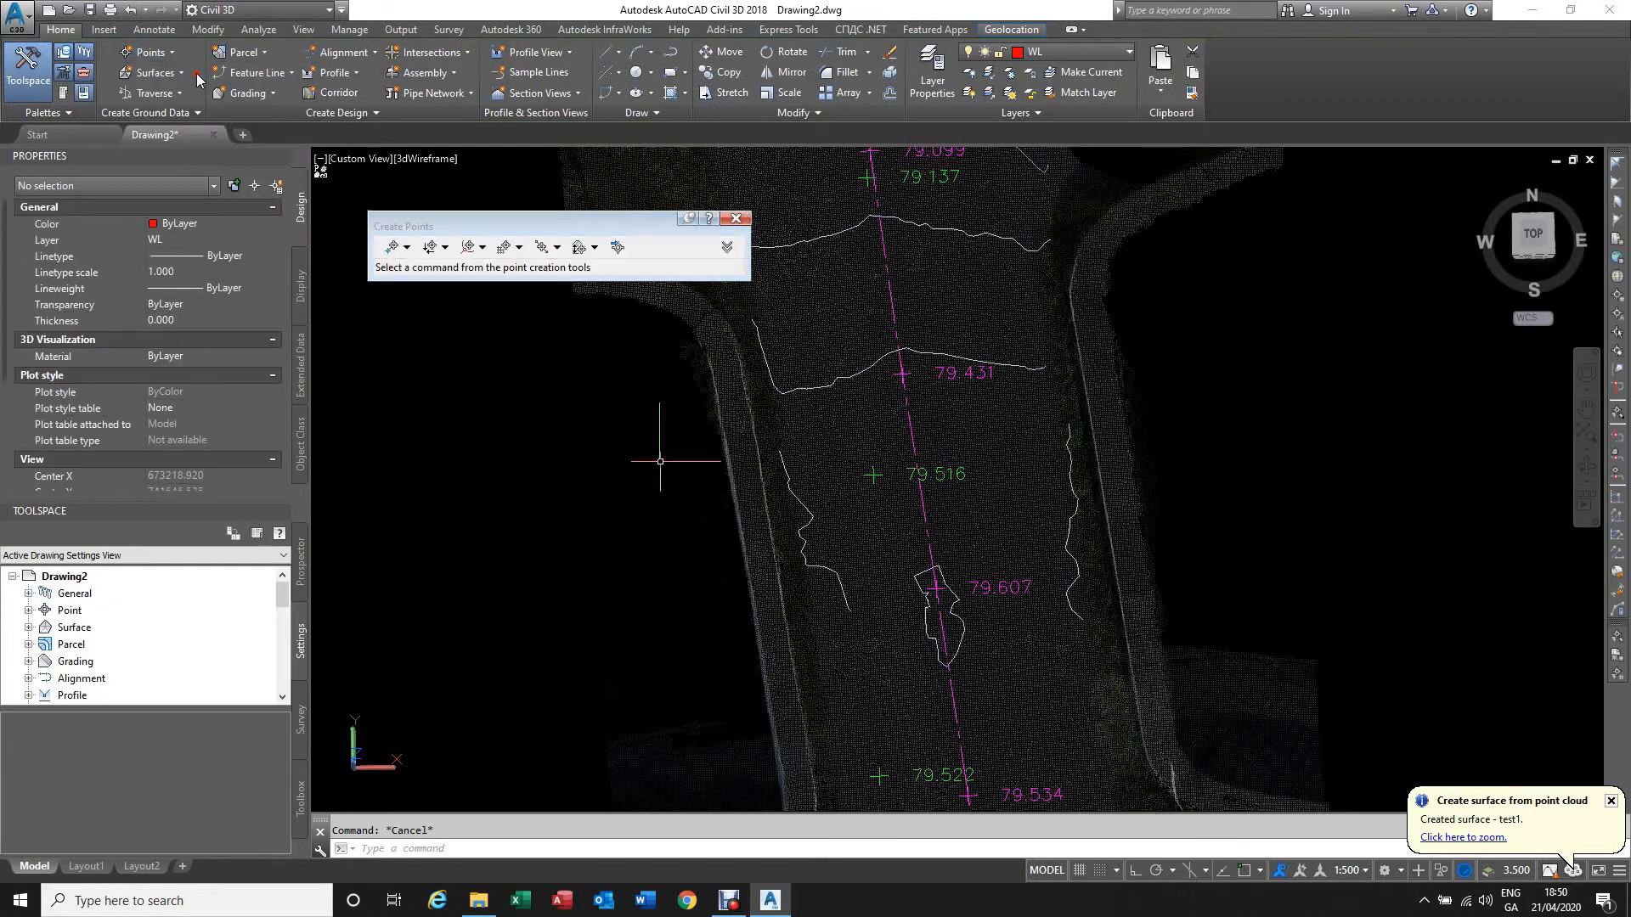
pyautogui.click(406, 247)
pyautogui.click(423, 267)
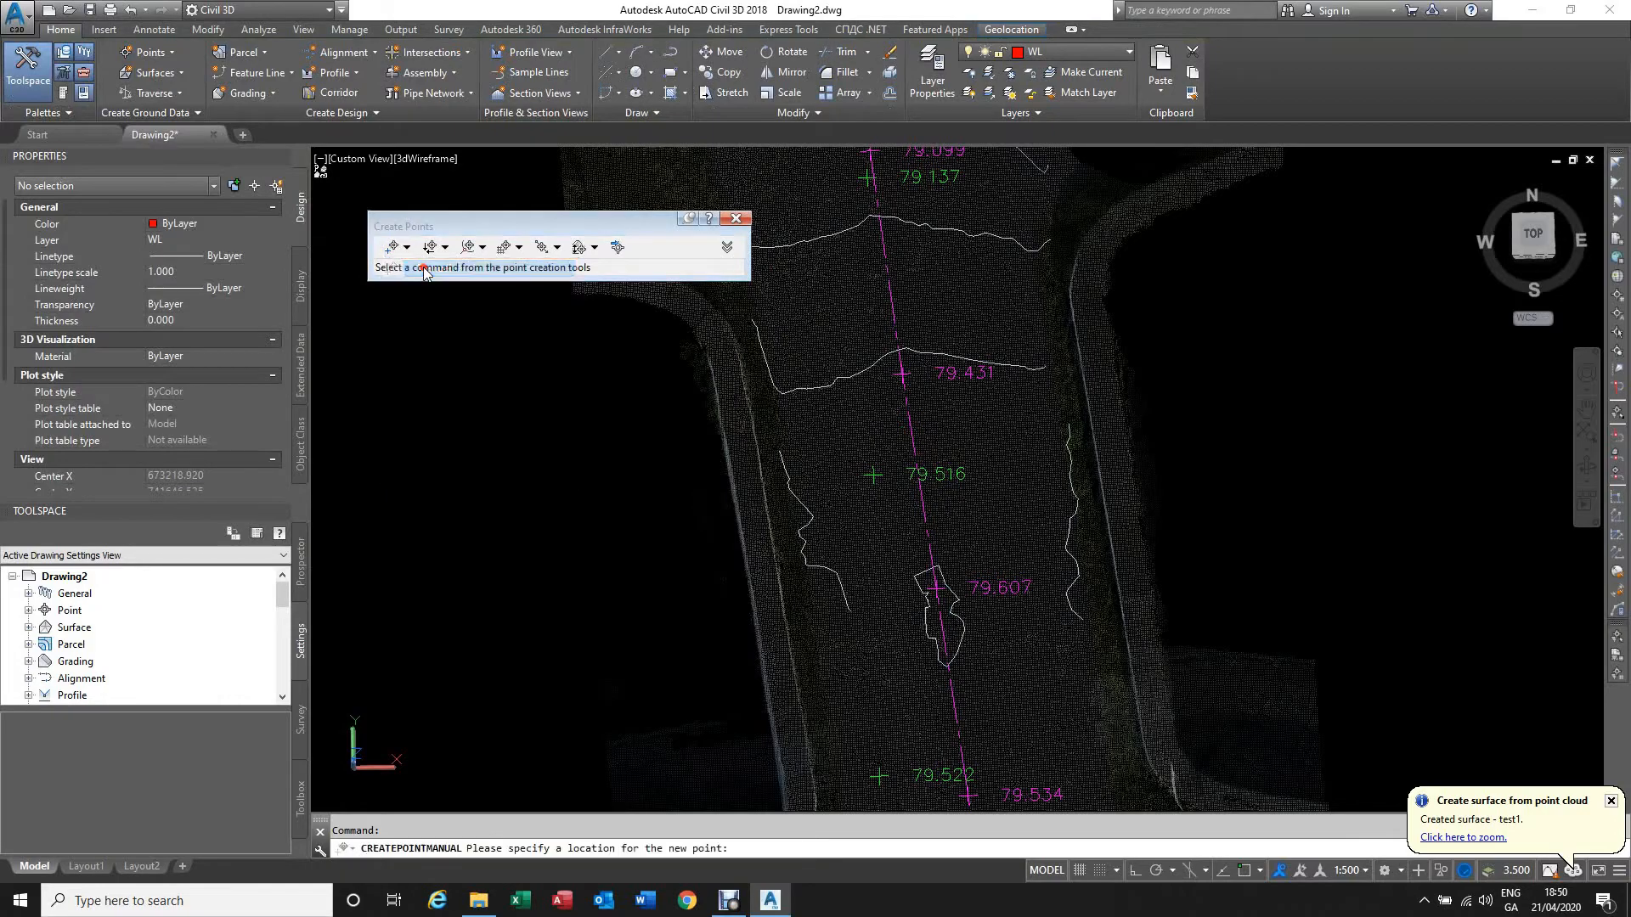
pyautogui.scroll(-4, 747, 576)
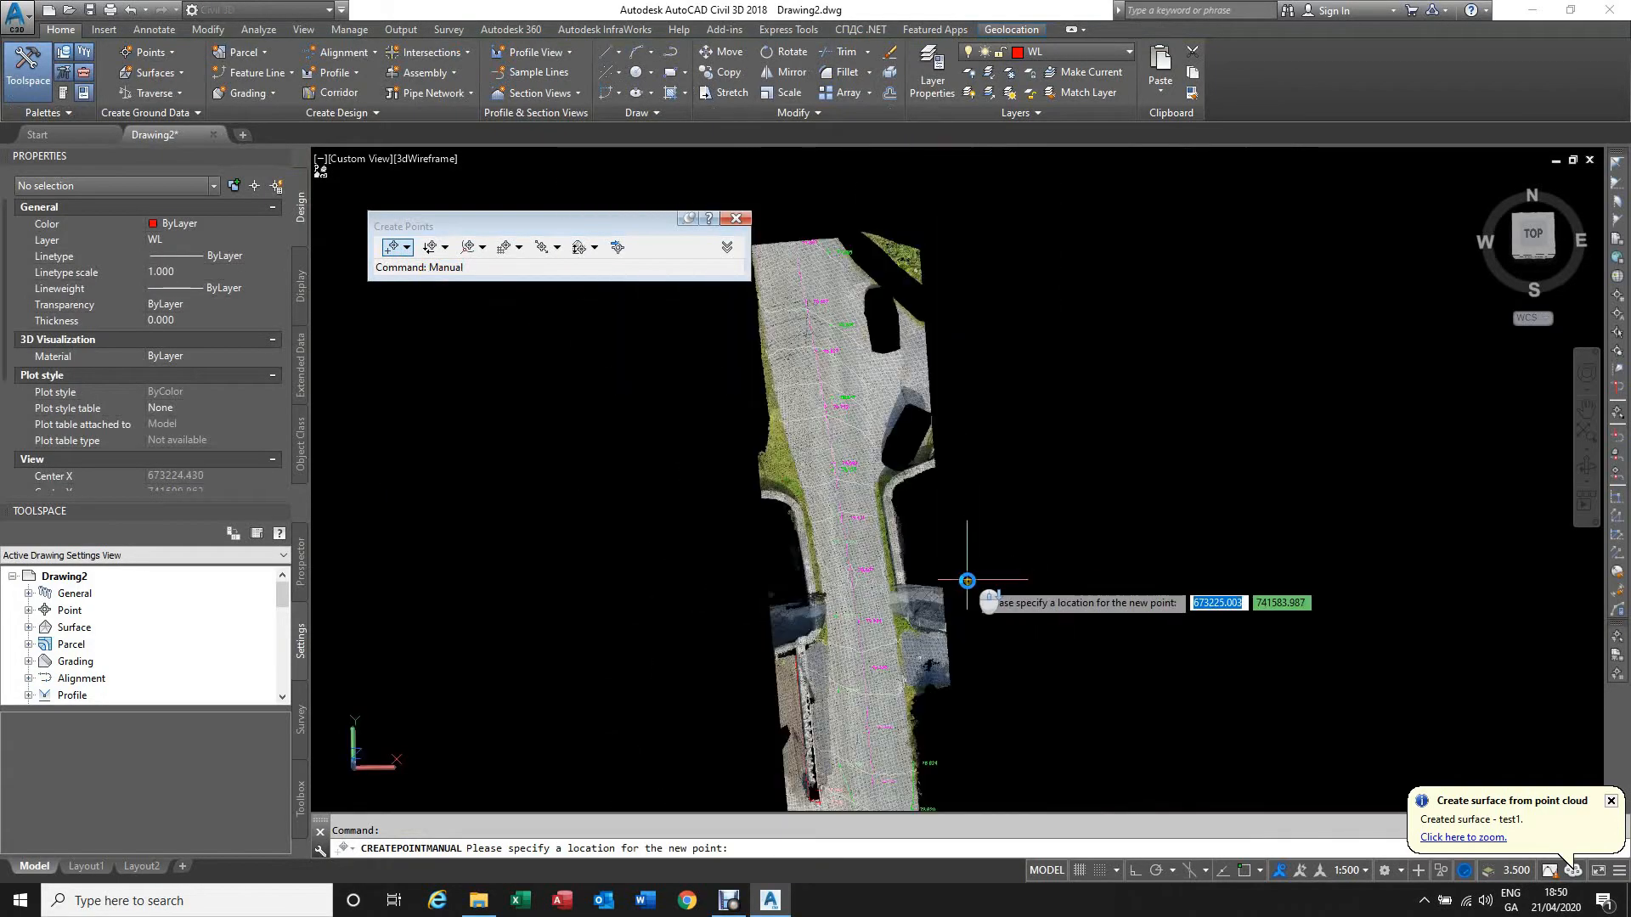
pyautogui.scroll(6, 780, 289)
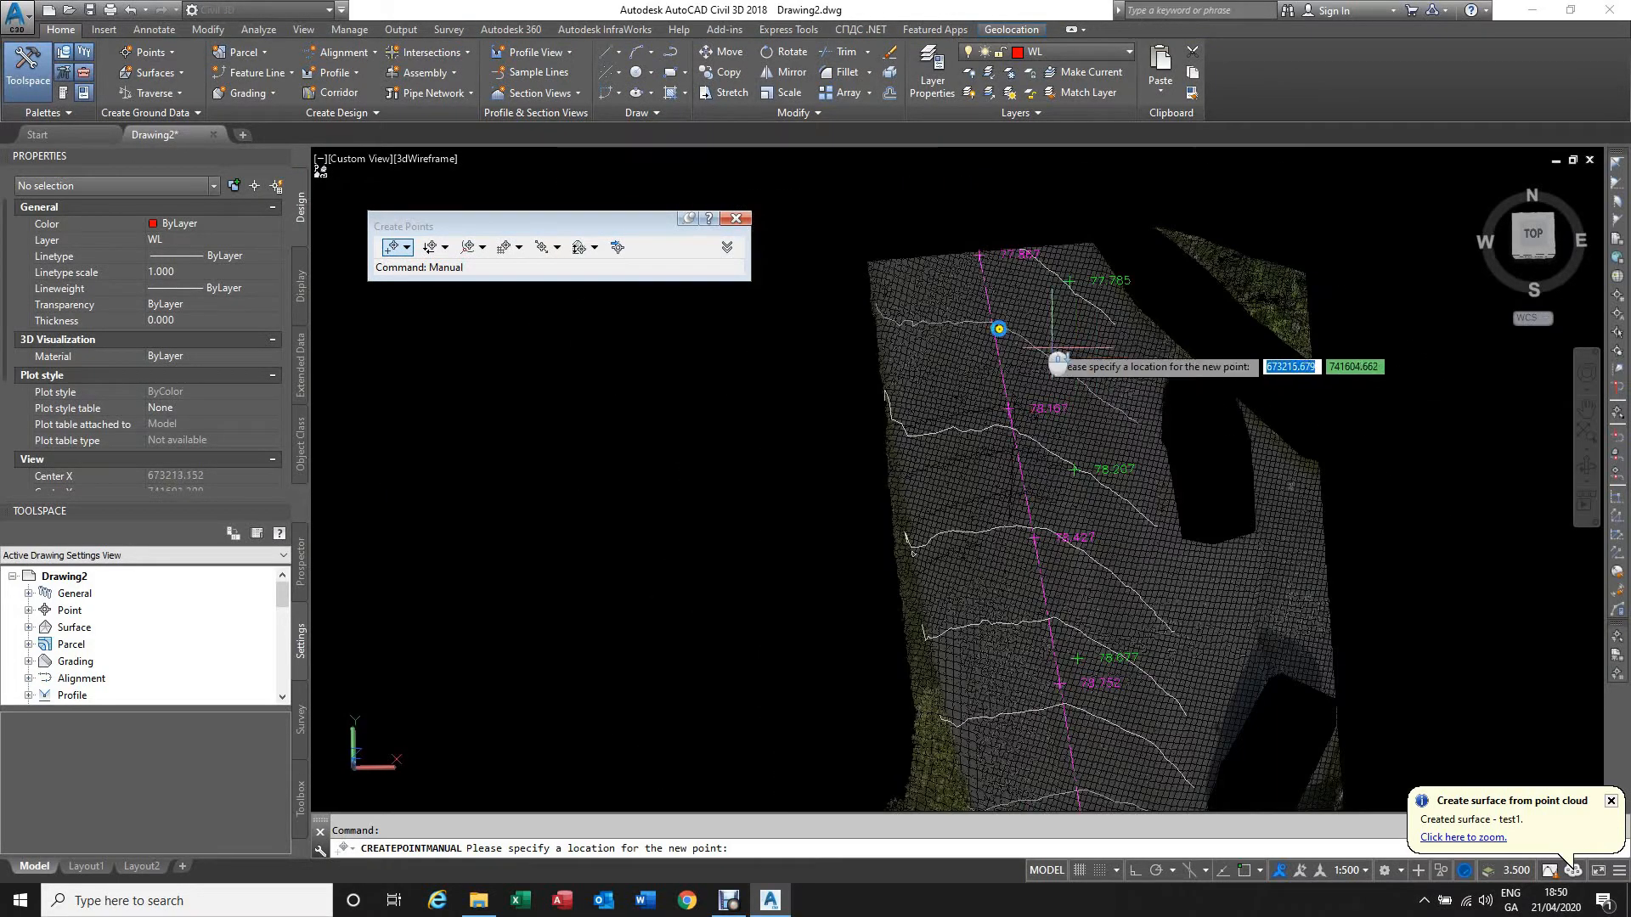
pyautogui.click(853, 245)
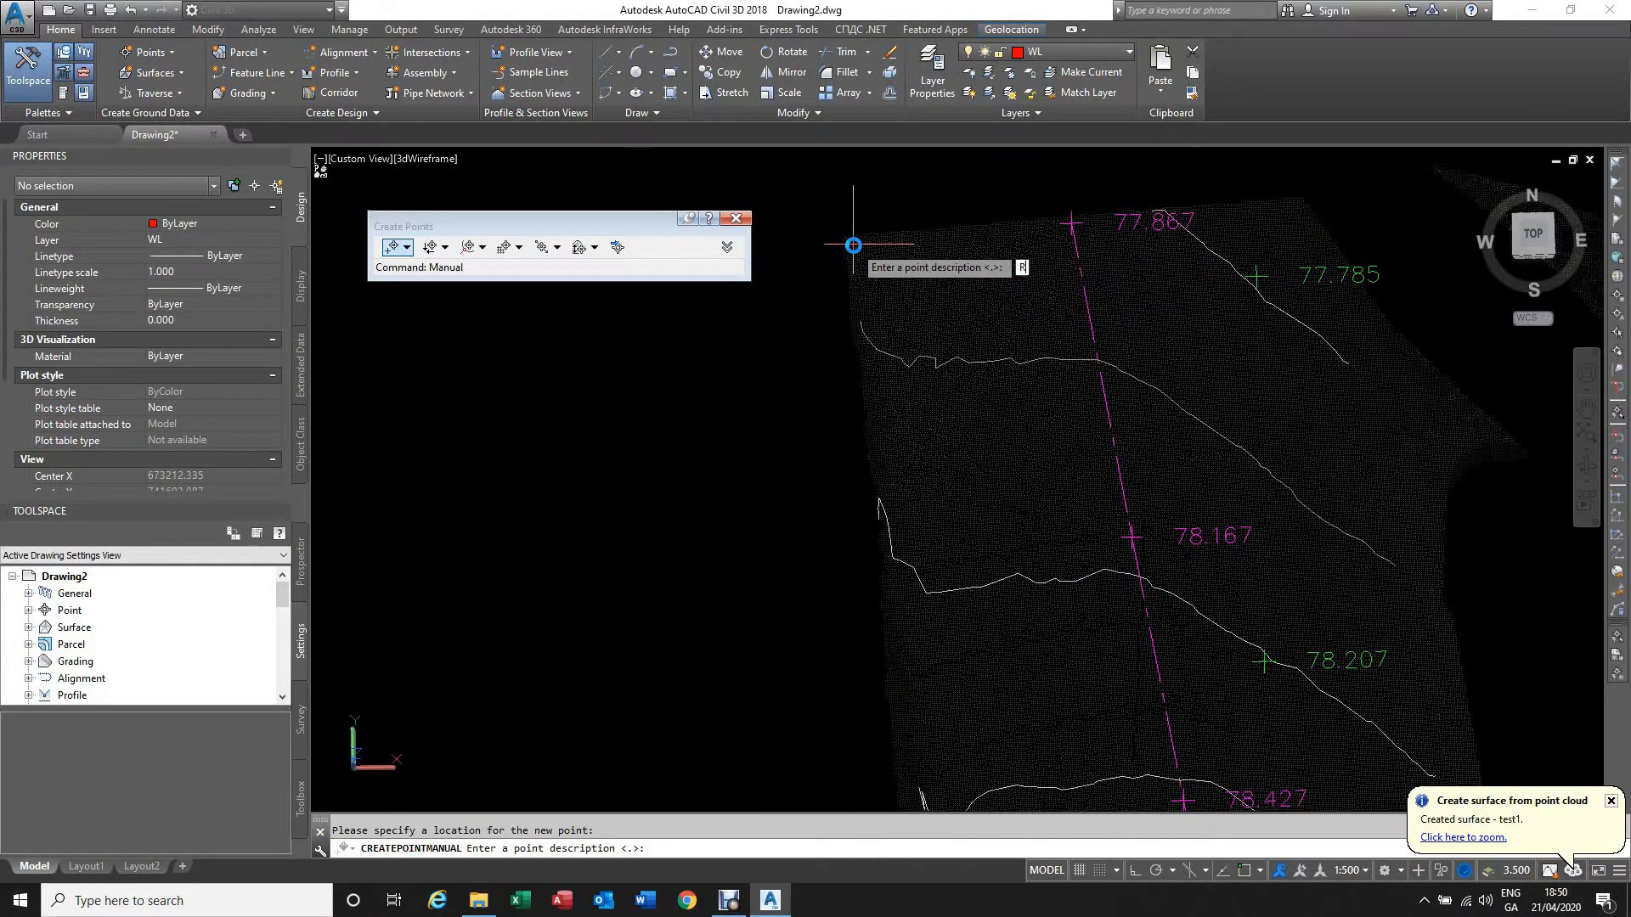
pyautogui.press('Return')
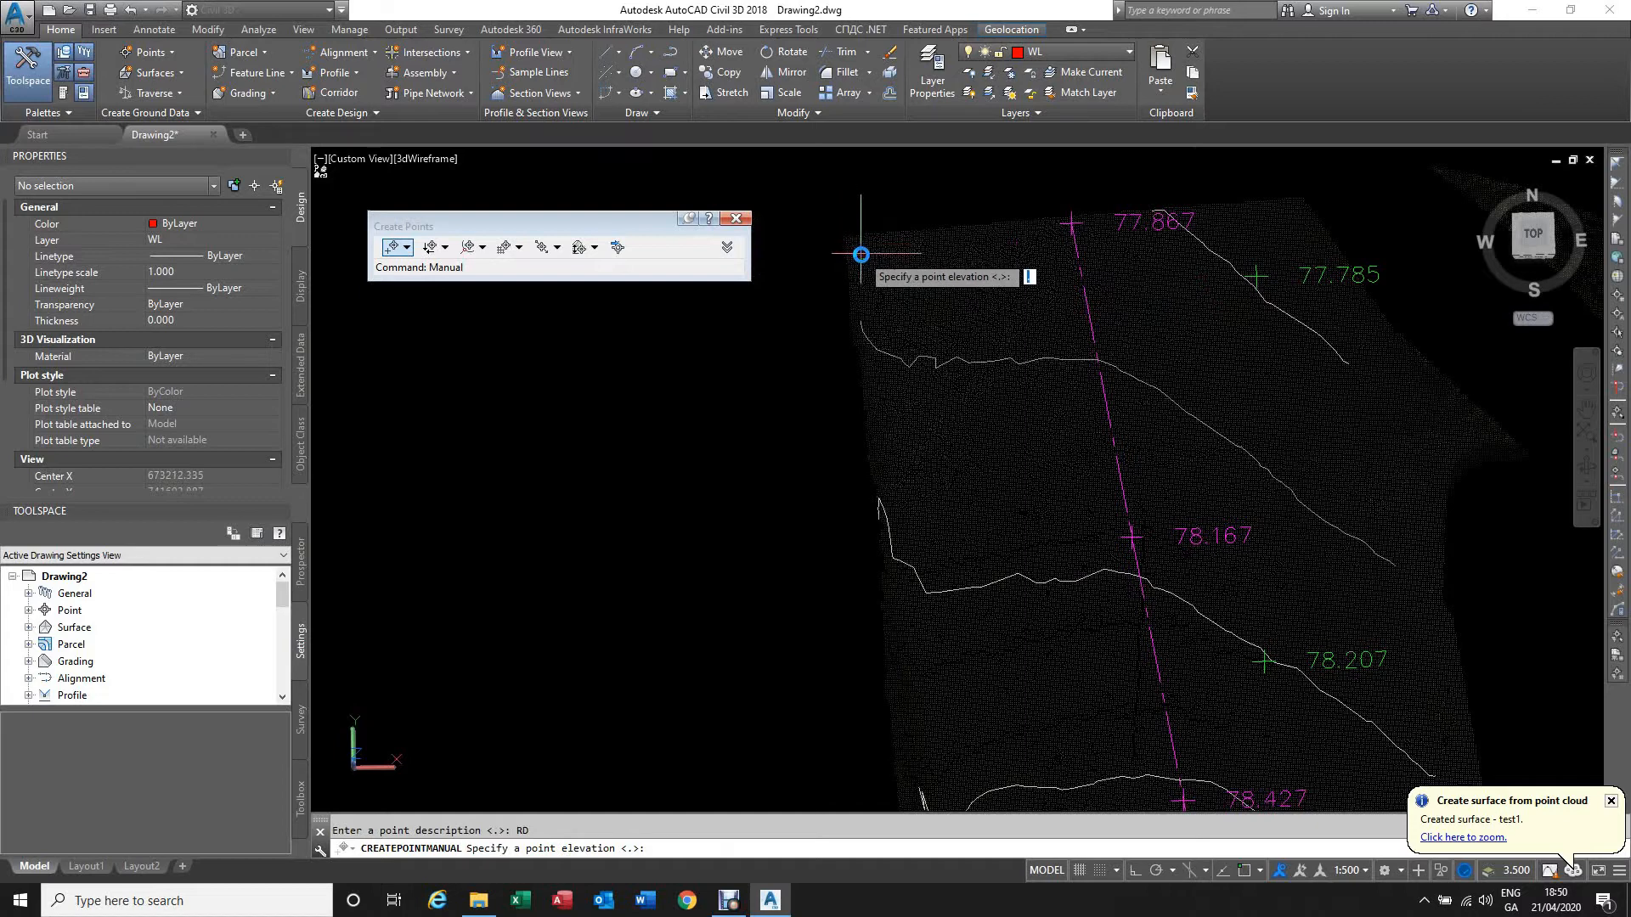
pyautogui.press('Escape')
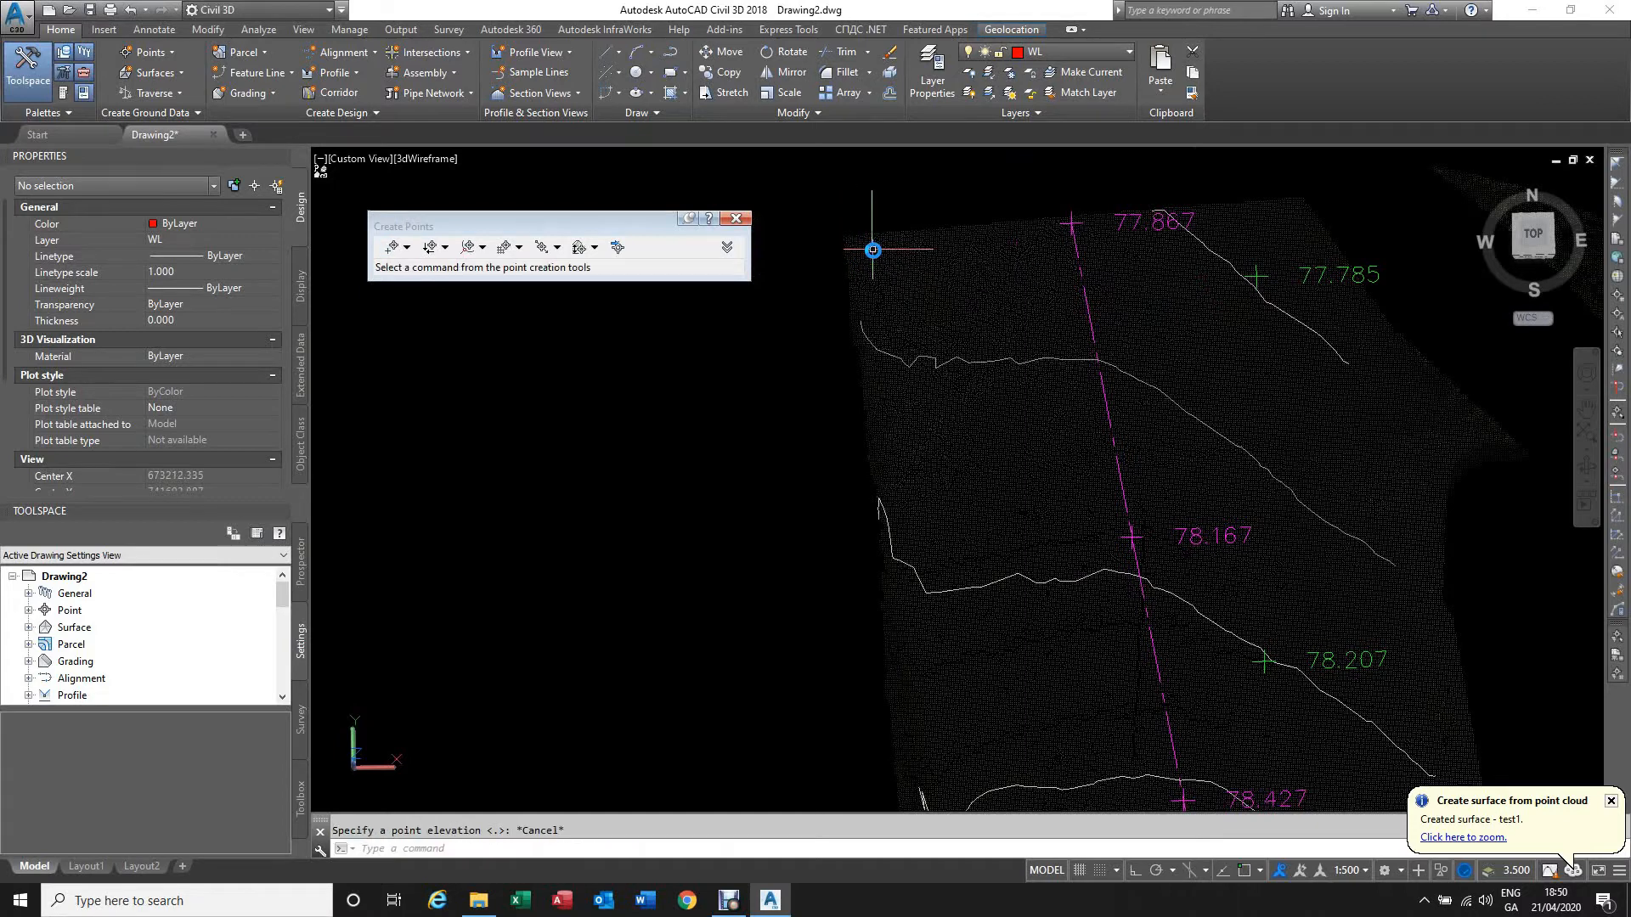
# Step: Enable 3D object snap and manually create a point described RD at the road's northwest corner, accepting the 77.932 m elevation
pyautogui.press('F4')
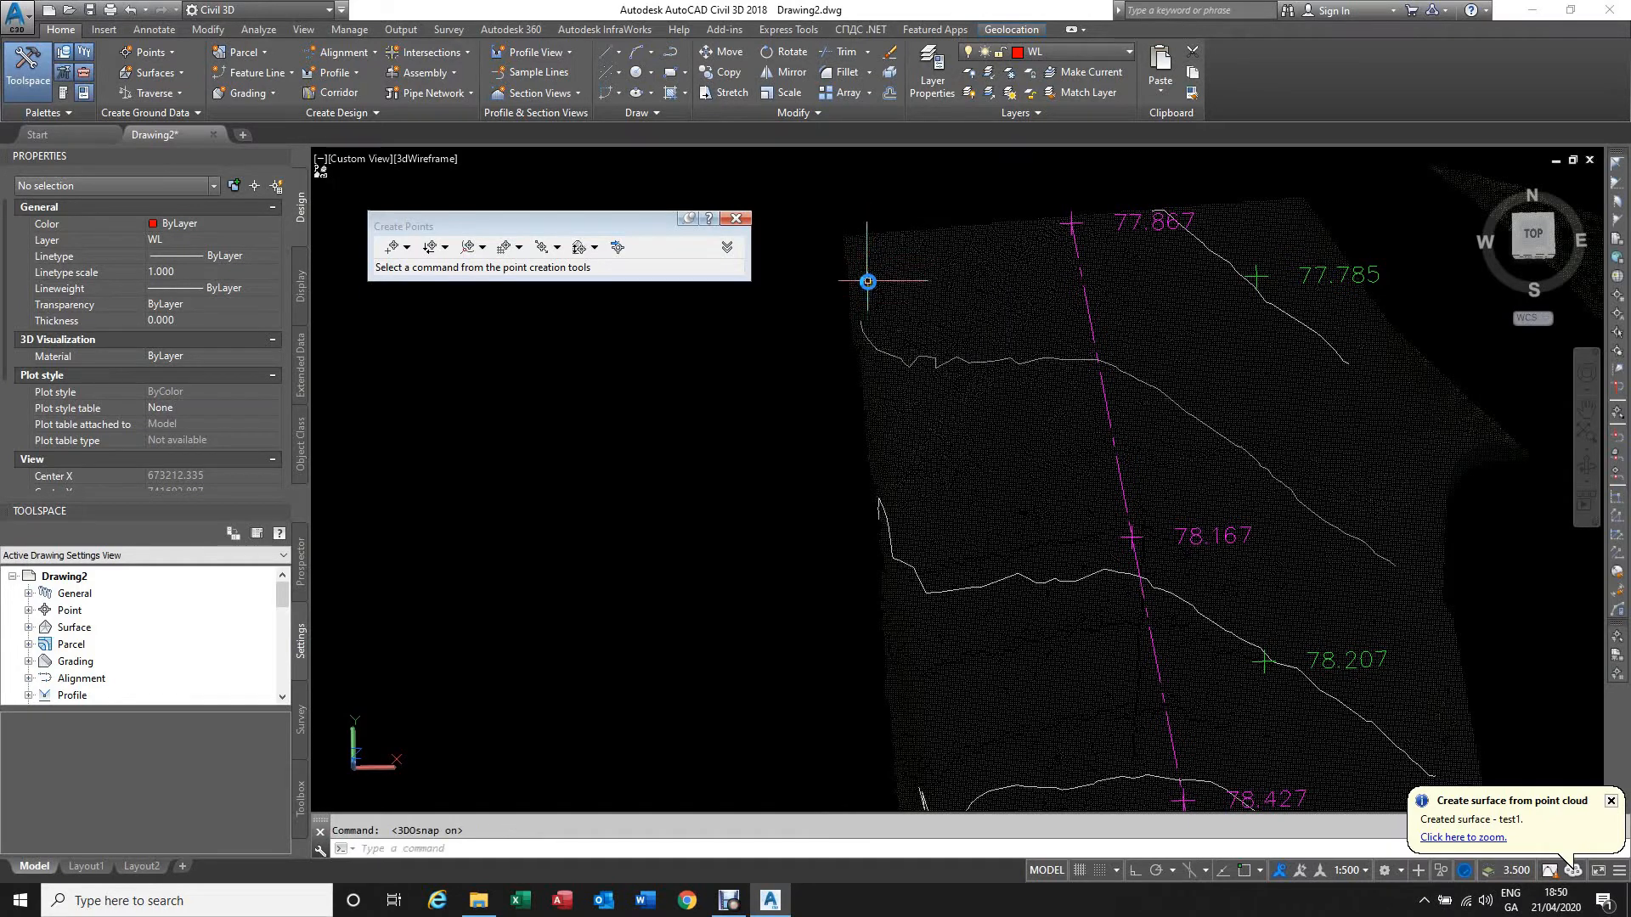
pyautogui.click(389, 248)
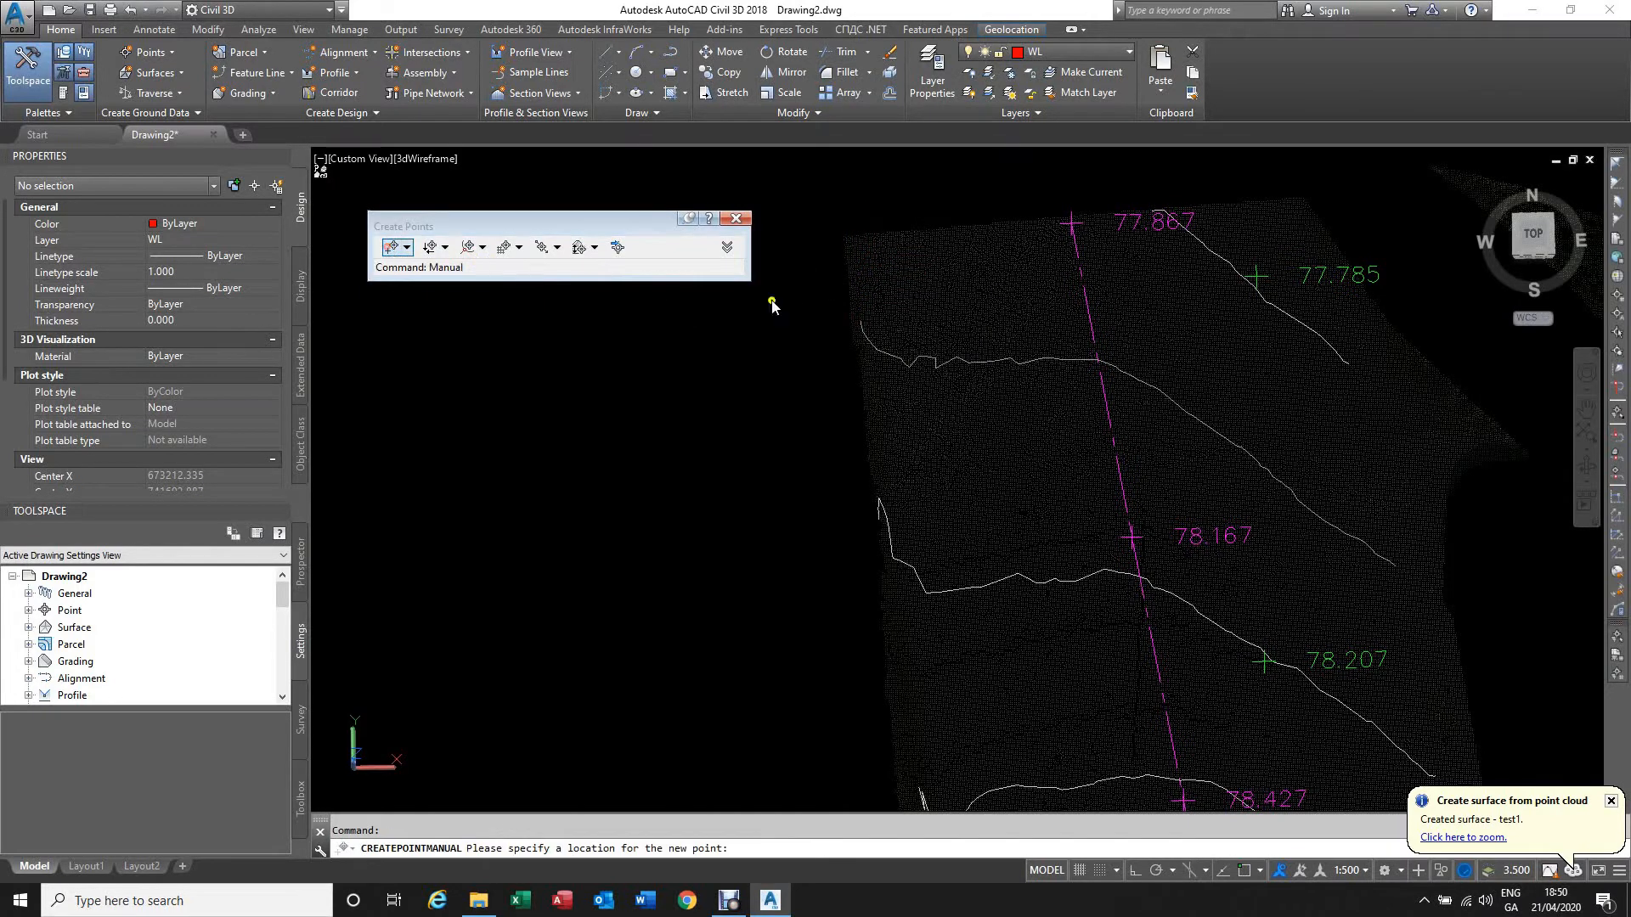
pyautogui.click(860, 247)
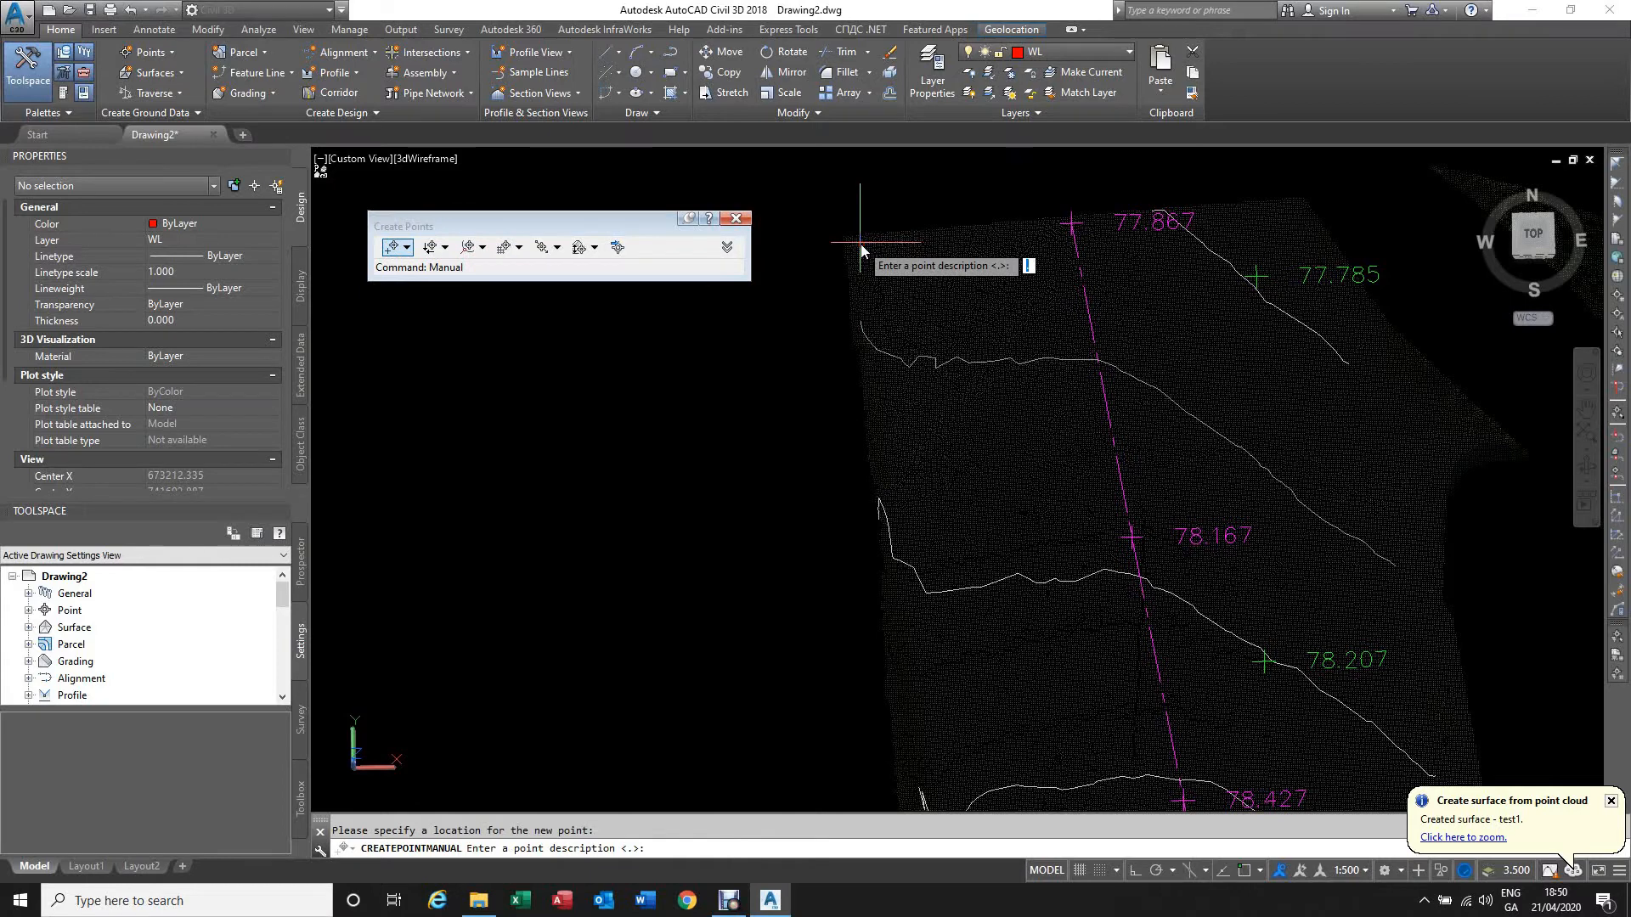
pyautogui.press('Return')
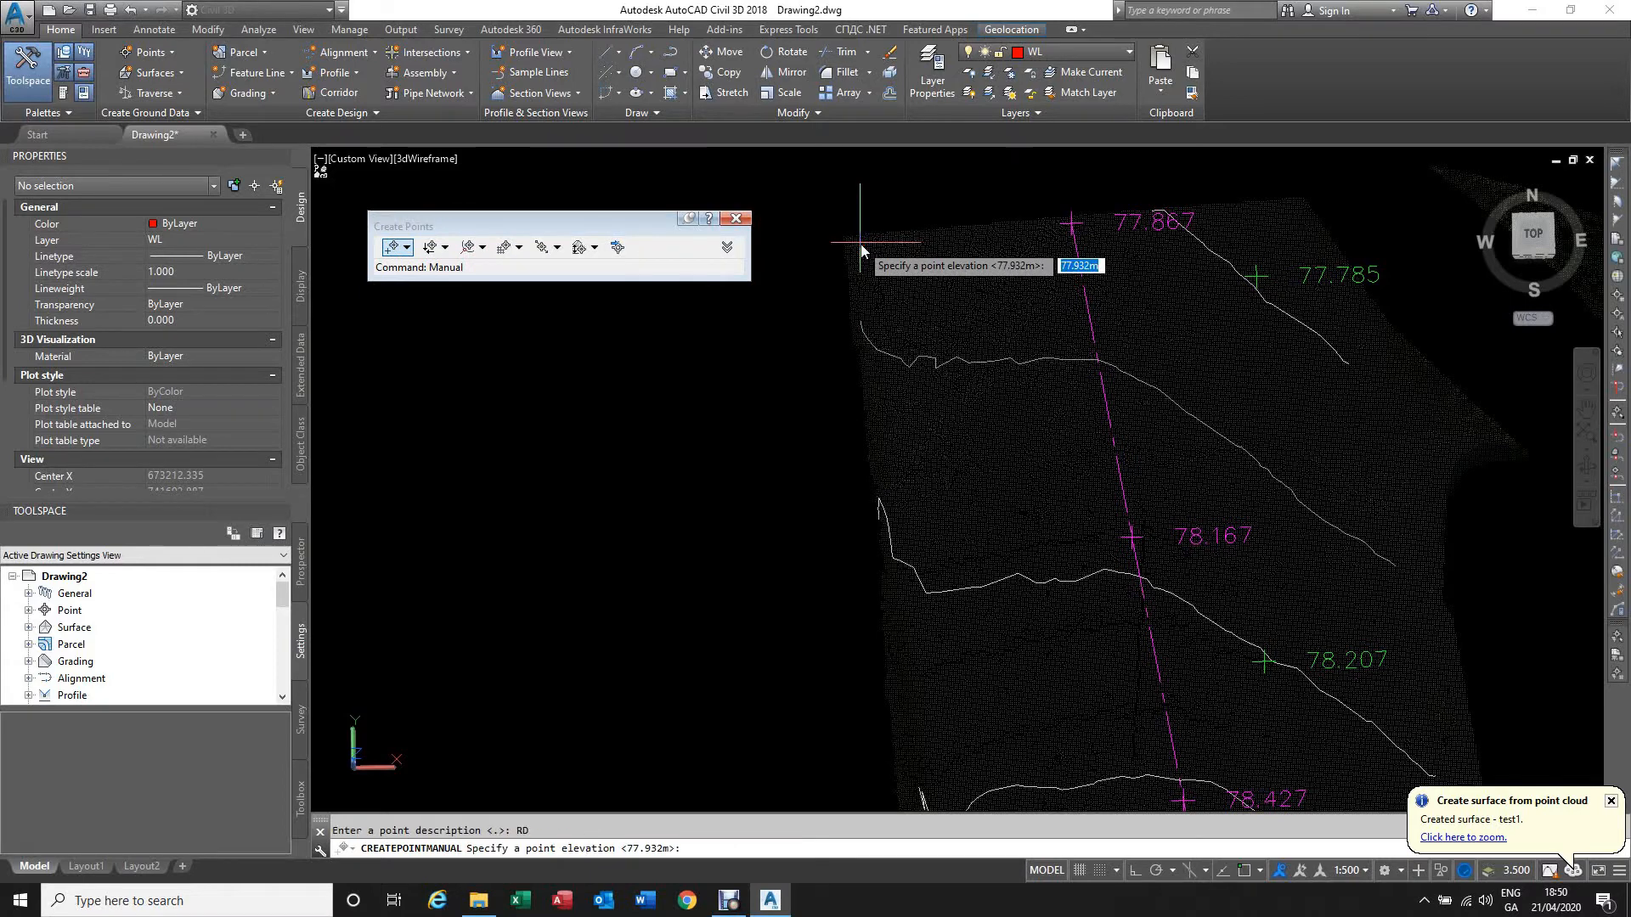
pyautogui.press('Return')
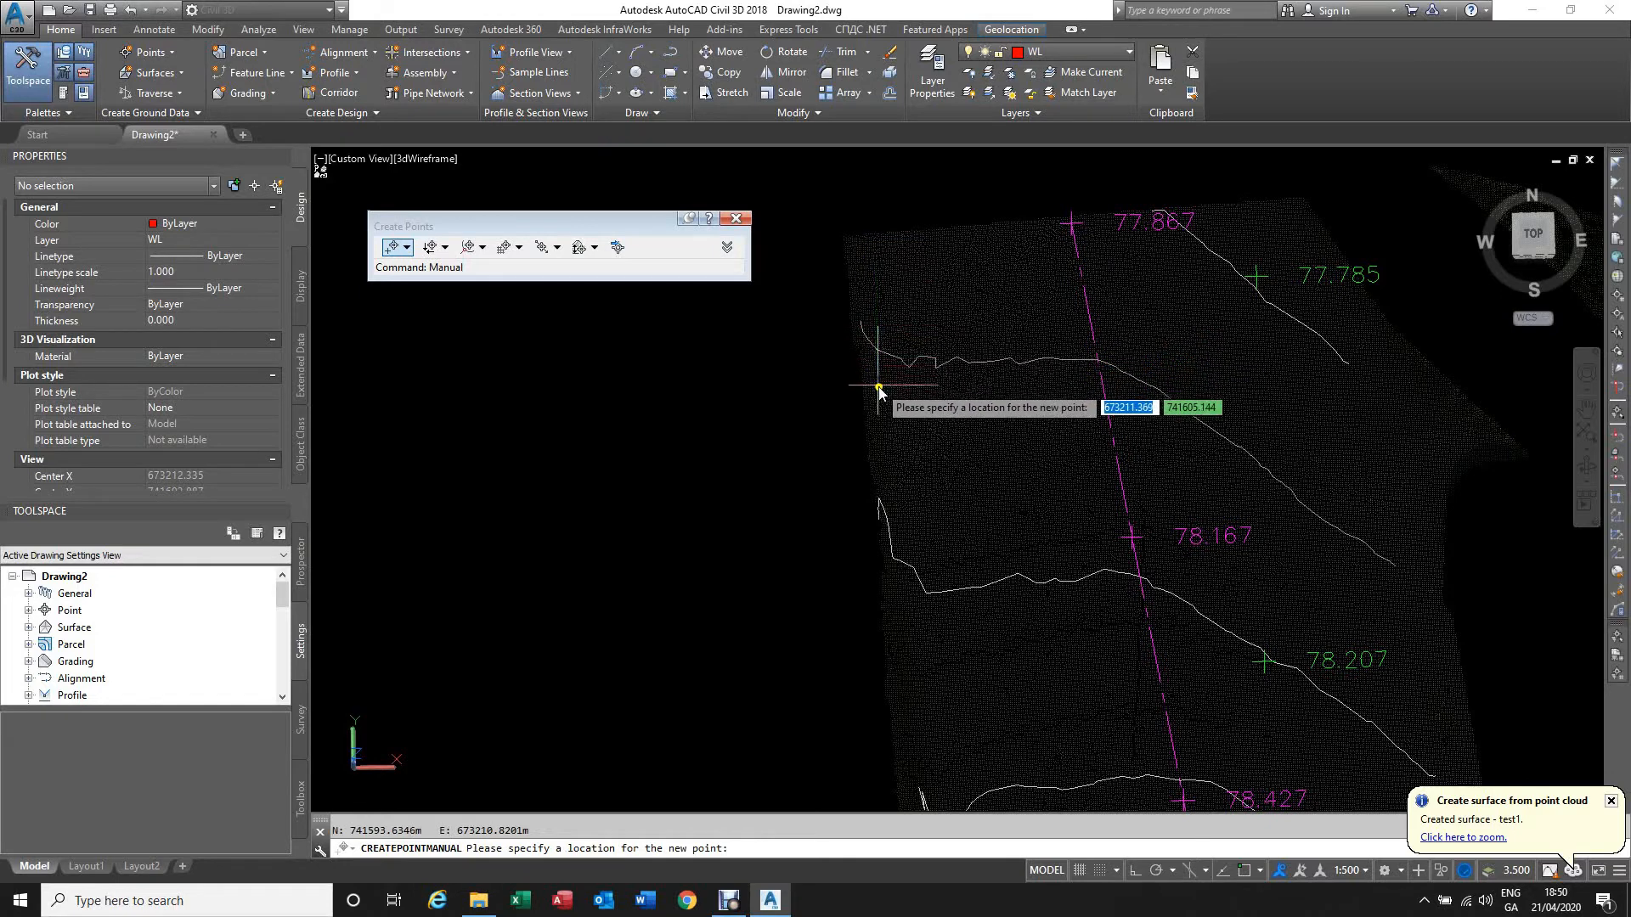
# Step: Try to add another RD point on the road's western edge, near the west end of the contour by the 78.167 level
pyautogui.click(910, 597)
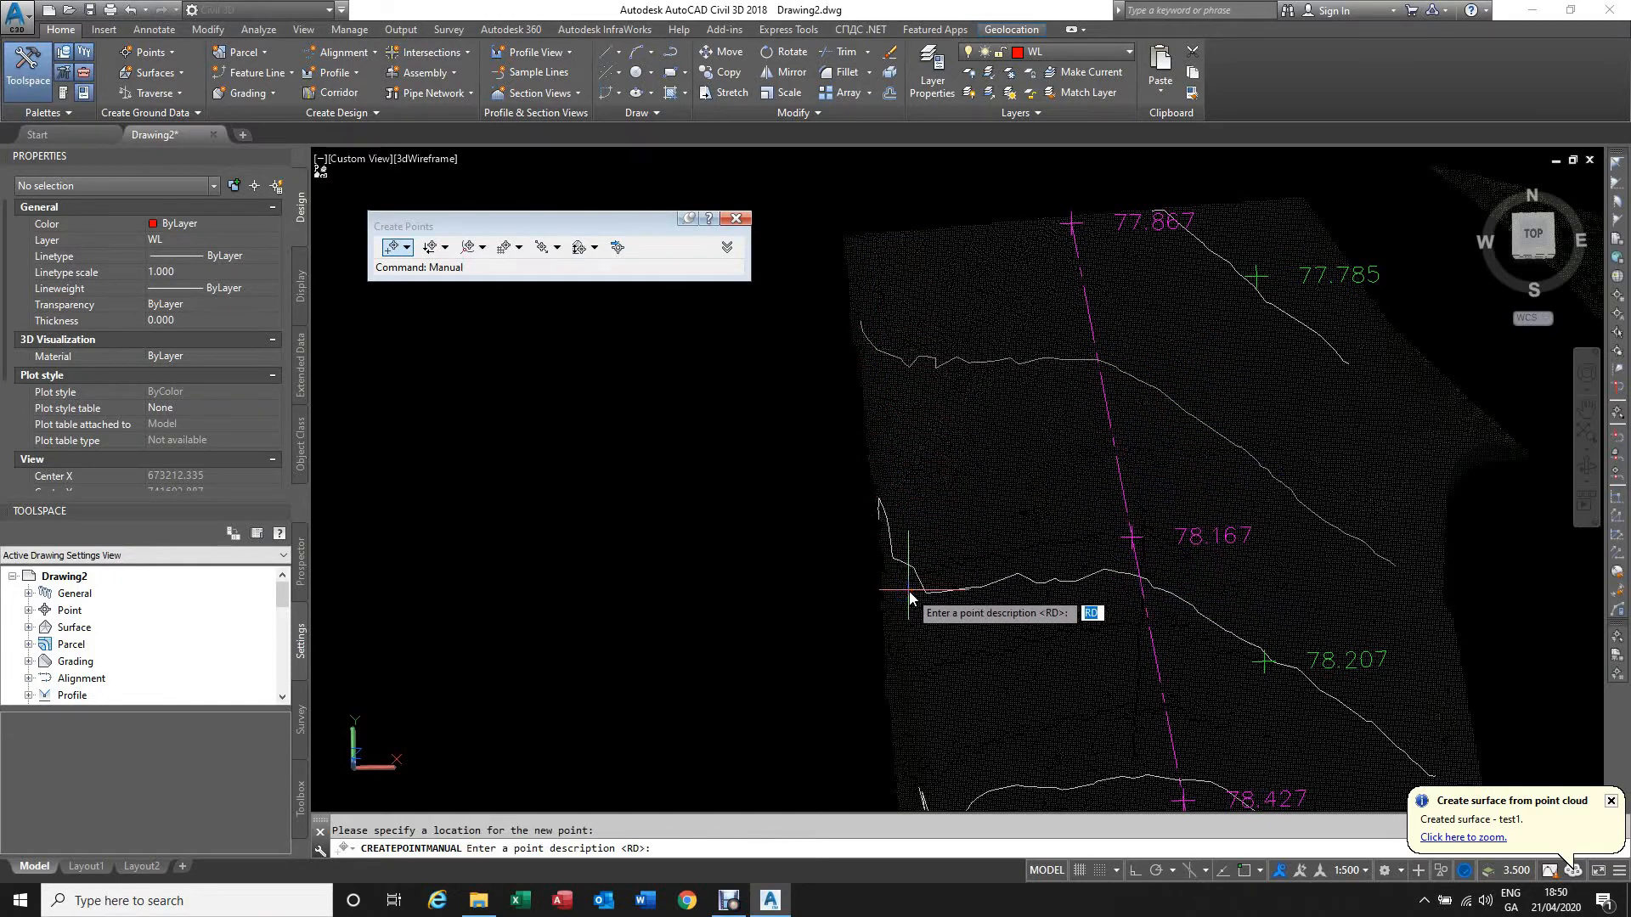
pyautogui.press('Return')
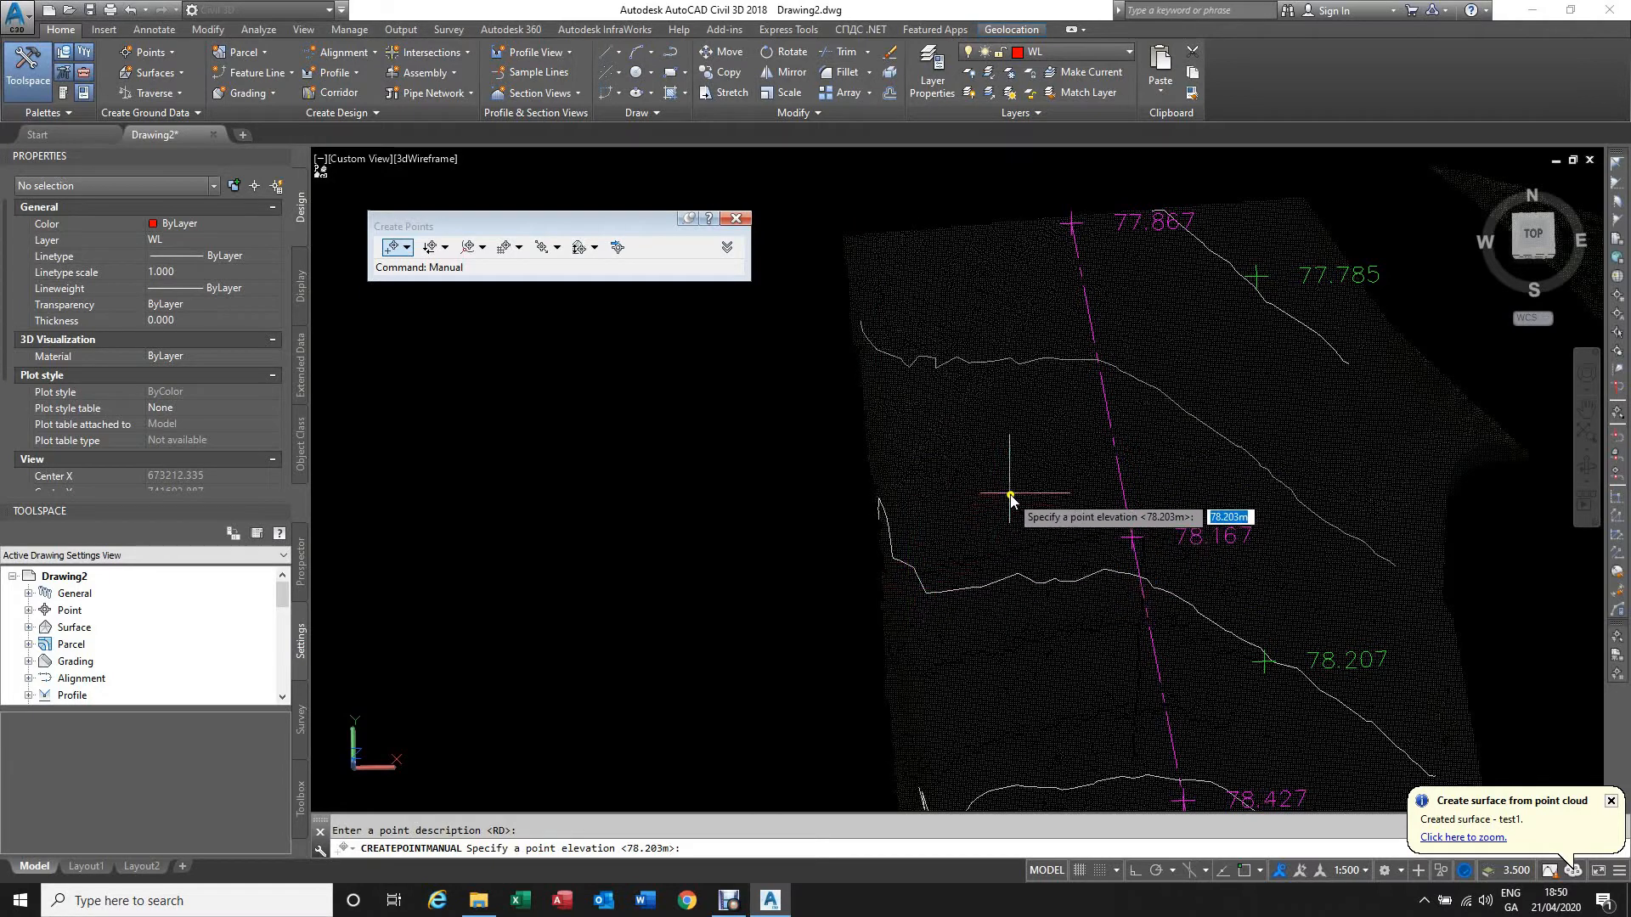
pyautogui.click(1534, 235)
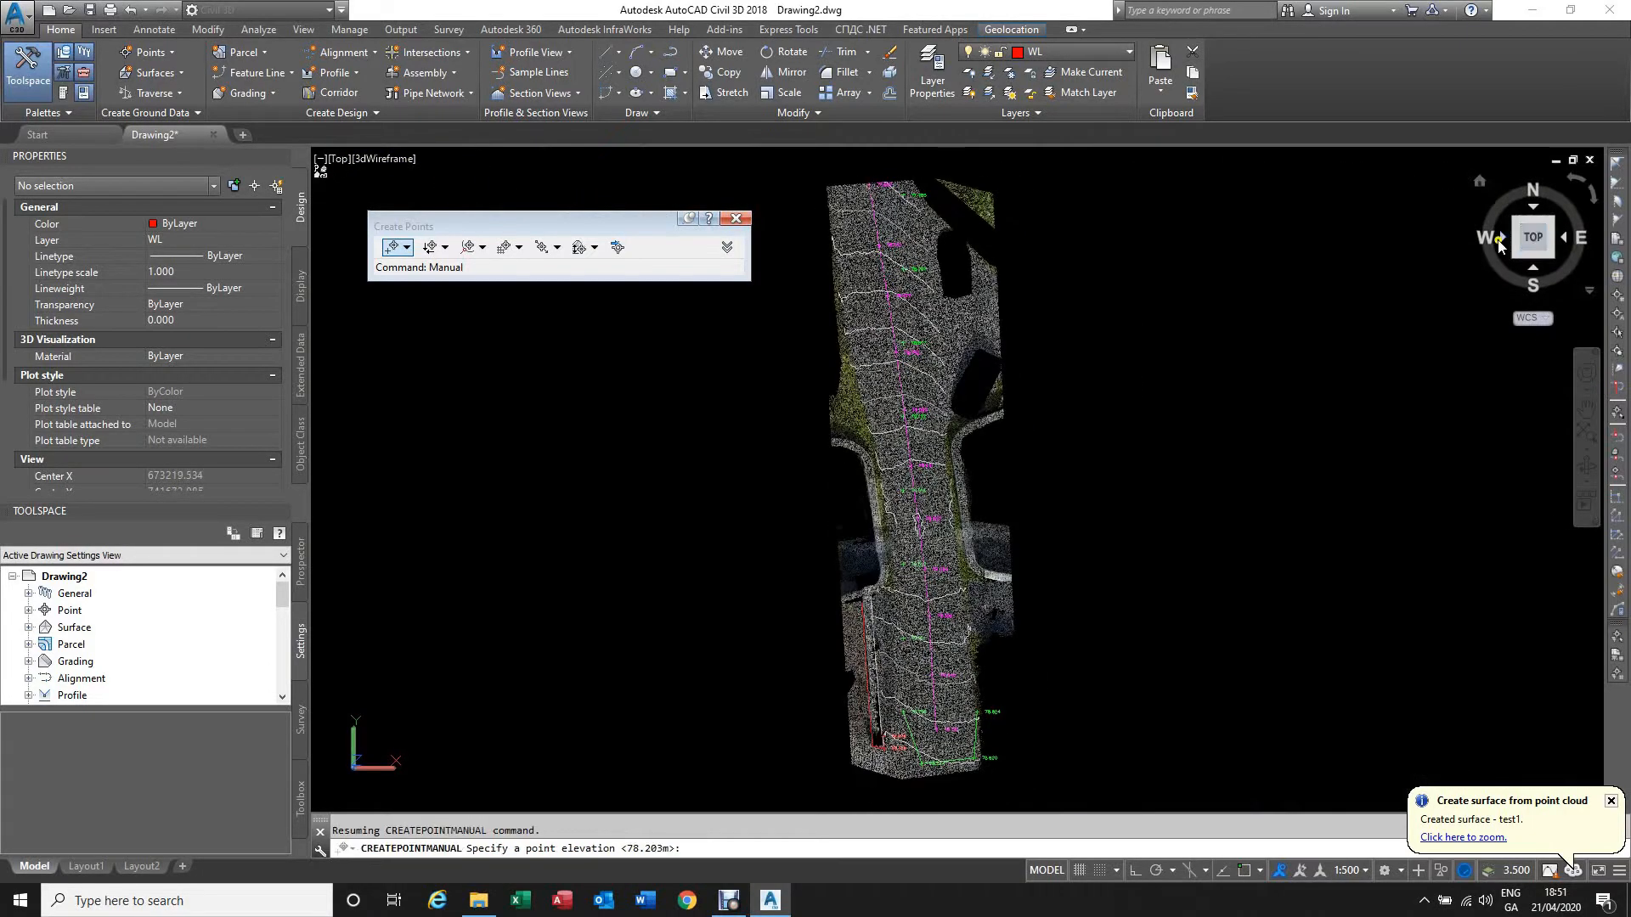
pyautogui.scroll(8, 796, 204)
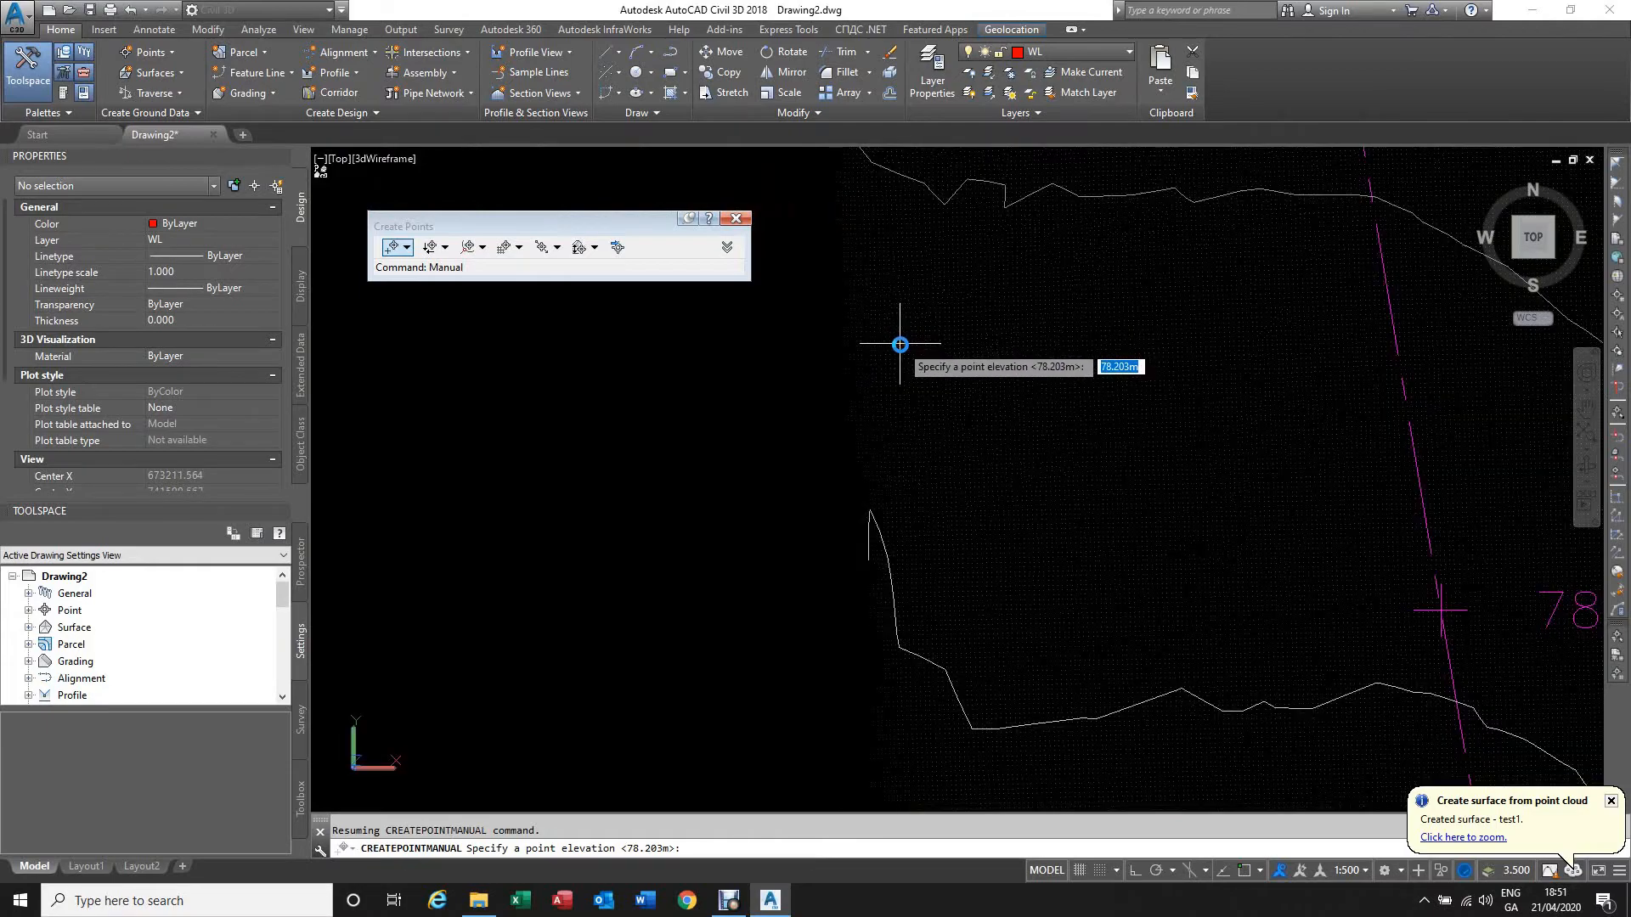
pyautogui.scroll(-5, 903, 424)
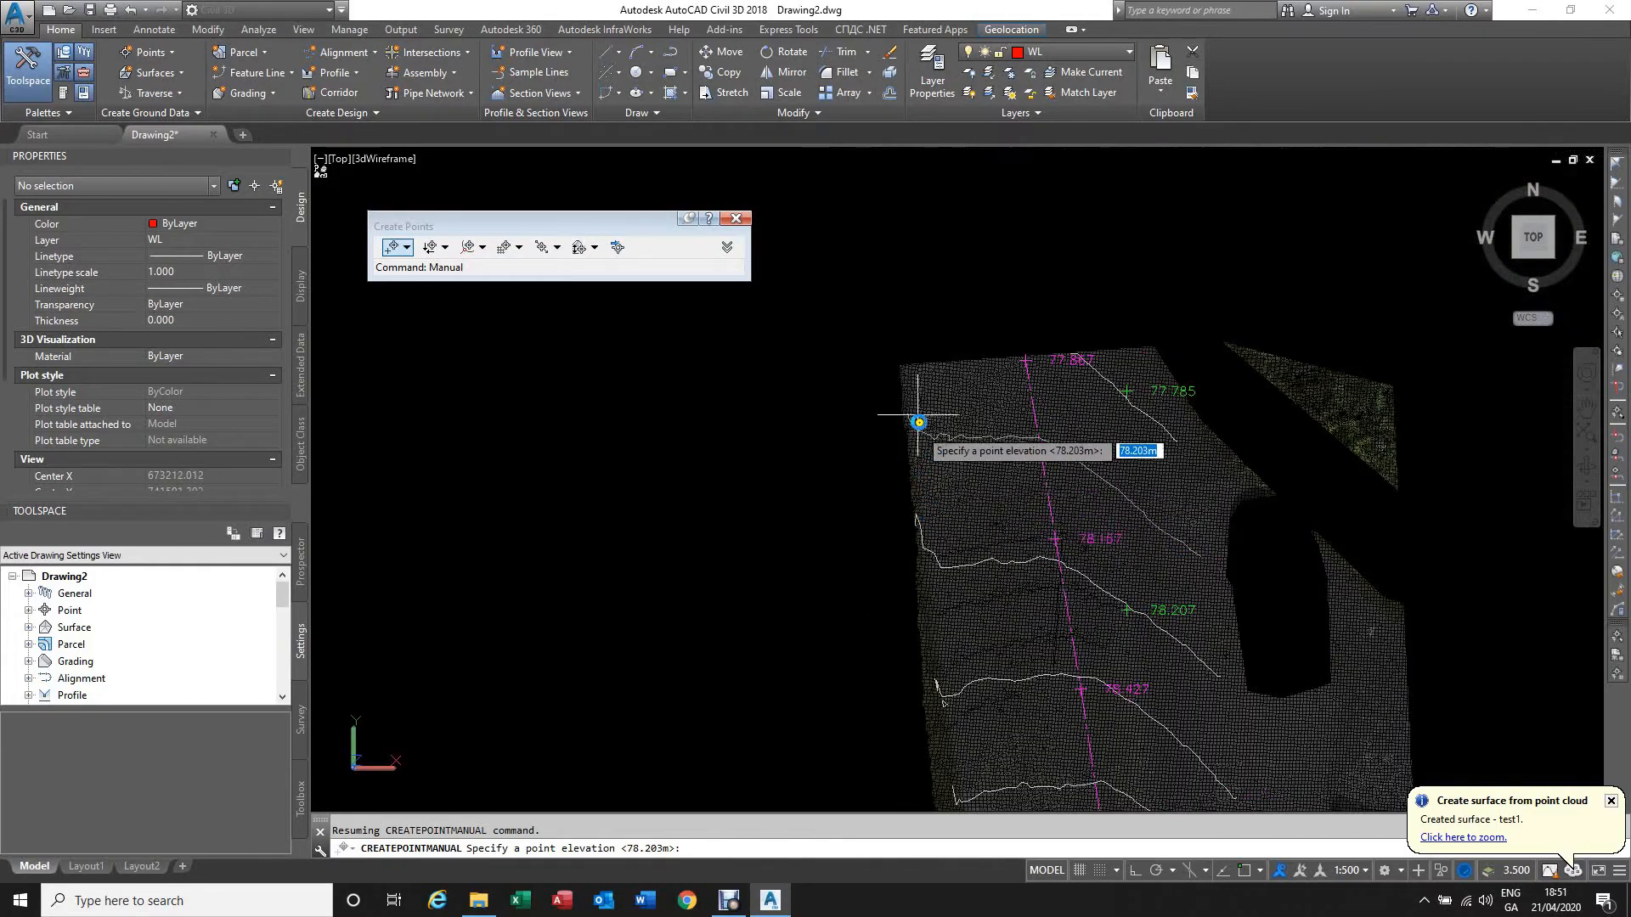
pyautogui.scroll(5, 892, 364)
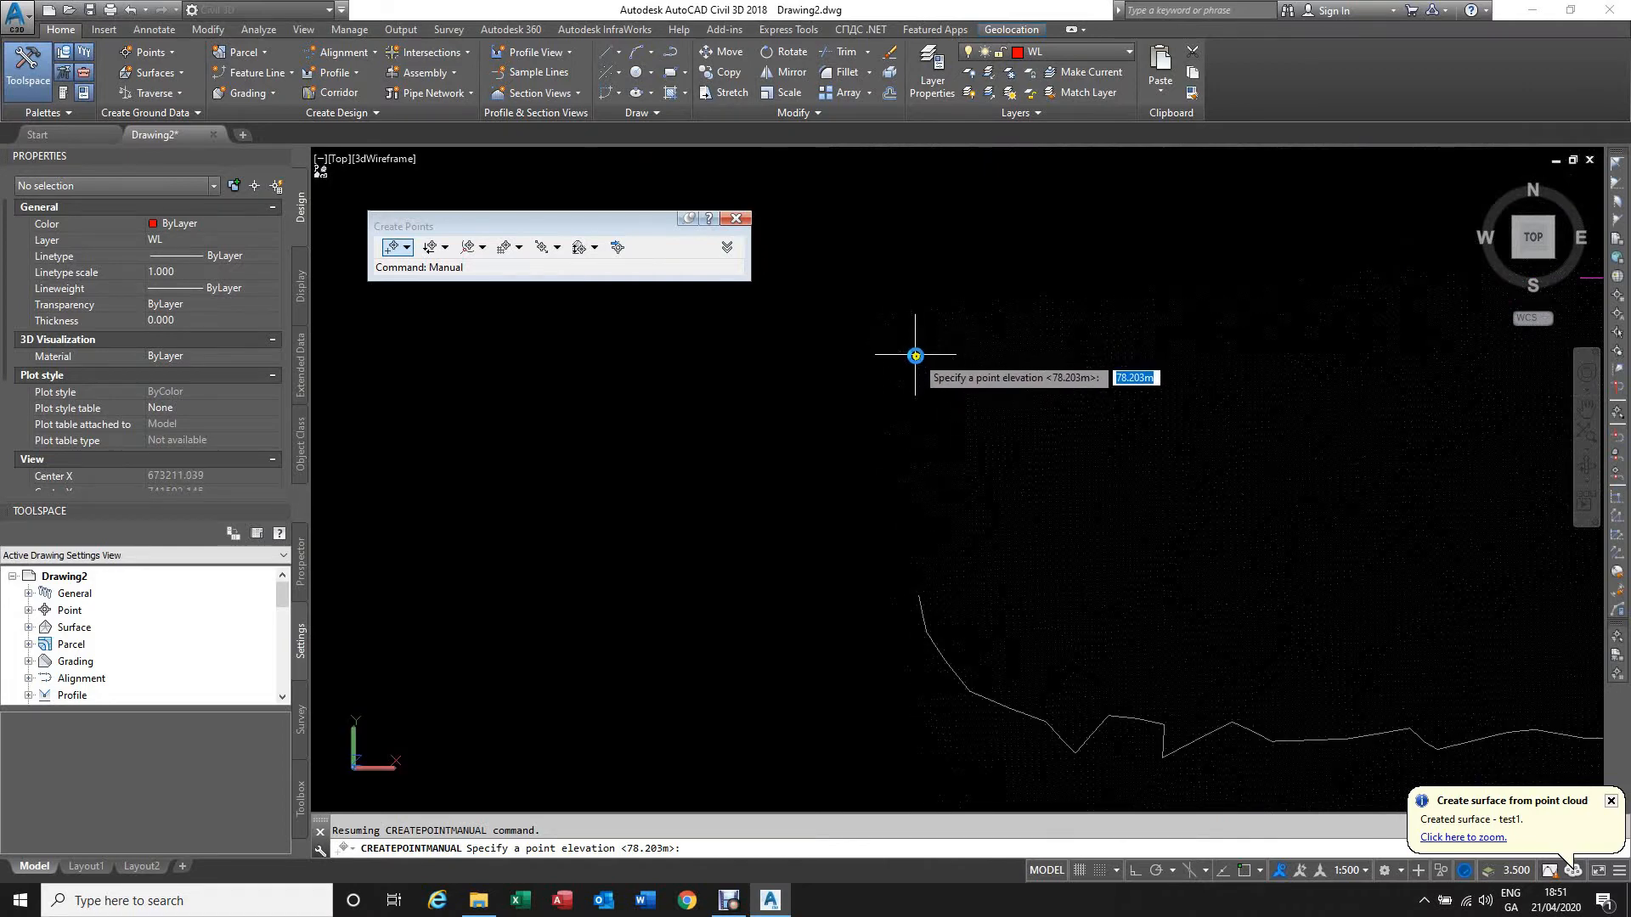
pyautogui.press('Escape')
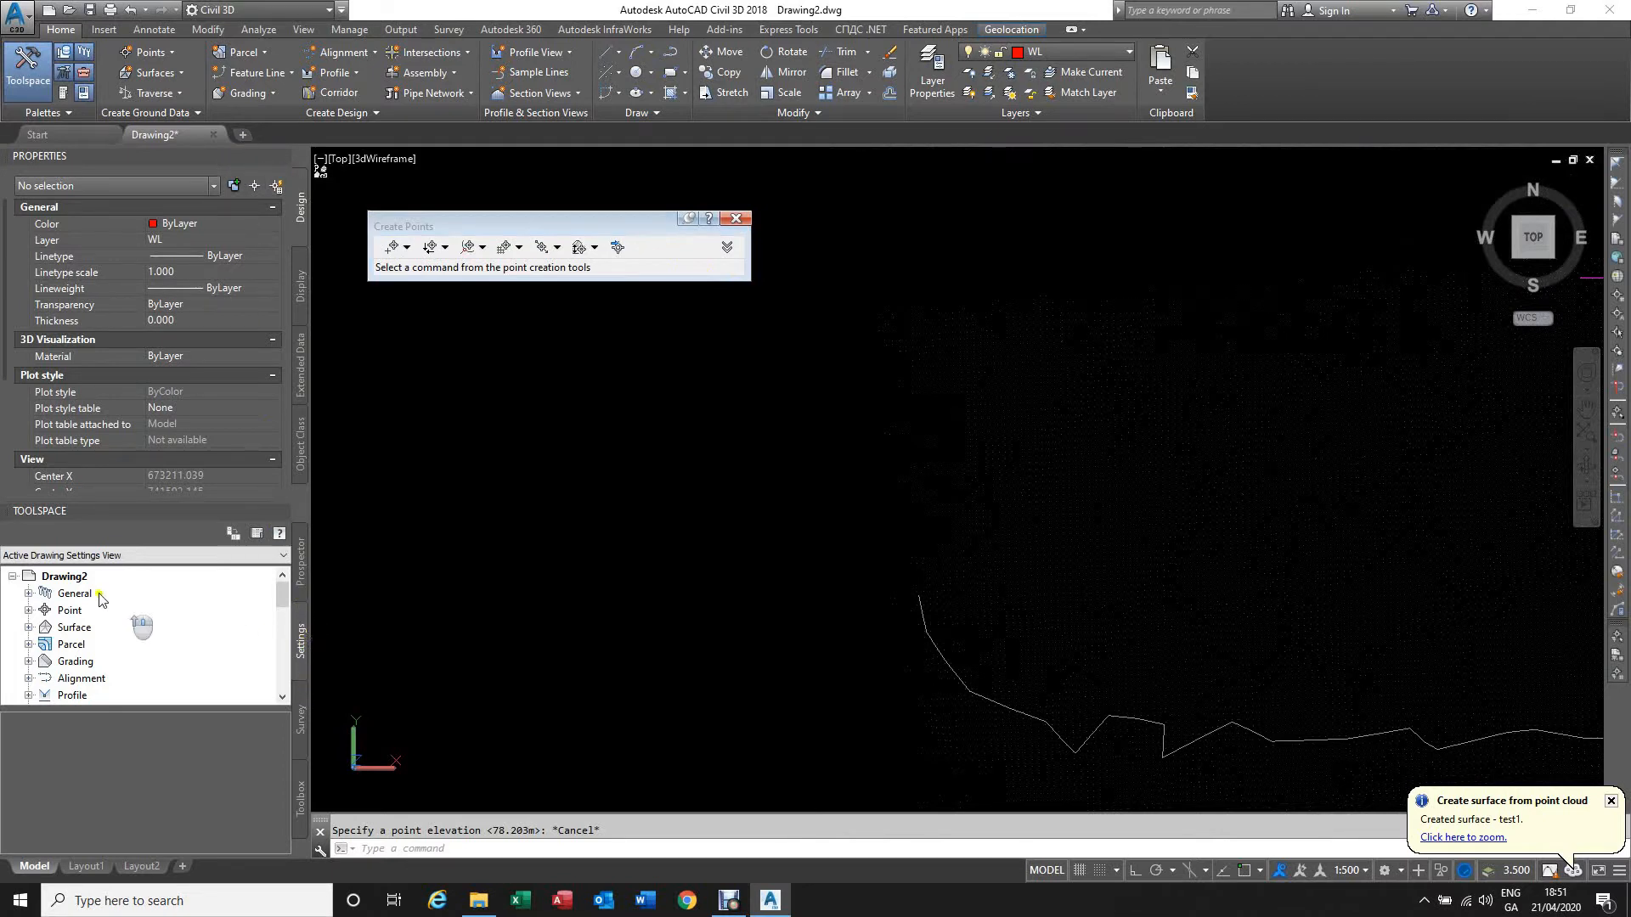
# Step: Look through the drawing's point styles in the settings tree for a code that suits the road's edge, as far as SC
pyautogui.click(28, 611)
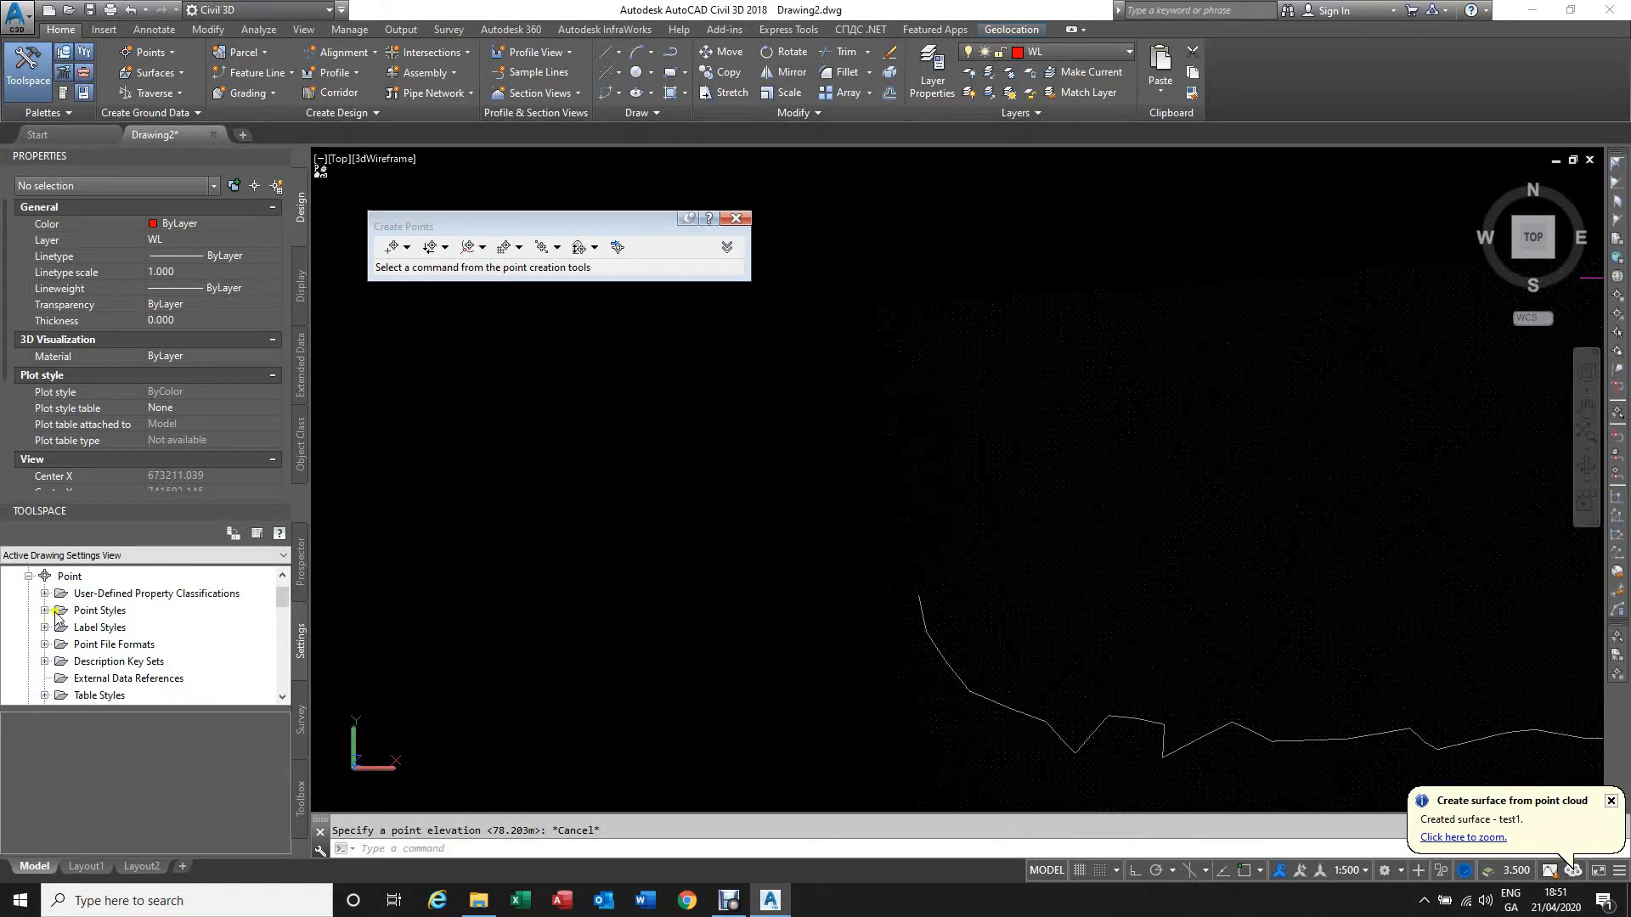
pyautogui.click(45, 610)
pyautogui.scroll(-5, 103, 648)
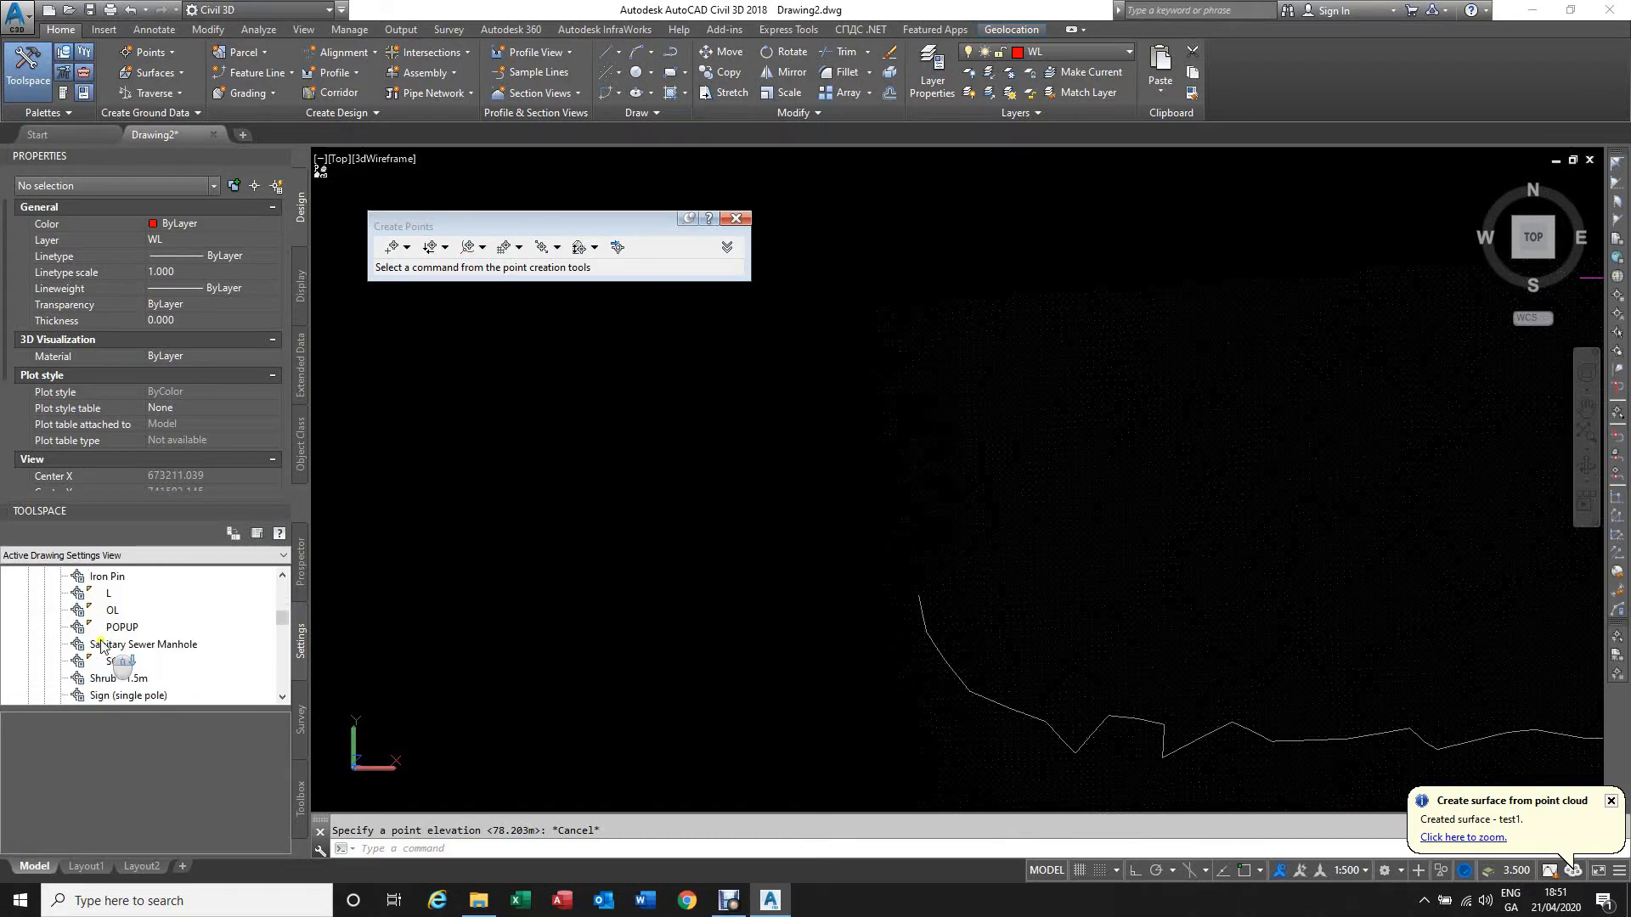
pyautogui.scroll(-3, 103, 648)
pyautogui.scroll(3, 102, 647)
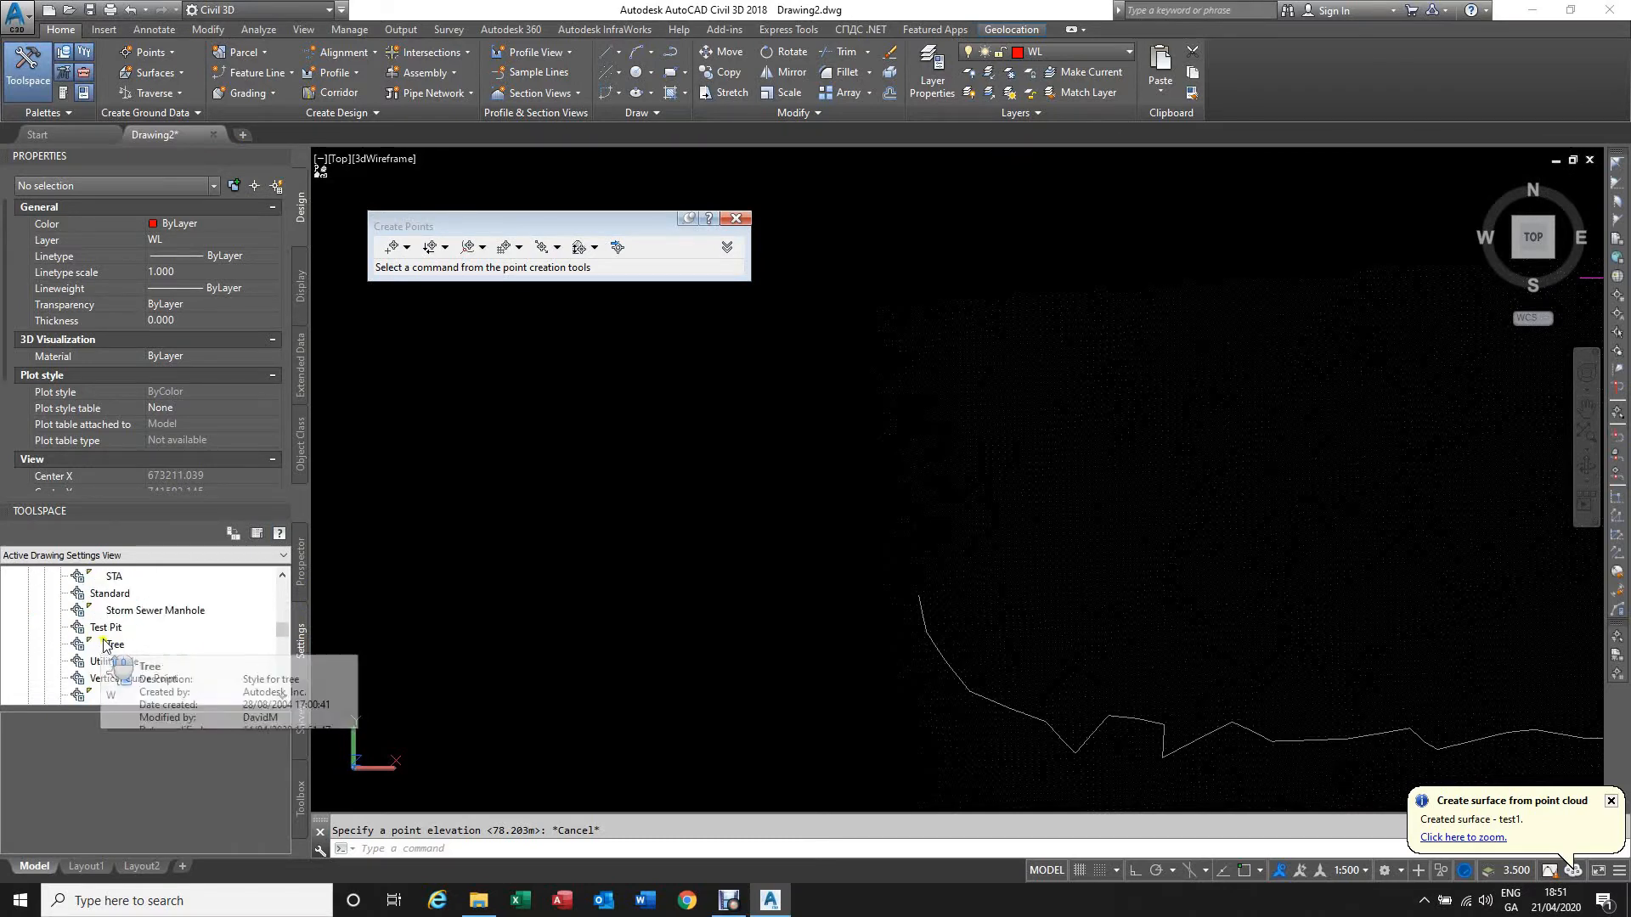
pyautogui.scroll(5, 133, 643)
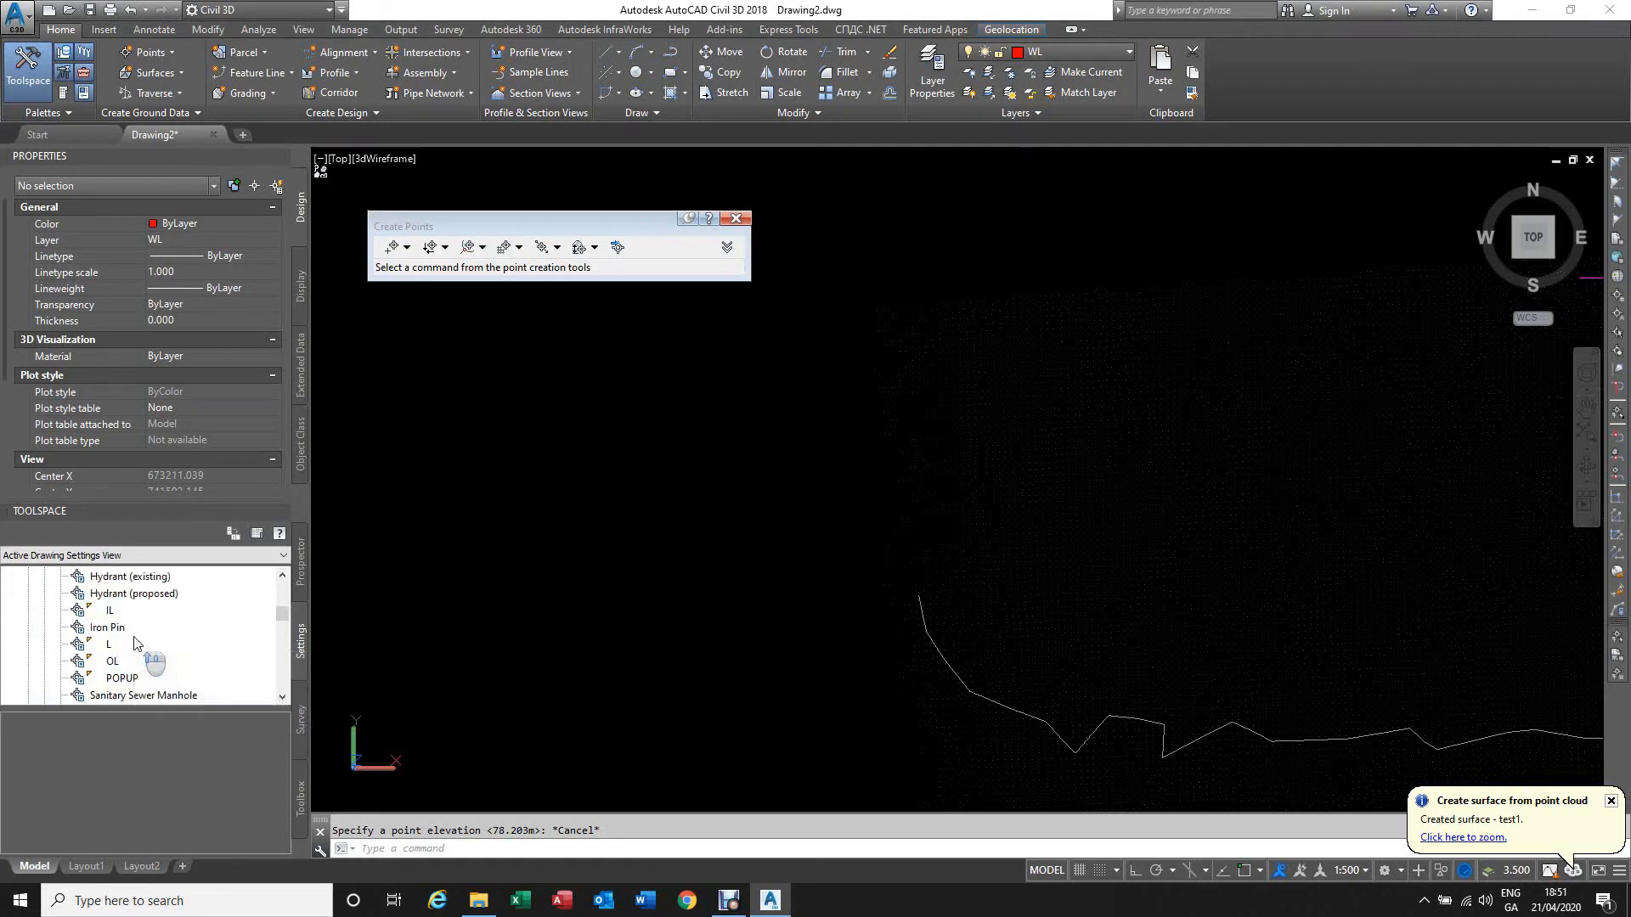
pyautogui.scroll(3, 134, 643)
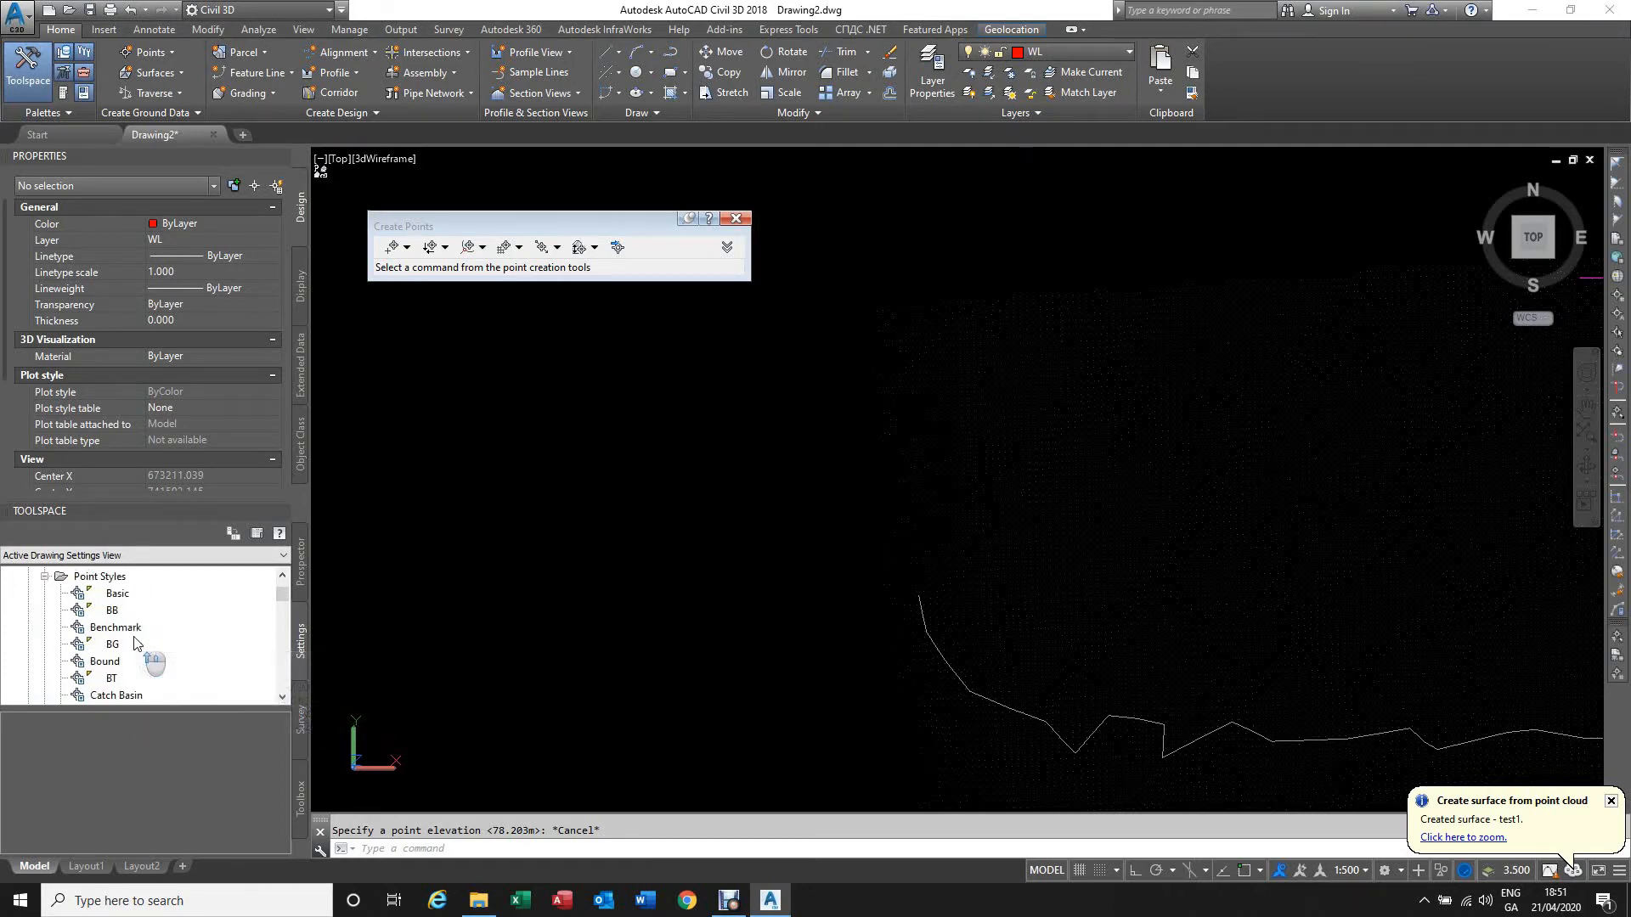
pyautogui.scroll(-3, 134, 643)
pyautogui.scroll(-2, 134, 643)
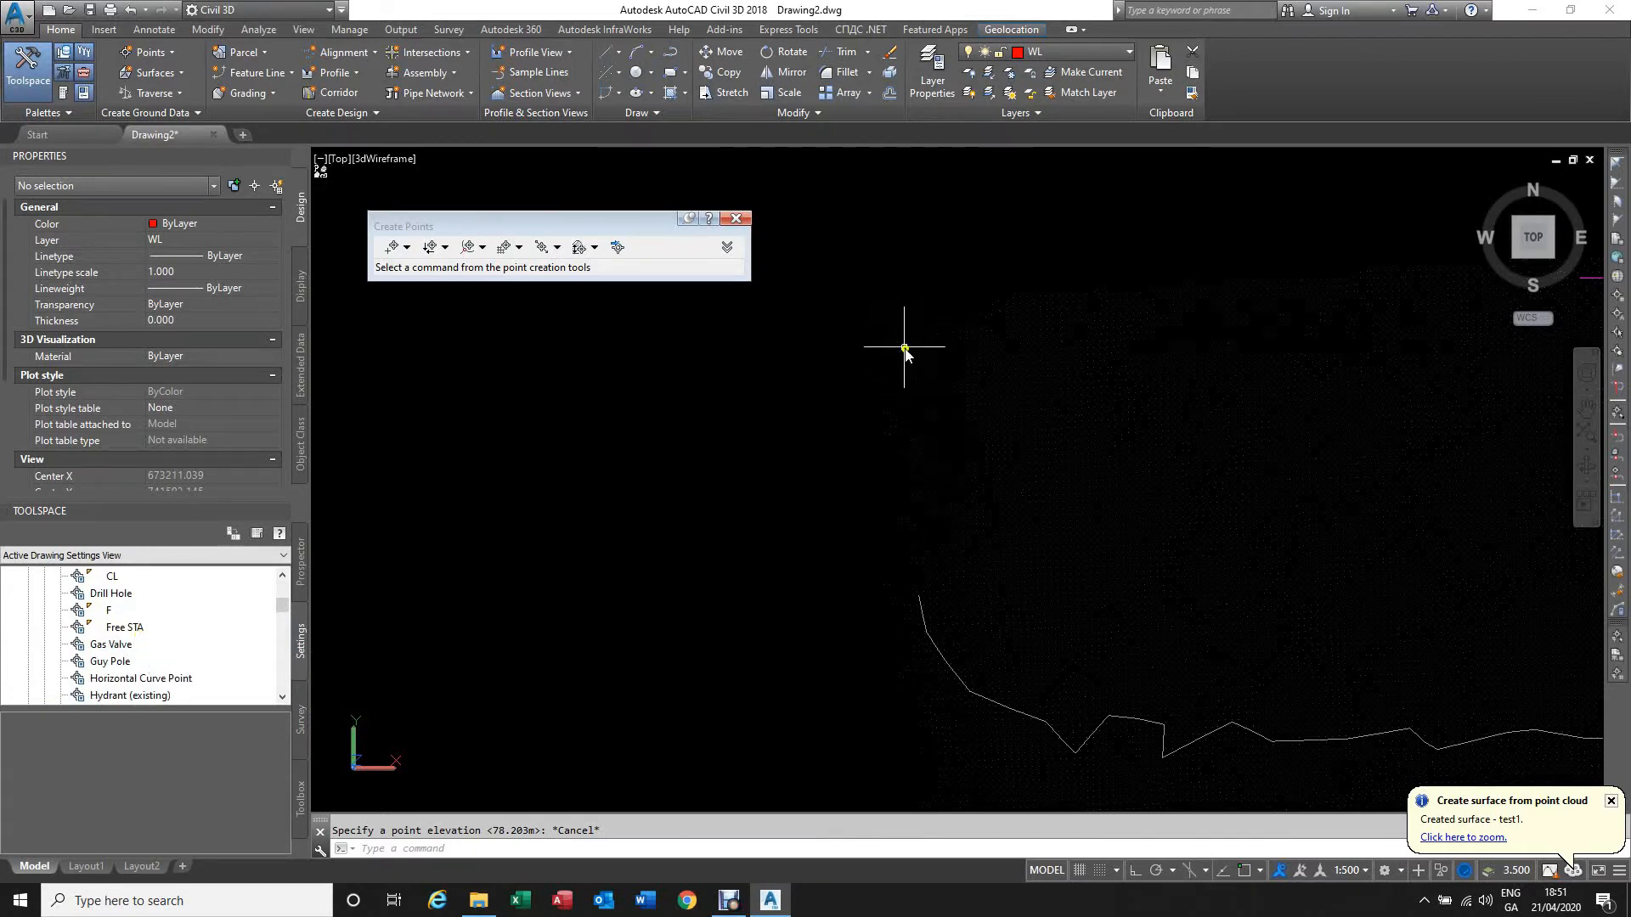
pyautogui.scroll(2, 904, 346)
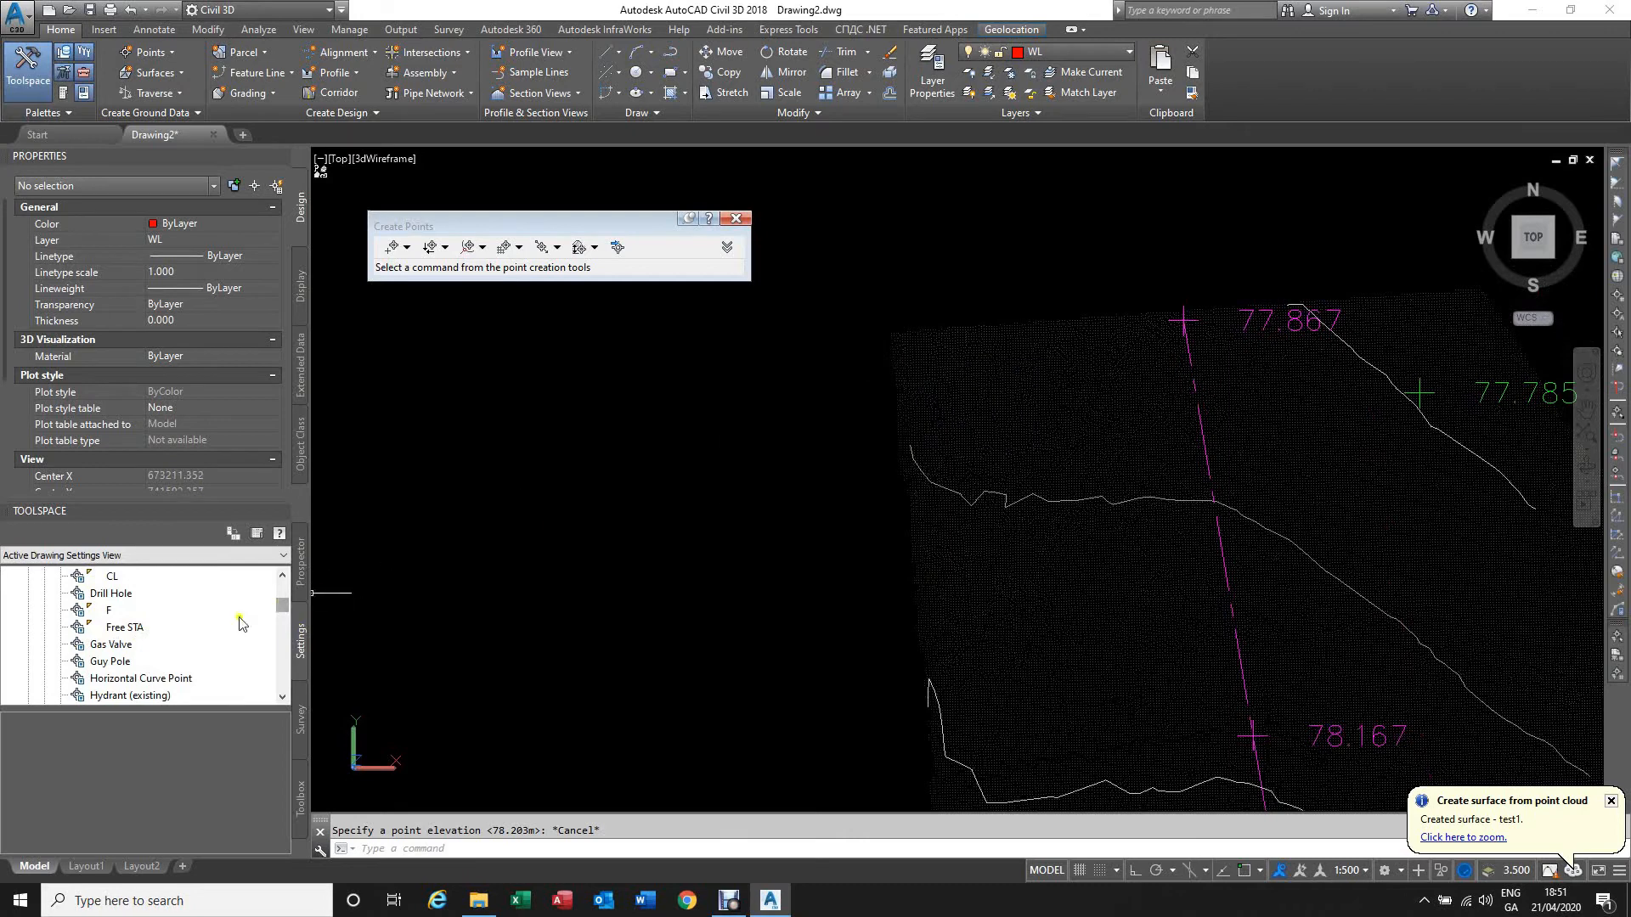
pyautogui.scroll(4, 226, 632)
pyautogui.scroll(-2, 226, 632)
pyautogui.scroll(-6, 226, 632)
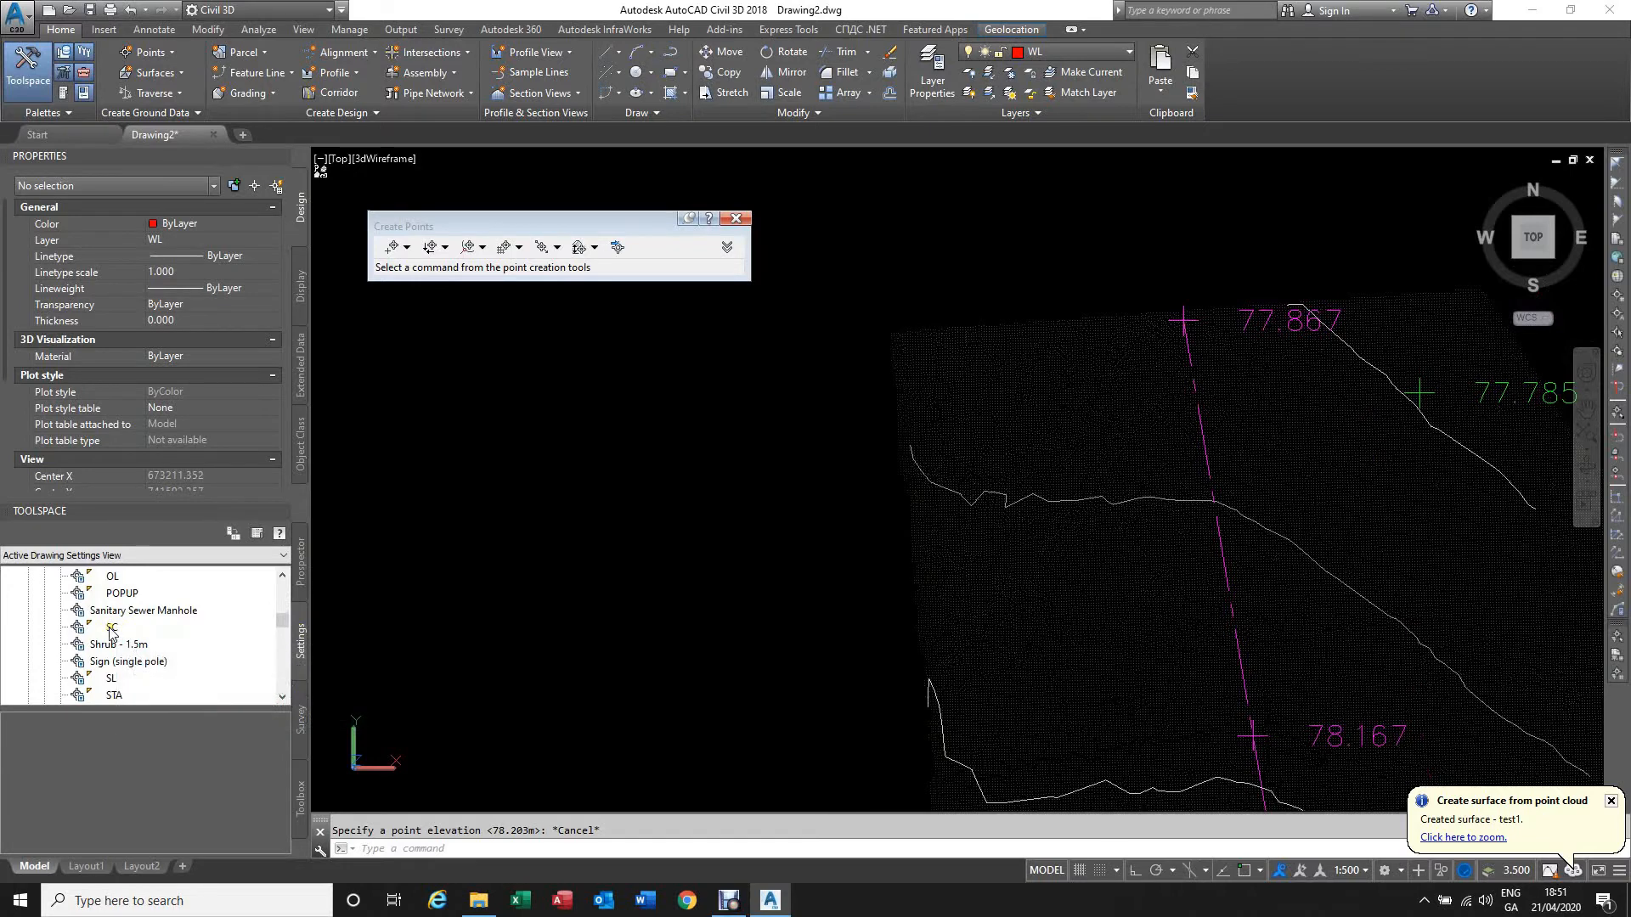
# Step: Manually create a point described SC at the road's northwest corner, accepting the 77.903 m elevation
pyautogui.click(392, 247)
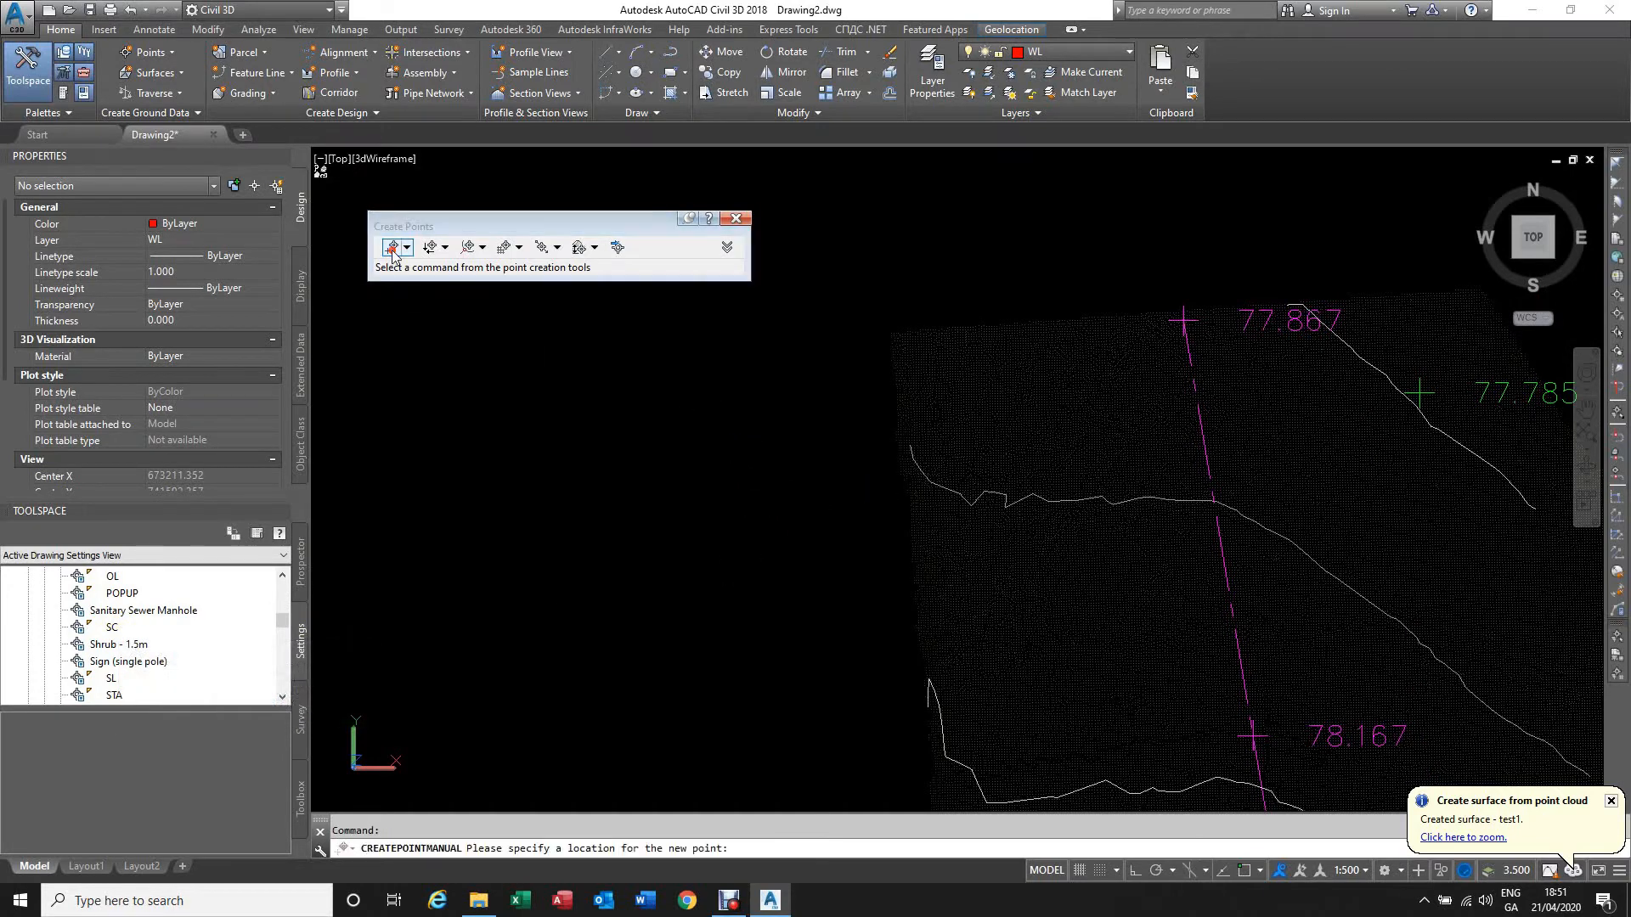
pyautogui.click(912, 348)
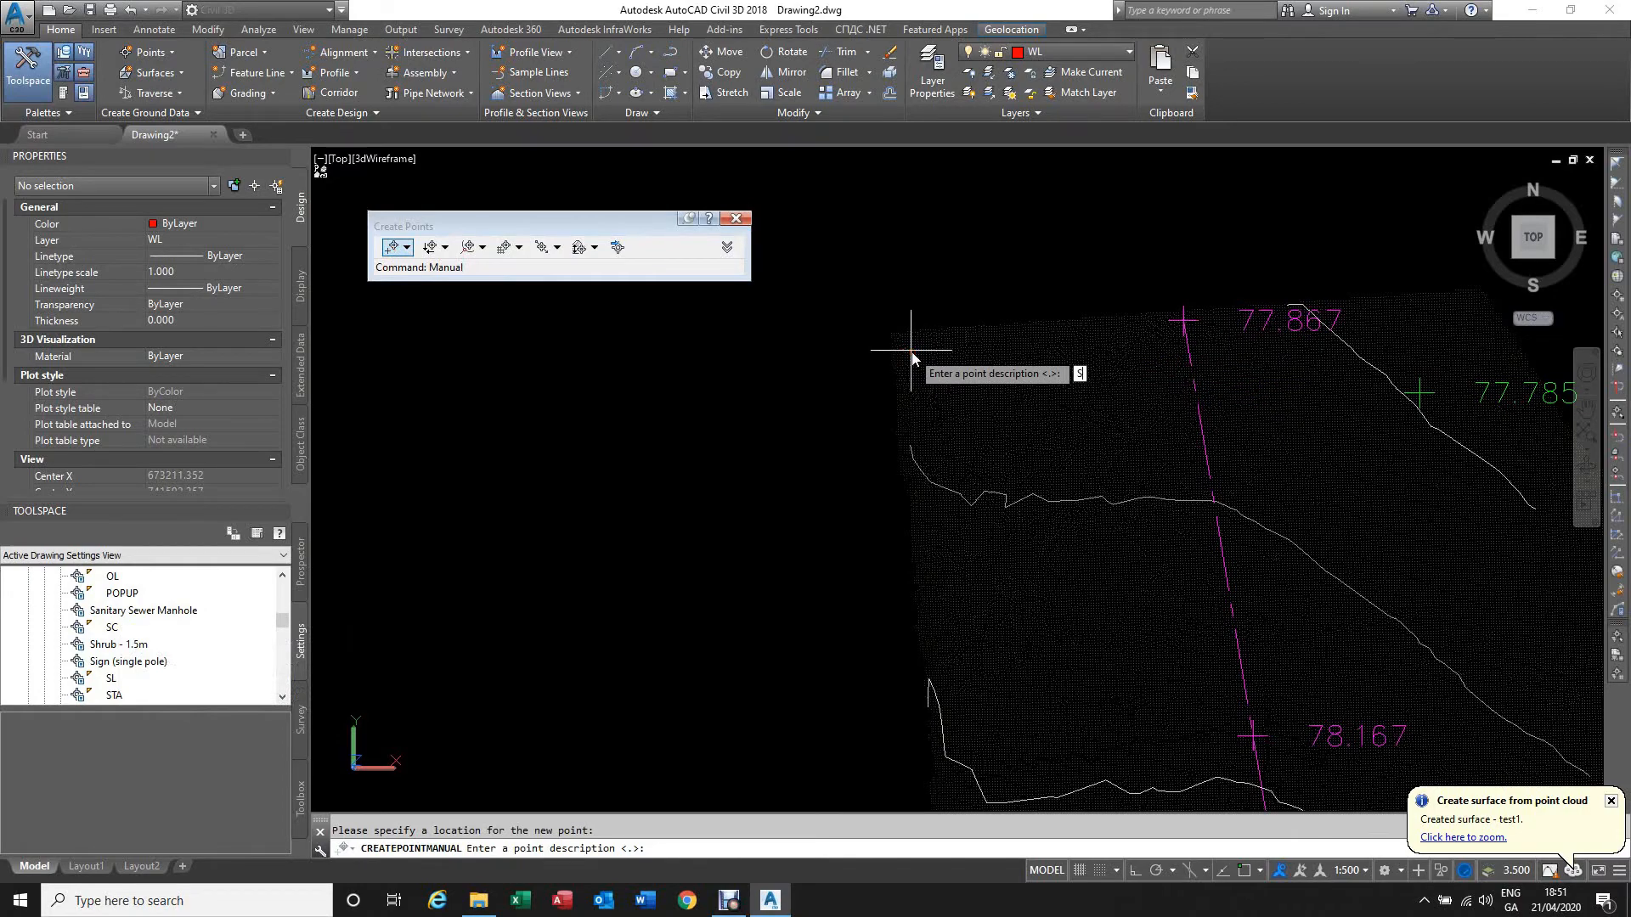
pyautogui.write('SC')
pyautogui.press('Return')
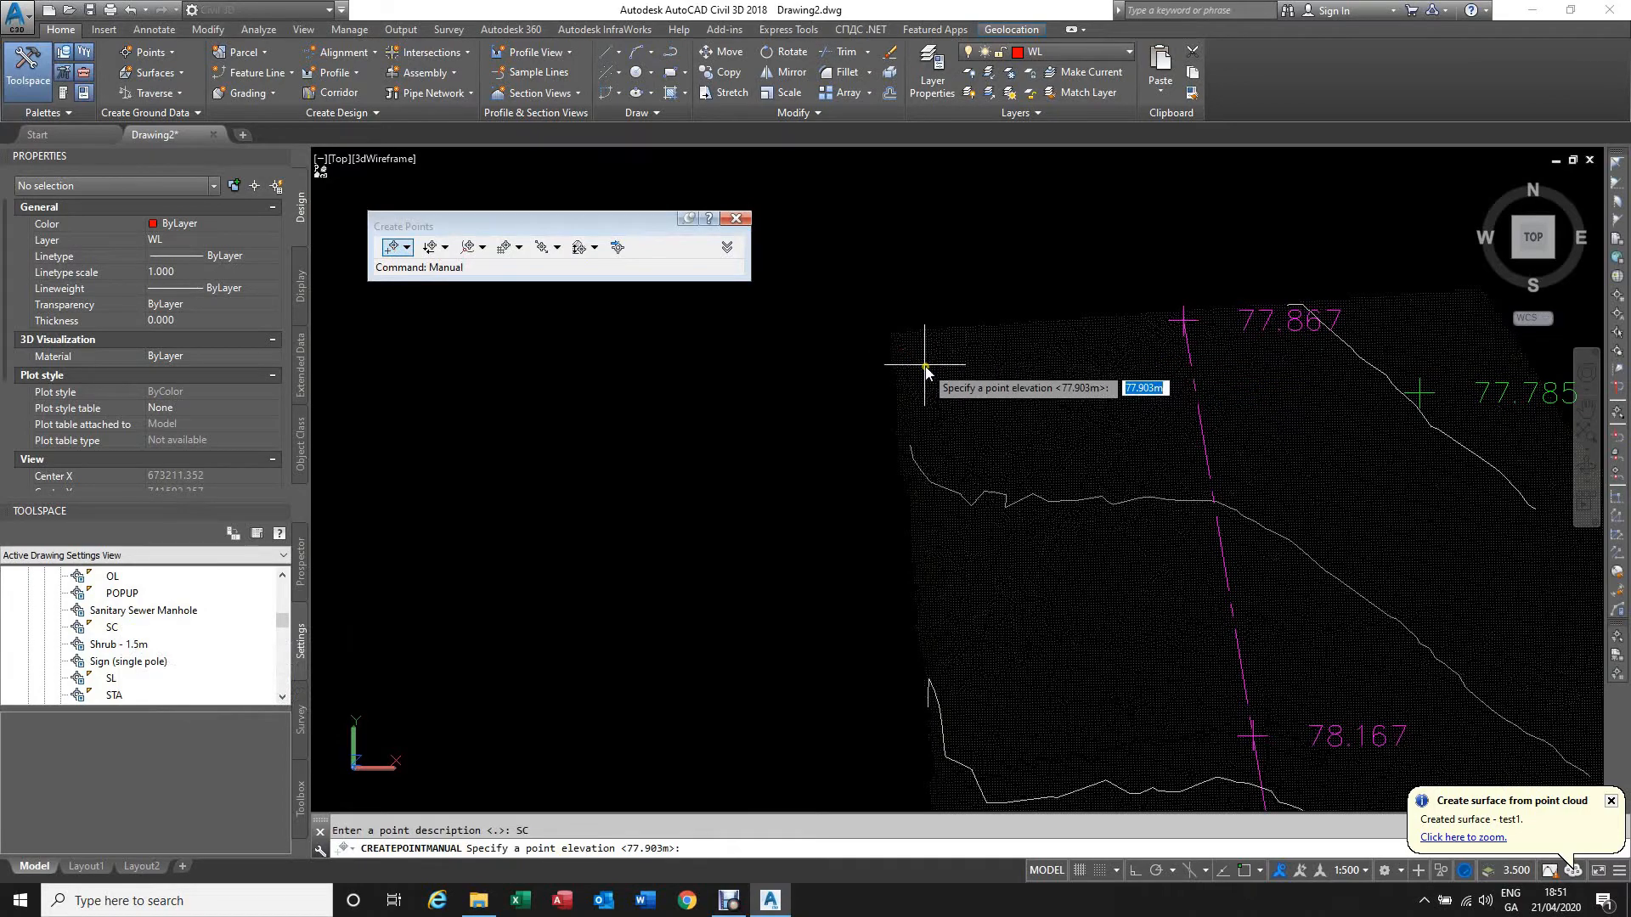
pyautogui.press('Return')
# Step: Add another SC point on the road's western edge, near the west end of the contour by the 78.167 level, accepting 78.193 m
pyautogui.scroll(-4, 923, 307)
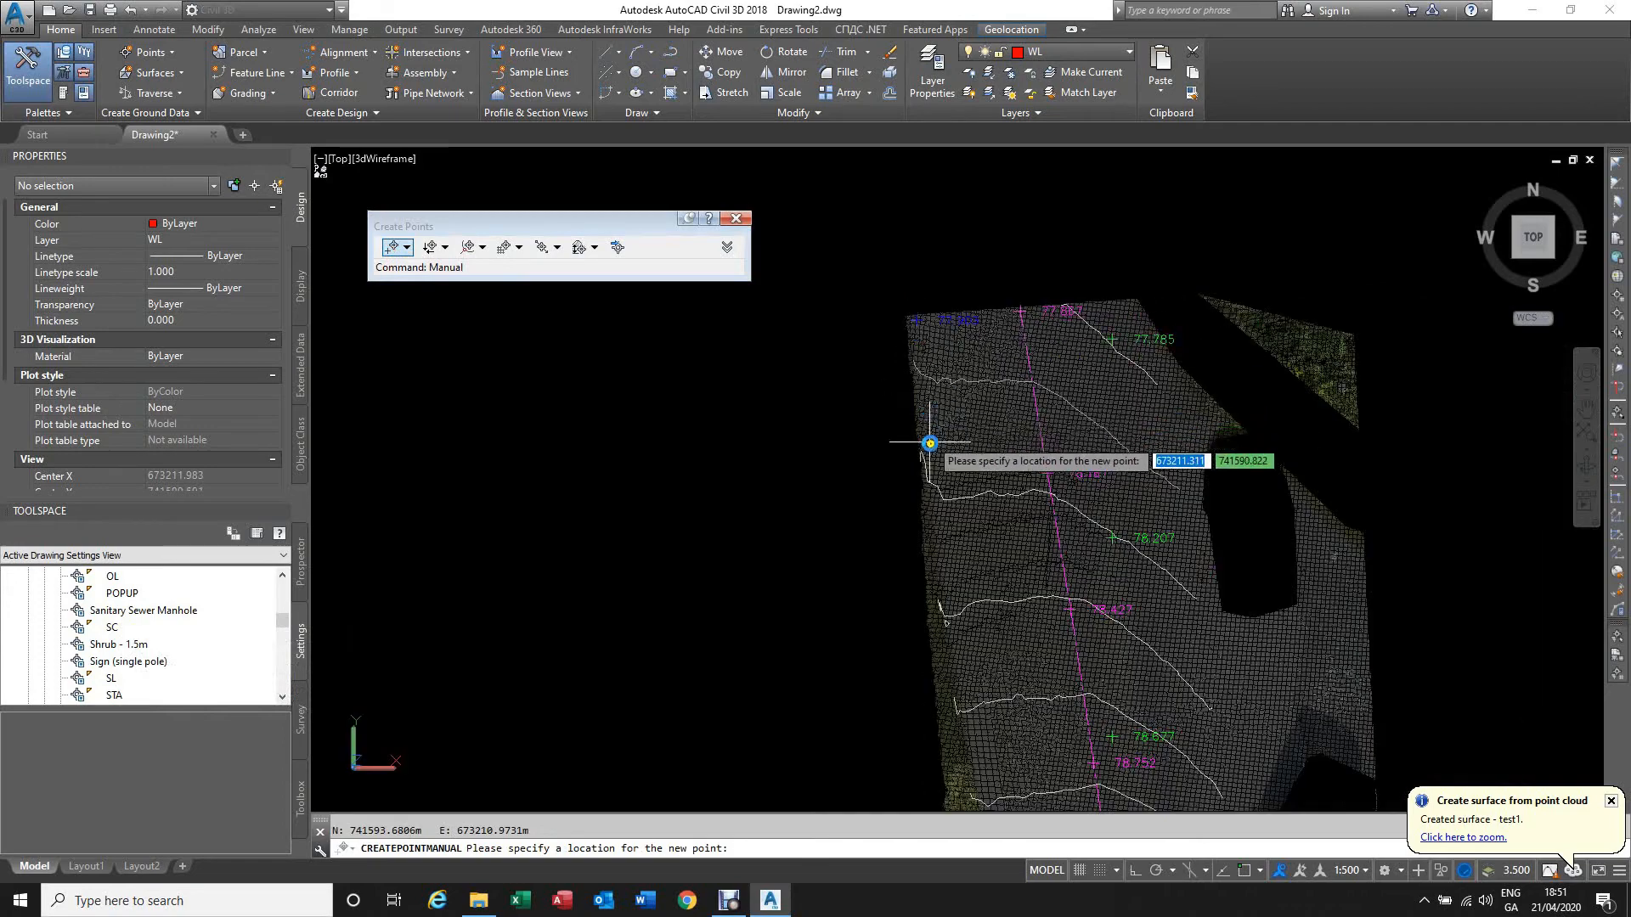
pyautogui.scroll(3, 924, 490)
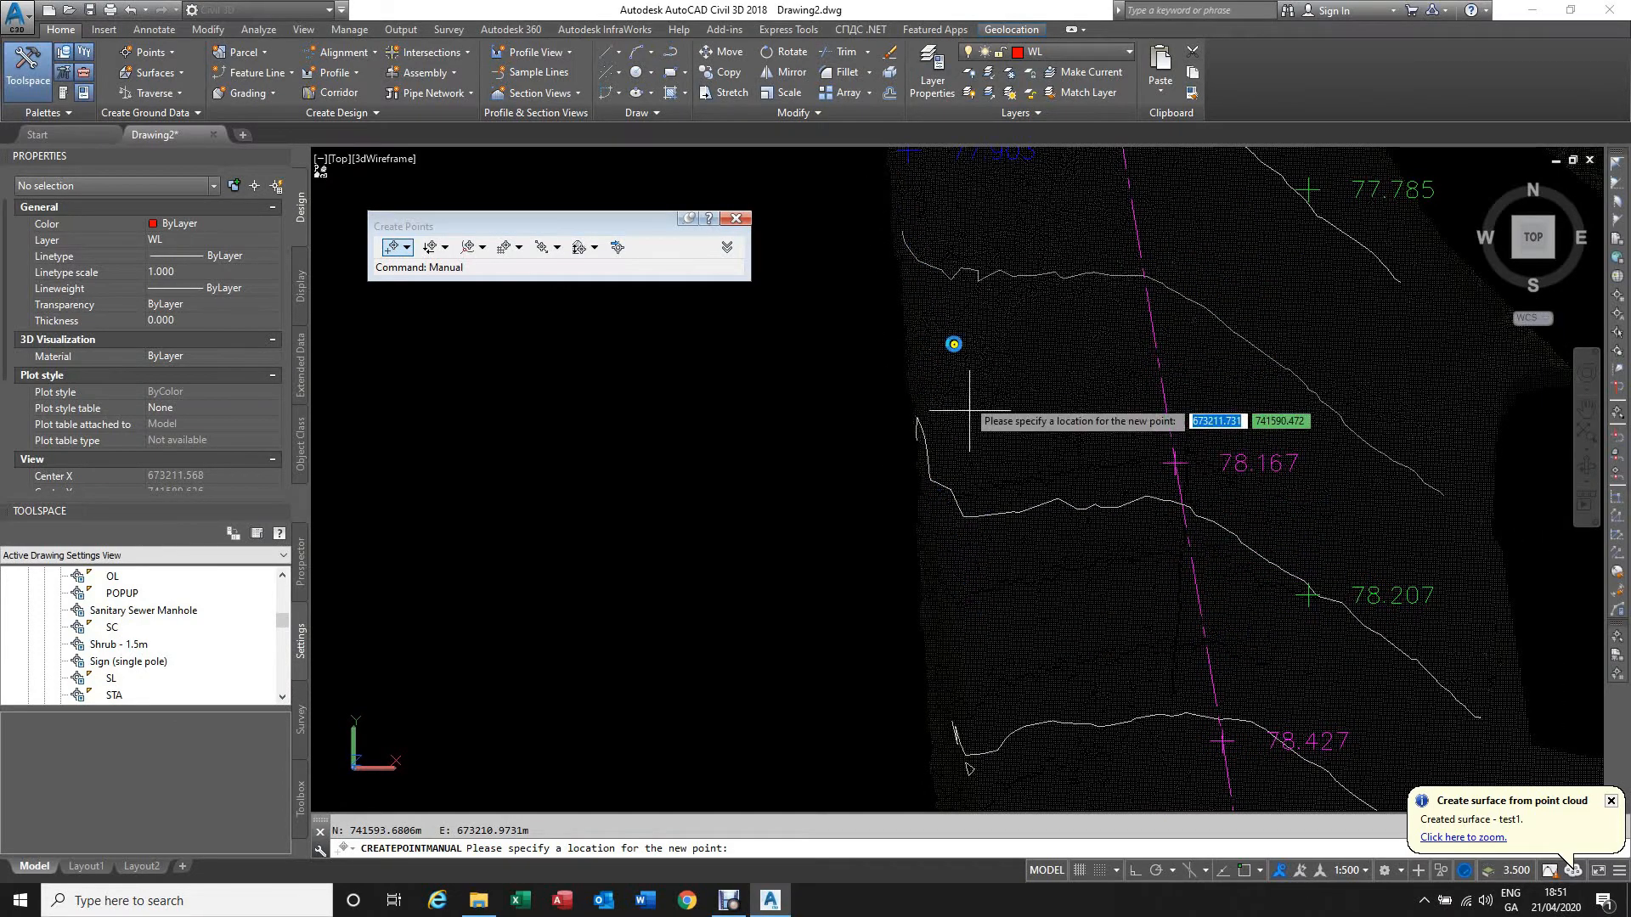
pyautogui.scroll(1, 932, 467)
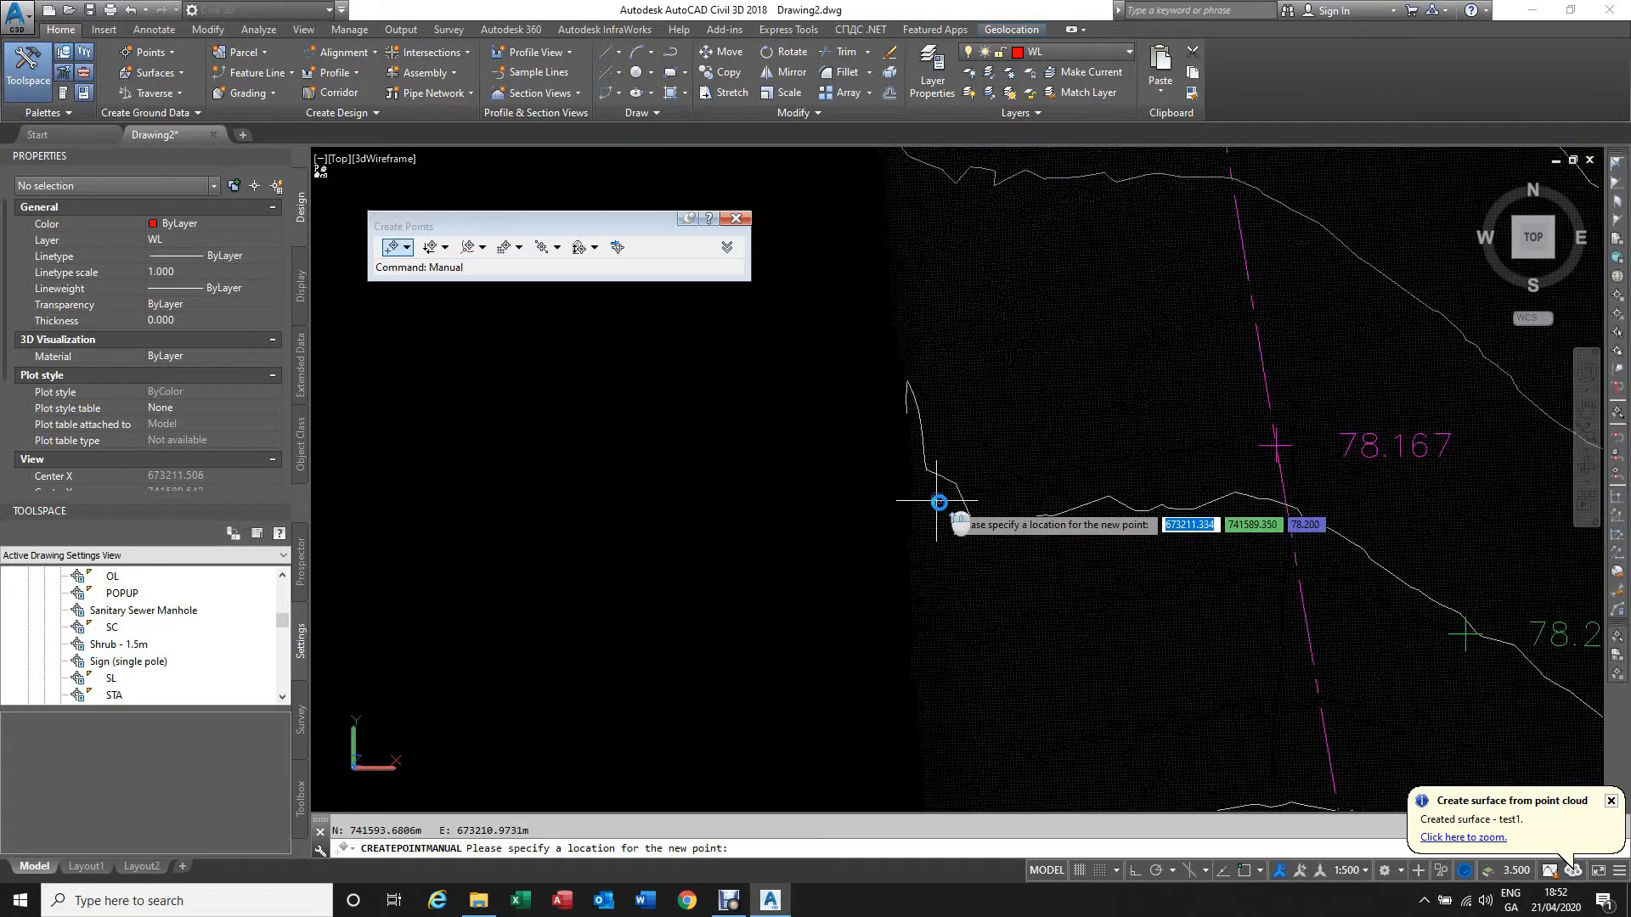
pyautogui.click(932, 487)
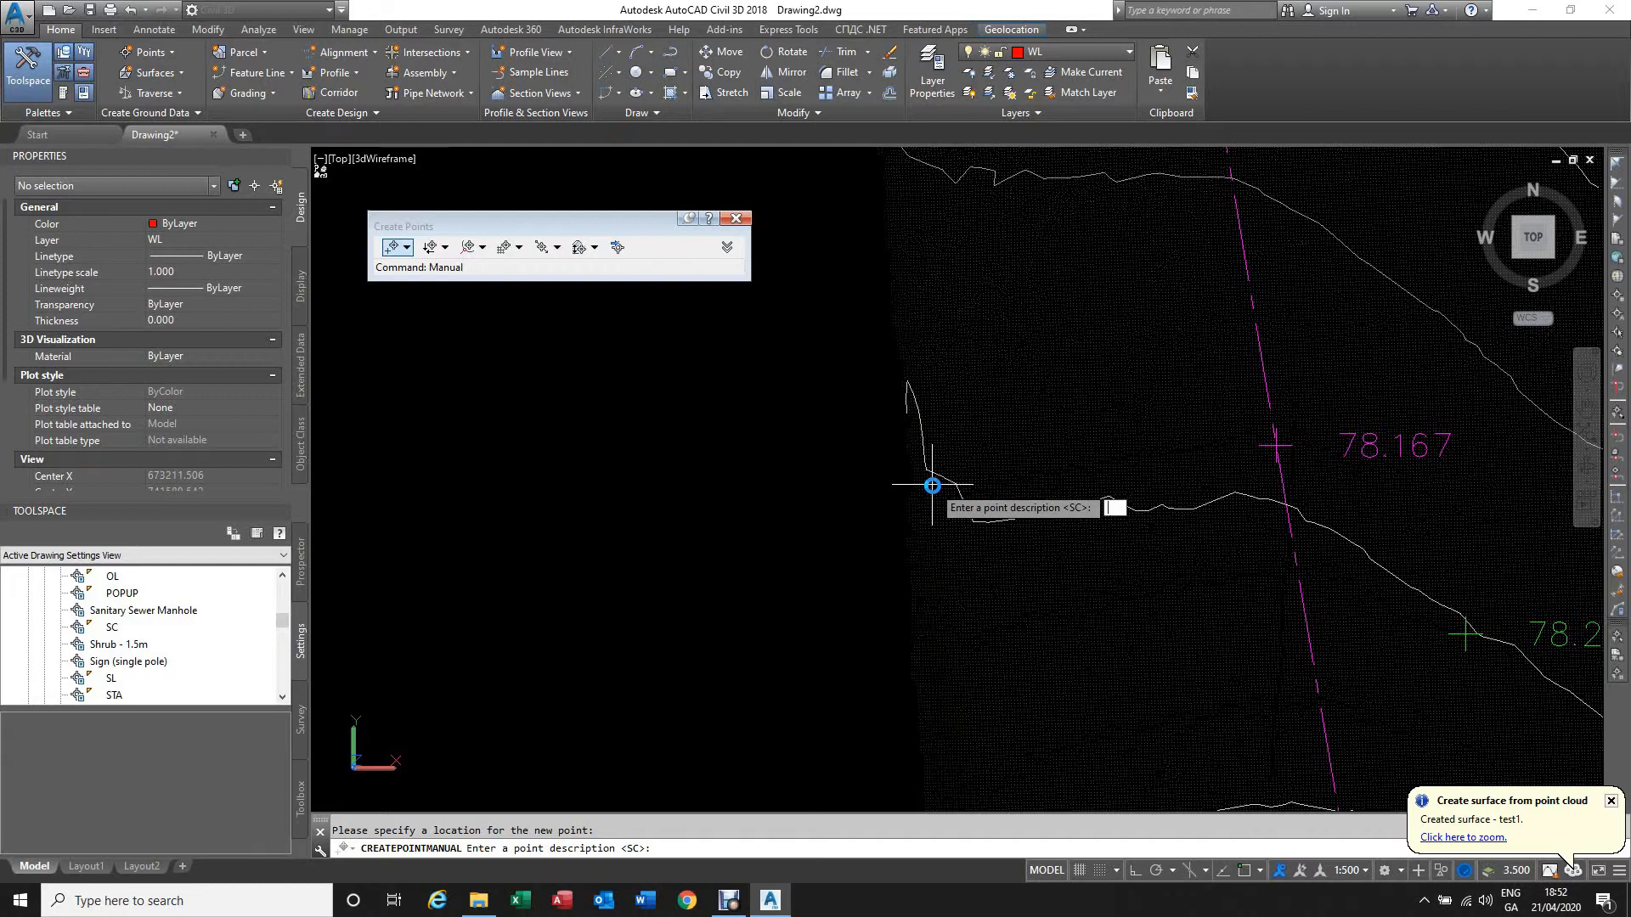
pyautogui.press('Return')
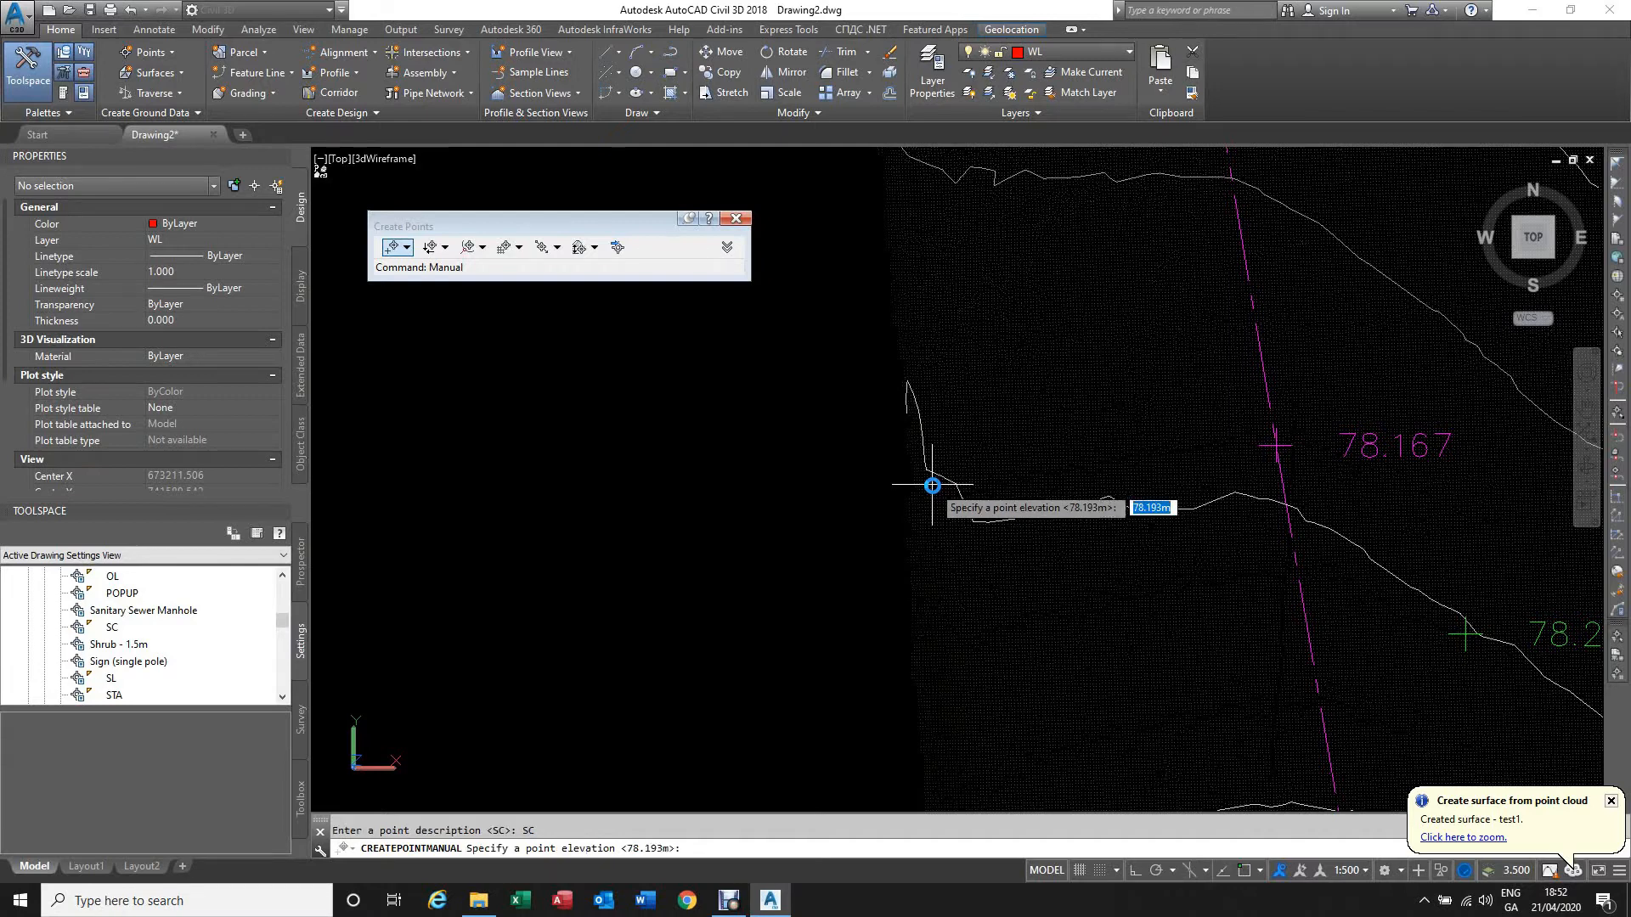
pyautogui.press('Return')
# Step: Add an SC point on the western edge, just below the west end of the contour by the 78.427 level, accepting 78.411 m
pyautogui.scroll(-3, 935, 411)
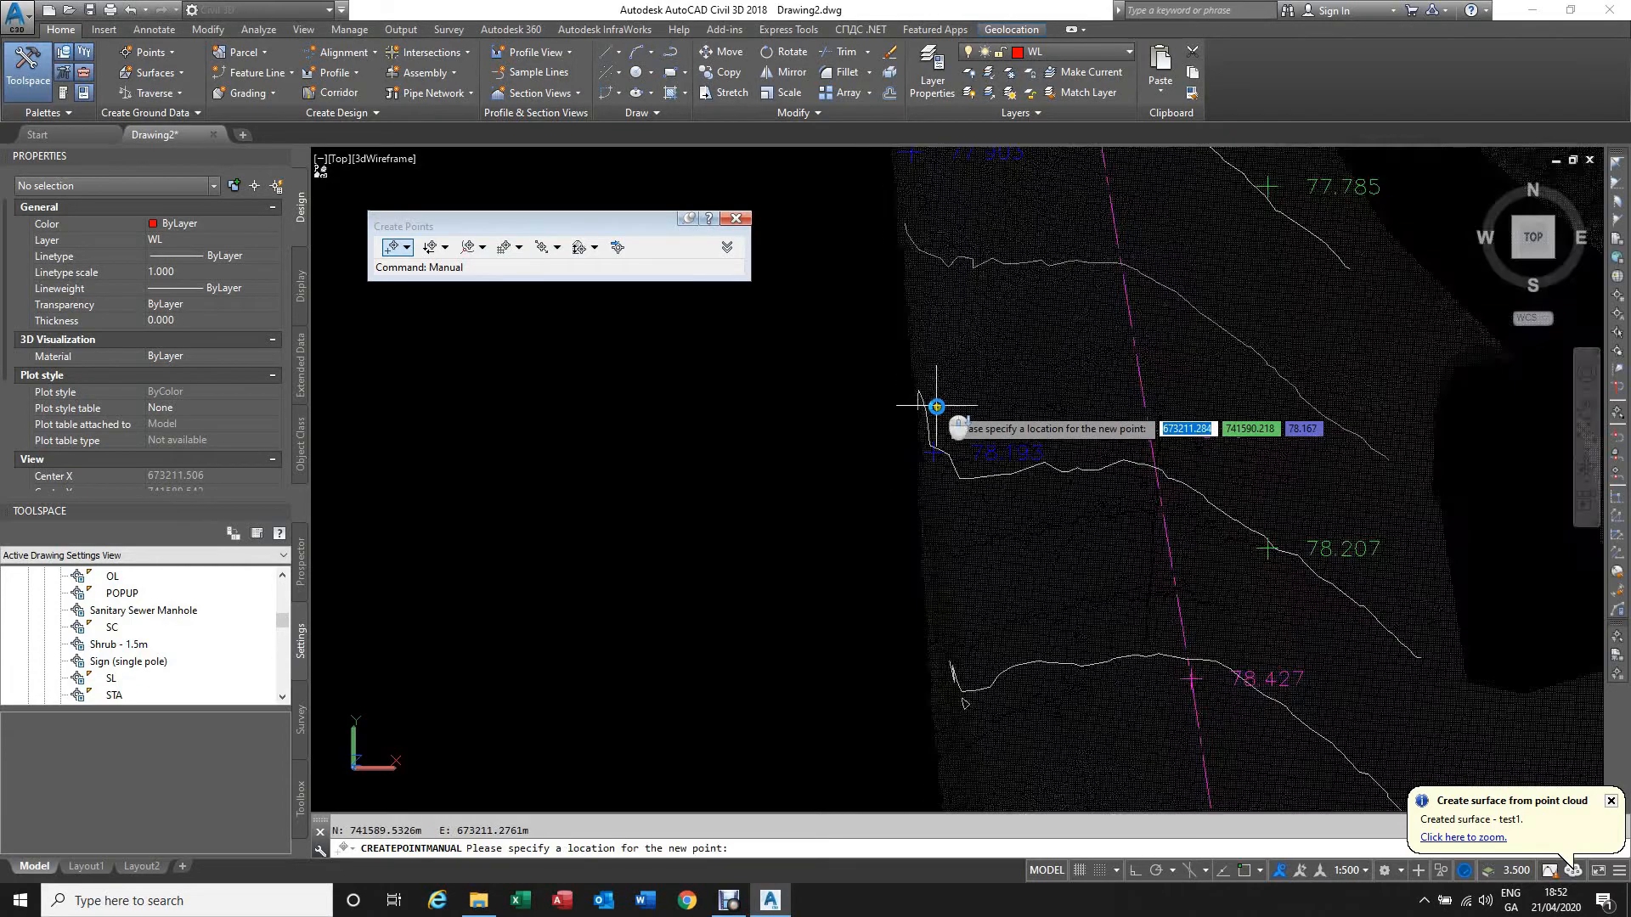
pyautogui.scroll(3, 958, 586)
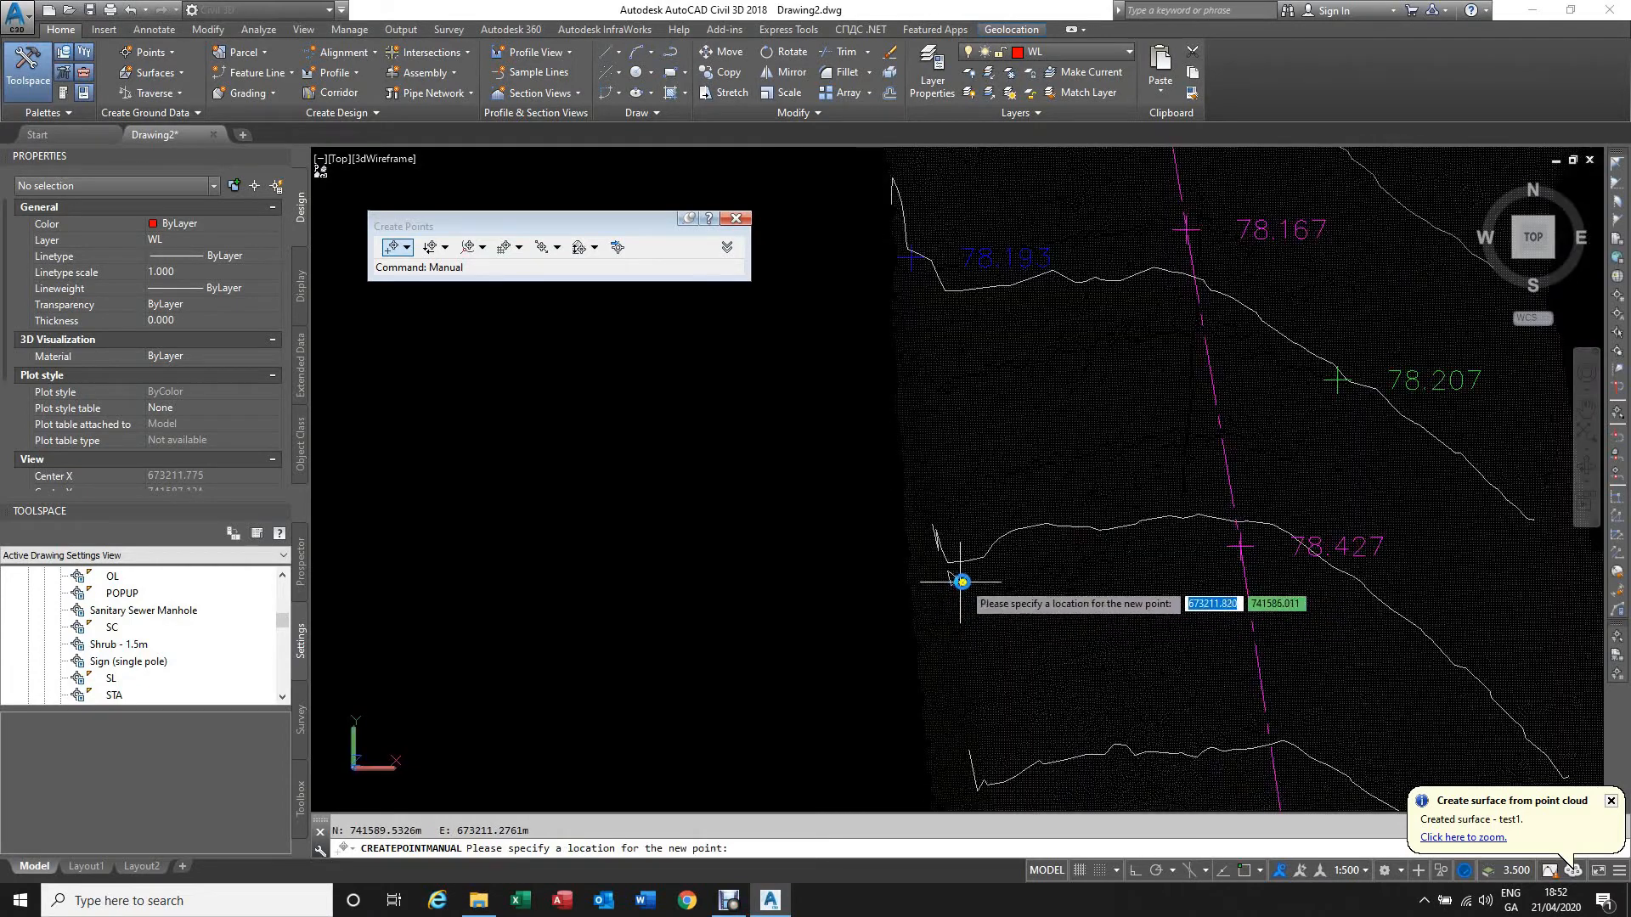
pyautogui.click(961, 582)
pyautogui.press('Return')
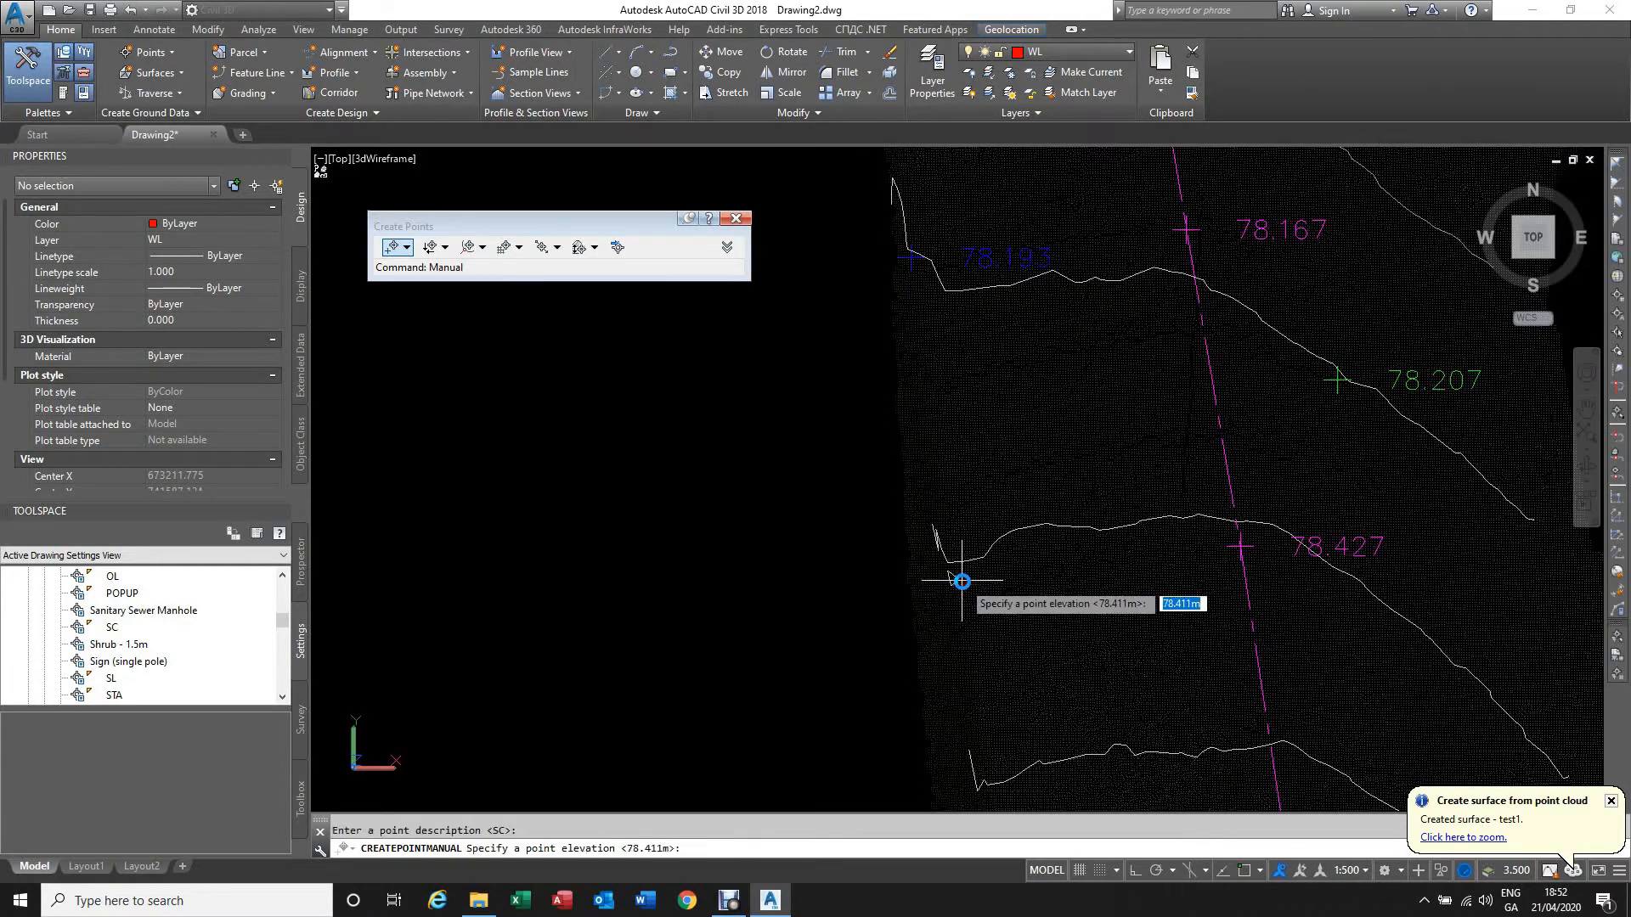
pyautogui.press('Return')
# Step: Add an SC point on the western edge, roughly level with the 78.752 point, accepting 78.739 m, and end manual point creation
pyautogui.scroll(-3, 961, 582)
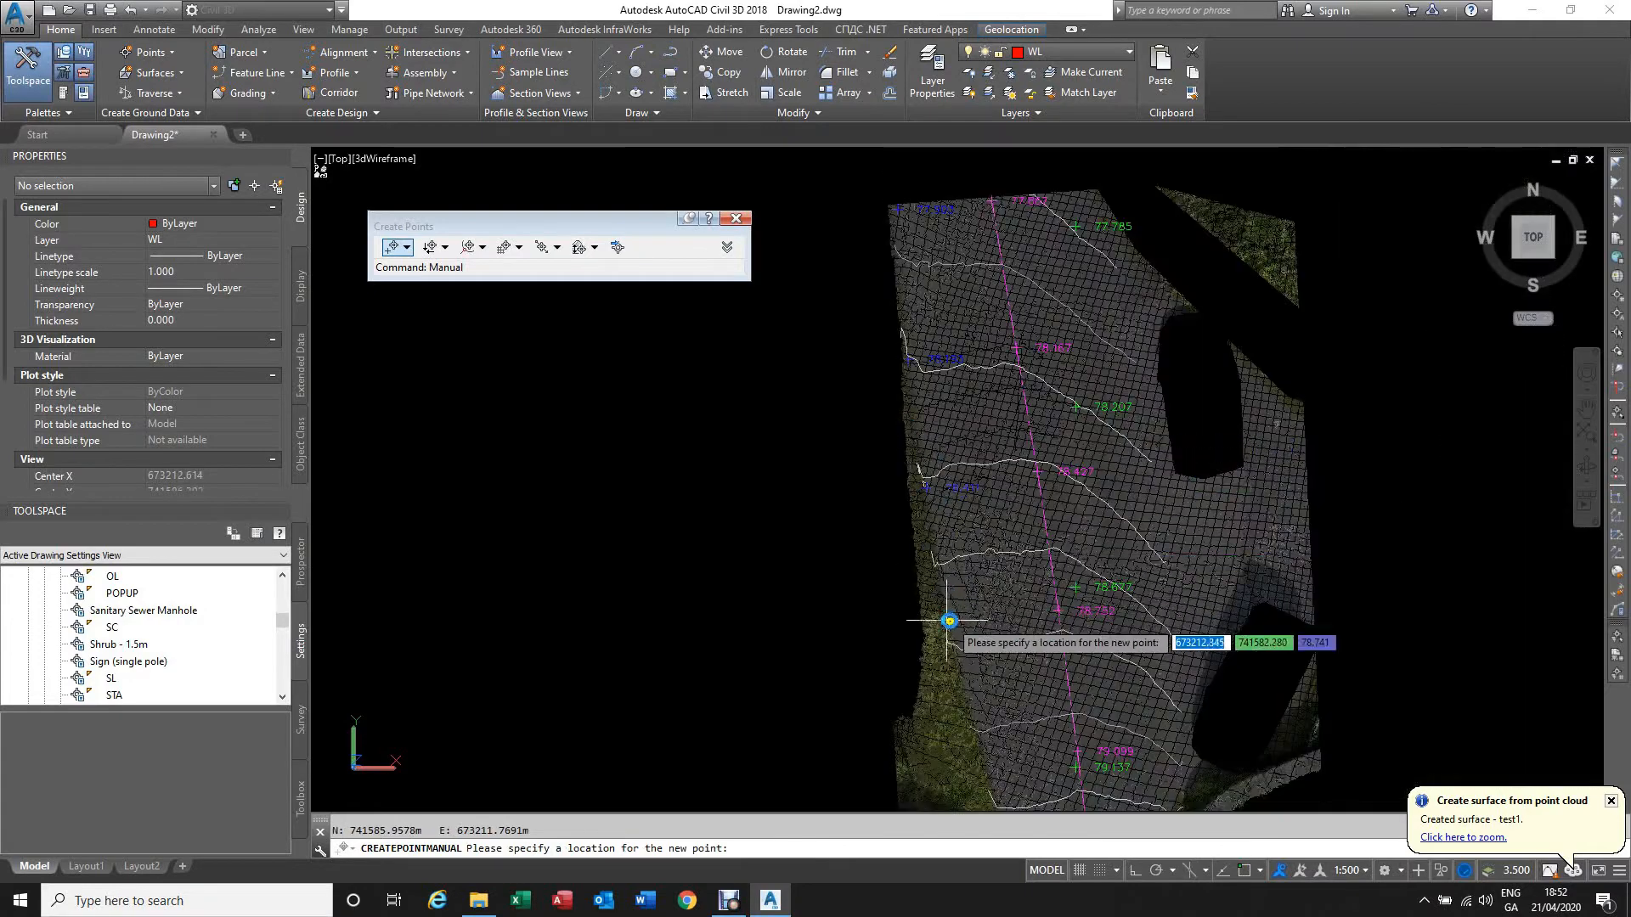
pyautogui.scroll(3, 949, 620)
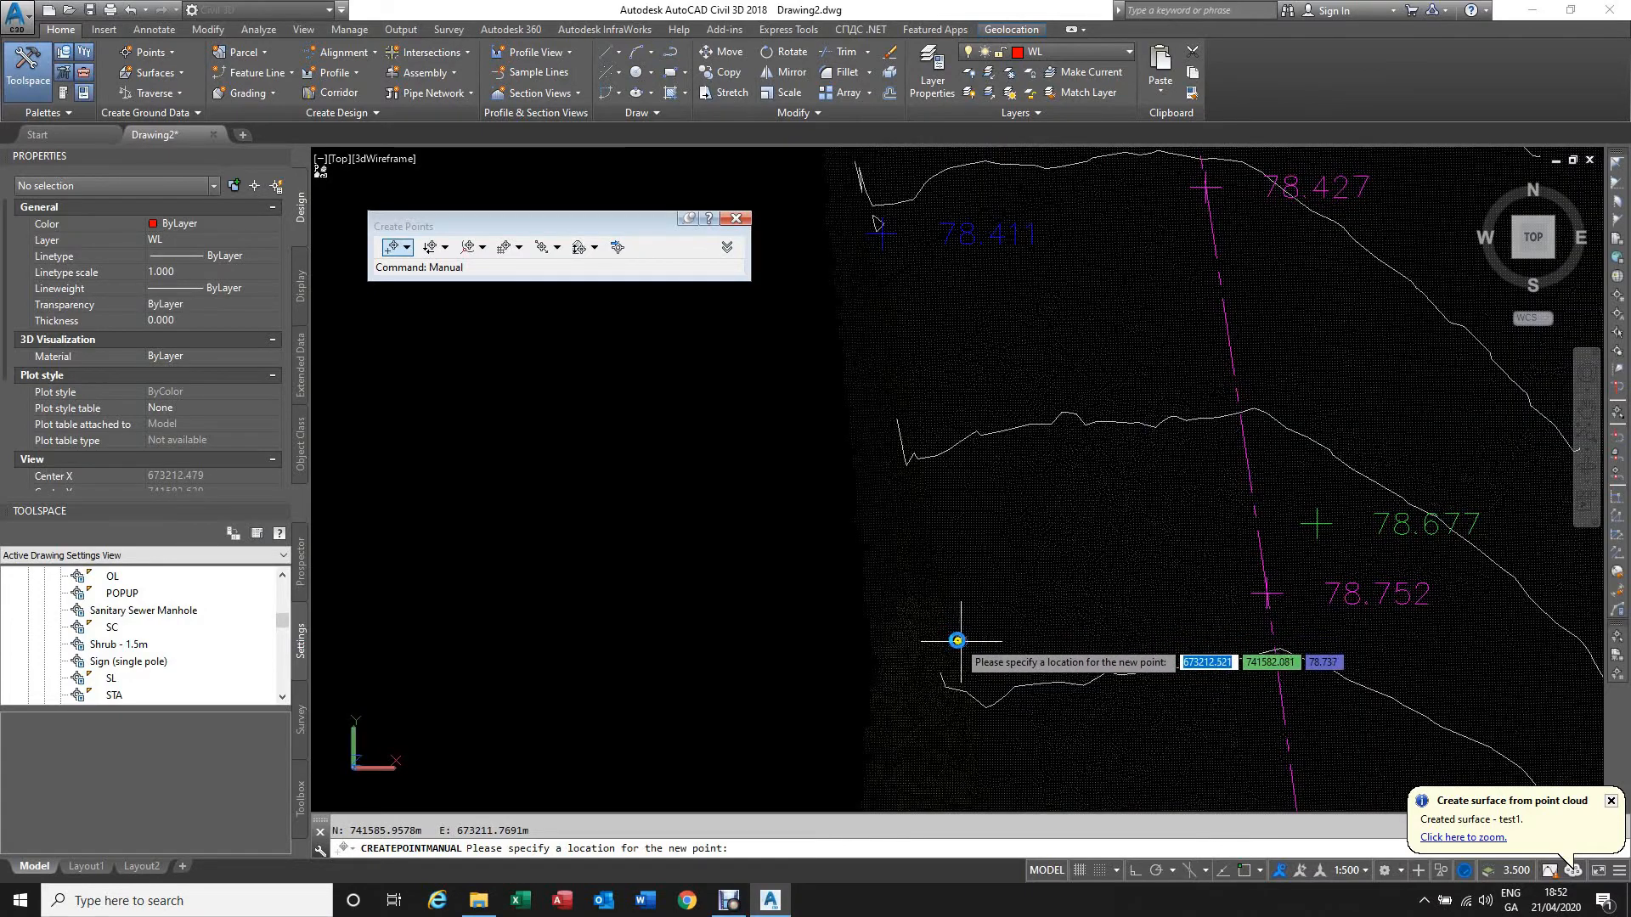
pyautogui.click(958, 641)
pyautogui.press('Return')
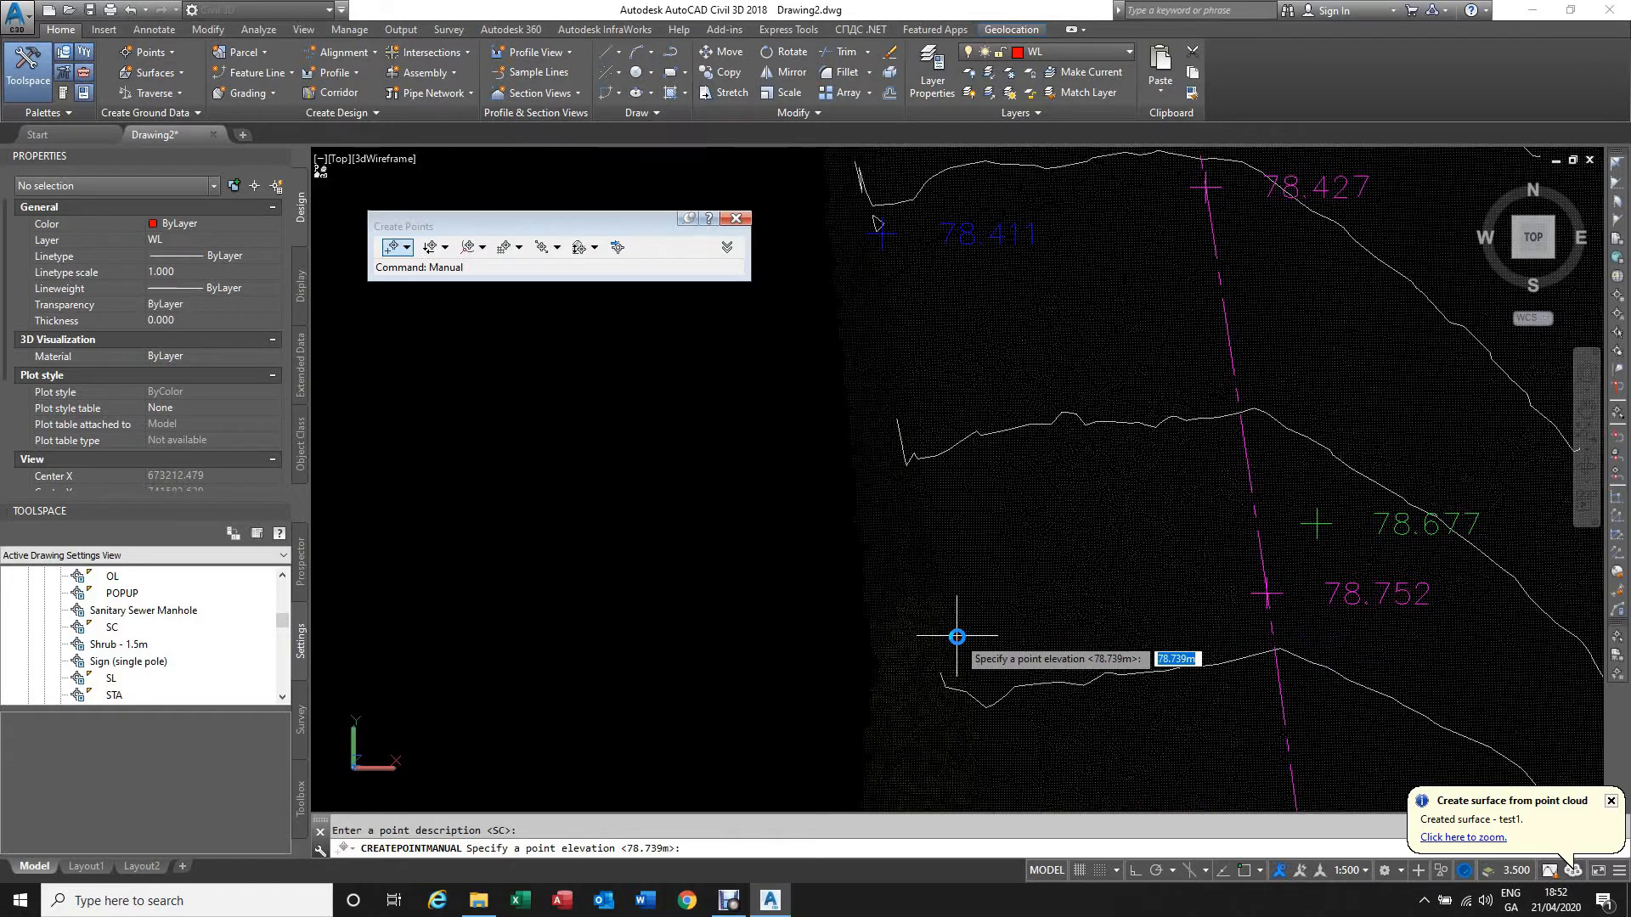
pyautogui.press('Return')
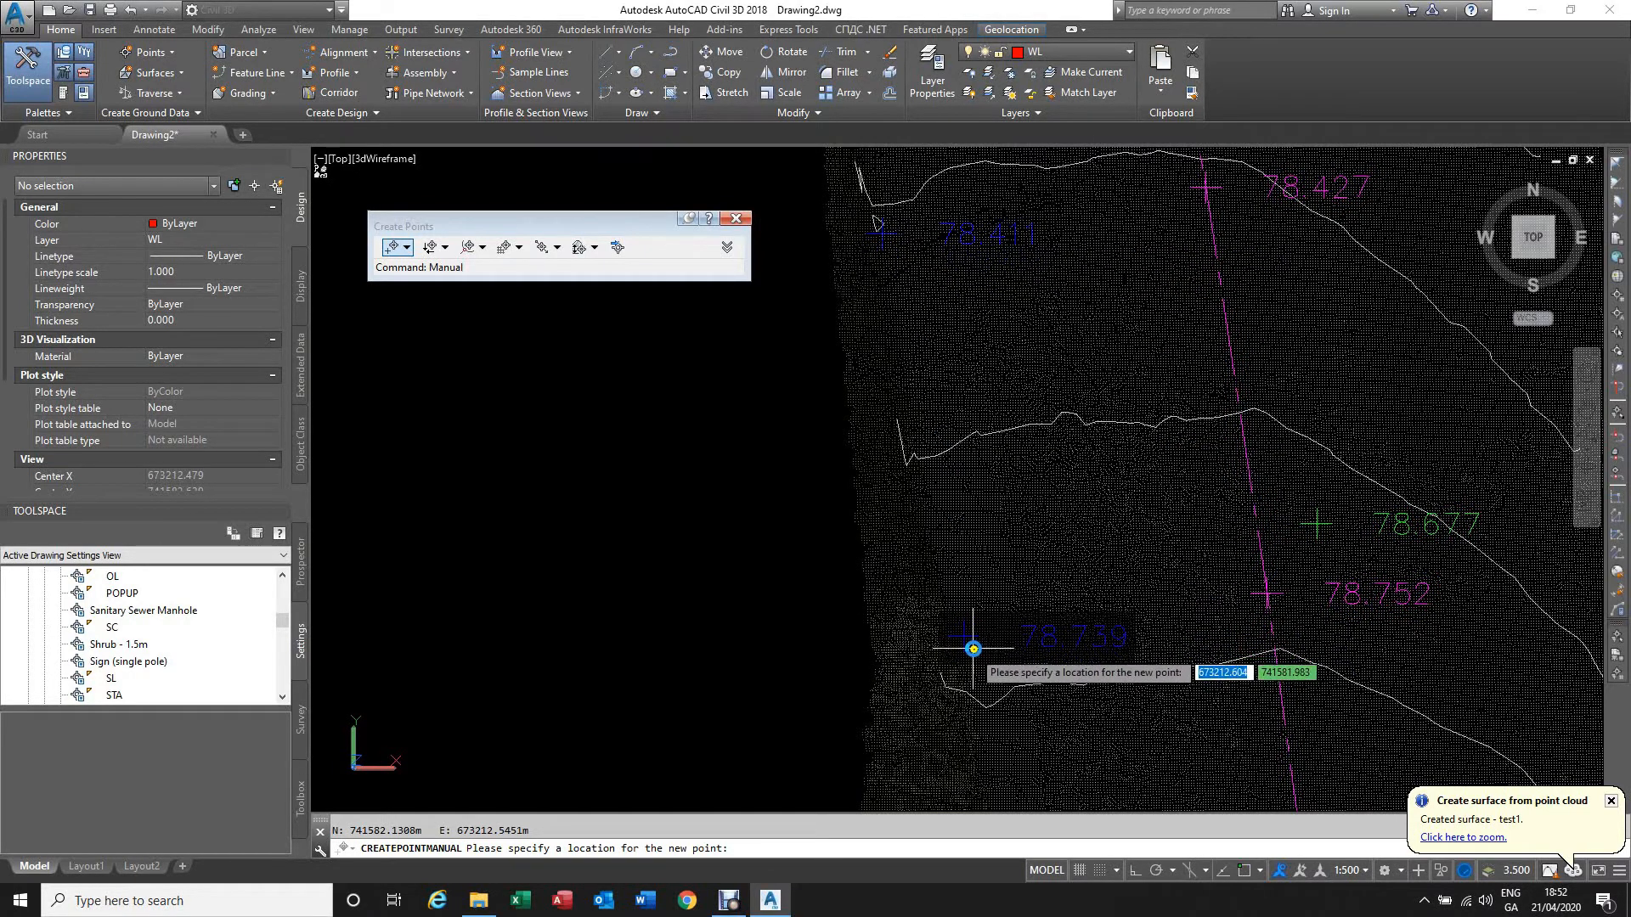
pyautogui.scroll(2, 962, 639)
pyautogui.scroll(2, 961, 639)
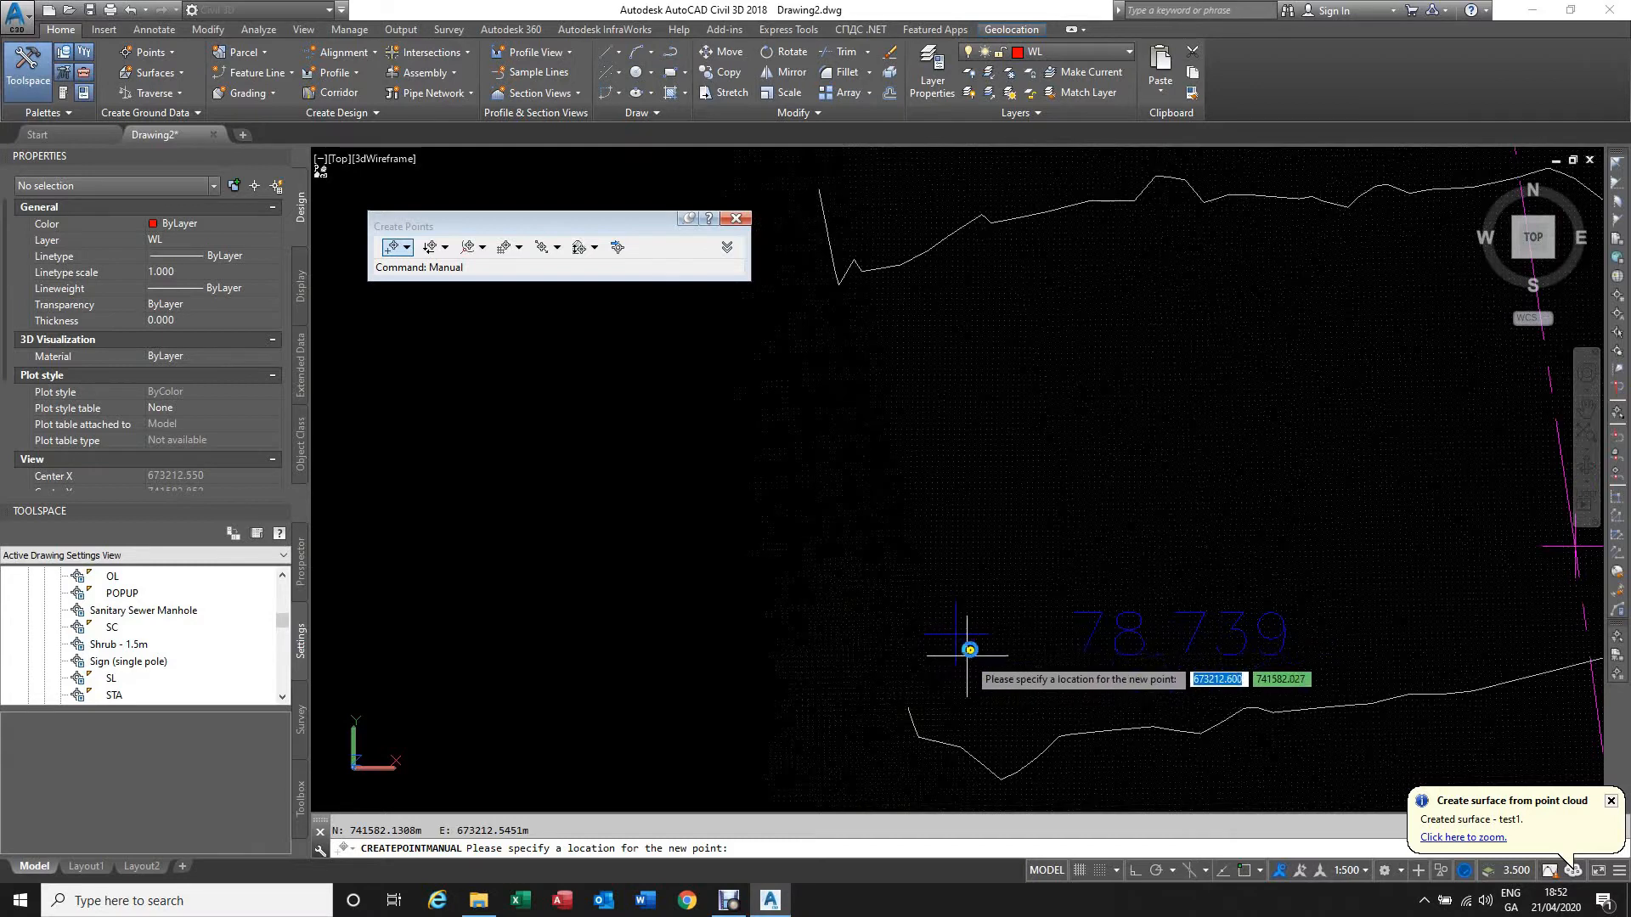
pyautogui.scroll(-2, 948, 632)
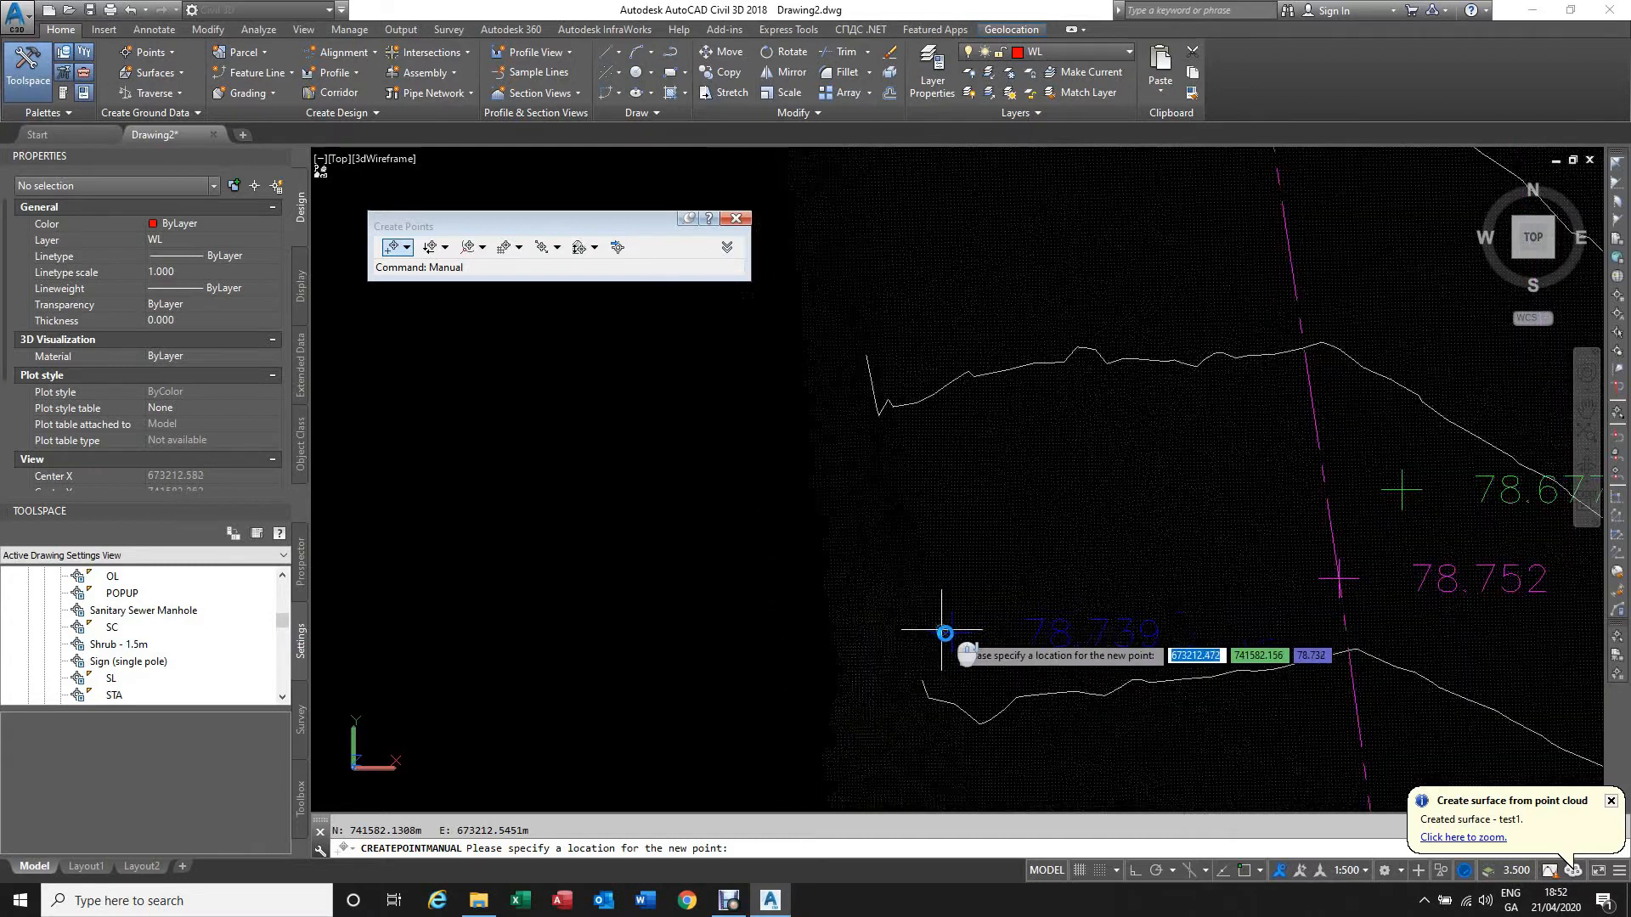
pyautogui.press('Escape')
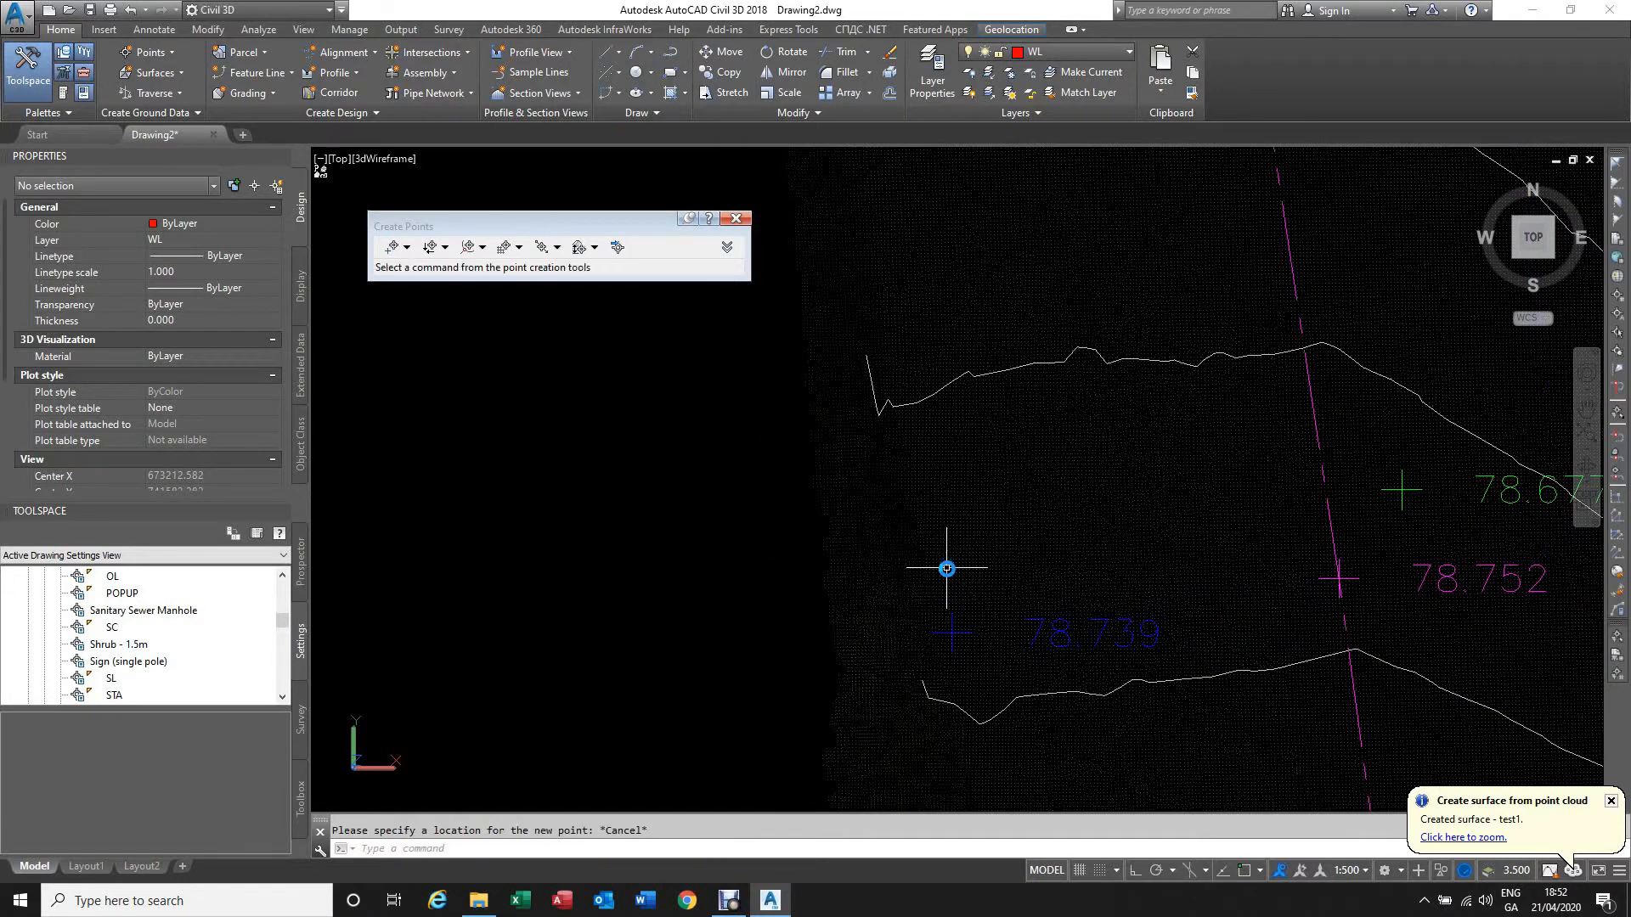
# Step: Review the available point creation methods, including the manual, intersection, surface and interpolation options
pyautogui.click(409, 248)
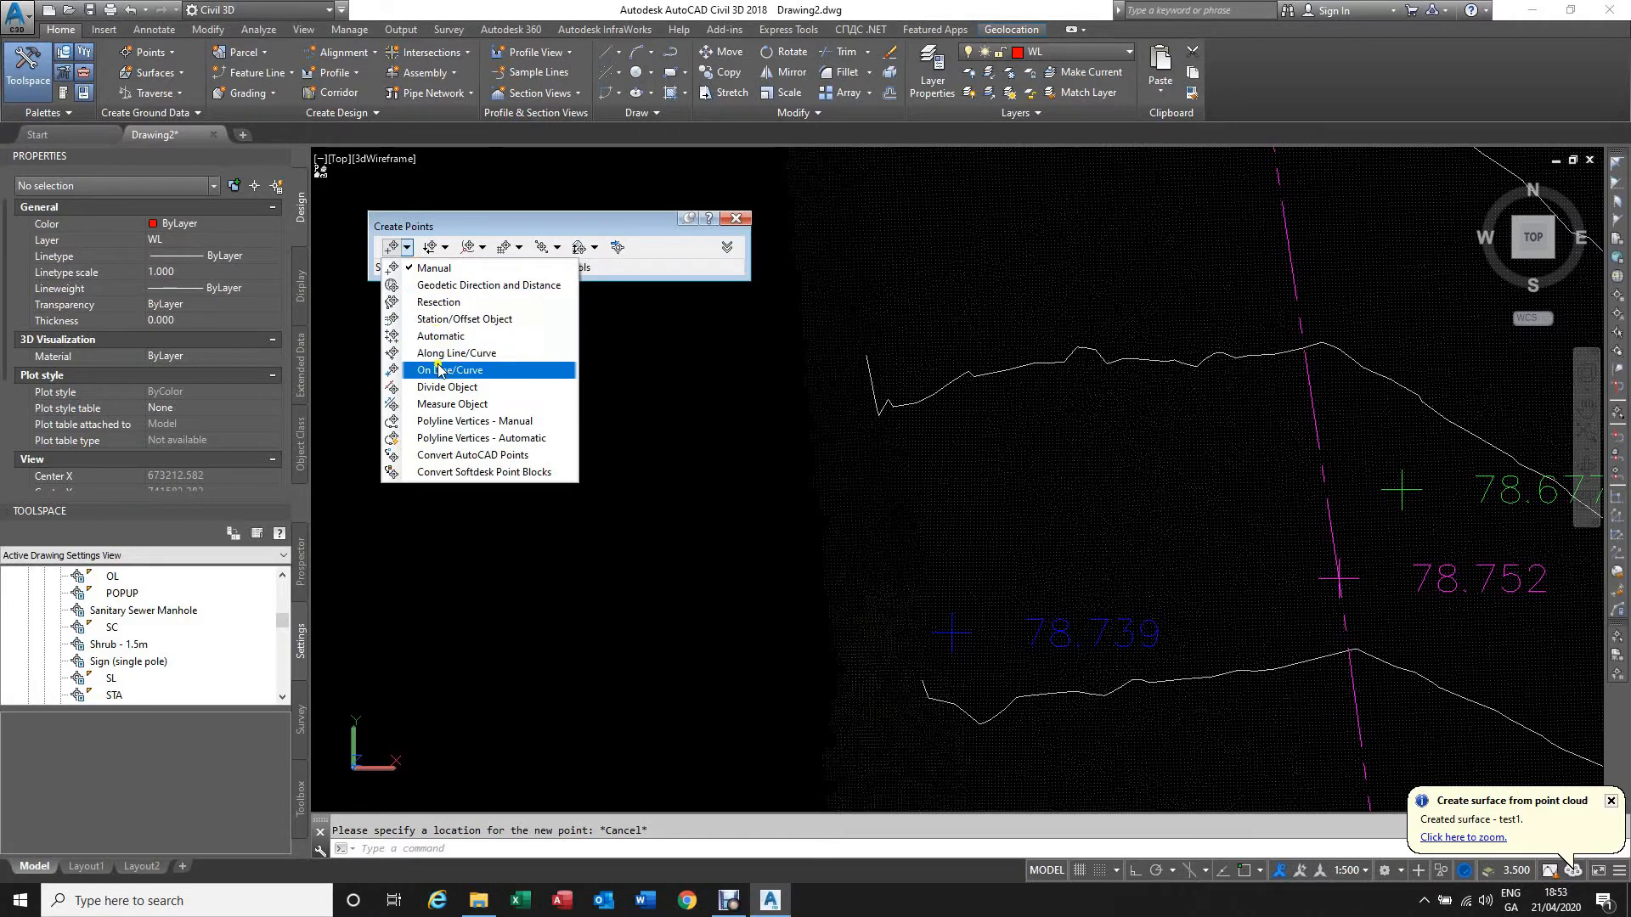
pyautogui.click(446, 247)
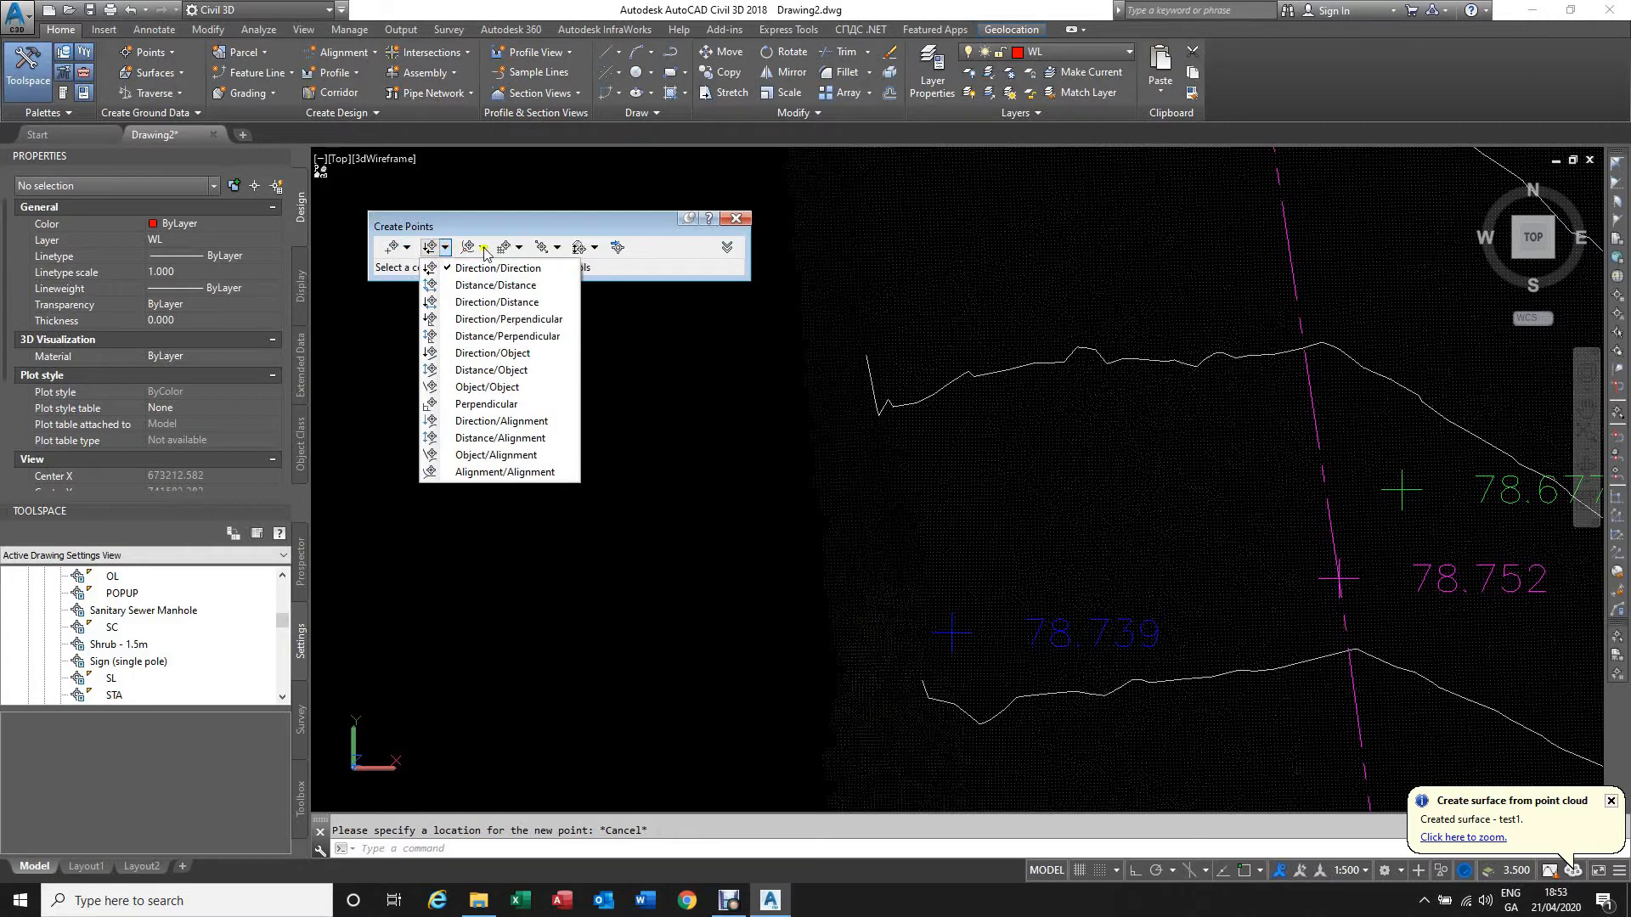
pyautogui.click(483, 247)
pyautogui.click(519, 248)
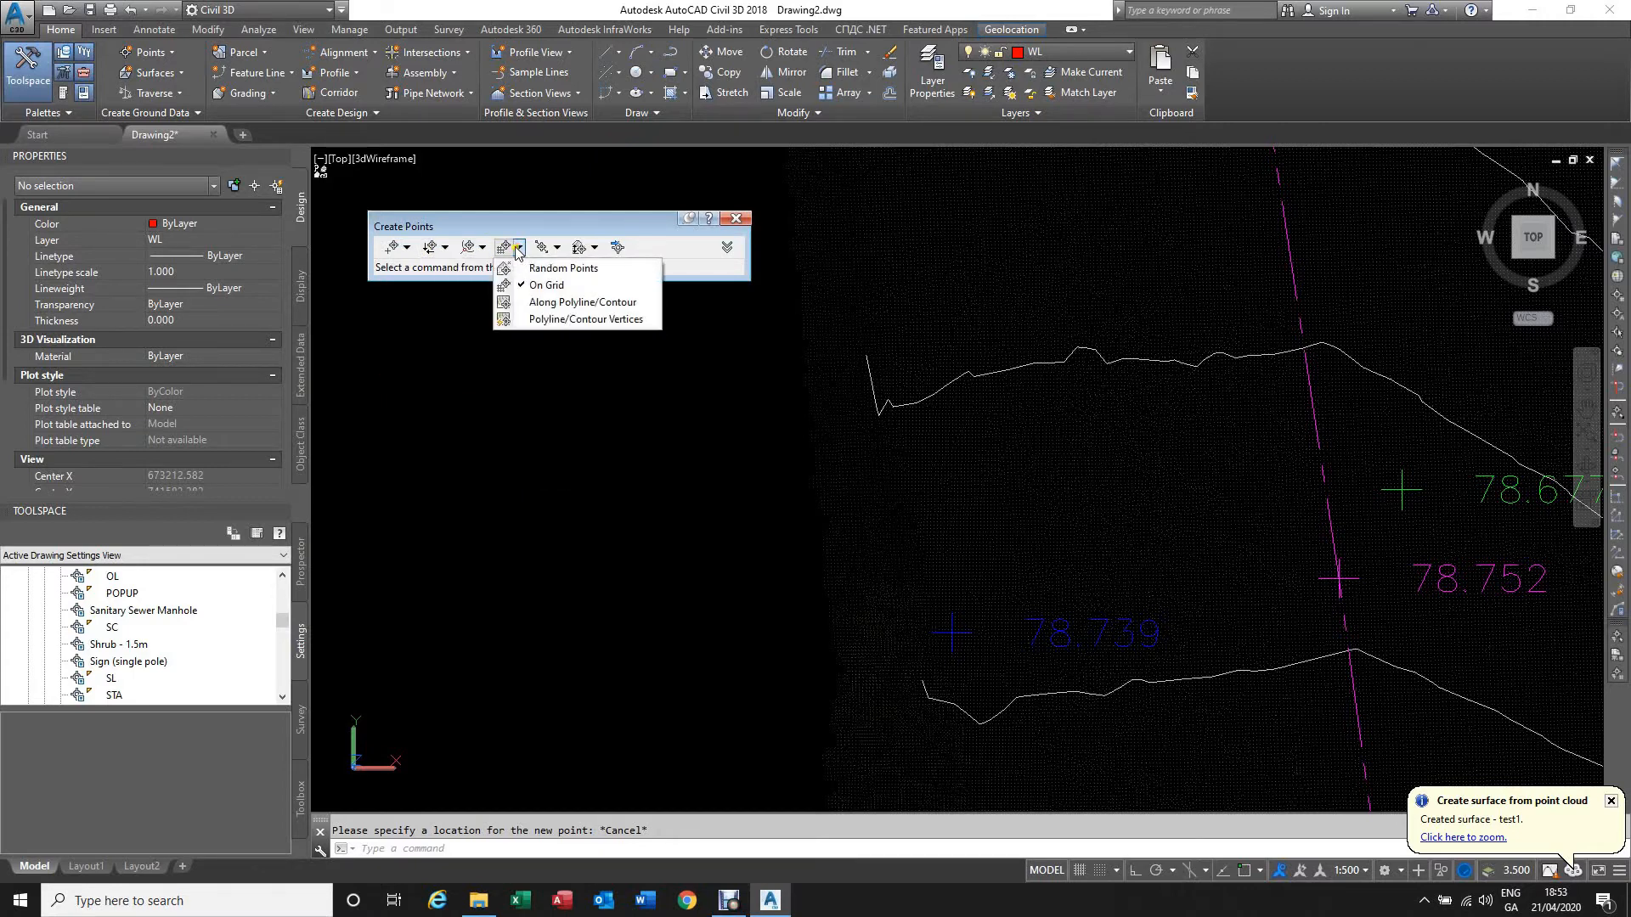
pyautogui.click(556, 248)
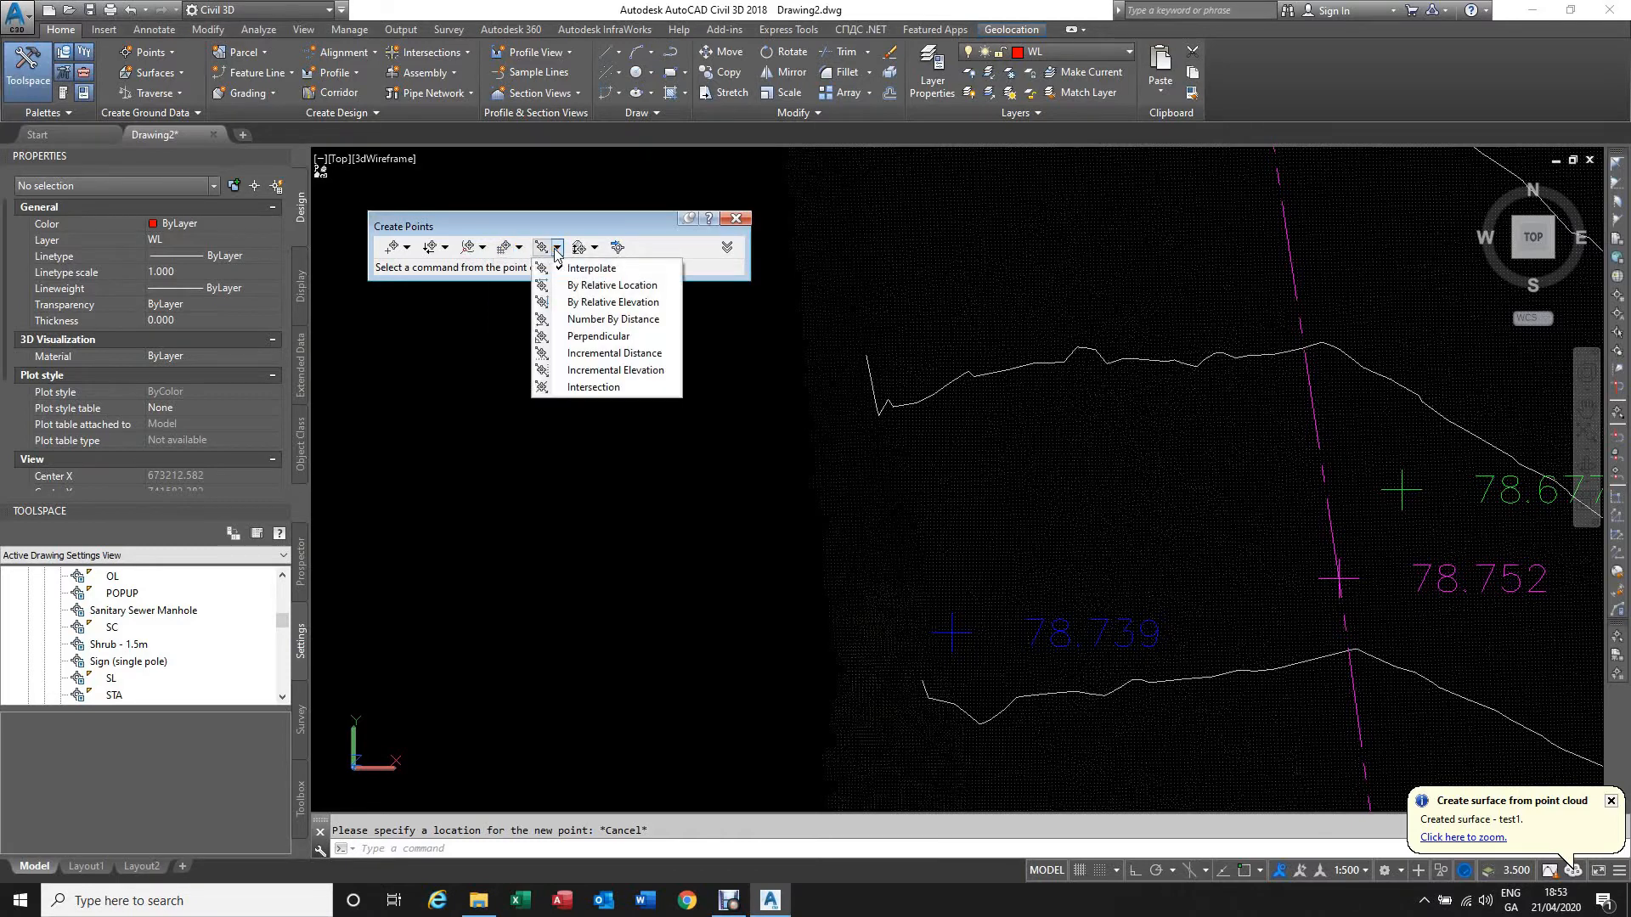
pyautogui.click(411, 248)
pyautogui.click(409, 248)
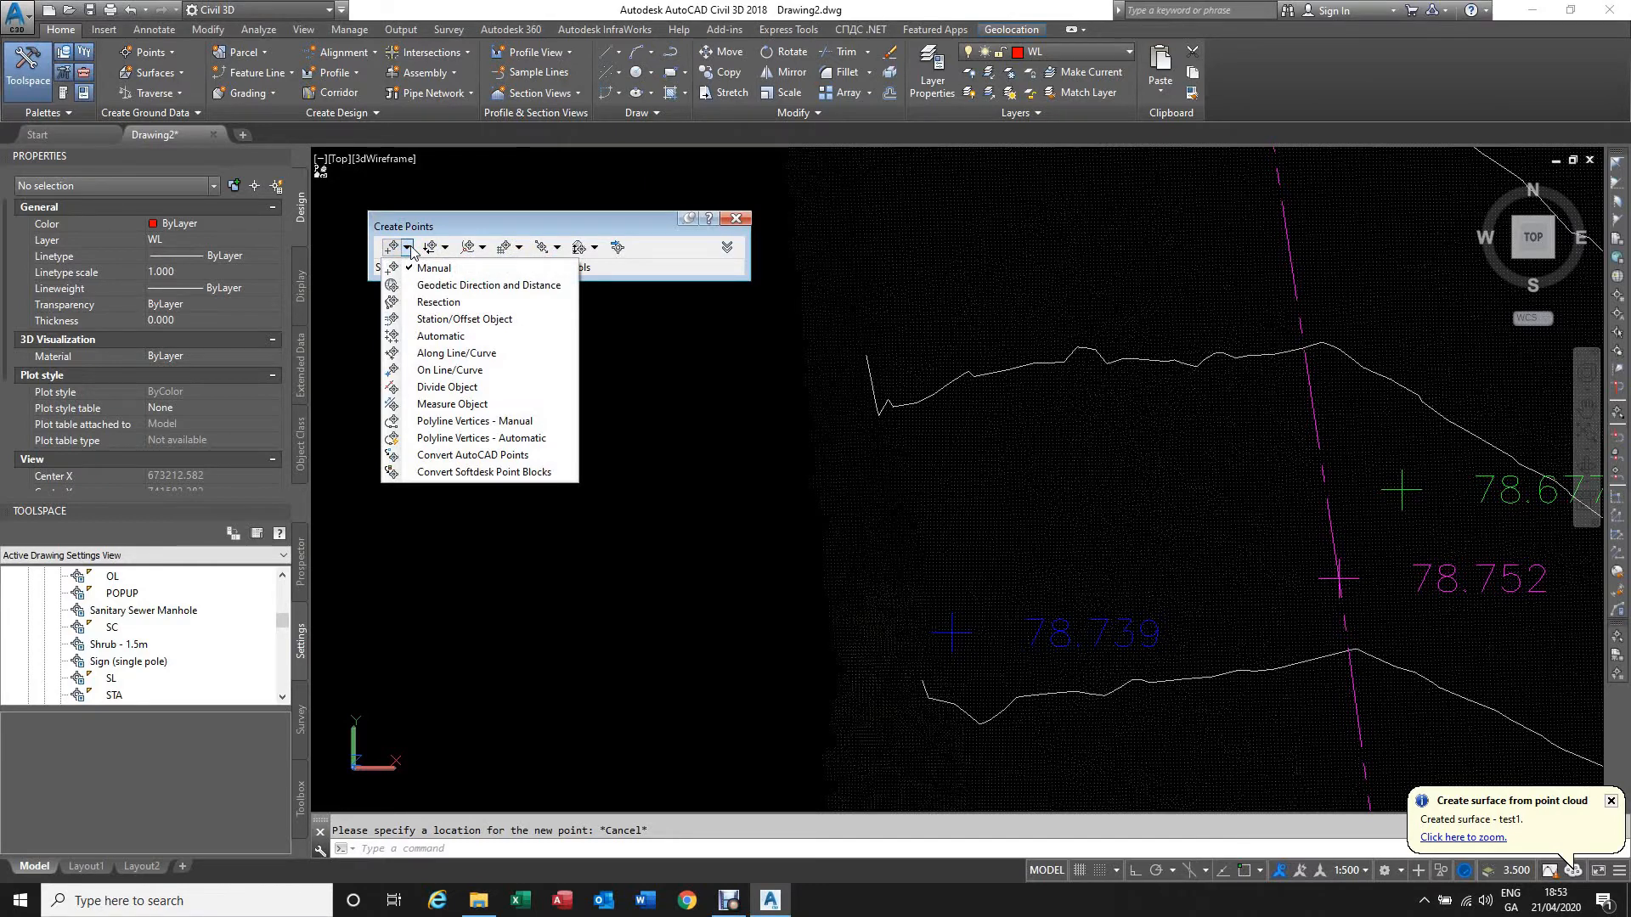
# Step: Close the point creation tools and view the available surface creation commands
pyautogui.click(736, 218)
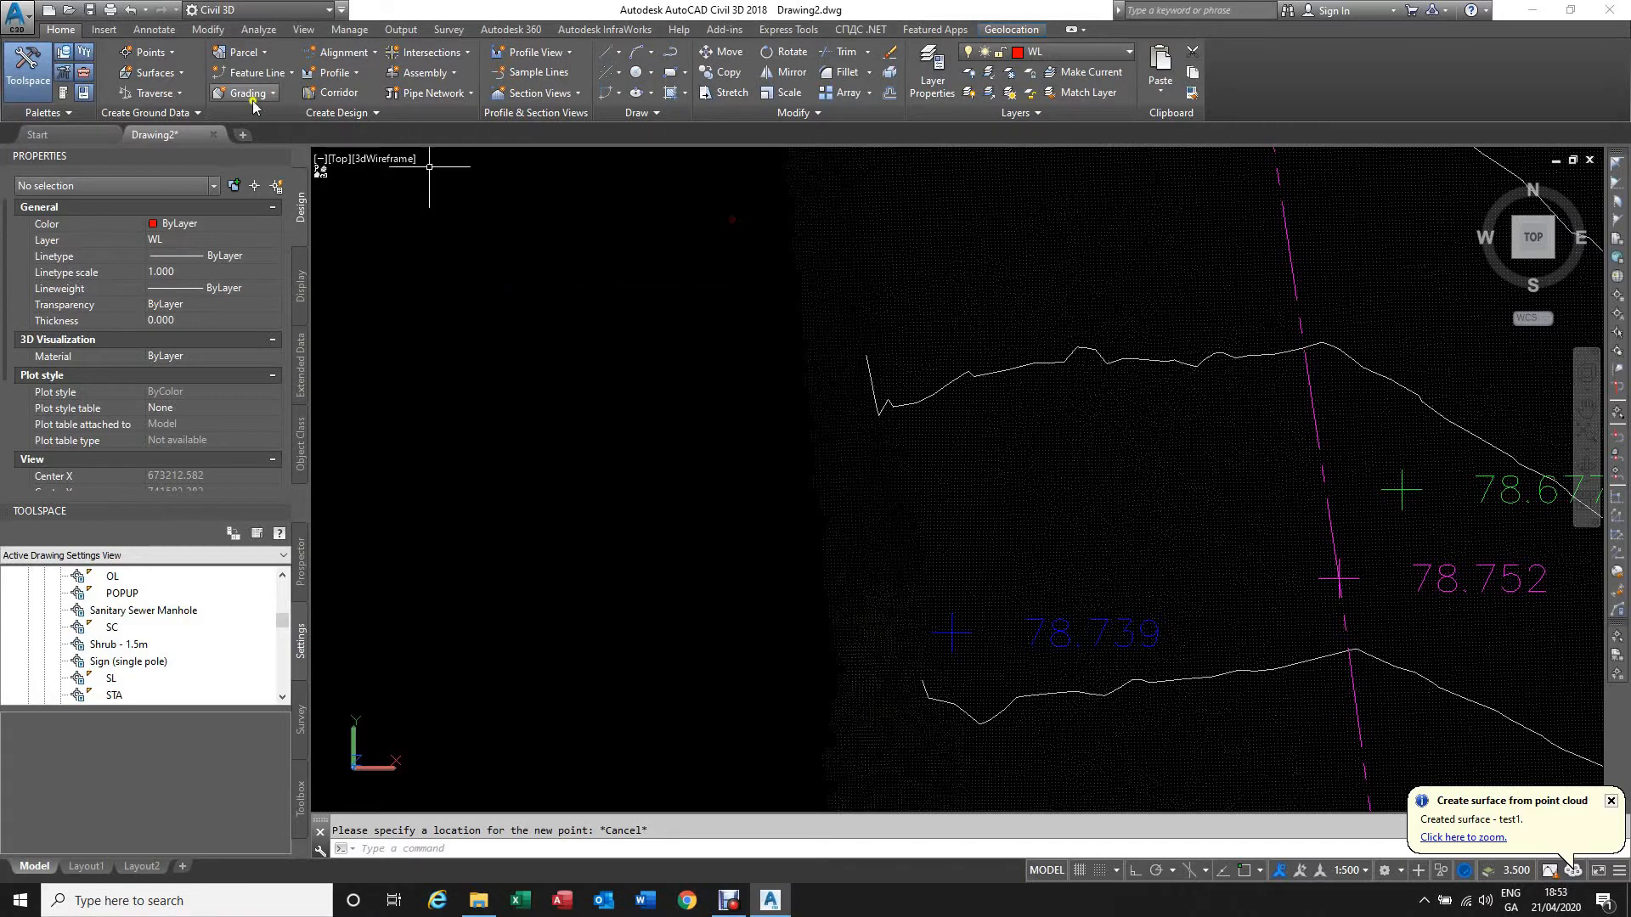
pyautogui.click(173, 52)
pyautogui.click(173, 53)
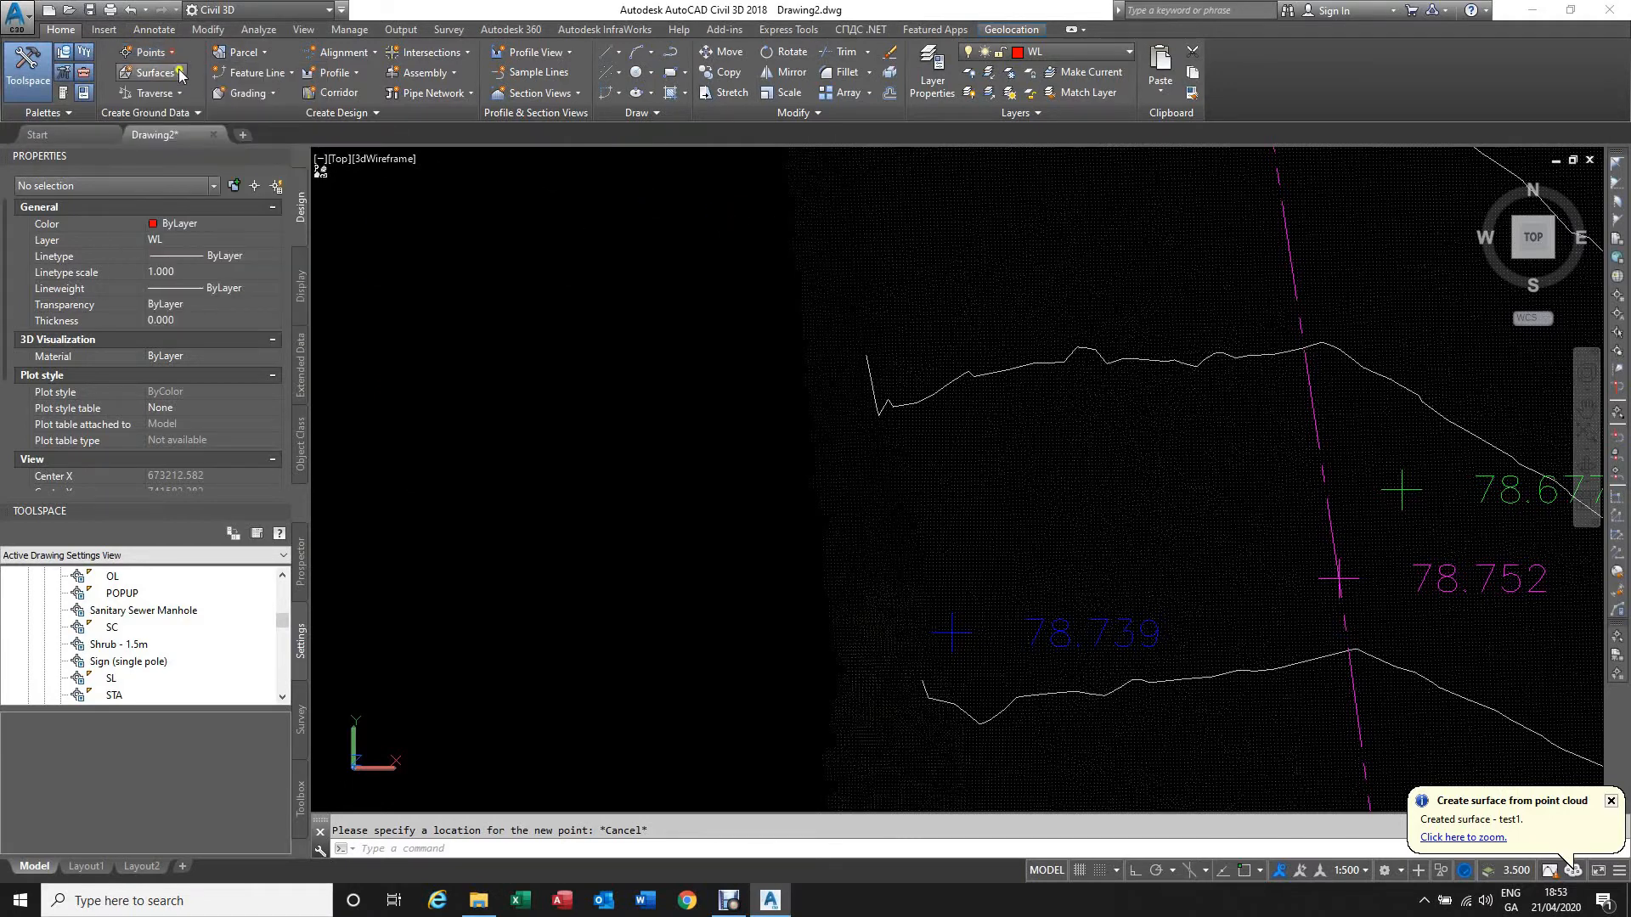
pyautogui.click(181, 73)
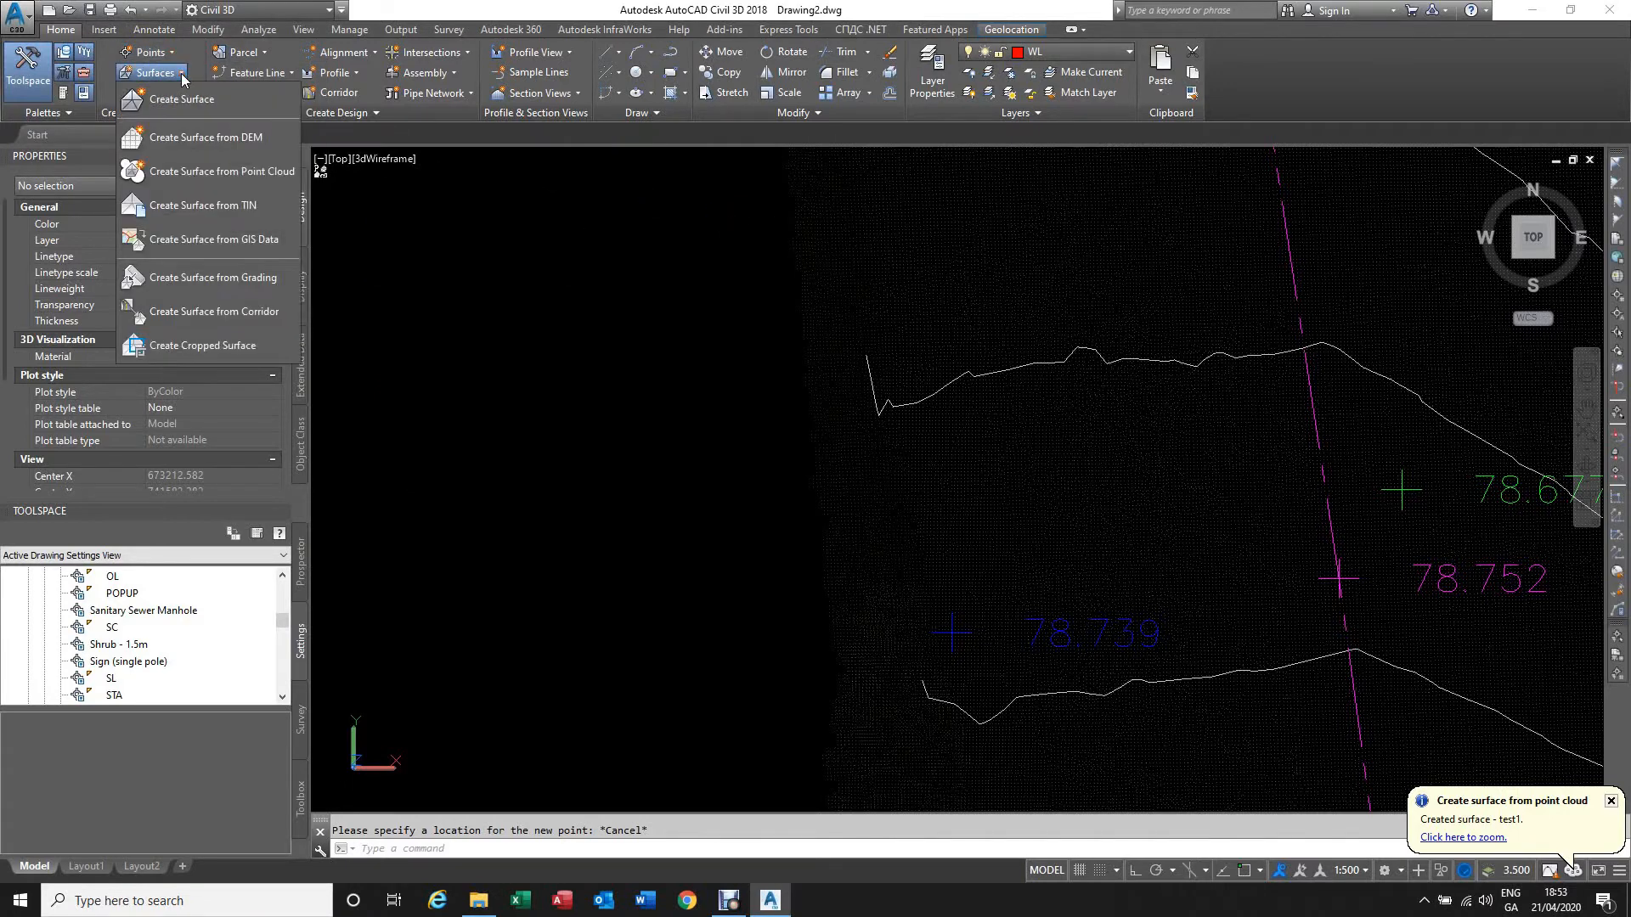
pyautogui.click(182, 75)
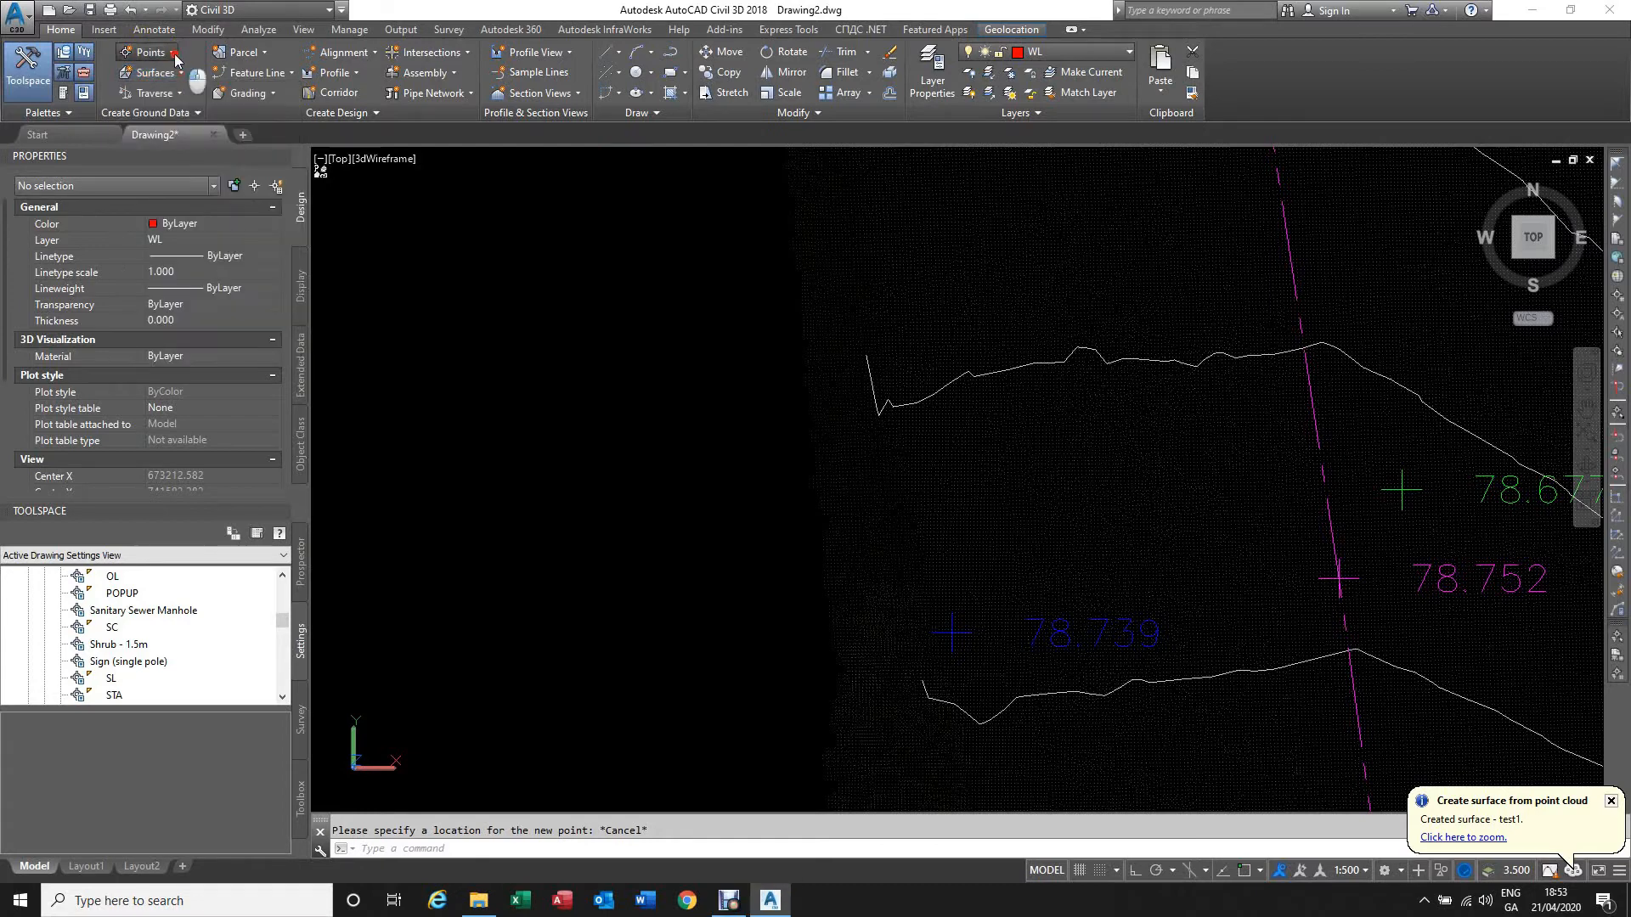
# Step: Turn off 3D object snap and add a random surface point described SC on test1, near the western edge level with the 79.137 point
pyautogui.click(175, 53)
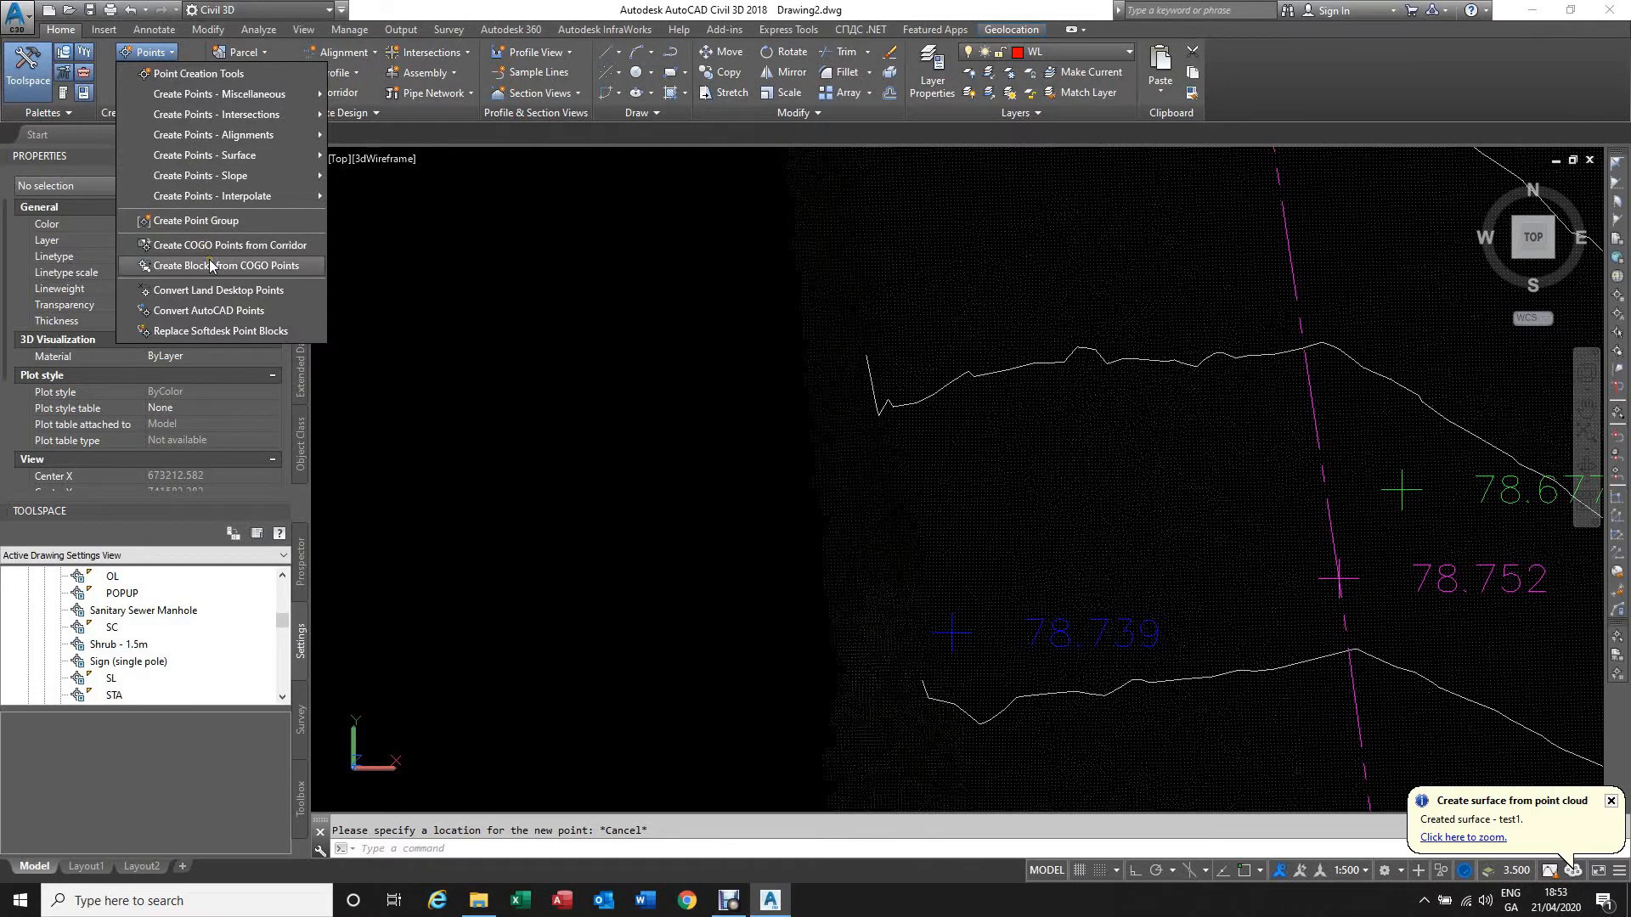
pyautogui.moveTo(204, 160)
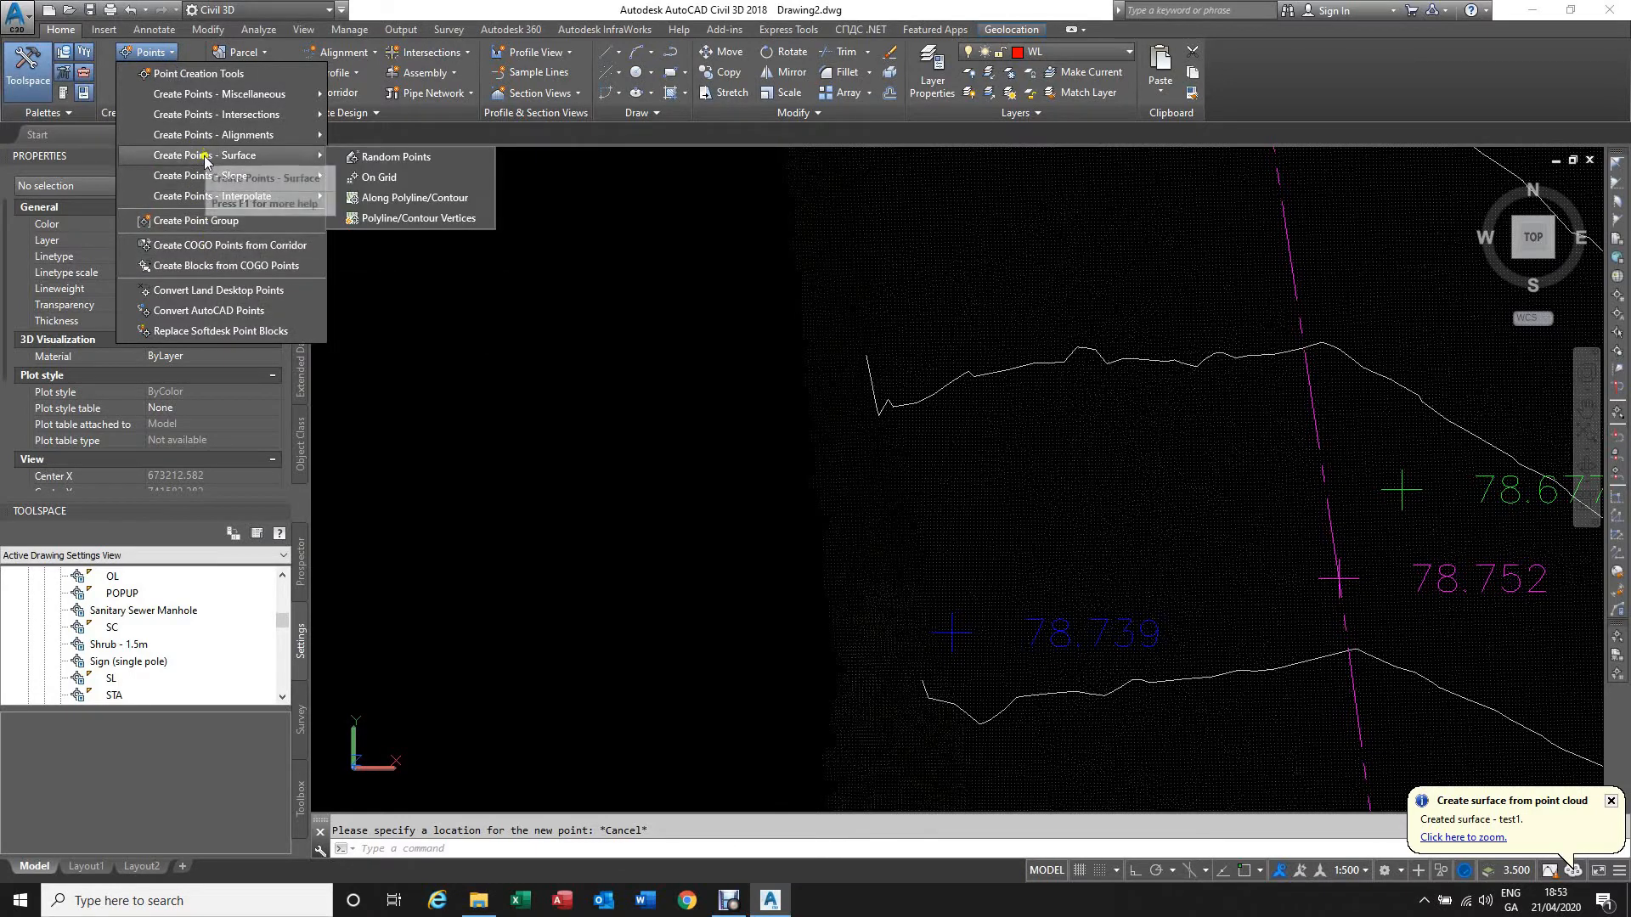
pyautogui.click(396, 157)
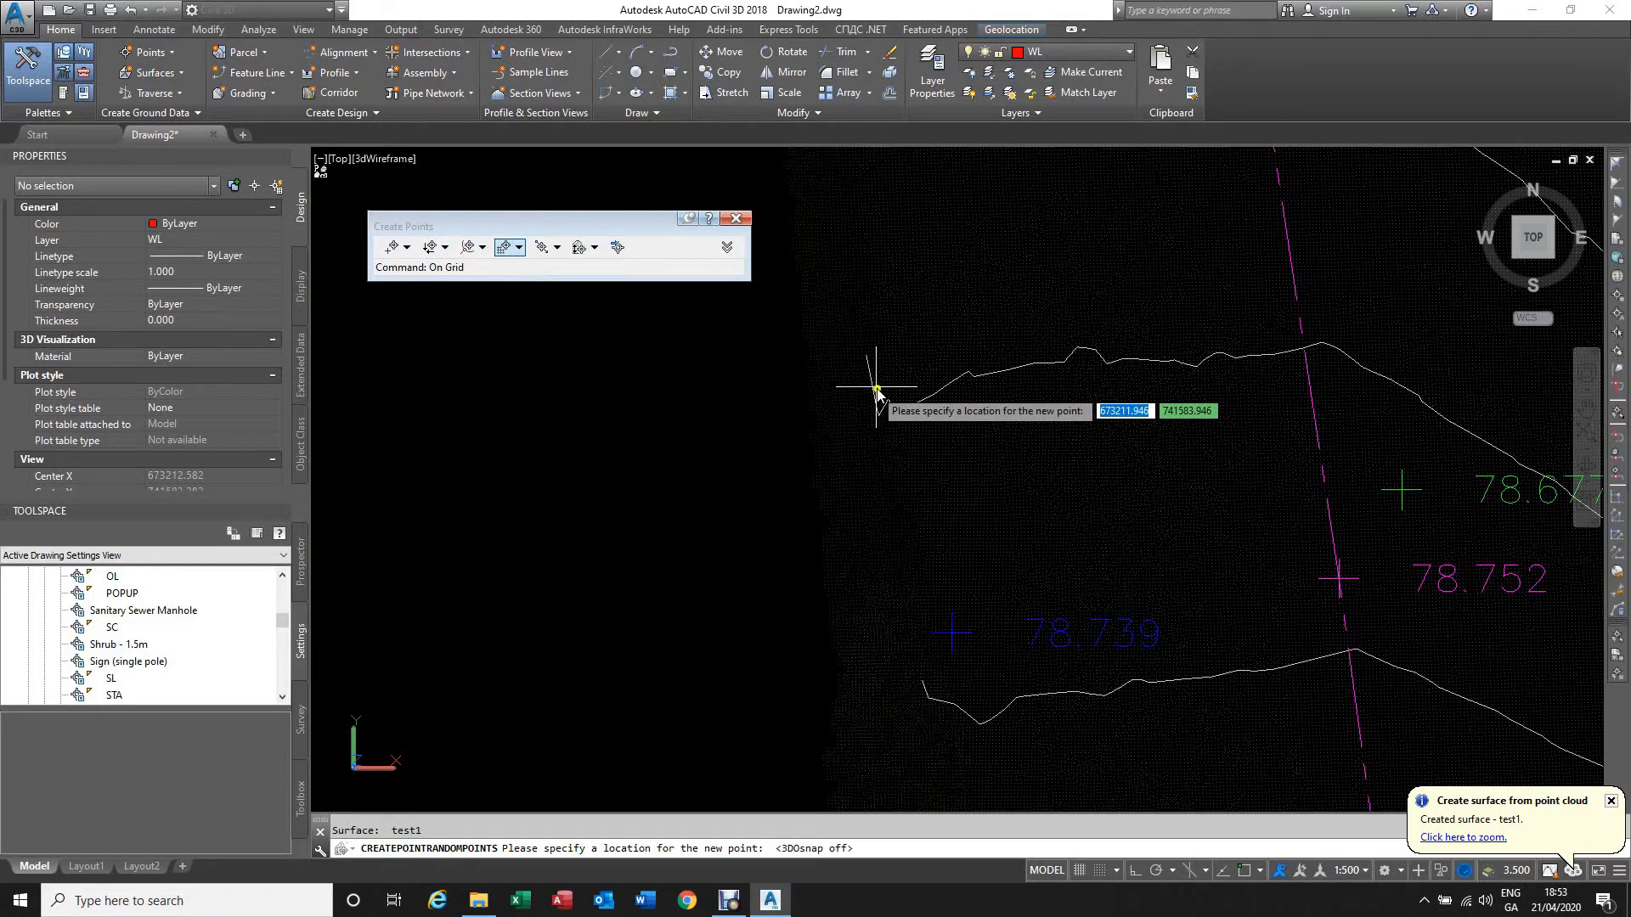
pyautogui.press('F4')
pyautogui.scroll(-4, 883, 280)
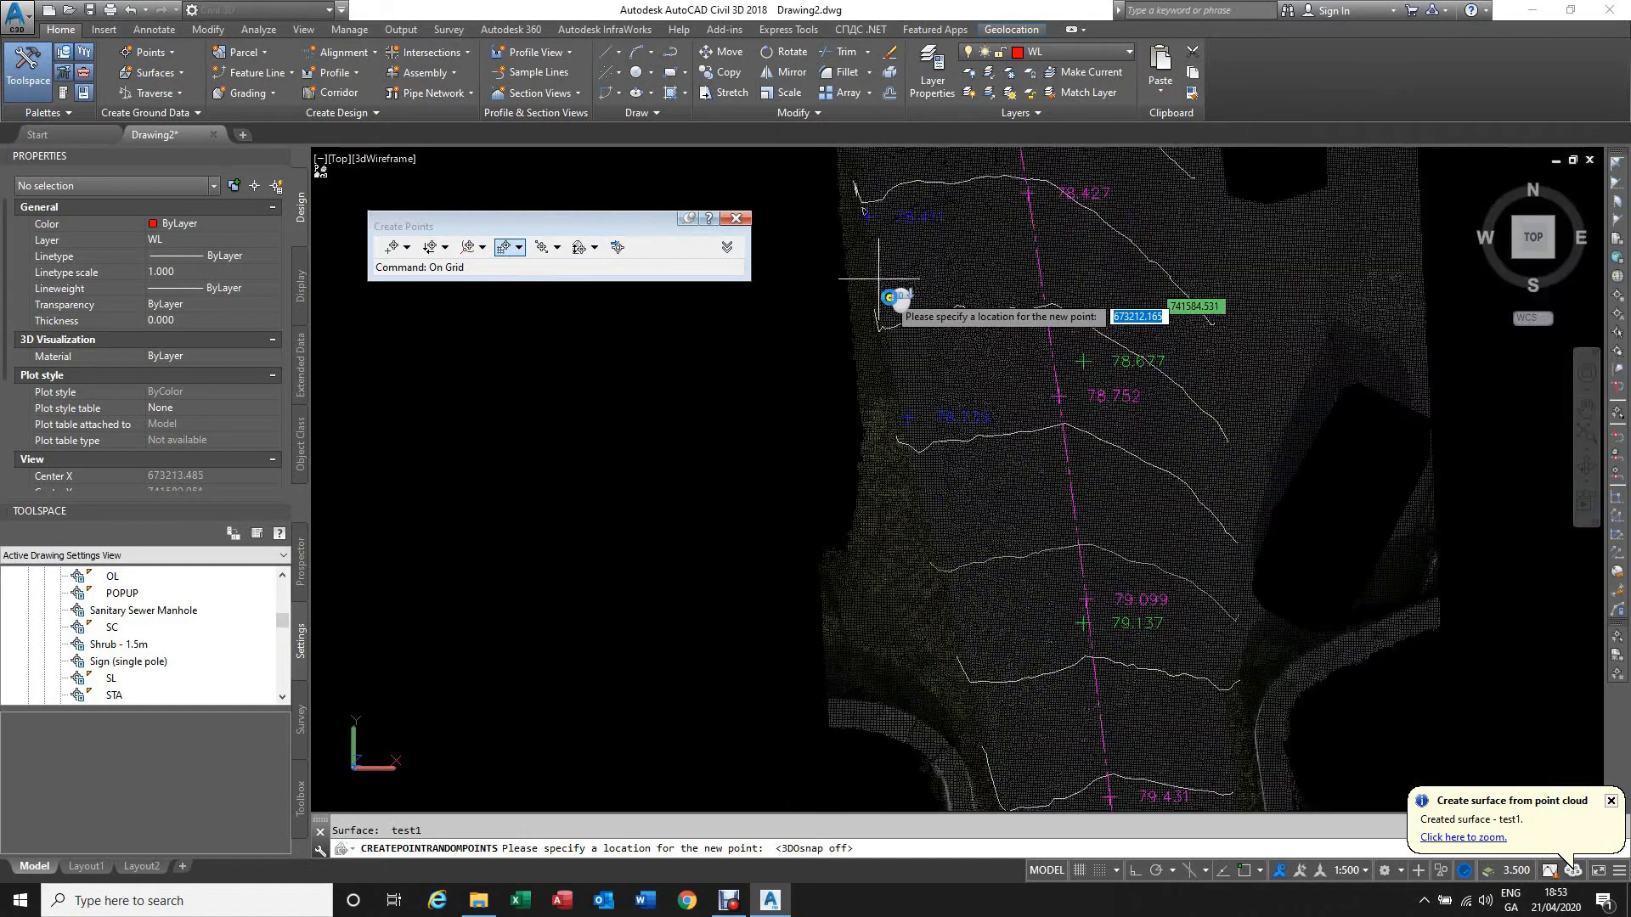
pyautogui.scroll(3, 963, 625)
pyautogui.click(963, 613)
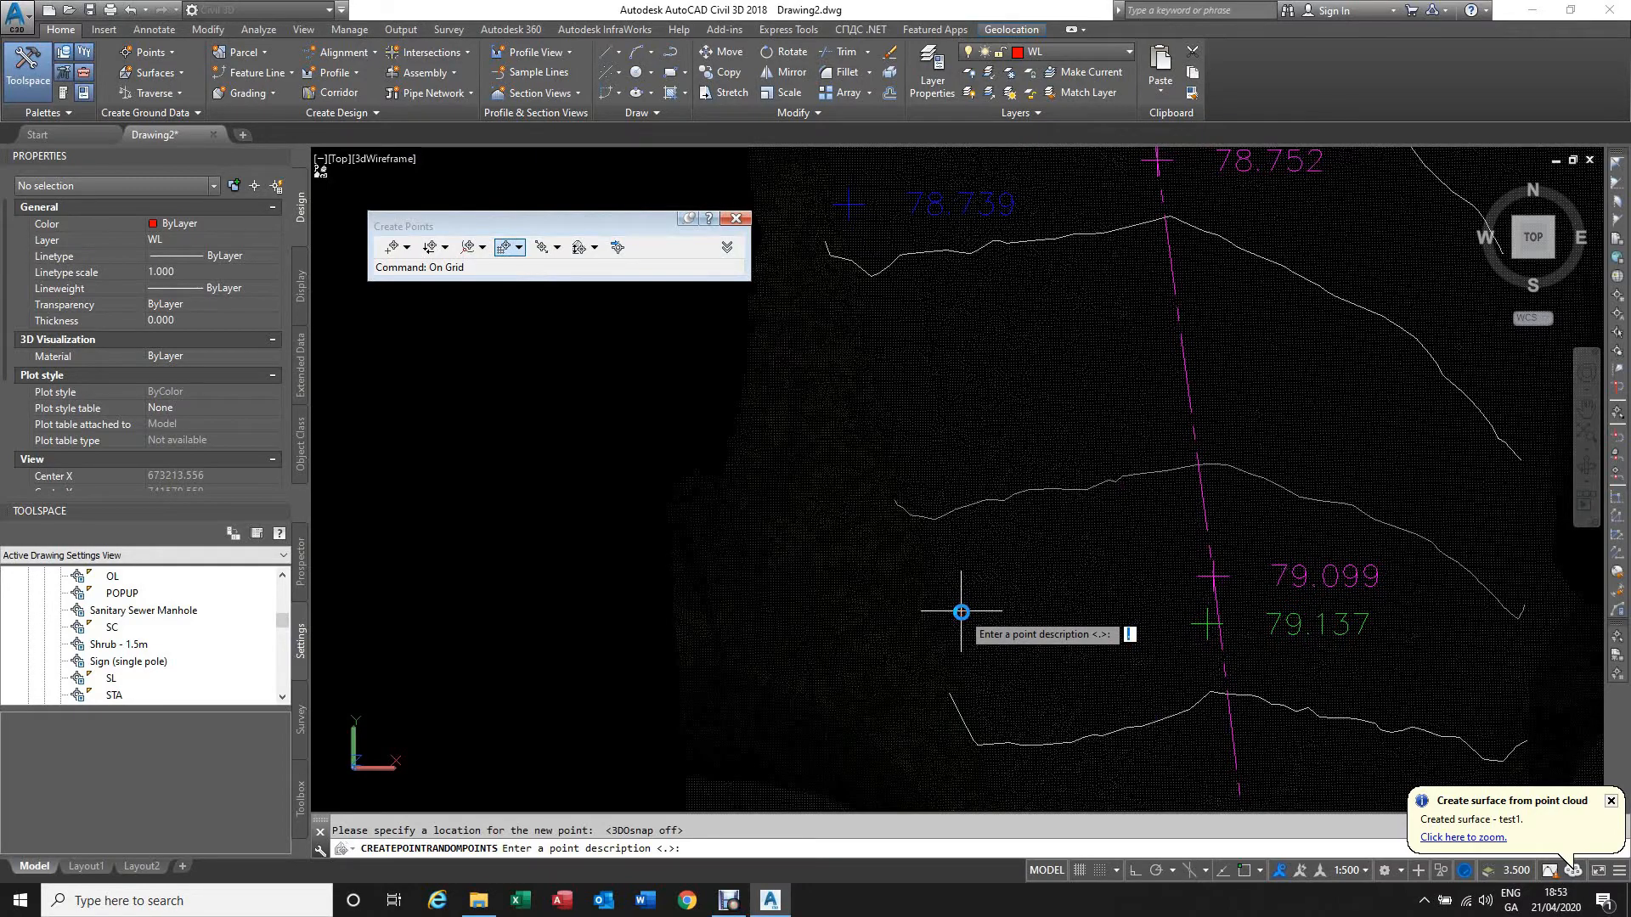
pyautogui.write('SC')
pyautogui.press('Return')
# Step: Add an SC surface point at the low western bend of the contour by the 79.431 level, then end point creation
pyautogui.scroll(-1, 955, 612)
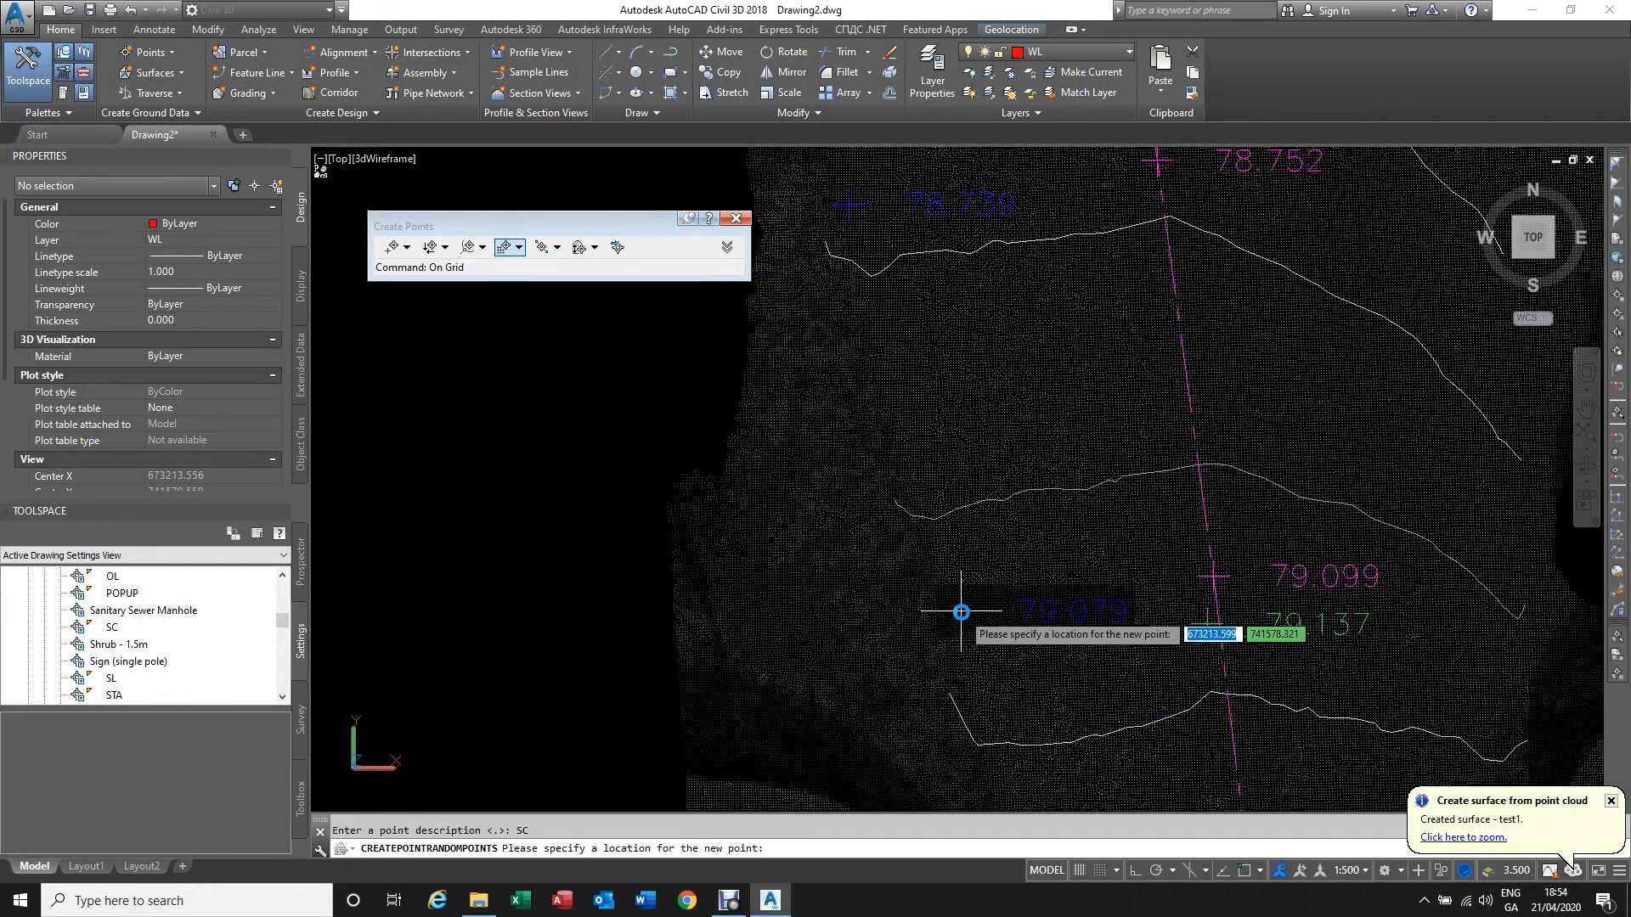
pyautogui.scroll(-1, 913, 455)
pyautogui.scroll(-2, 911, 450)
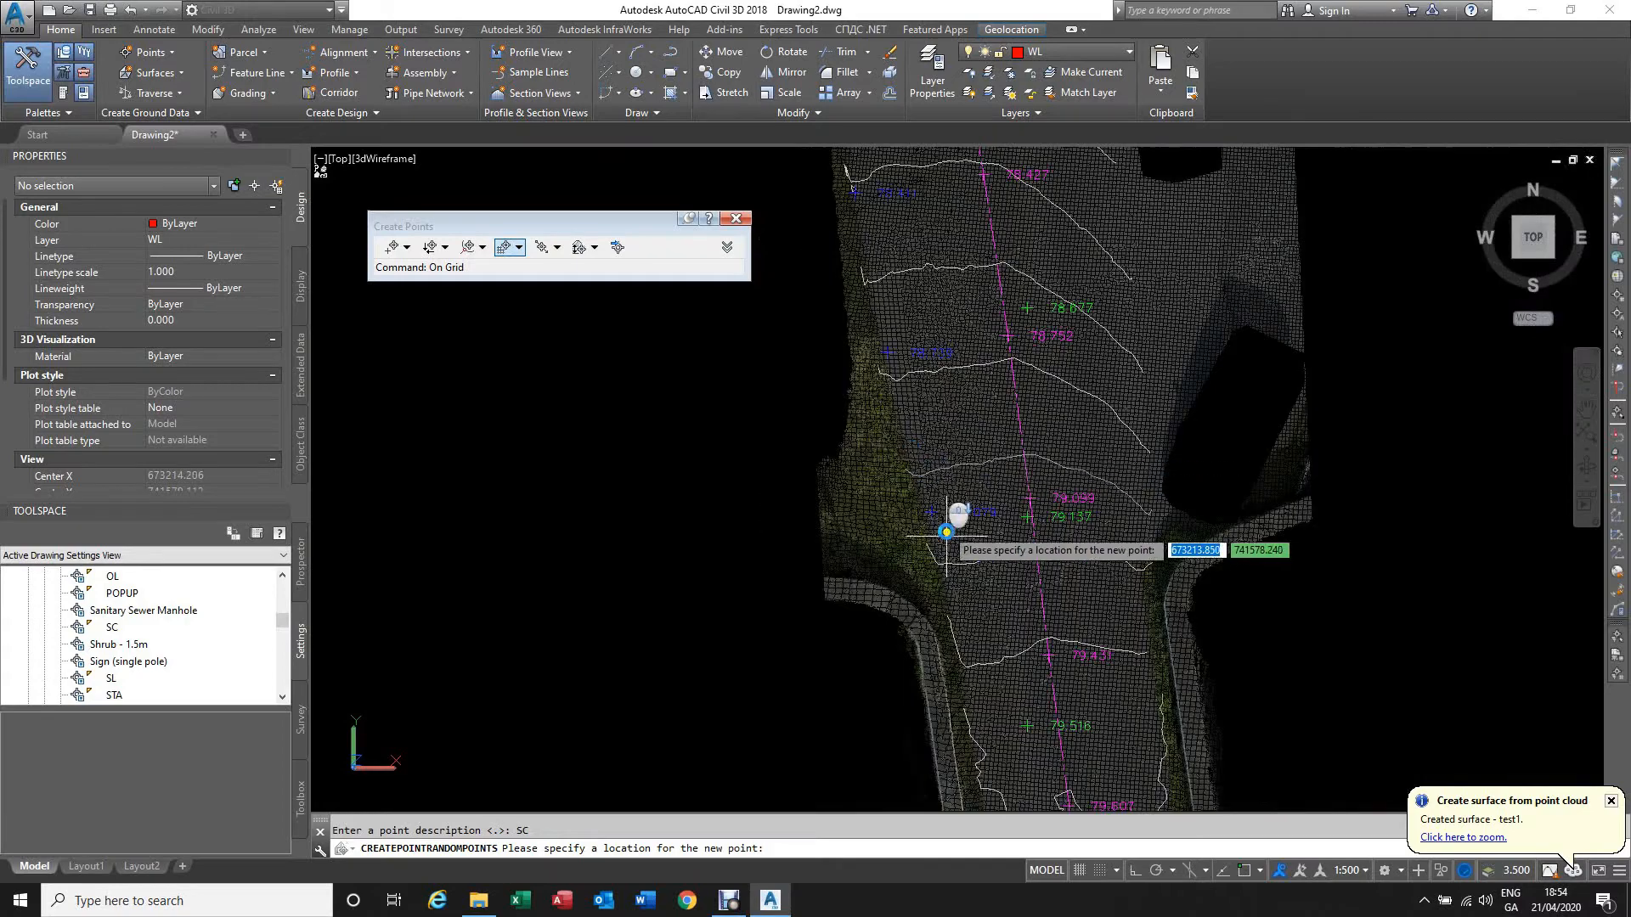
pyautogui.scroll(4, 960, 683)
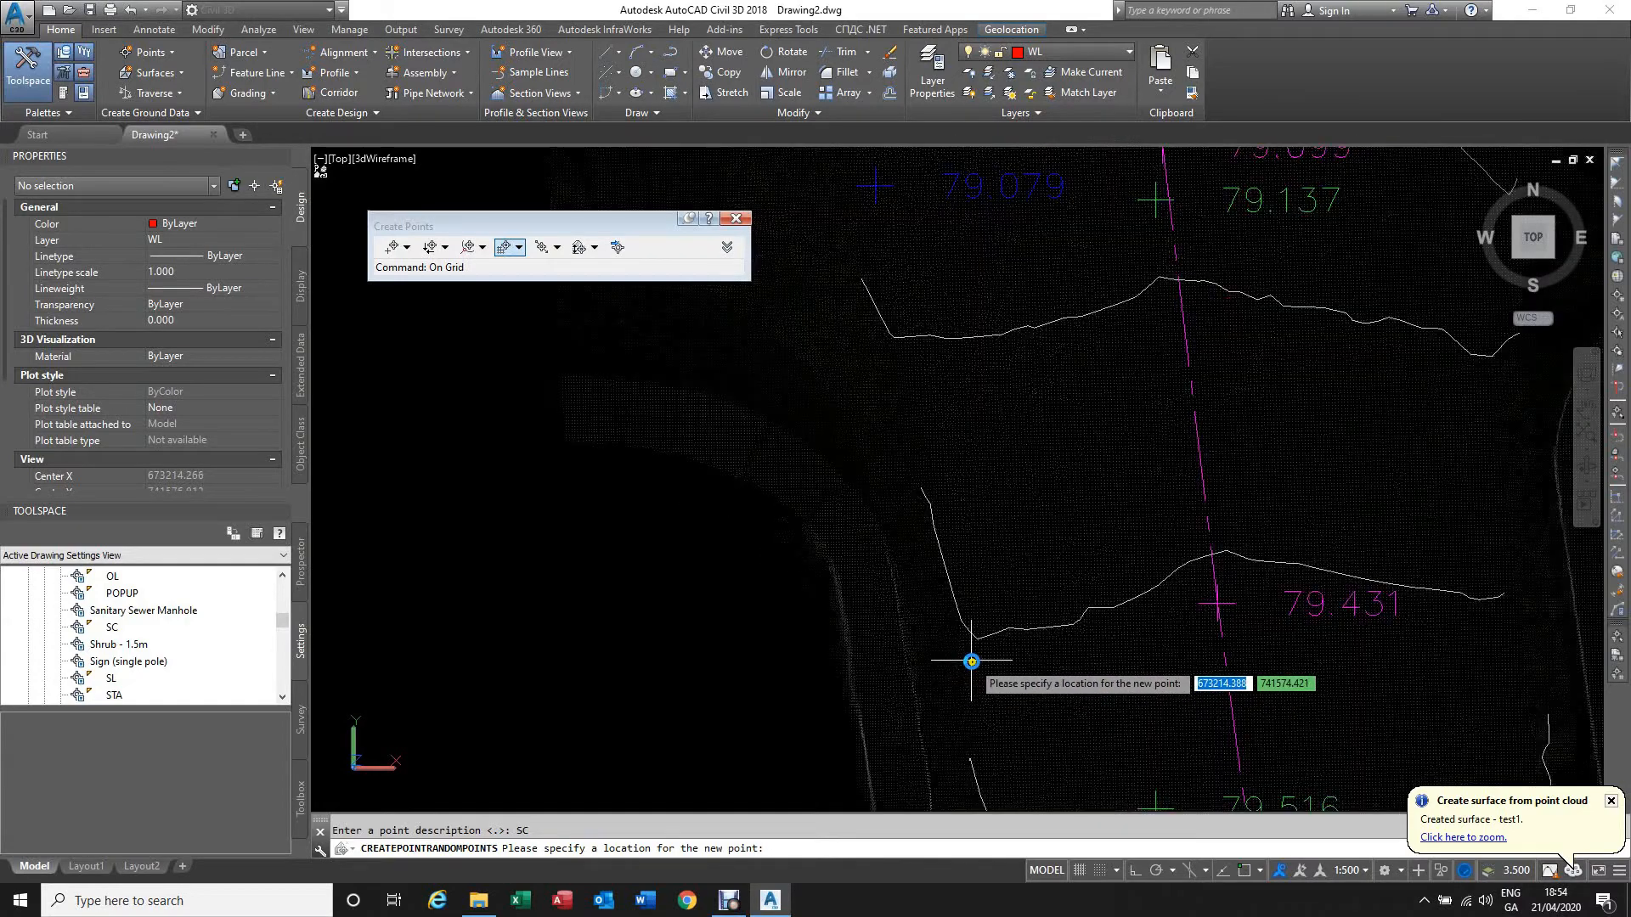
pyautogui.scroll(2, 964, 645)
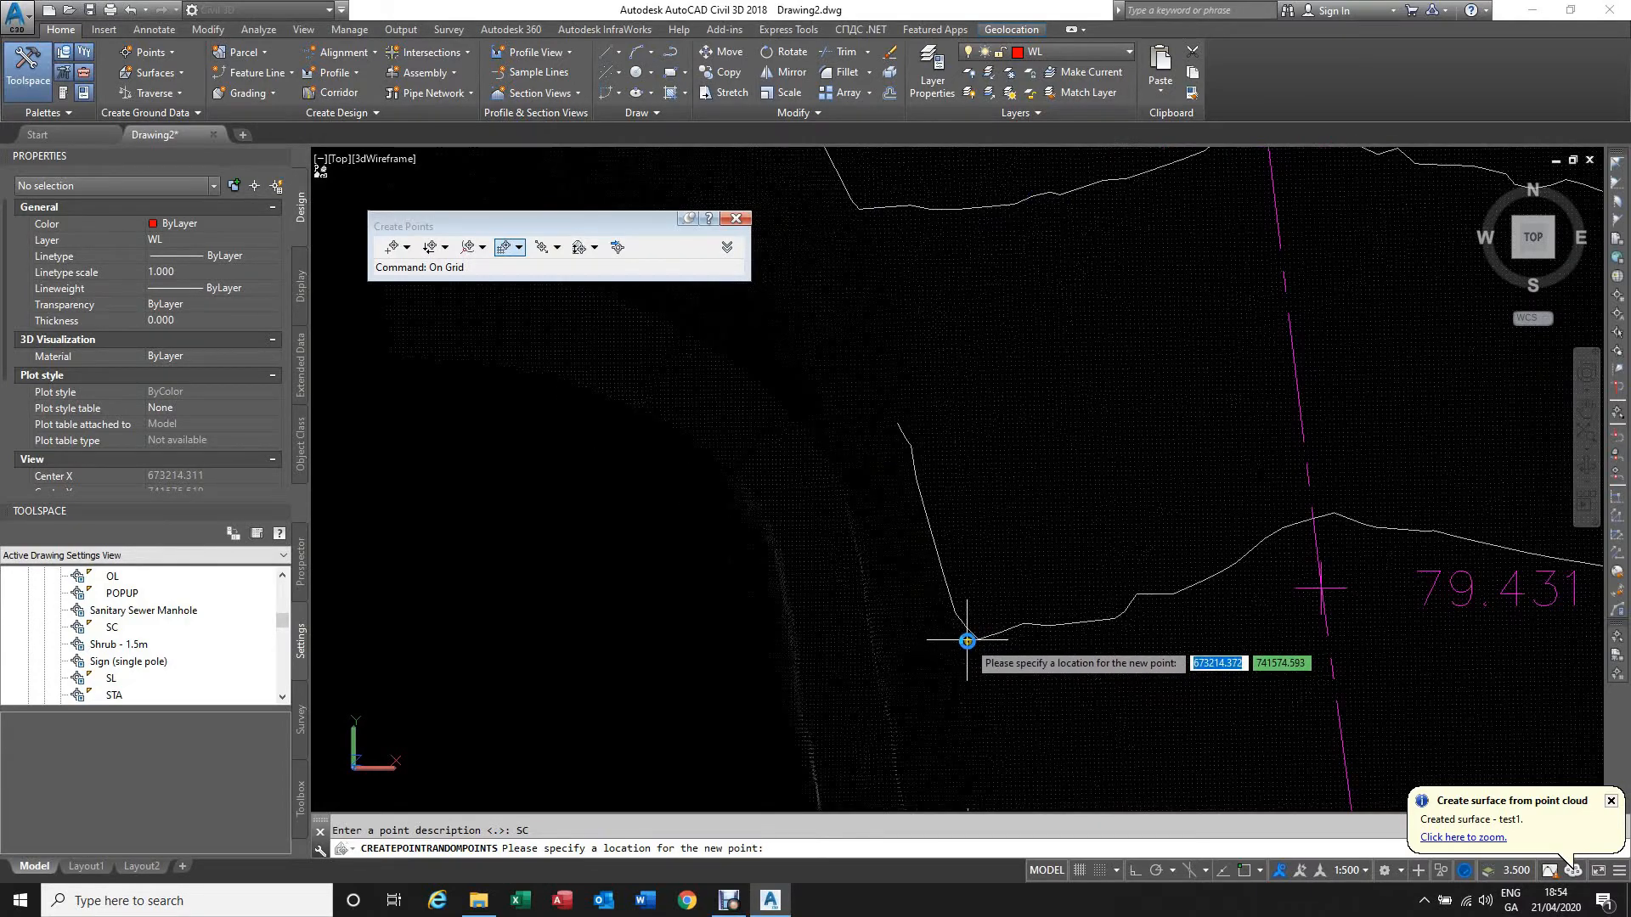
pyautogui.click(966, 641)
pyautogui.press('Return')
pyautogui.scroll(-1, 965, 642)
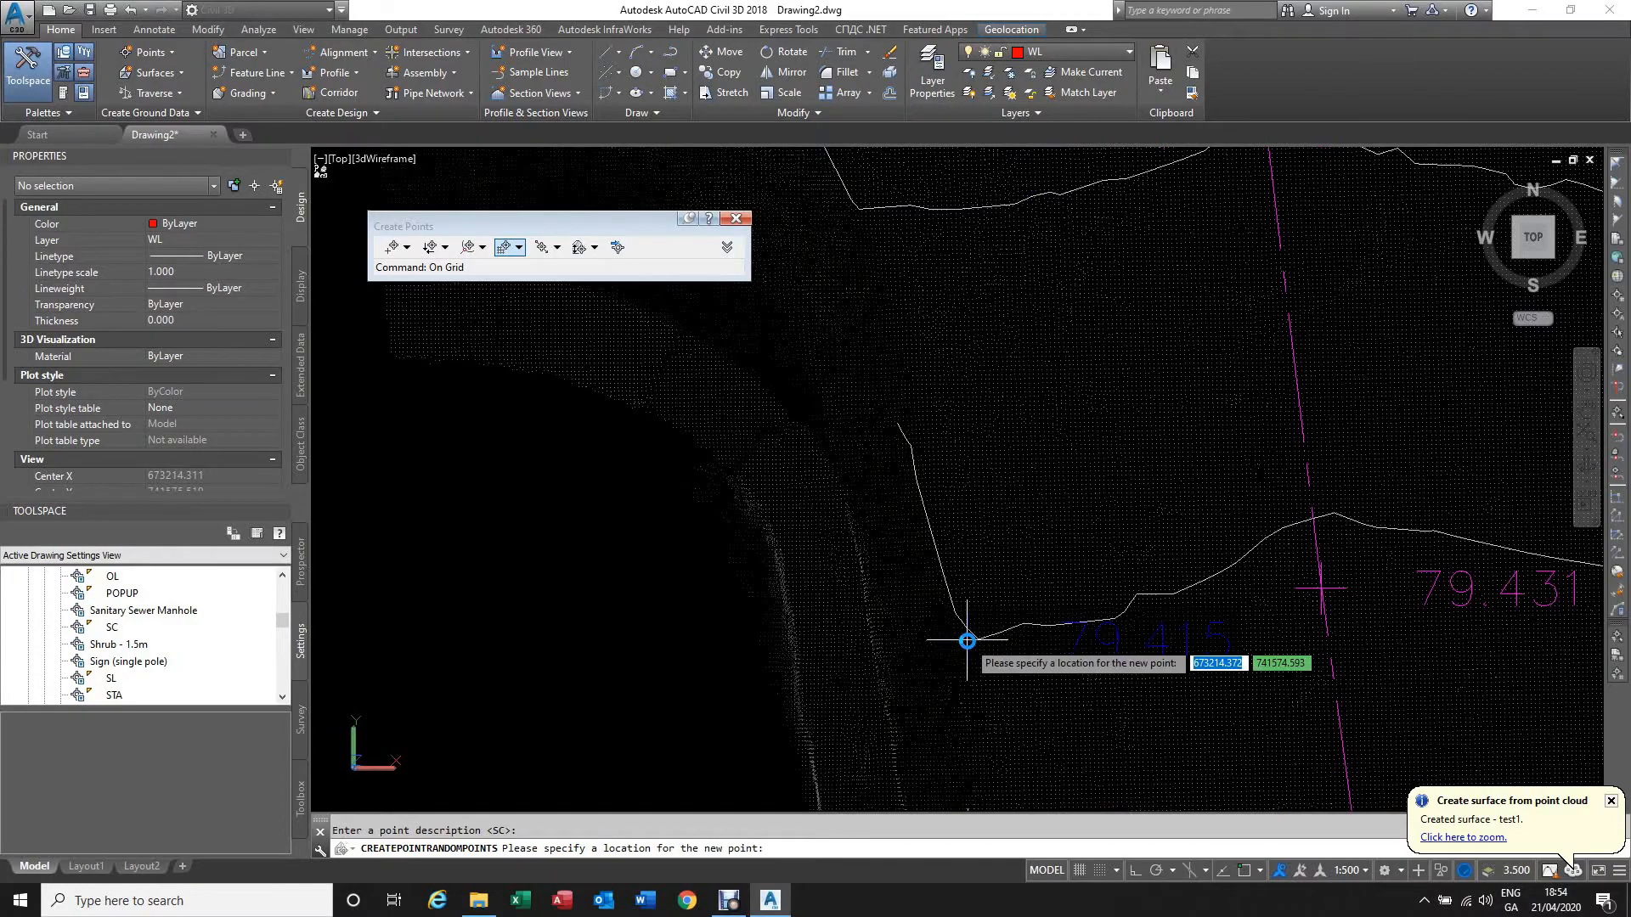
pyautogui.scroll(-3, 912, 407)
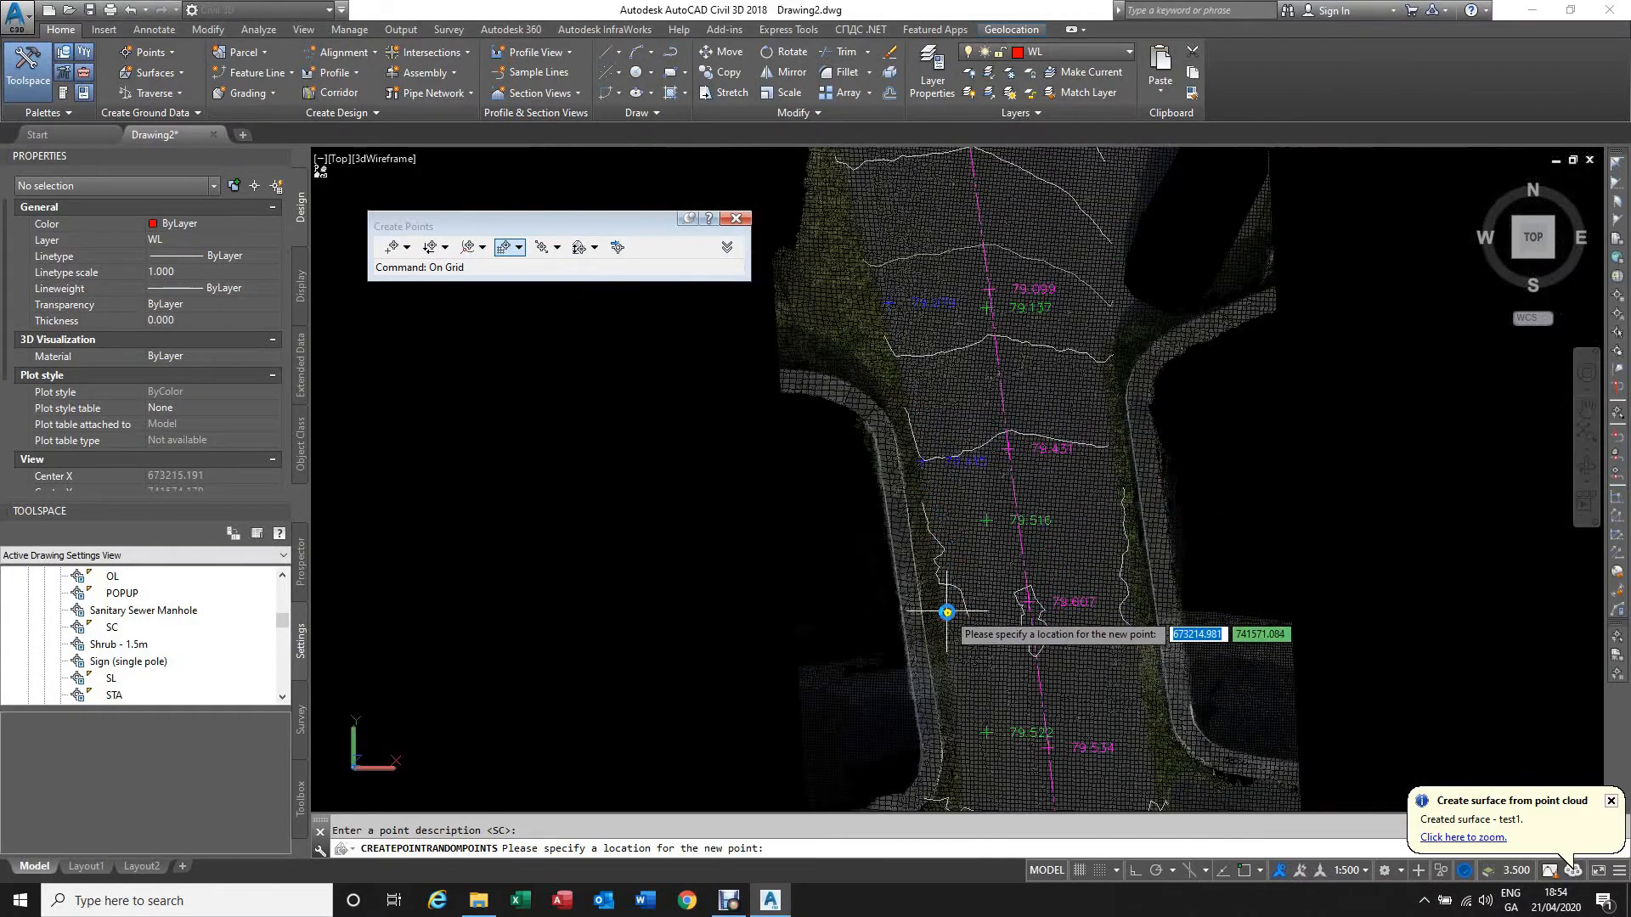
pyautogui.scroll(3, 943, 621)
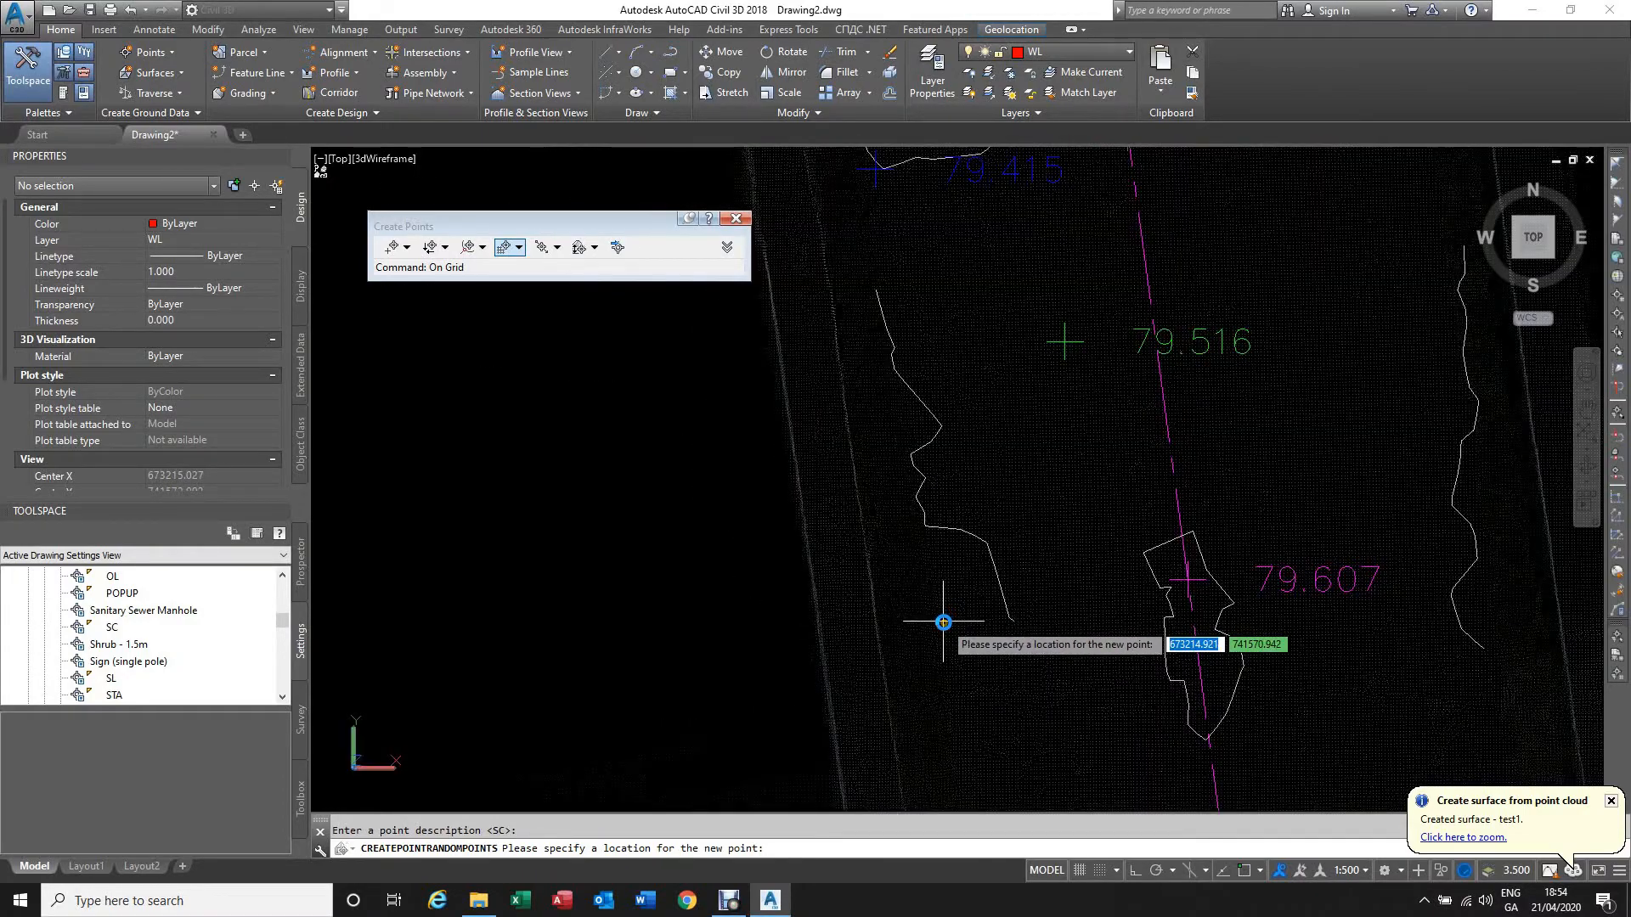
pyautogui.press('Return')
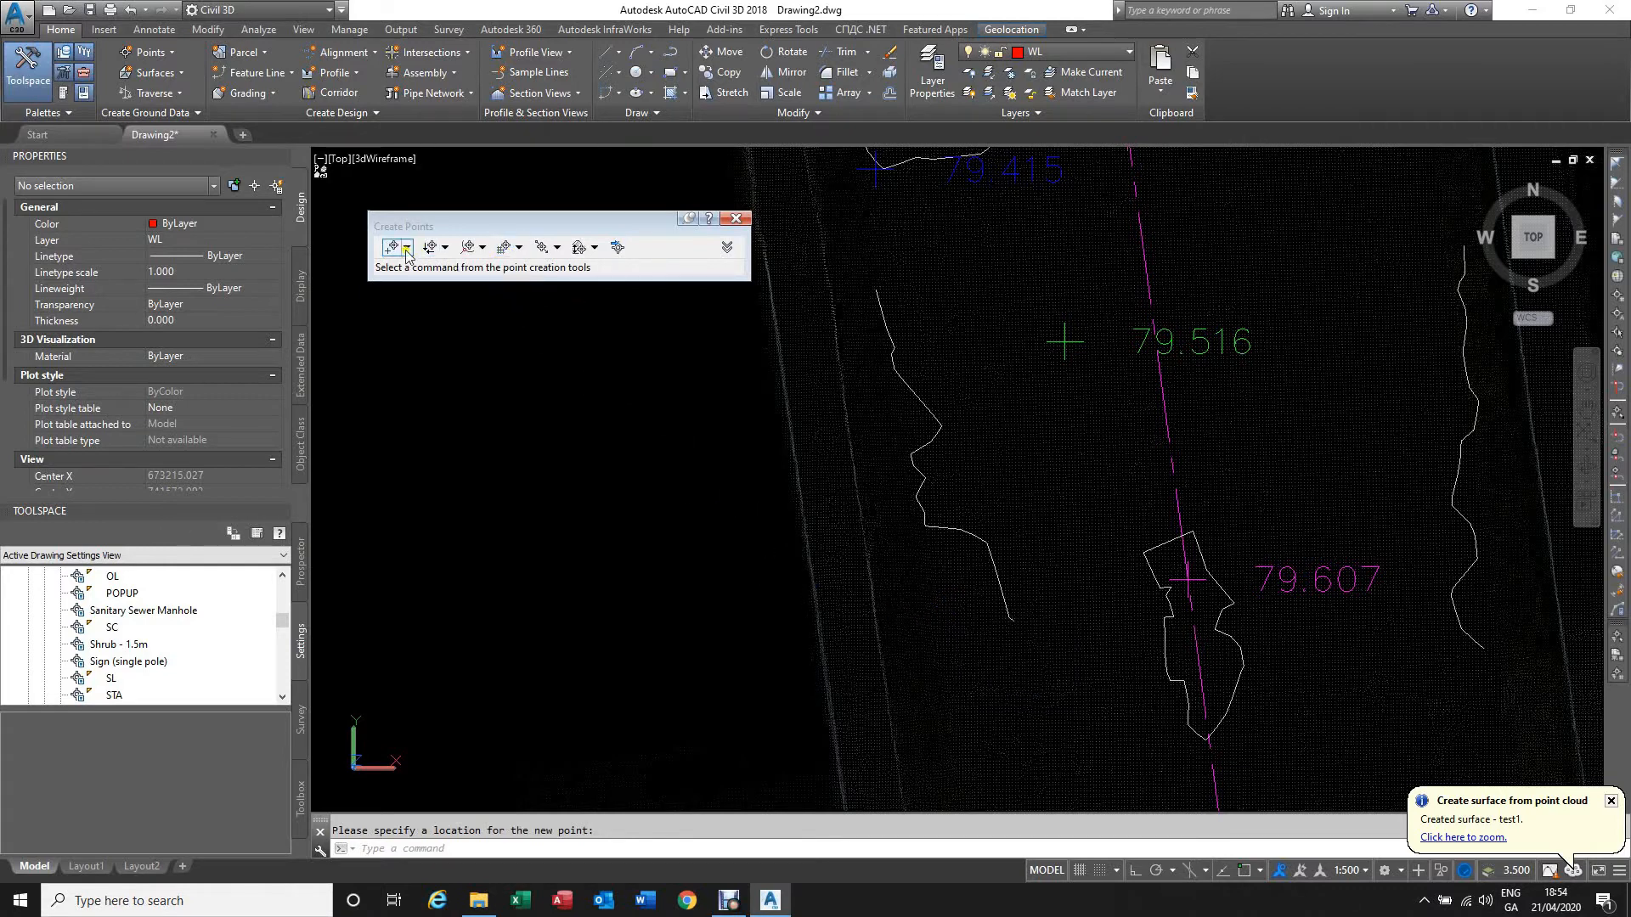
pyautogui.click(519, 248)
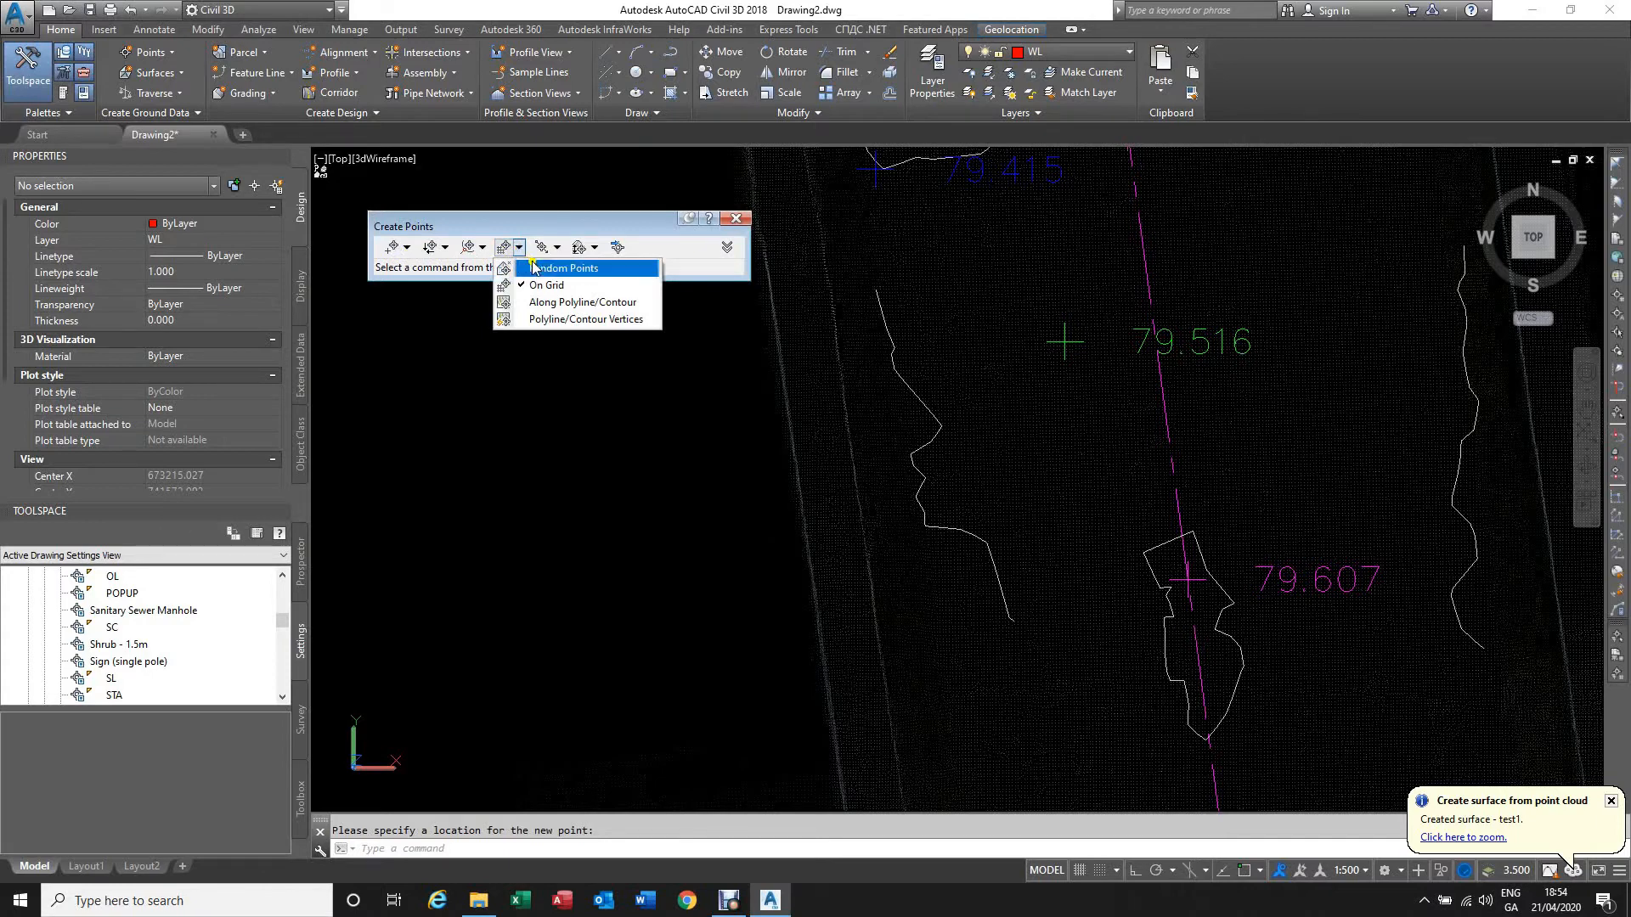
pyautogui.click(545, 269)
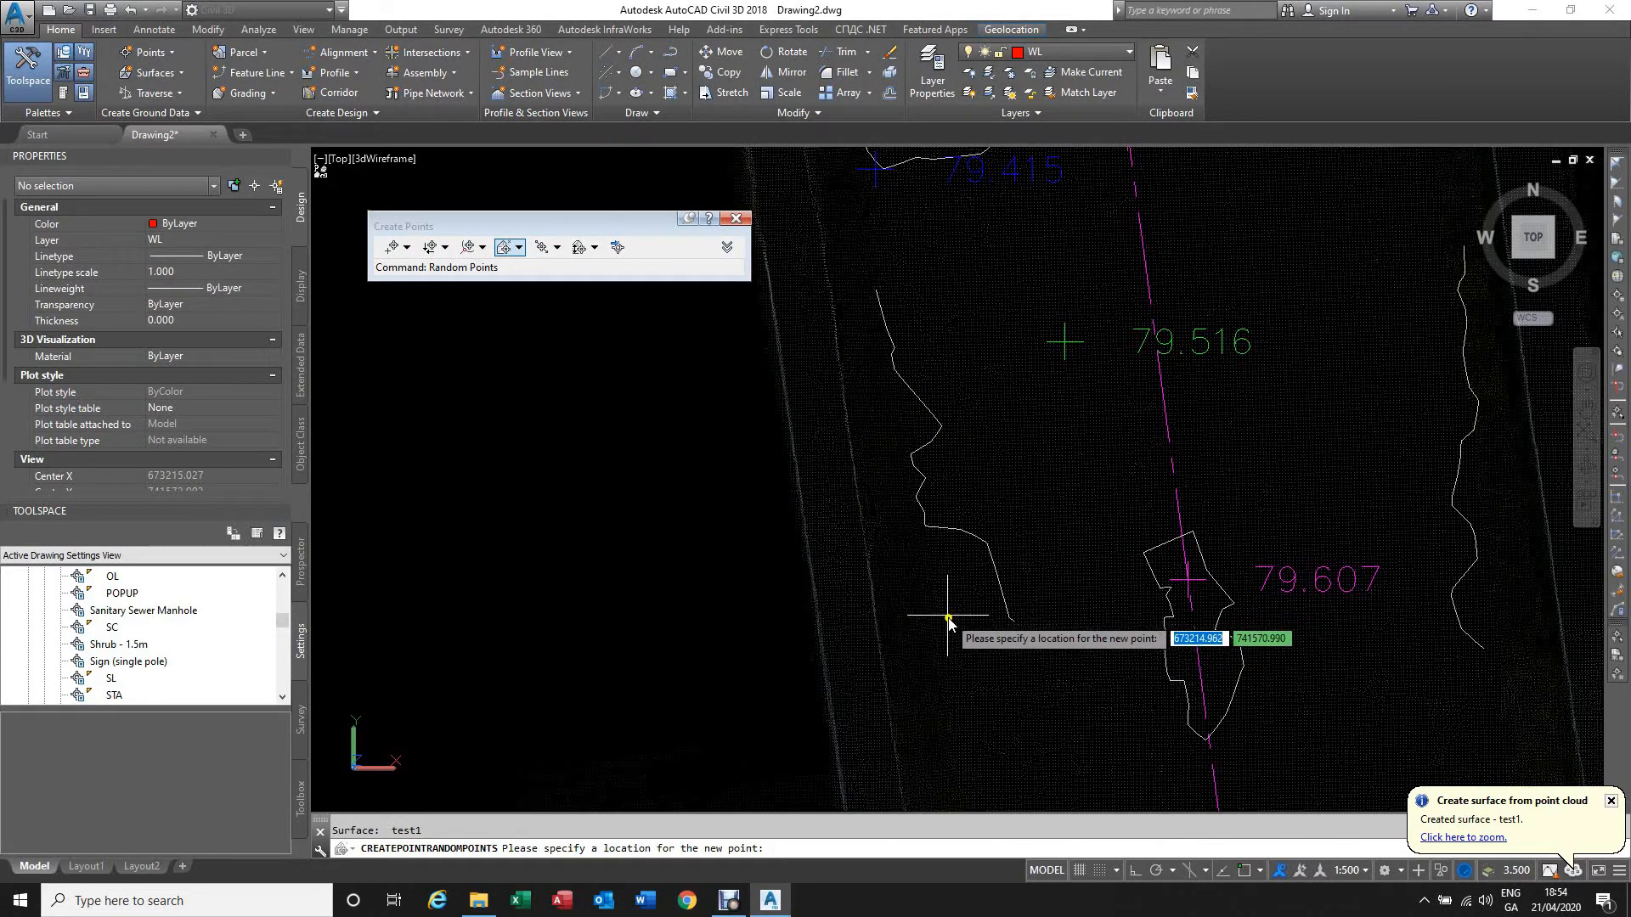
pyautogui.press('Return')
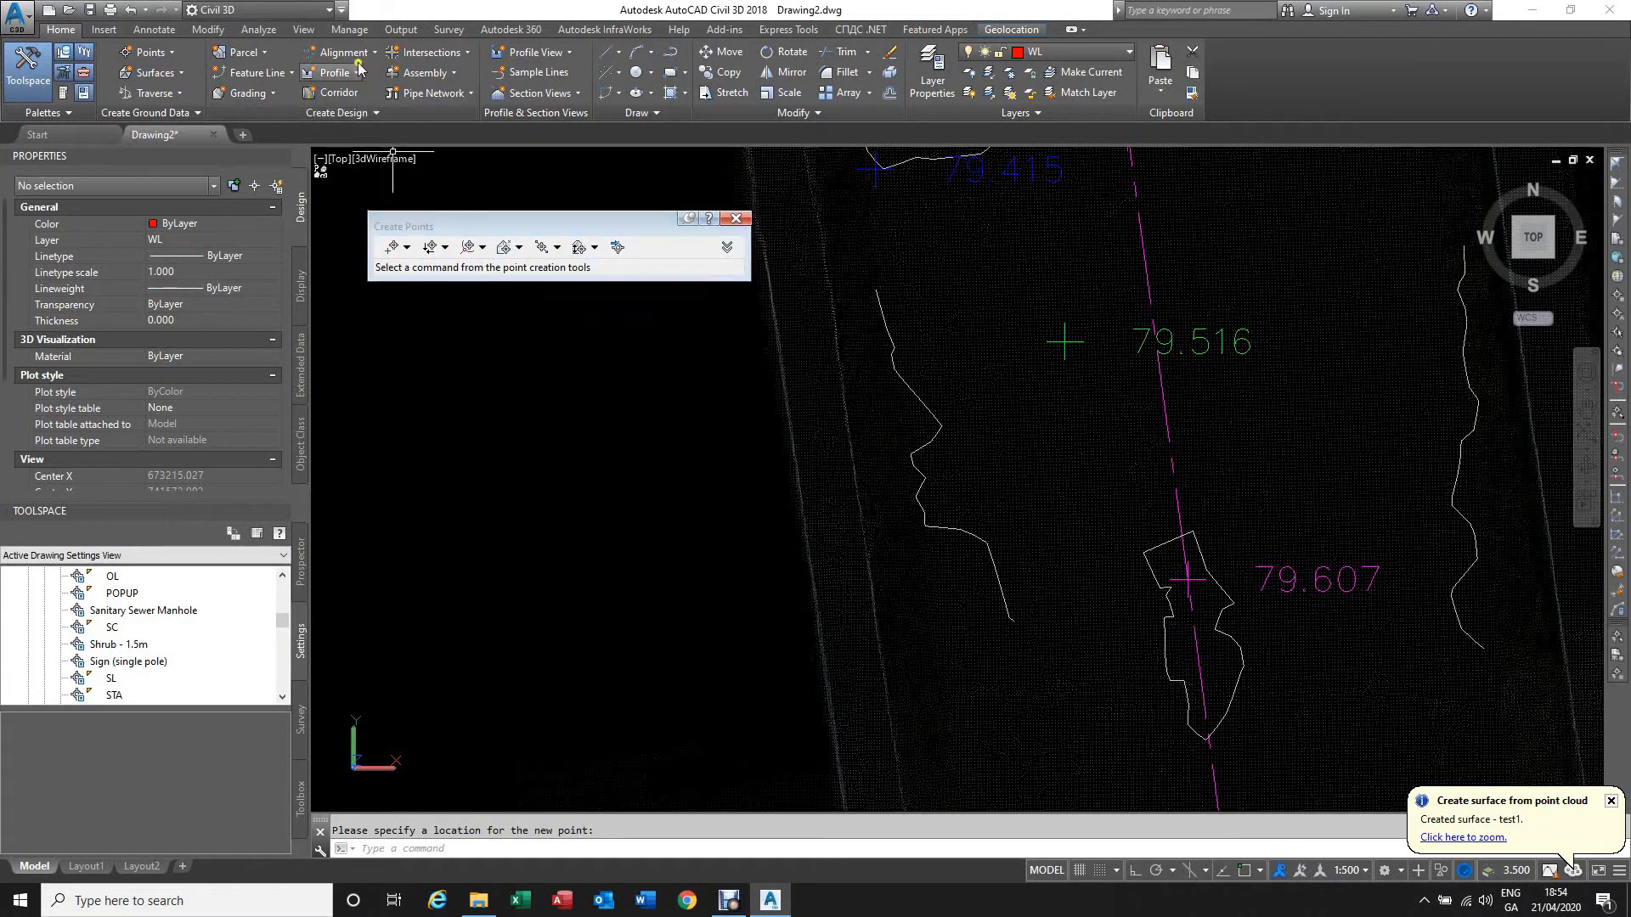
pyautogui.click(741, 220)
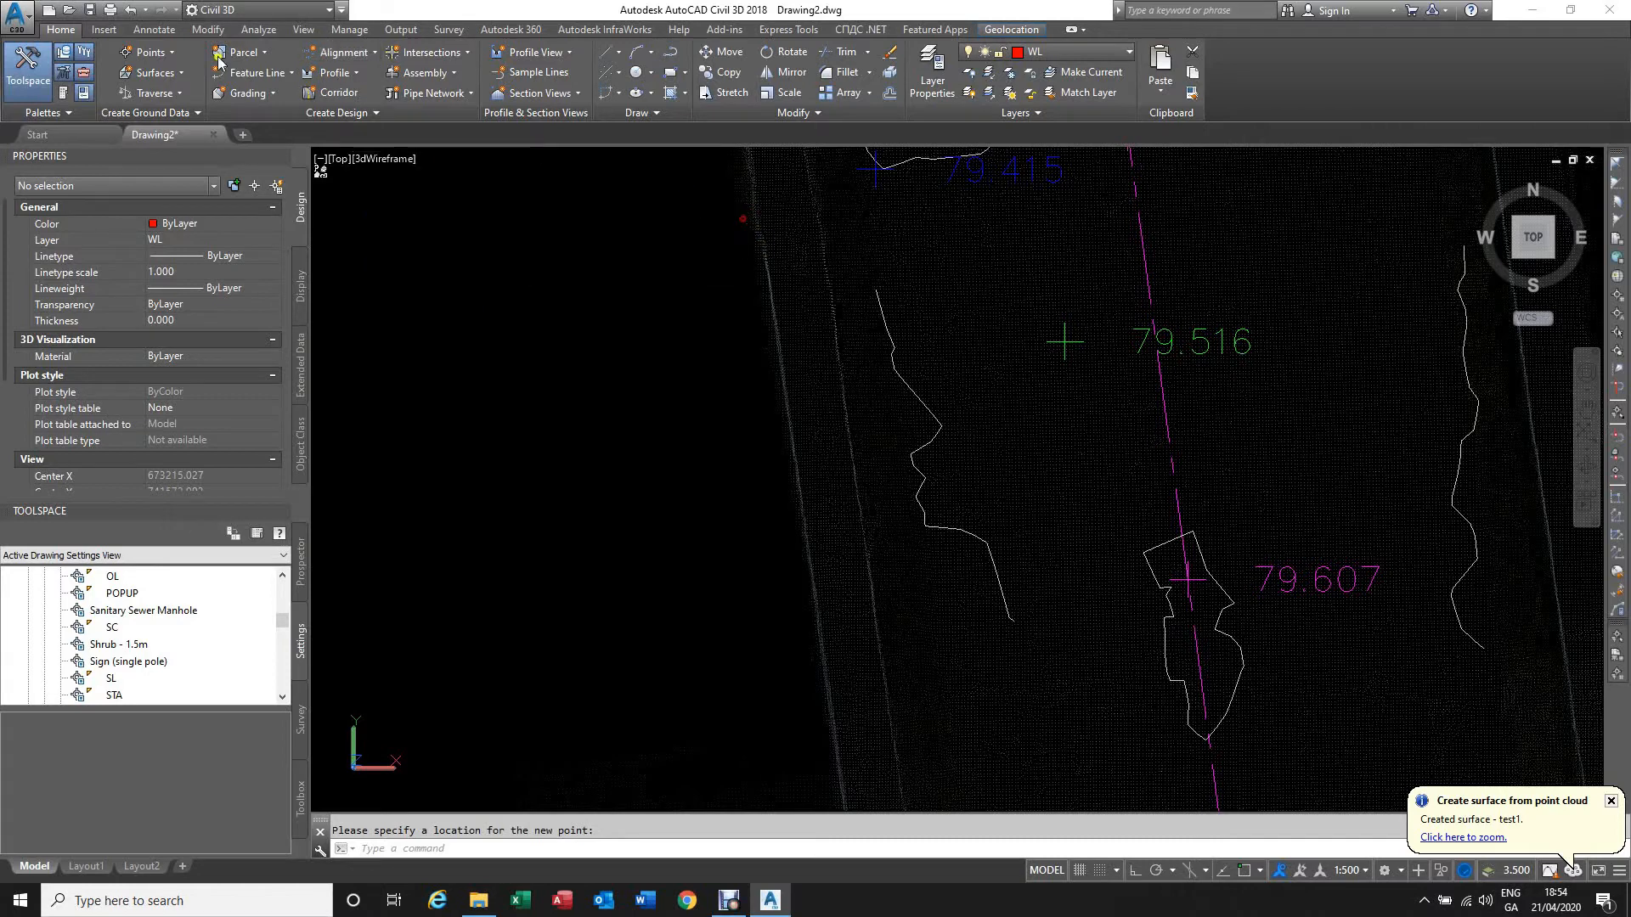
# Step: Restart random surface point creation on test1 and add an SC point just southwest of the 79.522 point
pyautogui.click(175, 52)
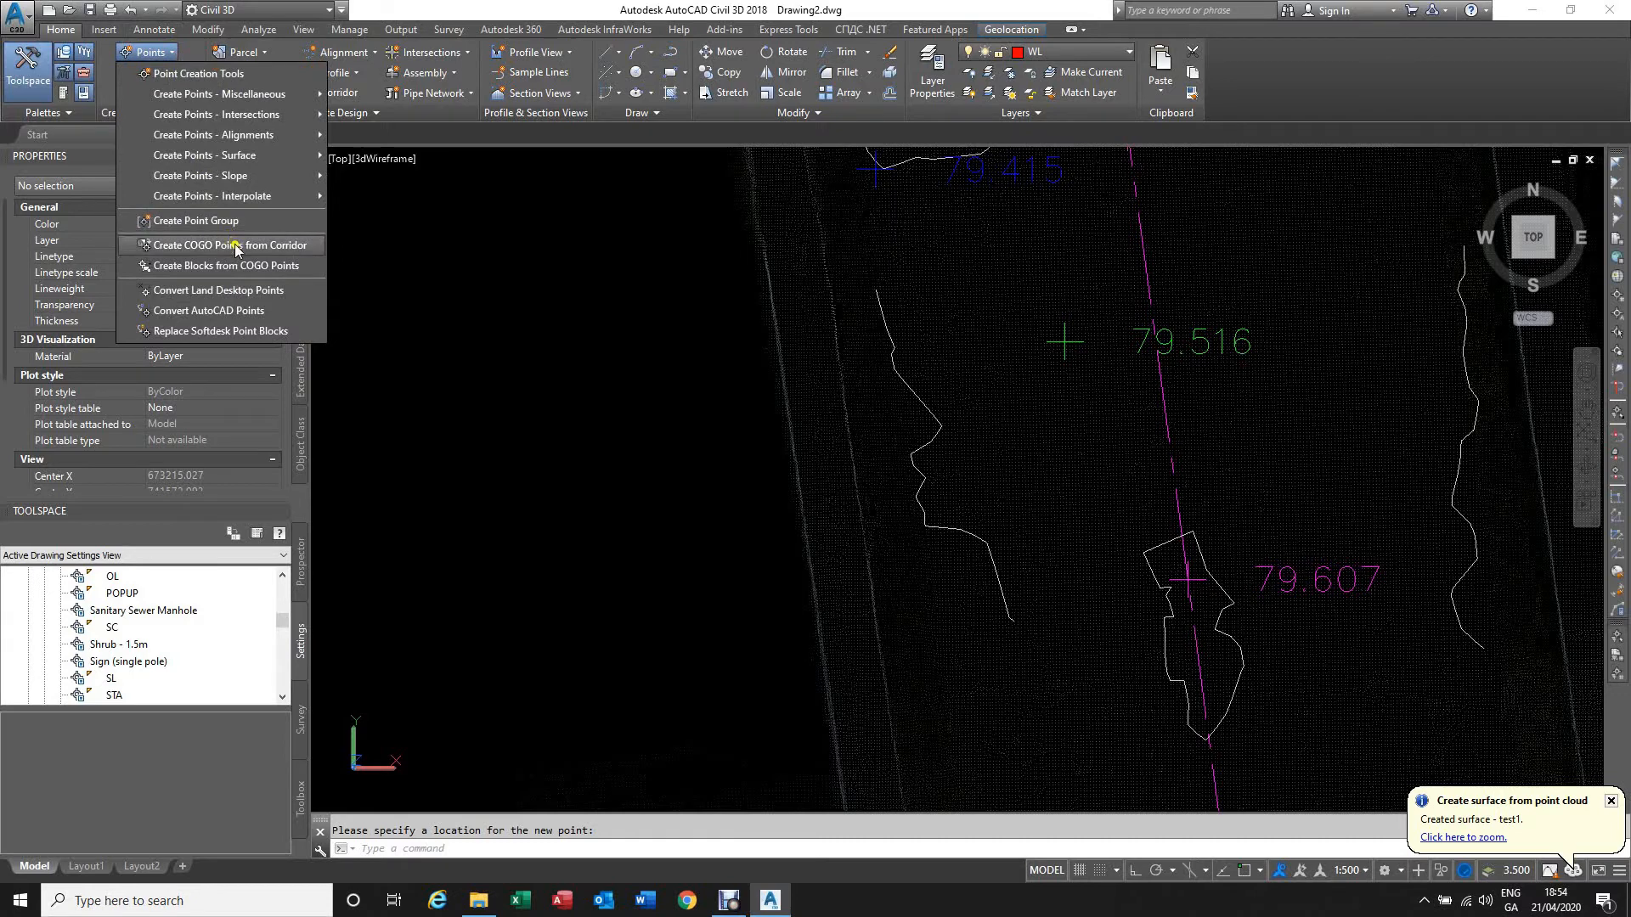
pyautogui.moveTo(254, 161)
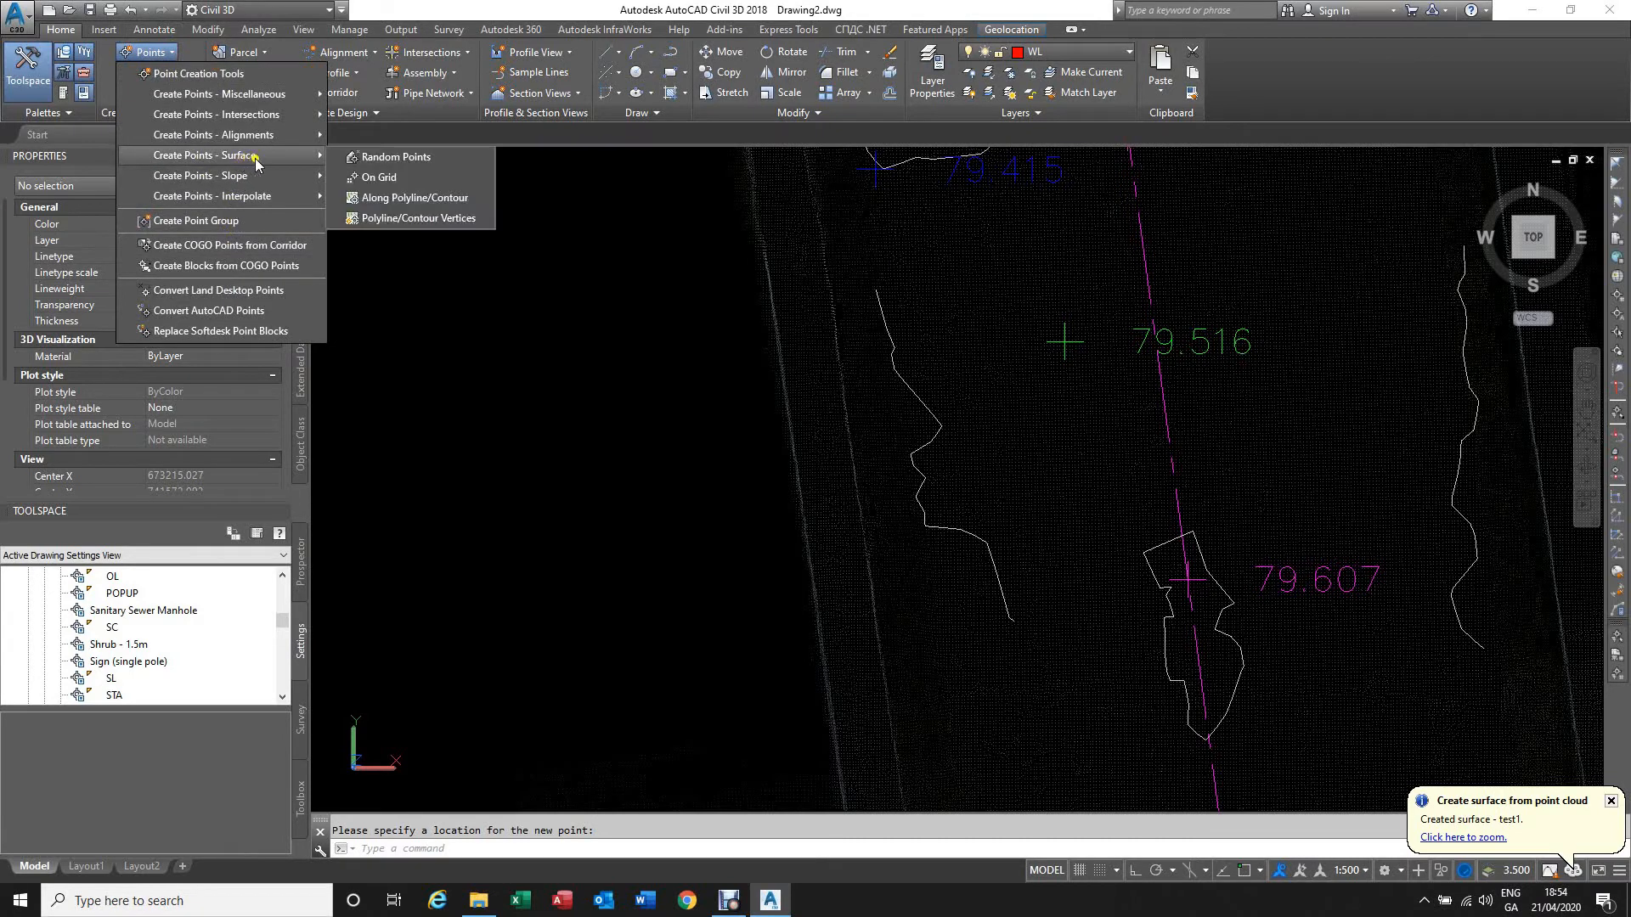
pyautogui.click(410, 160)
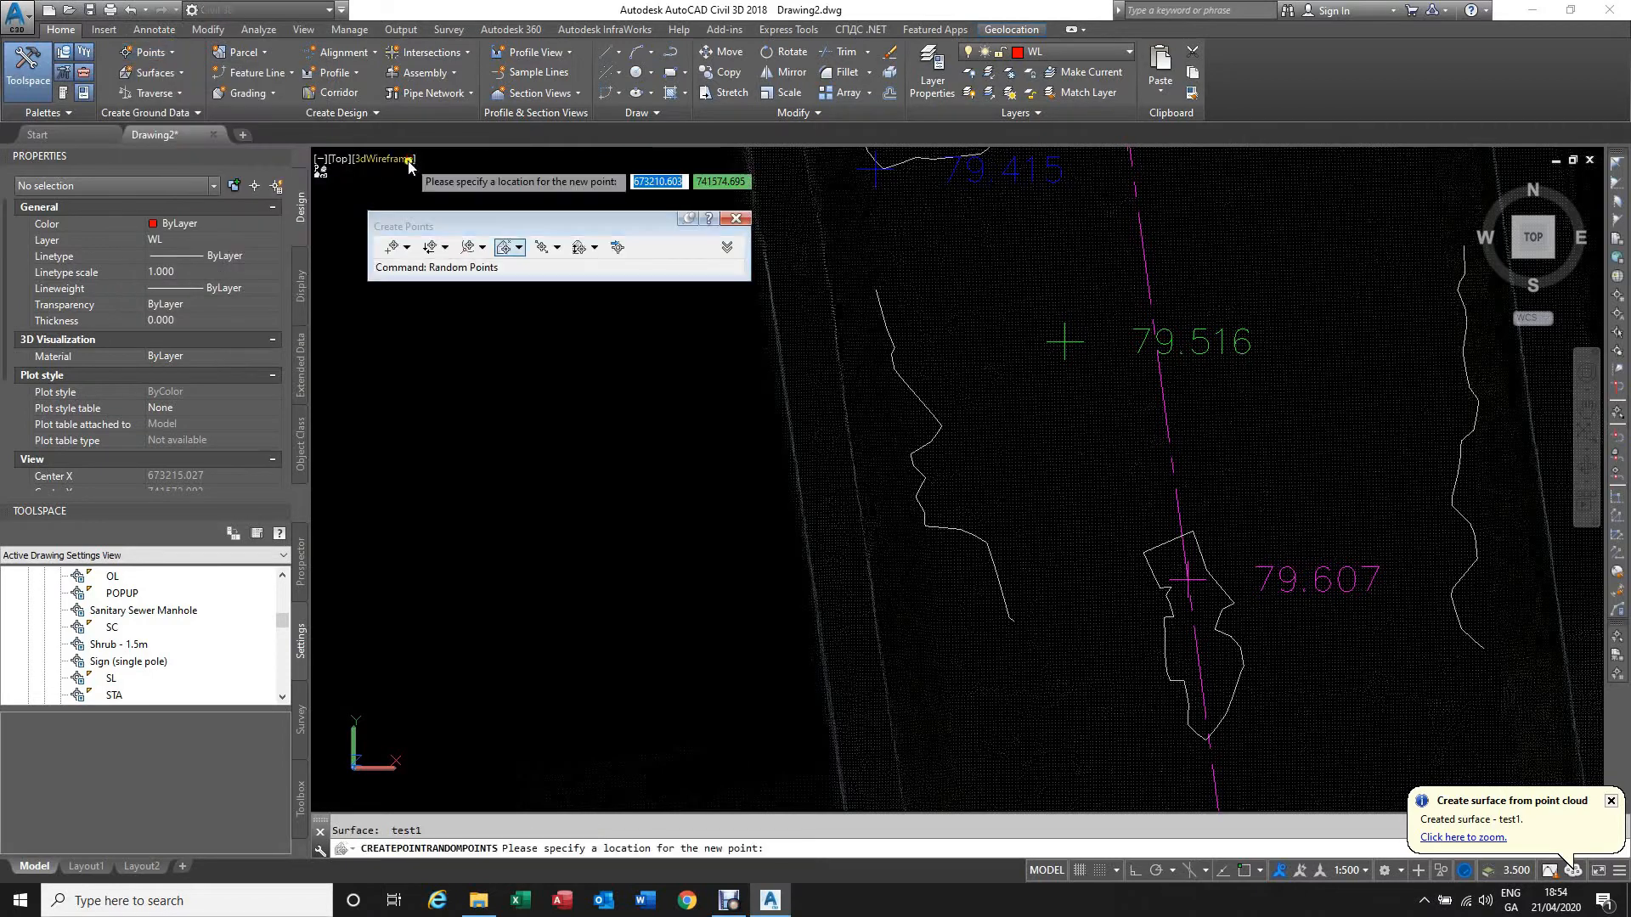
pyautogui.scroll(-4, 875, 510)
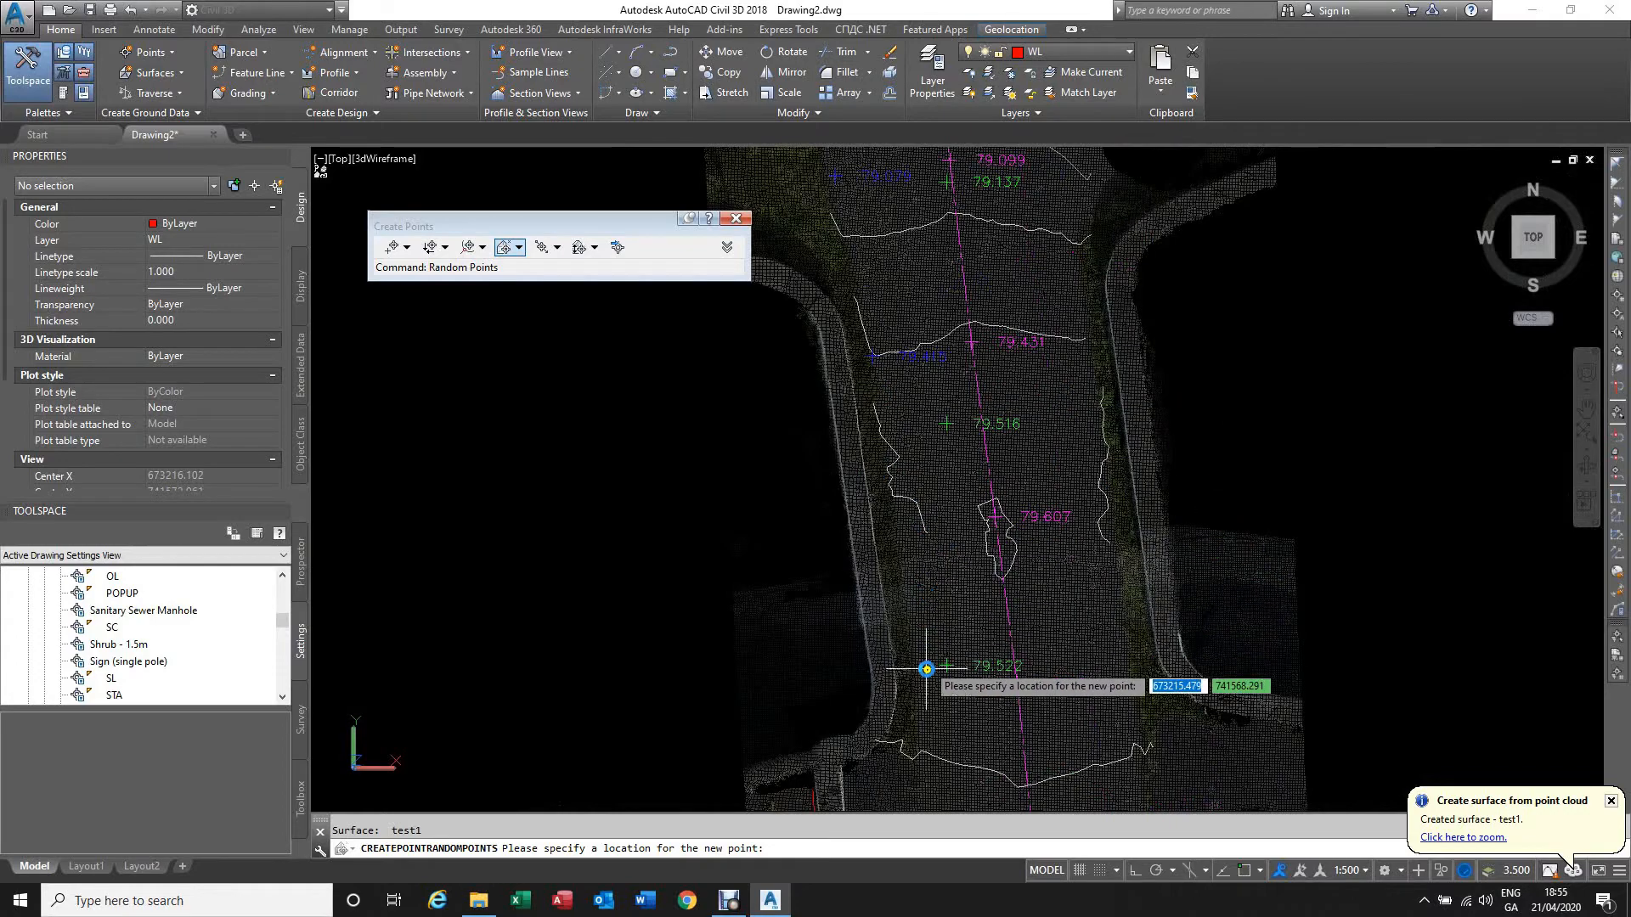
pyautogui.scroll(3, 924, 696)
pyautogui.scroll(2, 924, 697)
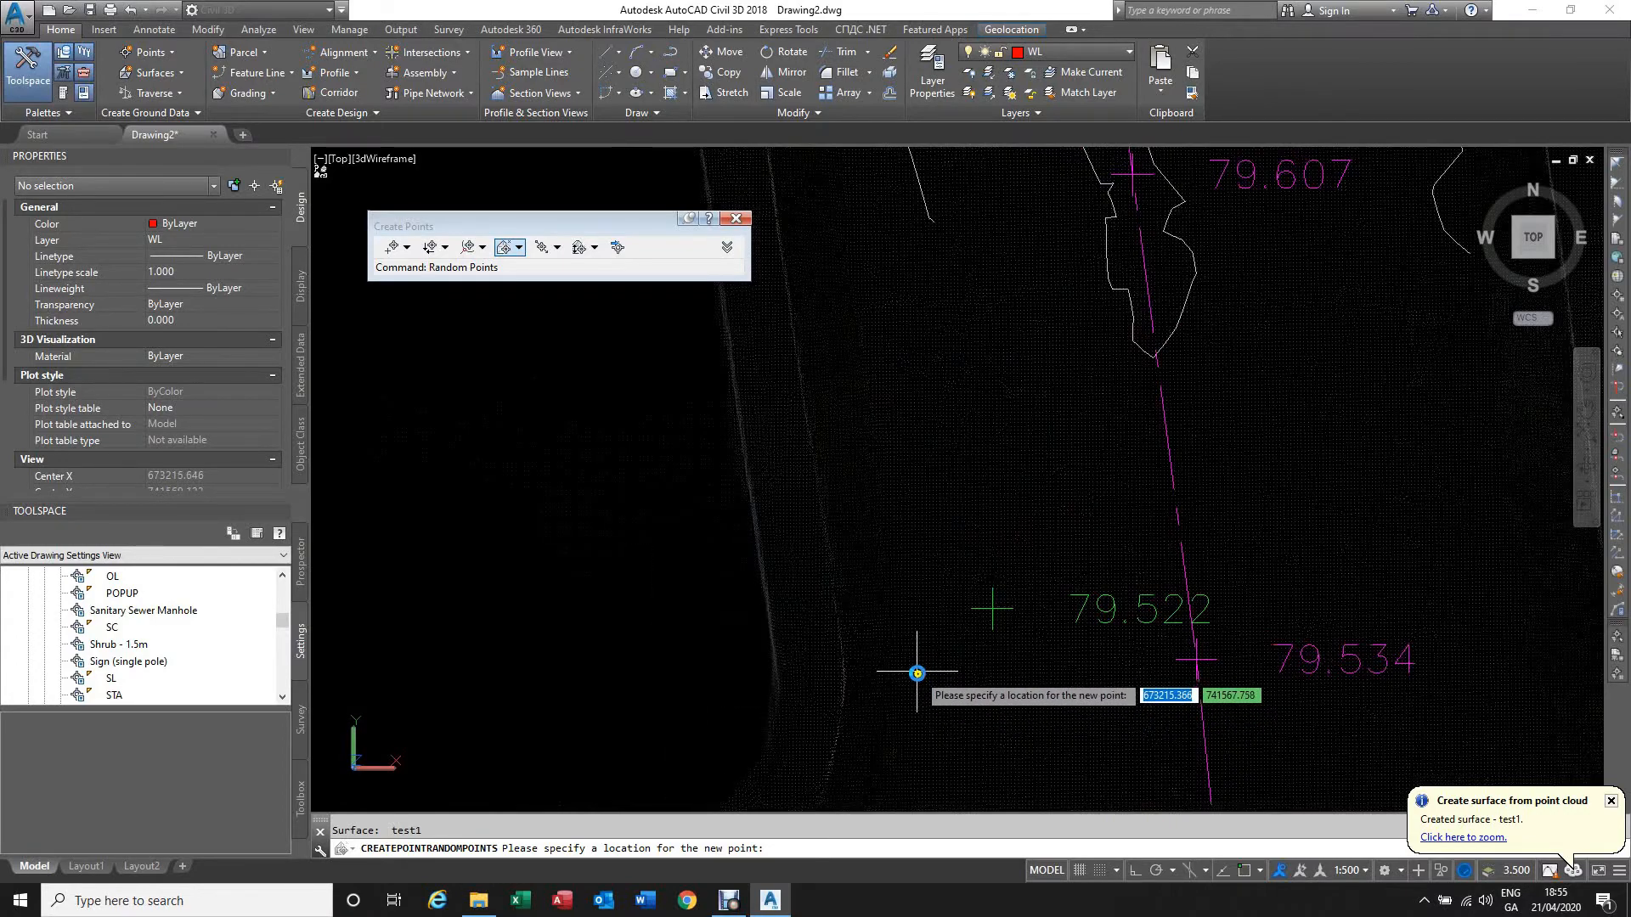
pyautogui.click(918, 677)
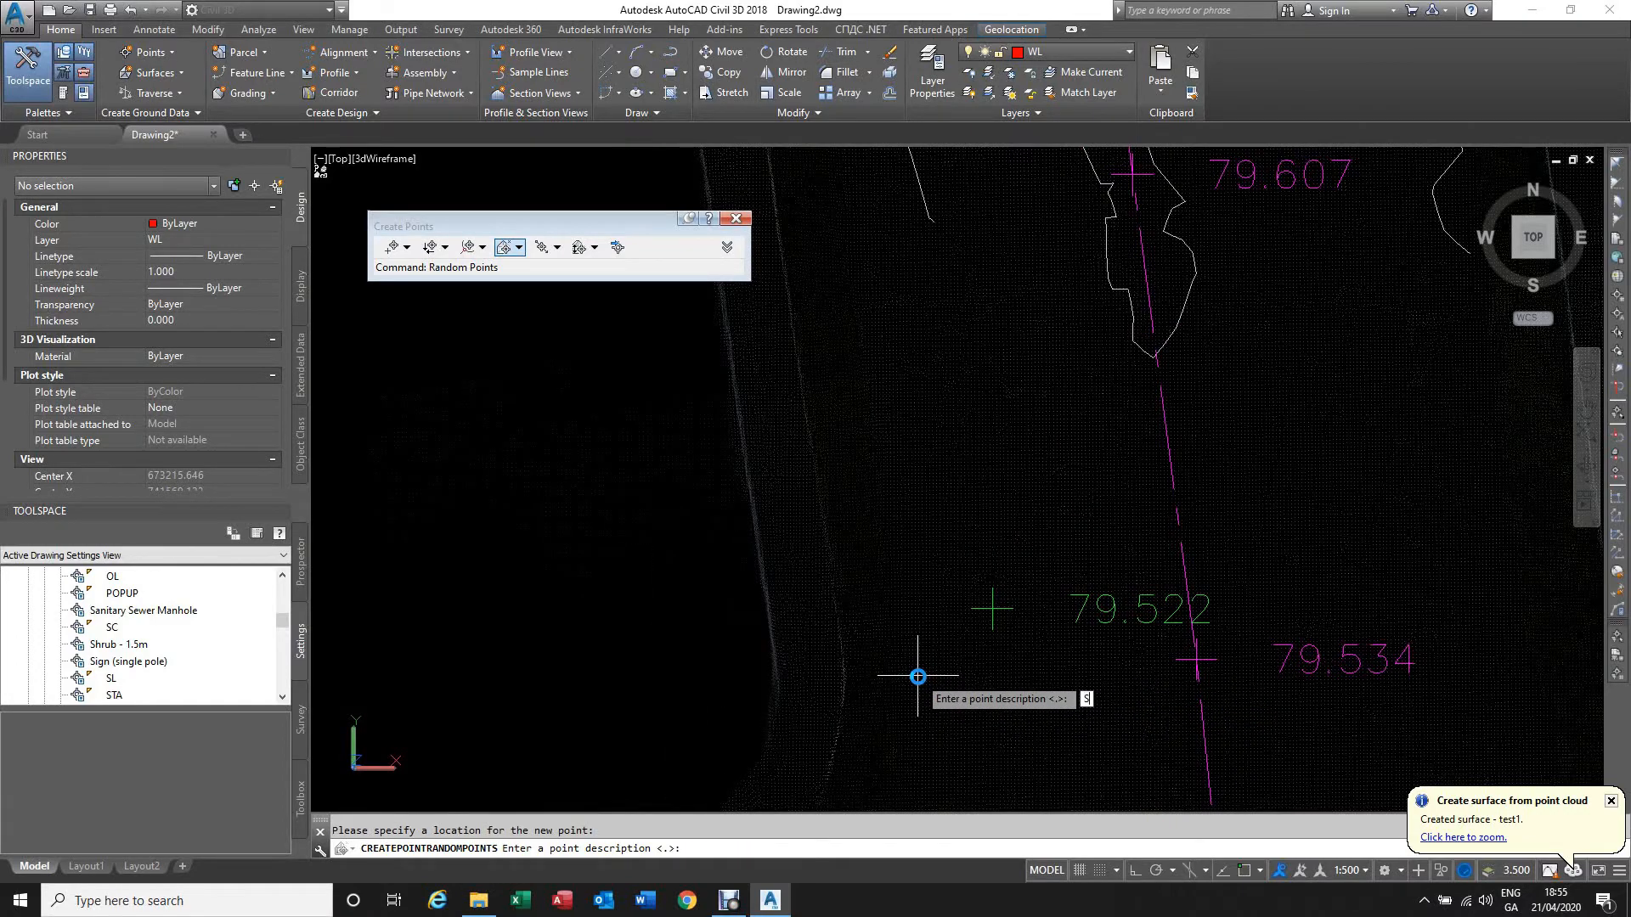
pyautogui.write('SC')
pyautogui.press('Return')
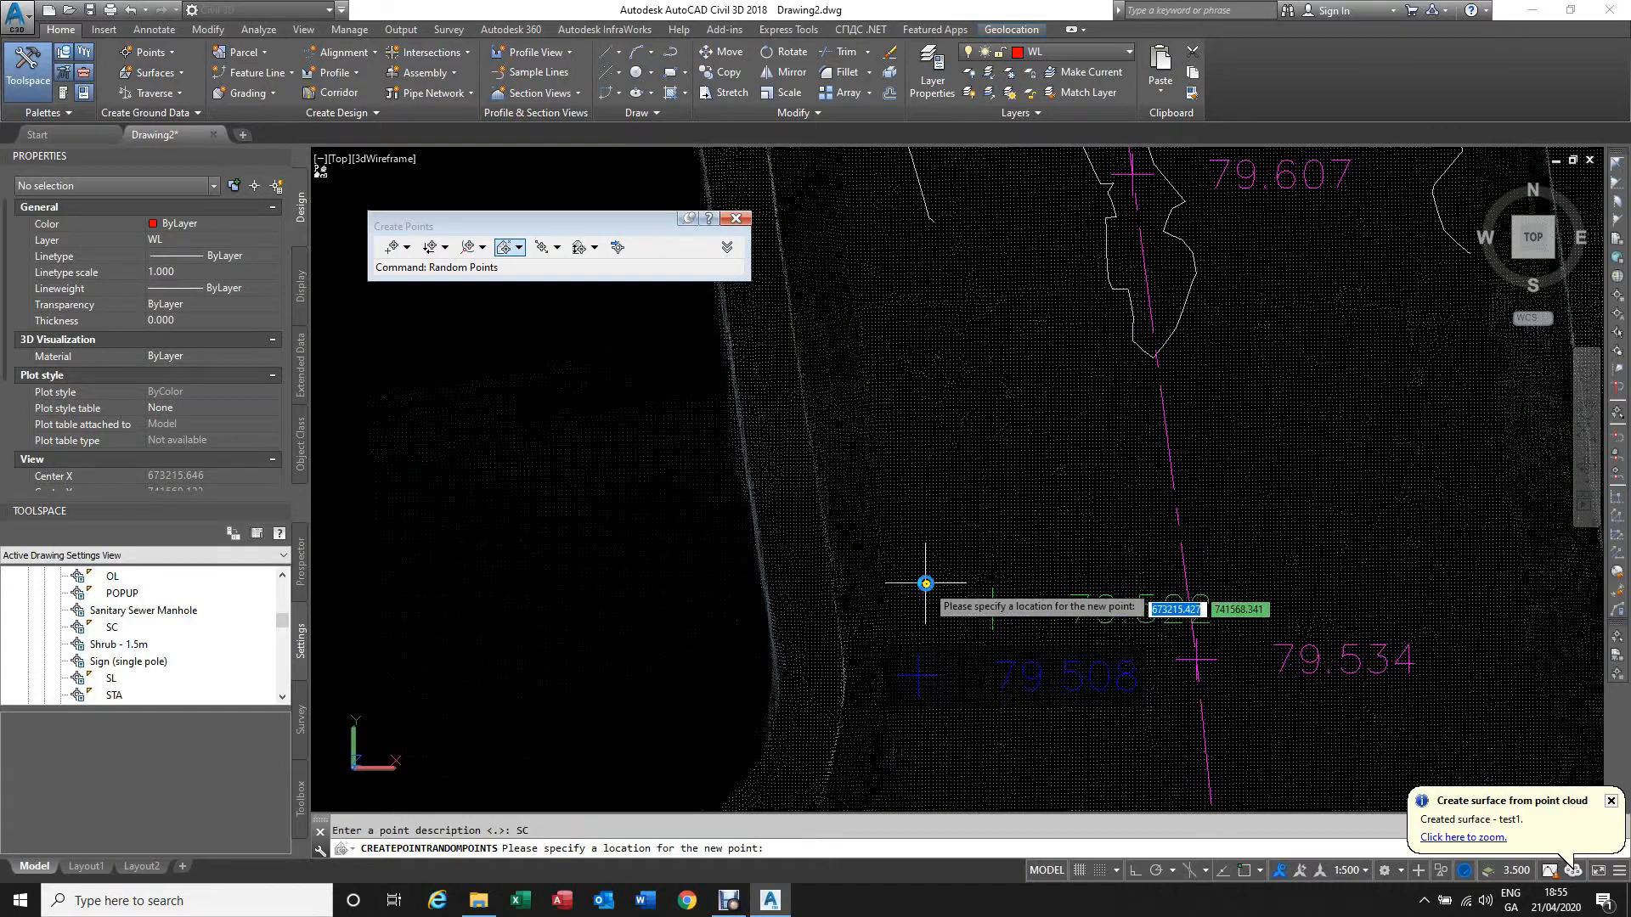
# Step: Add a random surface point described SC on the western side of the road, level with the 79.328 point
pyautogui.scroll(-4, 918, 474)
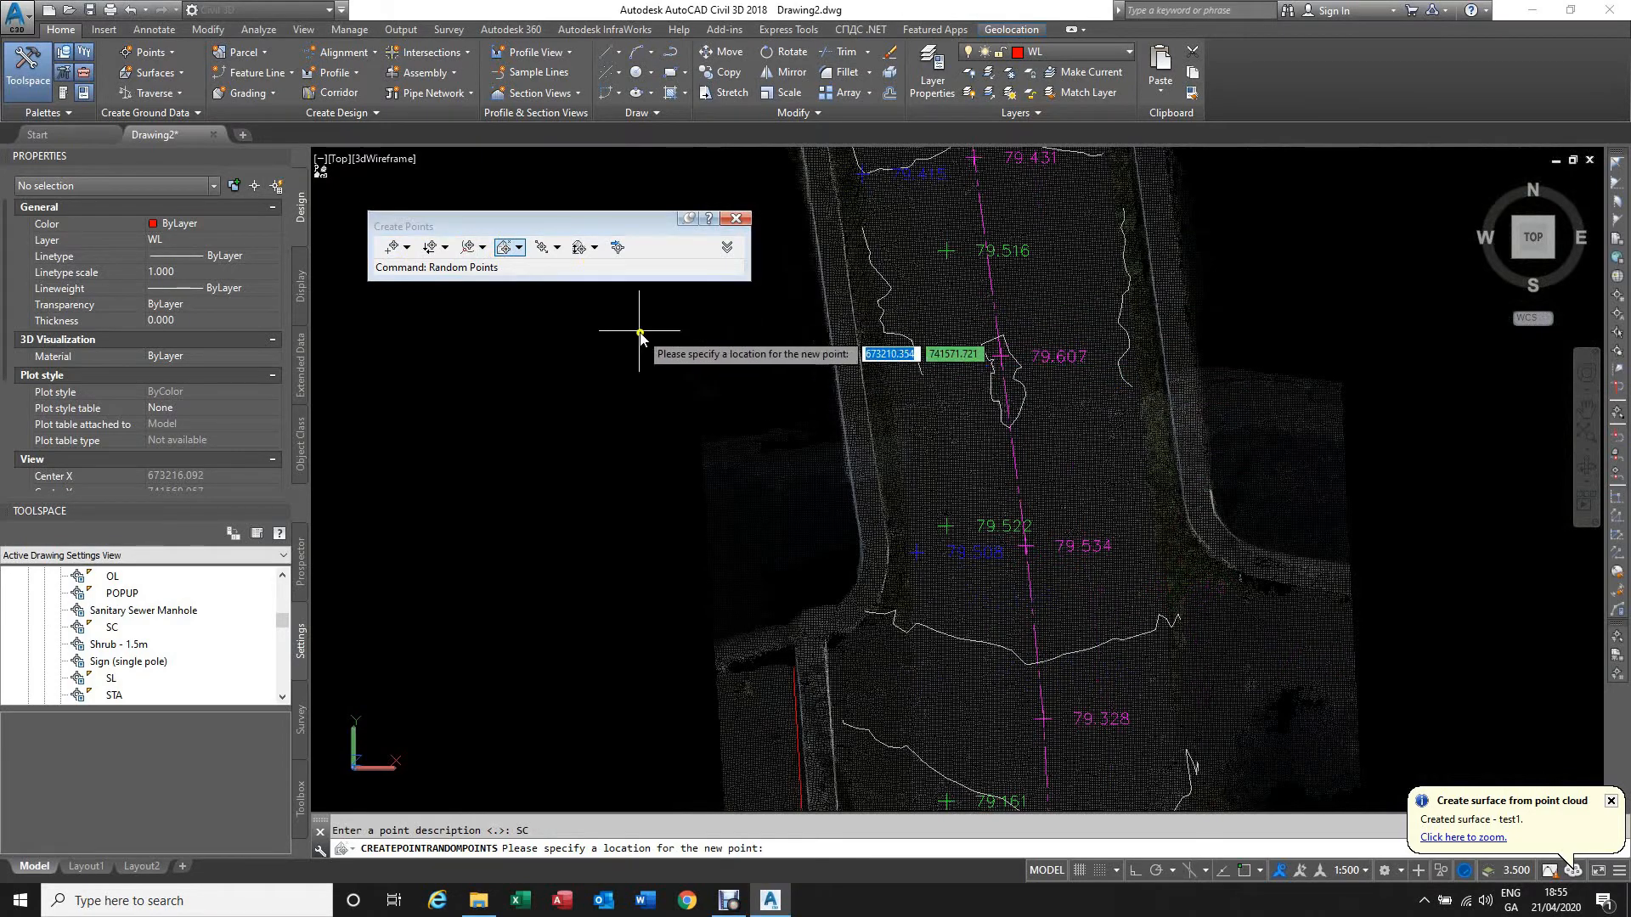
pyautogui.scroll(-3, 960, 440)
pyautogui.scroll(5, 940, 650)
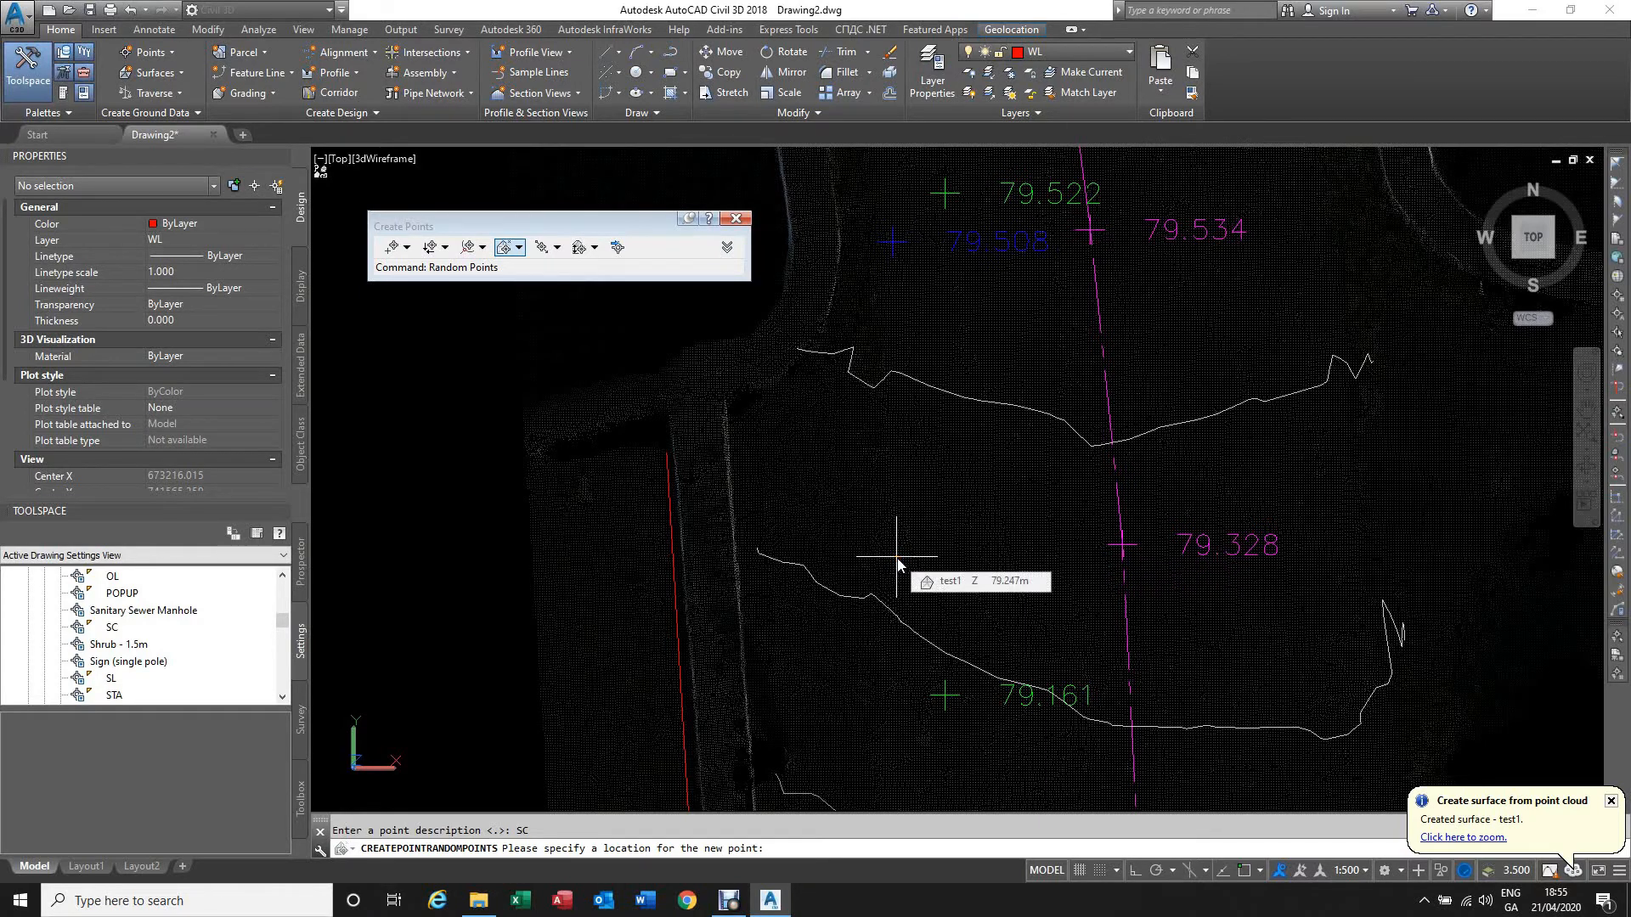
pyautogui.press('Escape')
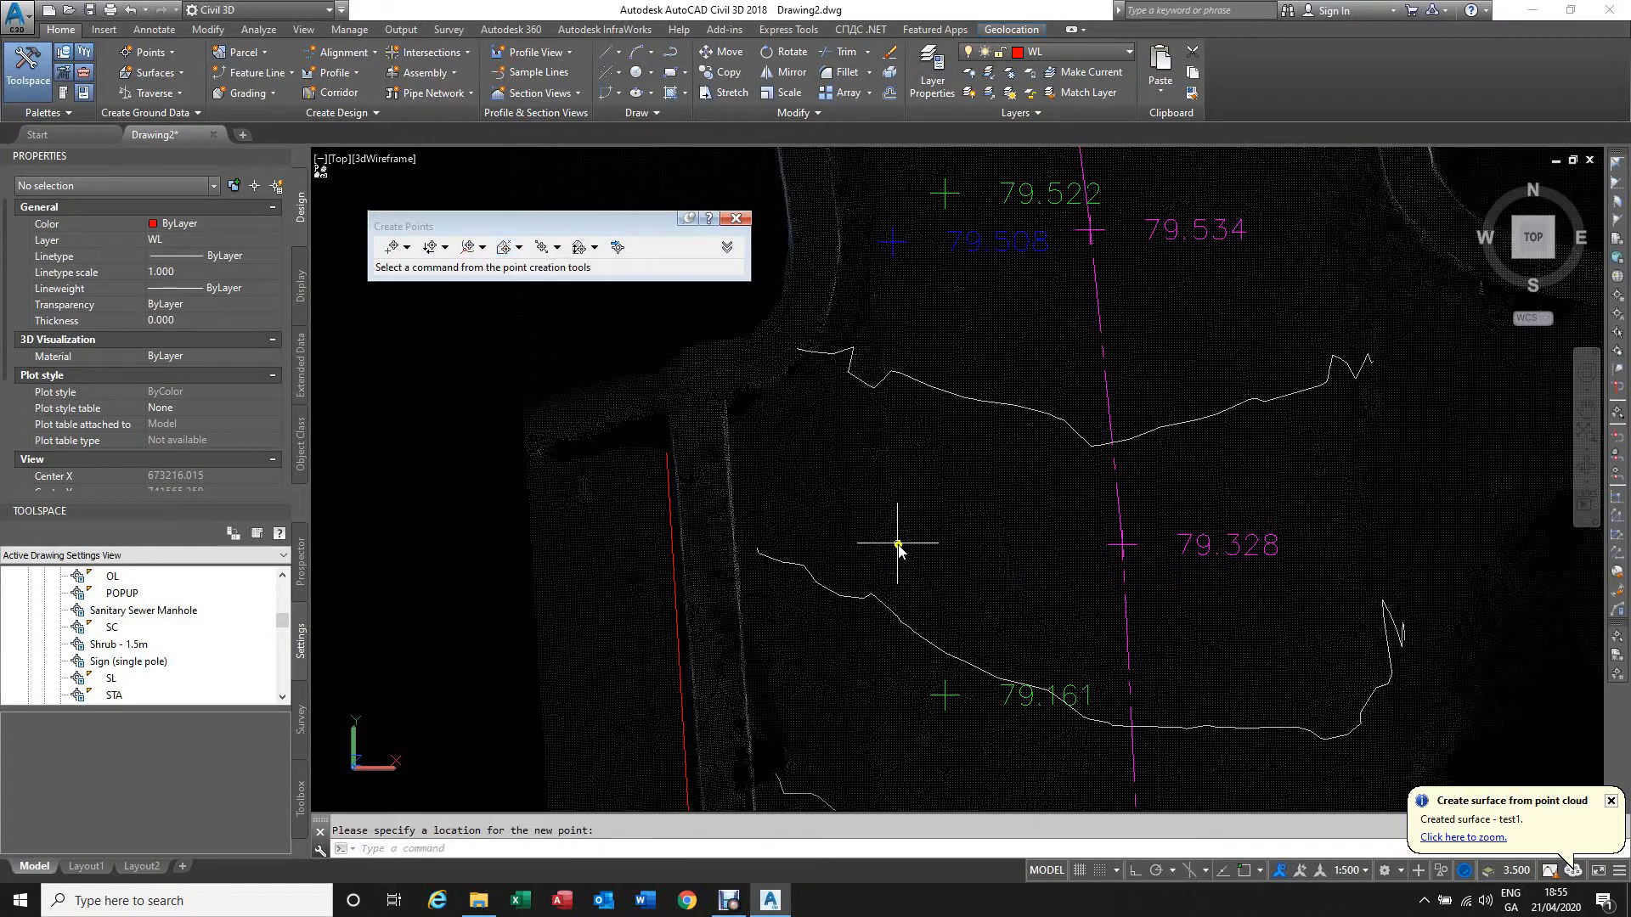
pyautogui.press('Return')
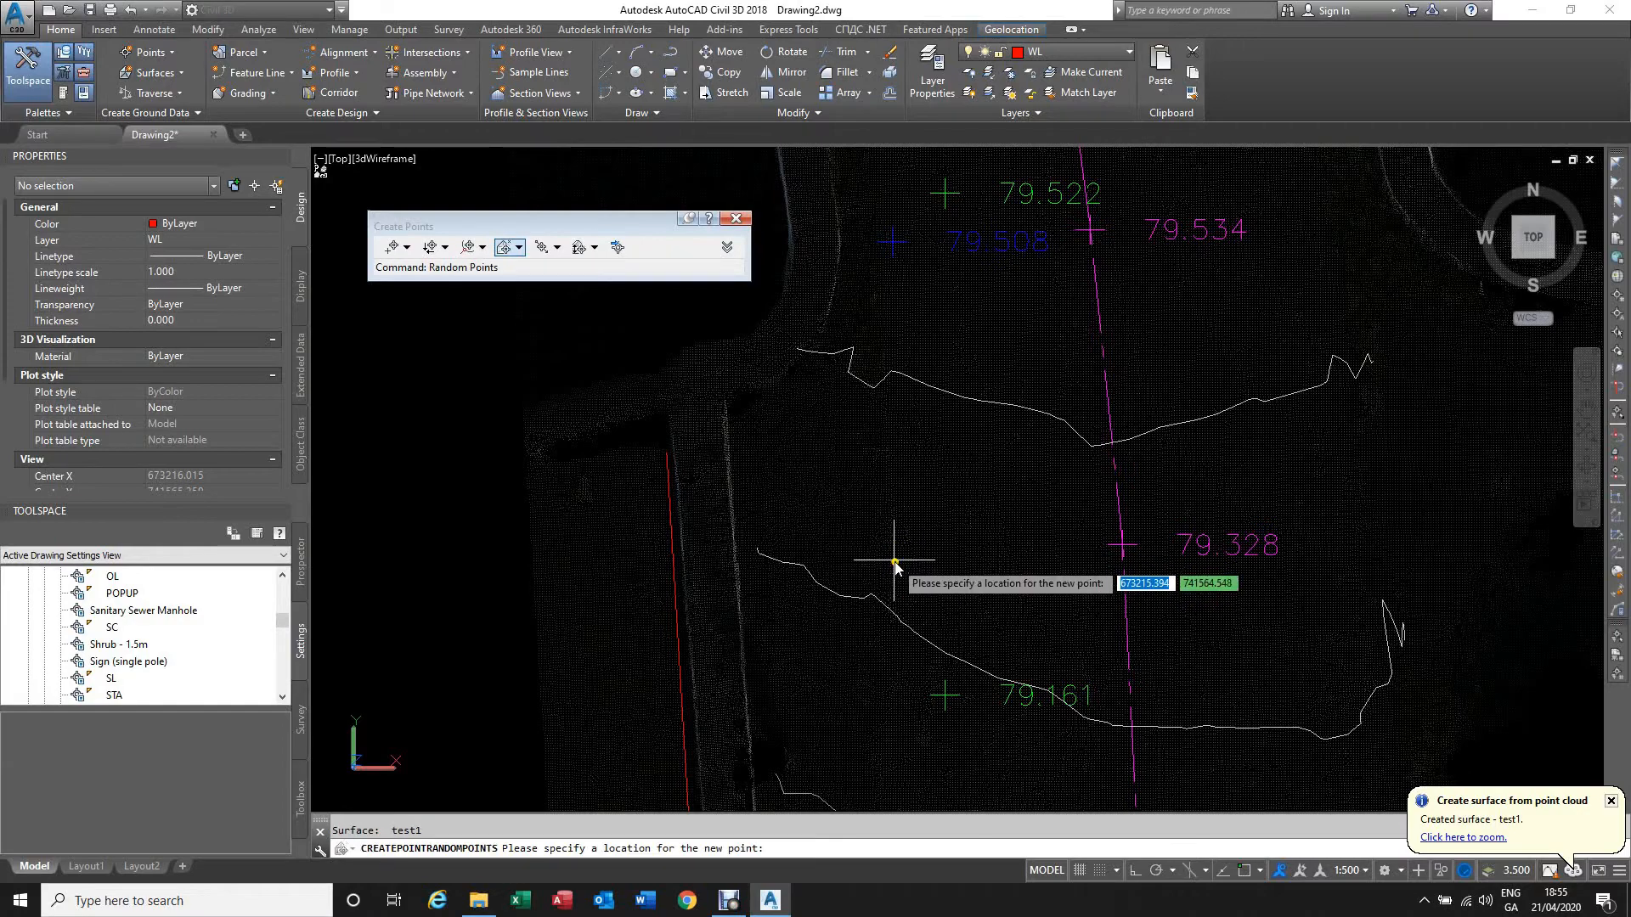
pyautogui.scroll(-3, 964, 561)
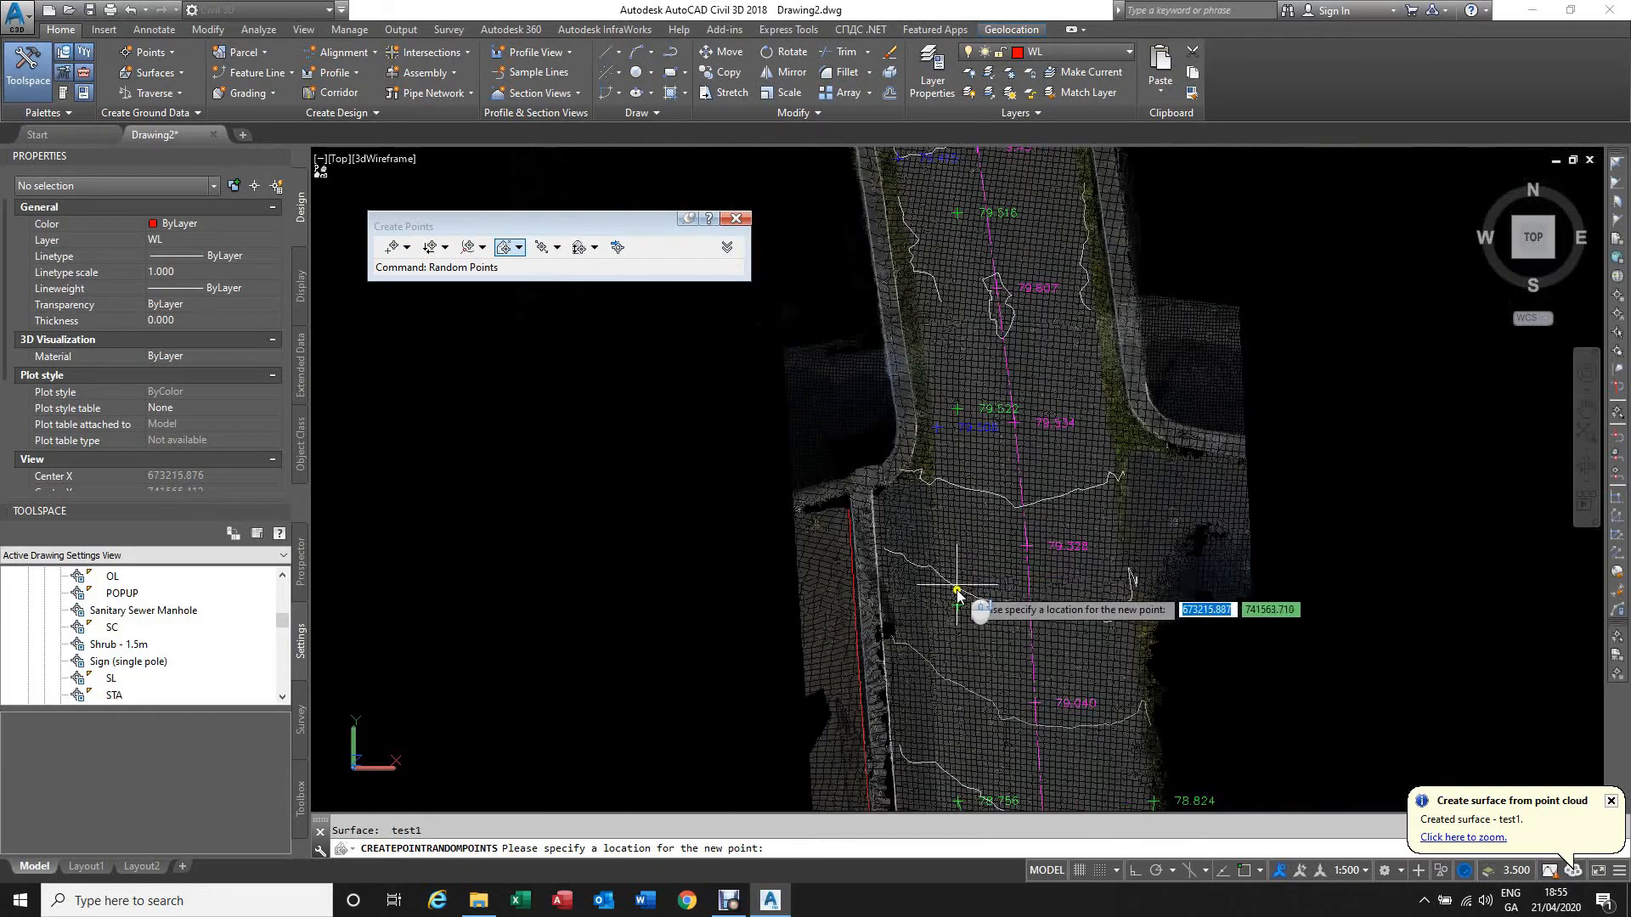
pyautogui.scroll(4, 957, 592)
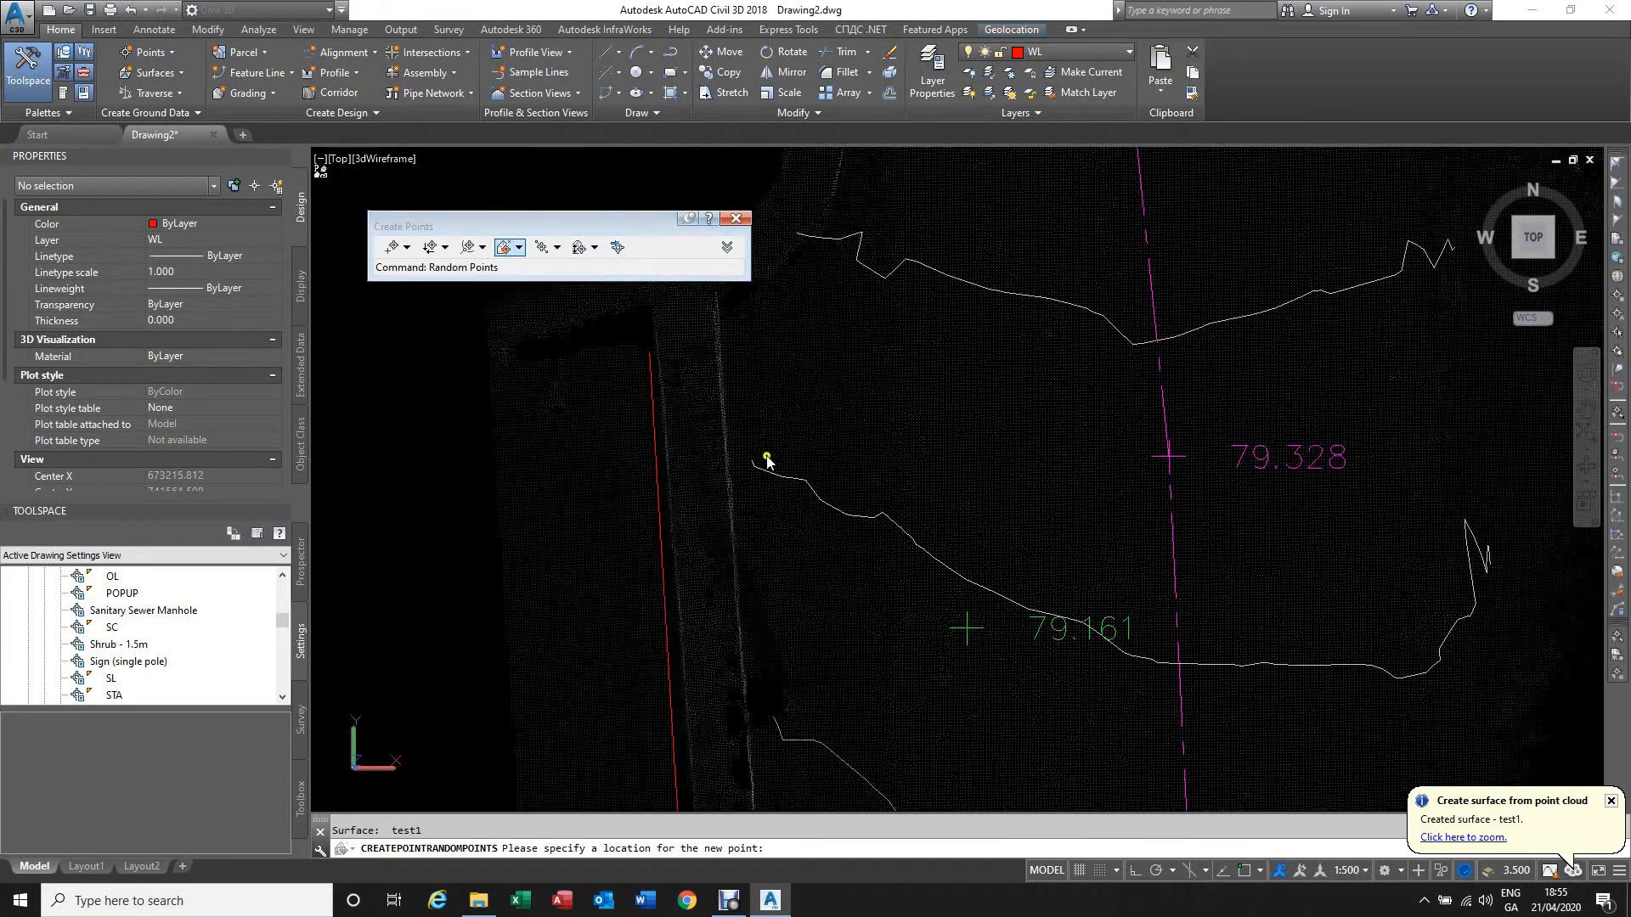
pyautogui.scroll(-5, 911, 501)
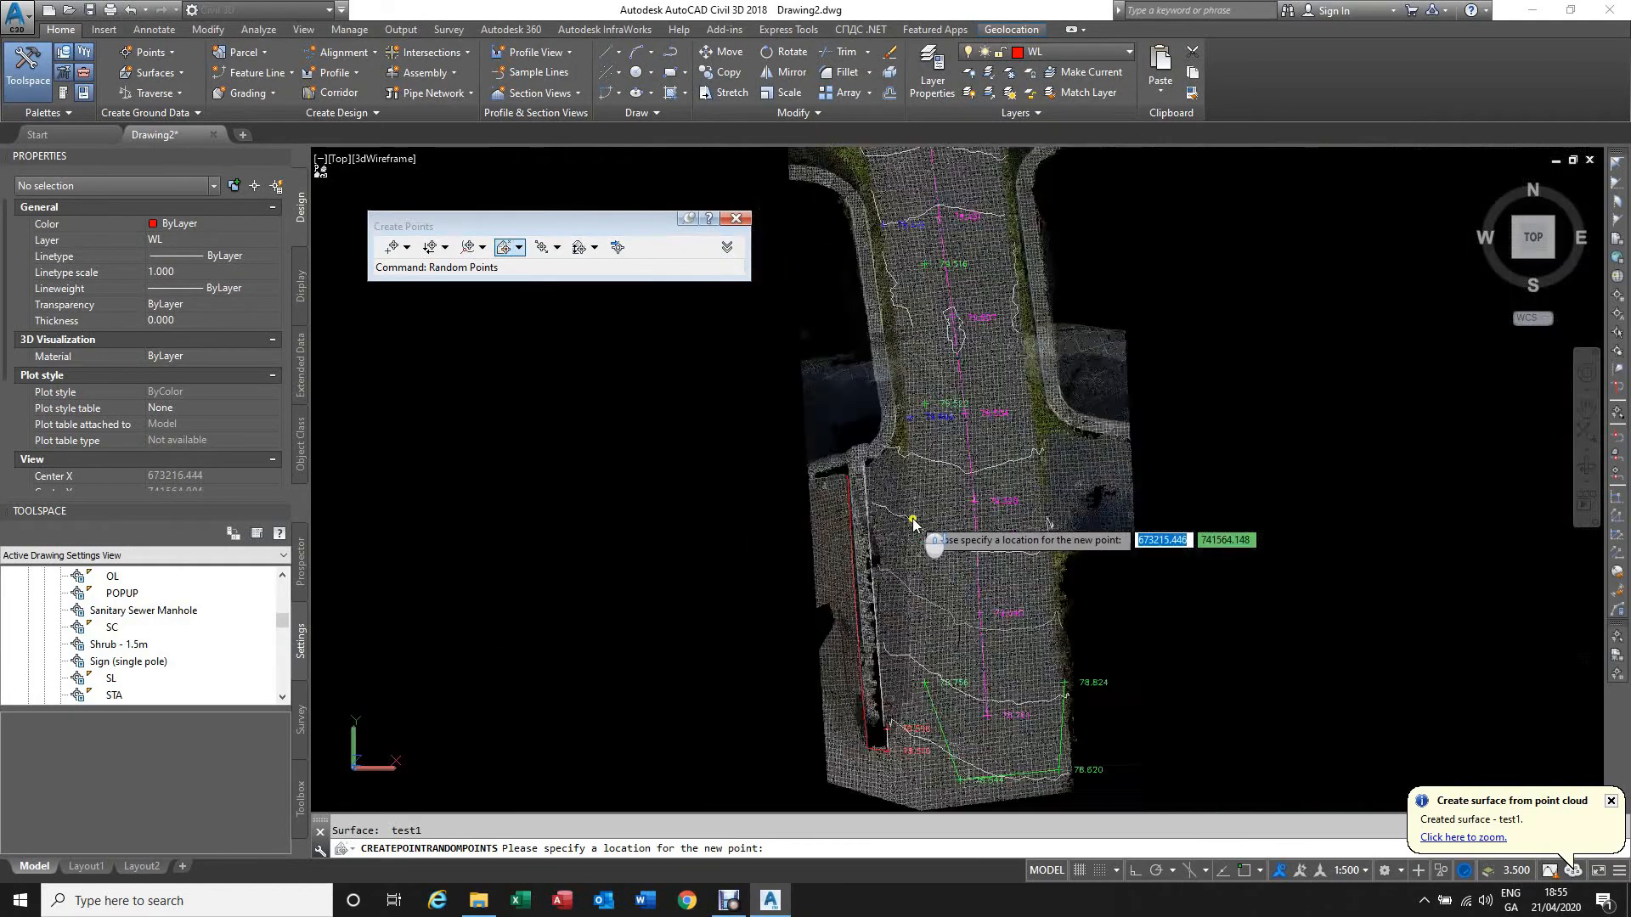
pyautogui.scroll(4, 912, 519)
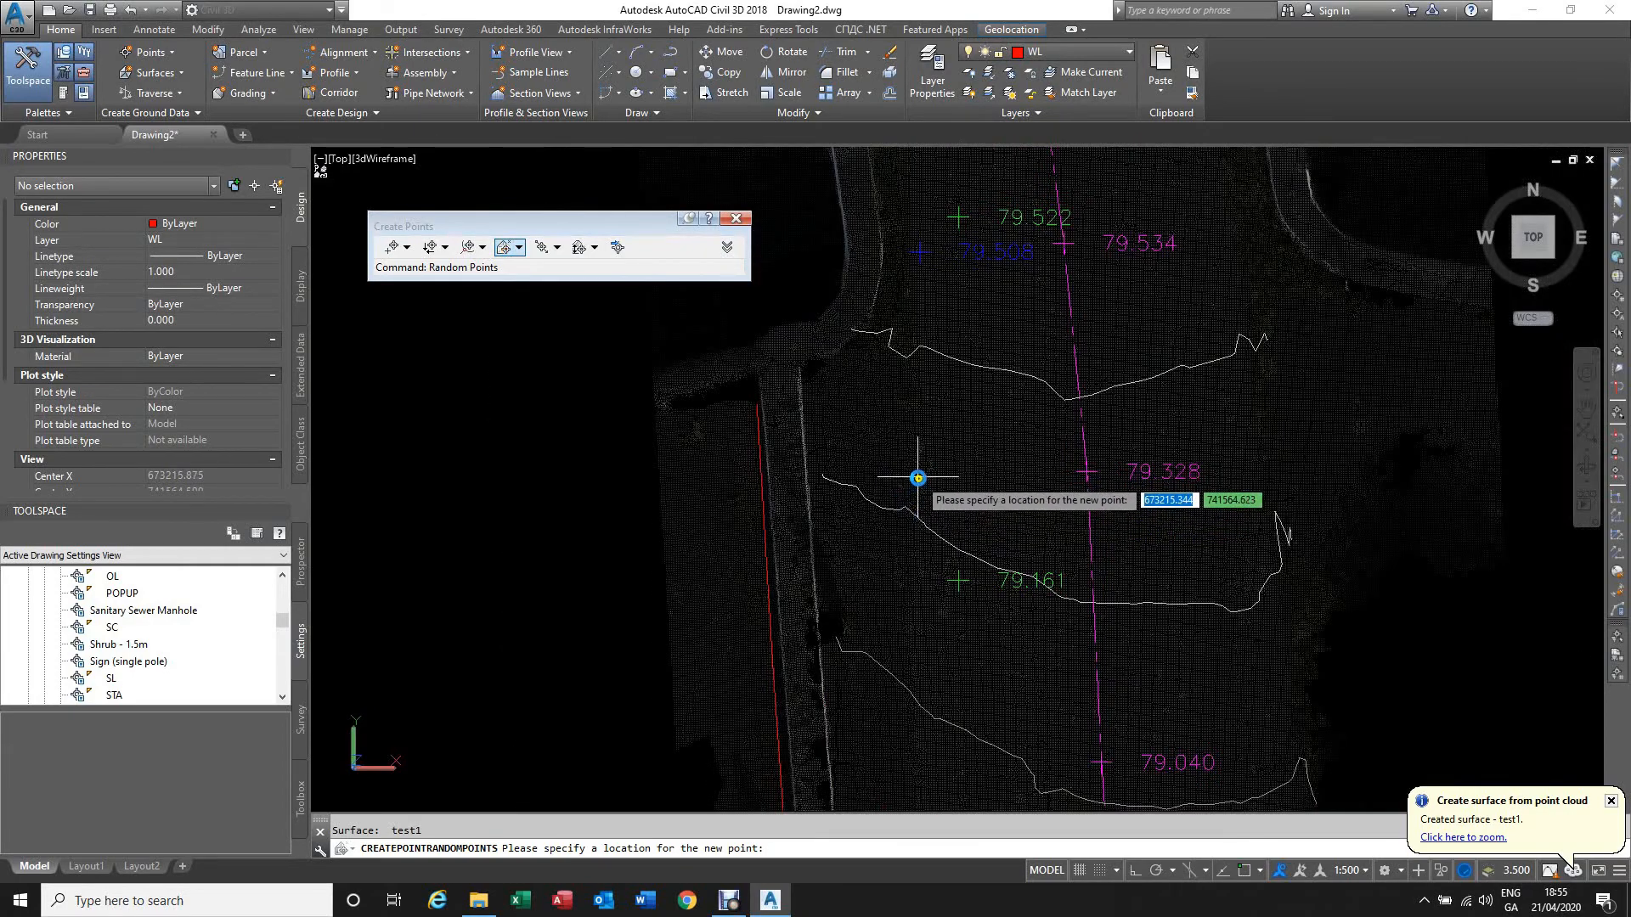
pyautogui.click(919, 478)
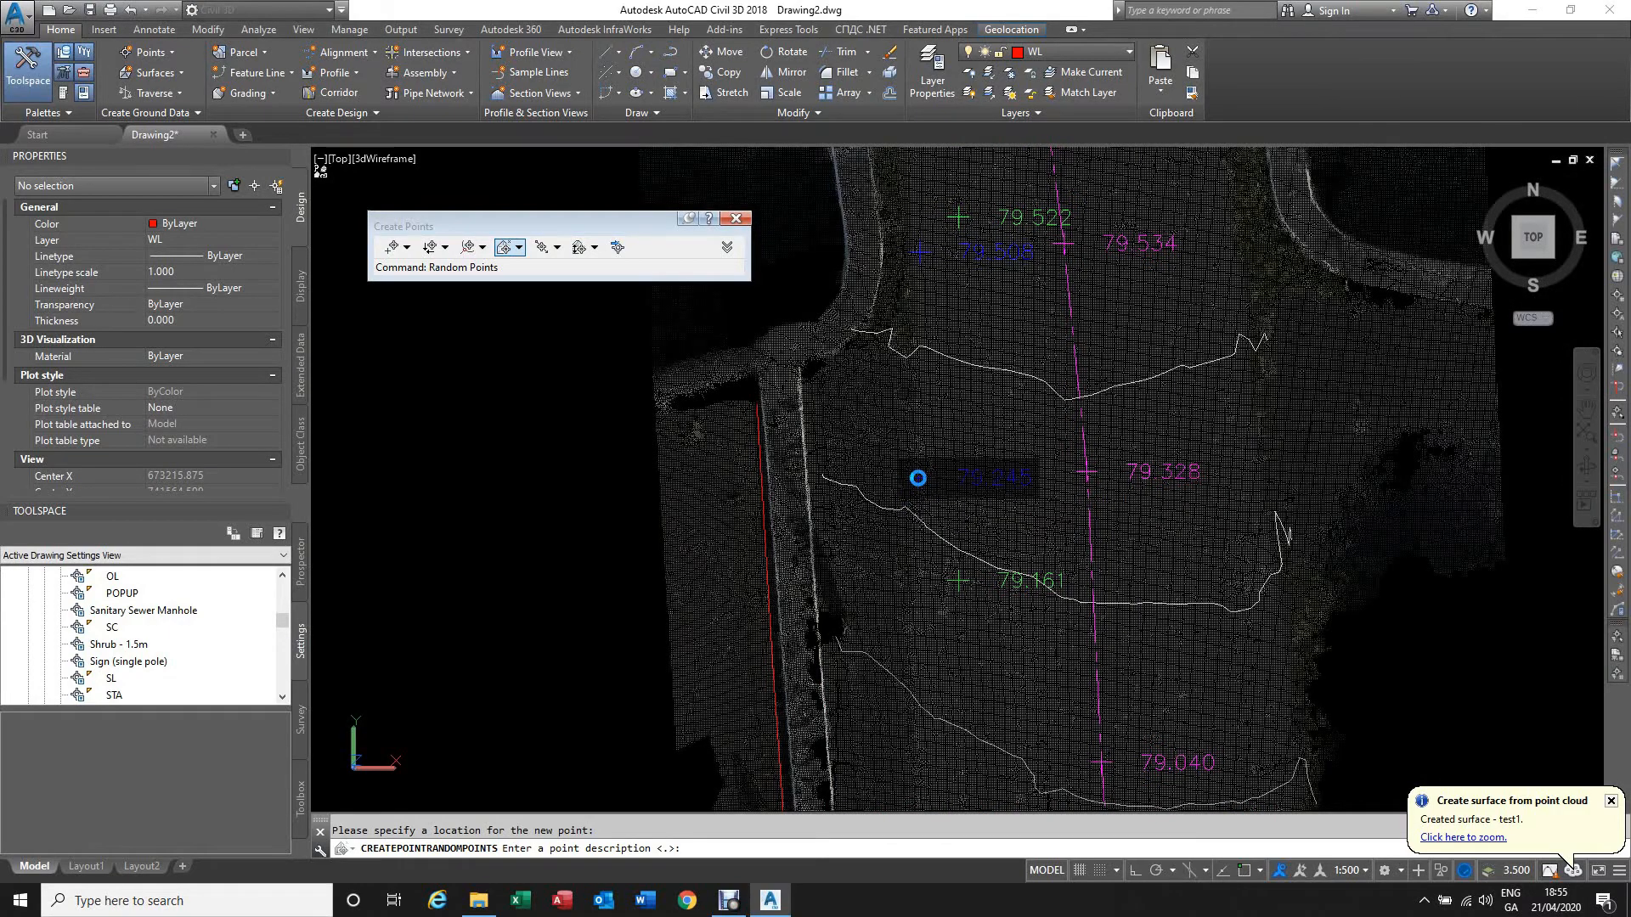
pyautogui.press('Return')
# Step: Add a random surface point described SC on the western side of the road, level with the 79.040 point
pyautogui.scroll(-2, 913, 450)
pyautogui.scroll(4, 931, 638)
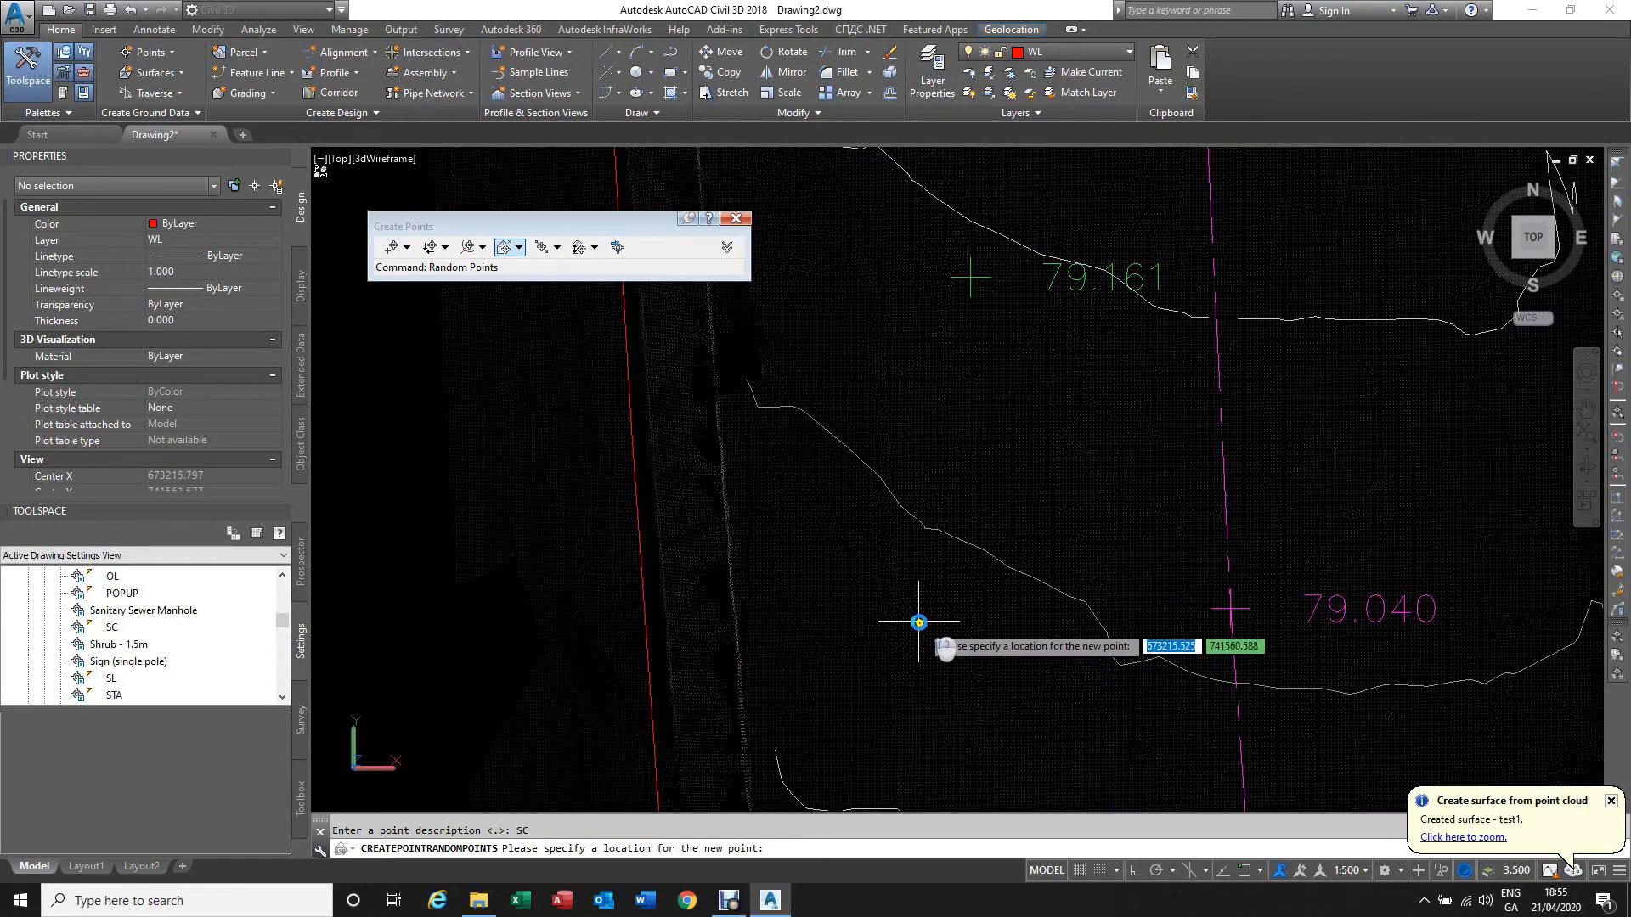
pyautogui.click(899, 634)
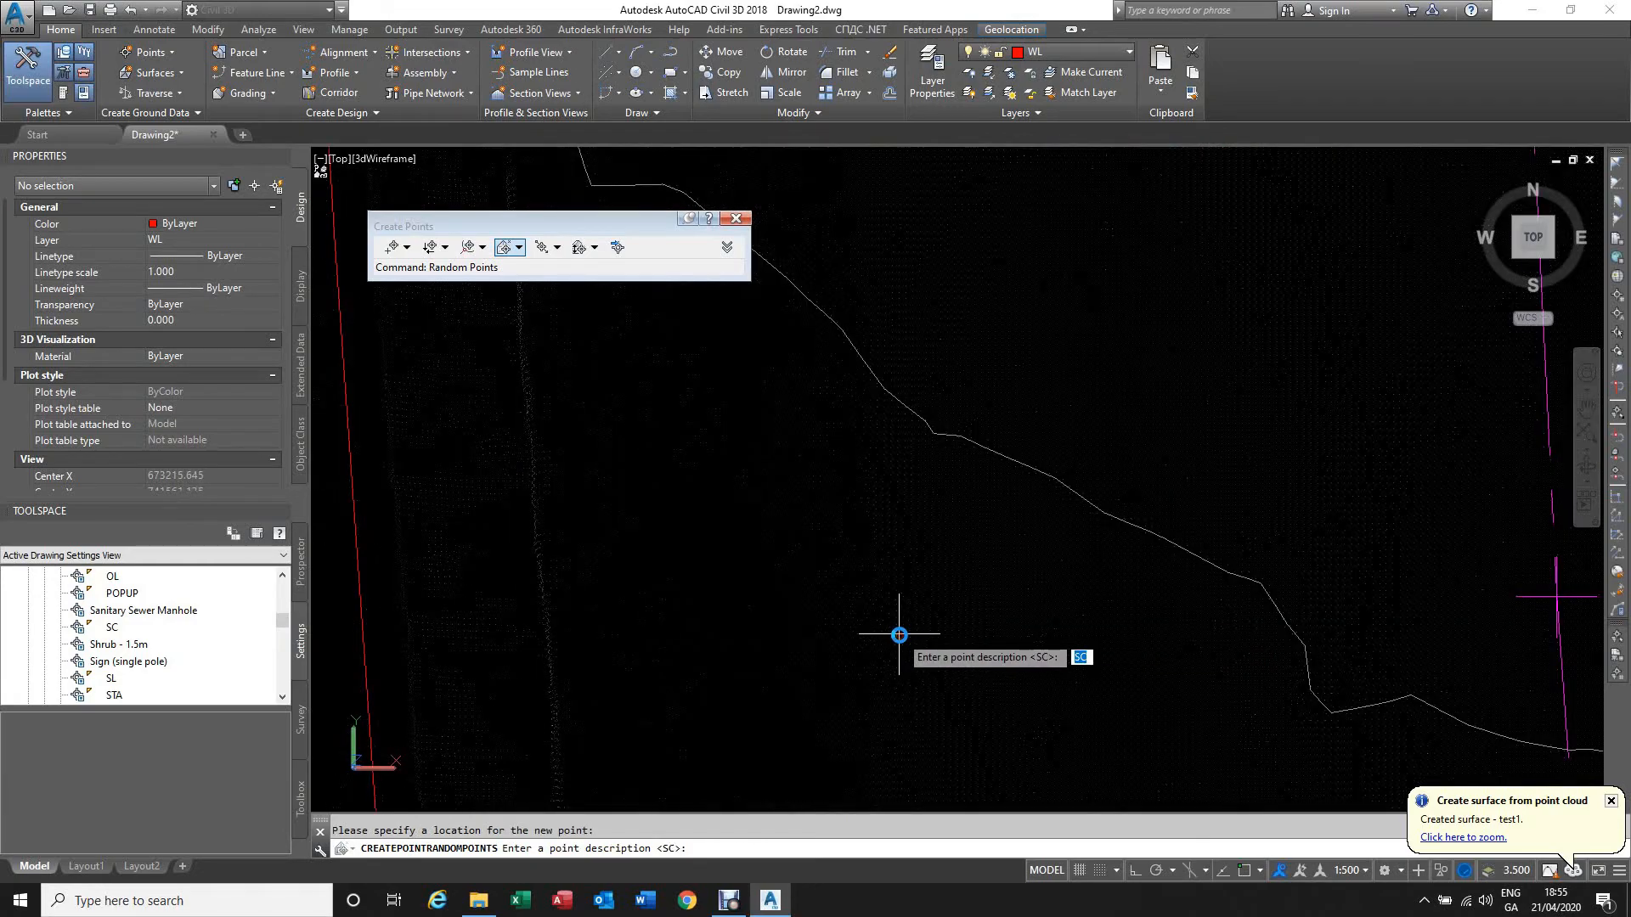
pyautogui.press('Return')
# Step: Add an SC surface point just northeast of the 78.596 wall point and end point creation
pyautogui.scroll(-5, 895, 641)
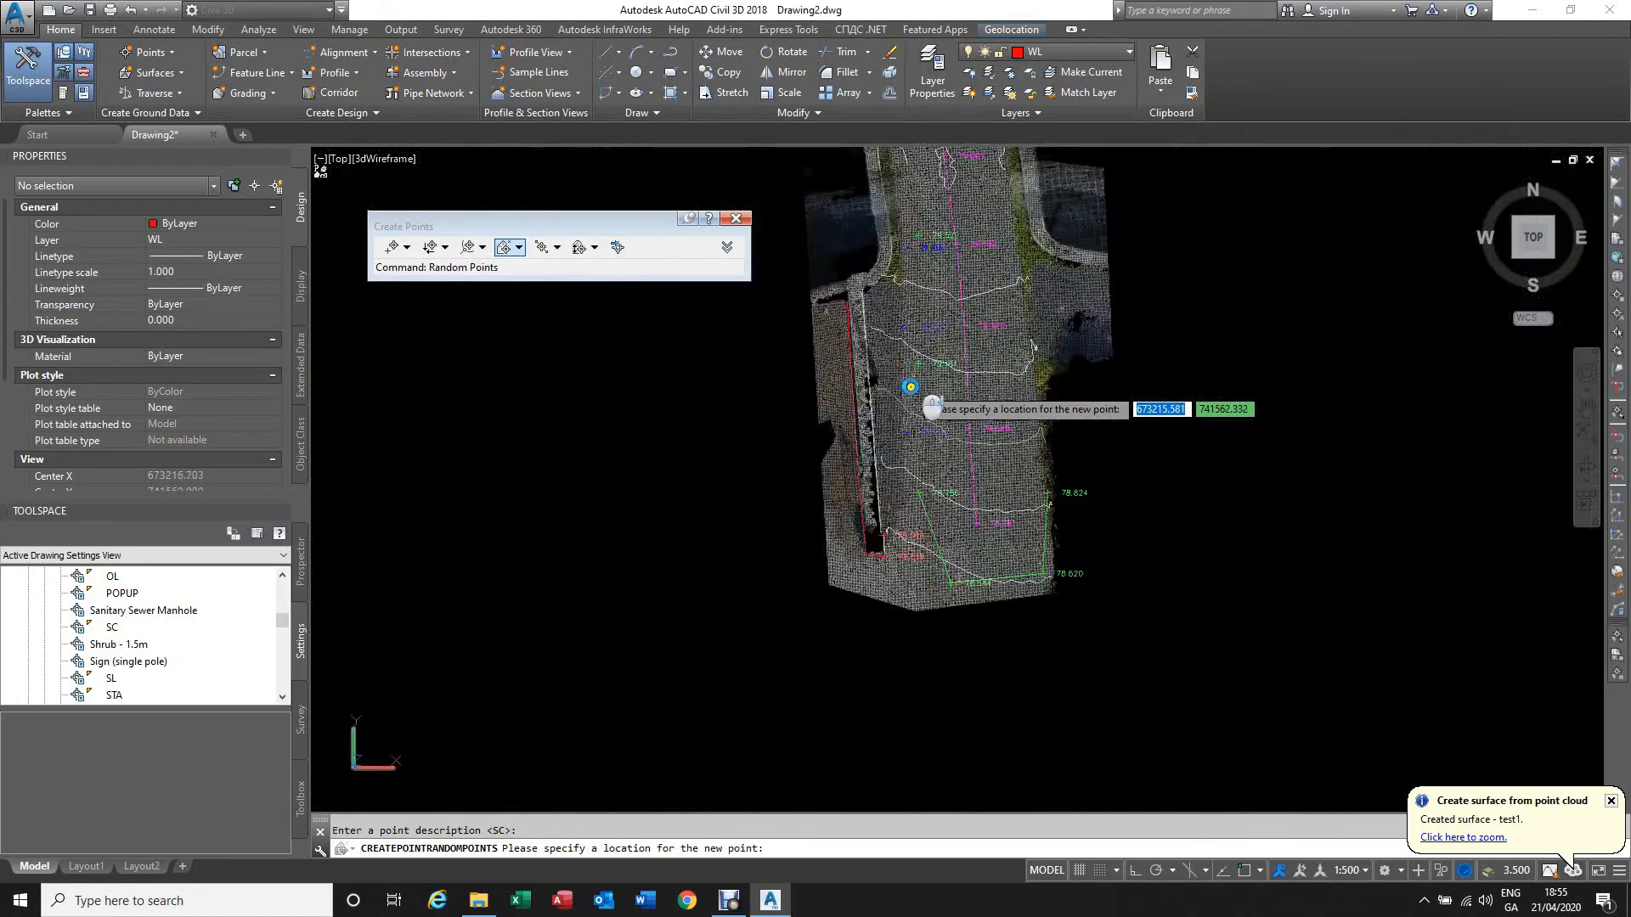
pyautogui.scroll(8, 912, 485)
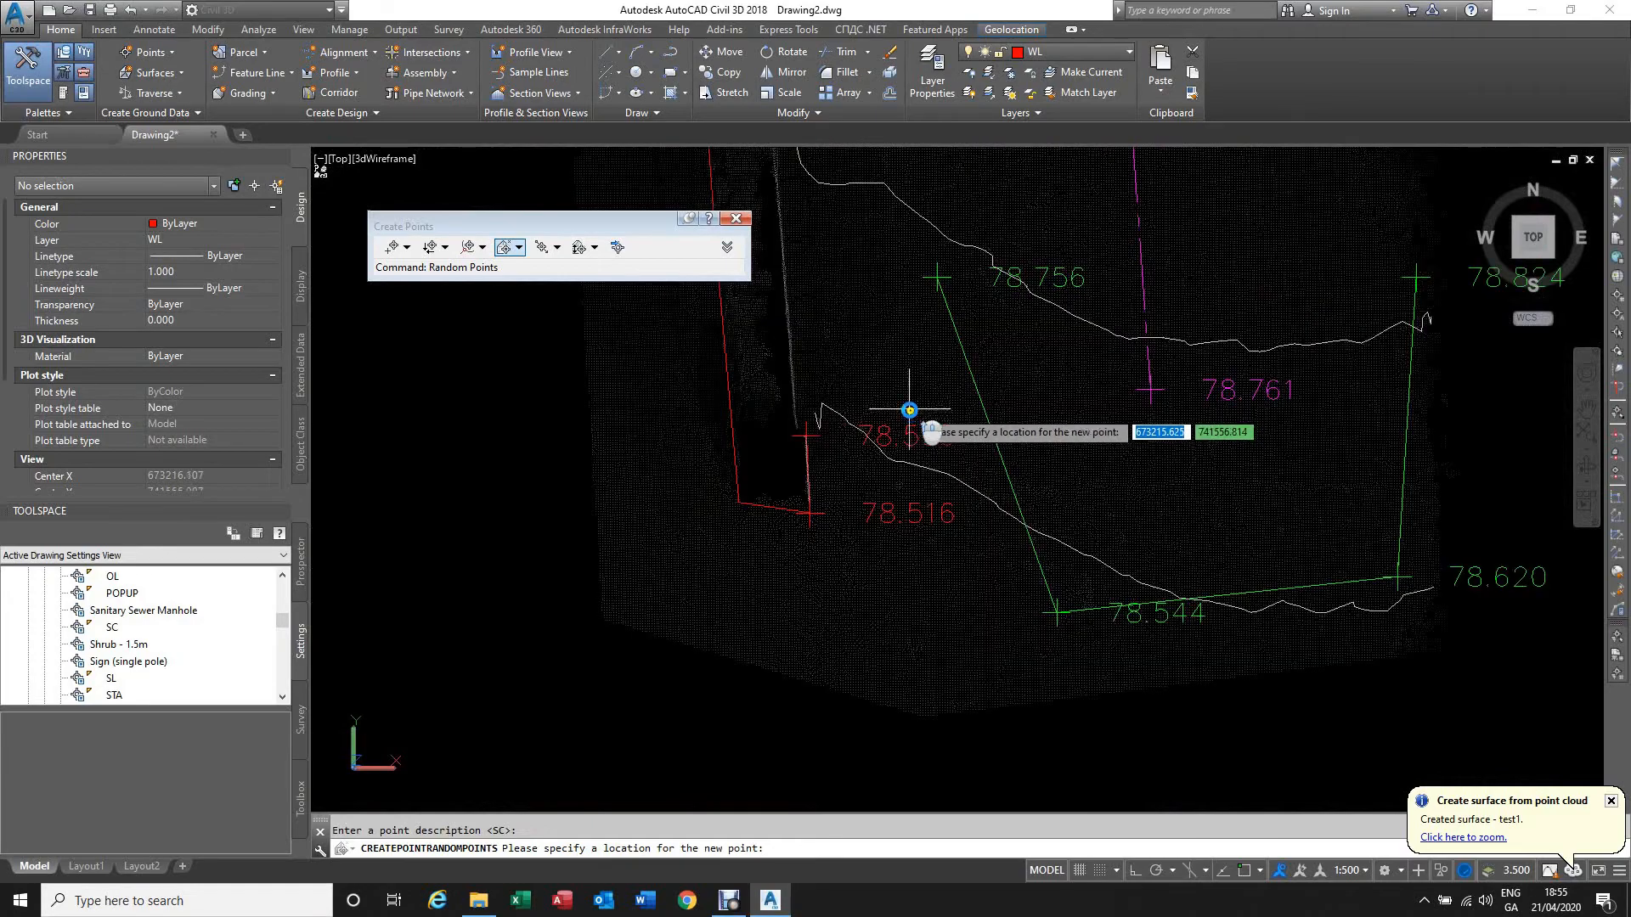
pyautogui.click(913, 395)
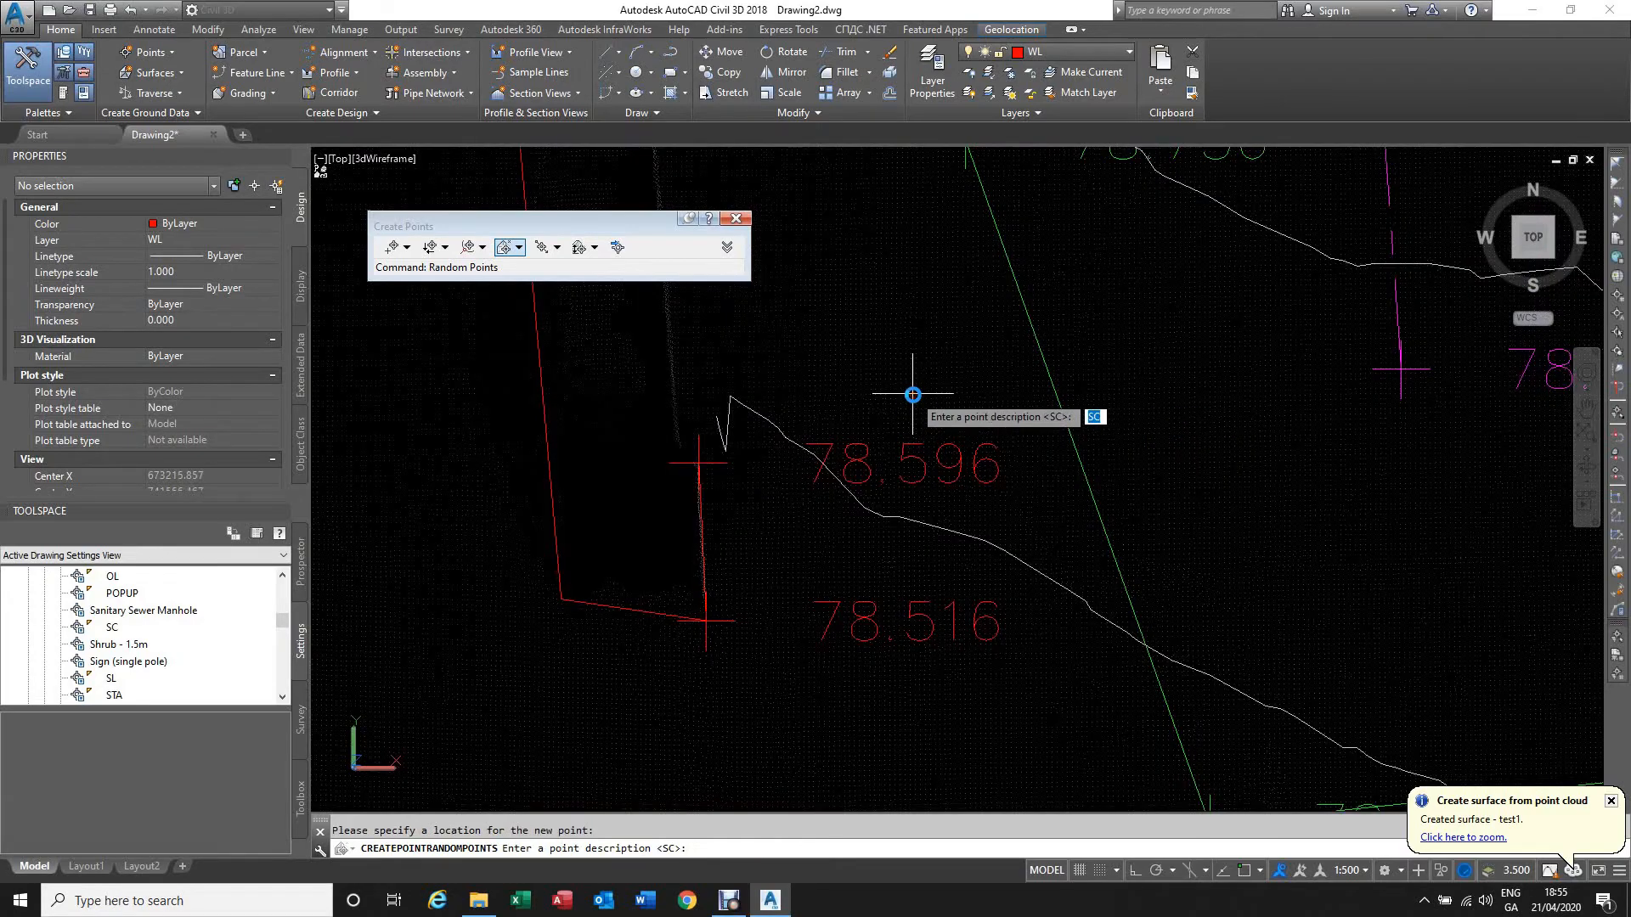
pyautogui.press('Return')
pyautogui.scroll(-6, 953, 463)
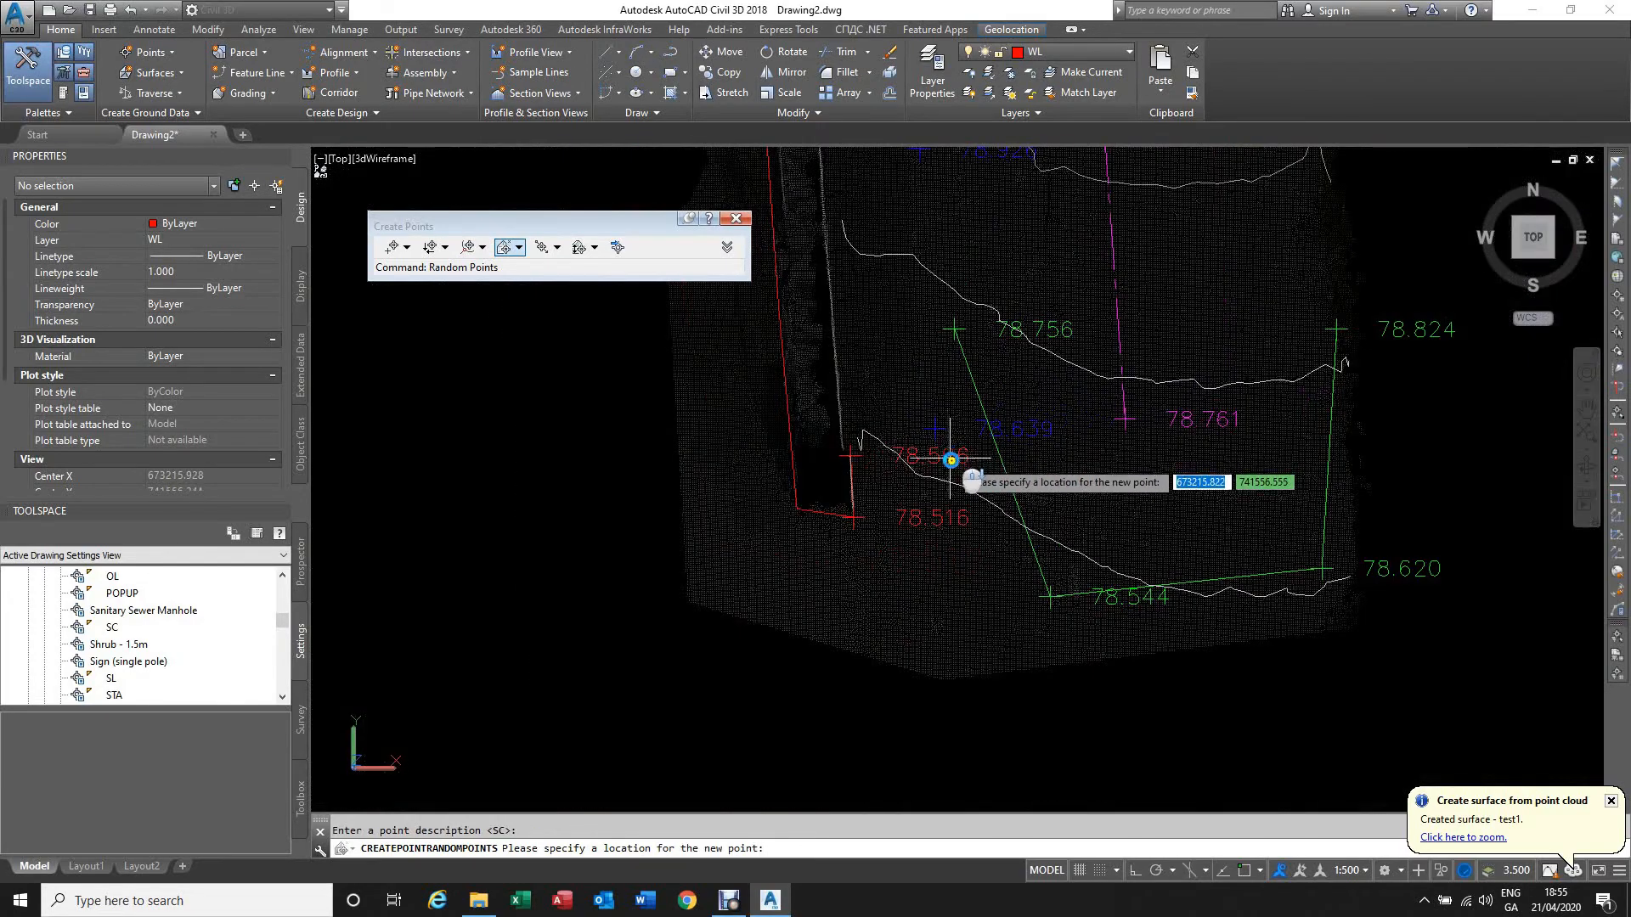
pyautogui.scroll(-4, 953, 464)
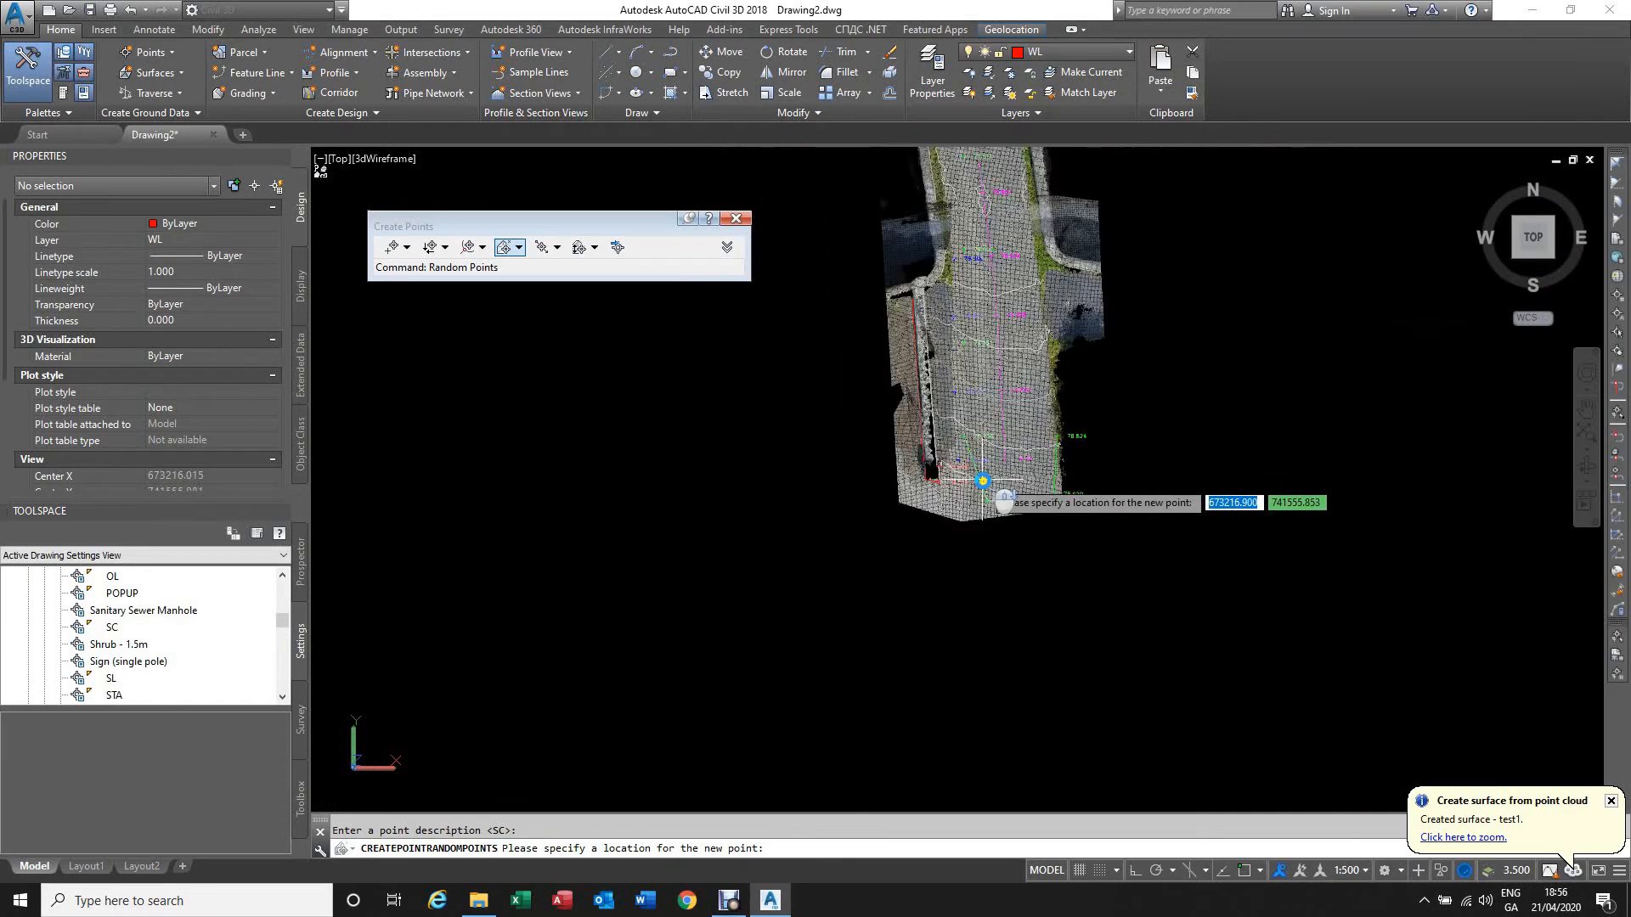
pyautogui.click(736, 218)
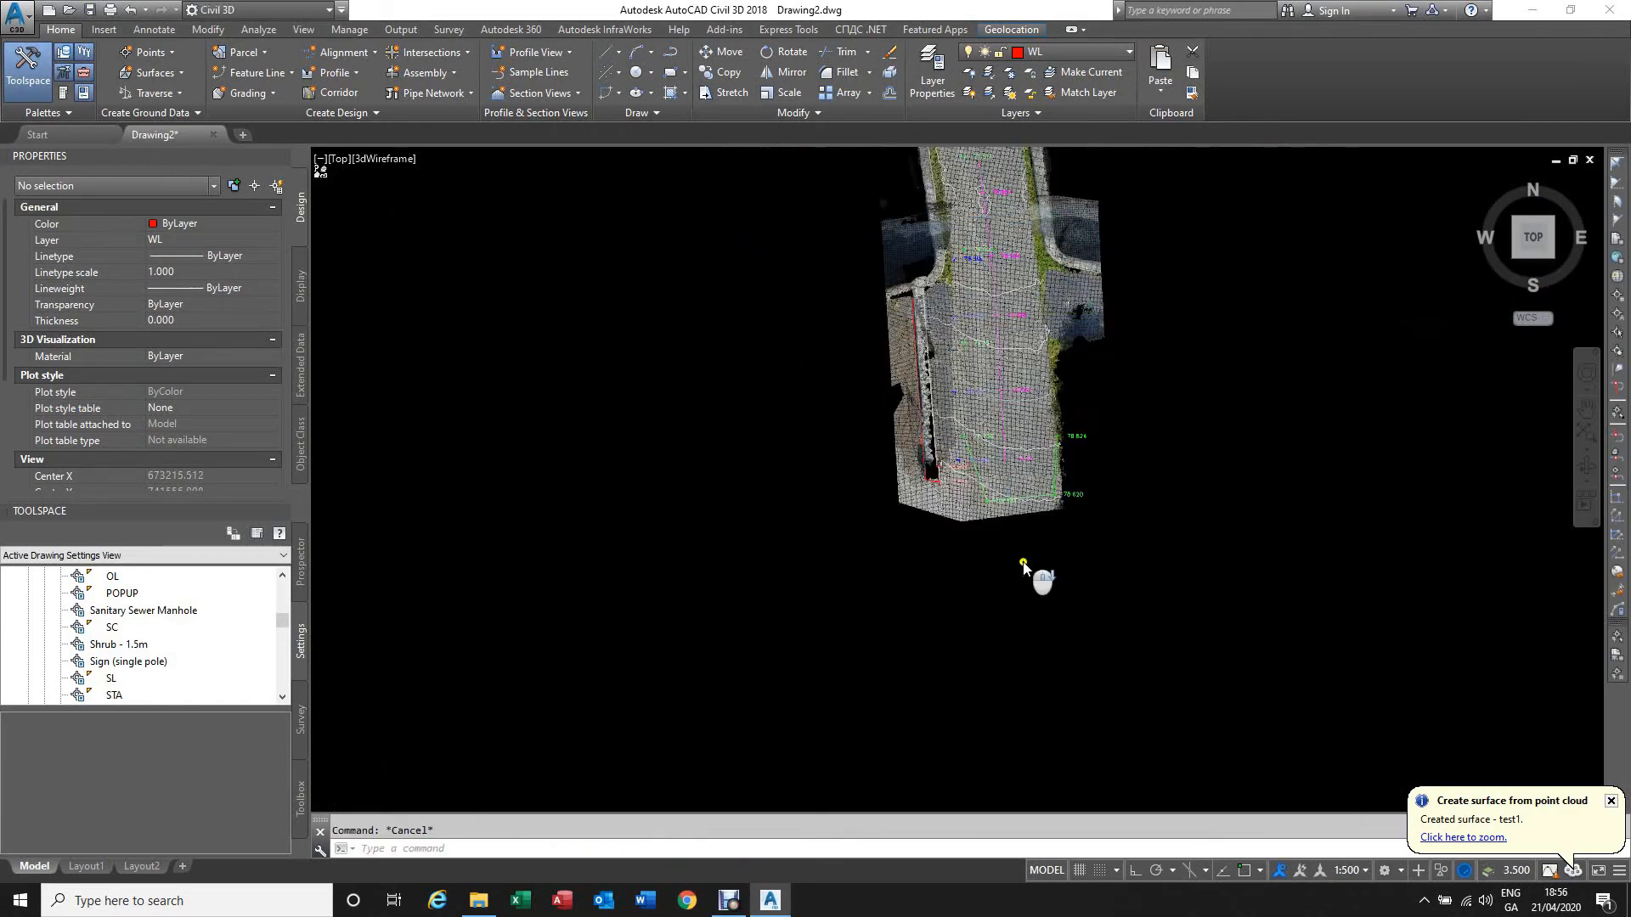
# Step: Examine the SC points along the road's western edge in a tilted 3D view, from the northern end southwards, and return to the top view
pyautogui.scroll(-3, 1001, 389)
pyautogui.scroll(3, 999, 363)
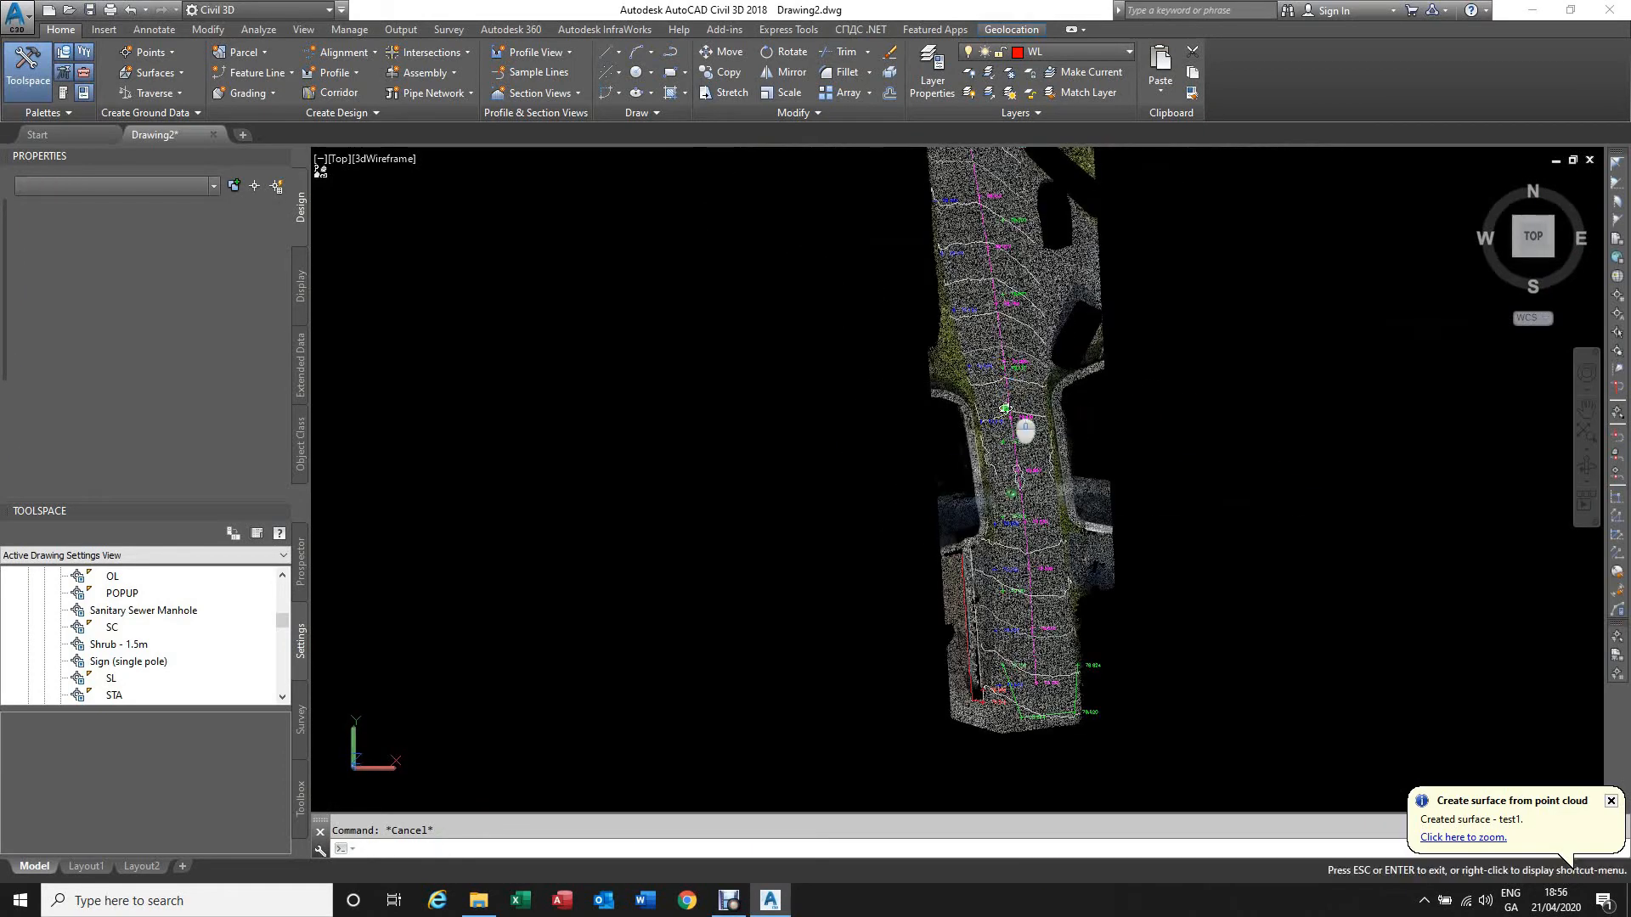
pyautogui.keyDown('shift'); pyautogui.moveTo(1030, 430); pyautogui.dragTo(851, 301, button='middle'); pyautogui.keyUp('shift')
pyautogui.scroll(10, 851, 302)
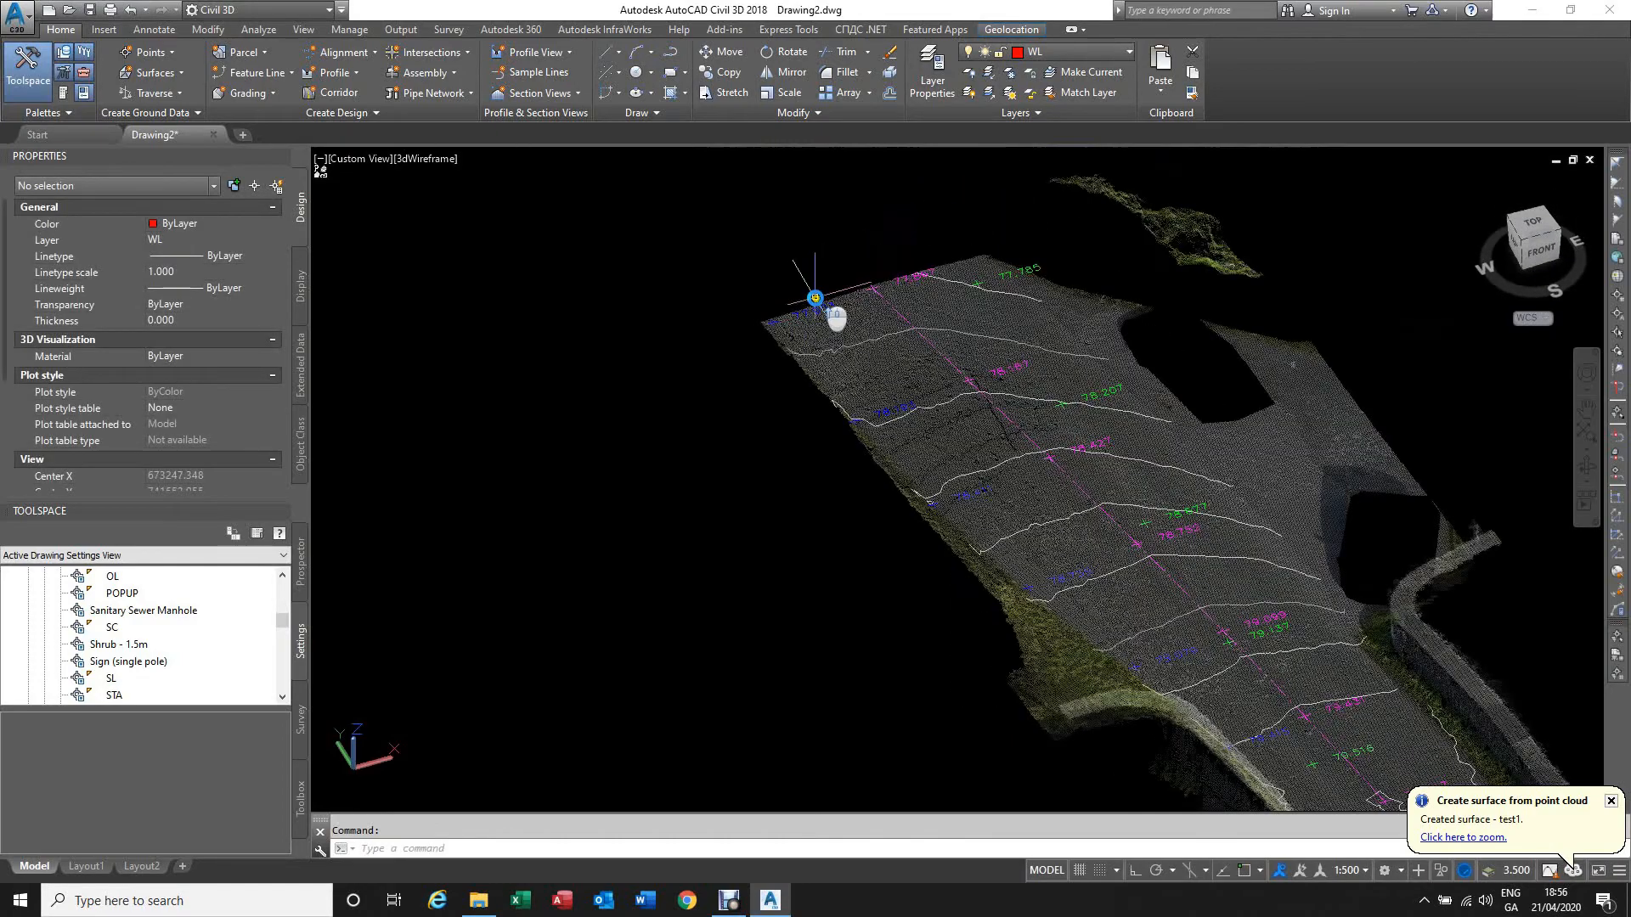
pyautogui.scroll(3, 750, 334)
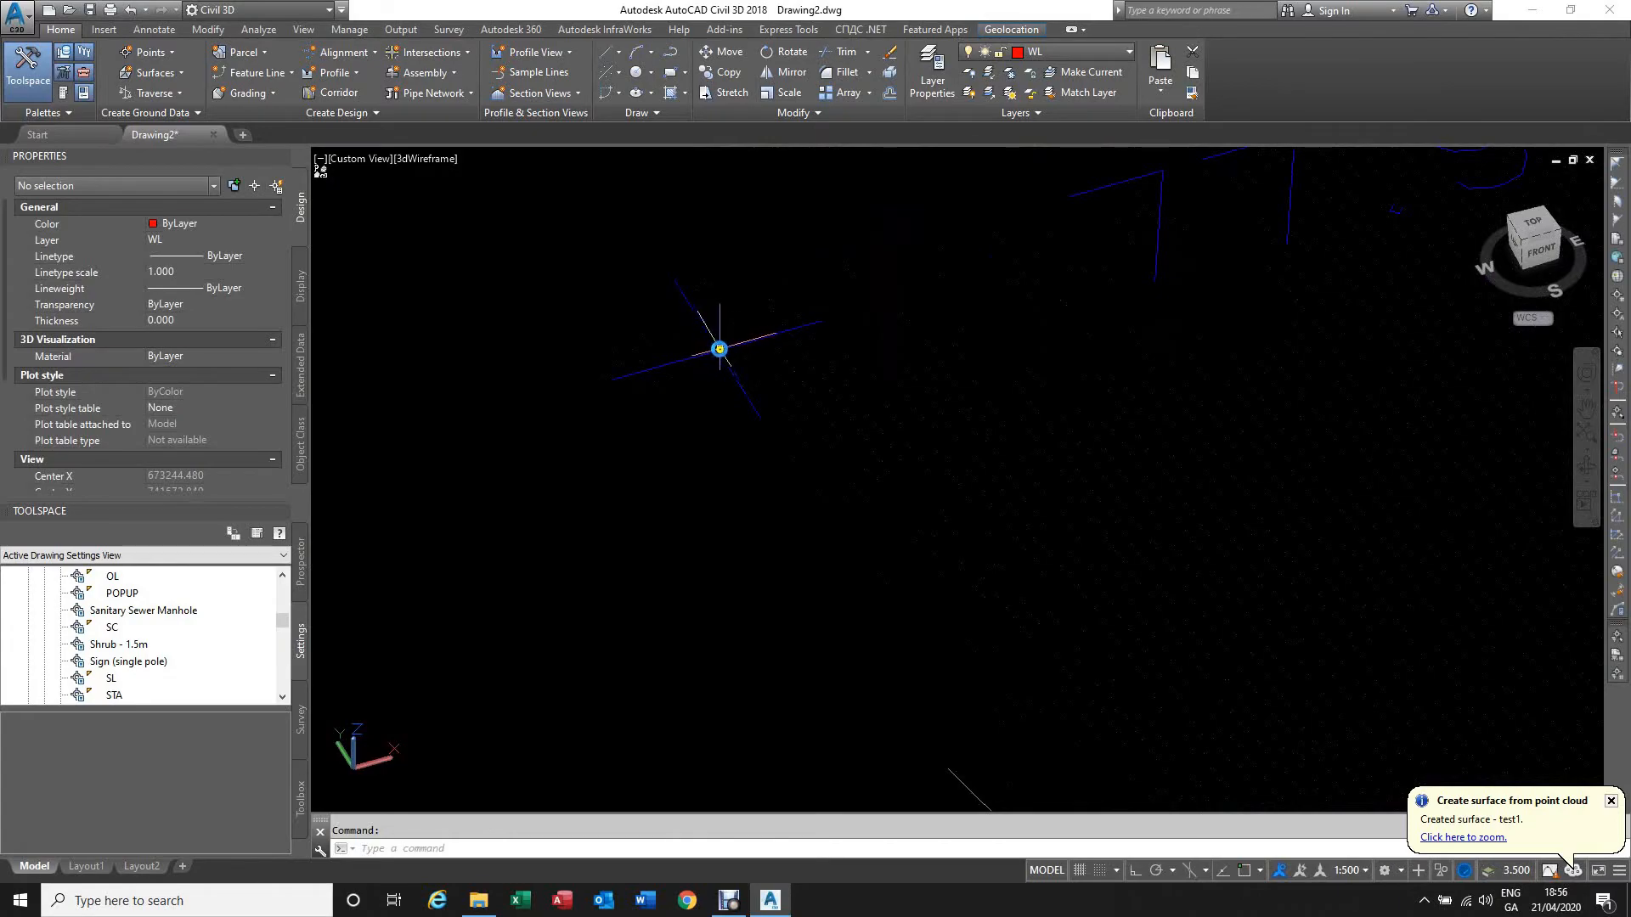
pyautogui.scroll(-8, 665, 278)
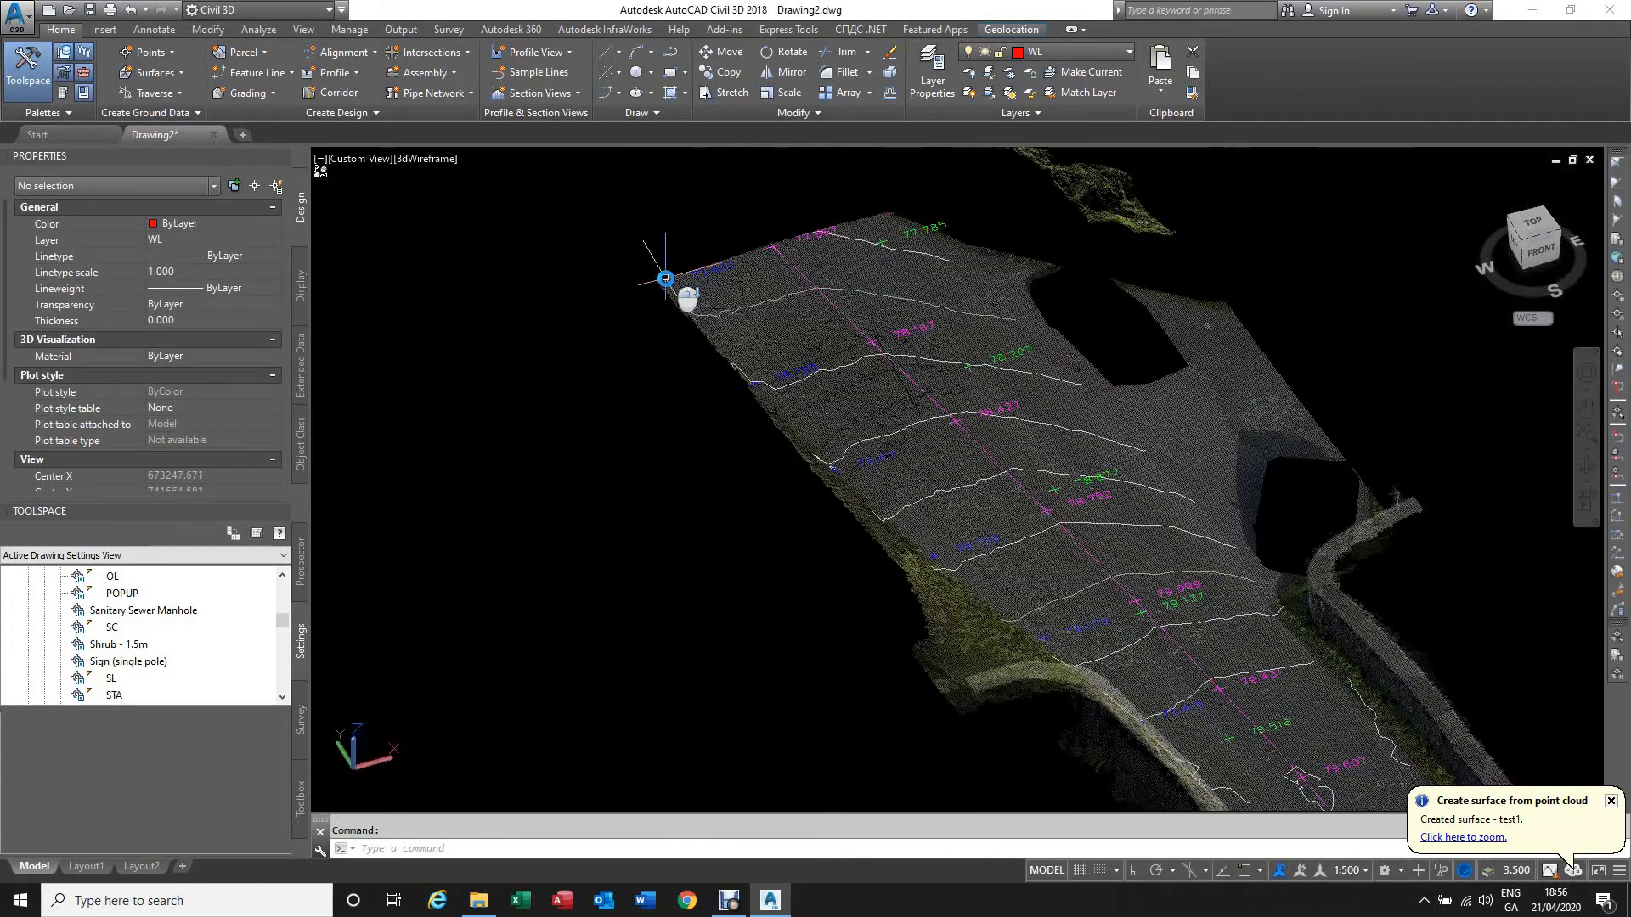
pyautogui.scroll(5, 974, 541)
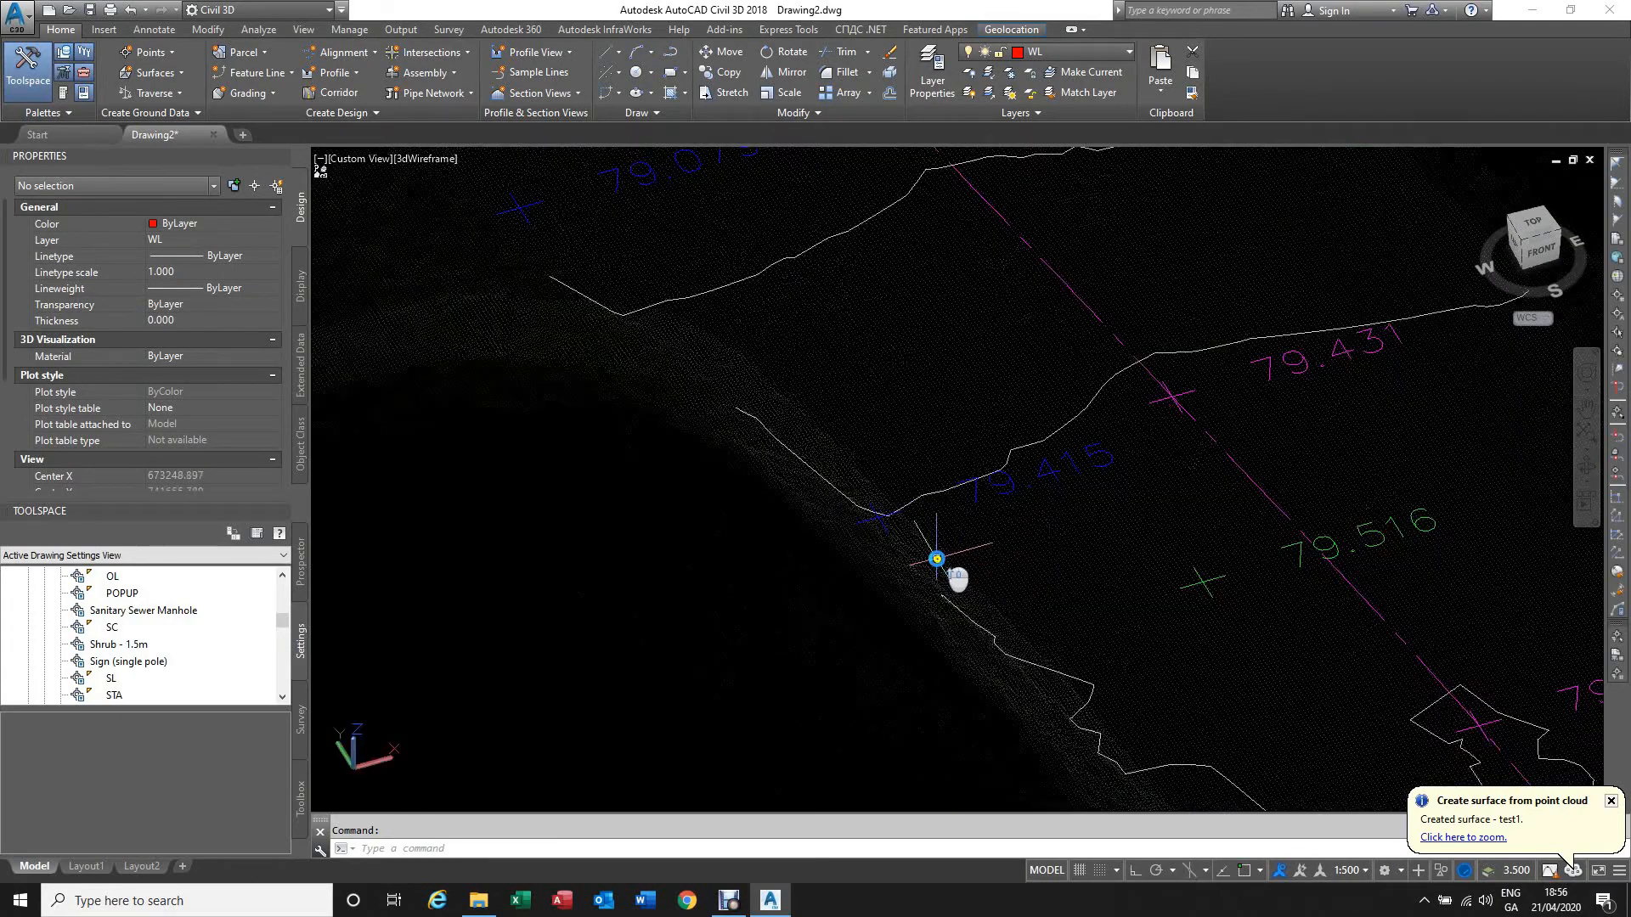
pyautogui.scroll(-3, 935, 527)
pyautogui.scroll(8, 935, 518)
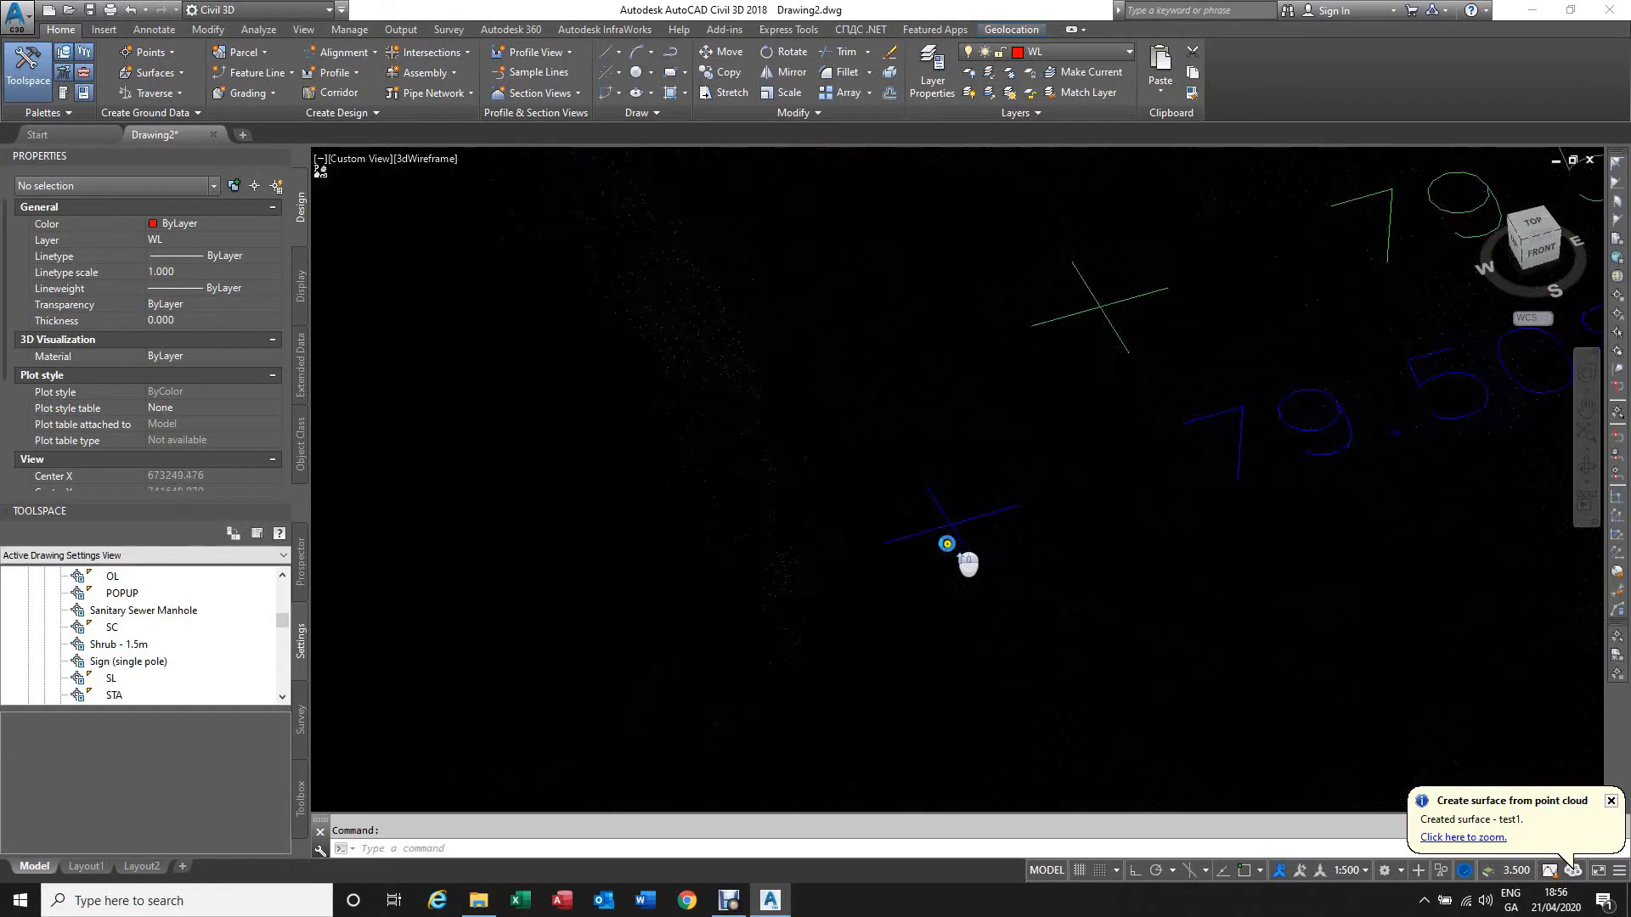
pyautogui.scroll(3, 950, 515)
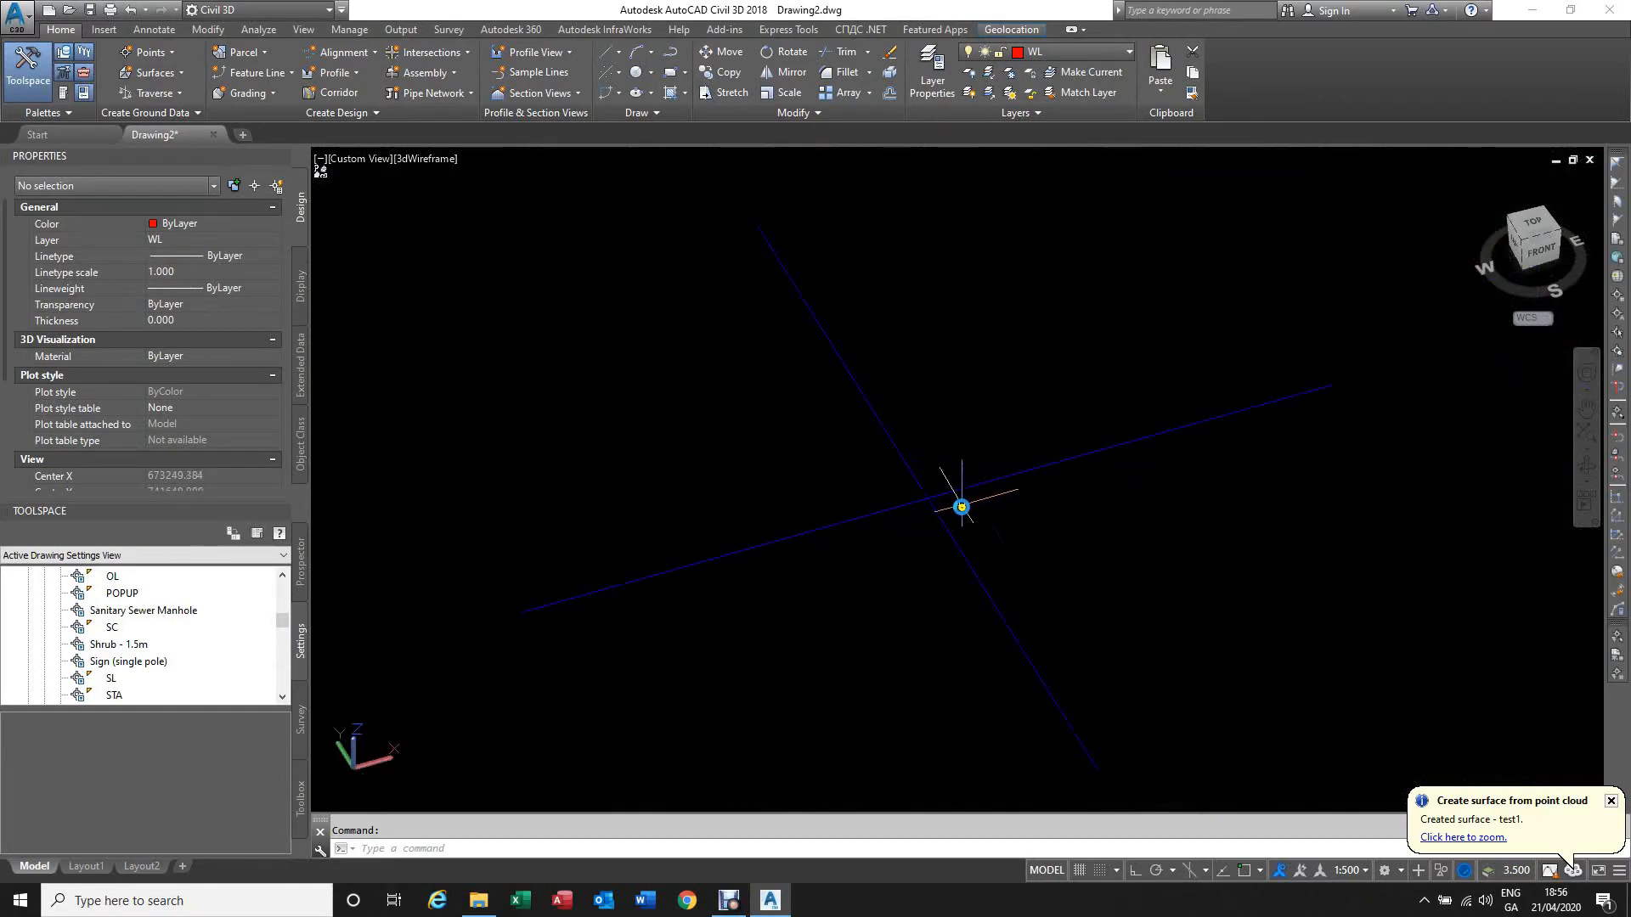
pyautogui.scroll(-4, 880, 456)
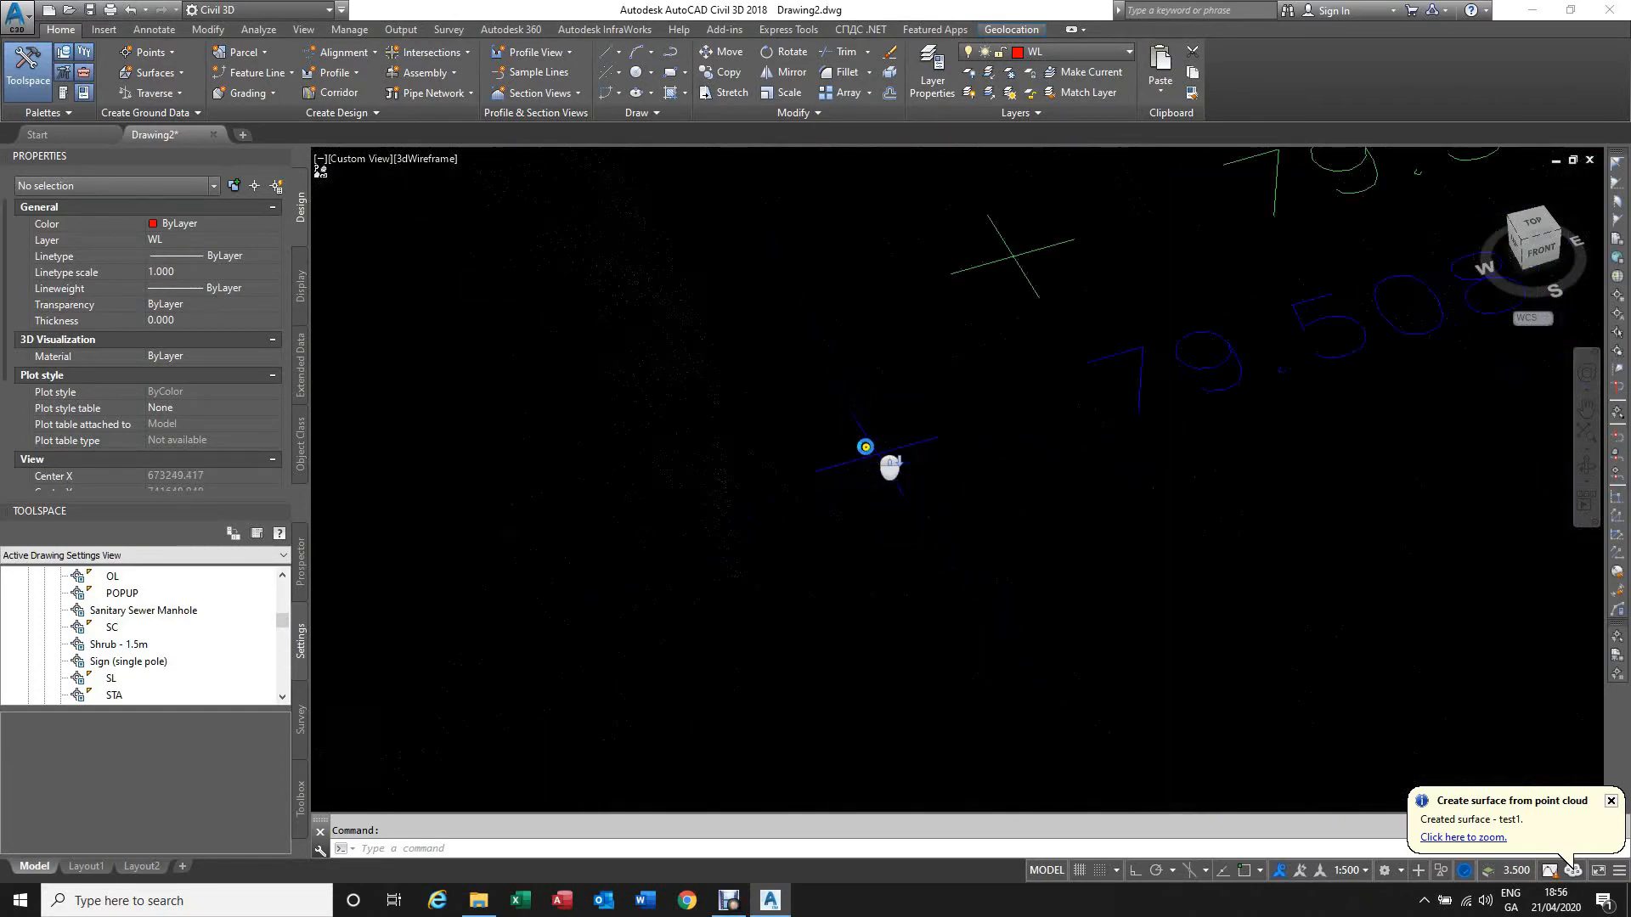
pyautogui.scroll(-3, 871, 476)
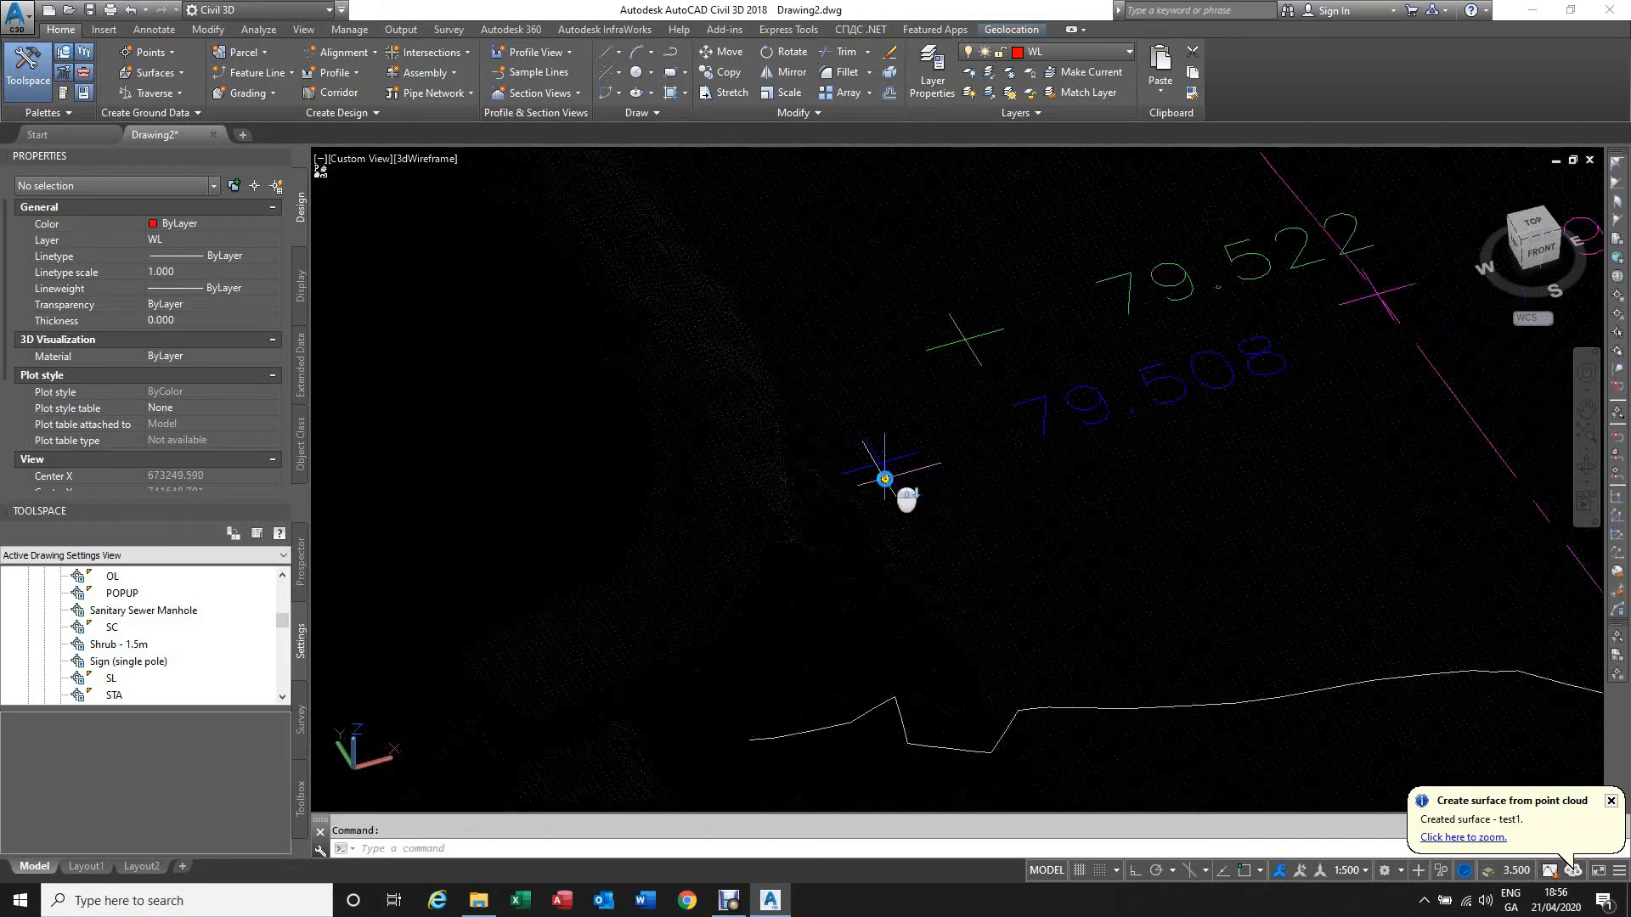
pyautogui.scroll(3, 841, 617)
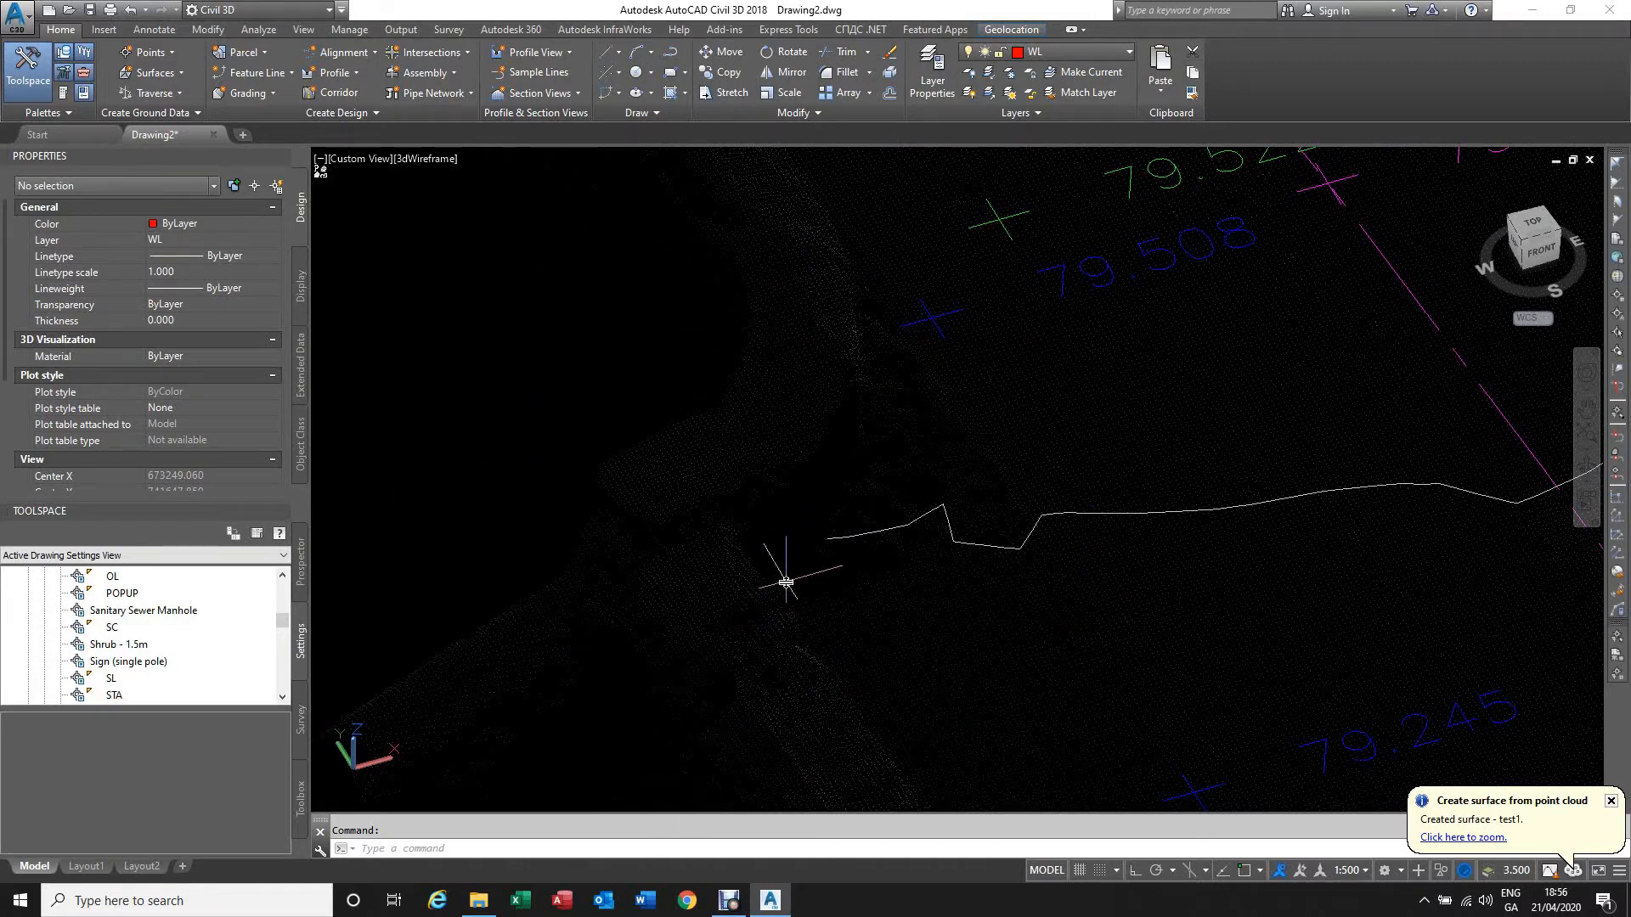
pyautogui.scroll(-3, 960, 561)
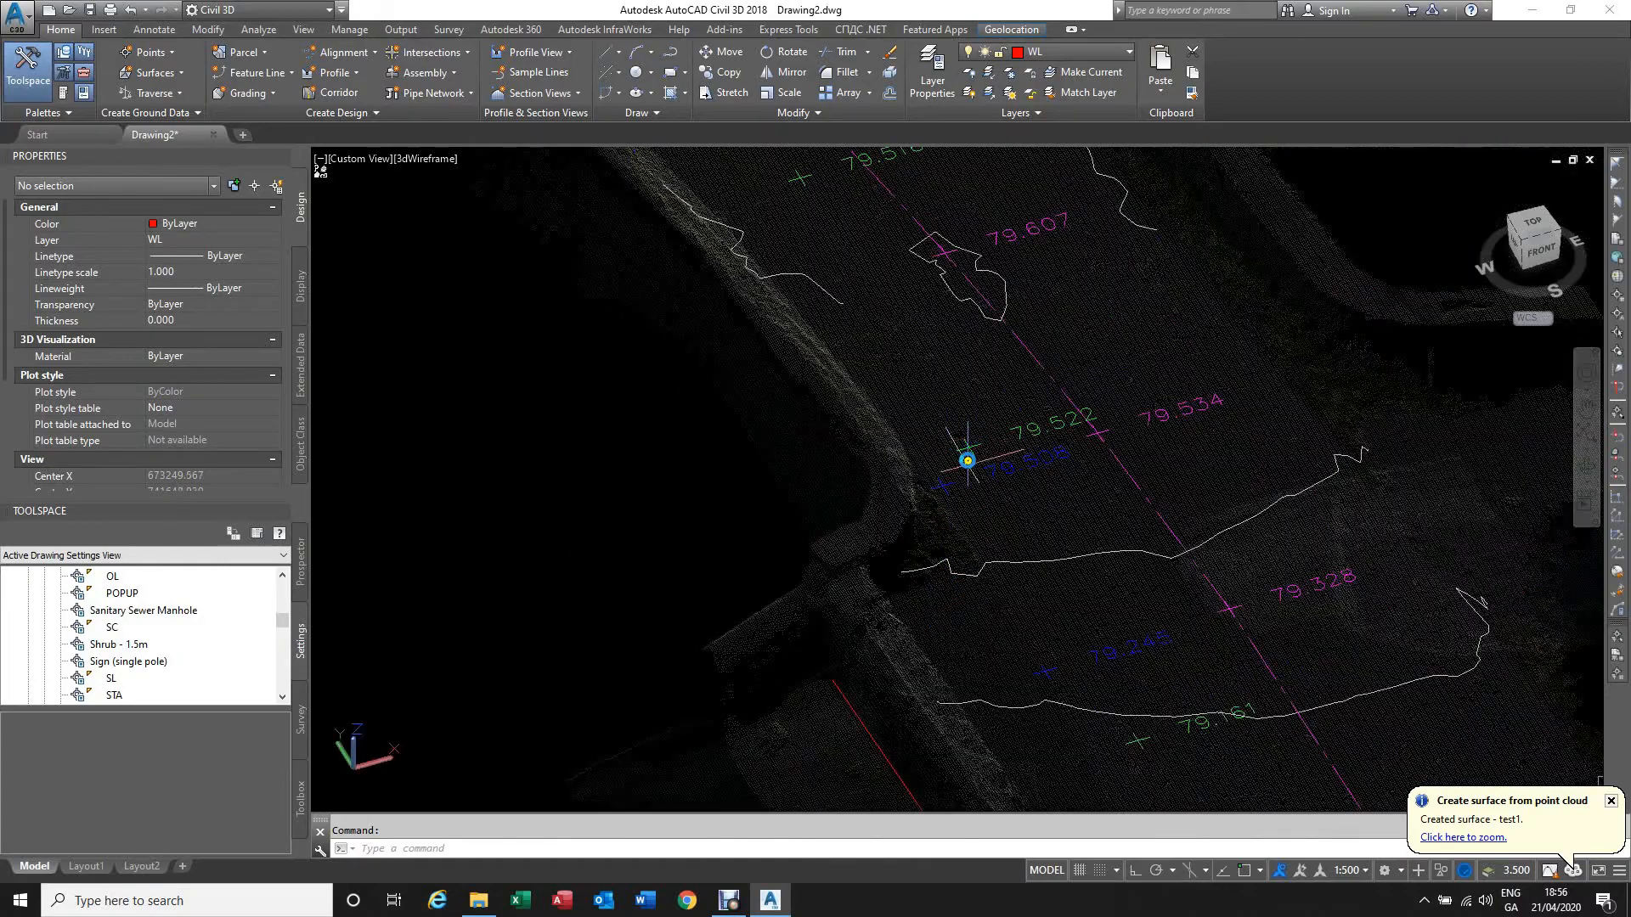
pyautogui.scroll(-6, 888, 474)
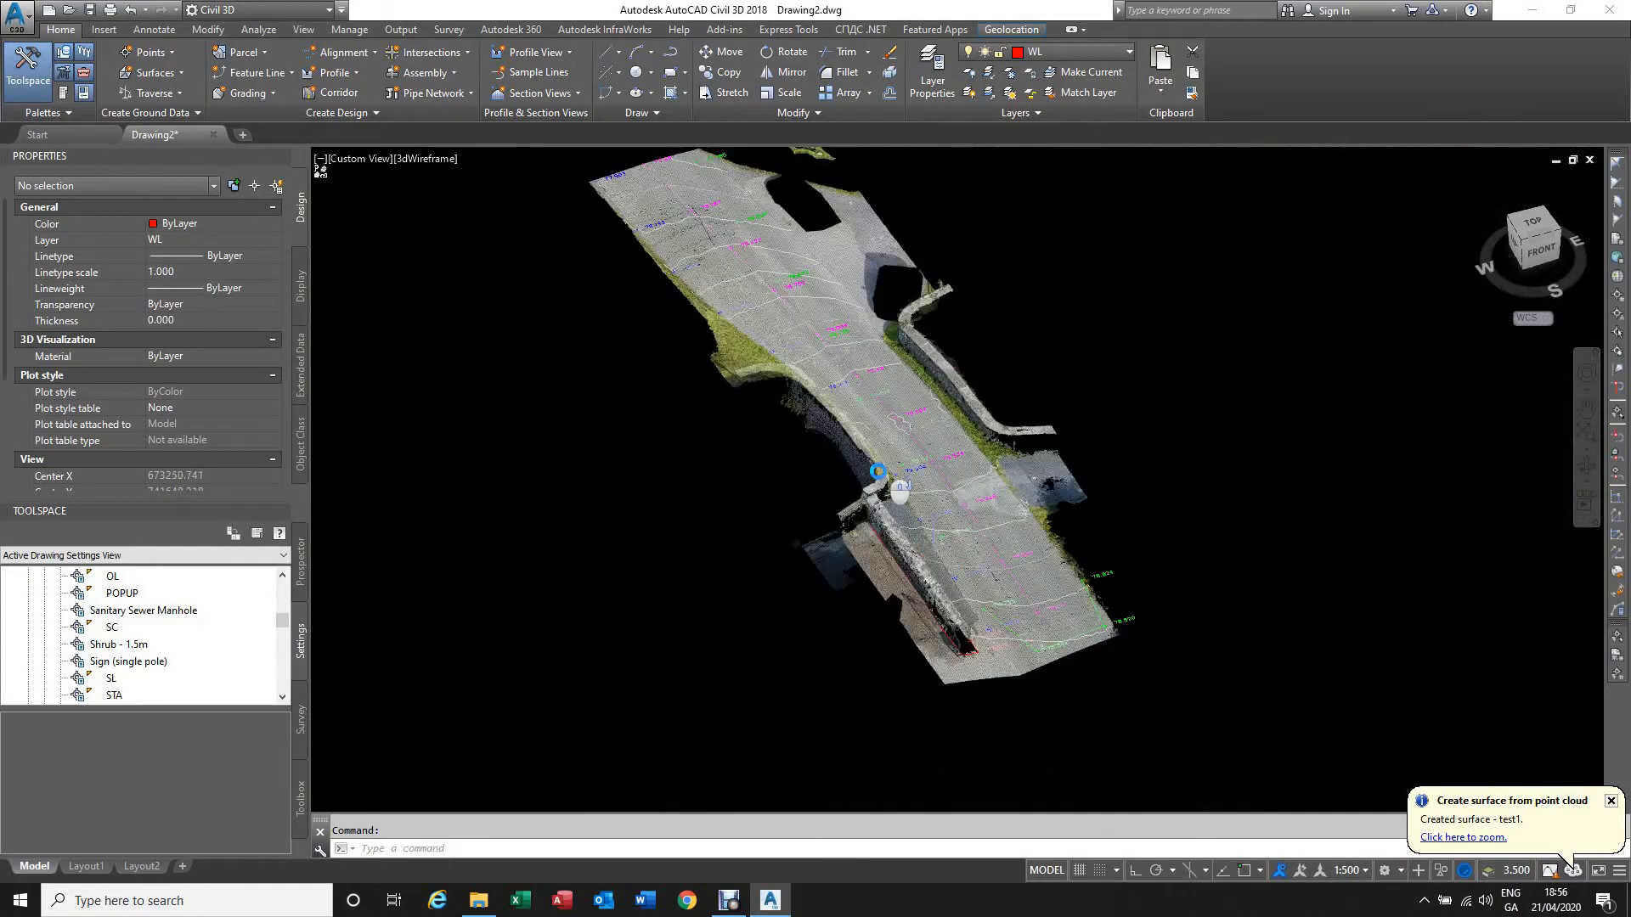
pyautogui.scroll(-4, 947, 535)
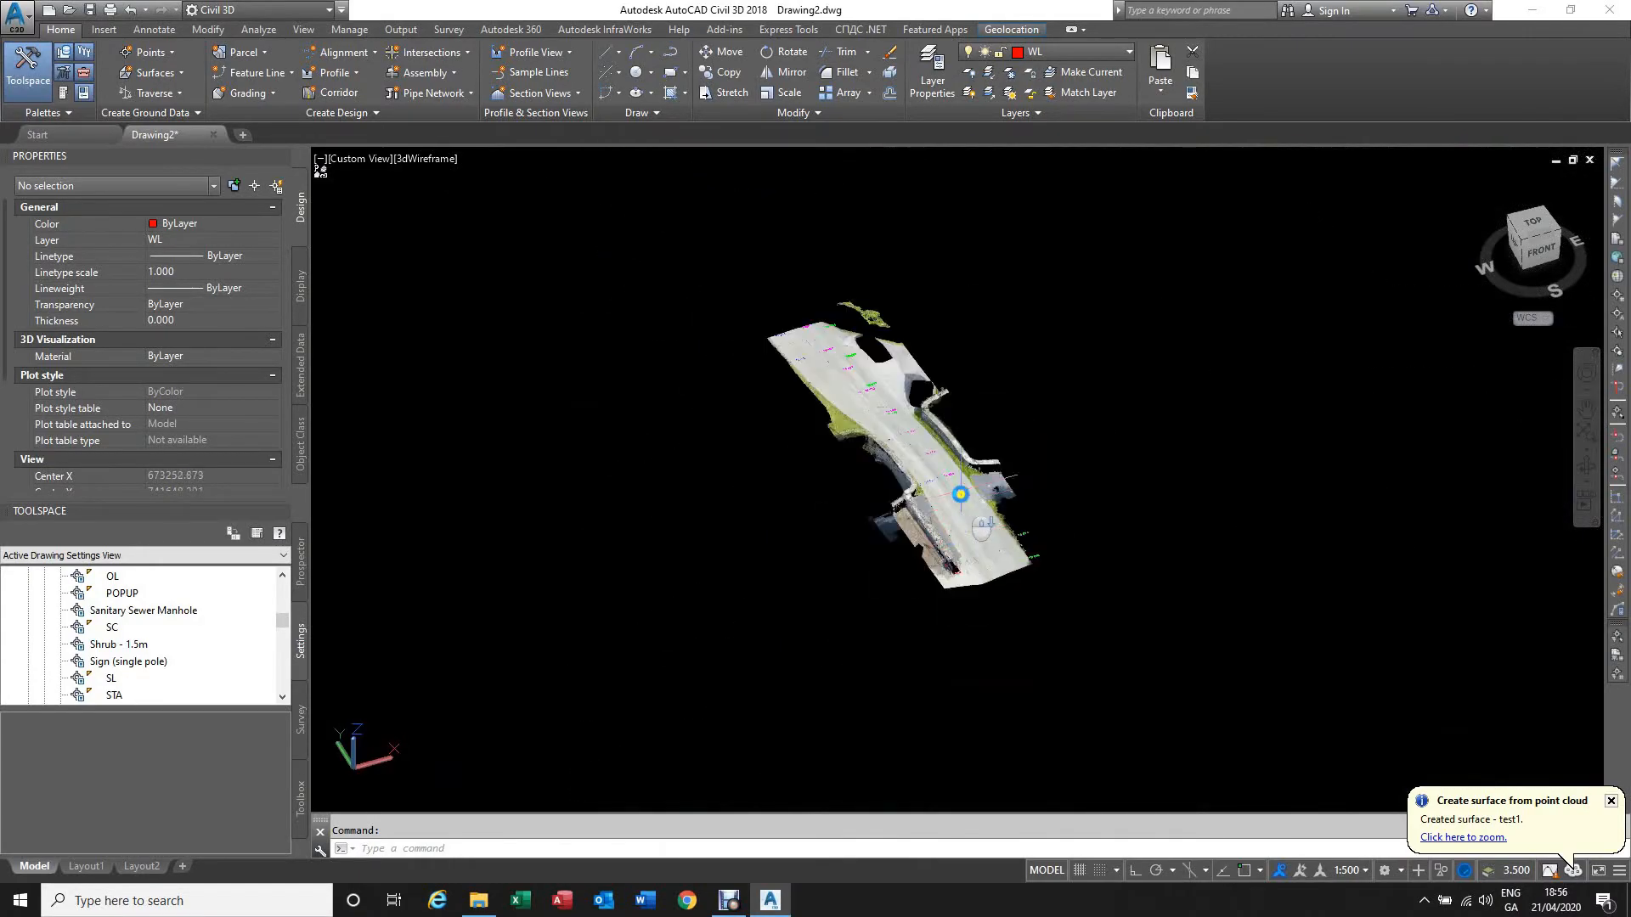
pyautogui.keyDown('shift'); pyautogui.moveTo(961, 499); pyautogui.dragTo(906, 659, button='middle'); pyautogui.keyUp('shift')
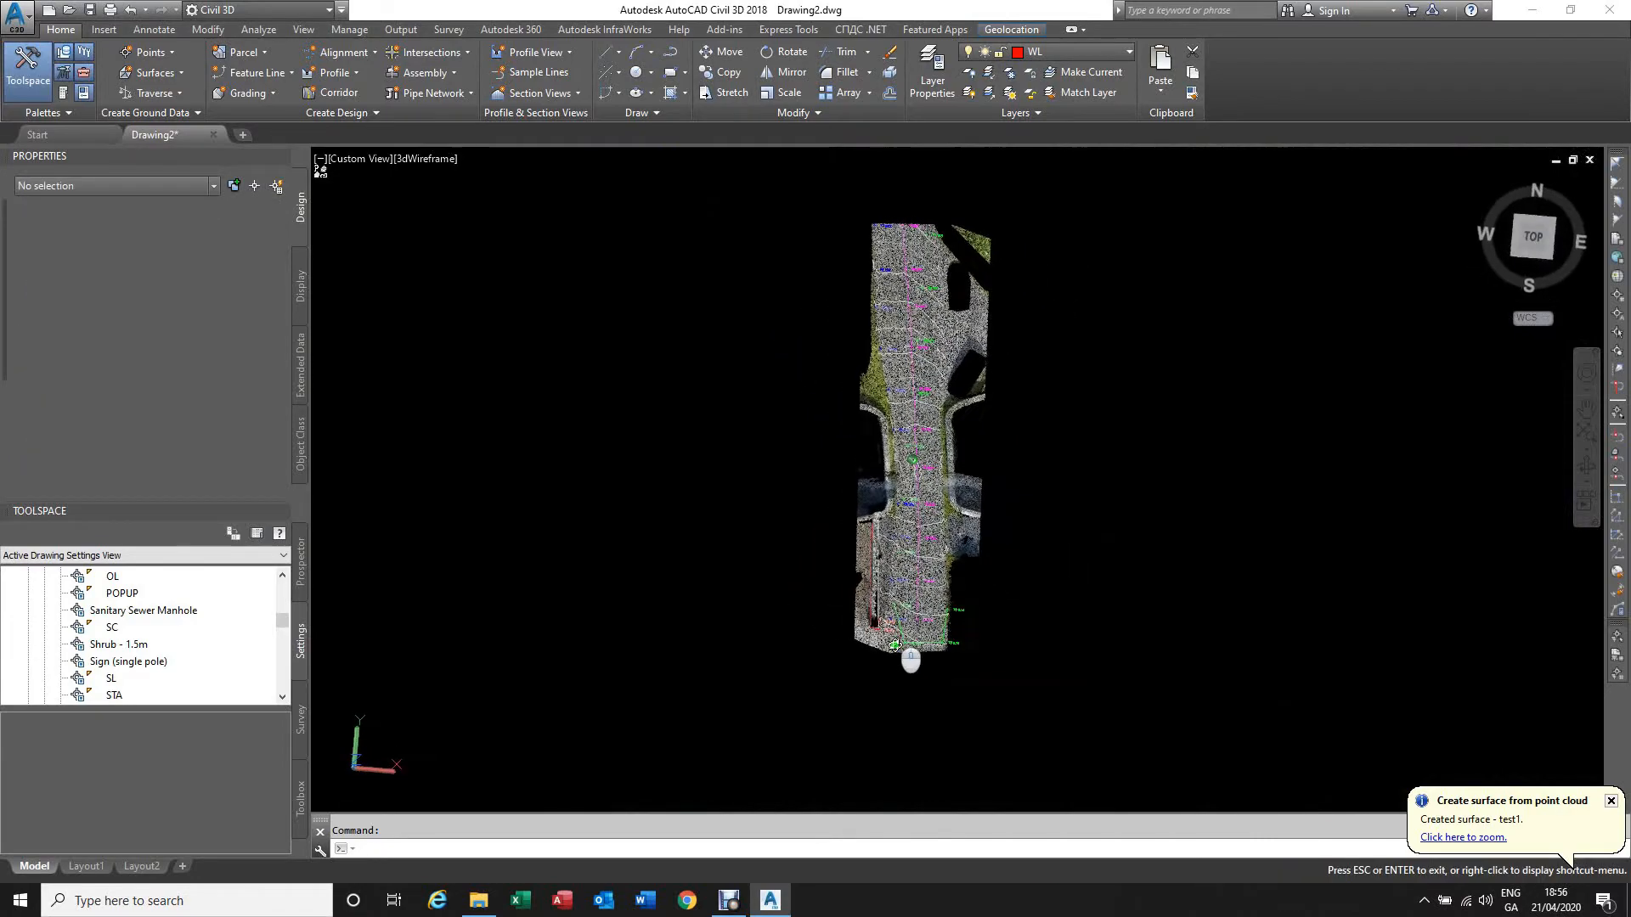
pyautogui.click(1538, 244)
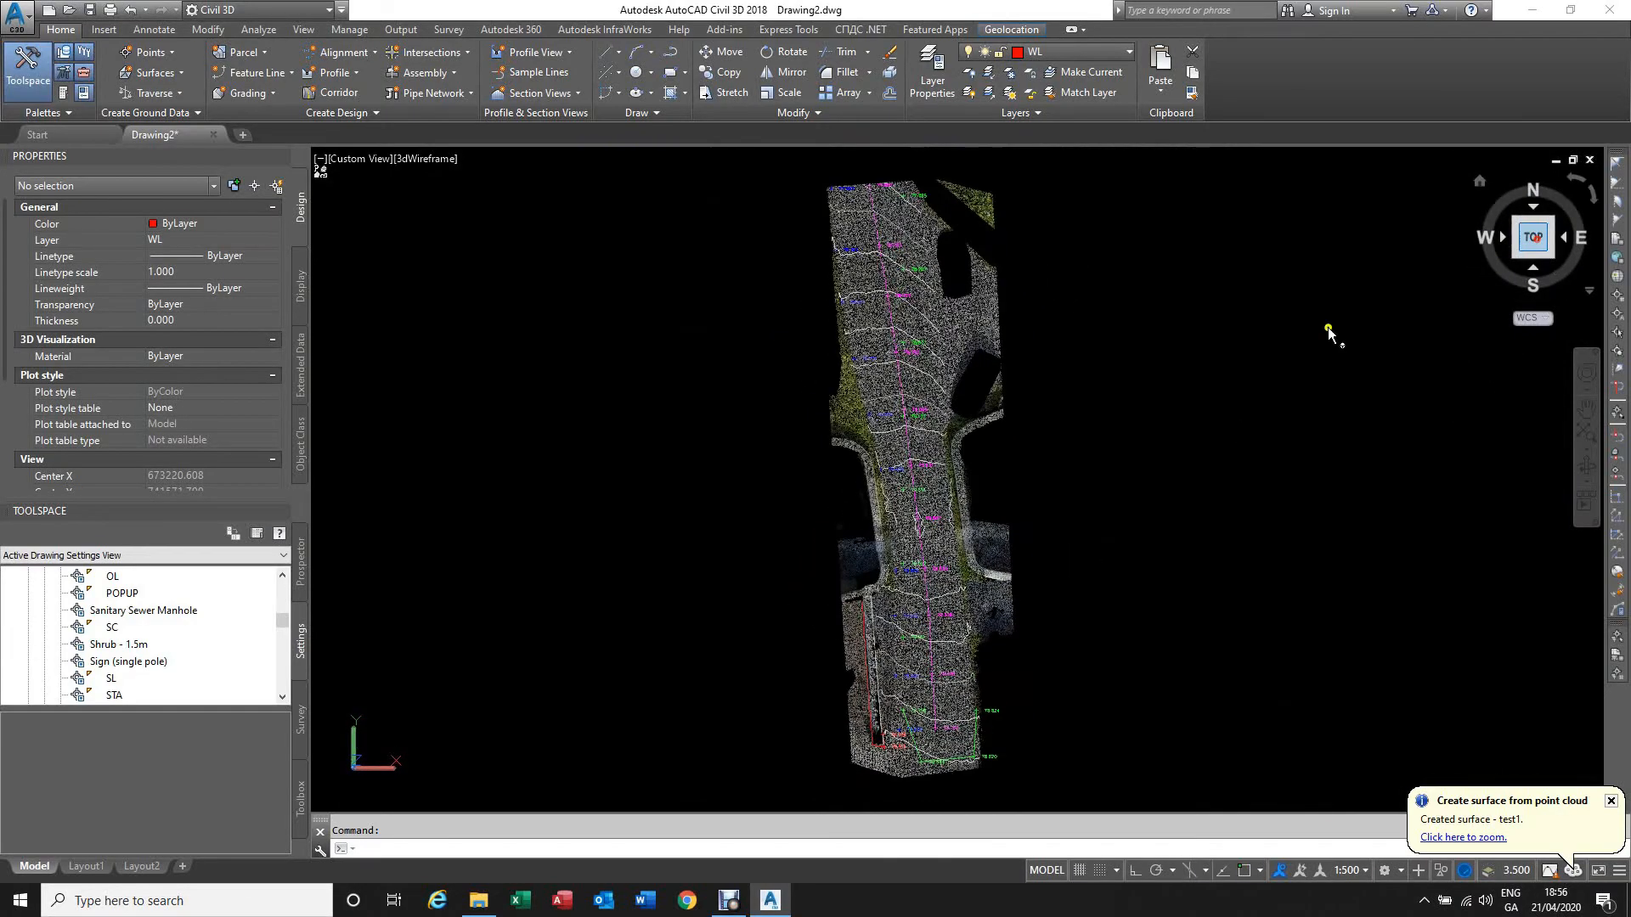
# Step: Turn on 3D object snap and object snap, and check the active modes of both in the drafting settings
pyautogui.press('F4')
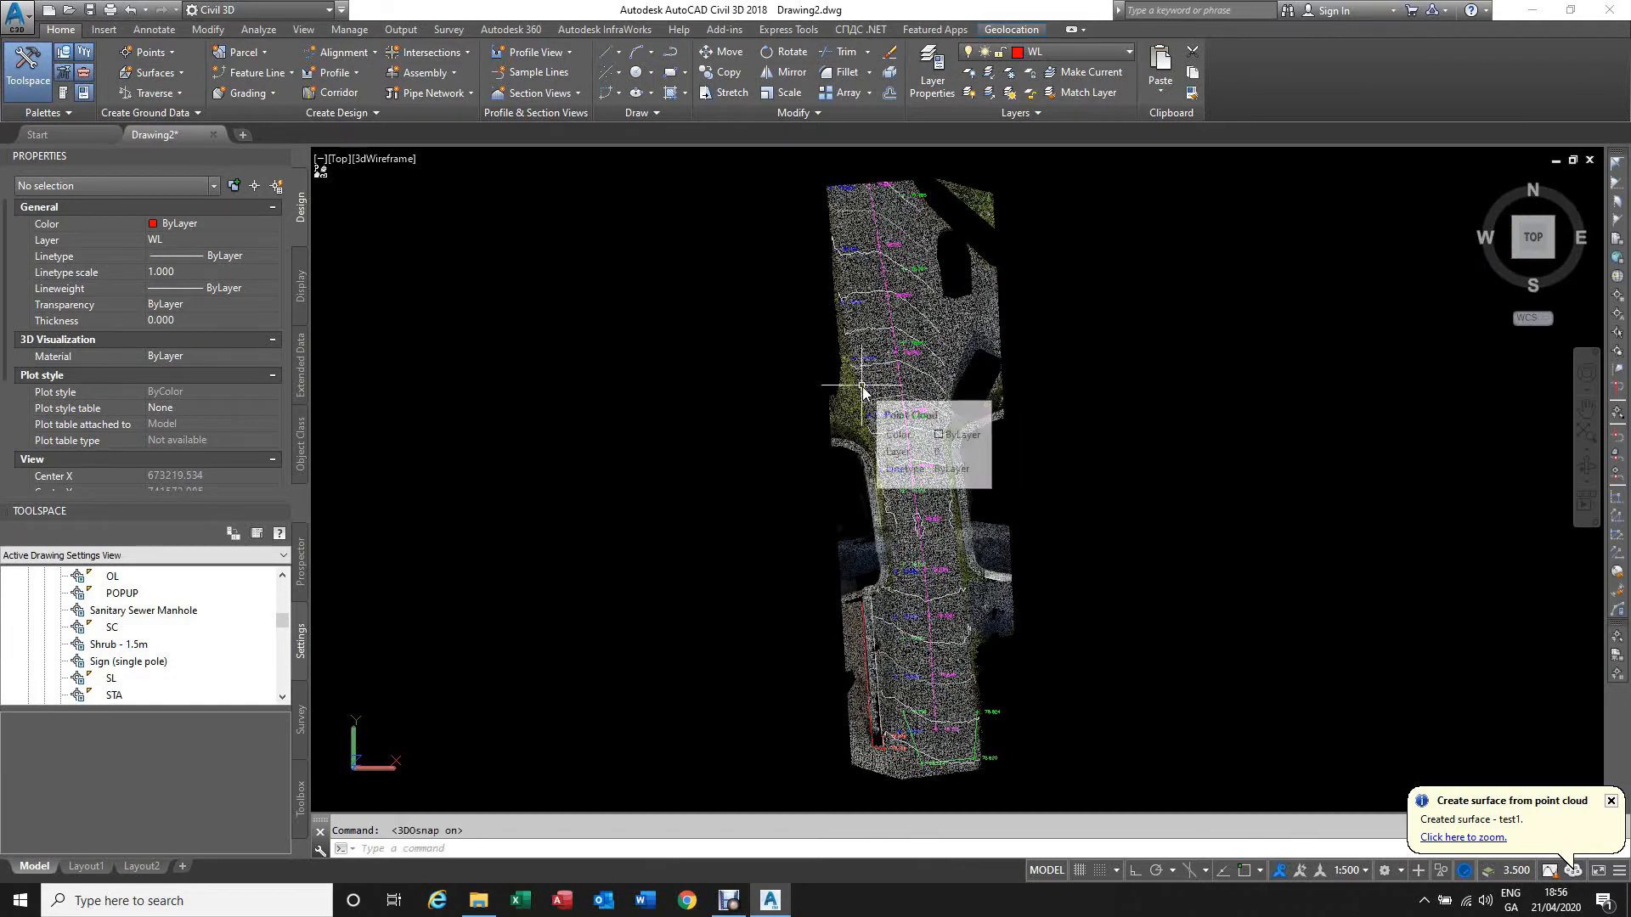
pyautogui.press('F3')
pyautogui.click(1260, 872)
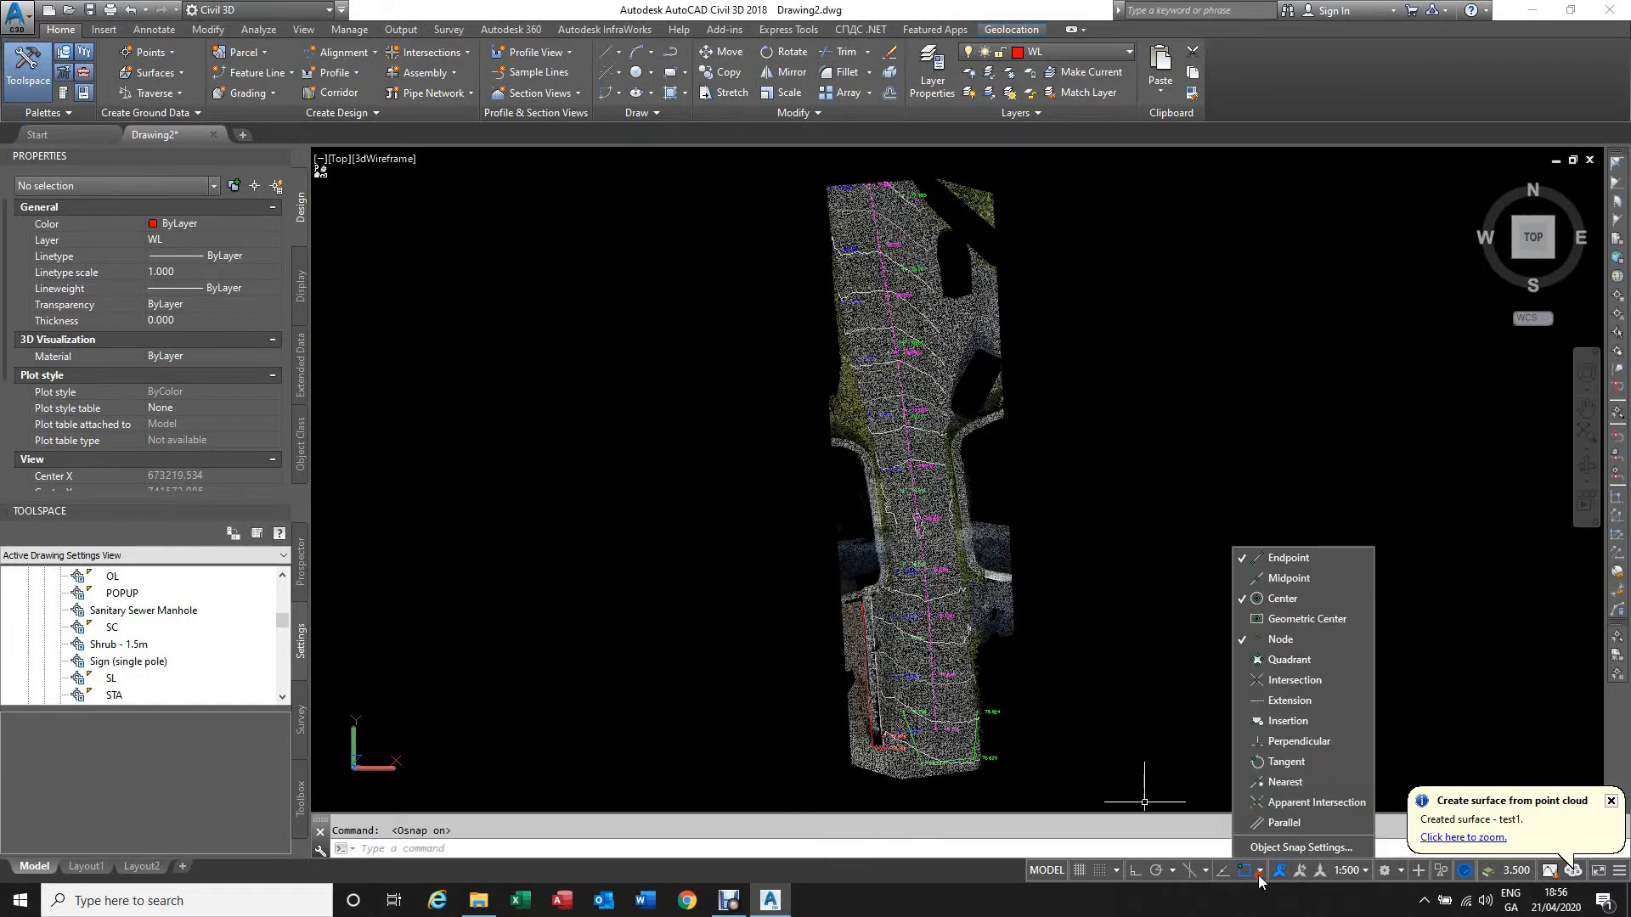
pyautogui.click(1281, 847)
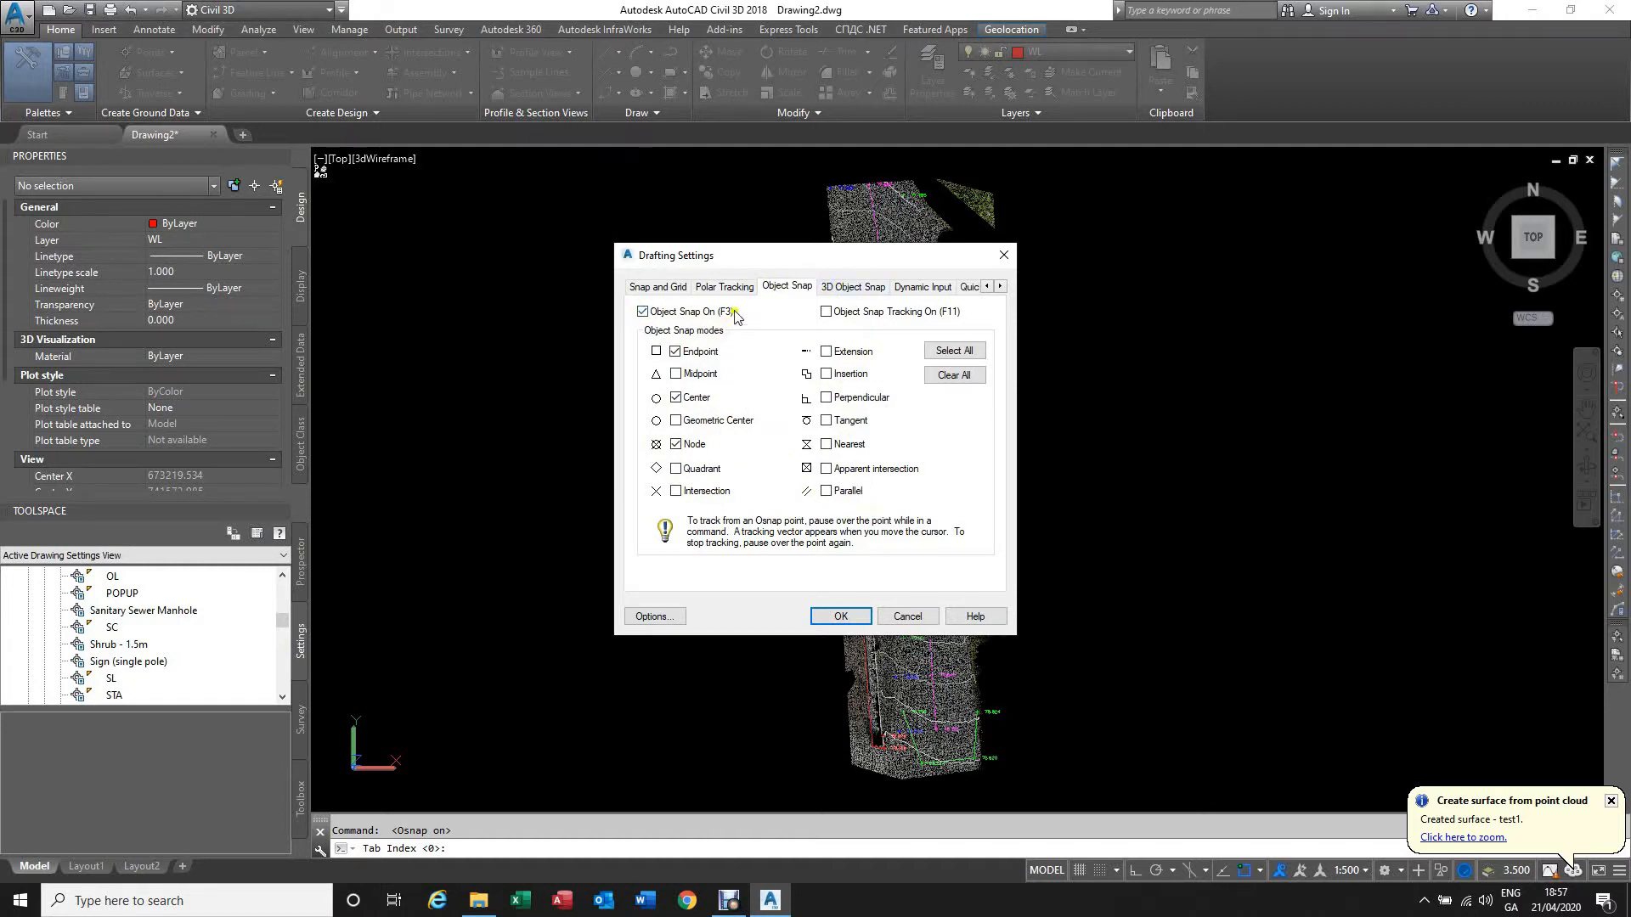
pyautogui.click(847, 288)
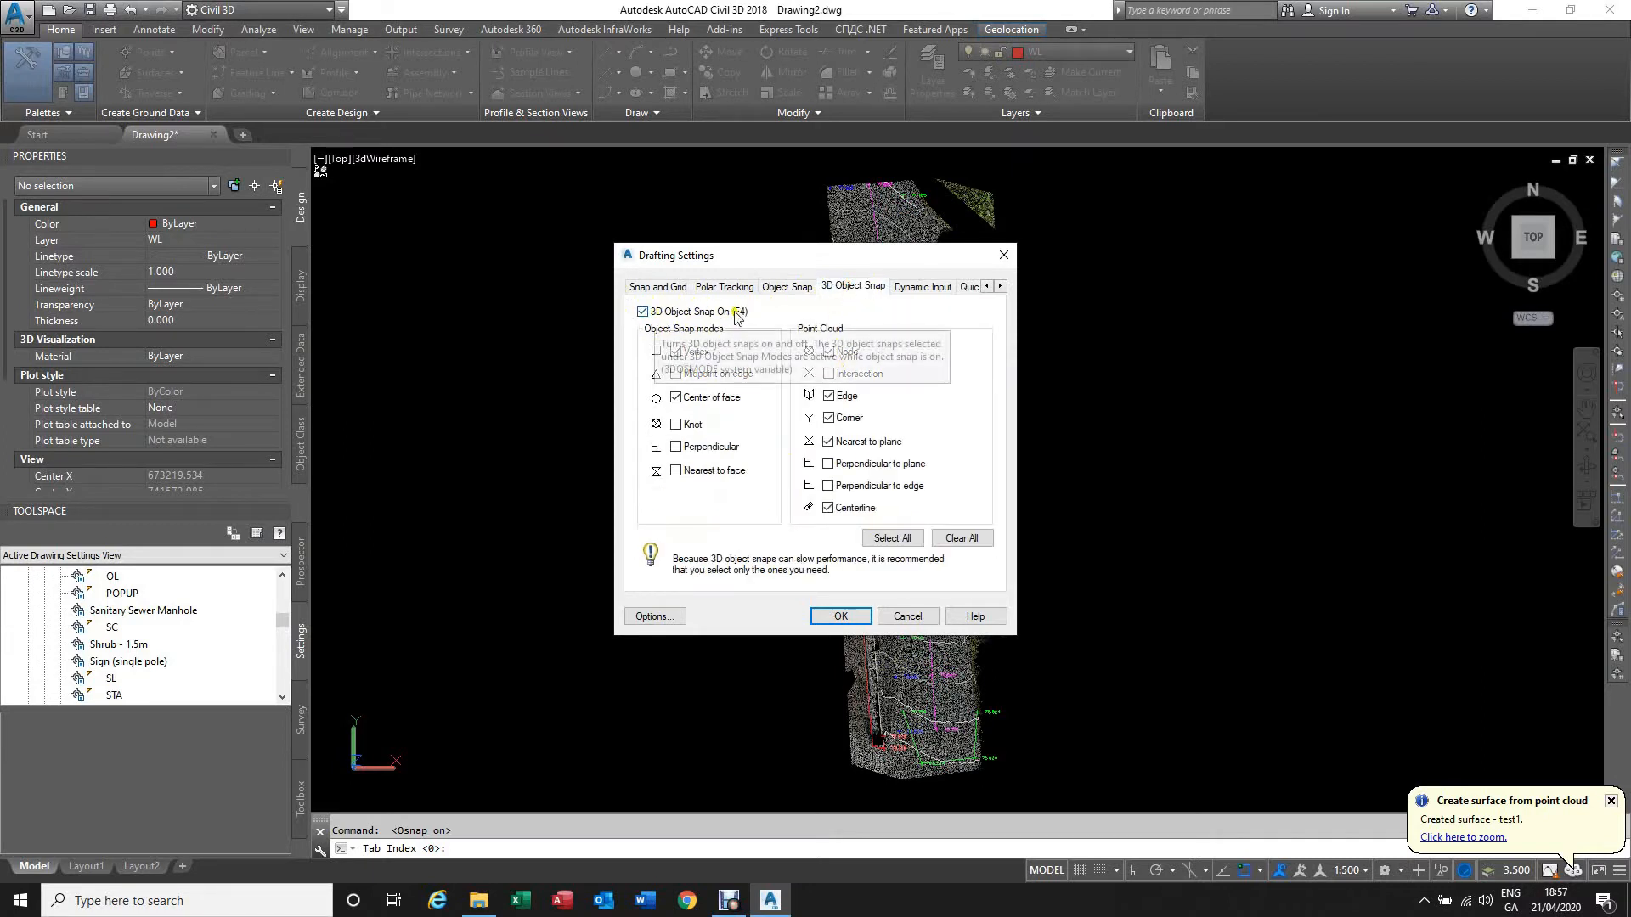
pyautogui.click(789, 287)
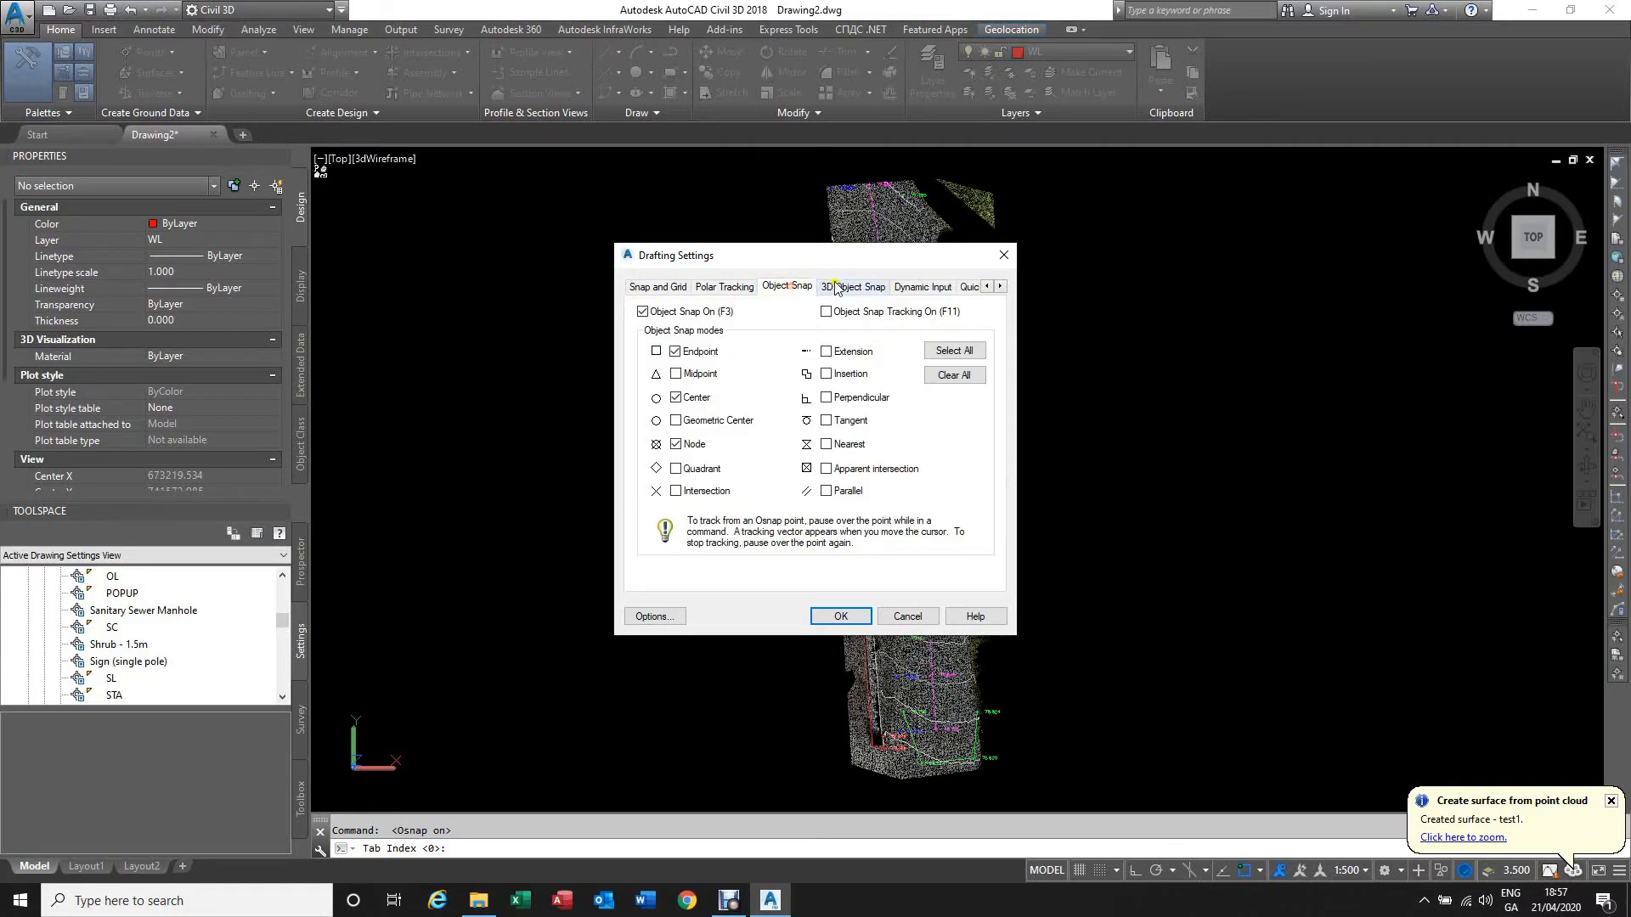
pyautogui.click(841, 617)
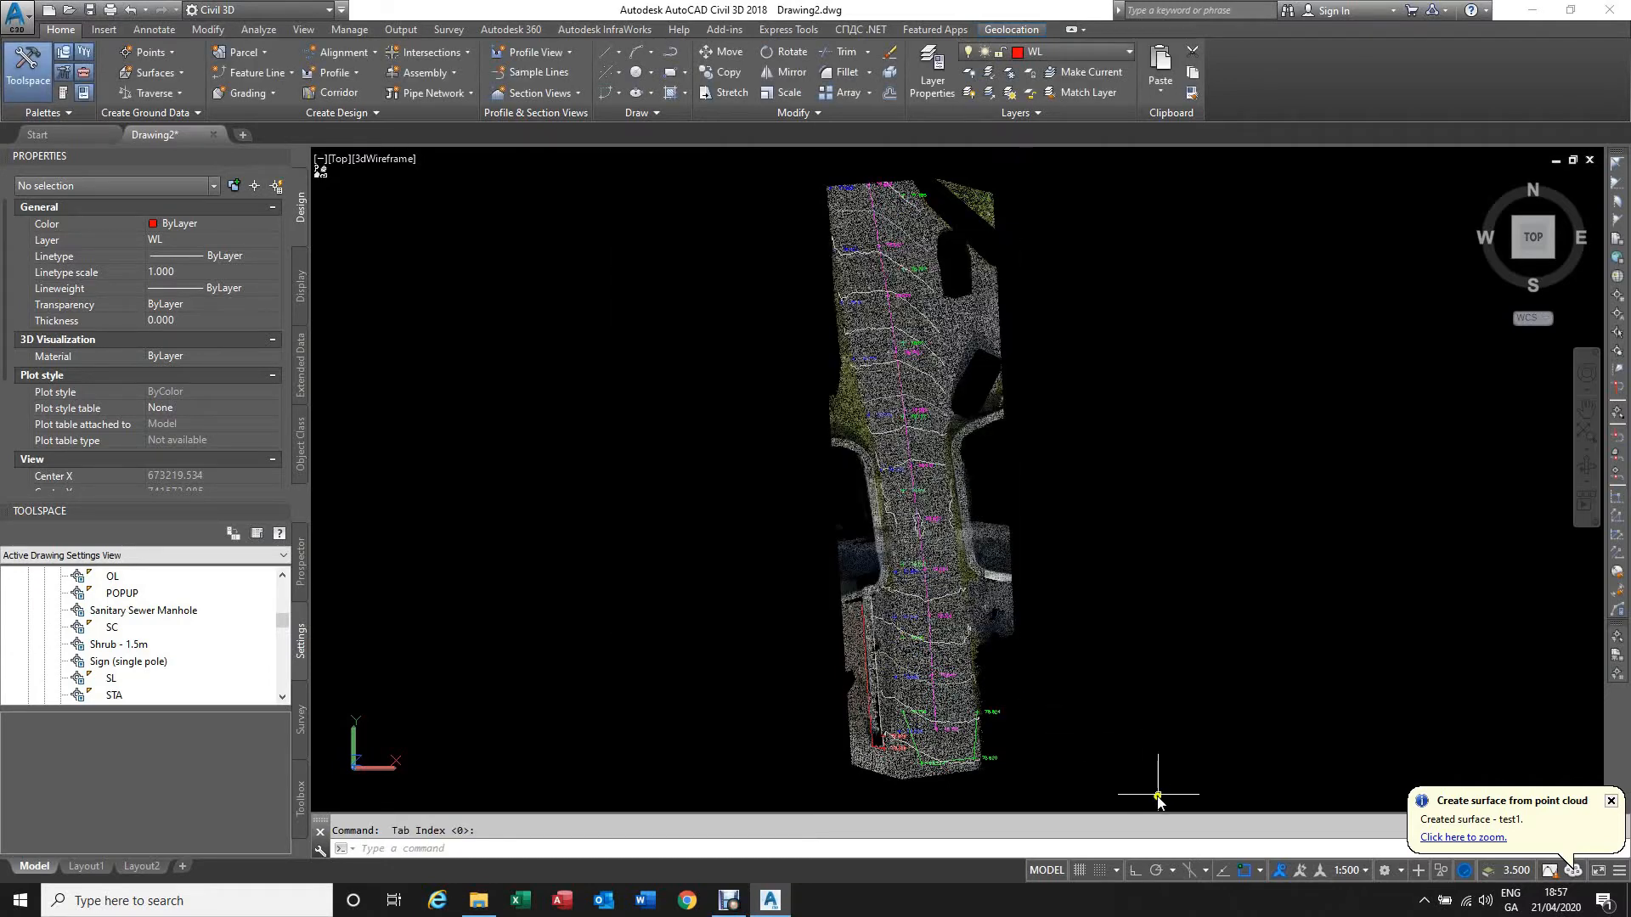
# Step: Start a new feature line in Survey Site with the Surface change style on layer C-TOPO-FEAT
pyautogui.scroll(3, 982, 756)
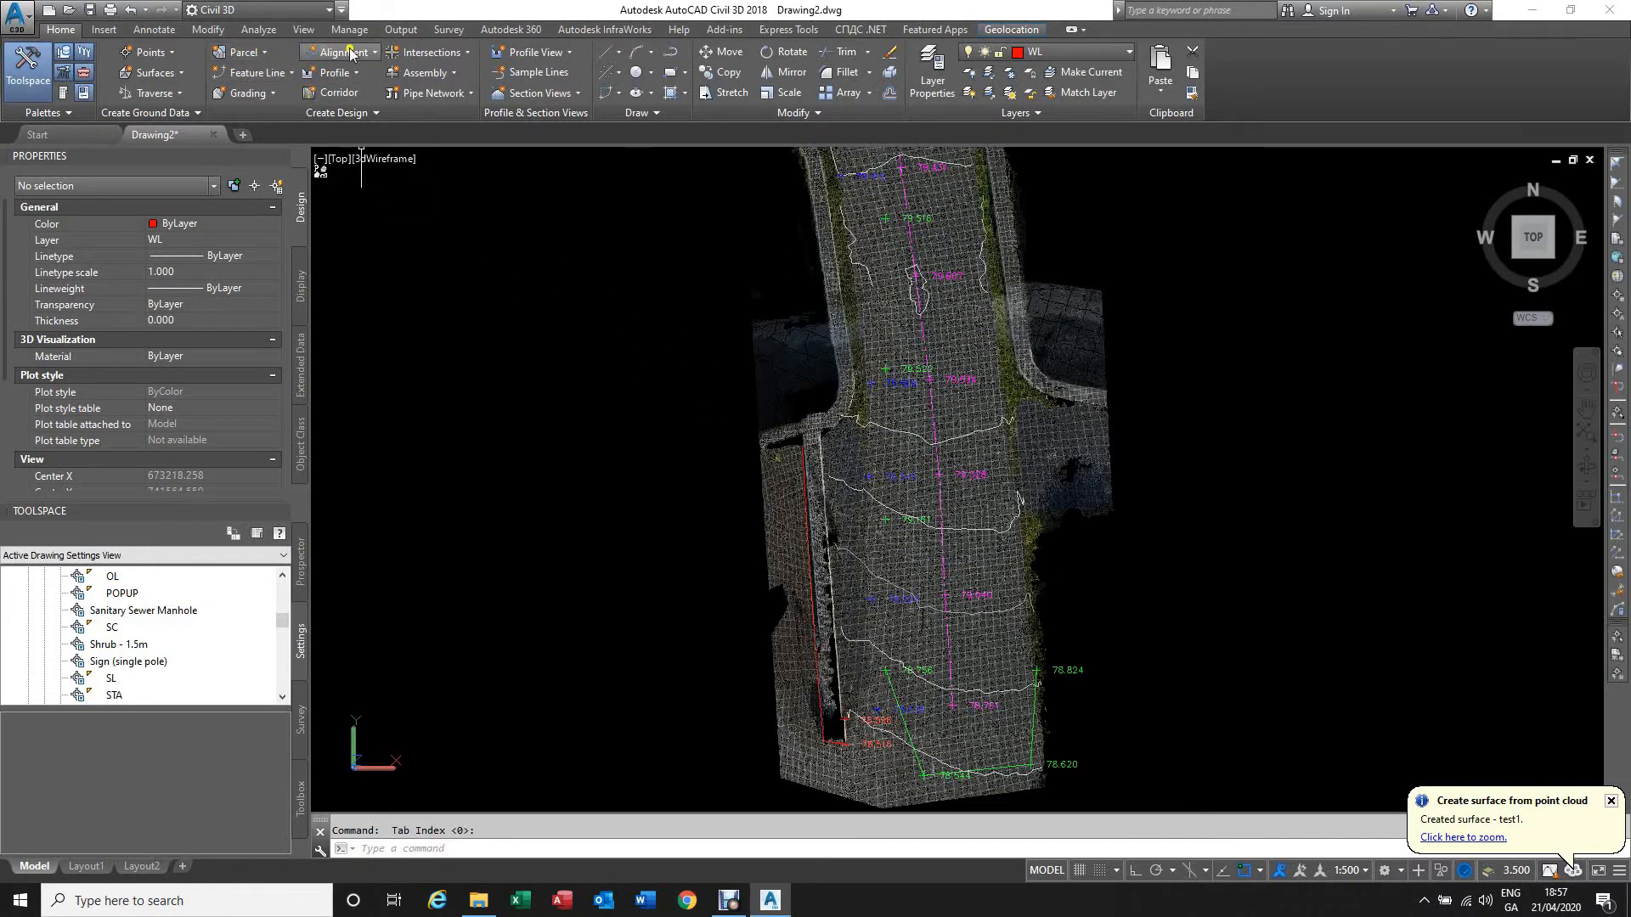
pyautogui.click(291, 80)
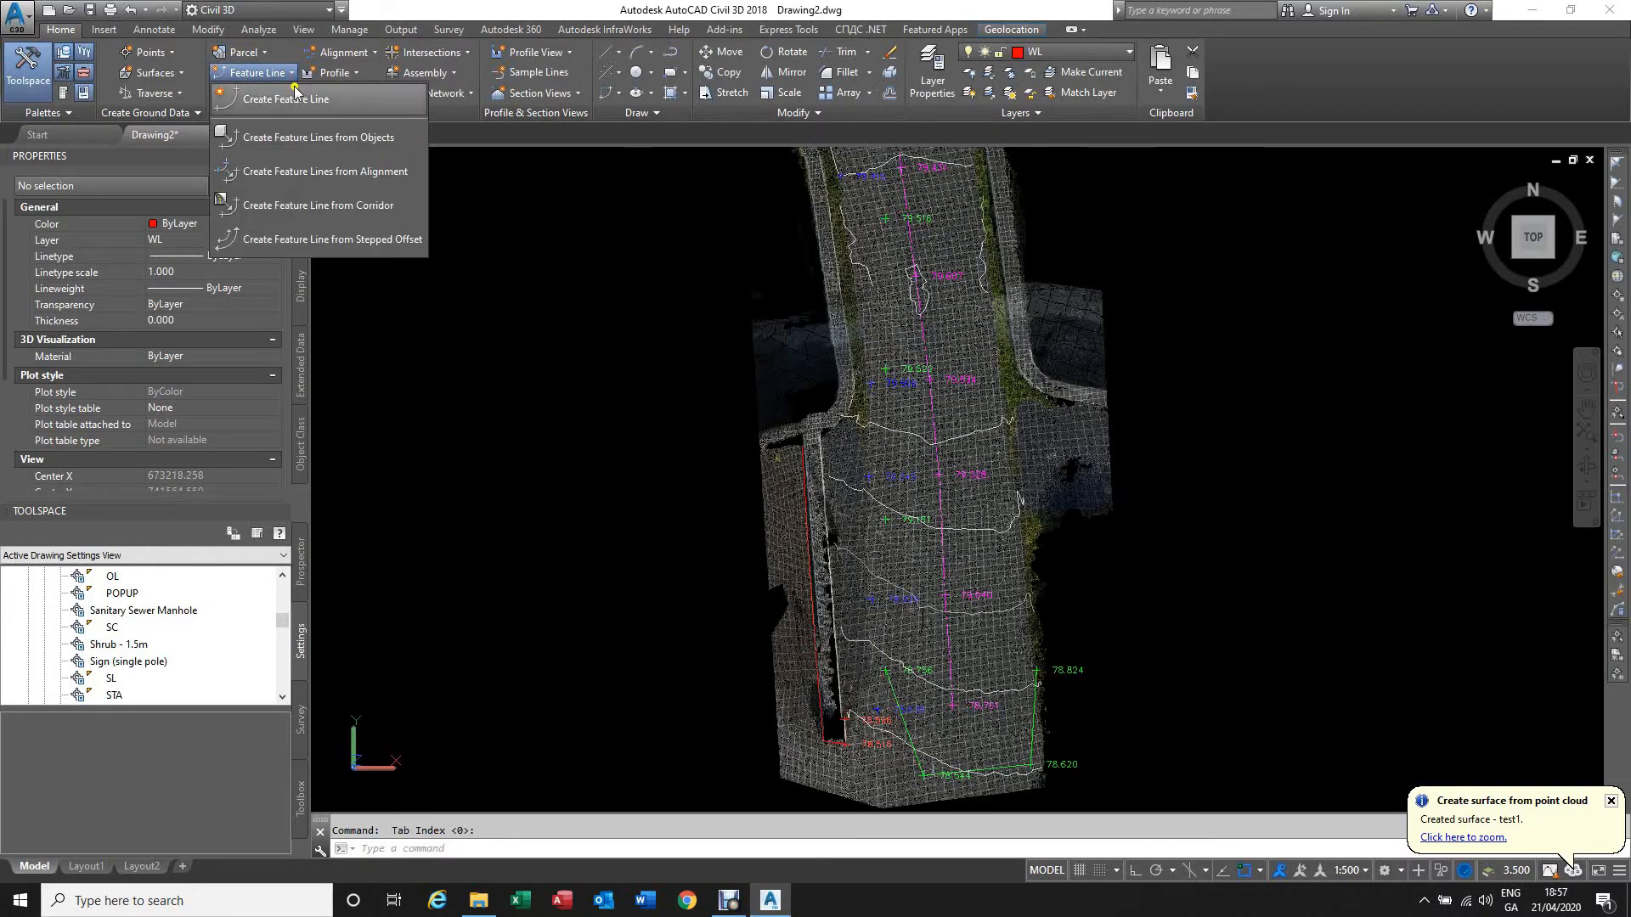
pyautogui.click(317, 112)
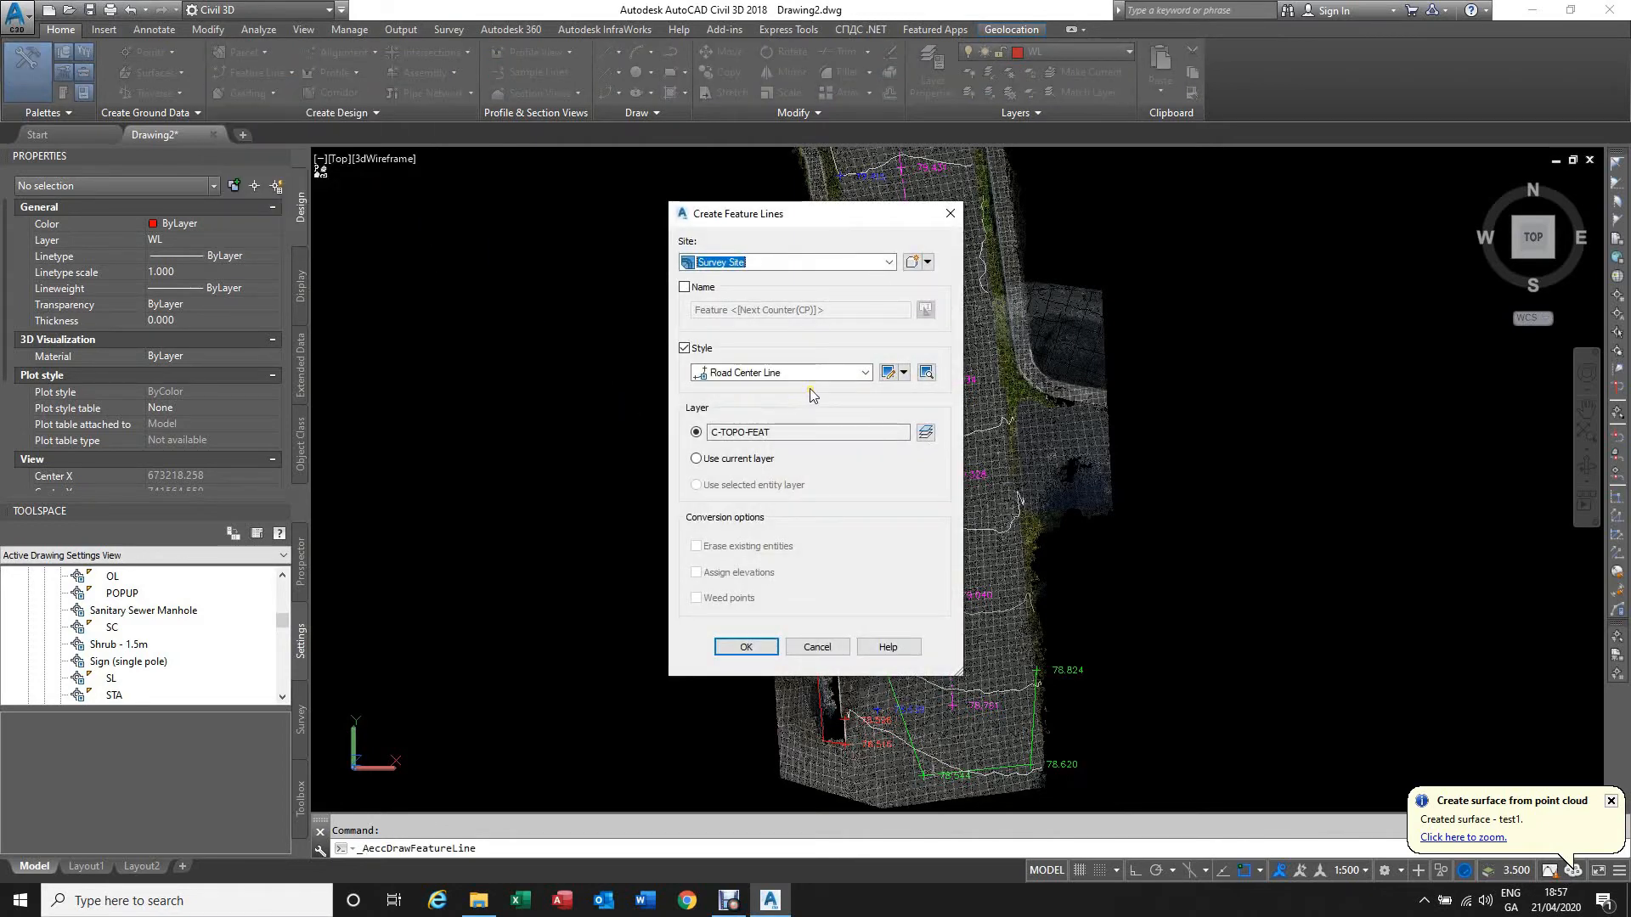
pyautogui.click(807, 374)
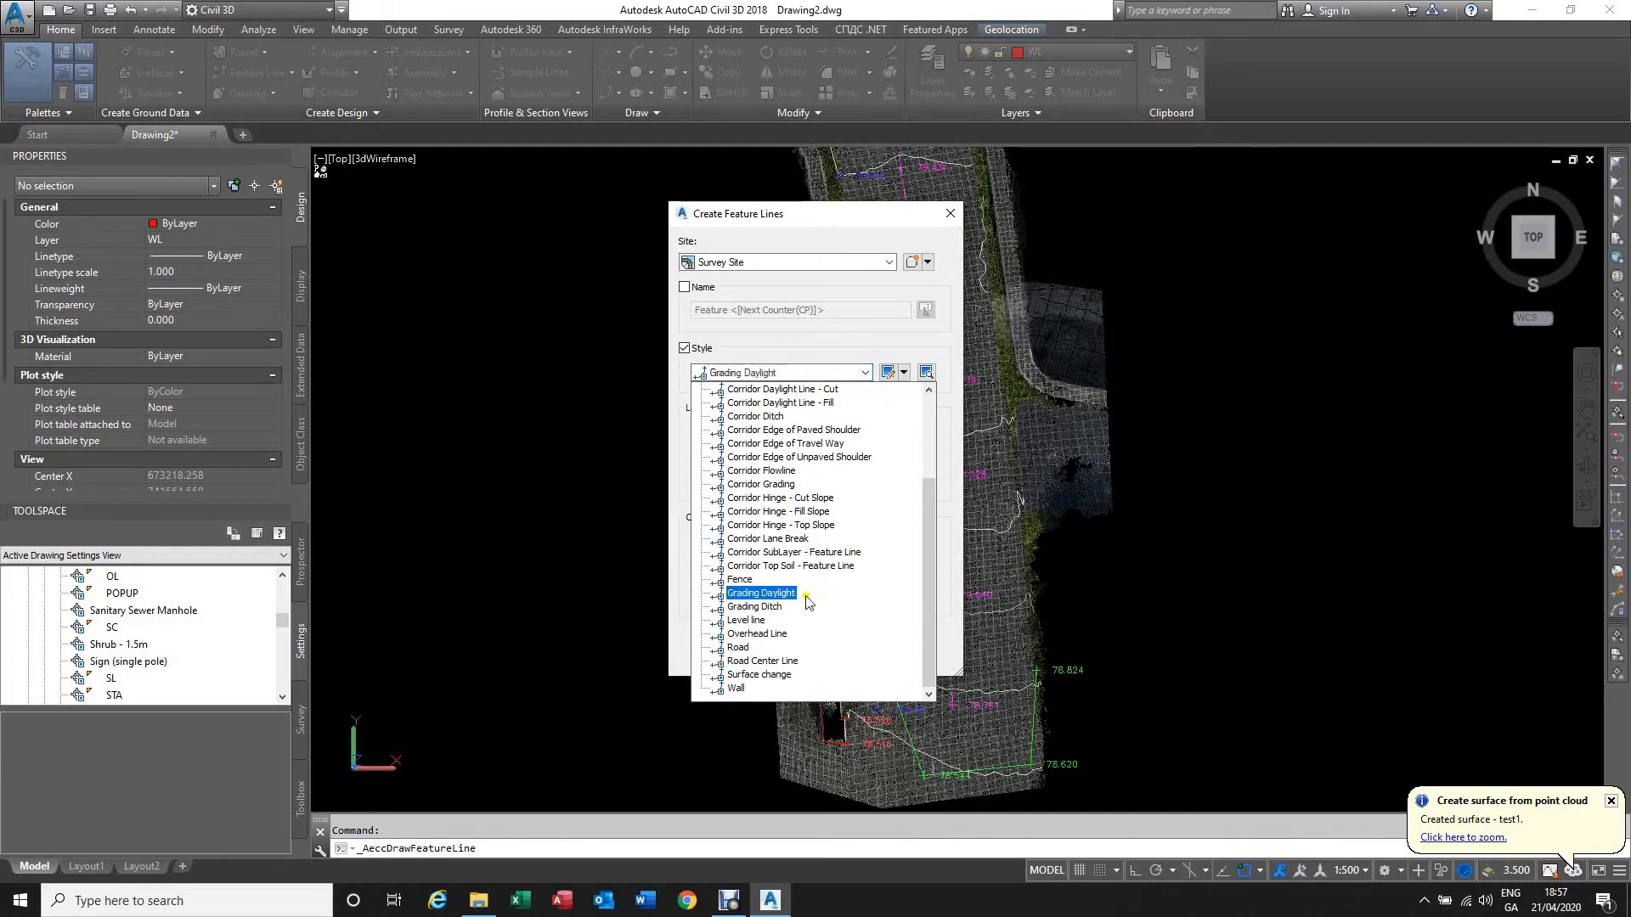
pyautogui.click(771, 676)
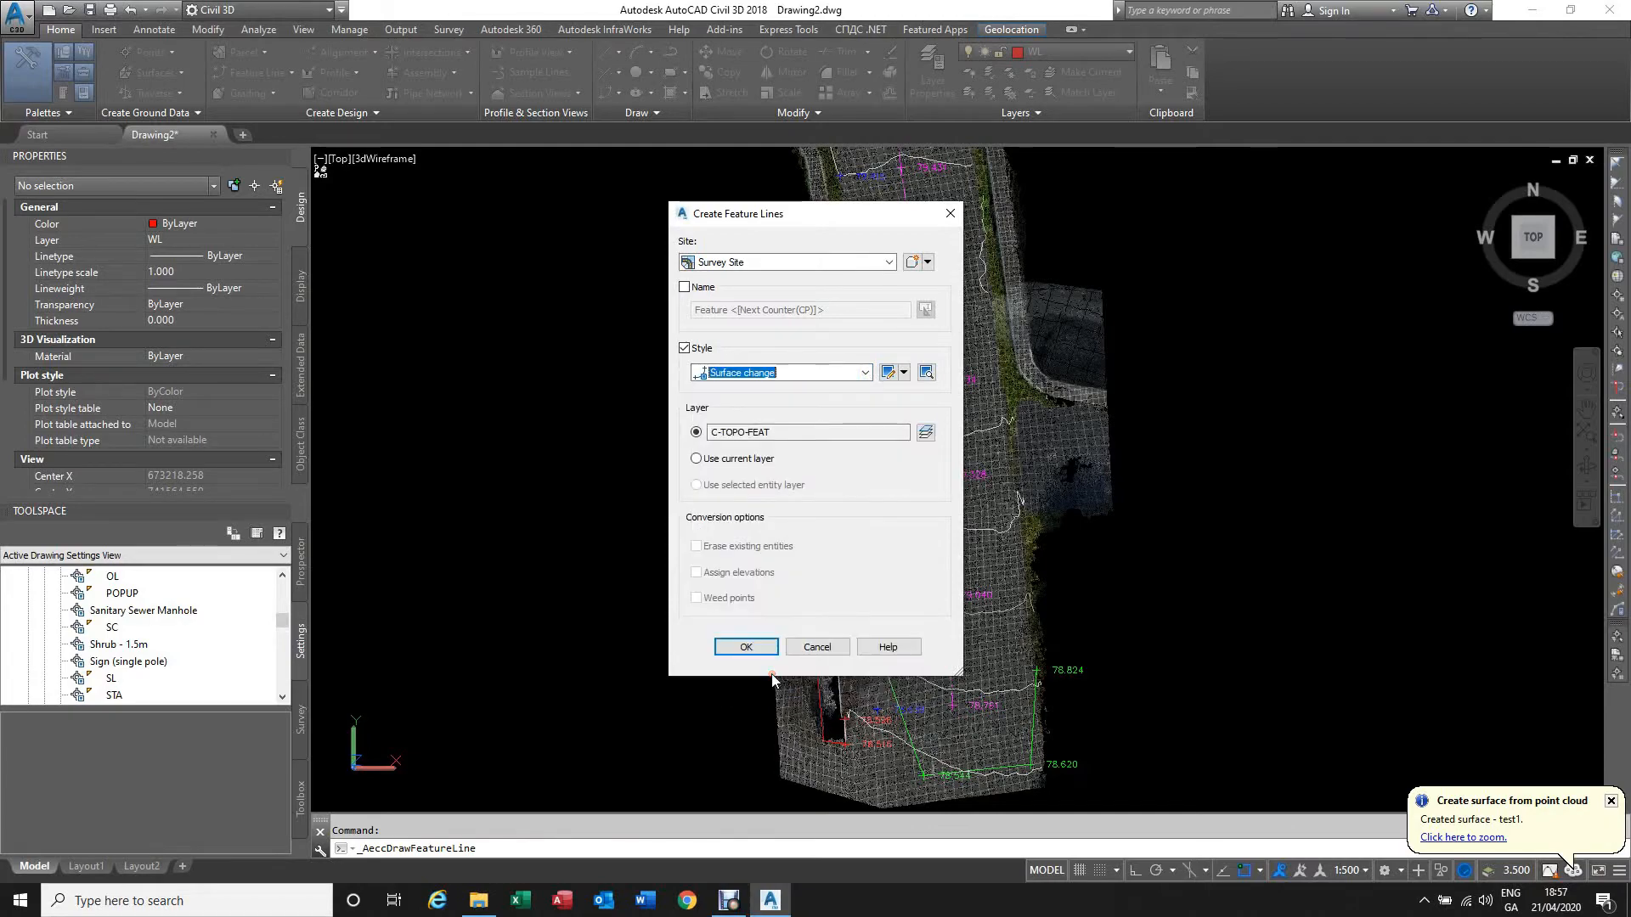
pyautogui.click(746, 647)
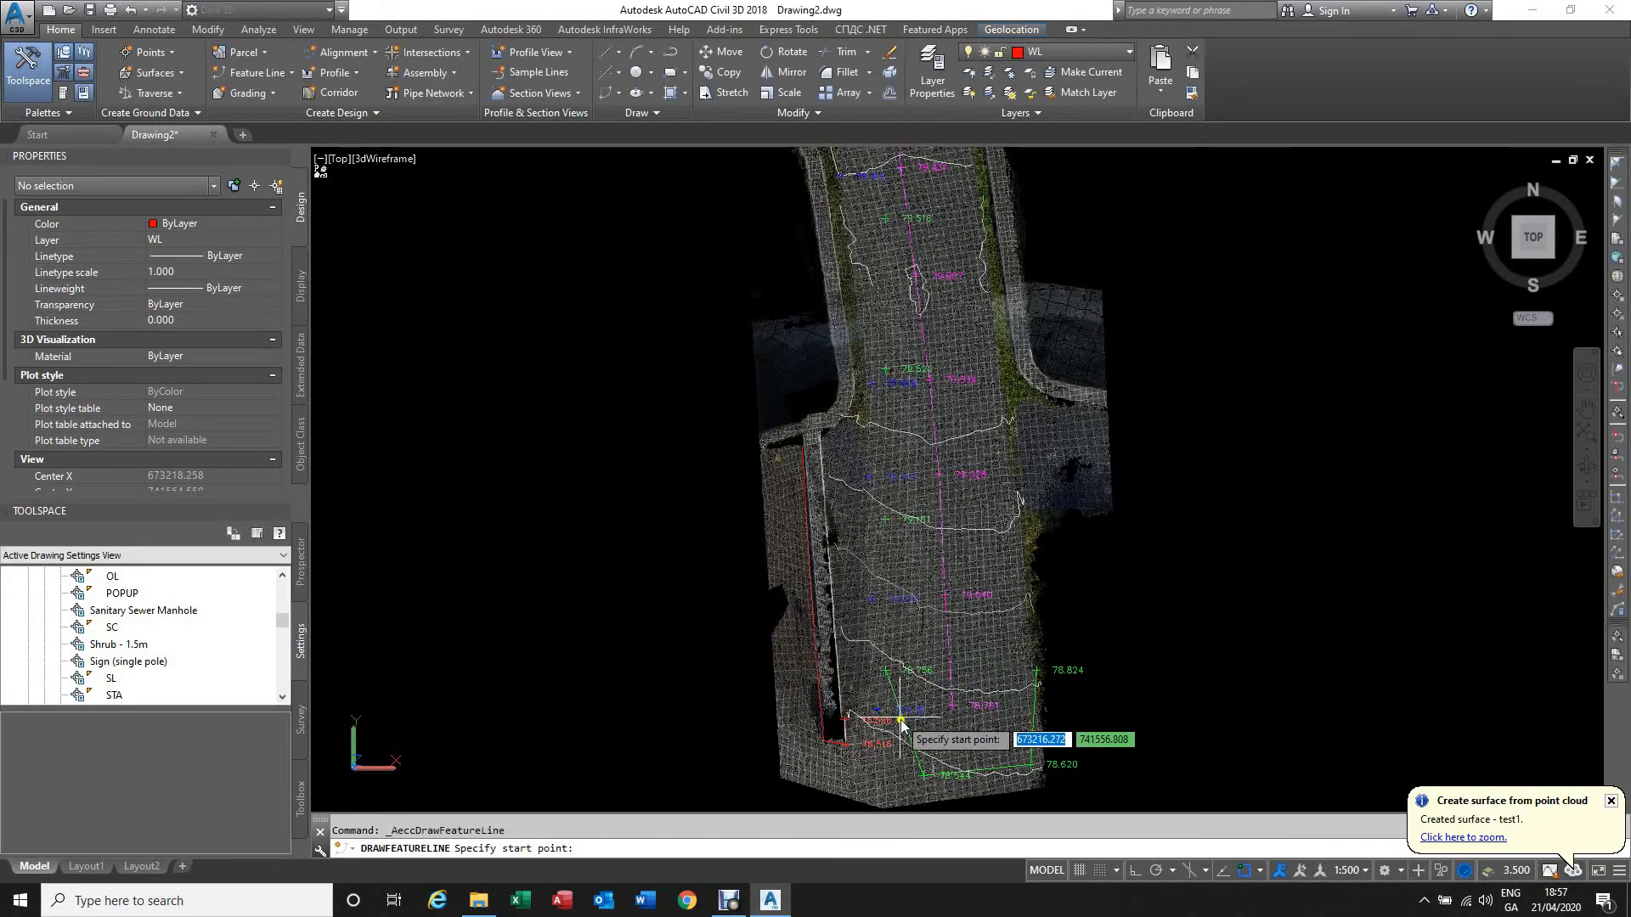
# Step: Turn off 3D object snap and start the feature line at the southernmost SC point, 78.639, accepting the point's elevation
pyautogui.scroll(3, 879, 722)
pyautogui.scroll(5, 879, 722)
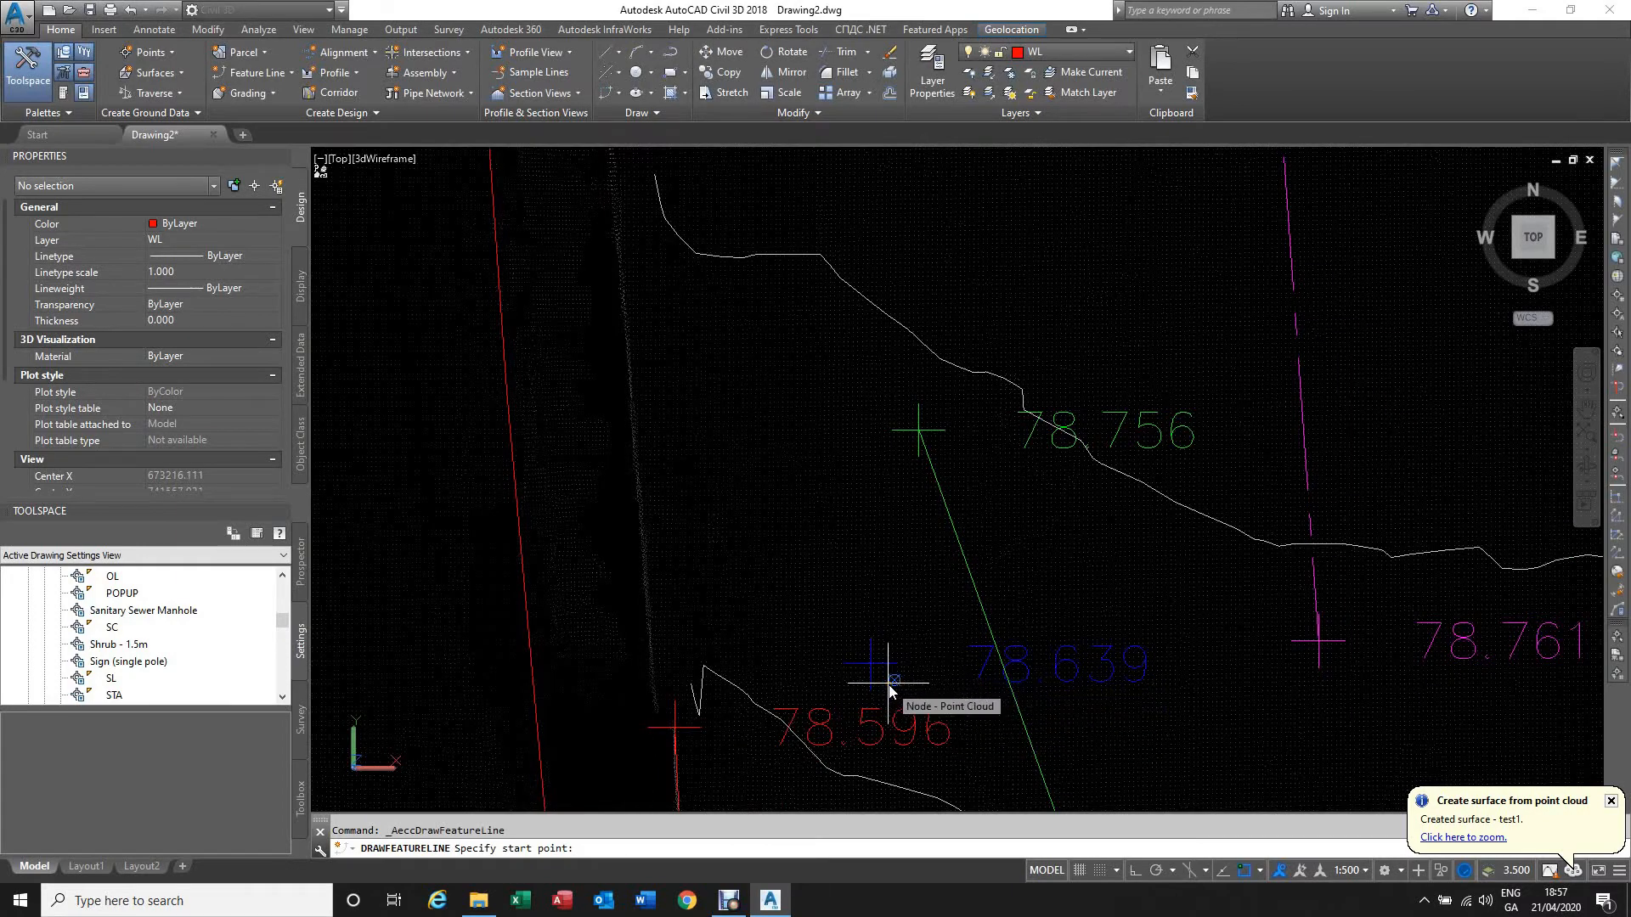
pyautogui.press('F4')
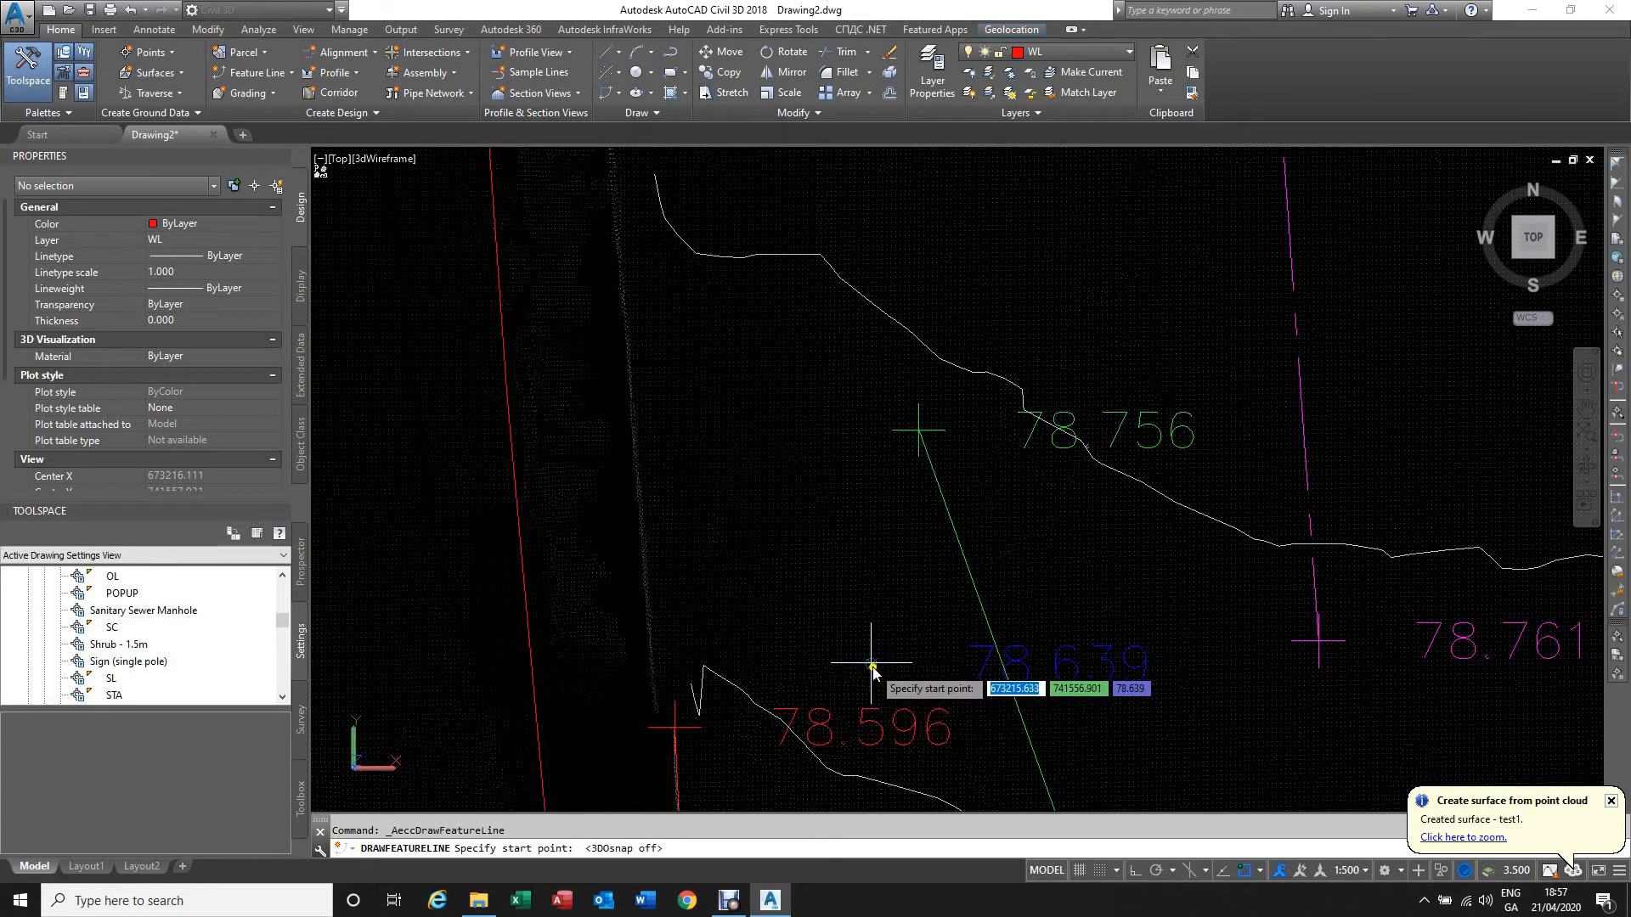
pyautogui.click(875, 669)
pyautogui.scroll(-4, 875, 669)
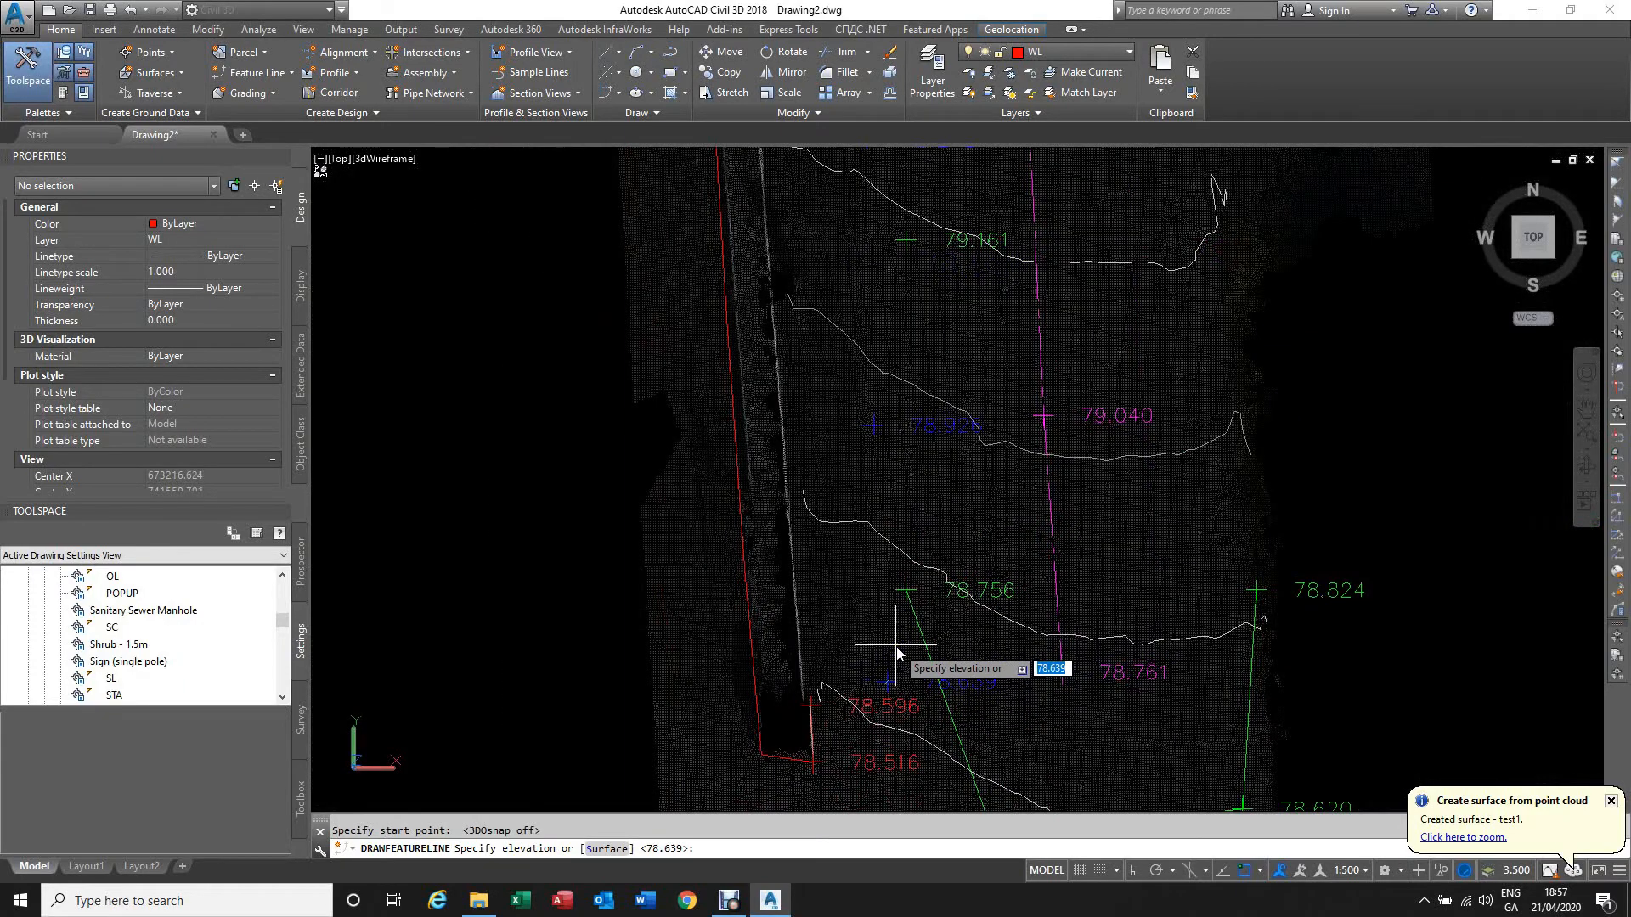
pyautogui.press('Return')
# Step: Extend the feature line north through the 78.926 and 79.245 SC points, accepting the grade at each
pyautogui.scroll(4, 882, 423)
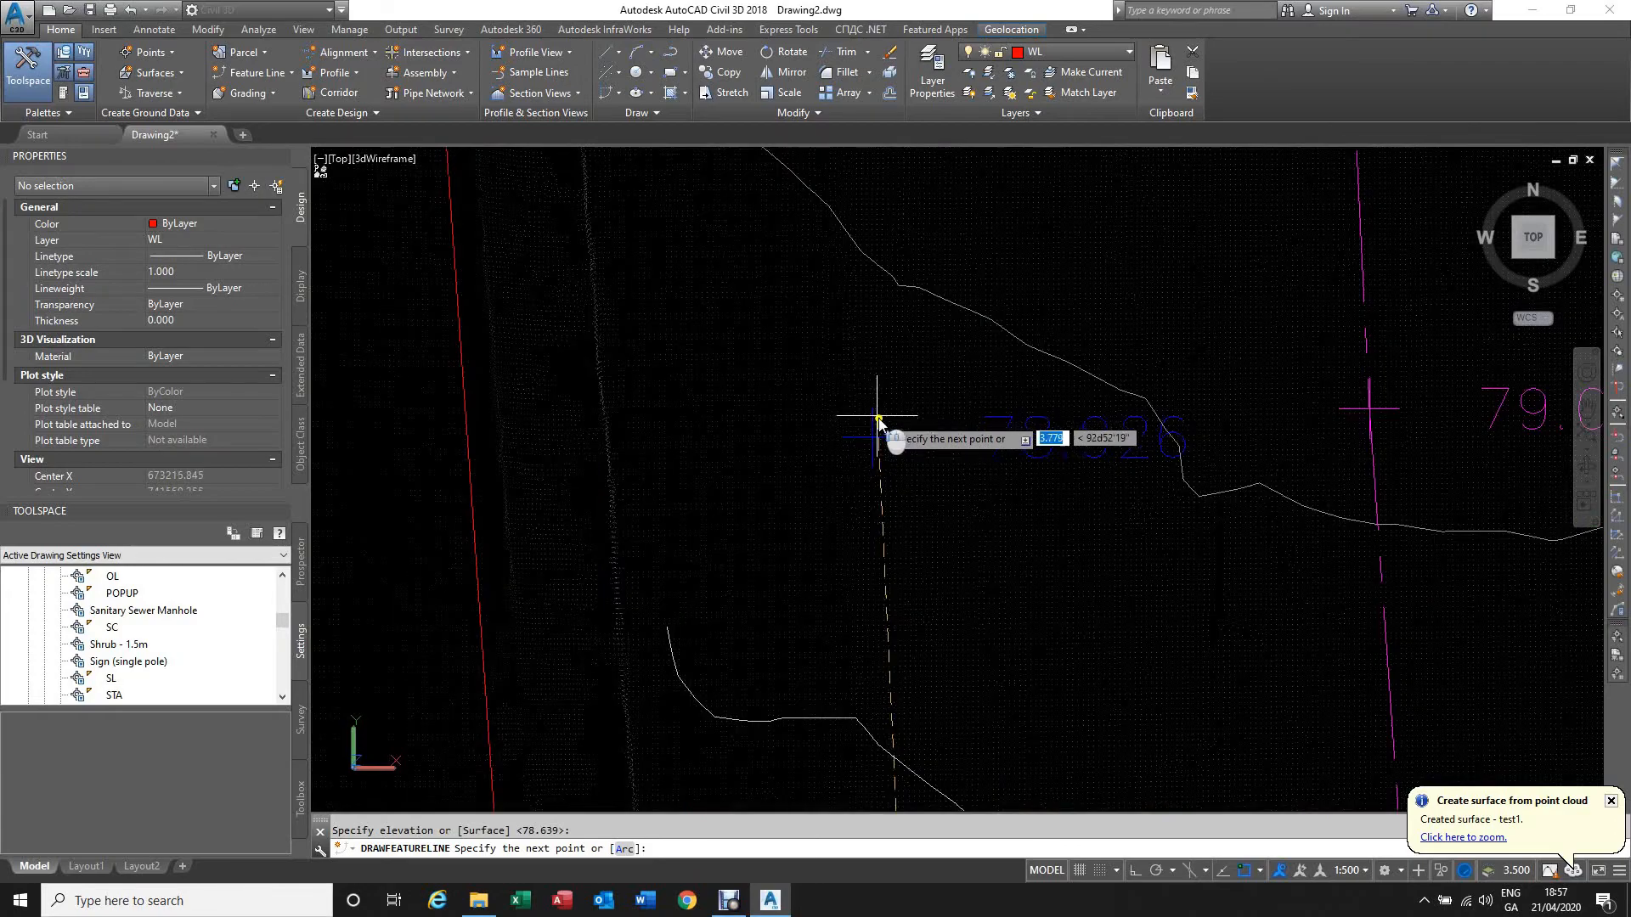
pyautogui.click(875, 438)
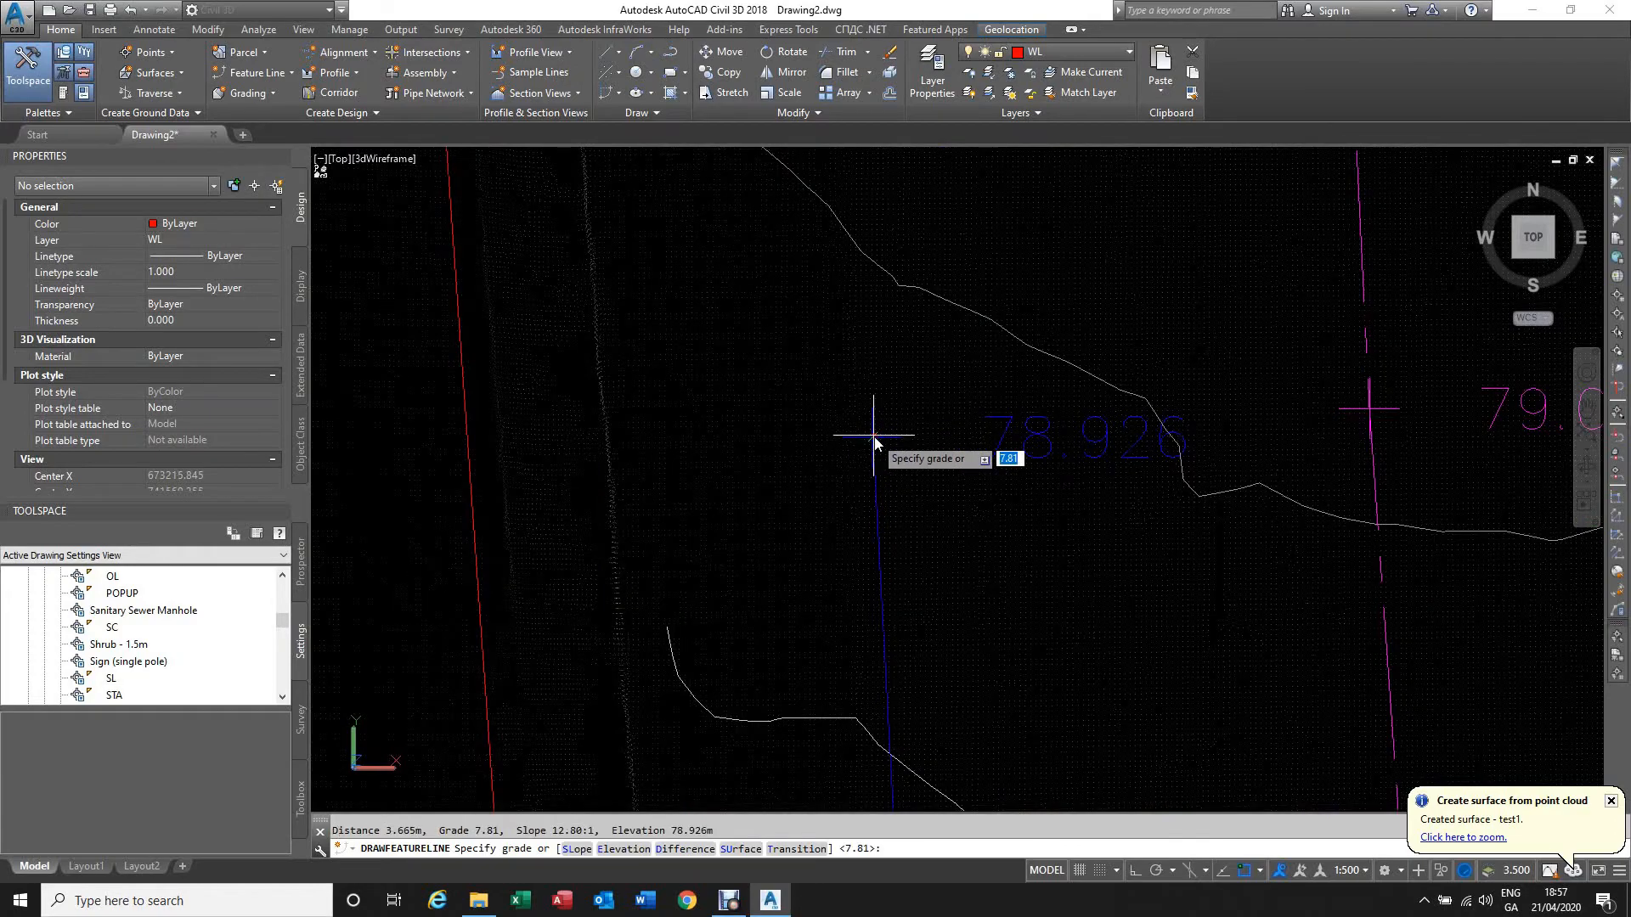
pyautogui.press('Return')
pyautogui.scroll(-8, 878, 586)
pyautogui.scroll(4, 855, 427)
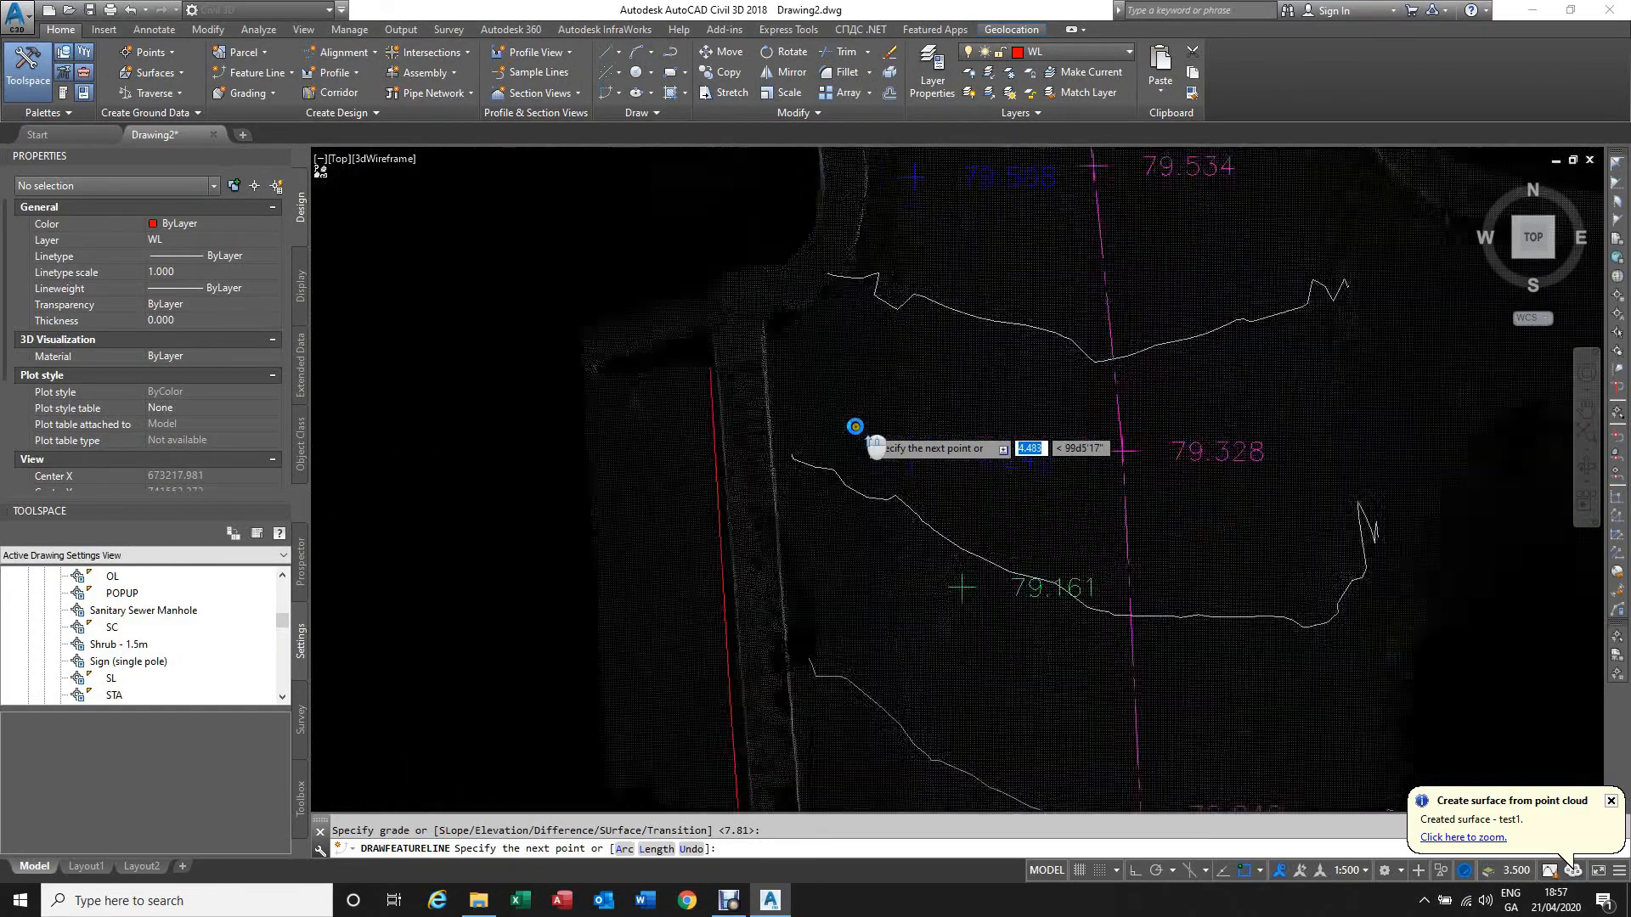
pyautogui.scroll(2, 892, 443)
pyautogui.click(922, 459)
pyautogui.press('Return')
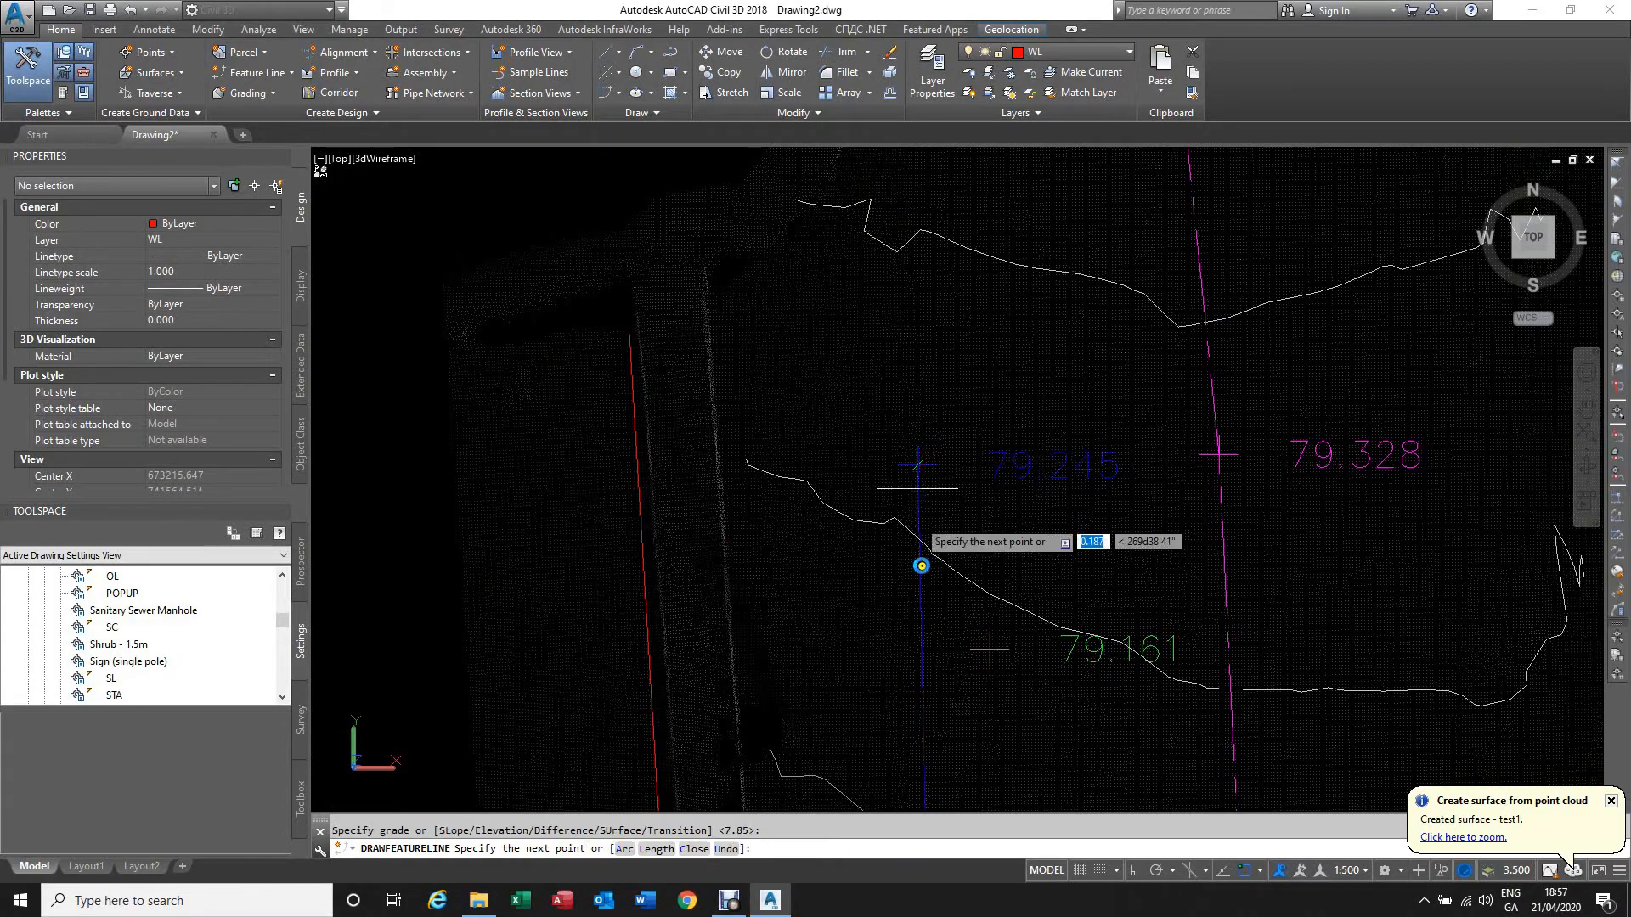
# Step: Continue the feature line through the 79.508 and 79.415 SC points alongside the western kerb, keeping the default grades
pyautogui.scroll(-3, 922, 566)
pyautogui.scroll(3, 903, 382)
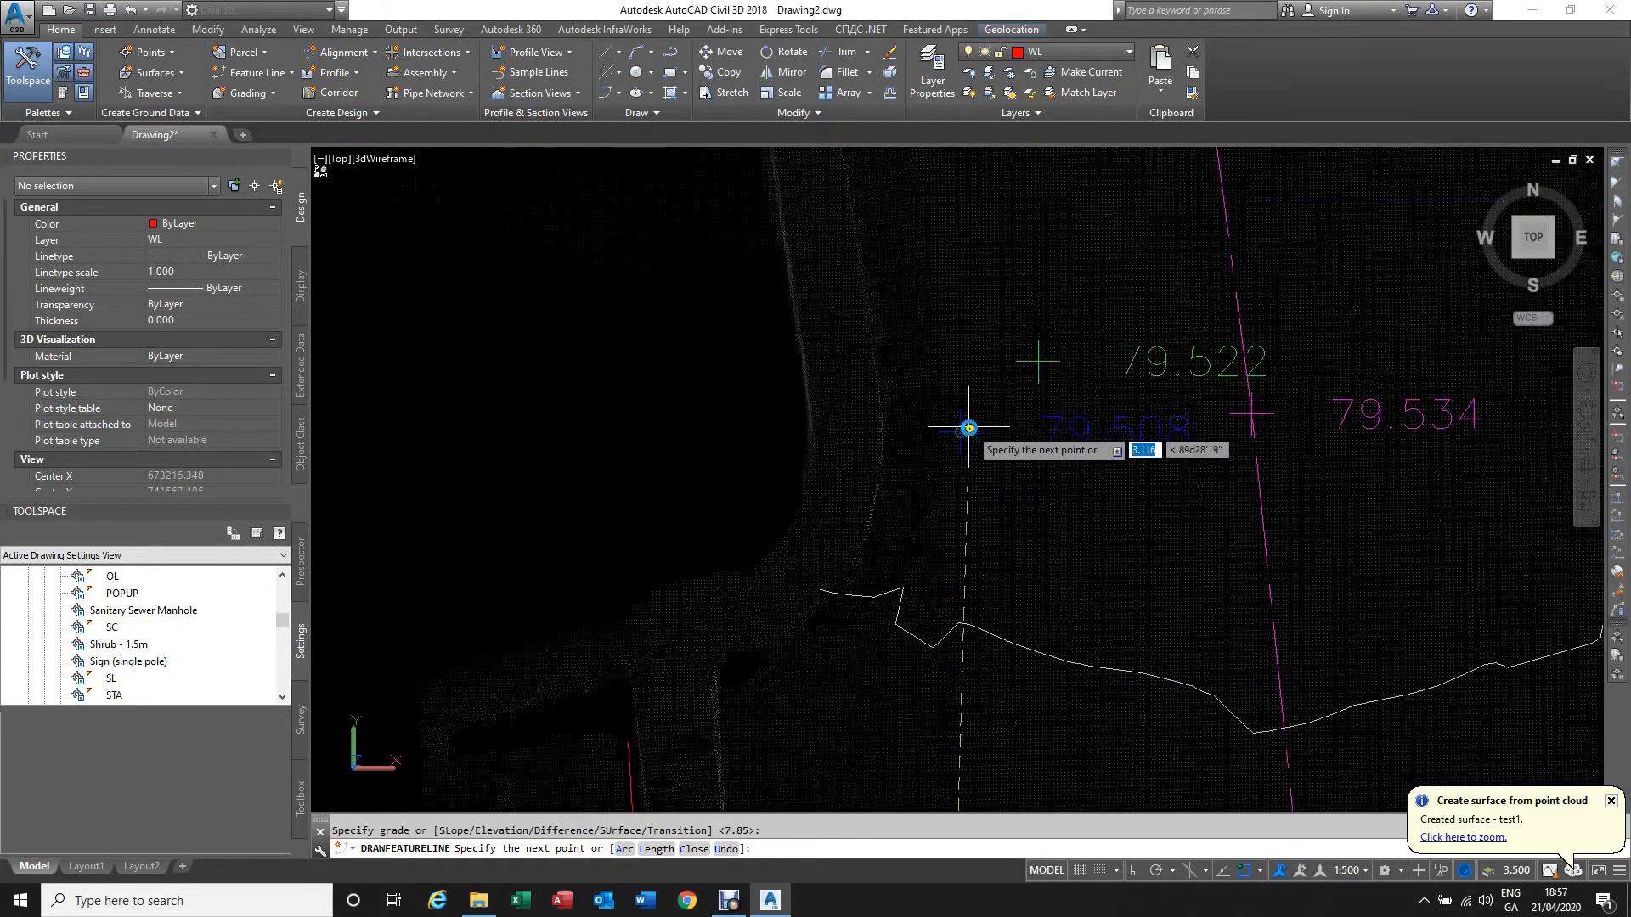
pyautogui.click(970, 427)
pyautogui.press('Return')
pyautogui.scroll(-2, 969, 642)
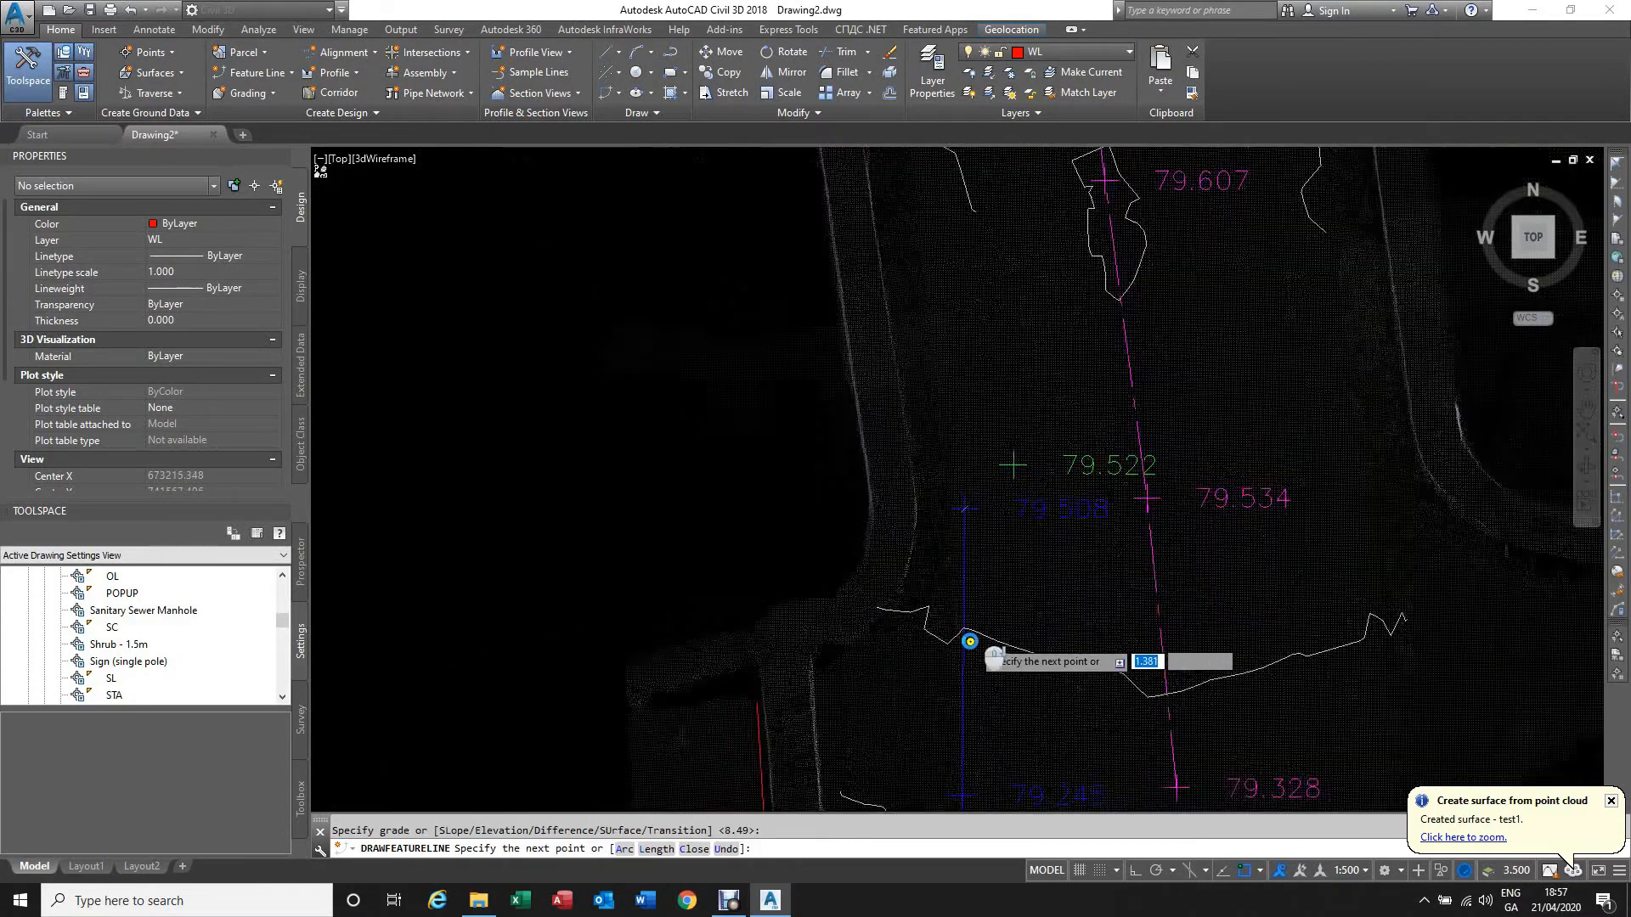
pyautogui.scroll(-2, 969, 642)
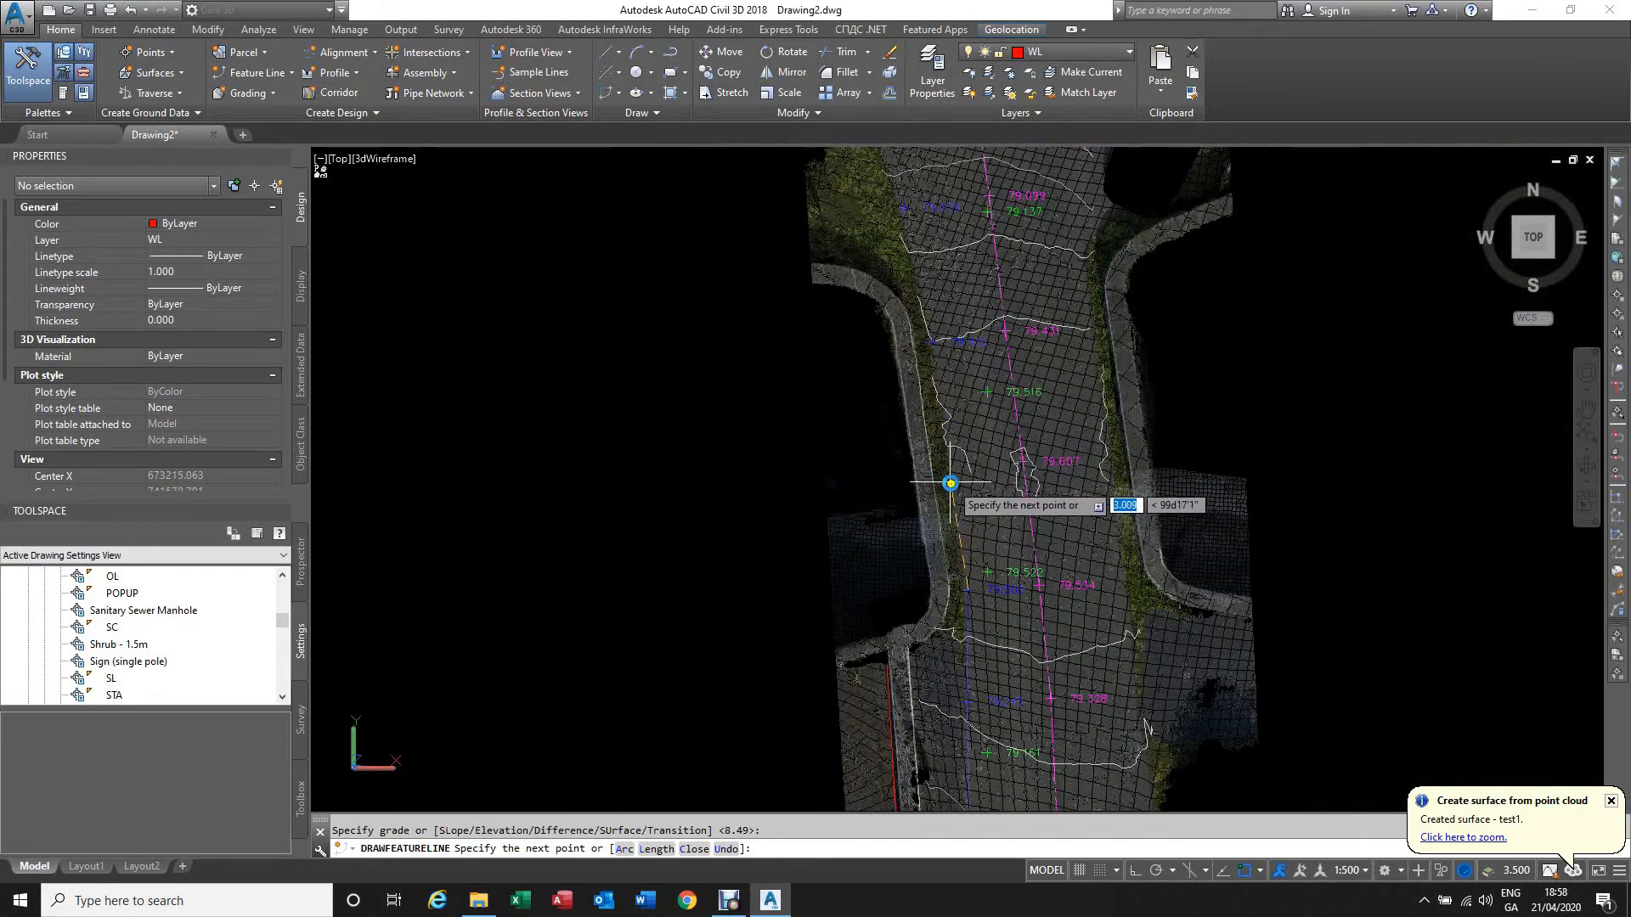
pyautogui.scroll(8, 928, 353)
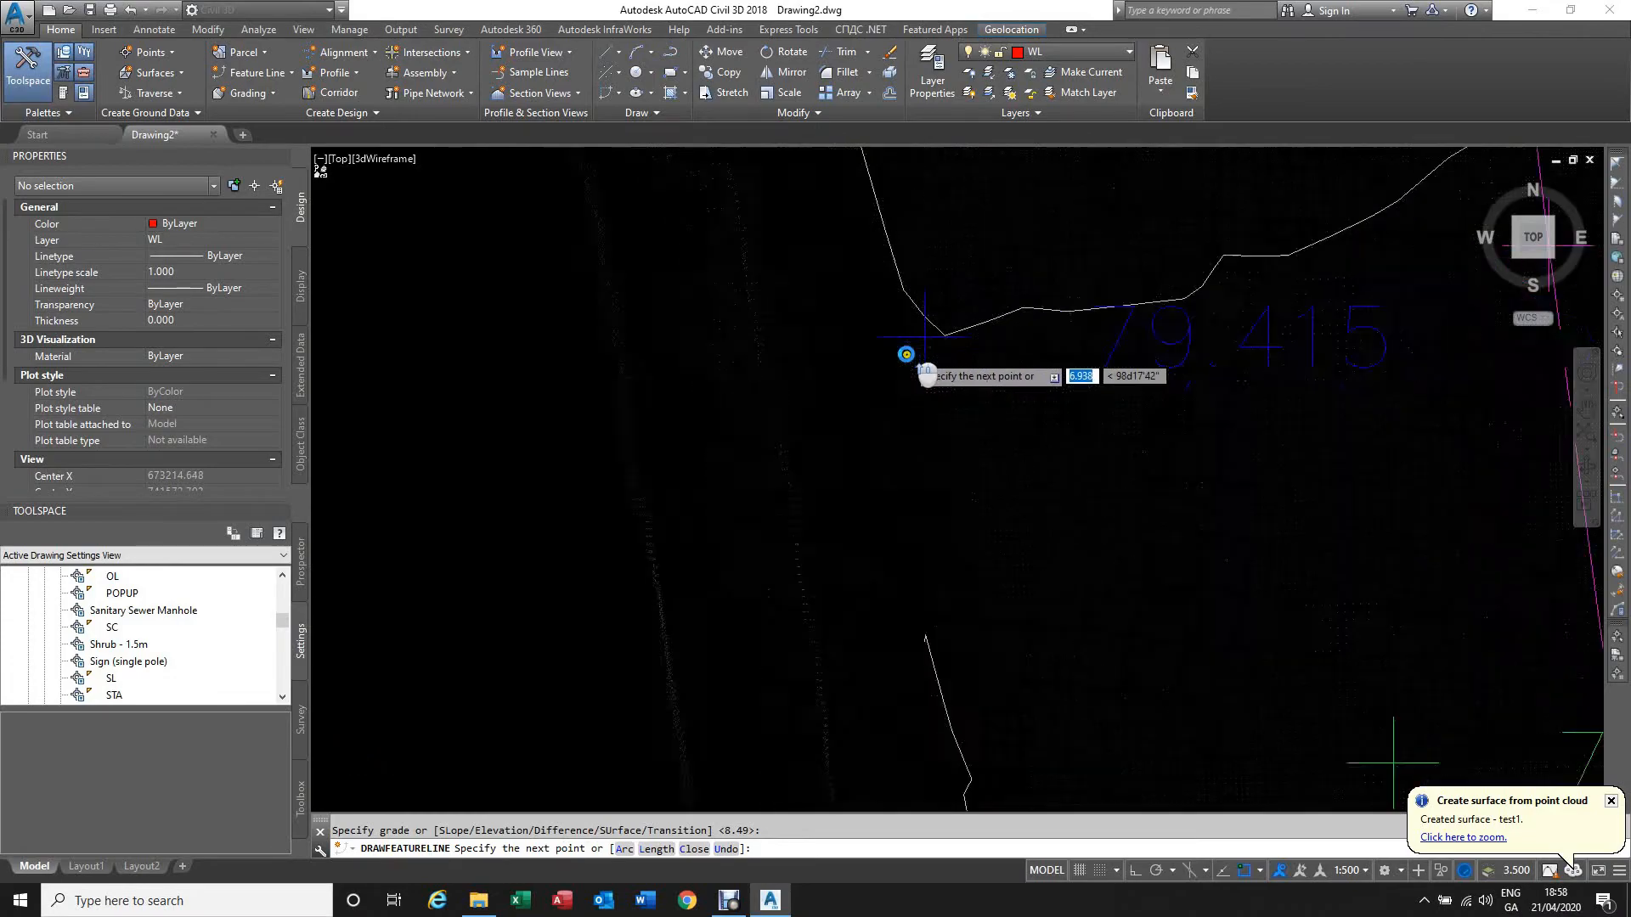
pyautogui.scroll(1, 924, 335)
pyautogui.click(932, 330)
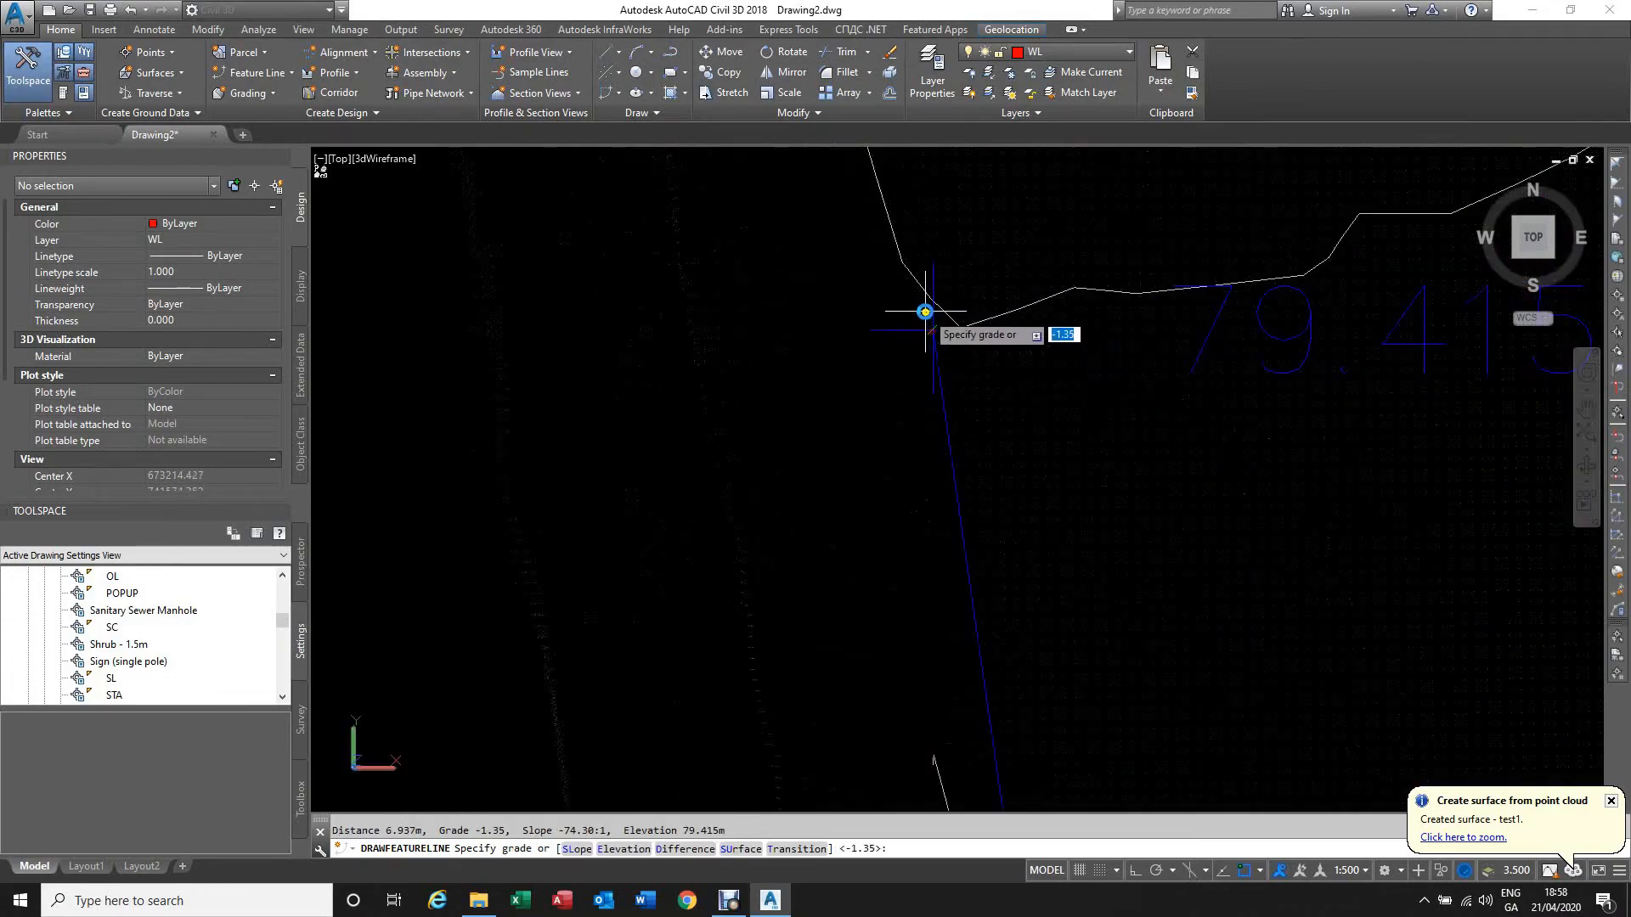
pyautogui.press('Return')
# Step: Continue the feature line north to the 79.079 and 78.739 SC points, accepting the offered grades
pyautogui.scroll(-4, 939, 558)
pyautogui.scroll(3, 929, 385)
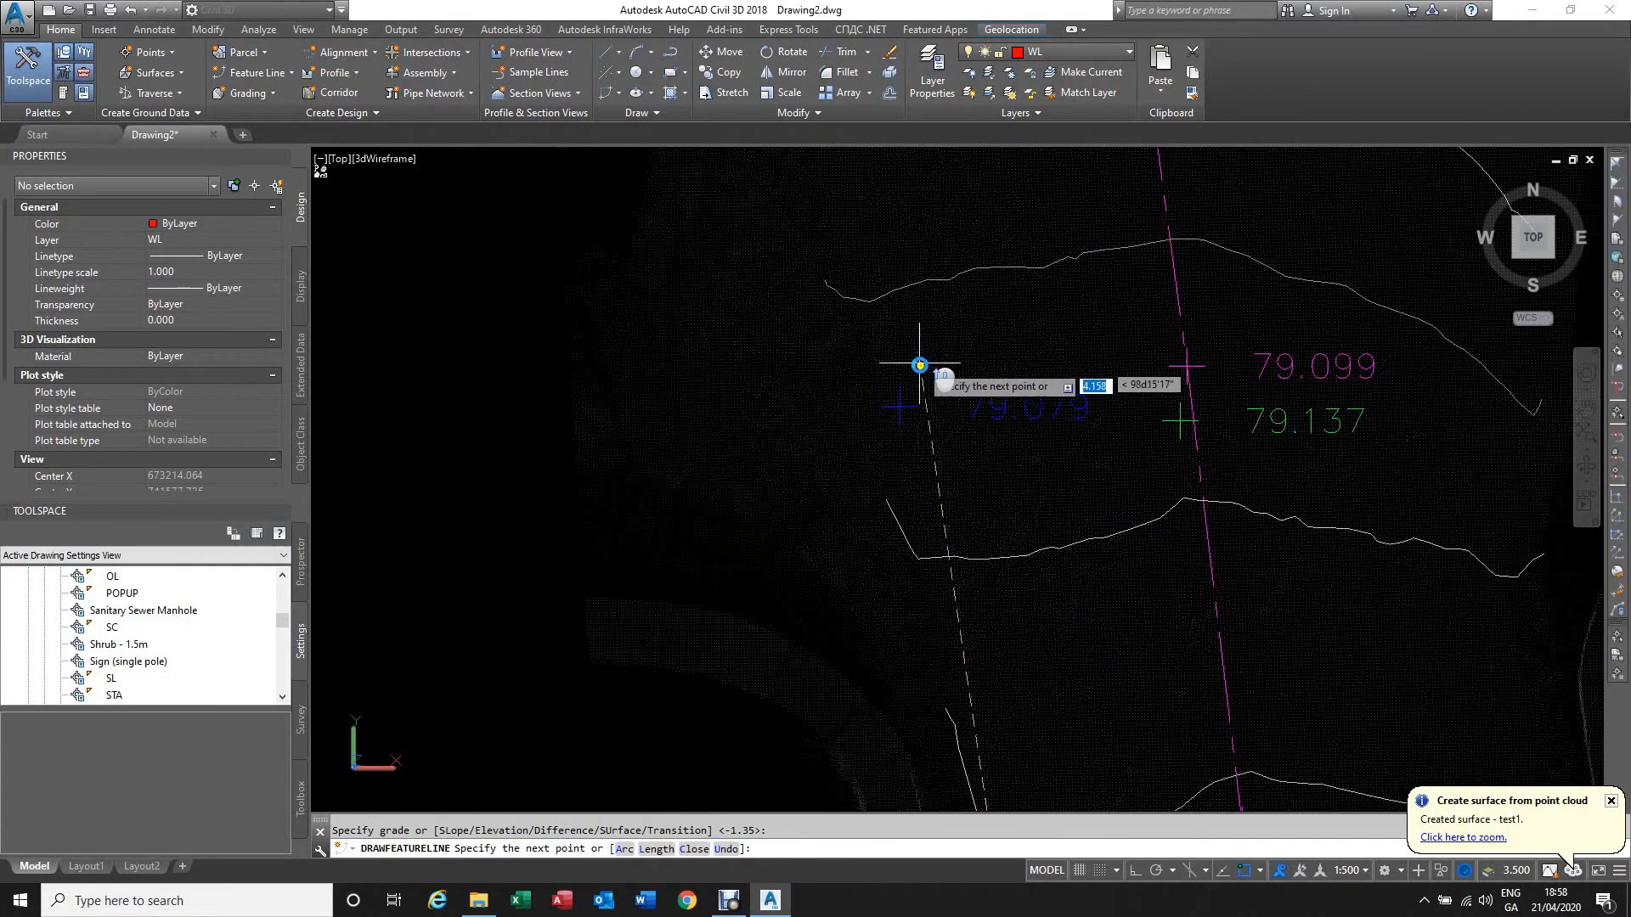
pyautogui.click(899, 404)
pyautogui.press('Return')
pyautogui.scroll(-3, 939, 499)
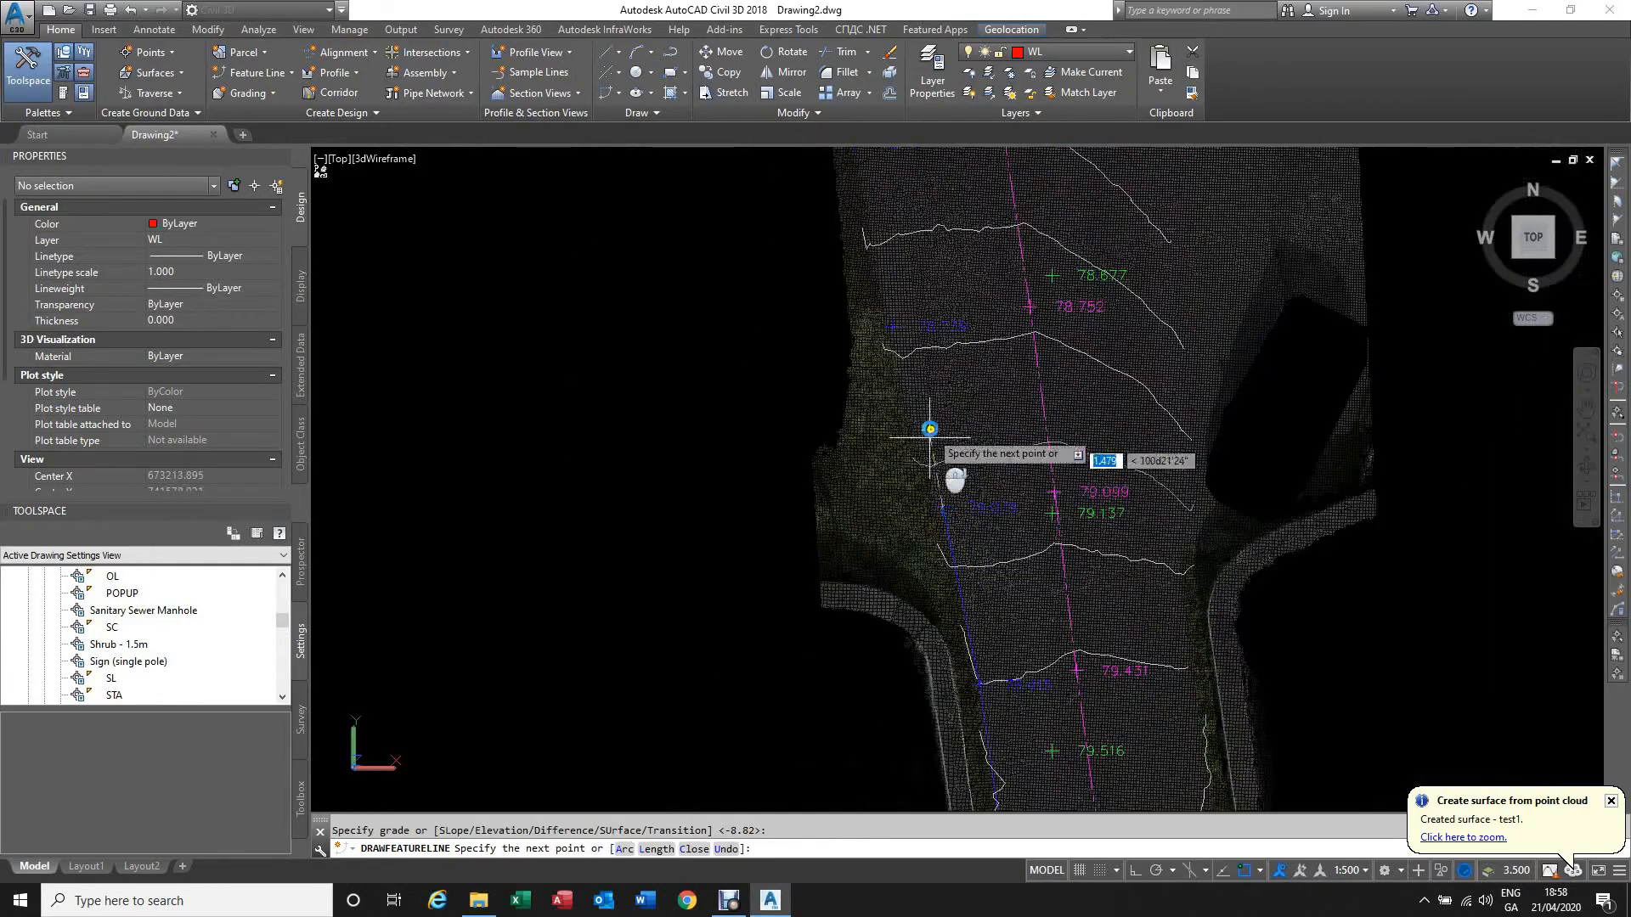
pyautogui.scroll(3, 900, 324)
pyautogui.click(886, 330)
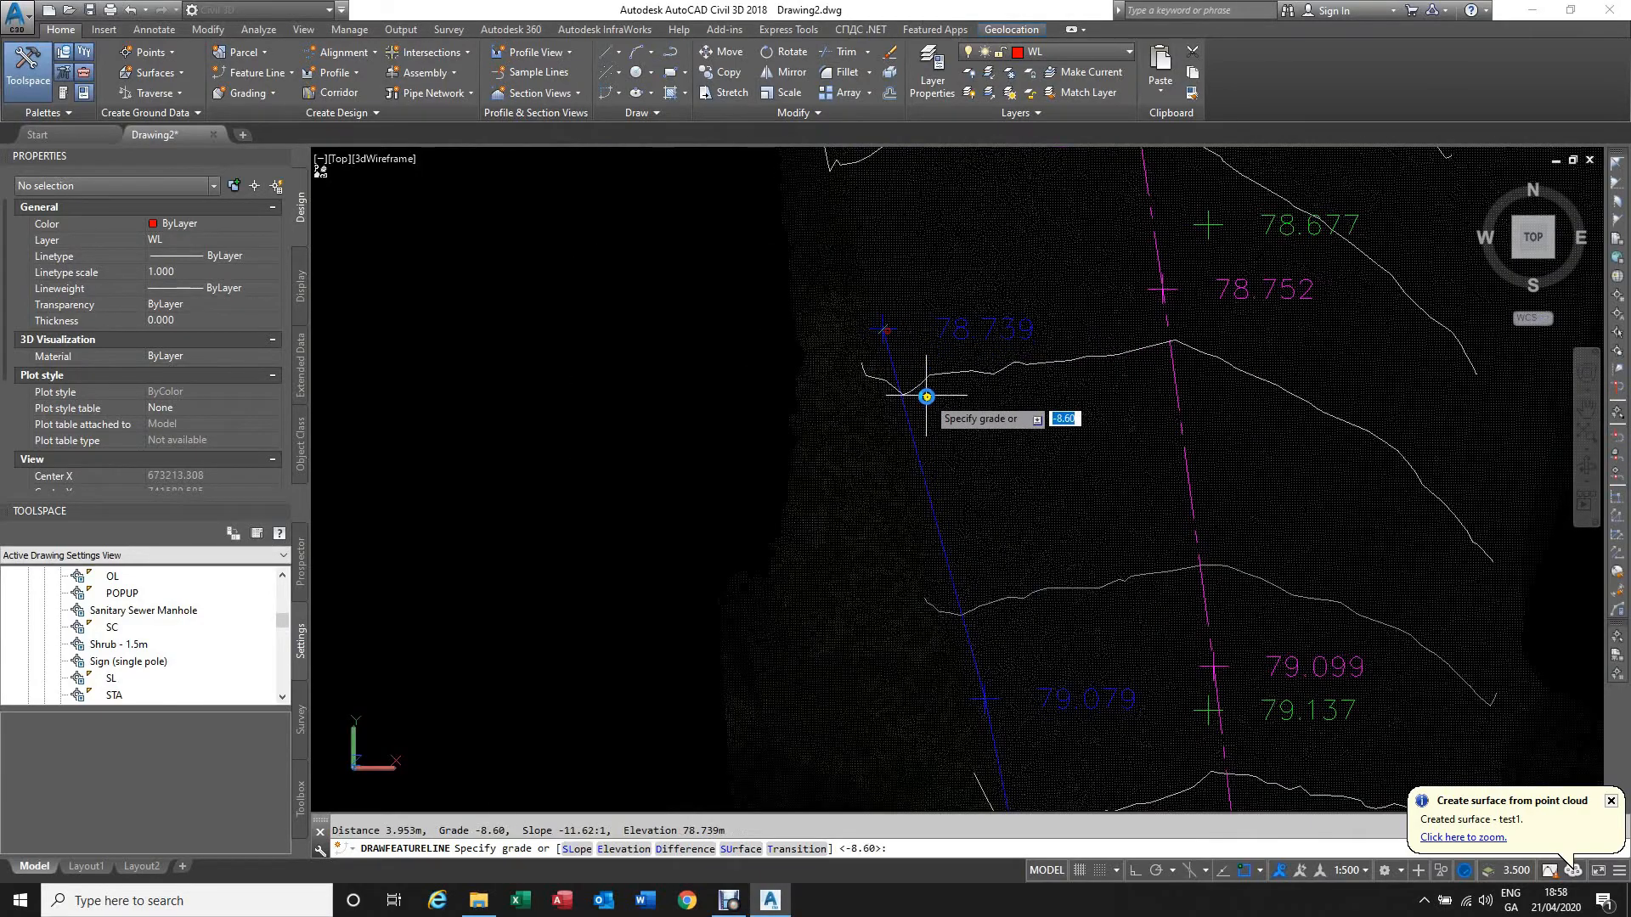
pyautogui.press('Return')
# Step: Carry the feature line on to the 78.411 and 78.193 SC points with their default grades
pyautogui.scroll(-6, 954, 575)
pyautogui.scroll(8, 932, 421)
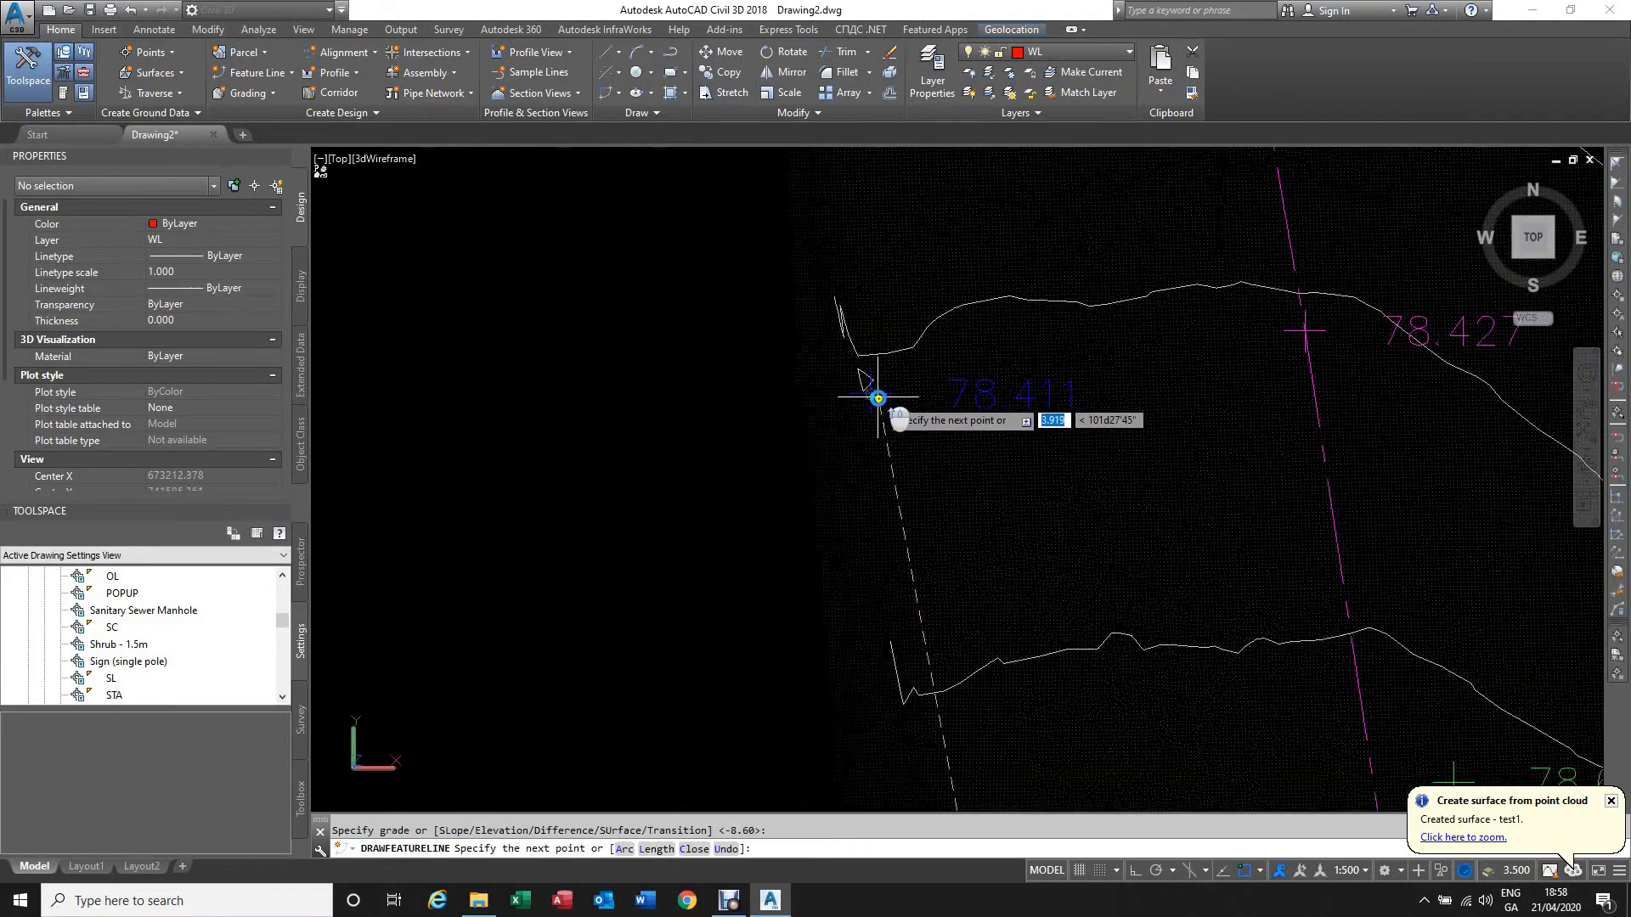
pyautogui.click(869, 394)
pyautogui.press('Return')
pyautogui.scroll(-4, 943, 585)
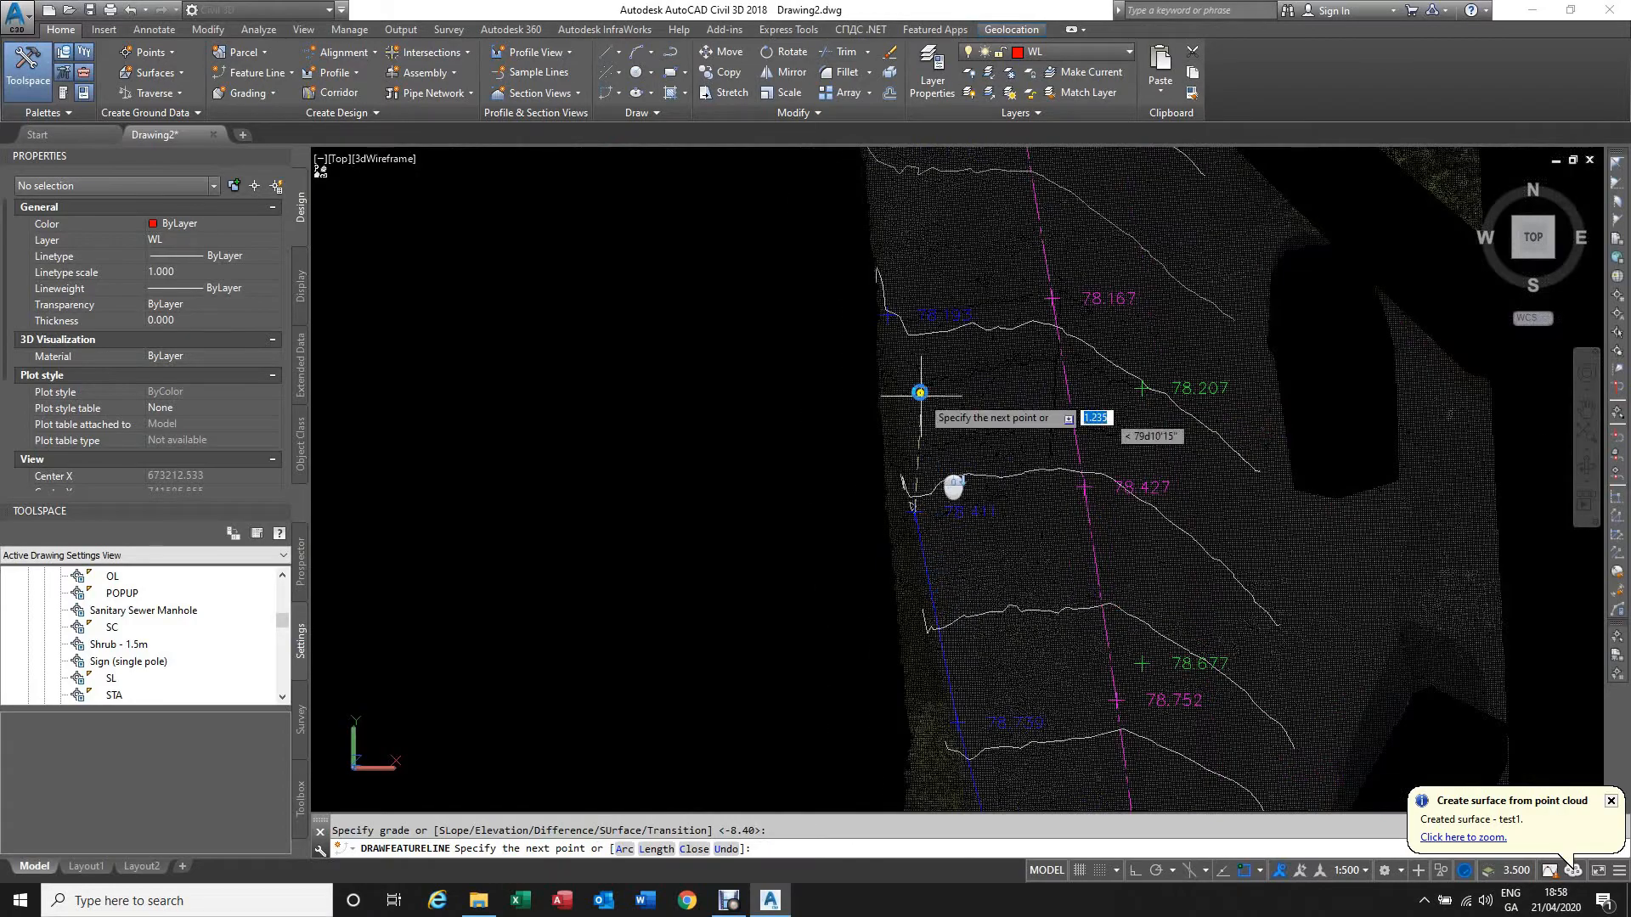
pyautogui.scroll(6, 879, 327)
pyautogui.click(853, 346)
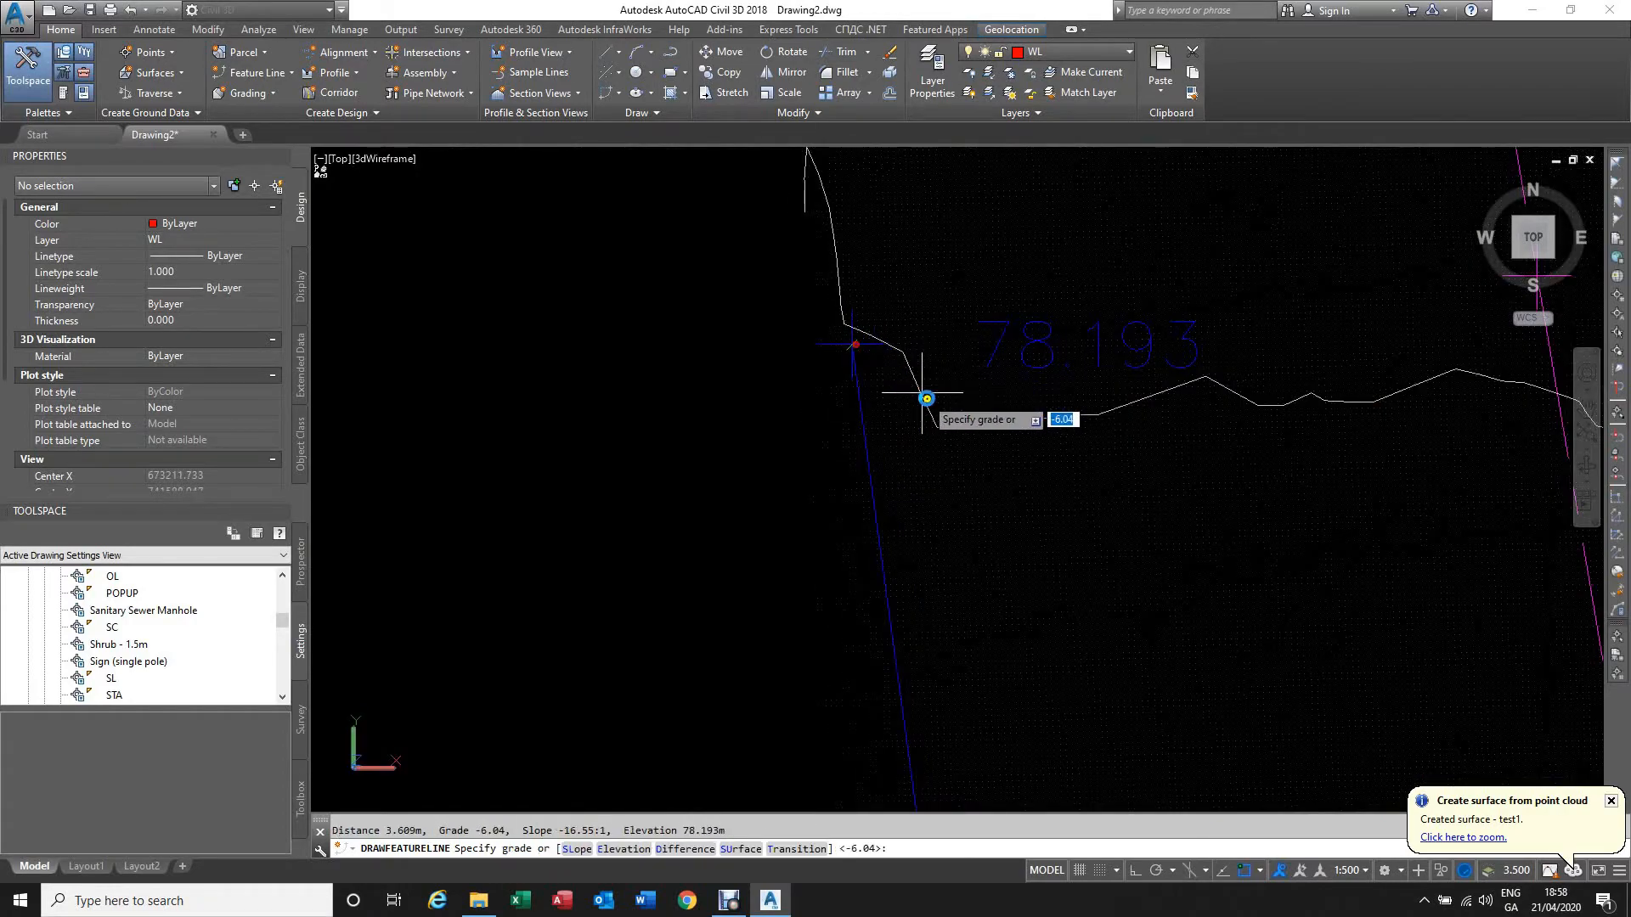
pyautogui.press('Return')
# Step: Finish the feature line at the northernmost SC point, 77.903, accepting the grade and ending the command
pyautogui.scroll(-6, 944, 561)
pyautogui.scroll(5, 921, 395)
pyautogui.scroll(3, 932, 531)
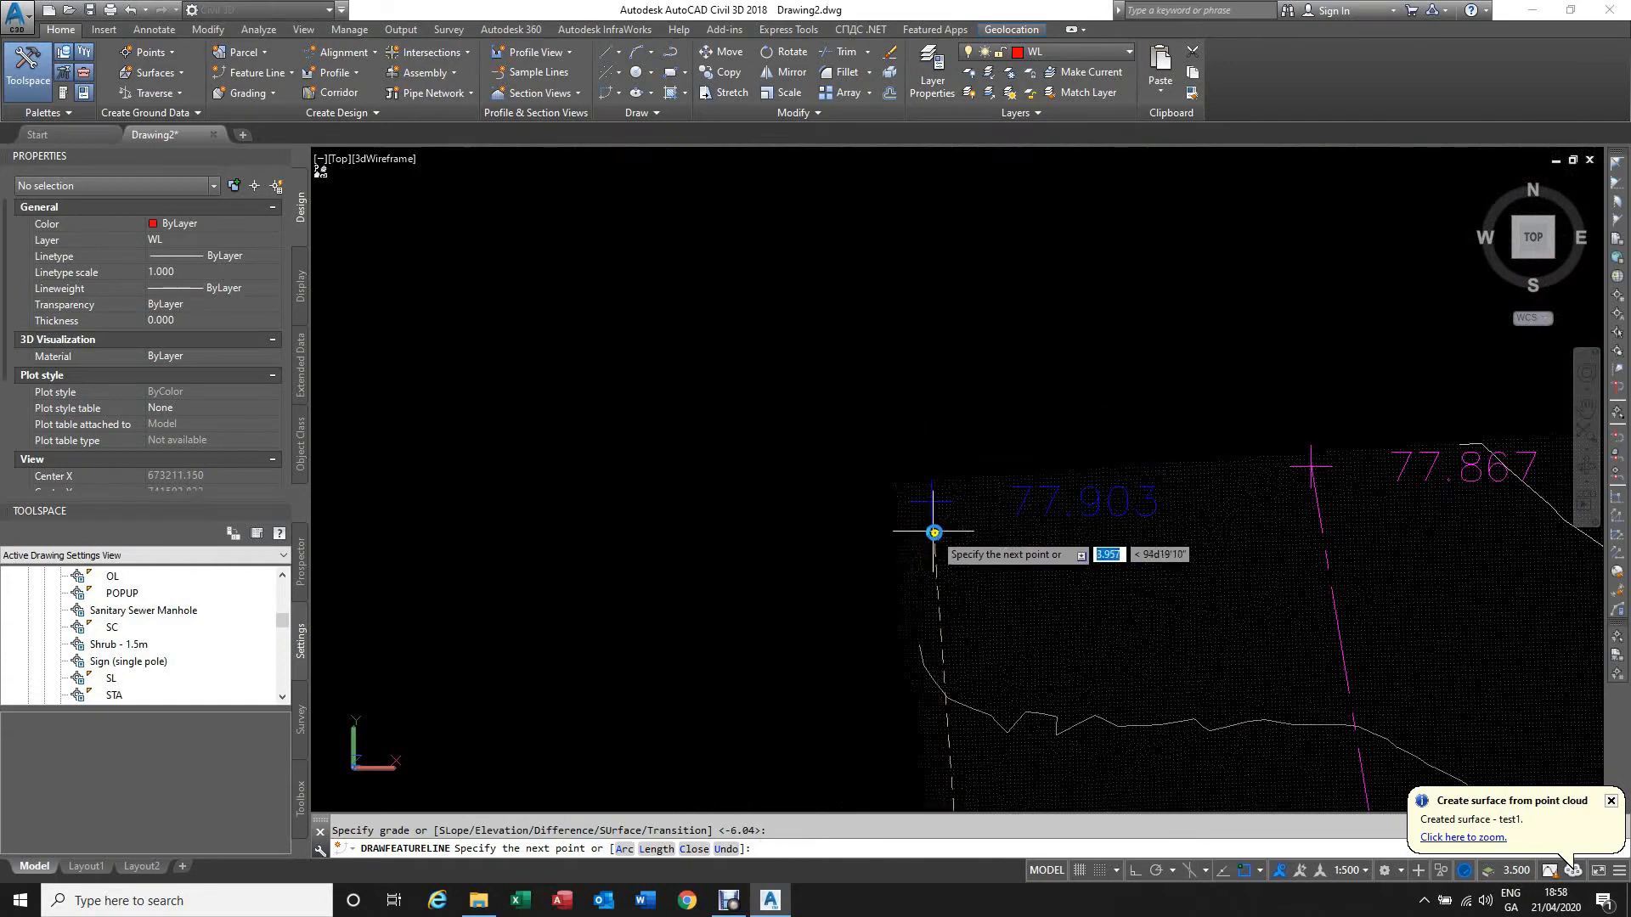
pyautogui.click(926, 474)
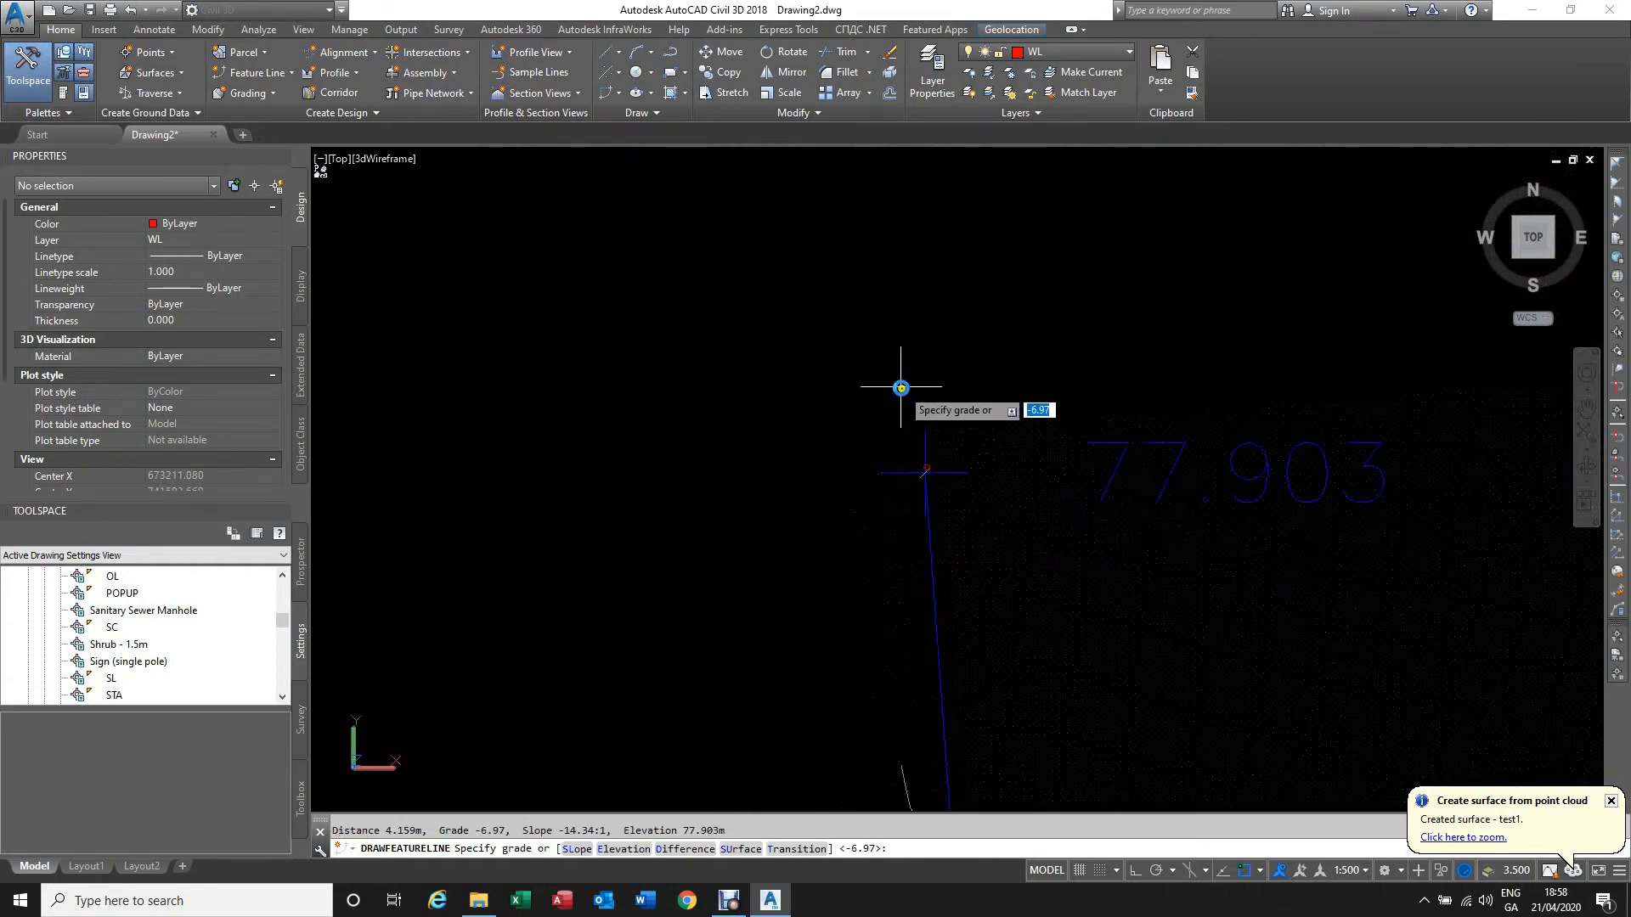
pyautogui.press('Return')
pyautogui.press('Return')
pyautogui.scroll(-4, 848, 305)
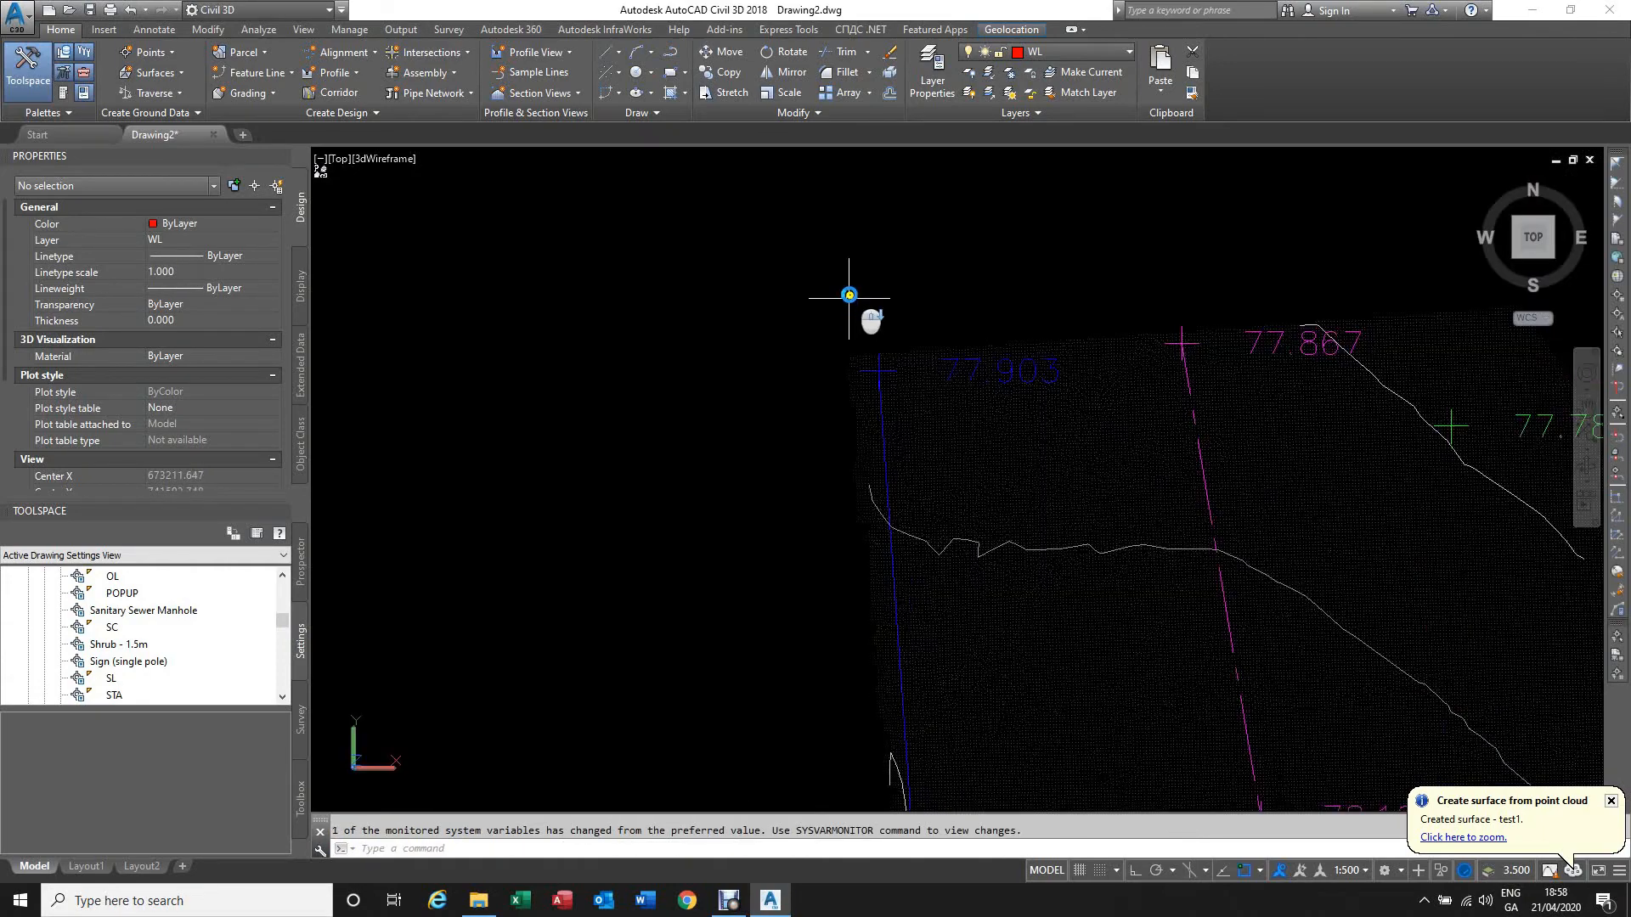
# Step: Add the western SC feature line to surface test1 as a Standard breakline, keeping the default weeding and supplementing factors
pyautogui.scroll(-5, 802, 245)
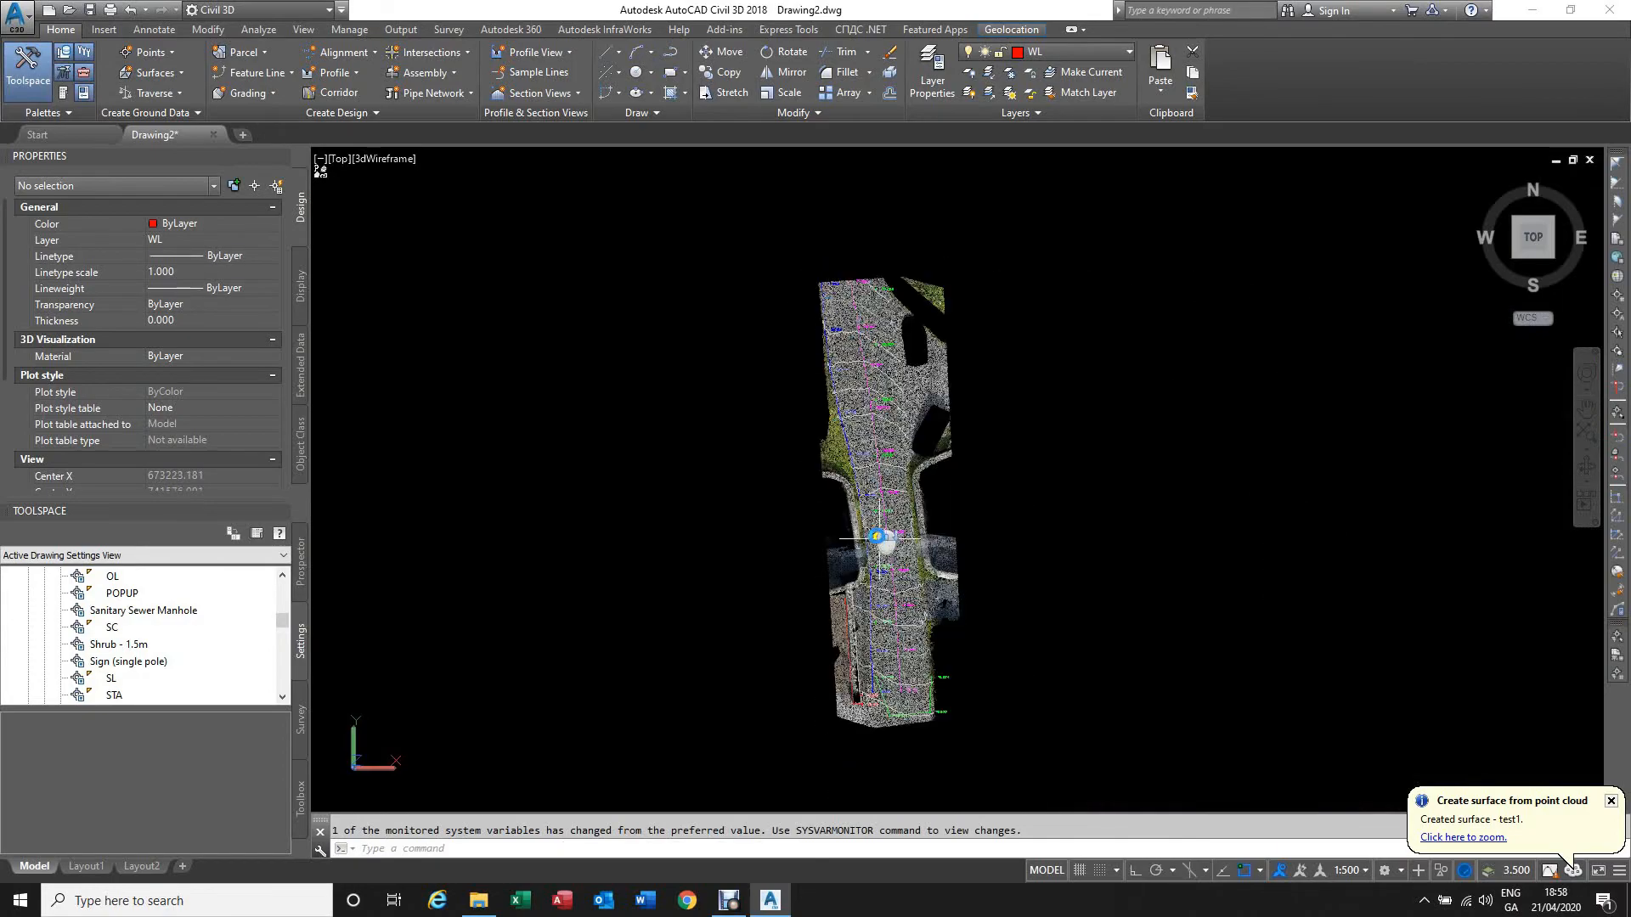
pyautogui.scroll(2, 865, 525)
pyautogui.keyDown('shift'); pyautogui.moveTo(847, 509); pyautogui.dragTo(813, 293, button='middle'); pyautogui.keyUp('shift')
pyautogui.scroll(6, 830, 437)
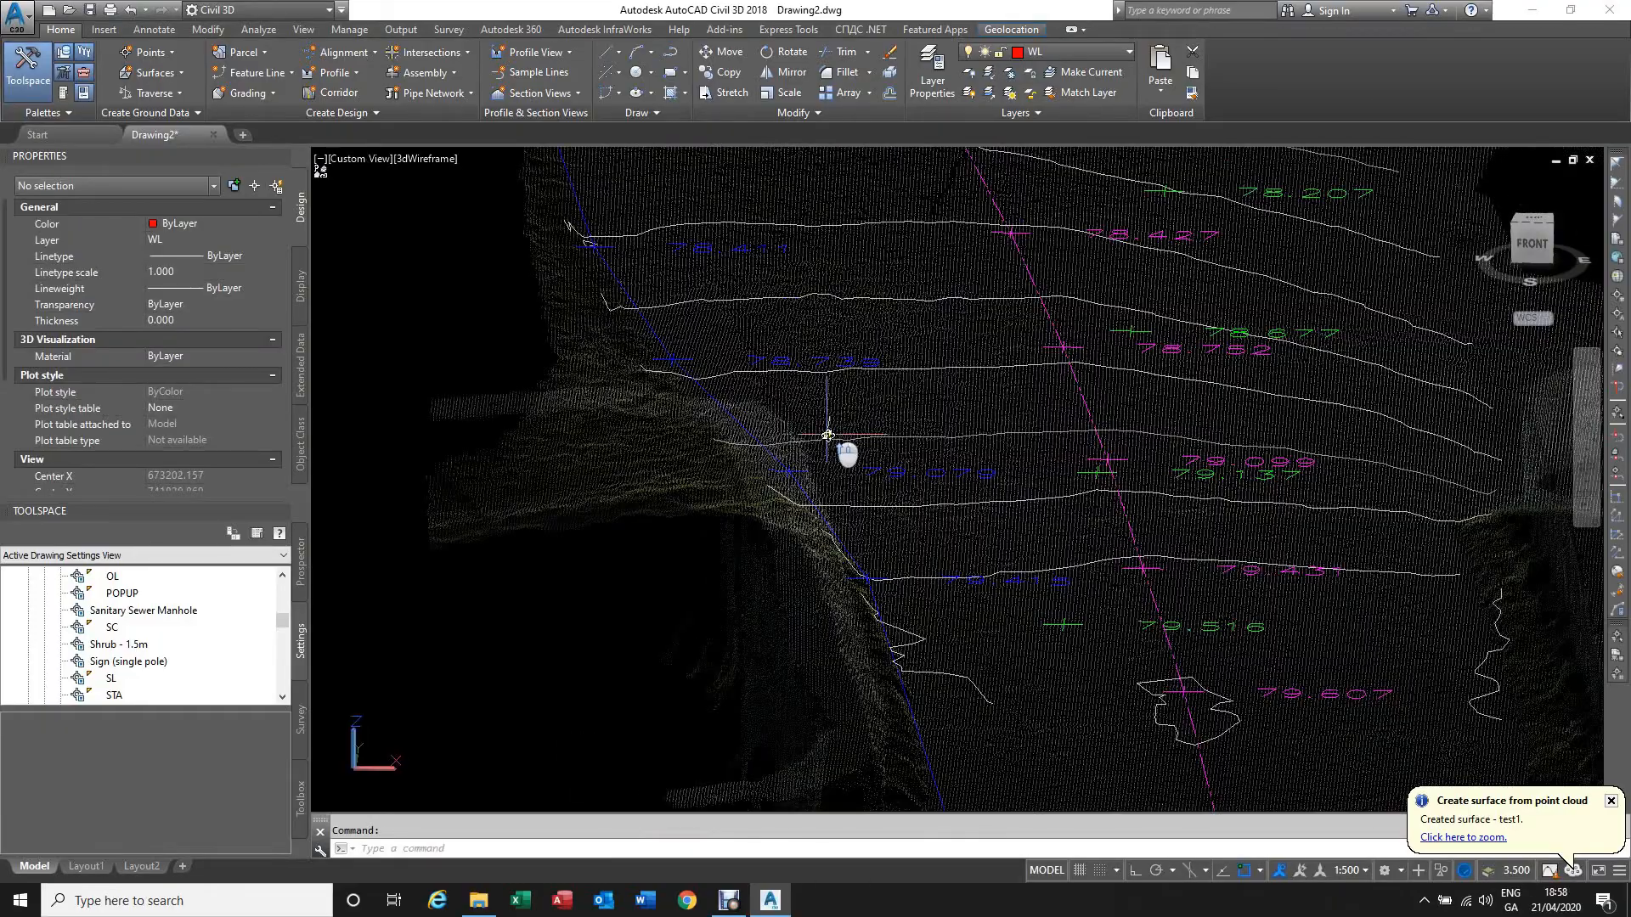
pyautogui.keyDown('shift'); pyautogui.moveTo(849, 442); pyautogui.dragTo(907, 518, button='middle'); pyautogui.keyUp('shift')
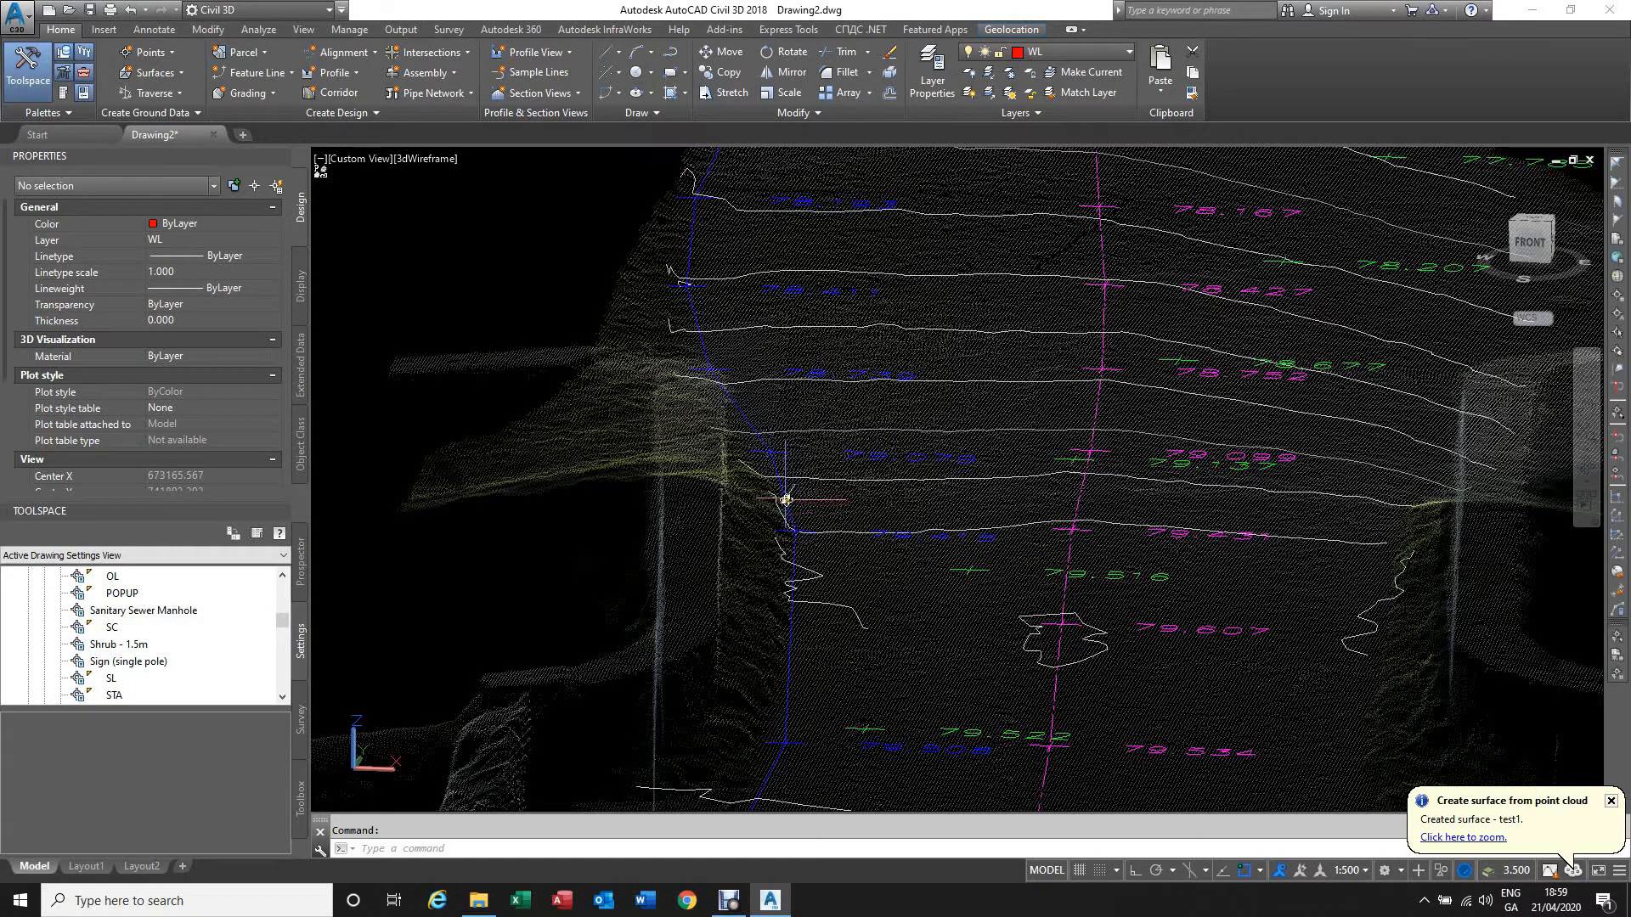
pyautogui.click(787, 499)
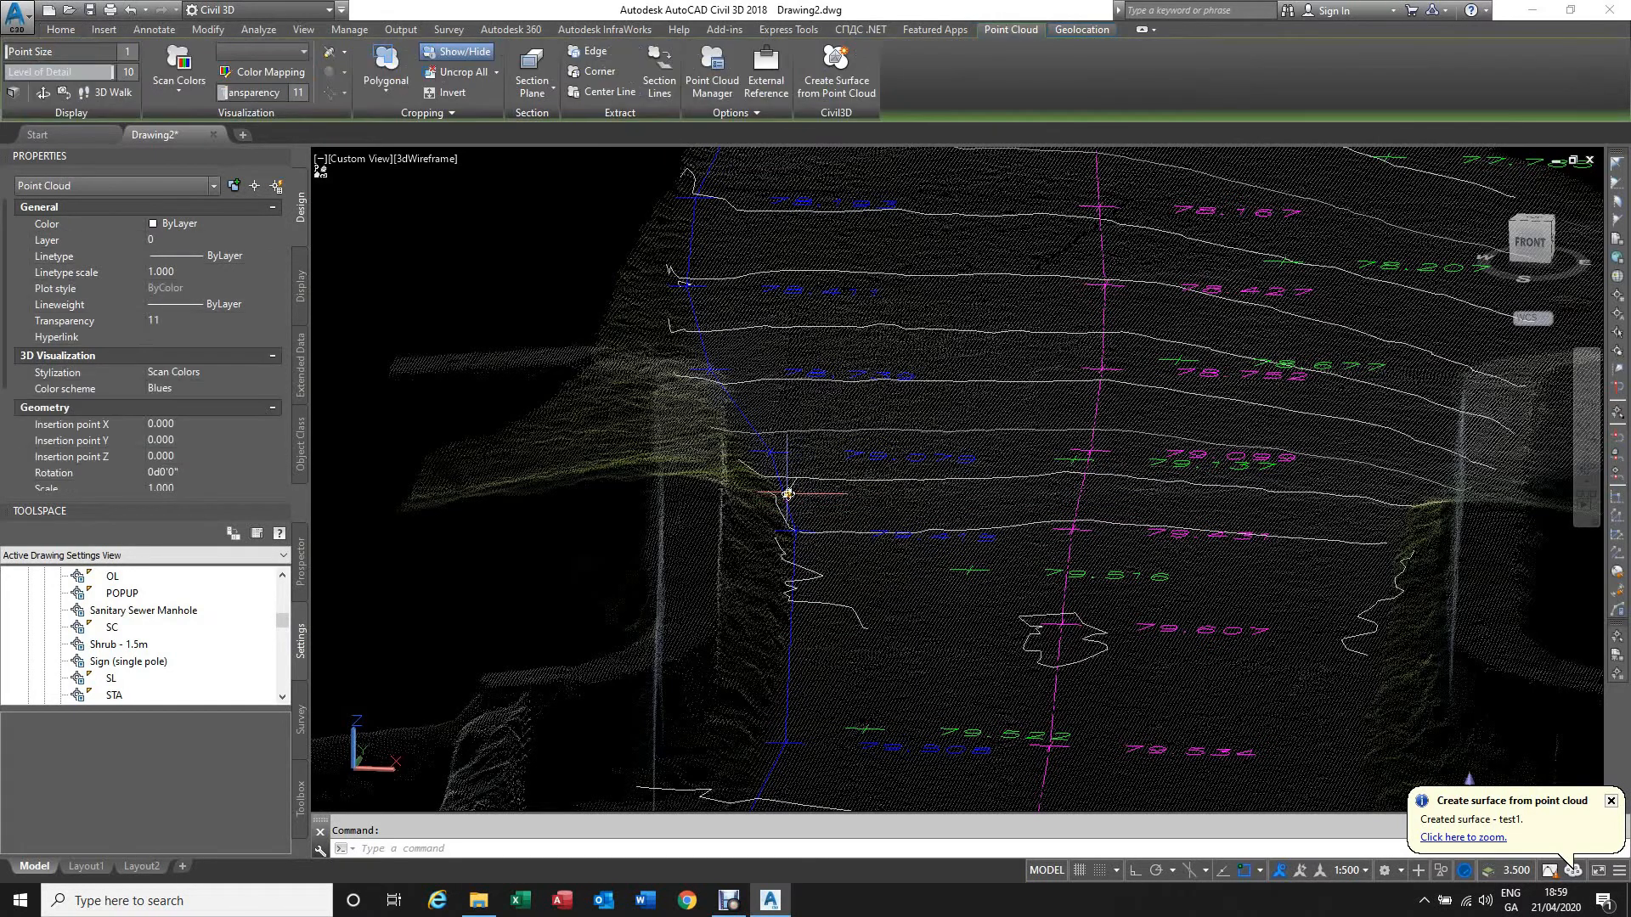
pyautogui.press('Escape')
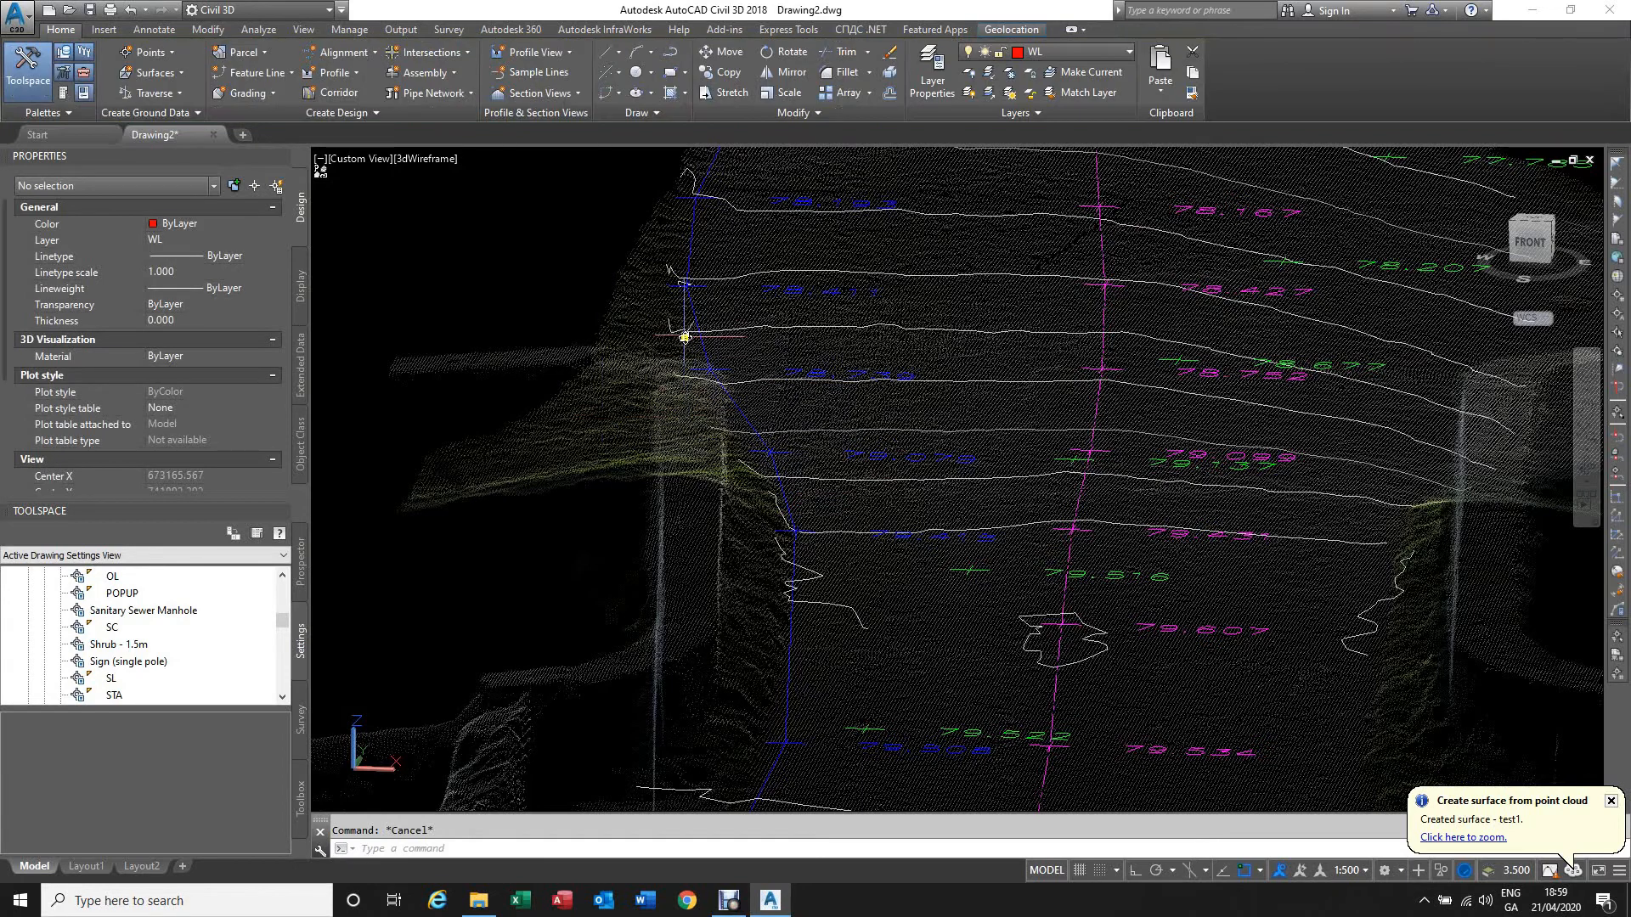
pyautogui.click(697, 320)
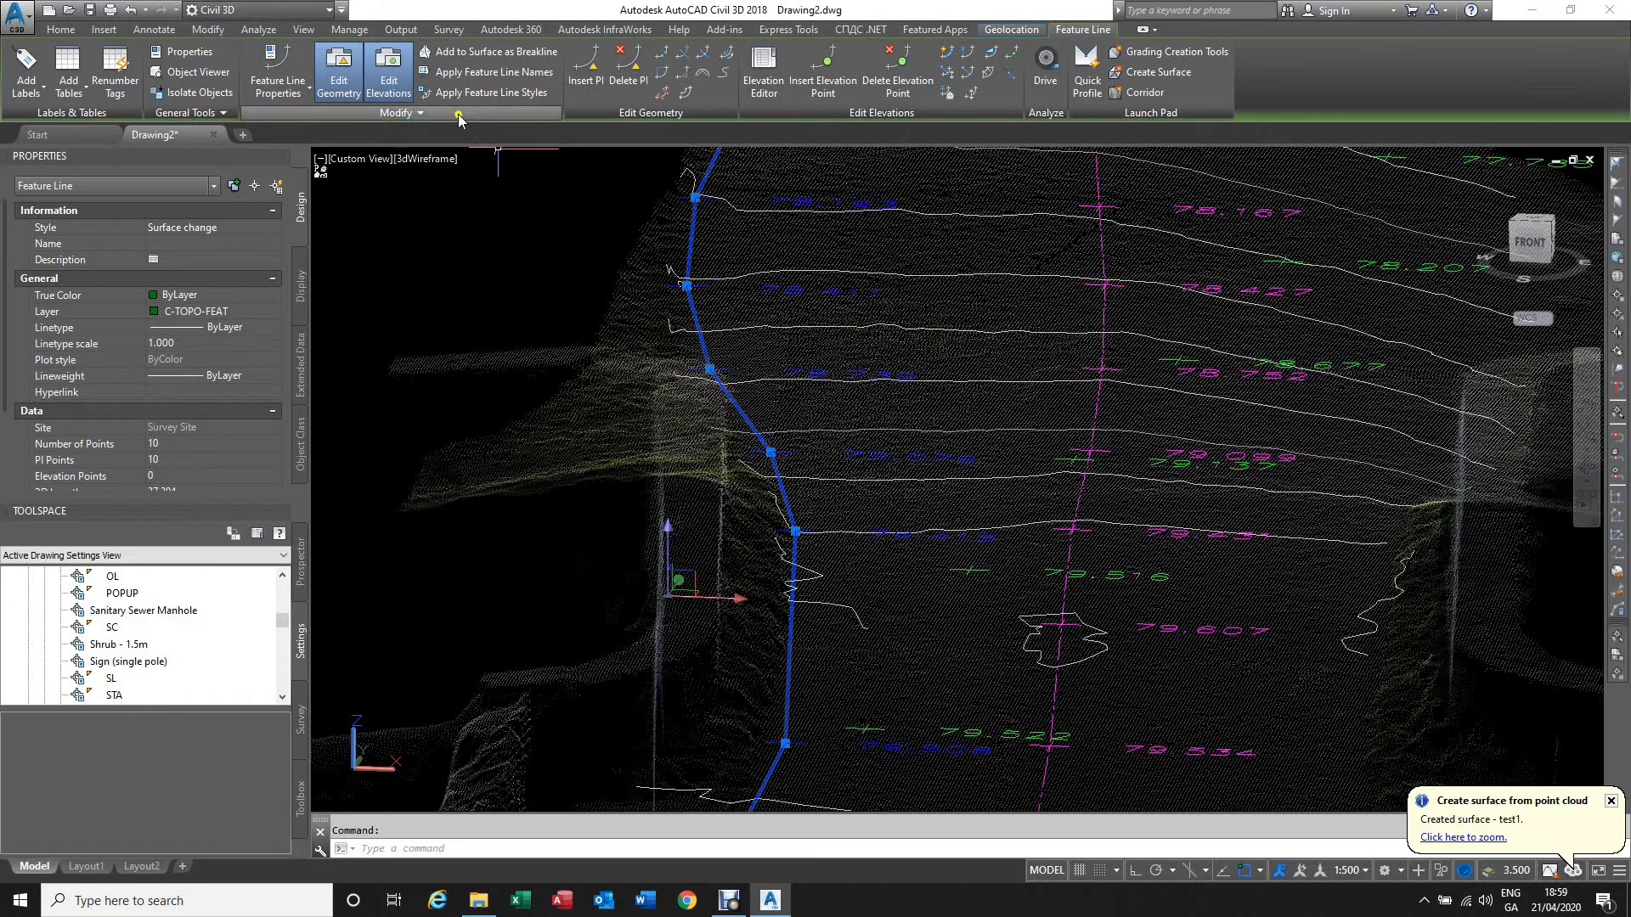
pyautogui.click(461, 53)
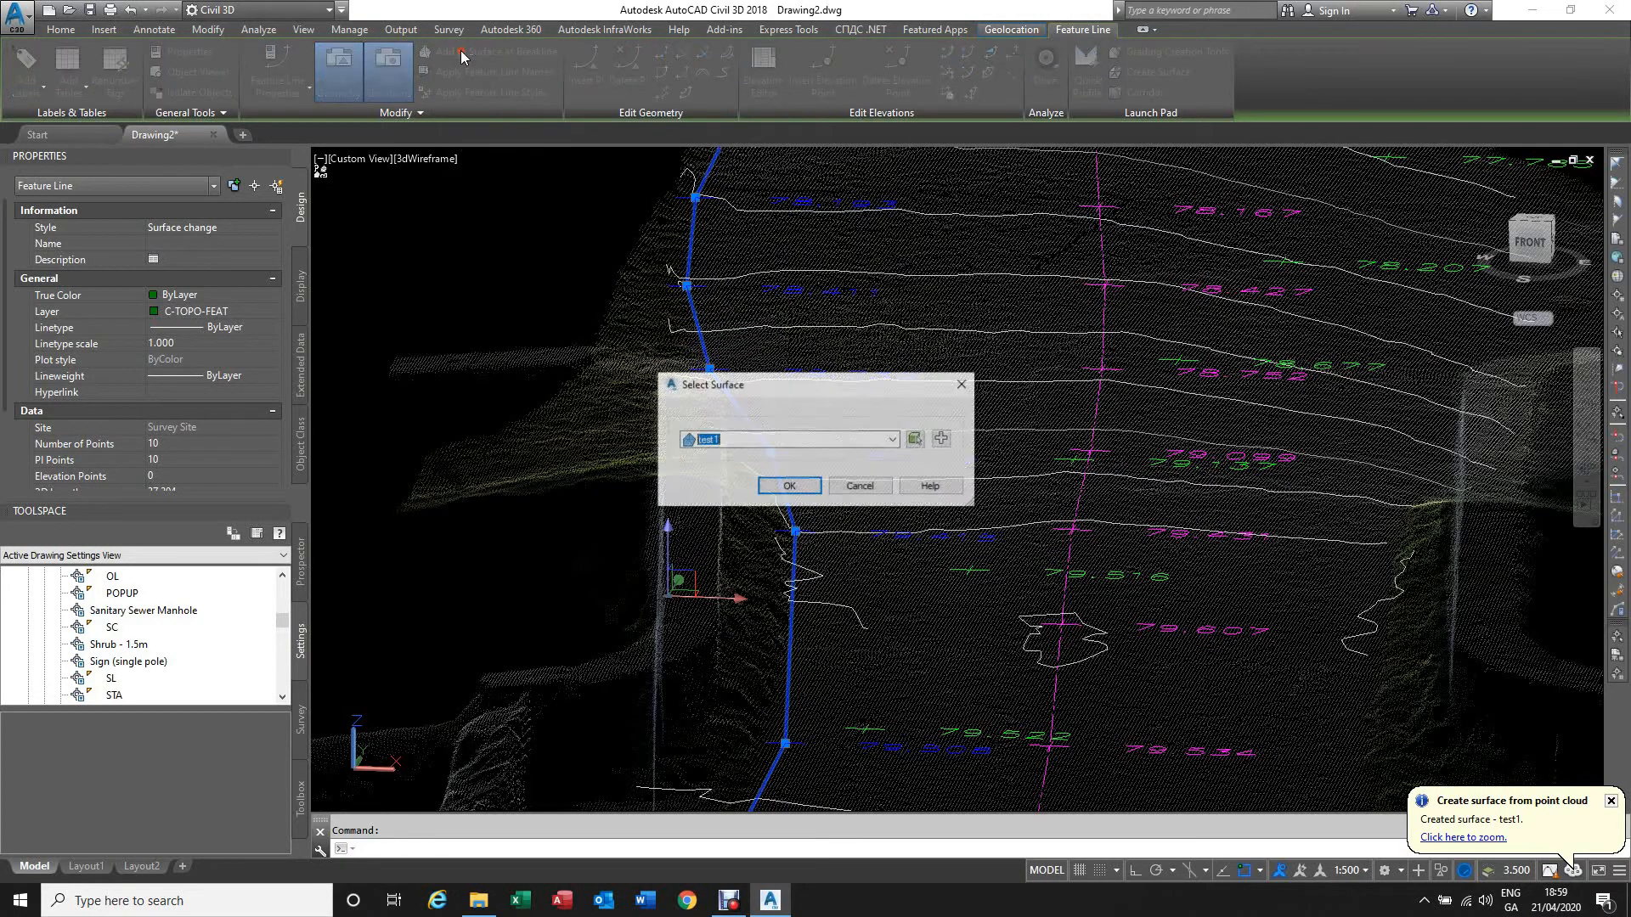
pyautogui.click(788, 487)
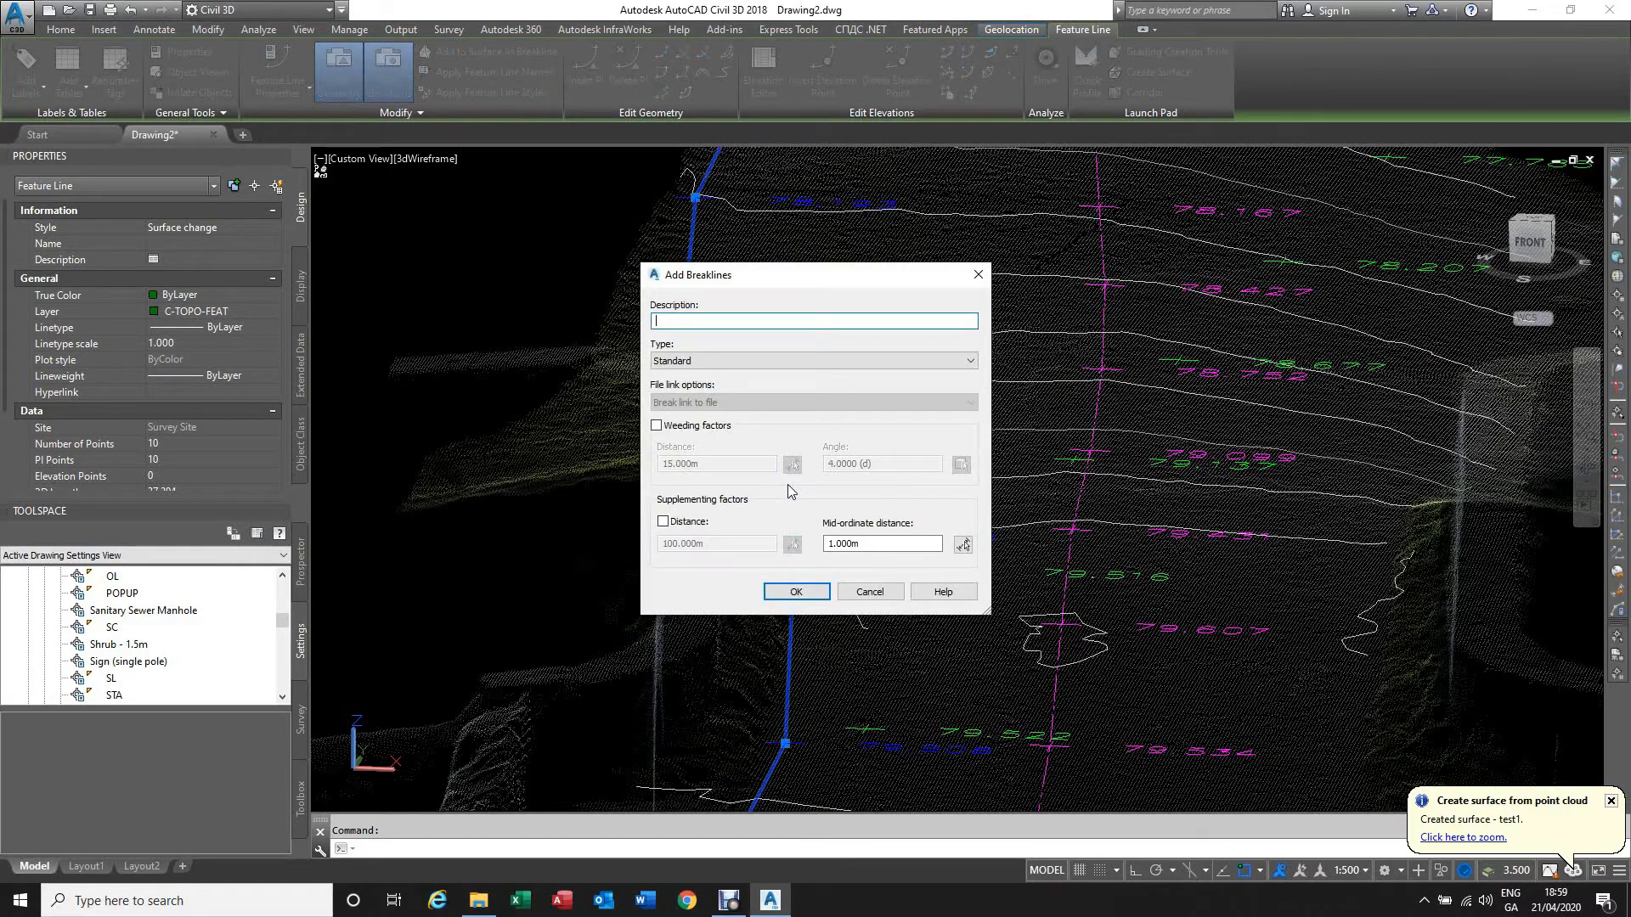
pyautogui.click(796, 592)
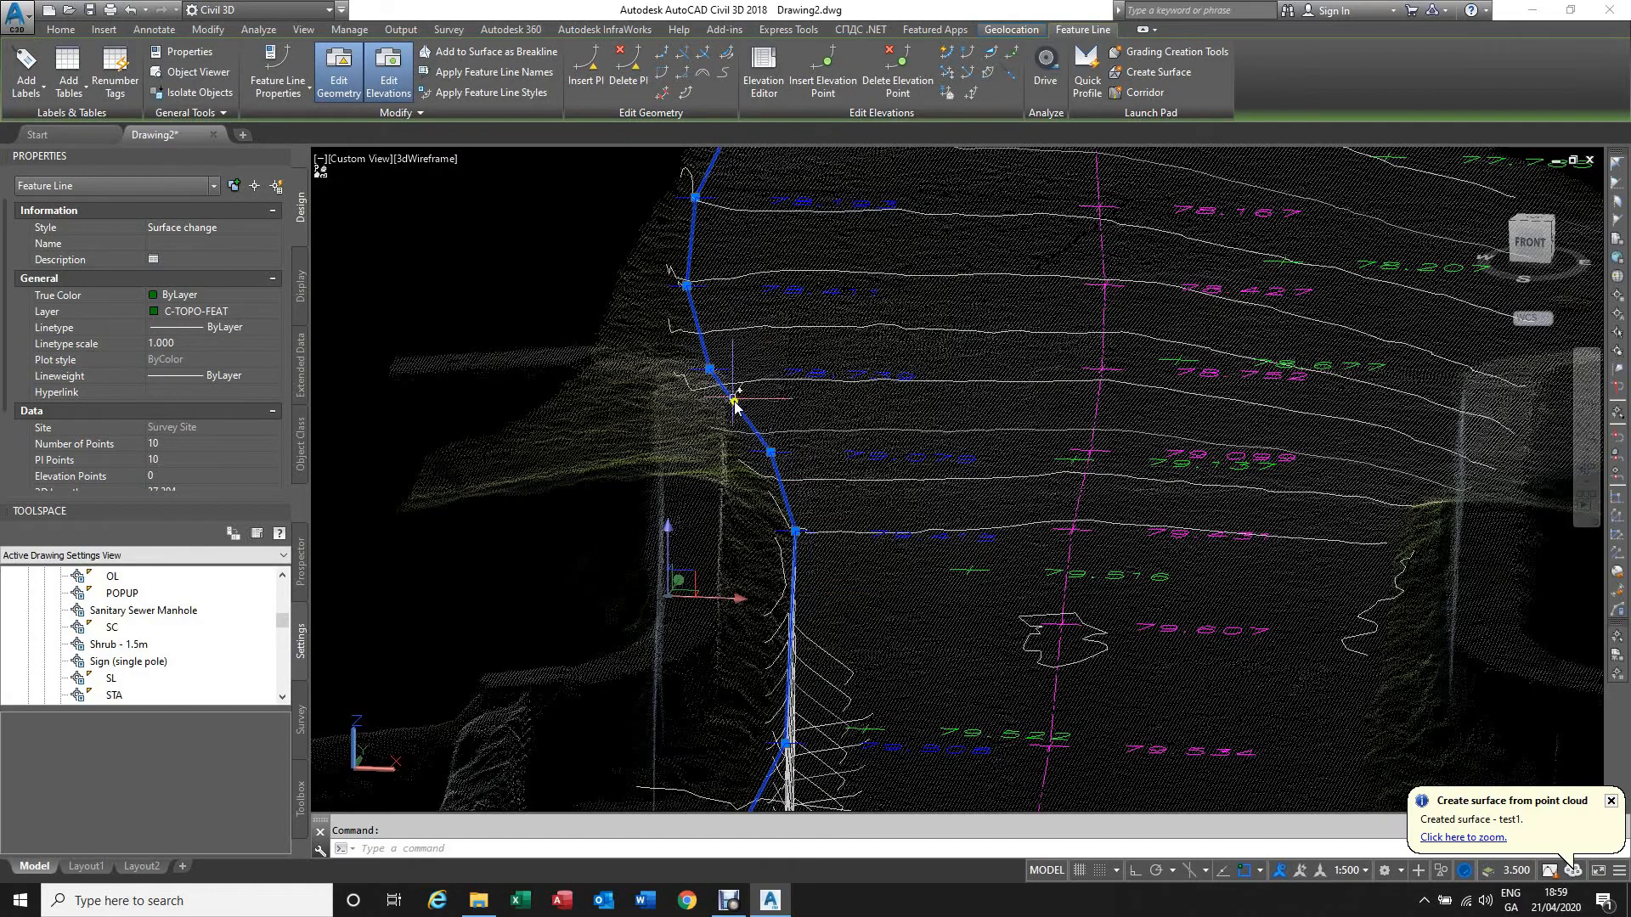
# Step: Examine the surface contours along the new breakline in 3D and plan views, especially between the 79.415 and 79.508 SC points
pyautogui.scroll(-2, 744, 408)
pyautogui.scroll(-2, 785, 629)
pyautogui.scroll(1, 786, 629)
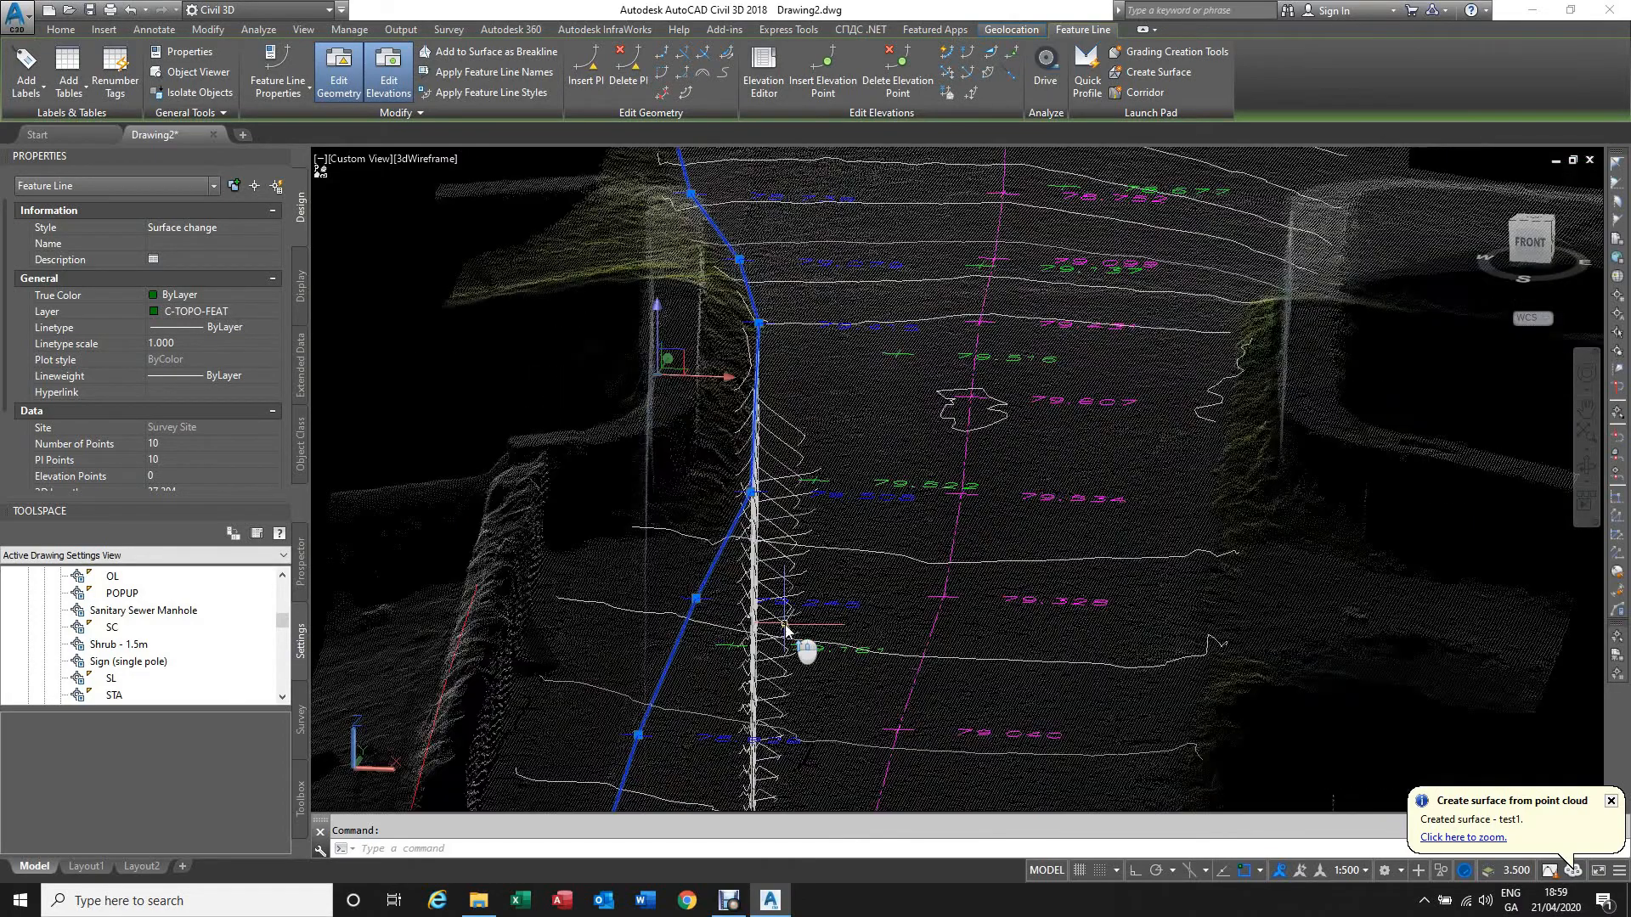
pyautogui.scroll(1, 747, 484)
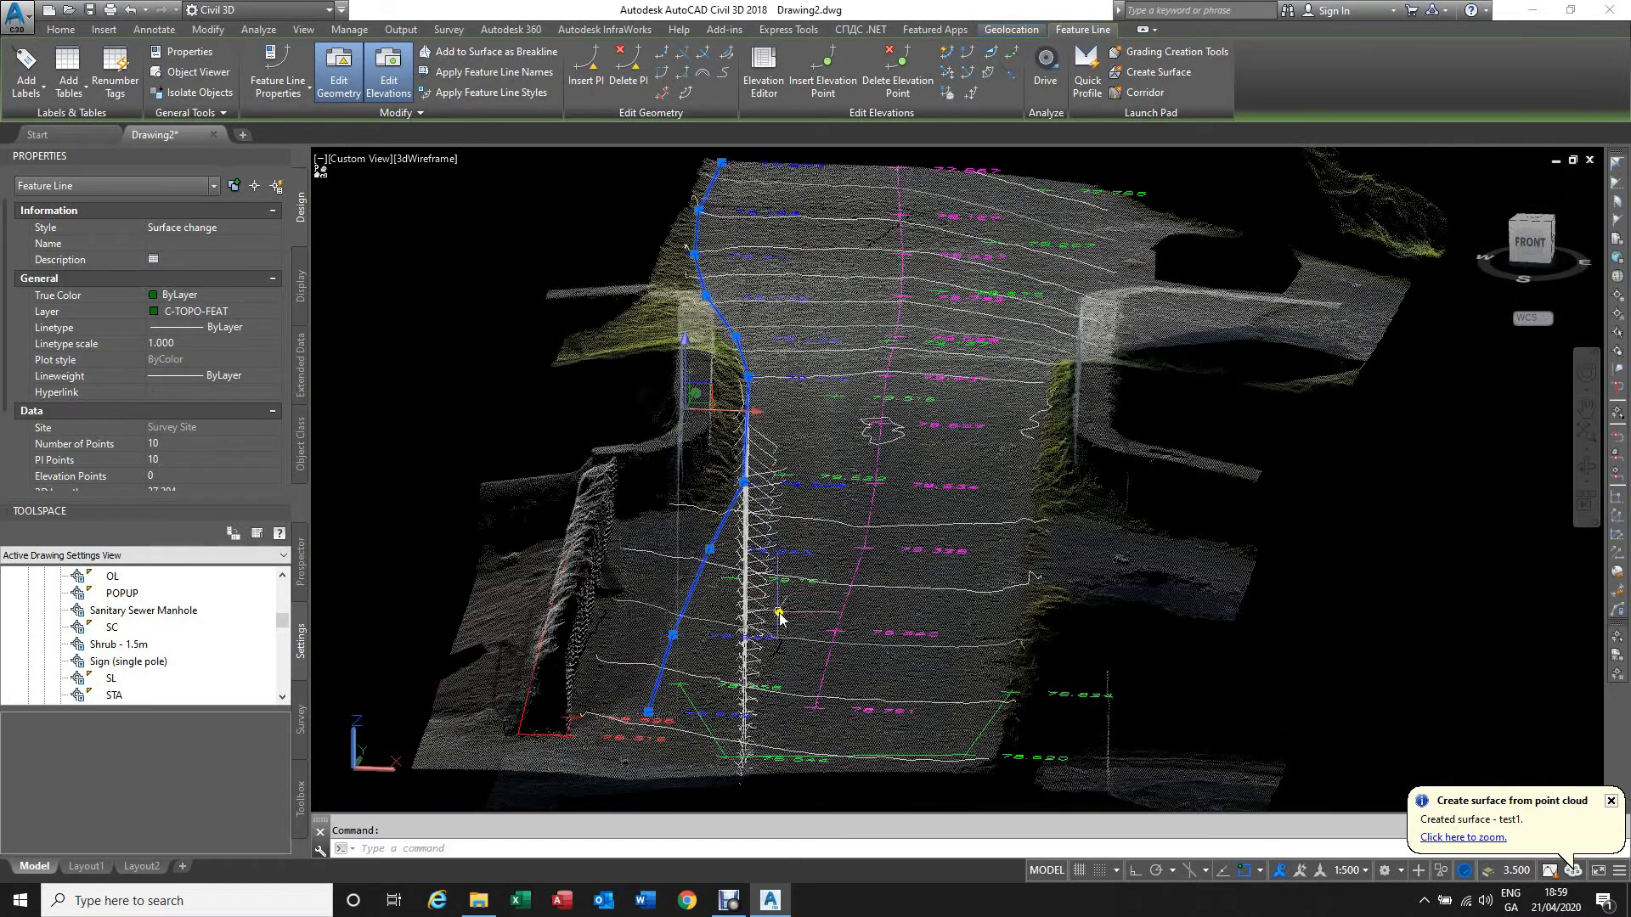
pyautogui.keyDown('shift'); pyautogui.moveTo(780, 613); pyautogui.dragTo(840, 610, button='middle'); pyautogui.keyUp('shift')
pyautogui.scroll(-2, 817, 539)
pyautogui.scroll(-2, 828, 597)
pyautogui.scroll(5, 883, 663)
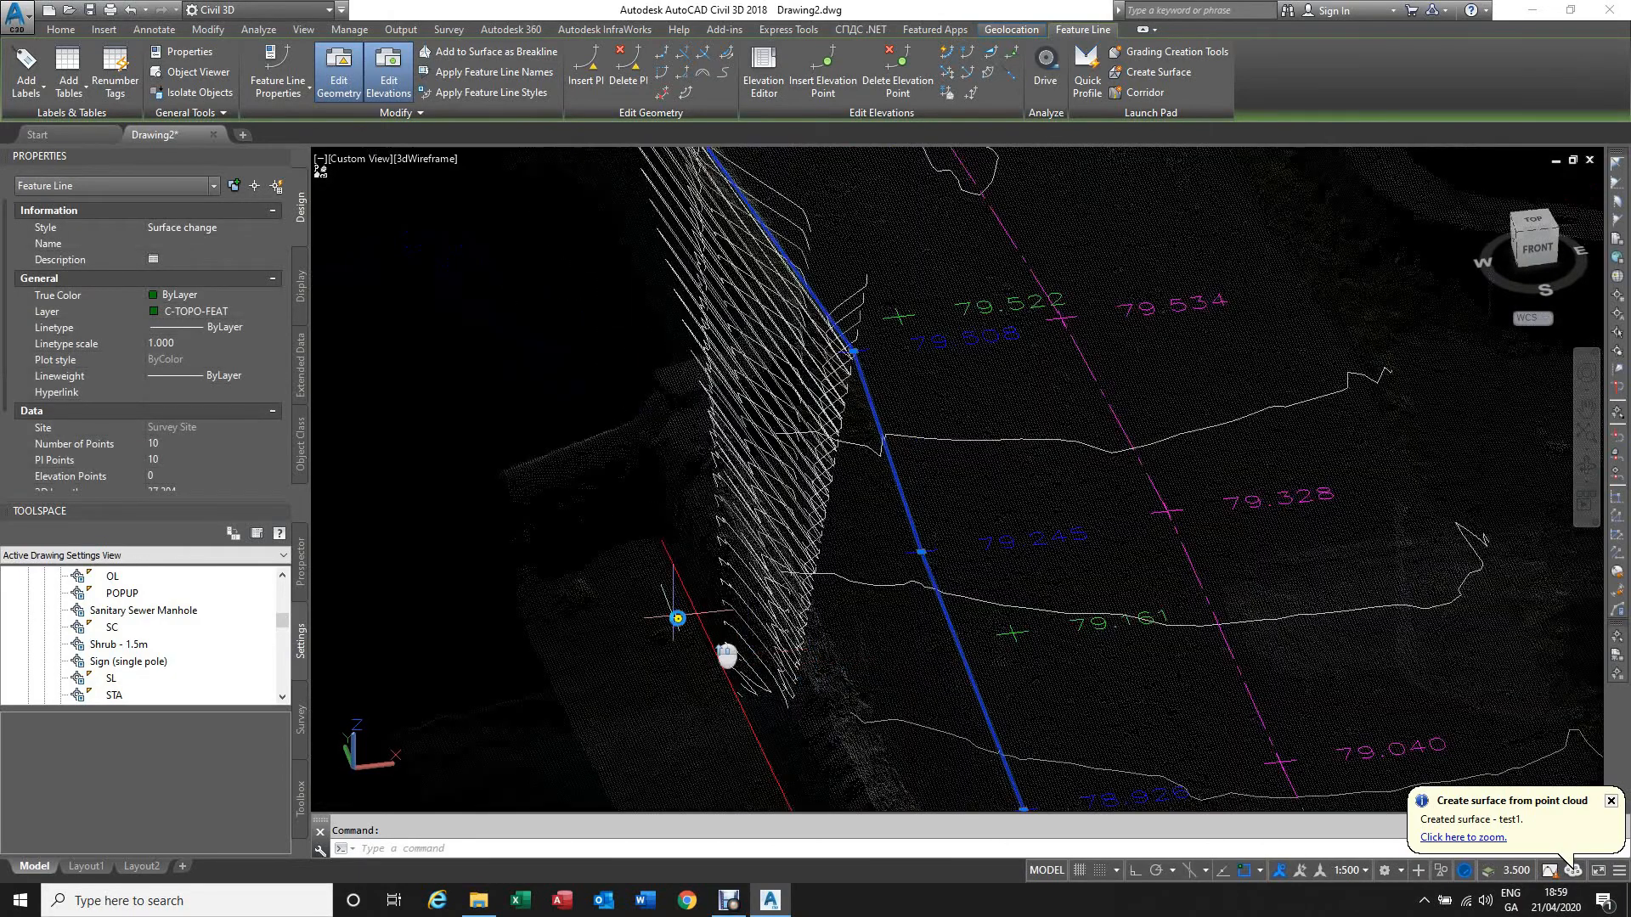
pyautogui.keyDown('shift'); pyautogui.moveTo(677, 618); pyautogui.dragTo(873, 626, button='middle'); pyautogui.keyUp('shift')
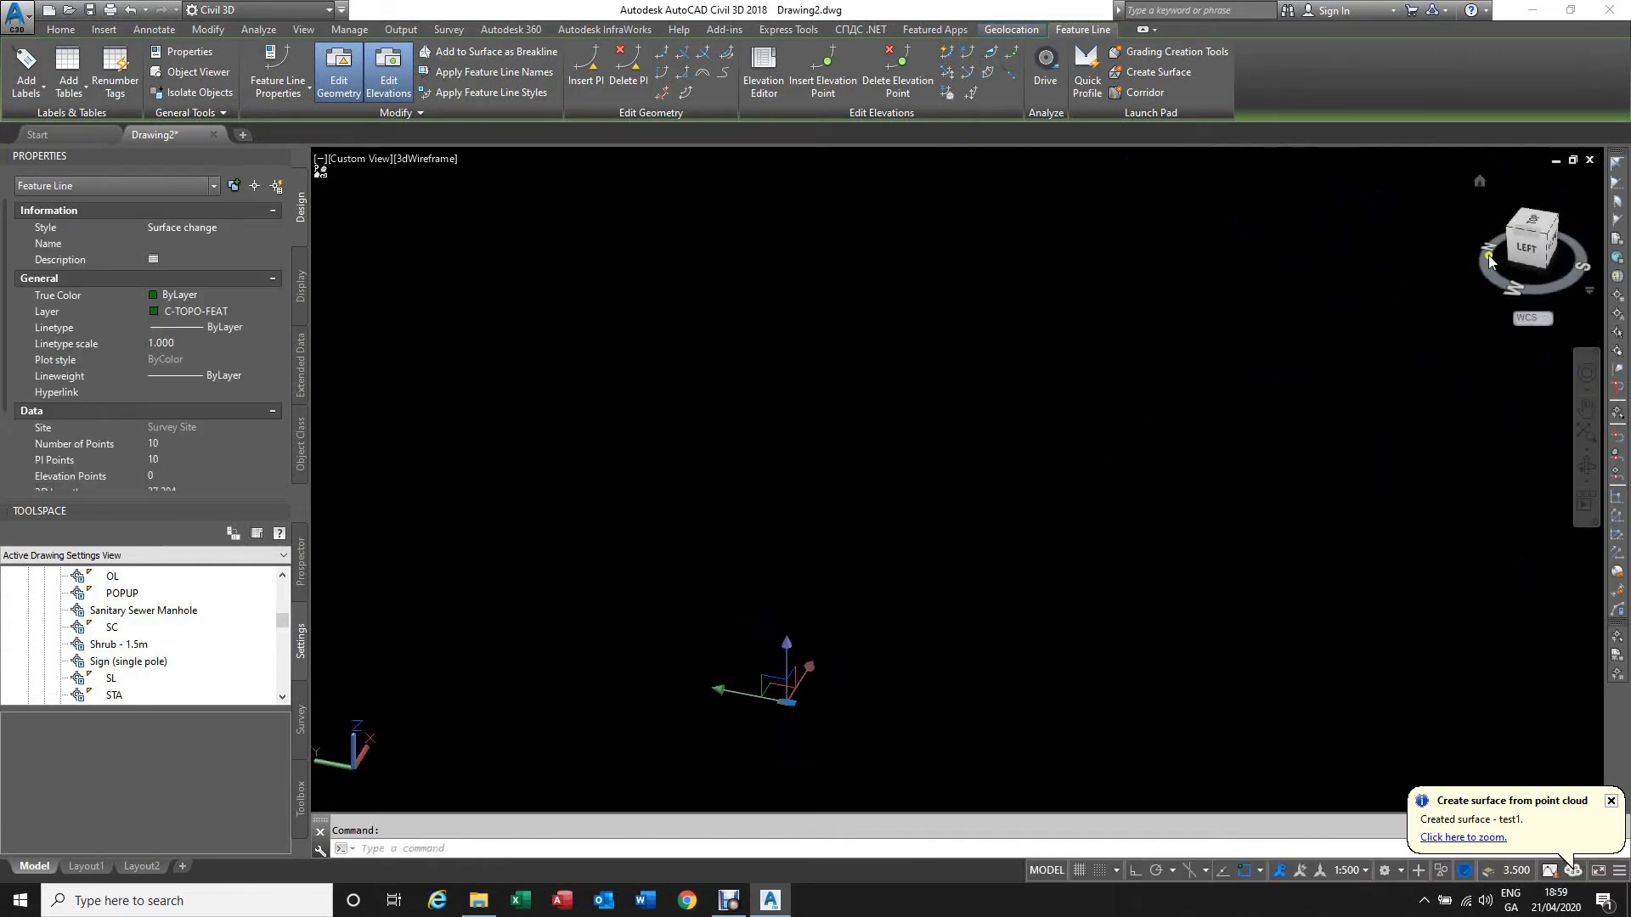
pyautogui.click(1540, 227)
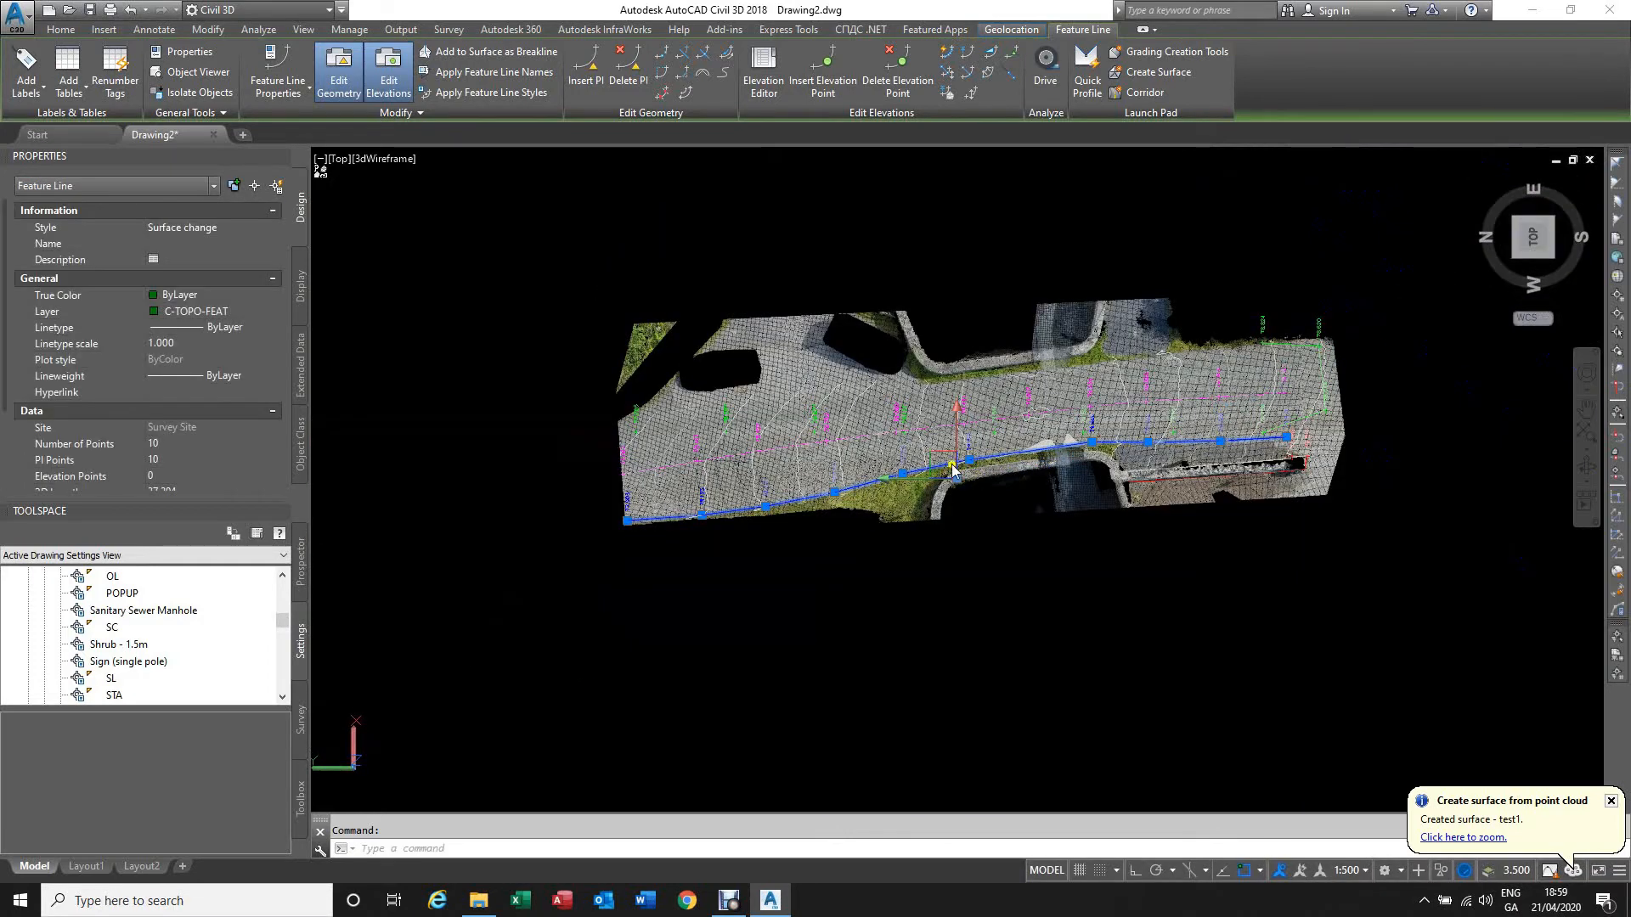
pyautogui.scroll(8, 1010, 482)
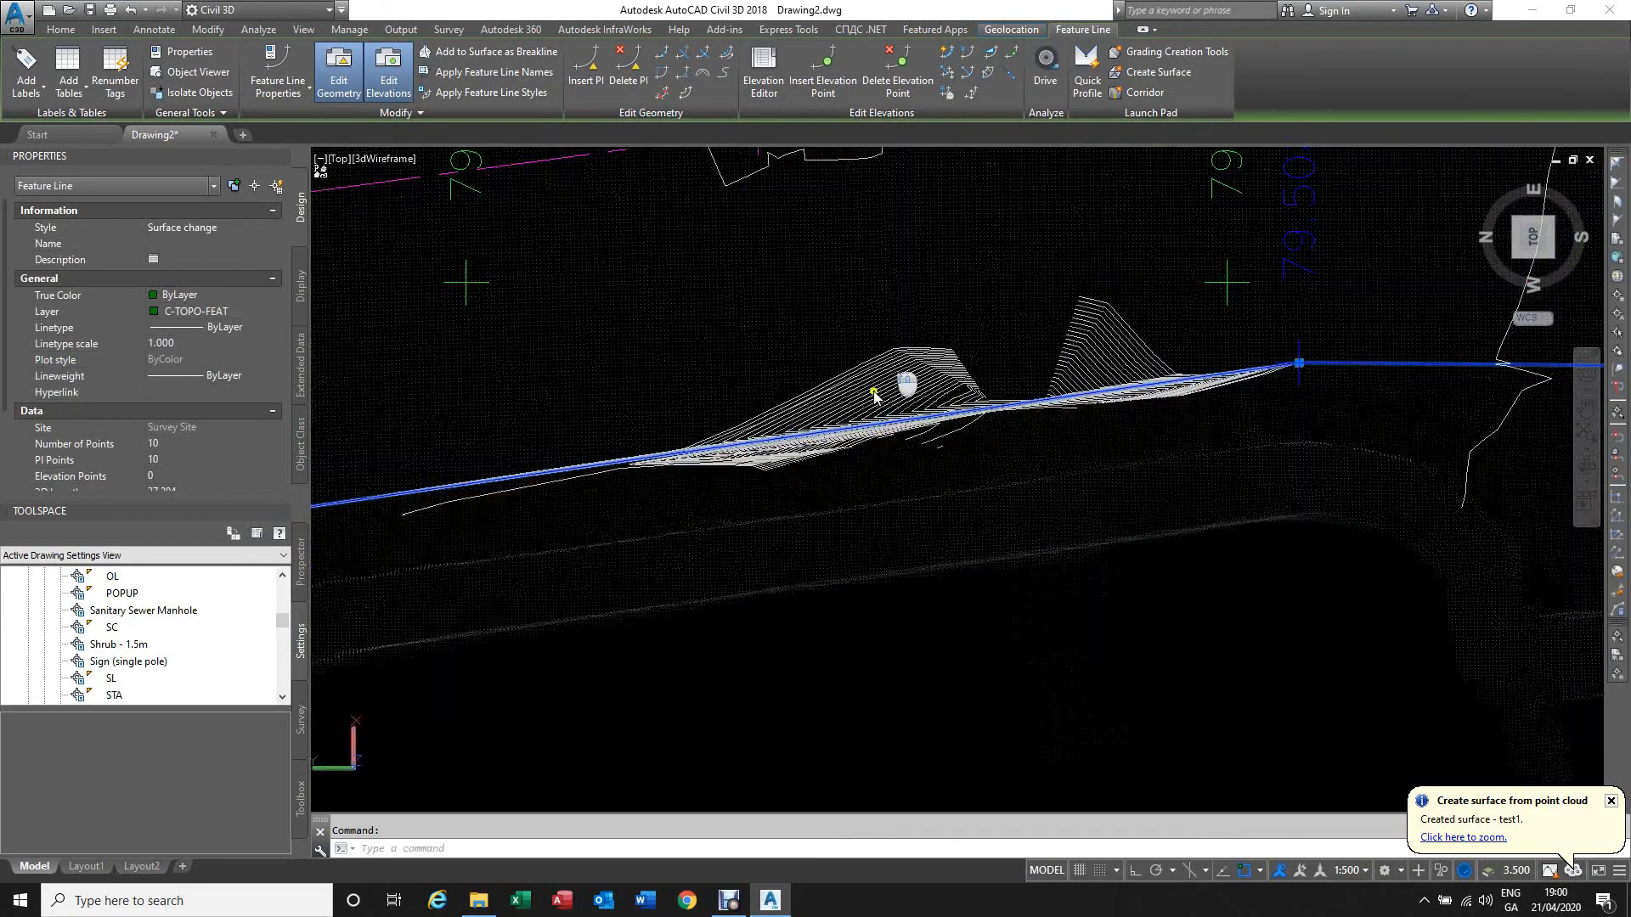
pyautogui.scroll(-6, 948, 520)
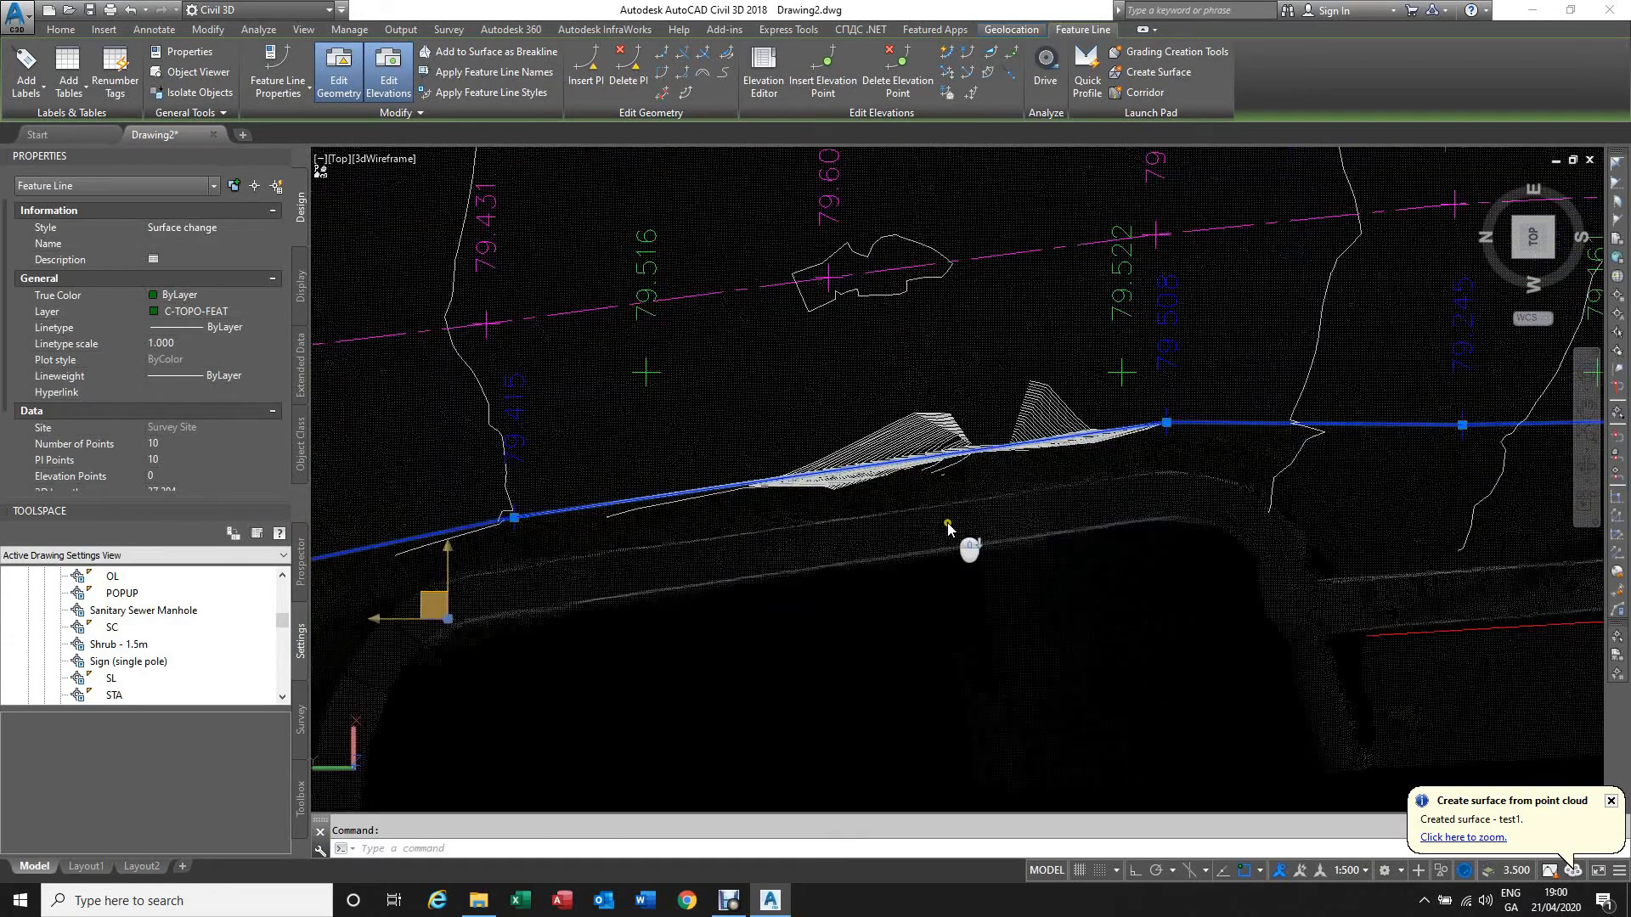
pyautogui.keyDown('shift'); pyautogui.moveTo(954, 572); pyautogui.dragTo(949, 480, button='middle'); pyautogui.keyUp('shift')
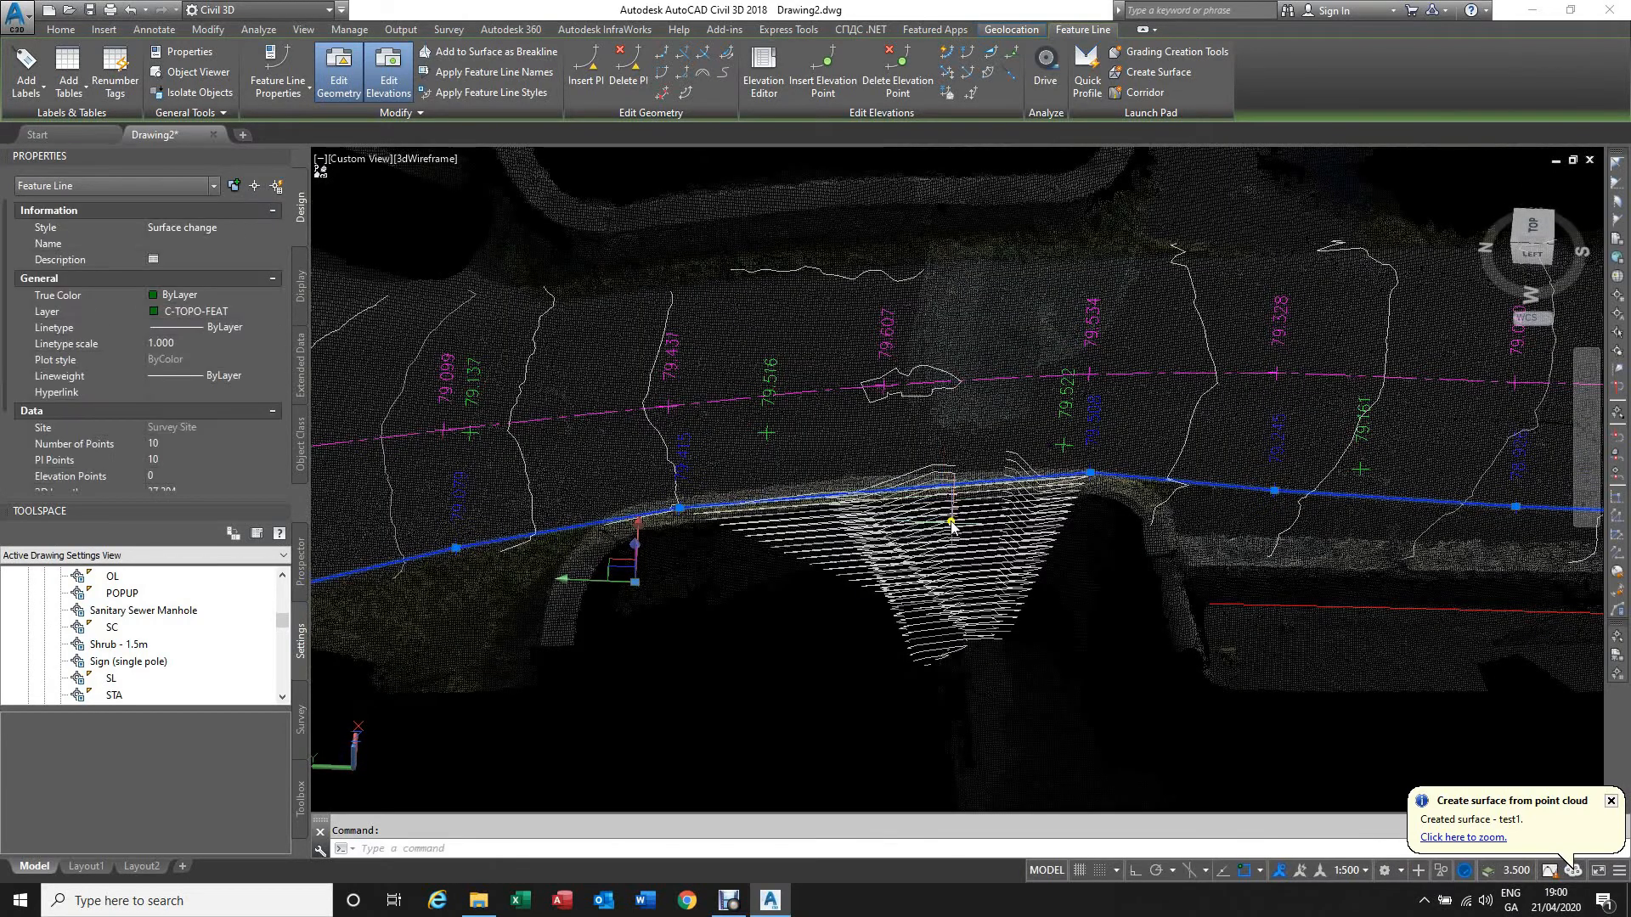
pyautogui.press('Escape')
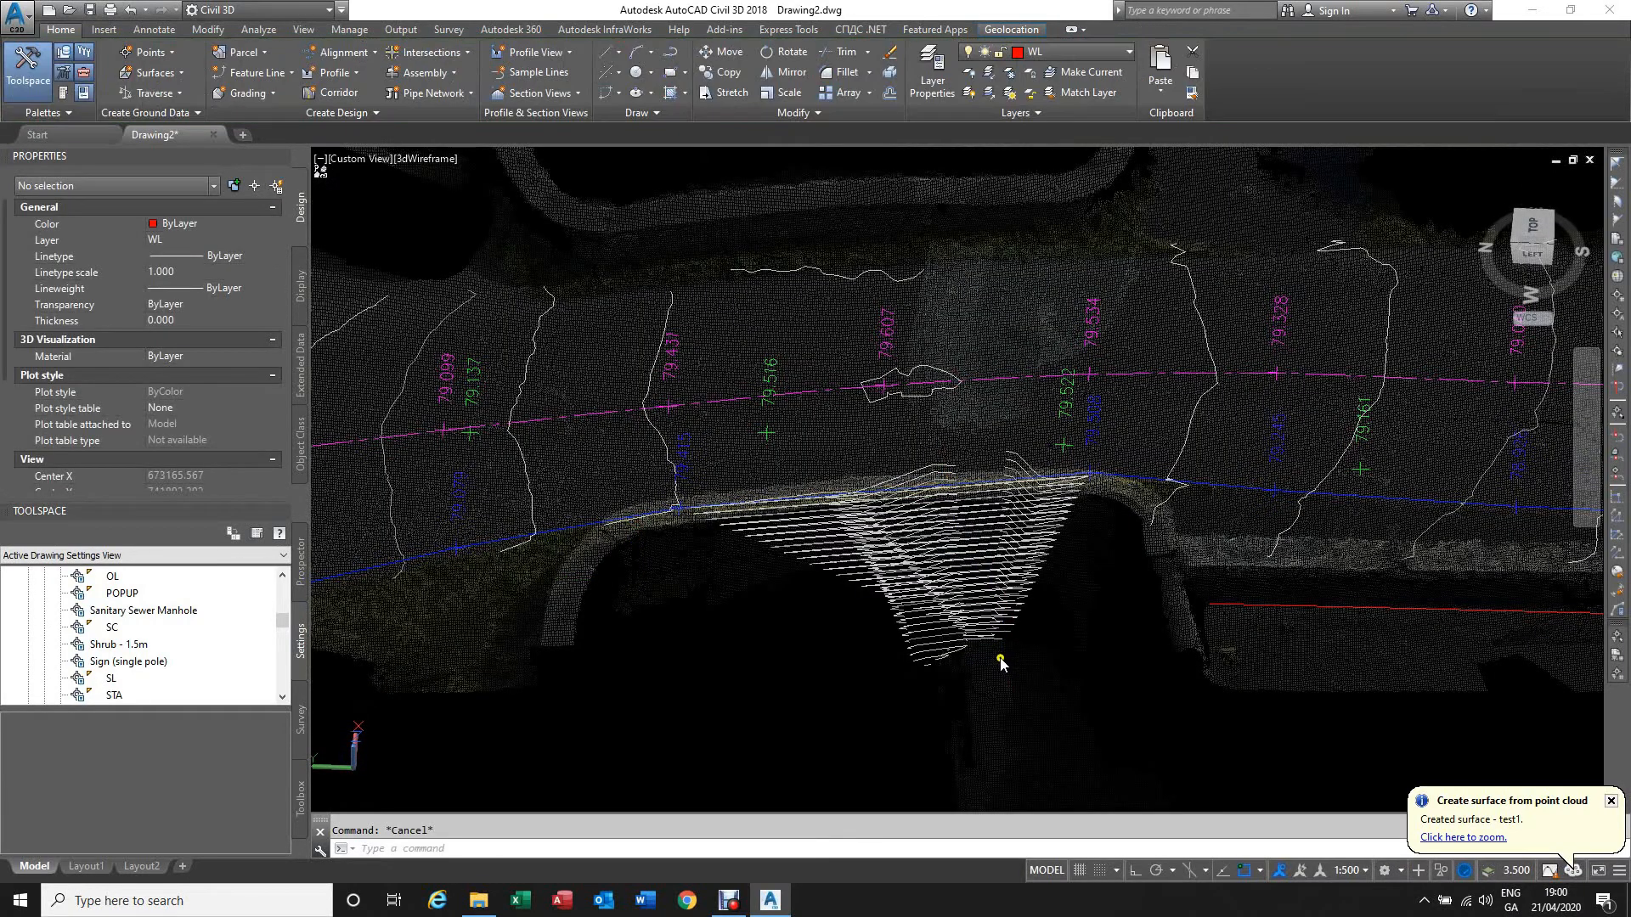
# Step: Hide the brdg scan of the point cloud using the Point Cloud Manager
pyautogui.click(900, 440)
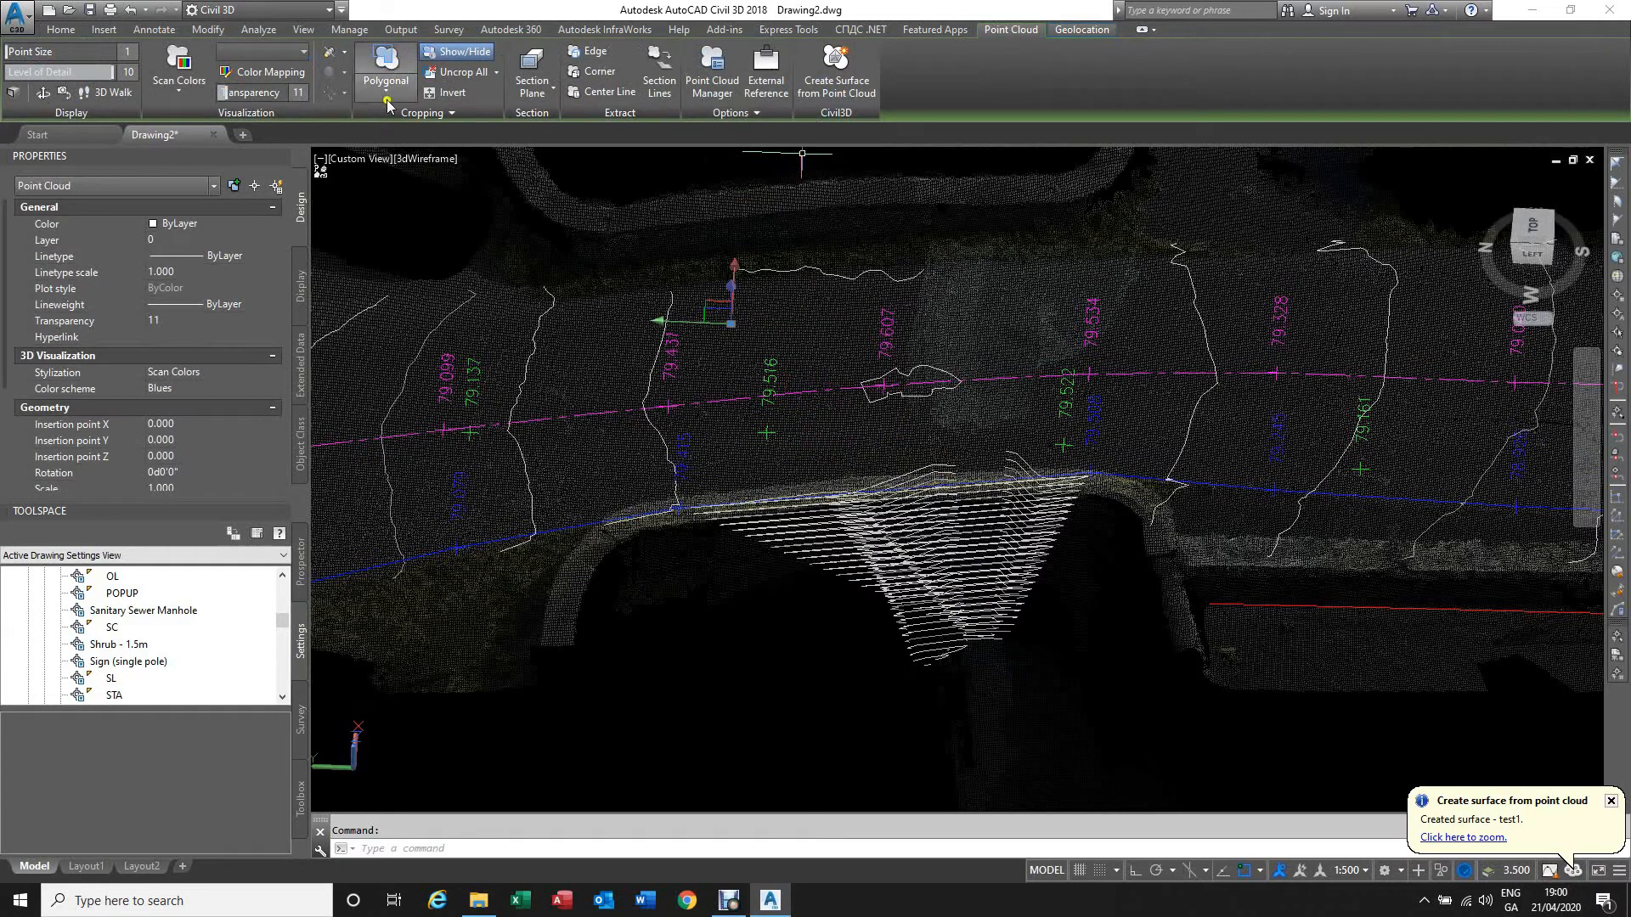
pyautogui.click(729, 68)
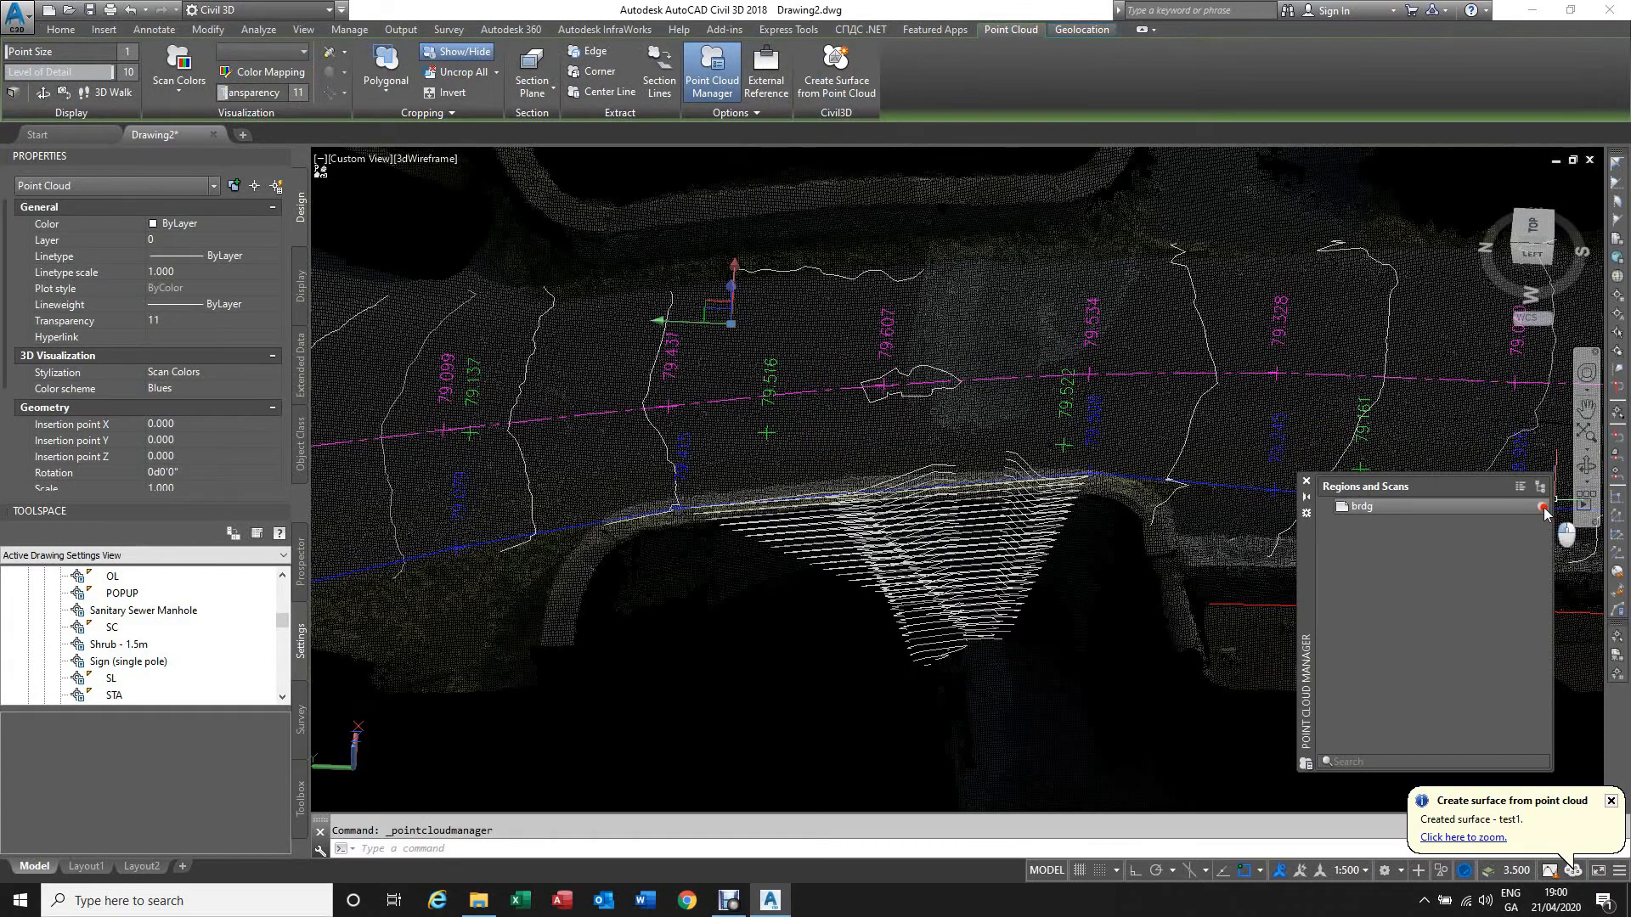
pyautogui.click(1543, 508)
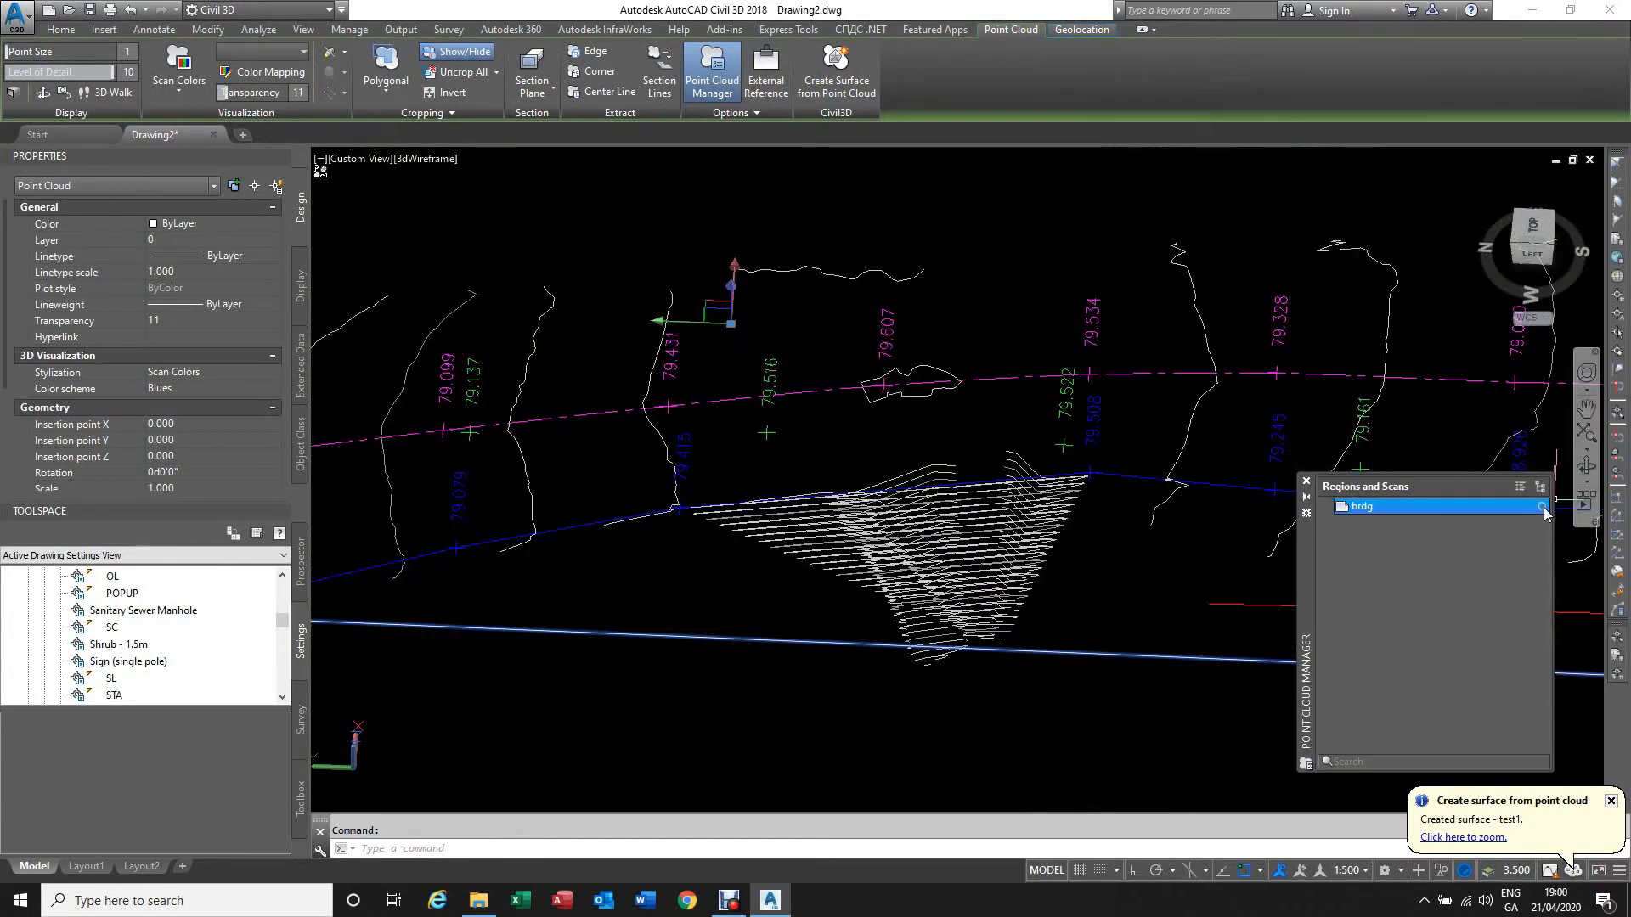
pyautogui.press('Escape')
# Step: Make the Triangles component visible in the ECC style of surface test1
pyautogui.click(839, 277)
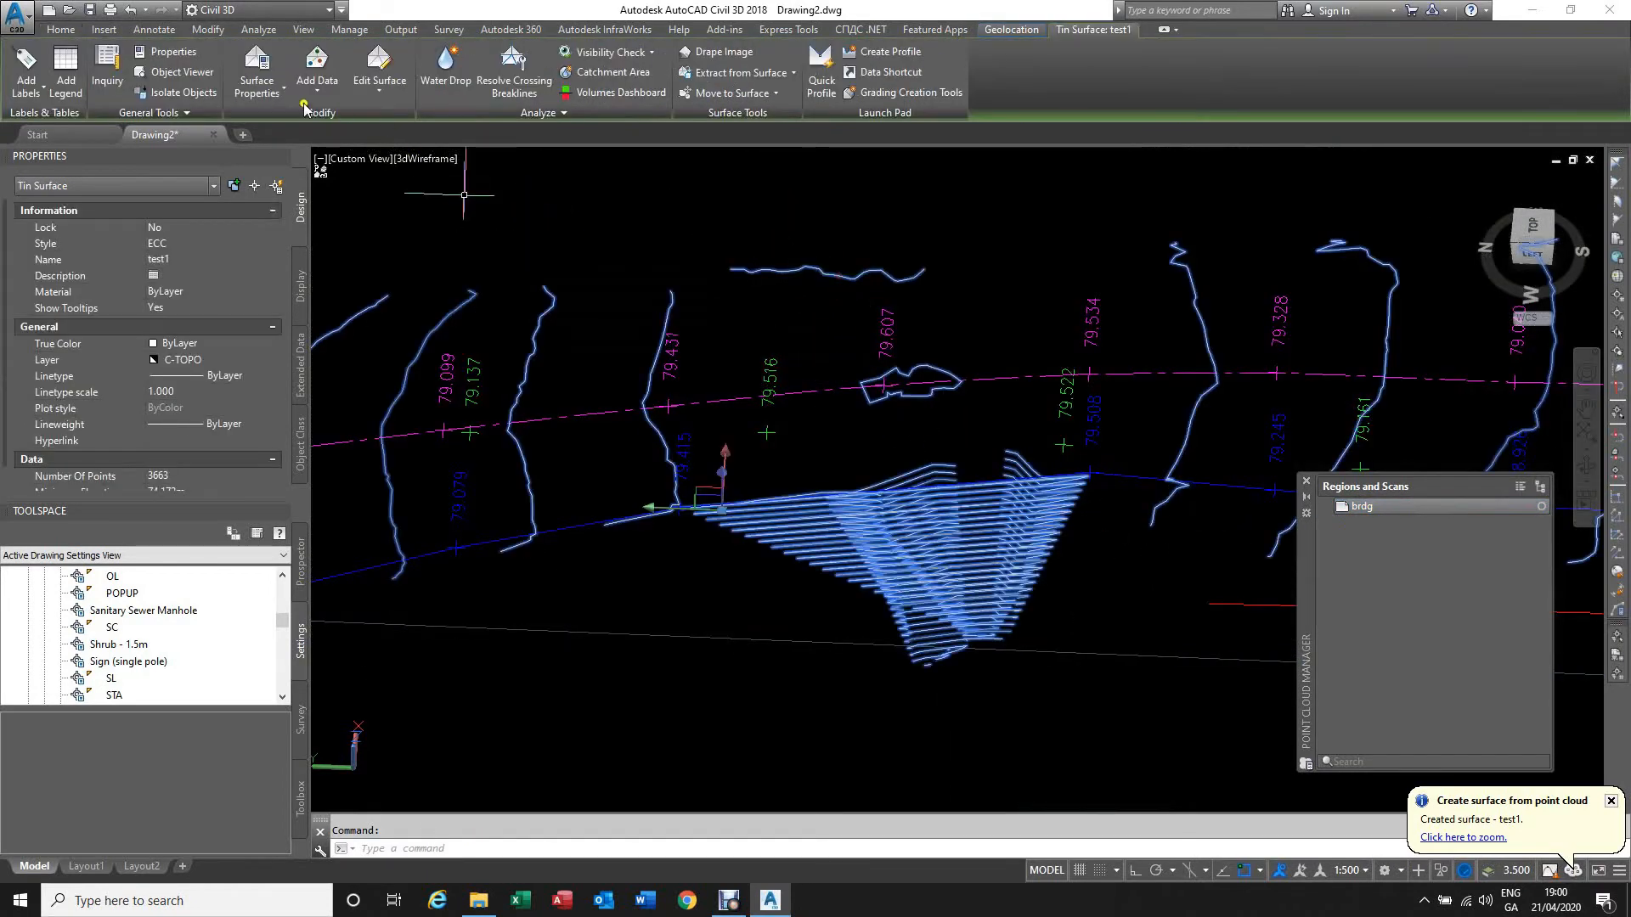
pyautogui.click(286, 91)
pyautogui.click(298, 155)
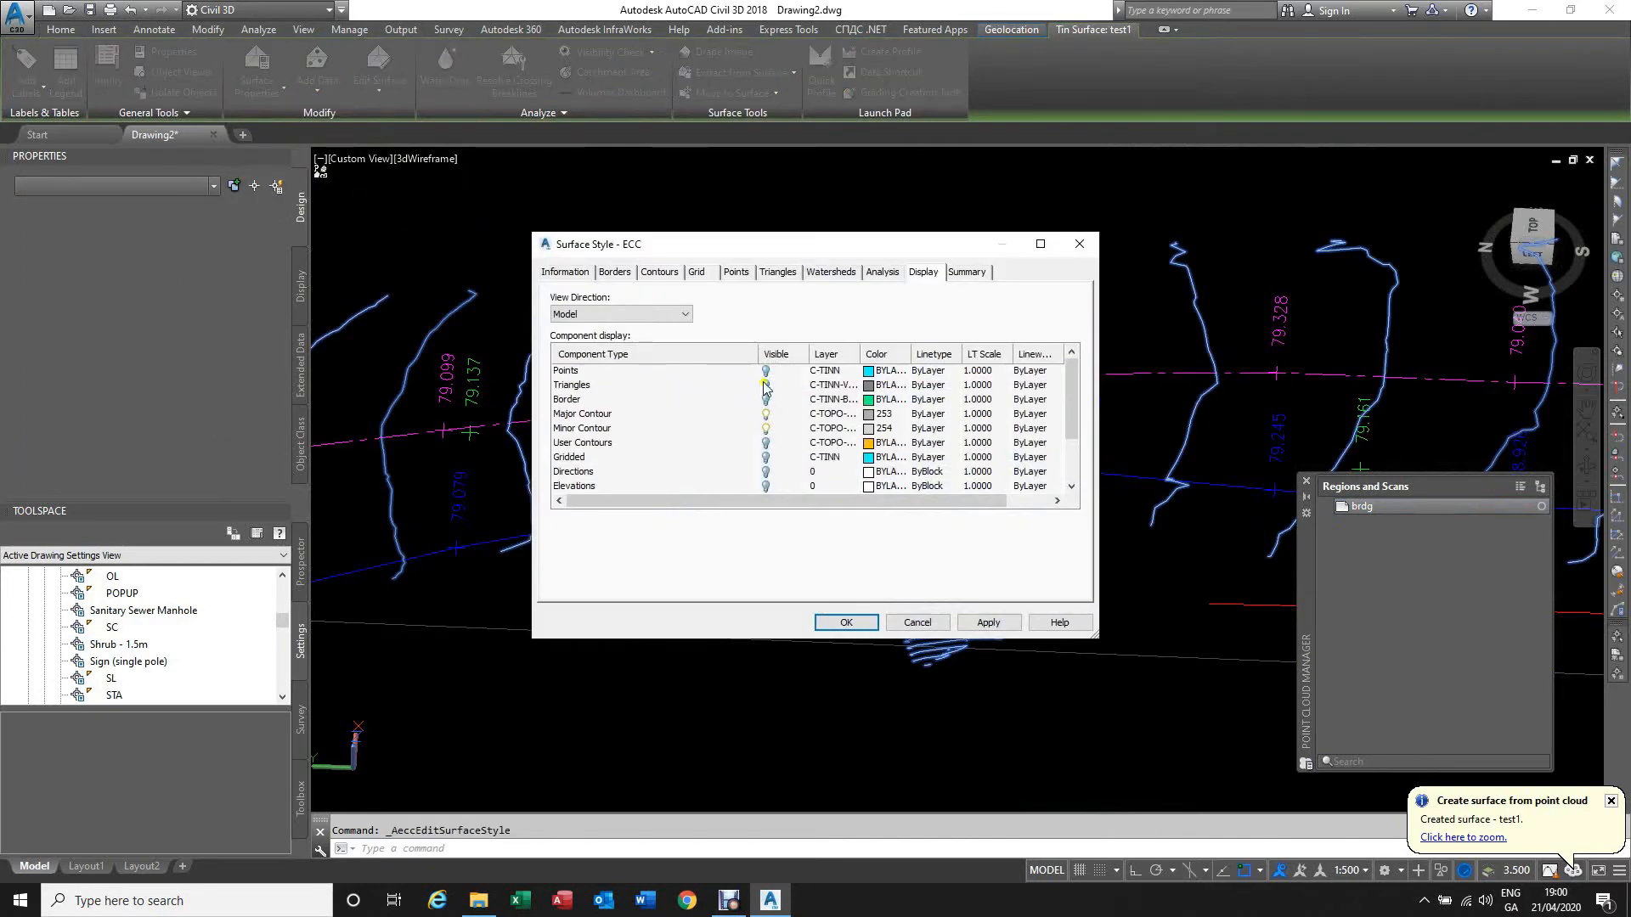
pyautogui.click(766, 385)
pyautogui.click(1008, 626)
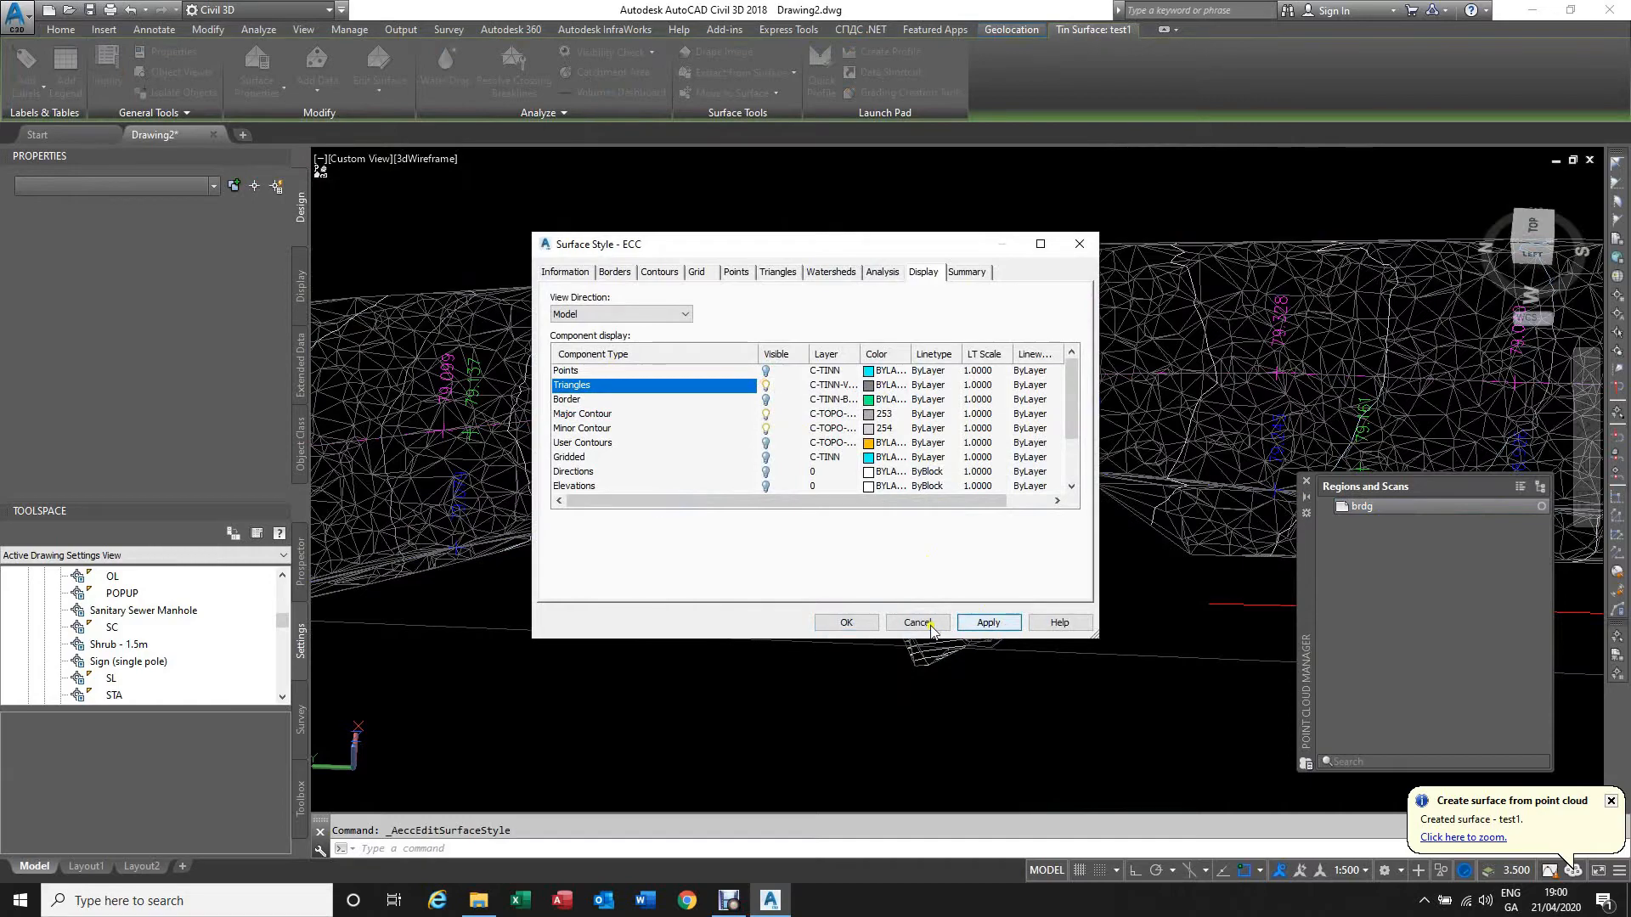
pyautogui.click(846, 623)
pyautogui.click(978, 534)
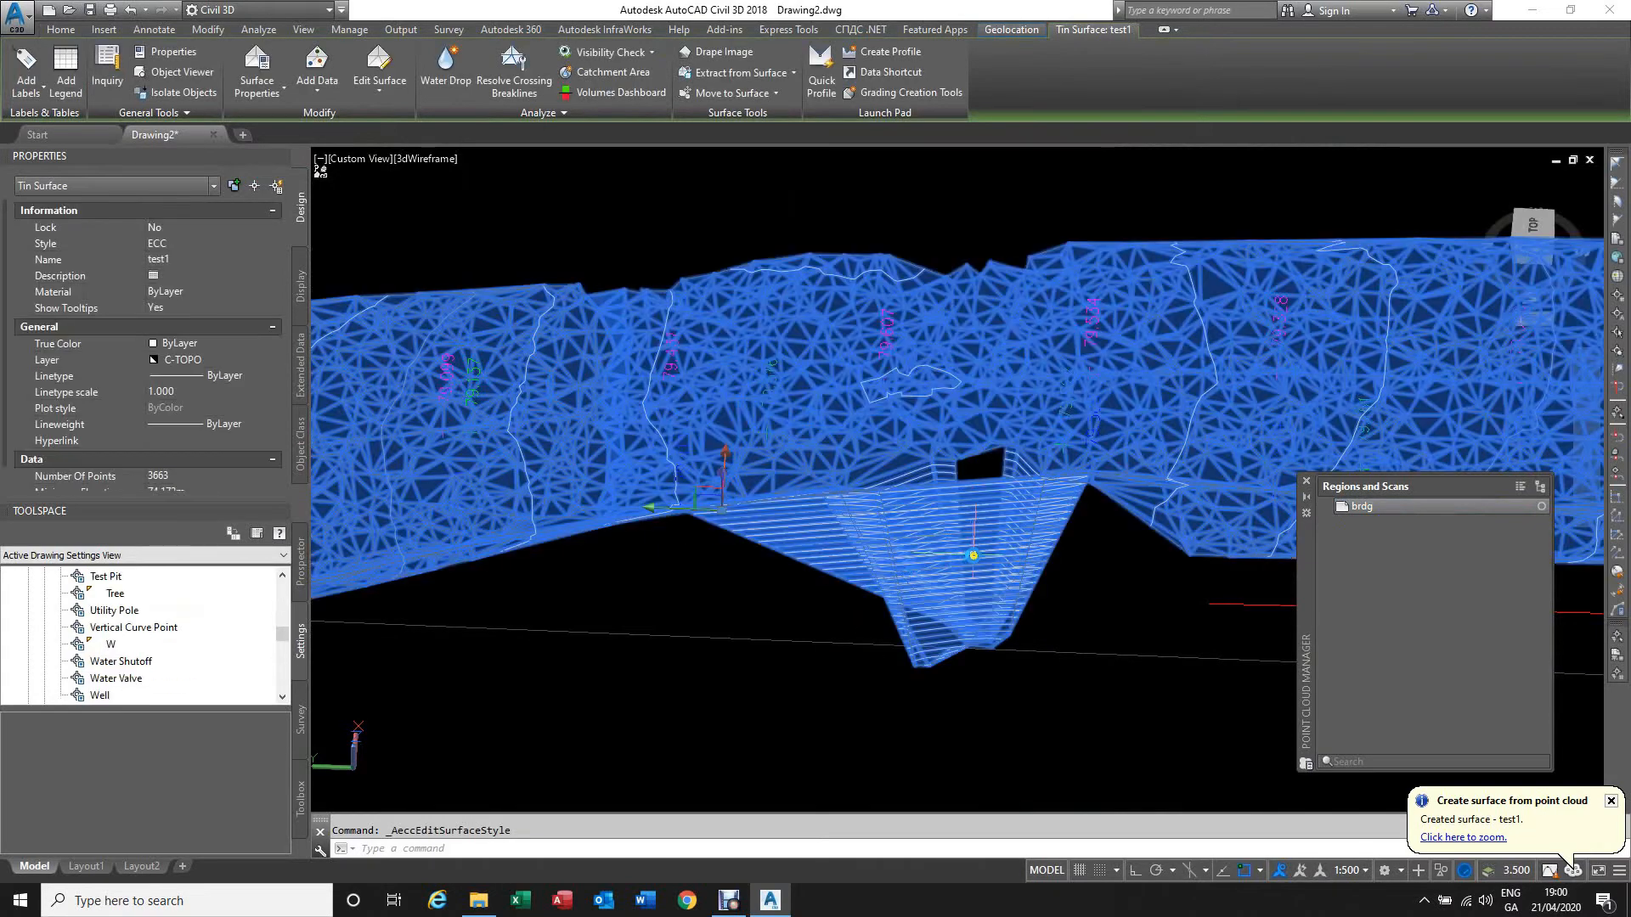
pyautogui.press('Escape')
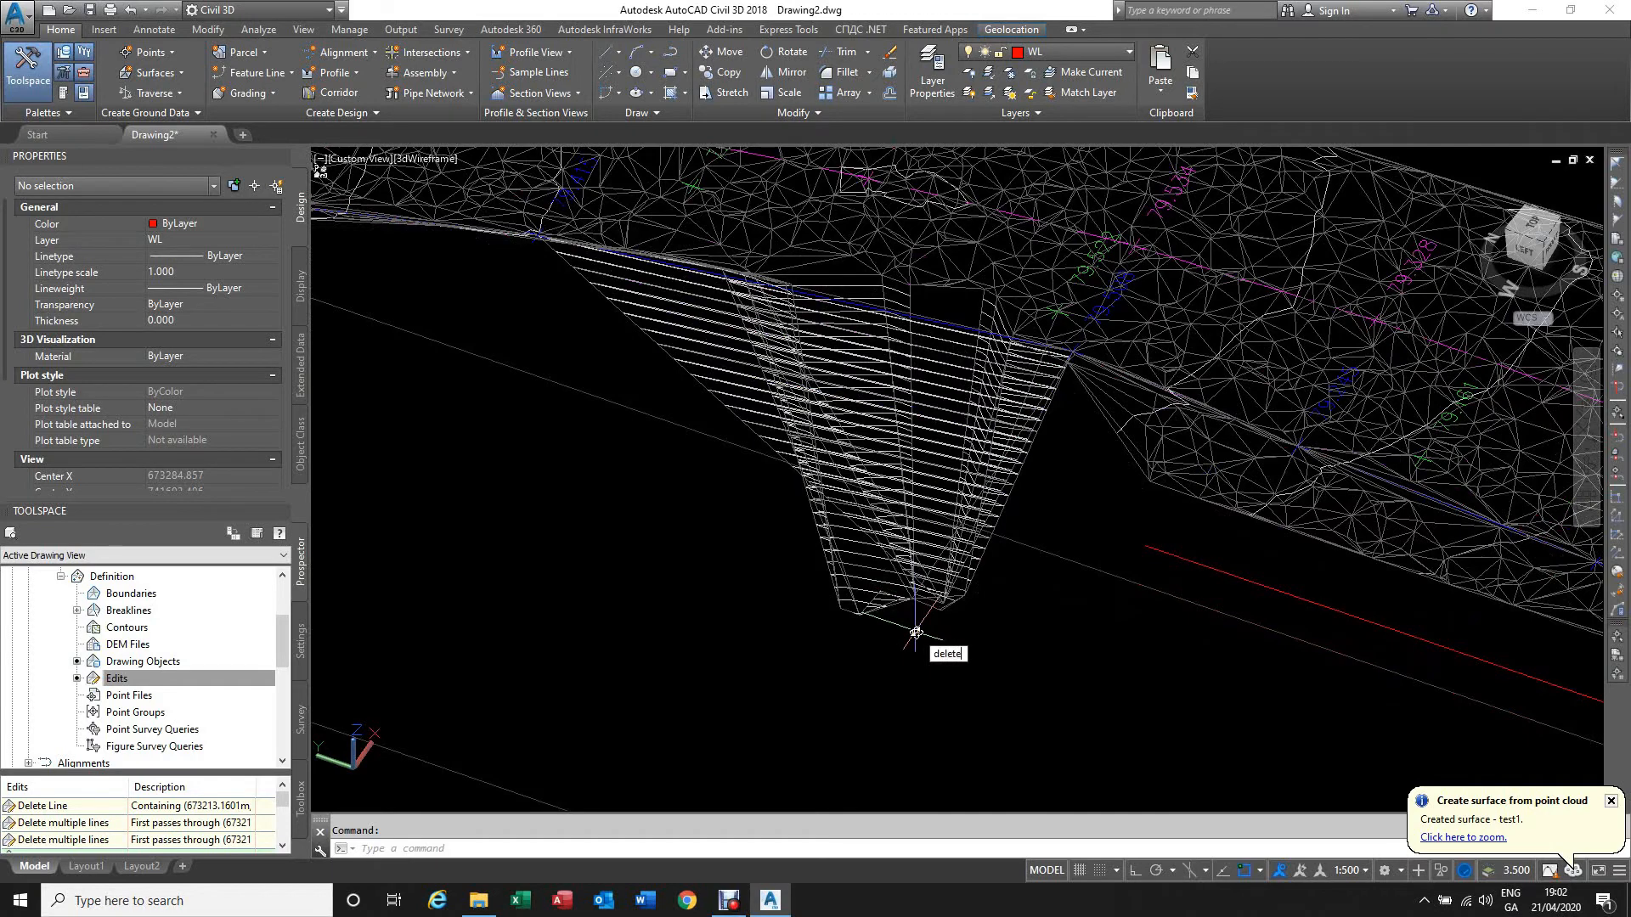
# Step: Delete the stray triangle edges hanging below the breakline between the 79.415 and 79.508 SC points with DELETESURFACELINE
pyautogui.write('u')
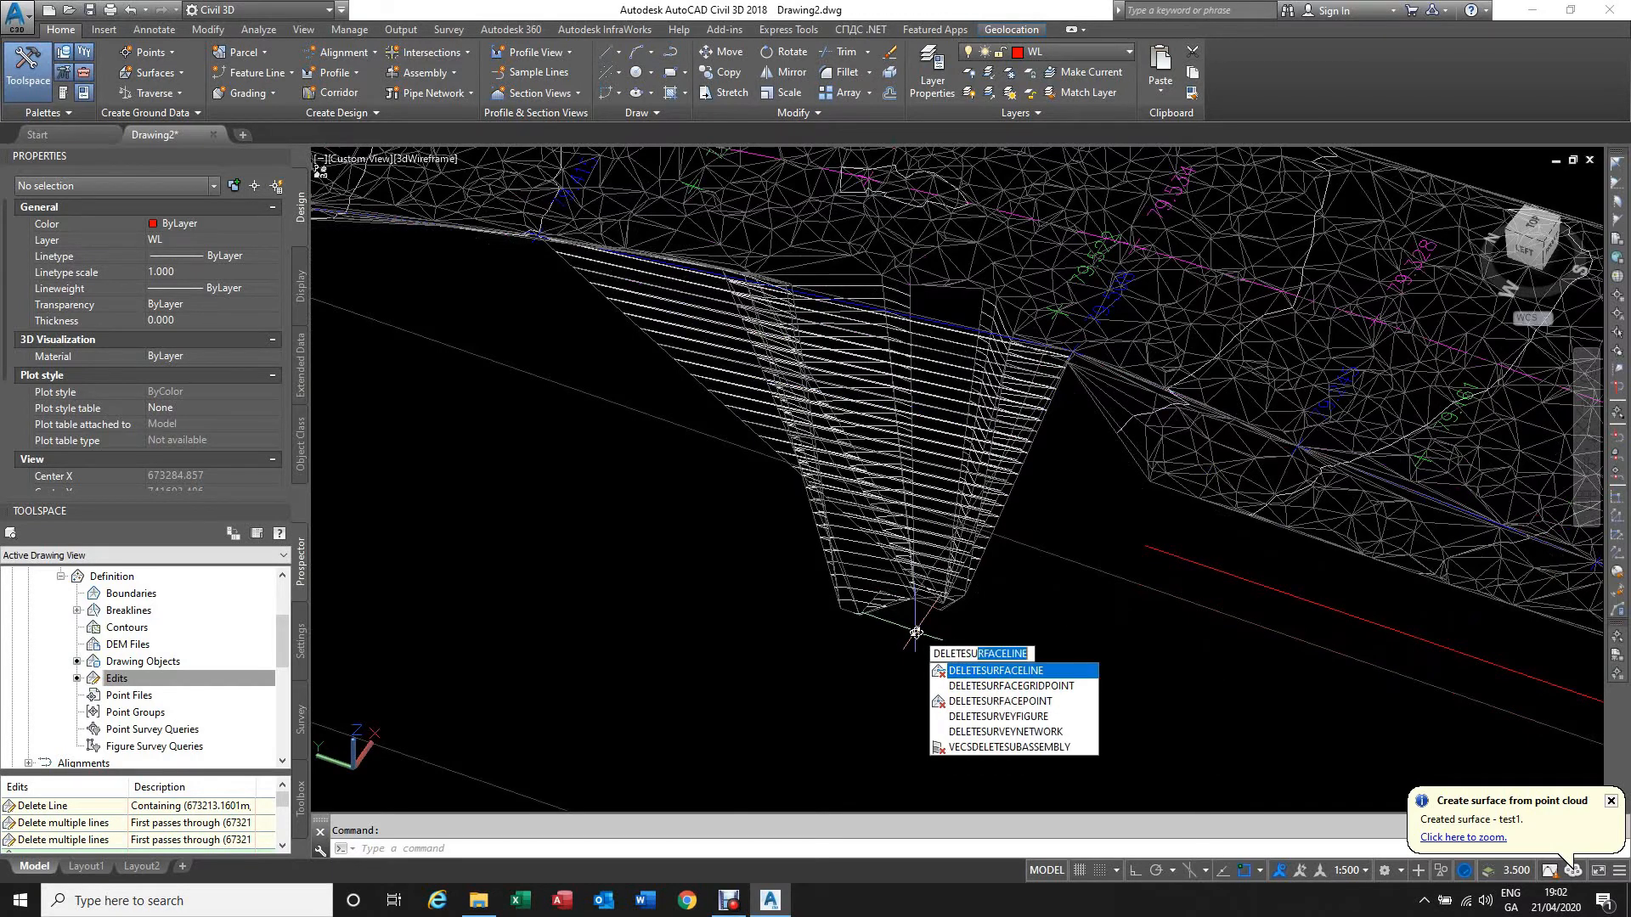
pyautogui.write('rfa')
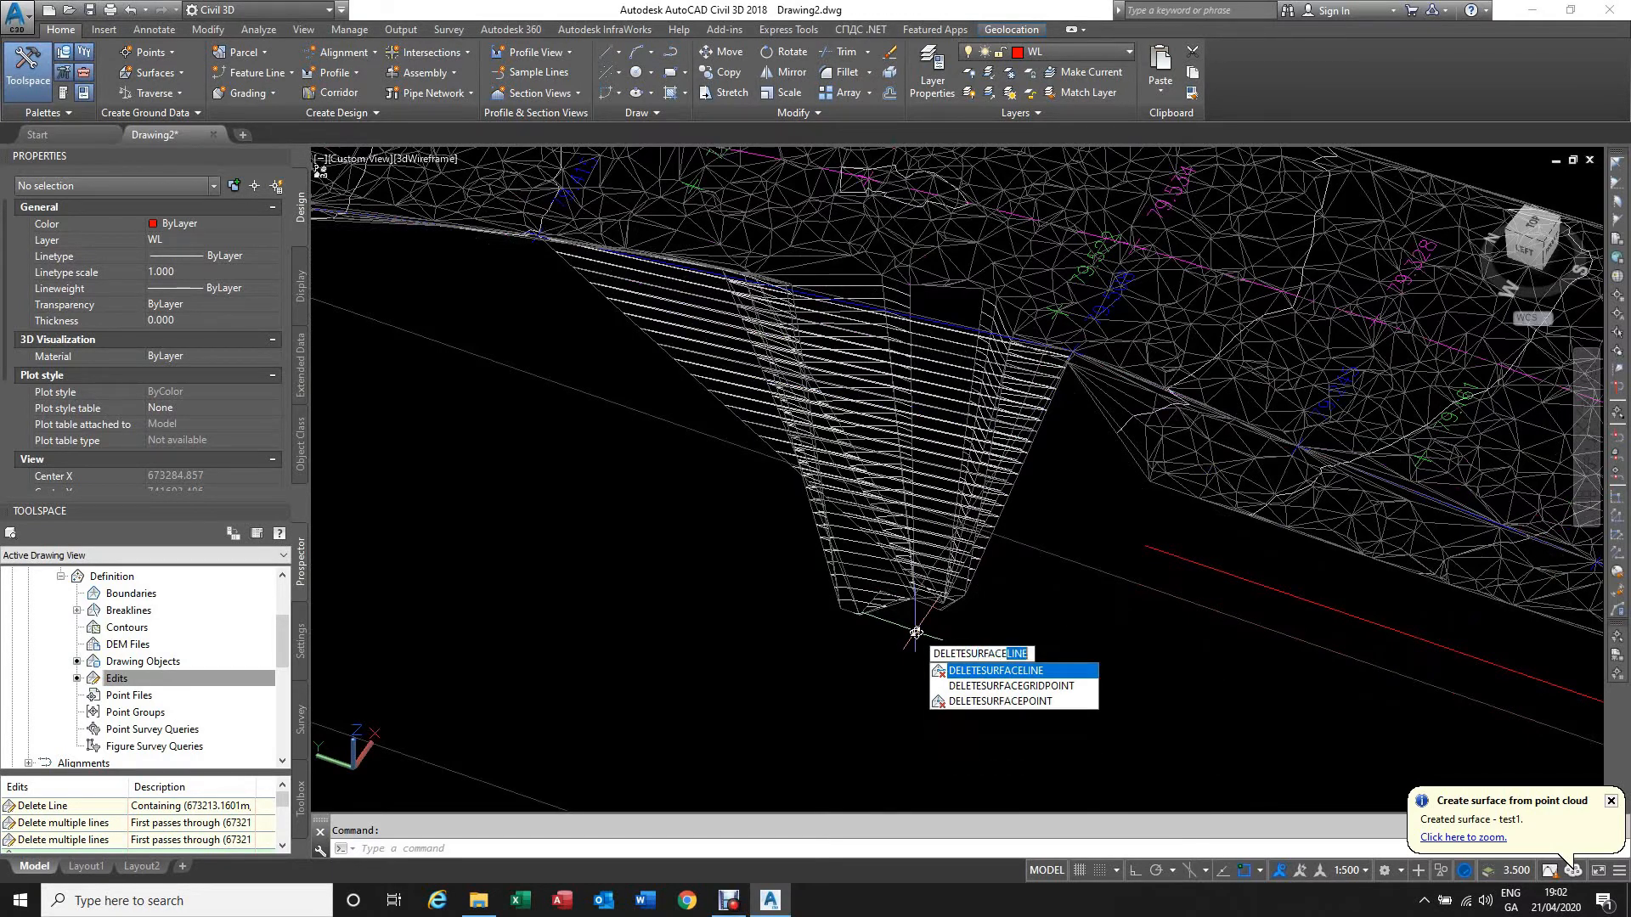
pyautogui.click(1006, 671)
pyautogui.click(1011, 642)
pyautogui.click(797, 569)
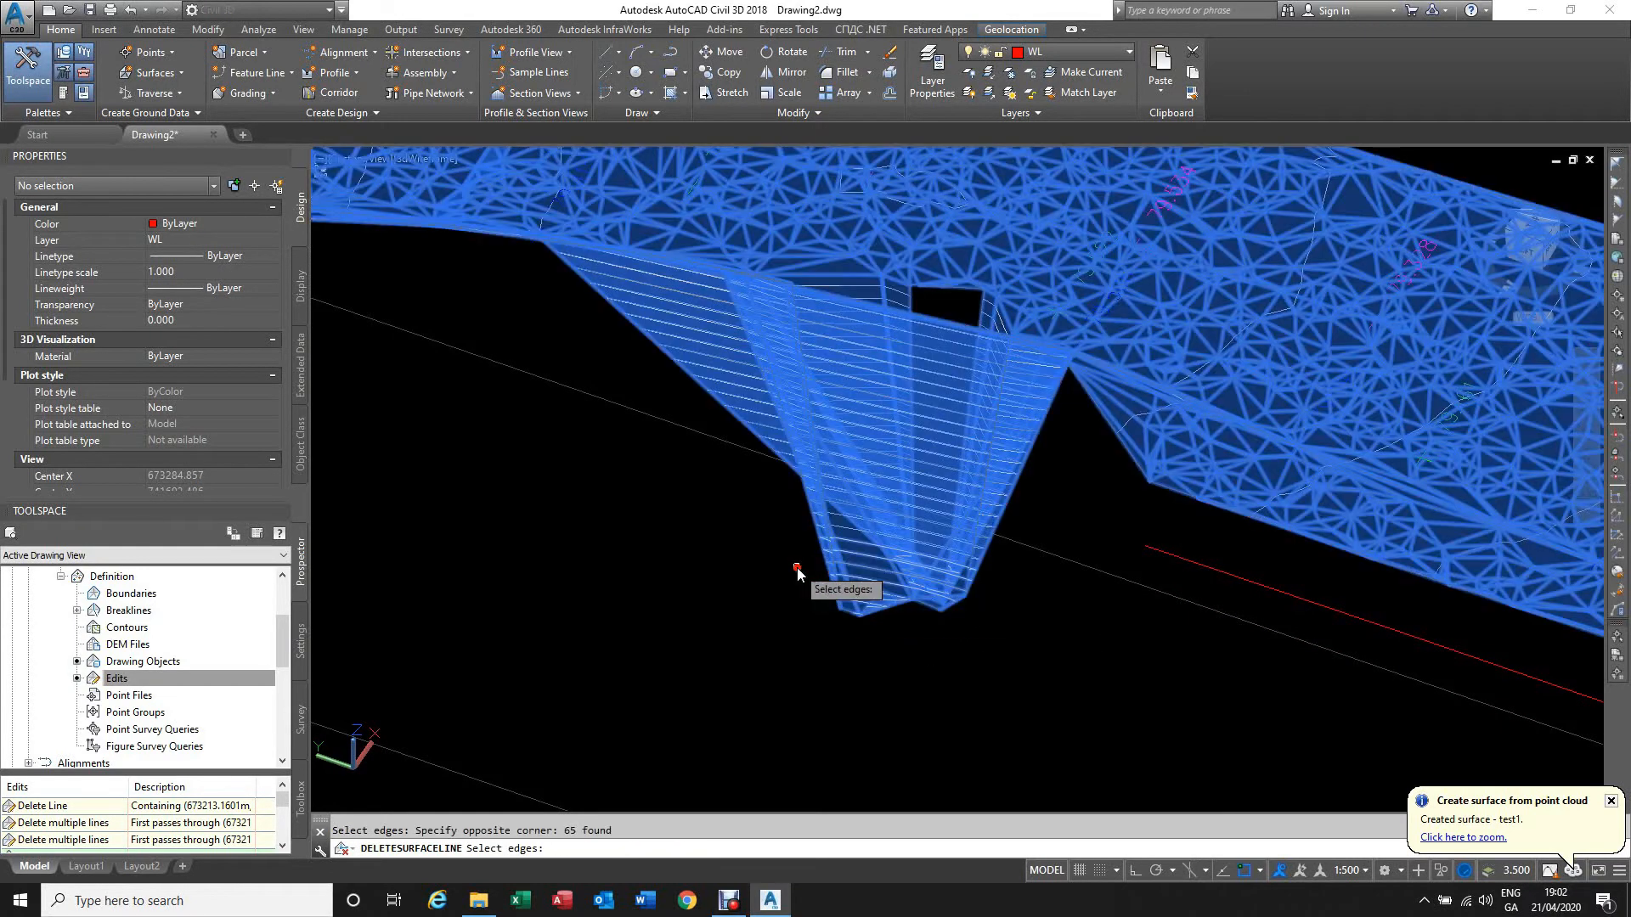
pyautogui.press('Return')
# Step: Inspect the surface's triangulation along the western breakline from the front after ending the line deletion
pyautogui.scroll(-2, 852, 707)
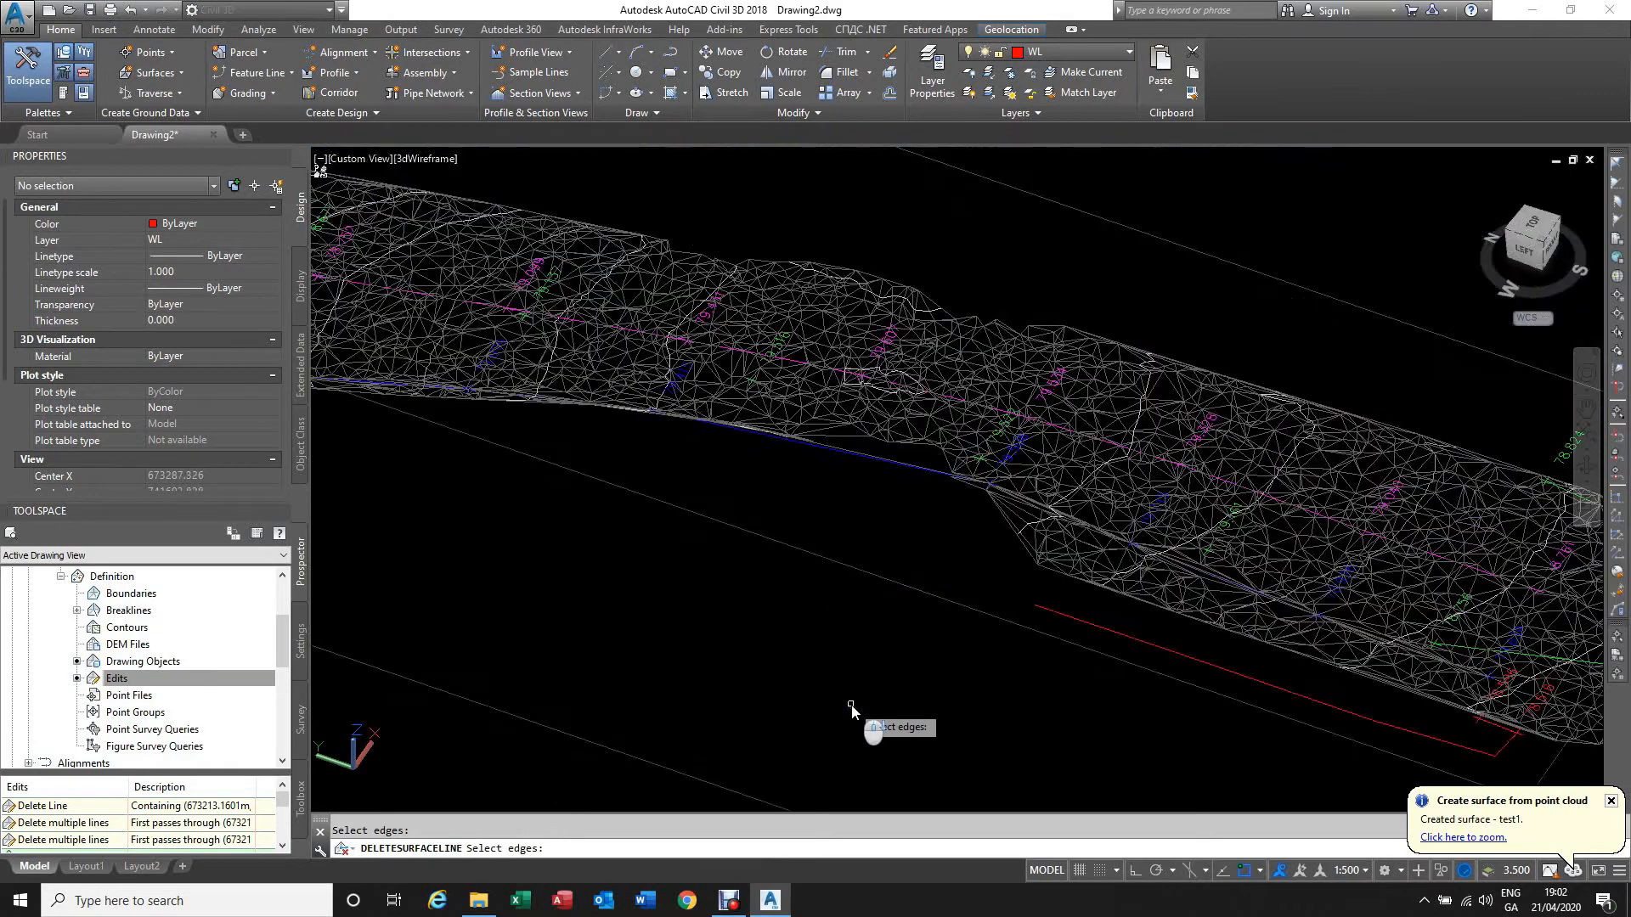
pyautogui.scroll(3, 926, 503)
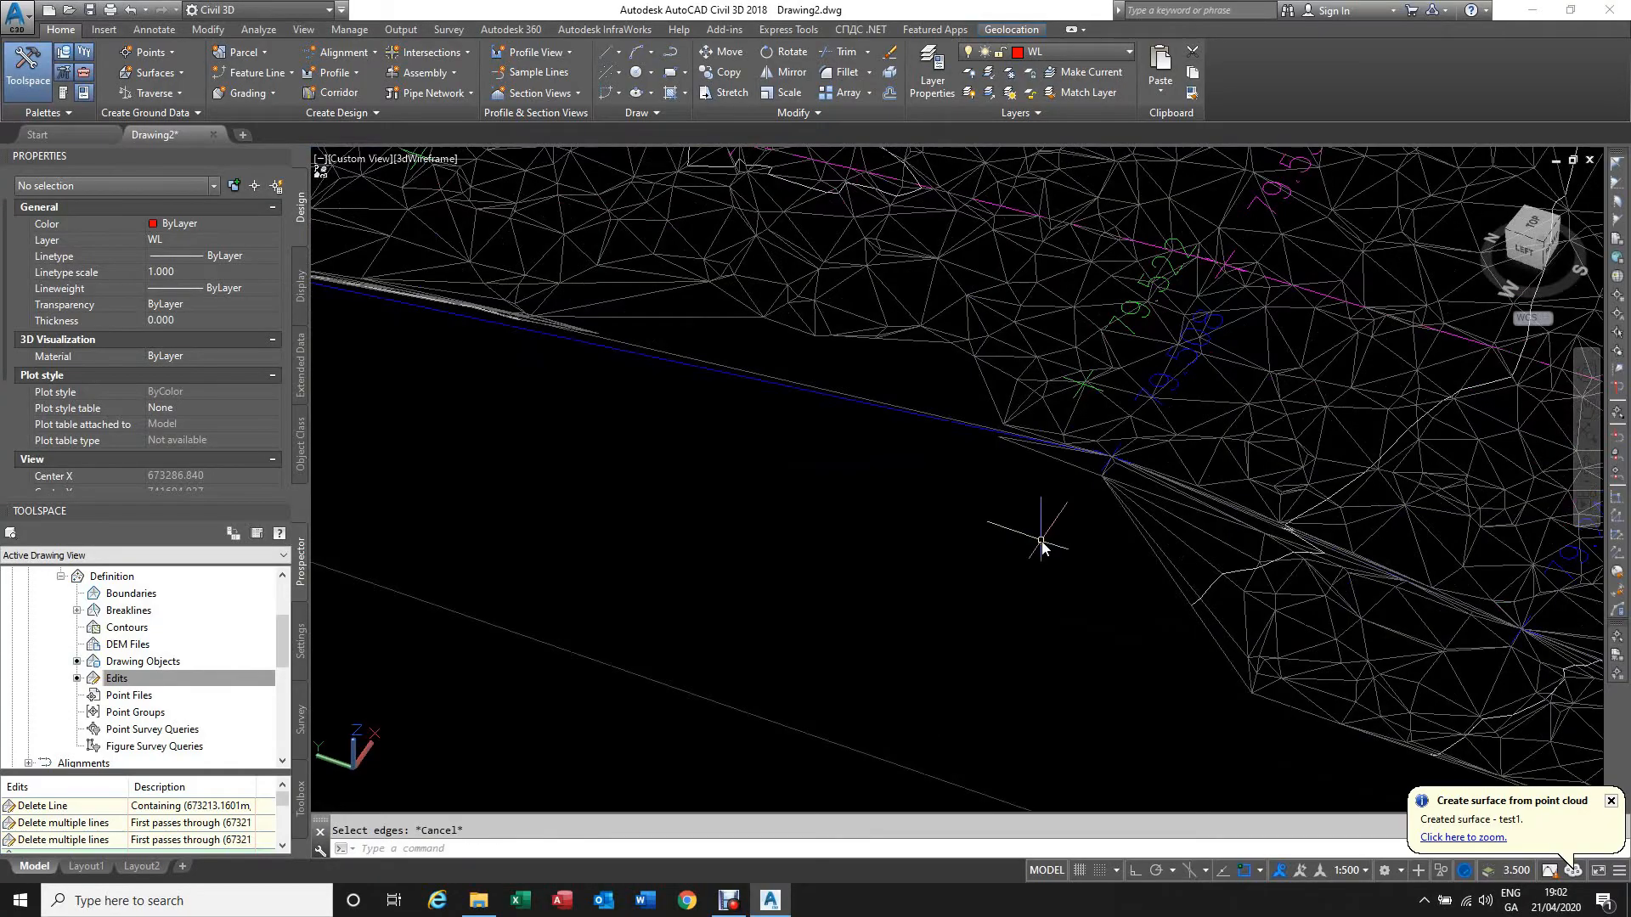
pyautogui.keyDown('shift'); pyautogui.moveTo(1066, 548); pyautogui.dragTo(888, 457, button='middle'); pyautogui.keyUp('shift')
pyautogui.scroll(4, 944, 481)
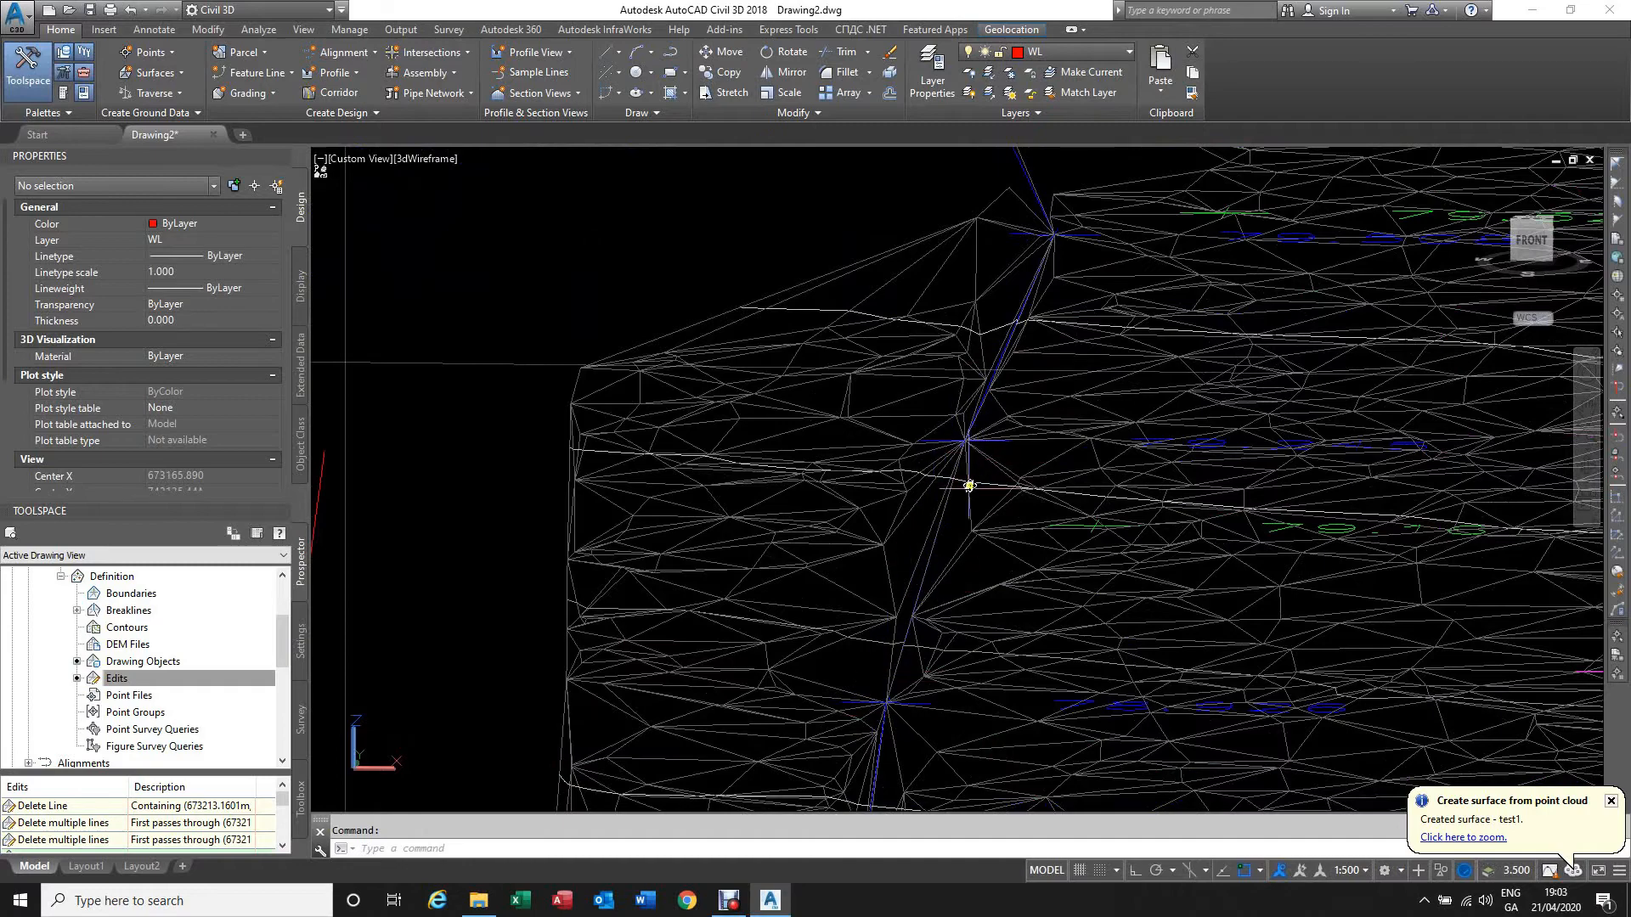
pyautogui.scroll(-6, 950, 529)
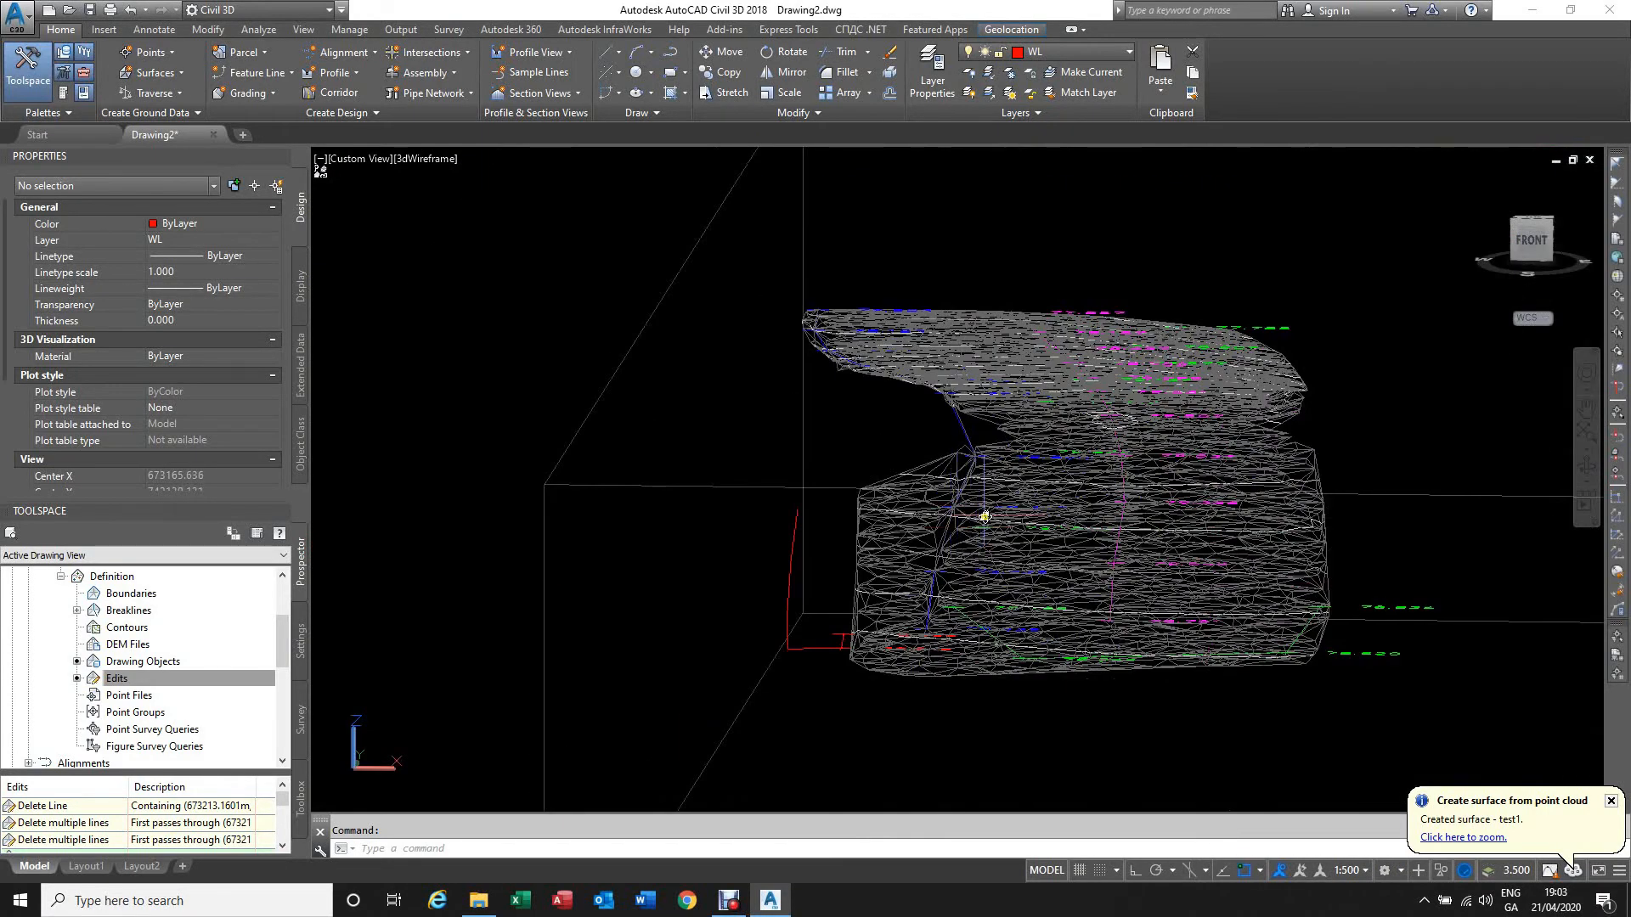
pyautogui.scroll(3, 985, 516)
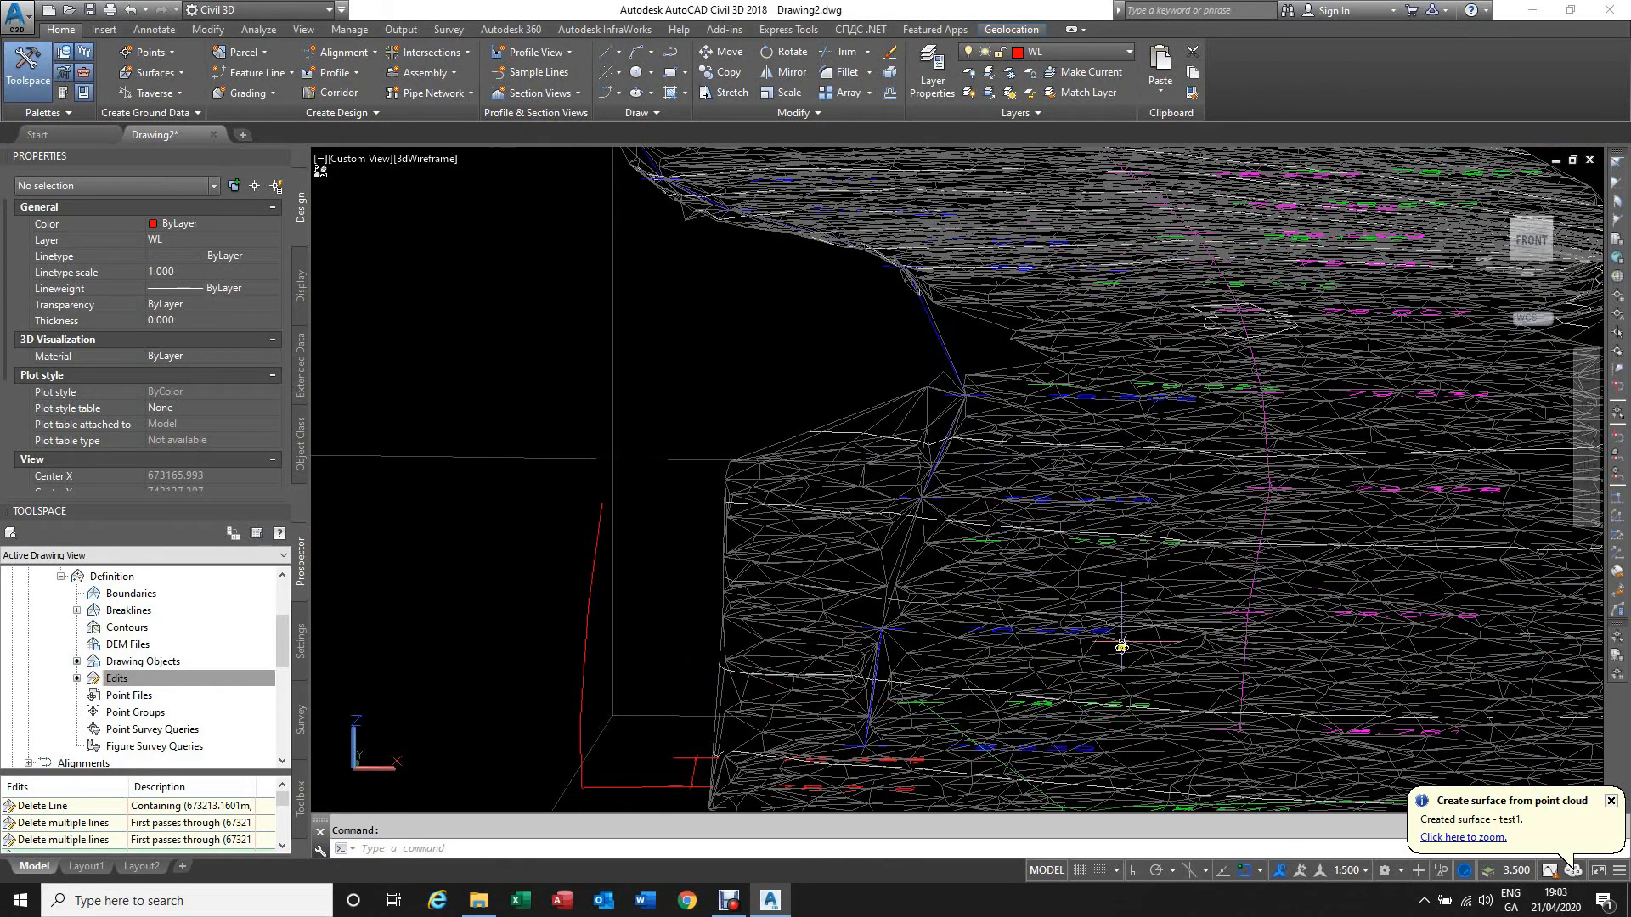
pyautogui.scroll(-2, 1072, 636)
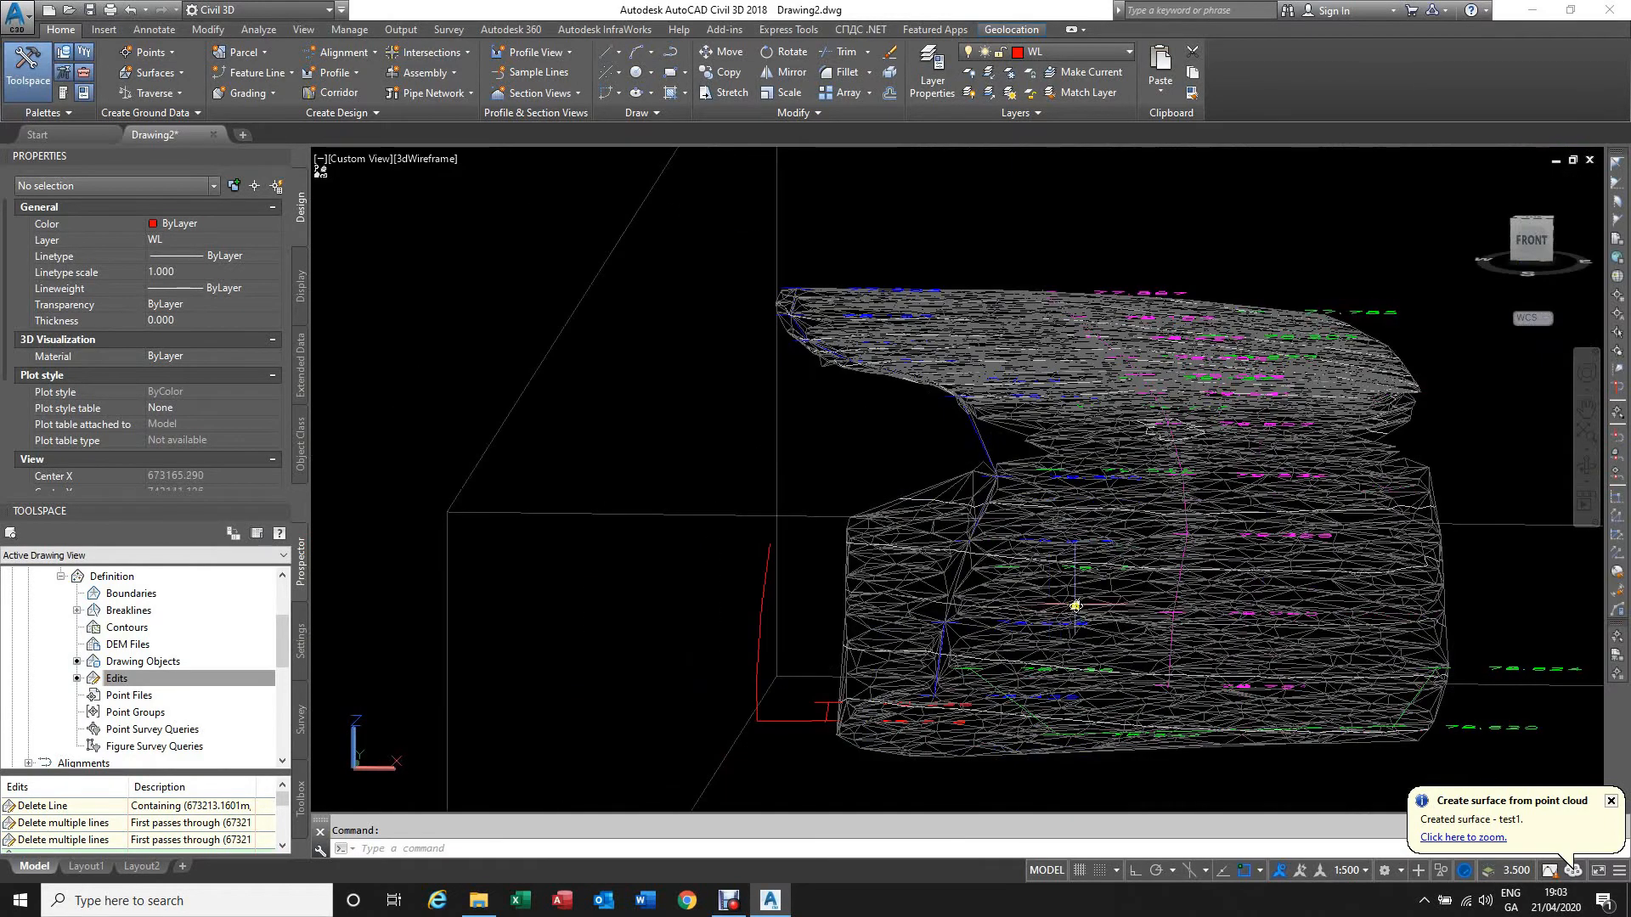
# Step: Examine the surface's triangulation around the gap between the 79.415 and 79.508 SC points and along the whole road from several angles
pyautogui.scroll(5, 1191, 564)
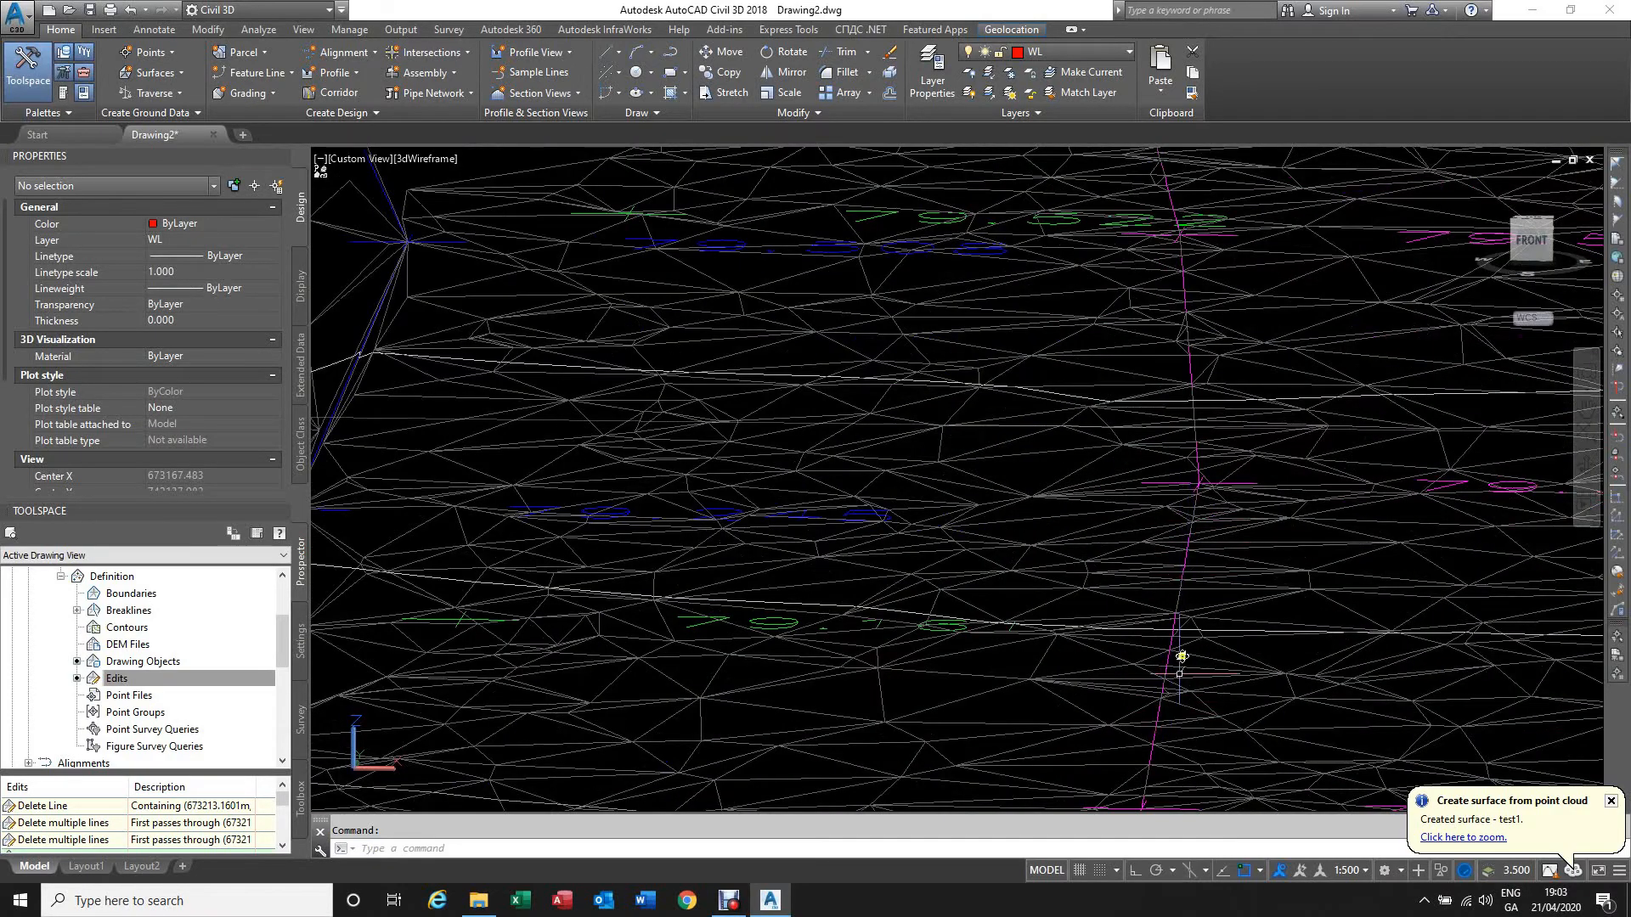
pyautogui.scroll(-3, 1207, 613)
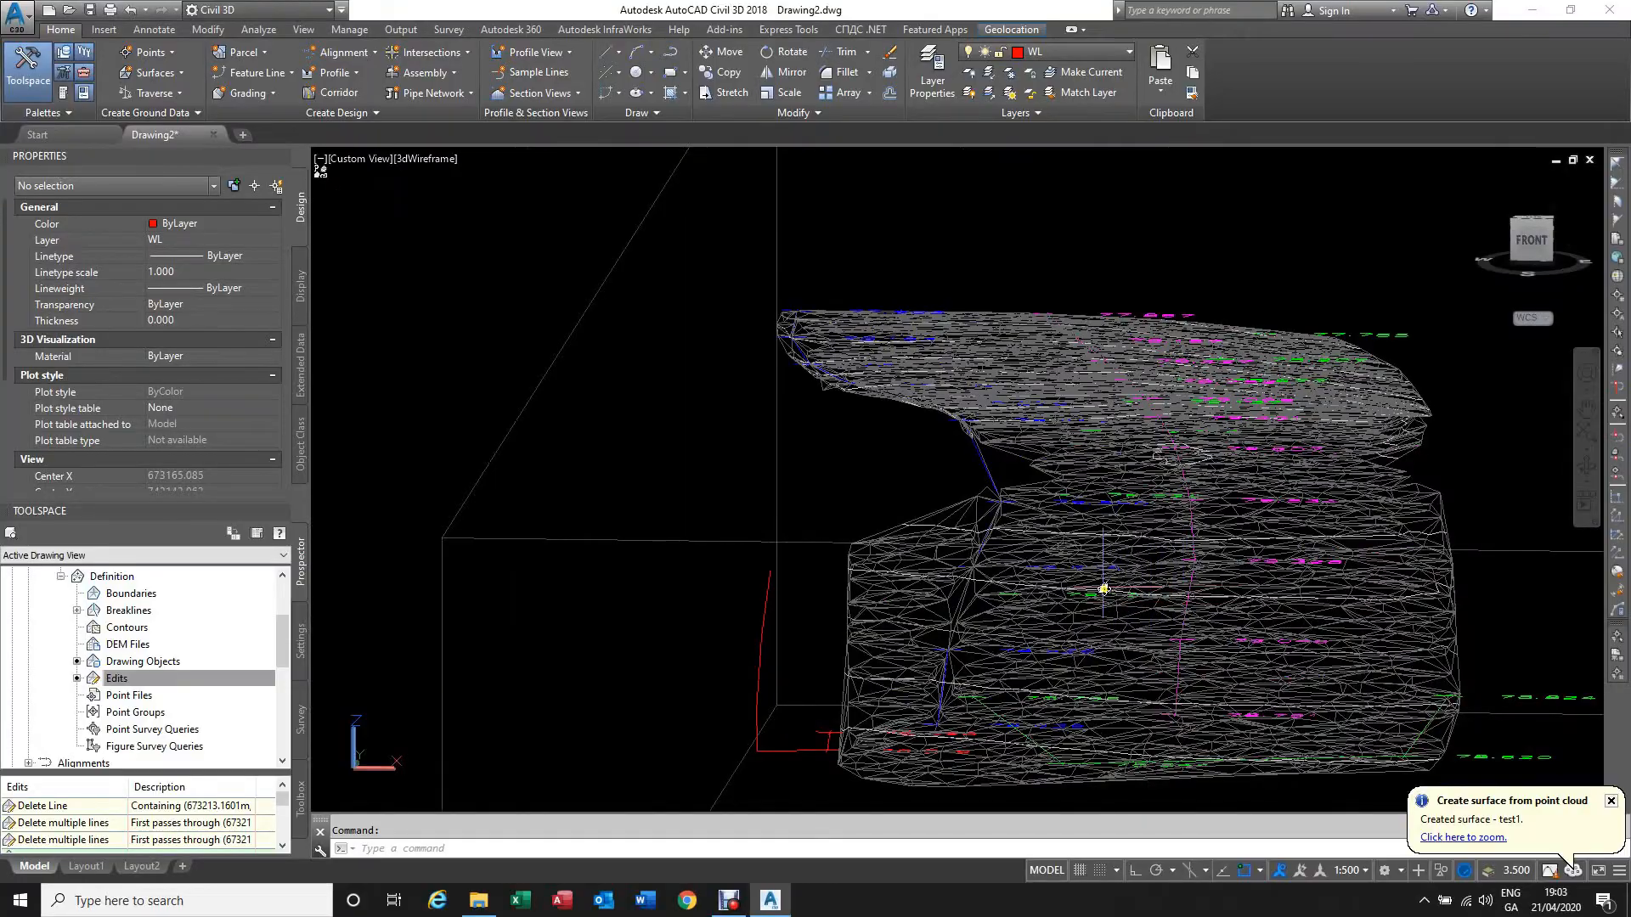
pyautogui.moveTo(1103, 589)
pyautogui.keyDown('shift'); pyautogui.mouseDown(button='middle')
pyautogui.moveTo(1111, 648)
pyautogui.moveTo(1070, 655)
pyautogui.moveTo(990, 626)
pyautogui.moveTo(1100, 608)
pyautogui.moveTo(1067, 575)
pyautogui.moveTo(1078, 593)
pyautogui.moveTo(1134, 576)
pyautogui.moveTo(1154, 612)
pyautogui.moveTo(1134, 597)
pyautogui.mouseUp(button='middle'); pyautogui.keyUp('shift')
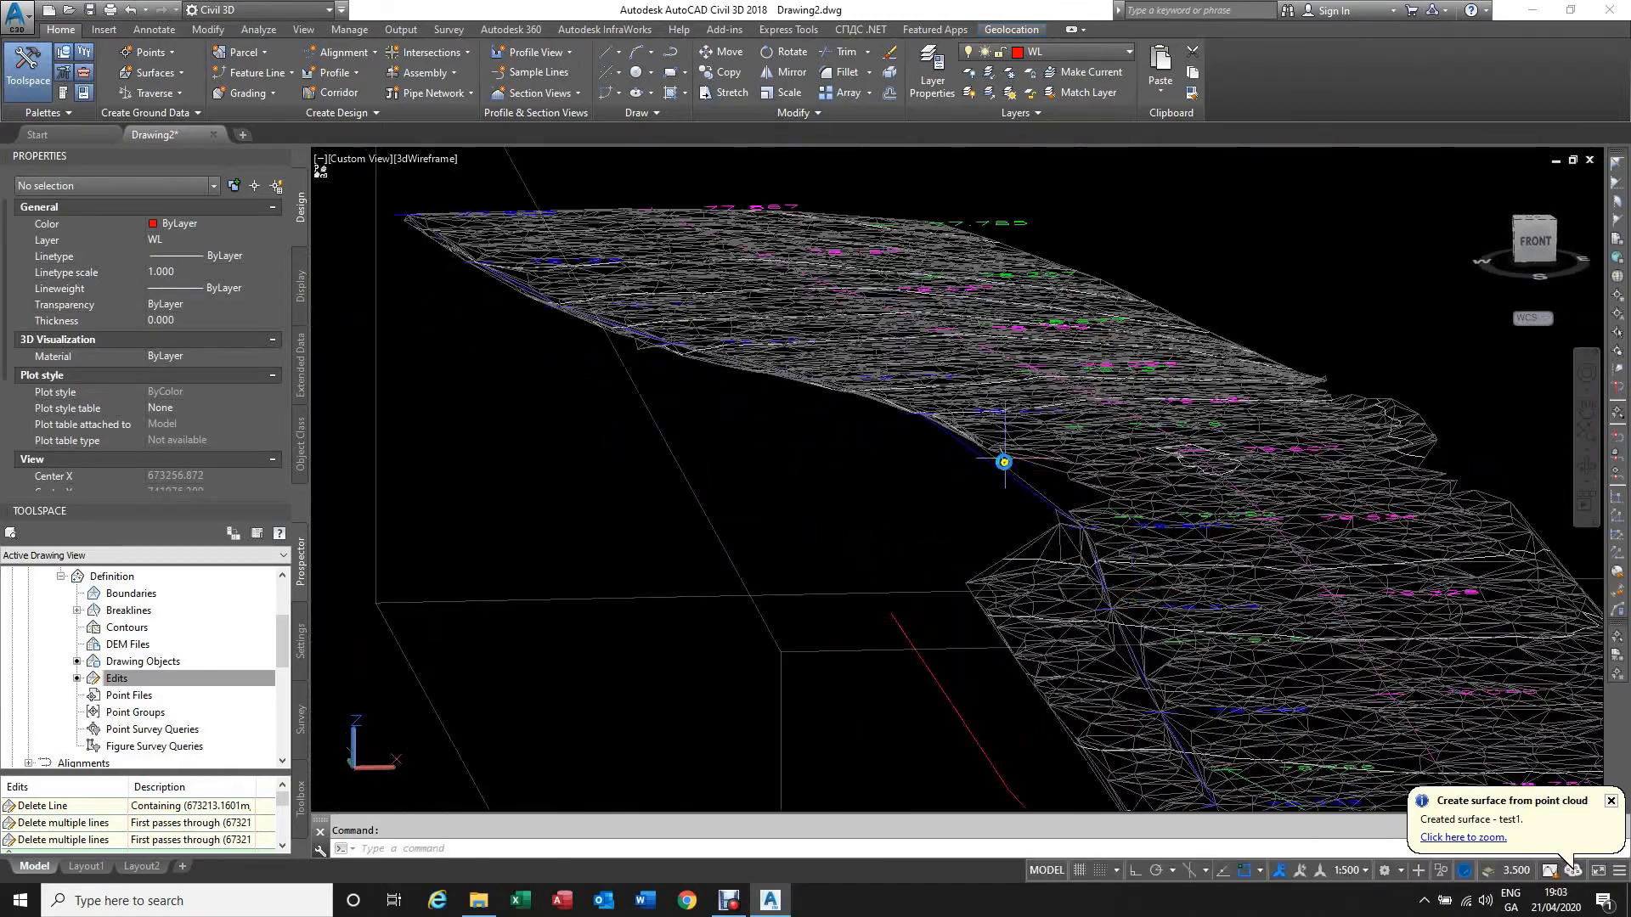
pyautogui.keyDown('shift'); pyautogui.moveTo(1003, 462); pyautogui.dragTo(964, 511, button='middle'); pyautogui.keyUp('shift')
pyautogui.press('Escape')
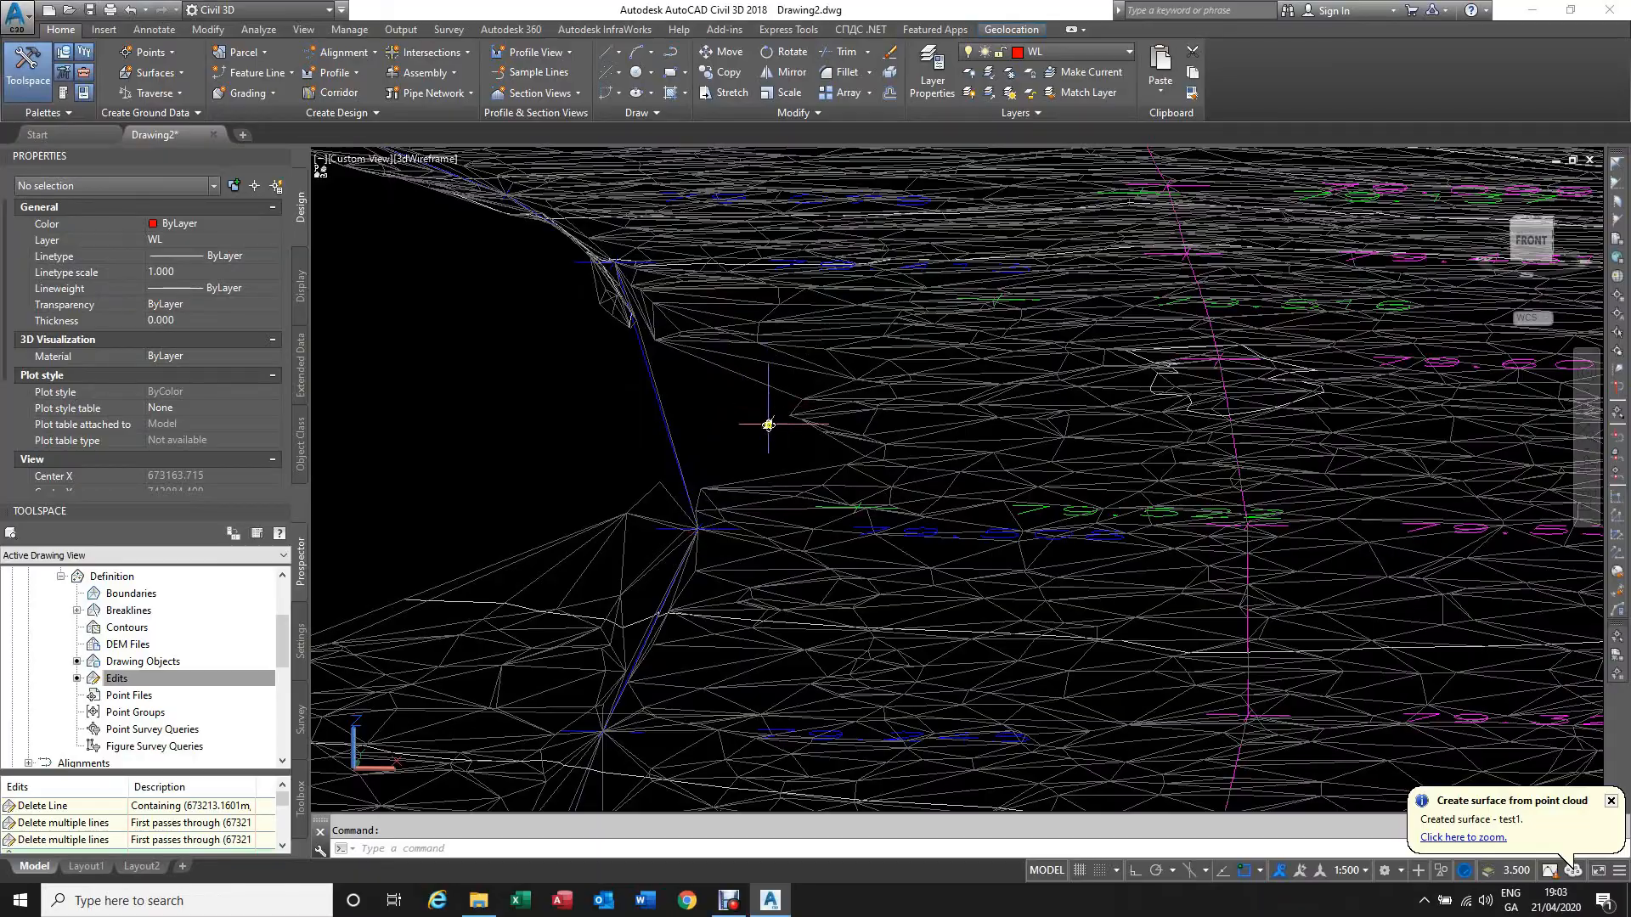
pyautogui.moveTo(768, 425)
pyautogui.keyDown('shift'); pyautogui.mouseDown(button='middle')
pyautogui.moveTo(752, 435)
pyautogui.moveTo(770, 457)
pyautogui.mouseUp(button='middle'); pyautogui.keyUp('shift')
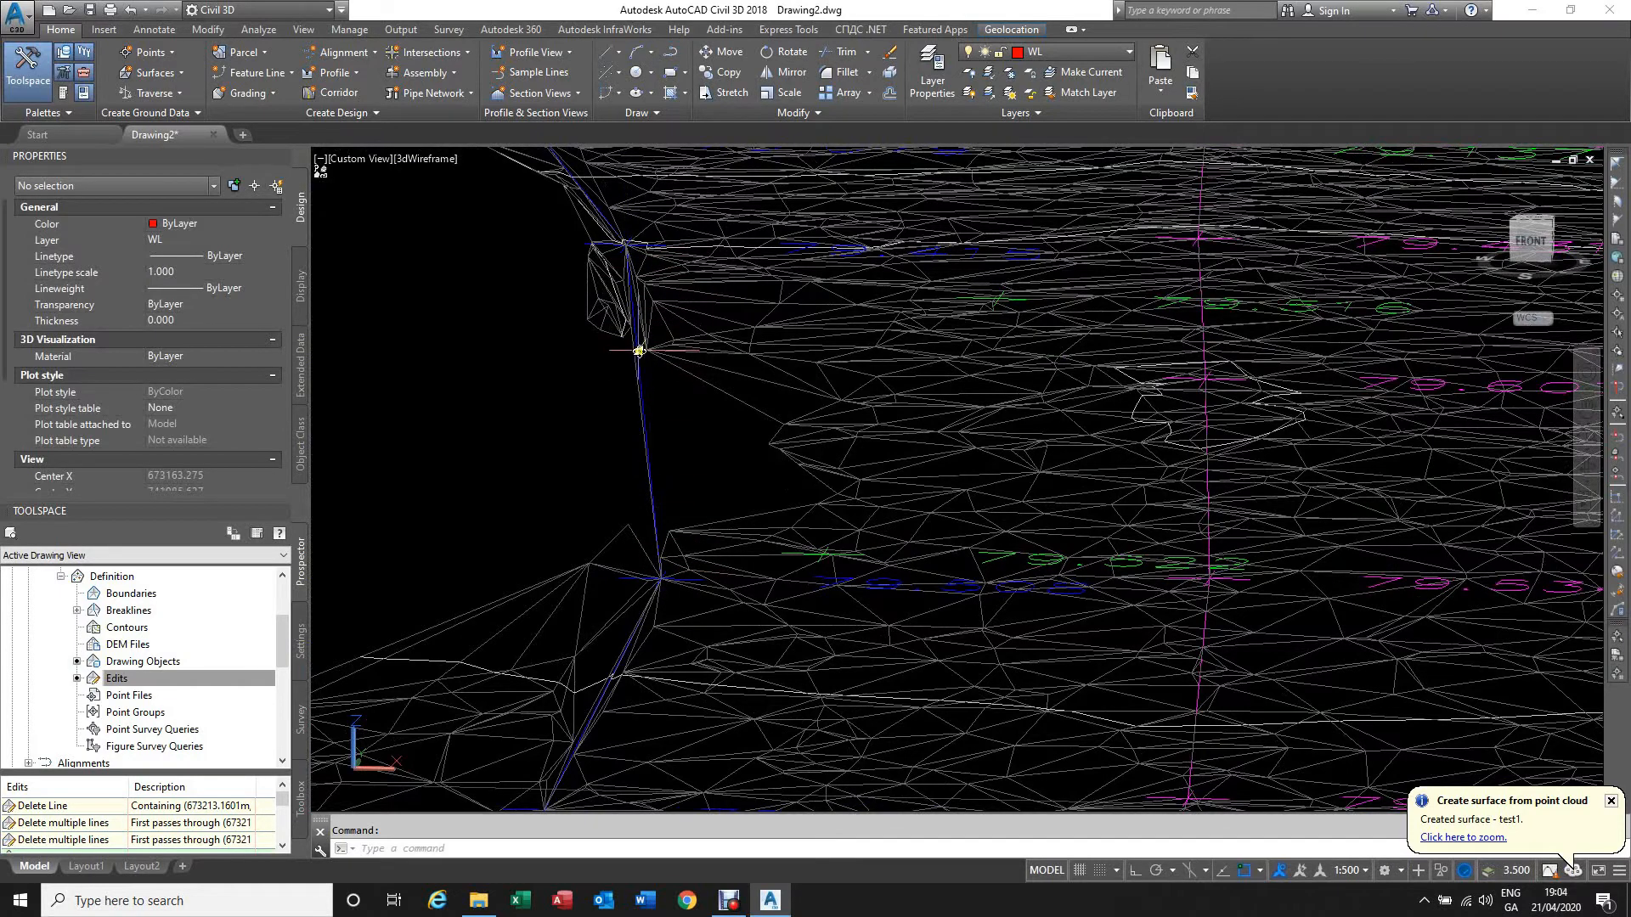
pyautogui.keyDown('shift'); pyautogui.moveTo(639, 351); pyautogui.dragTo(654, 408, button='middle'); pyautogui.keyUp('shift')
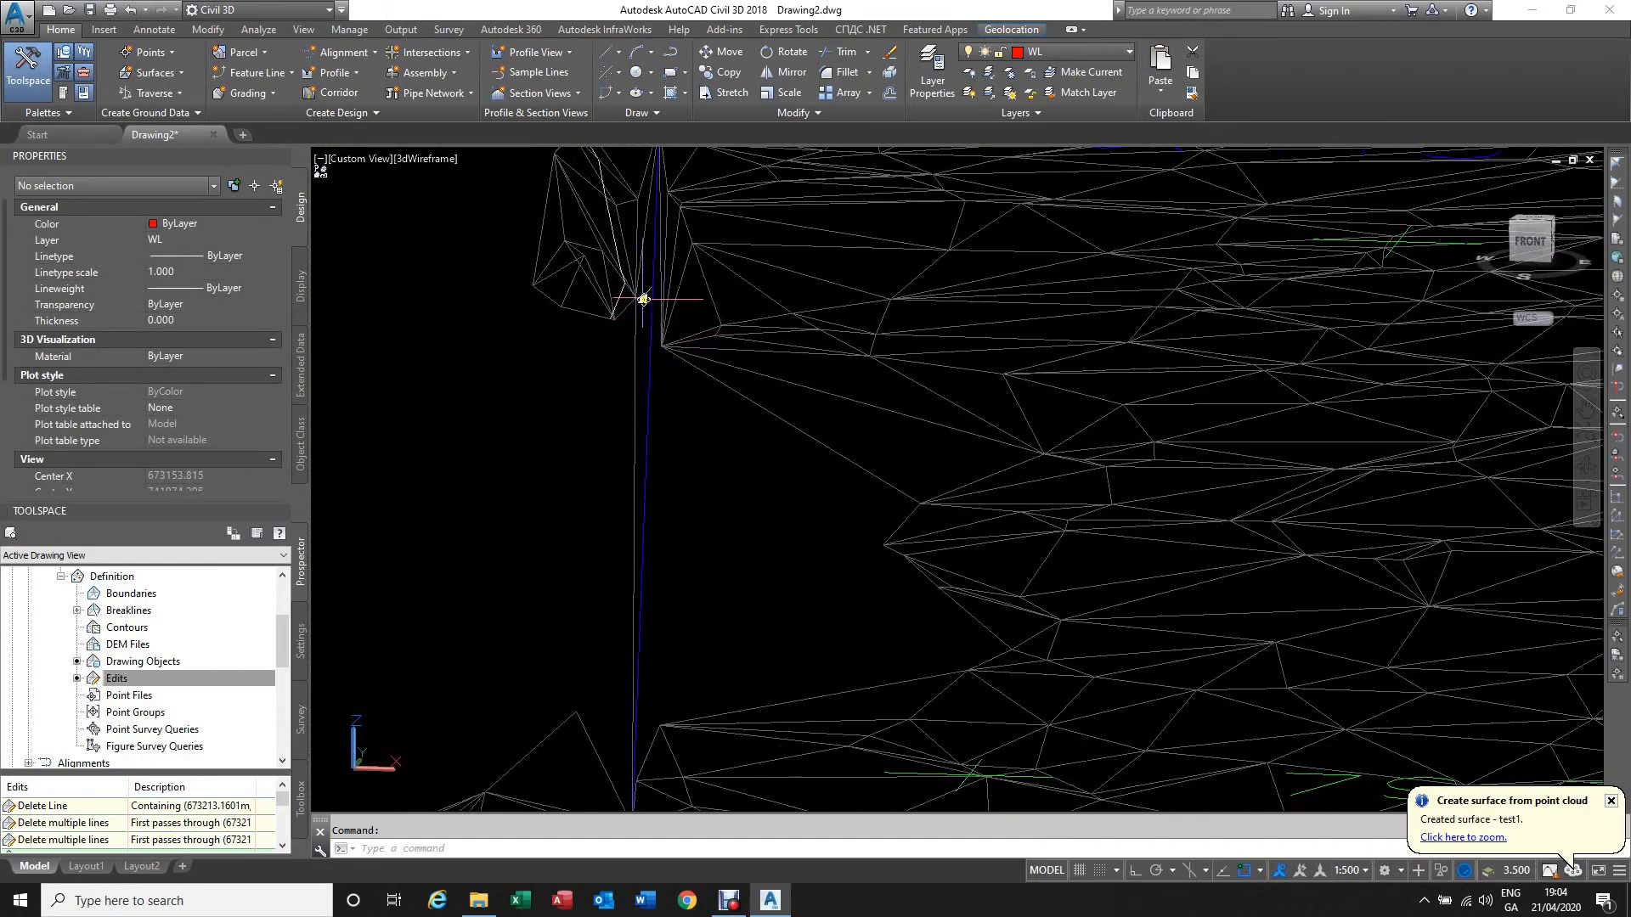
pyautogui.scroll(-2, 666, 400)
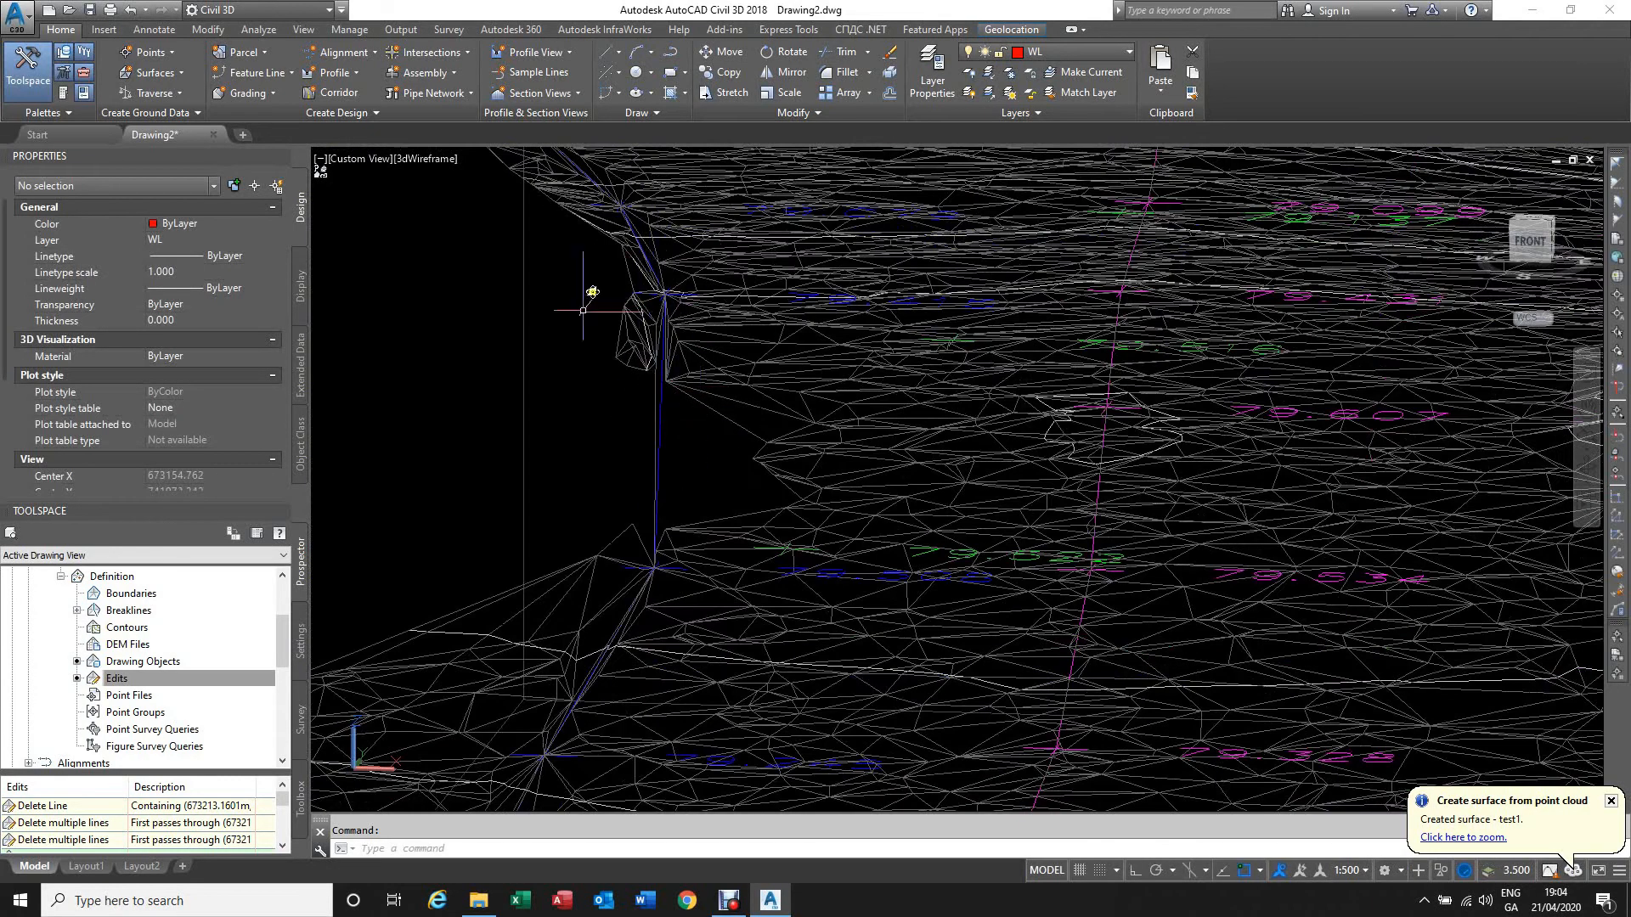
pyautogui.scroll(-3, 700, 509)
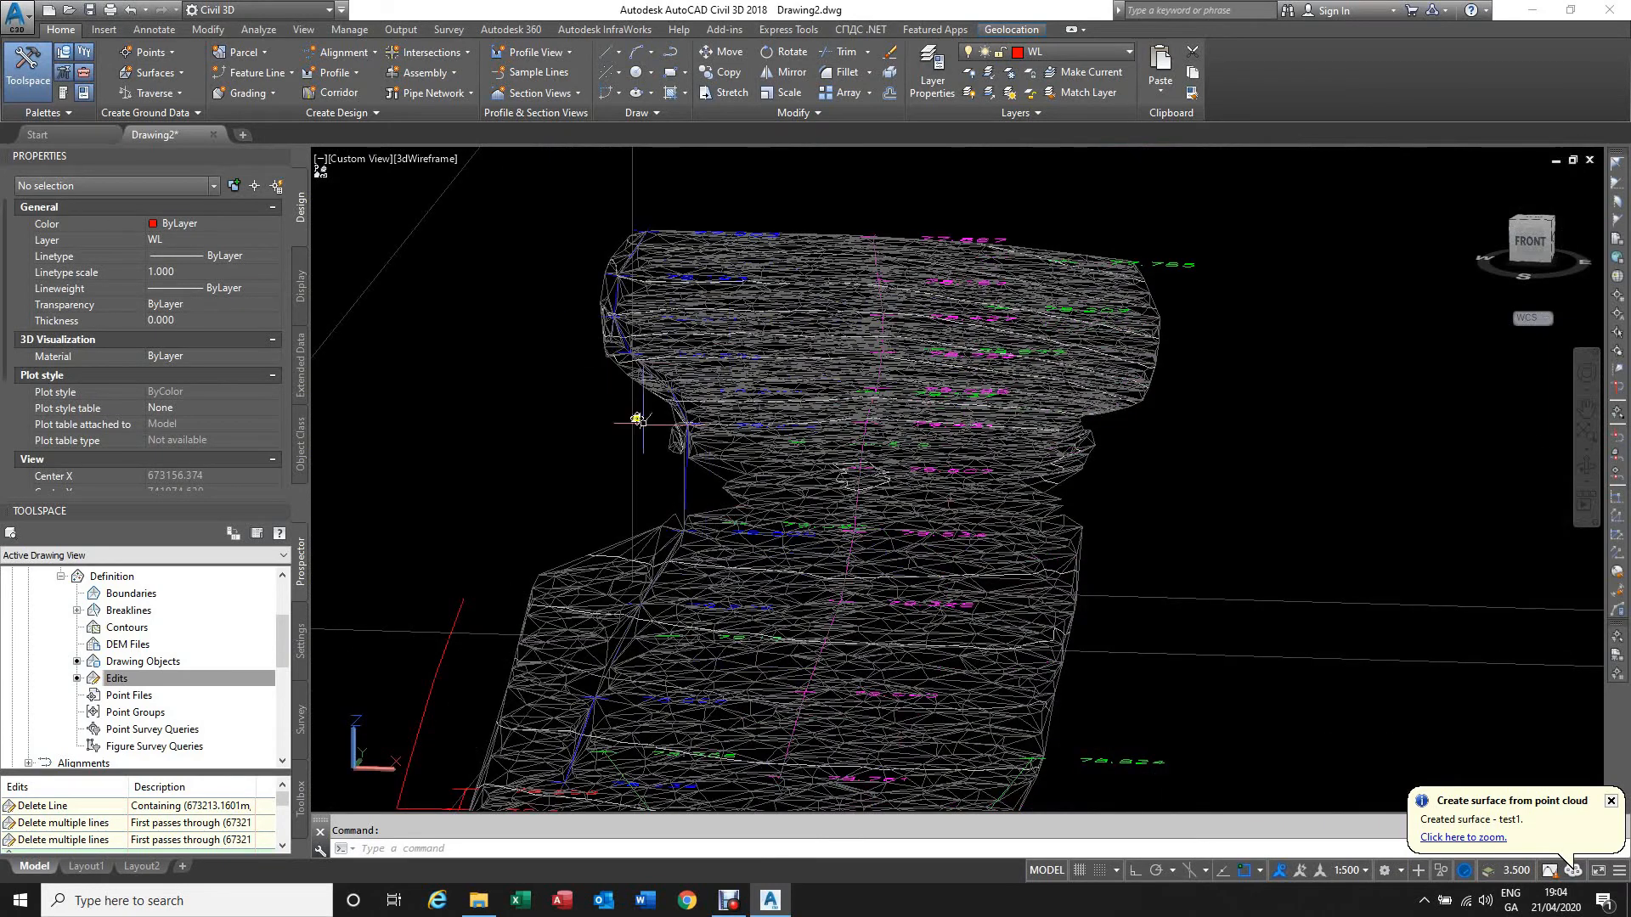
pyautogui.scroll(-2, 770, 523)
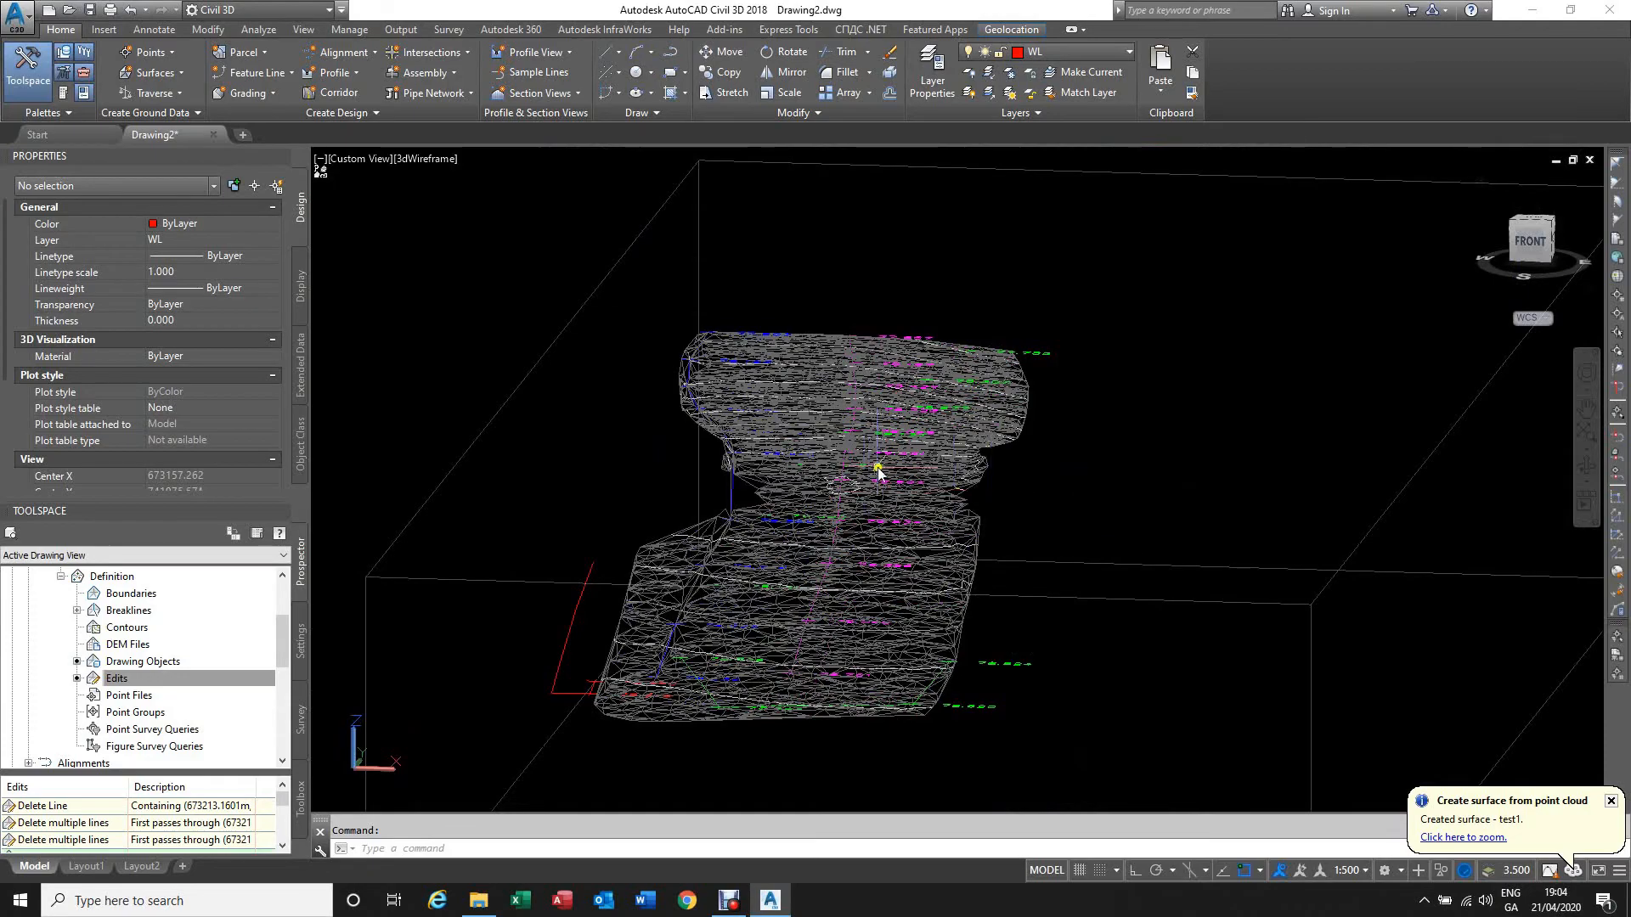
pyautogui.keyDown('shift'); pyautogui.moveTo(847, 489); pyautogui.dragTo(851, 675, button='middle'); pyautogui.keyUp('shift')
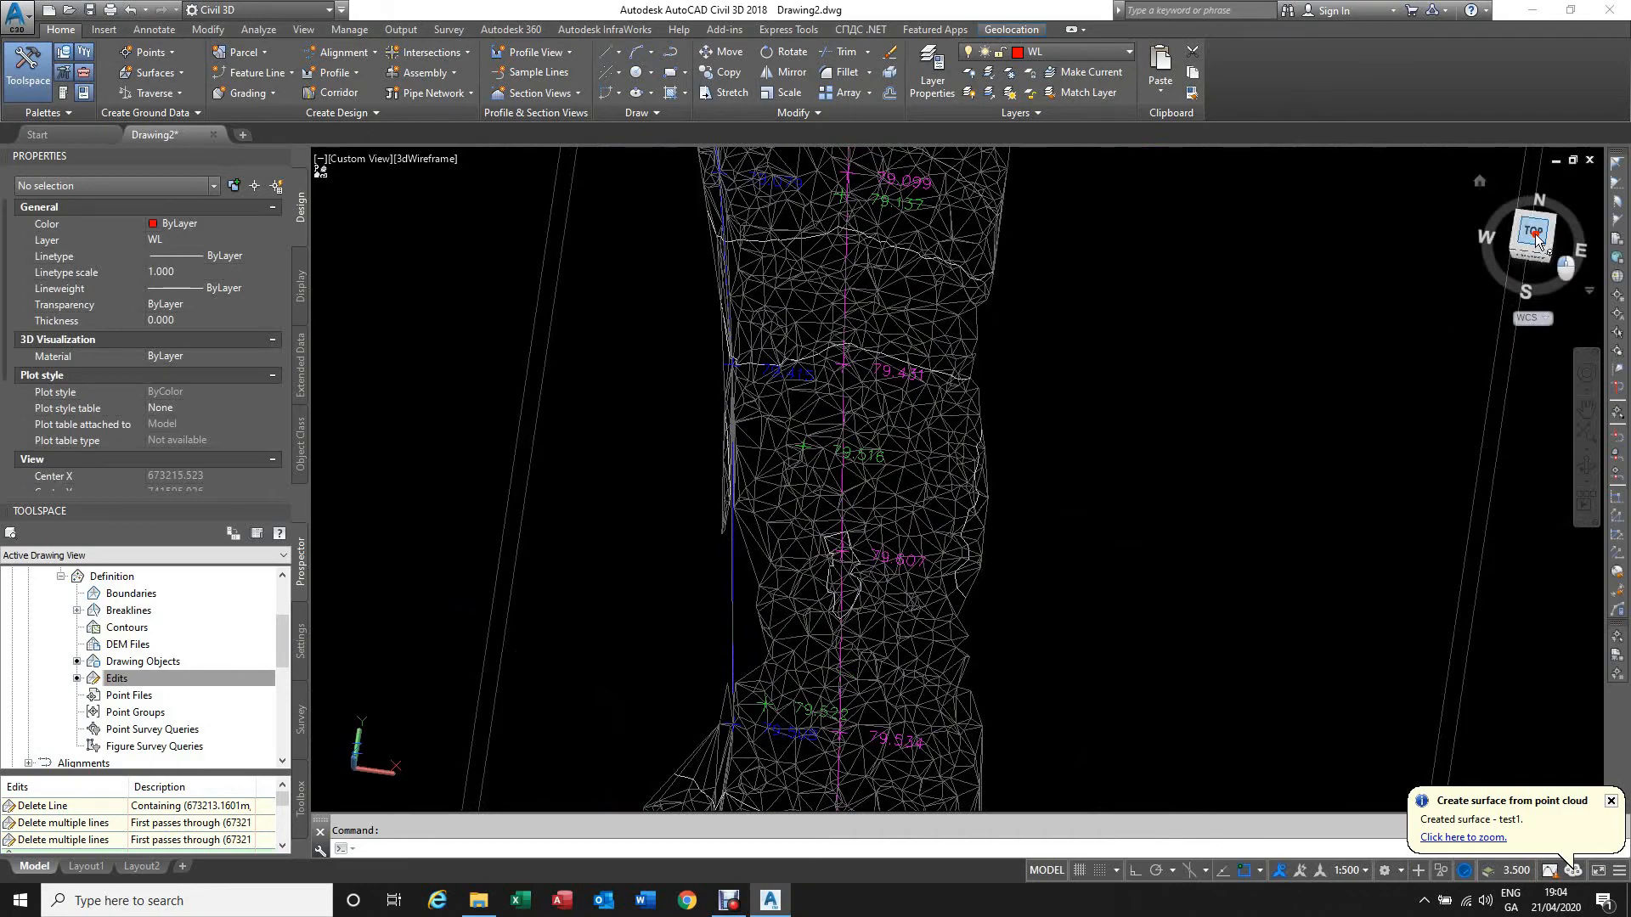
# Step: Restore the top view and hide the Triangles component of surface test1's ECC style for the Plan and Model view directions
pyautogui.click(1534, 233)
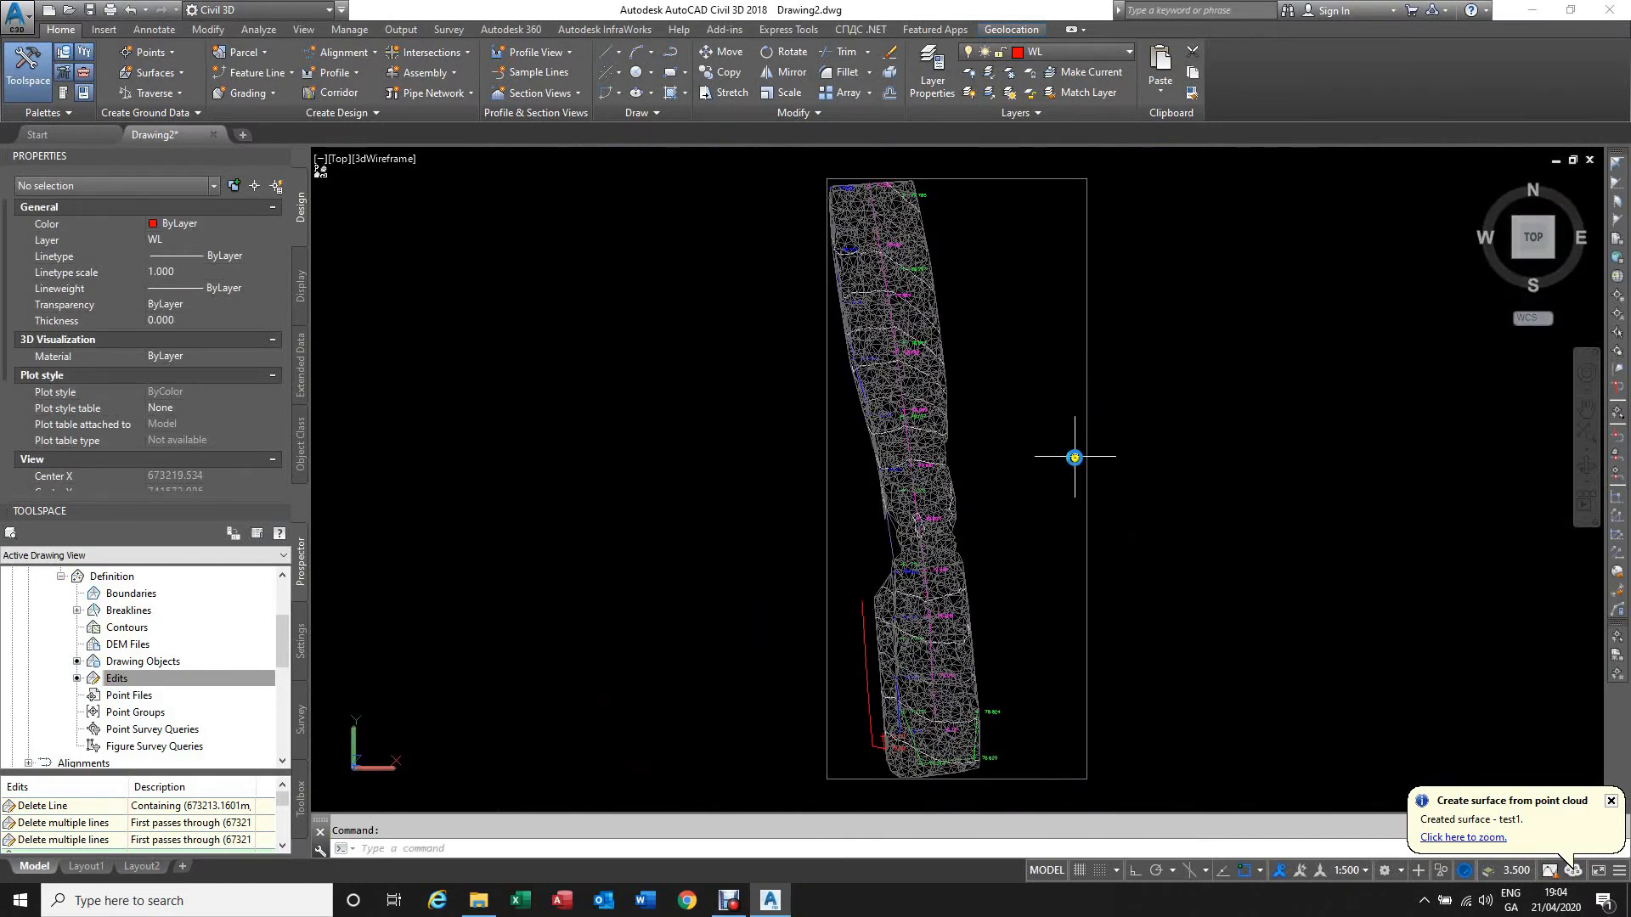
pyautogui.scroll(4, 888, 488)
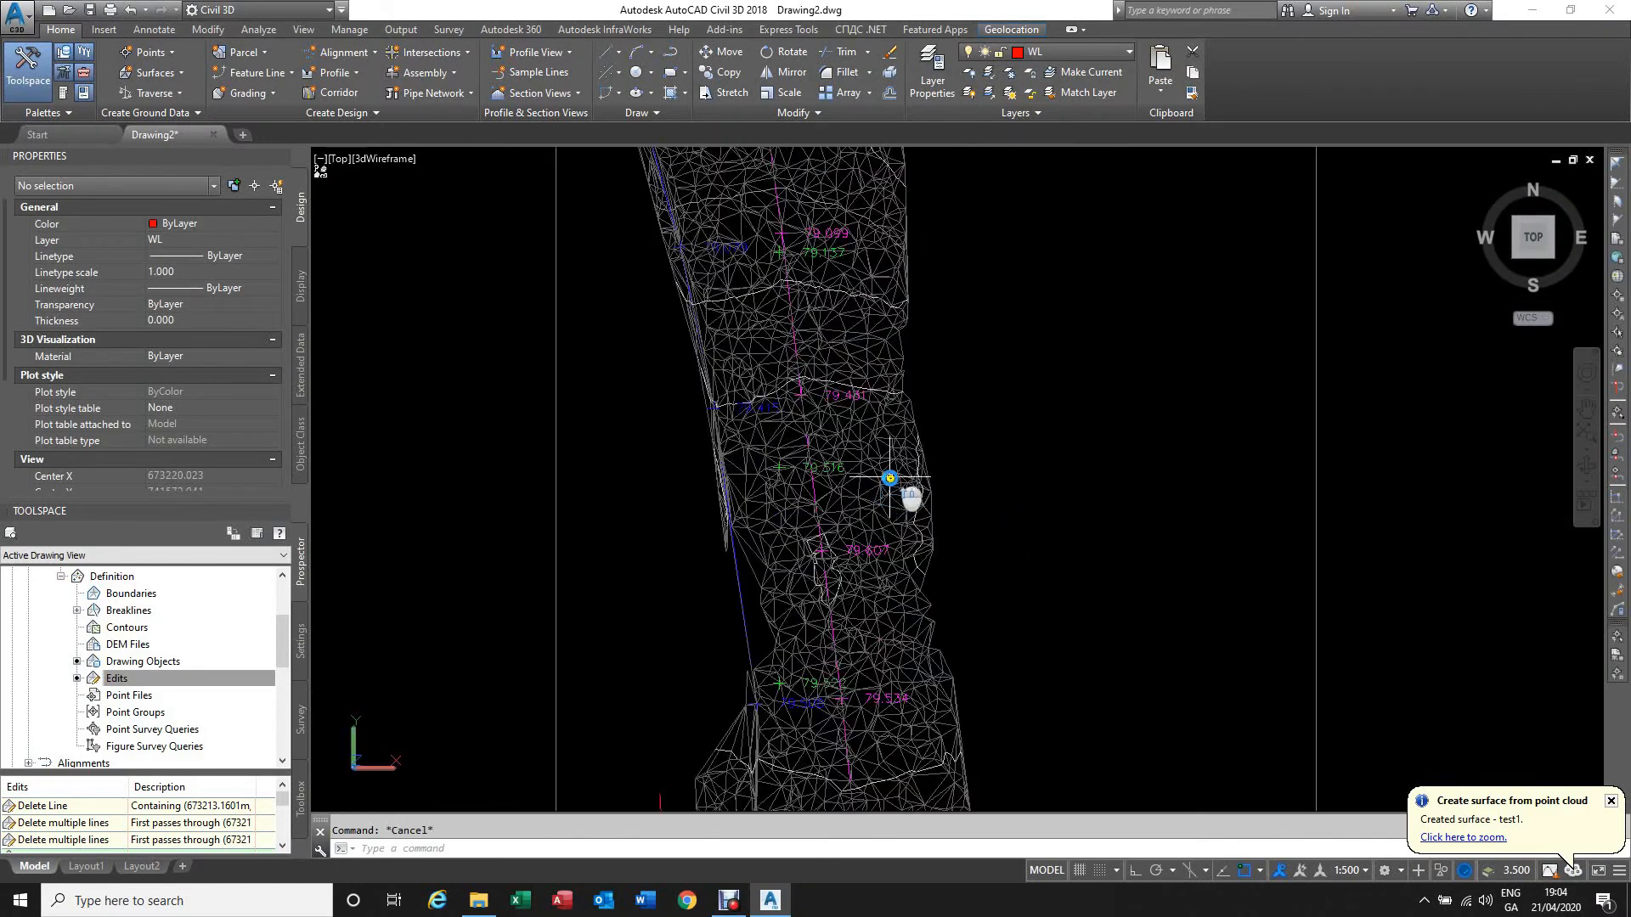
pyautogui.click(889, 474)
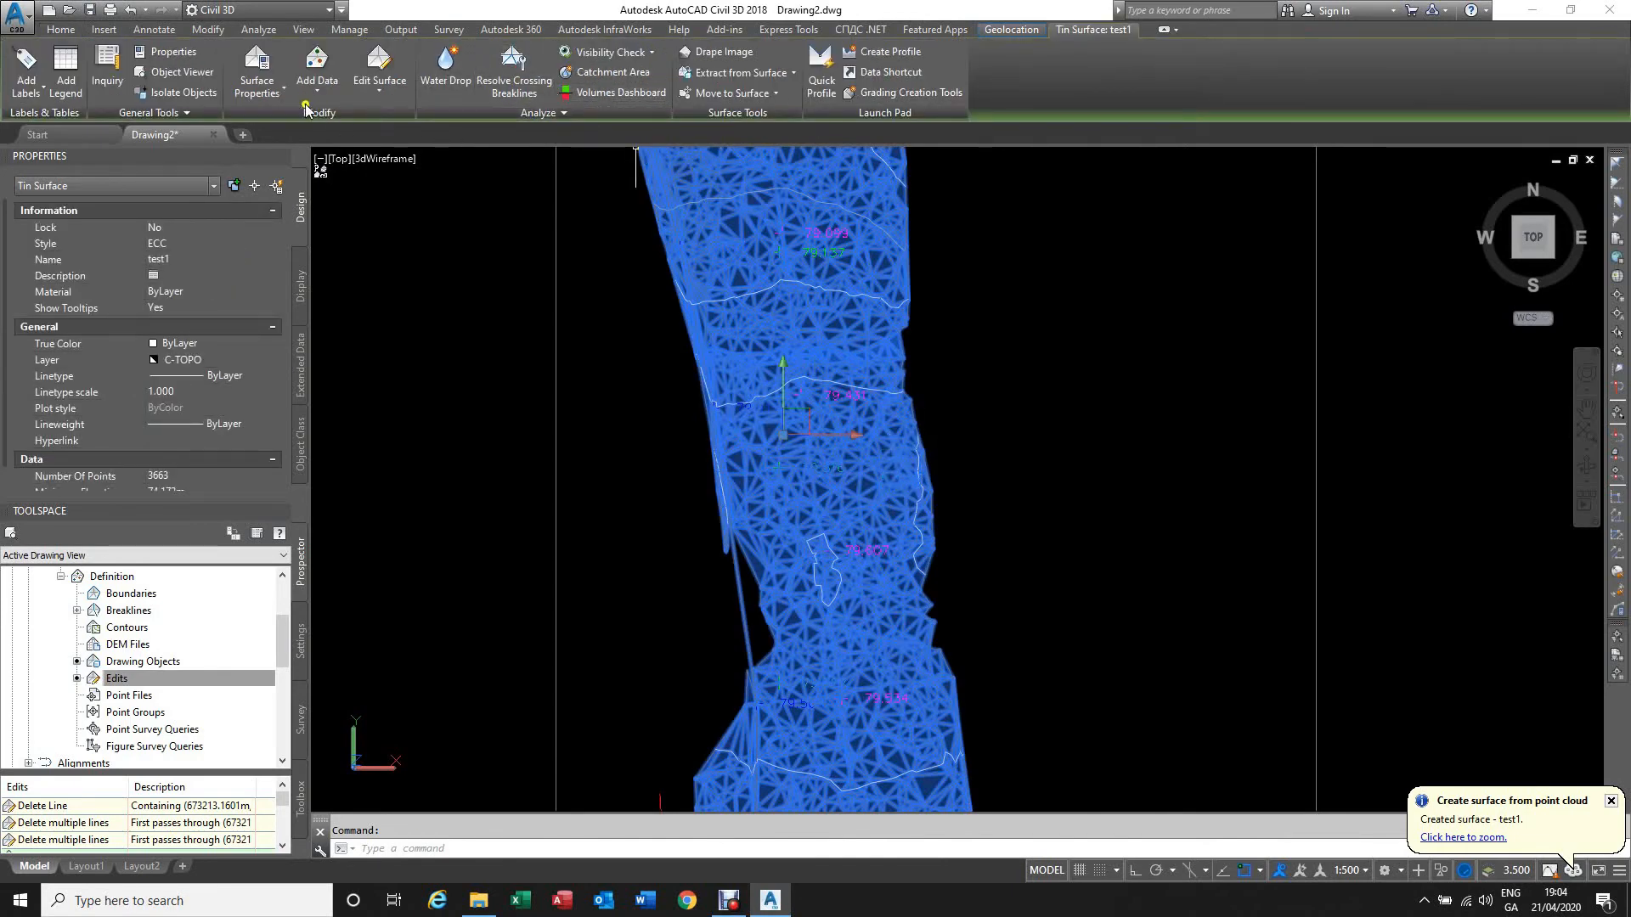
pyautogui.click(270, 88)
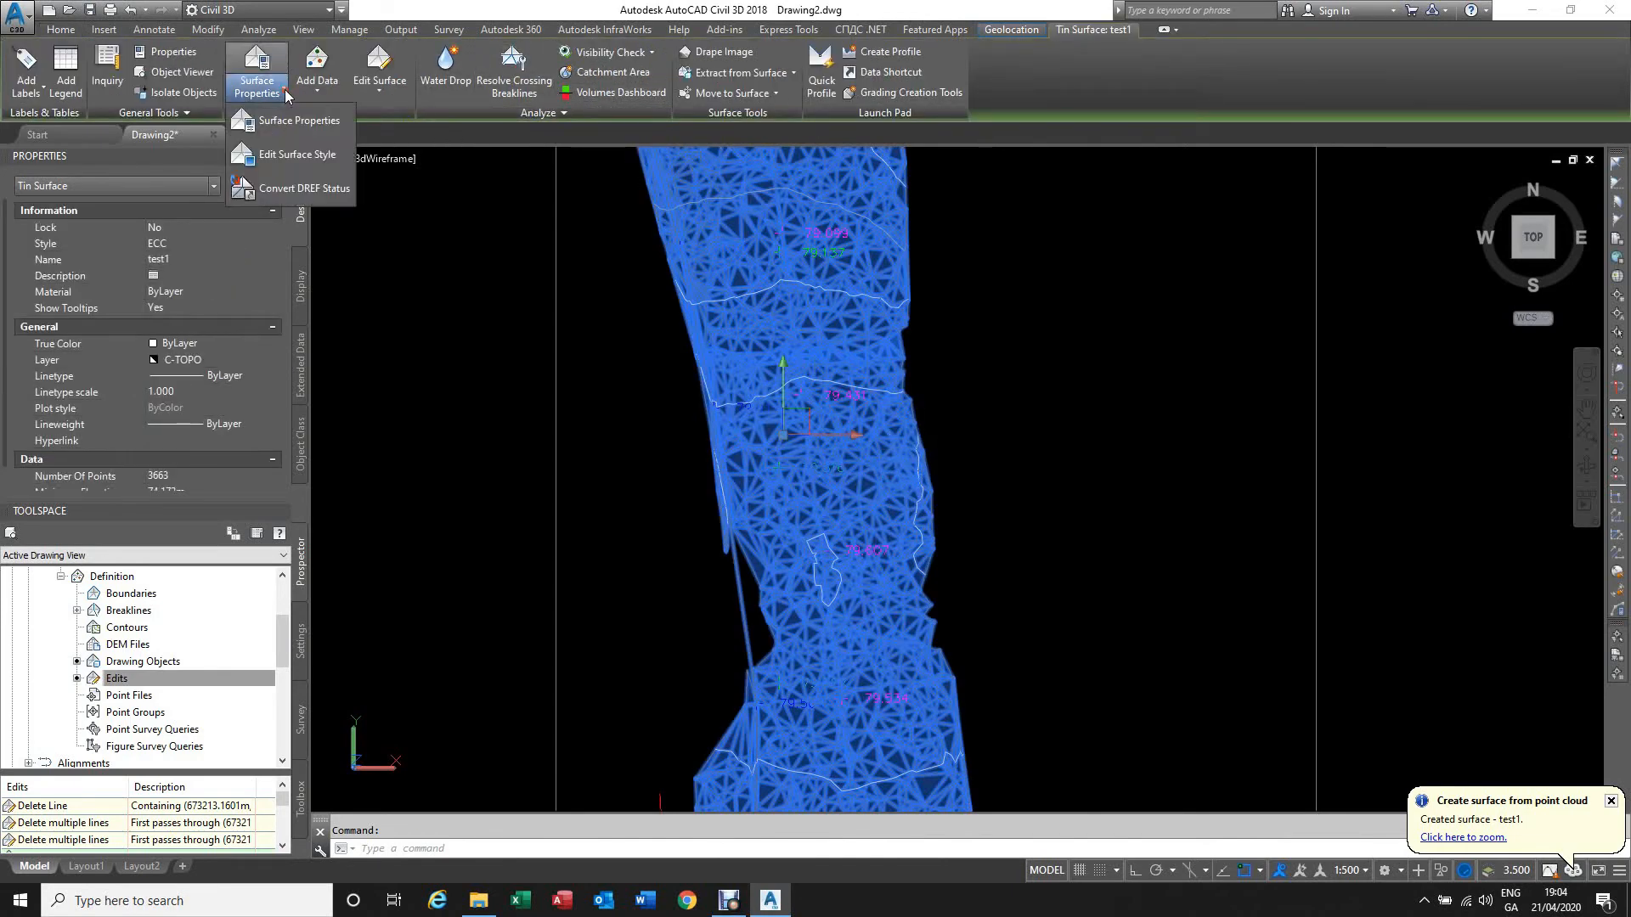
pyautogui.click(298, 155)
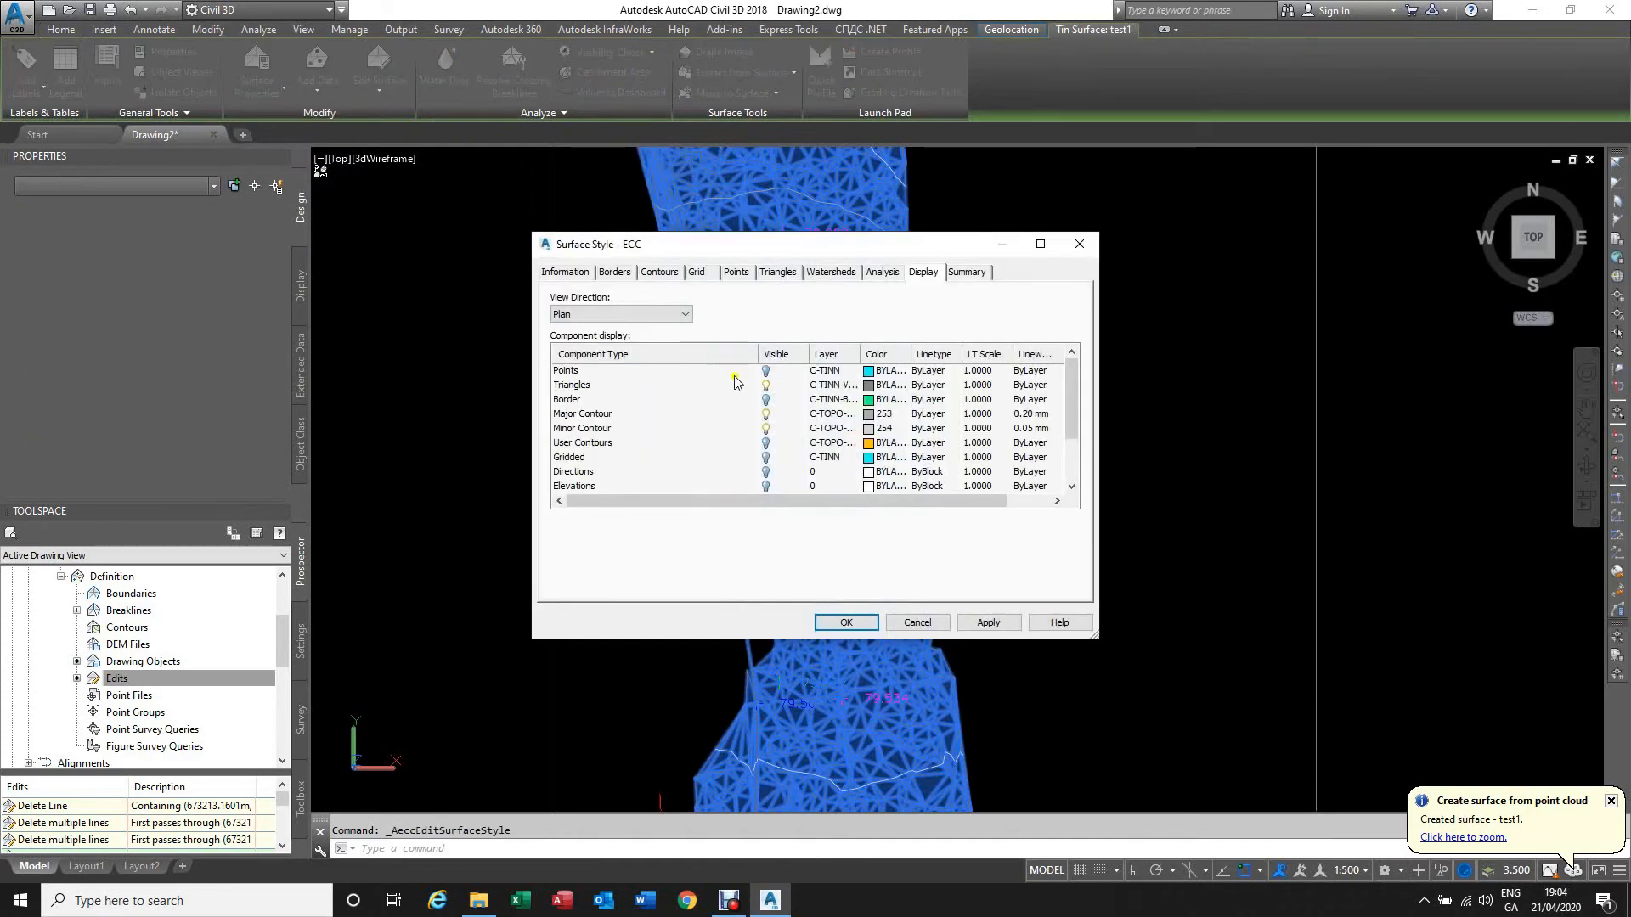
pyautogui.click(765, 388)
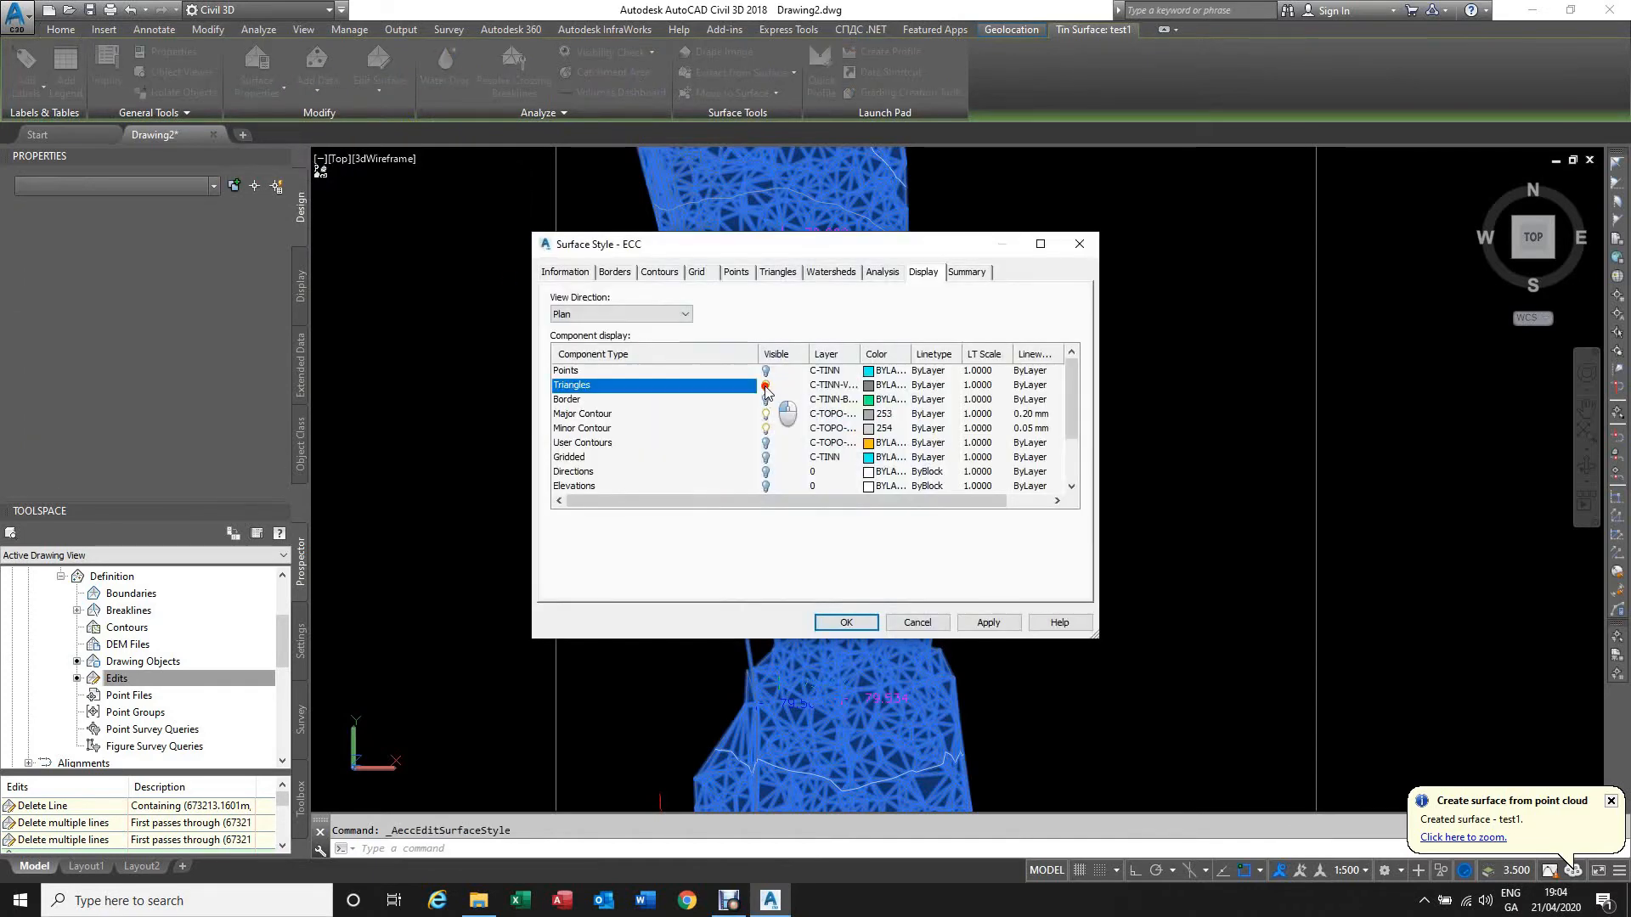
pyautogui.click(683, 314)
pyautogui.click(633, 339)
pyautogui.click(988, 622)
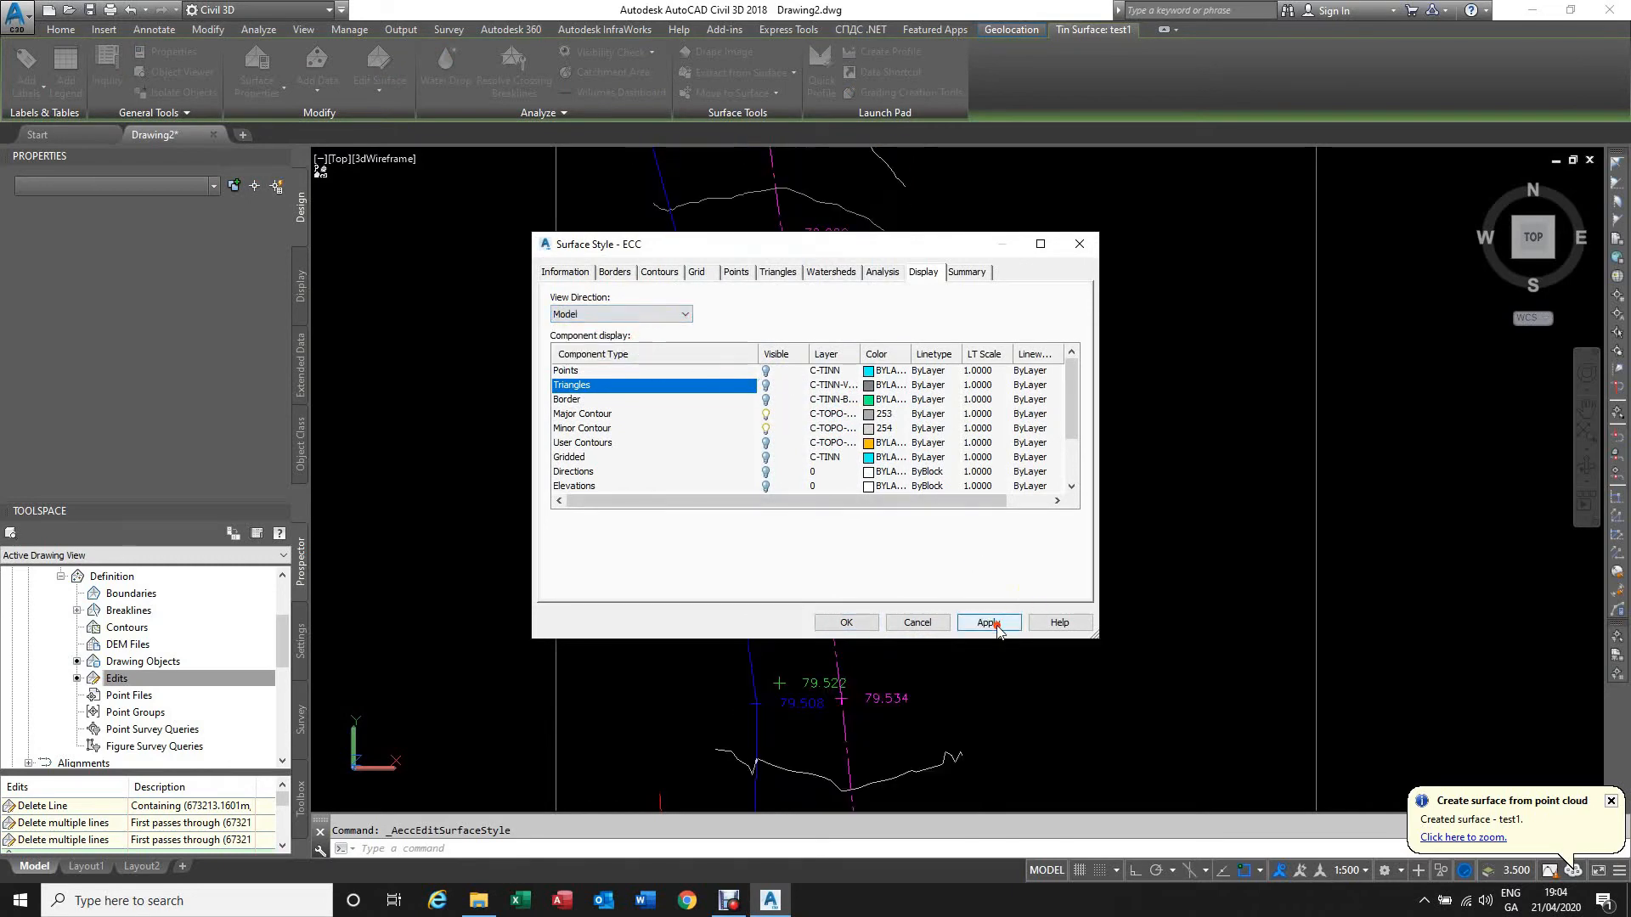
pyautogui.click(847, 622)
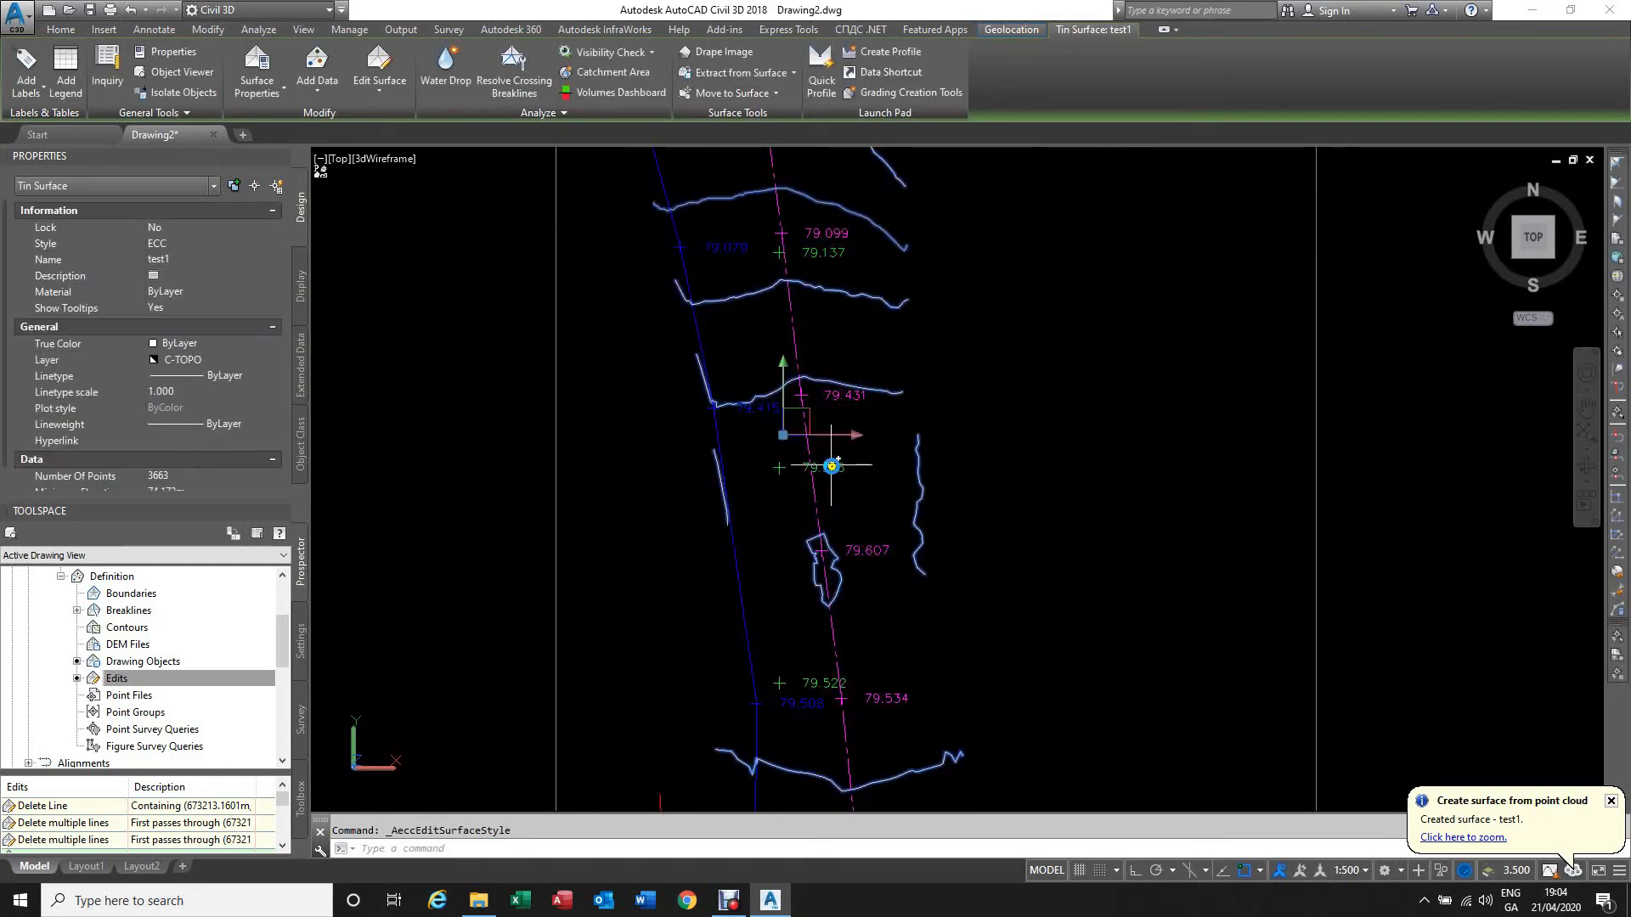
pyautogui.scroll(-3, 864, 464)
pyautogui.press('Escape')
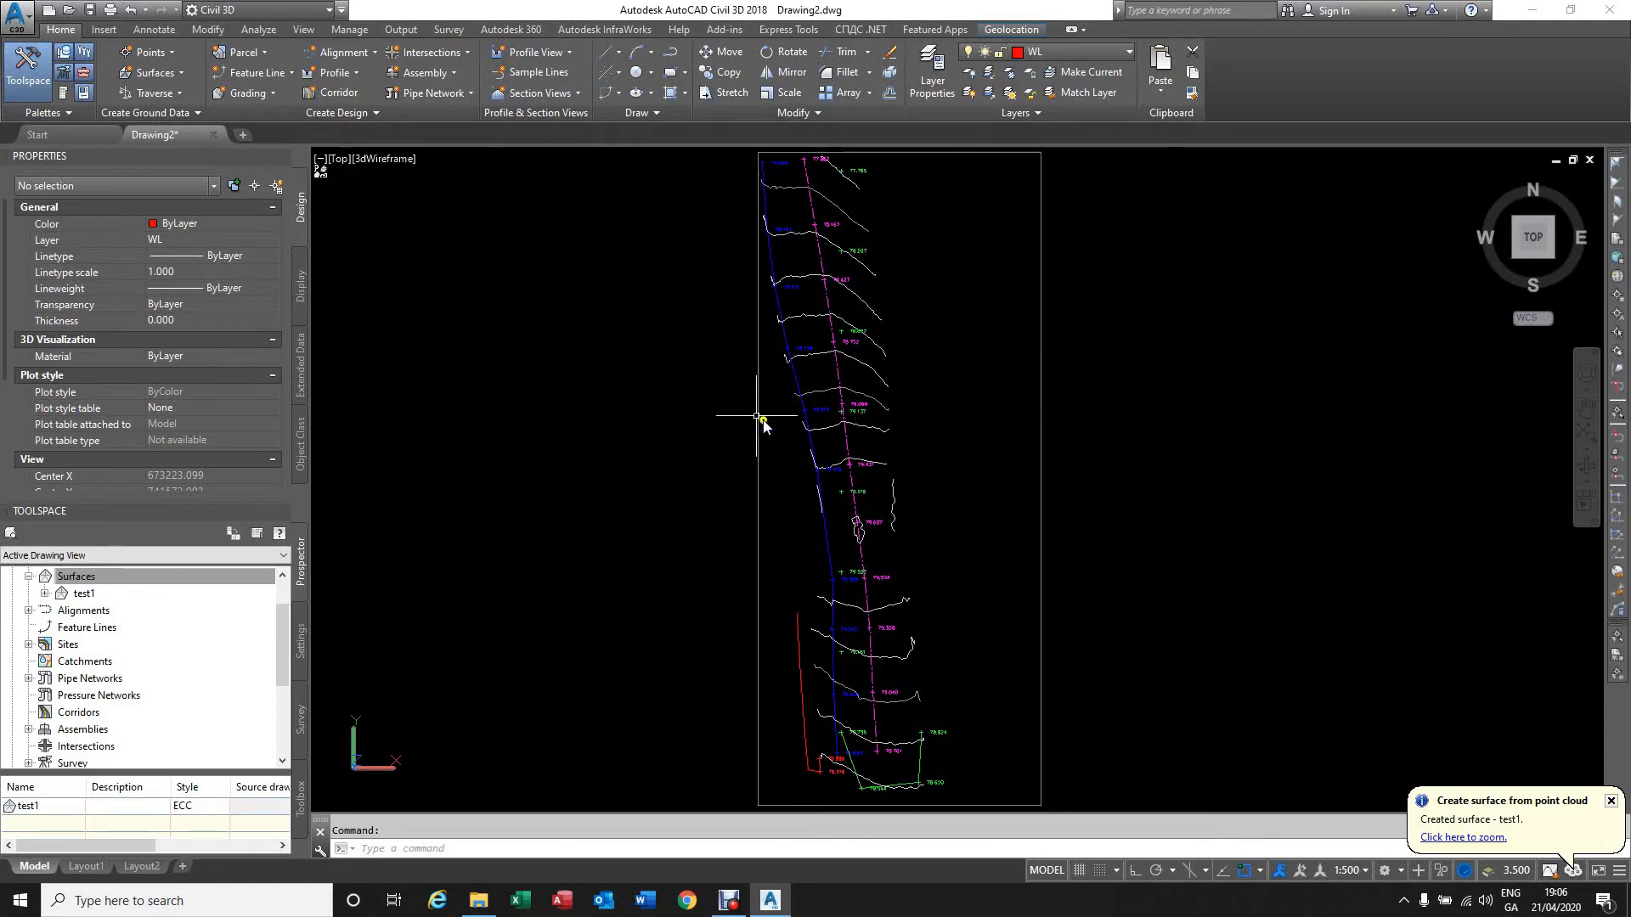
# Step: Add single contour labels to the 78.40 and 78.60 contours of surface test1, just east of the road's centreline
pyautogui.scroll(8, 871, 290)
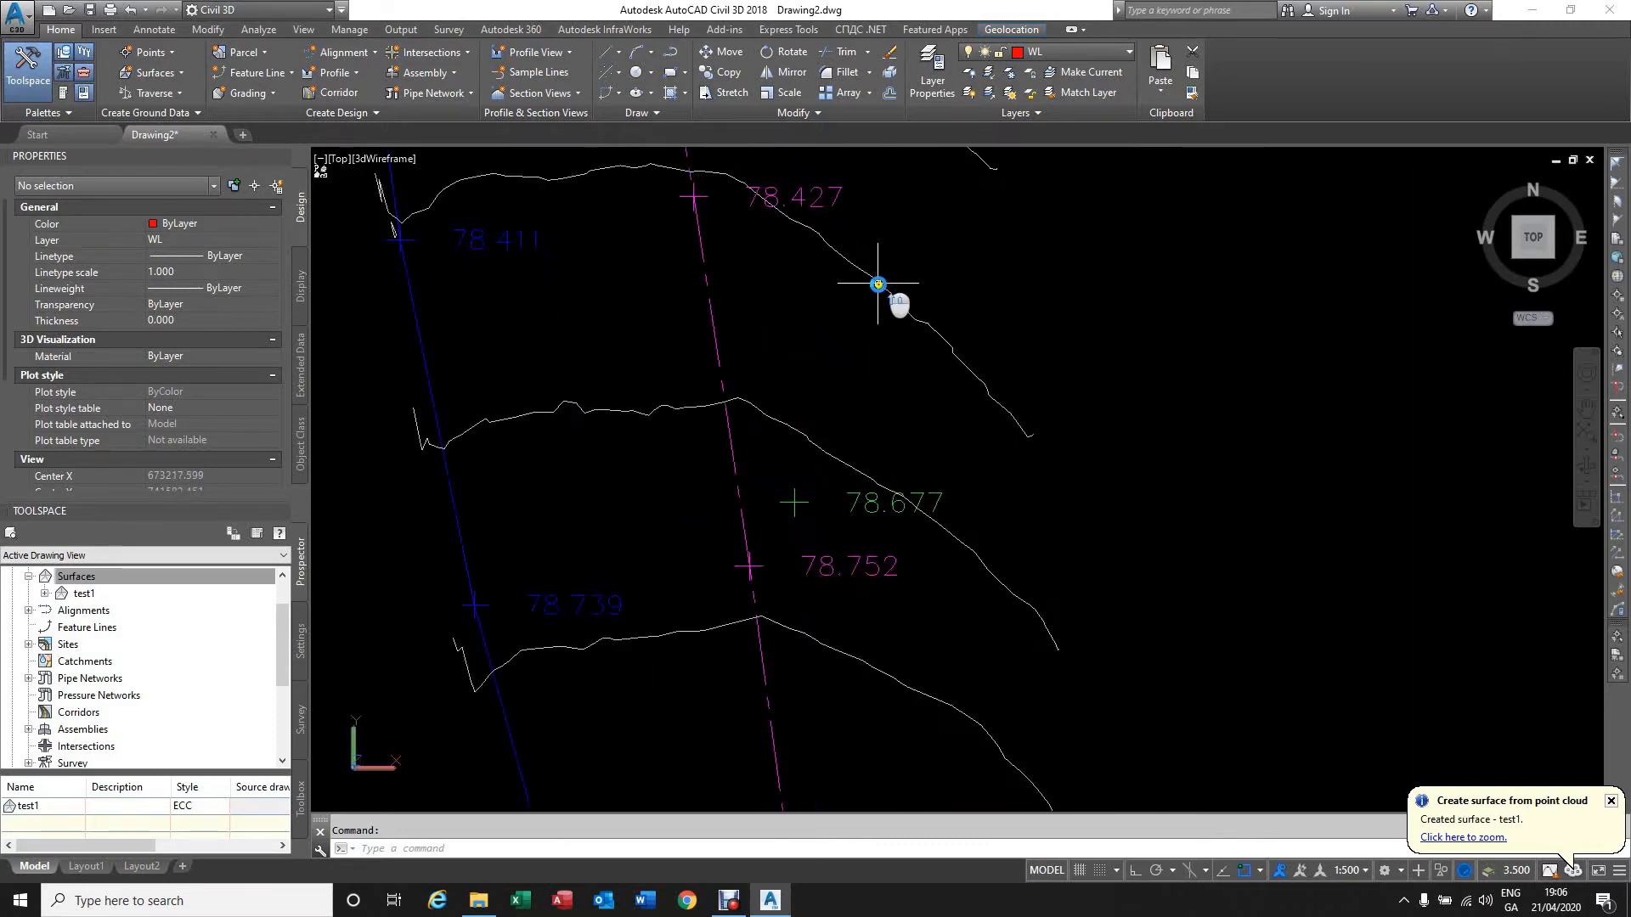
pyautogui.click(878, 283)
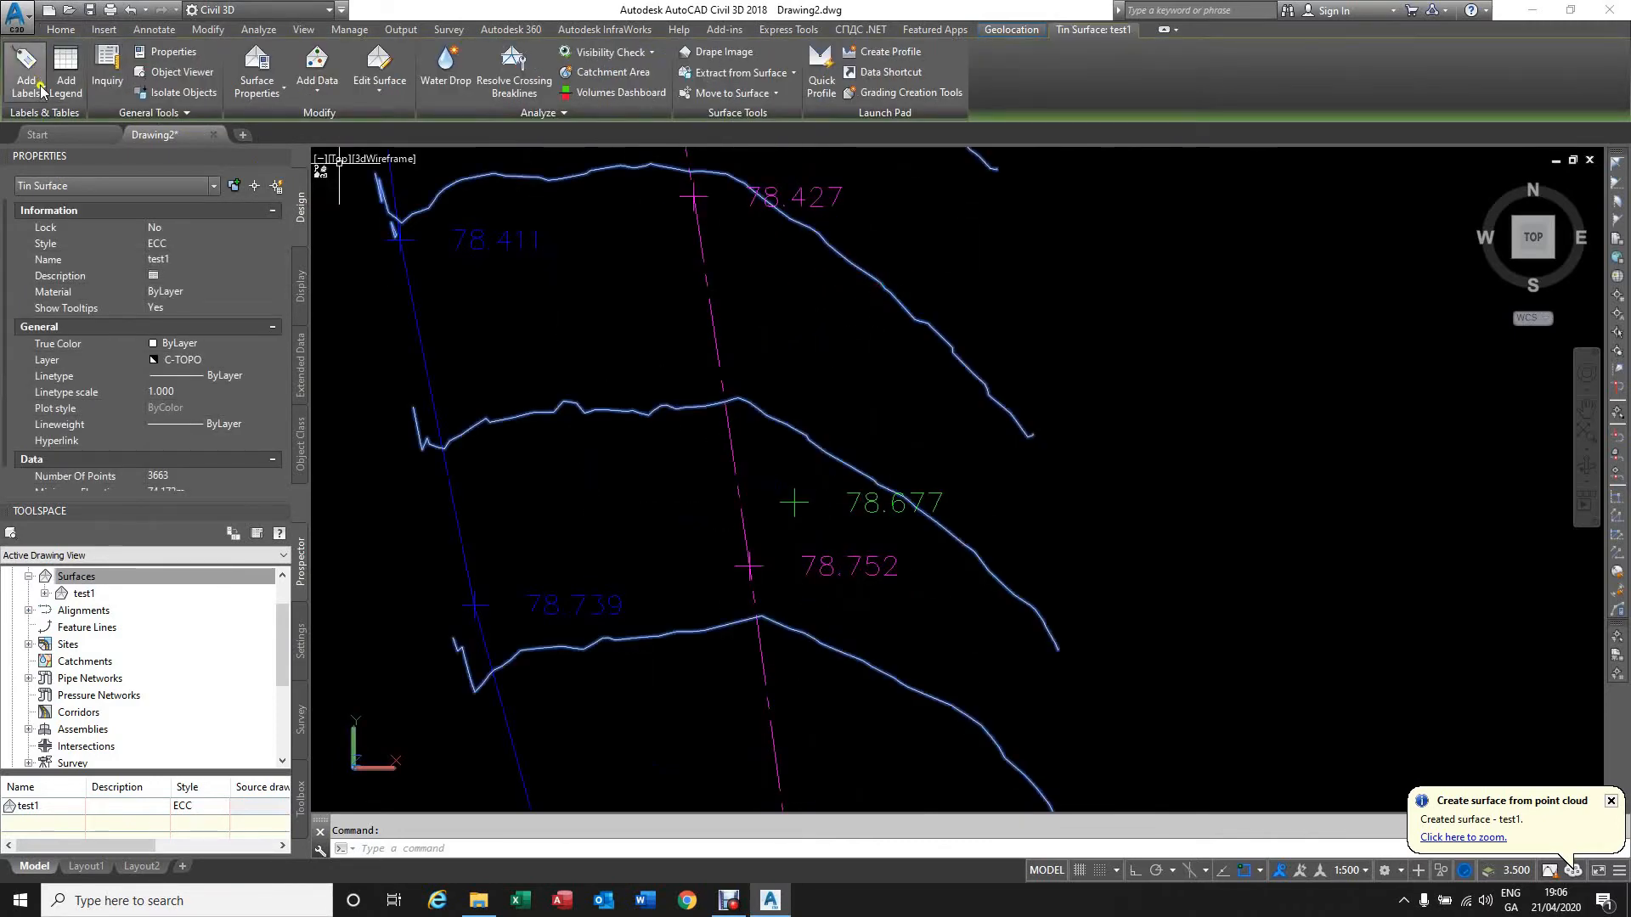
pyautogui.click(42, 91)
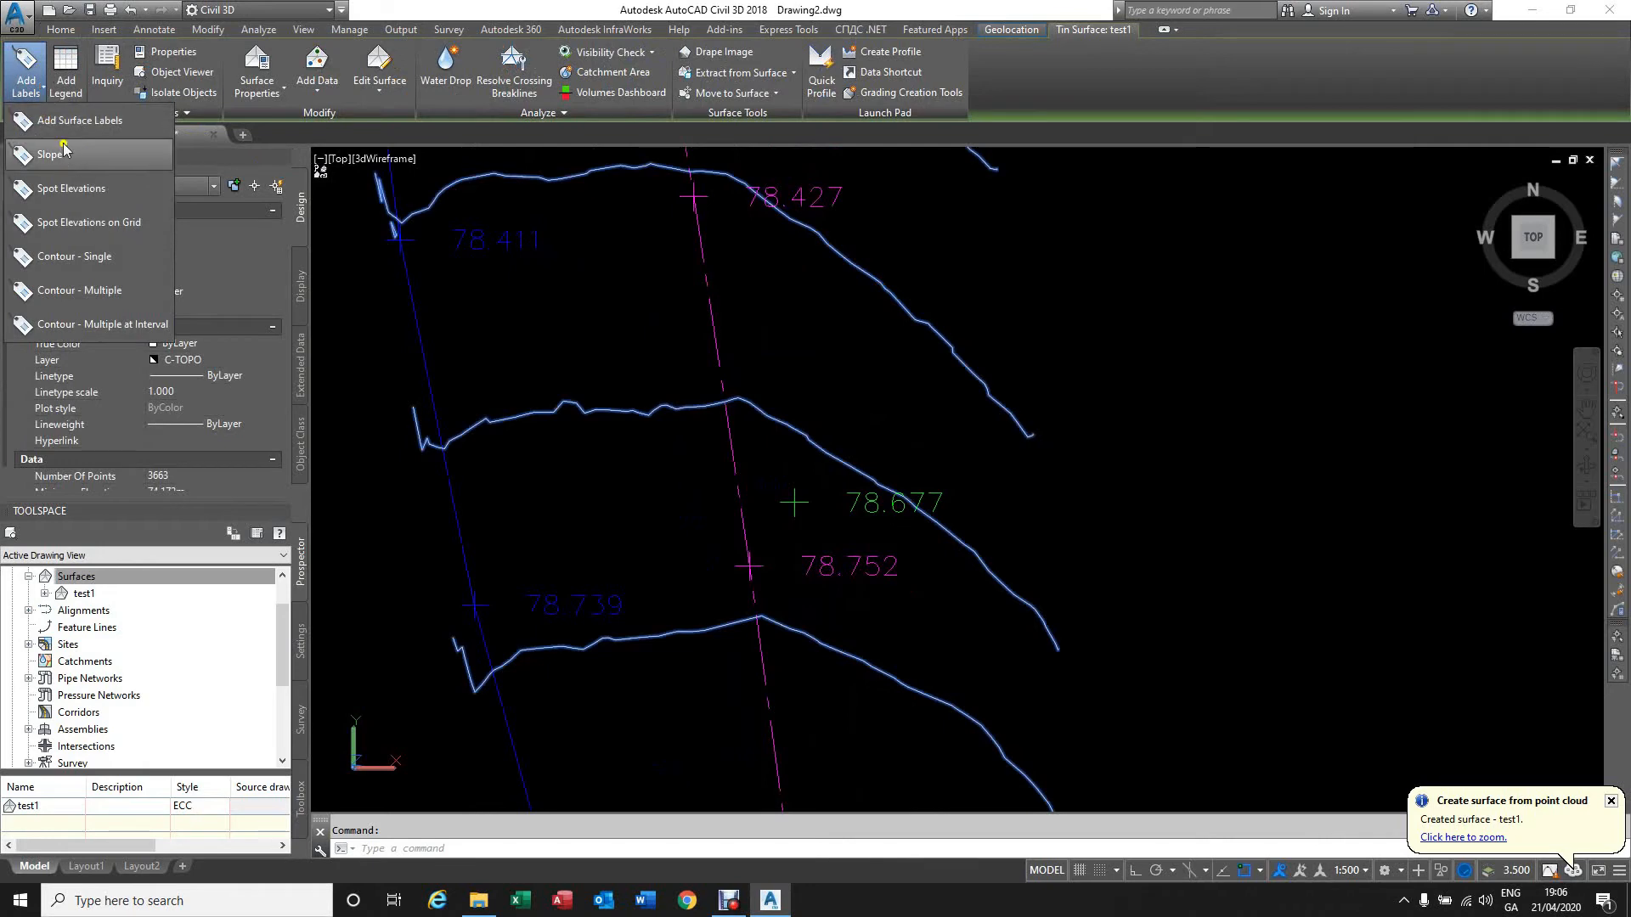
pyautogui.click(52, 261)
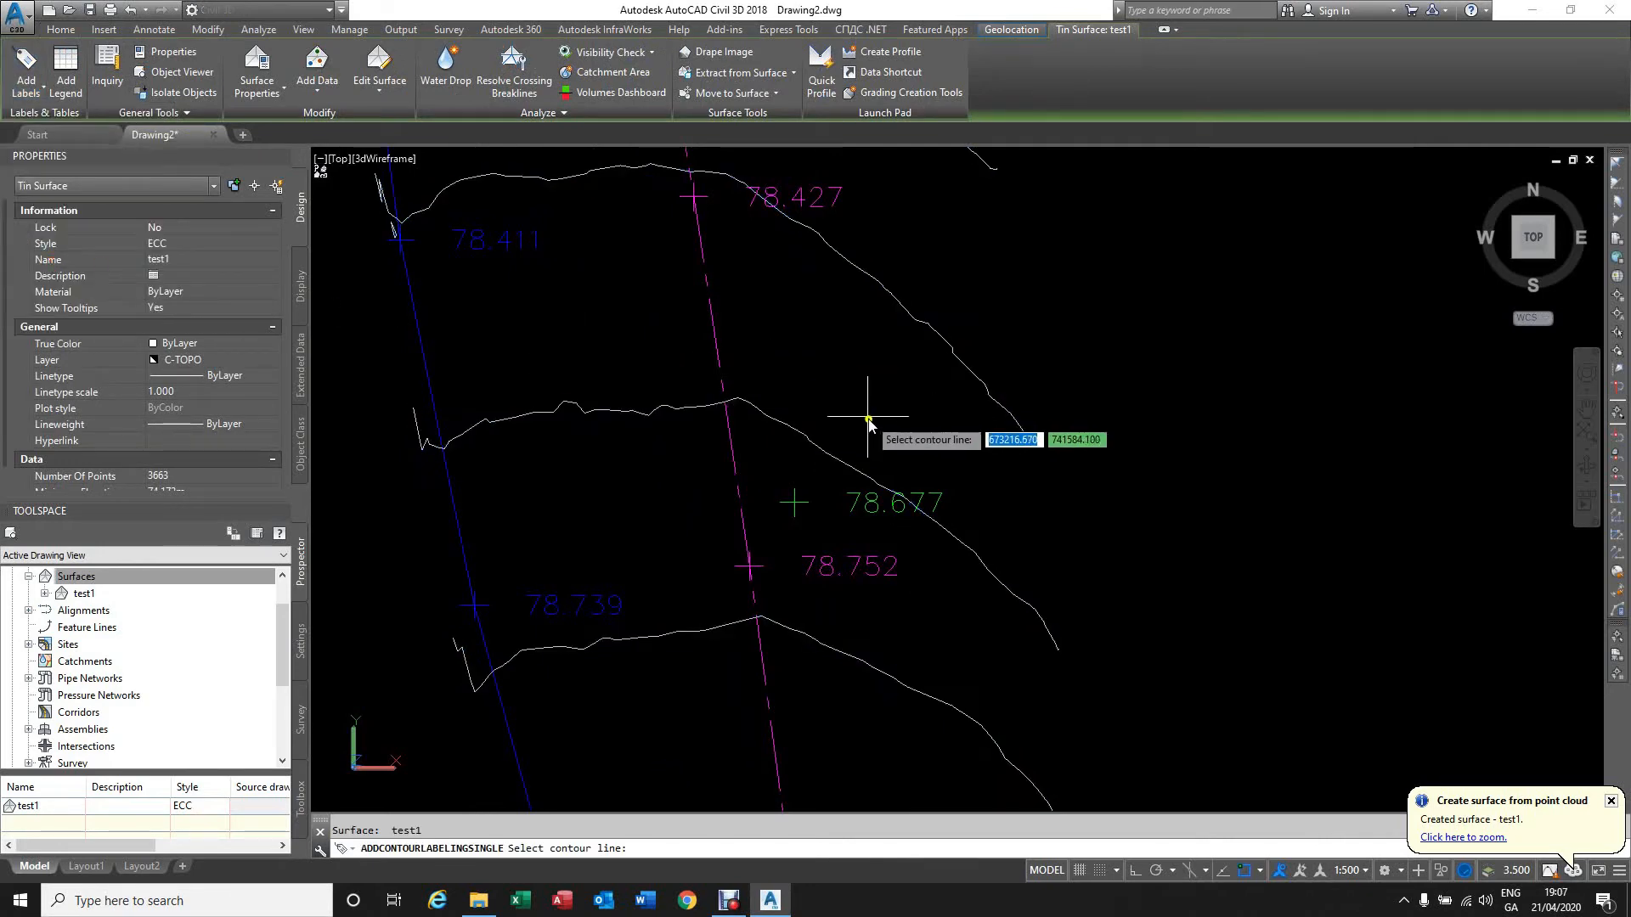
pyautogui.click(873, 283)
pyautogui.press('Escape')
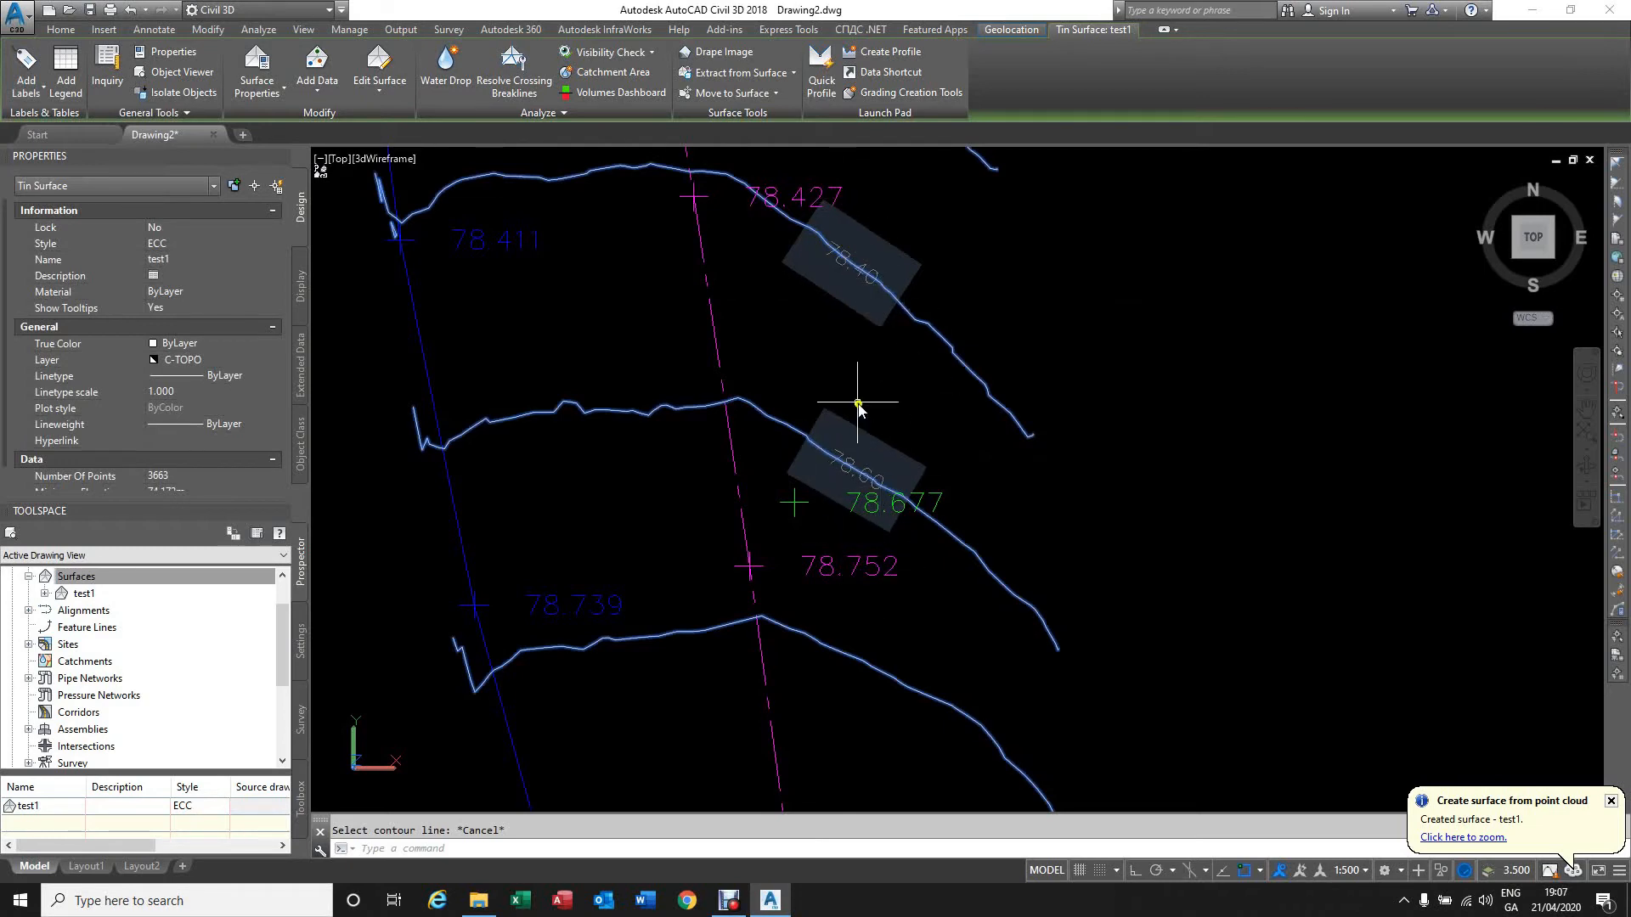
# Step: Compare the new contour labels with the neighbouring spot levels and review the contours along the road
pyautogui.scroll(-2, 863, 355)
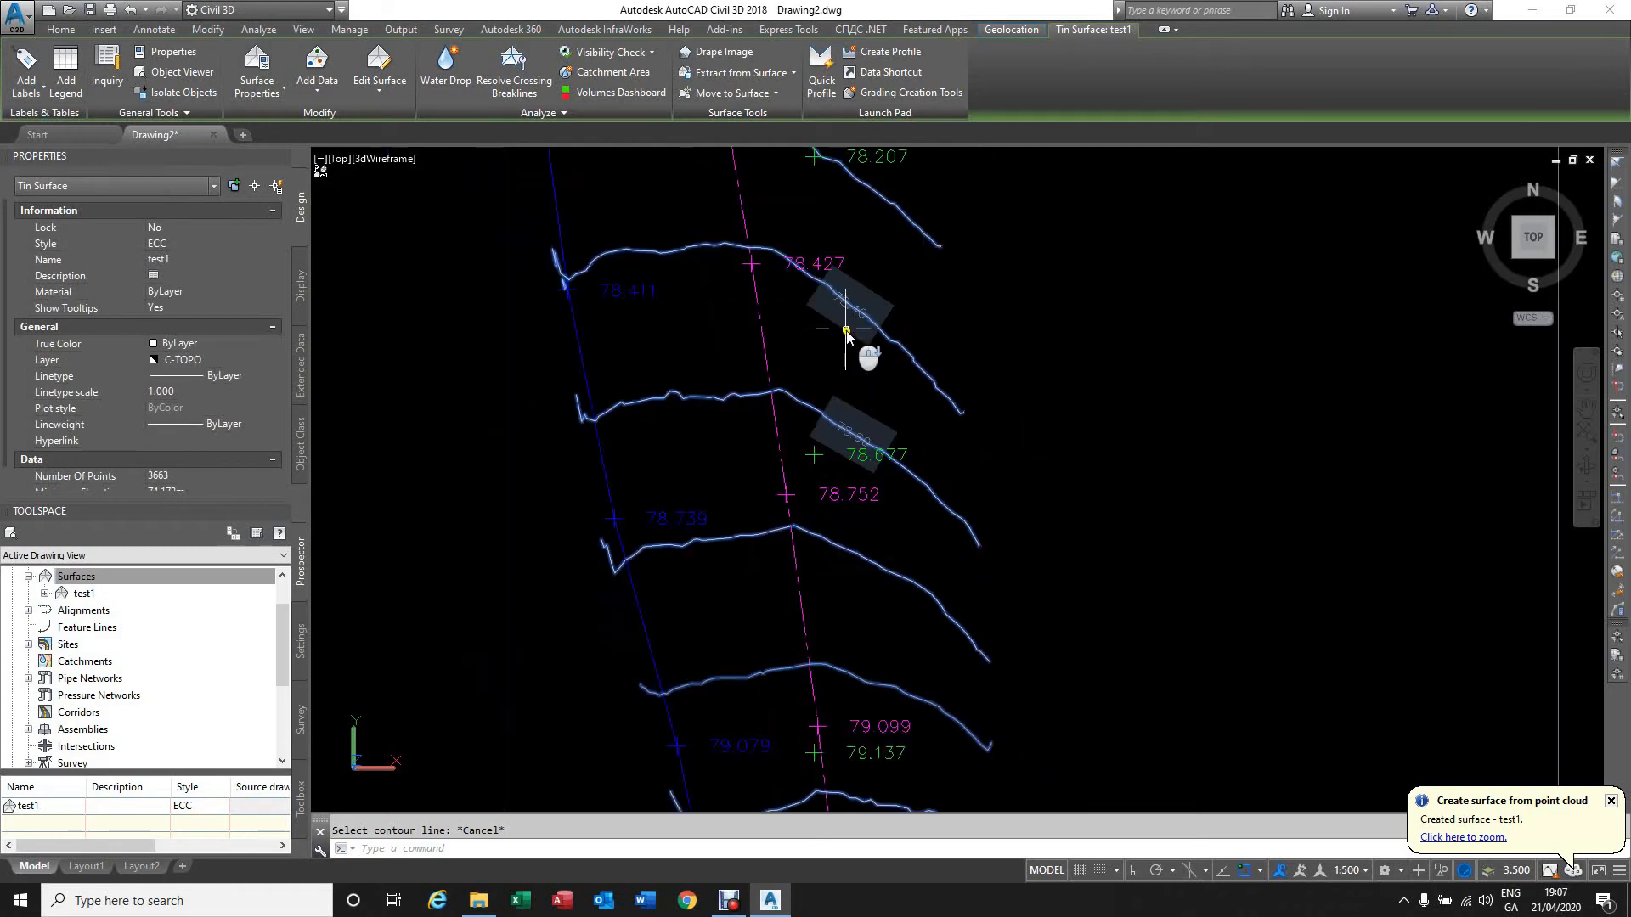
pyautogui.scroll(3, 866, 350)
pyautogui.scroll(2, 858, 339)
pyautogui.scroll(-2, 859, 306)
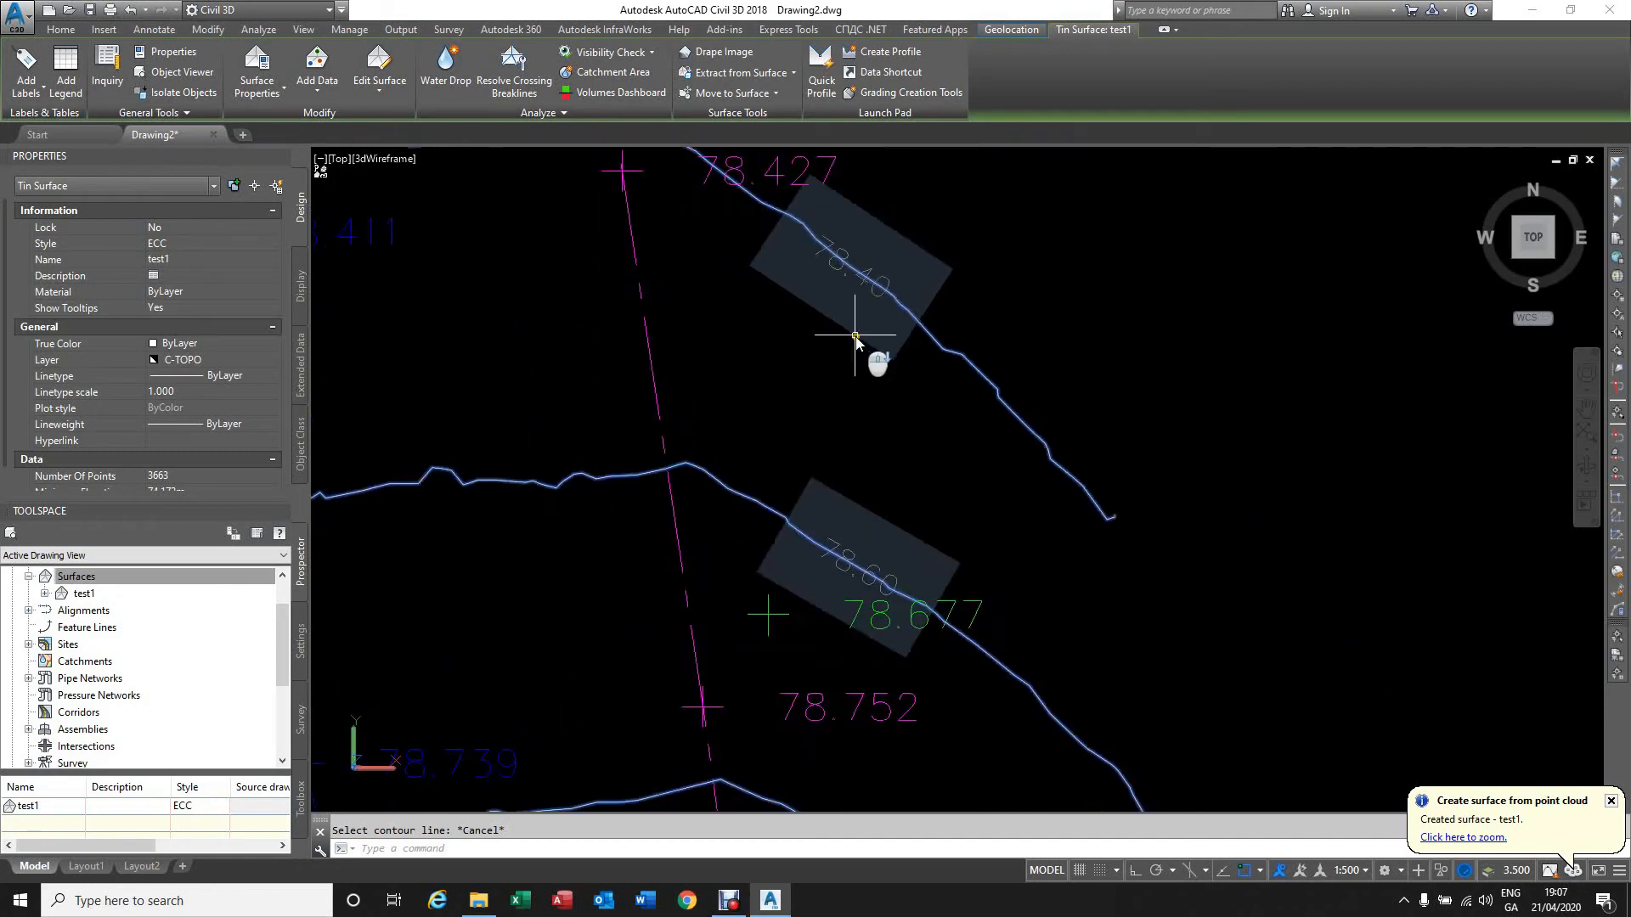
pyautogui.press('Escape')
pyautogui.scroll(-5, 854, 355)
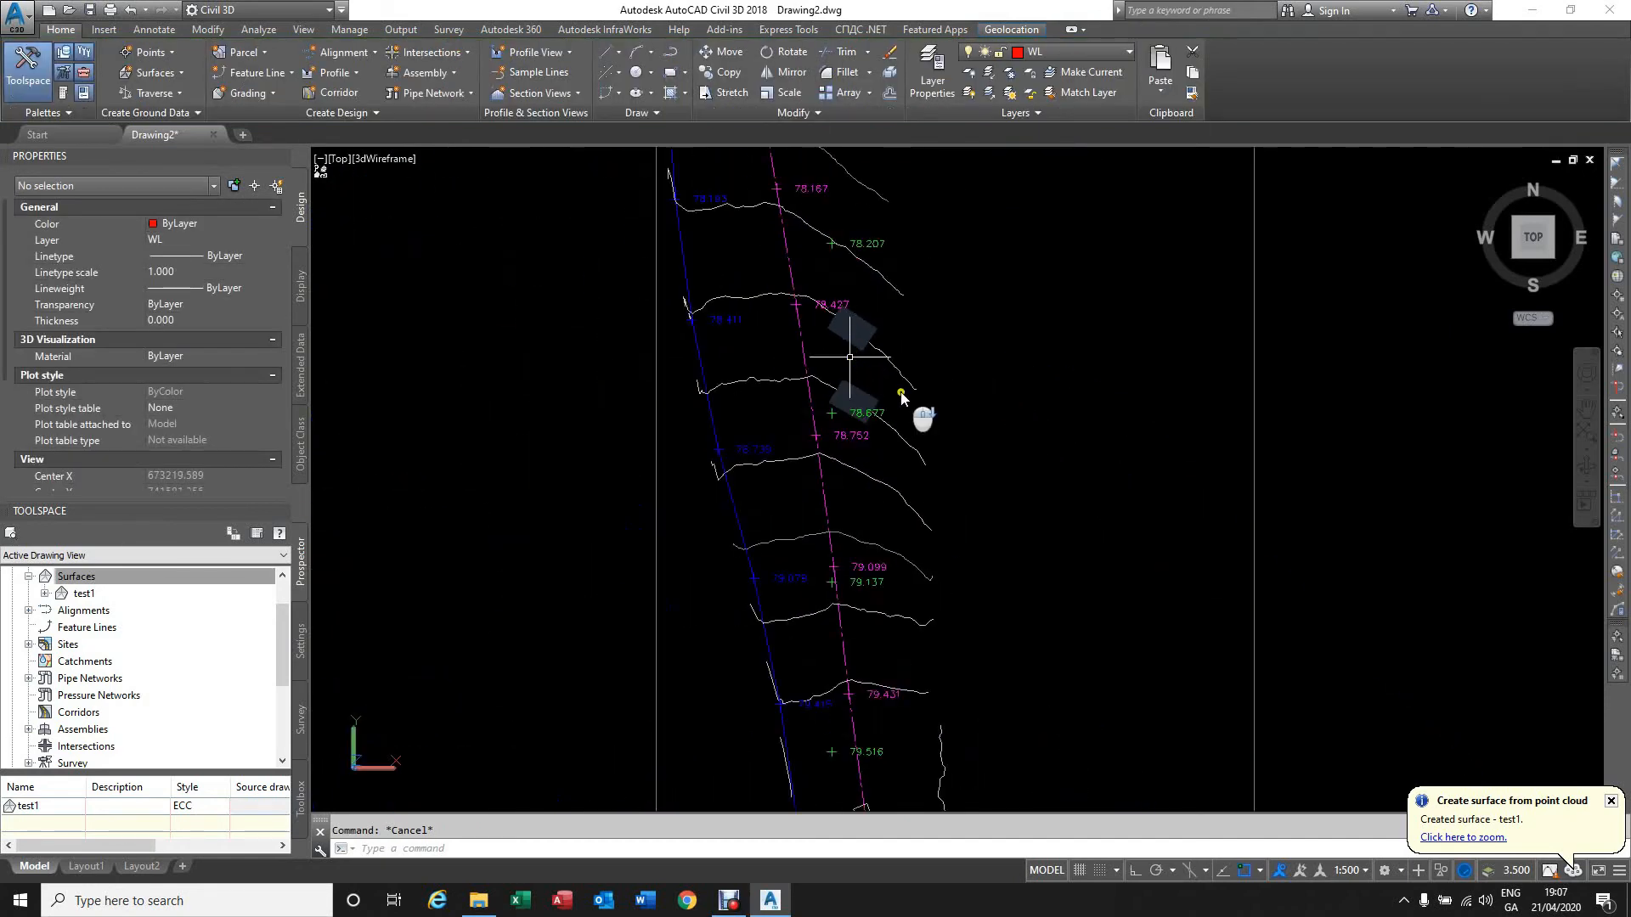
pyautogui.scroll(-4, 849, 357)
pyautogui.moveTo(975, 472)
pyautogui.mouseDown(button='middle')
pyautogui.moveTo(906, 379)
pyautogui.moveTo(884, 311)
pyautogui.moveTo(948, 429)
pyautogui.mouseUp(button='middle')
pyautogui.scroll(2, 874, 342)
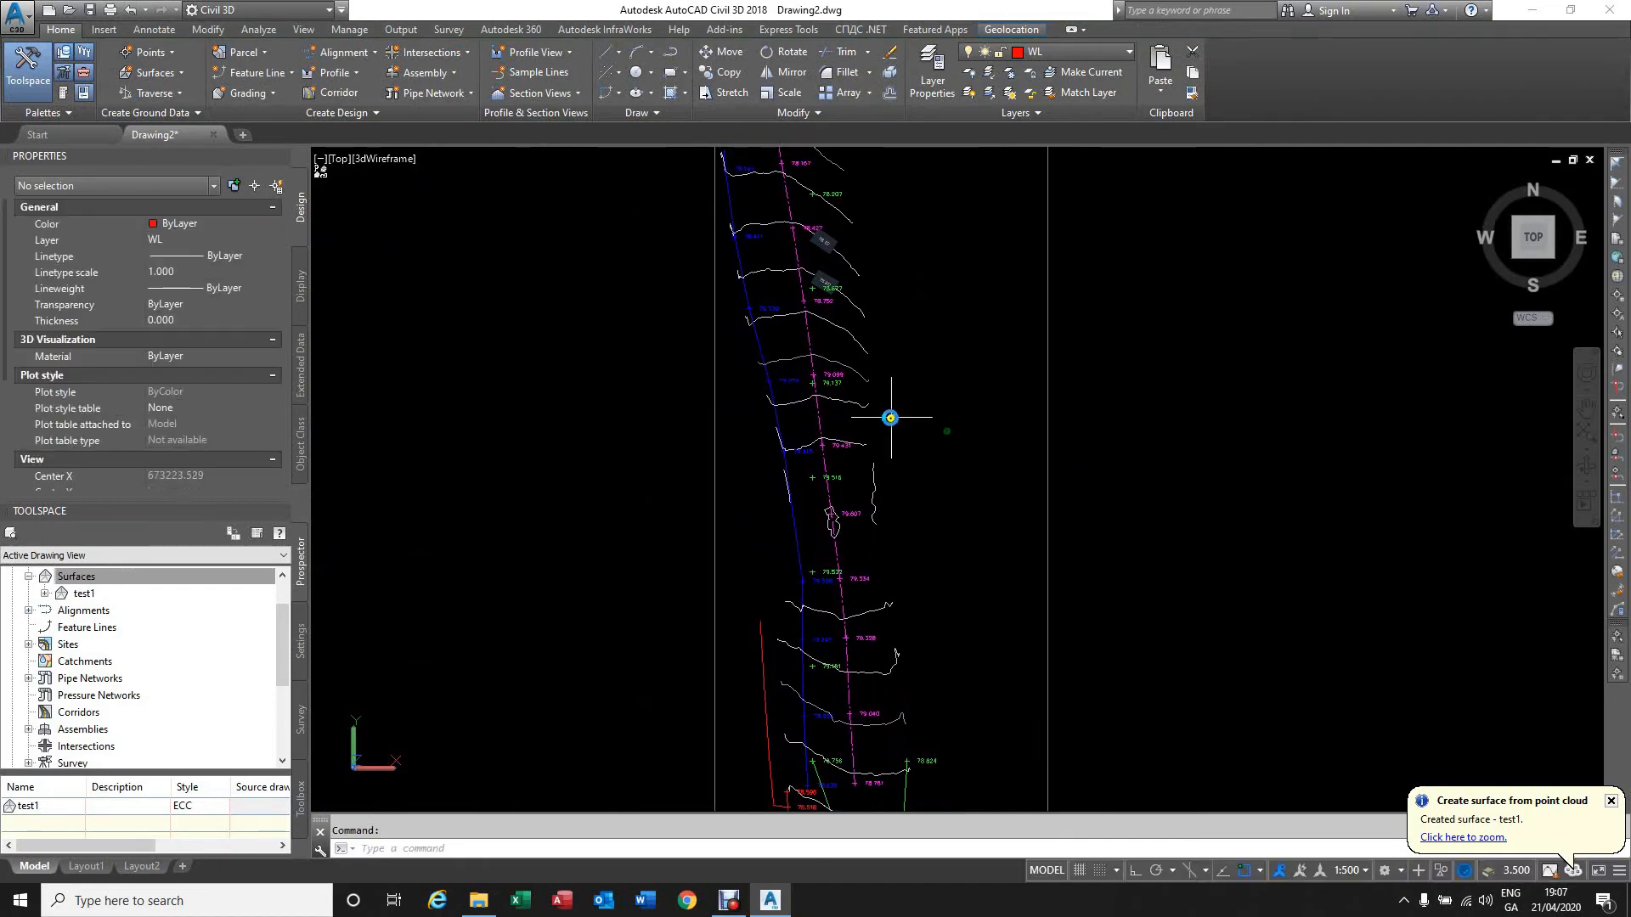
pyautogui.scroll(2, 889, 417)
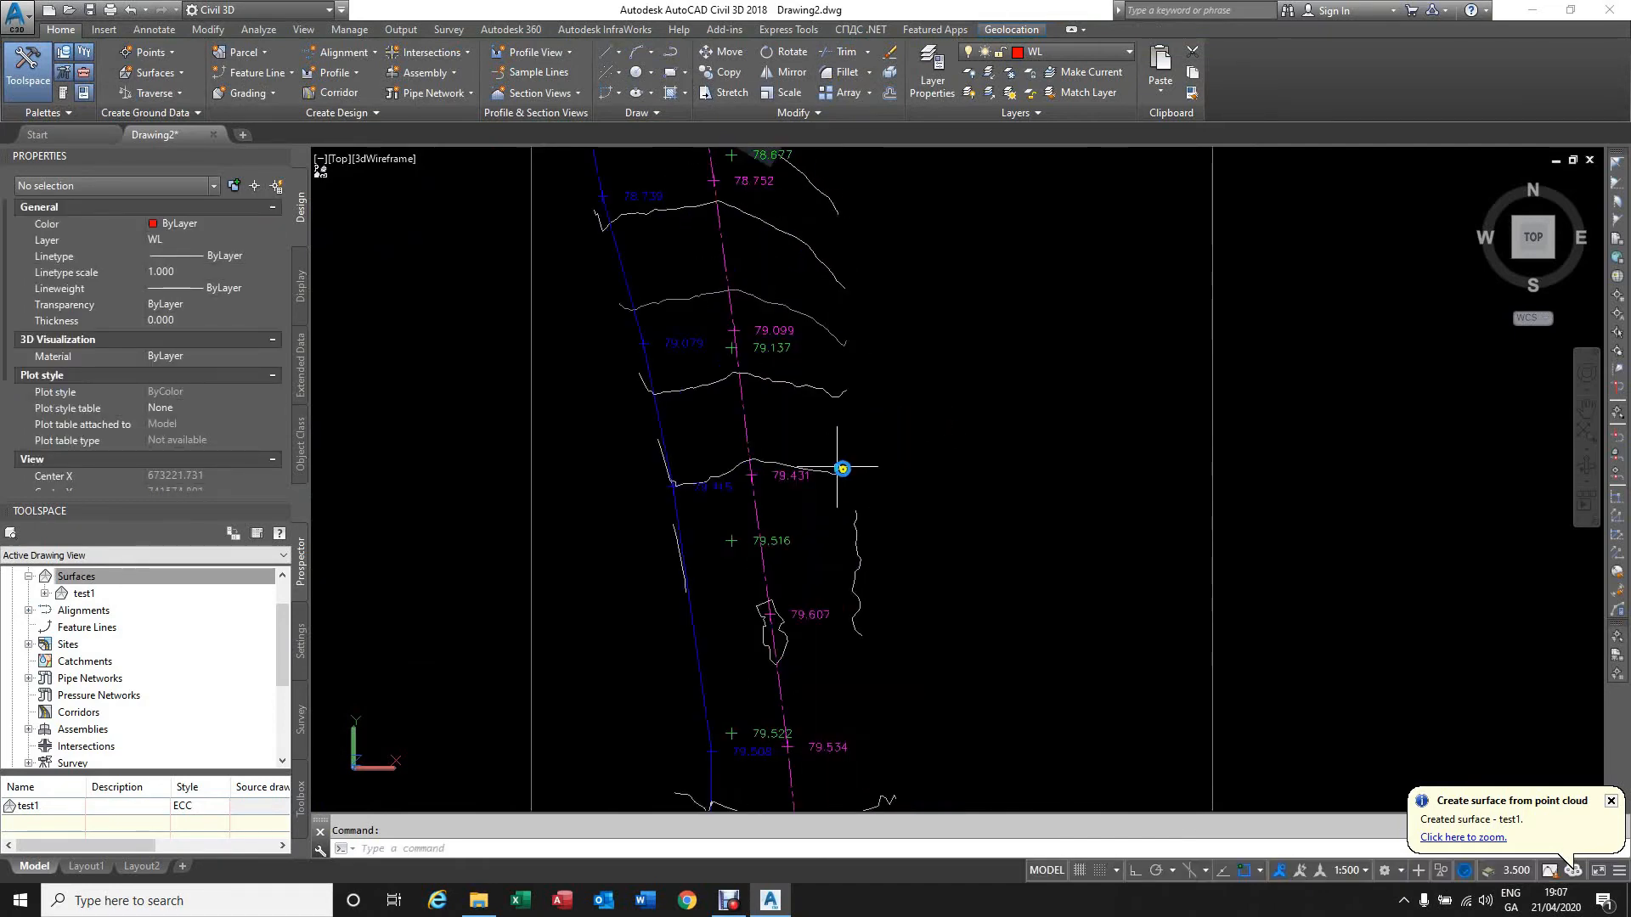
# Step: Show the brdg scan of the point cloud using the Point Cloud Manager and view it in 3D together with the contours
pyautogui.click(1211, 274)
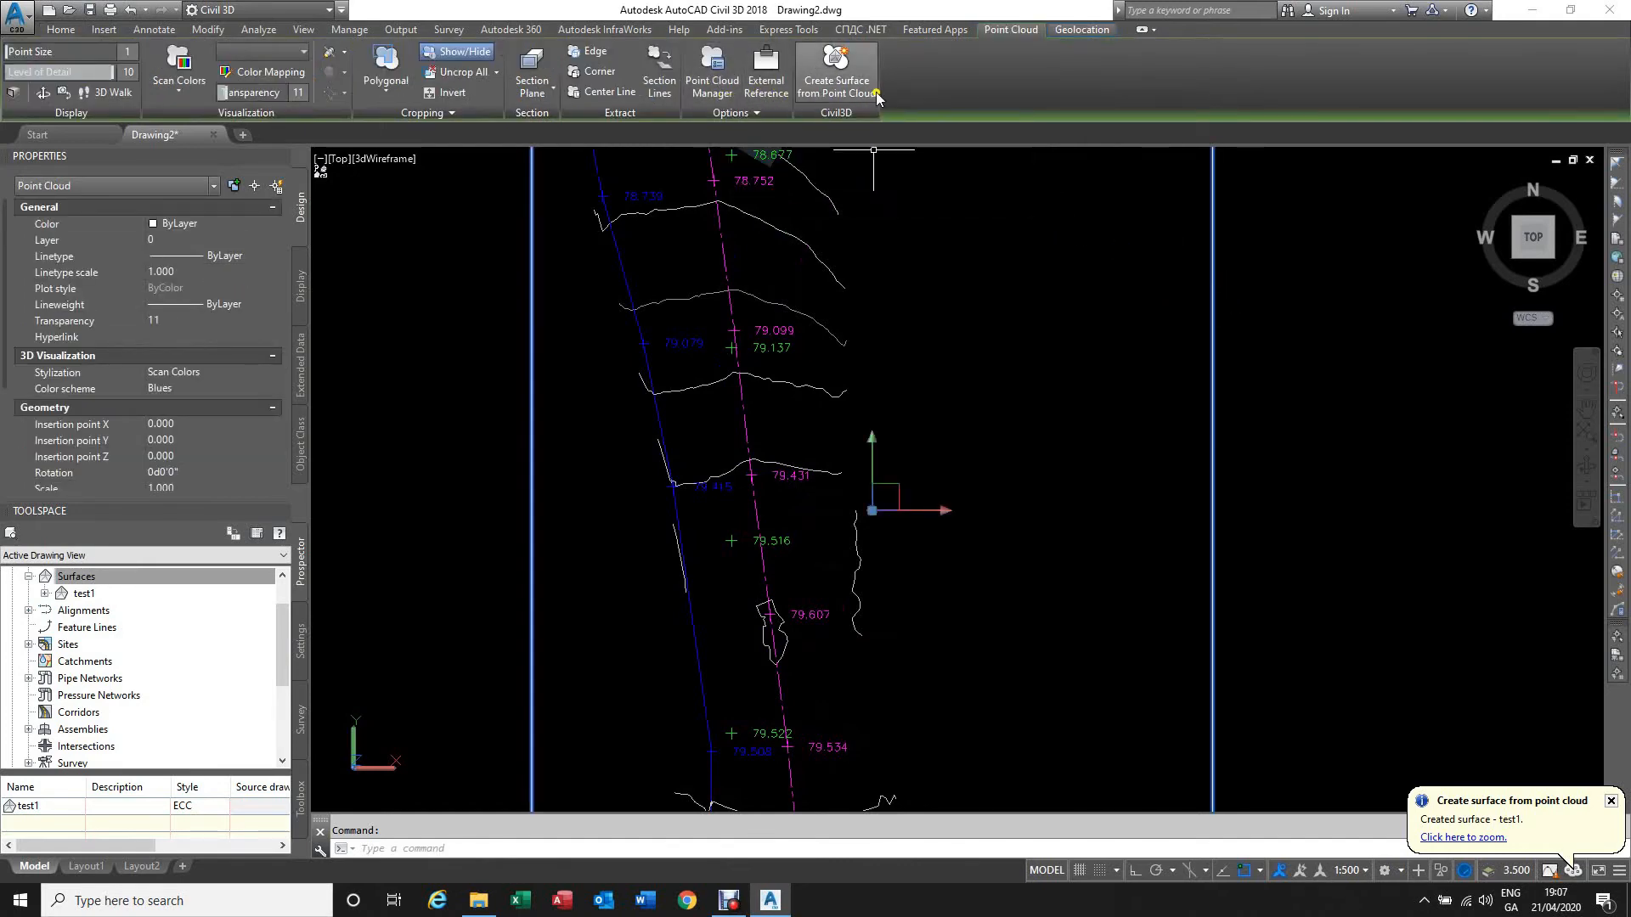
pyautogui.click(739, 92)
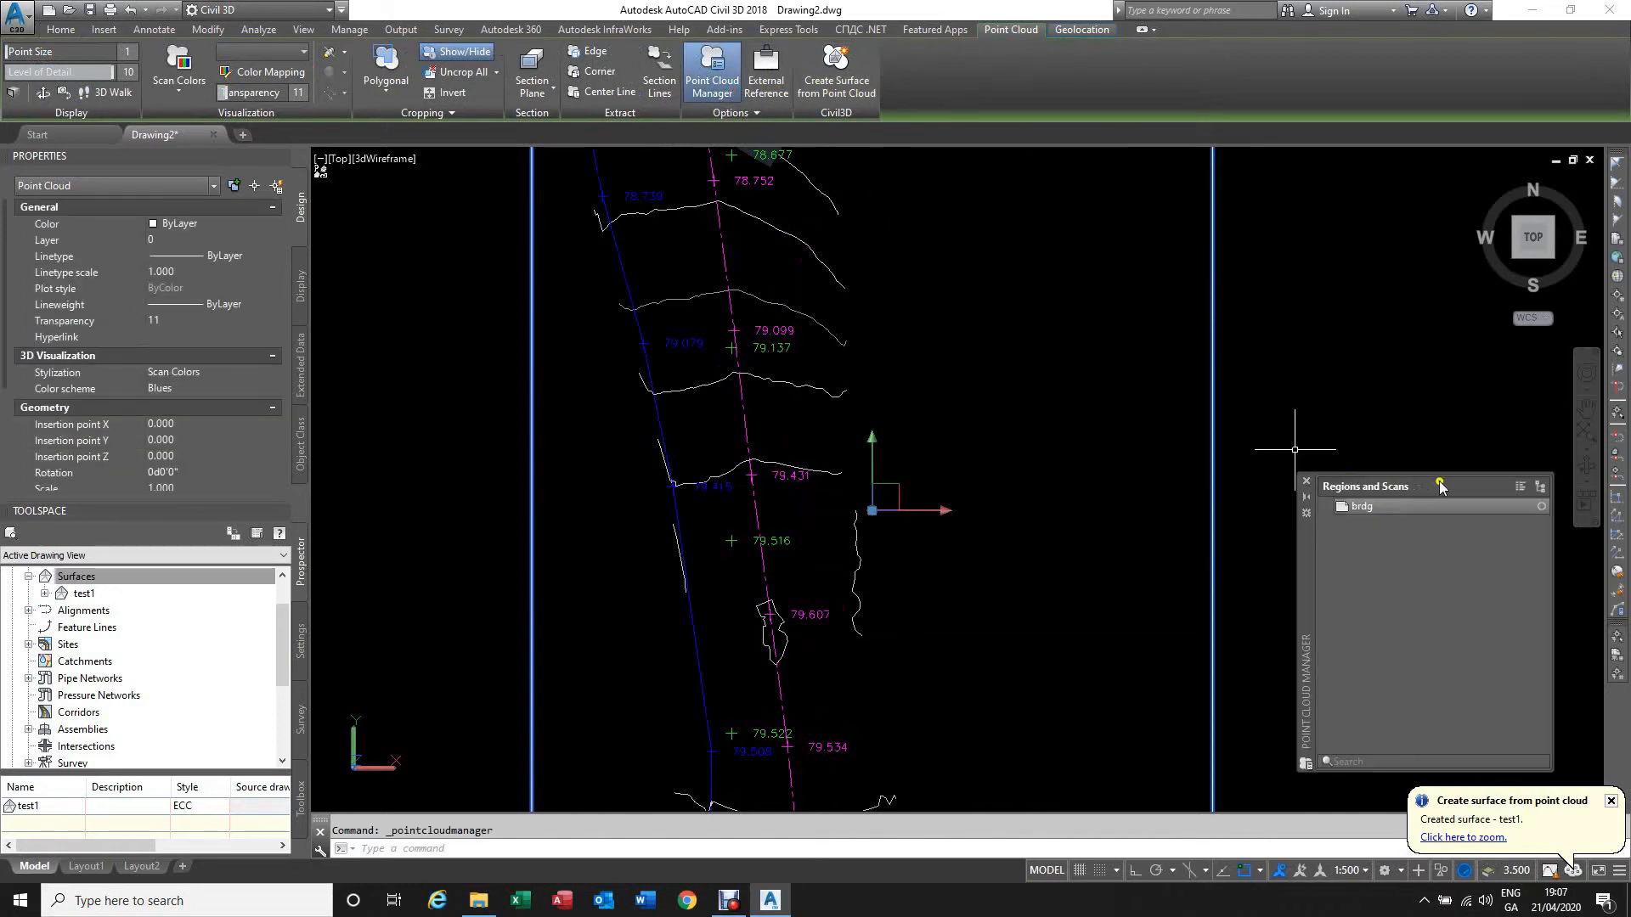
pyautogui.click(1542, 509)
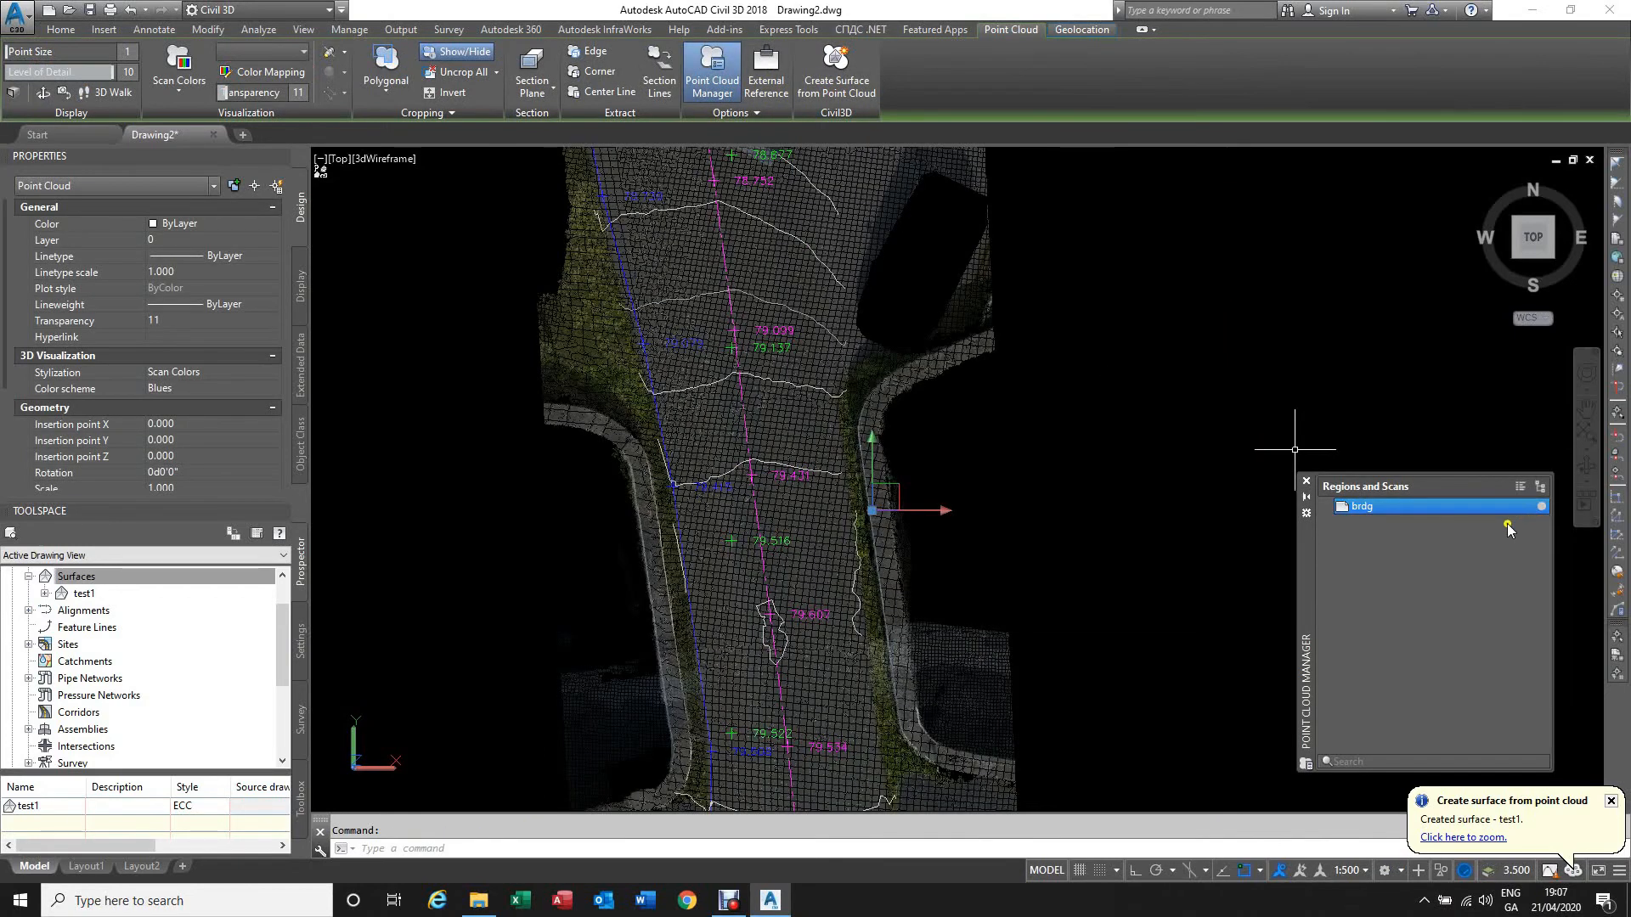
pyautogui.click(1309, 484)
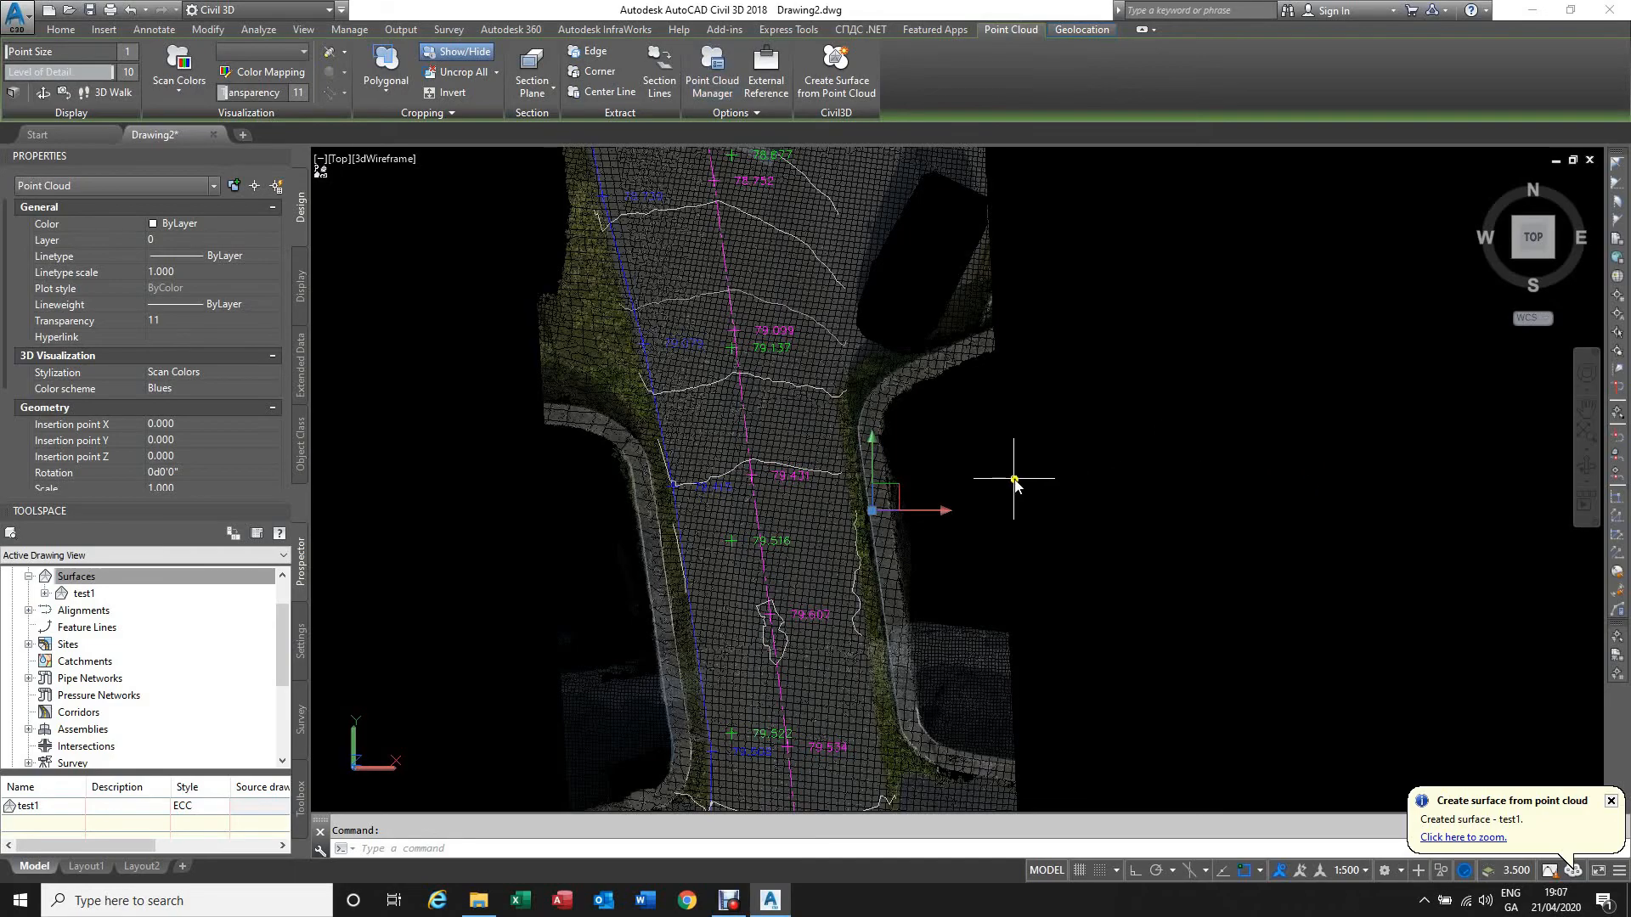
pyautogui.keyDown('shift'); pyautogui.moveTo(1019, 473); pyautogui.dragTo(1030, 317, button='middle'); pyautogui.keyUp('shift')
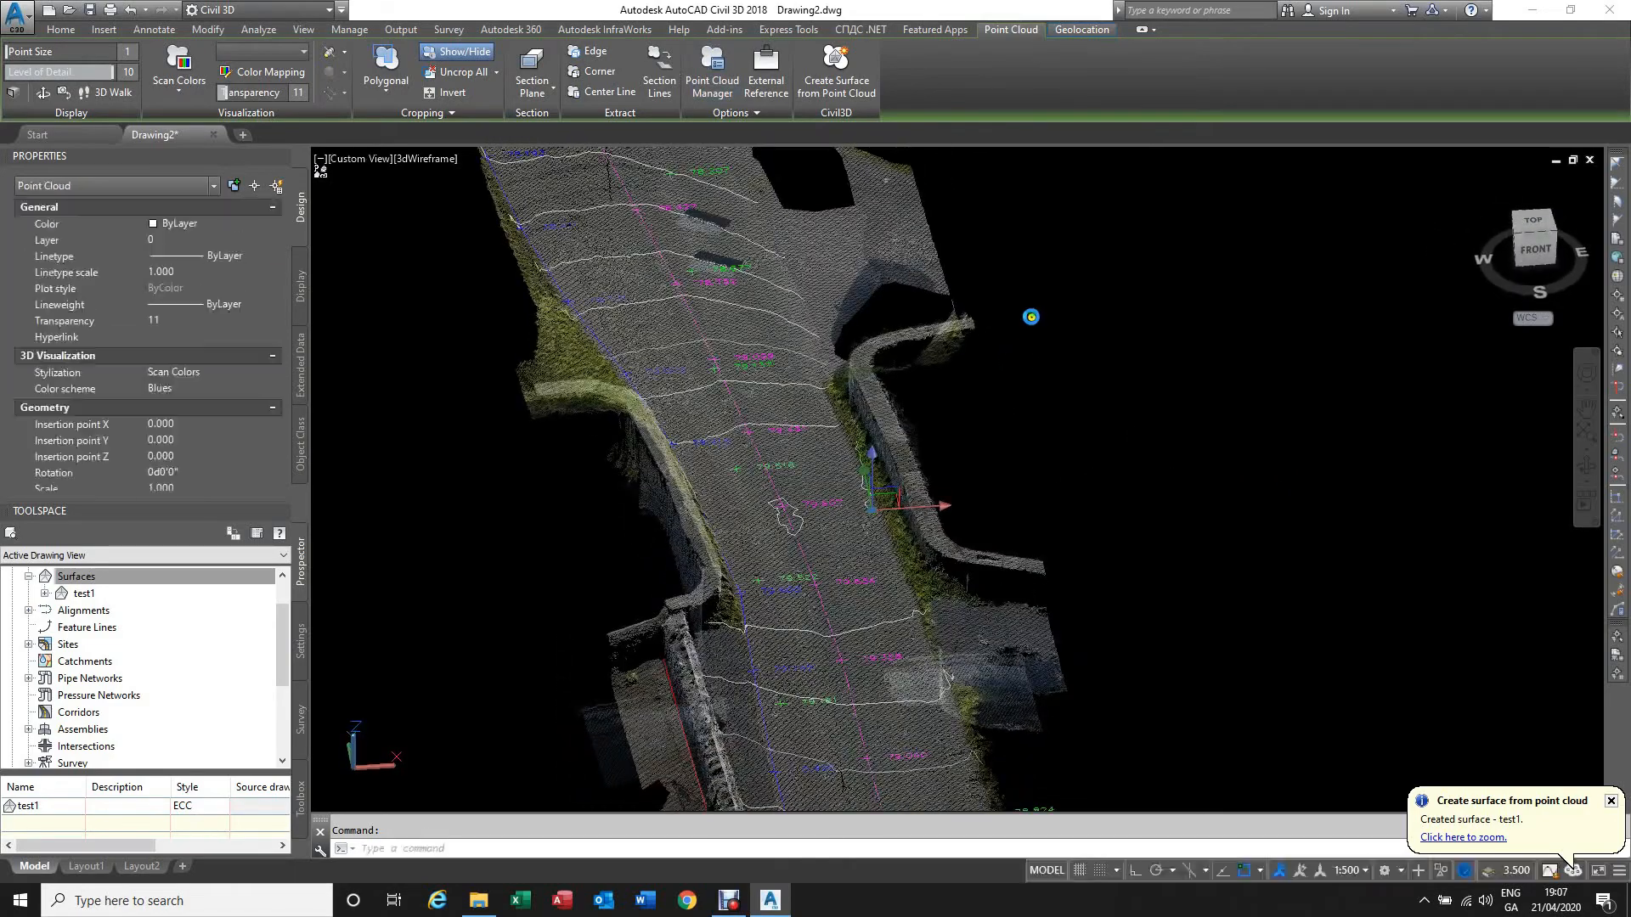
pyautogui.scroll(-3, 888, 594)
pyautogui.scroll(3, 887, 595)
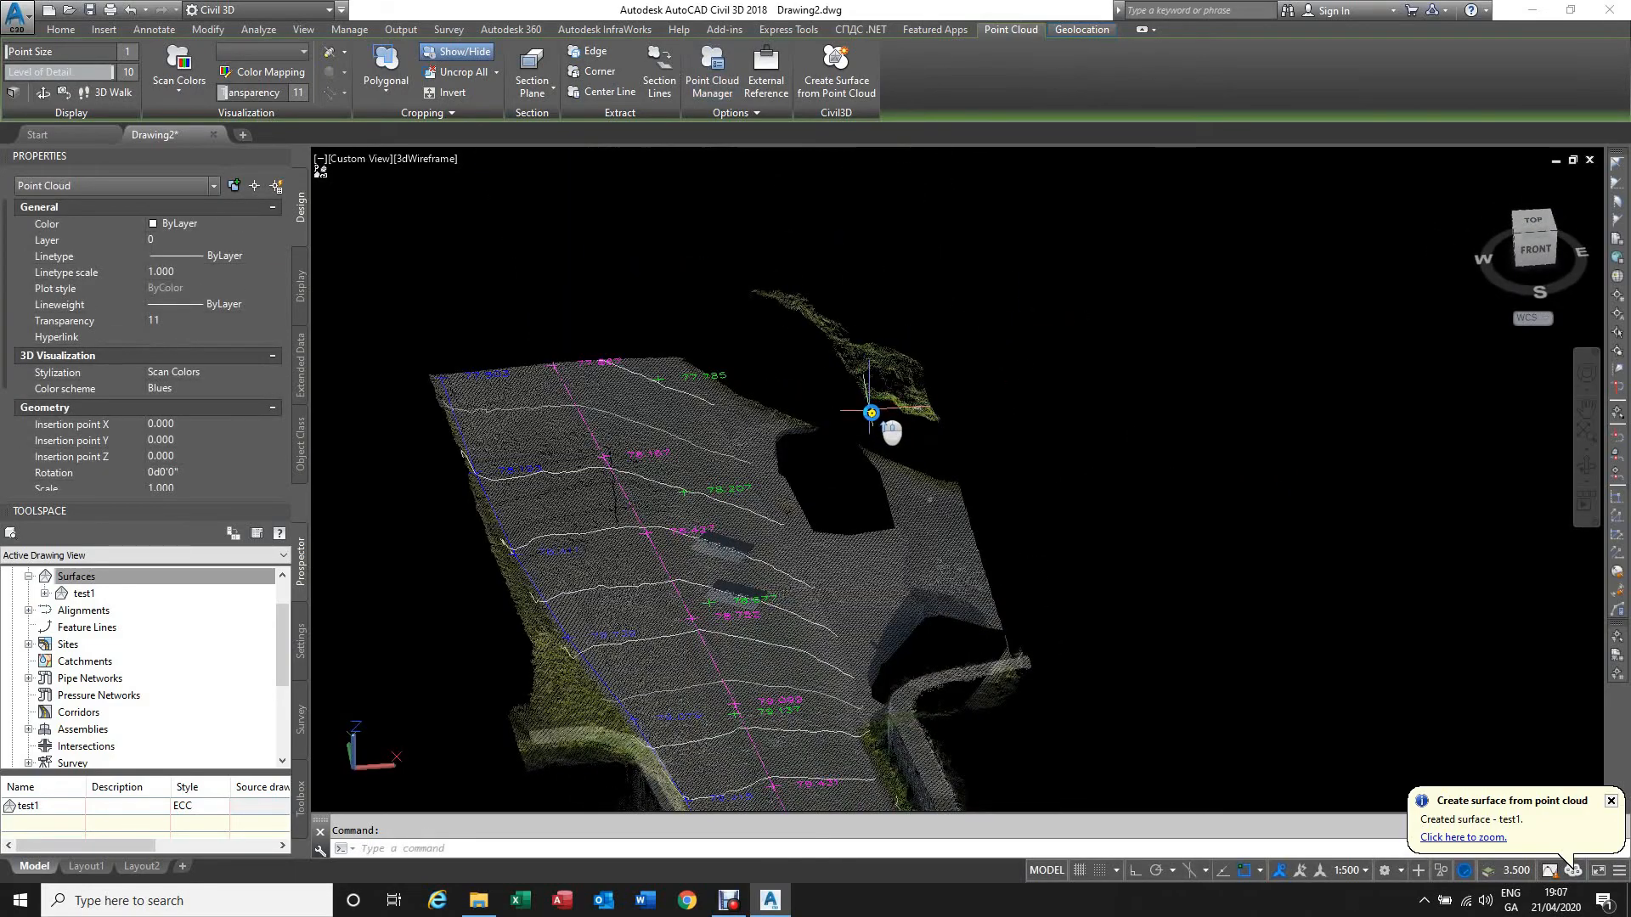
# Step: Examine the scan in 3D together with the contours along the road and around the gap near its north-eastern end
pyautogui.scroll(-4, 852, 415)
pyautogui.scroll(6, 884, 544)
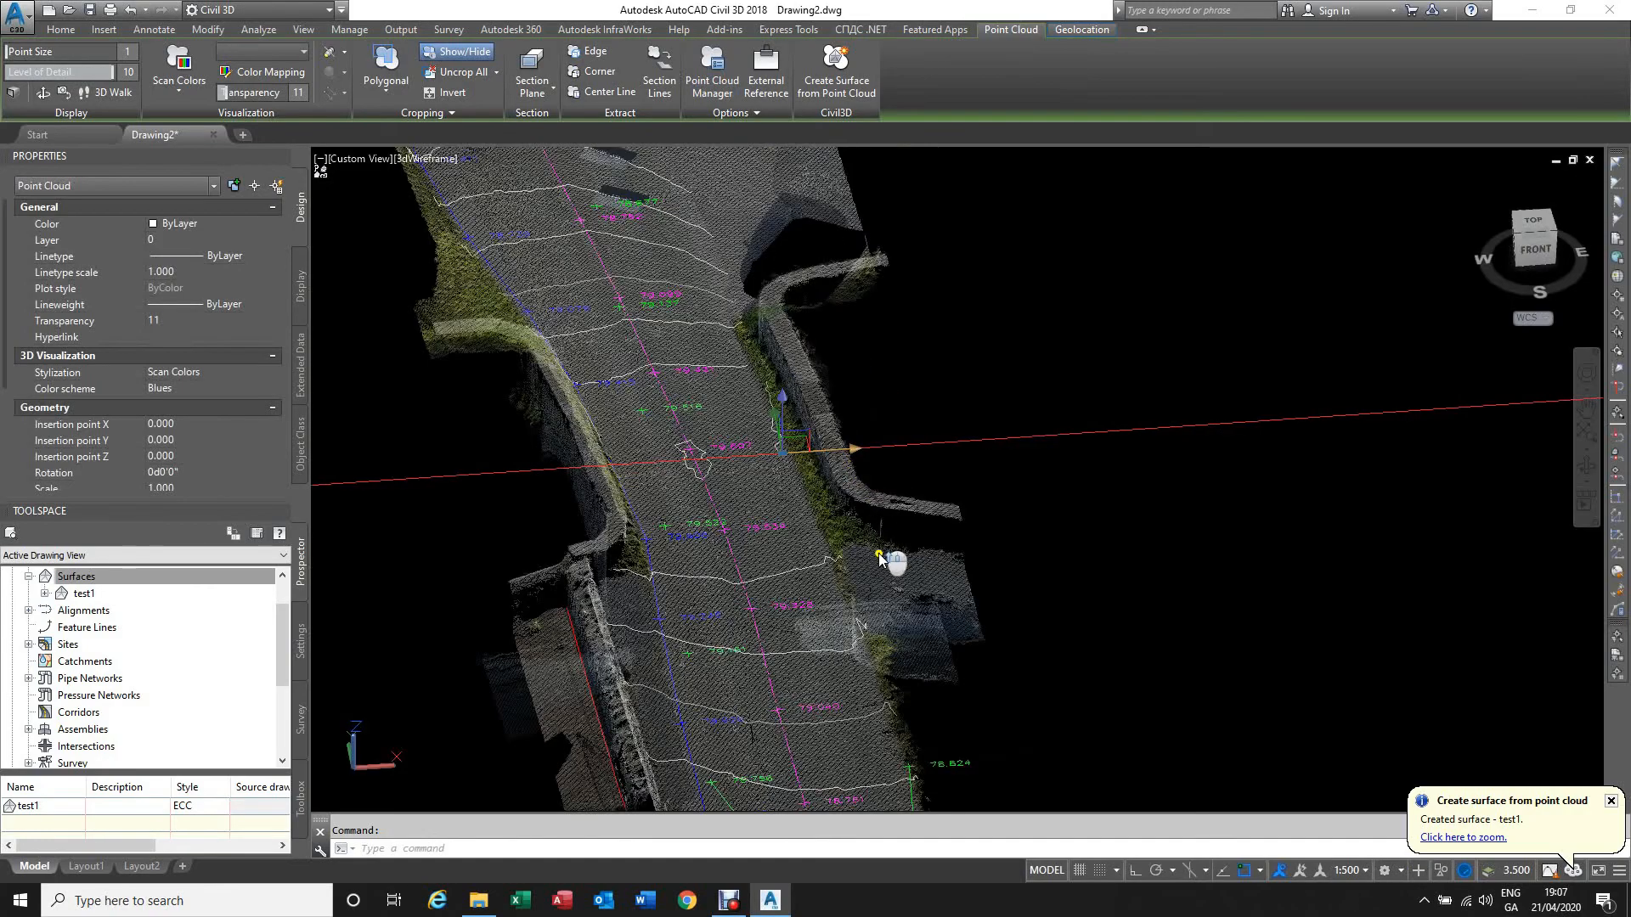
pyautogui.scroll(-4, 884, 542)
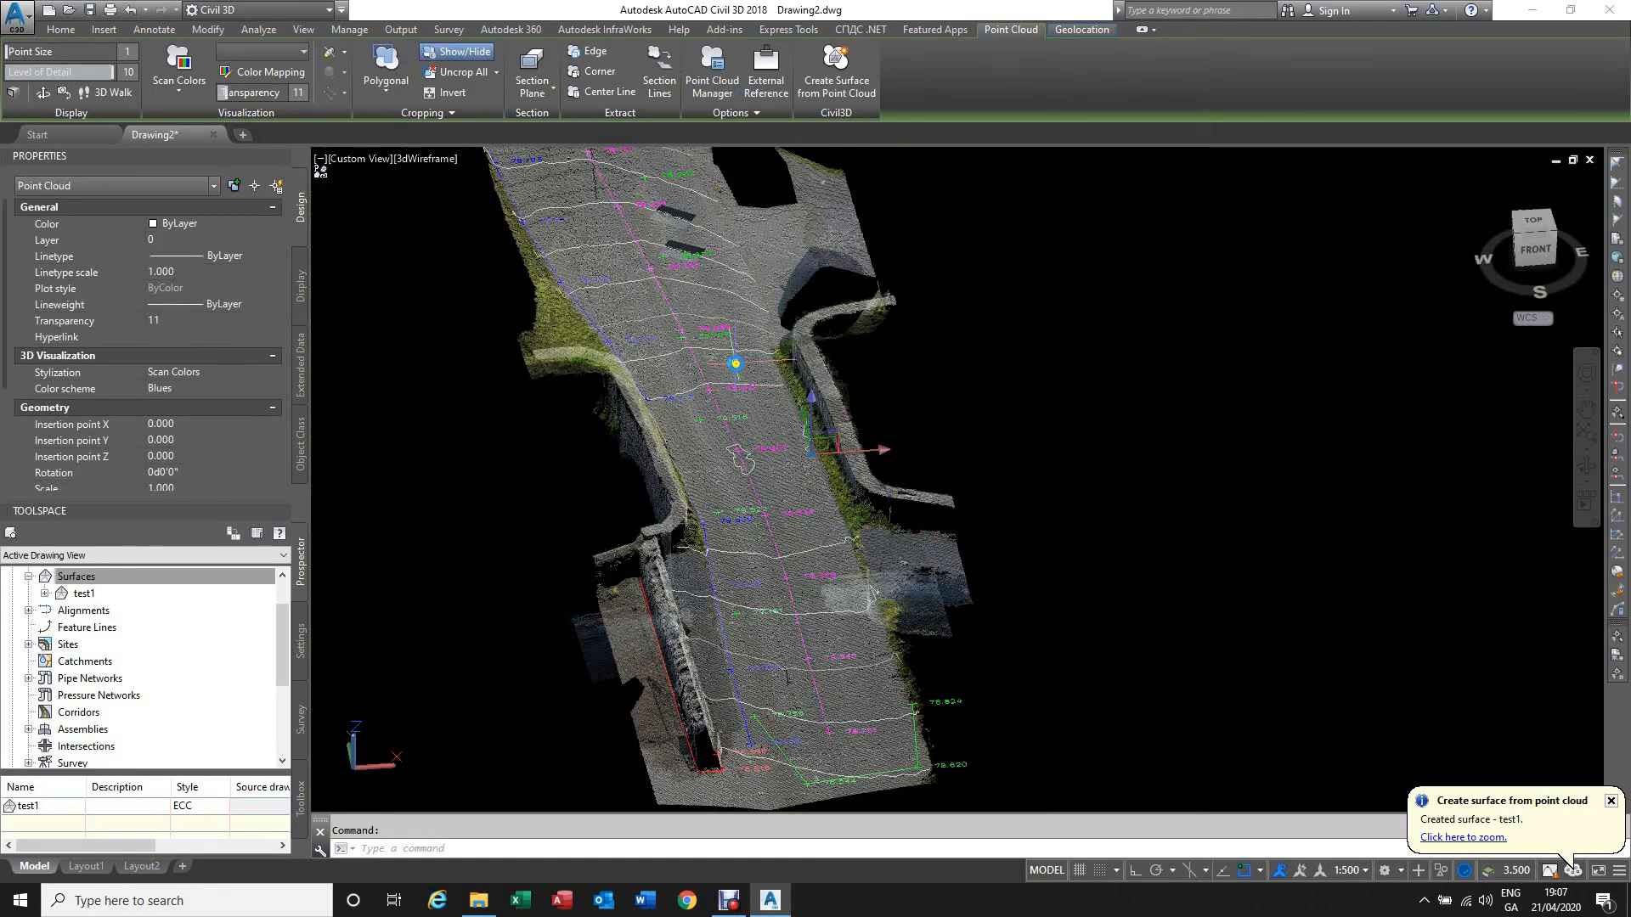
pyautogui.moveTo(736, 364); pyautogui.dragTo(839, 577, button='middle')
pyautogui.scroll(5, 892, 321)
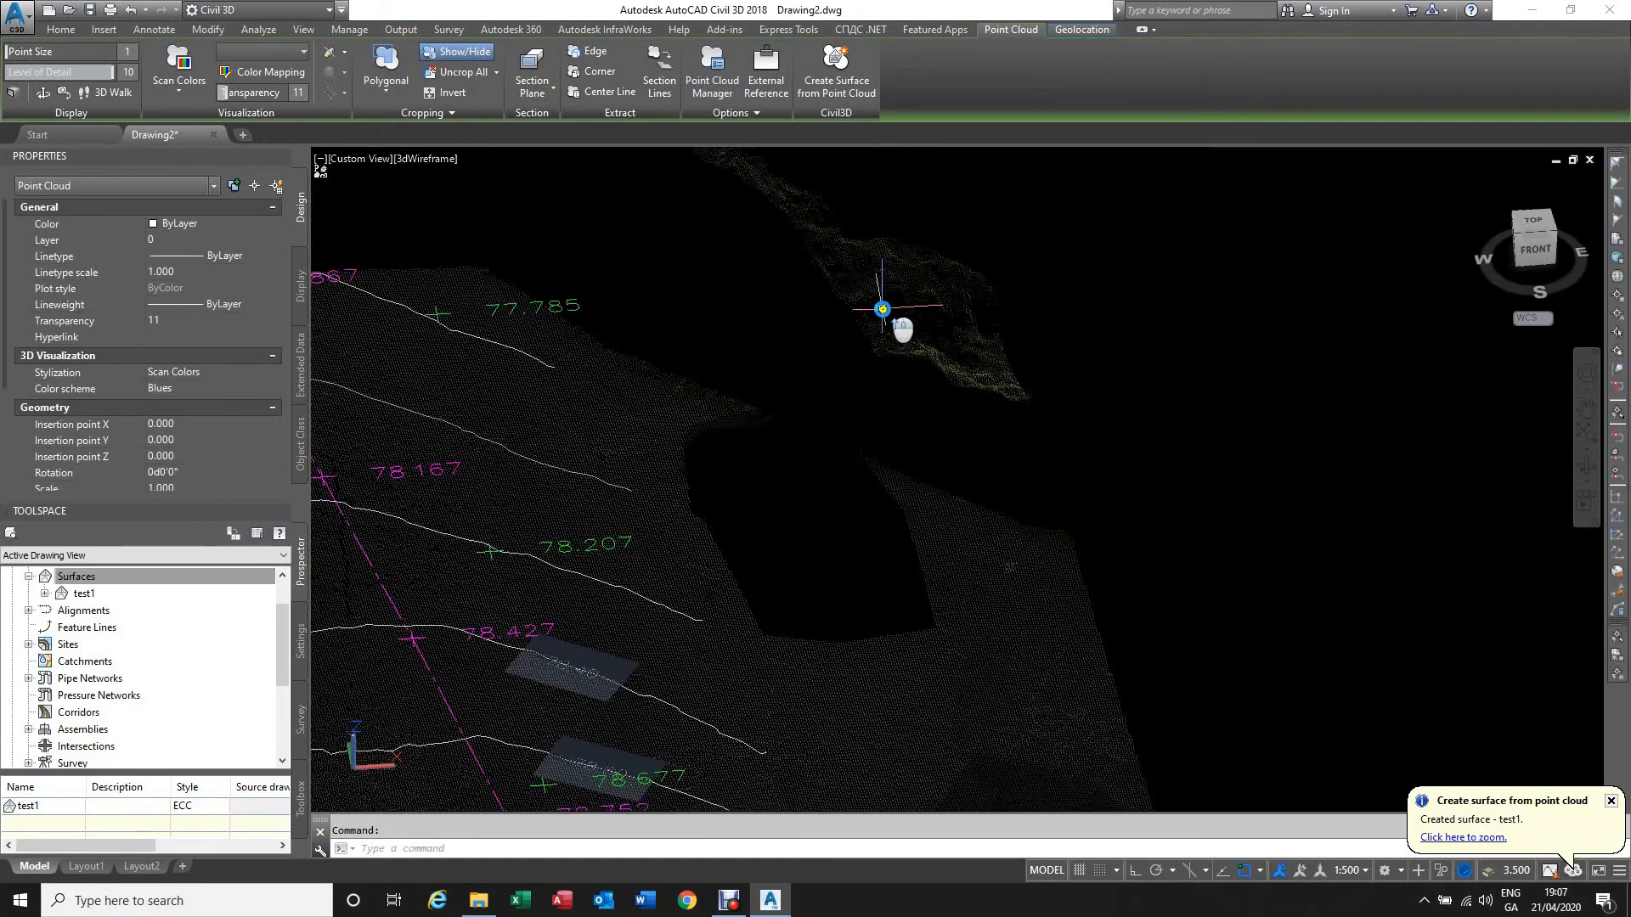
pyautogui.scroll(6, 702, 375)
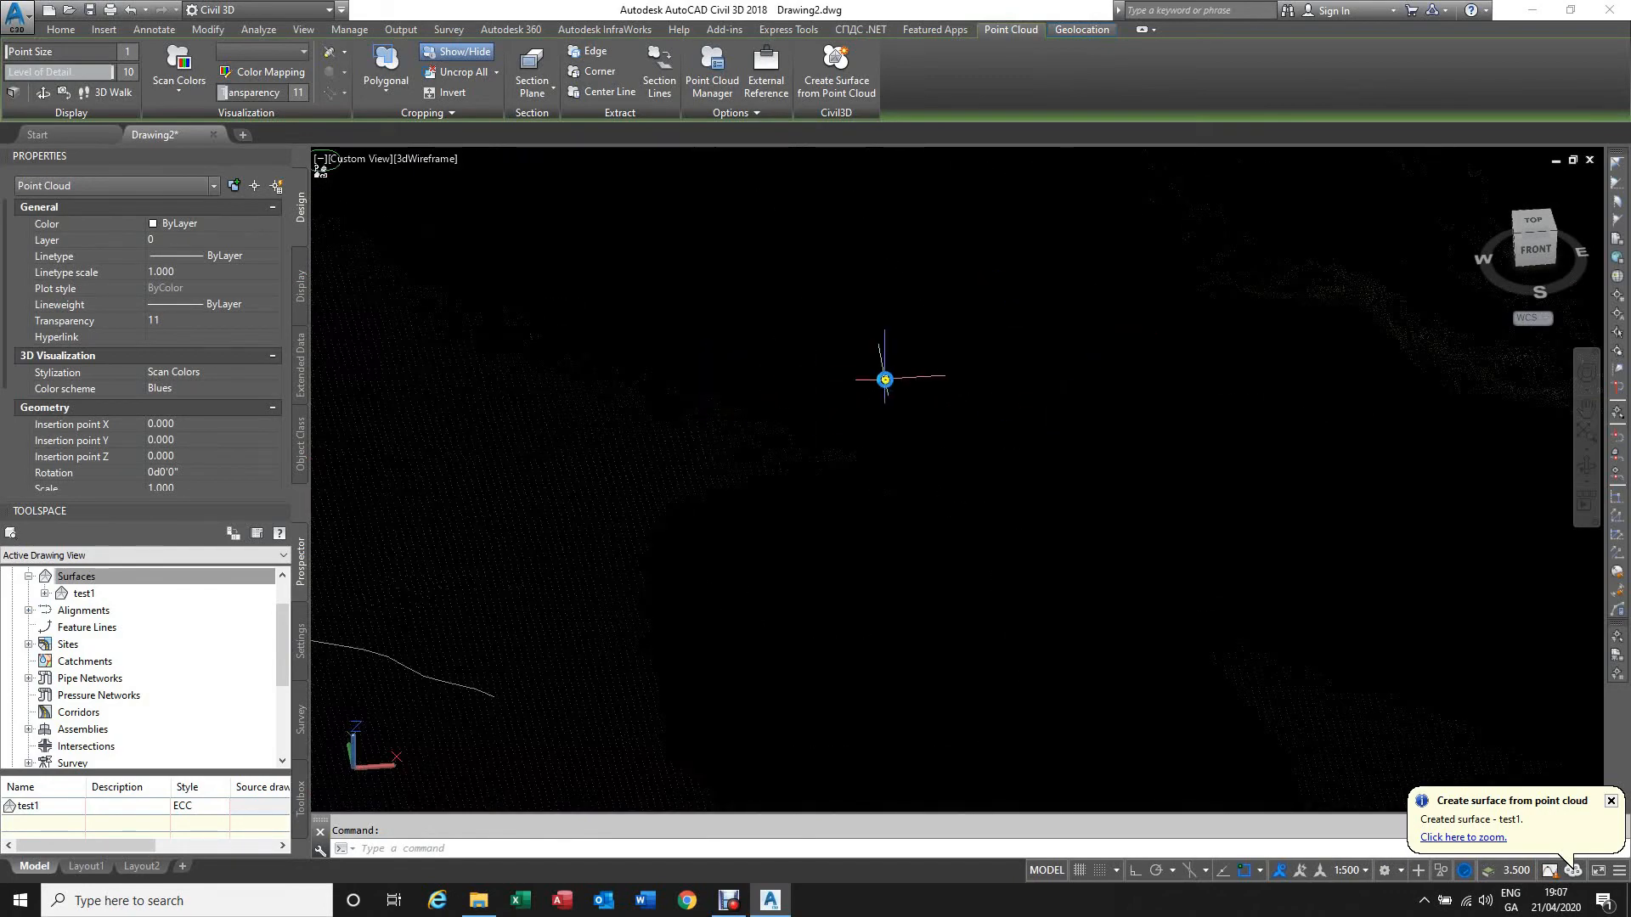
pyautogui.scroll(-5, 888, 387)
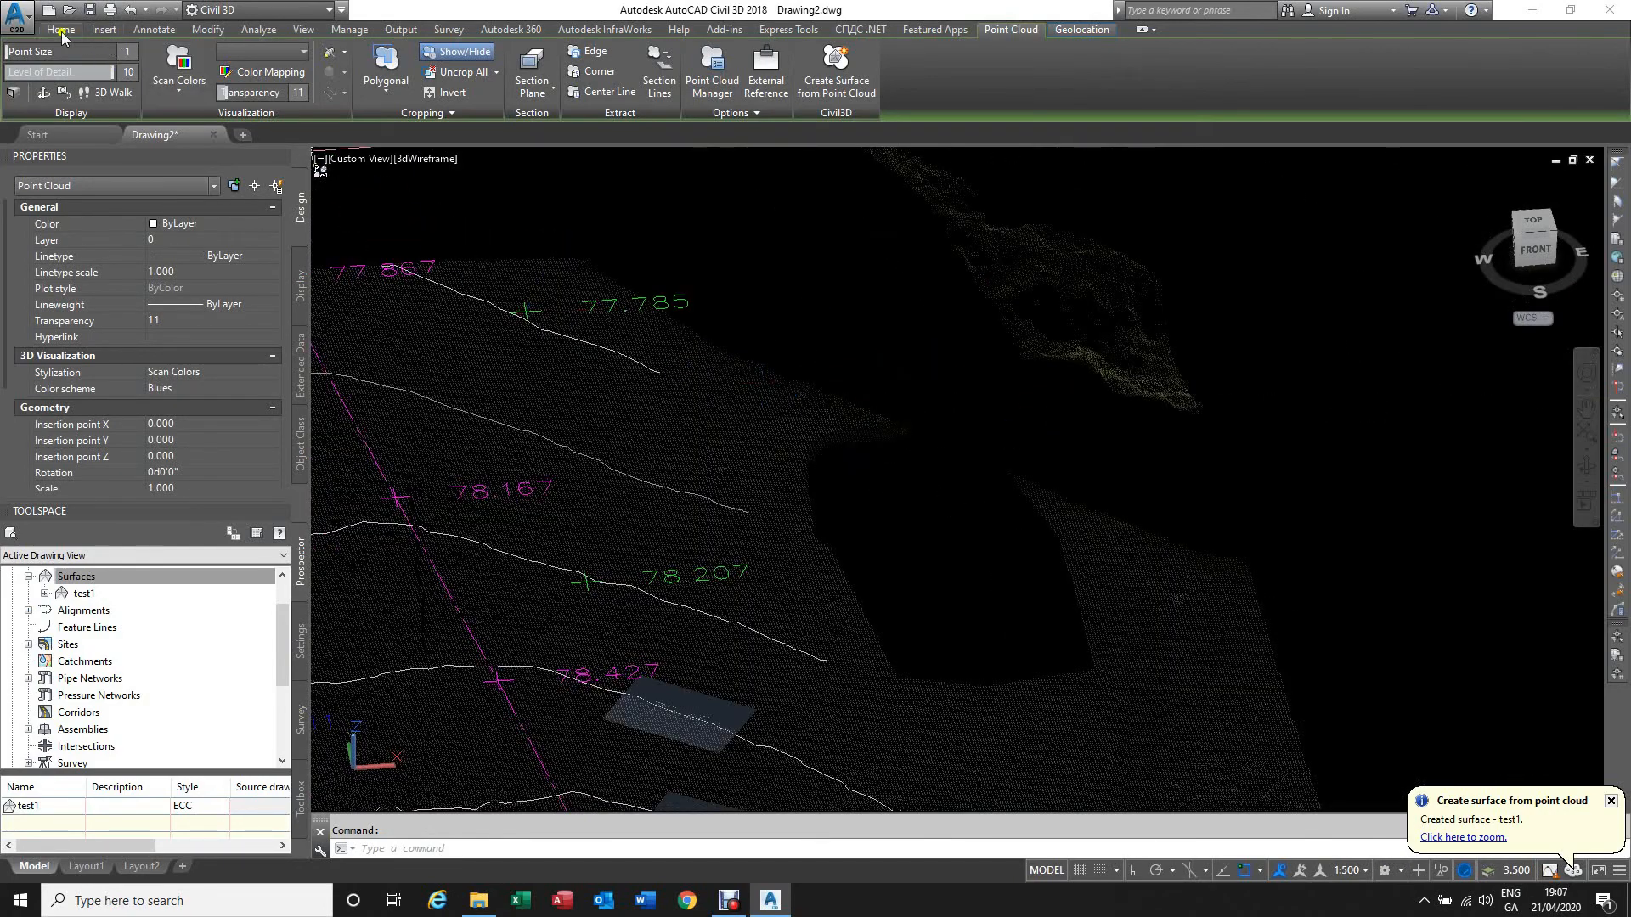
# Step: Create a manual point with 3D object snap on the scan just north of the gap, described TREE 3, accepting the snapped elevation of 77.801 m
pyautogui.click(62, 32)
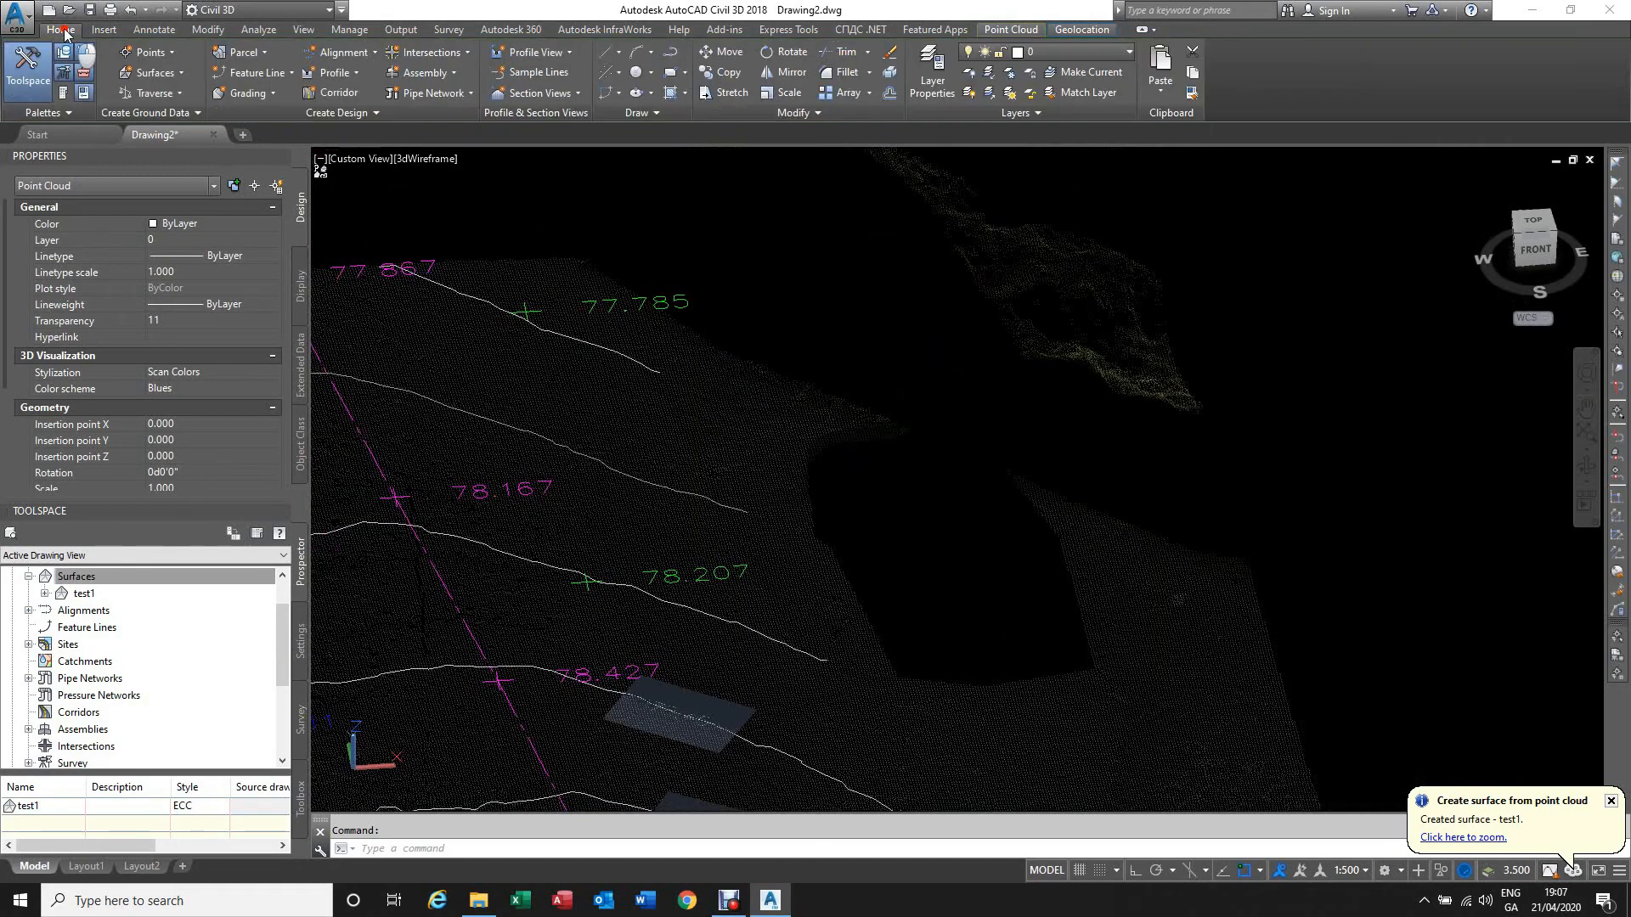
pyautogui.click(163, 53)
pyautogui.click(184, 76)
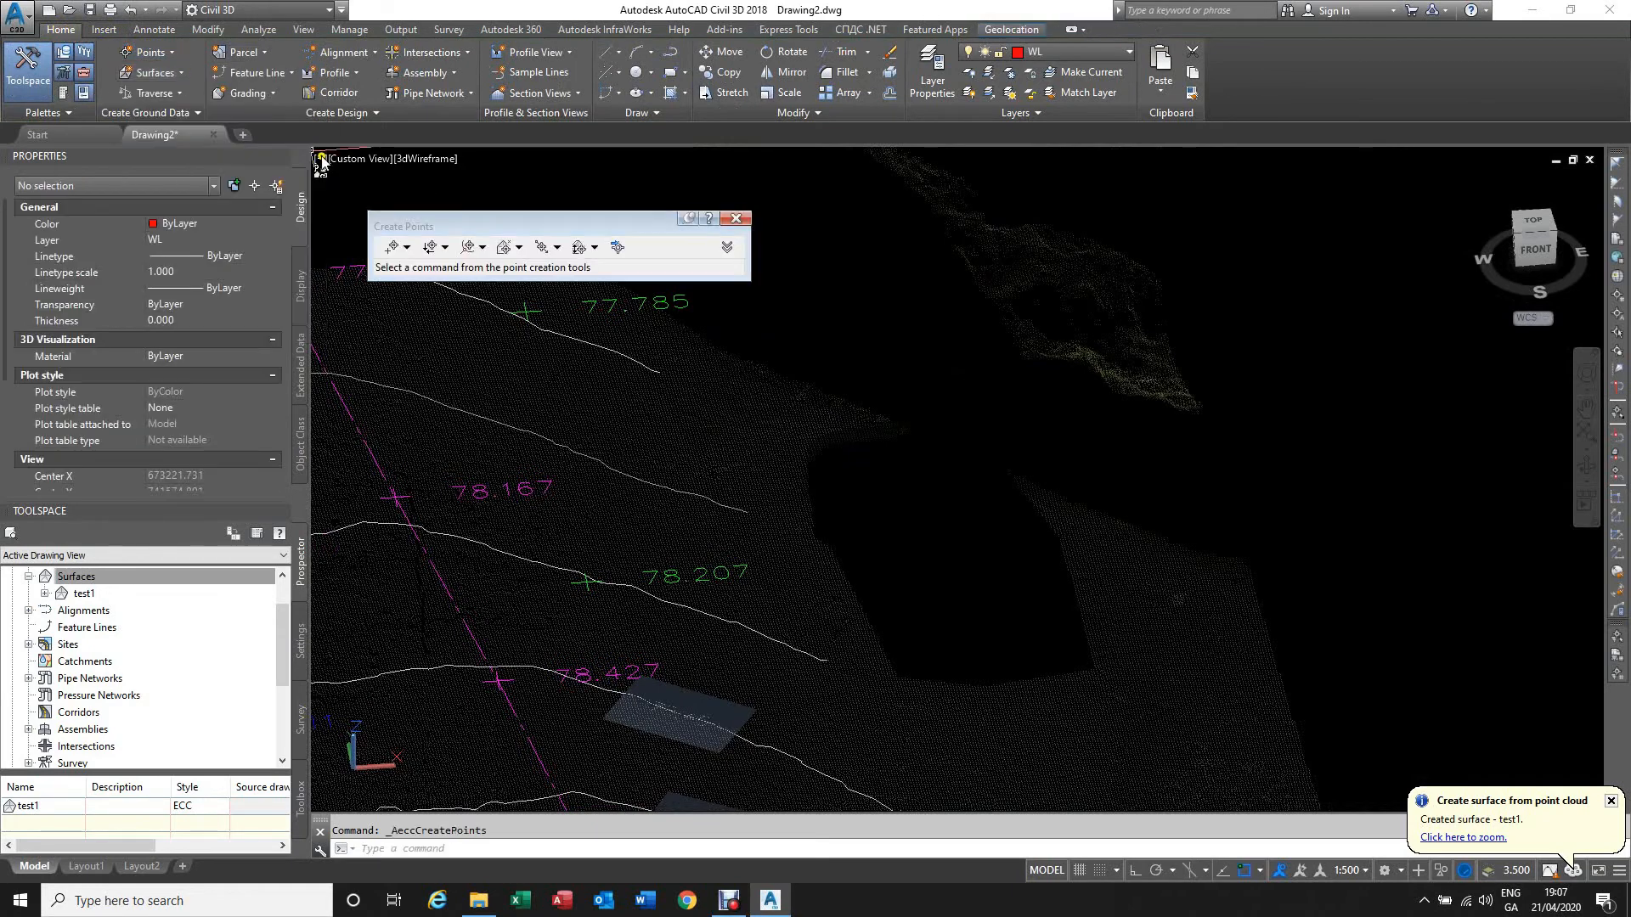
pyautogui.click(390, 247)
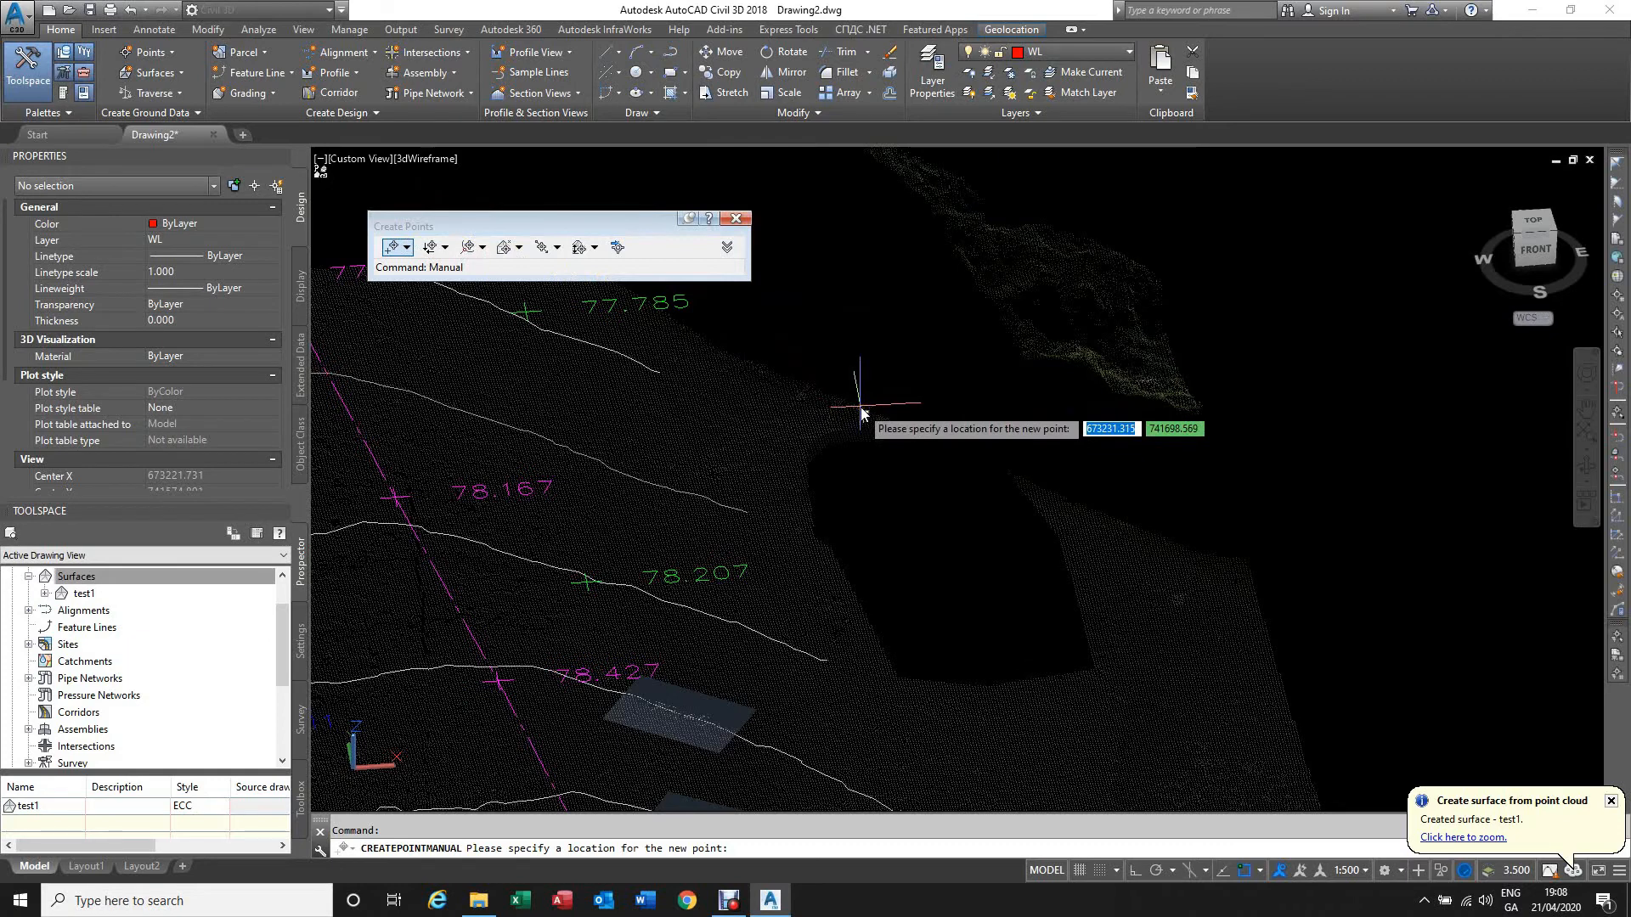
pyautogui.press('F4')
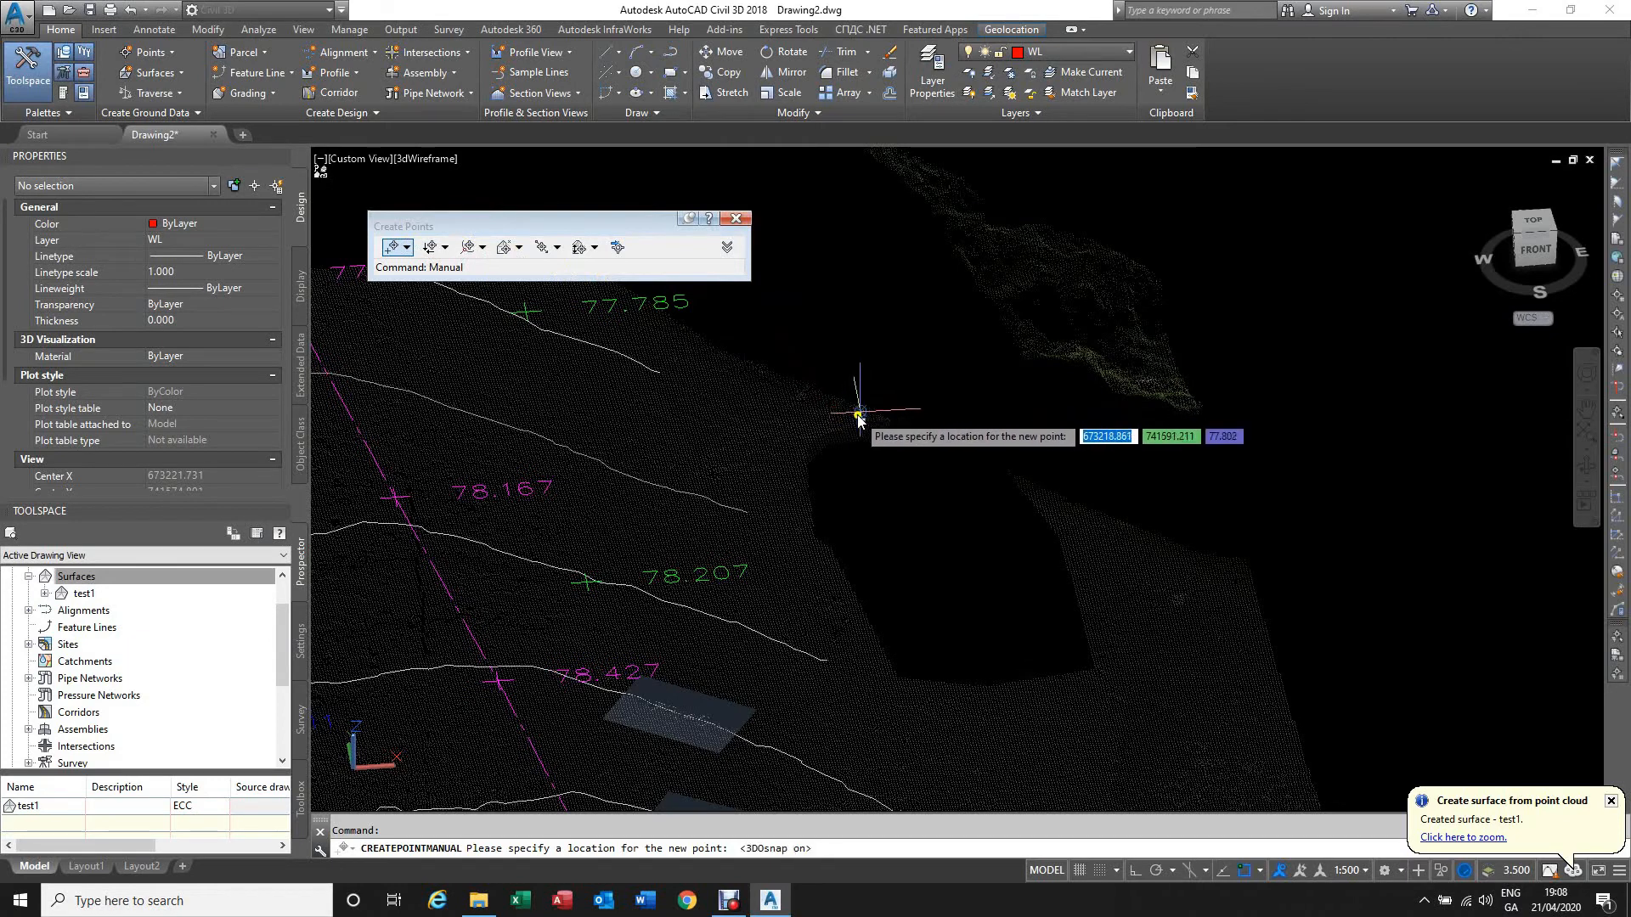
pyautogui.click(861, 414)
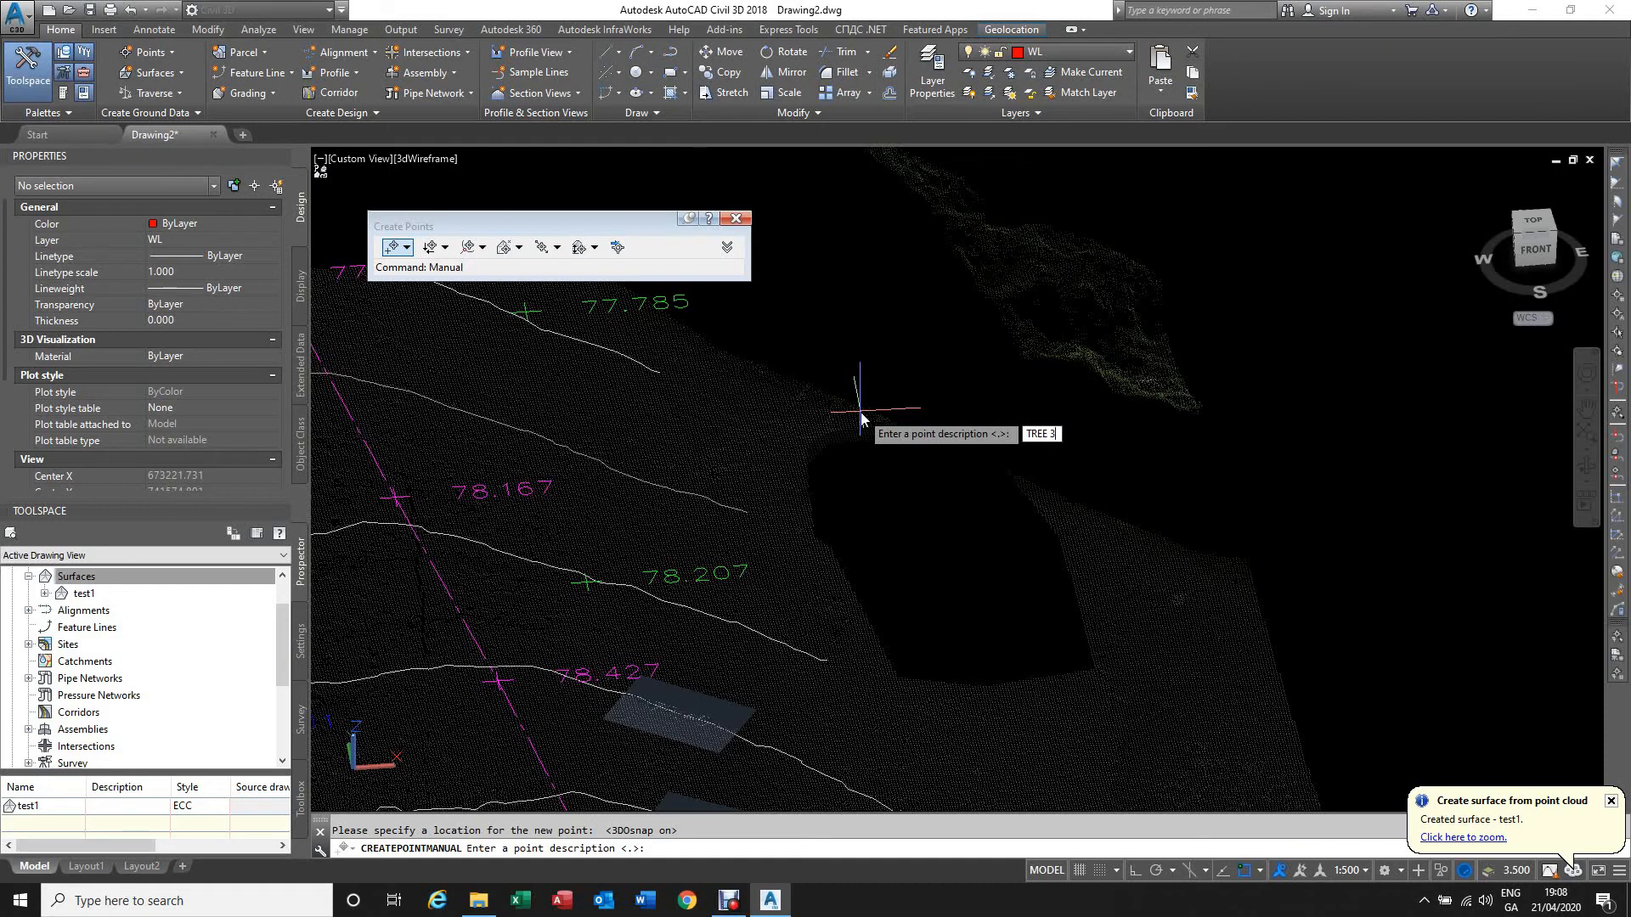
pyautogui.press('Return')
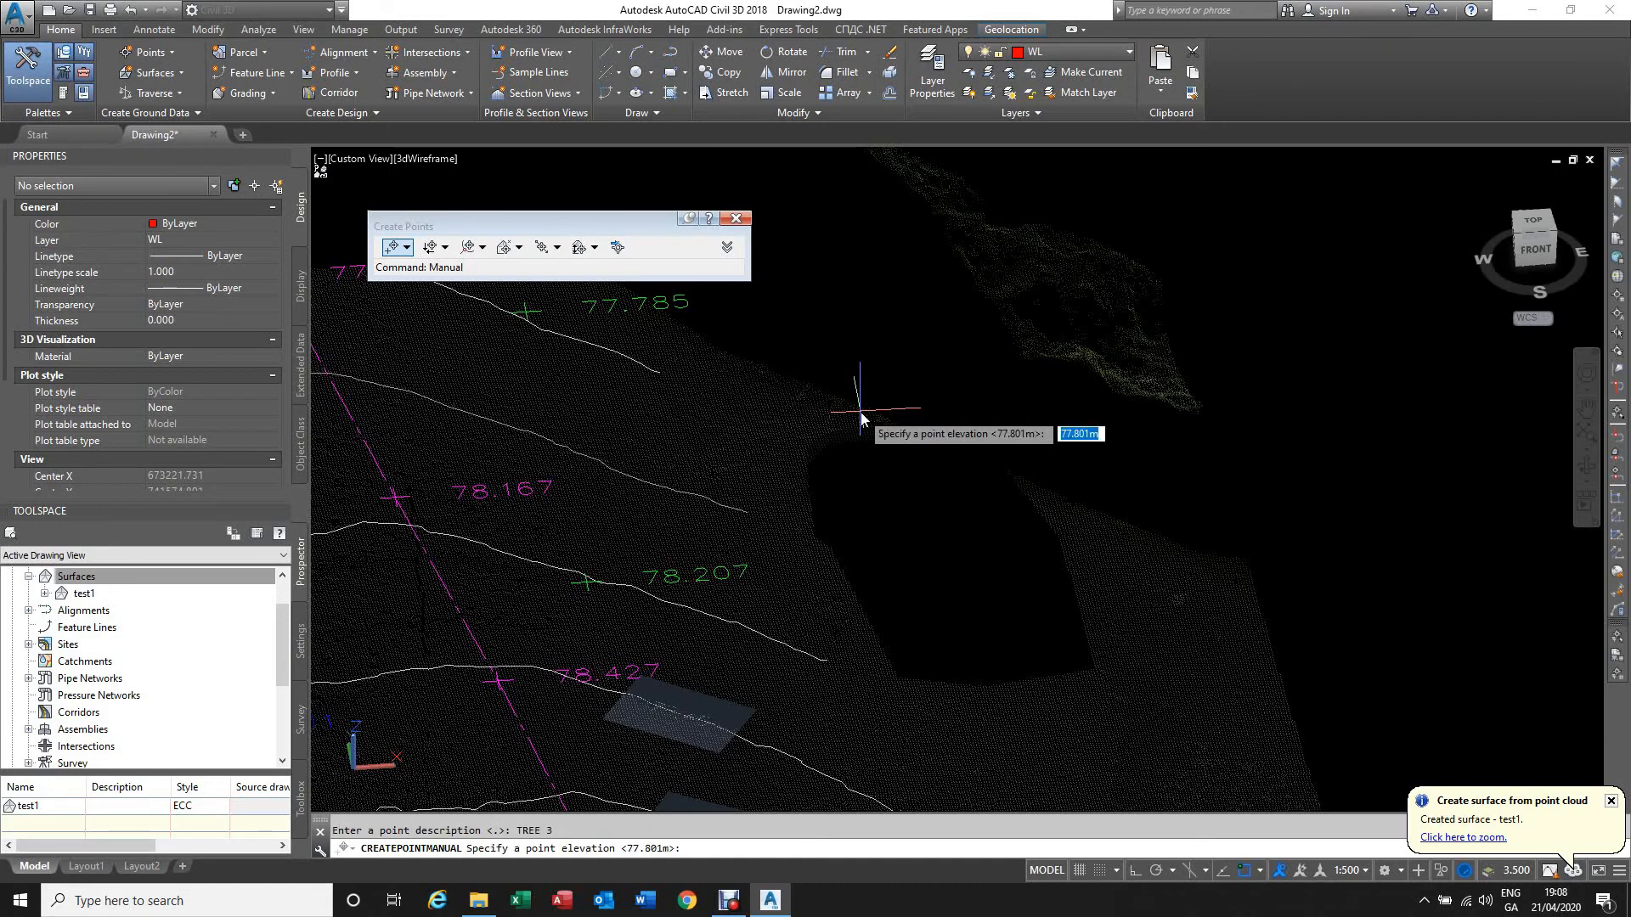
pyautogui.press('Return')
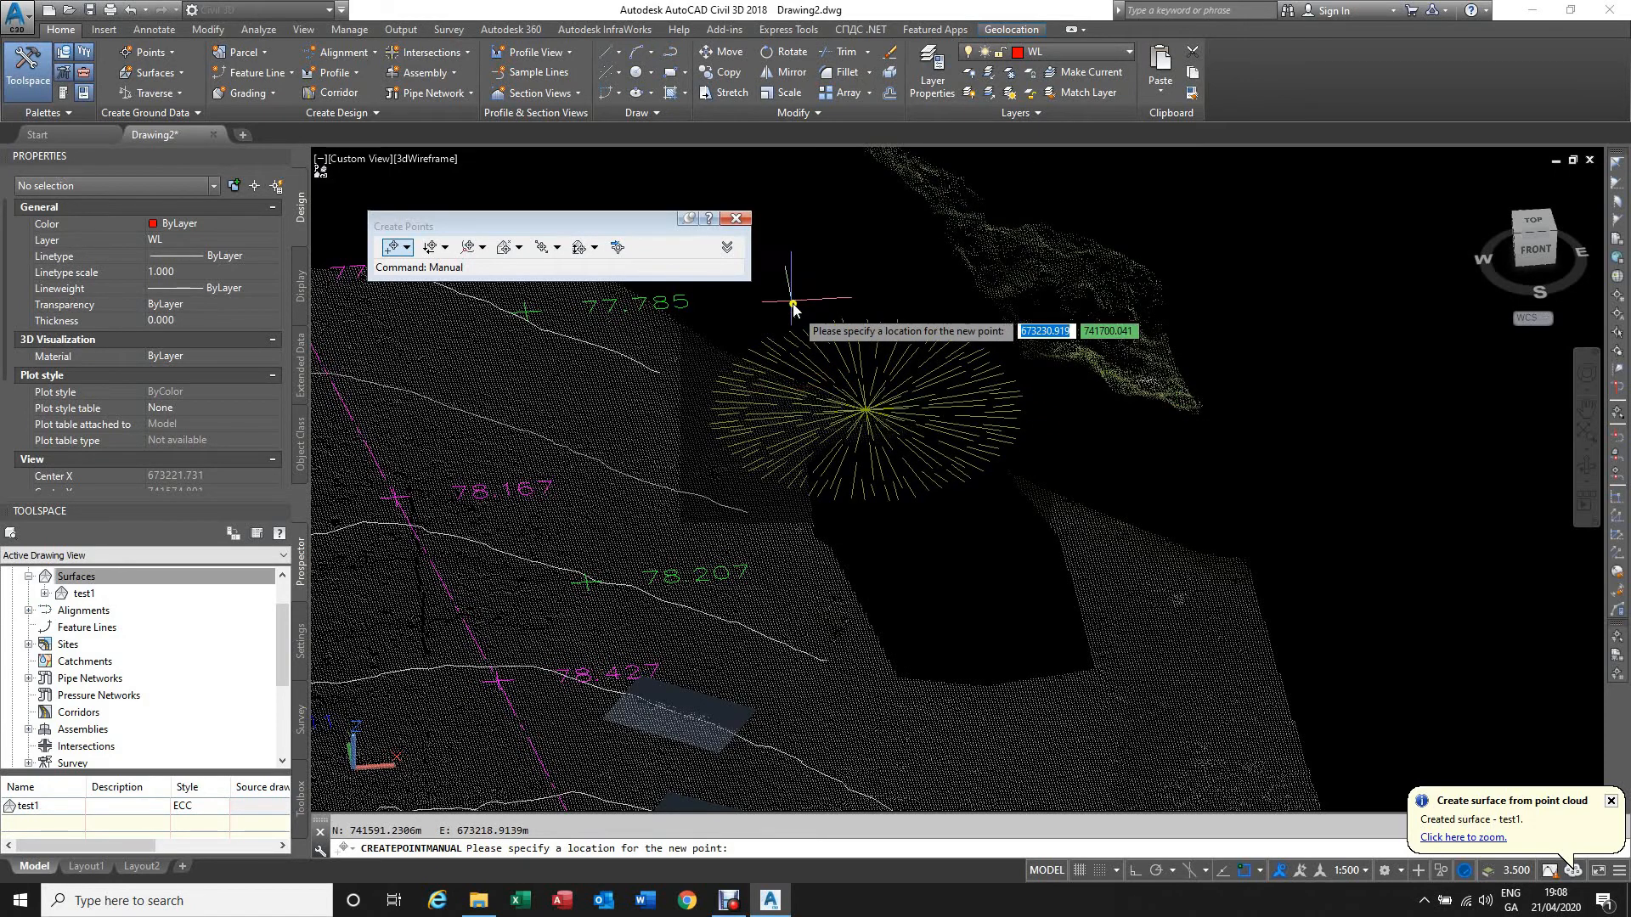
pyautogui.press('Escape')
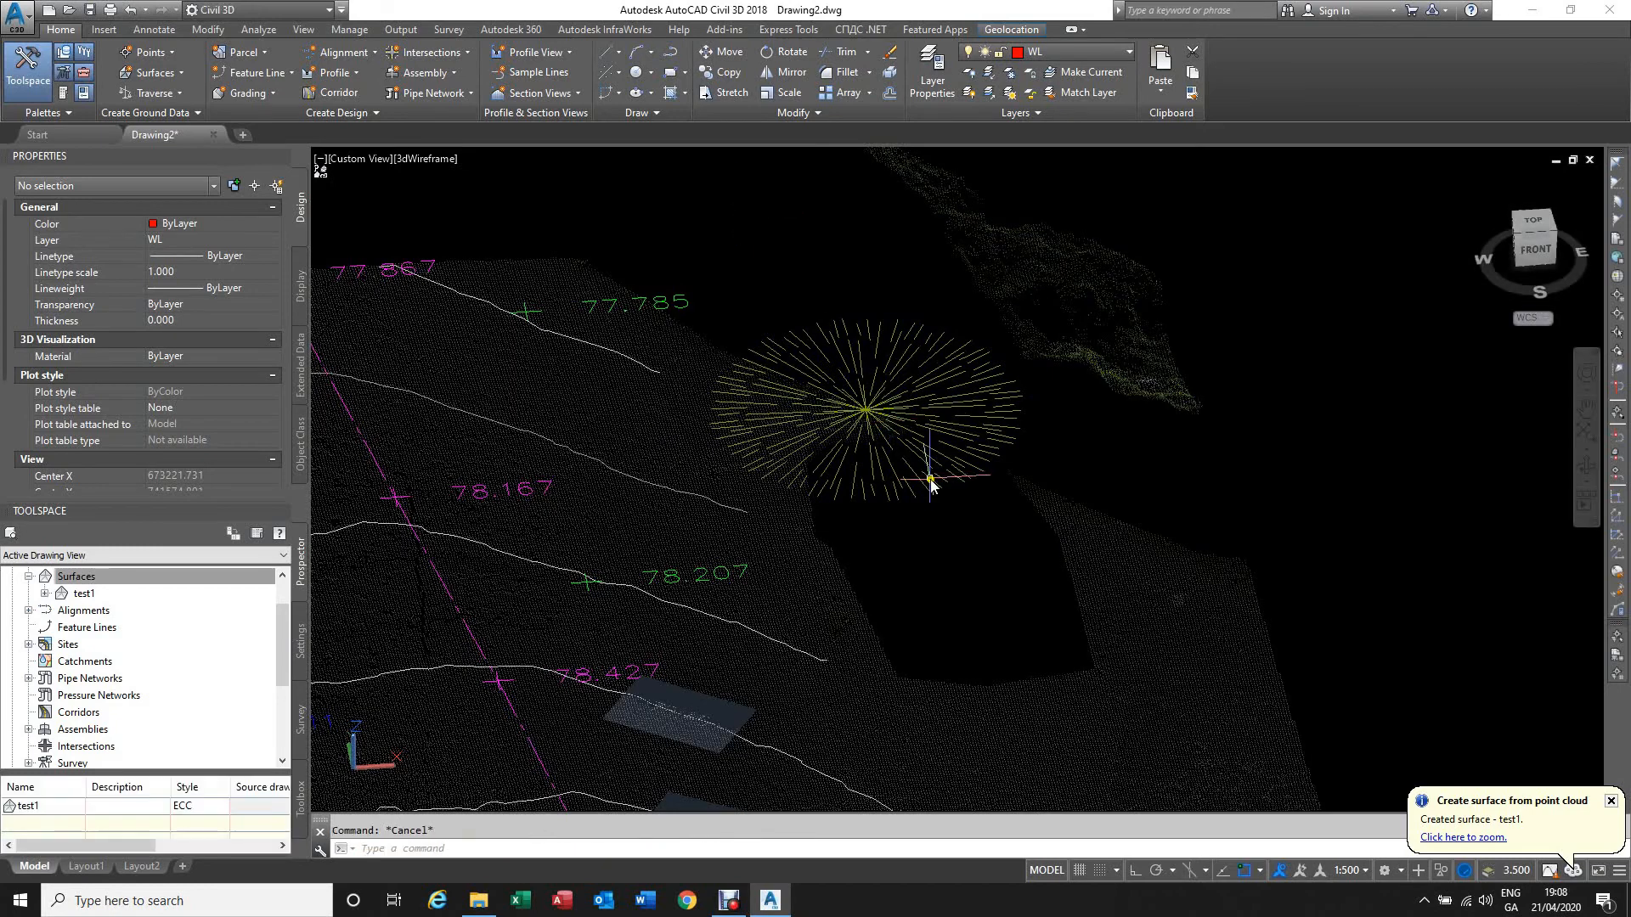
# Step: Restore the top view around the new tree symbol with 3D object snap off
pyautogui.scroll(-2, 910, 480)
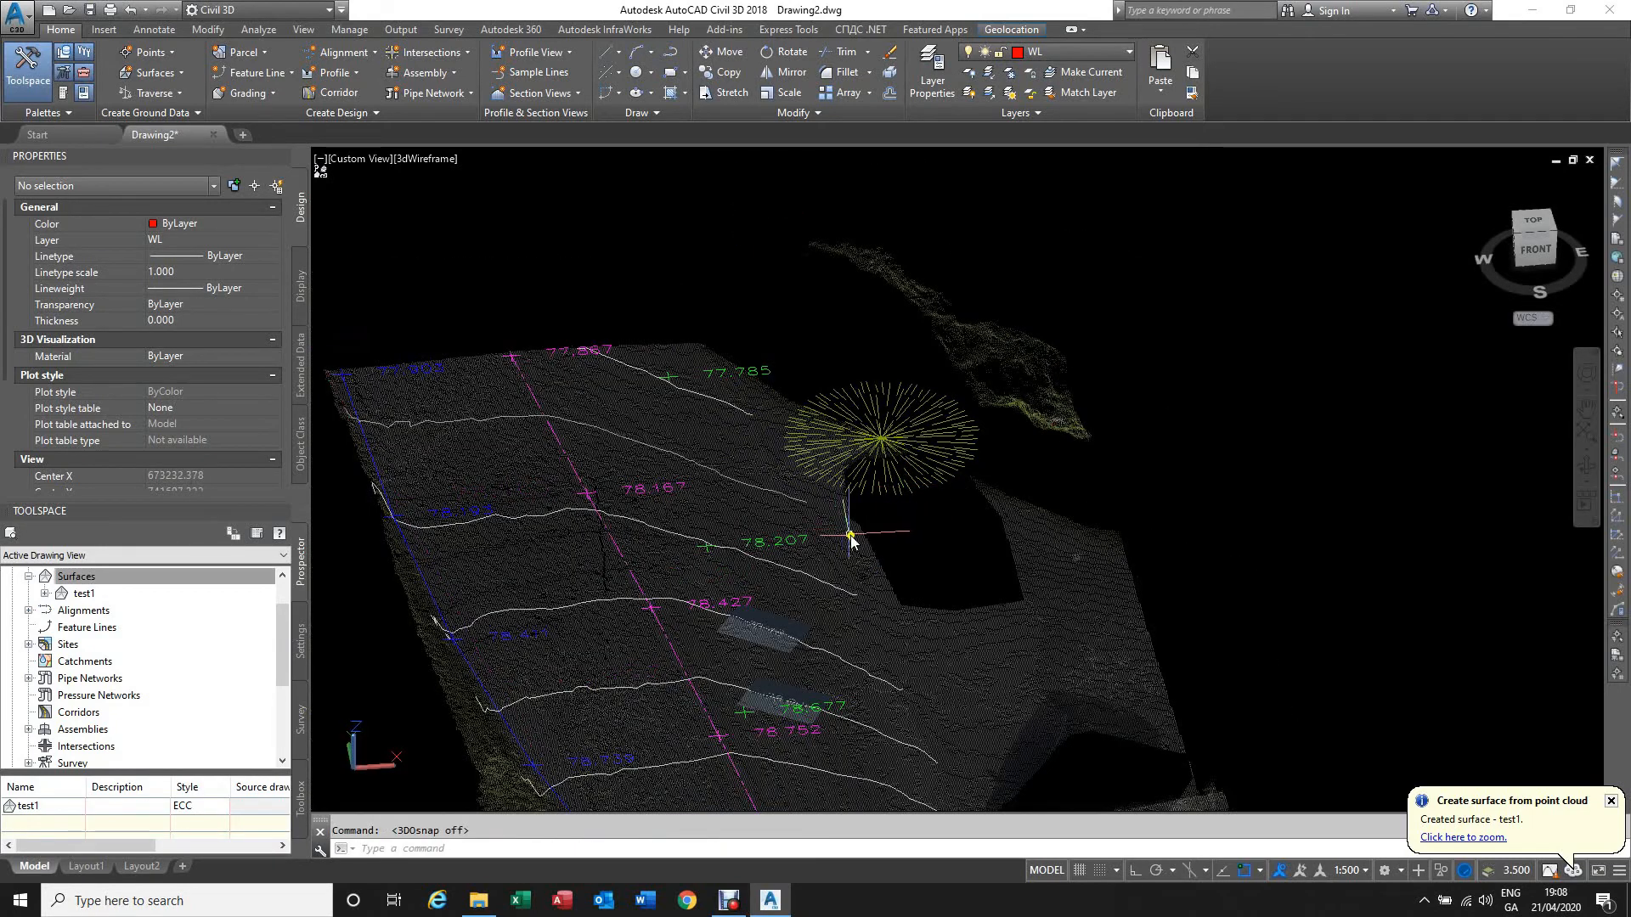
pyautogui.keyDown('shift'); pyautogui.moveTo(885, 546); pyautogui.dragTo(900, 621, button='middle'); pyautogui.keyUp('shift')
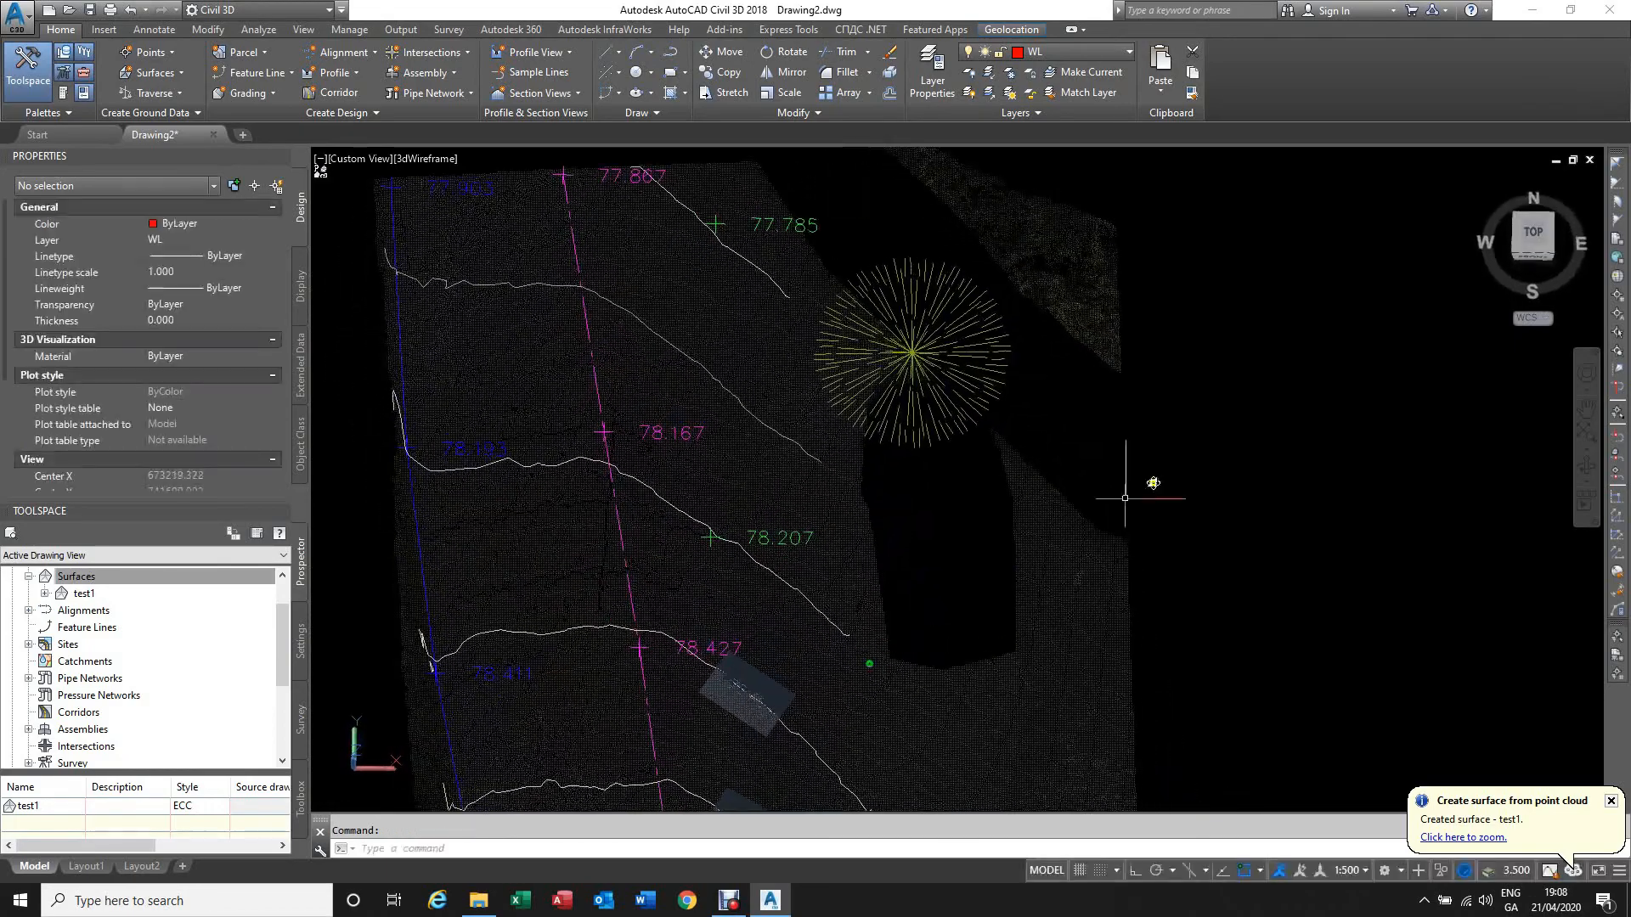
pyautogui.click(1534, 234)
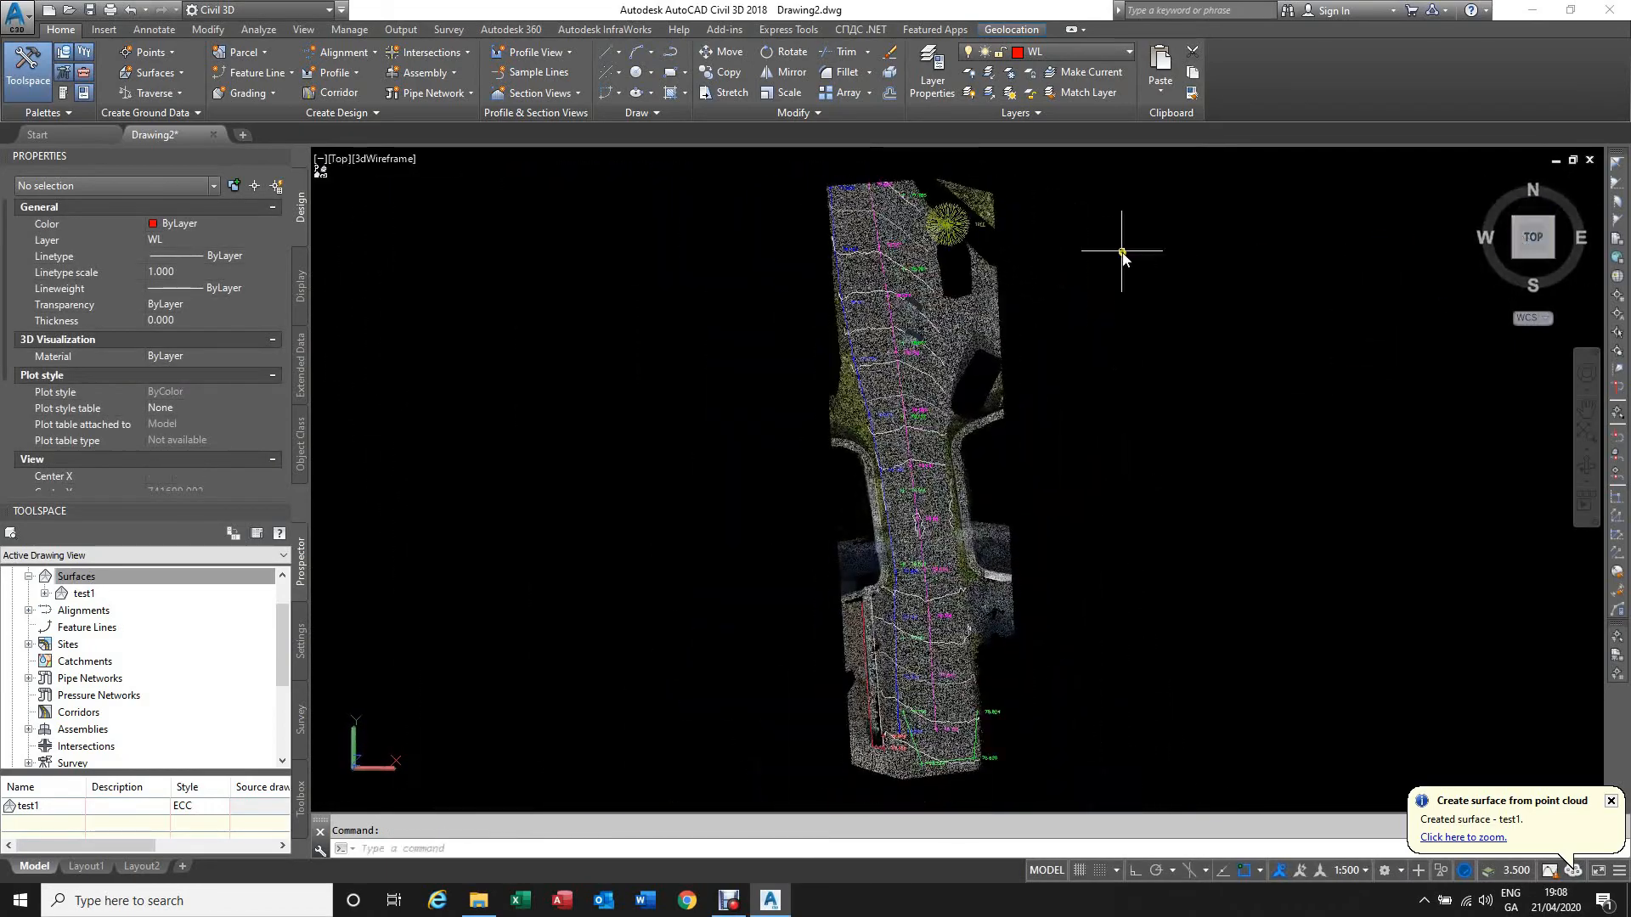
pyautogui.scroll(2, 968, 208)
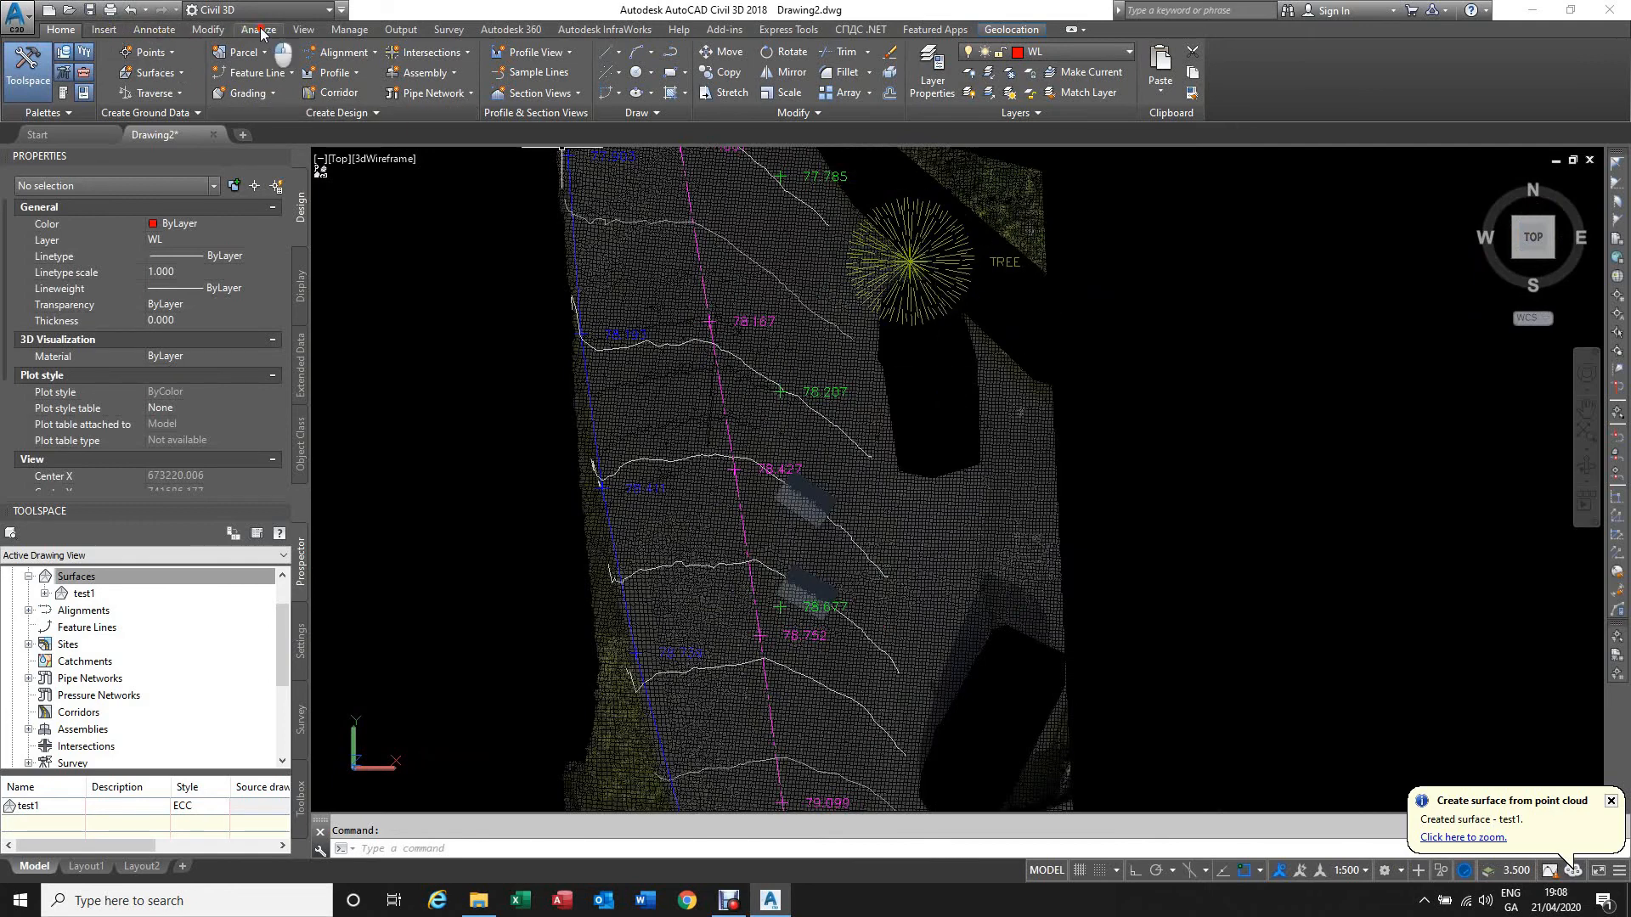
pyautogui.click(261, 31)
pyautogui.click(1180, 52)
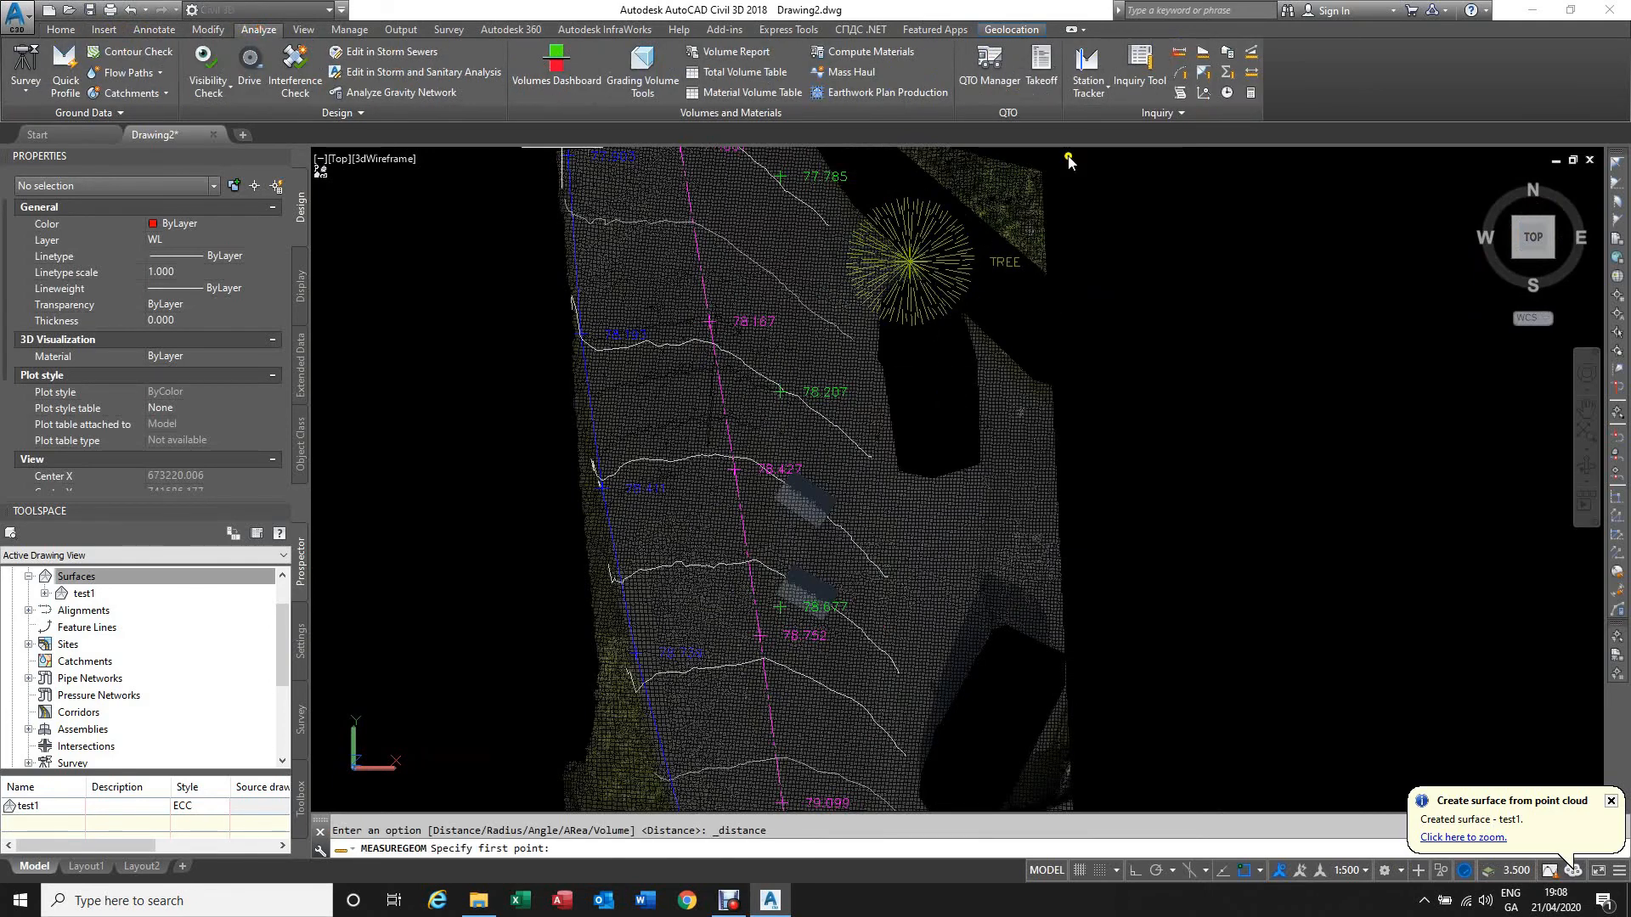
pyautogui.scroll(2, 884, 249)
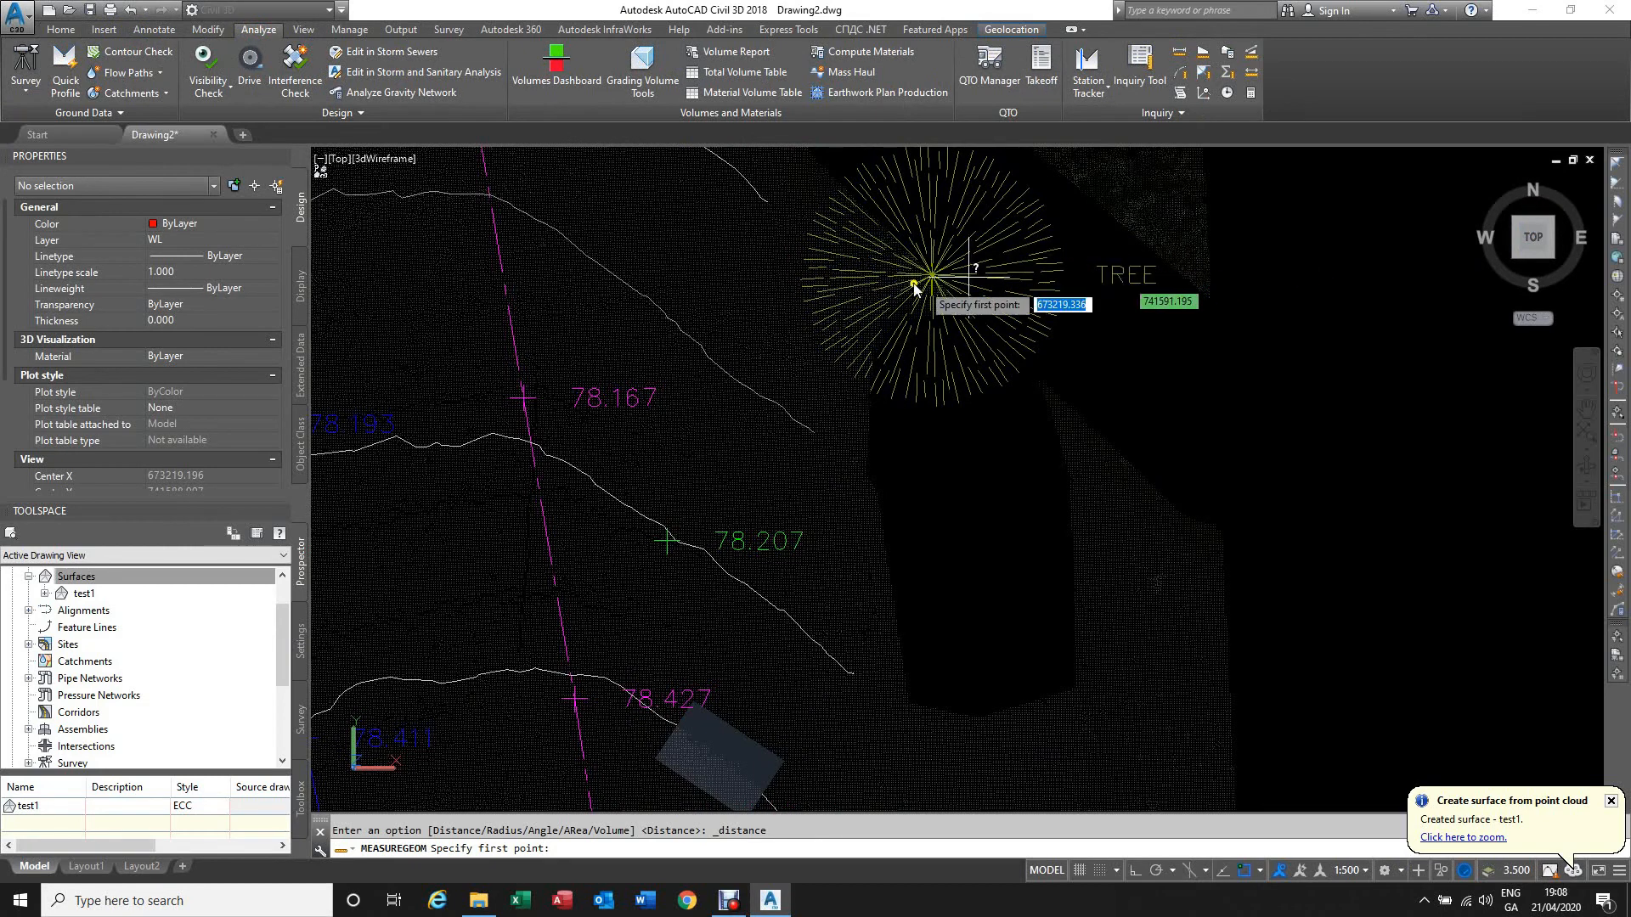
pyautogui.click(801, 274)
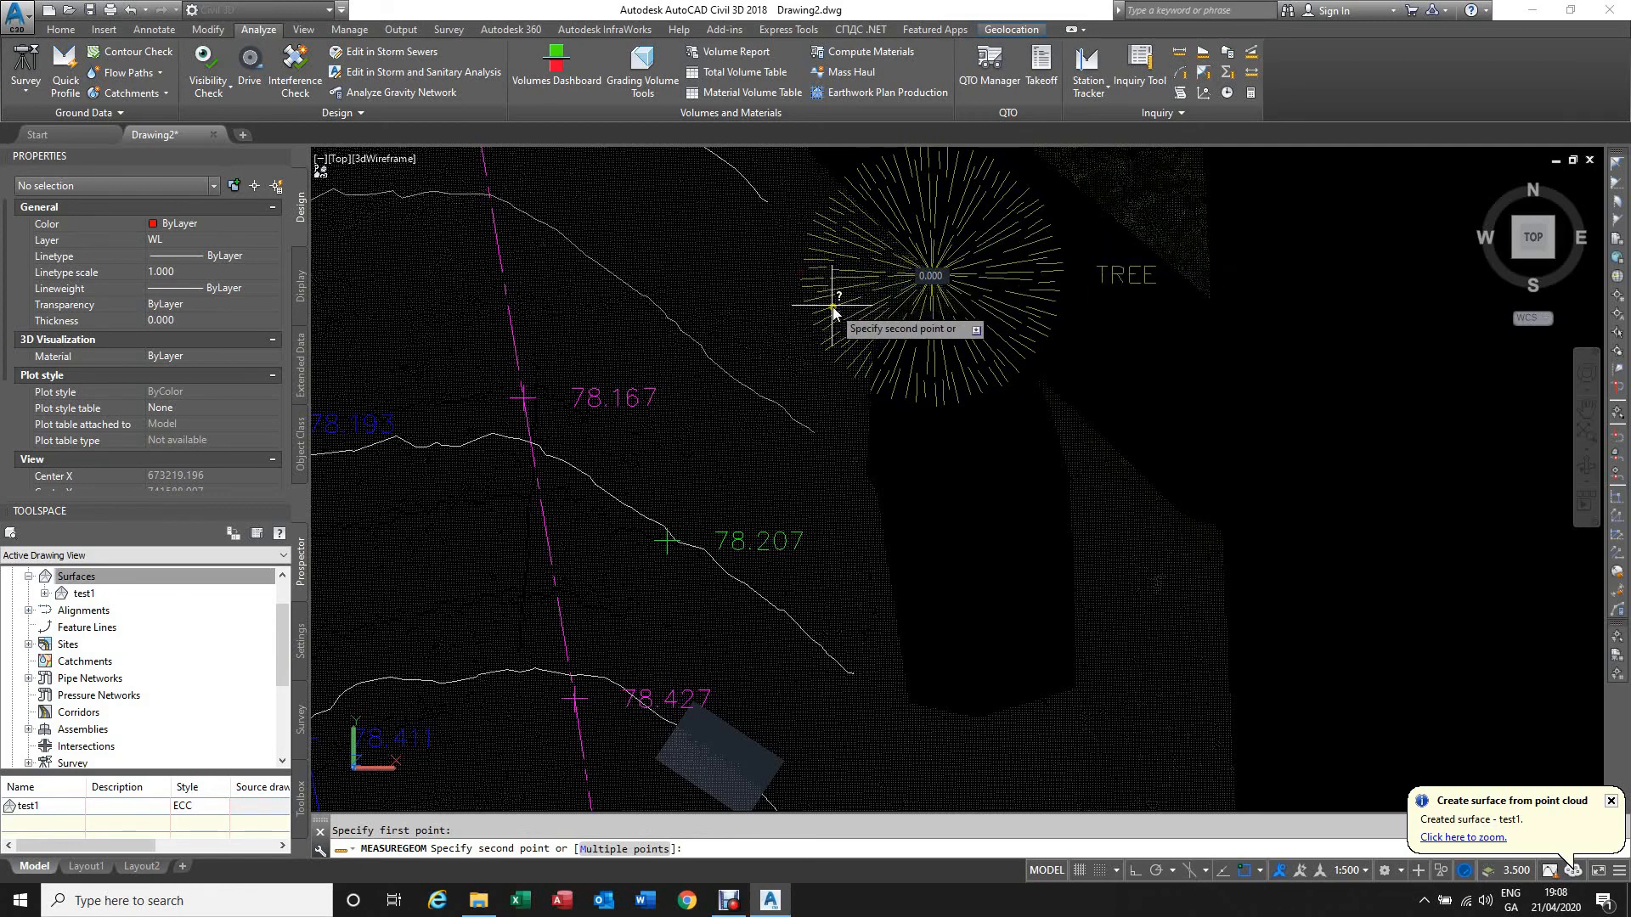
pyautogui.press('Escape')
# Step: Turn object snap off and measure the distance across the tree symbol from its western to its eastern edge
pyautogui.press('F3')
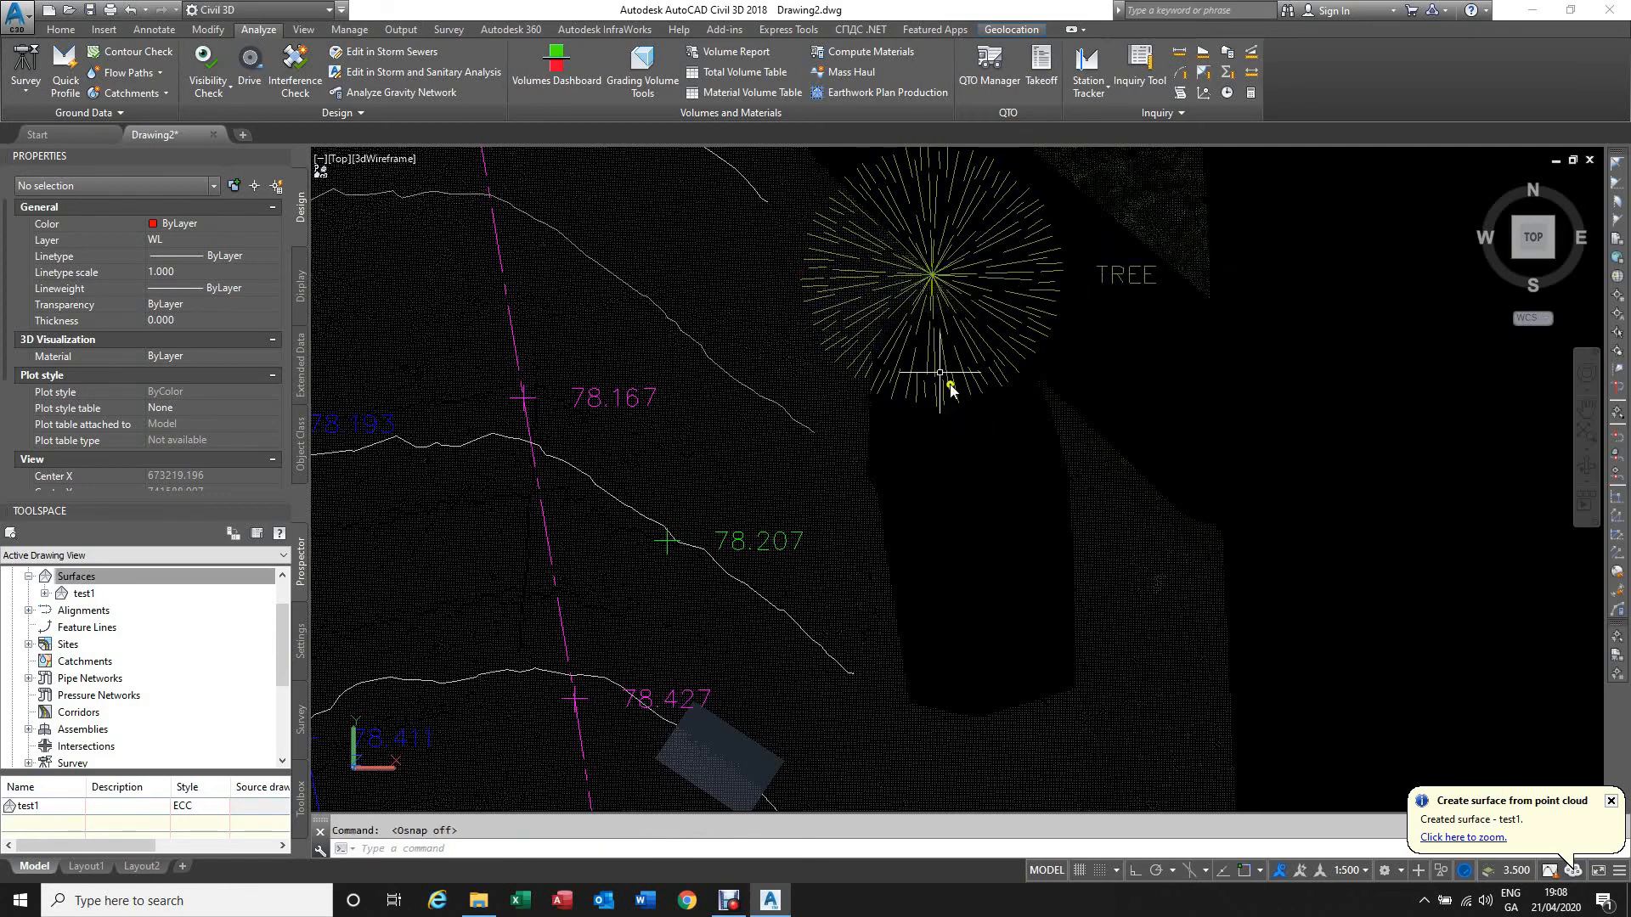
pyautogui.click(1179, 51)
pyautogui.click(801, 278)
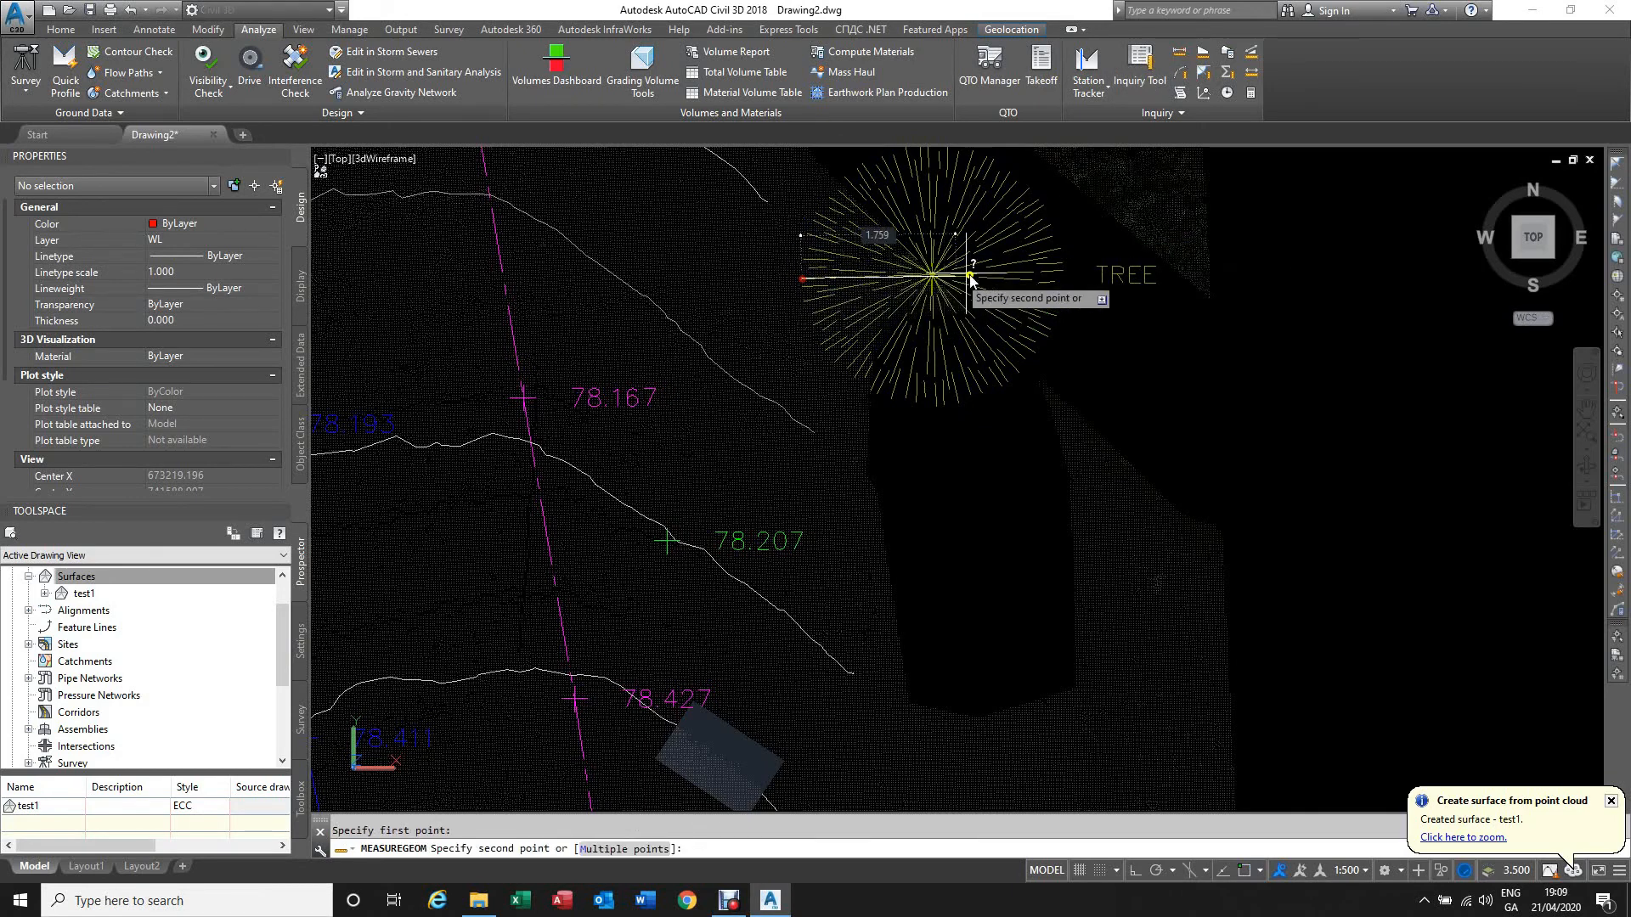
pyautogui.click(1063, 250)
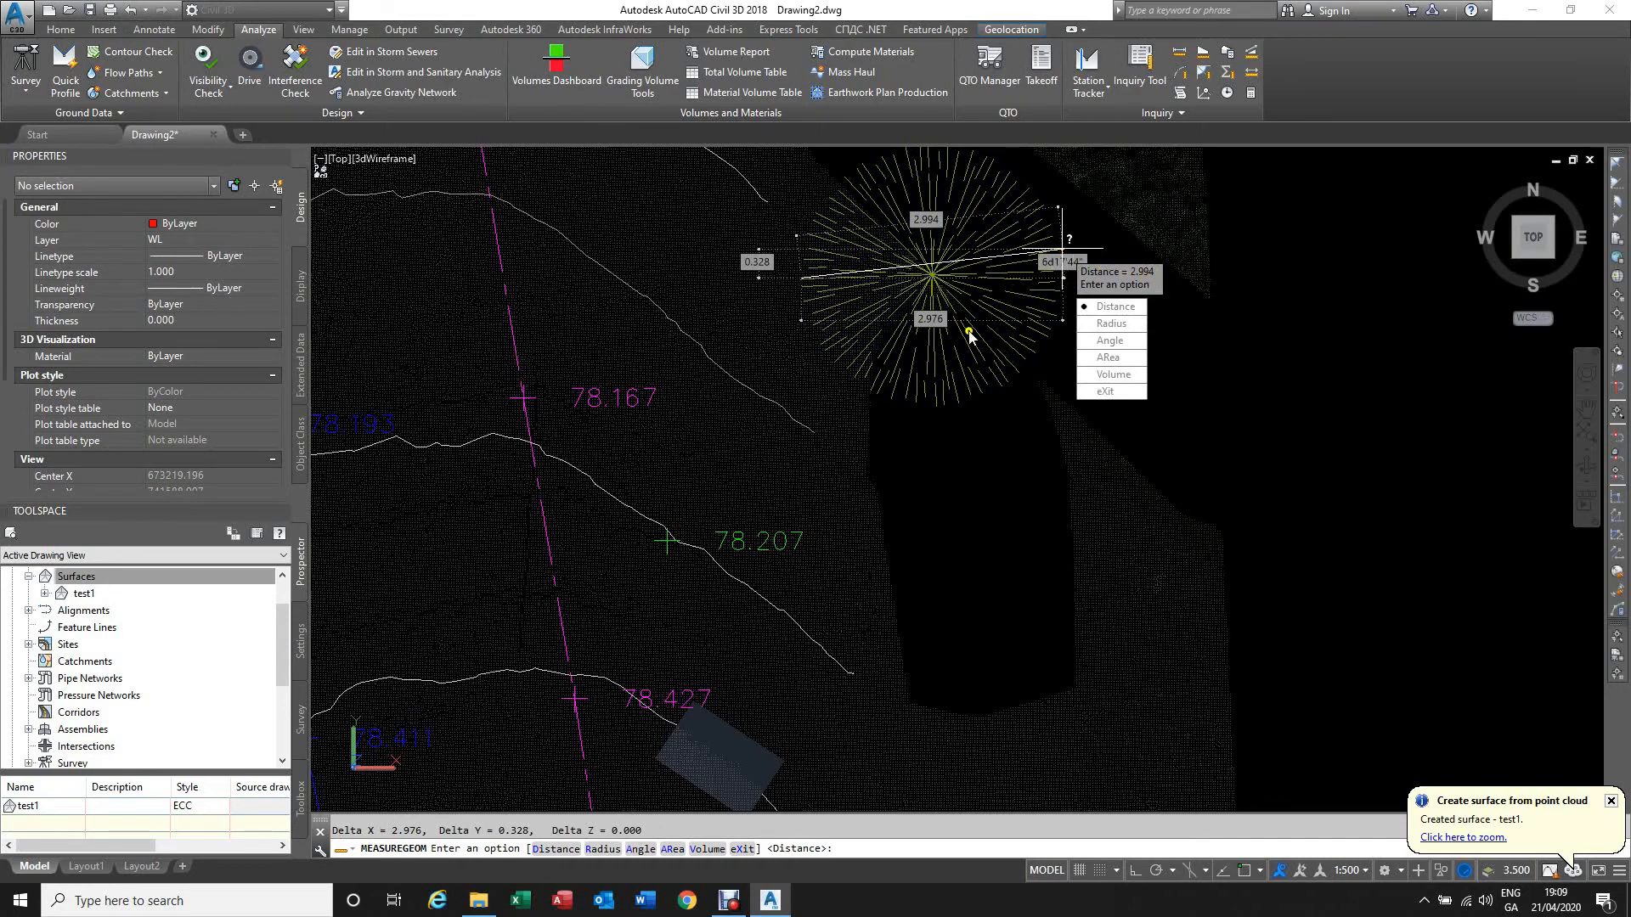
pyautogui.press('Escape')
# Step: Create a second manual point just west of the first tree symbol, with the description TREE 2 and elevation 0
pyautogui.scroll(-6, 1050, 347)
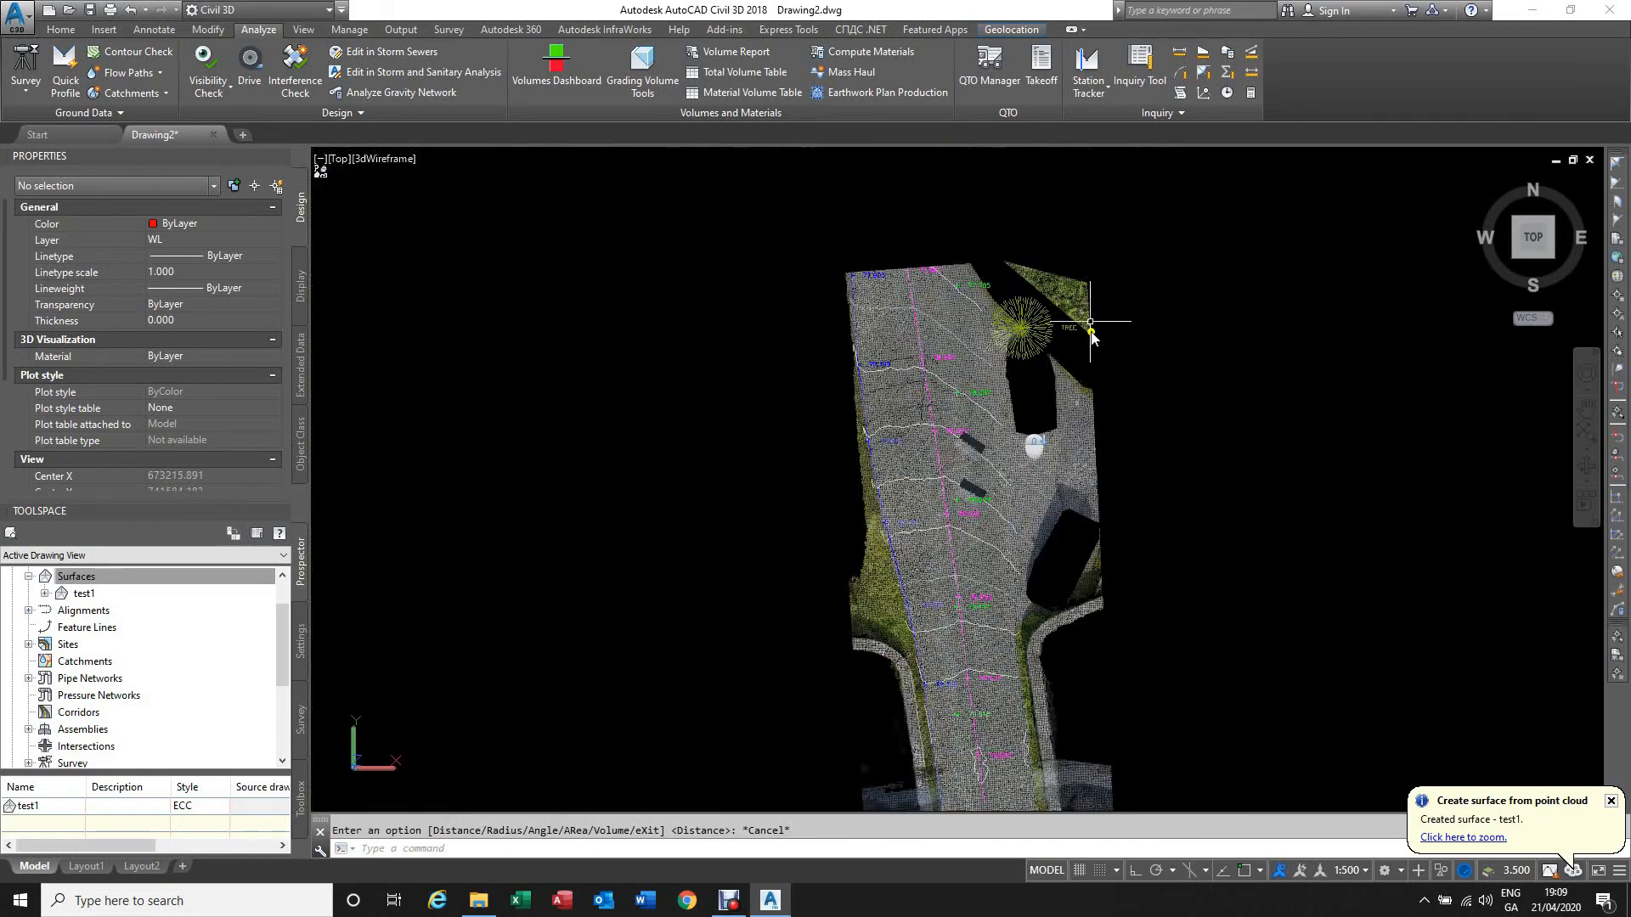
pyautogui.scroll(3, 1011, 276)
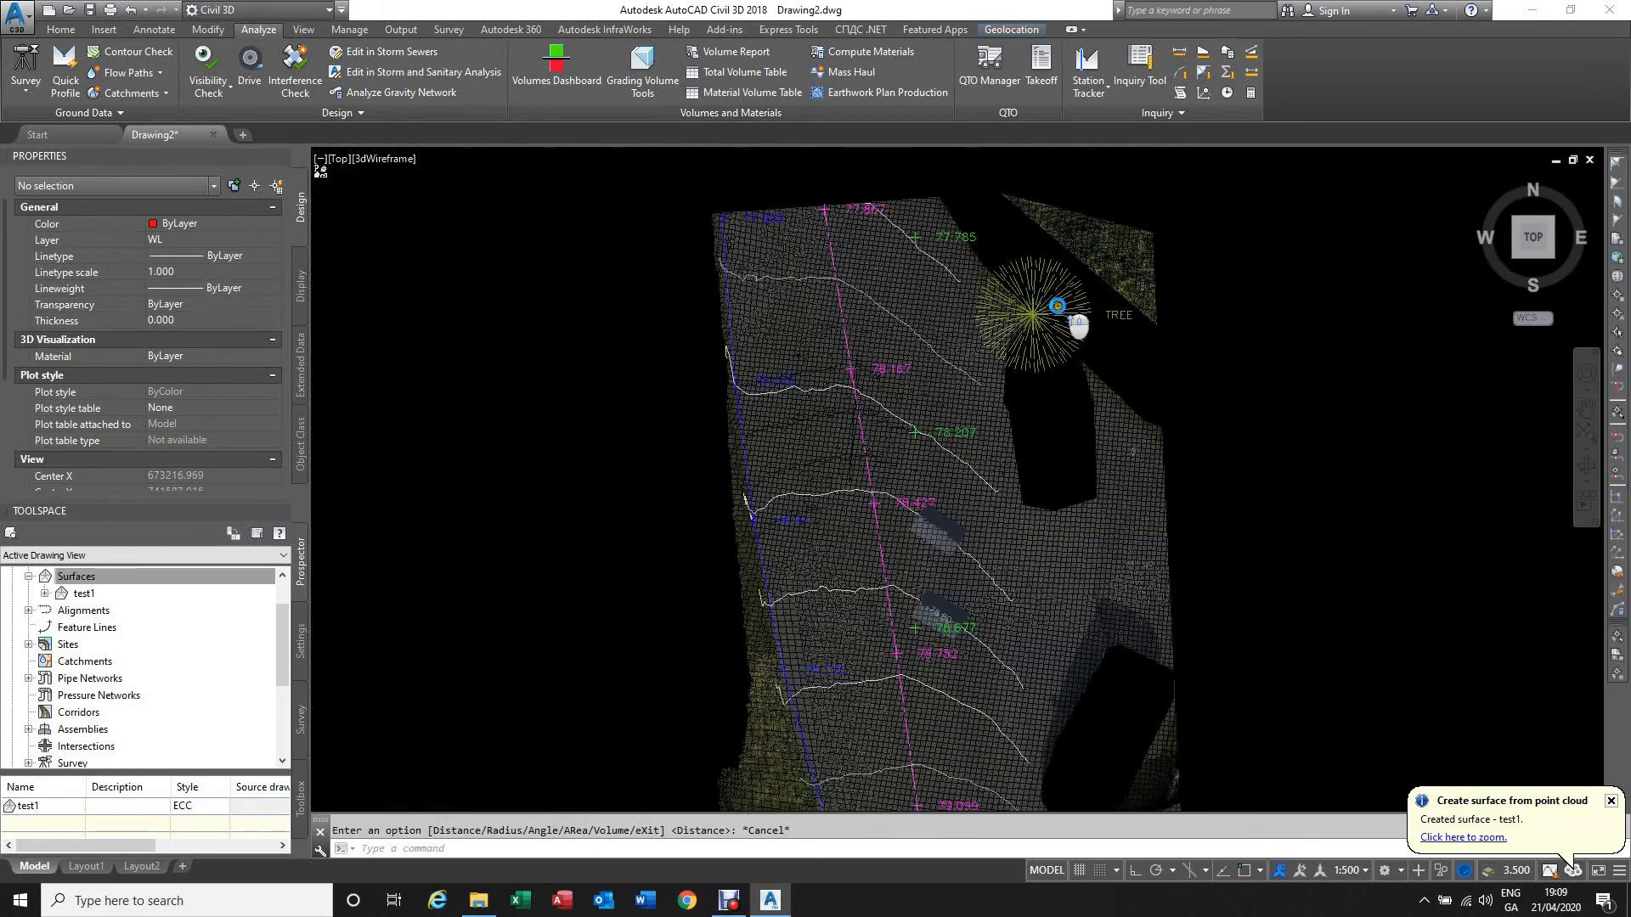
pyautogui.scroll(2, 1012, 319)
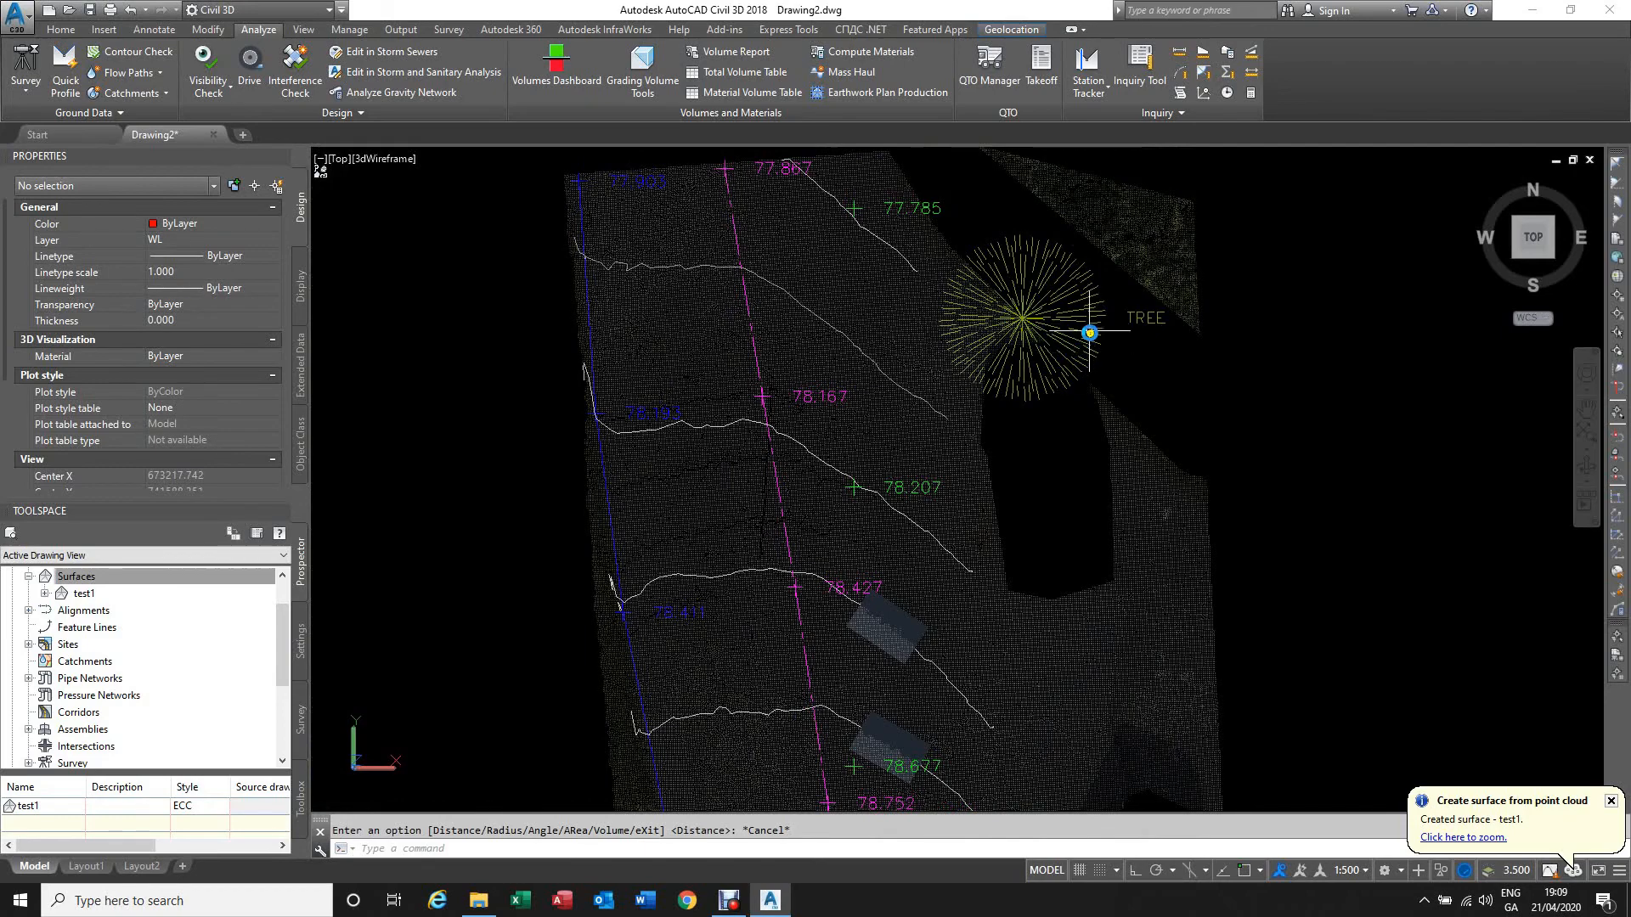
pyautogui.scroll(2, 1088, 339)
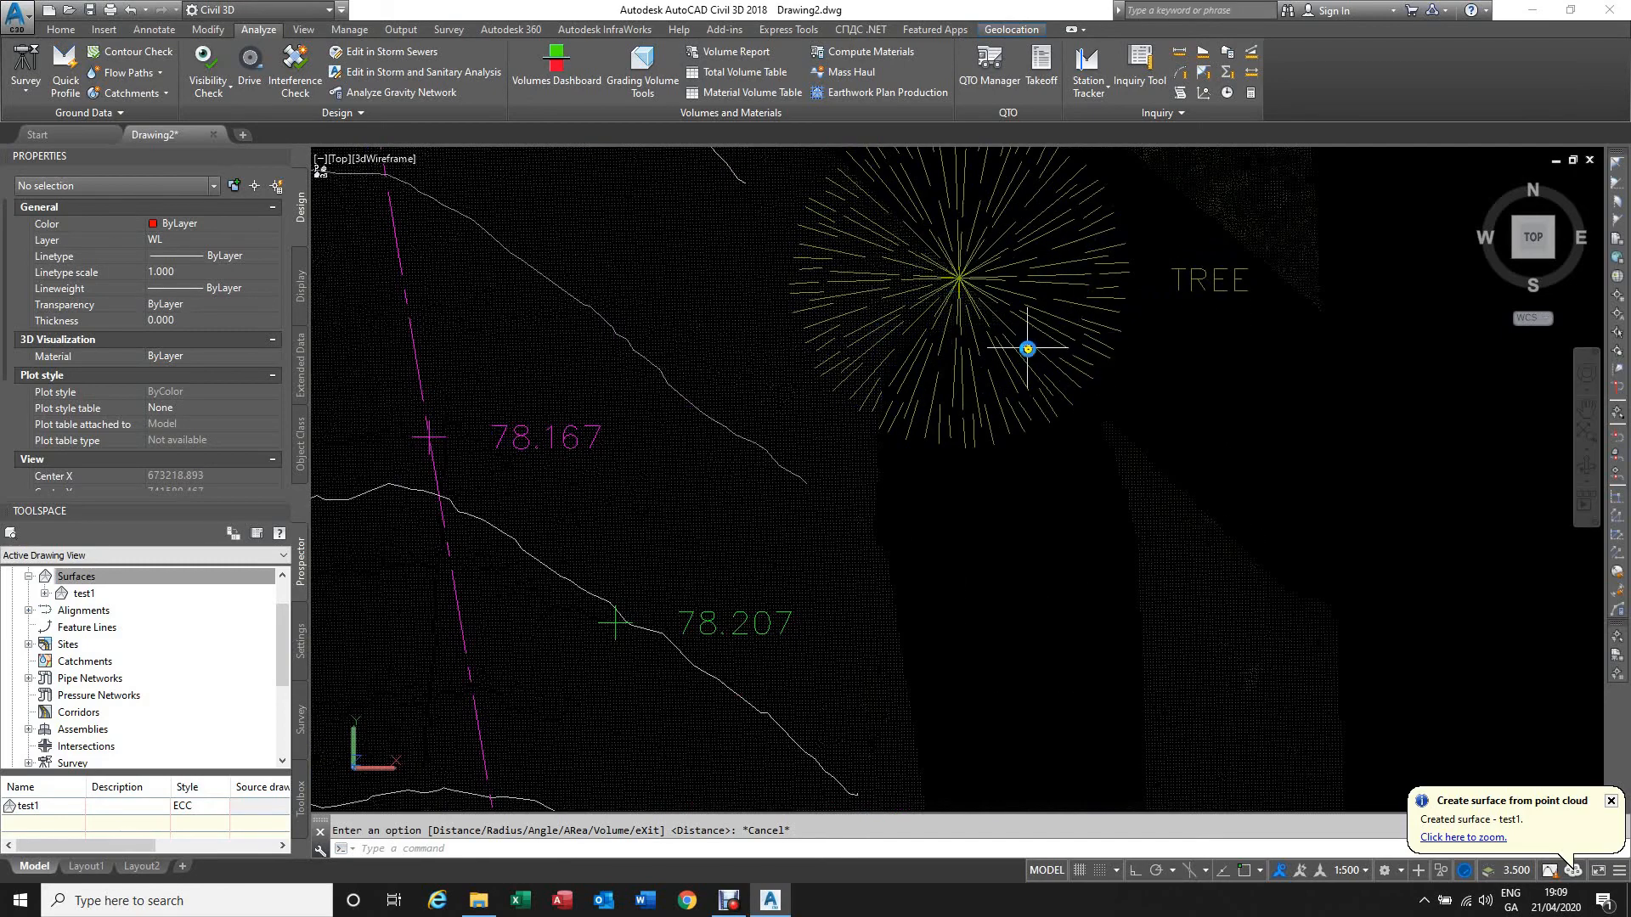
pyautogui.scroll(-2, 1028, 348)
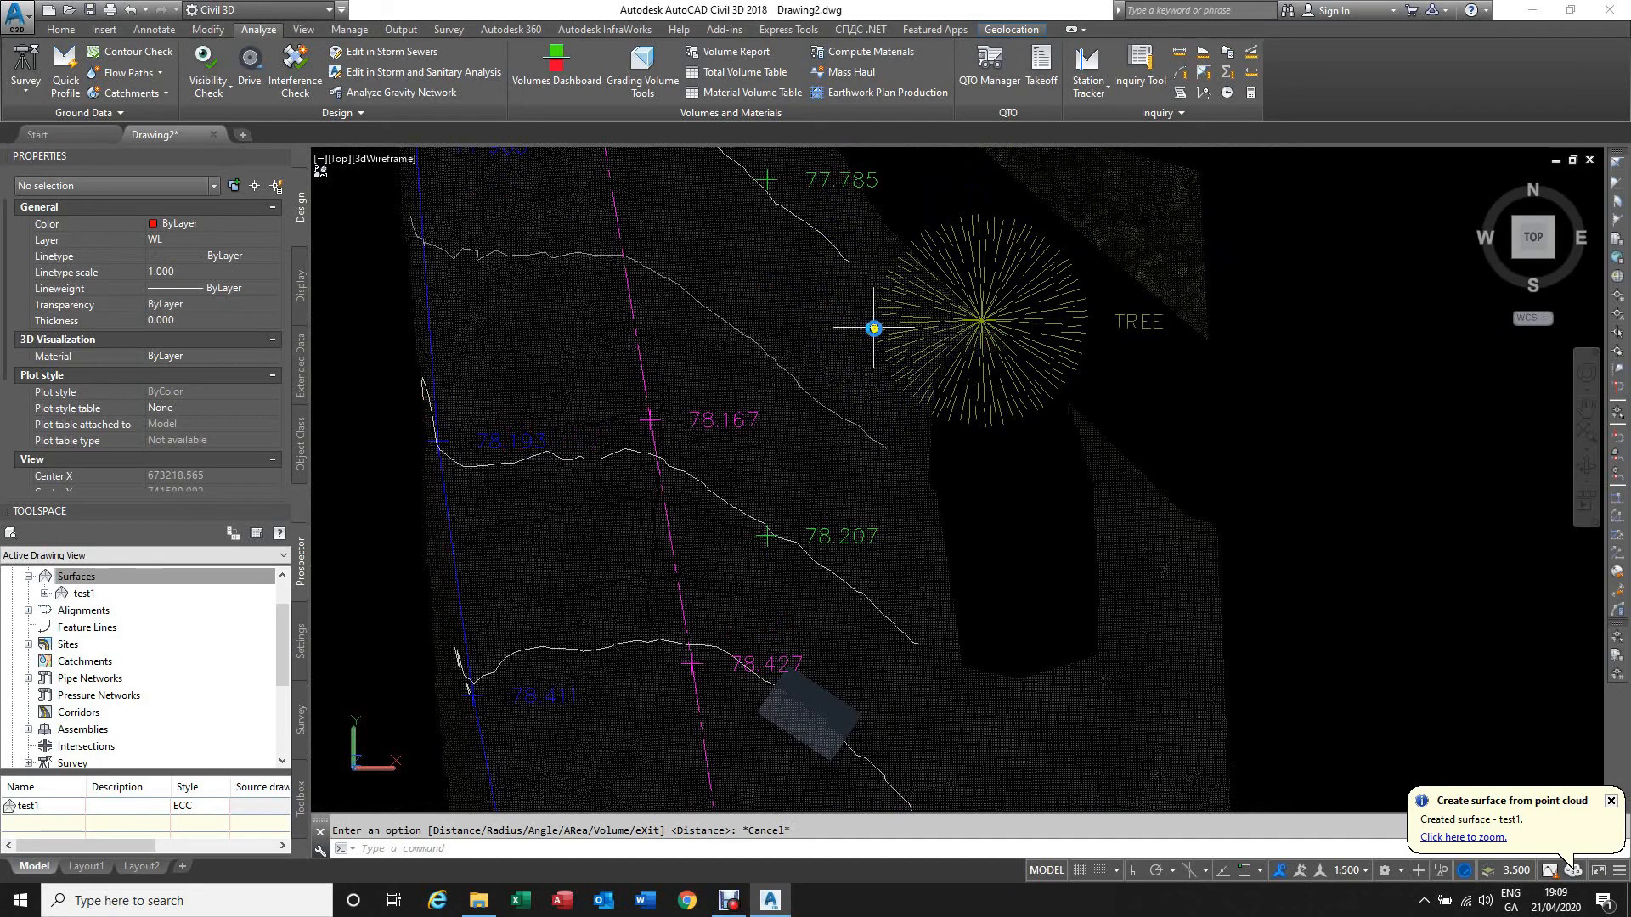
pyautogui.click(59, 31)
pyautogui.click(154, 55)
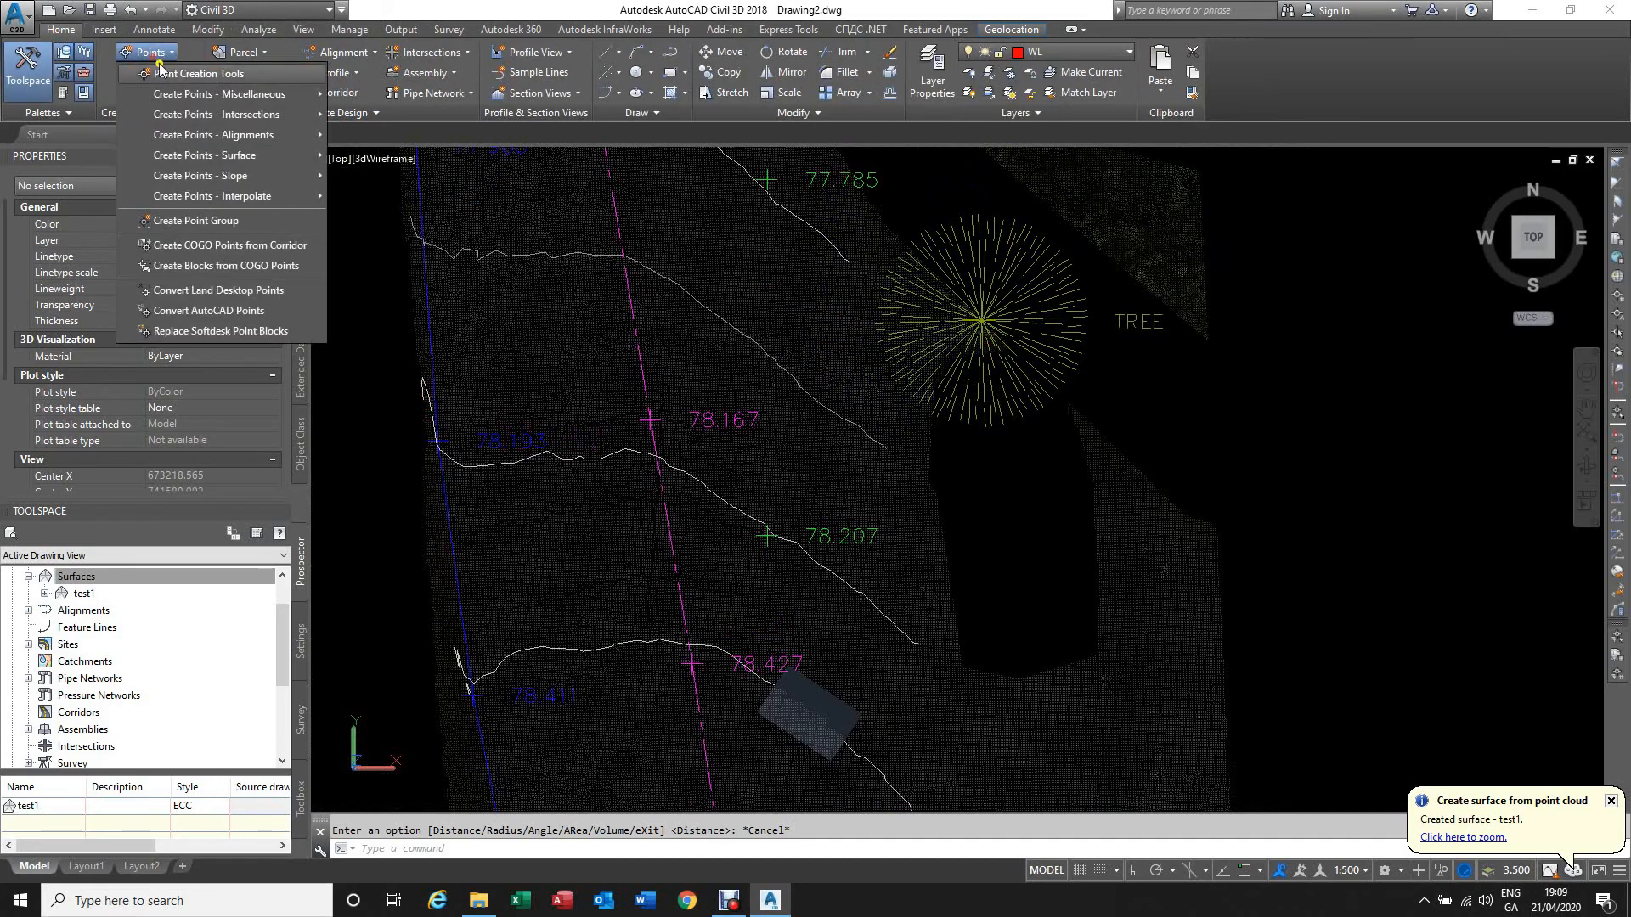
pyautogui.click(176, 75)
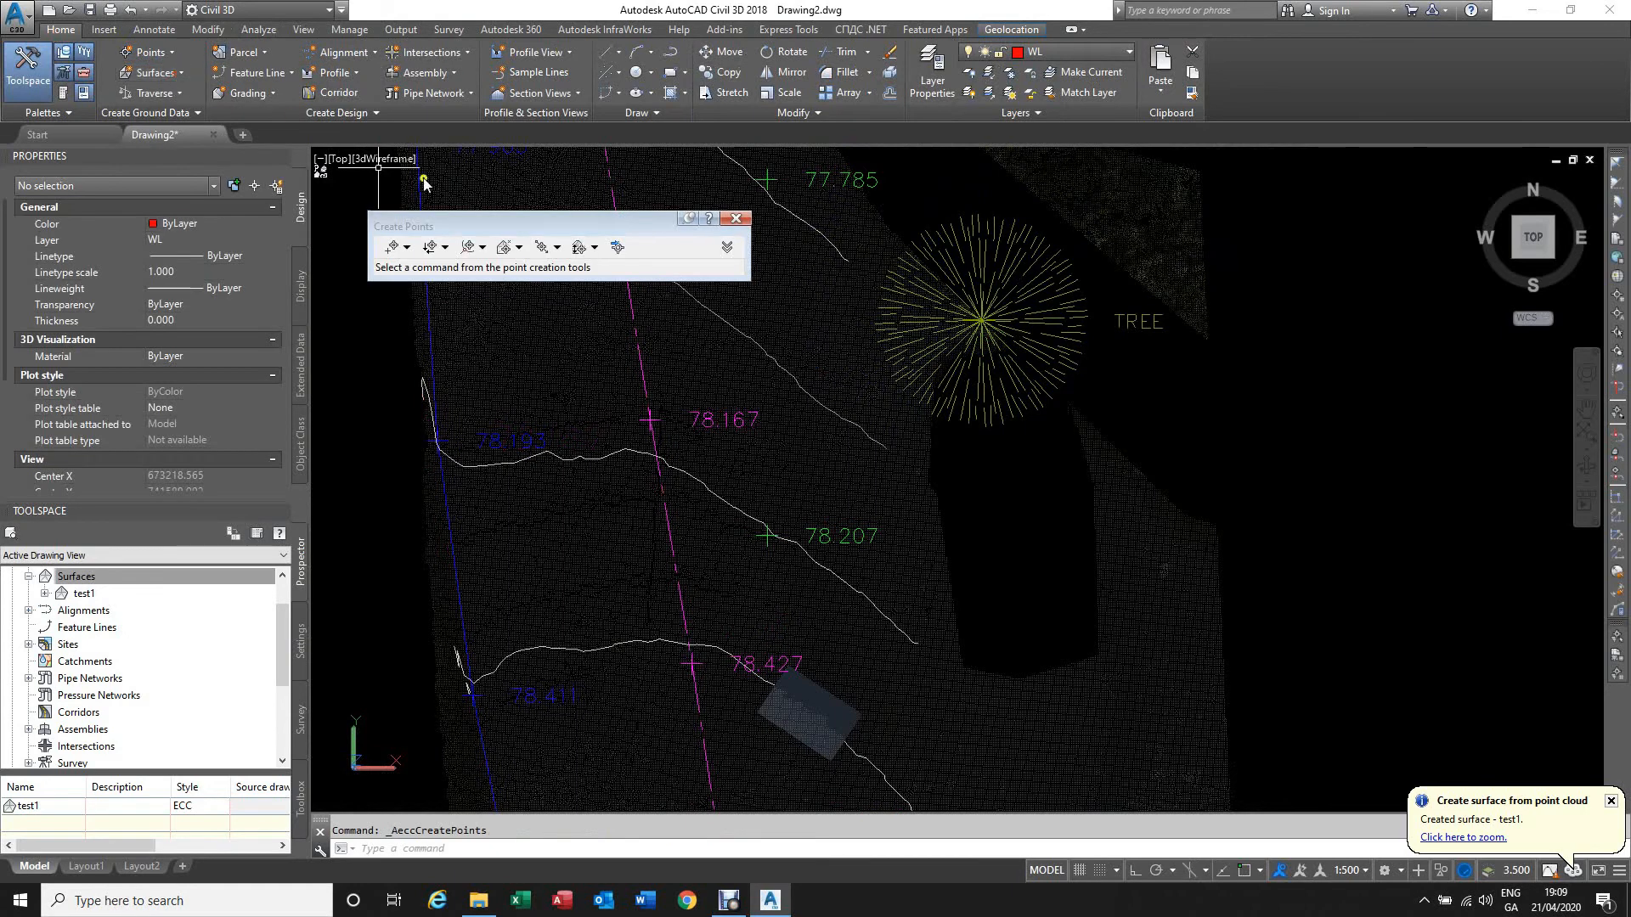
pyautogui.click(393, 251)
pyautogui.click(790, 344)
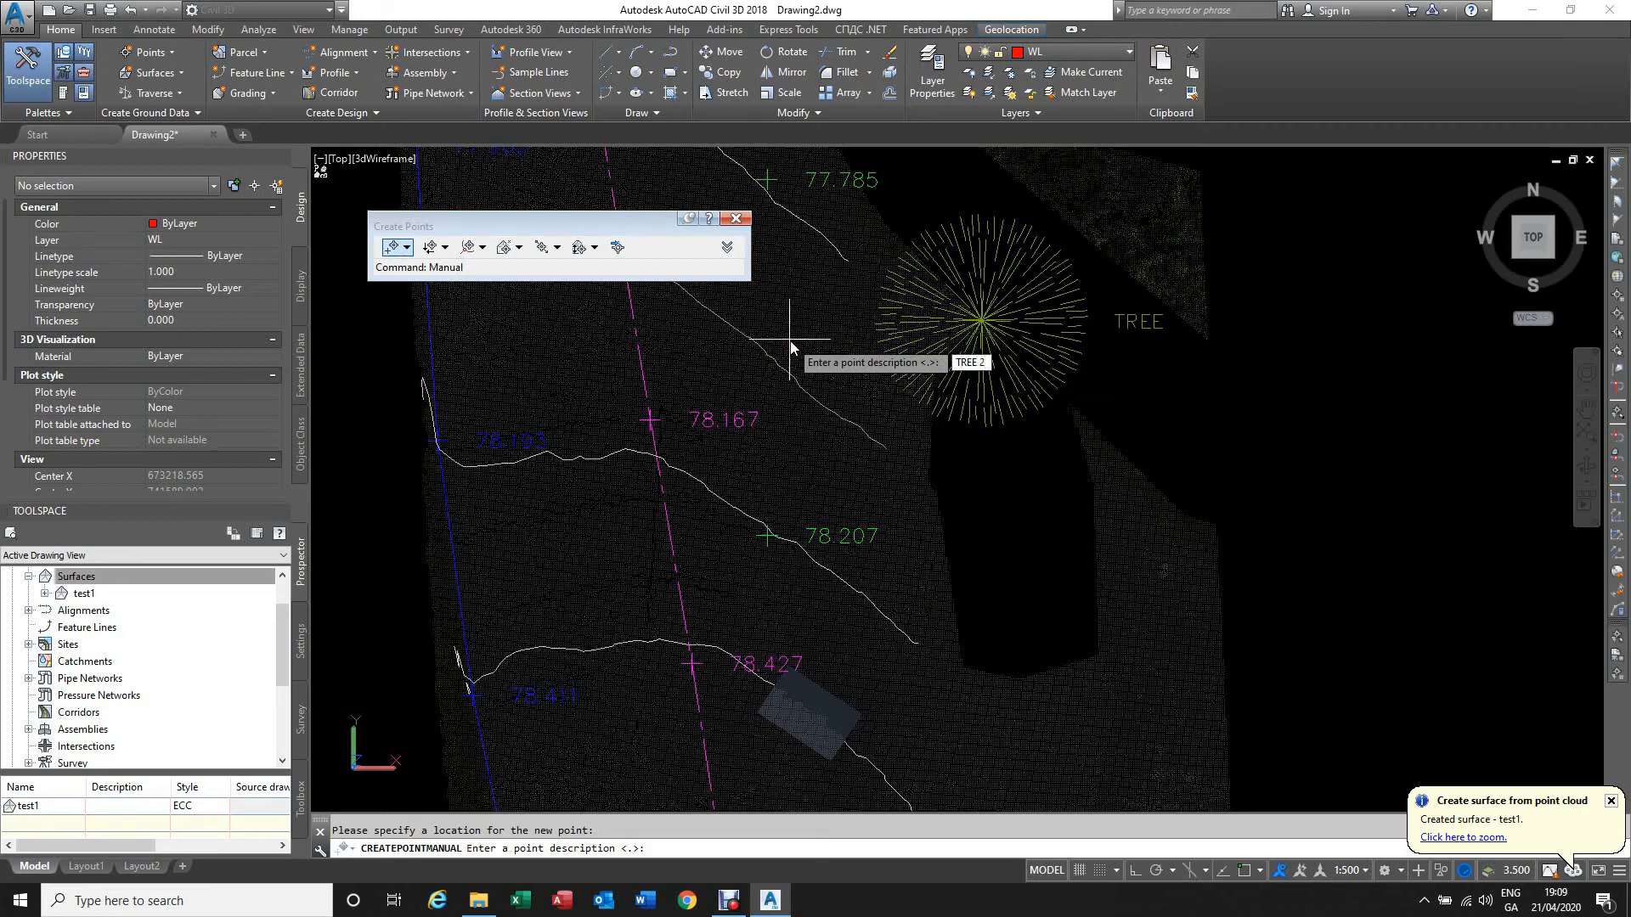
pyautogui.press('Return')
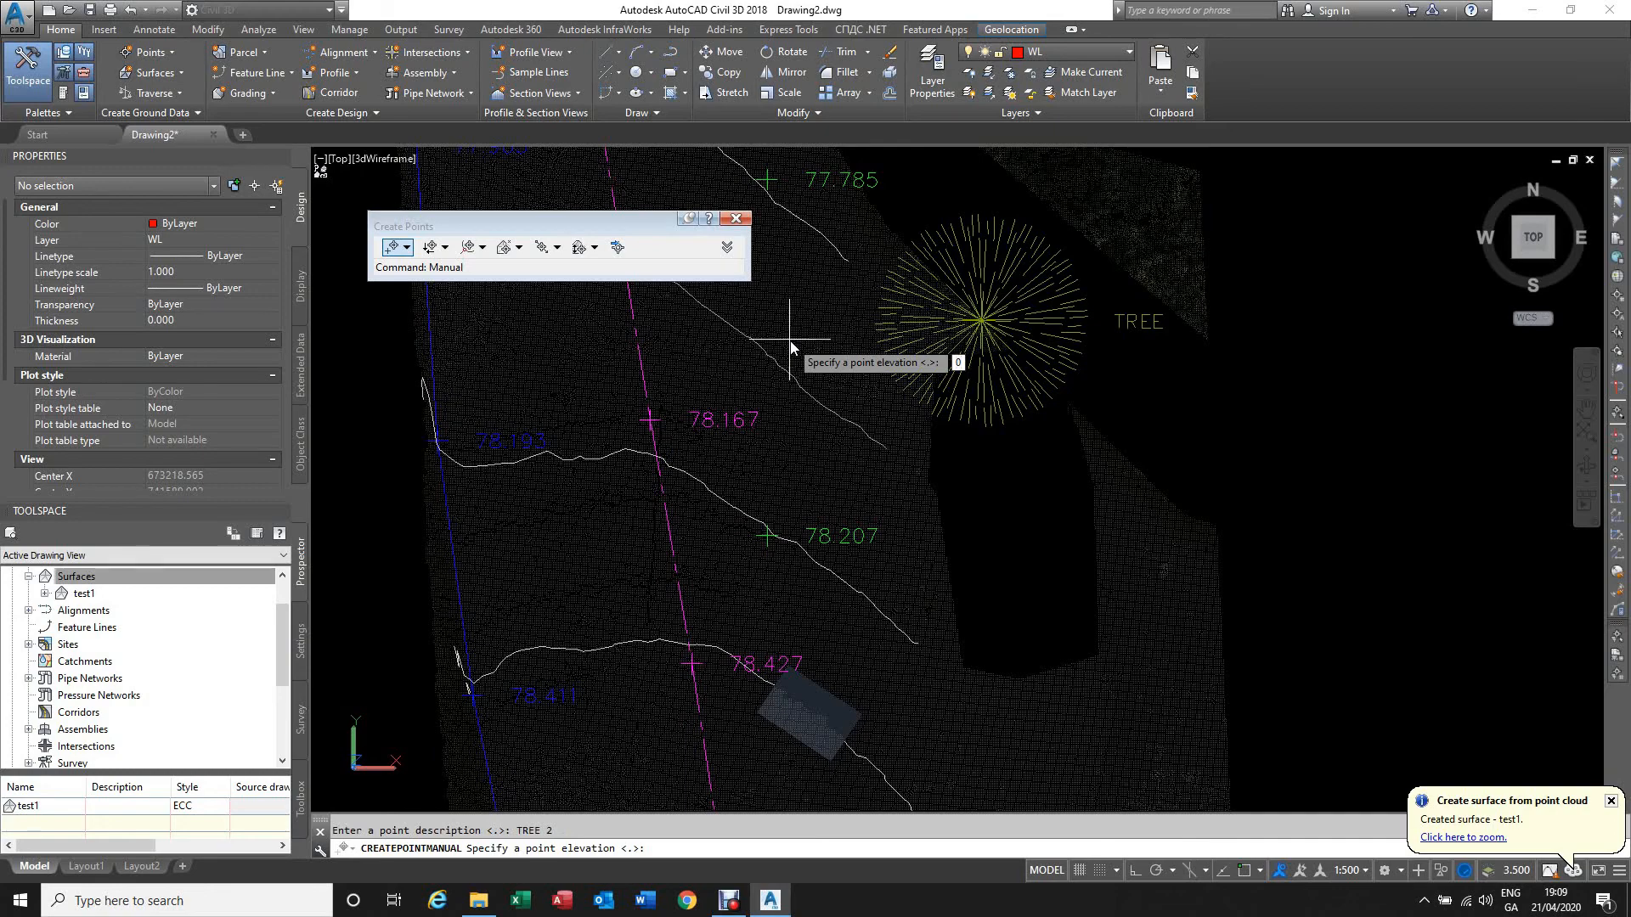
pyautogui.press('Return')
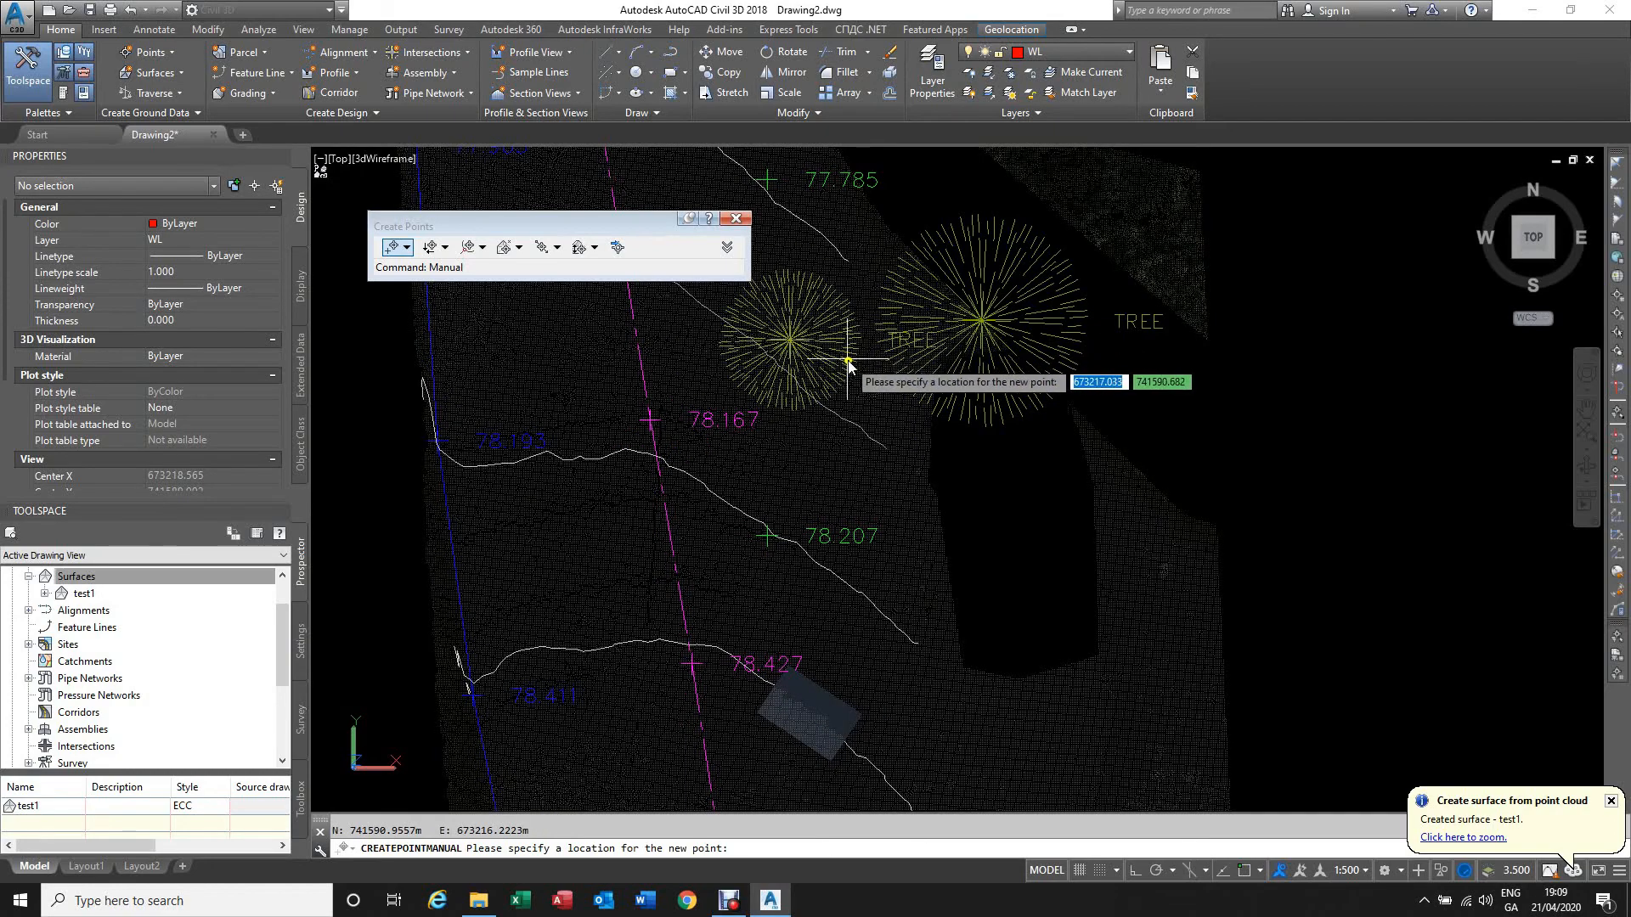
pyautogui.press('Escape')
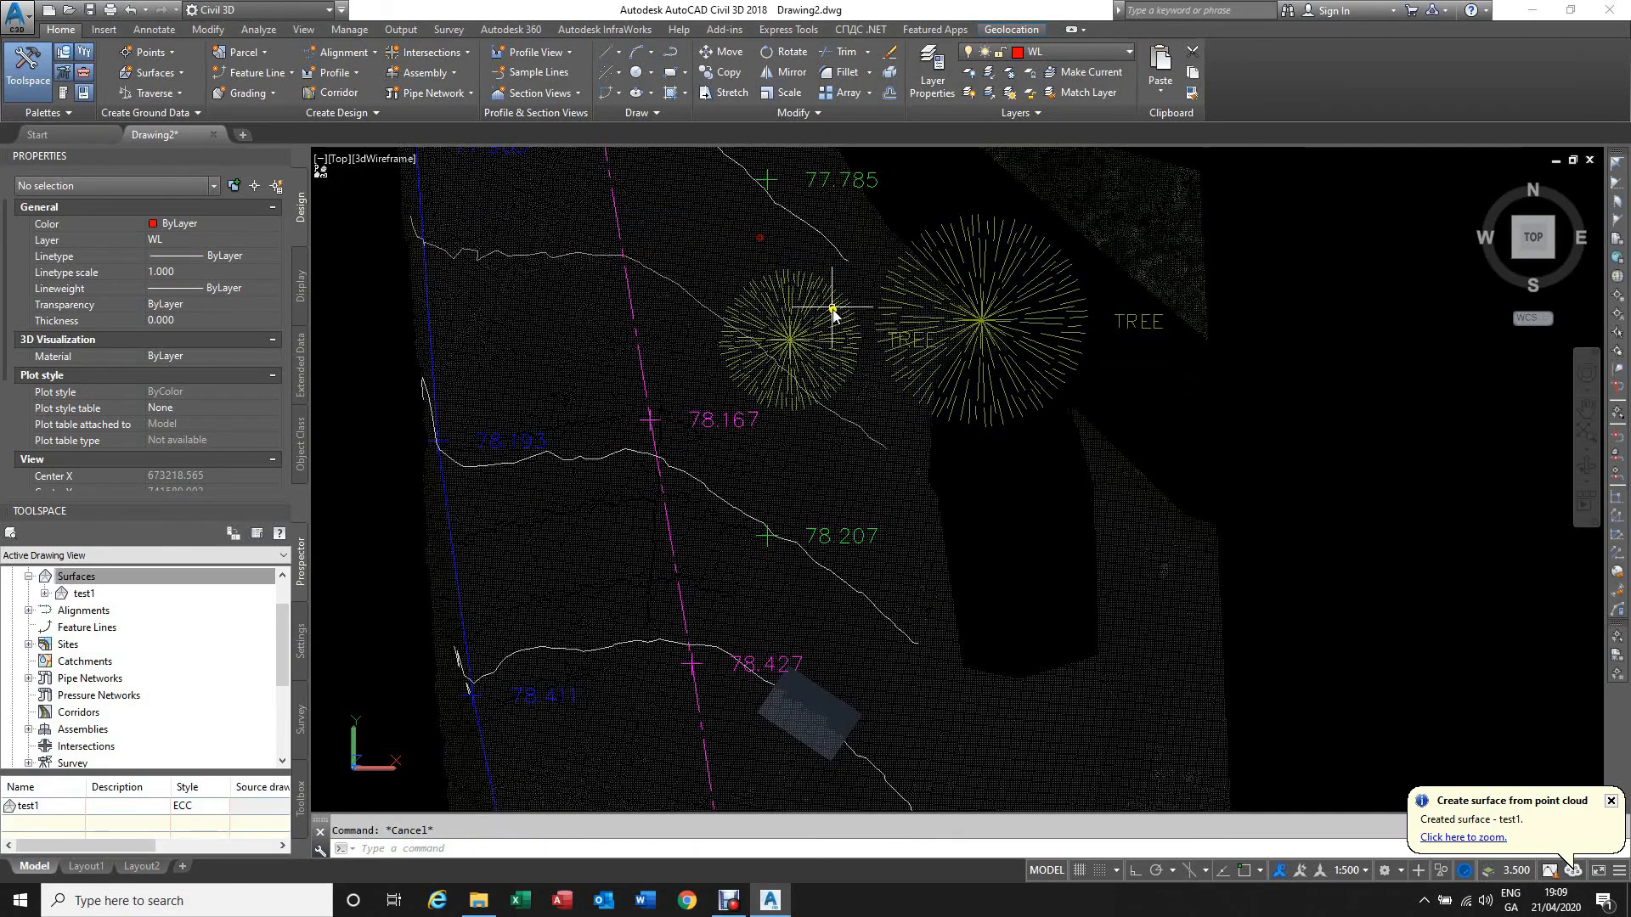
pyautogui.click(809, 328)
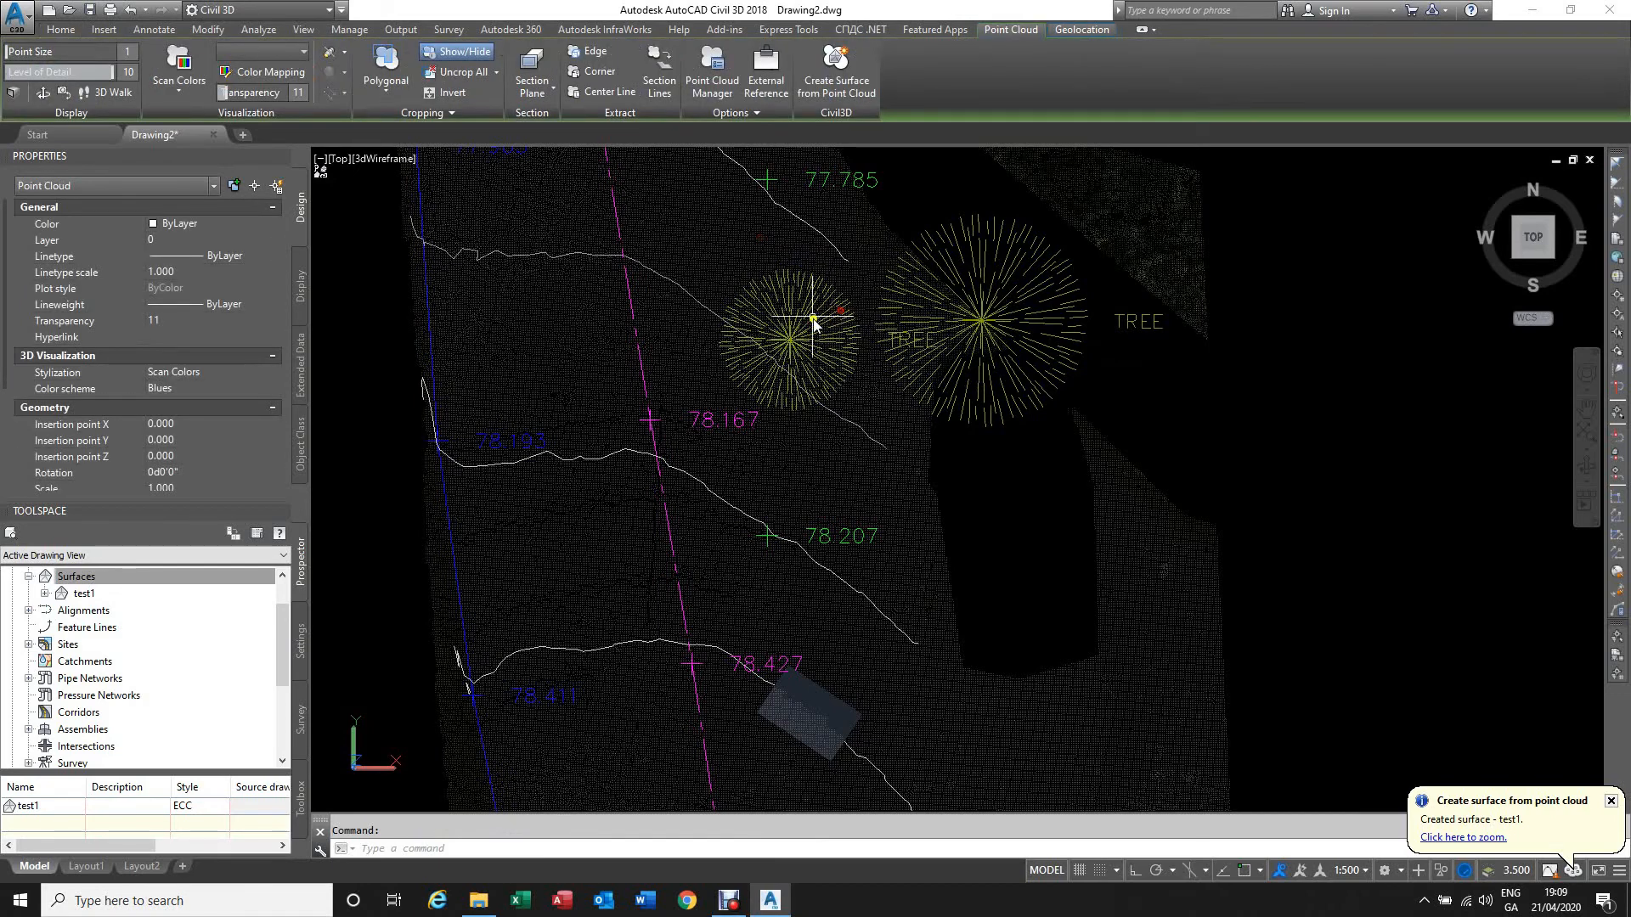
pyautogui.press('Escape')
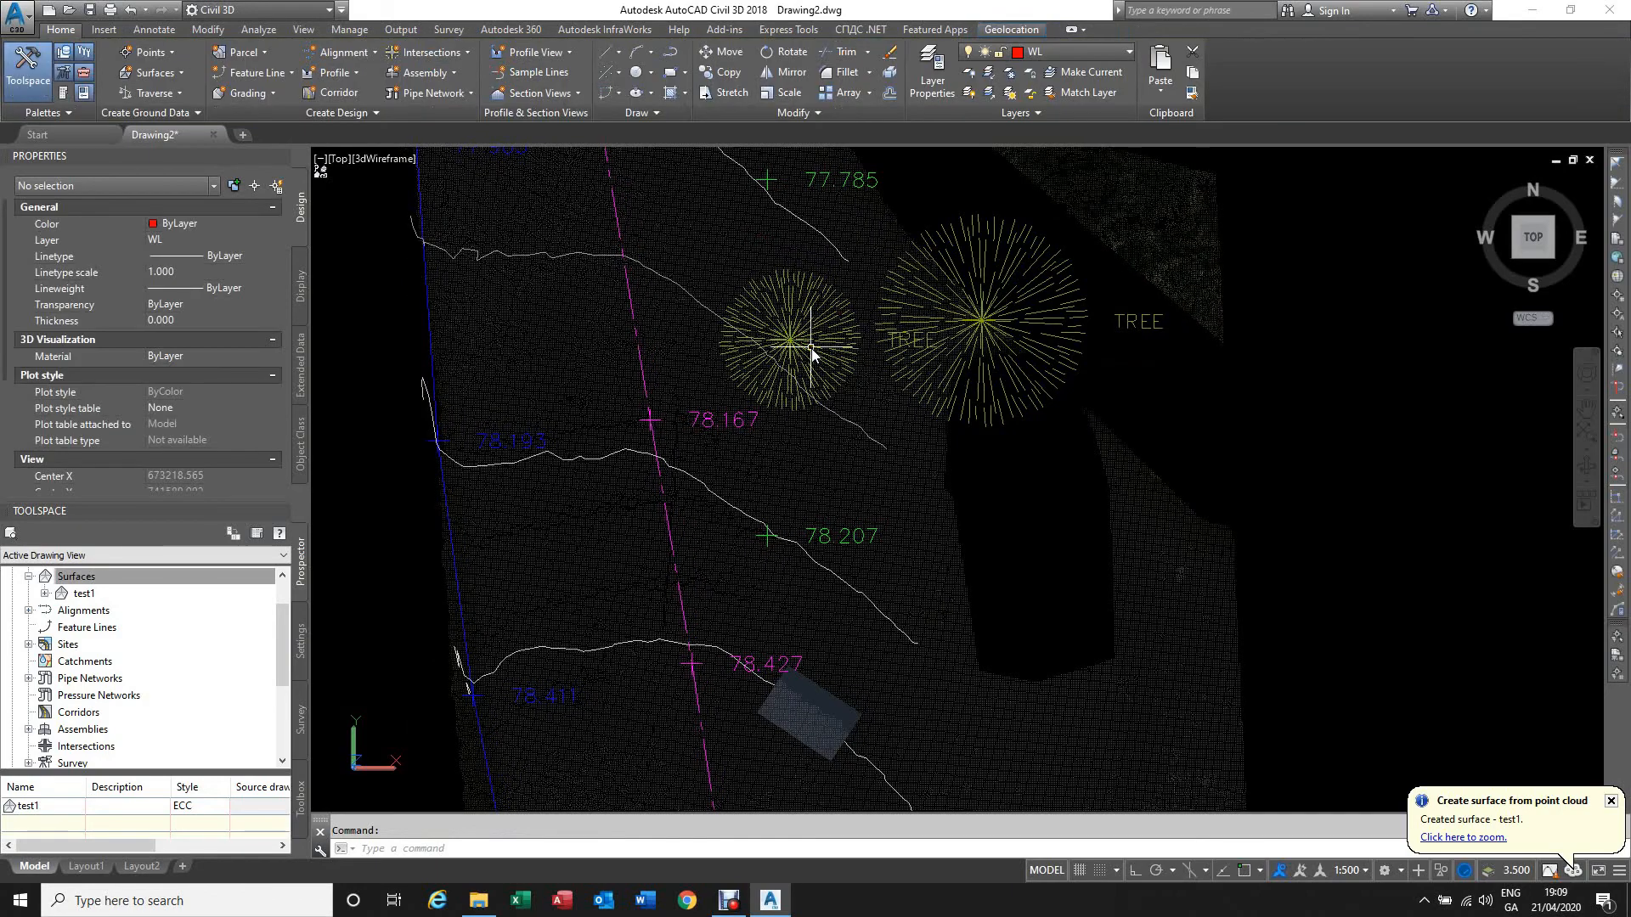
pyautogui.moveTo(811, 354)
pyautogui.scroll(-3, 794, 344)
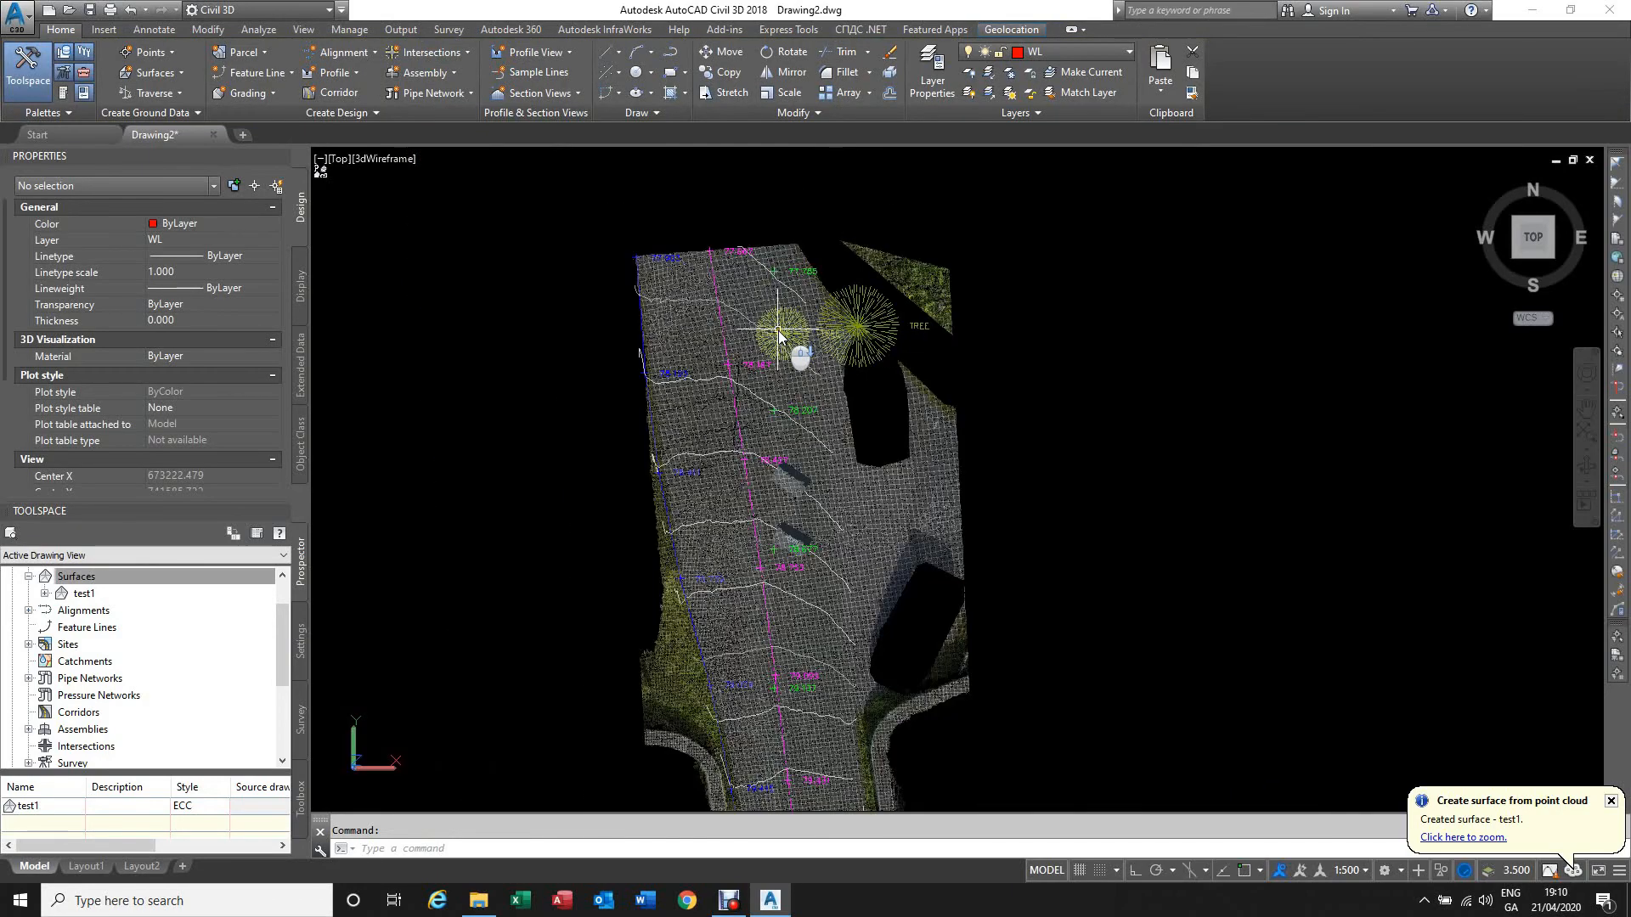
pyautogui.scroll(4, 780, 340)
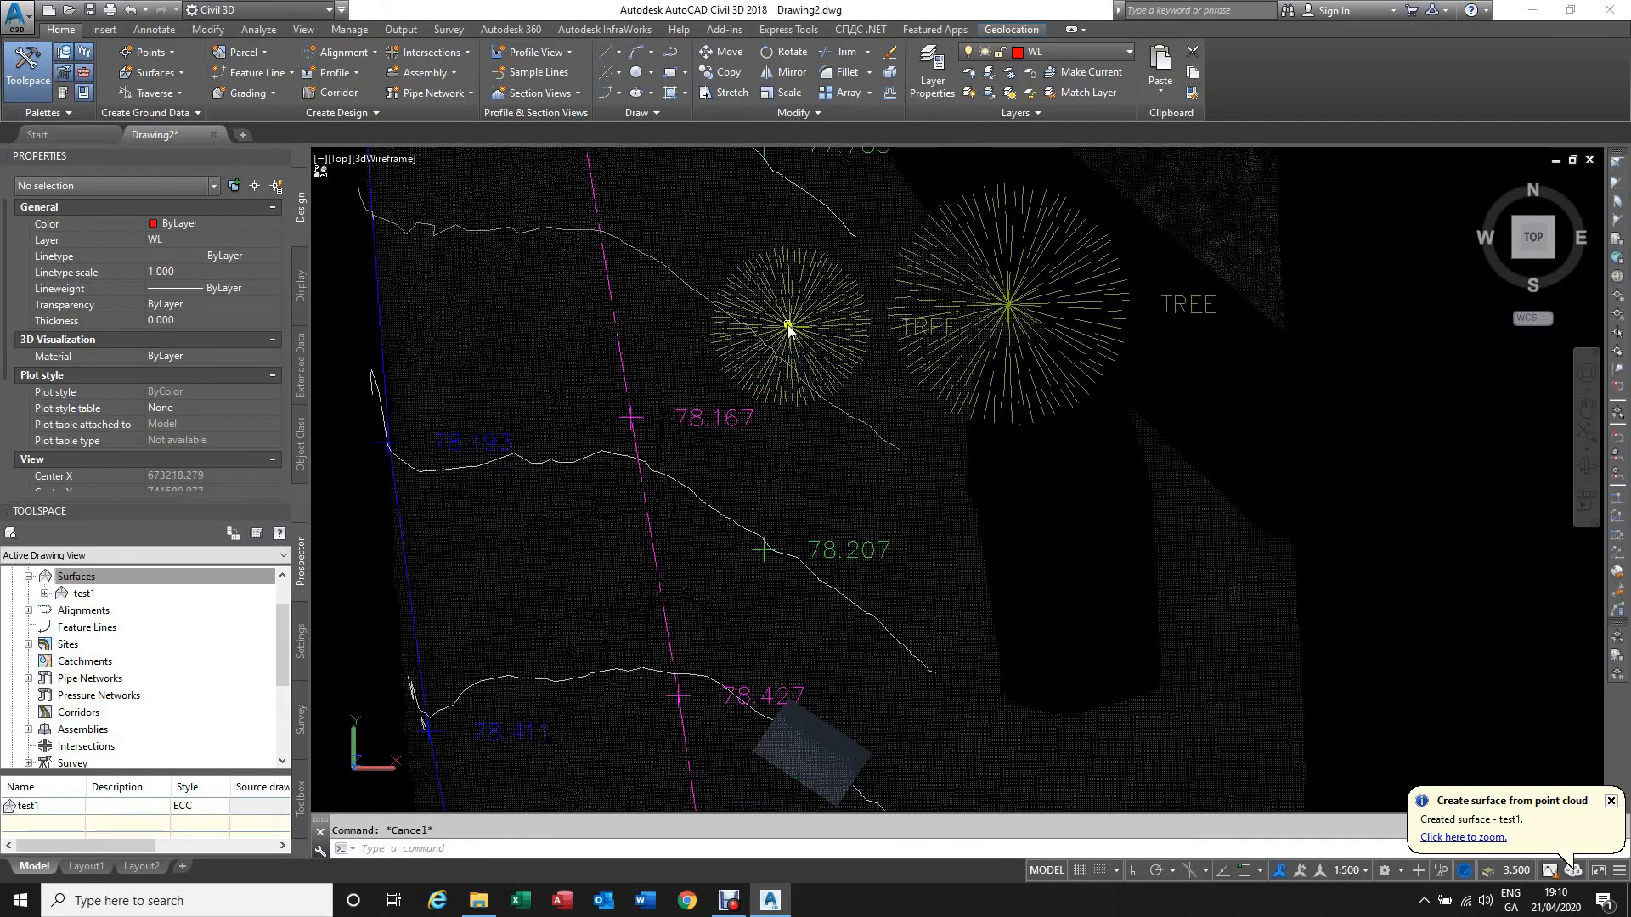
# Step: Erase the cropped point cloud together with the TREE 2 point lying at elevation 0, far below the survey
pyautogui.click(781, 325)
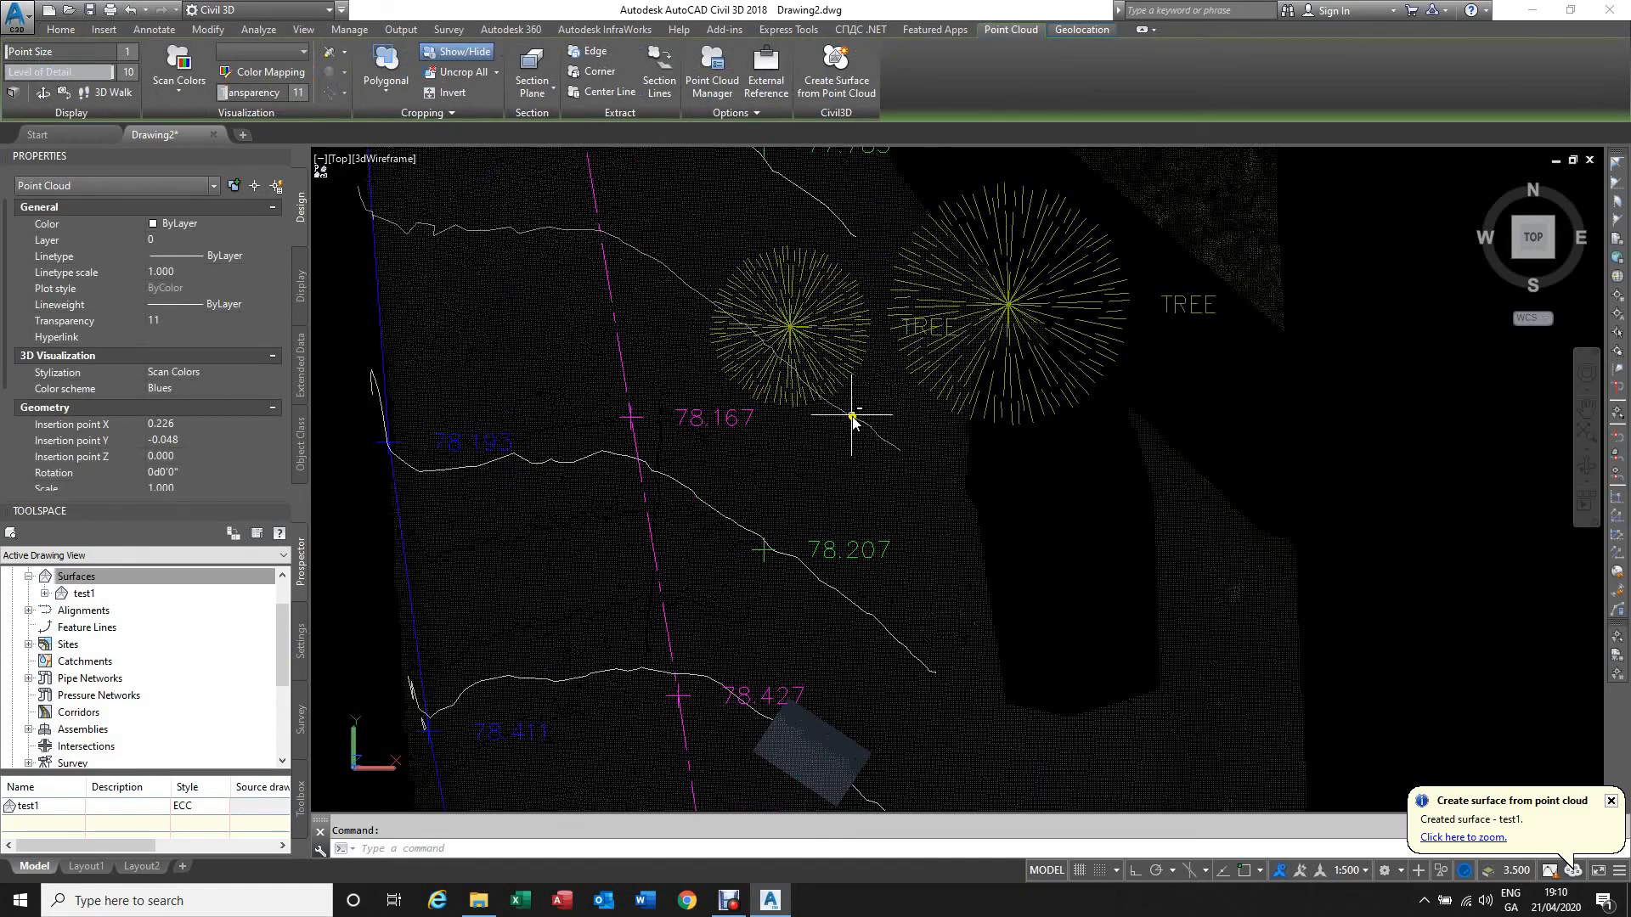
pyautogui.moveTo(856, 426)
pyautogui.keyDown('shift'); pyautogui.mouseDown(button='middle')
pyautogui.moveTo(870, 433)
pyautogui.moveTo(884, 407)
pyautogui.moveTo(872, 332)
pyautogui.mouseUp(button='middle'); pyautogui.keyUp('shift')
pyautogui.scroll(-12, 871, 333)
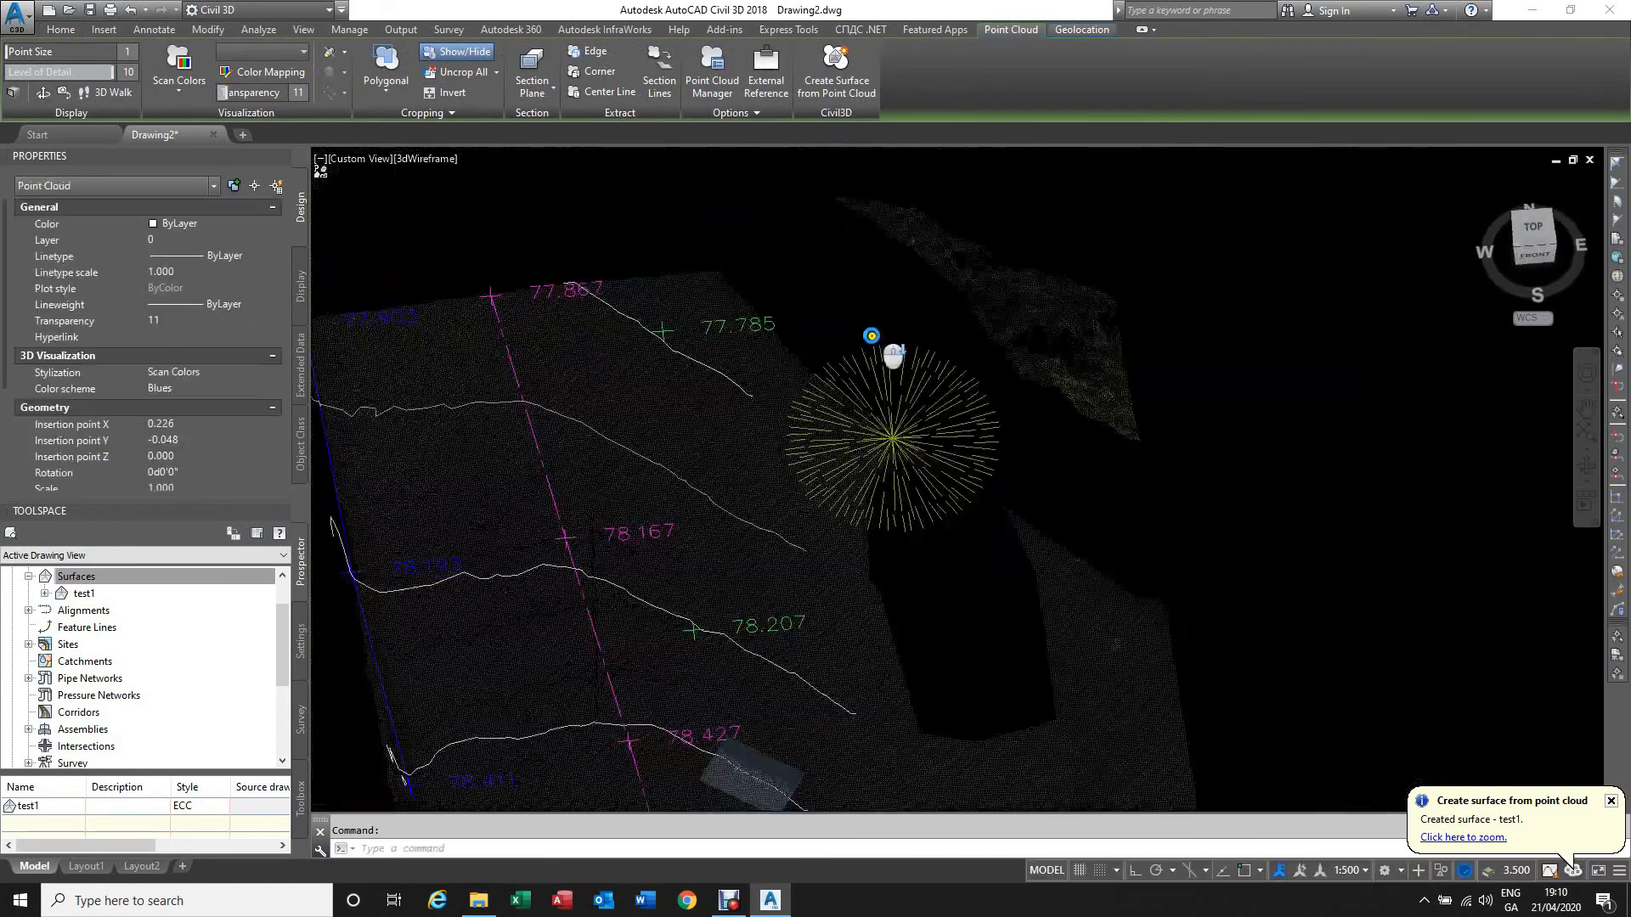
pyautogui.keyDown('shift'); pyautogui.moveTo(804, 487); pyautogui.dragTo(834, 626, button='middle'); pyautogui.keyUp('shift')
pyautogui.click(837, 615)
pyautogui.click(839, 620)
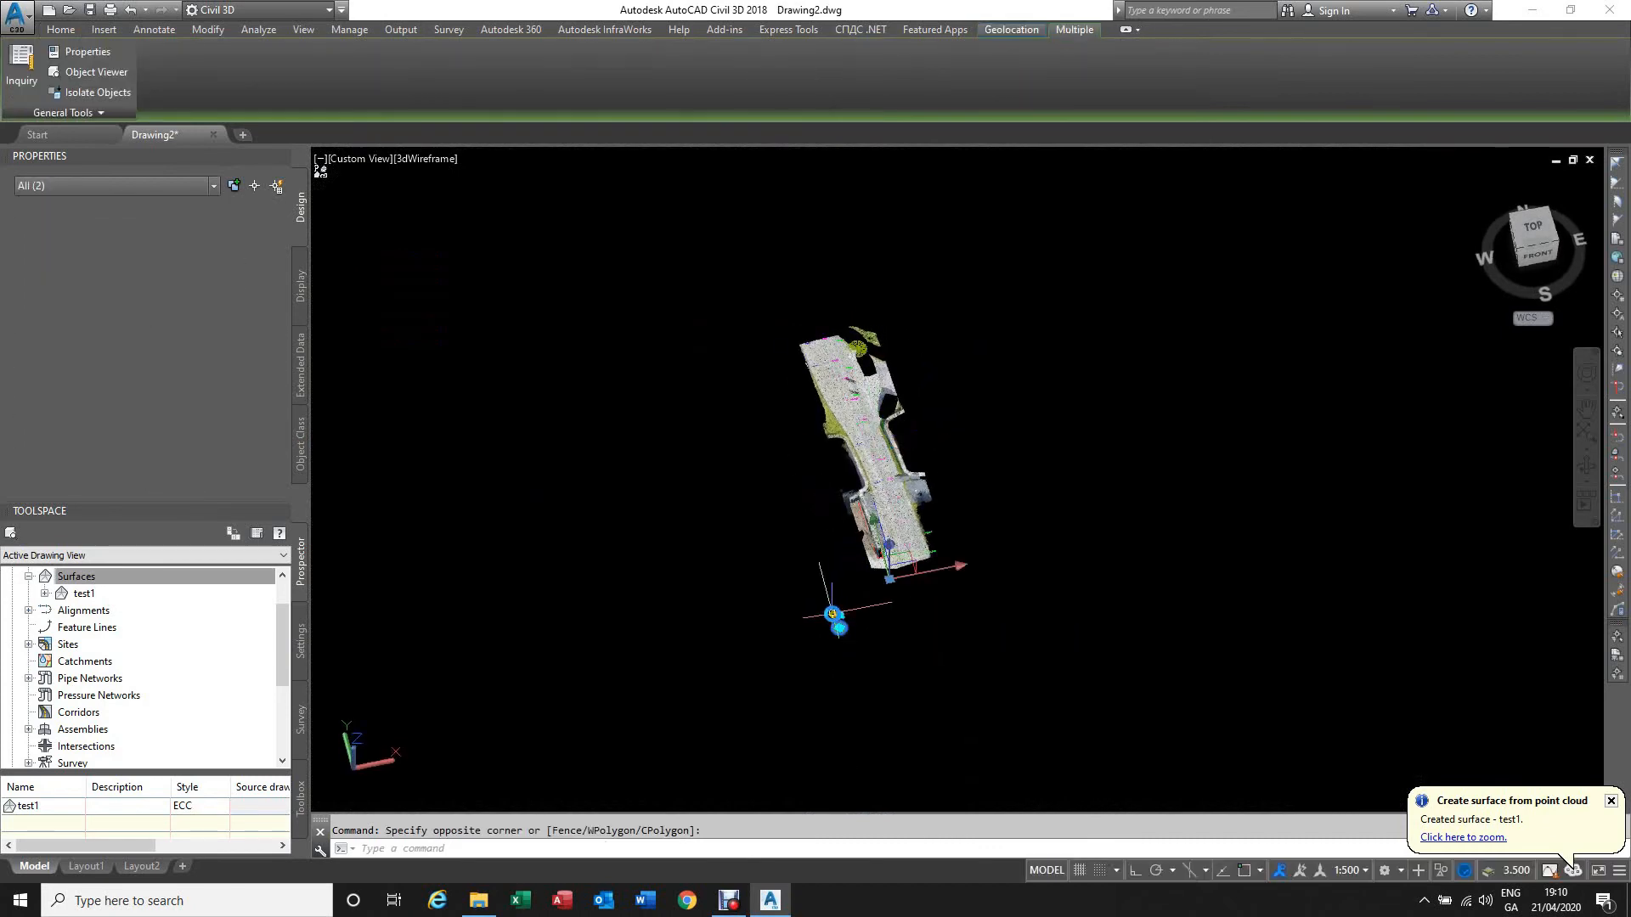
pyautogui.press('Delete')
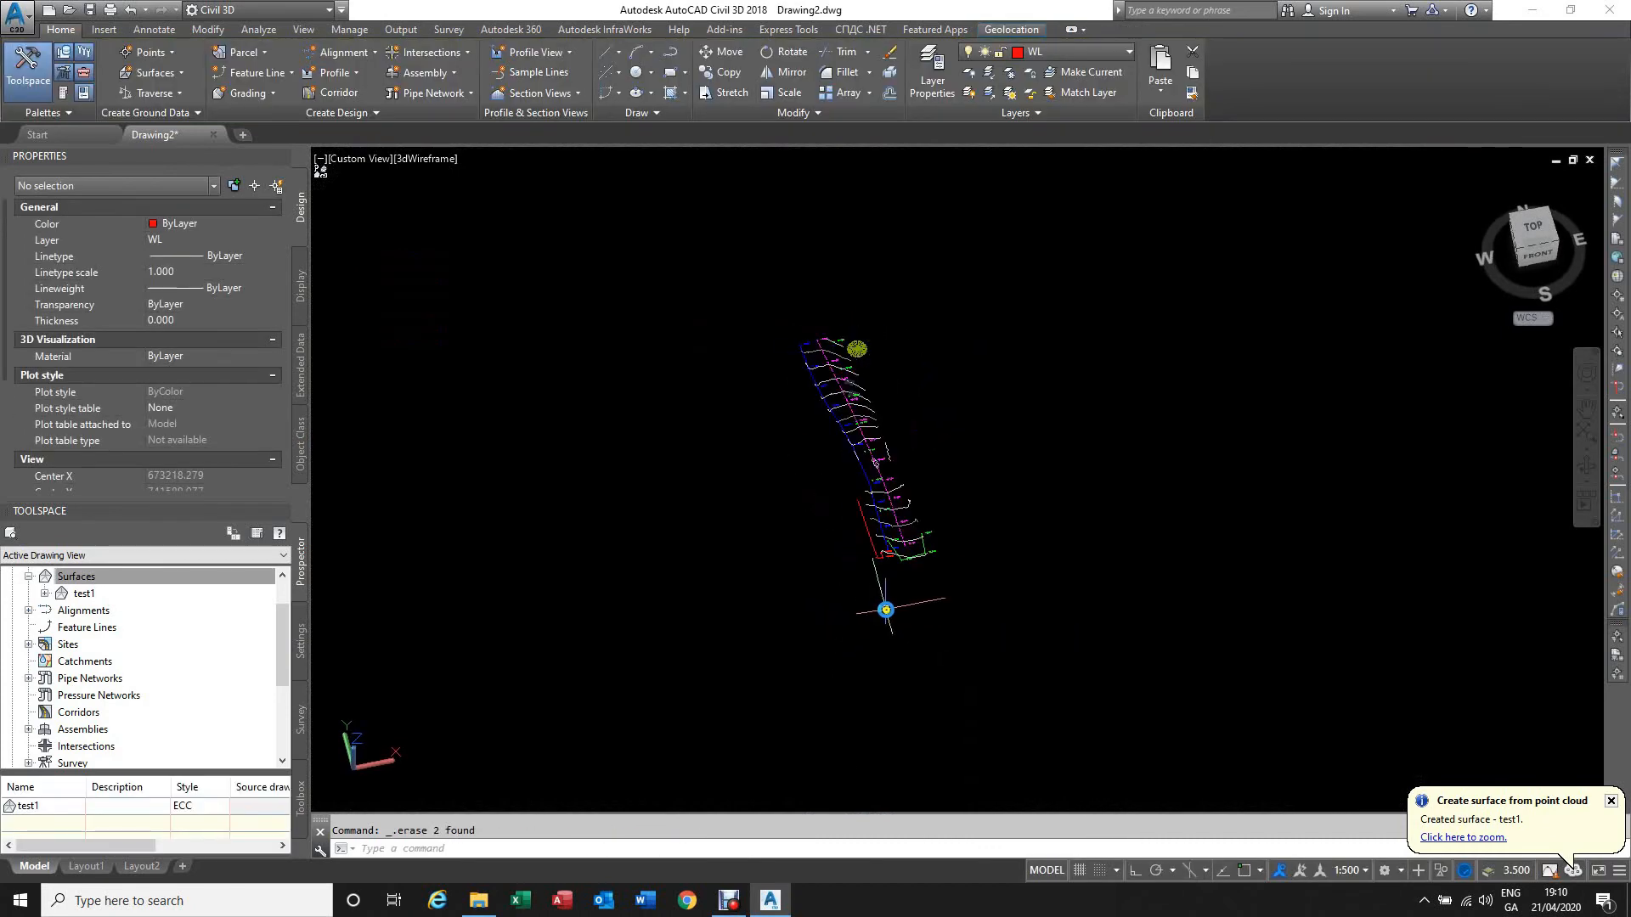
# Step: Attach the brdg point cloud scan with insertion point 0,0,0, scale 1 and rotation 0, zooming to the cloud
pyautogui.scroll(3, 922, 463)
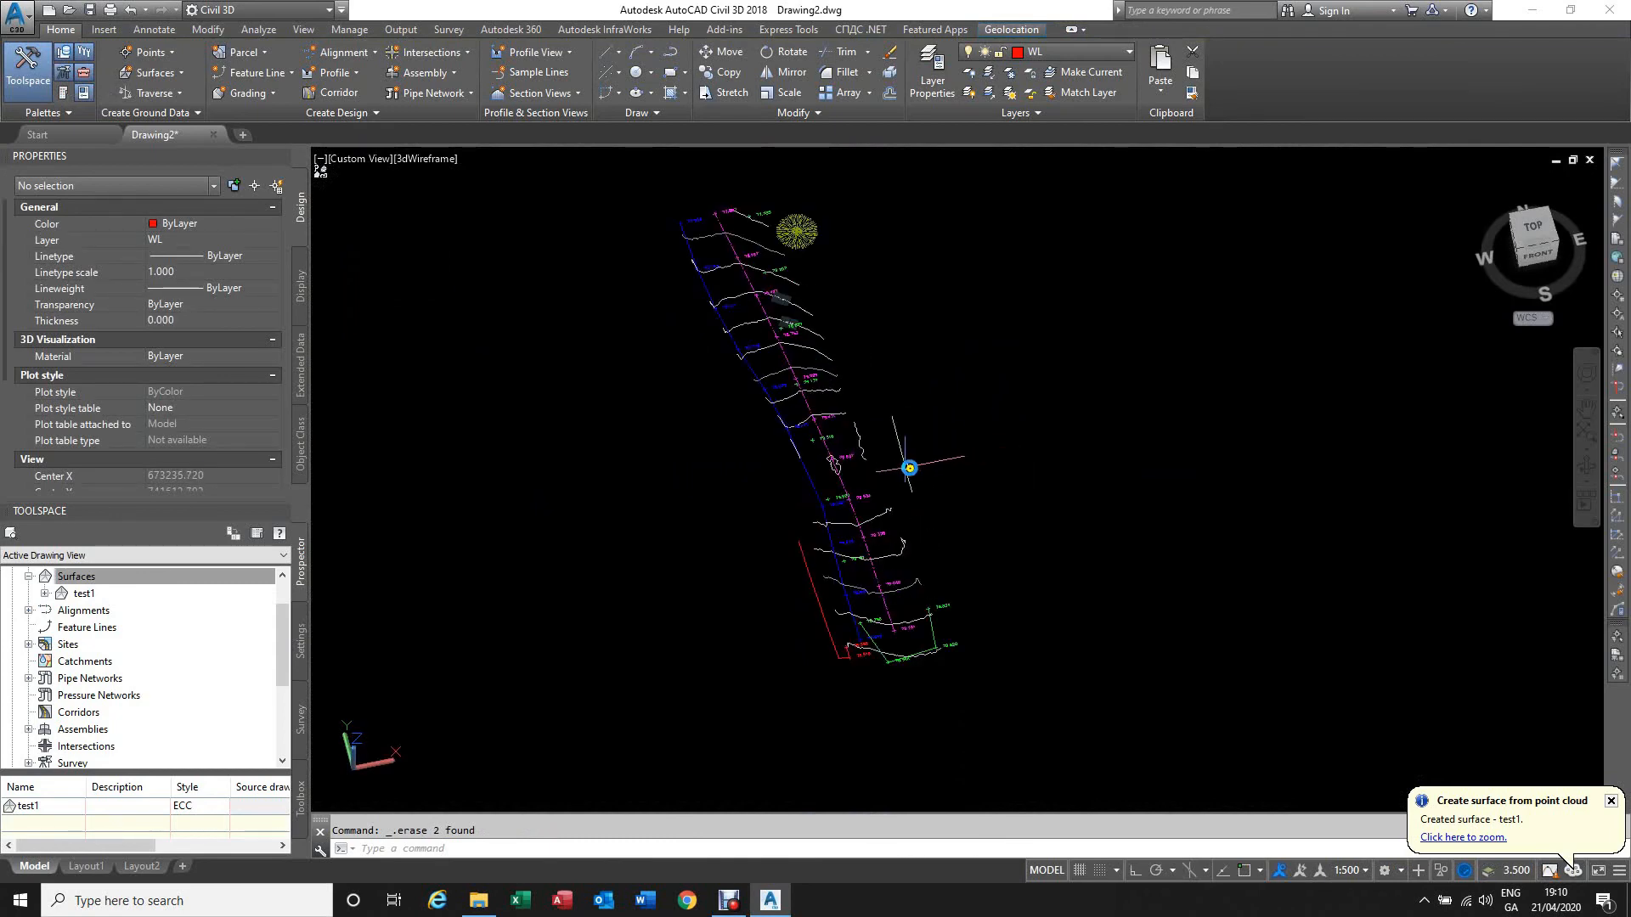
pyautogui.scroll(-5, 903, 466)
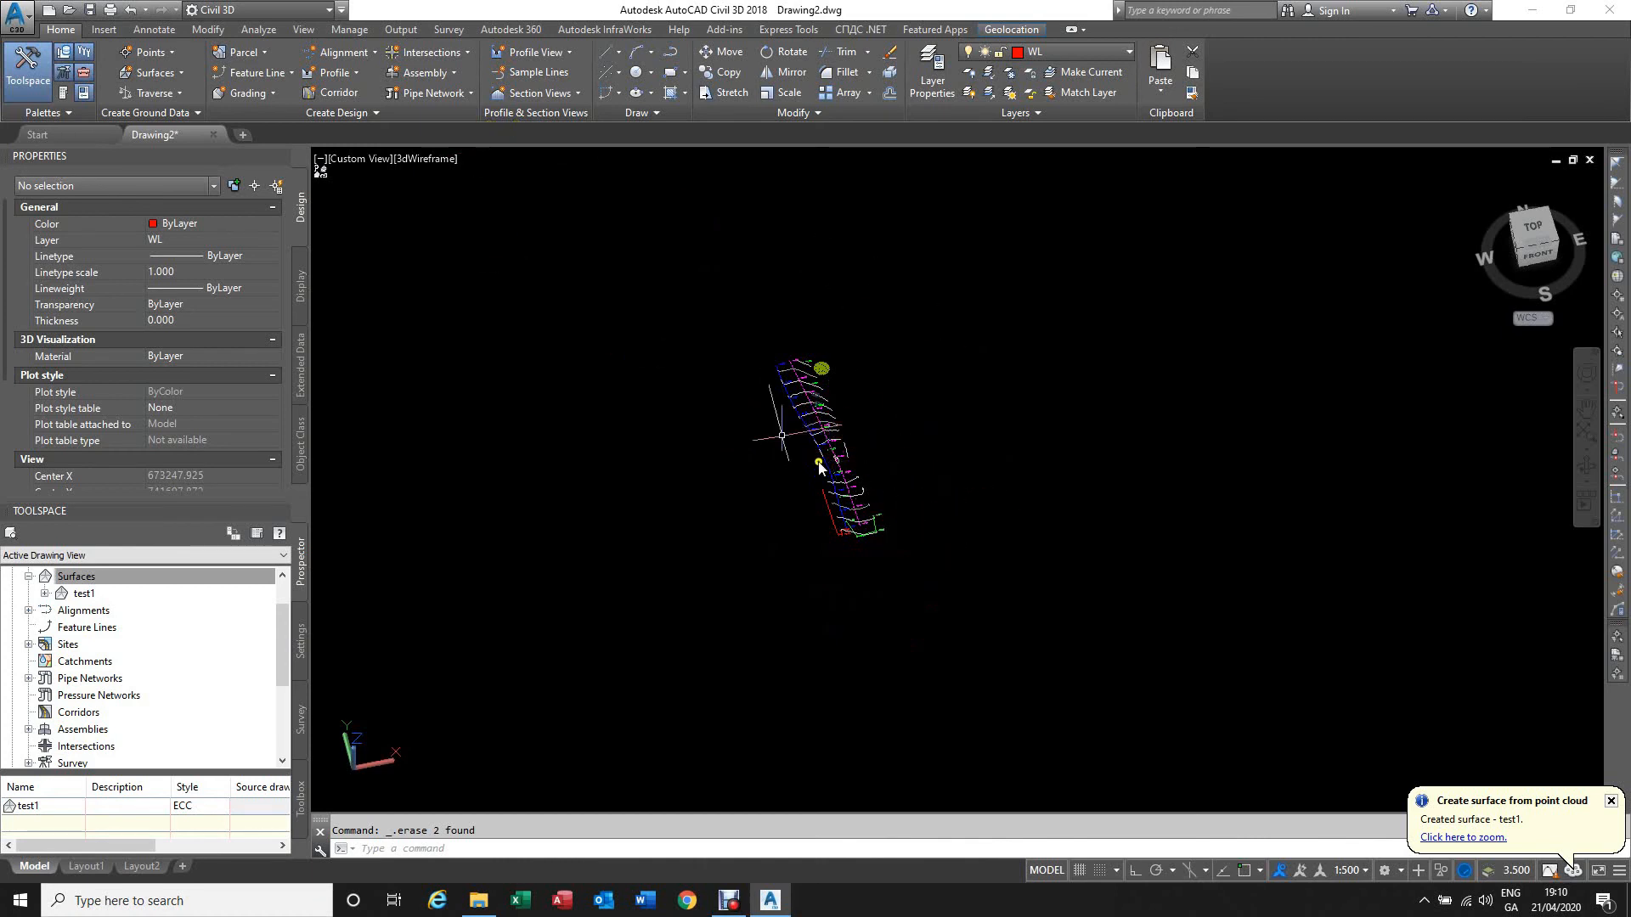
pyautogui.click(103, 29)
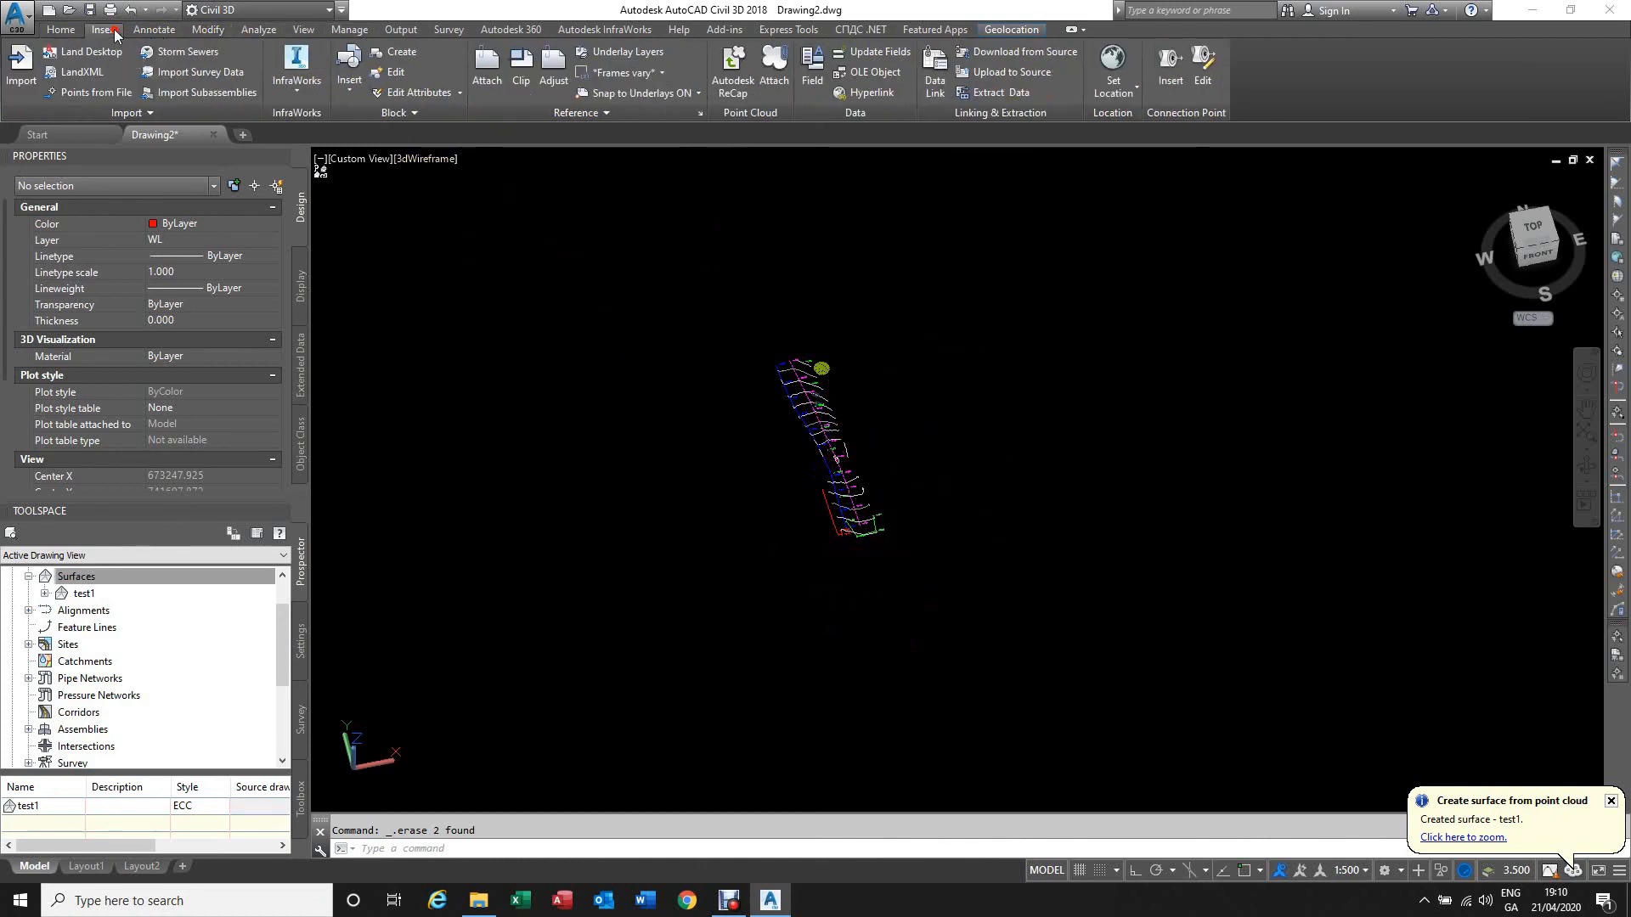
pyautogui.click(773, 78)
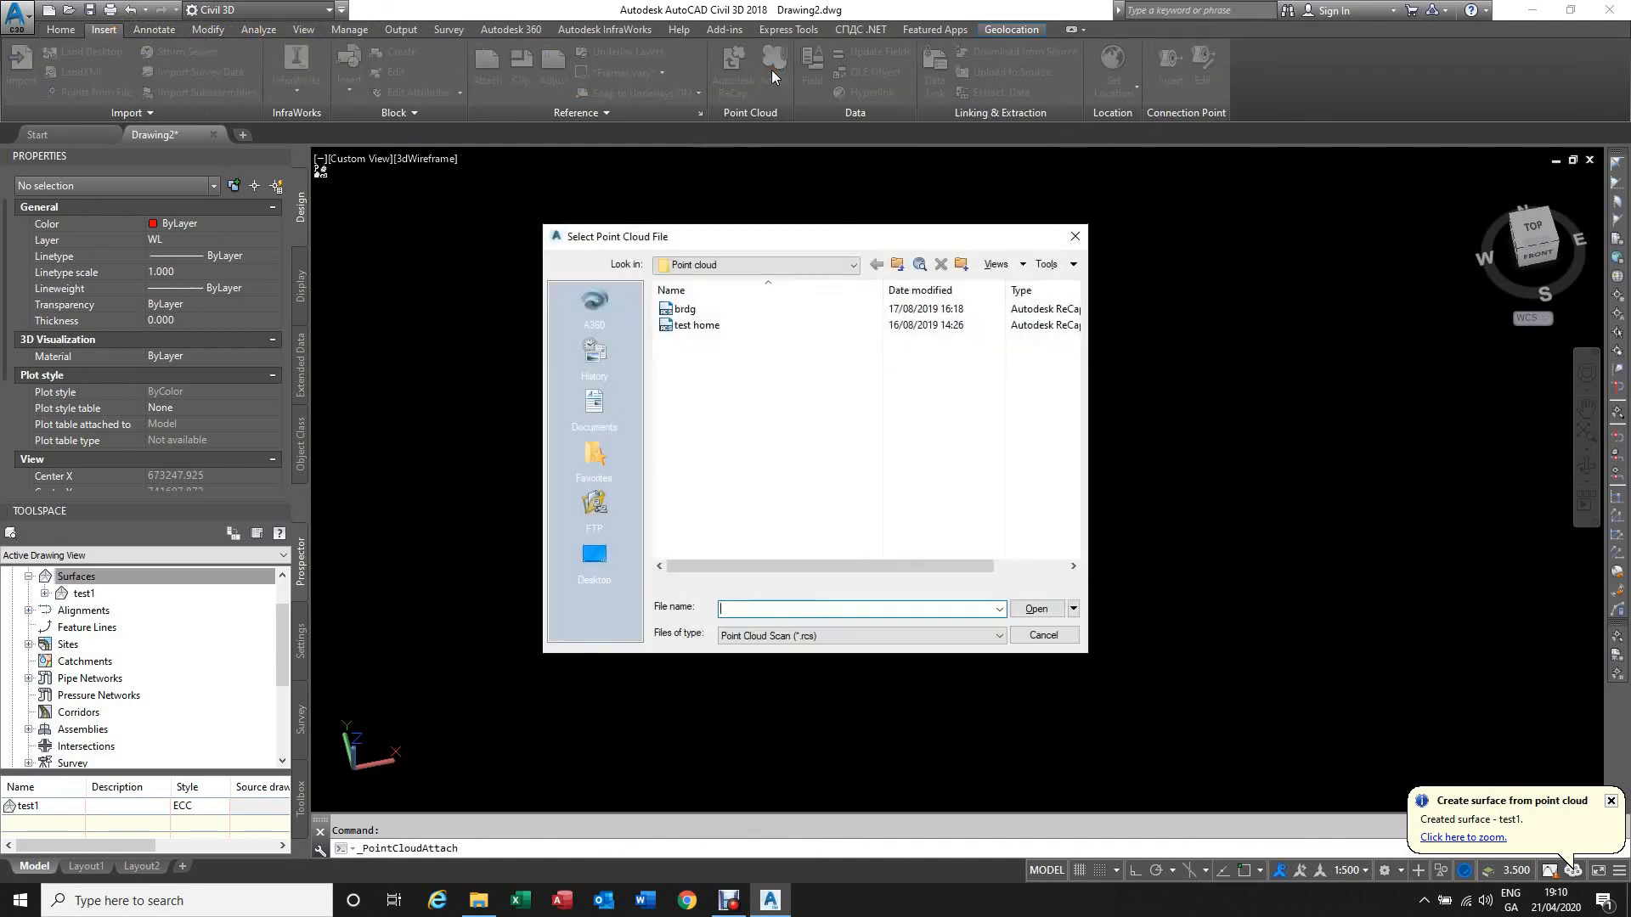
pyautogui.click(682, 309)
pyautogui.click(1035, 611)
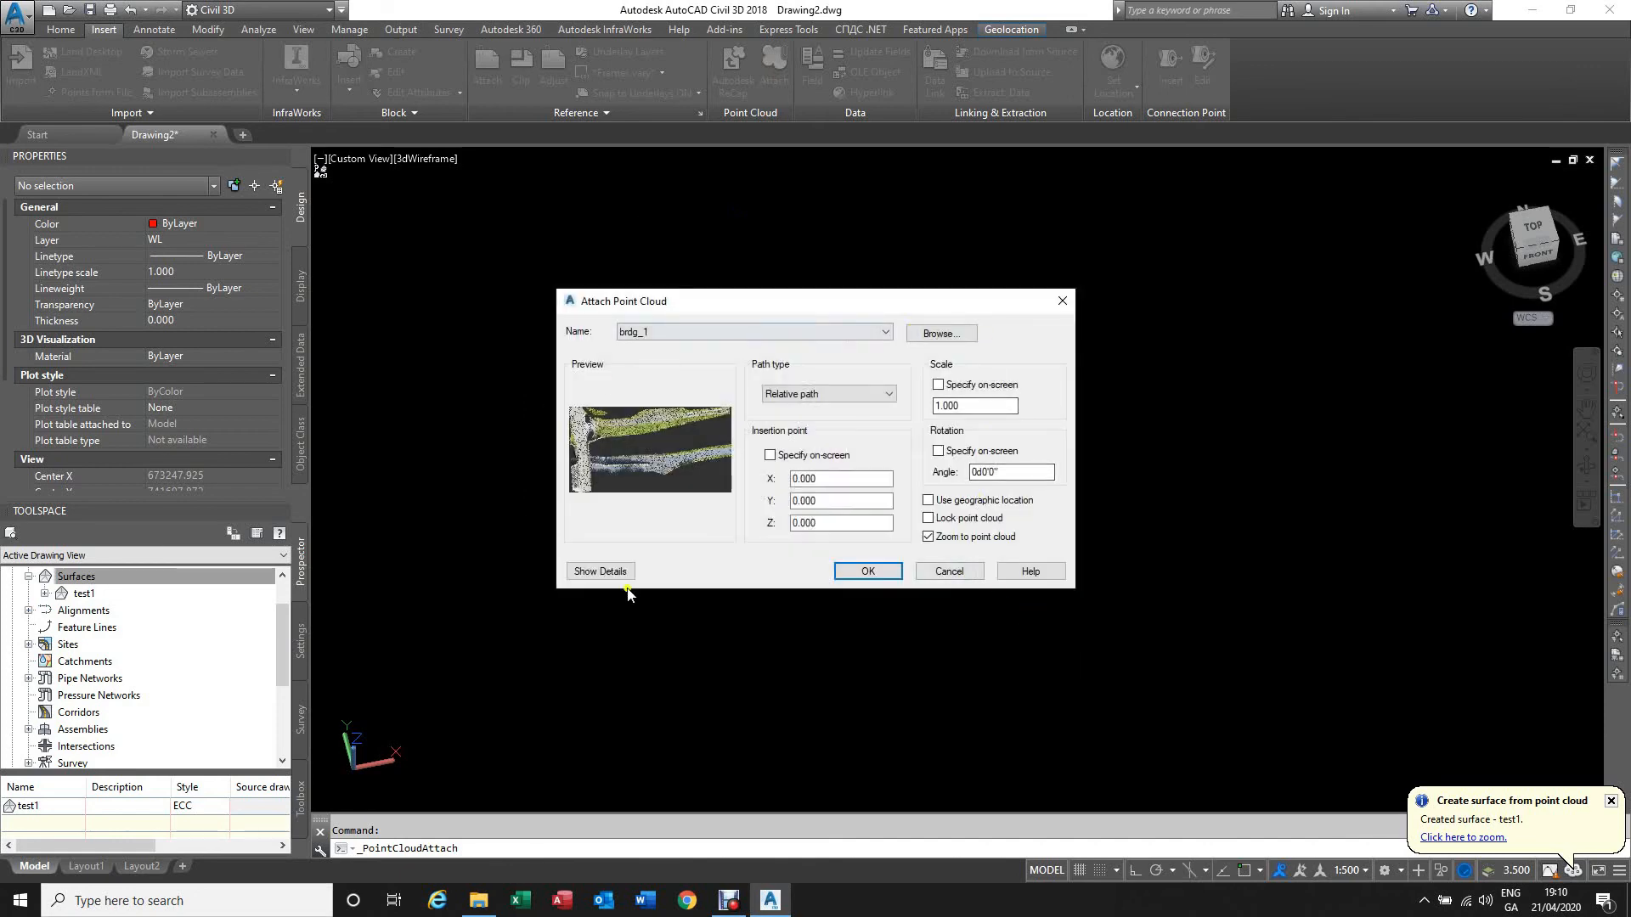
pyautogui.click(869, 572)
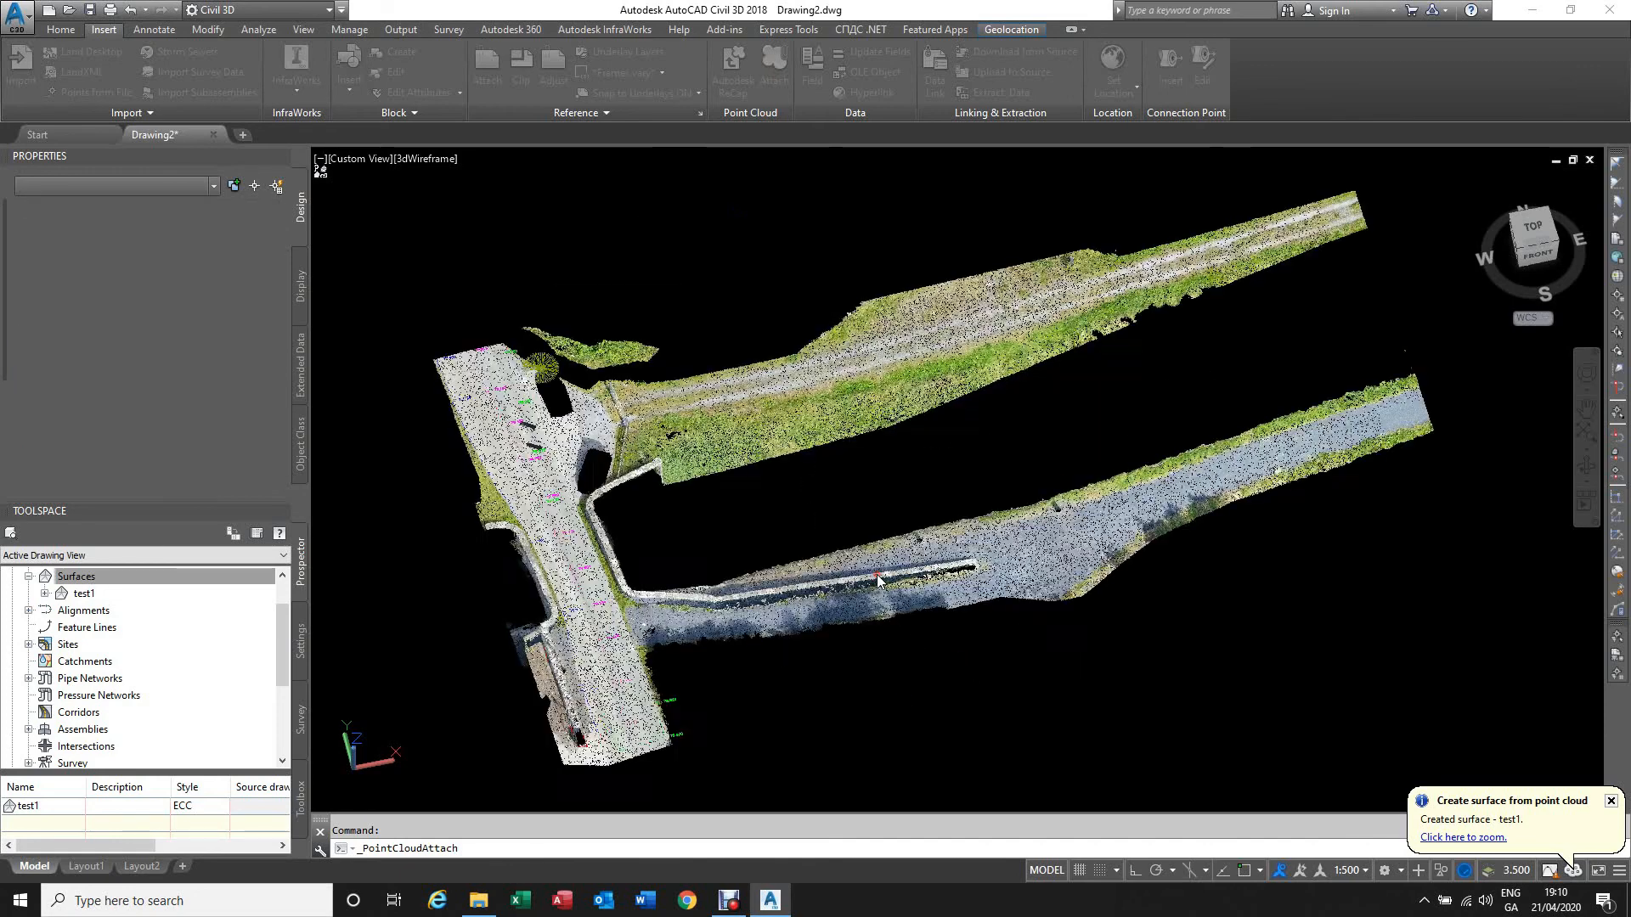
# Step: Set the attached point cloud's transparency to 33 so the contours and level labels show through the road
pyautogui.scroll(8, 745, 539)
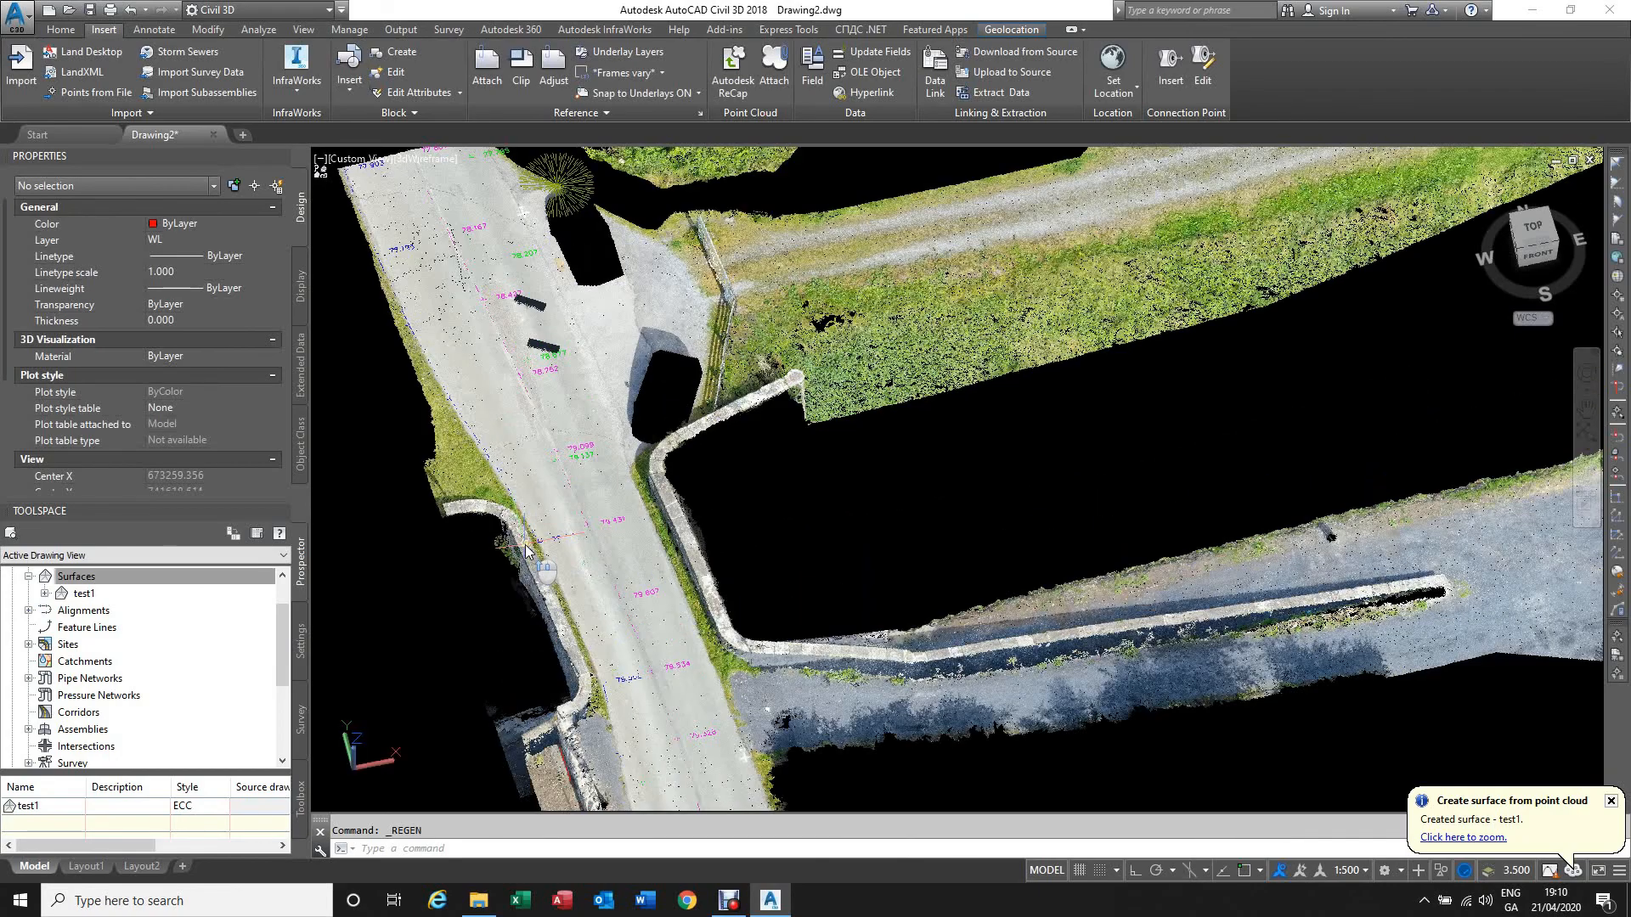
pyautogui.scroll(-4, 690, 508)
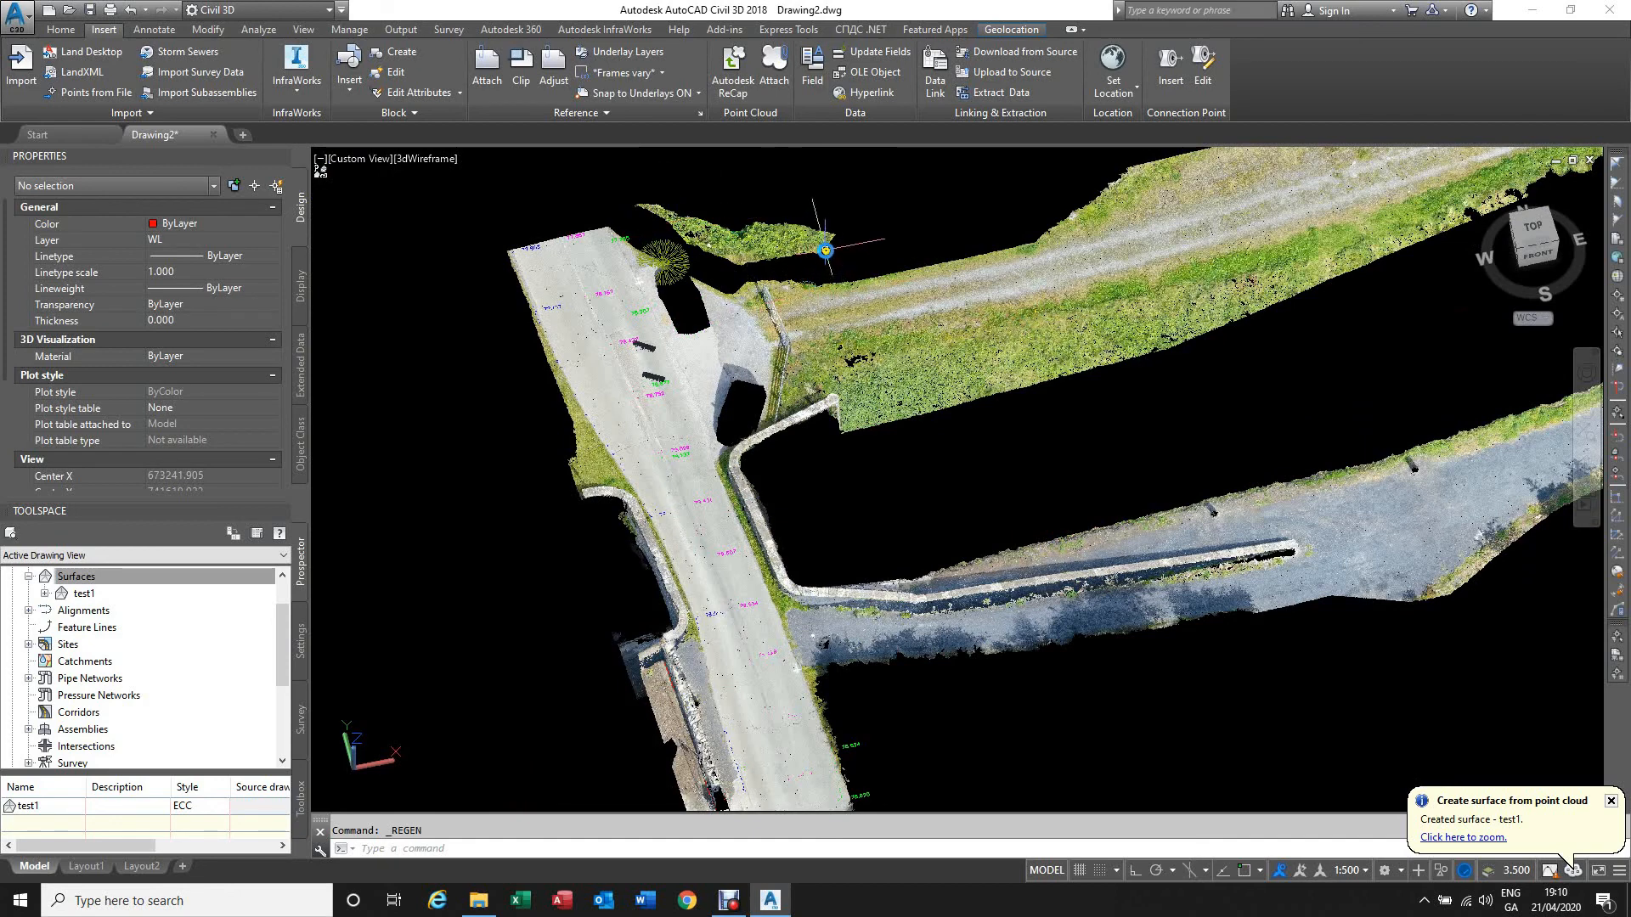
pyautogui.click(817, 243)
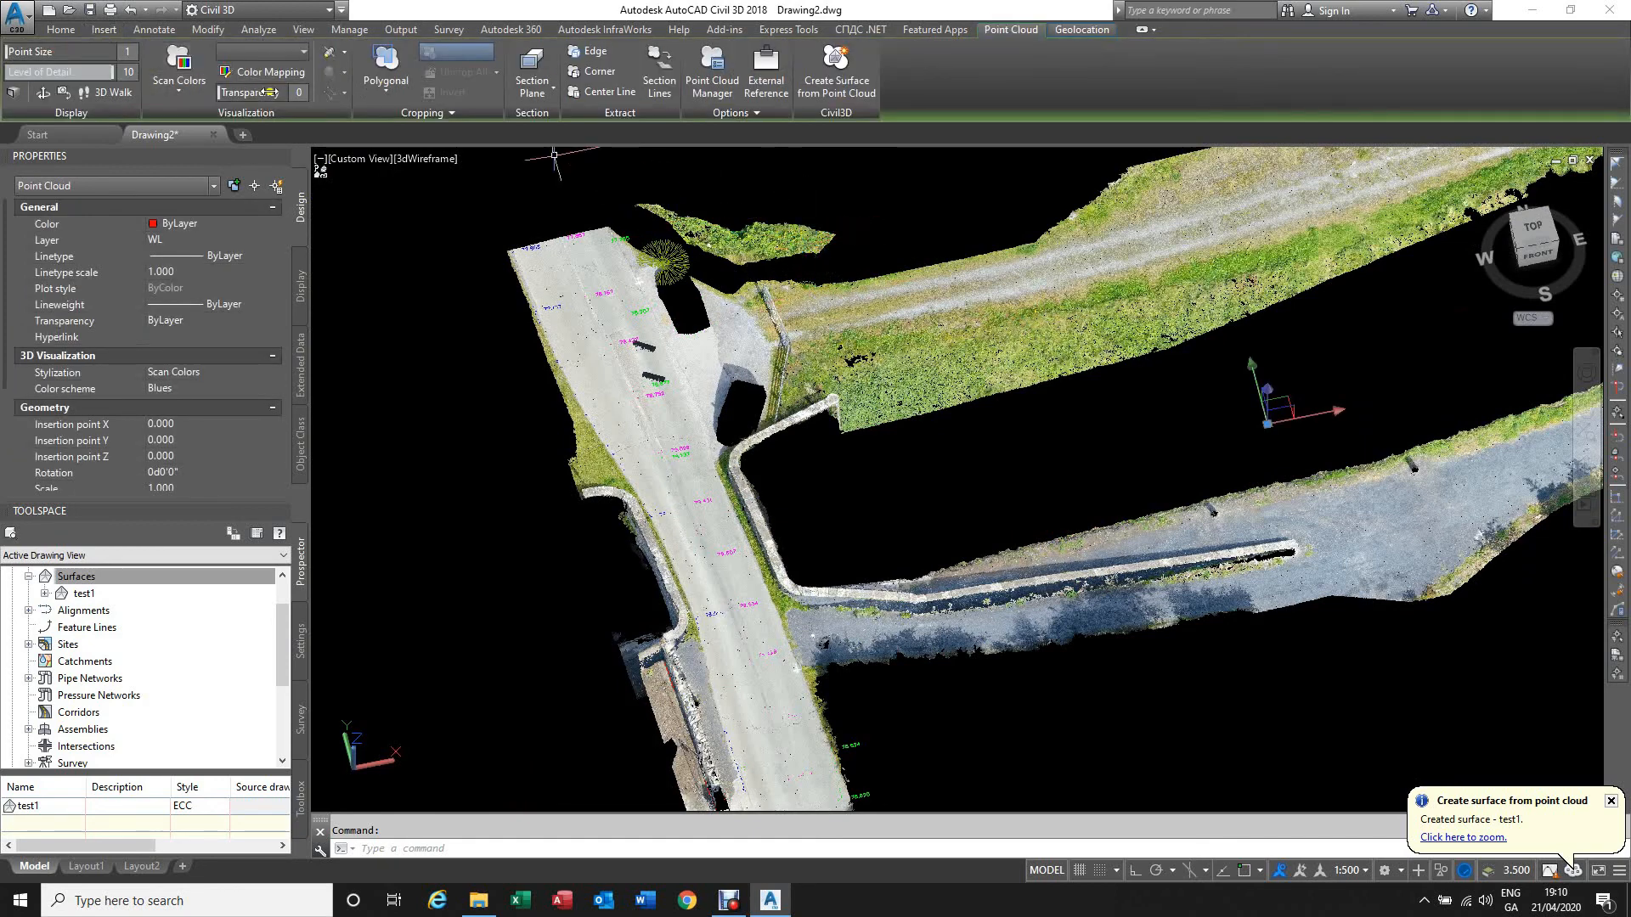
pyautogui.moveTo(230, 91); pyautogui.dragTo(256, 95)
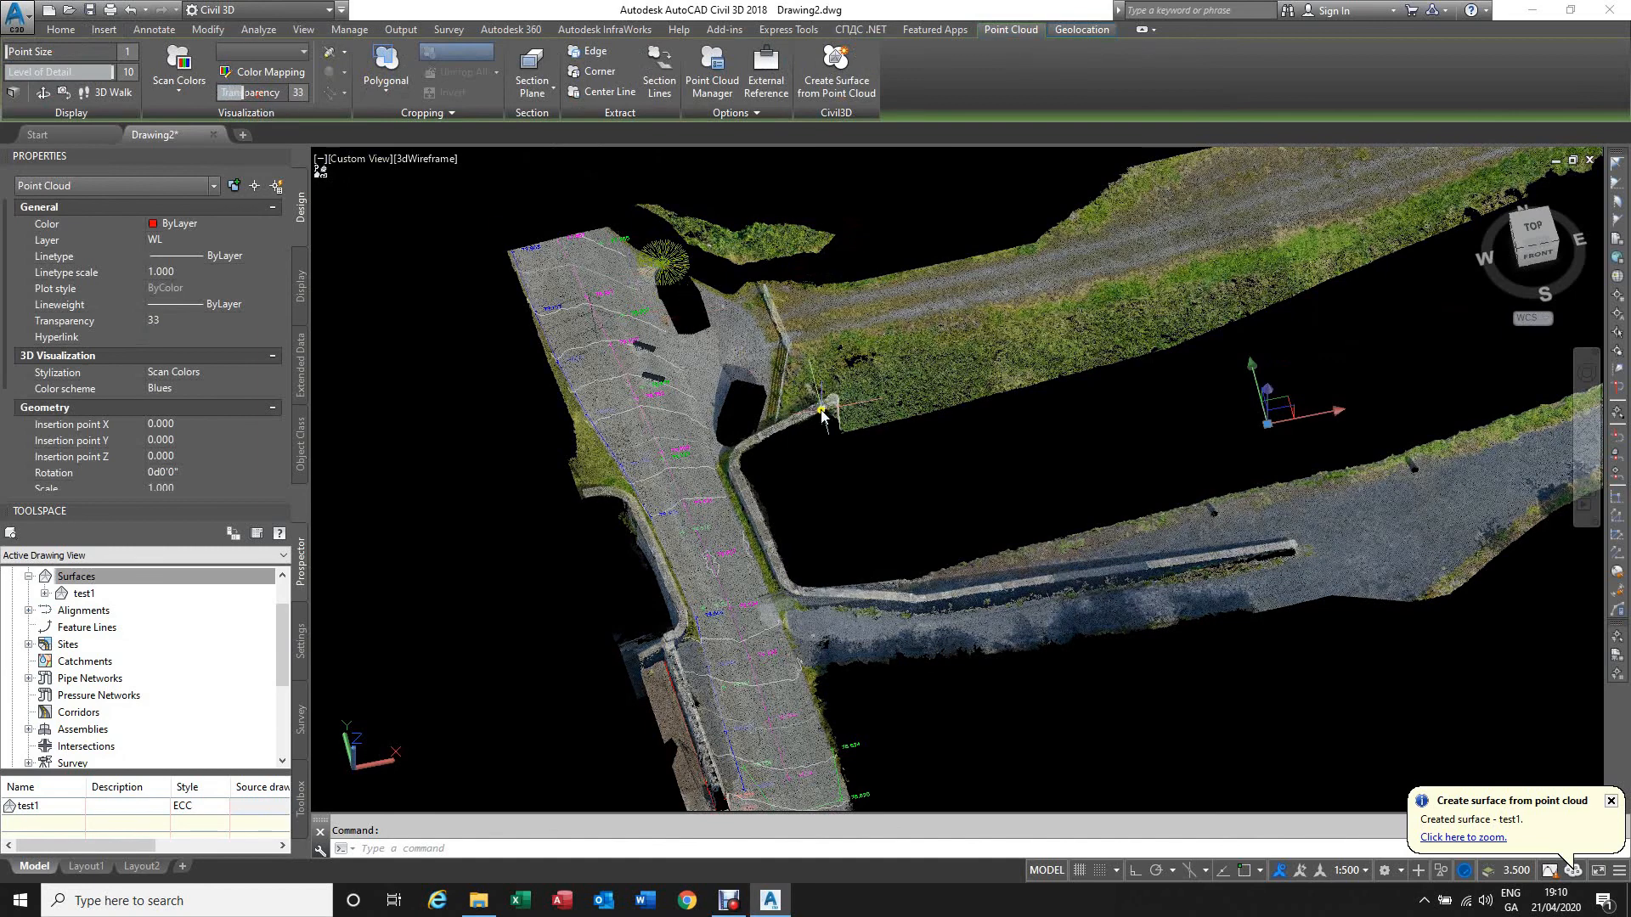
pyautogui.press('Escape')
pyautogui.scroll(-2, 875, 491)
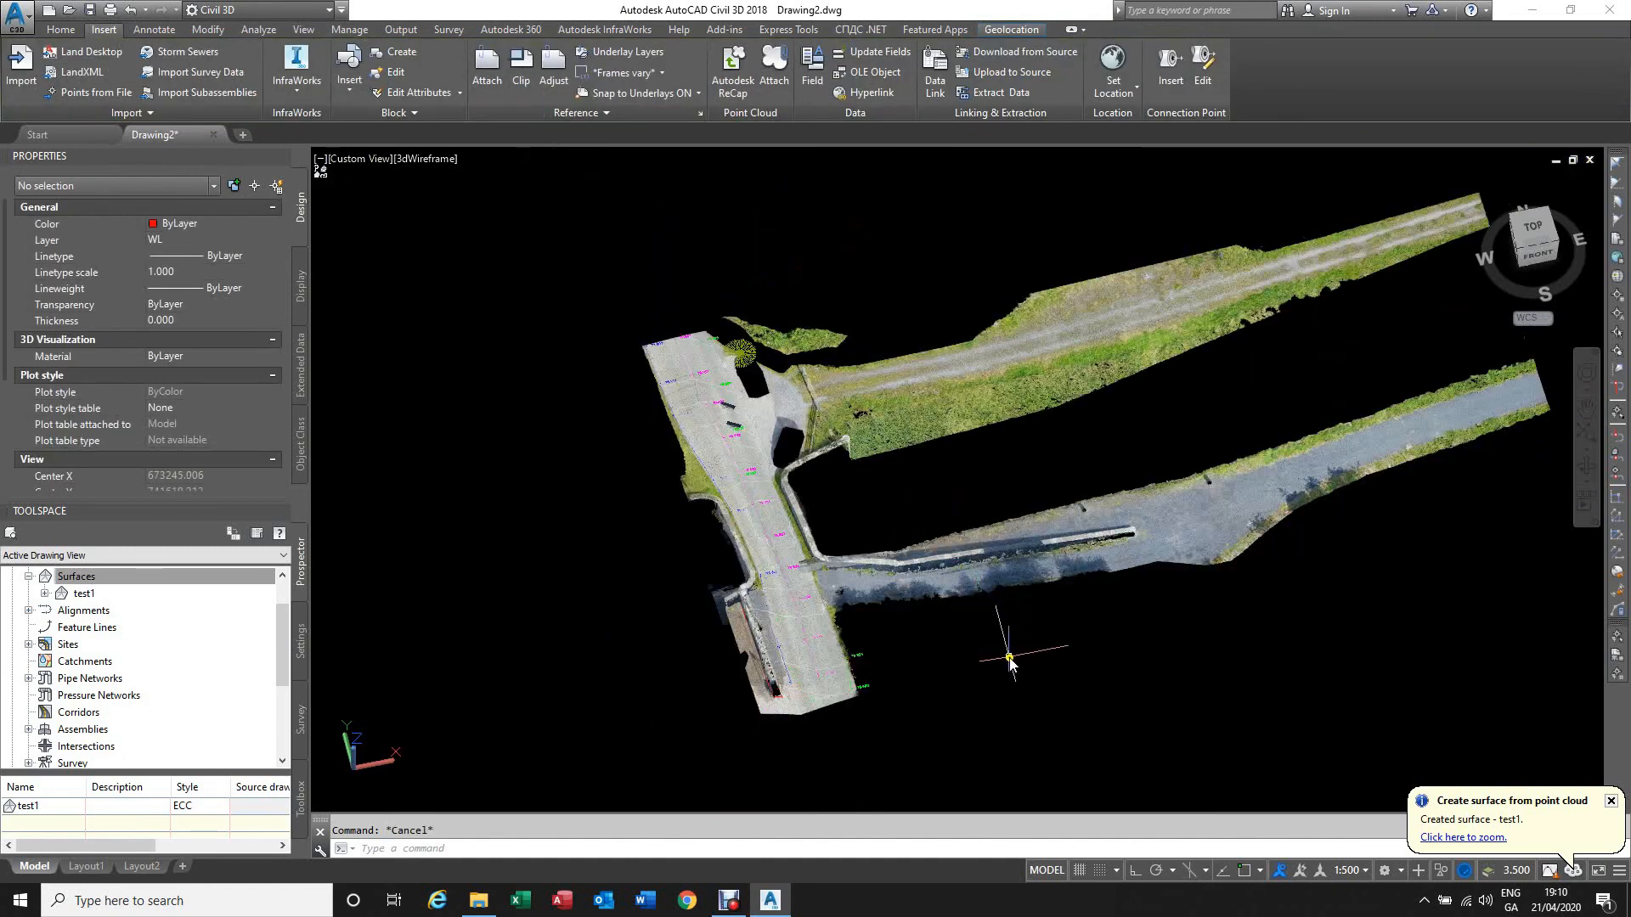
pyautogui.keyDown('shift'); pyautogui.moveTo(1009, 661); pyautogui.dragTo(911, 515, button='middle'); pyautogui.keyUp('shift')
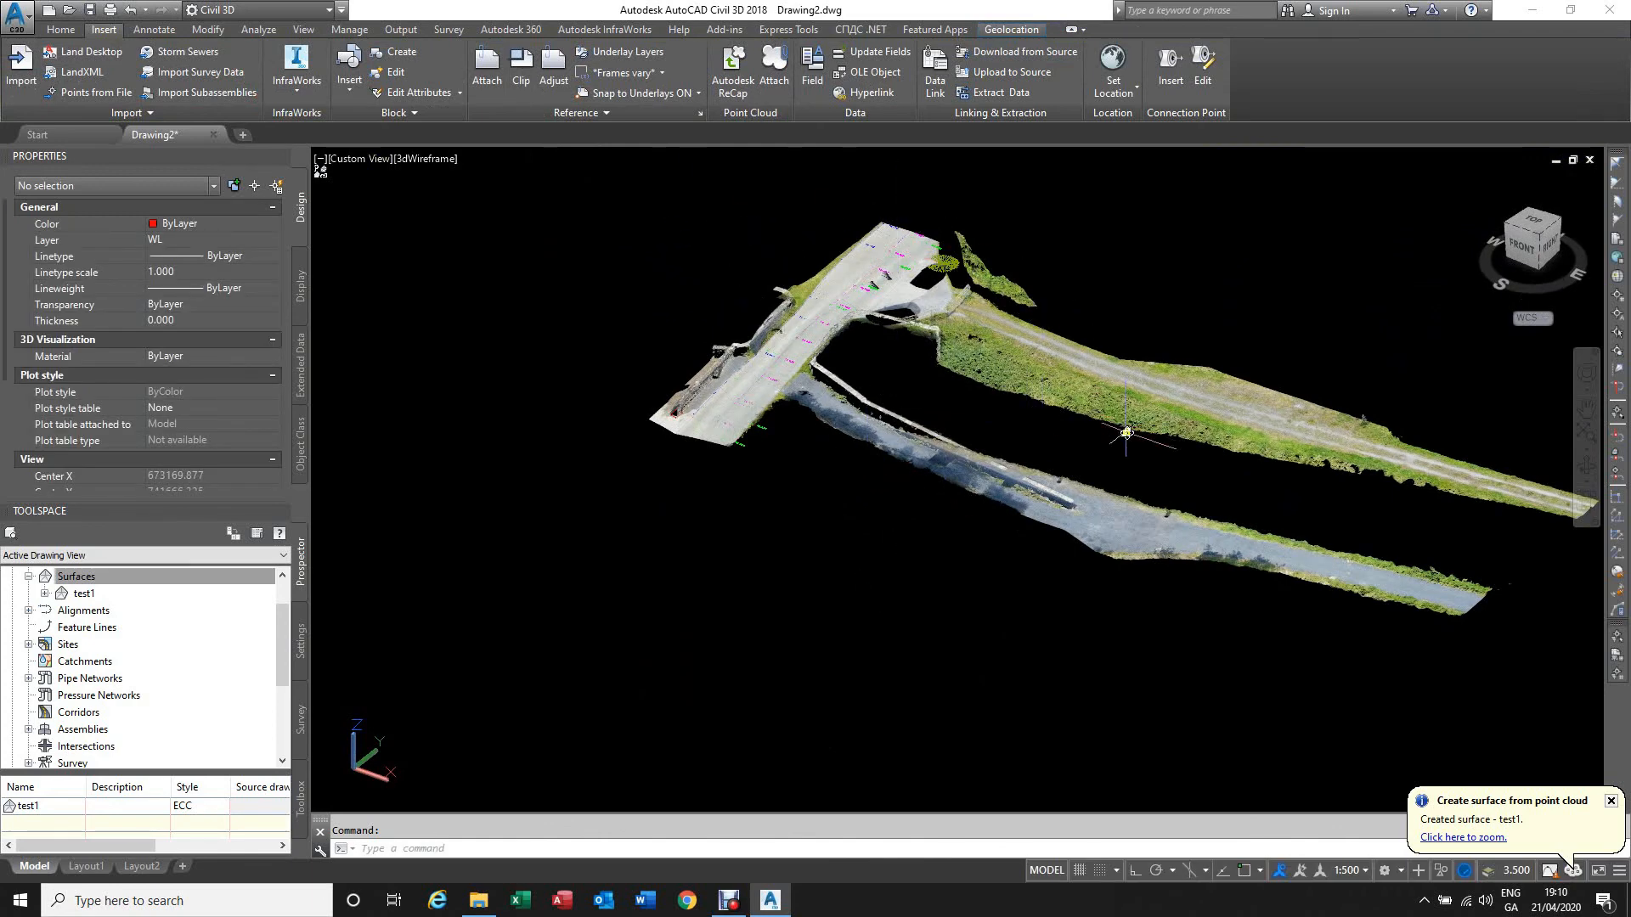
pyautogui.scroll(5, 1127, 433)
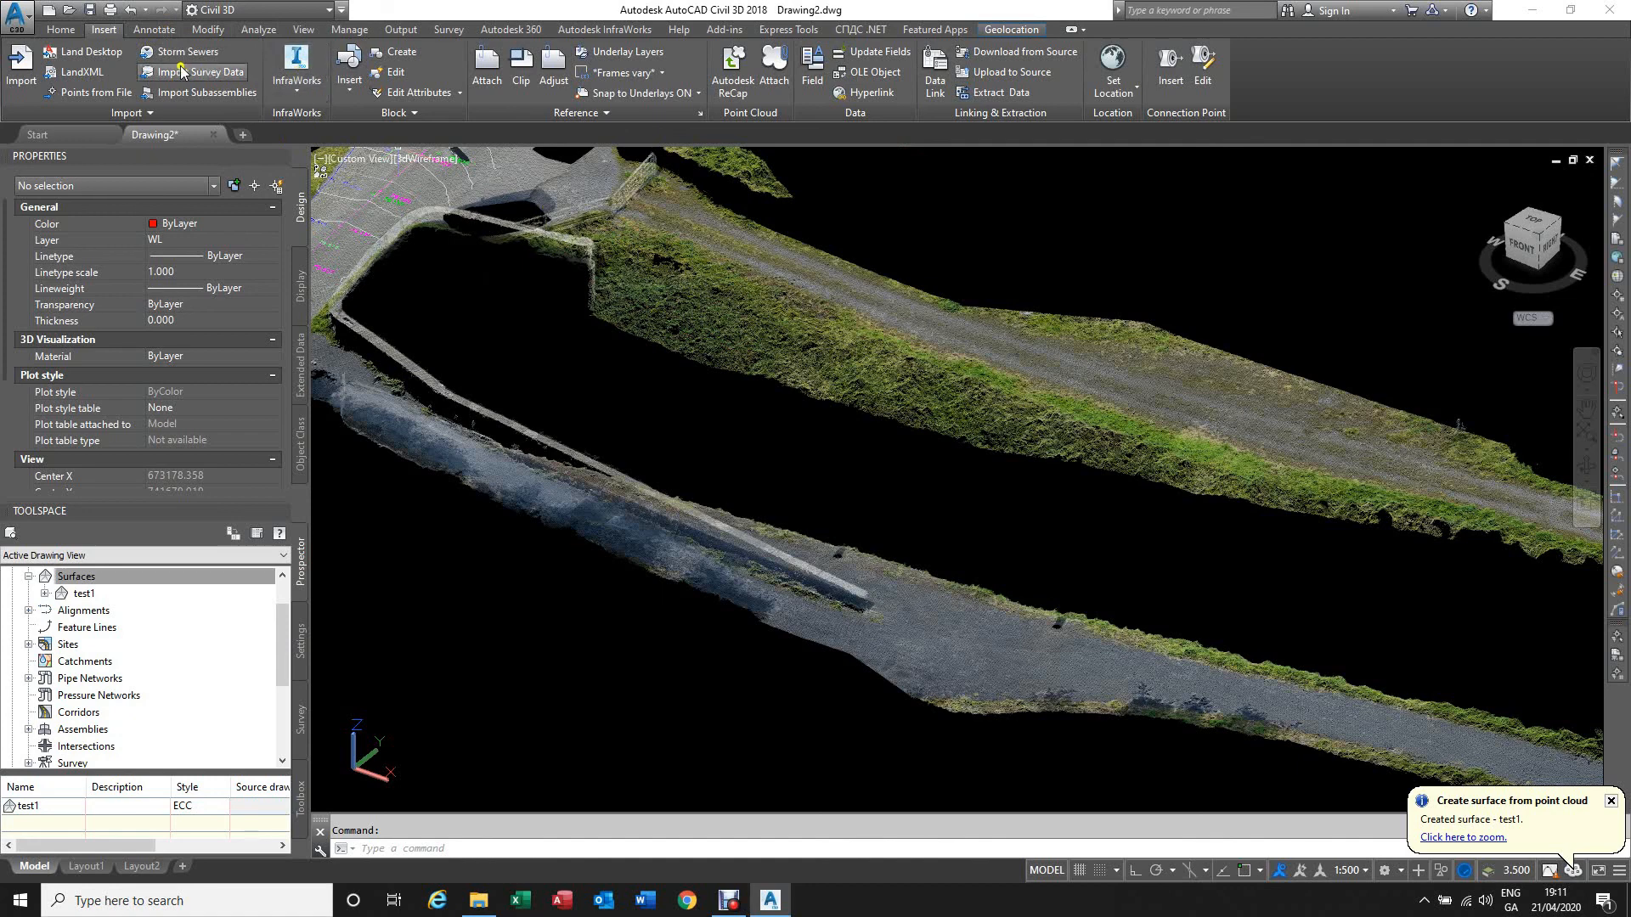
pyautogui.scroll(-4, 703, 458)
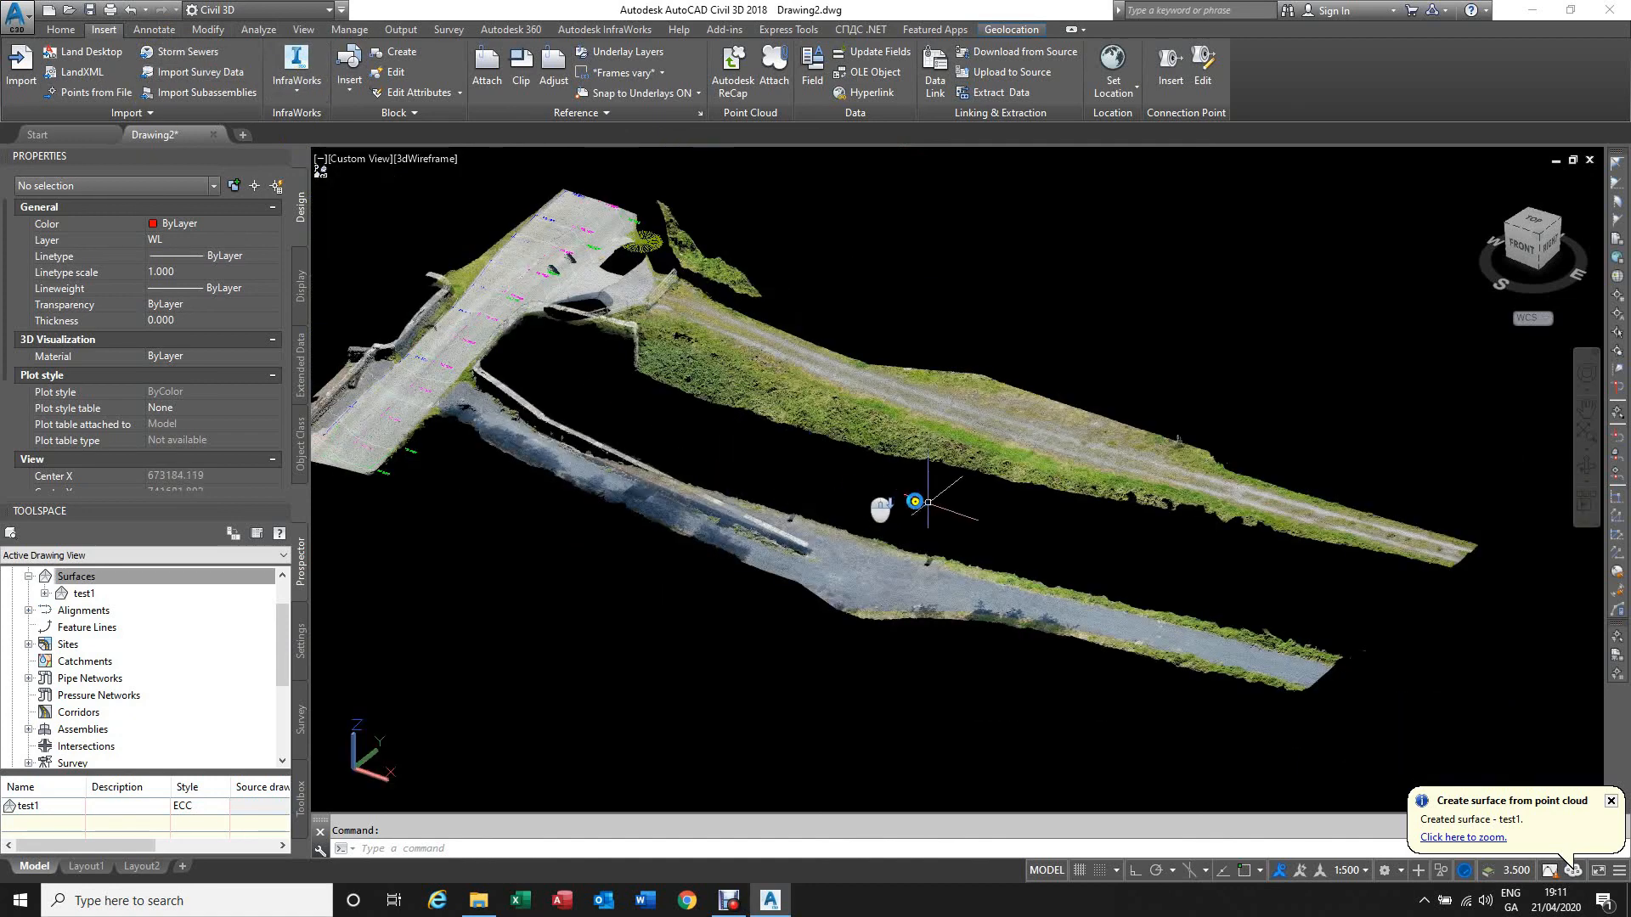
pyautogui.scroll(3, 537, 462)
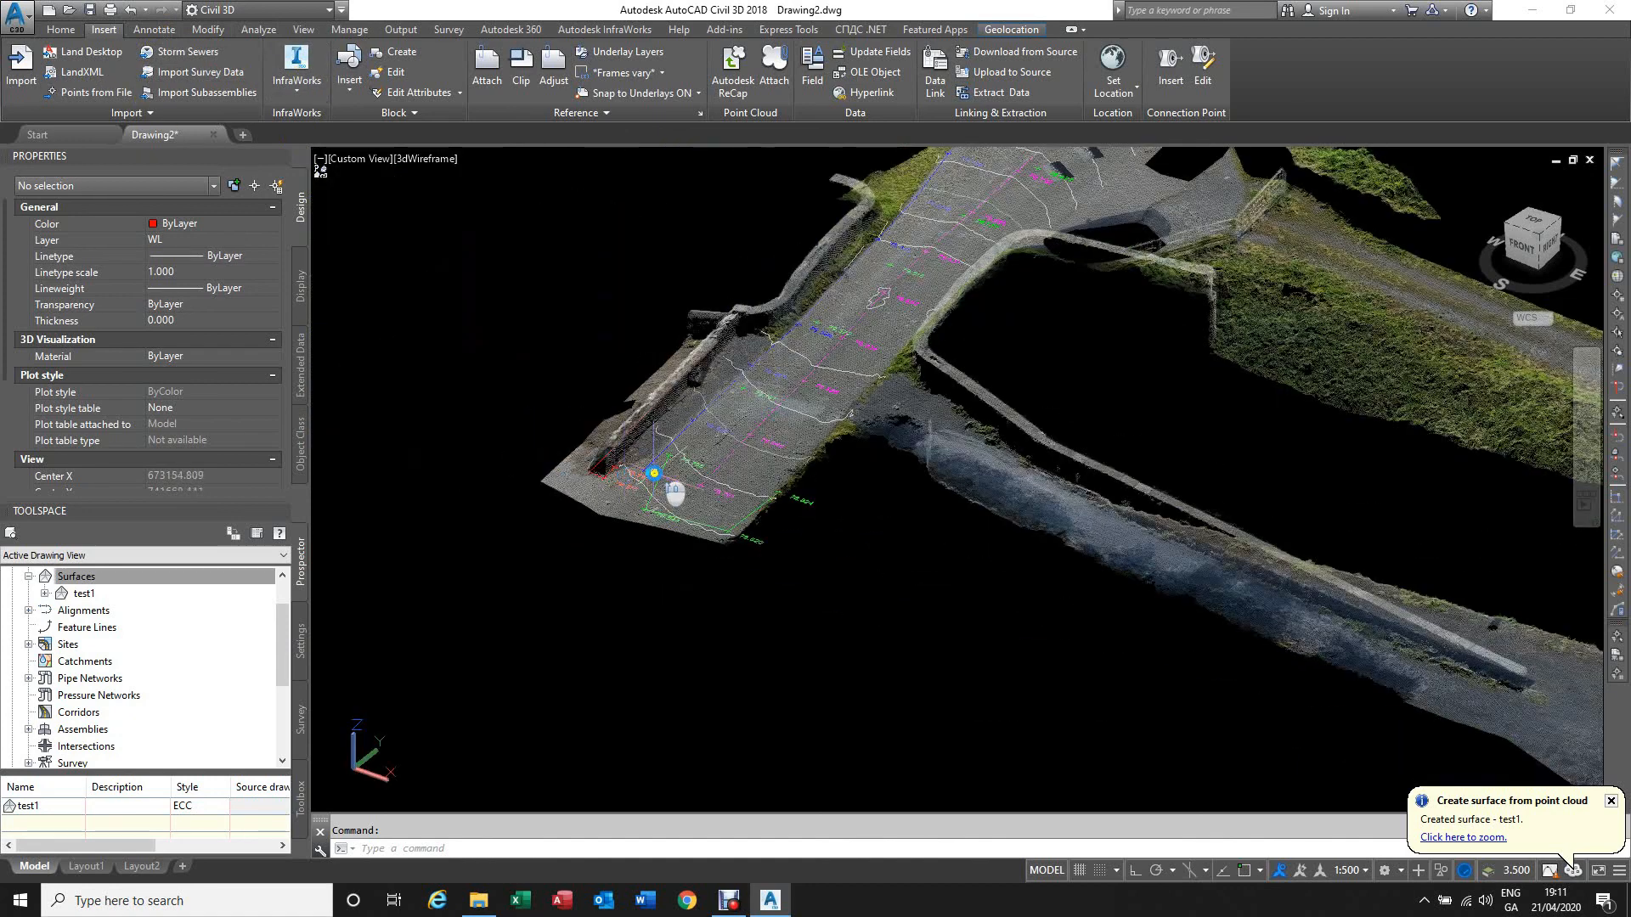
pyautogui.scroll(2, 707, 542)
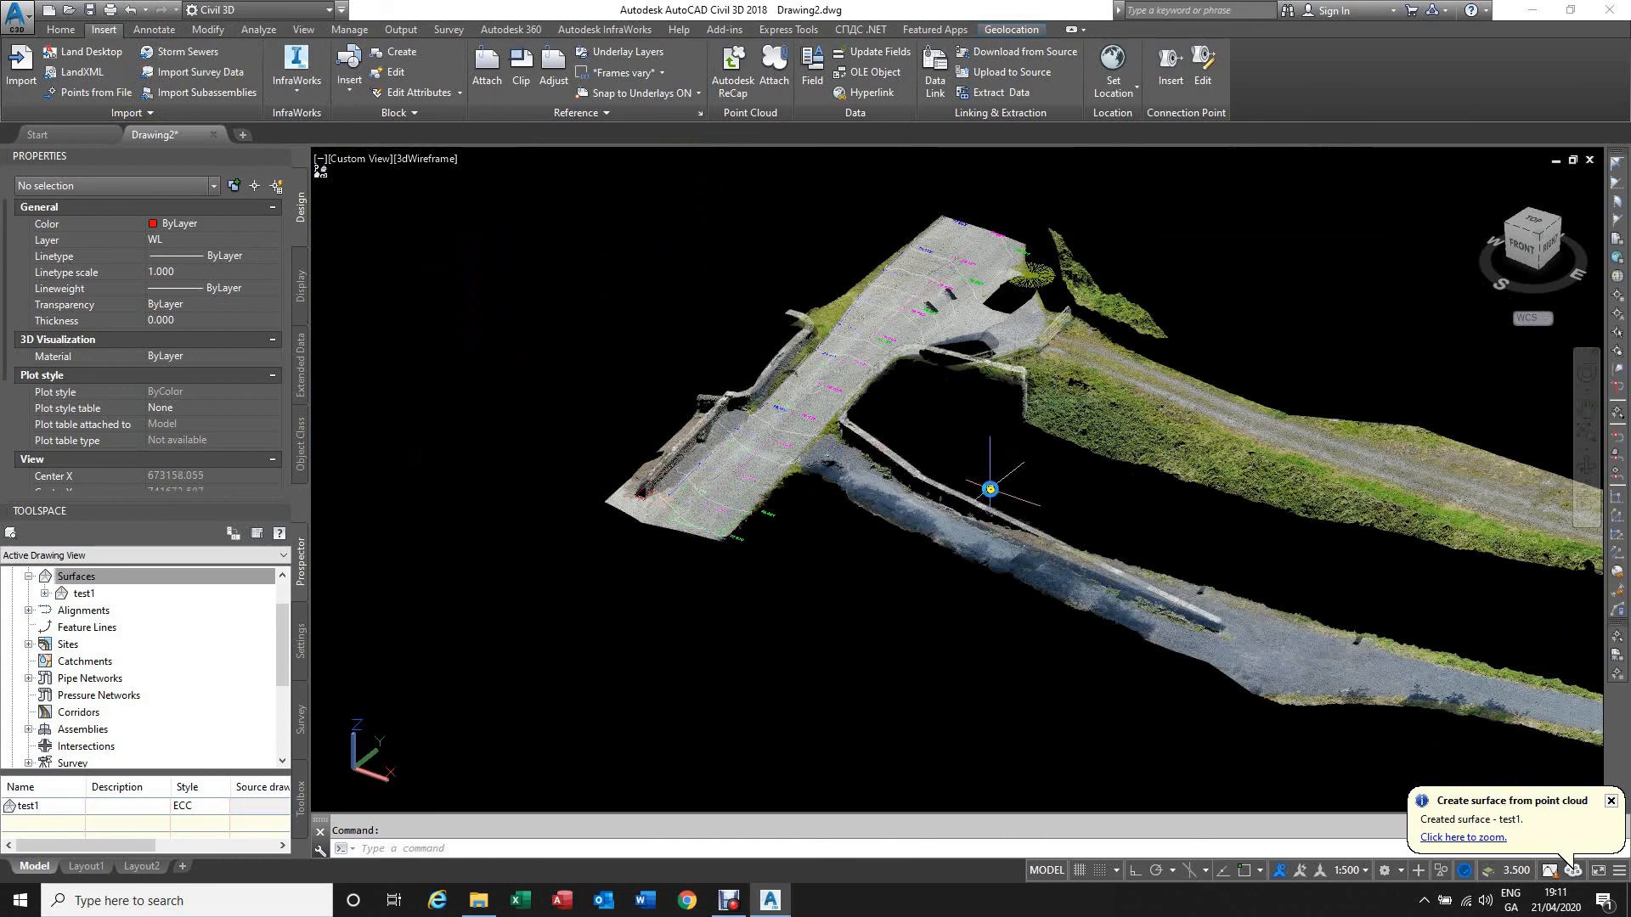